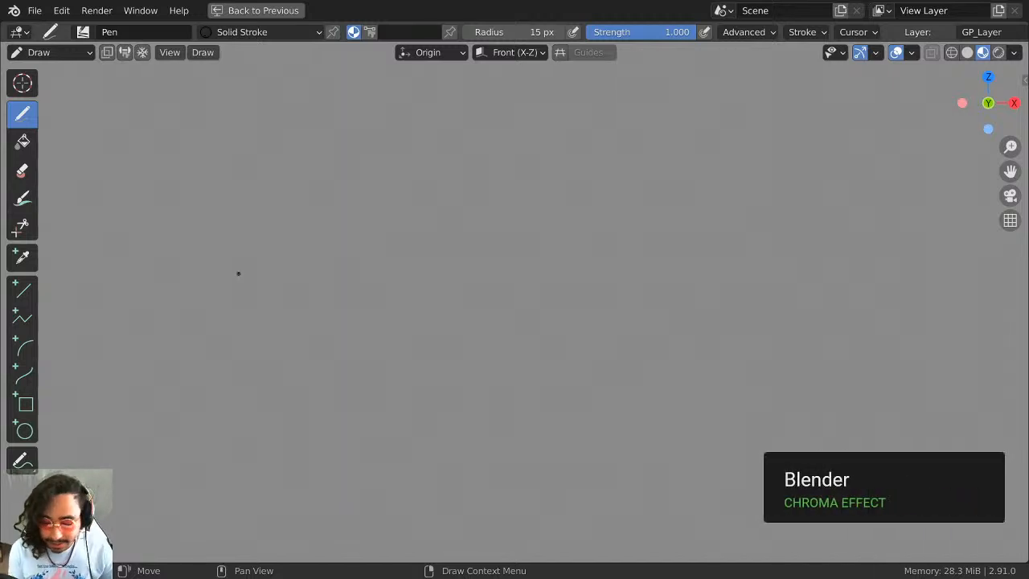
Lower the computer's audio volume.
{"action": "key", "text": "XF86AudioLowerVolume"}
{"action": "key", "text": "XF86AudioLowerVolume"}
{"action": "key", "text": "XF86AudioLowerVolume"}
{"action": "key", "text": "XF86AudioLowerVolume"}
{"action": "key", "text": "XF86AudioLowerVolume"}
{"action": "key", "text": "XF86AudioLowerVolume"}
{"action": "key", "text": "XF86AudioLowerVolume"}
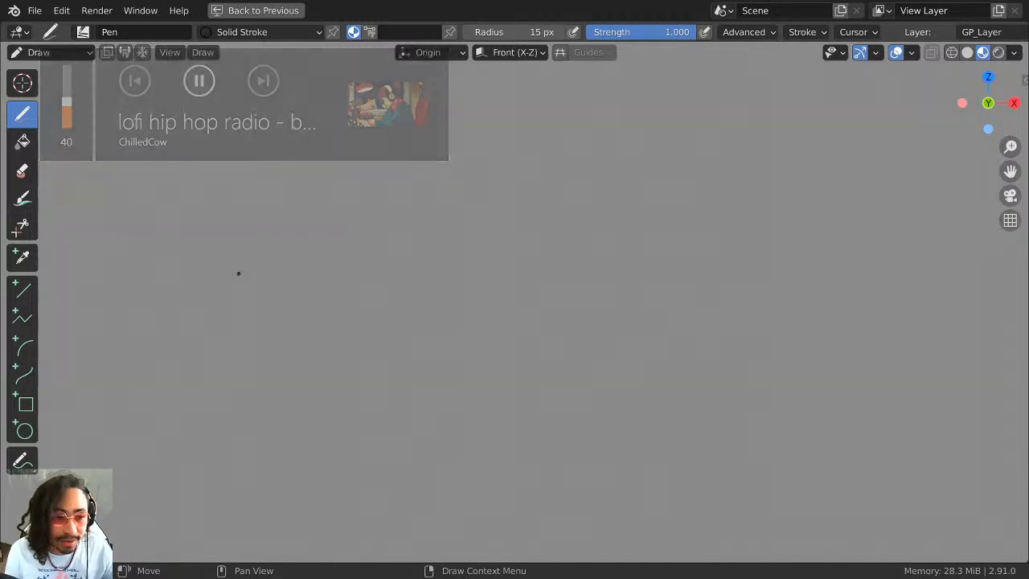
{"action": "key", "text": "XF86AudioLowerVolume"}
{"action": "key", "text": "XF86AudioLowerVolume"}
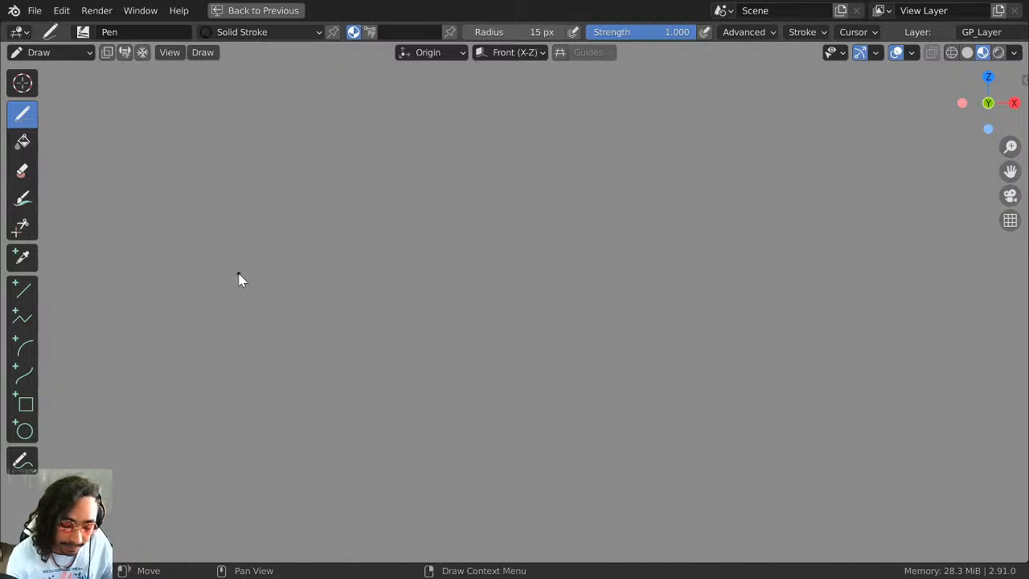
Test the Pen brush on the canvas with freehand loops and circles, undoing each stroke.
{"action": "left_click", "coordinate": [275, 143], "text": "ctrl"}
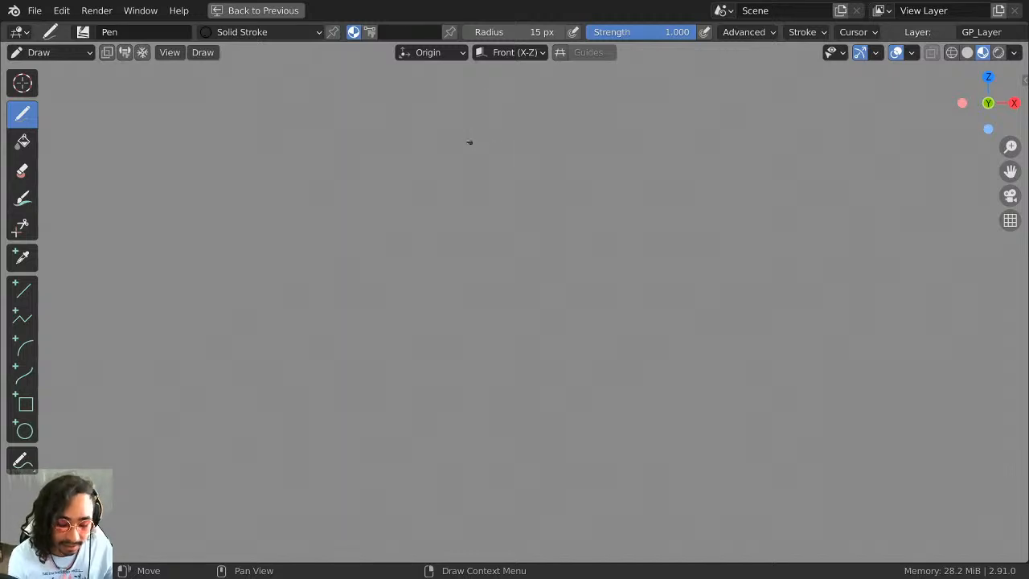
{"action": "mouse_move", "coordinate": [453, 168]}
{"action": "left_mouse_down"}
{"action": "mouse_move", "coordinate": [497, 181]}
{"action": "mouse_move", "coordinate": [478, 330]}
{"action": "mouse_move", "coordinate": [488, 209]}
{"action": "mouse_move", "coordinate": [431, 402]}
{"action": "mouse_move", "coordinate": [453, 266]}
{"action": "left_mouse_up"}
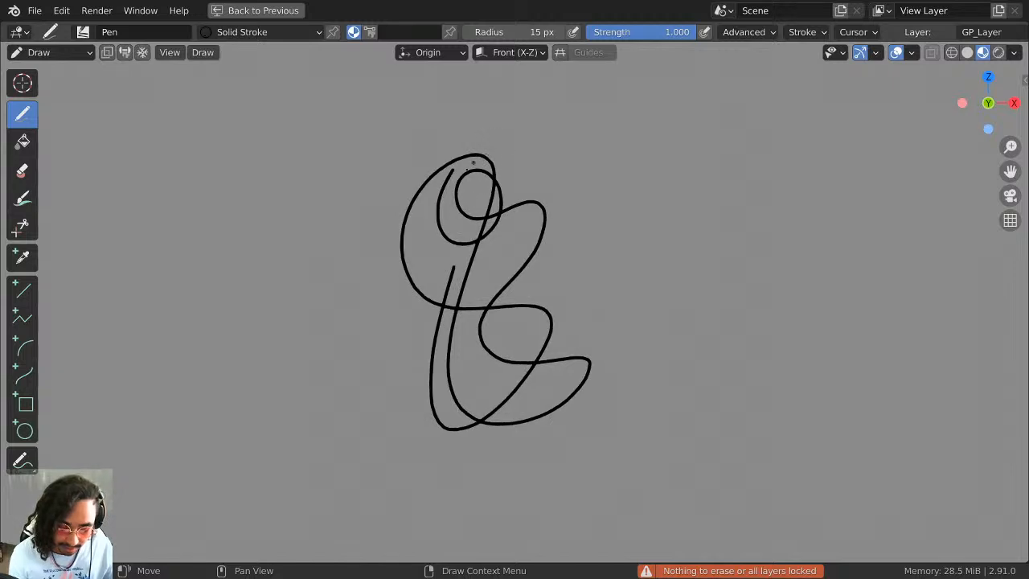
{"action": "key", "text": "ctrl+z"}
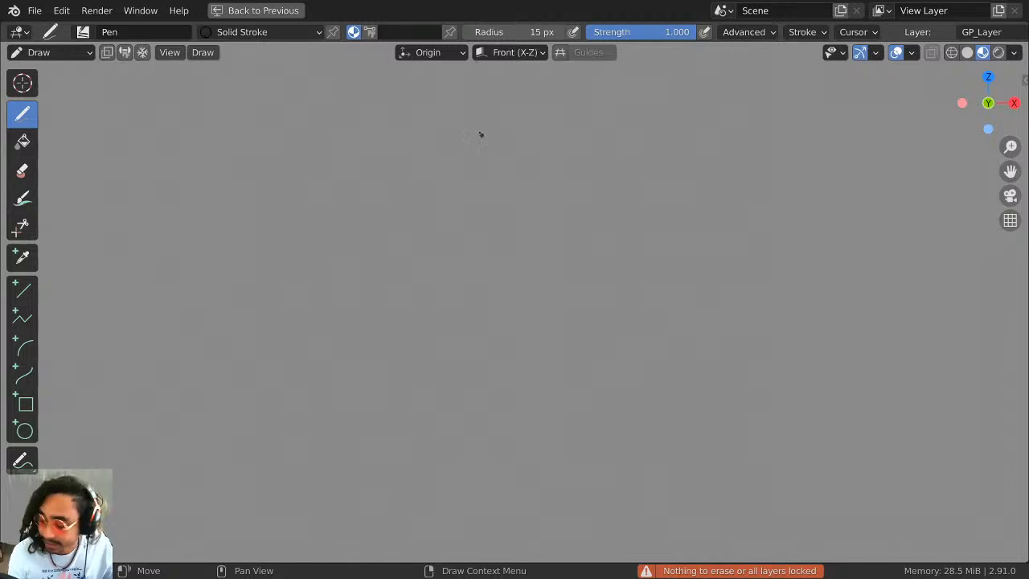
{"action": "mouse_move", "coordinate": [374, 129]}
{"action": "left_mouse_down"}
{"action": "mouse_move", "coordinate": [409, 266]}
{"action": "mouse_move", "coordinate": [377, 129]}
{"action": "mouse_move", "coordinate": [346, 291]}
{"action": "left_mouse_up"}
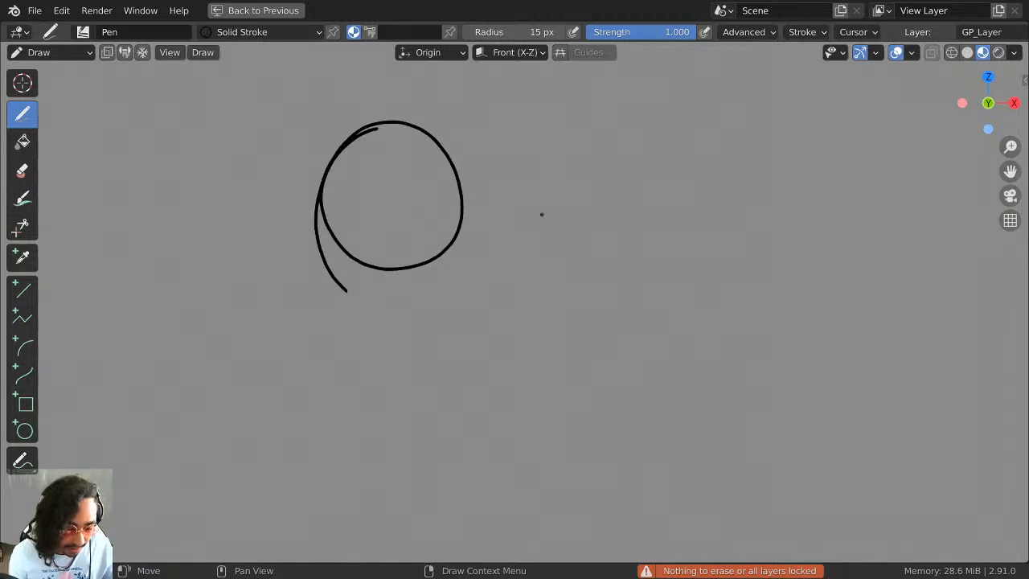
{"action": "key", "text": "ctrl+z"}
{"action": "mouse_move", "coordinate": [230, 172]}
{"action": "left_mouse_down"}
{"action": "mouse_move", "coordinate": [286, 124]}
{"action": "mouse_move", "coordinate": [245, 140]}
{"action": "left_mouse_up"}
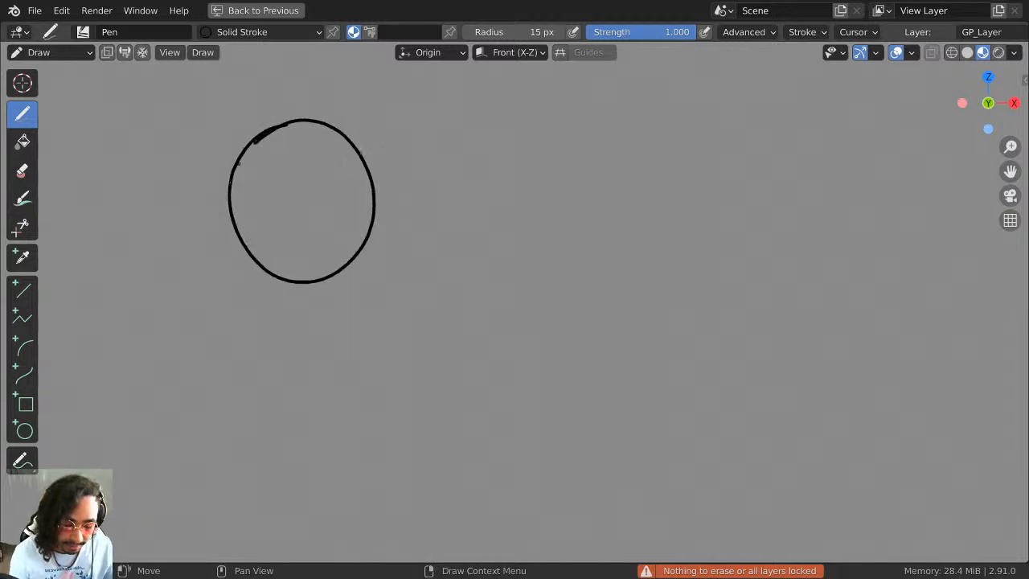
{"action": "key", "text": "ctrl+z"}
{"action": "mouse_move", "coordinate": [303, 114]}
{"action": "left_mouse_down"}
{"action": "mouse_move", "coordinate": [226, 187]}
{"action": "mouse_move", "coordinate": [246, 151]}
{"action": "left_mouse_up"}
{"action": "key", "text": "ctrl+z"}
{"action": "mouse_move", "coordinate": [342, 115]}
{"action": "left_mouse_down"}
{"action": "mouse_move", "coordinate": [236, 264]}
{"action": "mouse_move", "coordinate": [259, 147]}
{"action": "mouse_move", "coordinate": [239, 271]}
{"action": "mouse_move", "coordinate": [241, 145]}
{"action": "mouse_move", "coordinate": [234, 220]}
{"action": "mouse_move", "coordinate": [227, 186]}
{"action": "left_mouse_up"}
{"action": "key", "text": "ctrl+z"}
{"action": "key", "text": "ctrl+z"}
{"action": "key", "text": "ctrl+z"}
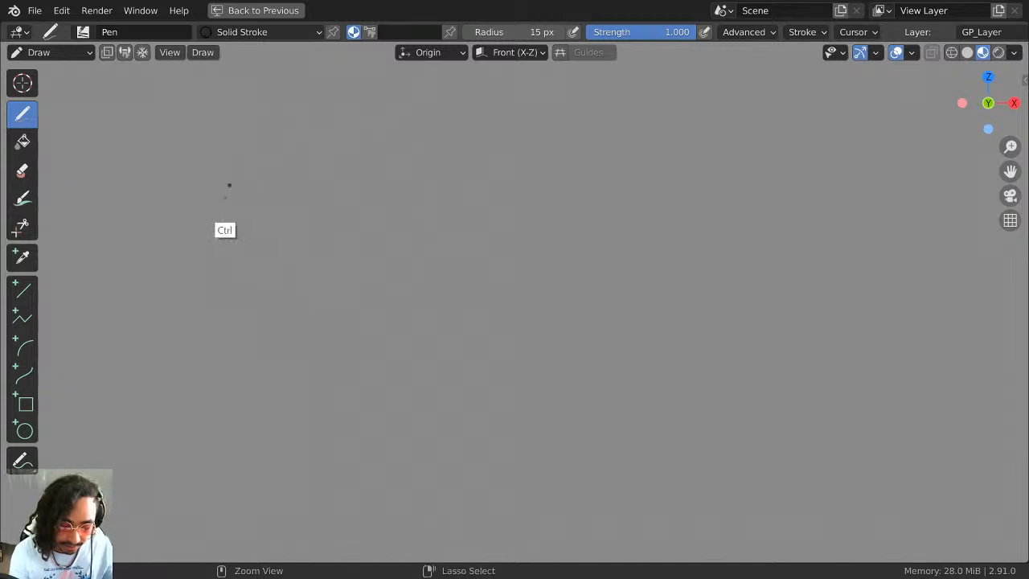
{"action": "mouse_move", "coordinate": [296, 119]}
{"action": "left_mouse_down"}
{"action": "mouse_move", "coordinate": [221, 248]}
{"action": "mouse_move", "coordinate": [209, 180]}
{"action": "mouse_move", "coordinate": [204, 206]}
{"action": "left_mouse_up"}
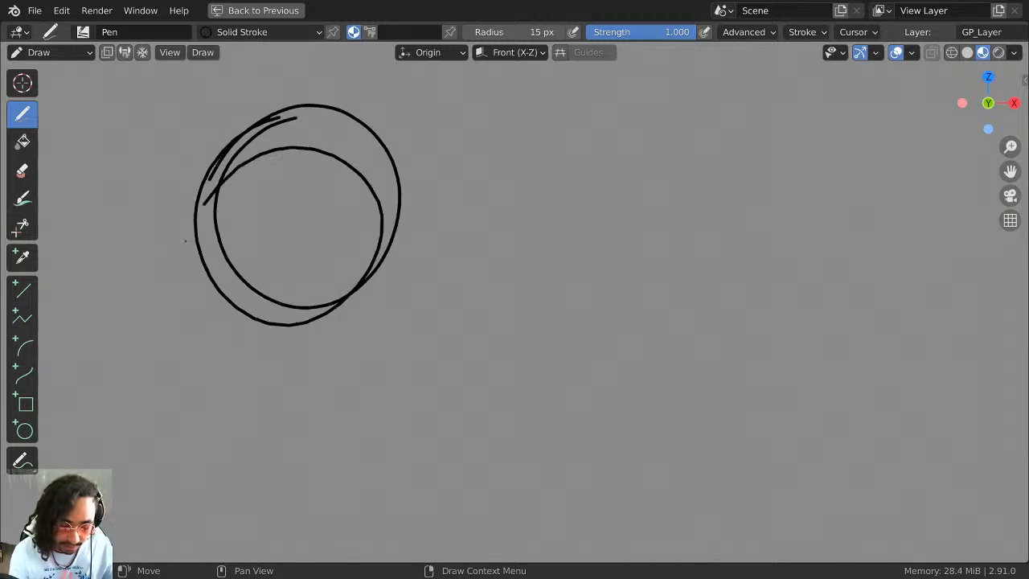
{"action": "key", "text": "ctrl+z"}
{"action": "key", "text": "ctrl+z"}
{"action": "left_click_drag", "start_coordinate": [373, 158], "coordinate": [364, 150]}
{"action": "mouse_move", "coordinate": [286, 121]}
{"action": "left_mouse_down"}
{"action": "mouse_move", "coordinate": [391, 264]}
{"action": "mouse_move", "coordinate": [349, 126]}
{"action": "mouse_move", "coordinate": [273, 438]}
{"action": "left_mouse_up"}
{"action": "key", "text": "ctrl+z"}
{"action": "mouse_move", "coordinate": [448, 119]}
{"action": "left_mouse_down"}
{"action": "mouse_move", "coordinate": [452, 233]}
{"action": "mouse_move", "coordinate": [494, 143]}
{"action": "mouse_move", "coordinate": [452, 395]}
{"action": "mouse_move", "coordinate": [636, 233]}
{"action": "mouse_move", "coordinate": [671, 141]}
{"action": "mouse_move", "coordinate": [777, 240]}
{"action": "mouse_move", "coordinate": [757, 368]}
{"action": "mouse_move", "coordinate": [861, 328]}
{"action": "left_mouse_up"}
{"action": "key", "text": "ctrl+z"}
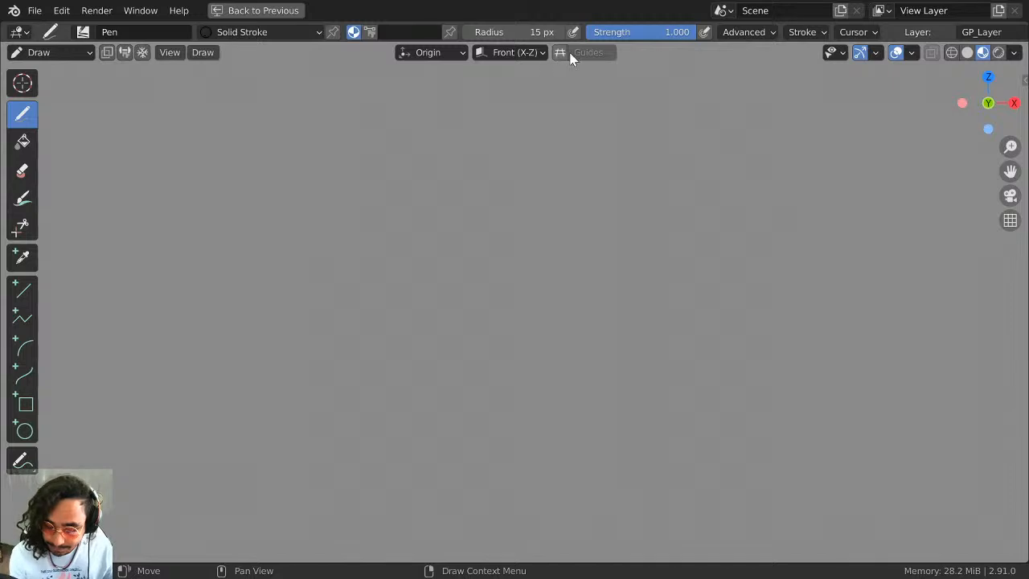
Set the Pen brush's Input Samples to 10 and Active Smooth to 0.1.
{"action": "left_click", "coordinate": [773, 32]}
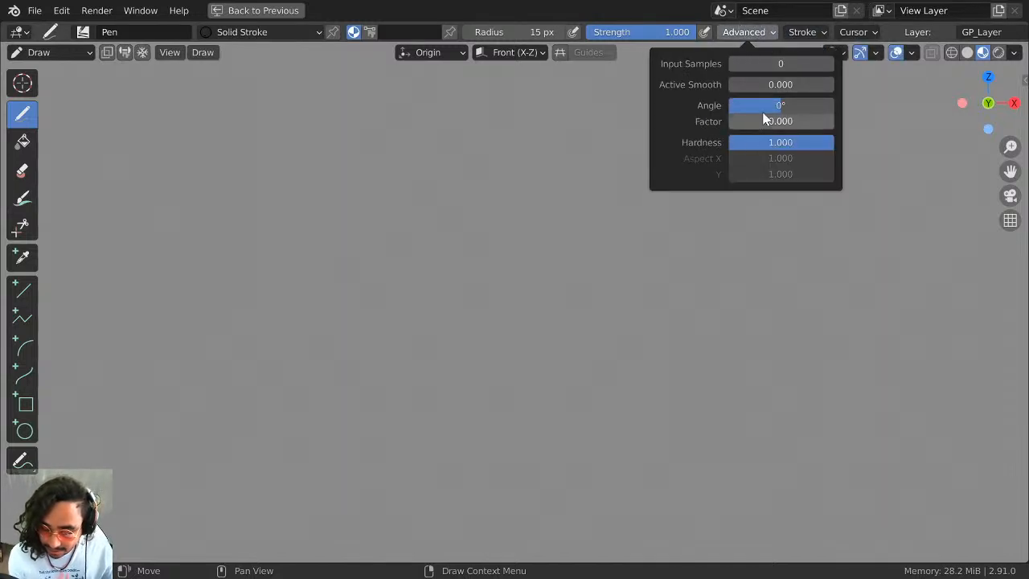
{"action": "left_click", "coordinate": [802, 34]}
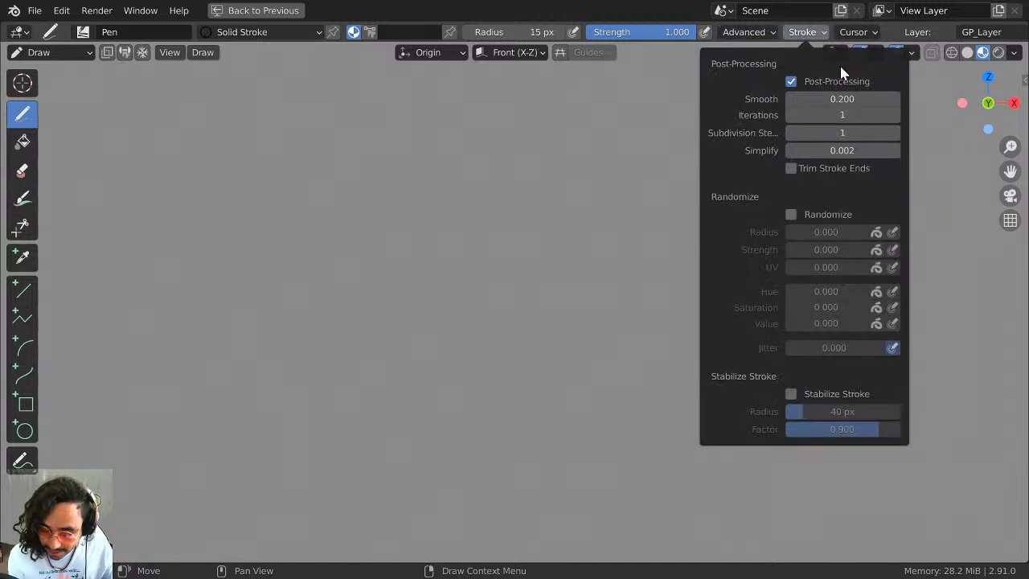
{"action": "left_click", "coordinate": [745, 36]}
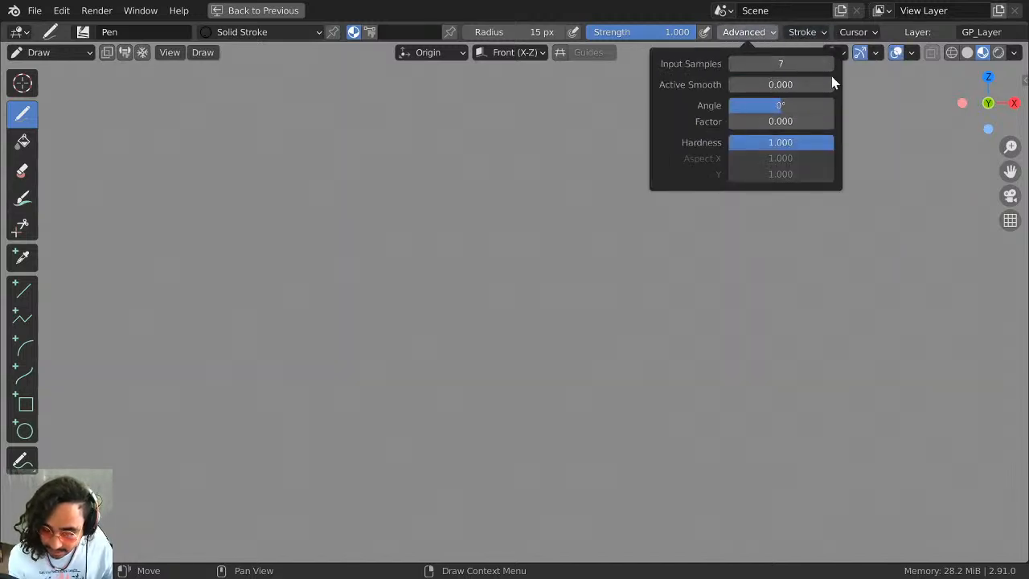
{"action": "left_click_drag", "start_coordinate": [792, 65], "coordinate": [810, 65]}
{"action": "left_click", "coordinate": [790, 86]}
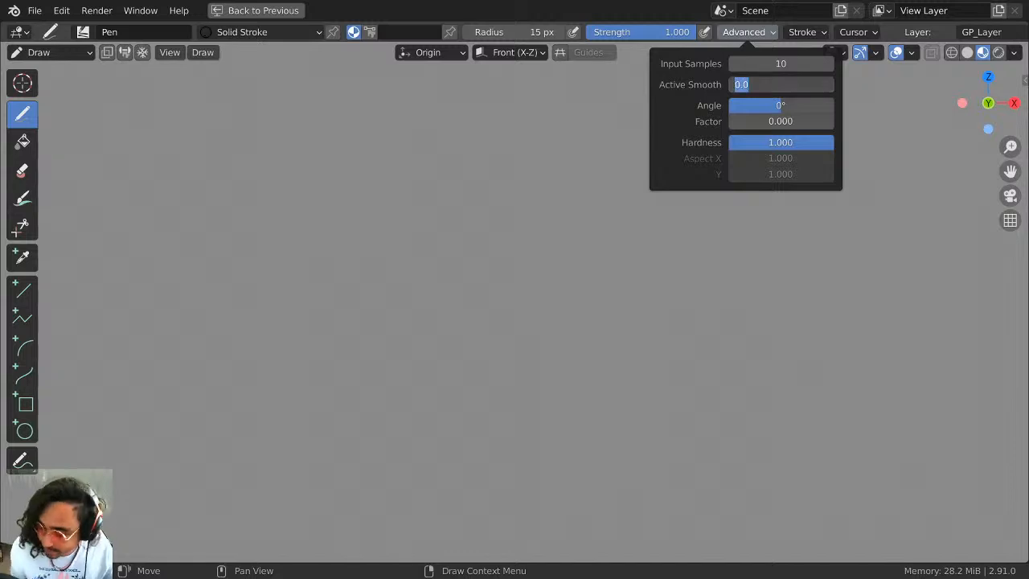
{"action": "type", "text": "0.1"}
{"action": "key", "text": "Return"}
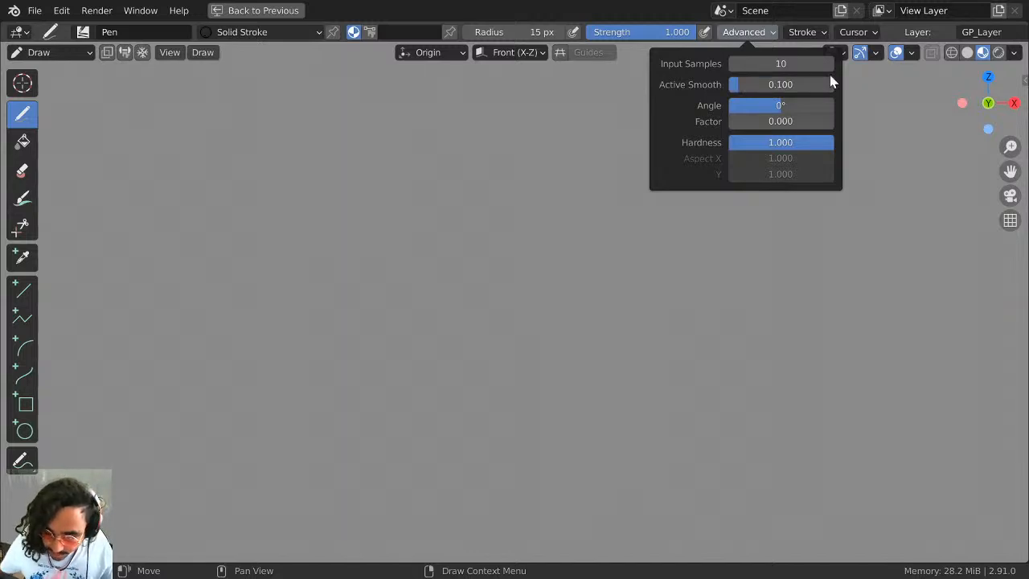
Try the adjusted smoothing with loose curves and a circle, undoing each test stroke.
{"action": "mouse_move", "coordinate": [474, 139]}
{"action": "left_mouse_down"}
{"action": "mouse_move", "coordinate": [482, 409]}
{"action": "mouse_move", "coordinate": [567, 138]}
{"action": "left_mouse_up"}
{"action": "key", "text": "ctrl+z"}
{"action": "mouse_move", "coordinate": [530, 107]}
{"action": "left_mouse_down"}
{"action": "mouse_move", "coordinate": [434, 319]}
{"action": "mouse_move", "coordinate": [626, 192]}
{"action": "mouse_move", "coordinate": [801, 330]}
{"action": "left_mouse_up"}
{"action": "key", "text": "ctrl+z"}
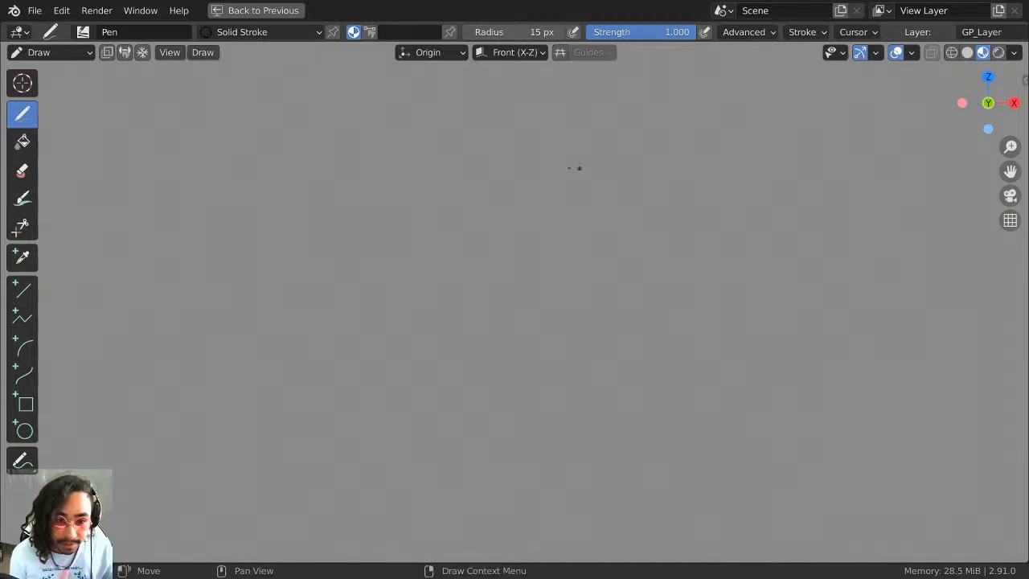
{"action": "mouse_move", "coordinate": [516, 139]}
{"action": "left_mouse_down"}
{"action": "mouse_move", "coordinate": [474, 161]}
{"action": "mouse_move", "coordinate": [574, 249]}
{"action": "mouse_move", "coordinate": [569, 191]}
{"action": "left_mouse_up"}
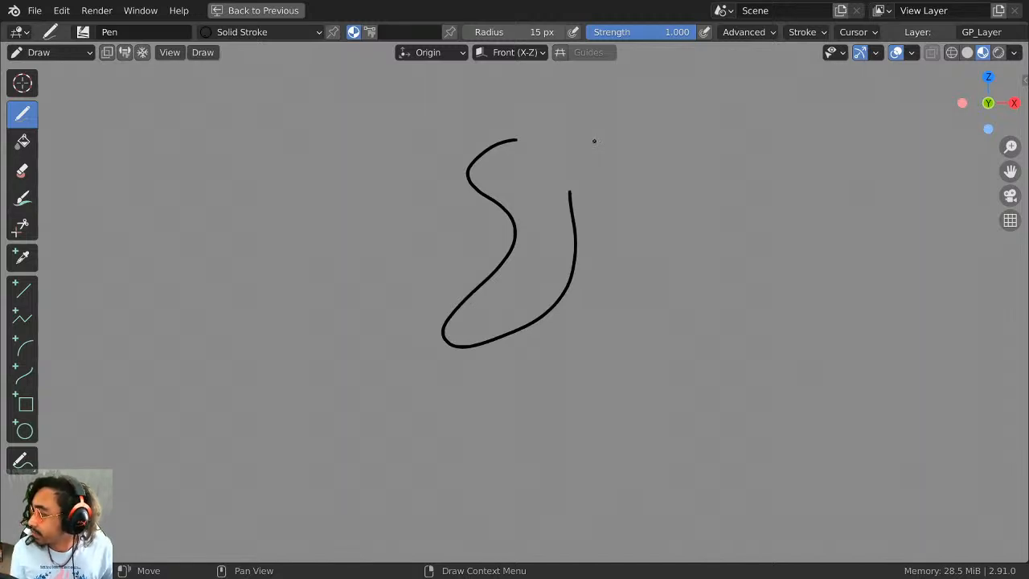
{"action": "key", "text": "ctrl+z"}
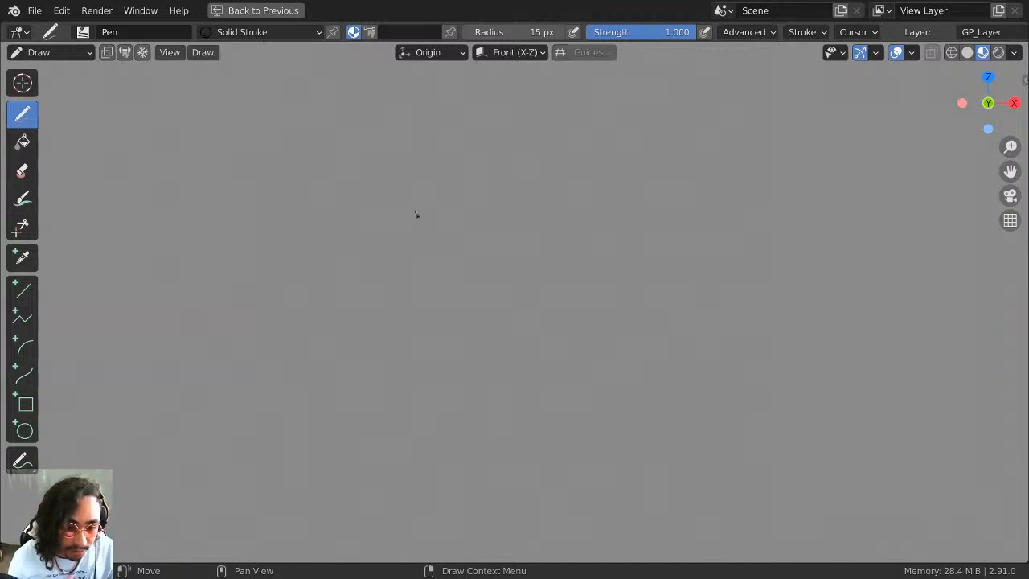
{"action": "mouse_move", "coordinate": [401, 207]}
{"action": "left_mouse_down"}
{"action": "mouse_move", "coordinate": [493, 241]}
{"action": "mouse_move", "coordinate": [459, 431]}
{"action": "mouse_move", "coordinate": [413, 298]}
{"action": "left_mouse_up"}
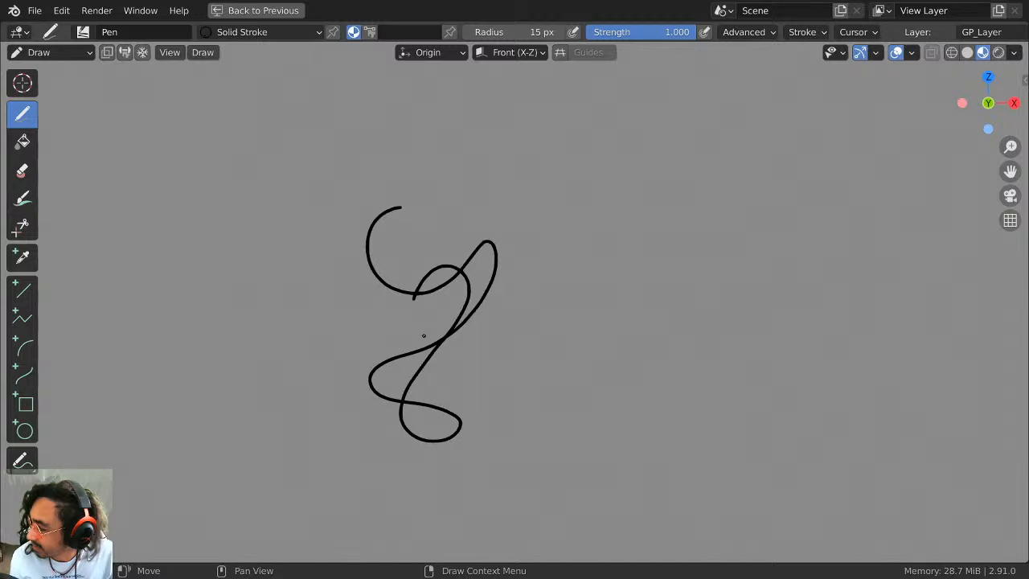
{"action": "key", "text": "ctrl+z"}
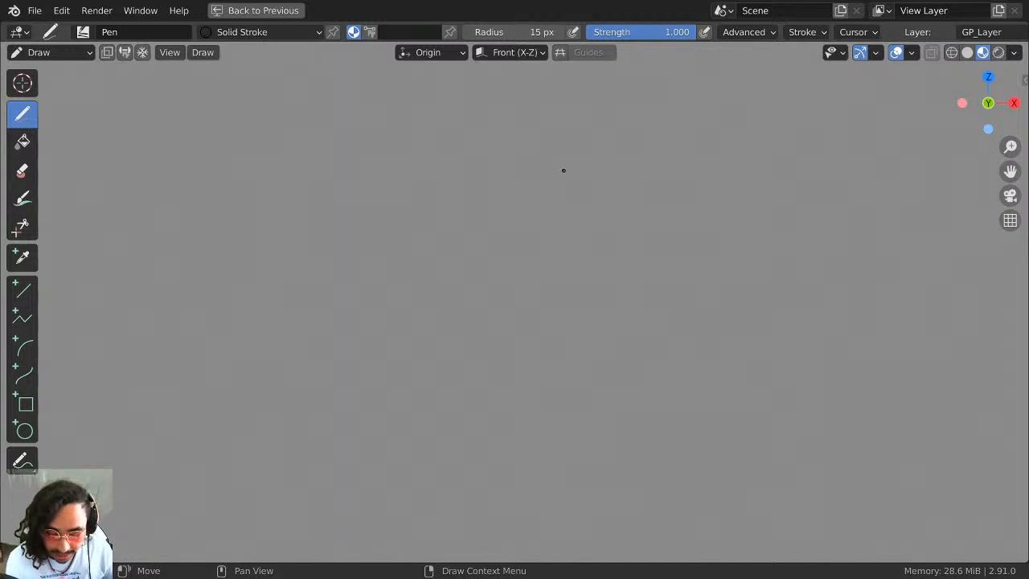
{"action": "left_click_drag", "start_coordinate": [546, 170], "coordinate": [552, 232], "text": "ctrl"}
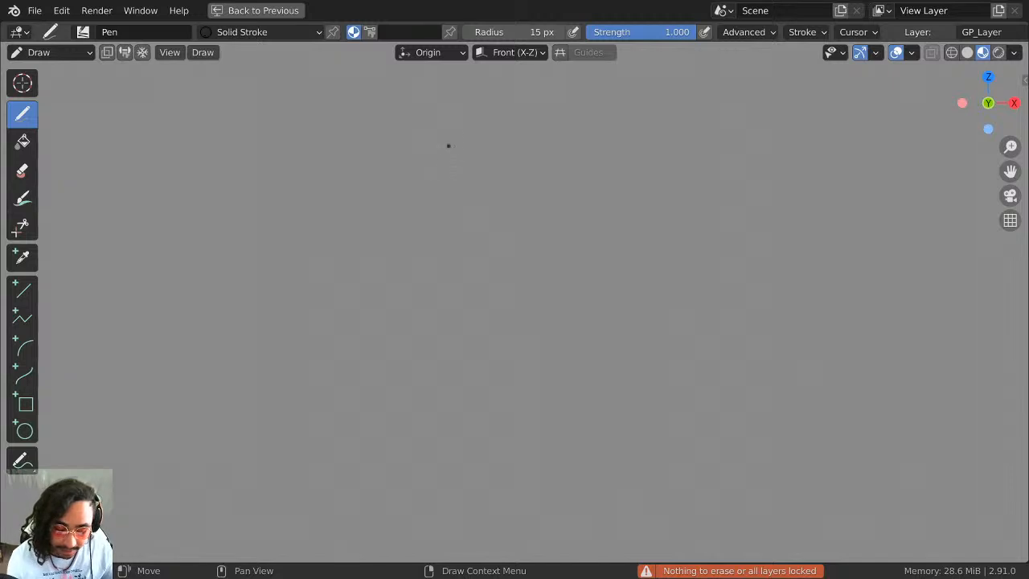
{"action": "mouse_move", "coordinate": [434, 125]}
{"action": "left_mouse_down"}
{"action": "mouse_move", "coordinate": [482, 224]}
{"action": "mouse_move", "coordinate": [388, 205]}
{"action": "left_mouse_up"}
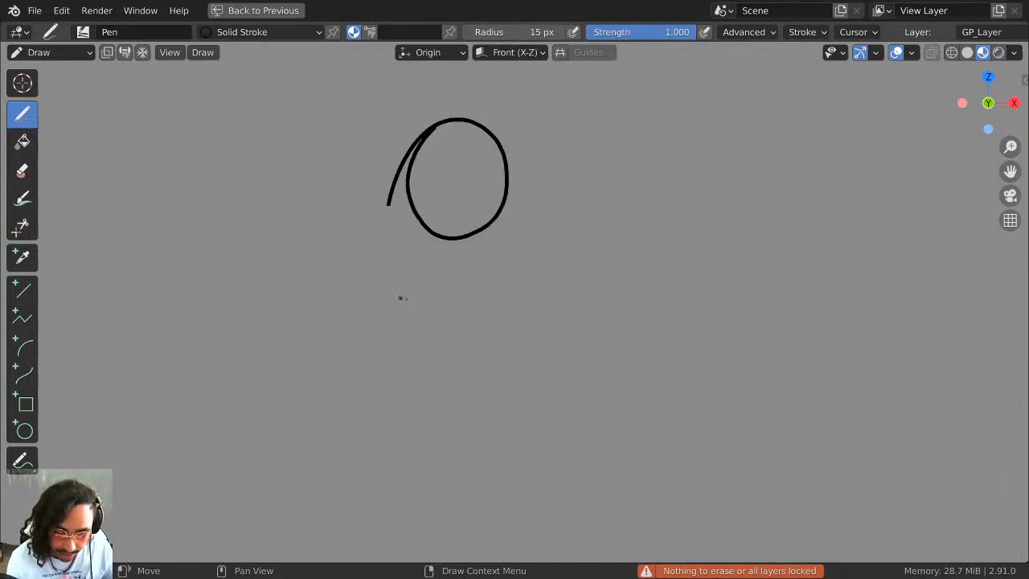
{"action": "key", "text": "ctrl+z"}
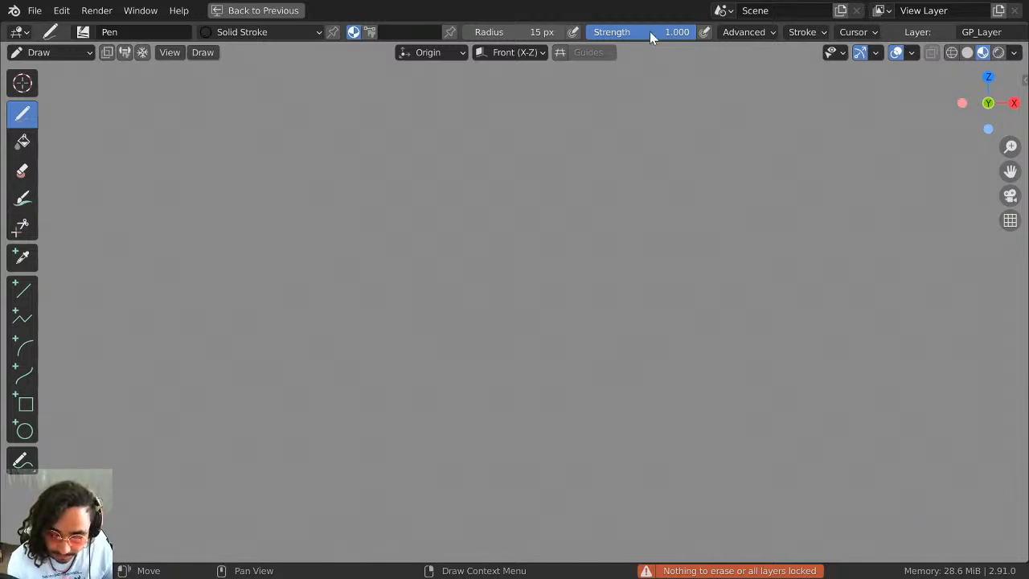
Set the Pen brush radius to 10 px.
{"action": "left_click_drag", "start_coordinate": [542, 34], "coordinate": [504, 34]}
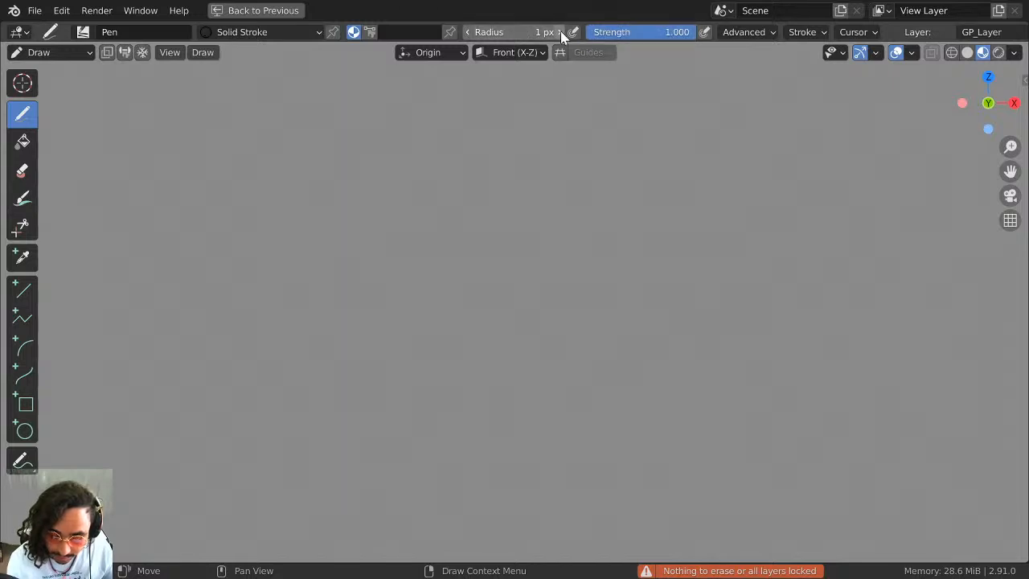
{"action": "left_click", "coordinate": [560, 33]}
{"action": "left_click", "coordinate": [560, 33]}
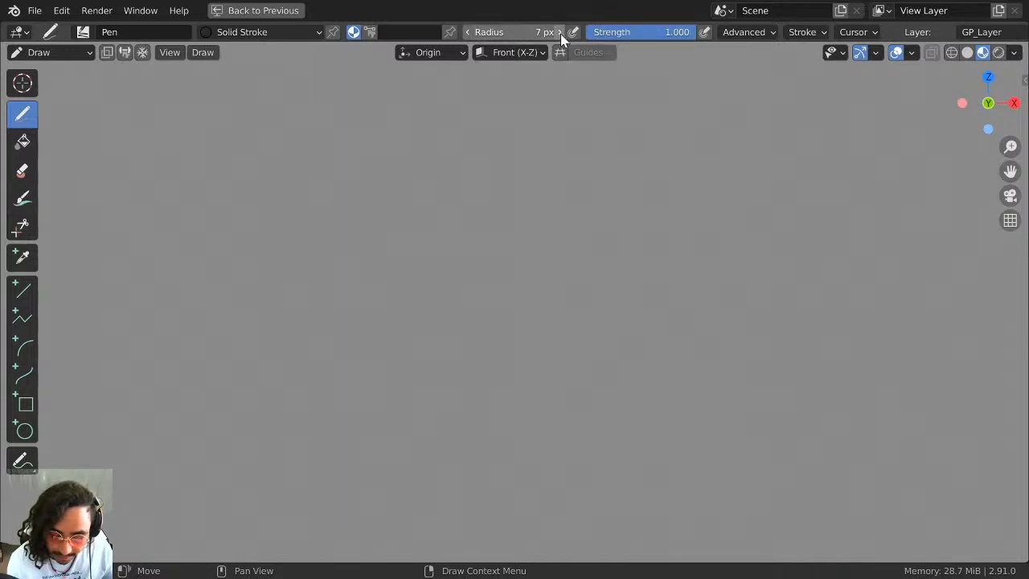
{"action": "left_click", "coordinate": [560, 32]}
{"action": "left_click", "coordinate": [561, 32]}
{"action": "left_click", "coordinate": [560, 32]}
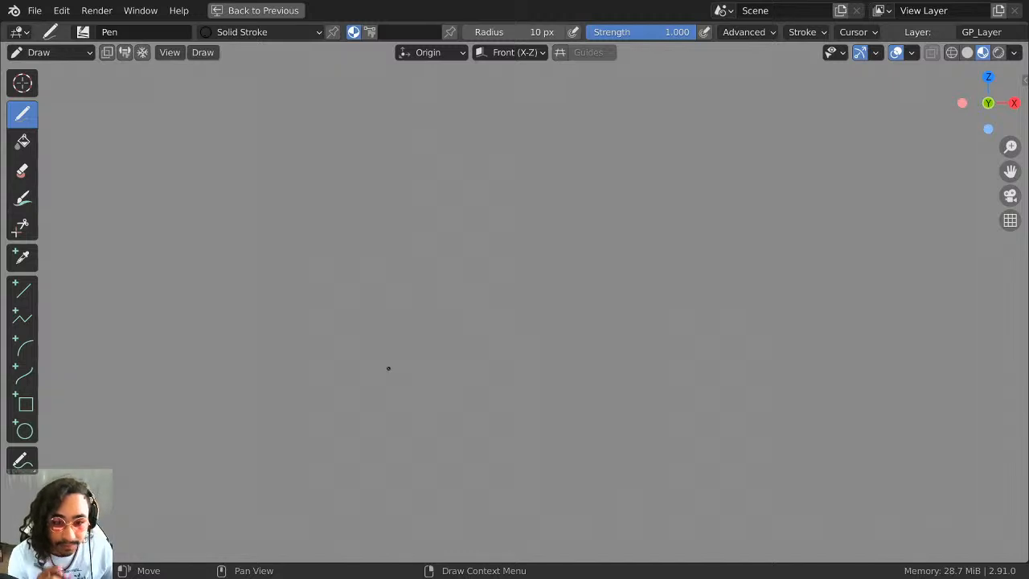
Try several oval head outlines and curved centre lines, undoing every attempt.
{"action": "mouse_move", "coordinate": [394, 241]}
{"action": "left_mouse_down"}
{"action": "mouse_move", "coordinate": [500, 211]}
{"action": "mouse_move", "coordinate": [397, 229]}
{"action": "left_mouse_up"}
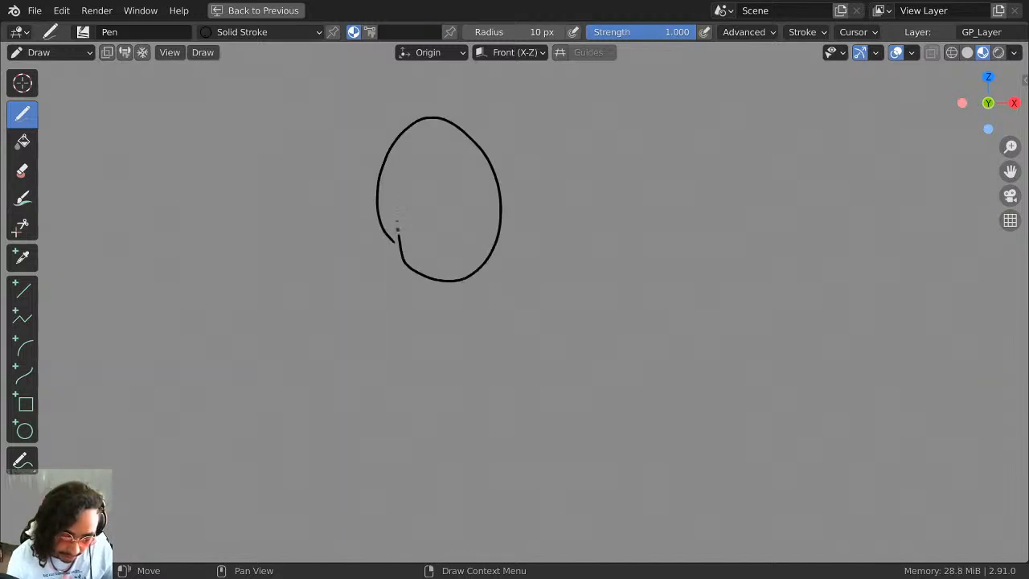
{"action": "key", "text": "ctrl+z"}
{"action": "mouse_move", "coordinate": [418, 129]}
{"action": "left_mouse_down"}
{"action": "mouse_move", "coordinate": [386, 221]}
{"action": "mouse_move", "coordinate": [397, 147]}
{"action": "mouse_move", "coordinate": [389, 211]}
{"action": "mouse_move", "coordinate": [450, 133]}
{"action": "mouse_move", "coordinate": [485, 179]}
{"action": "left_mouse_up"}
{"action": "key", "text": "ctrl+z"}
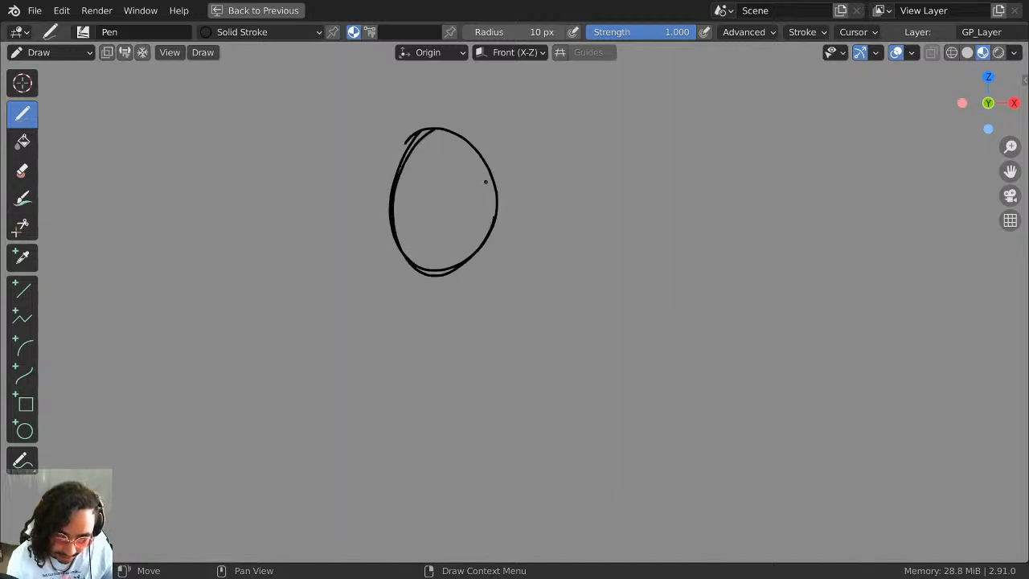
{"action": "key", "text": "ctrl+z"}
{"action": "key", "text": "ctrl+z"}
{"action": "mouse_move", "coordinate": [430, 129]}
{"action": "left_mouse_down"}
{"action": "mouse_move", "coordinate": [471, 259]}
{"action": "mouse_move", "coordinate": [455, 122]}
{"action": "mouse_move", "coordinate": [414, 144]}
{"action": "mouse_move", "coordinate": [395, 209]}
{"action": "mouse_move", "coordinate": [507, 181]}
{"action": "mouse_move", "coordinate": [412, 152]}
{"action": "mouse_move", "coordinate": [463, 241]}
{"action": "mouse_move", "coordinate": [457, 261]}
{"action": "left_mouse_up"}
{"action": "key", "text": "ctrl+z"}
{"action": "left_click_drag", "start_coordinate": [395, 198], "coordinate": [423, 266]}
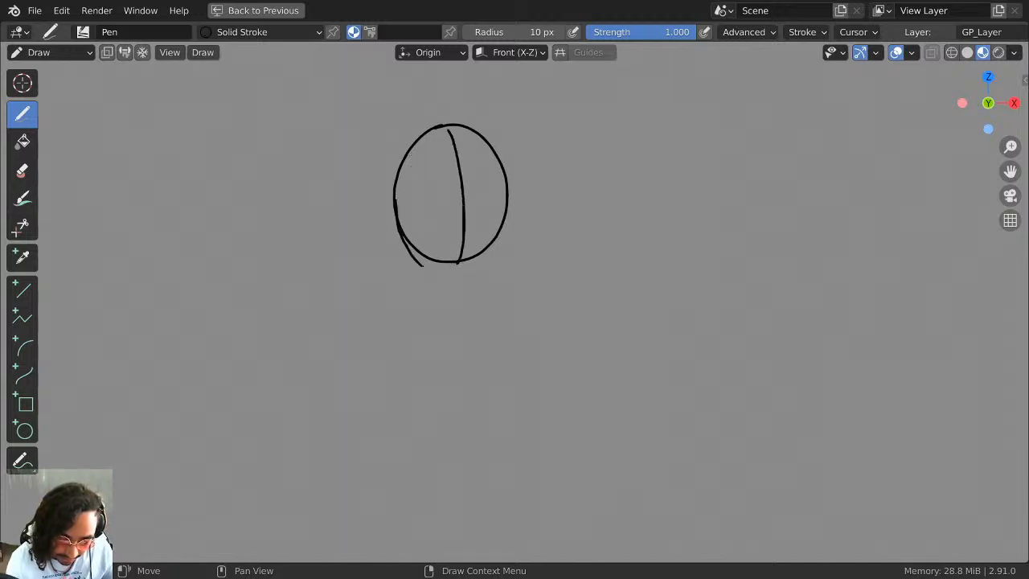
{"action": "key", "text": "ctrl+z"}
{"action": "key", "text": "ctrl+z"}
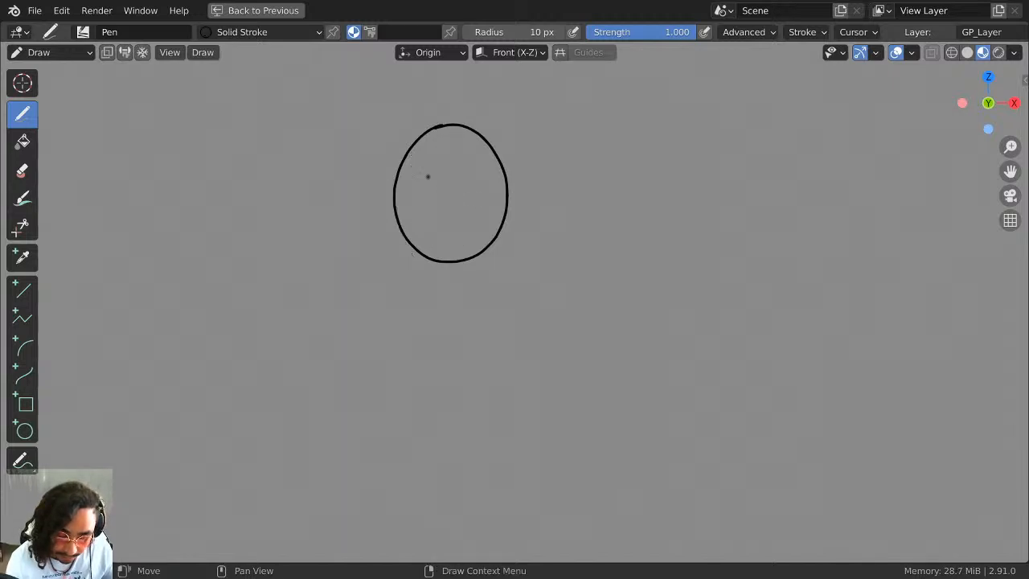
{"action": "left_click_drag", "start_coordinate": [421, 138], "coordinate": [455, 259]}
{"action": "key", "text": "ctrl+z"}
{"action": "key", "text": "ctrl+z"}
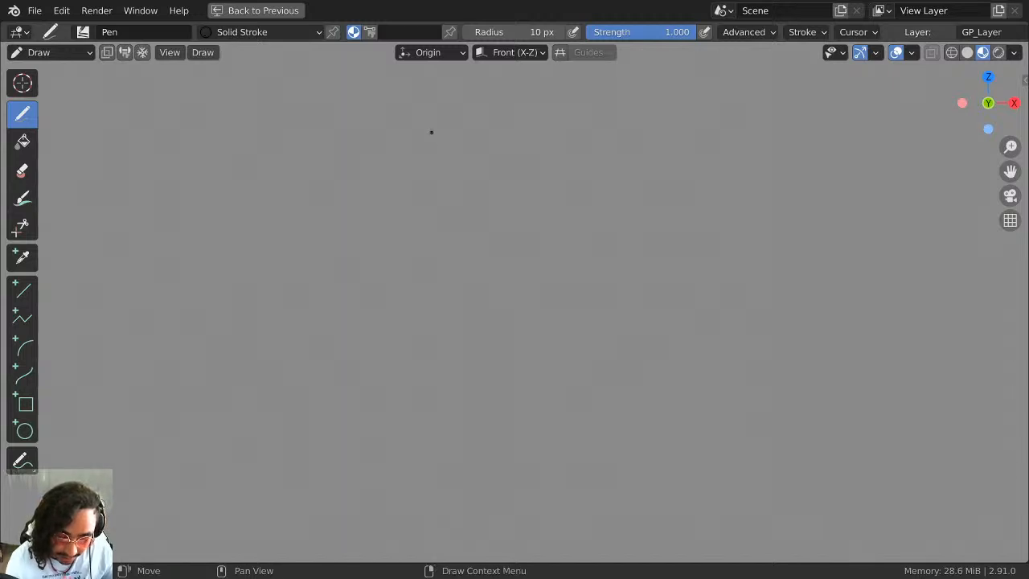
{"action": "left_click_drag", "start_coordinate": [430, 132], "coordinate": [487, 278]}
{"action": "key", "text": "ctrl+z"}
Sketch a tilted oval head with a slanted centre line, a crossing eye line and the left side of the neck.
{"action": "left_click_drag", "start_coordinate": [437, 143], "coordinate": [474, 277]}
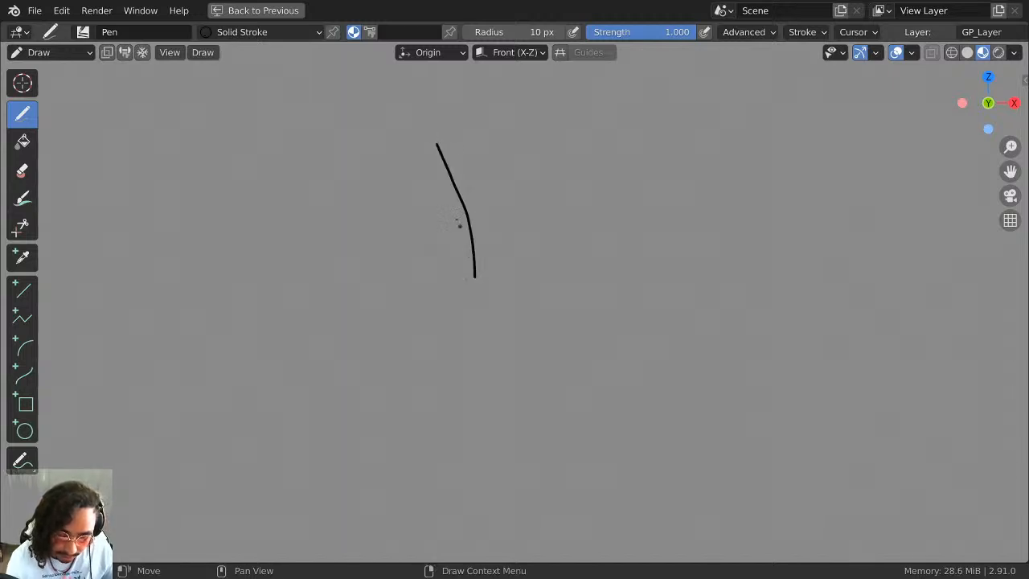
{"action": "left_click_drag", "start_coordinate": [439, 185], "coordinate": [484, 167]}
{"action": "mouse_move", "coordinate": [424, 189]}
{"action": "left_mouse_down"}
{"action": "mouse_move", "coordinate": [415, 156]}
{"action": "mouse_move", "coordinate": [487, 165]}
{"action": "mouse_move", "coordinate": [490, 221]}
{"action": "left_mouse_up"}
{"action": "mouse_move", "coordinate": [427, 195]}
{"action": "left_mouse_down"}
{"action": "mouse_move", "coordinate": [479, 233]}
{"action": "mouse_move", "coordinate": [489, 222]}
{"action": "left_mouse_up"}
{"action": "mouse_move", "coordinate": [432, 140]}
{"action": "left_mouse_down"}
{"action": "mouse_move", "coordinate": [406, 164]}
{"action": "mouse_move", "coordinate": [432, 223]}
{"action": "mouse_move", "coordinate": [451, 228]}
{"action": "mouse_move", "coordinate": [461, 253]}
{"action": "left_mouse_up"}
{"action": "key", "text": "ctrl+z"}
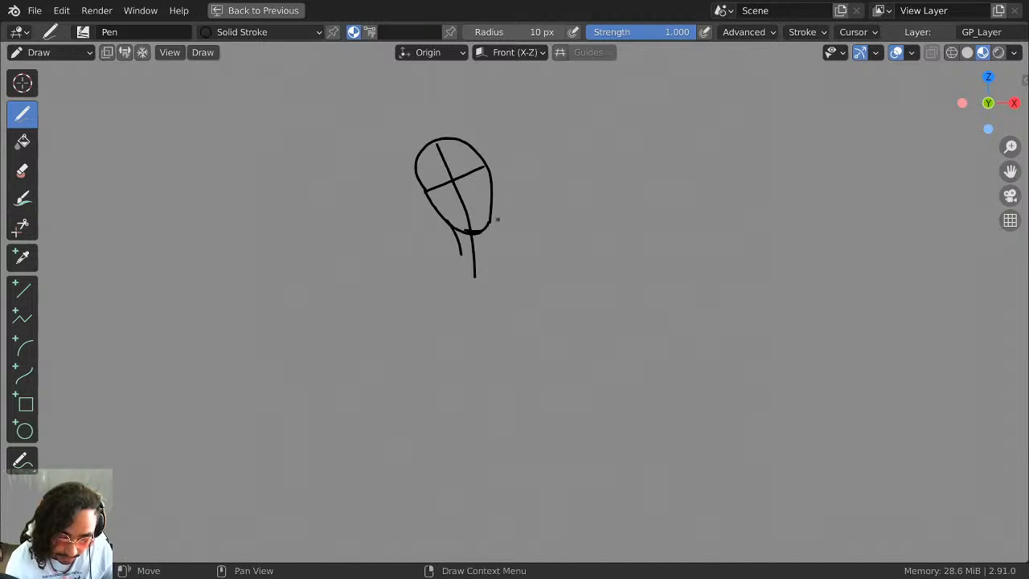
Draw the right side of the neck and a tall oval torso below the head.
{"action": "left_click_drag", "start_coordinate": [495, 206], "coordinate": [505, 281]}
{"action": "mouse_move", "coordinate": [447, 260]}
{"action": "left_mouse_down"}
{"action": "mouse_move", "coordinate": [516, 275]}
{"action": "mouse_move", "coordinate": [456, 397]}
{"action": "mouse_move", "coordinate": [439, 299]}
{"action": "mouse_move", "coordinate": [455, 396]}
{"action": "left_mouse_up"}
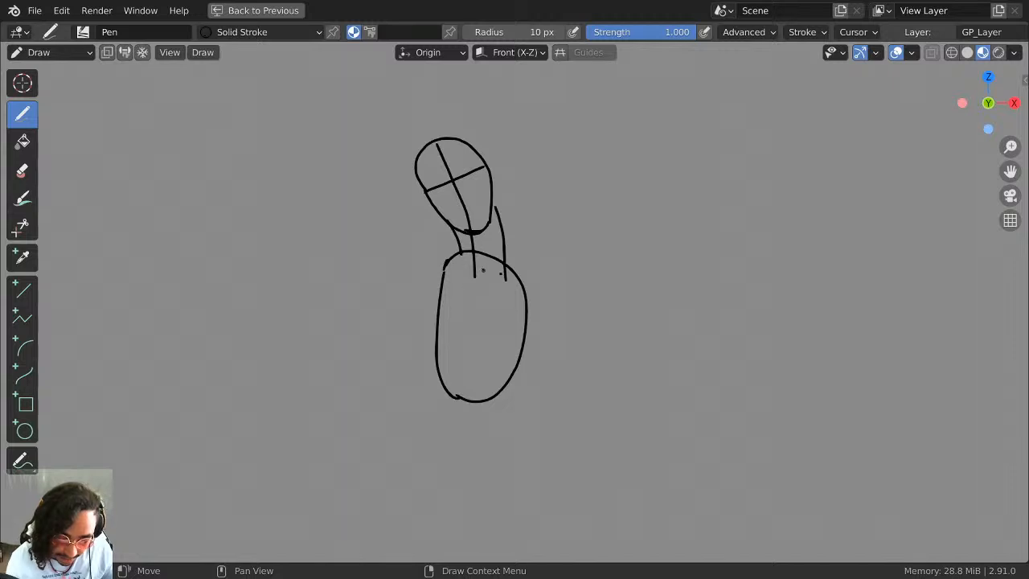
{"action": "left_click_drag", "start_coordinate": [483, 261], "coordinate": [458, 396]}
{"action": "key", "text": "ctrl+z"}
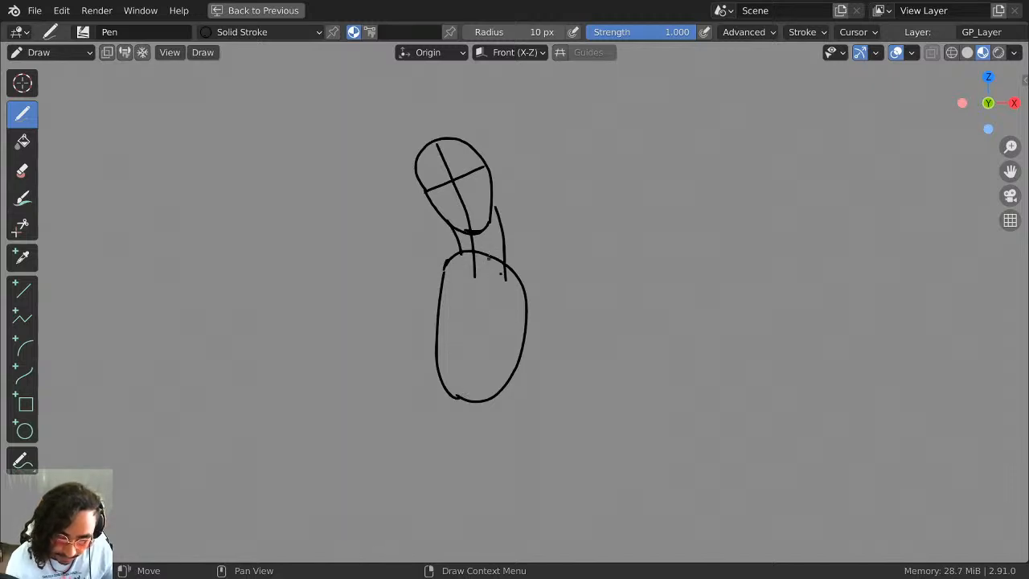
Draw a curved centre line down the torso and a small rounded shoulder joint on each side.
{"action": "left_click_drag", "start_coordinate": [491, 265], "coordinate": [496, 372]}
{"action": "left_click_drag", "start_coordinate": [445, 255], "coordinate": [440, 267]}
{"action": "left_click_drag", "start_coordinate": [520, 266], "coordinate": [527, 295]}
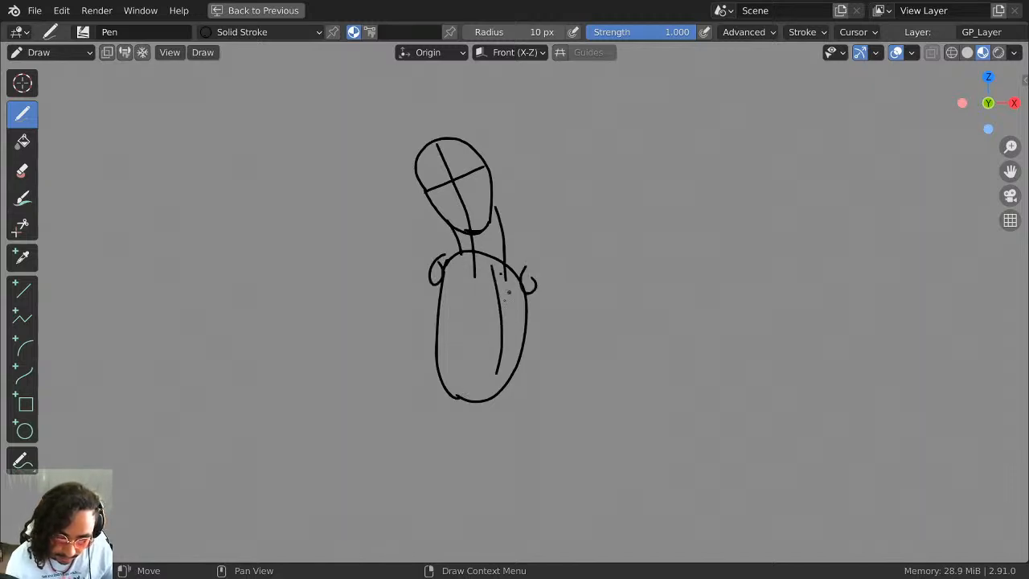
Draw the flared hips below the torso with a curved lower edge, undoing the first outline attempt.
{"action": "middle_click_drag", "start_coordinate": [464, 351], "coordinate": [485, 252]}
{"action": "mouse_move", "coordinate": [450, 258]}
{"action": "left_mouse_down"}
{"action": "mouse_move", "coordinate": [436, 299]}
{"action": "mouse_move", "coordinate": [468, 406]}
{"action": "left_mouse_up"}
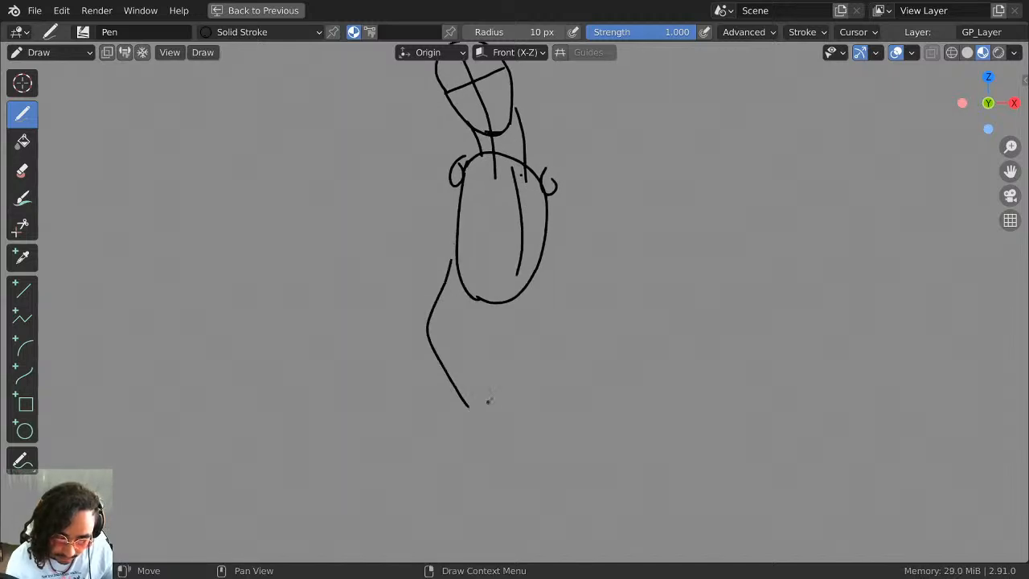
{"action": "key", "text": "ctrl+z"}
{"action": "mouse_move", "coordinate": [455, 251]}
{"action": "left_mouse_down"}
{"action": "mouse_move", "coordinate": [500, 390]}
{"action": "mouse_move", "coordinate": [538, 386]}
{"action": "left_mouse_up"}
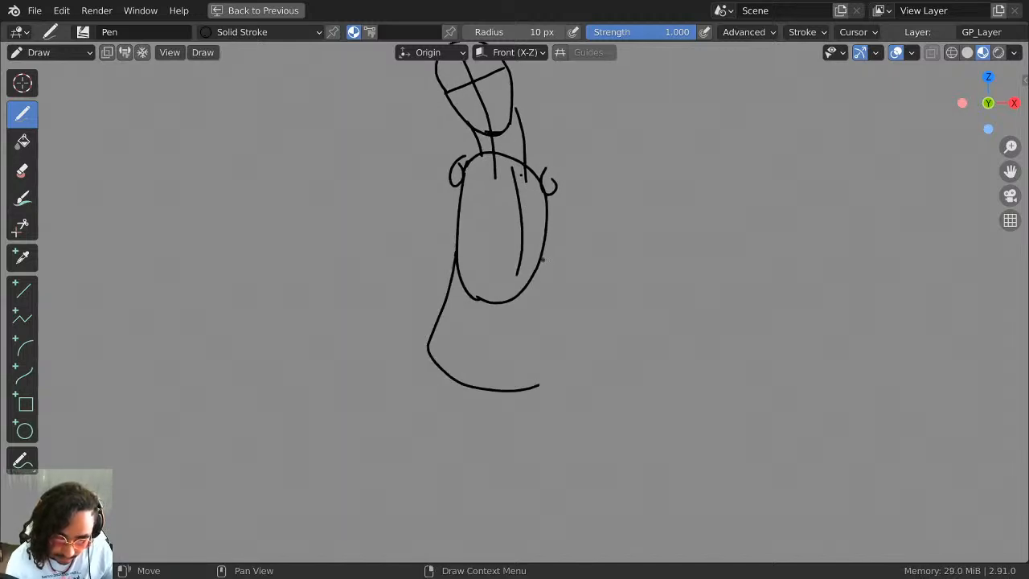
{"action": "left_click_drag", "start_coordinate": [543, 254], "coordinate": [544, 372]}
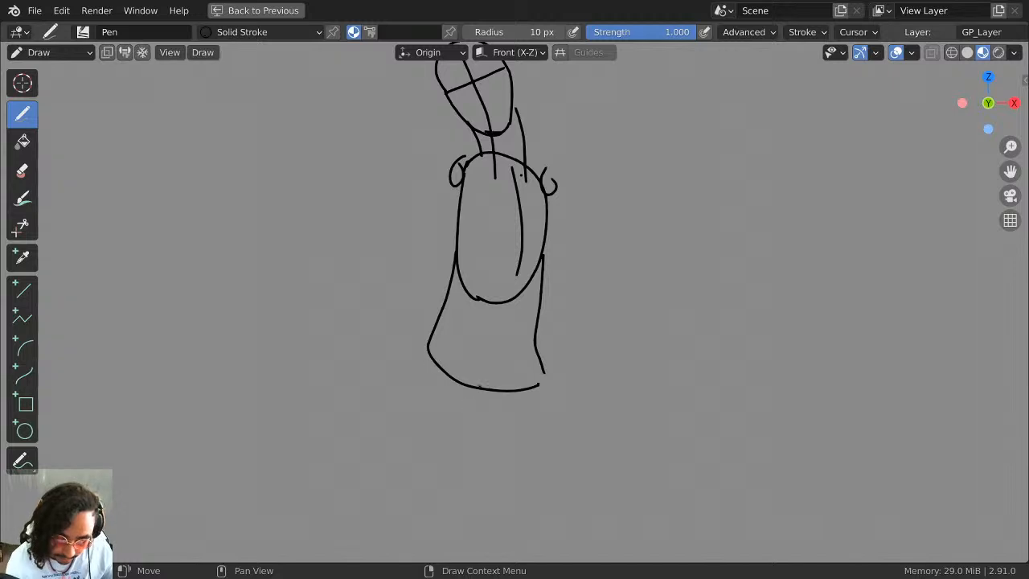
Draw the inner and outer contours of both thighs below the hips.
{"action": "left_click_drag", "start_coordinate": [480, 389], "coordinate": [434, 522]}
{"action": "mouse_move", "coordinate": [421, 362]}
{"action": "left_mouse_down"}
{"action": "mouse_move", "coordinate": [409, 462]}
{"action": "mouse_move", "coordinate": [425, 527]}
{"action": "left_mouse_up"}
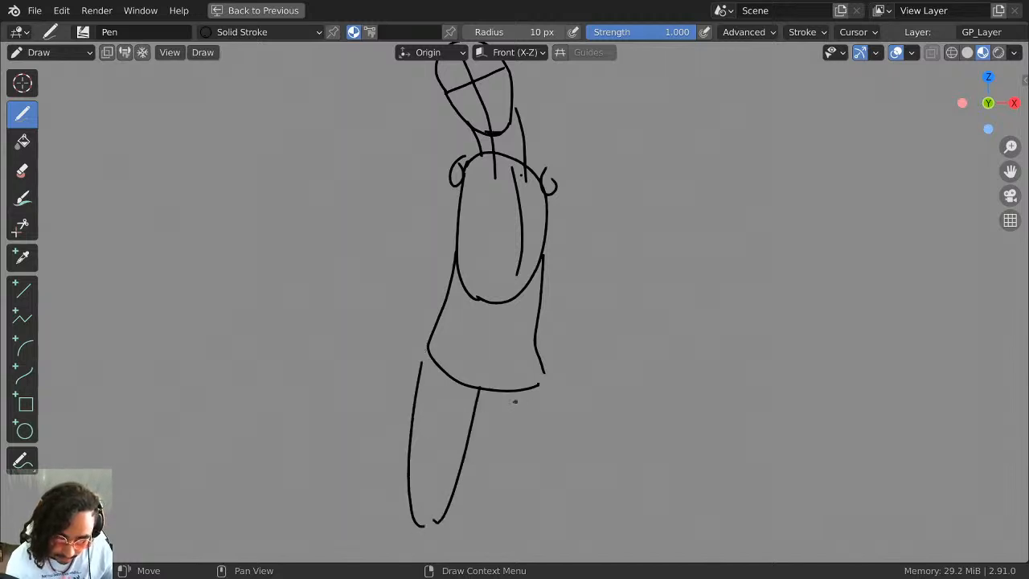
{"action": "left_click_drag", "start_coordinate": [493, 392], "coordinate": [526, 532]}
{"action": "mouse_move", "coordinate": [547, 394]}
{"action": "left_mouse_down"}
{"action": "mouse_move", "coordinate": [569, 527]}
{"action": "mouse_move", "coordinate": [534, 539]}
{"action": "left_mouse_up"}
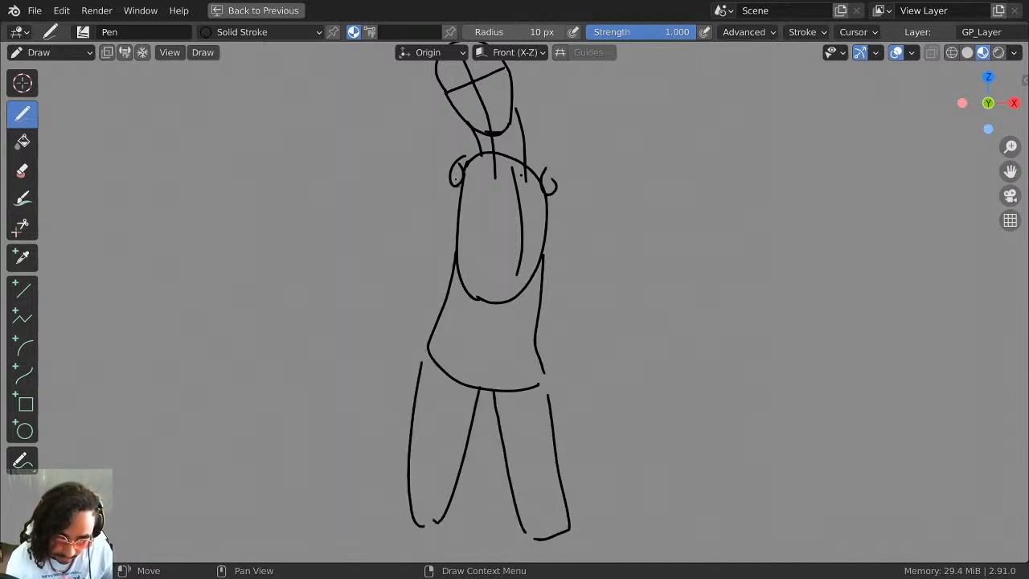
Draw both arms angling outward from the shoulders and add blocky hands at their ends.
{"action": "mouse_move", "coordinate": [463, 155]}
{"action": "left_mouse_down"}
{"action": "mouse_move", "coordinate": [444, 166]}
{"action": "mouse_move", "coordinate": [384, 316]}
{"action": "mouse_move", "coordinate": [458, 206]}
{"action": "left_mouse_up"}
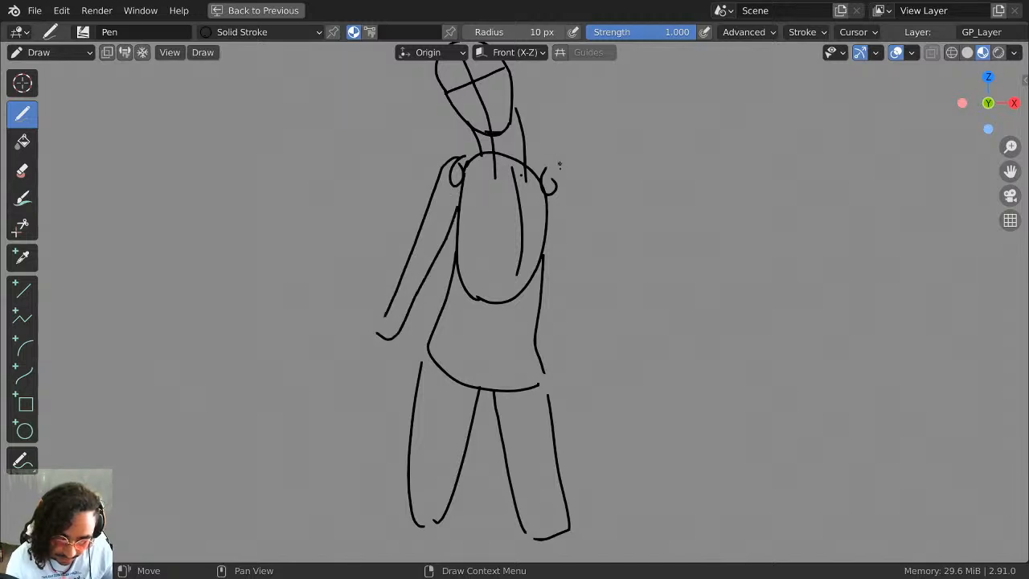
{"action": "left_click_drag", "start_coordinate": [554, 180], "coordinate": [616, 330]}
{"action": "mouse_move", "coordinate": [551, 217]}
{"action": "left_mouse_down"}
{"action": "mouse_move", "coordinate": [578, 288]}
{"action": "mouse_move", "coordinate": [618, 331]}
{"action": "left_mouse_up"}
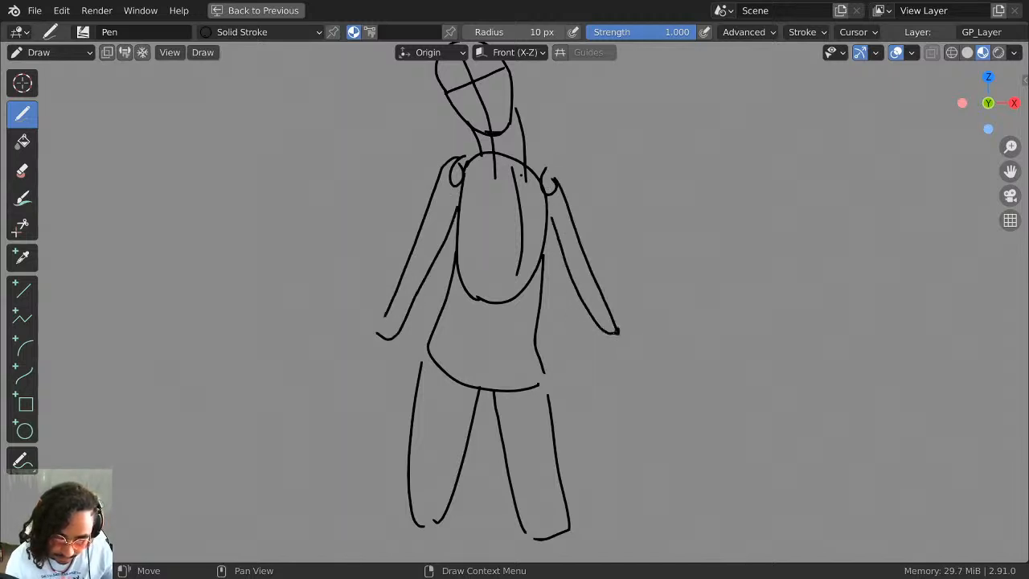
{"action": "mouse_move", "coordinate": [376, 329]}
{"action": "left_mouse_down"}
{"action": "mouse_move", "coordinate": [358, 392]}
{"action": "mouse_move", "coordinate": [380, 357]}
{"action": "left_mouse_up"}
{"action": "mouse_move", "coordinate": [602, 339]}
{"action": "left_mouse_down"}
{"action": "mouse_move", "coordinate": [603, 378]}
{"action": "mouse_move", "coordinate": [614, 336]}
{"action": "left_mouse_up"}
Try several round head outlines in the empty space beside the figure, undoing every attempt.
{"action": "mouse_move", "coordinate": [664, 189]}
{"action": "middle_mouse_down", "text": "shift"}
{"action": "mouse_move", "coordinate": [528, 298]}
{"action": "mouse_move", "coordinate": [444, 145]}
{"action": "middle_mouse_up", "text": "shift"}
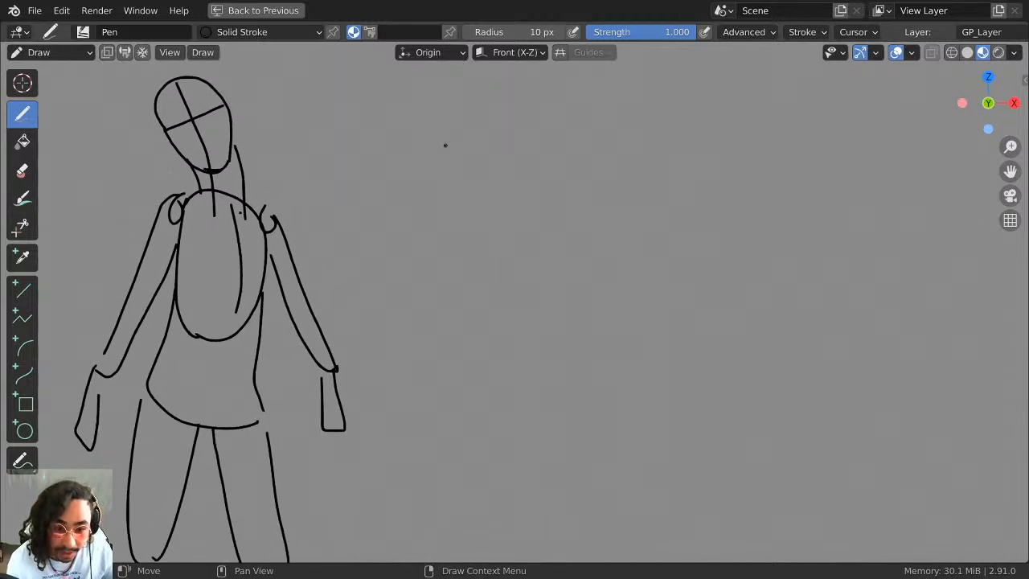
{"action": "mouse_move", "coordinate": [426, 207]}
{"action": "left_mouse_down"}
{"action": "mouse_move", "coordinate": [562, 166]}
{"action": "mouse_move", "coordinate": [487, 270]}
{"action": "left_mouse_up"}
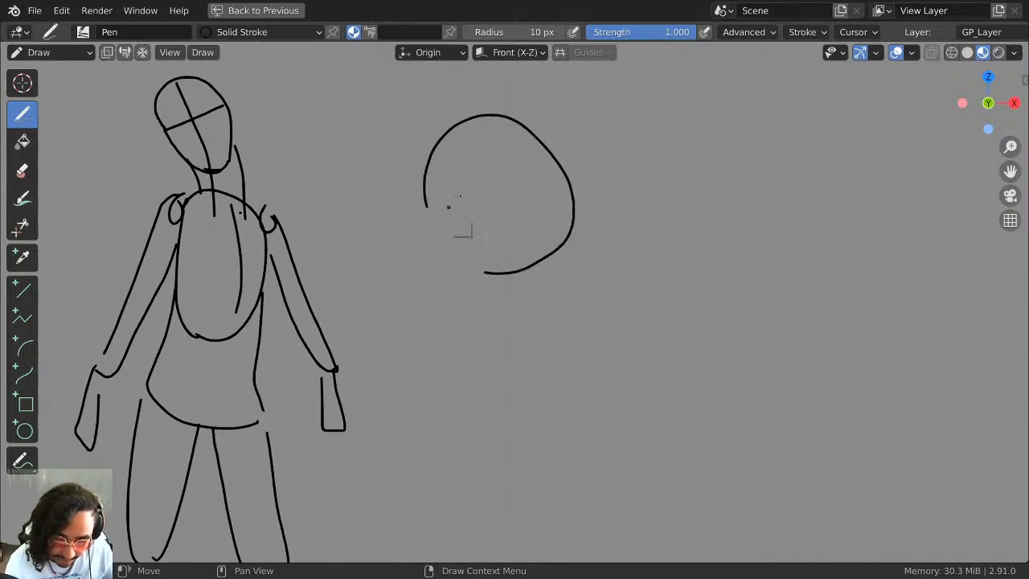
{"action": "key", "text": "ctrl+z"}
{"action": "mouse_move", "coordinate": [442, 147]}
{"action": "left_mouse_down"}
{"action": "mouse_move", "coordinate": [568, 241]}
{"action": "mouse_move", "coordinate": [442, 149]}
{"action": "left_mouse_up"}
{"action": "key", "text": "ctrl+z"}
{"action": "mouse_move", "coordinate": [509, 91]}
{"action": "left_mouse_down"}
{"action": "mouse_move", "coordinate": [490, 93]}
{"action": "mouse_move", "coordinate": [547, 240]}
{"action": "mouse_move", "coordinate": [512, 91]}
{"action": "left_mouse_up"}
{"action": "key", "text": "ctrl+z"}
{"action": "mouse_move", "coordinate": [448, 176]}
{"action": "left_mouse_down"}
{"action": "mouse_move", "coordinate": [501, 108]}
{"action": "mouse_move", "coordinate": [570, 224]}
{"action": "mouse_move", "coordinate": [447, 192]}
{"action": "left_mouse_up"}
{"action": "key", "text": "ctrl+z"}
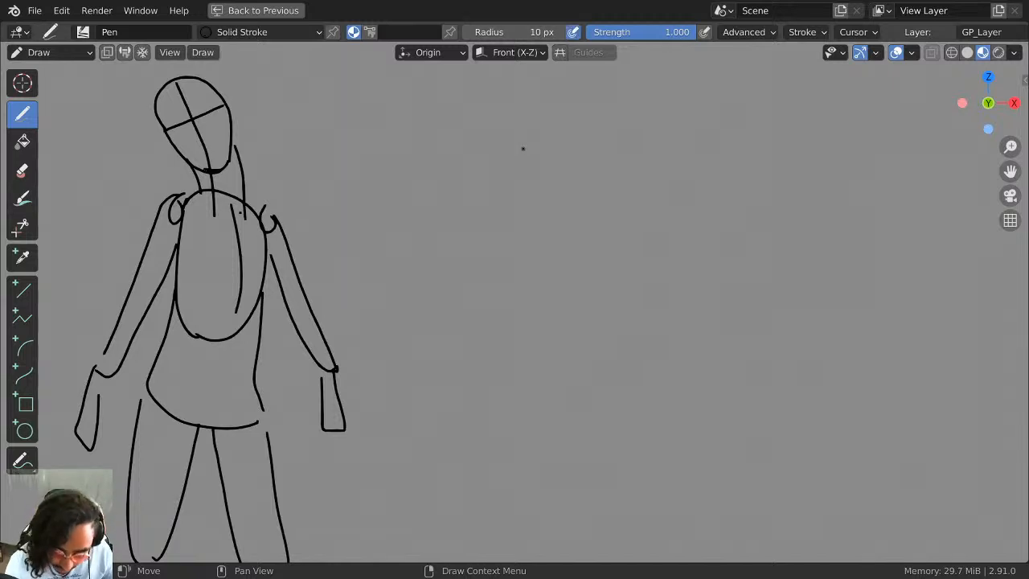
{"action": "mouse_move", "coordinate": [496, 187]}
{"action": "left_mouse_down"}
{"action": "mouse_move", "coordinate": [603, 183]}
{"action": "mouse_move", "coordinate": [536, 197]}
{"action": "mouse_move", "coordinate": [547, 280]}
{"action": "mouse_move", "coordinate": [521, 294]}
{"action": "left_mouse_up"}
{"action": "key", "text": "ctrl+z"}
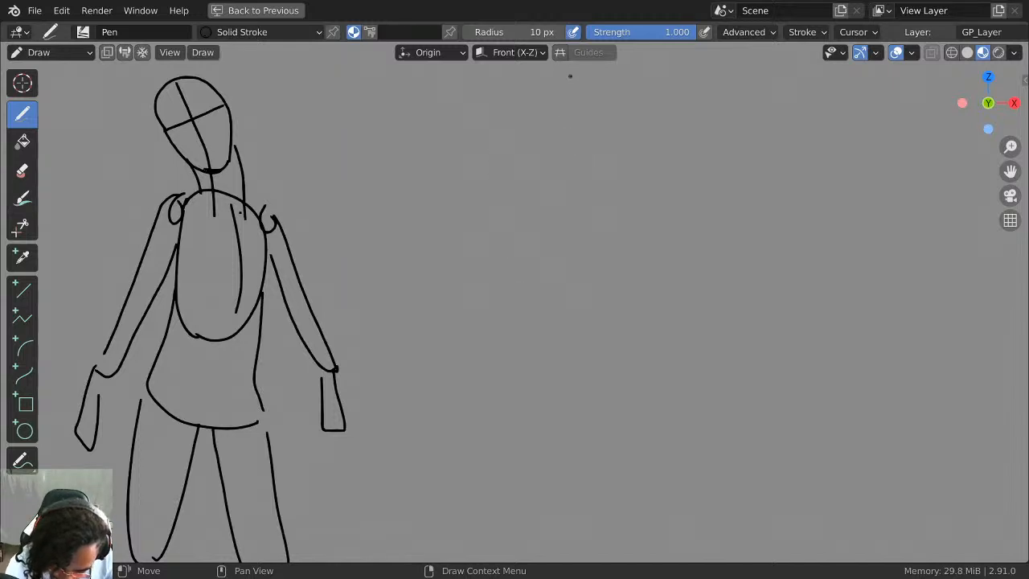
Set the Pen brush radius to 14 px.
{"action": "left_click", "coordinate": [558, 31]}
{"action": "left_click", "coordinate": [558, 31]}
{"action": "left_click", "coordinate": [558, 31]}
{"action": "left_click", "coordinate": [560, 31]}
Try two test outlines with the 14 px brush beside the figure and undo both.
{"action": "mouse_move", "coordinate": [478, 185]}
{"action": "left_mouse_down"}
{"action": "mouse_move", "coordinate": [533, 137]}
{"action": "mouse_move", "coordinate": [592, 298]}
{"action": "mouse_move", "coordinate": [528, 332]}
{"action": "left_mouse_up"}
{"action": "key", "text": "ctrl+z"}
{"action": "mouse_move", "coordinate": [491, 179]}
{"action": "left_mouse_down"}
{"action": "mouse_move", "coordinate": [493, 149]}
{"action": "mouse_move", "coordinate": [569, 233]}
{"action": "mouse_move", "coordinate": [562, 253]}
{"action": "mouse_move", "coordinate": [496, 149]}
{"action": "mouse_move", "coordinate": [569, 212]}
{"action": "mouse_move", "coordinate": [522, 225]}
{"action": "mouse_move", "coordinate": [565, 217]}
{"action": "left_mouse_up"}
{"action": "key", "text": "ctrl+z"}
Sketch a second, rounder head with a curved centre line, an eye line, the back of the skull and a jaw.
{"action": "left_click_drag", "start_coordinate": [529, 134], "coordinate": [548, 223]}
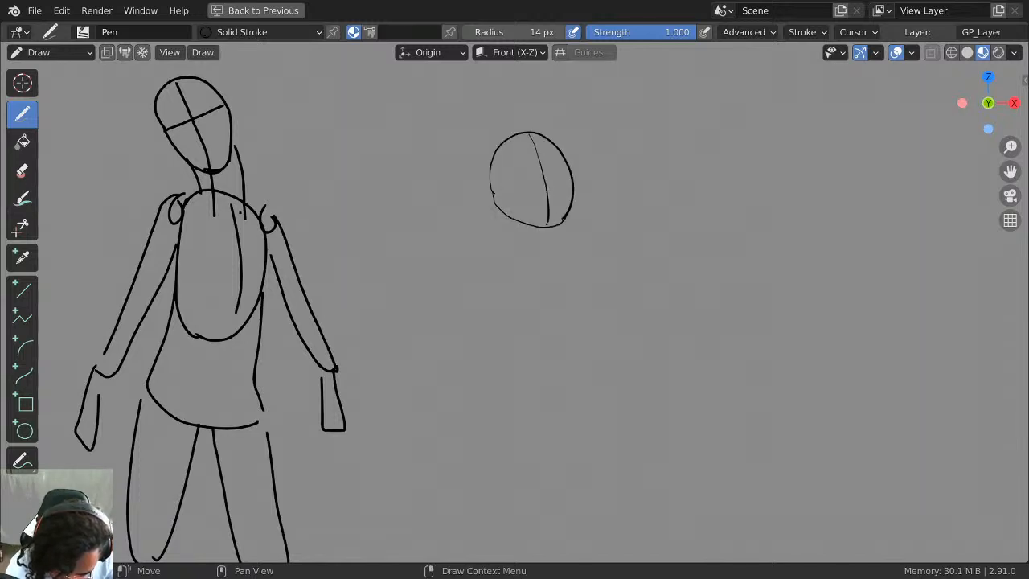
{"action": "left_click_drag", "start_coordinate": [493, 191], "coordinate": [567, 186]}
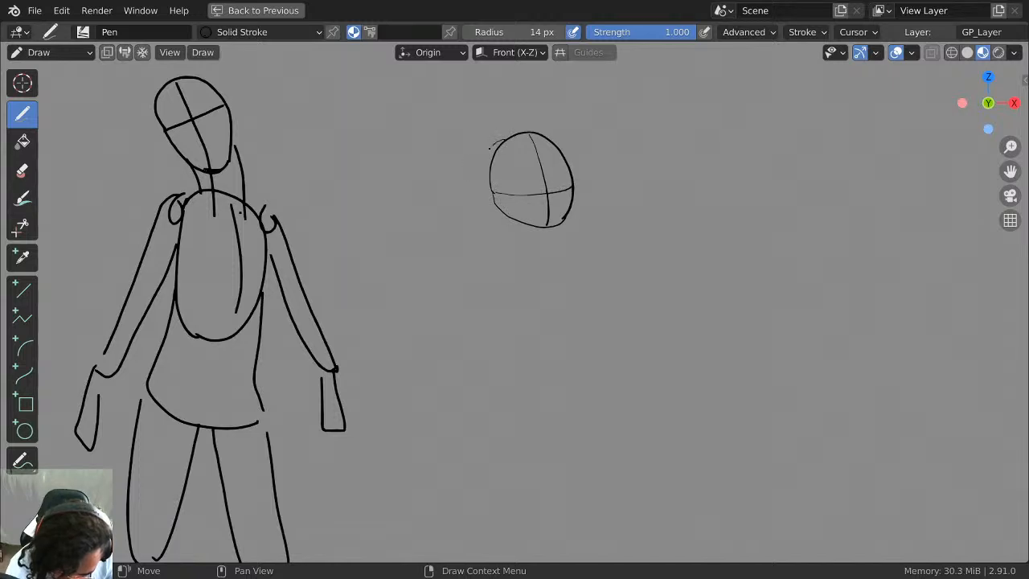
{"action": "mouse_move", "coordinate": [489, 148]}
{"action": "left_mouse_down"}
{"action": "mouse_move", "coordinate": [484, 205]}
{"action": "mouse_move", "coordinate": [506, 138]}
{"action": "left_mouse_up"}
{"action": "mouse_move", "coordinate": [497, 211]}
{"action": "left_mouse_down"}
{"action": "mouse_move", "coordinate": [521, 239]}
{"action": "mouse_move", "coordinate": [566, 220]}
{"action": "mouse_move", "coordinate": [545, 243]}
{"action": "left_mouse_up"}
Draw the neck, collar and sloping shoulders beneath the second head.
{"action": "mouse_move", "coordinate": [485, 203]}
{"action": "left_mouse_down"}
{"action": "mouse_move", "coordinate": [498, 241]}
{"action": "mouse_move", "coordinate": [530, 259]}
{"action": "mouse_move", "coordinate": [485, 281]}
{"action": "left_mouse_up"}
{"action": "mouse_move", "coordinate": [549, 247]}
{"action": "left_mouse_down"}
{"action": "mouse_move", "coordinate": [565, 275]}
{"action": "mouse_move", "coordinate": [539, 286]}
{"action": "left_mouse_up"}
{"action": "mouse_move", "coordinate": [494, 238]}
{"action": "left_mouse_down"}
{"action": "mouse_move", "coordinate": [540, 267]}
{"action": "mouse_move", "coordinate": [519, 285]}
{"action": "left_mouse_up"}
{"action": "left_click_drag", "start_coordinate": [496, 267], "coordinate": [531, 294]}
{"action": "left_click_drag", "start_coordinate": [554, 251], "coordinate": [586, 288]}
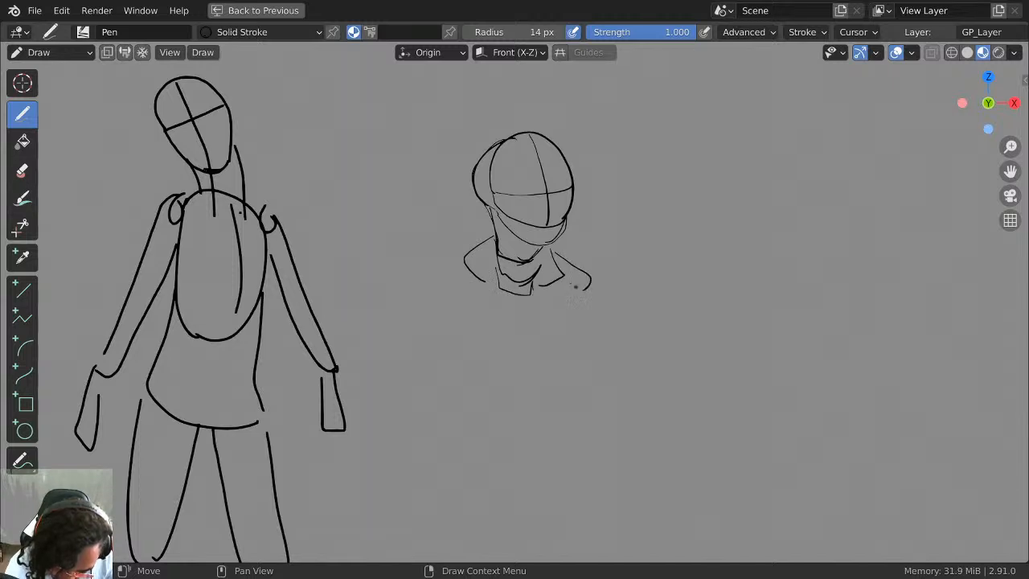
{"action": "left_click_drag", "start_coordinate": [471, 249], "coordinate": [482, 286]}
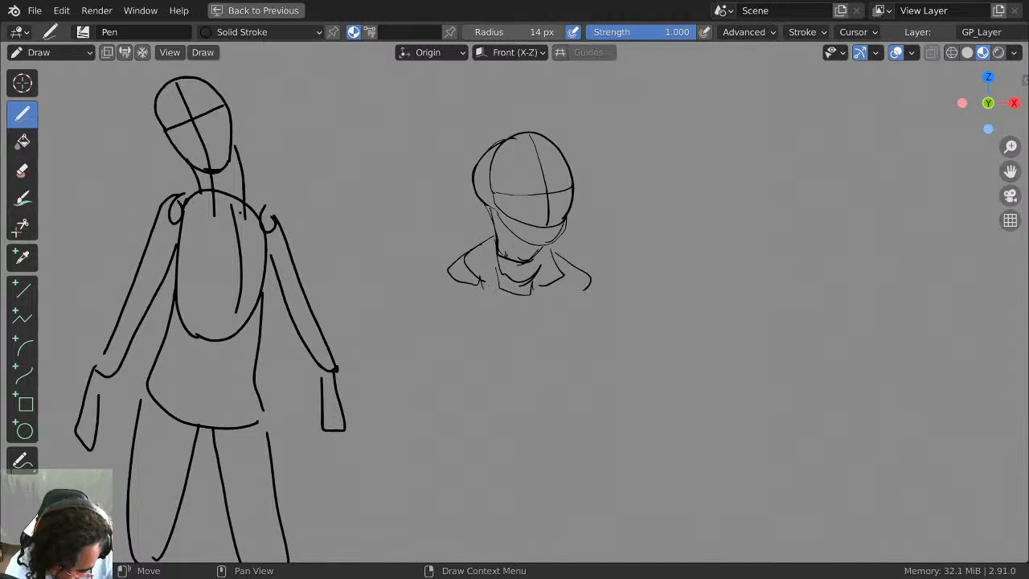
Draw the second figure's chest with an off-centre midline, short upper arms and a rounded waist below.
{"action": "mouse_move", "coordinate": [569, 278]}
{"action": "left_mouse_down"}
{"action": "mouse_move", "coordinate": [535, 315]}
{"action": "mouse_move", "coordinate": [526, 384]}
{"action": "left_mouse_up"}
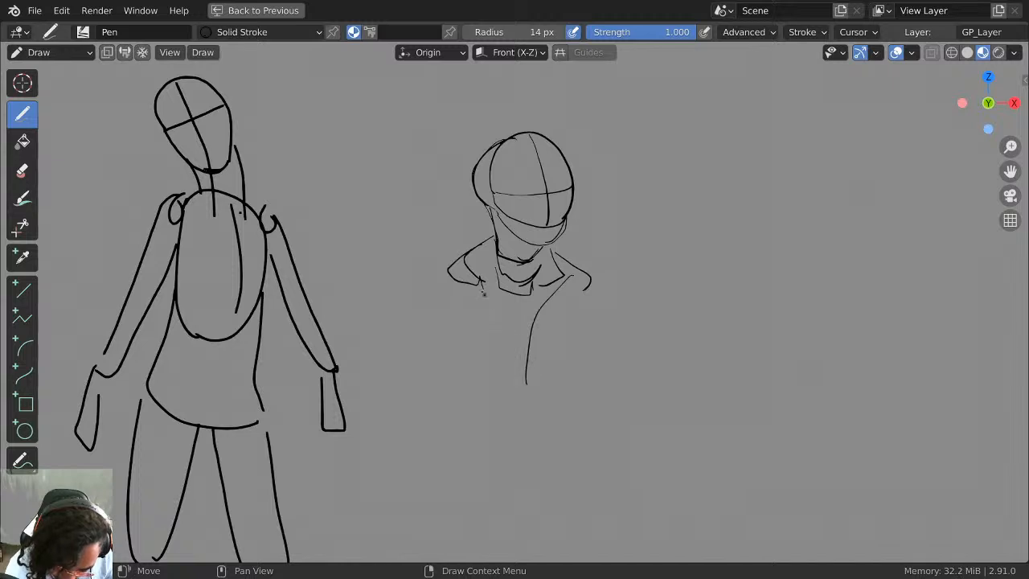
{"action": "mouse_move", "coordinate": [477, 275]}
{"action": "left_mouse_down"}
{"action": "mouse_move", "coordinate": [469, 354]}
{"action": "mouse_move", "coordinate": [525, 384]}
{"action": "left_mouse_up"}
{"action": "mouse_move", "coordinate": [580, 291]}
{"action": "left_mouse_down"}
{"action": "mouse_move", "coordinate": [564, 345]}
{"action": "mouse_move", "coordinate": [537, 383]}
{"action": "left_mouse_up"}
{"action": "mouse_move", "coordinate": [448, 273]}
{"action": "left_mouse_down"}
{"action": "mouse_move", "coordinate": [442, 308]}
{"action": "mouse_move", "coordinate": [474, 303]}
{"action": "left_mouse_up"}
{"action": "left_click_drag", "start_coordinate": [590, 275], "coordinate": [603, 345]}
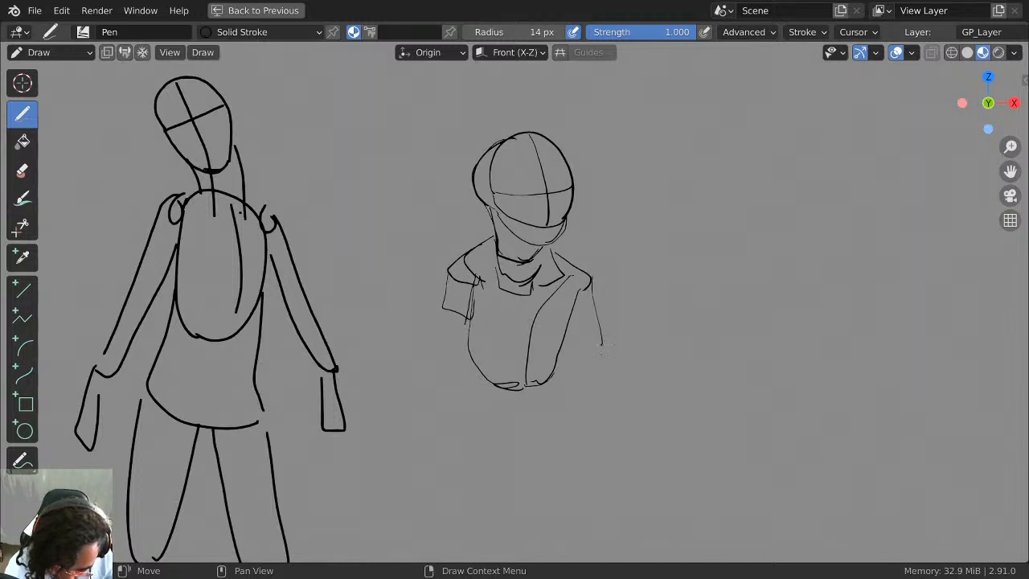
{"action": "left_click_drag", "start_coordinate": [574, 303], "coordinate": [601, 347]}
{"action": "middle_click_drag", "start_coordinate": [563, 361], "coordinate": [574, 269]}
{"action": "left_click_drag", "start_coordinate": [481, 259], "coordinate": [554, 294]}
Try a large head outline in the empty space beside the second figure, undoing every attempt.
{"action": "mouse_move", "coordinate": [553, 295]}
{"action": "middle_mouse_down"}
{"action": "mouse_move", "coordinate": [650, 233]}
{"action": "mouse_move", "coordinate": [587, 244]}
{"action": "mouse_move", "coordinate": [436, 126]}
{"action": "middle_mouse_up"}
{"action": "mouse_move", "coordinate": [416, 153]}
{"action": "left_mouse_down"}
{"action": "mouse_move", "coordinate": [402, 228]}
{"action": "mouse_move", "coordinate": [434, 296]}
{"action": "mouse_move", "coordinate": [423, 274]}
{"action": "left_mouse_up"}
{"action": "key", "text": "ctrl+z"}
{"action": "mouse_move", "coordinate": [439, 205]}
{"action": "left_mouse_down"}
{"action": "mouse_move", "coordinate": [482, 132]}
{"action": "mouse_move", "coordinate": [446, 257]}
{"action": "mouse_move", "coordinate": [437, 154]}
{"action": "mouse_move", "coordinate": [544, 321]}
{"action": "mouse_move", "coordinate": [436, 211]}
{"action": "left_mouse_up"}
{"action": "key", "text": "ctrl+z"}
{"action": "key", "text": "ctrl+z"}
Draw a large egg-shaped head with a curved centre line, two brows, one ear and a jaw line.
{"action": "mouse_move", "coordinate": [508, 110]}
{"action": "left_mouse_down"}
{"action": "mouse_move", "coordinate": [551, 315]}
{"action": "mouse_move", "coordinate": [505, 112]}
{"action": "mouse_move", "coordinate": [523, 312]}
{"action": "left_mouse_up"}
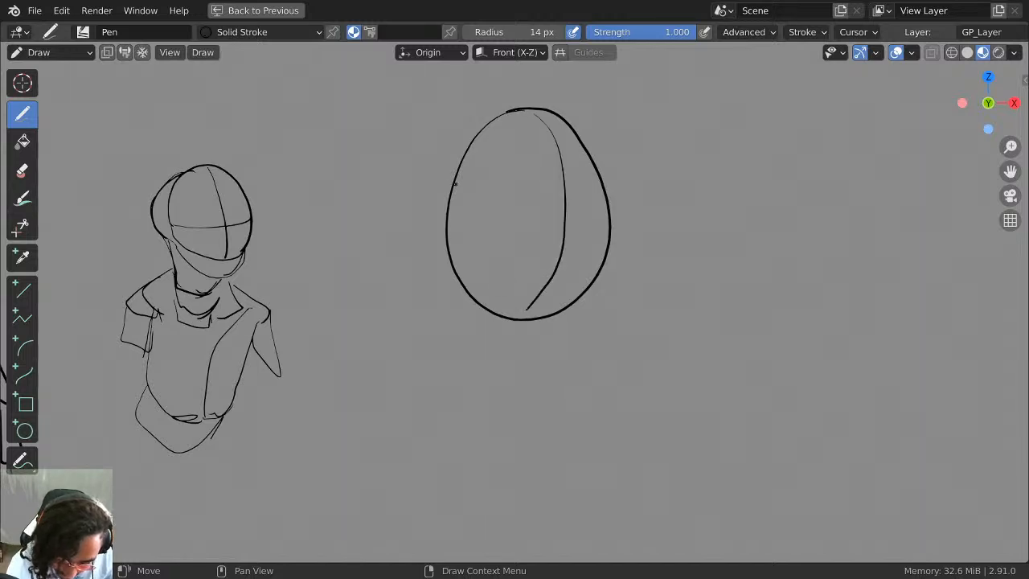
{"action": "left_click_drag", "start_coordinate": [487, 195], "coordinate": [512, 182]}
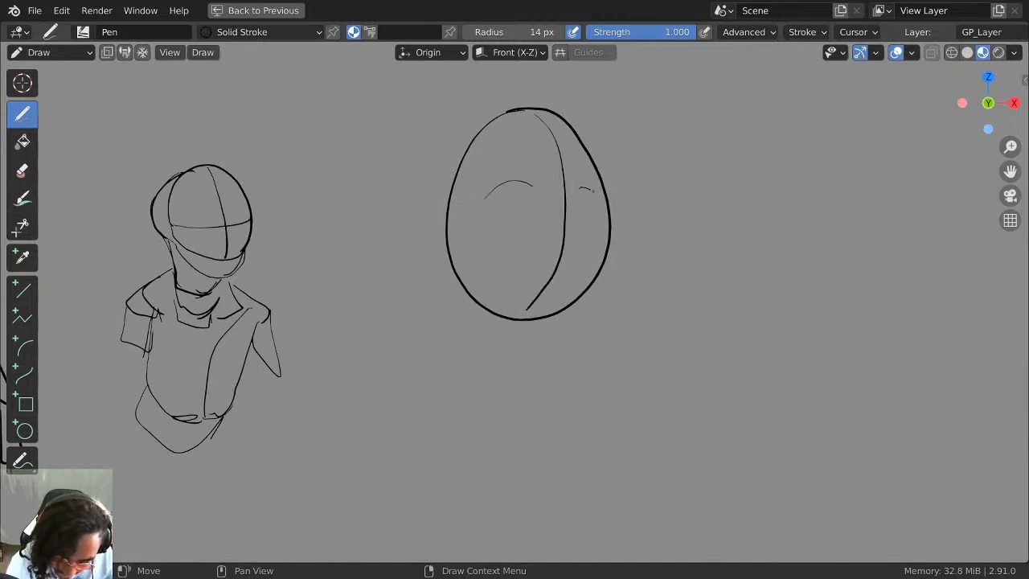
{"action": "mouse_move", "coordinate": [441, 201]}
{"action": "left_mouse_down"}
{"action": "mouse_move", "coordinate": [471, 317]}
{"action": "mouse_move", "coordinate": [592, 273]}
{"action": "left_mouse_up"}
{"action": "mouse_move", "coordinate": [446, 245]}
{"action": "left_mouse_down"}
{"action": "mouse_move", "coordinate": [464, 330]}
{"action": "mouse_move", "coordinate": [517, 342]}
{"action": "left_mouse_up"}
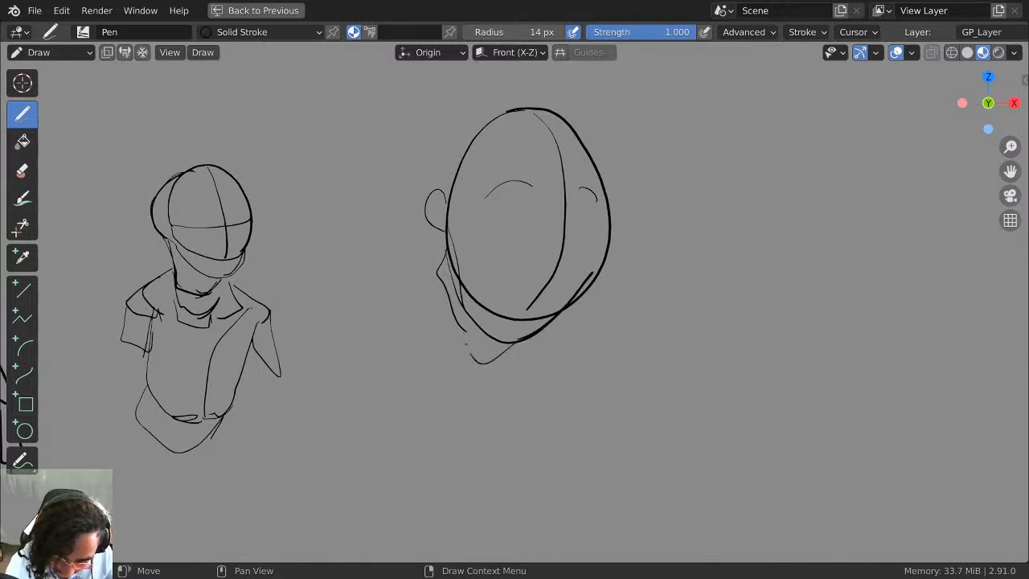
Add one side of the collar, the nose, the mouth and the second ear to the large head.
{"action": "mouse_move", "coordinate": [438, 269]}
{"action": "left_mouse_down"}
{"action": "mouse_move", "coordinate": [430, 345]}
{"action": "mouse_move", "coordinate": [448, 355]}
{"action": "left_mouse_up"}
{"action": "left_click_drag", "start_coordinate": [566, 184], "coordinate": [574, 254]}
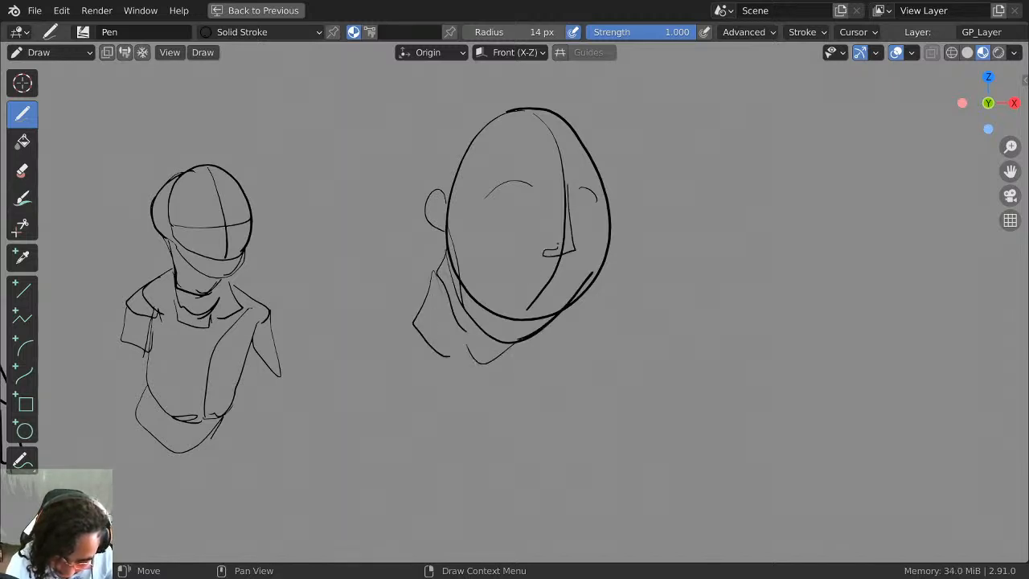
{"action": "left_click_drag", "start_coordinate": [500, 285], "coordinate": [541, 279]}
{"action": "left_click_drag", "start_coordinate": [613, 195], "coordinate": [610, 238]}
Draw the large head's neck and a wide, open collar spreading to both sides beneath it.
{"action": "left_click_drag", "start_coordinate": [592, 283], "coordinate": [505, 373]}
{"action": "left_click_drag", "start_coordinate": [457, 259], "coordinate": [496, 371]}
{"action": "left_click_drag", "start_coordinate": [454, 328], "coordinate": [384, 369]}
{"action": "left_click_drag", "start_coordinate": [506, 365], "coordinate": [508, 386]}
{"action": "left_click_drag", "start_coordinate": [384, 371], "coordinate": [483, 416]}
{"action": "mouse_move", "coordinate": [550, 348]}
{"action": "left_mouse_down"}
{"action": "mouse_move", "coordinate": [567, 366]}
{"action": "mouse_move", "coordinate": [480, 402]}
{"action": "left_mouse_up"}
{"action": "left_click_drag", "start_coordinate": [466, 387], "coordinate": [466, 412]}
Draw the large head's hairline, the hair volume on top and a wavy lock beside the ear.
{"action": "left_click_drag", "start_coordinate": [478, 135], "coordinate": [598, 151]}
{"action": "left_click_drag", "start_coordinate": [601, 194], "coordinate": [611, 228]}
{"action": "left_click_drag", "start_coordinate": [478, 145], "coordinate": [591, 159]}
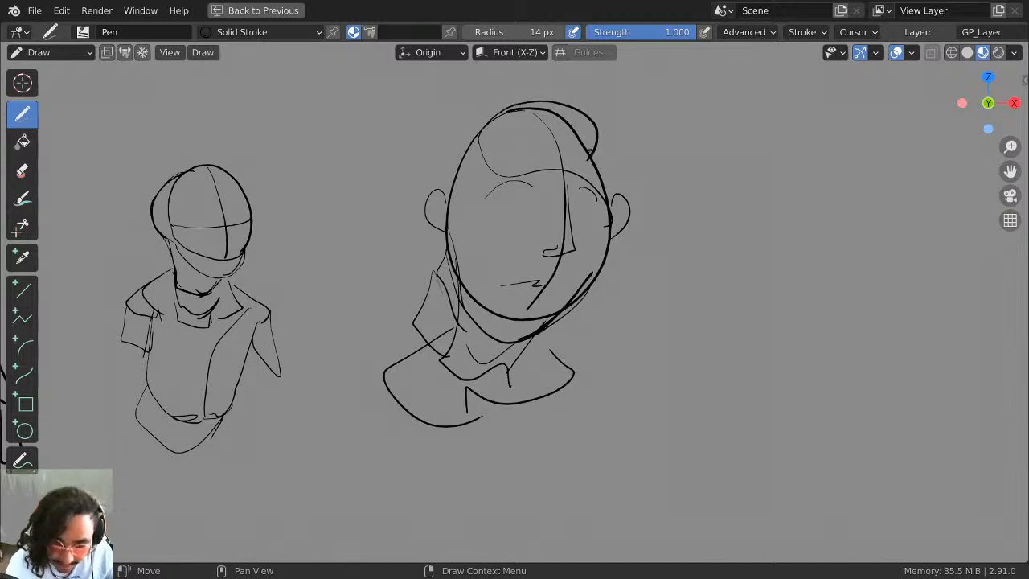
{"action": "mouse_move", "coordinate": [592, 122]}
{"action": "left_mouse_down"}
{"action": "mouse_move", "coordinate": [604, 164]}
{"action": "mouse_move", "coordinate": [572, 276]}
{"action": "left_mouse_up"}
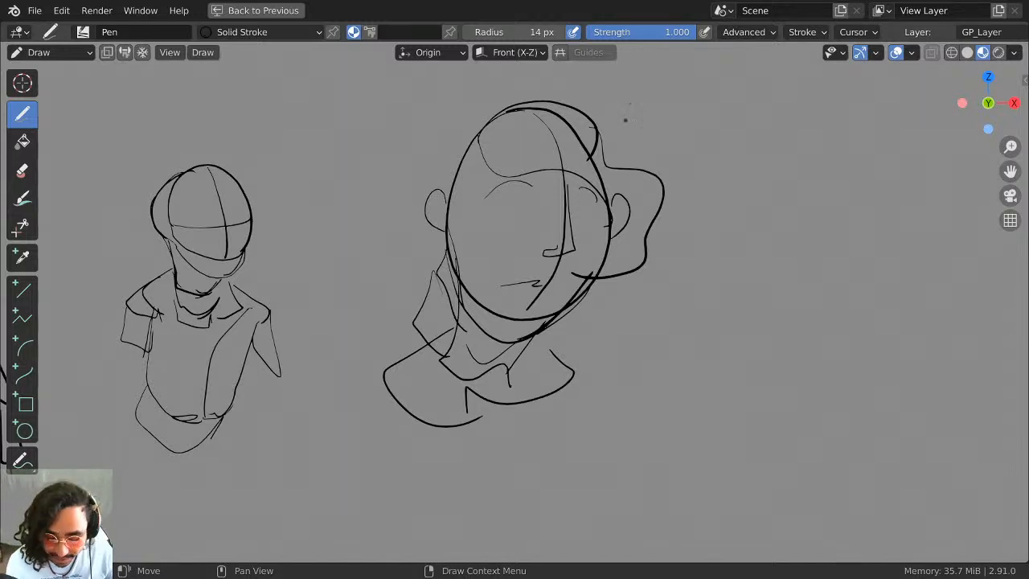
Try a test stroke in the empty space beside the large head and undo it.
{"action": "mouse_move", "coordinate": [712, 133]}
{"action": "middle_mouse_down", "text": "shift"}
{"action": "mouse_move", "coordinate": [452, 179]}
{"action": "mouse_move", "coordinate": [383, 146]}
{"action": "middle_mouse_up", "text": "shift"}
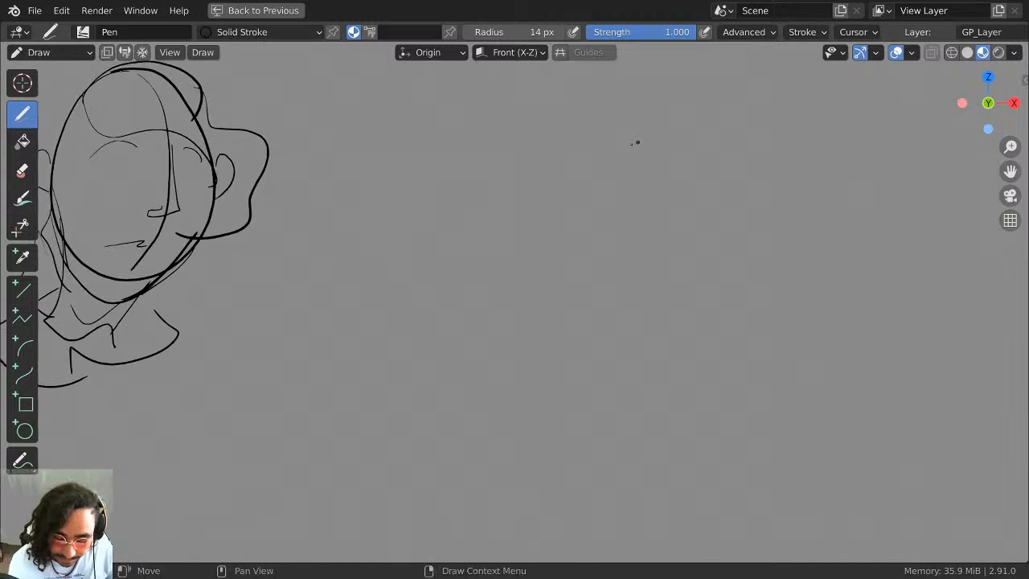
{"action": "middle_click_drag", "start_coordinate": [635, 142], "coordinate": [602, 135], "text": "shift"}
{"action": "mouse_move", "coordinate": [519, 98]}
{"action": "left_mouse_down"}
{"action": "mouse_move", "coordinate": [586, 218]}
{"action": "mouse_move", "coordinate": [592, 124]}
{"action": "left_mouse_up"}
{"action": "key", "text": "ctrl+z"}
Set the Pen brush radius back to 10 px.
{"action": "left_click", "coordinate": [469, 32]}
{"action": "left_click", "coordinate": [469, 32]}
{"action": "double_click", "coordinate": [469, 32]}
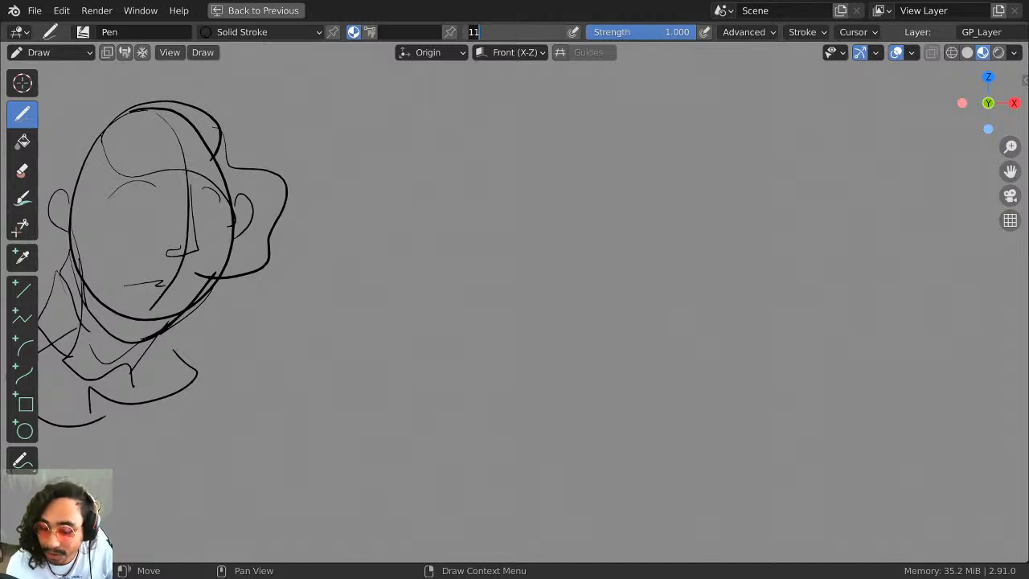
{"action": "left_click", "coordinate": [474, 24]}
{"action": "left_click", "coordinate": [470, 32]}
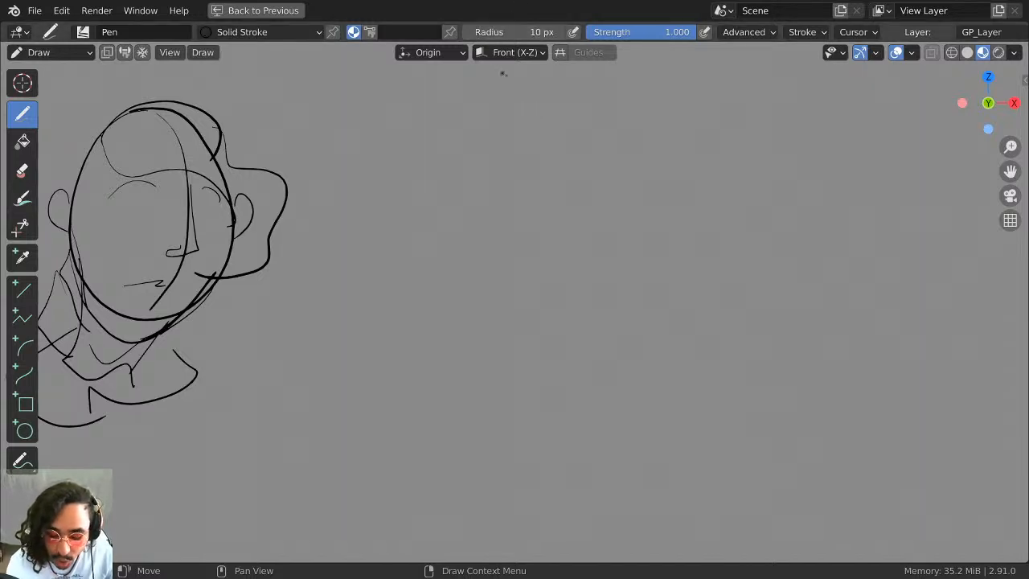
Try test strokes with the 10 px brush beside the large head, undoing each one.
{"action": "mouse_move", "coordinate": [531, 133]}
{"action": "left_mouse_down"}
{"action": "mouse_move", "coordinate": [553, 249]}
{"action": "mouse_move", "coordinate": [592, 135]}
{"action": "mouse_move", "coordinate": [475, 206]}
{"action": "mouse_move", "coordinate": [632, 178]}
{"action": "left_mouse_up"}
{"action": "key", "text": "ctrl+z"}
{"action": "key", "text": "ctrl+z"}
{"action": "mouse_move", "coordinate": [550, 102]}
{"action": "left_mouse_down"}
{"action": "mouse_move", "coordinate": [482, 230]}
{"action": "mouse_move", "coordinate": [626, 212]}
{"action": "mouse_move", "coordinate": [528, 105]}
{"action": "left_mouse_up"}
{"action": "key", "text": "ctrl+z"}
Enable Trim Stroke Ends for the Pen brush, then draw a looping test stroke and undo it.
{"action": "left_click", "coordinate": [858, 32]}
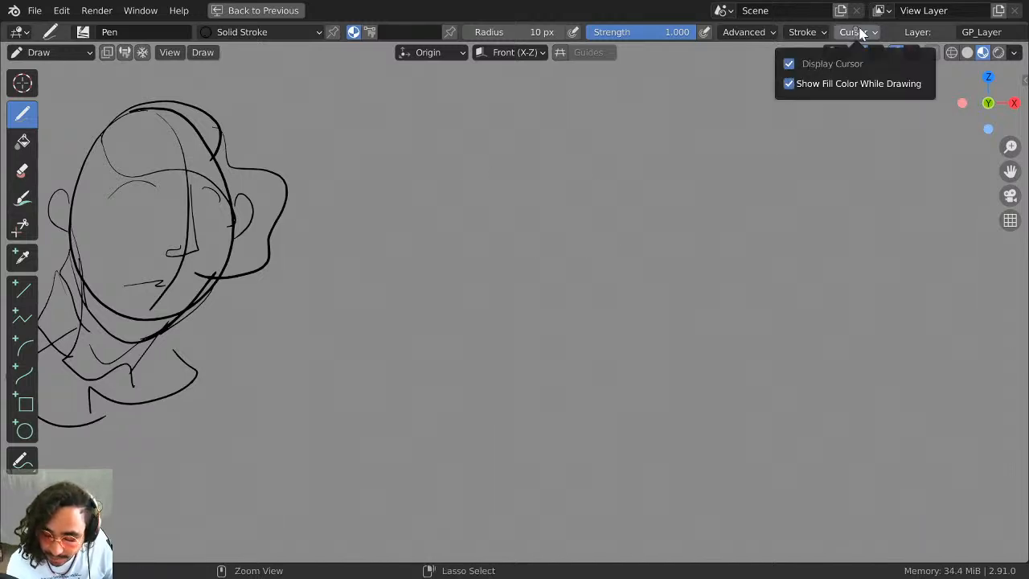
{"action": "mouse_move", "coordinate": [807, 32]}
{"action": "left_click", "coordinate": [792, 169]}
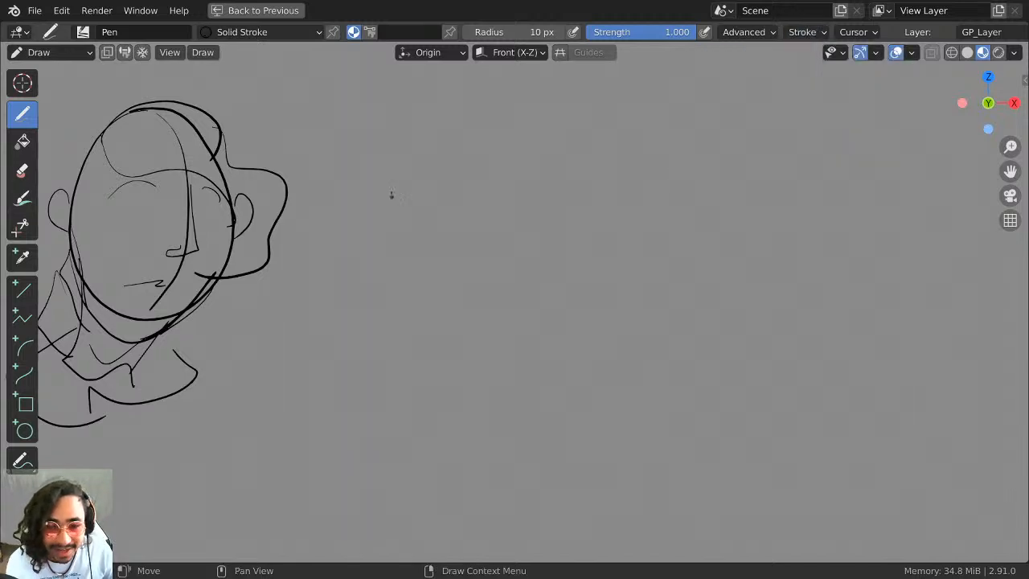
{"action": "mouse_move", "coordinate": [637, 127]}
{"action": "left_mouse_down"}
{"action": "mouse_move", "coordinate": [587, 287]}
{"action": "mouse_move", "coordinate": [450, 174]}
{"action": "left_mouse_up"}
{"action": "key", "text": "ctrl+z"}
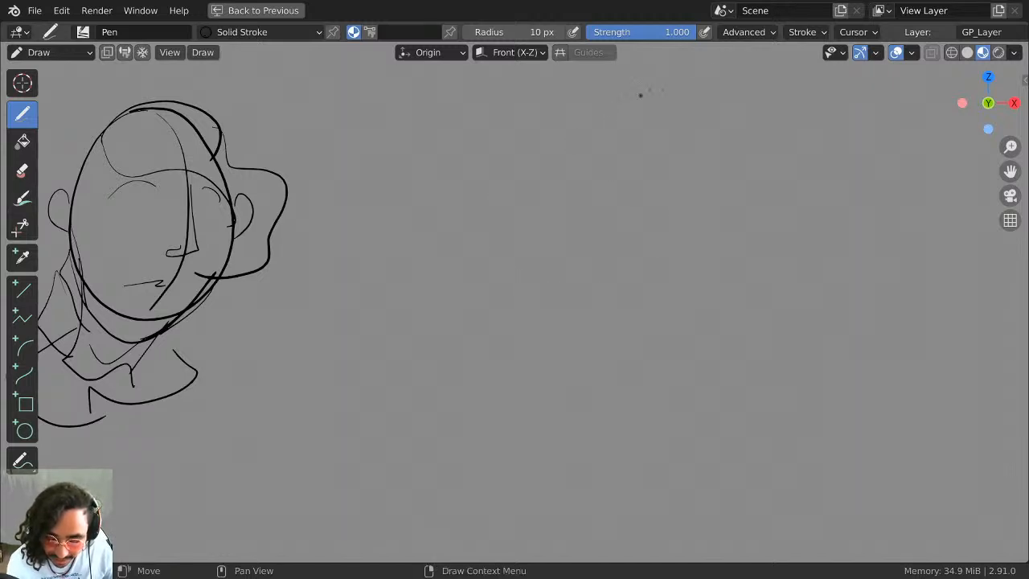
Disable Trim Stroke Ends, draw a self-crossing looping stroke and mark both of its ends with small arrows.
{"action": "left_click", "coordinate": [809, 32]}
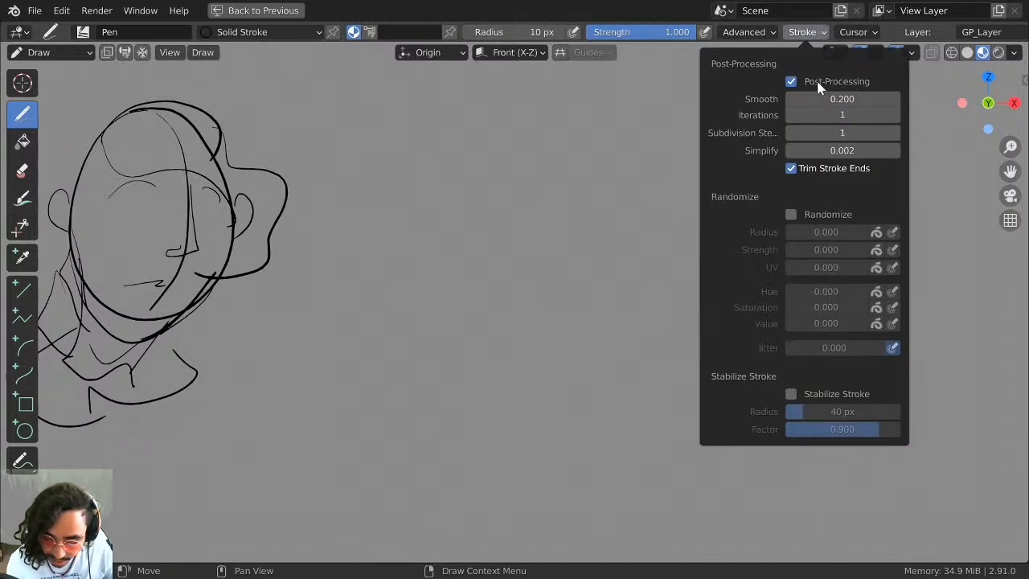
{"action": "left_click", "coordinate": [793, 168]}
{"action": "mouse_move", "coordinate": [638, 129]}
{"action": "left_mouse_down"}
{"action": "mouse_move", "coordinate": [529, 280]}
{"action": "mouse_move", "coordinate": [427, 293]}
{"action": "left_mouse_up"}
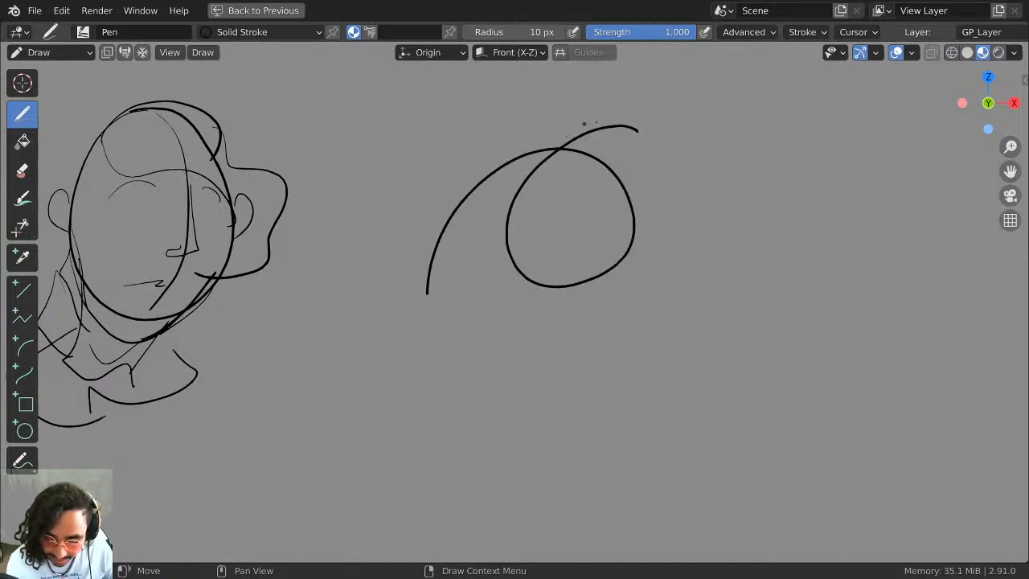
{"action": "mouse_move", "coordinate": [675, 108]}
{"action": "left_mouse_down"}
{"action": "mouse_move", "coordinate": [643, 121]}
{"action": "mouse_move", "coordinate": [649, 130]}
{"action": "left_mouse_up"}
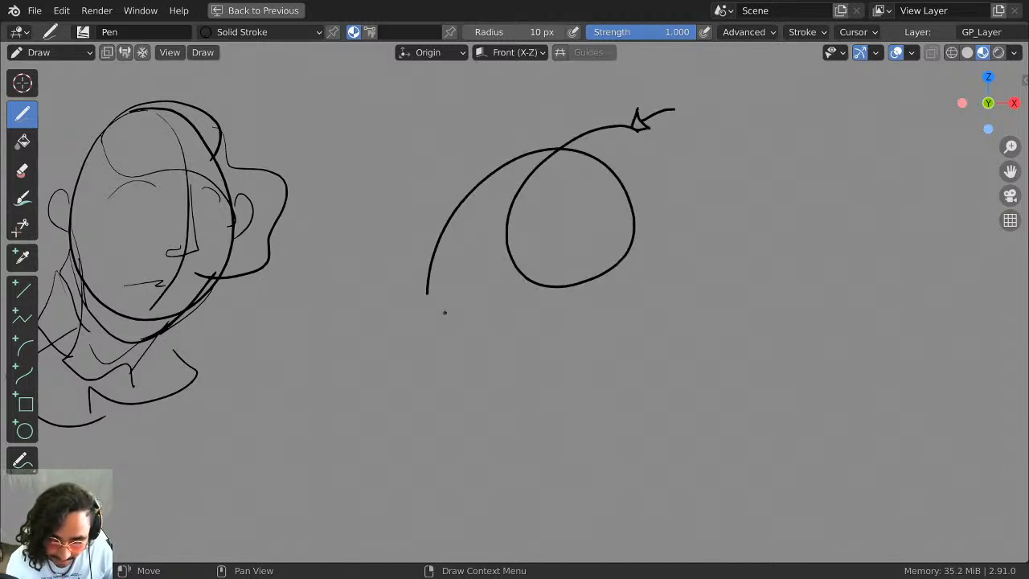
{"action": "left_click_drag", "start_coordinate": [445, 313], "coordinate": [439, 291]}
{"action": "mouse_move", "coordinate": [437, 277]}
{"action": "left_mouse_down"}
{"action": "mouse_move", "coordinate": [429, 297]}
{"action": "mouse_move", "coordinate": [452, 286]}
{"action": "left_mouse_up"}
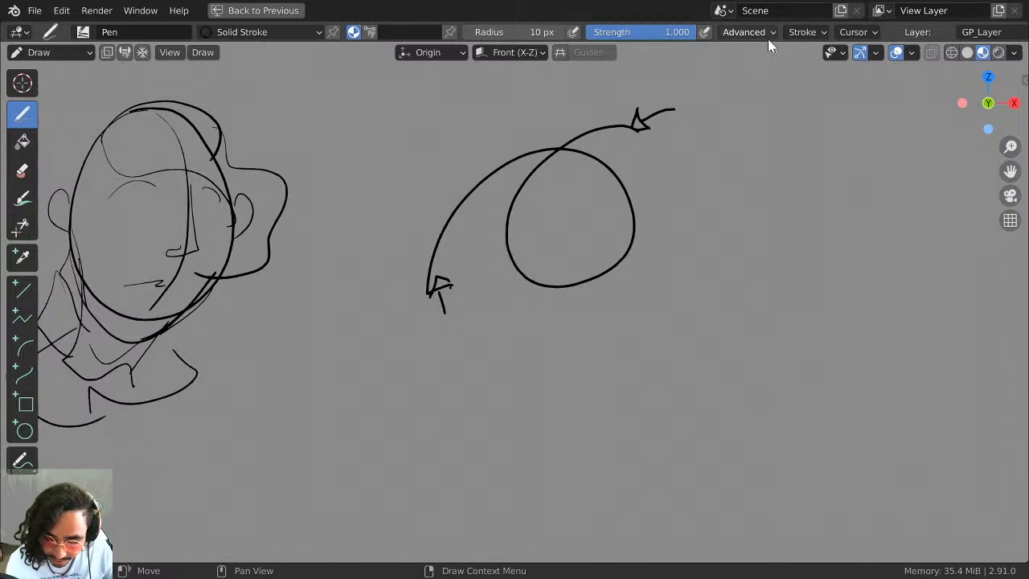
Undo the looping test stroke and its arrows.
{"action": "key", "text": "ctrl+z"}
{"action": "key", "text": "ctrl+z"}
{"action": "key", "text": "ctrl+z"}
{"action": "key", "text": "ctrl+z"}
{"action": "key", "text": "ctrl+z"}
{"action": "key", "text": "ctrl+z"}
{"action": "key", "text": "ctrl+z"}
{"action": "key", "text": "ctrl+z"}
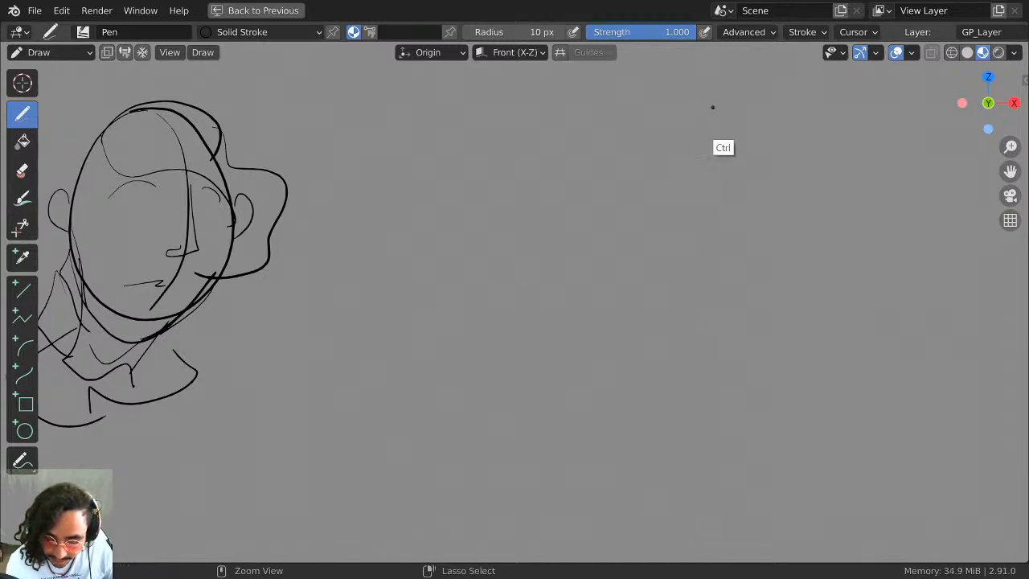
Enable Trim Stroke Ends for the Pen brush, then sketch a helmet-shaped head with a curved face line beside the existing large head.
{"action": "left_click", "coordinate": [801, 32]}
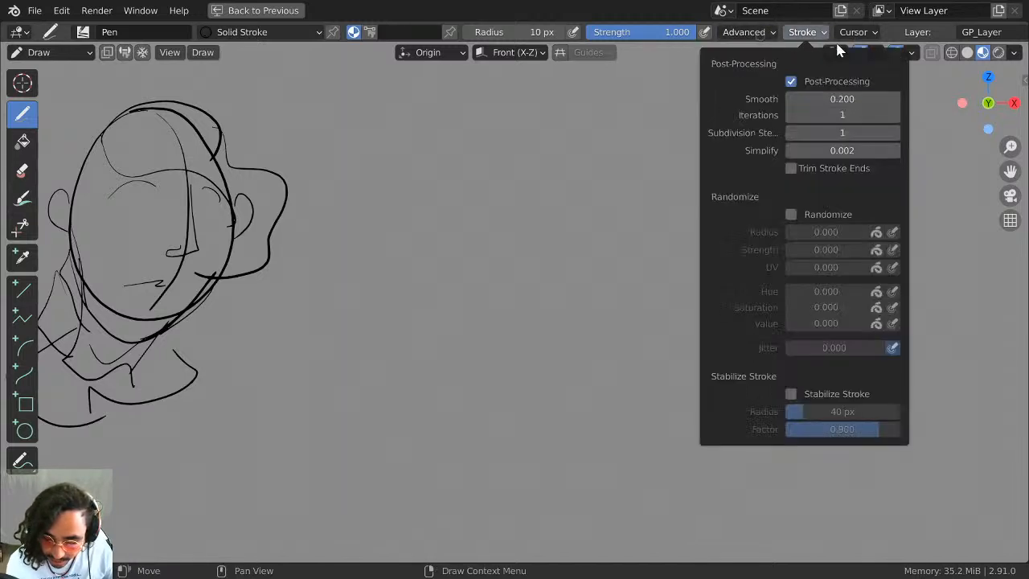
{"action": "left_click", "coordinate": [789, 168]}
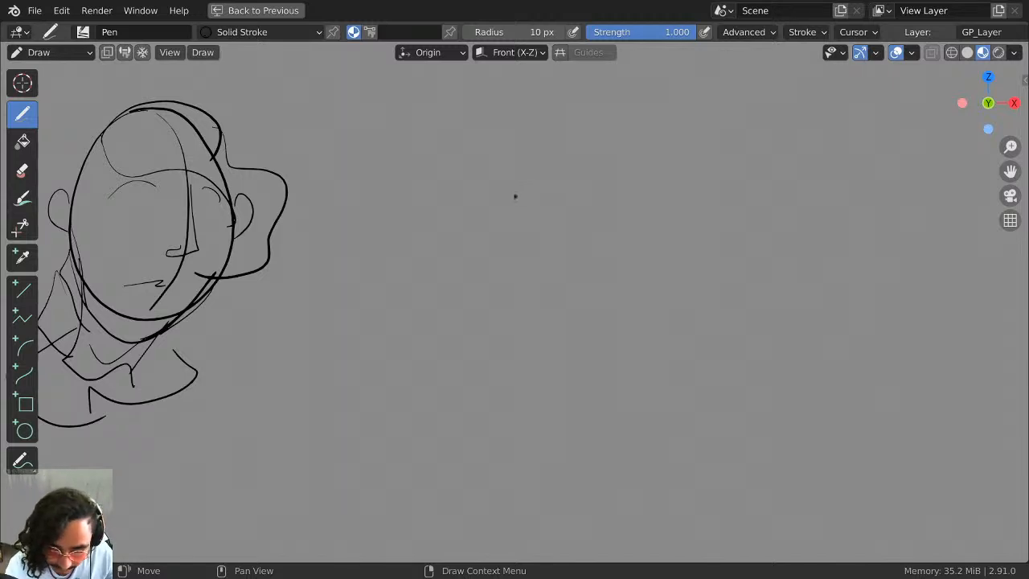
{"action": "mouse_move", "coordinate": [509, 188]}
{"action": "left_mouse_down"}
{"action": "mouse_move", "coordinate": [574, 115]}
{"action": "mouse_move", "coordinate": [609, 223]}
{"action": "mouse_move", "coordinate": [532, 210]}
{"action": "mouse_move", "coordinate": [509, 161]}
{"action": "mouse_move", "coordinate": [538, 118]}
{"action": "mouse_move", "coordinate": [596, 186]}
{"action": "mouse_move", "coordinate": [590, 228]}
{"action": "left_mouse_up"}
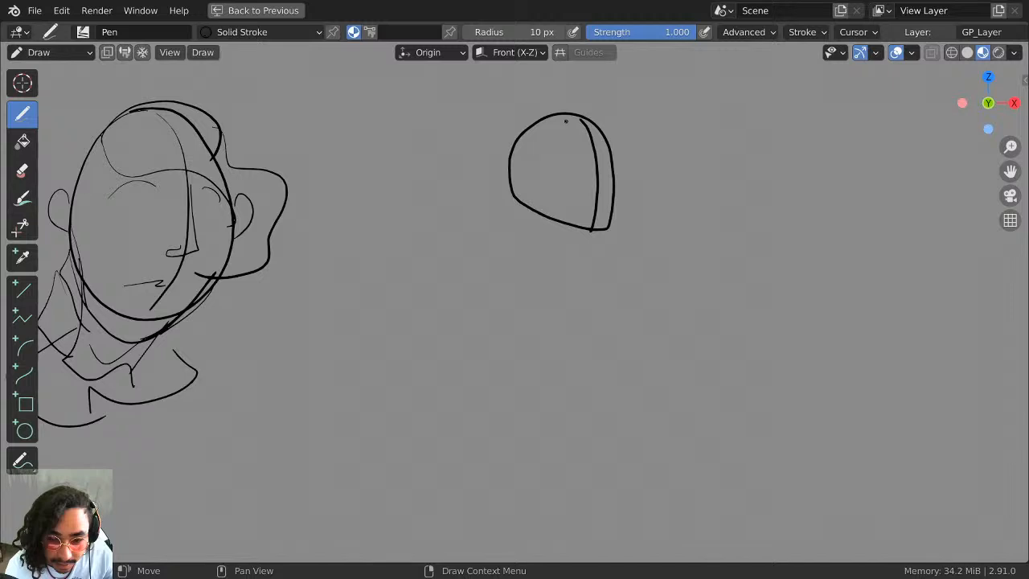
{"action": "middle_click_drag", "start_coordinate": [653, 218], "coordinate": [619, 121]}
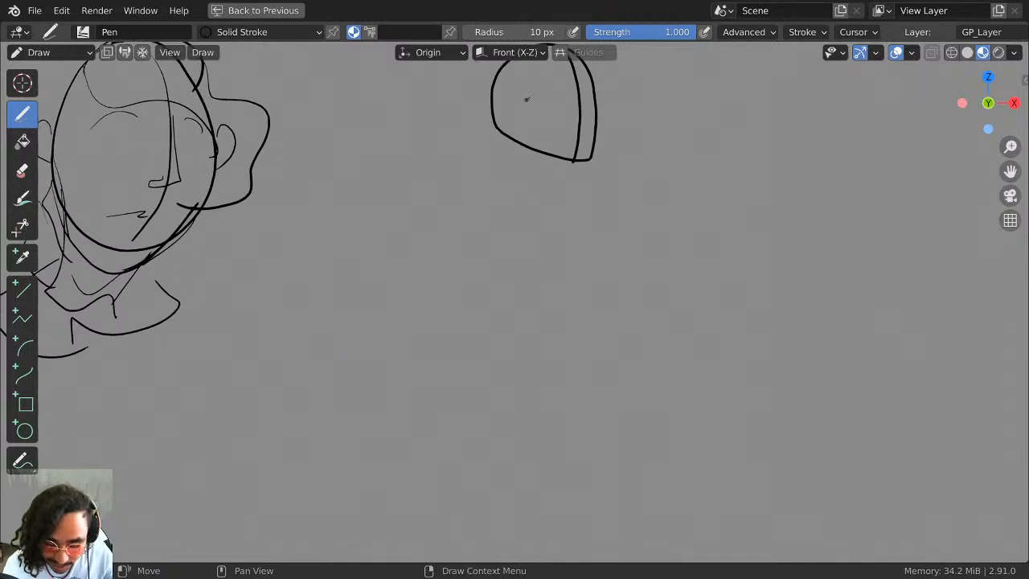
Sketch the neck and the sloping shoulder and collar lines beneath the helmet-shaped head.
{"action": "middle_click_drag", "start_coordinate": [525, 99], "coordinate": [525, 193]}
{"action": "mouse_move", "coordinate": [529, 187]}
{"action": "left_mouse_down"}
{"action": "mouse_move", "coordinate": [556, 236]}
{"action": "mouse_move", "coordinate": [571, 238]}
{"action": "mouse_move", "coordinate": [591, 210]}
{"action": "mouse_move", "coordinate": [576, 239]}
{"action": "mouse_move", "coordinate": [529, 193]}
{"action": "mouse_move", "coordinate": [496, 231]}
{"action": "mouse_move", "coordinate": [528, 276]}
{"action": "left_mouse_up"}
{"action": "key", "text": "ctrl+z"}
{"action": "mouse_move", "coordinate": [592, 220]}
{"action": "left_mouse_down"}
{"action": "mouse_move", "coordinate": [609, 253]}
{"action": "mouse_move", "coordinate": [574, 287]}
{"action": "left_mouse_up"}
{"action": "left_click_drag", "start_coordinate": [584, 246], "coordinate": [585, 276]}
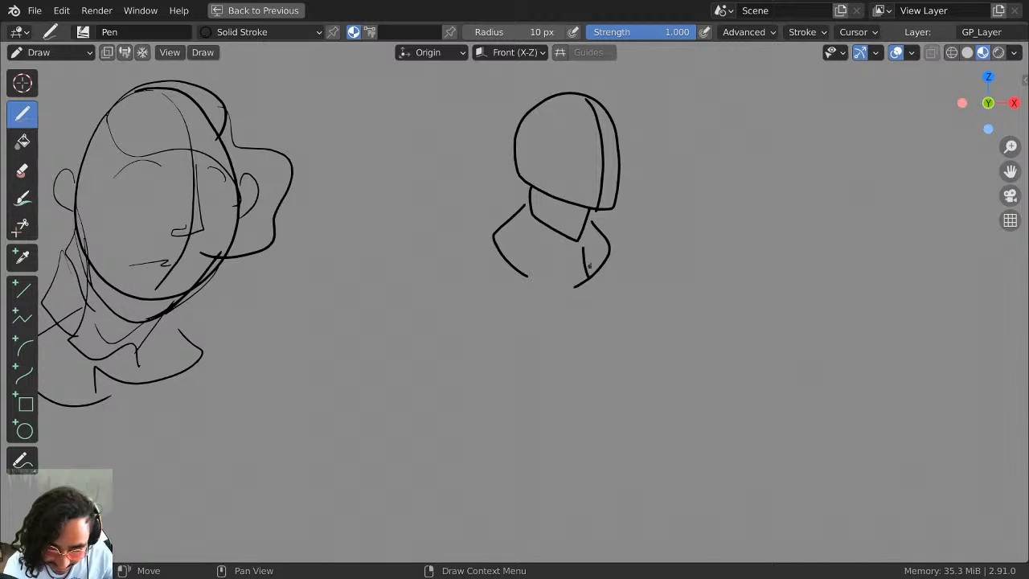
Add the pointed far shoulder, the armhole shape and the near upper-arm outline to the figure.
{"action": "mouse_move", "coordinate": [594, 228]}
{"action": "left_mouse_down"}
{"action": "mouse_move", "coordinate": [614, 239]}
{"action": "mouse_move", "coordinate": [609, 262]}
{"action": "left_mouse_up"}
{"action": "mouse_move", "coordinate": [506, 223]}
{"action": "left_mouse_down"}
{"action": "mouse_move", "coordinate": [549, 290]}
{"action": "mouse_move", "coordinate": [493, 249]}
{"action": "mouse_move", "coordinate": [537, 313]}
{"action": "left_mouse_up"}
{"action": "left_click_drag", "start_coordinate": [548, 274], "coordinate": [536, 315]}
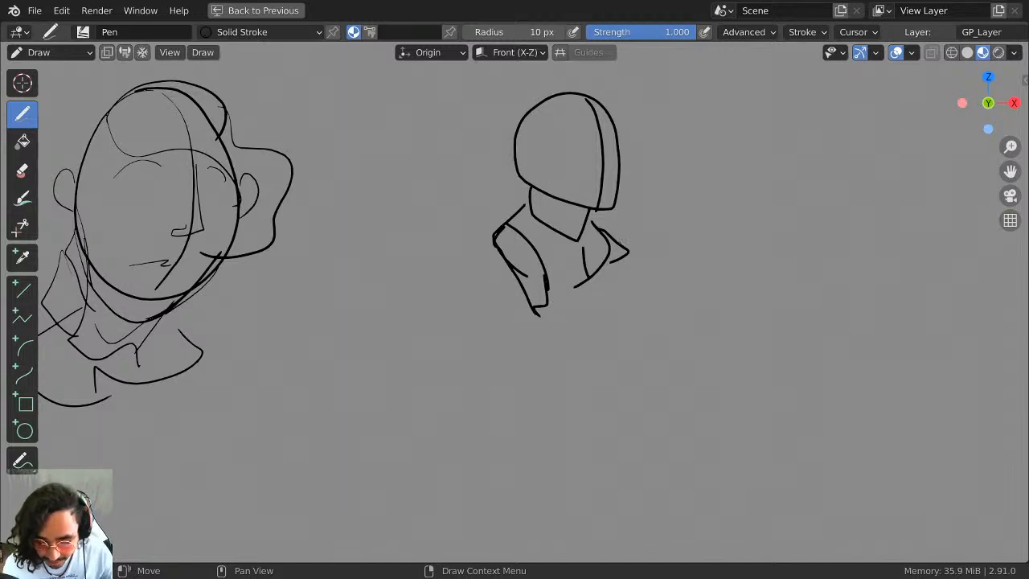
{"action": "left_click_drag", "start_coordinate": [608, 262], "coordinate": [605, 275]}
{"action": "left_click_drag", "start_coordinate": [502, 225], "coordinate": [533, 293]}
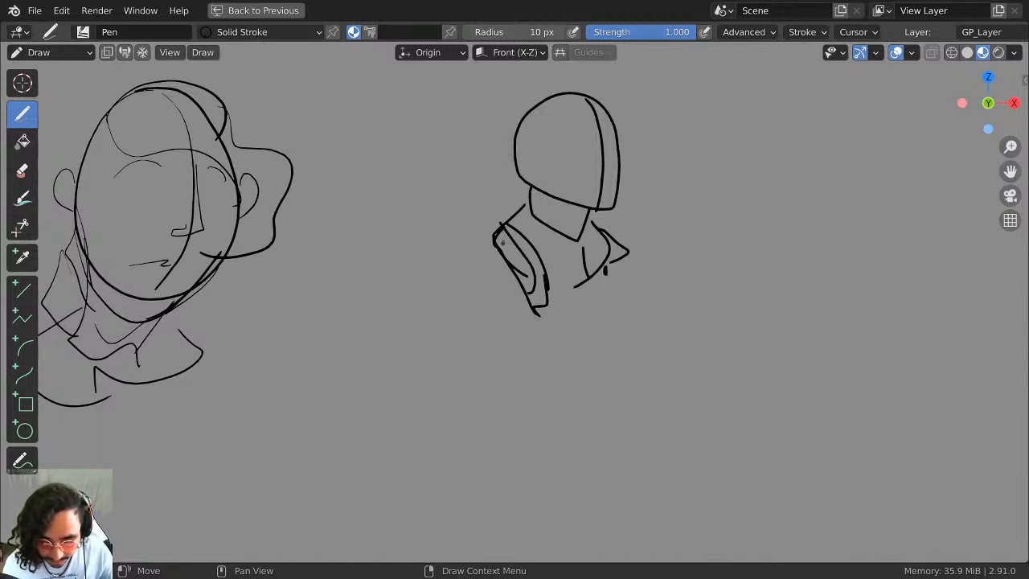
{"action": "mouse_move", "coordinate": [485, 233]}
{"action": "left_mouse_down"}
{"action": "mouse_move", "coordinate": [513, 296]}
{"action": "mouse_move", "coordinate": [522, 290]}
{"action": "left_mouse_up"}
Sketch the far side of the torso tapering to the waist, redrawing the contour once, and add a small navel mark.
{"action": "left_click_drag", "start_coordinate": [605, 245], "coordinate": [617, 321]}
{"action": "key", "text": "ctrl+z"}
{"action": "mouse_move", "coordinate": [606, 245]}
{"action": "left_mouse_down"}
{"action": "mouse_move", "coordinate": [615, 287]}
{"action": "mouse_move", "coordinate": [568, 371]}
{"action": "left_mouse_up"}
{"action": "mouse_move", "coordinate": [526, 296]}
{"action": "left_mouse_down"}
{"action": "mouse_move", "coordinate": [529, 326]}
{"action": "mouse_move", "coordinate": [565, 357]}
{"action": "left_mouse_up"}
{"action": "key", "text": "ctrl+z"}
Sketch the hip outlines below the torso, redrawing the near-side hip curve.
{"action": "mouse_move", "coordinate": [531, 331]}
{"action": "left_mouse_down"}
{"action": "mouse_move", "coordinate": [497, 404]}
{"action": "mouse_move", "coordinate": [535, 441]}
{"action": "left_mouse_up"}
{"action": "left_click_drag", "start_coordinate": [586, 367], "coordinate": [589, 433]}
{"action": "mouse_move", "coordinate": [528, 336]}
{"action": "left_mouse_down"}
{"action": "mouse_move", "coordinate": [498, 415]}
{"action": "mouse_move", "coordinate": [509, 426]}
{"action": "left_mouse_up"}
{"action": "key", "text": "ctrl+z"}
{"action": "mouse_move", "coordinate": [531, 338]}
{"action": "left_mouse_down"}
{"action": "mouse_move", "coordinate": [483, 370]}
{"action": "mouse_move", "coordinate": [497, 416]}
{"action": "left_mouse_up"}
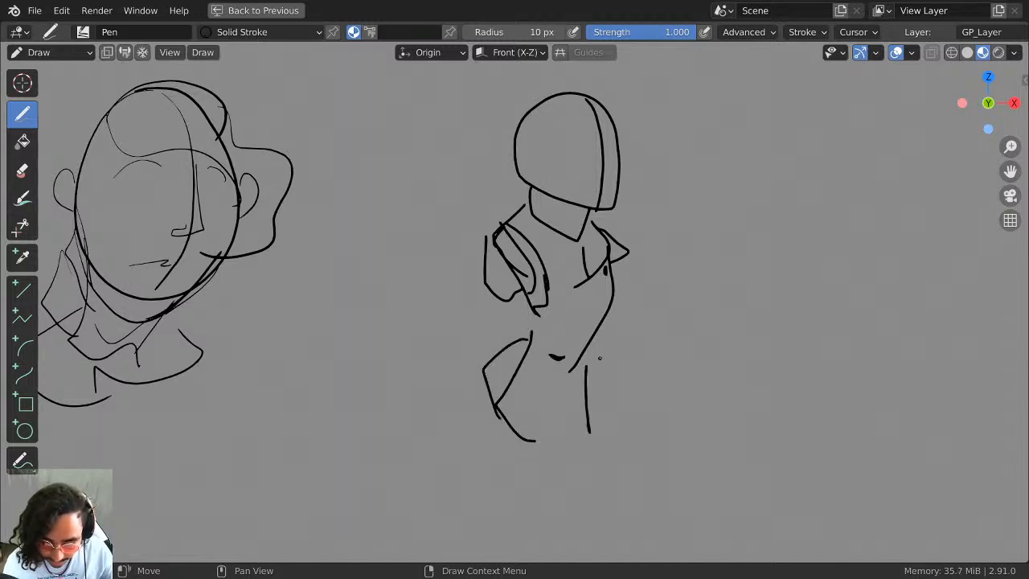
{"action": "middle_click_drag", "start_coordinate": [592, 303], "coordinate": [618, 221], "text": "shift"}
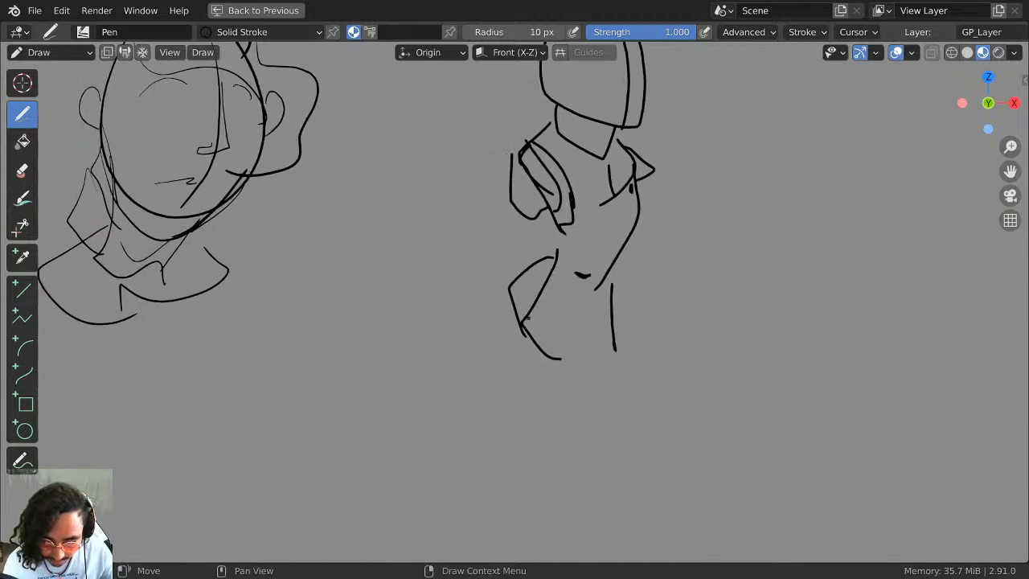
Sketch both thighs and the crotch curve, closing each thigh with a knee line.
{"action": "mouse_move", "coordinate": [526, 306]}
{"action": "left_mouse_down"}
{"action": "mouse_move", "coordinate": [568, 414]}
{"action": "mouse_move", "coordinate": [514, 311]}
{"action": "mouse_move", "coordinate": [526, 463]}
{"action": "left_mouse_up"}
{"action": "mouse_move", "coordinate": [564, 372]}
{"action": "left_mouse_down"}
{"action": "mouse_move", "coordinate": [580, 476]}
{"action": "mouse_move", "coordinate": [529, 455]}
{"action": "left_mouse_up"}
{"action": "mouse_move", "coordinate": [619, 345]}
{"action": "left_mouse_down"}
{"action": "mouse_move", "coordinate": [594, 365]}
{"action": "mouse_move", "coordinate": [621, 301]}
{"action": "mouse_move", "coordinate": [616, 425]}
{"action": "left_mouse_up"}
{"action": "left_click_drag", "start_coordinate": [580, 350], "coordinate": [615, 466]}
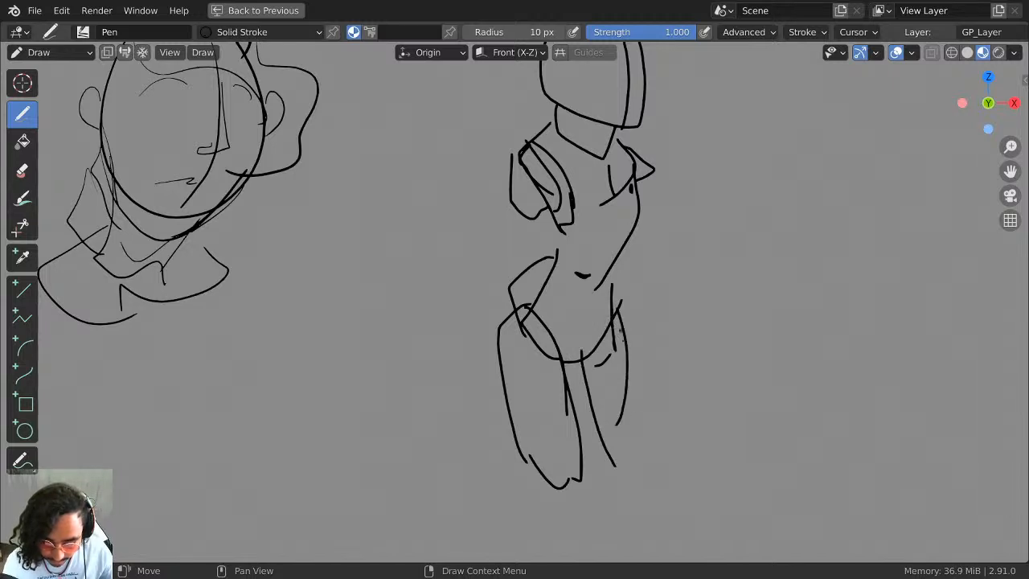
{"action": "left_click_drag", "start_coordinate": [621, 336], "coordinate": [630, 461]}
{"action": "left_click_drag", "start_coordinate": [625, 455], "coordinate": [602, 464]}
{"action": "left_click_drag", "start_coordinate": [528, 456], "coordinate": [580, 508]}
Sketch both lower legs below the knees, undoing and redrawing misplaced strokes.
{"action": "middle_click_drag", "start_coordinate": [655, 286], "coordinate": [713, 135]}
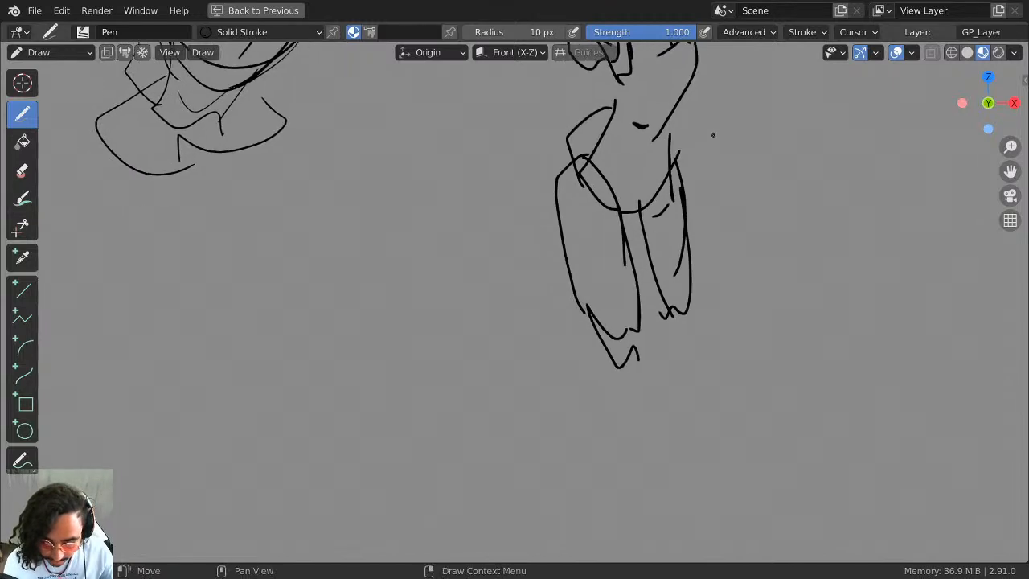
{"action": "mouse_move", "coordinate": [595, 336]}
{"action": "left_mouse_down"}
{"action": "mouse_move", "coordinate": [556, 506]}
{"action": "mouse_move", "coordinate": [629, 339]}
{"action": "mouse_move", "coordinate": [544, 490]}
{"action": "mouse_move", "coordinate": [623, 335]}
{"action": "mouse_move", "coordinate": [580, 405]}
{"action": "mouse_move", "coordinate": [637, 348]}
{"action": "left_mouse_up"}
{"action": "key", "text": "ctrl+z"}
{"action": "key", "text": "ctrl+z"}
{"action": "mouse_move", "coordinate": [679, 312]}
{"action": "left_mouse_down"}
{"action": "mouse_move", "coordinate": [657, 490]}
{"action": "mouse_move", "coordinate": [684, 299]}
{"action": "left_mouse_up"}
{"action": "middle_click_drag", "start_coordinate": [736, 213], "coordinate": [668, 315]}
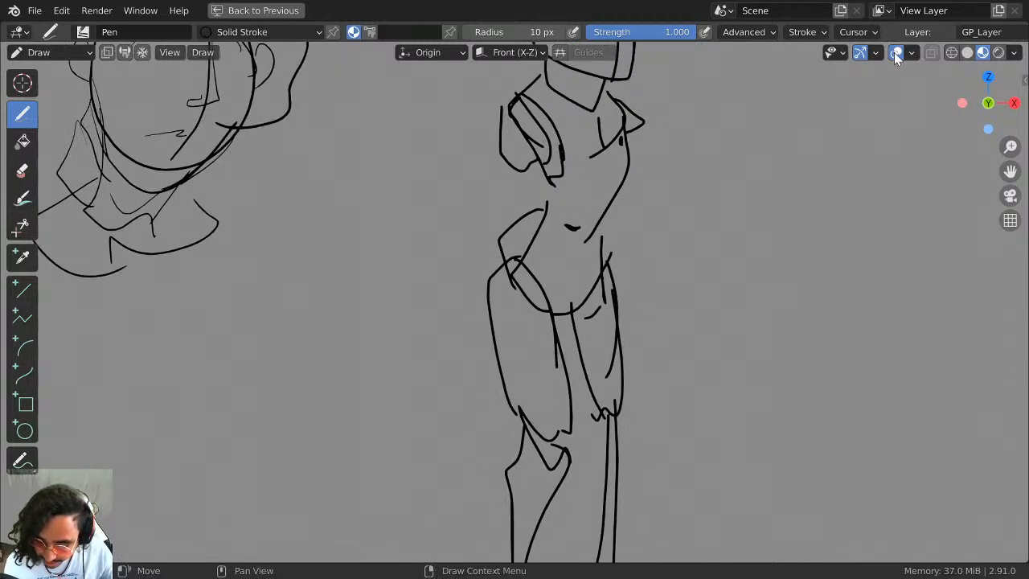
{"action": "left_click", "coordinate": [854, 36]}
{"action": "left_click", "coordinate": [807, 34]}
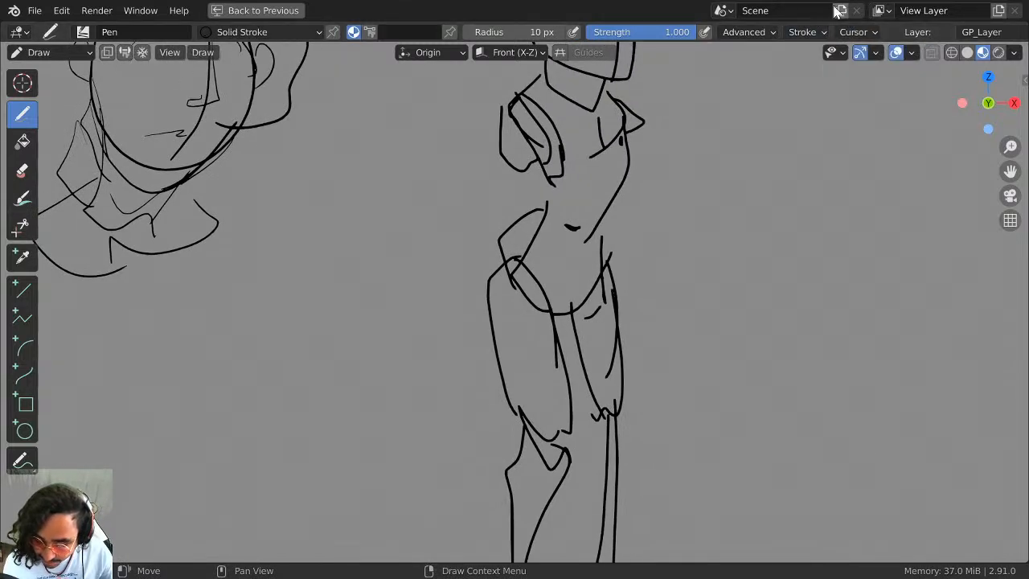
{"action": "left_click", "coordinate": [802, 33]}
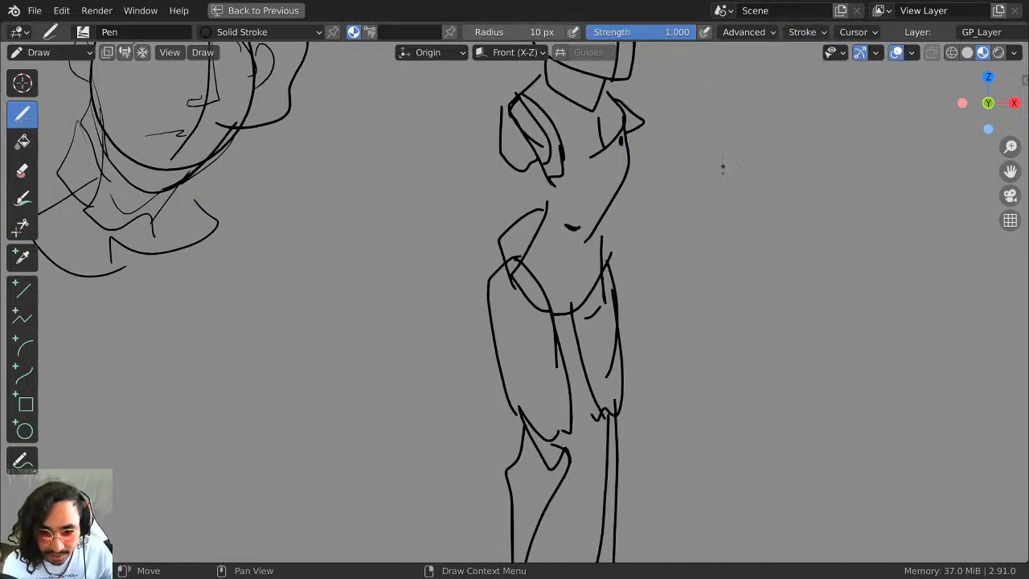
Sketch both arms of the figure, with the near arm bent toward the hip and the far arm extended outward.
{"action": "middle_click_drag", "start_coordinate": [689, 209], "coordinate": [652, 287], "text": "shift"}
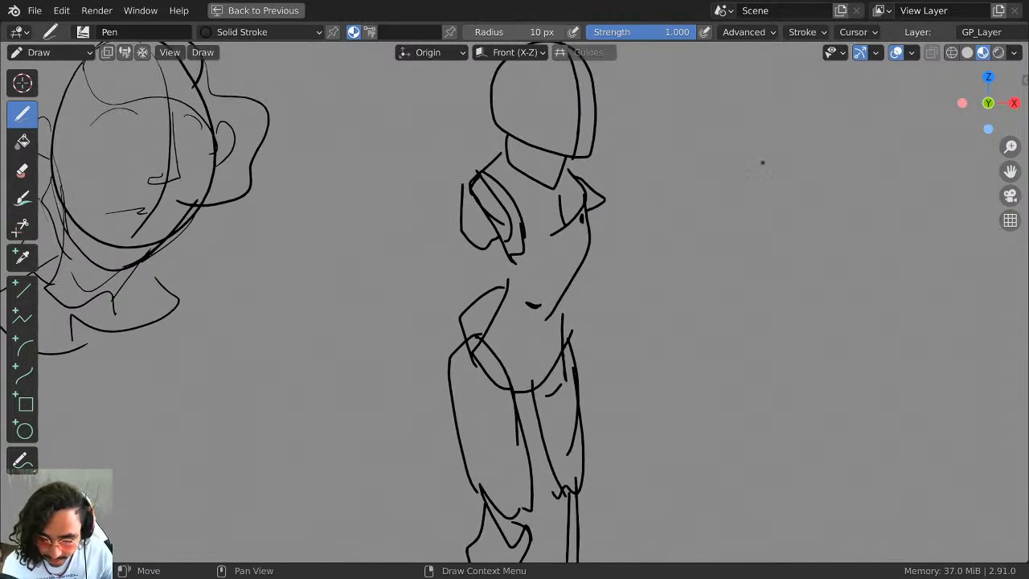
{"action": "middle_click_drag", "start_coordinate": [625, 227], "coordinate": [528, 269], "text": "shift"}
{"action": "mouse_move", "coordinate": [366, 235]}
{"action": "left_mouse_down"}
{"action": "mouse_move", "coordinate": [375, 314]}
{"action": "mouse_move", "coordinate": [405, 286]}
{"action": "left_mouse_up"}
{"action": "left_click_drag", "start_coordinate": [516, 233], "coordinate": [551, 349]}
{"action": "mouse_move", "coordinate": [495, 248]}
{"action": "left_mouse_down"}
{"action": "mouse_move", "coordinate": [544, 344]}
{"action": "mouse_move", "coordinate": [532, 322]}
{"action": "left_mouse_up"}
{"action": "mouse_move", "coordinate": [553, 344]}
{"action": "left_mouse_down"}
{"action": "mouse_move", "coordinate": [540, 360]}
{"action": "mouse_move", "coordinate": [569, 447]}
{"action": "left_mouse_up"}
{"action": "left_click_drag", "start_coordinate": [391, 298], "coordinate": [367, 342]}
{"action": "left_click_drag", "start_coordinate": [392, 338], "coordinate": [353, 362]}
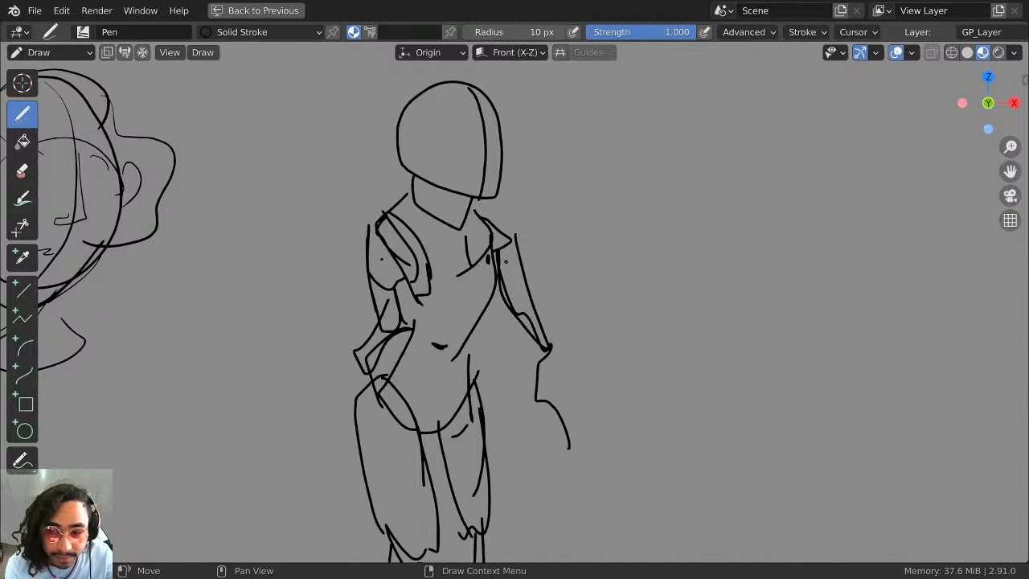
Set the Pen brush radius to 5 px and work in the empty space beside the finished figure.
{"action": "middle_click_drag", "start_coordinate": [670, 262], "coordinate": [466, 236]}
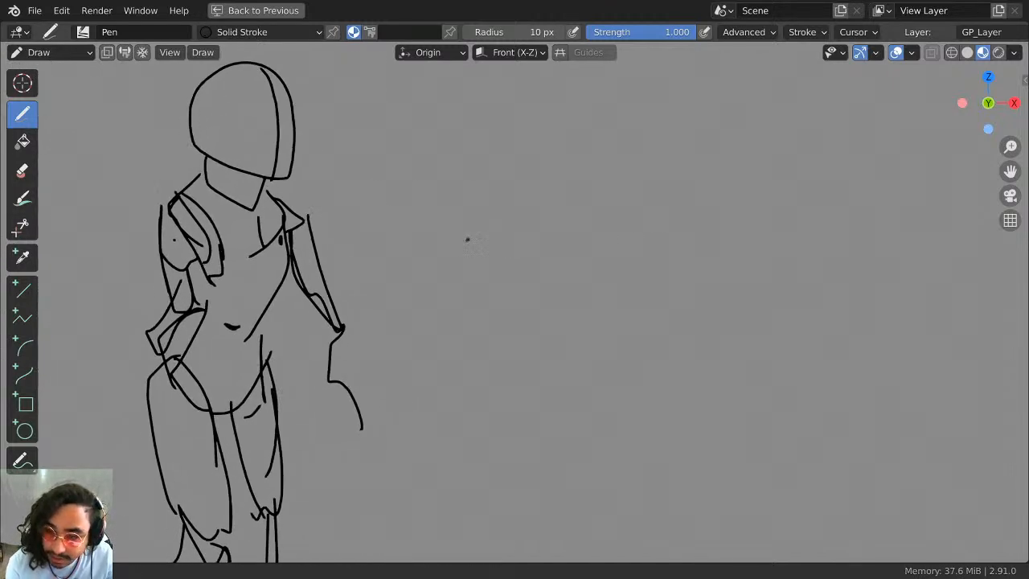
{"action": "middle_click_drag", "start_coordinate": [573, 190], "coordinate": [561, 235]}
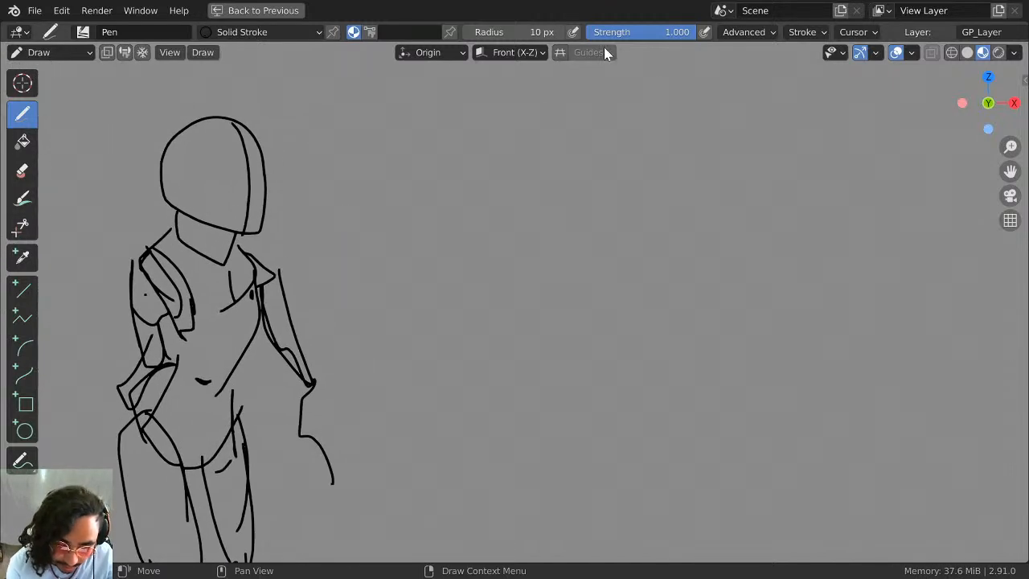
{"action": "left_click", "coordinate": [469, 31]}
{"action": "left_click", "coordinate": [468, 31]}
{"action": "left_click", "coordinate": [468, 31]}
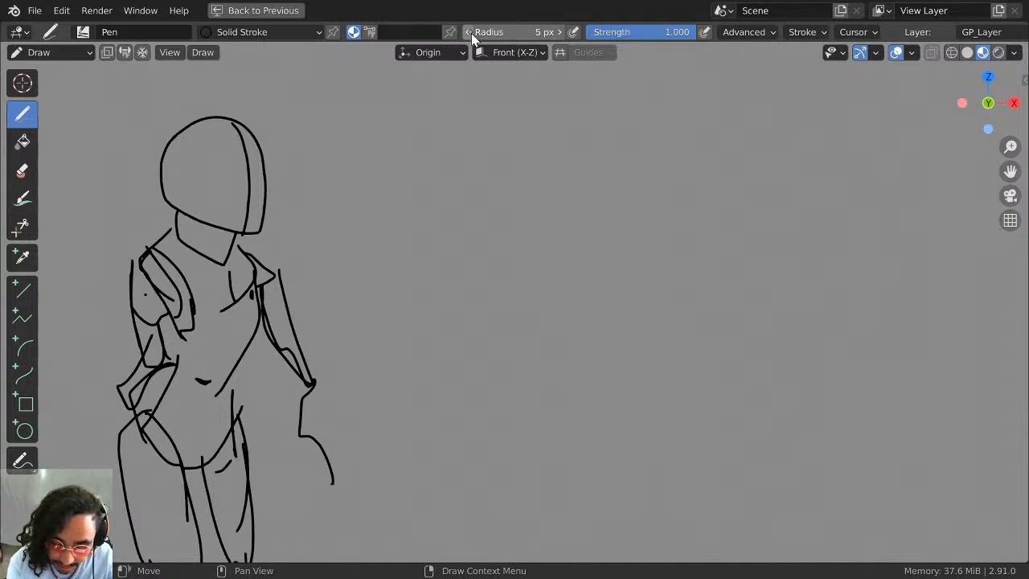
{"action": "left_click", "coordinate": [468, 31]}
{"action": "left_click", "coordinate": [468, 32]}
{"action": "mouse_move", "coordinate": [571, 111]}
{"action": "left_mouse_down"}
{"action": "mouse_move", "coordinate": [506, 196]}
{"action": "mouse_move", "coordinate": [595, 119]}
{"action": "mouse_move", "coordinate": [536, 131]}
{"action": "left_mouse_up"}
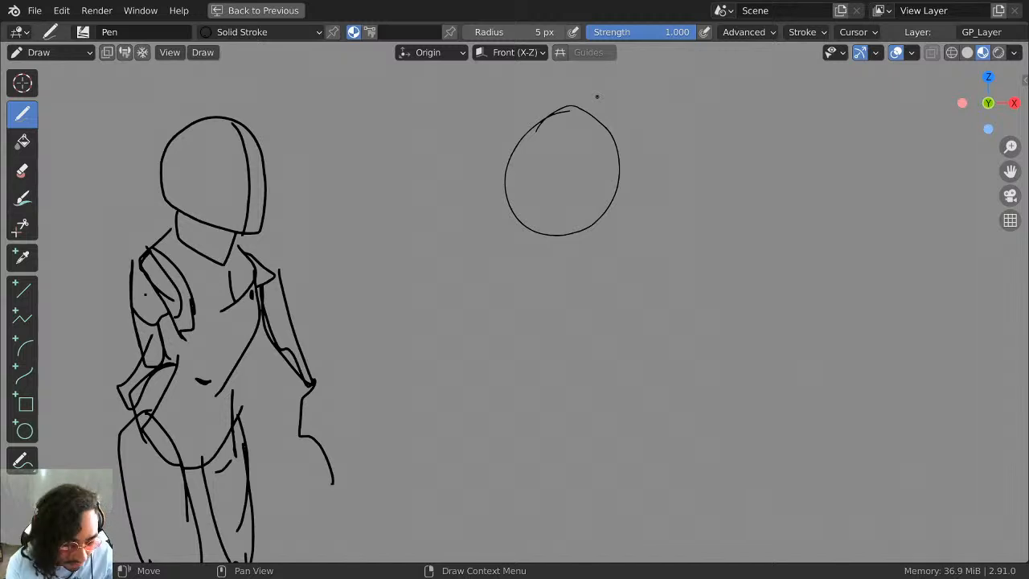
{"action": "key", "text": "ctrl+c"}
{"action": "key", "text": "ctrl+z"}
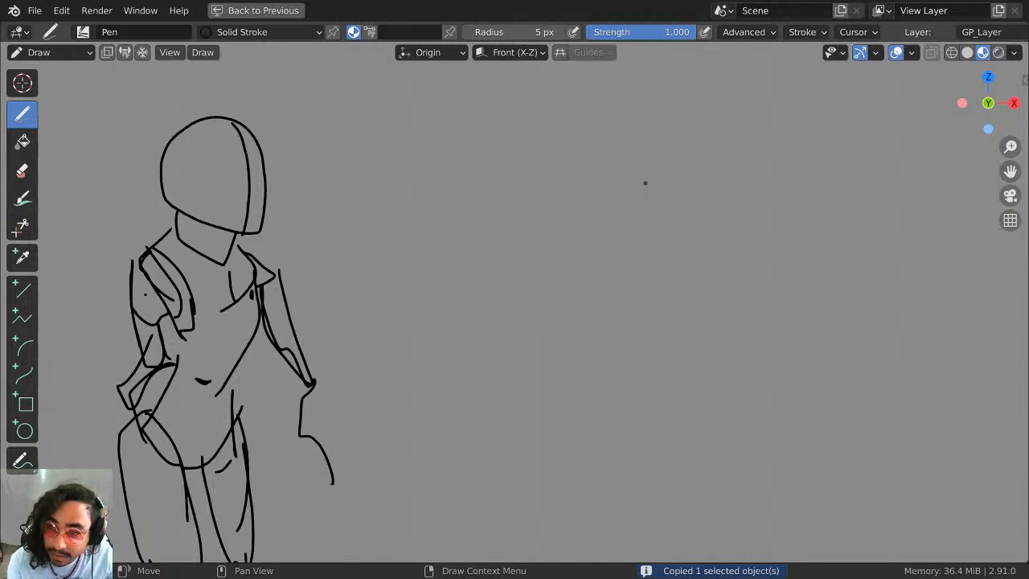
Sketch a second figure's oval head, neck, shoulder slopes and the start of an upper arm.
{"action": "mouse_move", "coordinate": [599, 156]}
{"action": "left_mouse_down"}
{"action": "mouse_move", "coordinate": [608, 143]}
{"action": "mouse_move", "coordinate": [682, 212]}
{"action": "left_mouse_up"}
{"action": "mouse_move", "coordinate": [595, 151]}
{"action": "left_mouse_down"}
{"action": "mouse_move", "coordinate": [586, 207]}
{"action": "mouse_move", "coordinate": [641, 246]}
{"action": "mouse_move", "coordinate": [678, 220]}
{"action": "mouse_move", "coordinate": [682, 196]}
{"action": "mouse_move", "coordinate": [604, 141]}
{"action": "mouse_move", "coordinate": [670, 151]}
{"action": "mouse_move", "coordinate": [678, 217]}
{"action": "mouse_move", "coordinate": [631, 240]}
{"action": "mouse_move", "coordinate": [597, 238]}
{"action": "mouse_move", "coordinate": [637, 255]}
{"action": "mouse_move", "coordinate": [672, 236]}
{"action": "left_mouse_up"}
{"action": "mouse_move", "coordinate": [605, 243]}
{"action": "left_mouse_down"}
{"action": "mouse_move", "coordinate": [608, 273]}
{"action": "mouse_move", "coordinate": [644, 278]}
{"action": "mouse_move", "coordinate": [613, 285]}
{"action": "mouse_move", "coordinate": [645, 276]}
{"action": "mouse_move", "coordinate": [601, 290]}
{"action": "mouse_move", "coordinate": [643, 286]}
{"action": "mouse_move", "coordinate": [581, 288]}
{"action": "left_mouse_up"}
{"action": "mouse_move", "coordinate": [651, 262]}
{"action": "left_mouse_down"}
{"action": "mouse_move", "coordinate": [646, 286]}
{"action": "mouse_move", "coordinate": [685, 293]}
{"action": "mouse_move", "coordinate": [646, 291]}
{"action": "left_mouse_up"}
{"action": "mouse_move", "coordinate": [588, 268]}
{"action": "left_mouse_down"}
{"action": "mouse_move", "coordinate": [543, 297]}
{"action": "mouse_move", "coordinate": [545, 317]}
{"action": "mouse_move", "coordinate": [559, 312]}
{"action": "left_mouse_up"}
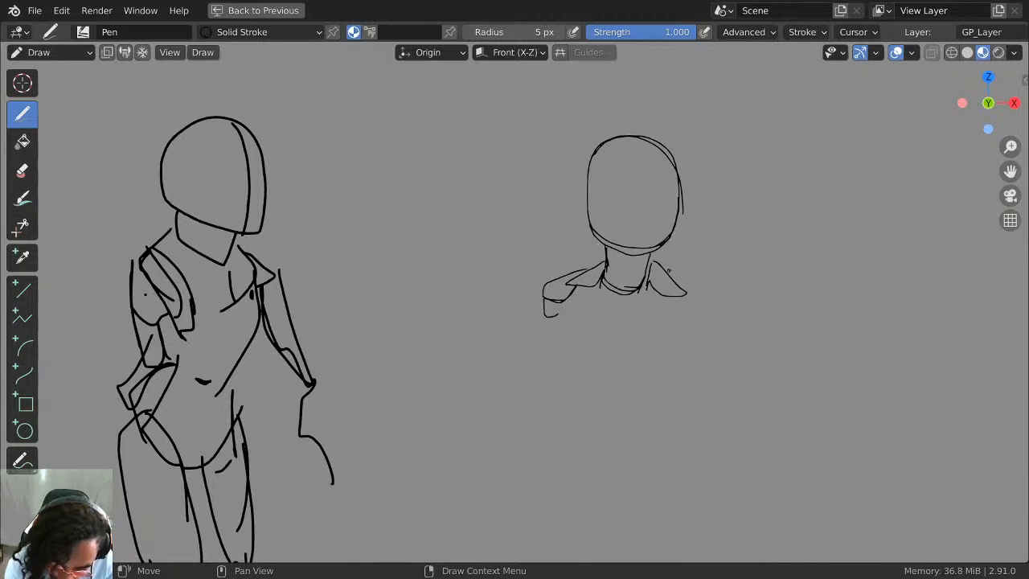
Undo the upper-arm and outer shoulder strokes, then redraw the shoulder slope beside the neck.
{"action": "key", "text": "ctrl+z"}
{"action": "key", "text": "ctrl+z"}
{"action": "key", "text": "ctrl+z"}
{"action": "key", "text": "ctrl+z"}
{"action": "key", "text": "ctrl+z"}
{"action": "key", "text": "ctrl+z"}
{"action": "key", "text": "ctrl+z"}
{"action": "mouse_move", "coordinate": [652, 263]}
{"action": "left_mouse_down"}
{"action": "mouse_move", "coordinate": [646, 285]}
{"action": "mouse_move", "coordinate": [681, 286]}
{"action": "mouse_move", "coordinate": [655, 287]}
{"action": "left_mouse_up"}
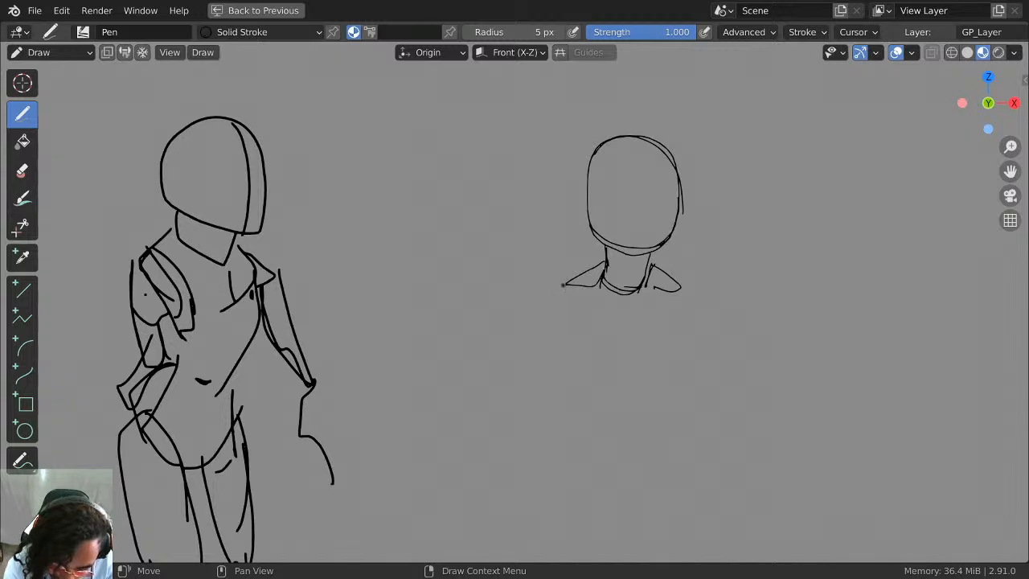
Sketch a U-shaped ribcage under the shoulders and a small joint circle at each shoulder.
{"action": "mouse_move", "coordinate": [563, 284]}
{"action": "left_mouse_down"}
{"action": "mouse_move", "coordinate": [608, 395]}
{"action": "mouse_move", "coordinate": [683, 297]}
{"action": "mouse_move", "coordinate": [659, 378]}
{"action": "left_mouse_up"}
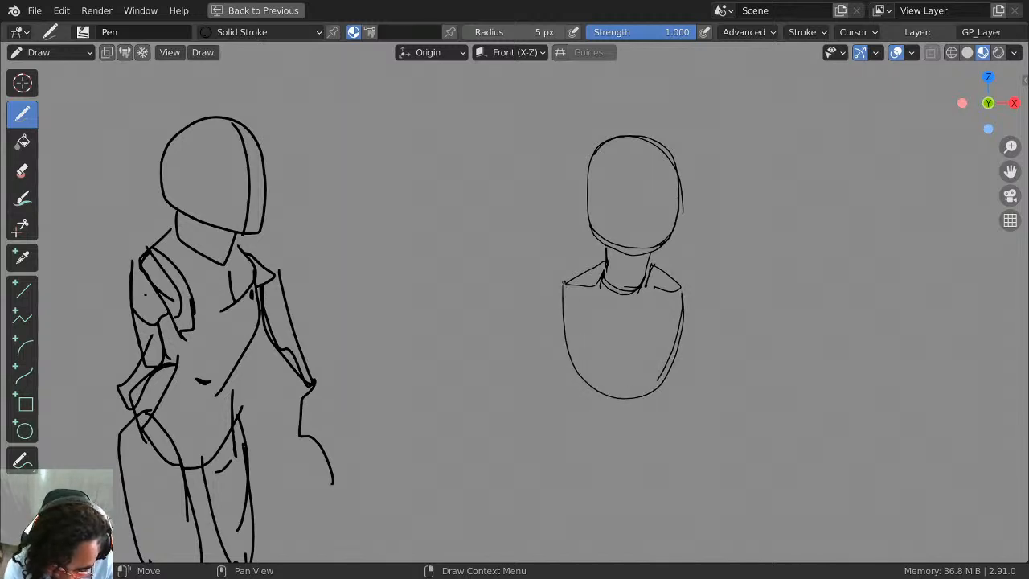
{"action": "left_click_drag", "start_coordinate": [559, 277], "coordinate": [569, 286]}
{"action": "left_click_drag", "start_coordinate": [685, 280], "coordinate": [680, 283]}
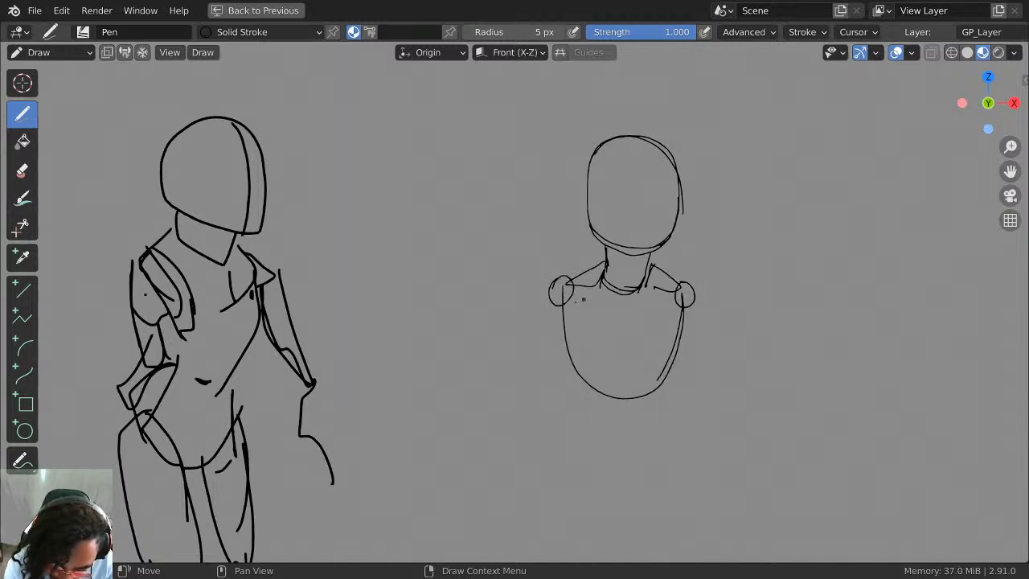
Sketch the waist section below the ribcage with two side lines and a curved lower edge.
{"action": "middle_click_drag", "start_coordinate": [589, 348], "coordinate": [613, 278]}
{"action": "mouse_move", "coordinate": [592, 283]}
{"action": "left_mouse_down"}
{"action": "mouse_move", "coordinate": [582, 371]}
{"action": "mouse_move", "coordinate": [655, 406]}
{"action": "mouse_move", "coordinate": [679, 406]}
{"action": "left_mouse_up"}
{"action": "mouse_move", "coordinate": [702, 289]}
{"action": "left_mouse_down"}
{"action": "mouse_move", "coordinate": [688, 399]}
{"action": "mouse_move", "coordinate": [664, 404]}
{"action": "left_mouse_up"}
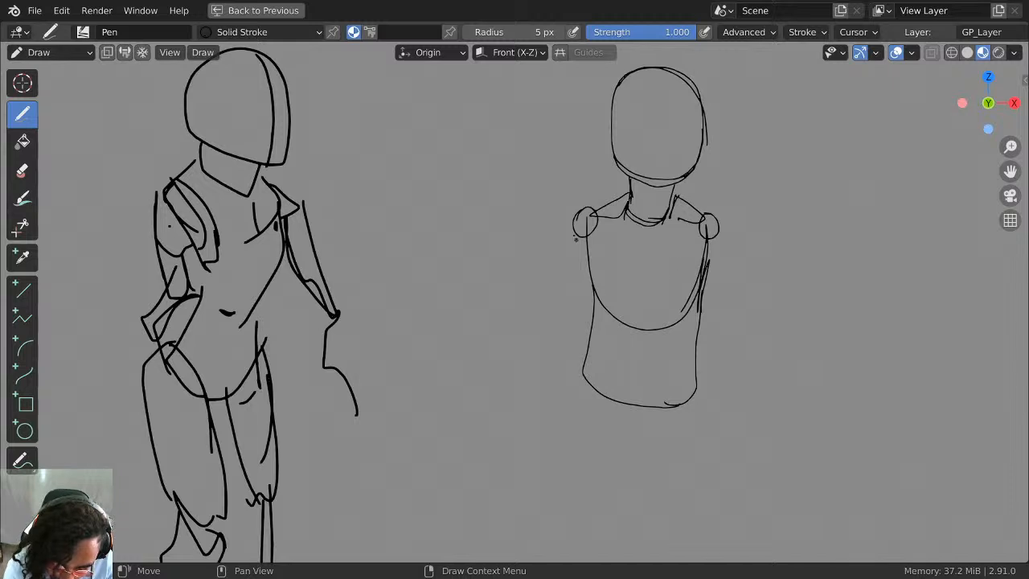
Sketch a narrow forearm oval on each side of the torso and a small hand shape below one of them.
{"action": "mouse_move", "coordinate": [581, 207]}
{"action": "left_mouse_down"}
{"action": "mouse_move", "coordinate": [551, 256]}
{"action": "mouse_move", "coordinate": [548, 352]}
{"action": "mouse_move", "coordinate": [552, 279]}
{"action": "left_mouse_up"}
{"action": "key", "text": "ctrl+z"}
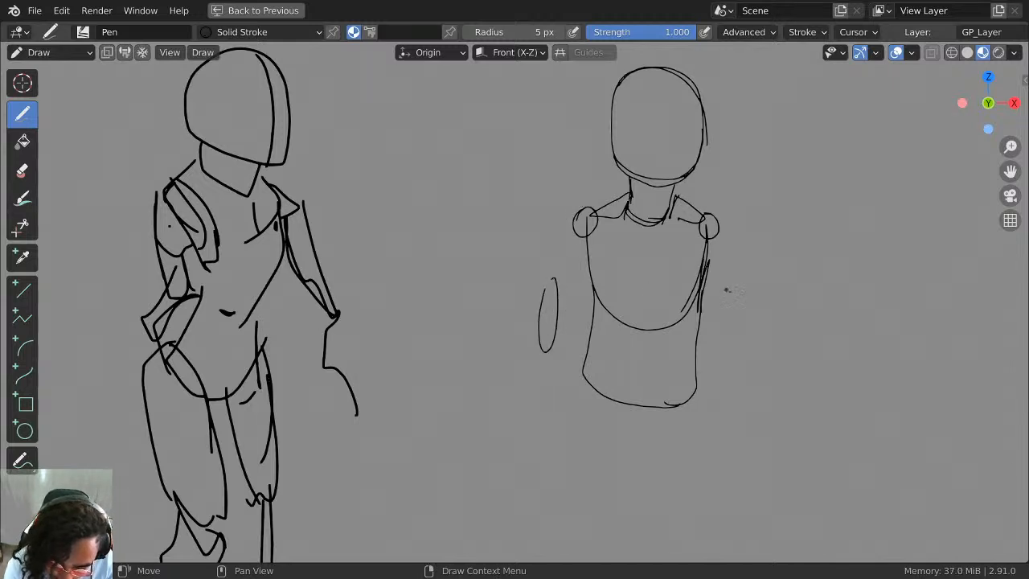
{"action": "mouse_move", "coordinate": [727, 291]}
{"action": "left_mouse_down"}
{"action": "mouse_move", "coordinate": [729, 358]}
{"action": "mouse_move", "coordinate": [743, 291]}
{"action": "left_mouse_up"}
{"action": "left_click_drag", "start_coordinate": [536, 401], "coordinate": [553, 432]}
Sketch the curved pelvis shape below the waist section, redrawing its first stroke.
{"action": "mouse_move", "coordinate": [592, 349]}
{"action": "middle_mouse_down"}
{"action": "mouse_move", "coordinate": [611, 329]}
{"action": "mouse_move", "coordinate": [612, 258]}
{"action": "middle_mouse_up"}
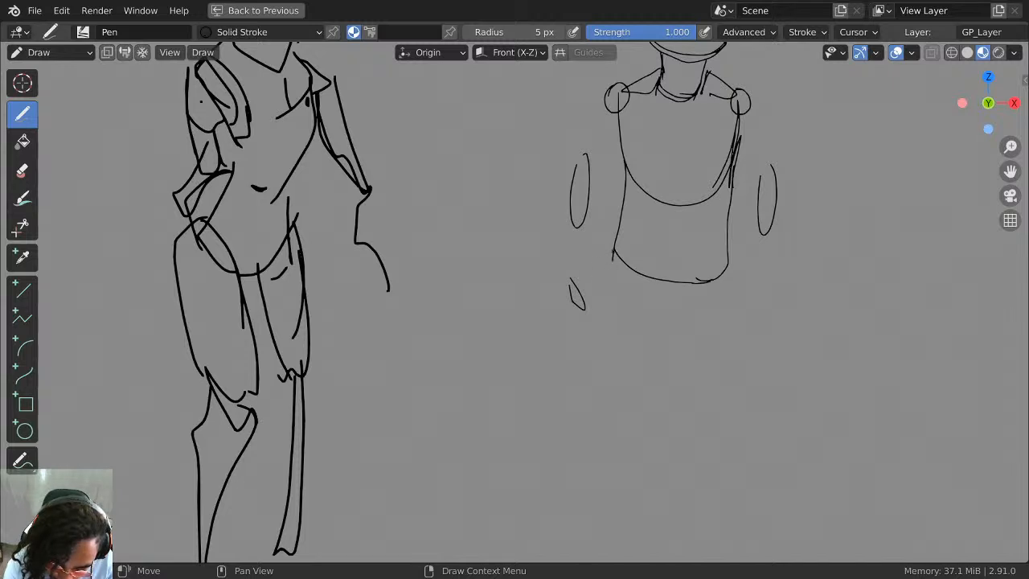
{"action": "mouse_move", "coordinate": [614, 249]}
{"action": "left_mouse_down"}
{"action": "mouse_move", "coordinate": [628, 288]}
{"action": "mouse_move", "coordinate": [647, 295]}
{"action": "left_mouse_up"}
{"action": "key", "text": "ctrl+z"}
{"action": "mouse_move", "coordinate": [614, 248]}
{"action": "left_mouse_down"}
{"action": "mouse_move", "coordinate": [628, 318]}
{"action": "mouse_move", "coordinate": [683, 334]}
{"action": "left_mouse_up"}
{"action": "left_click_drag", "start_coordinate": [730, 265], "coordinate": [655, 326]}
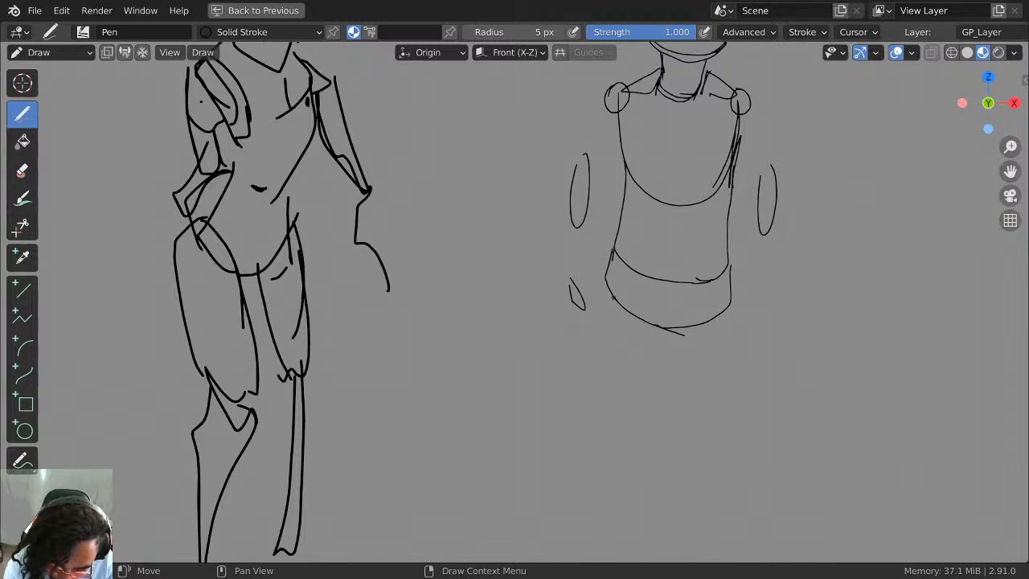
Sketch both thighs extending down from the pelvis with rounded knee ends.
{"action": "mouse_move", "coordinate": [603, 283]}
{"action": "left_mouse_down"}
{"action": "mouse_move", "coordinate": [577, 434]}
{"action": "mouse_move", "coordinate": [588, 462]}
{"action": "mouse_move", "coordinate": [648, 378]}
{"action": "mouse_move", "coordinate": [643, 396]}
{"action": "left_mouse_up"}
{"action": "left_click_drag", "start_coordinate": [664, 329], "coordinate": [683, 470]}
{"action": "mouse_move", "coordinate": [733, 317]}
{"action": "left_mouse_down"}
{"action": "mouse_move", "coordinate": [737, 457]}
{"action": "mouse_move", "coordinate": [691, 465]}
{"action": "left_mouse_up"}
{"action": "mouse_move", "coordinate": [710, 201]}
{"action": "middle_mouse_down", "text": "shift"}
{"action": "mouse_move", "coordinate": [689, 311]}
{"action": "mouse_move", "coordinate": [678, 176]}
{"action": "middle_mouse_up", "text": "shift"}
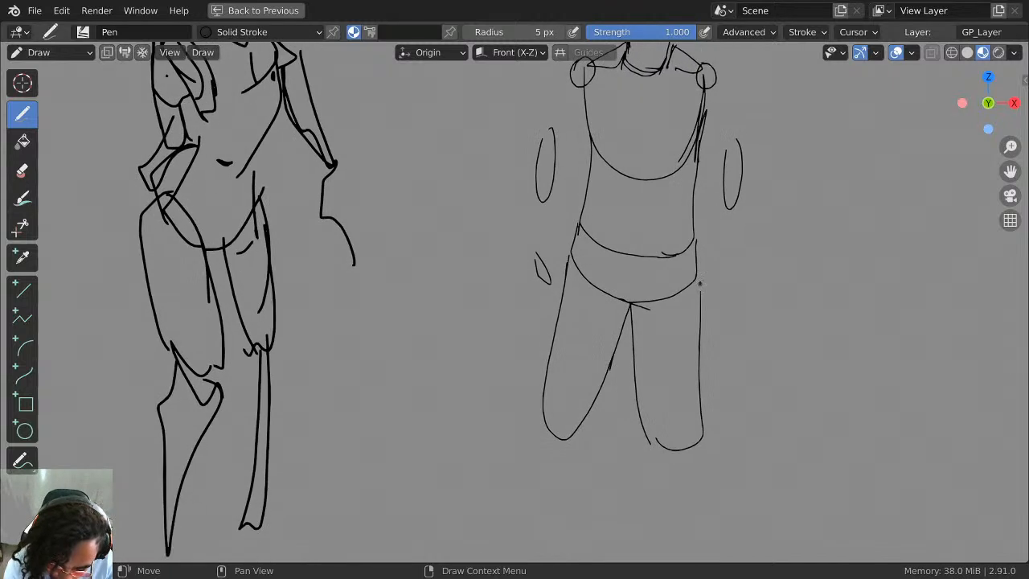
{"action": "mouse_move", "coordinate": [700, 283]}
{"action": "left_mouse_down"}
{"action": "mouse_move", "coordinate": [697, 434]}
{"action": "mouse_move", "coordinate": [646, 429]}
{"action": "left_mouse_up"}
Sketch a third figure's tilted oval head with a jawline and a short neck line in the empty space beside the second figure.
{"action": "mouse_move", "coordinate": [551, 425]}
{"action": "middle_mouse_down", "text": "shift"}
{"action": "mouse_move", "coordinate": [576, 285]}
{"action": "mouse_move", "coordinate": [568, 240]}
{"action": "mouse_move", "coordinate": [544, 291]}
{"action": "middle_mouse_up", "text": "shift"}
{"action": "mouse_move", "coordinate": [827, 96]}
{"action": "middle_mouse_down", "text": "shift"}
{"action": "mouse_move", "coordinate": [672, 257]}
{"action": "mouse_move", "coordinate": [523, 378]}
{"action": "middle_mouse_up", "text": "shift"}
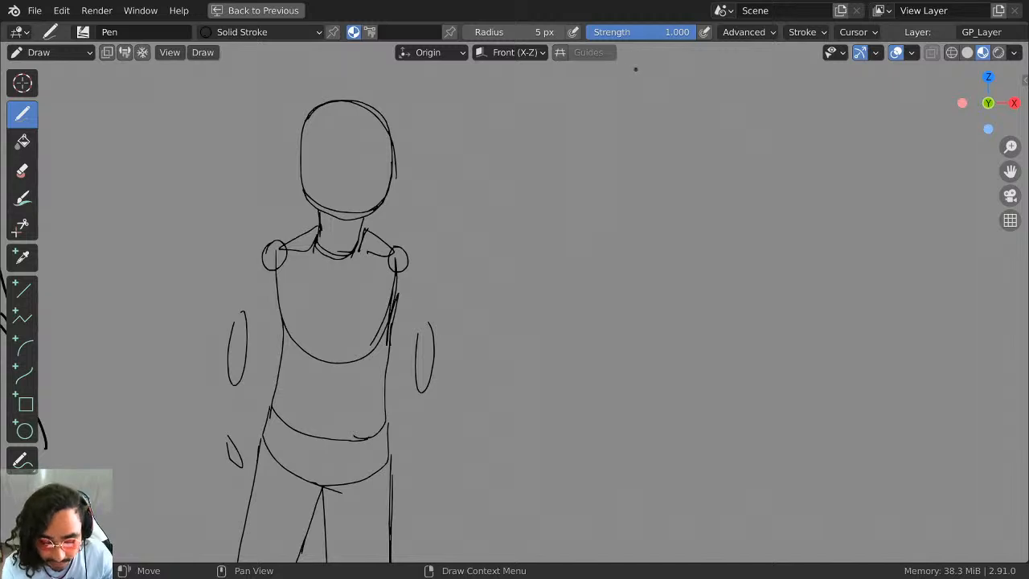
{"action": "mouse_move", "coordinate": [561, 203]}
{"action": "left_mouse_down"}
{"action": "mouse_move", "coordinate": [573, 120]}
{"action": "mouse_move", "coordinate": [672, 142]}
{"action": "mouse_move", "coordinate": [646, 197]}
{"action": "mouse_move", "coordinate": [574, 220]}
{"action": "mouse_move", "coordinate": [561, 198]}
{"action": "mouse_move", "coordinate": [572, 130]}
{"action": "mouse_move", "coordinate": [655, 120]}
{"action": "mouse_move", "coordinate": [667, 169]}
{"action": "mouse_move", "coordinate": [657, 198]}
{"action": "left_mouse_up"}
{"action": "mouse_move", "coordinate": [565, 215]}
{"action": "left_mouse_down"}
{"action": "mouse_move", "coordinate": [574, 234]}
{"action": "mouse_move", "coordinate": [668, 175]}
{"action": "mouse_move", "coordinate": [617, 239]}
{"action": "left_mouse_up"}
{"action": "left_click_drag", "start_coordinate": [665, 200], "coordinate": [666, 231]}
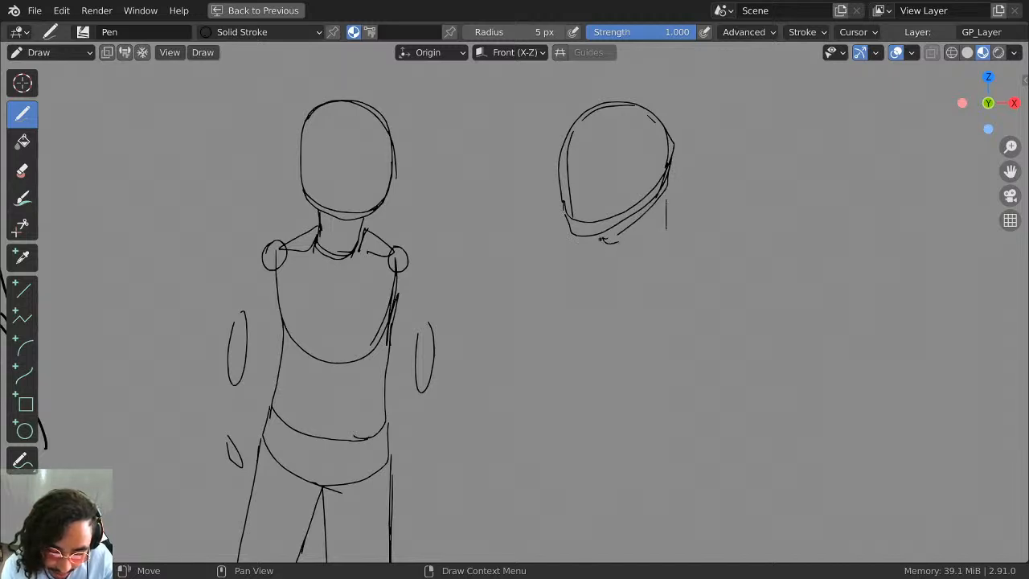
Sketch the third figure's neck line and tapering torso, redrawing the back contour and closing the lower end.
{"action": "left_click_drag", "start_coordinate": [601, 239], "coordinate": [564, 267]}
{"action": "left_click_drag", "start_coordinate": [669, 237], "coordinate": [620, 339]}
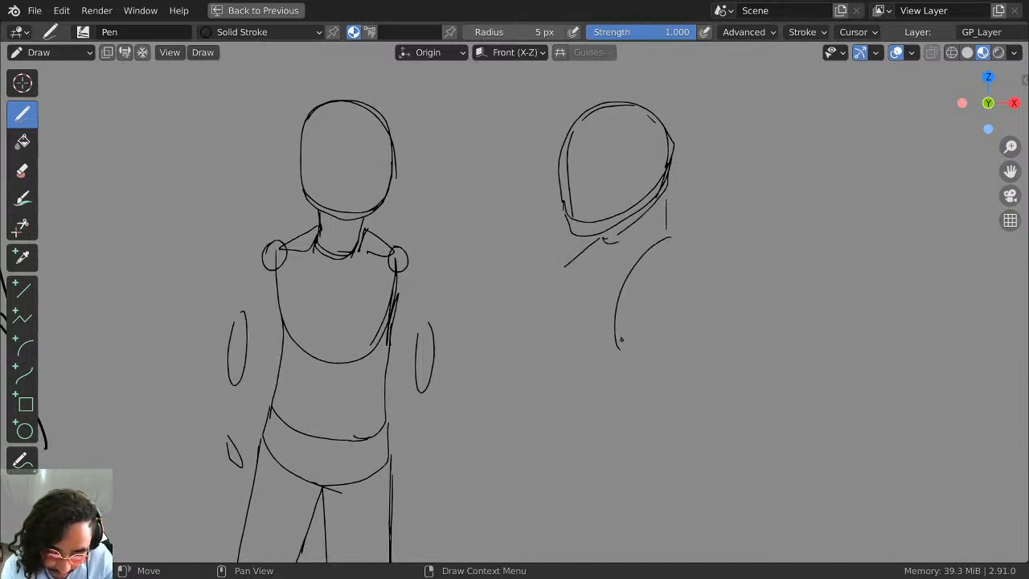
{"action": "key", "text": "ctrl+z"}
{"action": "left_click_drag", "start_coordinate": [667, 235], "coordinate": [633, 378]}
{"action": "mouse_move", "coordinate": [598, 238]}
{"action": "left_mouse_down"}
{"action": "mouse_move", "coordinate": [568, 291]}
{"action": "mouse_move", "coordinate": [577, 354]}
{"action": "left_mouse_up"}
{"action": "mouse_move", "coordinate": [585, 358]}
{"action": "left_mouse_down"}
{"action": "mouse_move", "coordinate": [607, 382]}
{"action": "mouse_move", "coordinate": [636, 368]}
{"action": "left_mouse_up"}
{"action": "left_click_drag", "start_coordinate": [574, 329], "coordinate": [628, 384]}
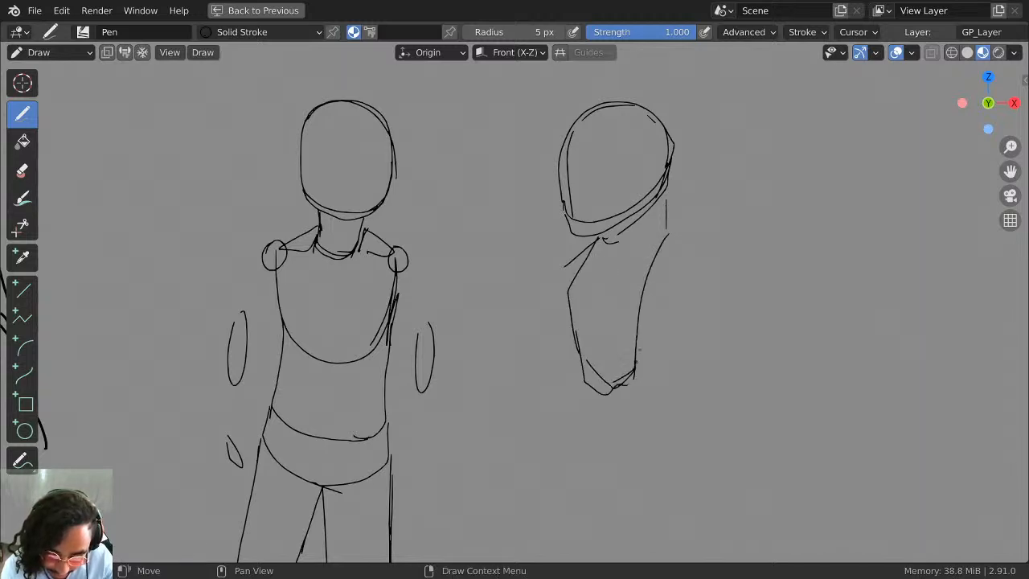
Sketch the third figure's near upper arm and tapering forearm with a hand stub, plus a chest line and the back waist contour.
{"action": "mouse_move", "coordinate": [675, 237]}
{"action": "left_mouse_down"}
{"action": "mouse_move", "coordinate": [653, 297]}
{"action": "mouse_move", "coordinate": [692, 279]}
{"action": "mouse_move", "coordinate": [679, 304]}
{"action": "mouse_move", "coordinate": [693, 307]}
{"action": "left_mouse_up"}
{"action": "left_click_drag", "start_coordinate": [704, 308], "coordinate": [710, 321]}
{"action": "left_click_drag", "start_coordinate": [655, 299], "coordinate": [711, 393]}
{"action": "left_click_drag", "start_coordinate": [706, 309], "coordinate": [722, 405]}
{"action": "left_click_drag", "start_coordinate": [594, 243], "coordinate": [585, 281]}
{"action": "left_click_drag", "start_coordinate": [653, 318], "coordinate": [667, 416]}
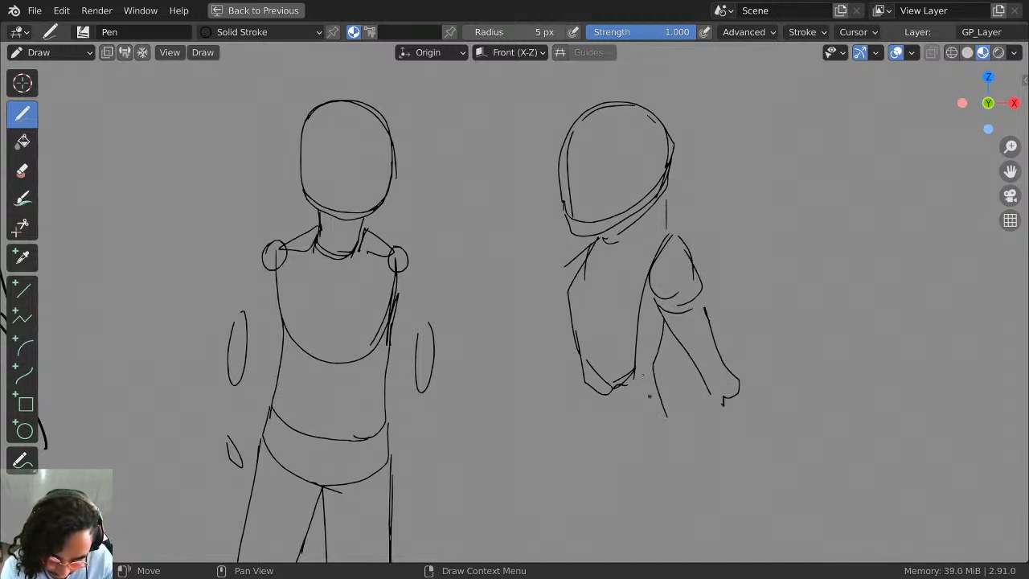
Sketch the front waist contour and curved pelvis edge below the third figure's torso, redrawing the first stroke.
{"action": "middle_click_drag", "start_coordinate": [667, 416], "coordinate": [693, 297]}
{"action": "left_click_drag", "start_coordinate": [605, 253], "coordinate": [618, 372]}
{"action": "key", "text": "ctrl+z"}
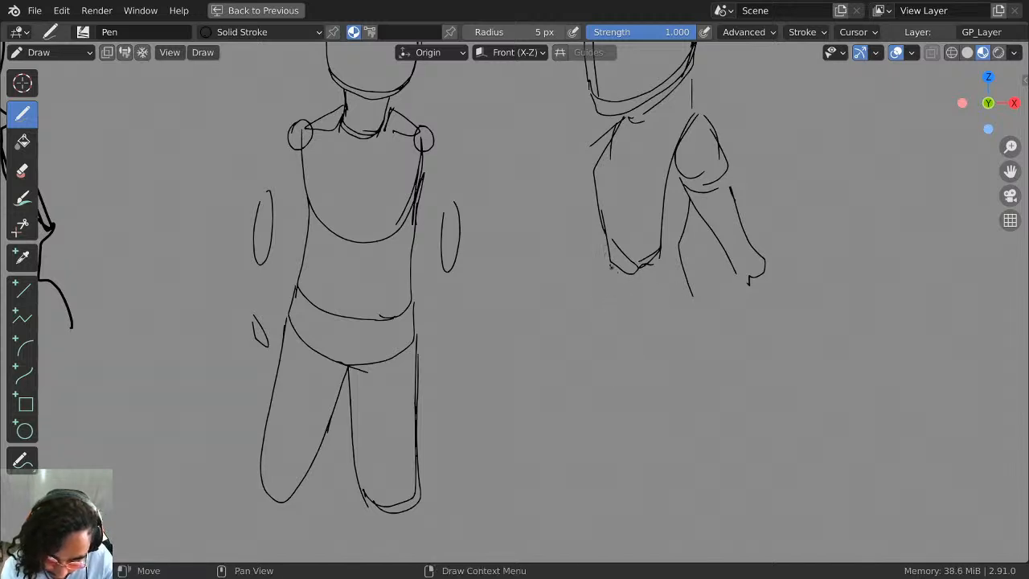
{"action": "mouse_move", "coordinate": [604, 261]}
{"action": "left_mouse_down"}
{"action": "mouse_move", "coordinate": [595, 320]}
{"action": "mouse_move", "coordinate": [629, 371]}
{"action": "left_mouse_up"}
{"action": "mouse_move", "coordinate": [610, 303]}
{"action": "left_mouse_down"}
{"action": "mouse_move", "coordinate": [630, 373]}
{"action": "mouse_move", "coordinate": [650, 381]}
{"action": "left_mouse_up"}
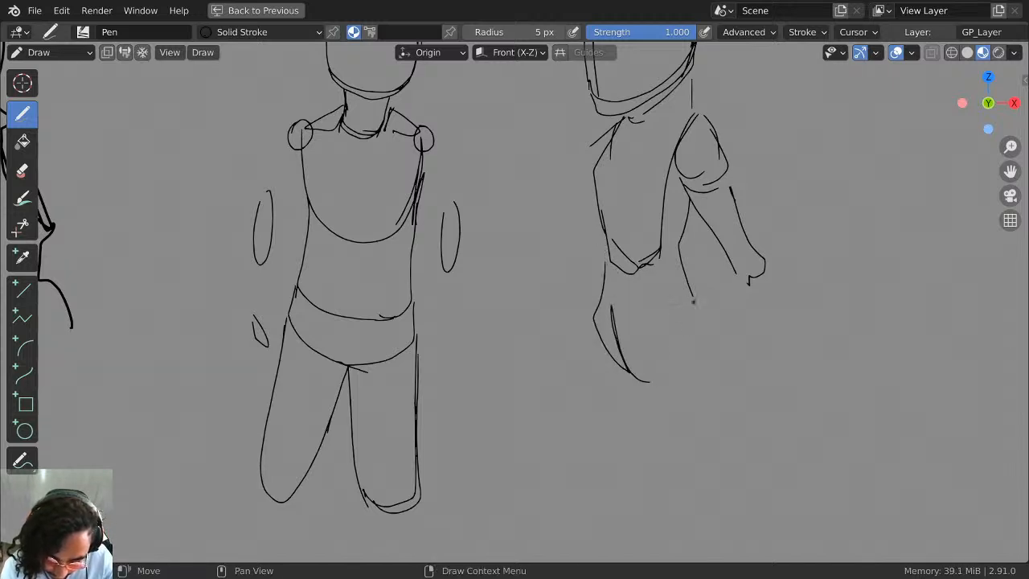
Sketch the third figure's near thigh with a full outer curve and rounded knee end, redrawing one contour.
{"action": "mouse_move", "coordinate": [692, 289]}
{"action": "left_mouse_down"}
{"action": "mouse_move", "coordinate": [664, 406]}
{"action": "mouse_move", "coordinate": [703, 284]}
{"action": "mouse_move", "coordinate": [712, 291]}
{"action": "left_mouse_up"}
{"action": "mouse_move", "coordinate": [690, 273]}
{"action": "left_mouse_down"}
{"action": "mouse_move", "coordinate": [728, 331]}
{"action": "mouse_move", "coordinate": [688, 414]}
{"action": "left_mouse_up"}
{"action": "key", "text": "ctrl+z"}
{"action": "left_click_drag", "start_coordinate": [692, 278], "coordinate": [699, 451]}
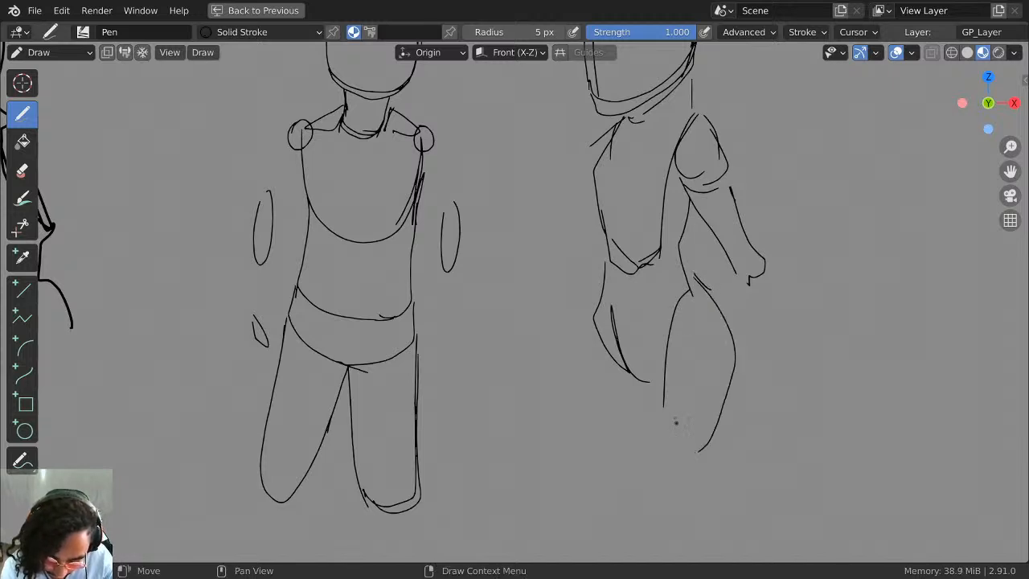
{"action": "mouse_move", "coordinate": [664, 386]}
{"action": "left_mouse_down"}
{"action": "mouse_move", "coordinate": [660, 434]}
{"action": "mouse_move", "coordinate": [688, 458]}
{"action": "left_mouse_up"}
Reinforce the third figure's pelvis wedge and sketch the far thigh tapering down from it, redrawing the outer contour.
{"action": "left_click_drag", "start_coordinate": [604, 274], "coordinate": [641, 383]}
{"action": "left_click_drag", "start_coordinate": [607, 307], "coordinate": [640, 384]}
{"action": "mouse_move", "coordinate": [617, 338]}
{"action": "left_mouse_down"}
{"action": "mouse_move", "coordinate": [611, 284]}
{"action": "mouse_move", "coordinate": [586, 342]}
{"action": "left_mouse_up"}
{"action": "left_click_drag", "start_coordinate": [586, 355], "coordinate": [634, 459]}
{"action": "key", "text": "ctrl+z"}
{"action": "mouse_move", "coordinate": [604, 275]}
{"action": "left_mouse_down"}
{"action": "mouse_move", "coordinate": [590, 323]}
{"action": "mouse_move", "coordinate": [639, 470]}
{"action": "left_mouse_up"}
{"action": "left_click_drag", "start_coordinate": [649, 383], "coordinate": [640, 461]}
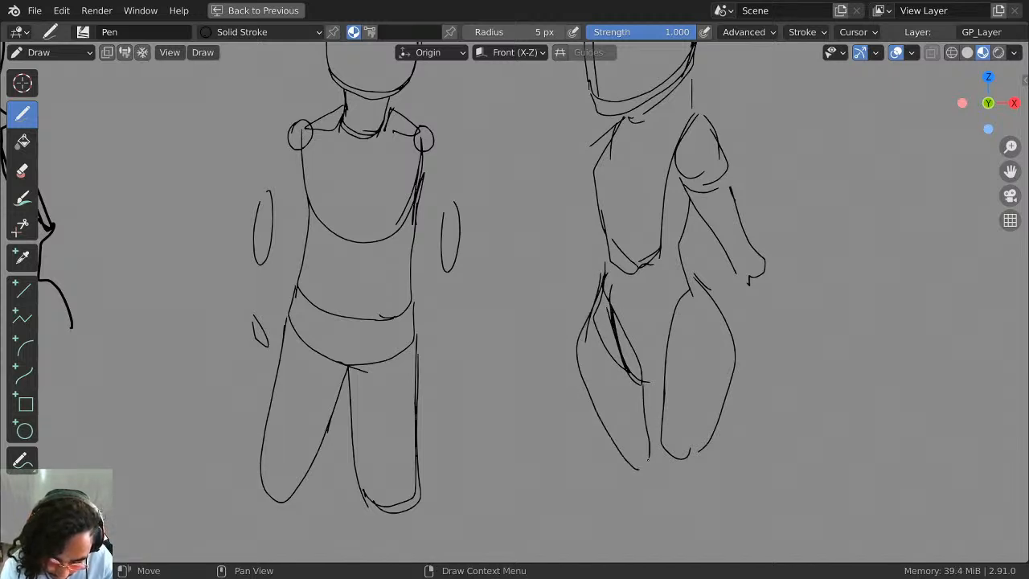
Undo the far thigh's inner contour strokes and tidy the knee ends of the third figure's thighs.
{"action": "key", "text": "ctrl+z"}
{"action": "mouse_move", "coordinate": [652, 384]}
{"action": "left_mouse_down"}
{"action": "mouse_move", "coordinate": [652, 460]}
{"action": "mouse_move", "coordinate": [623, 489]}
{"action": "mouse_move", "coordinate": [640, 468]}
{"action": "left_mouse_up"}
{"action": "key", "text": "ctrl+z"}
{"action": "key", "text": "ctrl+z"}
{"action": "middle_click_drag", "start_coordinate": [646, 452], "coordinate": [614, 468], "text": "shift"}
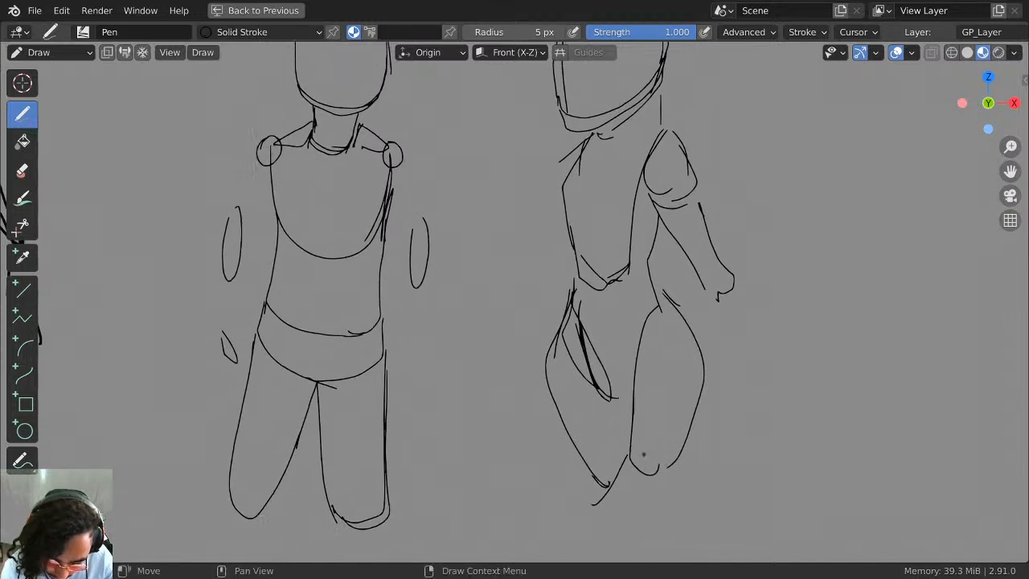
{"action": "left_click_drag", "start_coordinate": [631, 461], "coordinate": [655, 485]}
Erase the third figure's head and redraw it as a simple tilted oval with a small chin mark.
{"action": "middle_click_drag", "start_coordinate": [604, 333], "coordinate": [595, 450], "text": "shift"}
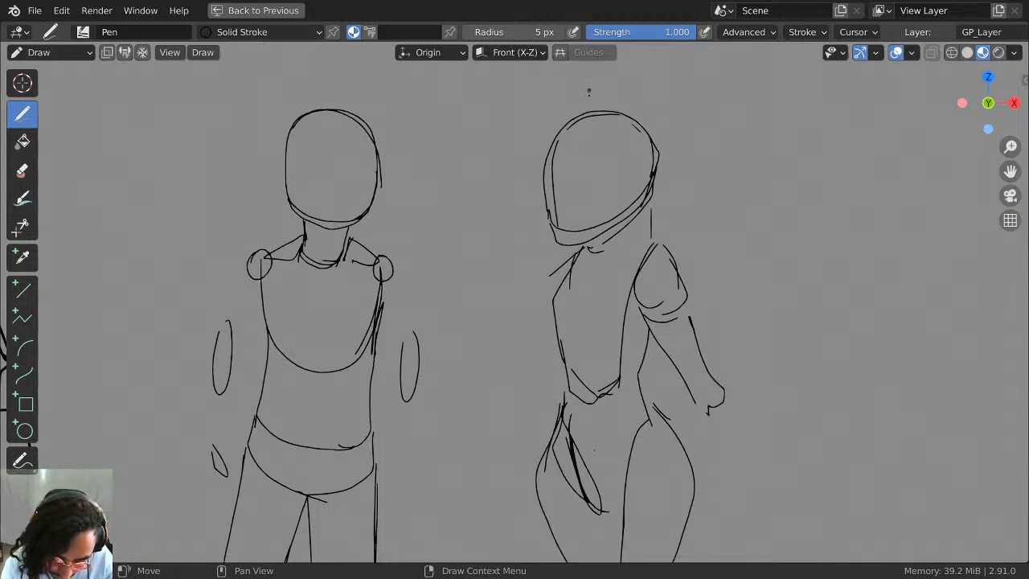
{"action": "mouse_move", "coordinate": [586, 92]}
{"action": "left_mouse_down", "text": "ctrl"}
{"action": "mouse_move", "coordinate": [555, 185]}
{"action": "mouse_move", "coordinate": [627, 121]}
{"action": "mouse_move", "coordinate": [649, 161]}
{"action": "left_mouse_up", "text": "ctrl"}
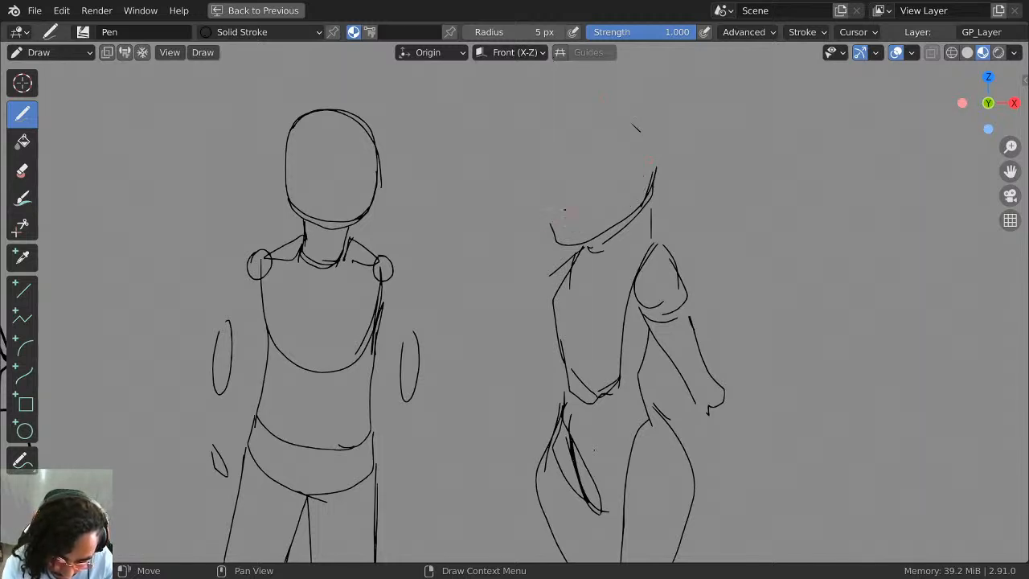
{"action": "left_click_drag", "start_coordinate": [563, 210], "coordinate": [652, 176], "text": "ctrl"}
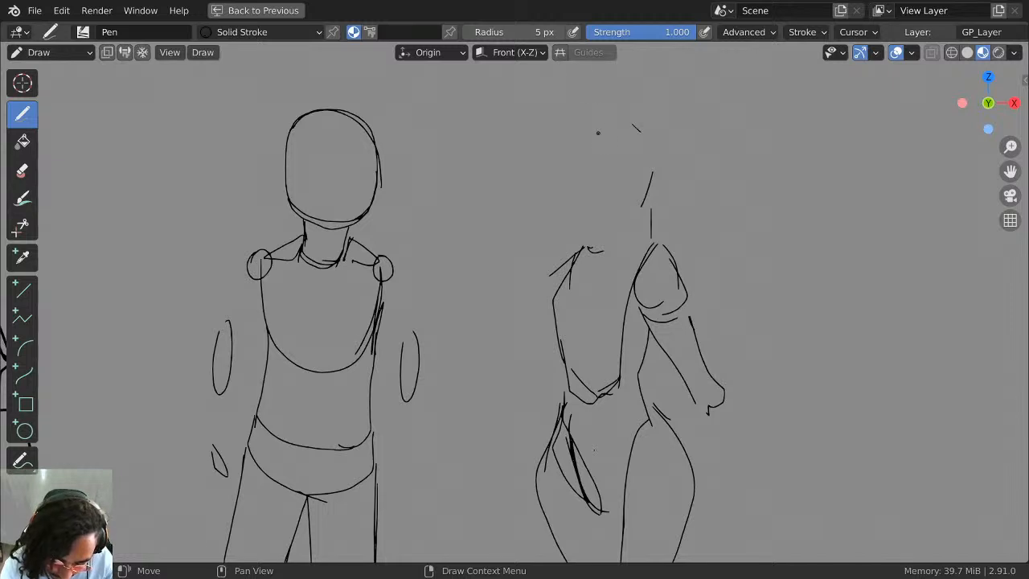
{"action": "mouse_move", "coordinate": [564, 216]}
{"action": "left_mouse_down"}
{"action": "mouse_move", "coordinate": [567, 140]}
{"action": "mouse_move", "coordinate": [658, 160]}
{"action": "mouse_move", "coordinate": [652, 189]}
{"action": "mouse_move", "coordinate": [597, 235]}
{"action": "left_mouse_up"}
{"action": "mouse_move", "coordinate": [561, 228]}
{"action": "left_mouse_down"}
{"action": "mouse_move", "coordinate": [559, 219]}
{"action": "mouse_move", "coordinate": [595, 227]}
{"action": "left_mouse_up"}
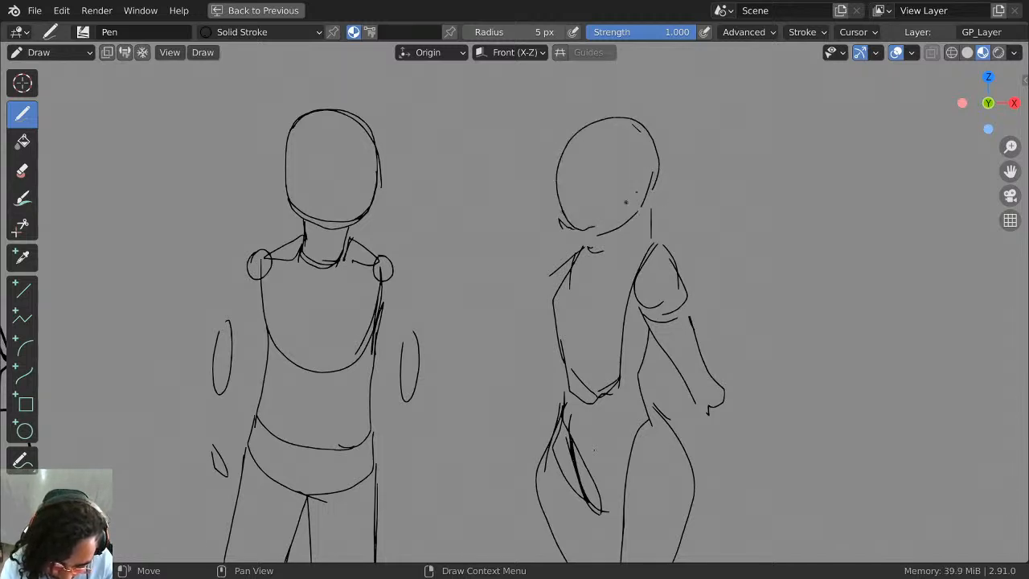
{"action": "left_click_drag", "start_coordinate": [663, 169], "coordinate": [649, 207]}
Sketch the third figure's far arm reaching down and outward from the shoulder, undoing strokes that miss.
{"action": "middle_click_drag", "start_coordinate": [644, 184], "coordinate": [657, 117], "text": "shift"}
{"action": "mouse_move", "coordinate": [582, 190]}
{"action": "left_mouse_down"}
{"action": "mouse_move", "coordinate": [564, 249]}
{"action": "mouse_move", "coordinate": [496, 306]}
{"action": "mouse_move", "coordinate": [563, 255]}
{"action": "mouse_move", "coordinate": [512, 317]}
{"action": "left_mouse_up"}
{"action": "key", "text": "ctrl+z"}
{"action": "mouse_move", "coordinate": [565, 240]}
{"action": "left_mouse_down"}
{"action": "mouse_move", "coordinate": [508, 340]}
{"action": "mouse_move", "coordinate": [527, 314]}
{"action": "left_mouse_up"}
{"action": "key", "text": "ctrl+z"}
Sketch a large tilted helmeted head with face panel lines and a round ear detail in the empty space beside the third figure.
{"action": "mouse_move", "coordinate": [745, 225]}
{"action": "middle_mouse_down", "text": "shift"}
{"action": "mouse_move", "coordinate": [701, 254]}
{"action": "mouse_move", "coordinate": [497, 333]}
{"action": "middle_mouse_up", "text": "shift"}
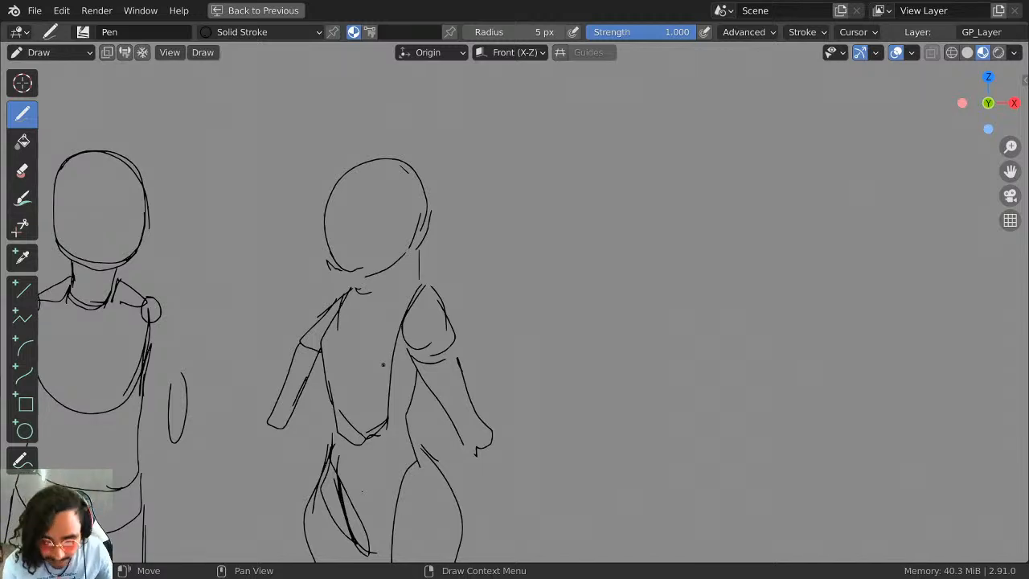
{"action": "mouse_move", "coordinate": [551, 238]}
{"action": "middle_mouse_down", "text": "shift"}
{"action": "mouse_move", "coordinate": [523, 197]}
{"action": "mouse_move", "coordinate": [495, 189]}
{"action": "middle_mouse_up", "text": "shift"}
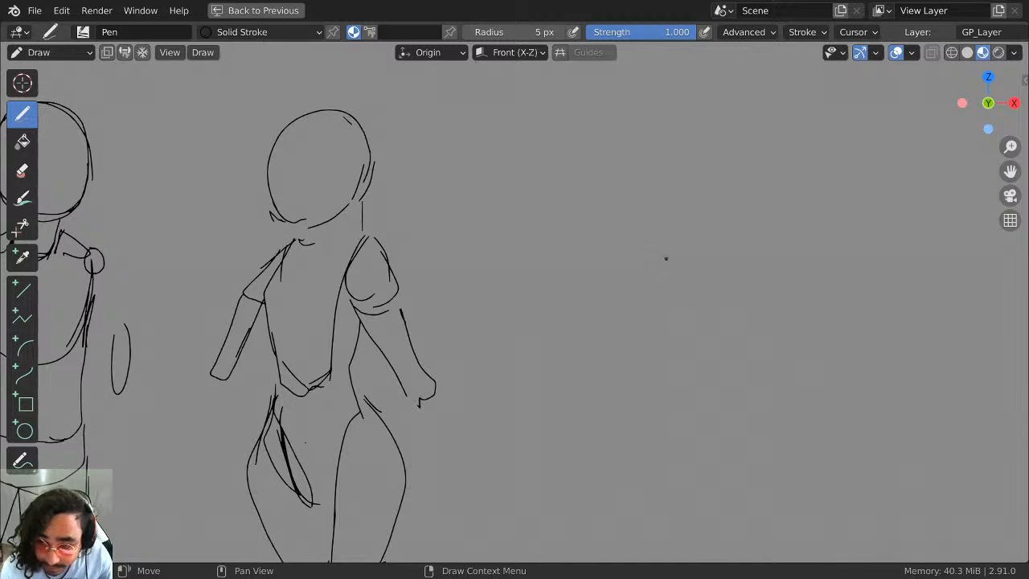
{"action": "middle_click_drag", "start_coordinate": [665, 258], "coordinate": [607, 198], "text": "shift"}
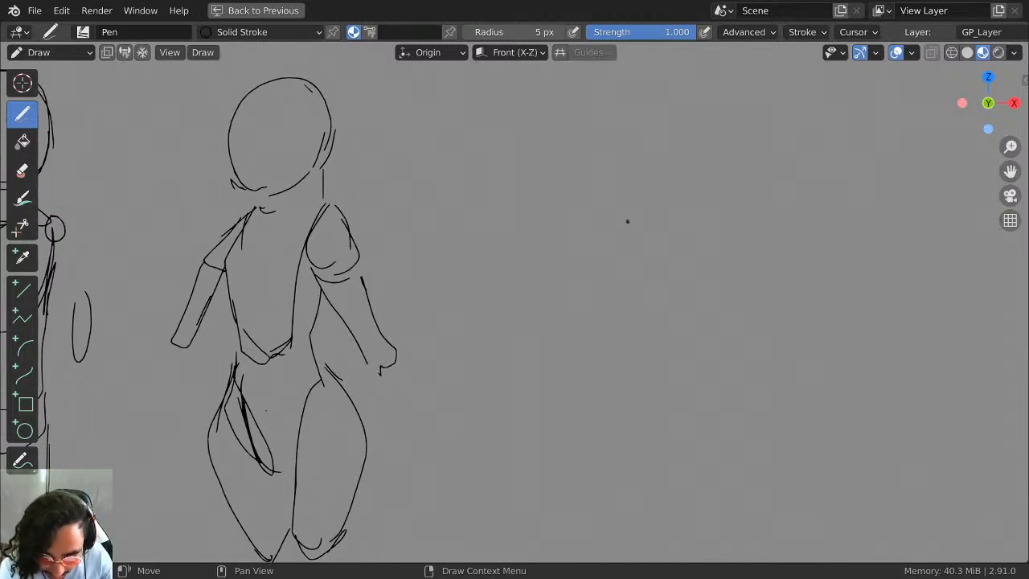
{"action": "left_click_drag", "start_coordinate": [546, 280], "coordinate": [519, 178]}
{"action": "key", "text": "ctrl+z"}
{"action": "mouse_move", "coordinate": [541, 275]}
{"action": "left_mouse_down"}
{"action": "mouse_move", "coordinate": [532, 186]}
{"action": "mouse_move", "coordinate": [643, 105]}
{"action": "mouse_move", "coordinate": [713, 146]}
{"action": "mouse_move", "coordinate": [679, 233]}
{"action": "mouse_move", "coordinate": [572, 296]}
{"action": "mouse_move", "coordinate": [546, 299]}
{"action": "mouse_move", "coordinate": [541, 277]}
{"action": "mouse_move", "coordinate": [568, 277]}
{"action": "mouse_move", "coordinate": [584, 262]}
{"action": "mouse_move", "coordinate": [581, 205]}
{"action": "mouse_move", "coordinate": [649, 140]}
{"action": "mouse_move", "coordinate": [682, 148]}
{"action": "left_mouse_up"}
{"action": "key", "text": "ctrl+z"}
{"action": "mouse_move", "coordinate": [634, 175]}
{"action": "left_mouse_down"}
{"action": "mouse_move", "coordinate": [660, 212]}
{"action": "mouse_move", "coordinate": [649, 196]}
{"action": "left_mouse_up"}
{"action": "left_click_drag", "start_coordinate": [589, 295], "coordinate": [592, 302]}
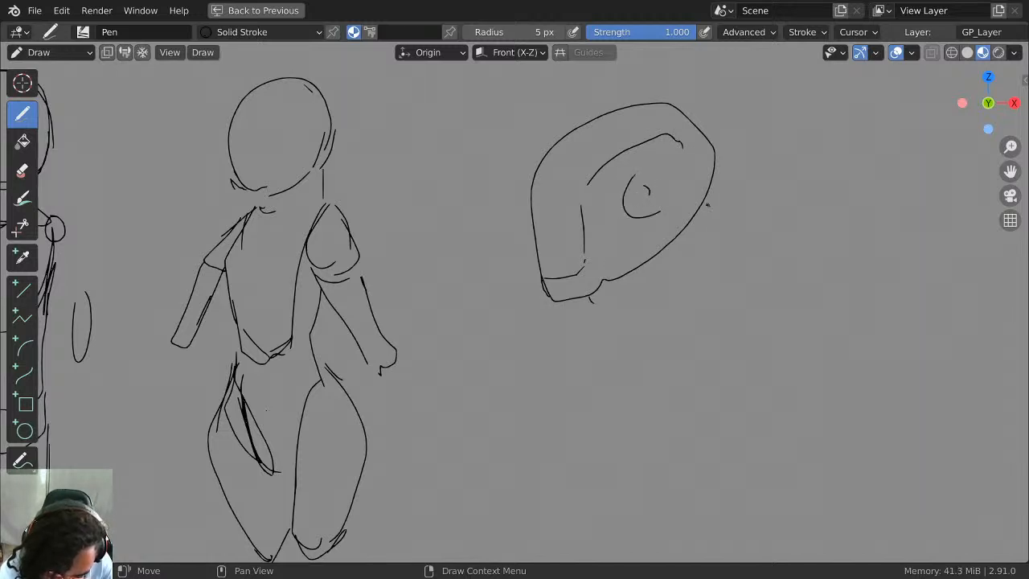
Sketch the helmeted head's neck with a doubled collar curve and short shoulder lines on both sides.
{"action": "left_click_drag", "start_coordinate": [705, 220], "coordinate": [706, 304]}
{"action": "mouse_move", "coordinate": [590, 299]}
{"action": "left_mouse_down"}
{"action": "mouse_move", "coordinate": [615, 330]}
{"action": "mouse_move", "coordinate": [703, 285]}
{"action": "left_mouse_up"}
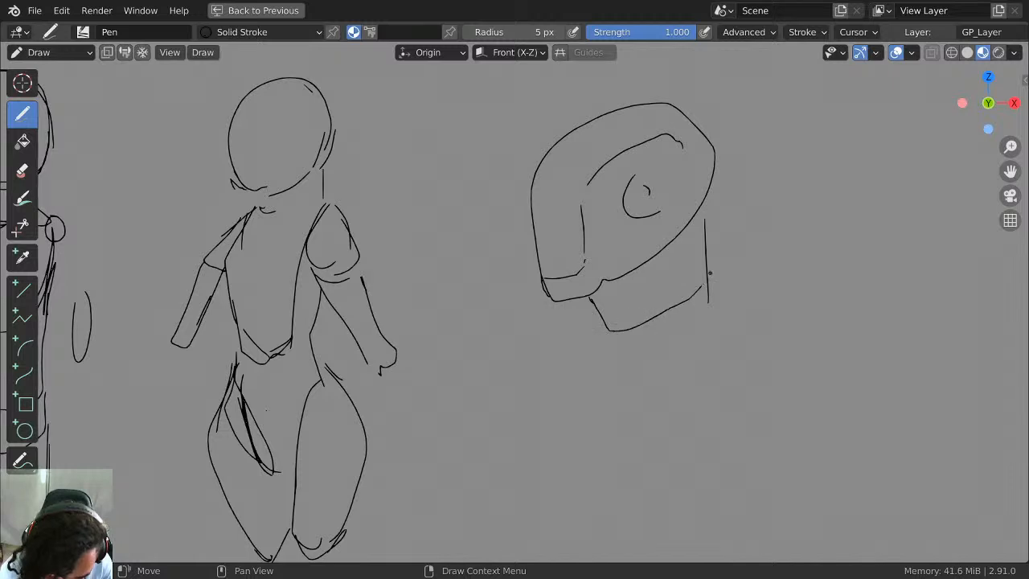
{"action": "mouse_move", "coordinate": [592, 302]}
{"action": "left_mouse_down"}
{"action": "mouse_move", "coordinate": [617, 341]}
{"action": "mouse_move", "coordinate": [709, 293]}
{"action": "left_mouse_up"}
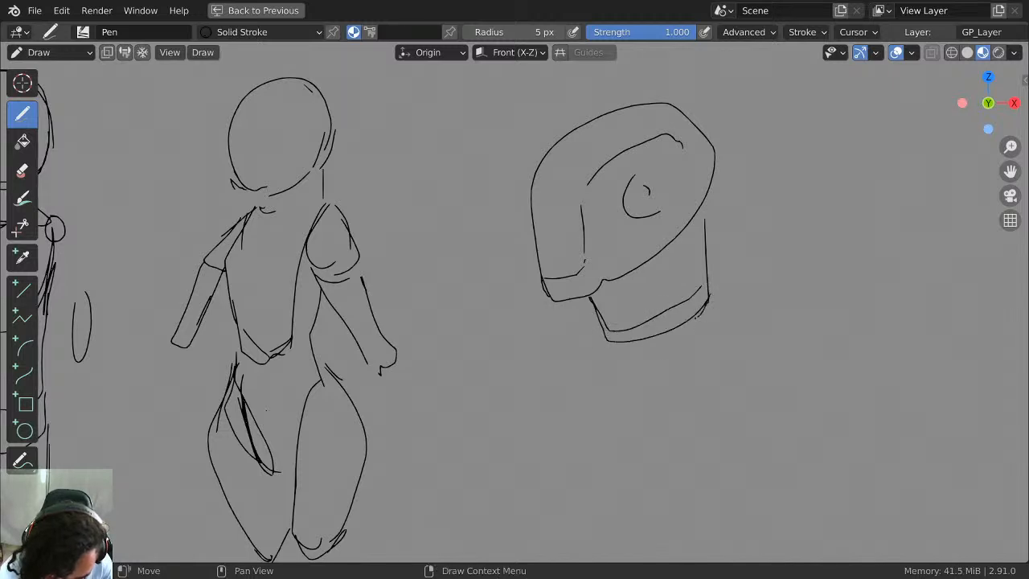
{"action": "mouse_move", "coordinate": [608, 334]}
{"action": "left_mouse_down"}
{"action": "mouse_move", "coordinate": [610, 347]}
{"action": "mouse_move", "coordinate": [572, 341]}
{"action": "mouse_move", "coordinate": [574, 370]}
{"action": "left_mouse_up"}
{"action": "left_click_drag", "start_coordinate": [716, 271], "coordinate": [722, 311]}
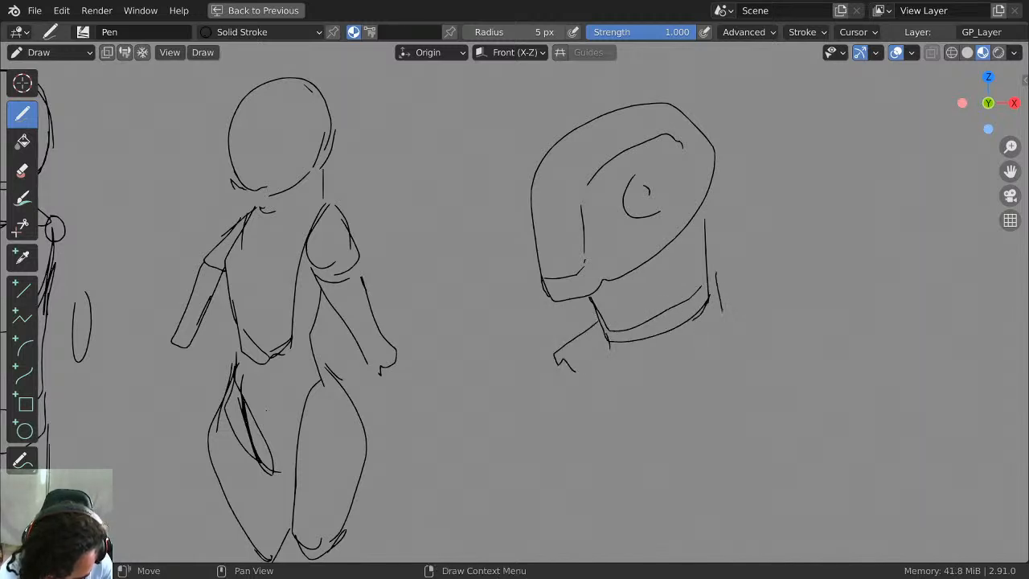
Reinforce the helmet's face edge, add an outer ring around the ear circle, and sketch swept-back wing fins on top.
{"action": "mouse_move", "coordinate": [545, 163]}
{"action": "left_mouse_down"}
{"action": "mouse_move", "coordinate": [553, 296]}
{"action": "mouse_move", "coordinate": [627, 278]}
{"action": "left_mouse_up"}
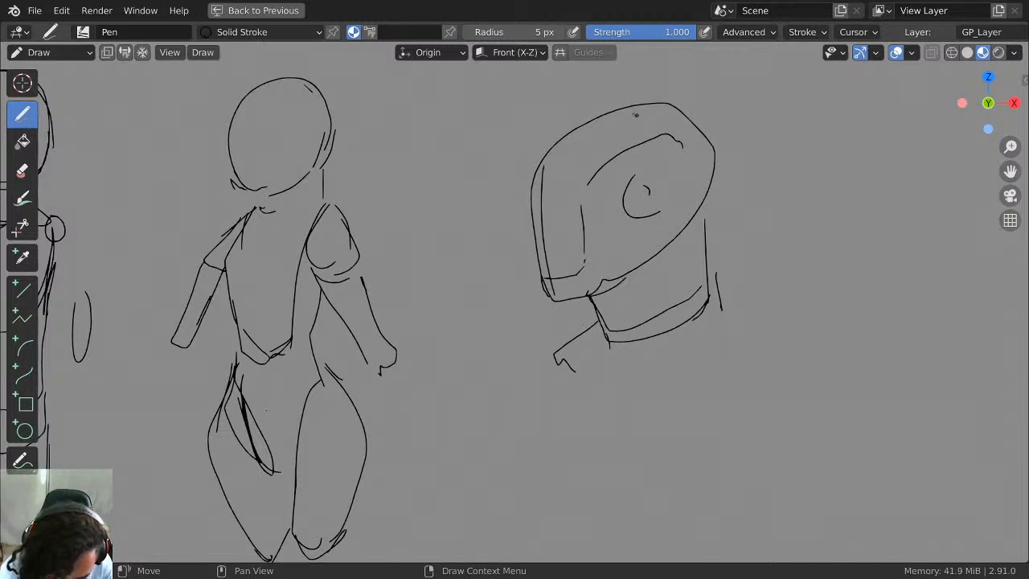
{"action": "left_click_drag", "start_coordinate": [650, 109], "coordinate": [721, 148]}
{"action": "key", "text": "ctrl+z"}
{"action": "mouse_move", "coordinate": [600, 179]}
{"action": "left_mouse_down"}
{"action": "mouse_move", "coordinate": [643, 231]}
{"action": "mouse_move", "coordinate": [753, 146]}
{"action": "left_mouse_up"}
{"action": "mouse_move", "coordinate": [675, 126]}
{"action": "left_mouse_down"}
{"action": "mouse_move", "coordinate": [693, 95]}
{"action": "mouse_move", "coordinate": [793, 75]}
{"action": "mouse_move", "coordinate": [741, 121]}
{"action": "mouse_move", "coordinate": [753, 151]}
{"action": "left_mouse_up"}
{"action": "mouse_move", "coordinate": [585, 122]}
{"action": "left_mouse_down"}
{"action": "mouse_move", "coordinate": [710, 75]}
{"action": "mouse_move", "coordinate": [598, 118]}
{"action": "mouse_move", "coordinate": [559, 156]}
{"action": "mouse_move", "coordinate": [578, 130]}
{"action": "mouse_move", "coordinate": [544, 239]}
{"action": "left_mouse_up"}
Review the whole row of head and figure sketches from the first figure to the helmeted head.
{"action": "middle_click_drag", "start_coordinate": [659, 271], "coordinate": [585, 196]}
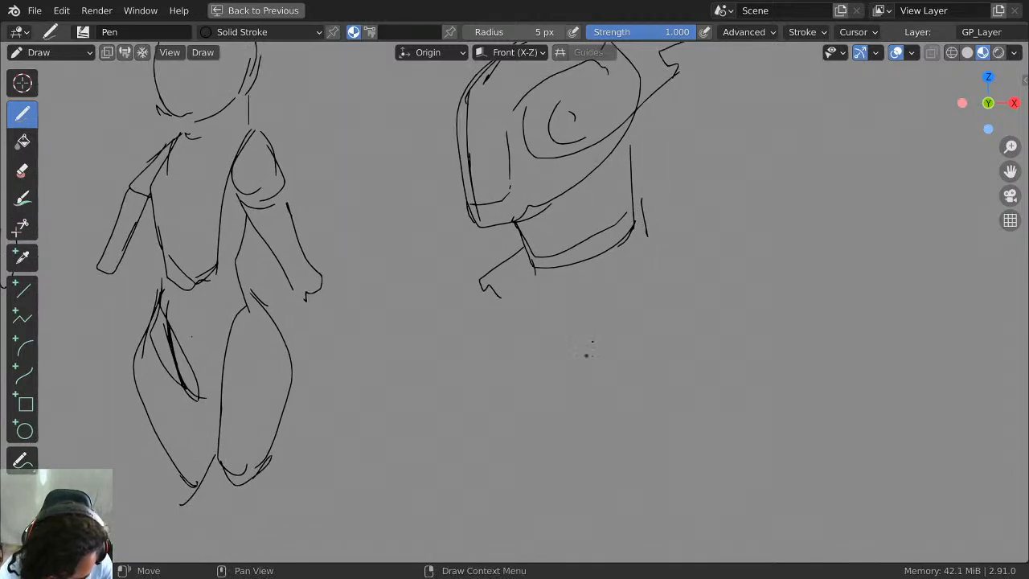
{"action": "mouse_move", "coordinate": [587, 354]}
{"action": "middle_mouse_down"}
{"action": "mouse_move", "coordinate": [372, 374]}
{"action": "mouse_move", "coordinate": [516, 319]}
{"action": "mouse_move", "coordinate": [592, 236]}
{"action": "mouse_move", "coordinate": [769, 198]}
{"action": "middle_mouse_up"}
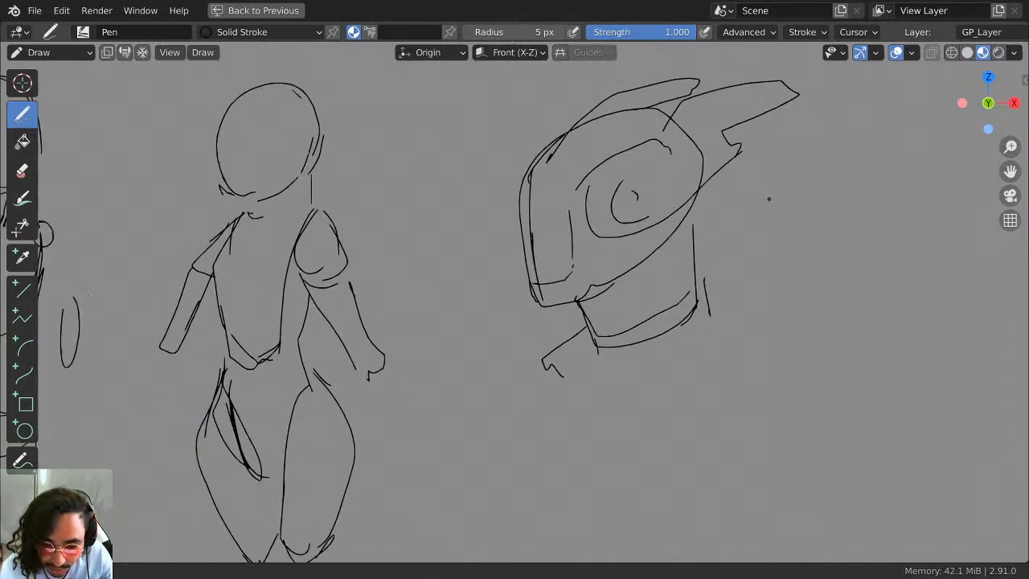
{"action": "scroll", "coordinate": [723, 215], "scroll_direction": "down", "scroll_amount": 9}
{"action": "mouse_move", "coordinate": [501, 335]}
{"action": "middle_mouse_down"}
{"action": "mouse_move", "coordinate": [778, 290]}
{"action": "mouse_move", "coordinate": [589, 331]}
{"action": "middle_mouse_up"}
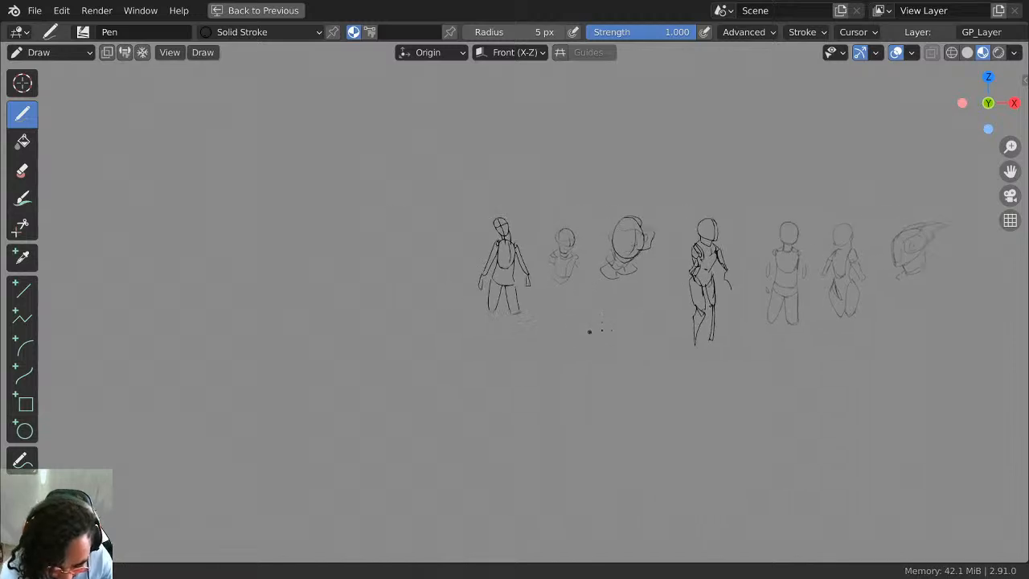
{"action": "scroll", "coordinate": [589, 331], "scroll_direction": "up", "scroll_amount": 7}
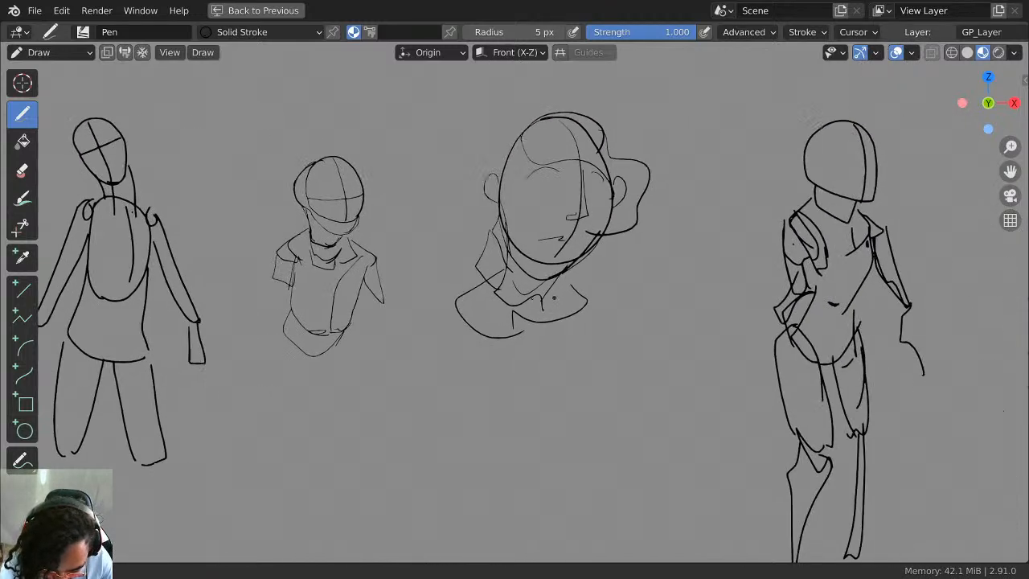
{"action": "middle_click_drag", "start_coordinate": [553, 297], "coordinate": [252, 298]}
{"action": "mouse_move", "coordinate": [814, 274]}
{"action": "middle_mouse_down"}
{"action": "mouse_move", "coordinate": [581, 243]}
{"action": "mouse_move", "coordinate": [529, 247]}
{"action": "middle_mouse_up"}
{"action": "middle_click_drag", "start_coordinate": [710, 233], "coordinate": [392, 254]}
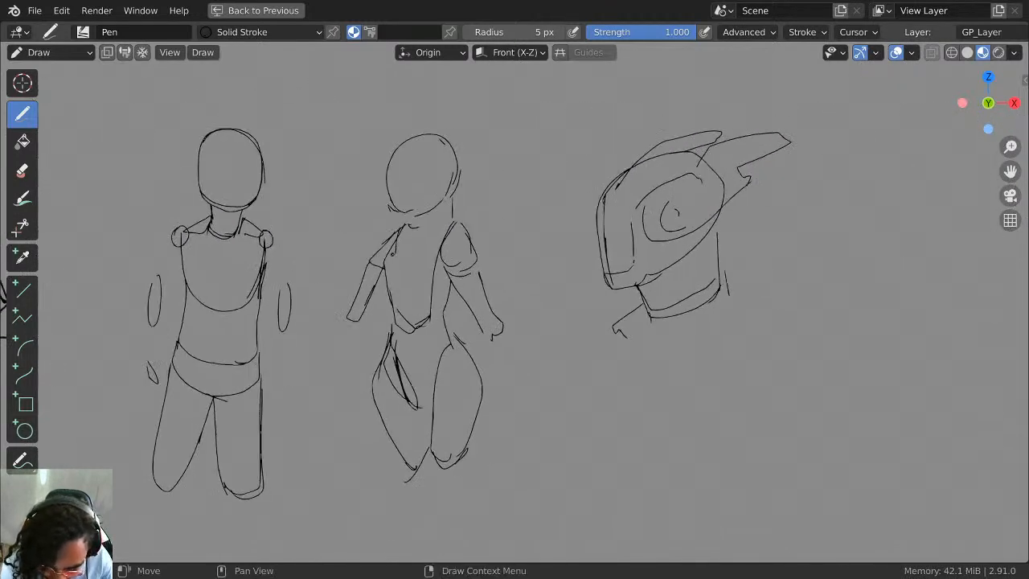
Sketch a new figure's upright oval head in the empty space beyond the helmeted head, redrawing the first outline.
{"action": "middle_click_drag", "start_coordinate": [802, 233], "coordinate": [464, 232], "text": "shift"}
{"action": "scroll", "coordinate": [643, 224], "scroll_direction": "up", "scroll_amount": 3}
{"action": "mouse_move", "coordinate": [616, 226]}
{"action": "middle_mouse_down", "text": "shift"}
{"action": "mouse_move", "coordinate": [567, 346]}
{"action": "mouse_move", "coordinate": [542, 320]}
{"action": "middle_mouse_up", "text": "shift"}
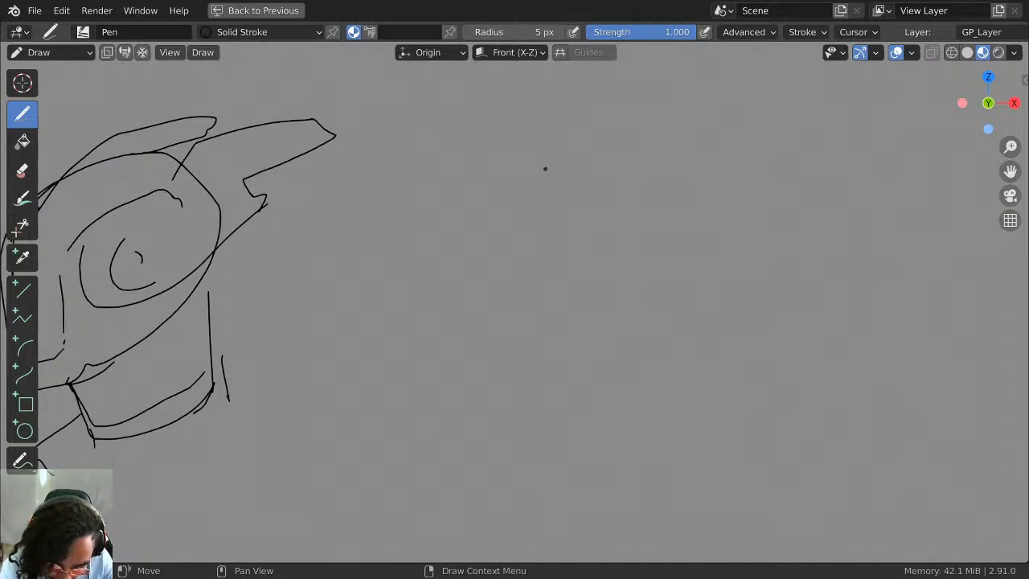
{"action": "mouse_move", "coordinate": [537, 161]}
{"action": "left_mouse_down"}
{"action": "mouse_move", "coordinate": [552, 115]}
{"action": "mouse_move", "coordinate": [598, 176]}
{"action": "mouse_move", "coordinate": [573, 210]}
{"action": "left_mouse_up"}
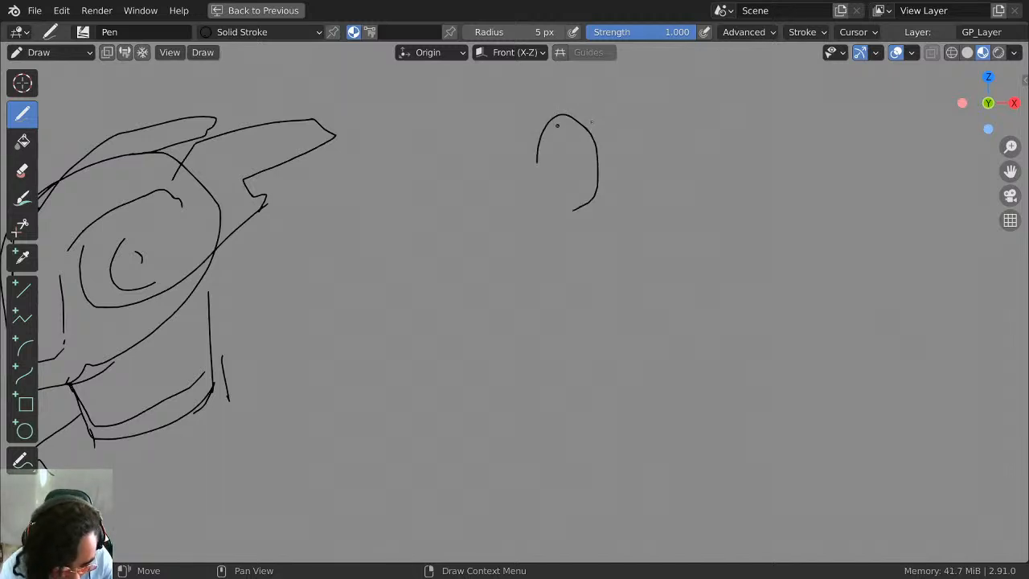
{"action": "key", "text": "ctrl+z"}
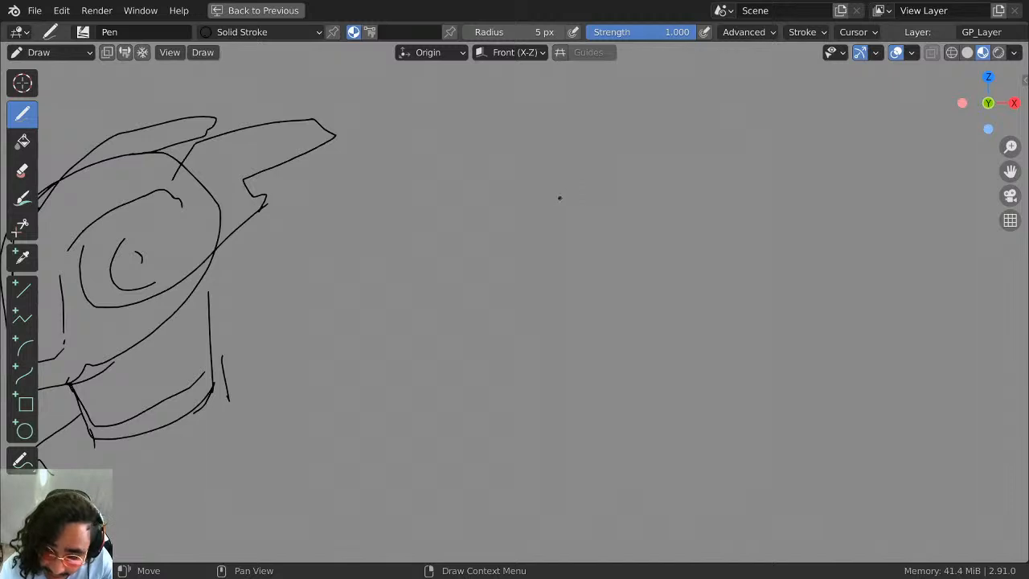
{"action": "mouse_move", "coordinate": [542, 201]}
{"action": "left_mouse_down"}
{"action": "mouse_move", "coordinate": [550, 151]}
{"action": "mouse_move", "coordinate": [607, 164]}
{"action": "mouse_move", "coordinate": [605, 226]}
{"action": "mouse_move", "coordinate": [549, 230]}
{"action": "mouse_move", "coordinate": [540, 165]}
{"action": "mouse_move", "coordinate": [538, 179]}
{"action": "mouse_move", "coordinate": [588, 137]}
{"action": "left_mouse_up"}
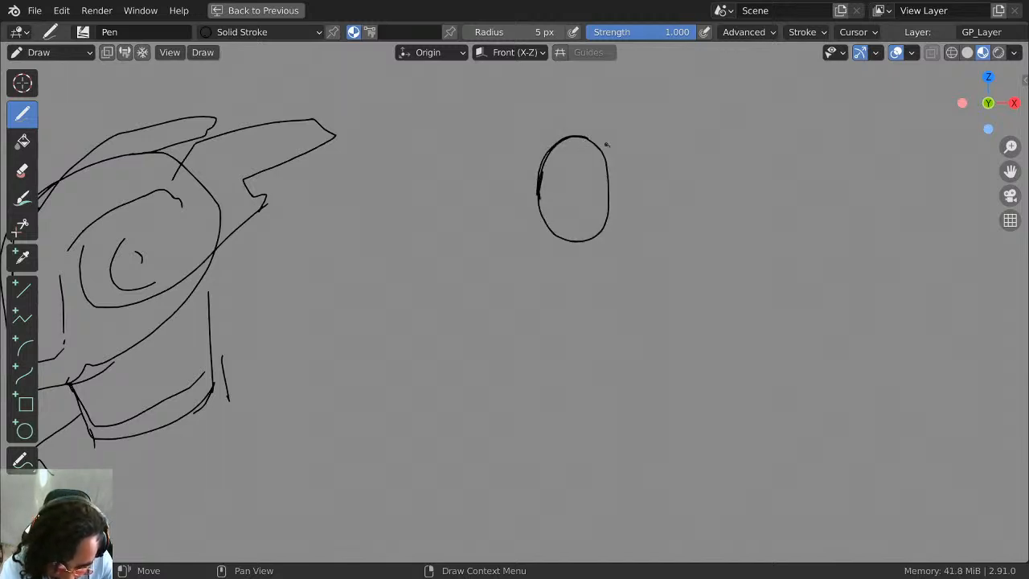
Sketch the new figure's two neck lines and an egg-shaped ribcage with an arched lower opening.
{"action": "middle_click_drag", "start_coordinate": [565, 202], "coordinate": [556, 171]}
{"action": "mouse_move", "coordinate": [544, 198]}
{"action": "left_mouse_down"}
{"action": "mouse_move", "coordinate": [548, 233]}
{"action": "mouse_move", "coordinate": [583, 233]}
{"action": "left_mouse_up"}
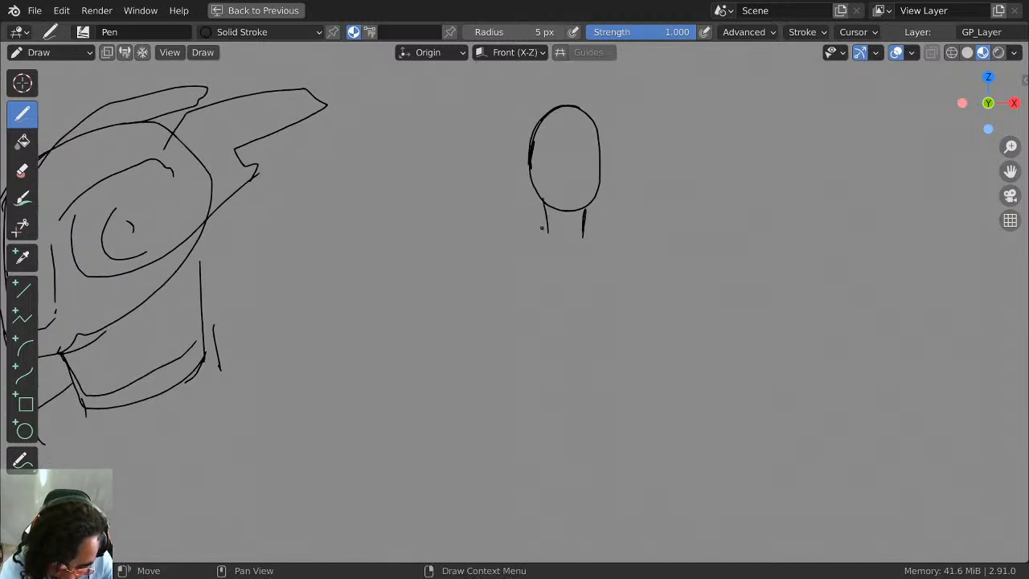
{"action": "mouse_move", "coordinate": [538, 231]}
{"action": "left_mouse_down"}
{"action": "mouse_move", "coordinate": [613, 289]}
{"action": "mouse_move", "coordinate": [515, 337]}
{"action": "mouse_move", "coordinate": [527, 249]}
{"action": "mouse_move", "coordinate": [537, 352]}
{"action": "mouse_move", "coordinate": [588, 312]}
{"action": "mouse_move", "coordinate": [585, 349]}
{"action": "left_mouse_up"}
Add small shoulder joint circles on both sides of the ribcage with short outer shoulder curves.
{"action": "left_click_drag", "start_coordinate": [545, 230], "coordinate": [526, 247]}
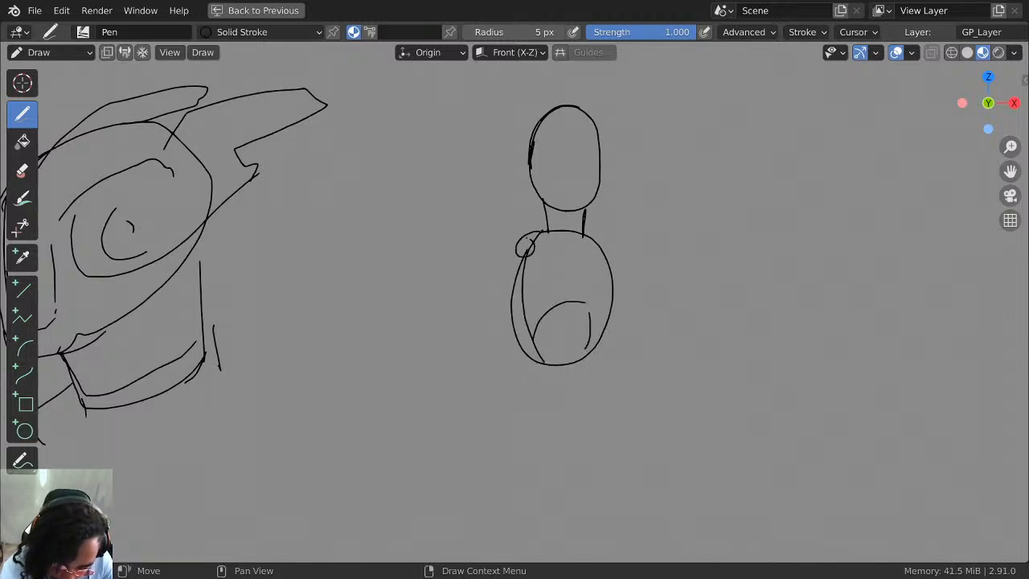
{"action": "left_click_drag", "start_coordinate": [607, 238], "coordinate": [597, 246]}
{"action": "left_click_drag", "start_coordinate": [522, 233], "coordinate": [499, 266]}
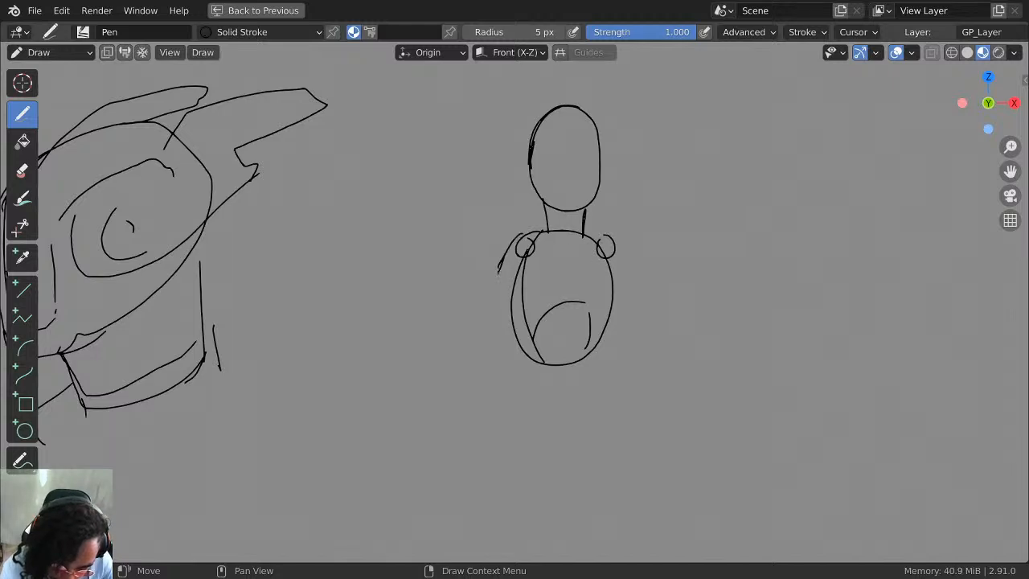
{"action": "left_click_drag", "start_coordinate": [611, 232], "coordinate": [622, 262]}
Draw a tilted guide line across the shoulders and sketch a bowl-shaped pelvis with a hip line below the ribcage.
{"action": "middle_click_drag", "start_coordinate": [530, 356], "coordinate": [544, 285], "text": "shift"}
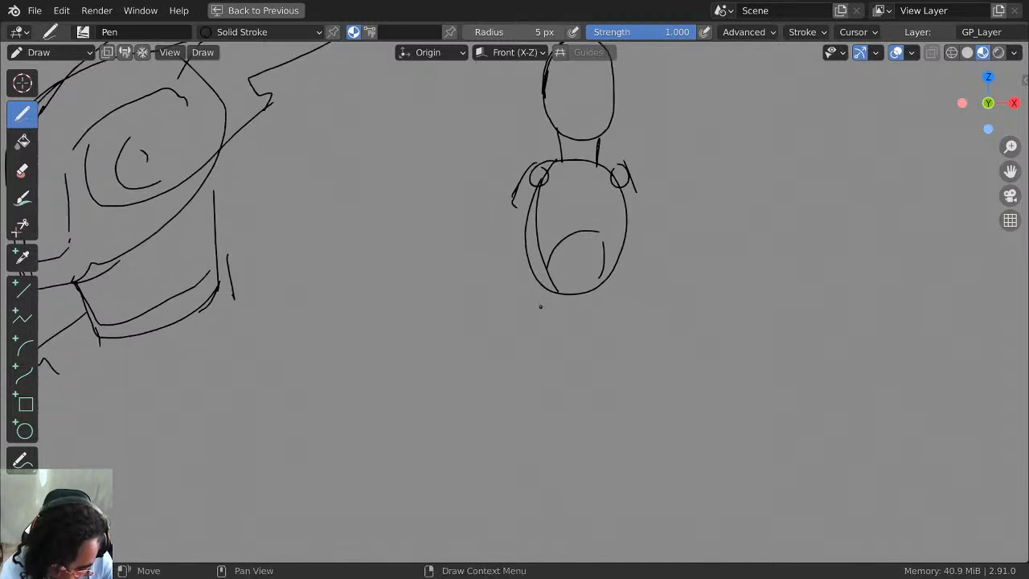
{"action": "left_click_drag", "start_coordinate": [484, 178], "coordinate": [683, 138]}
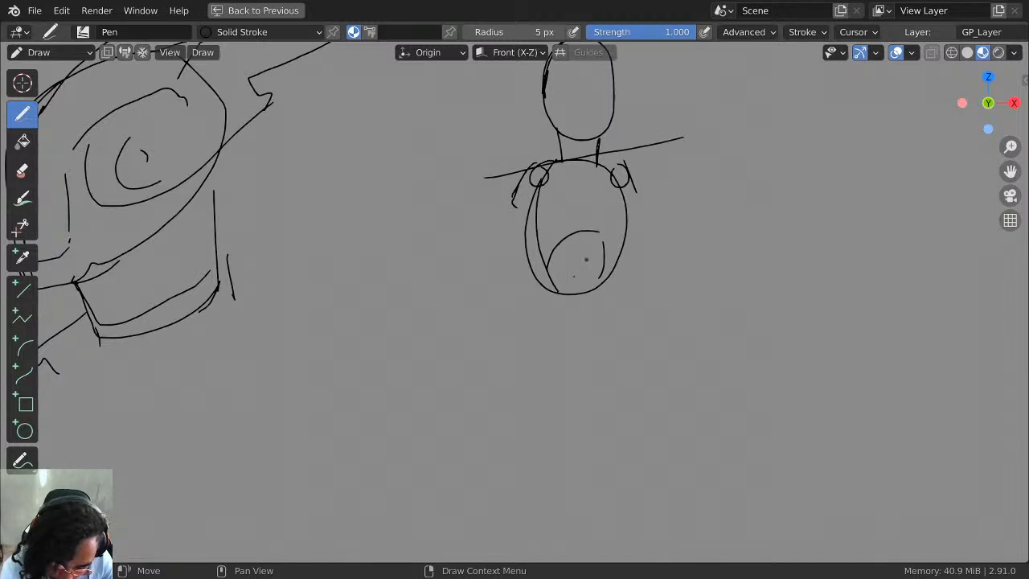
{"action": "mouse_move", "coordinate": [510, 314]}
{"action": "left_mouse_down"}
{"action": "mouse_move", "coordinate": [642, 326]}
{"action": "mouse_move", "coordinate": [536, 378]}
{"action": "mouse_move", "coordinate": [624, 331]}
{"action": "mouse_move", "coordinate": [537, 318]}
{"action": "mouse_move", "coordinate": [609, 332]}
{"action": "left_mouse_up"}
{"action": "middle_click_drag", "start_coordinate": [620, 346], "coordinate": [622, 234], "text": "shift"}
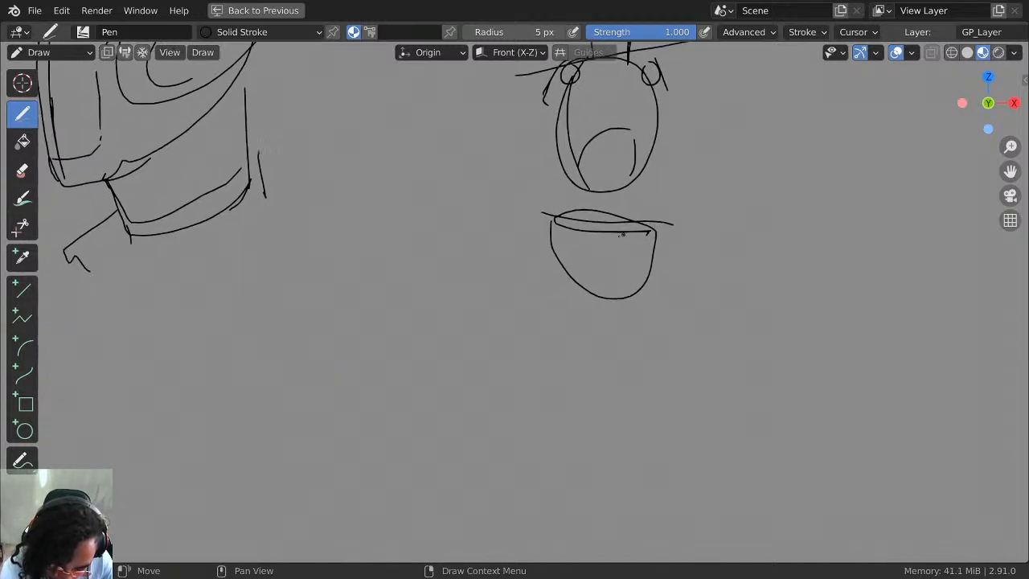
Sketch a long tapering thigh hanging from one side of the pelvis, redrawing its outer contour.
{"action": "left_click_drag", "start_coordinate": [557, 268], "coordinate": [585, 316]}
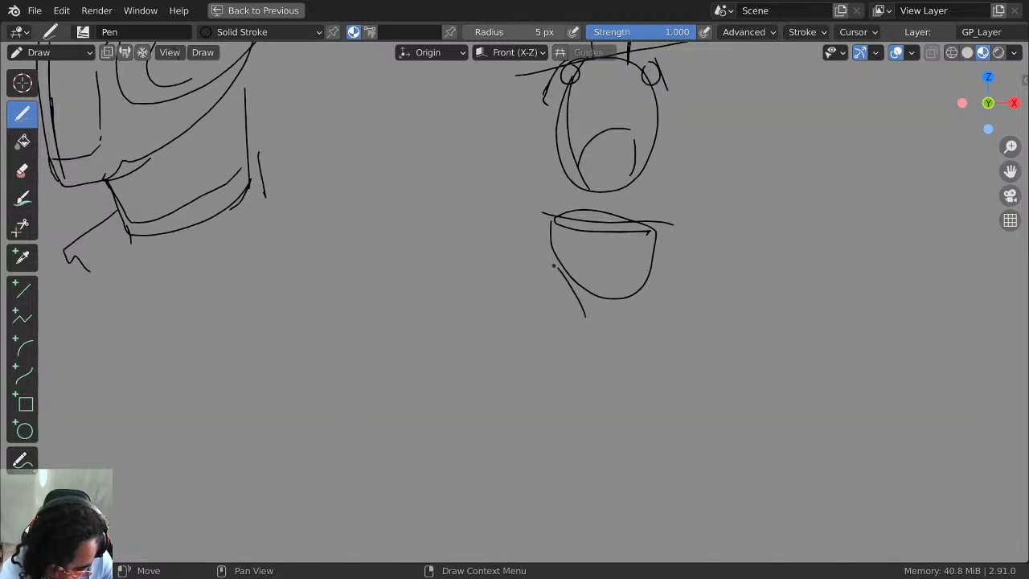
{"action": "mouse_move", "coordinate": [549, 263]}
{"action": "left_mouse_down"}
{"action": "mouse_move", "coordinate": [538, 263]}
{"action": "mouse_move", "coordinate": [542, 456]}
{"action": "left_mouse_up"}
{"action": "key", "text": "ctrl+z"}
{"action": "mouse_move", "coordinate": [531, 282]}
{"action": "left_mouse_down"}
{"action": "mouse_move", "coordinate": [531, 418]}
{"action": "mouse_move", "coordinate": [543, 476]}
{"action": "left_mouse_up"}
{"action": "left_click_drag", "start_coordinate": [588, 335], "coordinate": [562, 486]}
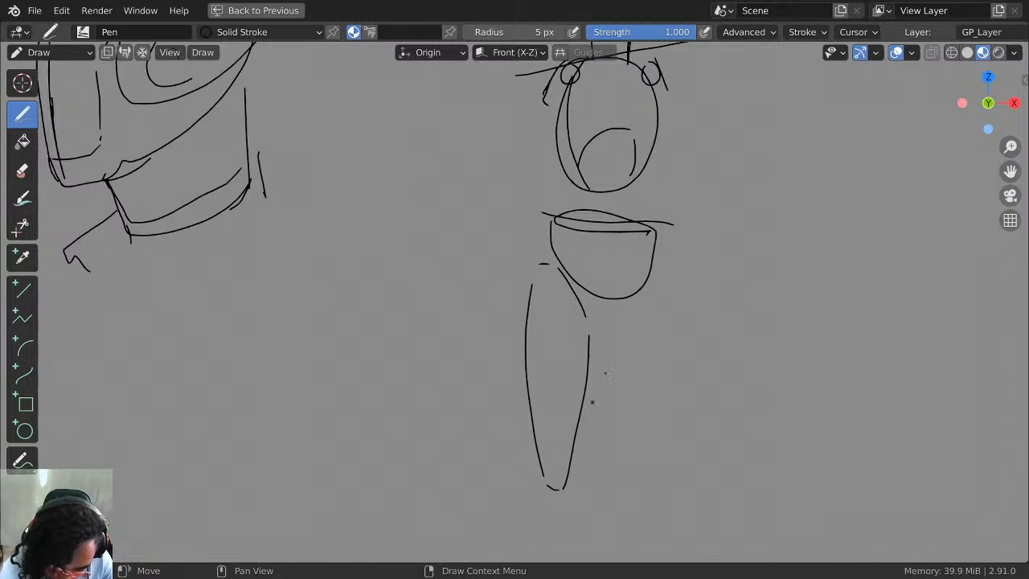
Sketch the second thigh below the other side of the pelvis with a slanted hip line and tapering inner and outer contours.
{"action": "left_click_drag", "start_coordinate": [659, 259], "coordinate": [616, 337]}
{"action": "mouse_move", "coordinate": [667, 275]}
{"action": "left_mouse_down"}
{"action": "mouse_move", "coordinate": [676, 434]}
{"action": "mouse_move", "coordinate": [666, 485]}
{"action": "left_mouse_up"}
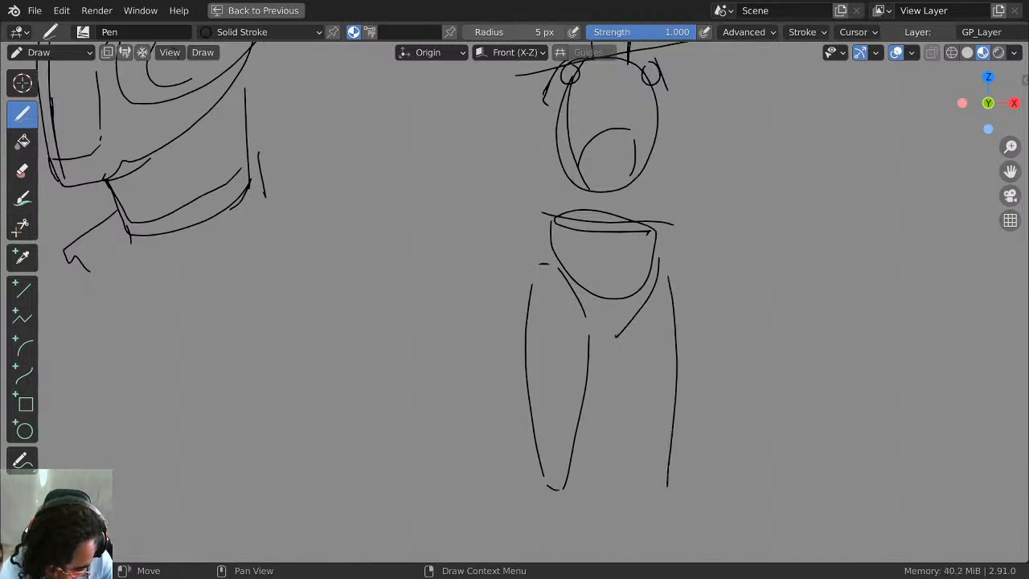
{"action": "left_click_drag", "start_coordinate": [619, 344], "coordinate": [645, 480]}
{"action": "scroll", "coordinate": [683, 241], "scroll_direction": "down", "scroll_amount": 4}
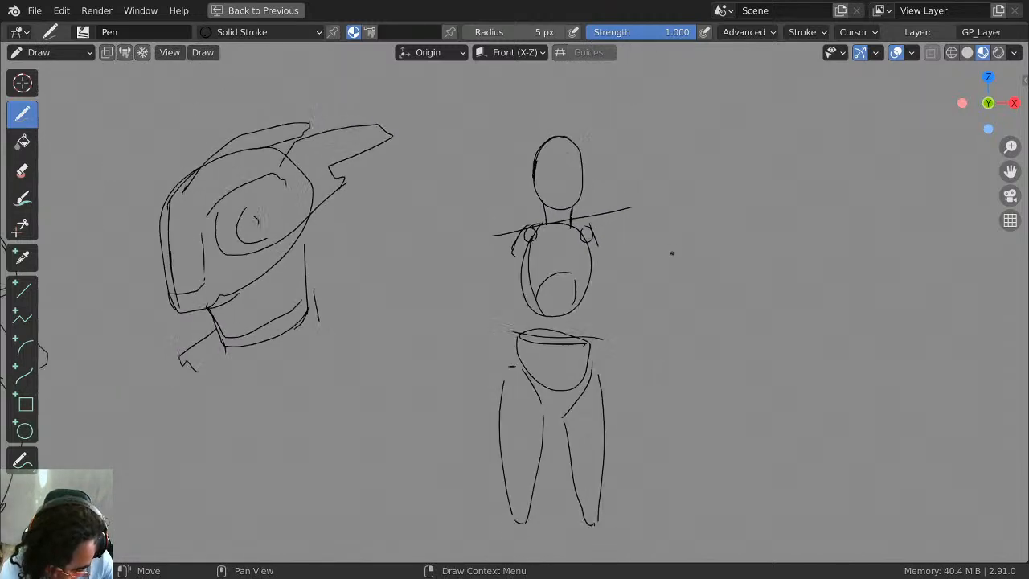
Sketch tapering upper arms angled outward from both shoulder joints, redoing a stroke on the first arm.
{"action": "middle_click_drag", "start_coordinate": [680, 257], "coordinate": [682, 247], "text": "shift"}
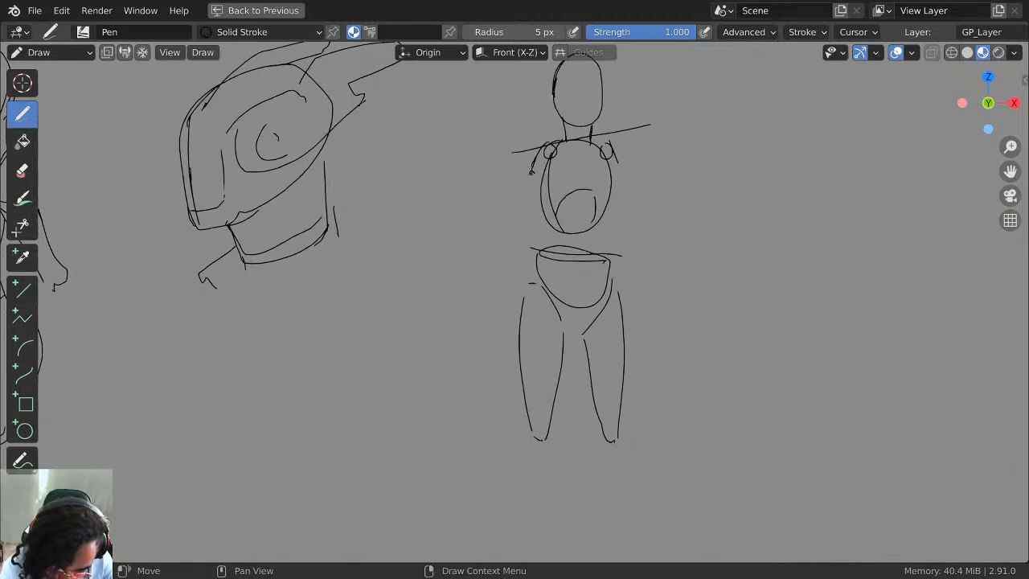
{"action": "mouse_move", "coordinate": [543, 145]}
{"action": "left_mouse_down"}
{"action": "mouse_move", "coordinate": [514, 162]}
{"action": "mouse_move", "coordinate": [522, 183]}
{"action": "mouse_move", "coordinate": [492, 236]}
{"action": "left_mouse_up"}
{"action": "key", "text": "ctrl+z"}
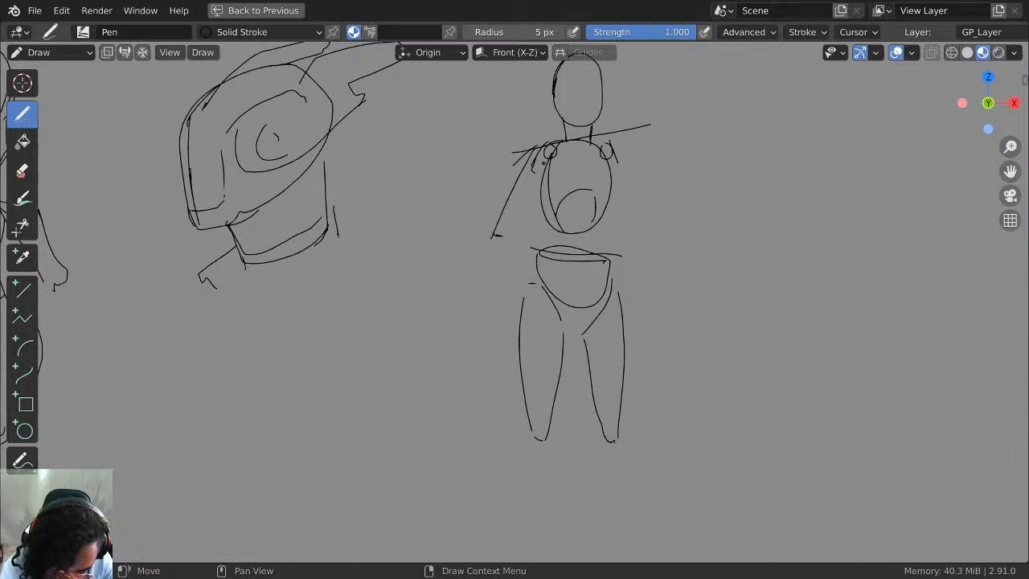
{"action": "left_click_drag", "start_coordinate": [540, 165], "coordinate": [504, 233]}
{"action": "left_click_drag", "start_coordinate": [616, 144], "coordinate": [660, 258]}
{"action": "mouse_move", "coordinate": [612, 182]}
{"action": "left_mouse_down"}
{"action": "mouse_move", "coordinate": [642, 253]}
{"action": "mouse_move", "coordinate": [649, 245]}
{"action": "left_mouse_up"}
Sketch straight forearms with boxy hands hanging below both upper arms, undoing a stray stroke.
{"action": "mouse_move", "coordinate": [492, 239]}
{"action": "left_mouse_down"}
{"action": "mouse_move", "coordinate": [491, 310]}
{"action": "mouse_move", "coordinate": [506, 314]}
{"action": "mouse_move", "coordinate": [491, 328]}
{"action": "mouse_move", "coordinate": [506, 312]}
{"action": "left_mouse_up"}
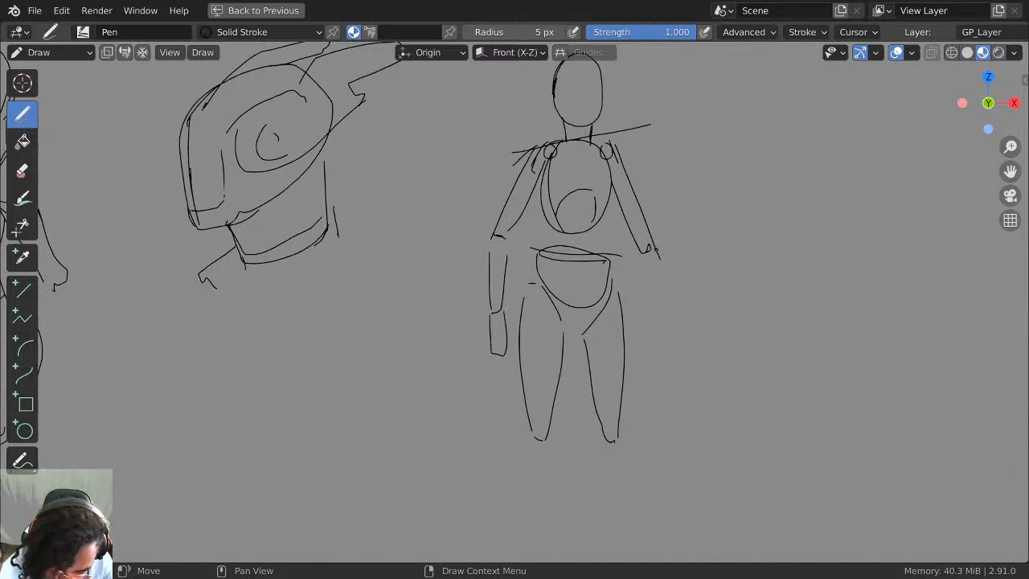
{"action": "mouse_move", "coordinate": [626, 231]}
{"action": "left_mouse_down"}
{"action": "mouse_move", "coordinate": [639, 234]}
{"action": "mouse_move", "coordinate": [643, 305]}
{"action": "left_mouse_up"}
{"action": "mouse_move", "coordinate": [652, 247]}
{"action": "left_mouse_down"}
{"action": "mouse_move", "coordinate": [659, 318]}
{"action": "mouse_move", "coordinate": [644, 343]}
{"action": "mouse_move", "coordinate": [652, 345]}
{"action": "mouse_move", "coordinate": [642, 343]}
{"action": "mouse_move", "coordinate": [659, 323]}
{"action": "left_mouse_up"}
{"action": "key", "text": "ctrl+z"}
Sketch tapering box-shaped lower legs under both thighs and add simple wedge-shaped feet.
{"action": "mouse_move", "coordinate": [645, 280]}
{"action": "middle_mouse_down"}
{"action": "mouse_move", "coordinate": [630, 230]}
{"action": "mouse_move", "coordinate": [632, 167]}
{"action": "middle_mouse_up"}
{"action": "mouse_move", "coordinate": [578, 259]}
{"action": "left_mouse_down"}
{"action": "mouse_move", "coordinate": [599, 385]}
{"action": "mouse_move", "coordinate": [601, 270]}
{"action": "mouse_move", "coordinate": [655, 374]}
{"action": "mouse_move", "coordinate": [665, 257]}
{"action": "left_mouse_up"}
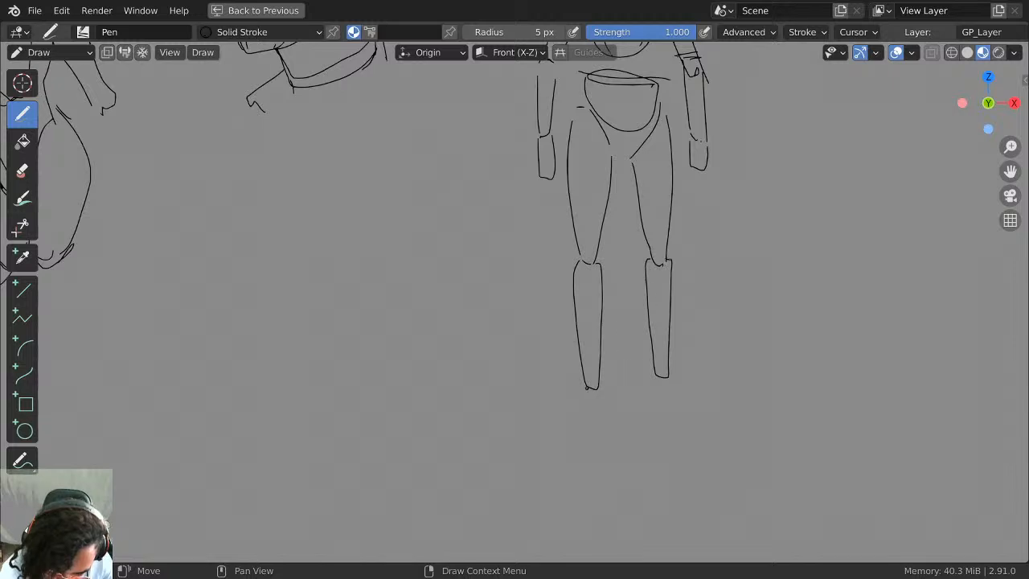
{"action": "mouse_move", "coordinate": [587, 389]}
{"action": "left_mouse_down"}
{"action": "mouse_move", "coordinate": [579, 433]}
{"action": "mouse_move", "coordinate": [603, 386]}
{"action": "mouse_move", "coordinate": [599, 434]}
{"action": "mouse_move", "coordinate": [599, 391]}
{"action": "left_mouse_up"}
{"action": "key", "text": "ctrl+z"}
{"action": "mouse_move", "coordinate": [657, 379]}
{"action": "left_mouse_down"}
{"action": "mouse_move", "coordinate": [655, 428]}
{"action": "mouse_move", "coordinate": [674, 364]}
{"action": "left_mouse_up"}
{"action": "scroll", "coordinate": [634, 330], "scroll_direction": "down", "scroll_amount": 2}
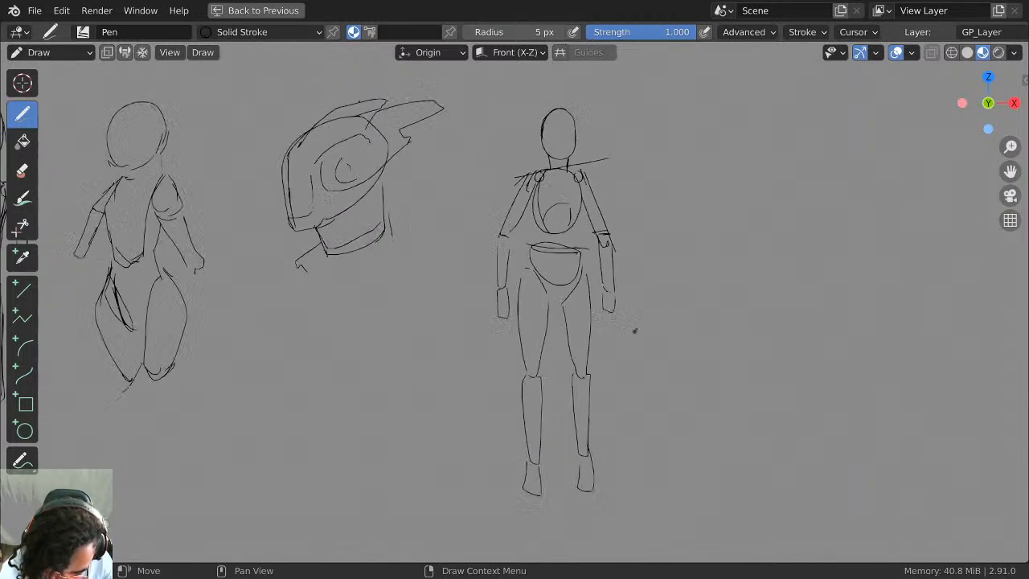
Switch to Edit Mode and box-select the standing figure's head oval.
{"action": "scroll", "coordinate": [668, 275], "scroll_direction": "up", "scroll_amount": 1}
{"action": "mouse_move", "coordinate": [655, 244]}
{"action": "middle_mouse_down", "text": "shift"}
{"action": "mouse_move", "coordinate": [583, 276]}
{"action": "mouse_move", "coordinate": [577, 293]}
{"action": "middle_mouse_up", "text": "shift"}
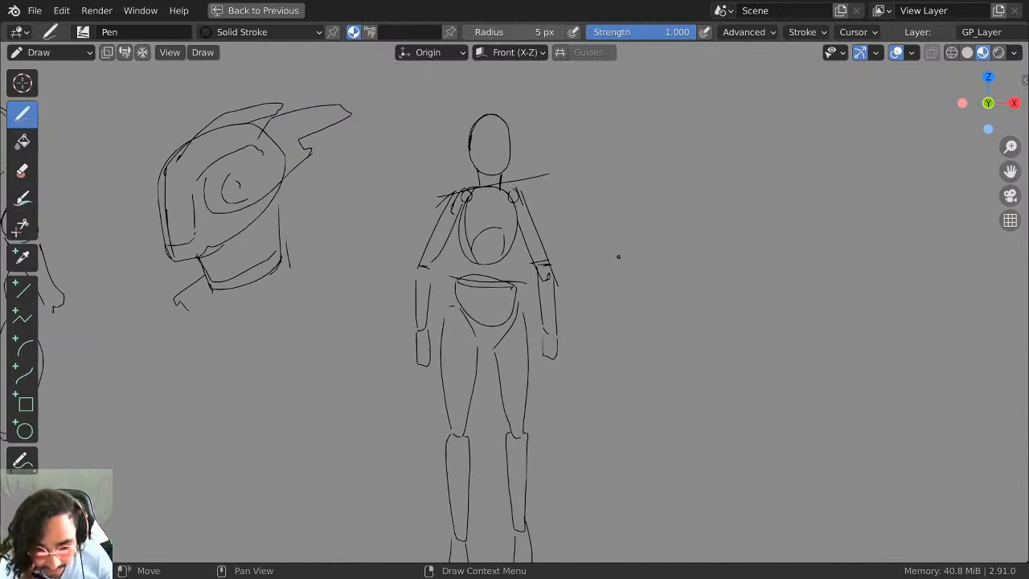
{"action": "middle_click_drag", "start_coordinate": [659, 292], "coordinate": [665, 218], "text": "shift"}
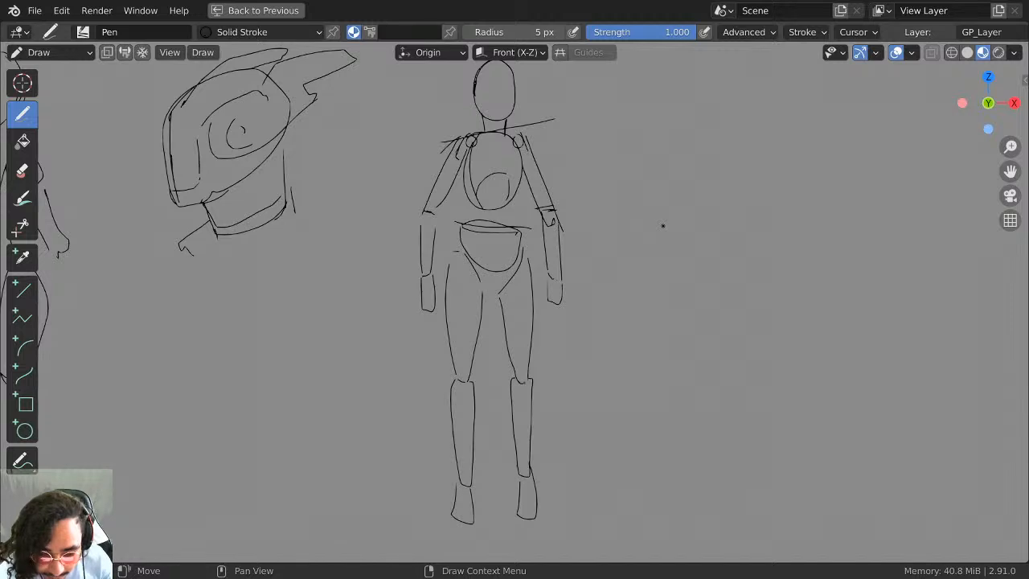
{"action": "mouse_move", "coordinate": [662, 225]}
{"action": "middle_mouse_down", "text": "shift"}
{"action": "mouse_move", "coordinate": [670, 201]}
{"action": "mouse_move", "coordinate": [599, 241]}
{"action": "mouse_move", "coordinate": [586, 204]}
{"action": "middle_mouse_up", "text": "shift"}
{"action": "key", "text": "Tab"}
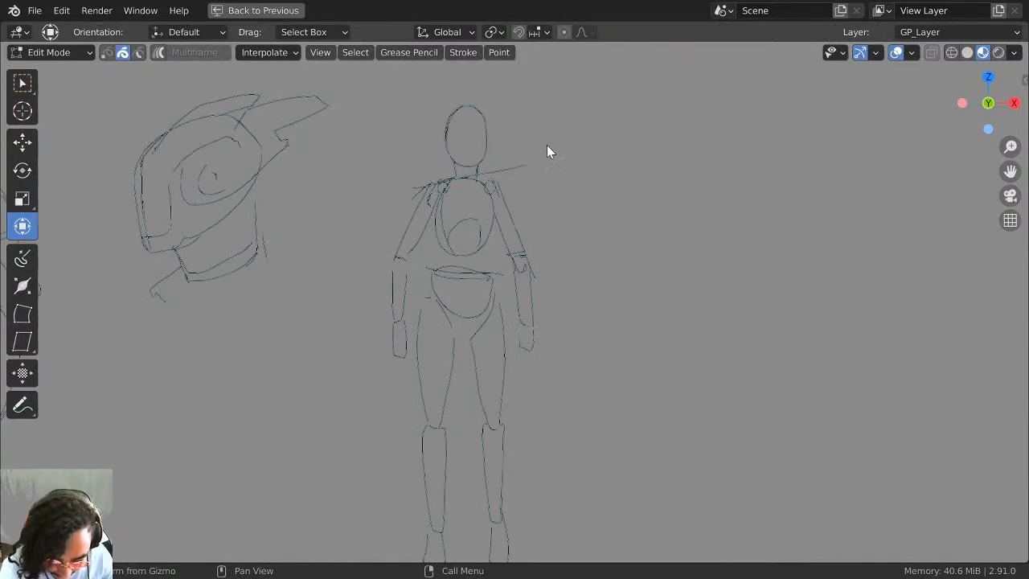
{"action": "left_click_drag", "start_coordinate": [493, 87], "coordinate": [427, 165]}
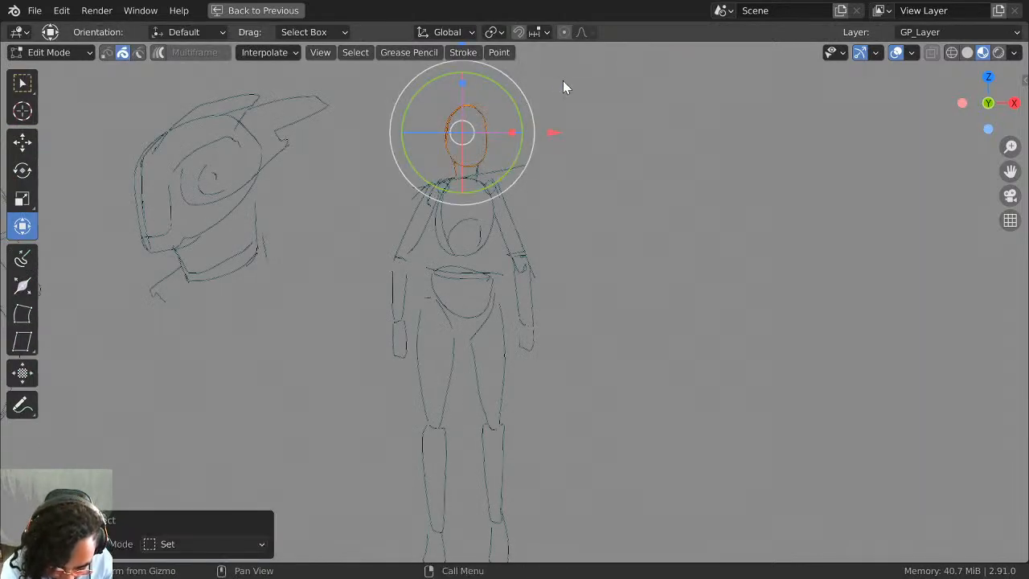
{"action": "left_click", "coordinate": [508, 90]}
{"action": "left_click_drag", "start_coordinate": [521, 77], "coordinate": [413, 151]}
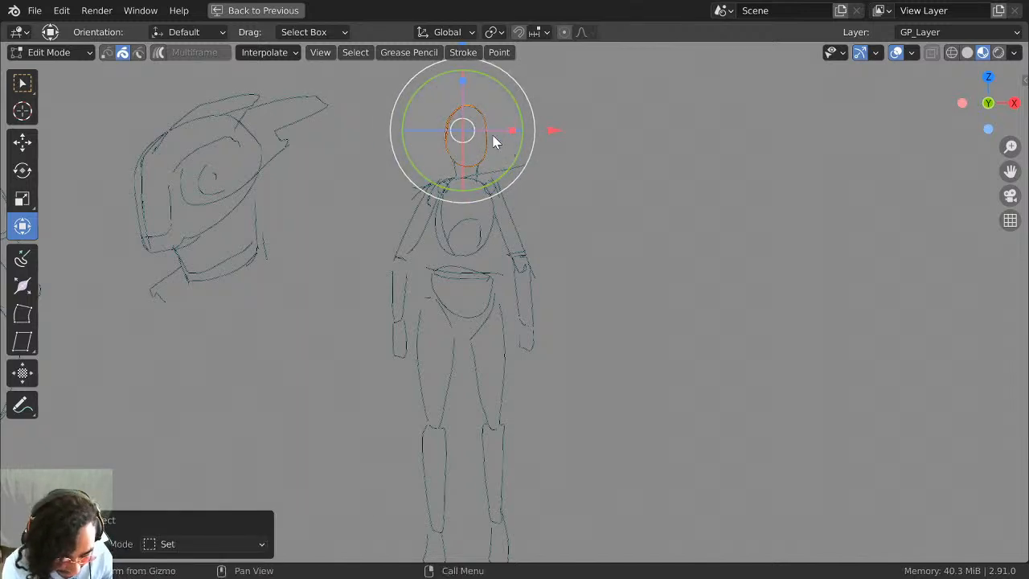
Duplicate the head oval 0.63523 m along X to beside the figure, and nudge the copy -0.017015 m along X.
{"action": "right_click", "coordinate": [486, 156]}
{"action": "left_click", "coordinate": [451, 340]}
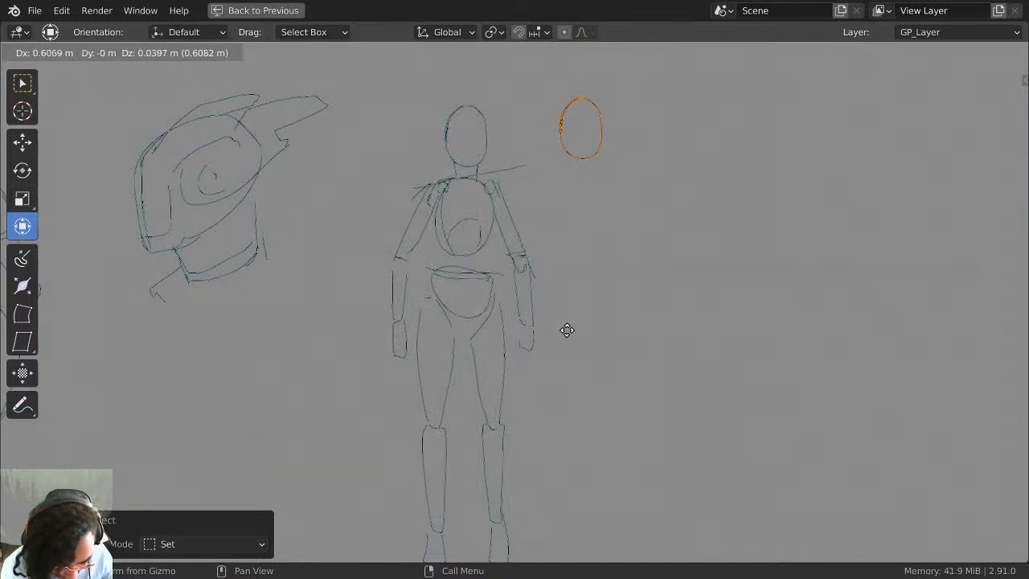
{"action": "key", "text": "x"}
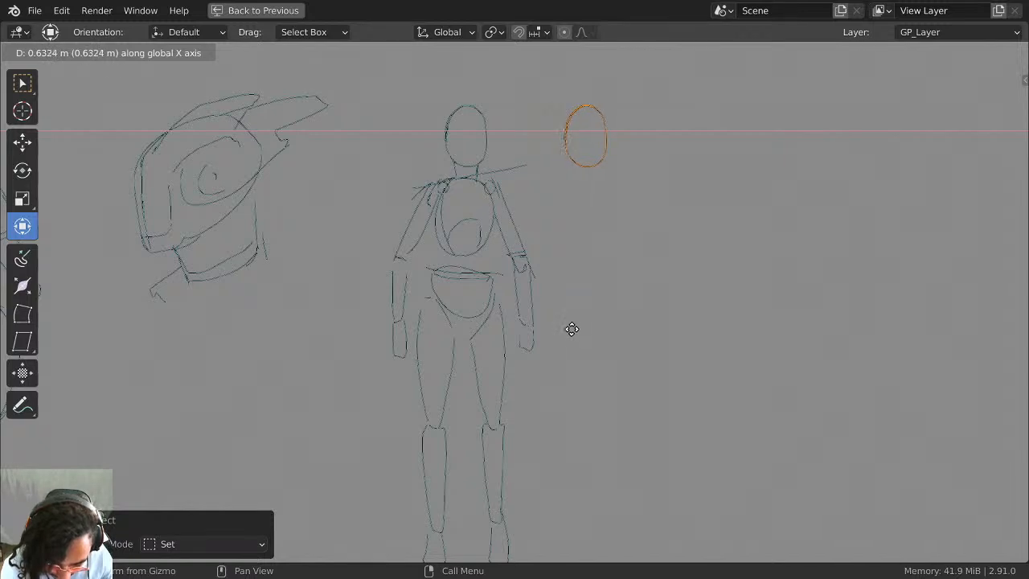
{"action": "left_click", "coordinate": [571, 325]}
{"action": "mouse_move", "coordinate": [588, 61]}
{"action": "middle_mouse_down", "text": "shift"}
{"action": "mouse_move", "coordinate": [610, 155]}
{"action": "mouse_move", "coordinate": [611, 130]}
{"action": "middle_mouse_up", "text": "shift"}
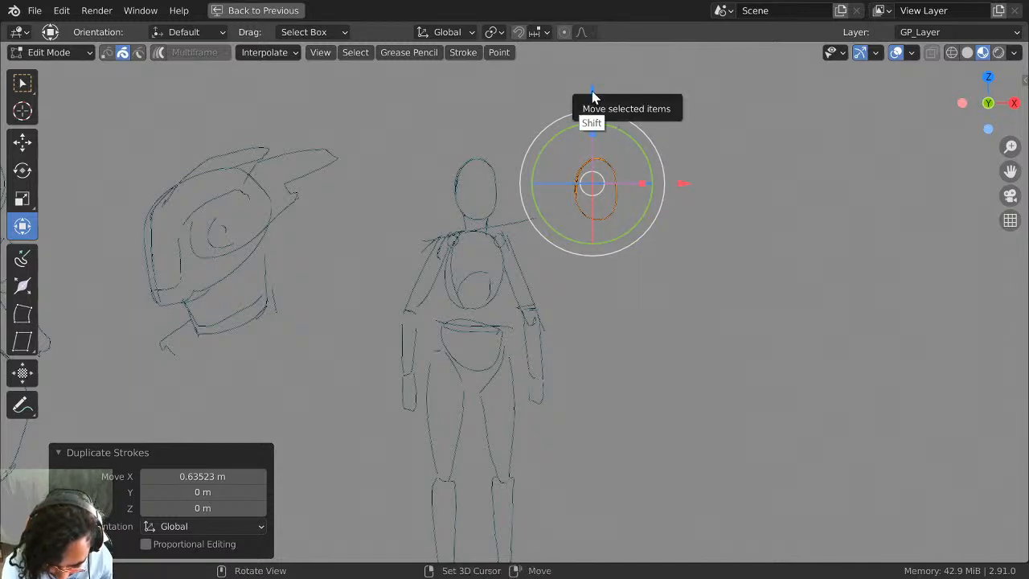
{"action": "left_click_drag", "start_coordinate": [592, 95], "coordinate": [587, 137], "text": "shift"}
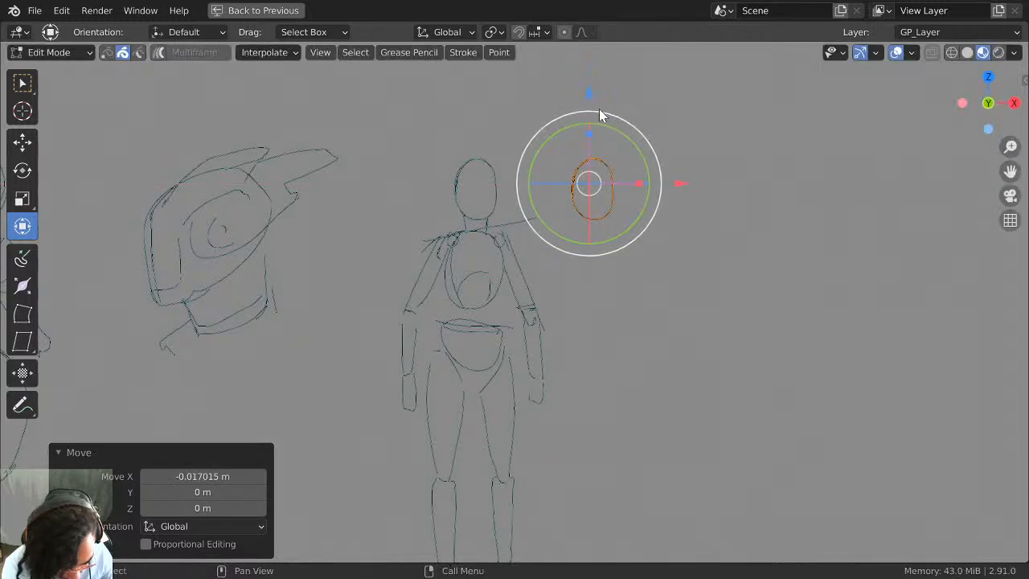
Stack a second and third head oval below the copy by duplicating along Z by -0.32329 m and -0.32612 m.
{"action": "right_click", "coordinate": [603, 167]}
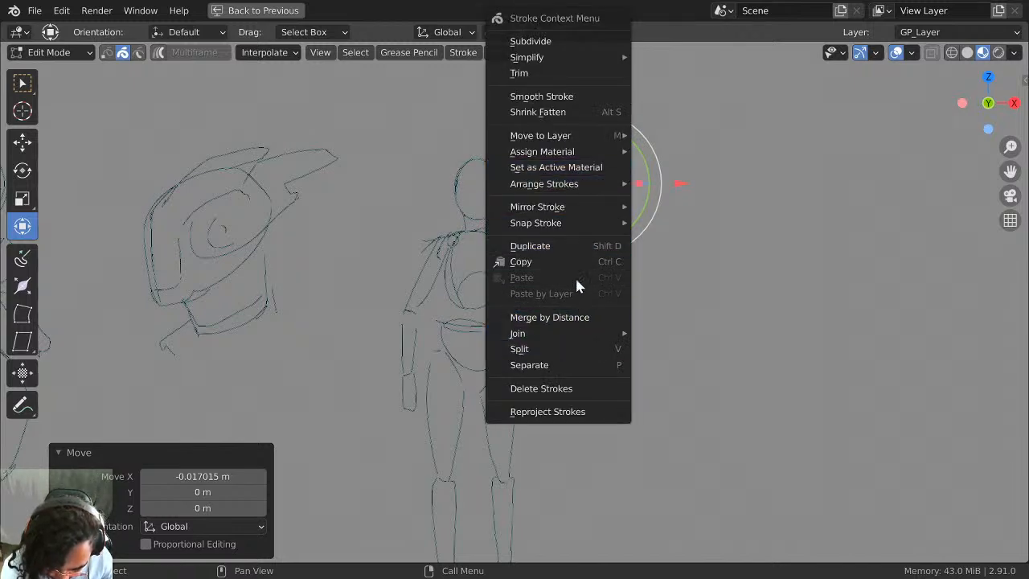
{"action": "left_click", "coordinate": [592, 245]}
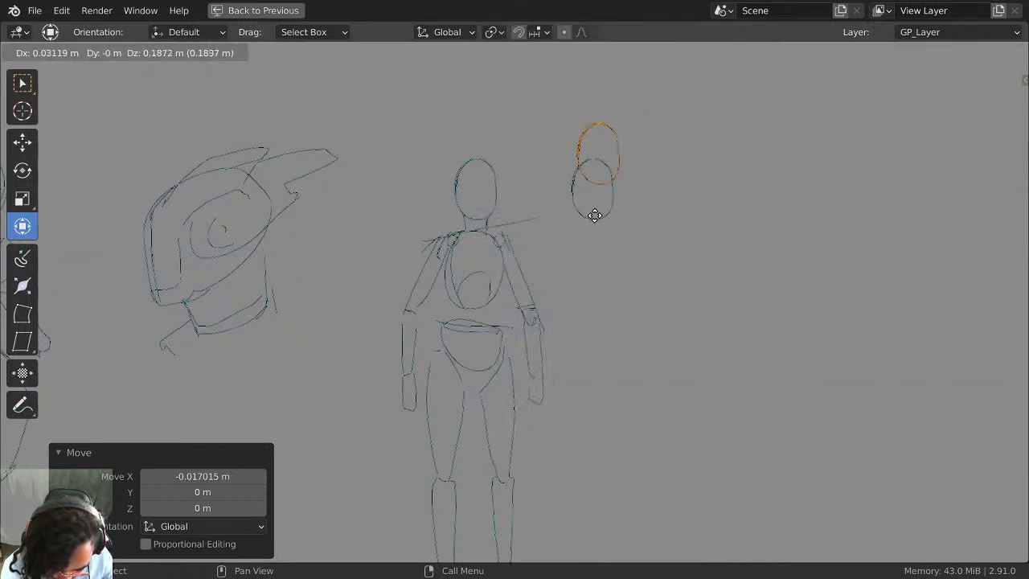
{"action": "key", "text": "z"}
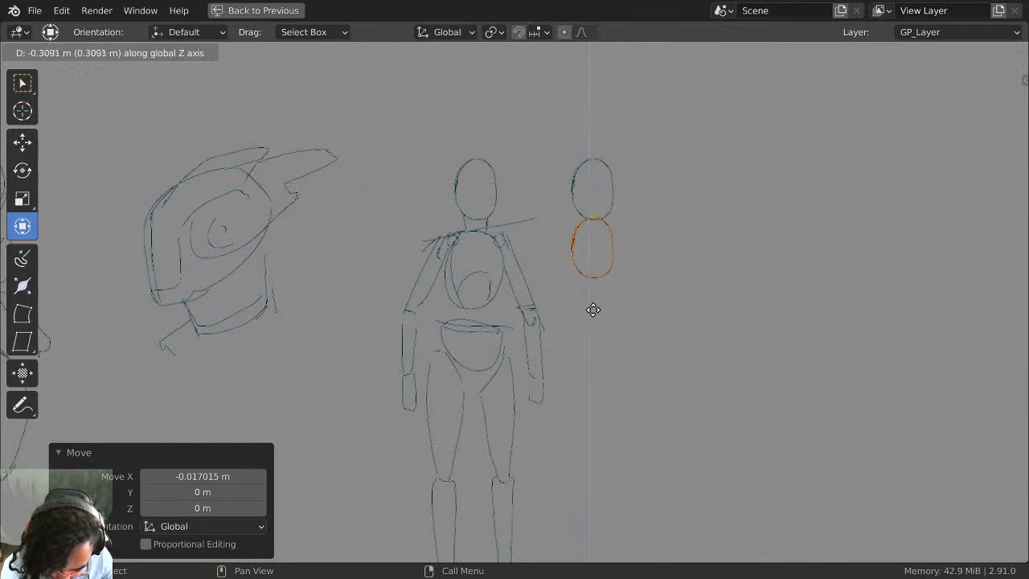
{"action": "left_click", "coordinate": [594, 311]}
{"action": "middle_click_drag", "start_coordinate": [597, 312], "coordinate": [623, 274]}
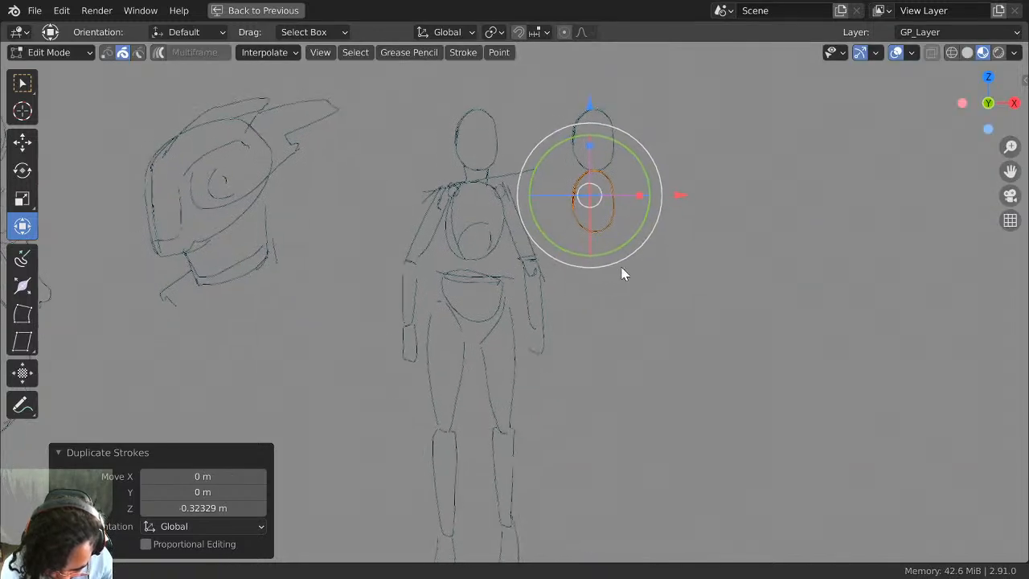
{"action": "right_click", "coordinate": [612, 258]}
{"action": "left_click", "coordinate": [612, 258]}
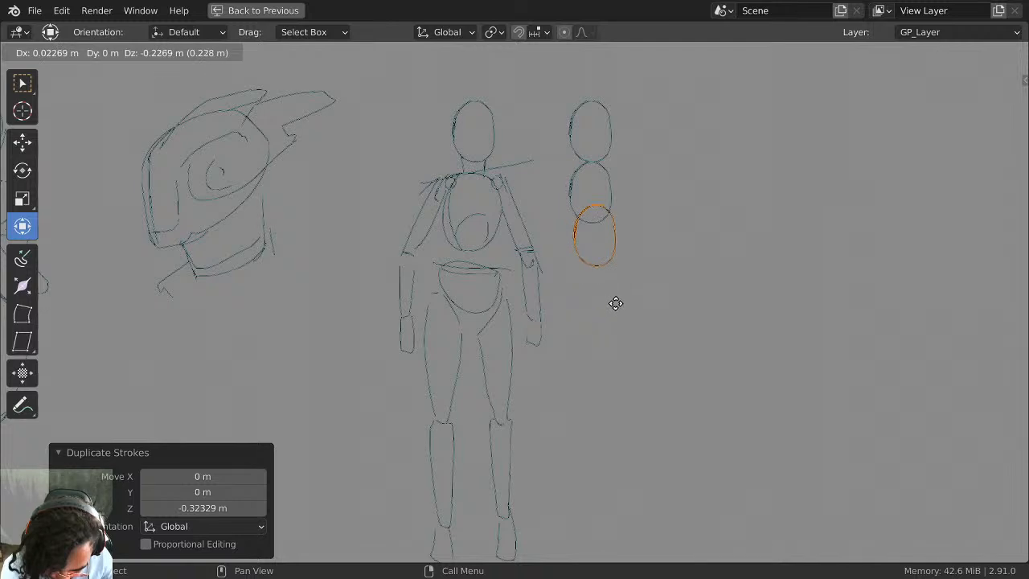
{"action": "key", "text": "x"}
{"action": "key", "text": "z"}
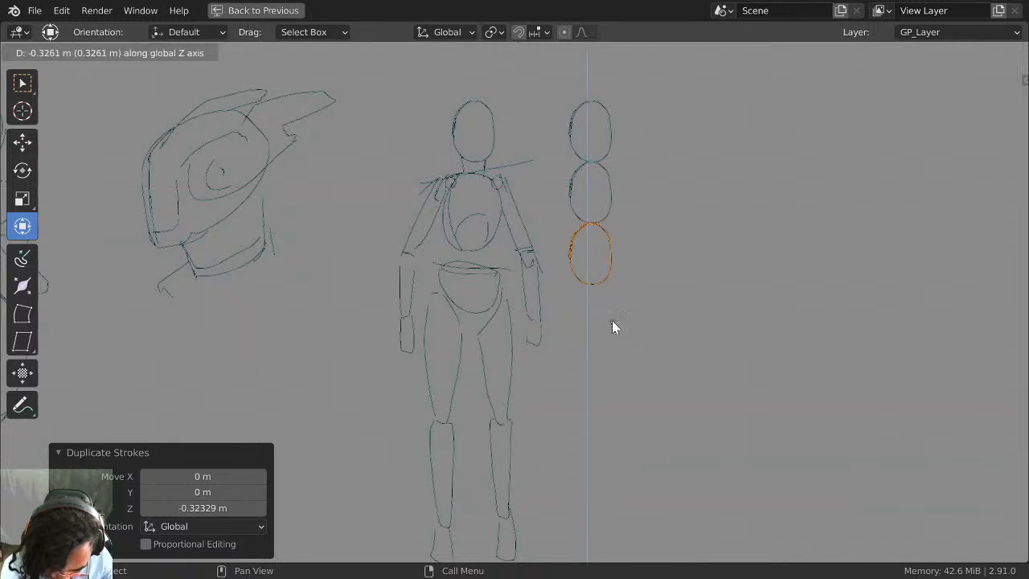
{"action": "left_click", "coordinate": [612, 326]}
Add a fourth and fifth head oval to the column by duplicating along Z by -0.32329 m and -0.32045 m.
{"action": "middle_click_drag", "start_coordinate": [615, 312], "coordinate": [617, 246]}
{"action": "right_click", "coordinate": [617, 250]}
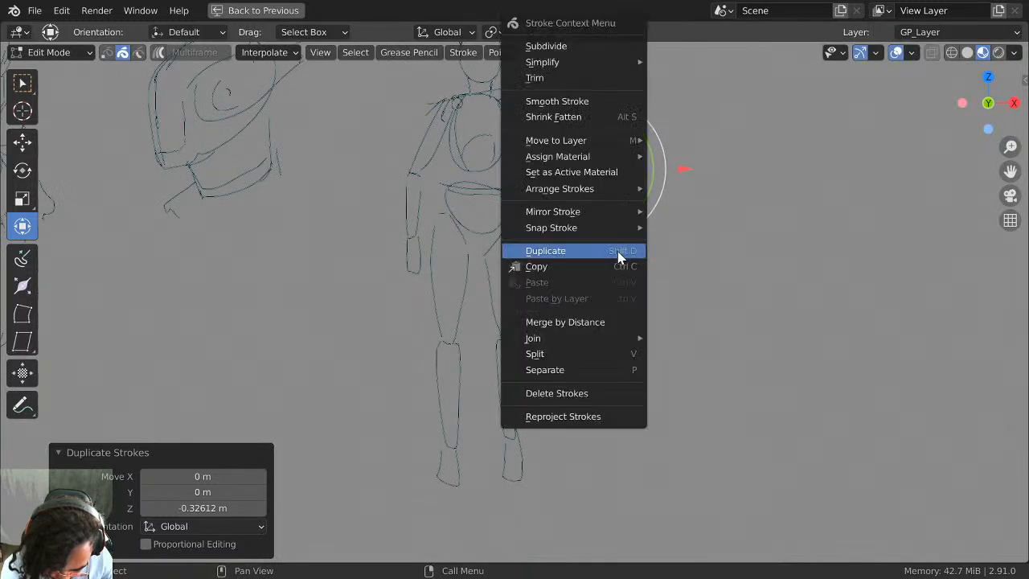
{"action": "left_click", "coordinate": [617, 250]}
{"action": "key", "text": "x"}
{"action": "key", "text": "z"}
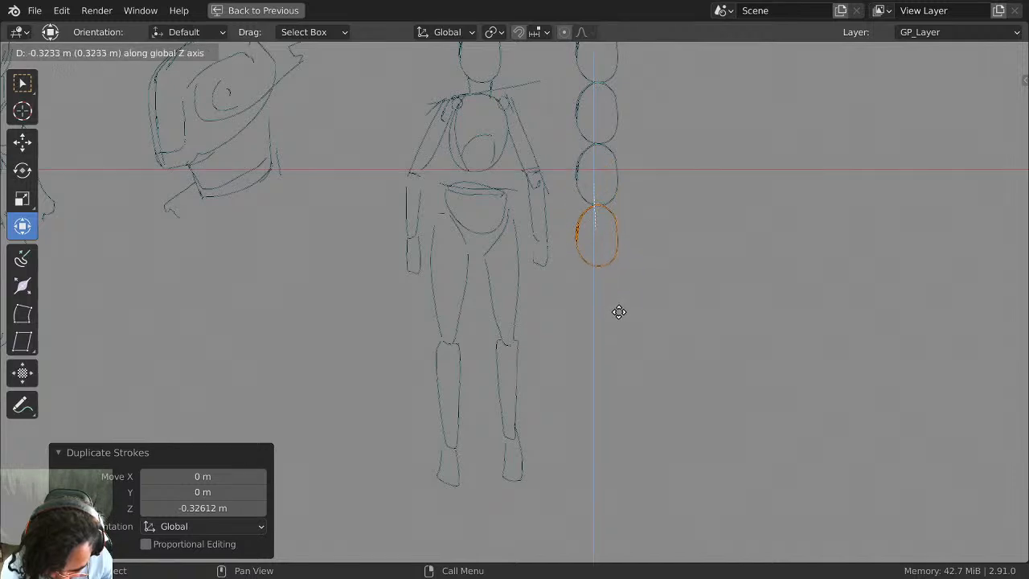
{"action": "left_click", "coordinate": [619, 312]}
{"action": "right_click", "coordinate": [626, 291]}
{"action": "left_click", "coordinate": [626, 291]}
{"action": "key", "text": "z"}
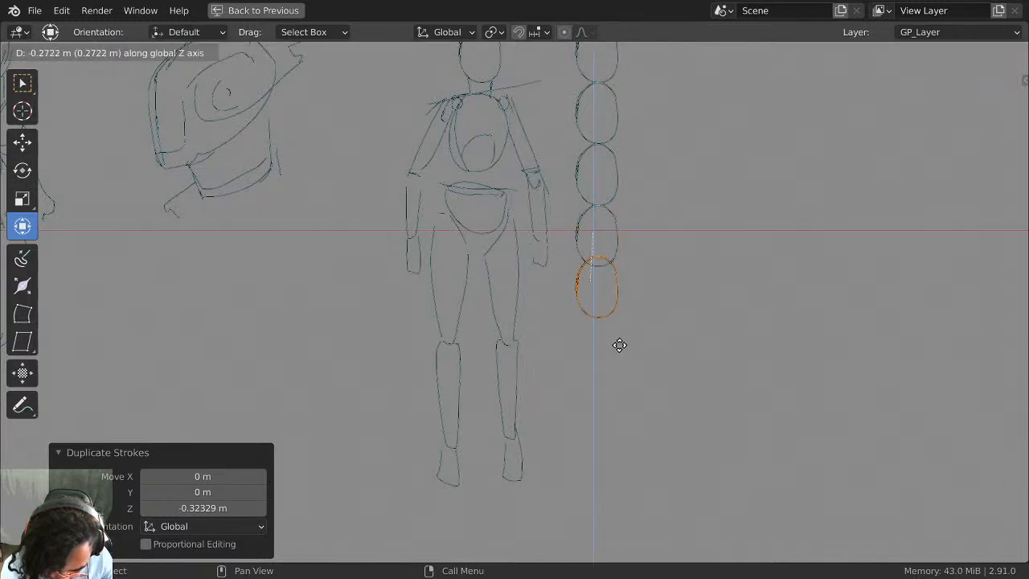
{"action": "left_click", "coordinate": [622, 354]}
Add a sixth and seventh head oval to the column by duplicating along Z by -0.32045 m and -0.32612 m.
{"action": "right_click", "coordinate": [631, 338]}
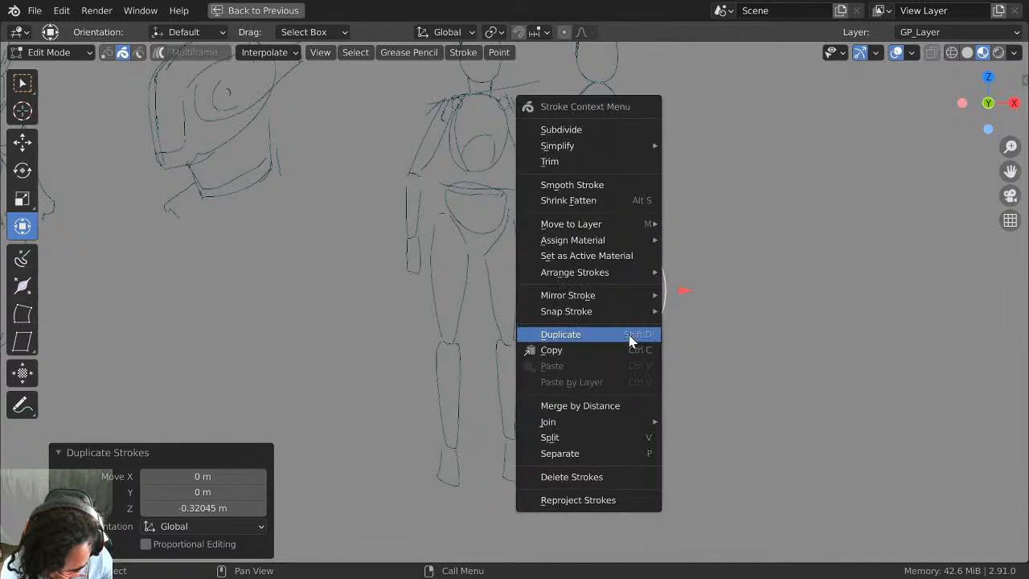
{"action": "left_click", "coordinate": [629, 335]}
{"action": "key", "text": "x"}
{"action": "key", "text": "z"}
{"action": "left_click", "coordinate": [626, 402]}
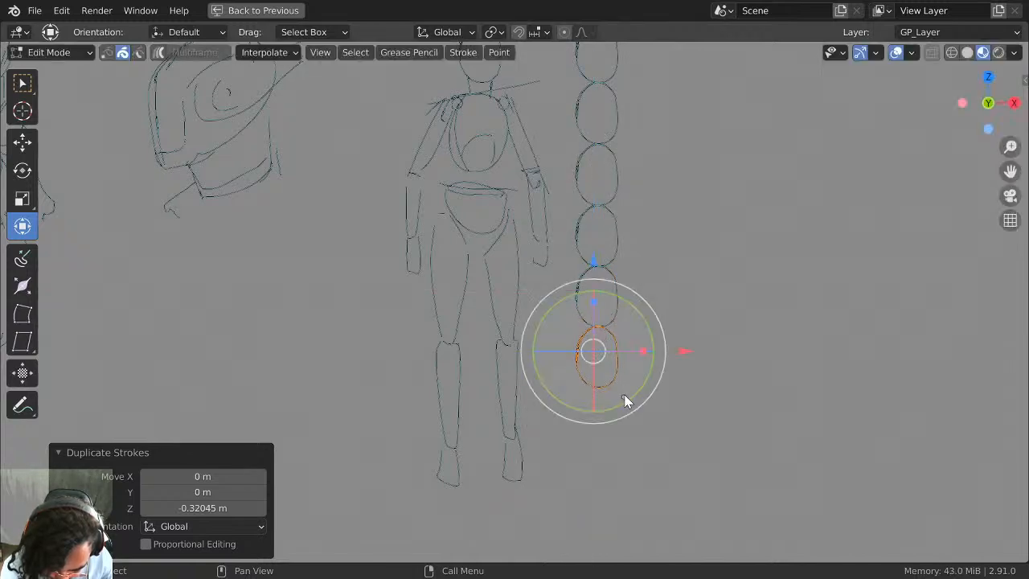
{"action": "middle_click_drag", "start_coordinate": [658, 351], "coordinate": [668, 232], "text": "shift"}
{"action": "right_click", "coordinate": [652, 277]}
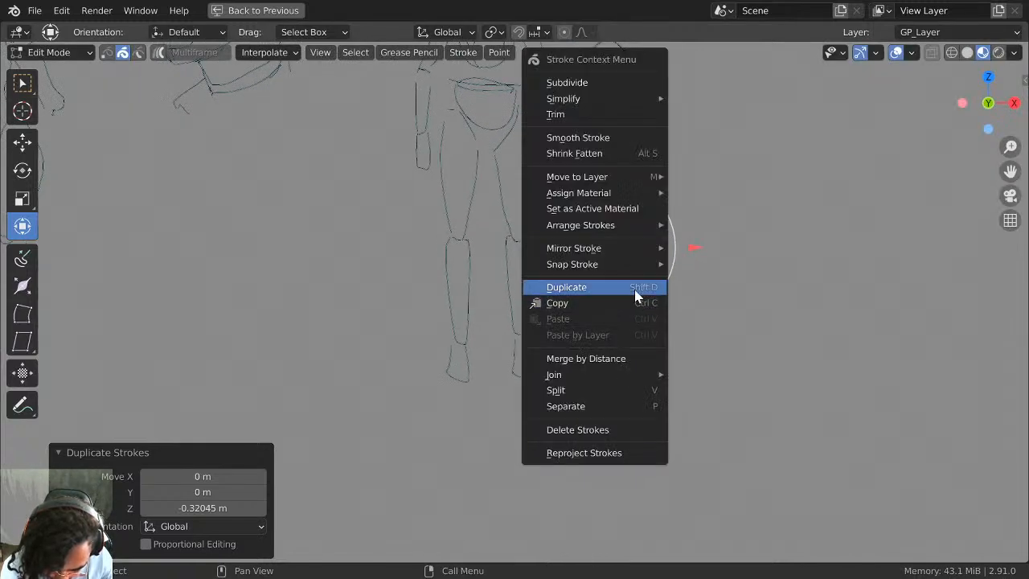
{"action": "left_click", "coordinate": [635, 287]}
{"action": "key", "text": "z"}
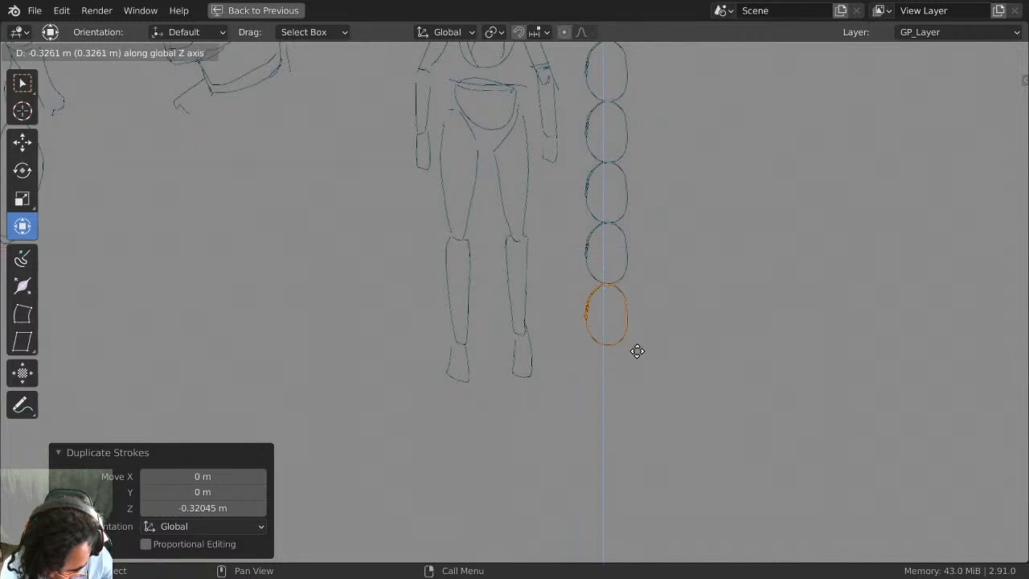
{"action": "left_click", "coordinate": [636, 350]}
Add an eighth head oval at the column's lower end by duplicating the last one -0.31478 m along Z.
{"action": "middle_click_drag", "start_coordinate": [723, 156], "coordinate": [691, 333], "text": "shift"}
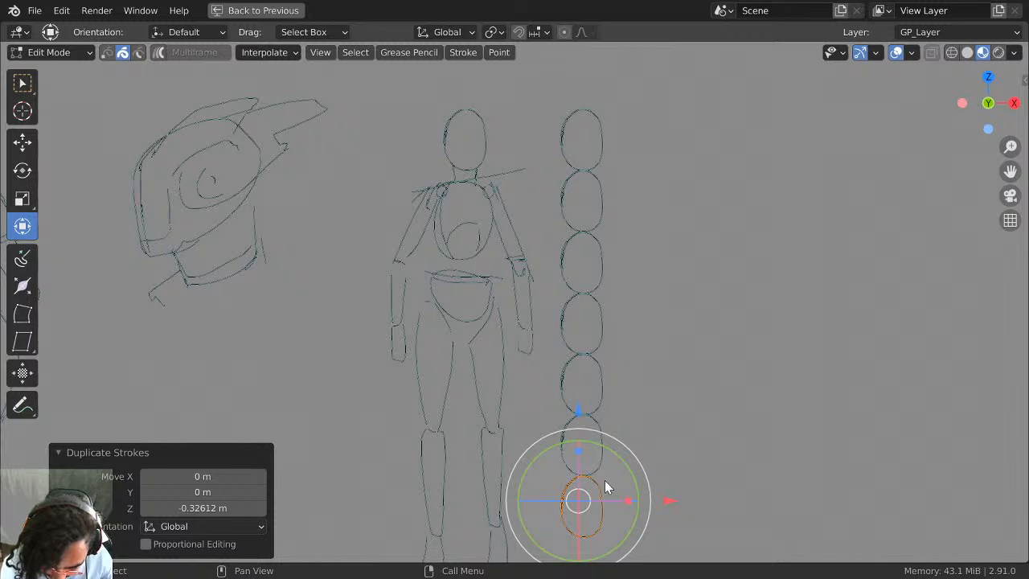
{"action": "middle_click_drag", "start_coordinate": [604, 479], "coordinate": [677, 161], "text": "shift"}
{"action": "right_click", "coordinate": [648, 323]}
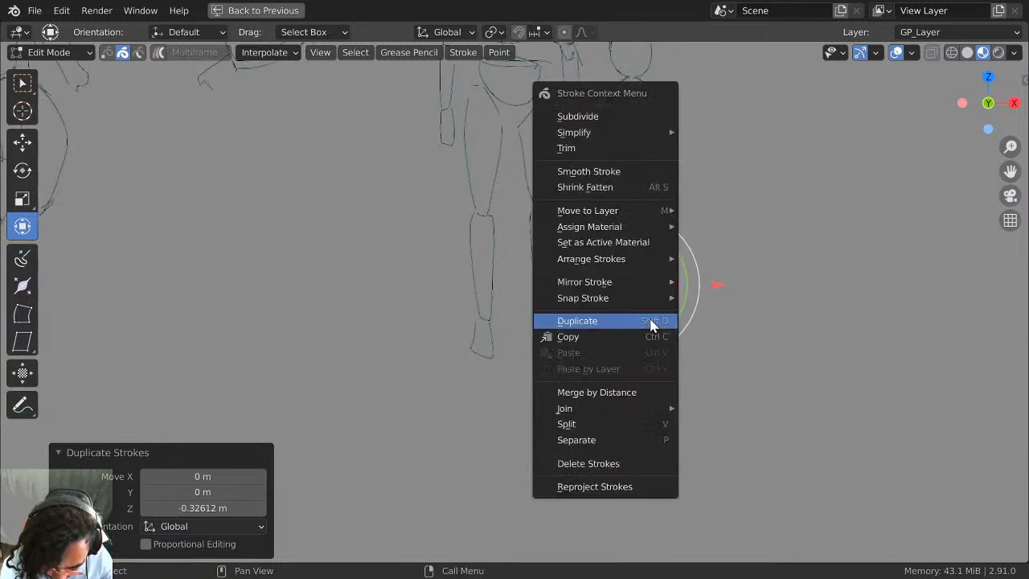
{"action": "left_click", "coordinate": [649, 323]}
{"action": "key", "text": "z"}
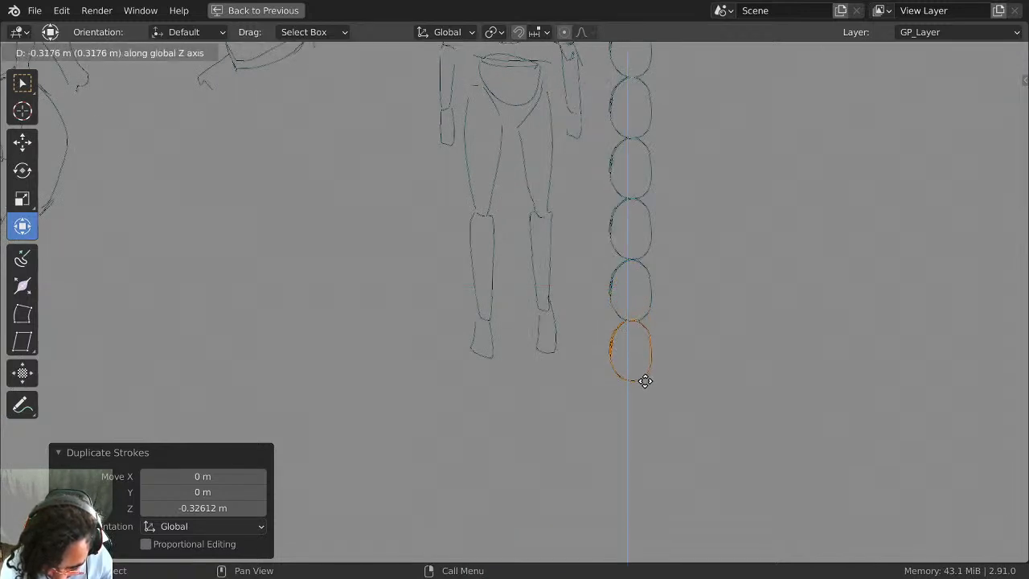
{"action": "left_click", "coordinate": [648, 381]}
Return to Draw mode and draw horizontal guide lines through the lowest oval at foot level and across the tops of the heads.
{"action": "middle_click_drag", "start_coordinate": [740, 165], "coordinate": [705, 393], "text": "shift"}
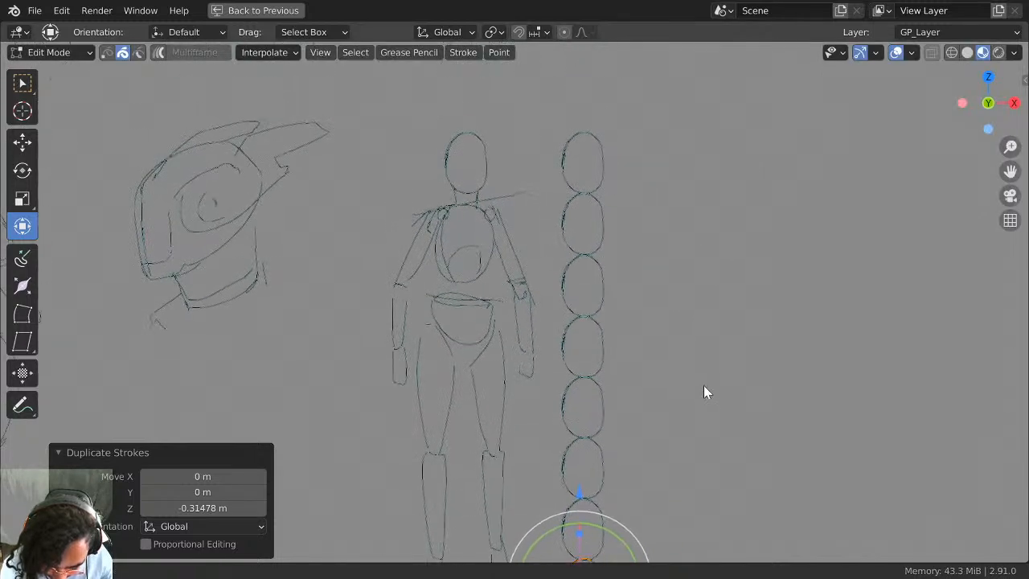
{"action": "mouse_move", "coordinate": [718, 267]}
{"action": "middle_mouse_down", "text": "shift"}
{"action": "mouse_move", "coordinate": [746, 188]}
{"action": "mouse_move", "coordinate": [742, 174]}
{"action": "mouse_move", "coordinate": [708, 257]}
{"action": "mouse_move", "coordinate": [726, 156]}
{"action": "mouse_move", "coordinate": [728, 265]}
{"action": "mouse_move", "coordinate": [715, 223]}
{"action": "mouse_move", "coordinate": [732, 124]}
{"action": "mouse_move", "coordinate": [725, 163]}
{"action": "middle_mouse_up", "text": "shift"}
{"action": "key", "text": "Tab"}
{"action": "left_click_drag", "start_coordinate": [644, 488], "coordinate": [697, 491]}
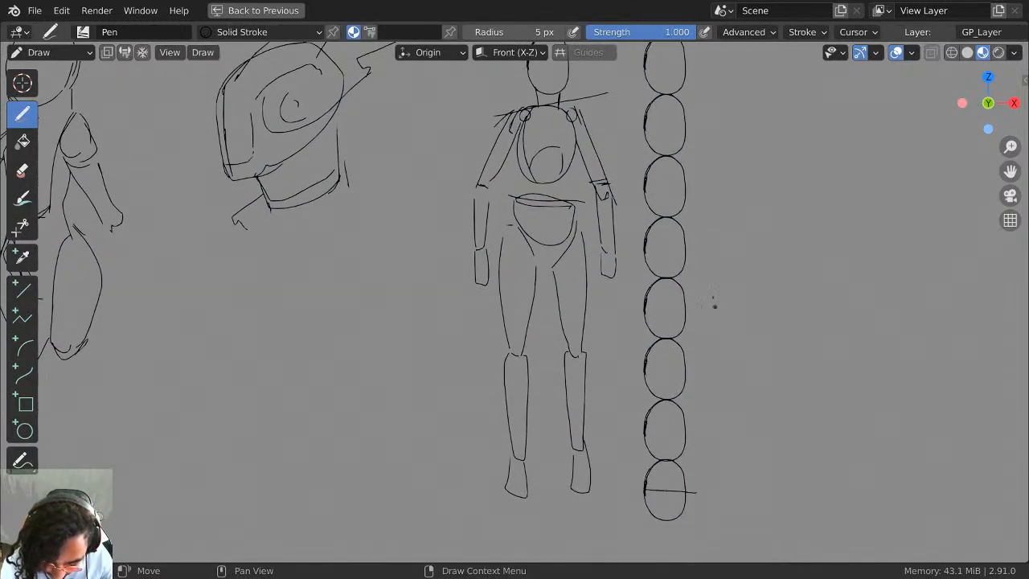
{"action": "middle_click_drag", "start_coordinate": [714, 306], "coordinate": [690, 378], "text": "shift"}
{"action": "left_click_drag", "start_coordinate": [507, 106], "coordinate": [755, 105]}
{"action": "mouse_move", "coordinate": [760, 201]}
{"action": "middle_mouse_down", "text": "shift"}
{"action": "mouse_move", "coordinate": [760, 316]}
{"action": "mouse_move", "coordinate": [785, 117]}
{"action": "mouse_move", "coordinate": [709, 187]}
{"action": "middle_mouse_up", "text": "shift"}
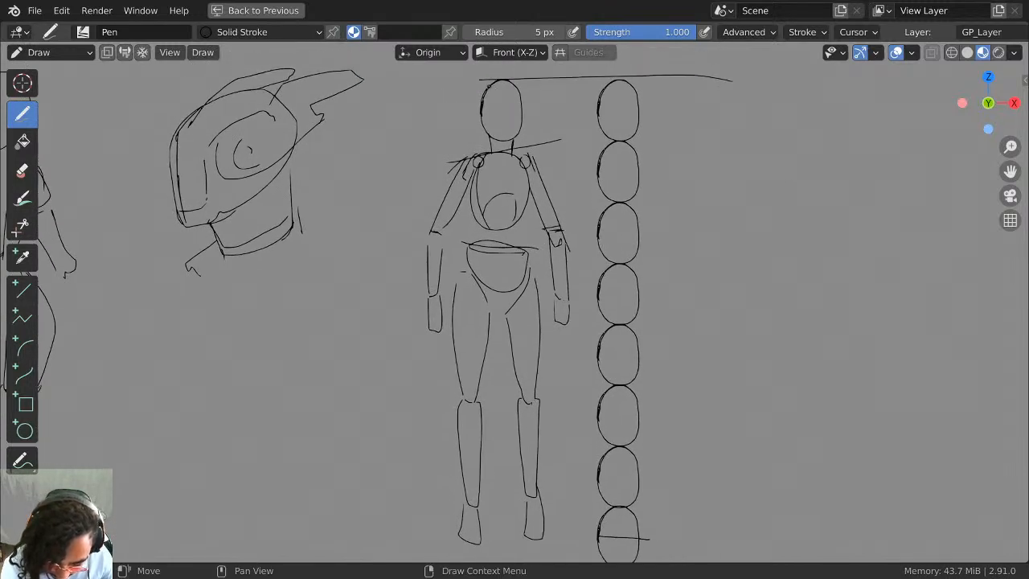
Try a small oval head with vertical and horizontal facial guide lines beside the column of head ovals.
{"action": "left_click_drag", "start_coordinate": [484, 106], "coordinate": [484, 129]}
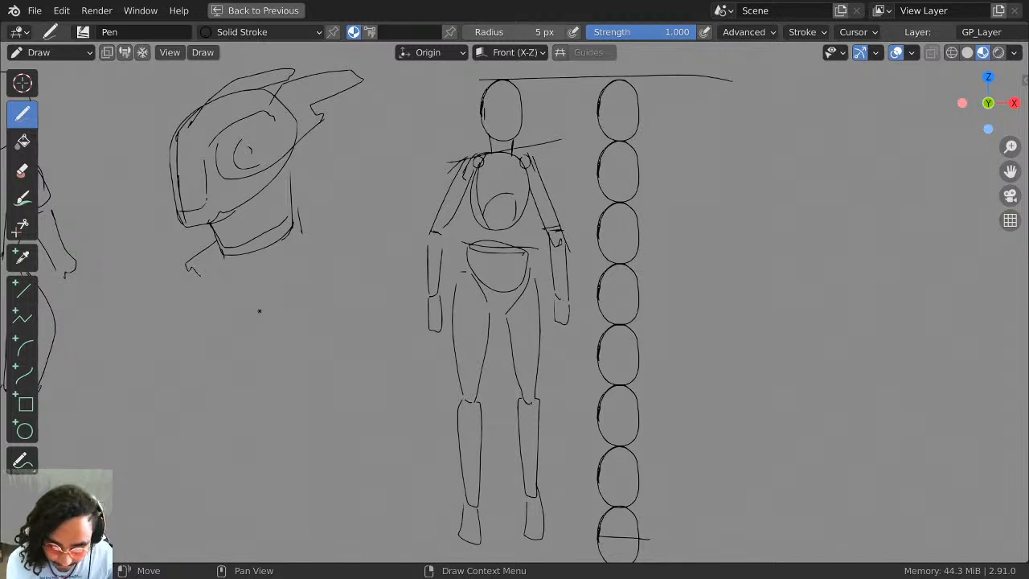
{"action": "middle_click_drag", "start_coordinate": [723, 250], "coordinate": [463, 248], "text": "shift"}
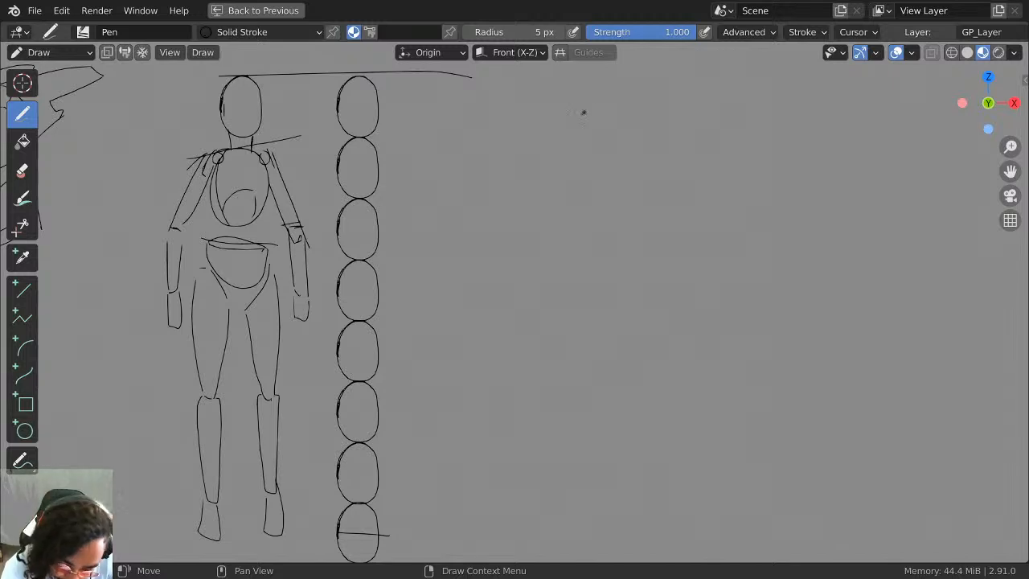
{"action": "mouse_move", "coordinate": [560, 125]}
{"action": "left_mouse_down"}
{"action": "mouse_move", "coordinate": [580, 87]}
{"action": "mouse_move", "coordinate": [611, 143]}
{"action": "mouse_move", "coordinate": [564, 166]}
{"action": "mouse_move", "coordinate": [553, 117]}
{"action": "mouse_move", "coordinate": [608, 125]}
{"action": "mouse_move", "coordinate": [574, 167]}
{"action": "left_mouse_up"}
{"action": "key", "text": "ctrl+z"}
{"action": "key", "text": "ctrl+z"}
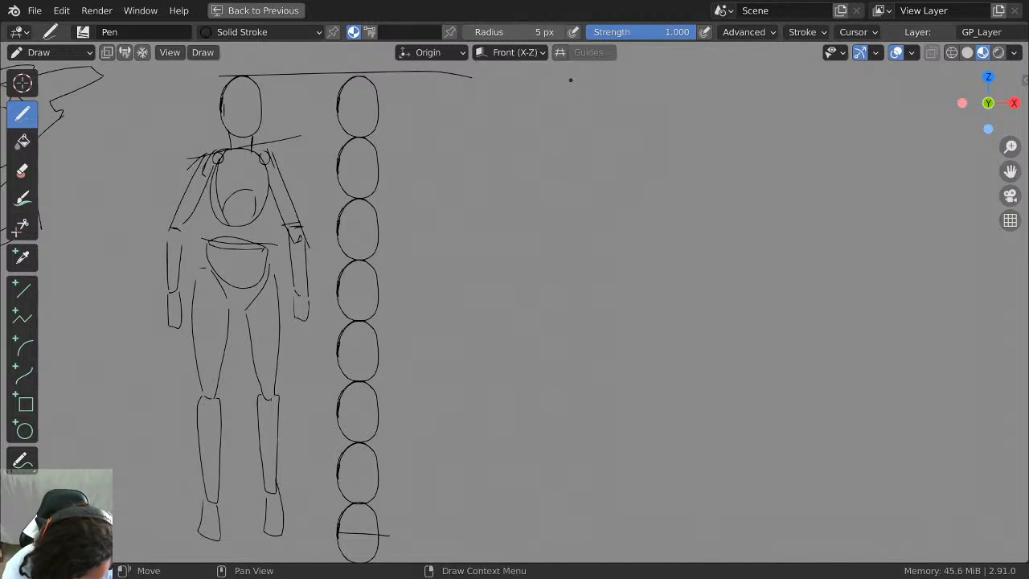
{"action": "mouse_move", "coordinate": [550, 86]}
{"action": "middle_mouse_down"}
{"action": "mouse_move", "coordinate": [678, 69]}
{"action": "mouse_move", "coordinate": [661, 91]}
{"action": "mouse_move", "coordinate": [559, 143]}
{"action": "middle_mouse_up"}
{"action": "mouse_move", "coordinate": [538, 129]}
{"action": "left_mouse_down"}
{"action": "mouse_move", "coordinate": [536, 171]}
{"action": "mouse_move", "coordinate": [542, 127]}
{"action": "mouse_move", "coordinate": [593, 156]}
{"action": "mouse_move", "coordinate": [549, 135]}
{"action": "left_mouse_up"}
{"action": "key", "text": "ctrl+z"}
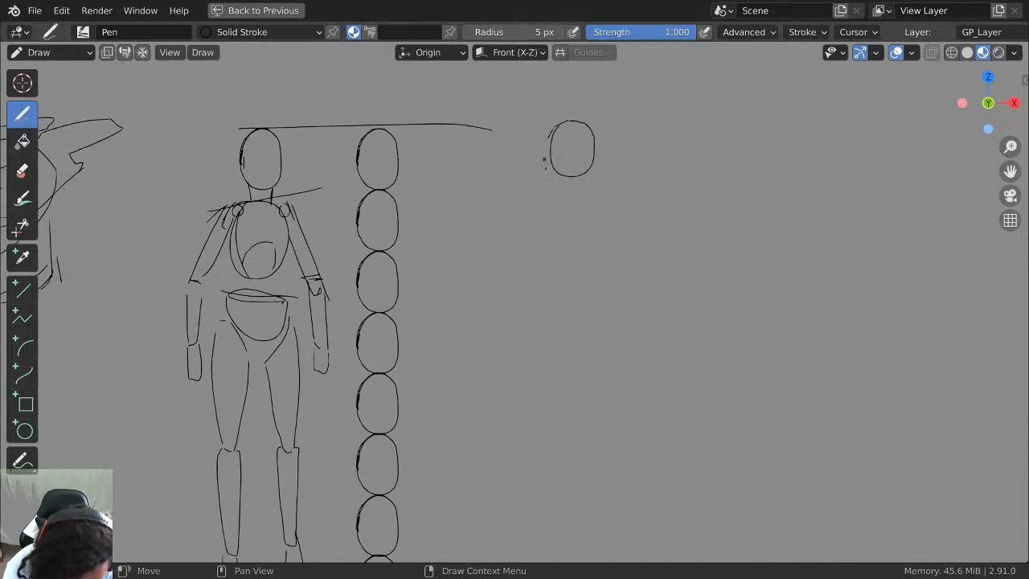
{"action": "mouse_move", "coordinate": [558, 171]}
{"action": "left_mouse_down"}
{"action": "mouse_move", "coordinate": [557, 130]}
{"action": "mouse_move", "coordinate": [572, 120]}
{"action": "mouse_move", "coordinate": [555, 143]}
{"action": "mouse_move", "coordinate": [560, 179]}
{"action": "left_mouse_up"}
{"action": "key", "text": "ctrl+z"}
{"action": "key", "text": "ctrl+z"}
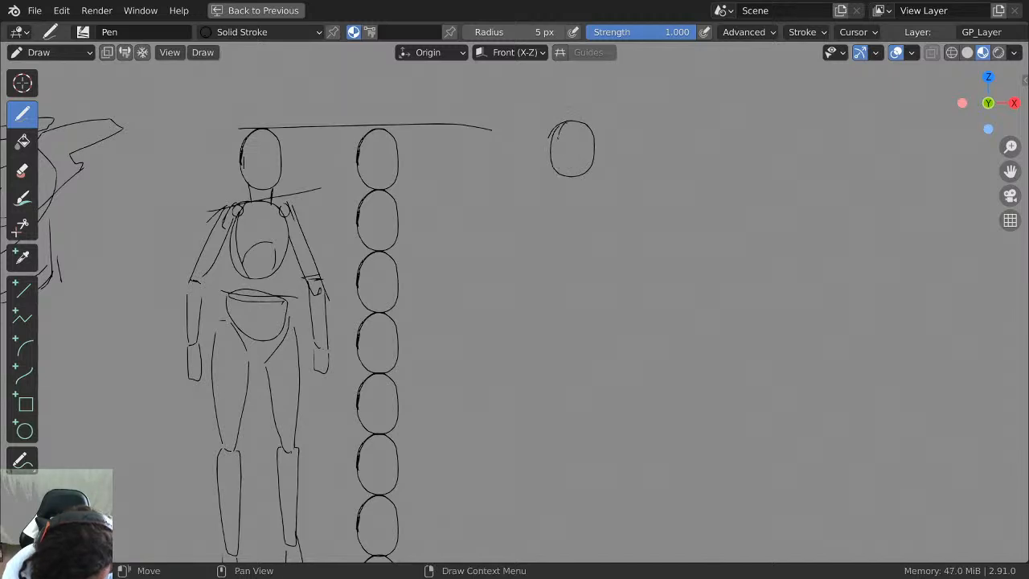
{"action": "mouse_move", "coordinate": [565, 122]}
{"action": "left_mouse_down"}
{"action": "mouse_move", "coordinate": [562, 176]}
{"action": "mouse_move", "coordinate": [565, 147]}
{"action": "left_mouse_up"}
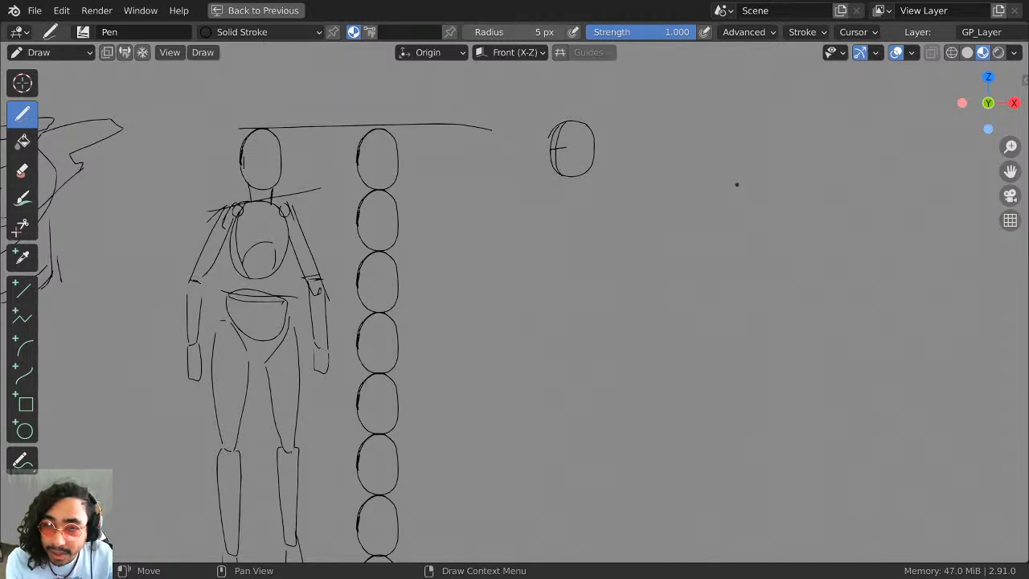
Switch to Photos, leave its drawing mode, and browse the pose reference photos from DSC05533.jpg to DSC05603.jpg before returning to Blender.
{"action": "key", "text": "alt+Tab"}
{"action": "left_click_drag", "start_coordinate": [813, 58], "coordinate": [685, 62]}
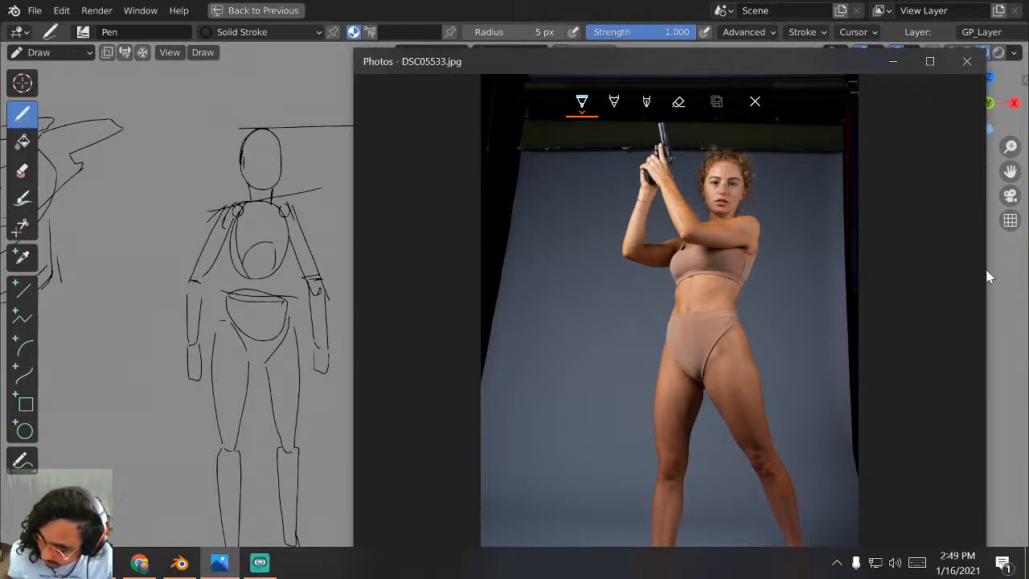
{"action": "key", "text": "Escape"}
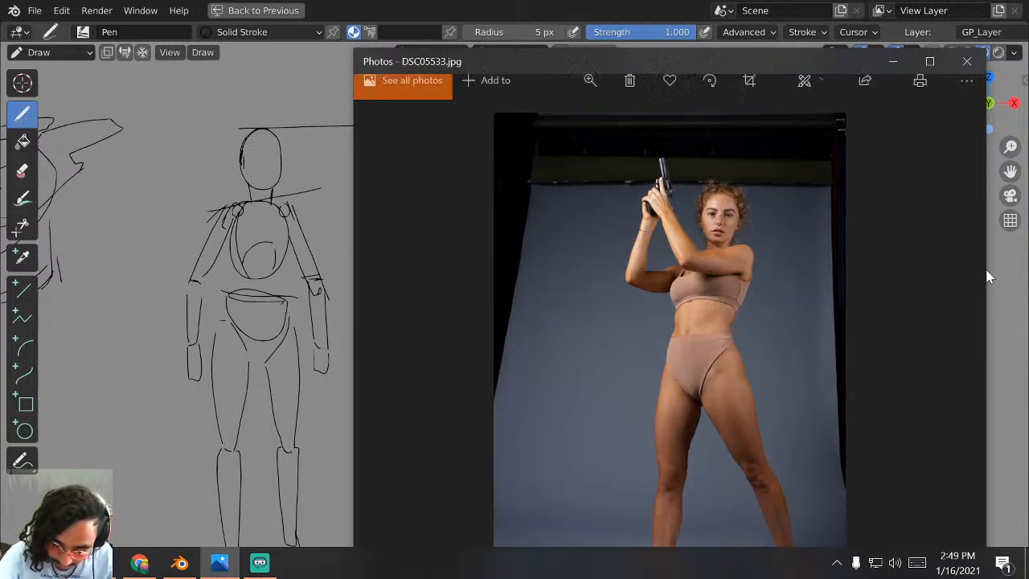
{"action": "key", "text": "Right"}
{"action": "key", "text": "Right"}
{"action": "key", "text": "Right"}
{"action": "key", "text": "Right"}
{"action": "key", "text": "Right"}
{"action": "key", "text": "Right"}
{"action": "key", "text": "Right"}
{"action": "key", "text": "Right"}
{"action": "key", "text": "Right"}
{"action": "key", "text": "Right"}
{"action": "key", "text": "Right"}
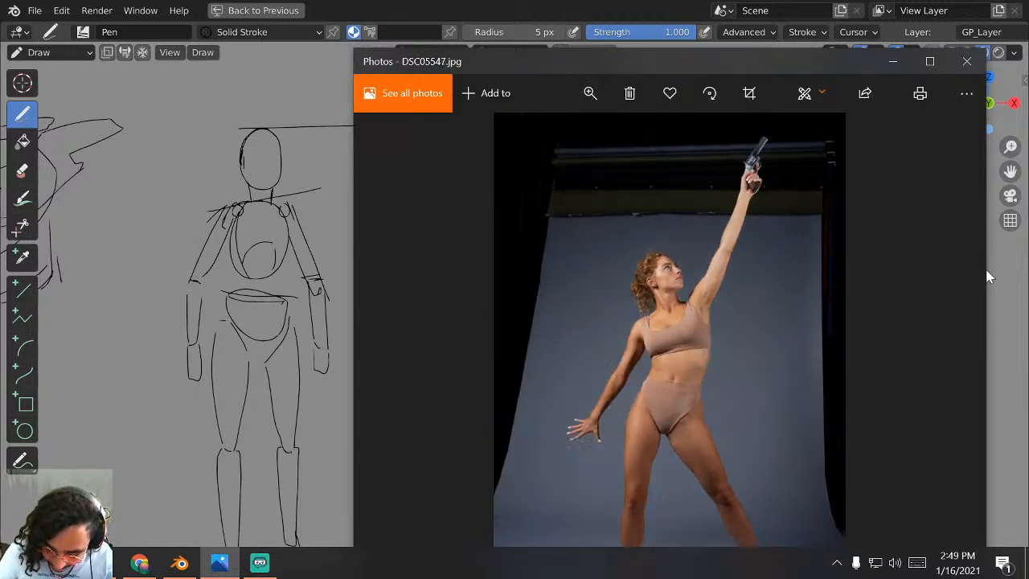
{"action": "key", "text": "Right"}
{"action": "key", "text": "Right"}
{"action": "key", "text": "Right"}
{"action": "key", "text": "Right"}
{"action": "key", "text": "Right"}
{"action": "key", "text": "Right"}
{"action": "key", "text": "Right"}
{"action": "key", "text": "Right"}
{"action": "key", "text": "Right"}
{"action": "key", "text": "Right"}
{"action": "key", "text": "Right"}
{"action": "key", "text": "Right"}
{"action": "key", "text": "Right"}
{"action": "key", "text": "Right"}
{"action": "key", "text": "Right"}
{"action": "key", "text": "Right"}
{"action": "key", "text": "Right"}
{"action": "key", "text": "Right"}
{"action": "key", "text": "Right"}
{"action": "key", "text": "Right"}
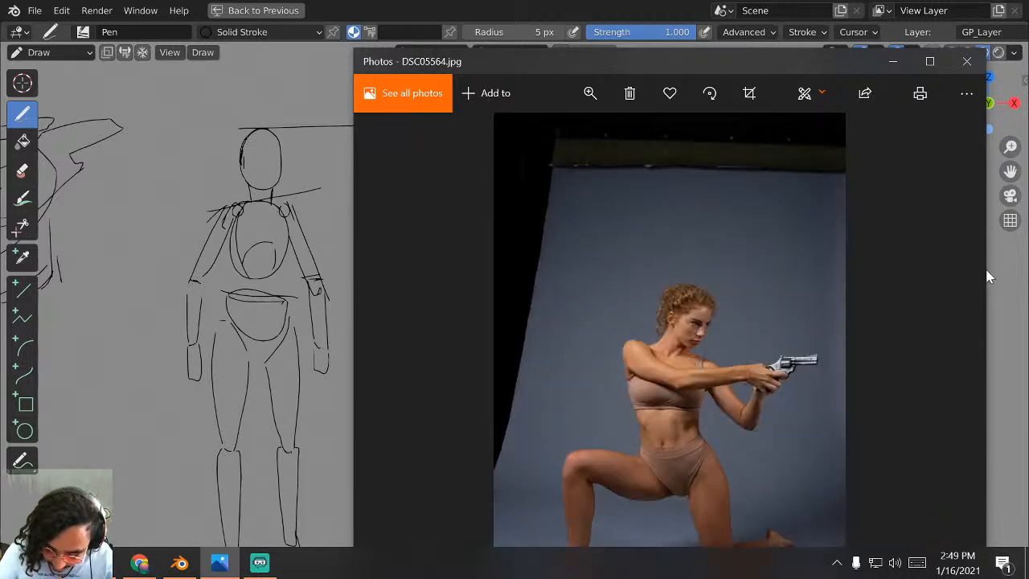
{"action": "key", "text": "Right"}
{"action": "key", "text": "Right"}
{"action": "key", "text": "Right"}
{"action": "key", "text": "Right"}
{"action": "key", "text": "Right"}
{"action": "key", "text": "Right"}
{"action": "key", "text": "Right"}
{"action": "key", "text": "Right"}
{"action": "key", "text": "Right"}
{"action": "key", "text": "Right"}
{"action": "key", "text": "Right"}
{"action": "key", "text": "Right"}
{"action": "key", "text": "Right"}
{"action": "key", "text": "Right"}
{"action": "key", "text": "Right"}
{"action": "key", "text": "Right"}
{"action": "key", "text": "Right"}
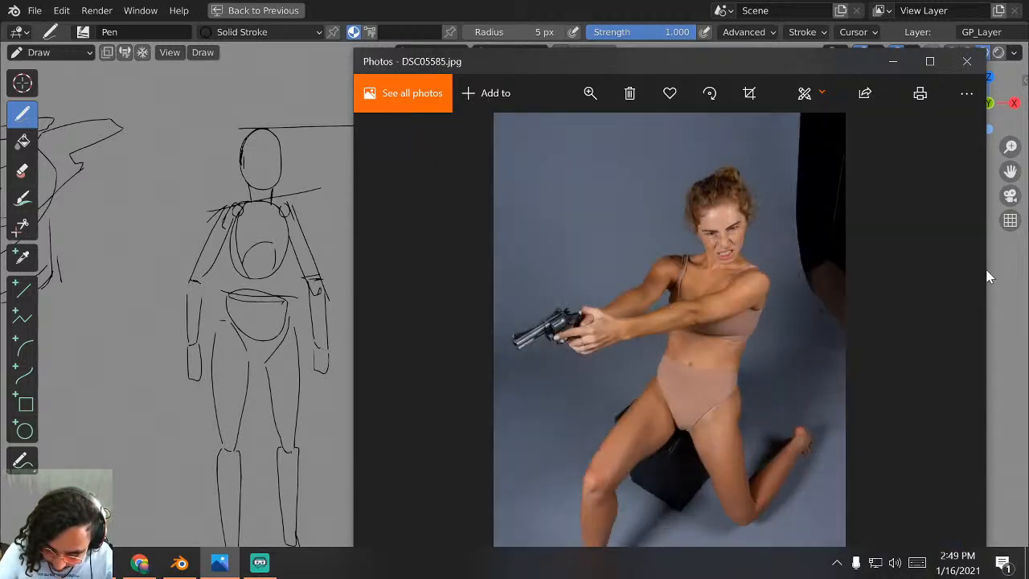
{"action": "key", "text": "Right"}
{"action": "key", "text": "Right"}
{"action": "key", "text": "Right"}
{"action": "key", "text": "Right"}
{"action": "key", "text": "Right"}
{"action": "key", "text": "Right"}
{"action": "key", "text": "Right"}
{"action": "key", "text": "Right"}
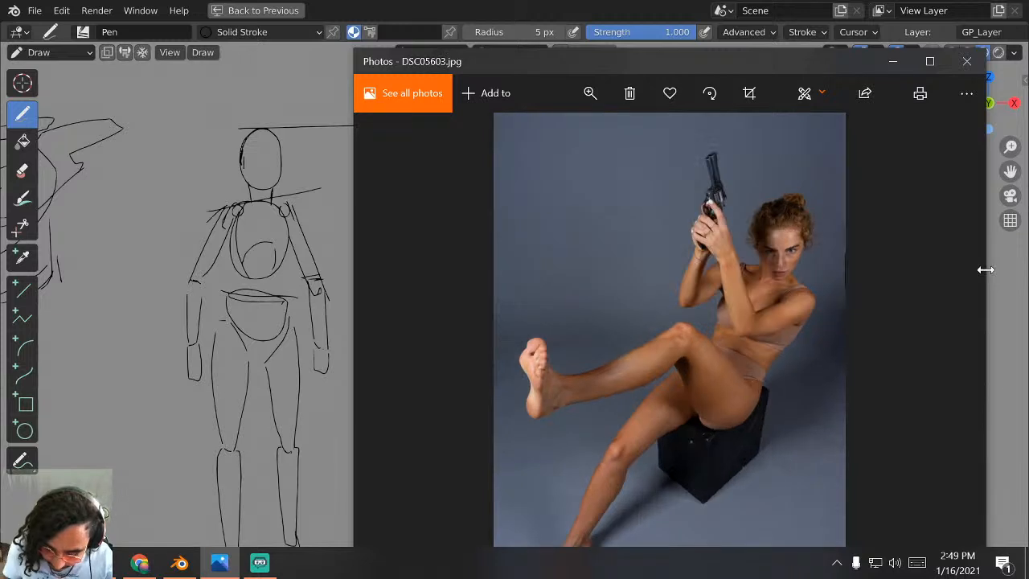
{"action": "left_click", "coordinate": [893, 61]}
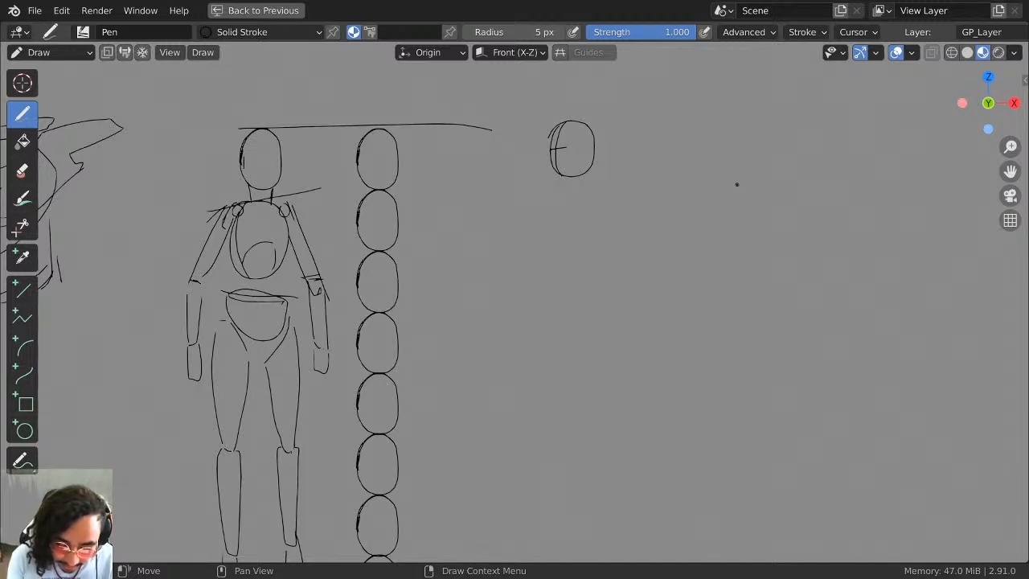
Undo the trial oval head beside the column of head ovals.
{"action": "key", "text": "ctrl+z"}
{"action": "key", "text": "ctrl+z"}
{"action": "key", "text": "ctrl+z"}
{"action": "key", "text": "ctrl+z"}
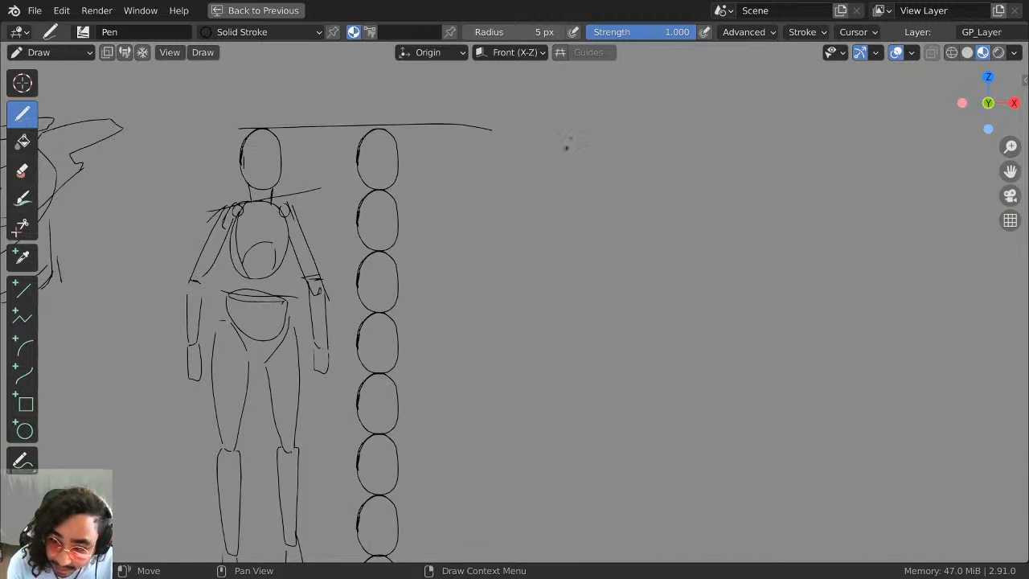
Draw a tilted three-quarter head beside the oval column, with a slanted face edge, brow line, rounded cranium and angled jaw.
{"action": "left_click_drag", "start_coordinate": [552, 145], "coordinate": [572, 211]}
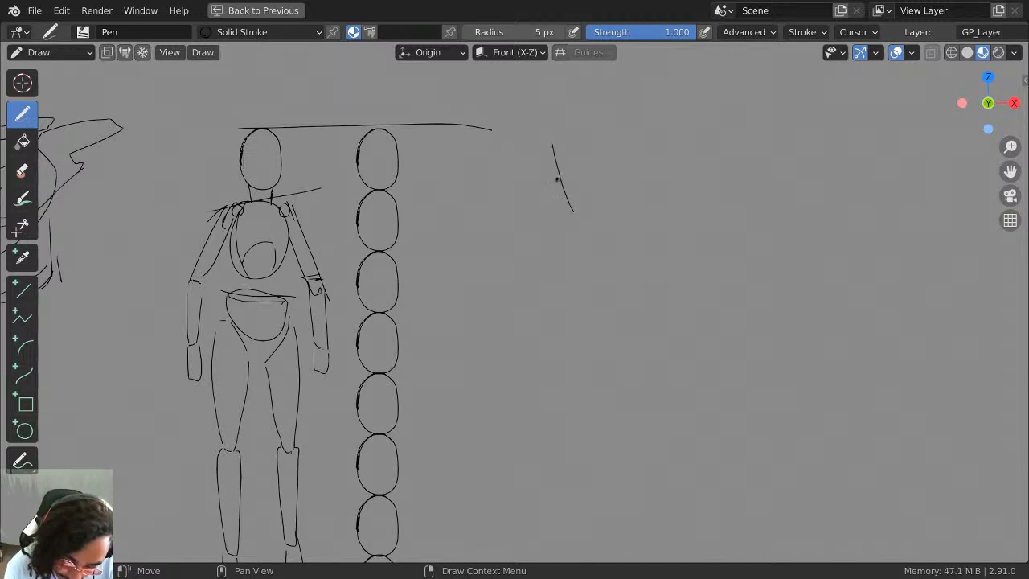
{"action": "mouse_move", "coordinate": [550, 175]}
{"action": "left_mouse_down"}
{"action": "mouse_move", "coordinate": [582, 167]}
{"action": "mouse_move", "coordinate": [555, 196]}
{"action": "mouse_move", "coordinate": [568, 213]}
{"action": "left_mouse_up"}
{"action": "key", "text": "ctrl+z"}
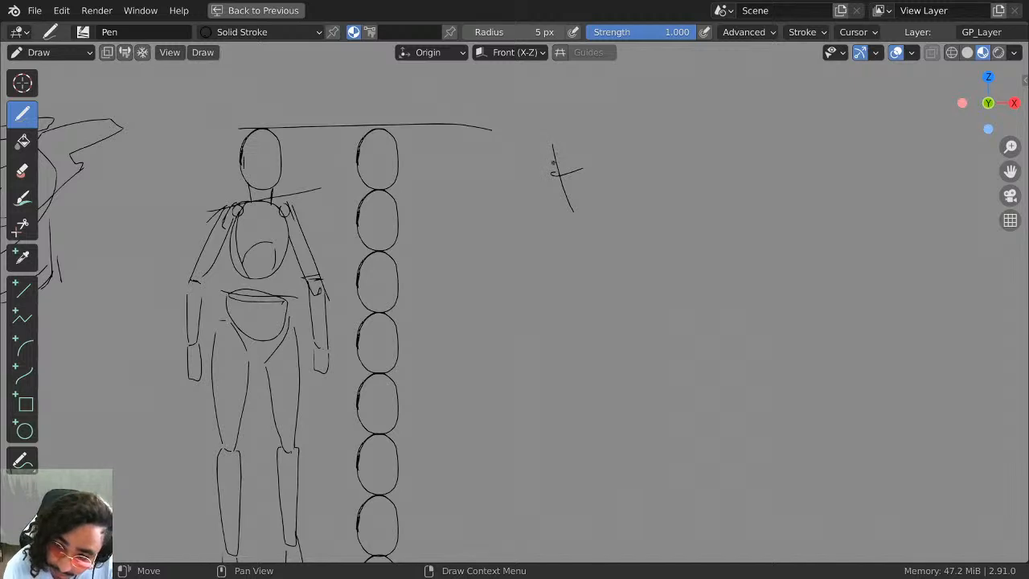
{"action": "mouse_move", "coordinate": [552, 158]}
{"action": "left_mouse_down"}
{"action": "mouse_move", "coordinate": [569, 211]}
{"action": "mouse_move", "coordinate": [599, 197]}
{"action": "mouse_move", "coordinate": [622, 146]}
{"action": "left_mouse_up"}
{"action": "mouse_move", "coordinate": [552, 148]}
{"action": "left_mouse_down"}
{"action": "mouse_move", "coordinate": [624, 126]}
{"action": "mouse_move", "coordinate": [626, 160]}
{"action": "left_mouse_up"}
{"action": "mouse_move", "coordinate": [593, 120]}
{"action": "left_mouse_down"}
{"action": "mouse_move", "coordinate": [617, 118]}
{"action": "mouse_move", "coordinate": [618, 176]}
{"action": "mouse_move", "coordinate": [606, 197]}
{"action": "left_mouse_up"}
Draw short neck lines under the tilted head and a straight slanted shoulder line below them.
{"action": "mouse_move", "coordinate": [606, 175]}
{"action": "middle_mouse_down"}
{"action": "mouse_move", "coordinate": [585, 152]}
{"action": "mouse_move", "coordinate": [581, 127]}
{"action": "middle_mouse_up"}
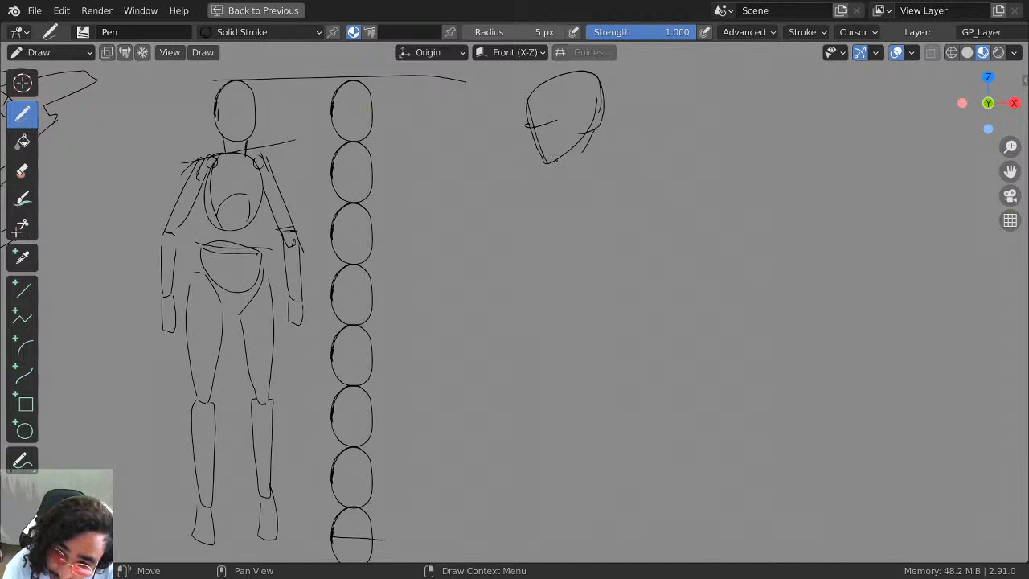
{"action": "left_click_drag", "start_coordinate": [554, 161], "coordinate": [561, 169]}
{"action": "mouse_move", "coordinate": [598, 126]}
{"action": "left_mouse_down"}
{"action": "mouse_move", "coordinate": [638, 151]}
{"action": "mouse_move", "coordinate": [612, 152]}
{"action": "left_mouse_up"}
{"action": "key", "text": "ctrl+z"}
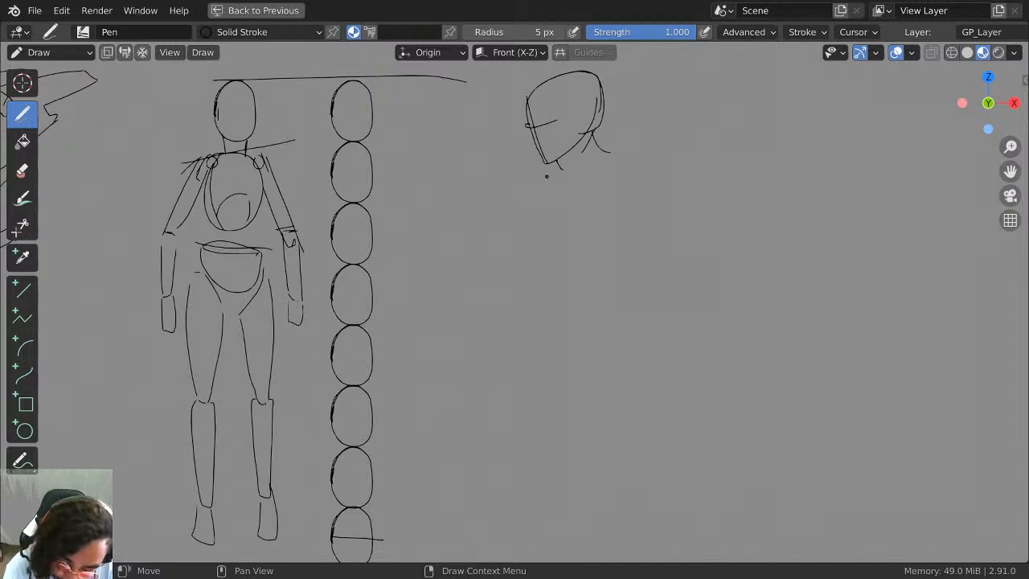
{"action": "left_click_drag", "start_coordinate": [537, 189], "coordinate": [689, 138]}
{"action": "key", "text": "ctrl+z"}
{"action": "left_click_drag", "start_coordinate": [537, 190], "coordinate": [681, 143]}
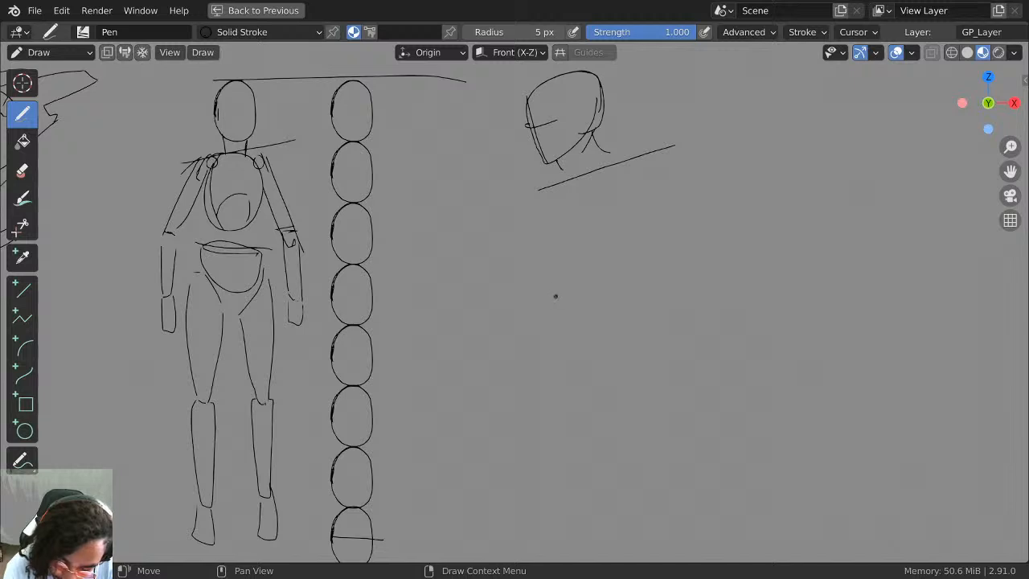
Draw a shallow curved hip line well below the slanted shoulder line, undoing strokes that do not fit.
{"action": "left_click_drag", "start_coordinate": [554, 297], "coordinate": [675, 338]}
{"action": "key", "text": "ctrl+z"}
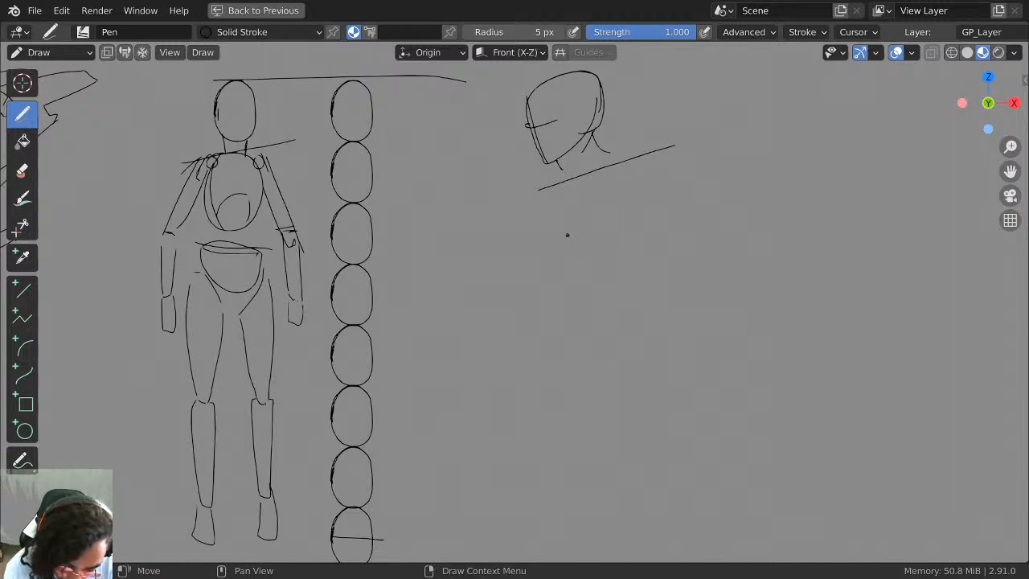
{"action": "left_click_drag", "start_coordinate": [567, 299], "coordinate": [679, 313]}
{"action": "key", "text": "ctrl+z"}
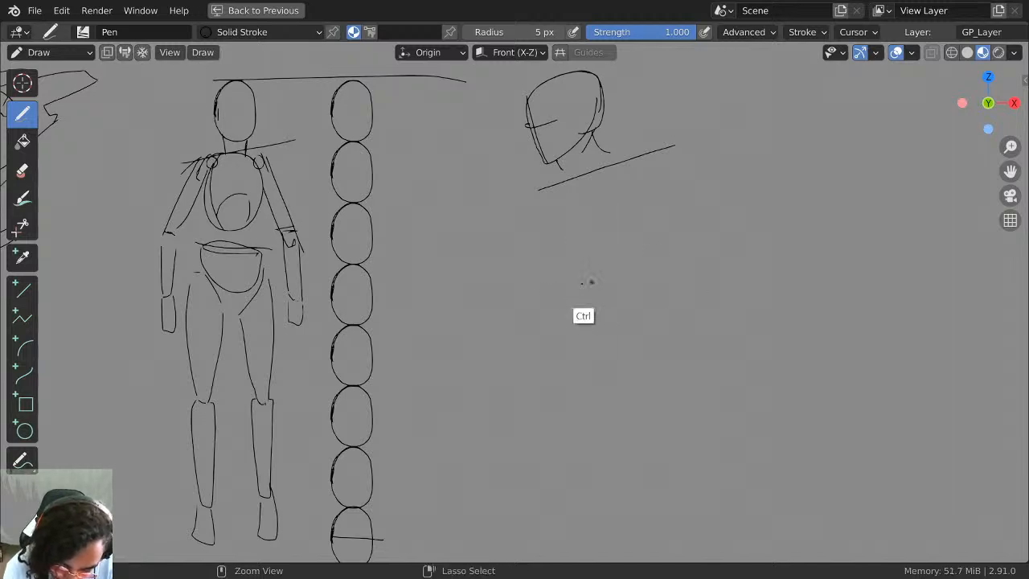
{"action": "left_click_drag", "start_coordinate": [563, 286], "coordinate": [685, 302]}
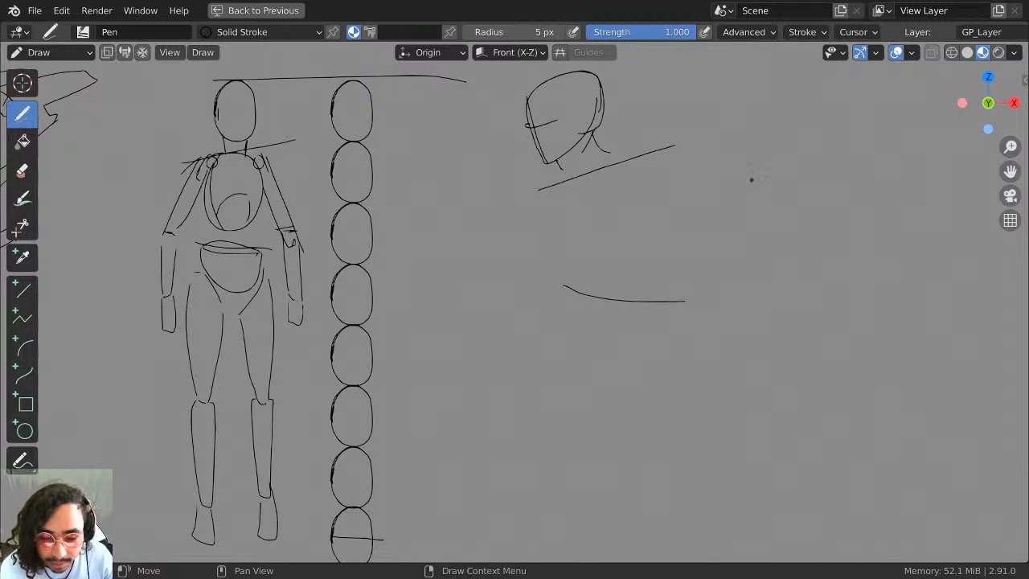
Draw a rounded front-facing head outline in the empty area beyond the tilted head, with ear-level marks and half-closed eyes.
{"action": "middle_click_drag", "start_coordinate": [790, 163], "coordinate": [533, 209]}
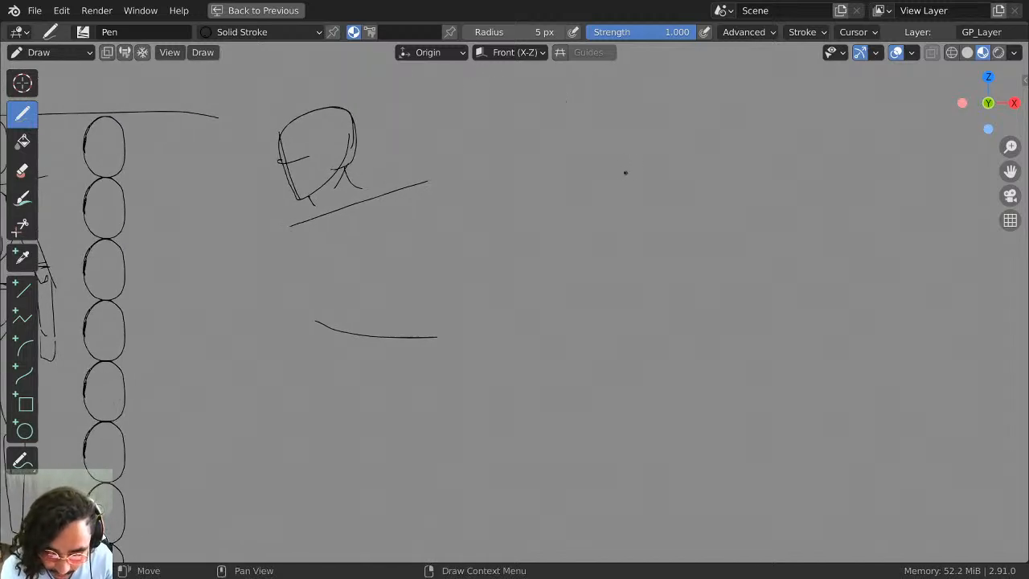
{"action": "middle_click_drag", "start_coordinate": [642, 187], "coordinate": [579, 176]}
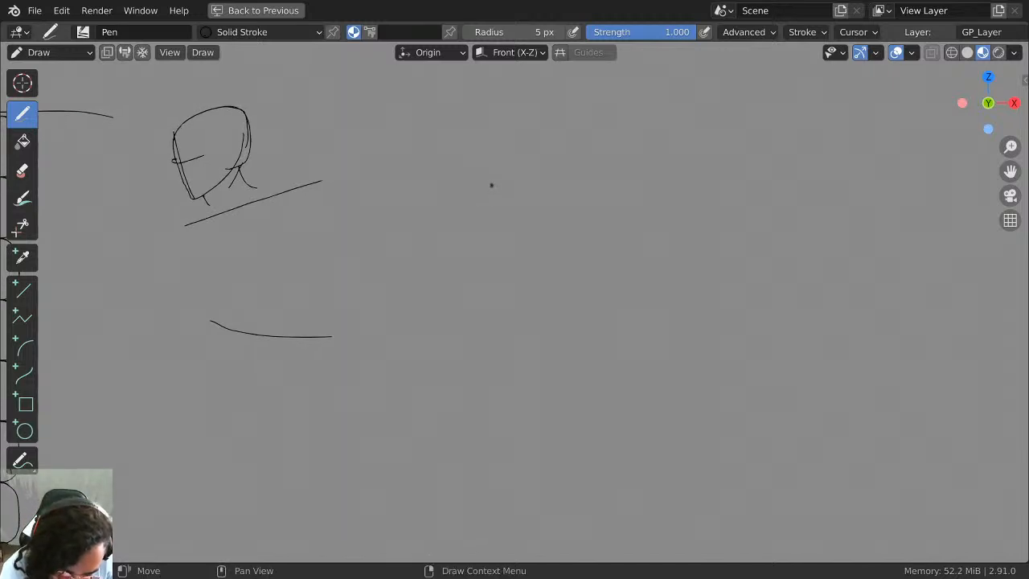
{"action": "mouse_move", "coordinate": [495, 204]}
{"action": "left_mouse_down"}
{"action": "mouse_move", "coordinate": [548, 132]}
{"action": "mouse_move", "coordinate": [597, 218]}
{"action": "left_mouse_up"}
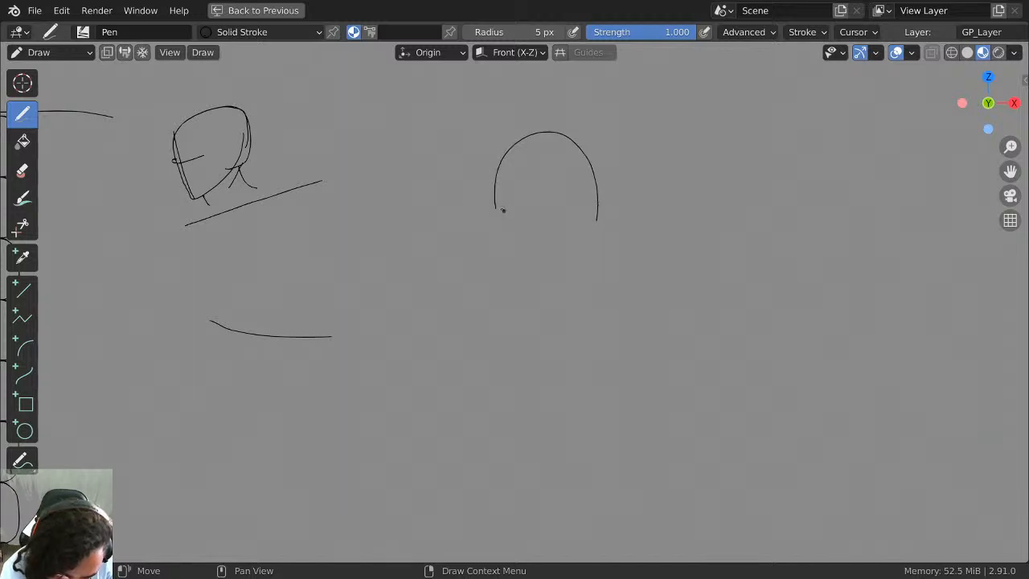
{"action": "mouse_move", "coordinate": [495, 206]}
{"action": "left_mouse_down"}
{"action": "mouse_move", "coordinate": [540, 251]}
{"action": "mouse_move", "coordinate": [595, 222]}
{"action": "left_mouse_up"}
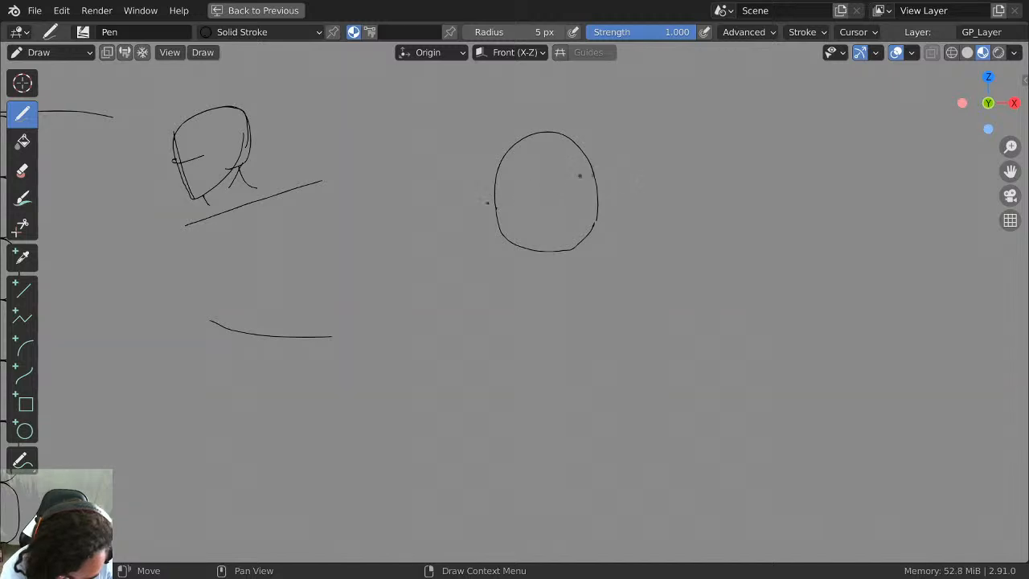
{"action": "left_click", "coordinate": [612, 187]}
{"action": "mouse_move", "coordinate": [507, 197]}
{"action": "left_mouse_down"}
{"action": "mouse_move", "coordinate": [575, 186]}
{"action": "mouse_move", "coordinate": [548, 213]}
{"action": "mouse_move", "coordinate": [554, 207]}
{"action": "left_mouse_up"}
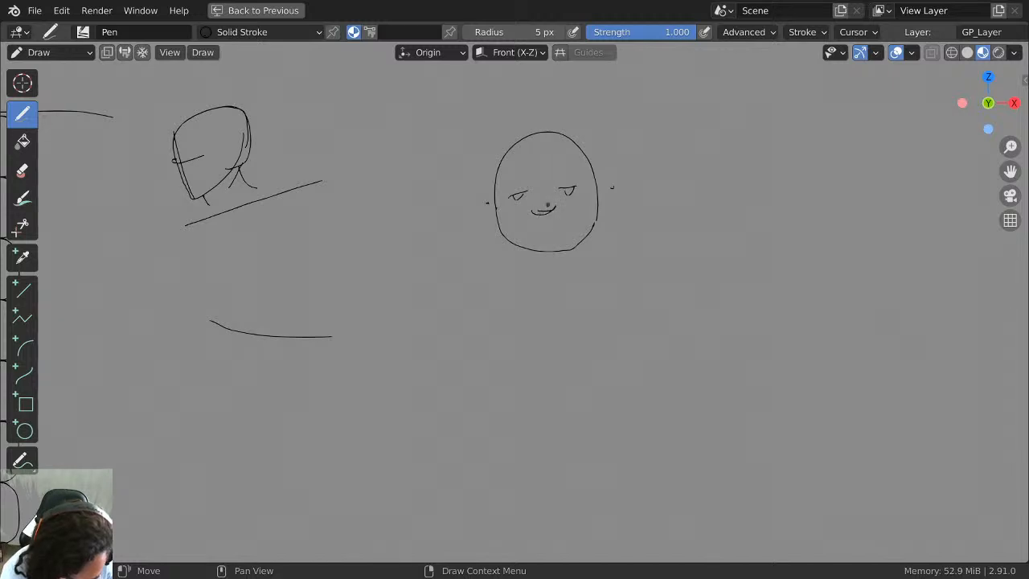
Redraw the nose of the front-facing head and add lips, eyebrows, ears and a short neck.
{"action": "key", "text": "ctrl+space"}
{"action": "key", "text": "ctrl+space"}
{"action": "key", "text": "ctrl+z"}
{"action": "key", "text": "ctrl+z"}
{"action": "left_click_drag", "start_coordinate": [532, 210], "coordinate": [556, 206]}
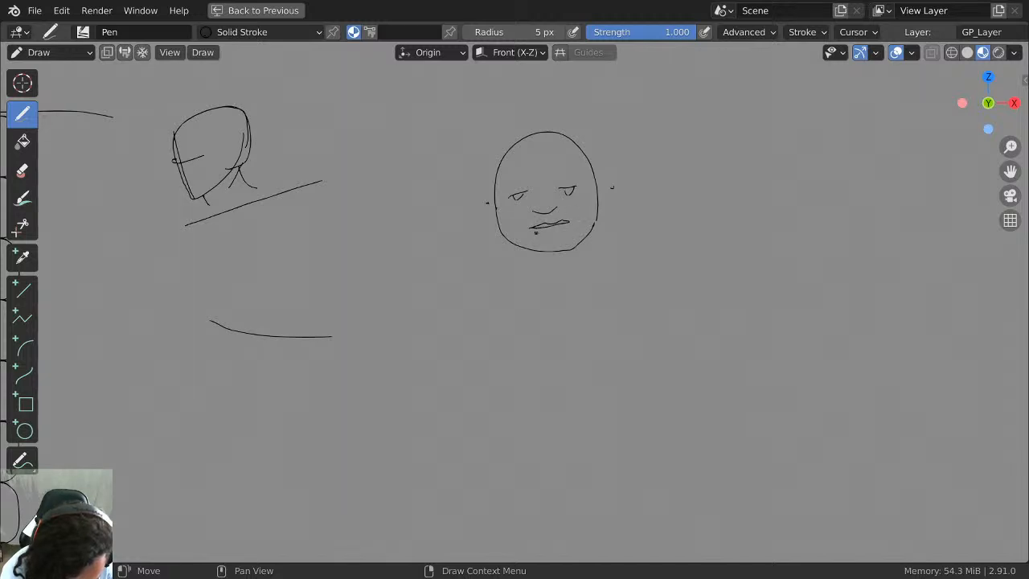
{"action": "left_click_drag", "start_coordinate": [492, 187], "coordinate": [496, 215]}
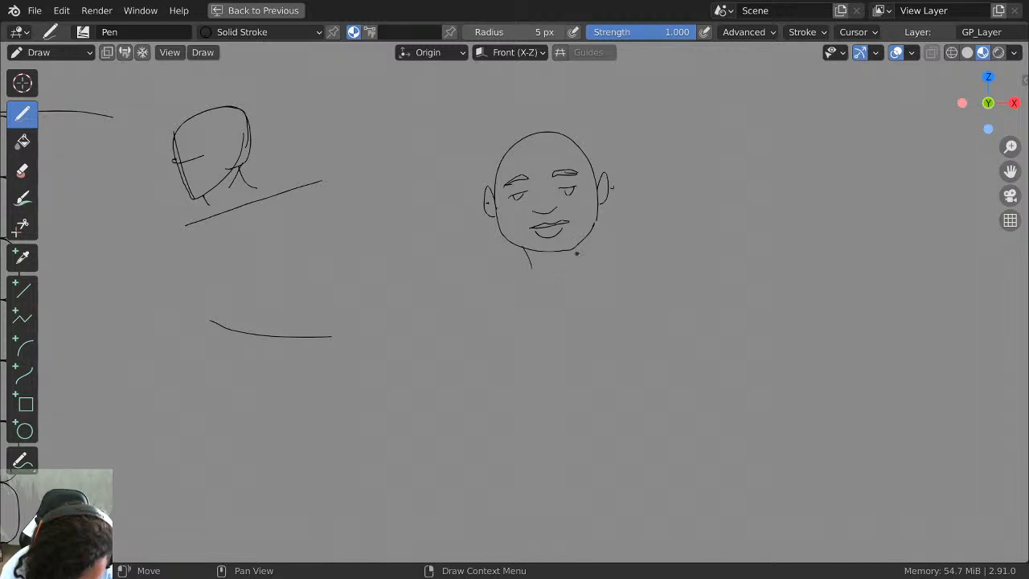
{"action": "left_click_drag", "start_coordinate": [576, 253], "coordinate": [530, 283]}
Add a hairline, a raised rounded crown and wavy hair falling down both sides of the front-facing head.
{"action": "mouse_move", "coordinate": [528, 152]}
{"action": "middle_mouse_down"}
{"action": "mouse_move", "coordinate": [523, 202]}
{"action": "mouse_move", "coordinate": [508, 157]}
{"action": "middle_mouse_up"}
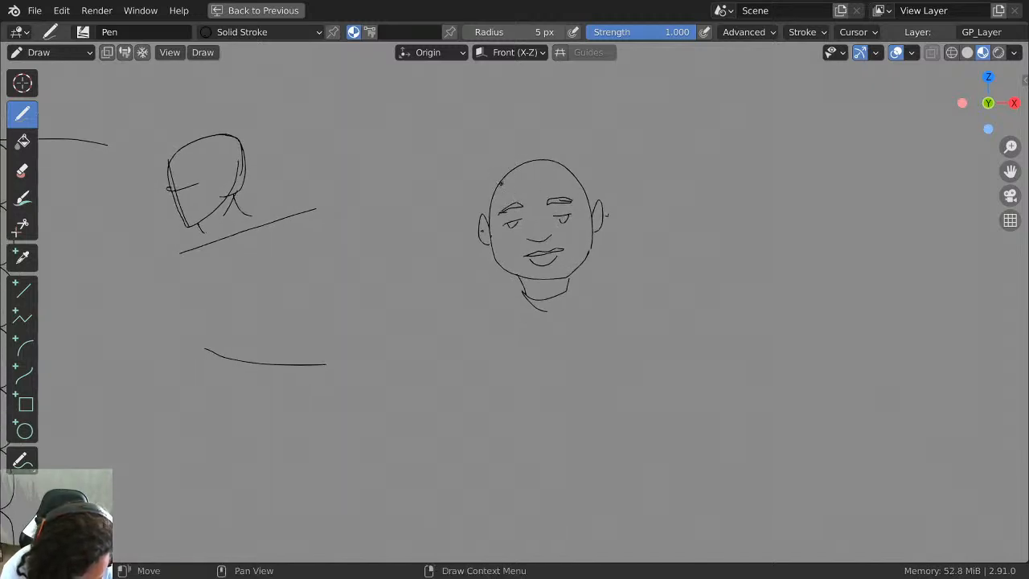
{"action": "left_click_drag", "start_coordinate": [508, 186], "coordinate": [564, 183]}
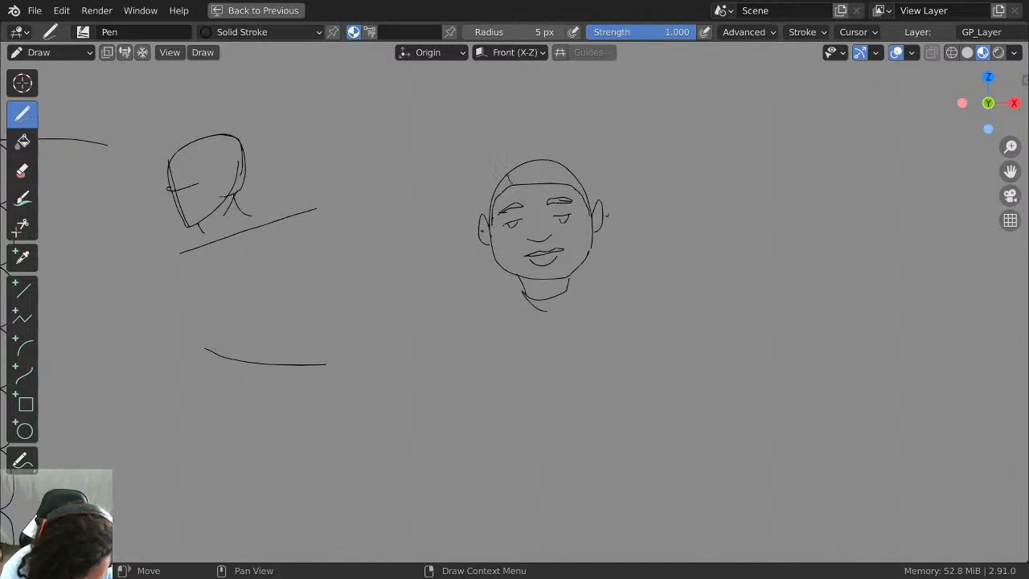
{"action": "left_click_drag", "start_coordinate": [508, 170], "coordinate": [582, 159]}
{"action": "mouse_move", "coordinate": [514, 185]}
{"action": "left_mouse_down"}
{"action": "mouse_move", "coordinate": [585, 192]}
{"action": "mouse_move", "coordinate": [566, 173]}
{"action": "mouse_move", "coordinate": [620, 241]}
{"action": "mouse_move", "coordinate": [585, 255]}
{"action": "left_mouse_up"}
{"action": "mouse_move", "coordinate": [503, 163]}
{"action": "left_mouse_down"}
{"action": "mouse_move", "coordinate": [457, 231]}
{"action": "mouse_move", "coordinate": [496, 287]}
{"action": "left_mouse_up"}
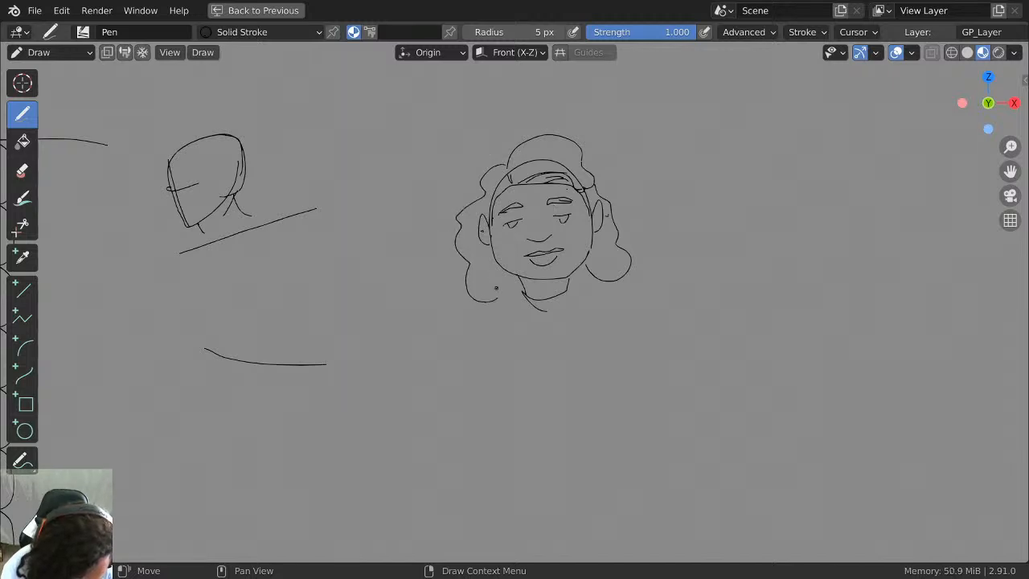
Draw an open jacket collar around the neck of the front-facing head and sloping shoulder lines on both sides.
{"action": "left_click_drag", "start_coordinate": [593, 280], "coordinate": [571, 321]}
{"action": "left_click_drag", "start_coordinate": [520, 277], "coordinate": [531, 339]}
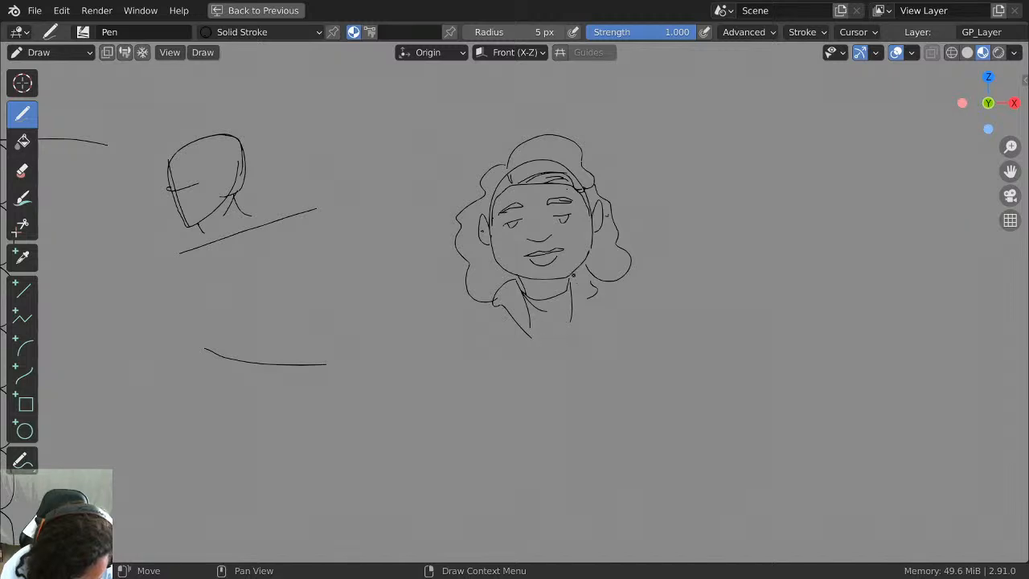
{"action": "mouse_move", "coordinate": [574, 274]}
{"action": "left_mouse_down"}
{"action": "mouse_move", "coordinate": [571, 341]}
{"action": "mouse_move", "coordinate": [582, 335]}
{"action": "left_mouse_up"}
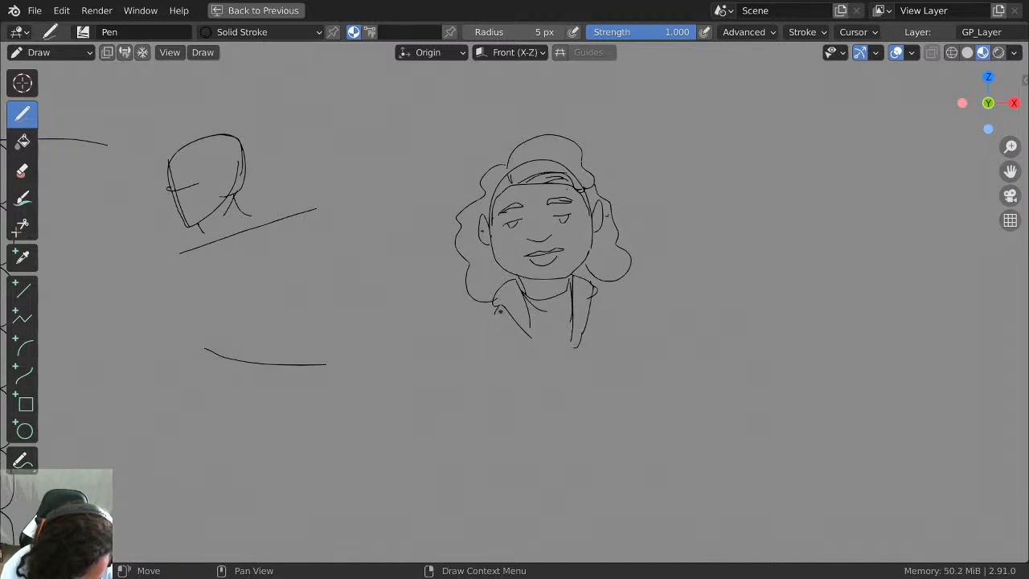
{"action": "left_click_drag", "start_coordinate": [500, 310], "coordinate": [472, 336]}
{"action": "left_click_drag", "start_coordinate": [621, 325], "coordinate": [624, 345]}
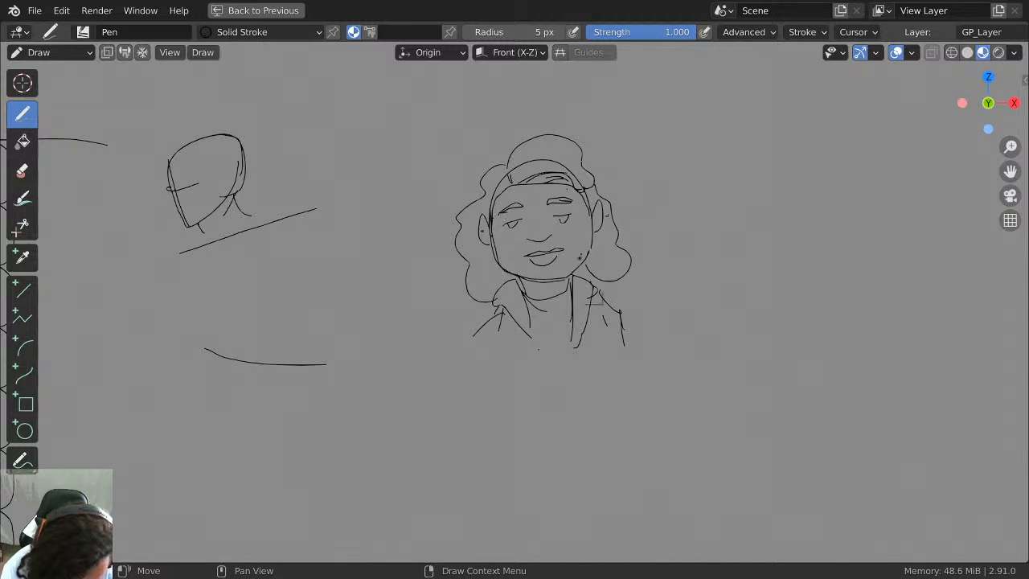
Redraw a shoulder stroke and draw the jacket's two long front edges, a short hem and the curved shirt neckline between them.
{"action": "key", "text": "ctrl+z"}
{"action": "left_click_drag", "start_coordinate": [504, 311], "coordinate": [477, 336]}
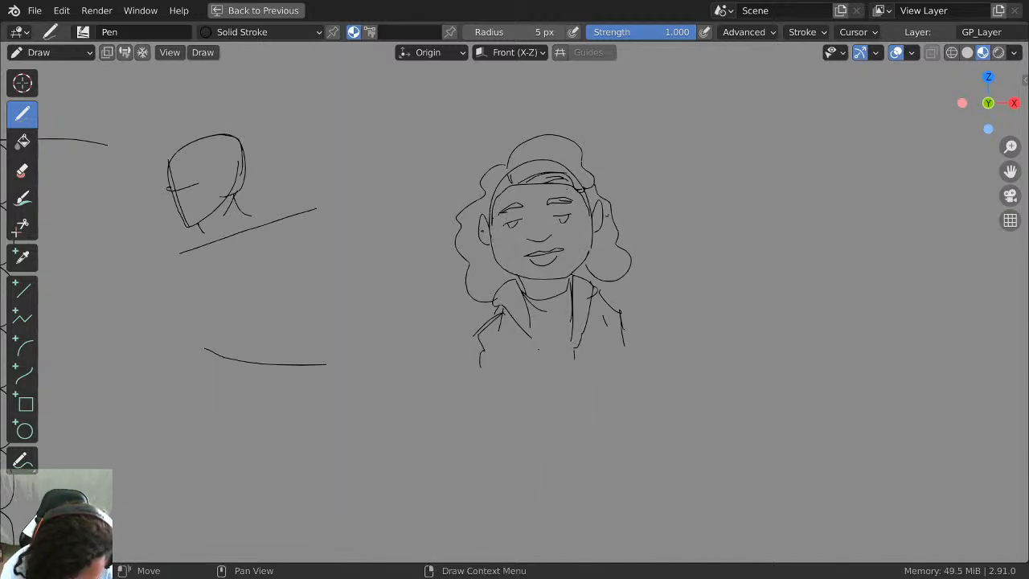
{"action": "left_click_drag", "start_coordinate": [574, 358], "coordinate": [574, 442]}
{"action": "left_click_drag", "start_coordinate": [521, 332], "coordinate": [536, 466]}
{"action": "mouse_move", "coordinate": [535, 458]}
{"action": "left_mouse_down"}
{"action": "mouse_move", "coordinate": [560, 465]}
{"action": "mouse_move", "coordinate": [571, 456]}
{"action": "left_mouse_up"}
{"action": "mouse_move", "coordinate": [570, 457]}
{"action": "left_mouse_down"}
{"action": "mouse_move", "coordinate": [540, 474]}
{"action": "mouse_move", "coordinate": [581, 464]}
{"action": "left_mouse_up"}
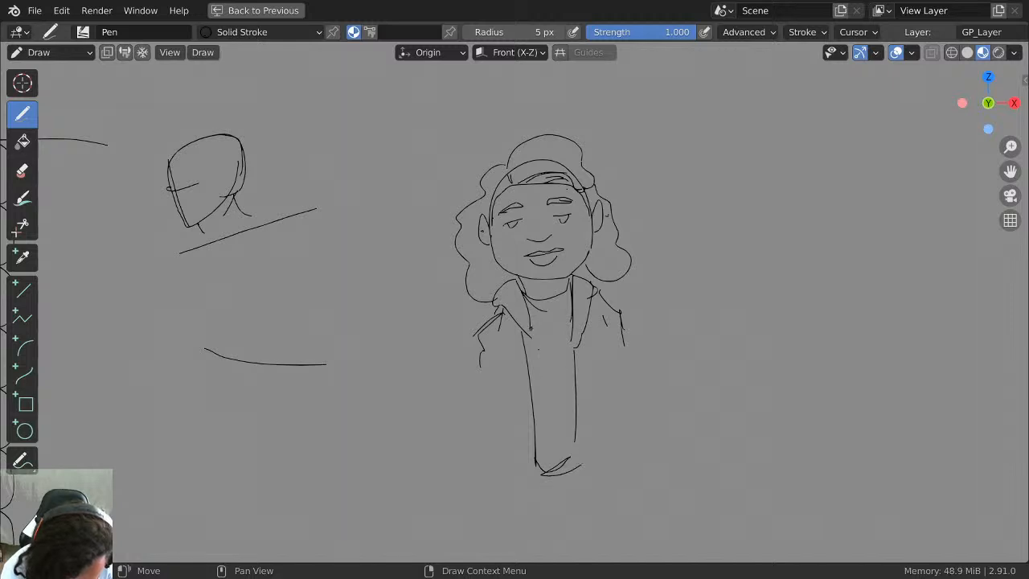
{"action": "left_click_drag", "start_coordinate": [524, 316], "coordinate": [571, 326]}
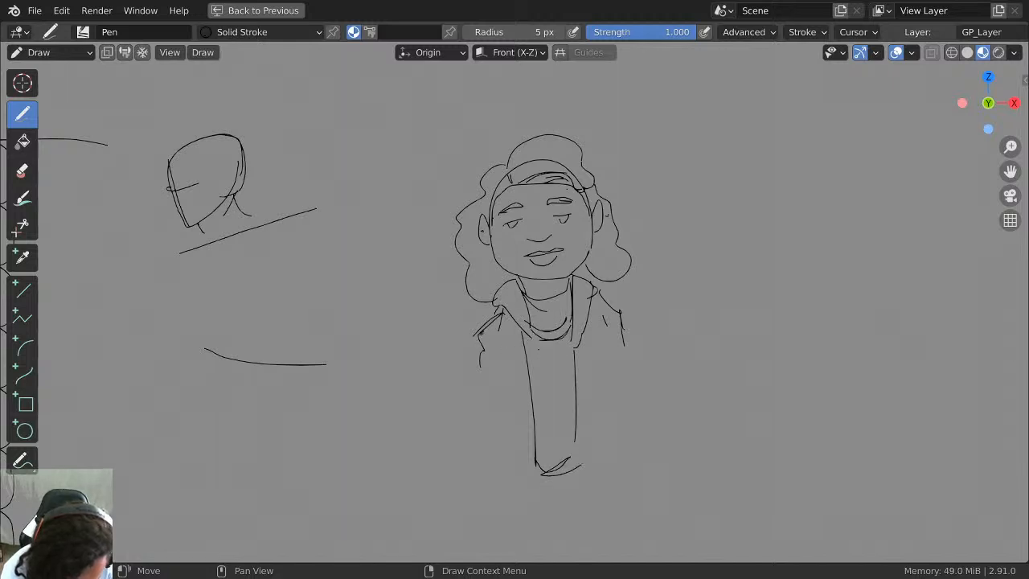
Draw short sleeves on both arms, the outer sides of the jacket and its curved lower hem.
{"action": "mouse_move", "coordinate": [472, 335]}
{"action": "left_mouse_down"}
{"action": "mouse_move", "coordinate": [454, 363]}
{"action": "mouse_move", "coordinate": [501, 370]}
{"action": "left_mouse_up"}
{"action": "left_click_drag", "start_coordinate": [619, 309], "coordinate": [617, 349]}
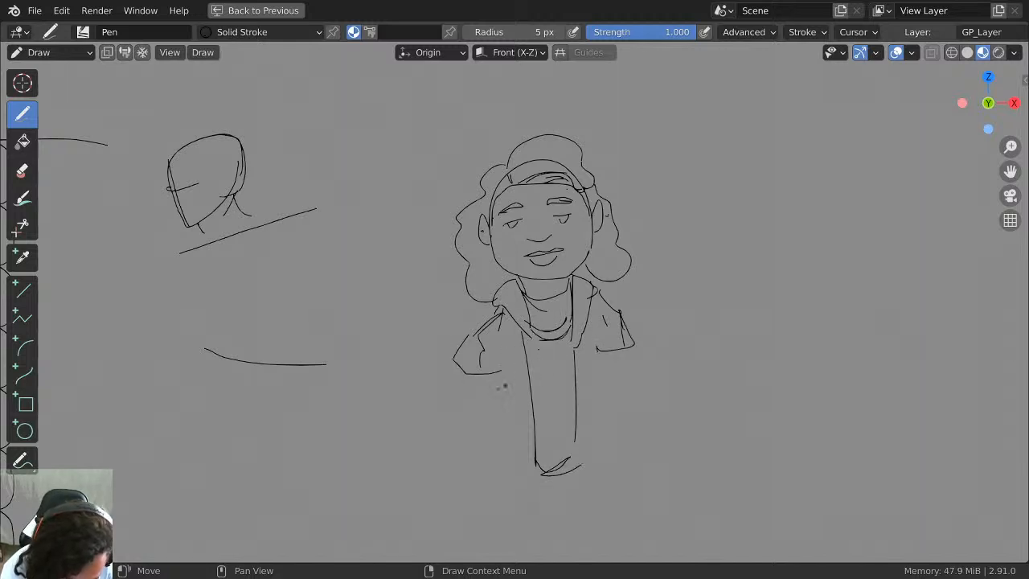
{"action": "mouse_move", "coordinate": [487, 369]}
{"action": "left_mouse_down"}
{"action": "mouse_move", "coordinate": [500, 448]}
{"action": "mouse_move", "coordinate": [486, 414]}
{"action": "mouse_move", "coordinate": [514, 429]}
{"action": "left_mouse_up"}
{"action": "key", "text": "ctrl+z"}
{"action": "left_click_drag", "start_coordinate": [612, 362], "coordinate": [599, 411]}
{"action": "left_click_drag", "start_coordinate": [488, 446], "coordinate": [540, 477]}
{"action": "left_click_drag", "start_coordinate": [611, 424], "coordinate": [539, 468]}
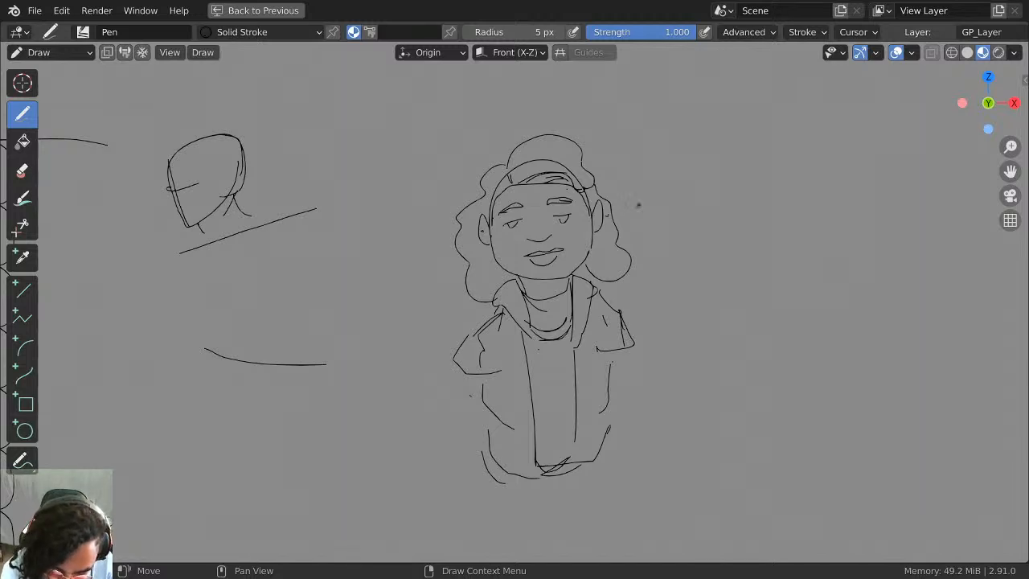
Draw tapering forearms extending below both short sleeves.
{"action": "mouse_move", "coordinate": [627, 347]}
{"action": "left_mouse_down"}
{"action": "mouse_move", "coordinate": [648, 399]}
{"action": "mouse_move", "coordinate": [640, 410]}
{"action": "left_mouse_up"}
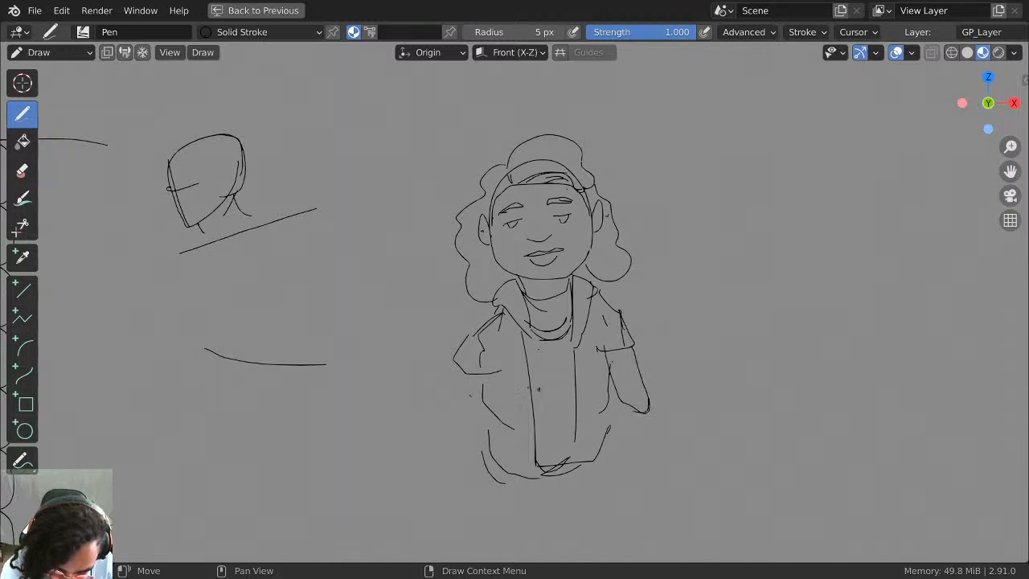
{"action": "left_click_drag", "start_coordinate": [450, 412], "coordinate": [481, 442]}
{"action": "mouse_move", "coordinate": [478, 391]}
{"action": "left_mouse_down"}
{"action": "mouse_move", "coordinate": [483, 442]}
{"action": "mouse_move", "coordinate": [450, 418]}
{"action": "left_mouse_up"}
{"action": "left_click_drag", "start_coordinate": [450, 414], "coordinate": [460, 430]}
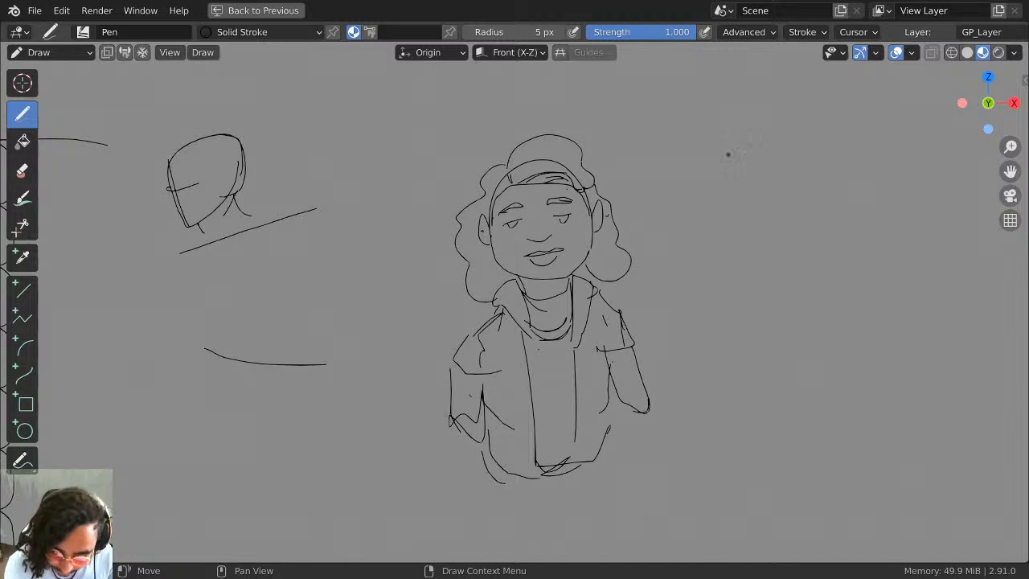
Leave the maximized canvas, rename the drawing layer to Line and add a second layer named Fill.
{"action": "key", "text": "ctrl+space"}
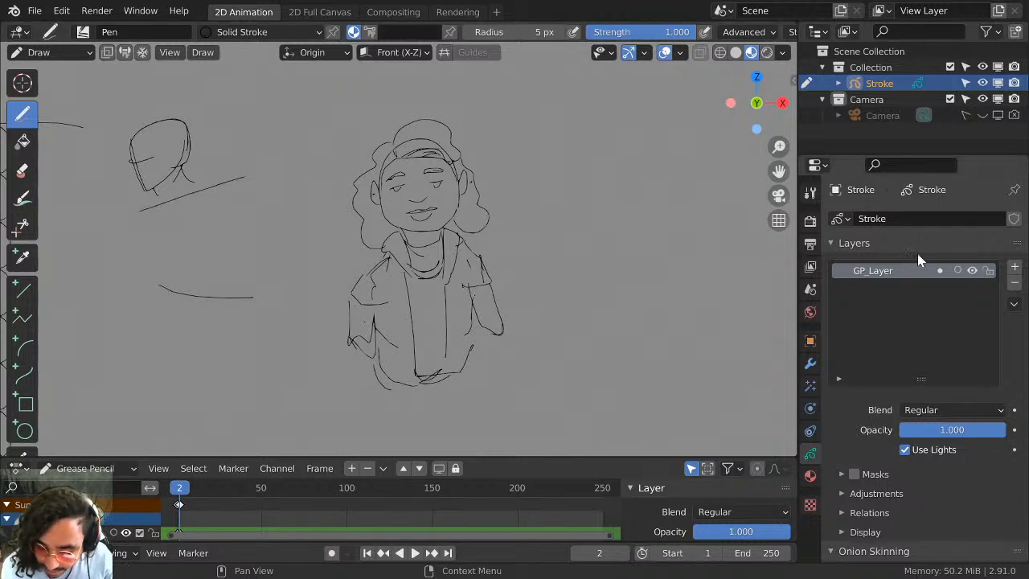
{"action": "double_click", "coordinate": [877, 272]}
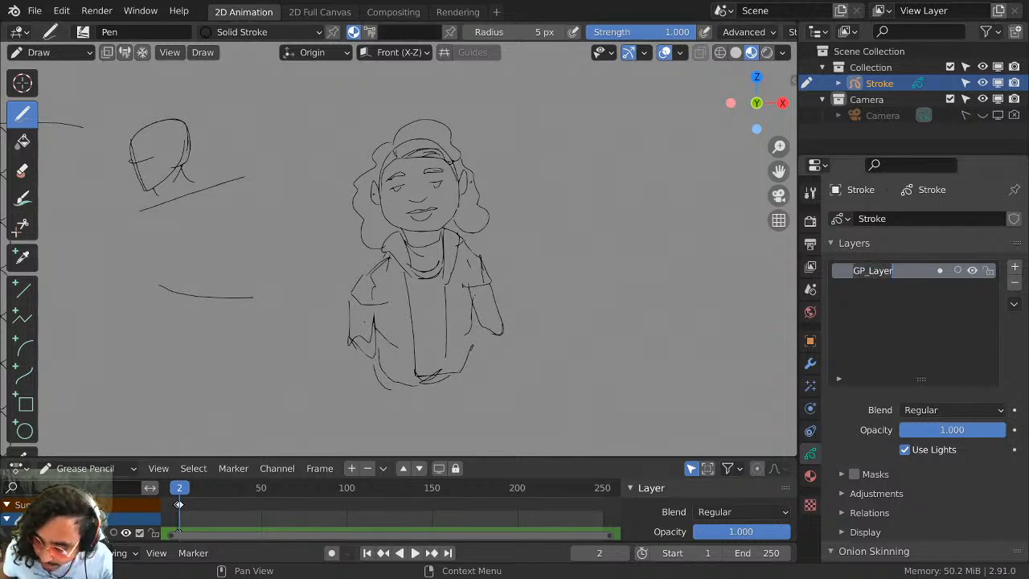
{"action": "type", "text": "Line"}
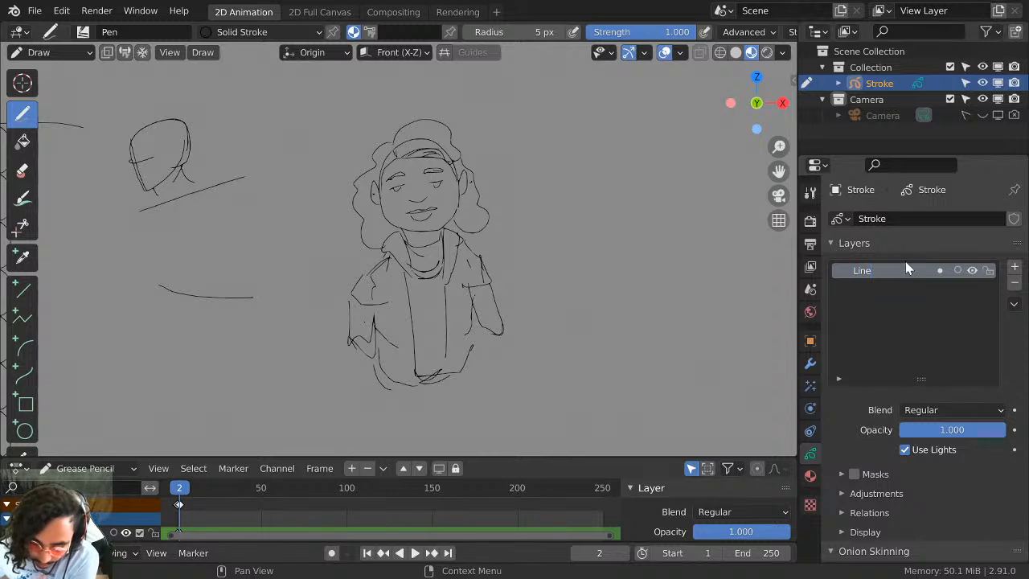
{"action": "left_click", "coordinate": [1007, 266]}
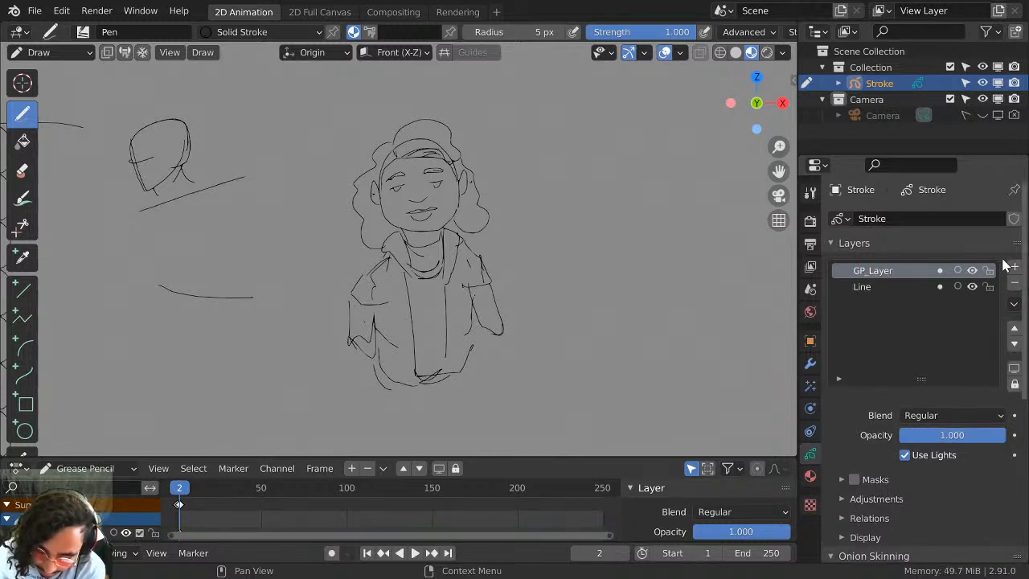
{"action": "left_click", "coordinate": [903, 268]}
{"action": "double_click", "coordinate": [898, 266]}
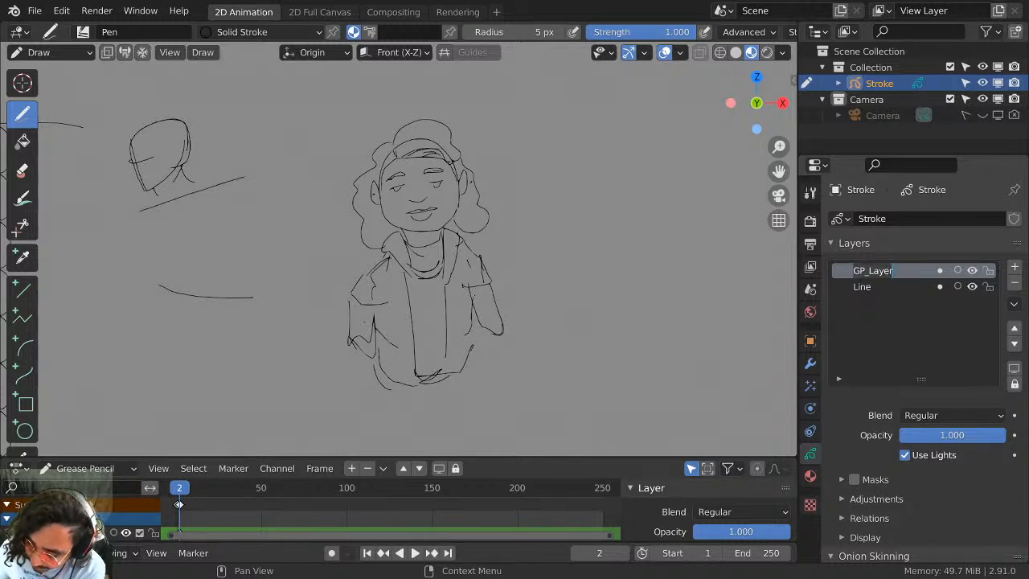
{"action": "type", "text": "Fill"}
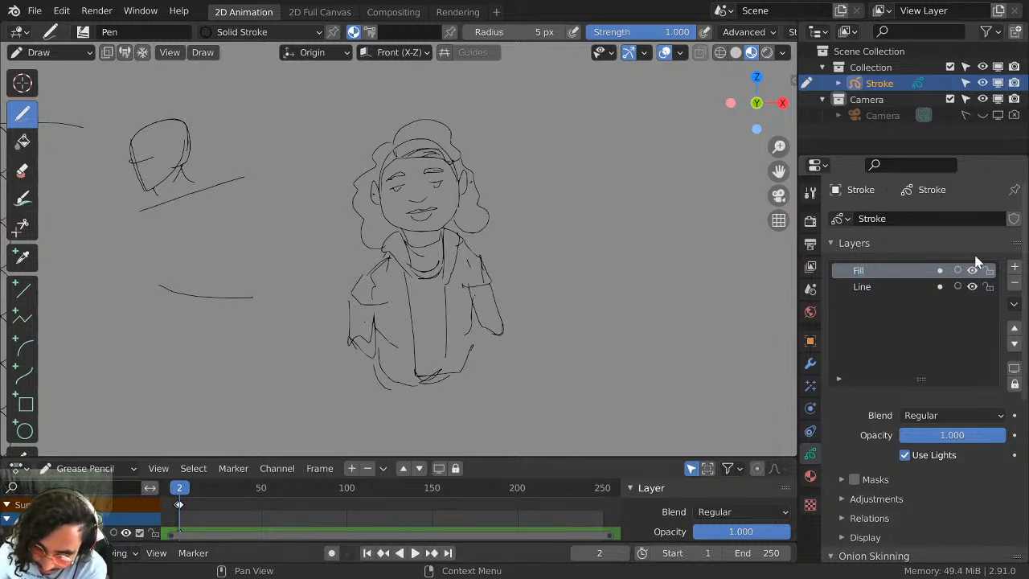
Move the Fill layer below the Line layer in the layer stack.
{"action": "left_click", "coordinate": [888, 288]}
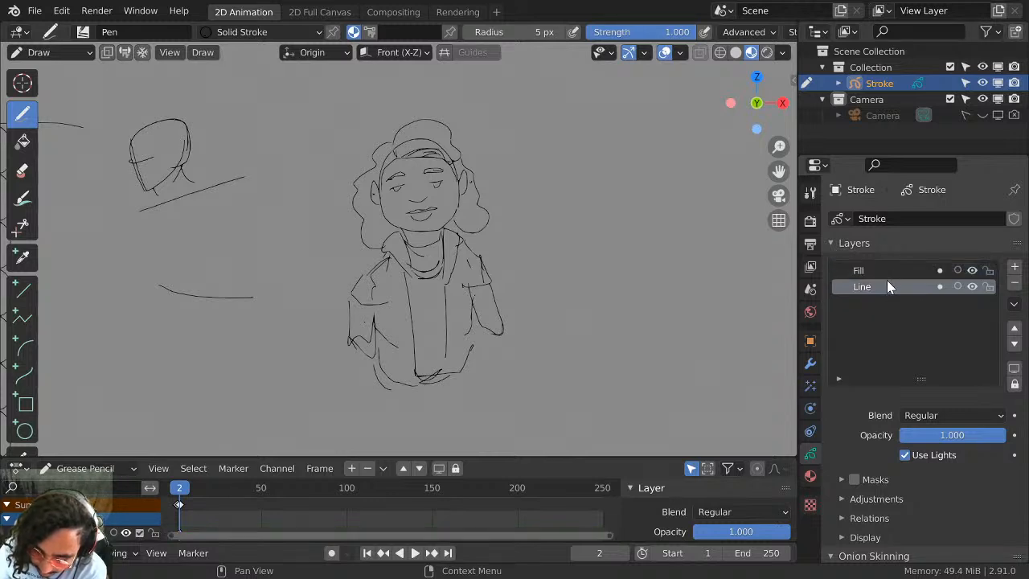
{"action": "left_click", "coordinate": [892, 271]}
{"action": "left_click", "coordinate": [1014, 344]}
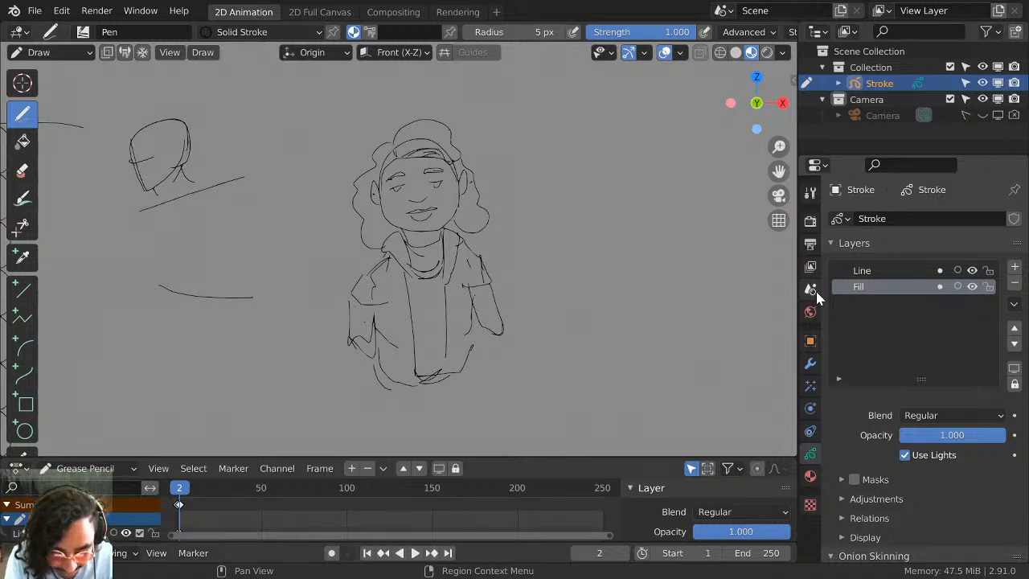
Compare the settings of the two materials, try a freehand stroke with Solid Stroke beside the figure and undo it.
{"action": "left_click", "coordinate": [810, 475]}
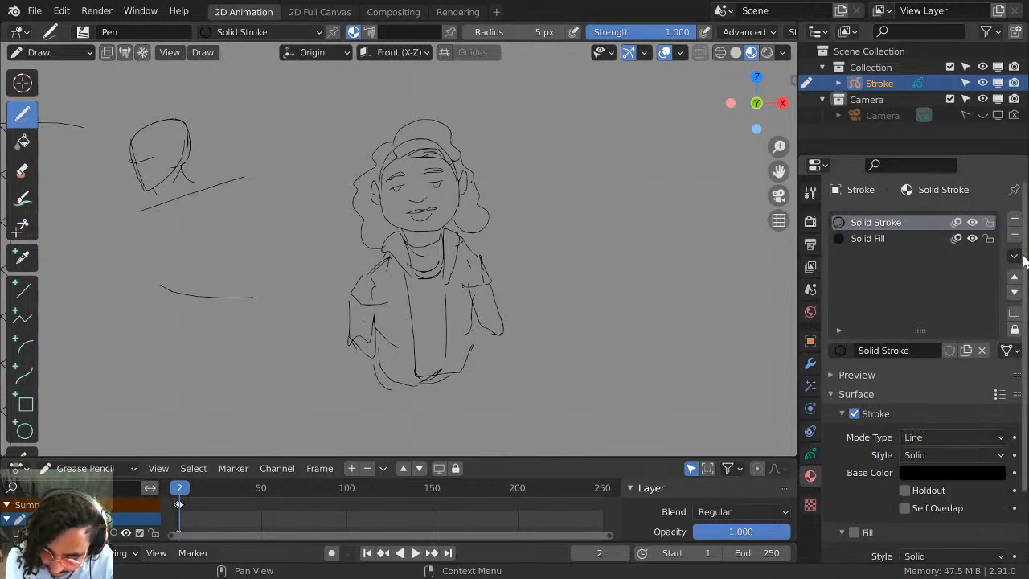
{"action": "scroll", "coordinate": [924, 265], "scroll_direction": "down", "scroll_amount": 1}
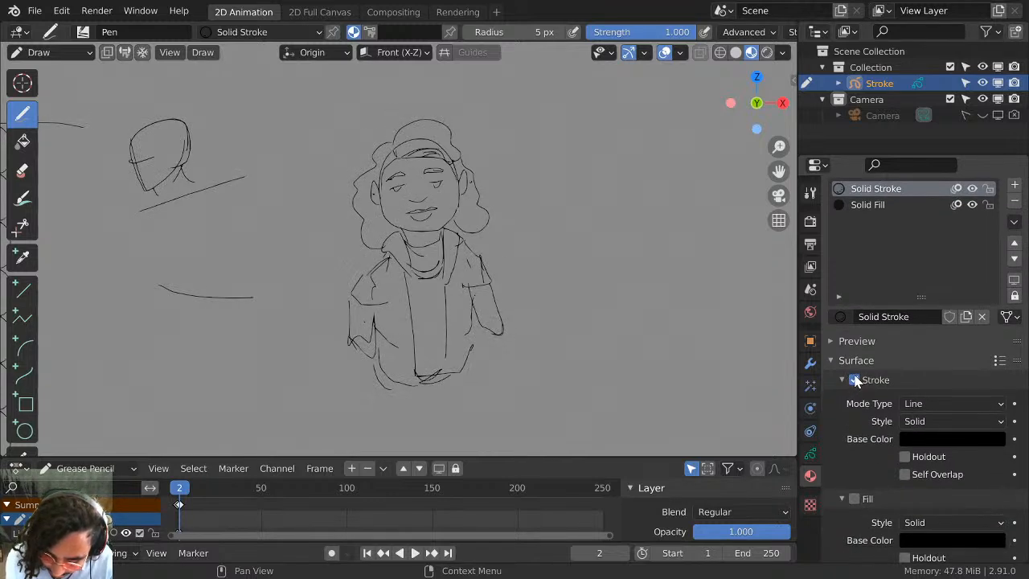
{"action": "left_click", "coordinate": [876, 210]}
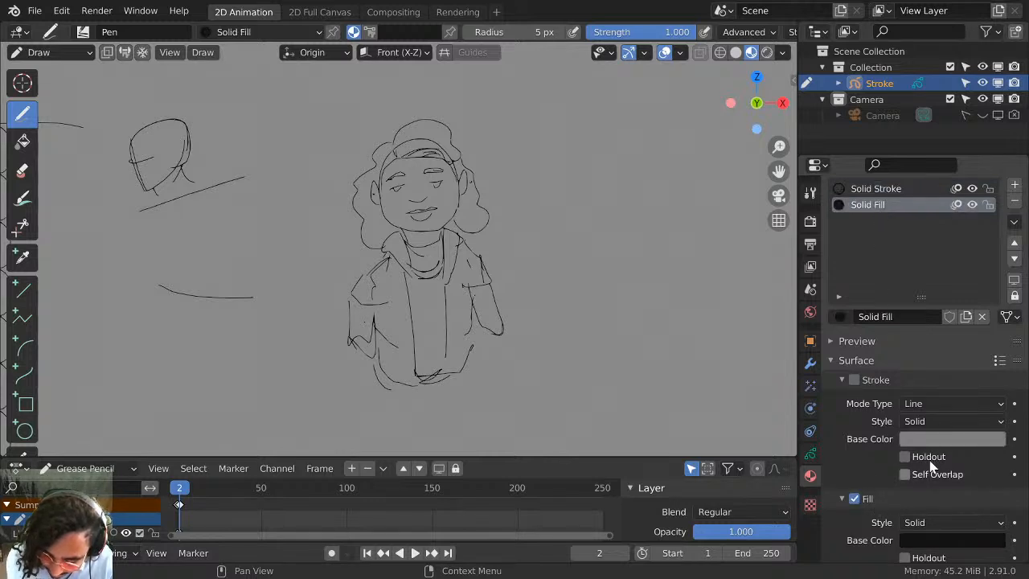
{"action": "left_click", "coordinate": [853, 188]}
{"action": "mouse_move", "coordinate": [590, 128]}
{"action": "left_mouse_down"}
{"action": "mouse_move", "coordinate": [589, 169]}
{"action": "mouse_move", "coordinate": [704, 293]}
{"action": "left_mouse_up"}
{"action": "key", "text": "ctrl+z"}
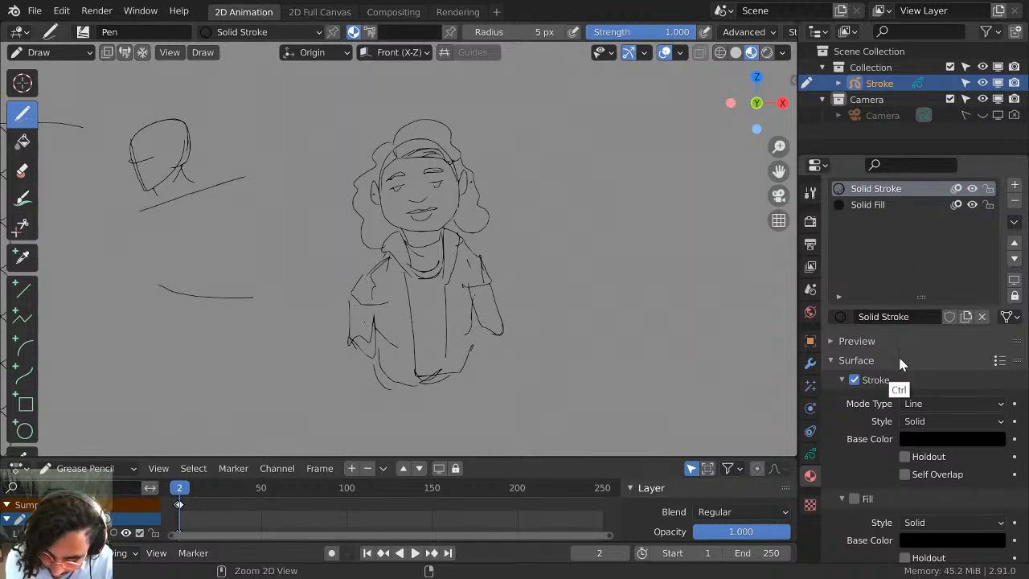
Make Solid Fill the active material, test it with a freehand blob beside the figure and undo the blob.
{"action": "left_click", "coordinate": [876, 207]}
{"action": "mouse_move", "coordinate": [591, 127]}
{"action": "left_mouse_down"}
{"action": "mouse_move", "coordinate": [611, 276]}
{"action": "mouse_move", "coordinate": [643, 164]}
{"action": "mouse_move", "coordinate": [638, 106]}
{"action": "left_mouse_up"}
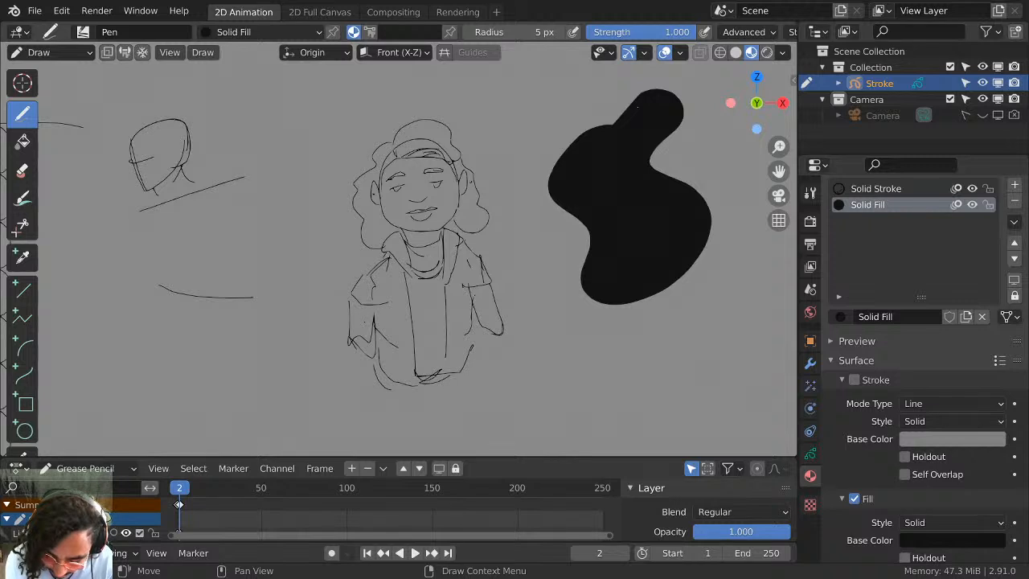
{"action": "key", "text": "ctrl+z"}
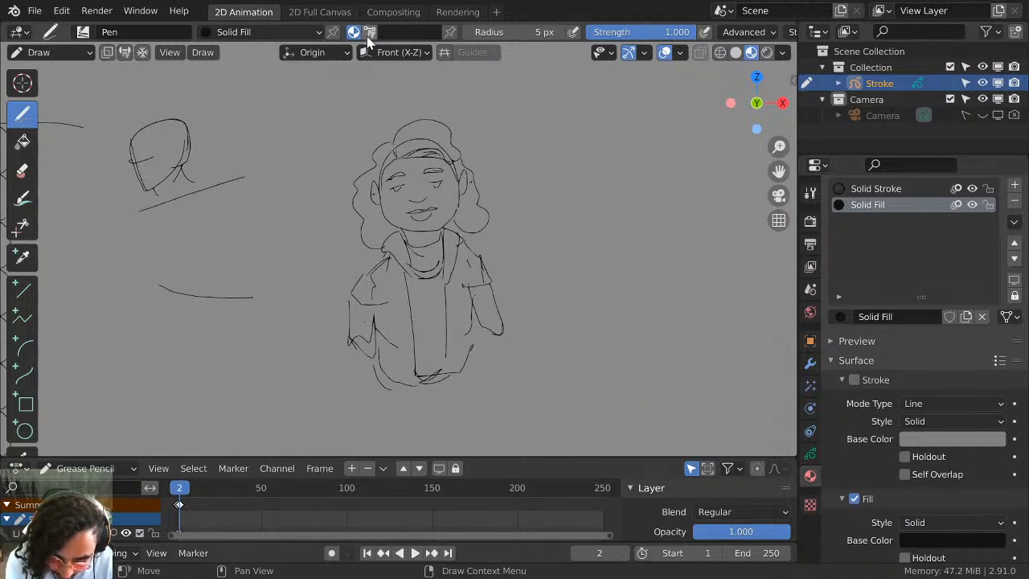
Try filling the face and neck on the Fill layer with pink from the palette, and undo the fills.
{"action": "left_click", "coordinate": [369, 31]}
{"action": "left_click", "coordinate": [396, 32]}
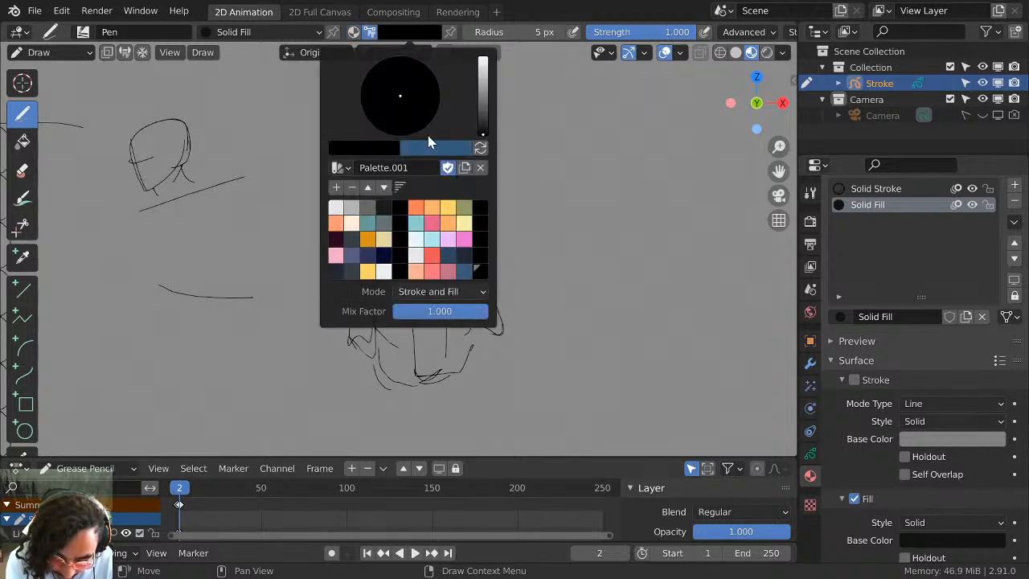
{"action": "left_click", "coordinate": [434, 226]}
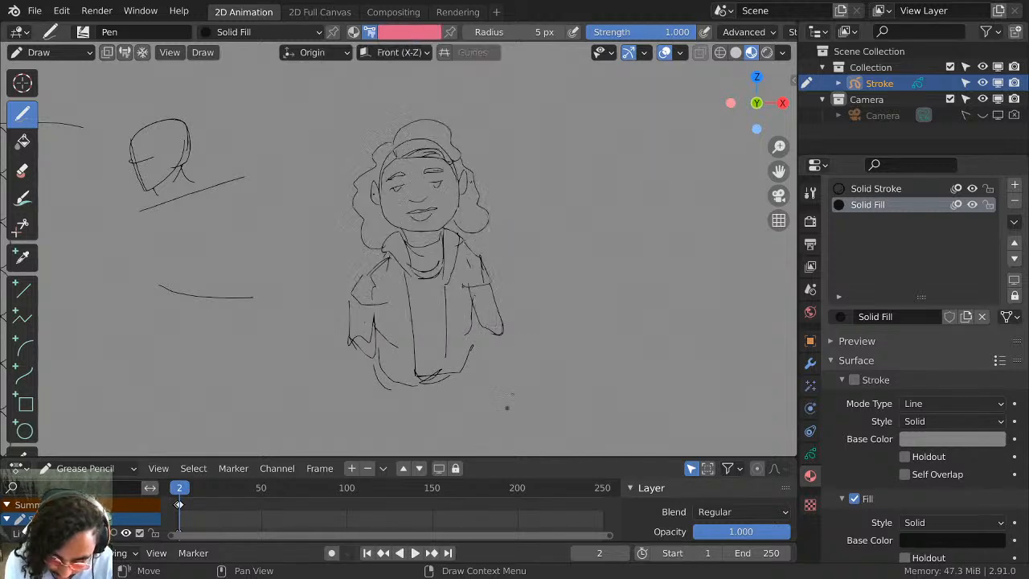
{"action": "left_click", "coordinate": [810, 454]}
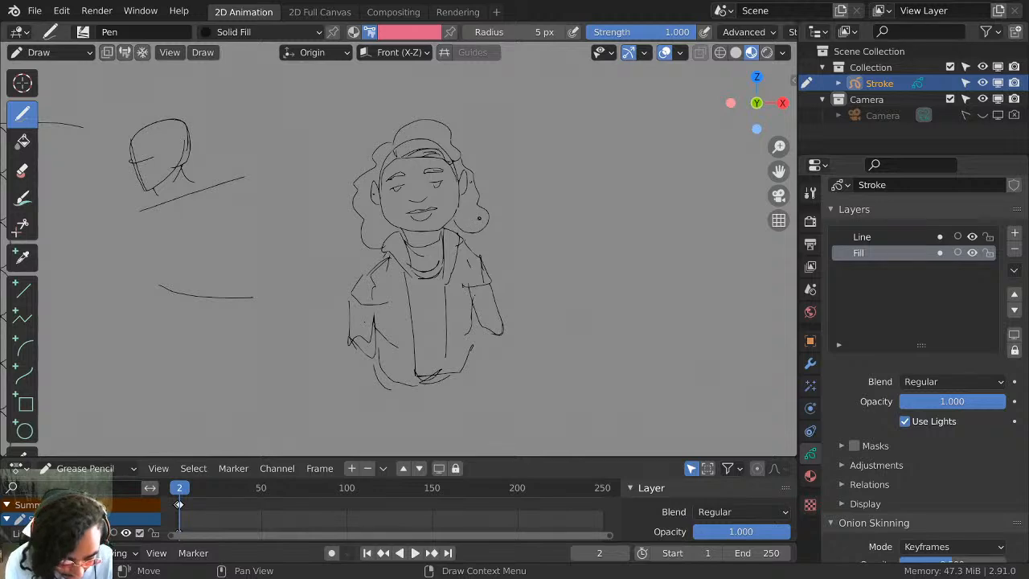
{"action": "scroll", "coordinate": [395, 160], "scroll_direction": "up", "scroll_amount": 3}
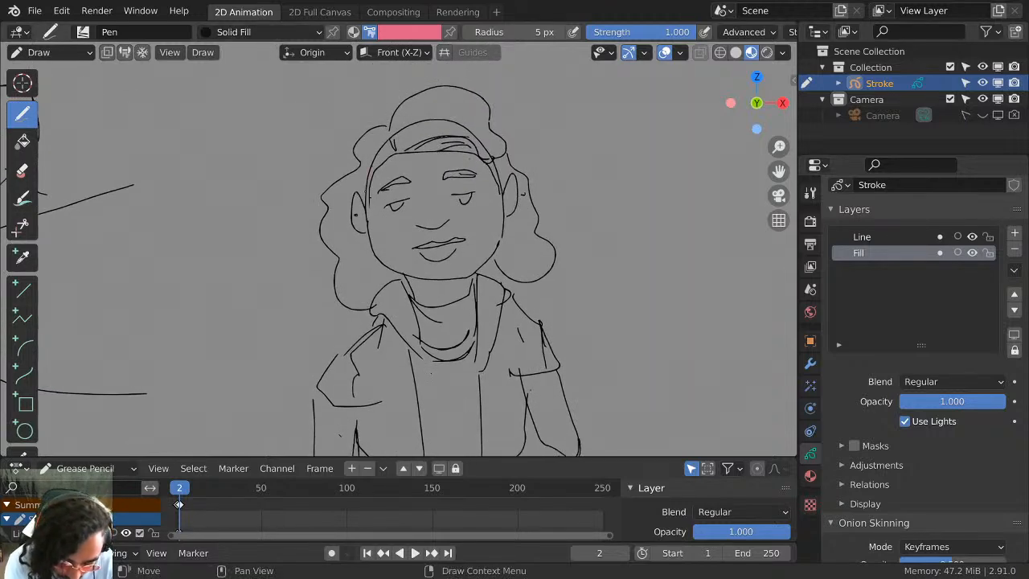
{"action": "left_click_drag", "start_coordinate": [498, 212], "coordinate": [394, 153]}
{"action": "middle_click_drag", "start_coordinate": [477, 335], "coordinate": [487, 212], "text": "shift"}
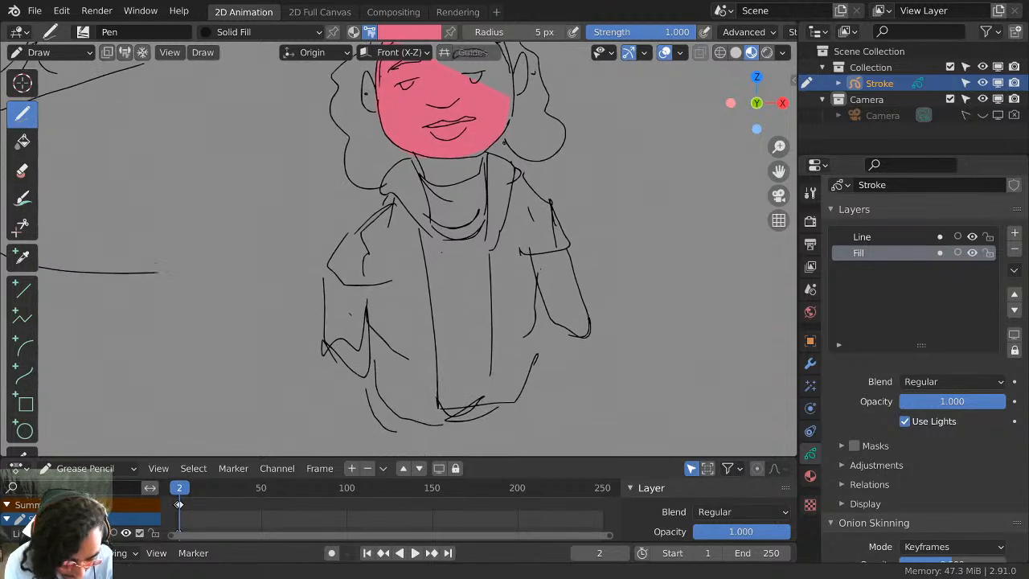
{"action": "key", "text": "ctrl+z"}
{"action": "mouse_move", "coordinate": [407, 158]}
{"action": "left_mouse_down"}
{"action": "mouse_move", "coordinate": [384, 172]}
{"action": "mouse_move", "coordinate": [418, 217]}
{"action": "left_mouse_up"}
{"action": "key", "text": "ctrl+z"}
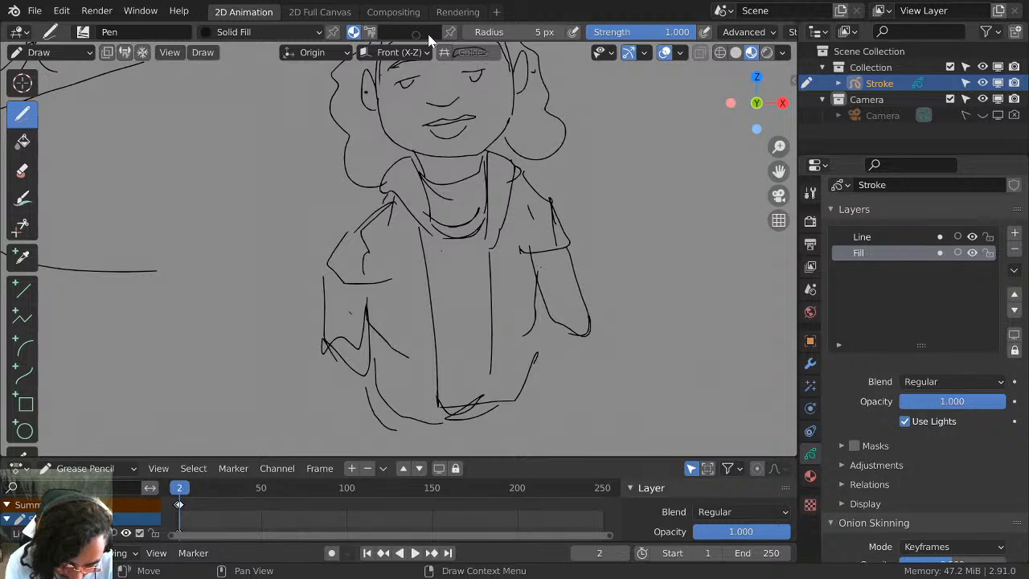
Switch the brush to color attribute, pick light orange from the palette and fill the face and neck.
{"action": "left_click", "coordinate": [368, 32]}
{"action": "left_click", "coordinate": [406, 32]}
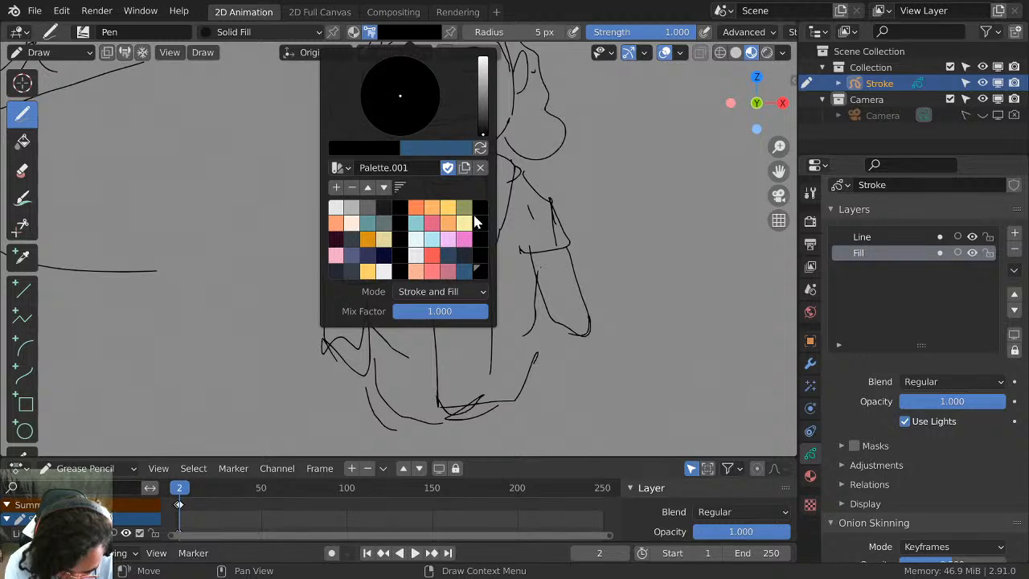
{"action": "left_click", "coordinate": [450, 225]}
{"action": "middle_click_drag", "start_coordinate": [498, 188], "coordinate": [500, 277], "text": "shift"}
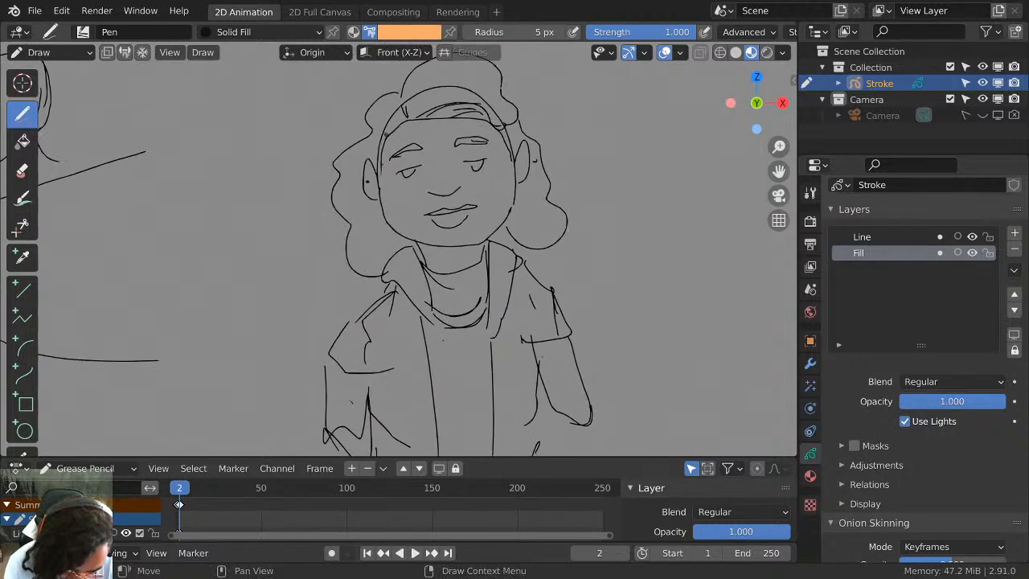
{"action": "mouse_move", "coordinate": [385, 129]}
{"action": "left_mouse_down"}
{"action": "mouse_move", "coordinate": [379, 175]}
{"action": "mouse_move", "coordinate": [447, 234]}
{"action": "mouse_move", "coordinate": [508, 164]}
{"action": "mouse_move", "coordinate": [434, 100]}
{"action": "mouse_move", "coordinate": [395, 125]}
{"action": "left_mouse_up"}
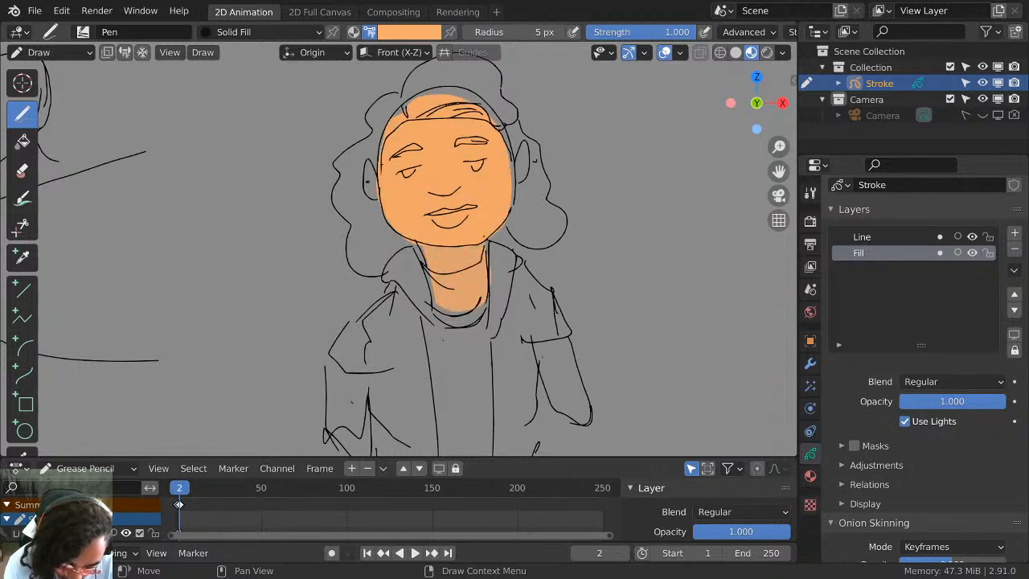
Pick light teal from the palette and fill both flaps of the jacket collar.
{"action": "left_click", "coordinate": [412, 32]}
{"action": "left_click", "coordinate": [421, 225]}
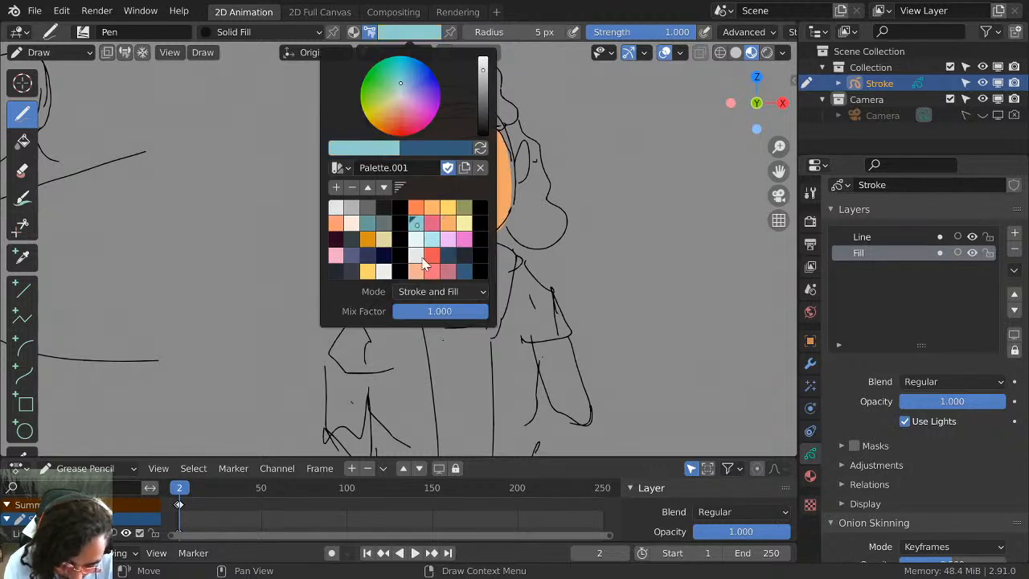
{"action": "mouse_move", "coordinate": [410, 247]}
{"action": "left_mouse_down"}
{"action": "mouse_move", "coordinate": [382, 272]}
{"action": "mouse_move", "coordinate": [434, 324]}
{"action": "mouse_move", "coordinate": [412, 247]}
{"action": "left_mouse_up"}
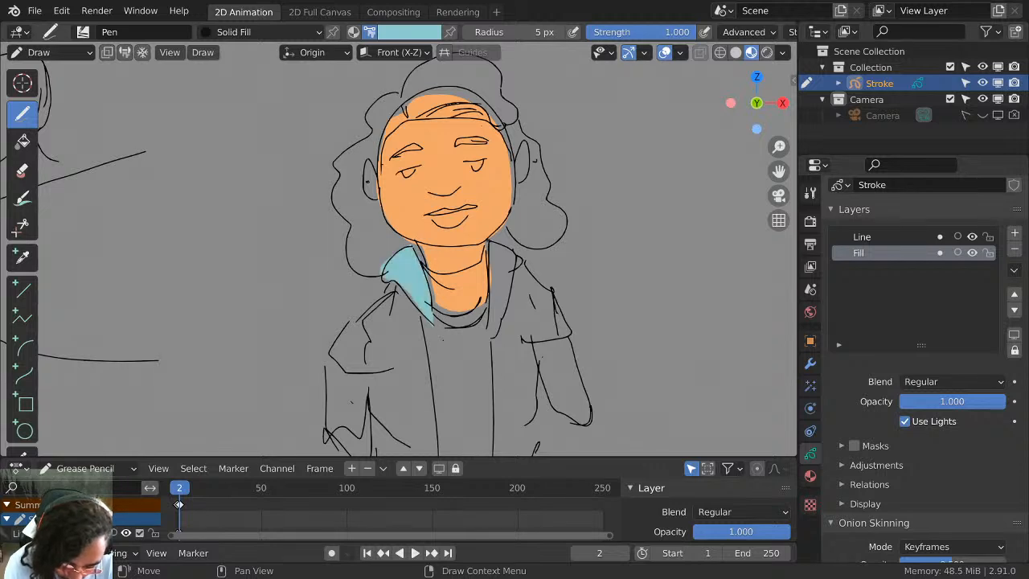
{"action": "mouse_move", "coordinate": [489, 269]}
{"action": "left_mouse_down"}
{"action": "mouse_move", "coordinate": [498, 325]}
{"action": "mouse_move", "coordinate": [491, 240]}
{"action": "left_mouse_up"}
Fill both front panels and short sleeves of the jacket with light teal, leaving the shirt area empty.
{"action": "middle_click_drag", "start_coordinate": [503, 300], "coordinate": [527, 189], "text": "shift"}
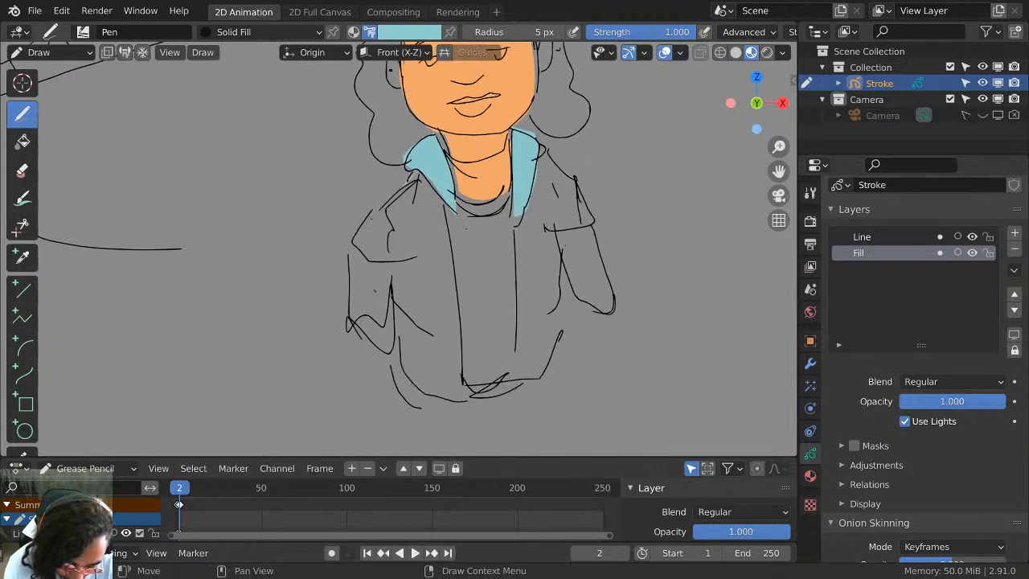
{"action": "mouse_move", "coordinate": [410, 174]}
{"action": "left_mouse_down"}
{"action": "mouse_move", "coordinate": [450, 259]}
{"action": "mouse_move", "coordinate": [458, 366]}
{"action": "left_mouse_up"}
{"action": "key", "text": "ctrl+z"}
{"action": "mouse_move", "coordinate": [407, 176]}
{"action": "left_mouse_down"}
{"action": "mouse_move", "coordinate": [379, 250]}
{"action": "mouse_move", "coordinate": [447, 259]}
{"action": "mouse_move", "coordinate": [411, 176]}
{"action": "left_mouse_up"}
{"action": "mouse_move", "coordinate": [394, 257]}
{"action": "left_mouse_down"}
{"action": "mouse_move", "coordinate": [454, 305]}
{"action": "mouse_move", "coordinate": [442, 259]}
{"action": "left_mouse_up"}
{"action": "mouse_move", "coordinate": [522, 214]}
{"action": "left_mouse_down"}
{"action": "mouse_move", "coordinate": [514, 378]}
{"action": "mouse_move", "coordinate": [551, 212]}
{"action": "left_mouse_up"}
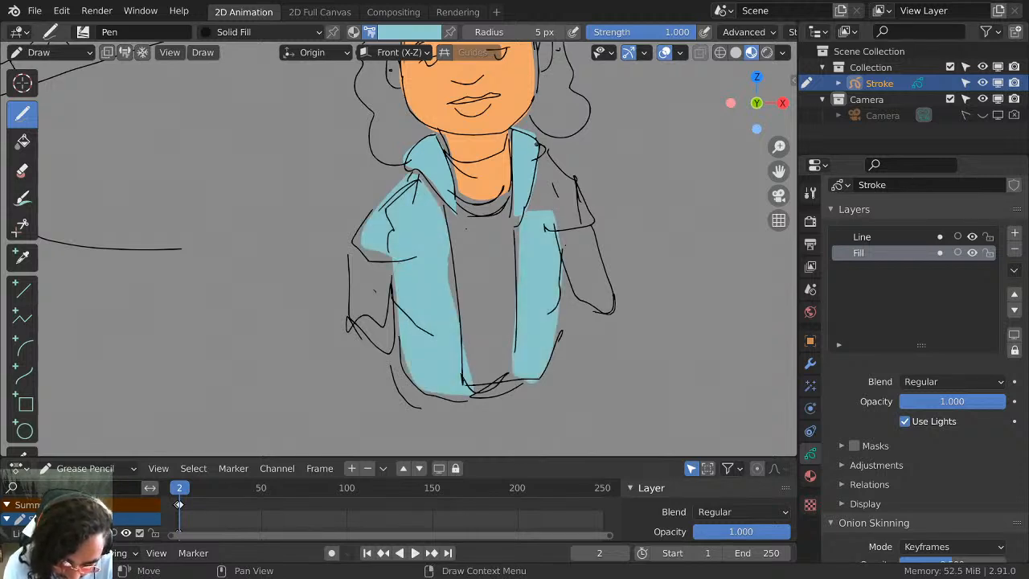
{"action": "mouse_move", "coordinate": [545, 151]}
{"action": "left_mouse_down"}
{"action": "mouse_move", "coordinate": [537, 213]}
{"action": "mouse_move", "coordinate": [539, 167]}
{"action": "left_mouse_up"}
{"action": "middle_click_drag", "start_coordinate": [474, 186], "coordinate": [519, 265], "text": "shift"}
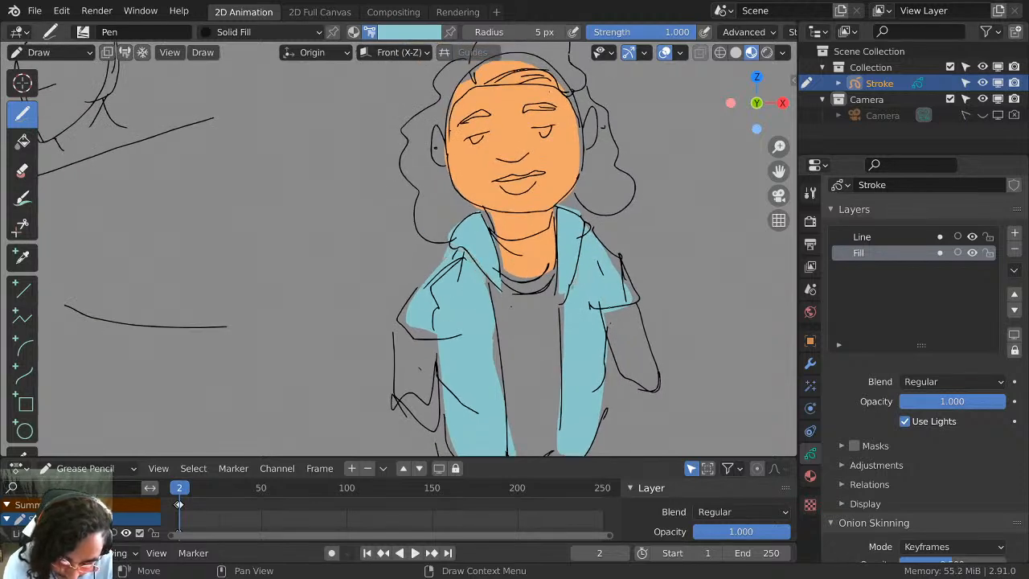
Extend the light teal fill on the jacket sleeve on the viewer's right and switch to the Fill tool.
{"action": "left_click_drag", "start_coordinate": [594, 240], "coordinate": [616, 316]}
{"action": "middle_click_drag", "start_coordinate": [557, 270], "coordinate": [562, 301], "text": "shift"}
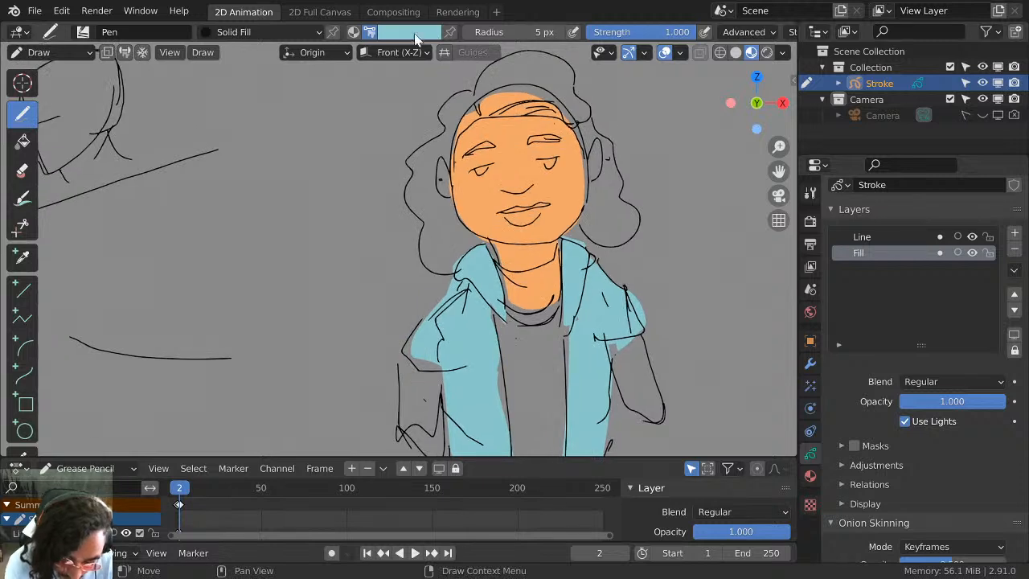
{"action": "left_click", "coordinate": [412, 34]}
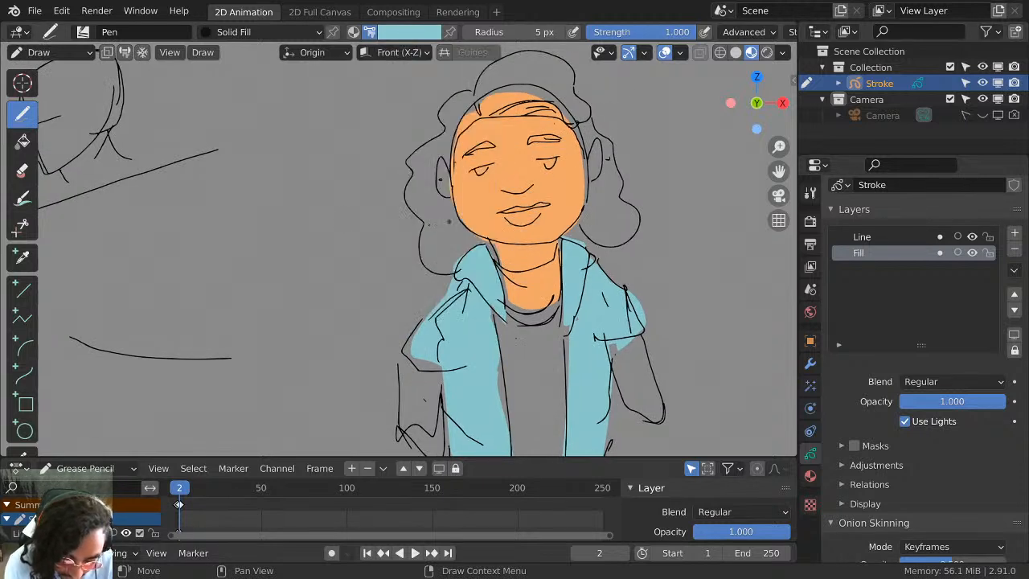
{"action": "left_click", "coordinate": [24, 140]}
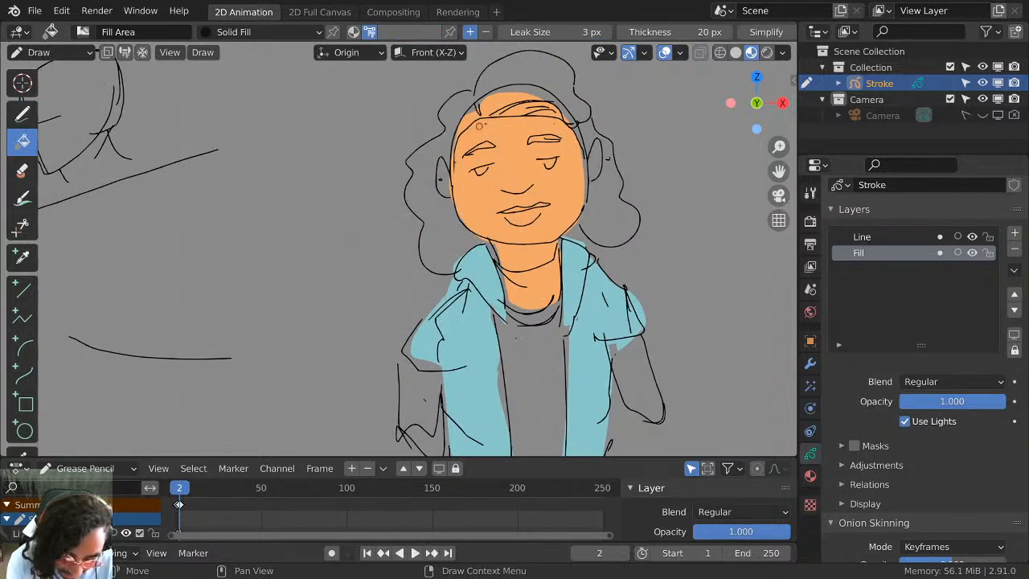
Try filling the hair with bright pink from the palette and undo the fill.
{"action": "left_click", "coordinate": [412, 32]}
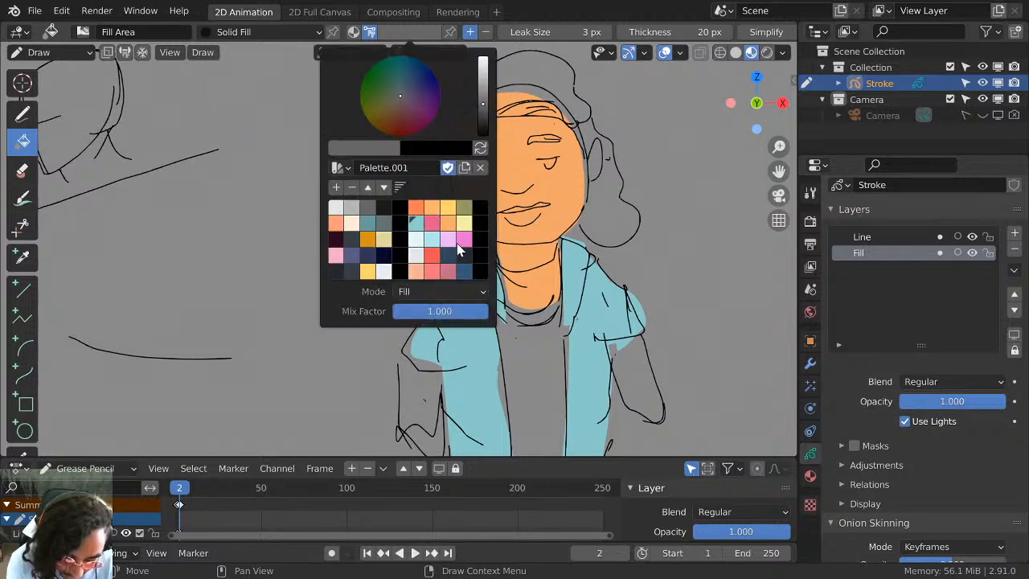
{"action": "left_click", "coordinate": [463, 238]}
{"action": "left_click", "coordinate": [471, 254]}
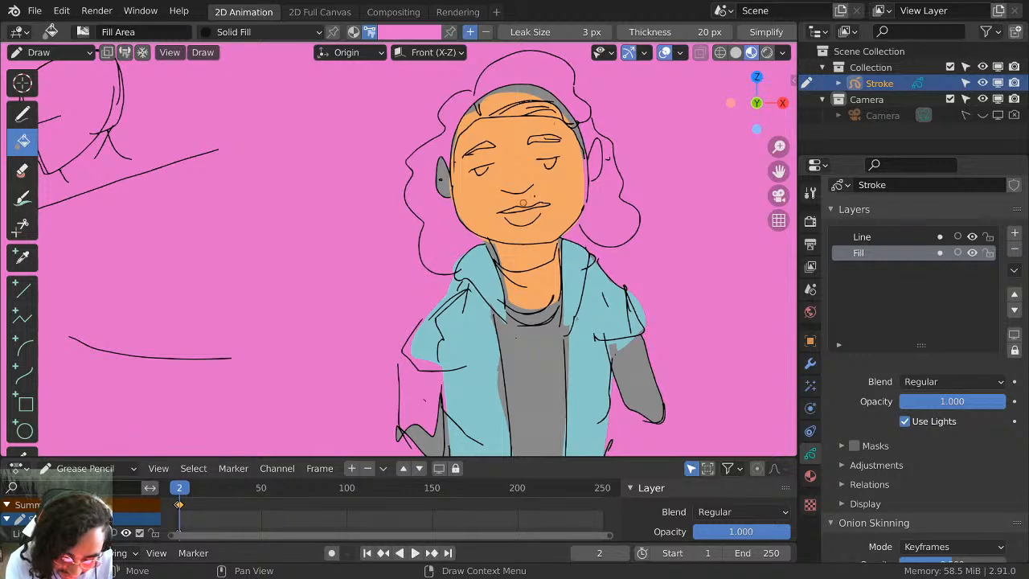
{"action": "key", "text": "ctrl+z"}
Pick rose pink from the palette, set the fill thickness to 7 px and fill the small gap where the hair outlines meet above the forehead.
{"action": "middle_click_drag", "start_coordinate": [471, 106], "coordinate": [473, 114]}
{"action": "scroll", "coordinate": [473, 113], "scroll_direction": "up", "scroll_amount": 5}
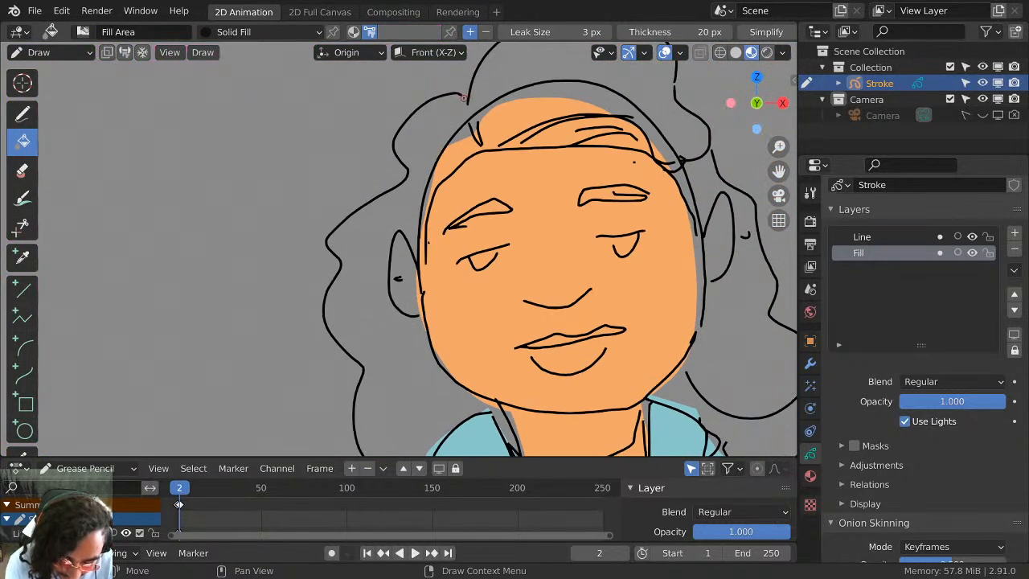
{"action": "middle_click_drag", "start_coordinate": [486, 165], "coordinate": [495, 30], "text": "shift"}
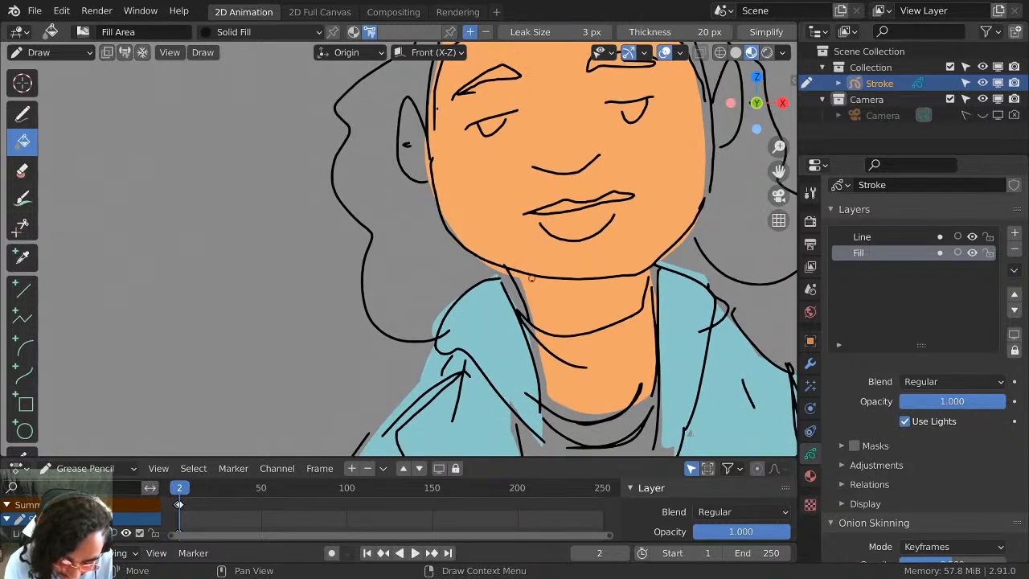
{"action": "middle_click_drag", "start_coordinate": [523, 173], "coordinate": [522, 288], "text": "shift"}
{"action": "middle_click_drag", "start_coordinate": [488, 115], "coordinate": [486, 148], "text": "shift"}
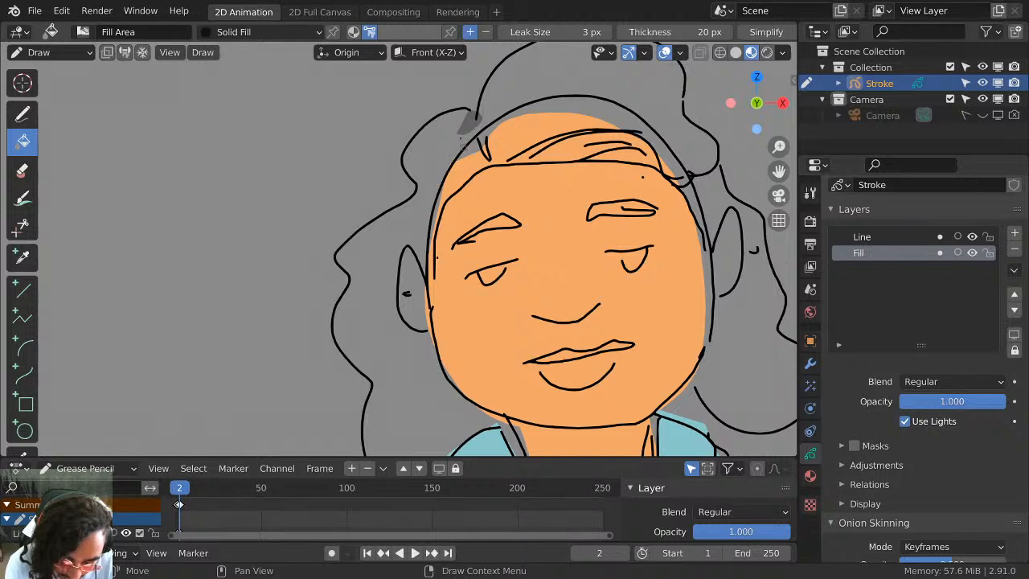
{"action": "left_click", "coordinate": [438, 35]}
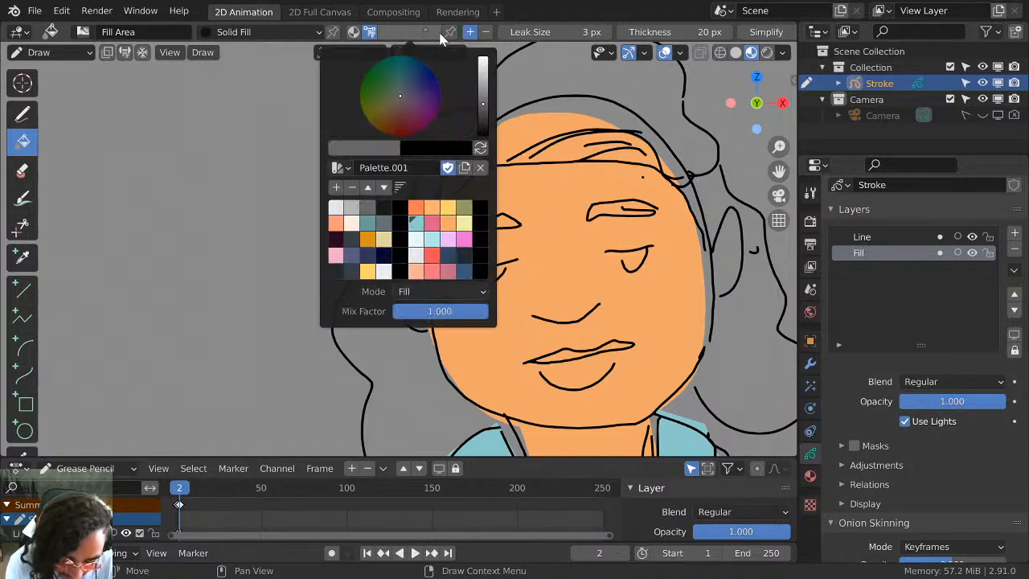
{"action": "left_click", "coordinate": [432, 222]}
{"action": "left_click_drag", "start_coordinate": [667, 32], "coordinate": [619, 39]}
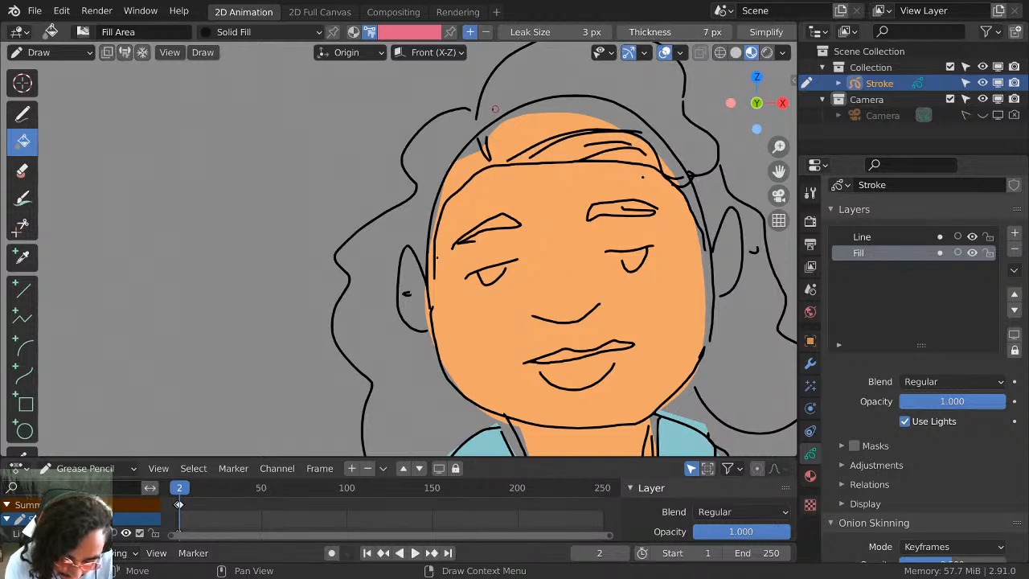
{"action": "left_click", "coordinate": [469, 115]}
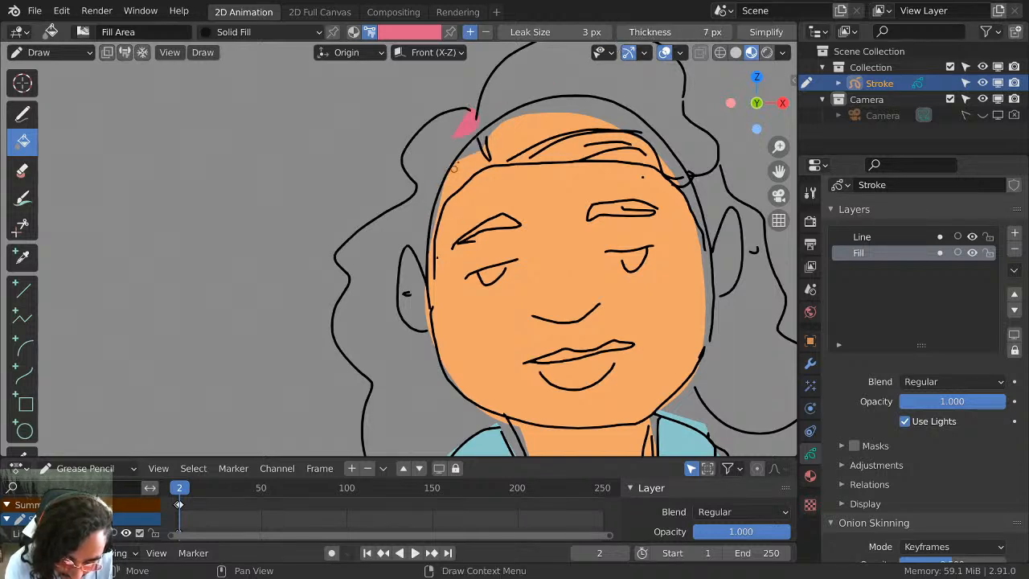
{"action": "left_click_drag", "start_coordinate": [480, 114], "coordinate": [463, 143], "text": "shift"}
Try filling the long hair on the viewer's left, undo it, and refill the lower hair in rose pink after closing the gap at the collar.
{"action": "left_click", "coordinate": [431, 137]}
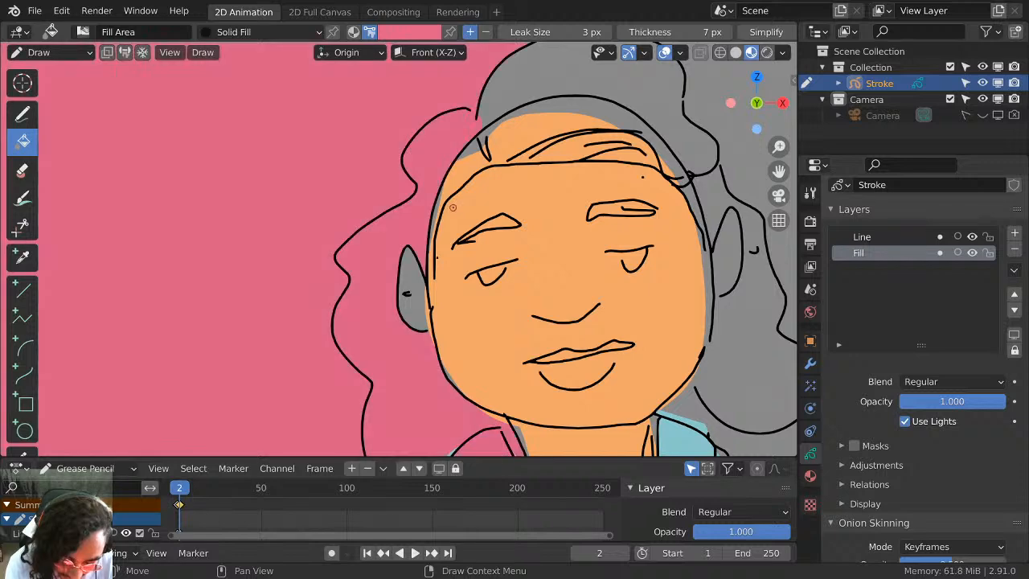
{"action": "key", "text": "ctrl+z"}
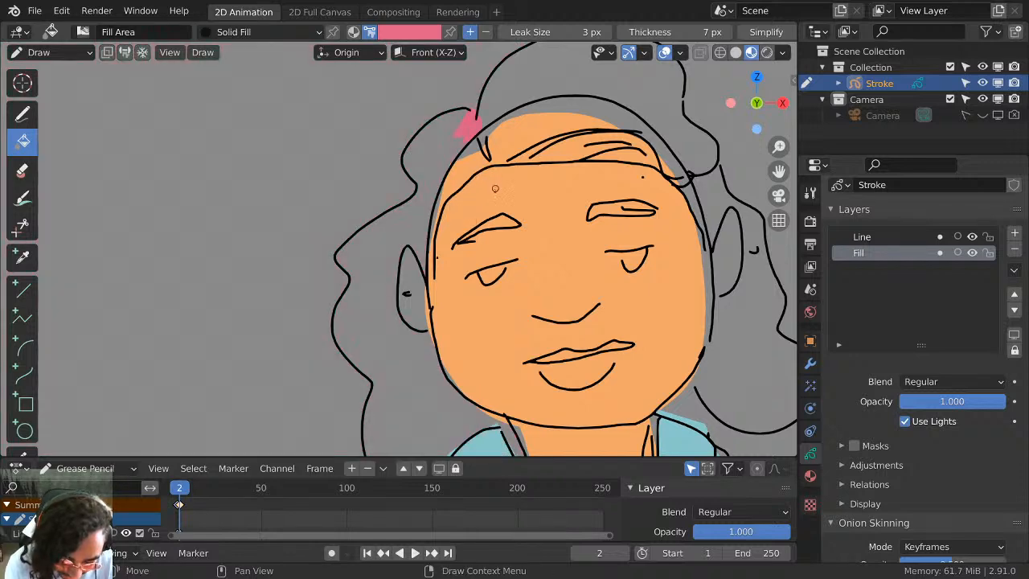
{"action": "middle_click_drag", "start_coordinate": [497, 224], "coordinate": [500, 104], "text": "shift"}
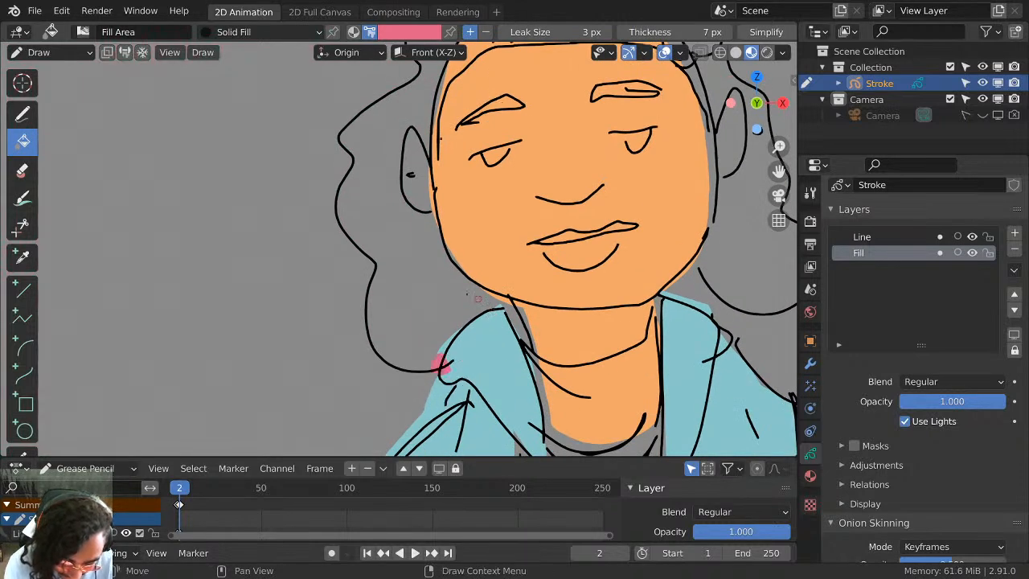
{"action": "left_click", "coordinate": [465, 292]}
{"action": "middle_click_drag", "start_coordinate": [512, 201], "coordinate": [486, 331], "text": "shift"}
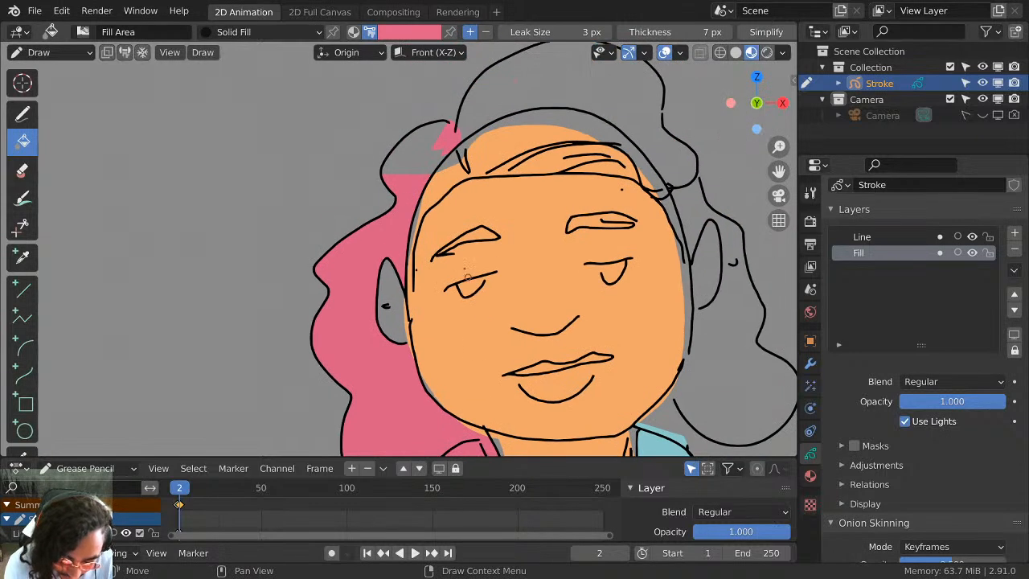
Fill the remaining upper lock of hair on the viewer's left with rose pink.
{"action": "left_click", "coordinate": [415, 153]}
{"action": "key", "text": "ctrl+z"}
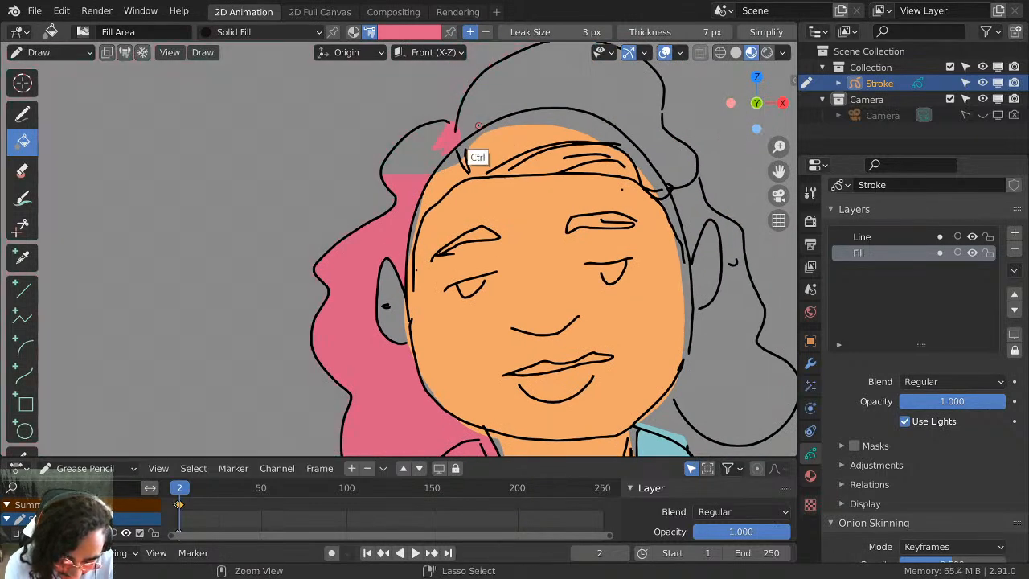
{"action": "left_click", "coordinate": [450, 133]}
{"action": "left_click", "coordinate": [422, 152]}
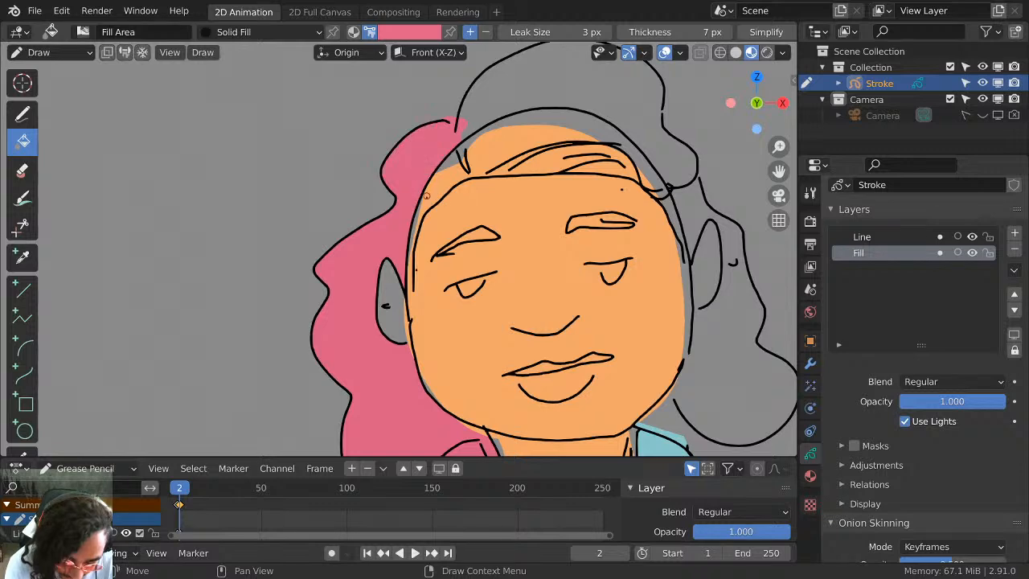
Try filling the crown of the hair with rose pink, and undo the hair fills except the small patch above the forehead.
{"action": "middle_click_drag", "start_coordinate": [471, 122], "coordinate": [416, 185], "text": "shift"}
{"action": "left_click", "coordinate": [473, 165]}
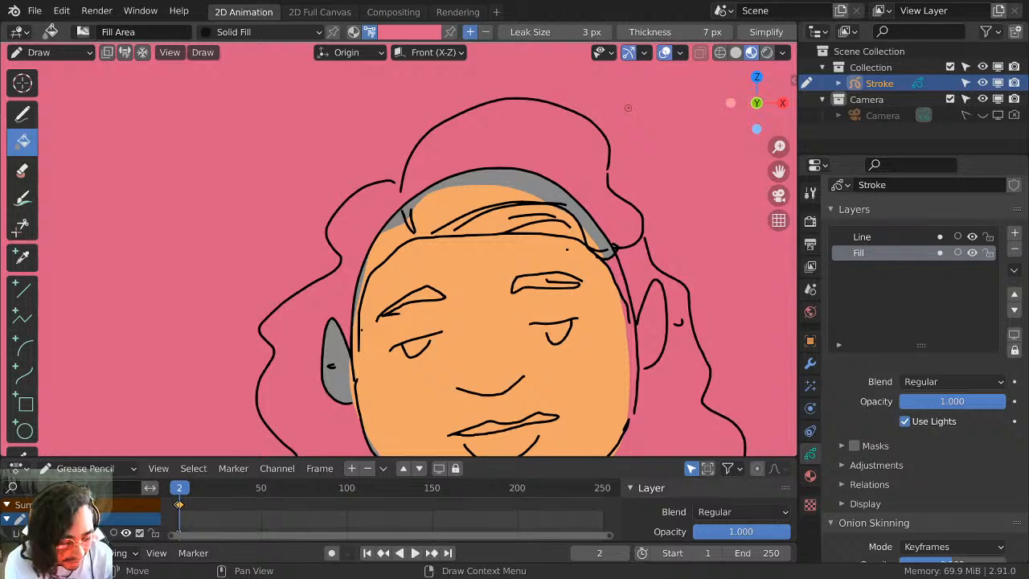
{"action": "key", "text": "ctrl+z"}
{"action": "key", "text": "ctrl+z"}
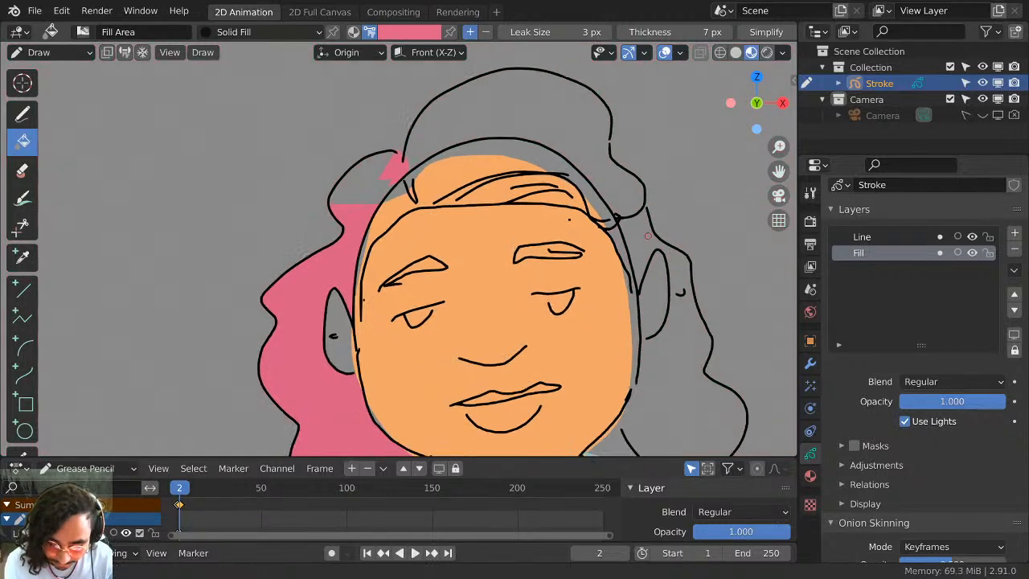
{"action": "middle_click_drag", "start_coordinate": [648, 235], "coordinate": [654, 142]}
{"action": "key", "text": "ctrl+z"}
{"action": "key", "text": "ctrl+z"}
{"action": "key", "text": "ctrl+z"}
Maximize the viewport and bring the empty canvas beside the character into view.
{"action": "scroll", "coordinate": [649, 187], "scroll_direction": "down", "scroll_amount": 4}
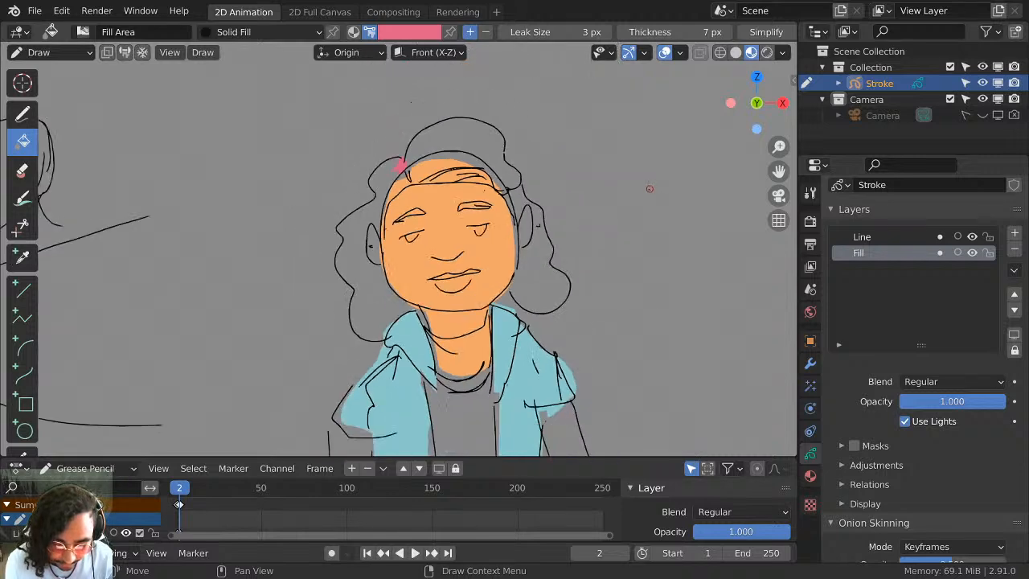
{"action": "scroll", "coordinate": [592, 222], "scroll_direction": "up", "scroll_amount": 2}
{"action": "key", "text": "ctrl+space"}
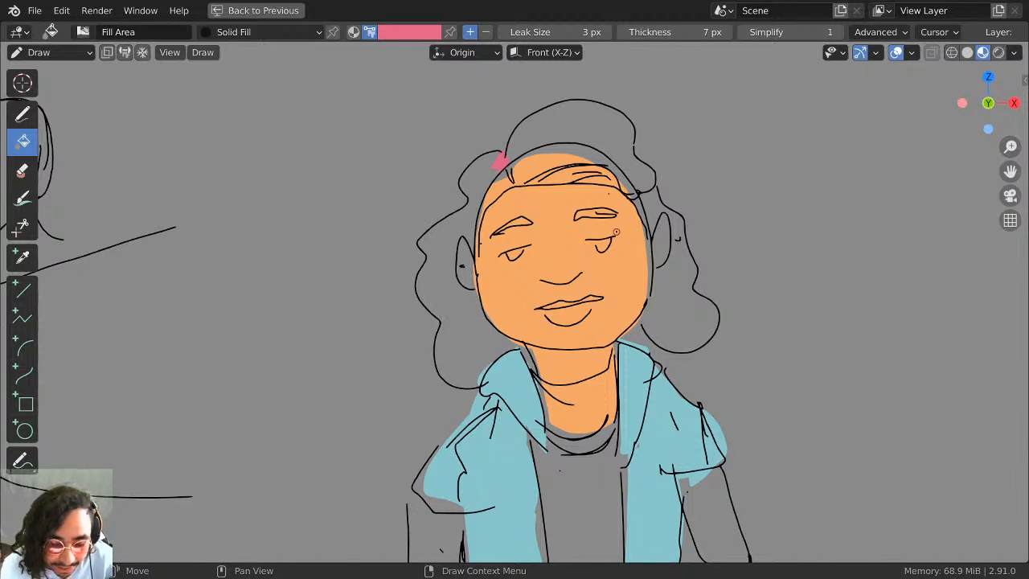
{"action": "middle_click_drag", "start_coordinate": [734, 299], "coordinate": [673, 236], "text": "shift"}
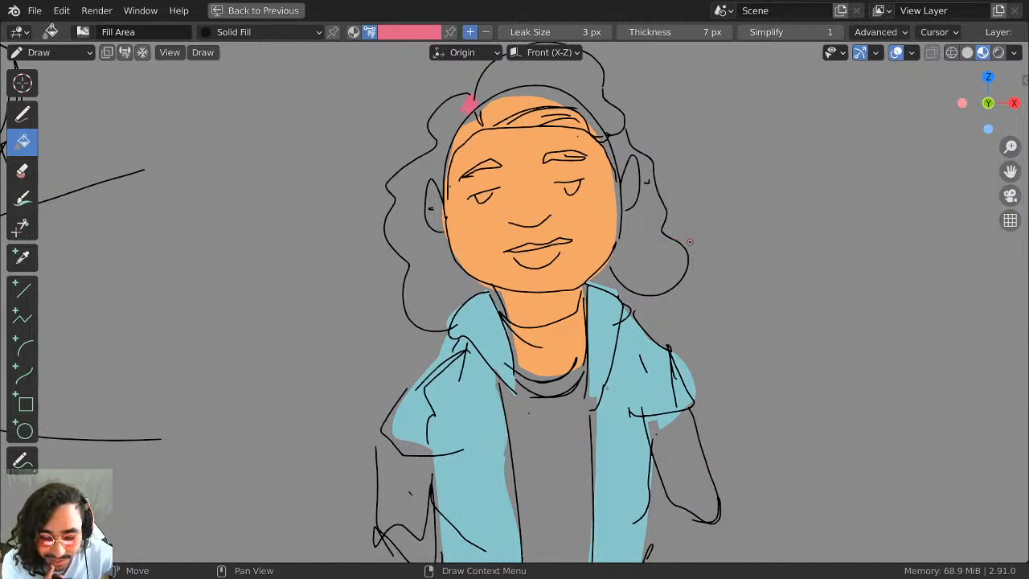
{"action": "middle_click_drag", "start_coordinate": [689, 241], "coordinate": [517, 292], "text": "shift"}
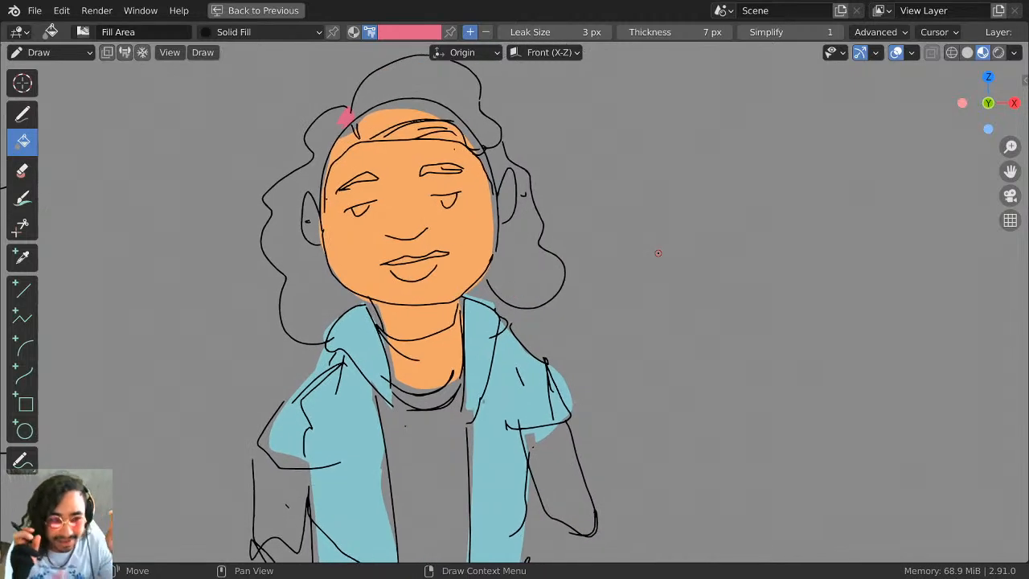
{"action": "middle_click_drag", "start_coordinate": [571, 219], "coordinate": [475, 215], "text": "shift"}
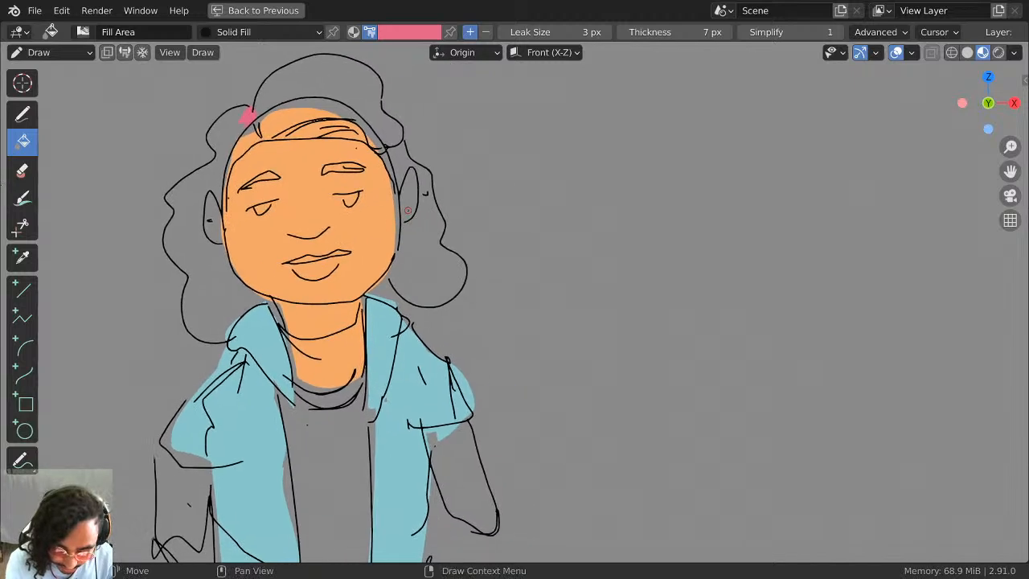
Switch to the Draw tool with the Solid Stroke material, pick near-black from the palette and draw a wavy test line beside the character.
{"action": "left_click", "coordinate": [24, 115]}
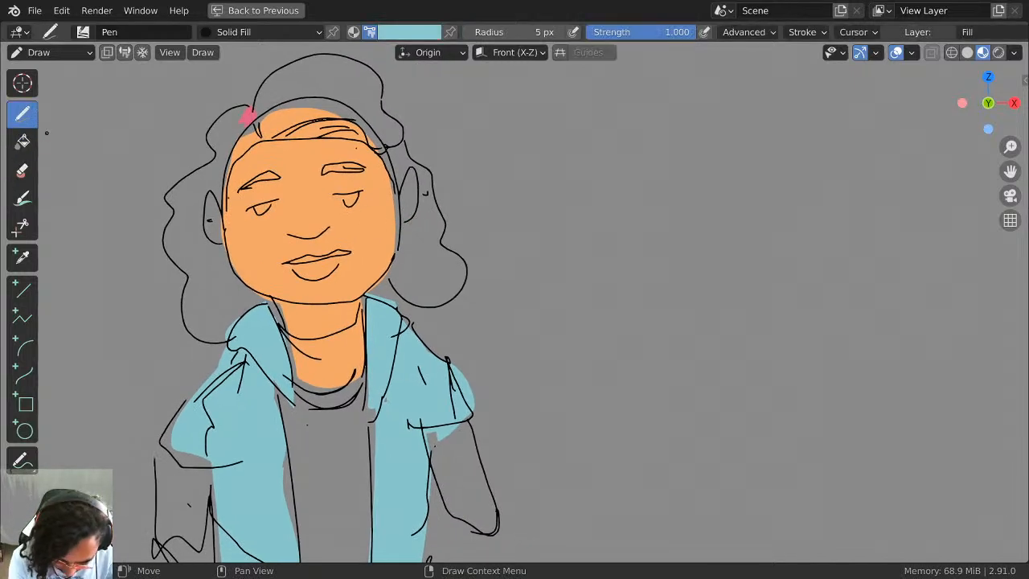
{"action": "left_click", "coordinate": [277, 36]}
{"action": "left_click", "coordinate": [264, 69]}
{"action": "left_click", "coordinate": [411, 34]}
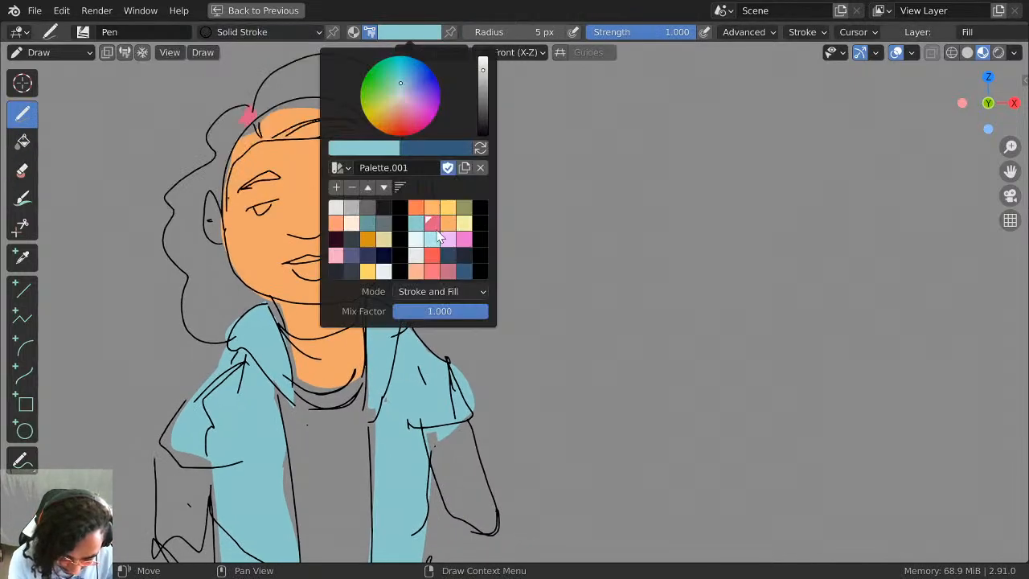
{"action": "left_click", "coordinate": [383, 209]}
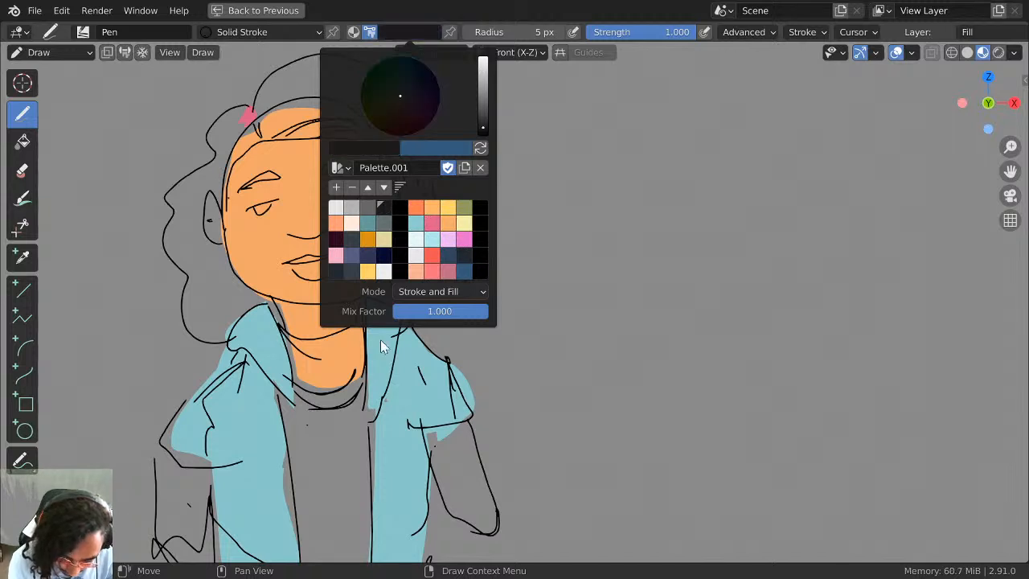
{"action": "mouse_move", "coordinate": [660, 102]}
{"action": "left_mouse_down"}
{"action": "mouse_move", "coordinate": [647, 97]}
{"action": "mouse_move", "coordinate": [667, 241]}
{"action": "mouse_move", "coordinate": [720, 210]}
{"action": "mouse_move", "coordinate": [809, 269]}
{"action": "left_mouse_up"}
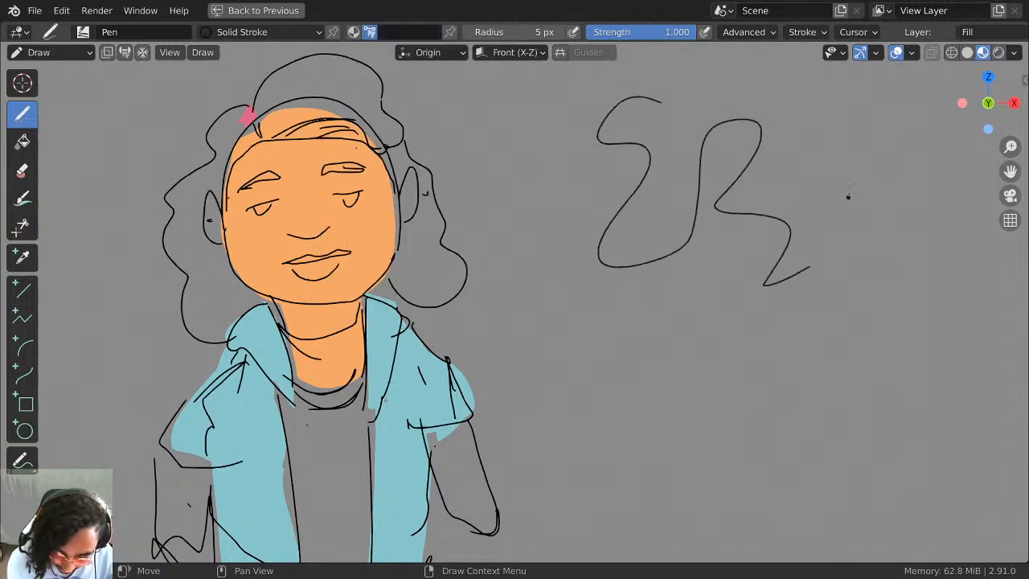
Pick rose pink from the palette, draw a second wavy test line beside the black one, and undo both the line and the color change.
{"action": "middle_click_drag", "start_coordinate": [848, 196], "coordinate": [517, 218], "text": "shift"}
{"action": "left_click", "coordinate": [409, 40]}
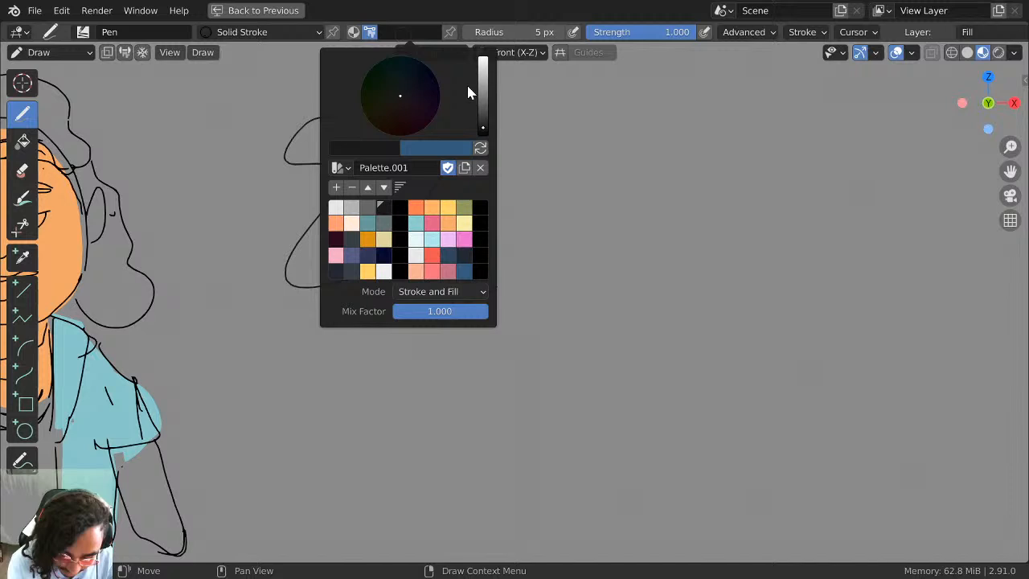
{"action": "left_click", "coordinate": [433, 223]}
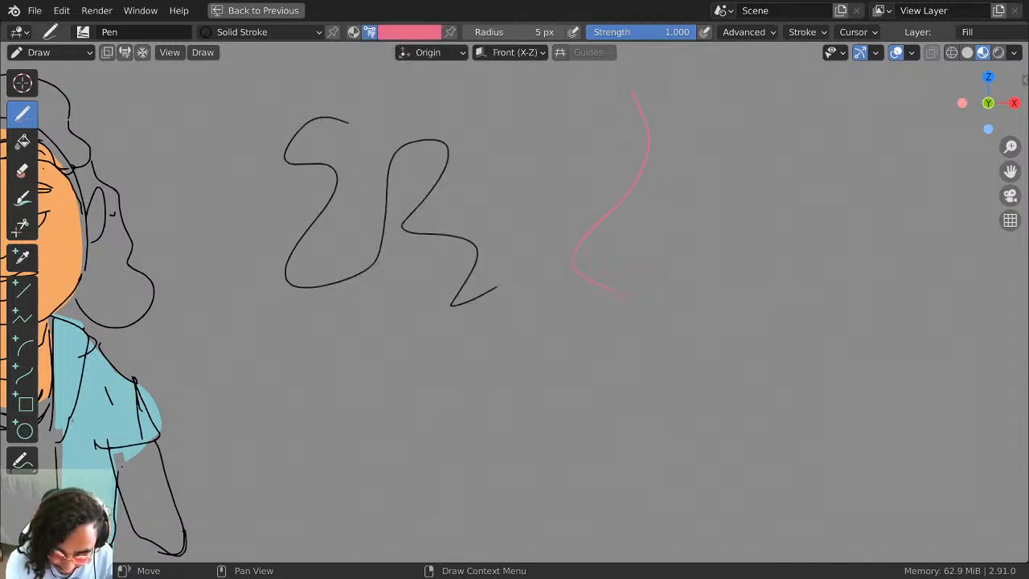
{"action": "left_click_drag", "start_coordinate": [631, 296], "coordinate": [603, 414]}
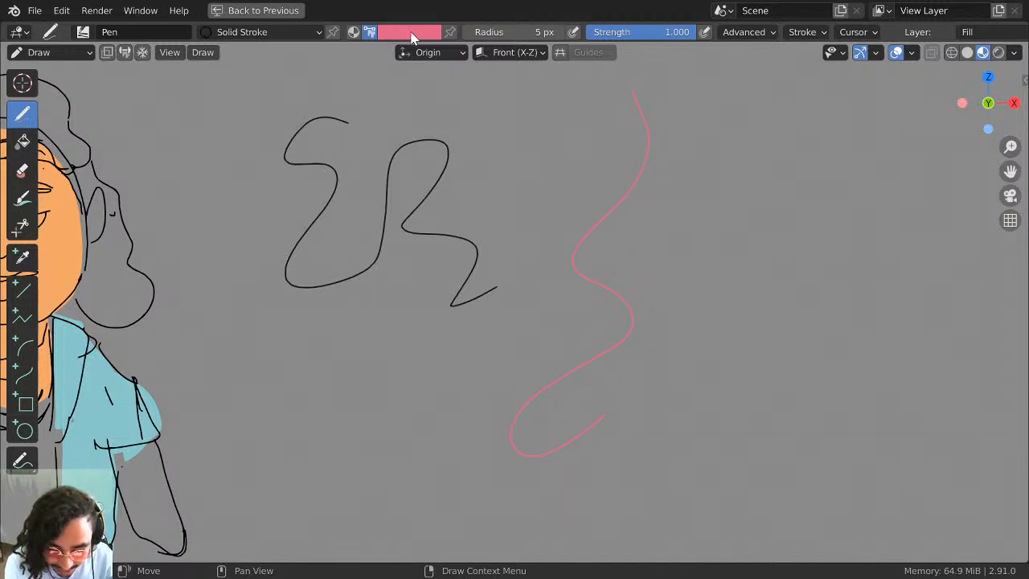
{"action": "key", "text": "ctrl+z"}
{"action": "key", "text": "ctrl+z"}
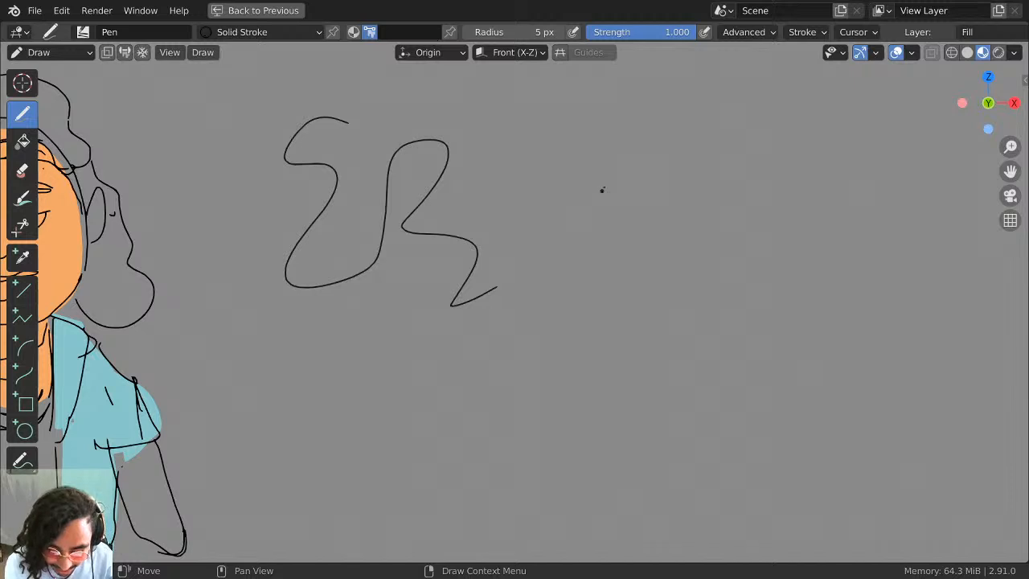
Try a short black test stroke and undo it, and likewise pick rose pink from the palette and undo the choice.
{"action": "left_click_drag", "start_coordinate": [617, 123], "coordinate": [618, 240]}
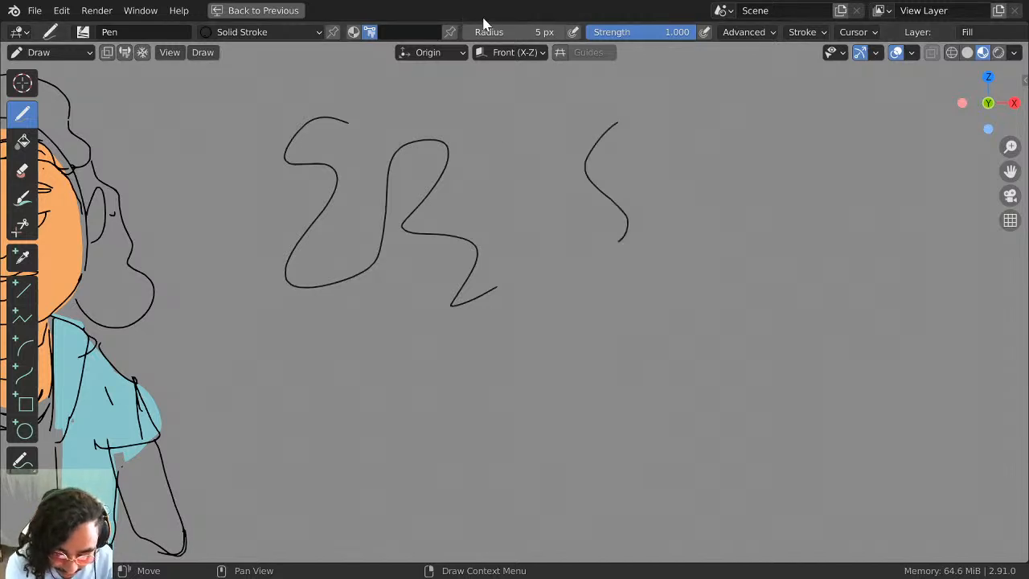
{"action": "key", "text": "ctrl+z"}
{"action": "left_click", "coordinate": [434, 32]}
{"action": "left_click", "coordinate": [432, 226]}
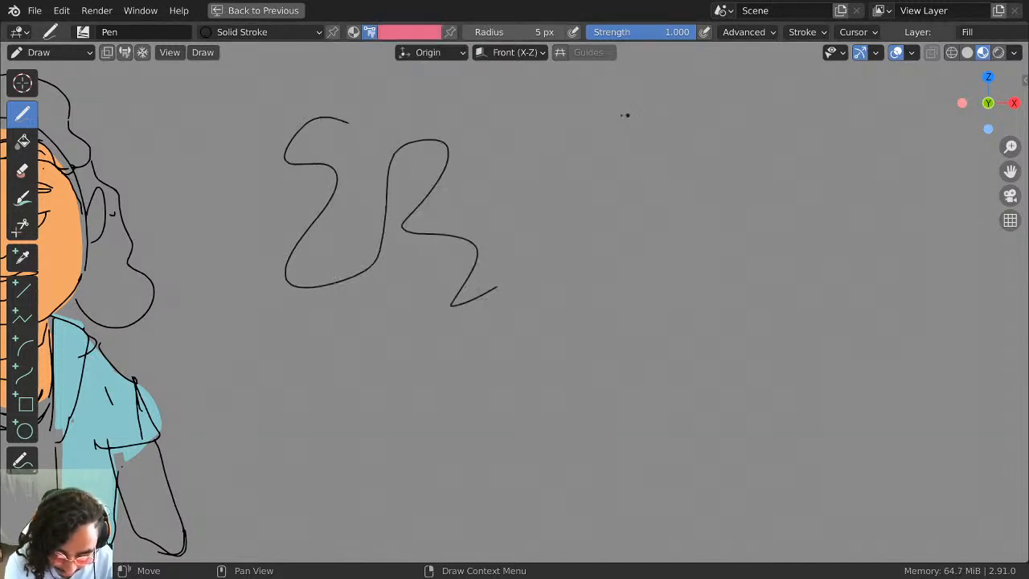
{"action": "key", "text": "ctrl+z"}
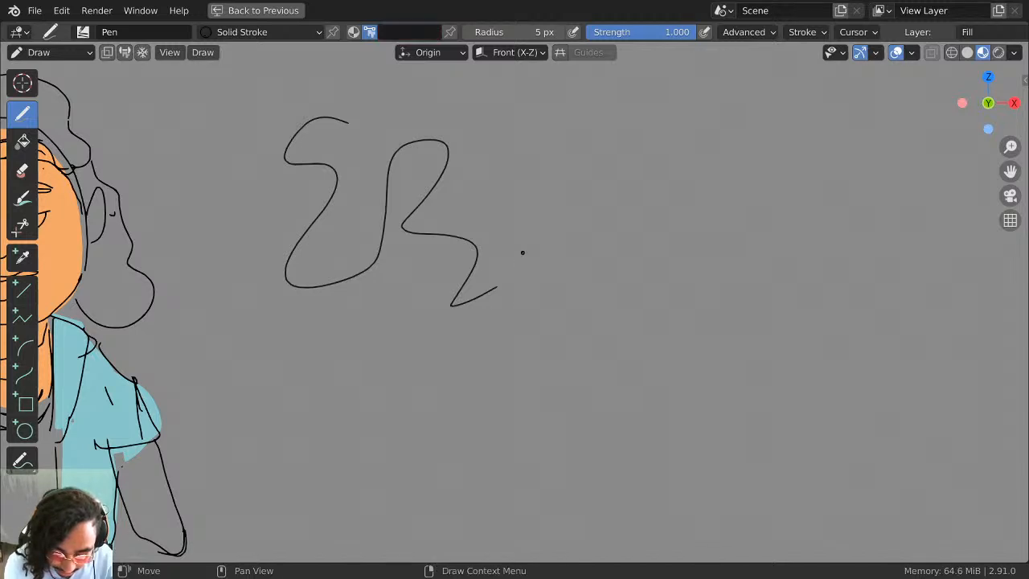
Pick rose pink from the palette, try a test stroke beside the black wavy line, and undo both the stroke and the color choice.
{"action": "left_click", "coordinate": [411, 31]}
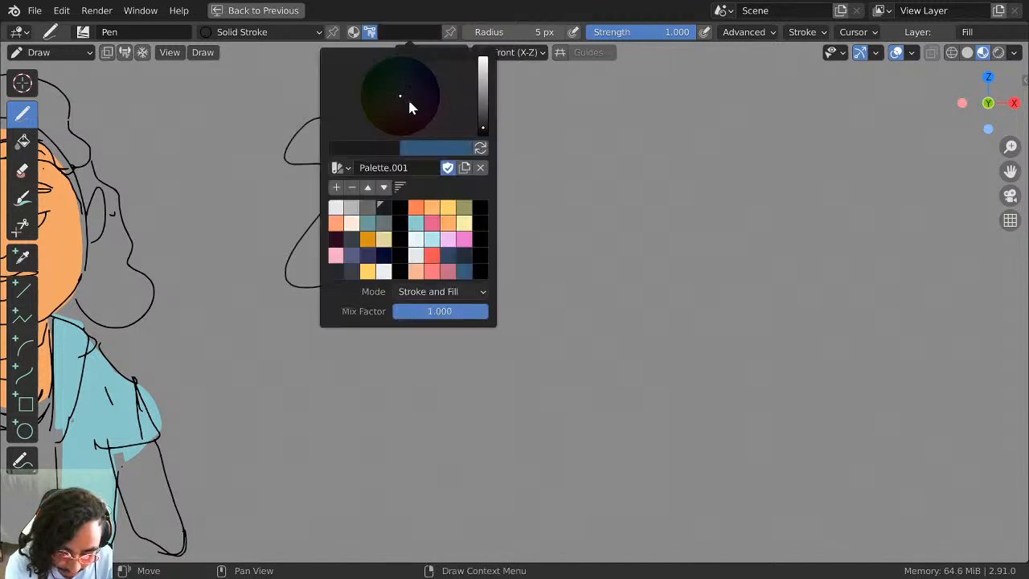
{"action": "left_click", "coordinate": [432, 223]}
{"action": "key", "text": "ctrl+z"}
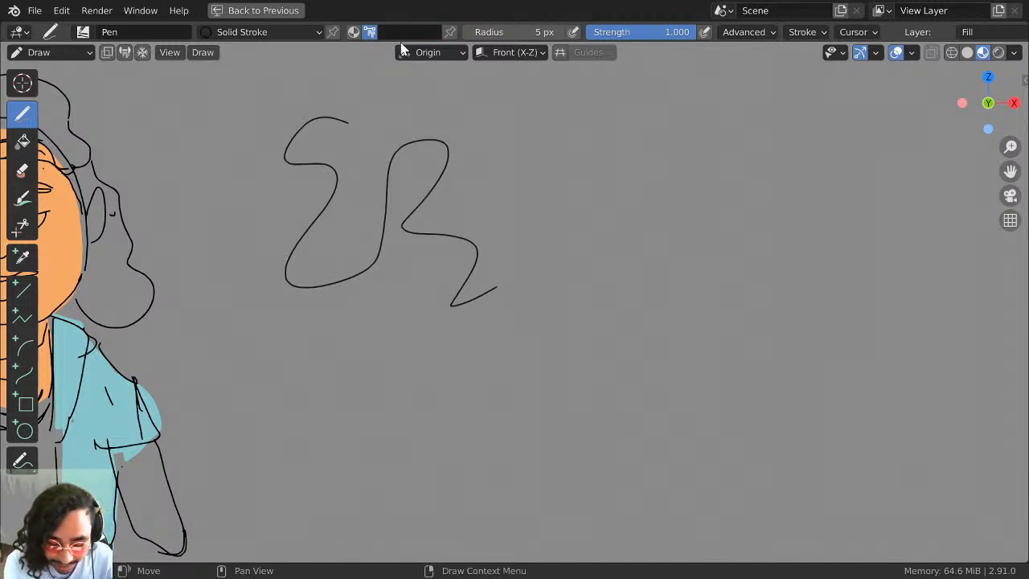
{"action": "left_click", "coordinate": [424, 31]}
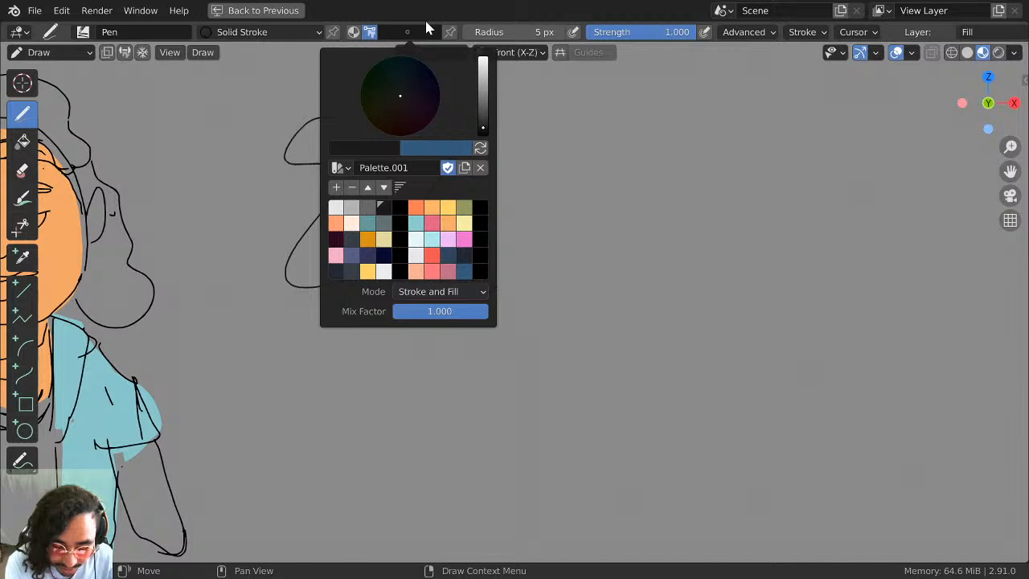
{"action": "left_click", "coordinate": [434, 227]}
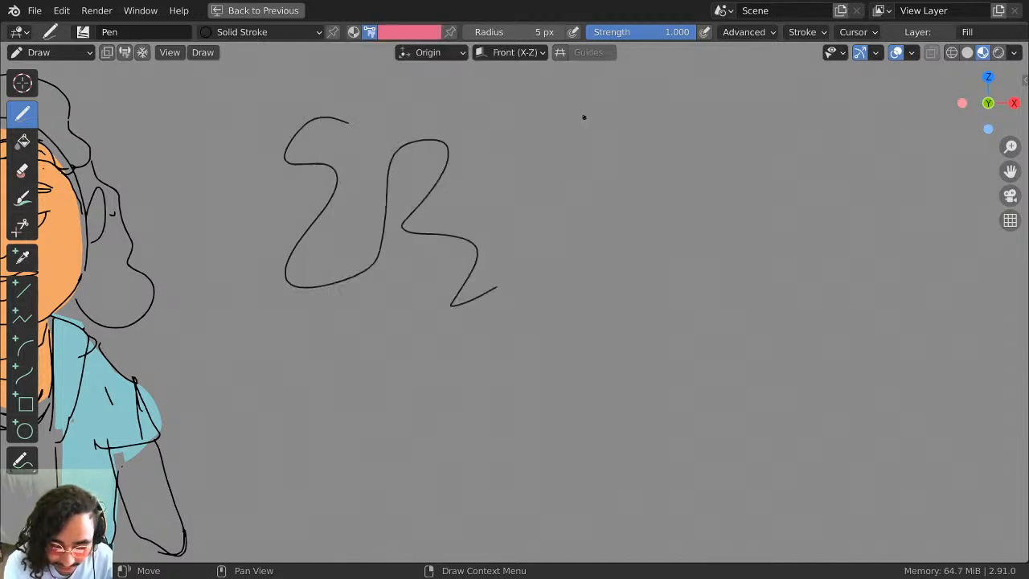
{"action": "left_click_drag", "start_coordinate": [583, 117], "coordinate": [559, 356]}
{"action": "key", "text": "ctrl+z"}
Pick rose pink from the palette again, try a few test strokes beside the wavy line, and undo the strokes.
{"action": "left_click", "coordinate": [424, 33]}
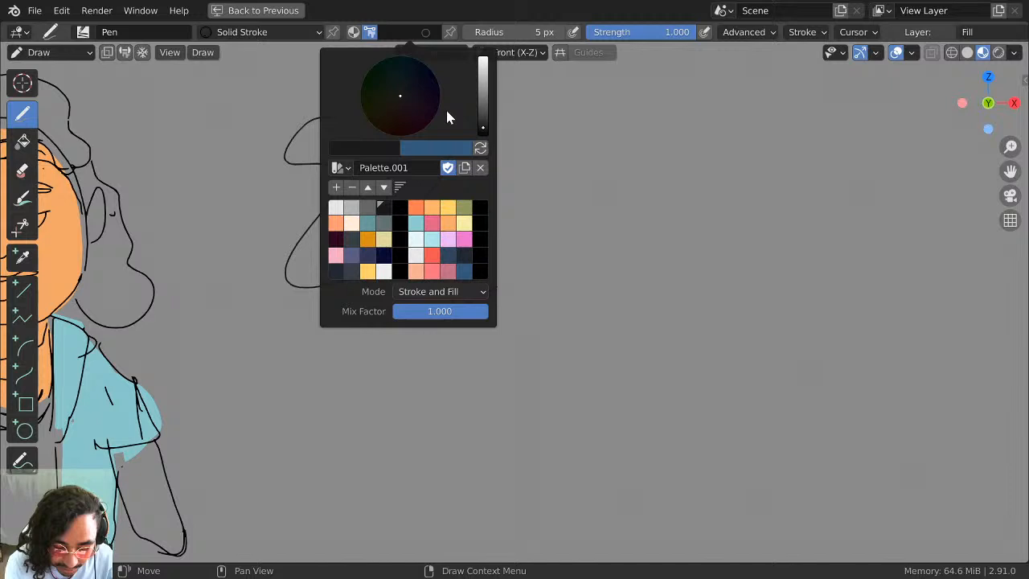
{"action": "left_click", "coordinate": [438, 224]}
{"action": "left_click_drag", "start_coordinate": [654, 32], "coordinate": [796, 47]}
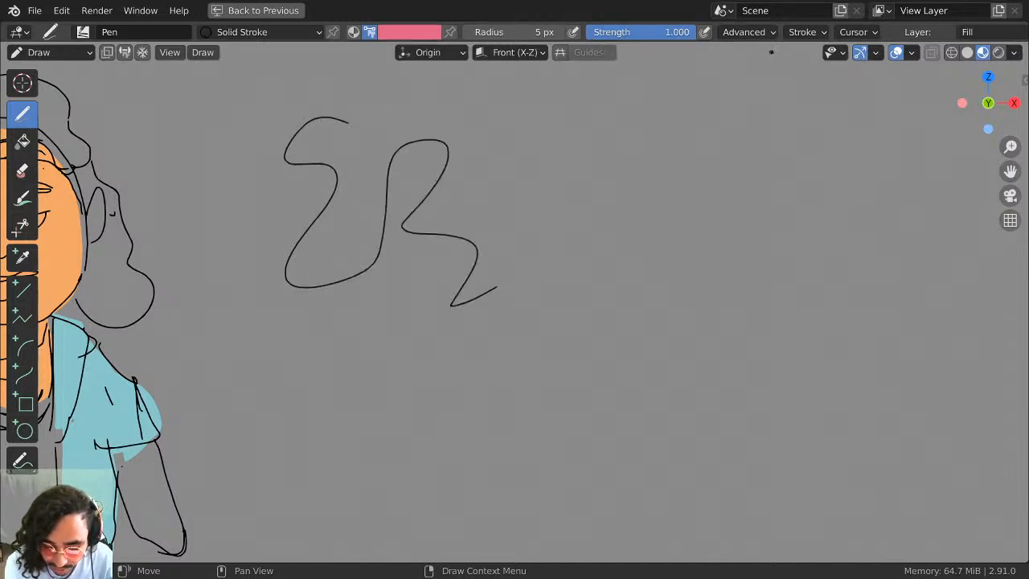
{"action": "left_click_drag", "start_coordinate": [629, 107], "coordinate": [588, 293]}
{"action": "left_click_drag", "start_coordinate": [713, 137], "coordinate": [641, 327]}
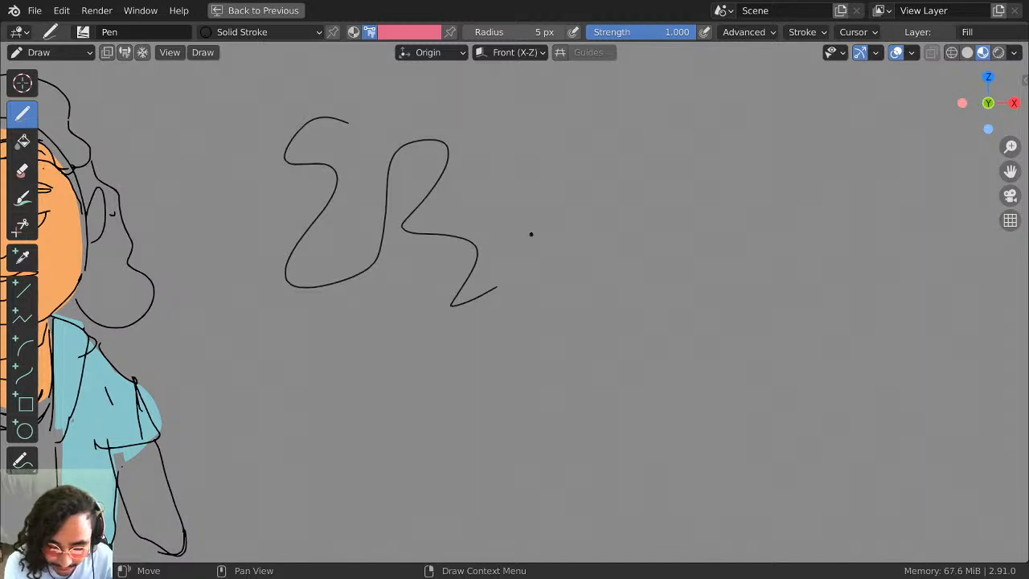
{"action": "left_click_drag", "start_coordinate": [628, 103], "coordinate": [593, 171]}
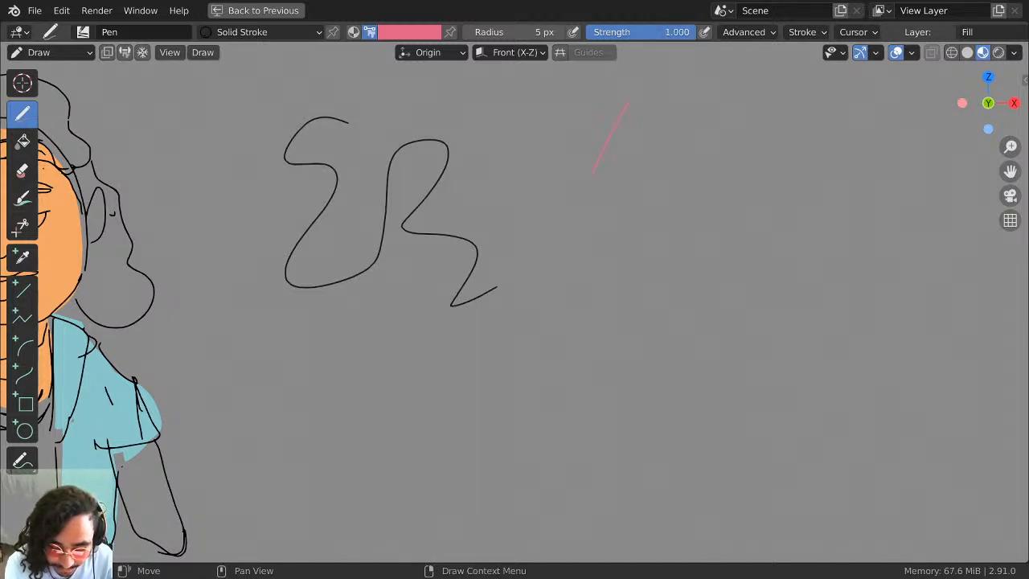
{"action": "key", "text": "ctrl+z"}
{"action": "key", "text": "ctrl+z"}
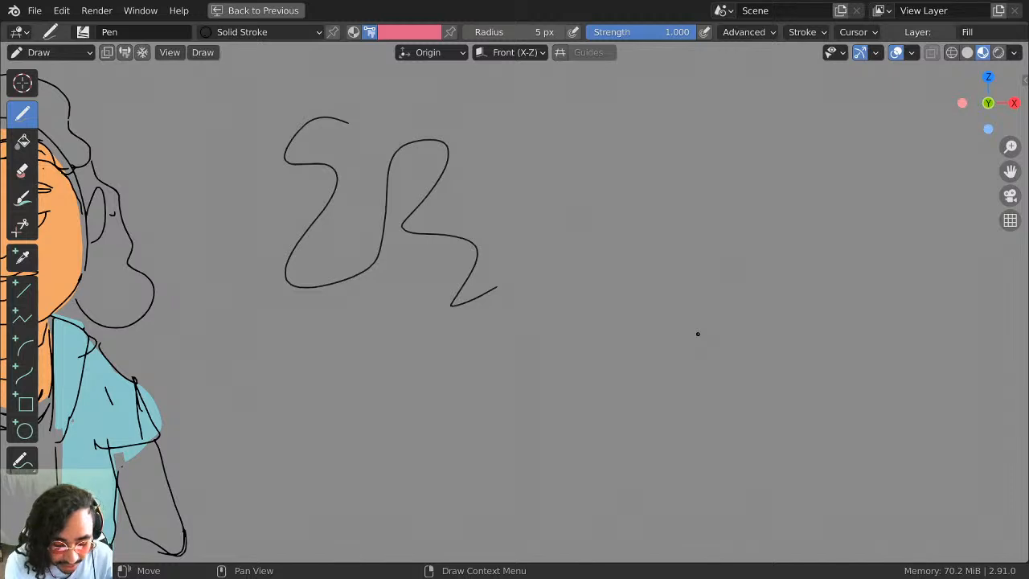
Choose the Pen brush, set its radius to 10 px and draw a rose-pink arch beside the black wavy line.
{"action": "left_click", "coordinate": [83, 32]}
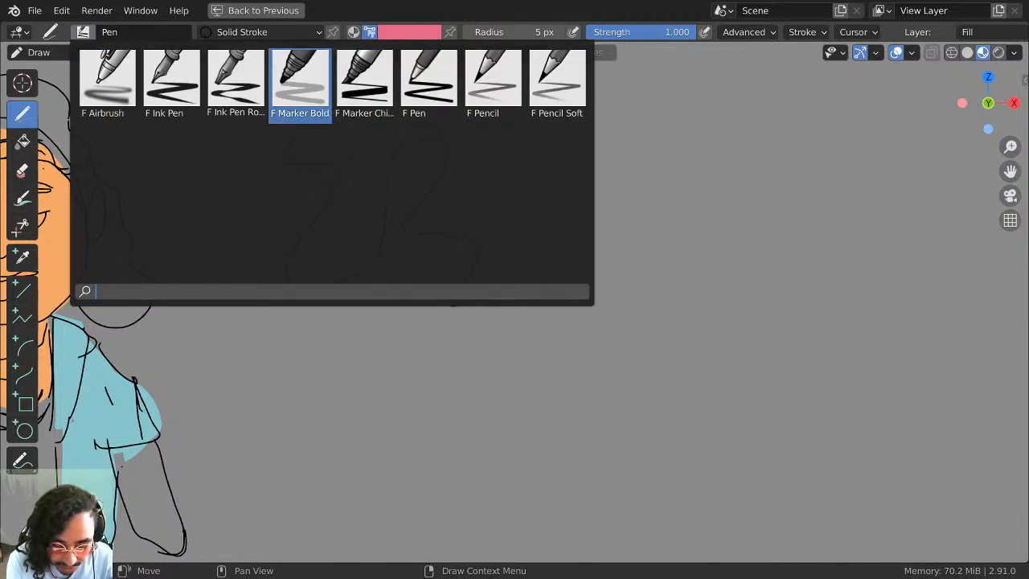
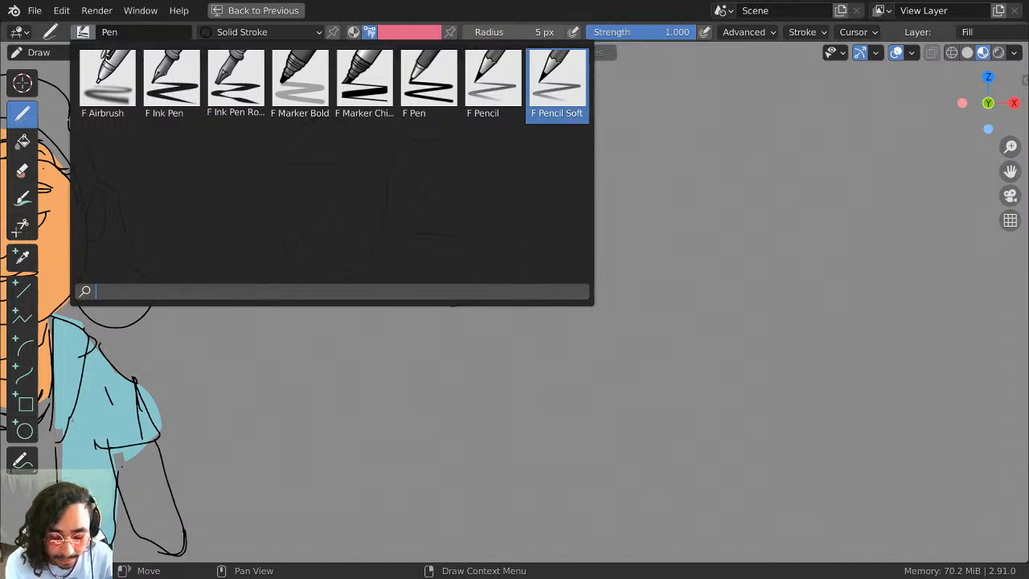
{"action": "left_click", "coordinate": [428, 84]}
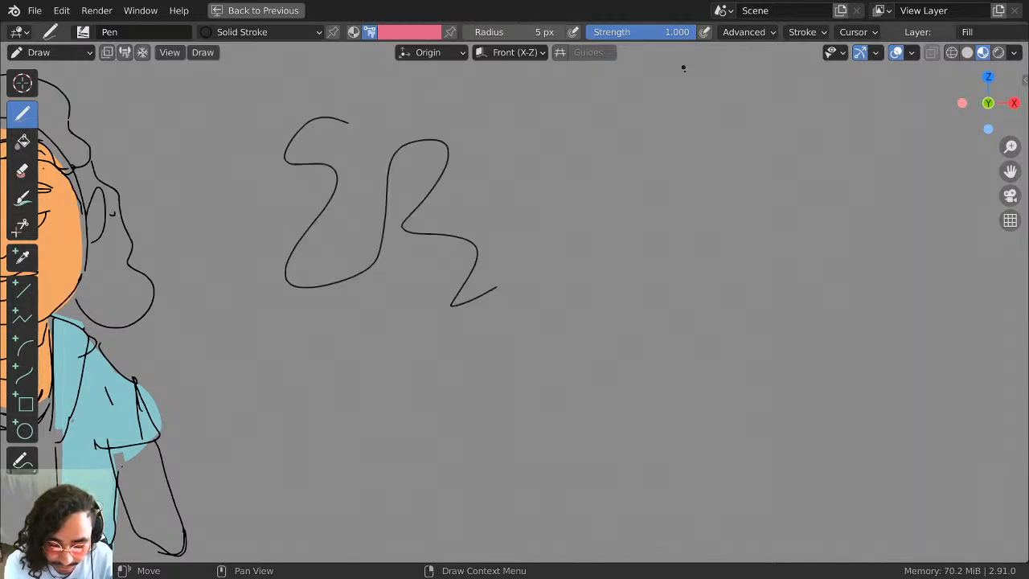
{"action": "middle_click_drag", "start_coordinate": [692, 161], "coordinate": [573, 179], "text": "shift"}
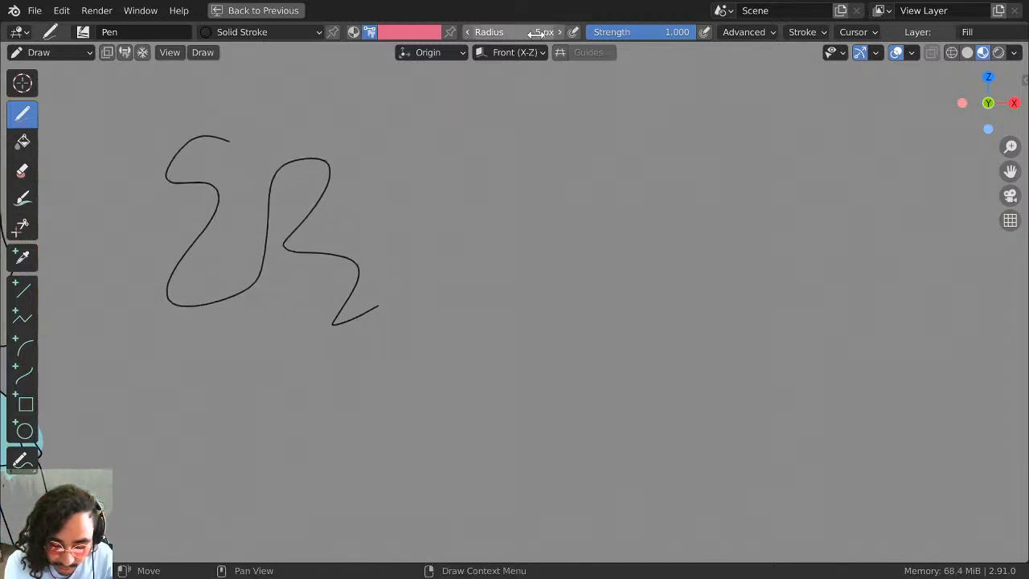
{"action": "left_click", "coordinate": [560, 32]}
{"action": "left_click", "coordinate": [560, 32]}
{"action": "left_click", "coordinate": [561, 33]}
{"action": "left_click", "coordinate": [560, 32]}
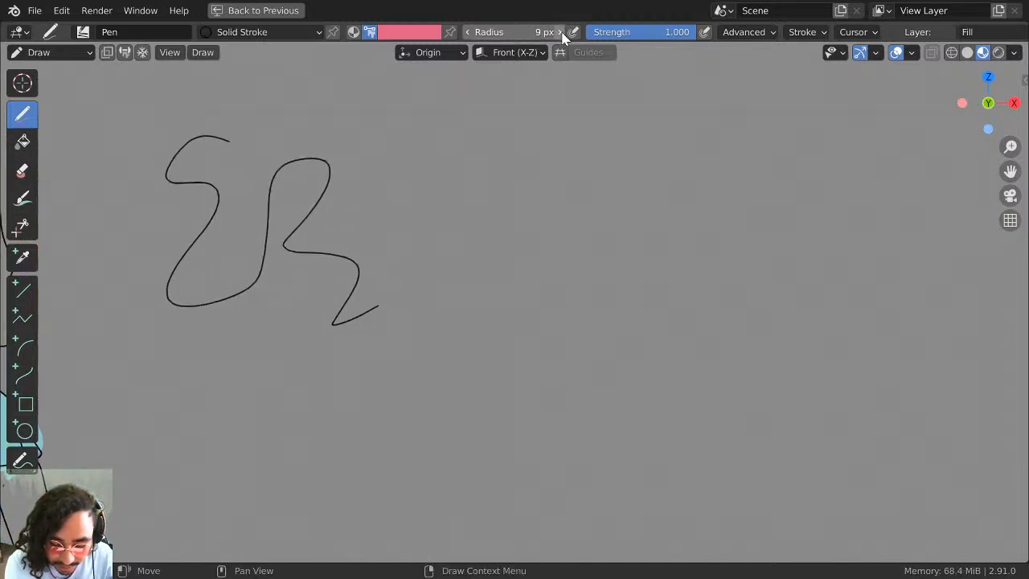
{"action": "left_click", "coordinate": [560, 32]}
{"action": "left_click_drag", "start_coordinate": [601, 106], "coordinate": [642, 215]}
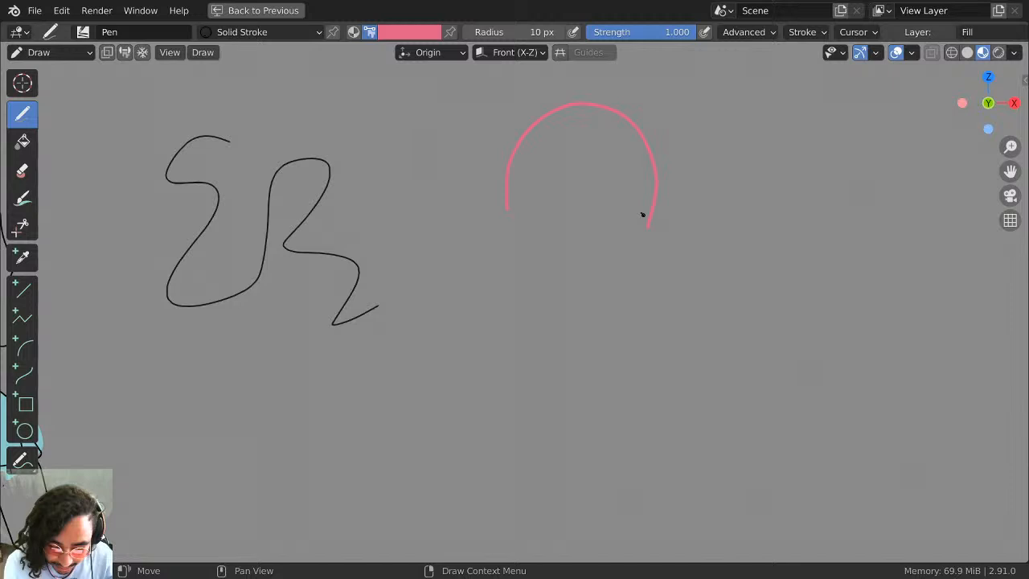
Pick near-black from the palette and draw a rounded head outline with a neck and shoulders beside the wavy line.
{"action": "left_click", "coordinate": [418, 31]}
{"action": "left_click", "coordinate": [395, 211]}
{"action": "mouse_move", "coordinate": [634, 34]}
{"action": "left_mouse_down"}
{"action": "mouse_move", "coordinate": [611, 35]}
{"action": "mouse_move", "coordinate": [648, 33]}
{"action": "left_mouse_up"}
{"action": "mouse_move", "coordinate": [525, 124]}
{"action": "left_mouse_down"}
{"action": "mouse_move", "coordinate": [516, 233]}
{"action": "mouse_move", "coordinate": [648, 208]}
{"action": "mouse_move", "coordinate": [540, 294]}
{"action": "mouse_move", "coordinate": [516, 235]}
{"action": "left_mouse_up"}
{"action": "mouse_move", "coordinate": [541, 296]}
{"action": "left_mouse_down"}
{"action": "mouse_move", "coordinate": [615, 305]}
{"action": "mouse_move", "coordinate": [623, 294]}
{"action": "left_mouse_up"}
{"action": "mouse_move", "coordinate": [540, 320]}
{"action": "left_mouse_down"}
{"action": "mouse_move", "coordinate": [529, 326]}
{"action": "mouse_move", "coordinate": [665, 341]}
{"action": "mouse_move", "coordinate": [661, 369]}
{"action": "left_mouse_up"}
Reduce the brush radius to 6 px and sketch thin eye strokes on both sides of the face.
{"action": "left_click", "coordinate": [469, 32]}
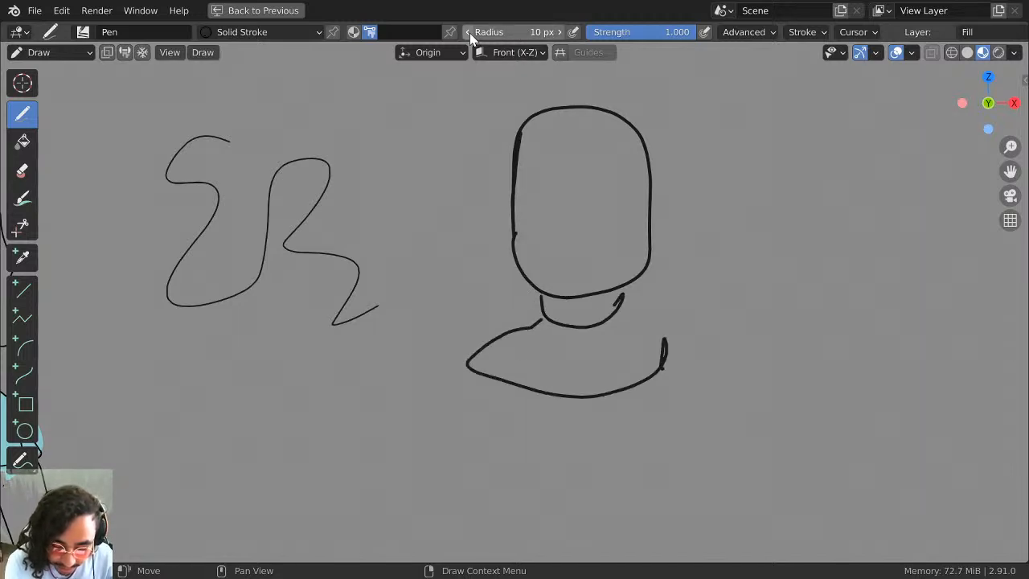
{"action": "left_click", "coordinate": [468, 32]}
{"action": "left_click", "coordinate": [469, 32]}
{"action": "left_click", "coordinate": [468, 32]}
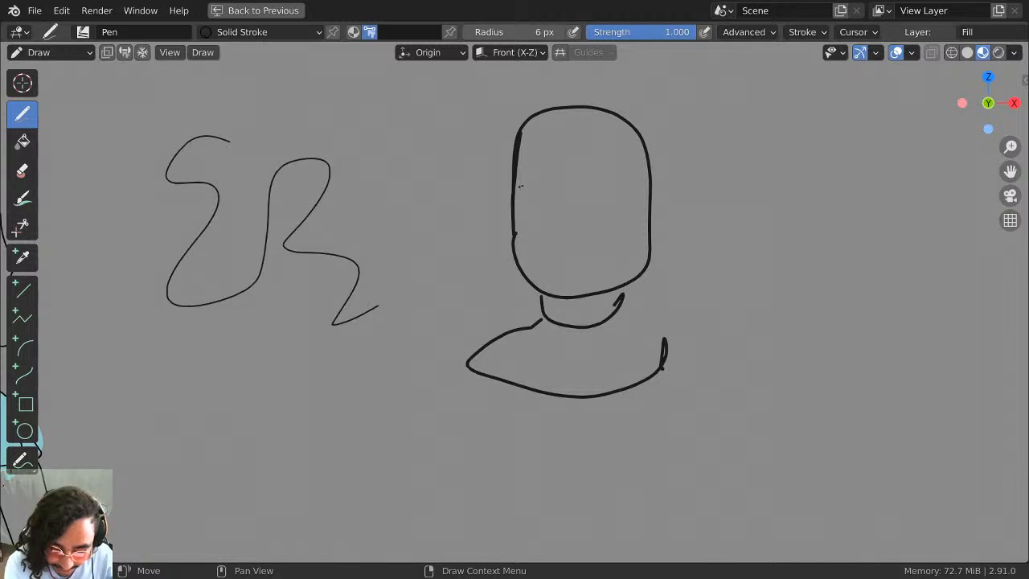
{"action": "mouse_move", "coordinate": [519, 188]}
{"action": "left_mouse_down"}
{"action": "mouse_move", "coordinate": [560, 180]}
{"action": "mouse_move", "coordinate": [549, 185]}
{"action": "left_mouse_up"}
{"action": "left_click_drag", "start_coordinate": [615, 165], "coordinate": [622, 185]}
{"action": "left_click_drag", "start_coordinate": [601, 174], "coordinate": [613, 181]}
{"action": "left_click_drag", "start_coordinate": [596, 177], "coordinate": [612, 167]}
Set the brush radius to 10 px and draw both ears plus extra neck and shoulder strokes on the bust.
{"action": "left_click_drag", "start_coordinate": [493, 32], "coordinate": [500, 32]}
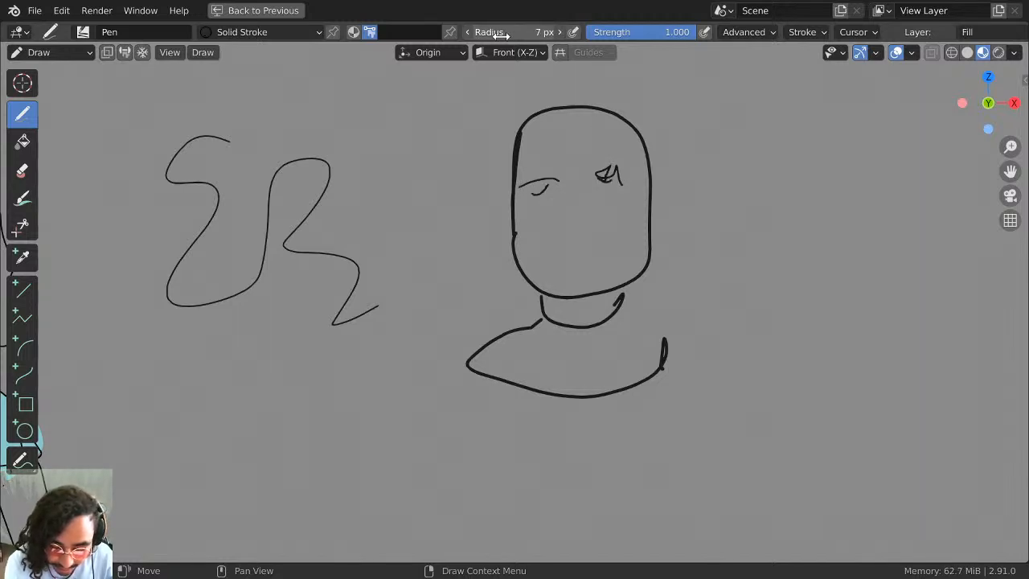
{"action": "left_click", "coordinate": [470, 33]}
{"action": "left_click", "coordinate": [470, 33]}
{"action": "left_click", "coordinate": [470, 33]}
{"action": "left_click", "coordinate": [560, 32]}
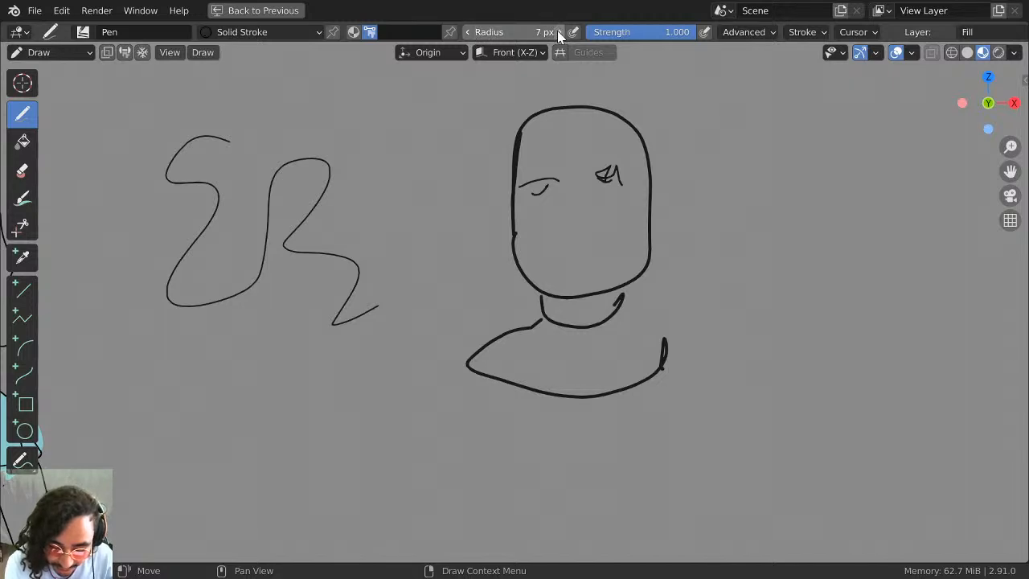
{"action": "left_click_drag", "start_coordinate": [505, 186], "coordinate": [506, 238]}
{"action": "left_click_drag", "start_coordinate": [657, 180], "coordinate": [659, 243]}
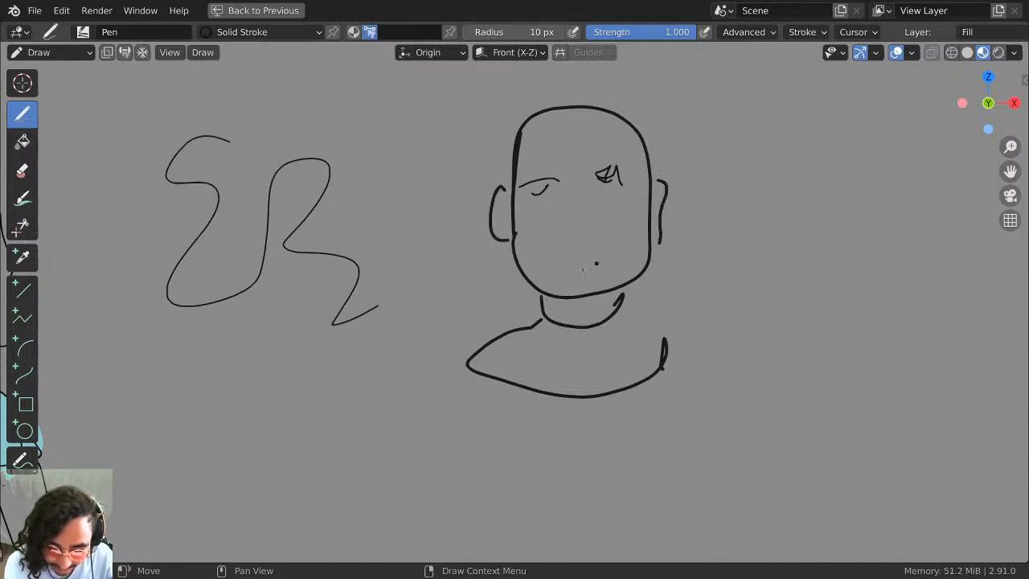
{"action": "mouse_move", "coordinate": [530, 289]}
{"action": "left_mouse_down"}
{"action": "mouse_move", "coordinate": [541, 336]}
{"action": "mouse_move", "coordinate": [561, 340]}
{"action": "left_mouse_up"}
{"action": "mouse_move", "coordinate": [641, 313]}
{"action": "left_mouse_down"}
{"action": "mouse_move", "coordinate": [659, 374]}
{"action": "mouse_move", "coordinate": [634, 389]}
{"action": "left_mouse_up"}
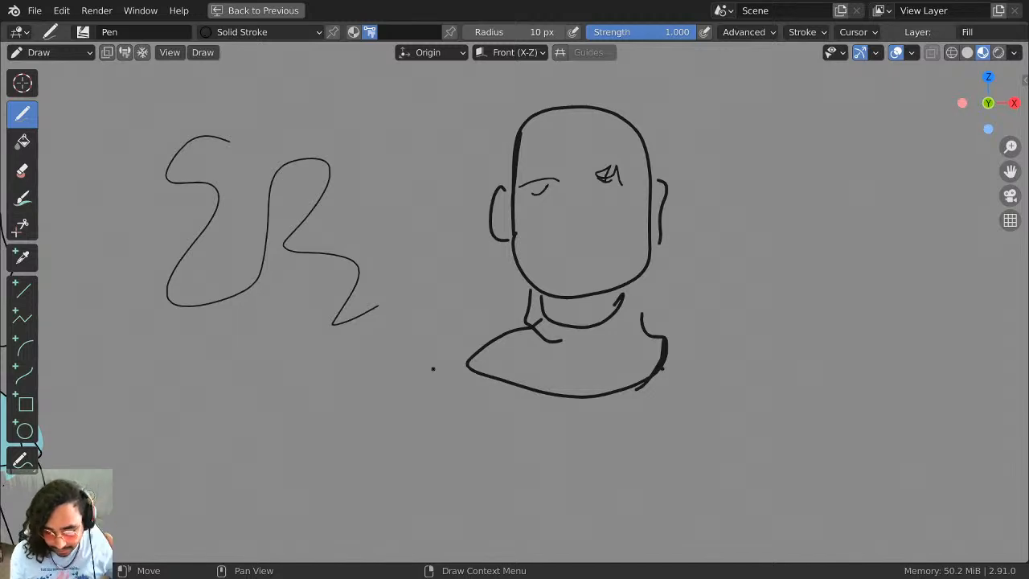
Set the brush radius back to 5 px with the character, wavy line and bust all in view.
{"action": "middle_click_drag", "start_coordinate": [432, 369], "coordinate": [501, 342]}
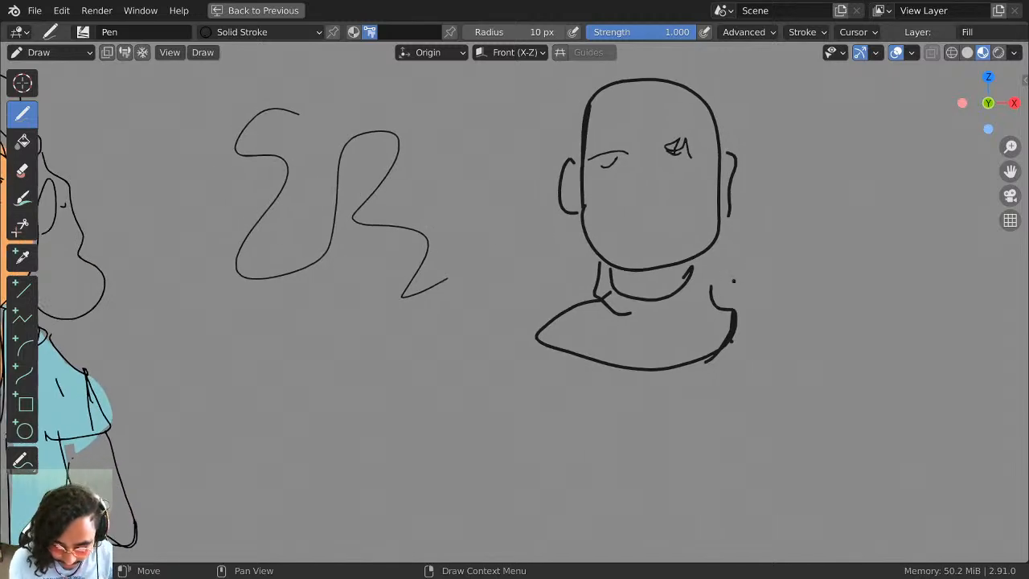
{"action": "scroll", "coordinate": [722, 272], "scroll_direction": "down", "scroll_amount": 3}
{"action": "scroll", "coordinate": [723, 272], "scroll_direction": "up", "scroll_amount": 2}
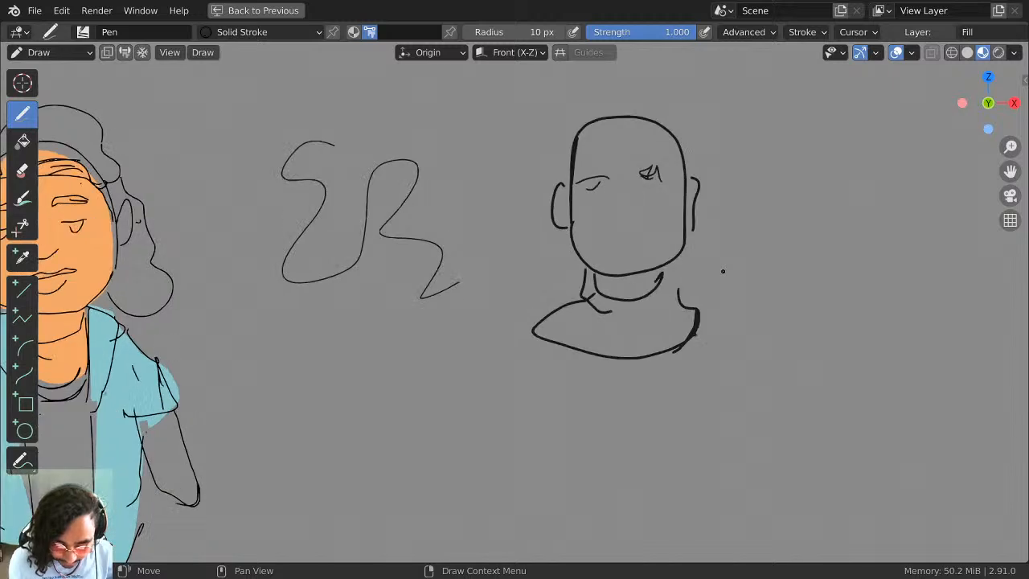
{"action": "scroll", "coordinate": [723, 272], "scroll_direction": "down", "scroll_amount": 1}
{"action": "scroll", "coordinate": [789, 235], "scroll_direction": "down", "scroll_amount": 1}
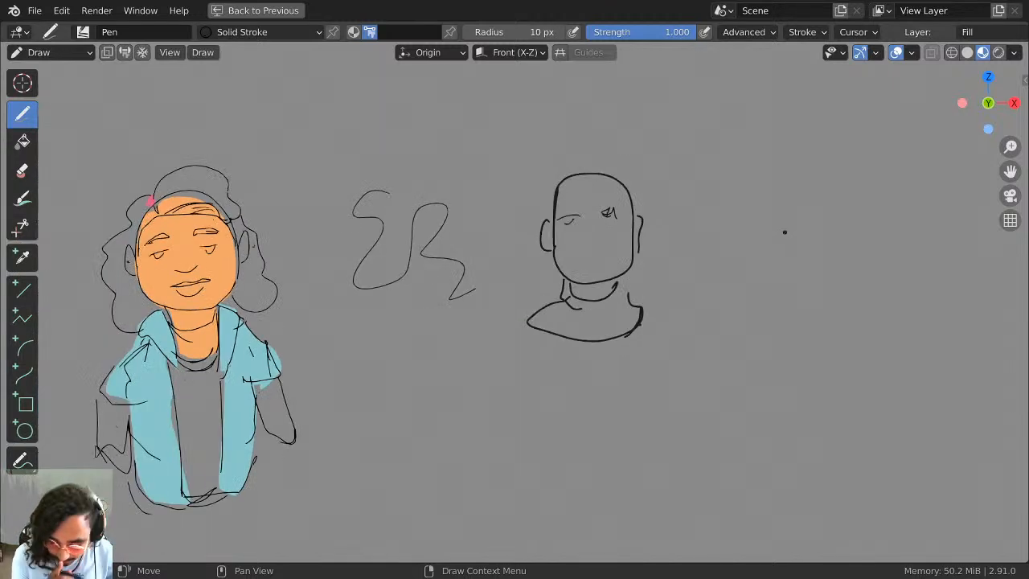
{"action": "scroll", "coordinate": [784, 233], "scroll_direction": "up", "scroll_amount": 1}
{"action": "left_click", "coordinate": [466, 29]}
{"action": "left_click", "coordinate": [466, 29]}
{"action": "left_click", "coordinate": [466, 30]}
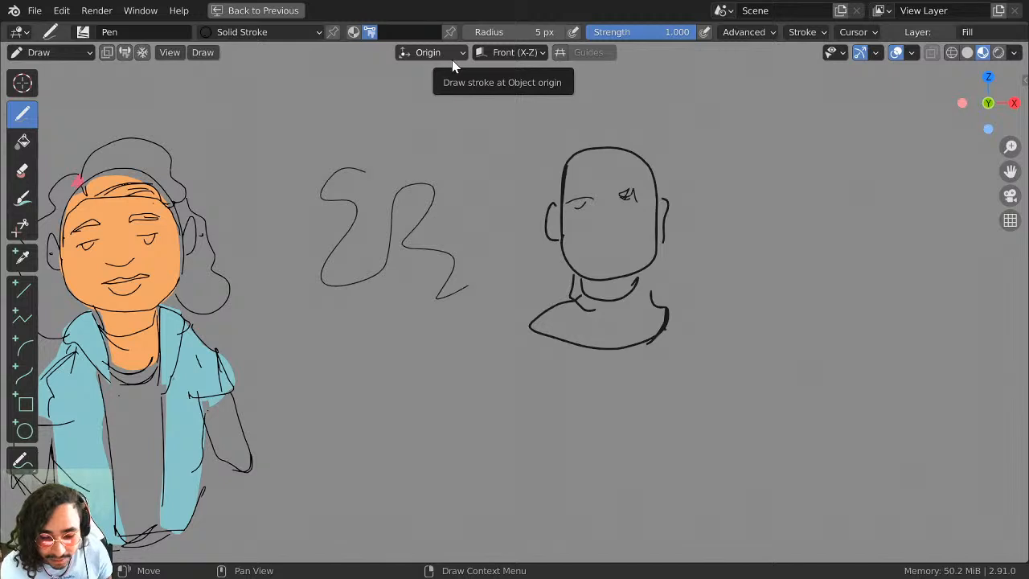
Try a few short thin strokes in the empty area beside the bust and undo them.
{"action": "middle_click_drag", "start_coordinate": [716, 287], "coordinate": [826, 236]}
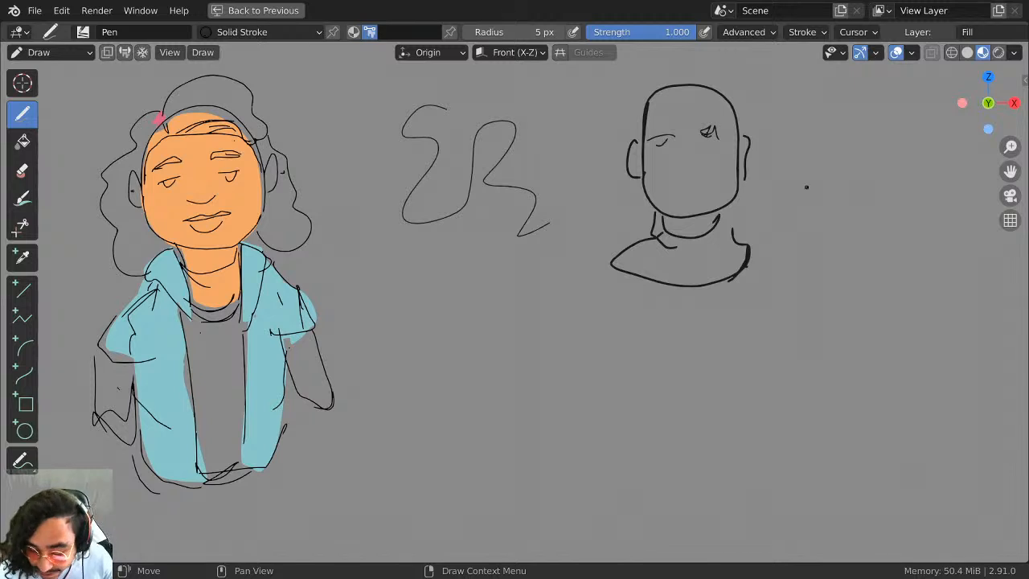
{"action": "middle_click_drag", "start_coordinate": [806, 188], "coordinate": [641, 192]}
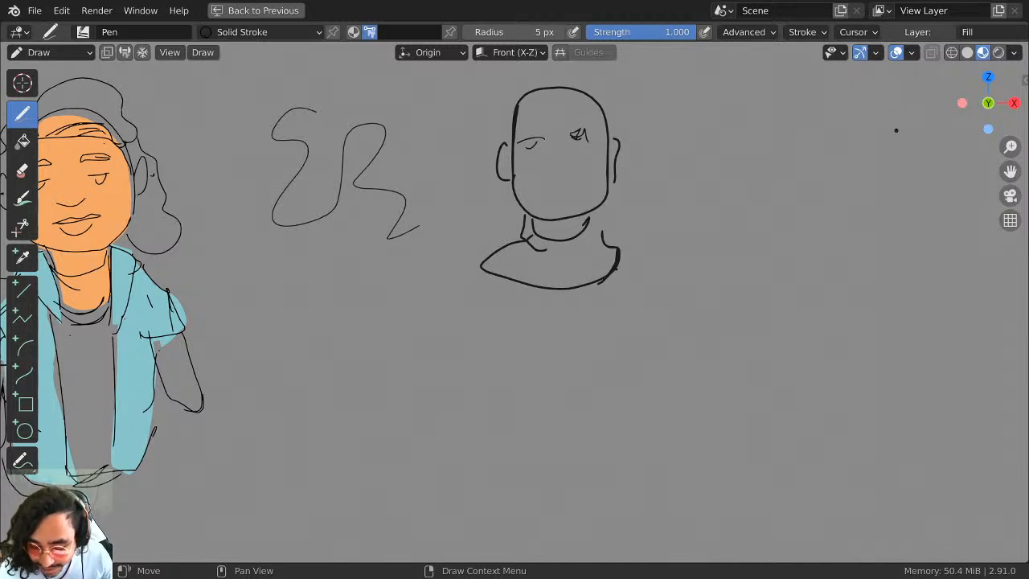
{"action": "left_click_drag", "start_coordinate": [830, 157], "coordinate": [839, 157]}
{"action": "left_click_drag", "start_coordinate": [805, 204], "coordinate": [863, 180]}
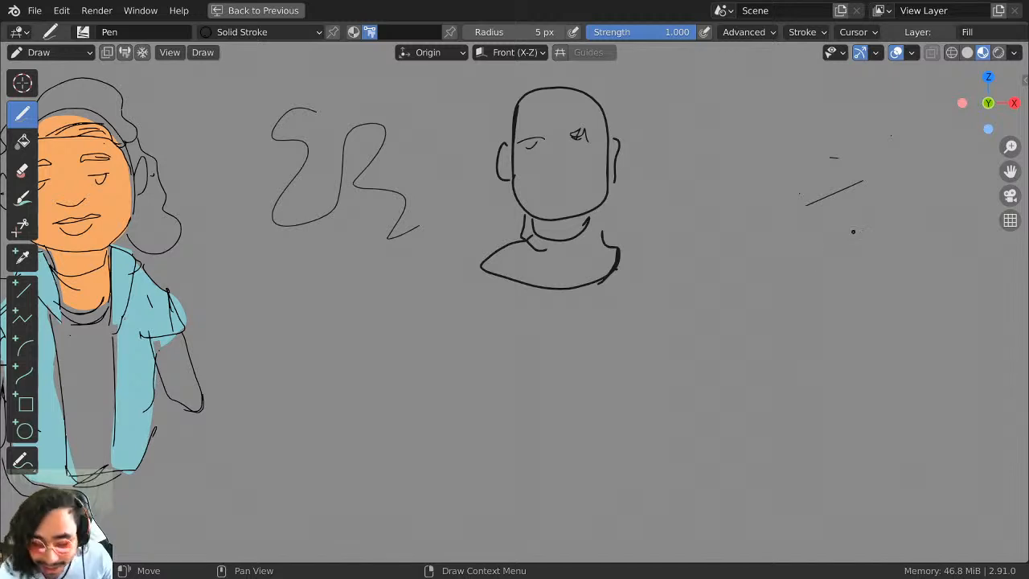
{"action": "key", "text": "ctrl+z"}
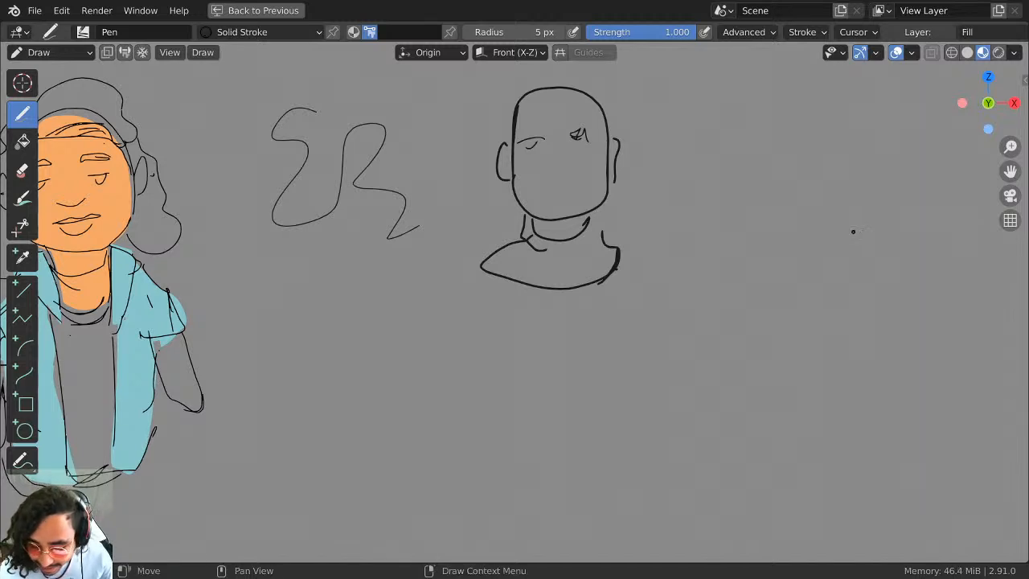
Look over the drawings and bring the empty canvas beyond the bust into view.
{"action": "middle_click_drag", "start_coordinate": [774, 327], "coordinate": [892, 317]}
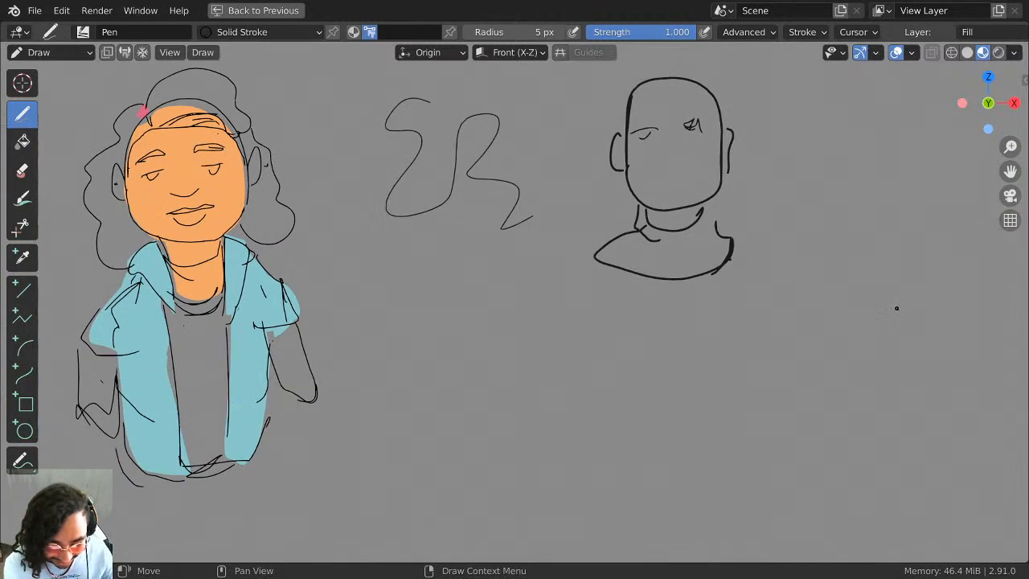
{"action": "scroll", "coordinate": [895, 306], "scroll_direction": "down", "scroll_amount": 5}
{"action": "scroll", "coordinate": [896, 308], "scroll_direction": "down", "scroll_amount": 1}
{"action": "middle_click_drag", "start_coordinate": [633, 284], "coordinate": [522, 261], "text": "shift"}
{"action": "middle_click_drag", "start_coordinate": [750, 254], "coordinate": [589, 257], "text": "shift"}
{"action": "scroll", "coordinate": [587, 257], "scroll_direction": "up", "scroll_amount": 4}
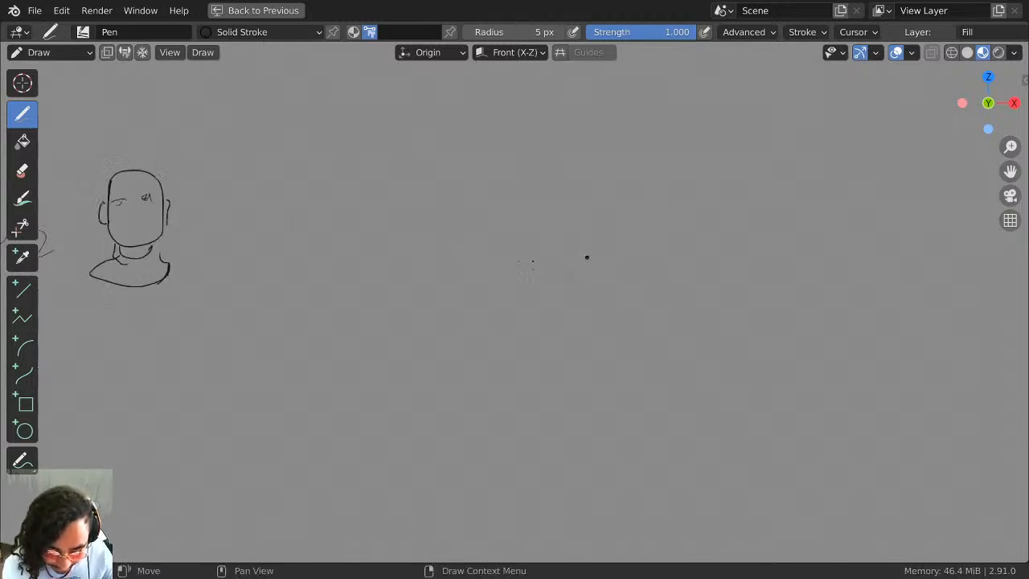
{"action": "middle_click_drag", "start_coordinate": [481, 262], "coordinate": [723, 261], "text": "shift"}
{"action": "scroll", "coordinate": [721, 260], "scroll_direction": "up", "scroll_amount": 1}
{"action": "scroll", "coordinate": [720, 260], "scroll_direction": "up", "scroll_amount": 1}
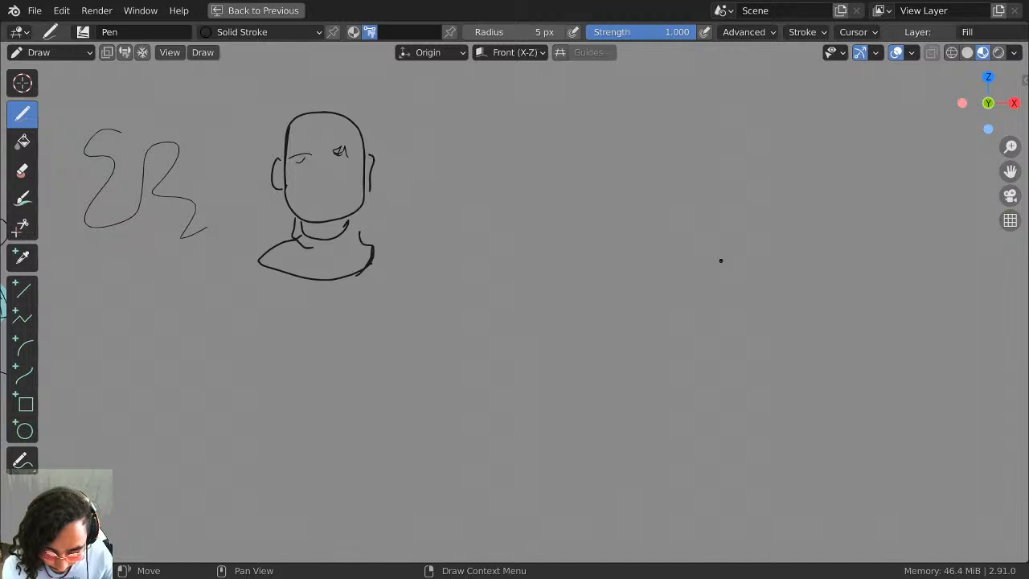
{"action": "middle_click_drag", "start_coordinate": [635, 203], "coordinate": [630, 276], "text": "shift"}
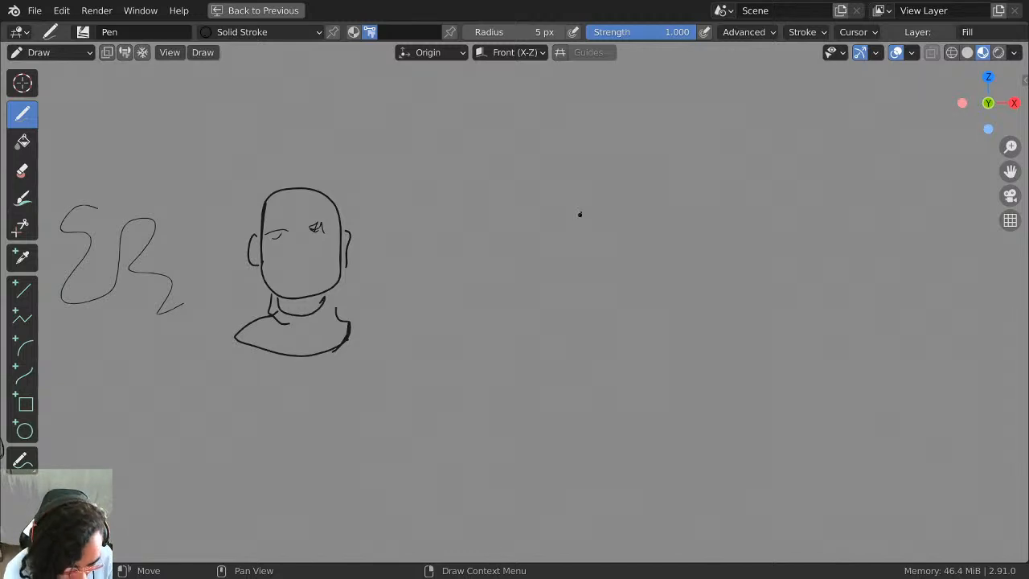
{"action": "middle_click_drag", "start_coordinate": [660, 185], "coordinate": [616, 185]}
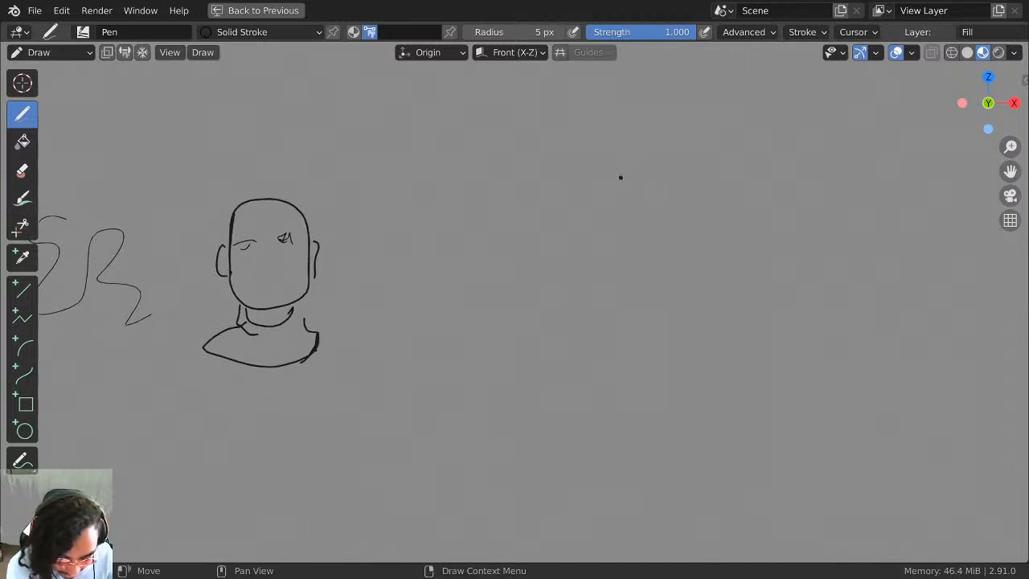
Hide the Line and Fill layers, add a new Grease Pencil layer on top, and maximize the viewport for drawing.
{"action": "key", "text": "ctrl+space"}
{"action": "left_click", "coordinate": [888, 237]}
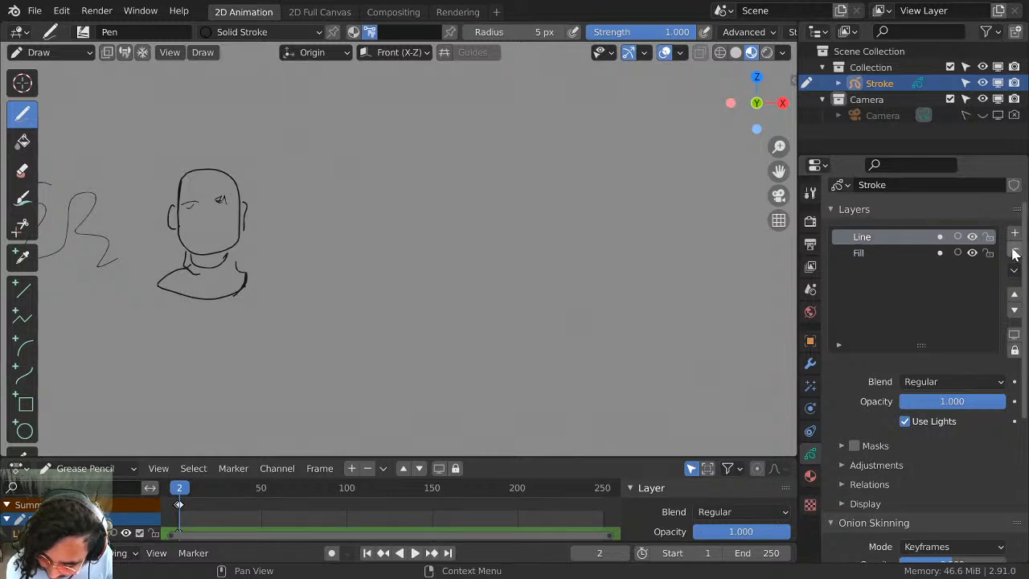
{"action": "left_click_drag", "start_coordinate": [972, 252], "coordinate": [971, 236]}
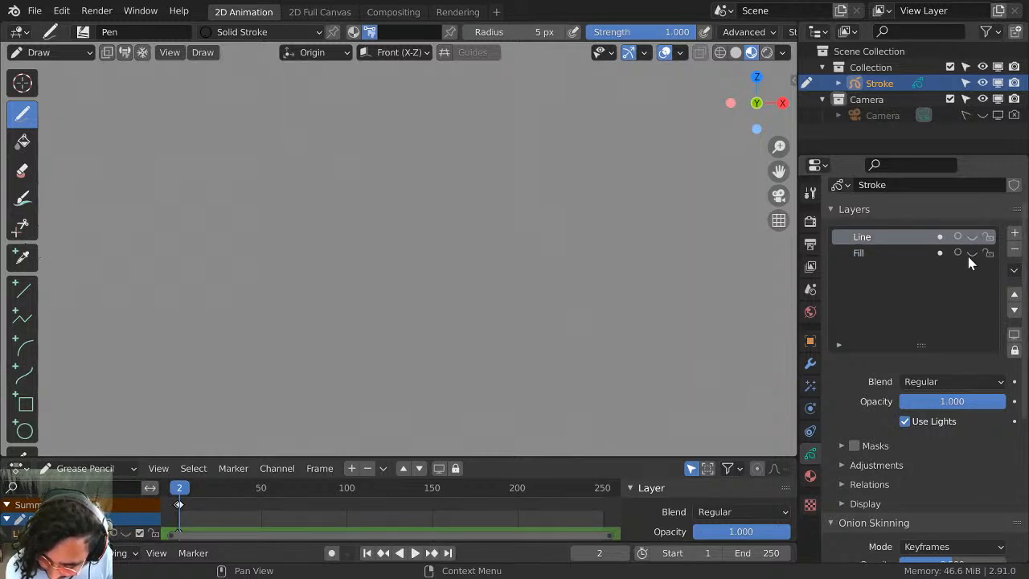
{"action": "left_click", "coordinate": [1014, 233]}
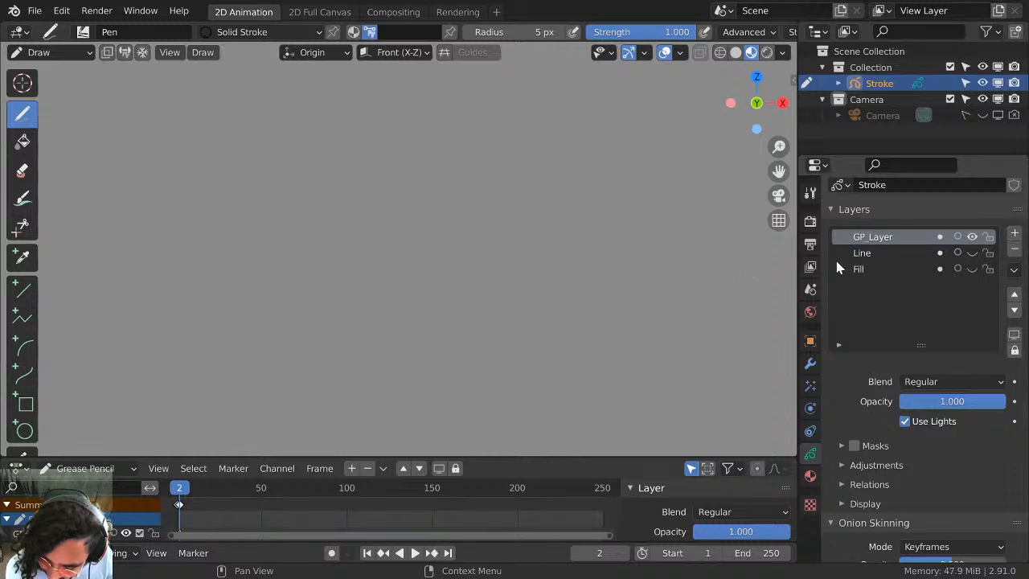
{"action": "key", "text": "ctrl+space"}
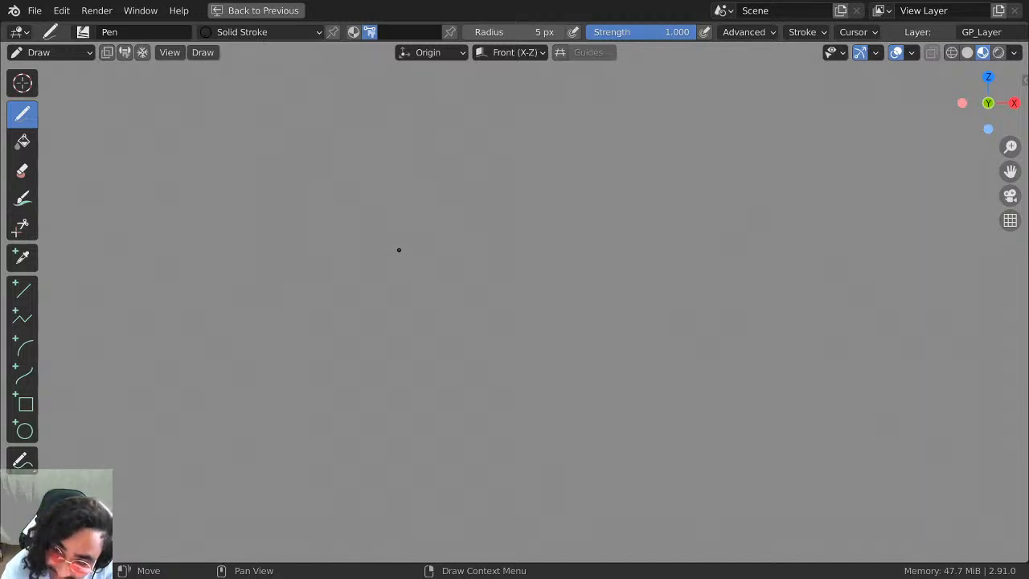
Sketch a rough three-quarter head outline with a vertical face guide and a slanted eye line on the new layer.
{"action": "left_click_drag", "start_coordinate": [373, 199], "coordinate": [404, 340]}
{"action": "mouse_move", "coordinate": [364, 258]}
{"action": "left_mouse_down"}
{"action": "mouse_move", "coordinate": [401, 252]}
{"action": "mouse_move", "coordinate": [355, 225]}
{"action": "mouse_move", "coordinate": [460, 200]}
{"action": "mouse_move", "coordinate": [478, 257]}
{"action": "left_mouse_up"}
{"action": "key", "text": "ctrl+space"}
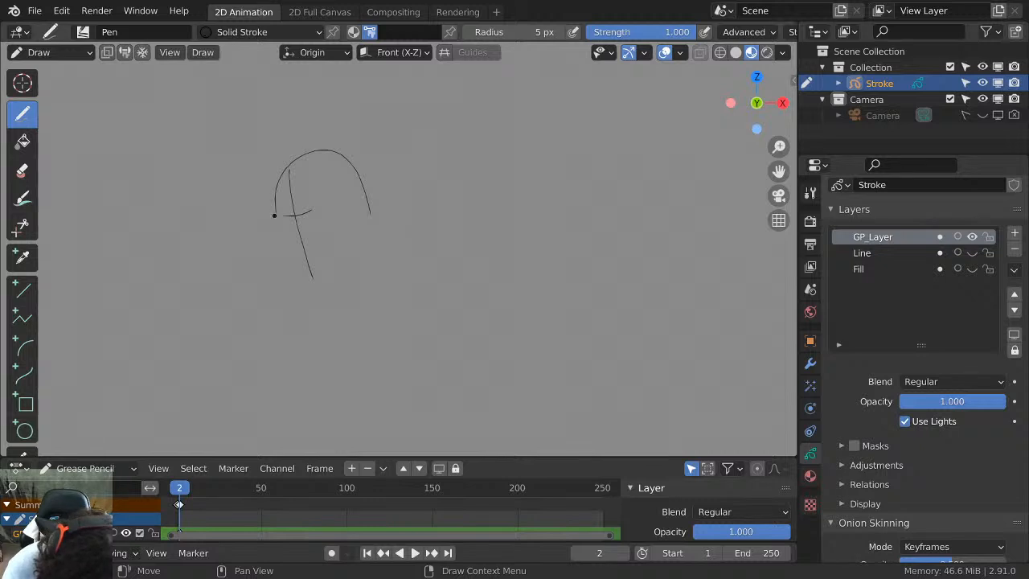
{"action": "key", "text": "ctrl+space"}
{"action": "key", "text": "ctrl+z"}
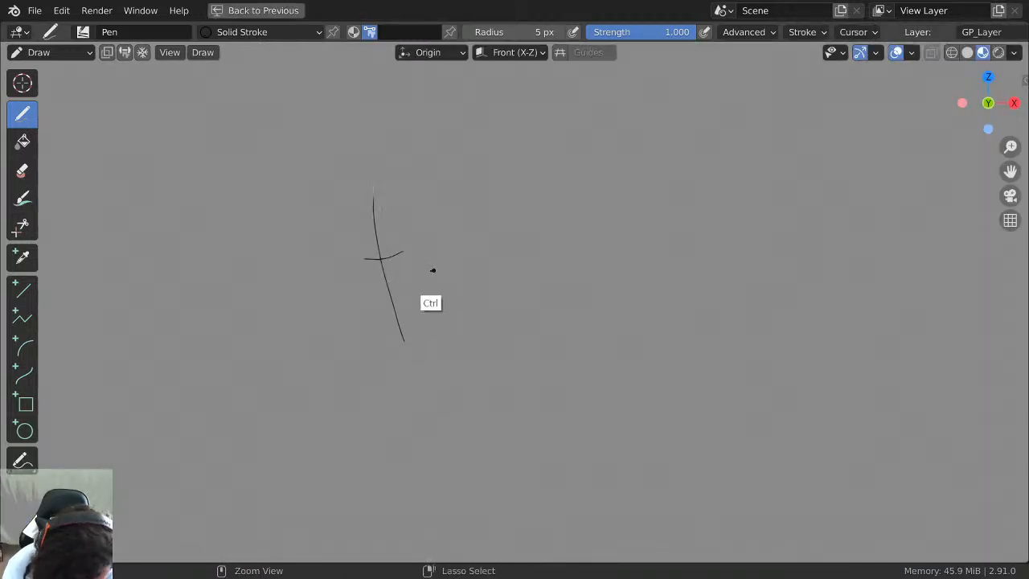
{"action": "mouse_move", "coordinate": [354, 240]}
{"action": "left_mouse_down"}
{"action": "mouse_move", "coordinate": [427, 163]}
{"action": "mouse_move", "coordinate": [502, 228]}
{"action": "left_mouse_up"}
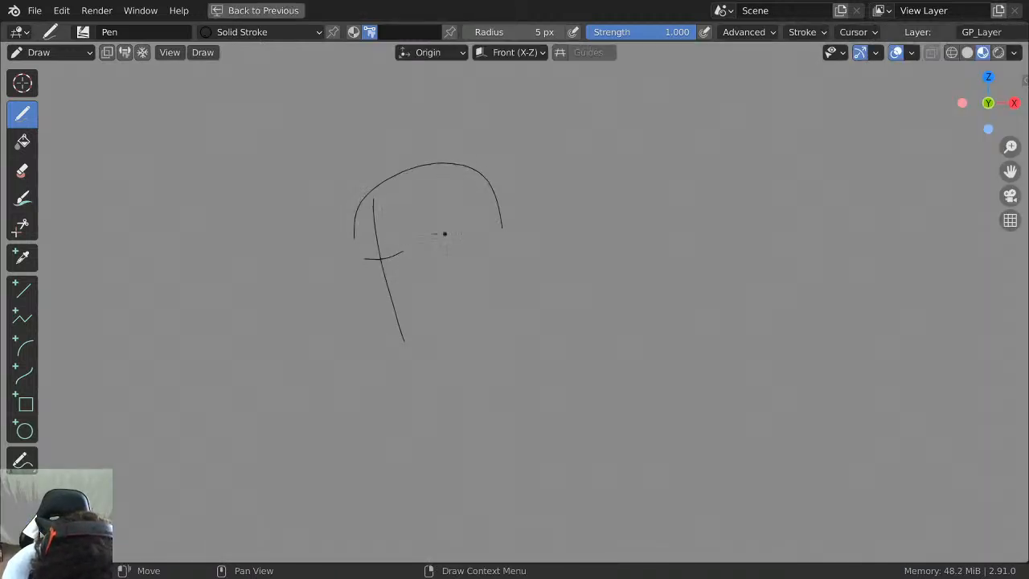
{"action": "mouse_move", "coordinate": [358, 252]}
{"action": "left_mouse_down"}
{"action": "mouse_move", "coordinate": [368, 294]}
{"action": "mouse_move", "coordinate": [402, 347]}
{"action": "mouse_move", "coordinate": [485, 299]}
{"action": "mouse_move", "coordinate": [504, 225]}
{"action": "left_mouse_up"}
{"action": "left_click_drag", "start_coordinate": [362, 271], "coordinate": [441, 247]}
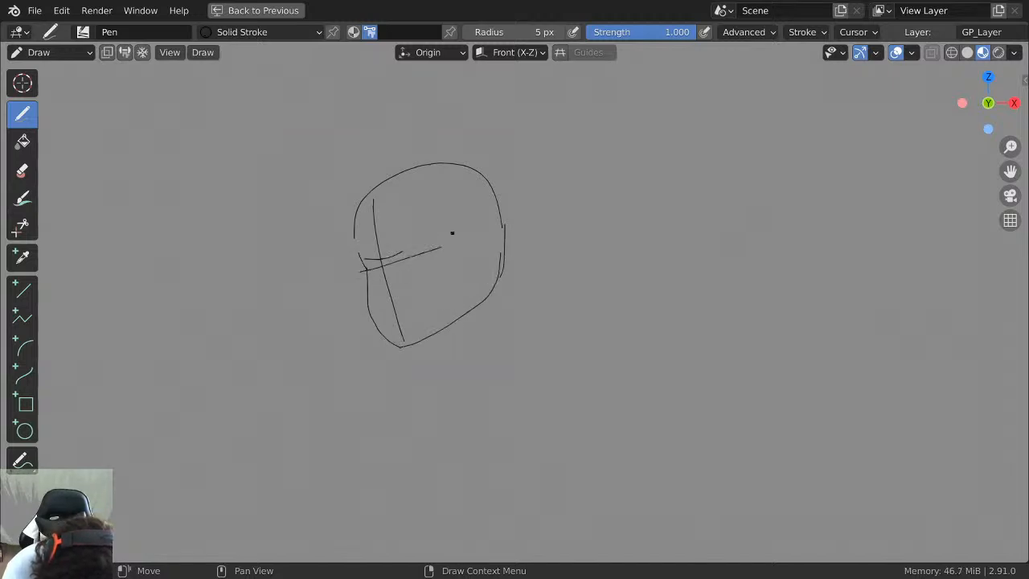
Remove the short eye stroke and the straight vertical guide, and redraw the face centre line as a curve.
{"action": "key", "text": "ctrl+z"}
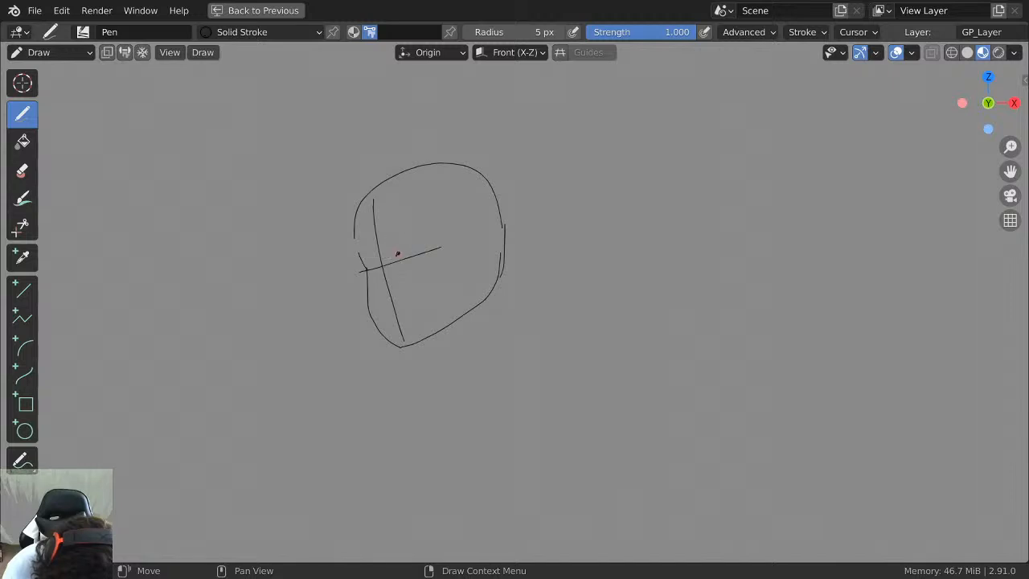
{"action": "key", "text": "ctrl+z"}
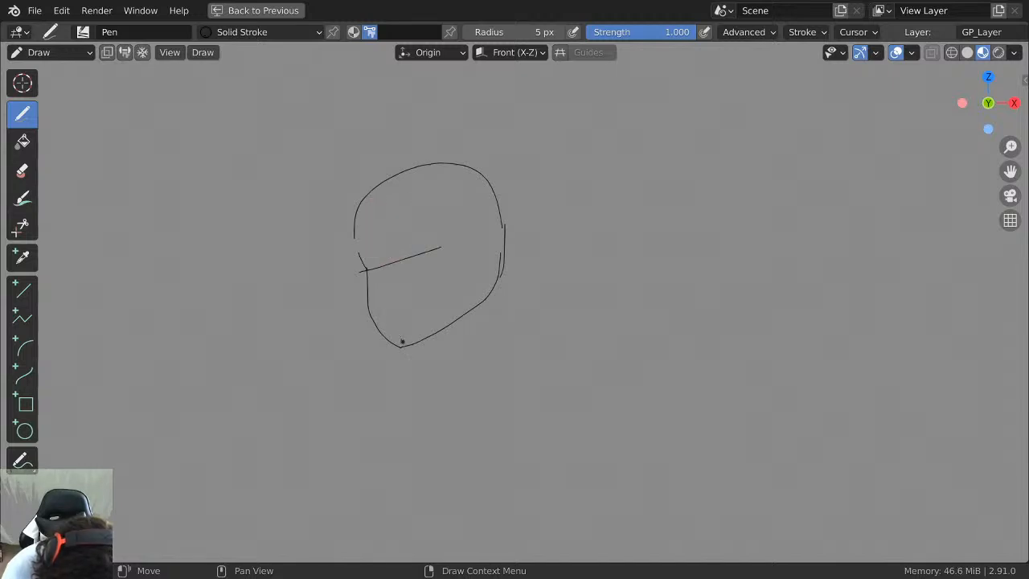
{"action": "left_click_drag", "start_coordinate": [402, 342], "coordinate": [385, 219]}
{"action": "key", "text": "ctrl+z"}
{"action": "mouse_move", "coordinate": [392, 327]}
{"action": "left_mouse_down"}
{"action": "mouse_move", "coordinate": [379, 265]}
{"action": "mouse_move", "coordinate": [394, 183]}
{"action": "left_mouse_up"}
Reinforce the skull contour and sketch the neck with the first collar lines on both sides.
{"action": "mouse_move", "coordinate": [363, 259]}
{"action": "left_mouse_down"}
{"action": "mouse_move", "coordinate": [356, 195]}
{"action": "mouse_move", "coordinate": [439, 163]}
{"action": "mouse_move", "coordinate": [509, 230]}
{"action": "mouse_move", "coordinate": [492, 315]}
{"action": "left_mouse_up"}
{"action": "mouse_move", "coordinate": [422, 338]}
{"action": "left_mouse_down"}
{"action": "mouse_move", "coordinate": [433, 354]}
{"action": "mouse_move", "coordinate": [492, 317]}
{"action": "left_mouse_up"}
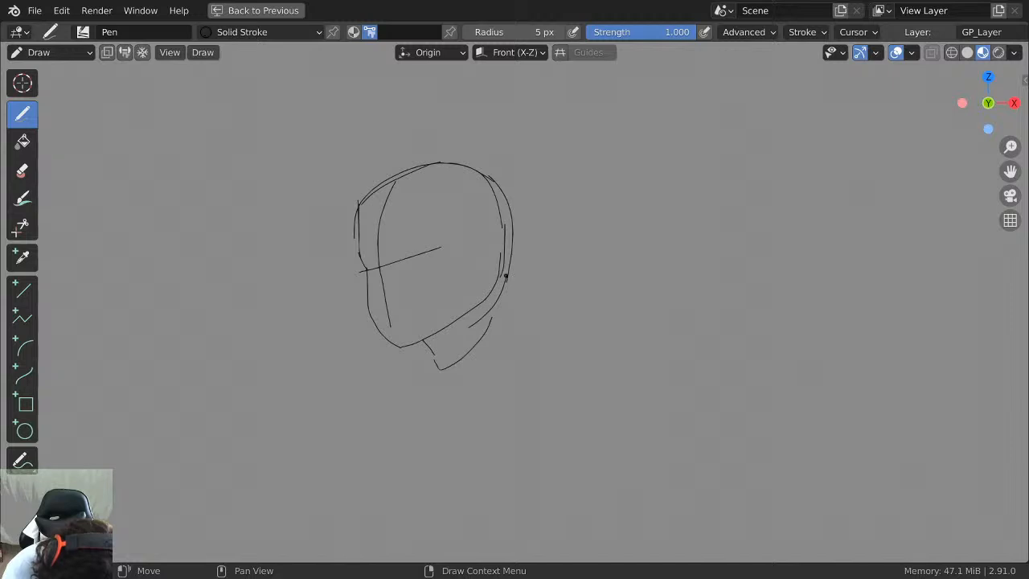
{"action": "mouse_move", "coordinate": [505, 276]}
{"action": "left_mouse_down"}
{"action": "mouse_move", "coordinate": [476, 345]}
{"action": "mouse_move", "coordinate": [442, 385]}
{"action": "mouse_move", "coordinate": [483, 349]}
{"action": "mouse_move", "coordinate": [449, 382]}
{"action": "left_mouse_up"}
{"action": "left_click_drag", "start_coordinate": [513, 305], "coordinate": [536, 360]}
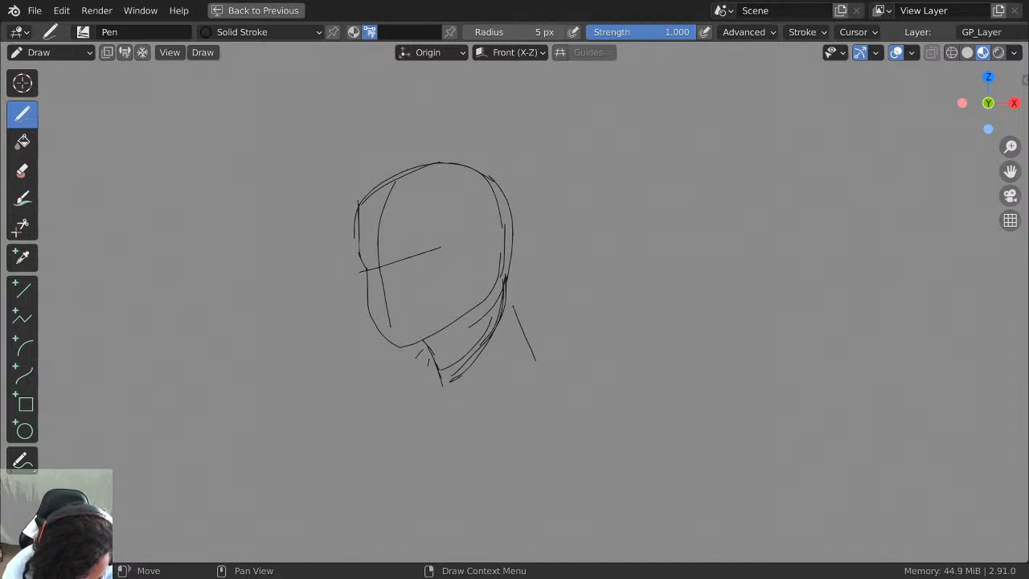
{"action": "left_click_drag", "start_coordinate": [424, 351], "coordinate": [402, 416]}
{"action": "left_click_drag", "start_coordinate": [485, 349], "coordinate": [468, 394]}
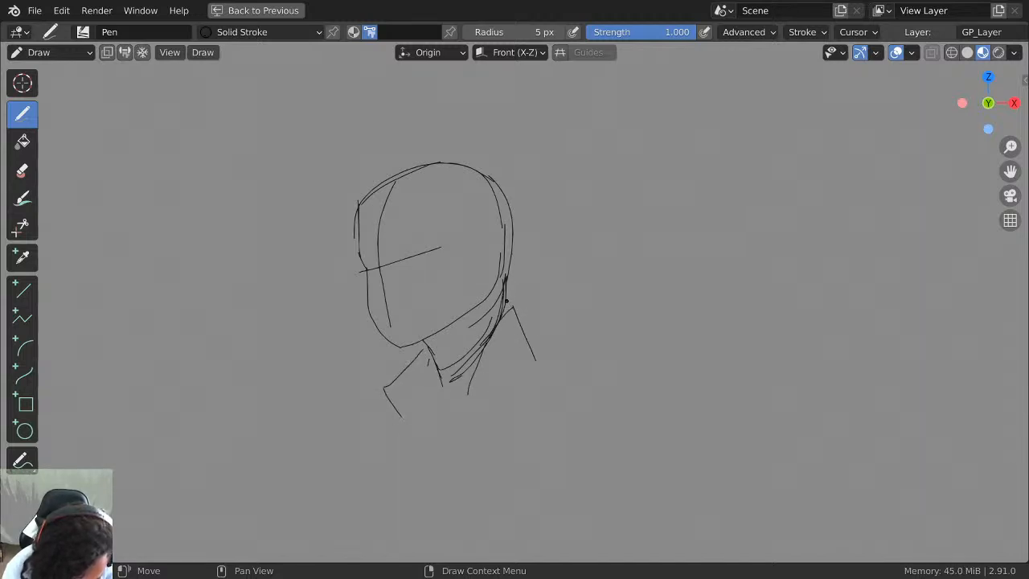
Draw the jacket lapel and collar fold below the back of the head and extend the neckline down the chest.
{"action": "left_click_drag", "start_coordinate": [516, 308], "coordinate": [555, 383]}
{"action": "mouse_move", "coordinate": [518, 312]}
{"action": "left_mouse_down"}
{"action": "mouse_move", "coordinate": [543, 399]}
{"action": "mouse_move", "coordinate": [506, 446]}
{"action": "left_mouse_up"}
{"action": "left_click_drag", "start_coordinate": [474, 406], "coordinate": [502, 442]}
{"action": "left_click_drag", "start_coordinate": [539, 383], "coordinate": [513, 447]}
{"action": "left_click_drag", "start_coordinate": [440, 377], "coordinate": [474, 459]}
{"action": "left_click_drag", "start_coordinate": [474, 415], "coordinate": [482, 461]}
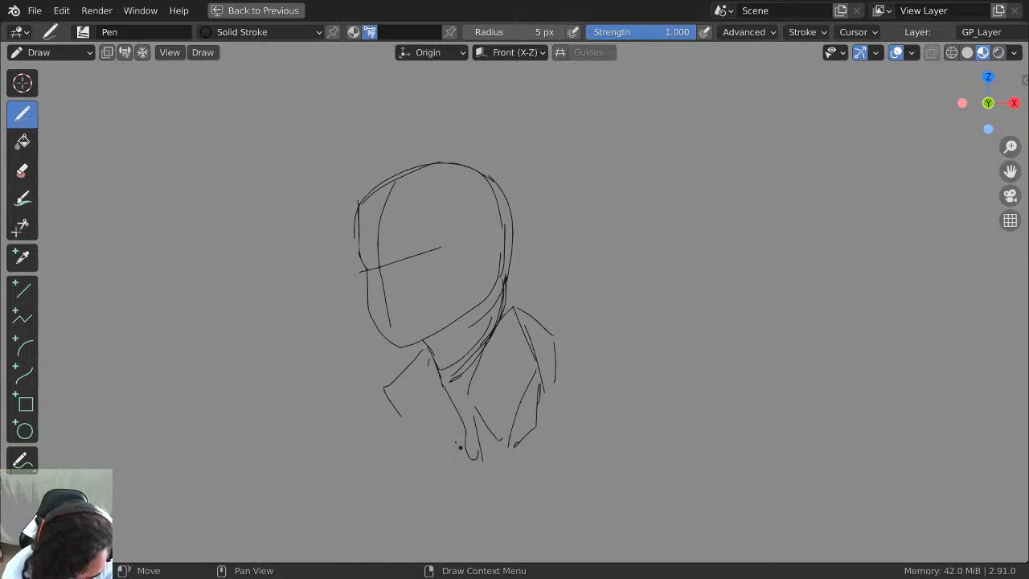
Draw the opposite lapel below the chin with parallel edge lines and add strokes along the jacket opening.
{"action": "left_click_drag", "start_coordinate": [387, 415], "coordinate": [415, 468]}
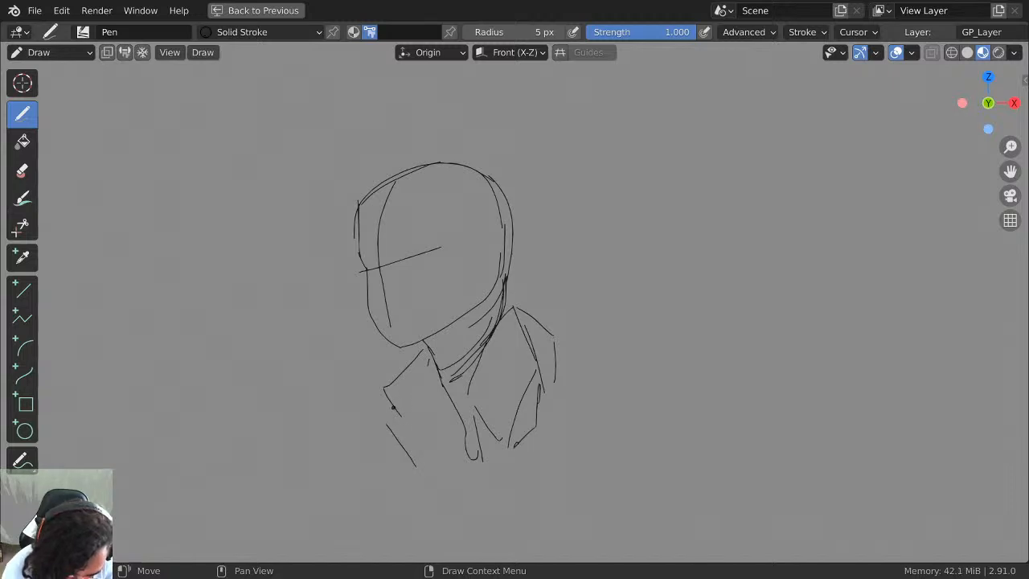
{"action": "left_click_drag", "start_coordinate": [392, 405], "coordinate": [436, 482]}
{"action": "left_click_drag", "start_coordinate": [463, 422], "coordinate": [465, 472]}
{"action": "left_click_drag", "start_coordinate": [466, 395], "coordinate": [478, 442]}
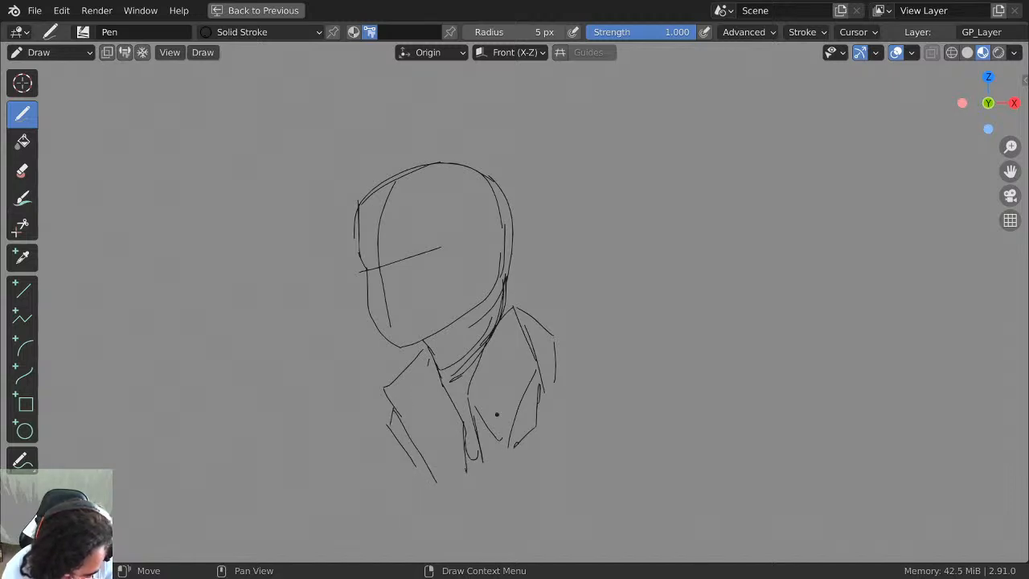
Draw both jacket shoulders with their sleeve edges and close the lower chest with short strokes, redoing the first shoulder attempt.
{"action": "left_click_drag", "start_coordinate": [557, 337], "coordinate": [560, 335]}
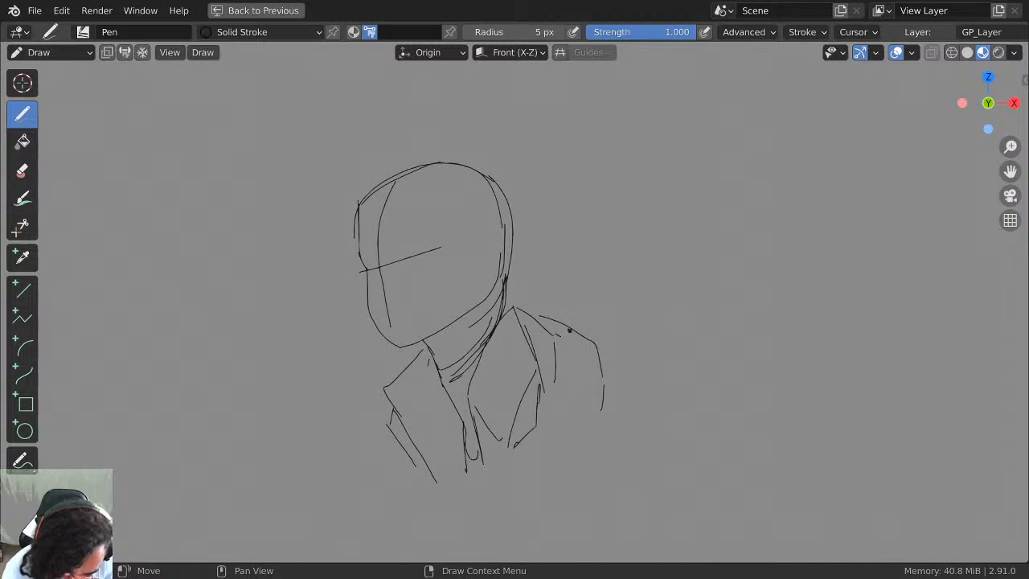
{"action": "key", "text": "ctrl+z"}
{"action": "mouse_move", "coordinate": [545, 325]}
{"action": "left_mouse_down"}
{"action": "mouse_move", "coordinate": [587, 387]}
{"action": "mouse_move", "coordinate": [541, 467]}
{"action": "left_mouse_up"}
{"action": "left_click_drag", "start_coordinate": [490, 440], "coordinate": [505, 472]}
{"action": "left_click_drag", "start_coordinate": [514, 452], "coordinate": [532, 456]}
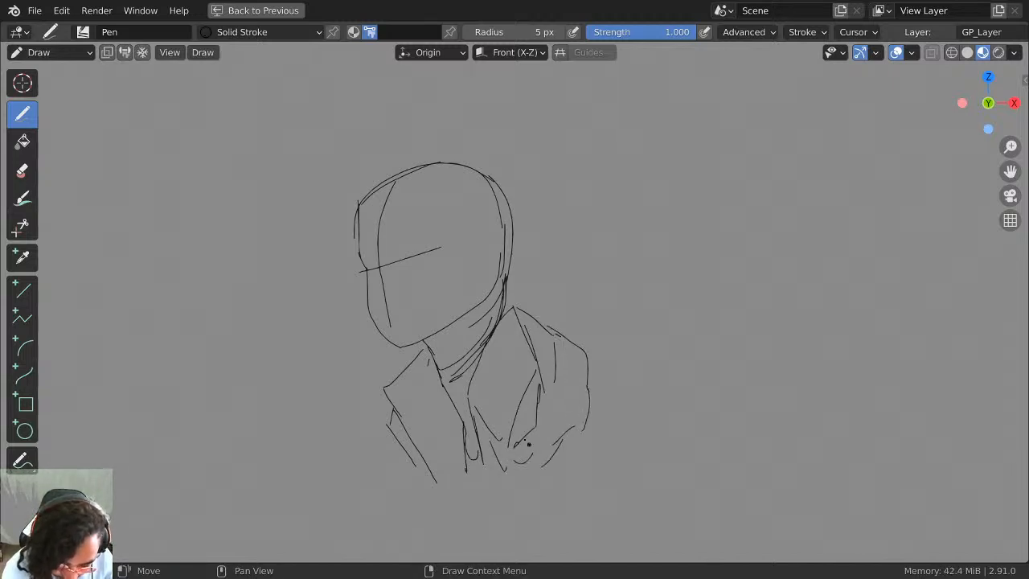
{"action": "left_click_drag", "start_coordinate": [380, 403], "coordinate": [408, 469]}
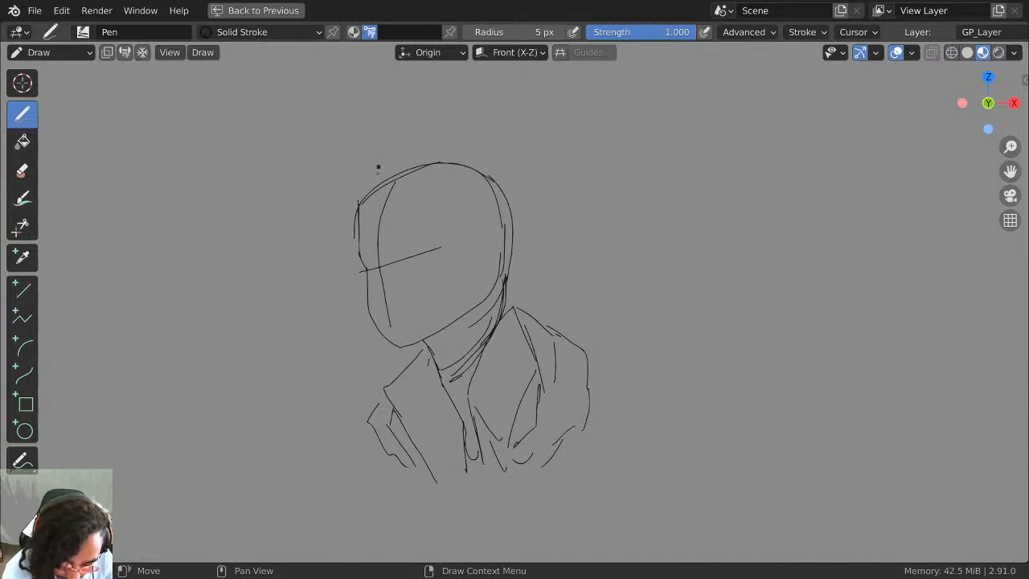
Sketch the hairline, sideburn, ear and an outer hair contour around the head.
{"action": "mouse_move", "coordinate": [357, 227]}
{"action": "left_mouse_down"}
{"action": "mouse_move", "coordinate": [361, 172]}
{"action": "mouse_move", "coordinate": [389, 193]}
{"action": "mouse_move", "coordinate": [448, 211]}
{"action": "left_mouse_up"}
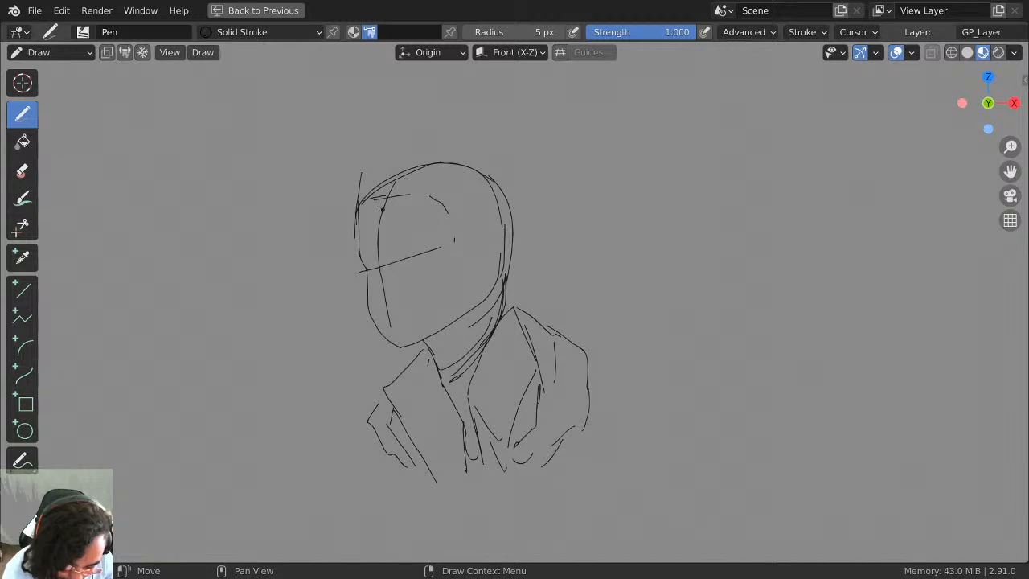
{"action": "mouse_move", "coordinate": [367, 202]}
{"action": "left_mouse_down"}
{"action": "mouse_move", "coordinate": [361, 229]}
{"action": "mouse_move", "coordinate": [402, 189]}
{"action": "left_mouse_up"}
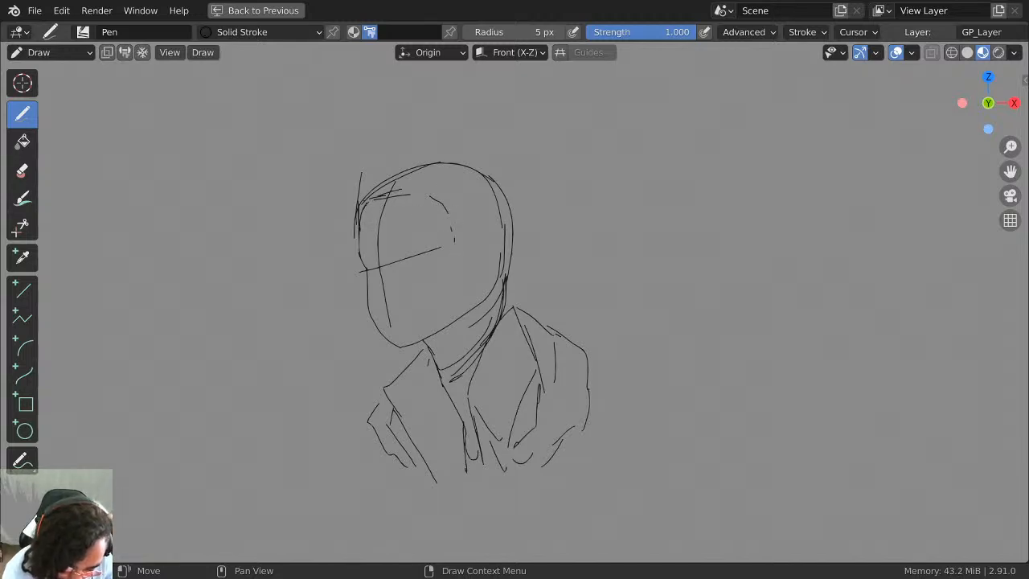
{"action": "left_click_drag", "start_coordinate": [453, 249], "coordinate": [455, 275]}
{"action": "left_click_drag", "start_coordinate": [474, 220], "coordinate": [485, 246]}
{"action": "mouse_move", "coordinate": [358, 203]}
{"action": "left_mouse_down"}
{"action": "mouse_move", "coordinate": [480, 164]}
{"action": "mouse_move", "coordinate": [499, 217]}
{"action": "mouse_move", "coordinate": [507, 295]}
{"action": "left_mouse_up"}
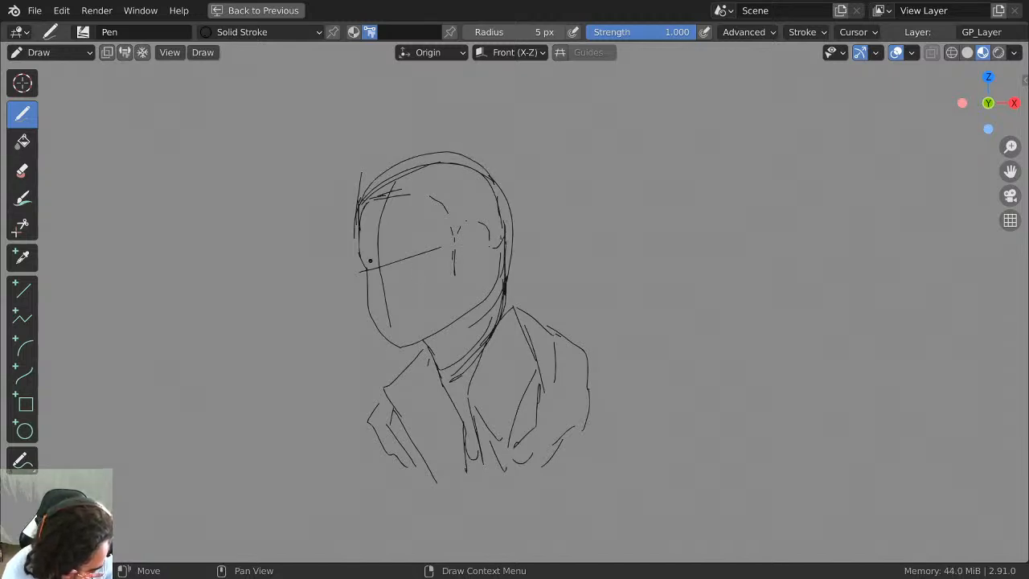
Try short strokes along the cheek and jaw of the head and undo them.
{"action": "left_click_drag", "start_coordinate": [369, 291], "coordinate": [377, 316]}
{"action": "left_click_drag", "start_coordinate": [458, 315], "coordinate": [479, 302]}
{"action": "key", "text": "ctrl+z"}
{"action": "key", "text": "ctrl+z"}
{"action": "left_click", "coordinate": [479, 281]}
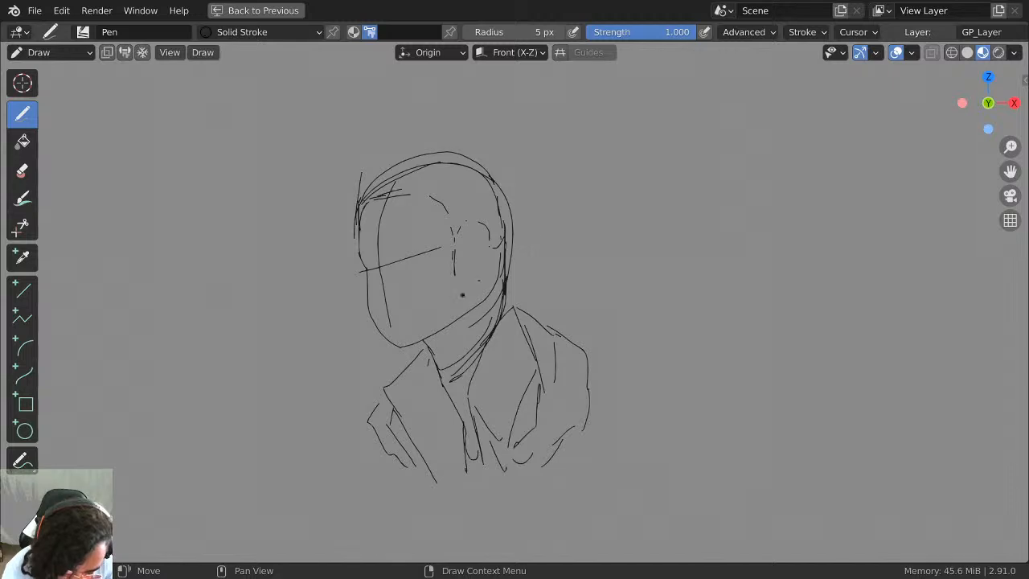
Try three head-shape strokes in the empty canvas beside the jacketed bust, undoing each one.
{"action": "middle_click_drag", "start_coordinate": [691, 261], "coordinate": [485, 267], "text": "shift"}
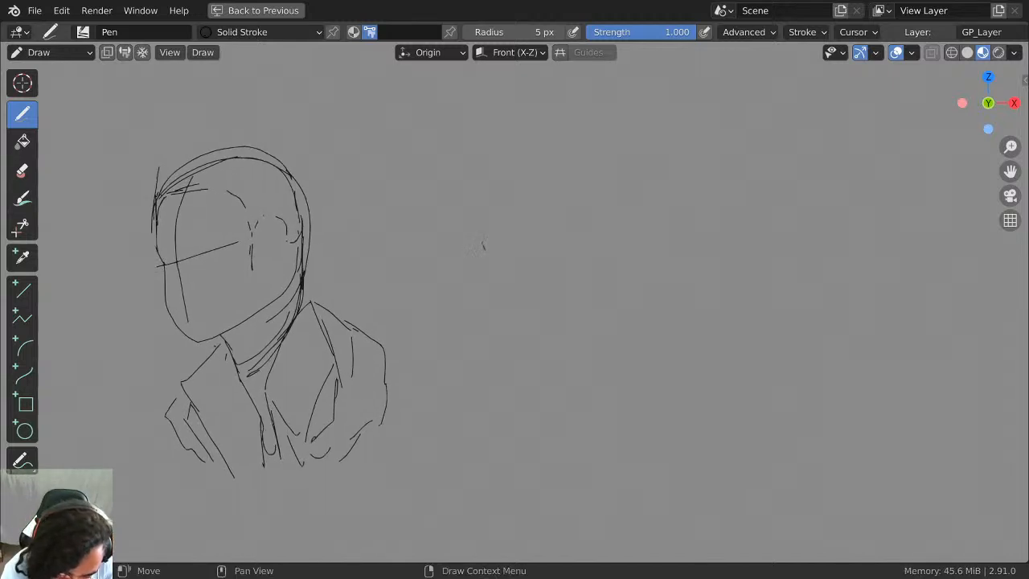
{"action": "mouse_move", "coordinate": [484, 247]}
{"action": "left_mouse_down"}
{"action": "mouse_move", "coordinate": [480, 163]}
{"action": "mouse_move", "coordinate": [582, 158]}
{"action": "mouse_move", "coordinate": [595, 259]}
{"action": "left_mouse_up"}
{"action": "key", "text": "ctrl+z"}
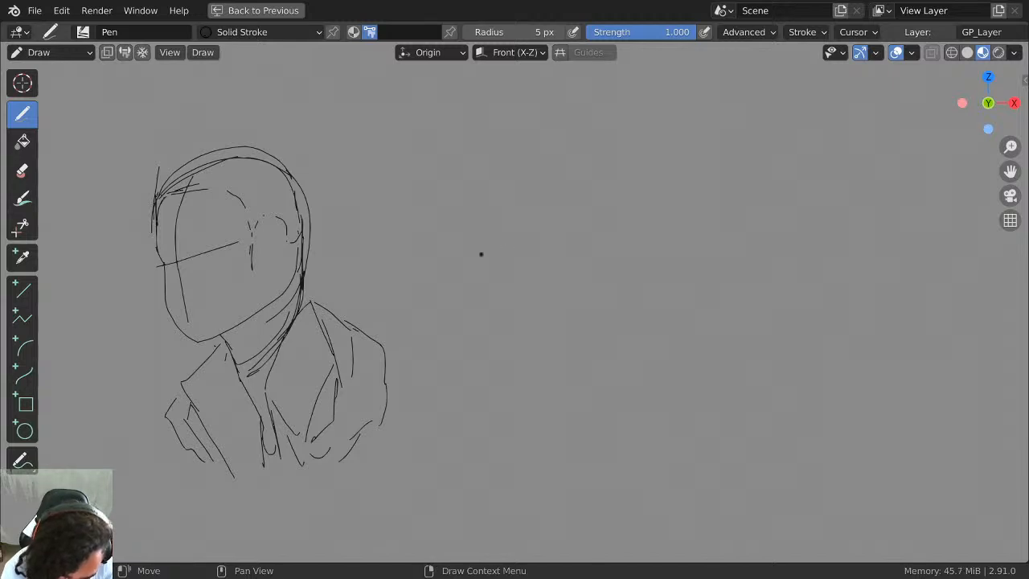
{"action": "mouse_move", "coordinate": [481, 254]}
{"action": "left_mouse_down"}
{"action": "mouse_move", "coordinate": [478, 191]}
{"action": "mouse_move", "coordinate": [549, 173]}
{"action": "mouse_move", "coordinate": [576, 246]}
{"action": "left_mouse_up"}
{"action": "key", "text": "ctrl+z"}
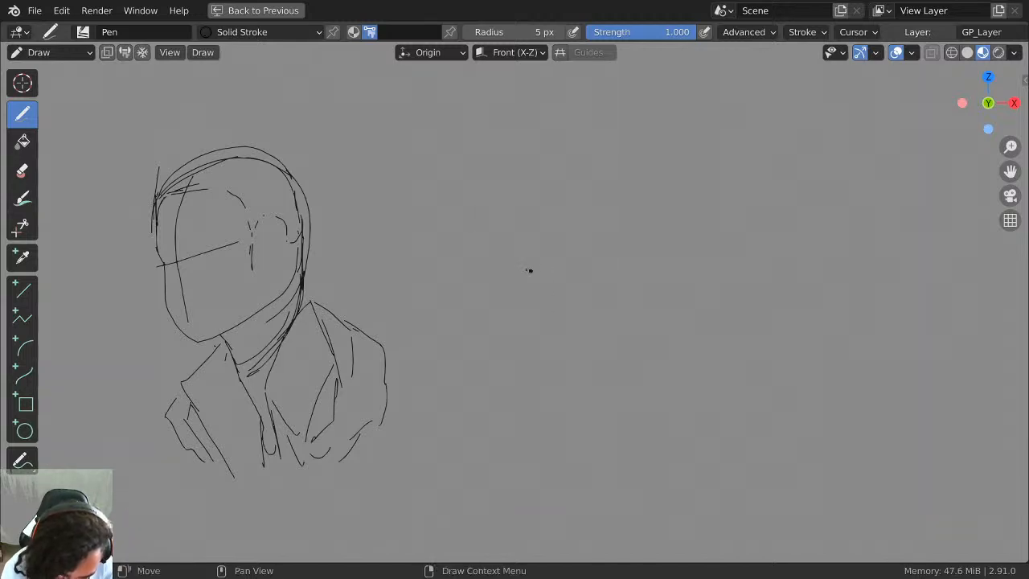
{"action": "mouse_move", "coordinate": [504, 251]}
{"action": "left_mouse_down"}
{"action": "mouse_move", "coordinate": [494, 207]}
{"action": "mouse_move", "coordinate": [547, 138]}
{"action": "mouse_move", "coordinate": [633, 178]}
{"action": "mouse_move", "coordinate": [647, 241]}
{"action": "mouse_move", "coordinate": [566, 304]}
{"action": "left_mouse_up"}
{"action": "key", "text": "ctrl+z"}
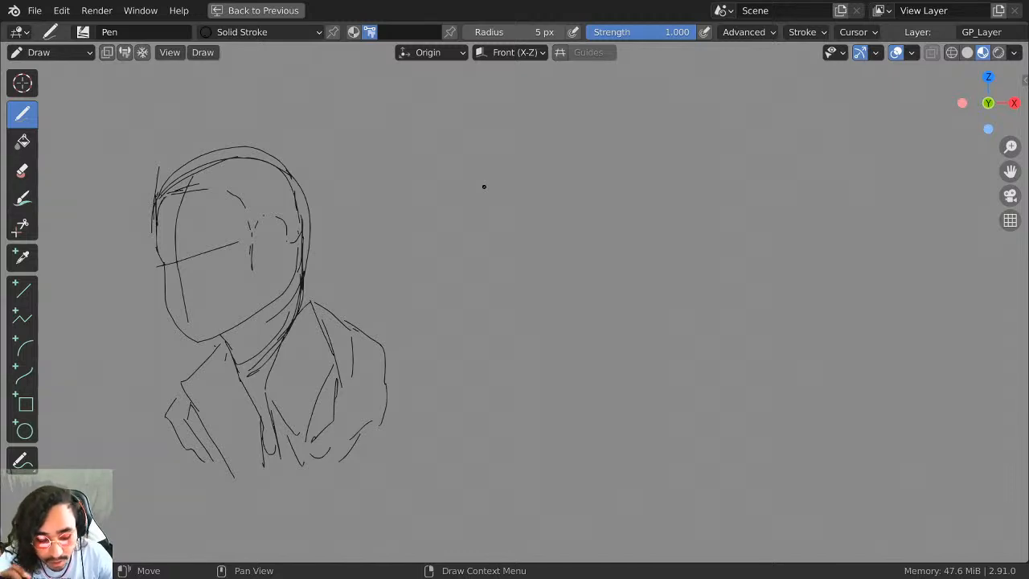
{"action": "left_click", "coordinate": [72, 53]}
{"action": "left_click", "coordinate": [73, 53]}
{"action": "left_click", "coordinate": [72, 53]}
{"action": "left_click", "coordinate": [73, 53]}
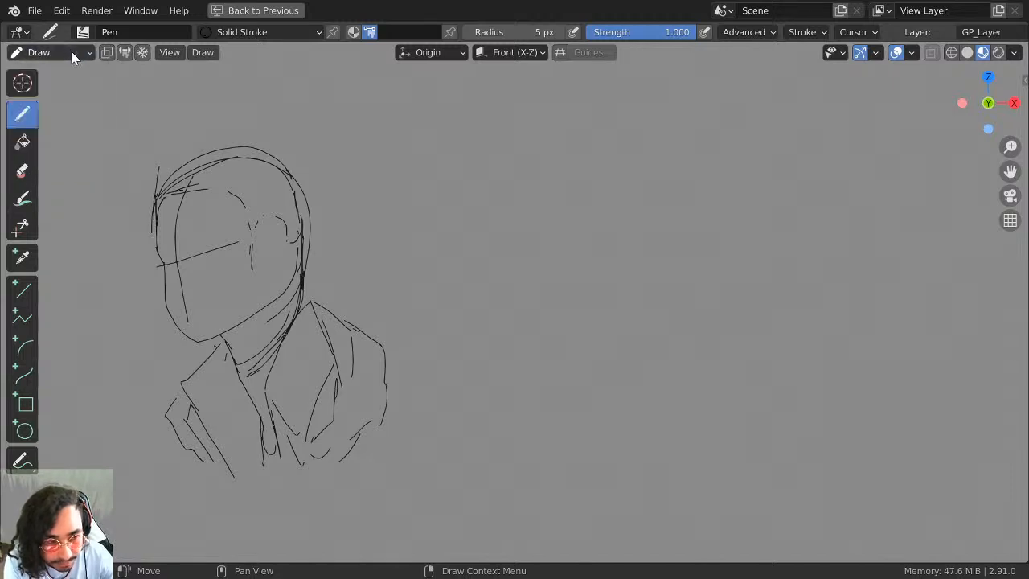
{"action": "left_click", "coordinate": [73, 53]}
{"action": "left_click", "coordinate": [73, 54]}
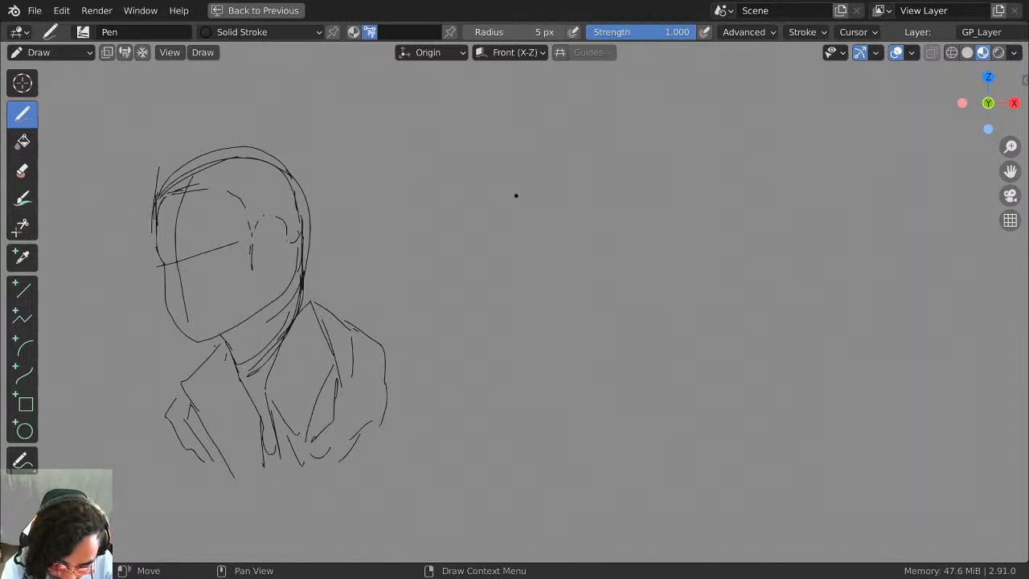
Draw an upright oval beside the bust, rotate it -16.8° about Y in Edit Mode, and return to Draw mode.
{"action": "mouse_move", "coordinate": [512, 191]}
{"action": "left_mouse_down"}
{"action": "mouse_move", "coordinate": [524, 174]}
{"action": "mouse_move", "coordinate": [599, 224]}
{"action": "mouse_move", "coordinate": [555, 318]}
{"action": "mouse_move", "coordinate": [499, 239]}
{"action": "mouse_move", "coordinate": [528, 169]}
{"action": "left_mouse_up"}
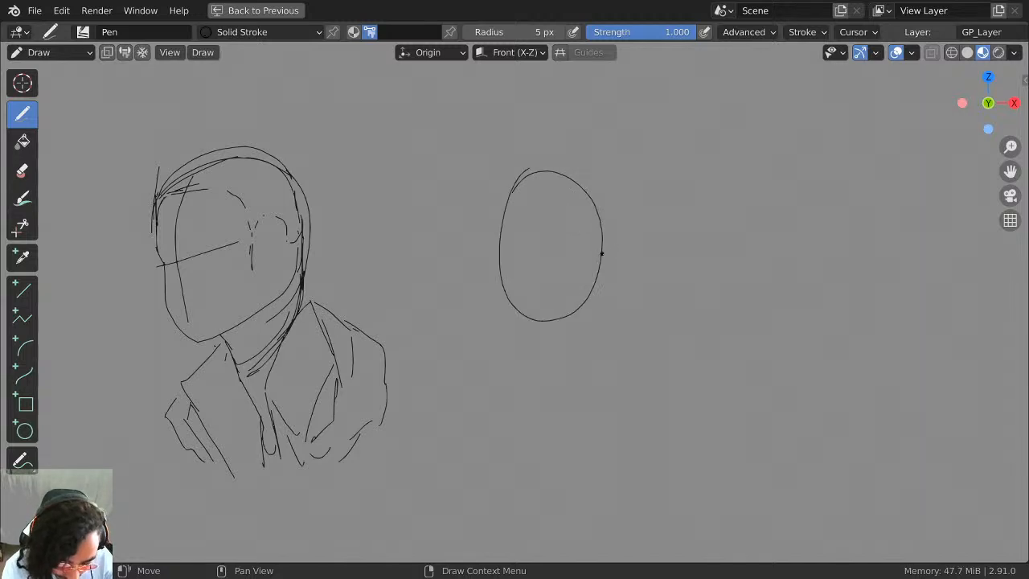
{"action": "key", "text": "Tab"}
{"action": "left_click_drag", "start_coordinate": [629, 150], "coordinate": [473, 381]}
{"action": "left_click_drag", "start_coordinate": [619, 243], "coordinate": [578, 200]}
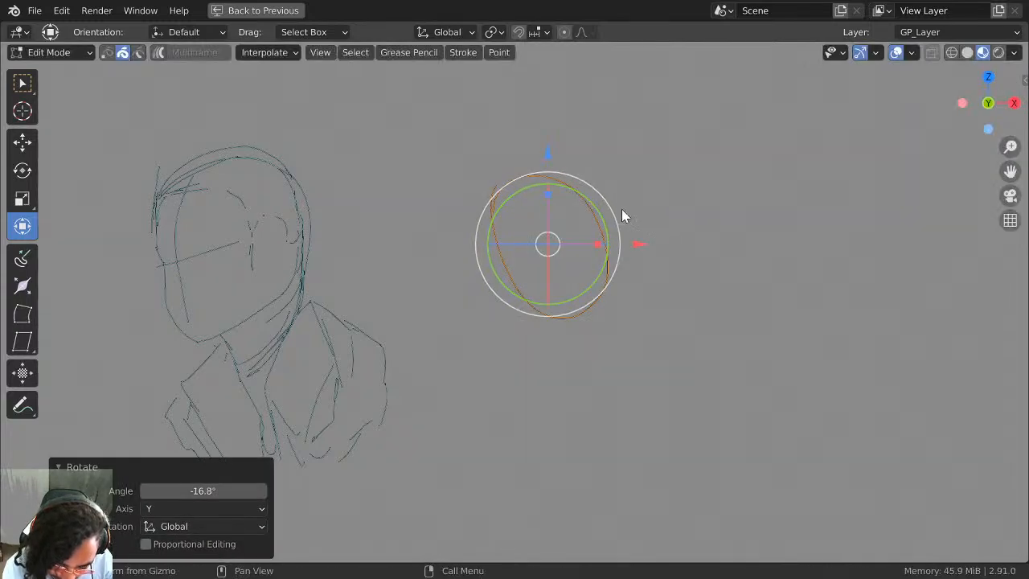
{"action": "key", "text": "Tab"}
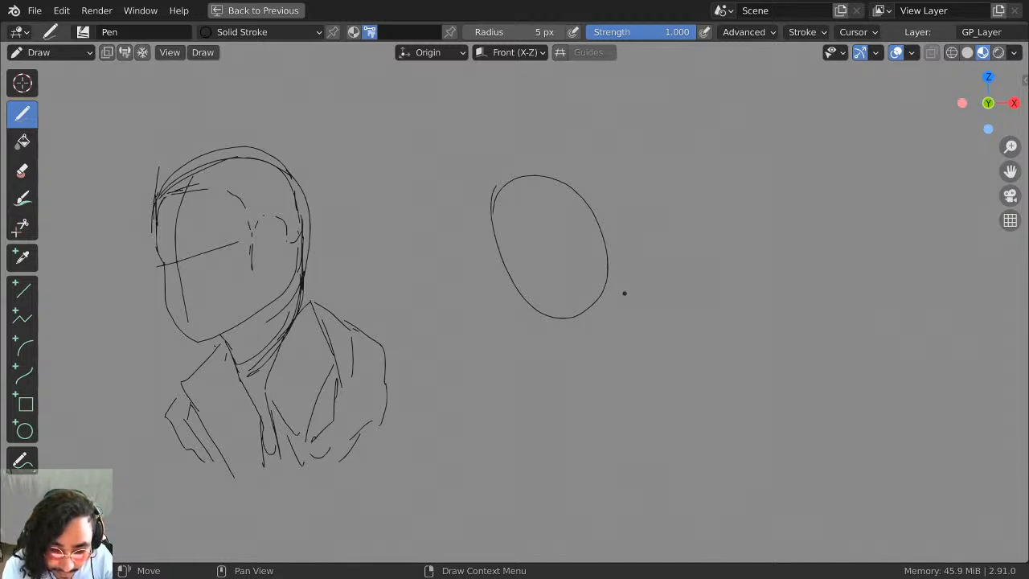
{"action": "left_click", "coordinate": [78, 55]}
{"action": "left_click", "coordinate": [79, 124]}
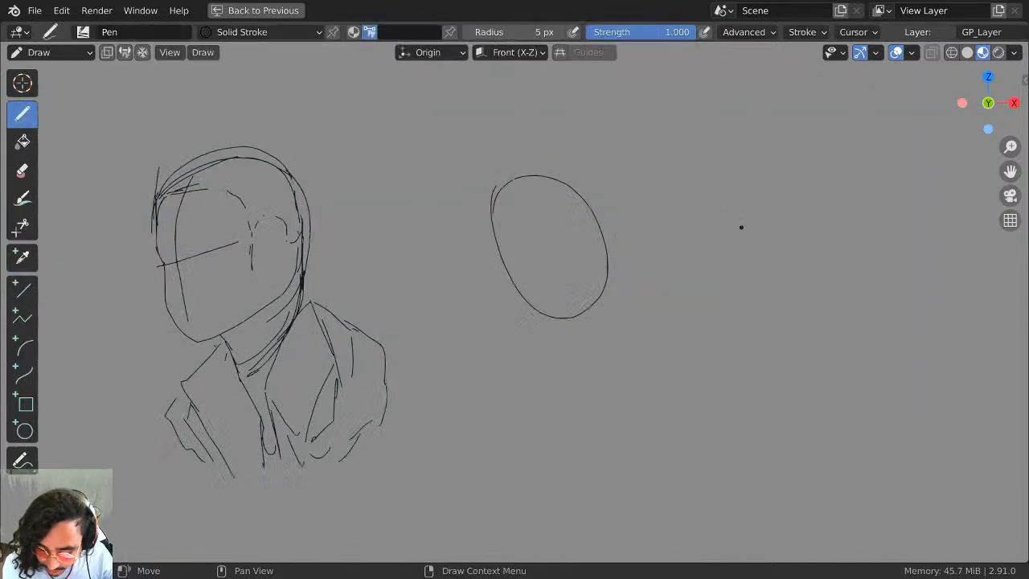
Restore the full workspace layout and hide GP_Layer after toggling its visibility.
{"action": "key", "text": "ctrl+space"}
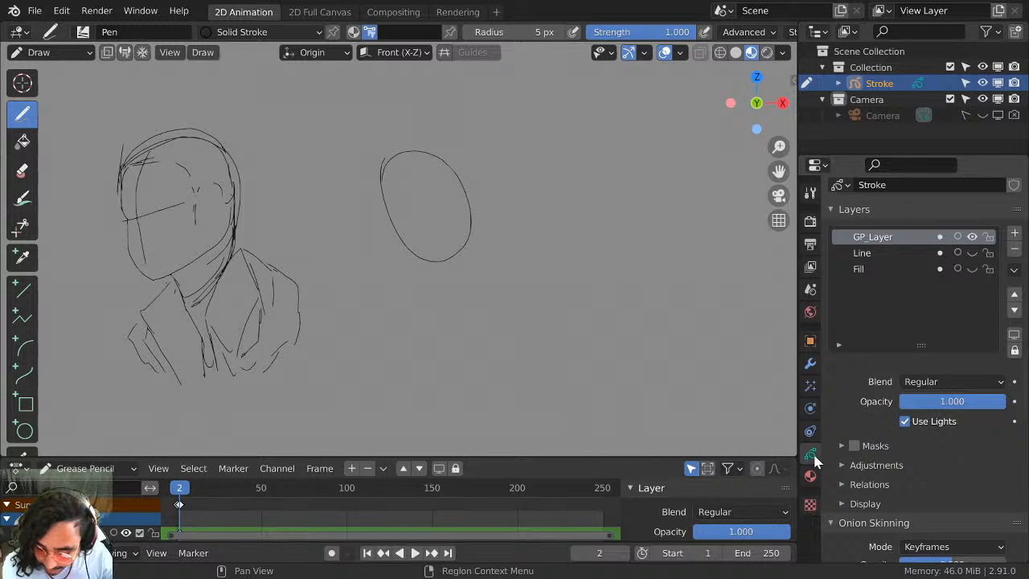
{"action": "left_click", "coordinate": [972, 237]}
{"action": "left_click", "coordinate": [971, 238]}
{"action": "left_click", "coordinate": [972, 238]}
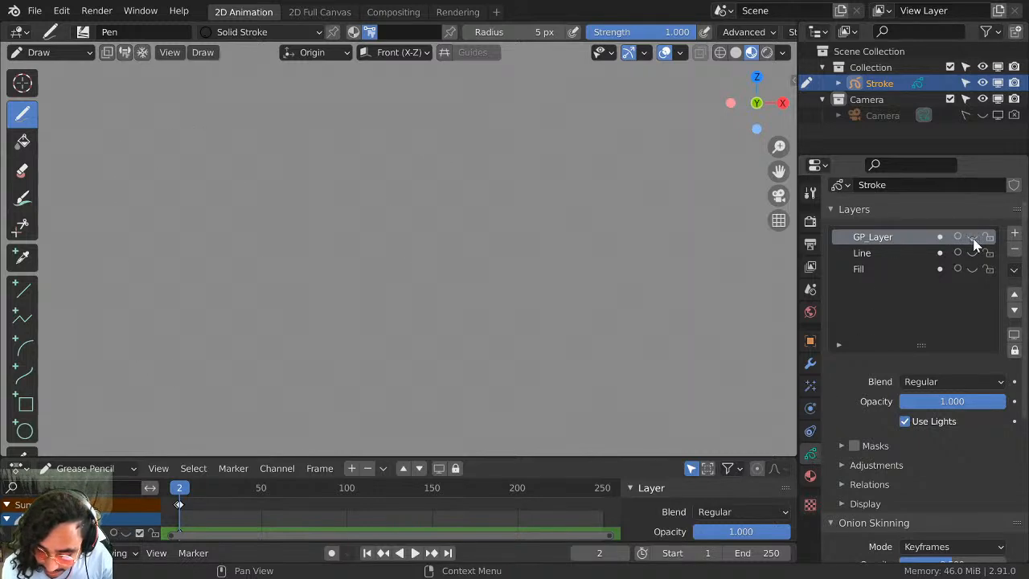
Make GP_Layer visible again and maximize the drawing viewport.
{"action": "left_click", "coordinate": [973, 238]}
{"action": "left_click", "coordinate": [974, 239]}
{"action": "left_click", "coordinate": [976, 239]}
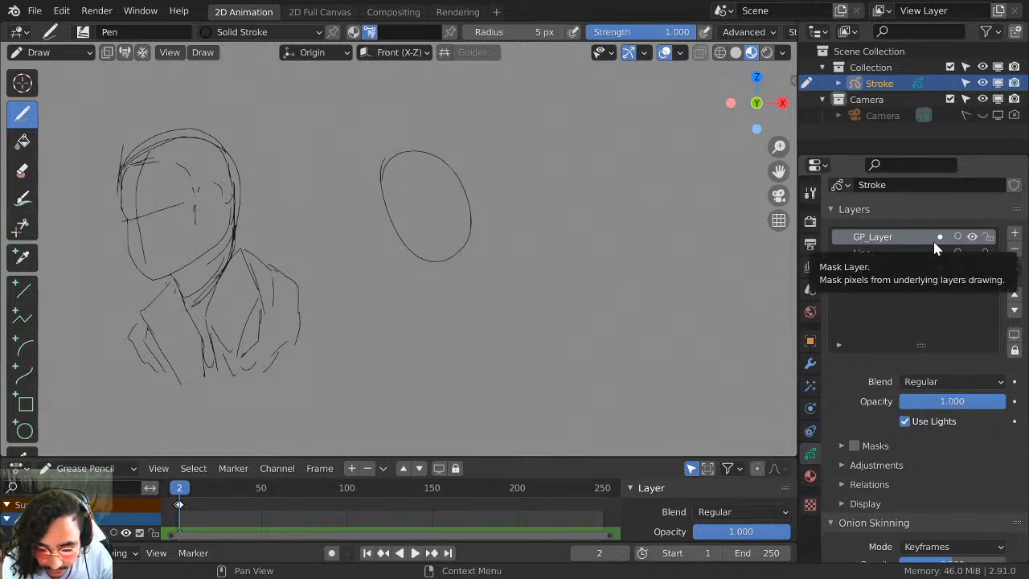
{"action": "key", "text": "ctrl+space"}
{"action": "key", "text": "ctrl+space"}
{"action": "key", "text": "ctrl+space"}
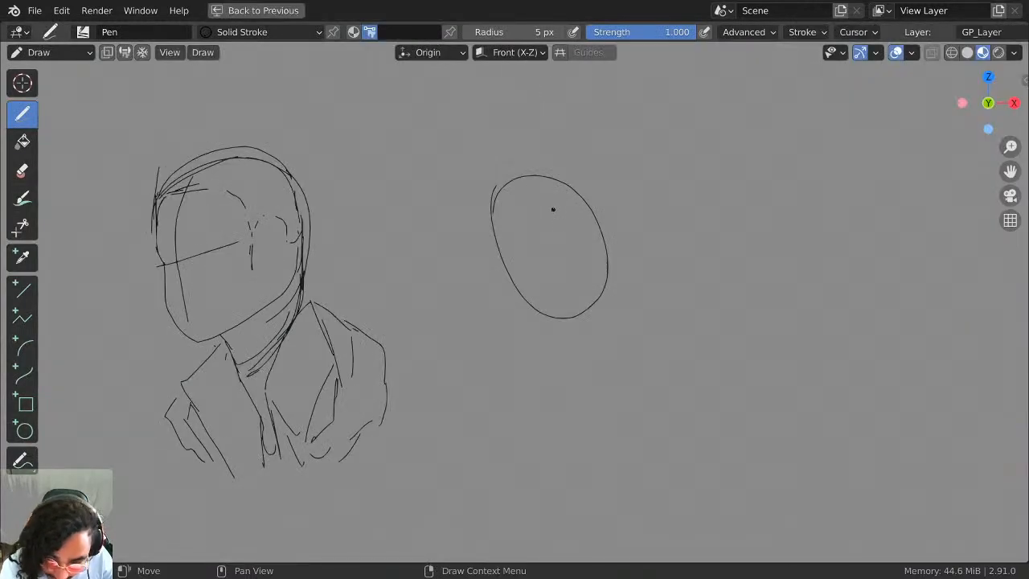
{"action": "key", "text": "ctrl+space"}
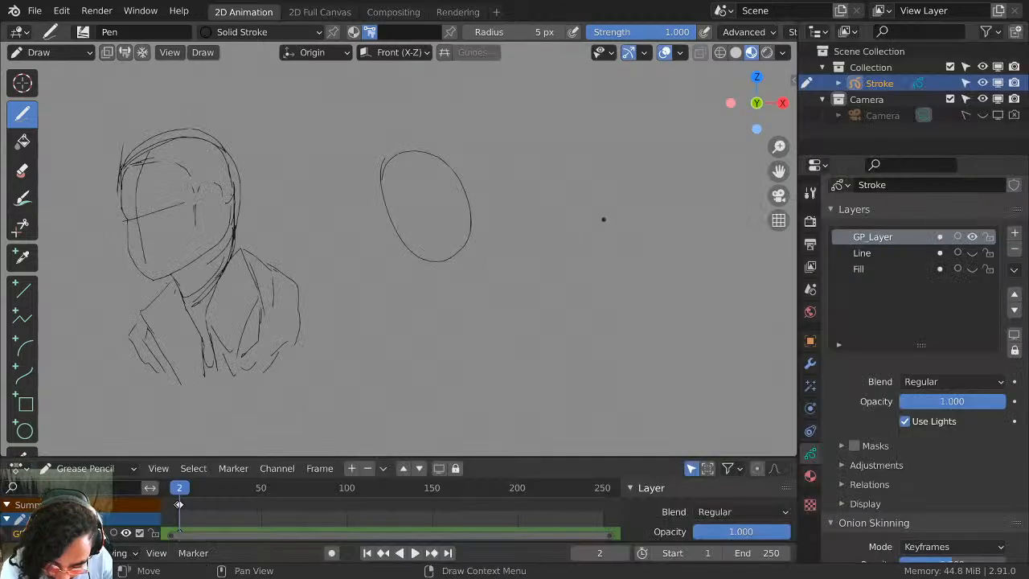
{"action": "key", "text": "ctrl+space"}
Rotate the oval slightly toward upright in Edit Mode and return to Draw mode.
{"action": "key", "text": "Tab"}
{"action": "mouse_move", "coordinate": [605, 226]}
{"action": "left_mouse_down"}
{"action": "mouse_move", "coordinate": [604, 244]}
{"action": "mouse_move", "coordinate": [608, 233]}
{"action": "left_mouse_up"}
{"action": "key", "text": "Tab"}
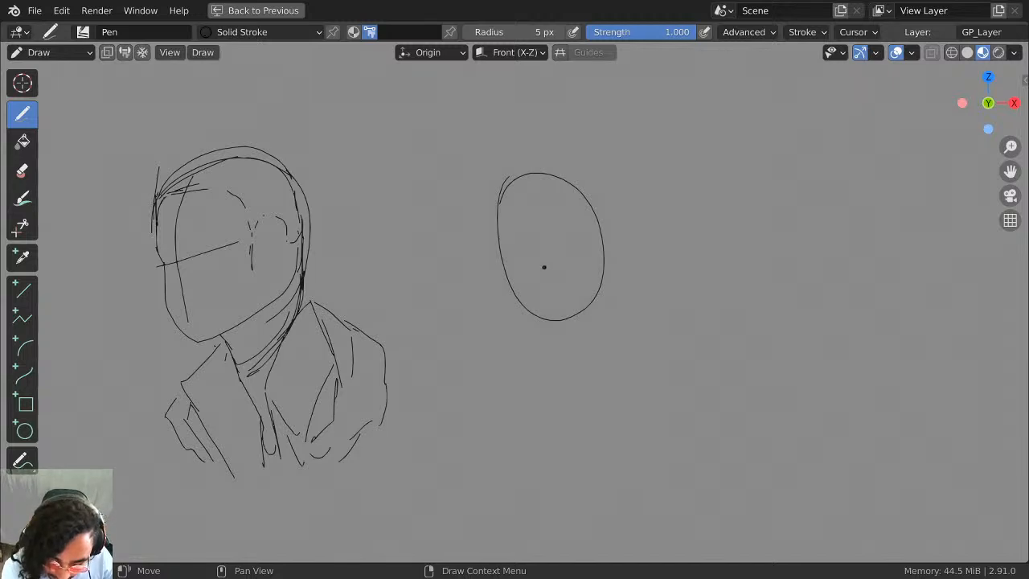
Draw face guidelines inside the oval: a short mouth line, a curved vertical centre line and a short horizontal eye line.
{"action": "left_click_drag", "start_coordinate": [535, 272], "coordinate": [577, 274]}
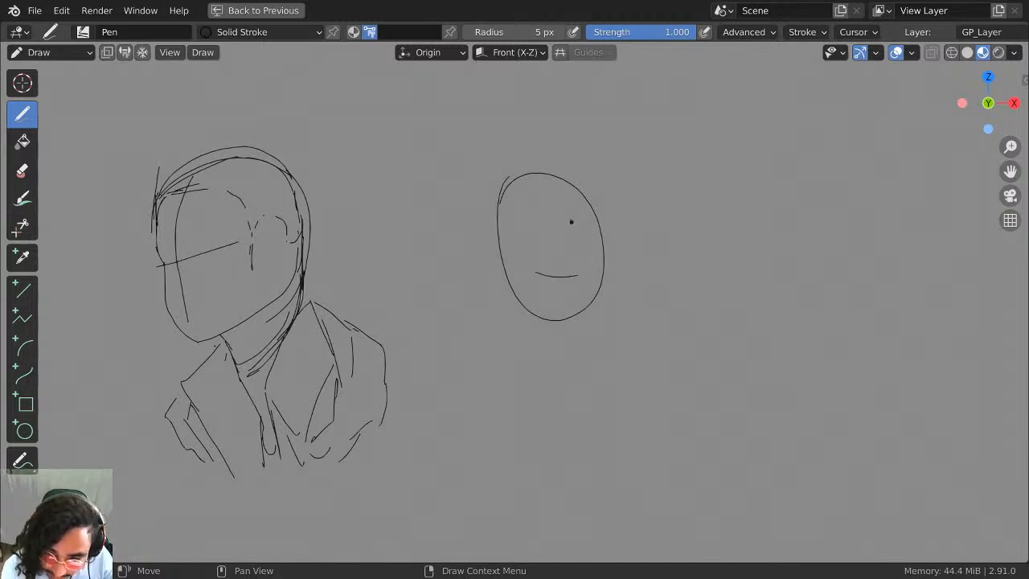
{"action": "left_click_drag", "start_coordinate": [553, 183], "coordinate": [560, 325]}
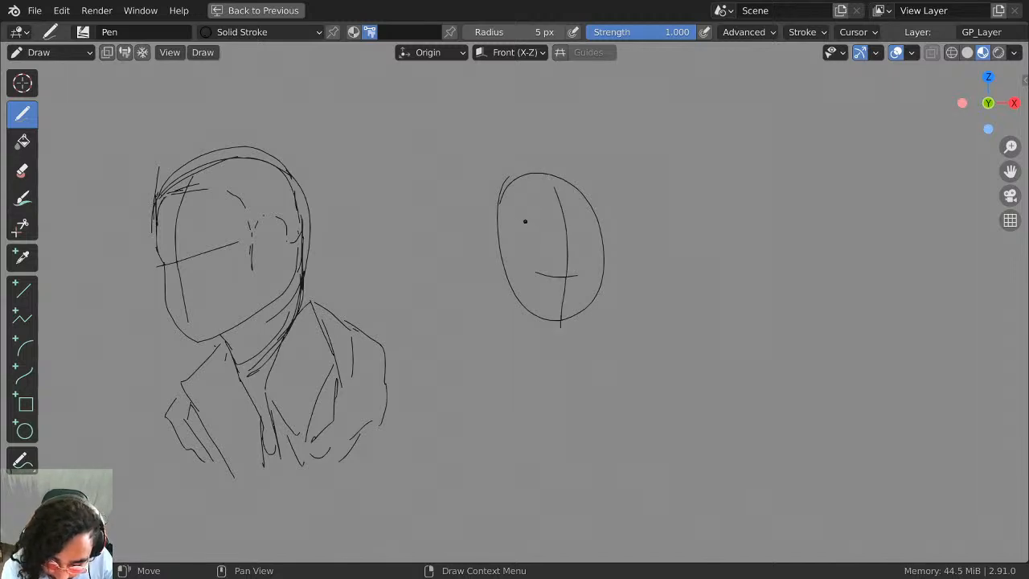
{"action": "left_click_drag", "start_coordinate": [524, 221], "coordinate": [591, 232]}
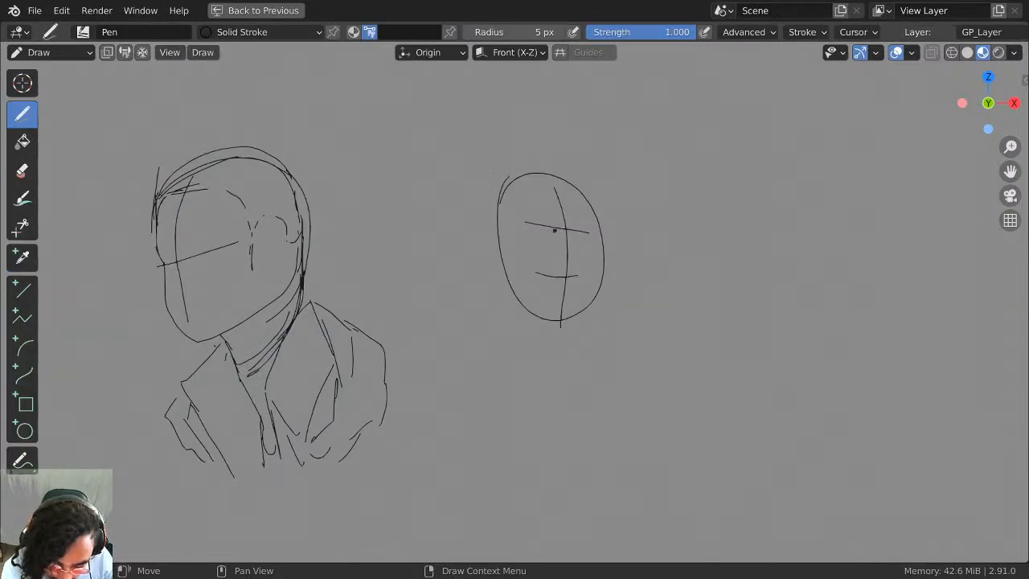
{"action": "key", "text": "ctrl+z"}
{"action": "left_click_drag", "start_coordinate": [532, 229], "coordinate": [597, 231]}
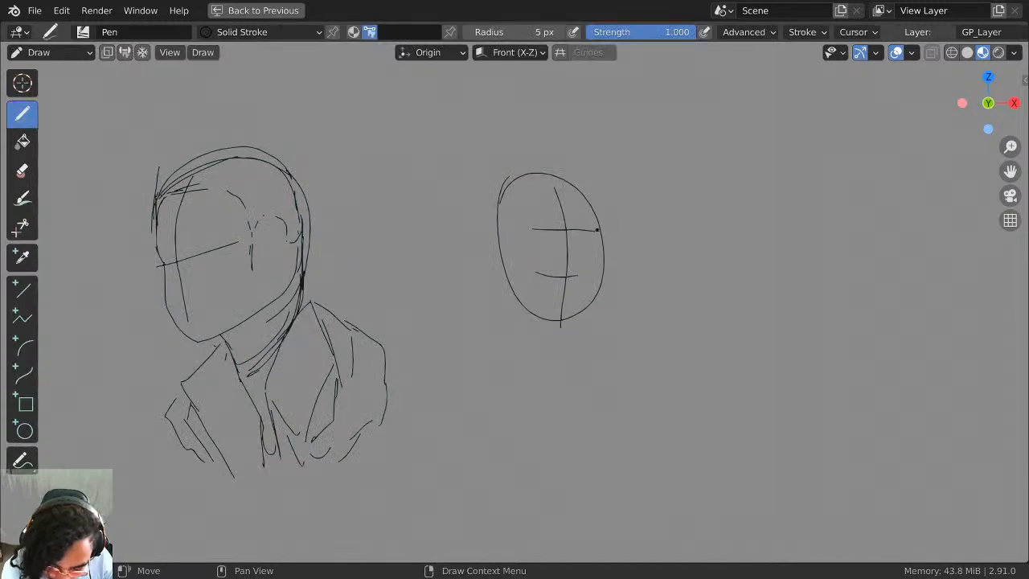
{"action": "key", "text": "ctrl+z"}
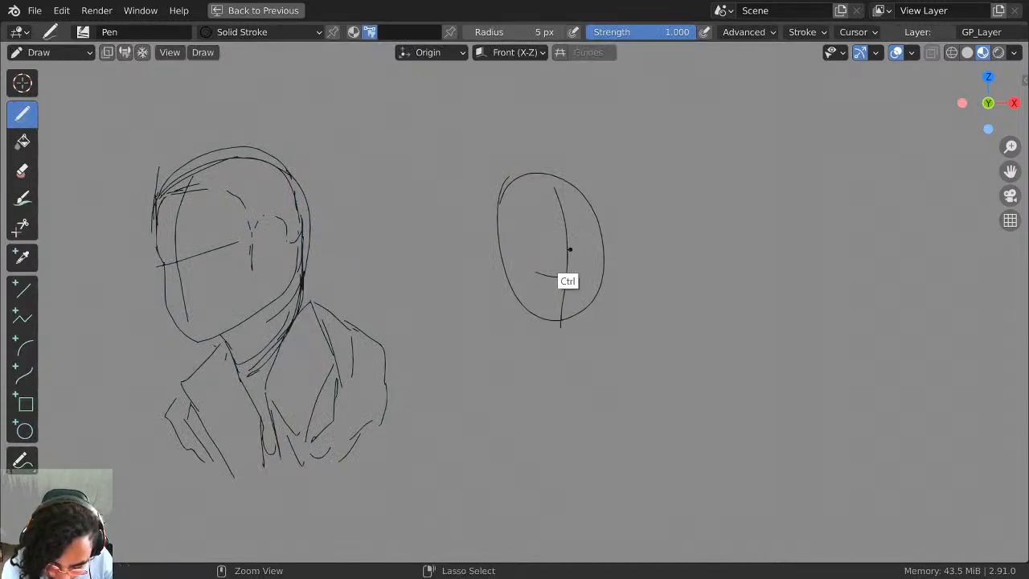
{"action": "left_click_drag", "start_coordinate": [534, 232], "coordinate": [598, 232]}
{"action": "key", "text": "ctrl+z"}
{"action": "mouse_move", "coordinate": [537, 231]}
{"action": "left_mouse_down"}
{"action": "mouse_move", "coordinate": [598, 233]}
{"action": "mouse_move", "coordinate": [583, 233]}
{"action": "left_mouse_up"}
{"action": "key", "text": "ctrl+z"}
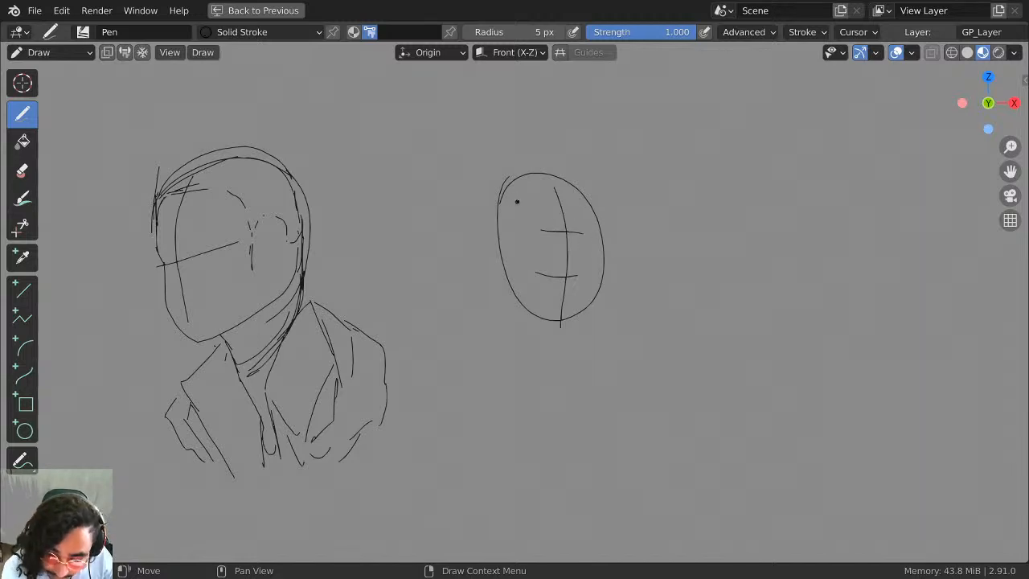
Add a curved outer contour along the oval's left side and a rounded jaw contour below its lower edge.
{"action": "mouse_move", "coordinate": [506, 178]}
{"action": "left_mouse_down"}
{"action": "mouse_move", "coordinate": [485, 214]}
{"action": "mouse_move", "coordinate": [483, 265]}
{"action": "mouse_move", "coordinate": [544, 319]}
{"action": "left_mouse_up"}
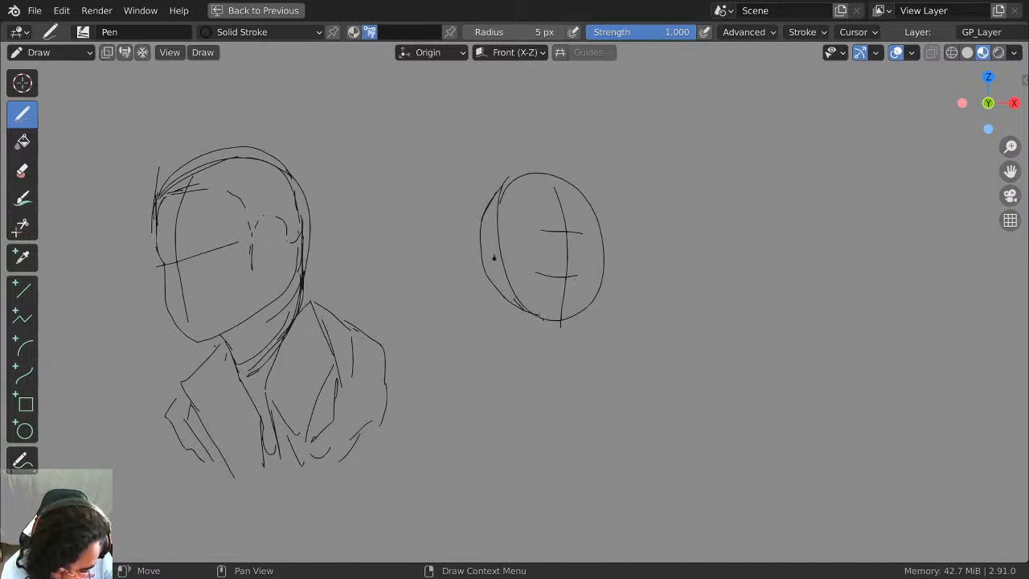
{"action": "mouse_move", "coordinate": [503, 278]}
{"action": "left_mouse_down"}
{"action": "mouse_move", "coordinate": [535, 329]}
{"action": "mouse_move", "coordinate": [549, 332]}
{"action": "left_mouse_up"}
{"action": "key", "text": "ctrl+z"}
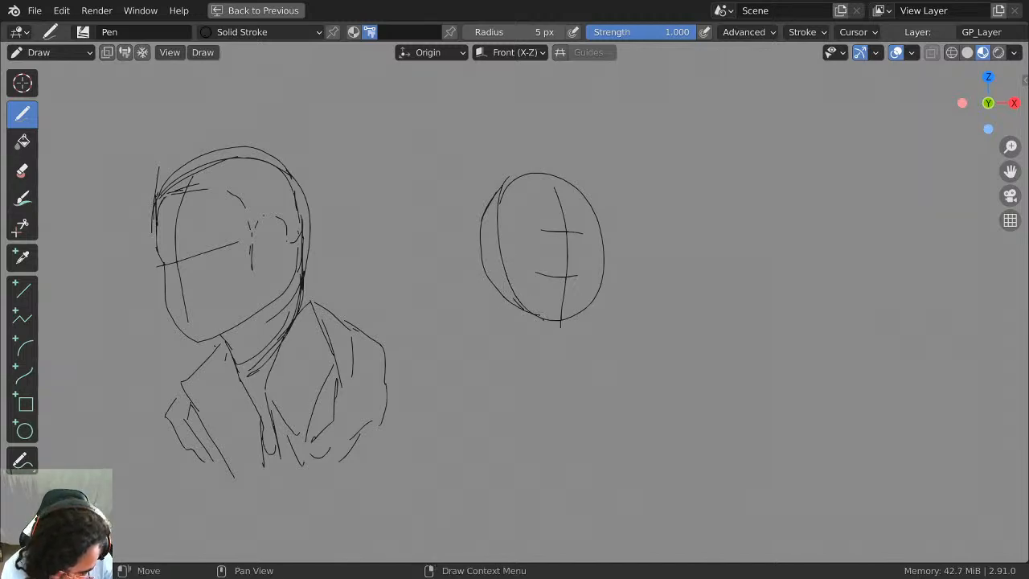
{"action": "mouse_move", "coordinate": [504, 277]}
{"action": "left_mouse_down"}
{"action": "mouse_move", "coordinate": [537, 331]}
{"action": "mouse_move", "coordinate": [574, 326]}
{"action": "mouse_move", "coordinate": [601, 259]}
{"action": "left_mouse_up"}
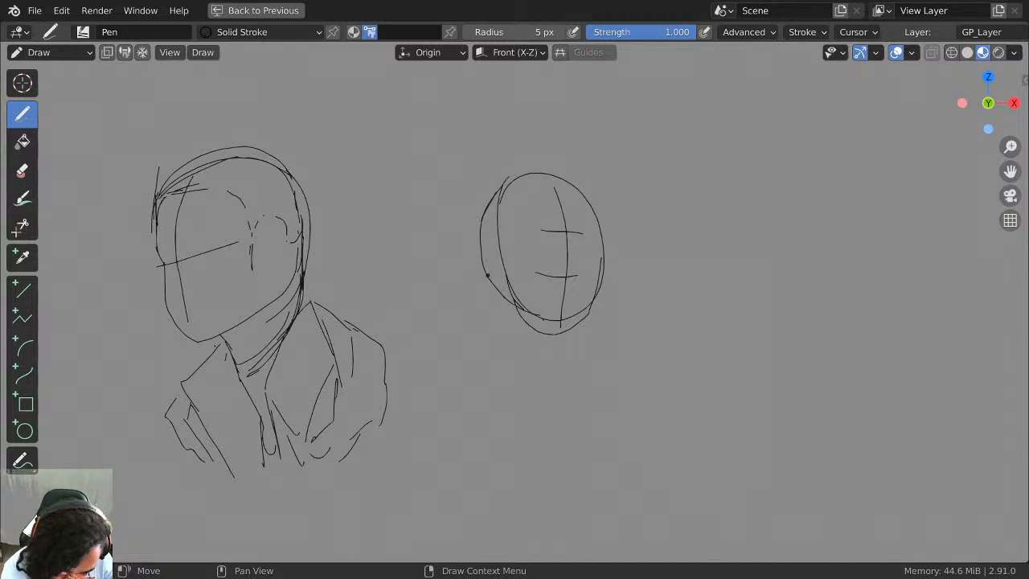
Sketch the neck, both shoulders and collarbone strokes beneath the small oval head with centre and feature guide lines.
{"action": "left_click_drag", "start_coordinate": [487, 276], "coordinate": [506, 352]}
{"action": "left_click_drag", "start_coordinate": [565, 328], "coordinate": [550, 372]}
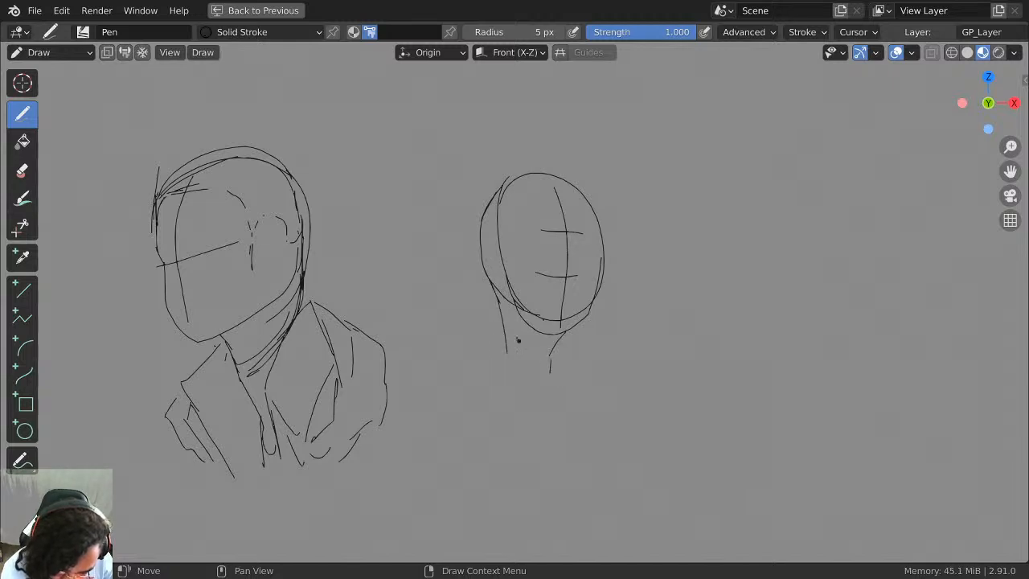
{"action": "mouse_move", "coordinate": [495, 299]}
{"action": "left_mouse_down"}
{"action": "mouse_move", "coordinate": [502, 349]}
{"action": "mouse_move", "coordinate": [478, 375]}
{"action": "left_mouse_up"}
{"action": "left_click_drag", "start_coordinate": [497, 331], "coordinate": [469, 404]}
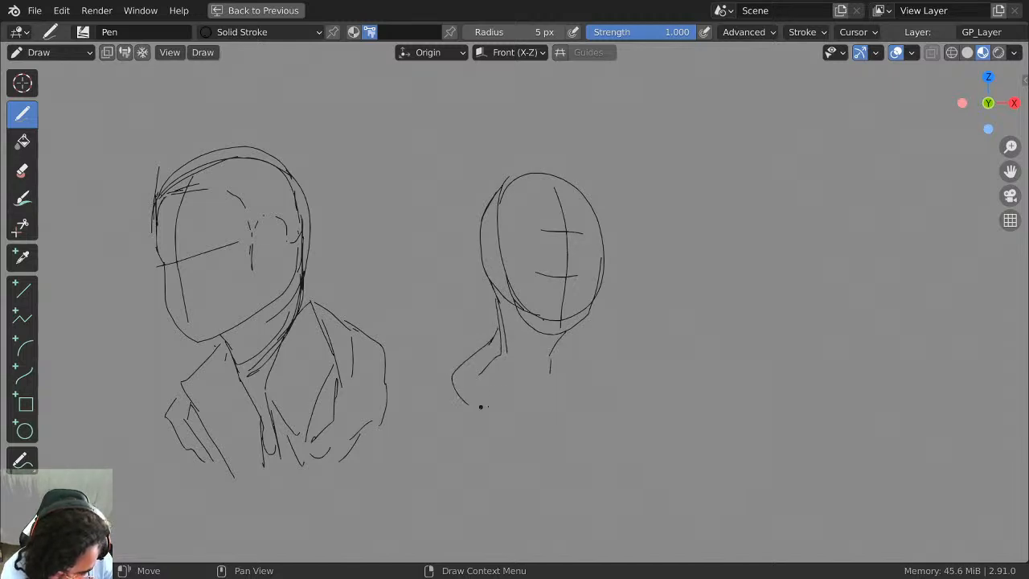
{"action": "left_click_drag", "start_coordinate": [562, 349], "coordinate": [591, 424]}
{"action": "left_click_drag", "start_coordinate": [514, 393], "coordinate": [585, 412]}
{"action": "left_click_drag", "start_coordinate": [474, 352], "coordinate": [447, 406]}
{"action": "mouse_move", "coordinate": [583, 371]}
{"action": "left_mouse_down"}
{"action": "mouse_move", "coordinate": [604, 407]}
{"action": "mouse_move", "coordinate": [587, 431]}
{"action": "left_mouse_up"}
{"action": "left_click_drag", "start_coordinate": [455, 404], "coordinate": [487, 422]}
Sketch a larger round head beside the small bust, with a vertical centre line, a curved upper guide line and an ear.
{"action": "middle_click_drag", "start_coordinate": [671, 289], "coordinate": [477, 325]}
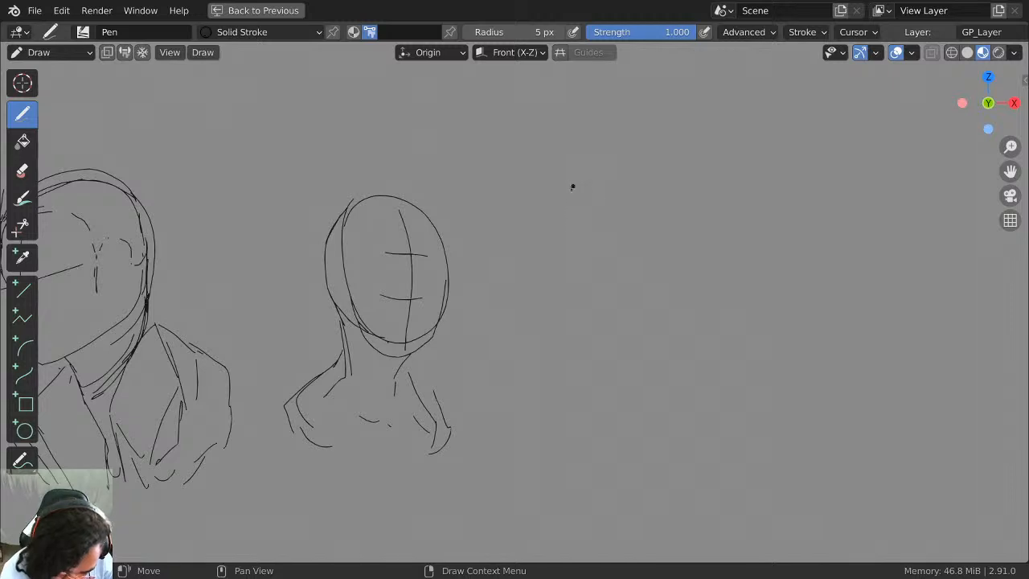
{"action": "middle_click_drag", "start_coordinate": [576, 252], "coordinate": [461, 253]}
{"action": "mouse_move", "coordinate": [498, 231]}
{"action": "left_mouse_down"}
{"action": "mouse_move", "coordinate": [635, 207]}
{"action": "mouse_move", "coordinate": [627, 368]}
{"action": "left_mouse_up"}
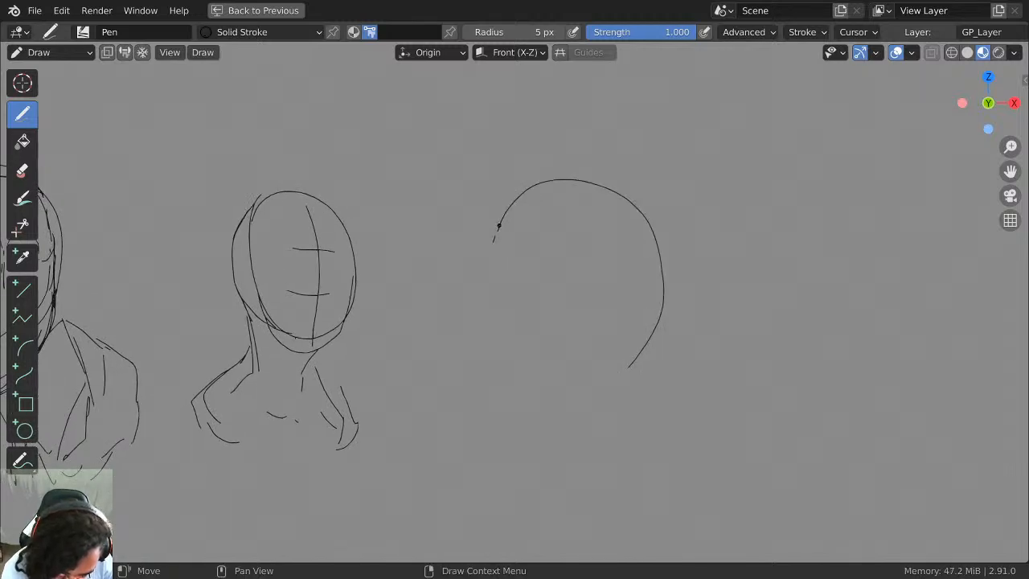
{"action": "mouse_move", "coordinate": [499, 226]}
{"action": "left_mouse_down"}
{"action": "mouse_move", "coordinate": [491, 312]}
{"action": "mouse_move", "coordinate": [563, 372]}
{"action": "mouse_move", "coordinate": [626, 369]}
{"action": "left_mouse_up"}
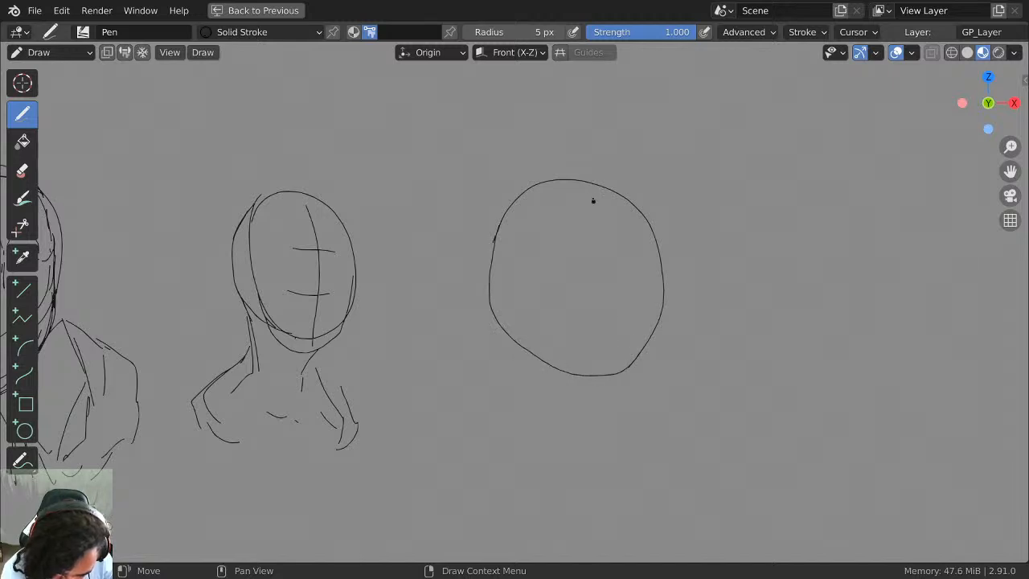
{"action": "left_click_drag", "start_coordinate": [596, 208], "coordinate": [610, 354]}
{"action": "left_click_drag", "start_coordinate": [510, 247], "coordinate": [507, 273]}
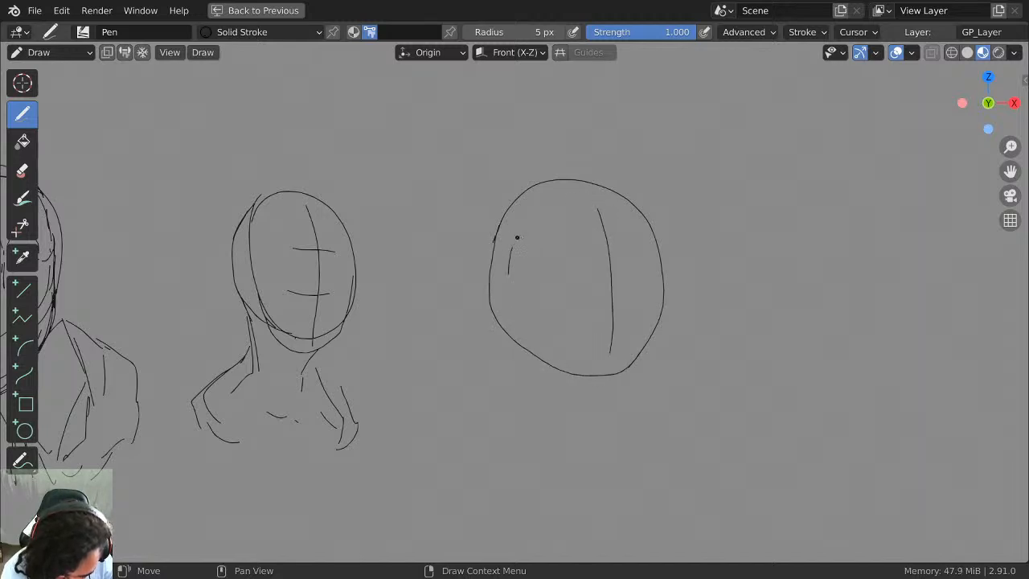
{"action": "mouse_move", "coordinate": [524, 230]}
{"action": "left_mouse_down"}
{"action": "mouse_move", "coordinate": [587, 218]}
{"action": "mouse_move", "coordinate": [643, 234]}
{"action": "mouse_move", "coordinate": [658, 255]}
{"action": "left_mouse_up"}
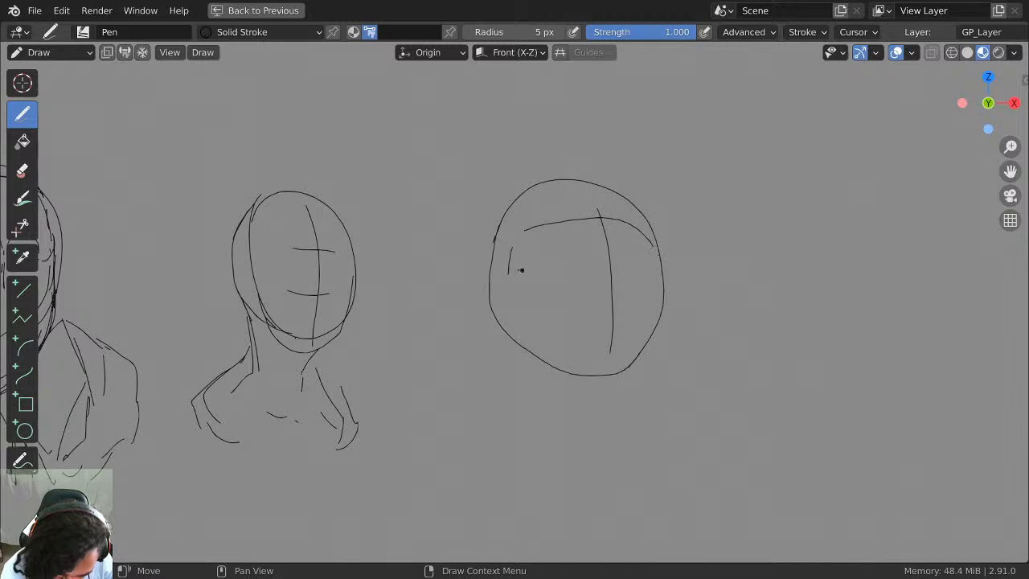
{"action": "mouse_move", "coordinate": [508, 276]}
{"action": "left_mouse_down"}
{"action": "mouse_move", "coordinate": [509, 295]}
{"action": "mouse_move", "coordinate": [504, 273]}
{"action": "mouse_move", "coordinate": [488, 287]}
{"action": "left_mouse_up"}
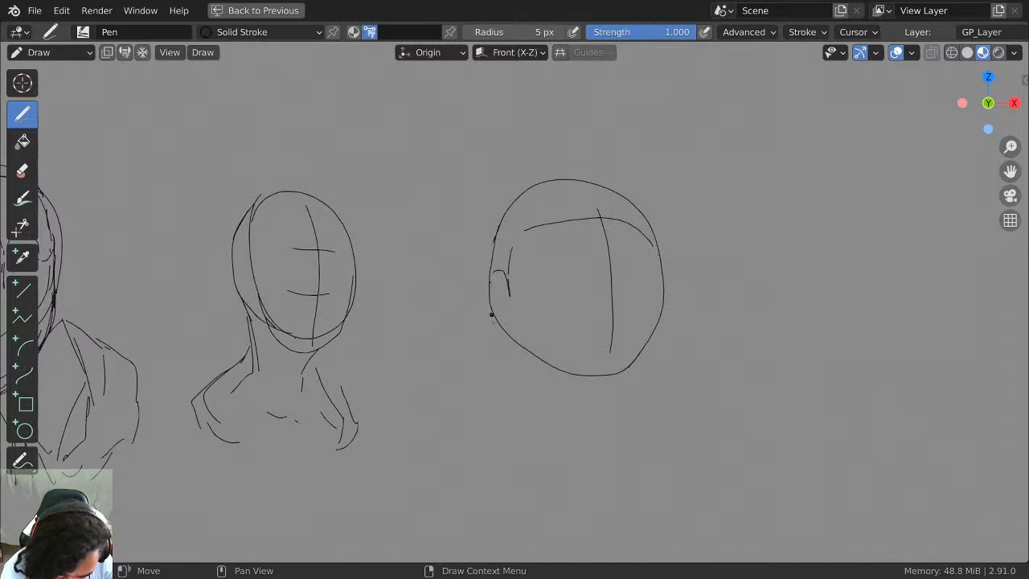
Draw the neck and both shoulders beneath the large round head.
{"action": "left_click_drag", "start_coordinate": [609, 377], "coordinate": [587, 411]}
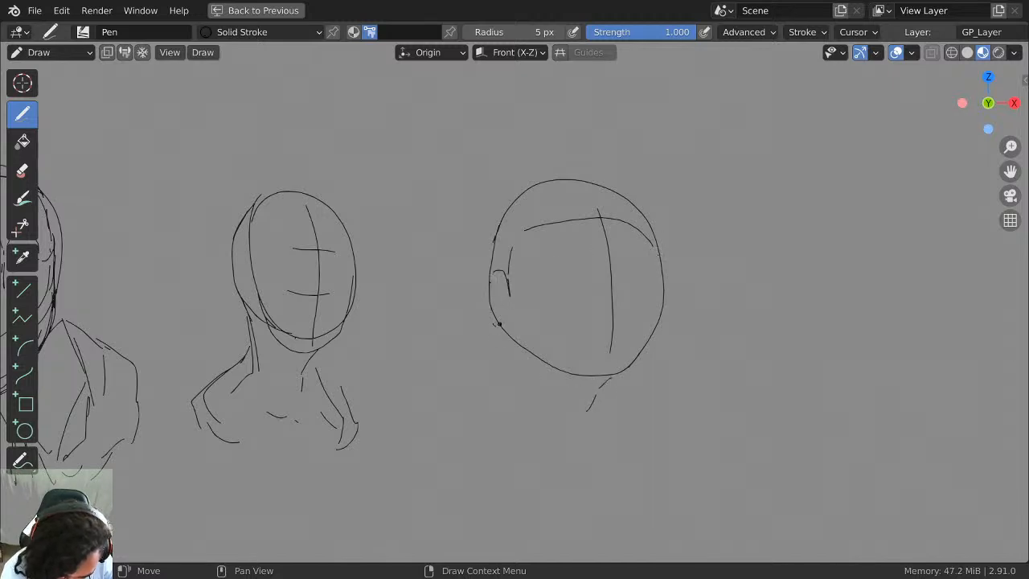
{"action": "left_click_drag", "start_coordinate": [505, 336], "coordinate": [535, 416]}
{"action": "left_click_drag", "start_coordinate": [599, 386], "coordinate": [584, 423]}
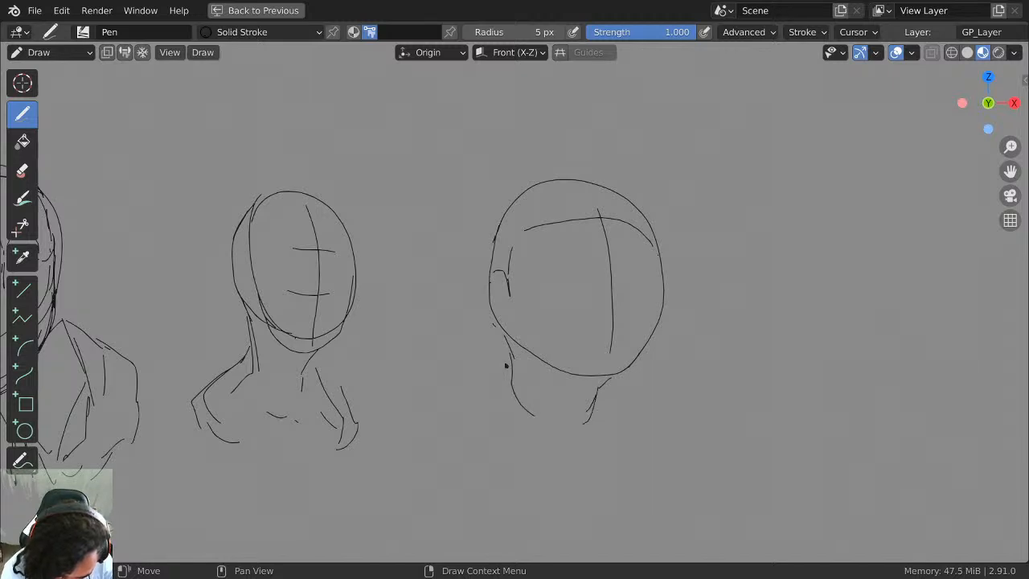
{"action": "mouse_move", "coordinate": [505, 369]}
{"action": "left_mouse_down"}
{"action": "mouse_move", "coordinate": [474, 404]}
{"action": "mouse_move", "coordinate": [474, 424]}
{"action": "left_mouse_up"}
{"action": "mouse_move", "coordinate": [601, 389]}
{"action": "left_mouse_down"}
{"action": "mouse_move", "coordinate": [595, 424]}
{"action": "mouse_move", "coordinate": [641, 418]}
{"action": "mouse_move", "coordinate": [630, 458]}
{"action": "left_mouse_up"}
{"action": "mouse_move", "coordinate": [505, 373]}
{"action": "left_mouse_down"}
{"action": "mouse_move", "coordinate": [445, 421]}
{"action": "mouse_move", "coordinate": [468, 456]}
{"action": "left_mouse_up"}
{"action": "left_click_drag", "start_coordinate": [648, 426], "coordinate": [655, 452]}
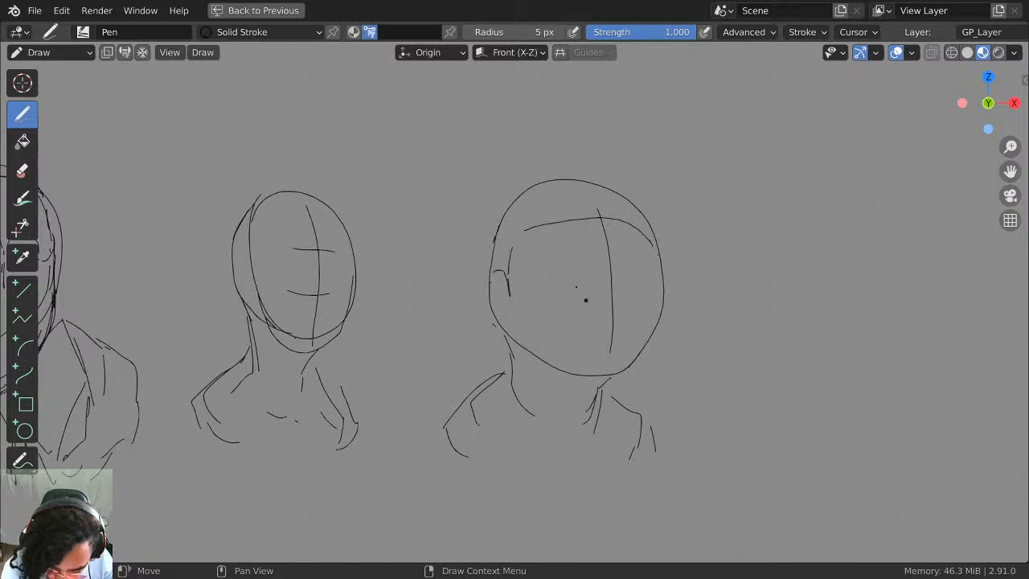
Reinforce the upper outline of the large round head and add short facial-feature strokes around its centre line.
{"action": "left_click_drag", "start_coordinate": [493, 236], "coordinate": [516, 207]}
{"action": "mouse_move", "coordinate": [540, 288]}
{"action": "left_mouse_down"}
{"action": "mouse_move", "coordinate": [577, 278]}
{"action": "mouse_move", "coordinate": [551, 283]}
{"action": "mouse_move", "coordinate": [561, 287]}
{"action": "left_mouse_up"}
{"action": "mouse_move", "coordinate": [628, 277]}
{"action": "left_mouse_down"}
{"action": "mouse_move", "coordinate": [657, 281]}
{"action": "mouse_move", "coordinate": [613, 324]}
{"action": "mouse_move", "coordinate": [625, 323]}
{"action": "mouse_move", "coordinate": [606, 347]}
{"action": "left_mouse_up"}
Sketch a round ball in the empty space below the first bust, with a curved vertical centre line inside it.
{"action": "middle_click_drag", "start_coordinate": [640, 297], "coordinate": [857, 192]}
{"action": "middle_click_drag", "start_coordinate": [533, 384], "coordinate": [691, 260]}
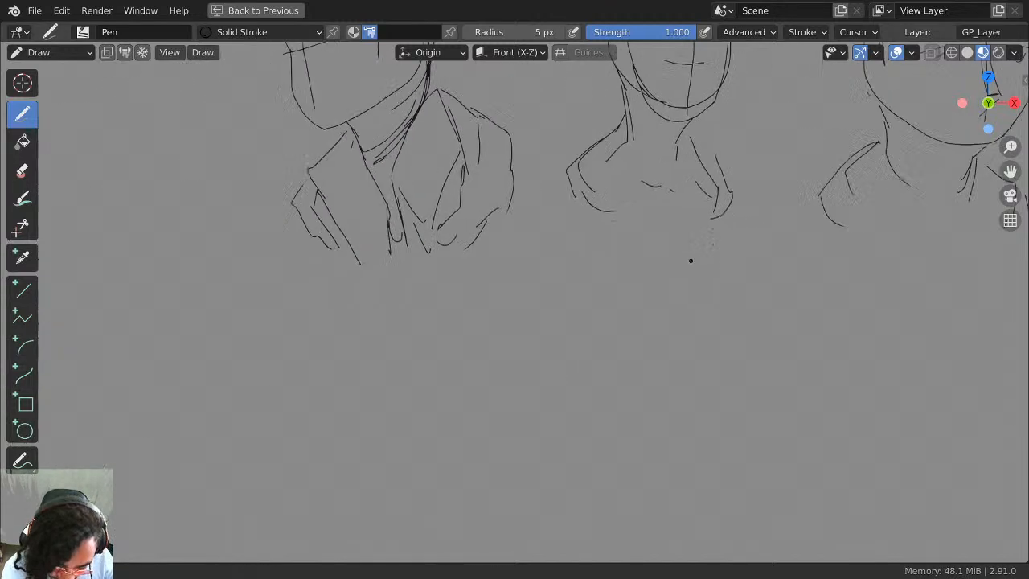
{"action": "mouse_move", "coordinate": [471, 360]}
{"action": "middle_mouse_down"}
{"action": "mouse_move", "coordinate": [552, 386]}
{"action": "mouse_move", "coordinate": [610, 249]}
{"action": "middle_mouse_up"}
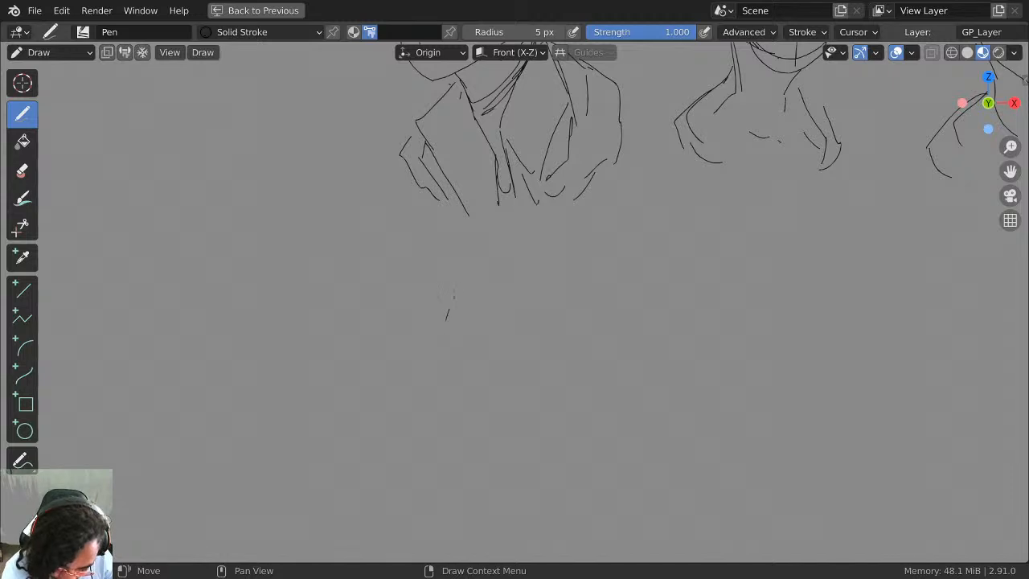
{"action": "mouse_move", "coordinate": [447, 324]}
{"action": "left_mouse_down"}
{"action": "mouse_move", "coordinate": [620, 356]}
{"action": "mouse_move", "coordinate": [571, 421]}
{"action": "left_mouse_up"}
{"action": "mouse_move", "coordinate": [448, 336]}
{"action": "left_mouse_down"}
{"action": "mouse_move", "coordinate": [553, 419]}
{"action": "mouse_move", "coordinate": [582, 416]}
{"action": "left_mouse_up"}
{"action": "left_click_drag", "start_coordinate": [546, 275], "coordinate": [563, 410]}
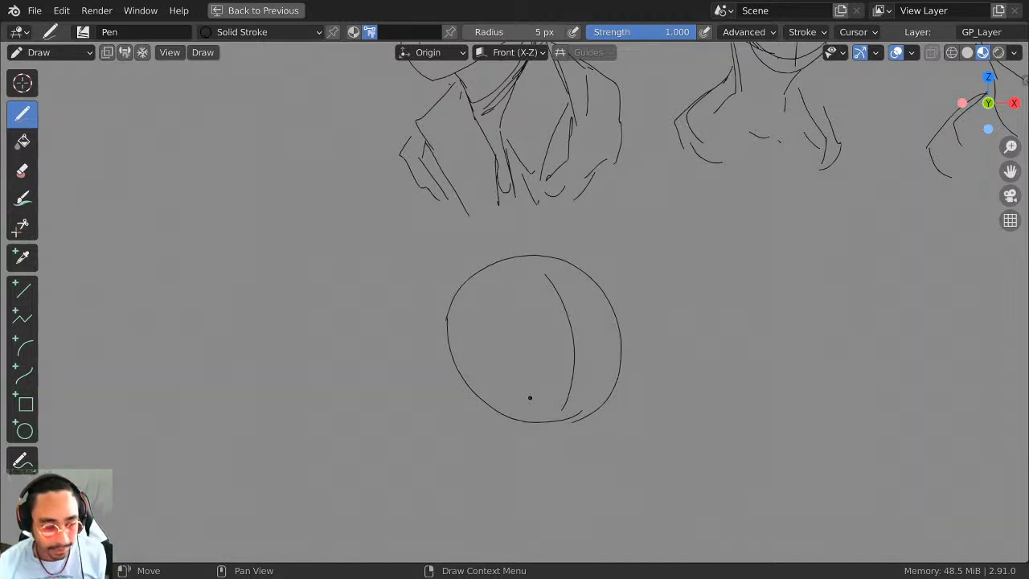
Delete the GP_Layer sketch layer, add a new empty layer above Line, and maximize the drawing viewport.
{"action": "key", "text": "ctrl+space"}
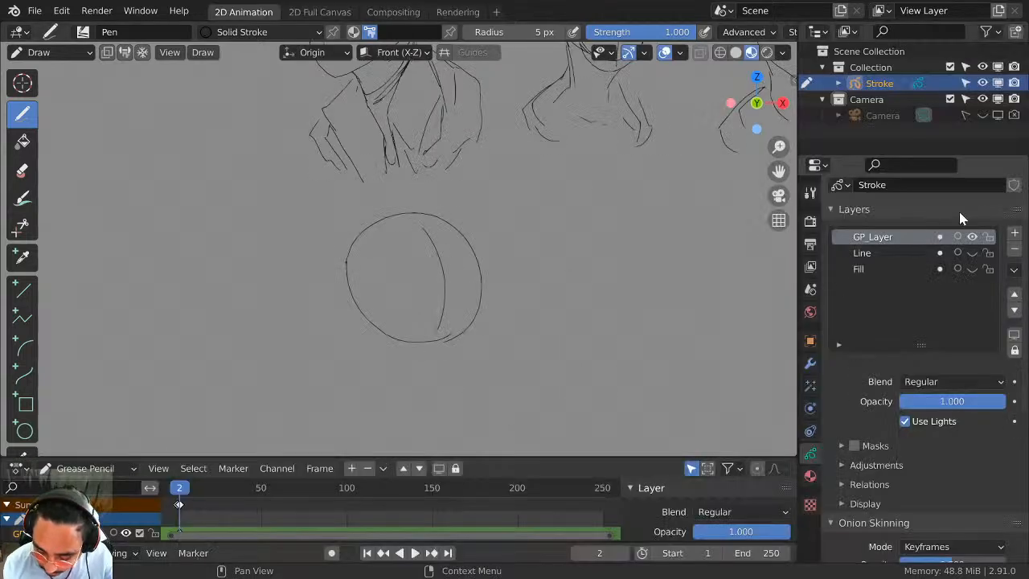
{"action": "left_click", "coordinate": [1013, 250]}
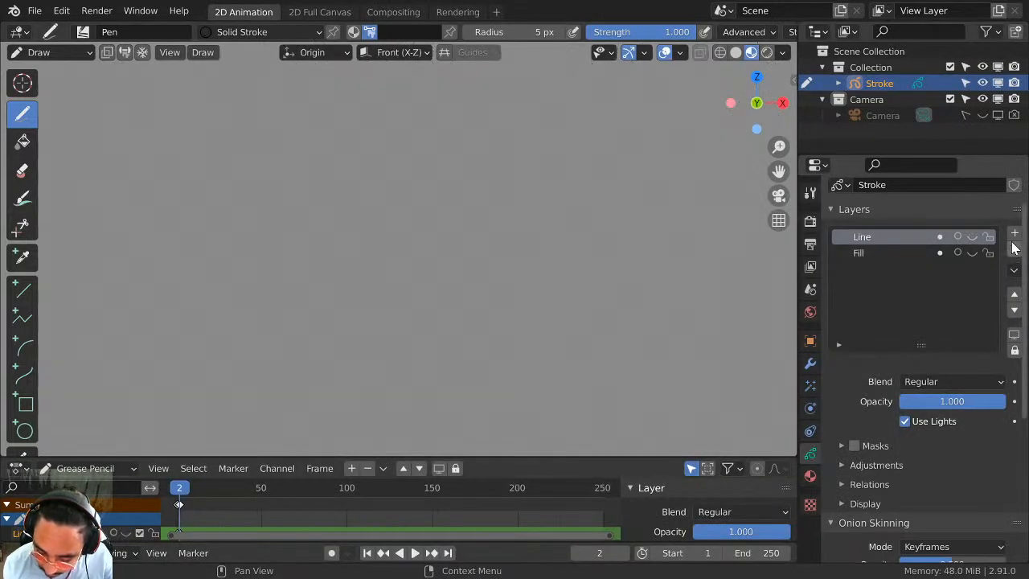
{"action": "left_click", "coordinate": [1014, 233]}
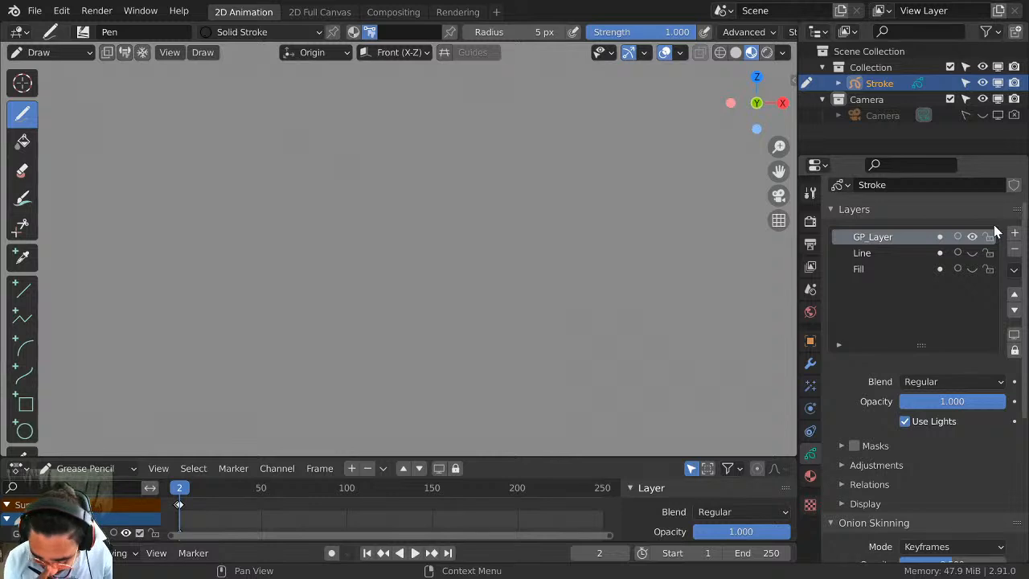
{"action": "key", "text": "ctrl+space"}
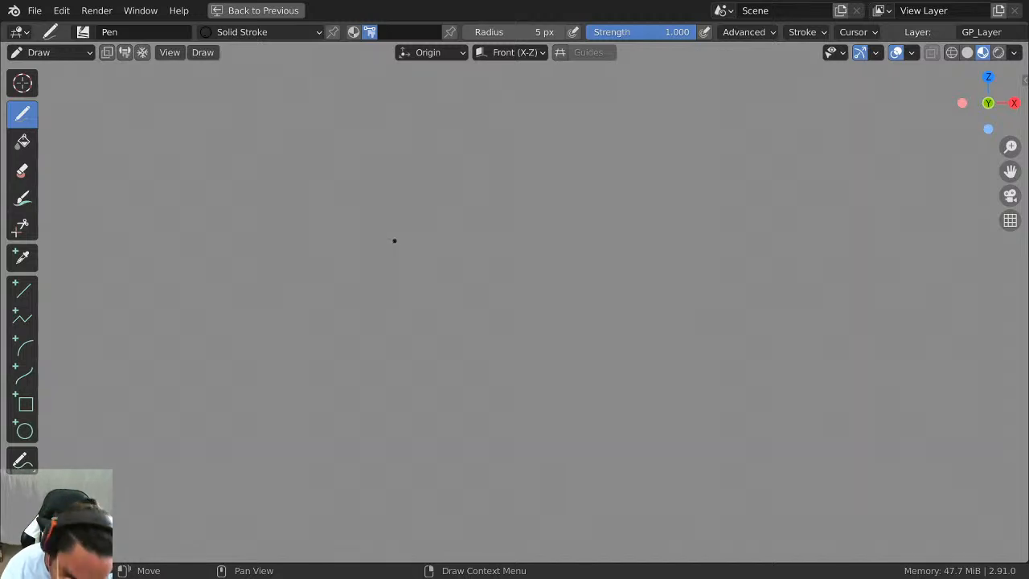
Sketch a ball for the skull with an inner side curve, and draw a slanted brow line curving around it.
{"action": "mouse_move", "coordinate": [433, 162]}
{"action": "left_mouse_down"}
{"action": "mouse_move", "coordinate": [388, 236]}
{"action": "mouse_move", "coordinate": [440, 276]}
{"action": "mouse_move", "coordinate": [505, 216]}
{"action": "mouse_move", "coordinate": [463, 165]}
{"action": "mouse_move", "coordinate": [413, 168]}
{"action": "mouse_move", "coordinate": [401, 237]}
{"action": "mouse_move", "coordinate": [415, 269]}
{"action": "mouse_move", "coordinate": [436, 277]}
{"action": "left_mouse_up"}
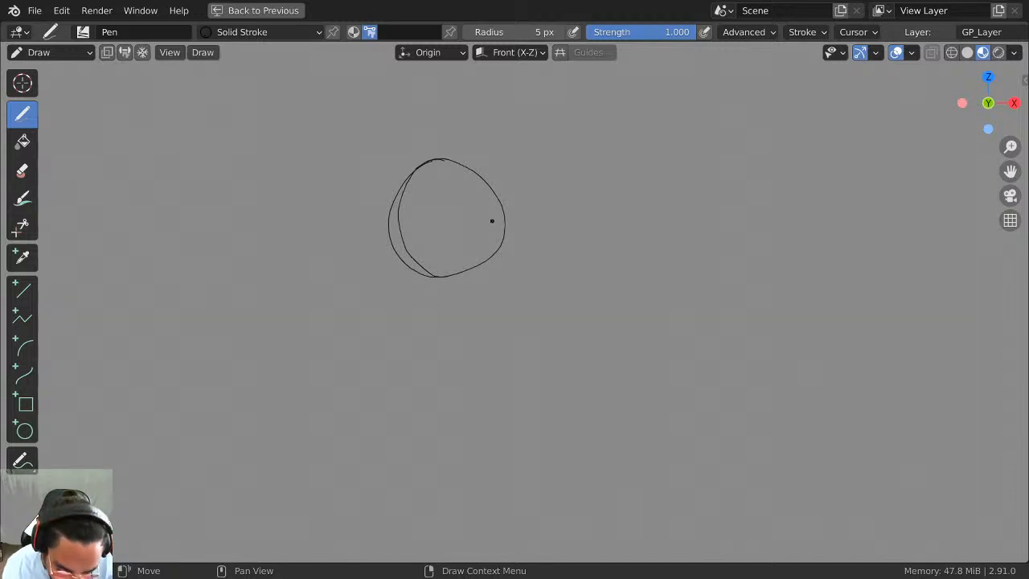
{"action": "mouse_move", "coordinate": [392, 244]}
{"action": "left_mouse_down"}
{"action": "mouse_move", "coordinate": [470, 223]}
{"action": "mouse_move", "coordinate": [490, 195]}
{"action": "left_mouse_up"}
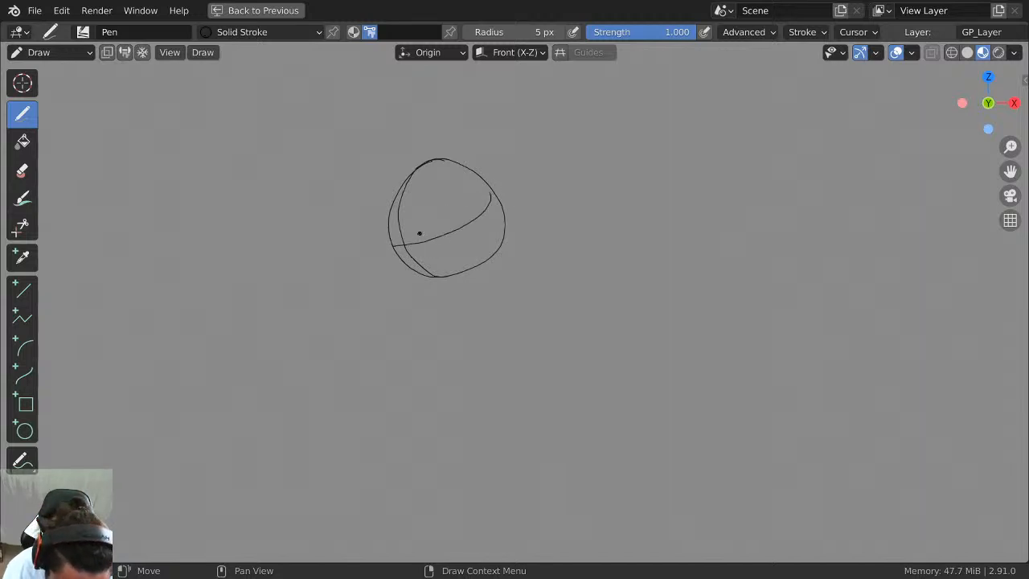
{"action": "key", "text": "ctrl+z"}
{"action": "mouse_move", "coordinate": [391, 240]}
{"action": "left_mouse_down"}
{"action": "mouse_move", "coordinate": [410, 248]}
{"action": "mouse_move", "coordinate": [492, 209]}
{"action": "mouse_move", "coordinate": [490, 195]}
{"action": "left_mouse_up"}
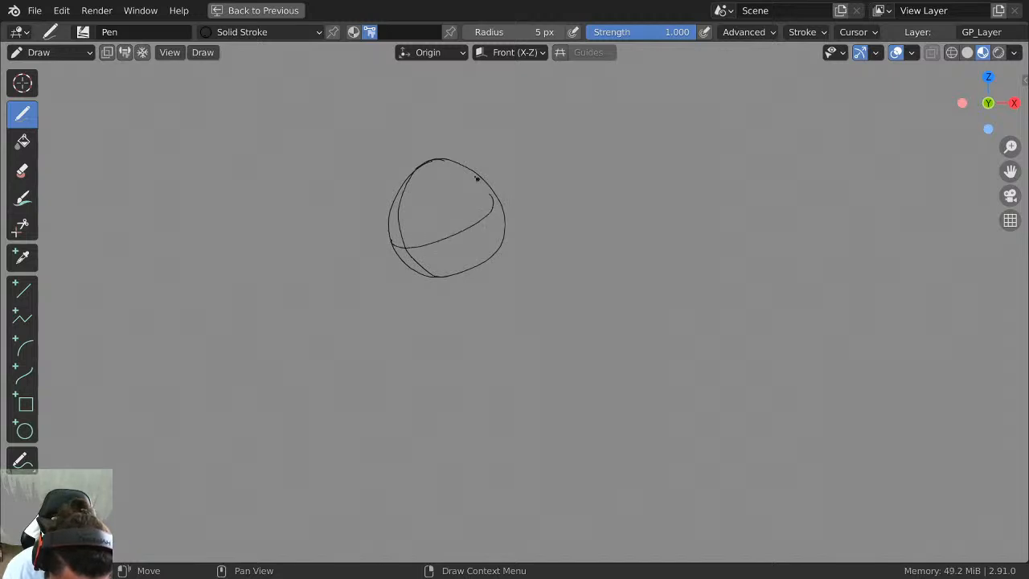
{"action": "key", "text": "ctrl+z"}
{"action": "mouse_move", "coordinate": [392, 239]}
{"action": "left_mouse_down"}
{"action": "mouse_move", "coordinate": [445, 246]}
{"action": "mouse_move", "coordinate": [496, 201]}
{"action": "left_mouse_up"}
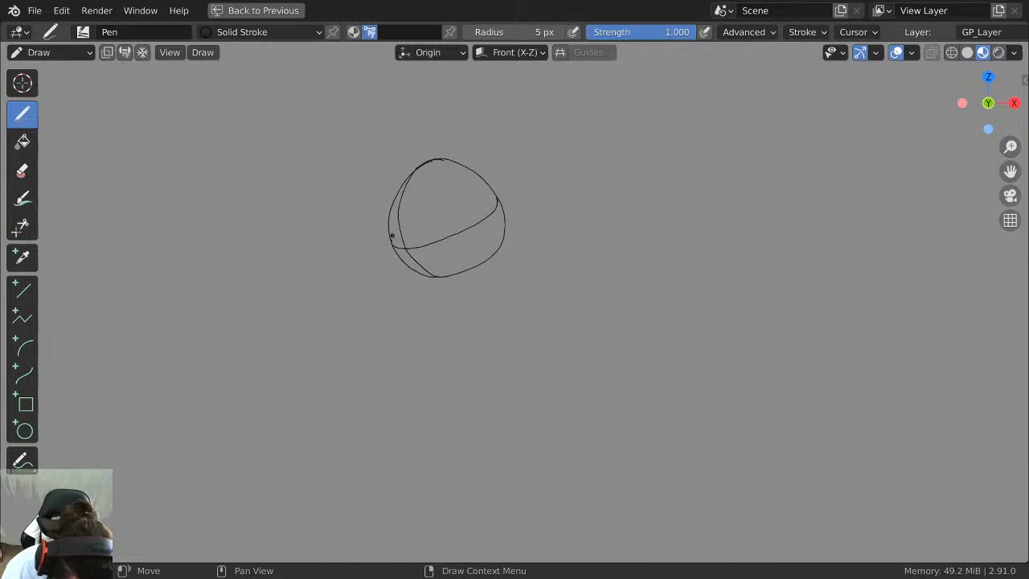
Draw a curve arching from the ball's left edge over its top and down just past its lower right edge.
{"action": "mouse_move", "coordinate": [410, 174]}
{"action": "left_mouse_down"}
{"action": "mouse_move", "coordinate": [458, 192]}
{"action": "mouse_move", "coordinate": [479, 262]}
{"action": "left_mouse_up"}
{"action": "key", "text": "ctrl+z"}
{"action": "mouse_move", "coordinate": [392, 206]}
{"action": "left_mouse_down"}
{"action": "mouse_move", "coordinate": [404, 180]}
{"action": "mouse_move", "coordinate": [462, 192]}
{"action": "mouse_move", "coordinate": [486, 283]}
{"action": "left_mouse_up"}
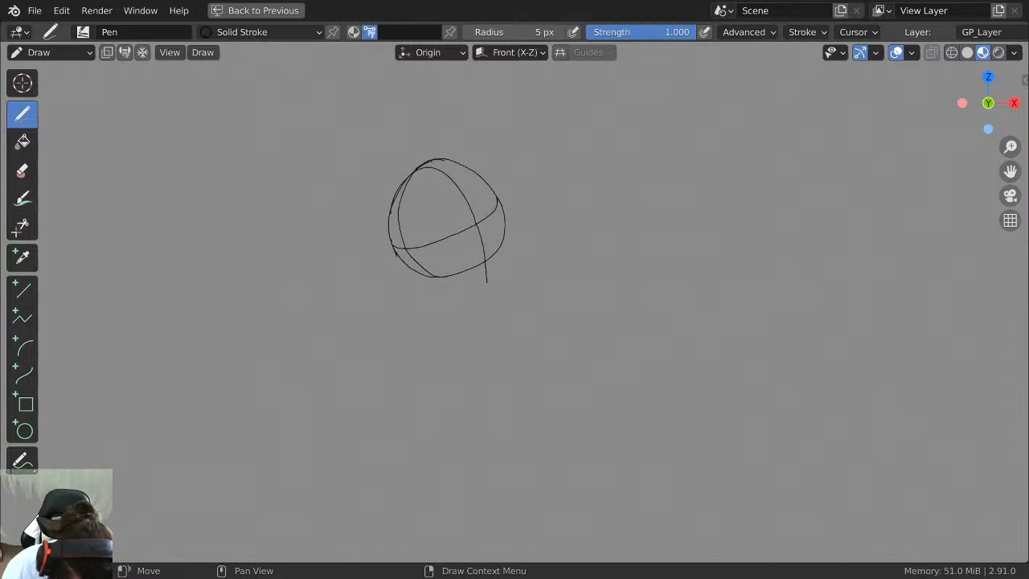
{"action": "key", "text": "ctrl+z"}
{"action": "left_click_drag", "start_coordinate": [389, 247], "coordinate": [517, 203]}
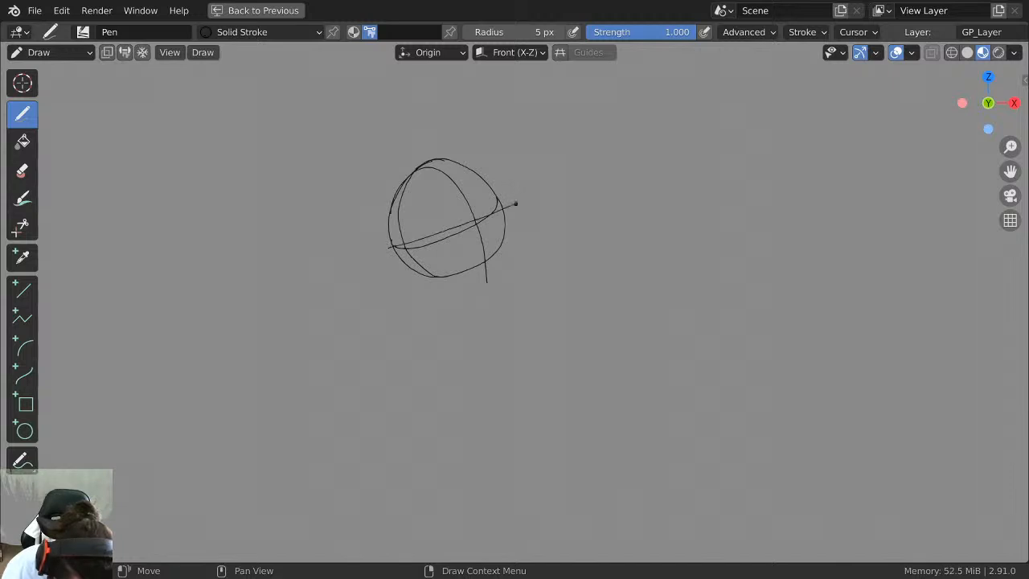
{"action": "key", "text": "ctrl+z"}
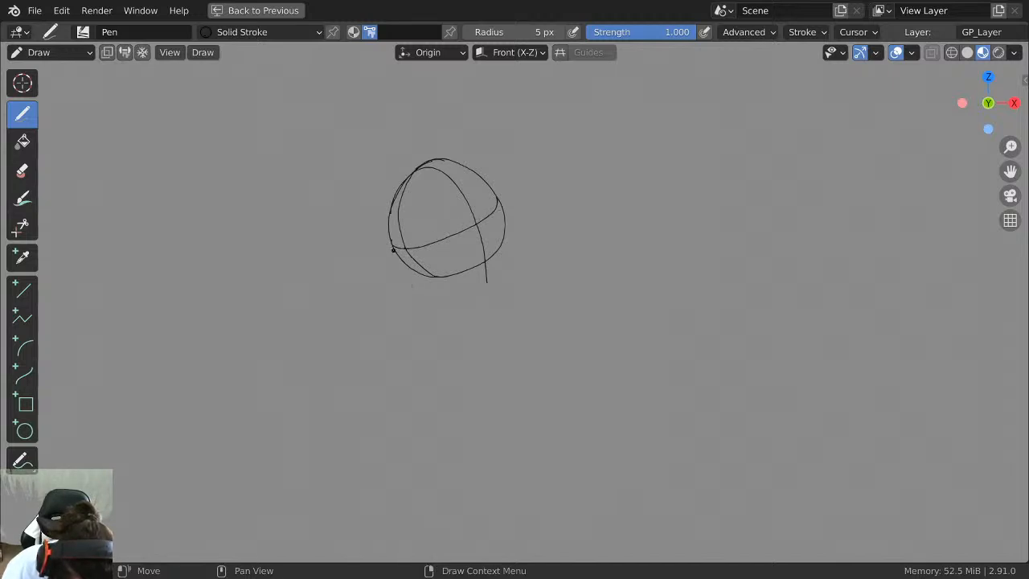
{"action": "left_click_drag", "start_coordinate": [403, 267], "coordinate": [503, 231]}
{"action": "key", "text": "ctrl+z"}
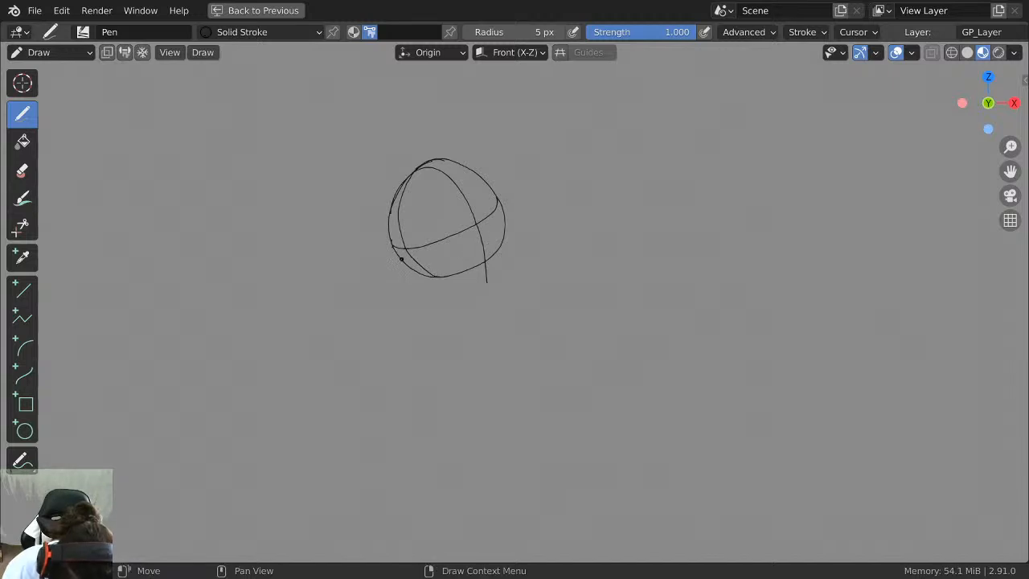
{"action": "left_click_drag", "start_coordinate": [399, 258], "coordinate": [407, 291]}
{"action": "key", "text": "ctrl+z"}
{"action": "left_click_drag", "start_coordinate": [395, 251], "coordinate": [409, 294]}
{"action": "key", "text": "ctrl+z"}
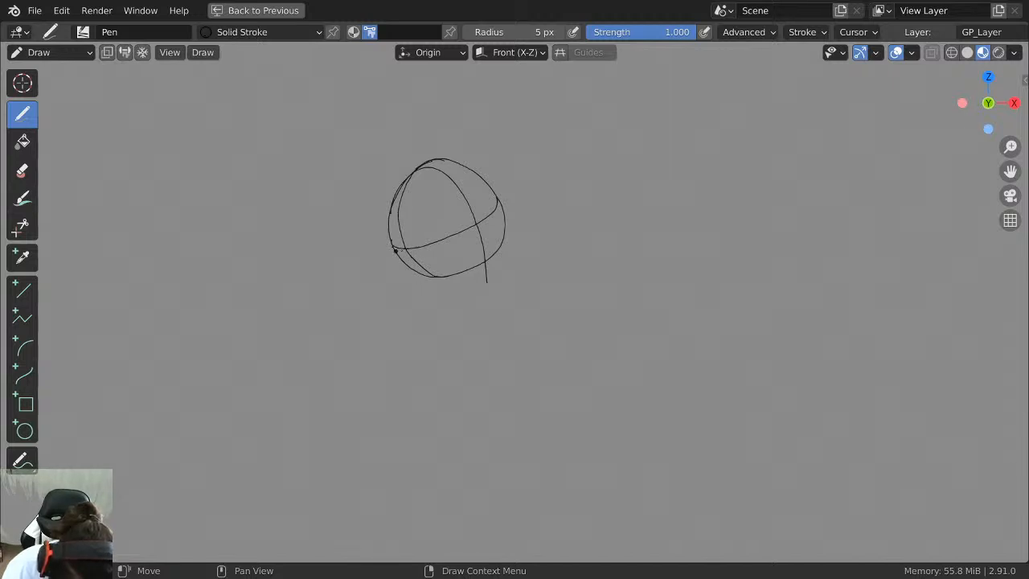
{"action": "left_click_drag", "start_coordinate": [384, 250], "coordinate": [540, 194]}
{"action": "key", "text": "ctrl+z"}
{"action": "left_click_drag", "start_coordinate": [384, 250], "coordinate": [567, 207]}
{"action": "key", "text": "ctrl+z"}
{"action": "left_click_drag", "start_coordinate": [386, 252], "coordinate": [534, 188]}
{"action": "key", "text": "ctrl+z"}
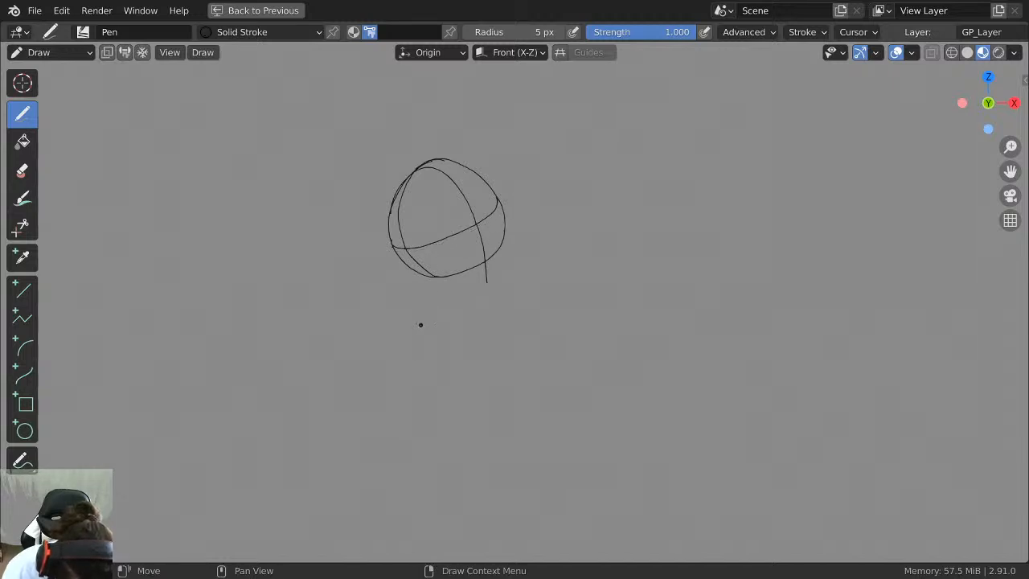
Mark the chin with a short horizontal stroke a little way below the ball.
{"action": "mouse_move", "coordinate": [418, 327]}
{"action": "left_mouse_down"}
{"action": "mouse_move", "coordinate": [463, 317]}
{"action": "mouse_move", "coordinate": [438, 322]}
{"action": "left_mouse_up"}
{"action": "key", "text": "ctrl+z"}
{"action": "key", "text": "ctrl+z"}
{"action": "key", "text": "ctrl+z"}
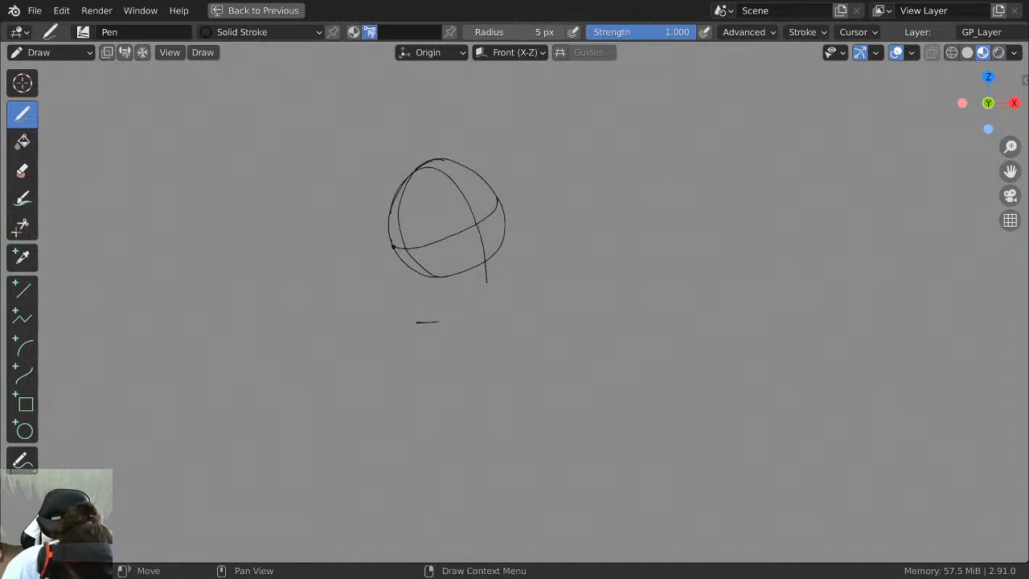
Draw the face outline from the brow line's left end down to the chin mark and along the jaw up to the arched curve.
{"action": "mouse_move", "coordinate": [394, 246]}
{"action": "left_mouse_down"}
{"action": "mouse_move", "coordinate": [402, 299]}
{"action": "mouse_move", "coordinate": [419, 324]}
{"action": "left_mouse_up"}
{"action": "key", "text": "ctrl+z"}
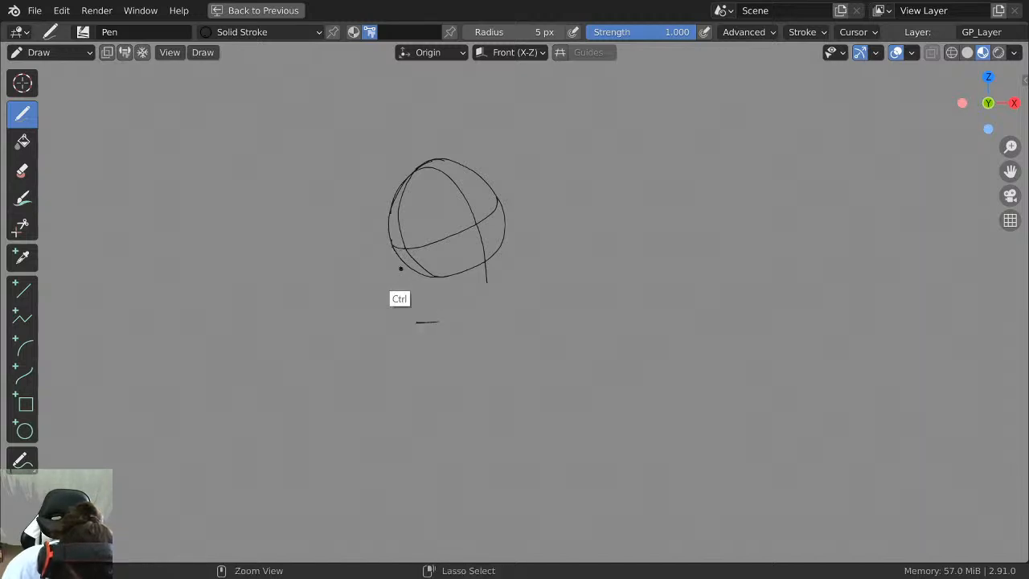
{"action": "left_click_drag", "start_coordinate": [399, 258], "coordinate": [418, 321]}
{"action": "key", "text": "ctrl+z"}
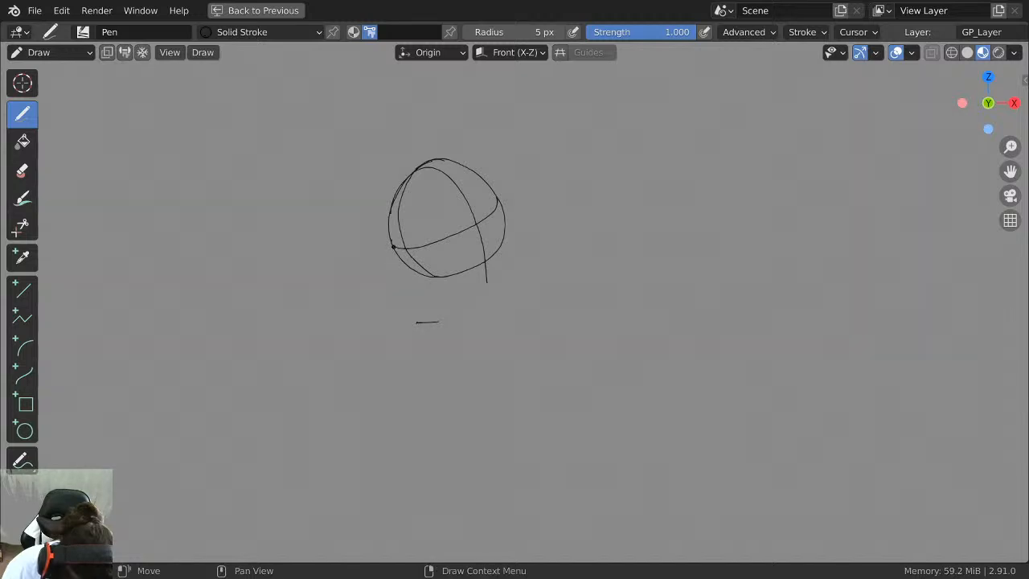
{"action": "mouse_move", "coordinate": [392, 245]}
{"action": "left_mouse_down"}
{"action": "mouse_move", "coordinate": [417, 321]}
{"action": "mouse_move", "coordinate": [484, 294]}
{"action": "left_mouse_up"}
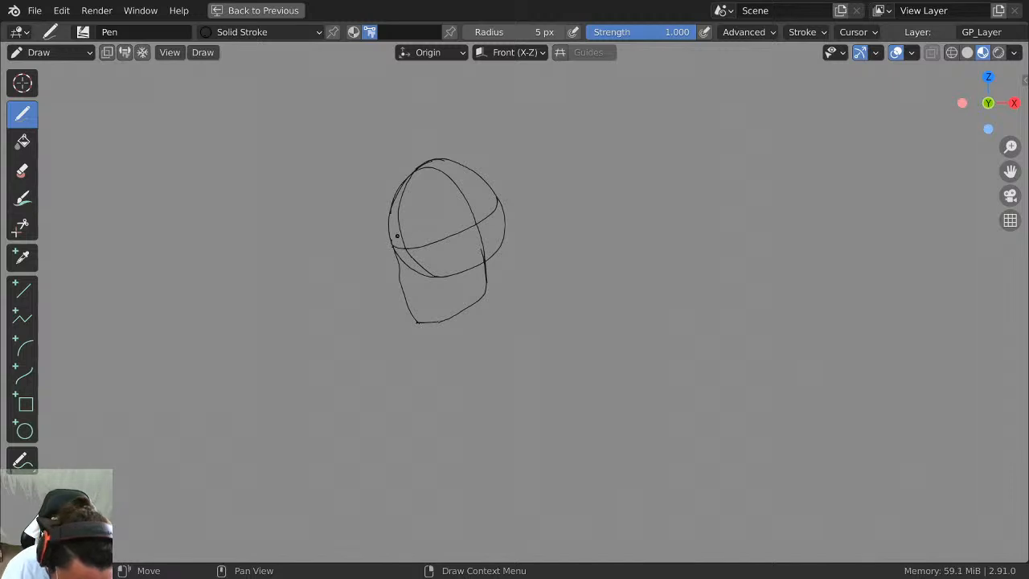
Reinforce the ball's left edge and draw the back of the skull as a larger curve from the crown to behind the jaw.
{"action": "left_click_drag", "start_coordinate": [396, 236], "coordinate": [391, 222]}
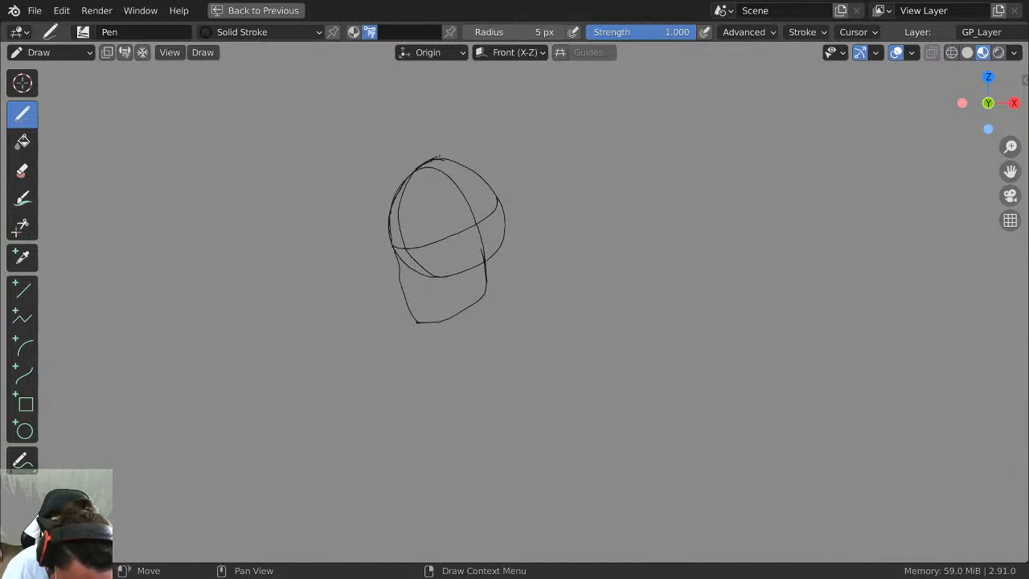
{"action": "mouse_move", "coordinate": [437, 156]}
{"action": "left_mouse_down"}
{"action": "mouse_move", "coordinate": [485, 160]}
{"action": "mouse_move", "coordinate": [511, 186]}
{"action": "mouse_move", "coordinate": [519, 230]}
{"action": "mouse_move", "coordinate": [483, 256]}
{"action": "left_mouse_up"}
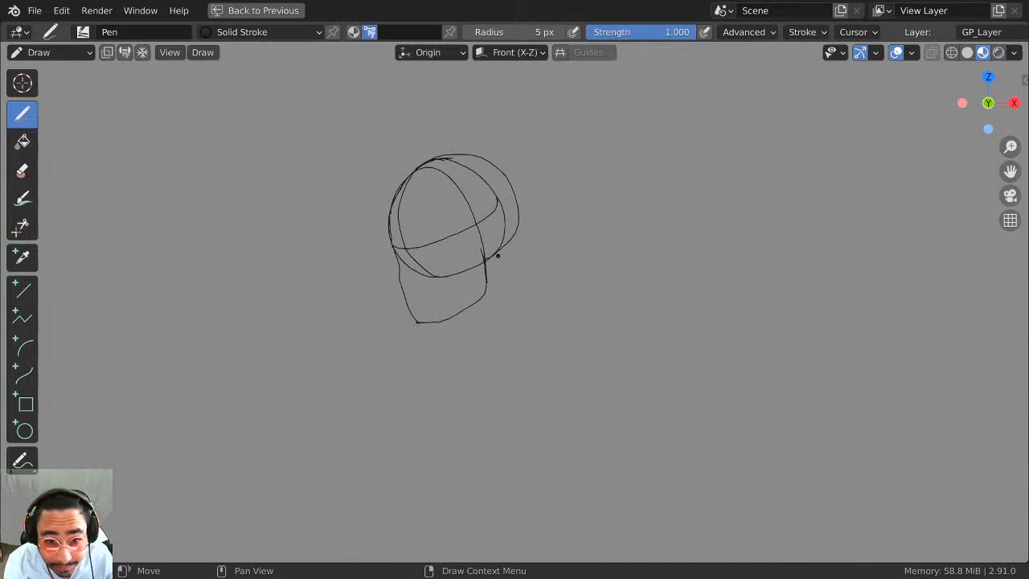
{"action": "middle_click_drag", "start_coordinate": [512, 295], "coordinate": [521, 249], "text": "shift"}
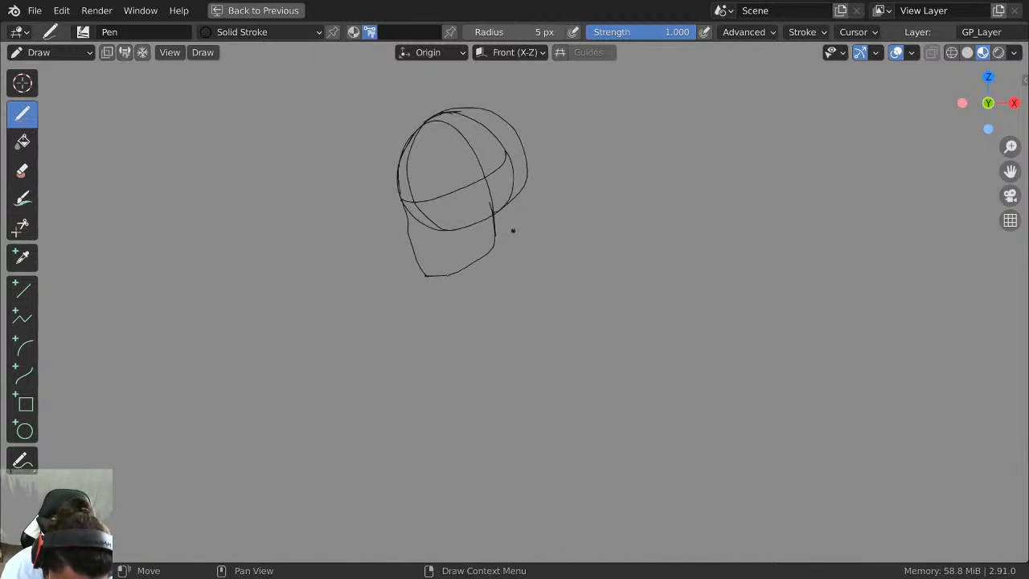
Try a slanted ellipse across the rear corner of the jaw to mark where the neck attaches.
{"action": "mouse_move", "coordinate": [461, 271]}
{"action": "left_mouse_down"}
{"action": "mouse_move", "coordinate": [466, 288]}
{"action": "mouse_move", "coordinate": [516, 265]}
{"action": "mouse_move", "coordinate": [517, 203]}
{"action": "mouse_move", "coordinate": [514, 223]}
{"action": "mouse_move", "coordinate": [493, 210]}
{"action": "mouse_move", "coordinate": [514, 228]}
{"action": "mouse_move", "coordinate": [481, 256]}
{"action": "left_mouse_up"}
{"action": "key", "text": "ctrl+z"}
{"action": "key", "text": "ctrl+z"}
{"action": "key", "text": "ctrl+z"}
{"action": "key", "text": "ctrl+z"}
{"action": "key", "text": "ctrl+z"}
{"action": "key", "text": "ctrl+z"}
{"action": "key", "text": "ctrl+z"}
{"action": "left_click_drag", "start_coordinate": [503, 217], "coordinate": [459, 259]}
{"action": "key", "text": "ctrl+z"}
{"action": "left_click_drag", "start_coordinate": [505, 215], "coordinate": [462, 256]}
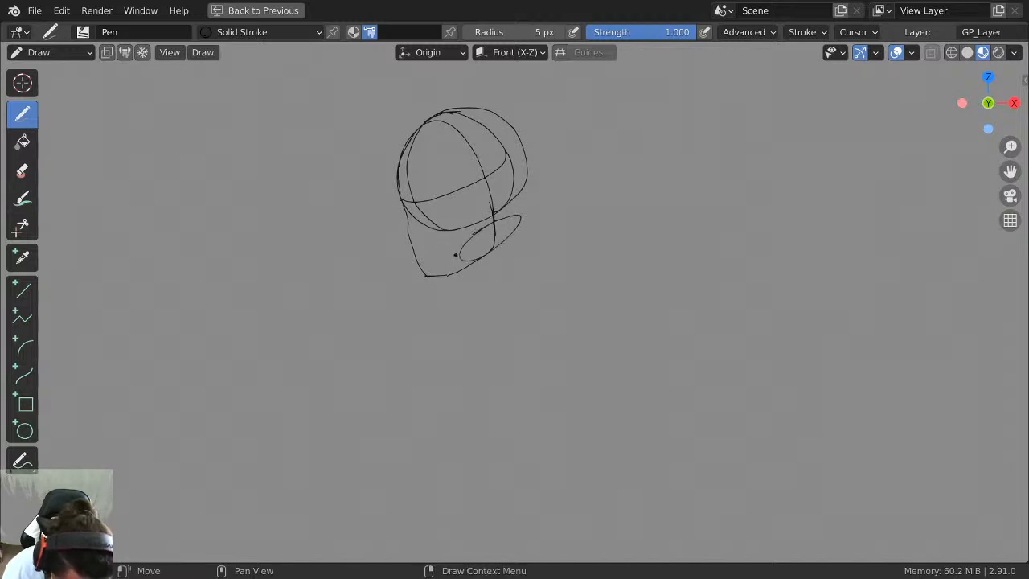
{"action": "key", "text": "ctrl+z"}
{"action": "left_click_drag", "start_coordinate": [504, 215], "coordinate": [463, 257]}
{"action": "key", "text": "ctrl+z"}
Draw the neck with a front line below the jaw, a back line from the skull and a curved base.
{"action": "mouse_move", "coordinate": [510, 198]}
{"action": "left_mouse_down"}
{"action": "mouse_move", "coordinate": [515, 271]}
{"action": "mouse_move", "coordinate": [486, 295]}
{"action": "mouse_move", "coordinate": [516, 273]}
{"action": "mouse_move", "coordinate": [469, 306]}
{"action": "mouse_move", "coordinate": [512, 287]}
{"action": "mouse_move", "coordinate": [512, 249]}
{"action": "left_mouse_up"}
{"action": "key", "text": "ctrl+z"}
{"action": "key", "text": "ctrl+z"}
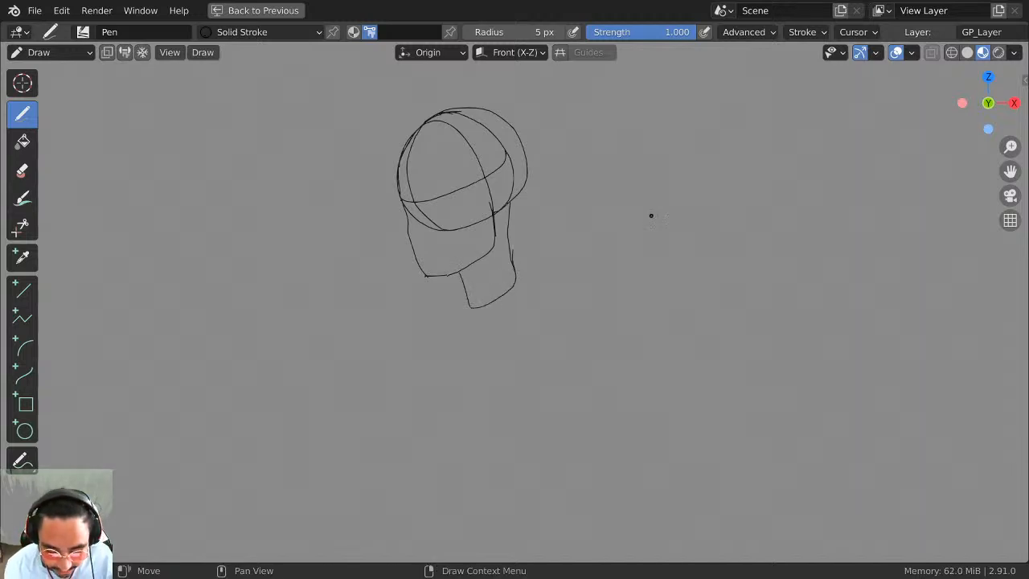
Remove the chin mark and the front line of the face outline.
{"action": "scroll", "coordinate": [571, 239], "scroll_direction": "up", "scroll_amount": 2}
{"action": "middle_click_drag", "start_coordinate": [573, 179], "coordinate": [659, 234], "text": "shift"}
{"action": "scroll", "coordinate": [692, 261], "scroll_direction": "up", "scroll_amount": 1}
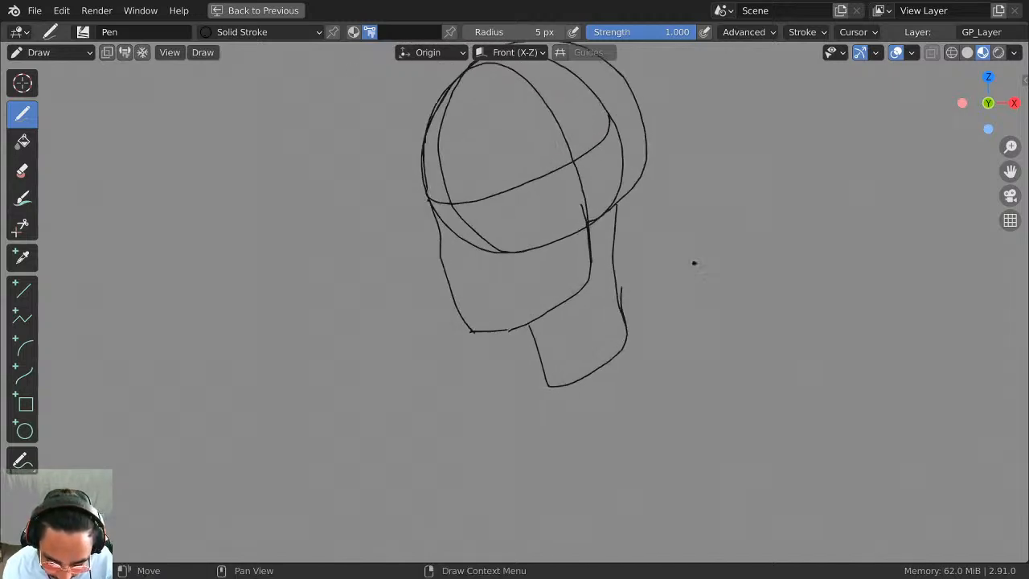
{"action": "scroll", "coordinate": [693, 263], "scroll_direction": "up", "scroll_amount": 1}
{"action": "scroll", "coordinate": [666, 275], "scroll_direction": "down", "scroll_amount": 2}
{"action": "scroll", "coordinate": [583, 342], "scroll_direction": "up", "scroll_amount": 1}
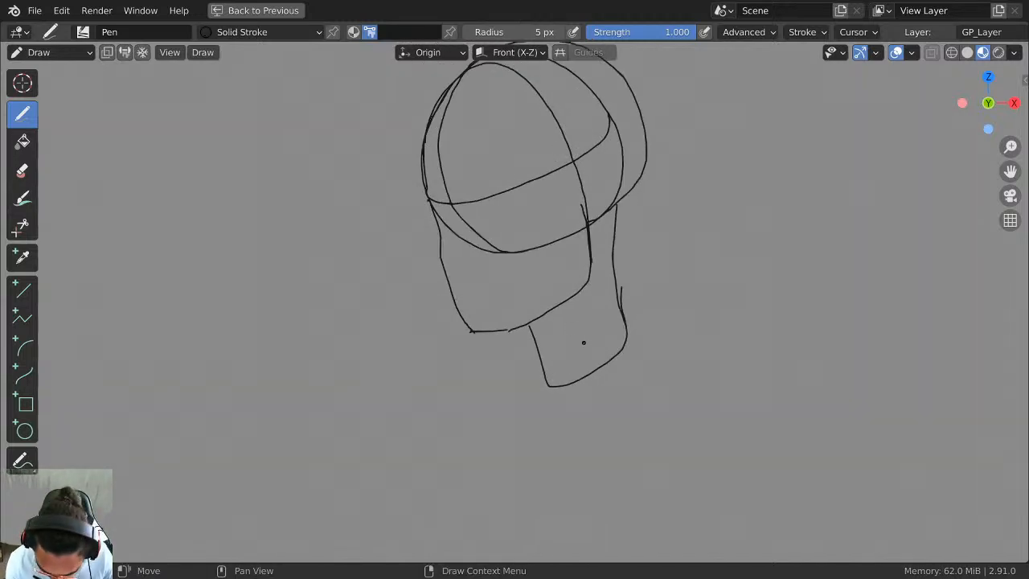
{"action": "scroll", "coordinate": [666, 212], "scroll_direction": "down", "scroll_amount": 1}
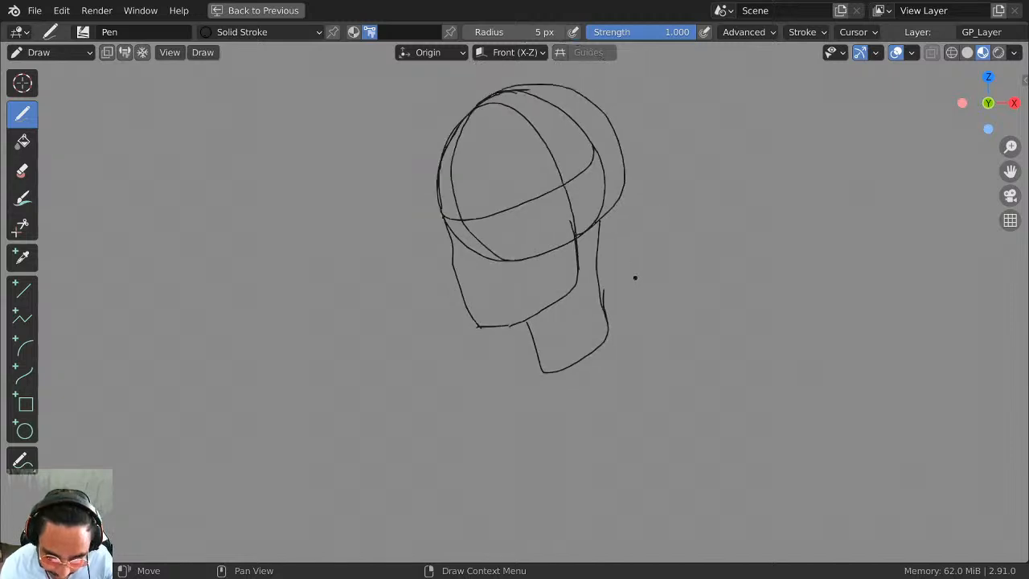
{"action": "scroll", "coordinate": [624, 268], "scroll_direction": "up", "scroll_amount": 1}
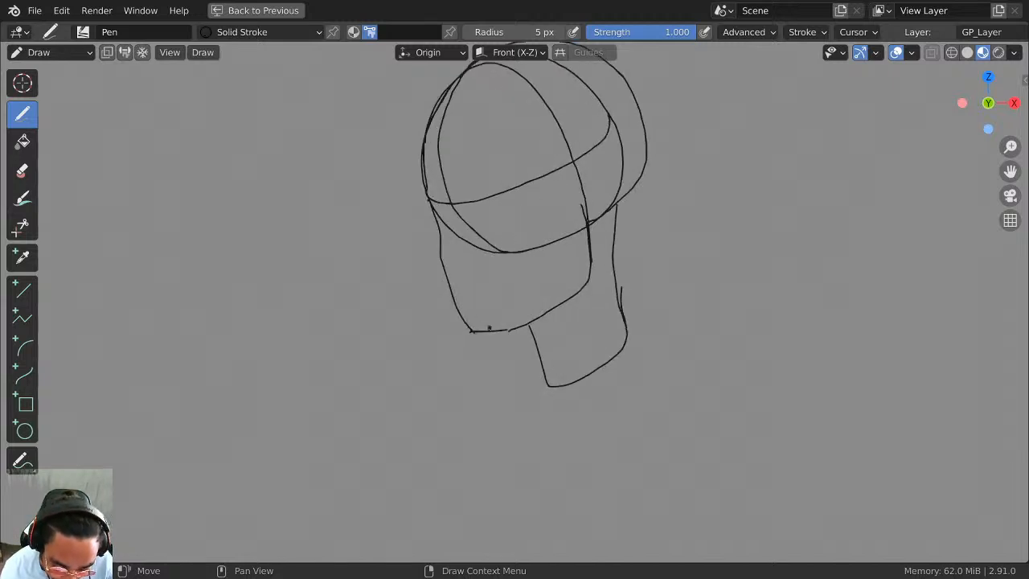
{"action": "key", "text": "ctrl+z"}
{"action": "key", "text": "ctrl+z"}
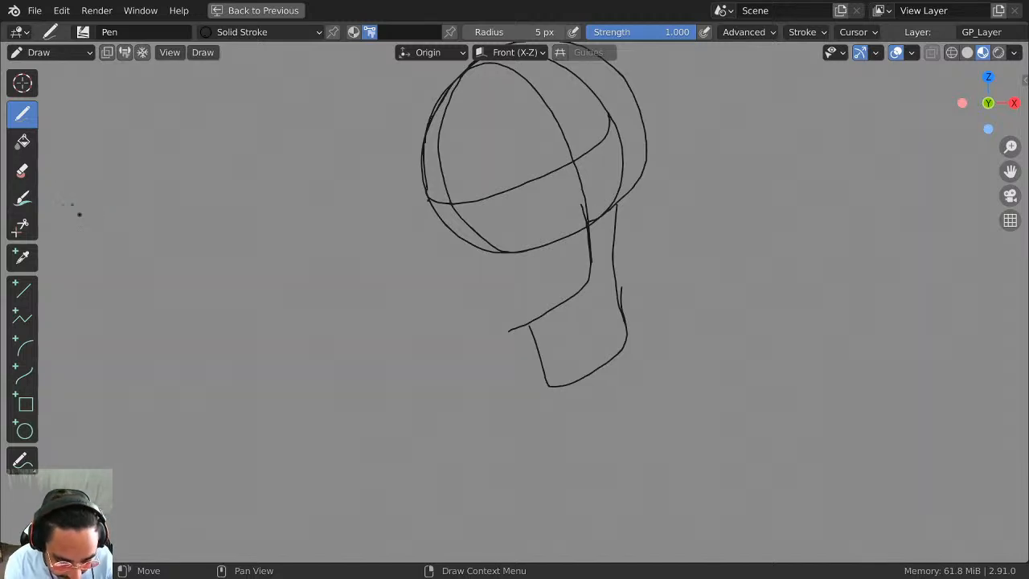
Set the soft eraser to Stroke mode and redraw the jaw line from the arched curve toward the chin with the Pen.
{"action": "left_click", "coordinate": [25, 175]}
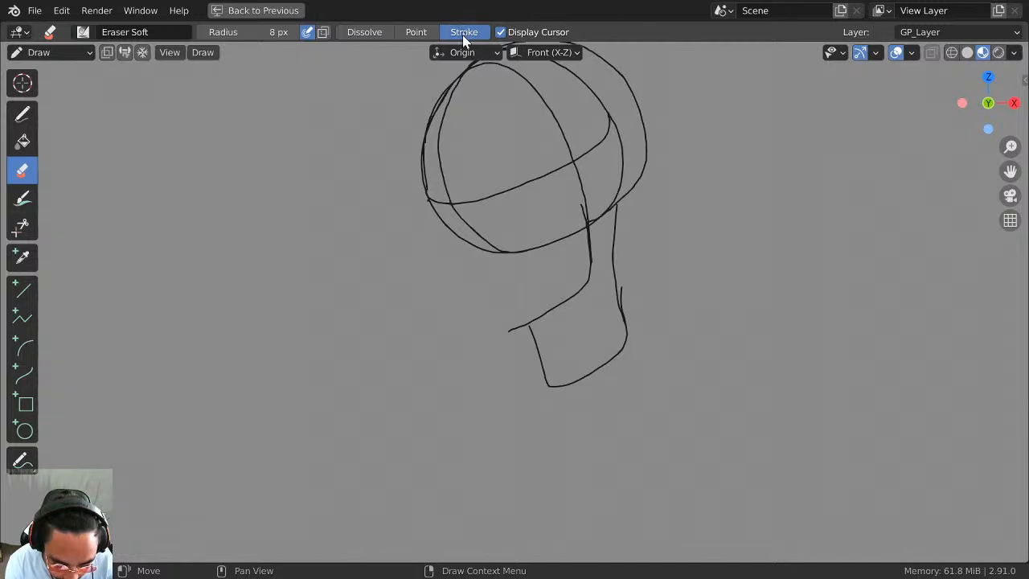
{"action": "left_click", "coordinate": [22, 114]}
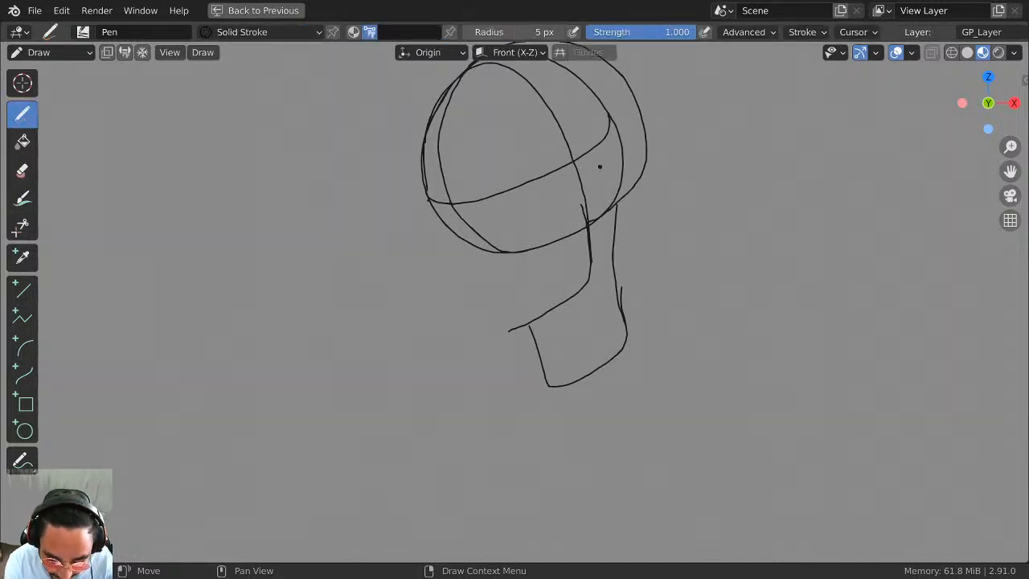
{"action": "key", "text": "ctrl+z"}
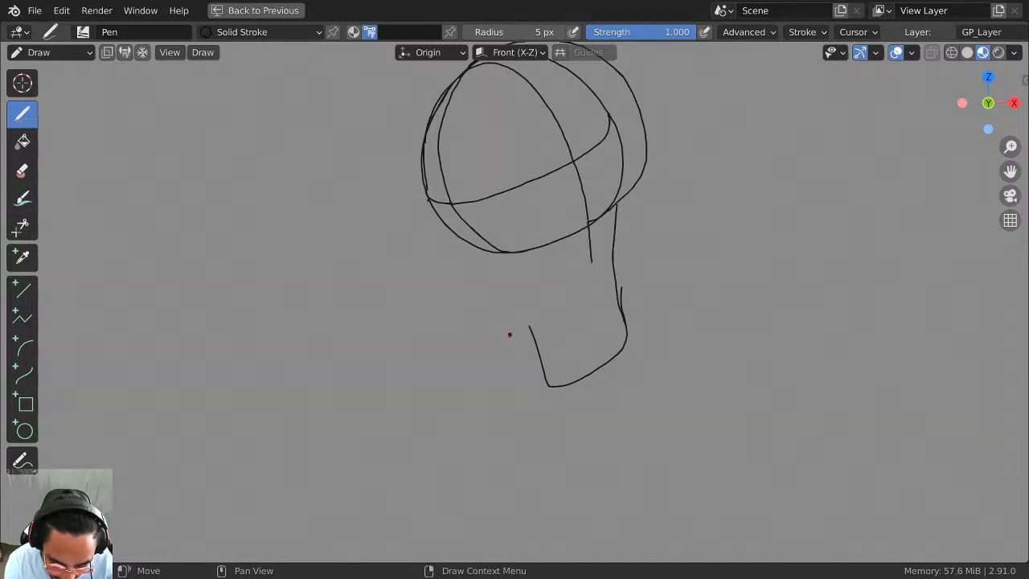
{"action": "left_click_drag", "start_coordinate": [581, 204], "coordinate": [508, 331]}
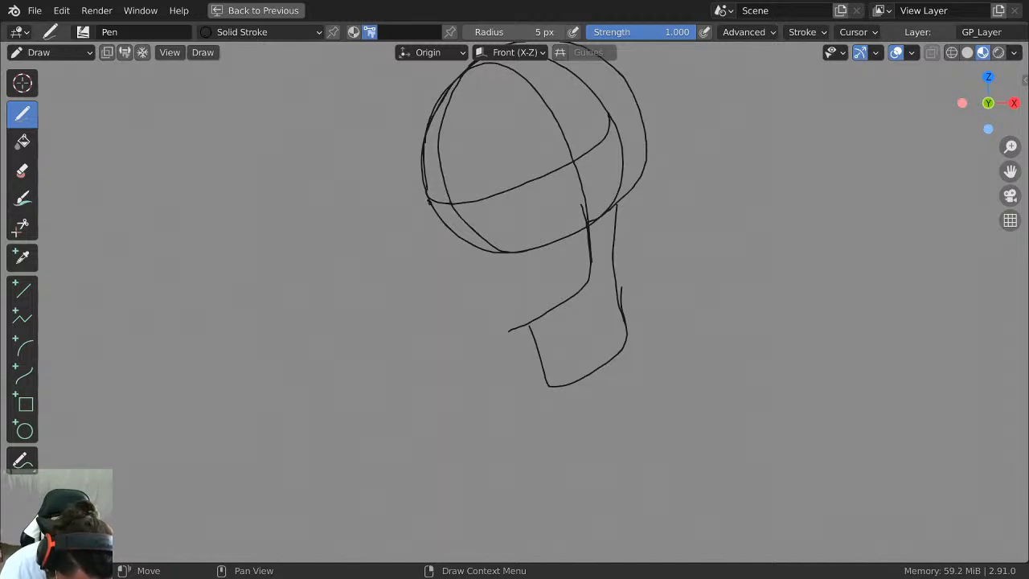
Draw a rounded face outline from the brow line's left end around the chin to the jaw, plus a centre line reaching past the chin.
{"action": "mouse_move", "coordinate": [427, 198]}
{"action": "left_mouse_down"}
{"action": "mouse_move", "coordinate": [452, 269]}
{"action": "mouse_move", "coordinate": [500, 323]}
{"action": "left_mouse_up"}
{"action": "key", "text": "ctrl+z"}
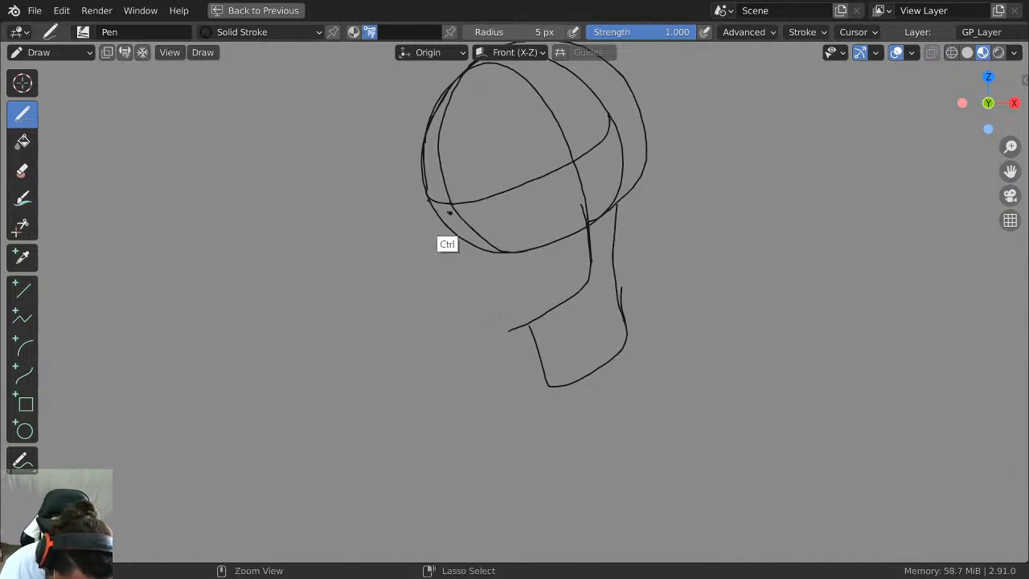
{"action": "mouse_move", "coordinate": [428, 199]}
{"action": "left_mouse_down"}
{"action": "mouse_move", "coordinate": [452, 276]}
{"action": "mouse_move", "coordinate": [497, 323]}
{"action": "left_mouse_up"}
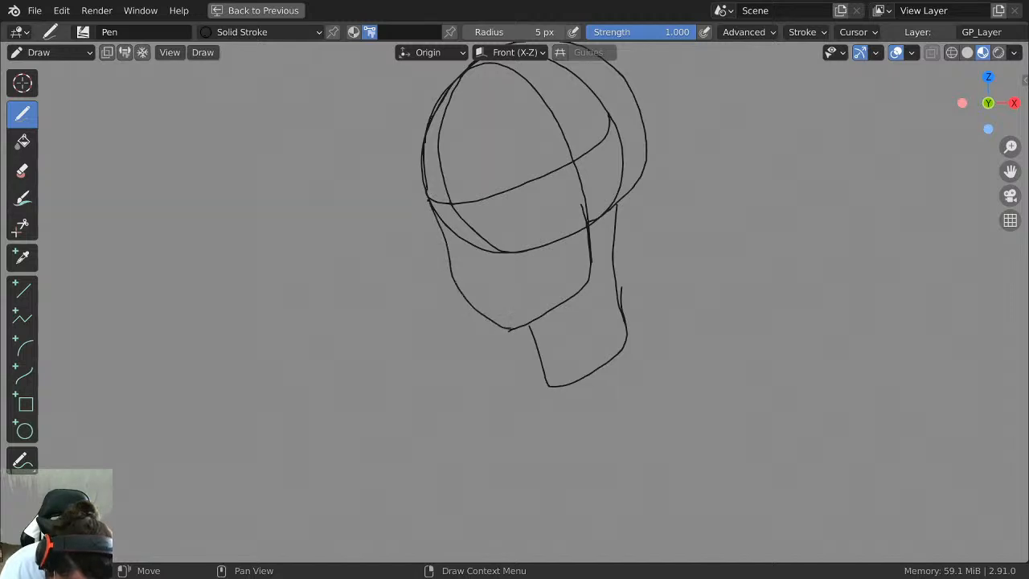
{"action": "key", "text": "ctrl+z"}
{"action": "mouse_move", "coordinate": [428, 203]}
{"action": "left_mouse_down"}
{"action": "mouse_move", "coordinate": [462, 296]}
{"action": "mouse_move", "coordinate": [506, 327]}
{"action": "left_mouse_up"}
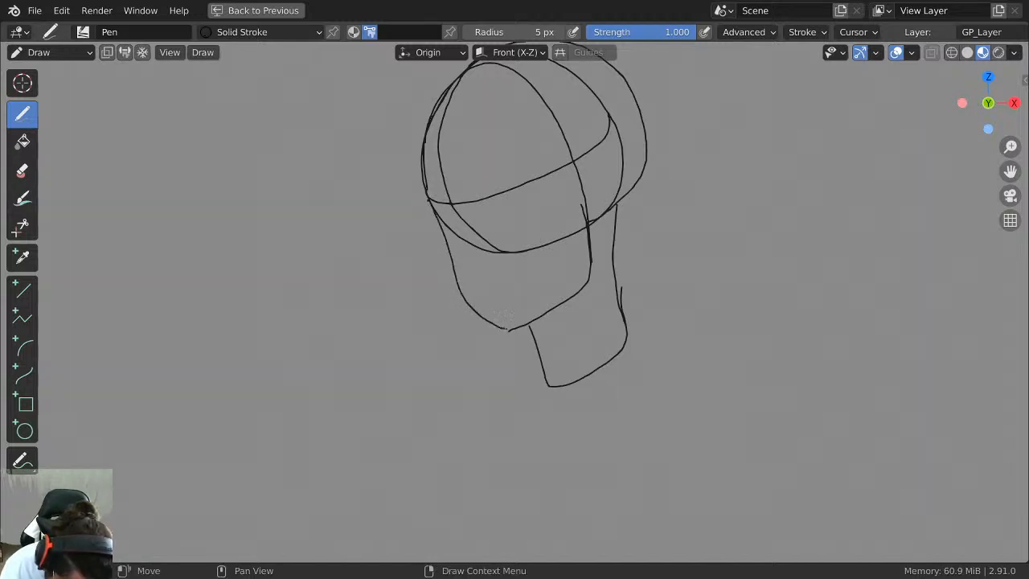
{"action": "key", "text": "ctrl+z"}
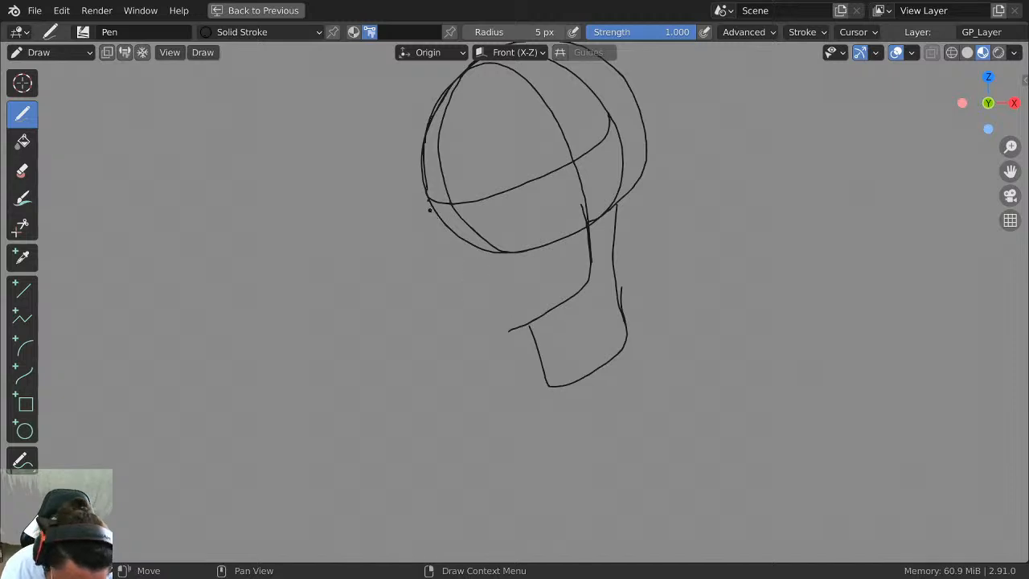
{"action": "left_click_drag", "start_coordinate": [427, 201], "coordinate": [456, 292]}
{"action": "key", "text": "ctrl+z"}
{"action": "mouse_move", "coordinate": [427, 201]}
{"action": "left_mouse_down"}
{"action": "mouse_move", "coordinate": [455, 283]}
{"action": "mouse_move", "coordinate": [495, 328]}
{"action": "mouse_move", "coordinate": [572, 296]}
{"action": "left_mouse_up"}
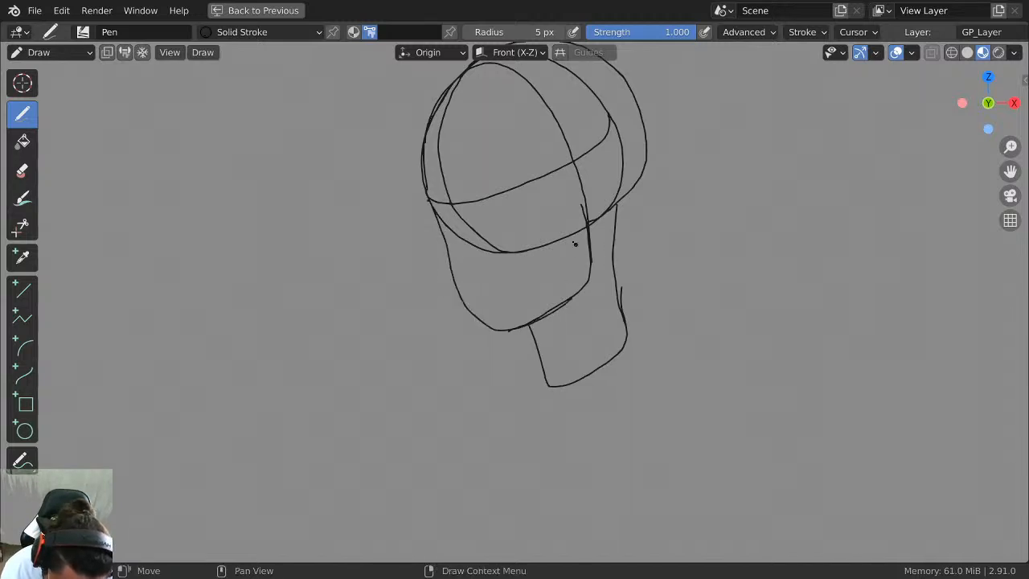
{"action": "left_click_drag", "start_coordinate": [444, 177], "coordinate": [499, 344]}
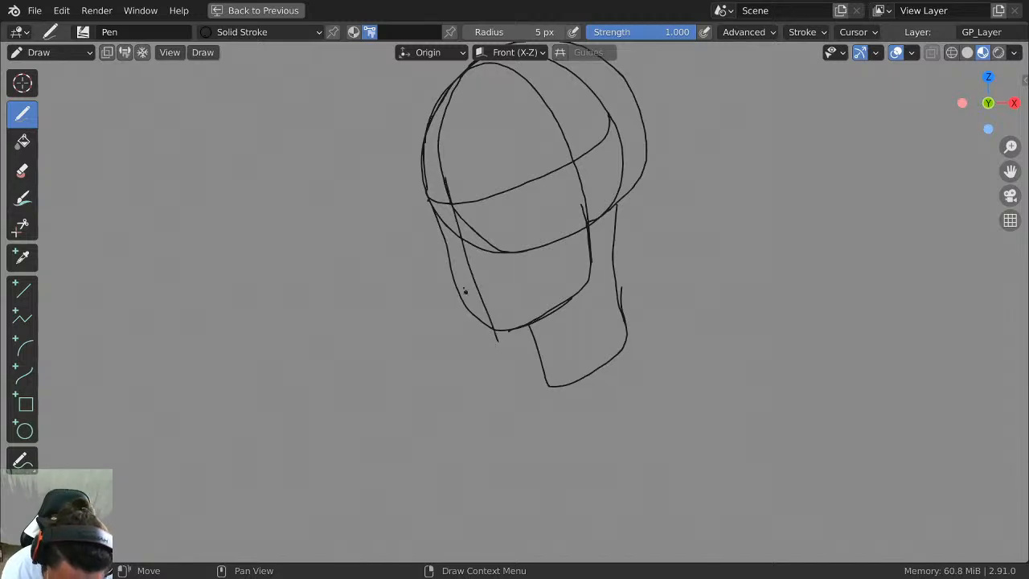
{"action": "mouse_move", "coordinate": [575, 303]}
{"action": "middle_mouse_down", "text": "shift"}
{"action": "mouse_move", "coordinate": [565, 369]}
{"action": "mouse_move", "coordinate": [618, 212]}
{"action": "middle_mouse_up", "text": "shift"}
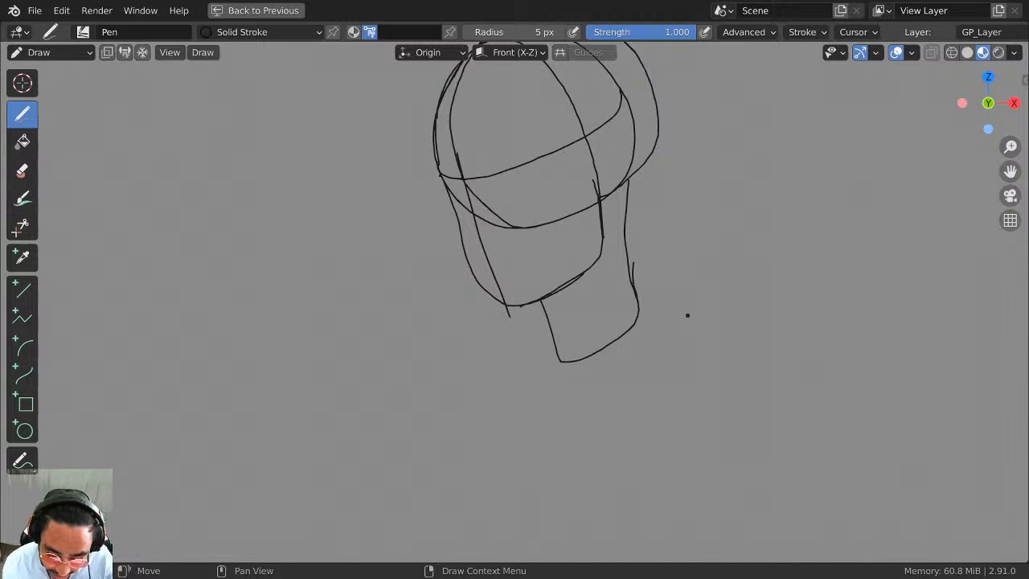
{"action": "mouse_move", "coordinate": [684, 299]}
{"action": "left_mouse_down"}
{"action": "mouse_move", "coordinate": [546, 310]}
{"action": "mouse_move", "coordinate": [779, 339]}
{"action": "mouse_move", "coordinate": [646, 310]}
{"action": "left_mouse_up"}
{"action": "key", "text": "ctrl+z"}
{"action": "mouse_move", "coordinate": [739, 303]}
{"action": "left_mouse_down"}
{"action": "mouse_move", "coordinate": [471, 363]}
{"action": "mouse_move", "coordinate": [645, 312]}
{"action": "mouse_move", "coordinate": [636, 299]}
{"action": "mouse_move", "coordinate": [625, 362]}
{"action": "mouse_move", "coordinate": [780, 322]}
{"action": "left_mouse_up"}
{"action": "key", "text": "ctrl+z"}
{"action": "key", "text": "ctrl+z"}
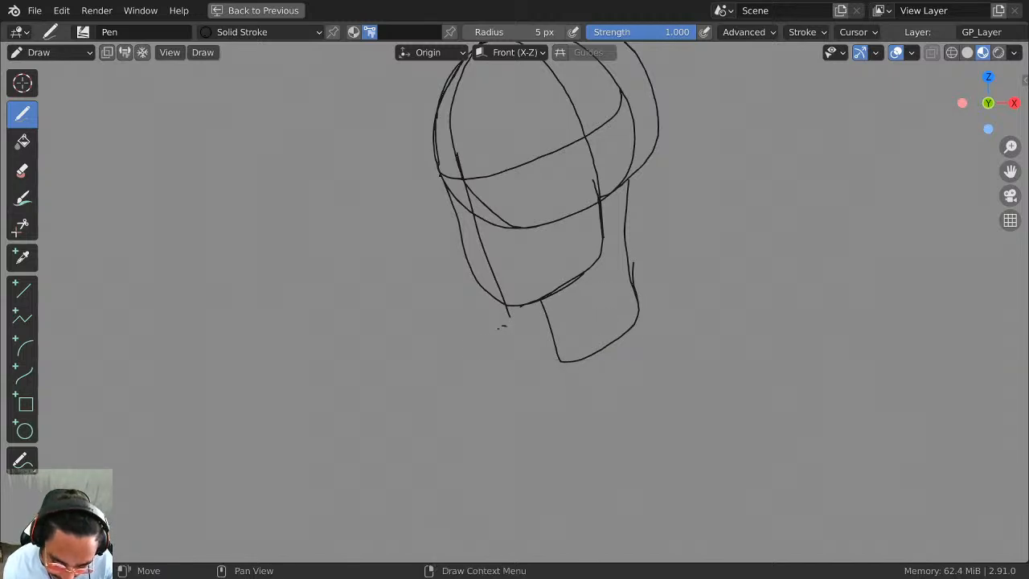
Draw a flat parallelogram around the base of the neck as the top plane of the shoulders.
{"action": "mouse_move", "coordinate": [460, 359]}
{"action": "left_mouse_down"}
{"action": "mouse_move", "coordinate": [504, 326]}
{"action": "mouse_move", "coordinate": [451, 361]}
{"action": "left_mouse_up"}
{"action": "key", "text": "ctrl+z"}
{"action": "left_click_drag", "start_coordinate": [496, 325], "coordinate": [756, 312]}
{"action": "left_click_drag", "start_coordinate": [756, 319], "coordinate": [718, 356]}
{"action": "left_click_drag", "start_coordinate": [451, 362], "coordinate": [718, 363]}
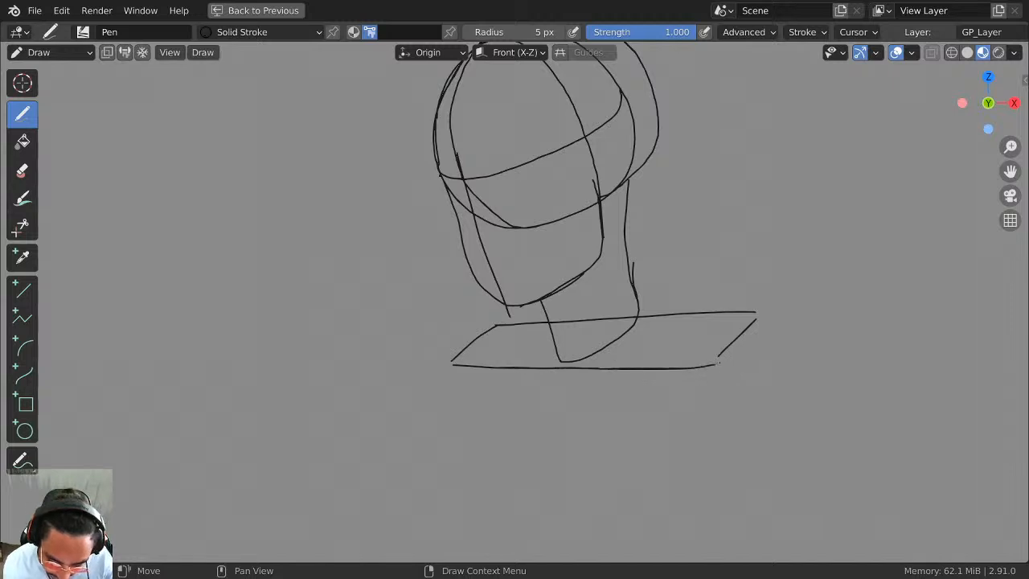
{"action": "key", "text": "ctrl+z"}
{"action": "left_click_drag", "start_coordinate": [451, 360], "coordinate": [716, 355]}
Draw the chest box's side edges down from the shoulder plane, tapering the left one inward and closing the right side with a slanted edge.
{"action": "middle_click_drag", "start_coordinate": [694, 289], "coordinate": [691, 257], "text": "shift"}
{"action": "scroll", "coordinate": [710, 264], "scroll_direction": "down", "scroll_amount": 2}
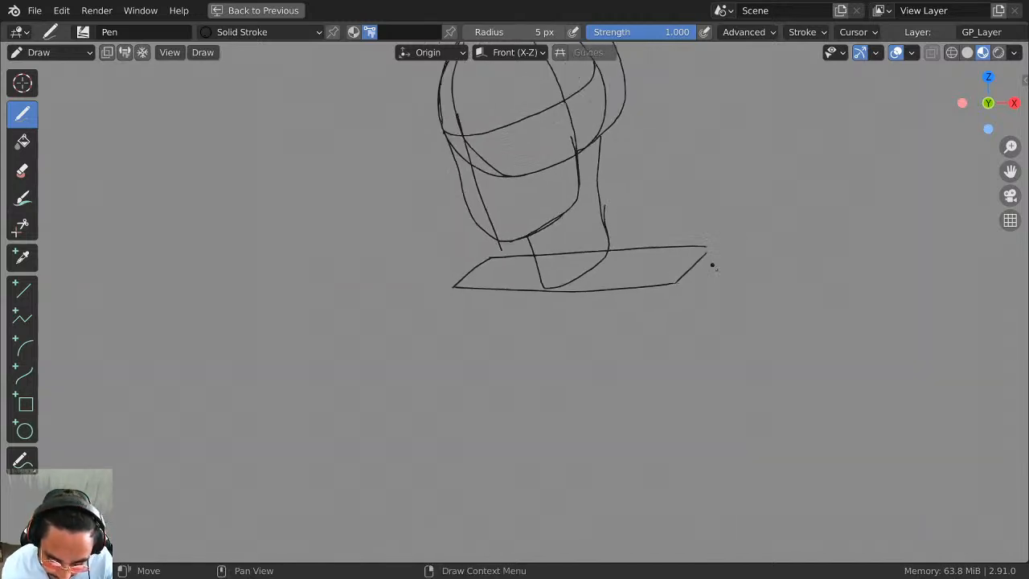
{"action": "left_click_drag", "start_coordinate": [477, 334], "coordinate": [511, 444]}
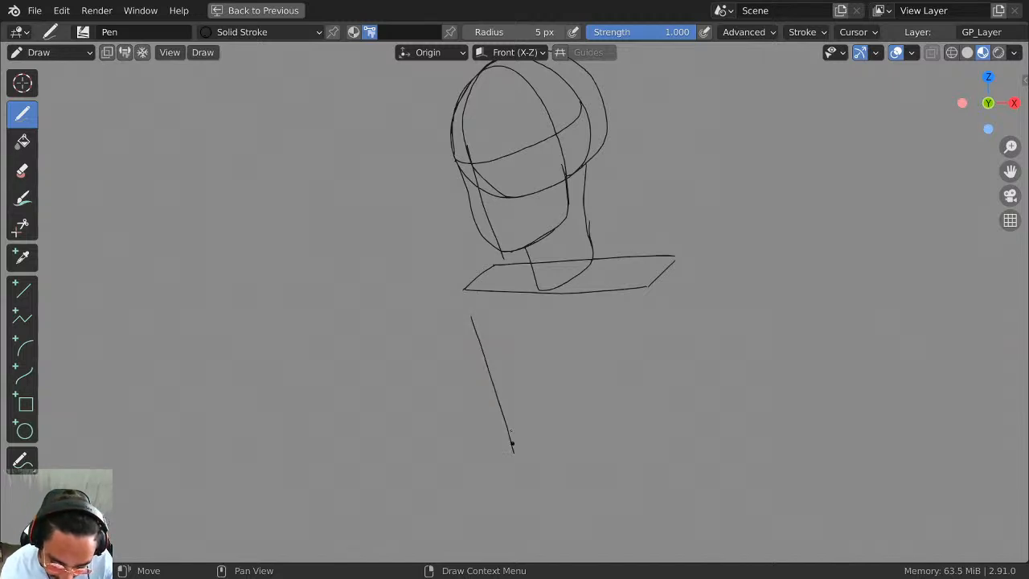
{"action": "key", "text": "ctrl+z"}
{"action": "left_click_drag", "start_coordinate": [468, 297], "coordinate": [508, 416]}
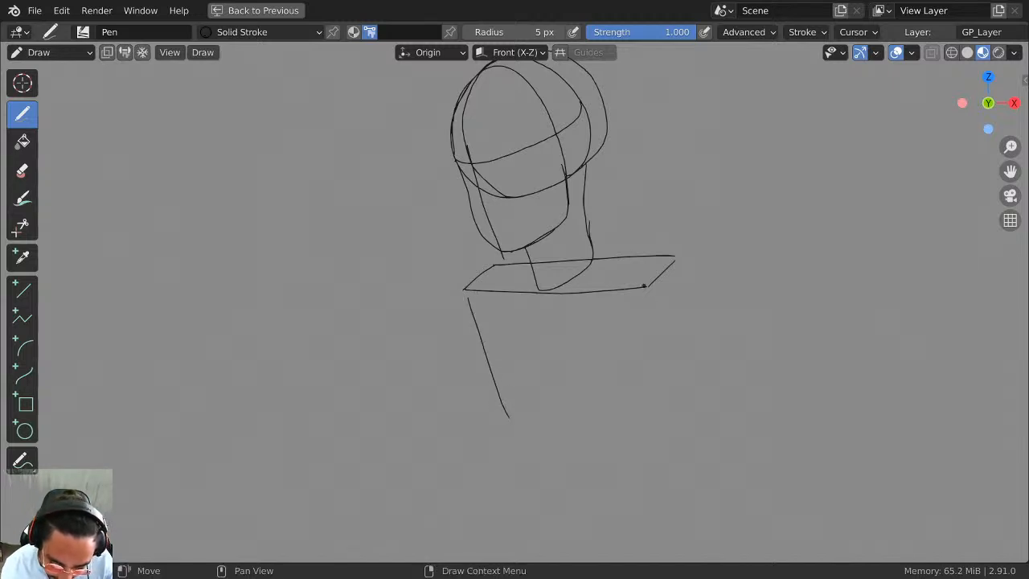
{"action": "left_click_drag", "start_coordinate": [644, 303], "coordinate": [653, 407]}
{"action": "mouse_move", "coordinate": [675, 272]}
{"action": "left_mouse_down"}
{"action": "mouse_move", "coordinate": [679, 386]}
{"action": "mouse_move", "coordinate": [654, 411]}
{"action": "left_mouse_up"}
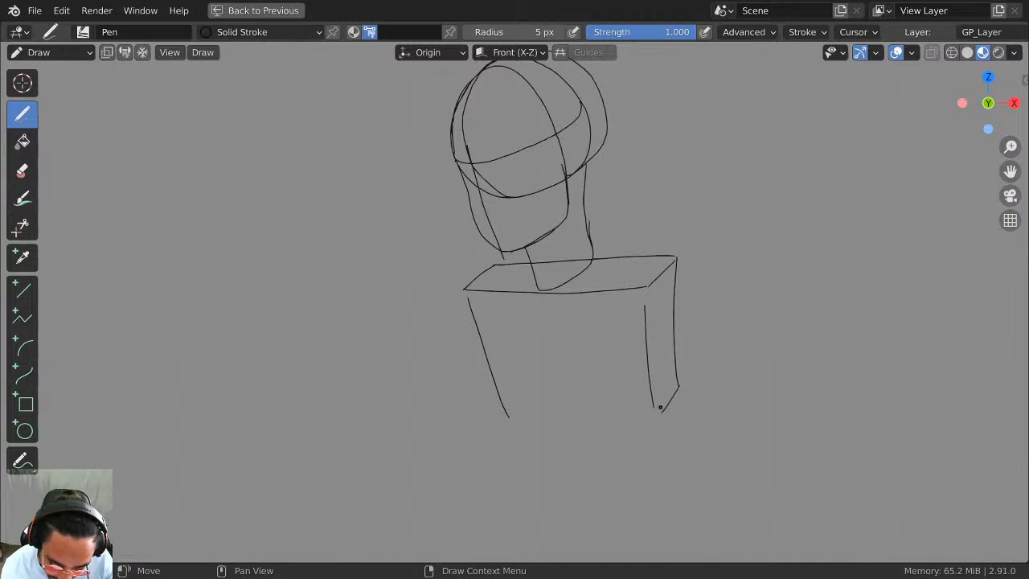
Close the chest box along its bottom front edge and retrace its top and side edges.
{"action": "mouse_move", "coordinate": [464, 293]}
{"action": "left_mouse_down"}
{"action": "mouse_move", "coordinate": [482, 371]}
{"action": "mouse_move", "coordinate": [510, 423]}
{"action": "mouse_move", "coordinate": [650, 428]}
{"action": "mouse_move", "coordinate": [653, 394]}
{"action": "left_mouse_up"}
{"action": "mouse_move", "coordinate": [641, 289]}
{"action": "left_mouse_down"}
{"action": "mouse_move", "coordinate": [654, 424]}
{"action": "mouse_move", "coordinate": [672, 266]}
{"action": "left_mouse_up"}
{"action": "left_click_drag", "start_coordinate": [481, 274], "coordinate": [675, 255]}
{"action": "left_click_drag", "start_coordinate": [639, 285], "coordinate": [654, 418]}
{"action": "left_click_drag", "start_coordinate": [470, 309], "coordinate": [498, 408]}
Draw a rounded U-shaped form below the chest box for the waist.
{"action": "middle_click_drag", "start_coordinate": [519, 438], "coordinate": [504, 376]}
{"action": "mouse_move", "coordinate": [504, 376]}
{"action": "left_mouse_down"}
{"action": "mouse_move", "coordinate": [558, 400]}
{"action": "mouse_move", "coordinate": [602, 402]}
{"action": "left_mouse_up"}
{"action": "key", "text": "ctrl+z"}
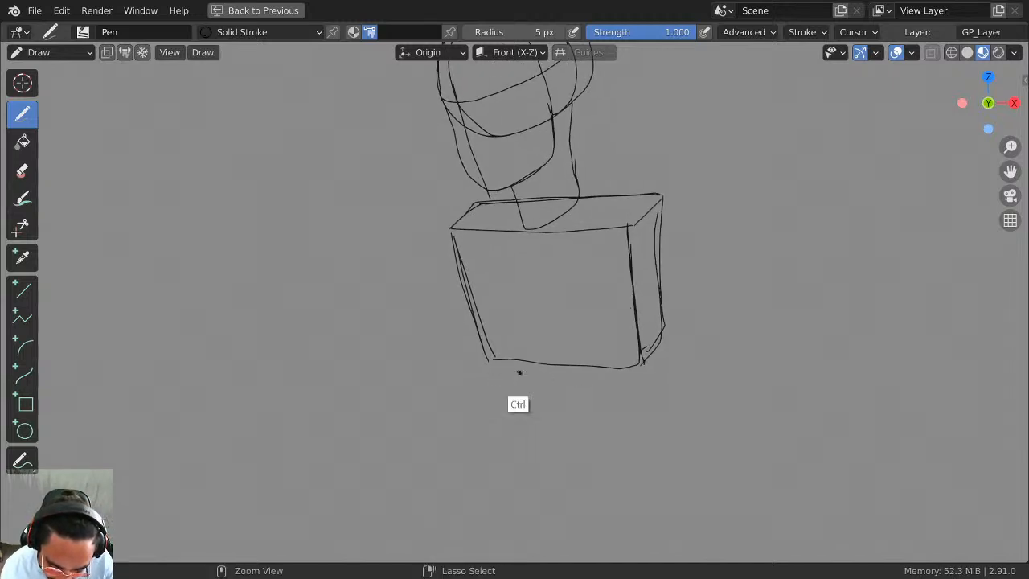
{"action": "mouse_move", "coordinate": [503, 363]}
{"action": "left_mouse_down"}
{"action": "mouse_move", "coordinate": [547, 419]}
{"action": "mouse_move", "coordinate": [624, 415]}
{"action": "mouse_move", "coordinate": [648, 362]}
{"action": "mouse_move", "coordinate": [644, 395]}
{"action": "left_mouse_up"}
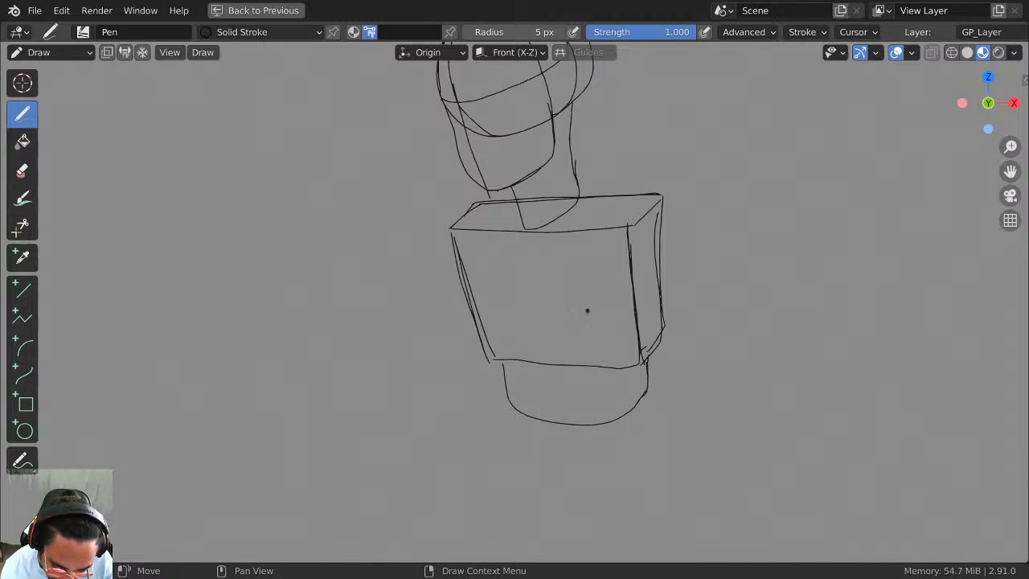
Try sloping shoulder curves from both sides of the neck down past the chest box's sides.
{"action": "middle_click_drag", "start_coordinate": [587, 311], "coordinate": [561, 351], "text": "shift"}
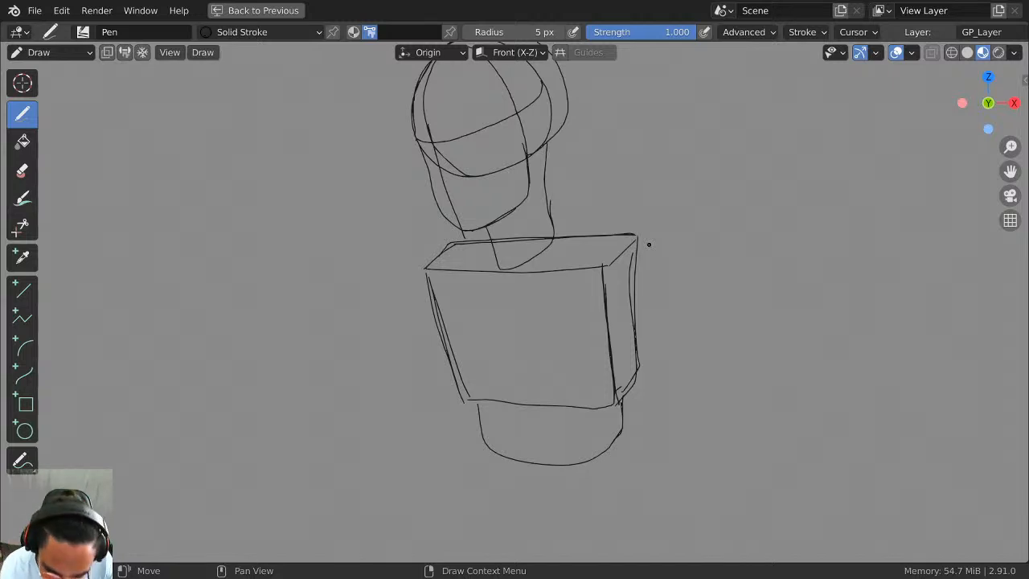
{"action": "mouse_move", "coordinate": [548, 205]}
{"action": "left_mouse_down"}
{"action": "mouse_move", "coordinate": [554, 230]}
{"action": "mouse_move", "coordinate": [632, 315]}
{"action": "left_mouse_up"}
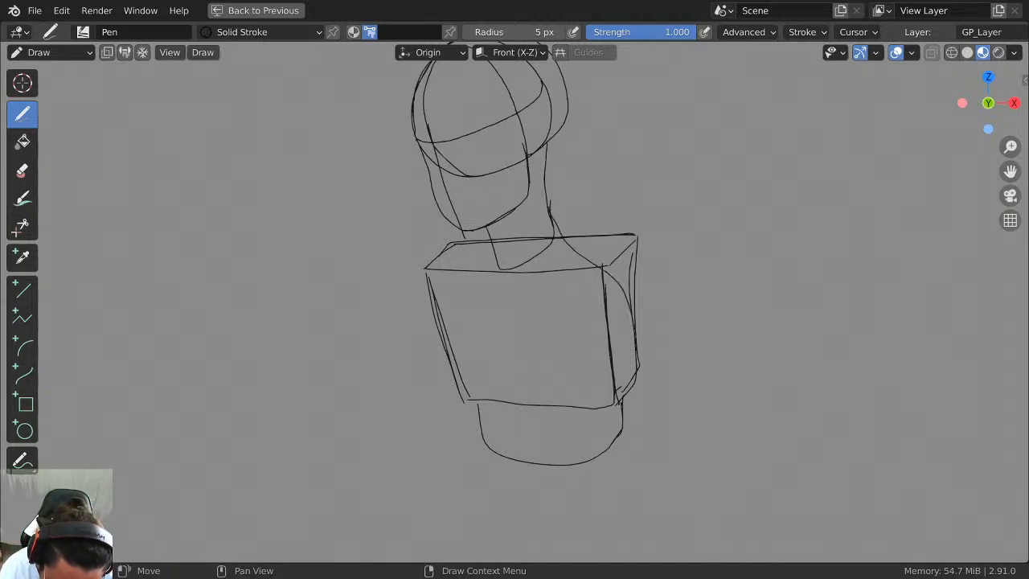
{"action": "mouse_move", "coordinate": [553, 219]}
{"action": "left_mouse_down"}
{"action": "mouse_move", "coordinate": [641, 299]}
{"action": "mouse_move", "coordinate": [652, 354]}
{"action": "left_mouse_up"}
{"action": "left_click_drag", "start_coordinate": [487, 238], "coordinate": [437, 378]}
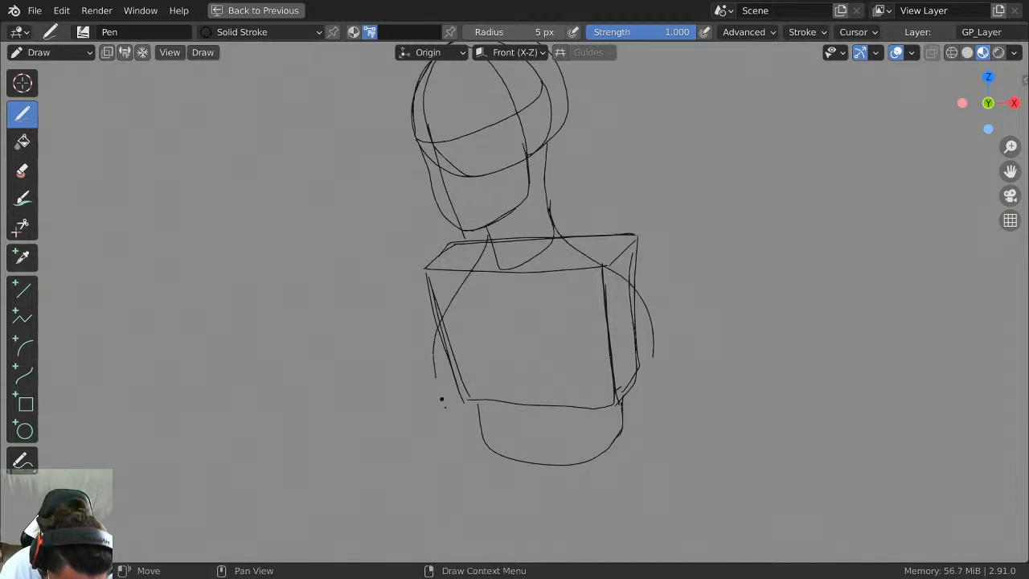
{"action": "key", "text": "ctrl+z"}
{"action": "key", "text": "ctrl+z"}
Try flatter shoulder curves from the neck that round off near the chest box's upper corners.
{"action": "mouse_move", "coordinate": [487, 233]}
{"action": "left_mouse_down"}
{"action": "mouse_move", "coordinate": [431, 340]}
{"action": "mouse_move", "coordinate": [434, 386]}
{"action": "left_mouse_up"}
{"action": "key", "text": "ctrl+z"}
{"action": "mouse_move", "coordinate": [488, 234]}
{"action": "left_mouse_down"}
{"action": "mouse_move", "coordinate": [429, 283]}
{"action": "mouse_move", "coordinate": [426, 341]}
{"action": "left_mouse_up"}
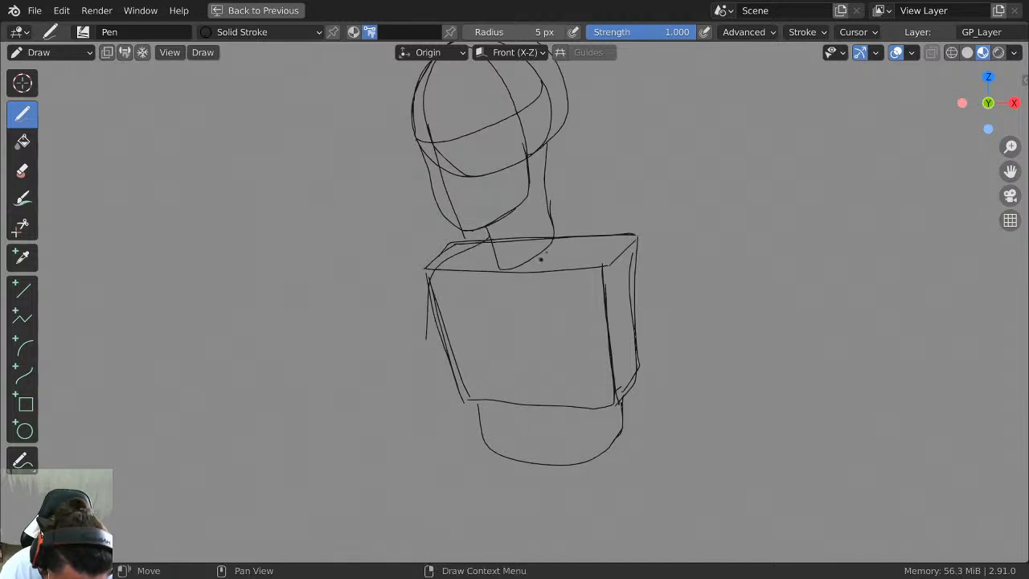
{"action": "mouse_move", "coordinate": [553, 230]}
{"action": "left_mouse_down"}
{"action": "mouse_move", "coordinate": [623, 297]}
{"action": "mouse_move", "coordinate": [646, 368]}
{"action": "left_mouse_up"}
{"action": "key", "text": "ctrl+z"}
{"action": "mouse_move", "coordinate": [553, 233]}
{"action": "left_mouse_down"}
{"action": "mouse_move", "coordinate": [604, 254]}
{"action": "mouse_move", "coordinate": [642, 341]}
{"action": "left_mouse_up"}
{"action": "key", "text": "ctrl+z"}
{"action": "key", "text": "ctrl+z"}
{"action": "left_click_drag", "start_coordinate": [646, 201], "coordinate": [625, 216]}
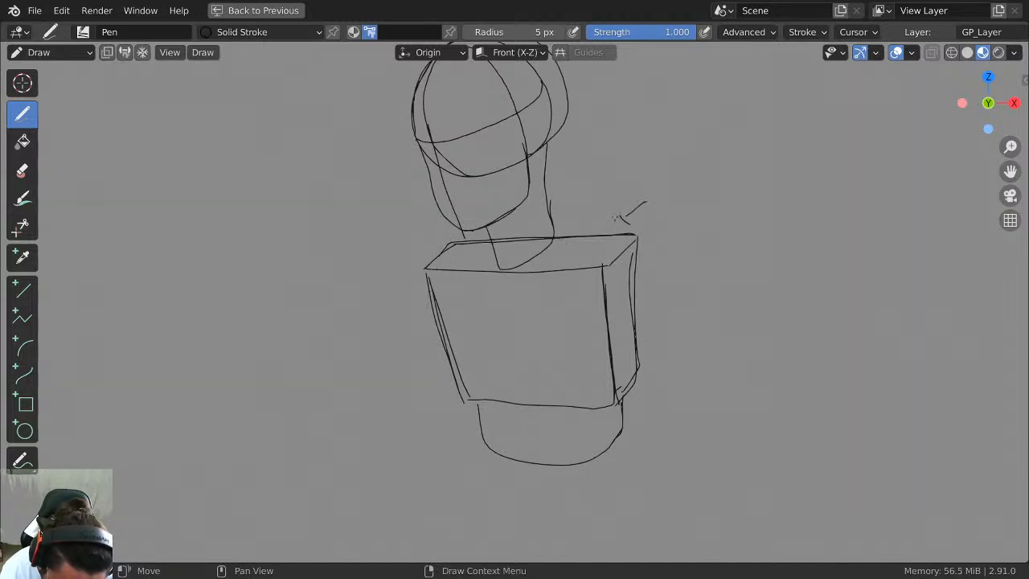
{"action": "key", "text": "ctrl+z"}
Try shoulder curves that follow the box's rear top edge and bend down outside its left and right sides.
{"action": "mouse_move", "coordinate": [463, 246]}
{"action": "left_mouse_down"}
{"action": "mouse_move", "coordinate": [435, 281]}
{"action": "mouse_move", "coordinate": [434, 402]}
{"action": "left_mouse_up"}
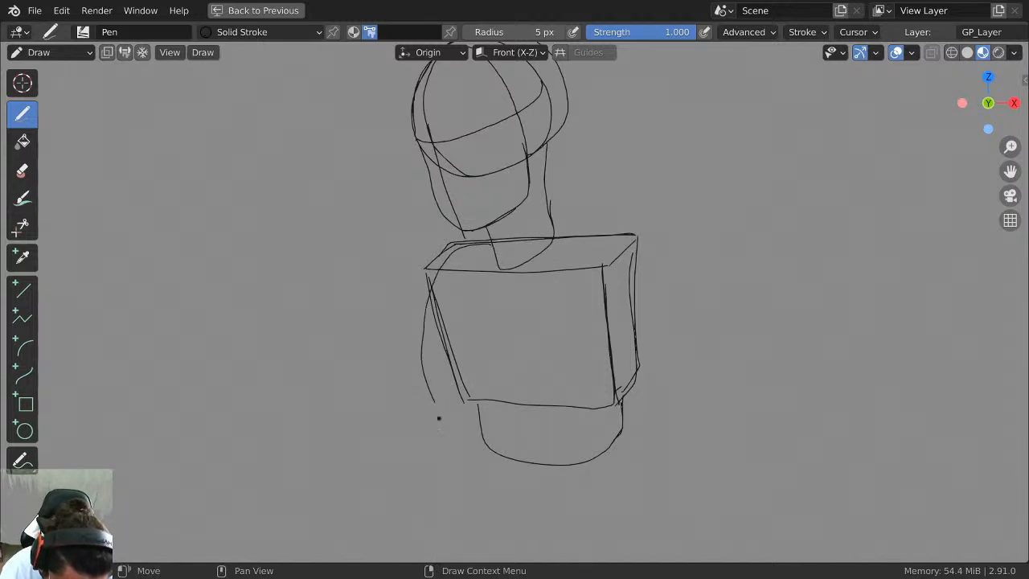
{"action": "mouse_move", "coordinate": [556, 238]}
{"action": "left_mouse_down"}
{"action": "mouse_move", "coordinate": [640, 286]}
{"action": "mouse_move", "coordinate": [651, 381]}
{"action": "left_mouse_up"}
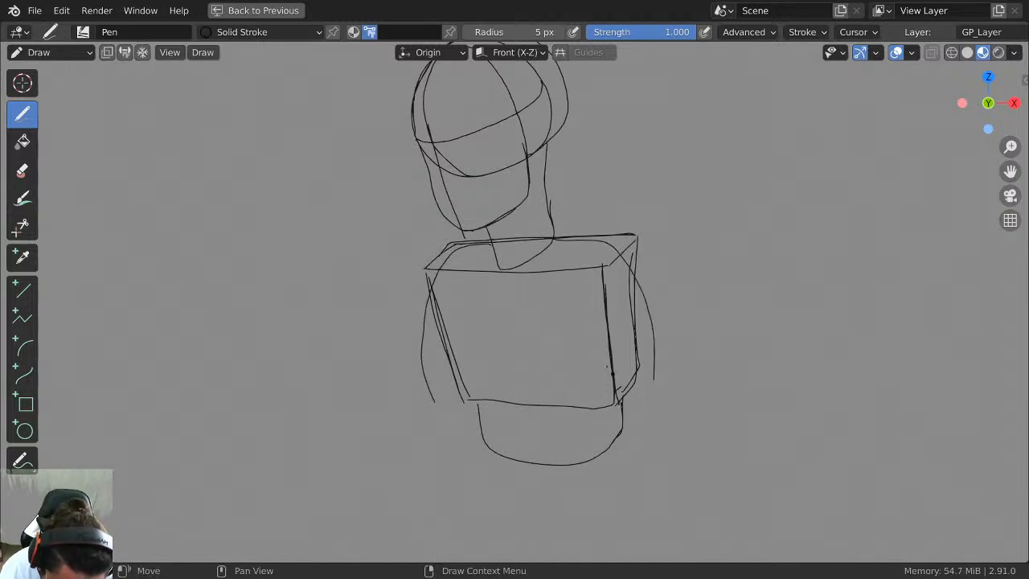
{"action": "key", "text": "ctrl+z"}
{"action": "key", "text": "ctrl+z"}
{"action": "mouse_move", "coordinate": [490, 245]}
{"action": "left_mouse_down"}
{"action": "mouse_move", "coordinate": [440, 255]}
{"action": "mouse_move", "coordinate": [423, 379]}
{"action": "left_mouse_up"}
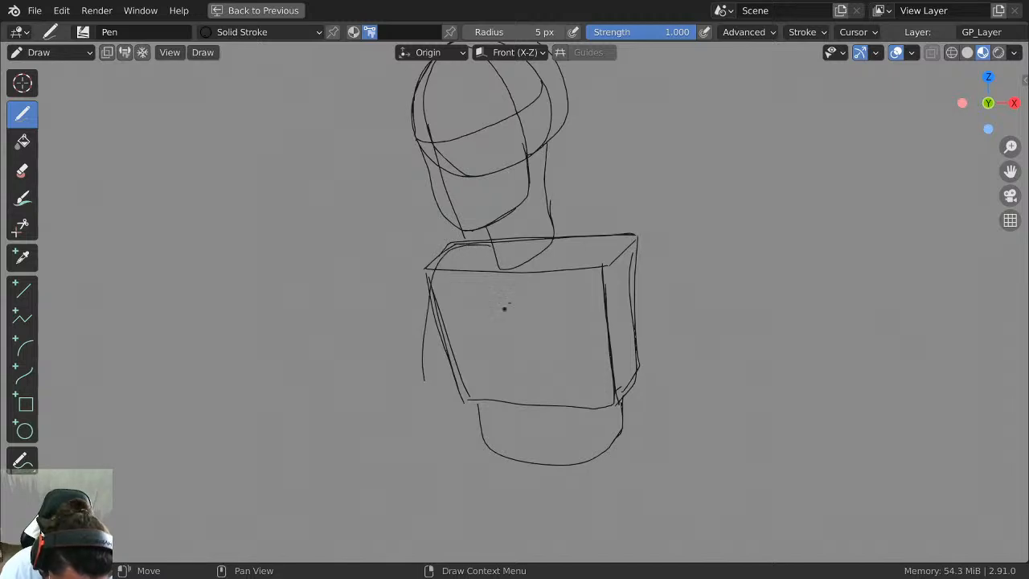
{"action": "mouse_move", "coordinate": [563, 243]}
{"action": "left_mouse_down"}
{"action": "mouse_move", "coordinate": [591, 246]}
{"action": "mouse_move", "coordinate": [653, 364]}
{"action": "left_mouse_up"}
{"action": "key", "text": "ctrl+z"}
{"action": "key", "text": "ctrl+z"}
{"action": "key", "text": "ctrl+z"}
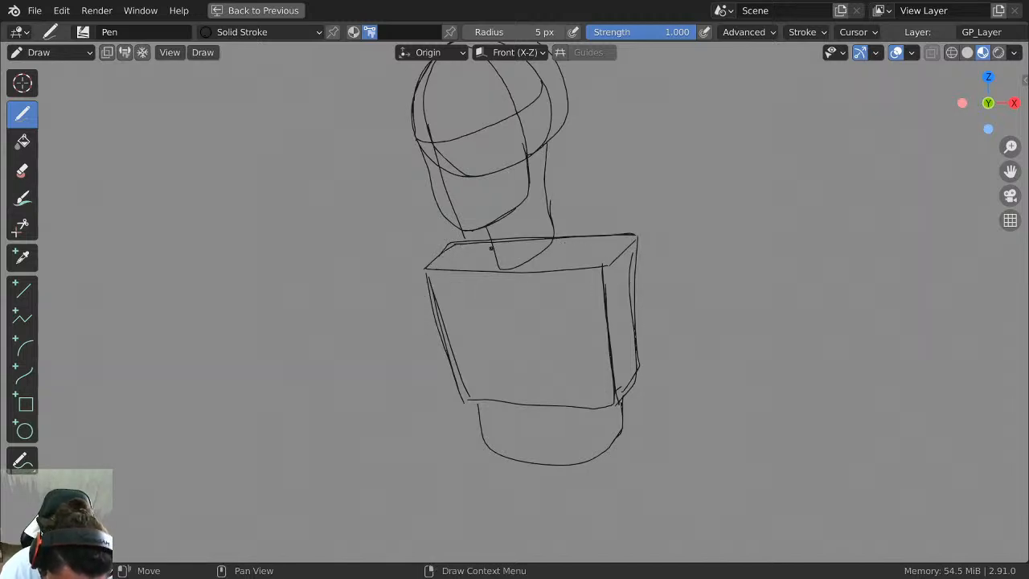
Draw rounded shoulder curves from both sides of the neck down outside the chest box, plus an inner arm line on its left side.
{"action": "mouse_move", "coordinate": [492, 244]}
{"action": "left_mouse_down"}
{"action": "mouse_move", "coordinate": [438, 268]}
{"action": "mouse_move", "coordinate": [425, 394]}
{"action": "left_mouse_up"}
{"action": "mouse_move", "coordinate": [560, 243]}
{"action": "left_mouse_down"}
{"action": "mouse_move", "coordinate": [637, 277]}
{"action": "mouse_move", "coordinate": [657, 381]}
{"action": "left_mouse_up"}
{"action": "mouse_move", "coordinate": [443, 259]}
{"action": "left_mouse_down"}
{"action": "mouse_move", "coordinate": [432, 299]}
{"action": "mouse_move", "coordinate": [437, 362]}
{"action": "left_mouse_up"}
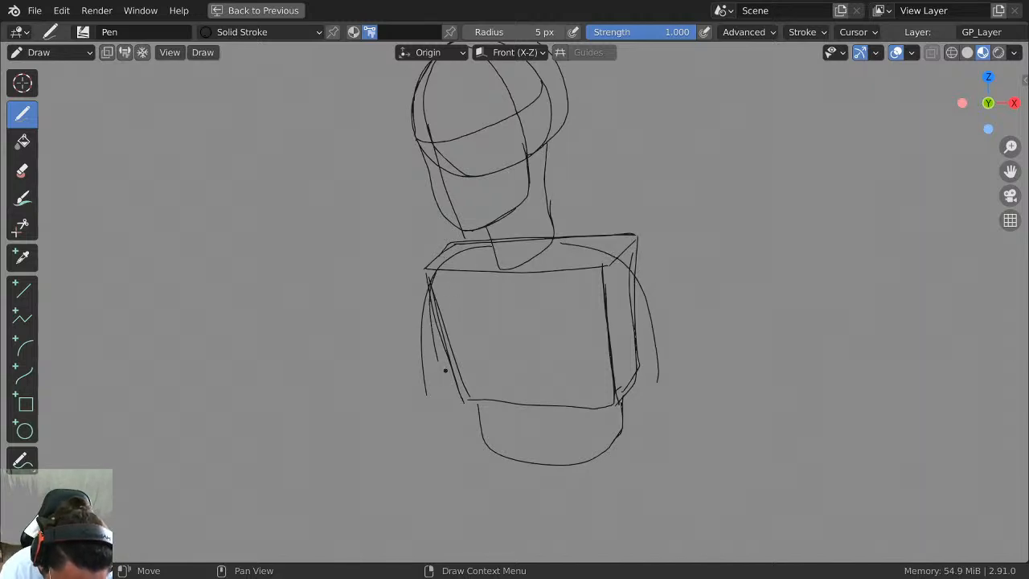
Try a curved lower chest contour from the left side of the chest box around its bottom edge toward the right.
{"action": "mouse_move", "coordinate": [442, 300]}
{"action": "left_mouse_down"}
{"action": "mouse_move", "coordinate": [483, 406]}
{"action": "mouse_move", "coordinate": [585, 408]}
{"action": "left_mouse_up"}
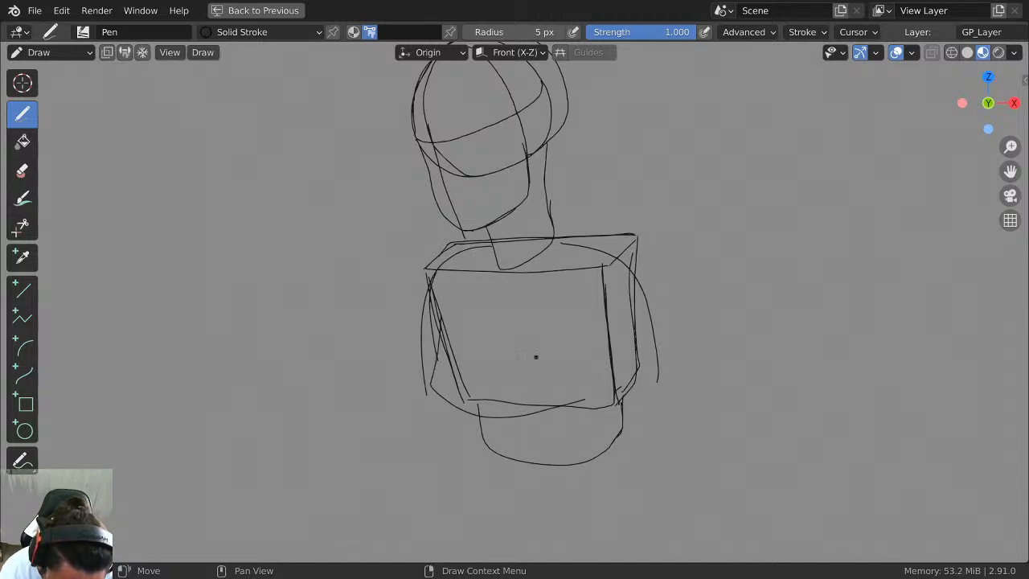
{"action": "key", "text": "ctrl+z"}
{"action": "mouse_move", "coordinate": [450, 294]}
{"action": "left_mouse_down"}
{"action": "mouse_move", "coordinate": [492, 413]}
{"action": "mouse_move", "coordinate": [609, 388]}
{"action": "mouse_move", "coordinate": [607, 375]}
{"action": "left_mouse_up"}
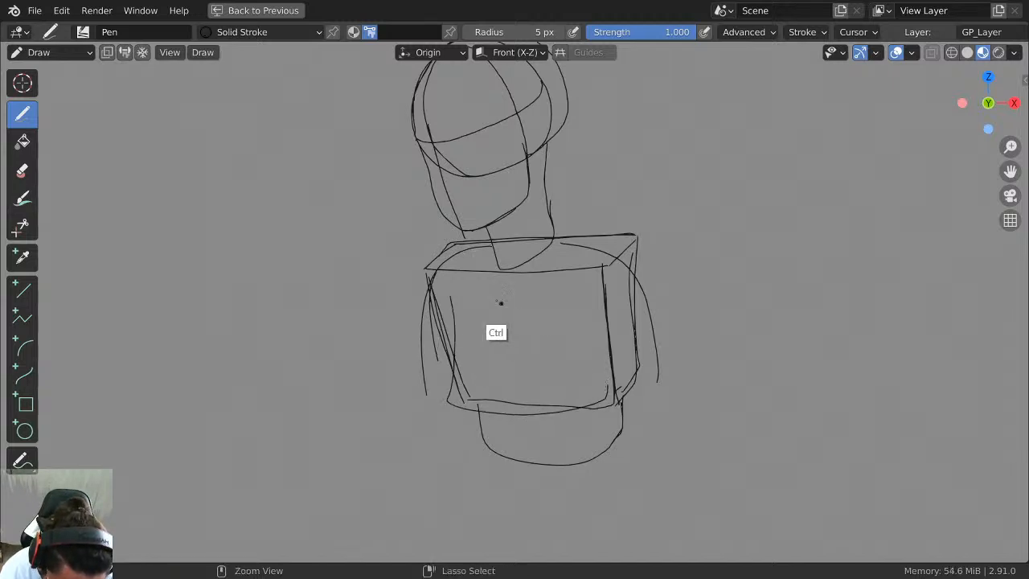
{"action": "key", "text": "ctrl+z"}
{"action": "mouse_move", "coordinate": [448, 305]}
{"action": "left_mouse_down"}
{"action": "mouse_move", "coordinate": [440, 388]}
{"action": "mouse_move", "coordinate": [523, 417]}
{"action": "left_mouse_up"}
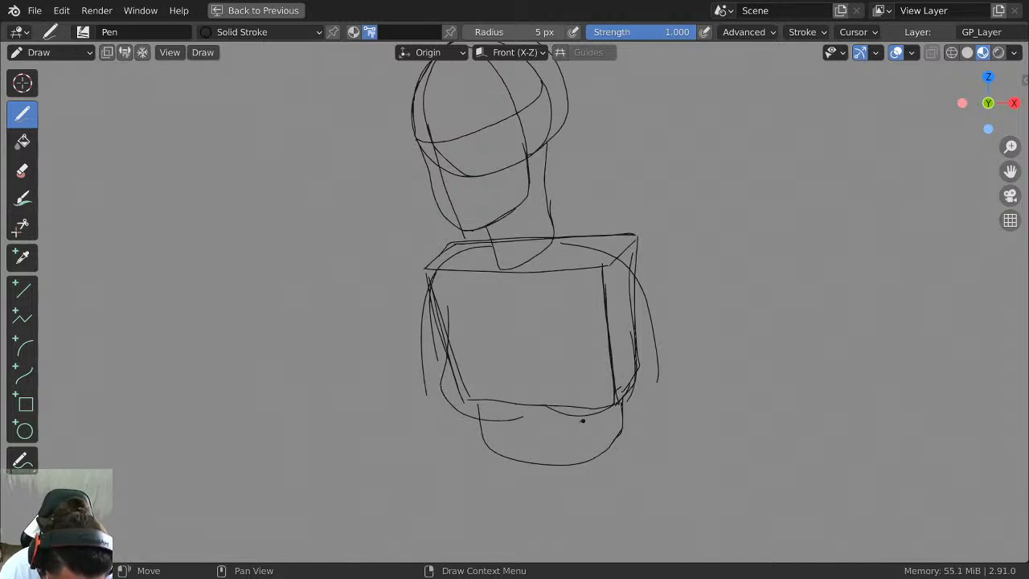
{"action": "key", "text": "ctrl+z"}
Try a slanted axis line running through the shoulders and past both sides of the chest box.
{"action": "middle_click_drag", "start_coordinate": [636, 339], "coordinate": [641, 205], "text": "shift"}
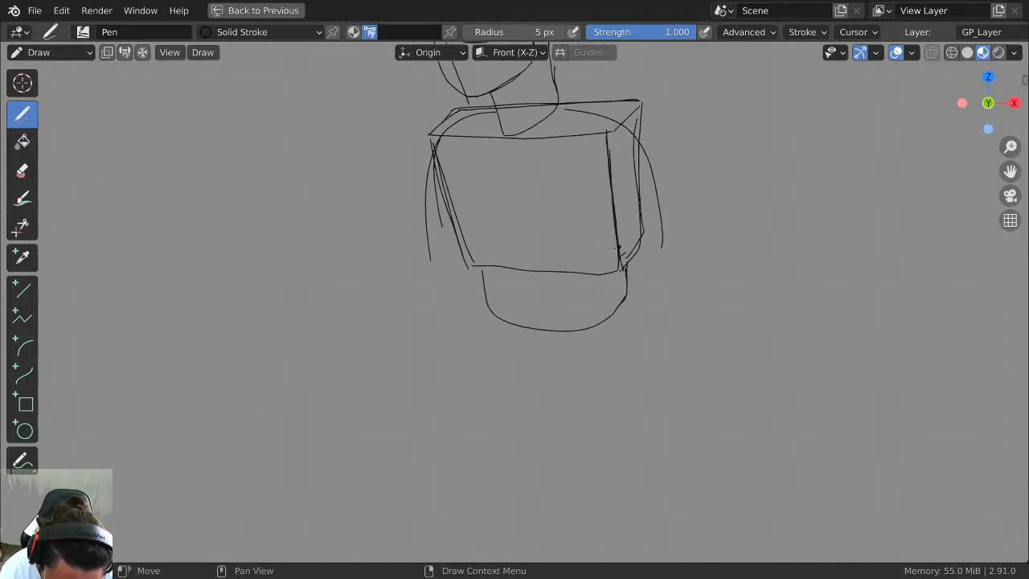
{"action": "mouse_move", "coordinate": [626, 283]}
{"action": "middle_mouse_down", "text": "shift"}
{"action": "mouse_move", "coordinate": [635, 304]}
{"action": "mouse_move", "coordinate": [505, 319]}
{"action": "middle_mouse_up", "text": "shift"}
{"action": "left_click_drag", "start_coordinate": [375, 242], "coordinate": [781, 169]}
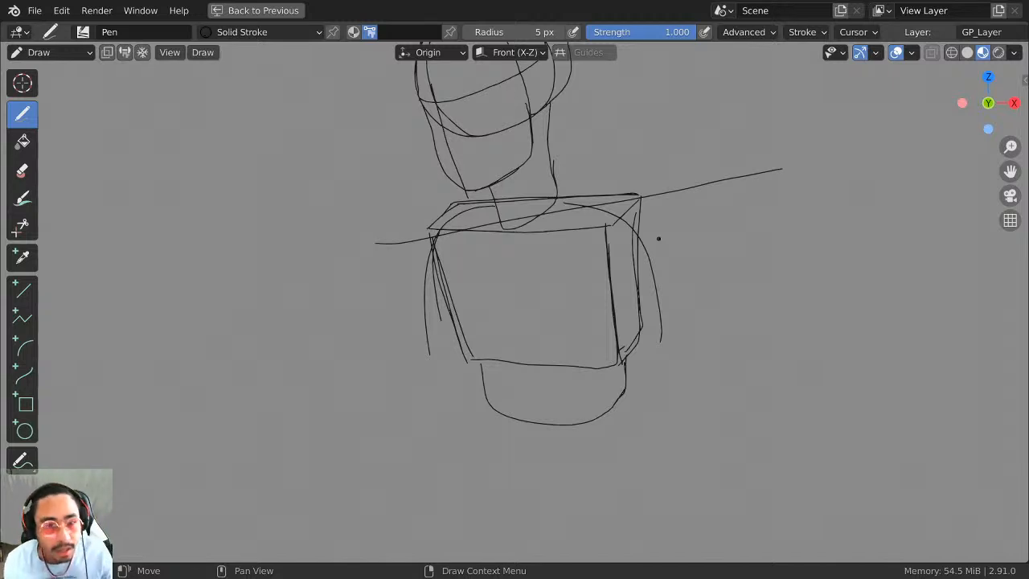
{"action": "key", "text": "ctrl+z"}
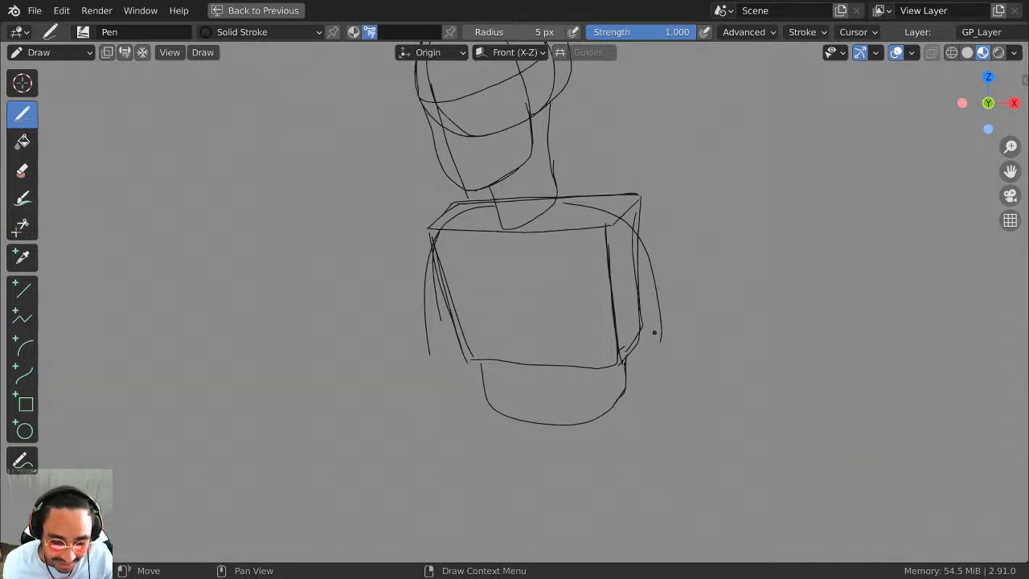
Try opposing slanted axis lines, one across the shoulders and one for the hips below the waist form.
{"action": "middle_click_drag", "start_coordinate": [666, 266], "coordinate": [676, 210]}
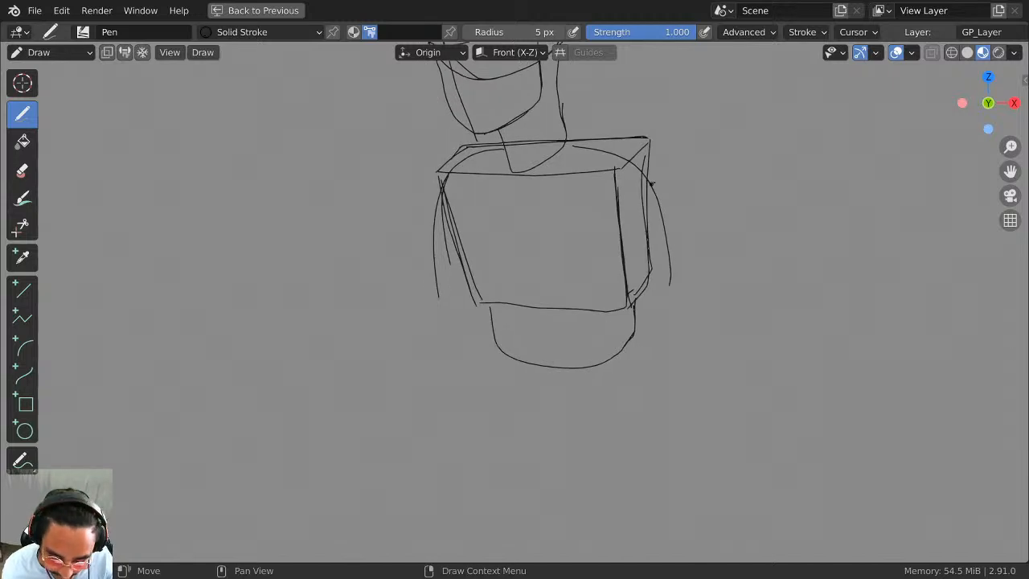
{"action": "mouse_move", "coordinate": [601, 175]}
{"action": "middle_mouse_down"}
{"action": "mouse_move", "coordinate": [589, 311]}
{"action": "mouse_move", "coordinate": [612, 271]}
{"action": "middle_mouse_up"}
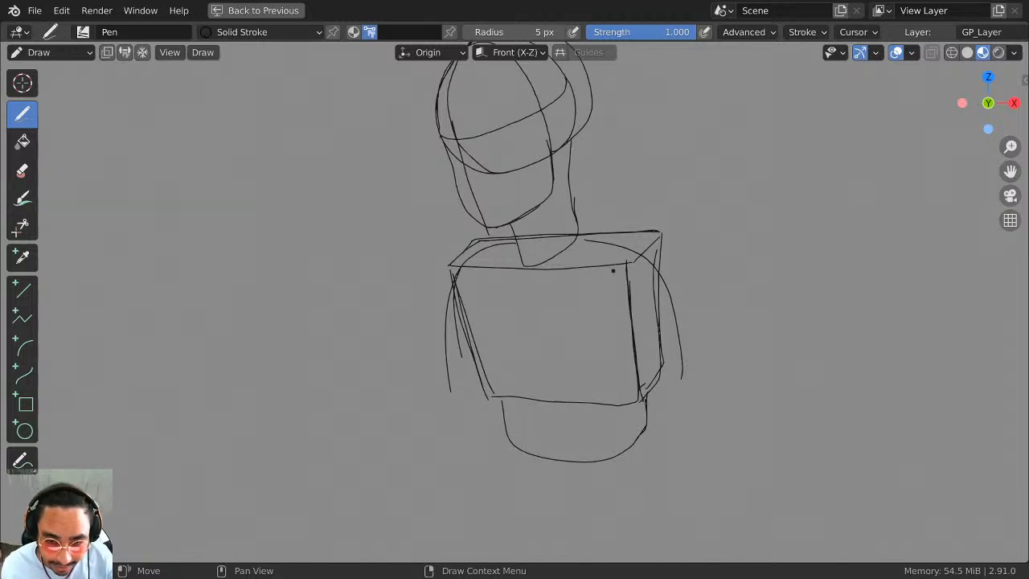
{"action": "middle_click_drag", "start_coordinate": [552, 335], "coordinate": [545, 224]}
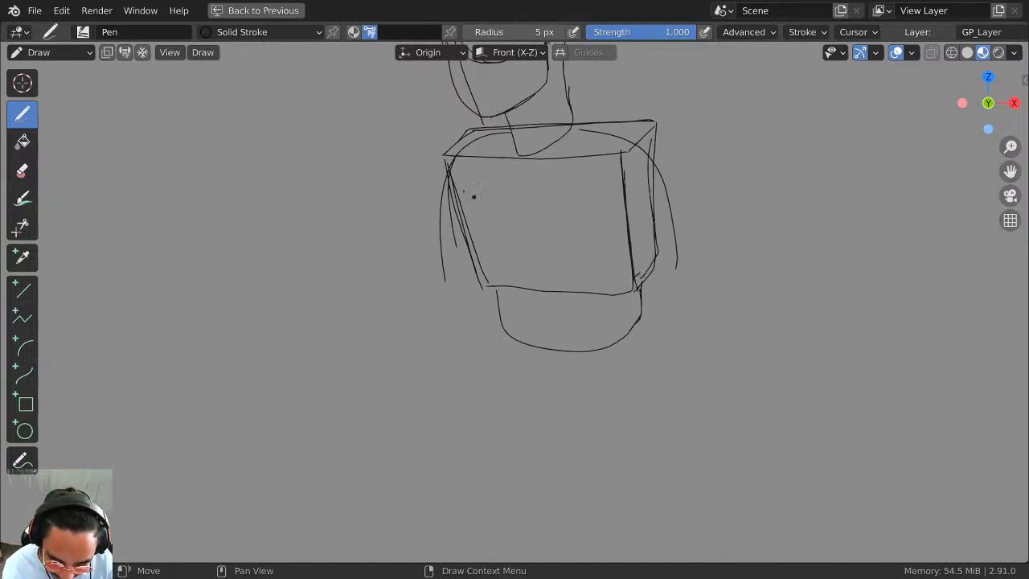
{"action": "left_click_drag", "start_coordinate": [381, 191], "coordinate": [728, 110]}
{"action": "left_click_drag", "start_coordinate": [430, 350], "coordinate": [765, 395]}
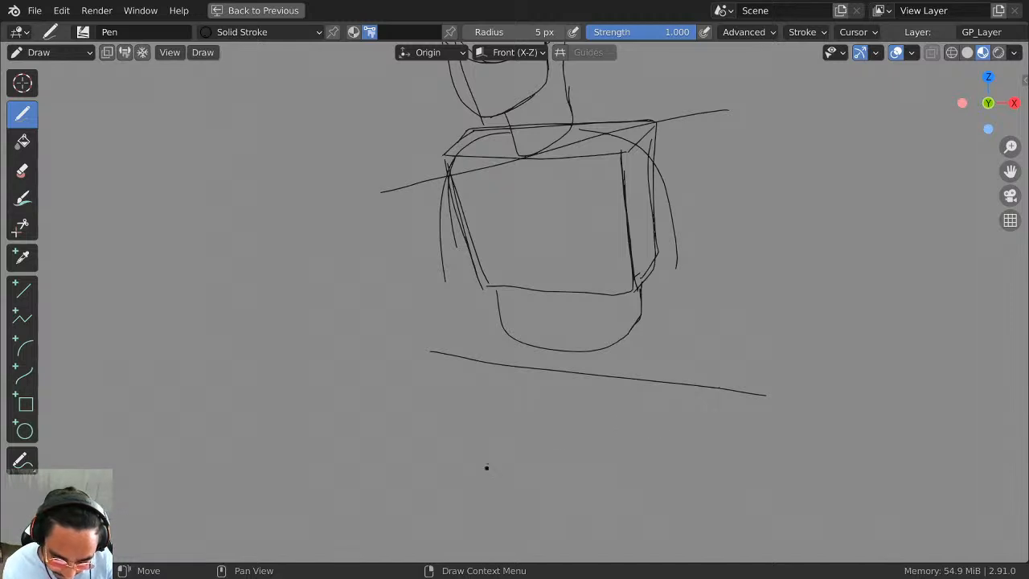
{"action": "key", "text": "ctrl+z"}
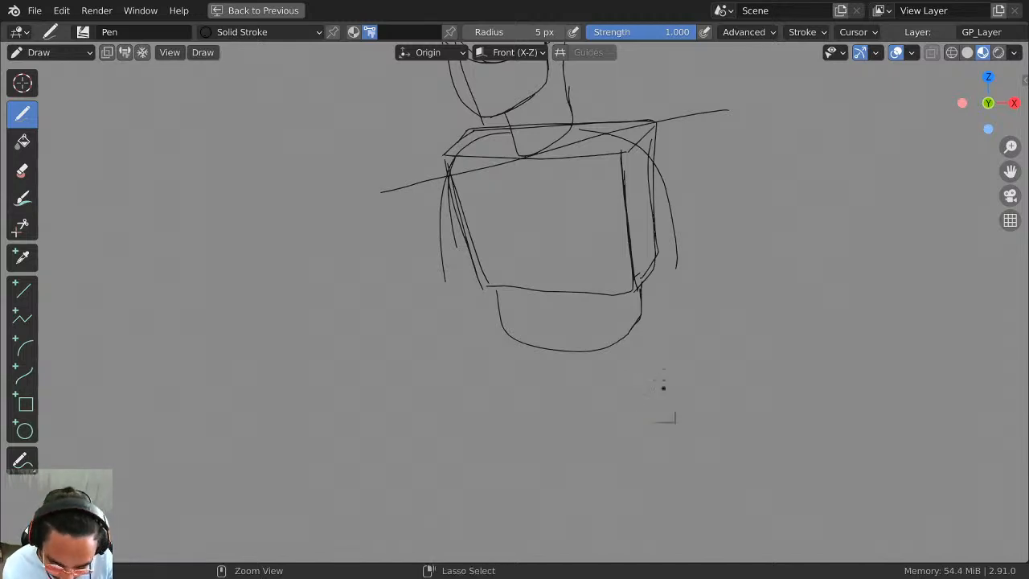
{"action": "key", "text": "ctrl+z"}
{"action": "left_click_drag", "start_coordinate": [654, 347], "coordinate": [460, 392]}
{"action": "key", "text": "ctrl+z"}
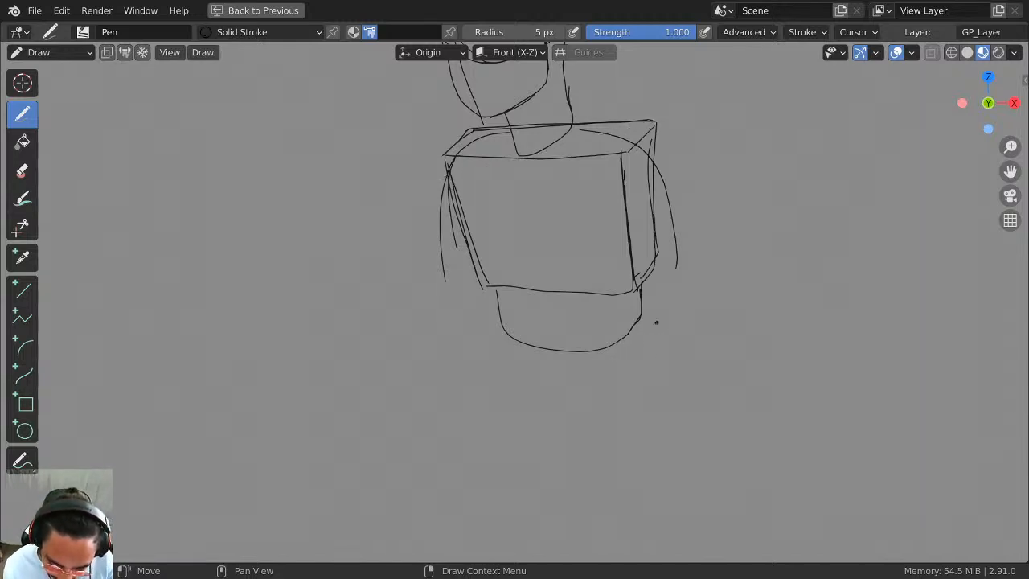
Try short strokes for the pelvis box's left edge beside and below the waist form.
{"action": "left_click_drag", "start_coordinate": [489, 334], "coordinate": [458, 373]}
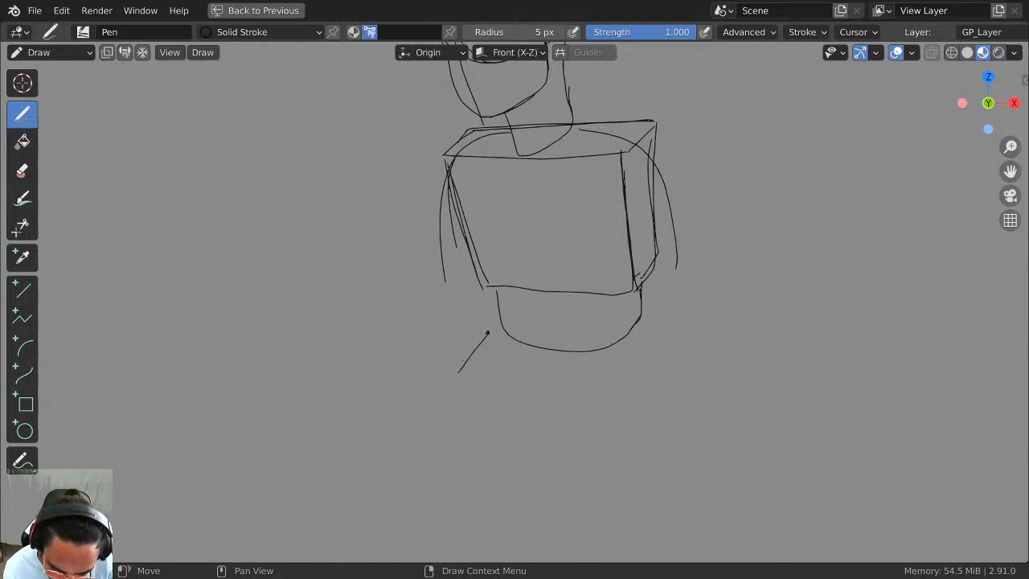
{"action": "mouse_move", "coordinate": [487, 332]}
{"action": "left_mouse_down"}
{"action": "mouse_move", "coordinate": [676, 321]}
{"action": "mouse_move", "coordinate": [444, 379]}
{"action": "left_mouse_up"}
{"action": "key", "text": "ctrl+z"}
{"action": "key", "text": "ctrl+z"}
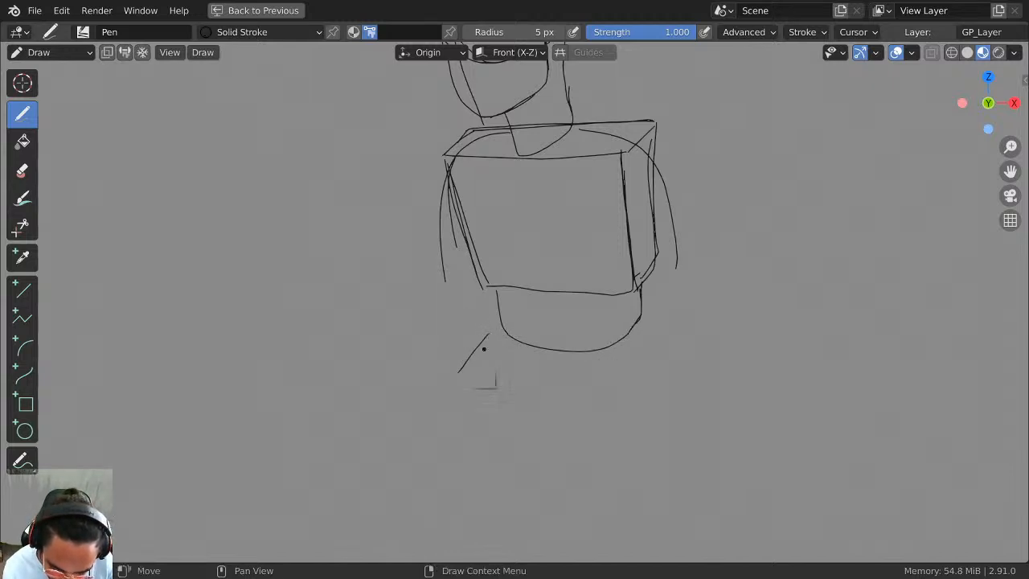
{"action": "key", "text": "ctrl+z"}
{"action": "left_click_drag", "start_coordinate": [494, 322], "coordinate": [475, 342]}
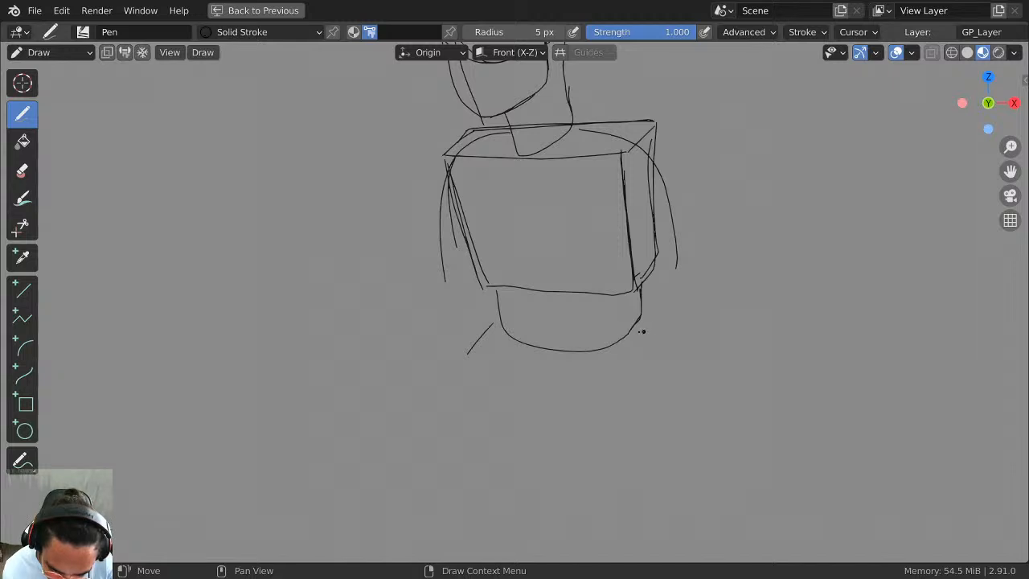
{"action": "key", "text": "ctrl+z"}
{"action": "mouse_move", "coordinate": [487, 334]}
{"action": "left_mouse_down"}
{"action": "mouse_move", "coordinate": [467, 358]}
{"action": "mouse_move", "coordinate": [489, 377]}
{"action": "left_mouse_up"}
{"action": "key", "text": "ctrl+z"}
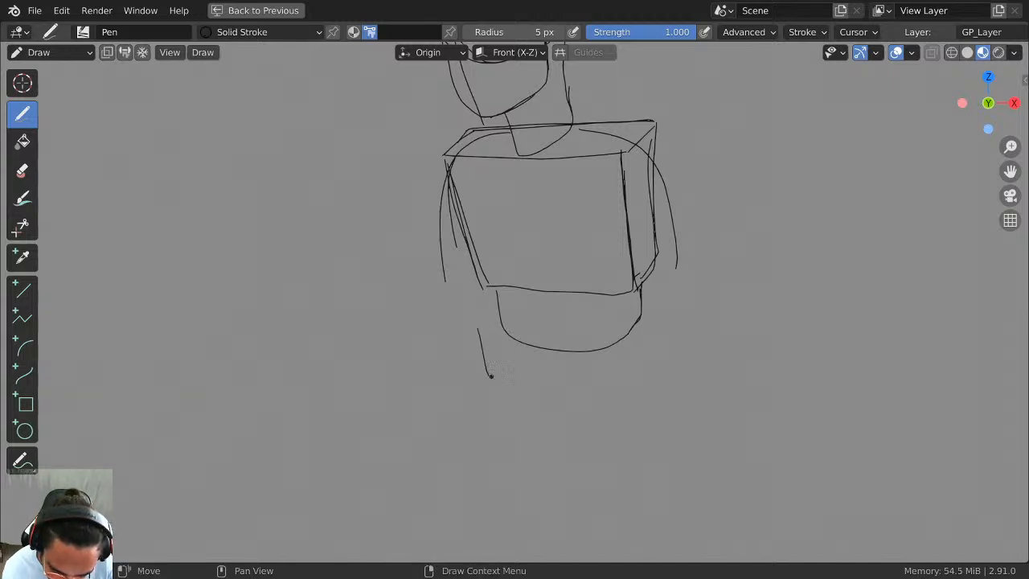
{"action": "key", "text": "ctrl+z"}
{"action": "mouse_move", "coordinate": [480, 335]}
{"action": "left_mouse_down"}
{"action": "mouse_move", "coordinate": [461, 360]}
{"action": "mouse_move", "coordinate": [667, 326]}
{"action": "mouse_move", "coordinate": [591, 367]}
{"action": "mouse_move", "coordinate": [493, 372]}
{"action": "left_mouse_up"}
{"action": "key", "text": "ctrl+z"}
Draw a tapered pelvis box around the bottom of the waist form, with a slanted top plane, front face and right side face.
{"action": "mouse_move", "coordinate": [502, 330]}
{"action": "left_mouse_down"}
{"action": "mouse_move", "coordinate": [483, 361]}
{"action": "mouse_move", "coordinate": [646, 374]}
{"action": "mouse_move", "coordinate": [603, 325]}
{"action": "mouse_move", "coordinate": [536, 326]}
{"action": "left_mouse_up"}
{"action": "left_click_drag", "start_coordinate": [488, 373], "coordinate": [498, 399]}
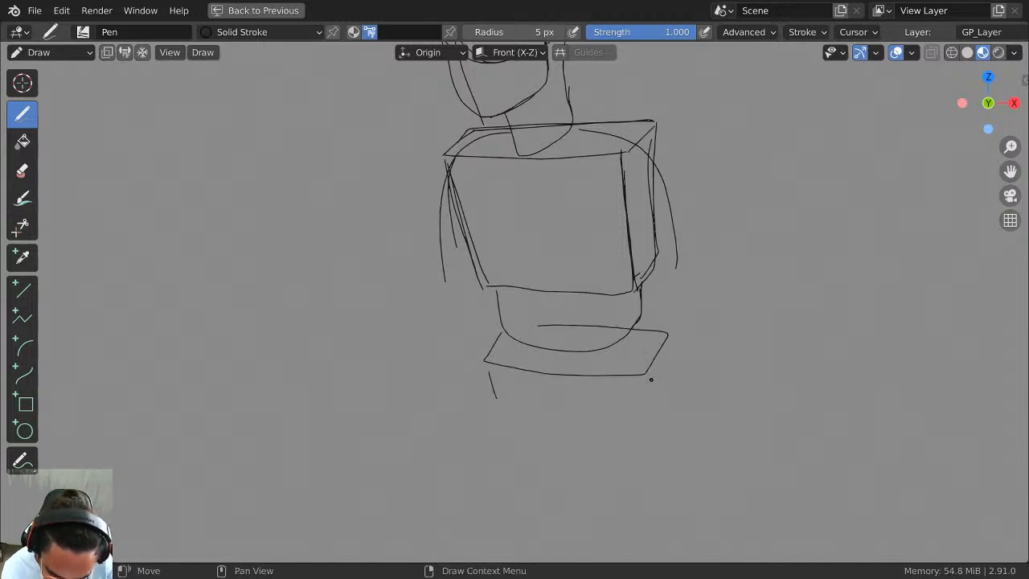
{"action": "left_click_drag", "start_coordinate": [647, 384], "coordinate": [638, 426]}
{"action": "mouse_move", "coordinate": [496, 394]}
{"action": "left_mouse_down"}
{"action": "mouse_move", "coordinate": [504, 434]}
{"action": "mouse_move", "coordinate": [628, 452]}
{"action": "mouse_move", "coordinate": [636, 413]}
{"action": "left_mouse_up"}
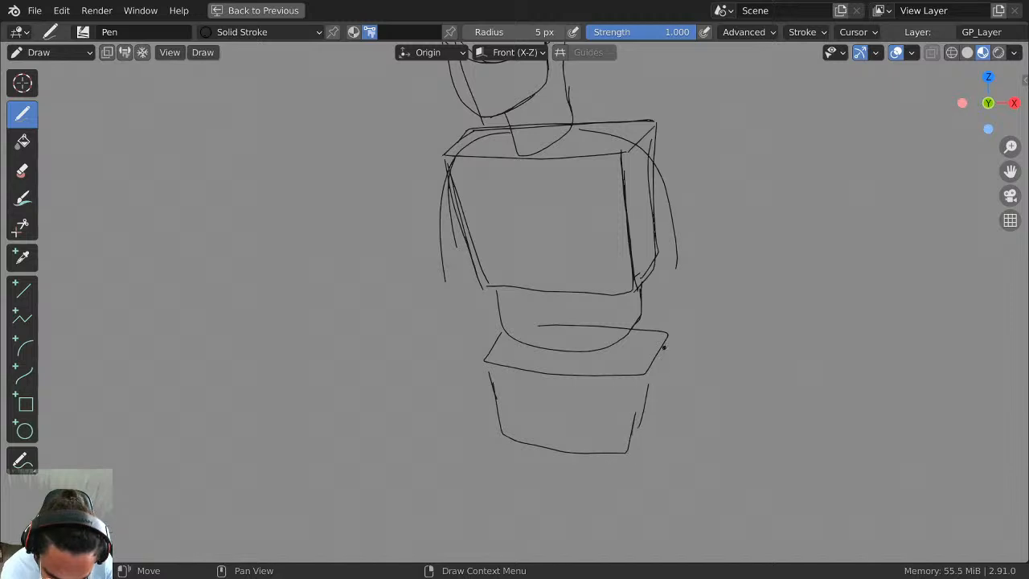
{"action": "mouse_move", "coordinate": [668, 334]}
{"action": "left_mouse_down"}
{"action": "mouse_move", "coordinate": [666, 407]}
{"action": "mouse_move", "coordinate": [635, 444]}
{"action": "left_mouse_up"}
Add another line to the left arm, reinforce the back of the neck, and draw sloping curves from the neck onto both shoulders.
{"action": "mouse_move", "coordinate": [725, 241]}
{"action": "middle_mouse_down", "text": "shift"}
{"action": "mouse_move", "coordinate": [684, 413]}
{"action": "mouse_move", "coordinate": [712, 348]}
{"action": "middle_mouse_up", "text": "shift"}
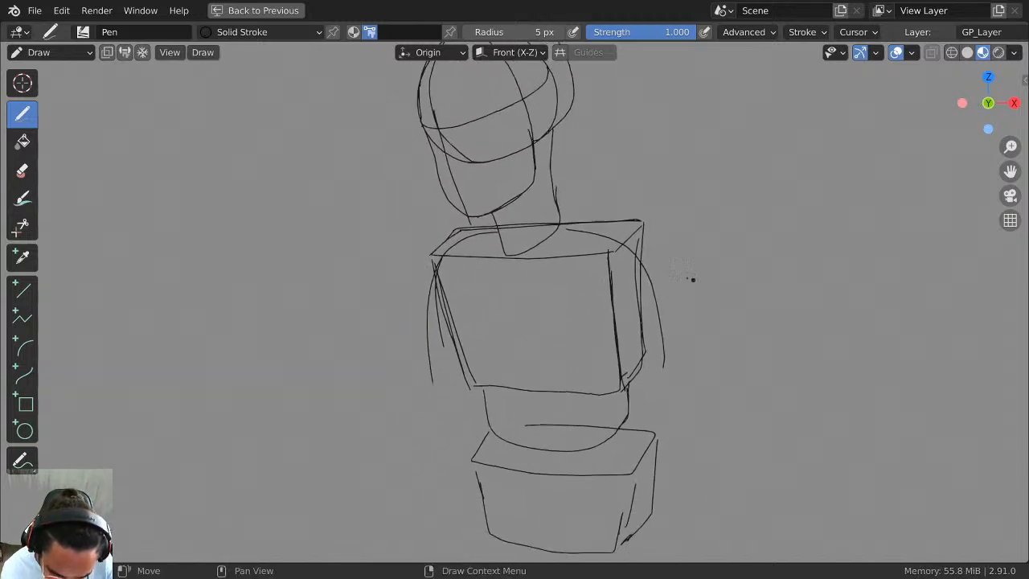
{"action": "left_click_drag", "start_coordinate": [435, 291], "coordinate": [440, 378]}
{"action": "middle_click_drag", "start_coordinate": [574, 234], "coordinate": [645, 369], "text": "shift"}
{"action": "middle_click_drag", "start_coordinate": [600, 287], "coordinate": [618, 277], "text": "shift"}
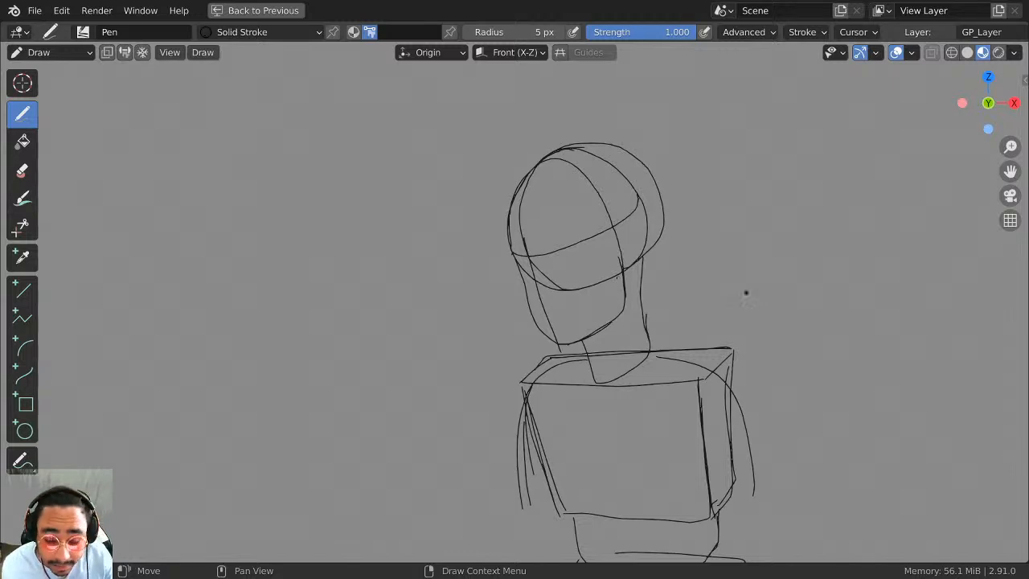
{"action": "mouse_move", "coordinate": [704, 278]}
{"action": "middle_mouse_down", "text": "shift"}
{"action": "mouse_move", "coordinate": [678, 250]}
{"action": "mouse_move", "coordinate": [691, 232]}
{"action": "mouse_move", "coordinate": [666, 233]}
{"action": "middle_mouse_up", "text": "shift"}
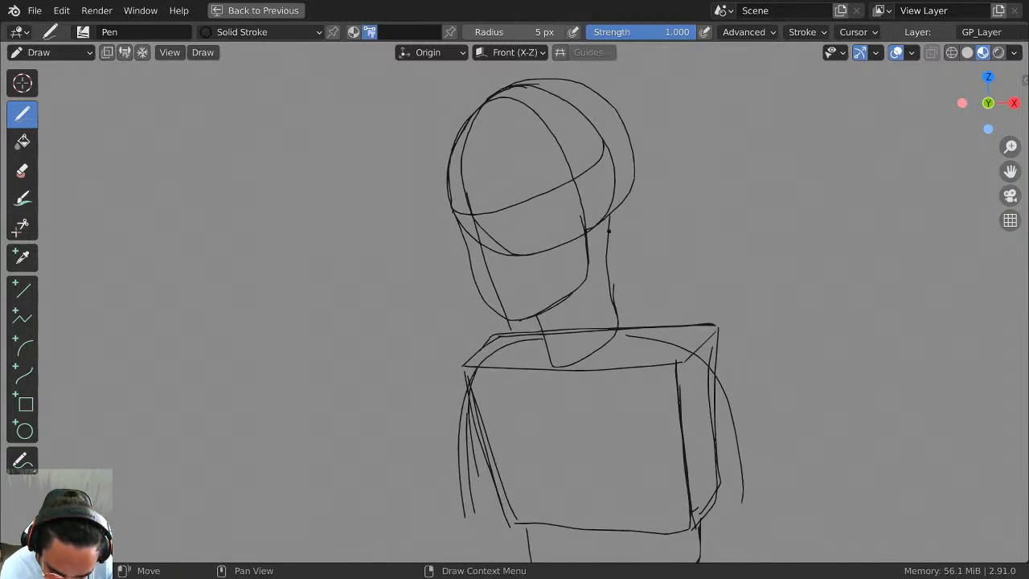
{"action": "mouse_move", "coordinate": [608, 231]}
{"action": "left_mouse_down"}
{"action": "mouse_move", "coordinate": [617, 331]}
{"action": "mouse_move", "coordinate": [713, 331]}
{"action": "left_mouse_up"}
{"action": "left_click_drag", "start_coordinate": [623, 307], "coordinate": [717, 389]}
{"action": "left_click_drag", "start_coordinate": [540, 321], "coordinate": [460, 422]}
Fade the construction sketch layer to an opacity of 0.303 and add a new Grease Pencil layer above it.
{"action": "scroll", "coordinate": [675, 329], "scroll_direction": "down", "scroll_amount": 4}
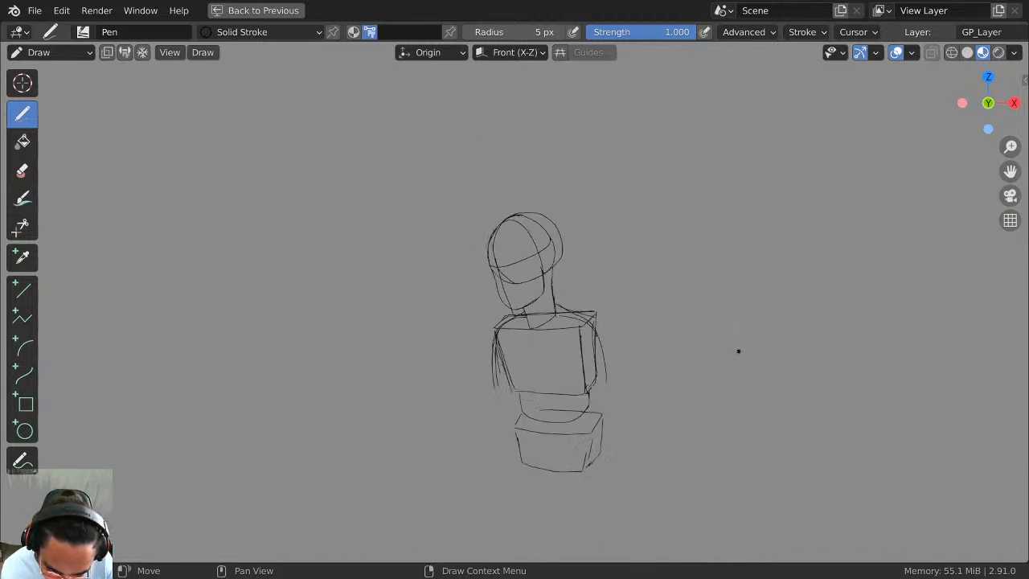
{"action": "scroll", "coordinate": [718, 356], "scroll_direction": "up", "scroll_amount": 4}
{"action": "middle_click_drag", "start_coordinate": [746, 336], "coordinate": [686, 325]}
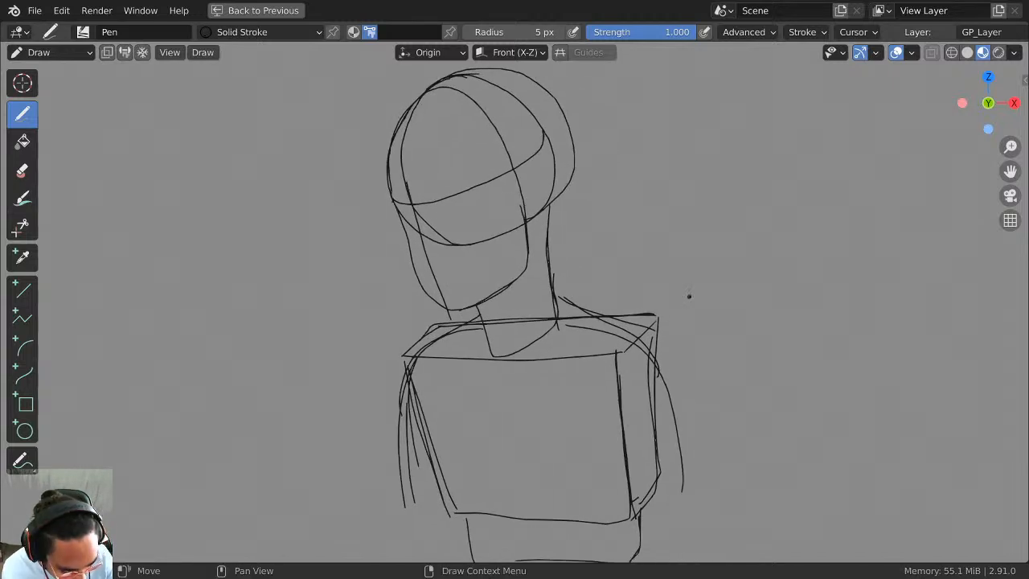
{"action": "key", "text": "ctrl+space"}
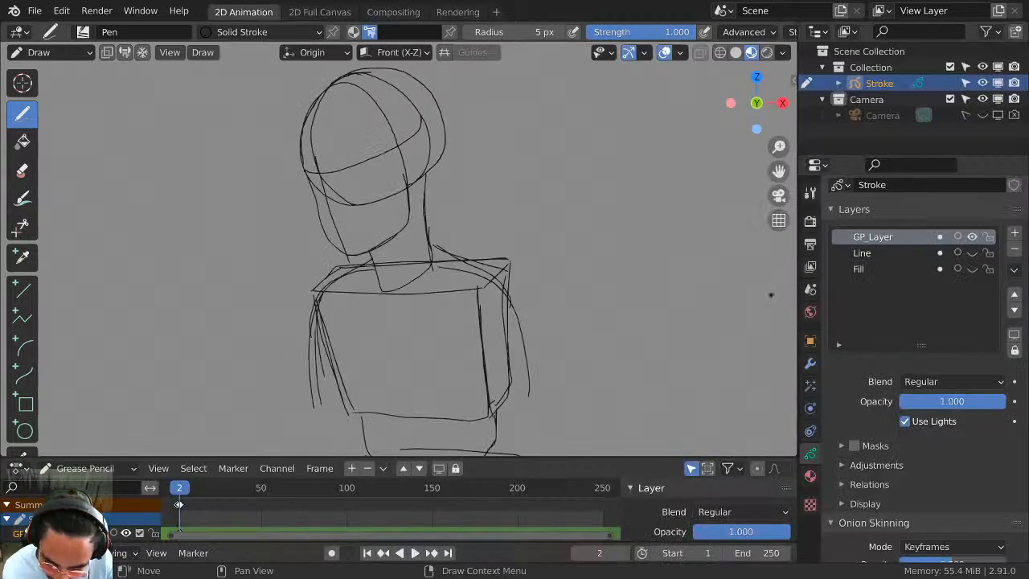
{"action": "left_click", "coordinate": [971, 237]}
{"action": "left_click", "coordinate": [970, 238]}
{"action": "mouse_move", "coordinate": [960, 404]}
{"action": "left_mouse_down"}
{"action": "mouse_move", "coordinate": [899, 409]}
{"action": "mouse_move", "coordinate": [937, 397]}
{"action": "mouse_move", "coordinate": [918, 400]}
{"action": "left_mouse_up"}
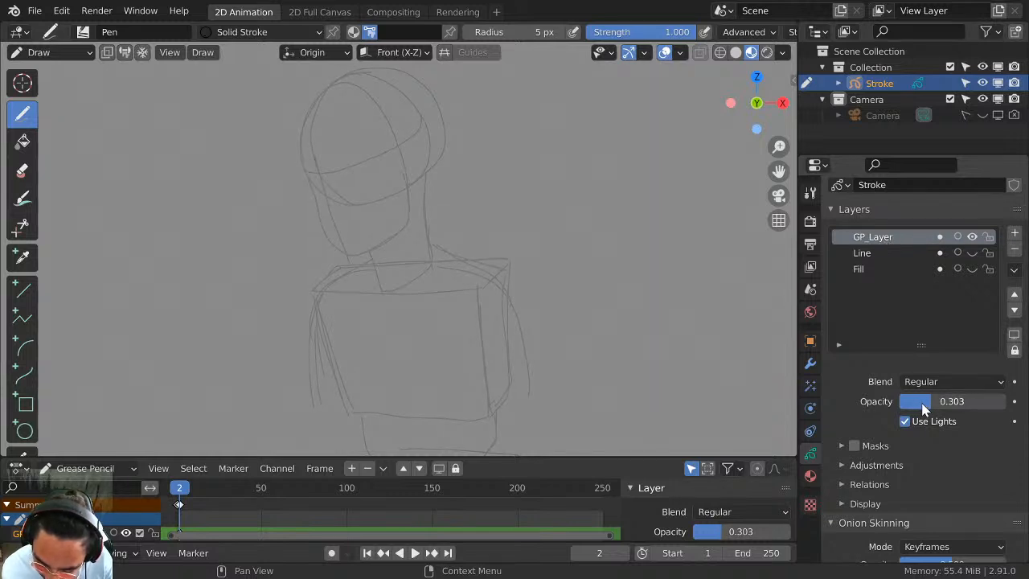
{"action": "left_click", "coordinate": [1014, 233]}
{"action": "key", "text": "ctrl+space"}
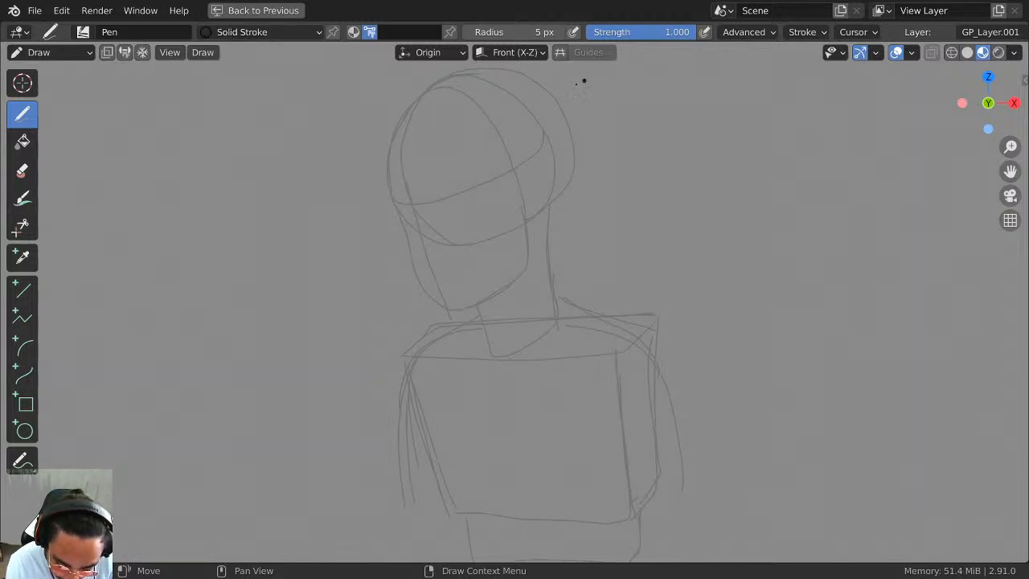
Set the brush radius to 8 px and draw a bold hairline across the forehead and down the right side of the face.
{"action": "left_click", "coordinate": [557, 34]}
{"action": "left_click", "coordinate": [557, 34]}
{"action": "left_click", "coordinate": [557, 34]}
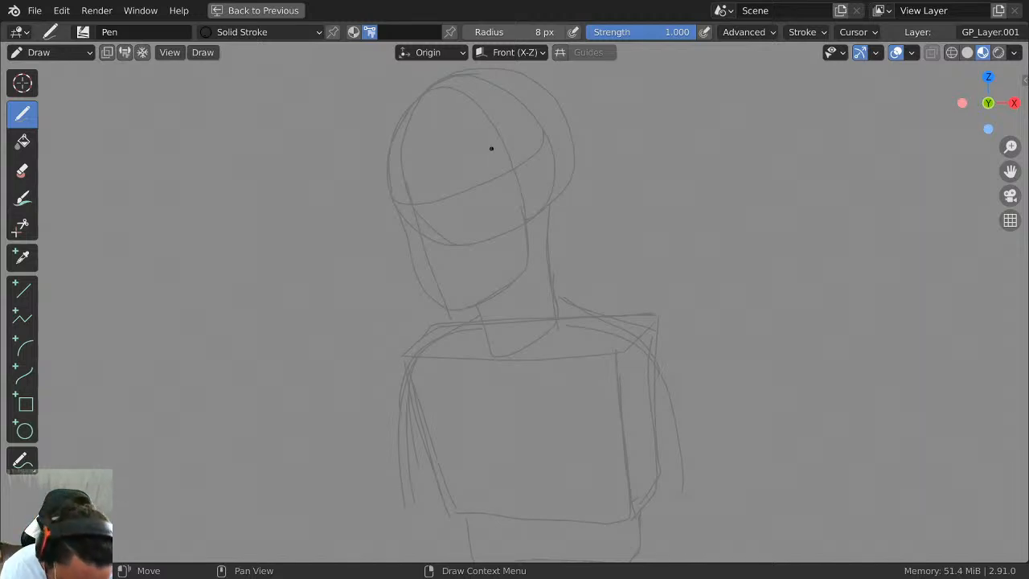
{"action": "middle_click_drag", "start_coordinate": [586, 215], "coordinate": [662, 266]}
{"action": "scroll", "coordinate": [615, 214], "scroll_direction": "up", "scroll_amount": 1}
{"action": "scroll", "coordinate": [698, 196], "scroll_direction": "down", "scroll_amount": 4}
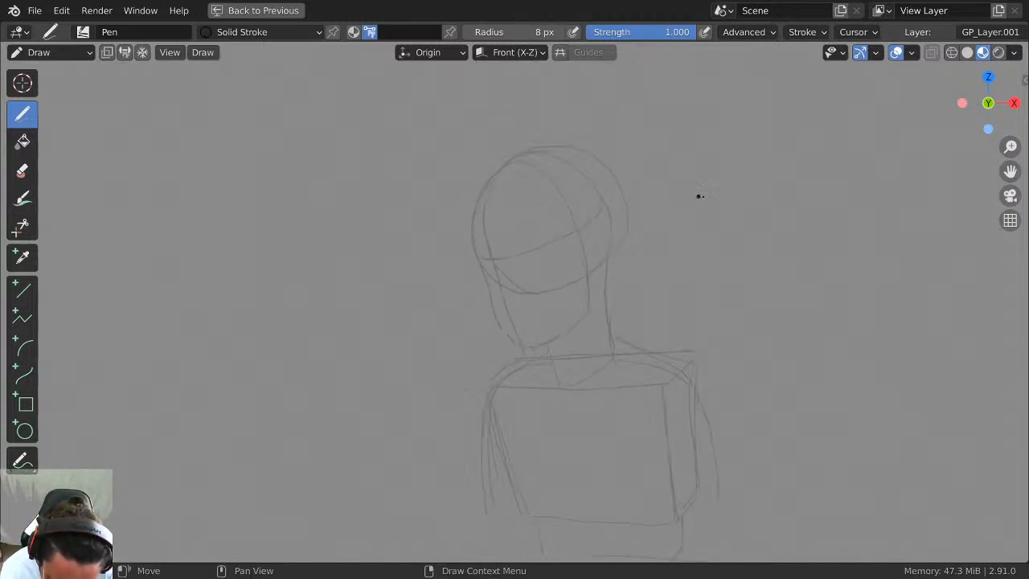
{"action": "mouse_move", "coordinate": [665, 348]}
{"action": "middle_mouse_down"}
{"action": "mouse_move", "coordinate": [650, 209]}
{"action": "mouse_move", "coordinate": [657, 300]}
{"action": "middle_mouse_up"}
{"action": "scroll", "coordinate": [656, 301], "scroll_direction": "up", "scroll_amount": 3}
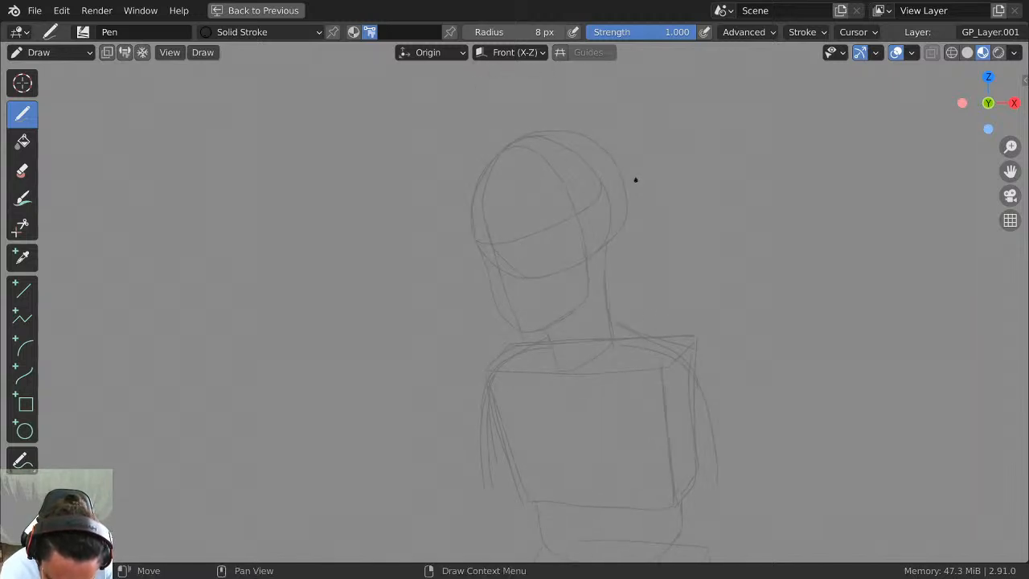
{"action": "scroll", "coordinate": [631, 190], "scroll_direction": "up", "scroll_amount": 1}
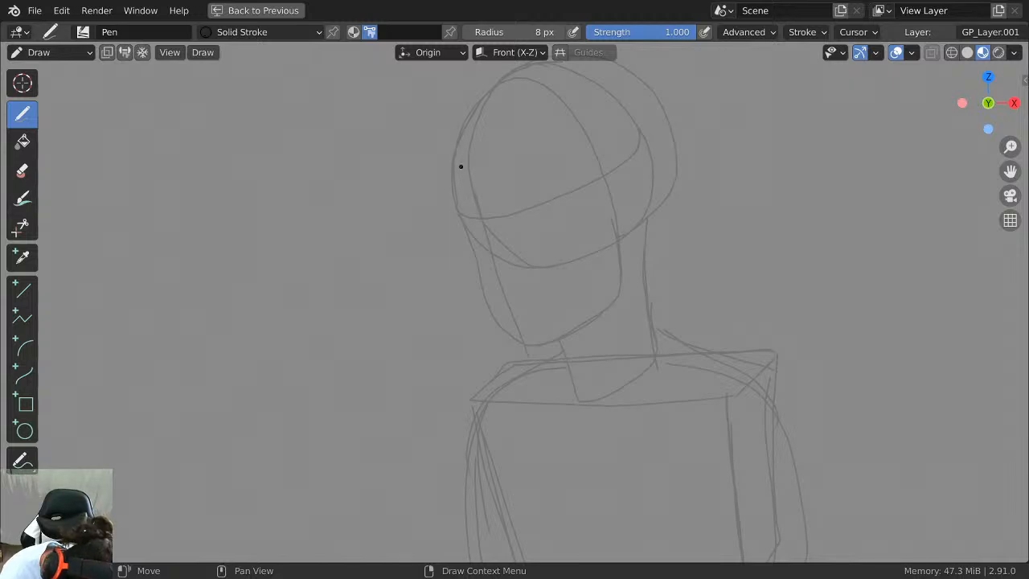
{"action": "middle_click_drag", "start_coordinate": [496, 184], "coordinate": [464, 221]}
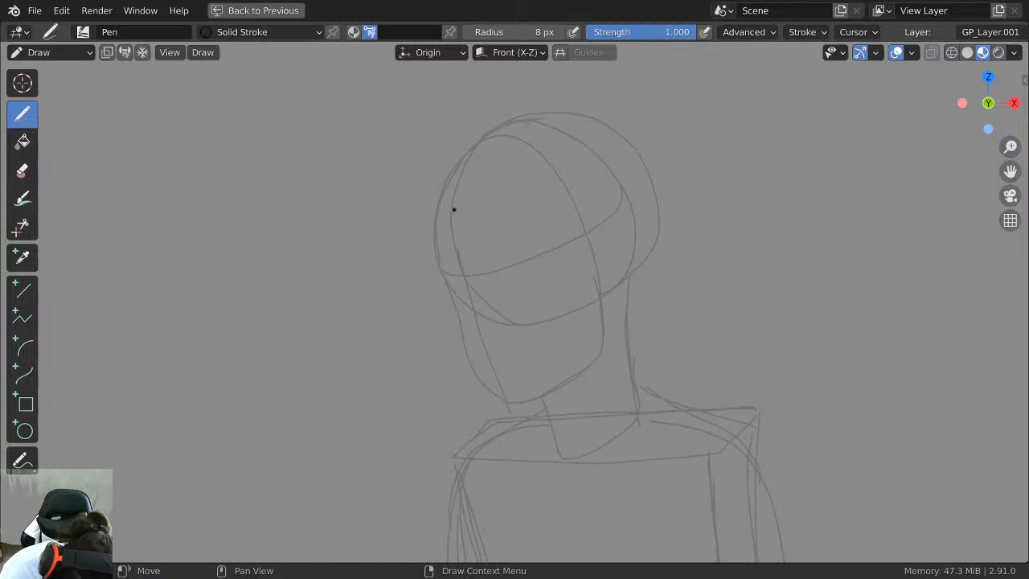
{"action": "mouse_move", "coordinate": [438, 214]}
{"action": "left_mouse_down"}
{"action": "mouse_move", "coordinate": [542, 210]}
{"action": "mouse_move", "coordinate": [589, 281]}
{"action": "mouse_move", "coordinate": [591, 354]}
{"action": "left_mouse_up"}
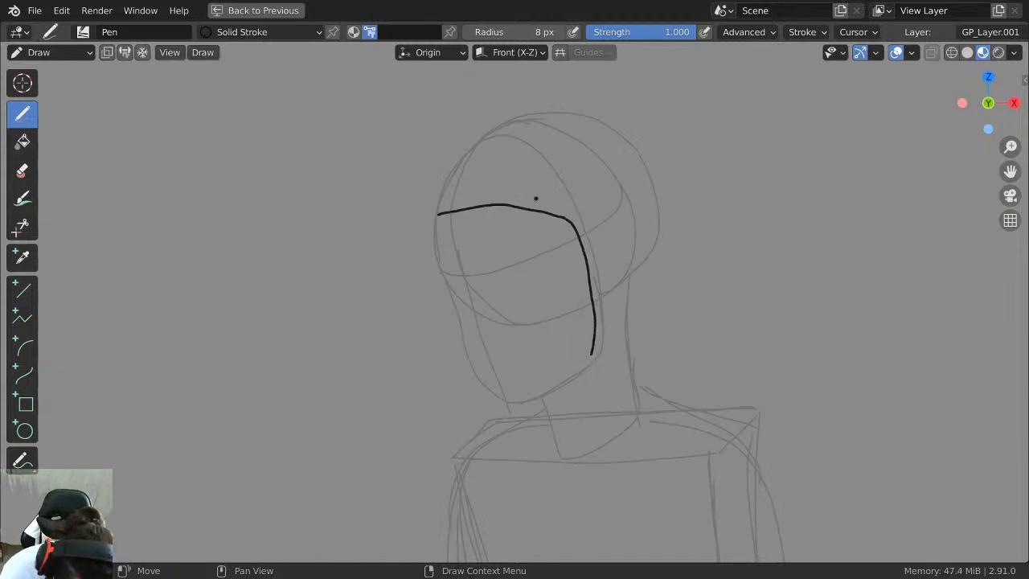
Draw an arched hair curve from the middle of the hairline up across the skull to the head's upper rear edge, redoing it as needed.
{"action": "left_click_drag", "start_coordinate": [532, 207], "coordinate": [632, 151]}
{"action": "key", "text": "ctrl+z"}
{"action": "left_click_drag", "start_coordinate": [512, 203], "coordinate": [632, 149]}
{"action": "key", "text": "ctrl+z"}
{"action": "mouse_move", "coordinate": [518, 201]}
{"action": "left_mouse_down"}
{"action": "mouse_move", "coordinate": [597, 156]}
{"action": "mouse_move", "coordinate": [633, 149]}
{"action": "left_mouse_up"}
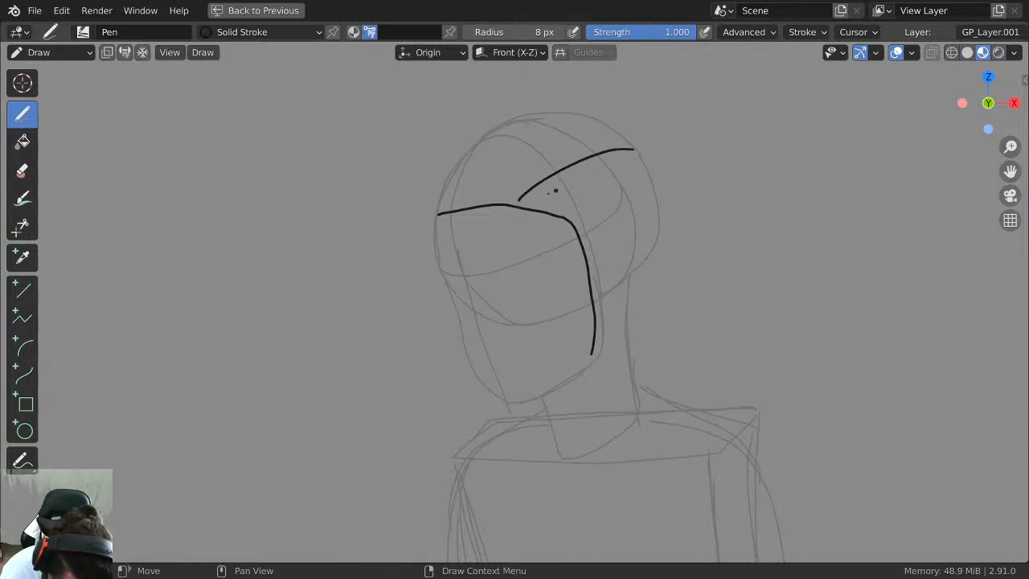
{"action": "key", "text": "ctrl+z"}
{"action": "mouse_move", "coordinate": [507, 205]}
{"action": "left_mouse_down"}
{"action": "mouse_move", "coordinate": [616, 146]}
{"action": "mouse_move", "coordinate": [635, 149]}
{"action": "mouse_move", "coordinate": [520, 183]}
{"action": "mouse_move", "coordinate": [634, 148]}
{"action": "left_mouse_up"}
{"action": "key", "text": "ctrl+z"}
{"action": "key", "text": "ctrl+z"}
{"action": "left_click_drag", "start_coordinate": [511, 201], "coordinate": [635, 145]}
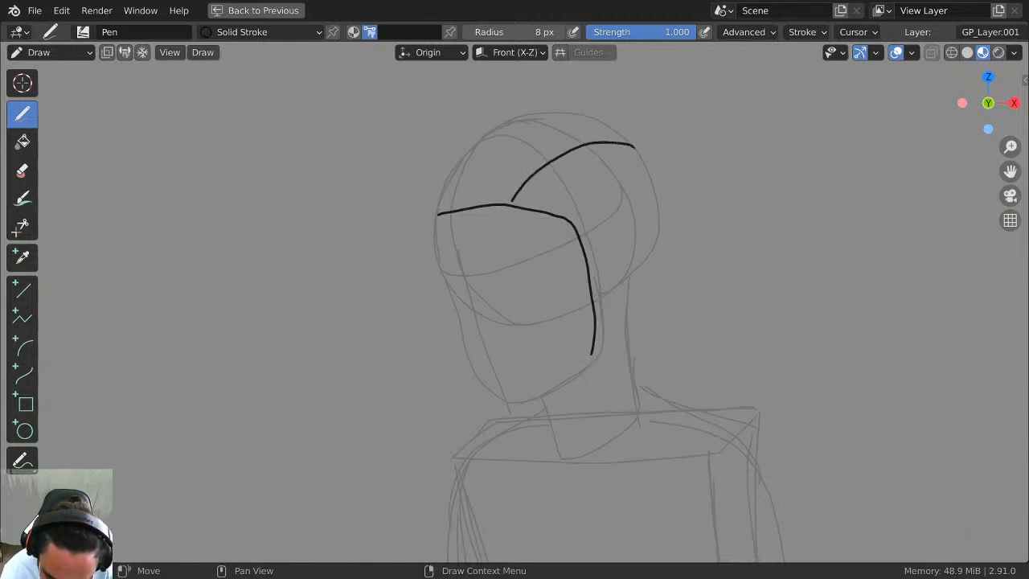
Replace the hairline and crown curve with an arched parting and a front strand sweeping down the left side of the face.
{"action": "key", "text": "ctrl+z"}
{"action": "key", "text": "ctrl+z"}
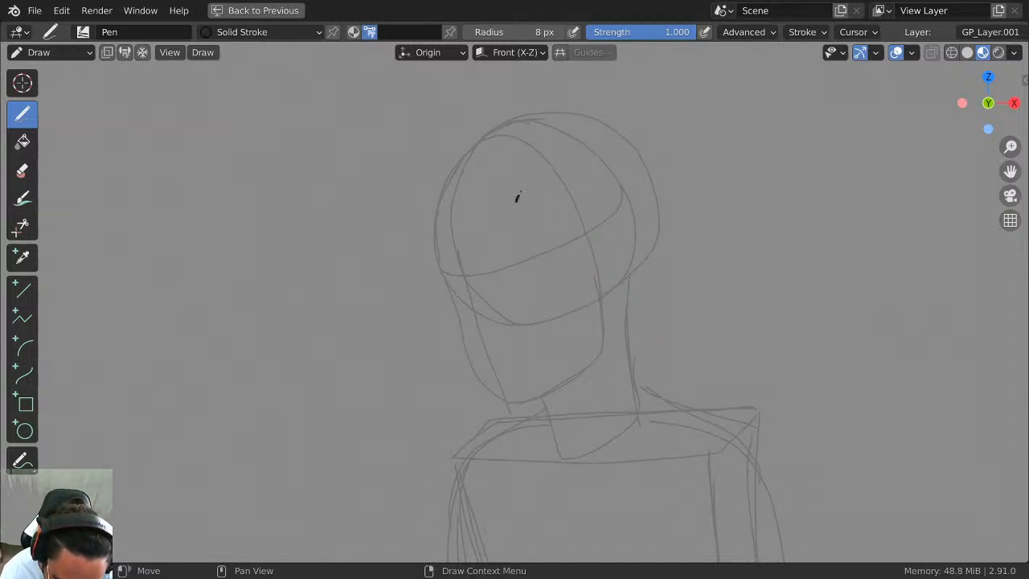
{"action": "mouse_move", "coordinate": [516, 198]}
{"action": "left_mouse_down"}
{"action": "mouse_move", "coordinate": [578, 145]}
{"action": "mouse_move", "coordinate": [625, 142]}
{"action": "left_mouse_up"}
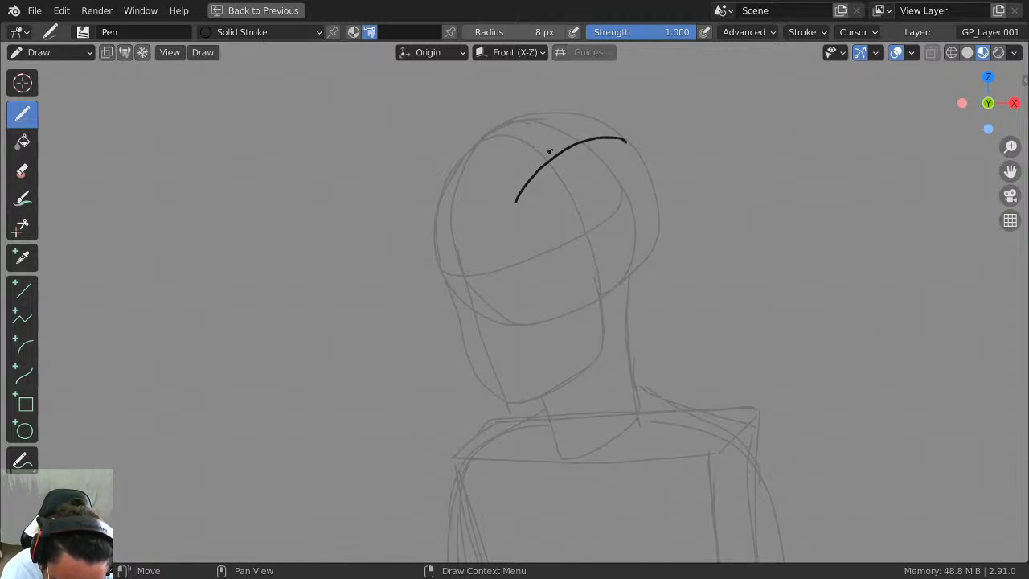
{"action": "mouse_move", "coordinate": [509, 193]}
{"action": "left_mouse_down"}
{"action": "mouse_move", "coordinate": [462, 186]}
{"action": "mouse_move", "coordinate": [434, 230]}
{"action": "left_mouse_up"}
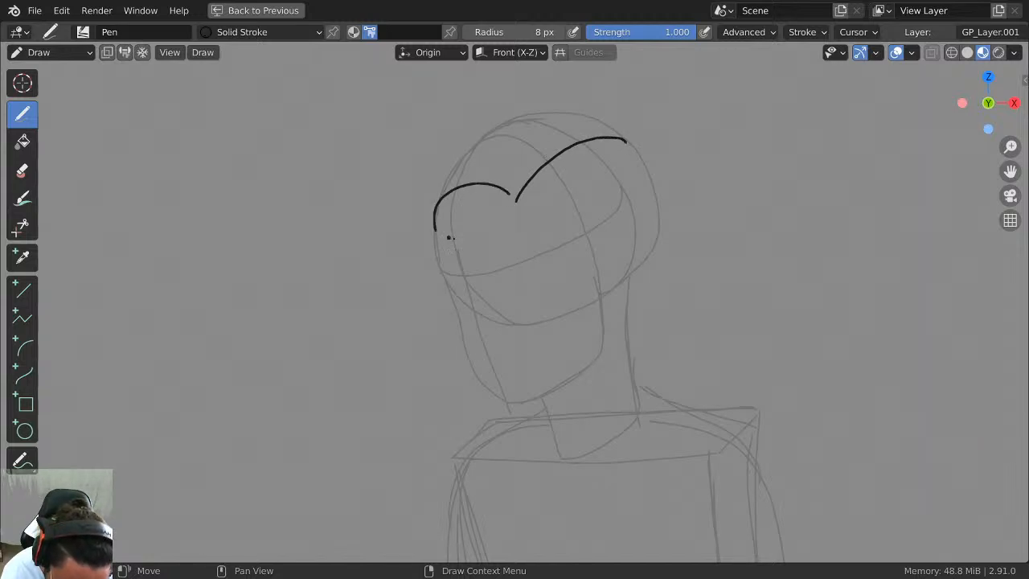
{"action": "key", "text": "ctrl+z"}
{"action": "mouse_move", "coordinate": [515, 199]}
{"action": "left_mouse_down"}
{"action": "mouse_move", "coordinate": [494, 192]}
{"action": "mouse_move", "coordinate": [432, 269]}
{"action": "mouse_move", "coordinate": [442, 339]}
{"action": "left_mouse_up"}
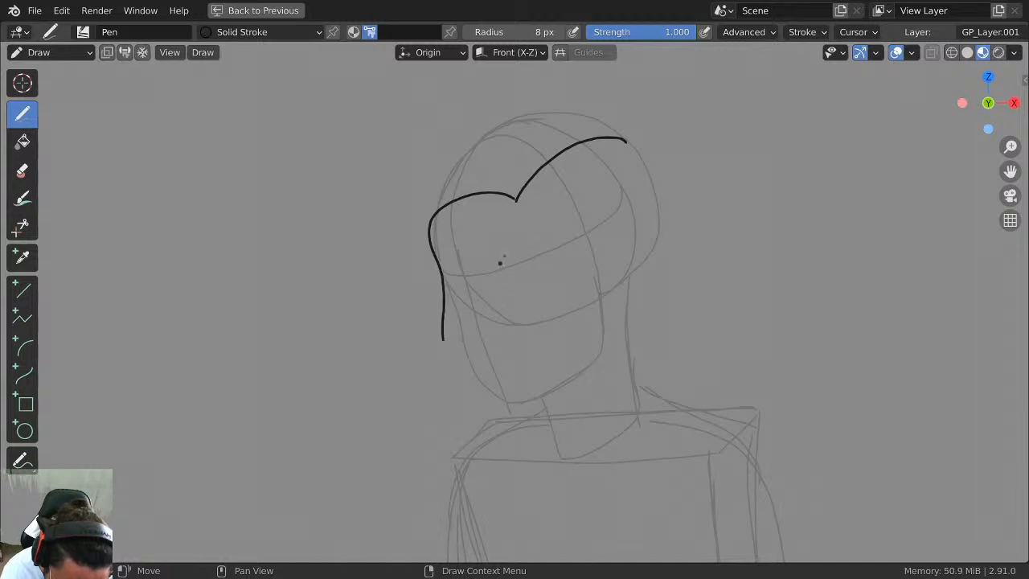
Draw hair volume arcs over the crown and an outer hair contour down the left side, ending in a tapered tip beside the jaw.
{"action": "mouse_move", "coordinate": [626, 138]}
{"action": "left_mouse_down"}
{"action": "mouse_move", "coordinate": [613, 119]}
{"action": "mouse_move", "coordinate": [552, 100]}
{"action": "left_mouse_up"}
{"action": "mouse_move", "coordinate": [589, 135]}
{"action": "left_mouse_down"}
{"action": "mouse_move", "coordinate": [559, 116]}
{"action": "mouse_move", "coordinate": [471, 131]}
{"action": "left_mouse_up"}
{"action": "mouse_move", "coordinate": [544, 151]}
{"action": "left_mouse_down"}
{"action": "mouse_move", "coordinate": [442, 167]}
{"action": "mouse_move", "coordinate": [406, 265]}
{"action": "mouse_move", "coordinate": [424, 338]}
{"action": "mouse_move", "coordinate": [416, 424]}
{"action": "left_mouse_up"}
{"action": "key", "text": "ctrl+z"}
{"action": "mouse_move", "coordinate": [419, 311]}
{"action": "left_mouse_down"}
{"action": "mouse_move", "coordinate": [426, 432]}
{"action": "mouse_move", "coordinate": [462, 381]}
{"action": "left_mouse_up"}
{"action": "left_click", "coordinate": [439, 427]}
{"action": "key", "text": "ctrl+z"}
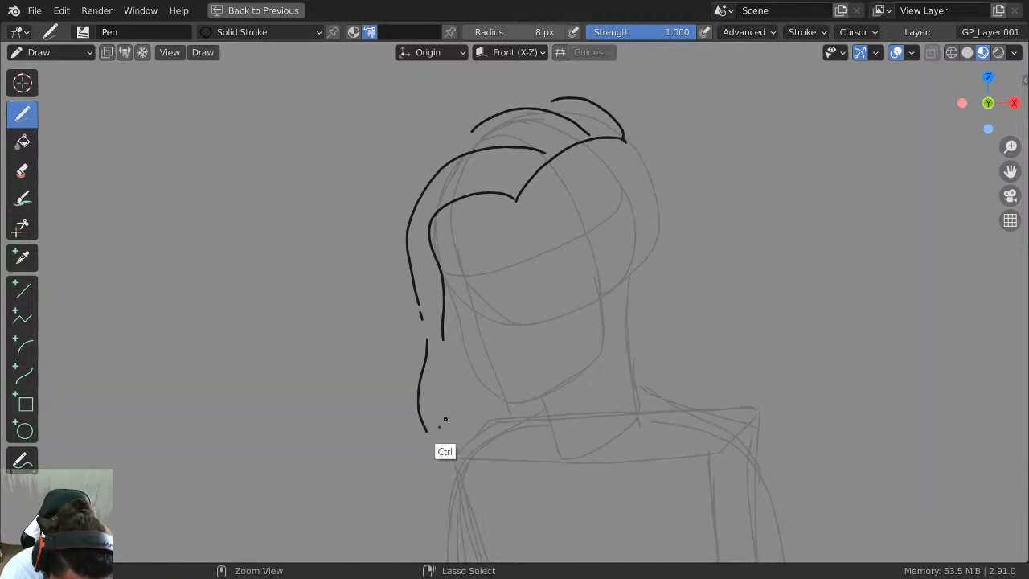
{"action": "left_click_drag", "start_coordinate": [442, 422], "coordinate": [470, 391]}
Draw the face contour from the left temple down to a pointed chin and up along the right jaw, redoing it as needed.
{"action": "middle_click_drag", "start_coordinate": [462, 254], "coordinate": [460, 136], "text": "shift"}
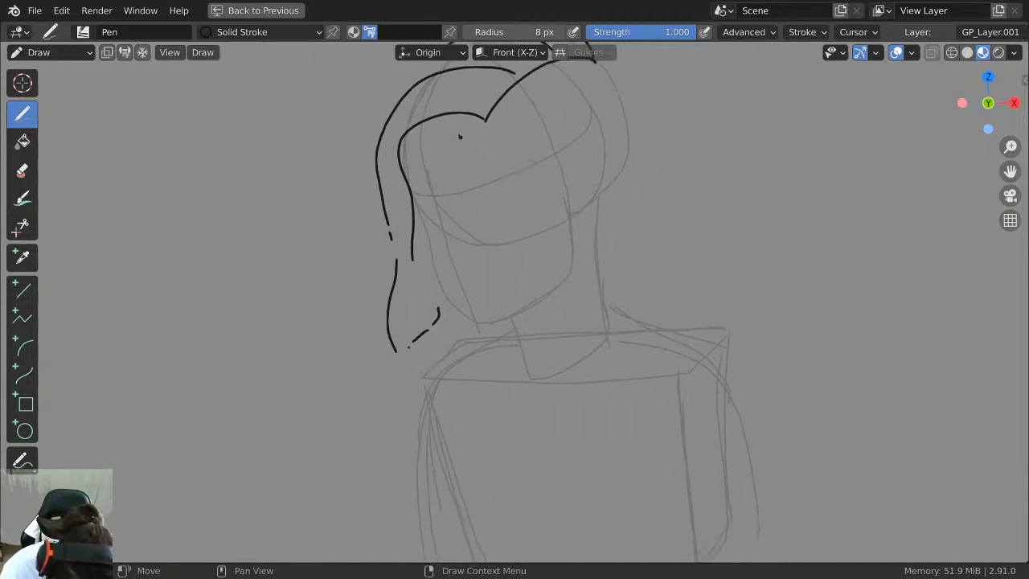
{"action": "left_click_drag", "start_coordinate": [413, 195], "coordinate": [459, 318]}
{"action": "key", "text": "ctrl+z"}
{"action": "mouse_move", "coordinate": [411, 195]}
{"action": "left_mouse_down"}
{"action": "mouse_move", "coordinate": [464, 312]}
{"action": "mouse_move", "coordinate": [567, 254]}
{"action": "left_mouse_up"}
{"action": "key", "text": "ctrl+z"}
{"action": "key", "text": "ctrl+z"}
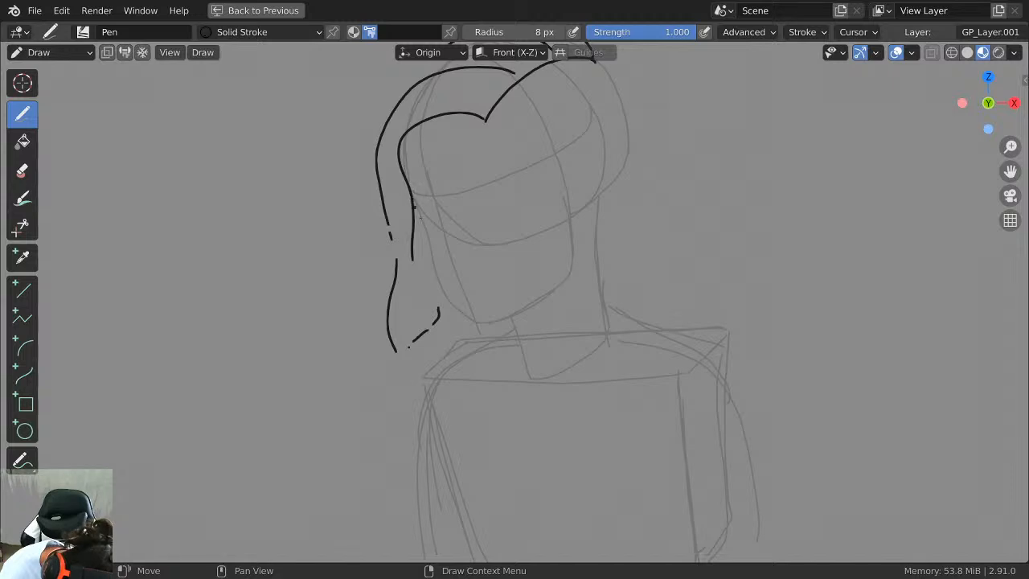
{"action": "mouse_move", "coordinate": [413, 206]}
{"action": "left_mouse_down"}
{"action": "mouse_move", "coordinate": [444, 292]}
{"action": "mouse_move", "coordinate": [476, 329]}
{"action": "left_mouse_up"}
{"action": "key", "text": "ctrl+z"}
{"action": "mouse_move", "coordinate": [413, 199]}
{"action": "left_mouse_down"}
{"action": "mouse_move", "coordinate": [420, 236]}
{"action": "mouse_move", "coordinate": [475, 326]}
{"action": "mouse_move", "coordinate": [569, 268]}
{"action": "mouse_move", "coordinate": [574, 195]}
{"action": "mouse_move", "coordinate": [564, 170]}
{"action": "left_mouse_up"}
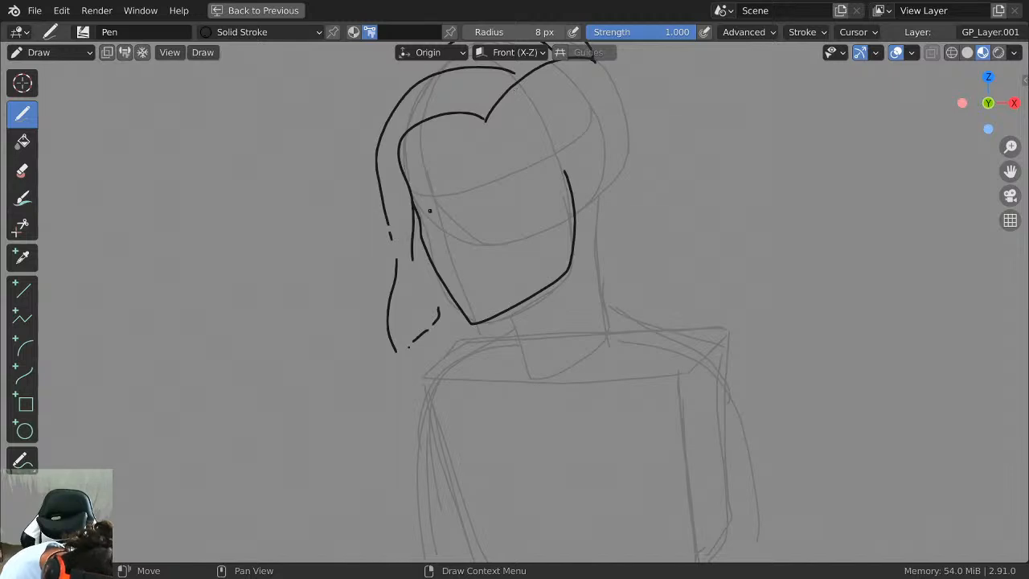
Draw the far eye-socket curve and the nose with its bridge, tip and nostril along the left side of the face.
{"action": "key", "text": "ctrl"}
{"action": "left_click_drag", "start_coordinate": [430, 213], "coordinate": [430, 255]}
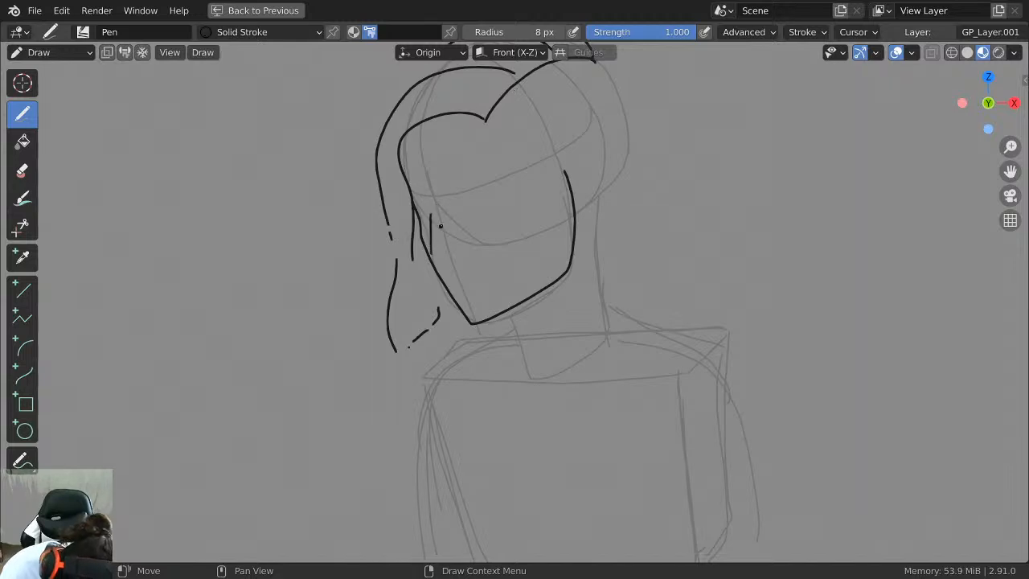
{"action": "key", "text": "ctrl+z"}
{"action": "mouse_move", "coordinate": [435, 205]}
{"action": "left_mouse_down"}
{"action": "mouse_move", "coordinate": [433, 255]}
{"action": "mouse_move", "coordinate": [451, 260]}
{"action": "left_mouse_up"}
{"action": "key", "text": "ctrl+z"}
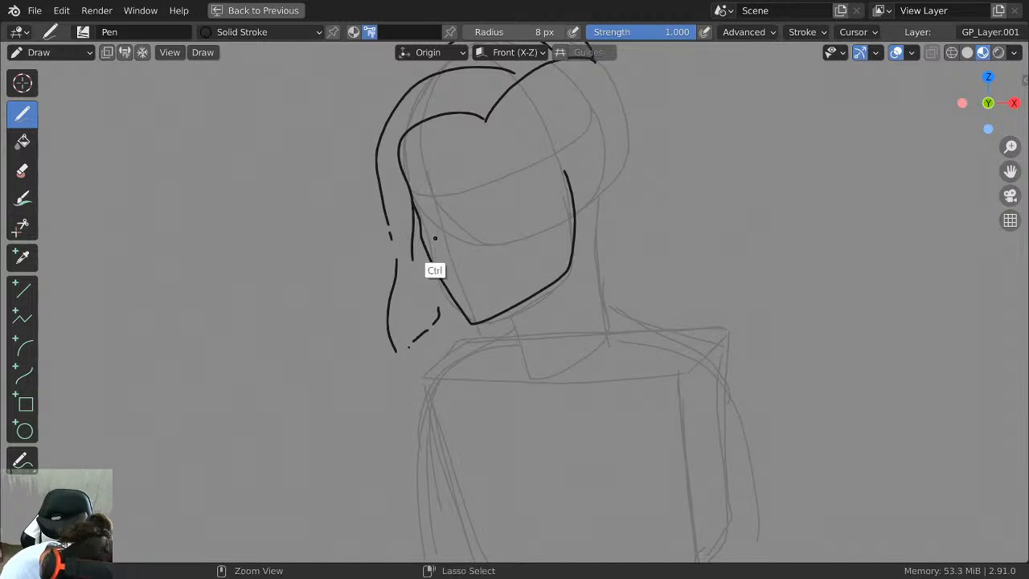
{"action": "key", "text": "ctrl+z"}
{"action": "mouse_move", "coordinate": [414, 201]}
{"action": "left_mouse_down"}
{"action": "mouse_move", "coordinate": [436, 211]}
{"action": "mouse_move", "coordinate": [435, 263]}
{"action": "mouse_move", "coordinate": [454, 265]}
{"action": "left_mouse_up"}
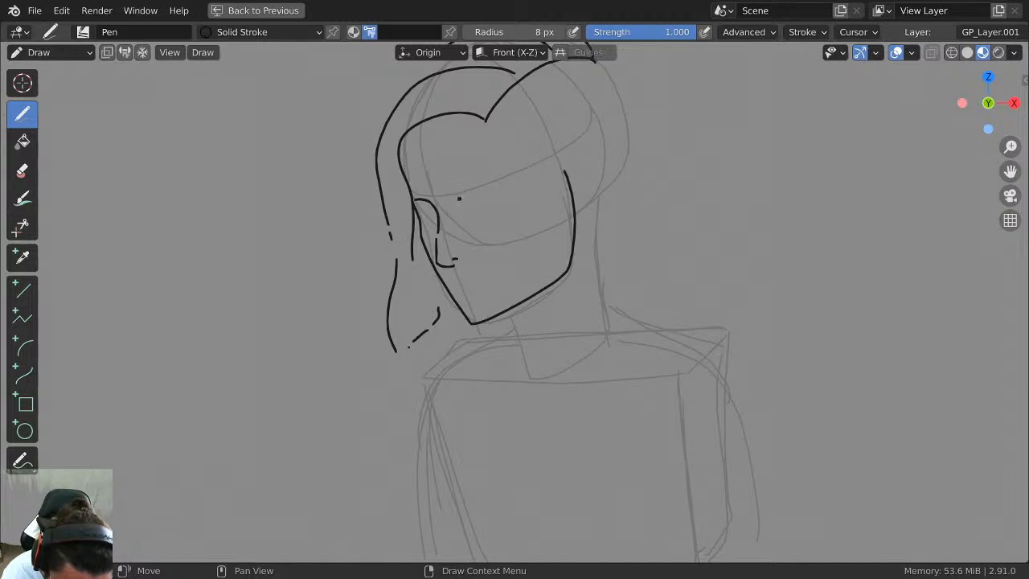
Draw a short upward-arched curve for the near eye to the right of the nose bridge, redoing it as needed.
{"action": "mouse_move", "coordinate": [456, 201]}
{"action": "left_mouse_down"}
{"action": "mouse_move", "coordinate": [511, 183]}
{"action": "mouse_move", "coordinate": [471, 189]}
{"action": "mouse_move", "coordinate": [498, 191]}
{"action": "mouse_move", "coordinate": [463, 194]}
{"action": "mouse_move", "coordinate": [496, 192]}
{"action": "mouse_move", "coordinate": [464, 213]}
{"action": "mouse_move", "coordinate": [469, 189]}
{"action": "mouse_move", "coordinate": [498, 197]}
{"action": "mouse_move", "coordinate": [463, 211]}
{"action": "left_mouse_up"}
{"action": "key", "text": "ctrl+z"}
{"action": "key", "text": "ctrl+z"}
{"action": "key", "text": "ctrl+z"}
{"action": "key", "text": "ctrl+z"}
{"action": "key", "text": "ctrl+z"}
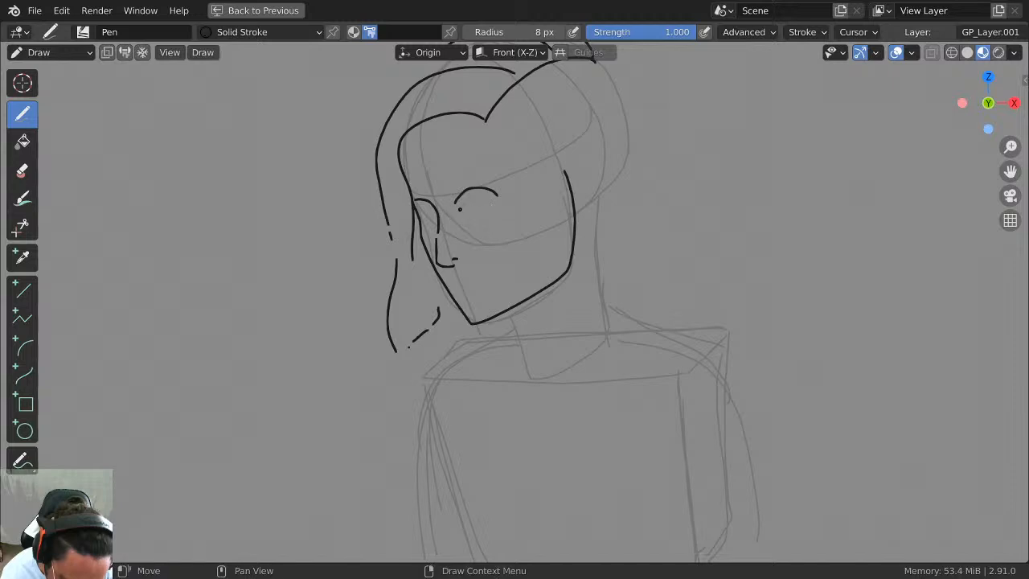
Draw the upper and lower lips below the nose with a slightly raised right corner, reworking the strokes until they fit.
{"action": "middle_click_drag", "start_coordinate": [530, 226], "coordinate": [530, 208], "text": "shift"}
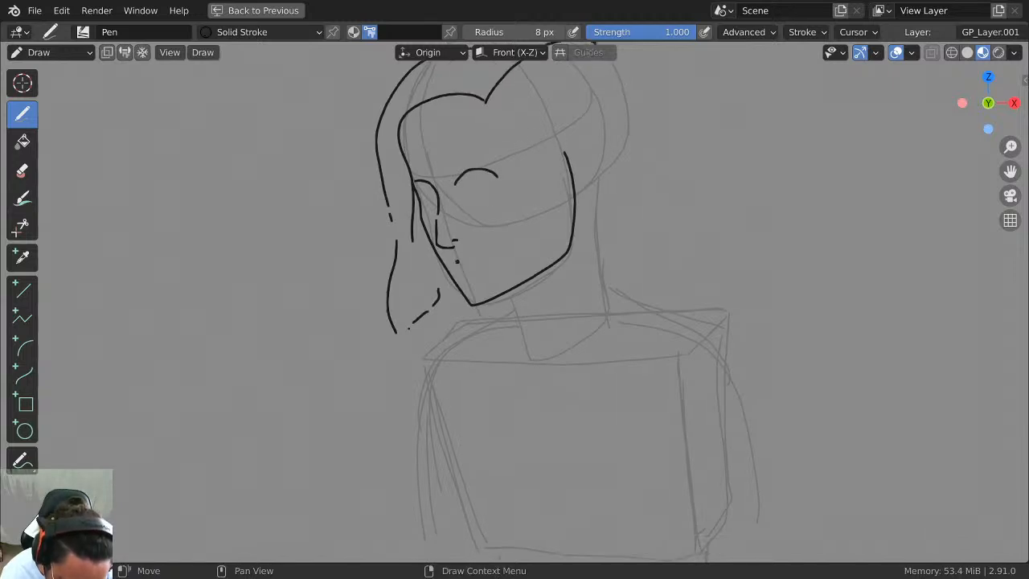
{"action": "key", "text": "ctrl+z"}
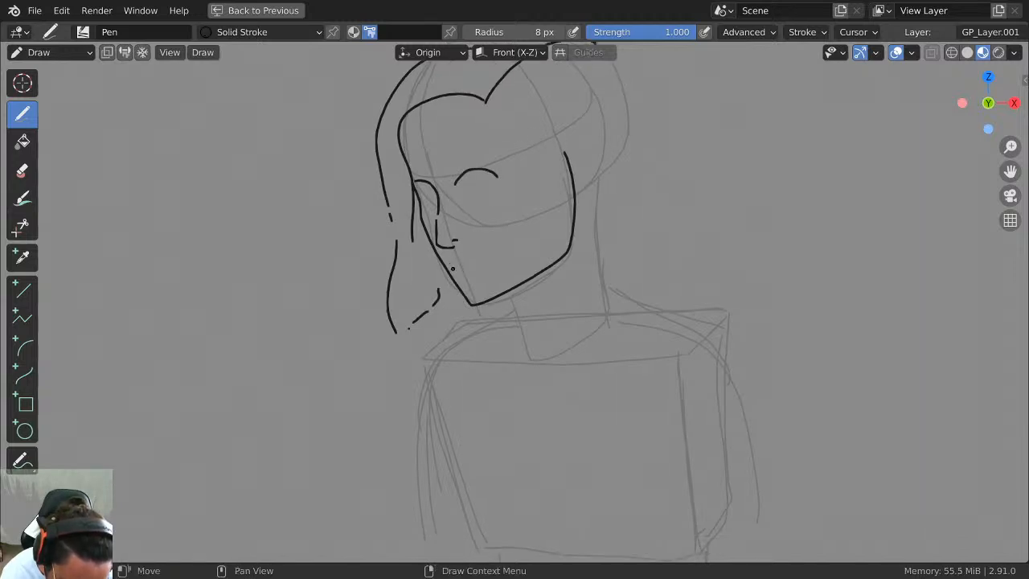
{"action": "mouse_move", "coordinate": [448, 264]}
{"action": "left_mouse_down"}
{"action": "mouse_move", "coordinate": [488, 260]}
{"action": "mouse_move", "coordinate": [463, 266]}
{"action": "left_mouse_up"}
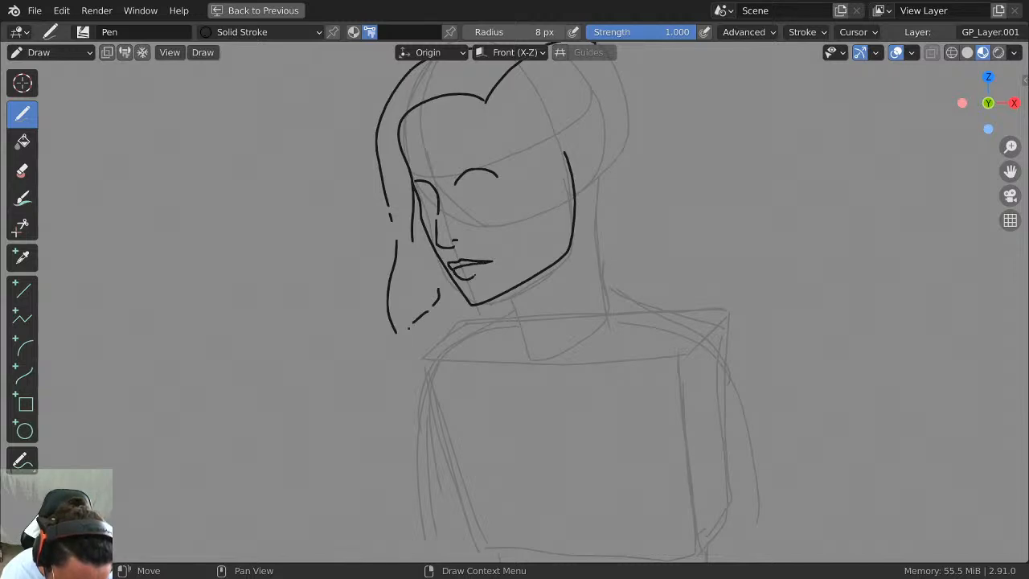
{"action": "key", "text": "ctrl+z"}
{"action": "key", "text": "ctrl+z"}
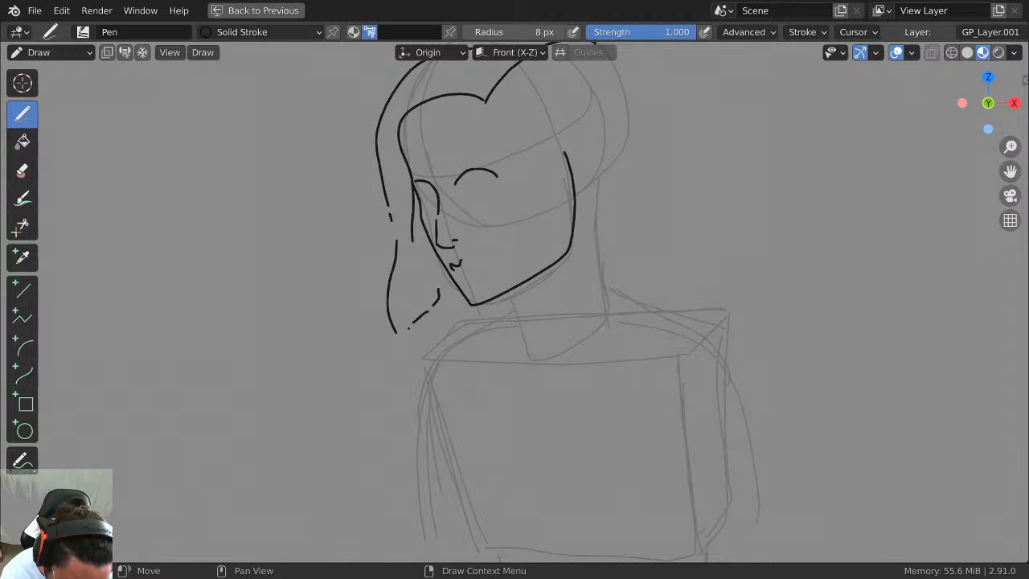
{"action": "mouse_move", "coordinate": [461, 260]}
{"action": "left_mouse_down"}
{"action": "mouse_move", "coordinate": [492, 259]}
{"action": "mouse_move", "coordinate": [466, 265]}
{"action": "left_mouse_up"}
{"action": "key", "text": "ctrl+z"}
{"action": "key", "text": "ctrl+z"}
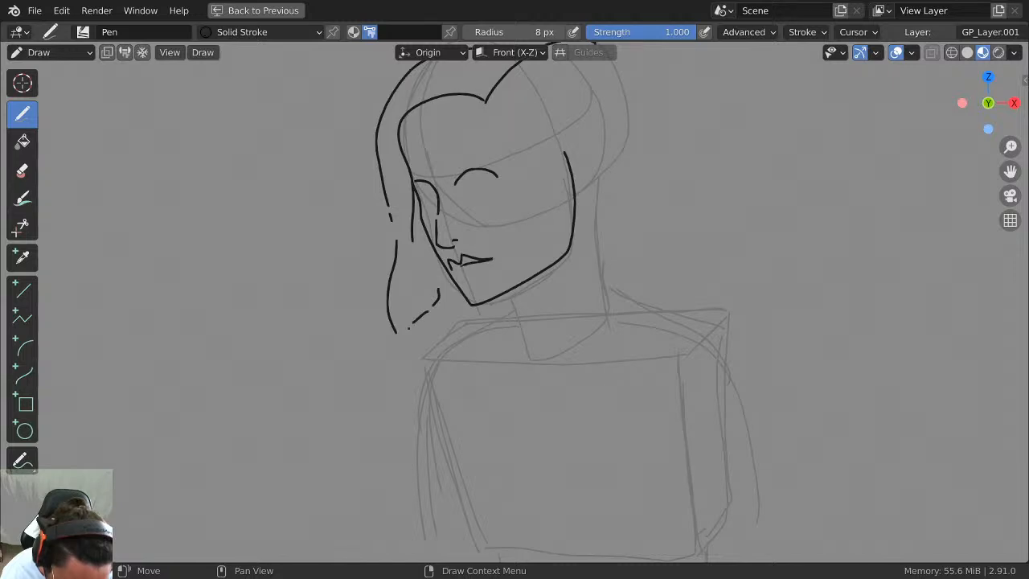
{"action": "key", "text": "ctrl+z"}
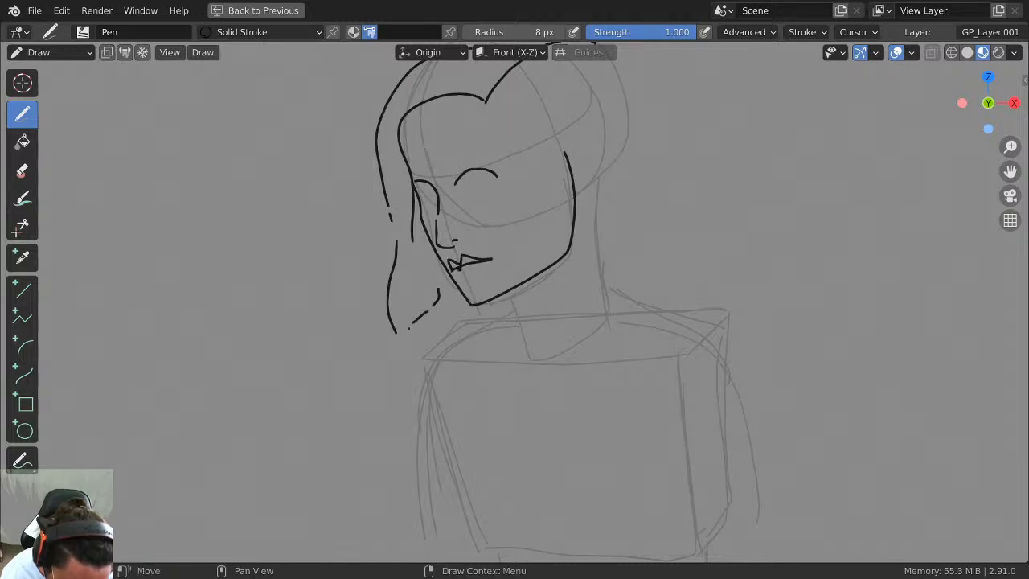
{"action": "mouse_move", "coordinate": [466, 278]}
{"action": "left_mouse_down"}
{"action": "mouse_move", "coordinate": [481, 266]}
{"action": "mouse_move", "coordinate": [459, 263]}
{"action": "mouse_move", "coordinate": [482, 256]}
{"action": "mouse_move", "coordinate": [449, 256]}
{"action": "mouse_move", "coordinate": [451, 266]}
{"action": "mouse_move", "coordinate": [495, 248]}
{"action": "left_mouse_up"}
{"action": "key", "text": "ctrl+z"}
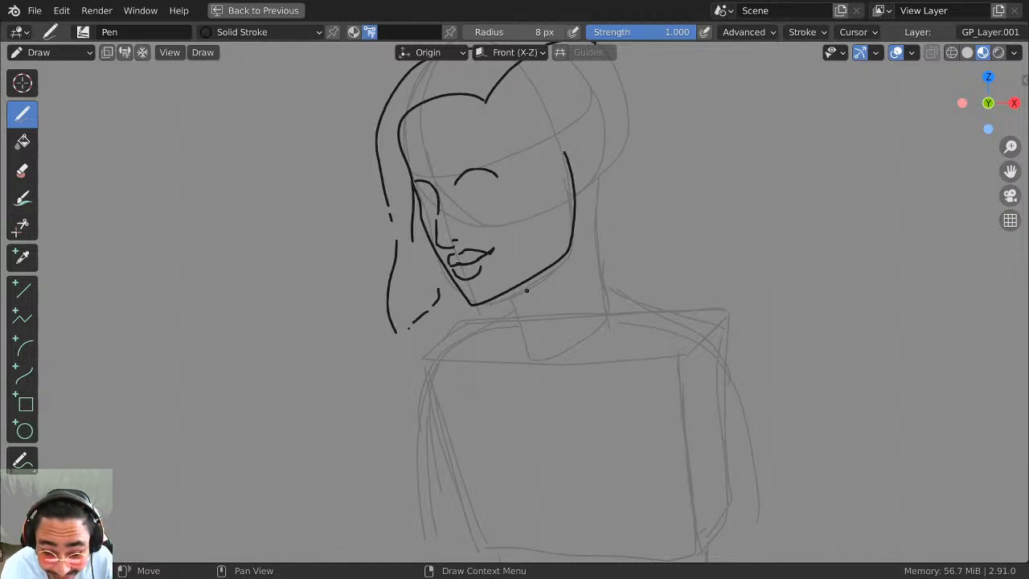
Draw the back contour of the hair from the rear of the crown around the skull down to the nape.
{"action": "middle_click_drag", "start_coordinate": [586, 140], "coordinate": [578, 217], "text": "shift"}
{"action": "mouse_move", "coordinate": [586, 118]}
{"action": "left_mouse_down"}
{"action": "mouse_move", "coordinate": [599, 156]}
{"action": "mouse_move", "coordinate": [597, 231]}
{"action": "mouse_move", "coordinate": [605, 142]}
{"action": "mouse_move", "coordinate": [613, 216]}
{"action": "mouse_move", "coordinate": [583, 286]}
{"action": "left_mouse_up"}
{"action": "key", "text": "ctrl+z"}
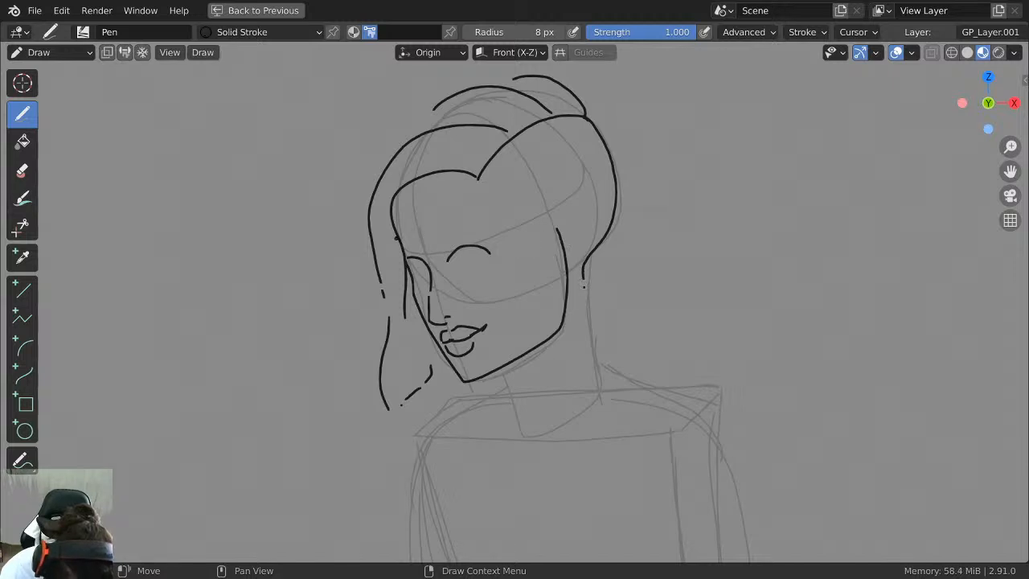
{"action": "mouse_move", "coordinate": [394, 241]}
{"action": "left_mouse_down"}
{"action": "mouse_move", "coordinate": [604, 178]}
{"action": "mouse_move", "coordinate": [521, 215]}
{"action": "mouse_move", "coordinate": [566, 202]}
{"action": "left_mouse_up"}
{"action": "key", "text": "ctrl+z"}
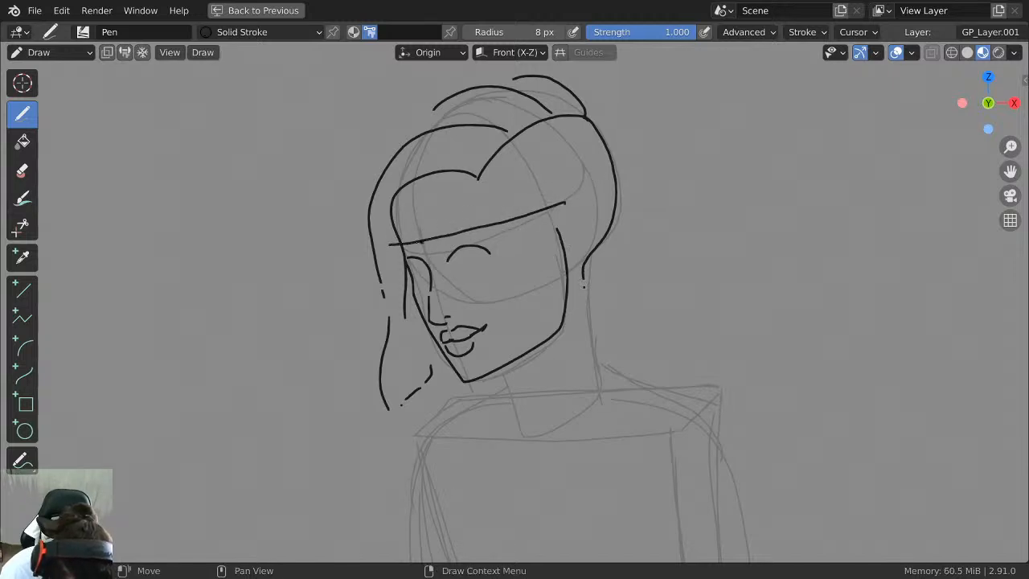
{"action": "key", "text": "ctrl+z"}
{"action": "left_click_drag", "start_coordinate": [403, 242], "coordinate": [563, 201]}
{"action": "key", "text": "ctrl+z"}
{"action": "left_click_drag", "start_coordinate": [400, 243], "coordinate": [538, 199]}
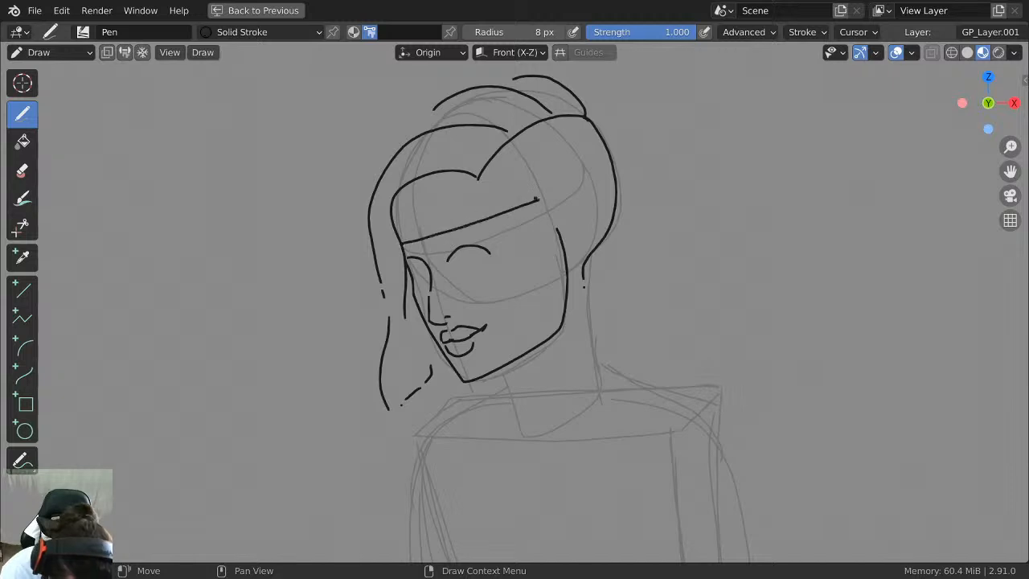
{"action": "key", "text": "ctrl+z"}
{"action": "left_click_drag", "start_coordinate": [407, 240], "coordinate": [565, 199]}
{"action": "key", "text": "ctrl+z"}
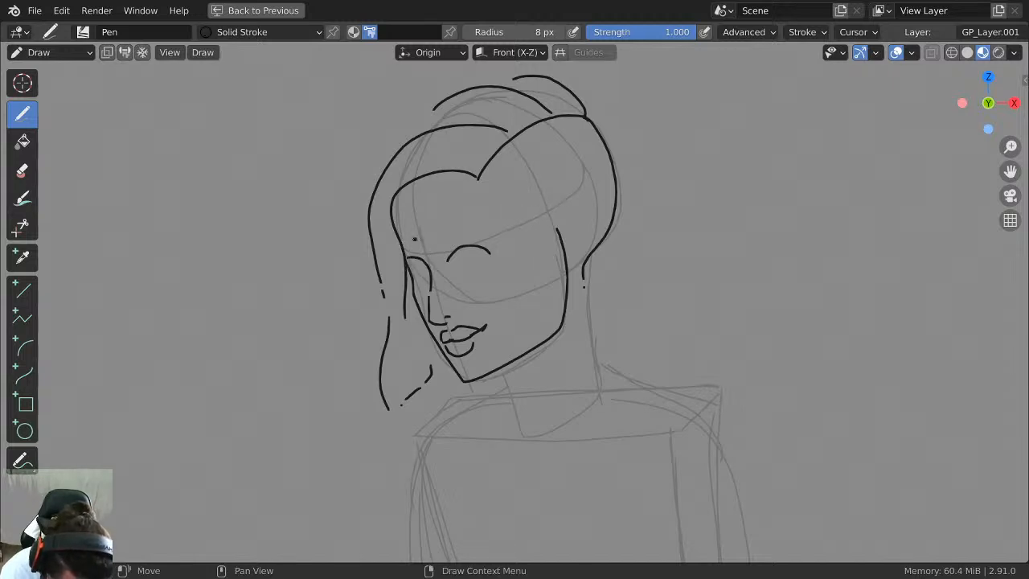
{"action": "left_click_drag", "start_coordinate": [404, 242], "coordinate": [507, 207]}
{"action": "key", "text": "ctrl+z"}
{"action": "key", "text": "ctrl+z"}
{"action": "key", "text": "ctrl+shift+z"}
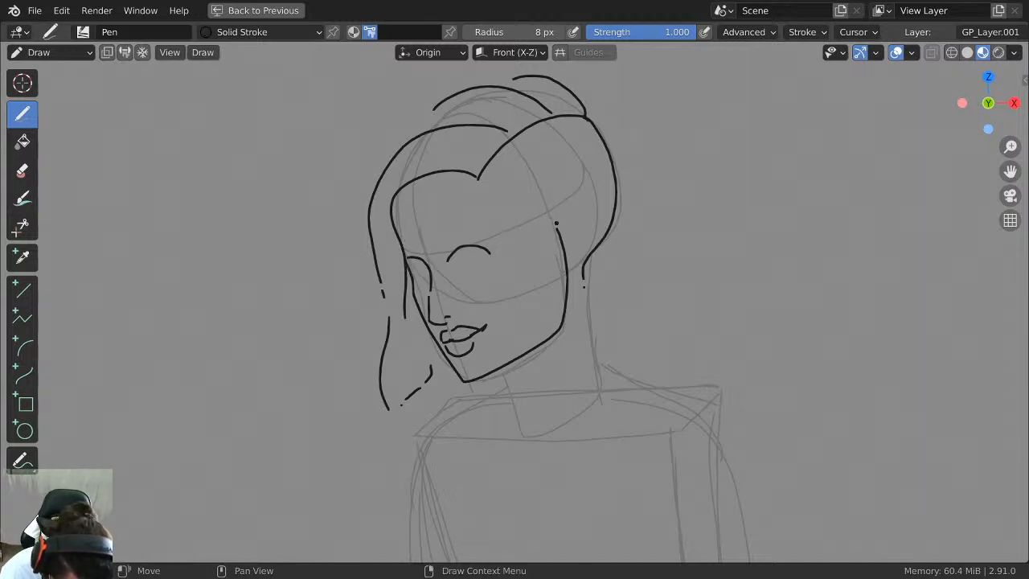
Draw the ear as a rounded loop behind the upper end of the right jaw line.
{"action": "mouse_move", "coordinate": [564, 247]}
{"action": "left_mouse_down"}
{"action": "mouse_move", "coordinate": [565, 183]}
{"action": "mouse_move", "coordinate": [541, 199]}
{"action": "mouse_move", "coordinate": [581, 205]}
{"action": "mouse_move", "coordinate": [564, 254]}
{"action": "left_mouse_up"}
{"action": "key", "text": "ctrl+z"}
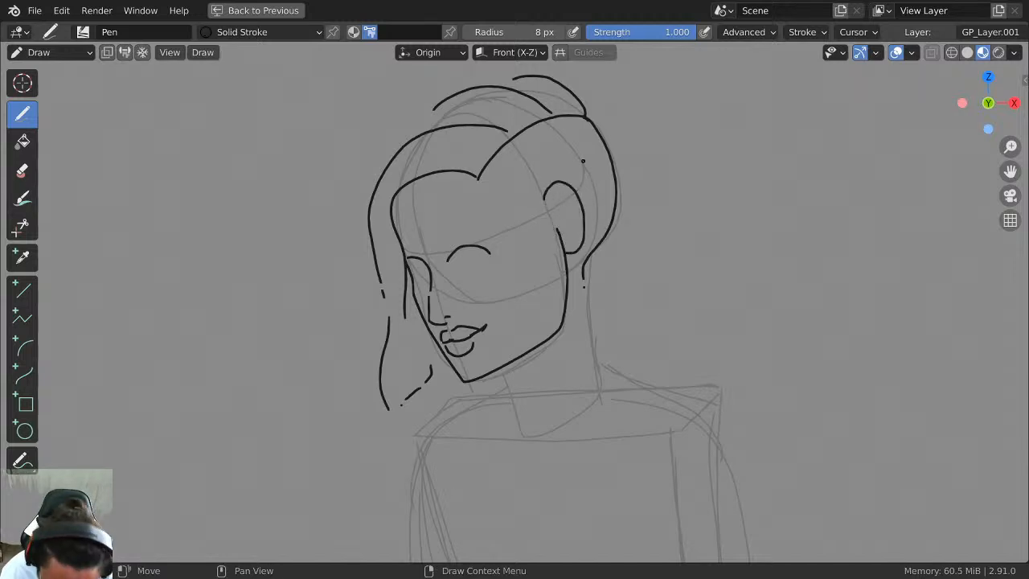
{"action": "scroll", "coordinate": [610, 169], "scroll_direction": "down", "scroll_amount": 2}
{"action": "scroll", "coordinate": [577, 249], "scroll_direction": "up", "scroll_amount": 3}
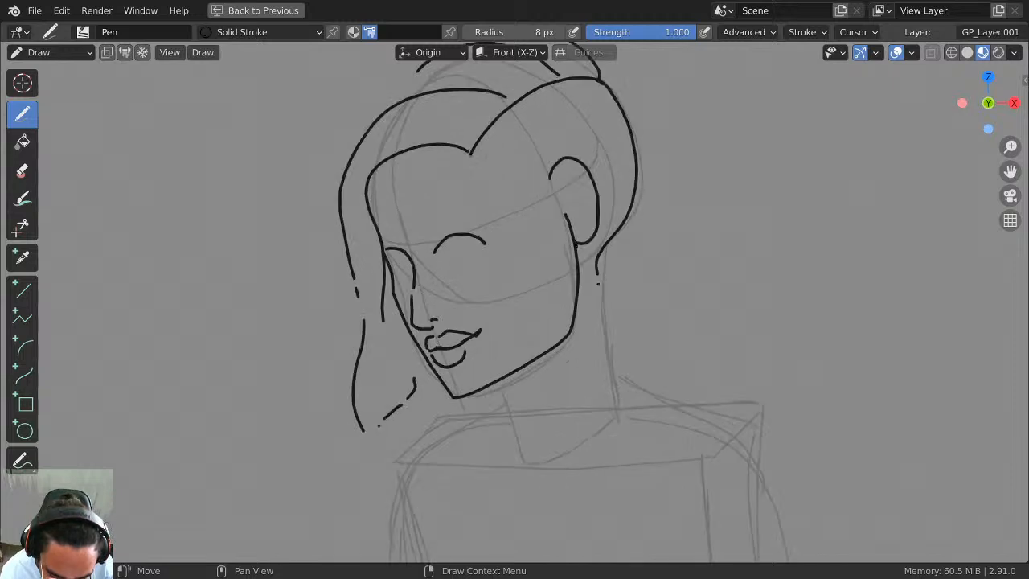
Draw the back and front lines of the neck and a curved neck base between them.
{"action": "middle_click_drag", "start_coordinate": [593, 151], "coordinate": [645, 154], "text": "shift"}
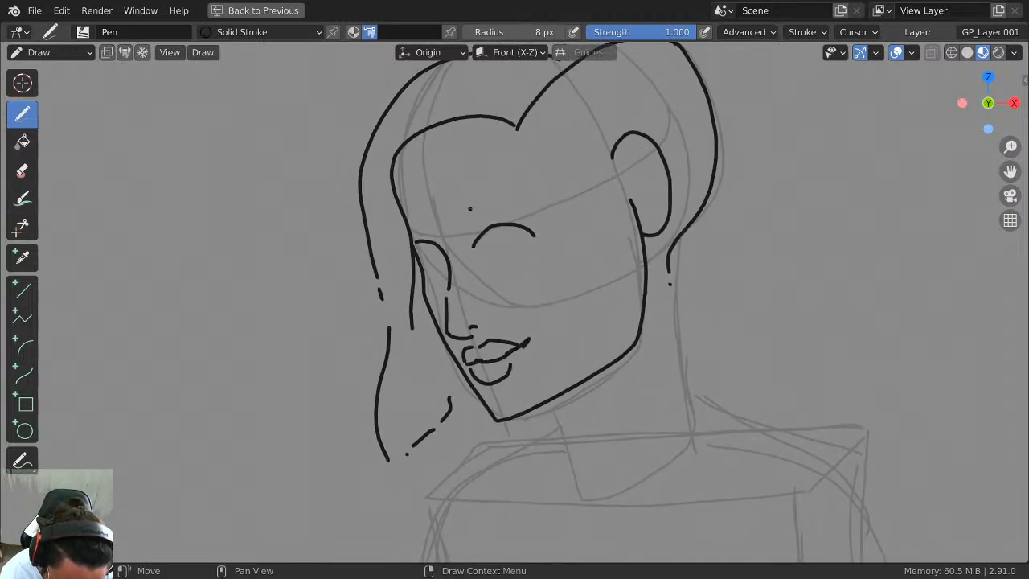
{"action": "middle_click_drag", "start_coordinate": [675, 242], "coordinate": [665, 118], "text": "shift"}
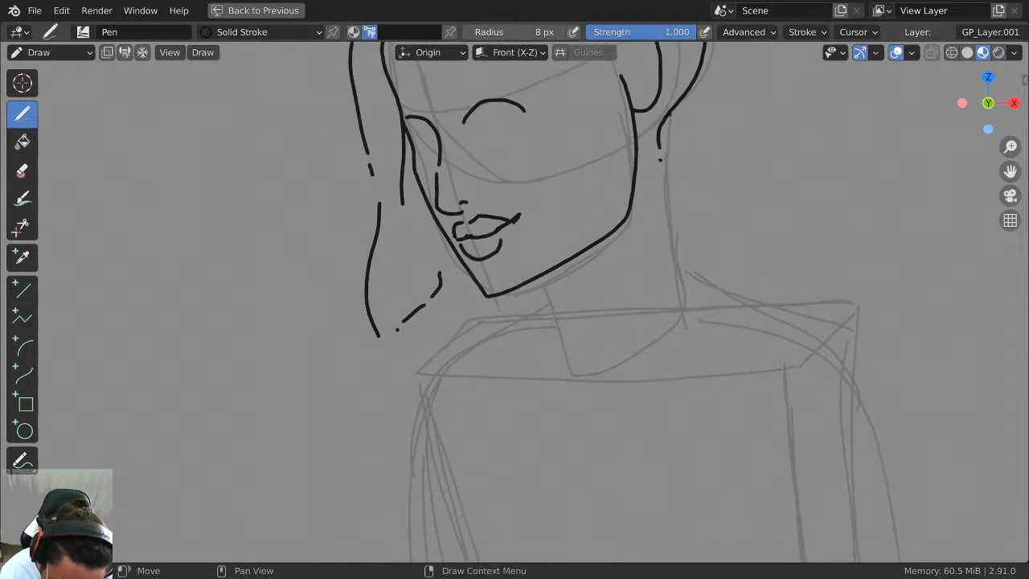
{"action": "left_click_drag", "start_coordinate": [668, 114], "coordinate": [671, 270]}
{"action": "key", "text": "ctrl+z"}
{"action": "left_click_drag", "start_coordinate": [664, 163], "coordinate": [681, 298]}
{"action": "mouse_move", "coordinate": [532, 280]}
{"action": "left_mouse_down"}
{"action": "mouse_move", "coordinate": [567, 367]}
{"action": "mouse_move", "coordinate": [583, 373]}
{"action": "left_mouse_up"}
{"action": "key", "text": "ctrl+z"}
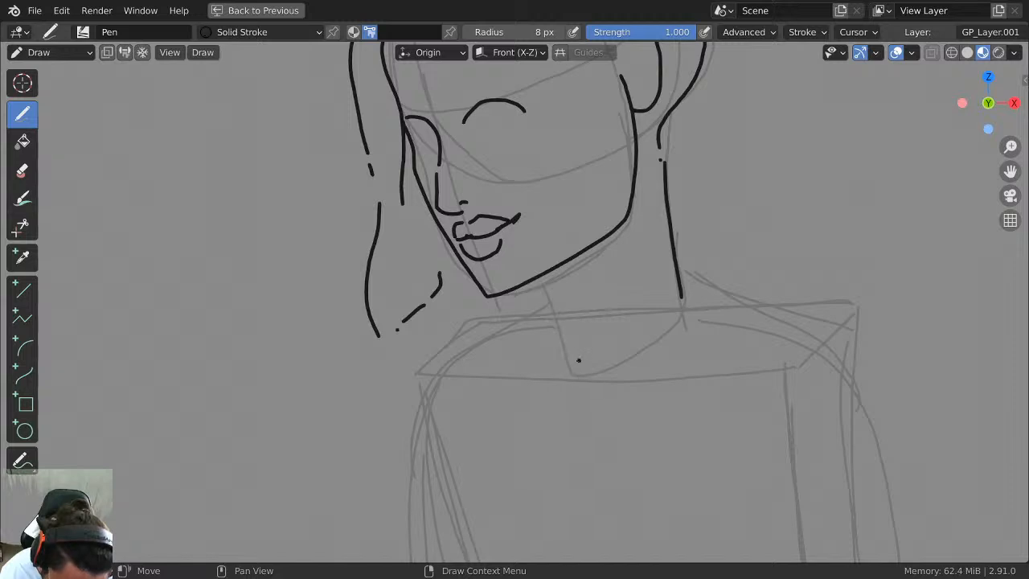
{"action": "left_click_drag", "start_coordinate": [537, 275], "coordinate": [585, 385]}
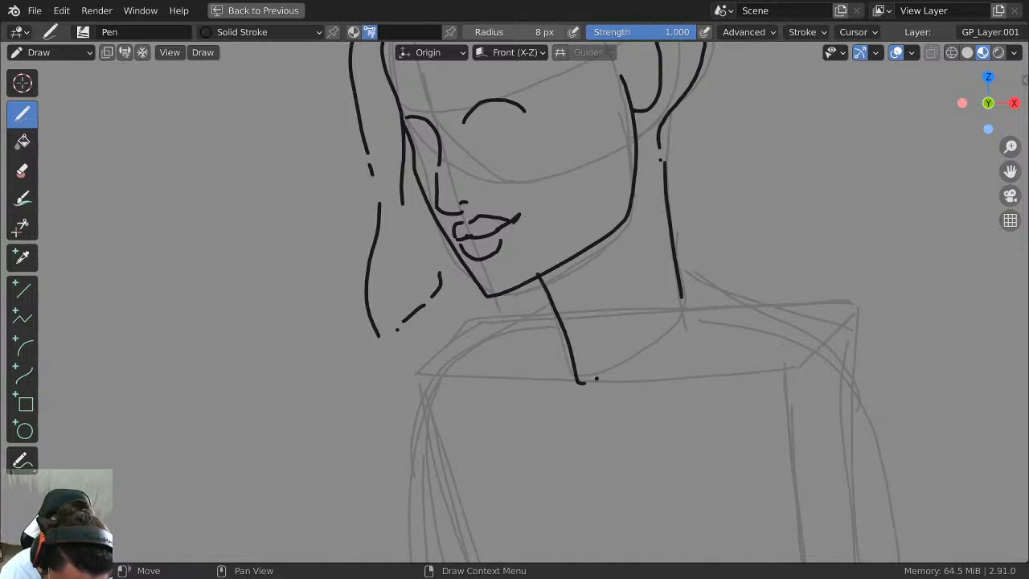
{"action": "key", "text": "ctrl+z"}
{"action": "mouse_move", "coordinate": [539, 277]}
{"action": "left_mouse_down"}
{"action": "mouse_move", "coordinate": [574, 372]}
{"action": "mouse_move", "coordinate": [651, 342]}
{"action": "left_mouse_up"}
Draw sloping curves from both sides of the neck onto the left and right shoulders, redoing the right one until it flows.
{"action": "middle_click_drag", "start_coordinate": [689, 268], "coordinate": [700, 292]}
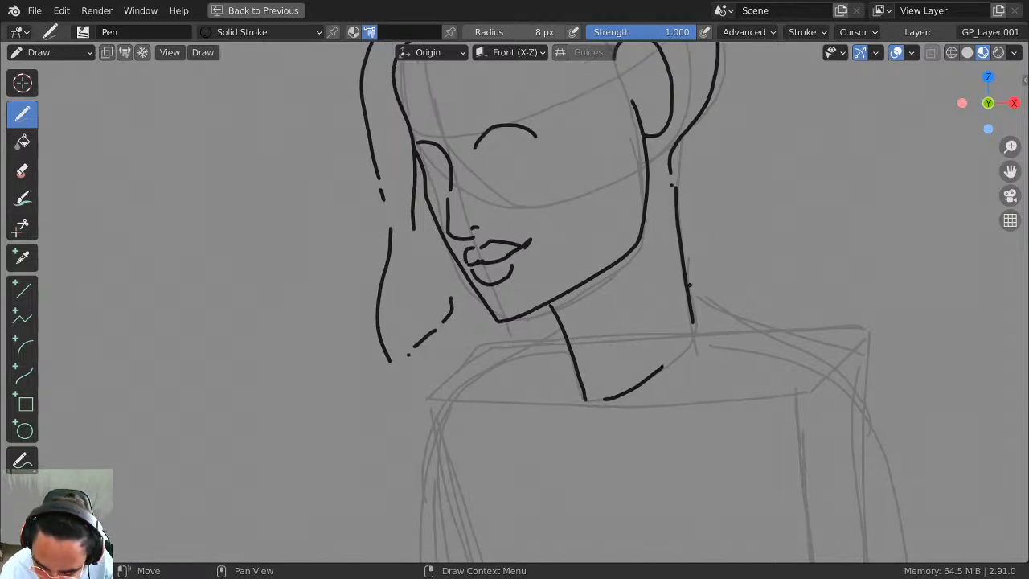
{"action": "mouse_move", "coordinate": [688, 284]}
{"action": "left_mouse_down"}
{"action": "mouse_move", "coordinate": [828, 338]}
{"action": "mouse_move", "coordinate": [845, 358]}
{"action": "left_mouse_up"}
{"action": "key", "text": "ctrl+z"}
{"action": "mouse_move", "coordinate": [677, 226]}
{"action": "left_mouse_down"}
{"action": "mouse_move", "coordinate": [686, 254]}
{"action": "mouse_move", "coordinate": [828, 365]}
{"action": "left_mouse_up"}
{"action": "key", "text": "ctrl+z"}
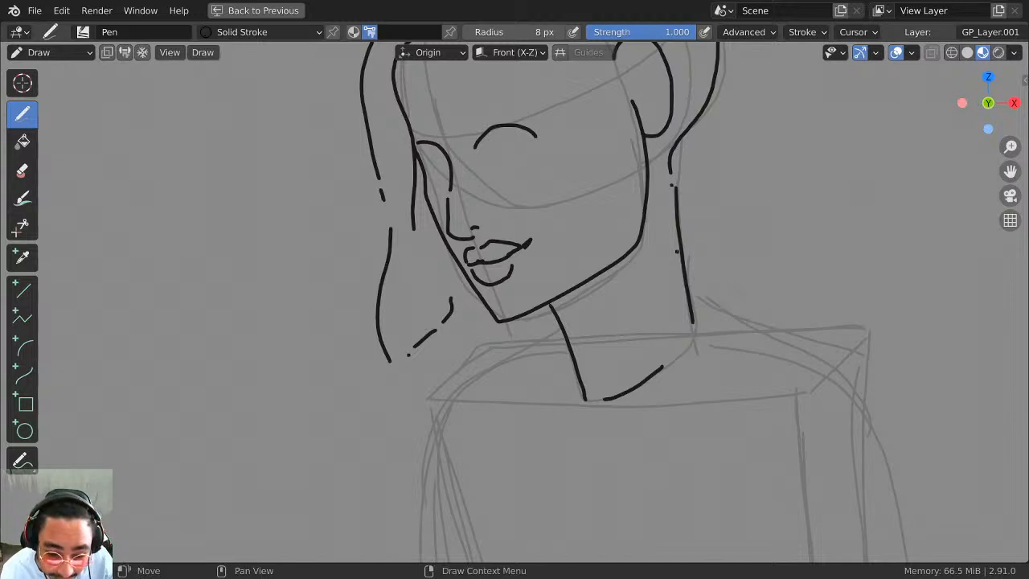
{"action": "mouse_move", "coordinate": [682, 246]}
{"action": "left_mouse_down"}
{"action": "mouse_move", "coordinate": [697, 278]}
{"action": "mouse_move", "coordinate": [819, 361]}
{"action": "left_mouse_up"}
{"action": "key", "text": "ctrl+z"}
{"action": "mouse_move", "coordinate": [682, 255]}
{"action": "left_mouse_down"}
{"action": "mouse_move", "coordinate": [713, 309]}
{"action": "mouse_move", "coordinate": [808, 365]}
{"action": "left_mouse_up"}
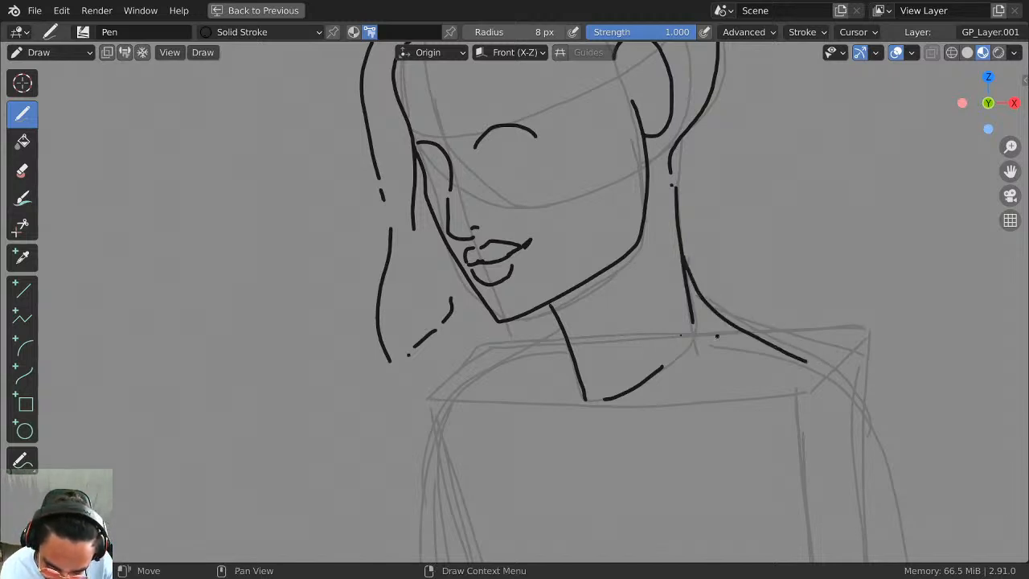
{"action": "key", "text": "ctrl+z"}
{"action": "left_click_drag", "start_coordinate": [559, 322], "coordinate": [458, 403]}
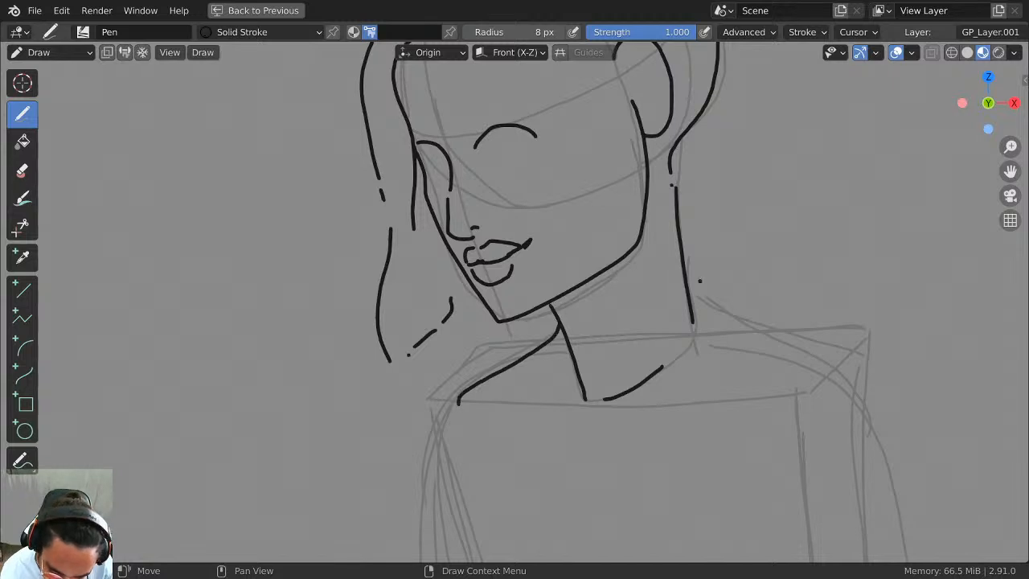
{"action": "left_click_drag", "start_coordinate": [687, 273], "coordinate": [840, 372]}
{"action": "scroll", "coordinate": [763, 299], "scroll_direction": "down", "scroll_amount": 2}
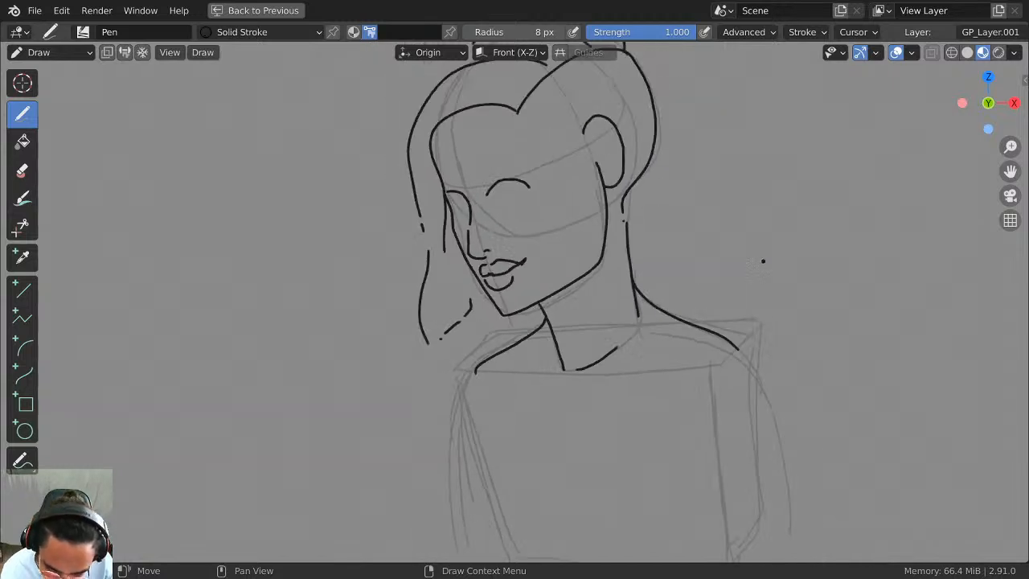
Undo the curved hairline stroke that runs from the parting across the forehead and down beside the face.
{"action": "scroll", "coordinate": [763, 261], "scroll_direction": "down", "scroll_amount": 1}
{"action": "scroll", "coordinate": [854, 228], "scroll_direction": "up", "scroll_amount": 3}
{"action": "mouse_move", "coordinate": [686, 157]}
{"action": "middle_mouse_down"}
{"action": "mouse_move", "coordinate": [710, 296]}
{"action": "mouse_move", "coordinate": [772, 335]}
{"action": "middle_mouse_up"}
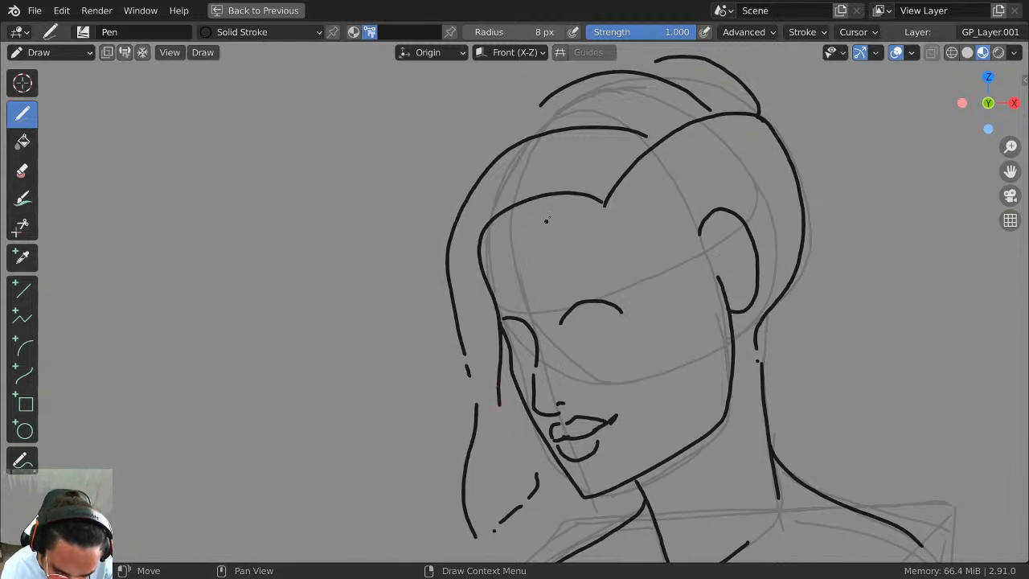
{"action": "key", "text": "ctrl+z"}
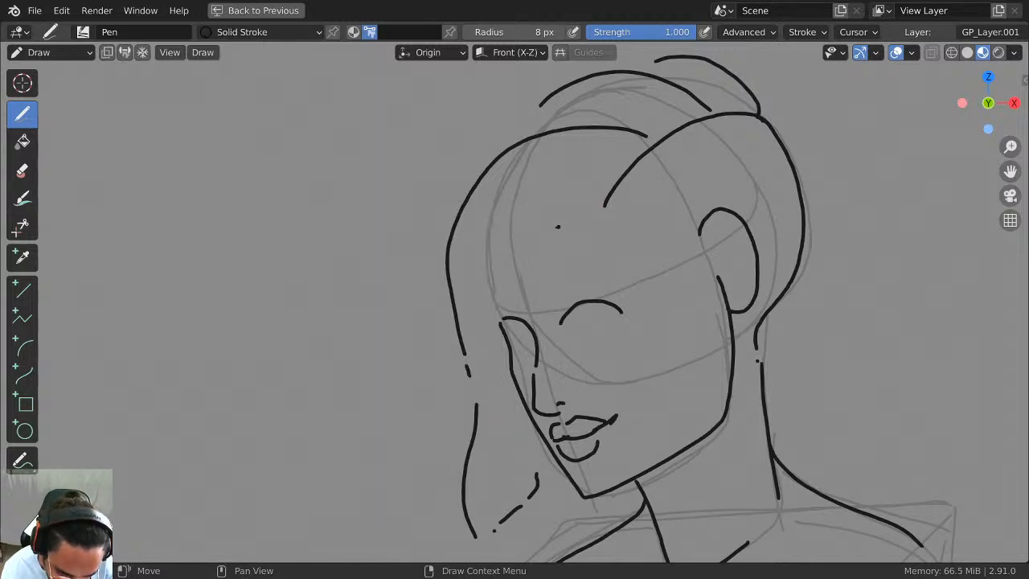
{"action": "left_click", "coordinate": [21, 170]}
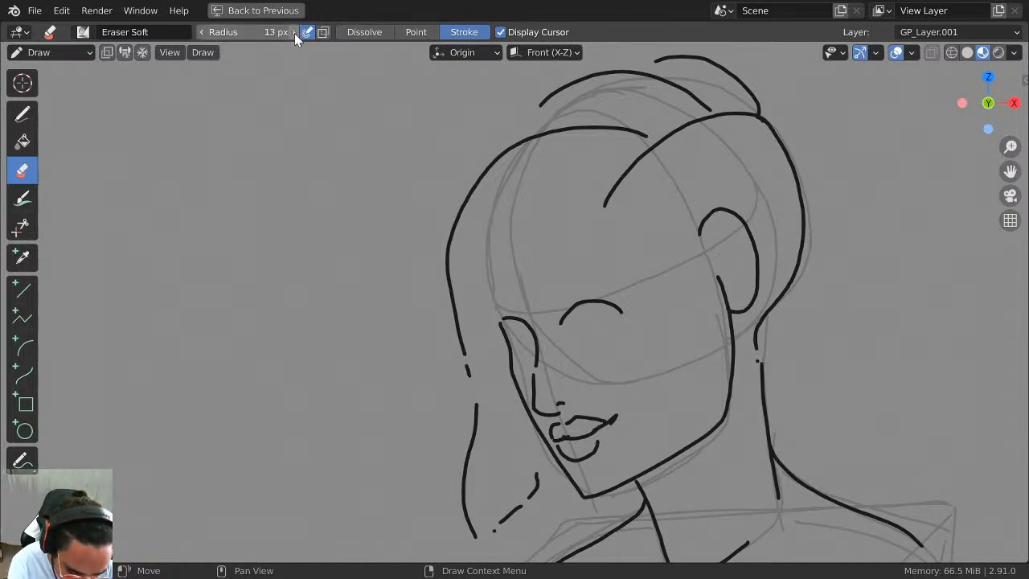
{"action": "left_click", "coordinate": [21, 115]}
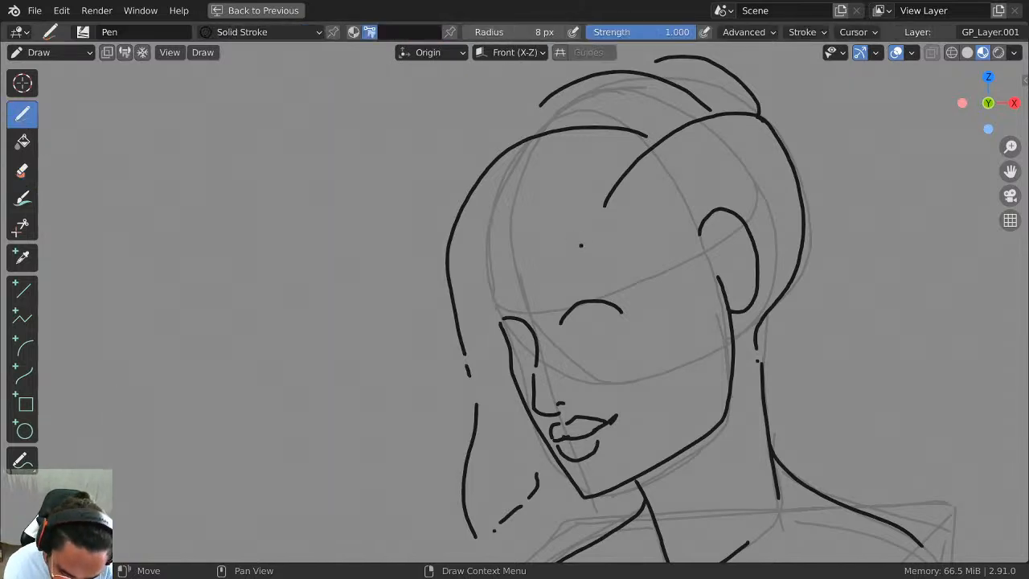
Draw a swept fringe from the parting diagonally across the forehead to the far eye, curling down beside it, redoing it until it flows.
{"action": "left_click_drag", "start_coordinate": [371, 305], "coordinate": [365, 335]}
{"action": "key", "text": "ctrl+z"}
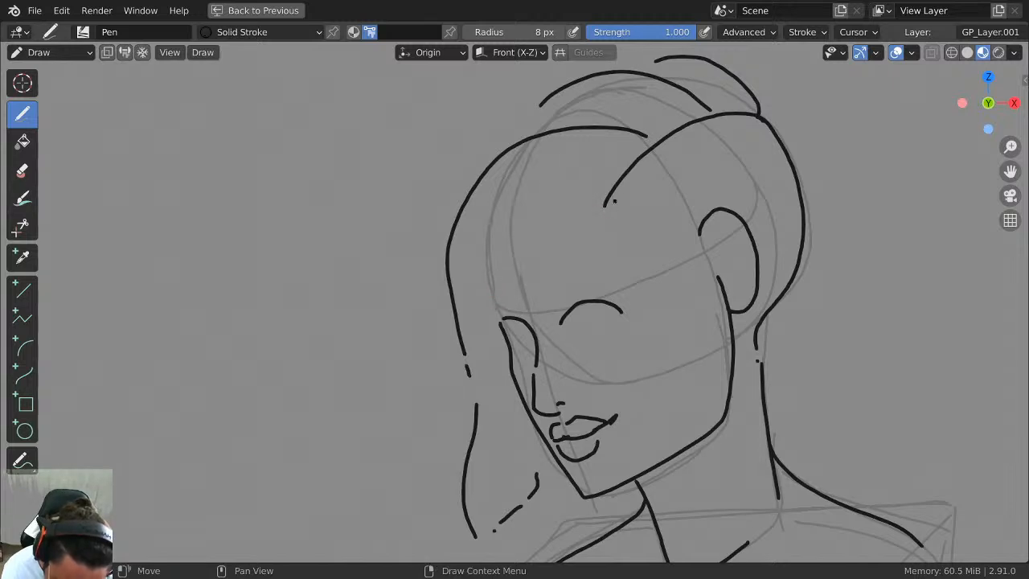
{"action": "left_click_drag", "start_coordinate": [605, 205], "coordinate": [496, 345]}
{"action": "key", "text": "ctrl+z"}
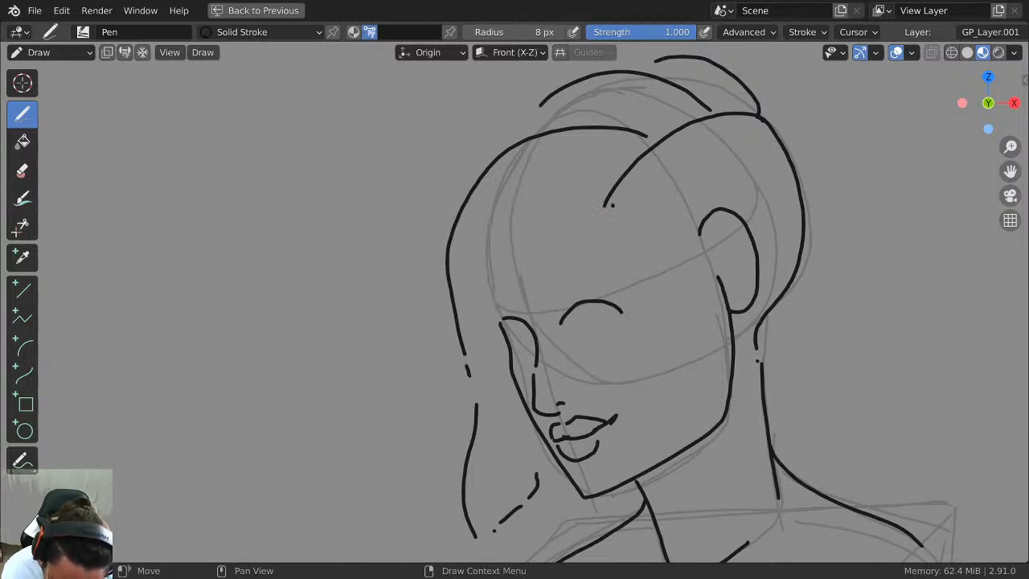
{"action": "mouse_move", "coordinate": [604, 206]}
{"action": "left_mouse_down"}
{"action": "mouse_move", "coordinate": [495, 273]}
{"action": "mouse_move", "coordinate": [496, 335]}
{"action": "left_mouse_up"}
{"action": "key", "text": "ctrl+z"}
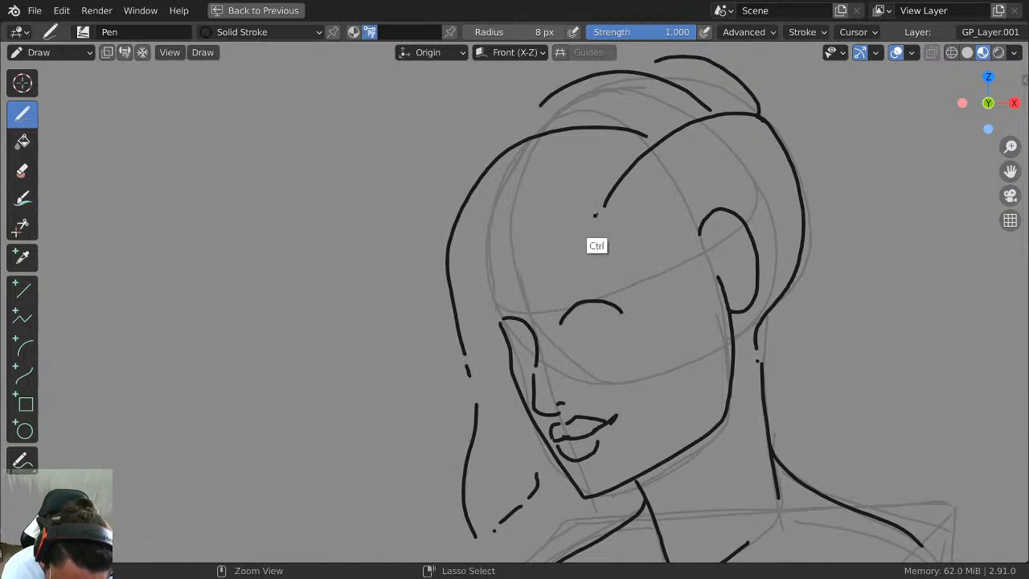
{"action": "left_click_drag", "start_coordinate": [602, 207], "coordinate": [486, 362]}
{"action": "key", "text": "ctrl+z"}
{"action": "key", "text": "ctrl+z"}
{"action": "left_click_drag", "start_coordinate": [604, 202], "coordinate": [498, 356]}
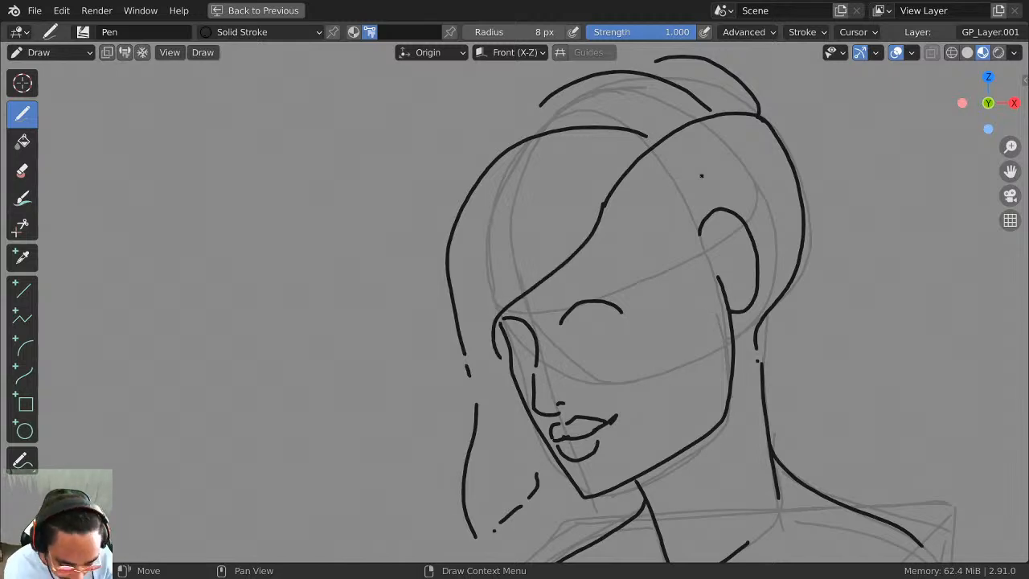
Try to draw a long outer hair strand falling from the face-side hair contour down to shoulder height.
{"action": "scroll", "coordinate": [701, 175], "scroll_direction": "down", "scroll_amount": 3}
{"action": "scroll", "coordinate": [761, 186], "scroll_direction": "up", "scroll_amount": 2}
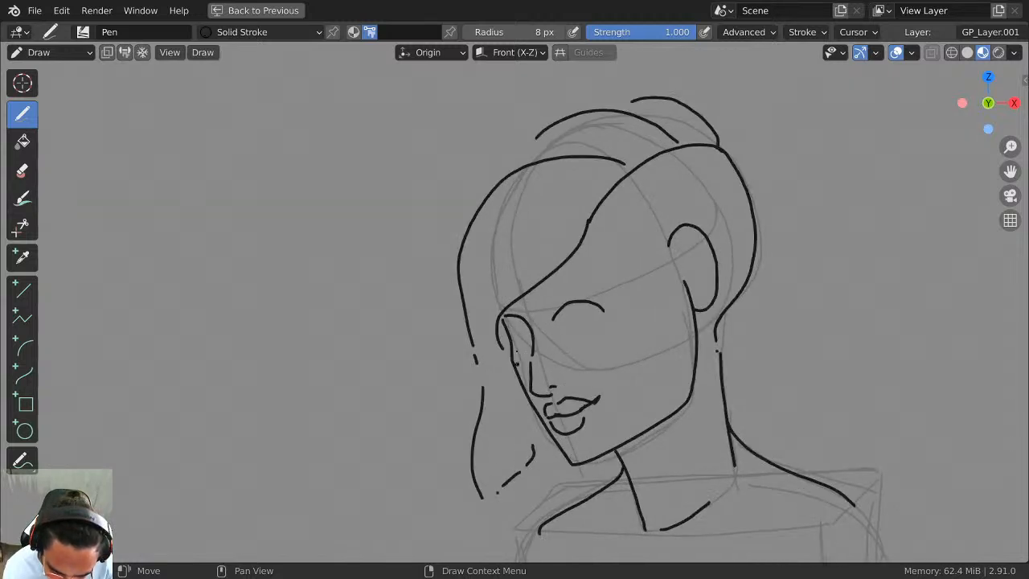
{"action": "left_click_drag", "start_coordinate": [455, 280], "coordinate": [446, 510]}
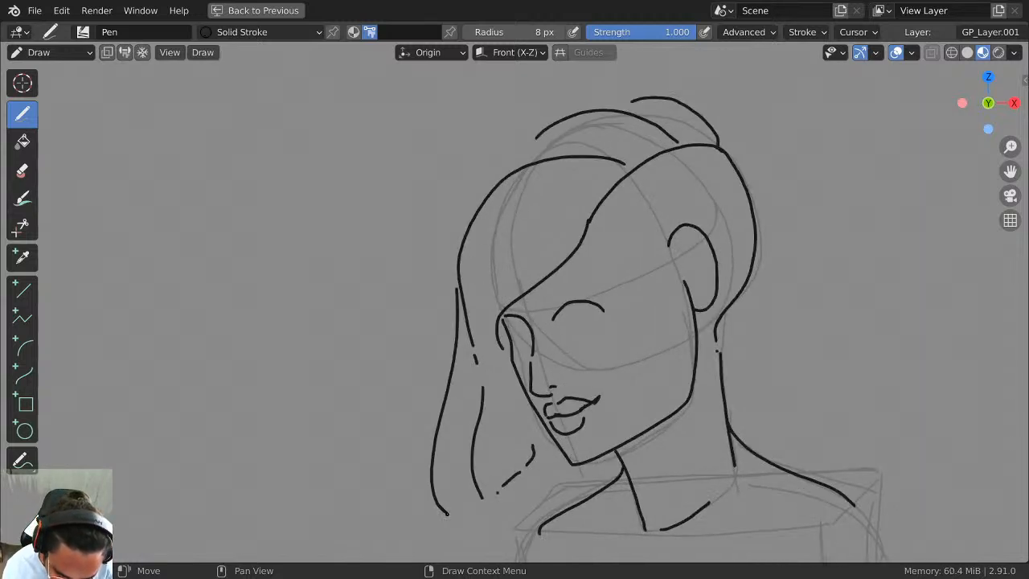
{"action": "key", "text": "ctrl+z"}
{"action": "mouse_move", "coordinate": [456, 286]}
{"action": "left_mouse_down"}
{"action": "mouse_move", "coordinate": [451, 528]}
{"action": "mouse_move", "coordinate": [461, 531]}
{"action": "mouse_move", "coordinate": [484, 491]}
{"action": "left_mouse_up"}
{"action": "middle_click_drag", "start_coordinate": [629, 353], "coordinate": [665, 245]}
{"action": "key", "text": "ctrl+z"}
{"action": "left_click_drag", "start_coordinate": [492, 164], "coordinate": [480, 423]}
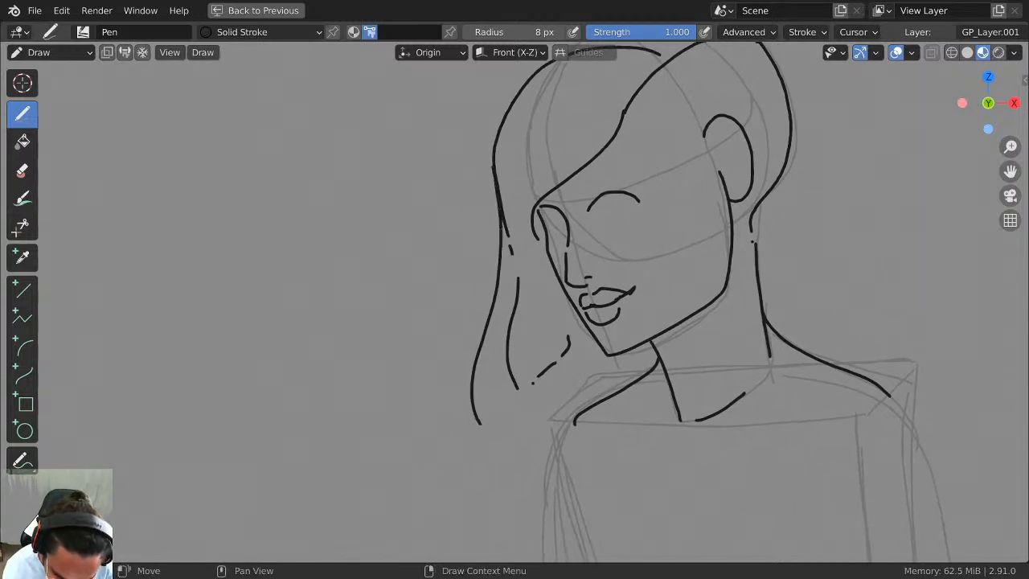
{"action": "key", "text": "ctrl+z"}
{"action": "mouse_move", "coordinate": [547, 427]}
{"action": "middle_mouse_down"}
{"action": "mouse_move", "coordinate": [515, 414]}
{"action": "mouse_move", "coordinate": [507, 350]}
{"action": "middle_mouse_up"}
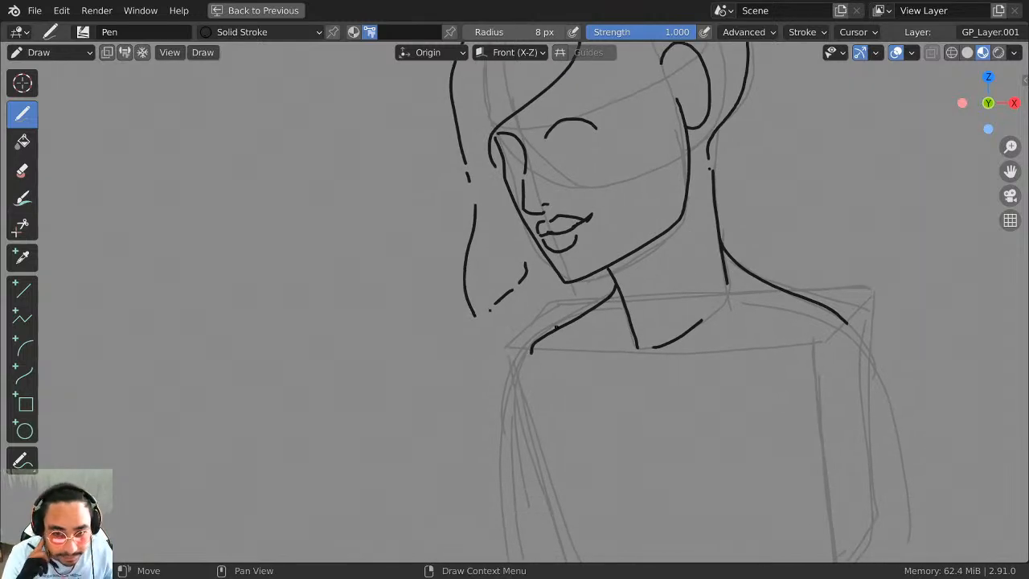
{"action": "scroll", "coordinate": [728, 236], "scroll_direction": "down", "scroll_amount": 2}
{"action": "scroll", "coordinate": [728, 236], "scroll_direction": "up", "scroll_amount": 2}
{"action": "middle_click_drag", "start_coordinate": [689, 267], "coordinate": [606, 347]}
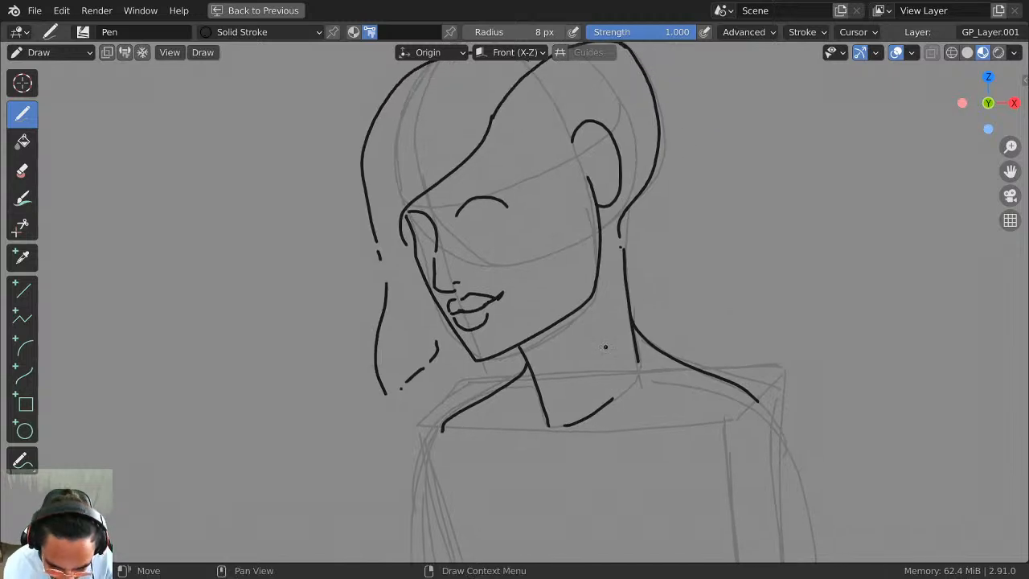
{"action": "middle_click_drag", "start_coordinate": [748, 289], "coordinate": [690, 334]}
{"action": "scroll", "coordinate": [718, 297], "scroll_direction": "down", "scroll_amount": 2}
{"action": "scroll", "coordinate": [719, 299], "scroll_direction": "up", "scroll_amount": 2}
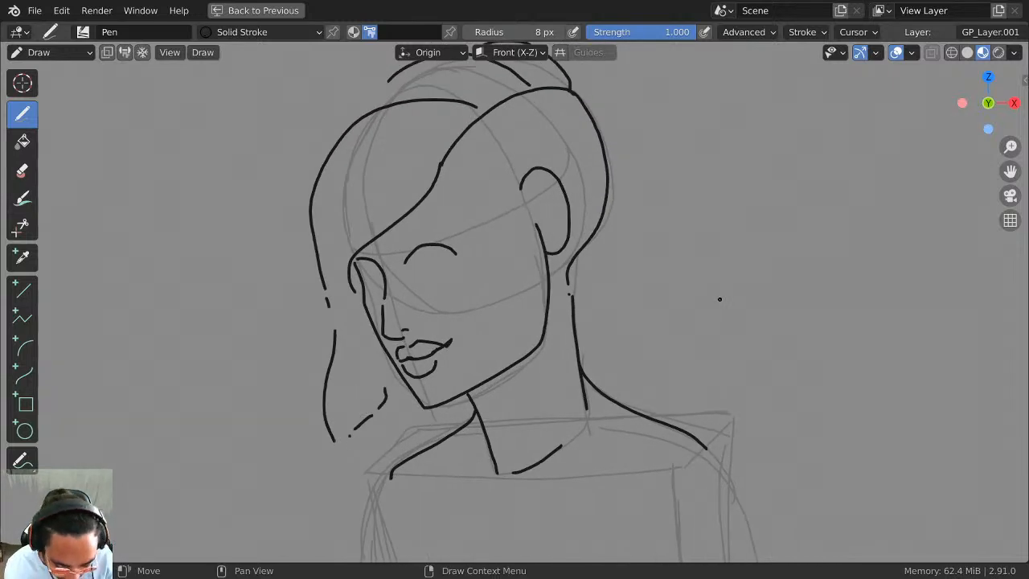
Return to the full workspace layout and hide the faded sketch layer GP_Layer.
{"action": "key", "text": "ctrl+space"}
{"action": "left_click", "coordinate": [969, 253]}
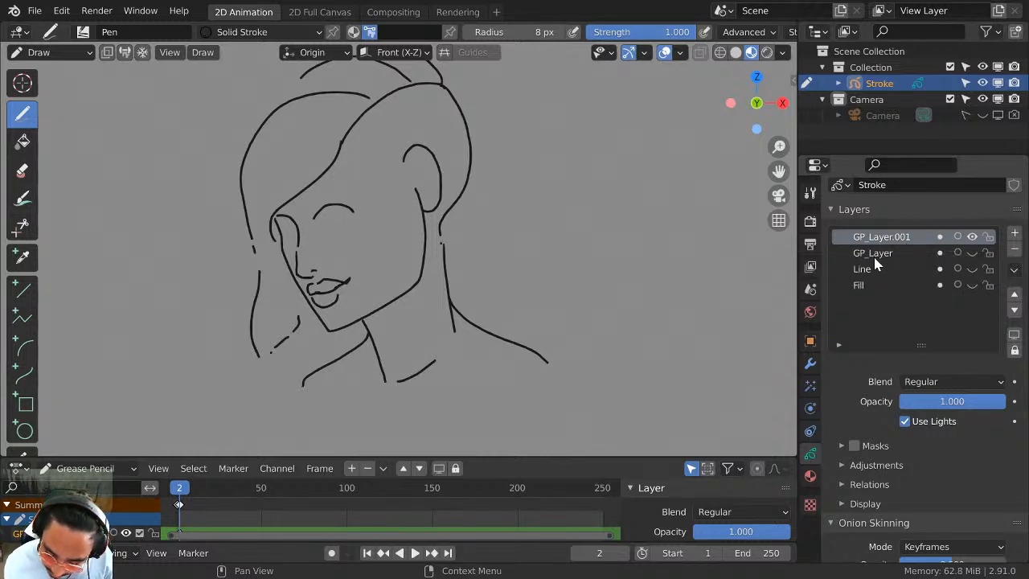
{"action": "left_click", "coordinate": [937, 254]}
{"action": "left_click", "coordinate": [964, 254]}
{"action": "left_click", "coordinate": [968, 254]}
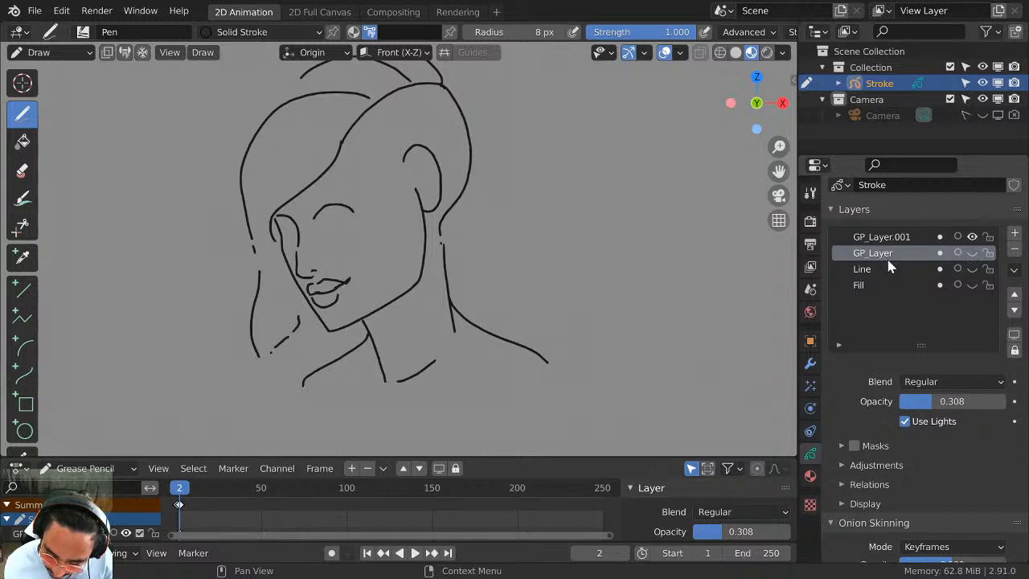
Delete the Fill and Line layers from the Grease Pencil object.
{"action": "left_click", "coordinate": [894, 272]}
{"action": "left_click", "coordinate": [879, 285]}
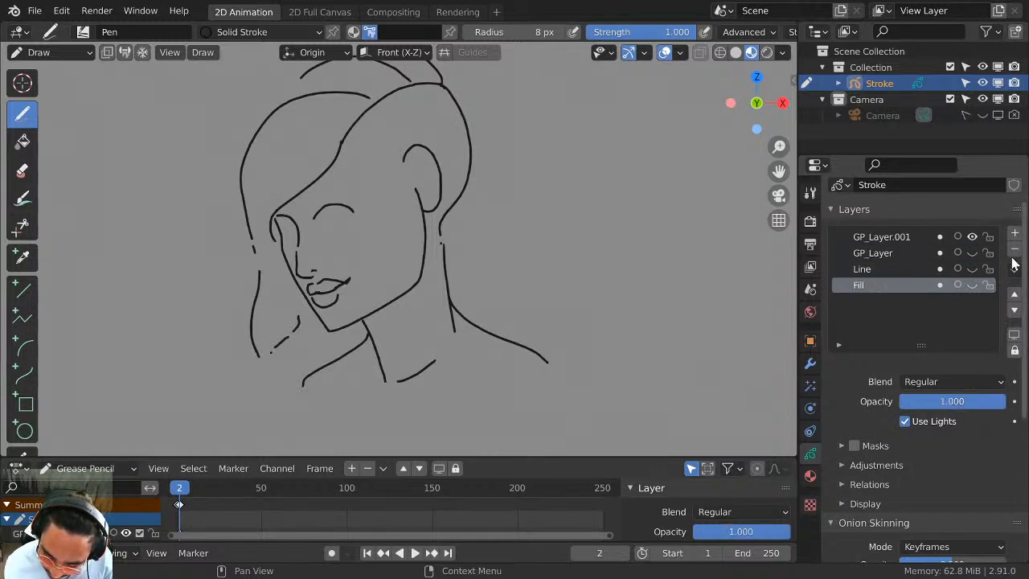
{"action": "left_click", "coordinate": [1014, 250]}
{"action": "left_click", "coordinate": [1014, 249]}
Rename the hidden GP_Layer as Sketch.
{"action": "double_click", "coordinate": [876, 253]}
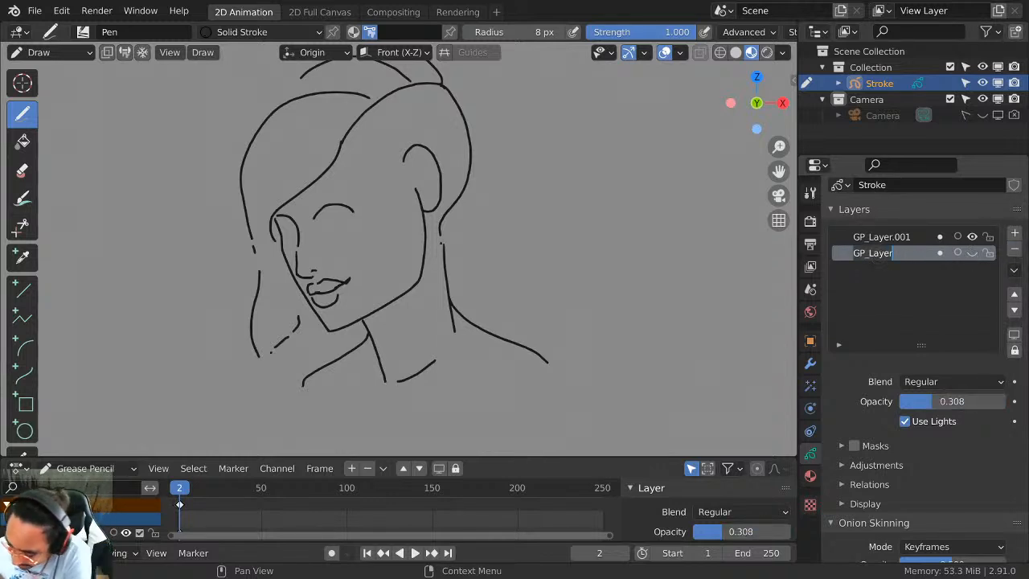
{"action": "type", "text": "Sktc==etch"}
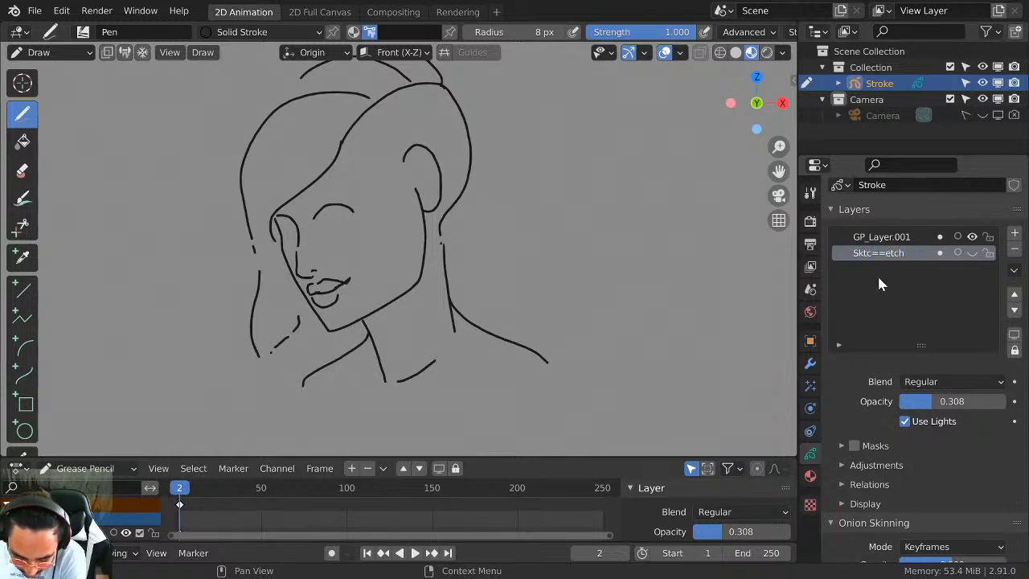
{"action": "double_click", "coordinate": [876, 254]}
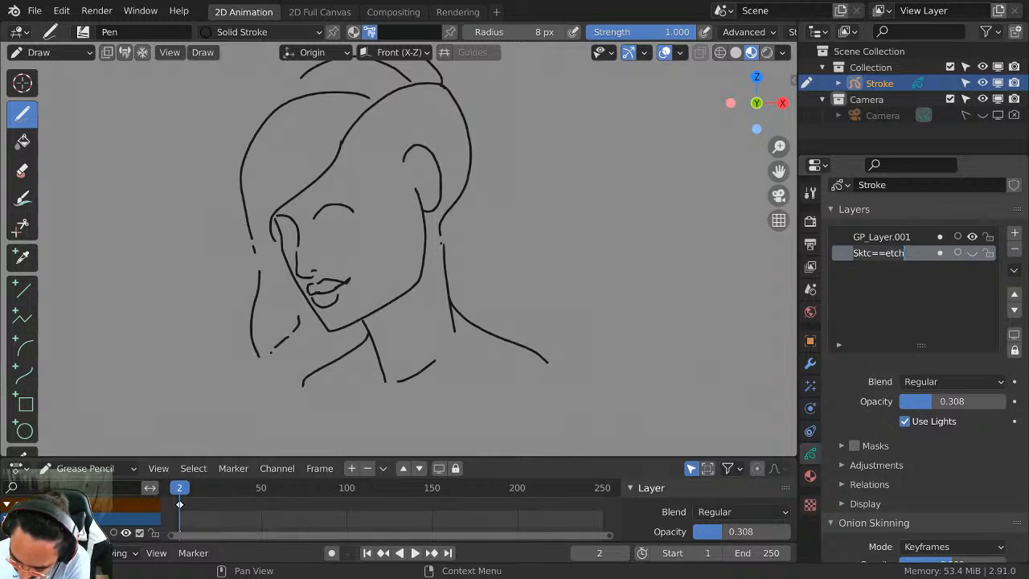
{"action": "type", "text": "Sketch"}
{"action": "key", "text": "Return"}
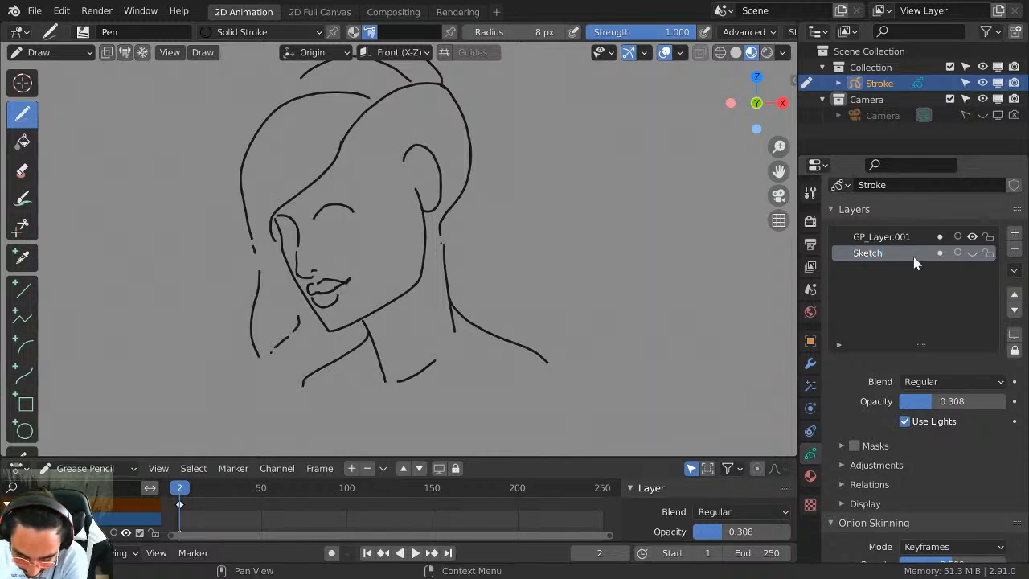
Rename the inked layer GP_Layer.001 as rough_01.
{"action": "left_click", "coordinate": [913, 238]}
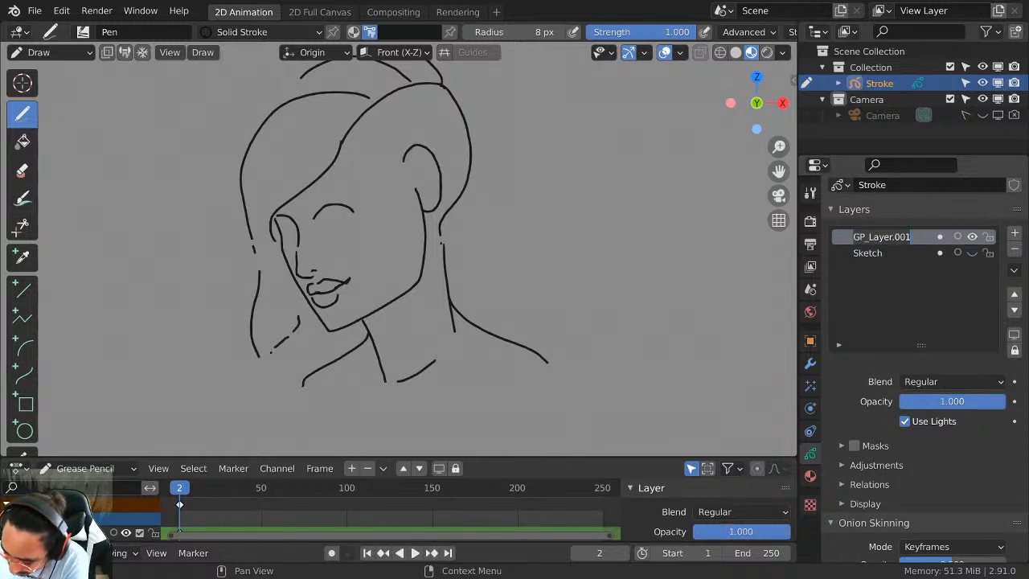
{"action": "key", "text": "BackSpace"}
{"action": "type", "text": "rought"}
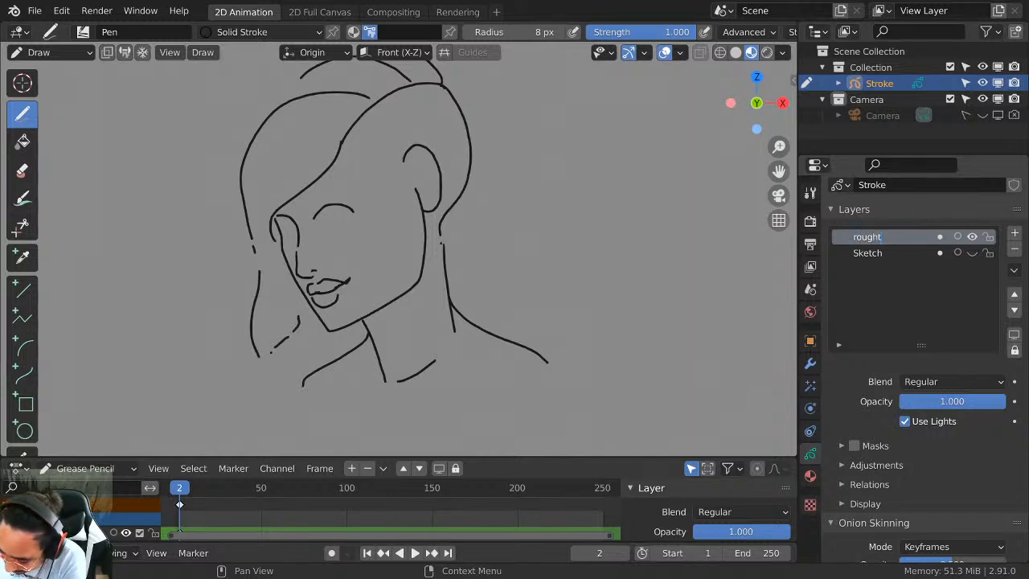
{"action": "key", "text": "BackSpace"}
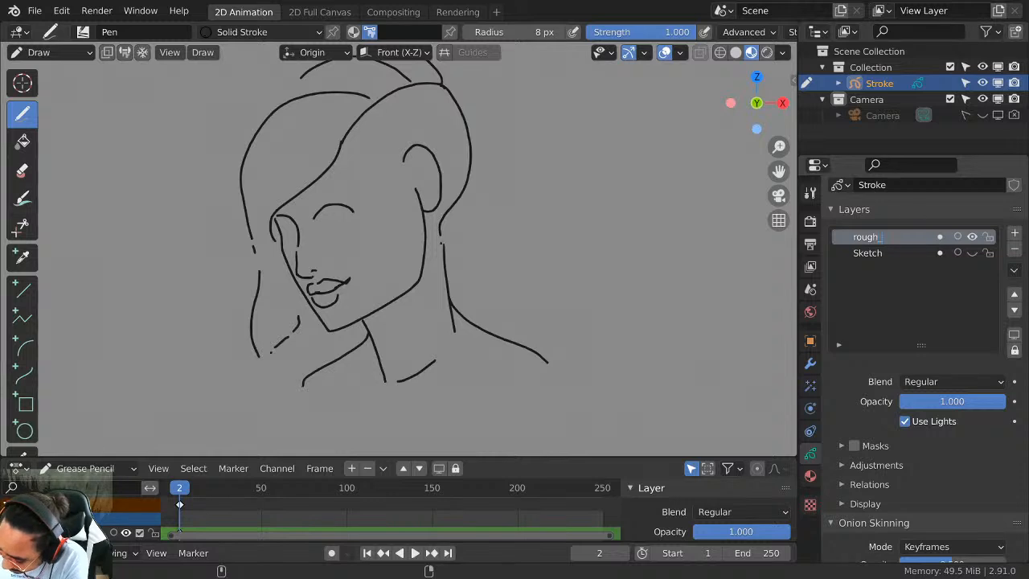
{"action": "type", "text": "_01"}
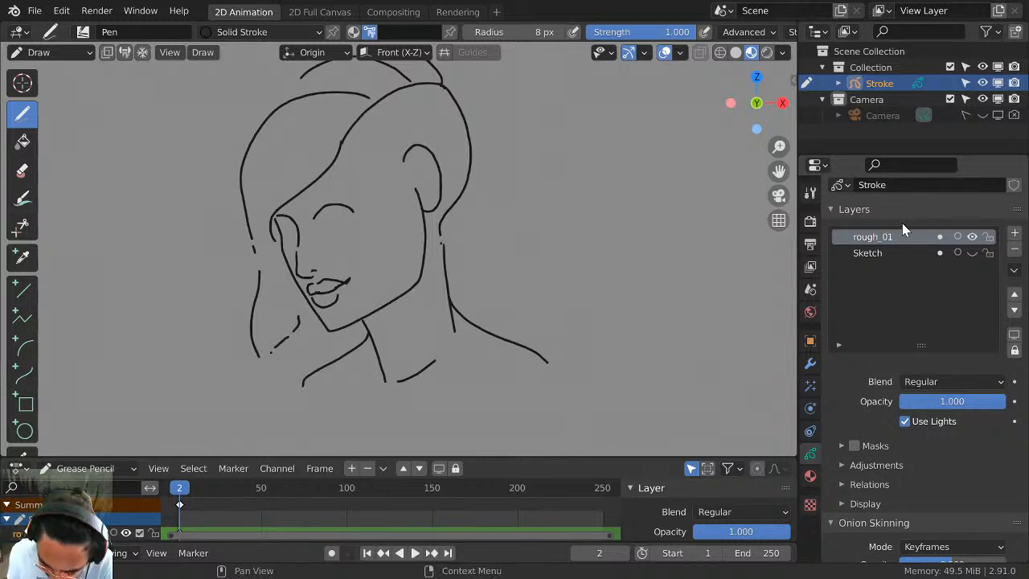
Check the rough_01 layer by toggling its visibility, and add a new visible layer above it.
{"action": "left_click", "coordinate": [972, 236]}
{"action": "left_click", "coordinate": [973, 236]}
{"action": "left_click", "coordinate": [1013, 233]}
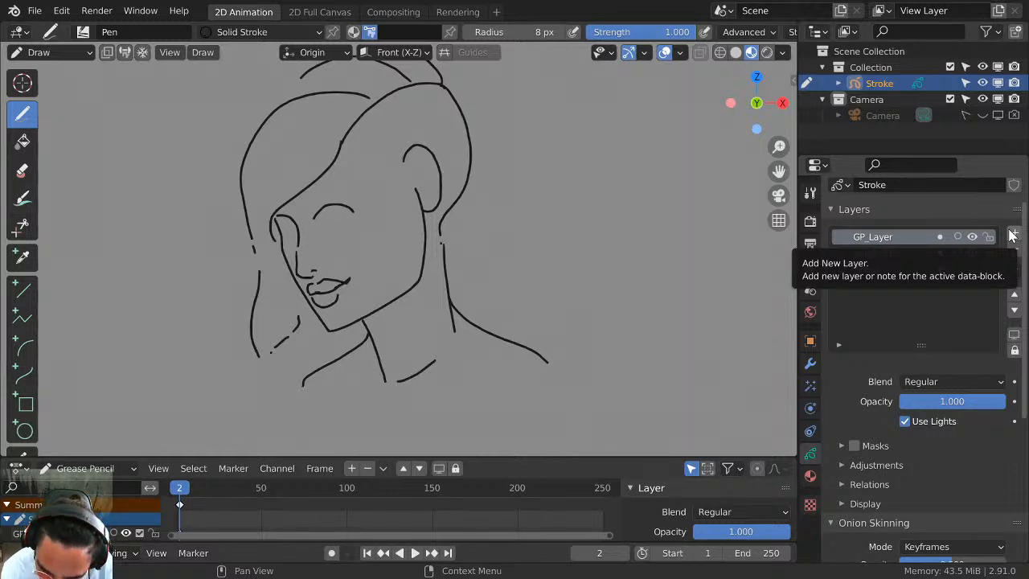
{"action": "left_click", "coordinate": [971, 236]}
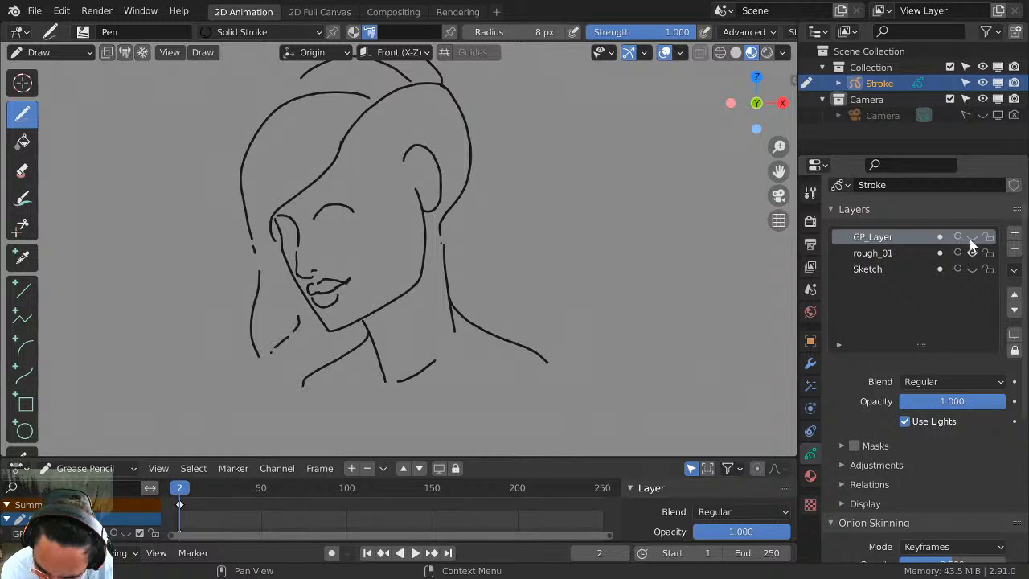
{"action": "left_click", "coordinate": [971, 237]}
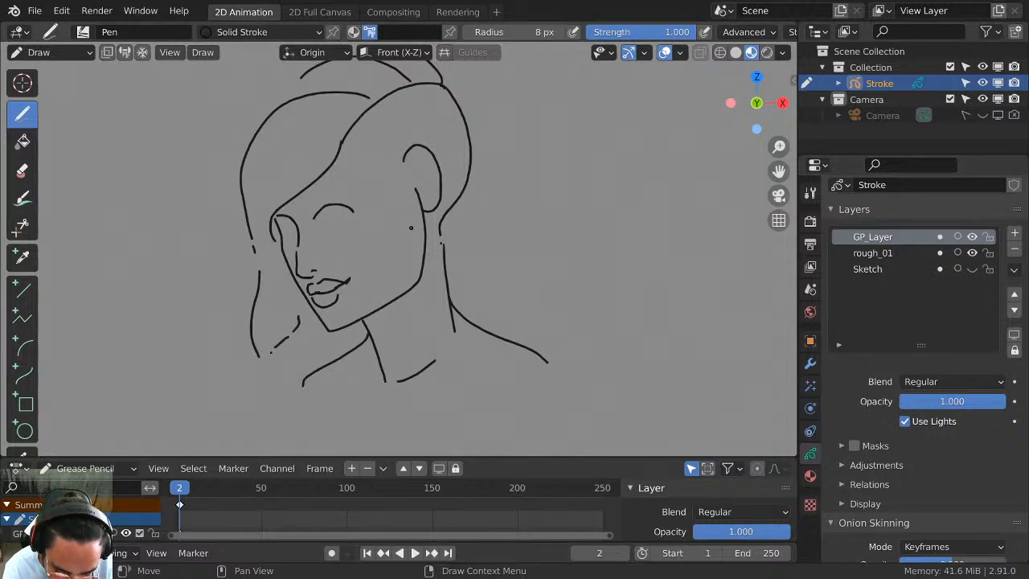
Switch the pen to the Solid Fill material and pick the dark blue swatch from Palette.001 as its colour.
{"action": "middle_click_drag", "start_coordinate": [411, 228], "coordinate": [491, 203], "text": "shift"}
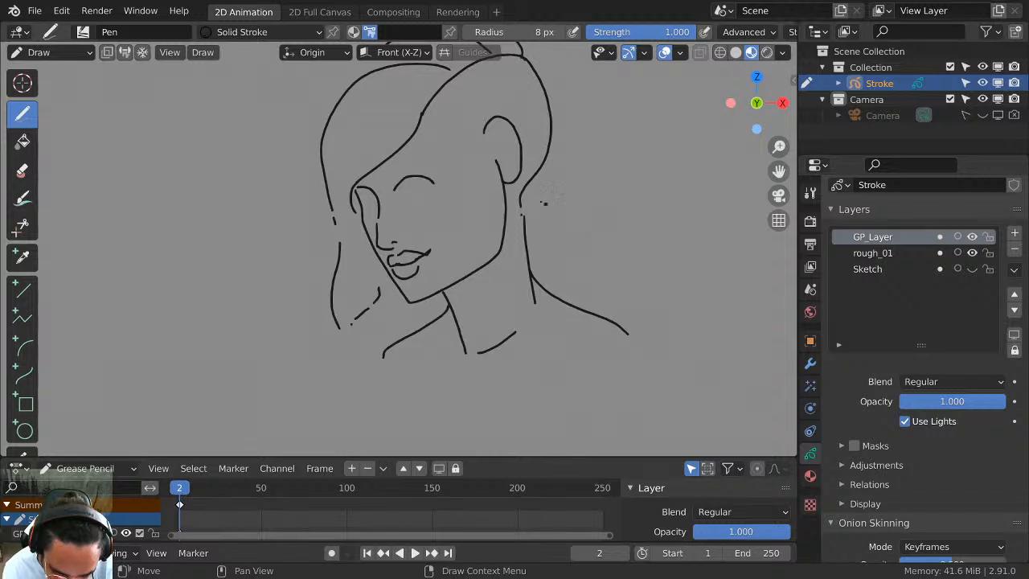
{"action": "left_click", "coordinate": [286, 32]}
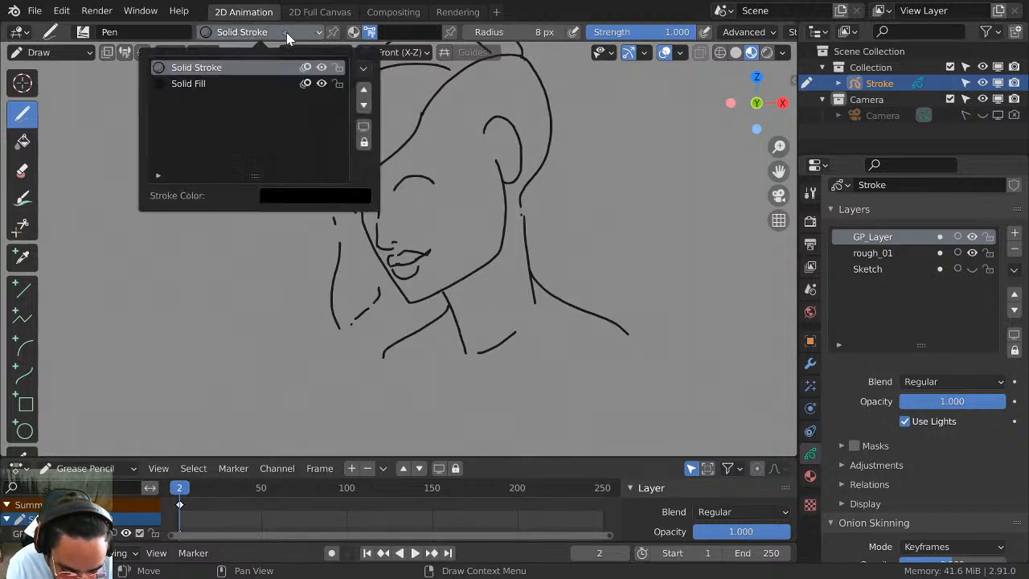
{"action": "left_click", "coordinate": [241, 83]}
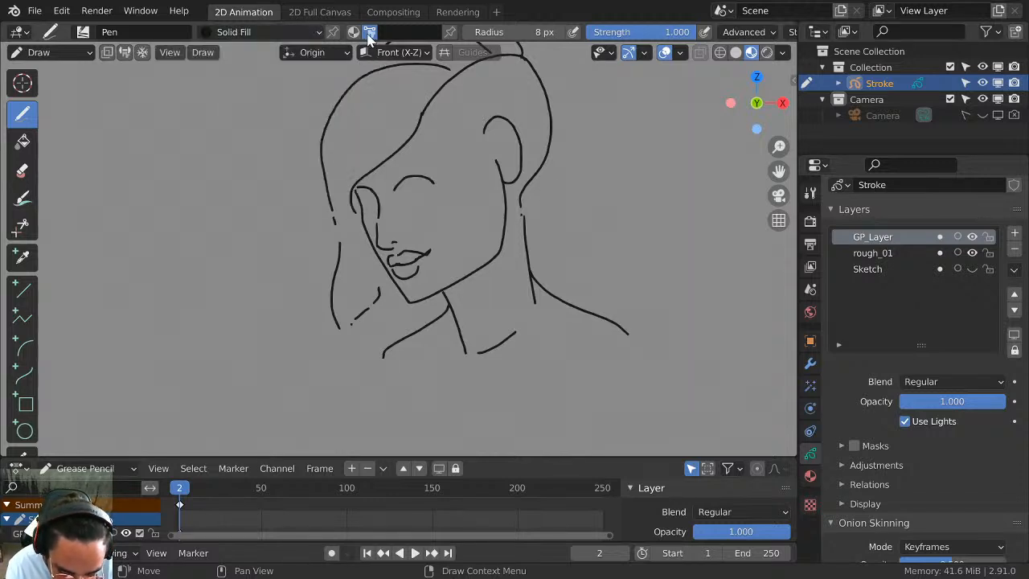
{"action": "left_click", "coordinate": [404, 34]}
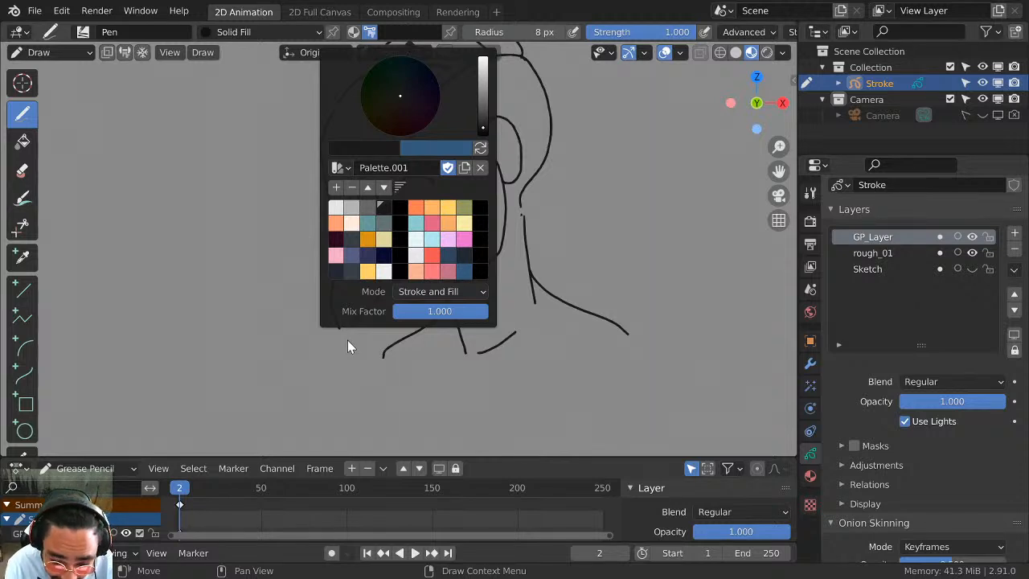
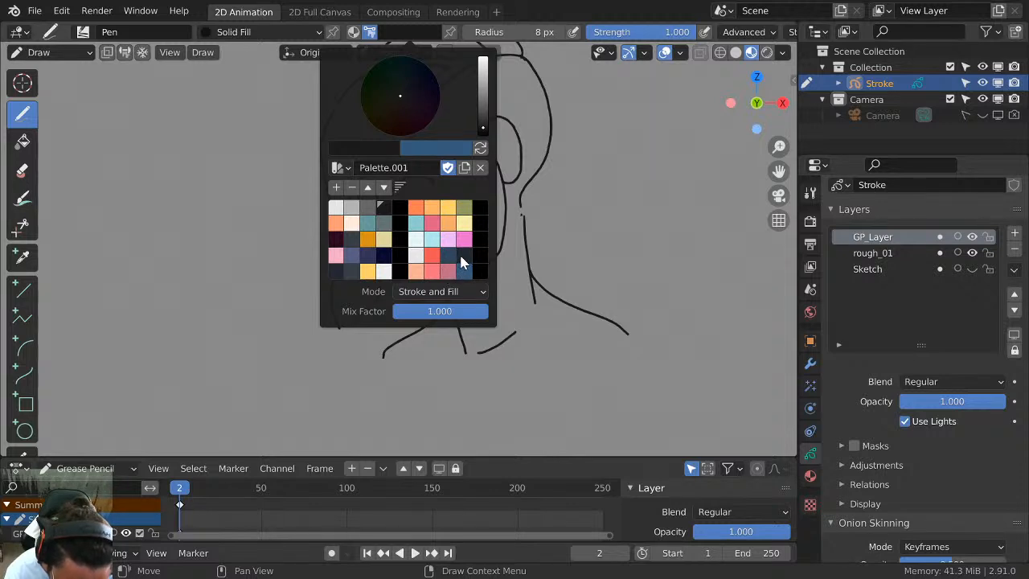
{"action": "left_click", "coordinate": [463, 265]}
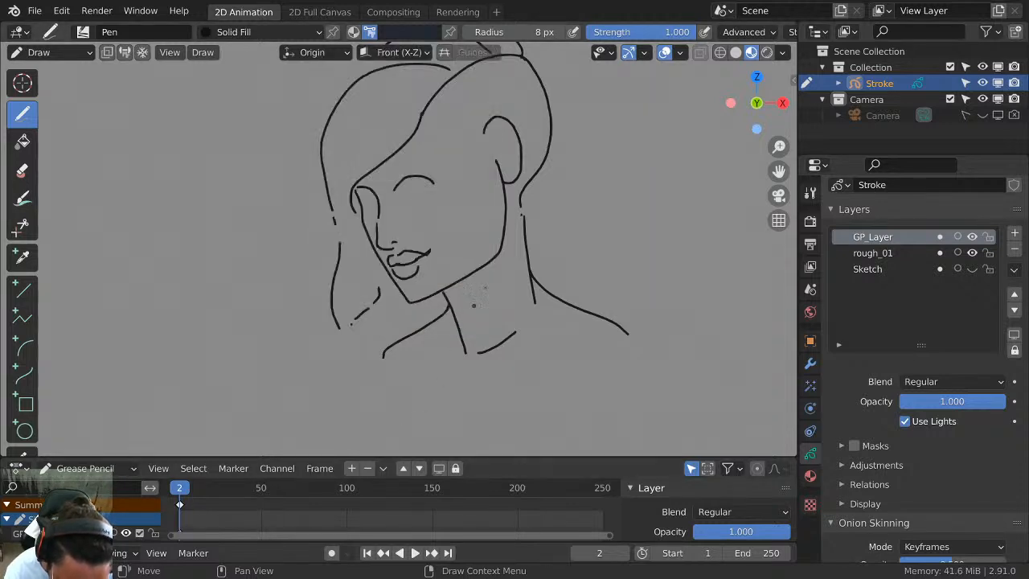
{"action": "middle_click_drag", "start_coordinate": [565, 260], "coordinate": [530, 219]}
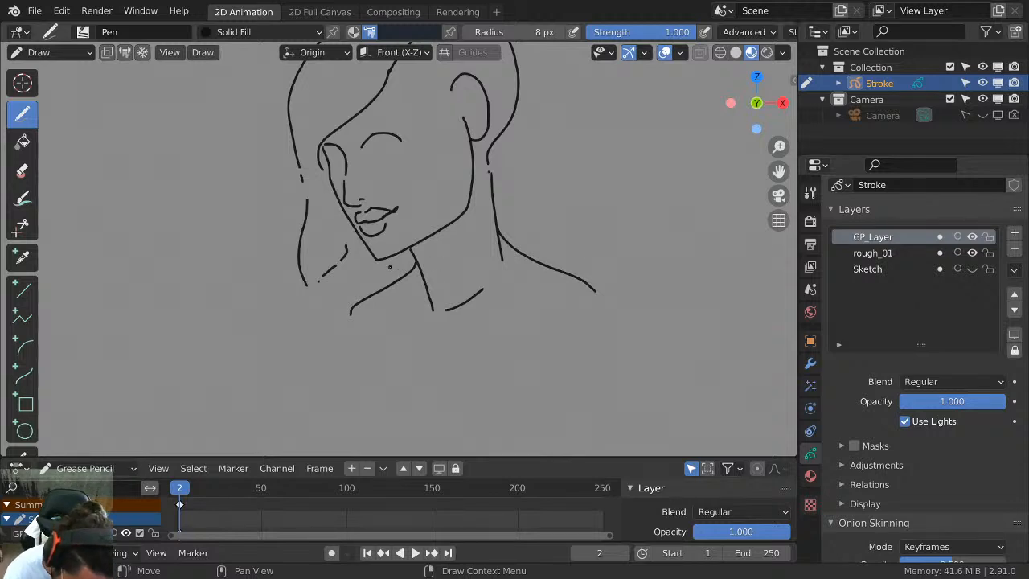
{"action": "mouse_move", "coordinate": [387, 267]}
{"action": "left_mouse_down"}
{"action": "mouse_move", "coordinate": [380, 289]}
{"action": "mouse_move", "coordinate": [430, 299]}
{"action": "mouse_move", "coordinate": [503, 273]}
{"action": "mouse_move", "coordinate": [523, 235]}
{"action": "mouse_move", "coordinate": [504, 213]}
{"action": "mouse_move", "coordinate": [432, 262]}
{"action": "mouse_move", "coordinate": [385, 267]}
{"action": "left_mouse_up"}
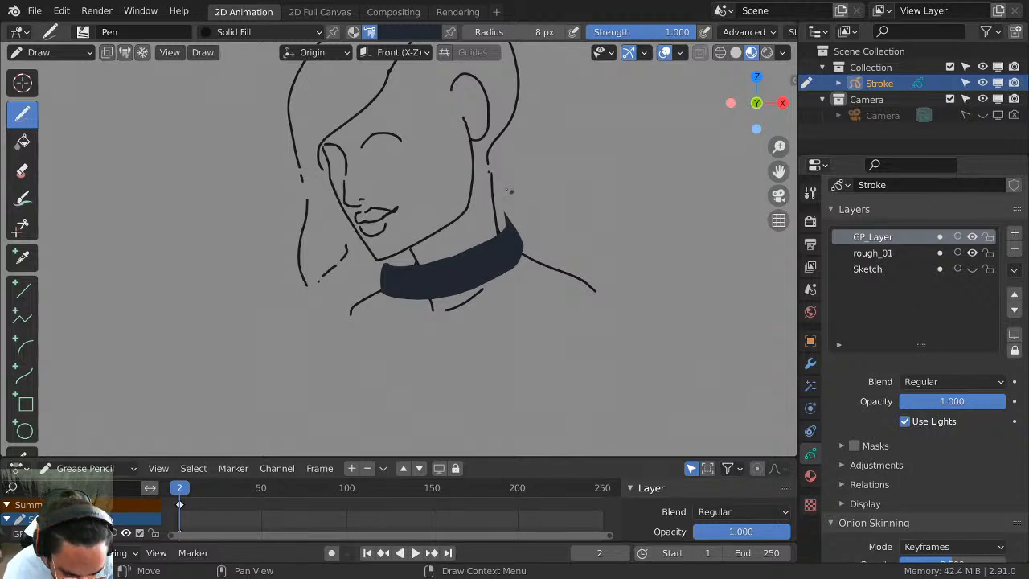
{"action": "left_click", "coordinate": [417, 34]}
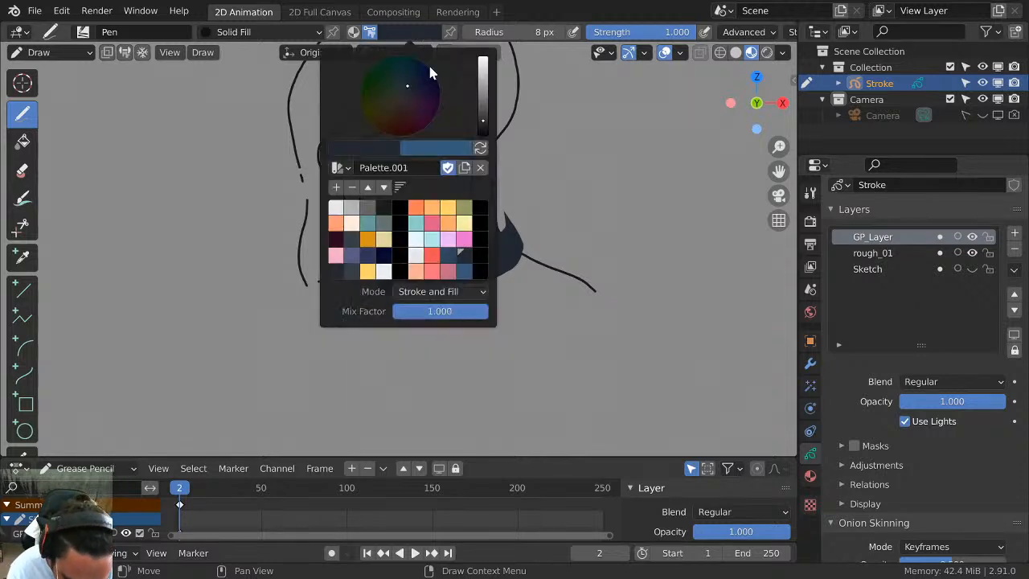
{"action": "left_click", "coordinate": [448, 256]}
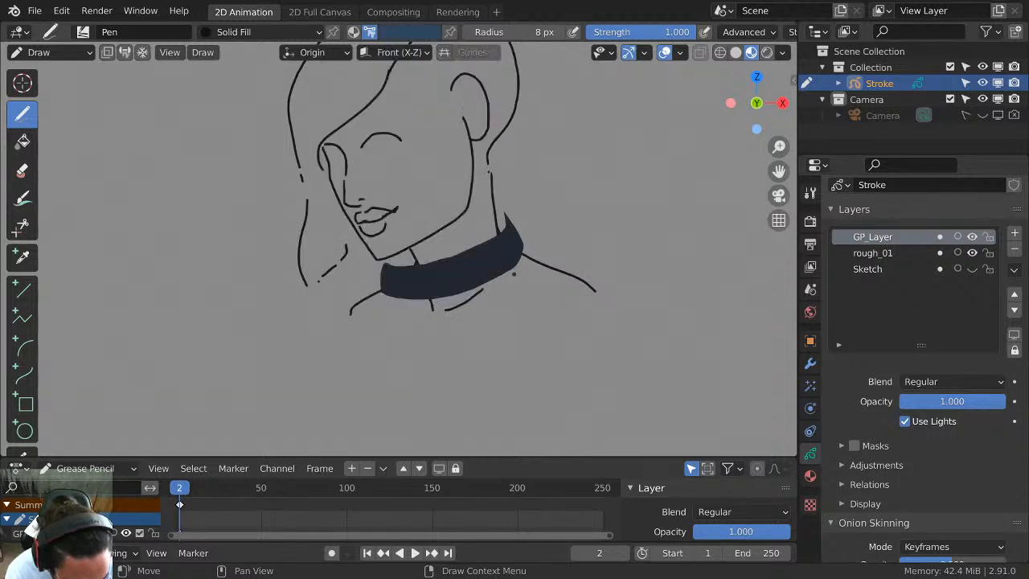
{"action": "key", "text": "ctrl+z"}
Pick the medium blue swatch from Palette.001 and draw a curved collar band around the front of the neck.
{"action": "left_click", "coordinate": [413, 32]}
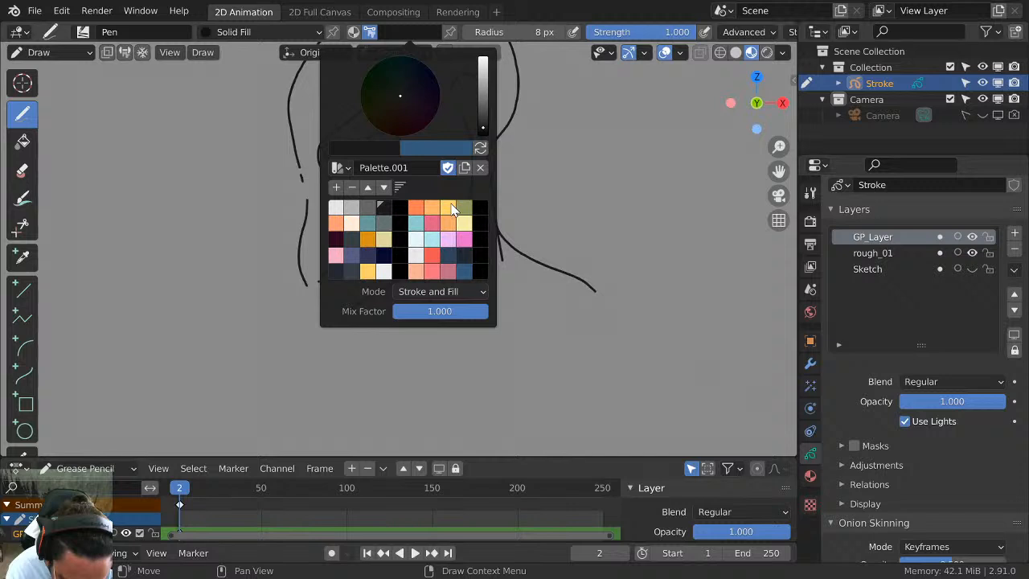
{"action": "left_click", "coordinate": [448, 255]}
{"action": "mouse_move", "coordinate": [394, 270]}
{"action": "left_mouse_down"}
{"action": "mouse_move", "coordinate": [406, 291]}
{"action": "mouse_move", "coordinate": [506, 268]}
{"action": "mouse_move", "coordinate": [527, 234]}
{"action": "mouse_move", "coordinate": [486, 231]}
{"action": "mouse_move", "coordinate": [393, 267]}
{"action": "mouse_move", "coordinate": [398, 249]}
{"action": "left_mouse_up"}
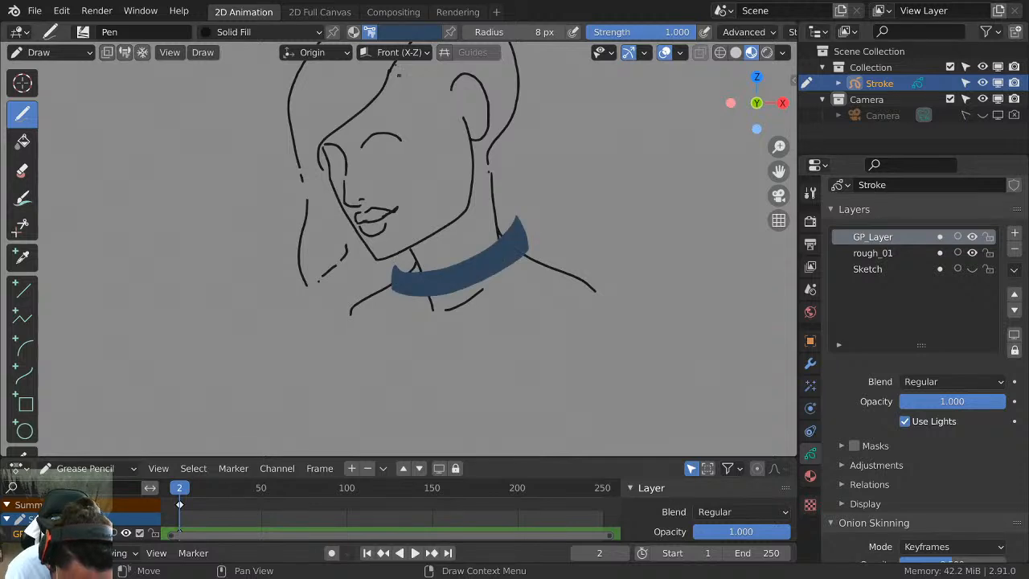
Enable drawing strokes on the back and fill the collar's inner openings in dark blue on both sides of the neck.
{"action": "left_click", "coordinate": [404, 32]}
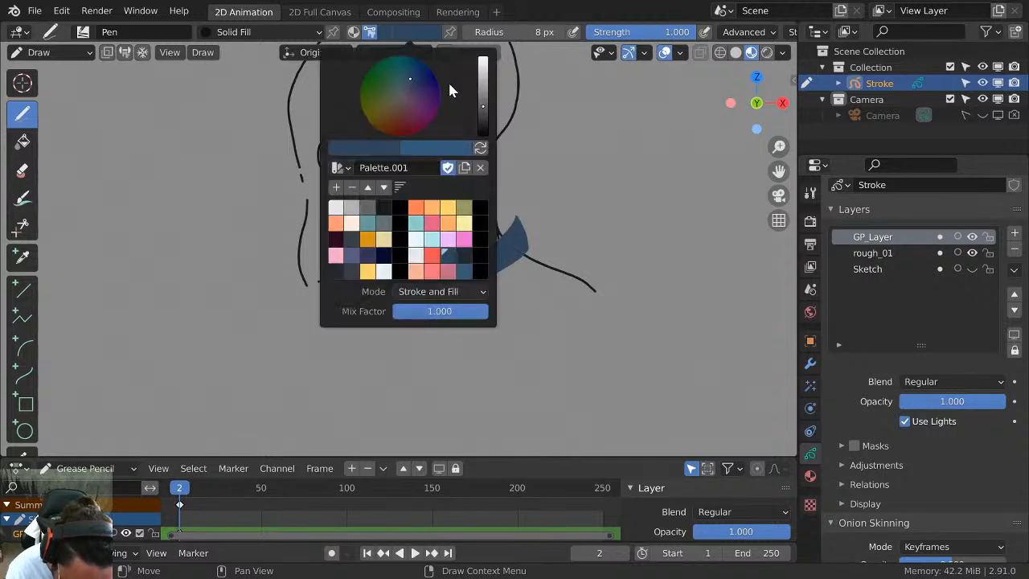
{"action": "left_click", "coordinate": [107, 52]}
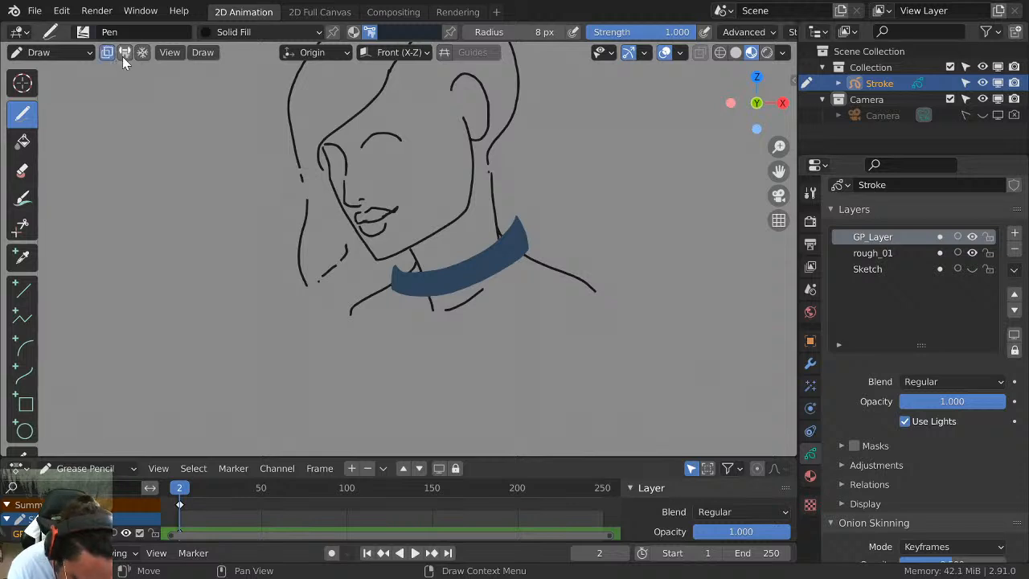
{"action": "left_click_drag", "start_coordinate": [393, 263], "coordinate": [514, 216]}
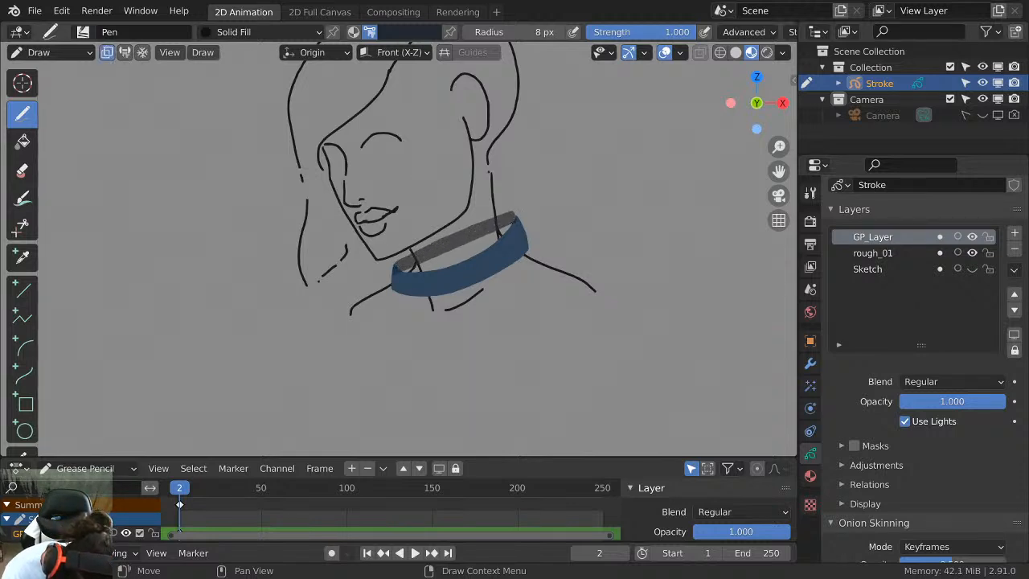
{"action": "key", "text": "ctrl+z"}
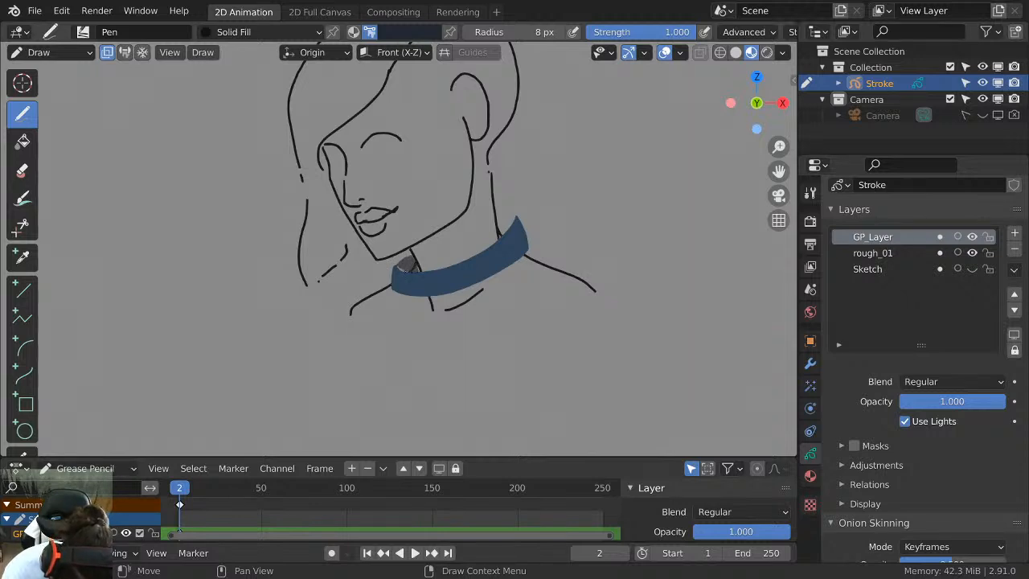
{"action": "left_click_drag", "start_coordinate": [405, 265], "coordinate": [402, 274]}
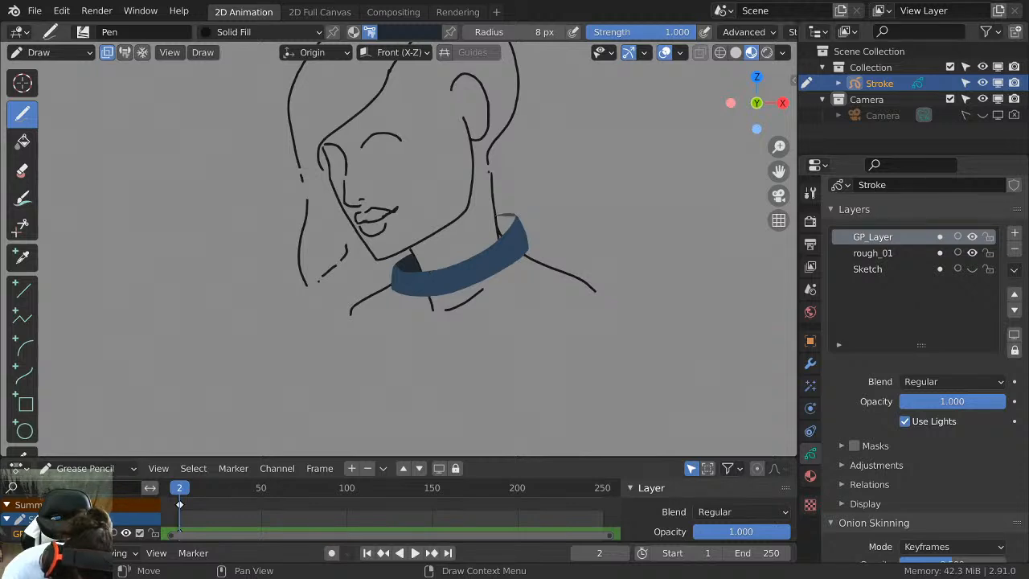
{"action": "left_click_drag", "start_coordinate": [499, 238], "coordinate": [506, 224]}
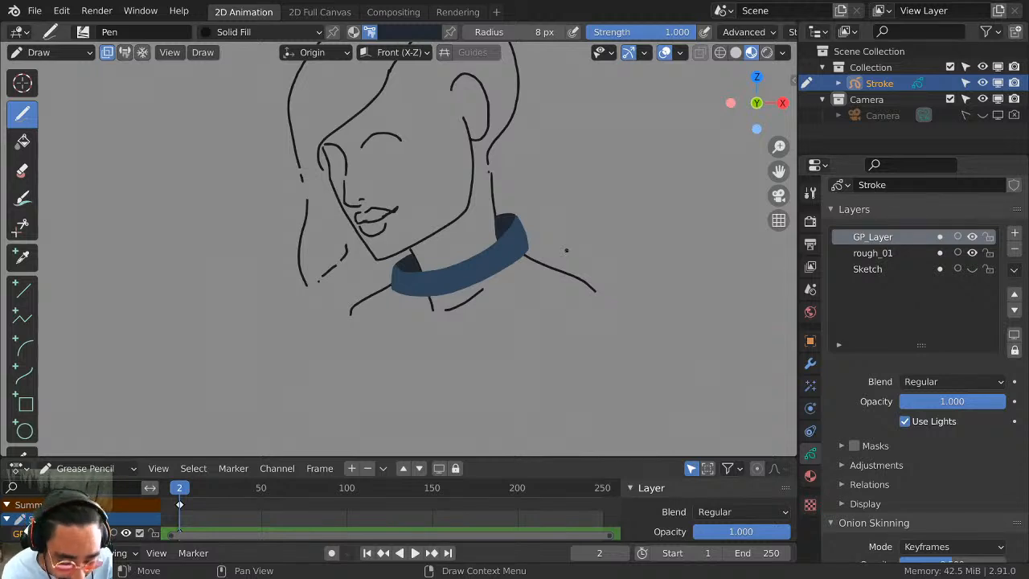
{"action": "scroll", "coordinate": [577, 259], "scroll_direction": "up", "scroll_amount": 2}
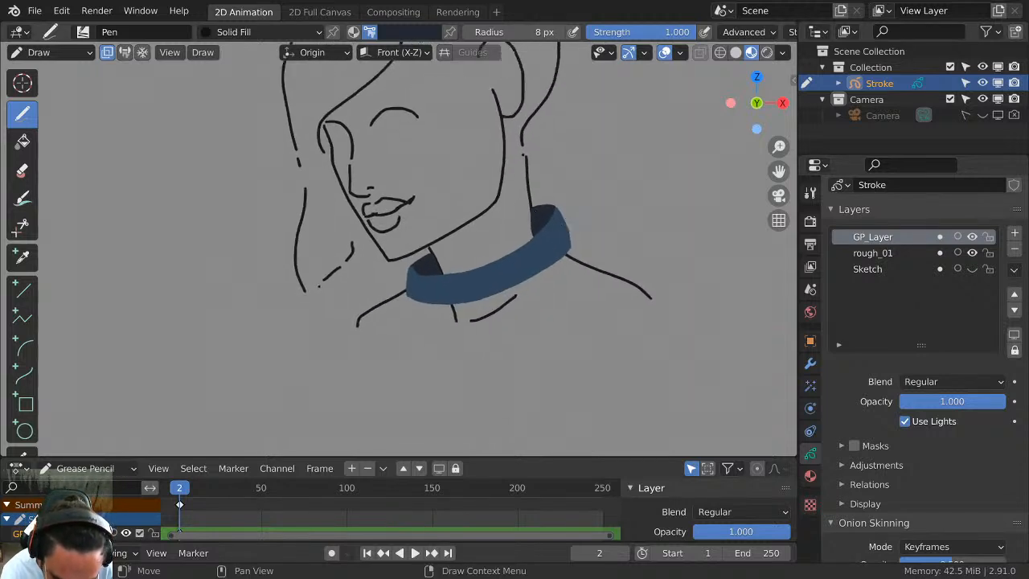
{"action": "left_click", "coordinate": [418, 32]}
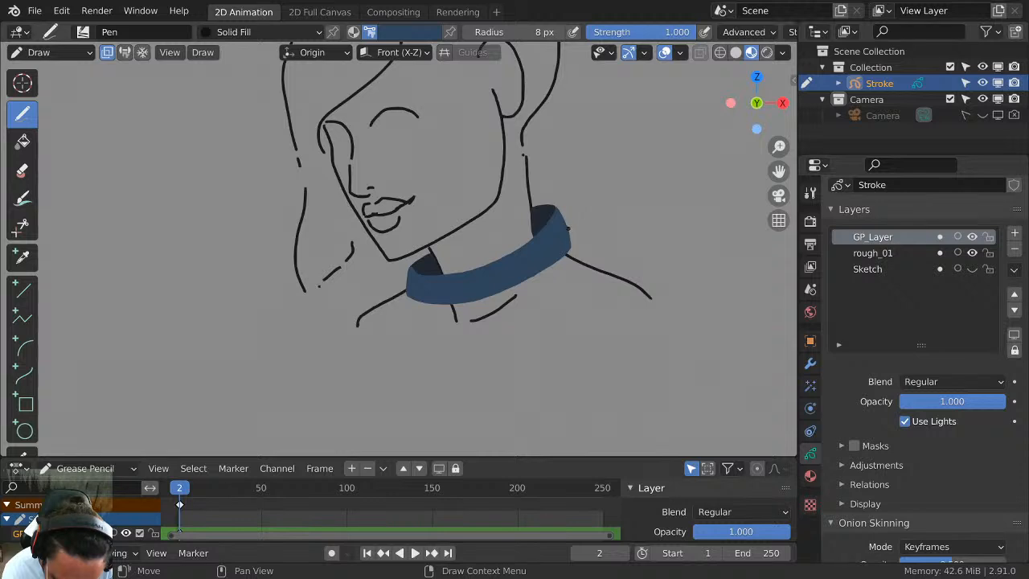
{"action": "mouse_move", "coordinate": [583, 252]}
{"action": "left_mouse_down"}
{"action": "mouse_move", "coordinate": [567, 236]}
{"action": "mouse_move", "coordinate": [575, 265]}
{"action": "mouse_move", "coordinate": [679, 304]}
{"action": "mouse_move", "coordinate": [554, 285]}
{"action": "left_mouse_up"}
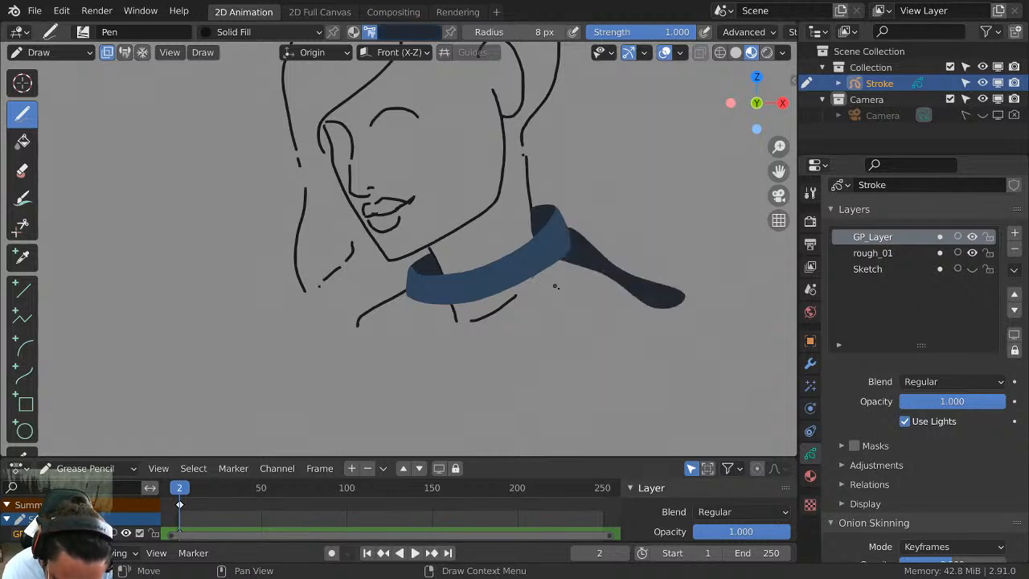
{"action": "key", "text": "ctrl+z"}
{"action": "key", "text": "ctrl+z"}
Pick the medium blue swatch and draw tapering shoulder shapes extending from both ends of the collar.
{"action": "left_click", "coordinate": [427, 32]}
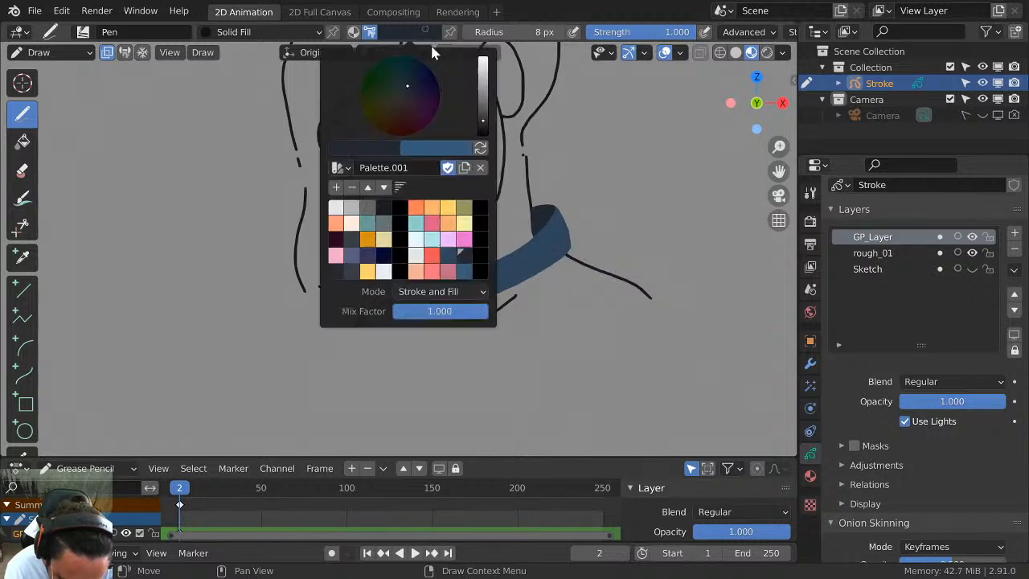
{"action": "left_click", "coordinate": [450, 254]}
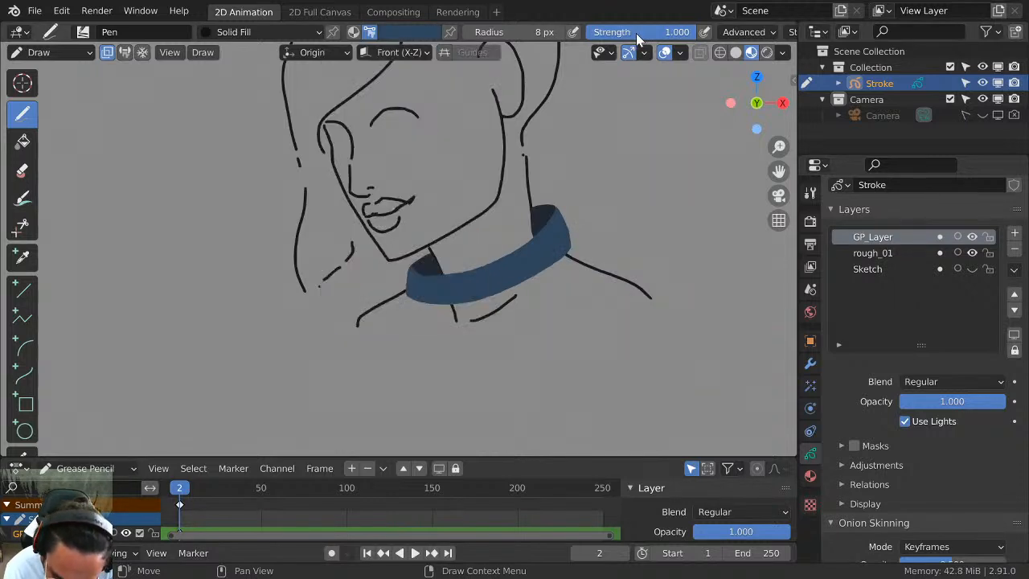
{"action": "mouse_move", "coordinate": [576, 232]}
{"action": "left_mouse_down"}
{"action": "mouse_move", "coordinate": [666, 300]}
{"action": "mouse_move", "coordinate": [554, 278]}
{"action": "left_mouse_up"}
{"action": "mouse_move", "coordinate": [409, 278]}
{"action": "left_mouse_down"}
{"action": "mouse_move", "coordinate": [324, 359]}
{"action": "mouse_move", "coordinate": [423, 301]}
{"action": "left_mouse_up"}
{"action": "mouse_move", "coordinate": [548, 288]}
{"action": "middle_mouse_down", "text": "shift"}
{"action": "mouse_move", "coordinate": [547, 334]}
{"action": "mouse_move", "coordinate": [558, 287]}
{"action": "middle_mouse_up", "text": "shift"}
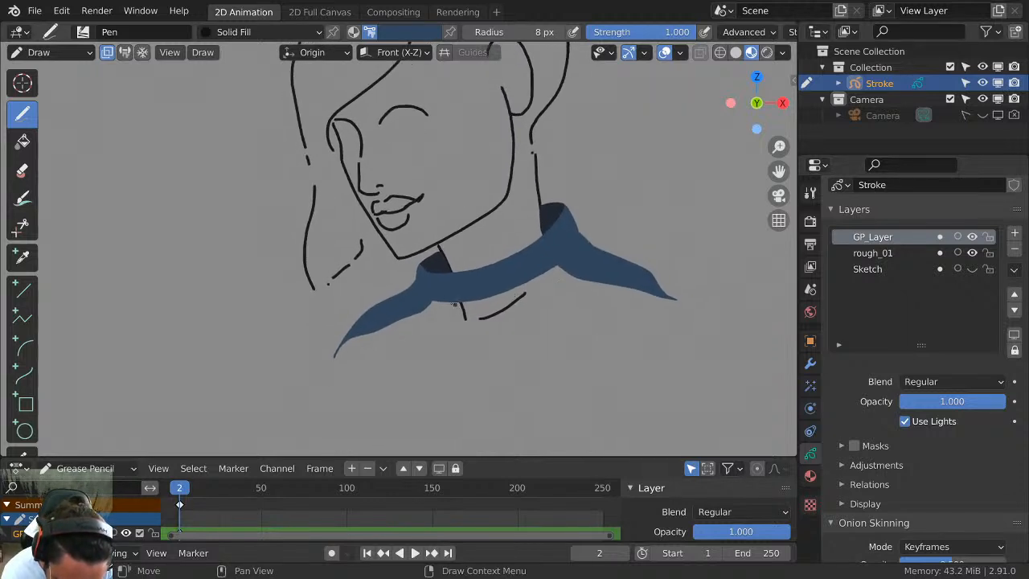
{"action": "left_click_drag", "start_coordinate": [374, 386], "coordinate": [466, 414]}
{"action": "key", "text": "ctrl+z"}
{"action": "middle_click_drag", "start_coordinate": [536, 336], "coordinate": [524, 266], "text": "shift"}
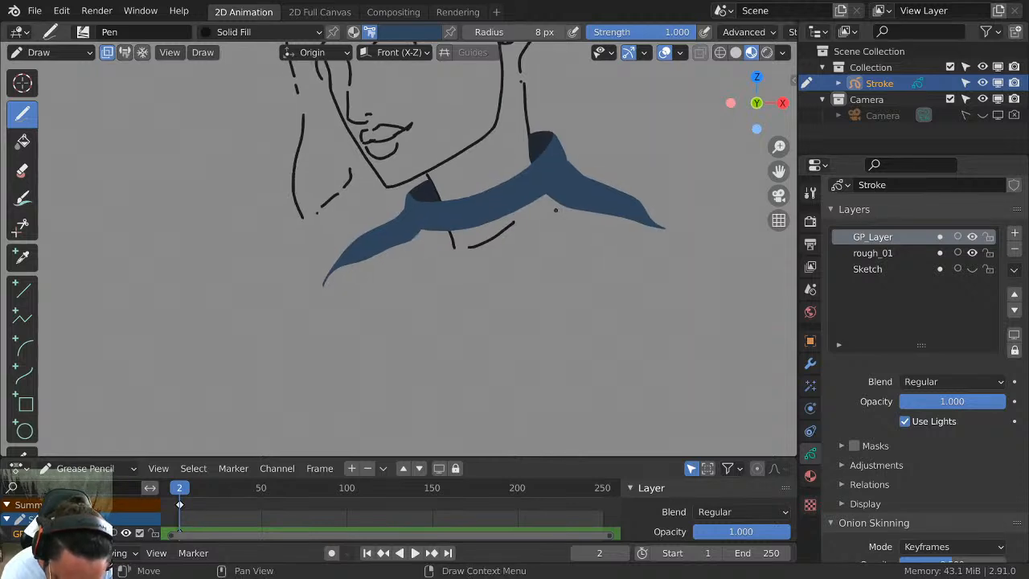
{"action": "mouse_move", "coordinate": [555, 207]}
{"action": "left_mouse_down"}
{"action": "mouse_move", "coordinate": [486, 398]}
{"action": "mouse_move", "coordinate": [345, 269]}
{"action": "mouse_move", "coordinate": [350, 233]}
{"action": "left_mouse_up"}
{"action": "key", "text": "ctrl+z"}
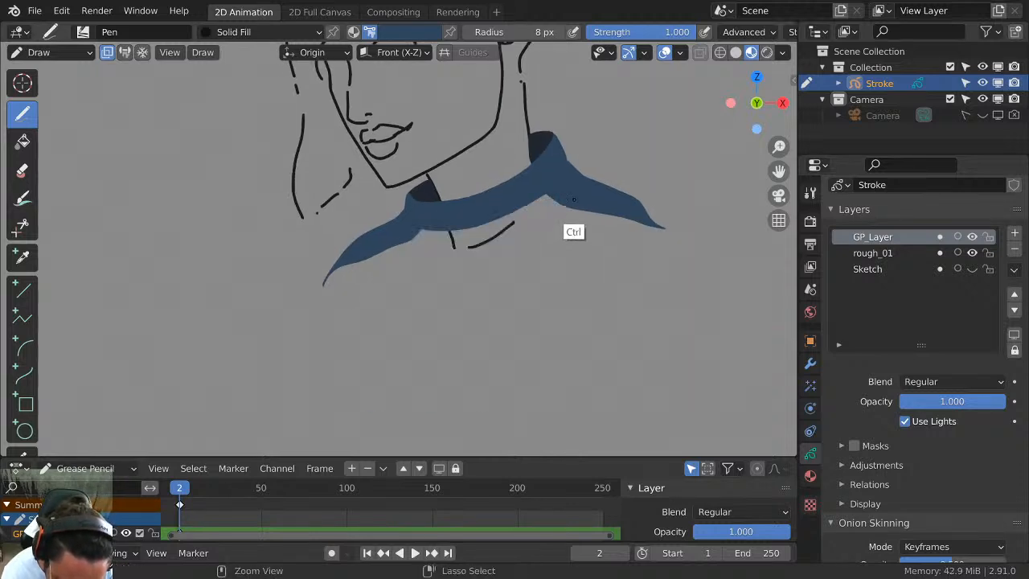
{"action": "left_click_drag", "start_coordinate": [561, 210], "coordinate": [491, 391]}
{"action": "key", "text": "ctrl+z"}
{"action": "mouse_move", "coordinate": [577, 211]}
{"action": "left_mouse_down"}
{"action": "mouse_move", "coordinate": [575, 314]}
{"action": "mouse_move", "coordinate": [454, 426]}
{"action": "mouse_move", "coordinate": [353, 351]}
{"action": "left_mouse_up"}
{"action": "key", "text": "ctrl+z"}
{"action": "mouse_move", "coordinate": [418, 233]}
{"action": "left_mouse_down"}
{"action": "mouse_move", "coordinate": [389, 384]}
{"action": "mouse_move", "coordinate": [514, 392]}
{"action": "mouse_move", "coordinate": [572, 233]}
{"action": "mouse_move", "coordinate": [482, 217]}
{"action": "mouse_move", "coordinate": [497, 222]}
{"action": "left_mouse_up"}
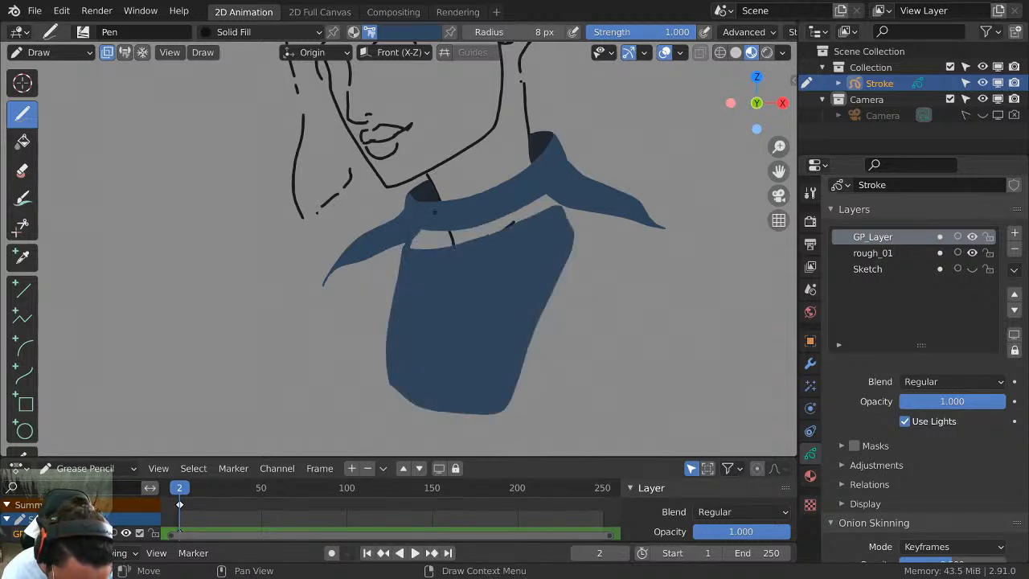
{"action": "key", "text": "ctrl+z"}
Draw a filled centre chest panel below the collar, narrowing downwards, with a thin gap beneath the collar.
{"action": "middle_click_drag", "start_coordinate": [558, 246], "coordinate": [536, 360]}
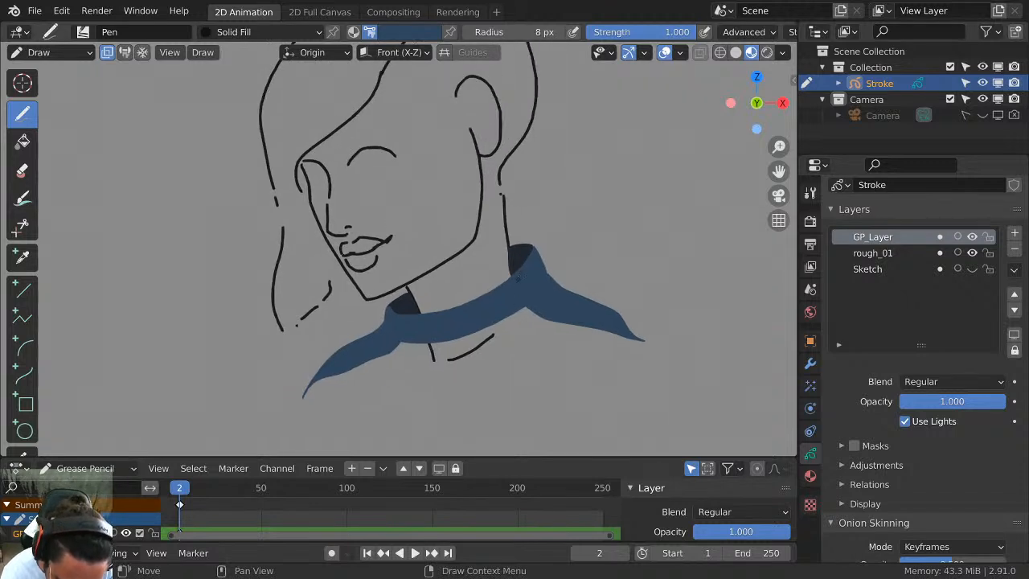
{"action": "middle_click_drag", "start_coordinate": [497, 241], "coordinate": [506, 180]}
{"action": "mouse_move", "coordinate": [411, 286]}
{"action": "left_mouse_down"}
{"action": "mouse_move", "coordinate": [534, 257]}
{"action": "mouse_move", "coordinate": [562, 299]}
{"action": "mouse_move", "coordinate": [413, 436]}
{"action": "mouse_move", "coordinate": [384, 395]}
{"action": "mouse_move", "coordinate": [410, 286]}
{"action": "left_mouse_up"}
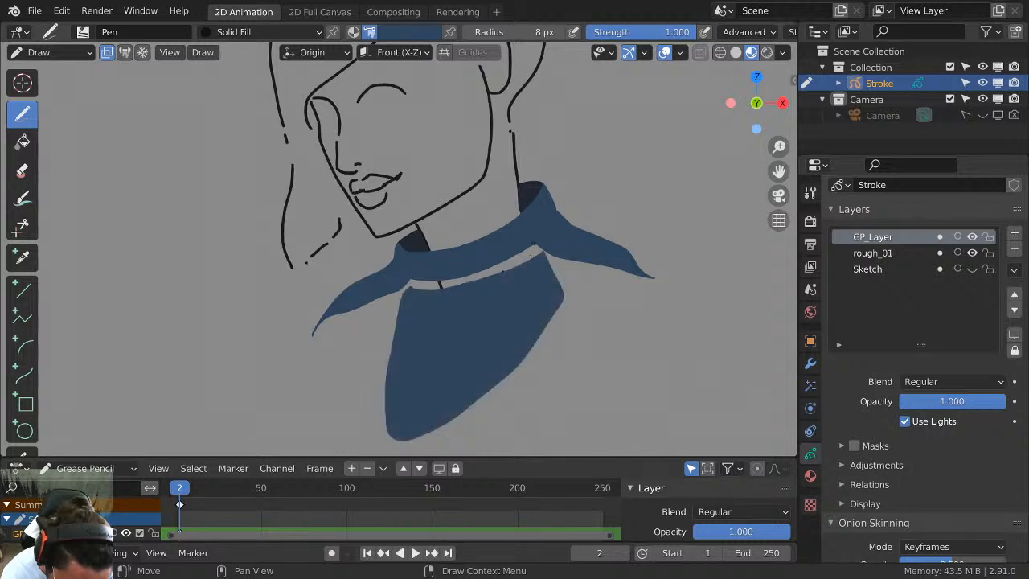
{"action": "middle_click_drag", "start_coordinate": [554, 257], "coordinate": [498, 225]}
{"action": "key", "text": "ctrl+z"}
{"action": "mouse_move", "coordinate": [482, 229]}
{"action": "left_mouse_down"}
{"action": "mouse_move", "coordinate": [410, 390]}
{"action": "mouse_move", "coordinate": [362, 256]}
{"action": "mouse_move", "coordinate": [482, 226]}
{"action": "left_mouse_up"}
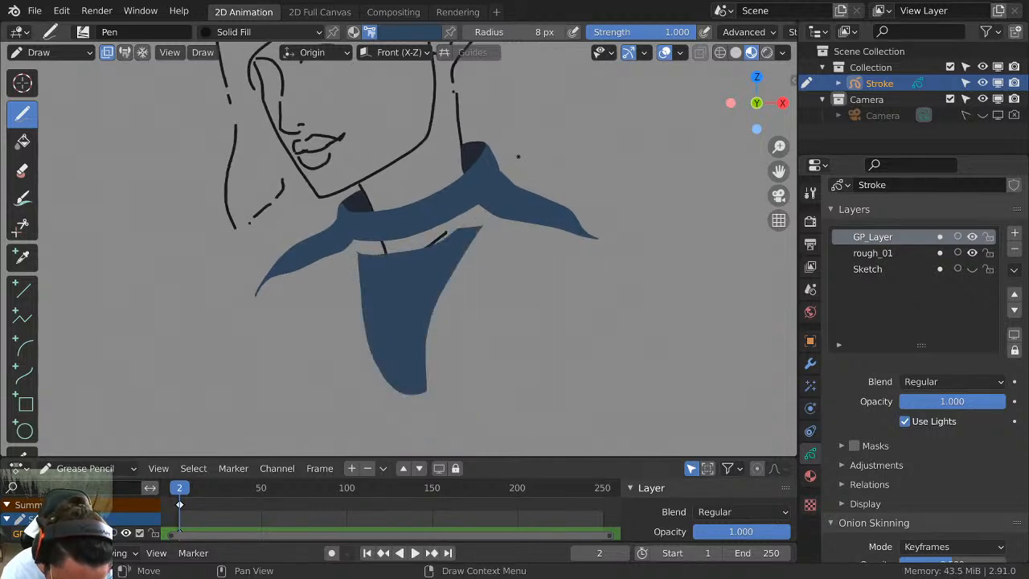
{"action": "mouse_move", "coordinate": [525, 276]}
{"action": "middle_mouse_down"}
{"action": "mouse_move", "coordinate": [523, 375]}
{"action": "mouse_move", "coordinate": [537, 250]}
{"action": "mouse_move", "coordinate": [552, 218]}
{"action": "middle_mouse_up"}
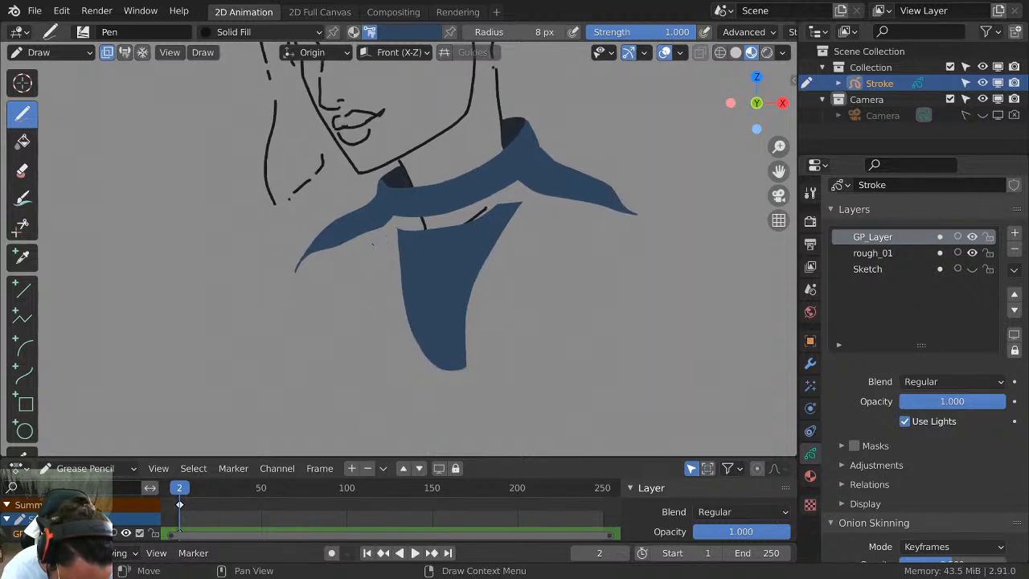
{"action": "mouse_move", "coordinate": [382, 231]}
{"action": "left_mouse_down"}
{"action": "mouse_move", "coordinate": [345, 370]}
{"action": "mouse_move", "coordinate": [424, 379]}
{"action": "mouse_move", "coordinate": [392, 233]}
{"action": "mouse_move", "coordinate": [427, 378]}
{"action": "mouse_move", "coordinate": [354, 266]}
{"action": "mouse_move", "coordinate": [387, 232]}
{"action": "left_mouse_up"}
{"action": "key", "text": "ctrl+z"}
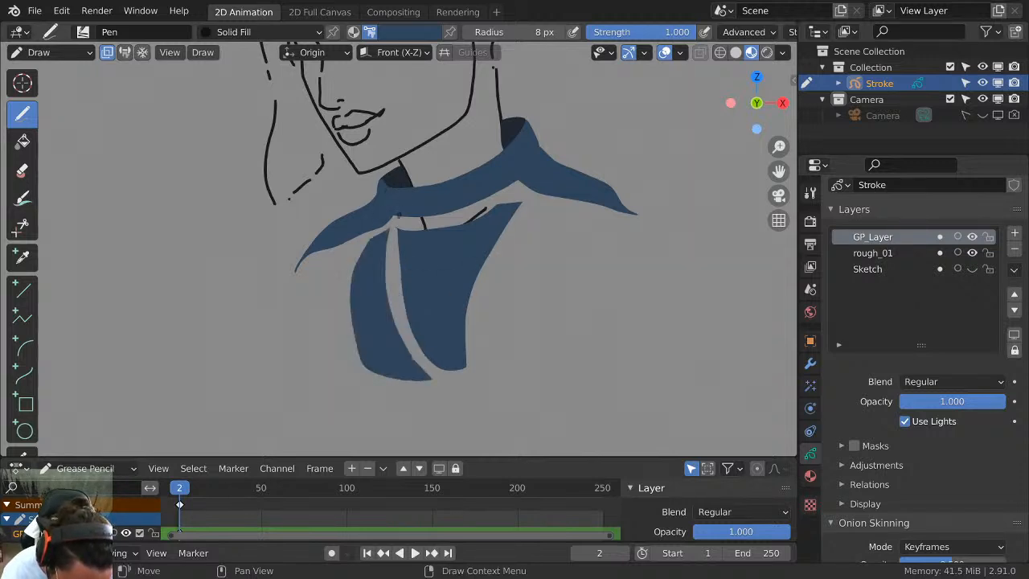
{"action": "key", "text": "ctrl+z"}
{"action": "middle_click_drag", "start_coordinate": [374, 259], "coordinate": [385, 213]}
{"action": "mouse_move", "coordinate": [394, 190]}
{"action": "left_mouse_down"}
{"action": "mouse_move", "coordinate": [347, 322]}
{"action": "mouse_move", "coordinate": [430, 342]}
{"action": "mouse_move", "coordinate": [395, 189]}
{"action": "left_mouse_up"}
{"action": "key", "text": "ctrl+z"}
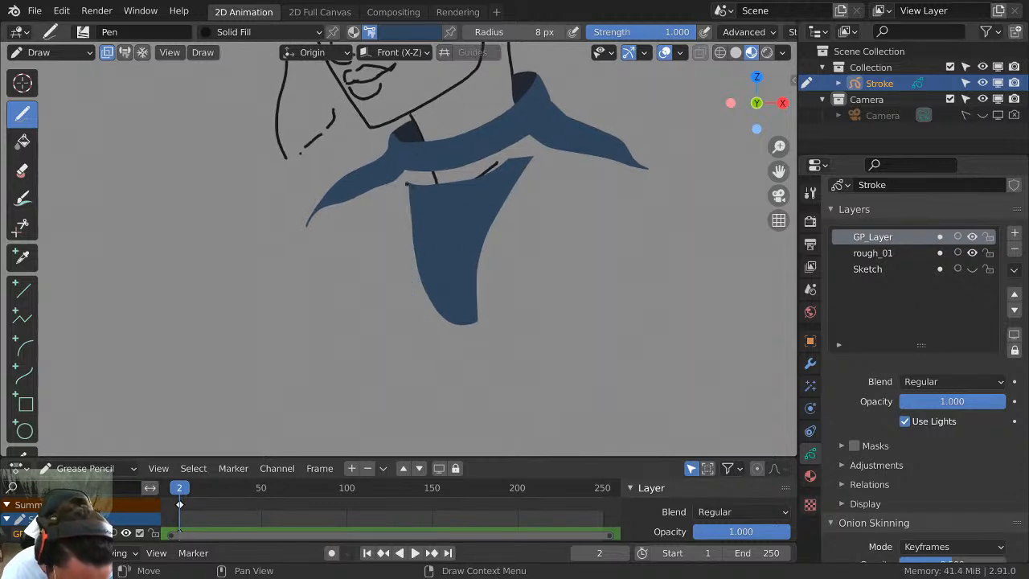
{"action": "mouse_move", "coordinate": [402, 228]}
{"action": "left_mouse_down"}
{"action": "mouse_move", "coordinate": [440, 335]}
{"action": "mouse_move", "coordinate": [364, 298]}
{"action": "mouse_move", "coordinate": [384, 224]}
{"action": "left_mouse_up"}
{"action": "key", "text": "ctrl+z"}
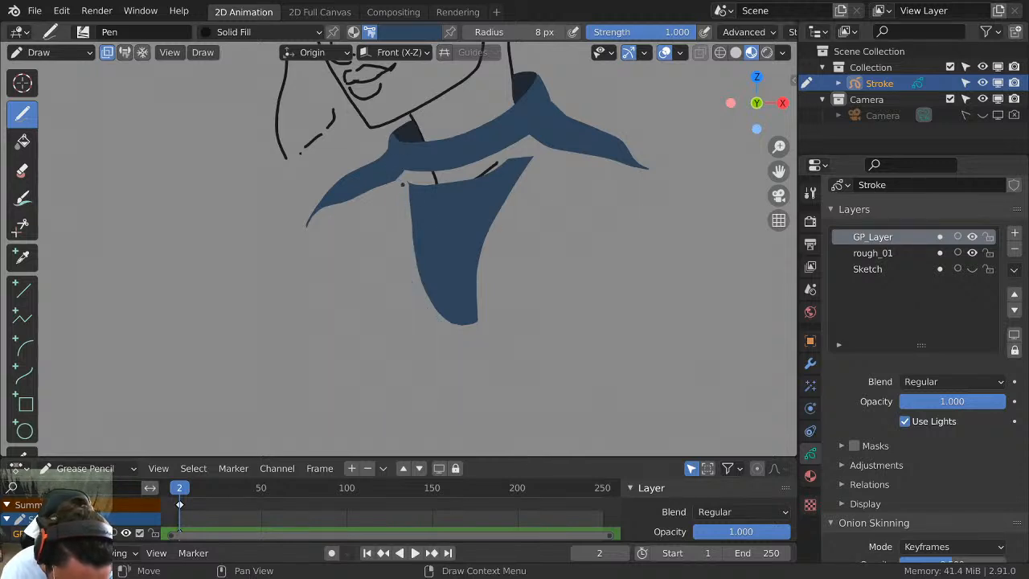
Draw filled blue torso panels on both sides of the centre chest panel, separated from it by thin curved gaps.
{"action": "mouse_move", "coordinate": [416, 282]}
{"action": "left_mouse_down"}
{"action": "mouse_move", "coordinate": [434, 342]}
{"action": "mouse_move", "coordinate": [377, 257]}
{"action": "mouse_move", "coordinate": [399, 191]}
{"action": "left_mouse_up"}
{"action": "scroll", "coordinate": [544, 255], "scroll_direction": "down", "scroll_amount": 2}
{"action": "scroll", "coordinate": [541, 198], "scroll_direction": "up", "scroll_amount": 1}
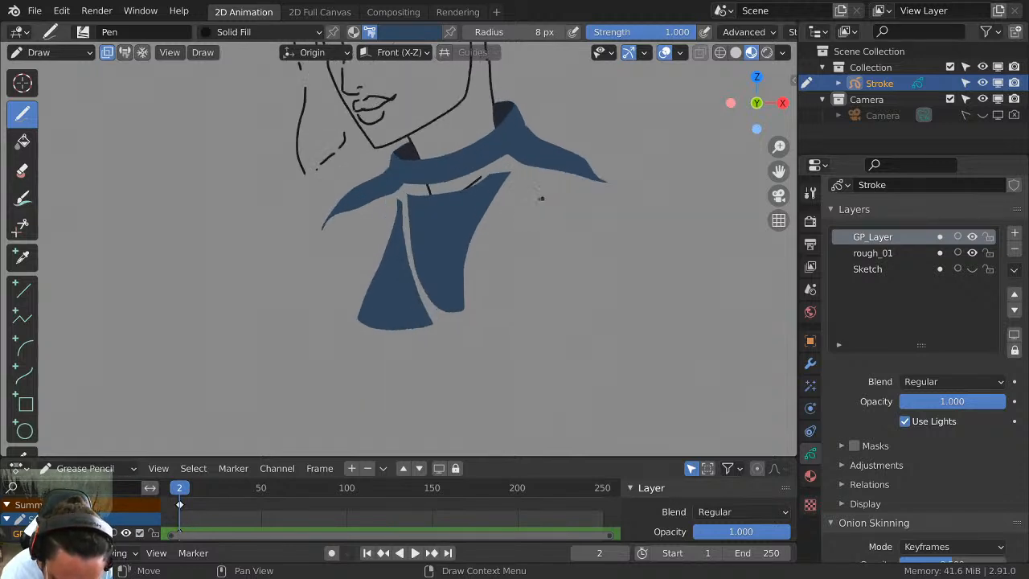
{"action": "mouse_move", "coordinate": [500, 304]}
{"action": "left_mouse_down"}
{"action": "mouse_move", "coordinate": [473, 310]}
{"action": "mouse_move", "coordinate": [529, 196]}
{"action": "left_mouse_up"}
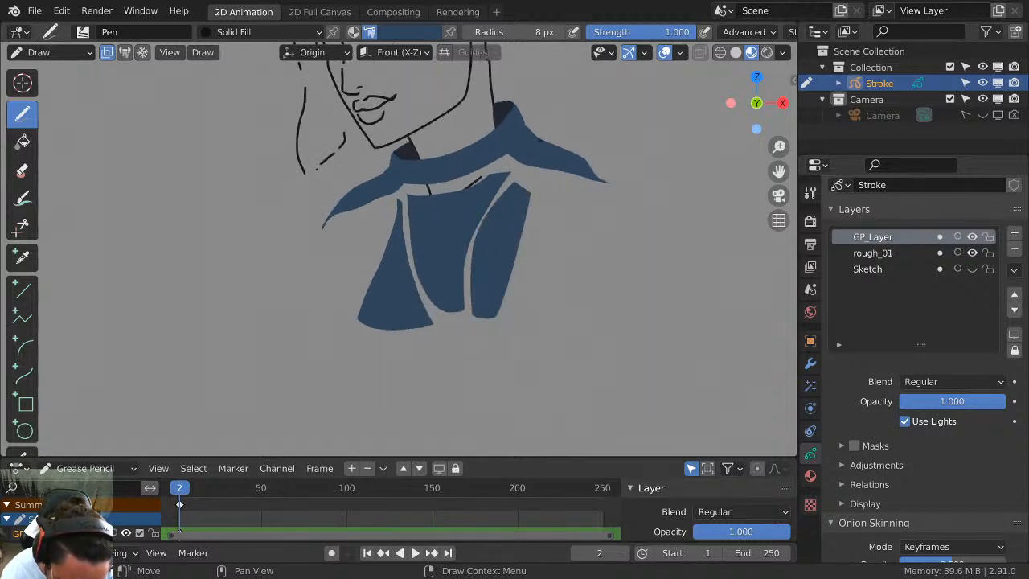
Draw filled blue upper-arm shapes below both shoulders, leaving gaps to the torso panels.
{"action": "middle_click_drag", "start_coordinate": [536, 221], "coordinate": [517, 310], "text": "shift"}
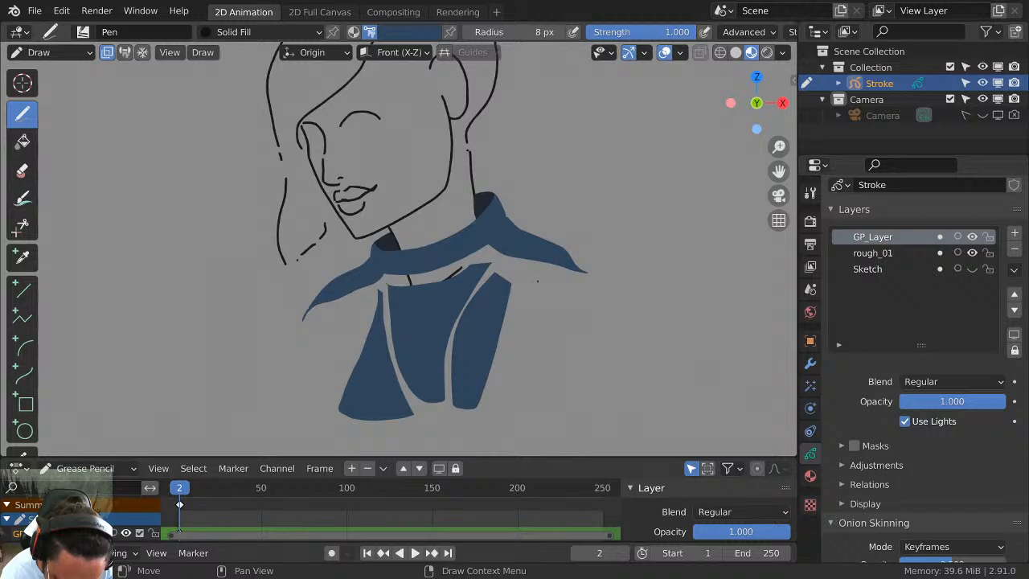
{"action": "mouse_move", "coordinate": [537, 280]}
{"action": "left_mouse_down"}
{"action": "mouse_move", "coordinate": [620, 360]}
{"action": "mouse_move", "coordinate": [526, 344]}
{"action": "mouse_move", "coordinate": [507, 322]}
{"action": "left_mouse_up"}
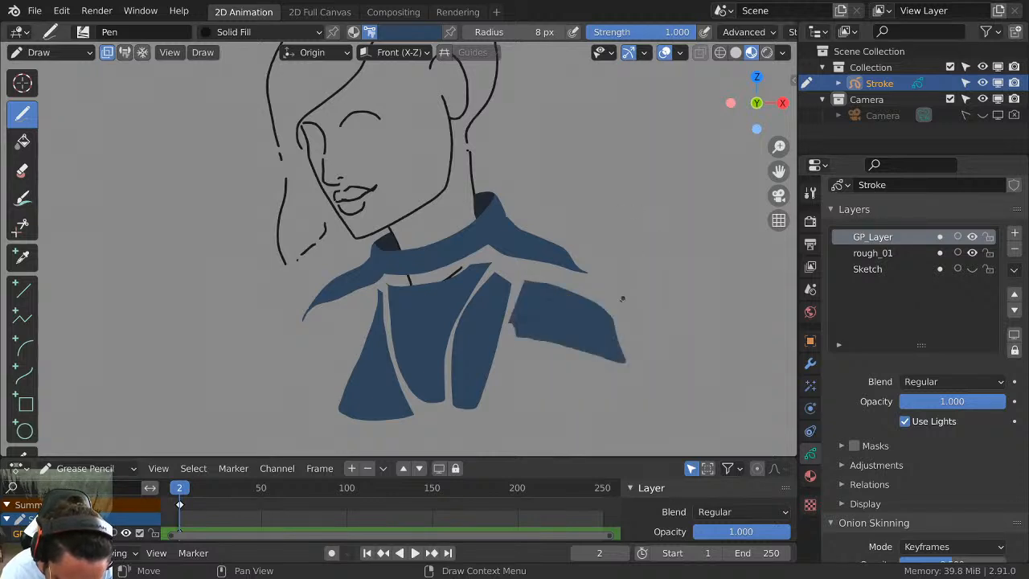
{"action": "key", "text": "ctrl+z"}
{"action": "key", "text": "ctrl+z"}
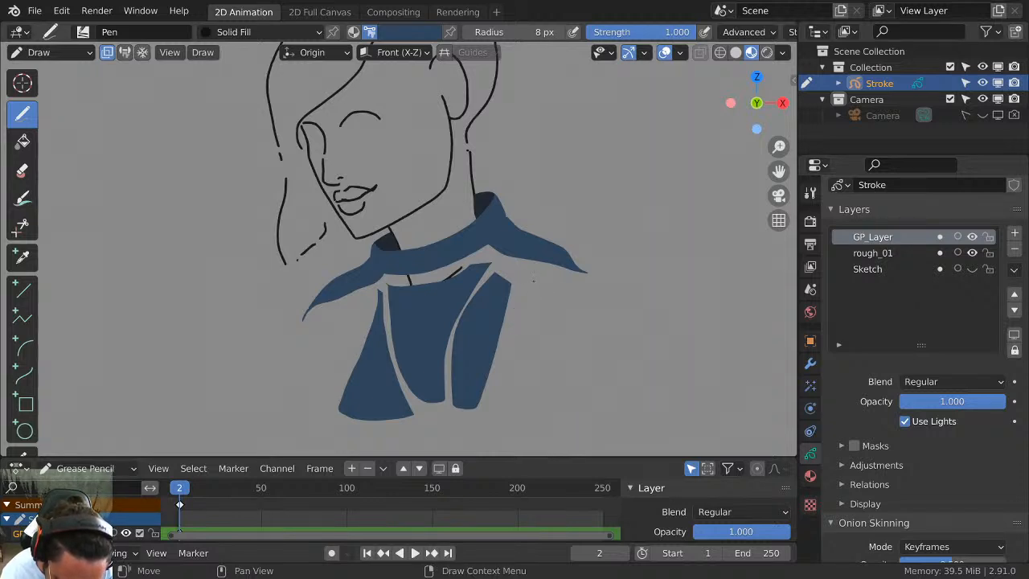
{"action": "mouse_move", "coordinate": [521, 312]}
{"action": "left_mouse_down"}
{"action": "mouse_move", "coordinate": [614, 330]}
{"action": "mouse_move", "coordinate": [531, 320]}
{"action": "left_mouse_up"}
{"action": "mouse_move", "coordinate": [366, 290]}
{"action": "left_mouse_down"}
{"action": "mouse_move", "coordinate": [306, 346]}
{"action": "mouse_move", "coordinate": [325, 393]}
{"action": "mouse_move", "coordinate": [348, 356]}
{"action": "left_mouse_up"}
{"action": "key", "text": "ctrl+z"}
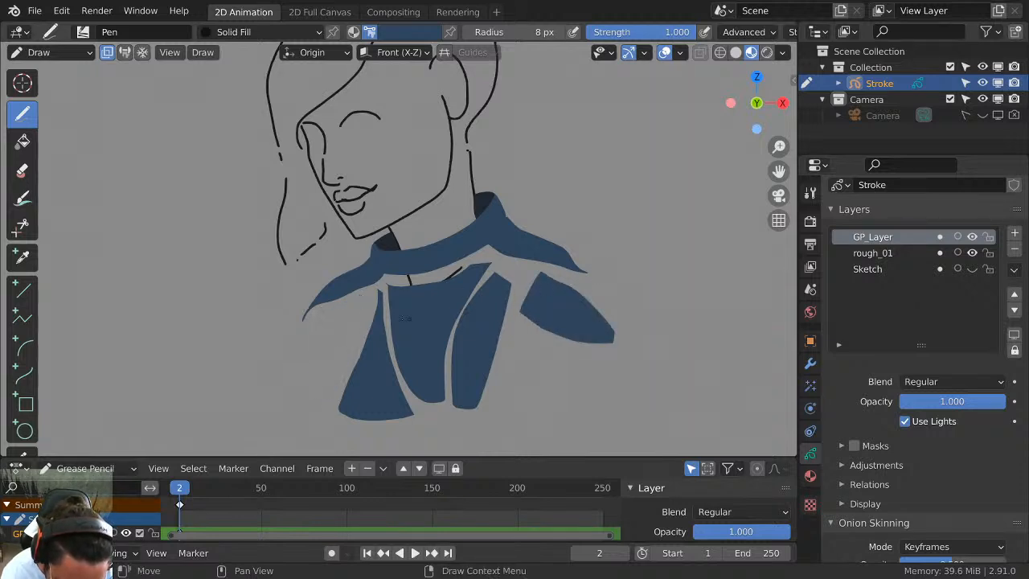
{"action": "mouse_move", "coordinate": [361, 290]}
{"action": "left_mouse_down"}
{"action": "mouse_move", "coordinate": [311, 409]}
{"action": "mouse_move", "coordinate": [361, 292]}
{"action": "left_mouse_up"}
{"action": "mouse_move", "coordinate": [581, 233]}
{"action": "middle_mouse_down"}
{"action": "mouse_move", "coordinate": [562, 292]}
{"action": "mouse_move", "coordinate": [577, 271]}
{"action": "mouse_move", "coordinate": [579, 282]}
{"action": "middle_mouse_up"}
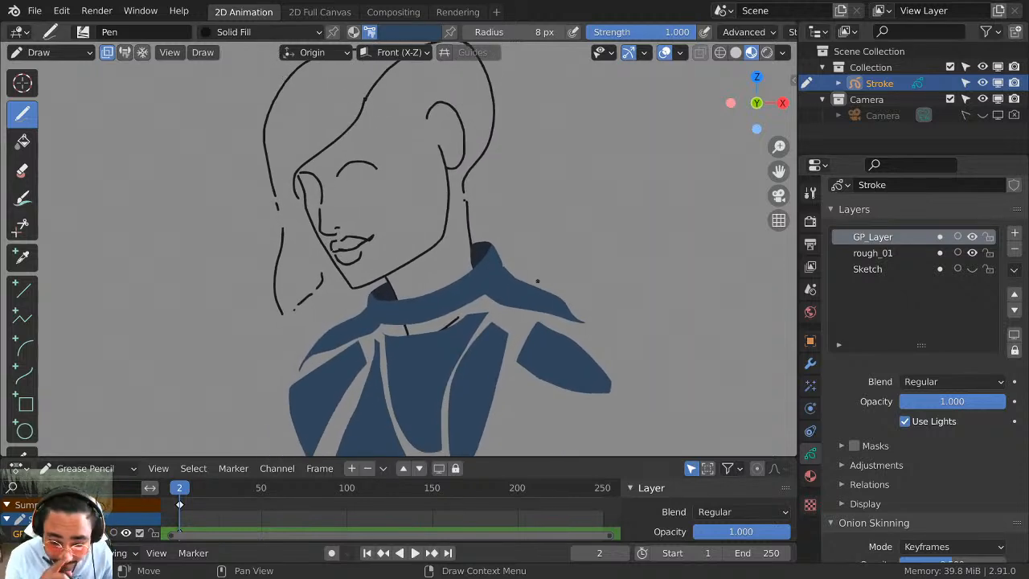
{"action": "left_click", "coordinate": [408, 32]}
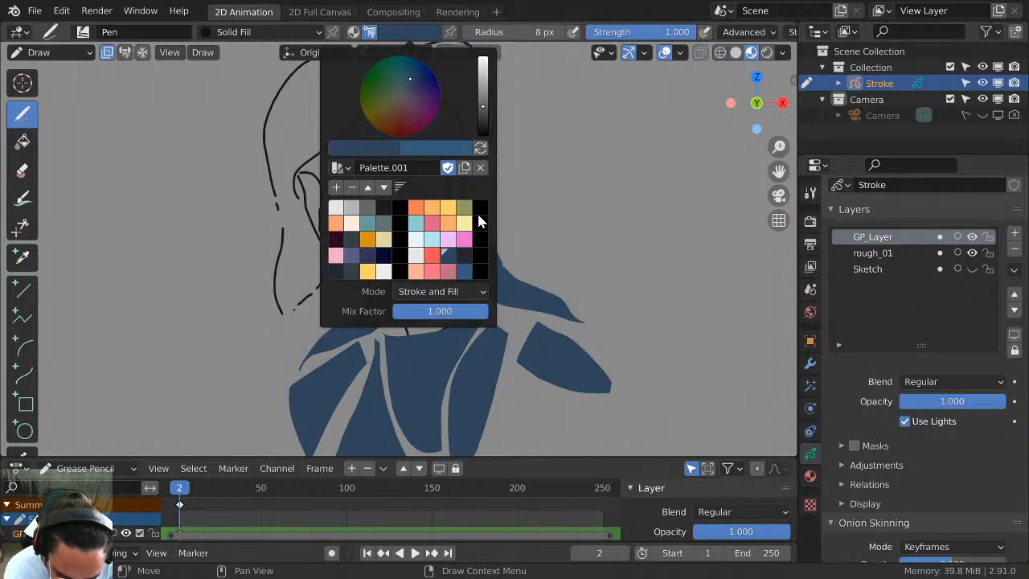
{"action": "left_click", "coordinate": [413, 258]}
{"action": "middle_click_drag", "start_coordinate": [530, 201], "coordinate": [640, 244], "text": "shift"}
{"action": "middle_click_drag", "start_coordinate": [603, 275], "coordinate": [585, 304], "text": "shift"}
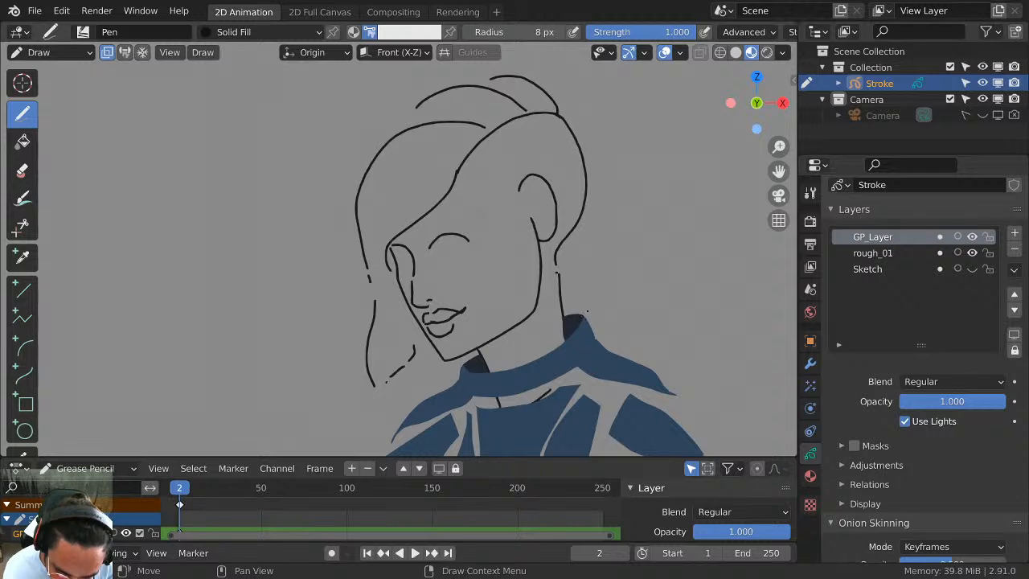
{"action": "mouse_move", "coordinate": [587, 310]}
{"action": "left_mouse_down"}
{"action": "mouse_move", "coordinate": [562, 63]}
{"action": "mouse_move", "coordinate": [283, 299]}
{"action": "mouse_move", "coordinate": [577, 363]}
{"action": "mouse_move", "coordinate": [583, 318]}
{"action": "left_mouse_up"}
{"action": "key", "text": "ctrl+z"}
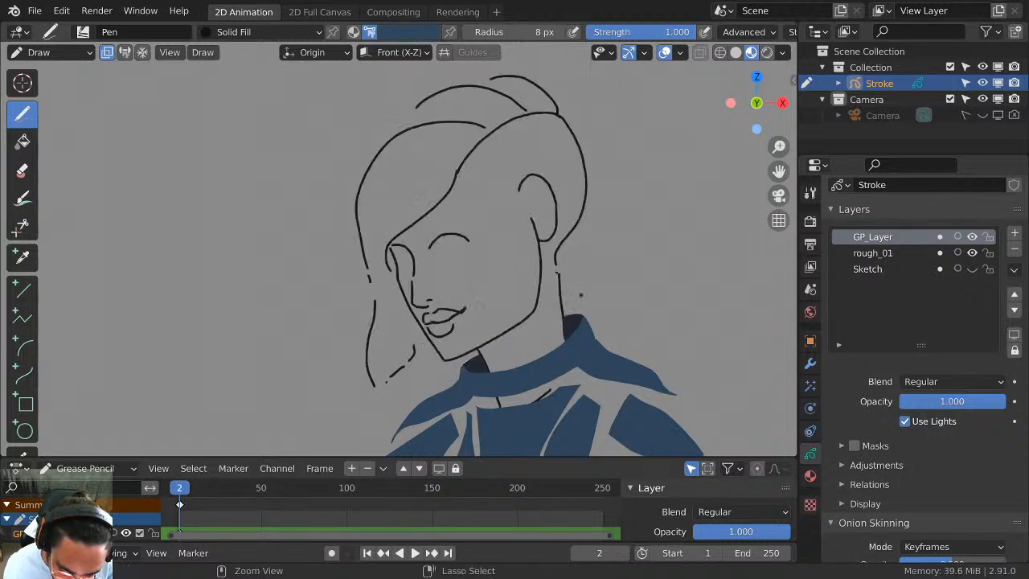
{"action": "mouse_move", "coordinate": [458, 368]}
{"action": "left_mouse_down"}
{"action": "mouse_move", "coordinate": [277, 226]}
{"action": "mouse_move", "coordinate": [536, 58]}
{"action": "mouse_move", "coordinate": [632, 210]}
{"action": "left_mouse_up"}
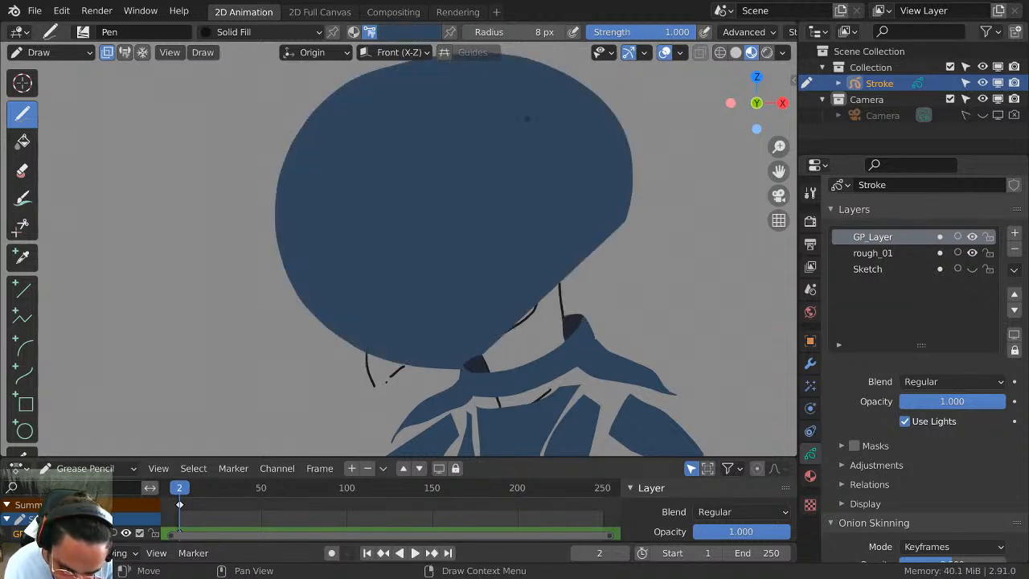
{"action": "key", "text": "ctrl+z"}
Pick the off-white swatch and try to draw a filled helmet ring around the head.
{"action": "left_click", "coordinate": [430, 33]}
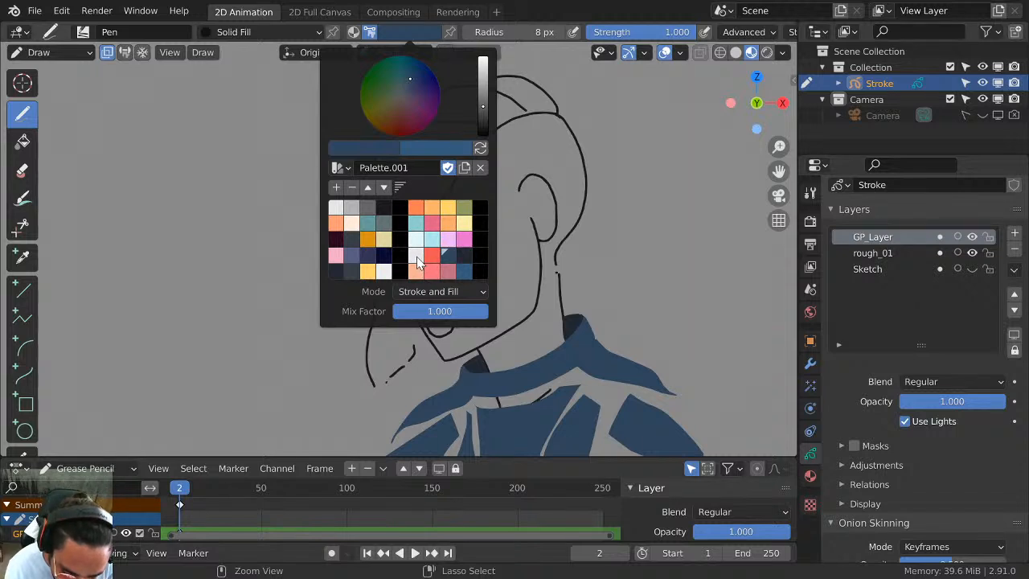
{"action": "left_click", "coordinate": [416, 256]}
{"action": "scroll", "coordinate": [484, 262], "scroll_direction": "down", "scroll_amount": 2}
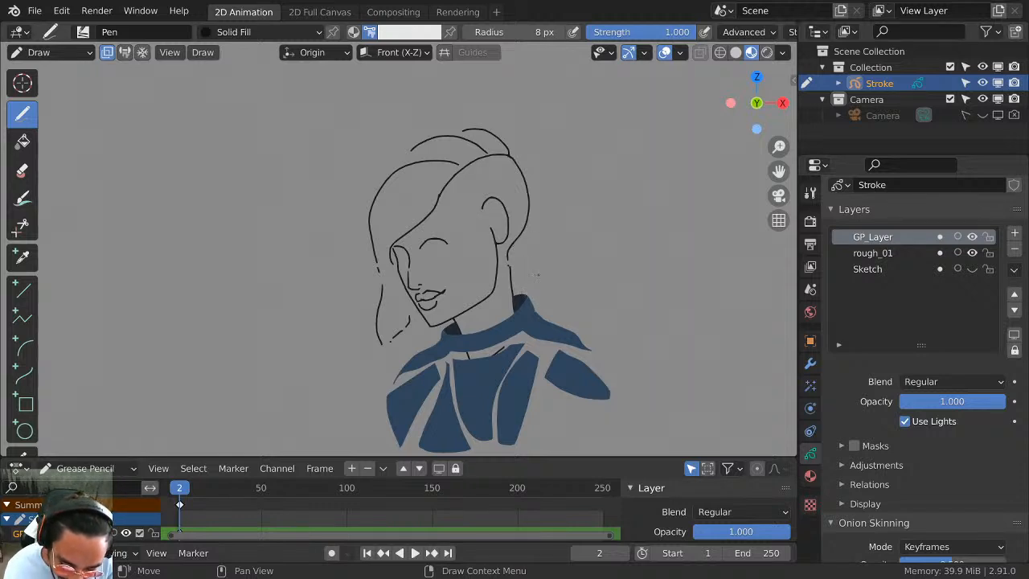
{"action": "mouse_move", "coordinate": [524, 298]}
{"action": "left_mouse_down"}
{"action": "mouse_move", "coordinate": [486, 105]}
{"action": "mouse_move", "coordinate": [332, 273]}
{"action": "mouse_move", "coordinate": [358, 334]}
{"action": "mouse_move", "coordinate": [438, 341]}
{"action": "mouse_move", "coordinate": [360, 299]}
{"action": "mouse_move", "coordinate": [426, 121]}
{"action": "mouse_move", "coordinate": [530, 189]}
{"action": "mouse_move", "coordinate": [526, 295]}
{"action": "left_mouse_up"}
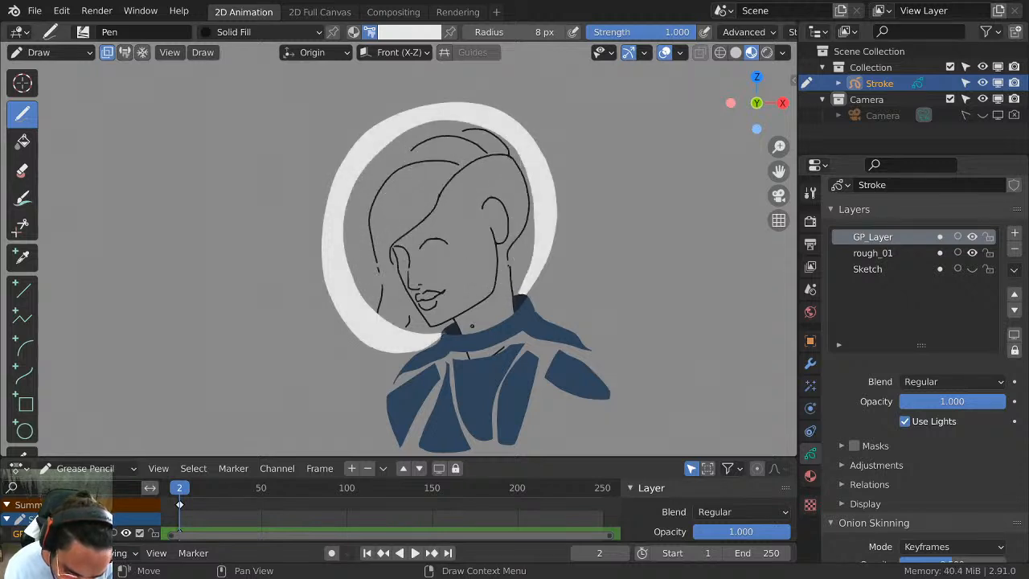
{"action": "key", "text": "ctrl+z"}
{"action": "mouse_move", "coordinate": [438, 328]}
{"action": "left_mouse_down"}
{"action": "mouse_move", "coordinate": [379, 333]}
{"action": "mouse_move", "coordinate": [397, 100]}
{"action": "mouse_move", "coordinate": [451, 229]}
{"action": "left_mouse_up"}
{"action": "key", "text": "ctrl+z"}
Select the off-white swatch again and try a wider filled helmet ring around the head, undoing each attempt.
{"action": "left_click", "coordinate": [428, 33]}
{"action": "left_click", "coordinate": [421, 253]}
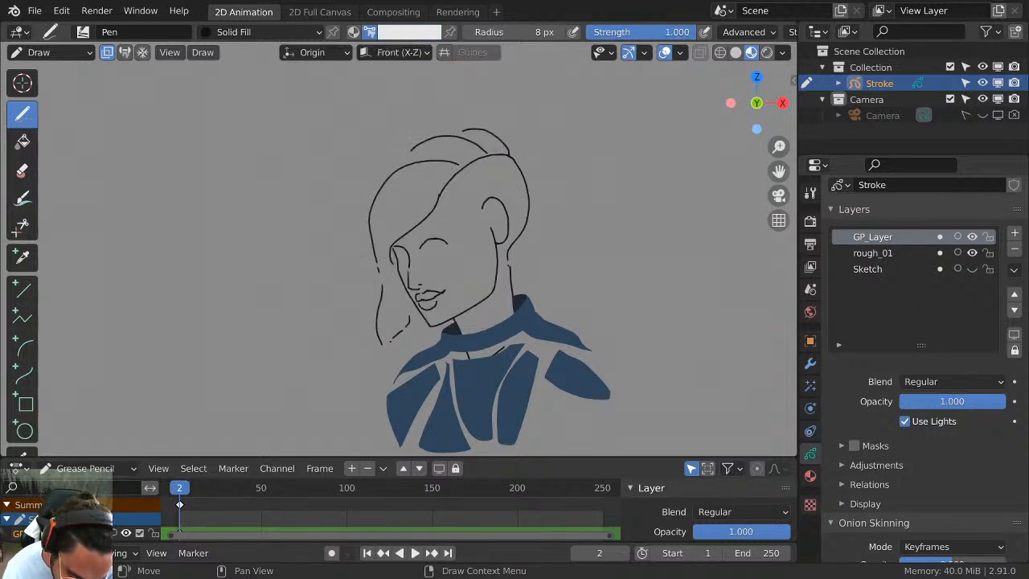
{"action": "mouse_move", "coordinate": [438, 330]}
{"action": "left_mouse_down"}
{"action": "mouse_move", "coordinate": [333, 197]}
{"action": "mouse_move", "coordinate": [482, 96]}
{"action": "mouse_move", "coordinate": [438, 331]}
{"action": "mouse_move", "coordinate": [420, 172]}
{"action": "mouse_move", "coordinate": [522, 101]}
{"action": "mouse_move", "coordinate": [554, 265]}
{"action": "mouse_move", "coordinate": [537, 296]}
{"action": "left_mouse_up"}
{"action": "key", "text": "ctrl+z"}
{"action": "mouse_move", "coordinate": [550, 211]}
{"action": "left_mouse_down"}
{"action": "mouse_move", "coordinate": [482, 109]}
{"action": "mouse_move", "coordinate": [385, 141]}
{"action": "mouse_move", "coordinate": [342, 249]}
{"action": "mouse_move", "coordinate": [438, 331]}
{"action": "mouse_move", "coordinate": [426, 328]}
{"action": "mouse_move", "coordinate": [339, 297]}
{"action": "mouse_move", "coordinate": [529, 98]}
{"action": "mouse_move", "coordinate": [450, 334]}
{"action": "mouse_move", "coordinate": [572, 217]}
{"action": "mouse_move", "coordinate": [495, 110]}
{"action": "mouse_move", "coordinate": [371, 149]}
{"action": "mouse_move", "coordinate": [384, 326]}
{"action": "mouse_move", "coordinate": [441, 334]}
{"action": "left_mouse_up"}
{"action": "key", "text": "ctrl+z"}
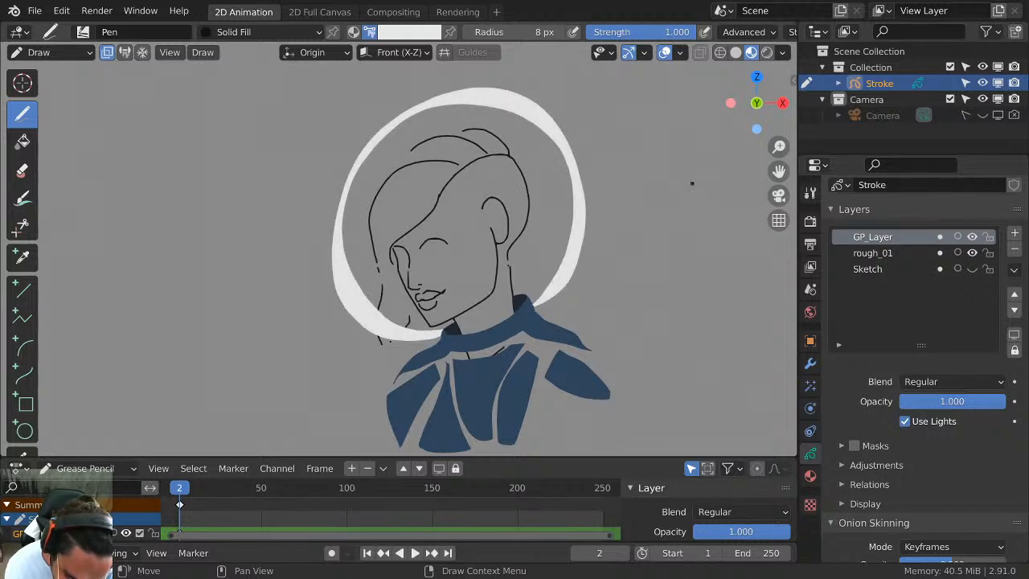
{"action": "key", "text": "ctrl+z"}
Switch the material to Solid Stroke and try a thin helmet outline around the head, undoing the attempt.
{"action": "left_click", "coordinate": [265, 31]}
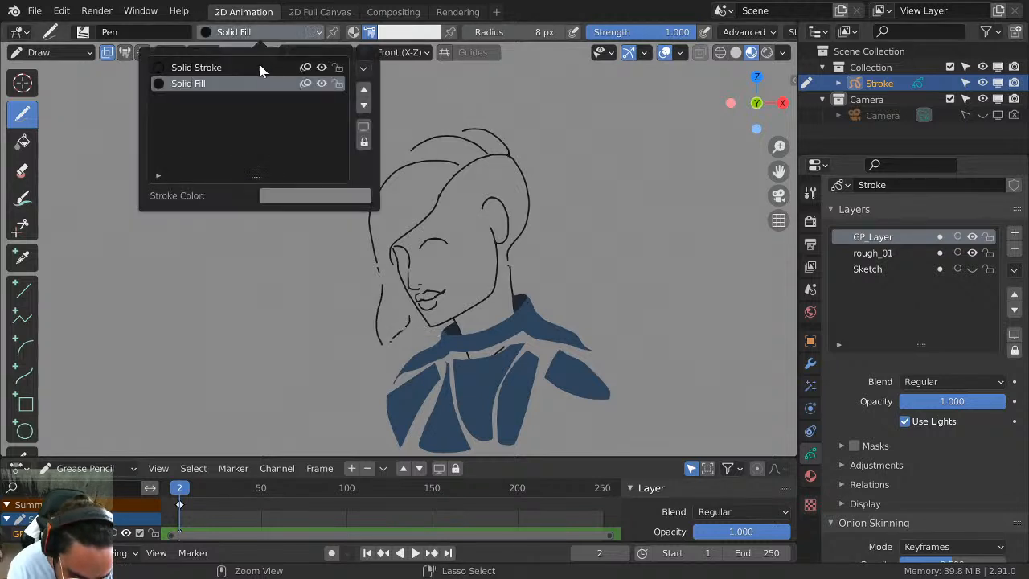
{"action": "left_click", "coordinate": [259, 66]}
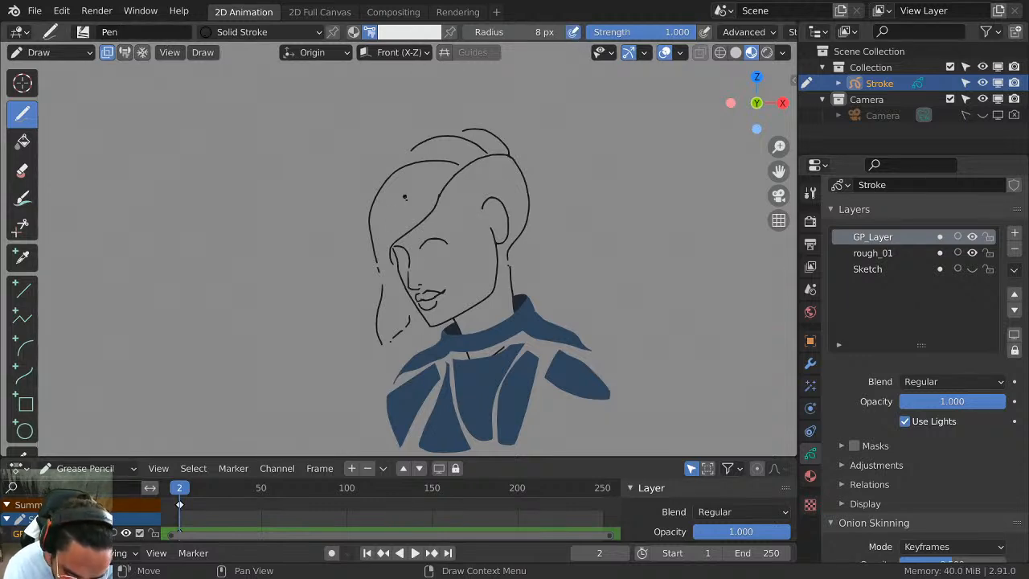
{"action": "mouse_move", "coordinate": [428, 344]}
{"action": "left_mouse_down"}
{"action": "mouse_move", "coordinate": [399, 131]}
{"action": "mouse_move", "coordinate": [508, 319]}
{"action": "left_mouse_up"}
{"action": "key", "text": "ctrl+z"}
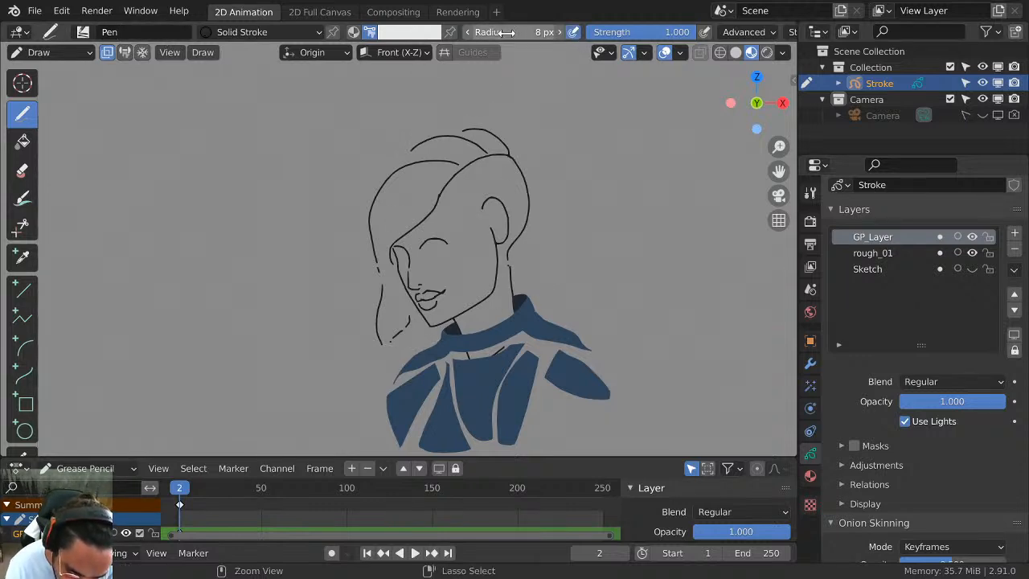
Set the brush radius to 23 px and try a helmet outline around the head.
{"action": "left_click_drag", "start_coordinate": [507, 33], "coordinate": [536, 37]}
{"action": "mouse_move", "coordinate": [438, 347]}
{"action": "left_mouse_down"}
{"action": "mouse_move", "coordinate": [368, 341]}
{"action": "mouse_move", "coordinate": [519, 112]}
{"action": "mouse_move", "coordinate": [585, 203]}
{"action": "left_mouse_up"}
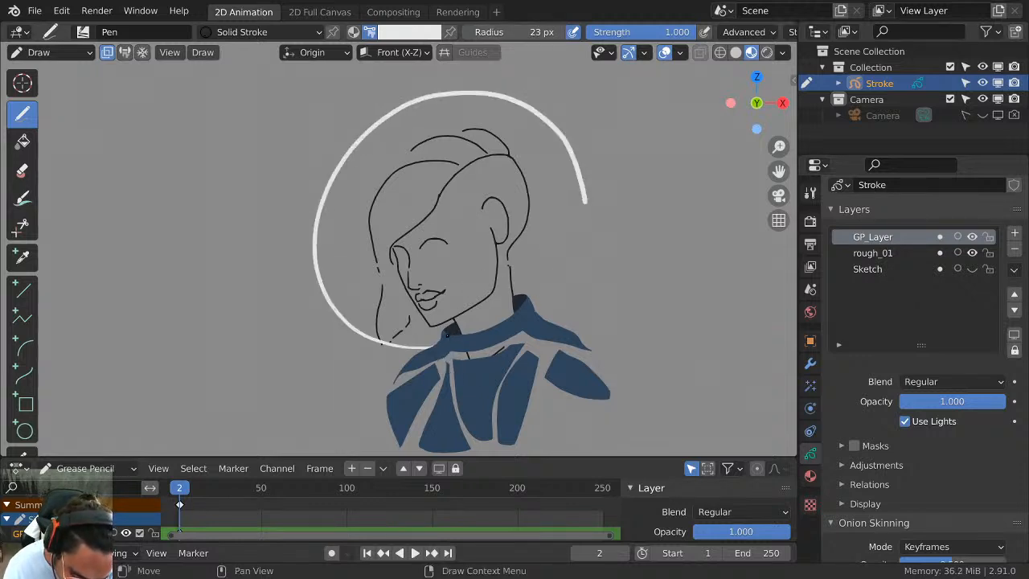
{"action": "key", "text": "ctrl+z"}
{"action": "mouse_move", "coordinate": [445, 343]}
{"action": "left_mouse_down"}
{"action": "mouse_move", "coordinate": [321, 270]}
{"action": "mouse_move", "coordinate": [563, 258]}
{"action": "mouse_move", "coordinate": [491, 305]}
{"action": "left_mouse_up"}
{"action": "key", "text": "ctrl+z"}
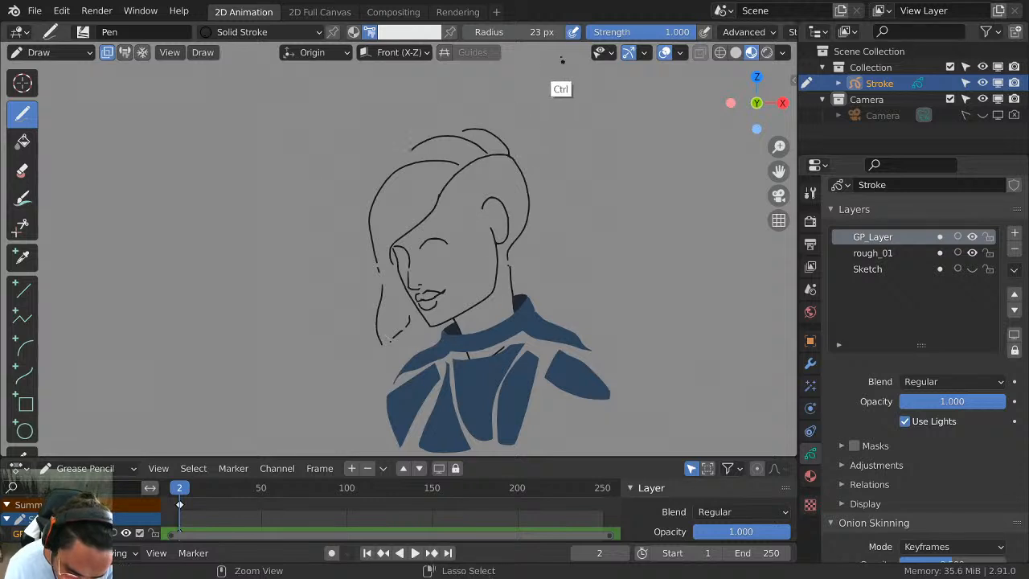
Set the brush radius to 41 px and try out thicker helmet outlines from collar to collar, undoing each one.
{"action": "left_click_drag", "start_coordinate": [534, 32], "coordinate": [554, 32]}
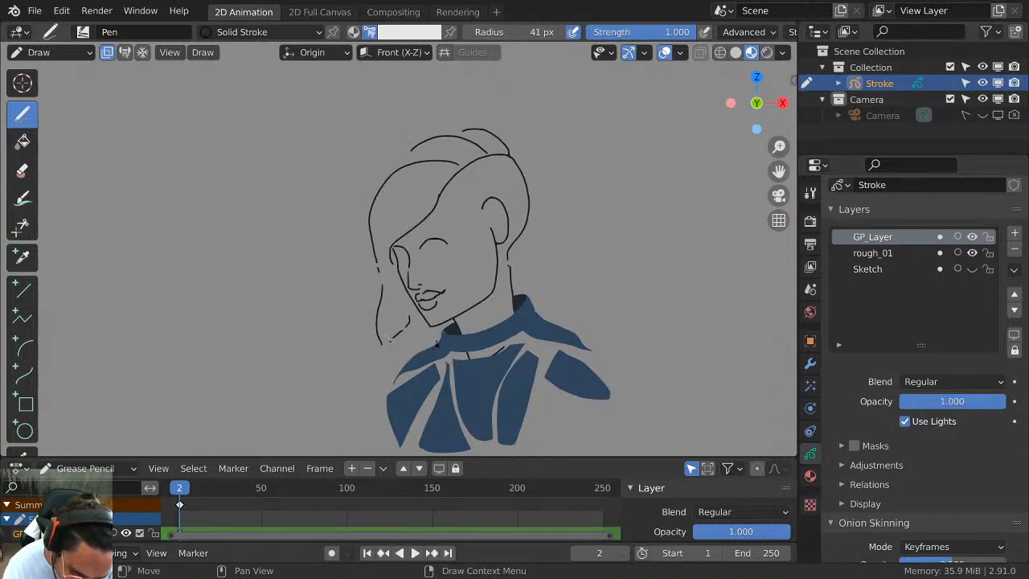
{"action": "mouse_move", "coordinate": [441, 329]}
{"action": "left_mouse_down"}
{"action": "mouse_move", "coordinate": [367, 323]}
{"action": "mouse_move", "coordinate": [437, 98]}
{"action": "mouse_move", "coordinate": [583, 197]}
{"action": "mouse_move", "coordinate": [504, 303]}
{"action": "left_mouse_up"}
{"action": "key", "text": "ctrl+z"}
{"action": "mouse_move", "coordinate": [435, 344]}
{"action": "left_mouse_down"}
{"action": "mouse_move", "coordinate": [368, 112]}
{"action": "mouse_move", "coordinate": [567, 226]}
{"action": "mouse_move", "coordinate": [530, 299]}
{"action": "left_mouse_up"}
{"action": "key", "text": "ctrl+z"}
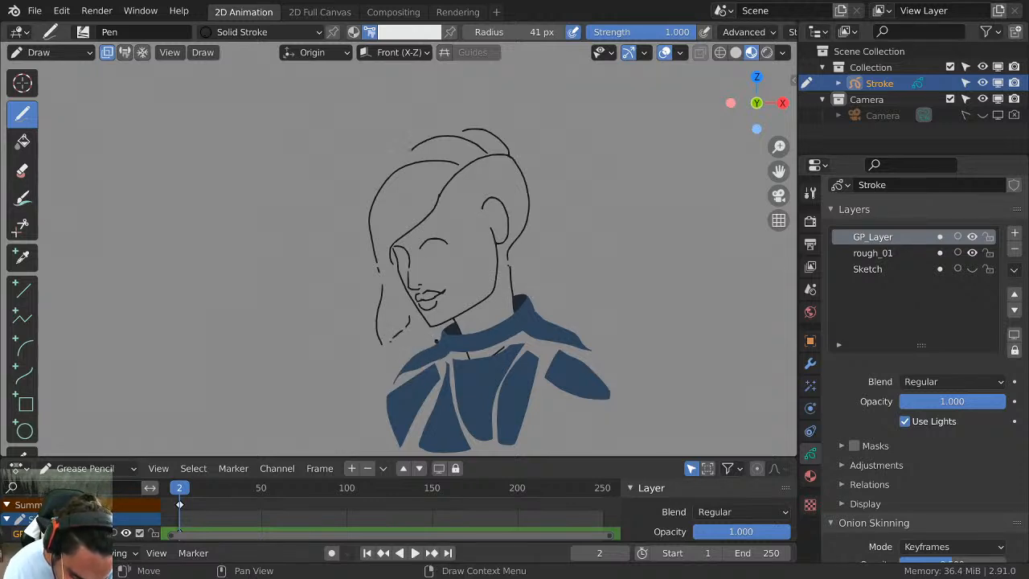
{"action": "mouse_move", "coordinate": [428, 341]}
{"action": "left_mouse_down"}
{"action": "mouse_move", "coordinate": [341, 149]}
{"action": "mouse_move", "coordinate": [559, 225]}
{"action": "mouse_move", "coordinate": [538, 310]}
{"action": "left_mouse_up"}
{"action": "key", "text": "ctrl+z"}
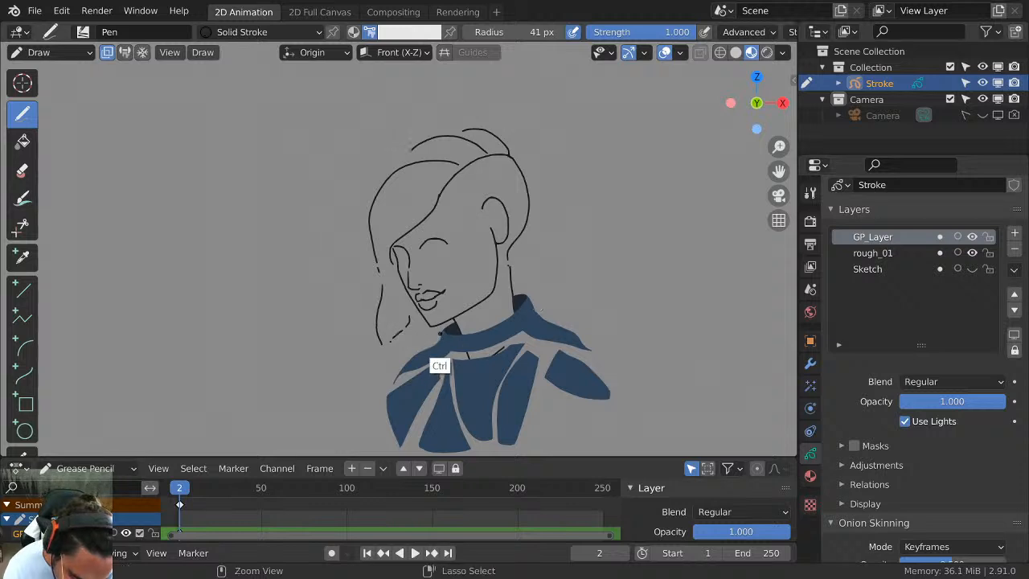
Try several more round helmet outlines from the front of the collar over the head to its back.
{"action": "mouse_move", "coordinate": [436, 342]}
{"action": "left_mouse_down"}
{"action": "mouse_move", "coordinate": [333, 269]}
{"action": "mouse_move", "coordinate": [563, 197]}
{"action": "mouse_move", "coordinate": [526, 306]}
{"action": "left_mouse_up"}
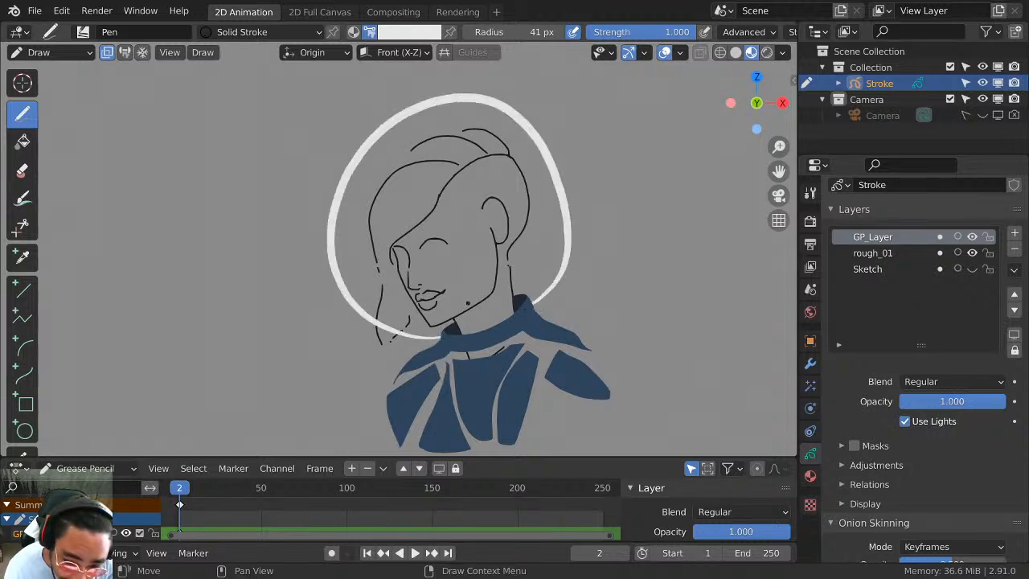
{"action": "key", "text": "ctrl+z"}
{"action": "mouse_move", "coordinate": [432, 343]}
{"action": "left_mouse_down"}
{"action": "mouse_move", "coordinate": [423, 342]}
{"action": "mouse_move", "coordinate": [494, 103]}
{"action": "mouse_move", "coordinate": [543, 298]}
{"action": "left_mouse_up"}
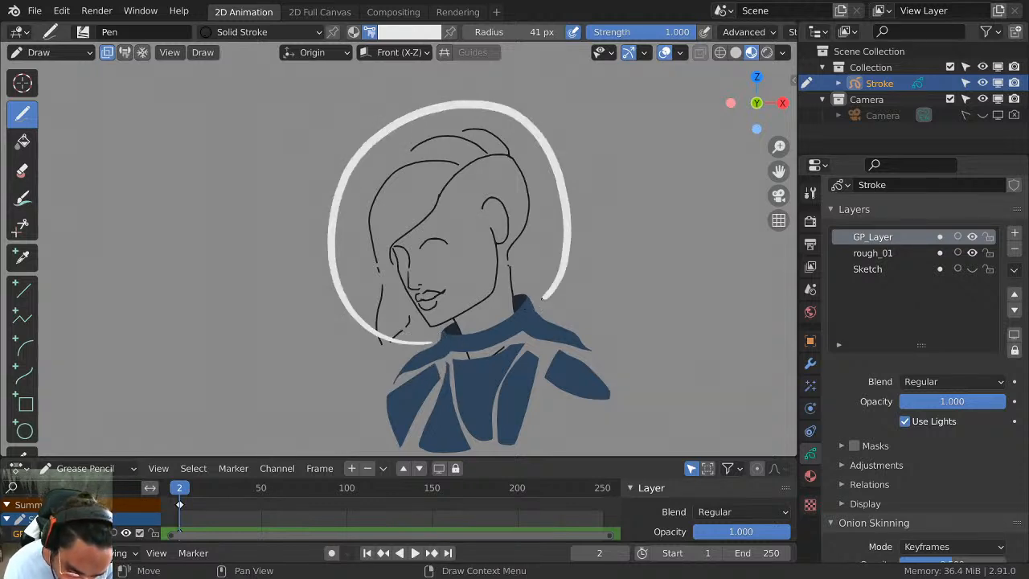
{"action": "key", "text": "ctrl+z"}
{"action": "mouse_move", "coordinate": [420, 342]}
{"action": "left_mouse_down"}
{"action": "mouse_move", "coordinate": [340, 217]}
{"action": "mouse_move", "coordinate": [553, 227]}
{"action": "mouse_move", "coordinate": [531, 296]}
{"action": "left_mouse_up"}
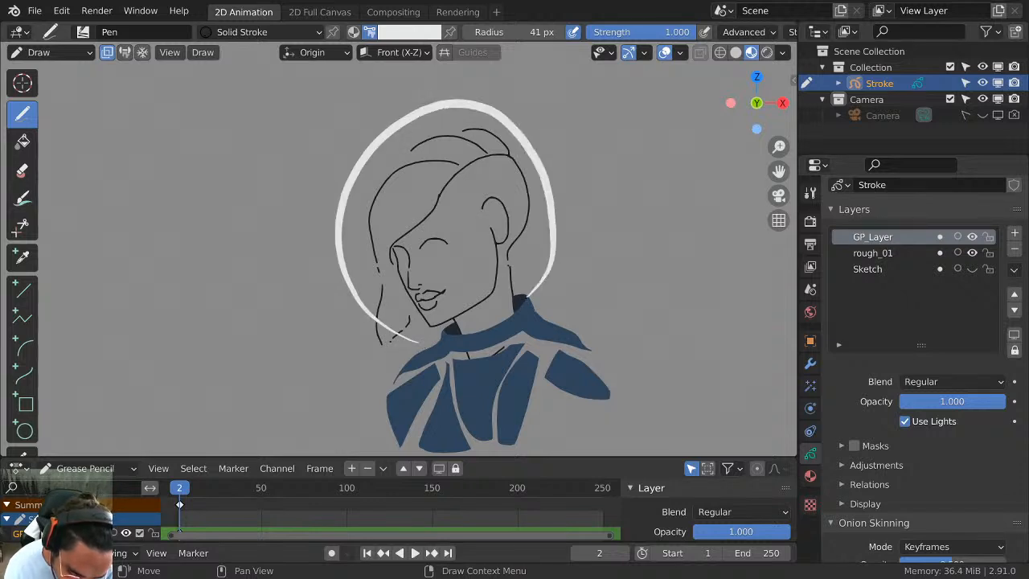
{"action": "key", "text": "ctrl+z"}
{"action": "mouse_move", "coordinate": [404, 324]}
{"action": "left_mouse_down"}
{"action": "mouse_move", "coordinate": [469, 95]}
{"action": "mouse_move", "coordinate": [544, 260]}
{"action": "mouse_move", "coordinate": [524, 302]}
{"action": "left_mouse_up"}
{"action": "key", "text": "ctrl+z"}
{"action": "mouse_move", "coordinate": [436, 335]}
{"action": "left_mouse_down"}
{"action": "mouse_move", "coordinate": [387, 147]}
{"action": "mouse_move", "coordinate": [545, 284]}
{"action": "left_mouse_up"}
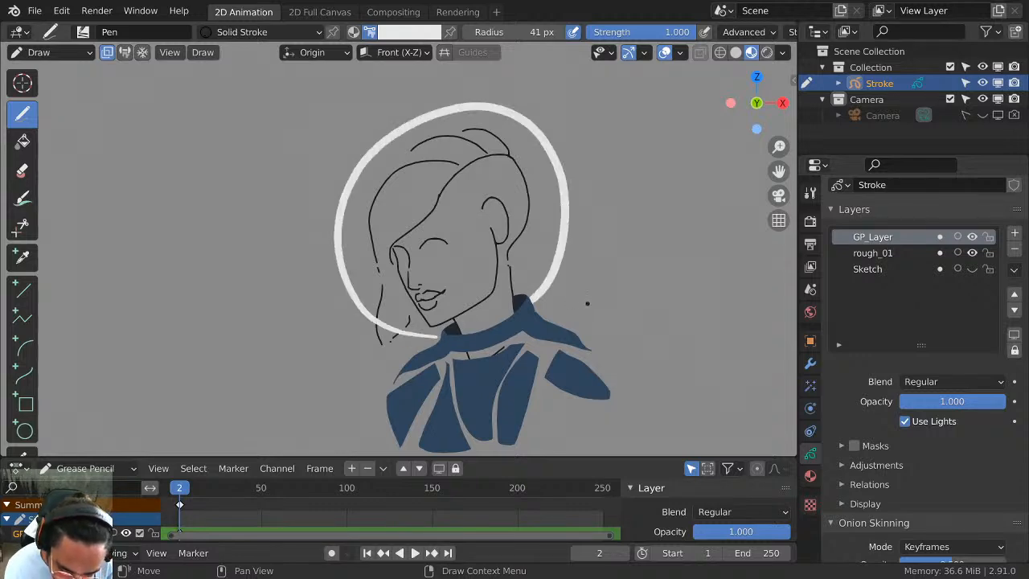
{"action": "scroll", "coordinate": [586, 303], "scroll_direction": "up", "scroll_amount": 3}
{"action": "mouse_move", "coordinate": [719, 243]}
{"action": "middle_mouse_down", "text": "shift"}
{"action": "mouse_move", "coordinate": [576, 313]}
{"action": "mouse_move", "coordinate": [630, 218]}
{"action": "mouse_move", "coordinate": [659, 198]}
{"action": "middle_mouse_up", "text": "shift"}
{"action": "key", "text": "ctrl+z"}
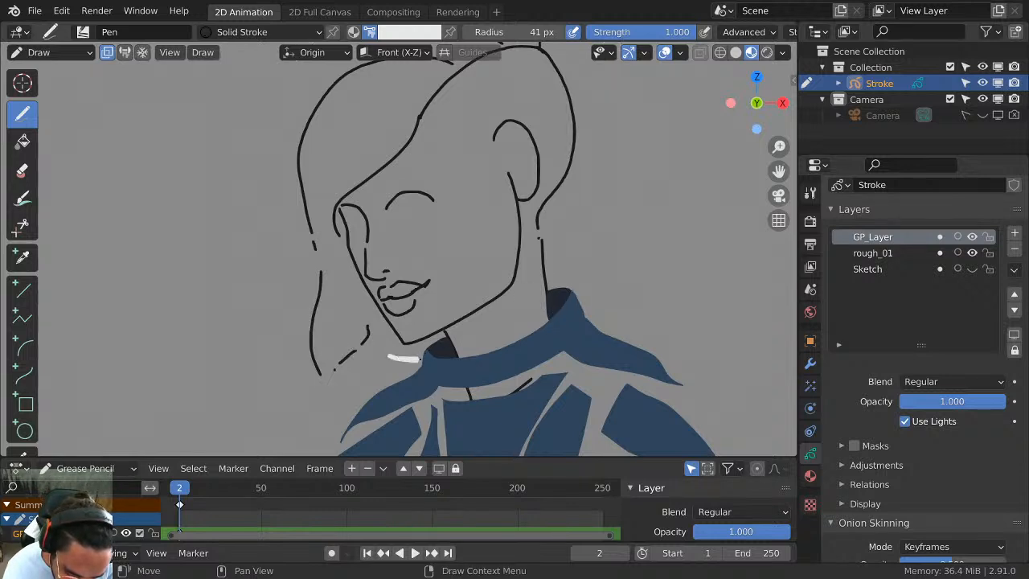
Try to draw the helmet outline as a loop that follows the collar's upper edge and encircles the head.
{"action": "mouse_move", "coordinate": [418, 359]}
{"action": "left_mouse_down"}
{"action": "mouse_move", "coordinate": [585, 295]}
{"action": "mouse_move", "coordinate": [603, 270]}
{"action": "mouse_move", "coordinate": [607, 132]}
{"action": "mouse_move", "coordinate": [596, 103]}
{"action": "left_mouse_up"}
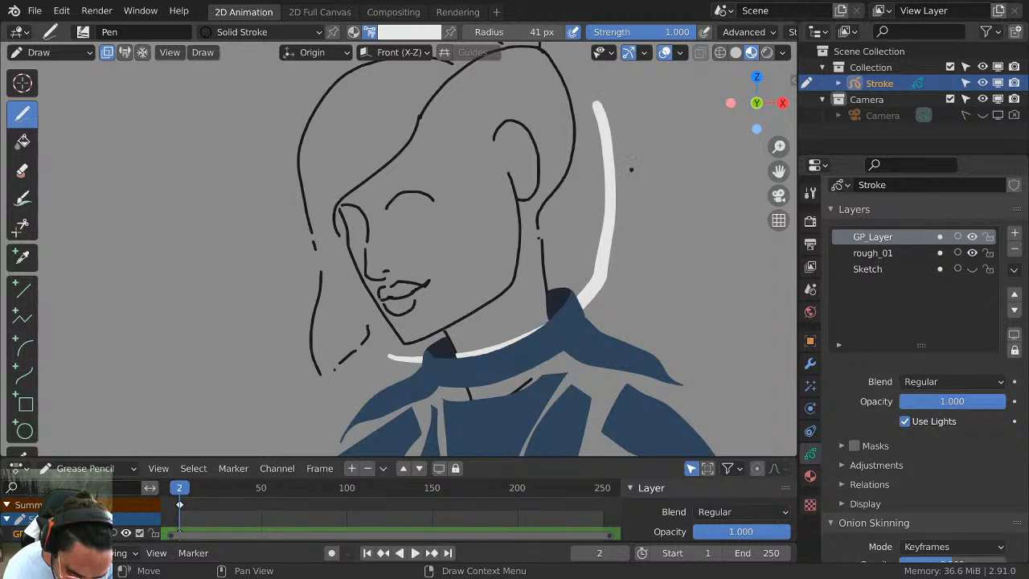
{"action": "middle_click_drag", "start_coordinate": [630, 170], "coordinate": [626, 217], "text": "shift"}
{"action": "key", "text": "ctrl+z"}
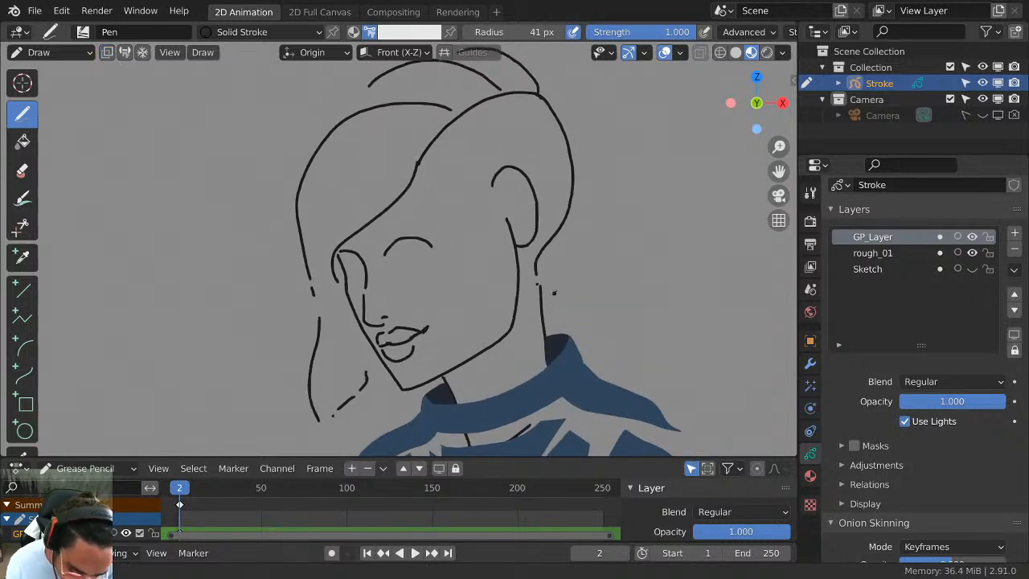
{"action": "middle_click_drag", "start_coordinate": [550, 291], "coordinate": [554, 263], "text": "shift"}
{"action": "scroll", "coordinate": [555, 263], "scroll_direction": "down", "scroll_amount": 2}
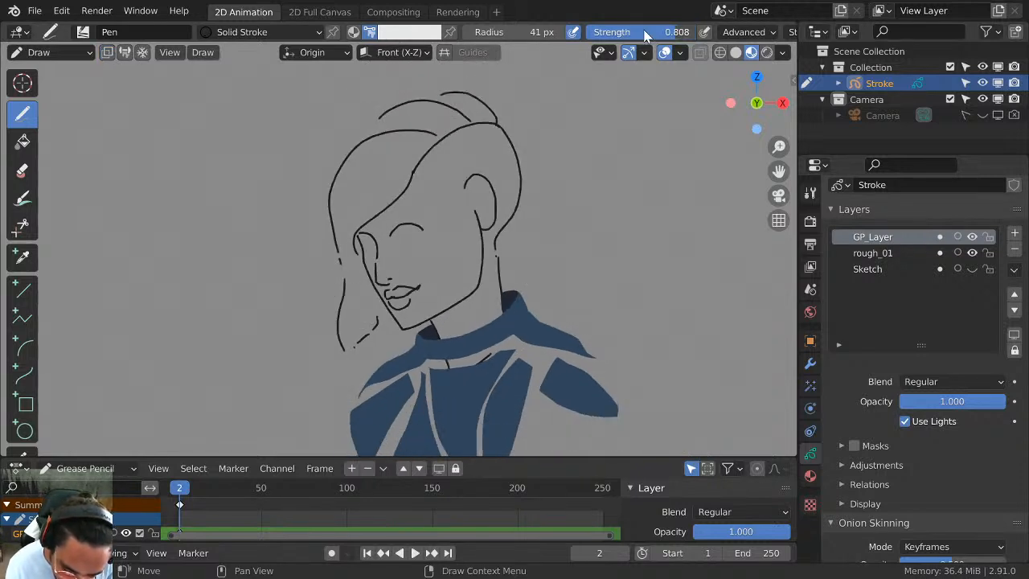
{"action": "mouse_move", "coordinate": [392, 338]}
{"action": "left_mouse_down"}
{"action": "mouse_move", "coordinate": [476, 321]}
{"action": "mouse_move", "coordinate": [554, 277]}
{"action": "mouse_move", "coordinate": [561, 208]}
{"action": "mouse_move", "coordinate": [366, 83]}
{"action": "mouse_move", "coordinate": [302, 244]}
{"action": "mouse_move", "coordinate": [361, 339]}
{"action": "left_mouse_up"}
{"action": "key", "text": "ctrl+z"}
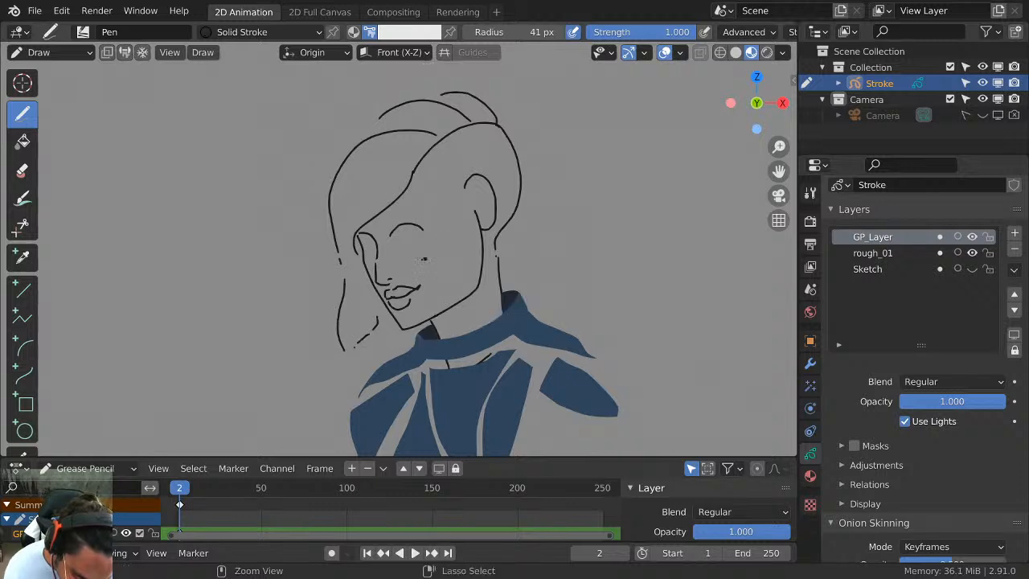
{"action": "mouse_move", "coordinate": [383, 341]}
{"action": "left_mouse_down"}
{"action": "mouse_move", "coordinate": [442, 336]}
{"action": "mouse_move", "coordinate": [532, 290]}
{"action": "mouse_move", "coordinate": [550, 165]}
{"action": "mouse_move", "coordinate": [432, 58]}
{"action": "mouse_move", "coordinate": [303, 213]}
{"action": "mouse_move", "coordinate": [383, 344]}
{"action": "left_mouse_up"}
{"action": "key", "text": "ctrl+z"}
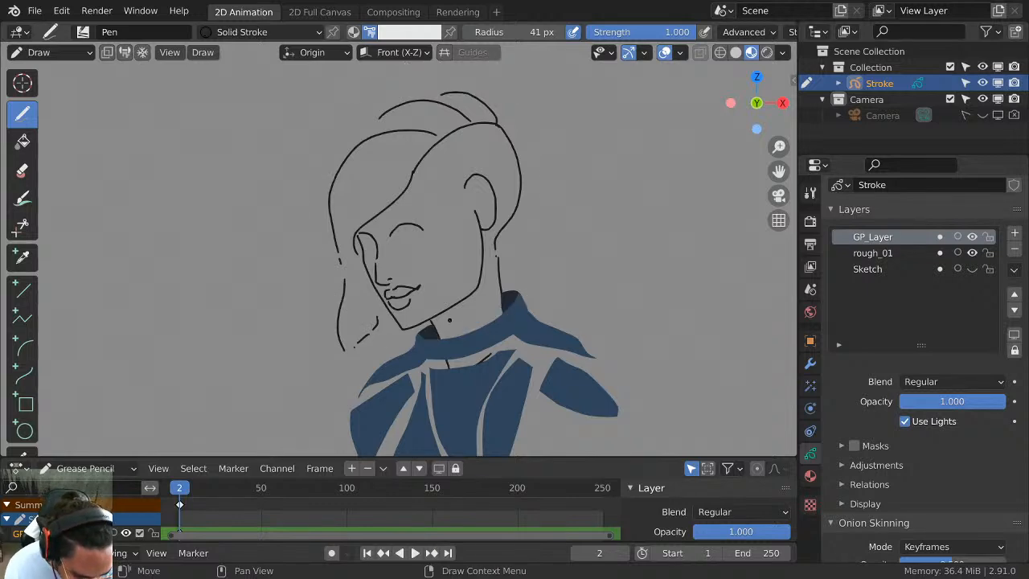
Maximize the viewport and draw a white helmet outline running along the collar's upper edge and around the whole head.
{"action": "key", "text": "ctrl+space"}
{"action": "middle_click_drag", "start_coordinate": [619, 277], "coordinate": [502, 286]}
{"action": "scroll", "coordinate": [502, 286], "scroll_direction": "down", "scroll_amount": 1}
{"action": "scroll", "coordinate": [502, 286], "scroll_direction": "down", "scroll_amount": 1}
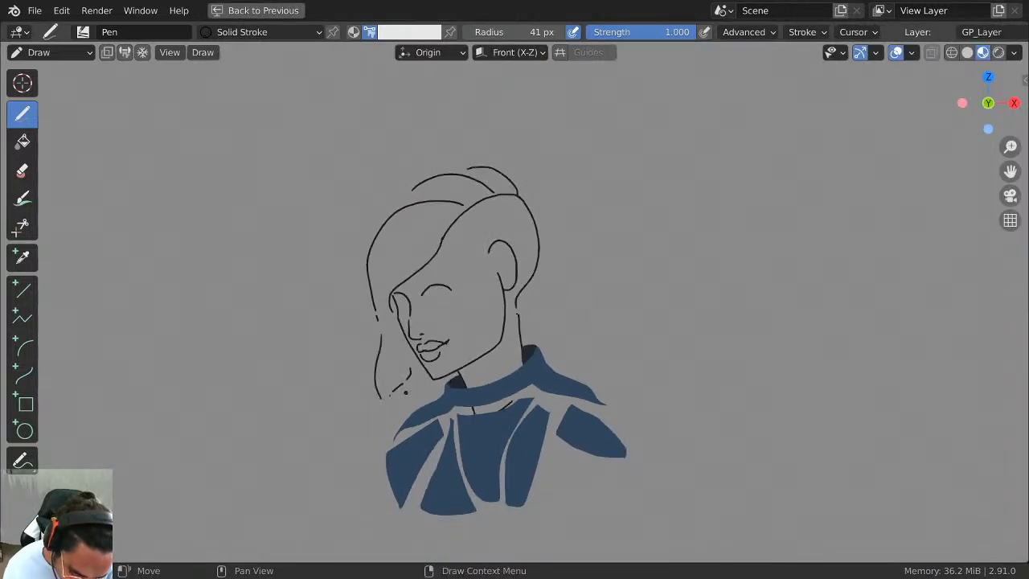
{"action": "mouse_move", "coordinate": [566, 332]}
{"action": "left_mouse_down"}
{"action": "mouse_move", "coordinate": [574, 227]}
{"action": "mouse_move", "coordinate": [410, 90]}
{"action": "mouse_move", "coordinate": [307, 277]}
{"action": "mouse_move", "coordinate": [391, 379]}
{"action": "mouse_move", "coordinate": [316, 321]}
{"action": "mouse_move", "coordinate": [533, 112]}
{"action": "mouse_move", "coordinate": [571, 229]}
{"action": "left_mouse_up"}
{"action": "key", "text": "ctrl+z"}
{"action": "key", "text": "ctrl+z"}
{"action": "mouse_move", "coordinate": [442, 389]}
{"action": "left_mouse_down"}
{"action": "mouse_move", "coordinate": [554, 333]}
{"action": "mouse_move", "coordinate": [563, 281]}
{"action": "mouse_move", "coordinate": [462, 127]}
{"action": "mouse_move", "coordinate": [329, 208]}
{"action": "mouse_move", "coordinate": [336, 330]}
{"action": "mouse_move", "coordinate": [402, 387]}
{"action": "left_mouse_up"}
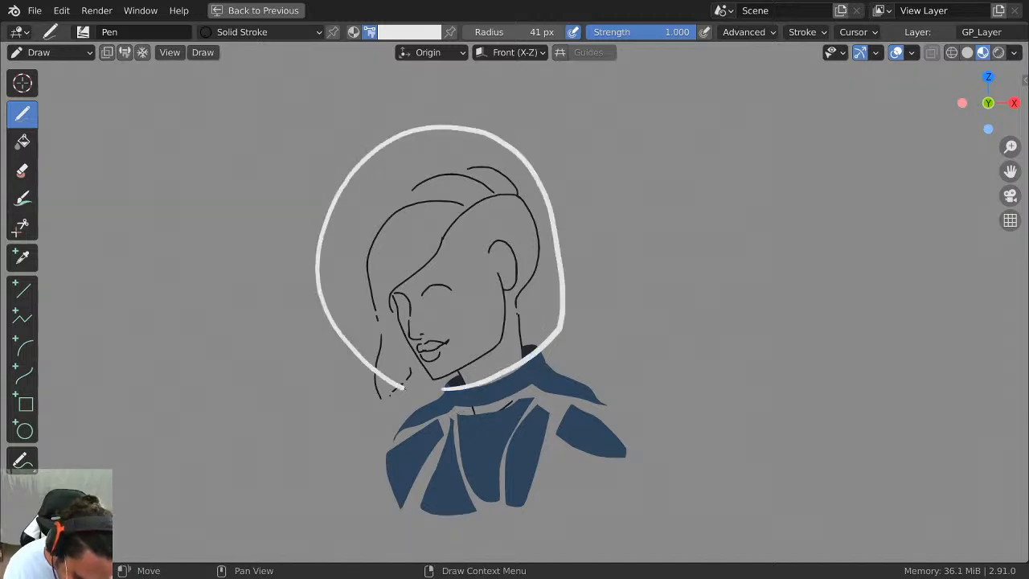
Select the white helmet outline in Edit Mode, scale it along Y and shift it about 0.026 m in X and -0.019 m in Z.
{"action": "key", "text": "Tab"}
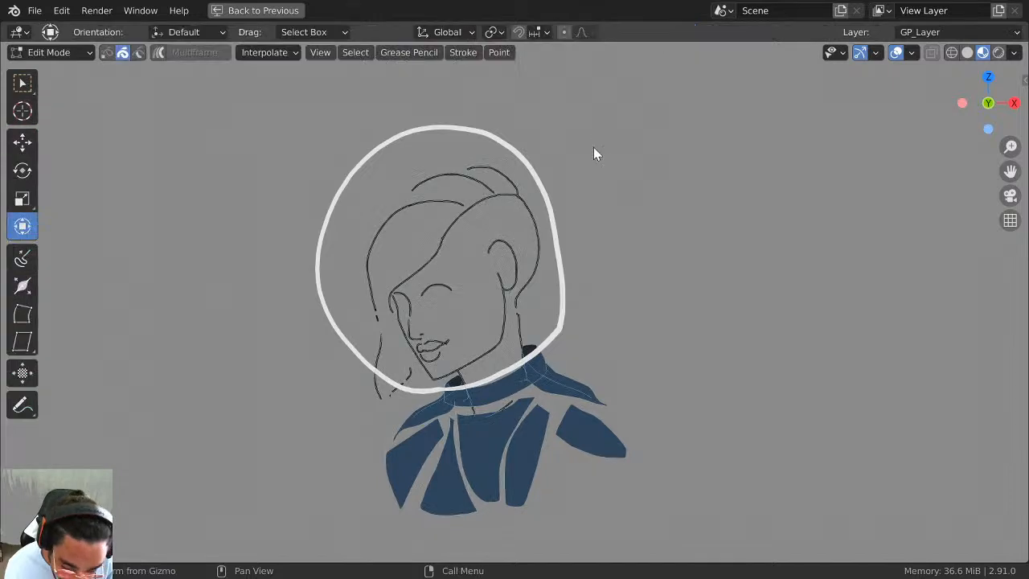
{"action": "left_click", "coordinate": [522, 157]}
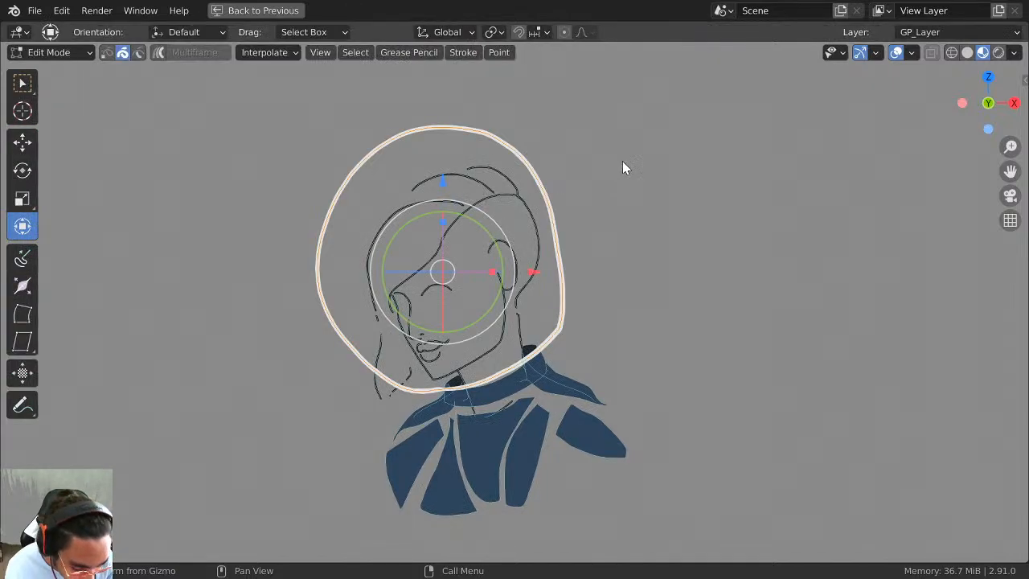
{"action": "key", "text": "s"}
{"action": "key", "text": "y"}
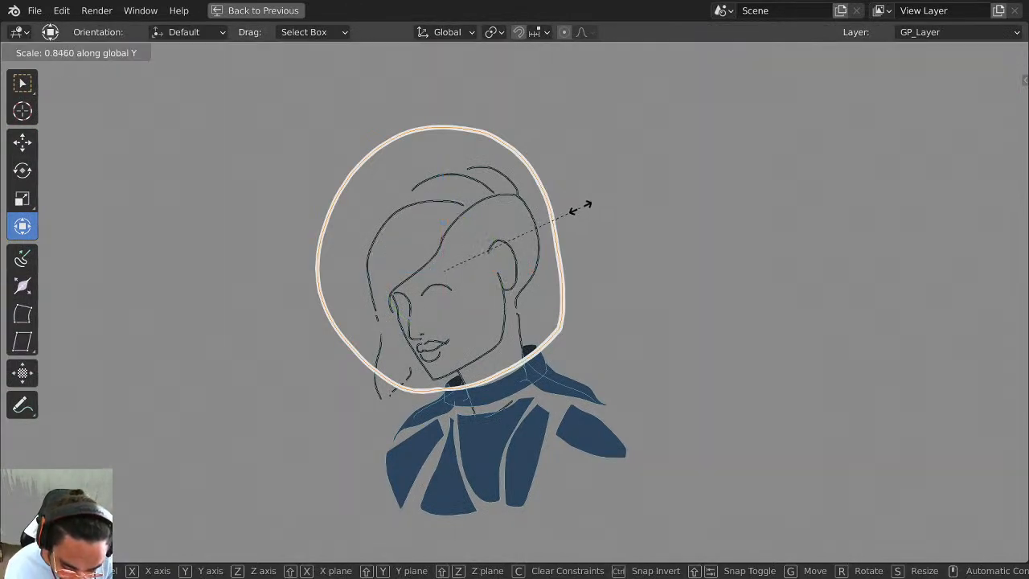
{"action": "left_click", "coordinate": [595, 199]}
{"action": "key", "text": "g"}
{"action": "left_click", "coordinate": [606, 195]}
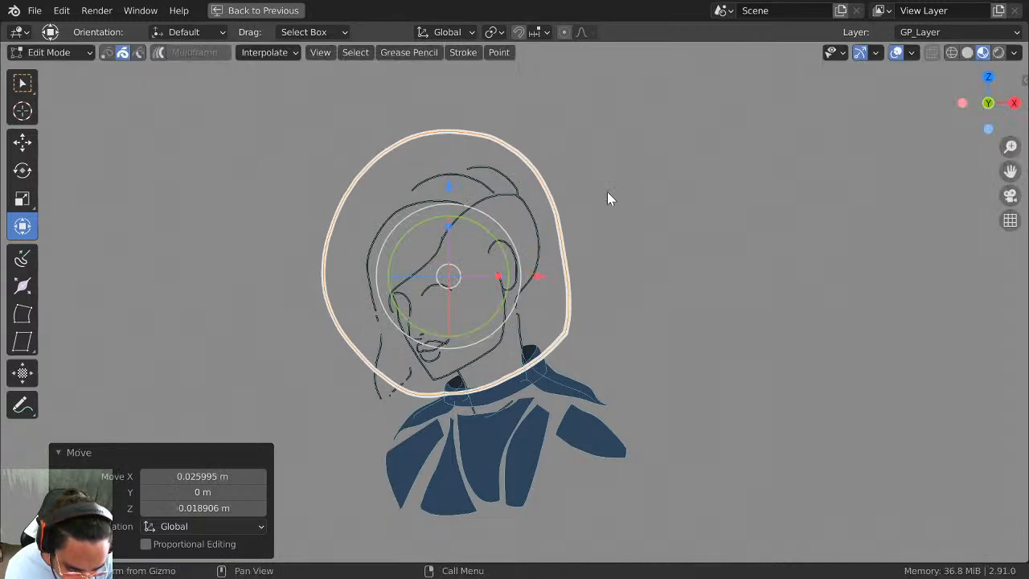
Rotate the selected helmet outline by -2.57° and move it about -0.019 m in X and -0.024 m in Z.
{"action": "key", "text": "r"}
{"action": "left_click", "coordinate": [609, 207]}
{"action": "key", "text": "g"}
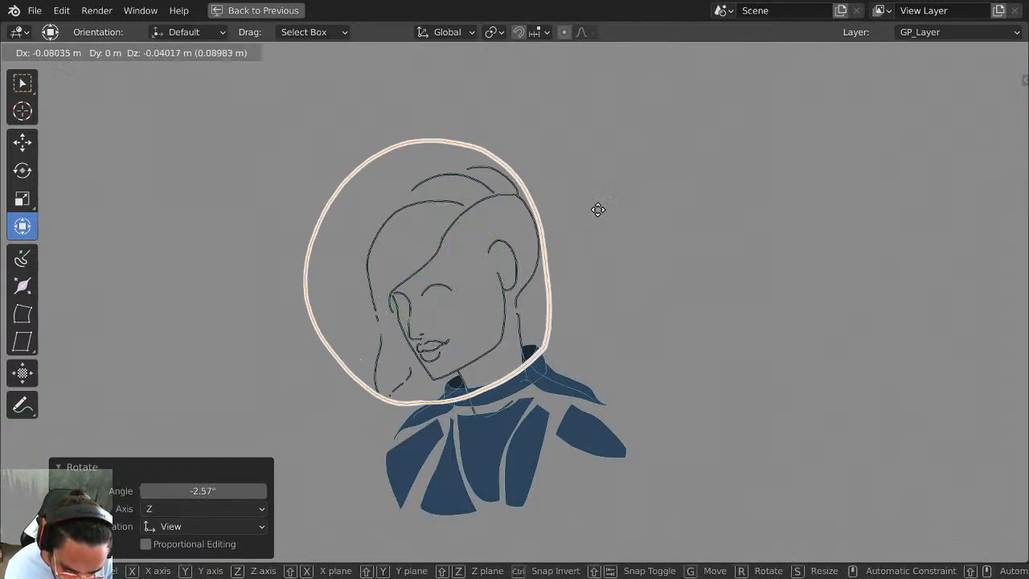
{"action": "left_click", "coordinate": [599, 207]}
Scale the helmet outline uniformly to 0.85 and move it about 0.061 m in X and -0.021 m in Z.
{"action": "key", "text": "s"}
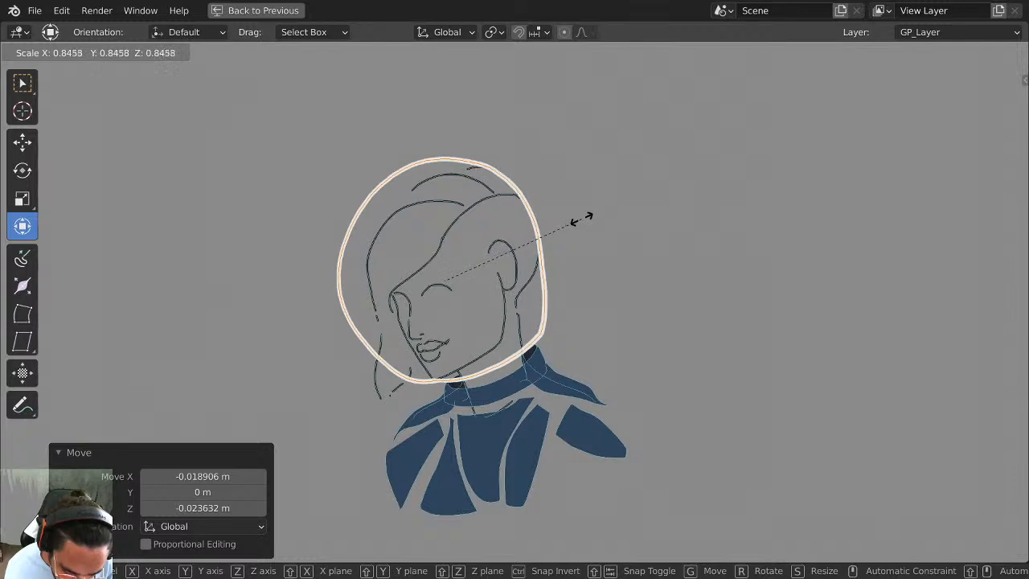
{"action": "left_click", "coordinate": [574, 238]}
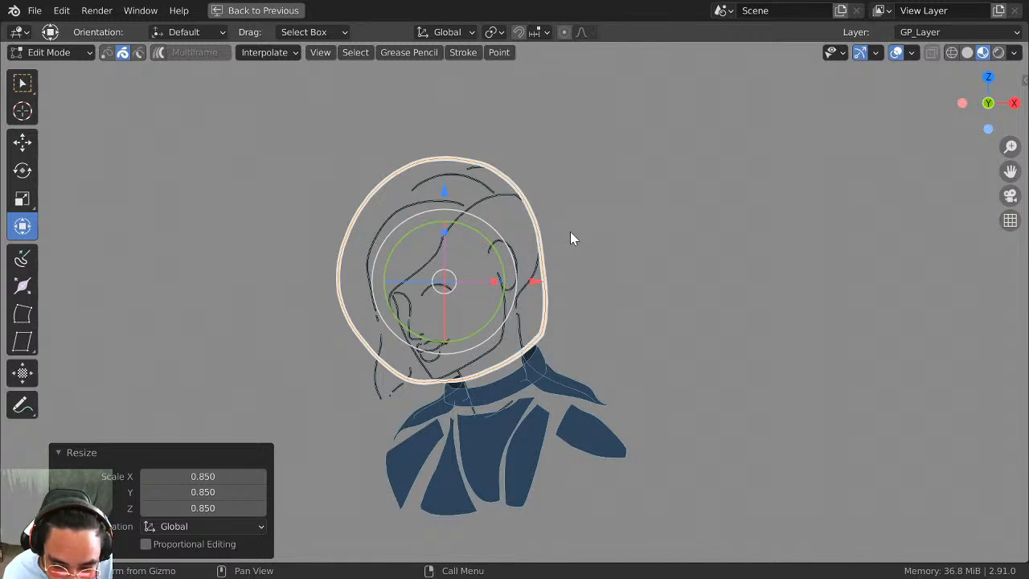
{"action": "key", "text": "g"}
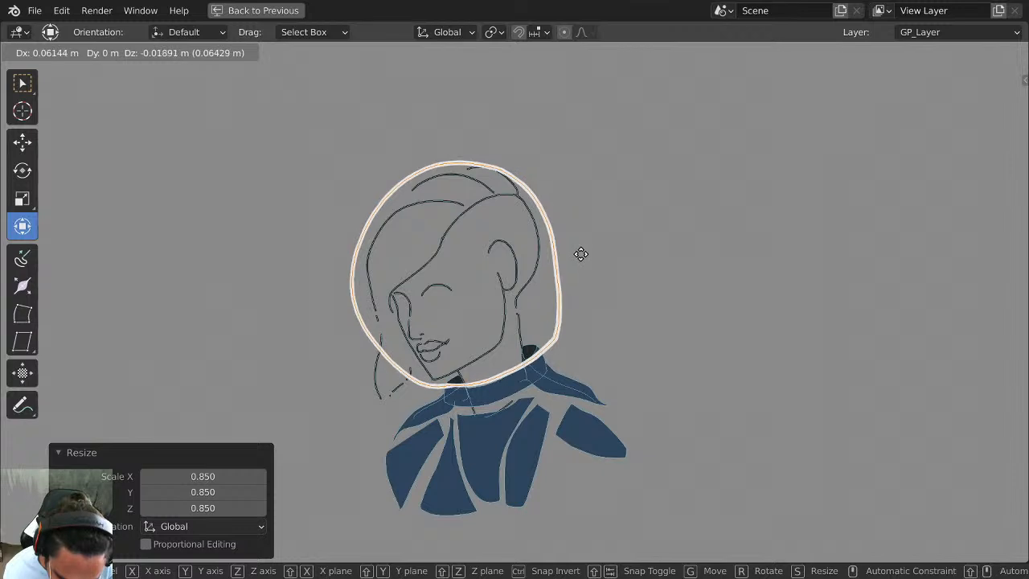
{"action": "left_click", "coordinate": [582, 258]}
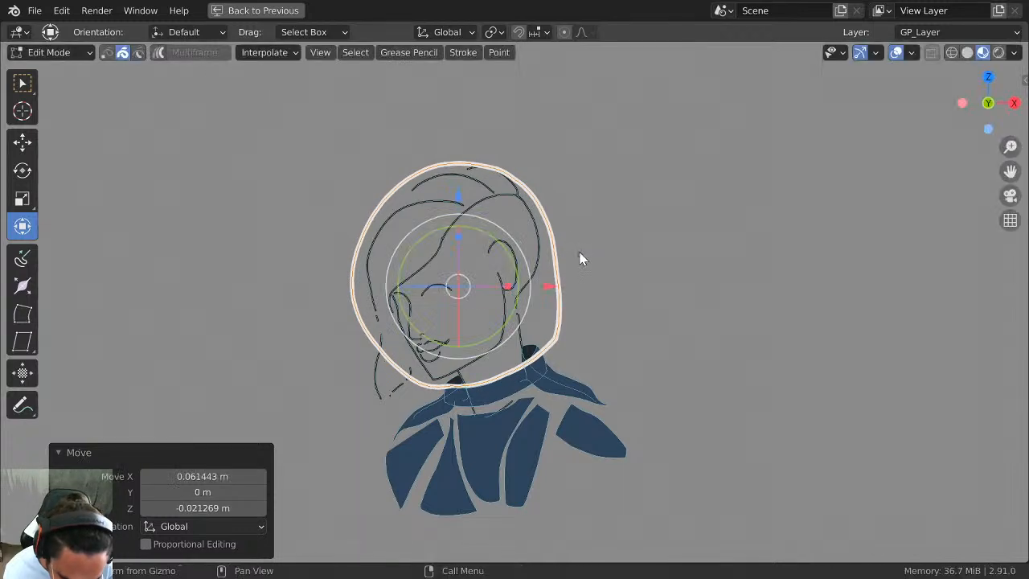
Switch to Sculpt Mode, set the Push brush radius to 255 px and try pushing the upper part of the helmet outline.
{"action": "left_click", "coordinate": [49, 53]}
{"action": "left_click", "coordinate": [49, 53]}
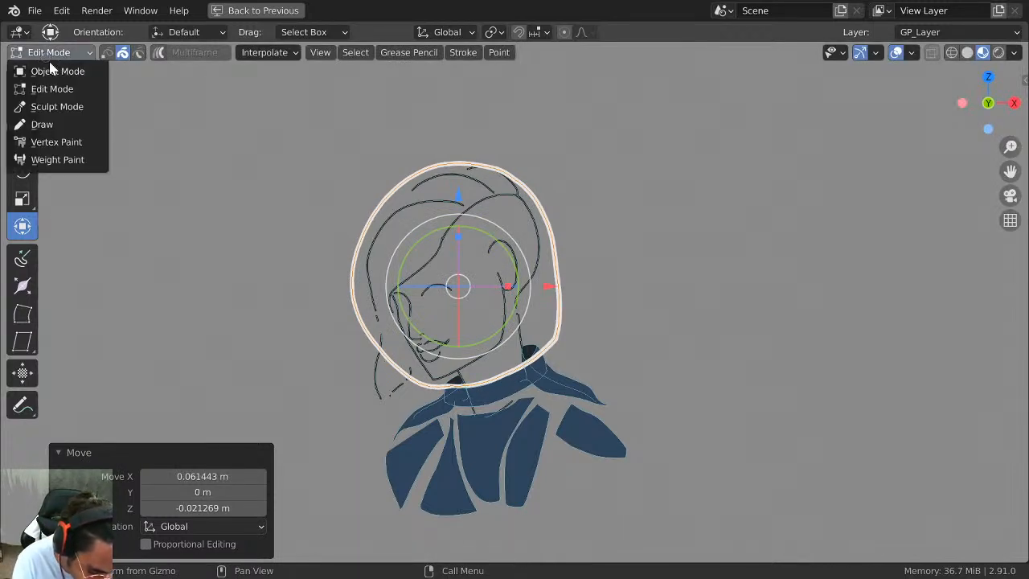
{"action": "left_click", "coordinate": [48, 125]}
{"action": "left_click", "coordinate": [49, 53]}
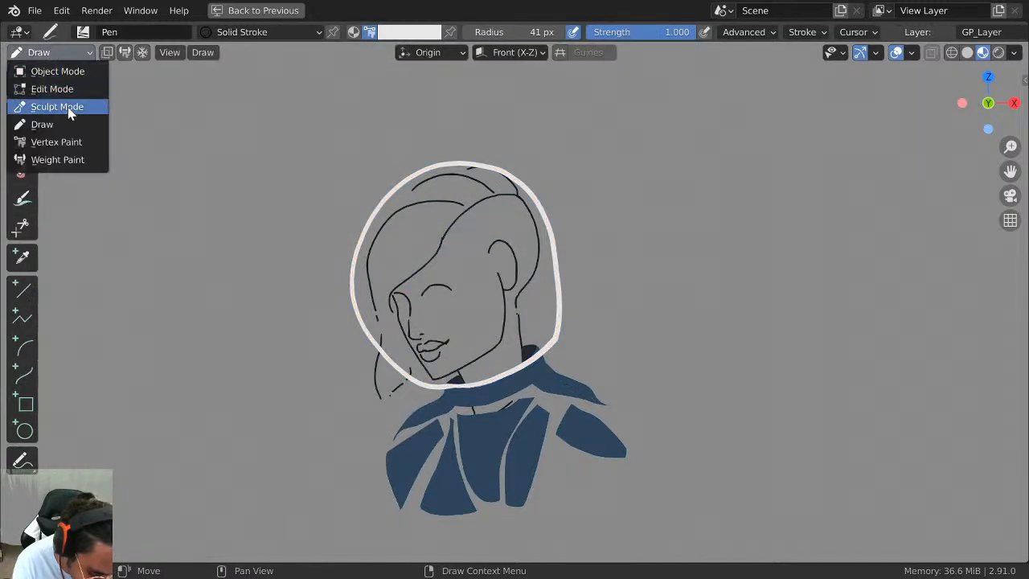
{"action": "left_click", "coordinate": [70, 107]}
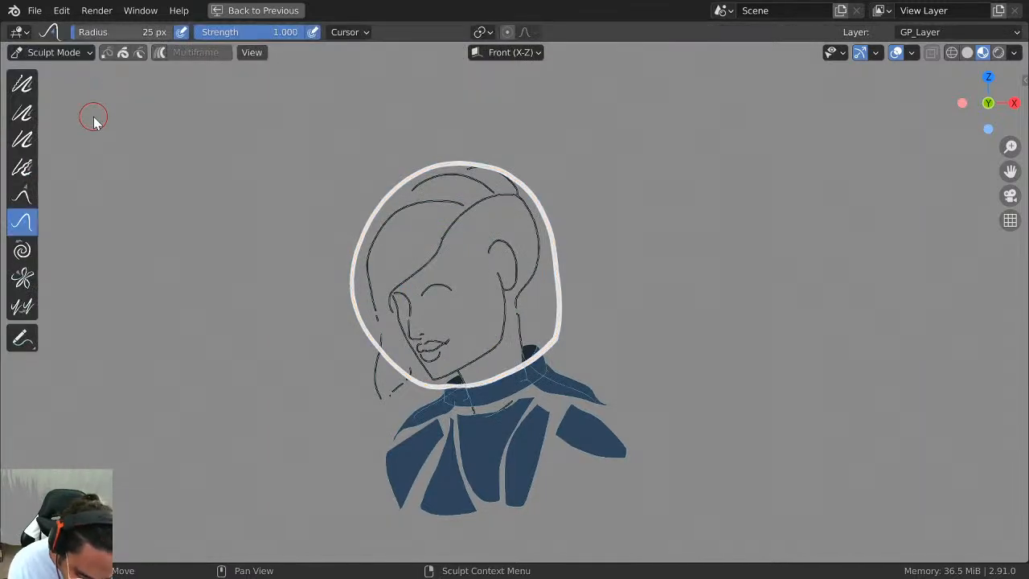
{"action": "left_click", "coordinate": [120, 32]}
{"action": "type", "text": "255"}
{"action": "key", "text": "Return"}
{"action": "left_click_drag", "start_coordinate": [487, 213], "coordinate": [522, 173]}
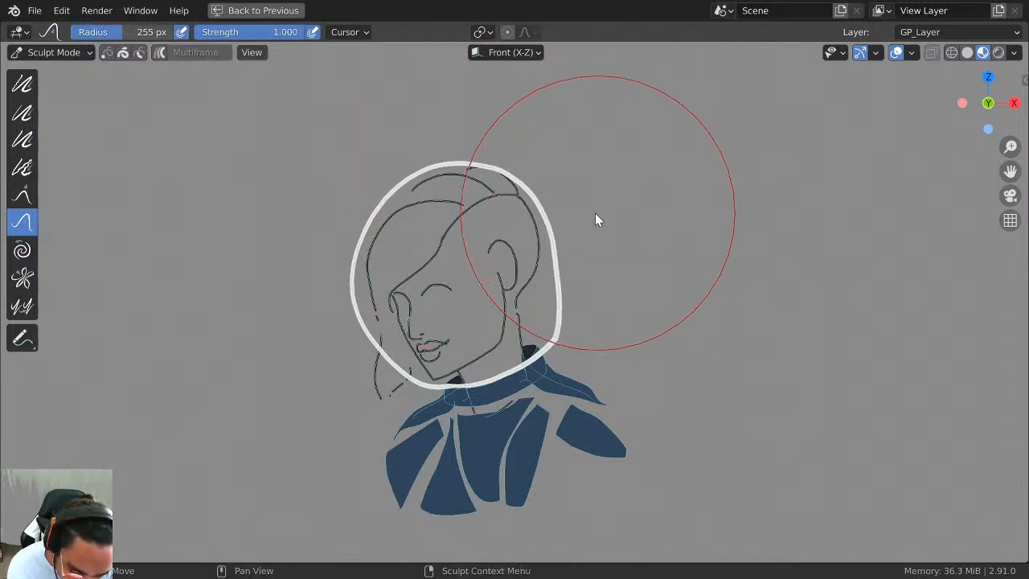
Re-enter Sculpt Mode by way of Draw and Edit Mode and try pushing the top of the helmet outline again.
{"action": "left_click", "coordinate": [60, 52]}
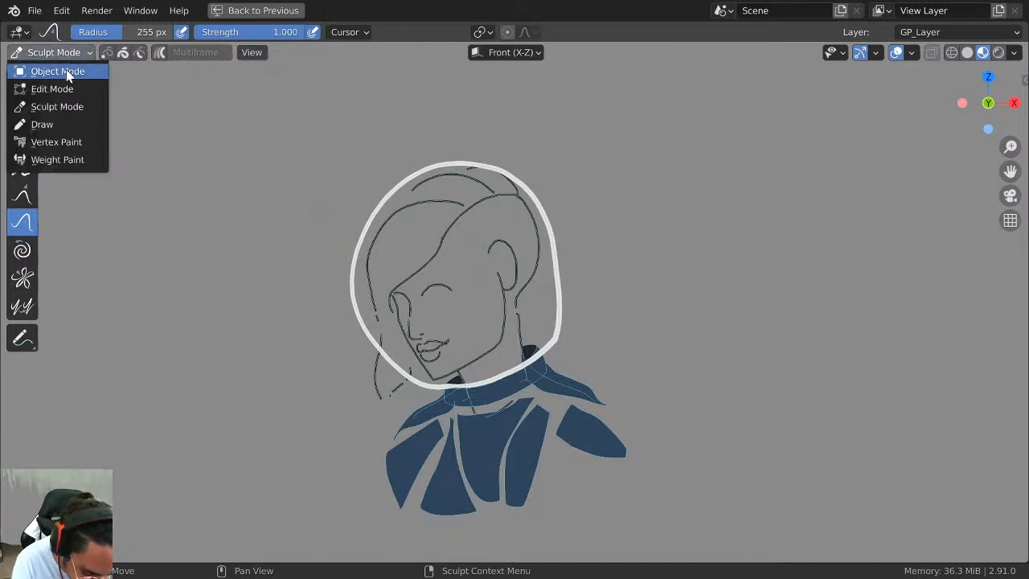
{"action": "left_click", "coordinate": [59, 124]}
{"action": "key", "text": "Tab"}
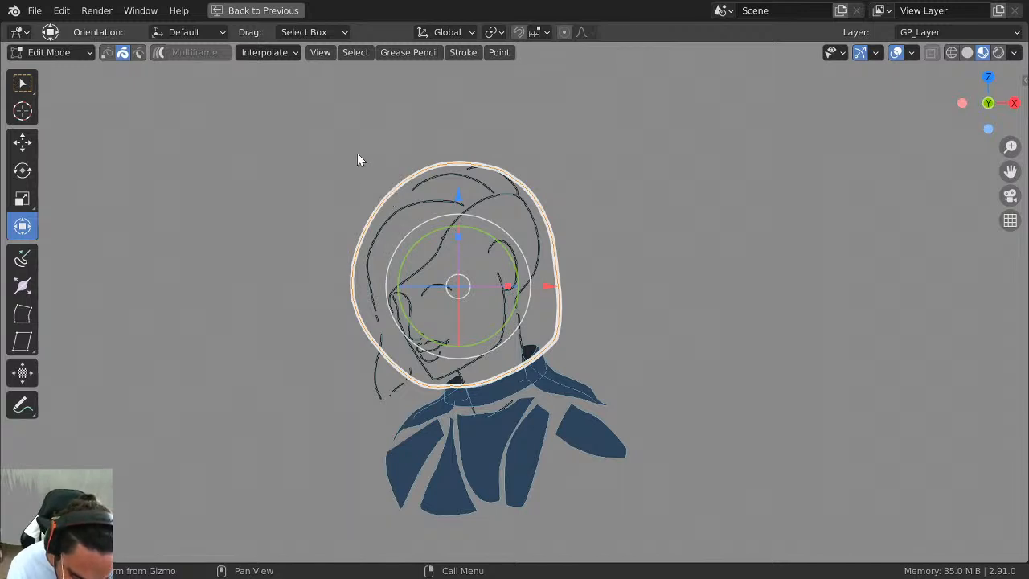
{"action": "left_click", "coordinate": [73, 53]}
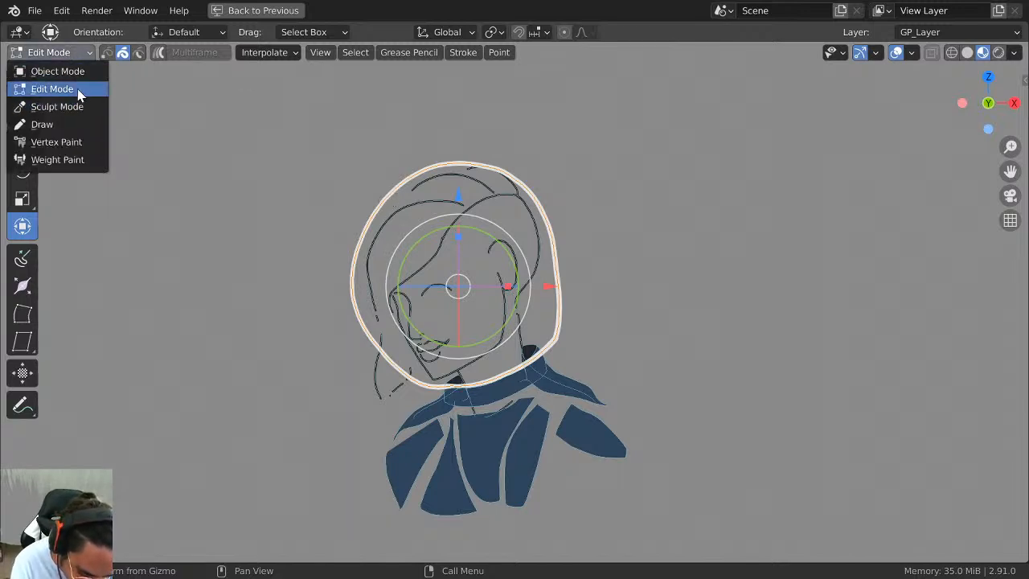
{"action": "left_click", "coordinate": [57, 107]}
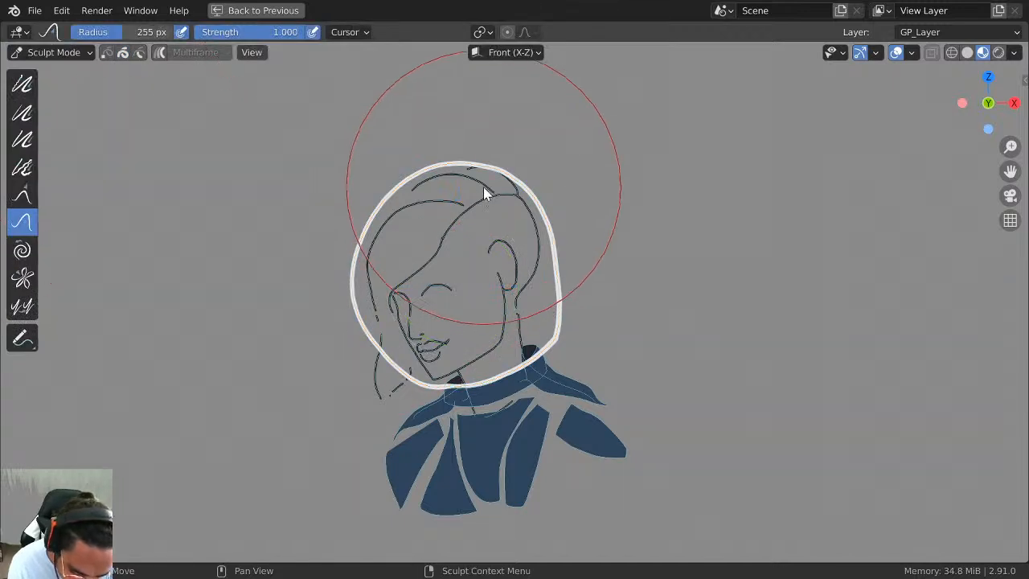
{"action": "left_click_drag", "start_coordinate": [500, 153], "coordinate": [575, 155]}
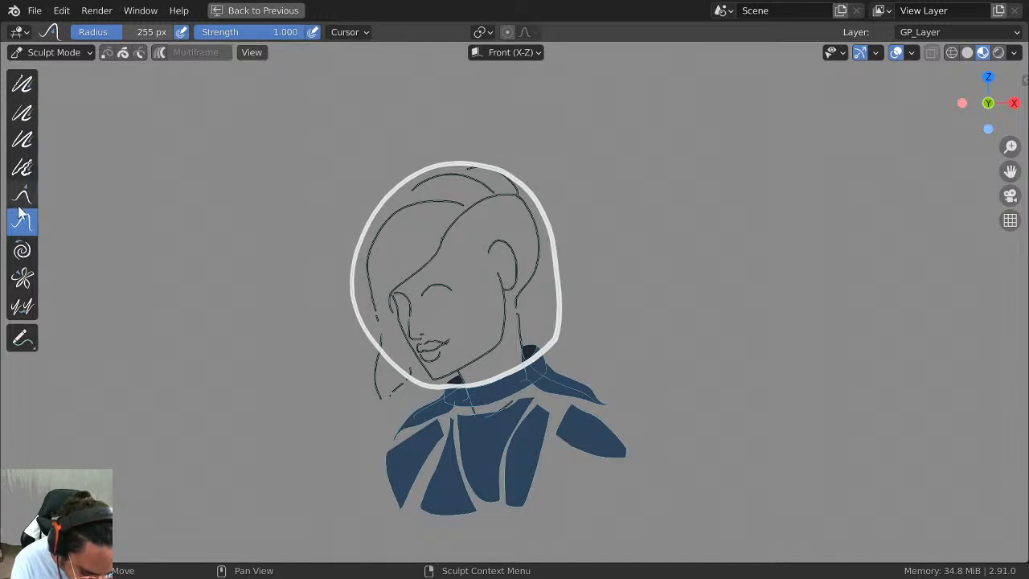
Enable the stroke selection mask so sculpting is limited to the selected helmet outline, and activate the Tweak selection tool.
{"action": "left_click", "coordinate": [123, 52]}
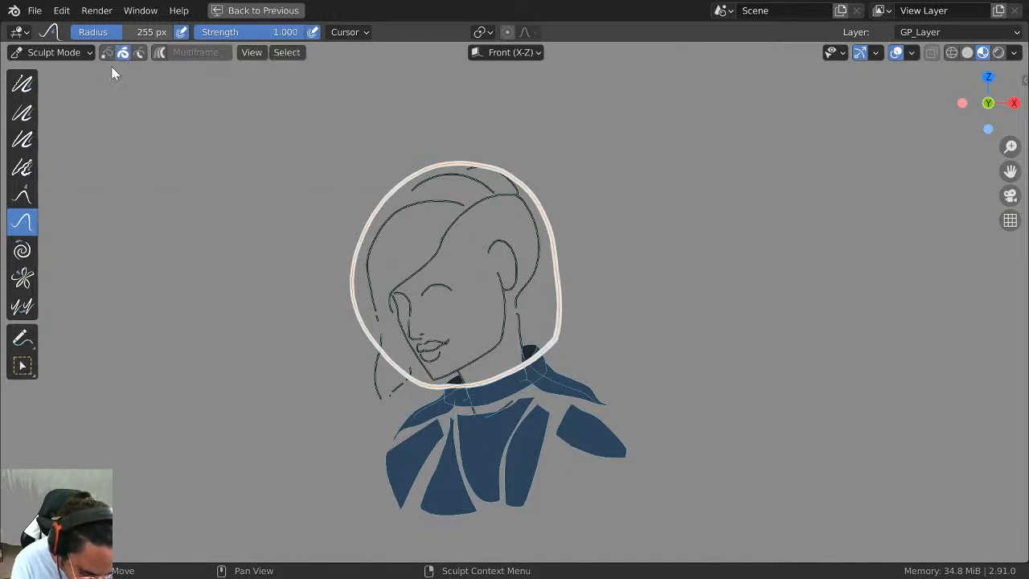
{"action": "left_click", "coordinate": [123, 53]}
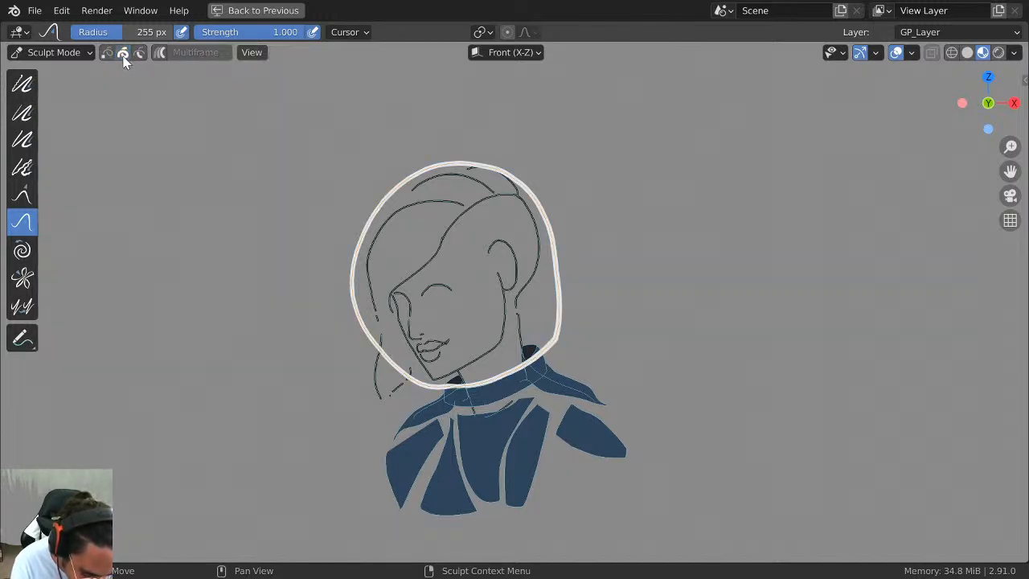
{"action": "left_click", "coordinate": [22, 337]}
{"action": "left_click", "coordinate": [123, 52]}
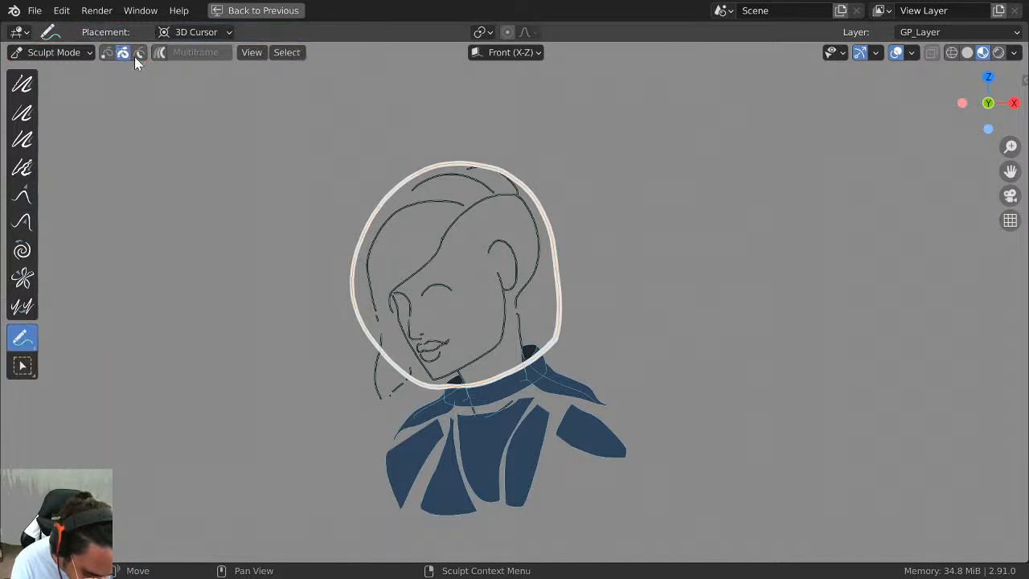
{"action": "left_click_drag", "start_coordinate": [25, 361], "coordinate": [53, 391]}
{"action": "left_click", "coordinate": [53, 382]}
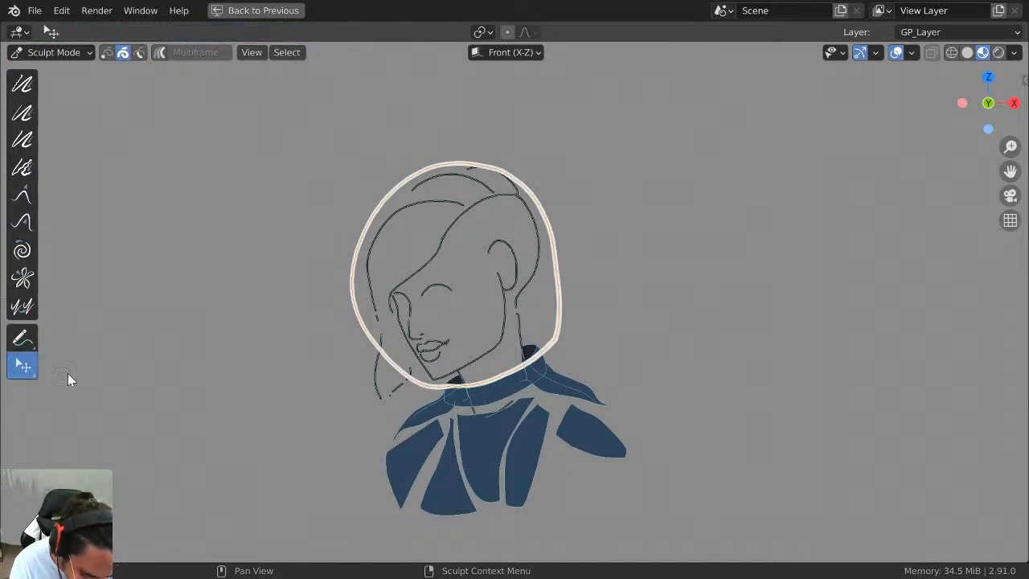
Reshape the helmet outline with the Push brush, rounding its crown and adjusting its front edge and back edge.
{"action": "left_click", "coordinate": [23, 222]}
{"action": "left_click_drag", "start_coordinate": [463, 175], "coordinate": [475, 175]}
{"action": "left_click_drag", "start_coordinate": [364, 258], "coordinate": [355, 258]}
{"action": "left_click_drag", "start_coordinate": [556, 334], "coordinate": [552, 340]}
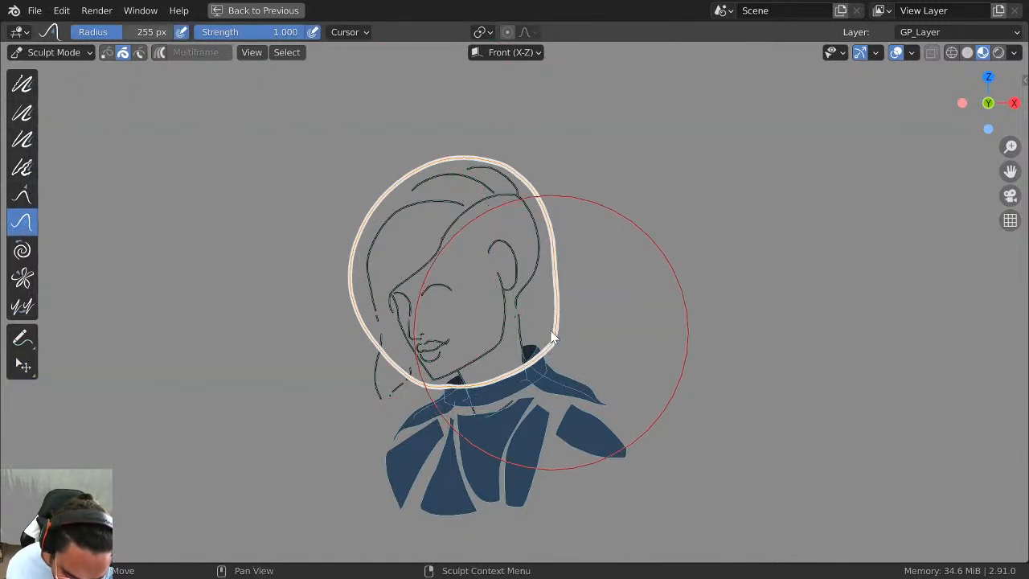
{"action": "left_click_drag", "start_coordinate": [559, 258], "coordinate": [554, 259]}
{"action": "left_click_drag", "start_coordinate": [447, 161], "coordinate": [447, 157]}
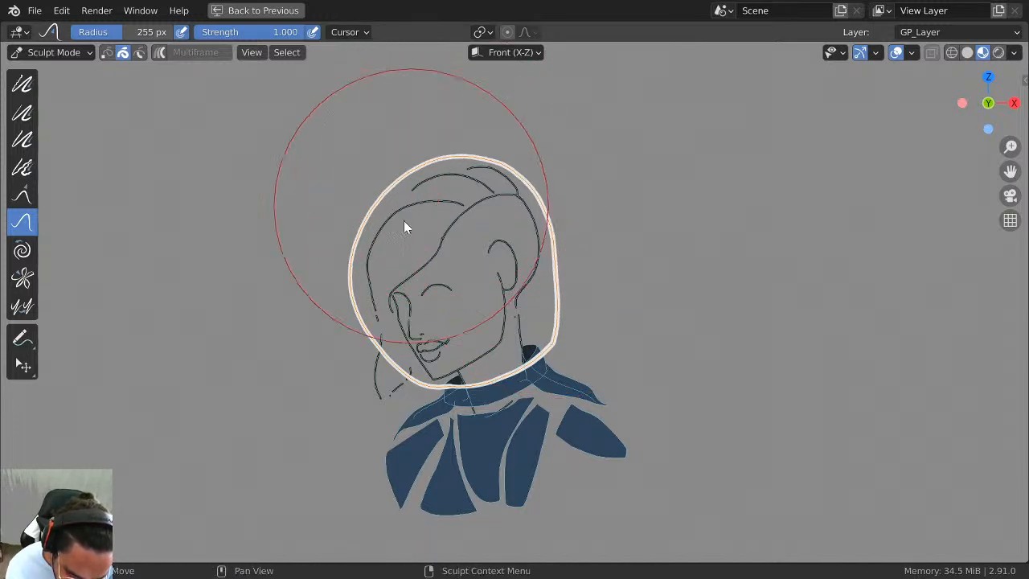
{"action": "left_click_drag", "start_coordinate": [367, 291], "coordinate": [372, 290]}
{"action": "left_click_drag", "start_coordinate": [396, 365], "coordinate": [400, 366]}
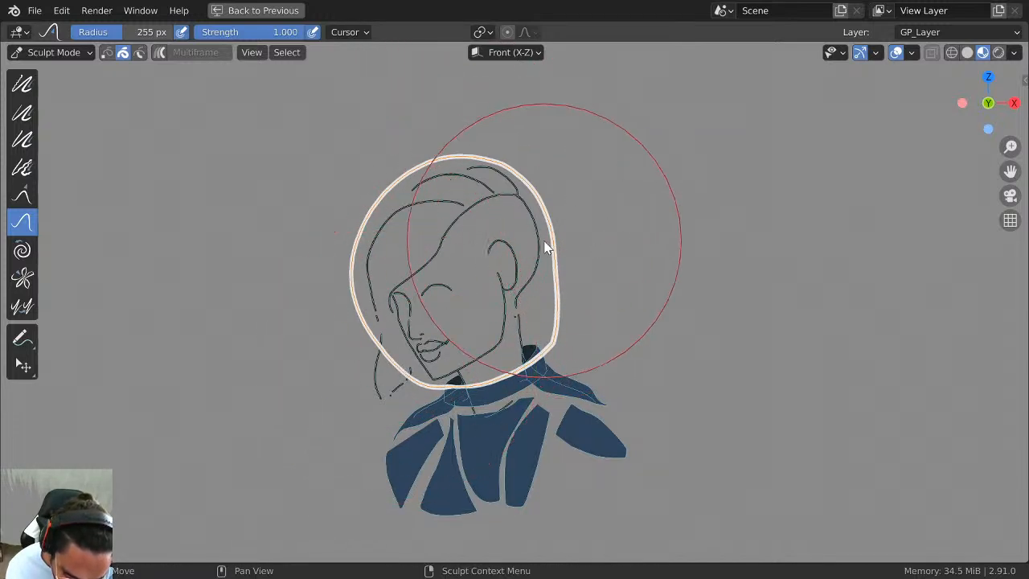
Push the helmet's back edge and lower back corner inward and adjust its base at the collar, reducing the brush radius to 190 px.
{"action": "left_click_drag", "start_coordinate": [544, 243], "coordinate": [539, 248]}
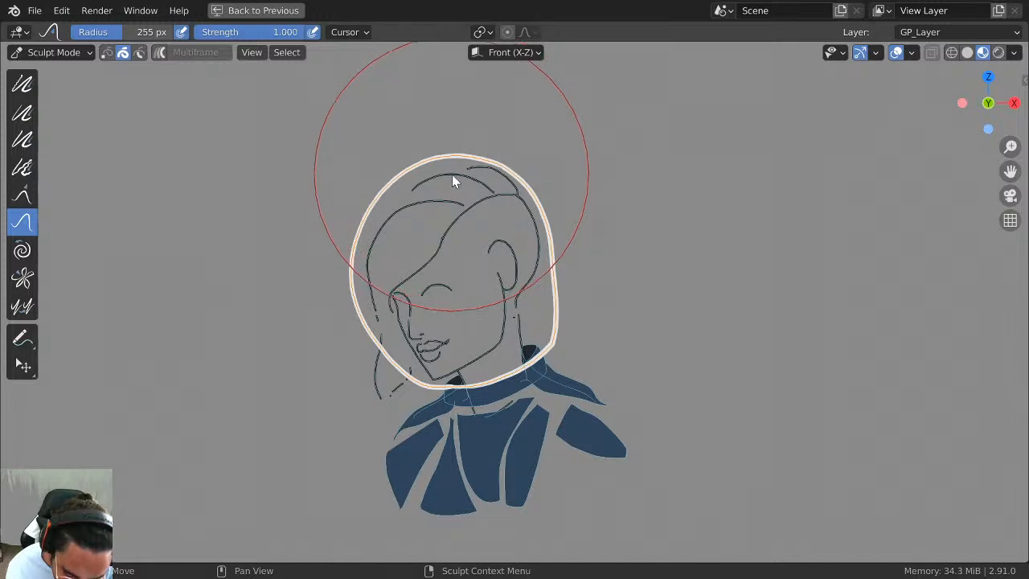
{"action": "left_click_drag", "start_coordinate": [552, 330], "coordinate": [548, 331]}
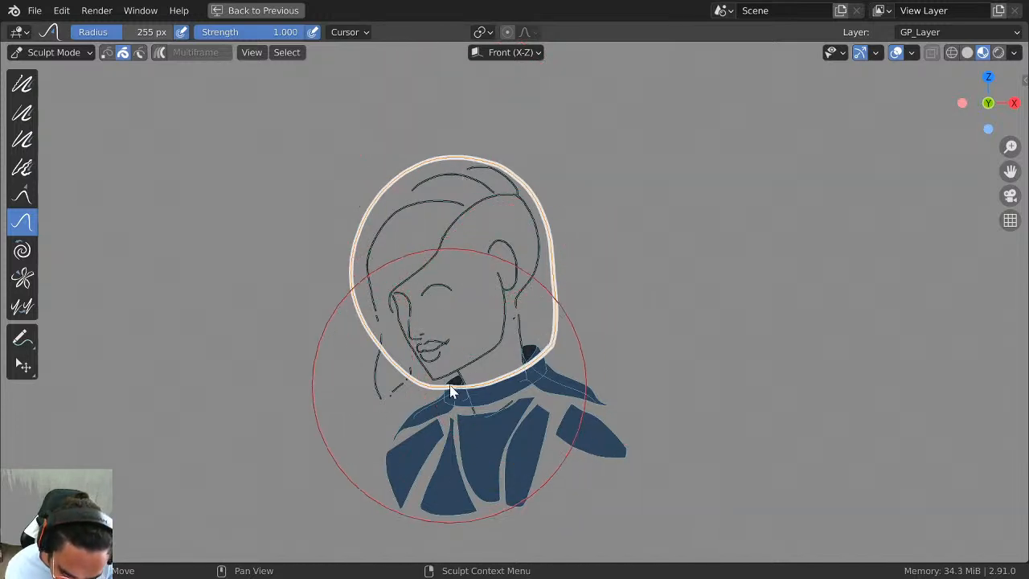
{"action": "left_click_drag", "start_coordinate": [450, 386], "coordinate": [453, 389]}
{"action": "left_click_drag", "start_coordinate": [549, 350], "coordinate": [543, 336]}
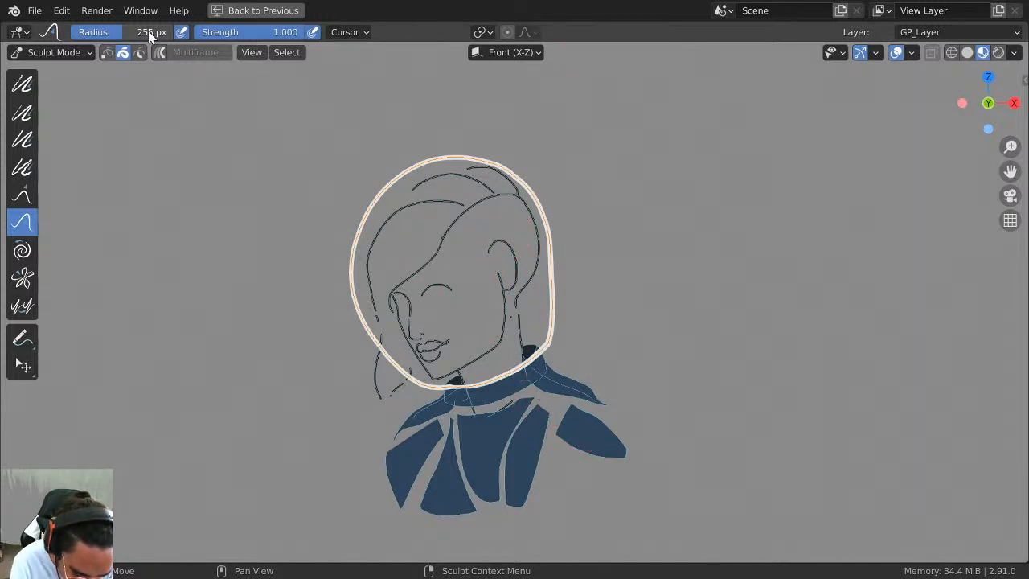
{"action": "left_click_drag", "start_coordinate": [571, 367], "coordinate": [551, 346]}
{"action": "mouse_move", "coordinate": [464, 384]}
{"action": "left_mouse_down"}
{"action": "mouse_move", "coordinate": [443, 395]}
{"action": "mouse_move", "coordinate": [450, 390]}
{"action": "left_mouse_up"}
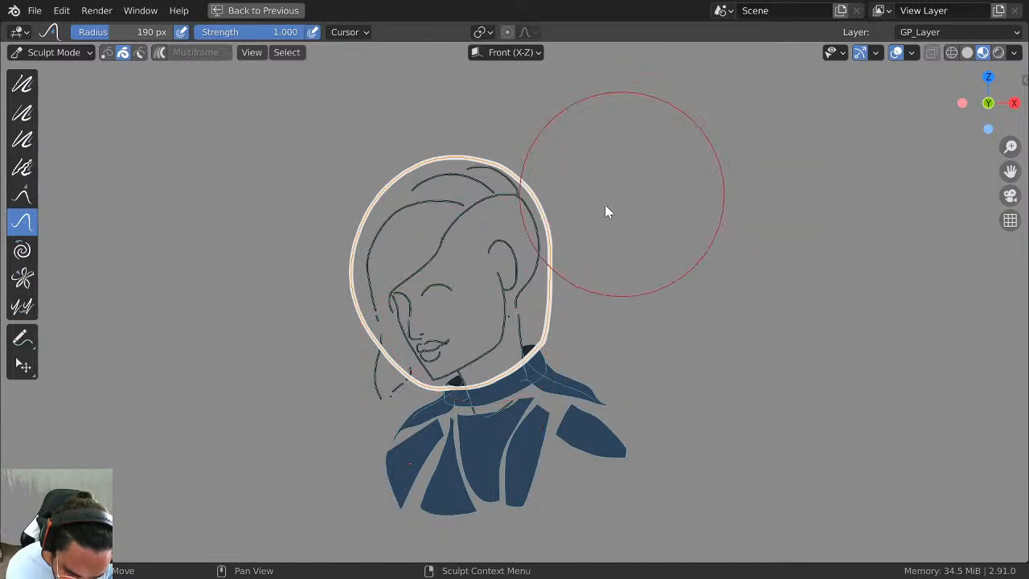
Smooth the helmet outline's points in Edit Mode with Repeat set to 20.
{"action": "left_click", "coordinate": [54, 52]}
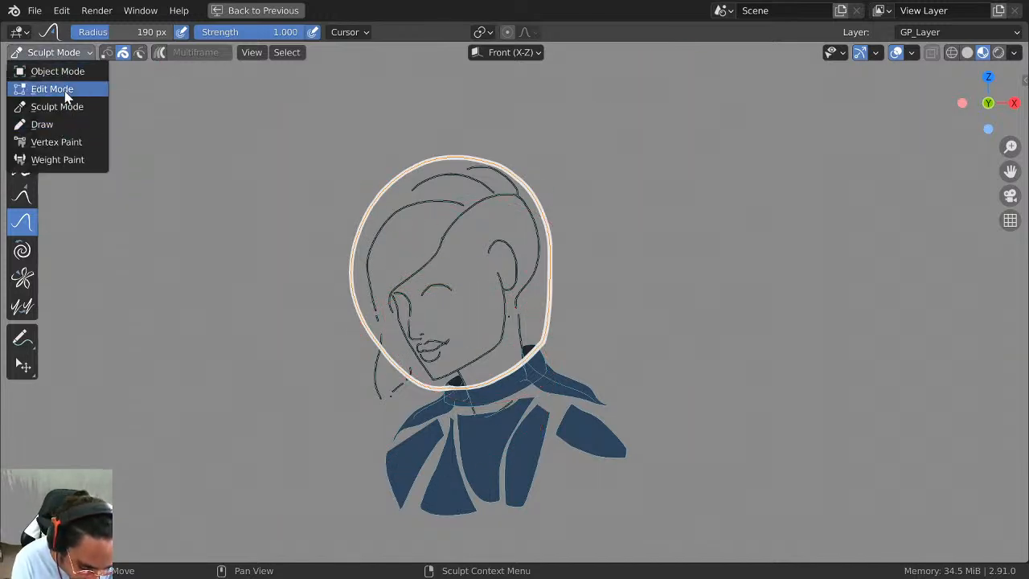
{"action": "left_click", "coordinate": [63, 87]}
{"action": "left_click", "coordinate": [498, 52]}
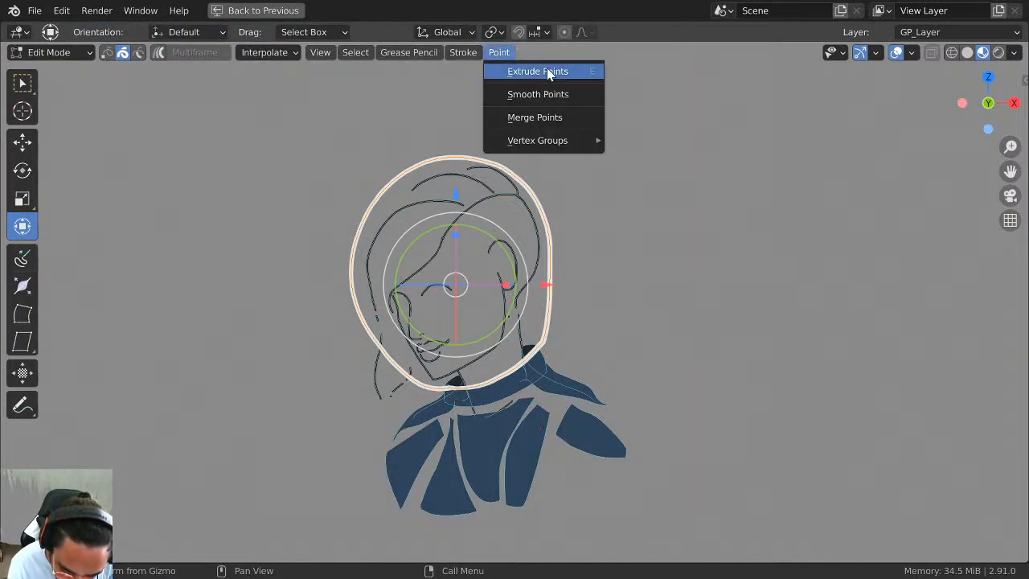
{"action": "left_click", "coordinate": [555, 95]}
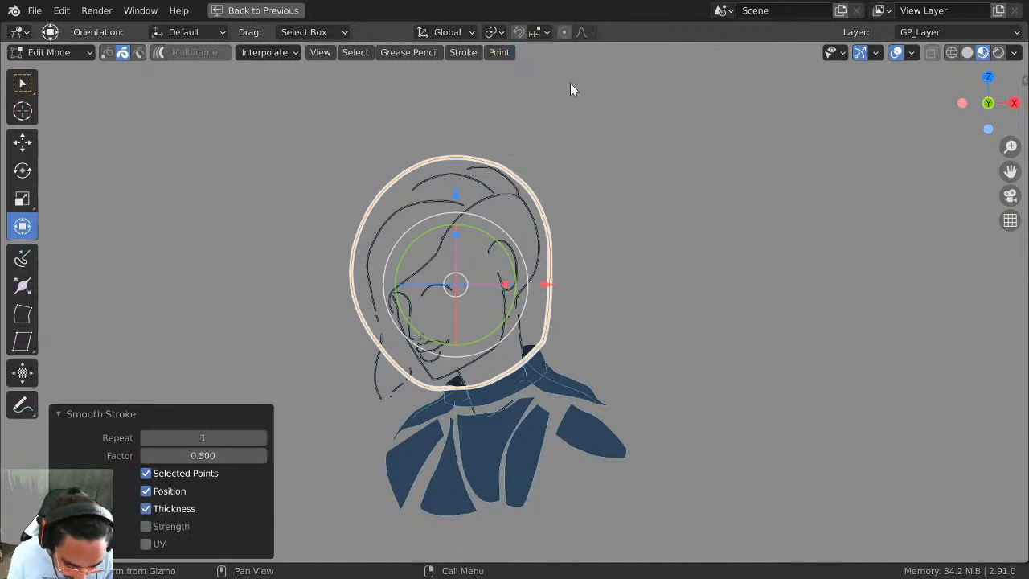
{"action": "mouse_move", "coordinate": [184, 437]}
{"action": "left_mouse_down"}
{"action": "mouse_move", "coordinate": [248, 436]}
{"action": "mouse_move", "coordinate": [202, 434]}
{"action": "mouse_move", "coordinate": [229, 431]}
{"action": "mouse_move", "coordinate": [321, 452]}
{"action": "left_mouse_up"}
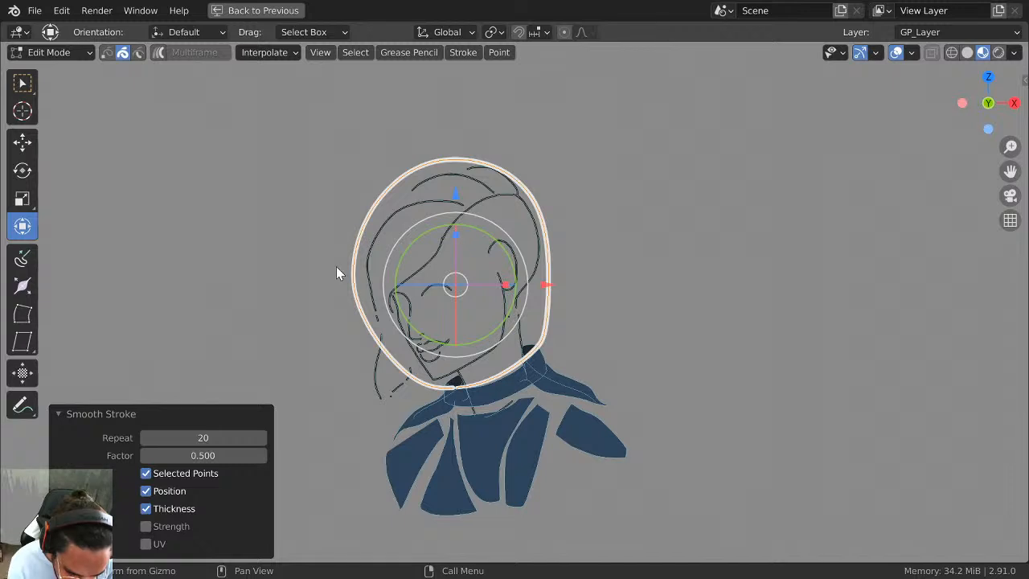
Return to Draw mode and choose the Solid Fill material for the Pen brush.
{"action": "left_click", "coordinate": [50, 51]}
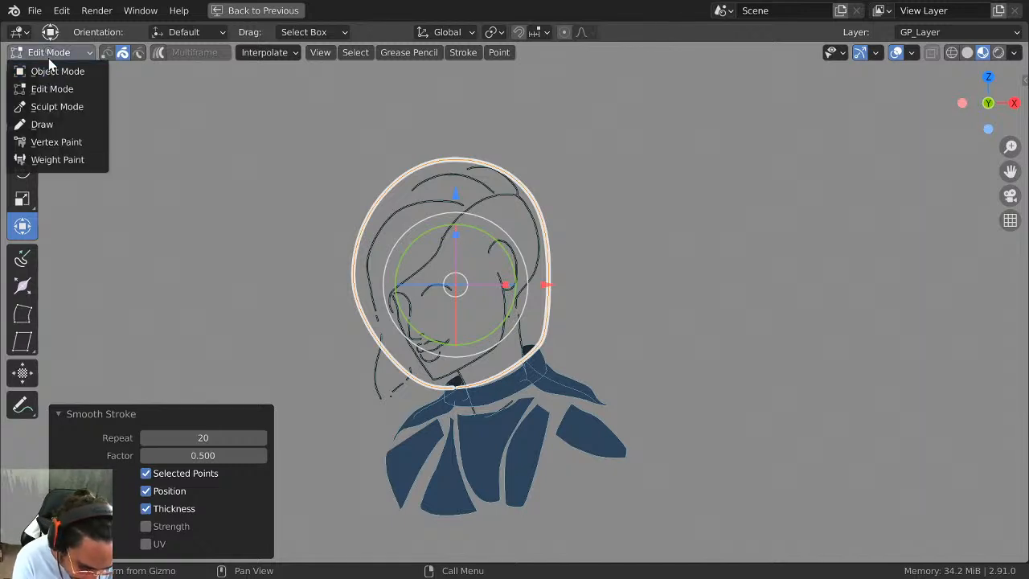
{"action": "left_click", "coordinate": [40, 121]}
{"action": "scroll", "coordinate": [554, 315], "scroll_direction": "up", "scroll_amount": 5}
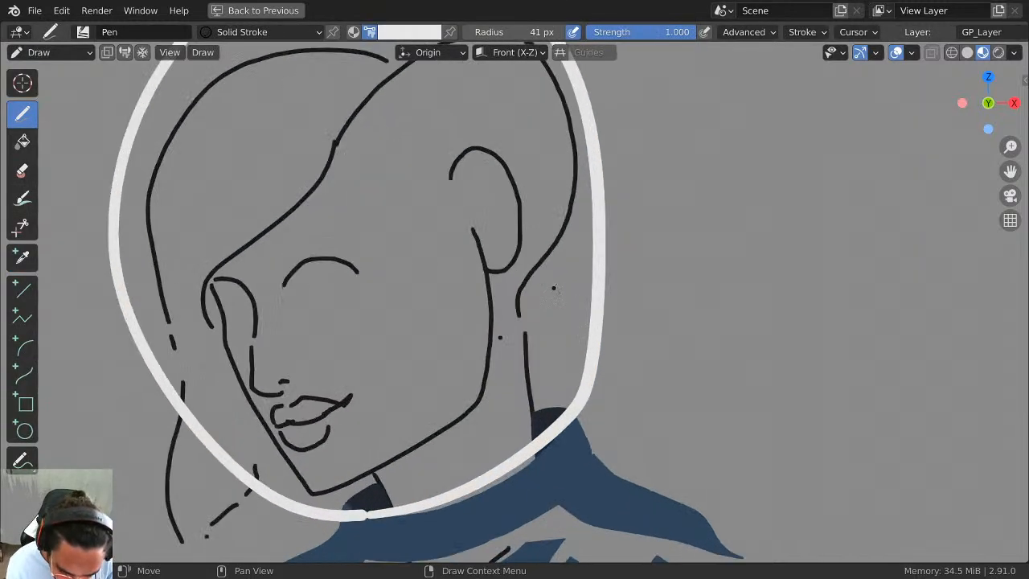
{"action": "middle_click_drag", "start_coordinate": [568, 265], "coordinate": [650, 340], "text": "shift"}
{"action": "scroll", "coordinate": [651, 331], "scroll_direction": "down", "scroll_amount": 3}
{"action": "scroll", "coordinate": [651, 327], "scroll_direction": "up", "scroll_amount": 2}
{"action": "scroll", "coordinate": [640, 345], "scroll_direction": "down", "scroll_amount": 2}
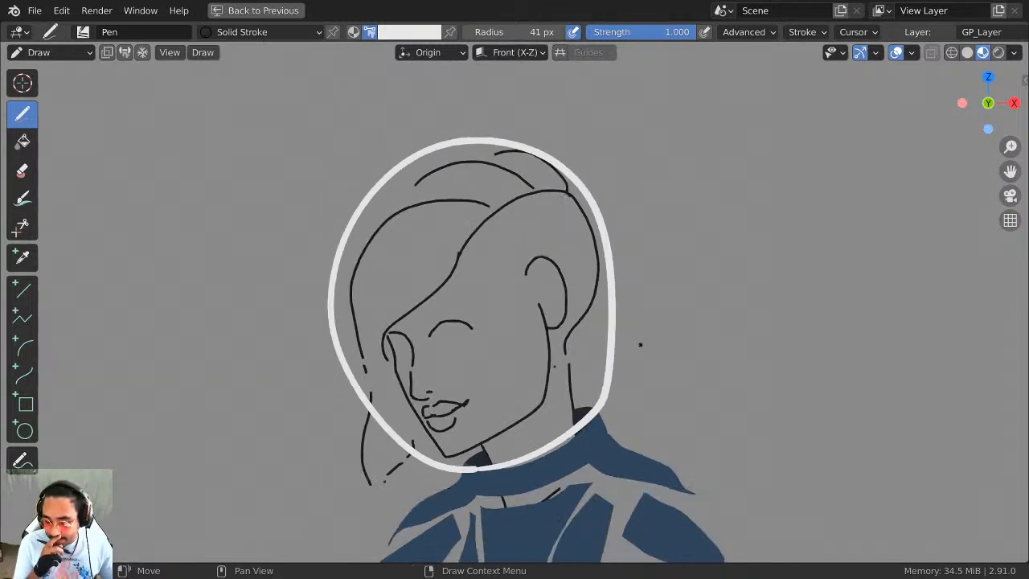
{"action": "scroll", "coordinate": [641, 345], "scroll_direction": "up", "scroll_amount": 1}
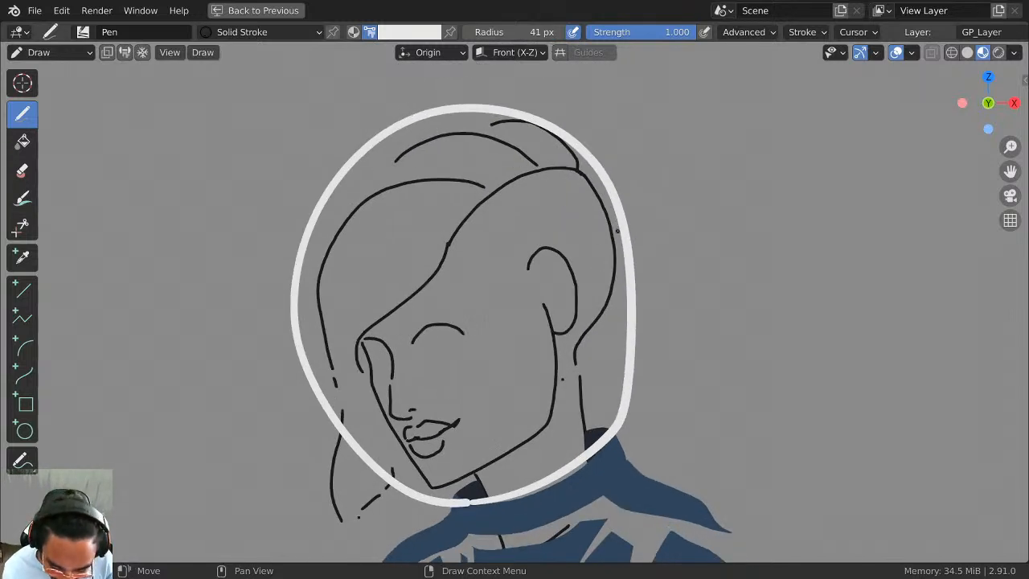
{"action": "middle_click_drag", "start_coordinate": [617, 230], "coordinate": [631, 67], "text": "shift"}
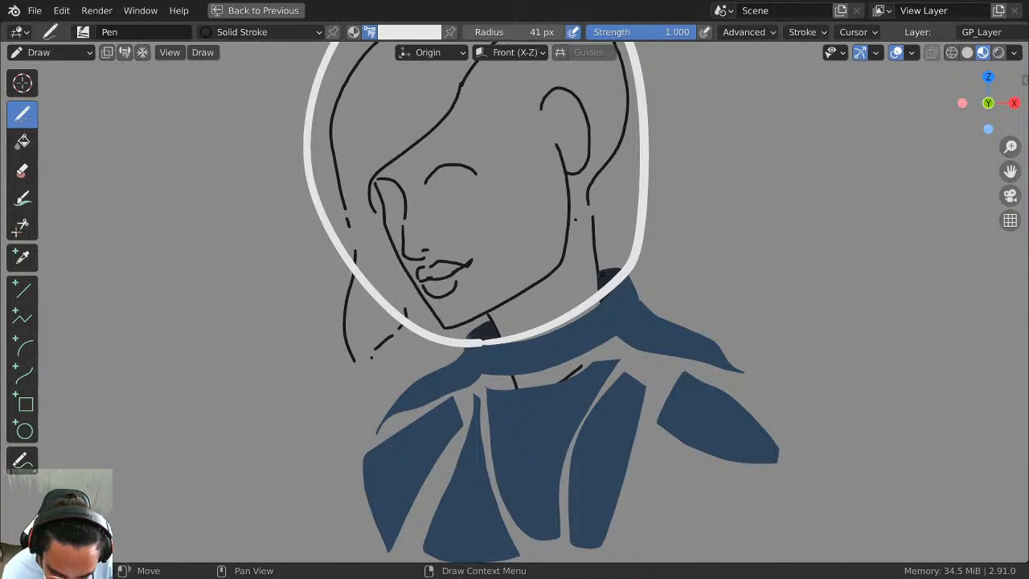
{"action": "left_click", "coordinate": [296, 31]}
{"action": "left_click", "coordinate": [264, 84]}
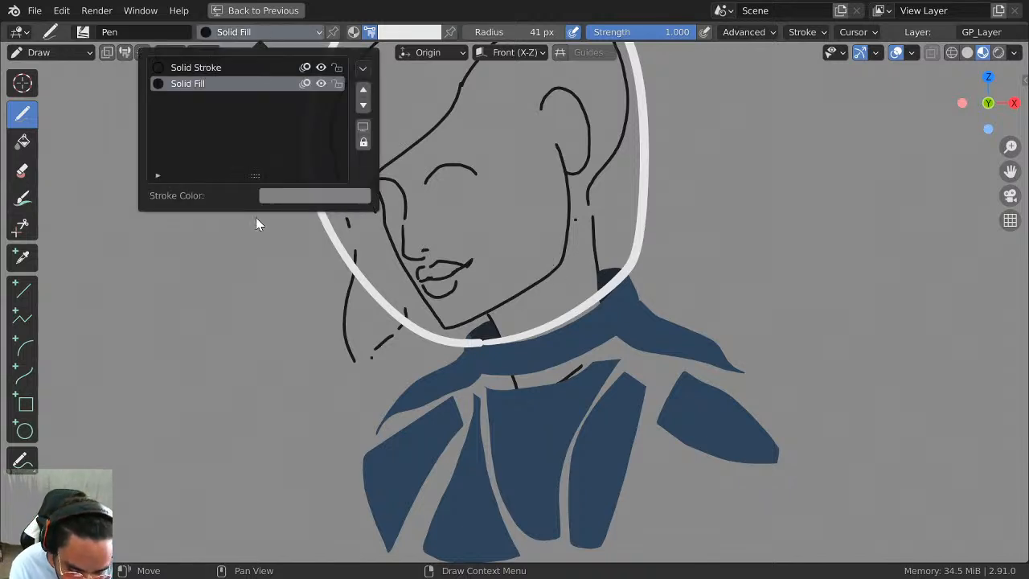
Try to draw a dark navy filled collar band along the base of the helmet.
{"action": "left_click", "coordinate": [414, 32]}
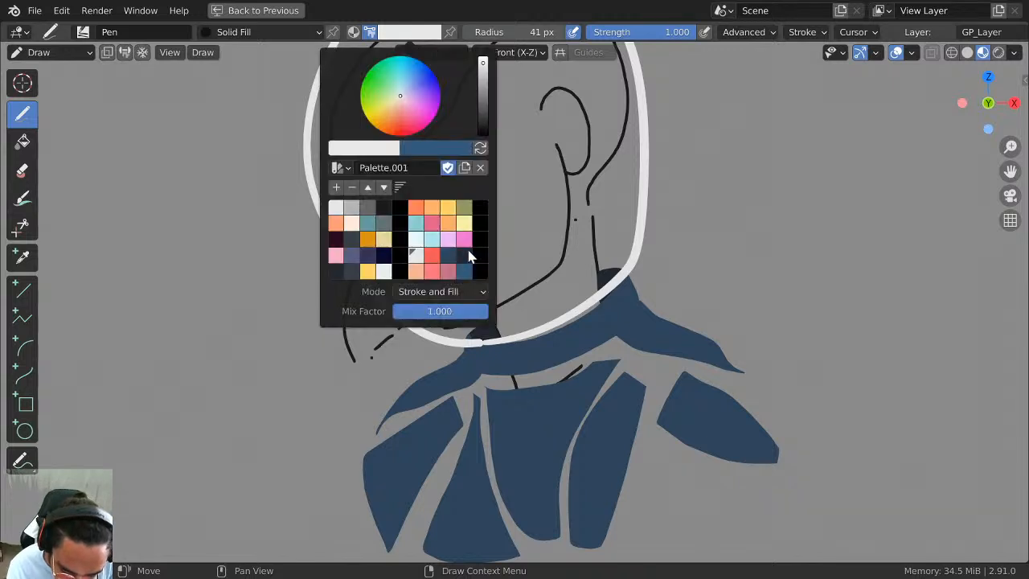
{"action": "left_click", "coordinate": [463, 270]}
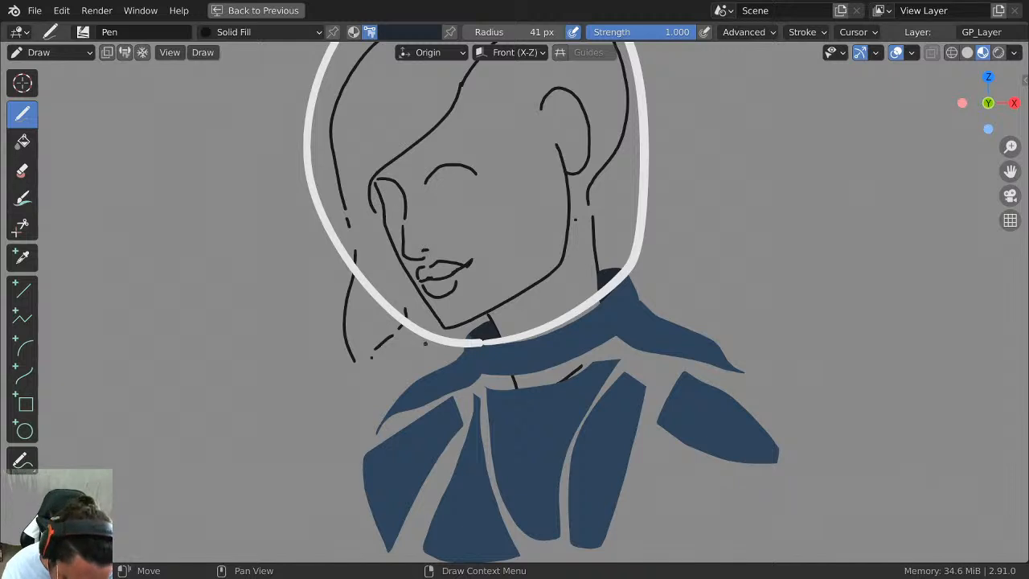
{"action": "mouse_move", "coordinate": [424, 328]}
{"action": "left_mouse_down"}
{"action": "mouse_move", "coordinate": [450, 347]}
{"action": "mouse_move", "coordinate": [574, 321]}
{"action": "mouse_move", "coordinate": [639, 250]}
{"action": "mouse_move", "coordinate": [430, 353]}
{"action": "left_mouse_up"}
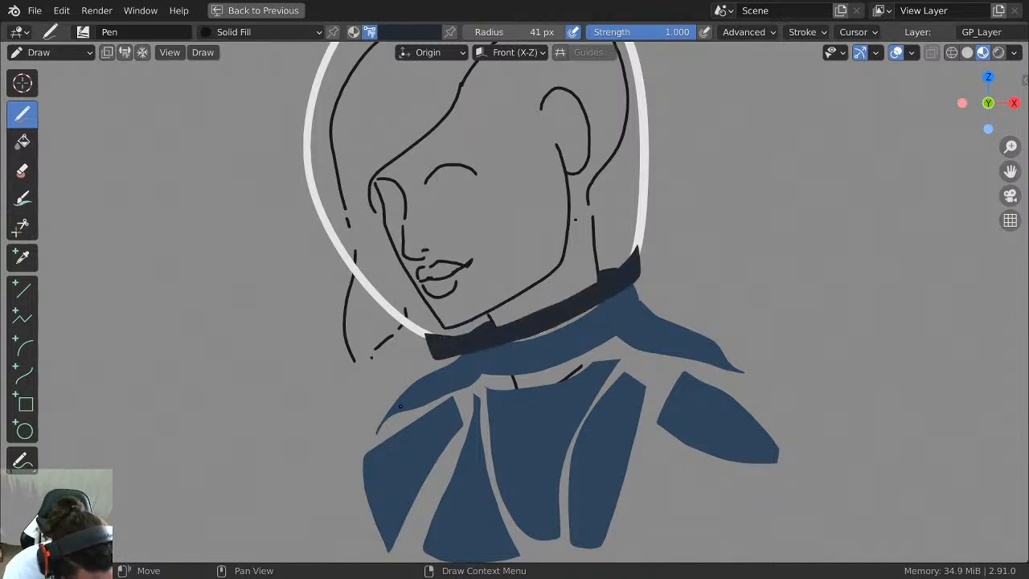
{"action": "key", "text": "ctrl+z"}
{"action": "mouse_move", "coordinate": [452, 361]}
{"action": "left_mouse_down"}
{"action": "mouse_move", "coordinate": [516, 347]}
{"action": "mouse_move", "coordinate": [649, 276]}
{"action": "mouse_move", "coordinate": [514, 338]}
{"action": "mouse_move", "coordinate": [434, 338]}
{"action": "left_mouse_up"}
{"action": "key", "text": "ctrl+z"}
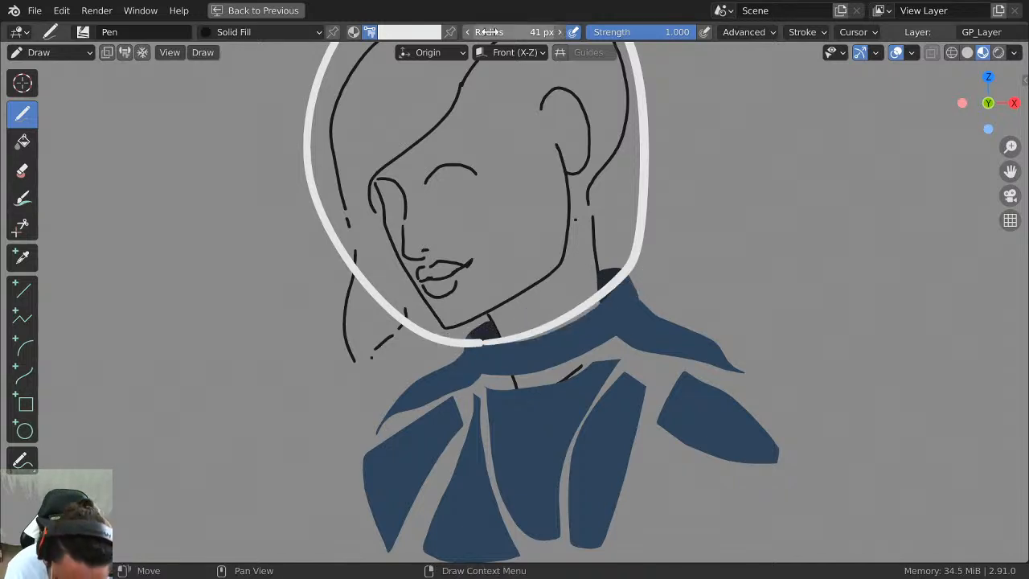
Extend the suit's collar up to the helmet's base with dark blue filled shapes, blending both ends into the shoulders.
{"action": "left_click", "coordinate": [425, 32]}
{"action": "left_click", "coordinate": [448, 255]}
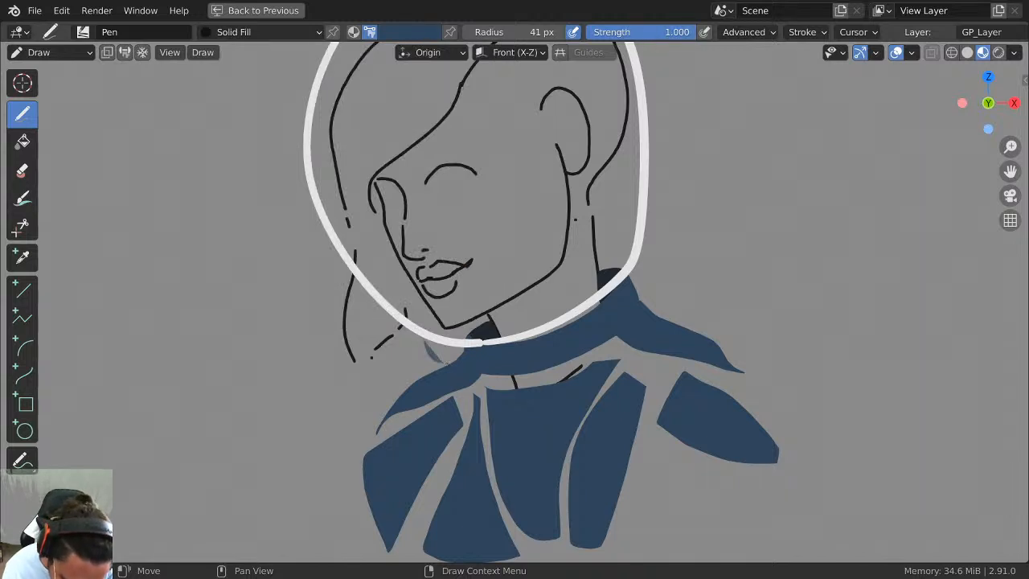
{"action": "mouse_move", "coordinate": [446, 361]}
{"action": "left_mouse_down"}
{"action": "mouse_move", "coordinate": [557, 329]}
{"action": "mouse_move", "coordinate": [647, 257]}
{"action": "mouse_move", "coordinate": [486, 372]}
{"action": "left_mouse_up"}
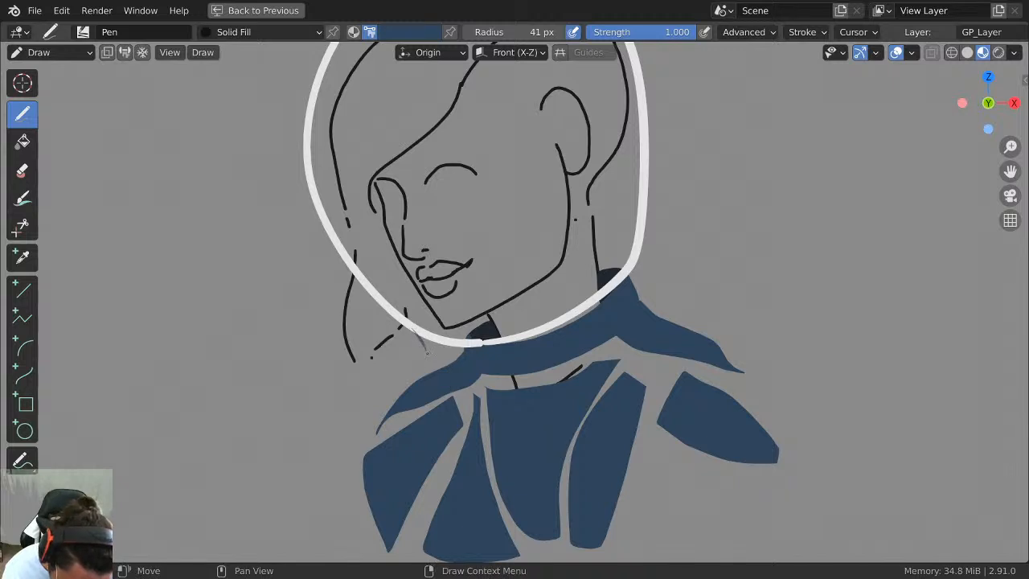
{"action": "mouse_move", "coordinate": [434, 363]}
{"action": "left_mouse_down"}
{"action": "mouse_move", "coordinate": [462, 341]}
{"action": "mouse_move", "coordinate": [570, 324]}
{"action": "mouse_move", "coordinate": [643, 297]}
{"action": "mouse_move", "coordinate": [636, 256]}
{"action": "mouse_move", "coordinate": [590, 309]}
{"action": "mouse_move", "coordinate": [430, 344]}
{"action": "mouse_move", "coordinate": [436, 361]}
{"action": "left_mouse_up"}
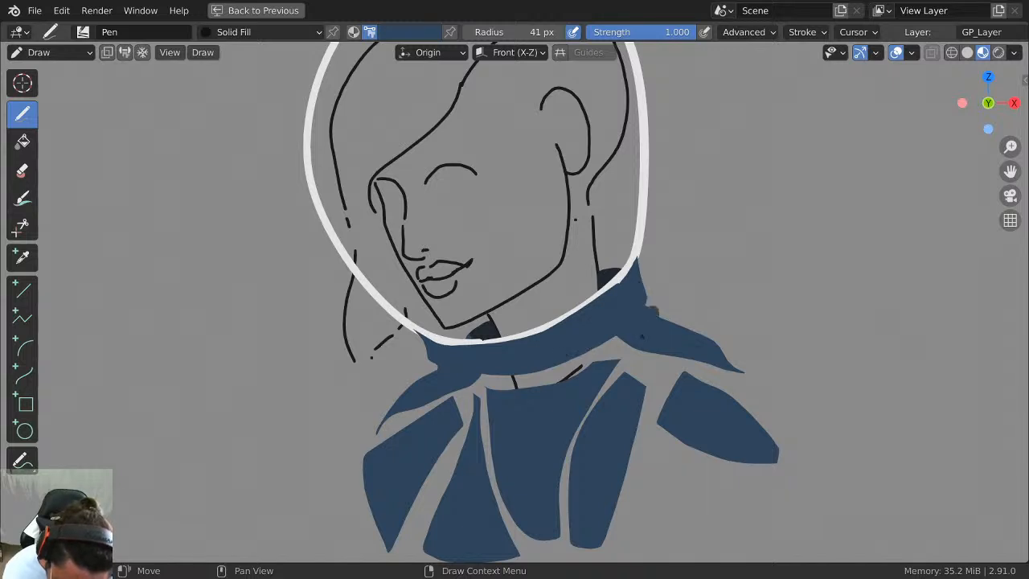
{"action": "left_click_drag", "start_coordinate": [423, 359], "coordinate": [432, 378]}
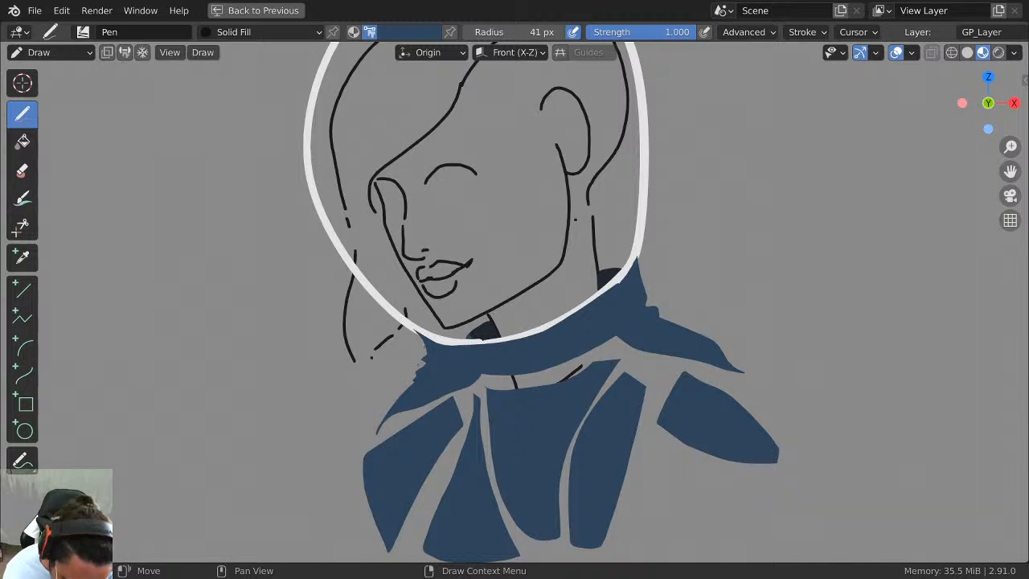
Set new strokes to be drawn behind existing ones and pick the dark navy palette color.
{"action": "middle_click_drag", "start_coordinate": [642, 260], "coordinate": [624, 285]}
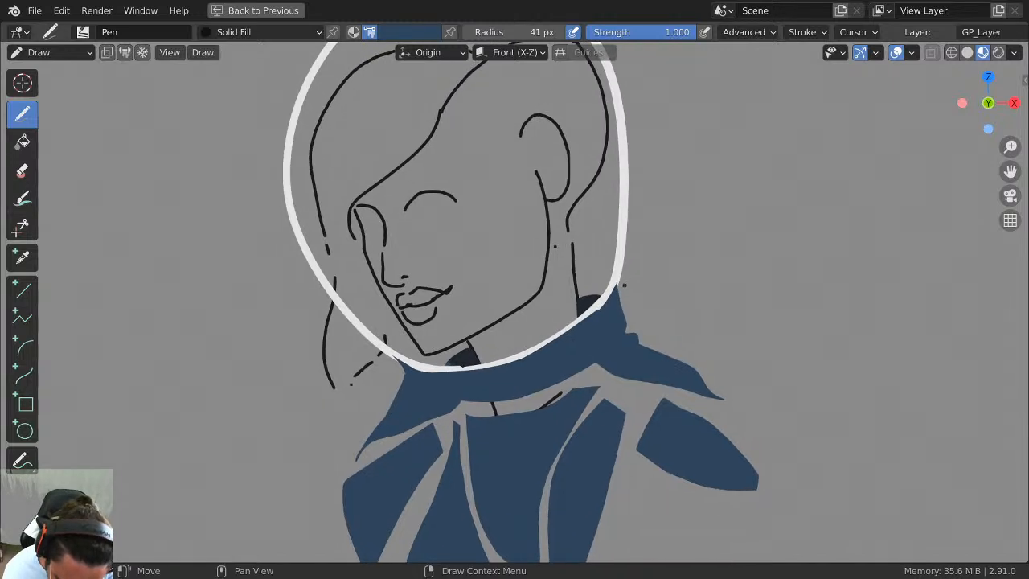
{"action": "left_click", "coordinate": [107, 52]}
{"action": "left_click", "coordinate": [428, 32]}
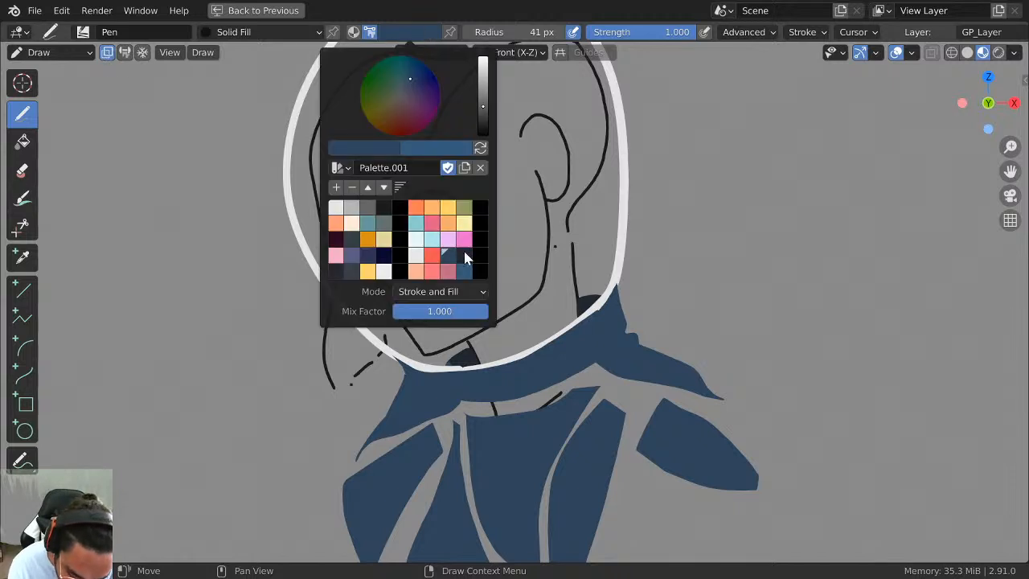
{"action": "left_click", "coordinate": [465, 255]}
Try to draw the collar's inner rim behind the neck, adding filled patches beneath the chin and at the nape.
{"action": "mouse_move", "coordinate": [402, 354]}
{"action": "left_mouse_down"}
{"action": "mouse_move", "coordinate": [460, 318]}
{"action": "mouse_move", "coordinate": [596, 274]}
{"action": "left_mouse_up"}
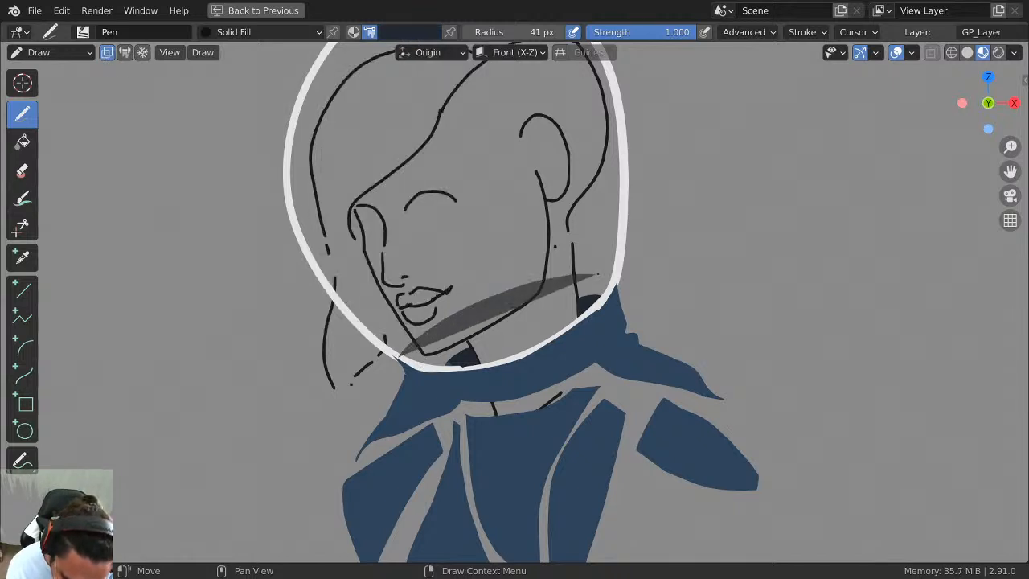
{"action": "key", "text": "ctrl+z"}
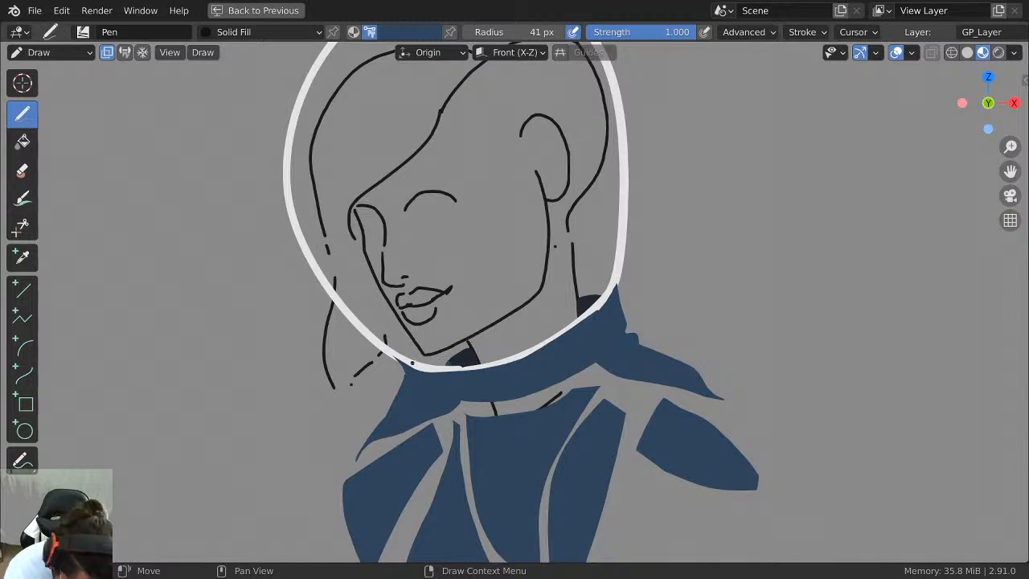
{"action": "left_click_drag", "start_coordinate": [395, 352], "coordinate": [468, 342]}
{"action": "key", "text": "ctrl+z"}
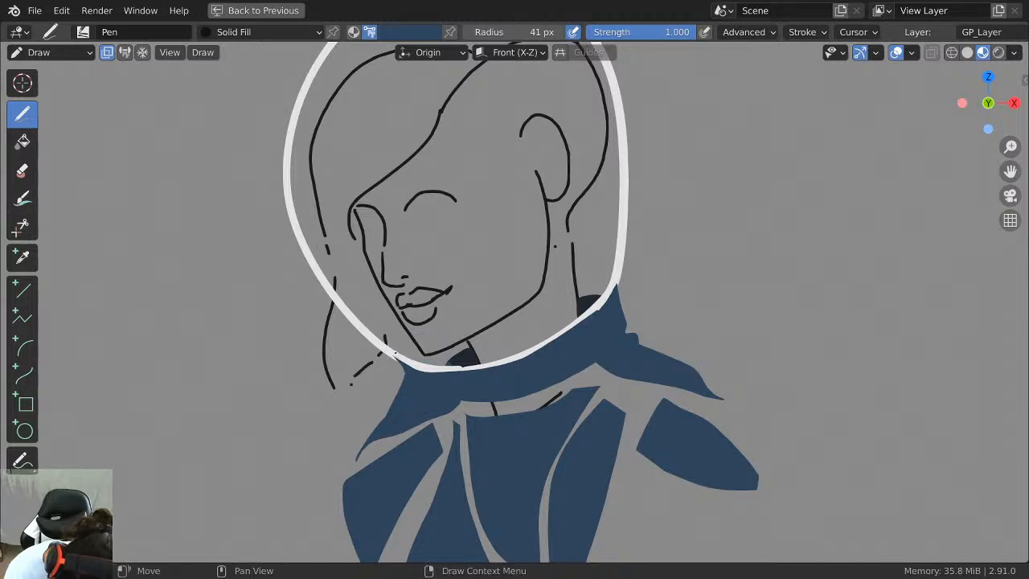
{"action": "mouse_move", "coordinate": [453, 347]}
{"action": "left_mouse_down"}
{"action": "mouse_move", "coordinate": [469, 356]}
{"action": "mouse_move", "coordinate": [429, 368]}
{"action": "left_mouse_up"}
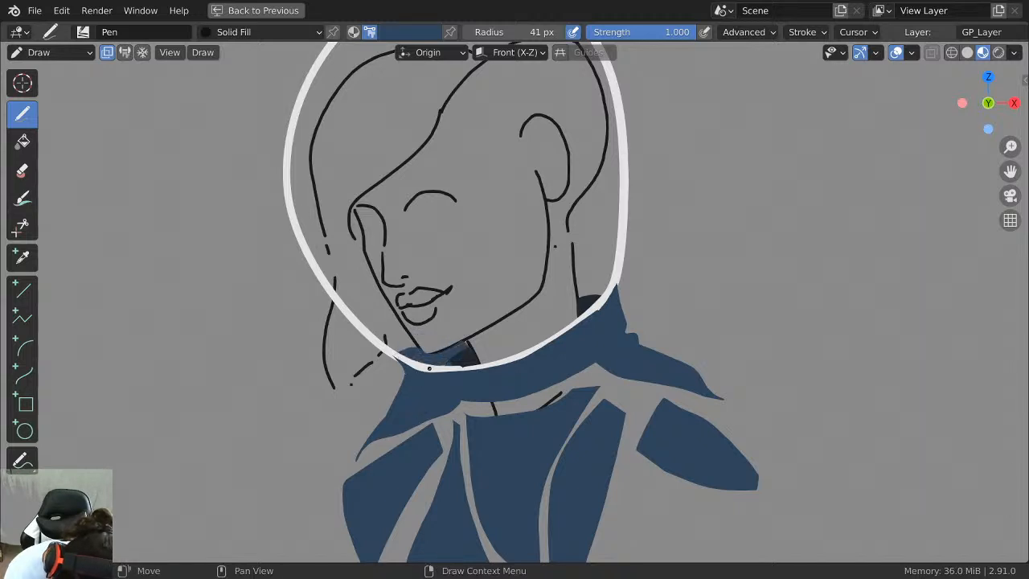
{"action": "key", "text": "ctrl+z"}
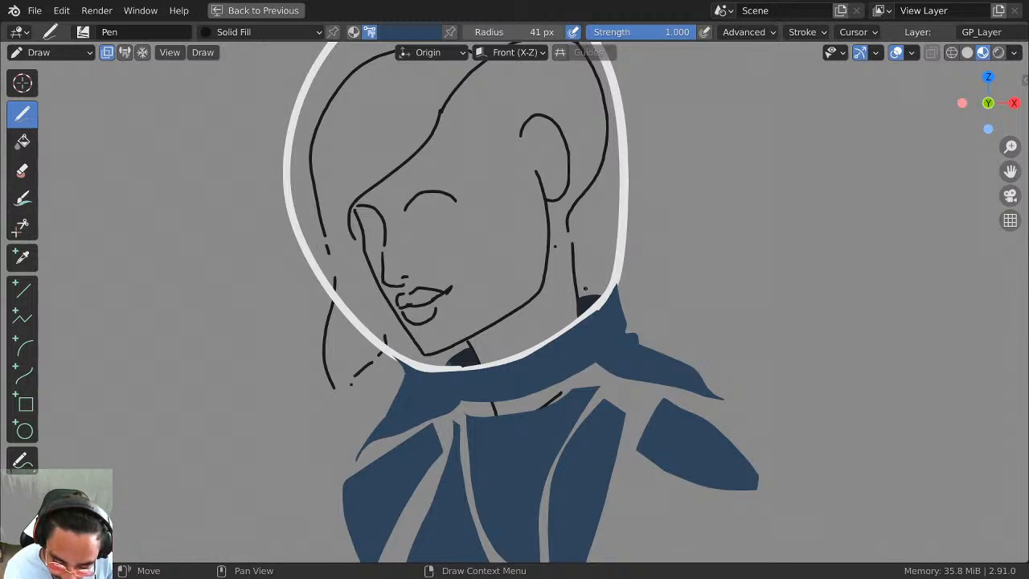
{"action": "mouse_move", "coordinate": [577, 293]}
{"action": "left_mouse_down"}
{"action": "mouse_move", "coordinate": [608, 278]}
{"action": "mouse_move", "coordinate": [580, 300]}
{"action": "mouse_move", "coordinate": [604, 299]}
{"action": "left_mouse_up"}
{"action": "key", "text": "ctrl+z"}
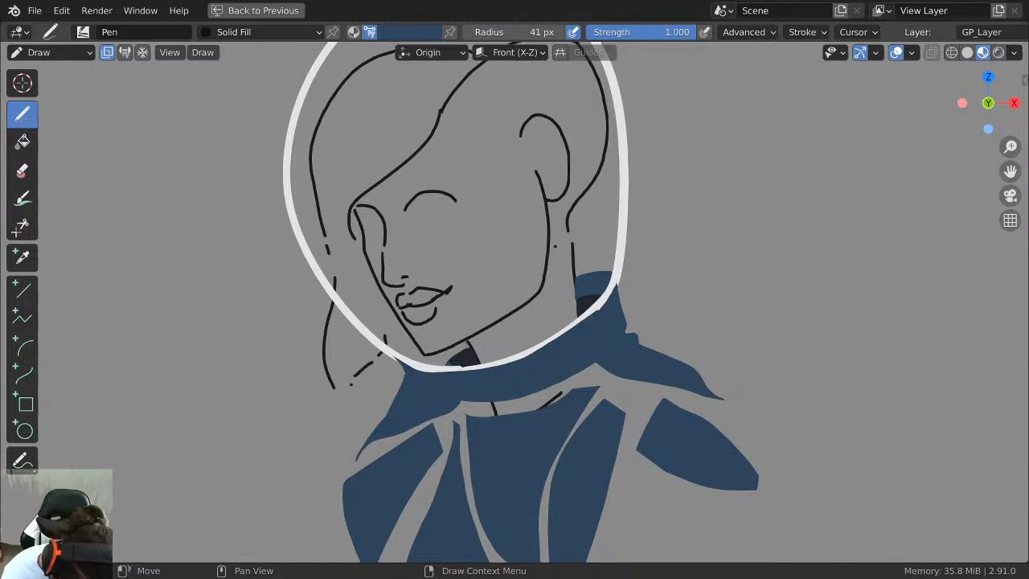
{"action": "left_click_drag", "start_coordinate": [455, 345], "coordinate": [433, 364]}
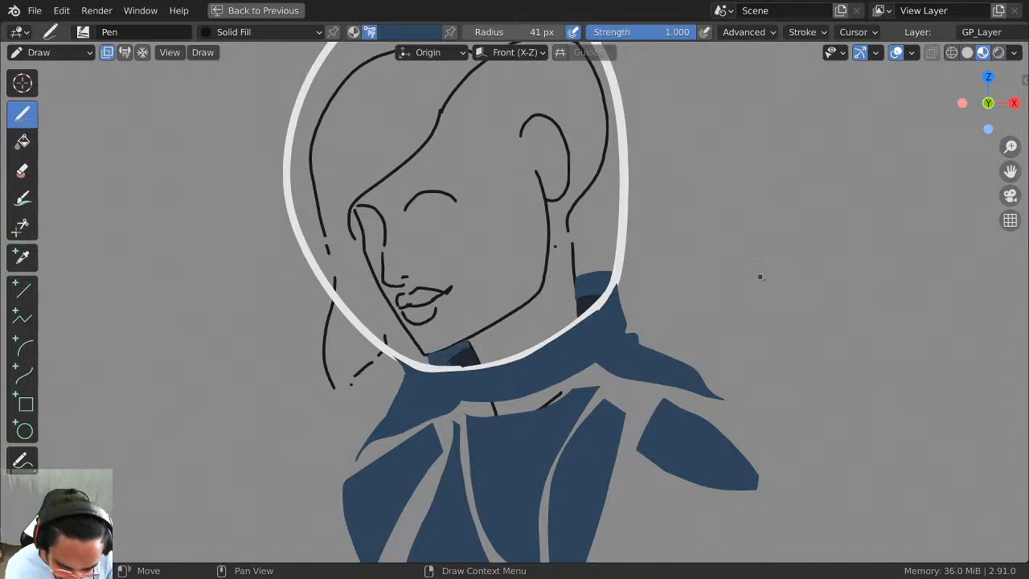
Restore the full workspace layout and add a new layer directly below the rough_01 layer.
{"action": "key", "text": "ctrl+space"}
{"action": "left_click", "coordinate": [916, 253]}
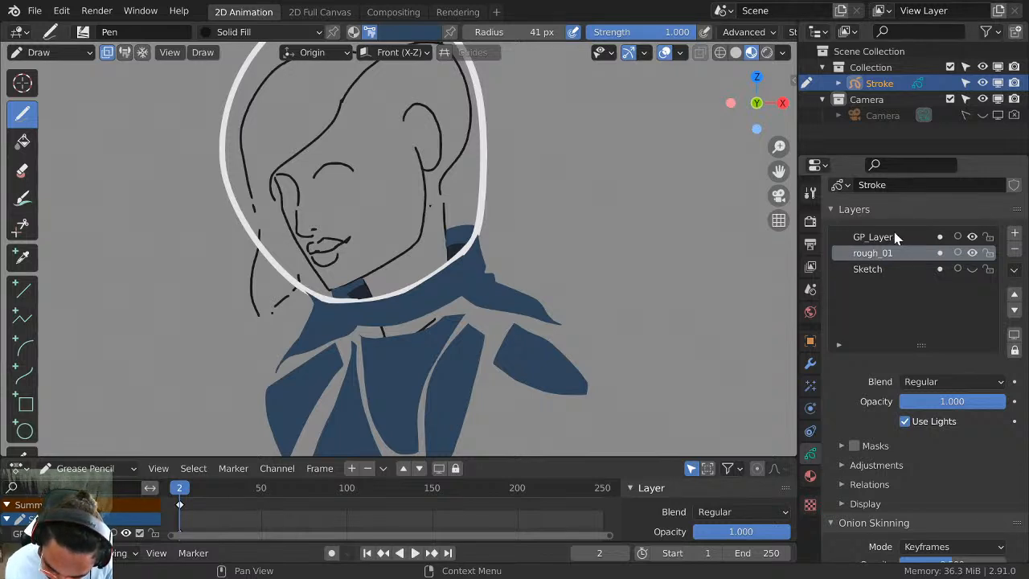
{"action": "left_click", "coordinate": [1013, 233]}
{"action": "left_click", "coordinate": [1014, 310]}
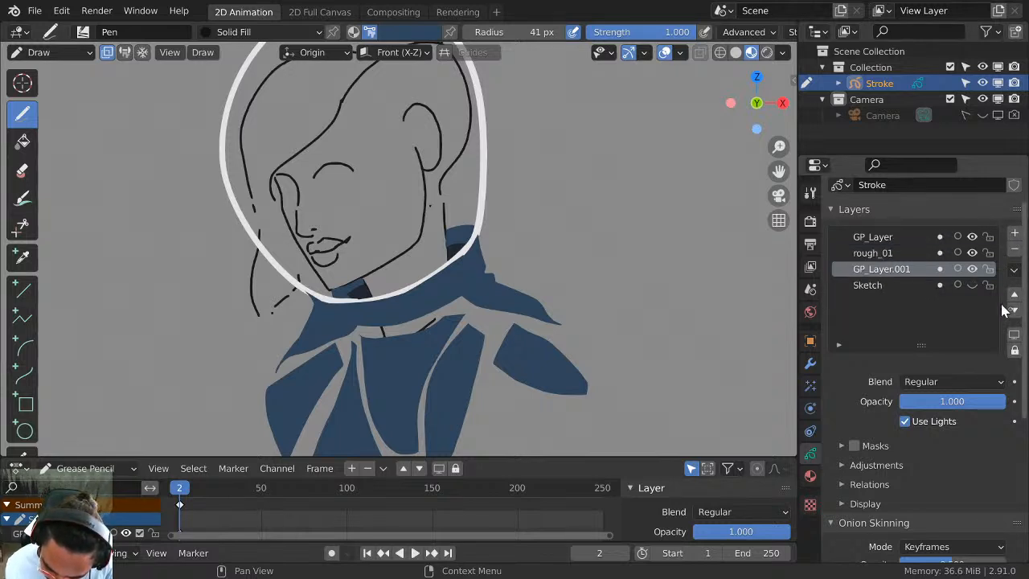
{"action": "key", "text": "ctrl+z"}
{"action": "key", "text": "ctrl+z"}
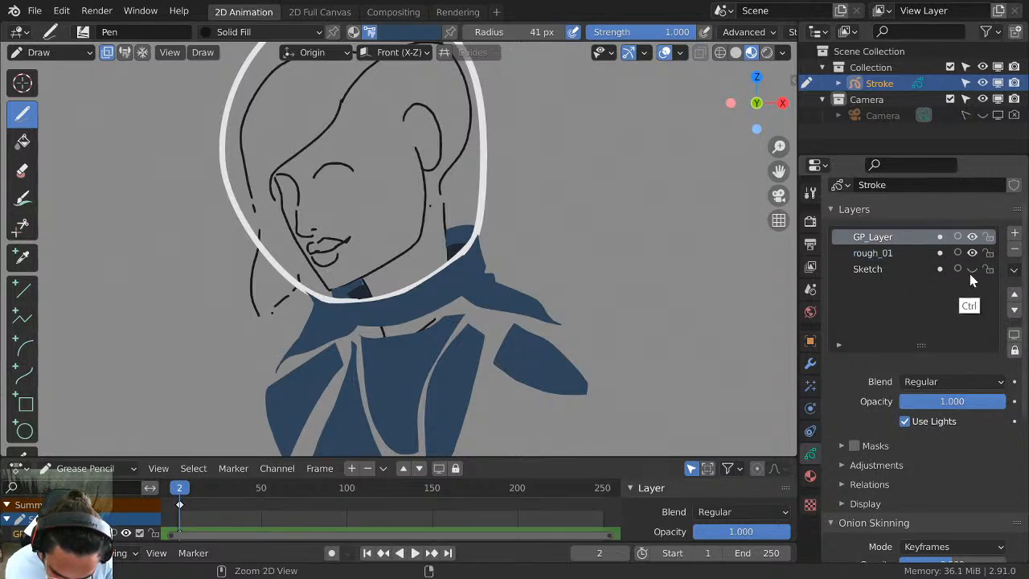
{"action": "left_click", "coordinate": [933, 269]}
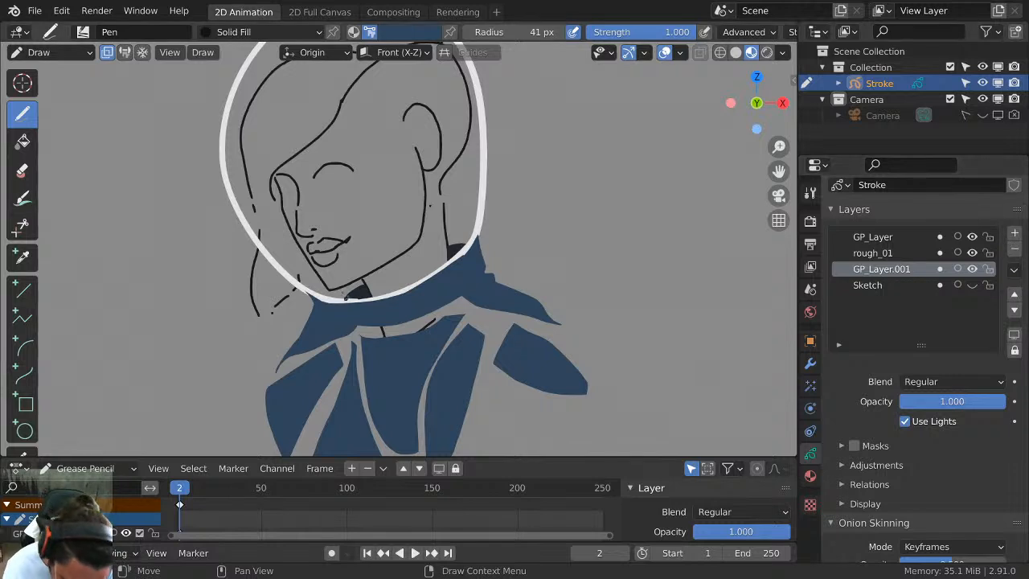
Try to draw the collar's far rim behind the neck on the new layer.
{"action": "mouse_move", "coordinate": [311, 291]}
{"action": "left_mouse_down"}
{"action": "mouse_move", "coordinate": [459, 222]}
{"action": "mouse_move", "coordinate": [474, 240]}
{"action": "mouse_move", "coordinate": [345, 296]}
{"action": "mouse_move", "coordinate": [325, 281]}
{"action": "mouse_move", "coordinate": [454, 231]}
{"action": "mouse_move", "coordinate": [332, 293]}
{"action": "left_mouse_up"}
{"action": "key", "text": "ctrl+z"}
{"action": "mouse_move", "coordinate": [471, 245]}
{"action": "left_mouse_down"}
{"action": "mouse_move", "coordinate": [382, 303]}
{"action": "mouse_move", "coordinate": [329, 297]}
{"action": "left_mouse_up"}
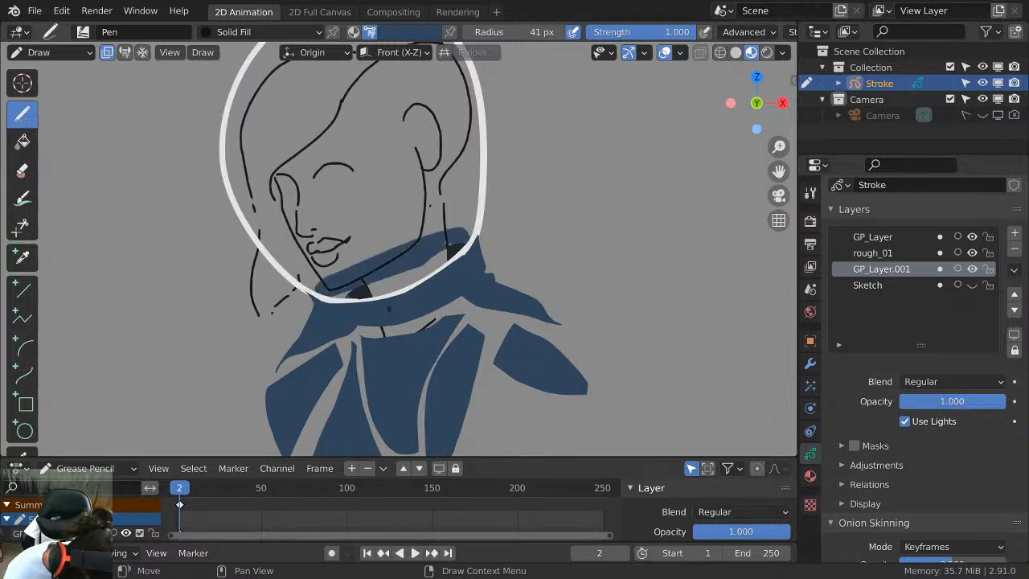
{"action": "key", "text": "ctrl+z"}
Toggle the rough_01 layer's visibility off and on, and add another new layer directly above GP_Layer.001.
{"action": "left_click", "coordinate": [881, 254]}
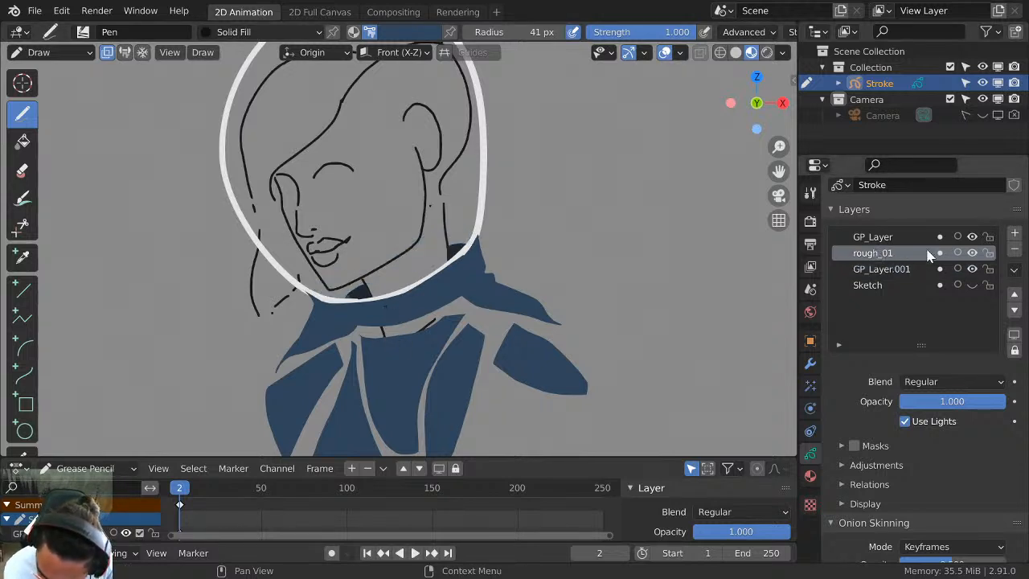
{"action": "left_click", "coordinate": [972, 253]}
{"action": "left_click", "coordinate": [972, 253]}
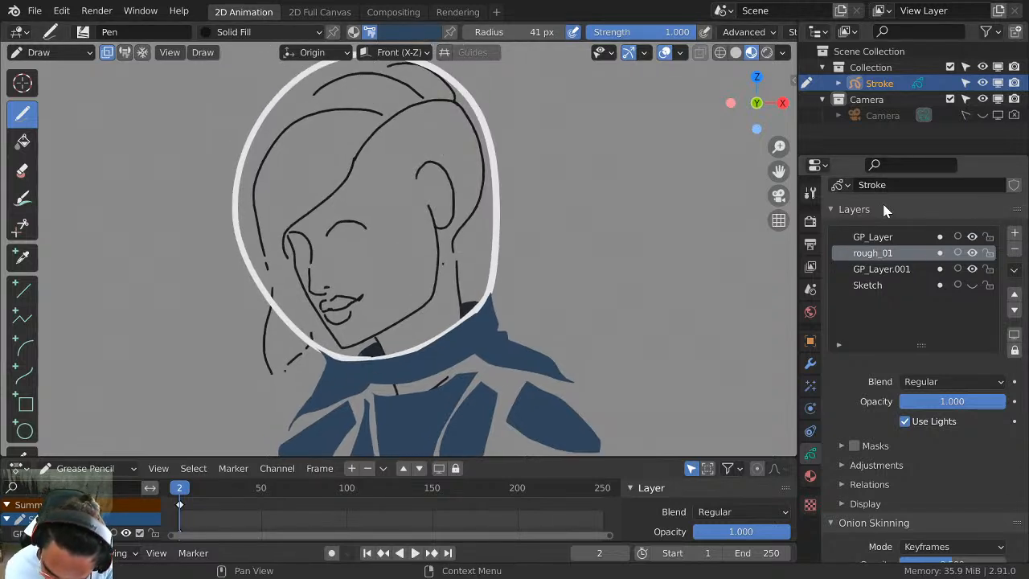
{"action": "left_click", "coordinate": [894, 268]}
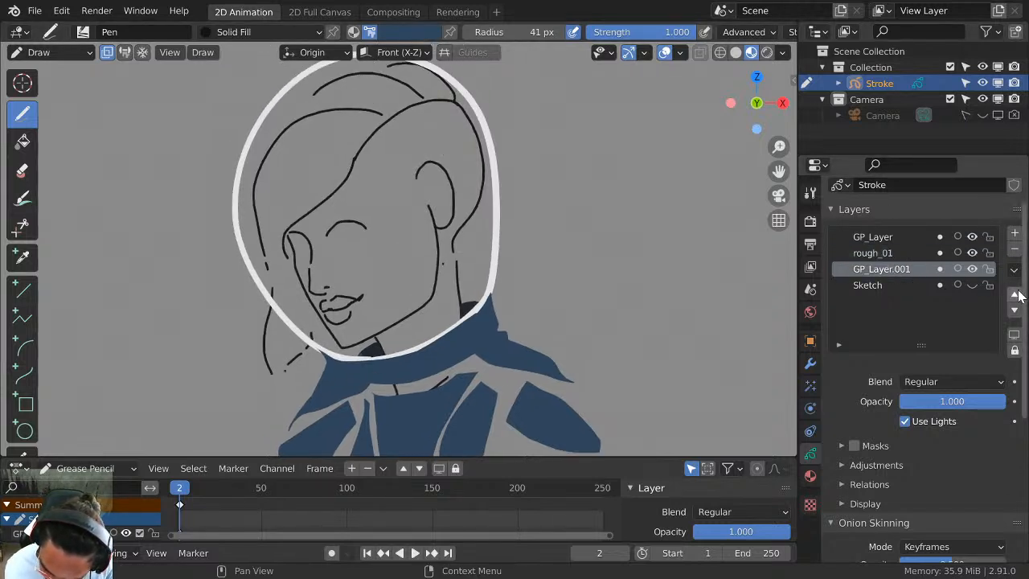
{"action": "left_click", "coordinate": [1015, 233]}
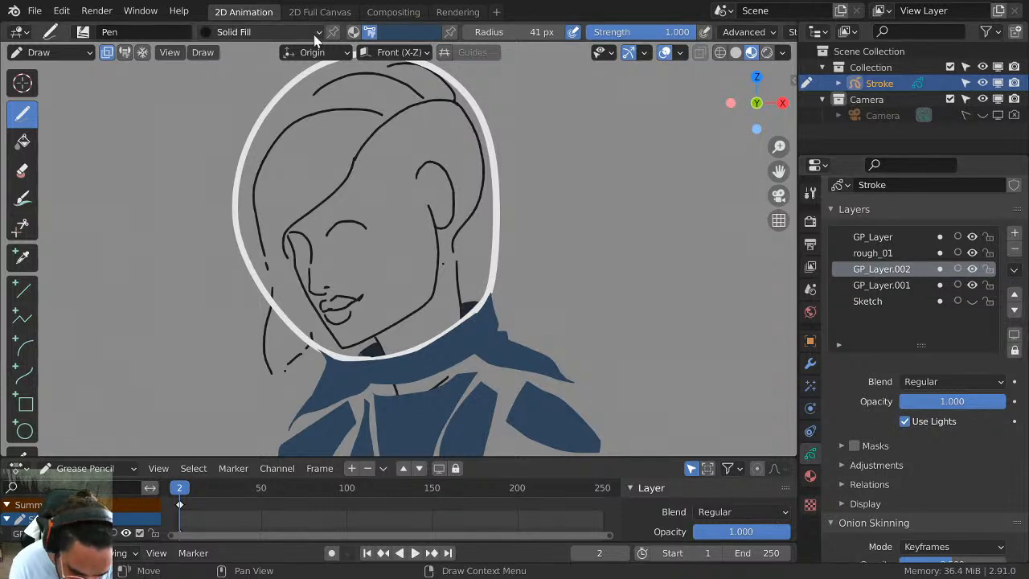
Pick the light peach palette color and draw the filled face and neck shape along the rough lines.
{"action": "left_click", "coordinate": [312, 32]}
{"action": "left_click", "coordinate": [402, 33]}
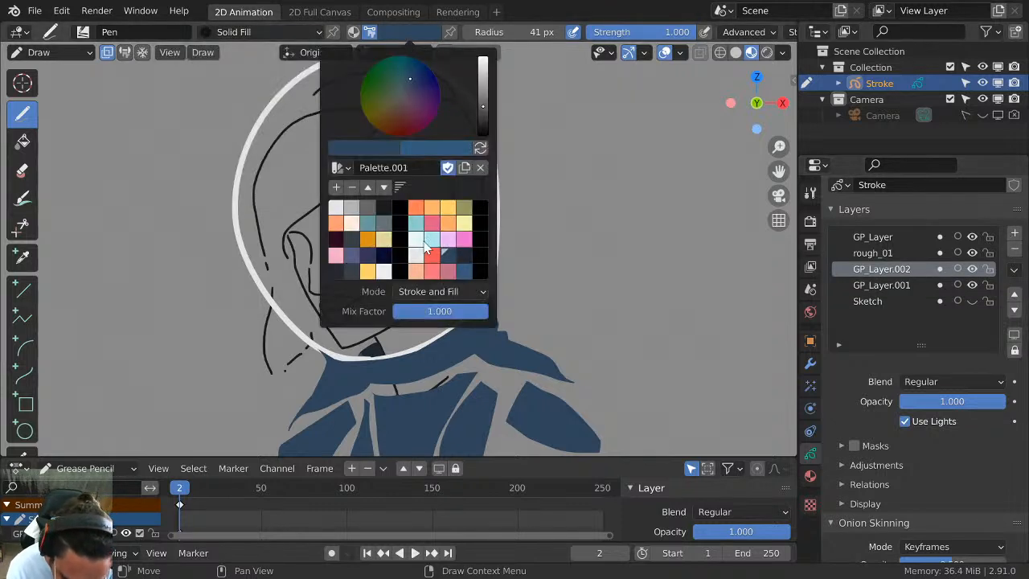
{"action": "left_click", "coordinate": [354, 225]}
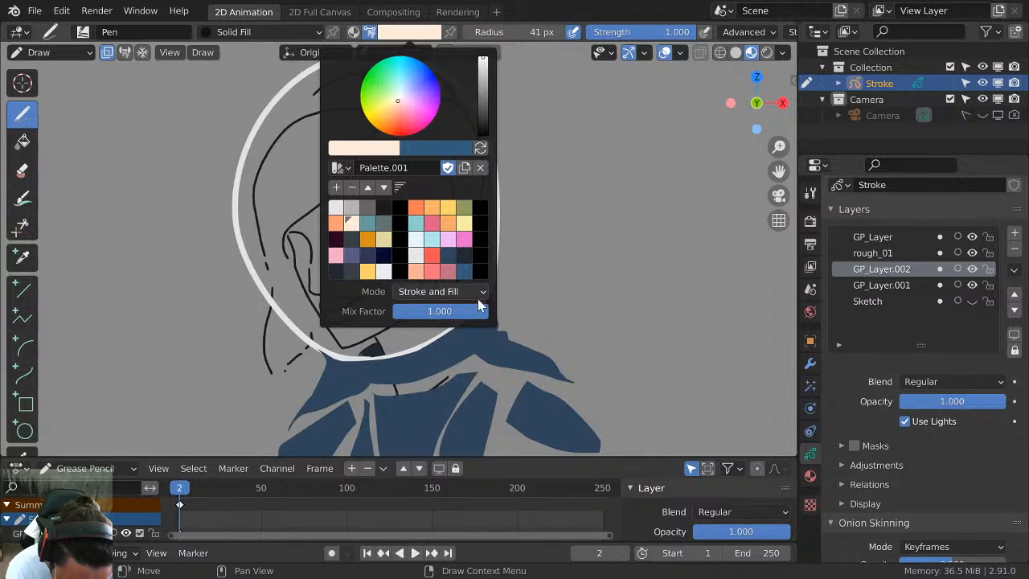
{"action": "scroll", "coordinate": [406, 241], "scroll_direction": "up", "scroll_amount": 2}
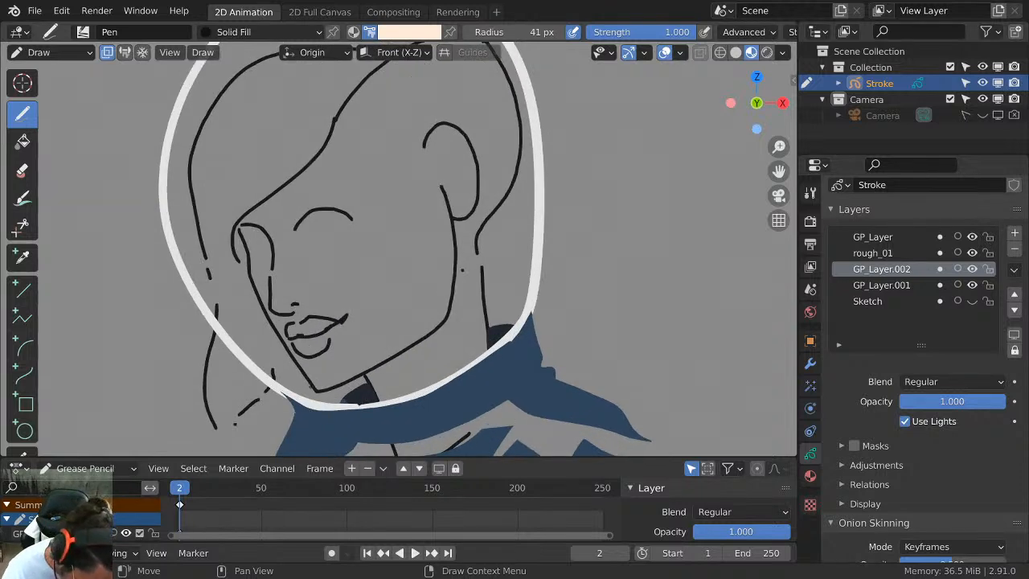
{"action": "mouse_move", "coordinate": [316, 388]}
{"action": "left_mouse_down"}
{"action": "mouse_move", "coordinate": [272, 318]}
{"action": "mouse_move", "coordinate": [245, 242]}
{"action": "mouse_move", "coordinate": [248, 217]}
{"action": "mouse_move", "coordinate": [299, 171]}
{"action": "mouse_move", "coordinate": [362, 84]}
{"action": "mouse_move", "coordinate": [416, 63]}
{"action": "mouse_move", "coordinate": [479, 121]}
{"action": "mouse_move", "coordinate": [487, 330]}
{"action": "mouse_move", "coordinate": [470, 354]}
{"action": "mouse_move", "coordinate": [378, 398]}
{"action": "mouse_move", "coordinate": [323, 391]}
{"action": "left_mouse_up"}
Extend the peach skin fill over the back of the head, following the hairline down to the nape.
{"action": "middle_click_drag", "start_coordinate": [468, 189], "coordinate": [414, 330], "text": "shift"}
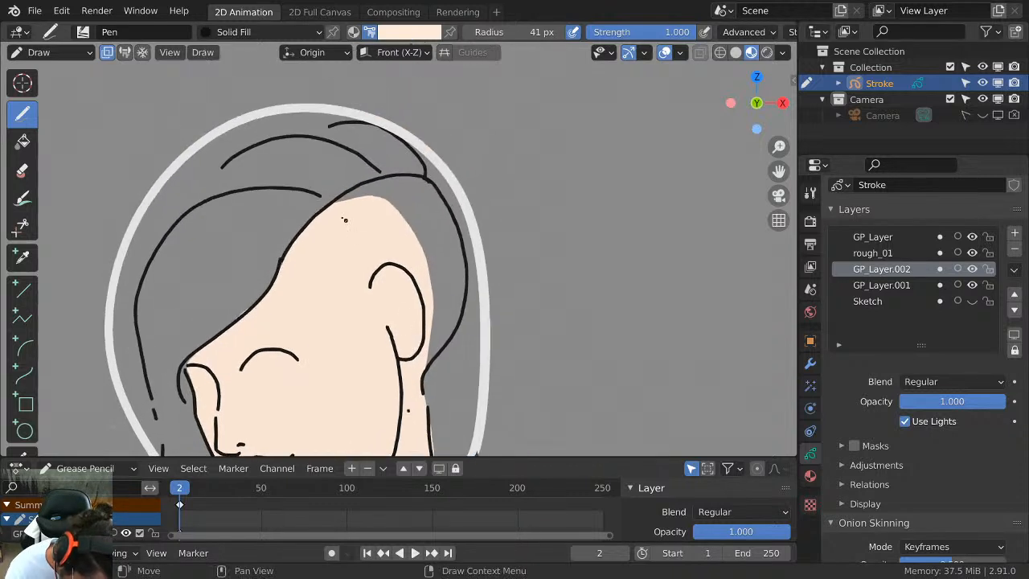
{"action": "mouse_move", "coordinate": [337, 199]}
{"action": "left_mouse_down"}
{"action": "mouse_move", "coordinate": [377, 178]}
{"action": "mouse_move", "coordinate": [425, 179]}
{"action": "mouse_move", "coordinate": [455, 234]}
{"action": "mouse_move", "coordinate": [464, 291]}
{"action": "mouse_move", "coordinate": [429, 363]}
{"action": "left_mouse_up"}
{"action": "mouse_move", "coordinate": [434, 362]}
{"action": "middle_mouse_down", "text": "shift"}
{"action": "mouse_move", "coordinate": [442, 148]}
{"action": "mouse_move", "coordinate": [470, 197]}
{"action": "middle_mouse_up", "text": "shift"}
{"action": "middle_click_drag", "start_coordinate": [428, 236], "coordinate": [482, 360], "text": "shift"}
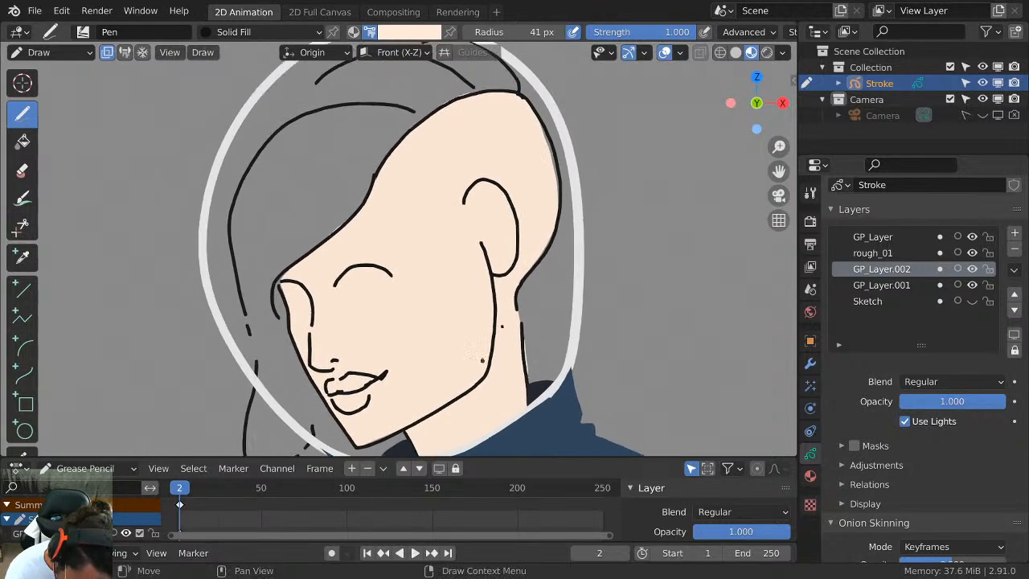
Pick the teal palette color and draw the filled crown and swept fringe of the hair along the rough lines.
{"action": "left_click", "coordinate": [414, 34]}
{"action": "left_click", "coordinate": [367, 229]}
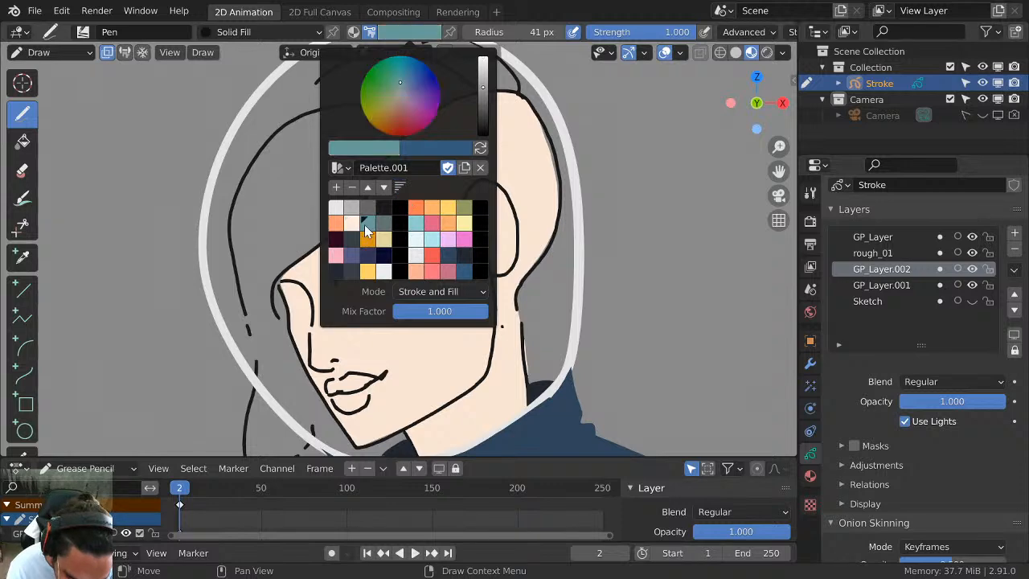
{"action": "mouse_move", "coordinate": [450, 230]}
{"action": "middle_mouse_down", "text": "shift"}
{"action": "mouse_move", "coordinate": [458, 249]}
{"action": "mouse_move", "coordinate": [536, 290]}
{"action": "mouse_move", "coordinate": [554, 287]}
{"action": "middle_mouse_up", "text": "shift"}
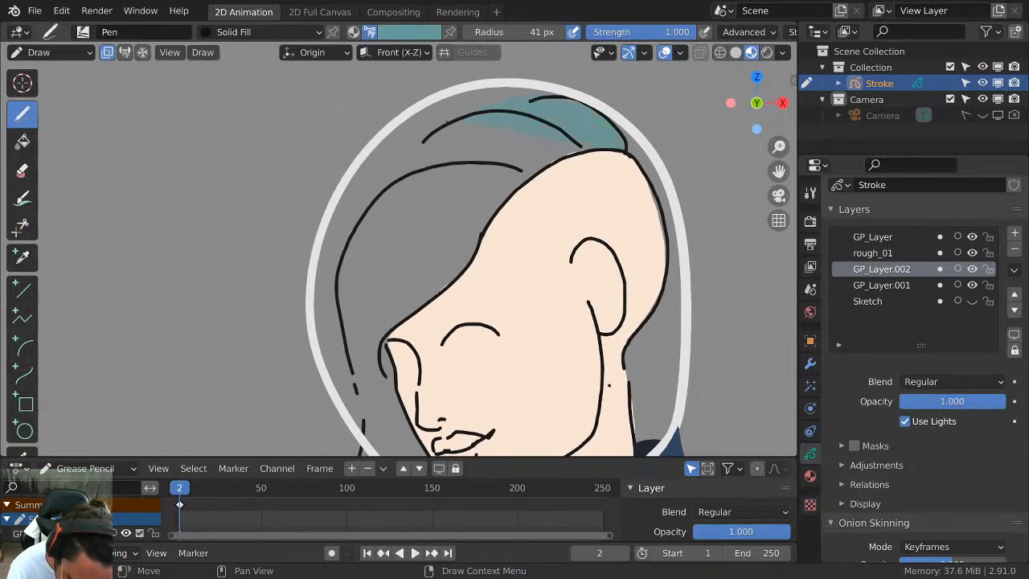
{"action": "mouse_move", "coordinate": [448, 122]}
{"action": "left_mouse_down"}
{"action": "mouse_move", "coordinate": [403, 162]}
{"action": "mouse_move", "coordinate": [412, 170]}
{"action": "mouse_move", "coordinate": [523, 171]}
{"action": "mouse_move", "coordinate": [634, 144]}
{"action": "left_mouse_up"}
{"action": "middle_click_drag", "start_coordinate": [622, 156], "coordinate": [737, 89], "text": "shift"}
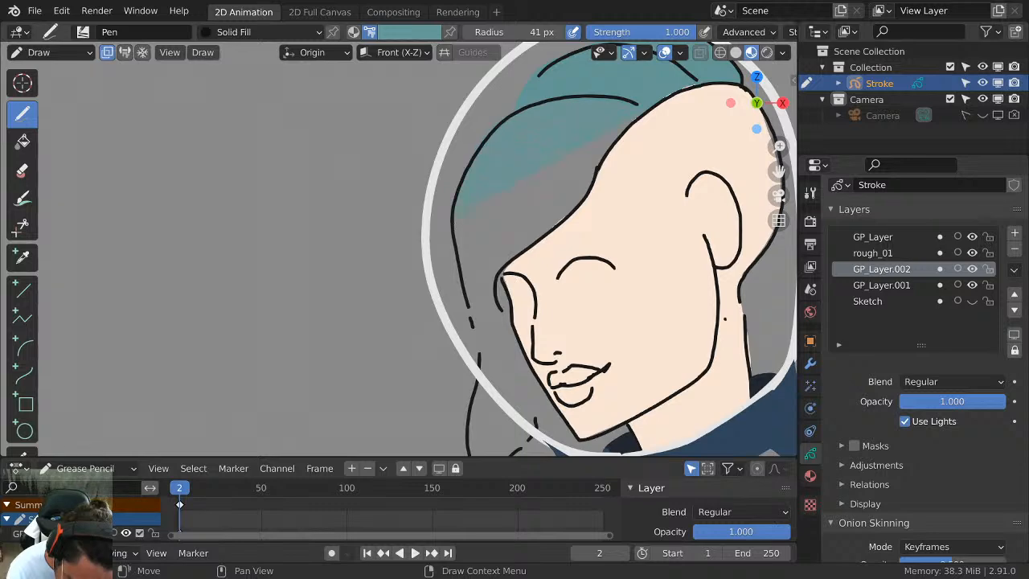
{"action": "mouse_move", "coordinate": [464, 273]}
{"action": "left_mouse_down"}
{"action": "mouse_move", "coordinate": [499, 310]}
{"action": "mouse_move", "coordinate": [523, 254]}
{"action": "mouse_move", "coordinate": [675, 95]}
{"action": "left_mouse_up"}
Extend the teal hair fill down beside the face to the chin, and erase the rough hair lines hanging outside the helmet.
{"action": "mouse_move", "coordinate": [609, 217]}
{"action": "middle_mouse_down", "text": "shift"}
{"action": "mouse_move", "coordinate": [600, 229]}
{"action": "mouse_move", "coordinate": [687, 124]}
{"action": "mouse_move", "coordinate": [679, 134]}
{"action": "middle_mouse_up", "text": "shift"}
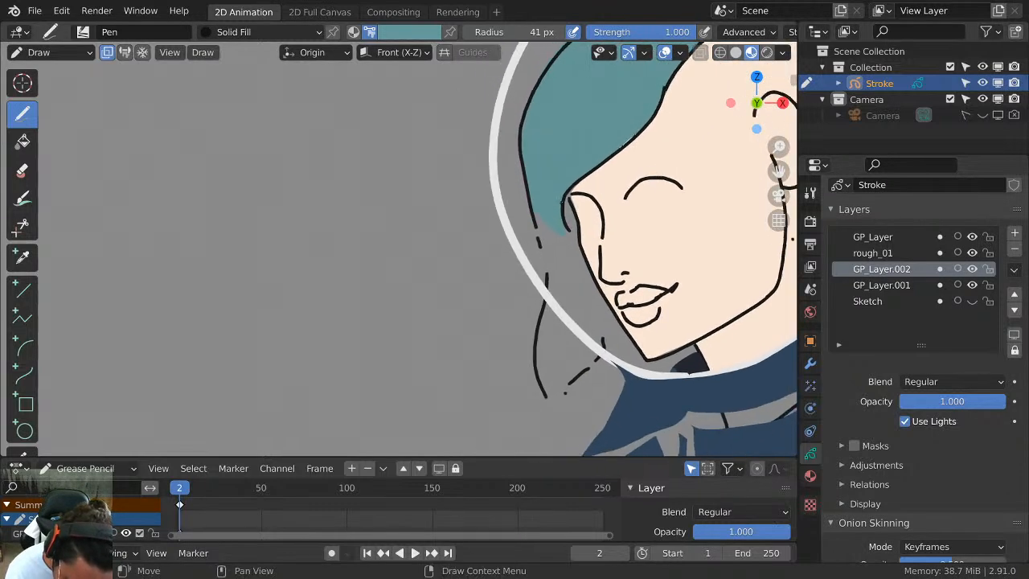
{"action": "middle_click_drag", "start_coordinate": [534, 195], "coordinate": [513, 163], "text": "shift"}
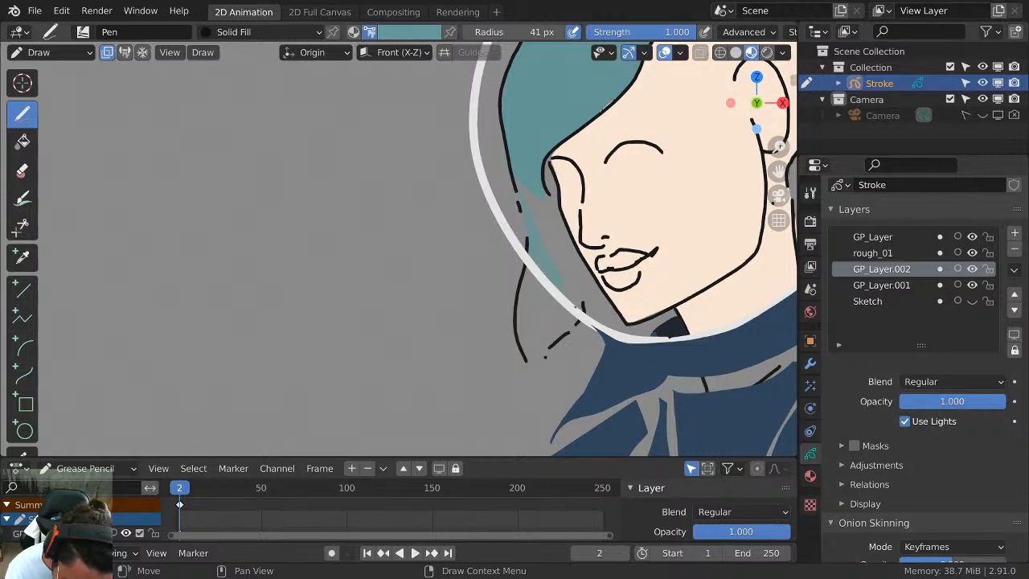
{"action": "left_click_drag", "start_coordinate": [601, 309], "coordinate": [553, 148]}
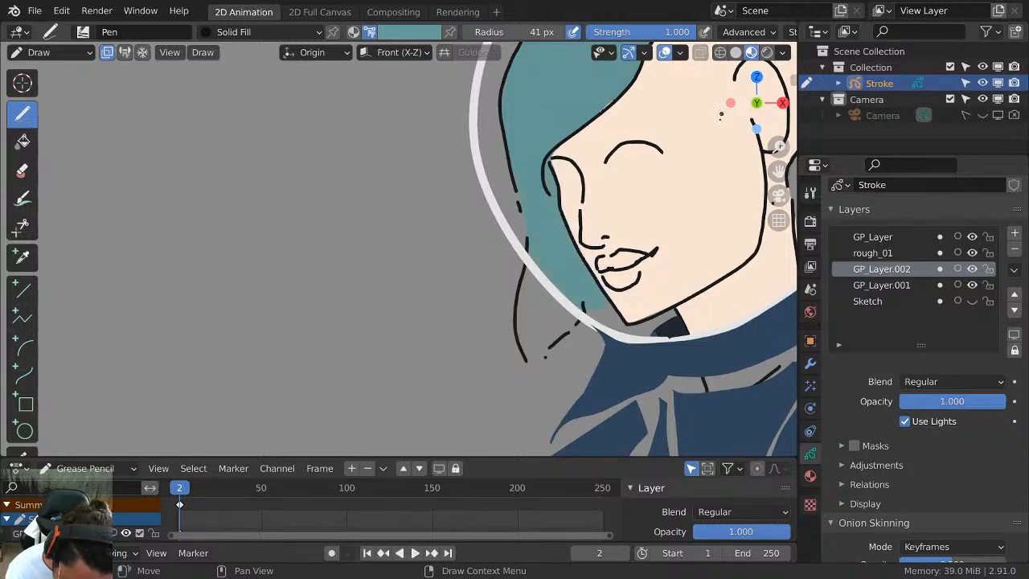
{"action": "mouse_move", "coordinate": [717, 123]}
{"action": "middle_mouse_down", "text": "shift"}
{"action": "mouse_move", "coordinate": [568, 258]}
{"action": "mouse_move", "coordinate": [596, 110]}
{"action": "middle_mouse_up", "text": "shift"}
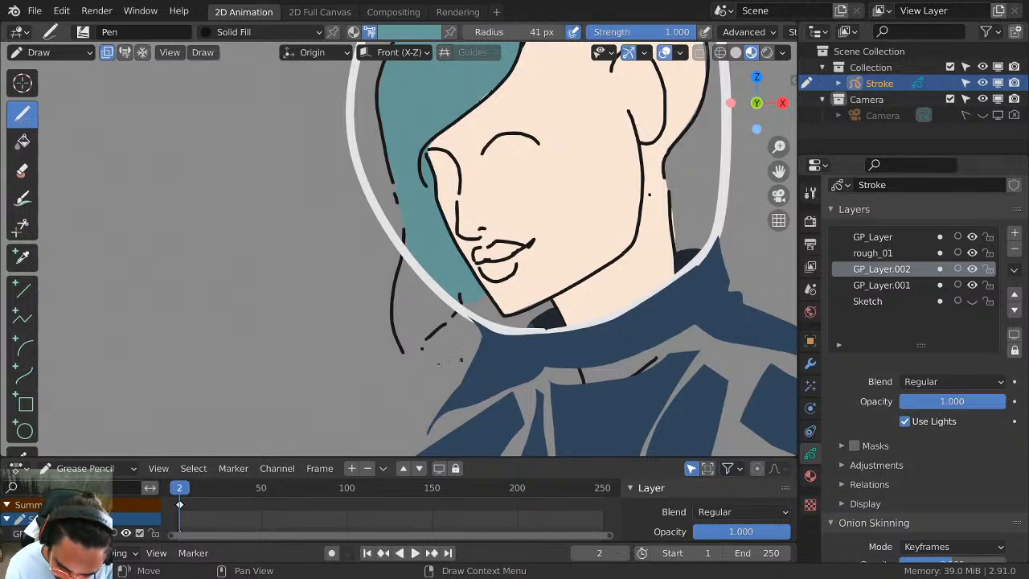
{"action": "mouse_move", "coordinate": [404, 231]}
{"action": "left_mouse_down", "text": "ctrl"}
{"action": "mouse_move", "coordinate": [421, 348]}
{"action": "mouse_move", "coordinate": [459, 296]}
{"action": "left_mouse_up", "text": "ctrl"}
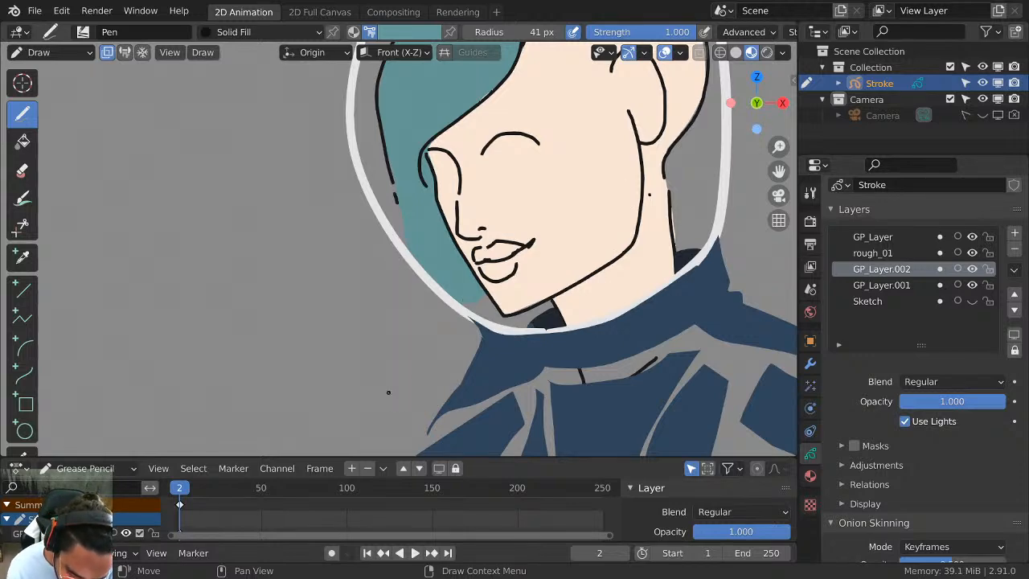
{"action": "middle_click_drag", "start_coordinate": [707, 206], "coordinate": [575, 374], "text": "shift"}
{"action": "mouse_move", "coordinate": [625, 294]}
{"action": "middle_mouse_down", "text": "shift"}
{"action": "mouse_move", "coordinate": [635, 225]}
{"action": "mouse_move", "coordinate": [732, 156]}
{"action": "middle_mouse_up", "text": "shift"}
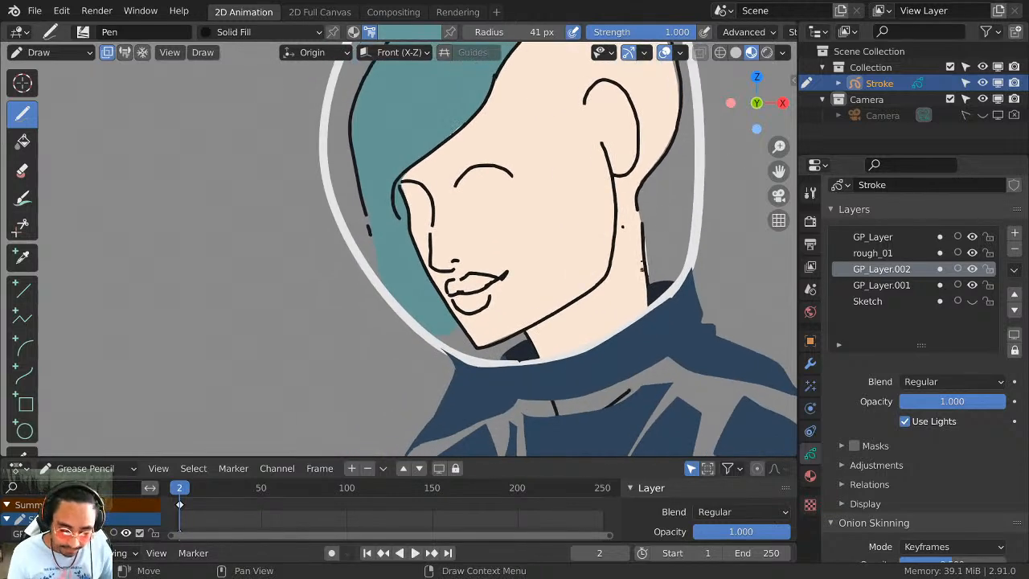
{"action": "scroll", "coordinate": [694, 252], "scroll_direction": "down", "scroll_amount": 4}
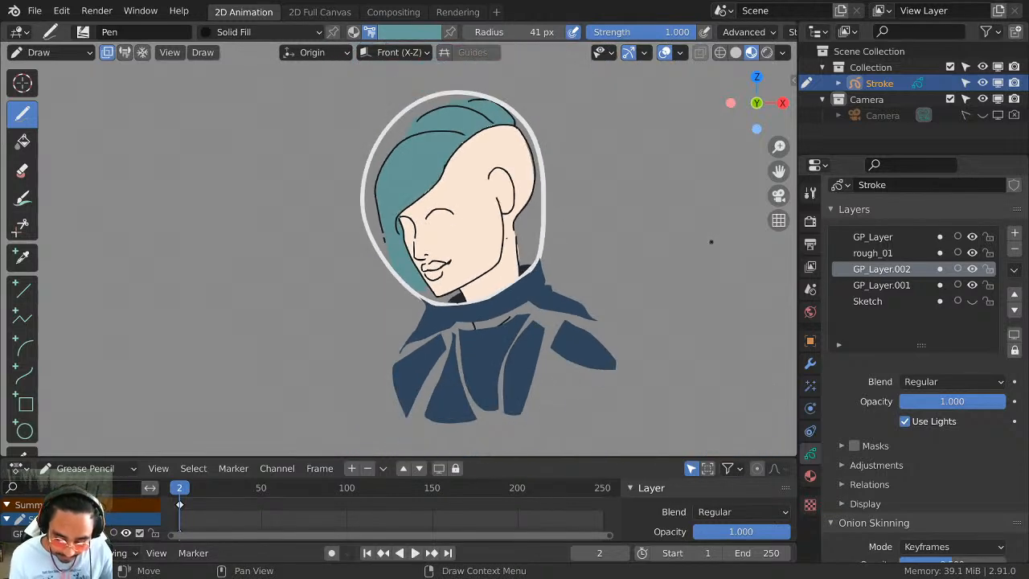
{"action": "scroll", "coordinate": [711, 242], "scroll_direction": "up", "scroll_amount": 1}
{"action": "scroll", "coordinate": [624, 361], "scroll_direction": "up", "scroll_amount": 1}
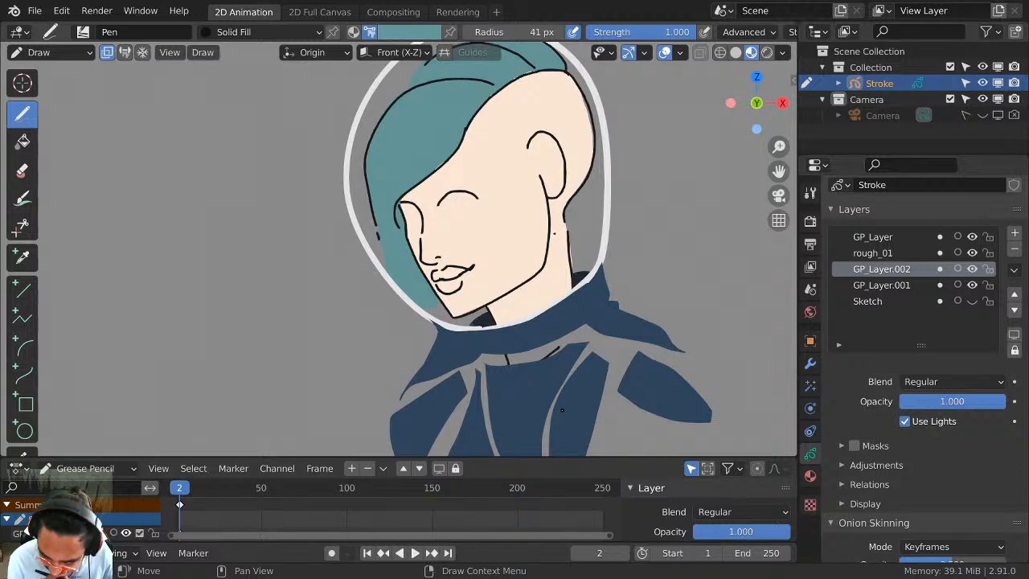
{"action": "scroll", "coordinate": [562, 410], "scroll_direction": "up", "scroll_amount": 1}
{"action": "scroll", "coordinate": [625, 300], "scroll_direction": "down", "scroll_amount": 3}
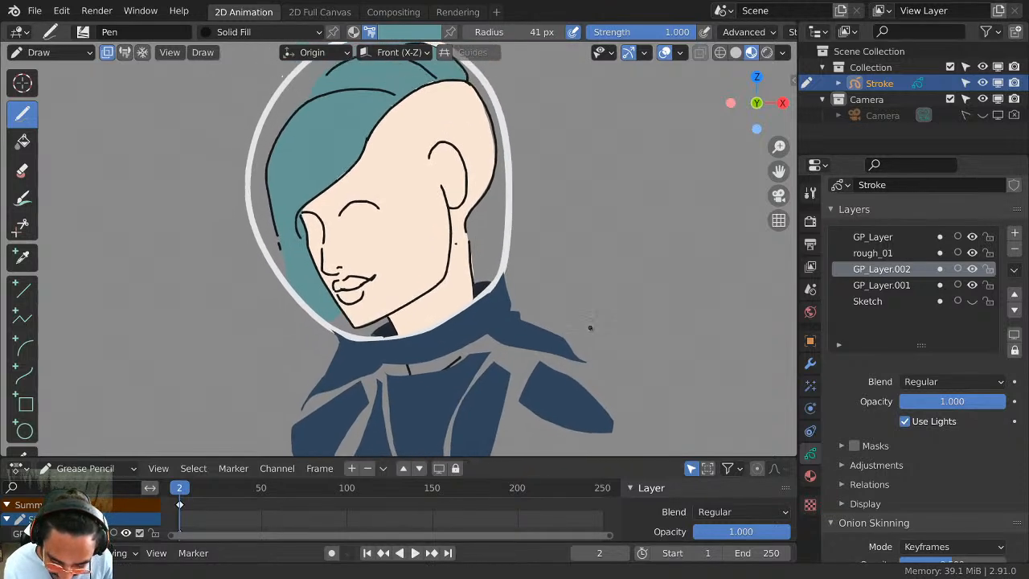
Toggle the visibility of the rough_01 and GP_Layer layers off and on, and make GP_Layer the active layer.
{"action": "left_click", "coordinate": [970, 252]}
{"action": "left_click", "coordinate": [970, 253]}
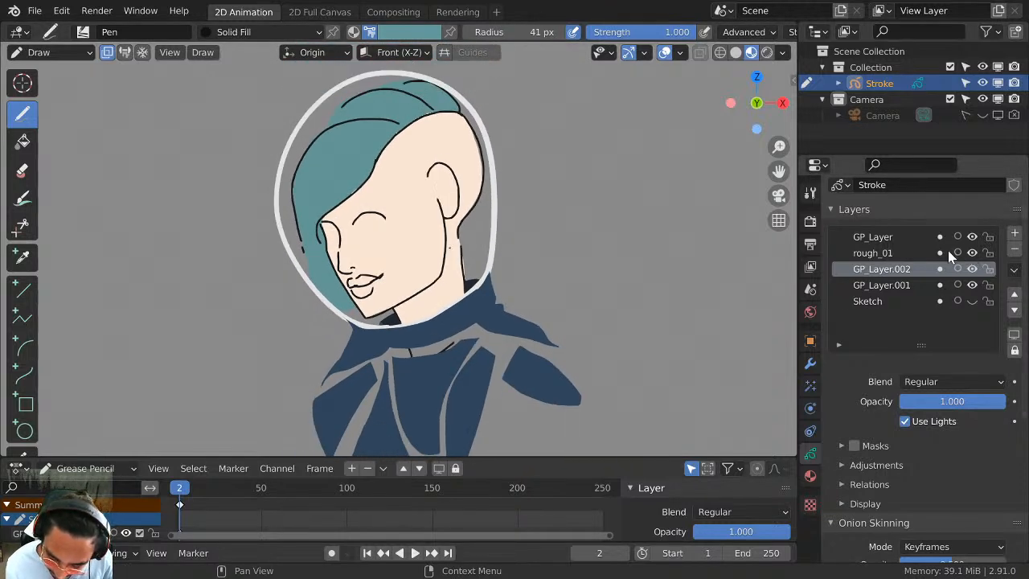
{"action": "left_click", "coordinate": [884, 252]}
{"action": "left_click", "coordinate": [884, 237]}
{"action": "left_click", "coordinate": [970, 236]}
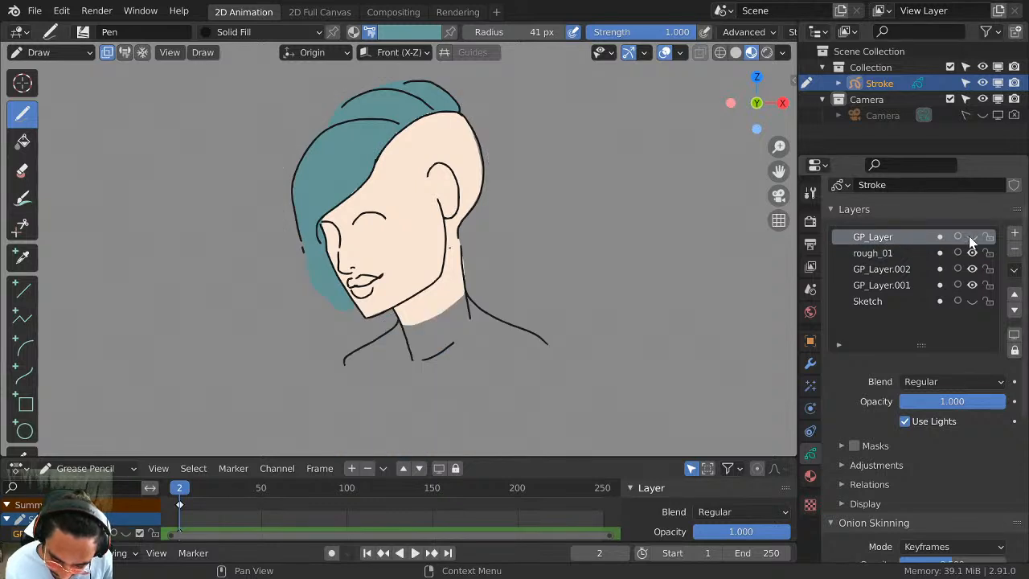
{"action": "left_click", "coordinate": [970, 236]}
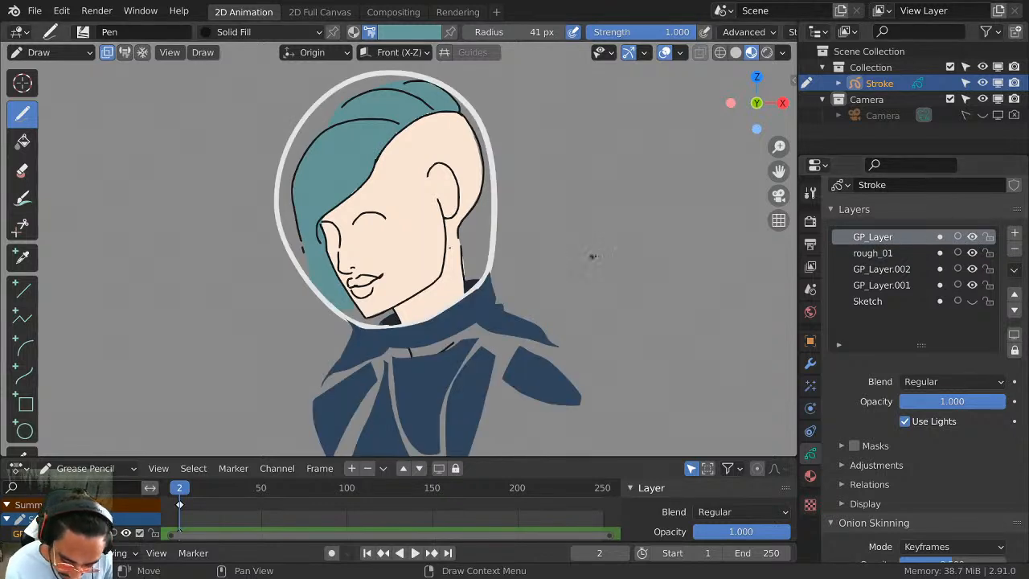
Remove the blue suit and collar shapes together with the rough neck and shoulder lines, keeping the head and helmet outline.
{"action": "middle_click_drag", "start_coordinate": [617, 309], "coordinate": [680, 243], "text": "shift"}
{"action": "mouse_move", "coordinate": [640, 317]}
{"action": "left_mouse_down"}
{"action": "mouse_move", "coordinate": [617, 349]}
{"action": "mouse_move", "coordinate": [666, 316]}
{"action": "left_mouse_up"}
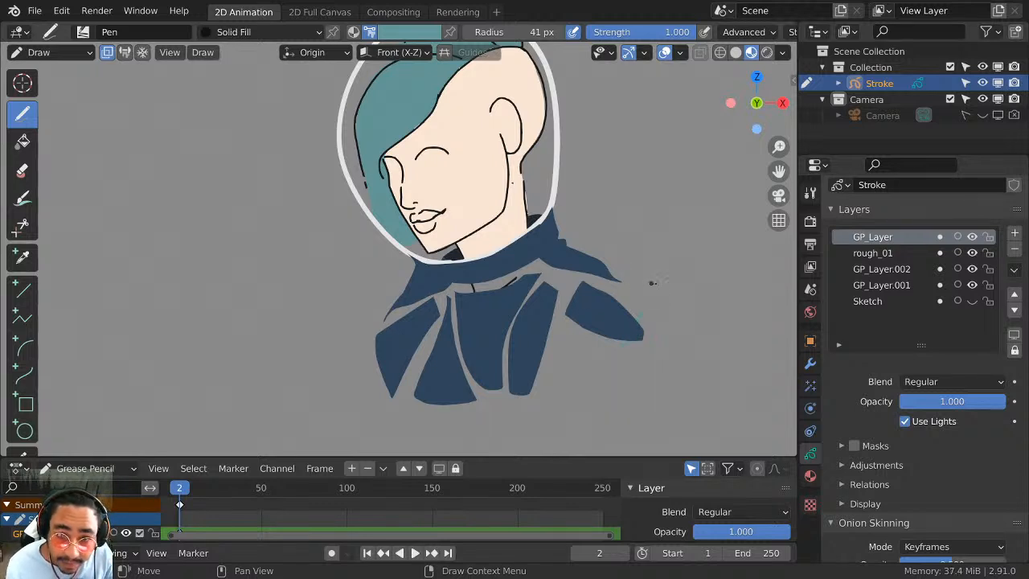
{"action": "key", "text": "ctrl+z"}
{"action": "key", "text": "ctrl+z"}
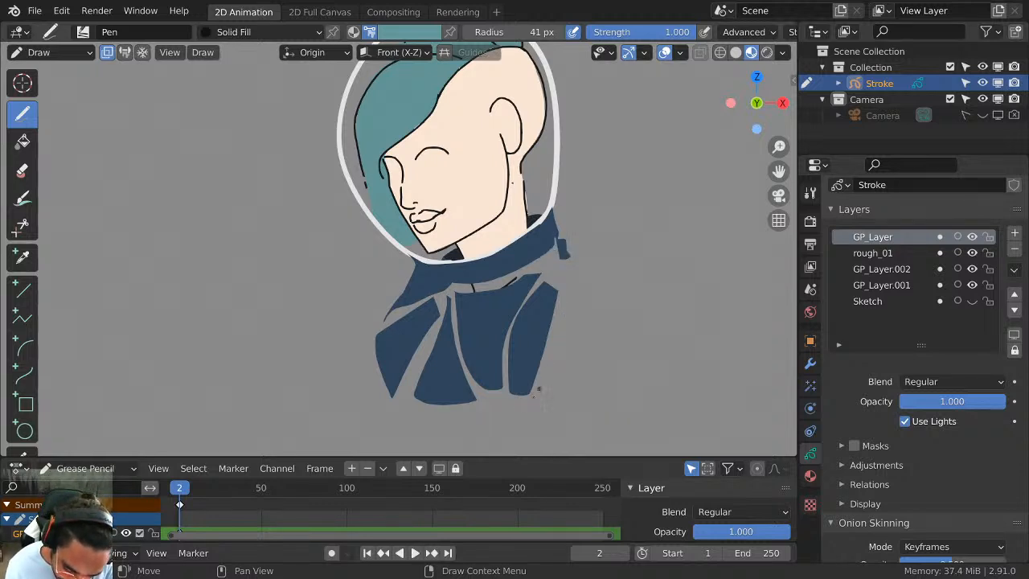
{"action": "key", "text": "ctrl+z"}
{"action": "key", "text": "ctrl+z"}
{"action": "key", "text": "ctrl+z"}
{"action": "key", "text": "ctrl+z"}
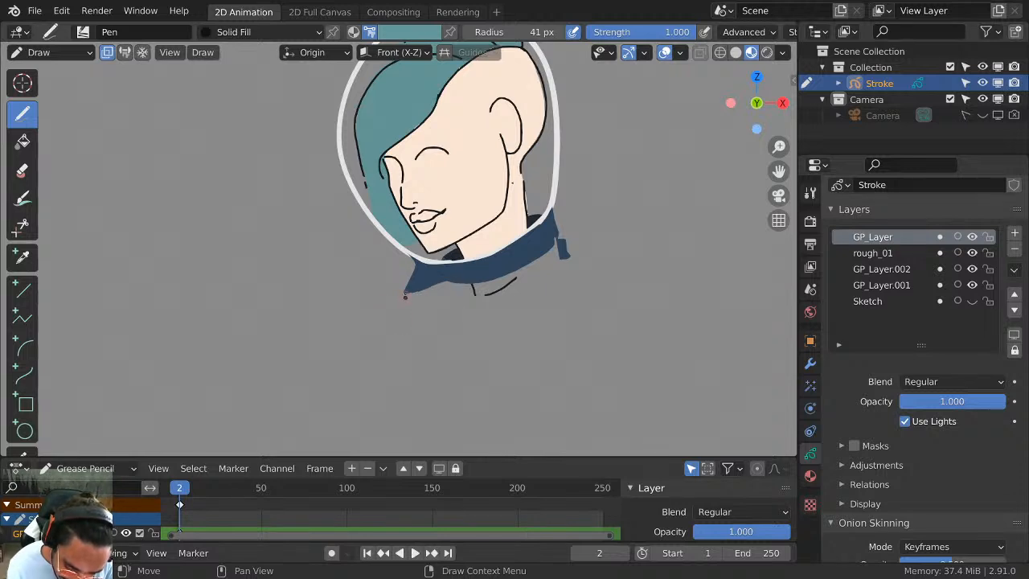
{"action": "key", "text": "ctrl+z"}
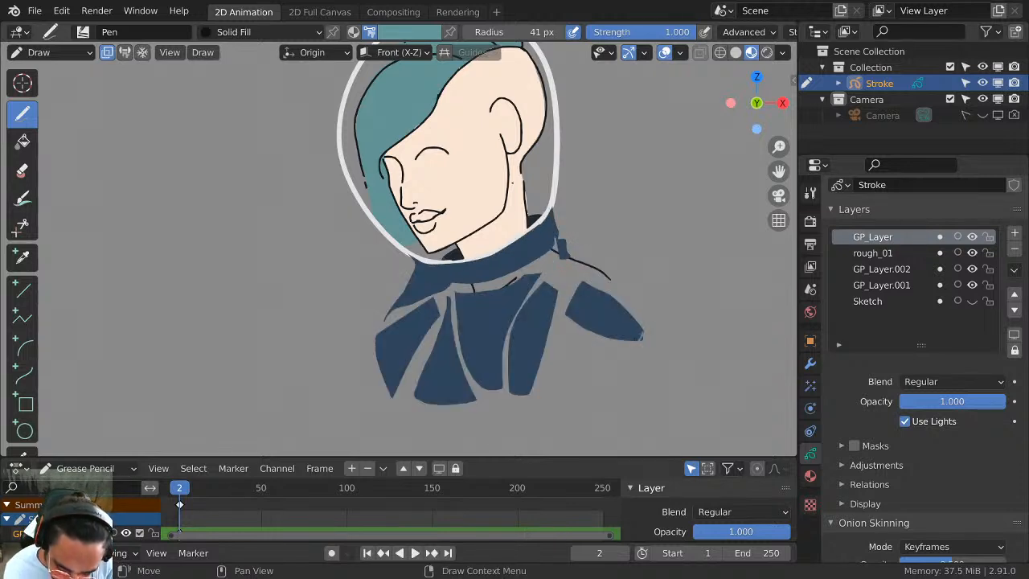
{"action": "key", "text": "ctrl+z"}
{"action": "mouse_move", "coordinate": [644, 337]}
{"action": "left_mouse_down", "text": "ctrl"}
{"action": "mouse_move", "coordinate": [631, 331]}
{"action": "mouse_move", "coordinate": [638, 342]}
{"action": "mouse_move", "coordinate": [529, 378]}
{"action": "mouse_move", "coordinate": [379, 340]}
{"action": "mouse_move", "coordinate": [418, 281]}
{"action": "mouse_move", "coordinate": [542, 276]}
{"action": "mouse_move", "coordinate": [594, 287]}
{"action": "mouse_move", "coordinate": [533, 245]}
{"action": "mouse_move", "coordinate": [532, 257]}
{"action": "left_mouse_up", "text": "ctrl"}
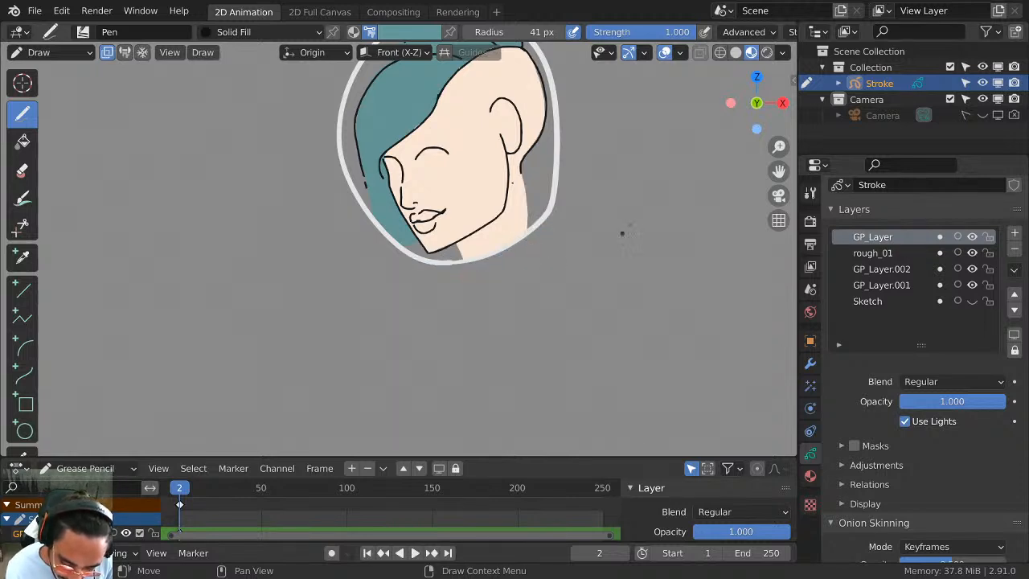
Make rough_01 the active layer, toggle its visibility off and on, and switch the drawing material to Solid Stroke.
{"action": "mouse_move", "coordinate": [622, 233]}
{"action": "middle_mouse_down", "text": "shift"}
{"action": "mouse_move", "coordinate": [638, 326]}
{"action": "mouse_move", "coordinate": [631, 299]}
{"action": "mouse_move", "coordinate": [565, 345]}
{"action": "mouse_move", "coordinate": [582, 205]}
{"action": "middle_mouse_up", "text": "shift"}
{"action": "left_click", "coordinate": [884, 254]}
{"action": "left_click", "coordinate": [971, 253]}
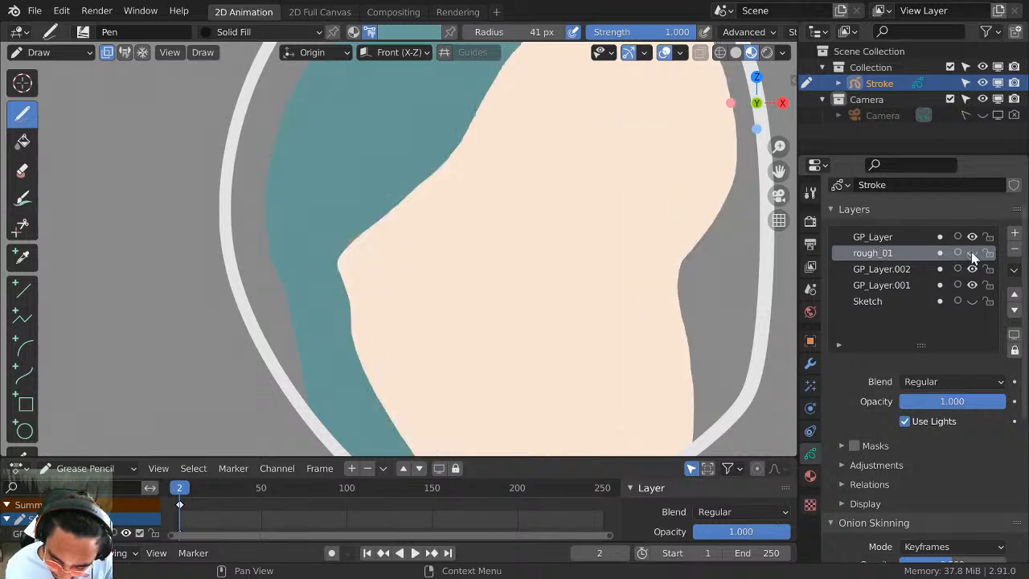
{"action": "left_click", "coordinate": [972, 254]}
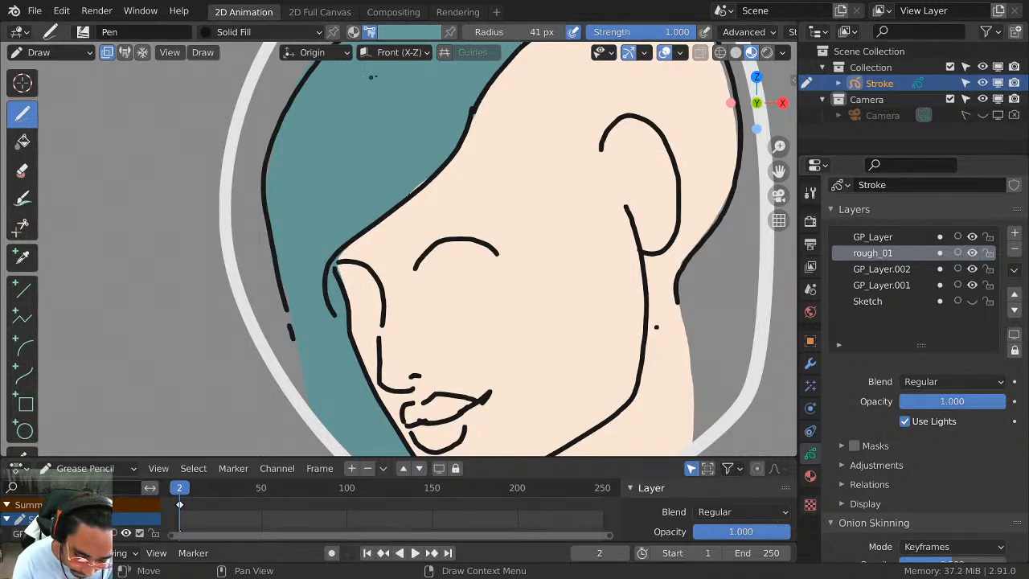
{"action": "left_click", "coordinate": [273, 32]}
{"action": "left_click", "coordinate": [216, 68]}
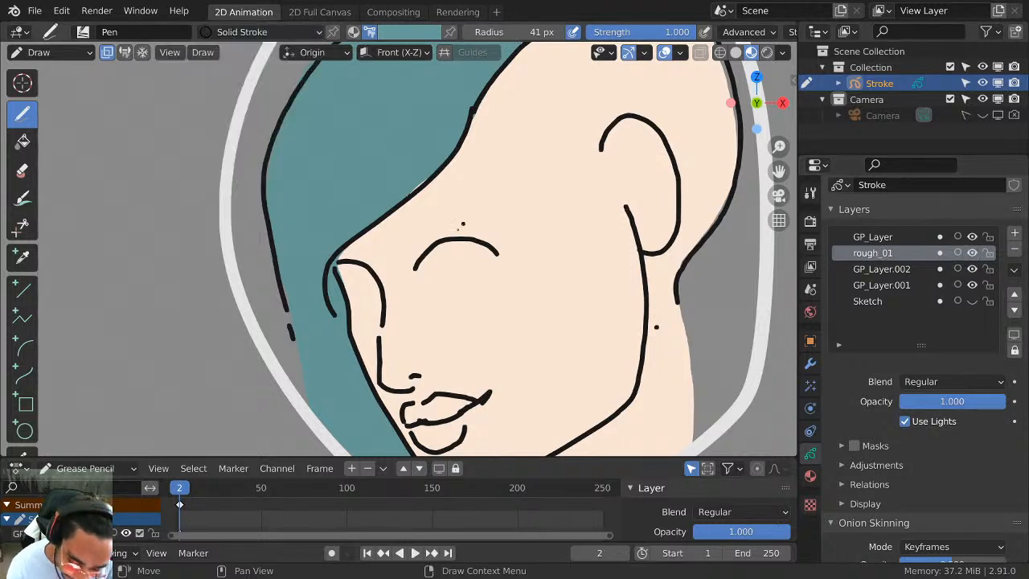
Try to draw the near eye's upper line over the rough arc with the Solid Stroke material.
{"action": "mouse_move", "coordinate": [416, 267]}
{"action": "left_mouse_down"}
{"action": "mouse_move", "coordinate": [441, 292]}
{"action": "mouse_move", "coordinate": [492, 256]}
{"action": "left_mouse_up"}
{"action": "key", "text": "ctrl+z"}
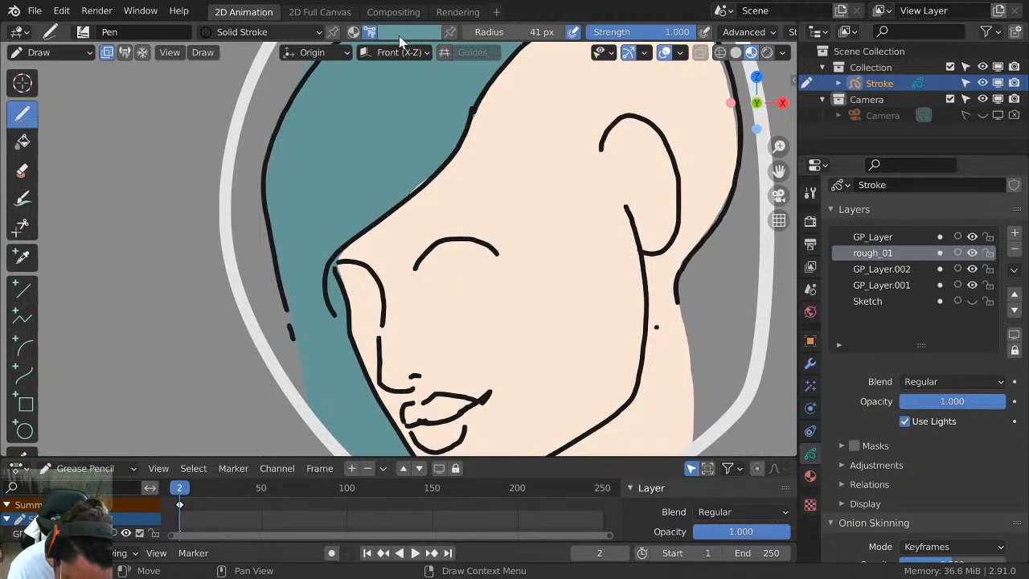
{"action": "left_click", "coordinate": [399, 35]}
{"action": "left_click", "coordinate": [391, 215]}
{"action": "mouse_move", "coordinate": [416, 267]}
{"action": "left_mouse_down"}
{"action": "mouse_move", "coordinate": [435, 302]}
{"action": "mouse_move", "coordinate": [488, 281]}
{"action": "mouse_move", "coordinate": [498, 257]}
{"action": "left_mouse_up"}
{"action": "key", "text": "ctrl+z"}
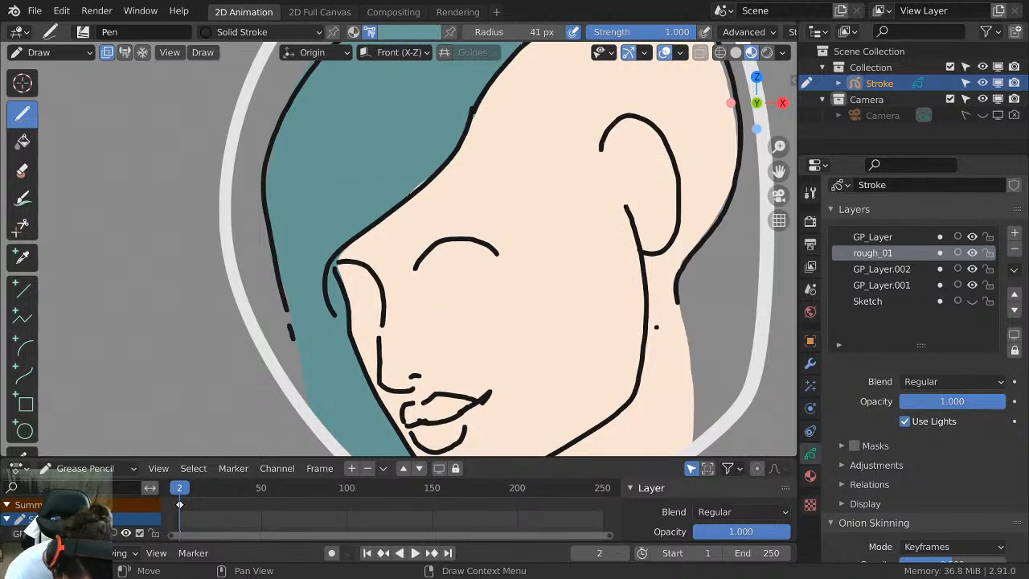
{"action": "left_click_drag", "start_coordinate": [415, 279], "coordinate": [486, 245]}
{"action": "key", "text": "ctrl+z"}
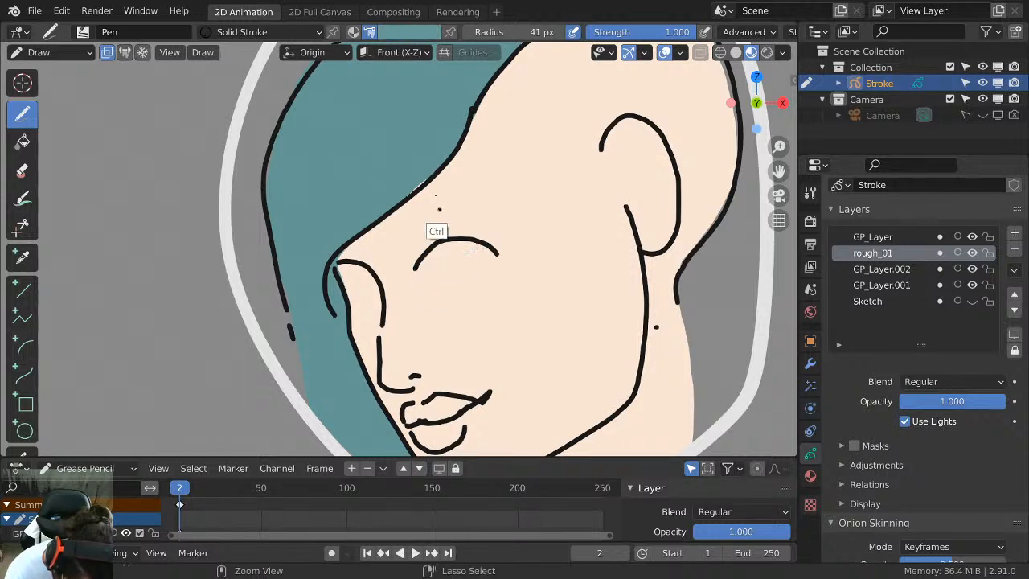
Pick the black palette color, set the brush radius to 24 px, and draw the near eye's upper lid beneath the rough arc.
{"action": "left_click", "coordinate": [400, 36]}
{"action": "left_click", "coordinate": [385, 205]}
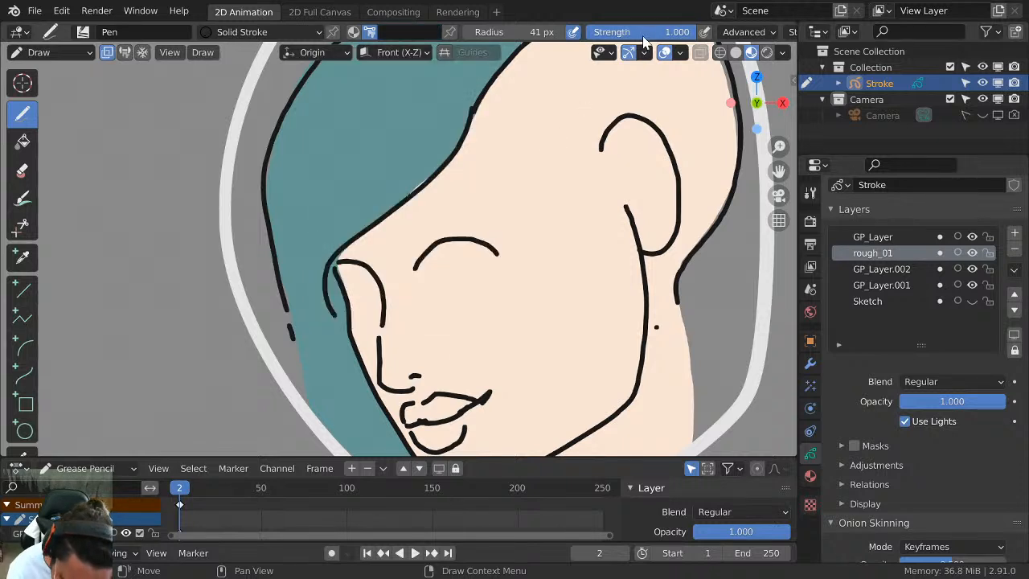
{"action": "left_click_drag", "start_coordinate": [659, 37], "coordinate": [662, 37]}
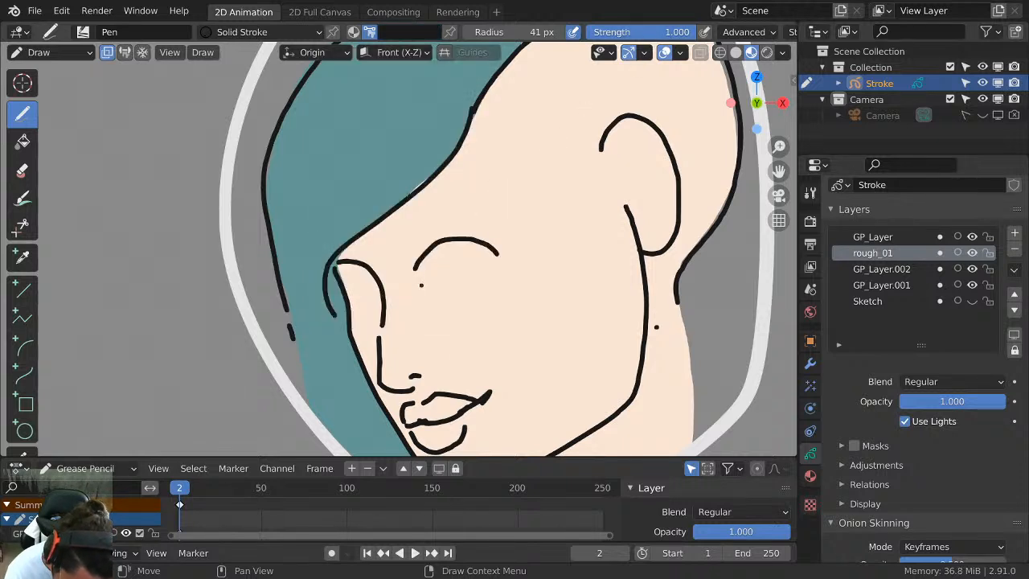
{"action": "mouse_move", "coordinate": [487, 261]}
{"action": "left_mouse_down"}
{"action": "mouse_move", "coordinate": [444, 258]}
{"action": "mouse_move", "coordinate": [421, 287]}
{"action": "left_mouse_up"}
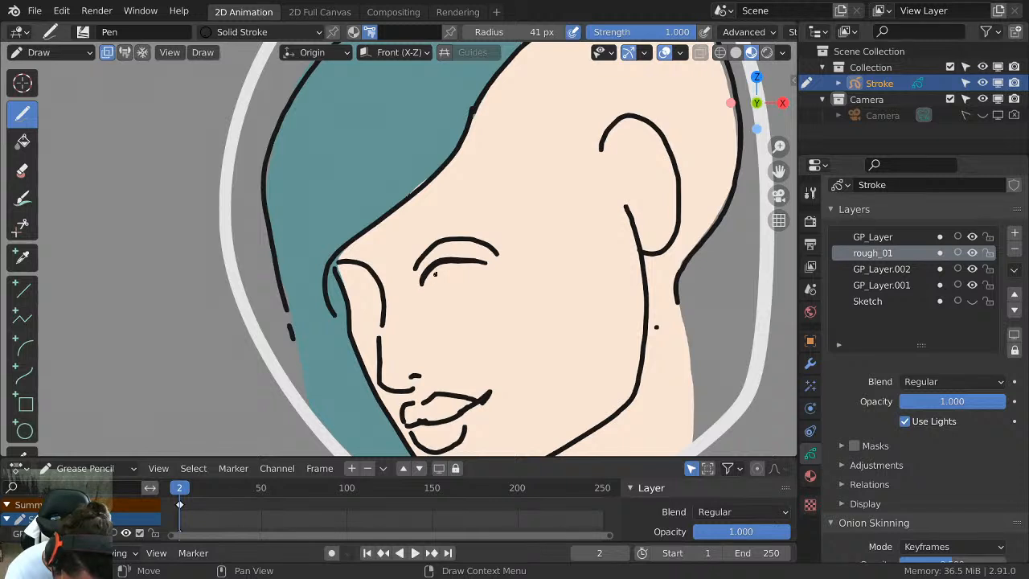
{"action": "key", "text": "ctrl+z"}
{"action": "left_click_drag", "start_coordinate": [523, 32], "coordinate": [478, 32]}
{"action": "mouse_move", "coordinate": [495, 263]}
{"action": "left_mouse_down"}
{"action": "mouse_move", "coordinate": [438, 260]}
{"action": "mouse_move", "coordinate": [426, 286]}
{"action": "left_mouse_up"}
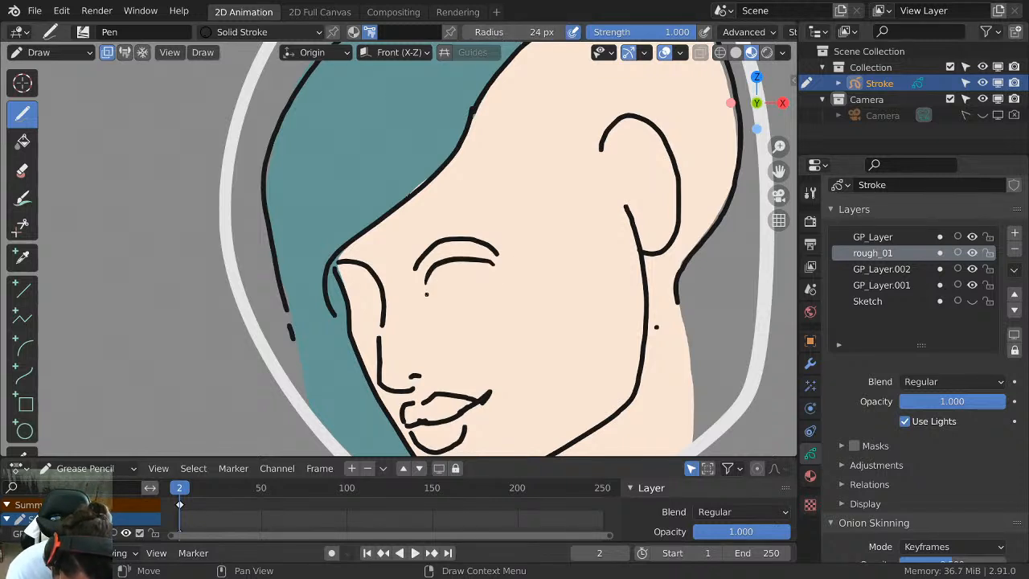
Draw the far eye's rounded outline between the hair and the nose bridge.
{"action": "left_click_drag", "start_coordinate": [346, 289], "coordinate": [376, 278]}
{"action": "key", "text": "ctrl+z"}
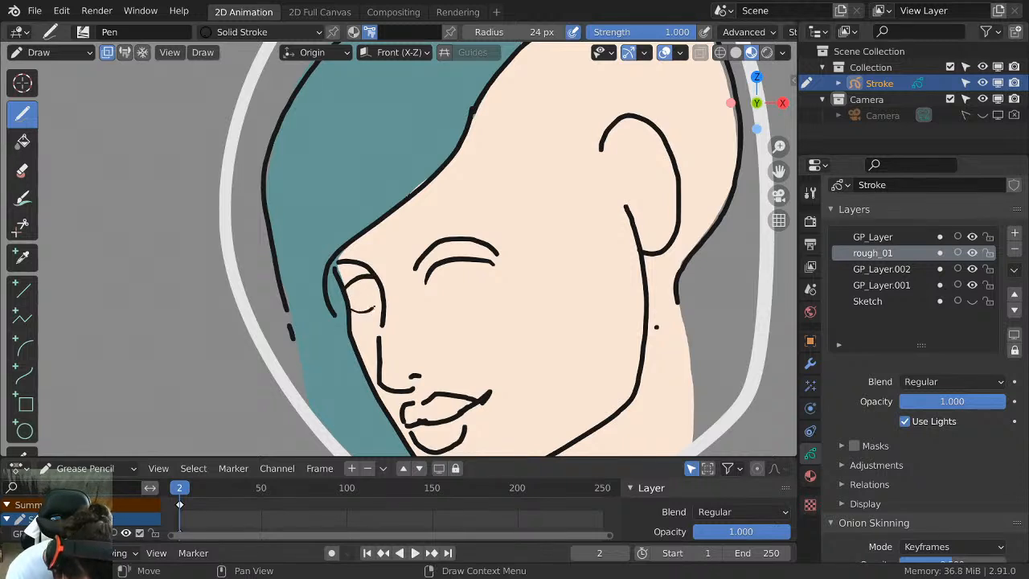
{"action": "key", "text": "ctrl+z"}
{"action": "mouse_move", "coordinate": [378, 284]}
{"action": "left_mouse_down"}
{"action": "mouse_move", "coordinate": [347, 294]}
{"action": "mouse_move", "coordinate": [370, 312]}
{"action": "mouse_move", "coordinate": [382, 303]}
{"action": "left_mouse_up"}
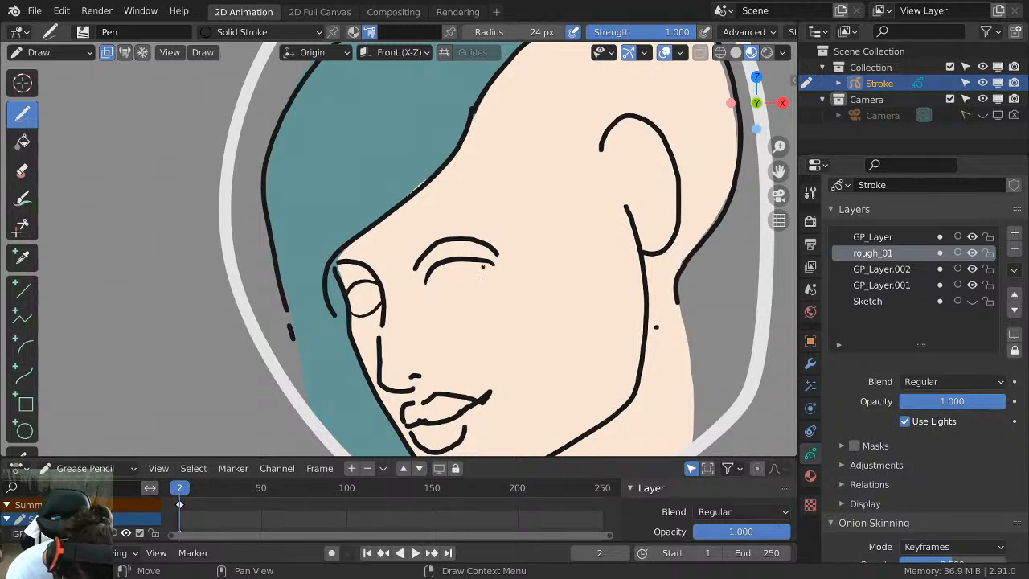
Close the near eye with a lower lid line and draw the iris curves inside both eyes.
{"action": "mouse_move", "coordinate": [483, 266]}
{"action": "left_mouse_down"}
{"action": "mouse_move", "coordinate": [460, 292]}
{"action": "mouse_move", "coordinate": [427, 284]}
{"action": "left_mouse_up"}
{"action": "scroll", "coordinate": [576, 208], "scroll_direction": "down", "scroll_amount": 2}
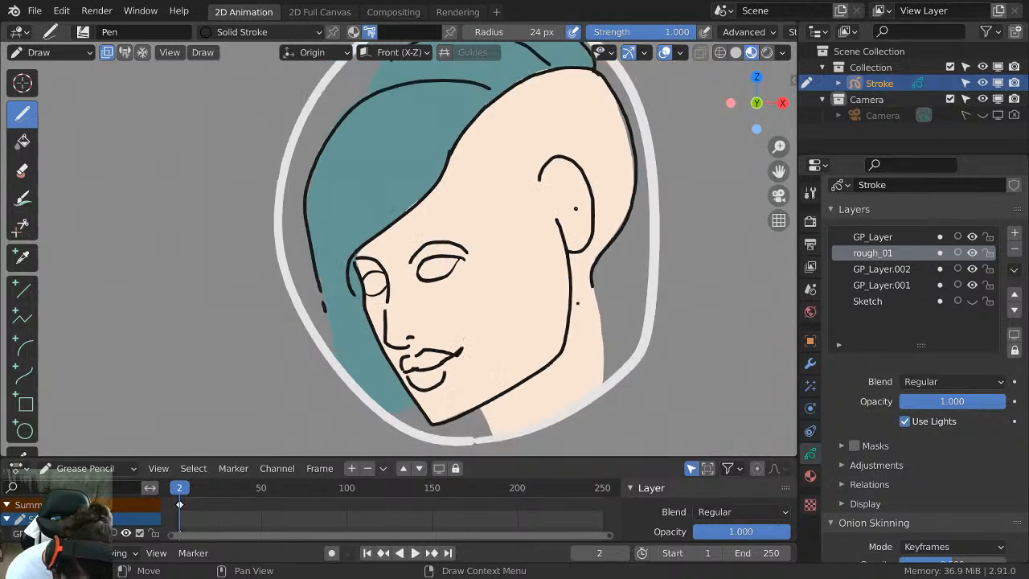
{"action": "scroll", "coordinate": [574, 209], "scroll_direction": "up", "scroll_amount": 3}
{"action": "key", "text": "ctrl+z"}
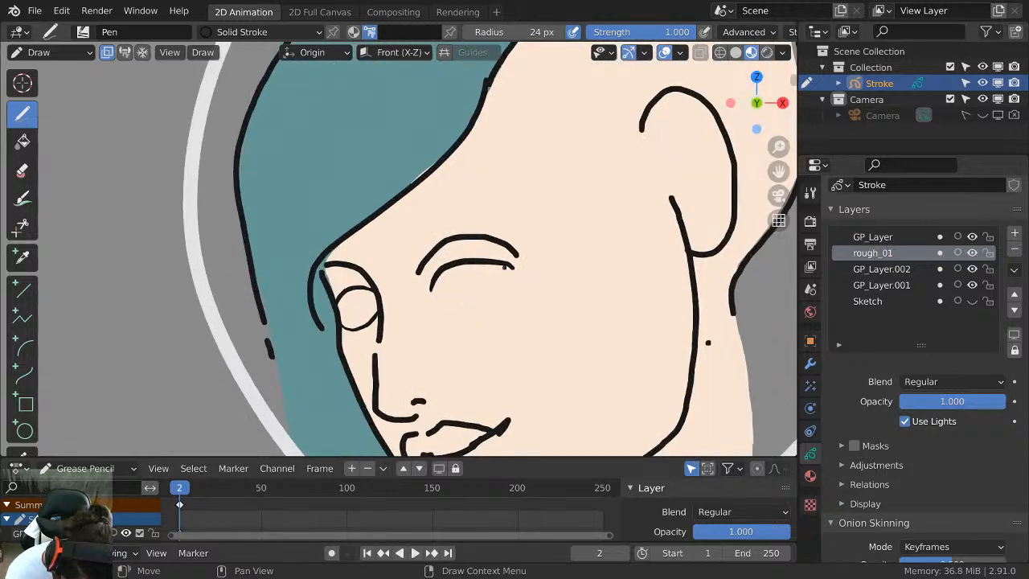
{"action": "mouse_move", "coordinate": [506, 266]}
{"action": "left_mouse_down"}
{"action": "mouse_move", "coordinate": [452, 294]}
{"action": "mouse_move", "coordinate": [431, 288]}
{"action": "left_mouse_up"}
{"action": "mouse_move", "coordinate": [345, 294]}
{"action": "left_mouse_down"}
{"action": "mouse_move", "coordinate": [339, 309]}
{"action": "mouse_move", "coordinate": [364, 320]}
{"action": "mouse_move", "coordinate": [367, 293]}
{"action": "left_mouse_up"}
{"action": "left_click_drag", "start_coordinate": [447, 273], "coordinate": [476, 269]}
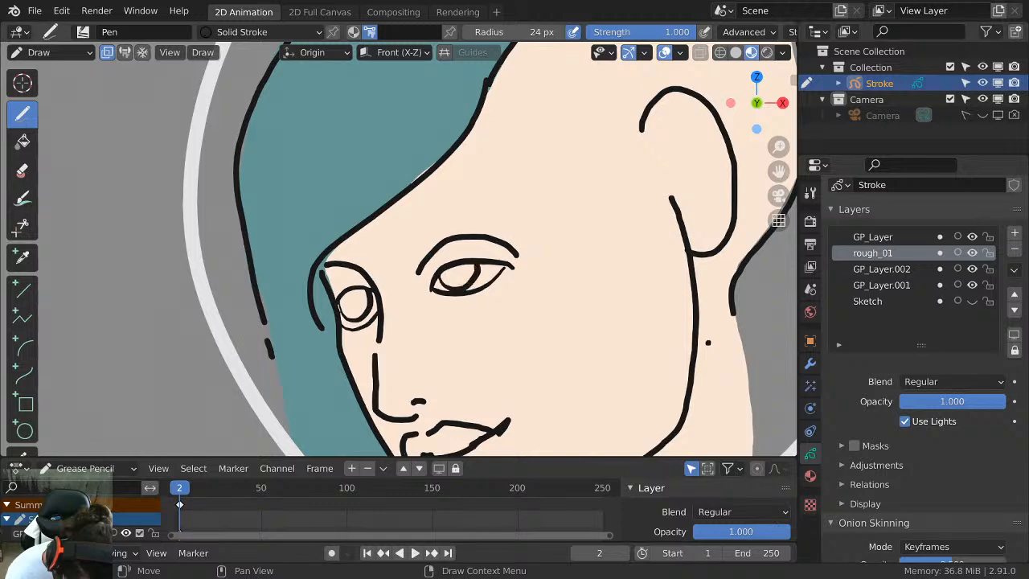
Add a new layer above GP_Layer and set the brush radius to 10 px.
{"action": "scroll", "coordinate": [515, 211], "scroll_direction": "down", "scroll_amount": 3}
{"action": "scroll", "coordinate": [669, 238], "scroll_direction": "up", "scroll_amount": 1}
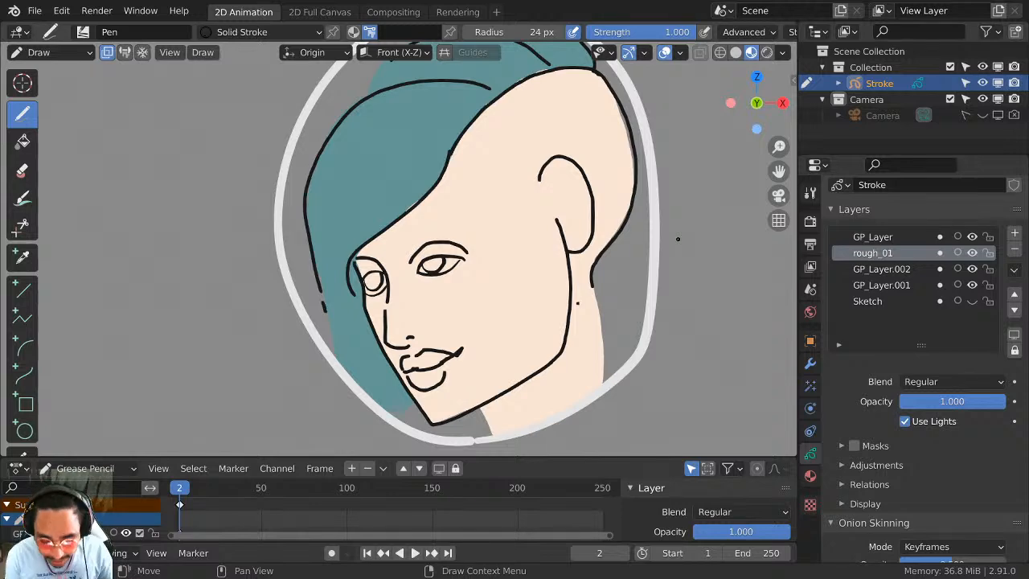
{"action": "scroll", "coordinate": [678, 238], "scroll_direction": "down", "scroll_amount": 5}
{"action": "scroll", "coordinate": [558, 319], "scroll_direction": "up", "scroll_amount": 3}
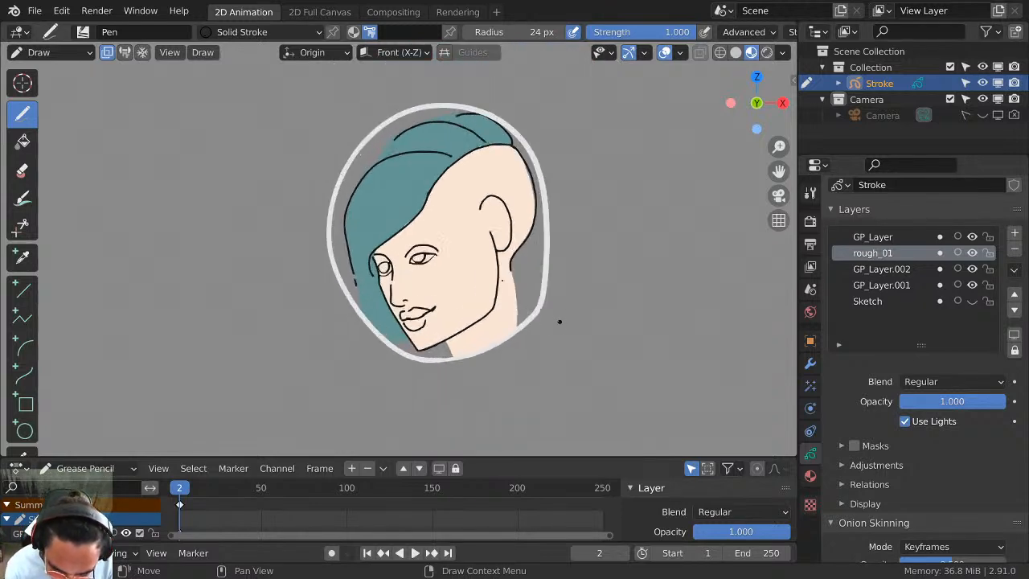
{"action": "middle_click_drag", "start_coordinate": [557, 319], "coordinate": [368, 349], "text": "shift"}
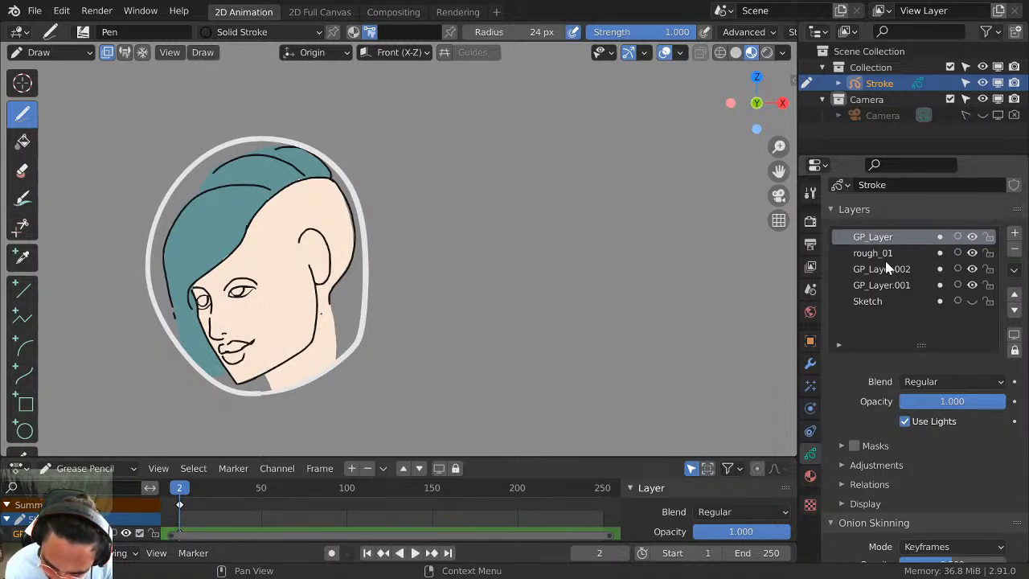
{"action": "left_click", "coordinate": [1014, 232]}
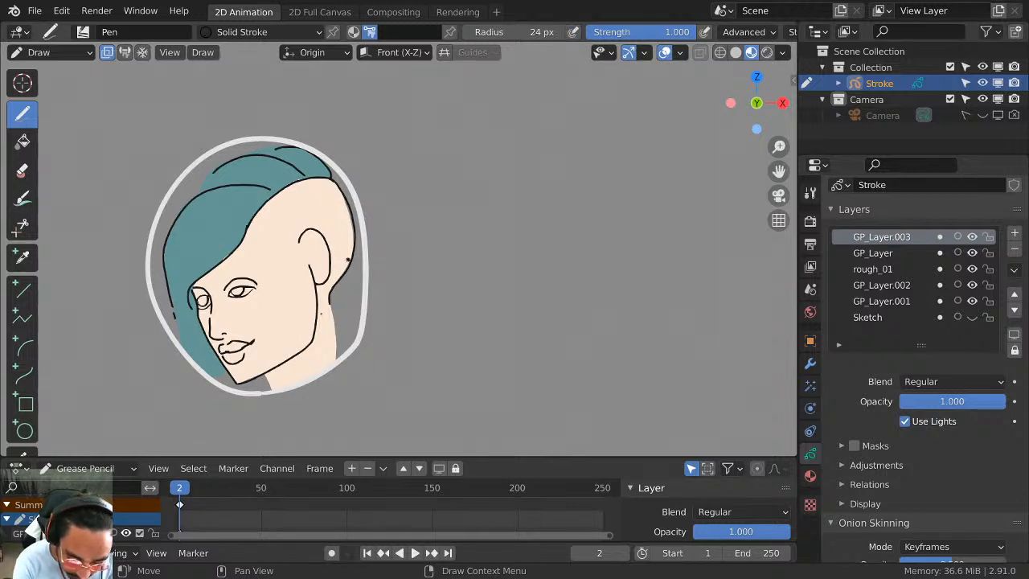
{"action": "left_click", "coordinate": [559, 32]}
{"action": "type", "text": "10"}
{"action": "key", "text": "Return"}
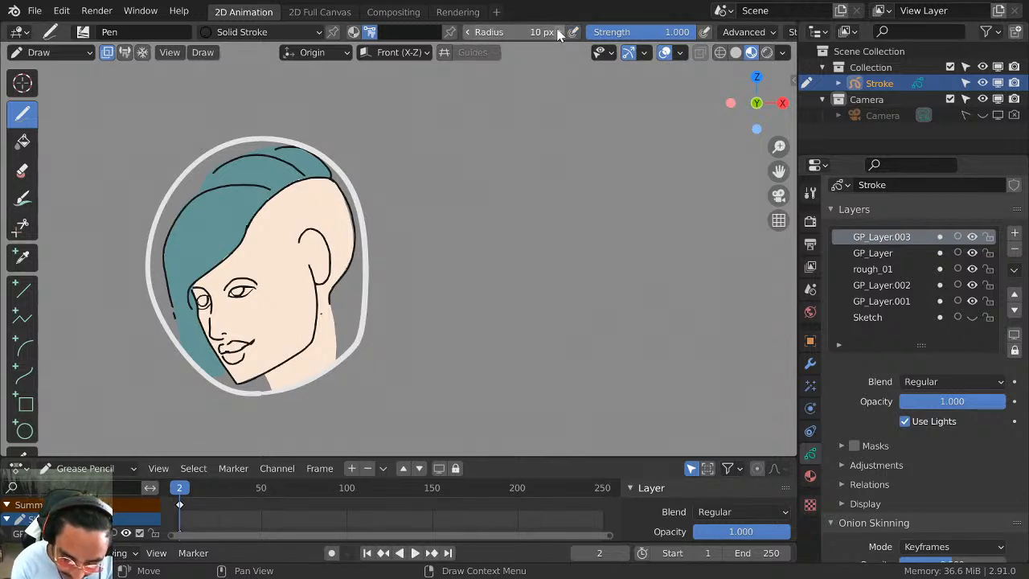
Draw a small round head outline in the empty space to the right of the finished portrait.
{"action": "mouse_move", "coordinate": [512, 122]}
{"action": "left_mouse_down"}
{"action": "mouse_move", "coordinate": [516, 273]}
{"action": "mouse_move", "coordinate": [511, 219]}
{"action": "left_mouse_up"}
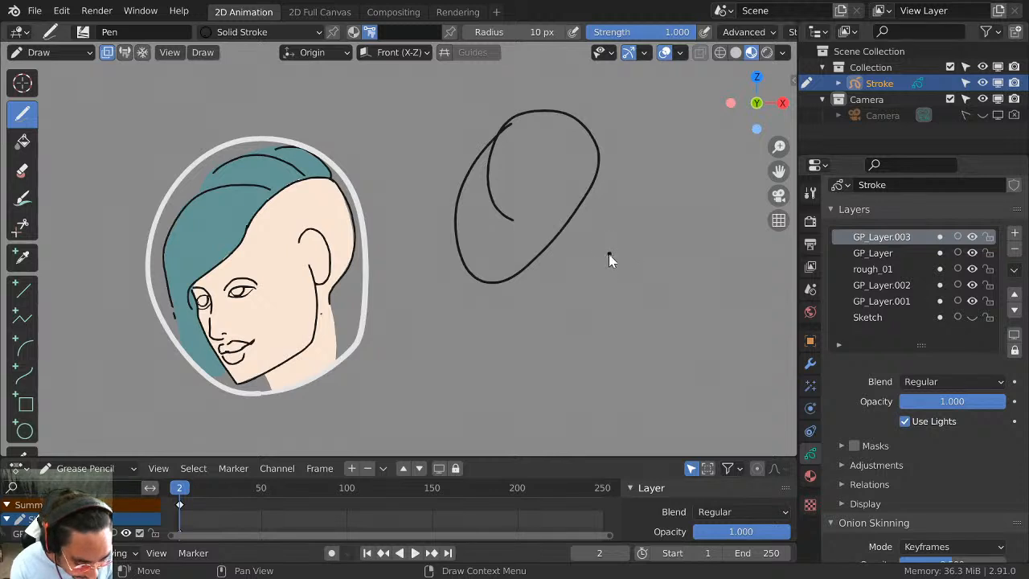
{"action": "key", "text": "ctrl+z"}
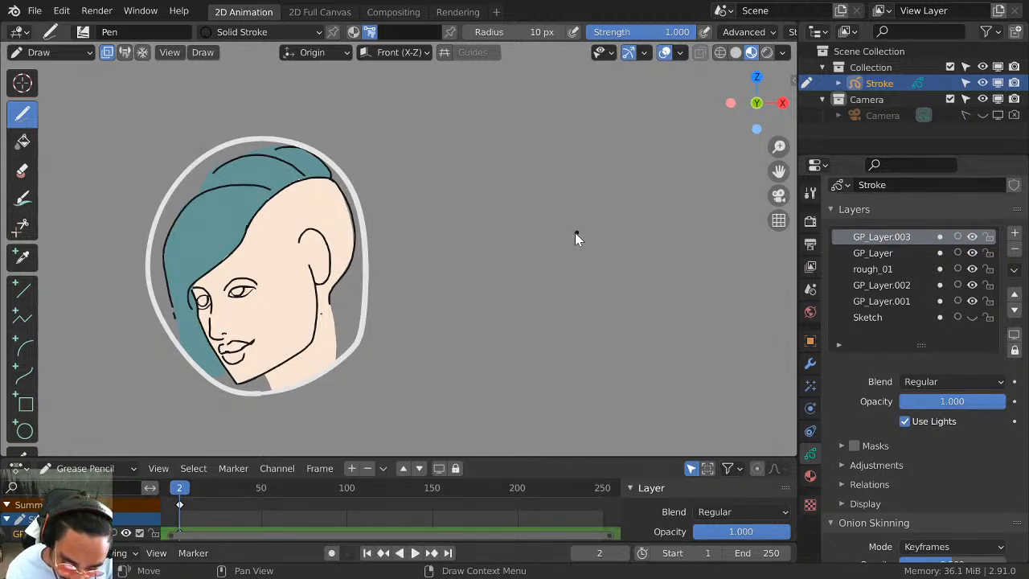
{"action": "middle_click_drag", "start_coordinate": [575, 233], "coordinate": [446, 244], "text": "shift"}
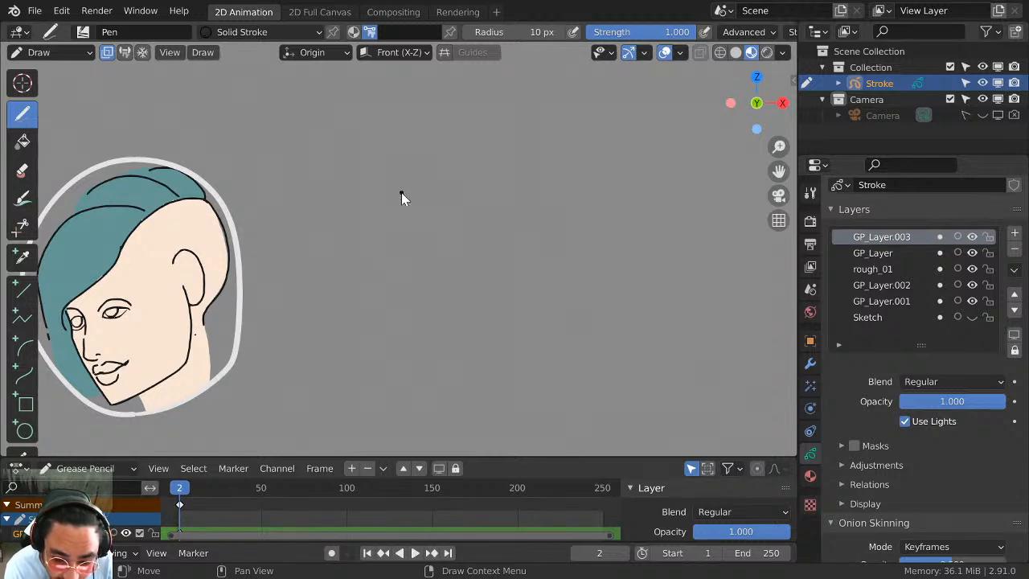
{"action": "mouse_move", "coordinate": [399, 226]}
{"action": "left_mouse_down"}
{"action": "mouse_move", "coordinate": [413, 168]}
{"action": "mouse_move", "coordinate": [456, 162]}
{"action": "left_mouse_up"}
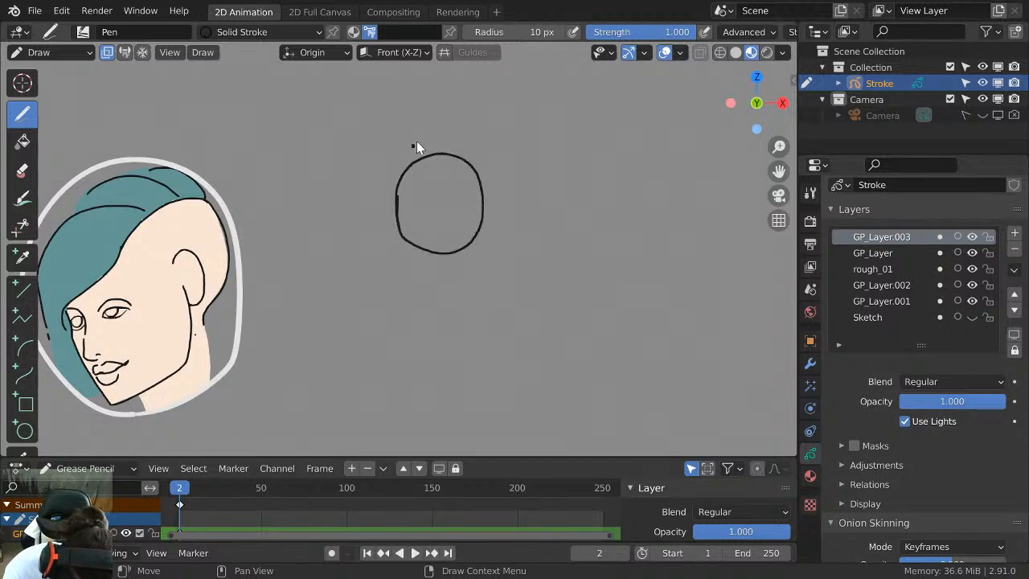
Add two side ears, a curved neck with small collar flaps, and one double-ringed eye to the round head.
{"action": "left_click_drag", "start_coordinate": [396, 211], "coordinate": [402, 231]}
{"action": "left_click_drag", "start_coordinate": [483, 195], "coordinate": [485, 225]}
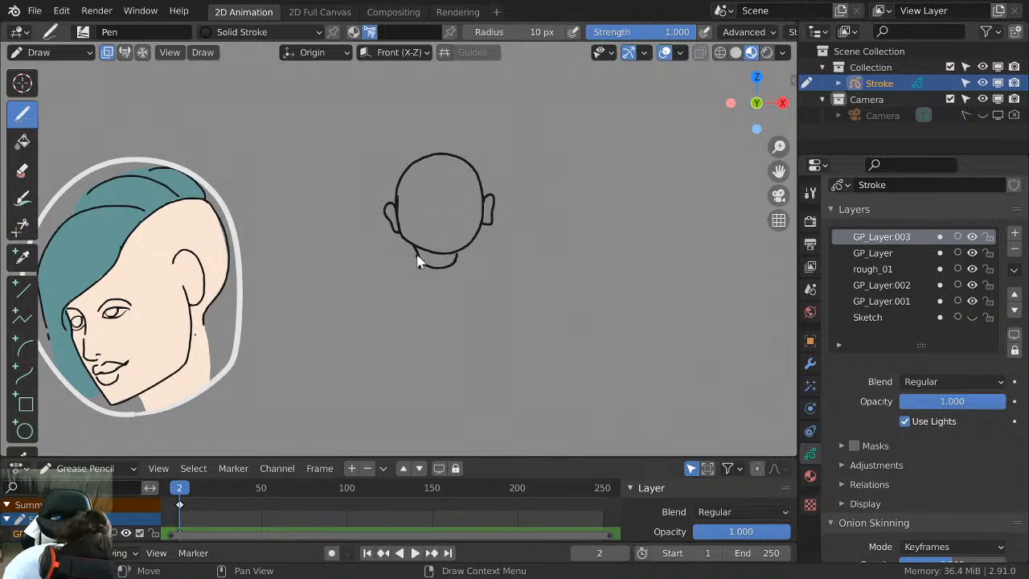
{"action": "left_click_drag", "start_coordinate": [418, 253], "coordinate": [409, 265]}
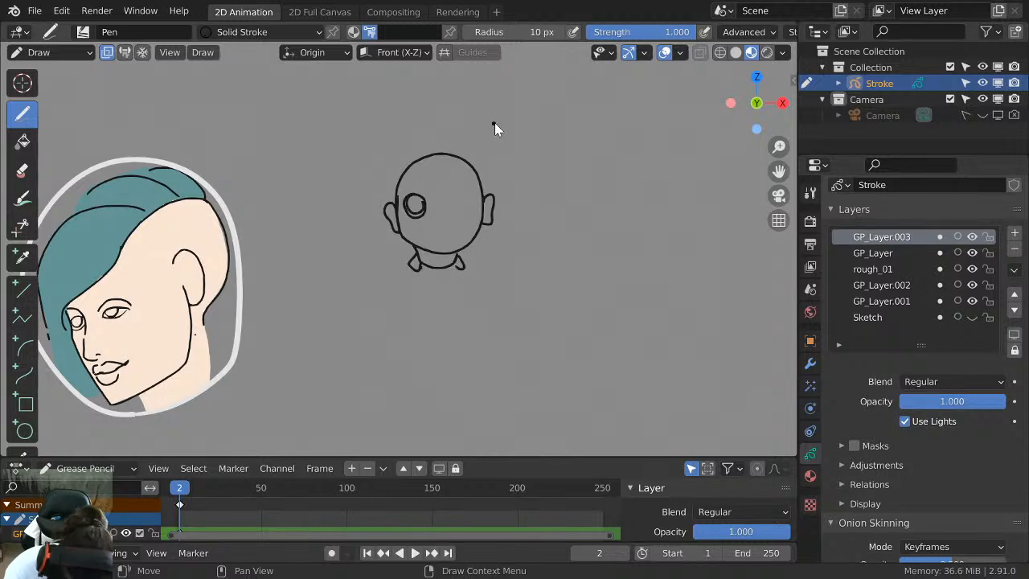
{"action": "key", "text": "ctrl+Tab"}
{"action": "key", "text": "ctrl+Tab"}
{"action": "key", "text": "ctrl+Tab"}
{"action": "key", "text": "Tab"}
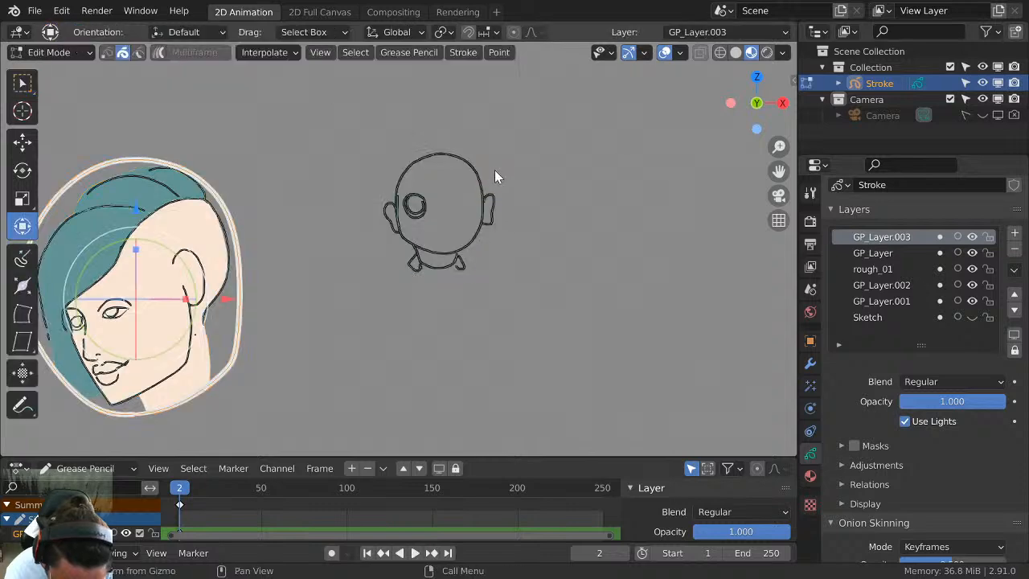
{"action": "key", "text": "Tab"}
{"action": "left_click", "coordinate": [73, 53]}
{"action": "left_click", "coordinate": [76, 123]}
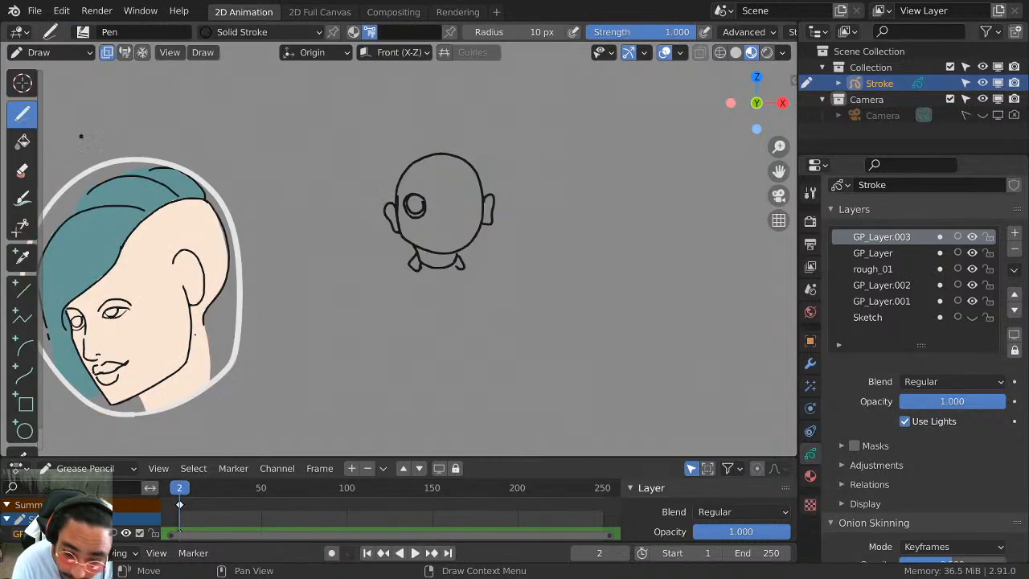
Draw an angry-looking eye right of the round head, with a slanted upper lid and a rounded lower curve.
{"action": "scroll", "coordinate": [514, 204], "scroll_direction": "up", "scroll_amount": 4}
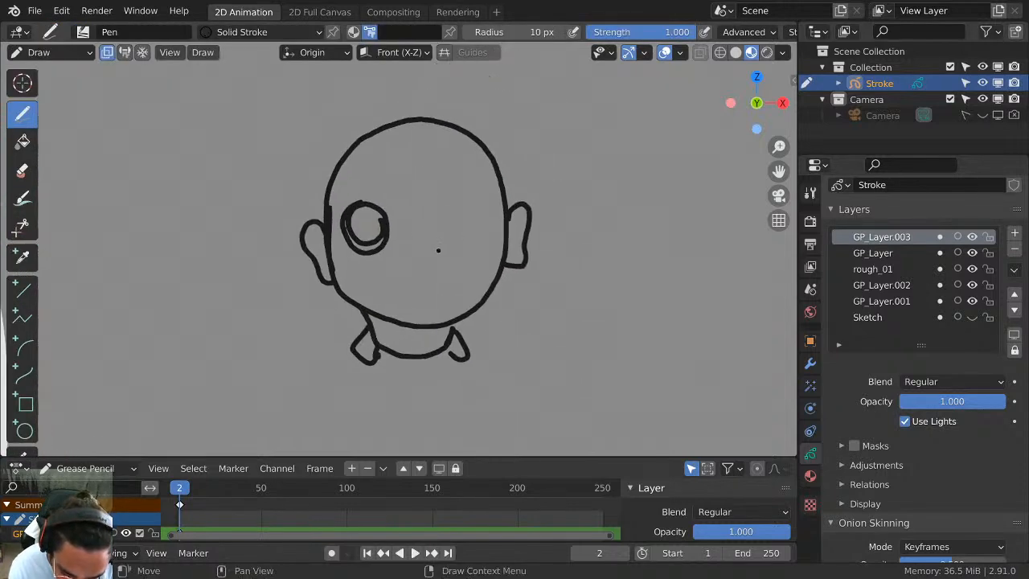
{"action": "middle_click_drag", "start_coordinate": [626, 195], "coordinate": [324, 161], "text": "shift"}
{"action": "middle_click_drag", "start_coordinate": [410, 237], "coordinate": [344, 220], "text": "shift"}
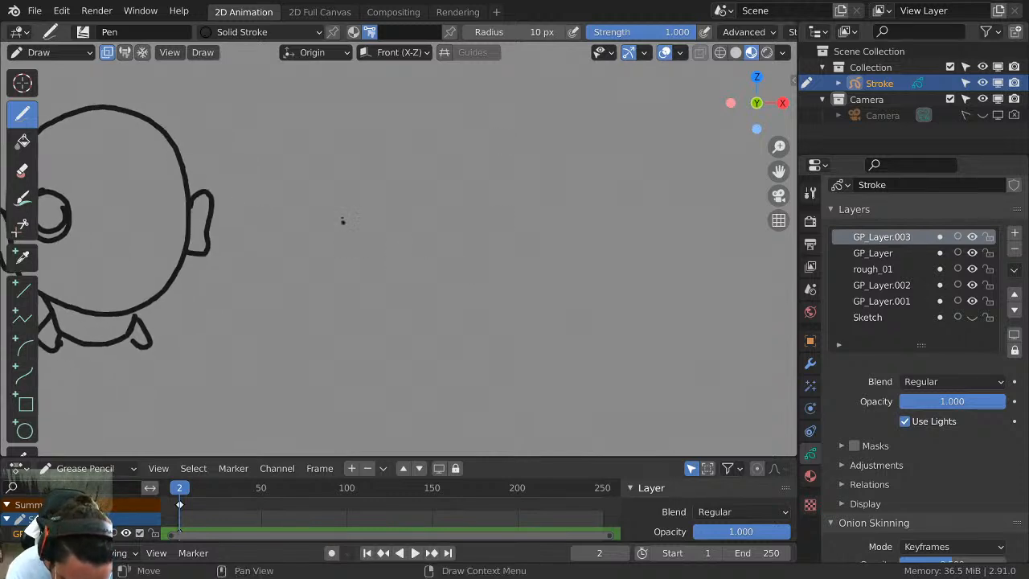
{"action": "left_click_drag", "start_coordinate": [335, 200], "coordinate": [399, 231]}
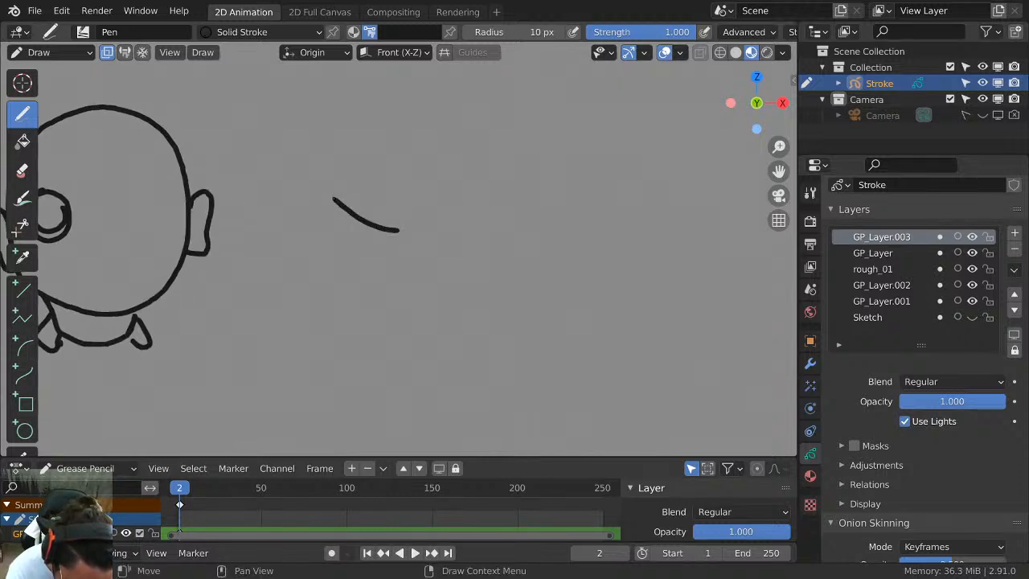
{"action": "mouse_move", "coordinate": [331, 198]}
{"action": "left_mouse_down"}
{"action": "mouse_move", "coordinate": [344, 262]}
{"action": "mouse_move", "coordinate": [399, 228]}
{"action": "left_mouse_up"}
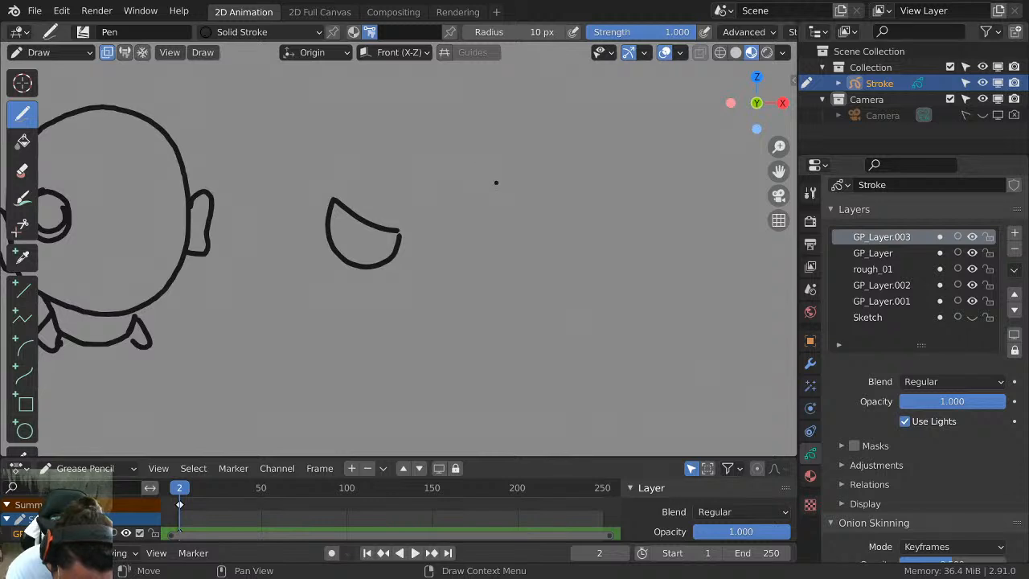
{"action": "middle_click_drag", "start_coordinate": [496, 182], "coordinate": [459, 185], "text": "shift"}
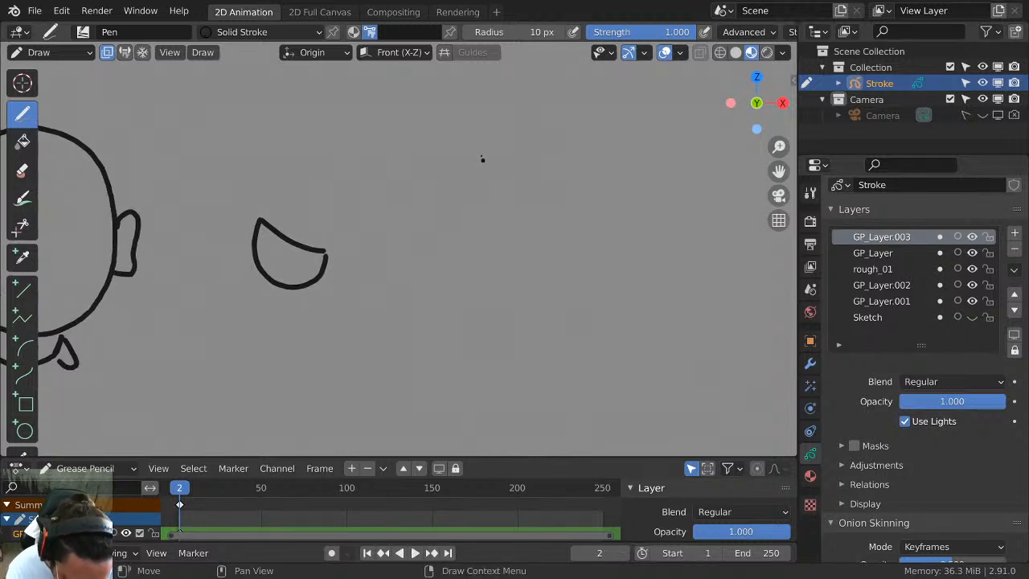
Set the pen radius to 5 px and step back to the keyframe on frame 1.
{"action": "left_click", "coordinate": [469, 34]}
{"action": "left_click", "coordinate": [469, 33]}
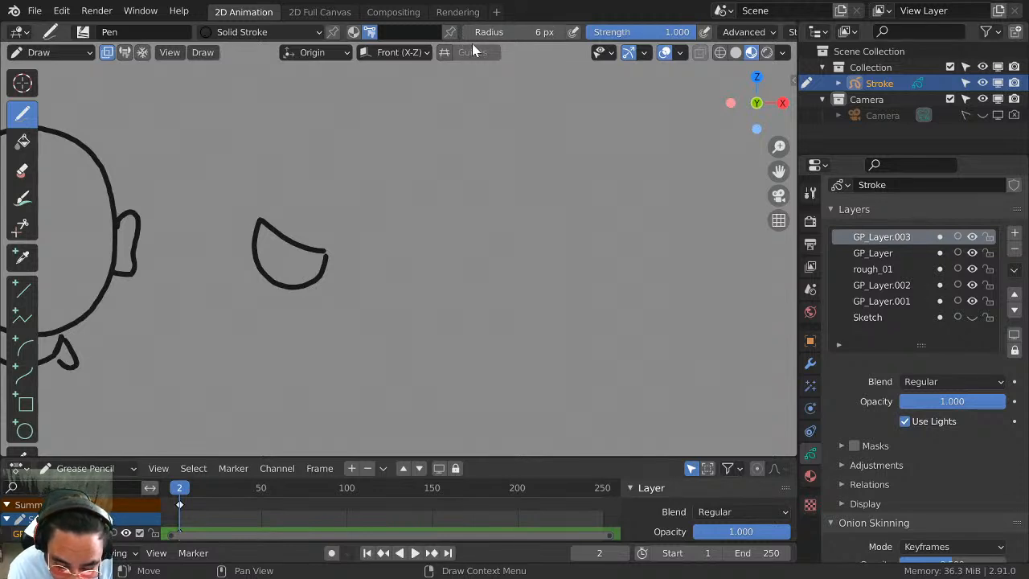
{"action": "left_click", "coordinate": [466, 33]}
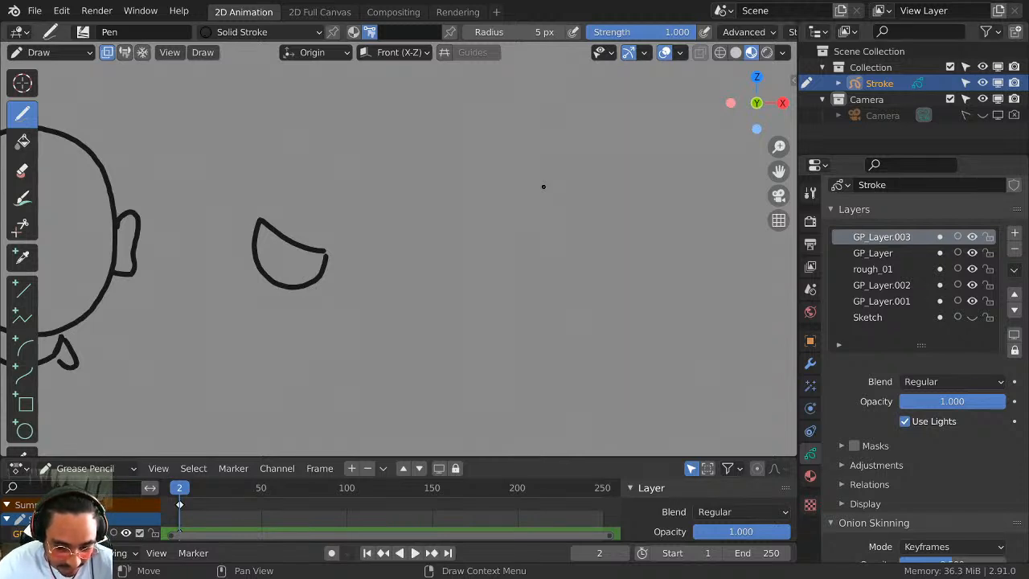
{"action": "key", "text": "Down"}
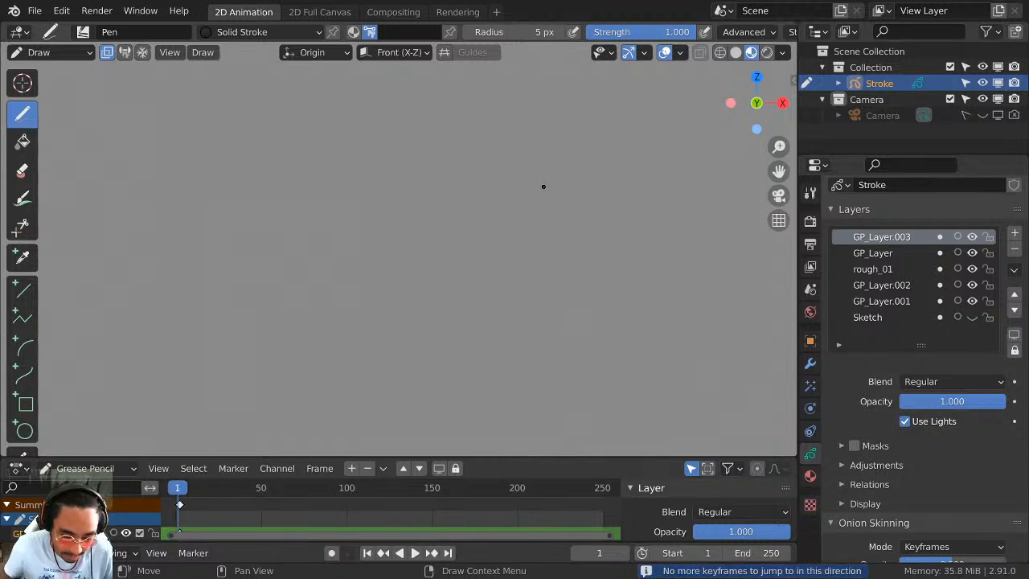
{"action": "key", "text": "ctrl+space"}
{"action": "key", "text": "ctrl+space"}
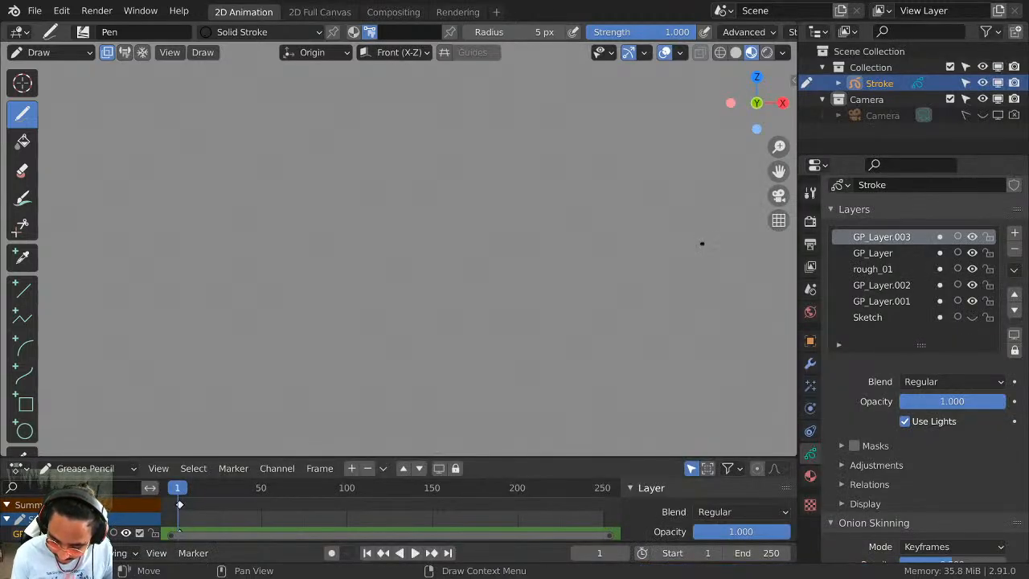
{"action": "key", "text": "Tab"}
{"action": "key", "text": "Tab"}
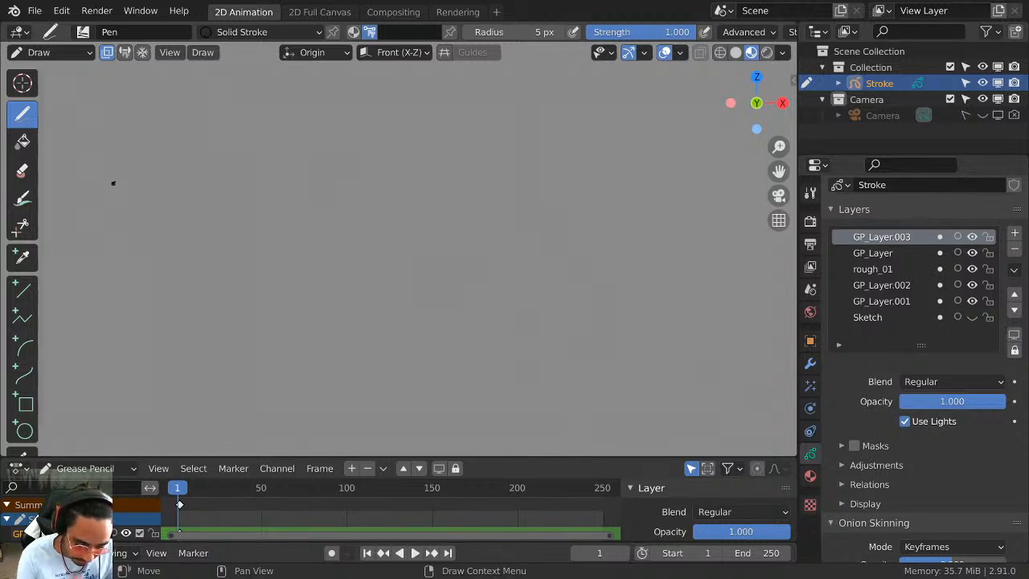
Create a new 2D Animation file and maximize its drawing viewport.
{"action": "left_click", "coordinate": [35, 10]}
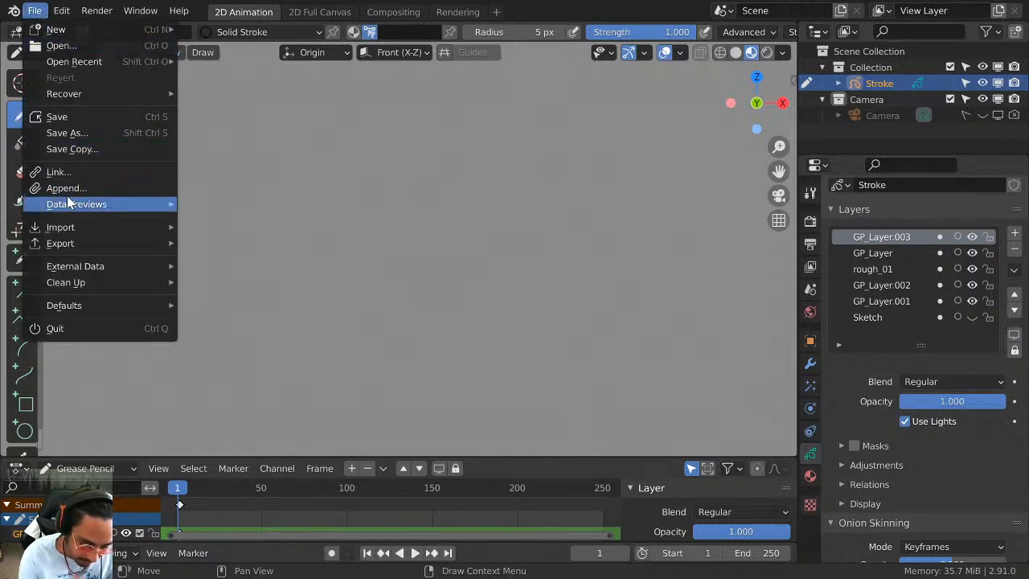
{"action": "mouse_move", "coordinate": [68, 202]}
{"action": "mouse_move", "coordinate": [56, 29]}
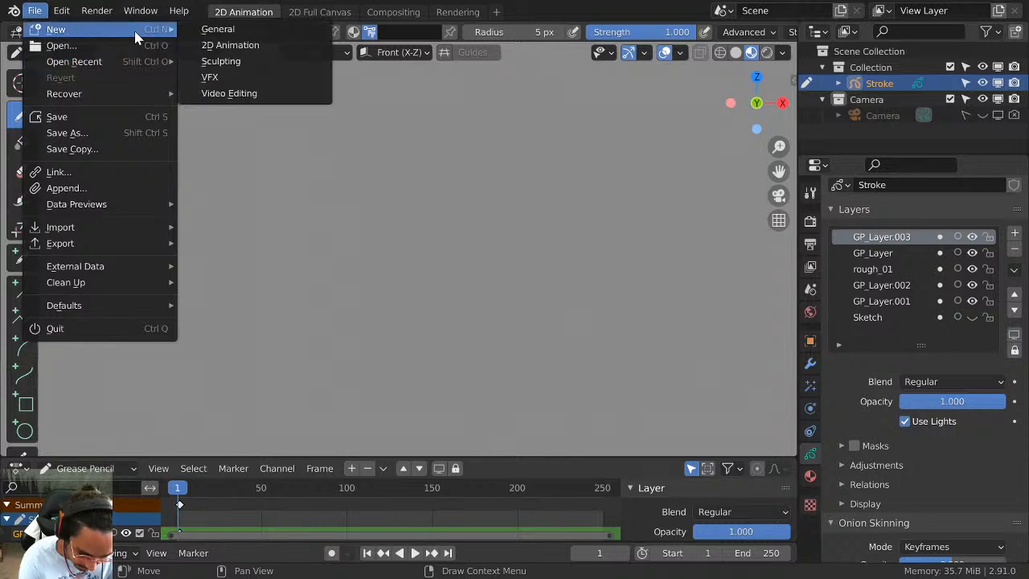
{"action": "left_click", "coordinate": [217, 29]}
{"action": "left_click", "coordinate": [538, 317]}
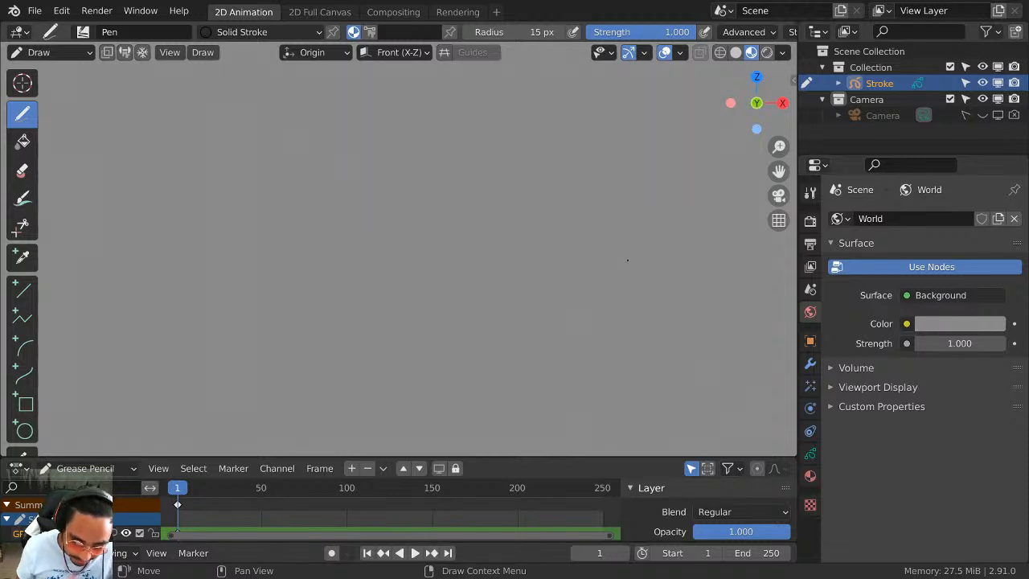
{"action": "key", "text": "ctrl+space"}
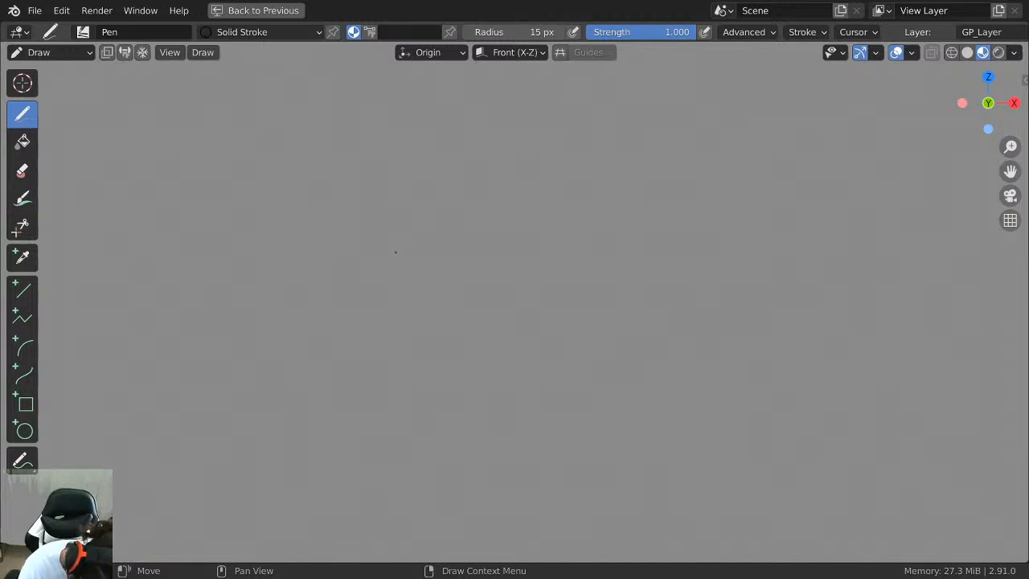
Draw a tilted helmet dome with a curved double rim band around its lower edge, using the 15 px pen.
{"action": "mouse_move", "coordinate": [376, 280]}
{"action": "left_mouse_down"}
{"action": "mouse_move", "coordinate": [370, 207]}
{"action": "mouse_move", "coordinate": [427, 160]}
{"action": "mouse_move", "coordinate": [486, 160]}
{"action": "mouse_move", "coordinate": [519, 225]}
{"action": "mouse_move", "coordinate": [463, 282]}
{"action": "mouse_move", "coordinate": [407, 304]}
{"action": "mouse_move", "coordinate": [382, 298]}
{"action": "mouse_move", "coordinate": [375, 281]}
{"action": "left_mouse_up"}
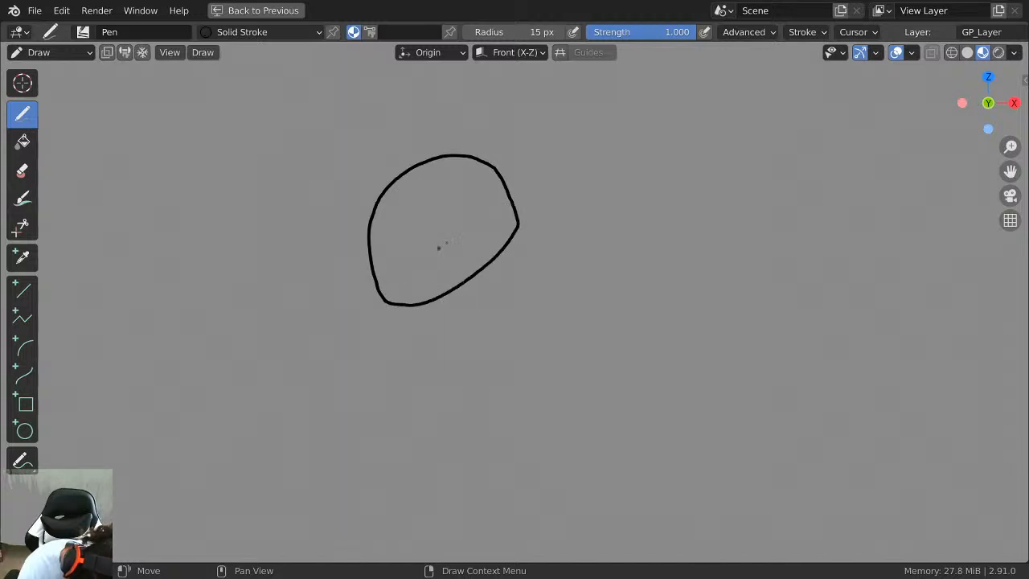
{"action": "left_click_drag", "start_coordinate": [516, 206], "coordinate": [517, 230]}
{"action": "mouse_move", "coordinate": [375, 289]}
{"action": "left_mouse_down"}
{"action": "mouse_move", "coordinate": [386, 322]}
{"action": "mouse_move", "coordinate": [440, 317]}
{"action": "mouse_move", "coordinate": [493, 290]}
{"action": "mouse_move", "coordinate": [530, 254]}
{"action": "mouse_move", "coordinate": [524, 214]}
{"action": "mouse_move", "coordinate": [525, 258]}
{"action": "mouse_move", "coordinate": [516, 265]}
{"action": "left_mouse_up"}
{"action": "mouse_move", "coordinate": [389, 325]}
{"action": "left_mouse_down"}
{"action": "mouse_move", "coordinate": [462, 316]}
{"action": "mouse_move", "coordinate": [518, 286]}
{"action": "mouse_move", "coordinate": [513, 261]}
{"action": "left_mouse_up"}
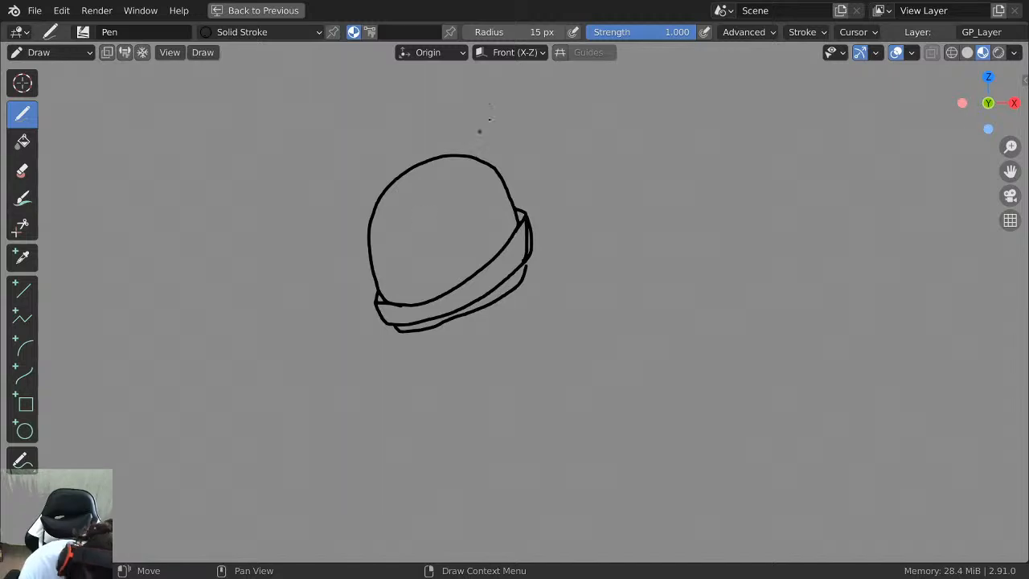
Set the pen radius to 10 px and draw doubled panel lines down the dome's right side and across its lower-left corner.
{"action": "left_click", "coordinate": [468, 33]}
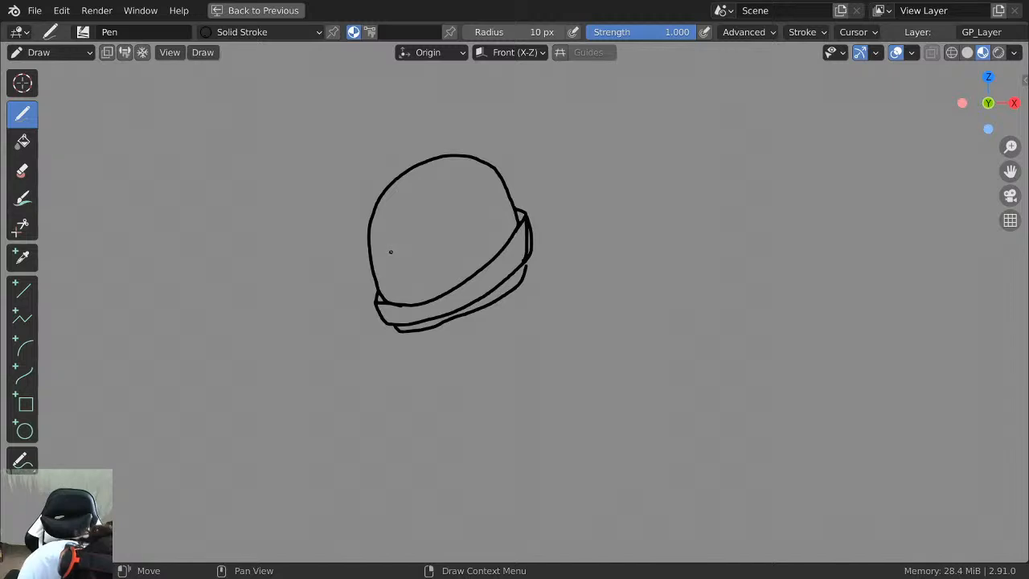
{"action": "mouse_move", "coordinate": [392, 255]}
{"action": "left_mouse_down"}
{"action": "mouse_move", "coordinate": [388, 224]}
{"action": "mouse_move", "coordinate": [446, 191]}
{"action": "mouse_move", "coordinate": [466, 239]}
{"action": "left_mouse_up"}
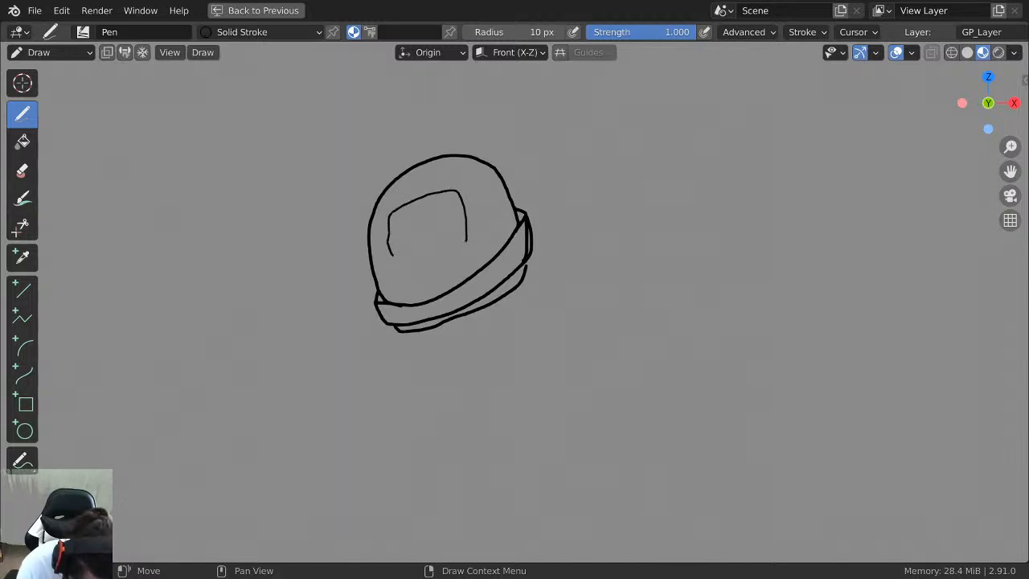
{"action": "key", "text": "ctrl+z"}
{"action": "mouse_move", "coordinate": [490, 168]}
{"action": "left_mouse_down"}
{"action": "mouse_move", "coordinate": [487, 206]}
{"action": "mouse_move", "coordinate": [449, 275]}
{"action": "left_mouse_up"}
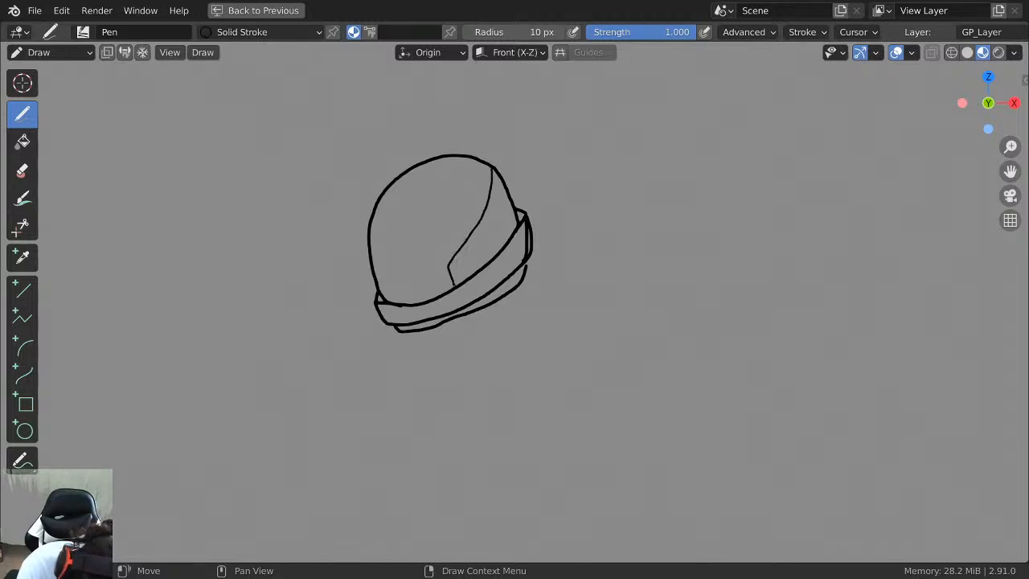
{"action": "left_click_drag", "start_coordinate": [393, 298], "coordinate": [395, 303]}
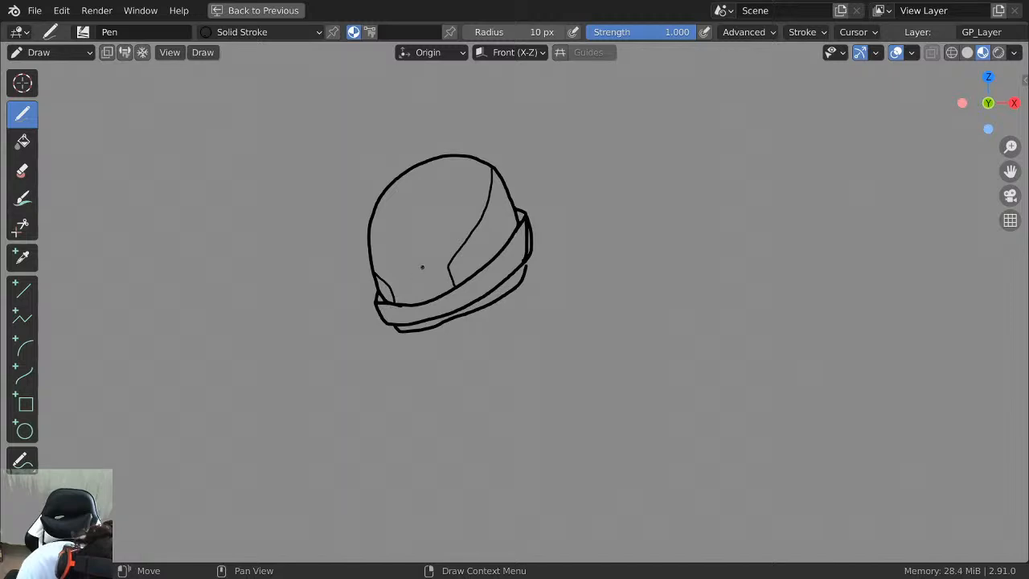
{"action": "mouse_move", "coordinate": [493, 171]}
{"action": "left_mouse_down"}
{"action": "mouse_move", "coordinate": [494, 203]}
{"action": "mouse_move", "coordinate": [456, 282]}
{"action": "left_mouse_up"}
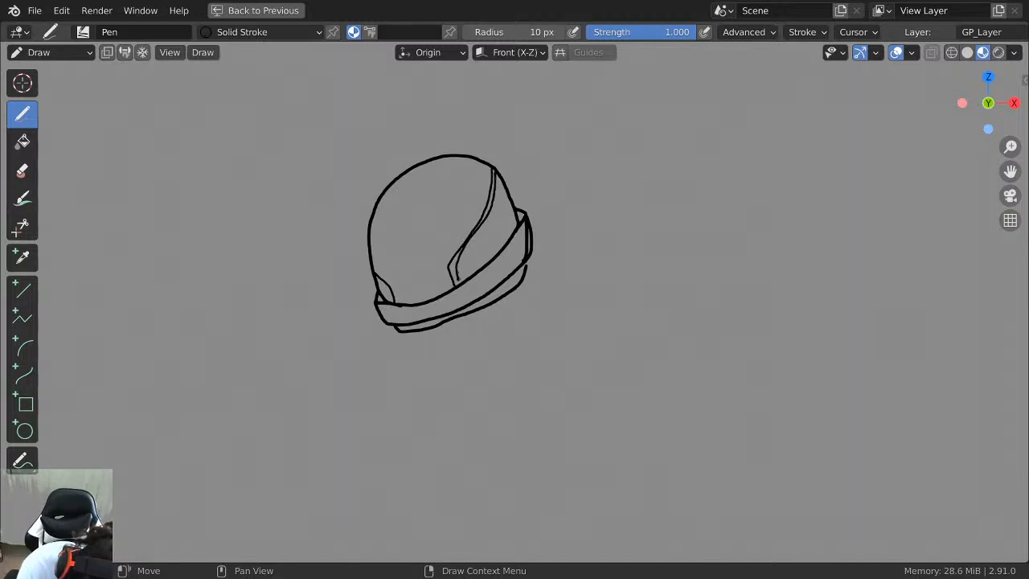
{"action": "left_click_drag", "start_coordinate": [379, 281], "coordinate": [393, 301]}
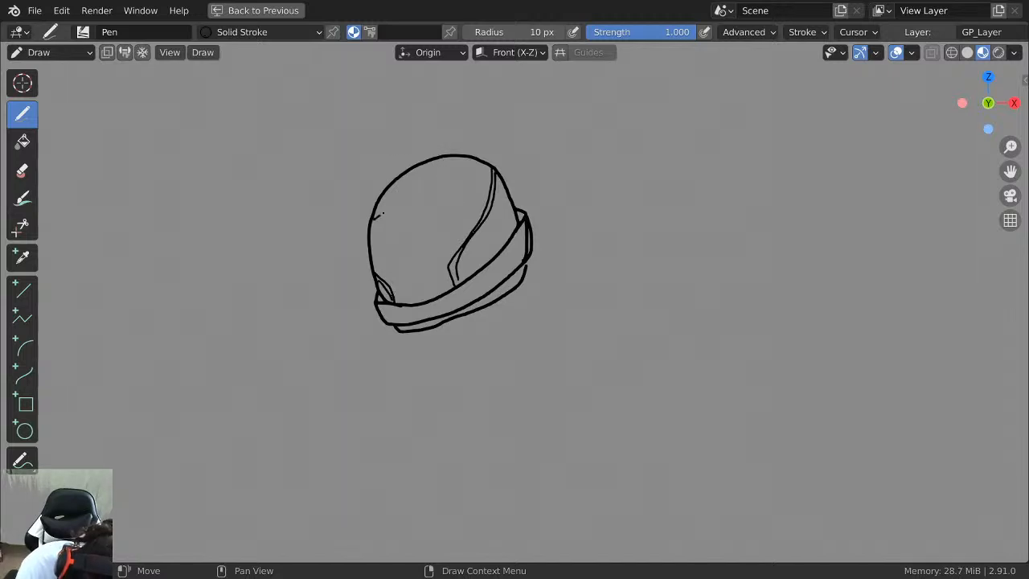
Draw a curved highlight in the dome's upper left and a small five-sided shape beside the rim's right end.
{"action": "mouse_move", "coordinate": [430, 198]}
{"action": "left_mouse_down"}
{"action": "mouse_move", "coordinate": [381, 215]}
{"action": "mouse_move", "coordinate": [436, 202]}
{"action": "left_mouse_up"}
{"action": "key", "text": "ctrl+z"}
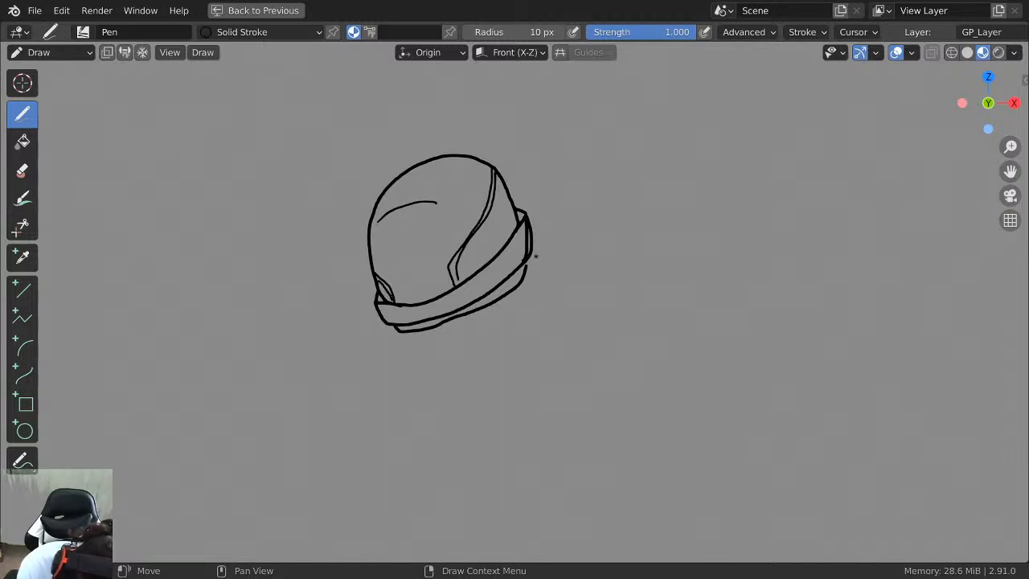
{"action": "mouse_move", "coordinate": [533, 252]}
{"action": "left_mouse_down"}
{"action": "mouse_move", "coordinate": [529, 283]}
{"action": "mouse_move", "coordinate": [566, 263]}
{"action": "mouse_move", "coordinate": [557, 289]}
{"action": "mouse_move", "coordinate": [534, 288]}
{"action": "mouse_move", "coordinate": [567, 249]}
{"action": "mouse_move", "coordinate": [584, 278]}
{"action": "mouse_move", "coordinate": [577, 309]}
{"action": "mouse_move", "coordinate": [558, 296]}
{"action": "mouse_move", "coordinate": [539, 305]}
{"action": "left_mouse_up"}
{"action": "key", "text": "ctrl+z"}
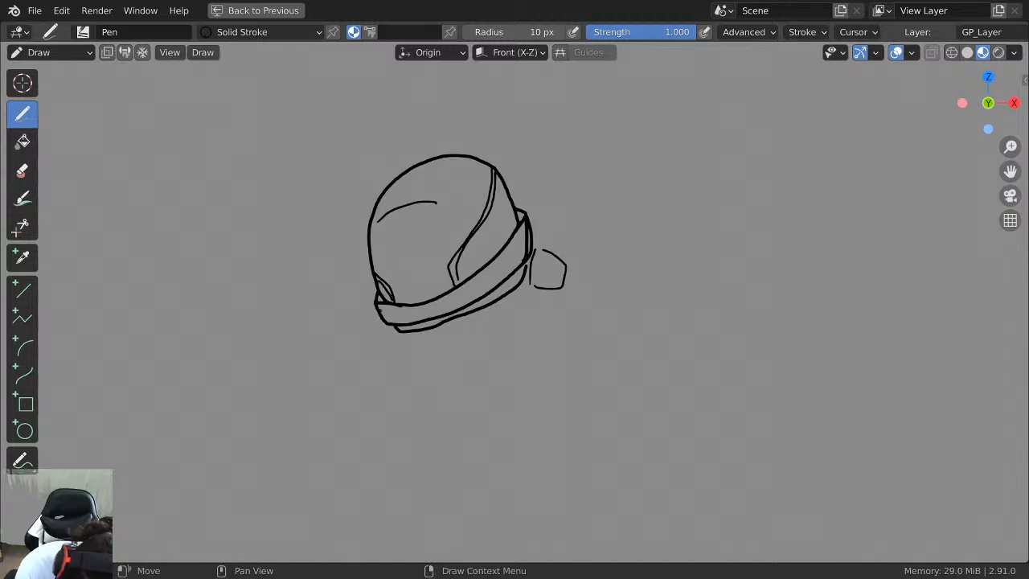
{"action": "mouse_move", "coordinate": [378, 311]}
{"action": "left_mouse_down"}
{"action": "mouse_move", "coordinate": [369, 340]}
{"action": "mouse_move", "coordinate": [406, 356]}
{"action": "mouse_move", "coordinate": [412, 335]}
{"action": "mouse_move", "coordinate": [395, 350]}
{"action": "mouse_move", "coordinate": [375, 323]}
{"action": "left_mouse_up"}
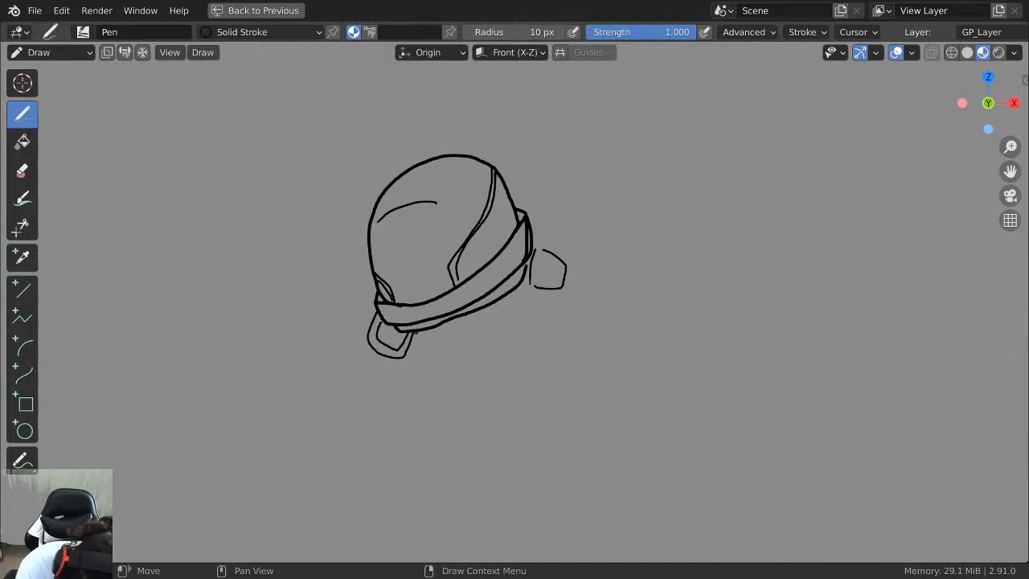
{"action": "key", "text": "ctrl+z"}
Draw the upper body section below the helmet rim and a small pointed flap on its left side.
{"action": "middle_click_drag", "start_coordinate": [415, 332], "coordinate": [416, 238]}
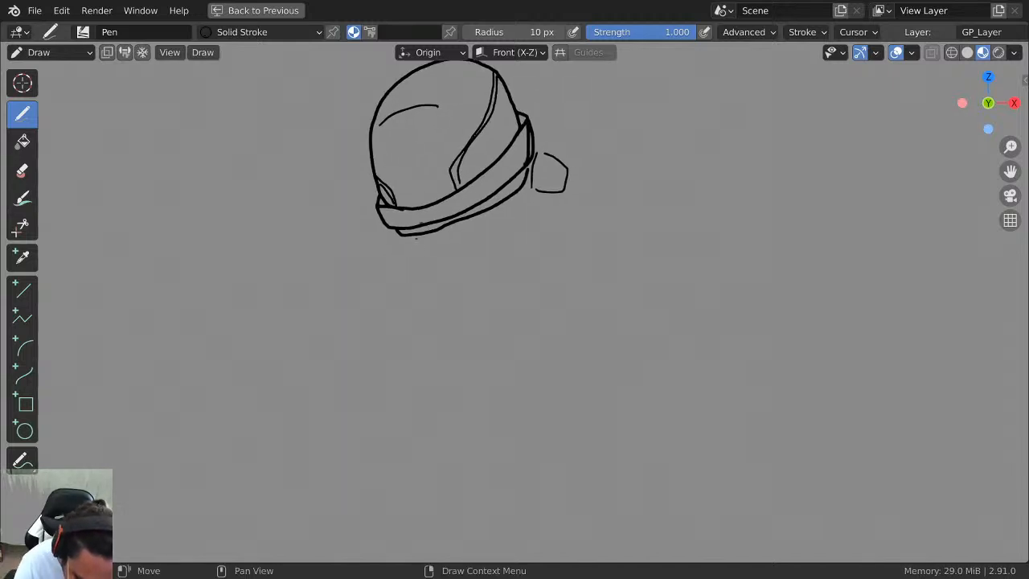
{"action": "mouse_move", "coordinate": [400, 238]}
{"action": "left_mouse_down"}
{"action": "mouse_move", "coordinate": [415, 272]}
{"action": "mouse_move", "coordinate": [487, 275]}
{"action": "mouse_move", "coordinate": [544, 243]}
{"action": "mouse_move", "coordinate": [529, 185]}
{"action": "mouse_move", "coordinate": [538, 226]}
{"action": "mouse_move", "coordinate": [527, 251]}
{"action": "left_mouse_up"}
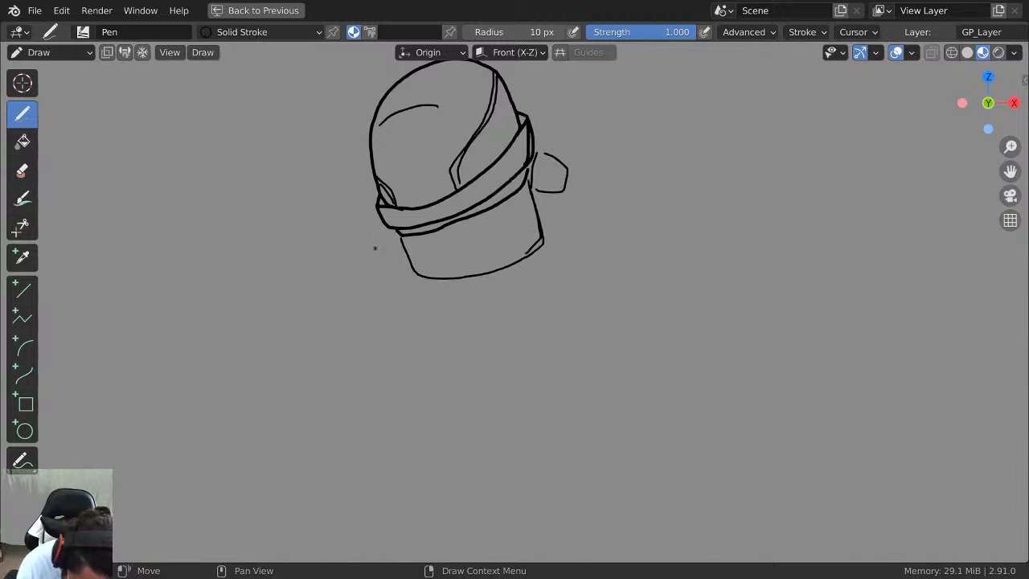
{"action": "mouse_move", "coordinate": [399, 241]}
{"action": "left_mouse_down"}
{"action": "mouse_move", "coordinate": [369, 275]}
{"action": "mouse_move", "coordinate": [406, 286]}
{"action": "mouse_move", "coordinate": [408, 264]}
{"action": "mouse_move", "coordinate": [425, 286]}
{"action": "left_mouse_up"}
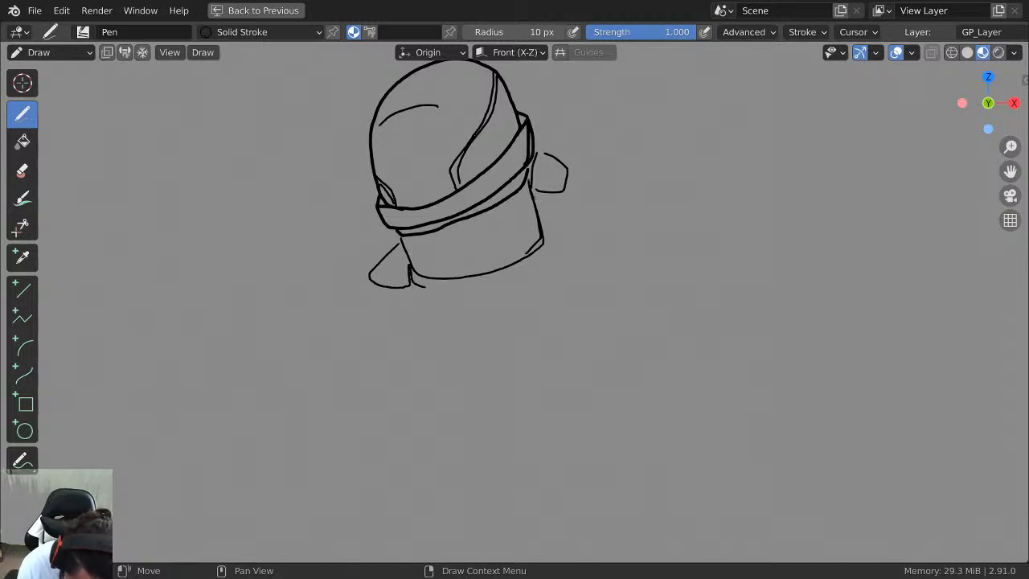
Draw a larger pointed flap on the body's right side and a rounded lower body block with a doubled right edge.
{"action": "mouse_move", "coordinate": [533, 196]}
{"action": "left_mouse_down"}
{"action": "mouse_move", "coordinate": [542, 253]}
{"action": "mouse_move", "coordinate": [595, 219]}
{"action": "mouse_move", "coordinate": [624, 238]}
{"action": "mouse_move", "coordinate": [553, 254]}
{"action": "mouse_move", "coordinate": [536, 358]}
{"action": "left_mouse_up"}
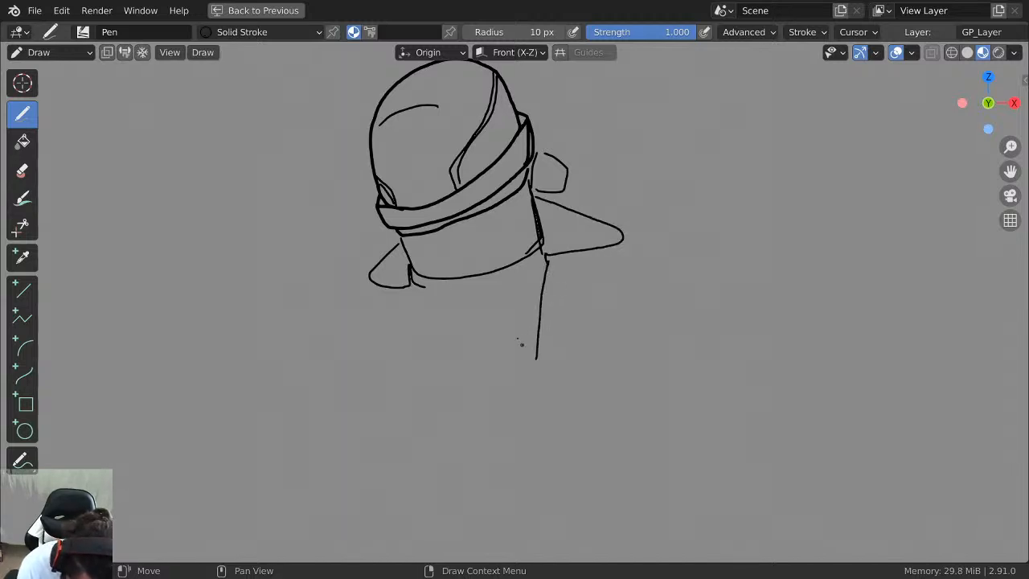
{"action": "mouse_move", "coordinate": [408, 279]}
{"action": "left_mouse_down"}
{"action": "mouse_move", "coordinate": [426, 374]}
{"action": "mouse_move", "coordinate": [515, 376]}
{"action": "mouse_move", "coordinate": [537, 358]}
{"action": "left_mouse_up"}
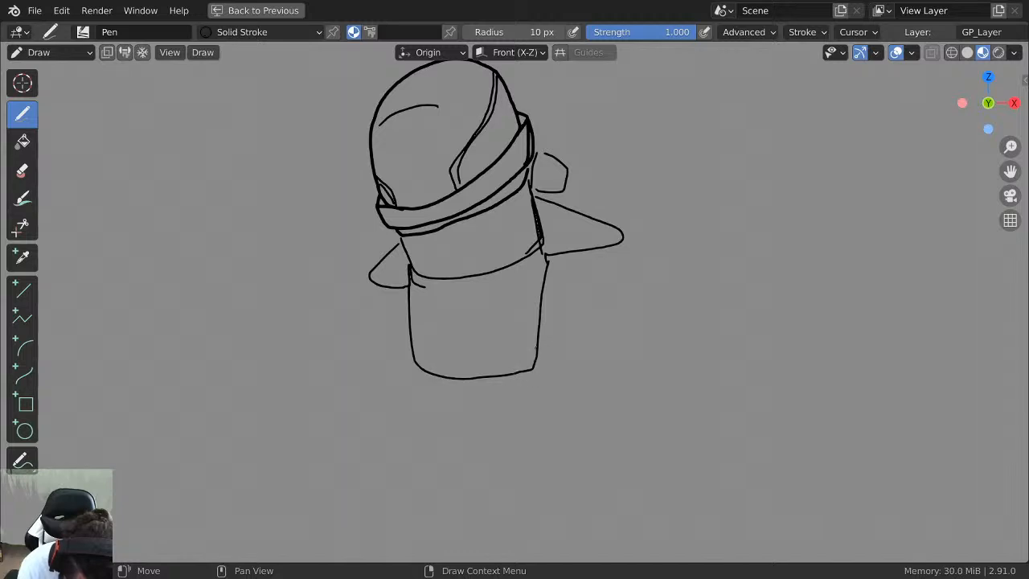
{"action": "left_click_drag", "start_coordinate": [551, 257], "coordinate": [532, 371]}
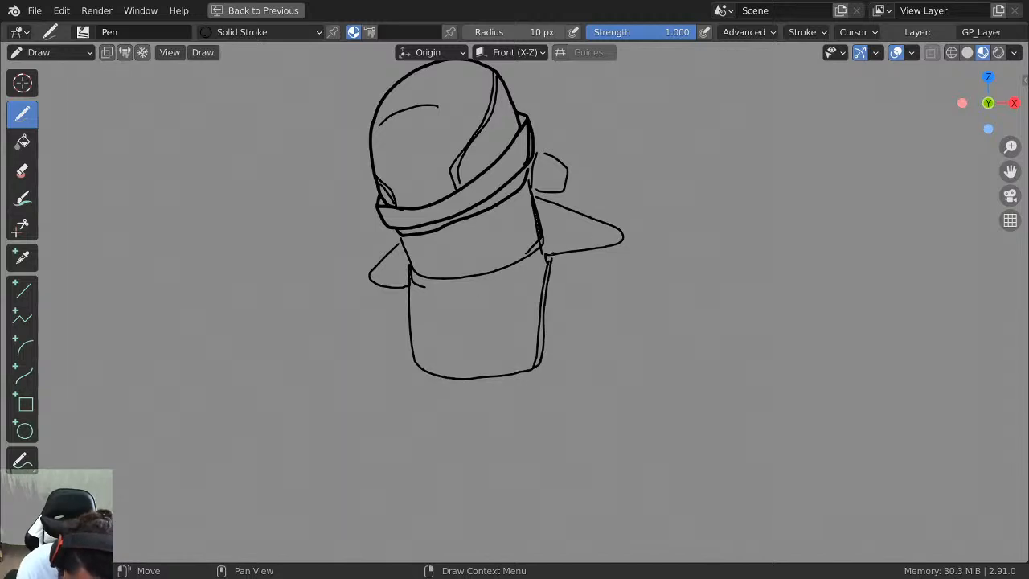
Add short thickness strokes beneath the right flap, near the body and at its outer tip.
{"action": "left_click_drag", "start_coordinate": [550, 257], "coordinate": [584, 253]}
{"action": "left_click", "coordinate": [616, 253]}
{"action": "middle_click_drag", "start_coordinate": [519, 241], "coordinate": [525, 271], "text": "shift"}
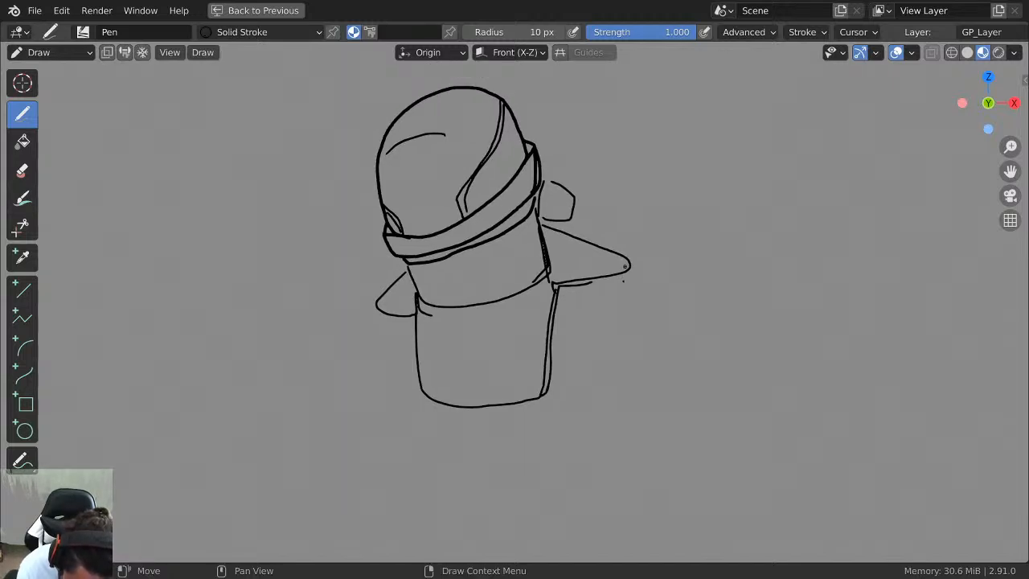
{"action": "left_click_drag", "start_coordinate": [629, 271], "coordinate": [622, 281]}
{"action": "mouse_move", "coordinate": [601, 288]}
{"action": "middle_mouse_down", "text": "shift"}
{"action": "mouse_move", "coordinate": [586, 286]}
{"action": "mouse_move", "coordinate": [586, 243]}
{"action": "middle_mouse_up", "text": "shift"}
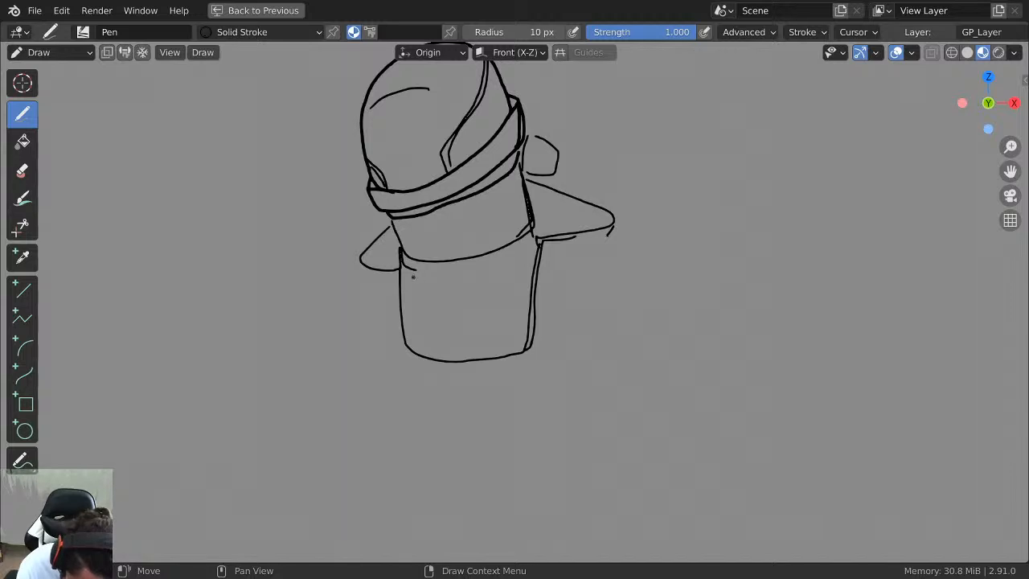
Draw four small rivet circles, one in each corner of the lower body block.
{"action": "left_click_drag", "start_coordinate": [412, 277], "coordinate": [408, 286]}
{"action": "left_click_drag", "start_coordinate": [518, 270], "coordinate": [513, 278]}
{"action": "left_click_drag", "start_coordinate": [414, 338], "coordinate": [421, 341]}
{"action": "left_click_drag", "start_coordinate": [514, 333], "coordinate": [516, 344]}
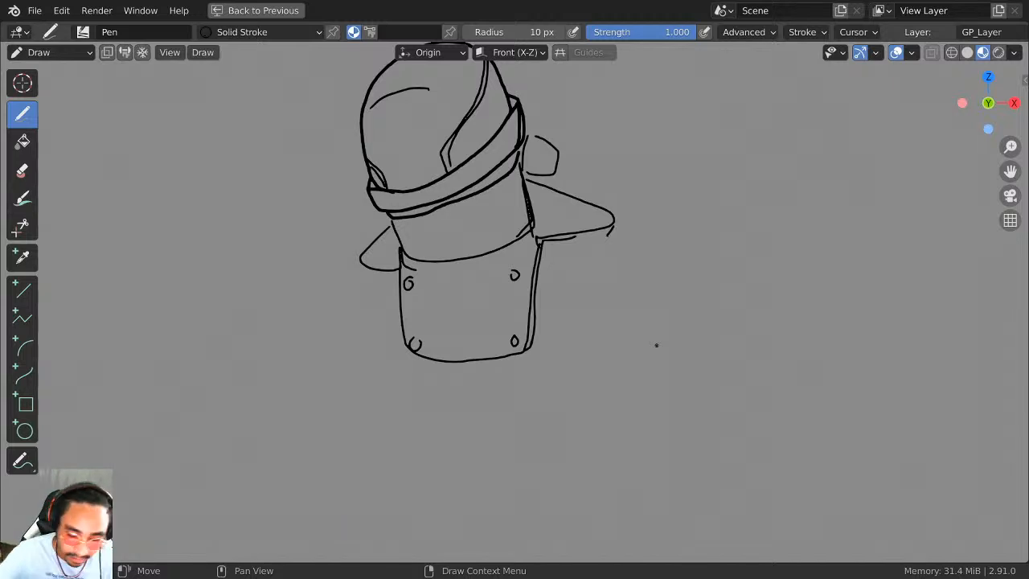
{"action": "key", "text": "ctrl+slash"}
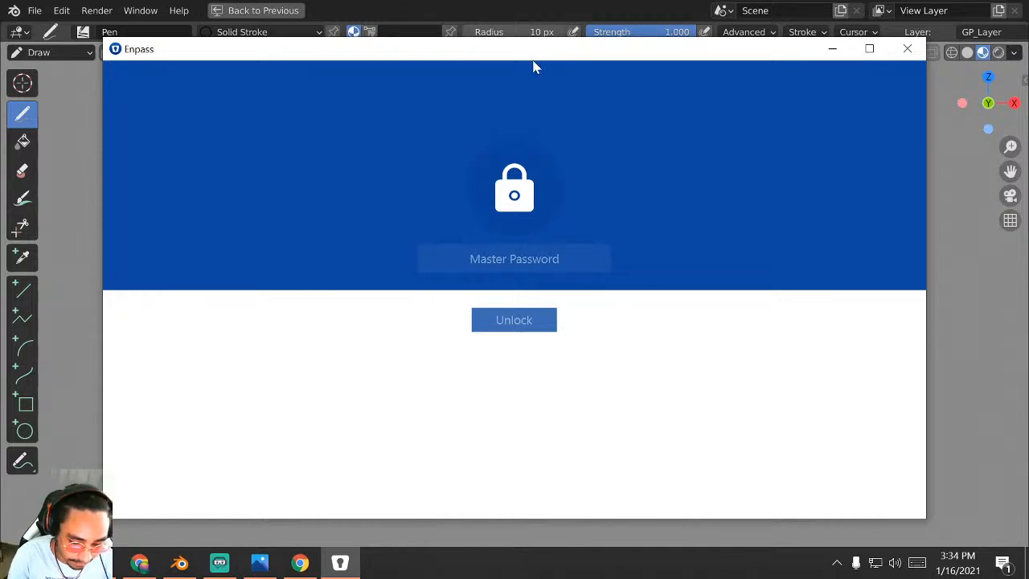
{"action": "key", "text": "Escape"}
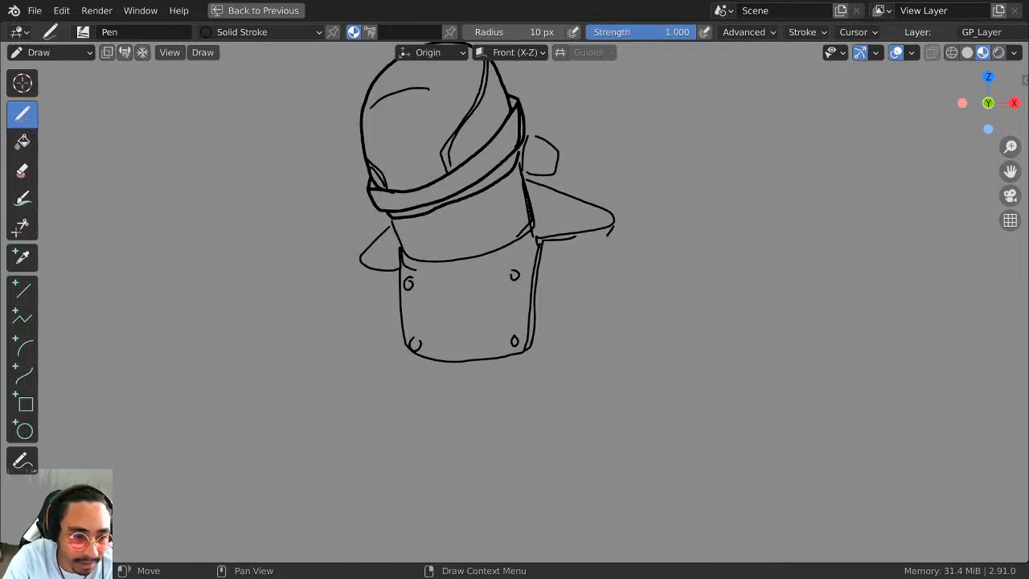
In the Streamlabs OBS window capture settings, choose the Chrome window "Character Design -> Faces-oZ" as the captured window.
{"action": "left_click", "coordinate": [165, 140]}
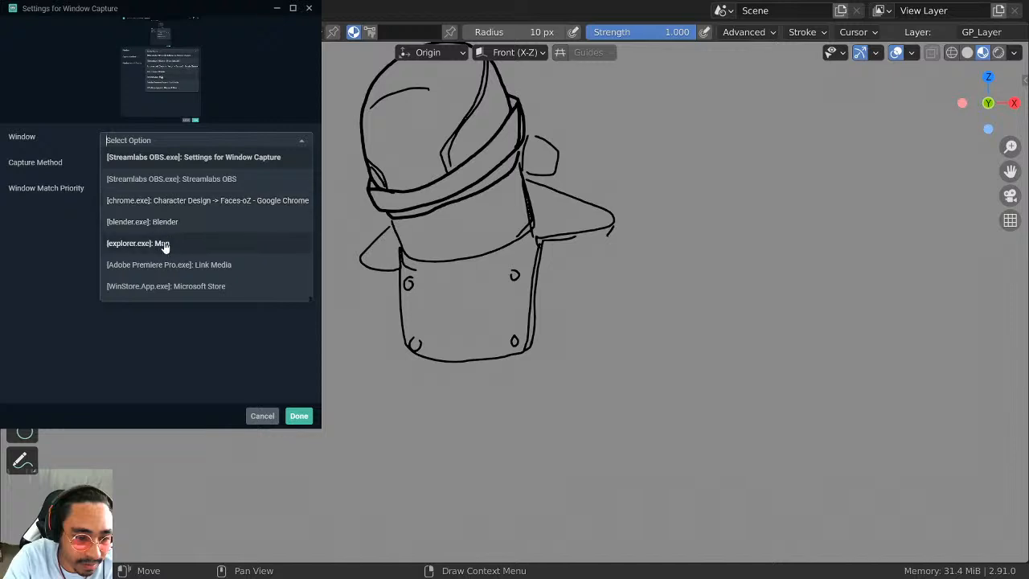
{"action": "left_click", "coordinate": [175, 202]}
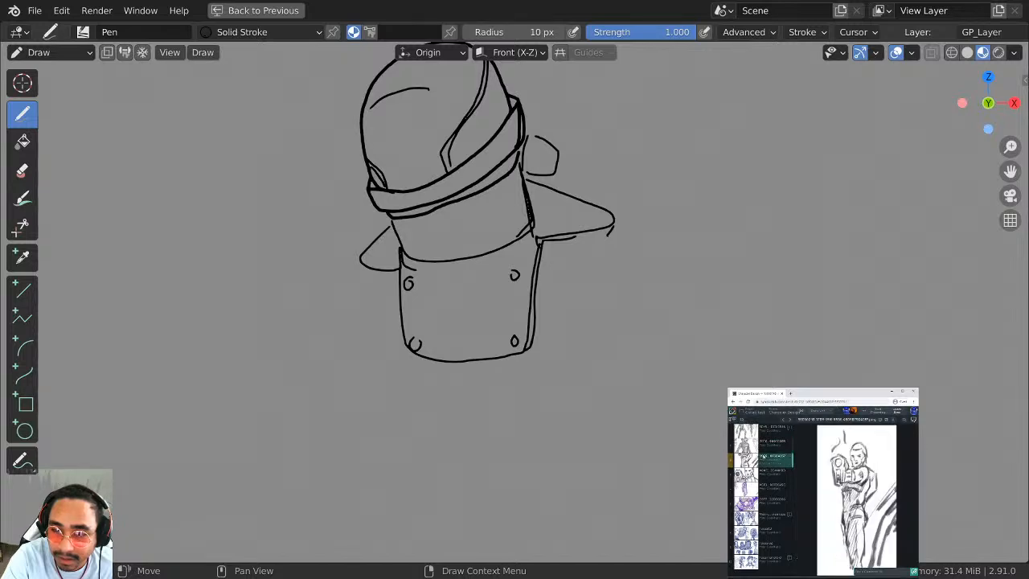
Switch to the browser and view the next two reference sketches in the character design image list.
{"action": "left_click", "coordinate": [762, 472]}
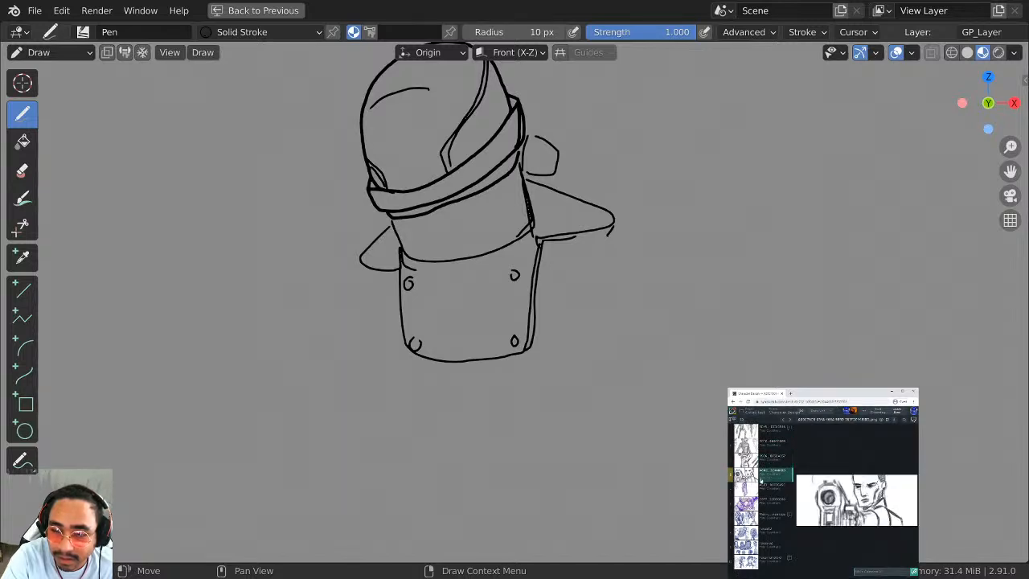
{"action": "left_click", "coordinate": [761, 486]}
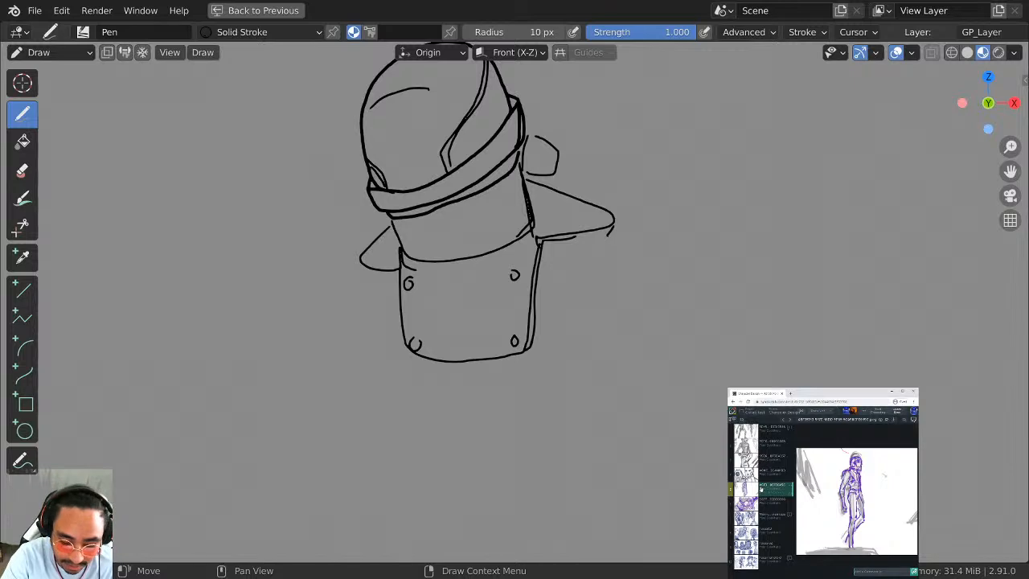
View the next three reference sketches in the character design image list.
{"action": "left_click", "coordinate": [761, 500]}
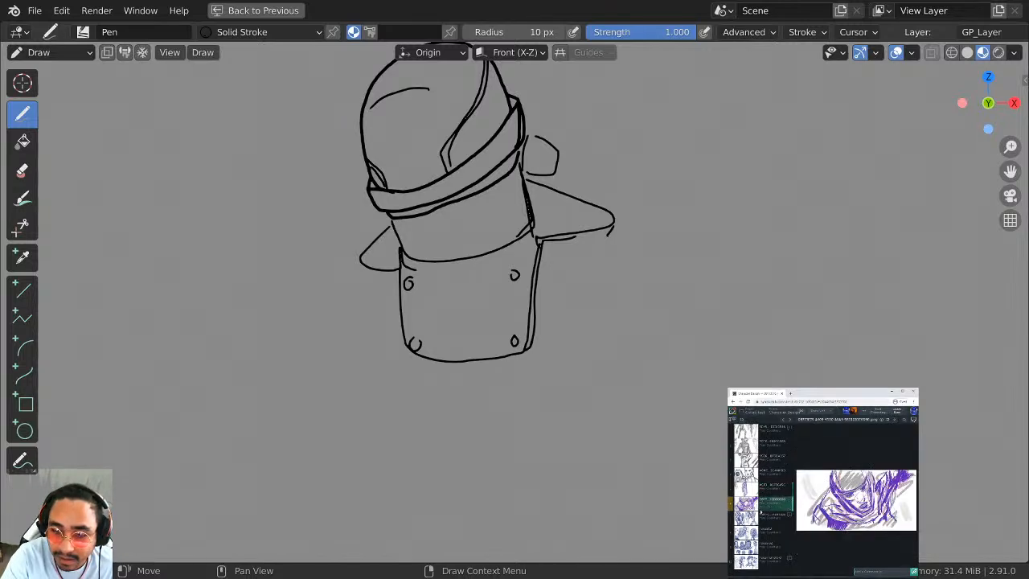
{"action": "left_click", "coordinate": [761, 515]}
{"action": "left_click", "coordinate": [761, 529]}
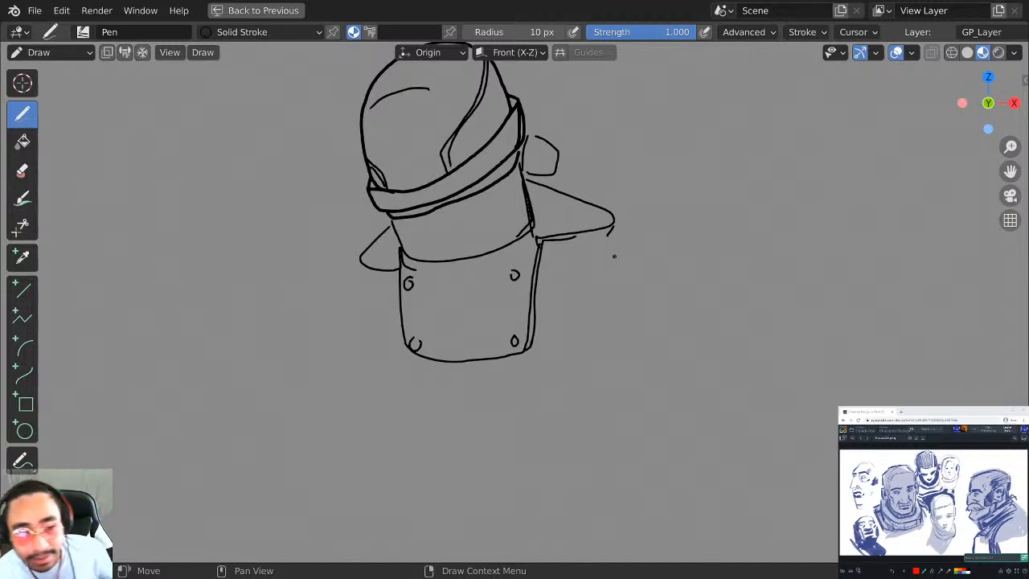
Try a wavy stroke and an arched curve with flared ends in the empty canvas beside the helmeted character.
{"action": "middle_click_drag", "start_coordinate": [663, 229], "coordinate": [416, 294]}
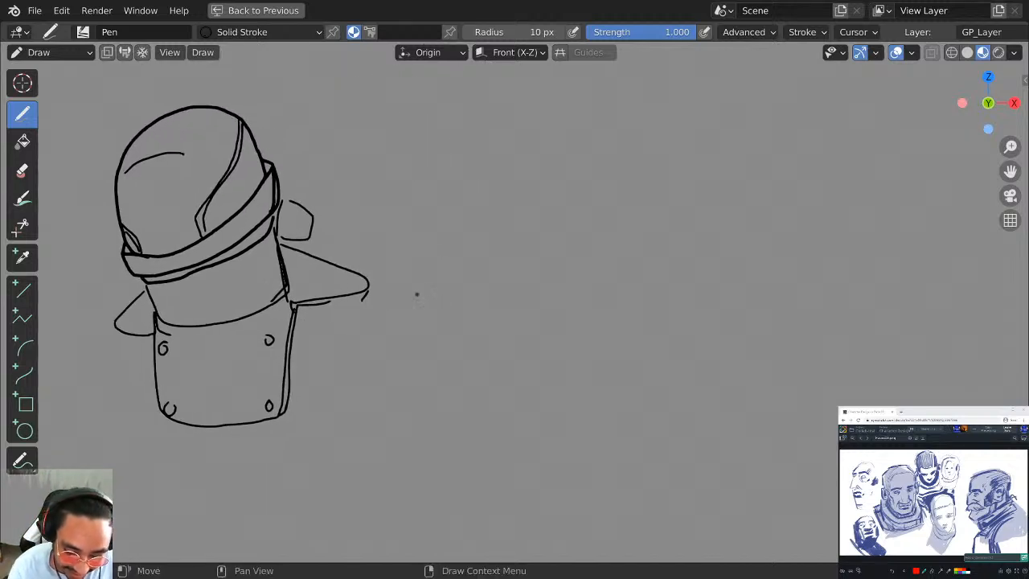
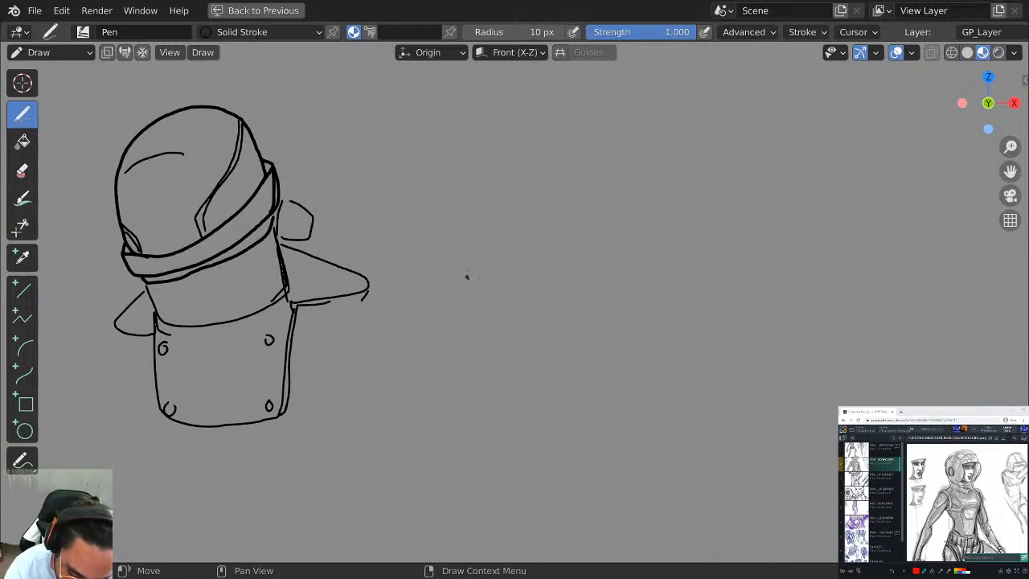
{"action": "mouse_move", "coordinate": [466, 278]}
{"action": "left_mouse_down"}
{"action": "mouse_move", "coordinate": [489, 282]}
{"action": "mouse_move", "coordinate": [548, 259]}
{"action": "left_mouse_up"}
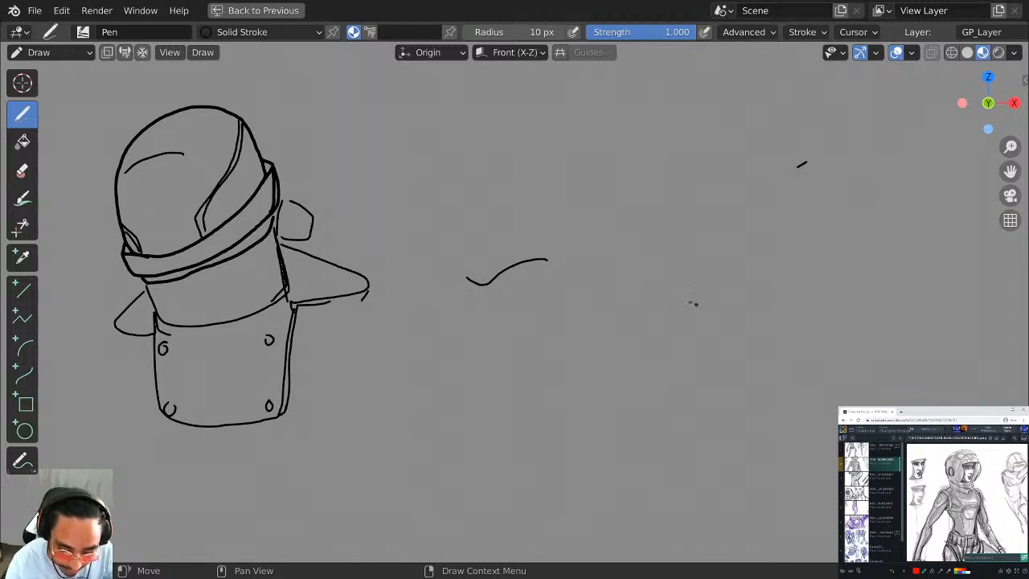
{"action": "mouse_move", "coordinate": [692, 303]}
{"action": "middle_mouse_down"}
{"action": "mouse_move", "coordinate": [448, 211]}
{"action": "mouse_move", "coordinate": [486, 216]}
{"action": "middle_mouse_up"}
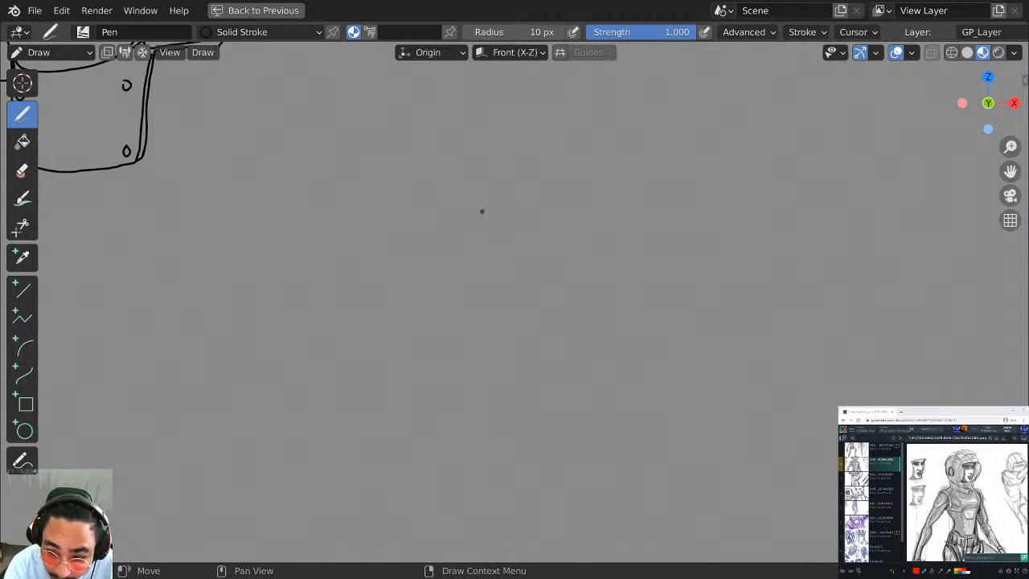
{"action": "mouse_move", "coordinate": [442, 279]}
{"action": "left_mouse_down"}
{"action": "mouse_move", "coordinate": [533, 242]}
{"action": "mouse_move", "coordinate": [582, 282]}
{"action": "mouse_move", "coordinate": [651, 258]}
{"action": "left_mouse_up"}
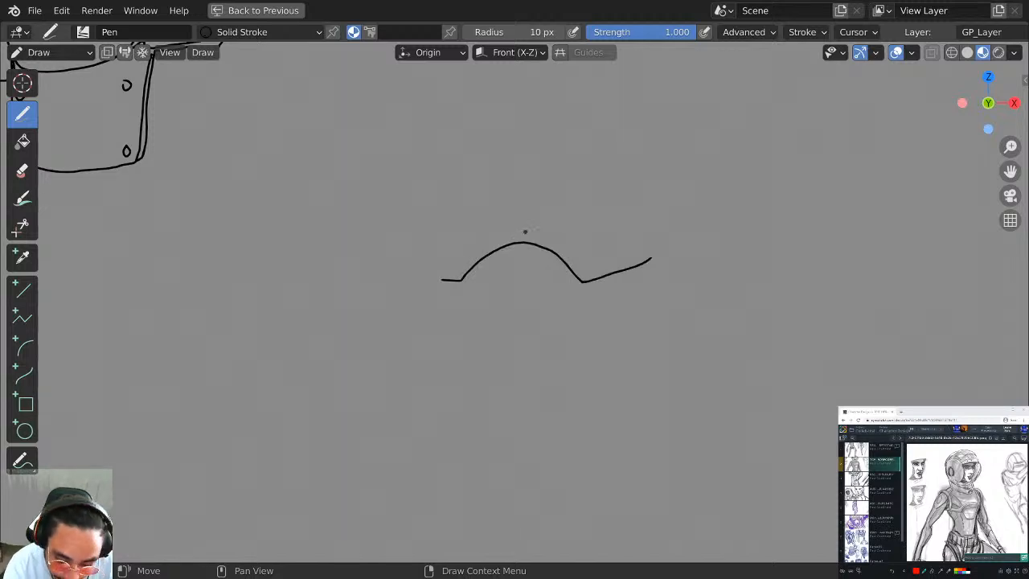
{"action": "key", "text": "ctrl+z"}
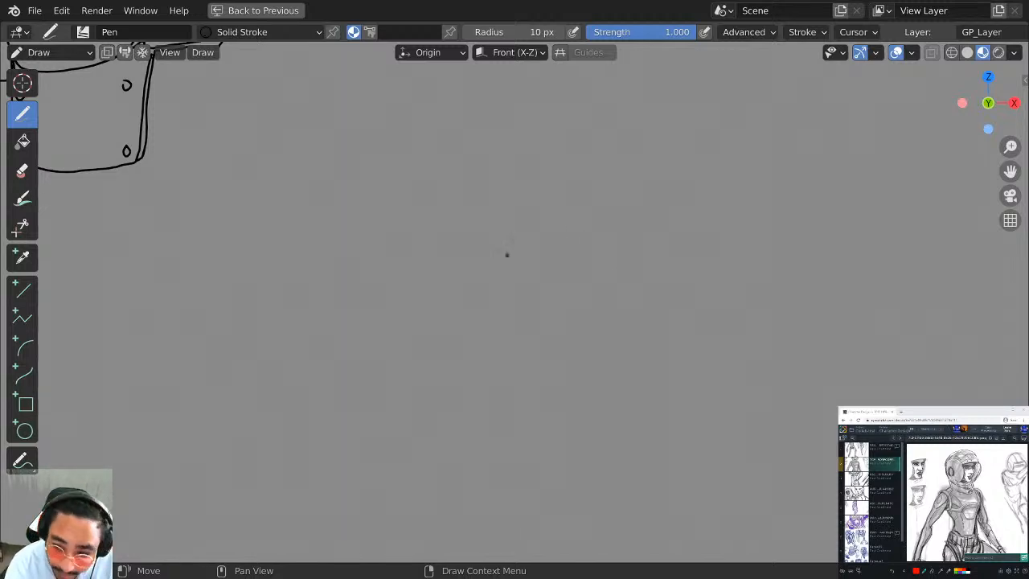
Draw the four-sided top face of a perspective box in the empty canvas below the character.
{"action": "left_click_drag", "start_coordinate": [403, 180], "coordinate": [523, 156]}
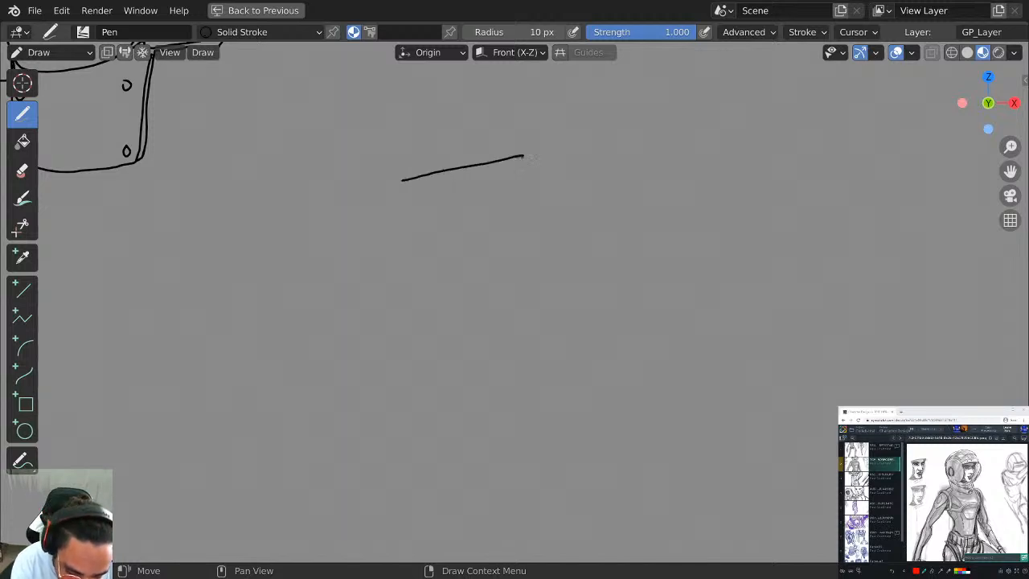
{"action": "left_click_drag", "start_coordinate": [402, 180], "coordinate": [638, 224]}
{"action": "left_click_drag", "start_coordinate": [524, 155], "coordinate": [665, 187]}
{"action": "key", "text": "ctrl+z"}
{"action": "left_click_drag", "start_coordinate": [524, 153], "coordinate": [681, 176]}
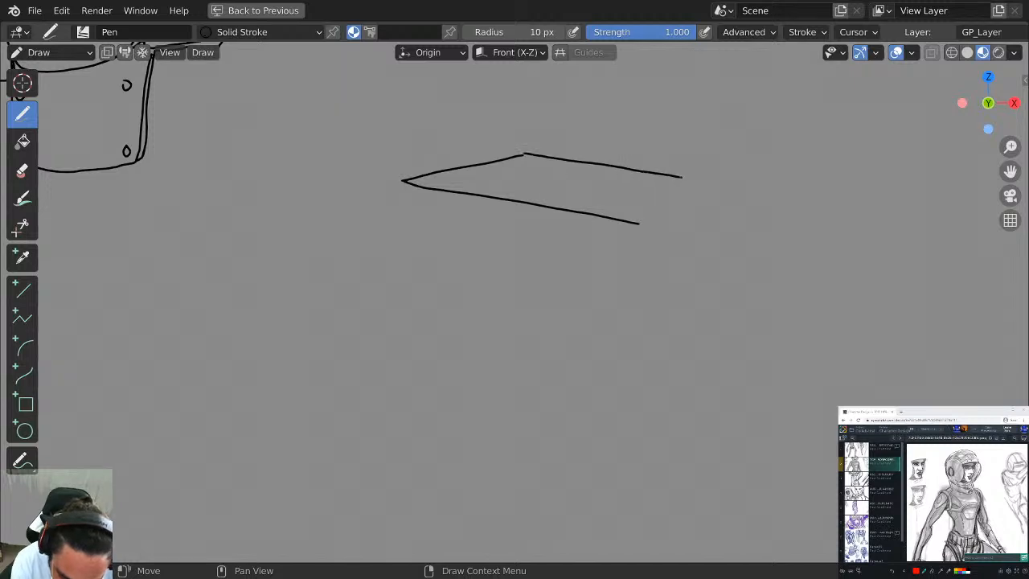
{"action": "left_click_drag", "start_coordinate": [639, 222], "coordinate": [682, 177]}
{"action": "key", "text": "ctrl+z"}
{"action": "left_click_drag", "start_coordinate": [650, 220], "coordinate": [705, 193]}
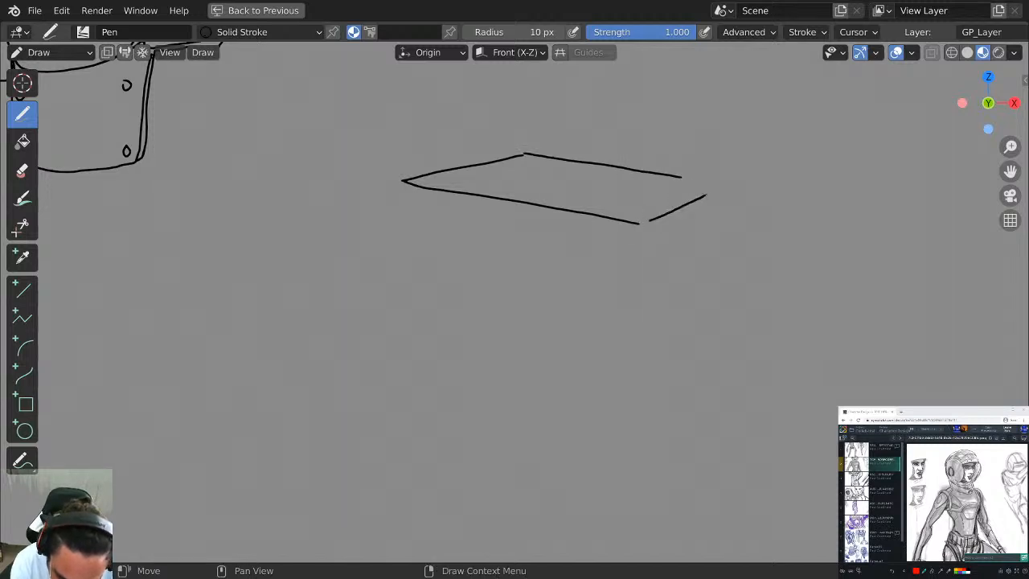
{"action": "key", "text": "ctrl+z"}
{"action": "mouse_move", "coordinate": [641, 224]}
{"action": "left_mouse_down"}
{"action": "mouse_move", "coordinate": [711, 196]}
{"action": "mouse_move", "coordinate": [708, 188]}
{"action": "left_mouse_up"}
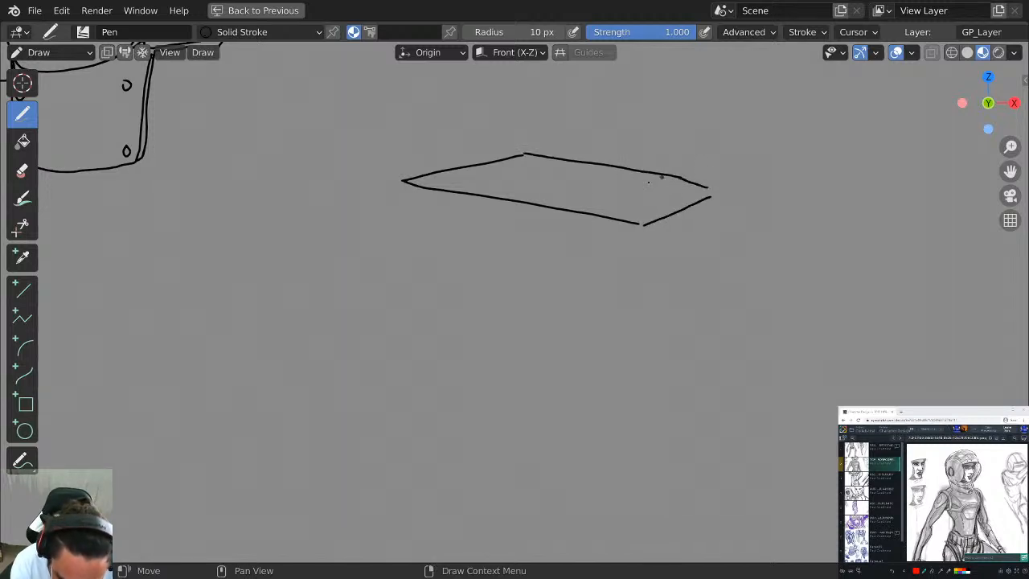
Draw the box's three visible vertical edges and the bottom edges of its front and side faces.
{"action": "left_click_drag", "start_coordinate": [398, 180], "coordinate": [394, 315]}
{"action": "key", "text": "ctrl+z"}
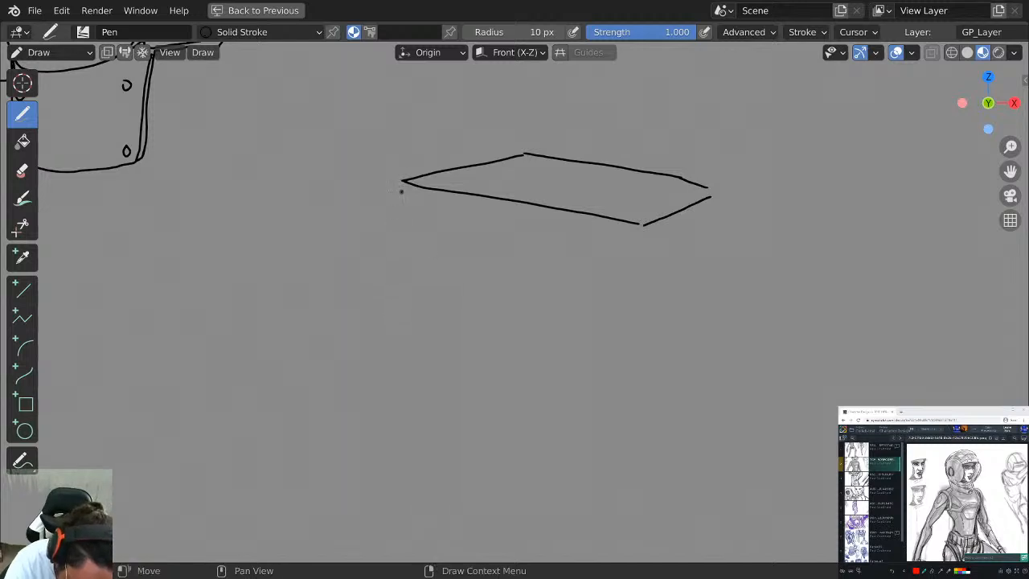
{"action": "left_click_drag", "start_coordinate": [401, 182], "coordinate": [423, 324]}
{"action": "left_click_drag", "start_coordinate": [642, 228], "coordinate": [643, 335]}
{"action": "mouse_move", "coordinate": [426, 323]}
{"action": "left_mouse_down"}
{"action": "mouse_move", "coordinate": [603, 357]}
{"action": "mouse_move", "coordinate": [641, 351]}
{"action": "mouse_move", "coordinate": [642, 334]}
{"action": "left_mouse_up"}
{"action": "left_click_drag", "start_coordinate": [711, 197], "coordinate": [715, 299]}
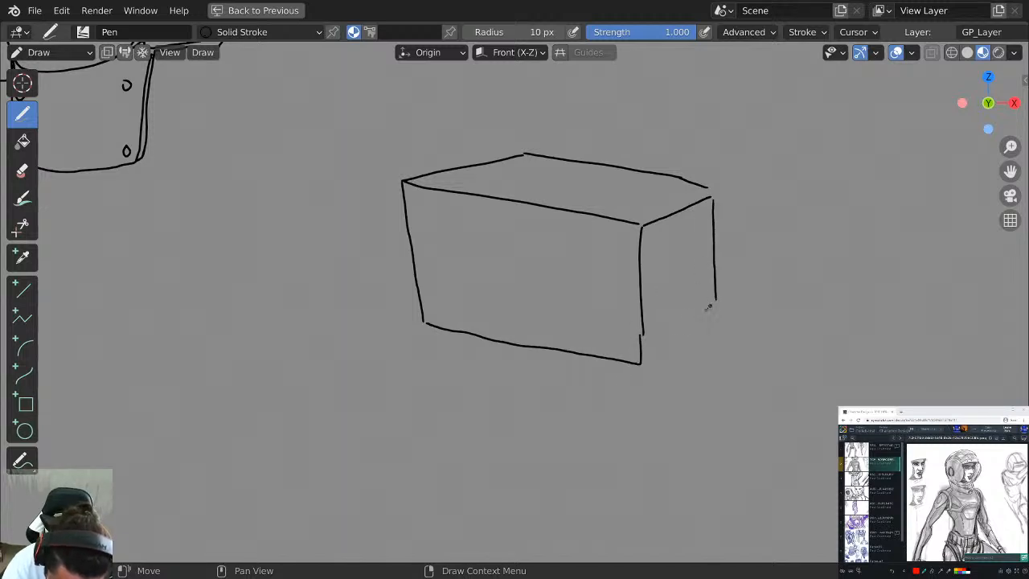
{"action": "mouse_move", "coordinate": [640, 363]}
{"action": "left_mouse_down"}
{"action": "mouse_move", "coordinate": [705, 325]}
{"action": "mouse_move", "coordinate": [715, 291]}
{"action": "left_mouse_up"}
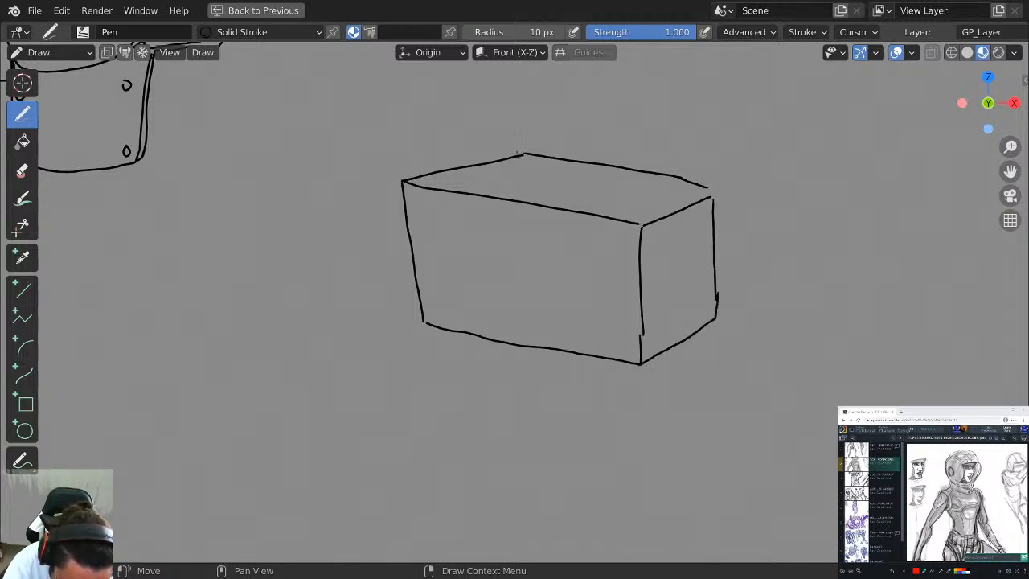
Add the box's hidden rear vertical edge and the two hidden bottom edges so it reads as see-through.
{"action": "left_click_drag", "start_coordinate": [524, 153], "coordinate": [527, 271]}
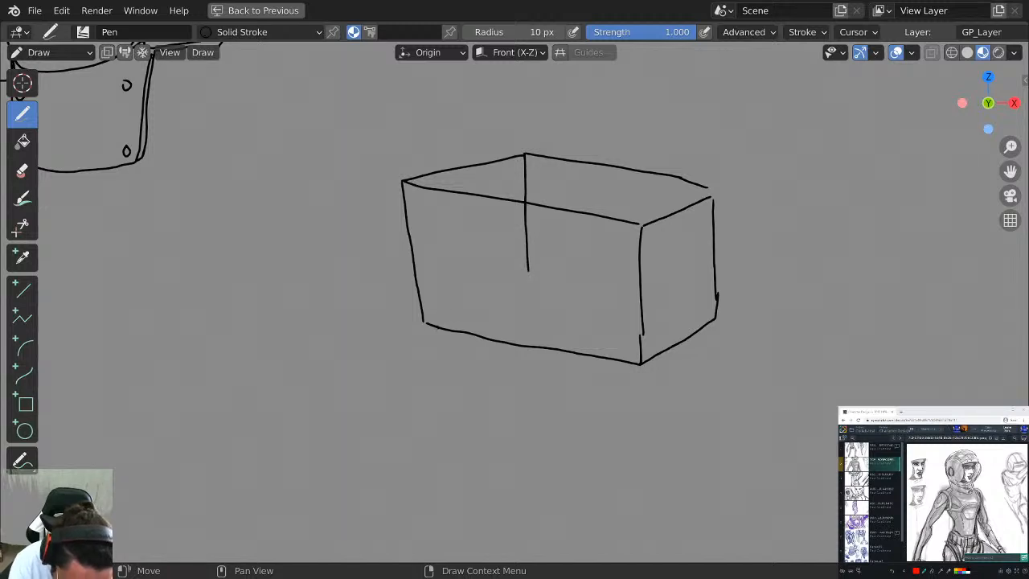
{"action": "left_click_drag", "start_coordinate": [427, 322], "coordinate": [505, 288]}
{"action": "key", "text": "ctrl+z"}
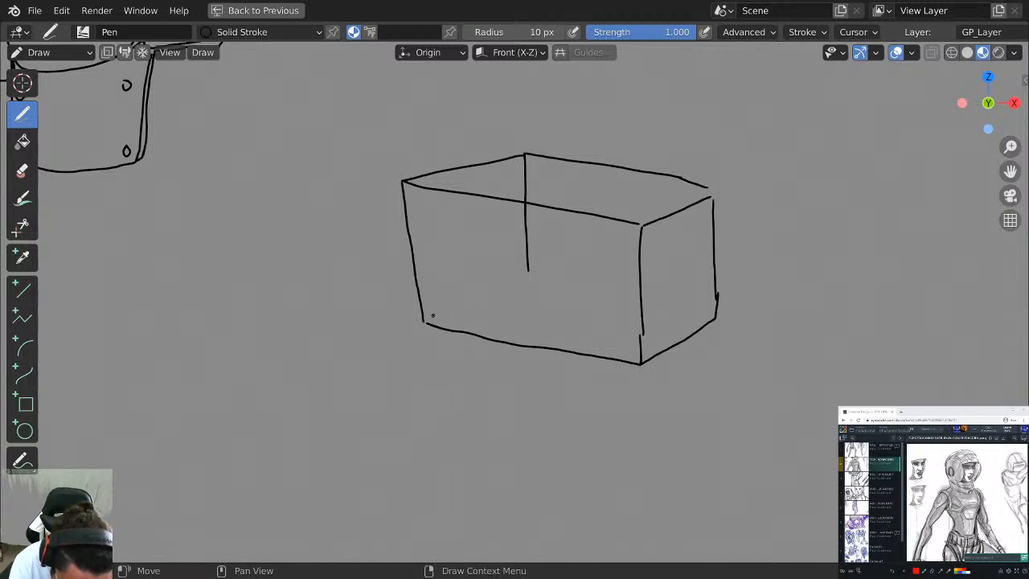
{"action": "left_click_drag", "start_coordinate": [425, 319], "coordinate": [507, 289]}
{"action": "left_click_drag", "start_coordinate": [526, 281], "coordinate": [524, 254]}
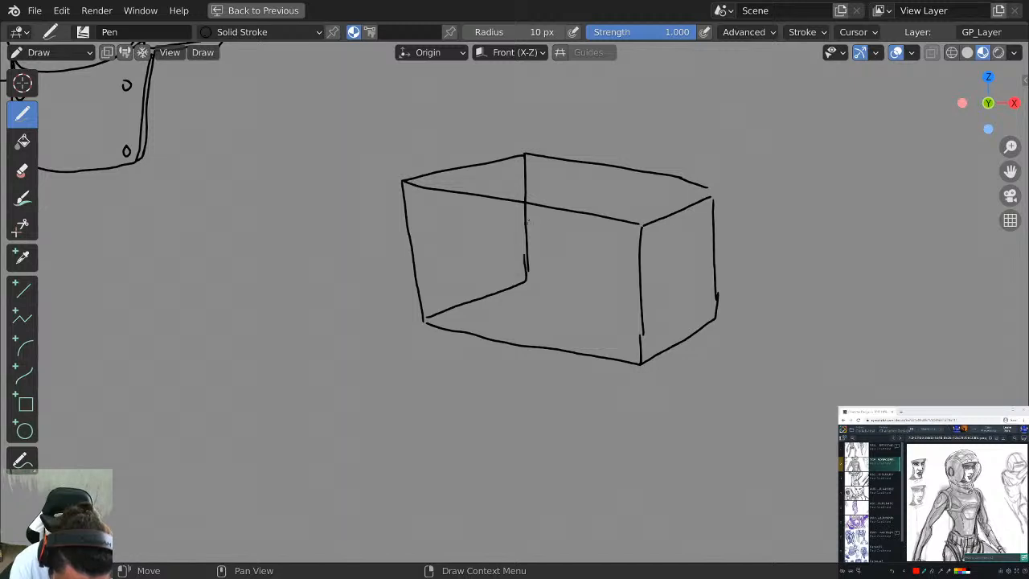
{"action": "key", "text": "ctrl+z"}
{"action": "key", "text": "ctrl+z"}
{"action": "mouse_move", "coordinate": [425, 319]}
{"action": "left_mouse_down"}
{"action": "mouse_move", "coordinate": [527, 281]}
{"action": "mouse_move", "coordinate": [527, 261]}
{"action": "left_mouse_up"}
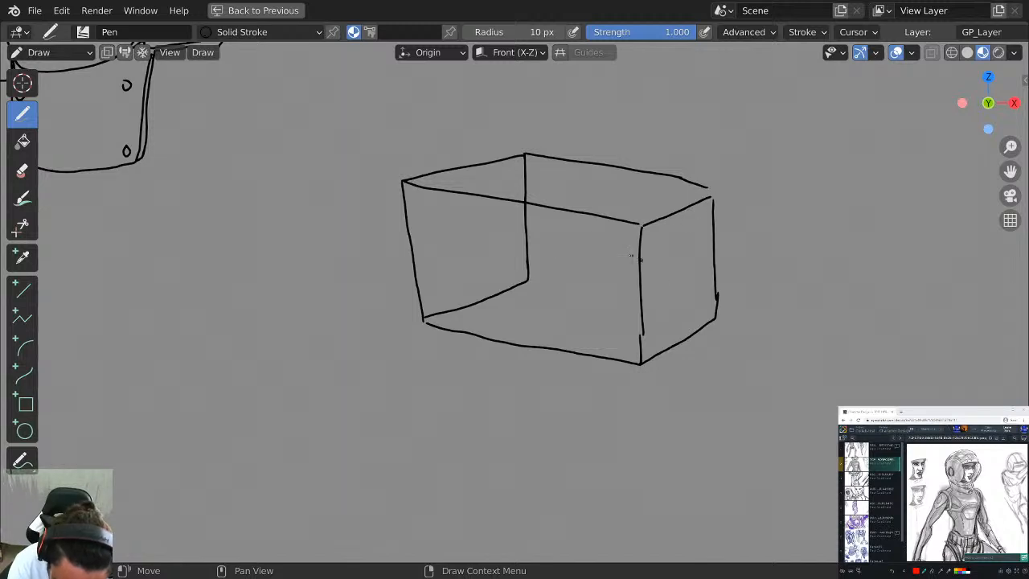
{"action": "left_click_drag", "start_coordinate": [531, 274], "coordinate": [640, 298]}
{"action": "key", "text": "ctrl+z"}
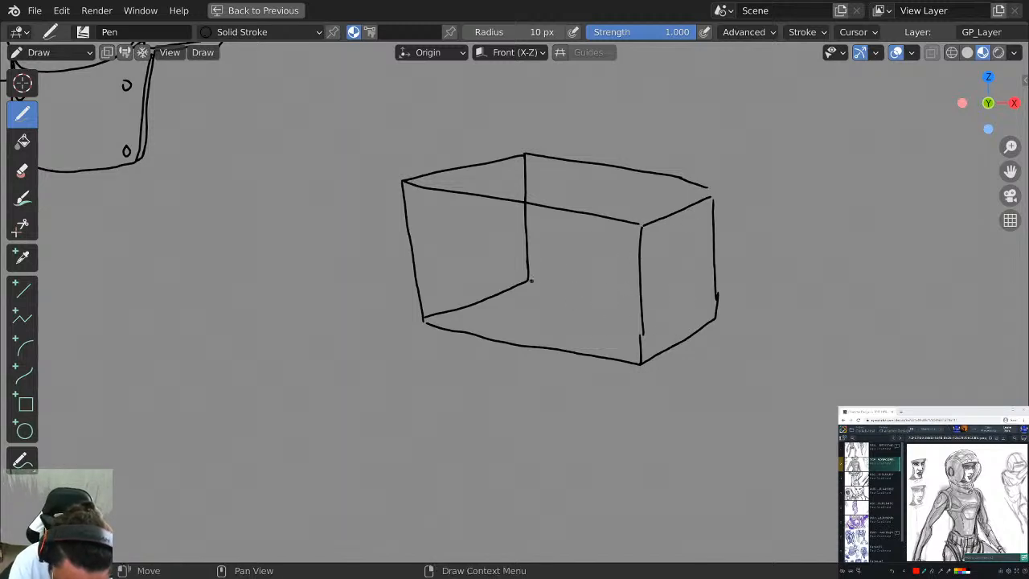
{"action": "left_click_drag", "start_coordinate": [530, 280], "coordinate": [715, 314]}
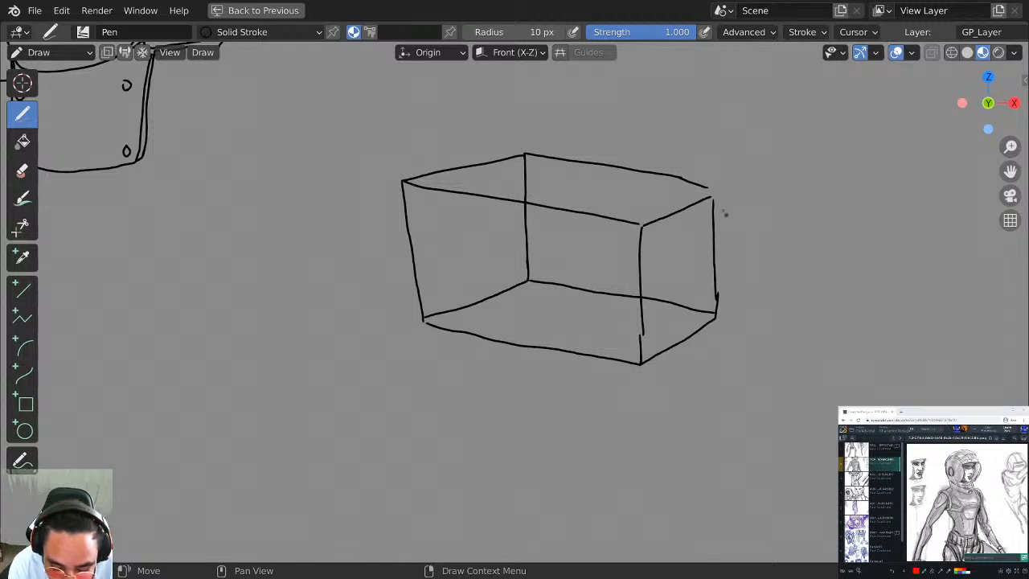
Shift the box's far side corner slightly outward, removing the old edges and redrawing its vertical, rear bottom and side bottom edges.
{"action": "mouse_move", "coordinate": [659, 217]}
{"action": "left_mouse_down"}
{"action": "mouse_move", "coordinate": [718, 190]}
{"action": "mouse_move", "coordinate": [683, 175]}
{"action": "mouse_move", "coordinate": [725, 273]}
{"action": "mouse_move", "coordinate": [724, 307]}
{"action": "mouse_move", "coordinate": [720, 188]}
{"action": "left_mouse_up"}
{"action": "key", "text": "ctrl+z"}
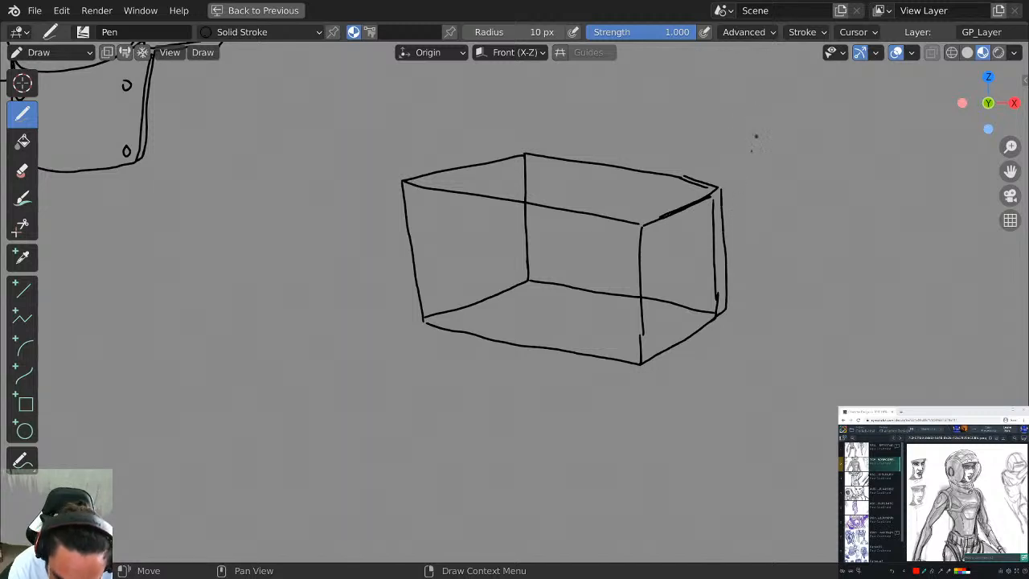
{"action": "key", "text": "ctrl+z"}
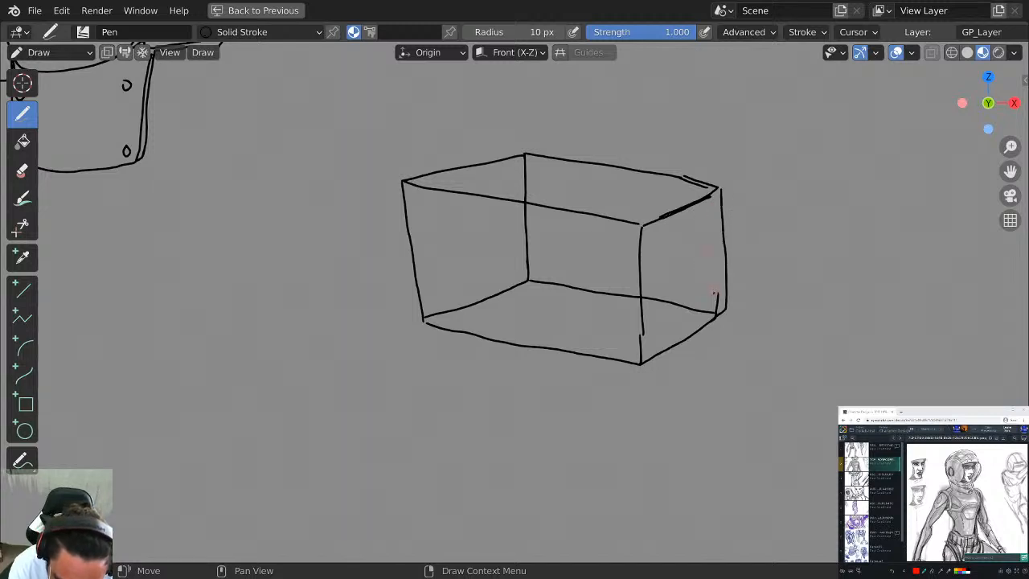
{"action": "key", "text": "ctrl+z"}
{"action": "key", "text": "ctrl+z"}
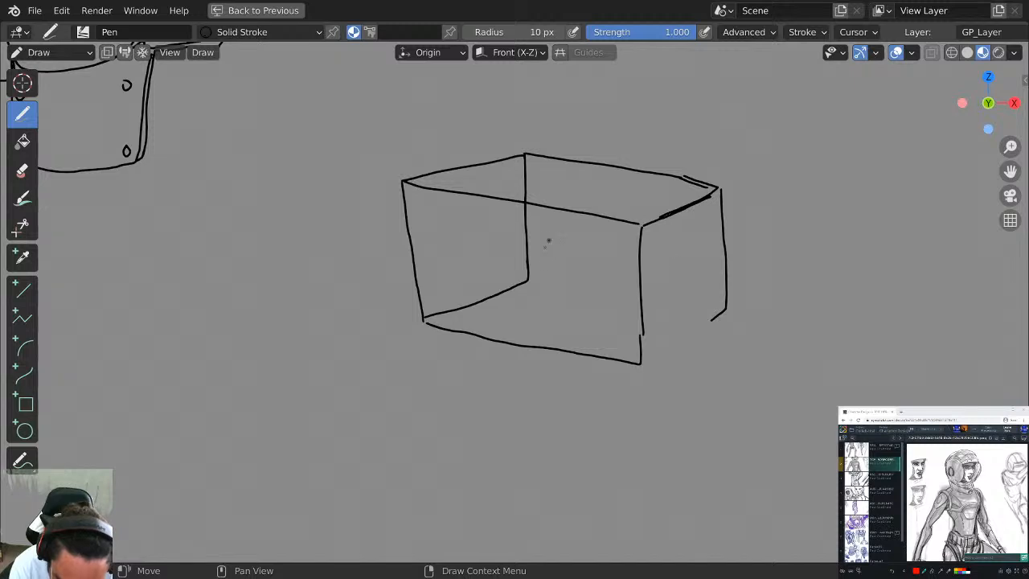
{"action": "left_click_drag", "start_coordinate": [530, 277], "coordinate": [721, 308]}
{"action": "key", "text": "ctrl+z"}
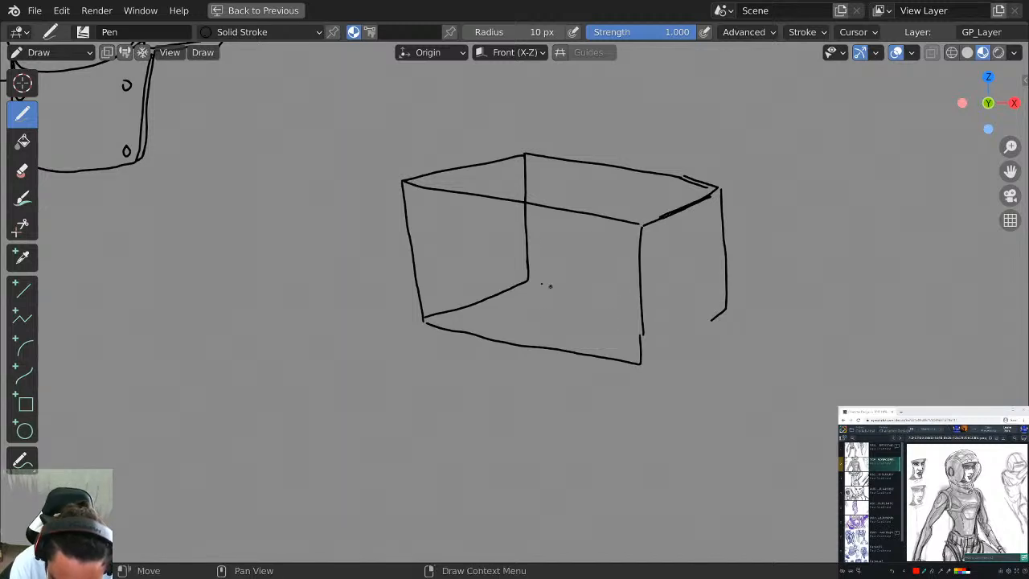
{"action": "left_click_drag", "start_coordinate": [533, 279], "coordinate": [724, 305]}
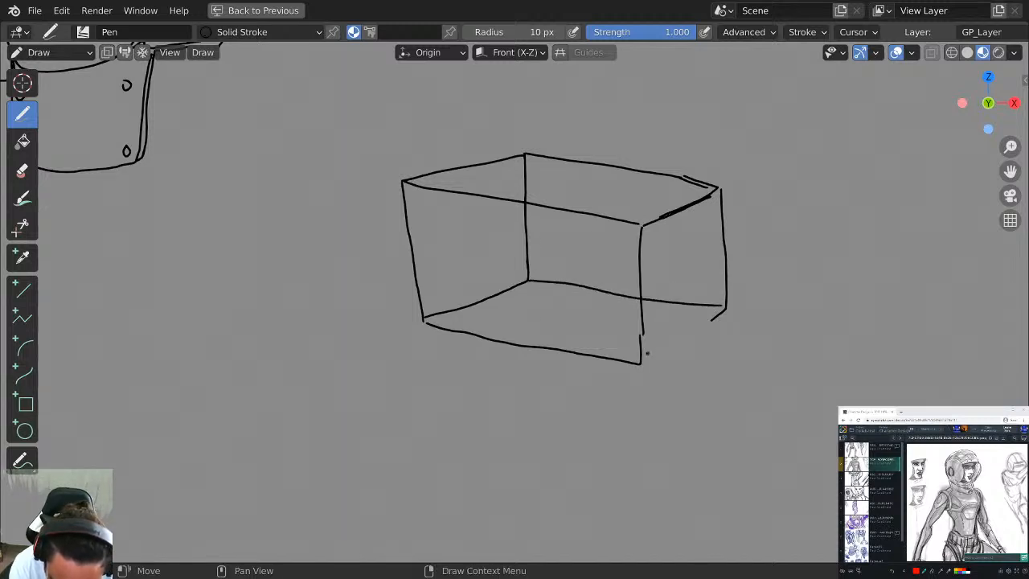
{"action": "left_click_drag", "start_coordinate": [641, 363], "coordinate": [723, 310]}
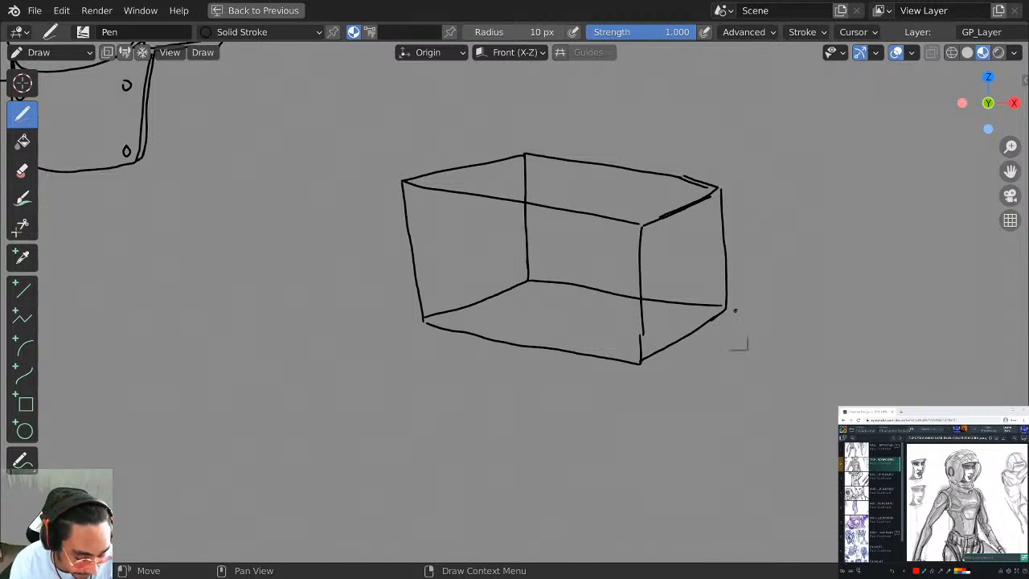
Restore the full workspace layout, lower the GP_Layer opacity to 0.224 and add a new Grease Pencil layer above it.
{"action": "key", "text": "ctrl+space"}
{"action": "left_click", "coordinate": [810, 453]}
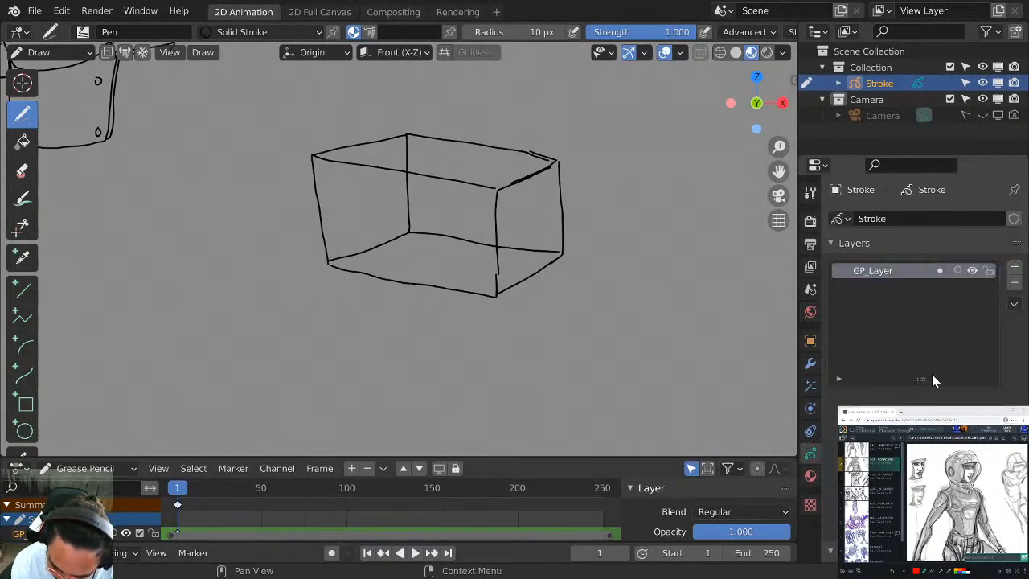
{"action": "left_click_drag", "start_coordinate": [740, 531], "coordinate": [666, 531]}
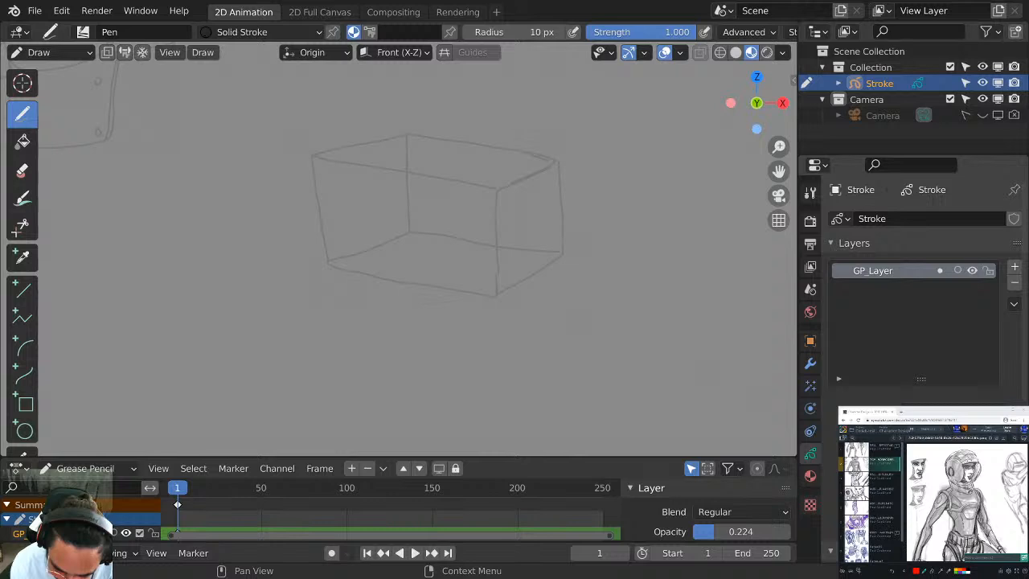
{"action": "left_click", "coordinate": [1014, 266]}
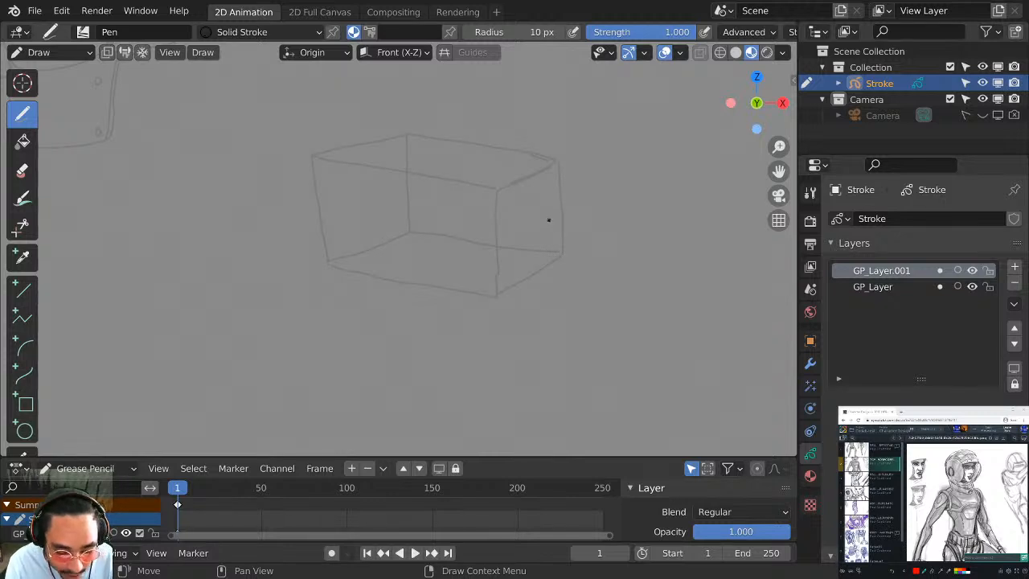
{"action": "scroll", "coordinate": [549, 220], "scroll_direction": "up", "scroll_amount": 2}
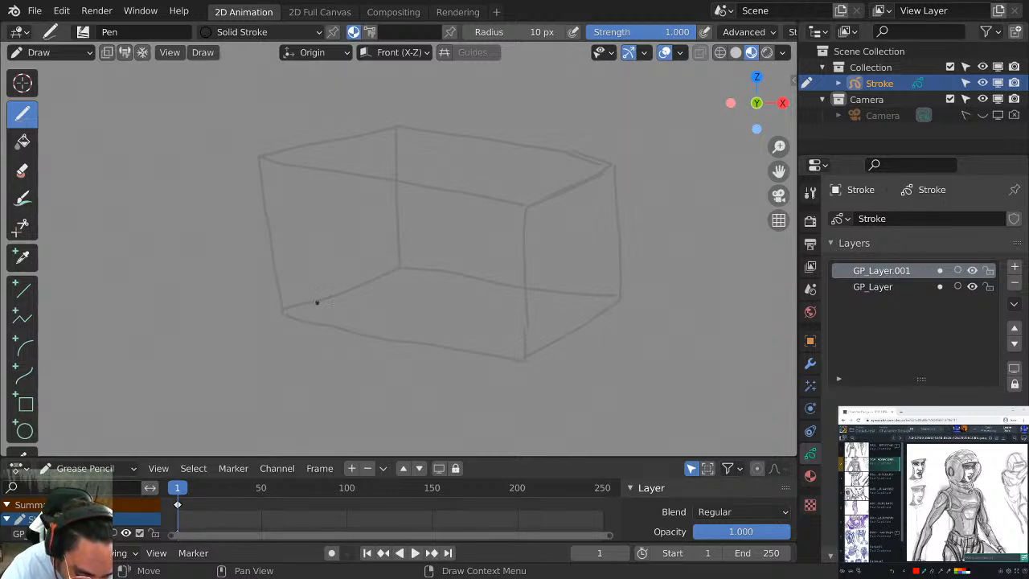
{"action": "mouse_move", "coordinate": [330, 302]}
{"action": "left_mouse_down"}
{"action": "mouse_move", "coordinate": [373, 313]}
{"action": "mouse_move", "coordinate": [381, 301]}
{"action": "left_mouse_up"}
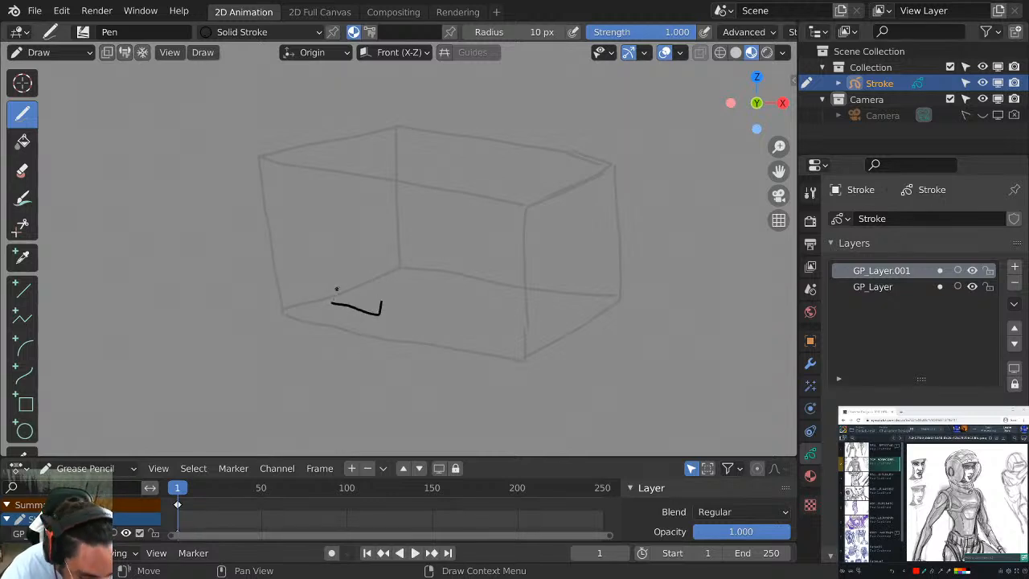
{"action": "key", "text": "ctrl+z"}
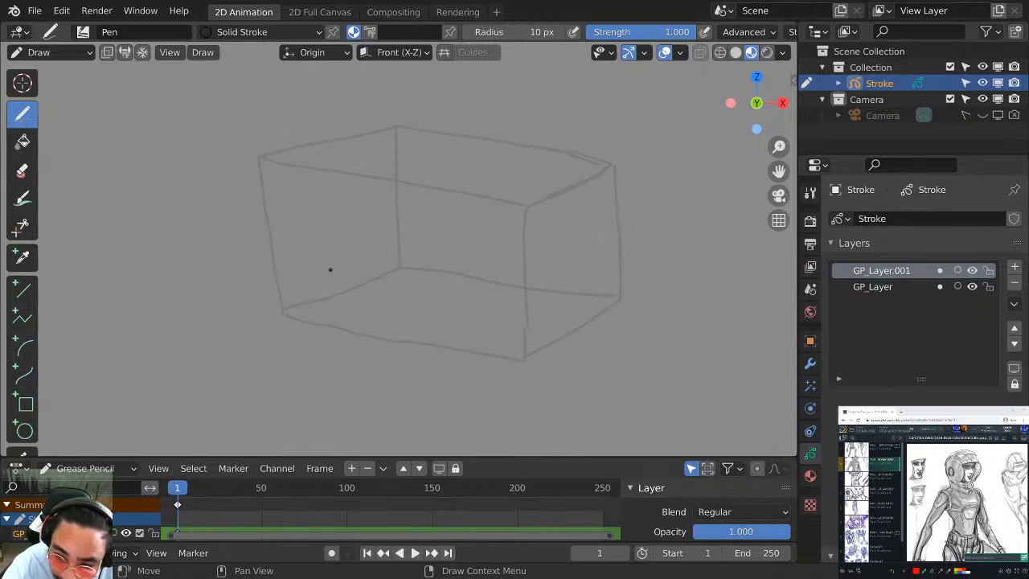
{"action": "mouse_move", "coordinate": [306, 303]}
{"action": "left_mouse_down"}
{"action": "mouse_move", "coordinate": [326, 310]}
{"action": "mouse_move", "coordinate": [391, 261]}
{"action": "mouse_move", "coordinate": [469, 303]}
{"action": "mouse_move", "coordinate": [484, 337]}
{"action": "mouse_move", "coordinate": [512, 328]}
{"action": "left_mouse_up"}
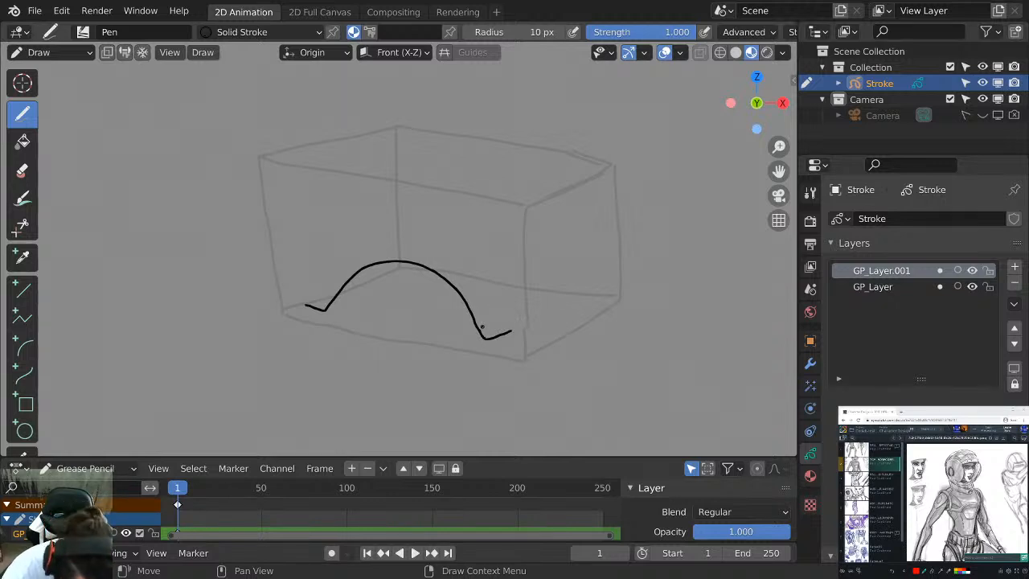
{"action": "key", "text": "ctrl+z"}
{"action": "mouse_move", "coordinate": [311, 303]}
{"action": "left_mouse_down"}
{"action": "mouse_move", "coordinate": [362, 294]}
{"action": "mouse_move", "coordinate": [460, 299]}
{"action": "mouse_move", "coordinate": [482, 328]}
{"action": "left_mouse_up"}
{"action": "key", "text": "ctrl+z"}
{"action": "left_click_drag", "start_coordinate": [303, 306], "coordinate": [360, 319]}
{"action": "key", "text": "ctrl+z"}
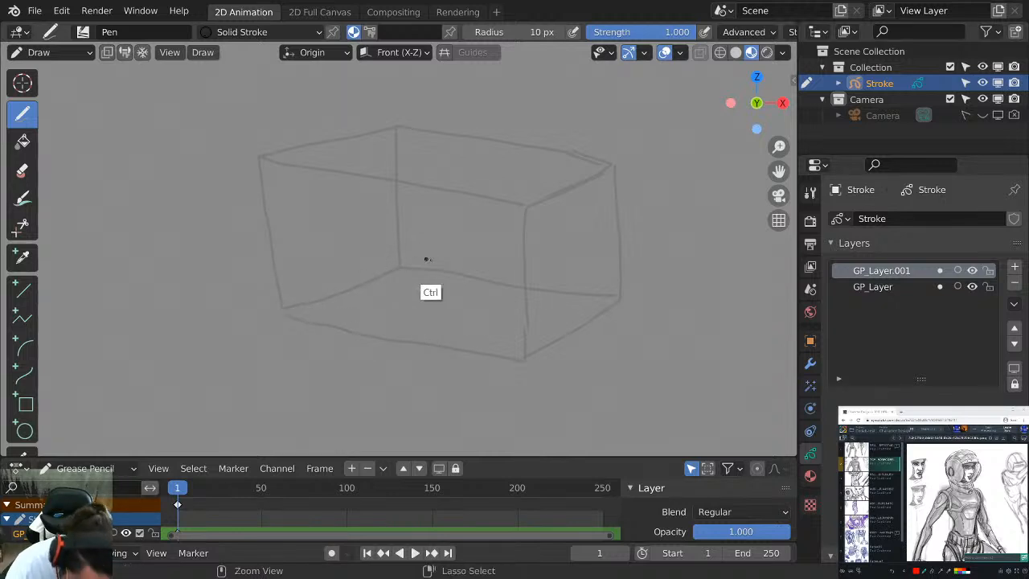
Draw a front contour that arches over the box floor and sweeps up around its side, plus a slanted edge rising from the low point.
{"action": "middle_click_drag", "start_coordinate": [480, 292], "coordinate": [483, 218], "text": "shift"}
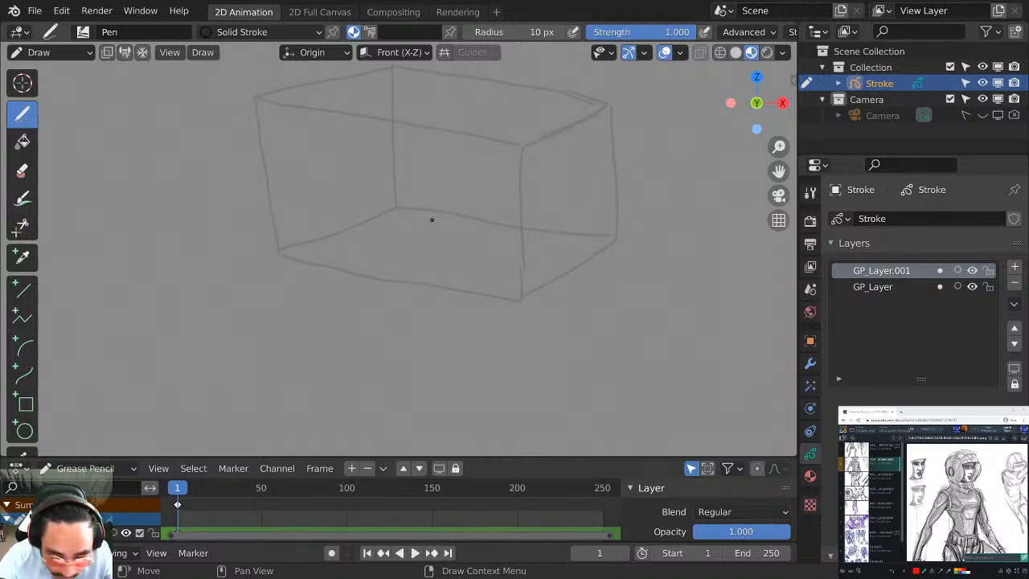
{"action": "scroll", "coordinate": [500, 193], "scroll_direction": "up", "scroll_amount": 1}
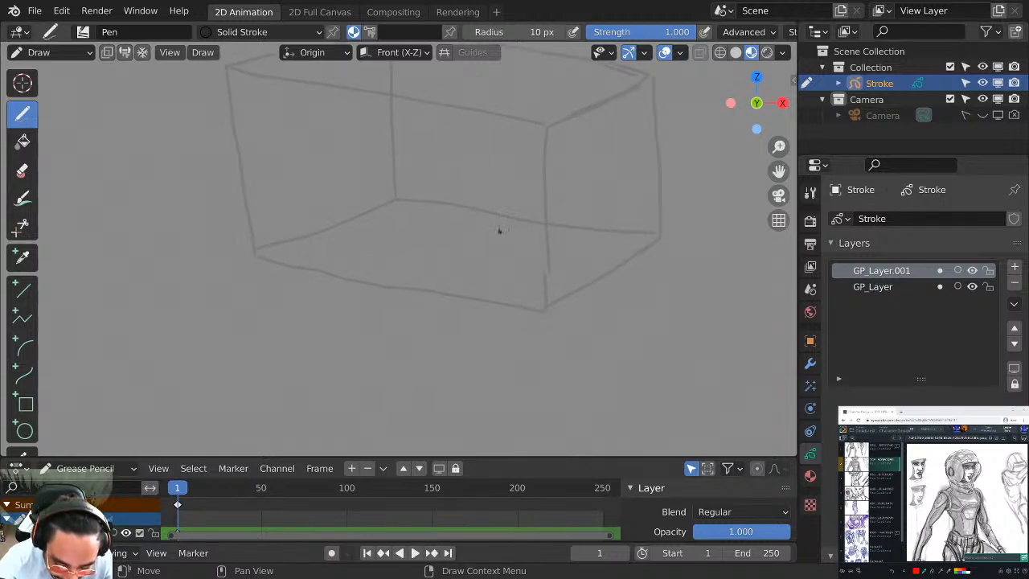
{"action": "middle_click_drag", "start_coordinate": [501, 230], "coordinate": [497, 291], "text": "shift"}
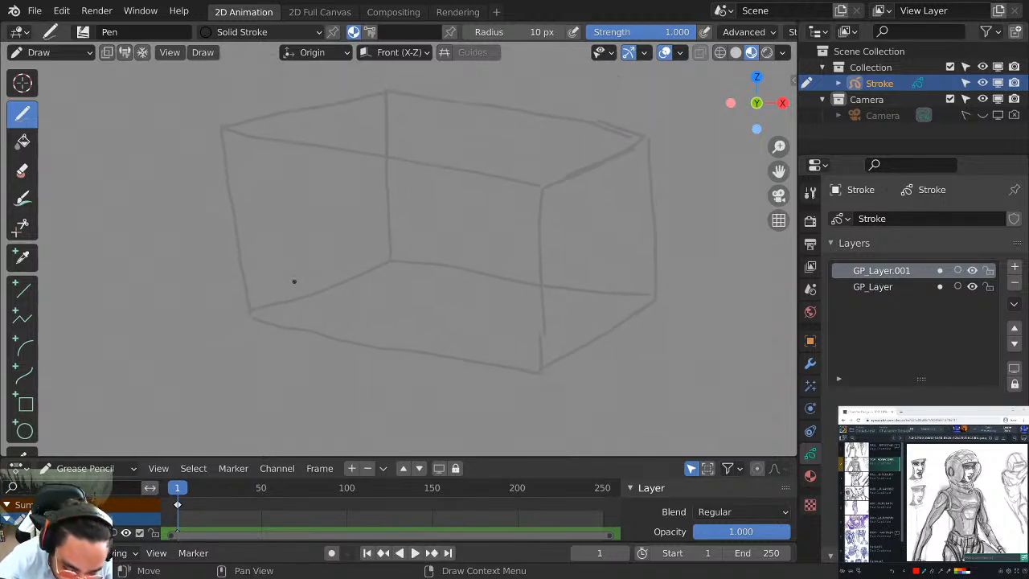
{"action": "mouse_move", "coordinate": [285, 306]}
{"action": "left_mouse_down"}
{"action": "mouse_move", "coordinate": [315, 313]}
{"action": "mouse_move", "coordinate": [360, 270]}
{"action": "mouse_move", "coordinate": [409, 275]}
{"action": "mouse_move", "coordinate": [480, 348]}
{"action": "mouse_move", "coordinate": [507, 345]}
{"action": "mouse_move", "coordinate": [569, 299]}
{"action": "left_mouse_up"}
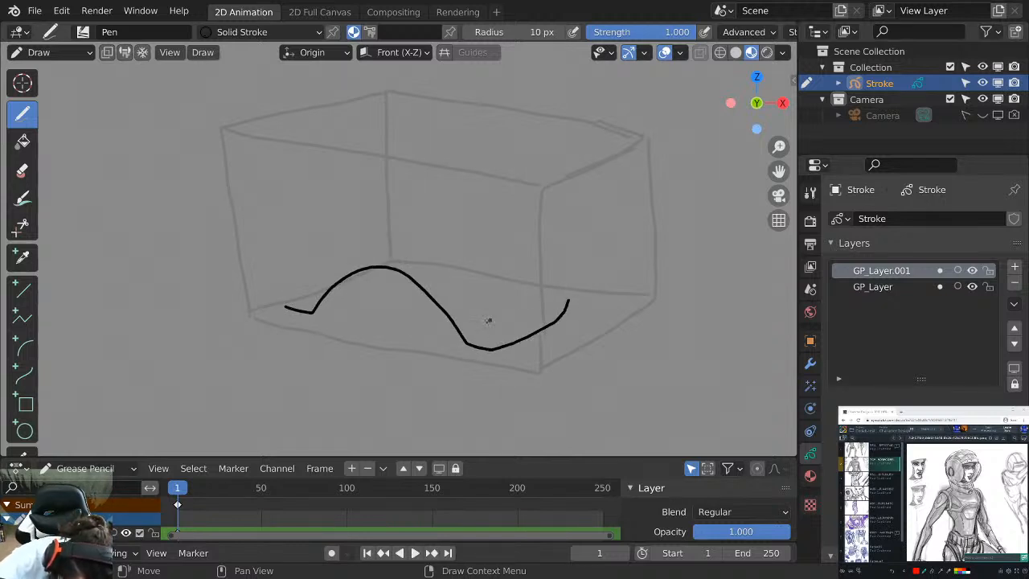
{"action": "left_click_drag", "start_coordinate": [468, 340], "coordinate": [514, 245]}
{"action": "mouse_move", "coordinate": [311, 307]}
{"action": "left_mouse_down"}
{"action": "mouse_move", "coordinate": [356, 243]}
{"action": "mouse_move", "coordinate": [494, 232]}
{"action": "left_mouse_up"}
{"action": "key", "text": "ctrl+z"}
{"action": "key", "text": "ctrl+z"}
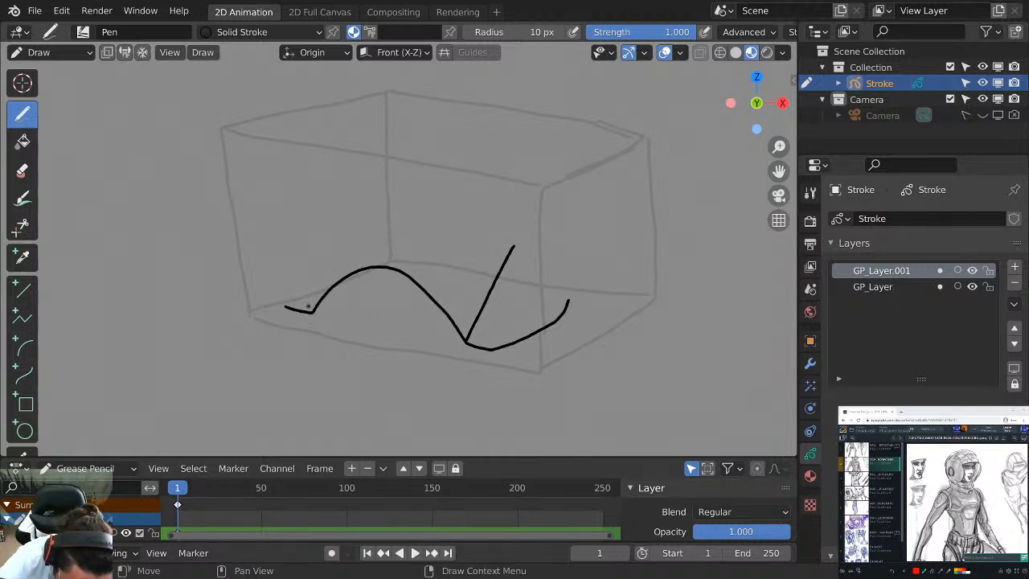
{"action": "left_click_drag", "start_coordinate": [308, 311], "coordinate": [351, 227]}
{"action": "key", "text": "ctrl+z"}
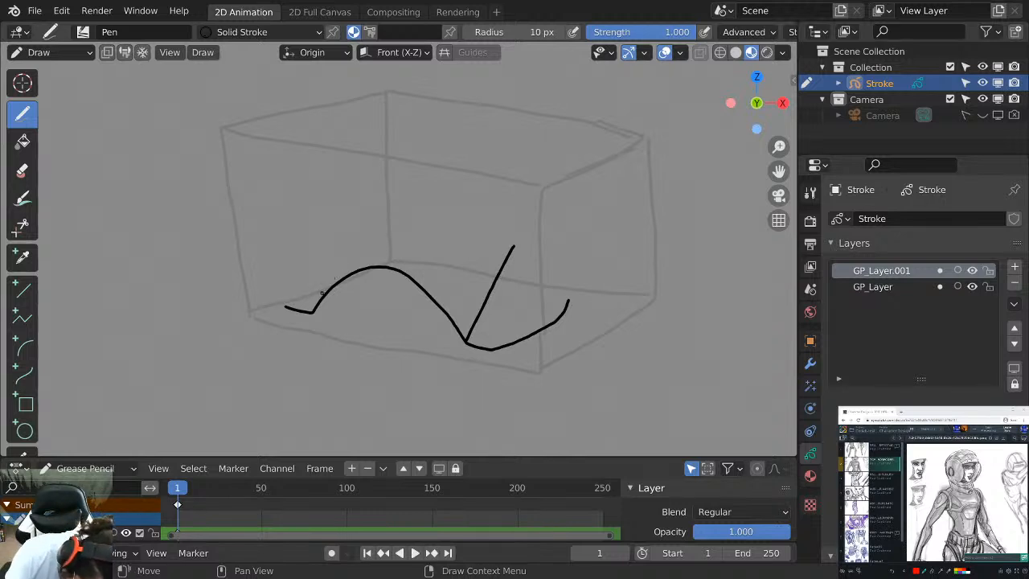
{"action": "left_click_drag", "start_coordinate": [310, 310], "coordinate": [368, 226]}
{"action": "key", "text": "ctrl+z"}
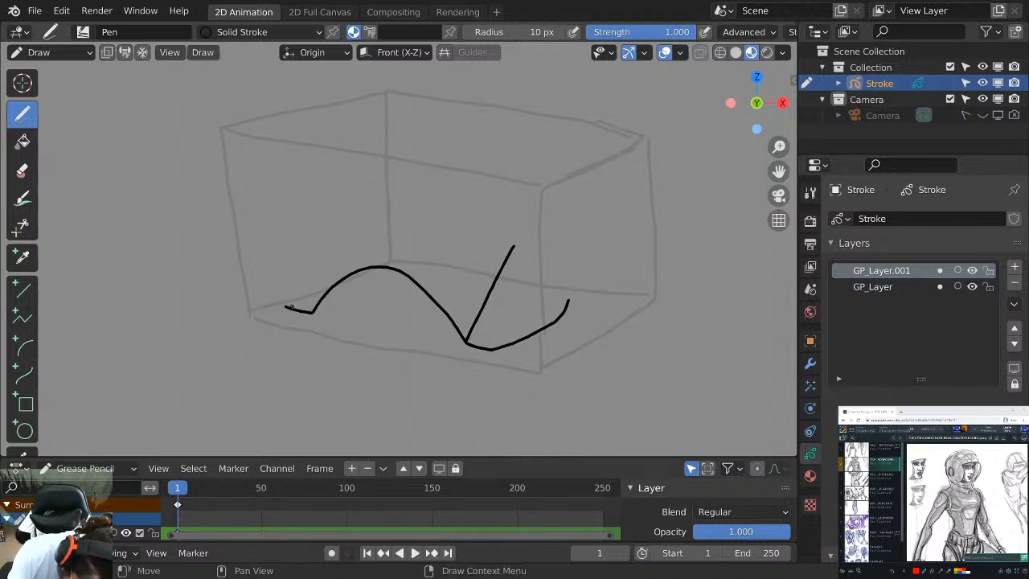
Draw the matching slanted edge at the narrow end, the dipping rear edge between both peaks, and the outer edge closing the narrow end.
{"action": "left_click_drag", "start_coordinate": [309, 310], "coordinate": [358, 216]}
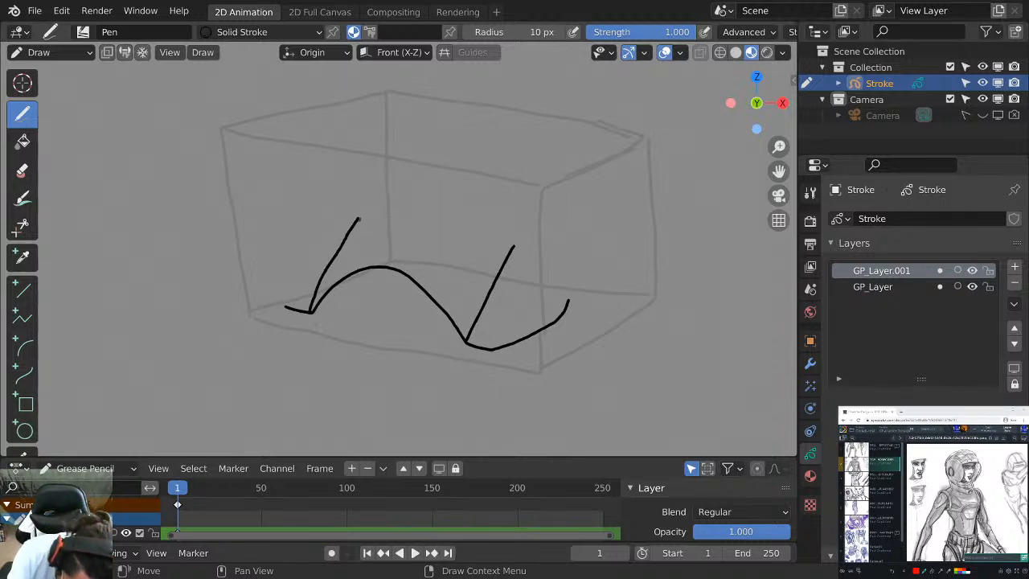
{"action": "mouse_move", "coordinate": [359, 218]}
{"action": "left_mouse_down"}
{"action": "mouse_move", "coordinate": [410, 247]}
{"action": "mouse_move", "coordinate": [512, 230]}
{"action": "mouse_move", "coordinate": [515, 241]}
{"action": "left_mouse_up"}
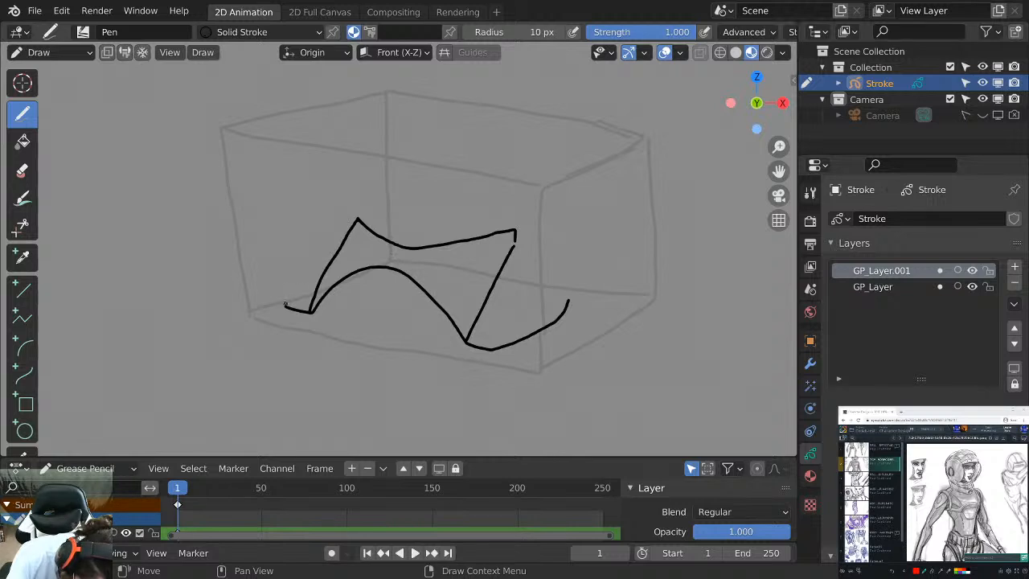
{"action": "left_click_drag", "start_coordinate": [285, 304], "coordinate": [356, 218]}
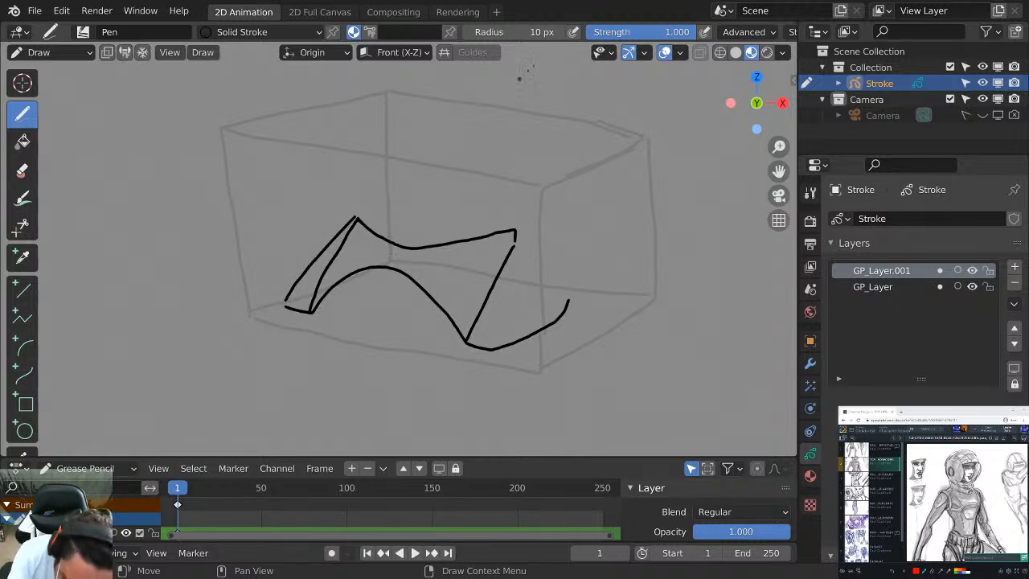
Reduce the brush radius to 7 px and draw the curved outer edge that closes the wide end of the form.
{"action": "left_click", "coordinate": [468, 35]}
{"action": "left_click", "coordinate": [468, 34]}
{"action": "left_click", "coordinate": [468, 34]}
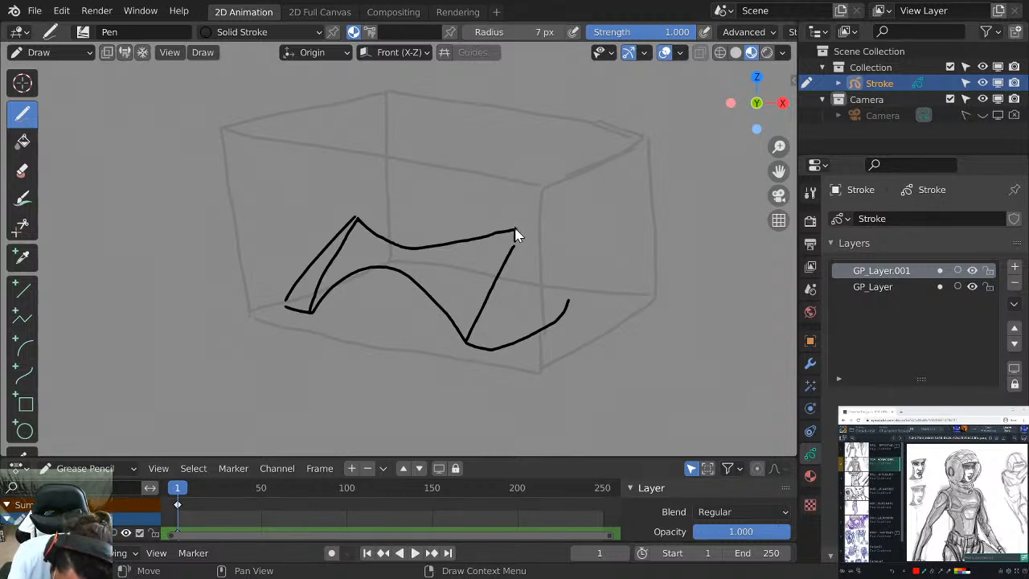
{"action": "left_click_drag", "start_coordinate": [515, 231], "coordinate": [571, 299]}
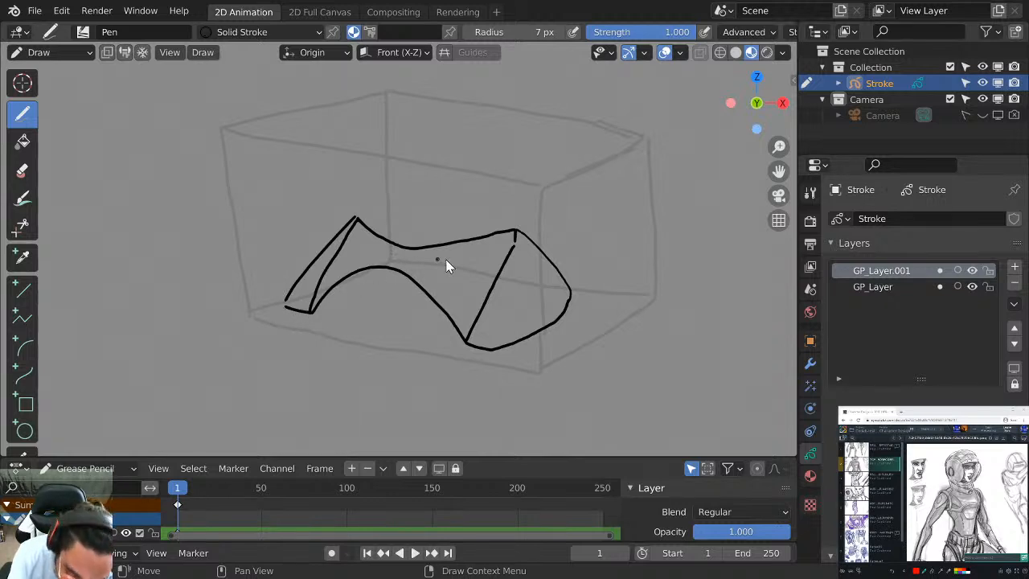
Try adding straight walls that drop from the wide and narrow ends of the curved form.
{"action": "left_click_drag", "start_coordinate": [463, 345], "coordinate": [465, 394]}
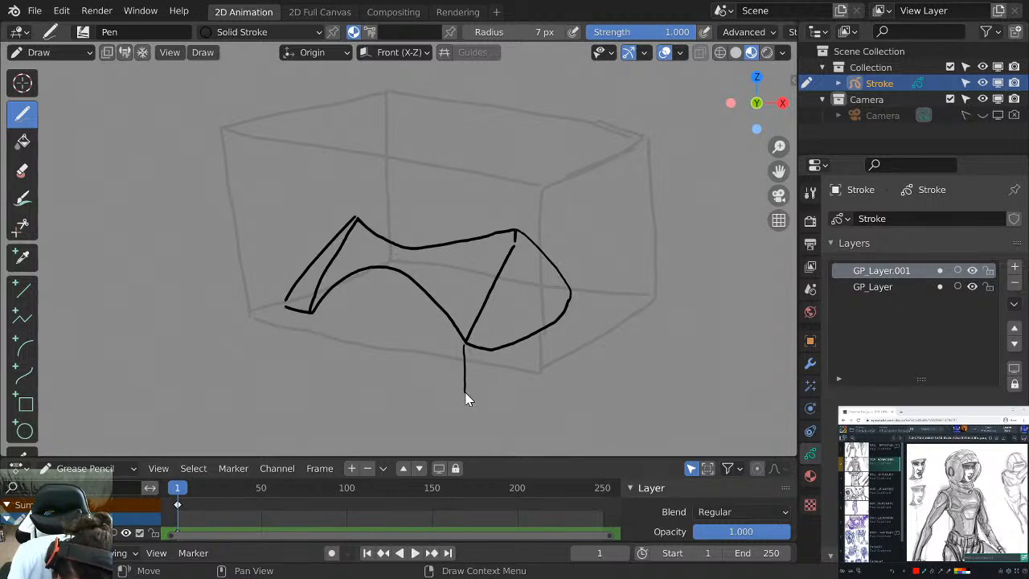
{"action": "key", "text": "ctrl+z"}
{"action": "mouse_move", "coordinate": [466, 345]}
{"action": "left_mouse_down"}
{"action": "mouse_move", "coordinate": [475, 413]}
{"action": "mouse_move", "coordinate": [539, 396]}
{"action": "left_mouse_up"}
{"action": "key", "text": "ctrl+z"}
{"action": "left_click_drag", "start_coordinate": [466, 341], "coordinate": [474, 419]}
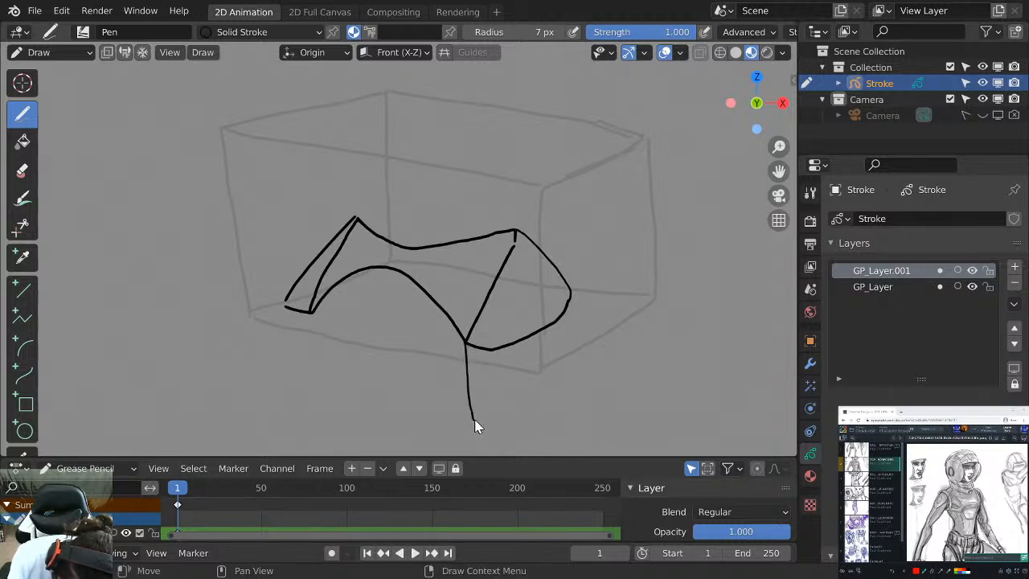
{"action": "mouse_move", "coordinate": [471, 345]}
{"action": "left_mouse_down"}
{"action": "mouse_move", "coordinate": [478, 418]}
{"action": "mouse_move", "coordinate": [546, 390]}
{"action": "mouse_move", "coordinate": [569, 359]}
{"action": "mouse_move", "coordinate": [569, 299]}
{"action": "left_mouse_up"}
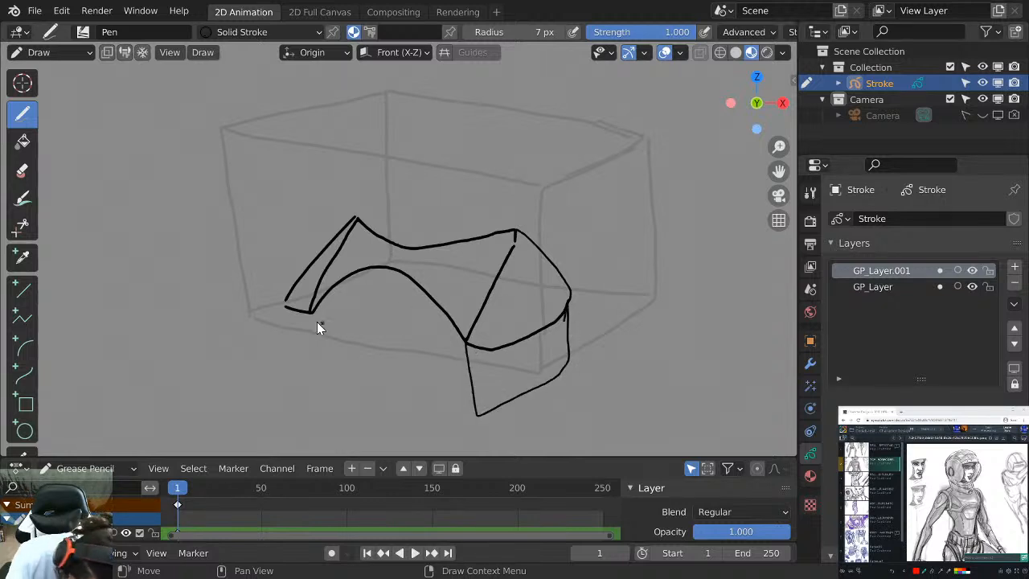
{"action": "left_click_drag", "start_coordinate": [284, 305], "coordinate": [293, 389]}
{"action": "left_click_drag", "start_coordinate": [310, 315], "coordinate": [313, 387]}
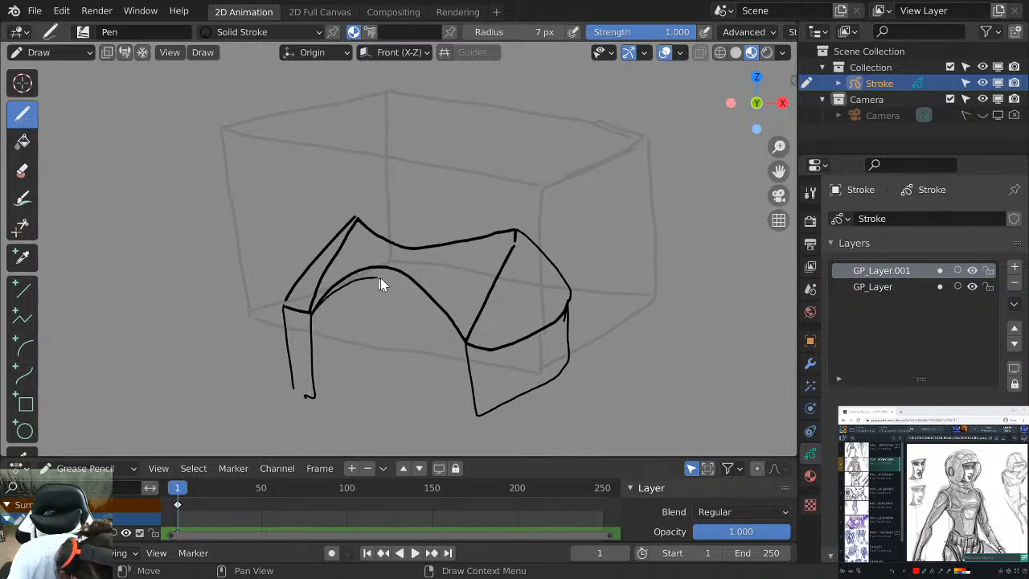
Complete a second thin line under the front arch to show thickness, and erase the straight walls hanging from both ends.
{"action": "left_click_drag", "start_coordinate": [380, 279], "coordinate": [431, 307]}
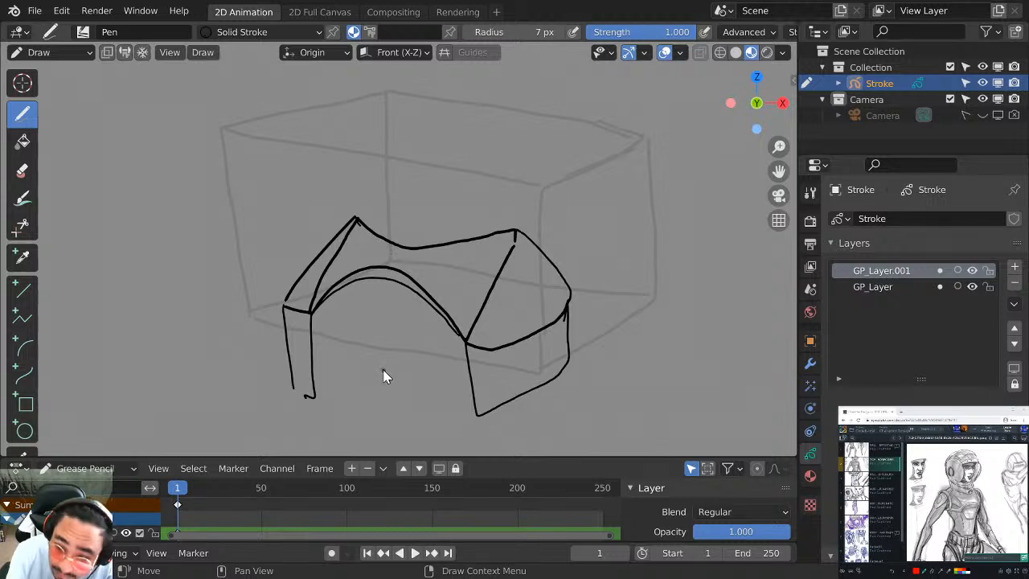
{"action": "mouse_move", "coordinate": [310, 349]}
{"action": "left_mouse_down", "text": "ctrl"}
{"action": "mouse_move", "coordinate": [321, 408]}
{"action": "mouse_move", "coordinate": [283, 374]}
{"action": "left_mouse_up", "text": "ctrl"}
{"action": "left_click_drag", "start_coordinate": [487, 406], "coordinate": [491, 410], "text": "ctrl"}
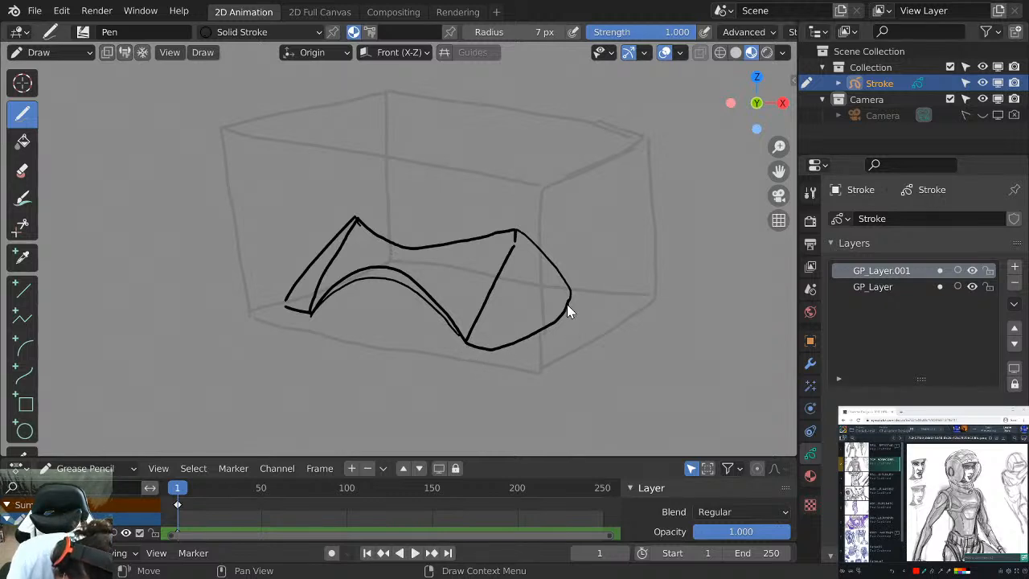
Draw a tapered curved flap beneath the wide end and a raised rear arch joining the two top corners.
{"action": "mouse_move", "coordinate": [567, 305]}
{"action": "left_mouse_down"}
{"action": "mouse_move", "coordinate": [562, 363]}
{"action": "mouse_move", "coordinate": [492, 397]}
{"action": "left_mouse_up"}
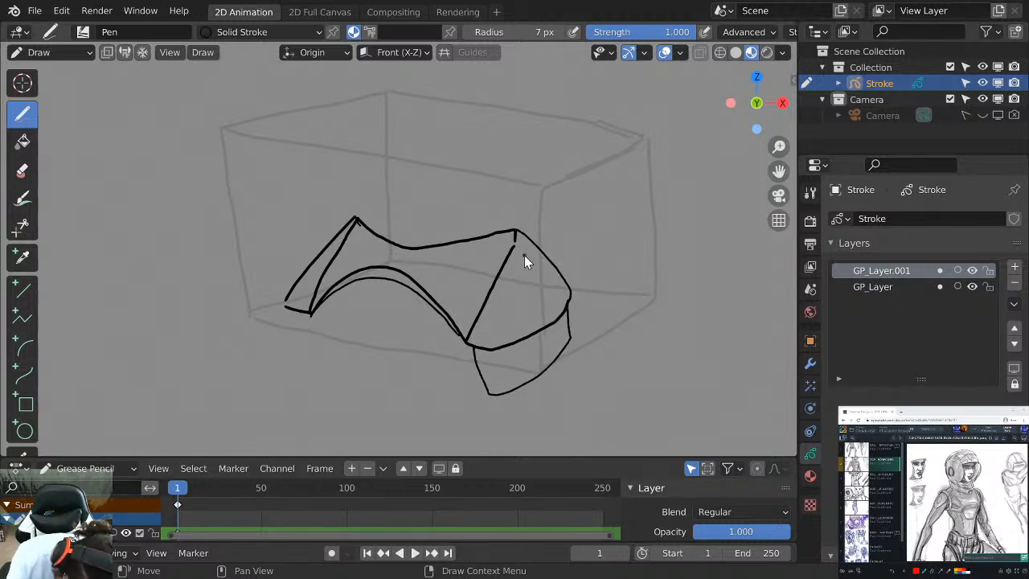
{"action": "key", "text": "ctrl+z"}
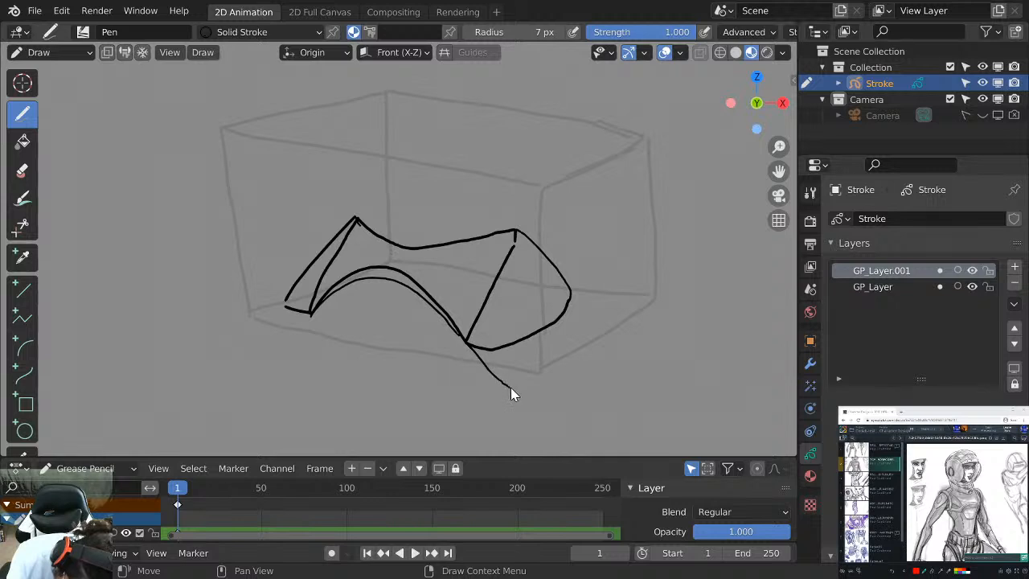
{"action": "left_click_drag", "start_coordinate": [546, 374], "coordinate": [567, 310]}
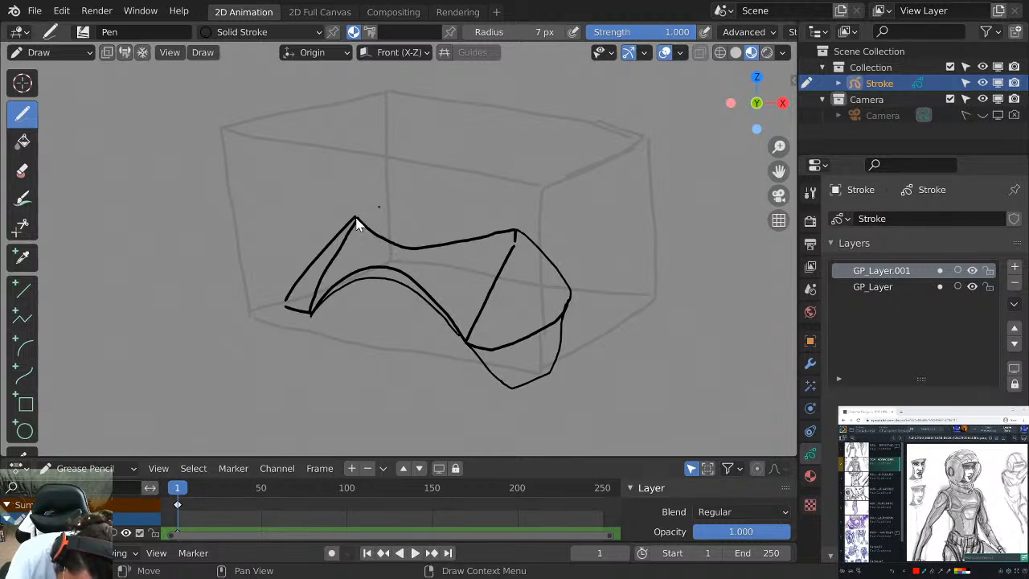
{"action": "key", "text": "ctrl+z"}
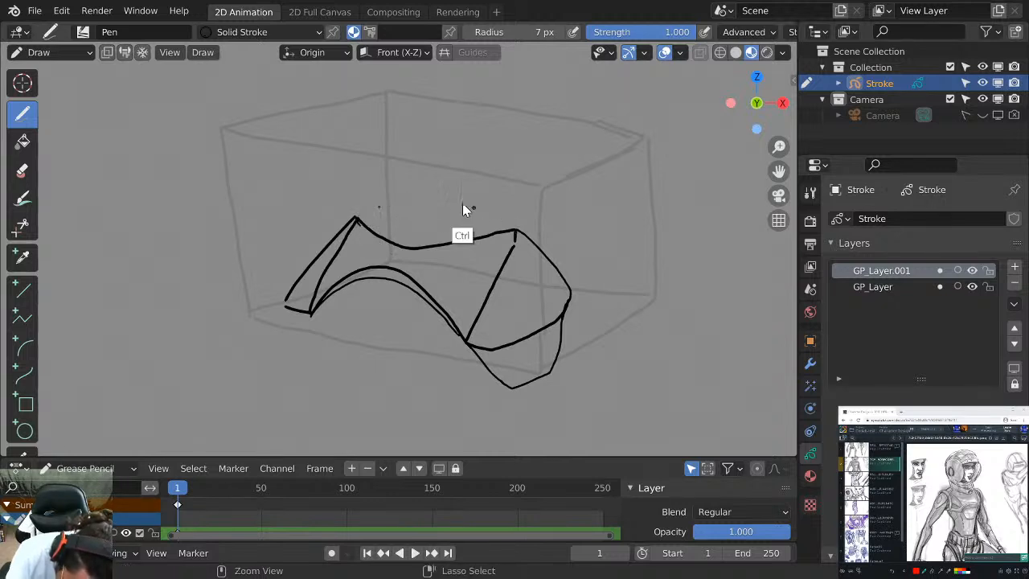
{"action": "left_click_drag", "start_coordinate": [388, 204], "coordinate": [509, 222]}
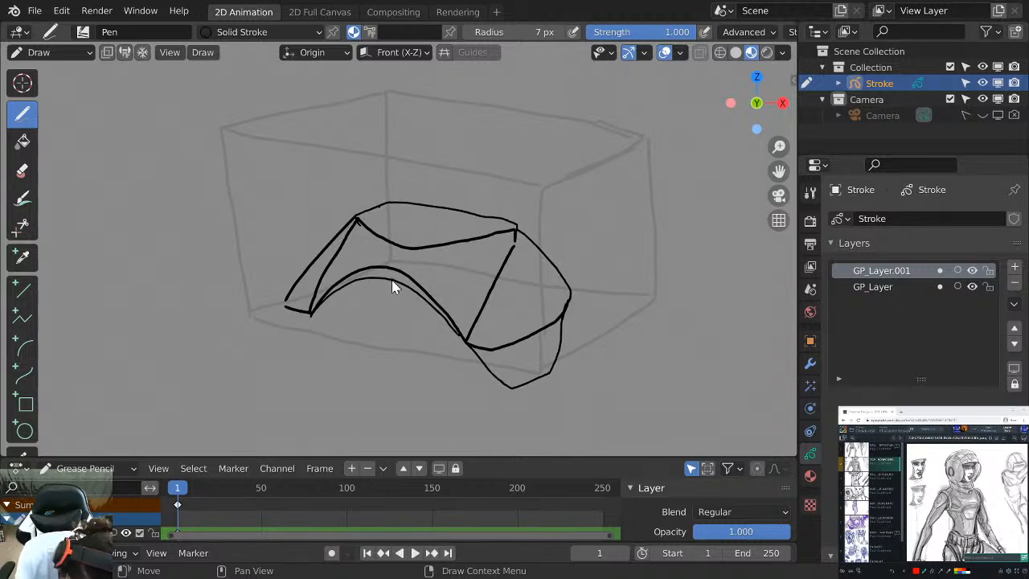
Draw the underside strip and short curved lip at the narrow end, plus a second slanted line beside the wide end's fold.
{"action": "mouse_move", "coordinate": [394, 283]}
{"action": "left_mouse_down"}
{"action": "mouse_move", "coordinate": [315, 317]}
{"action": "mouse_move", "coordinate": [296, 390]}
{"action": "left_mouse_up"}
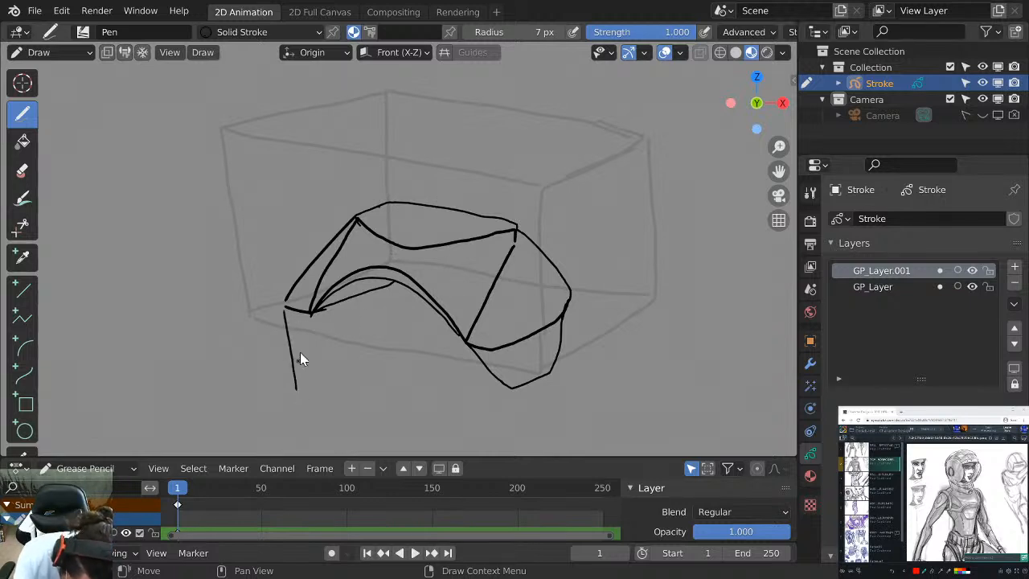
{"action": "key", "text": "ctrl+z"}
{"action": "key", "text": "ctrl+z"}
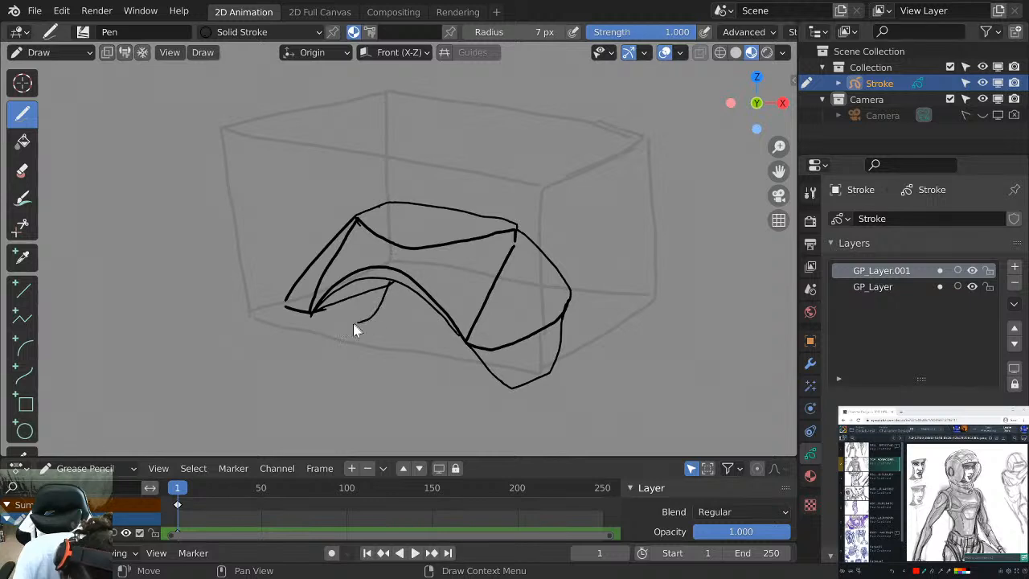
{"action": "key", "text": "ctrl+z"}
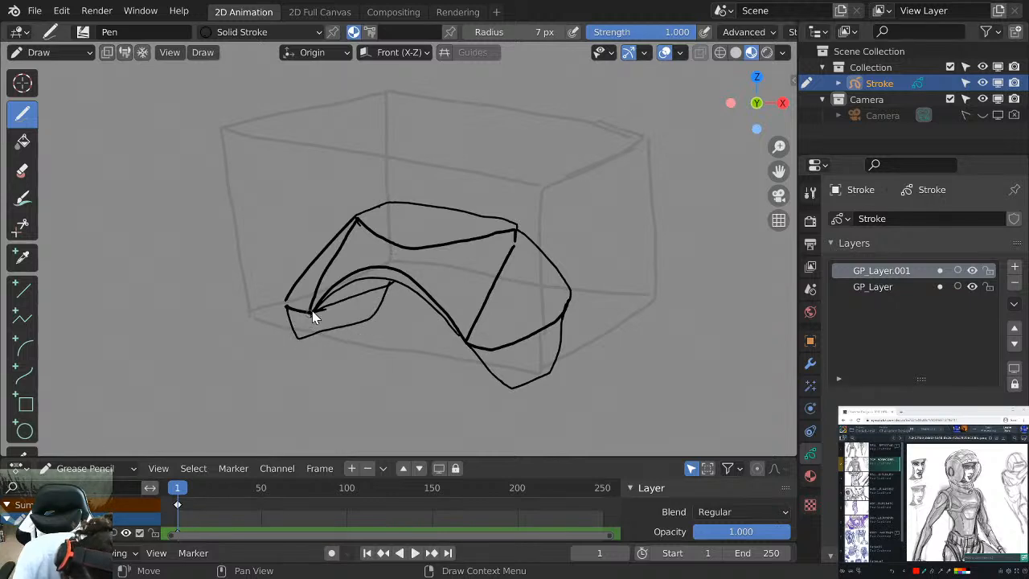
{"action": "mouse_move", "coordinate": [310, 312]}
{"action": "left_mouse_down"}
{"action": "mouse_move", "coordinate": [310, 345]}
{"action": "mouse_move", "coordinate": [391, 283]}
{"action": "left_mouse_up"}
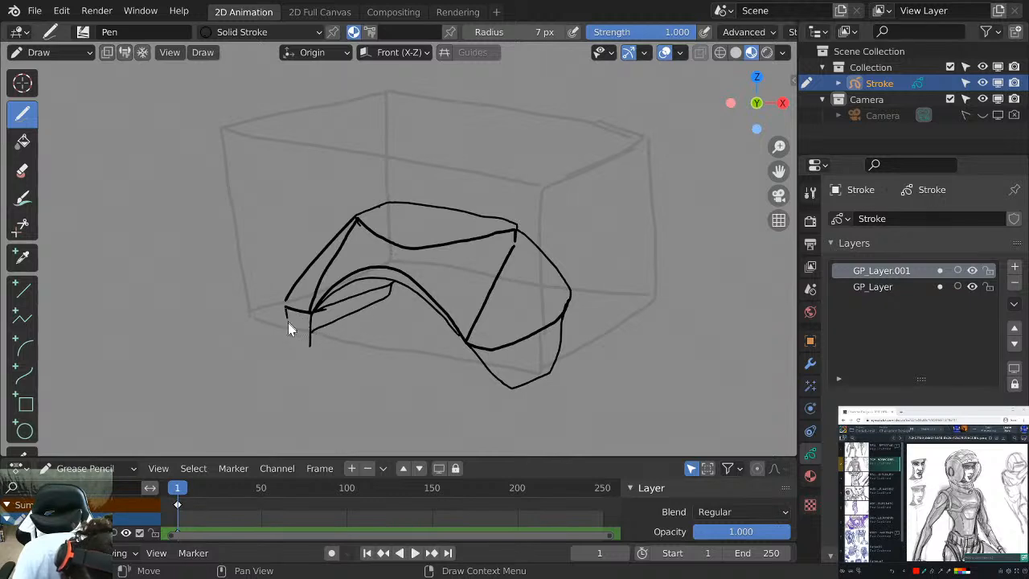
{"action": "left_click_drag", "start_coordinate": [393, 283], "coordinate": [401, 288]}
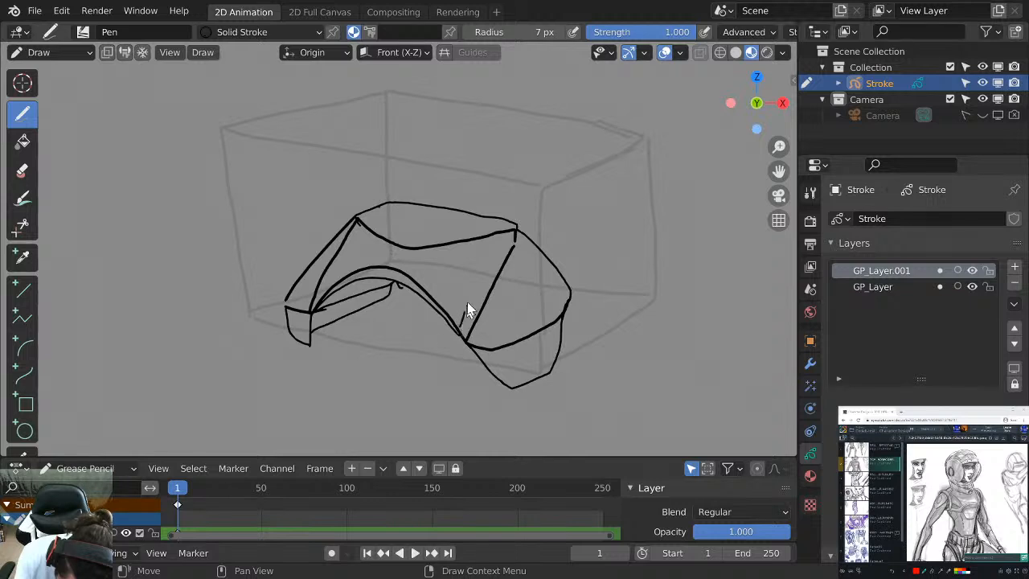
{"action": "left_click_drag", "start_coordinate": [468, 304], "coordinate": [499, 239]}
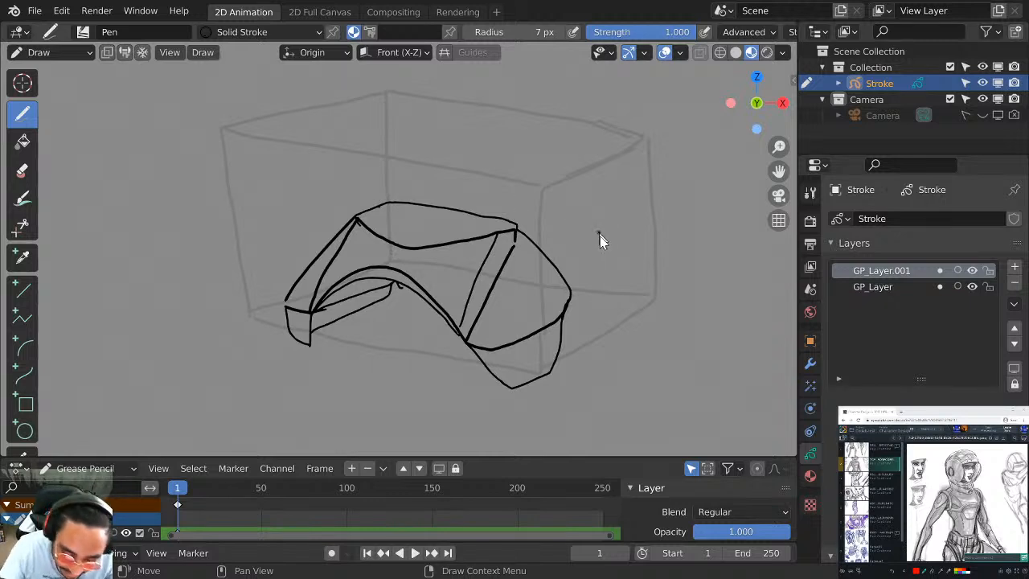
{"action": "mouse_move", "coordinate": [600, 236]}
{"action": "middle_mouse_down", "text": "shift"}
{"action": "mouse_move", "coordinate": [480, 246]}
{"action": "mouse_move", "coordinate": [369, 238]}
{"action": "middle_mouse_up", "text": "shift"}
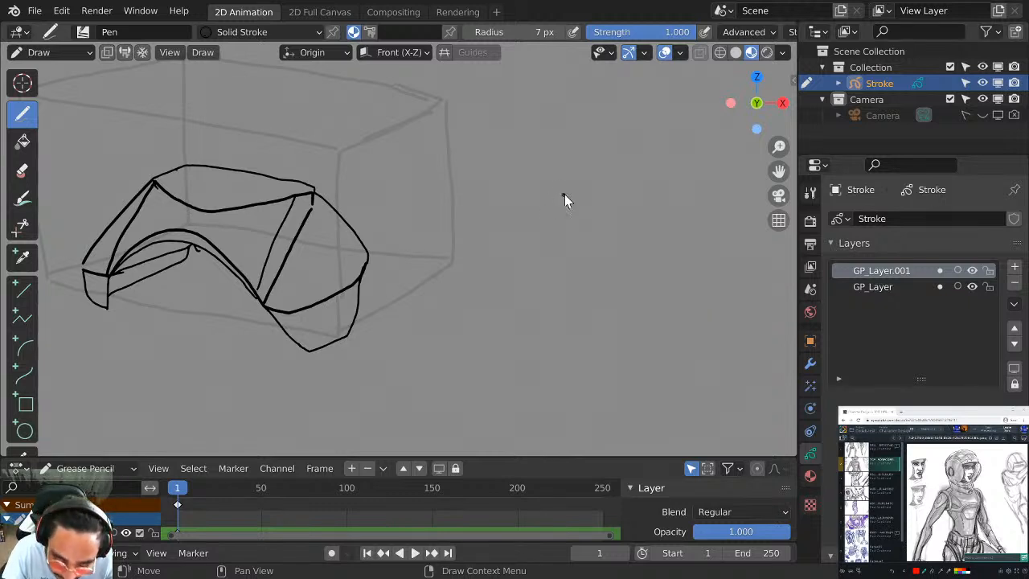
Maximize the drawing view and sketch a short neck cylinder in the empty space beside the perspective box, reinforcing its left edge.
{"action": "mouse_move", "coordinate": [538, 277]}
{"action": "middle_mouse_down"}
{"action": "mouse_move", "coordinate": [645, 294]}
{"action": "mouse_move", "coordinate": [530, 314]}
{"action": "mouse_move", "coordinate": [536, 287]}
{"action": "mouse_move", "coordinate": [582, 320]}
{"action": "mouse_move", "coordinate": [626, 323]}
{"action": "middle_mouse_up"}
{"action": "mouse_move", "coordinate": [594, 158]}
{"action": "middle_mouse_down"}
{"action": "mouse_move", "coordinate": [567, 319]}
{"action": "mouse_move", "coordinate": [487, 305]}
{"action": "mouse_move", "coordinate": [510, 315]}
{"action": "mouse_move", "coordinate": [493, 296]}
{"action": "middle_mouse_up"}
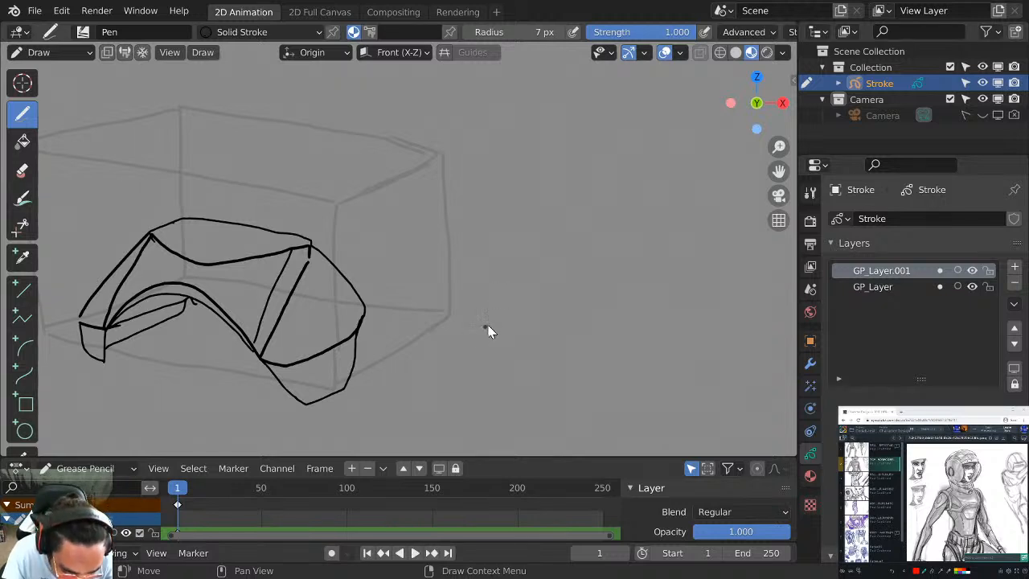
{"action": "mouse_move", "coordinate": [489, 331]}
{"action": "middle_mouse_down", "text": "shift"}
{"action": "mouse_move", "coordinate": [433, 310]}
{"action": "mouse_move", "coordinate": [452, 340]}
{"action": "mouse_move", "coordinate": [424, 332]}
{"action": "mouse_move", "coordinate": [469, 297]}
{"action": "middle_mouse_up", "text": "shift"}
{"action": "key", "text": "ctrl+space"}
{"action": "middle_click_drag", "start_coordinate": [512, 247], "coordinate": [478, 232], "text": "shift"}
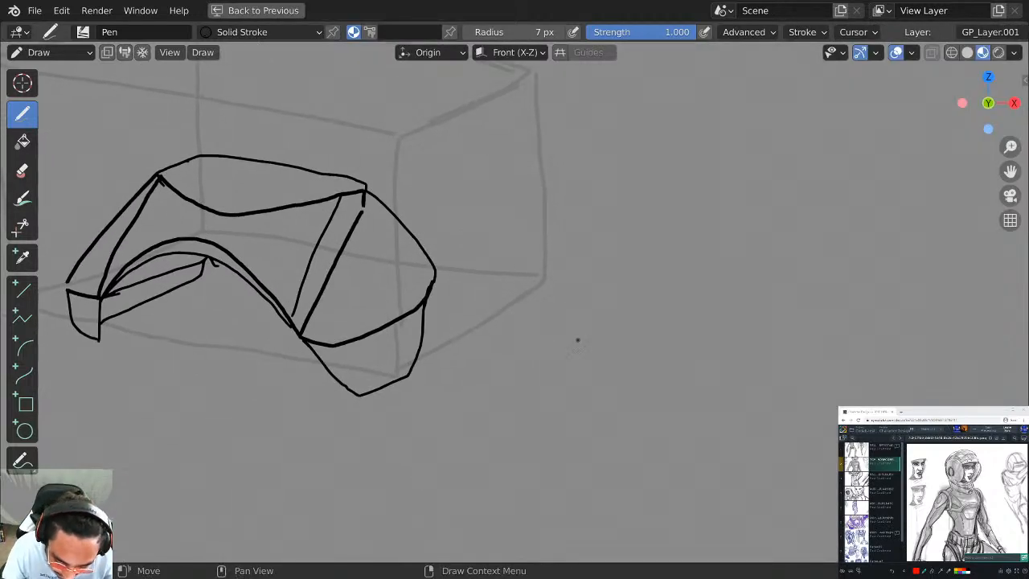
{"action": "middle_click_drag", "start_coordinate": [577, 340], "coordinate": [498, 347], "text": "shift"}
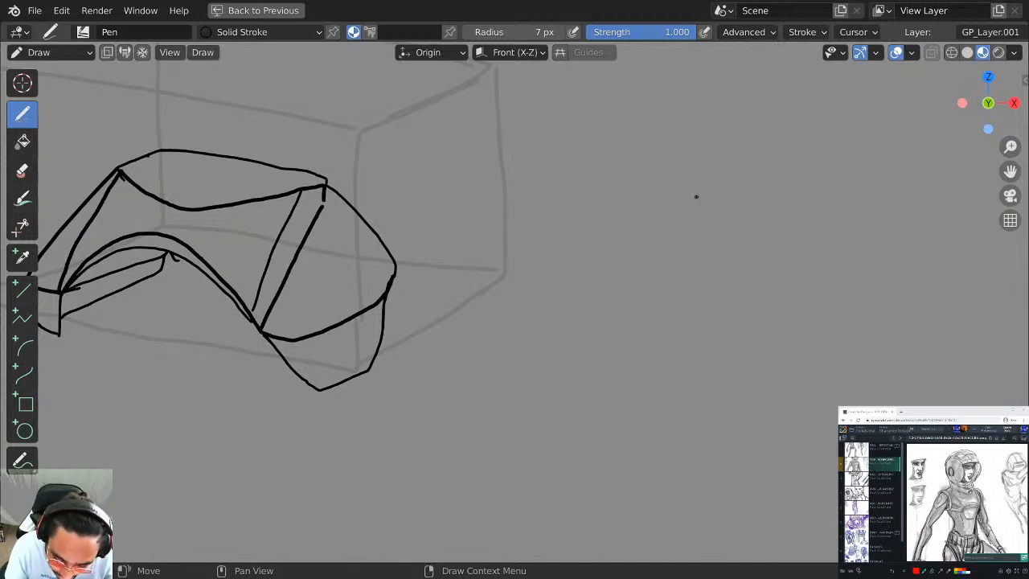
{"action": "mouse_move", "coordinate": [696, 196]}
{"action": "left_mouse_down"}
{"action": "mouse_move", "coordinate": [623, 196]}
{"action": "mouse_move", "coordinate": [752, 202]}
{"action": "mouse_move", "coordinate": [647, 192]}
{"action": "mouse_move", "coordinate": [623, 246]}
{"action": "left_mouse_up"}
{"action": "left_click_drag", "start_coordinate": [751, 200], "coordinate": [748, 244]}
{"action": "mouse_move", "coordinate": [624, 246]}
{"action": "left_mouse_down"}
{"action": "mouse_move", "coordinate": [630, 255]}
{"action": "mouse_move", "coordinate": [728, 261]}
{"action": "mouse_move", "coordinate": [747, 244]}
{"action": "left_mouse_up"}
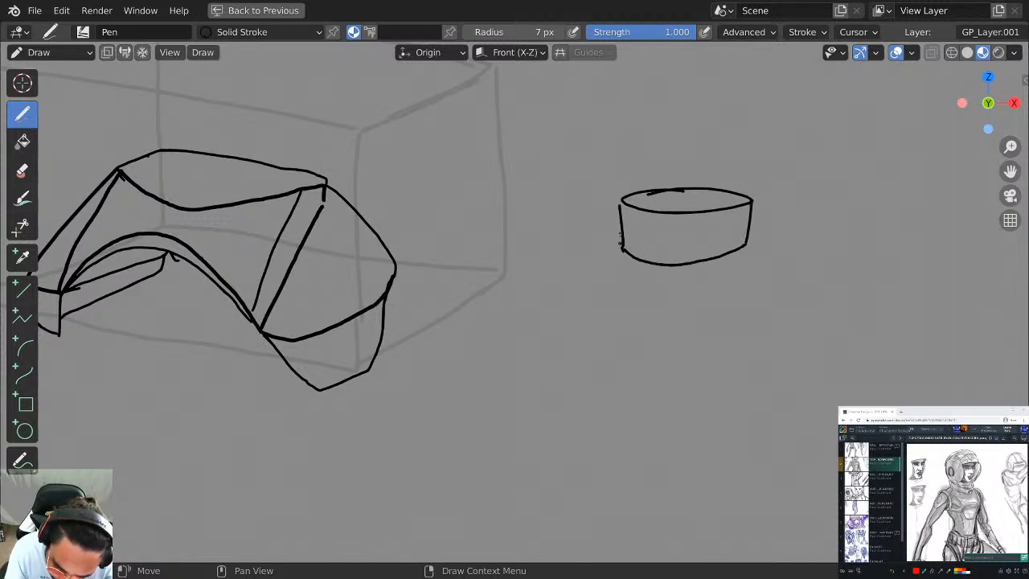
{"action": "left_click_drag", "start_coordinate": [620, 245], "coordinate": [617, 199]}
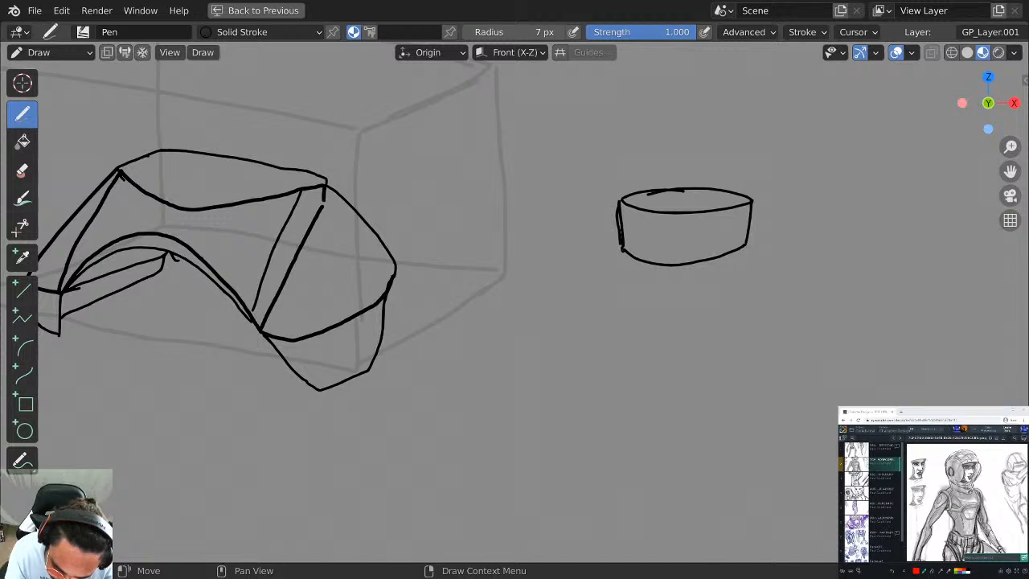
Draw a slanted chest panel with an arched lower edge below the cylinder, plus a rounded side panel extending from its right edge.
{"action": "left_click_drag", "start_coordinate": [622, 248], "coordinate": [629, 258]}
{"action": "left_click_drag", "start_coordinate": [751, 238], "coordinate": [720, 284]}
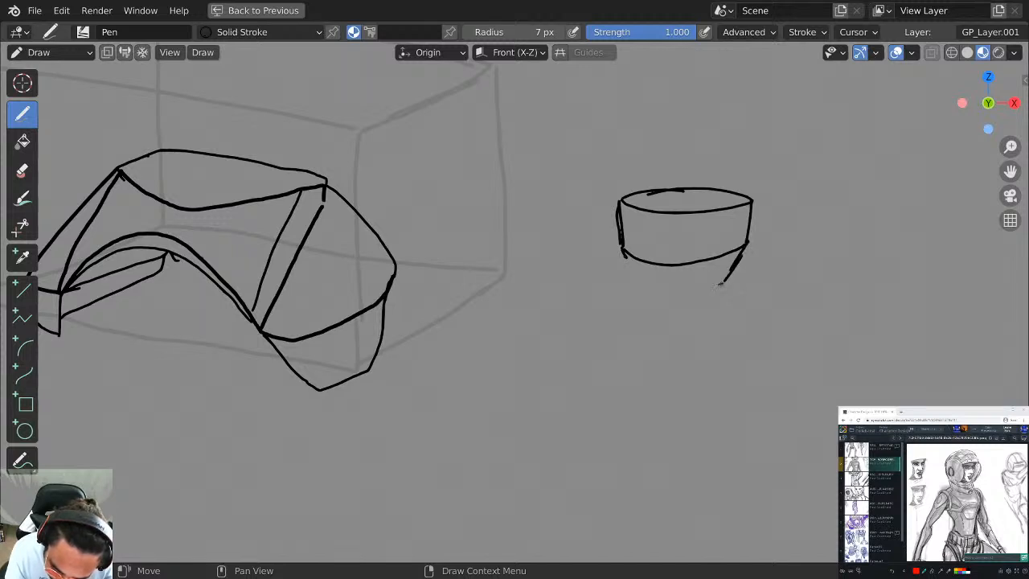
{"action": "mouse_move", "coordinate": [617, 247]}
{"action": "left_mouse_down"}
{"action": "mouse_move", "coordinate": [589, 321]}
{"action": "mouse_move", "coordinate": [661, 314]}
{"action": "mouse_move", "coordinate": [685, 343]}
{"action": "mouse_move", "coordinate": [740, 247]}
{"action": "mouse_move", "coordinate": [693, 326]}
{"action": "left_mouse_up"}
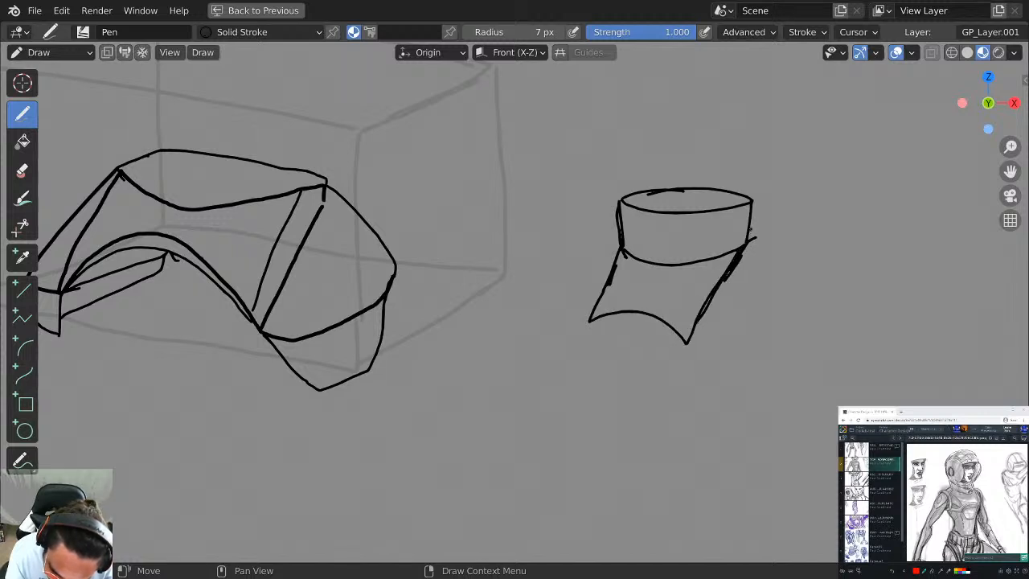
{"action": "left_click_drag", "start_coordinate": [748, 229], "coordinate": [800, 257]}
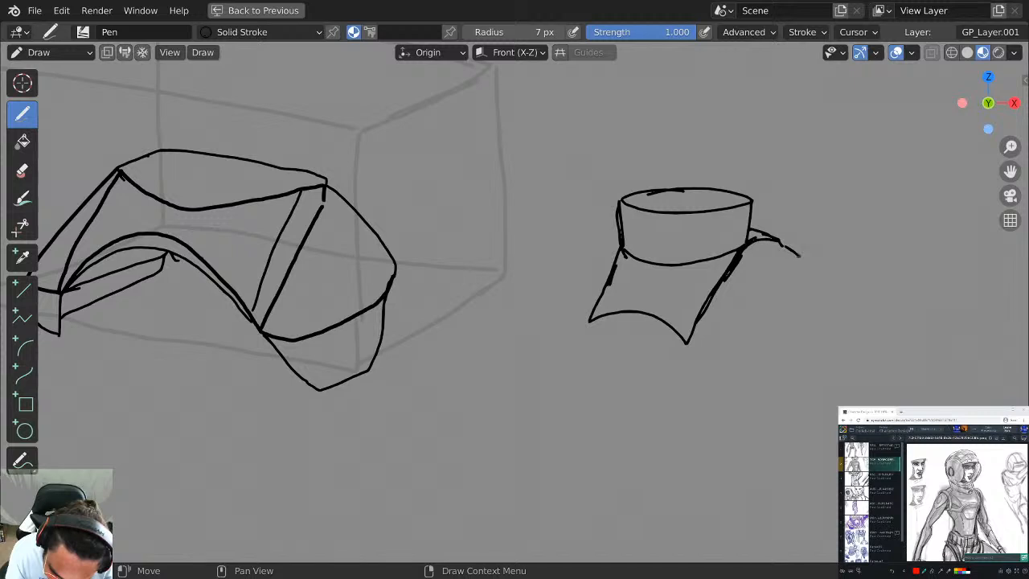
{"action": "mouse_move", "coordinate": [688, 341]}
{"action": "left_mouse_down"}
{"action": "mouse_move", "coordinate": [698, 354]}
{"action": "mouse_move", "coordinate": [786, 304]}
{"action": "mouse_move", "coordinate": [796, 255]}
{"action": "left_mouse_up"}
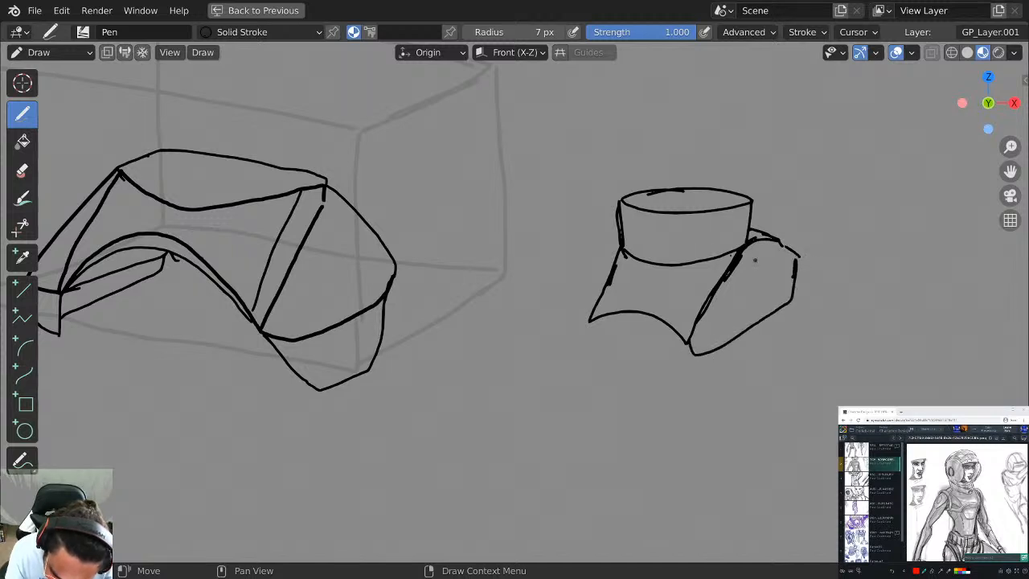
Add a narrow strip along the chest panel's left edge and a second offset contour around the right side panel.
{"action": "mouse_move", "coordinate": [617, 236]}
{"action": "left_mouse_down"}
{"action": "mouse_move", "coordinate": [580, 293]}
{"action": "mouse_move", "coordinate": [580, 313]}
{"action": "mouse_move", "coordinate": [617, 241]}
{"action": "left_mouse_up"}
{"action": "key", "text": "ctrl+z"}
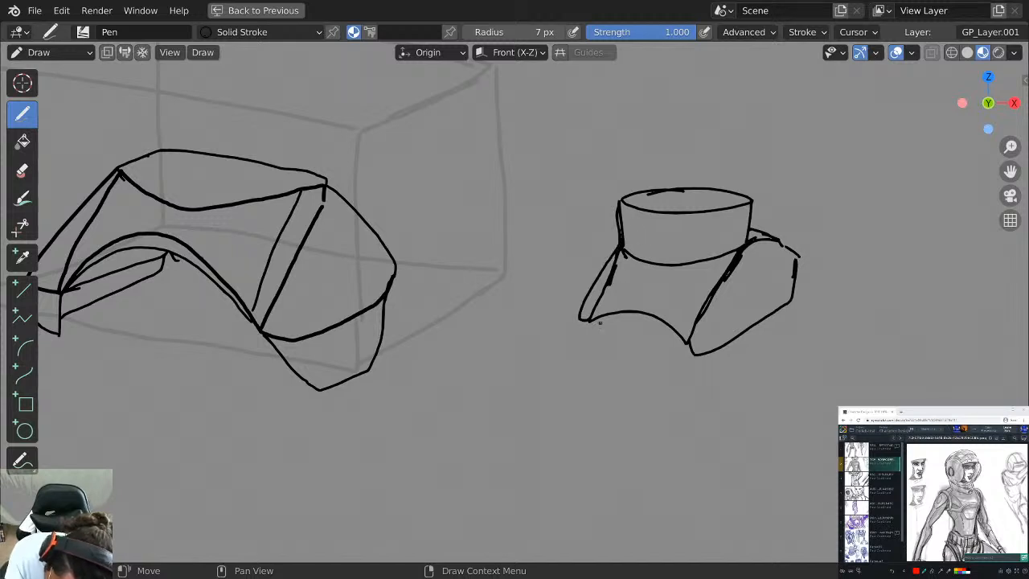
{"action": "left_click_drag", "start_coordinate": [586, 318], "coordinate": [584, 330]}
{"action": "mouse_move", "coordinate": [797, 257]}
{"action": "left_mouse_down"}
{"action": "mouse_move", "coordinate": [808, 288]}
{"action": "mouse_move", "coordinate": [784, 337]}
{"action": "mouse_move", "coordinate": [704, 370]}
{"action": "left_mouse_up"}
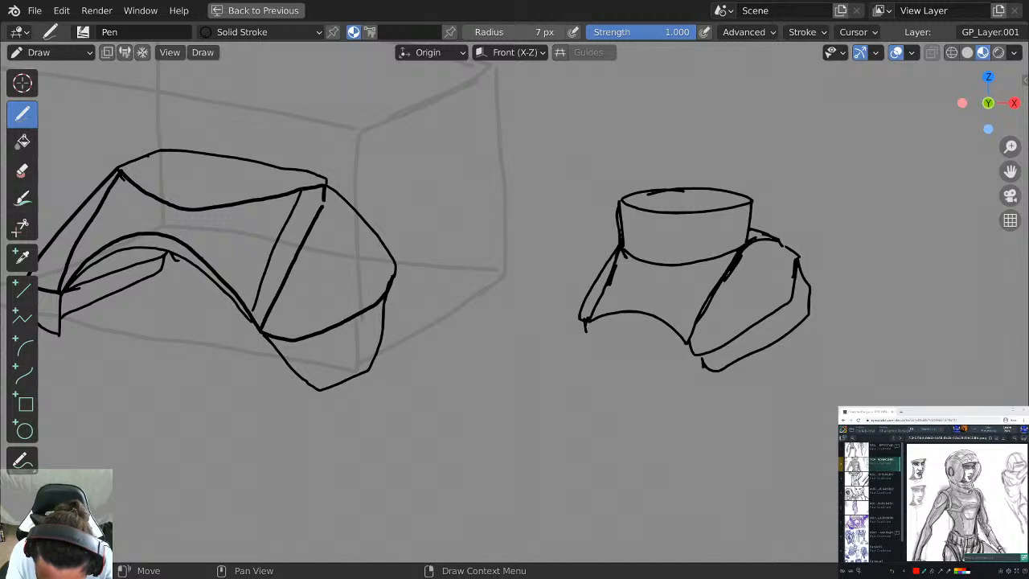
Draw the far shoulder flap and add thickness lines beneath the chest arch, far strip and right side panel.
{"action": "left_click_drag", "start_coordinate": [585, 332], "coordinate": [585, 352]}
{"action": "mouse_move", "coordinate": [579, 317]}
{"action": "left_mouse_down"}
{"action": "mouse_move", "coordinate": [591, 361]}
{"action": "mouse_move", "coordinate": [634, 316]}
{"action": "mouse_move", "coordinate": [594, 345]}
{"action": "left_mouse_up"}
{"action": "left_click_drag", "start_coordinate": [715, 354], "coordinate": [717, 364]}
{"action": "mouse_move", "coordinate": [617, 246]}
{"action": "left_mouse_down"}
{"action": "mouse_move", "coordinate": [566, 291]}
{"action": "mouse_move", "coordinate": [573, 325]}
{"action": "left_mouse_up"}
{"action": "left_click_drag", "start_coordinate": [563, 286], "coordinate": [561, 305]}
{"action": "left_click_drag", "start_coordinate": [559, 301], "coordinate": [575, 346]}
{"action": "left_click_drag", "start_coordinate": [804, 322], "coordinate": [766, 359]}
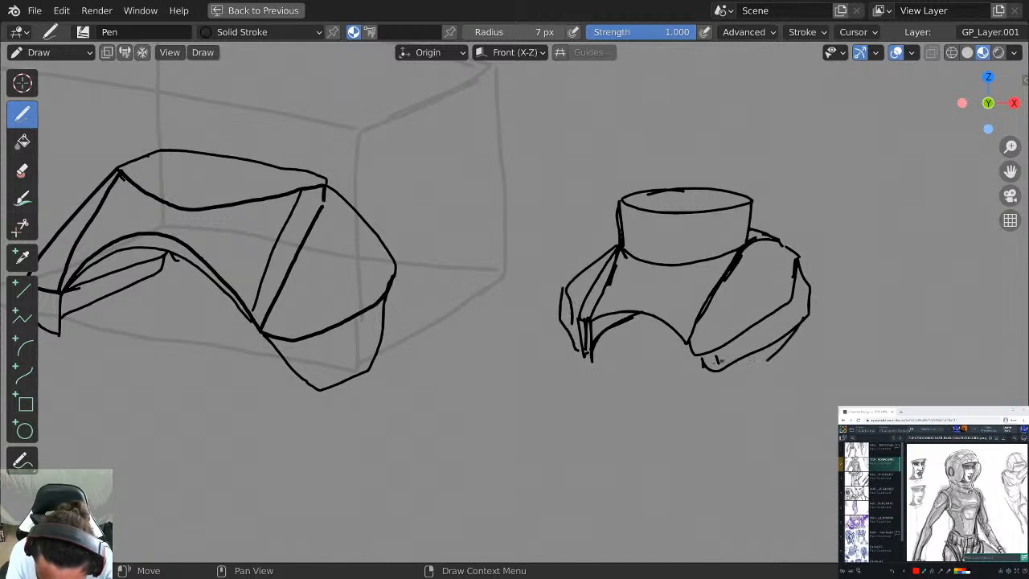
Draw a torso line dropping from the right side panel's lower corner and a horizontal line across the chest's arched opening.
{"action": "left_click_drag", "start_coordinate": [580, 355], "coordinate": [585, 369]}
{"action": "left_click_drag", "start_coordinate": [701, 361], "coordinate": [711, 411]}
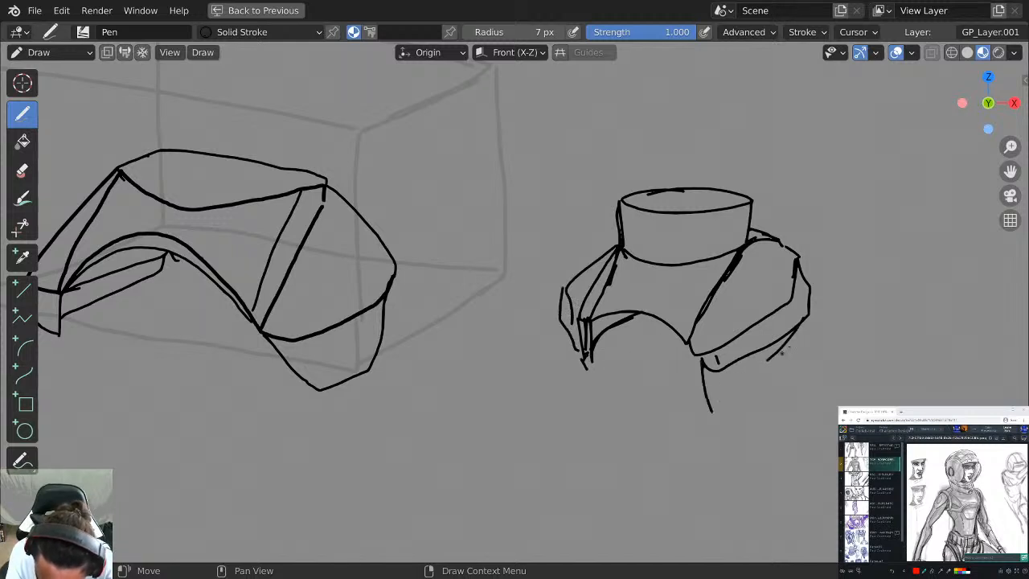
{"action": "mouse_move", "coordinate": [800, 324]}
{"action": "left_mouse_down"}
{"action": "mouse_move", "coordinate": [805, 367]}
{"action": "mouse_move", "coordinate": [727, 421]}
{"action": "left_mouse_up"}
{"action": "key", "text": "ctrl+z"}
{"action": "key", "text": "ctrl+z"}
{"action": "left_click_drag", "start_coordinate": [598, 336], "coordinate": [707, 333]}
Draw a second neck cylinder with a flatter top ellipse in the empty space right of the first torso sketch.
{"action": "middle_click_drag", "start_coordinate": [1006, 189], "coordinate": [638, 220], "text": "shift"}
{"action": "mouse_move", "coordinate": [638, 221]}
{"action": "left_mouse_down"}
{"action": "mouse_move", "coordinate": [546, 228]}
{"action": "mouse_move", "coordinate": [666, 220]}
{"action": "mouse_move", "coordinate": [573, 215]}
{"action": "mouse_move", "coordinate": [673, 217]}
{"action": "mouse_move", "coordinate": [624, 213]}
{"action": "left_mouse_up"}
{"action": "key", "text": "ctrl+z"}
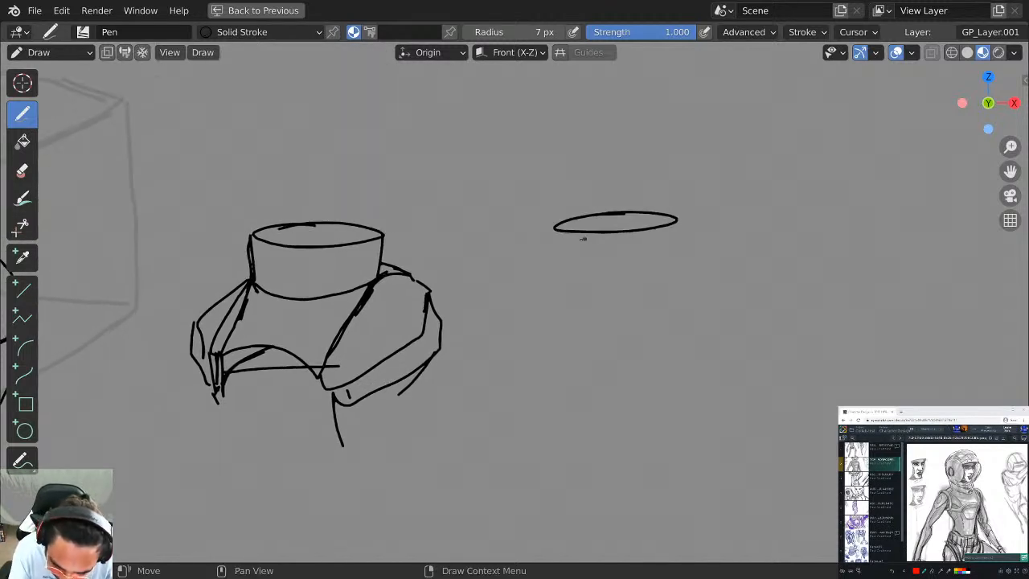
{"action": "left_click_drag", "start_coordinate": [552, 228], "coordinate": [560, 287]}
{"action": "left_click_drag", "start_coordinate": [675, 218], "coordinate": [673, 281]}
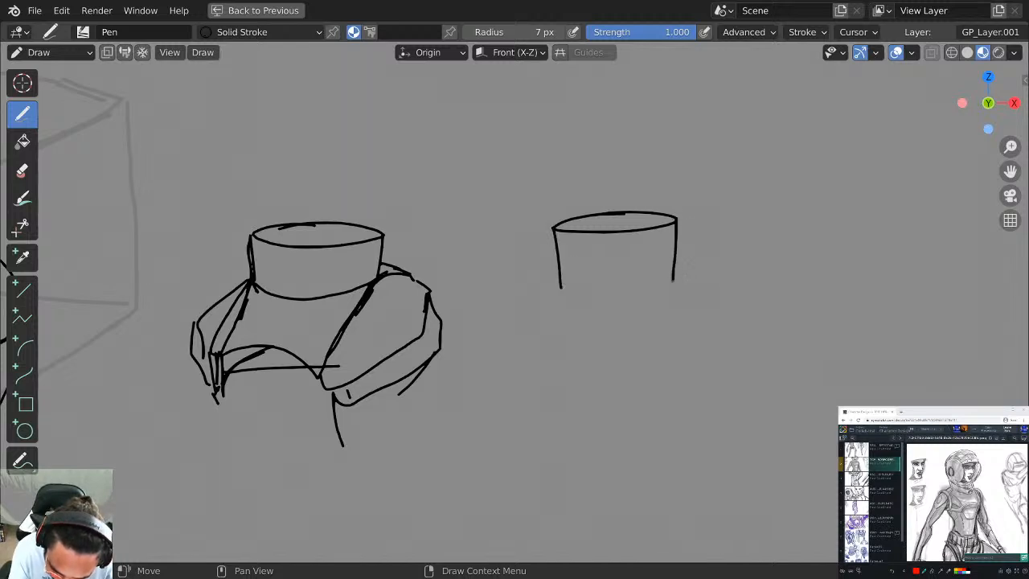
{"action": "left_click_drag", "start_coordinate": [560, 290], "coordinate": [673, 282]}
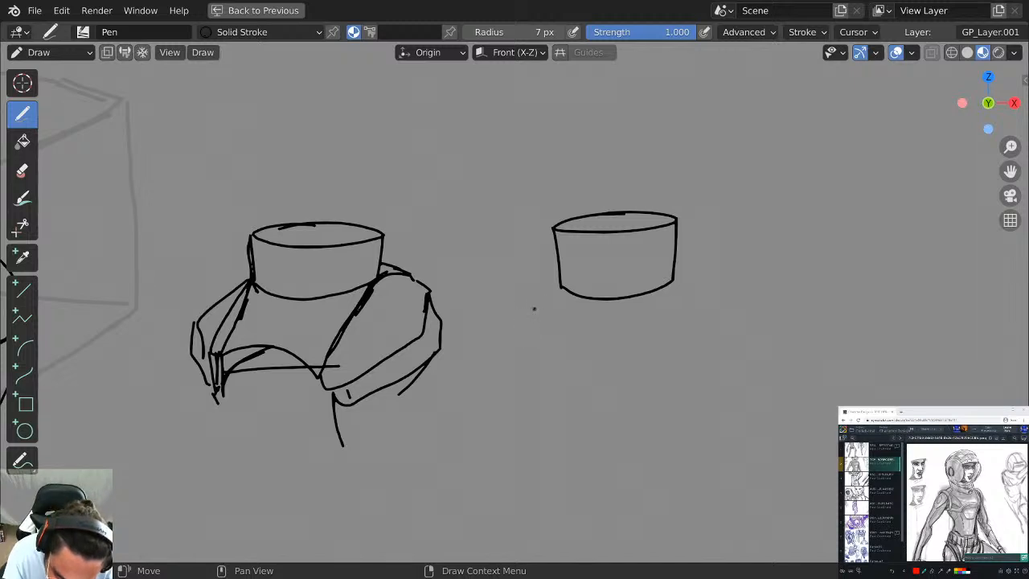
Draw a curved chest panel below the second cylinder, with narrow strips on its left side and a pointed shoulder panel on its right.
{"action": "left_click_drag", "start_coordinate": [533, 299], "coordinate": [507, 370]}
{"action": "left_click_drag", "start_coordinate": [690, 291], "coordinate": [669, 367]}
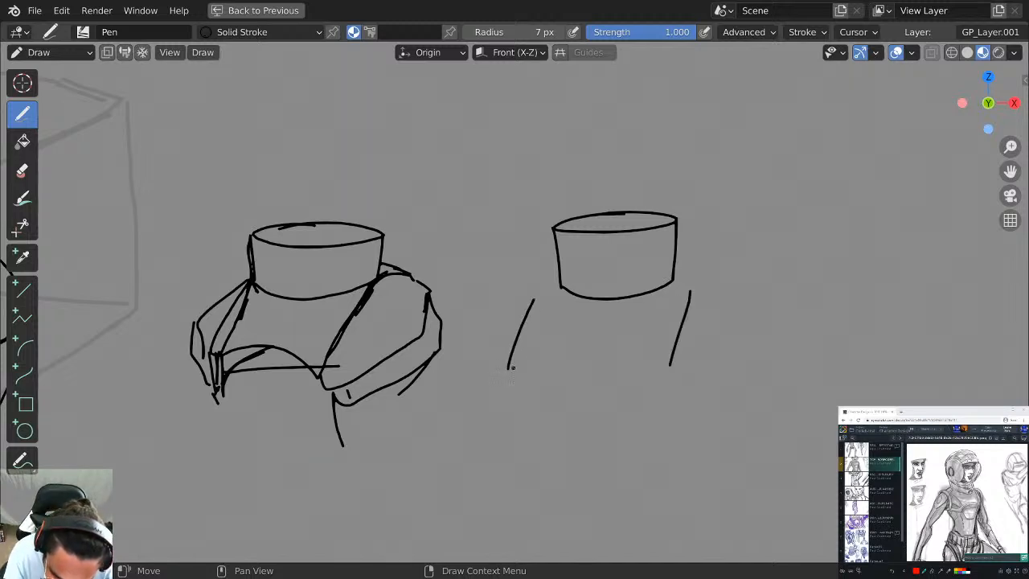
{"action": "mouse_move", "coordinate": [509, 368]}
{"action": "left_mouse_down"}
{"action": "mouse_move", "coordinate": [643, 377]}
{"action": "mouse_move", "coordinate": [677, 368]}
{"action": "left_mouse_up"}
{"action": "mouse_move", "coordinate": [533, 301]}
{"action": "left_mouse_down"}
{"action": "mouse_move", "coordinate": [585, 314]}
{"action": "mouse_move", "coordinate": [690, 296]}
{"action": "left_mouse_up"}
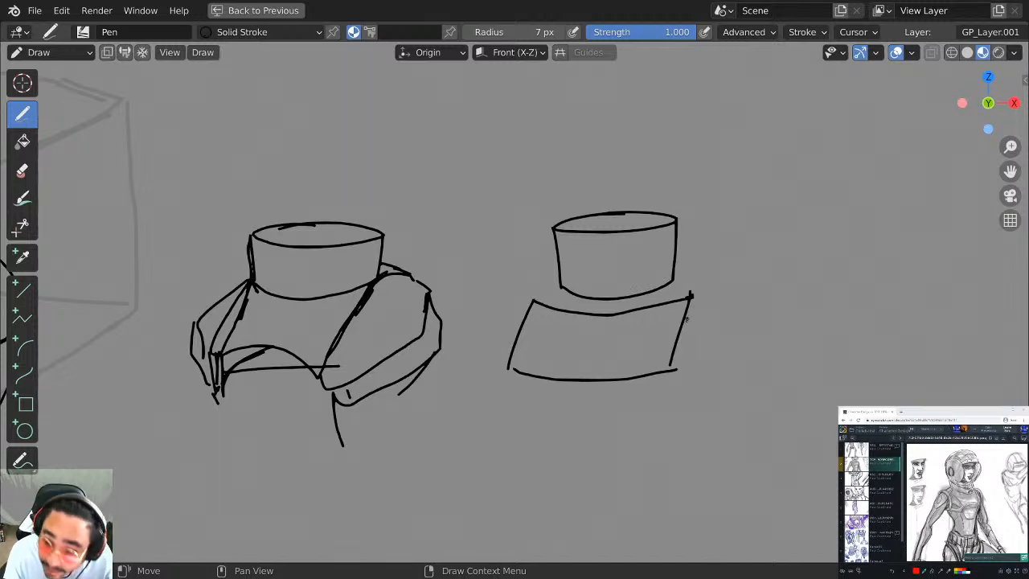
{"action": "mouse_move", "coordinate": [699, 296]}
{"action": "left_mouse_down"}
{"action": "mouse_move", "coordinate": [681, 372]}
{"action": "mouse_move", "coordinate": [747, 322]}
{"action": "mouse_move", "coordinate": [681, 370]}
{"action": "left_mouse_up"}
{"action": "mouse_move", "coordinate": [527, 300]}
{"action": "left_mouse_down"}
{"action": "mouse_move", "coordinate": [500, 365]}
{"action": "mouse_move", "coordinate": [520, 302]}
{"action": "left_mouse_up"}
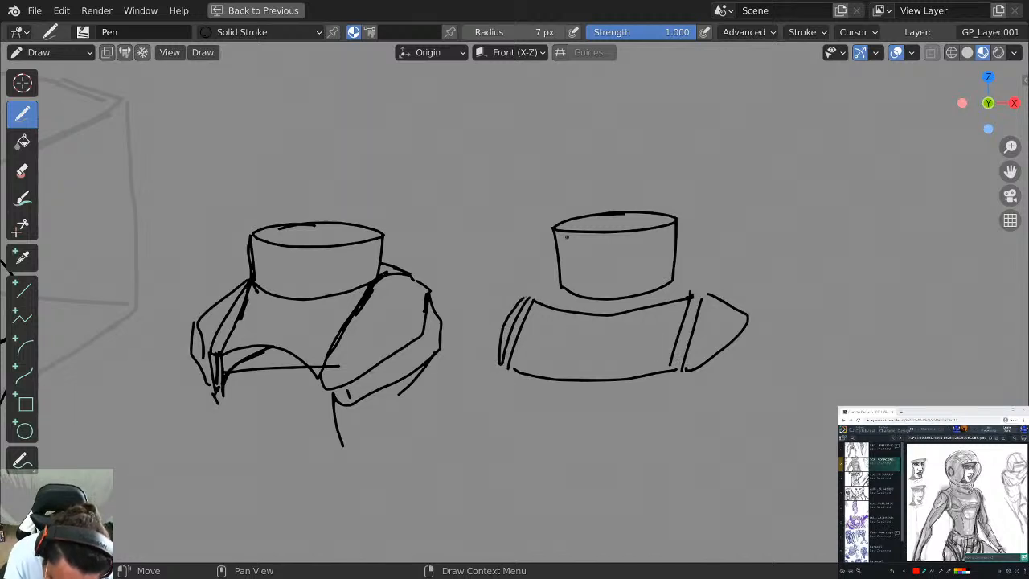
{"action": "middle_click_drag", "start_coordinate": [525, 390], "coordinate": [480, 335]}
{"action": "left_click_drag", "start_coordinate": [465, 319], "coordinate": [476, 364]}
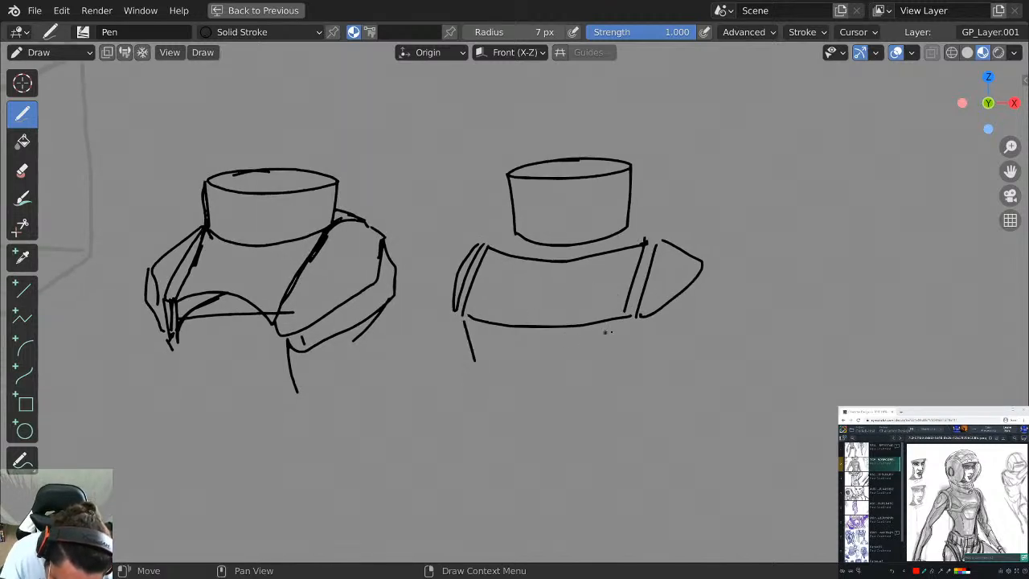
{"action": "key", "text": "ctrl+z"}
{"action": "left_click_drag", "start_coordinate": [626, 318], "coordinate": [612, 369]}
{"action": "key", "text": "ctrl+z"}
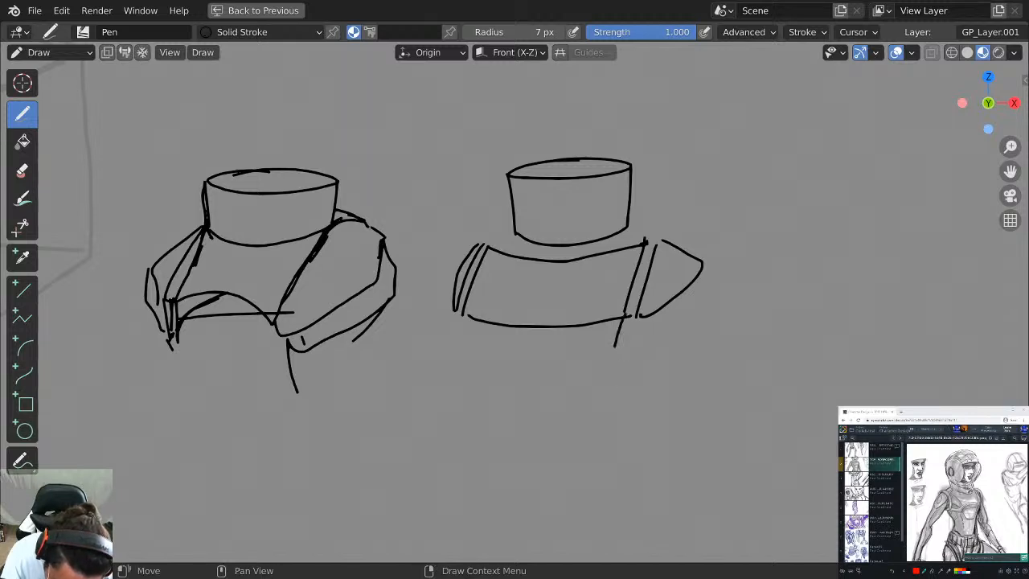
{"action": "left_click_drag", "start_coordinate": [461, 315], "coordinate": [474, 351]}
{"action": "key", "text": "ctrl+z"}
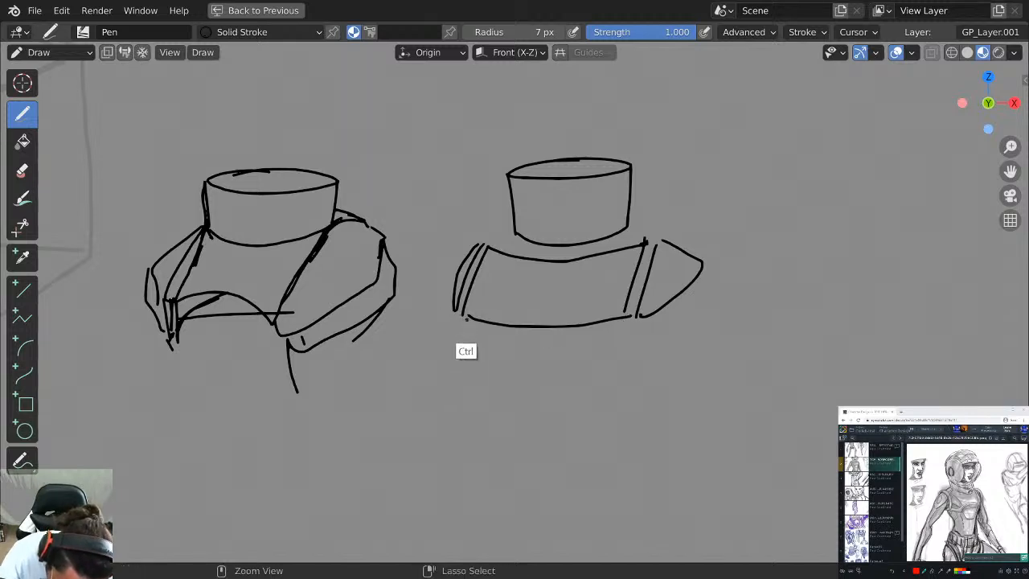
Draw a rounded second band beneath the chest panel, with a curved outer left edge and a wavy-edged side panel under the shoulder.
{"action": "mouse_move", "coordinate": [464, 315]}
{"action": "left_mouse_down"}
{"action": "mouse_move", "coordinate": [473, 362]}
{"action": "mouse_move", "coordinate": [599, 384]}
{"action": "mouse_move", "coordinate": [624, 371]}
{"action": "mouse_move", "coordinate": [626, 317]}
{"action": "left_mouse_up"}
{"action": "left_click_drag", "start_coordinate": [454, 310], "coordinate": [470, 365]}
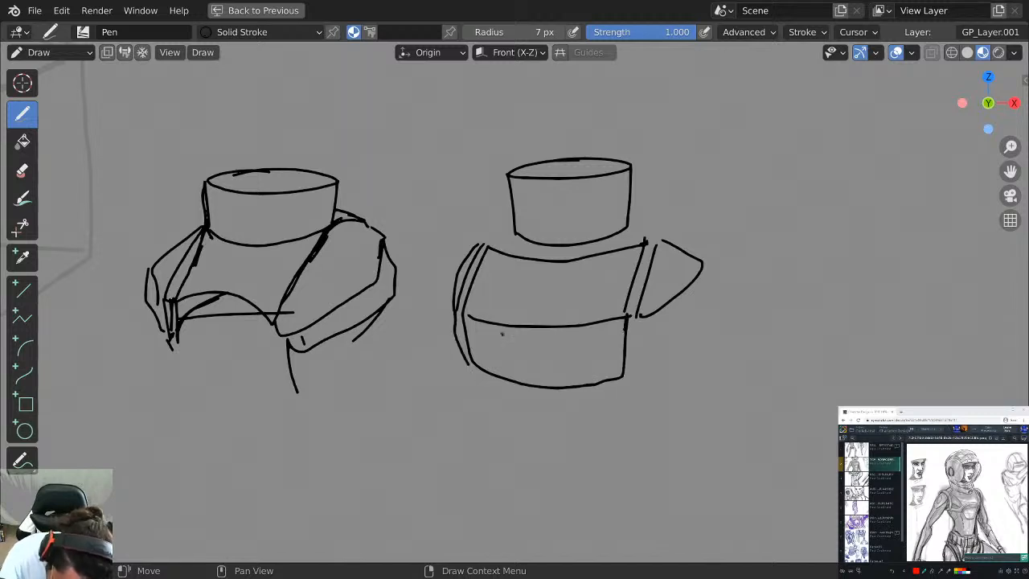
{"action": "mouse_move", "coordinate": [627, 374]}
{"action": "left_mouse_down"}
{"action": "mouse_move", "coordinate": [674, 376]}
{"action": "mouse_move", "coordinate": [702, 310]}
{"action": "left_mouse_up"}
{"action": "key", "text": "ctrl+z"}
{"action": "mouse_move", "coordinate": [625, 374]}
{"action": "left_mouse_down"}
{"action": "mouse_move", "coordinate": [693, 352]}
{"action": "mouse_move", "coordinate": [702, 291]}
{"action": "left_mouse_up"}
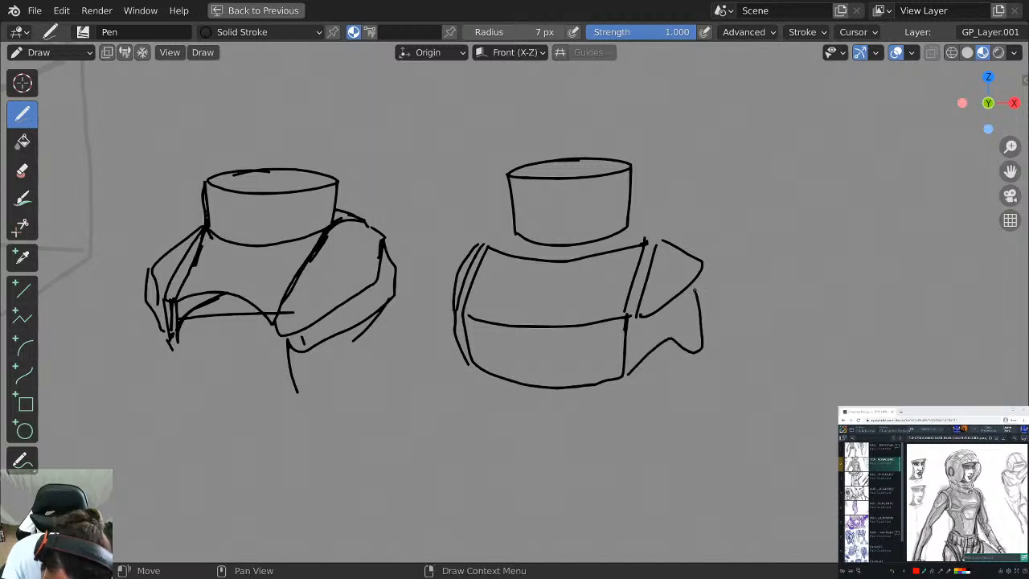
{"action": "key", "text": "ctrl+z"}
{"action": "mouse_move", "coordinate": [629, 374]}
{"action": "left_mouse_down"}
{"action": "mouse_move", "coordinate": [699, 327]}
{"action": "mouse_move", "coordinate": [673, 332]}
{"action": "mouse_move", "coordinate": [700, 274]}
{"action": "left_mouse_up"}
{"action": "key", "text": "ctrl+z"}
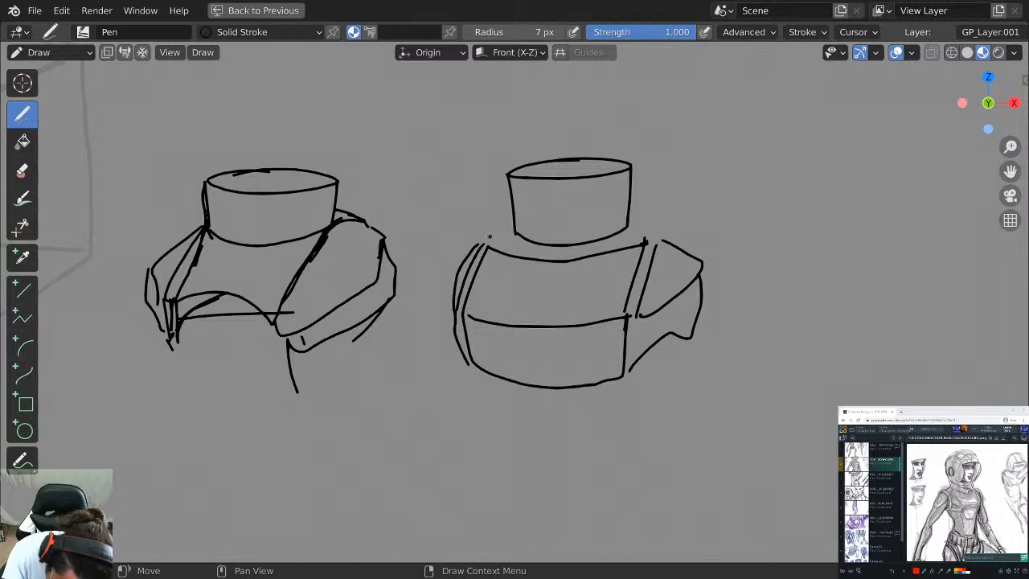
Add short shoulder lines on both sides of the second neck and draw a narrower waist band beneath the torso with reinforced side edges.
{"action": "left_click_drag", "start_coordinate": [483, 241], "coordinate": [505, 230]}
{"action": "left_click_drag", "start_coordinate": [634, 222], "coordinate": [651, 233]}
{"action": "middle_click_drag", "start_coordinate": [482, 378], "coordinate": [453, 322]}
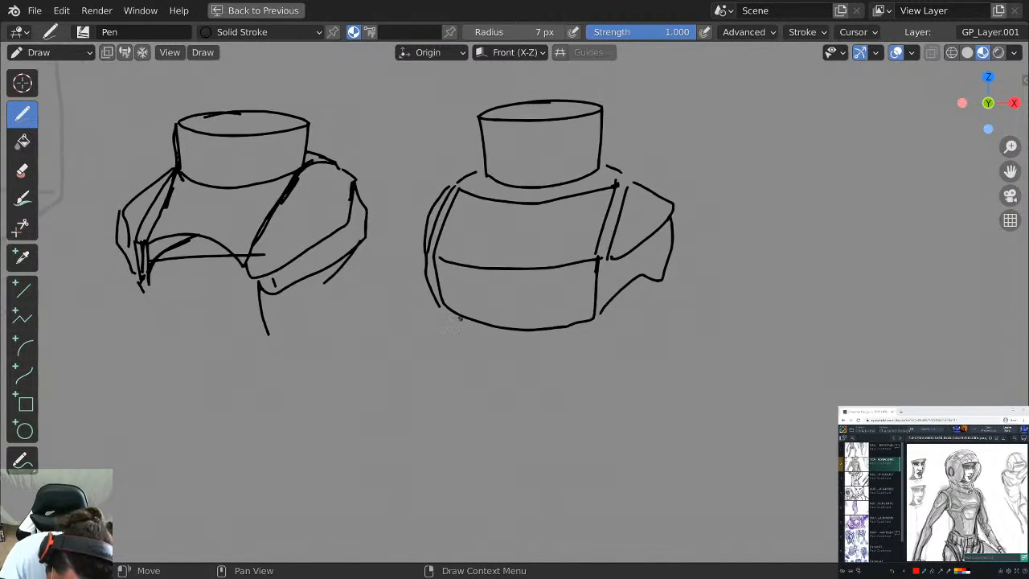
{"action": "left_click_drag", "start_coordinate": [445, 318], "coordinate": [580, 354]}
{"action": "key", "text": "ctrl+z"}
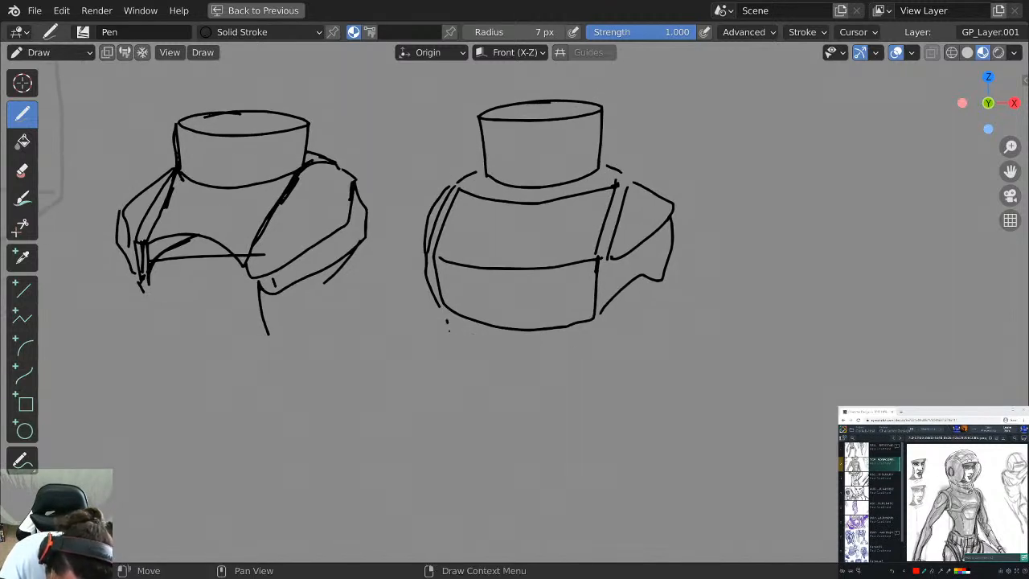
{"action": "left_click_drag", "start_coordinate": [447, 321], "coordinate": [581, 361]}
{"action": "key", "text": "ctrl+z"}
{"action": "mouse_move", "coordinate": [448, 312]}
{"action": "left_mouse_down"}
{"action": "mouse_move", "coordinate": [469, 364]}
{"action": "mouse_move", "coordinate": [589, 365]}
{"action": "mouse_move", "coordinate": [586, 320]}
{"action": "mouse_move", "coordinate": [592, 349]}
{"action": "left_mouse_up"}
{"action": "left_click_drag", "start_coordinate": [595, 322], "coordinate": [595, 364]}
{"action": "left_click_drag", "start_coordinate": [447, 312], "coordinate": [454, 344]}
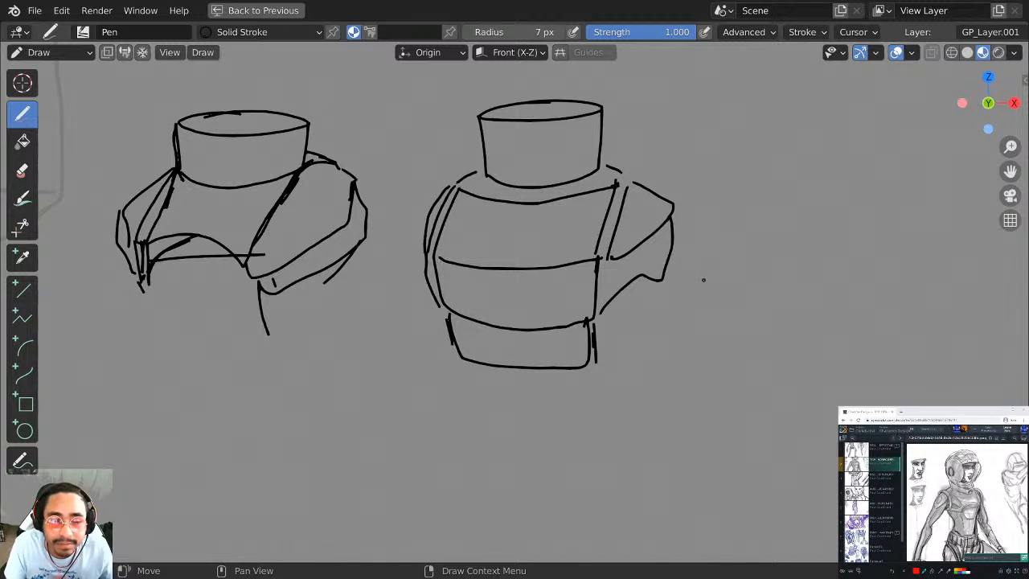
Set the Pen brush radius to 5 px.
{"action": "middle_click_drag", "start_coordinate": [623, 332], "coordinate": [415, 410]}
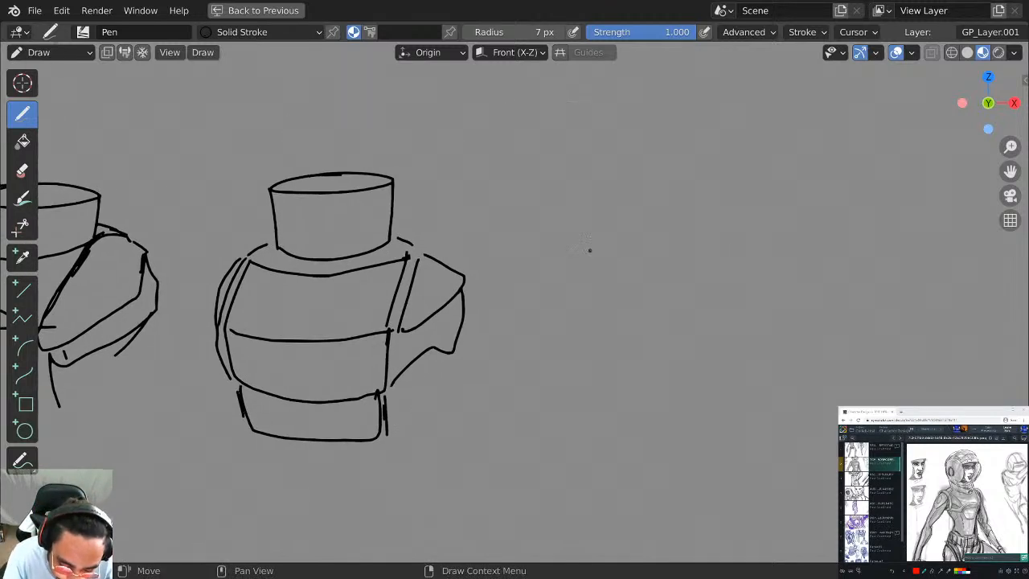
{"action": "mouse_move", "coordinate": [633, 188]}
{"action": "left_mouse_down"}
{"action": "mouse_move", "coordinate": [627, 203]}
{"action": "mouse_move", "coordinate": [611, 187]}
{"action": "left_mouse_up"}
{"action": "key", "text": "ctrl+z"}
{"action": "left_click_drag", "start_coordinate": [480, 32], "coordinate": [469, 32]}
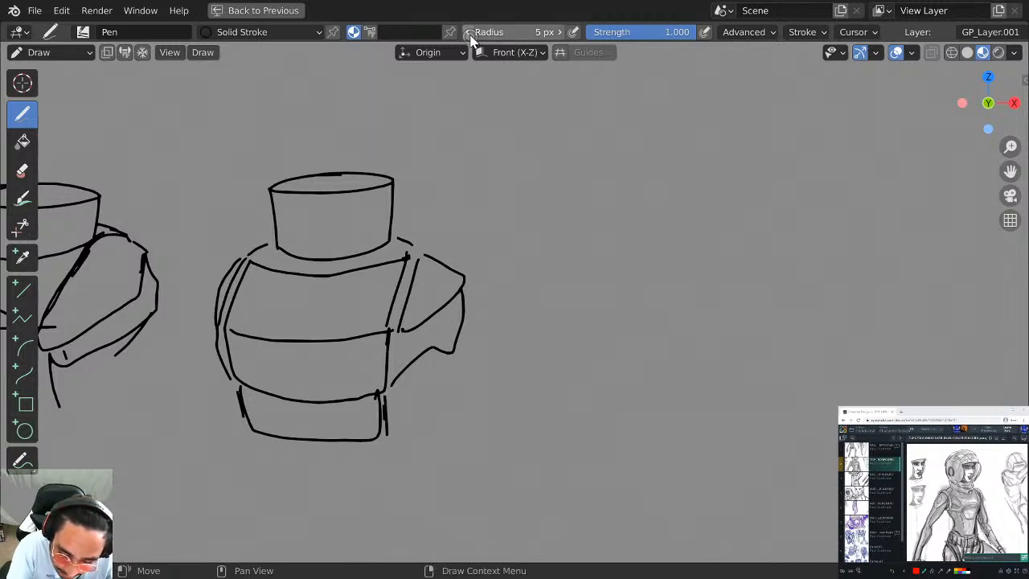
{"action": "mouse_move", "coordinate": [658, 160]}
{"action": "left_mouse_down"}
{"action": "mouse_move", "coordinate": [609, 161]}
{"action": "mouse_move", "coordinate": [684, 177]}
{"action": "mouse_move", "coordinate": [694, 161]}
{"action": "mouse_move", "coordinate": [632, 161]}
{"action": "mouse_move", "coordinate": [674, 174]}
{"action": "mouse_move", "coordinate": [655, 163]}
{"action": "mouse_move", "coordinate": [626, 171]}
{"action": "mouse_move", "coordinate": [697, 161]}
{"action": "mouse_move", "coordinate": [589, 169]}
{"action": "mouse_move", "coordinate": [665, 157]}
{"action": "left_mouse_up"}
{"action": "key", "text": "ctrl+z"}
{"action": "key", "text": "ctrl+z"}
{"action": "key", "text": "ctrl+z"}
{"action": "key", "text": "ctrl+z"}
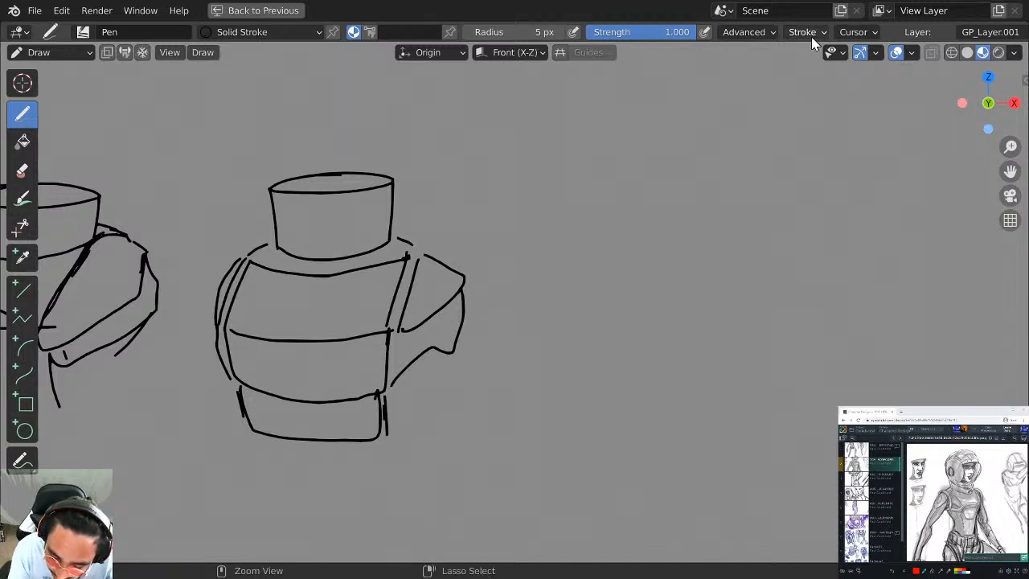
Draw a third neck cylinder with the thinner line in the empty space right of the second torso sketch.
{"action": "left_click", "coordinate": [802, 32]}
{"action": "mouse_move", "coordinate": [664, 156]}
{"action": "left_mouse_down"}
{"action": "mouse_move", "coordinate": [622, 166]}
{"action": "mouse_move", "coordinate": [699, 172]}
{"action": "mouse_move", "coordinate": [611, 161]}
{"action": "left_mouse_up"}
{"action": "key", "text": "ctrl+z"}
{"action": "mouse_move", "coordinate": [677, 158]}
{"action": "left_mouse_down"}
{"action": "mouse_move", "coordinate": [606, 168]}
{"action": "mouse_move", "coordinate": [707, 167]}
{"action": "mouse_move", "coordinate": [627, 161]}
{"action": "mouse_move", "coordinate": [606, 169]}
{"action": "mouse_move", "coordinate": [711, 165]}
{"action": "mouse_move", "coordinate": [649, 149]}
{"action": "left_mouse_up"}
{"action": "key", "text": "ctrl+z"}
{"action": "key", "text": "ctrl+z"}
{"action": "middle_click_drag", "start_coordinate": [627, 208], "coordinate": [504, 210]}
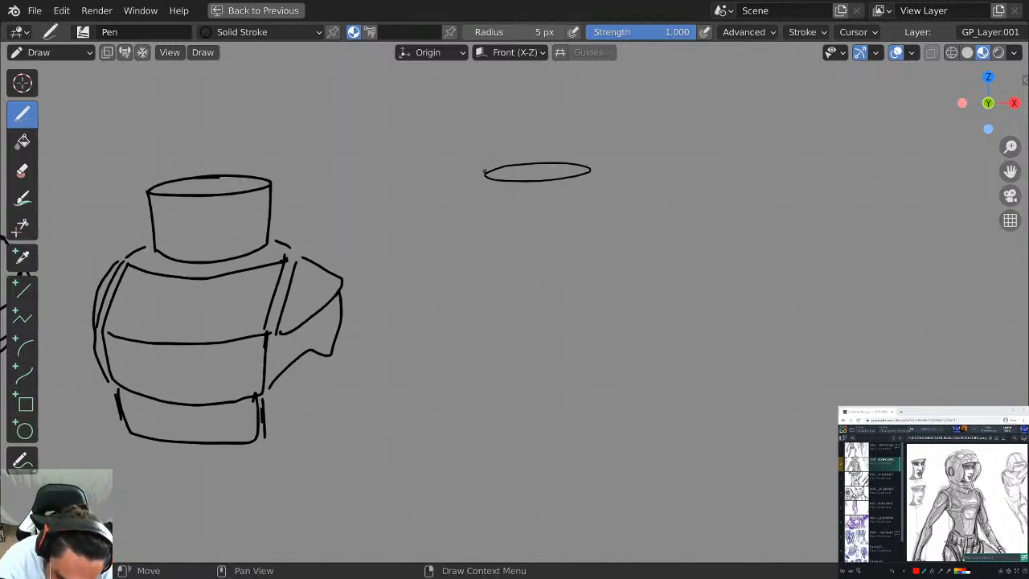
{"action": "mouse_move", "coordinate": [485, 184]}
{"action": "left_mouse_down"}
{"action": "mouse_move", "coordinate": [489, 215]}
{"action": "mouse_move", "coordinate": [547, 235]}
{"action": "mouse_move", "coordinate": [573, 224]}
{"action": "mouse_move", "coordinate": [589, 170]}
{"action": "left_mouse_up"}
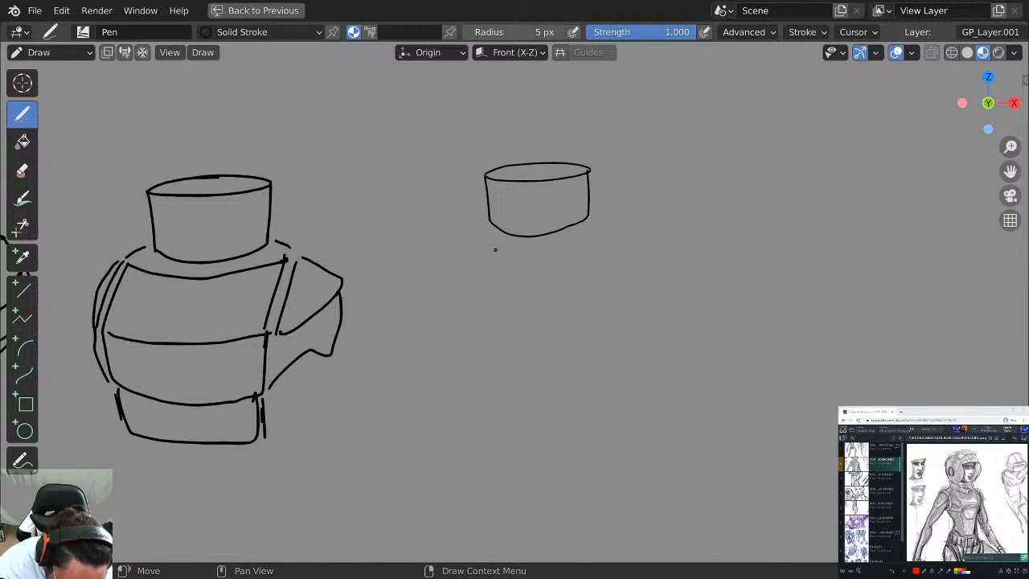
Draw a flared collar piece with pointed side corners around the base of the third cylinder.
{"action": "middle_click_drag", "start_coordinate": [495, 249], "coordinate": [476, 210]}
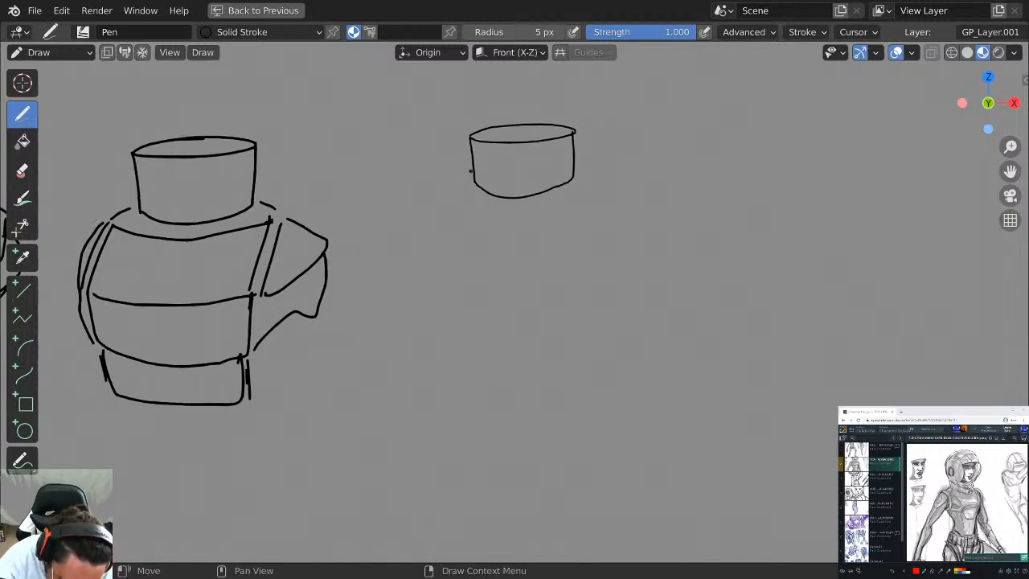
{"action": "mouse_move", "coordinate": [465, 171]}
{"action": "left_mouse_down"}
{"action": "mouse_move", "coordinate": [449, 186]}
{"action": "mouse_move", "coordinate": [519, 217]}
{"action": "mouse_move", "coordinate": [565, 201]}
{"action": "mouse_move", "coordinate": [584, 170]}
{"action": "mouse_move", "coordinate": [591, 180]}
{"action": "left_mouse_up"}
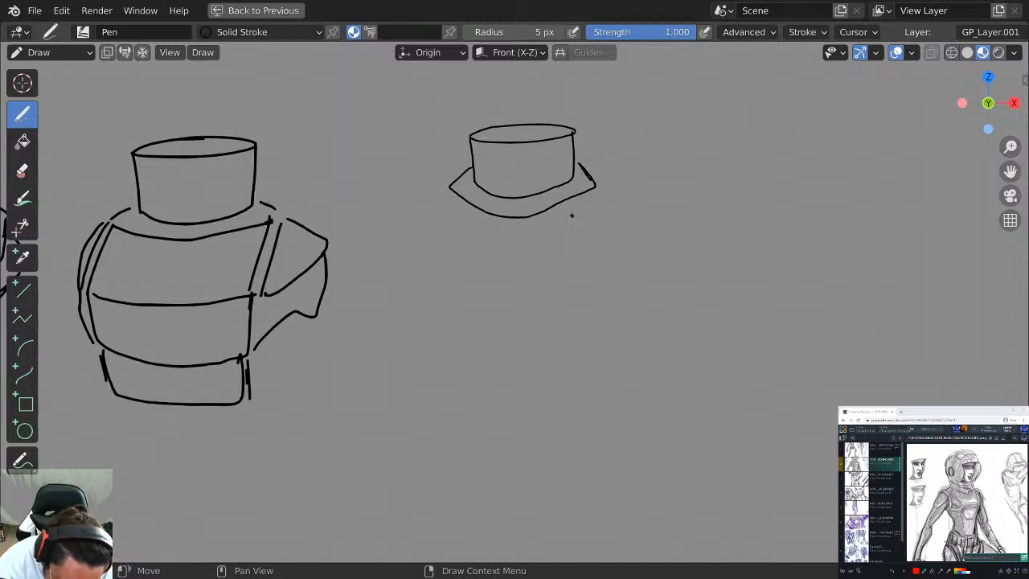
{"action": "middle_click_drag", "start_coordinate": [571, 215], "coordinate": [496, 195]}
{"action": "mouse_move", "coordinate": [467, 163]}
{"action": "left_mouse_down"}
{"action": "mouse_move", "coordinate": [442, 249]}
{"action": "mouse_move", "coordinate": [441, 432]}
{"action": "left_mouse_up"}
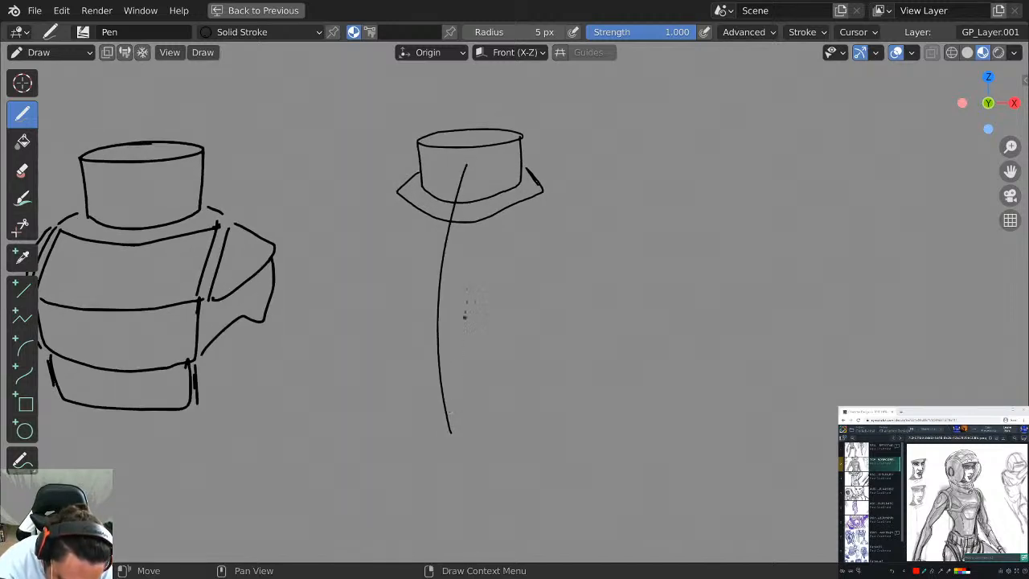
{"action": "key", "text": "ctrl+z"}
{"action": "left_click_drag", "start_coordinate": [480, 184], "coordinate": [505, 406]}
{"action": "key", "text": "ctrl+z"}
{"action": "mouse_move", "coordinate": [475, 167]}
{"action": "left_mouse_down"}
{"action": "mouse_move", "coordinate": [453, 333]}
{"action": "mouse_move", "coordinate": [454, 447]}
{"action": "left_mouse_up"}
{"action": "key", "text": "ctrl+z"}
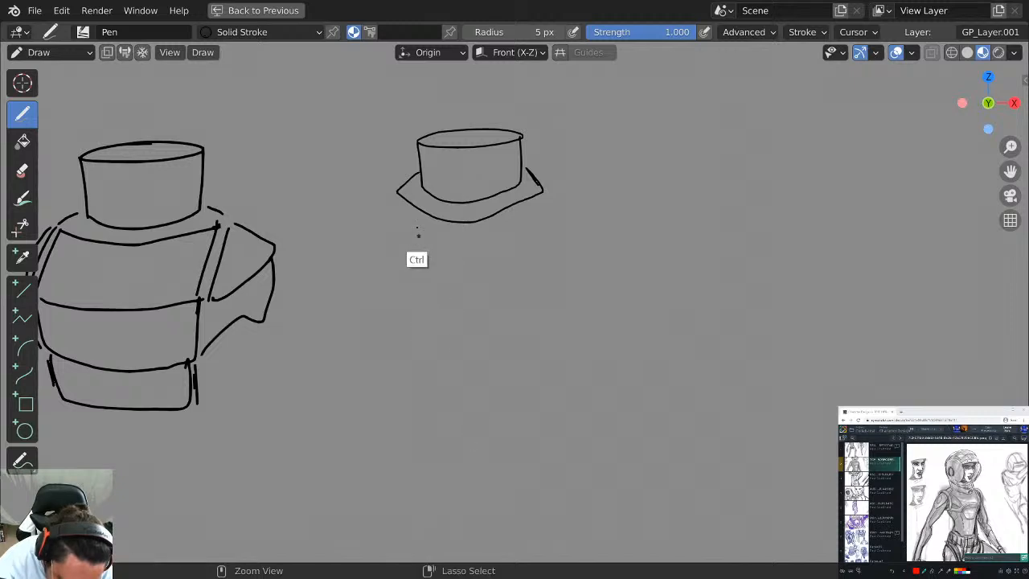
Draw a parallel line beneath the third neck's flared collar and a slanted, elongated shoulder plate below the collar's right corner.
{"action": "mouse_move", "coordinate": [391, 192]}
{"action": "left_mouse_down"}
{"action": "mouse_move", "coordinate": [439, 228]}
{"action": "mouse_move", "coordinate": [447, 230]}
{"action": "mouse_move", "coordinate": [410, 211]}
{"action": "mouse_move", "coordinate": [478, 230]}
{"action": "left_mouse_up"}
{"action": "key", "text": "ctrl+z"}
{"action": "middle_click_drag", "start_coordinate": [477, 231], "coordinate": [371, 231]}
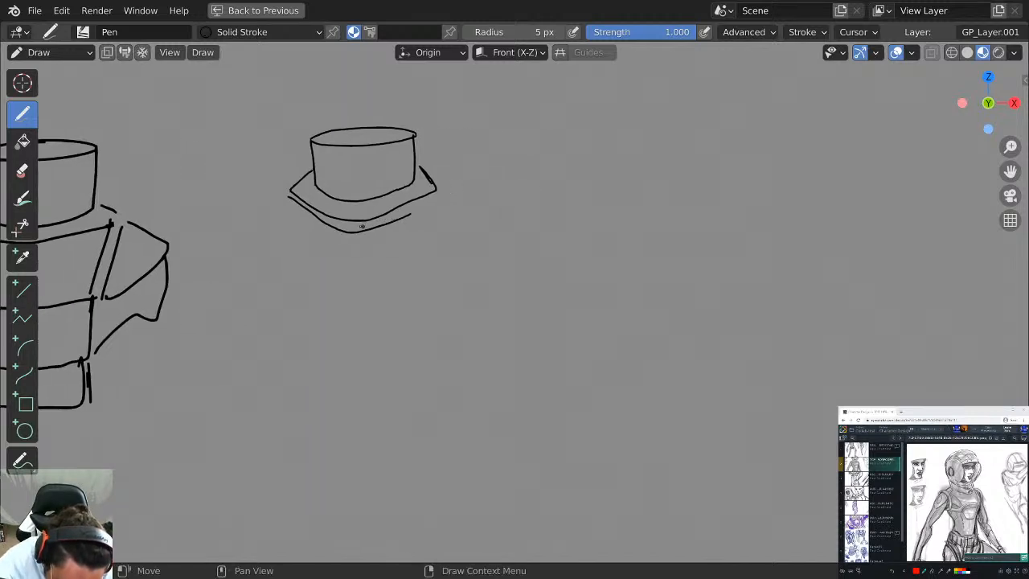
{"action": "key", "text": "ctrl+z"}
{"action": "mouse_move", "coordinate": [294, 175]}
{"action": "left_mouse_down"}
{"action": "mouse_move", "coordinate": [279, 200]}
{"action": "mouse_move", "coordinate": [334, 224]}
{"action": "mouse_move", "coordinate": [437, 193]}
{"action": "mouse_move", "coordinate": [415, 260]}
{"action": "left_mouse_up"}
{"action": "key", "text": "ctrl+z"}
{"action": "mouse_move", "coordinate": [440, 191]}
{"action": "left_mouse_down"}
{"action": "mouse_move", "coordinate": [437, 261]}
{"action": "mouse_move", "coordinate": [414, 266]}
{"action": "left_mouse_up"}
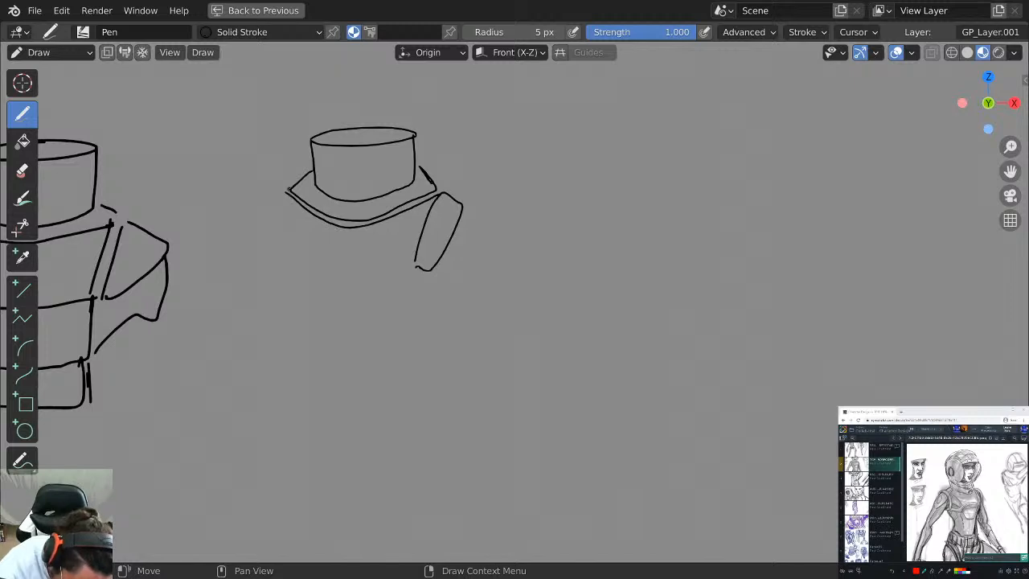
Draw the chest's side edges and curved lower edge beneath the third collar, with a bent shoulder line on its left side.
{"action": "left_click_drag", "start_coordinate": [288, 188], "coordinate": [291, 240]}
{"action": "left_click_drag", "start_coordinate": [423, 207], "coordinate": [392, 275]}
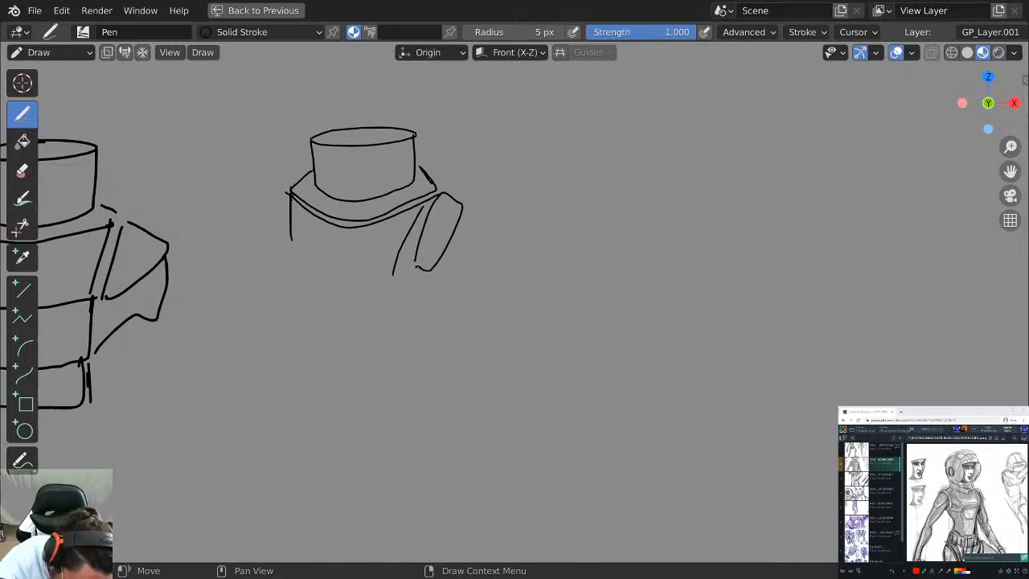
{"action": "mouse_move", "coordinate": [290, 212]}
{"action": "left_mouse_down"}
{"action": "mouse_move", "coordinate": [357, 283]}
{"action": "mouse_move", "coordinate": [383, 278]}
{"action": "left_mouse_up"}
{"action": "mouse_move", "coordinate": [292, 178]}
{"action": "left_mouse_down"}
{"action": "mouse_move", "coordinate": [283, 240]}
{"action": "mouse_move", "coordinate": [269, 241]}
{"action": "mouse_move", "coordinate": [309, 280]}
{"action": "mouse_move", "coordinate": [402, 270]}
{"action": "left_mouse_up"}
{"action": "left_click_drag", "start_coordinate": [281, 252], "coordinate": [397, 263]}
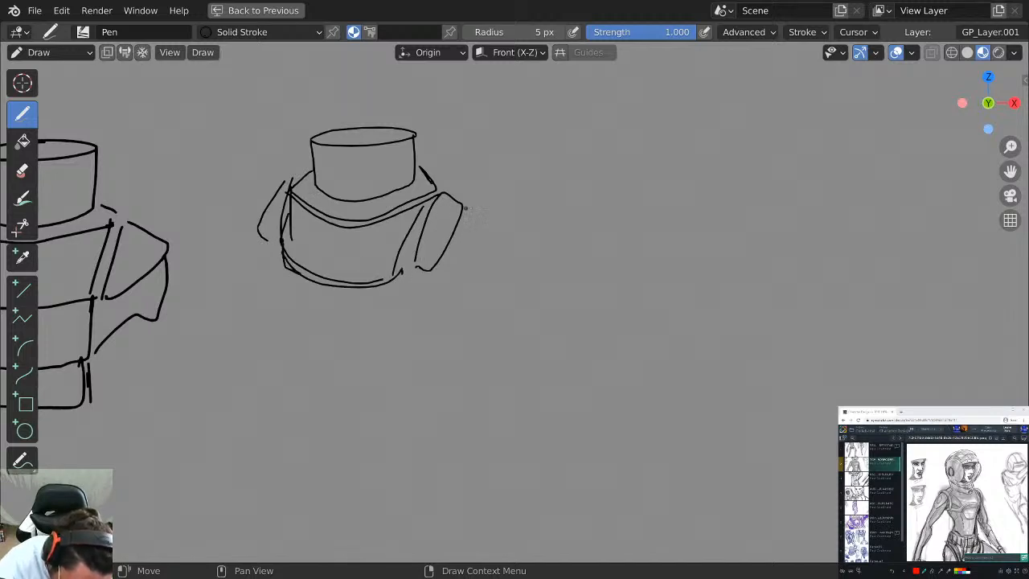
Add a short outer arm line beside the right shoulder plate and reinforce the chest's curved lower edge.
{"action": "left_click_drag", "start_coordinate": [473, 225], "coordinate": [454, 270]}
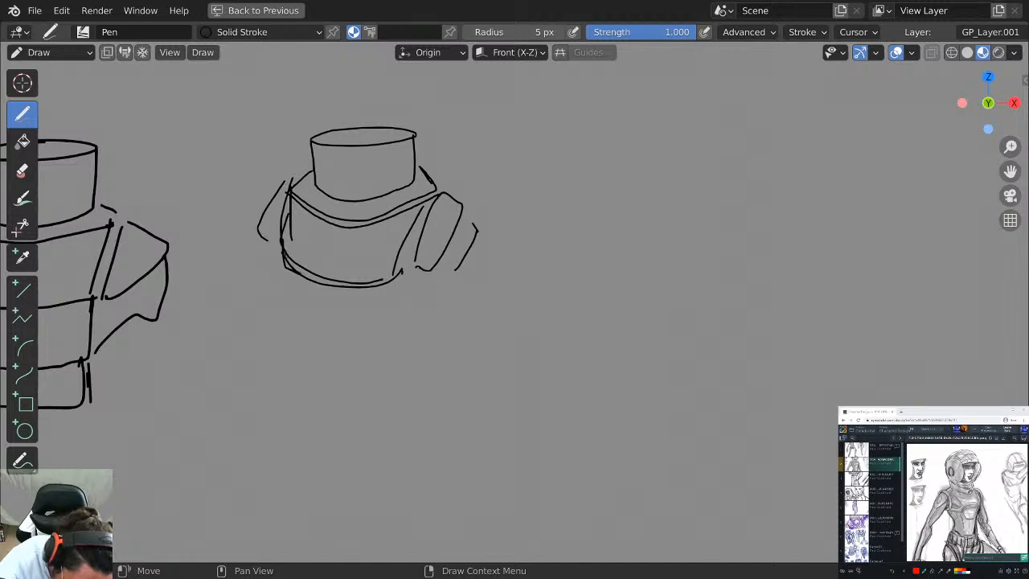
{"action": "mouse_move", "coordinate": [284, 250]}
{"action": "left_mouse_down"}
{"action": "mouse_move", "coordinate": [309, 281]}
{"action": "mouse_move", "coordinate": [412, 274]}
{"action": "left_mouse_up"}
{"action": "mouse_move", "coordinate": [290, 272]}
{"action": "left_mouse_down"}
{"action": "mouse_move", "coordinate": [366, 300]}
{"action": "mouse_move", "coordinate": [407, 289]}
{"action": "left_mouse_up"}
{"action": "key", "text": "ctrl+z"}
{"action": "mouse_move", "coordinate": [545, 250]}
{"action": "middle_mouse_down"}
{"action": "mouse_move", "coordinate": [860, 332]}
{"action": "mouse_move", "coordinate": [681, 352]}
{"action": "middle_mouse_up"}
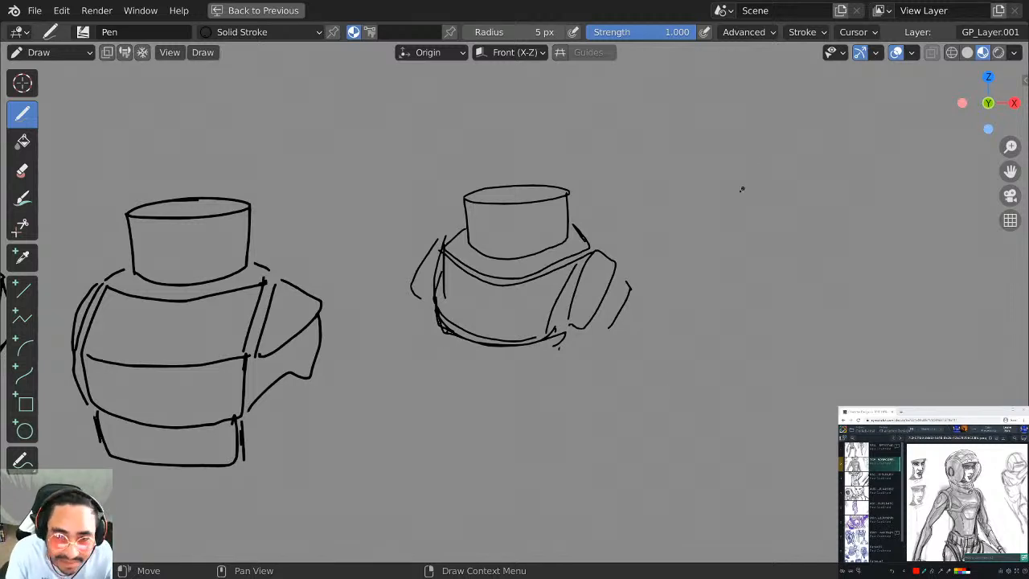
{"action": "mouse_move", "coordinate": [742, 189]}
{"action": "middle_mouse_down"}
{"action": "mouse_move", "coordinate": [689, 233]}
{"action": "mouse_move", "coordinate": [675, 190]}
{"action": "mouse_move", "coordinate": [684, 204]}
{"action": "mouse_move", "coordinate": [571, 188]}
{"action": "middle_mouse_up"}
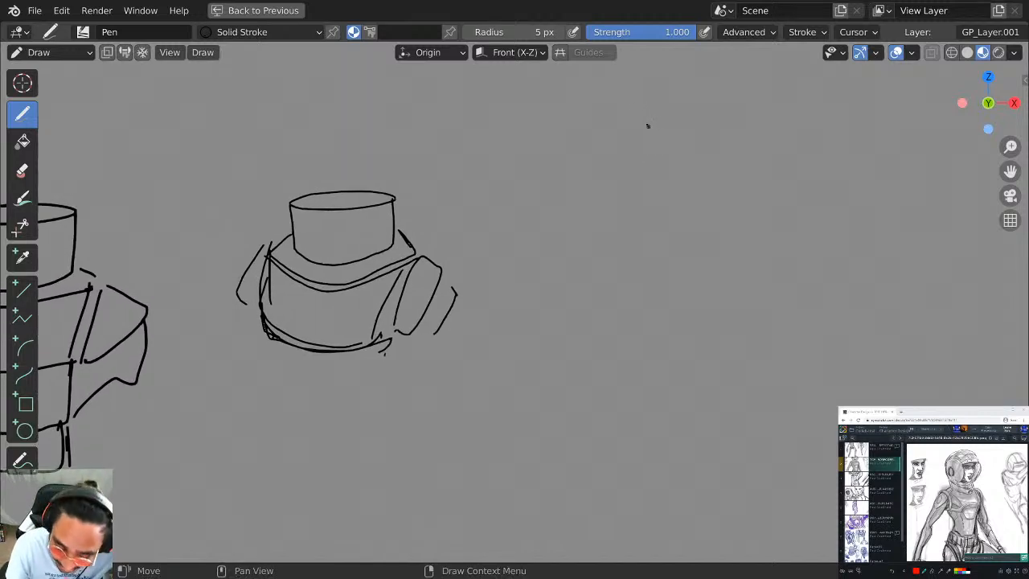
{"action": "mouse_move", "coordinate": [581, 185]}
{"action": "left_mouse_down"}
{"action": "mouse_move", "coordinate": [563, 196]}
{"action": "mouse_move", "coordinate": [564, 180]}
{"action": "left_mouse_up"}
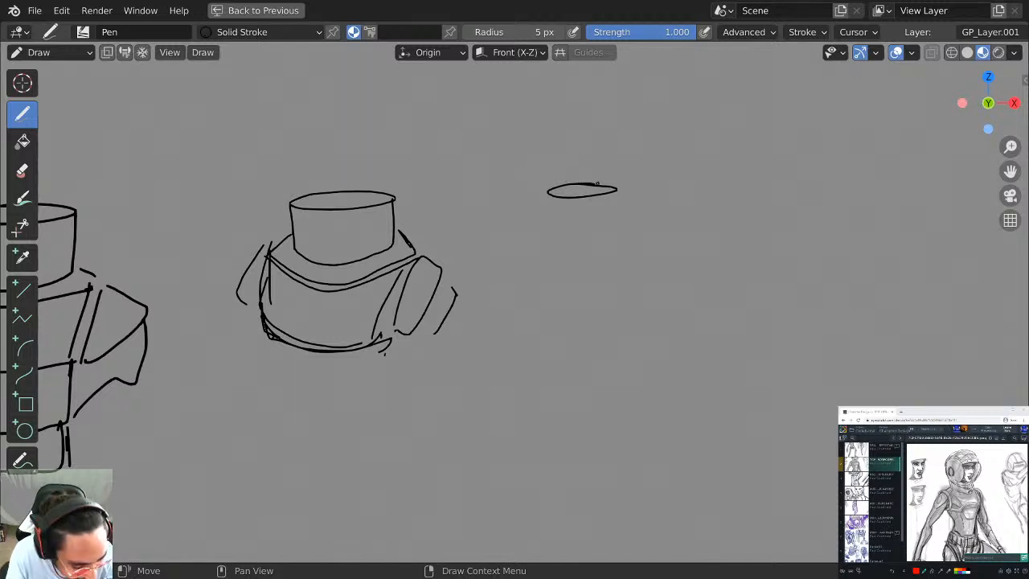
{"action": "key", "text": "ctrl+z"}
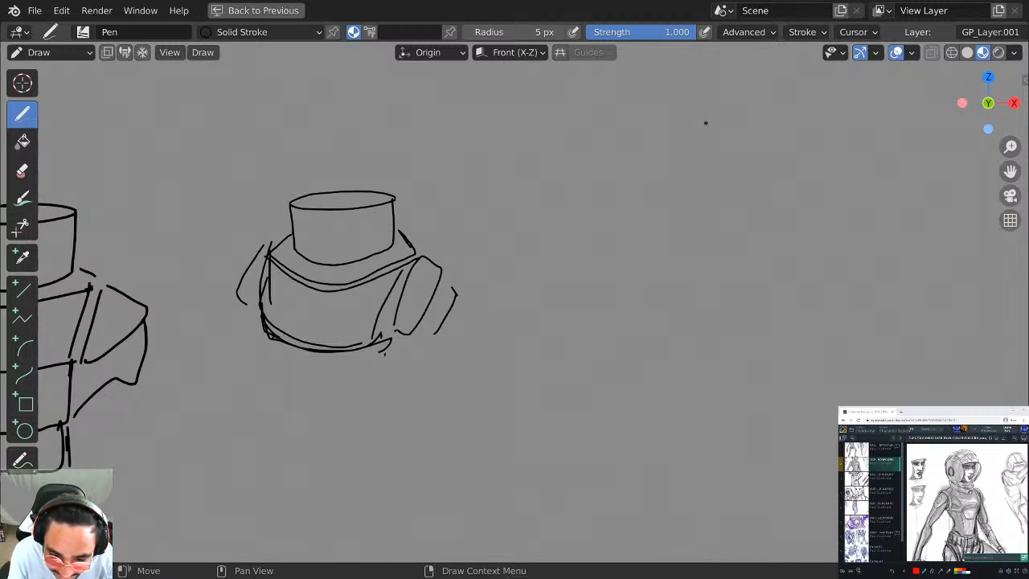
{"action": "mouse_move", "coordinate": [681, 202]}
{"action": "left_mouse_down"}
{"action": "mouse_move", "coordinate": [625, 210]}
{"action": "mouse_move", "coordinate": [691, 223]}
{"action": "mouse_move", "coordinate": [634, 209]}
{"action": "left_mouse_up"}
{"action": "key", "text": "ctrl+z"}
{"action": "left_click_drag", "start_coordinate": [705, 186], "coordinate": [643, 178]}
{"action": "key", "text": "ctrl+z"}
{"action": "mouse_move", "coordinate": [724, 170]}
{"action": "left_mouse_down"}
{"action": "mouse_move", "coordinate": [602, 184]}
{"action": "mouse_move", "coordinate": [716, 176]}
{"action": "mouse_move", "coordinate": [615, 172]}
{"action": "mouse_move", "coordinate": [738, 176]}
{"action": "mouse_move", "coordinate": [616, 184]}
{"action": "mouse_move", "coordinate": [759, 178]}
{"action": "mouse_move", "coordinate": [675, 196]}
{"action": "mouse_move", "coordinate": [739, 184]}
{"action": "mouse_move", "coordinate": [621, 189]}
{"action": "mouse_move", "coordinate": [733, 196]}
{"action": "mouse_move", "coordinate": [741, 180]}
{"action": "mouse_move", "coordinate": [672, 171]}
{"action": "mouse_move", "coordinate": [639, 188]}
{"action": "mouse_move", "coordinate": [614, 186]}
{"action": "left_mouse_up"}
{"action": "key", "text": "ctrl+z"}
{"action": "key", "text": "ctrl+z"}
{"action": "key", "text": "ctrl+z"}
{"action": "key", "text": "ctrl+z"}
{"action": "key", "text": "ctrl+z"}
{"action": "key", "text": "ctrl+z"}
{"action": "key", "text": "ctrl+z"}
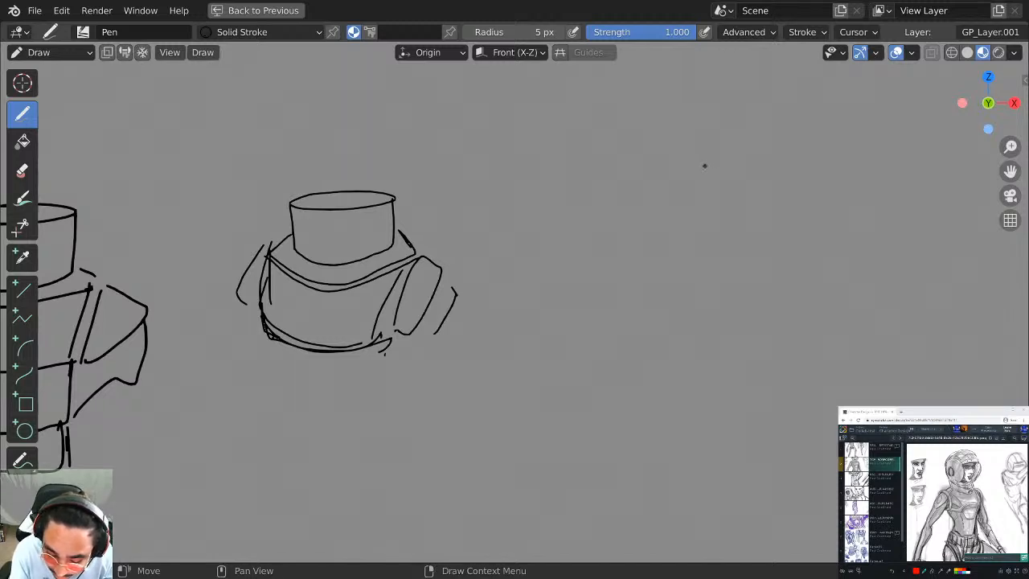
Draw a fourth neck cylinder in the empty space right of the third torso, with a flat elliptical top and a curved base.
{"action": "mouse_move", "coordinate": [705, 168]}
{"action": "left_mouse_down"}
{"action": "mouse_move", "coordinate": [608, 187]}
{"action": "mouse_move", "coordinate": [717, 184]}
{"action": "left_mouse_up"}
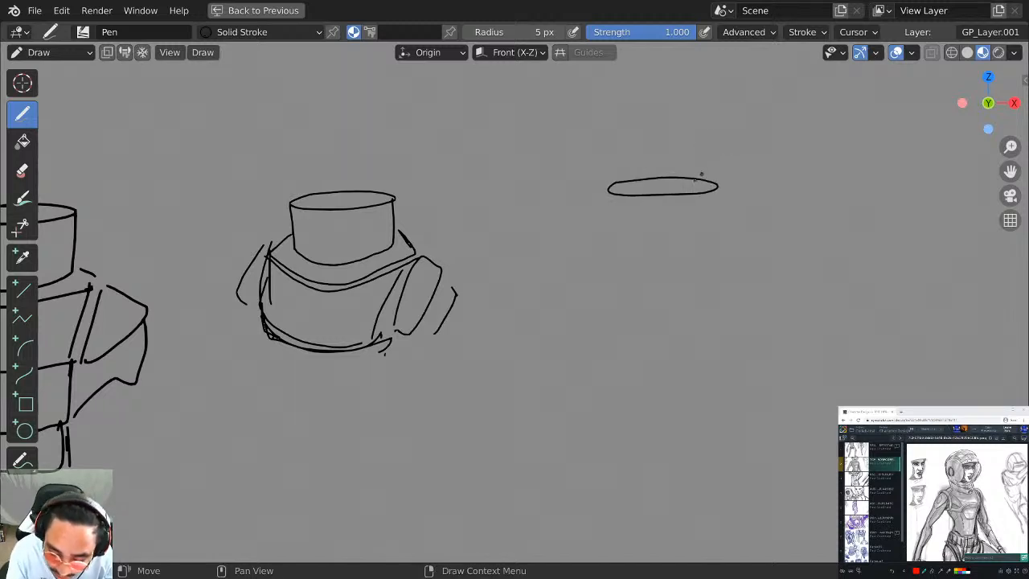
{"action": "middle_click_drag", "start_coordinate": [761, 122], "coordinate": [663, 147], "text": "shift"}
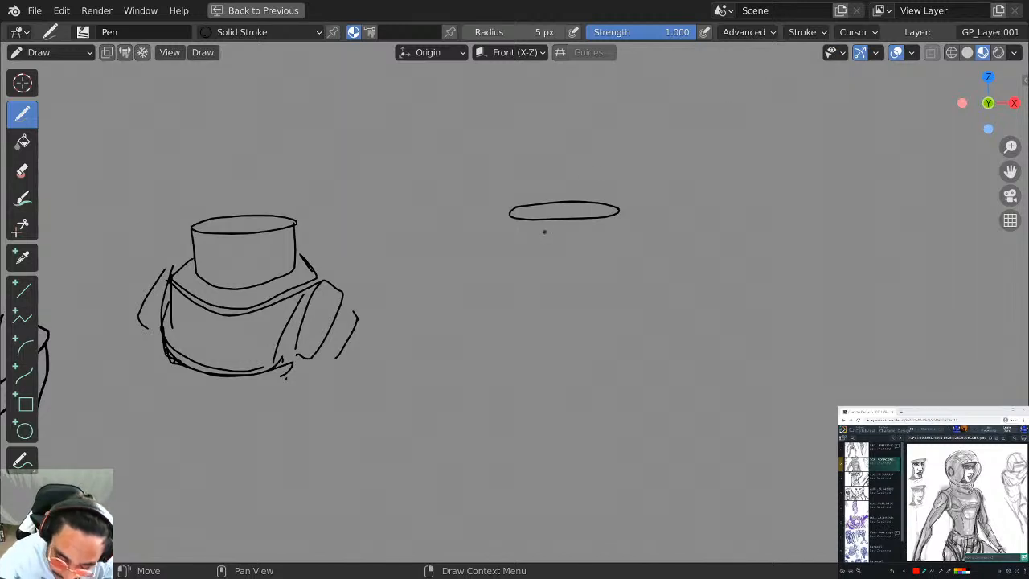
{"action": "middle_click_drag", "start_coordinate": [509, 250], "coordinate": [448, 218], "text": "shift"}
{"action": "scroll", "coordinate": [474, 163], "scroll_direction": "up", "scroll_amount": 2}
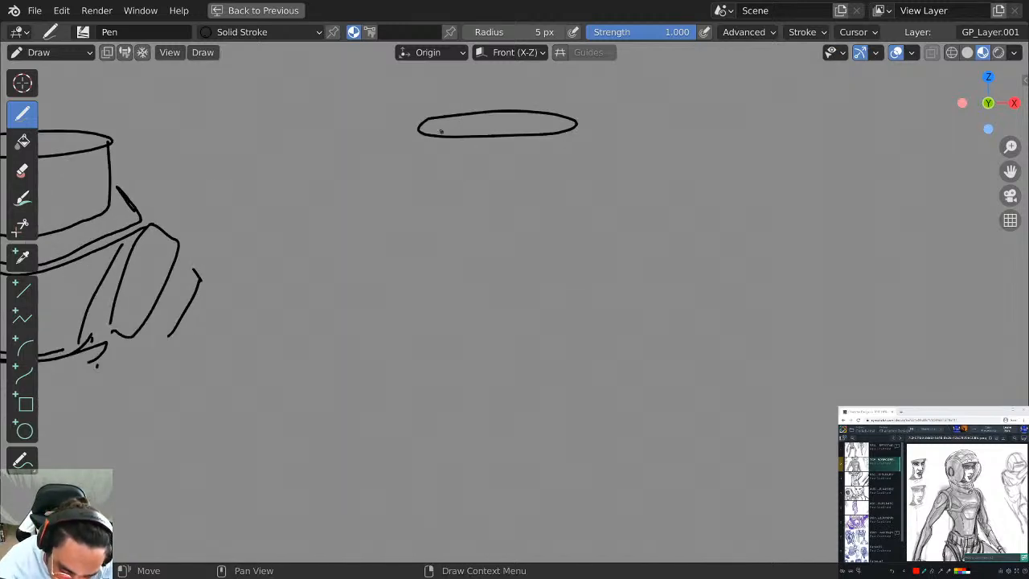
{"action": "mouse_move", "coordinate": [418, 129]}
{"action": "left_mouse_down"}
{"action": "mouse_move", "coordinate": [419, 203]}
{"action": "mouse_move", "coordinate": [485, 228]}
{"action": "mouse_move", "coordinate": [564, 215]}
{"action": "mouse_move", "coordinate": [576, 129]}
{"action": "left_mouse_up"}
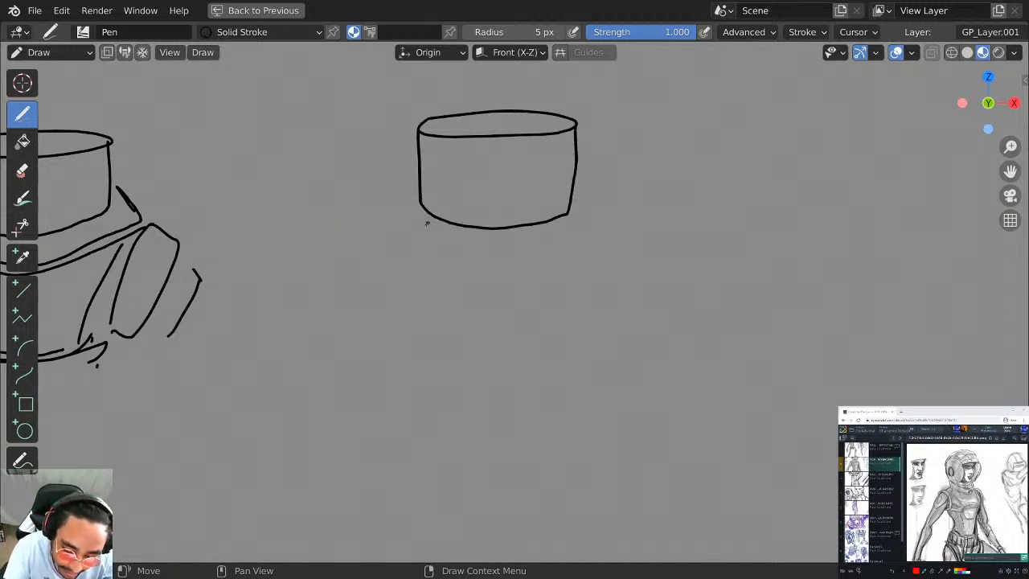
{"action": "middle_click_drag", "start_coordinate": [726, 113], "coordinate": [718, 148], "text": "shift"}
{"action": "left_click", "coordinate": [806, 35]}
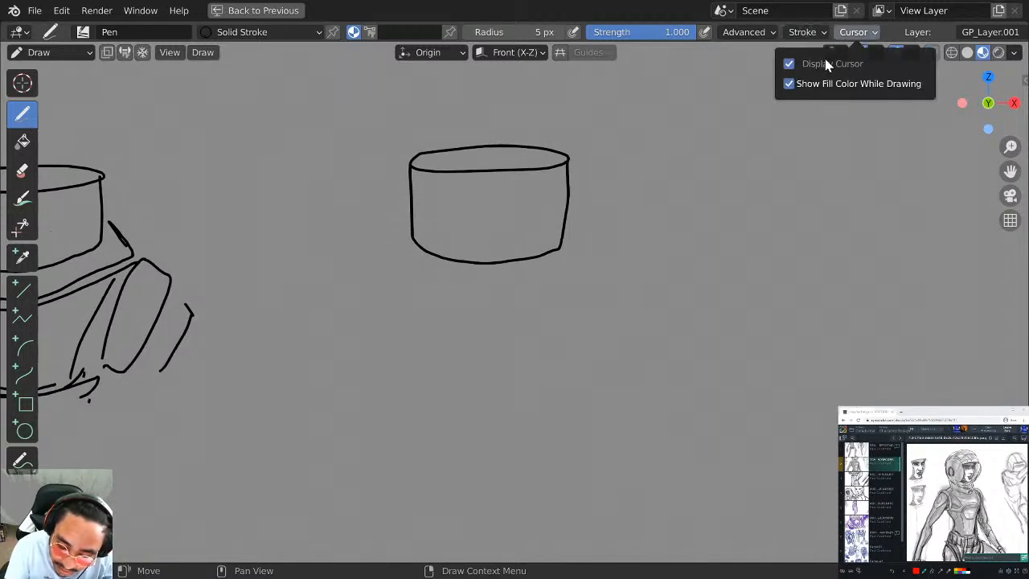
{"action": "left_click", "coordinate": [800, 34]}
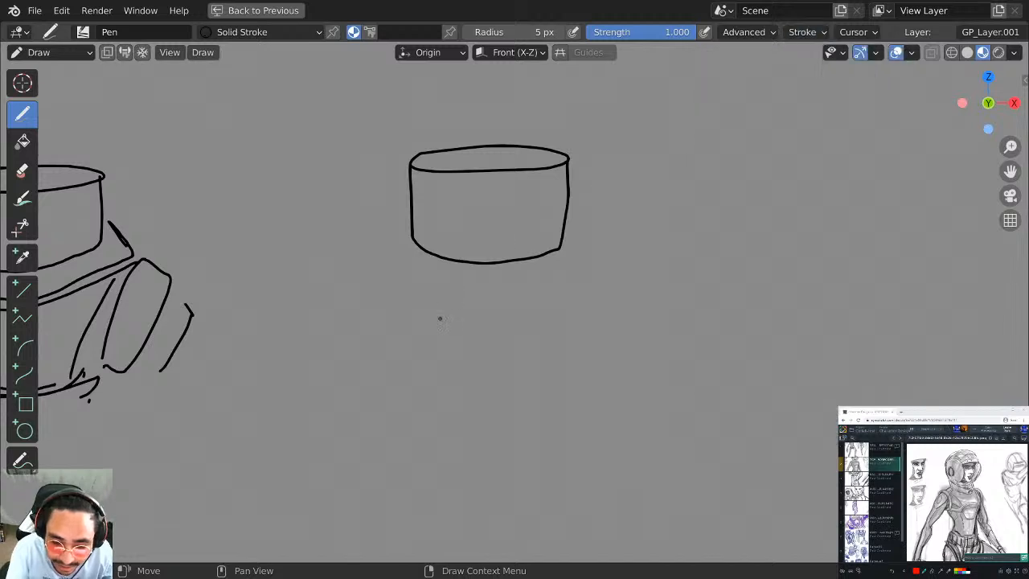
{"action": "middle_click_drag", "start_coordinate": [641, 216], "coordinate": [597, 263], "text": "shift"}
{"action": "middle_click_drag", "start_coordinate": [664, 193], "coordinate": [575, 195], "text": "shift"}
{"action": "left_click_drag", "start_coordinate": [693, 174], "coordinate": [603, 184]}
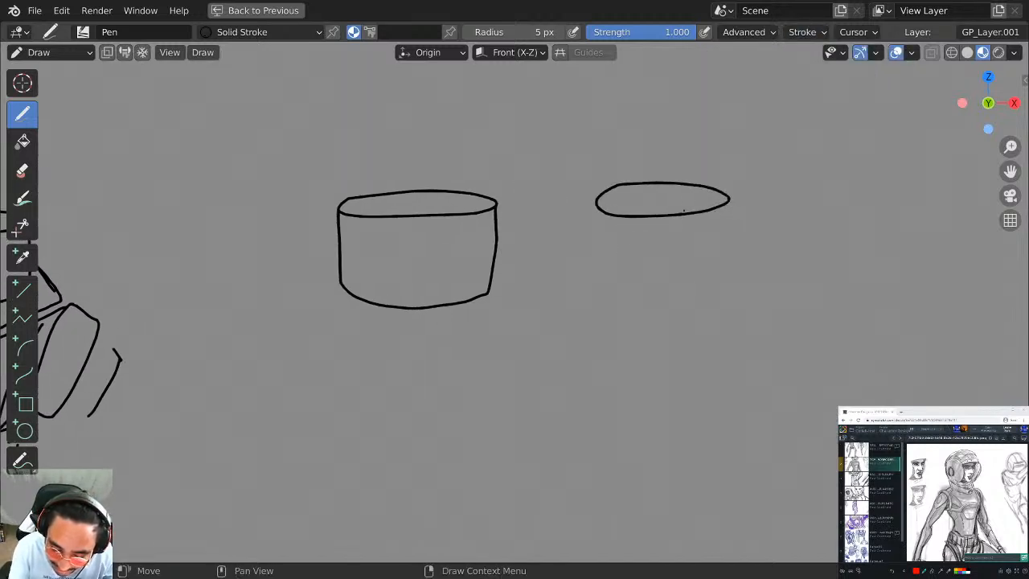
{"action": "key", "text": "ctrl+z"}
{"action": "mouse_move", "coordinate": [712, 172]}
{"action": "left_mouse_down"}
{"action": "mouse_move", "coordinate": [634, 198]}
{"action": "mouse_move", "coordinate": [659, 174]}
{"action": "left_mouse_up"}
{"action": "key", "text": "ctrl+z"}
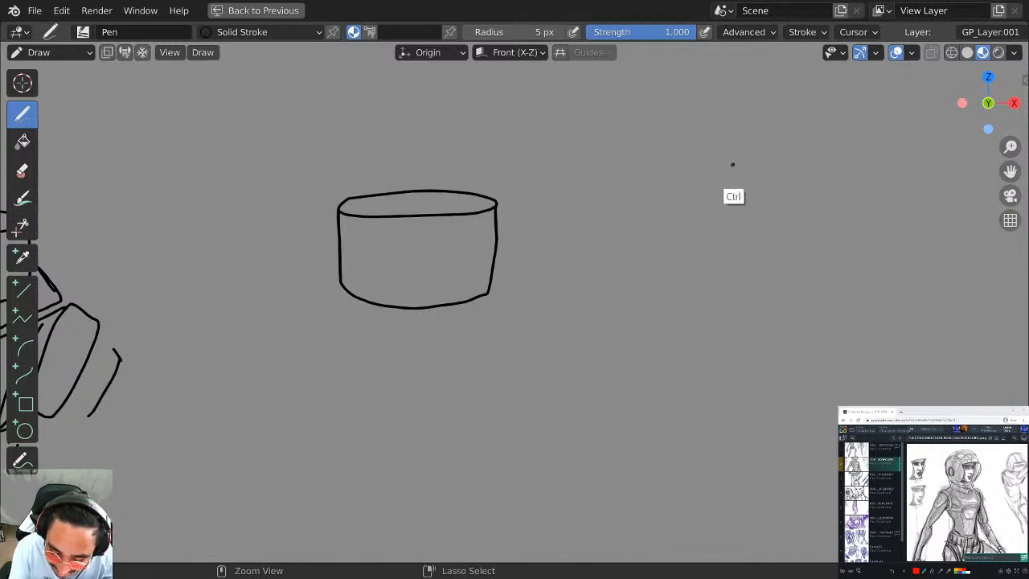
{"action": "mouse_move", "coordinate": [732, 163]}
{"action": "left_mouse_down"}
{"action": "mouse_move", "coordinate": [631, 180]}
{"action": "mouse_move", "coordinate": [751, 169]}
{"action": "mouse_move", "coordinate": [744, 157]}
{"action": "mouse_move", "coordinate": [619, 166]}
{"action": "left_mouse_up"}
{"action": "key", "text": "ctrl+z"}
{"action": "key", "text": "ctrl+z"}
{"action": "key", "text": "ctrl+z"}
{"action": "mouse_move", "coordinate": [744, 157]}
{"action": "left_mouse_down"}
{"action": "mouse_move", "coordinate": [759, 181]}
{"action": "mouse_move", "coordinate": [749, 160]}
{"action": "left_mouse_up"}
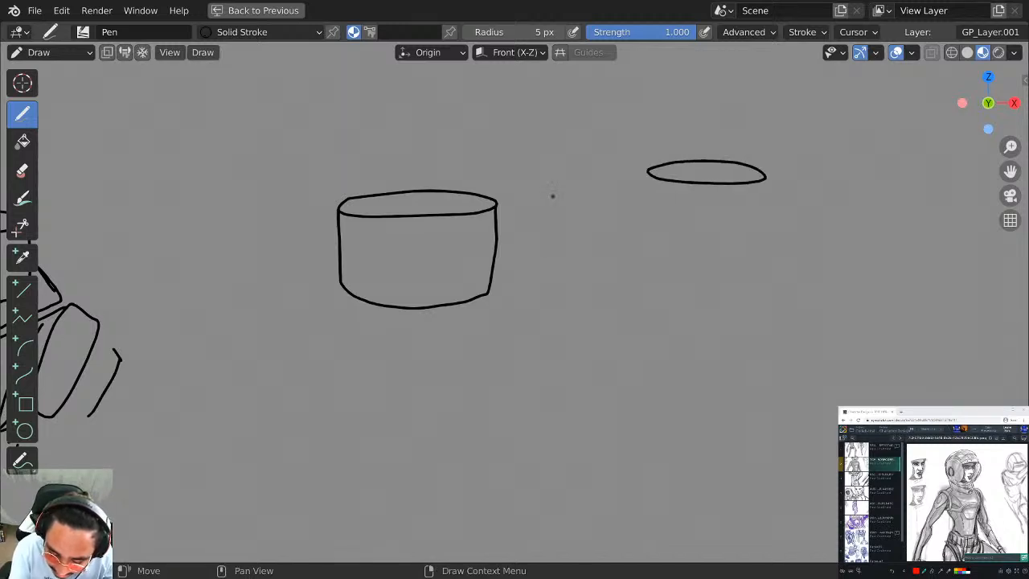
{"action": "key", "text": "ctrl+z"}
{"action": "middle_click_drag", "start_coordinate": [340, 308], "coordinate": [292, 266]}
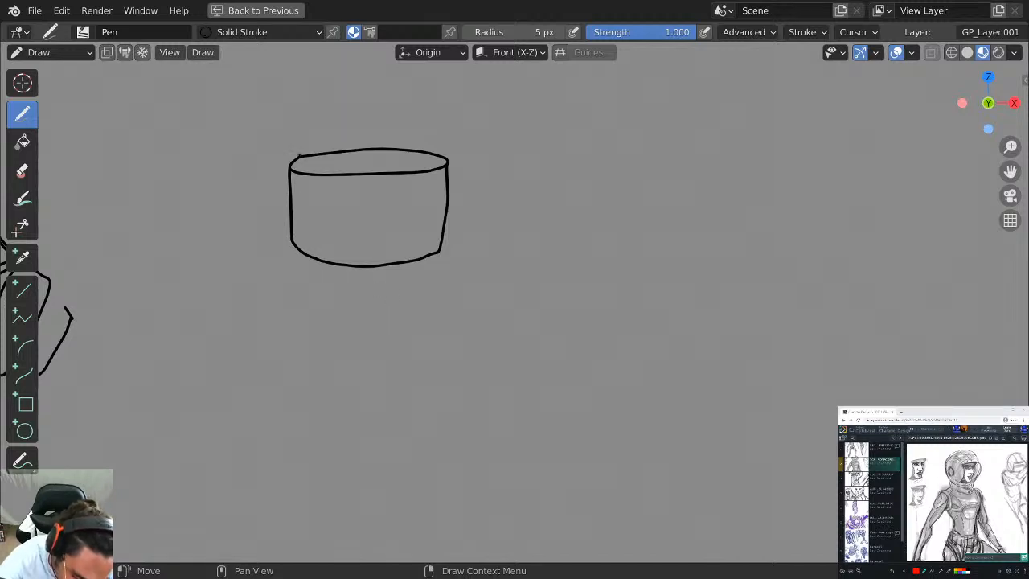
{"action": "left_click_drag", "start_coordinate": [291, 163], "coordinate": [423, 153]}
{"action": "key", "text": "ctrl+z"}
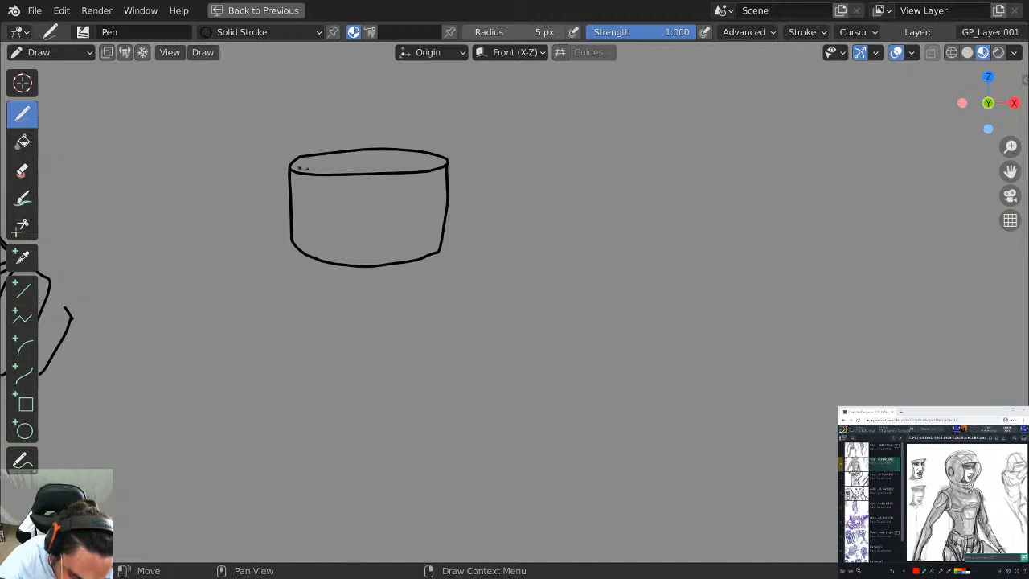
{"action": "left_click_drag", "start_coordinate": [301, 168], "coordinate": [441, 152]}
{"action": "key", "text": "ctrl+z"}
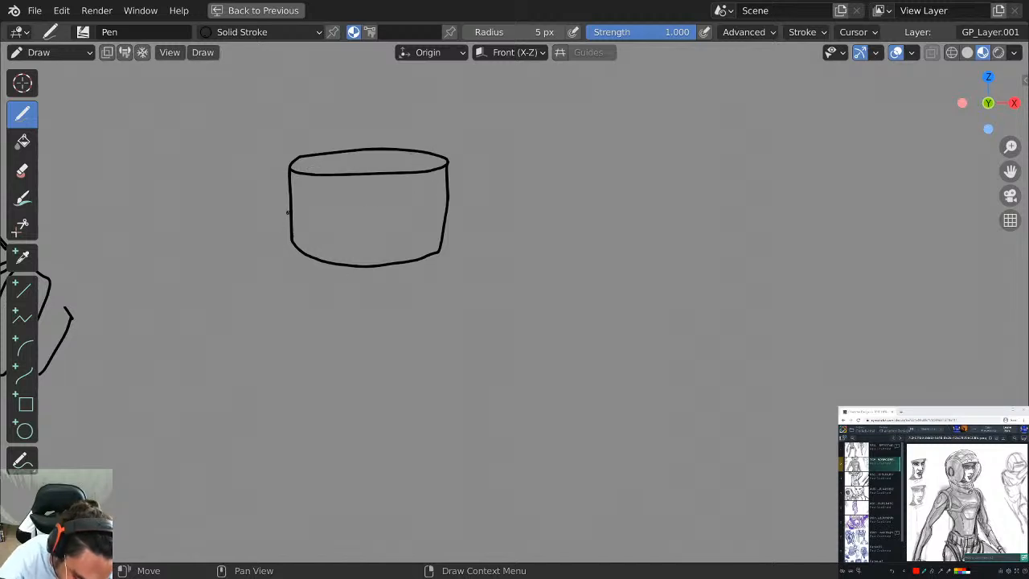
{"action": "left_click_drag", "start_coordinate": [287, 209], "coordinate": [276, 250]}
{"action": "key", "text": "ctrl+z"}
Compare the fourth neck cylinder with the earlier neck-and-torso sketches.
{"action": "middle_click_drag", "start_coordinate": [286, 233], "coordinate": [706, 177]}
{"action": "middle_click_drag", "start_coordinate": [705, 176], "coordinate": [707, 227], "text": "ctrl"}
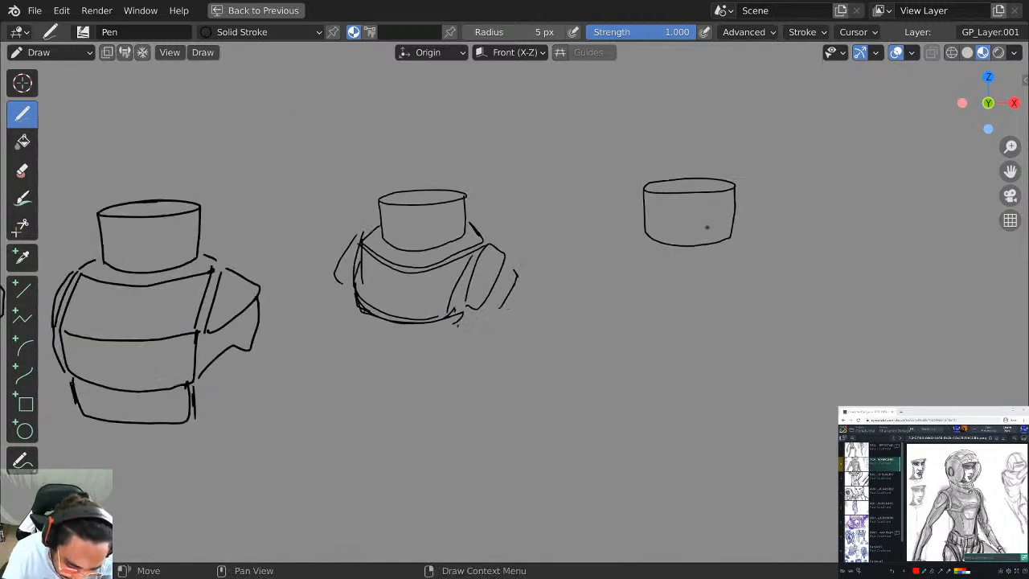
{"action": "mouse_move", "coordinate": [468, 313]}
{"action": "middle_mouse_down", "text": "shift"}
{"action": "mouse_move", "coordinate": [815, 256]}
{"action": "mouse_move", "coordinate": [817, 322]}
{"action": "middle_mouse_up", "text": "shift"}
{"action": "mouse_move", "coordinate": [442, 347]}
{"action": "middle_mouse_down", "text": "shift"}
{"action": "mouse_move", "coordinate": [747, 325]}
{"action": "mouse_move", "coordinate": [759, 278]}
{"action": "mouse_move", "coordinate": [630, 361]}
{"action": "mouse_move", "coordinate": [545, 354]}
{"action": "middle_mouse_up", "text": "shift"}
{"action": "middle_click_drag", "start_coordinate": [627, 346], "coordinate": [647, 273], "text": "ctrl"}
{"action": "middle_click_drag", "start_coordinate": [666, 346], "coordinate": [556, 332], "text": "shift"}
{"action": "middle_click_drag", "start_coordinate": [709, 351], "coordinate": [618, 345], "text": "shift"}
{"action": "mouse_move", "coordinate": [717, 360]}
{"action": "middle_mouse_down", "text": "ctrl"}
{"action": "mouse_move", "coordinate": [723, 335]}
{"action": "mouse_move", "coordinate": [727, 398]}
{"action": "middle_mouse_up", "text": "ctrl"}
{"action": "mouse_move", "coordinate": [823, 342]}
{"action": "middle_mouse_down", "text": "shift"}
{"action": "mouse_move", "coordinate": [767, 326]}
{"action": "mouse_move", "coordinate": [699, 354]}
{"action": "mouse_move", "coordinate": [618, 335]}
{"action": "middle_mouse_up", "text": "shift"}
{"action": "middle_click_drag", "start_coordinate": [776, 329], "coordinate": [633, 340], "text": "shift"}
{"action": "mouse_move", "coordinate": [700, 368]}
{"action": "middle_mouse_down", "text": "ctrl"}
{"action": "mouse_move", "coordinate": [709, 318]}
{"action": "mouse_move", "coordinate": [471, 368]}
{"action": "middle_mouse_up", "text": "ctrl"}
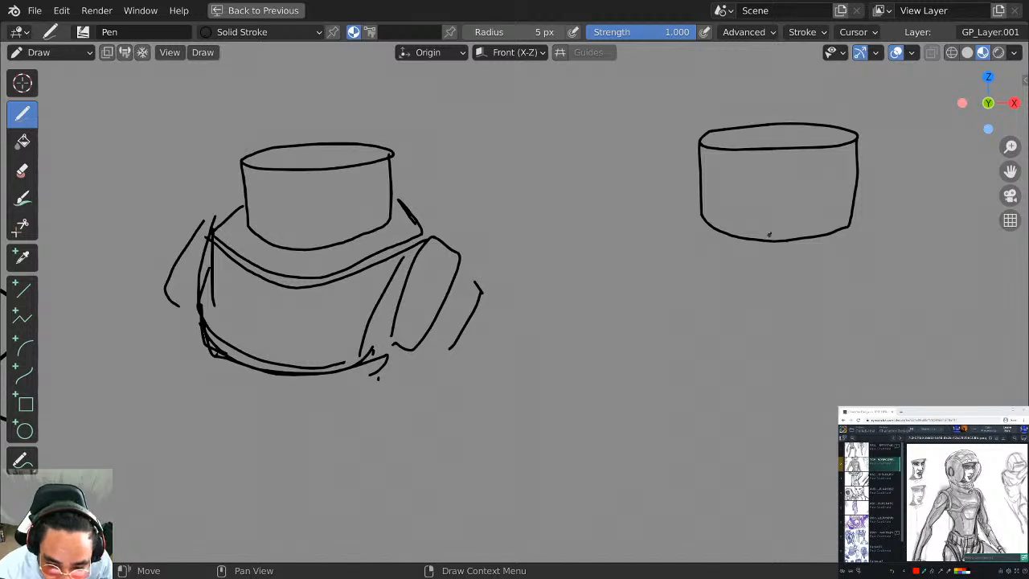
{"action": "mouse_move", "coordinate": [778, 217]}
{"action": "middle_mouse_down", "text": "shift"}
{"action": "mouse_move", "coordinate": [758, 234]}
{"action": "mouse_move", "coordinate": [554, 245]}
{"action": "middle_mouse_up", "text": "shift"}
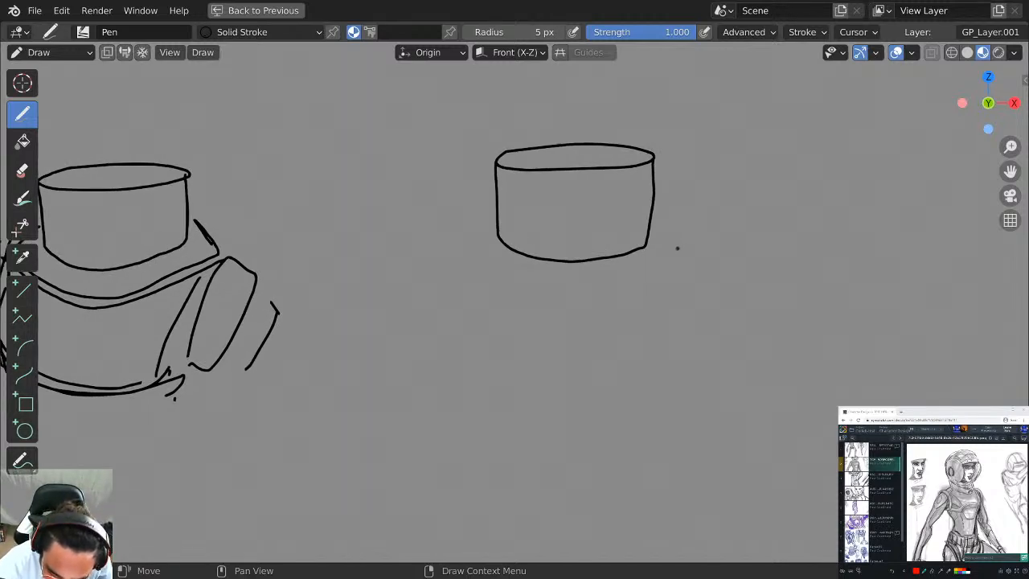
{"action": "left_click_drag", "start_coordinate": [696, 239], "coordinate": [655, 273]}
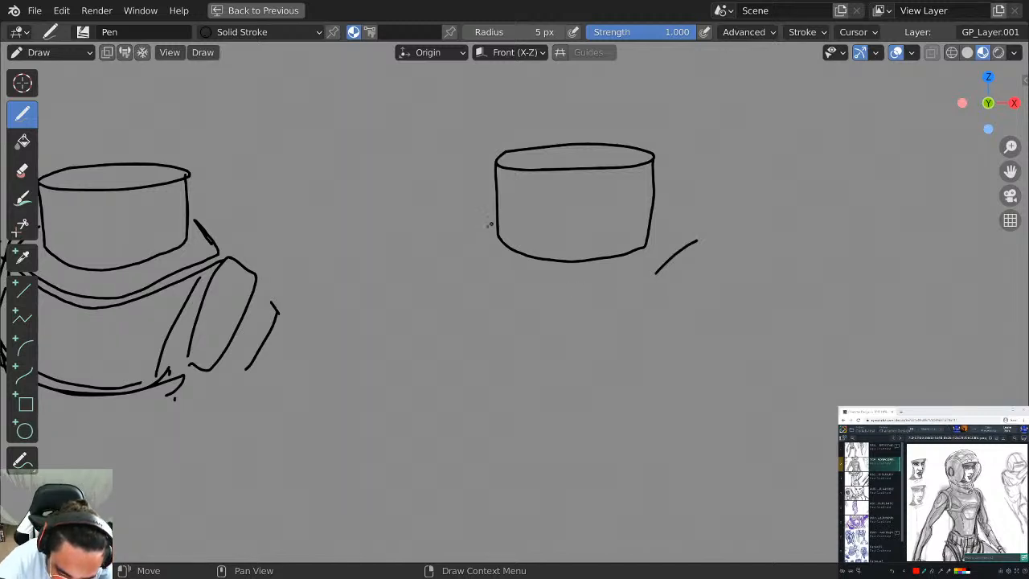
{"action": "mouse_move", "coordinate": [491, 224]}
{"action": "left_mouse_down"}
{"action": "mouse_move", "coordinate": [438, 275]}
{"action": "mouse_move", "coordinate": [537, 304]}
{"action": "mouse_move", "coordinate": [648, 287]}
{"action": "left_mouse_up"}
{"action": "key", "text": "ctrl+z"}
{"action": "key", "text": "ctrl+z"}
{"action": "key", "text": "ctrl+z"}
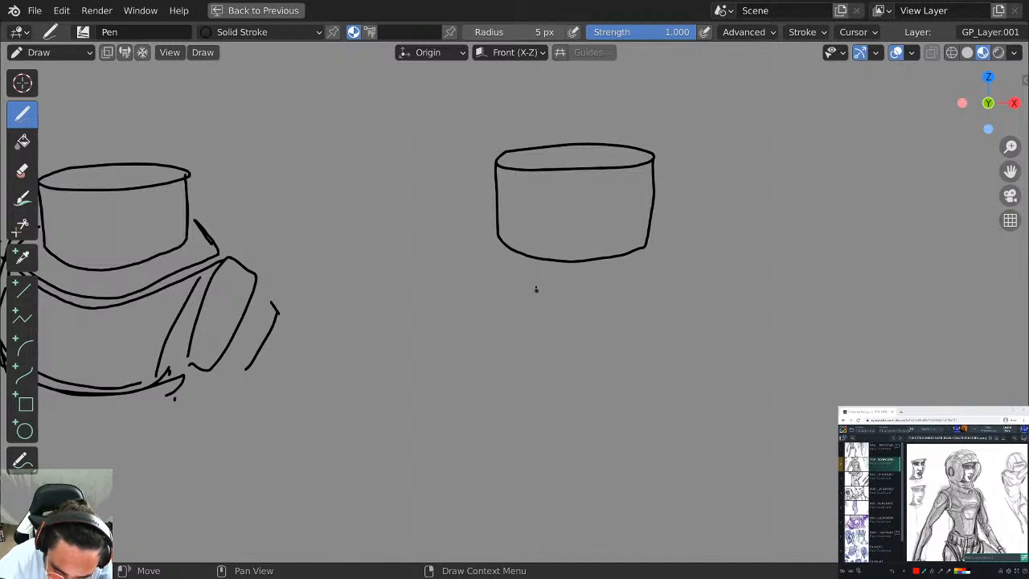
Draw a vertical center line down the fourth cylinder's front and continue it below the base as a long curved torso line.
{"action": "left_click_drag", "start_coordinate": [544, 170], "coordinate": [522, 432]}
{"action": "key", "text": "ctrl+z"}
{"action": "key", "text": "ctrl+z"}
{"action": "mouse_move", "coordinate": [545, 257]}
{"action": "left_mouse_down"}
{"action": "mouse_move", "coordinate": [501, 373]}
{"action": "mouse_move", "coordinate": [505, 434]}
{"action": "left_mouse_up"}
{"action": "key", "text": "ctrl+z"}
{"action": "left_click_drag", "start_coordinate": [546, 257], "coordinate": [499, 432]}
{"action": "key", "text": "ctrl+z"}
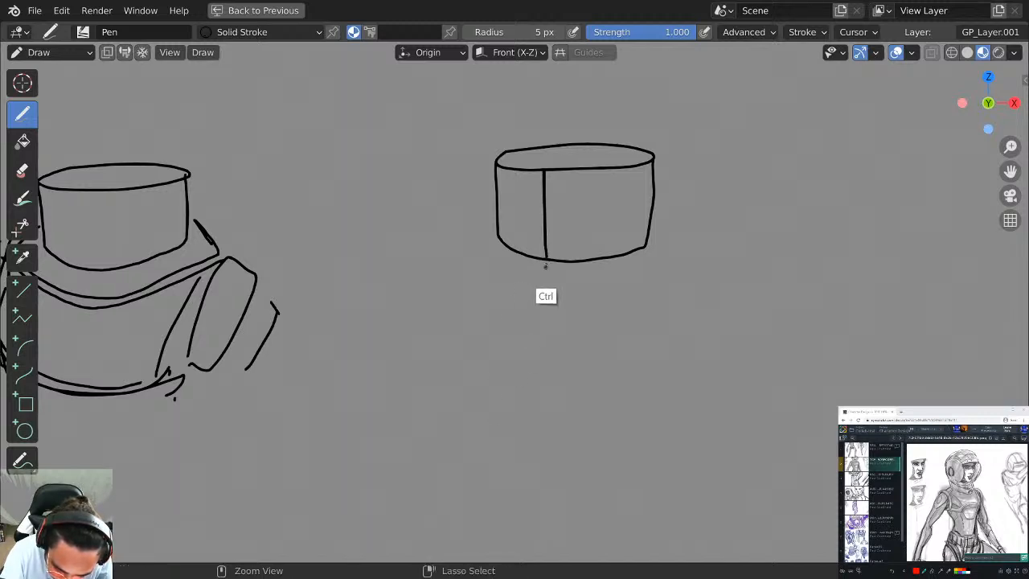
{"action": "left_click_drag", "start_coordinate": [545, 258], "coordinate": [507, 441]}
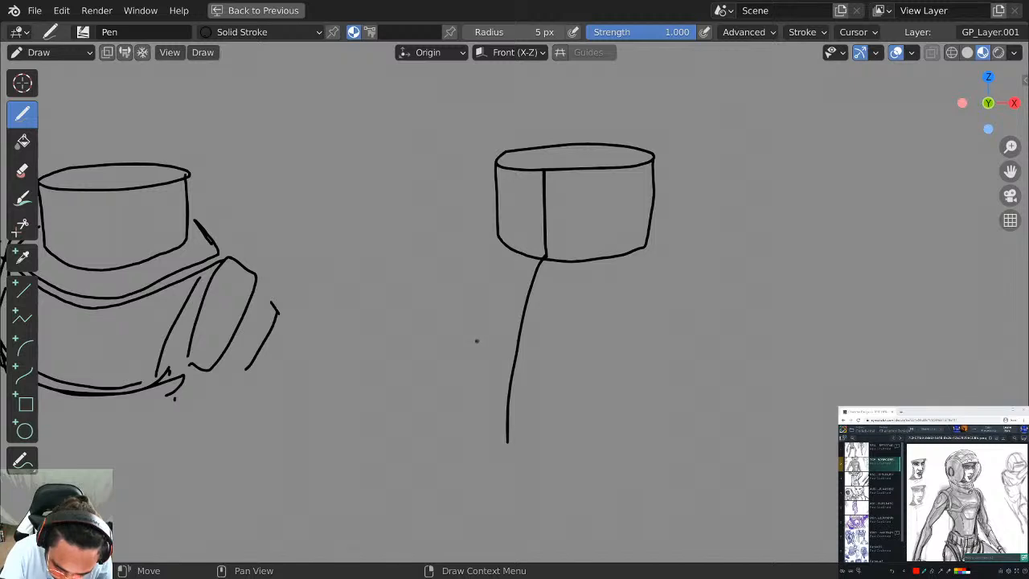
Draw a curved lower edge across the fourth sketch's chest and outline the left shoulder from the neck base to that edge.
{"action": "mouse_move", "coordinate": [477, 343]}
{"action": "left_mouse_down"}
{"action": "mouse_move", "coordinate": [595, 363]}
{"action": "mouse_move", "coordinate": [682, 343]}
{"action": "left_mouse_up"}
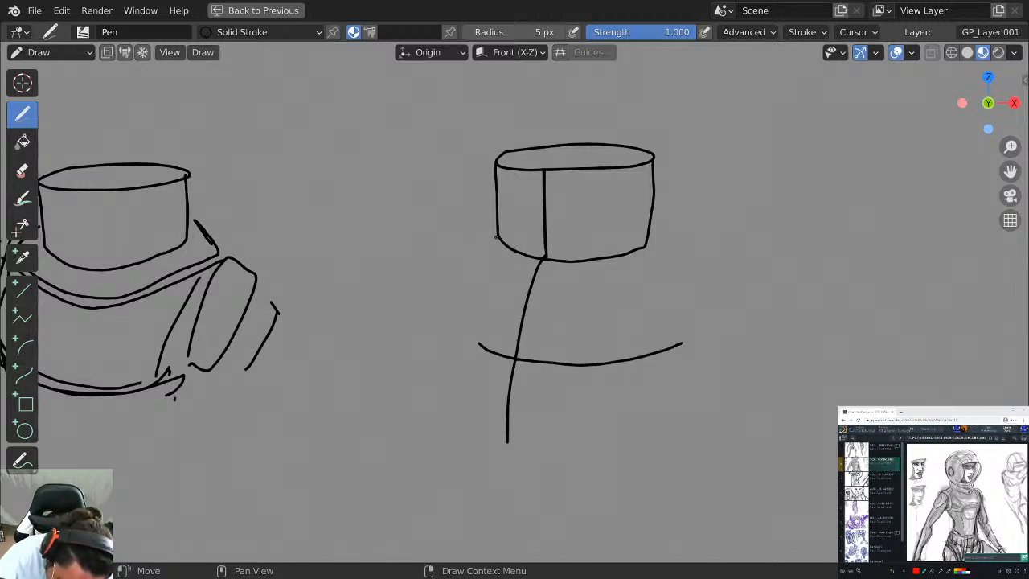
{"action": "left_click_drag", "start_coordinate": [496, 237], "coordinate": [465, 277]}
{"action": "key", "text": "ctrl+z"}
{"action": "mouse_move", "coordinate": [534, 262]}
{"action": "left_mouse_down"}
{"action": "mouse_move", "coordinate": [477, 249]}
{"action": "mouse_move", "coordinate": [440, 309]}
{"action": "mouse_move", "coordinate": [506, 348]}
{"action": "left_mouse_up"}
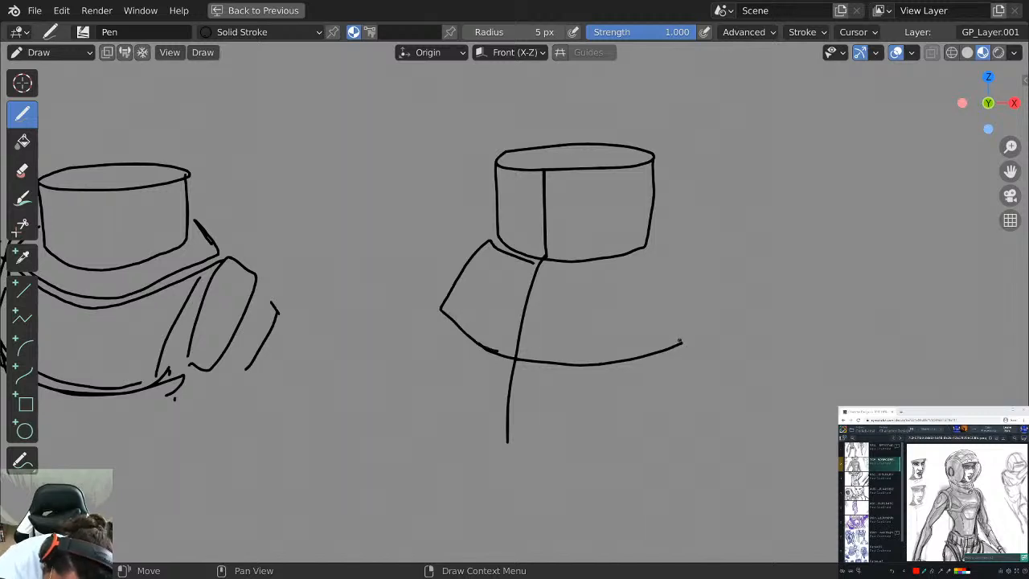
Outline the right shoulder from the fourth neck's base to the chest edge and add a curved armhole line inside it.
{"action": "mouse_move", "coordinate": [646, 242]}
{"action": "left_mouse_down"}
{"action": "mouse_move", "coordinate": [685, 265]}
{"action": "mouse_move", "coordinate": [706, 330]}
{"action": "left_mouse_up"}
{"action": "mouse_move", "coordinate": [638, 340]}
{"action": "left_mouse_down"}
{"action": "mouse_move", "coordinate": [705, 281]}
{"action": "mouse_move", "coordinate": [631, 347]}
{"action": "mouse_move", "coordinate": [648, 291]}
{"action": "mouse_move", "coordinate": [683, 265]}
{"action": "left_mouse_up"}
{"action": "key", "text": "ctrl+z"}
{"action": "key", "text": "ctrl+z"}
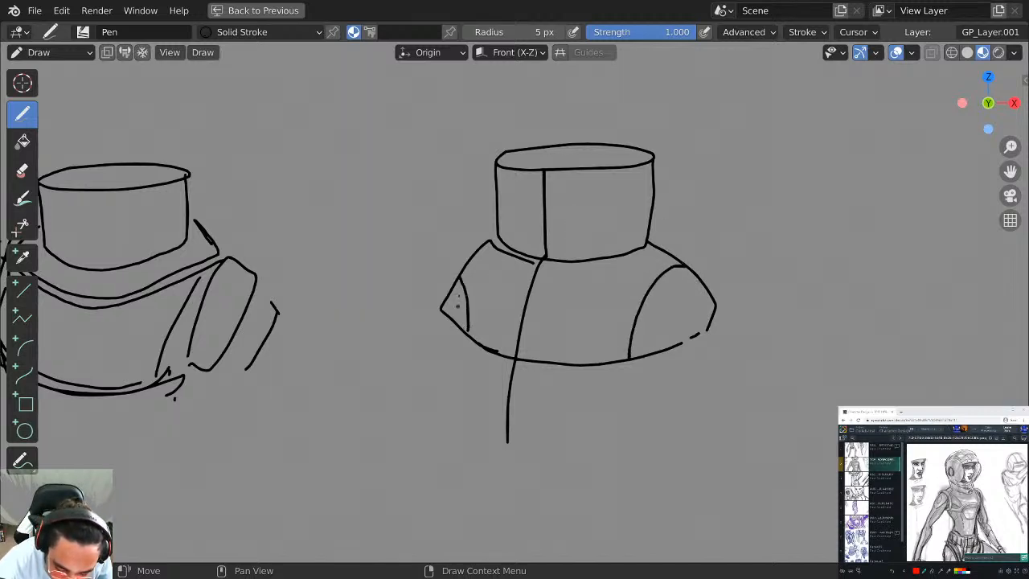
{"action": "middle_click_drag", "start_coordinate": [480, 221], "coordinate": [429, 227]}
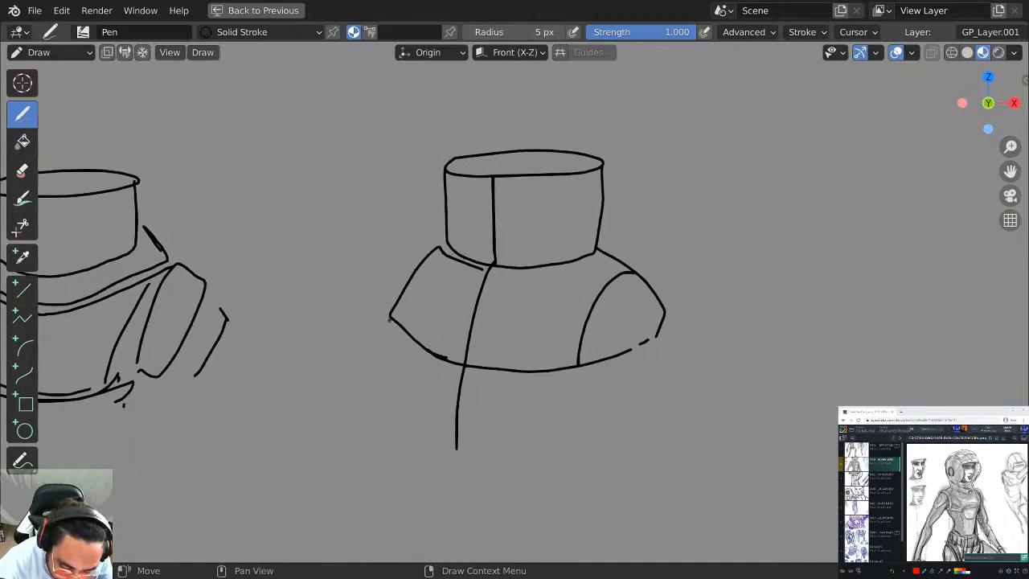
Trace a second curve just below the fourth sketch's chest edge and draw the left side of the lower torso.
{"action": "mouse_move", "coordinate": [389, 319]}
{"action": "left_mouse_down"}
{"action": "mouse_move", "coordinate": [433, 359]}
{"action": "mouse_move", "coordinate": [518, 375]}
{"action": "mouse_move", "coordinate": [605, 361]}
{"action": "mouse_move", "coordinate": [665, 330]}
{"action": "left_mouse_up"}
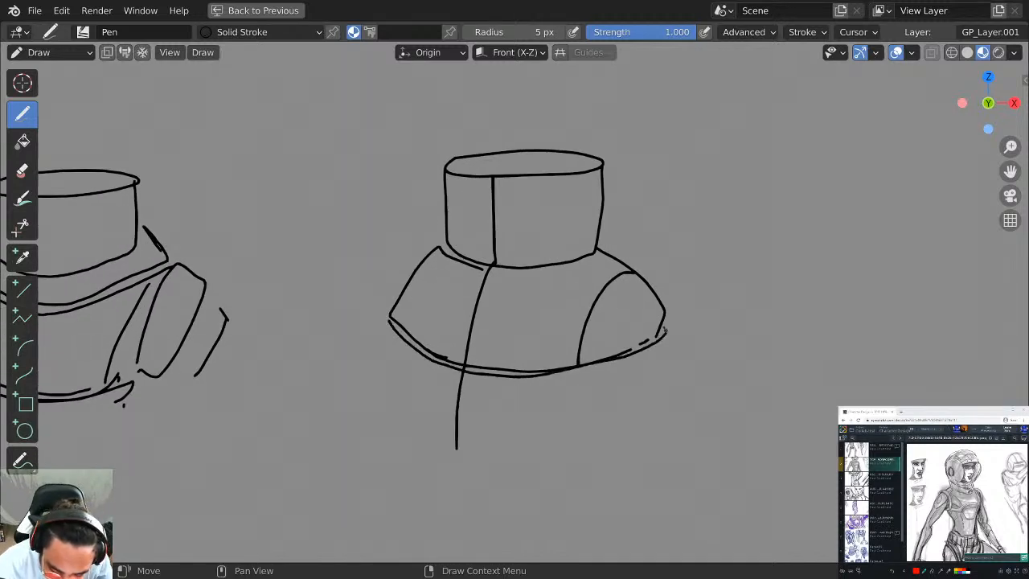
{"action": "middle_click_drag", "start_coordinate": [507, 308], "coordinate": [439, 248]}
{"action": "left_click_drag", "start_coordinate": [330, 361], "coordinate": [333, 378]}
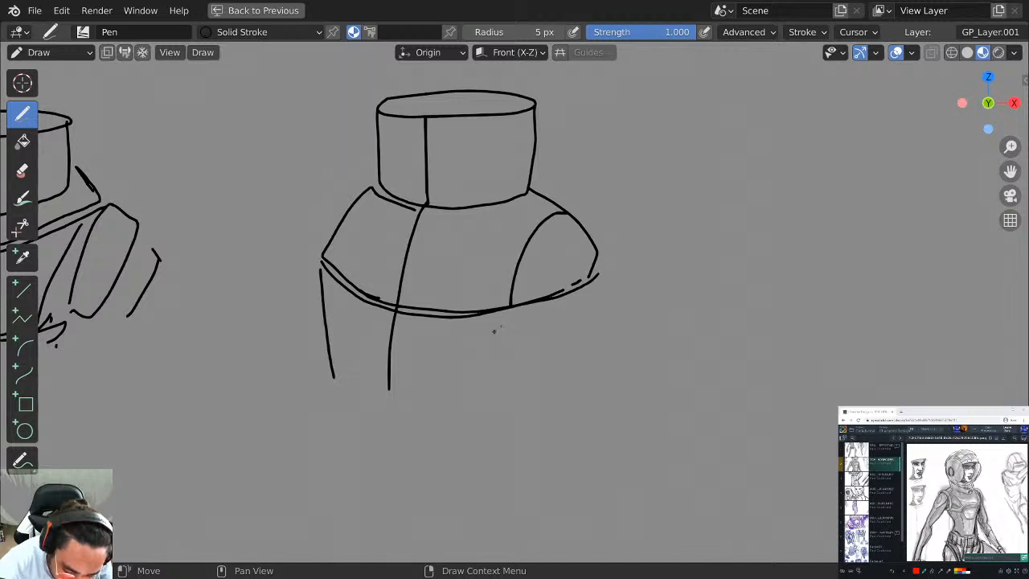
Close the lower torso with a right side and curved bottom edge, and outline a short sleeve below the right armhole.
{"action": "mouse_move", "coordinate": [511, 310]}
{"action": "left_mouse_down"}
{"action": "mouse_move", "coordinate": [502, 357]}
{"action": "mouse_move", "coordinate": [452, 387]}
{"action": "mouse_move", "coordinate": [395, 391]}
{"action": "left_mouse_up"}
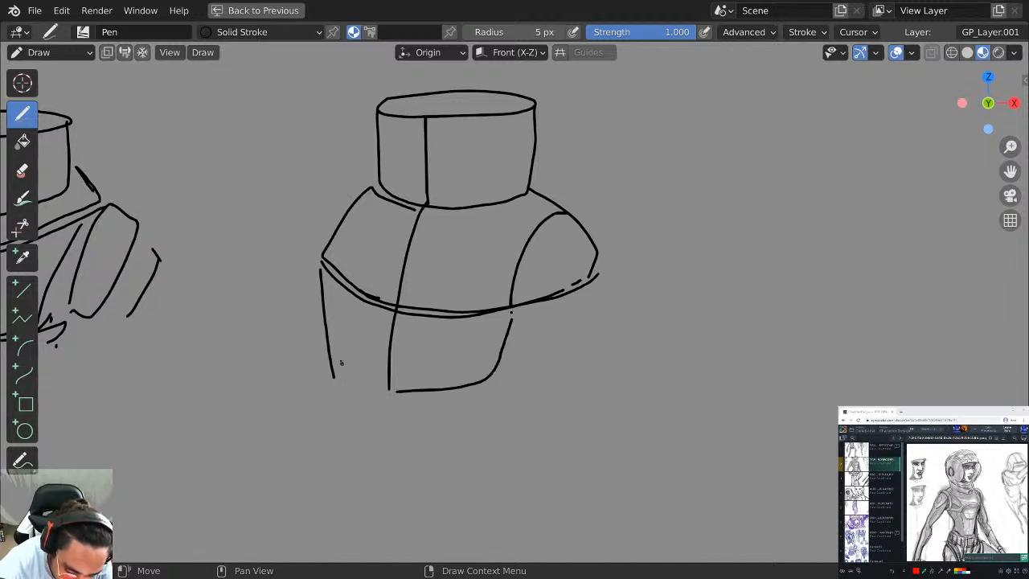
{"action": "mouse_move", "coordinate": [326, 333]}
{"action": "left_mouse_down"}
{"action": "mouse_move", "coordinate": [354, 375]}
{"action": "mouse_move", "coordinate": [439, 385]}
{"action": "left_mouse_up"}
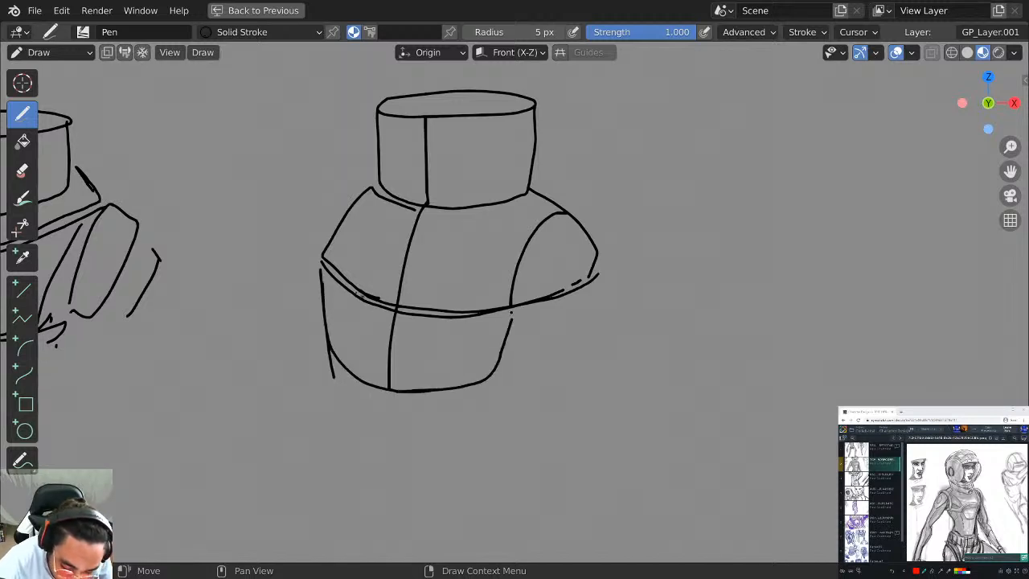
{"action": "mouse_move", "coordinate": [320, 258]}
{"action": "left_mouse_down"}
{"action": "mouse_move", "coordinate": [376, 297]}
{"action": "mouse_move", "coordinate": [318, 311]}
{"action": "mouse_move", "coordinate": [333, 371]}
{"action": "left_mouse_up"}
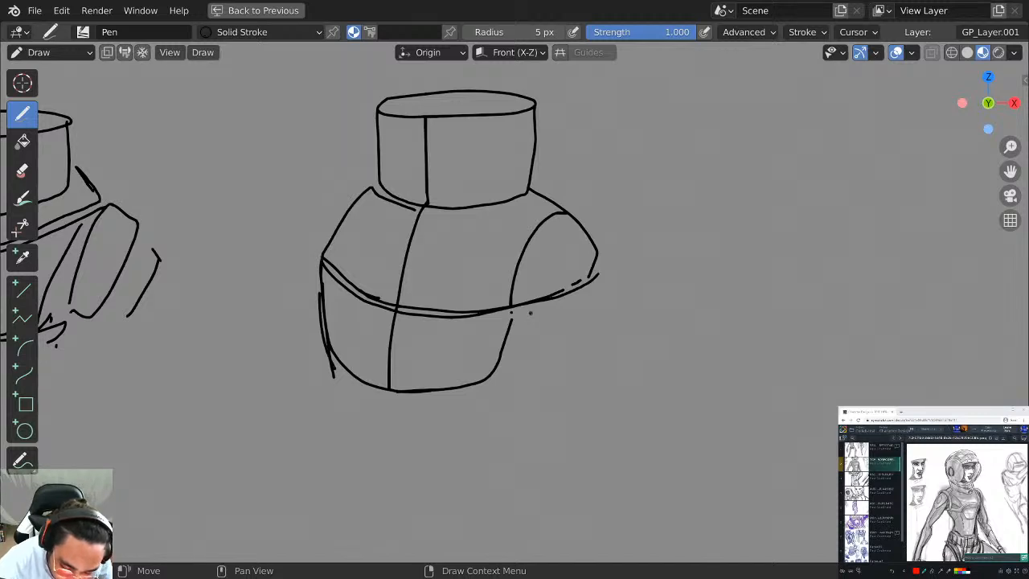
{"action": "mouse_move", "coordinate": [515, 307]}
{"action": "left_mouse_down"}
{"action": "mouse_move", "coordinate": [564, 327]}
{"action": "mouse_move", "coordinate": [600, 277]}
{"action": "mouse_move", "coordinate": [597, 256]}
{"action": "left_mouse_up"}
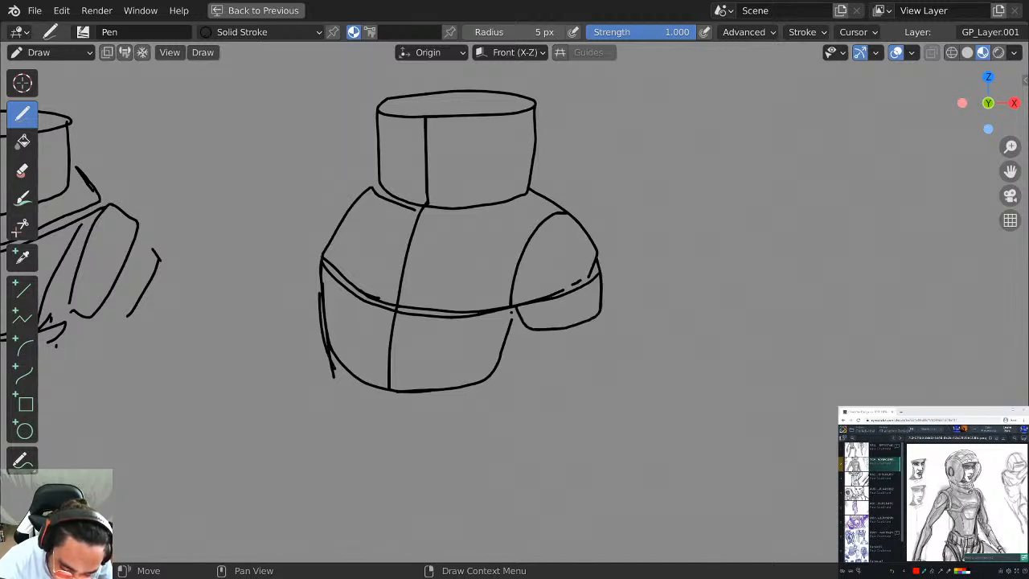
Compare the fourth neck-and-torso sketch with the row of earlier variations.
{"action": "scroll", "coordinate": [572, 203], "scroll_direction": "down", "scroll_amount": 4}
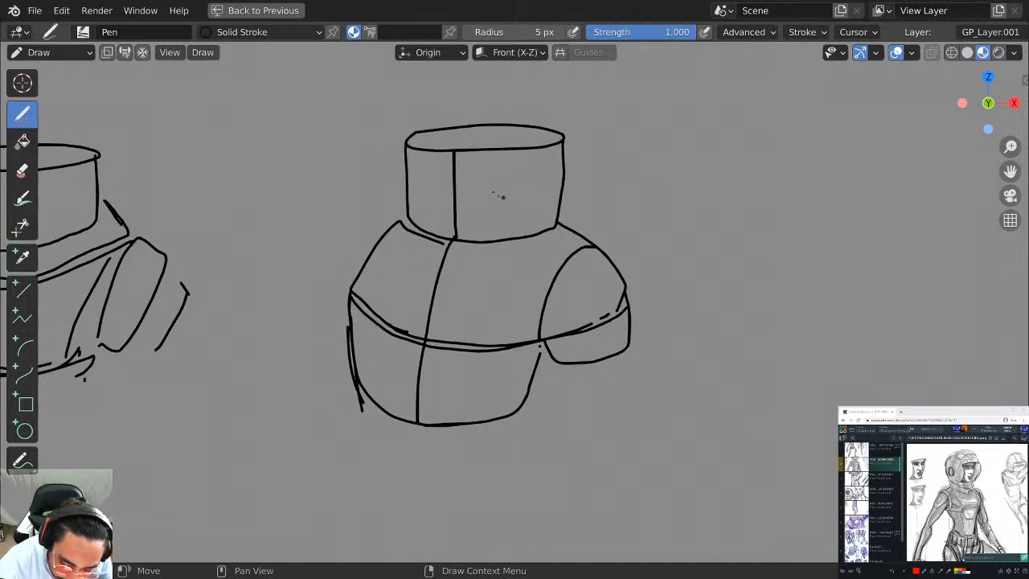
{"action": "scroll", "coordinate": [603, 168], "scroll_direction": "up", "scroll_amount": 4}
{"action": "scroll", "coordinate": [581, 176], "scroll_direction": "down", "scroll_amount": 4}
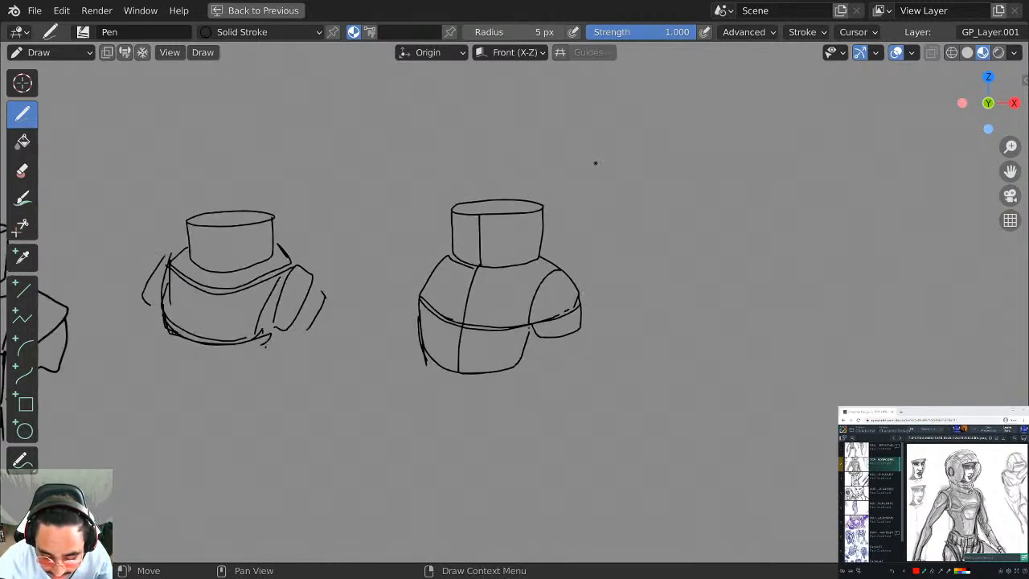
{"action": "scroll", "coordinate": [594, 165], "scroll_direction": "up", "scroll_amount": 4}
{"action": "scroll", "coordinate": [591, 171], "scroll_direction": "down", "scroll_amount": 5}
{"action": "scroll", "coordinate": [594, 168], "scroll_direction": "up", "scroll_amount": 5}
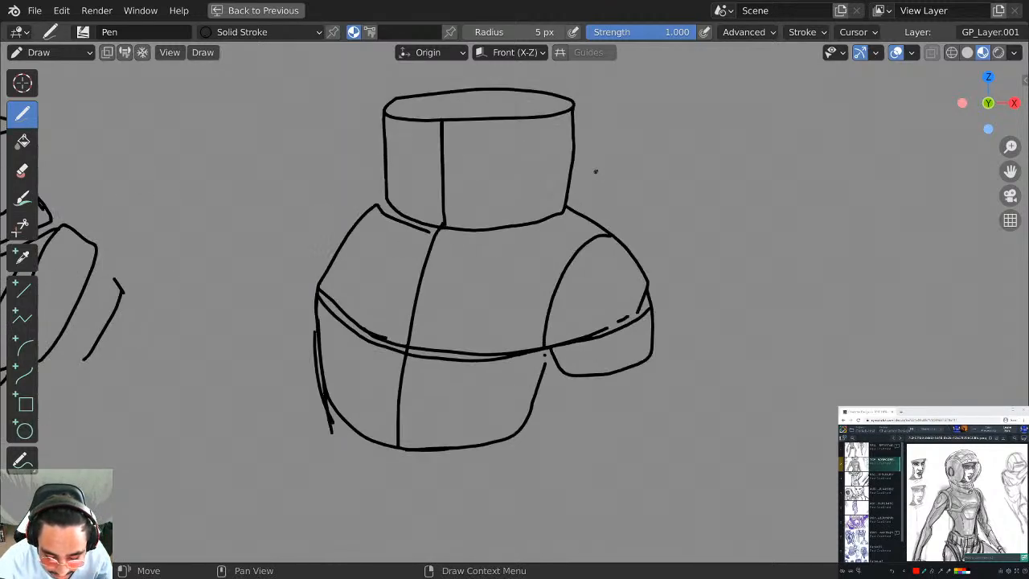
{"action": "scroll", "coordinate": [595, 168], "scroll_direction": "down", "scroll_amount": 2}
{"action": "scroll", "coordinate": [769, 212], "scroll_direction": "up", "scroll_amount": 3}
{"action": "scroll", "coordinate": [631, 254], "scroll_direction": "down", "scroll_amount": 2}
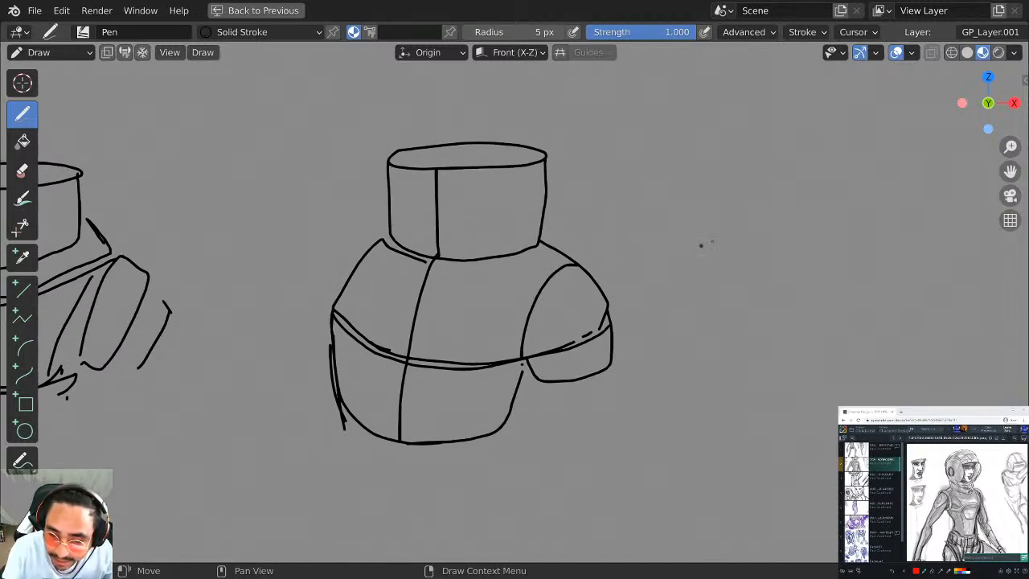
{"action": "middle_click_drag", "start_coordinate": [746, 220], "coordinate": [598, 205], "text": "shift"}
{"action": "middle_click_drag", "start_coordinate": [709, 216], "coordinate": [627, 204], "text": "shift"}
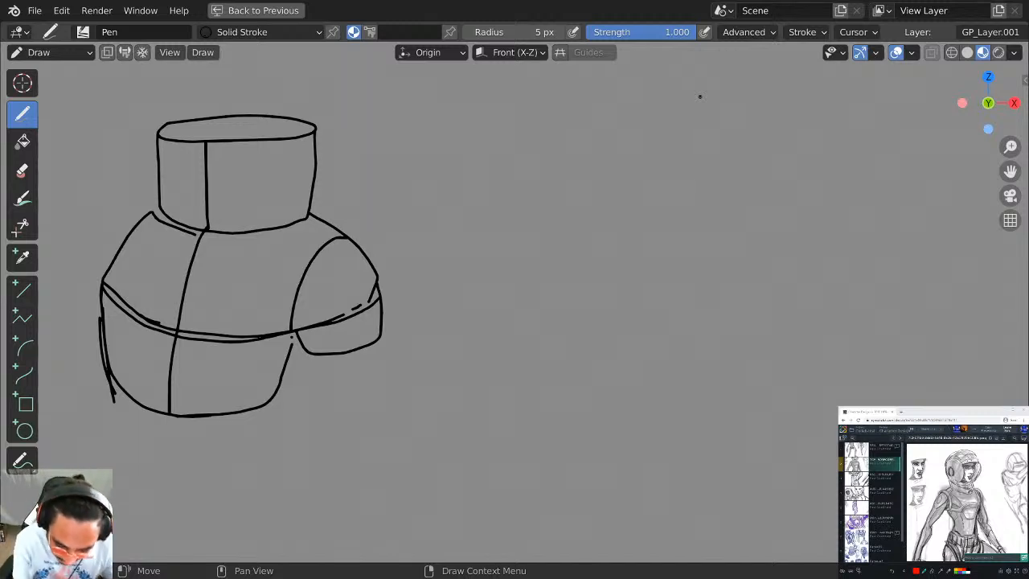
{"action": "mouse_move", "coordinate": [613, 153]}
{"action": "middle_mouse_down", "text": "shift"}
{"action": "mouse_move", "coordinate": [514, 128]}
{"action": "mouse_move", "coordinate": [744, 162]}
{"action": "middle_mouse_up", "text": "shift"}
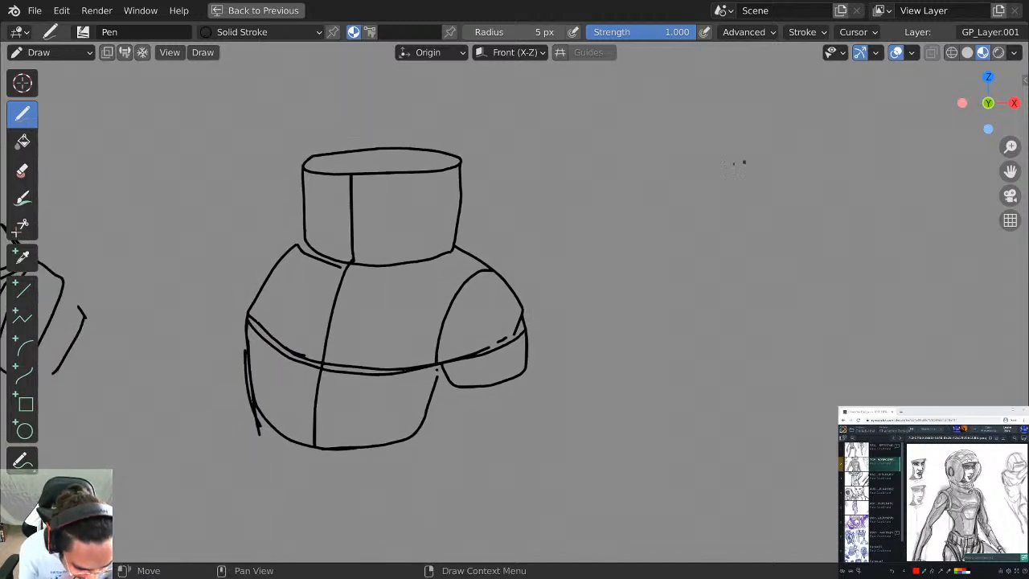
{"action": "scroll", "coordinate": [606, 217], "scroll_direction": "down", "scroll_amount": 5}
{"action": "middle_click_drag", "start_coordinate": [583, 225], "coordinate": [726, 214], "text": "shift"}
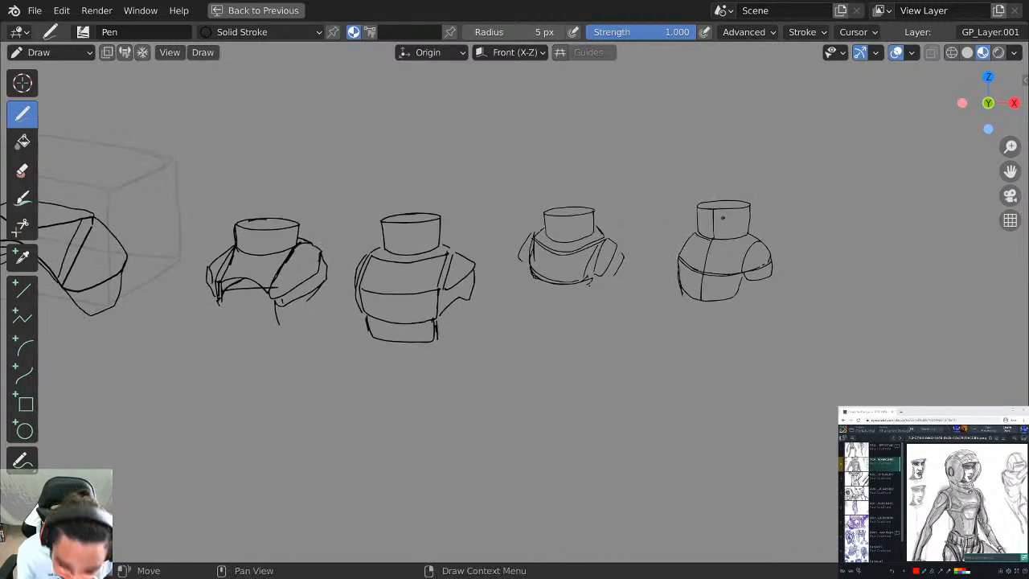
{"action": "scroll", "coordinate": [759, 237], "scroll_direction": "up", "scroll_amount": 3}
Undo the trial stroke drawn beside the fourth torso together with the sleeve outline below its right armhole.
{"action": "mouse_move", "coordinate": [866, 120]}
{"action": "middle_mouse_down", "text": "shift"}
{"action": "mouse_move", "coordinate": [692, 207]}
{"action": "mouse_move", "coordinate": [689, 258]}
{"action": "mouse_move", "coordinate": [434, 233]}
{"action": "middle_mouse_up", "text": "shift"}
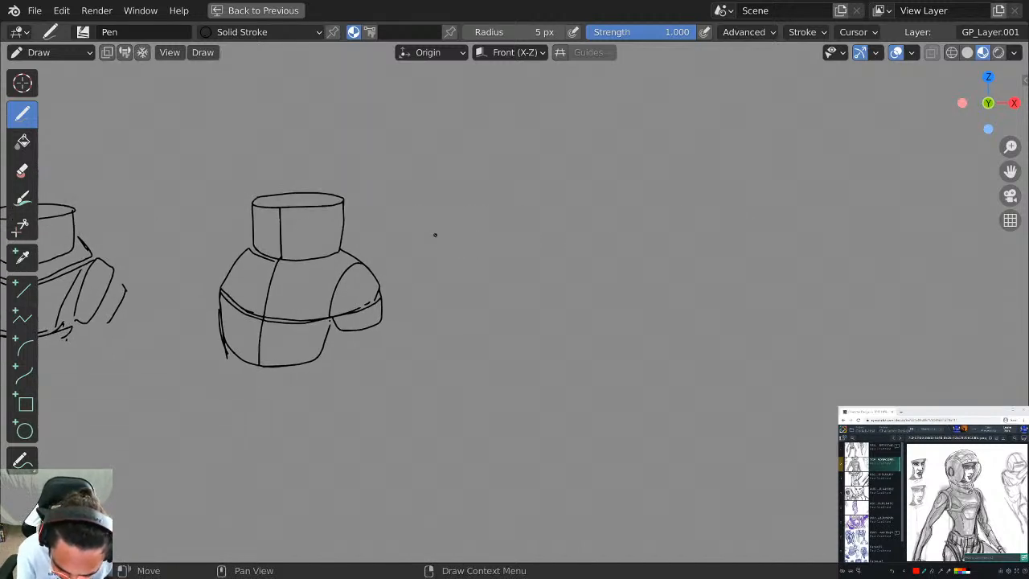
{"action": "scroll", "coordinate": [670, 174], "scroll_direction": "up", "scroll_amount": 4}
{"action": "middle_click_drag", "start_coordinate": [555, 224], "coordinate": [668, 316], "text": "shift"}
{"action": "scroll", "coordinate": [626, 189], "scroll_direction": "down", "scroll_amount": 1}
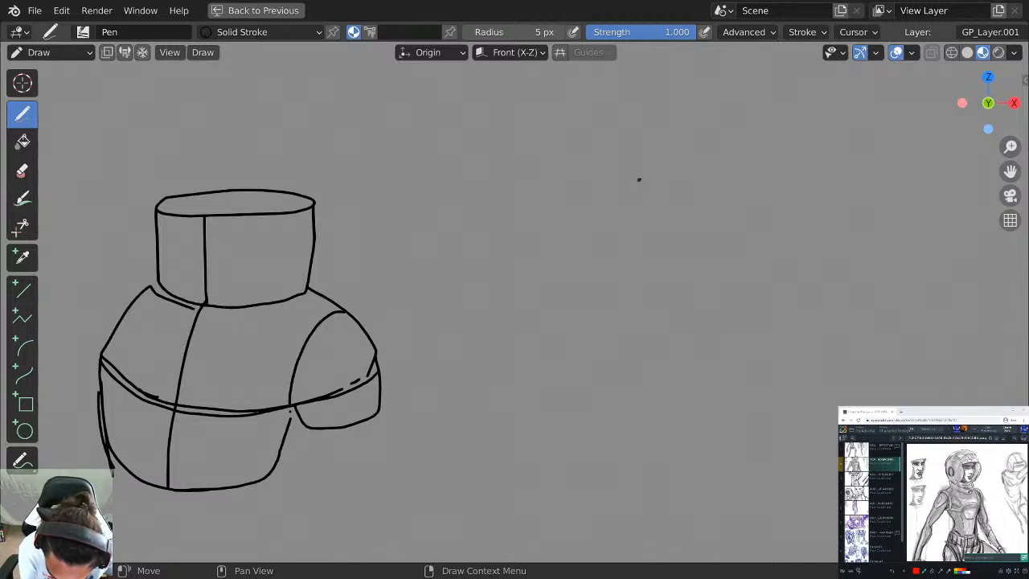
{"action": "mouse_move", "coordinate": [639, 180]}
{"action": "left_mouse_down"}
{"action": "mouse_move", "coordinate": [574, 181]}
{"action": "mouse_move", "coordinate": [696, 195]}
{"action": "left_mouse_up"}
{"action": "key", "text": "ctrl+z"}
{"action": "key", "text": "ctrl+z"}
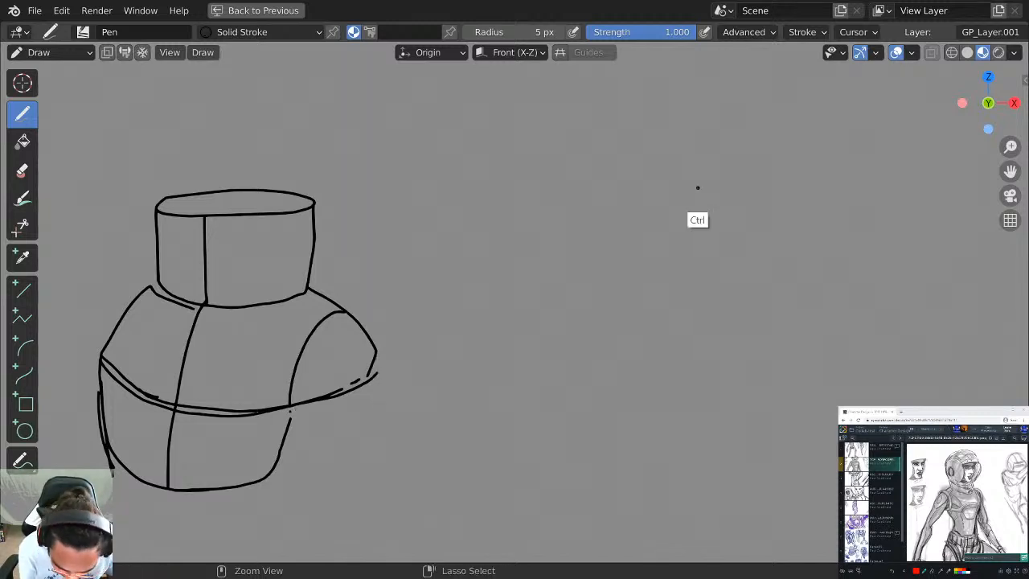
{"action": "mouse_move", "coordinate": [703, 177]}
{"action": "middle_mouse_down", "text": "shift"}
{"action": "mouse_move", "coordinate": [721, 190]}
{"action": "mouse_move", "coordinate": [456, 201]}
{"action": "middle_mouse_up", "text": "shift"}
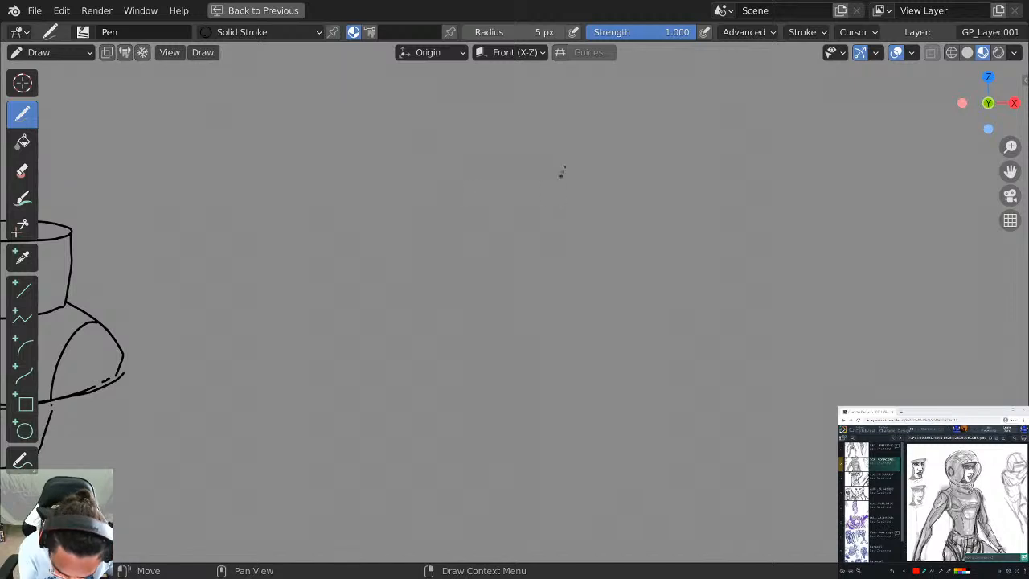
{"action": "mouse_move", "coordinate": [532, 186]}
{"action": "left_mouse_down"}
{"action": "mouse_move", "coordinate": [462, 203]}
{"action": "mouse_move", "coordinate": [559, 201]}
{"action": "mouse_move", "coordinate": [493, 184]}
{"action": "left_mouse_up"}
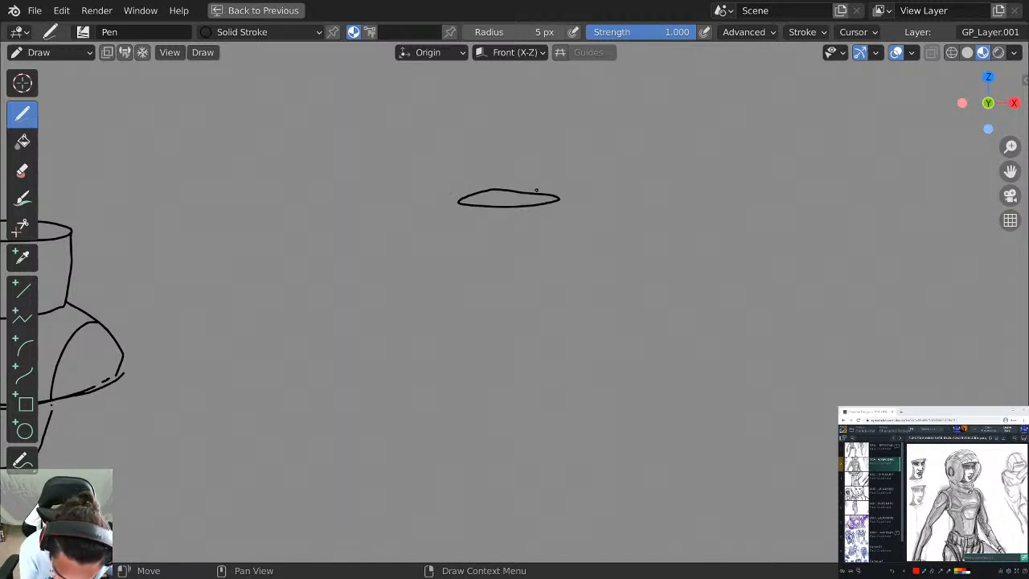
{"action": "key", "text": "ctrl+z"}
{"action": "key", "text": "ctrl+Tab"}
{"action": "key", "text": "Escape"}
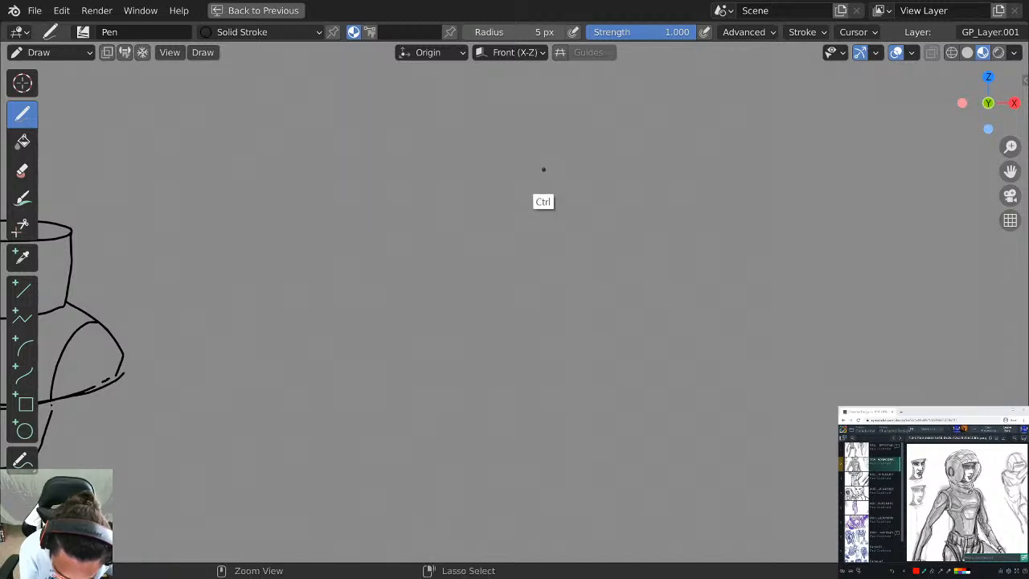
{"action": "key", "text": "ctrl+Tab"}
{"action": "key", "text": "Escape"}
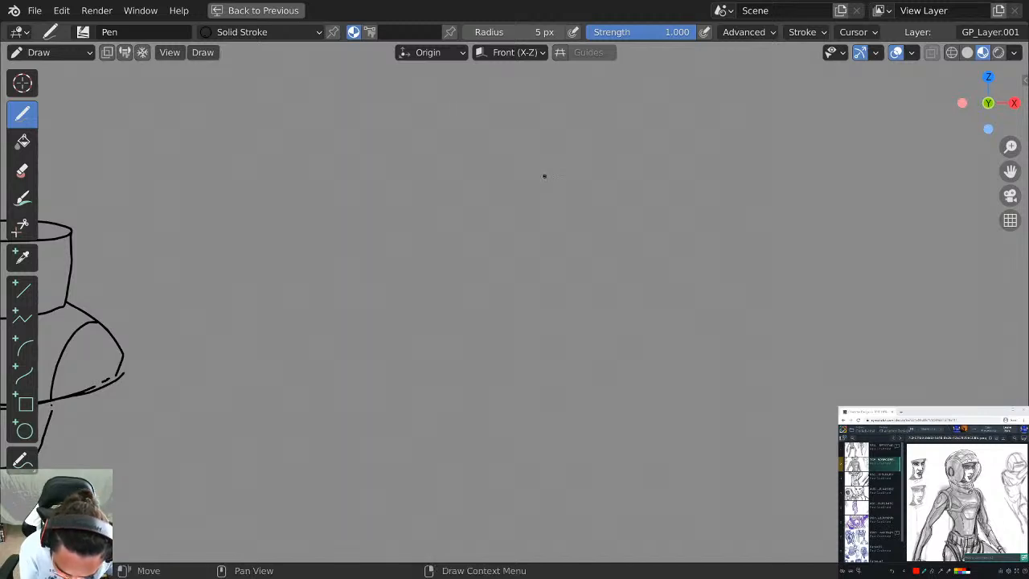
Draw a short, wide neck cylinder beside the fourth torso and add the front and right edges of a flat shoulder plane around it.
{"action": "mouse_move", "coordinate": [546, 181]}
{"action": "left_mouse_down"}
{"action": "mouse_move", "coordinate": [487, 186]}
{"action": "mouse_move", "coordinate": [523, 214]}
{"action": "mouse_move", "coordinate": [574, 199]}
{"action": "mouse_move", "coordinate": [454, 193]}
{"action": "mouse_move", "coordinate": [437, 237]}
{"action": "mouse_move", "coordinate": [447, 253]}
{"action": "mouse_move", "coordinate": [493, 260]}
{"action": "mouse_move", "coordinate": [568, 243]}
{"action": "mouse_move", "coordinate": [575, 203]}
{"action": "left_mouse_up"}
{"action": "mouse_move", "coordinate": [542, 226]}
{"action": "middle_mouse_down", "text": "shift"}
{"action": "mouse_move", "coordinate": [627, 248]}
{"action": "mouse_move", "coordinate": [673, 225]}
{"action": "mouse_move", "coordinate": [641, 243]}
{"action": "mouse_move", "coordinate": [560, 252]}
{"action": "middle_mouse_up", "text": "shift"}
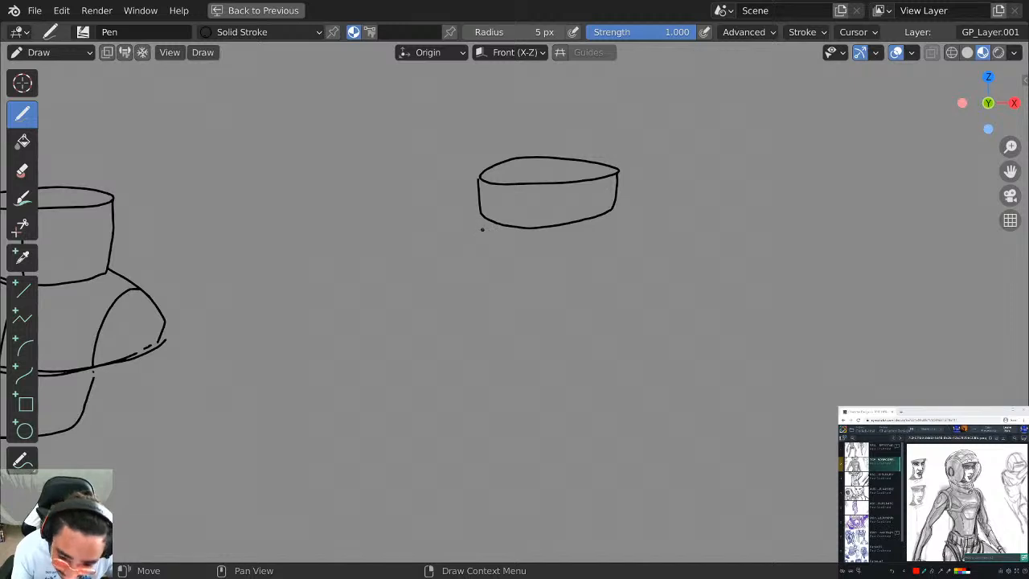
{"action": "left_click_drag", "start_coordinate": [458, 230], "coordinate": [653, 234]}
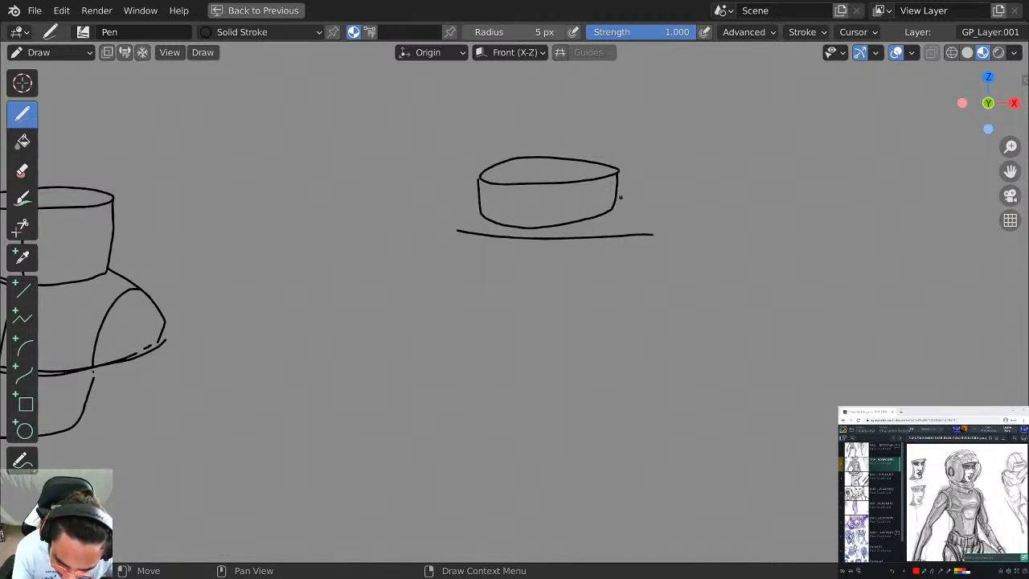
{"action": "mouse_move", "coordinate": [651, 232]}
{"action": "left_mouse_down"}
{"action": "mouse_move", "coordinate": [663, 211]}
{"action": "mouse_move", "coordinate": [637, 197]}
{"action": "mouse_move", "coordinate": [675, 202]}
{"action": "mouse_move", "coordinate": [651, 233]}
{"action": "left_mouse_up"}
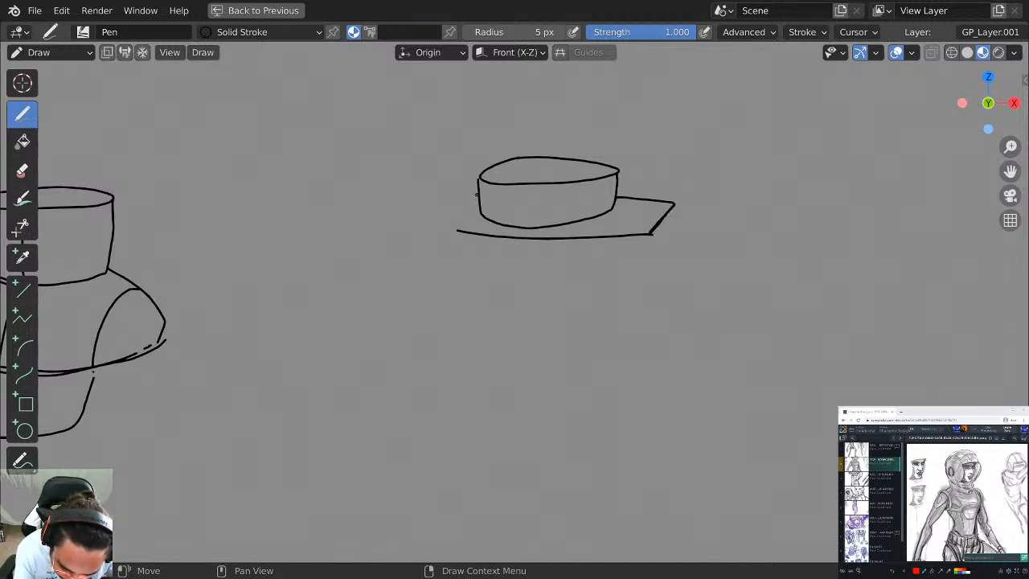
Close the left side of the shoulder plane with an angled edge running from behind the neck cylinder to the front line.
{"action": "mouse_move", "coordinate": [478, 194]}
{"action": "left_mouse_down"}
{"action": "mouse_move", "coordinate": [439, 211]}
{"action": "mouse_move", "coordinate": [497, 224]}
{"action": "mouse_move", "coordinate": [438, 192]}
{"action": "mouse_move", "coordinate": [429, 222]}
{"action": "mouse_move", "coordinate": [479, 232]}
{"action": "left_mouse_up"}
{"action": "key", "text": "ctrl+z"}
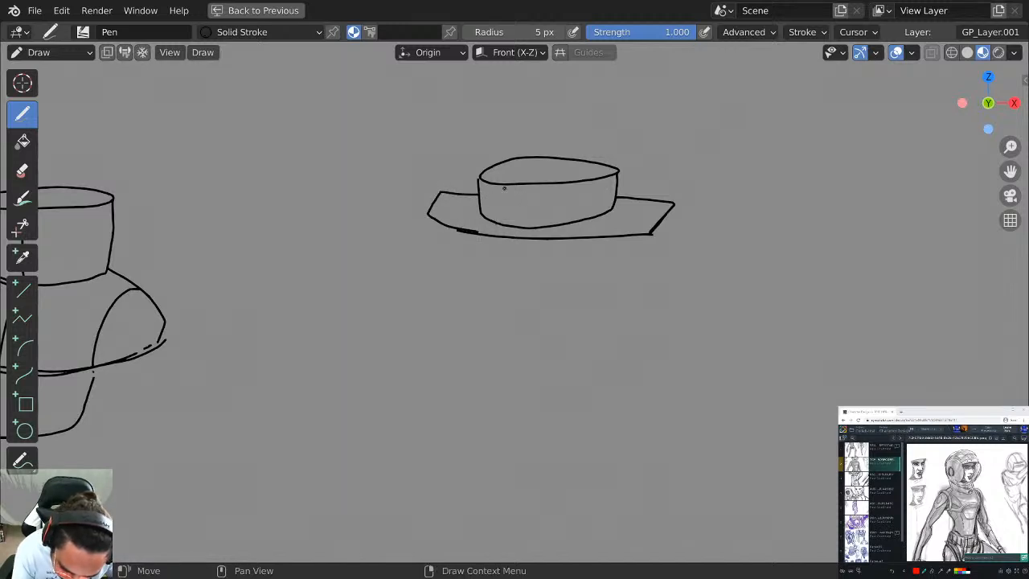
{"action": "key", "text": "ctrl+z"}
{"action": "mouse_move", "coordinate": [476, 196]}
{"action": "left_mouse_down"}
{"action": "mouse_move", "coordinate": [436, 196]}
{"action": "mouse_move", "coordinate": [423, 226]}
{"action": "mouse_move", "coordinate": [477, 232]}
{"action": "left_mouse_up"}
Extend the shoulder plane downward into a chest box with a curved lower front edge and a narrow right side face.
{"action": "left_click_drag", "start_coordinate": [426, 252], "coordinate": [445, 349]}
{"action": "key", "text": "ctrl+z"}
{"action": "mouse_move", "coordinate": [424, 234]}
{"action": "left_mouse_down"}
{"action": "mouse_move", "coordinate": [430, 283]}
{"action": "mouse_move", "coordinate": [517, 307]}
{"action": "mouse_move", "coordinate": [651, 315]}
{"action": "left_mouse_up"}
{"action": "key", "text": "ctrl+z"}
{"action": "mouse_move", "coordinate": [422, 235]}
{"action": "left_mouse_down"}
{"action": "mouse_move", "coordinate": [424, 287]}
{"action": "mouse_move", "coordinate": [523, 309]}
{"action": "mouse_move", "coordinate": [645, 306]}
{"action": "mouse_move", "coordinate": [652, 233]}
{"action": "mouse_move", "coordinate": [673, 257]}
{"action": "mouse_move", "coordinate": [669, 288]}
{"action": "mouse_move", "coordinate": [649, 306]}
{"action": "left_mouse_up"}
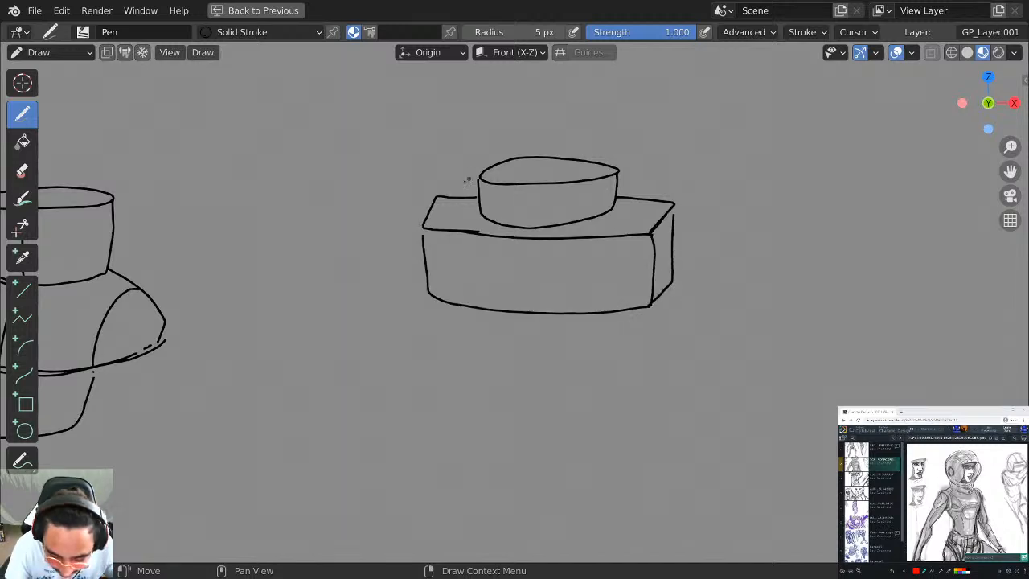
{"action": "left_click_drag", "start_coordinate": [424, 227], "coordinate": [424, 241]}
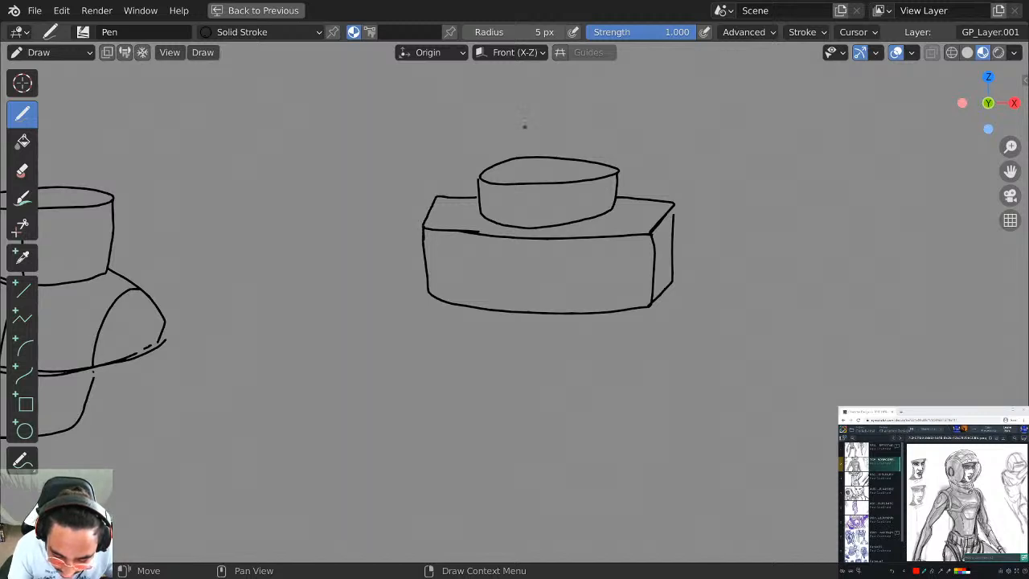
{"action": "mouse_move", "coordinate": [547, 258]}
{"action": "middle_mouse_down"}
{"action": "mouse_move", "coordinate": [580, 161]}
{"action": "mouse_move", "coordinate": [536, 193]}
{"action": "middle_mouse_up"}
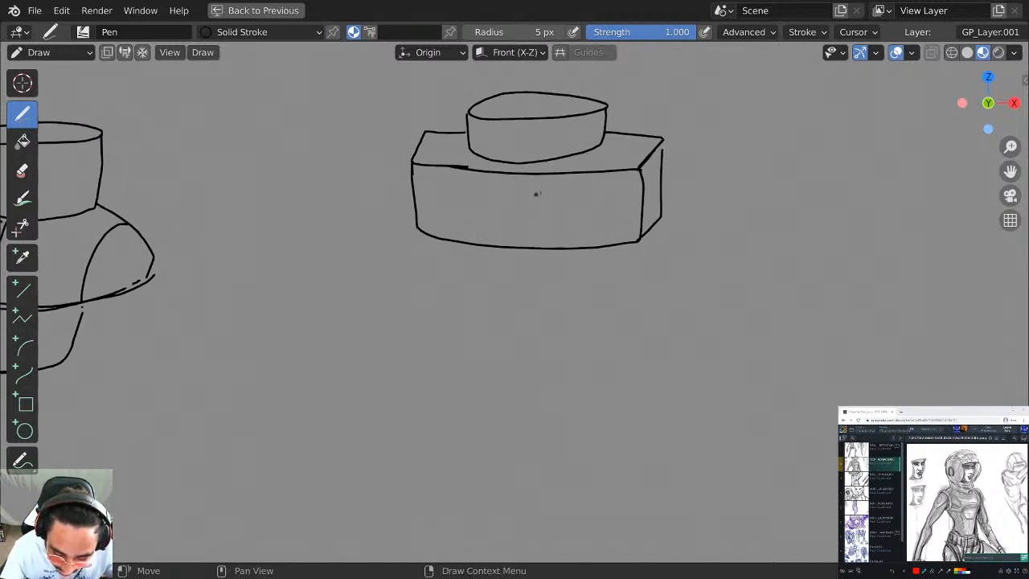
{"action": "mouse_move", "coordinate": [675, 143]}
{"action": "middle_mouse_down"}
{"action": "mouse_move", "coordinate": [563, 218]}
{"action": "mouse_move", "coordinate": [564, 185]}
{"action": "middle_mouse_up"}
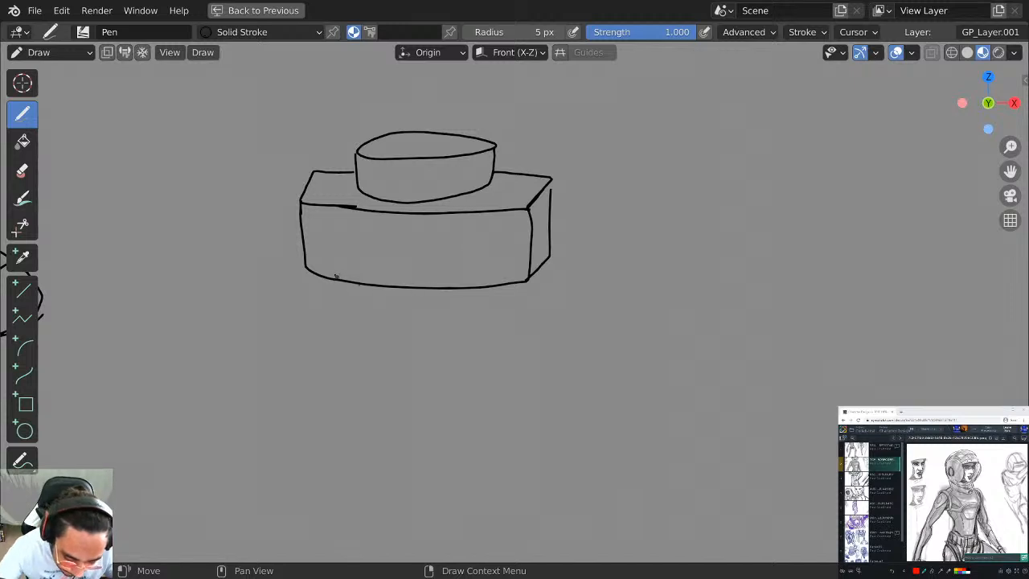
{"action": "mouse_move", "coordinate": [319, 275]}
{"action": "left_mouse_down"}
{"action": "mouse_move", "coordinate": [319, 311]}
{"action": "mouse_move", "coordinate": [415, 332]}
{"action": "mouse_move", "coordinate": [519, 338]}
{"action": "mouse_move", "coordinate": [532, 331]}
{"action": "mouse_move", "coordinate": [533, 275]}
{"action": "left_mouse_up"}
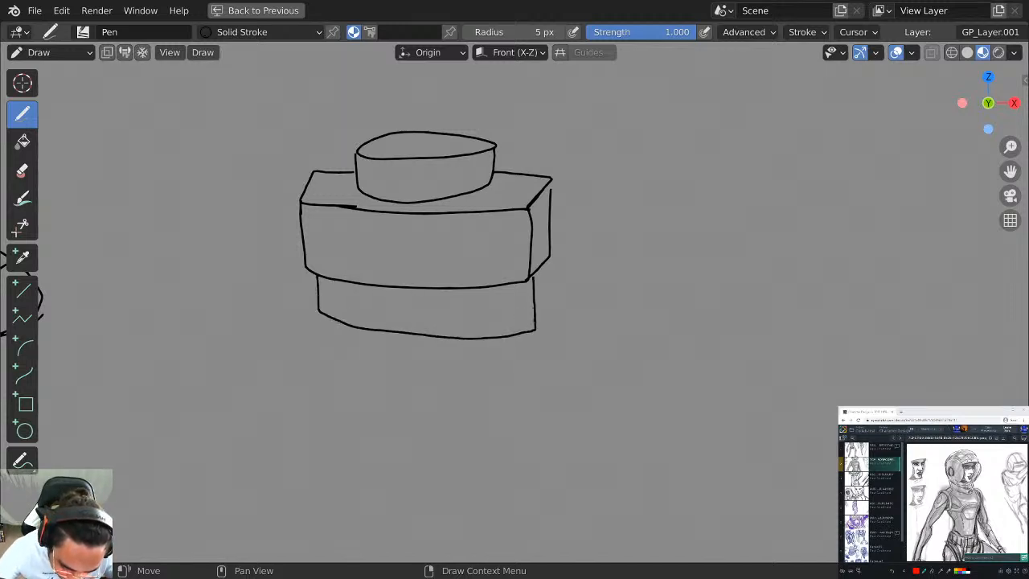
{"action": "mouse_move", "coordinate": [533, 326]}
{"action": "left_mouse_down"}
{"action": "mouse_move", "coordinate": [556, 315]}
{"action": "mouse_move", "coordinate": [553, 259]}
{"action": "left_mouse_up"}
{"action": "key", "text": "ctrl+z"}
{"action": "key", "text": "ctrl+z"}
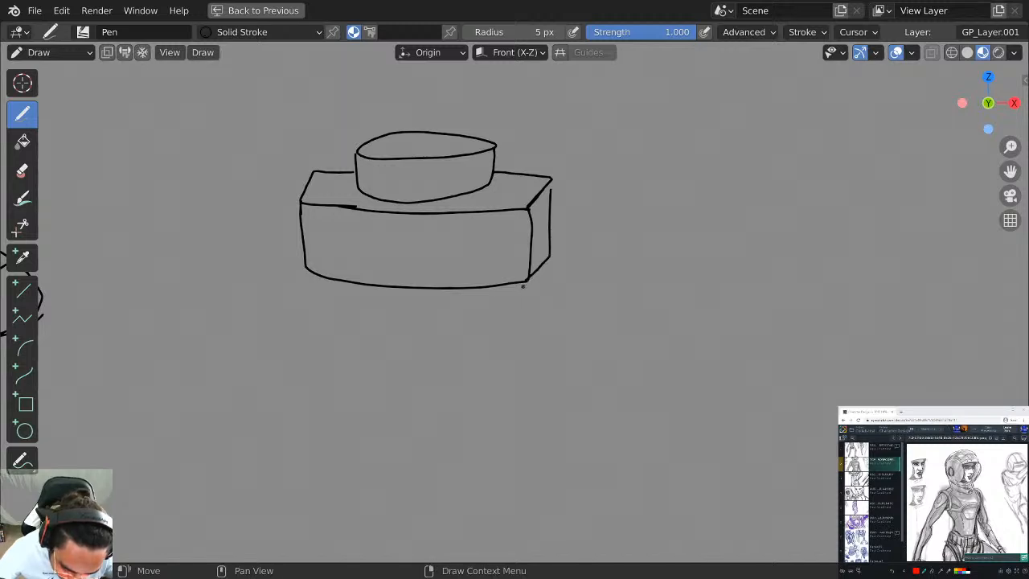
Draw a second block beneath the chest box with a curved lower edge and a narrow right side face.
{"action": "left_click_drag", "start_coordinate": [531, 280], "coordinate": [533, 320]}
{"action": "mouse_move", "coordinate": [316, 280]}
{"action": "left_mouse_down"}
{"action": "mouse_move", "coordinate": [323, 322]}
{"action": "mouse_move", "coordinate": [422, 340]}
{"action": "mouse_move", "coordinate": [516, 336]}
{"action": "mouse_move", "coordinate": [551, 313]}
{"action": "mouse_move", "coordinate": [552, 257]}
{"action": "left_mouse_up"}
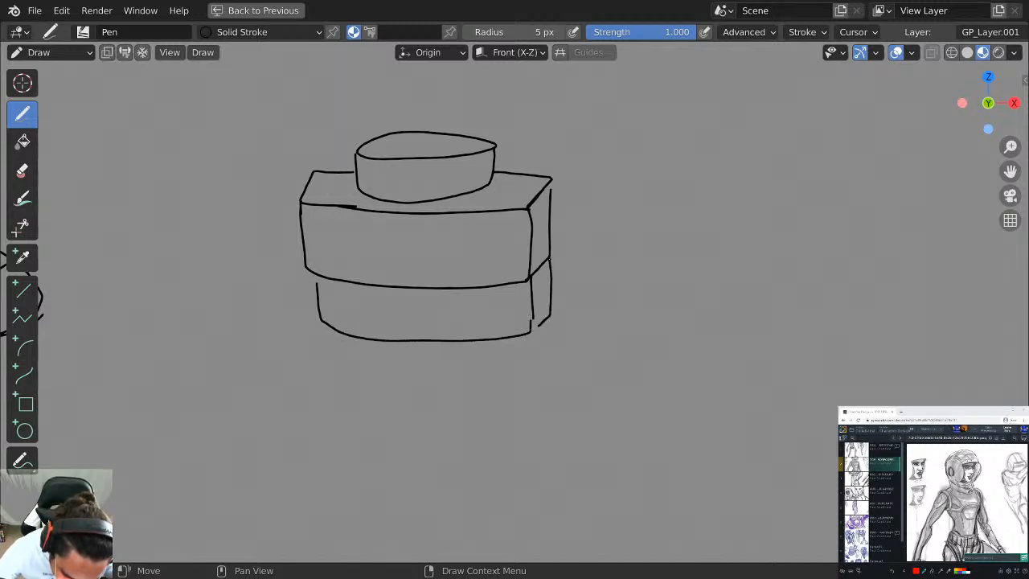
{"action": "mouse_move", "coordinate": [590, 107]}
{"action": "middle_mouse_down"}
{"action": "mouse_move", "coordinate": [609, 218]}
{"action": "mouse_move", "coordinate": [427, 204]}
{"action": "mouse_move", "coordinate": [672, 198]}
{"action": "mouse_move", "coordinate": [599, 191]}
{"action": "middle_mouse_up"}
{"action": "mouse_move", "coordinate": [674, 126]}
{"action": "middle_mouse_down"}
{"action": "mouse_move", "coordinate": [705, 204]}
{"action": "mouse_move", "coordinate": [714, 204]}
{"action": "mouse_move", "coordinate": [573, 196]}
{"action": "mouse_move", "coordinate": [557, 174]}
{"action": "middle_mouse_up"}
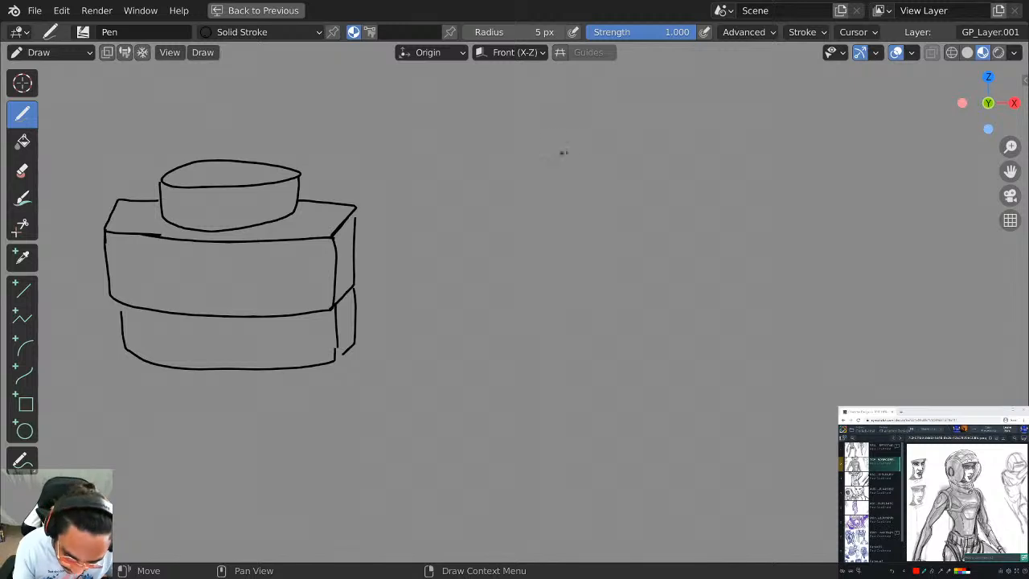
{"action": "mouse_move", "coordinate": [563, 145]}
{"action": "left_mouse_down"}
{"action": "mouse_move", "coordinate": [576, 165]}
{"action": "mouse_move", "coordinate": [584, 146]}
{"action": "mouse_move", "coordinate": [503, 155]}
{"action": "left_mouse_up"}
{"action": "key", "text": "ctrl+z"}
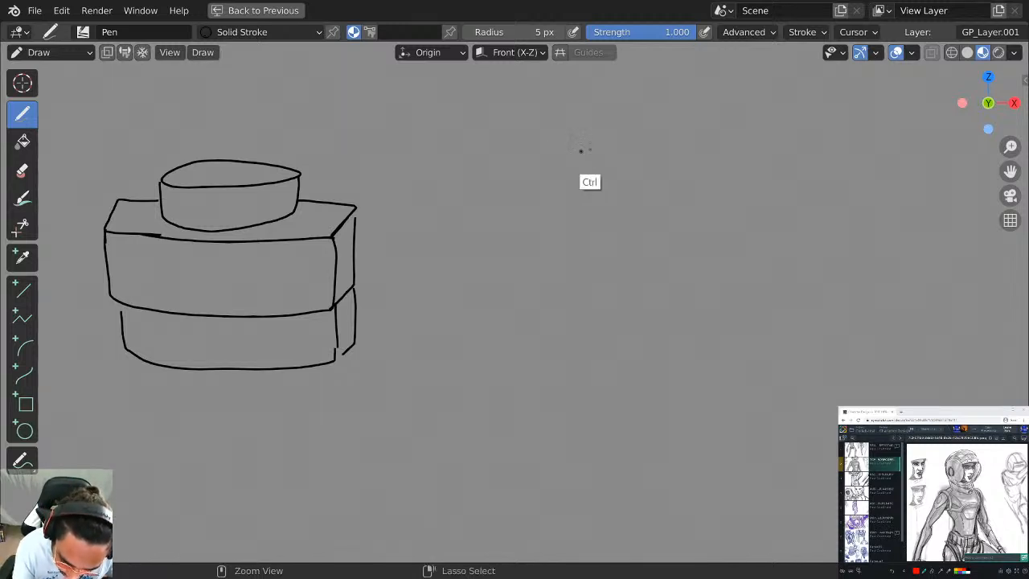
{"action": "mouse_move", "coordinate": [616, 135]}
{"action": "left_mouse_down"}
{"action": "mouse_move", "coordinate": [562, 137]}
{"action": "mouse_move", "coordinate": [619, 156]}
{"action": "mouse_move", "coordinate": [634, 143]}
{"action": "mouse_move", "coordinate": [532, 151]}
{"action": "mouse_move", "coordinate": [667, 157]}
{"action": "mouse_move", "coordinate": [643, 135]}
{"action": "left_mouse_up"}
{"action": "key", "text": "ctrl+z"}
{"action": "key", "text": "ctrl+z"}
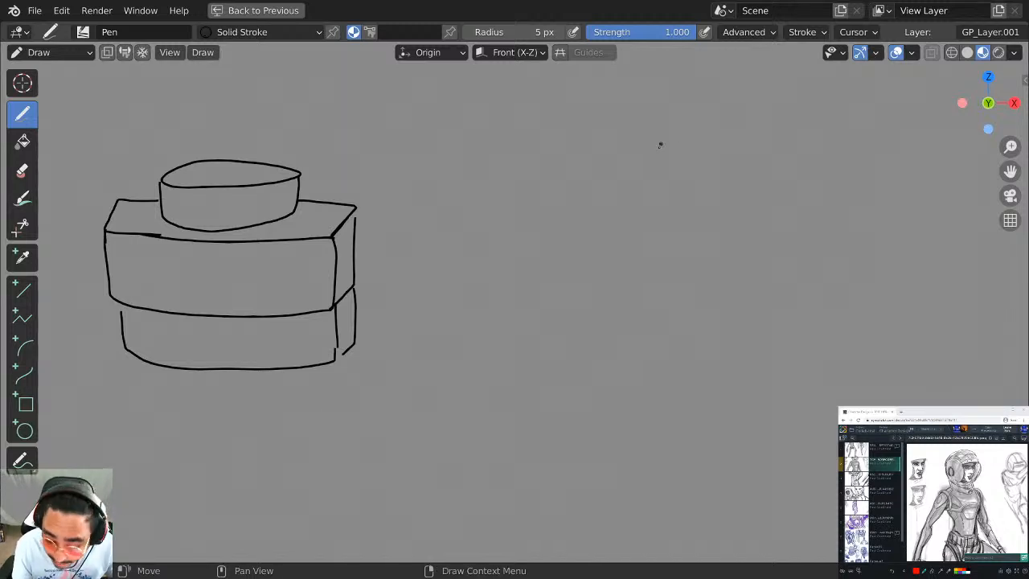
Draw a small neck cylinder beside the two-block torso and outline a flat shoulder plane around its base.
{"action": "mouse_move", "coordinate": [638, 153]}
{"action": "left_mouse_down"}
{"action": "mouse_move", "coordinate": [551, 170]}
{"action": "mouse_move", "coordinate": [663, 160]}
{"action": "left_mouse_up"}
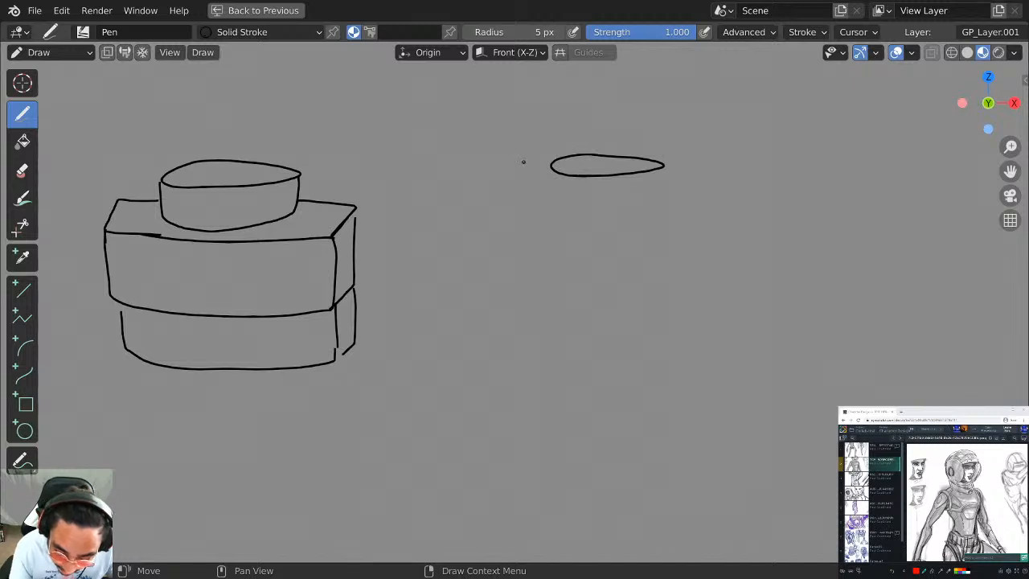
{"action": "mouse_move", "coordinate": [550, 166]}
{"action": "left_mouse_down"}
{"action": "mouse_move", "coordinate": [552, 191]}
{"action": "mouse_move", "coordinate": [608, 209]}
{"action": "mouse_move", "coordinate": [660, 197]}
{"action": "mouse_move", "coordinate": [664, 168]}
{"action": "left_mouse_up"}
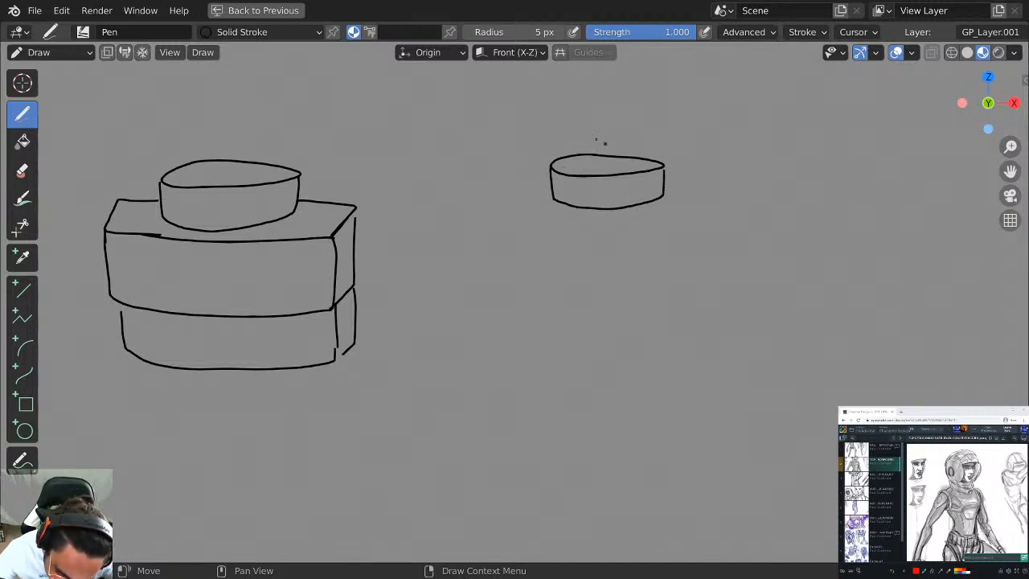
{"action": "middle_click_drag", "start_coordinate": [604, 143], "coordinate": [428, 137]}
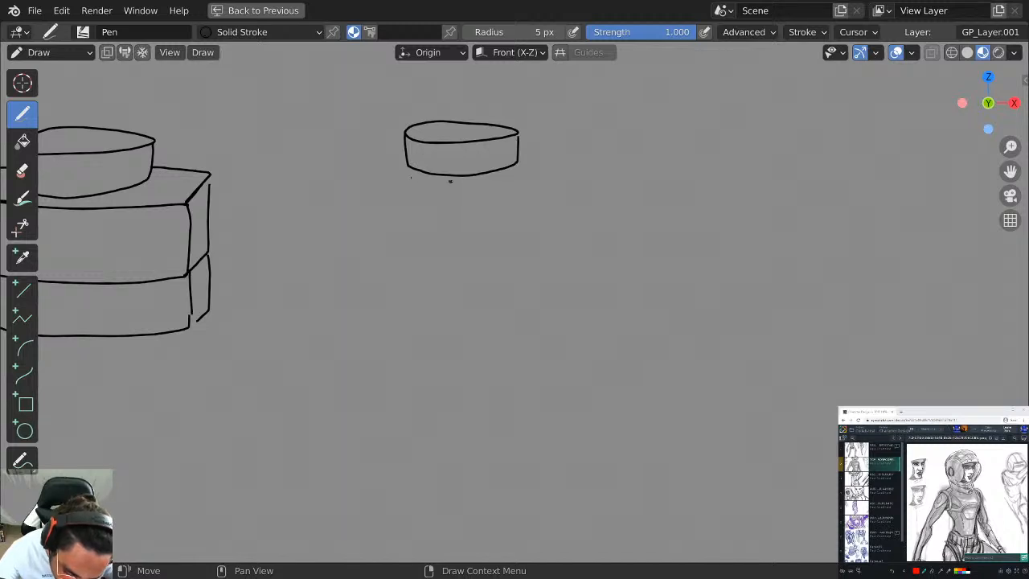
{"action": "left_click_drag", "start_coordinate": [544, 160], "coordinate": [531, 168]}
{"action": "mouse_move", "coordinate": [397, 154]}
{"action": "left_mouse_down"}
{"action": "mouse_move", "coordinate": [377, 173]}
{"action": "mouse_move", "coordinate": [427, 183]}
{"action": "mouse_move", "coordinate": [504, 181]}
{"action": "mouse_move", "coordinate": [544, 160]}
{"action": "left_mouse_up"}
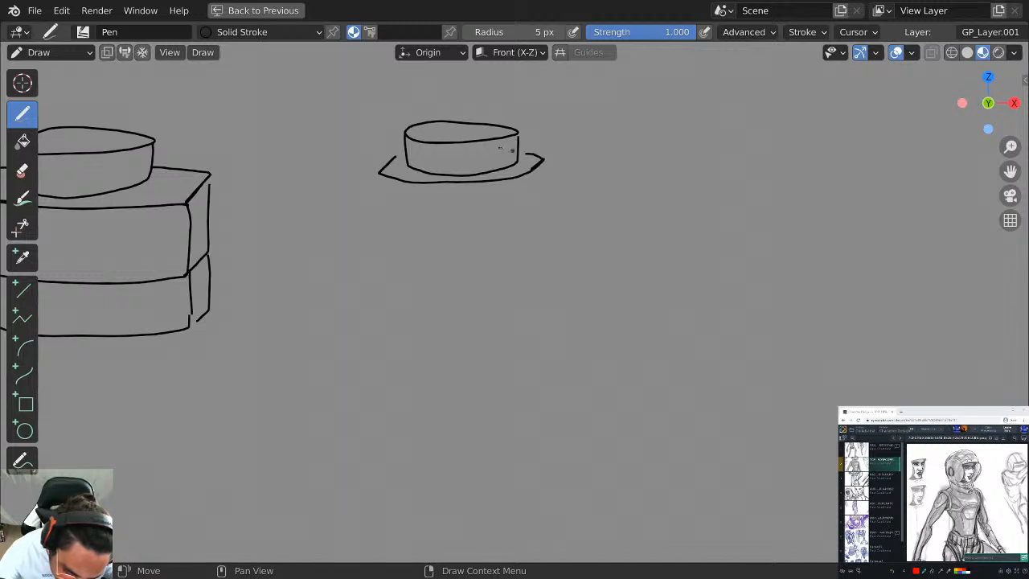
Extend the small shoulder plane downward into a chest box with a curved lower front edge and an angled right side face.
{"action": "mouse_move", "coordinate": [393, 158]}
{"action": "left_mouse_down"}
{"action": "mouse_move", "coordinate": [402, 155]}
{"action": "mouse_move", "coordinate": [387, 232]}
{"action": "left_mouse_up"}
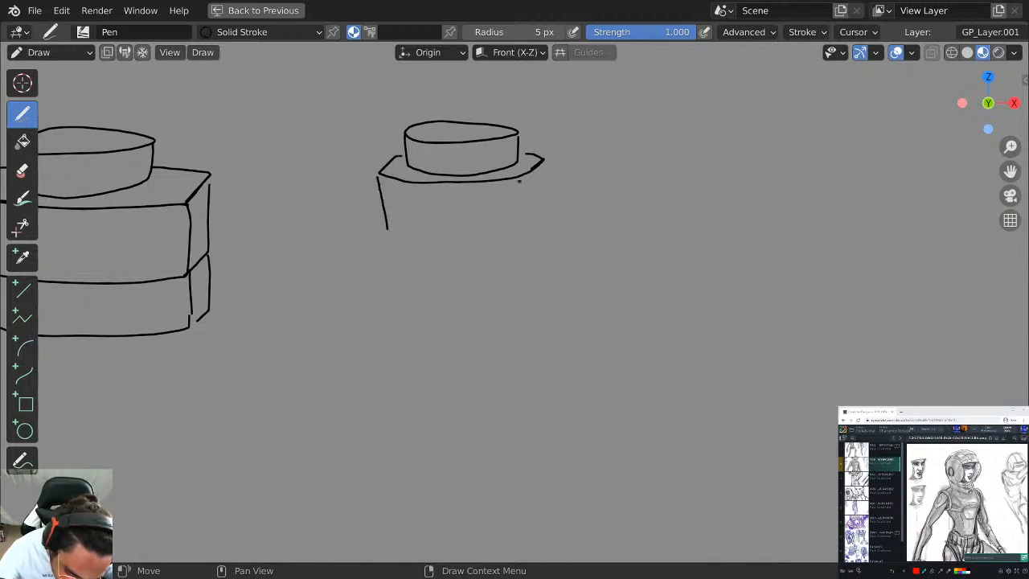
{"action": "left_click_drag", "start_coordinate": [519, 179], "coordinate": [519, 220]}
{"action": "mouse_move", "coordinate": [387, 227]}
{"action": "left_mouse_down"}
{"action": "mouse_move", "coordinate": [489, 240]}
{"action": "mouse_move", "coordinate": [519, 207]}
{"action": "mouse_move", "coordinate": [534, 227]}
{"action": "mouse_move", "coordinate": [546, 162]}
{"action": "mouse_move", "coordinate": [515, 146]}
{"action": "left_mouse_up"}
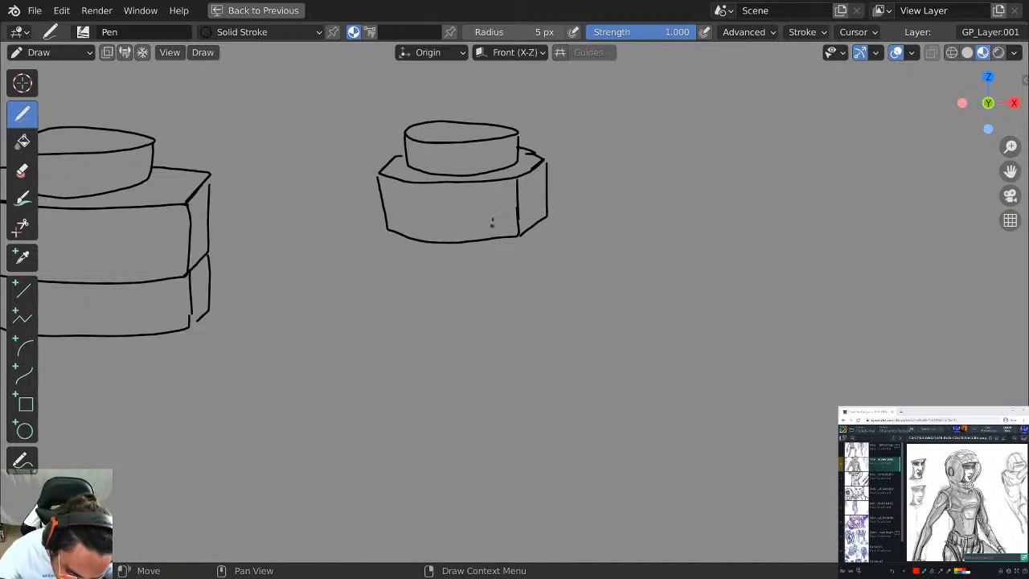
Draw a slightly tilted neck ellipse beneath the small chest box and extend it downward into a short cylinder.
{"action": "middle_click_drag", "start_coordinate": [491, 223], "coordinate": [578, 151]}
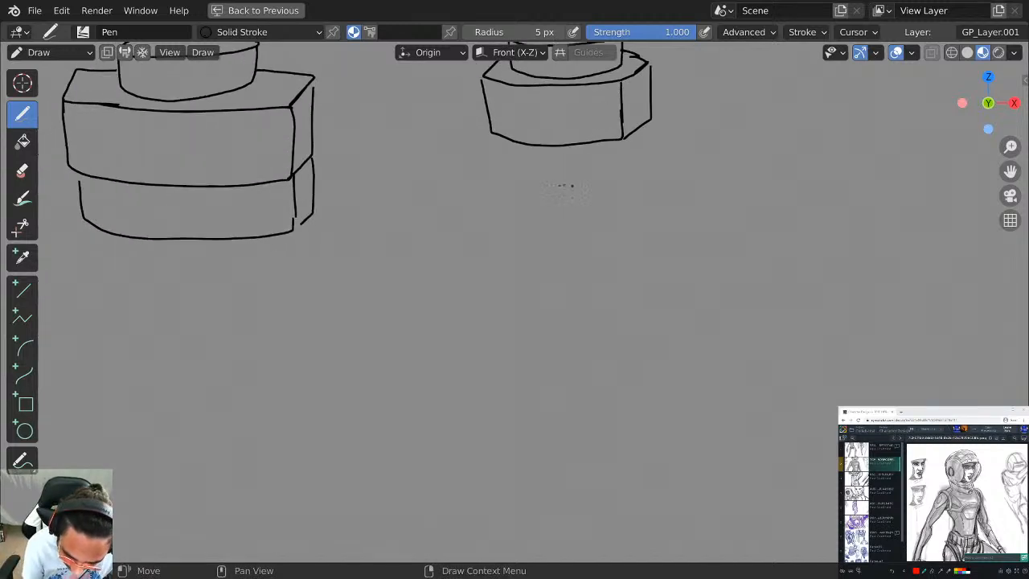
{"action": "mouse_move", "coordinate": [566, 186]}
{"action": "left_mouse_down"}
{"action": "mouse_move", "coordinate": [522, 206]}
{"action": "mouse_move", "coordinate": [597, 186]}
{"action": "mouse_move", "coordinate": [528, 189]}
{"action": "left_mouse_up"}
{"action": "key", "text": "ctrl+z"}
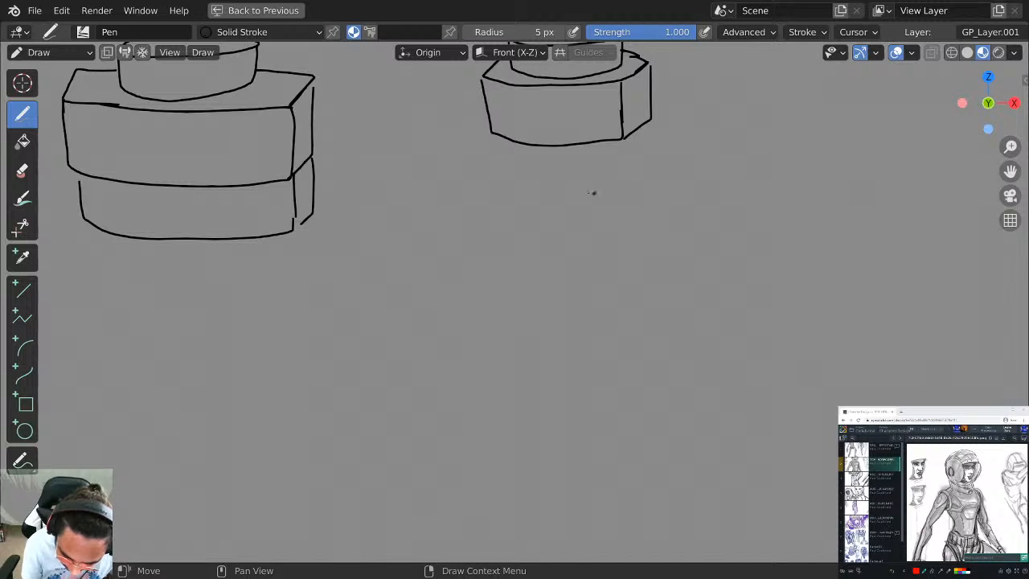
{"action": "mouse_move", "coordinate": [592, 192]}
{"action": "left_mouse_down"}
{"action": "mouse_move", "coordinate": [466, 205]}
{"action": "mouse_move", "coordinate": [596, 190]}
{"action": "left_mouse_up"}
{"action": "key", "text": "ctrl+z"}
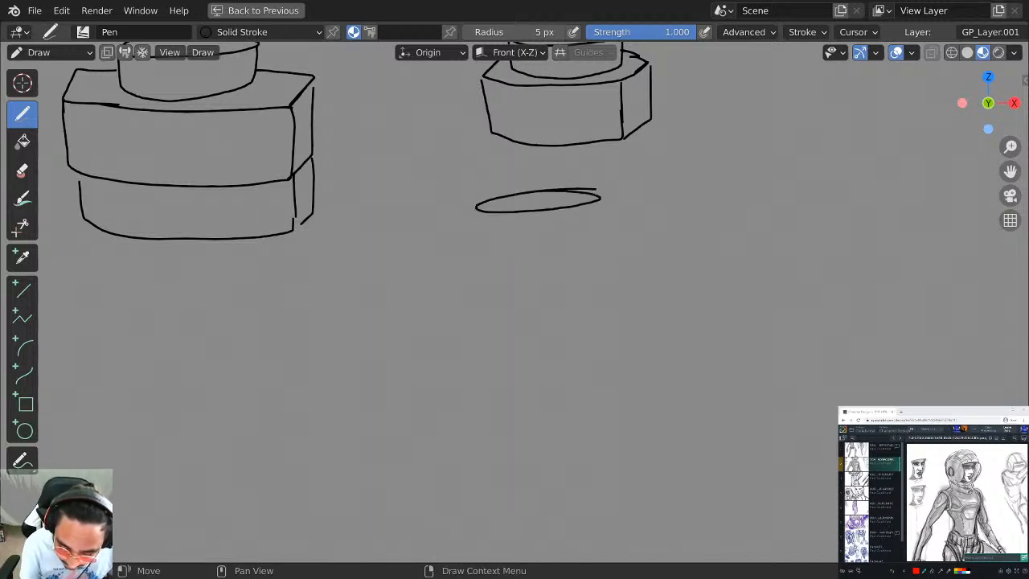
{"action": "mouse_move", "coordinate": [503, 212]}
{"action": "middle_mouse_down", "text": "shift"}
{"action": "mouse_move", "coordinate": [466, 218]}
{"action": "mouse_move", "coordinate": [392, 167]}
{"action": "middle_mouse_up", "text": "shift"}
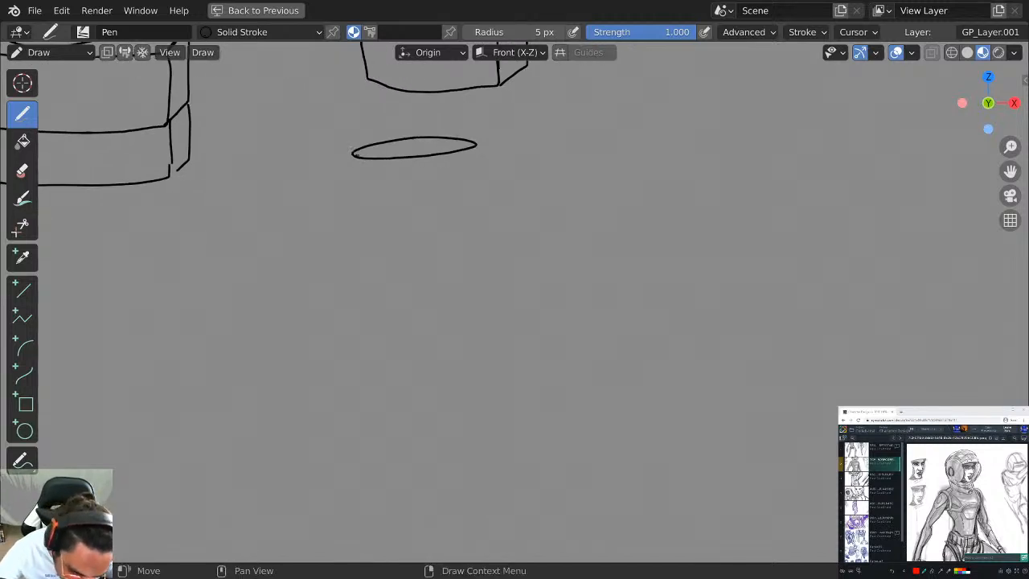
{"action": "mouse_move", "coordinate": [357, 149]}
{"action": "left_mouse_down"}
{"action": "mouse_move", "coordinate": [356, 187]}
{"action": "mouse_move", "coordinate": [373, 197]}
{"action": "mouse_move", "coordinate": [438, 198]}
{"action": "mouse_move", "coordinate": [475, 183]}
{"action": "mouse_move", "coordinate": [476, 145]}
{"action": "left_mouse_up"}
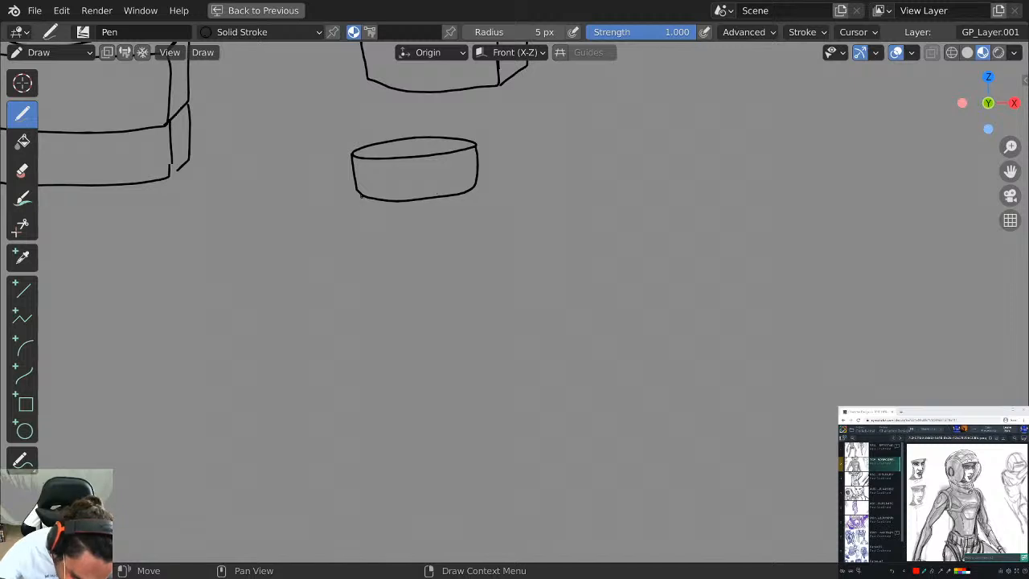
{"action": "mouse_move", "coordinate": [351, 174]}
{"action": "left_mouse_down"}
{"action": "mouse_move", "coordinate": [327, 196]}
{"action": "mouse_move", "coordinate": [408, 201]}
{"action": "left_mouse_up"}
{"action": "key", "text": "ctrl+z"}
{"action": "mouse_move", "coordinate": [354, 175]}
{"action": "left_mouse_down"}
{"action": "mouse_move", "coordinate": [325, 203]}
{"action": "mouse_move", "coordinate": [480, 200]}
{"action": "left_mouse_up"}
{"action": "key", "text": "ctrl+z"}
{"action": "mouse_move", "coordinate": [477, 155]}
{"action": "left_mouse_down"}
{"action": "mouse_move", "coordinate": [539, 161]}
{"action": "mouse_move", "coordinate": [494, 186]}
{"action": "left_mouse_up"}
{"action": "key", "text": "ctrl+z"}
Outline a flat shoulder plane around the lower neck cylinder with angled left and right edges and a nearly straight front edge.
{"action": "left_click_drag", "start_coordinate": [343, 172], "coordinate": [310, 203]}
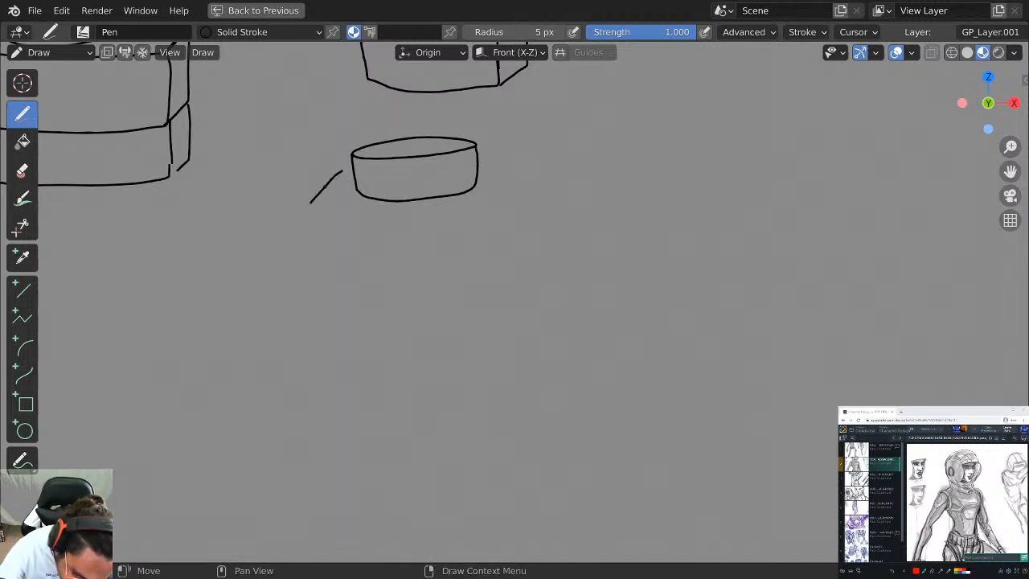
{"action": "left_click_drag", "start_coordinate": [342, 170], "coordinate": [351, 166]}
{"action": "left_click_drag", "start_coordinate": [477, 164], "coordinate": [506, 178]}
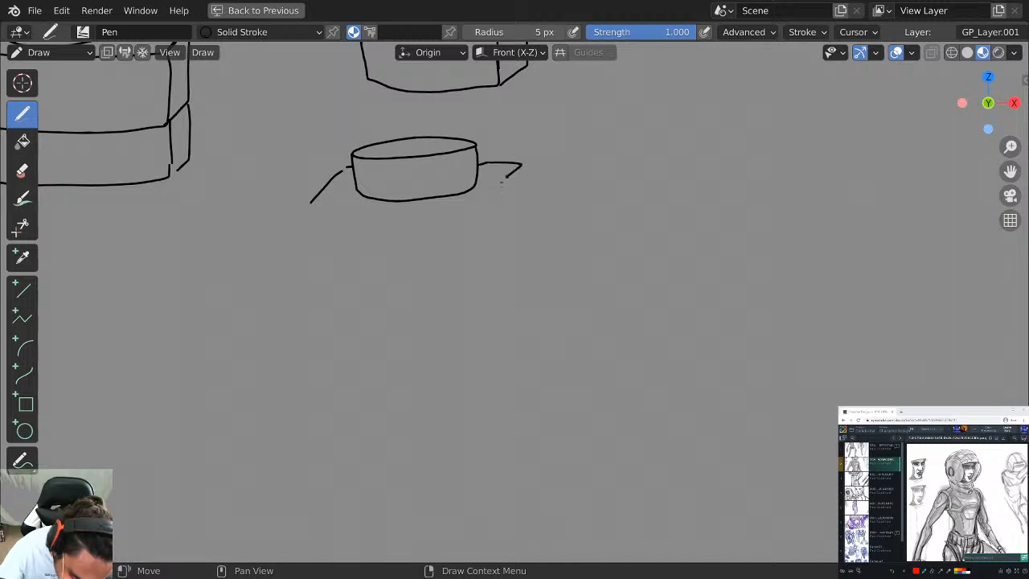
{"action": "mouse_move", "coordinate": [332, 198]}
{"action": "left_mouse_down"}
{"action": "mouse_move", "coordinate": [502, 193]}
{"action": "mouse_move", "coordinate": [520, 167]}
{"action": "left_mouse_up"}
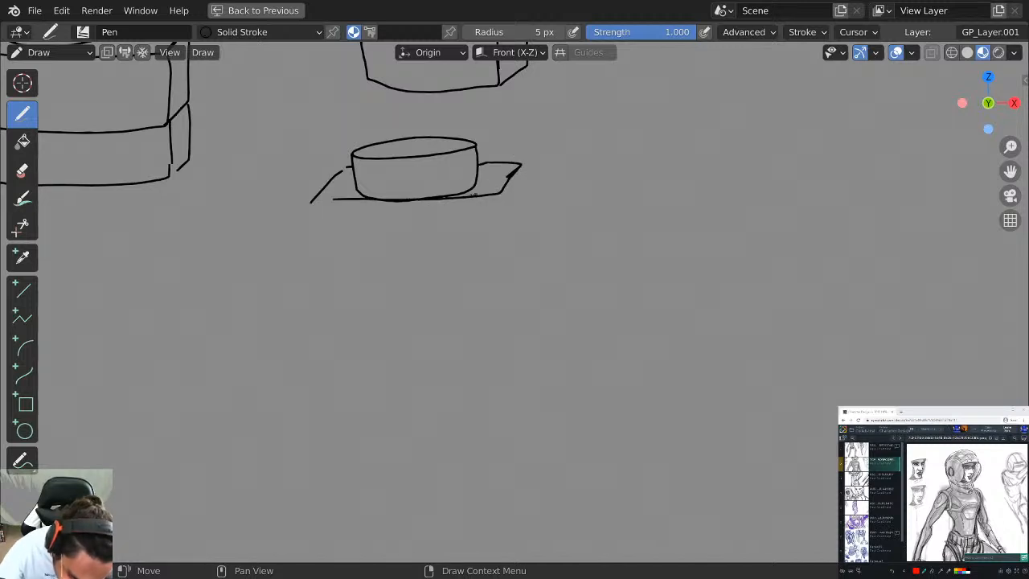
Extend this shoulder plane downward into a tapered chest front with a curved lower edge and a right side face.
{"action": "left_click_drag", "start_coordinate": [324, 208], "coordinate": [338, 257]}
{"action": "left_click_drag", "start_coordinate": [494, 199], "coordinate": [491, 242]}
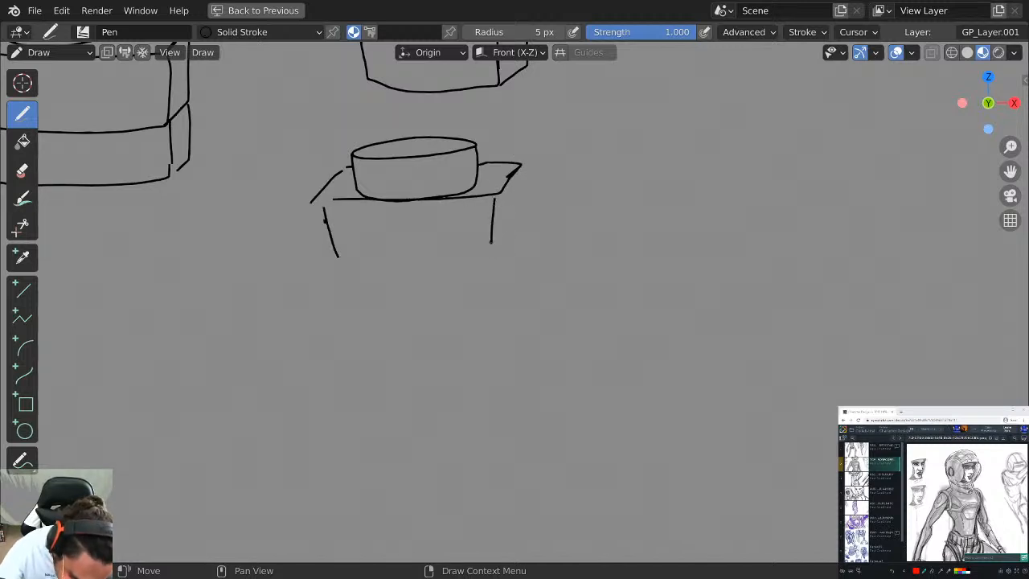
{"action": "mouse_move", "coordinate": [348, 266]}
{"action": "left_mouse_down"}
{"action": "mouse_move", "coordinate": [427, 271]}
{"action": "mouse_move", "coordinate": [491, 252]}
{"action": "left_mouse_up"}
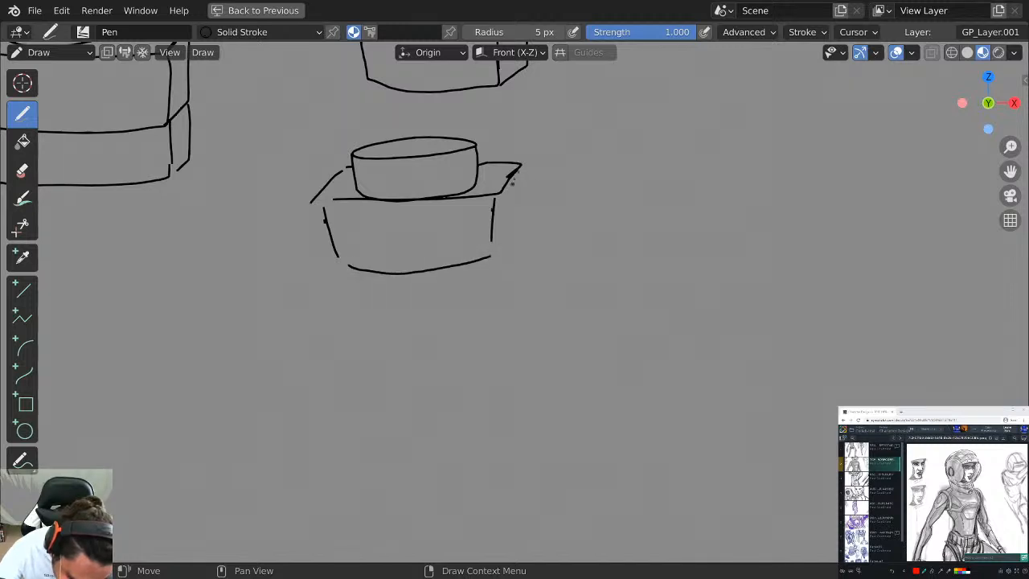
{"action": "mouse_move", "coordinate": [516, 178]}
{"action": "left_mouse_down"}
{"action": "mouse_move", "coordinate": [519, 220]}
{"action": "mouse_move", "coordinate": [494, 258]}
{"action": "left_mouse_up"}
Add a narrow left side face and an arched cutout along the lower edge of the tapered chest box.
{"action": "mouse_move", "coordinate": [312, 198]}
{"action": "left_mouse_down"}
{"action": "mouse_move", "coordinate": [336, 257]}
{"action": "mouse_move", "coordinate": [423, 245]}
{"action": "mouse_move", "coordinate": [449, 266]}
{"action": "mouse_move", "coordinate": [474, 256]}
{"action": "mouse_move", "coordinate": [513, 194]}
{"action": "left_mouse_up"}
{"action": "key", "text": "ctrl+z"}
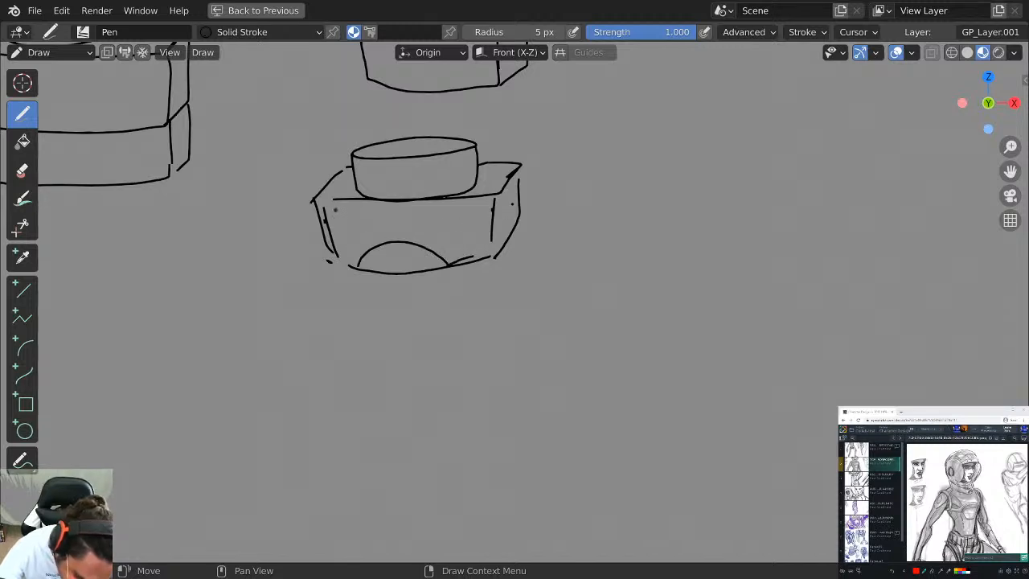
{"action": "mouse_move", "coordinate": [353, 265]}
{"action": "left_mouse_down"}
{"action": "mouse_move", "coordinate": [332, 211]}
{"action": "mouse_move", "coordinate": [351, 193]}
{"action": "left_mouse_up"}
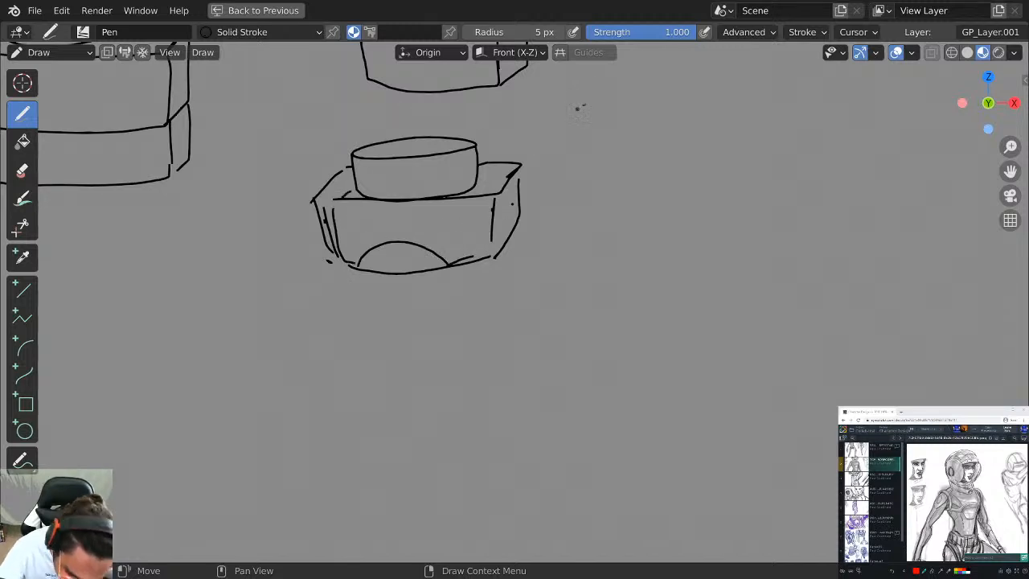
{"action": "middle_click_drag", "start_coordinate": [611, 137], "coordinate": [604, 164], "text": "shift"}
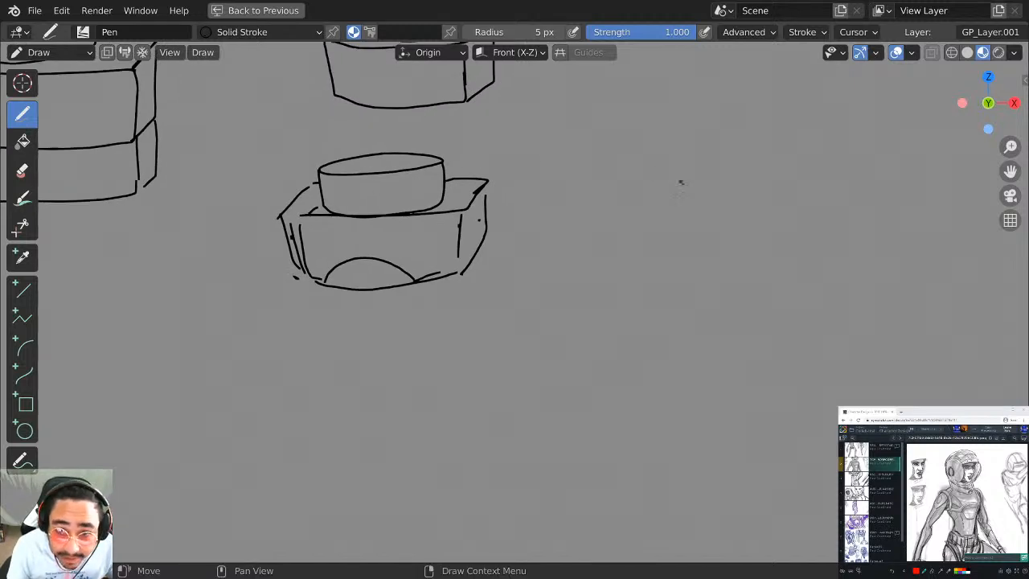
{"action": "mouse_move", "coordinate": [680, 183]}
{"action": "middle_mouse_down", "text": "shift"}
{"action": "mouse_move", "coordinate": [643, 188]}
{"action": "mouse_move", "coordinate": [552, 151]}
{"action": "middle_mouse_up", "text": "shift"}
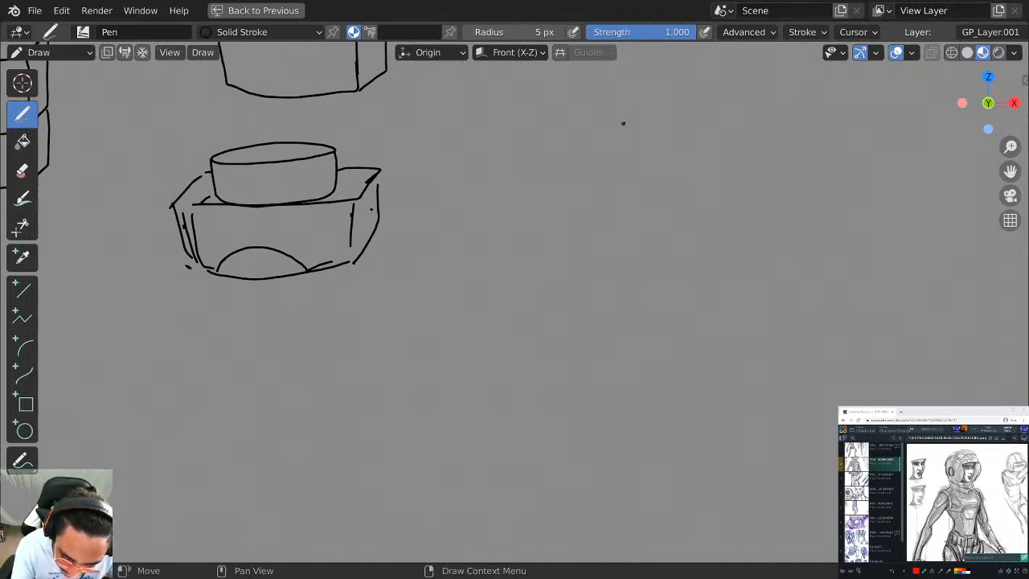
{"action": "mouse_move", "coordinate": [621, 124]}
{"action": "left_mouse_down"}
{"action": "mouse_move", "coordinate": [552, 141]}
{"action": "mouse_move", "coordinate": [658, 132]}
{"action": "left_mouse_up"}
{"action": "key", "text": "ctrl+z"}
{"action": "mouse_move", "coordinate": [625, 117]}
{"action": "left_mouse_down"}
{"action": "mouse_move", "coordinate": [588, 116]}
{"action": "mouse_move", "coordinate": [628, 137]}
{"action": "mouse_move", "coordinate": [552, 123]}
{"action": "left_mouse_up"}
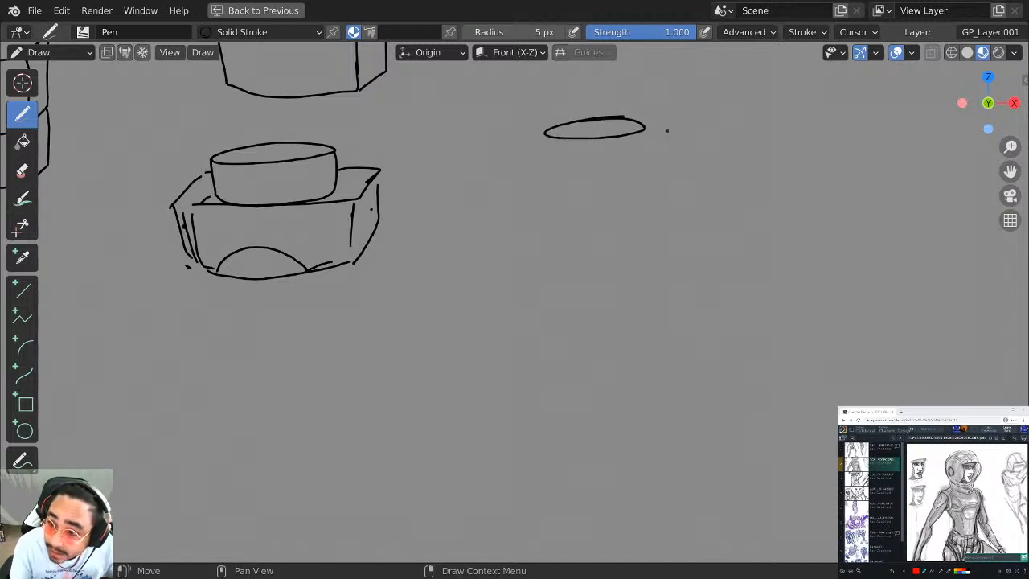
{"action": "key", "text": "ctrl+z"}
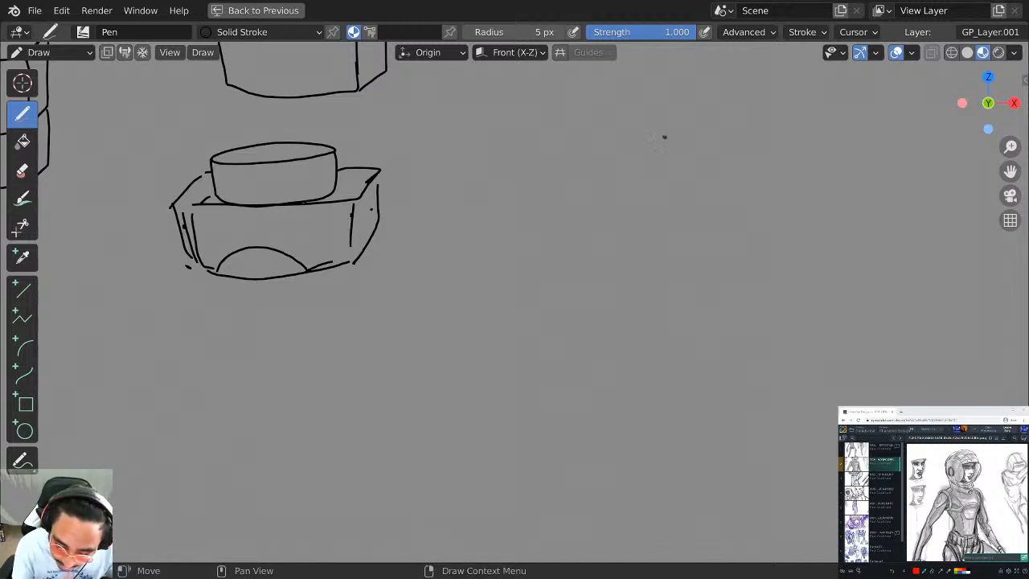
Draw another box torso beside the arched one, with a neck cylinder, flat shoulder plane, curved-bottom chest front and narrow right side face.
{"action": "mouse_move", "coordinate": [638, 136]}
{"action": "left_mouse_down"}
{"action": "mouse_move", "coordinate": [545, 158]}
{"action": "mouse_move", "coordinate": [641, 139]}
{"action": "mouse_move", "coordinate": [534, 150]}
{"action": "left_mouse_up"}
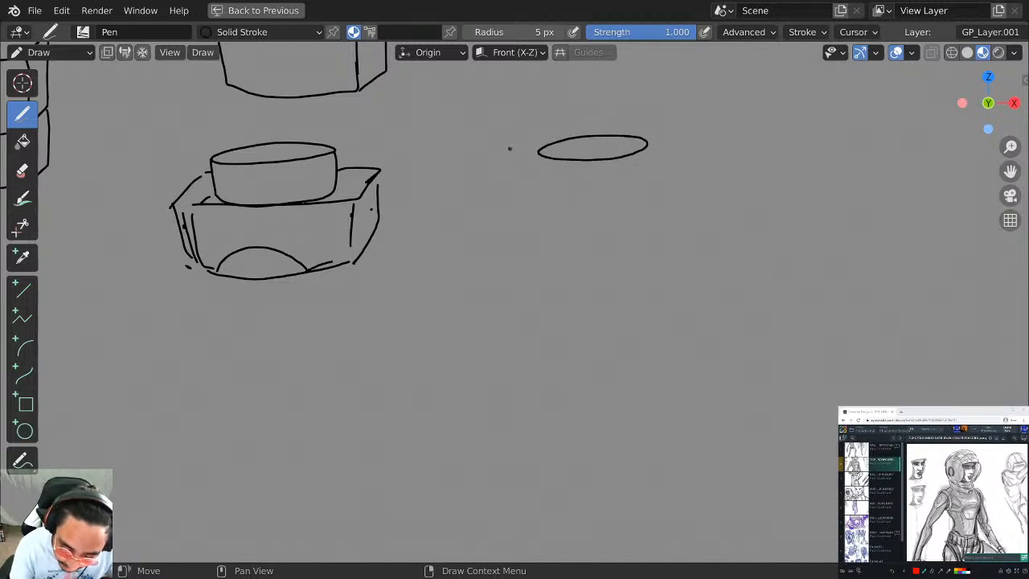
{"action": "middle_click_drag", "start_coordinate": [529, 155], "coordinate": [359, 84]}
{"action": "mouse_move", "coordinate": [362, 80]}
{"action": "left_mouse_down"}
{"action": "mouse_move", "coordinate": [363, 111]}
{"action": "mouse_move", "coordinate": [414, 122]}
{"action": "mouse_move", "coordinate": [466, 106]}
{"action": "mouse_move", "coordinate": [472, 73]}
{"action": "left_mouse_up"}
{"action": "mouse_move", "coordinate": [352, 97]}
{"action": "left_mouse_down"}
{"action": "mouse_move", "coordinate": [329, 118]}
{"action": "mouse_move", "coordinate": [490, 115]}
{"action": "mouse_move", "coordinate": [511, 98]}
{"action": "mouse_move", "coordinate": [364, 91]}
{"action": "mouse_move", "coordinate": [334, 167]}
{"action": "mouse_move", "coordinate": [380, 176]}
{"action": "mouse_move", "coordinate": [498, 165]}
{"action": "mouse_move", "coordinate": [498, 115]}
{"action": "left_mouse_up"}
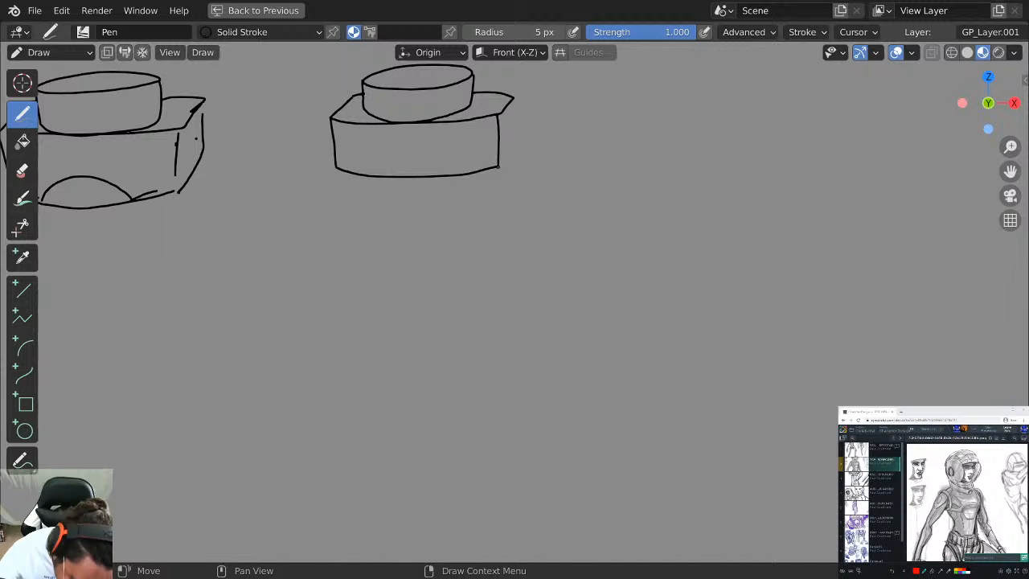
{"action": "left_click_drag", "start_coordinate": [499, 167], "coordinate": [512, 102]}
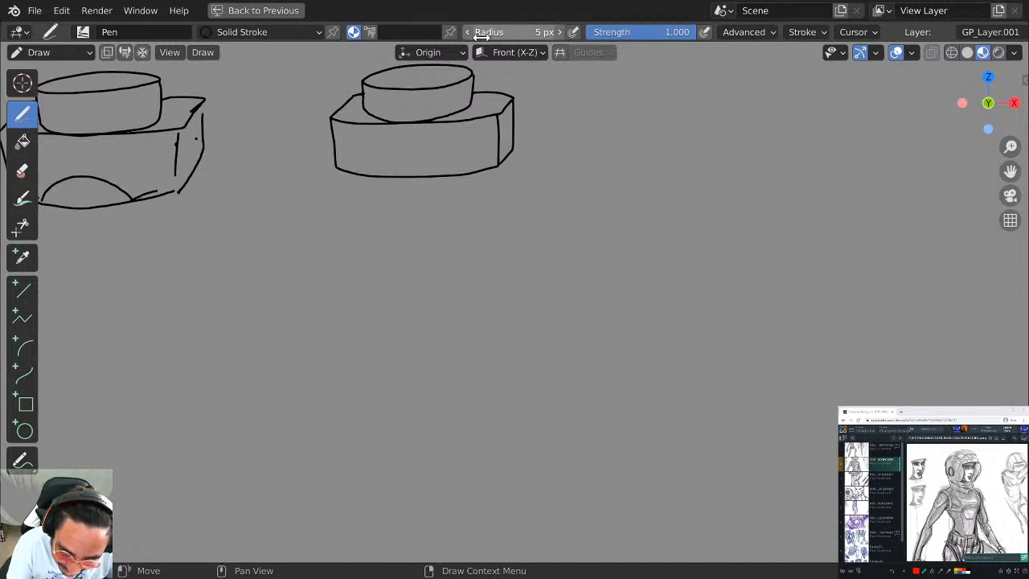
Set the brush radius to 3 px and draw a thinner armor outline with a central lower arch inside the newest chest box.
{"action": "scroll", "coordinate": [461, 157], "scroll_direction": "up", "scroll_amount": 3}
{"action": "middle_click_drag", "start_coordinate": [426, 130], "coordinate": [496, 260], "text": "shift"}
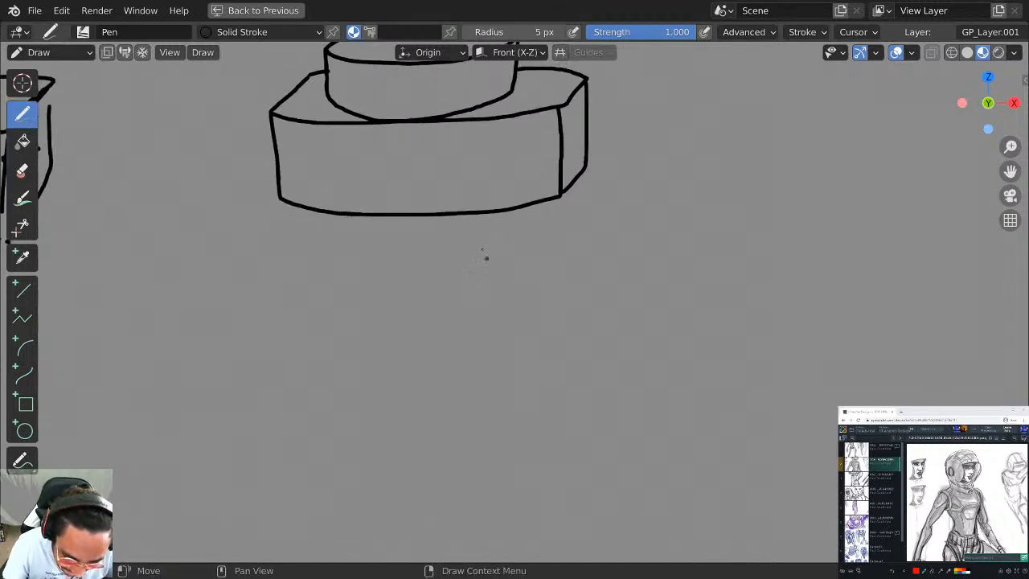
{"action": "left_click", "coordinate": [467, 32]}
{"action": "left_click", "coordinate": [468, 32]}
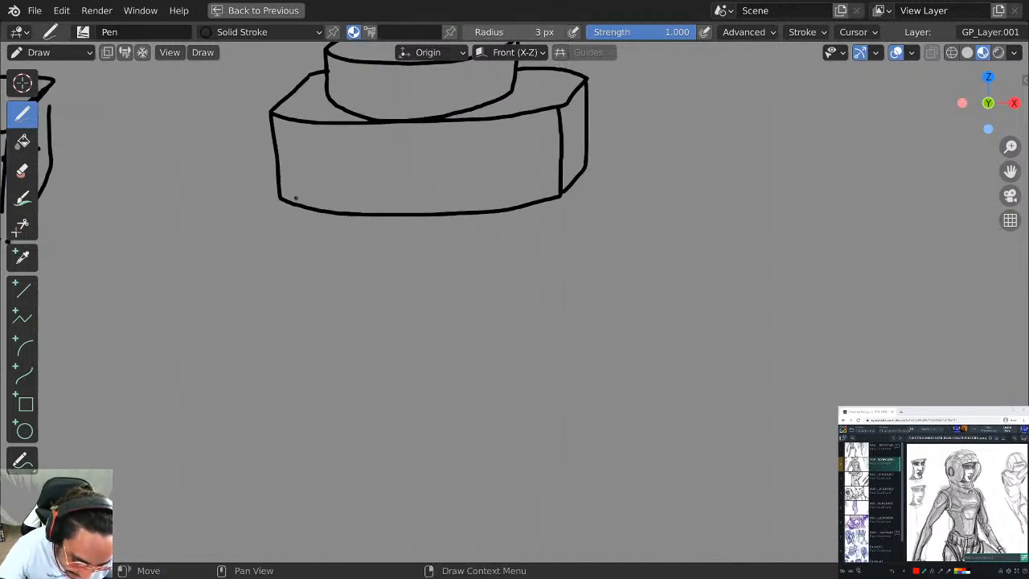
{"action": "mouse_move", "coordinate": [288, 189]}
{"action": "left_mouse_down"}
{"action": "mouse_move", "coordinate": [340, 199]}
{"action": "mouse_move", "coordinate": [380, 159]}
{"action": "mouse_move", "coordinate": [443, 199]}
{"action": "mouse_move", "coordinate": [513, 195]}
{"action": "mouse_move", "coordinate": [572, 148]}
{"action": "mouse_move", "coordinate": [568, 110]}
{"action": "mouse_move", "coordinate": [514, 76]}
{"action": "left_mouse_up"}
{"action": "key", "text": "ctrl+z"}
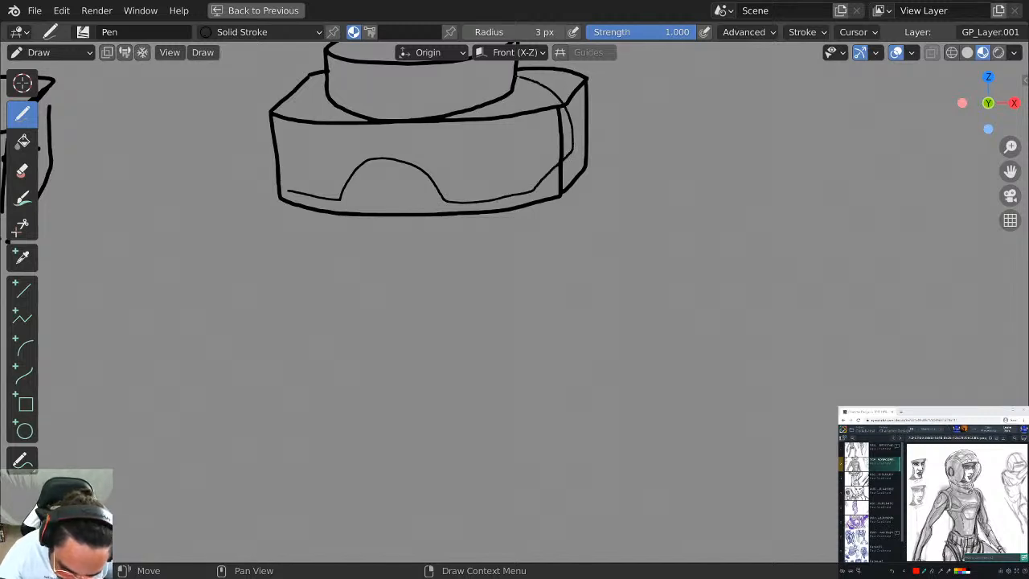
{"action": "mouse_move", "coordinate": [325, 80]}
{"action": "left_mouse_down"}
{"action": "mouse_move", "coordinate": [288, 137]}
{"action": "mouse_move", "coordinate": [286, 188]}
{"action": "left_mouse_up"}
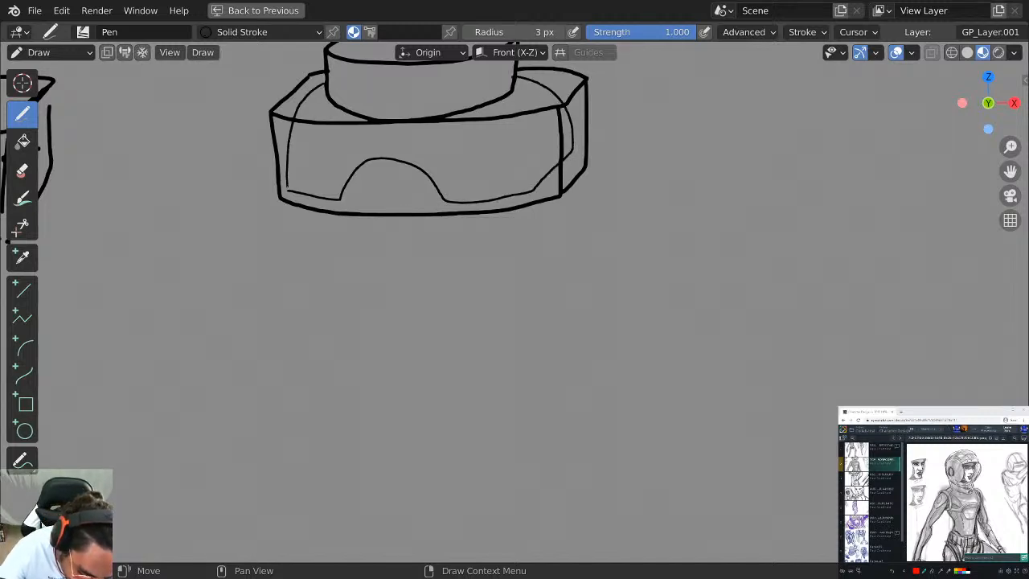
Add a second parallel line along the arch and lower edges of the armor outline to suggest plate thickness.
{"action": "mouse_move", "coordinate": [347, 193]}
{"action": "left_mouse_down"}
{"action": "mouse_move", "coordinate": [375, 162]}
{"action": "mouse_move", "coordinate": [424, 173]}
{"action": "mouse_move", "coordinate": [436, 199]}
{"action": "left_mouse_up"}
{"action": "left_click_drag", "start_coordinate": [348, 191], "coordinate": [310, 192]}
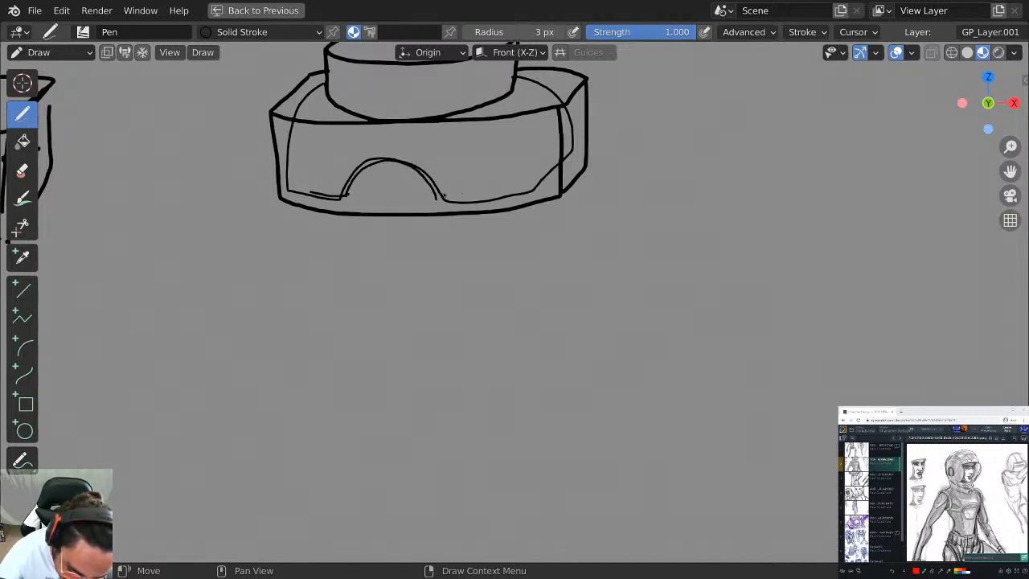
{"action": "mouse_move", "coordinate": [442, 196]}
{"action": "left_mouse_down"}
{"action": "mouse_move", "coordinate": [500, 199]}
{"action": "mouse_move", "coordinate": [560, 164]}
{"action": "left_mouse_up"}
Review the row of neck, shoulder and torso variations, from the box forms back to the first shoulder armor sketches.
{"action": "middle_click_drag", "start_coordinate": [504, 211], "coordinate": [787, 256]}
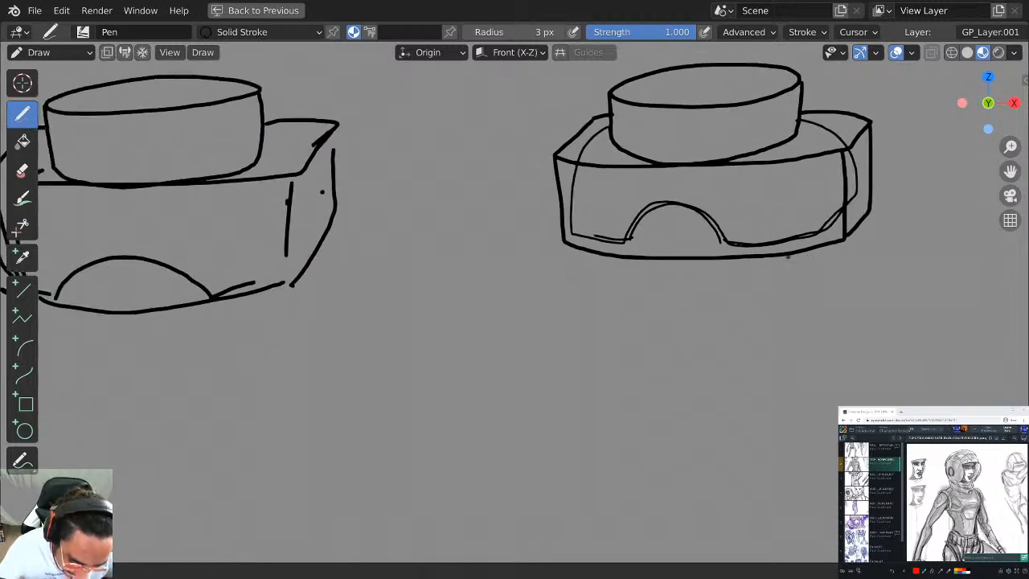
{"action": "scroll", "coordinate": [788, 256], "scroll_direction": "down", "scroll_amount": 8}
{"action": "scroll", "coordinate": [803, 211], "scroll_direction": "up", "scroll_amount": 3}
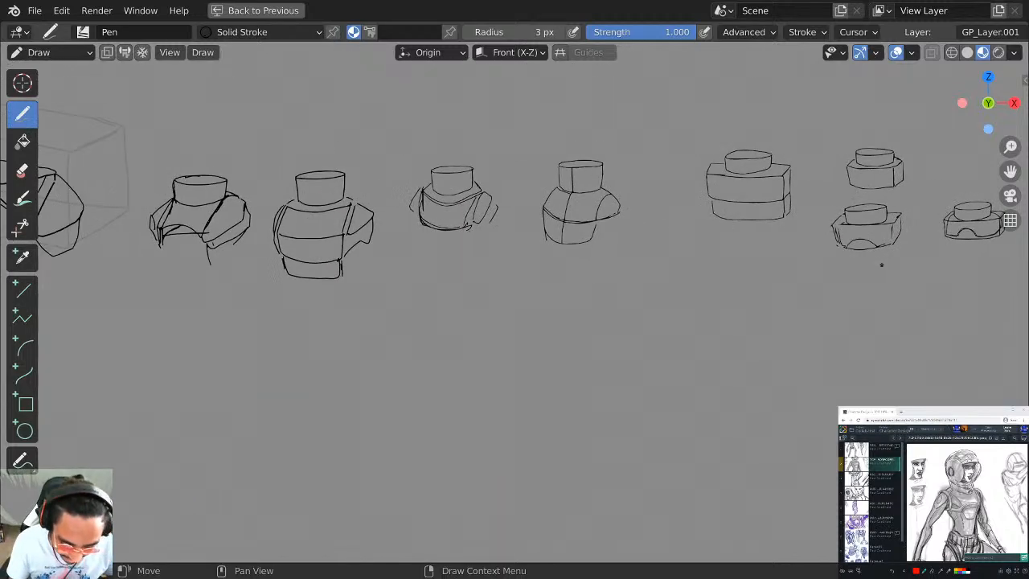
{"action": "middle_click_drag", "start_coordinate": [575, 261], "coordinate": [801, 253], "text": "shift"}
{"action": "middle_click_drag", "start_coordinate": [716, 259], "coordinate": [910, 266], "text": "shift"}
{"action": "middle_click_drag", "start_coordinate": [662, 235], "coordinate": [815, 269], "text": "shift"}
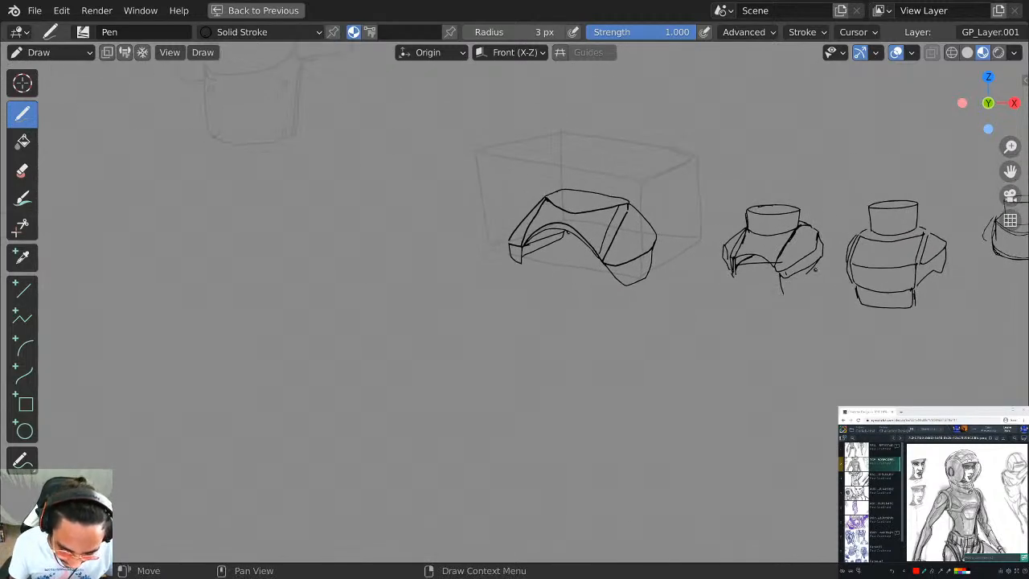
{"action": "scroll", "coordinate": [867, 193], "scroll_direction": "up", "scroll_amount": 5}
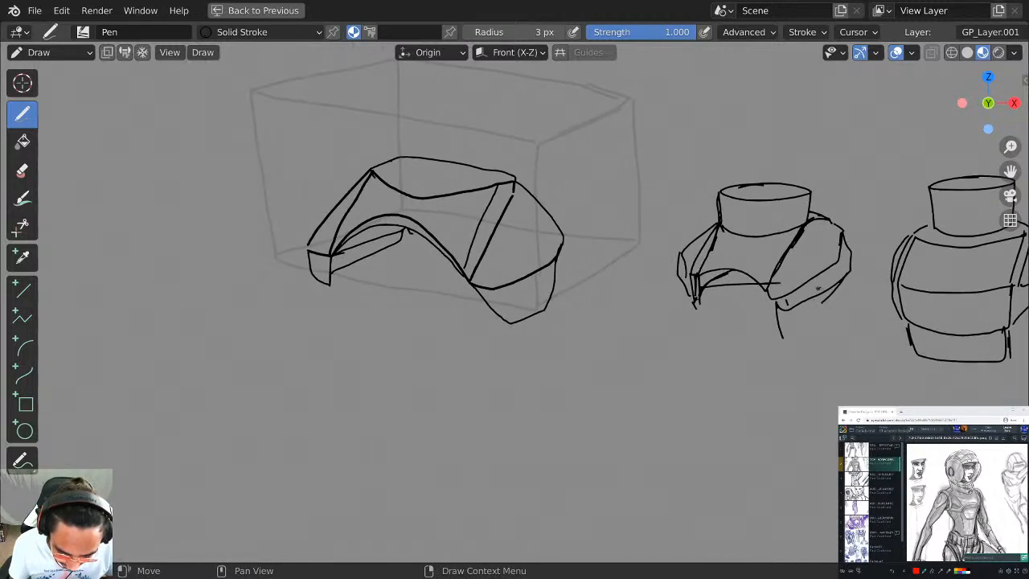
{"action": "scroll", "coordinate": [839, 279], "scroll_direction": "down", "scroll_amount": 2}
{"action": "mouse_move", "coordinate": [887, 279]}
{"action": "middle_mouse_down", "text": "shift"}
{"action": "mouse_move", "coordinate": [748, 254]}
{"action": "mouse_move", "coordinate": [565, 246]}
{"action": "middle_mouse_up", "text": "shift"}
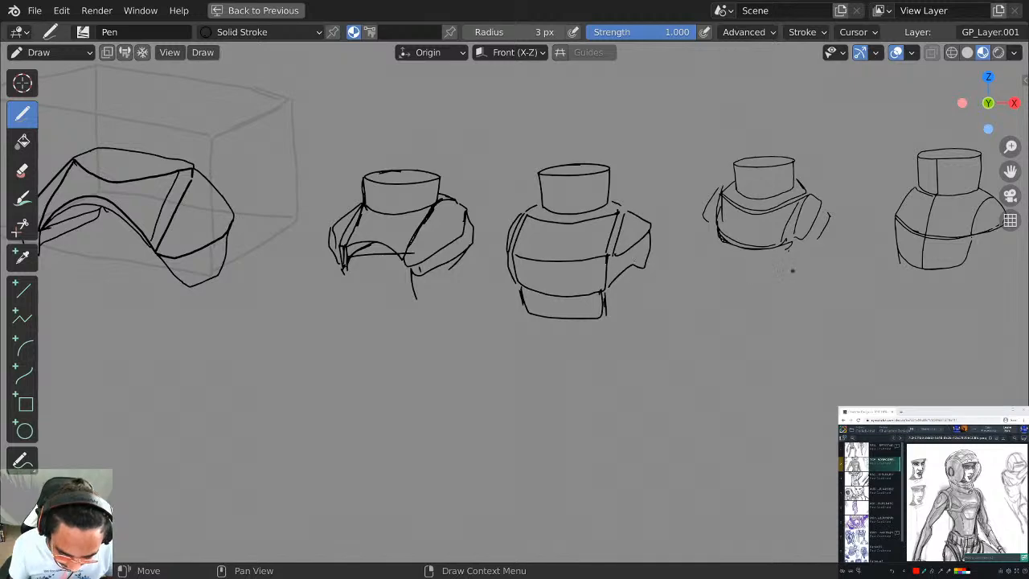
Review the remaining neck and torso variations across to the empty canvas beyond the last small box torso.
{"action": "middle_click_drag", "start_coordinate": [792, 271], "coordinate": [672, 257], "text": "shift"}
{"action": "mouse_move", "coordinate": [755, 253]}
{"action": "middle_mouse_down", "text": "shift"}
{"action": "mouse_move", "coordinate": [620, 252]}
{"action": "mouse_move", "coordinate": [643, 255]}
{"action": "middle_mouse_up", "text": "shift"}
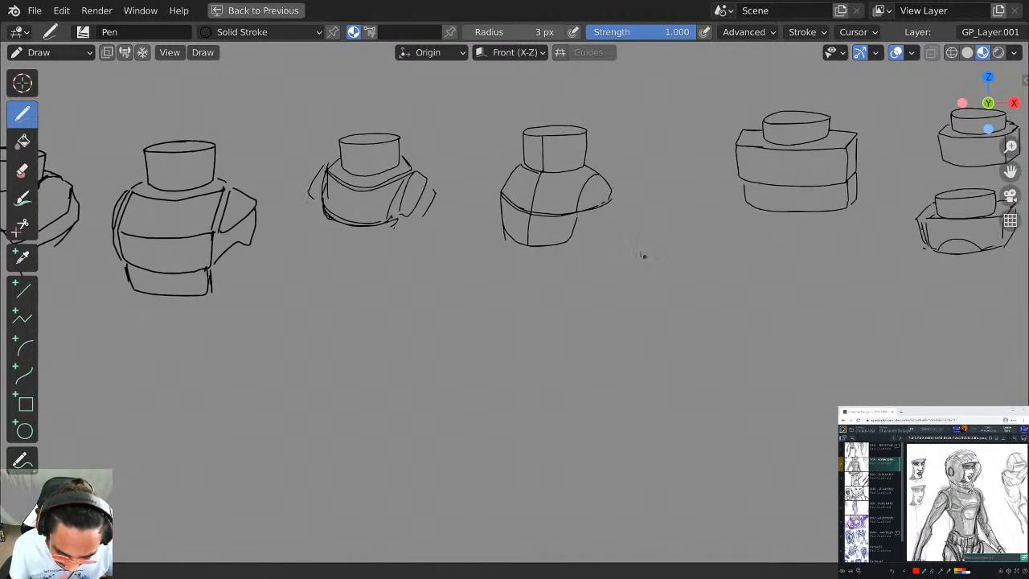
{"action": "middle_click_drag", "start_coordinate": [733, 265], "coordinate": [704, 271], "text": "shift"}
{"action": "middle_click_drag", "start_coordinate": [818, 241], "coordinate": [666, 237], "text": "shift"}
{"action": "mouse_move", "coordinate": [740, 243]}
{"action": "middle_mouse_down", "text": "shift"}
{"action": "mouse_move", "coordinate": [704, 243]}
{"action": "mouse_move", "coordinate": [876, 239]}
{"action": "middle_mouse_up", "text": "shift"}
{"action": "mouse_move", "coordinate": [636, 209]}
{"action": "middle_mouse_down", "text": "shift"}
{"action": "mouse_move", "coordinate": [822, 243]}
{"action": "mouse_move", "coordinate": [742, 232]}
{"action": "middle_mouse_up", "text": "shift"}
{"action": "mouse_move", "coordinate": [905, 199]}
{"action": "middle_mouse_down", "text": "shift"}
{"action": "mouse_move", "coordinate": [589, 233]}
{"action": "mouse_move", "coordinate": [595, 240]}
{"action": "middle_mouse_up", "text": "shift"}
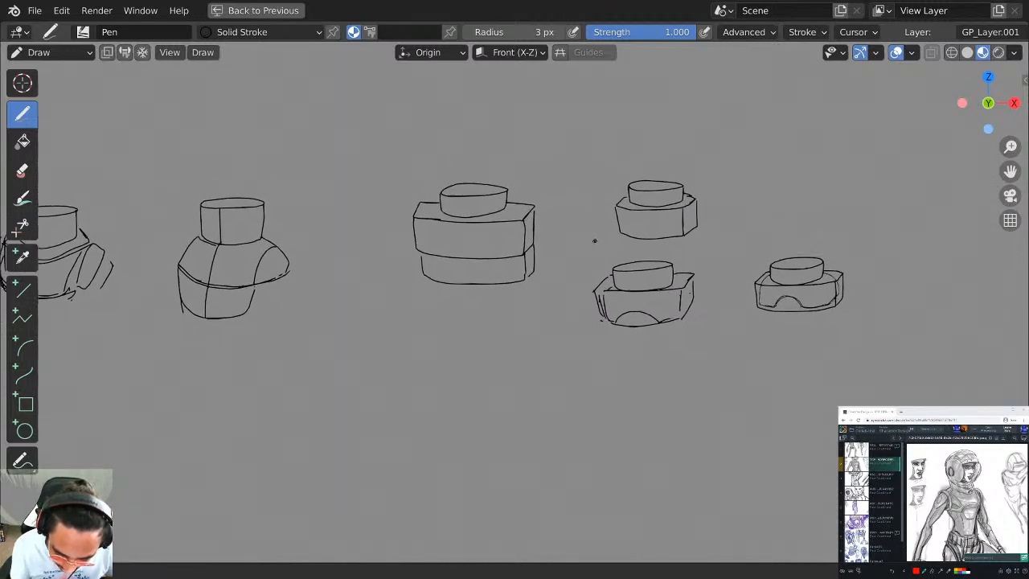
{"action": "scroll", "coordinate": [594, 240], "scroll_direction": "up", "scroll_amount": 1}
{"action": "middle_click_drag", "start_coordinate": [758, 230], "coordinate": [652, 247], "text": "shift"}
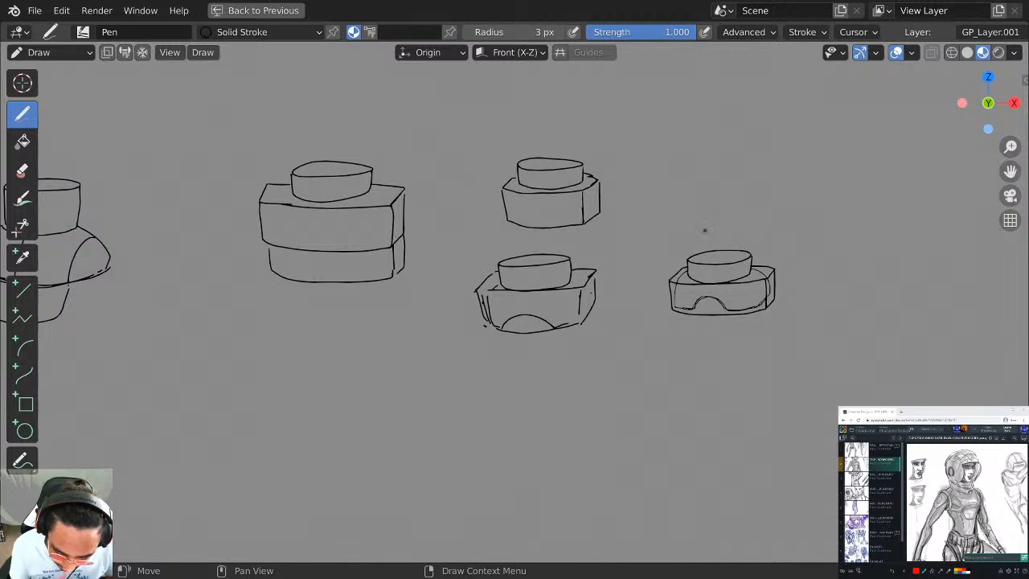
{"action": "middle_click_drag", "start_coordinate": [883, 229], "coordinate": [507, 227], "text": "shift"}
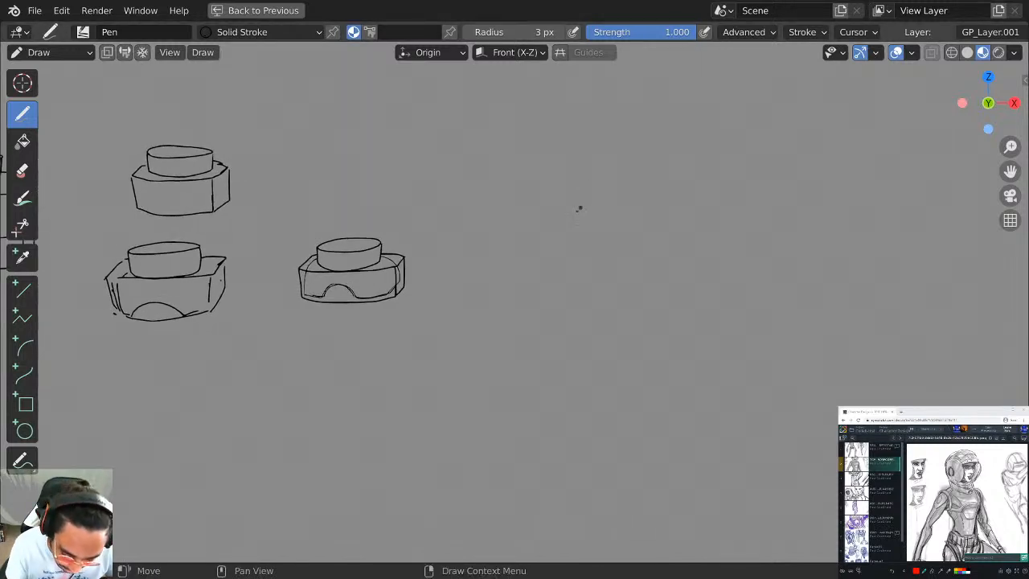
{"action": "middle_click_drag", "start_coordinate": [578, 209], "coordinate": [354, 181], "text": "shift"}
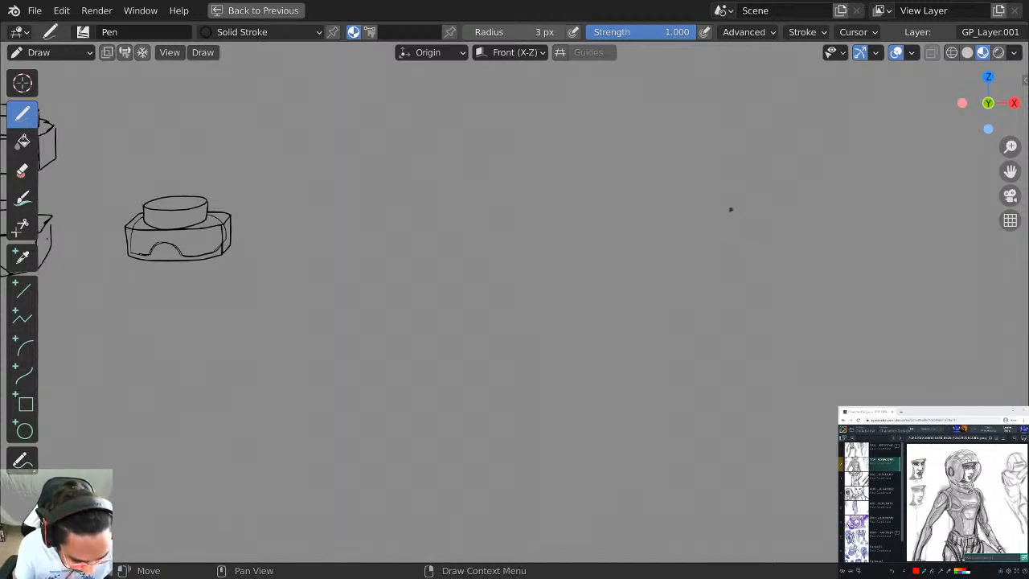
Make the faint GP_Layer active and set the brush radius to 9 px for construction lines.
{"action": "key", "text": "ctrl+space"}
{"action": "left_click", "coordinate": [892, 286]}
{"action": "key", "text": "ctrl+space"}
{"action": "key", "text": "ctrl+space"}
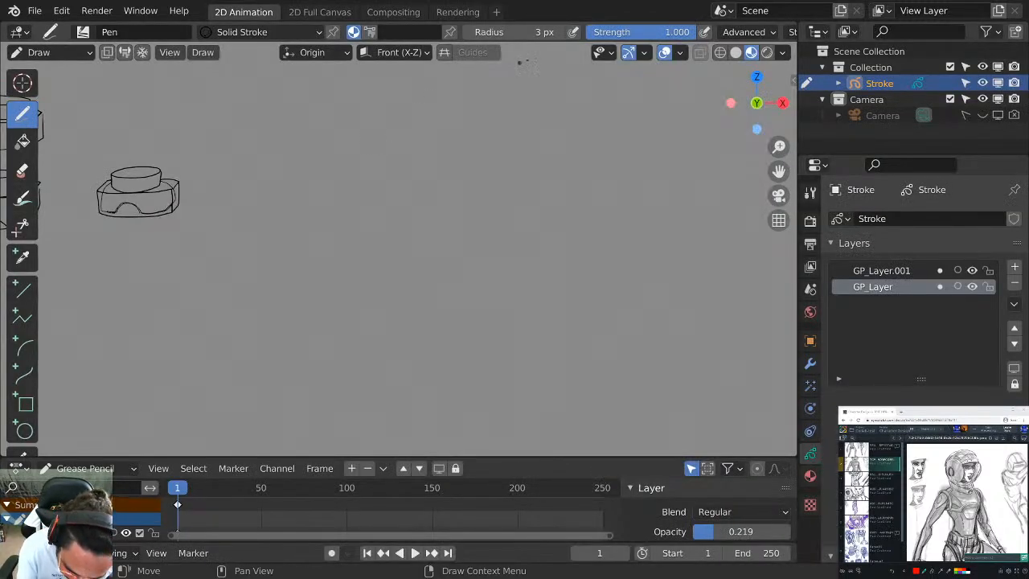
{"action": "left_click", "coordinate": [558, 33]}
{"action": "left_click", "coordinate": [559, 33]}
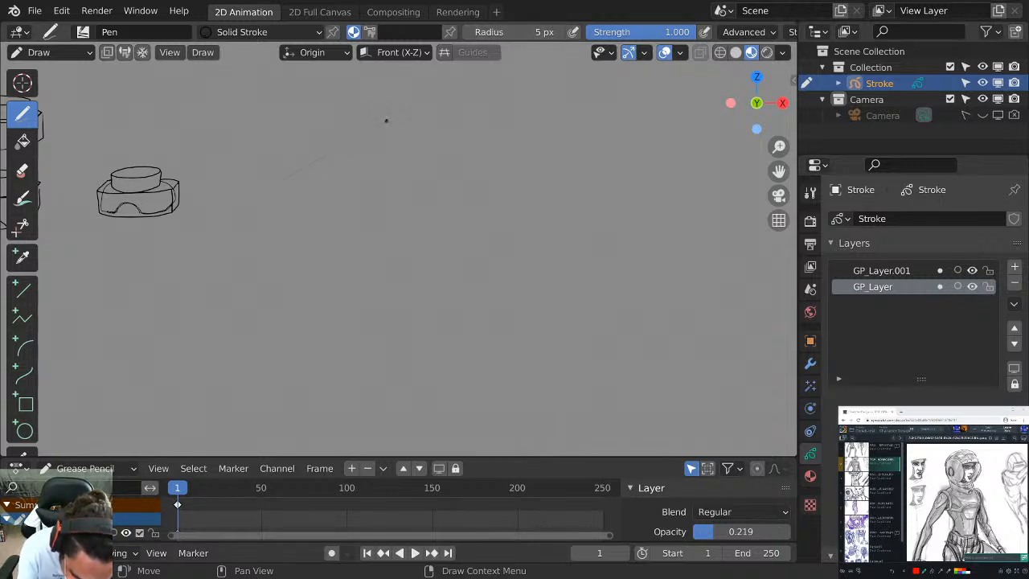
{"action": "left_click", "coordinate": [558, 33]}
{"action": "left_click", "coordinate": [559, 32]}
{"action": "left_click", "coordinate": [559, 33]}
{"action": "left_click", "coordinate": [558, 33]}
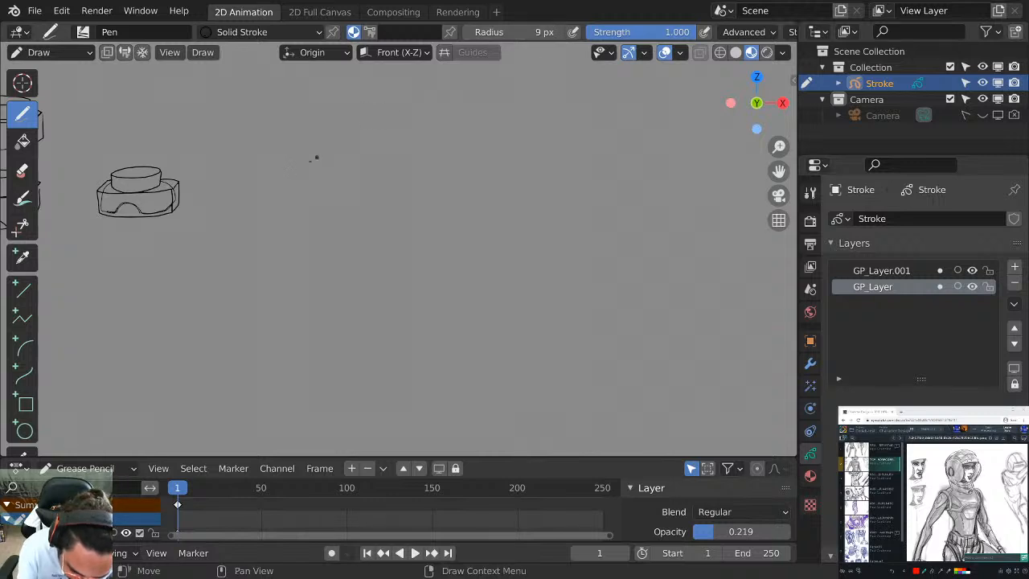
{"action": "key", "text": "ctrl+z"}
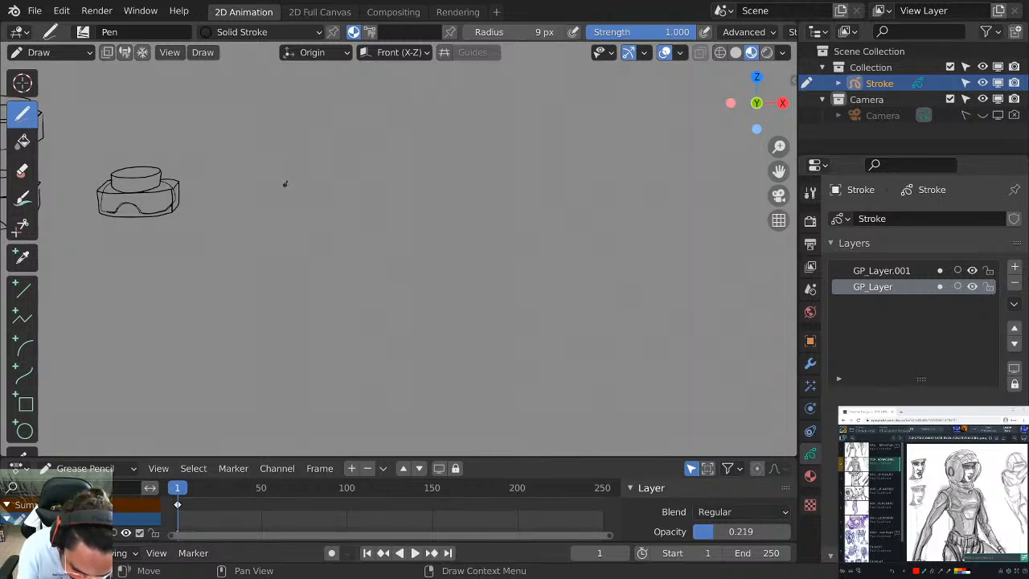
Draw the top face of a wide perspective box with straight Line strokes in the empty area beside the last torso.
{"action": "left_click", "coordinate": [21, 291]}
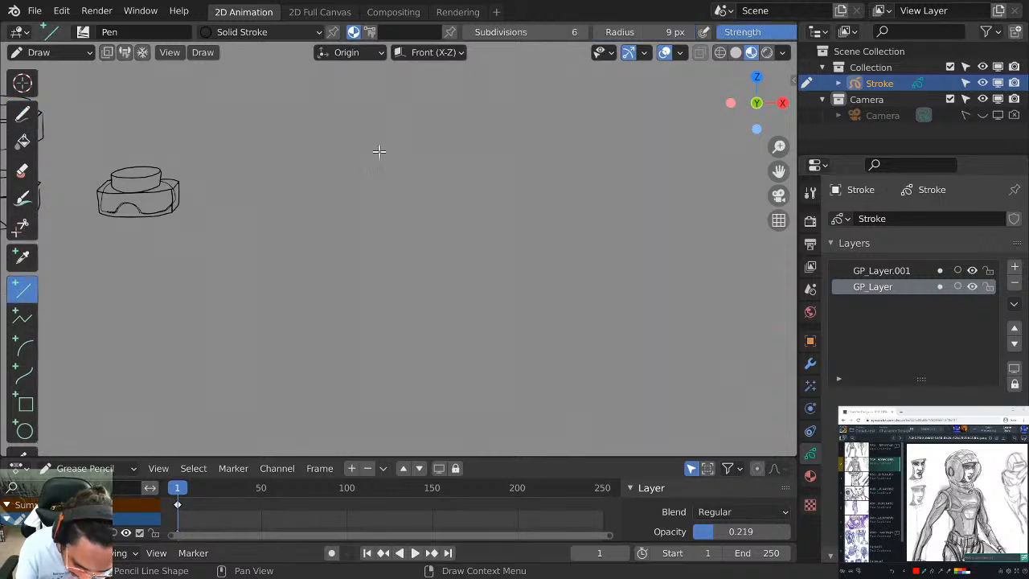
{"action": "left_click_drag", "start_coordinate": [306, 202], "coordinate": [402, 147]}
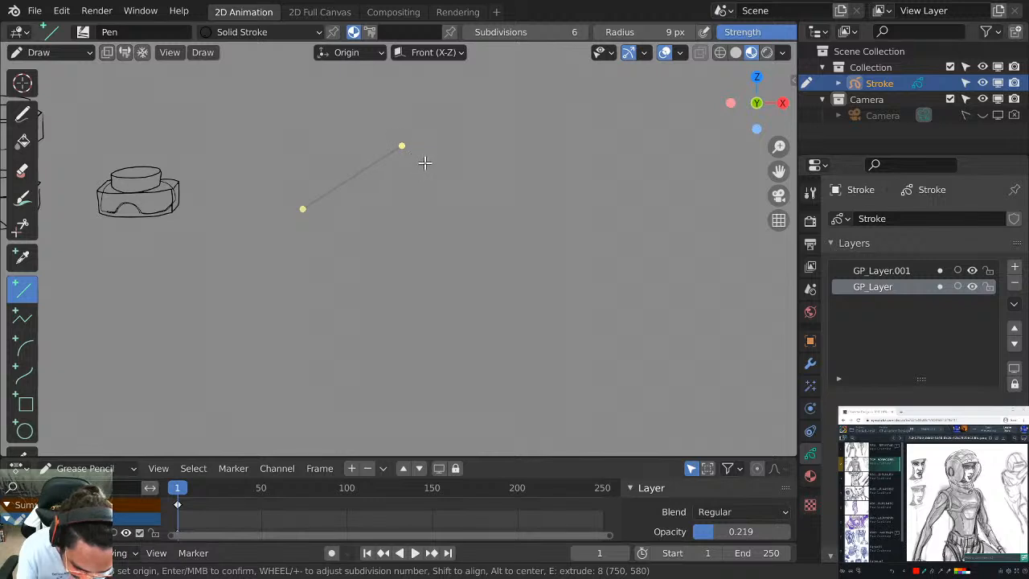
{"action": "key", "text": "Return"}
{"action": "left_click_drag", "start_coordinate": [400, 146], "coordinate": [553, 136]}
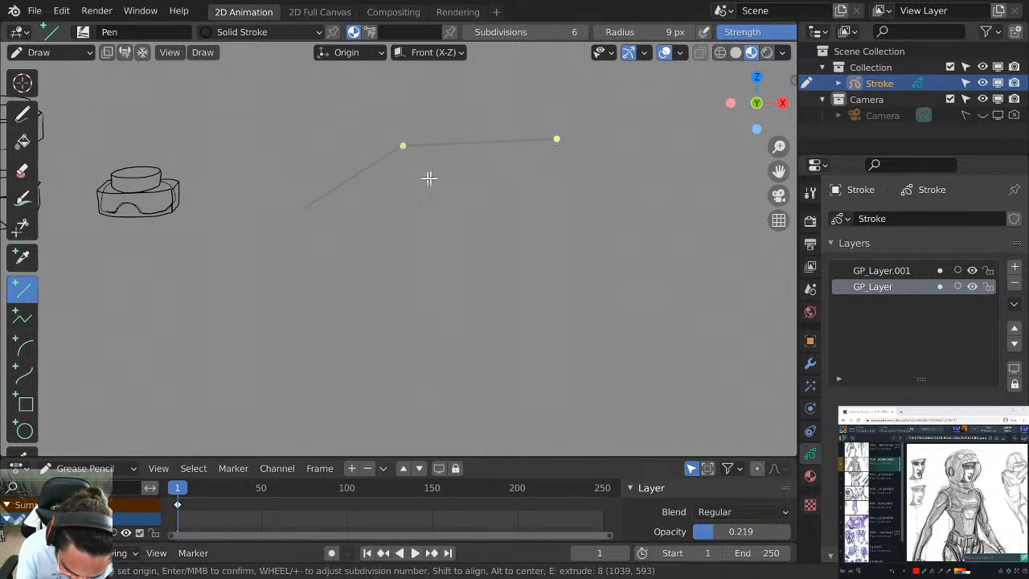
{"action": "key", "text": "Return"}
{"action": "mouse_move", "coordinate": [340, 185]}
{"action": "left_mouse_down"}
{"action": "mouse_move", "coordinate": [551, 174]}
{"action": "mouse_move", "coordinate": [580, 140]}
{"action": "mouse_move", "coordinate": [538, 139]}
{"action": "left_mouse_up"}
{"action": "key", "text": "Return"}
{"action": "key", "text": "Return"}
{"action": "key", "text": "Return"}
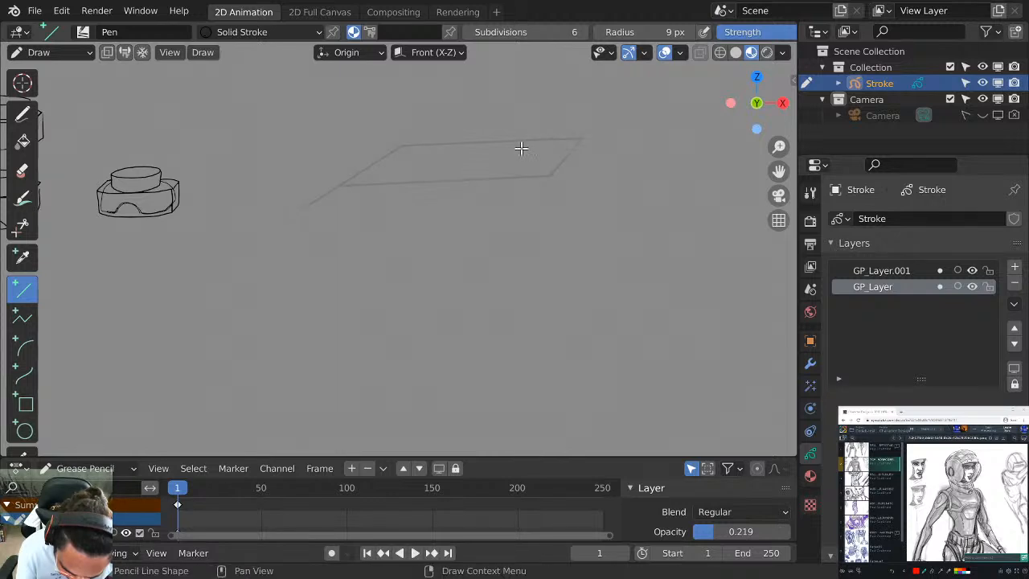
Draw the box's front face with straight vertical sides and a bottom edge below the top face.
{"action": "mouse_move", "coordinate": [341, 186]}
{"action": "left_mouse_down"}
{"action": "mouse_move", "coordinate": [345, 235]}
{"action": "mouse_move", "coordinate": [542, 243]}
{"action": "mouse_move", "coordinate": [553, 241]}
{"action": "mouse_move", "coordinate": [549, 176]}
{"action": "left_mouse_up"}
{"action": "key", "text": "Return"}
{"action": "key", "text": "Return"}
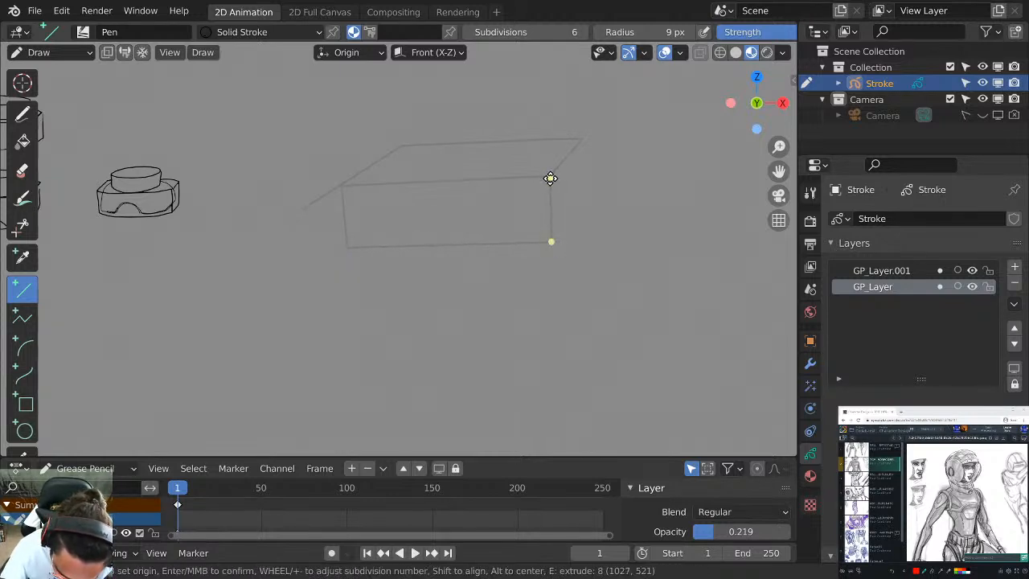
{"action": "key", "text": "Return"}
Draw the lower receding edge and rear vertical edge of the box's right side.
{"action": "mouse_move", "coordinate": [552, 242]}
{"action": "left_mouse_down"}
{"action": "mouse_move", "coordinate": [579, 211]}
{"action": "mouse_move", "coordinate": [579, 162]}
{"action": "left_mouse_up"}
{"action": "key", "text": "Return"}
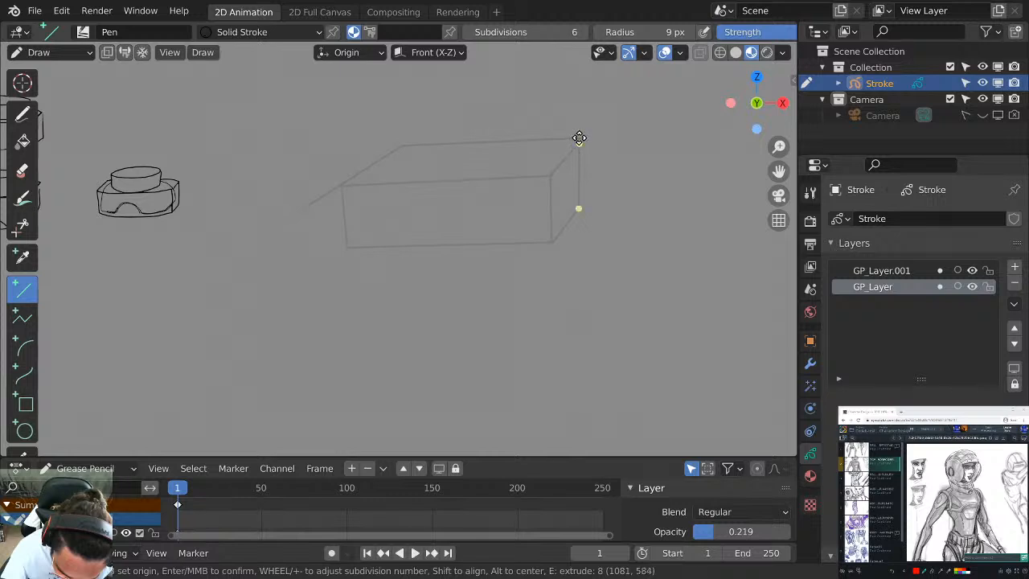
{"action": "key", "text": "Return"}
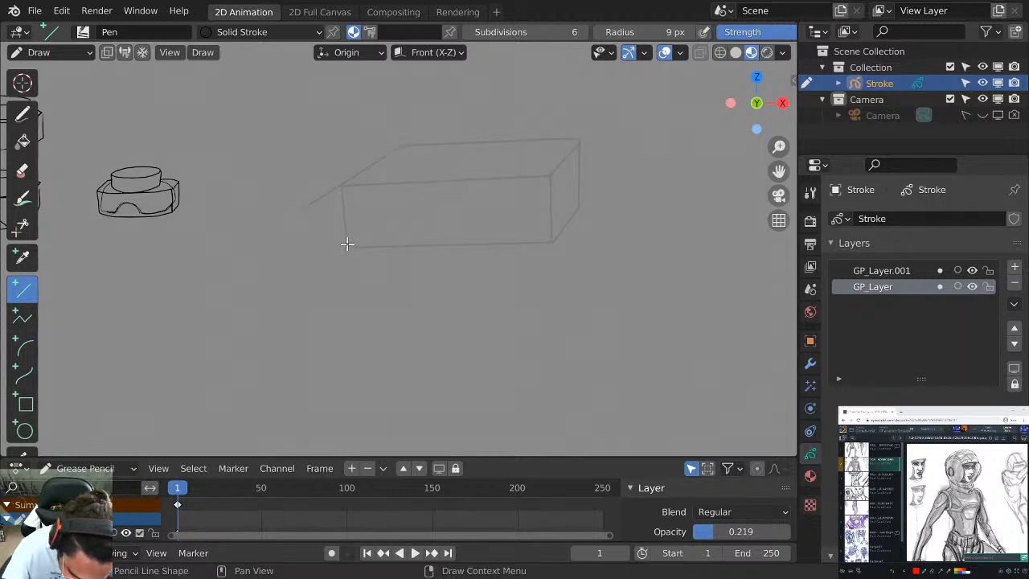
Draw the lower receding edge and rear vertical edge of the box's left side.
{"action": "mouse_move", "coordinate": [344, 243]}
{"action": "left_mouse_down"}
{"action": "mouse_move", "coordinate": [411, 198]}
{"action": "mouse_move", "coordinate": [401, 149]}
{"action": "left_mouse_up"}
{"action": "key", "text": "Return"}
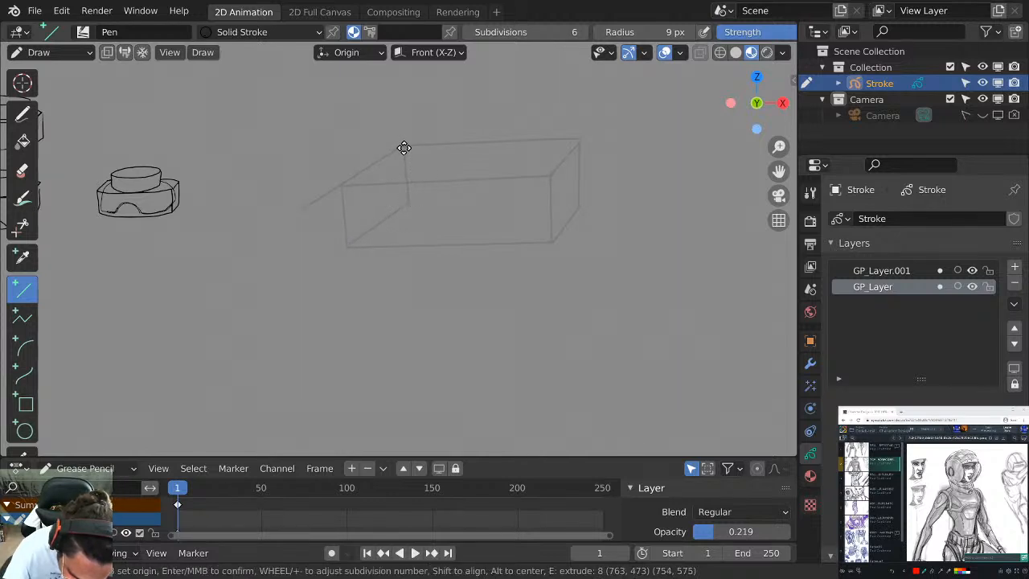
{"action": "key", "text": "Return"}
{"action": "left_click_drag", "start_coordinate": [409, 203], "coordinate": [568, 192]}
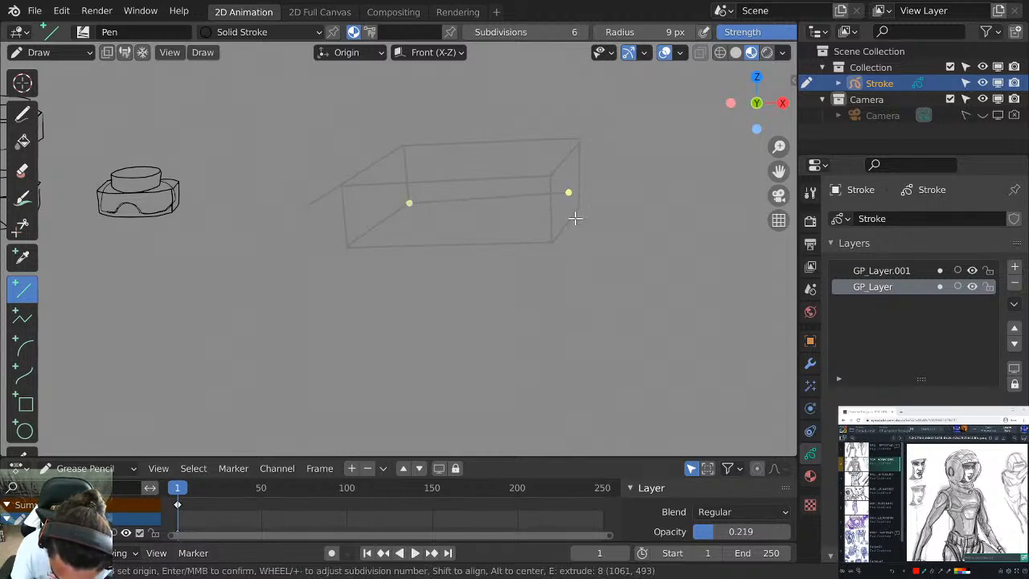
{"action": "key", "text": "Return"}
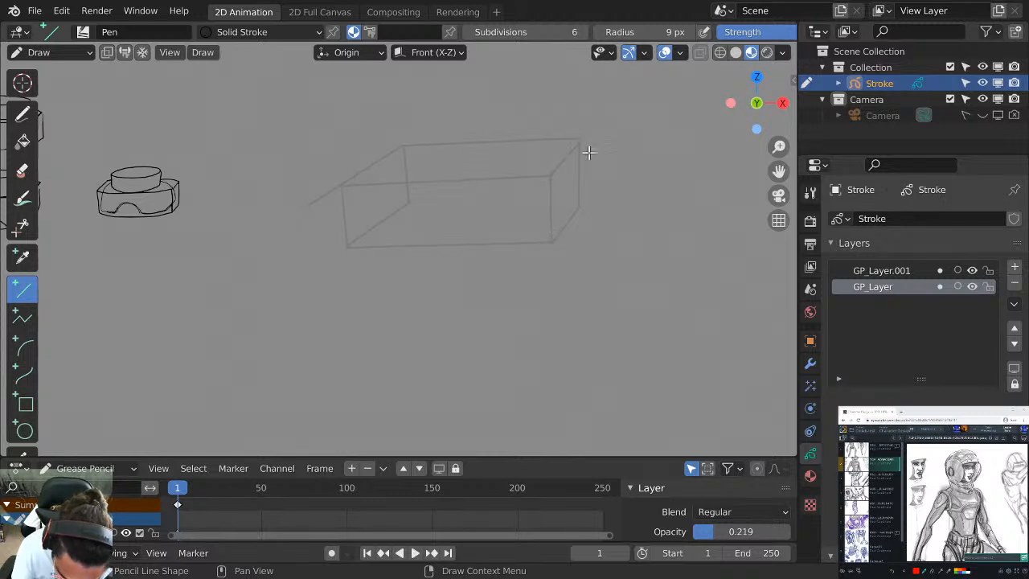
{"action": "left_click_drag", "start_coordinate": [585, 152], "coordinate": [578, 158]}
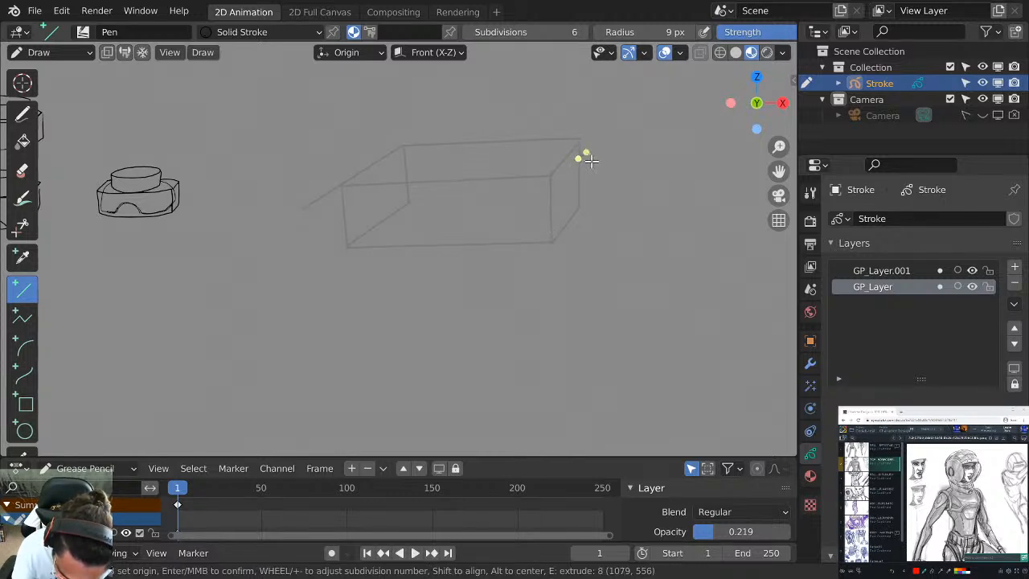
{"action": "key", "text": "Return"}
{"action": "key", "text": "ctrl+z"}
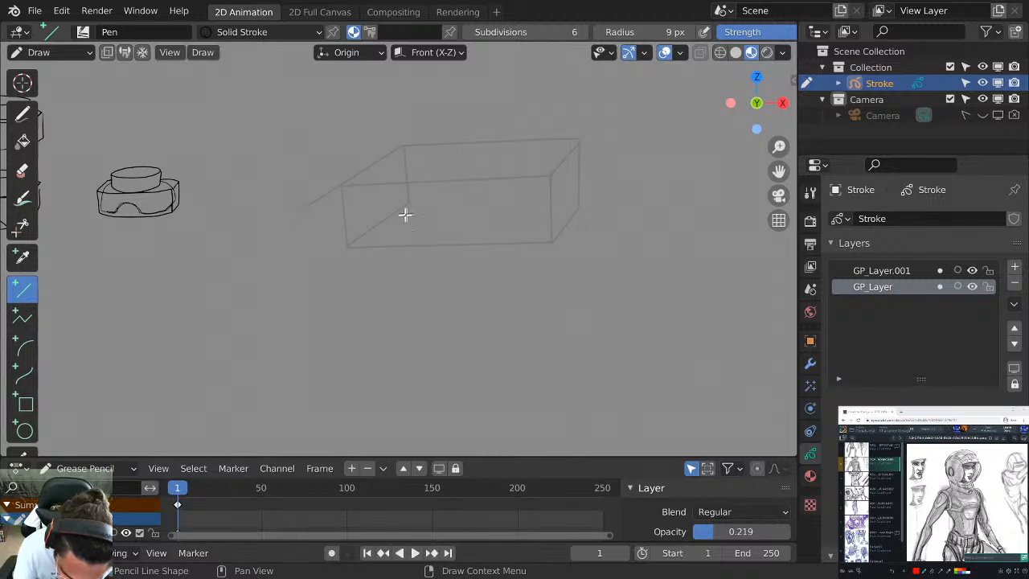
Draw the box's rear bottom edge and redraw the right side's lower receding and rear vertical edges to meet it.
{"action": "left_click_drag", "start_coordinate": [409, 201], "coordinate": [576, 194]}
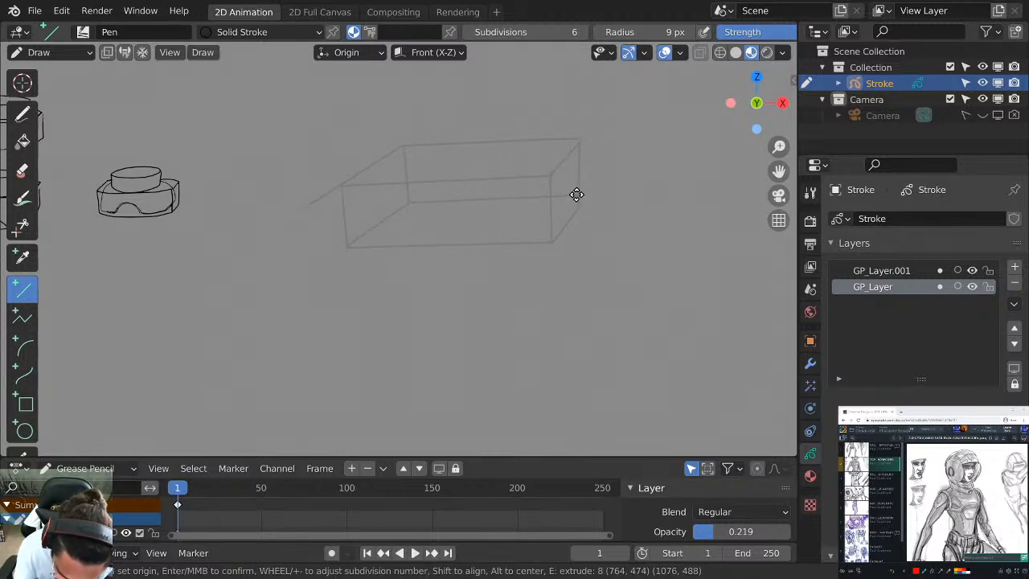
{"action": "key", "text": "Return"}
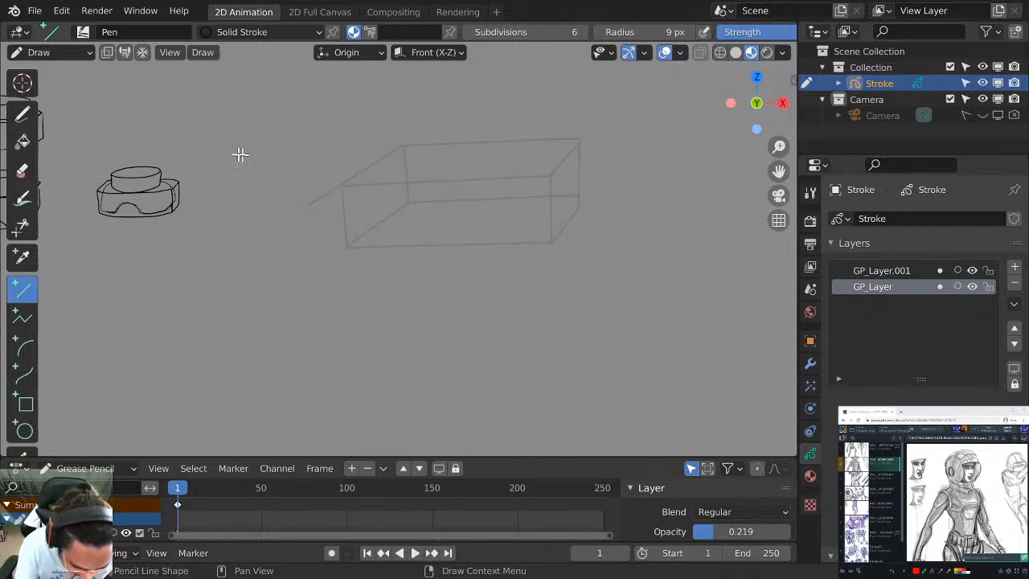
{"action": "left_click", "coordinate": [27, 121]}
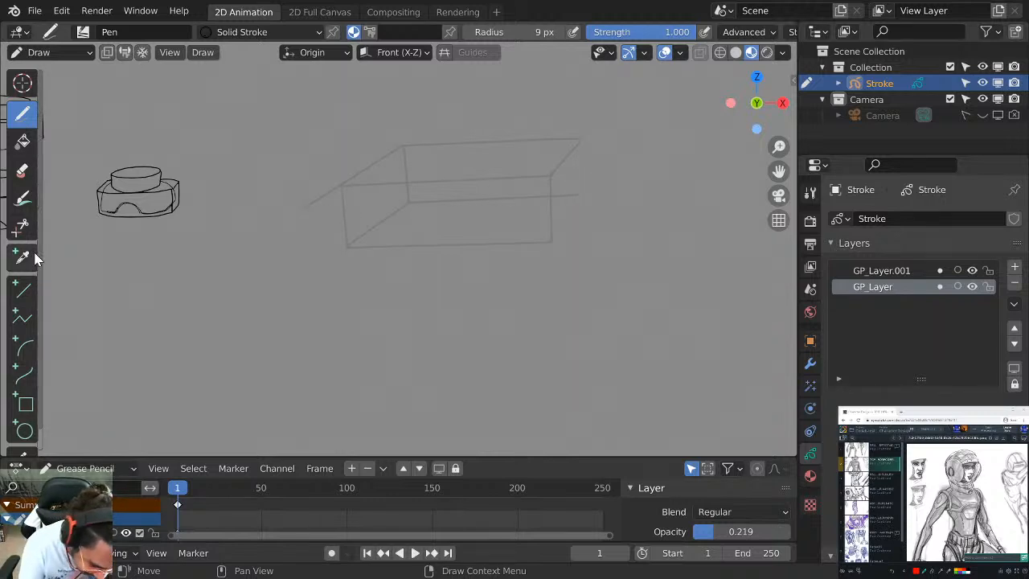
{"action": "left_click", "coordinate": [22, 289]}
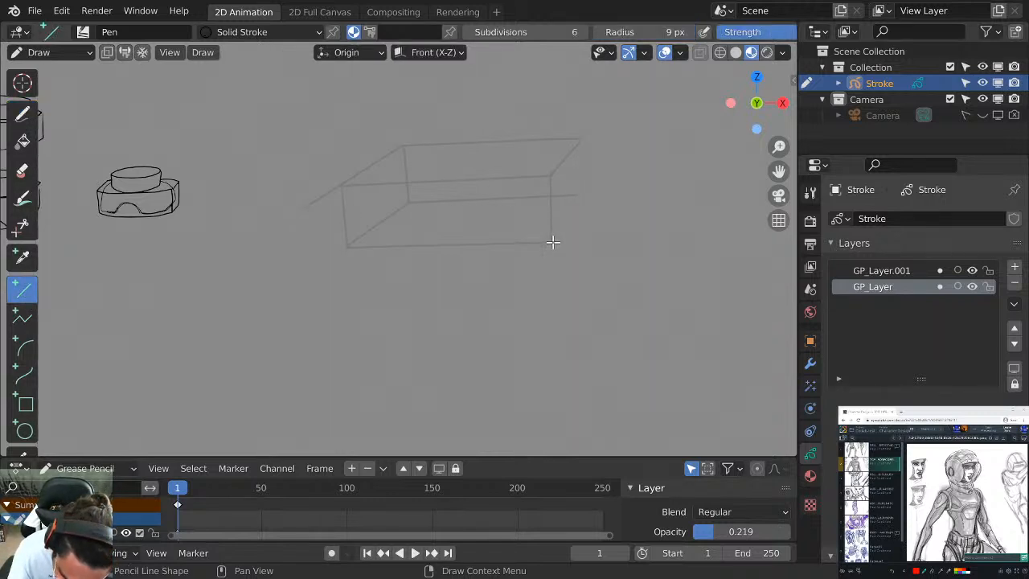
{"action": "mouse_move", "coordinate": [551, 241]}
{"action": "left_mouse_down"}
{"action": "mouse_move", "coordinate": [577, 194]}
{"action": "mouse_move", "coordinate": [578, 137]}
{"action": "mouse_move", "coordinate": [581, 193]}
{"action": "left_mouse_up"}
{"action": "key", "text": "Return"}
{"action": "key", "text": "Return"}
{"action": "key", "text": "Return"}
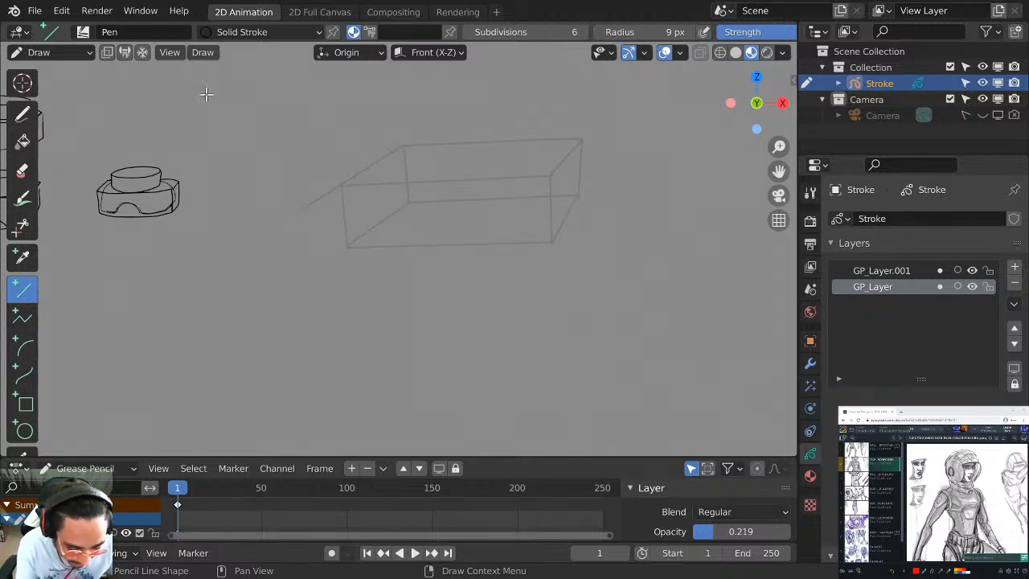
Make GP_Layer.001 active with the freehand Draw tool and try a gently curved stroke across the box's floor, undoing it.
{"action": "left_click", "coordinate": [887, 268]}
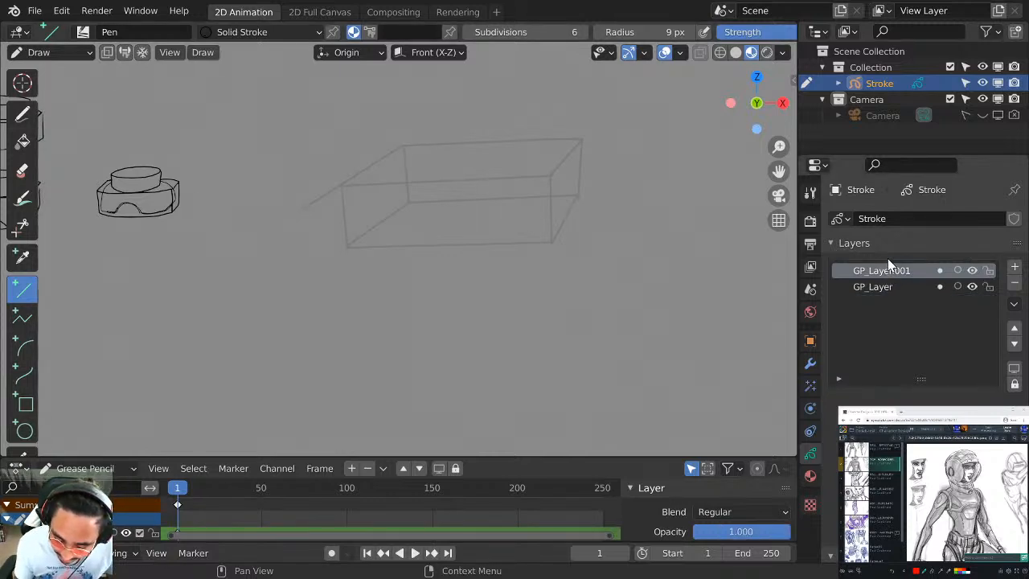
{"action": "scroll", "coordinate": [480, 216], "scroll_direction": "up", "scroll_amount": 4}
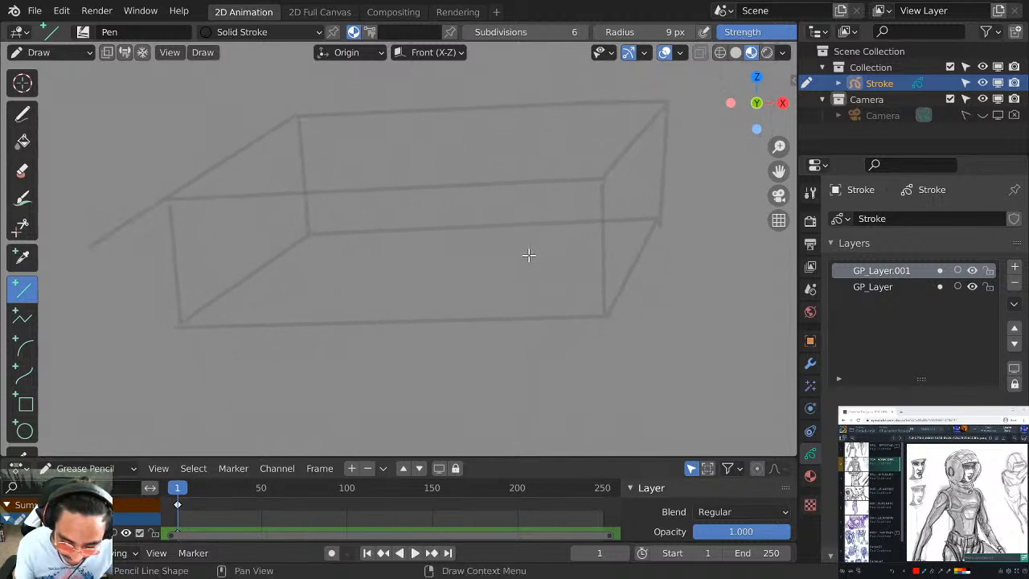
{"action": "left_click", "coordinate": [33, 121]}
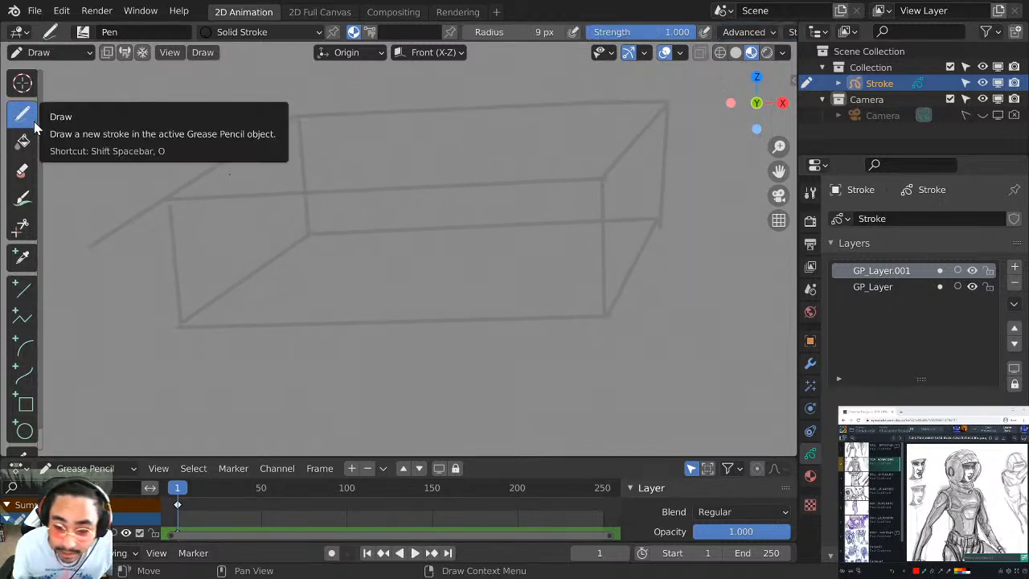
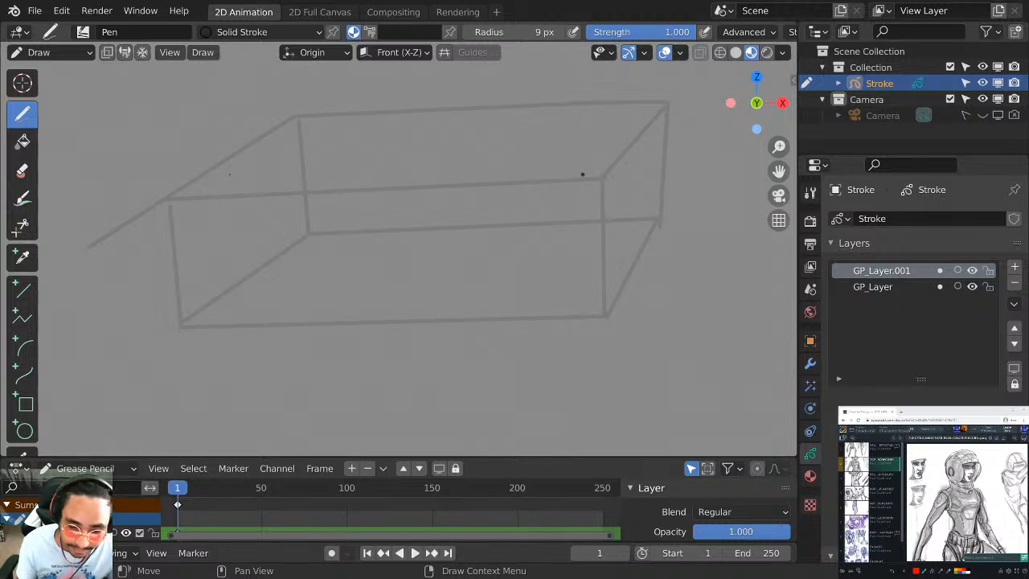
{"action": "mouse_move", "coordinate": [638, 284]}
{"action": "middle_mouse_down", "text": "shift"}
{"action": "mouse_move", "coordinate": [622, 344]}
{"action": "mouse_move", "coordinate": [655, 335]}
{"action": "middle_mouse_up", "text": "shift"}
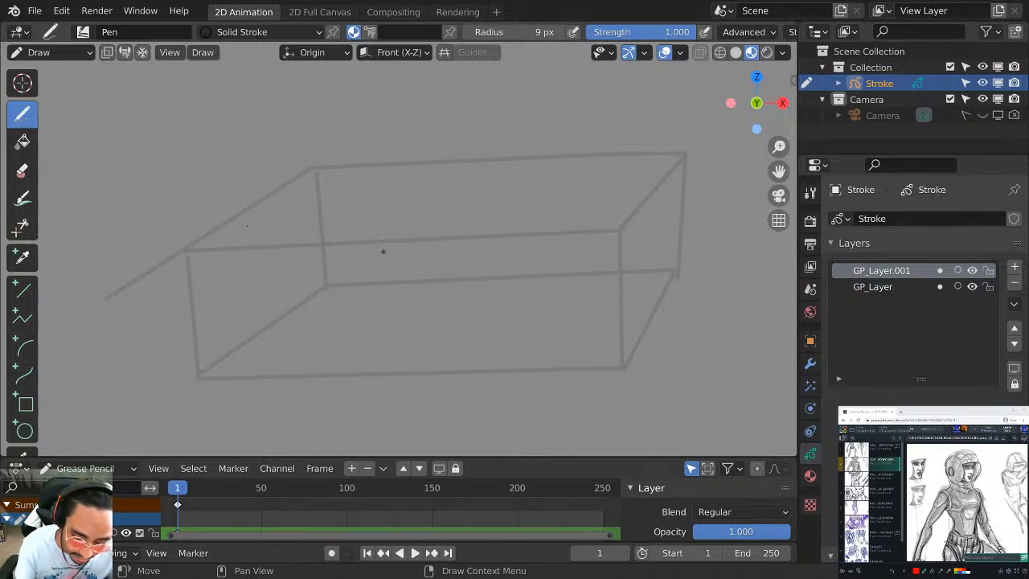
{"action": "key", "text": "ctrl+space"}
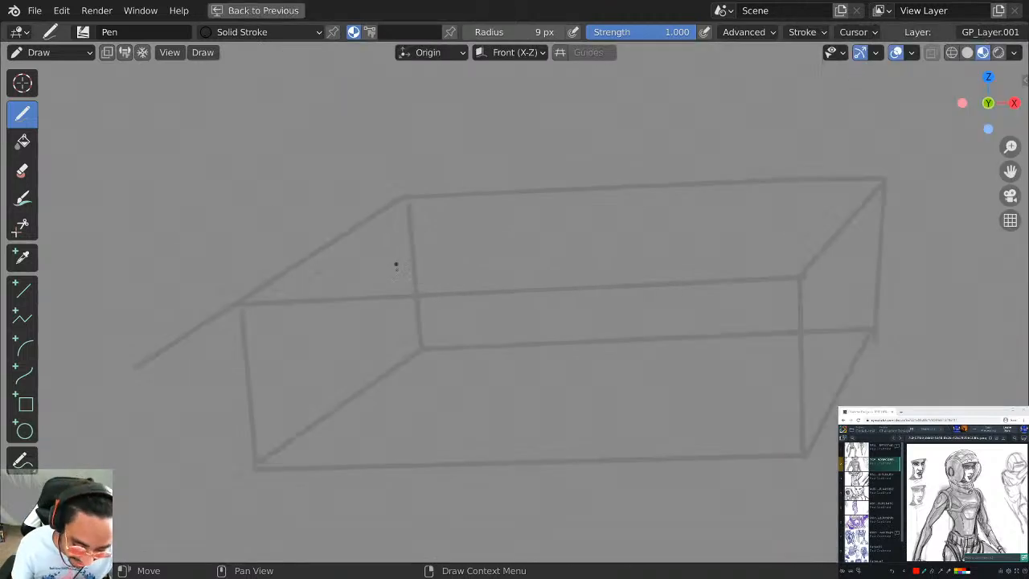
{"action": "middle_click_drag", "start_coordinate": [421, 263], "coordinate": [415, 257], "text": "shift"}
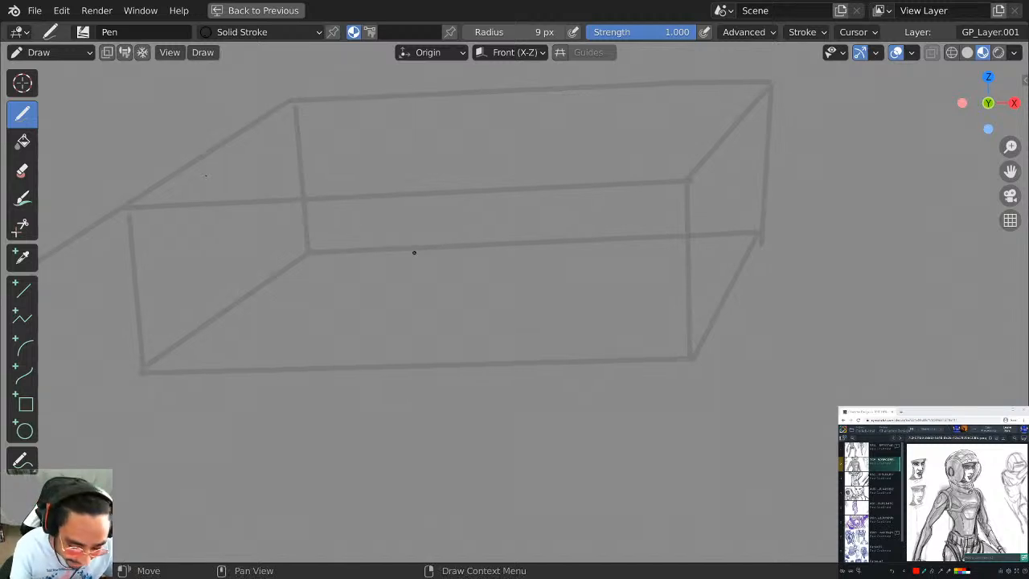
{"action": "left_click_drag", "start_coordinate": [194, 324], "coordinate": [519, 313]}
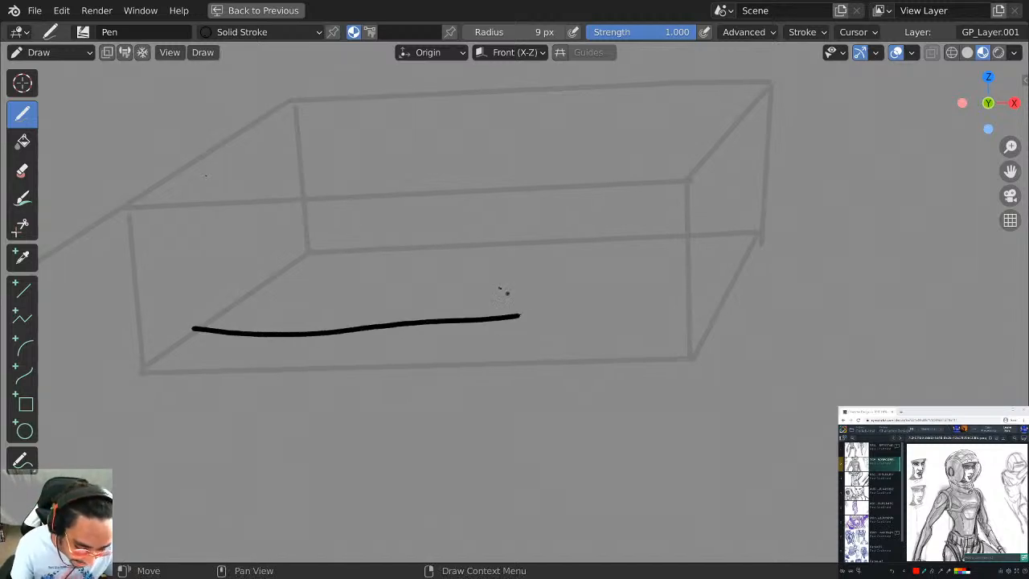
{"action": "key", "text": "ctrl+z"}
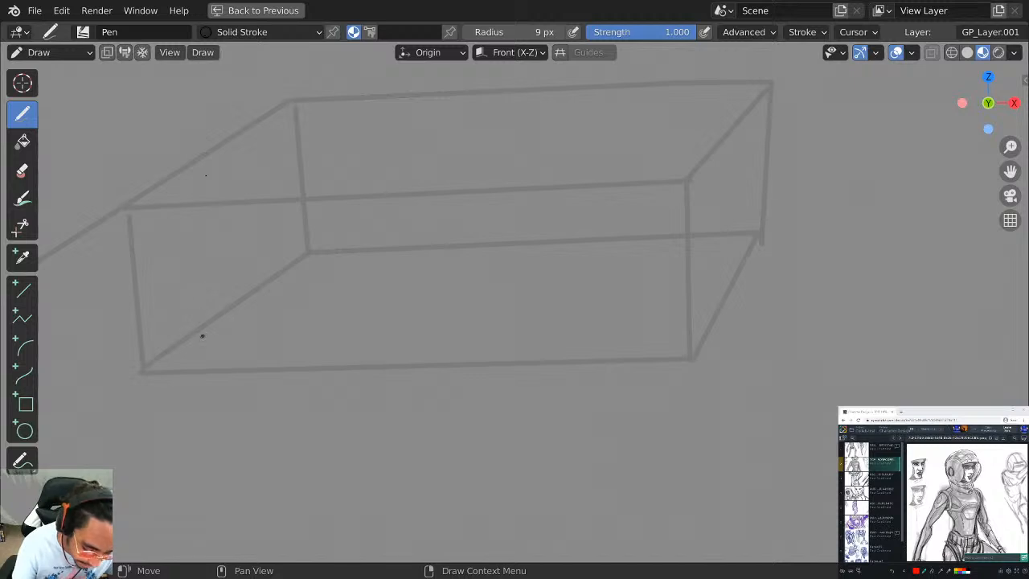
Draw the torso form's arched near-left end profile and its lower front edge with a raised central cutout inside the box.
{"action": "mouse_move", "coordinate": [197, 350]}
{"action": "left_mouse_down"}
{"action": "mouse_move", "coordinate": [201, 306]}
{"action": "mouse_move", "coordinate": [320, 207]}
{"action": "left_mouse_up"}
{"action": "key", "text": "ctrl+z"}
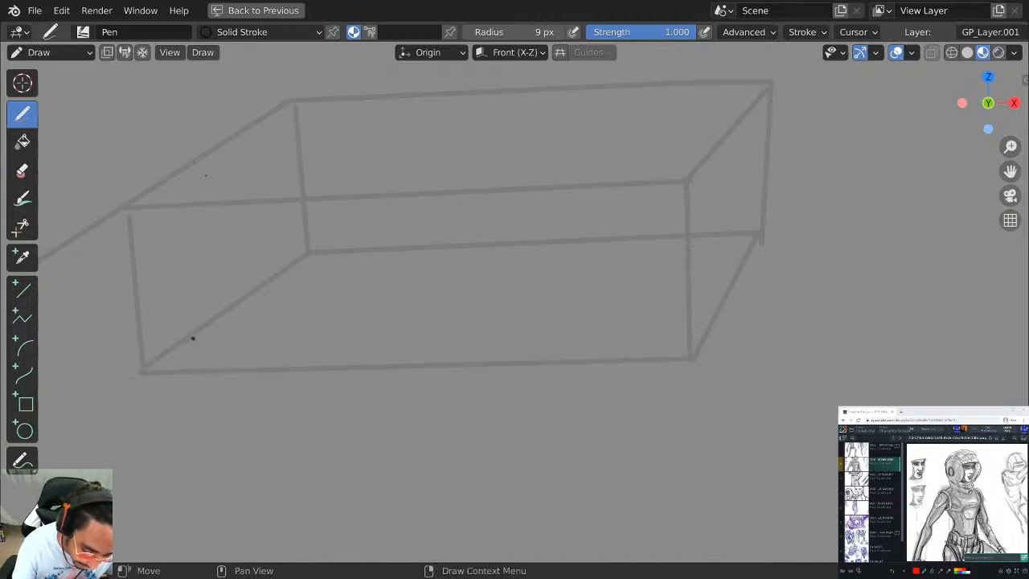
{"action": "mouse_move", "coordinate": [199, 348]}
{"action": "left_mouse_down"}
{"action": "mouse_move", "coordinate": [201, 284]}
{"action": "mouse_move", "coordinate": [354, 184]}
{"action": "mouse_move", "coordinate": [376, 239]}
{"action": "left_mouse_up"}
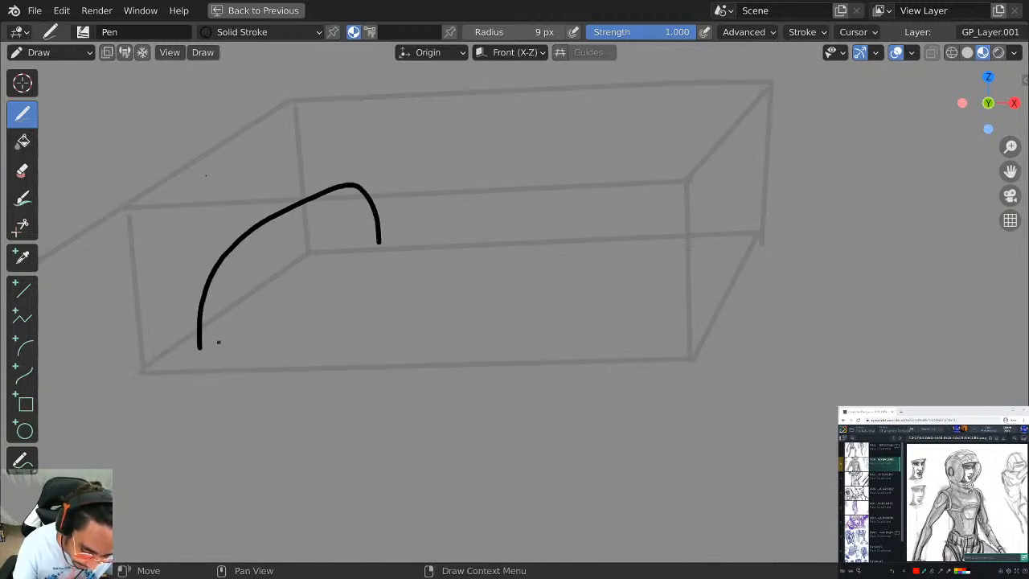
{"action": "mouse_move", "coordinate": [201, 348]}
{"action": "left_mouse_down"}
{"action": "mouse_move", "coordinate": [305, 328]}
{"action": "mouse_move", "coordinate": [409, 282]}
{"action": "left_mouse_up"}
{"action": "key", "text": "ctrl+z"}
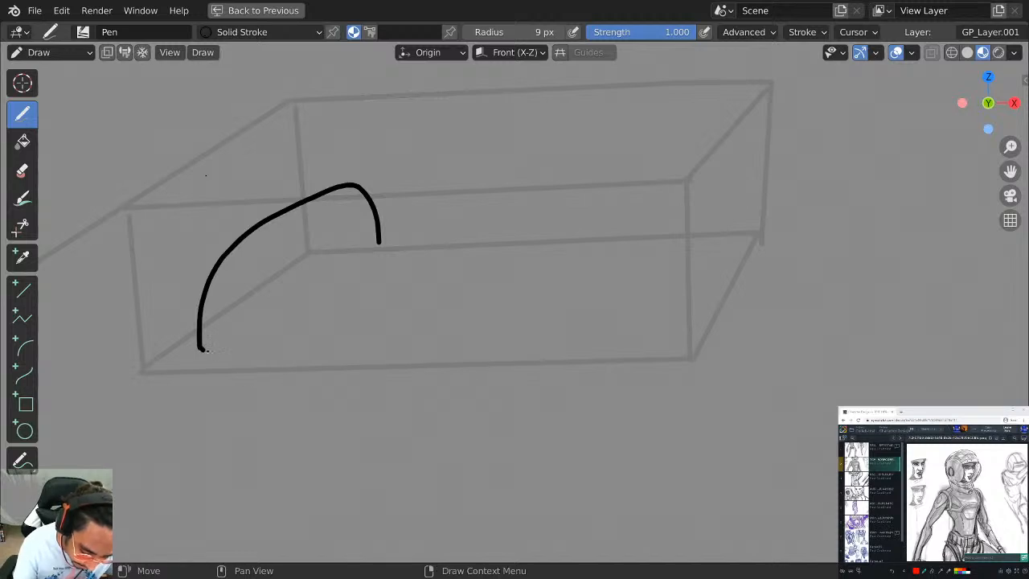
{"action": "mouse_move", "coordinate": [200, 347]}
{"action": "left_mouse_down"}
{"action": "mouse_move", "coordinate": [308, 291]}
{"action": "mouse_move", "coordinate": [498, 276]}
{"action": "mouse_move", "coordinate": [574, 321]}
{"action": "mouse_move", "coordinate": [643, 329]}
{"action": "mouse_move", "coordinate": [705, 255]}
{"action": "left_mouse_up"}
{"action": "key", "text": "ctrl+z"}
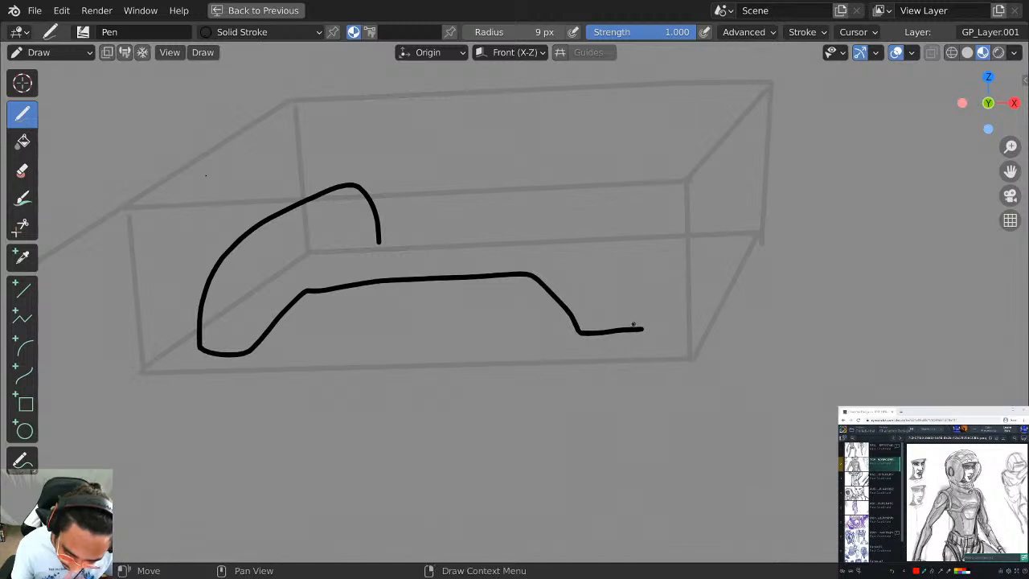
Draw the torso form's slanted right edge and long rear top edge, closing the right end with a rounded profile.
{"action": "left_click_drag", "start_coordinate": [635, 328], "coordinate": [702, 234]}
{"action": "mouse_move", "coordinate": [353, 186]}
{"action": "left_mouse_down"}
{"action": "mouse_move", "coordinate": [711, 165]}
{"action": "mouse_move", "coordinate": [708, 213]}
{"action": "left_mouse_up"}
{"action": "mouse_move", "coordinate": [627, 325]}
{"action": "left_mouse_down"}
{"action": "mouse_move", "coordinate": [630, 249]}
{"action": "mouse_move", "coordinate": [672, 191]}
{"action": "mouse_move", "coordinate": [698, 197]}
{"action": "mouse_move", "coordinate": [706, 233]}
{"action": "left_mouse_up"}
{"action": "key", "text": "ctrl+z"}
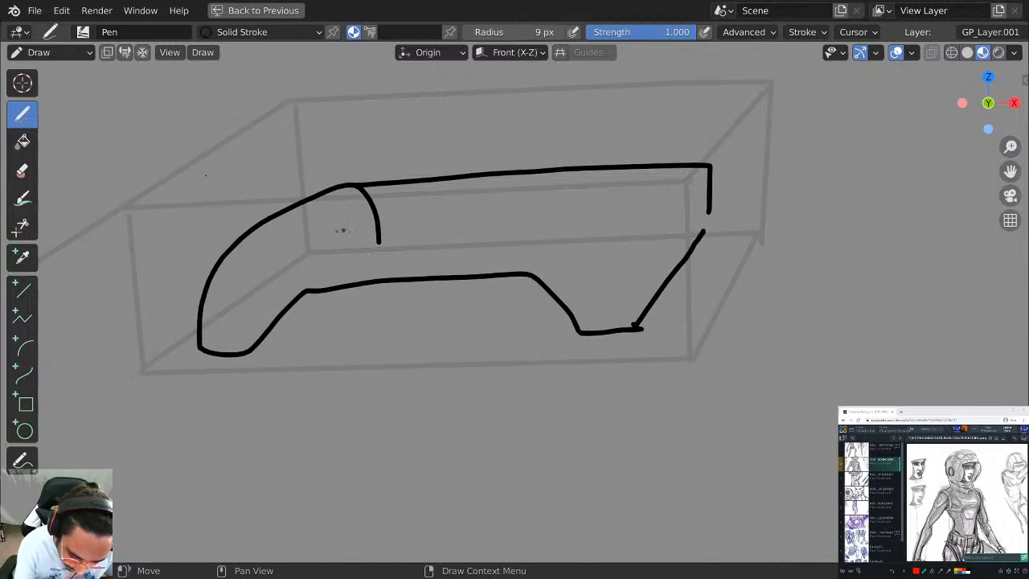
{"action": "mouse_move", "coordinate": [630, 326]}
{"action": "left_mouse_down"}
{"action": "mouse_move", "coordinate": [641, 228]}
{"action": "mouse_move", "coordinate": [691, 180]}
{"action": "mouse_move", "coordinate": [704, 198]}
{"action": "left_mouse_up"}
{"action": "key", "text": "ctrl+z"}
{"action": "mouse_move", "coordinate": [638, 307]}
{"action": "left_mouse_down"}
{"action": "mouse_move", "coordinate": [694, 201]}
{"action": "mouse_move", "coordinate": [693, 239]}
{"action": "left_mouse_up"}
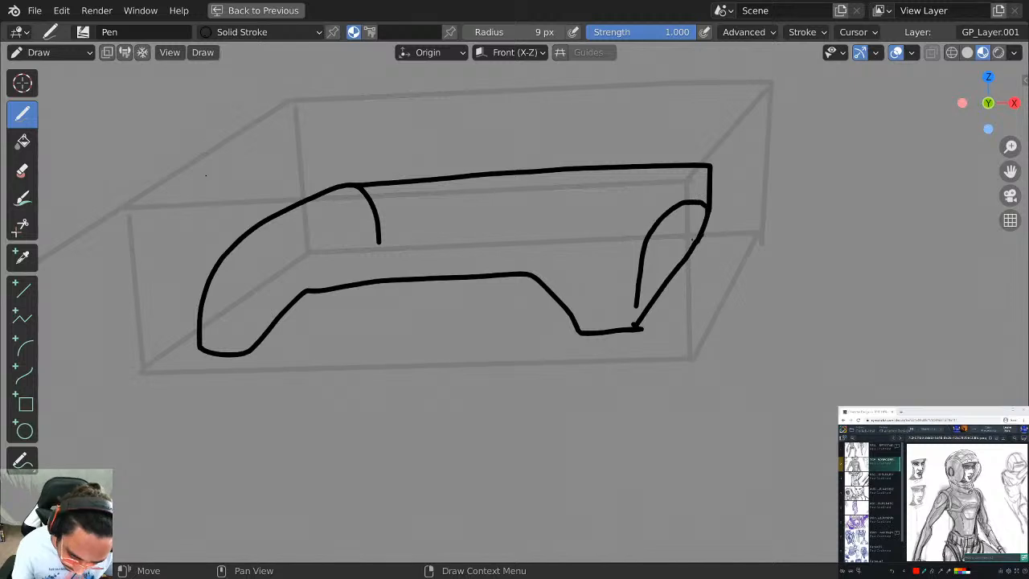
Draw the front upper edge between the two curved ends and a flat neck ellipse on the torso's top.
{"action": "left_click_drag", "start_coordinate": [256, 243], "coordinate": [650, 232]}
{"action": "key", "text": "ctrl+z"}
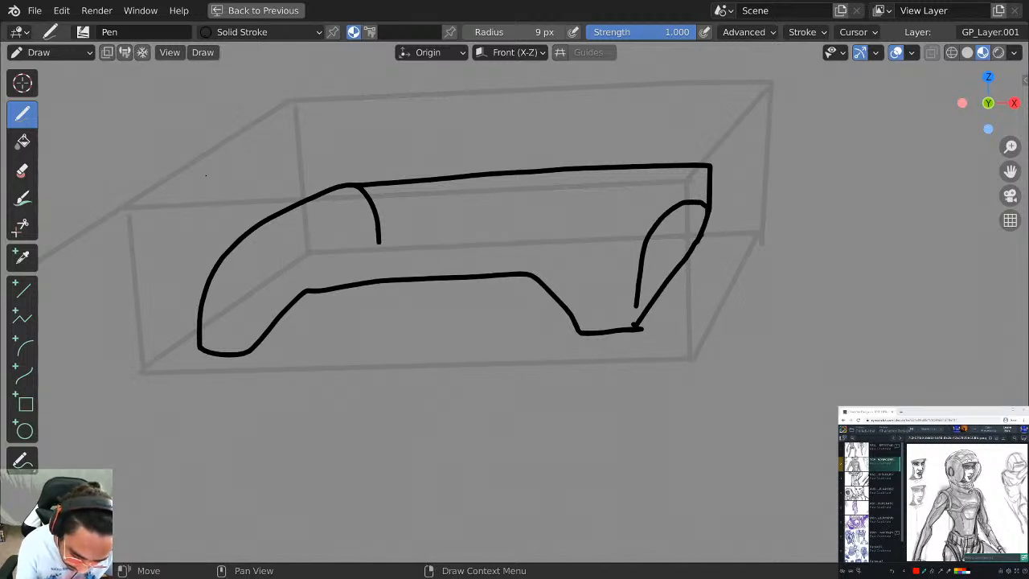
{"action": "left_click_drag", "start_coordinate": [244, 242], "coordinate": [654, 227]}
{"action": "mouse_move", "coordinate": [517, 176]}
{"action": "left_mouse_down"}
{"action": "mouse_move", "coordinate": [414, 231]}
{"action": "mouse_move", "coordinate": [487, 178]}
{"action": "left_mouse_up"}
Extend the neck ellipse upward into an open cylinder with two vertical sides and a curved upper edge.
{"action": "left_click_drag", "start_coordinate": [381, 123], "coordinate": [378, 205]}
{"action": "left_click_drag", "start_coordinate": [558, 189], "coordinate": [555, 143]}
{"action": "mouse_move", "coordinate": [384, 156]}
{"action": "left_mouse_down"}
{"action": "mouse_move", "coordinate": [424, 143]}
{"action": "mouse_move", "coordinate": [566, 139]}
{"action": "left_mouse_up"}
{"action": "key", "text": "ctrl+z"}
{"action": "key", "text": "ctrl+z"}
{"action": "key", "text": "ctrl+z"}
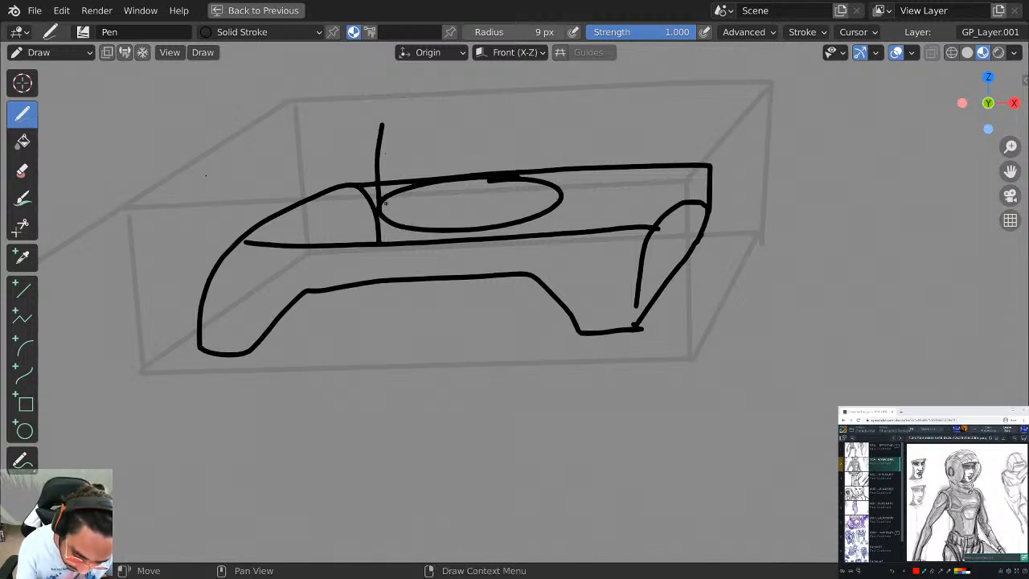
{"action": "mouse_move", "coordinate": [377, 205]}
{"action": "left_mouse_down"}
{"action": "mouse_move", "coordinate": [456, 135]}
{"action": "mouse_move", "coordinate": [563, 141]}
{"action": "mouse_move", "coordinate": [564, 197]}
{"action": "left_mouse_up"}
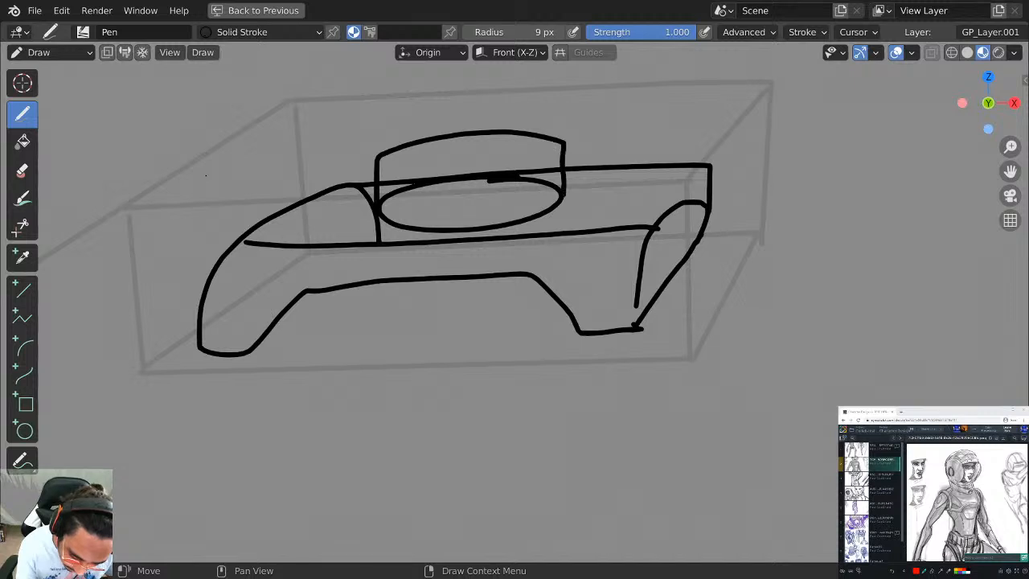
Add a short downward thickness stroke at the left corner of the torso form's front cutout.
{"action": "left_click_drag", "start_coordinate": [294, 295], "coordinate": [285, 335]}
{"action": "scroll", "coordinate": [772, 313], "scroll_direction": "down", "scroll_amount": 5}
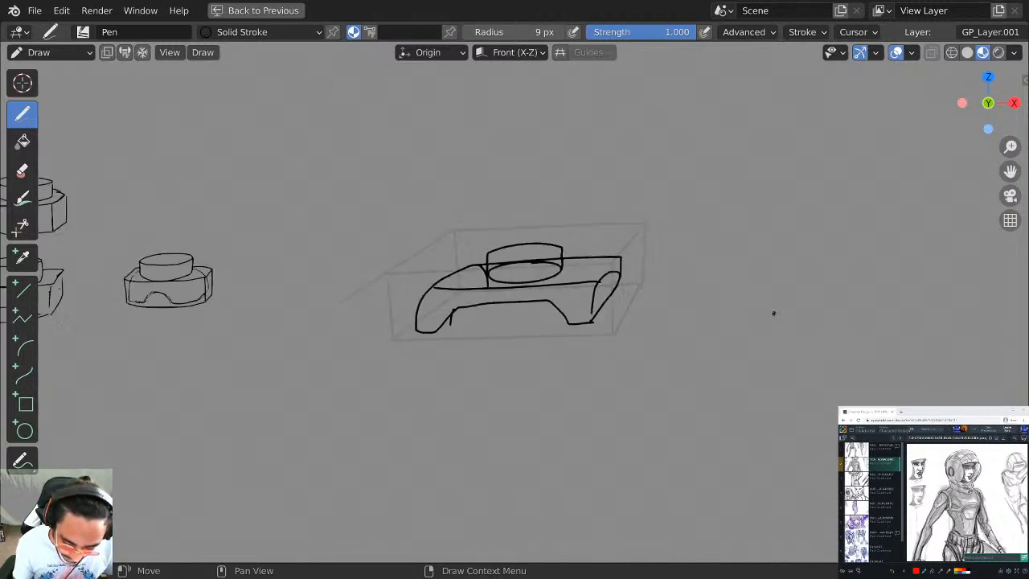
{"action": "scroll", "coordinate": [733, 341], "scroll_direction": "up", "scroll_amount": 3}
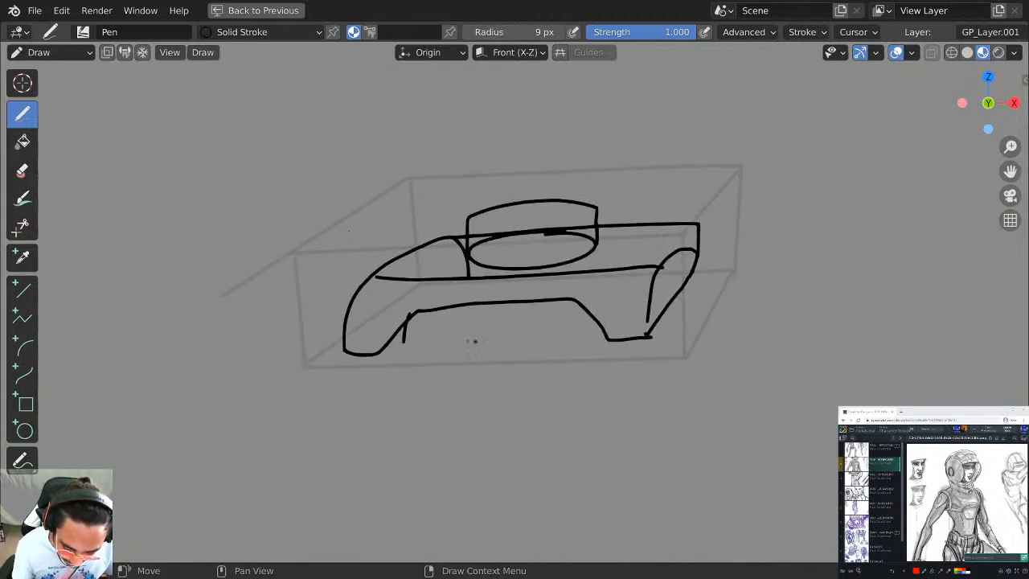
{"action": "mouse_move", "coordinate": [475, 341]}
{"action": "middle_mouse_down", "text": "shift"}
{"action": "mouse_move", "coordinate": [723, 301]}
{"action": "mouse_move", "coordinate": [439, 309]}
{"action": "middle_mouse_up", "text": "shift"}
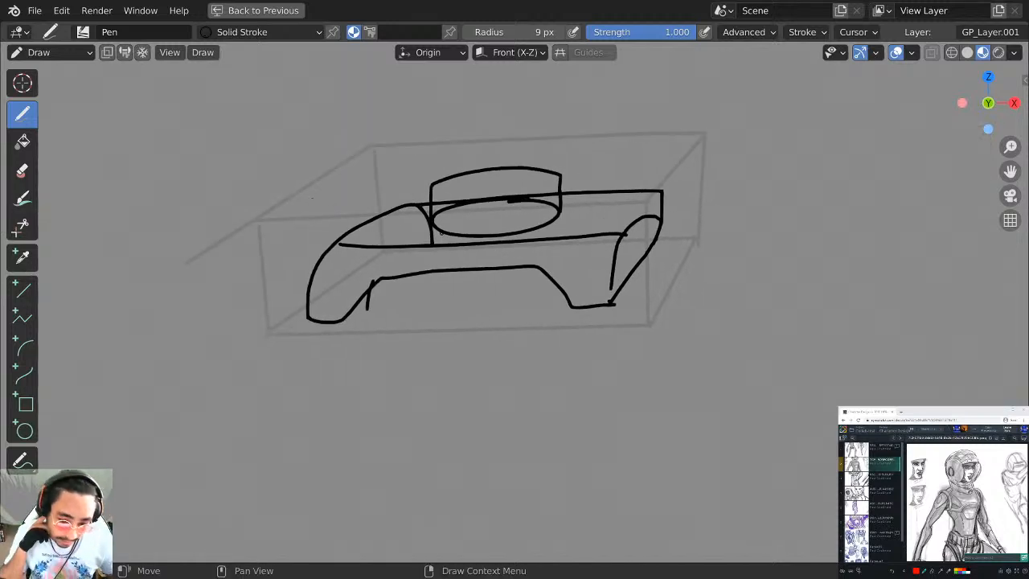
{"action": "middle_click_drag", "start_coordinate": [717, 237], "coordinate": [403, 249], "text": "shift"}
{"action": "mouse_move", "coordinate": [533, 209]}
{"action": "middle_mouse_down", "text": "shift"}
{"action": "mouse_move", "coordinate": [464, 209]}
{"action": "mouse_move", "coordinate": [625, 190]}
{"action": "mouse_move", "coordinate": [521, 244]}
{"action": "mouse_move", "coordinate": [712, 299]}
{"action": "middle_mouse_up", "text": "shift"}
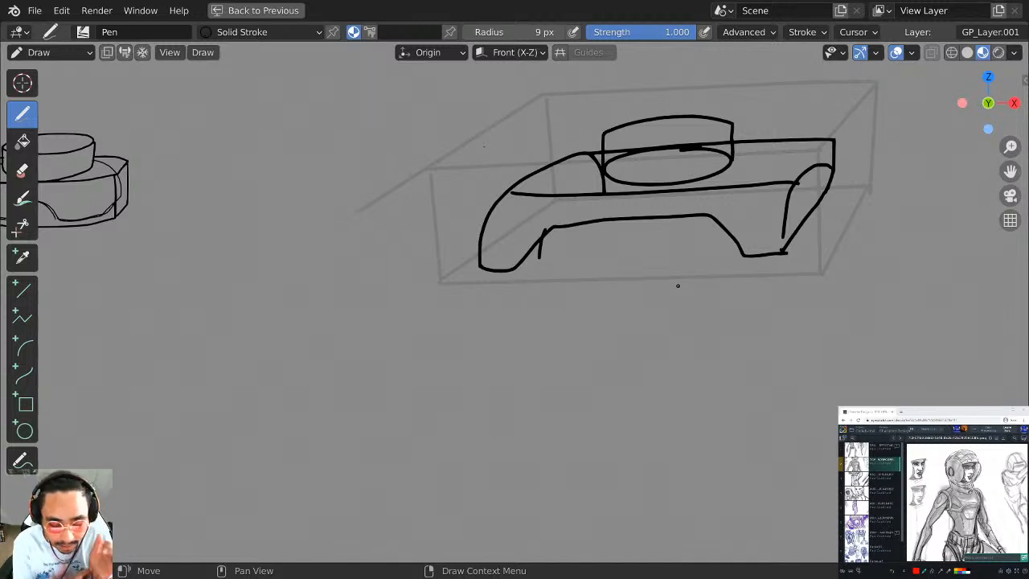
Set the brush to the Solid Fill material with a dark navy color attribute from Palette.001 for drawing in the empty space.
{"action": "left_click", "coordinate": [311, 32]}
{"action": "left_click", "coordinate": [245, 82]}
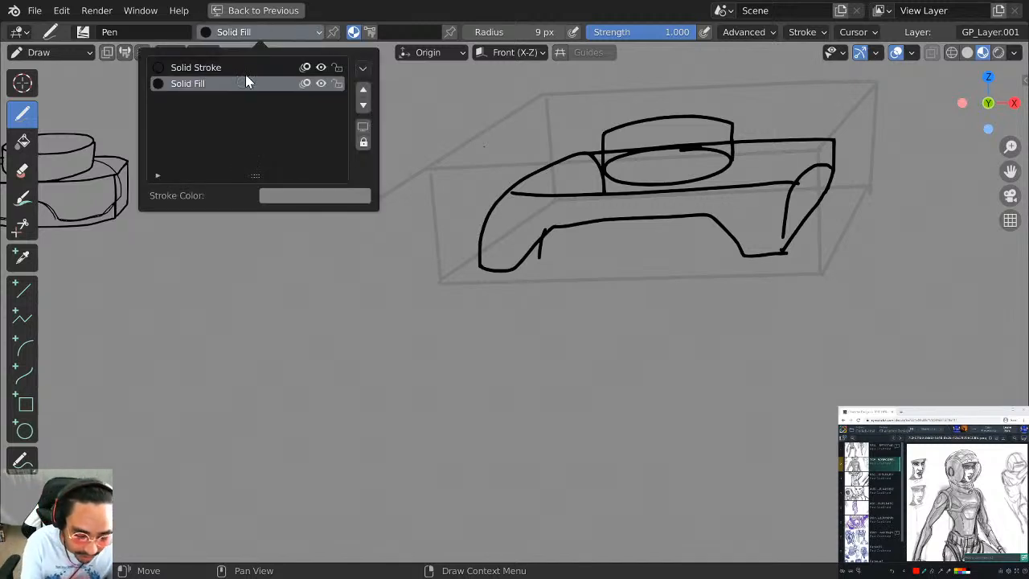
{"action": "left_click", "coordinate": [395, 32]}
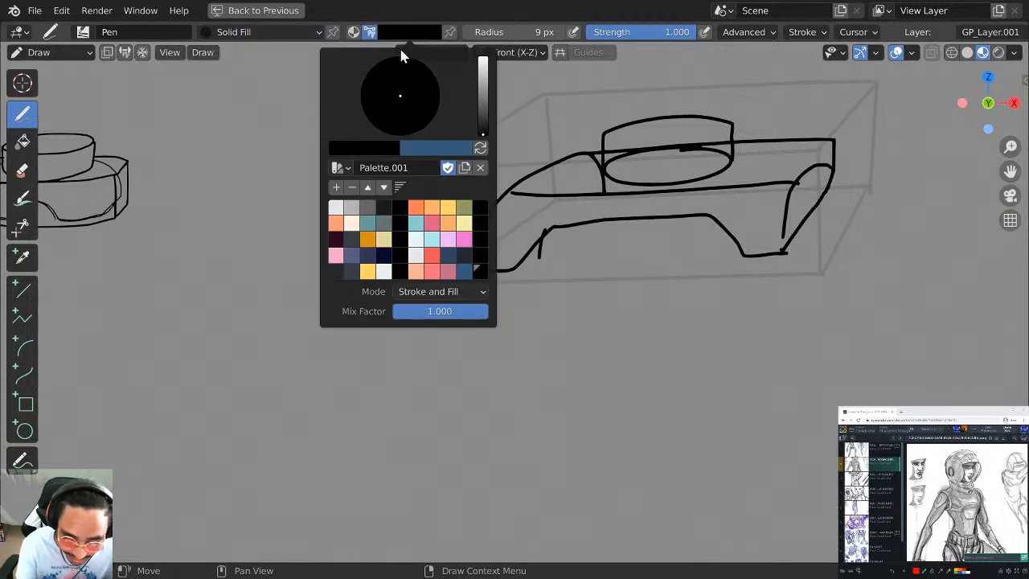
{"action": "left_click", "coordinate": [410, 32]}
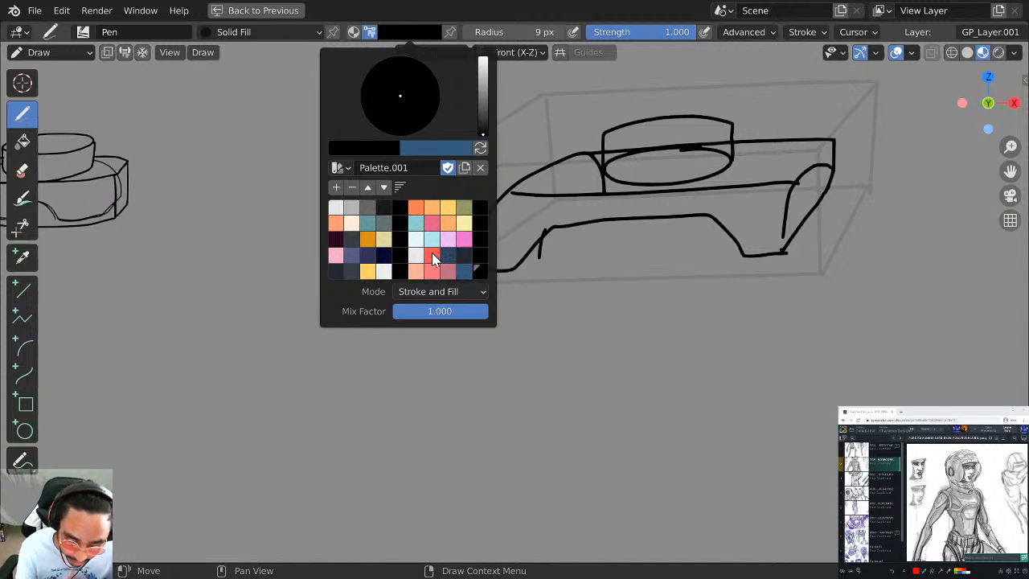
{"action": "left_click", "coordinate": [382, 257]}
{"action": "middle_click_drag", "start_coordinate": [563, 362], "coordinate": [530, 365], "text": "shift"}
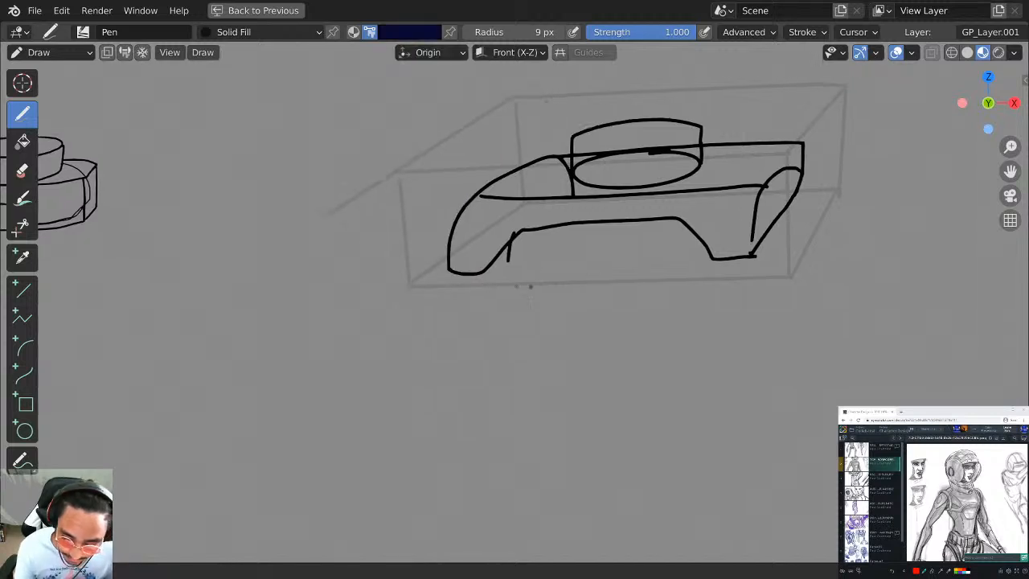
{"action": "mouse_move", "coordinate": [530, 286]}
{"action": "middle_mouse_down", "text": "shift"}
{"action": "mouse_move", "coordinate": [248, 252]}
{"action": "mouse_move", "coordinate": [364, 243]}
{"action": "middle_mouse_up", "text": "shift"}
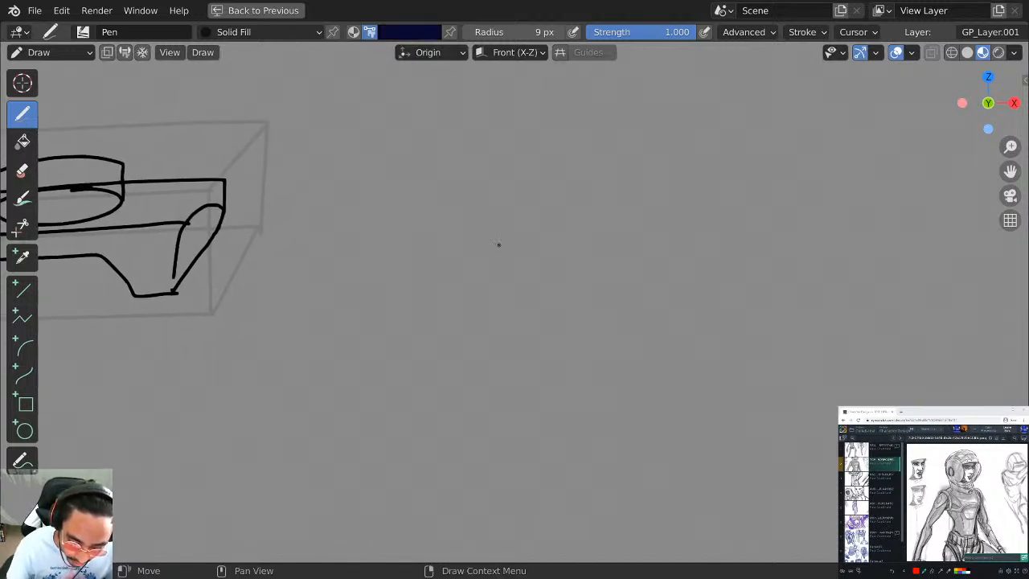
Undo a trial navy torso silhouette, restore the navy color attribute, and draw a filled navy arch beside the boxed form.
{"action": "mouse_move", "coordinate": [359, 264]}
{"action": "left_mouse_down"}
{"action": "mouse_move", "coordinate": [448, 239]}
{"action": "mouse_move", "coordinate": [487, 266]}
{"action": "mouse_move", "coordinate": [533, 246]}
{"action": "mouse_move", "coordinate": [555, 210]}
{"action": "mouse_move", "coordinate": [502, 160]}
{"action": "mouse_move", "coordinate": [361, 212]}
{"action": "mouse_move", "coordinate": [369, 214]}
{"action": "left_mouse_up"}
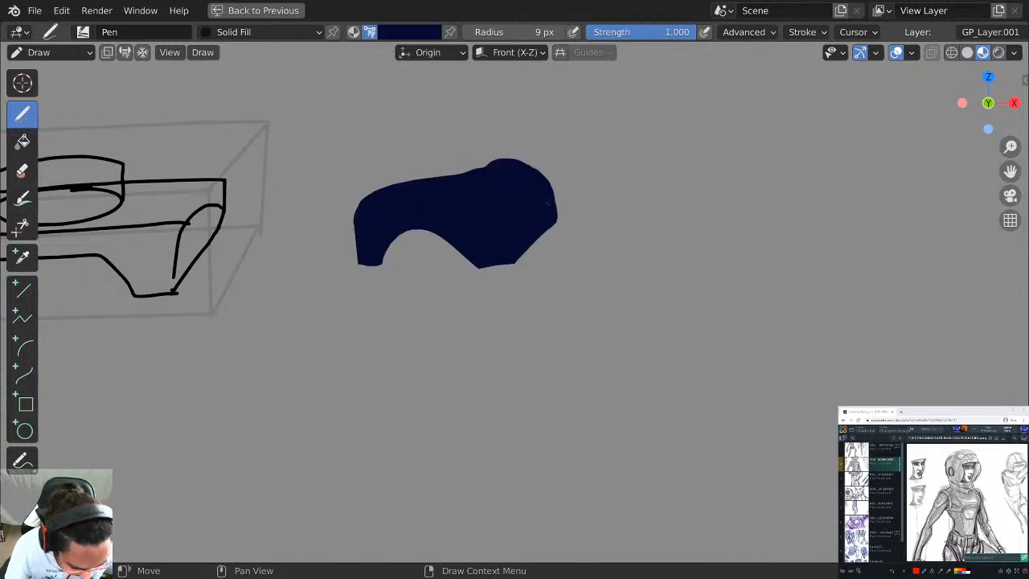
{"action": "key", "text": "ctrl+z"}
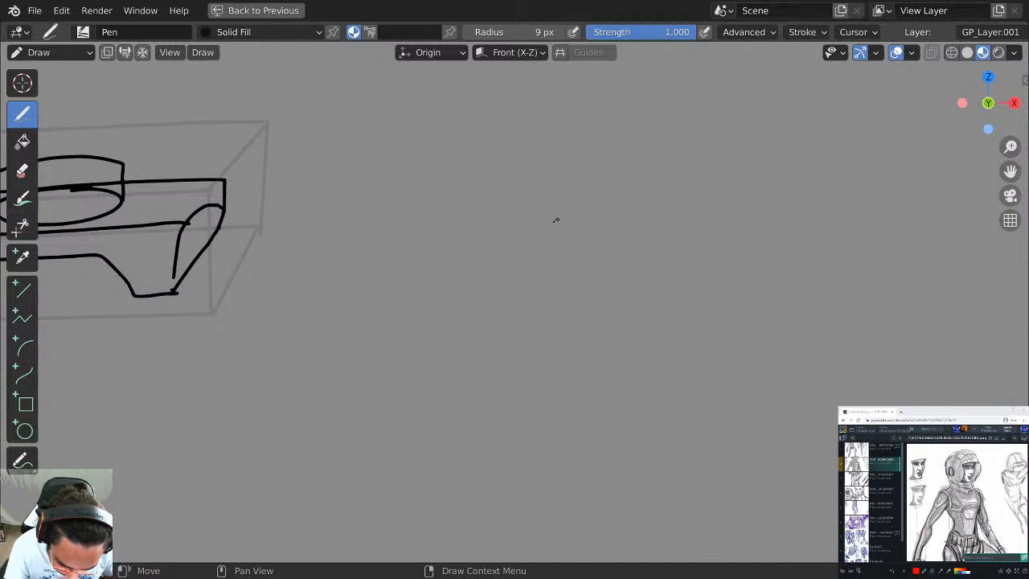
{"action": "left_click", "coordinate": [369, 32]}
{"action": "left_click", "coordinate": [405, 32]}
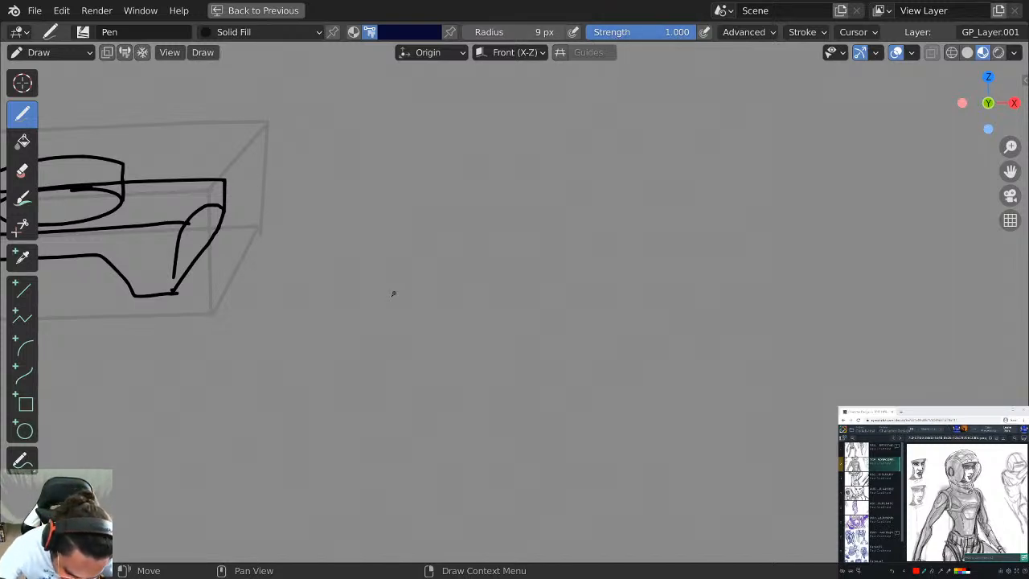
{"action": "mouse_move", "coordinate": [363, 290]}
{"action": "left_mouse_down"}
{"action": "mouse_move", "coordinate": [440, 268]}
{"action": "mouse_move", "coordinate": [459, 290]}
{"action": "mouse_move", "coordinate": [487, 277]}
{"action": "mouse_move", "coordinate": [434, 237]}
{"action": "mouse_move", "coordinate": [375, 257]}
{"action": "mouse_move", "coordinate": [364, 291]}
{"action": "left_mouse_up"}
{"action": "mouse_move", "coordinate": [485, 273]}
{"action": "left_mouse_down"}
{"action": "mouse_move", "coordinate": [498, 235]}
{"action": "mouse_move", "coordinate": [460, 225]}
{"action": "mouse_move", "coordinate": [438, 233]}
{"action": "left_mouse_up"}
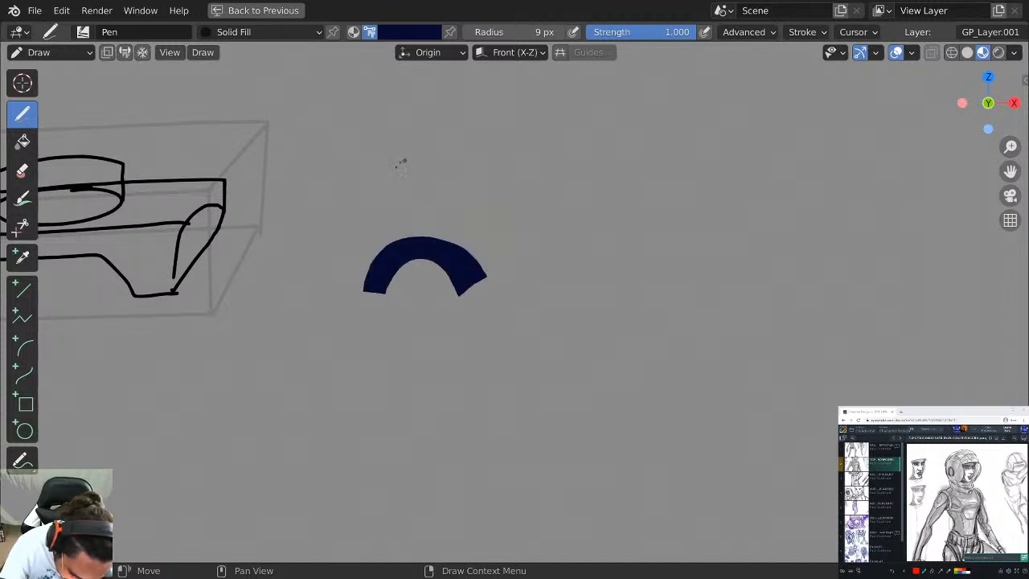
{"action": "left_click", "coordinate": [855, 32]}
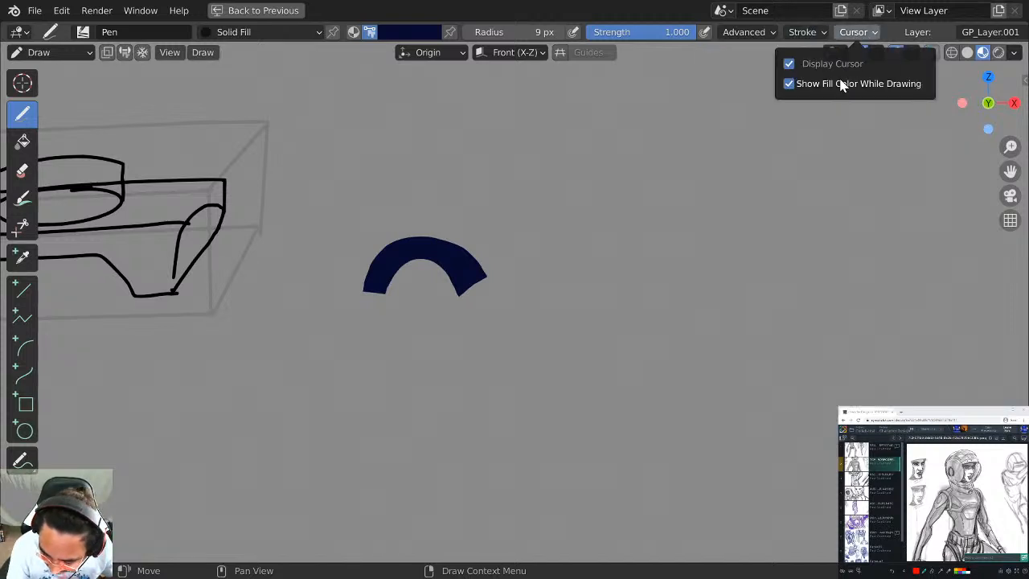
{"action": "left_click", "coordinate": [802, 32]}
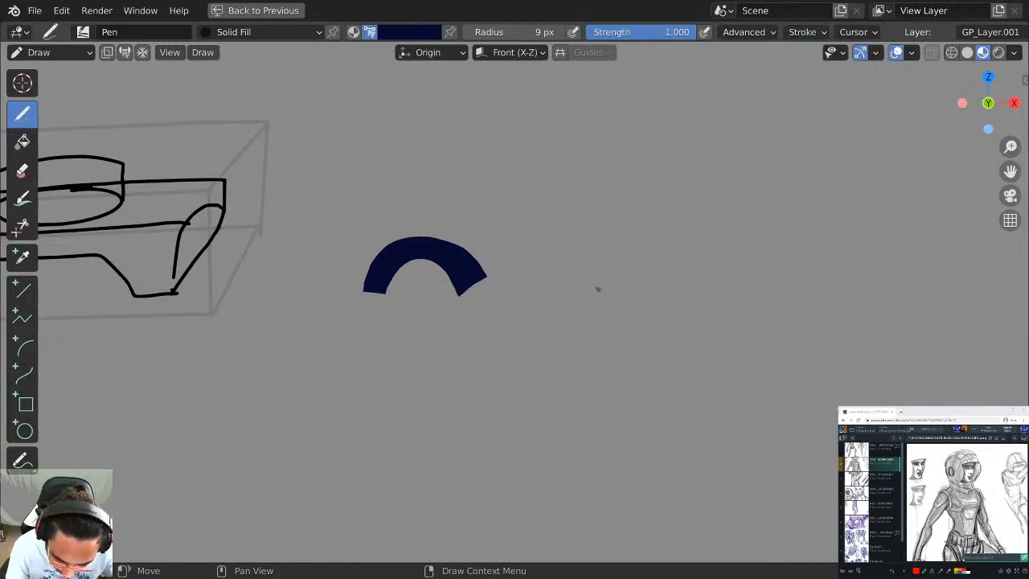
Draw a wide filled navy torso silhouette with a small bottom cutout to the right of the arch.
{"action": "middle_click_drag", "start_coordinate": [598, 287], "coordinate": [482, 211]}
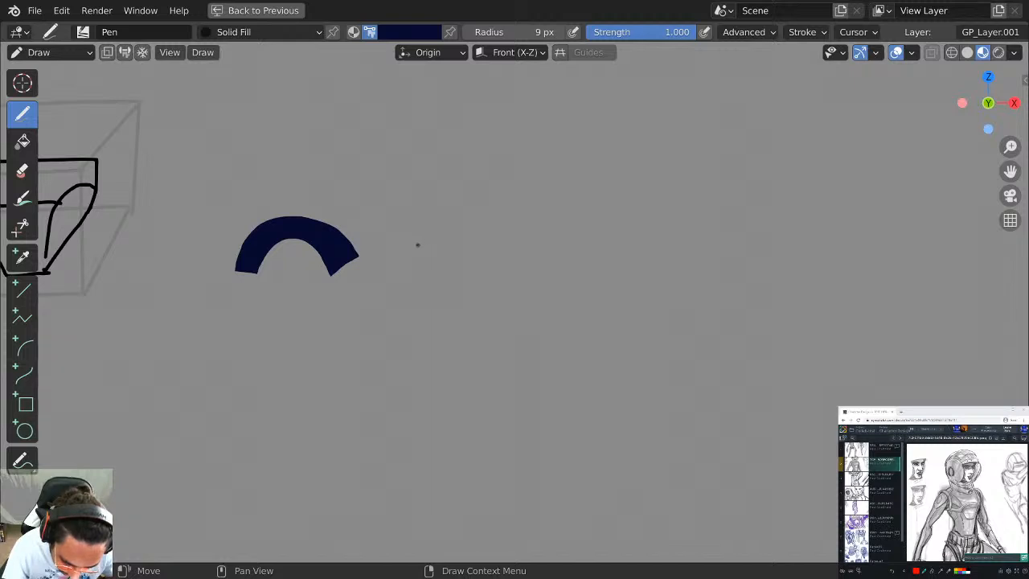
{"action": "mouse_move", "coordinate": [406, 258]}
{"action": "left_mouse_down"}
{"action": "mouse_move", "coordinate": [474, 185]}
{"action": "mouse_move", "coordinate": [549, 202]}
{"action": "left_mouse_up"}
{"action": "key", "text": "ctrl+z"}
{"action": "mouse_move", "coordinate": [419, 262]}
{"action": "left_mouse_down"}
{"action": "mouse_move", "coordinate": [436, 214]}
{"action": "mouse_move", "coordinate": [502, 185]}
{"action": "mouse_move", "coordinate": [602, 201]}
{"action": "mouse_move", "coordinate": [619, 230]}
{"action": "mouse_move", "coordinate": [620, 259]}
{"action": "mouse_move", "coordinate": [556, 264]}
{"action": "mouse_move", "coordinate": [526, 247]}
{"action": "mouse_move", "coordinate": [421, 261]}
{"action": "mouse_move", "coordinate": [492, 187]}
{"action": "mouse_move", "coordinate": [628, 222]}
{"action": "left_mouse_up"}
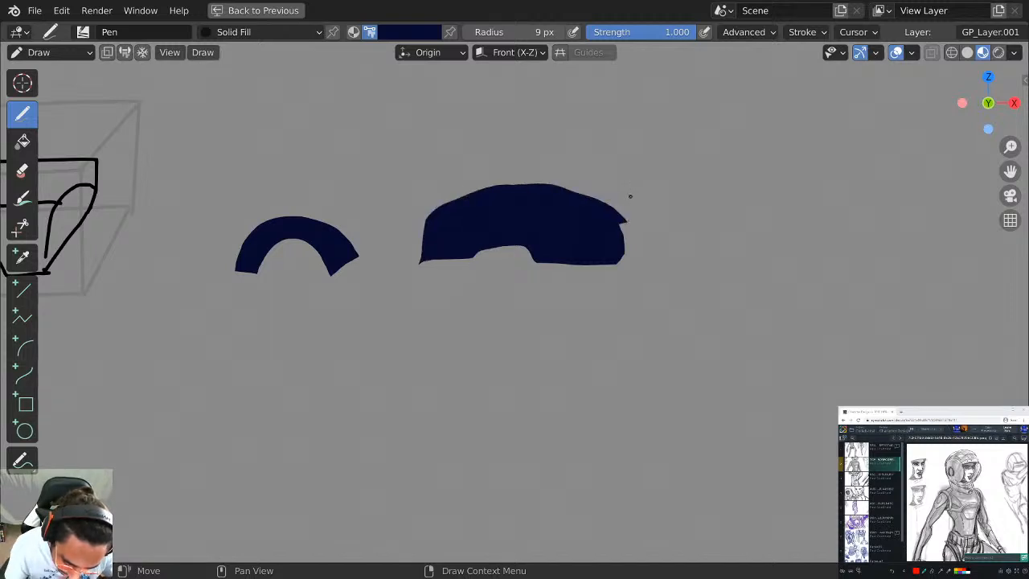
Pick a slightly lighter muted navy from the palette and fill the torso silhouette's top plane and right-end patch.
{"action": "left_click", "coordinate": [426, 33]}
{"action": "left_click", "coordinate": [367, 267]}
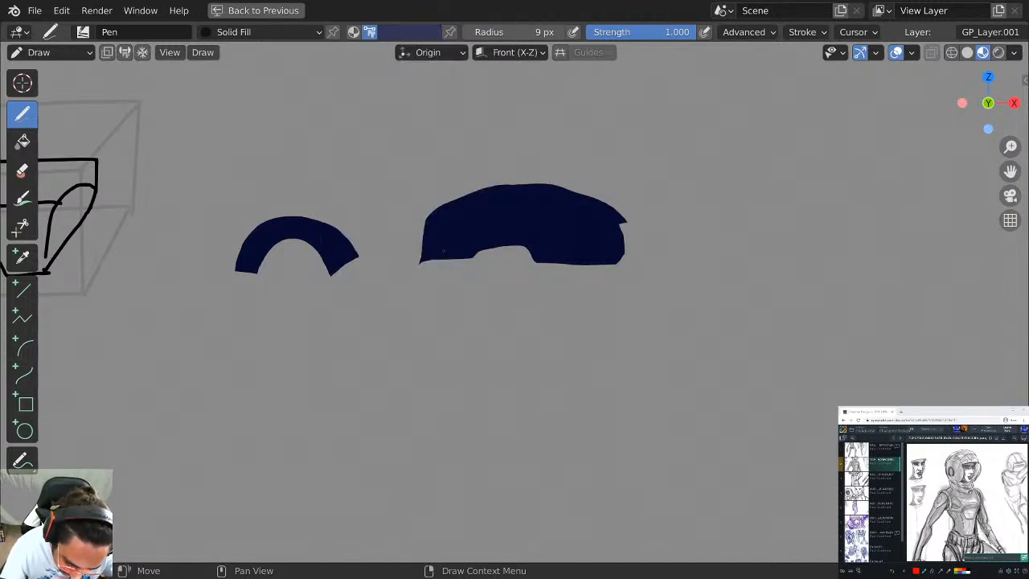
{"action": "mouse_move", "coordinate": [455, 255]}
{"action": "left_mouse_down"}
{"action": "mouse_move", "coordinate": [472, 226]}
{"action": "mouse_move", "coordinate": [550, 244]}
{"action": "mouse_move", "coordinate": [456, 255]}
{"action": "left_mouse_up"}
{"action": "key", "text": "ctrl+z"}
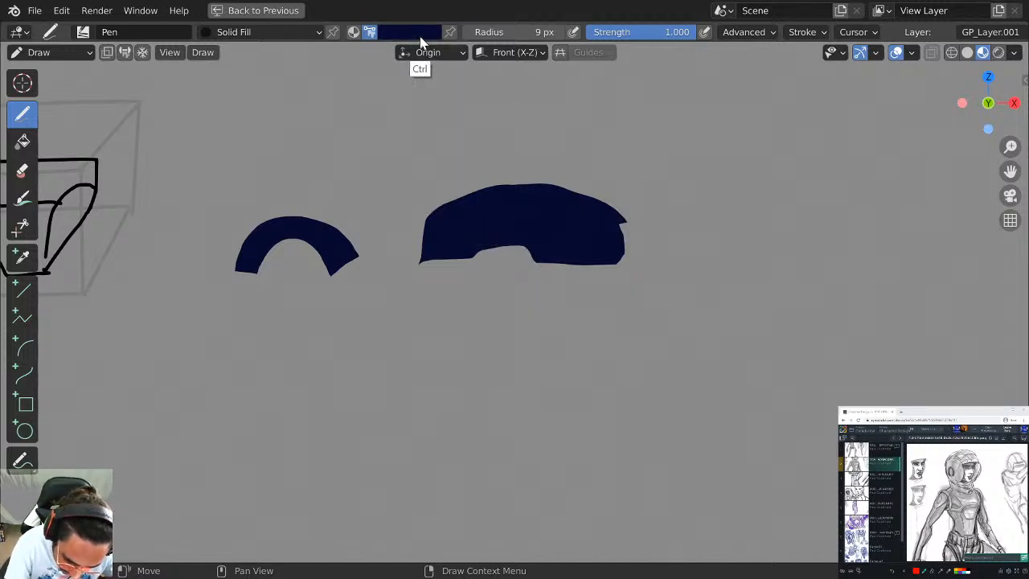
{"action": "left_click", "coordinate": [414, 33]}
{"action": "left_click", "coordinate": [365, 256]}
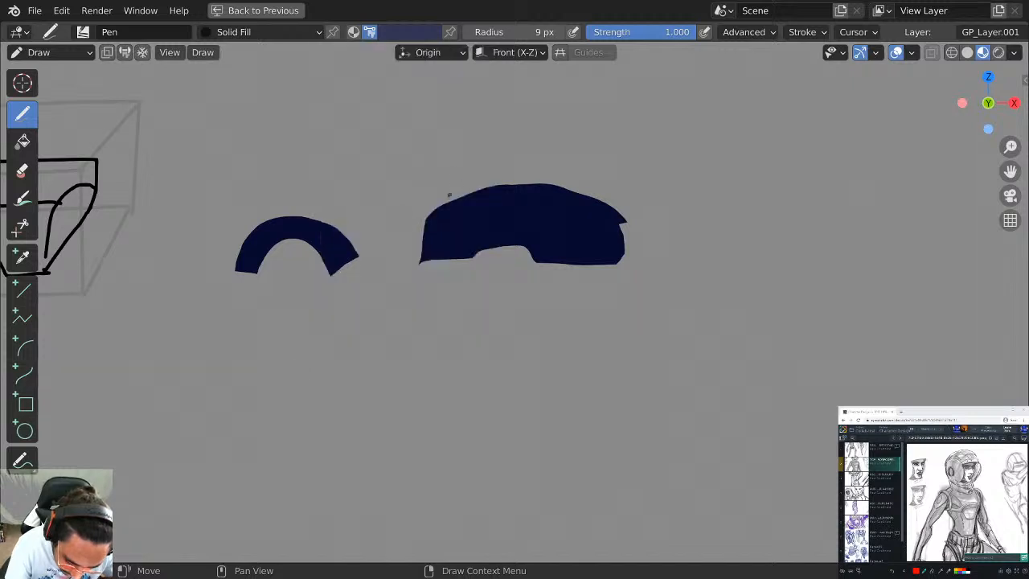
{"action": "mouse_move", "coordinate": [432, 212]}
{"action": "left_mouse_down"}
{"action": "mouse_move", "coordinate": [603, 207]}
{"action": "mouse_move", "coordinate": [530, 187]}
{"action": "mouse_move", "coordinate": [438, 211]}
{"action": "mouse_move", "coordinate": [546, 182]}
{"action": "mouse_move", "coordinate": [624, 210]}
{"action": "mouse_move", "coordinate": [600, 259]}
{"action": "mouse_move", "coordinate": [623, 210]}
{"action": "mouse_move", "coordinate": [609, 263]}
{"action": "mouse_move", "coordinate": [630, 241]}
{"action": "left_mouse_up"}
{"action": "key", "text": "ctrl+z"}
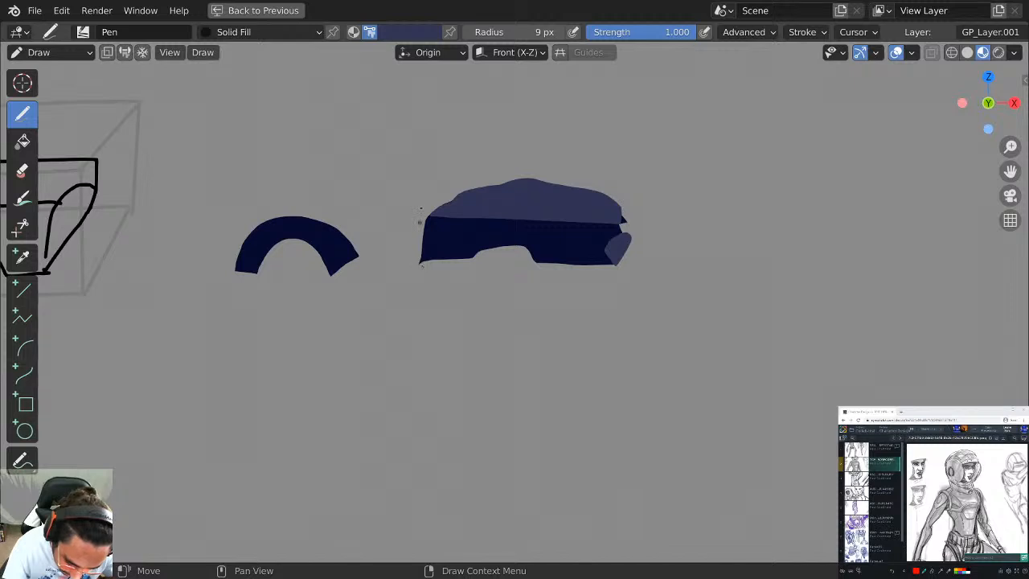
Pick a lighter blue-violet from the palette and draw a filled rounded shape over the silhouette's bottom cutout.
{"action": "left_click", "coordinate": [407, 32]}
{"action": "left_click", "coordinate": [351, 256]}
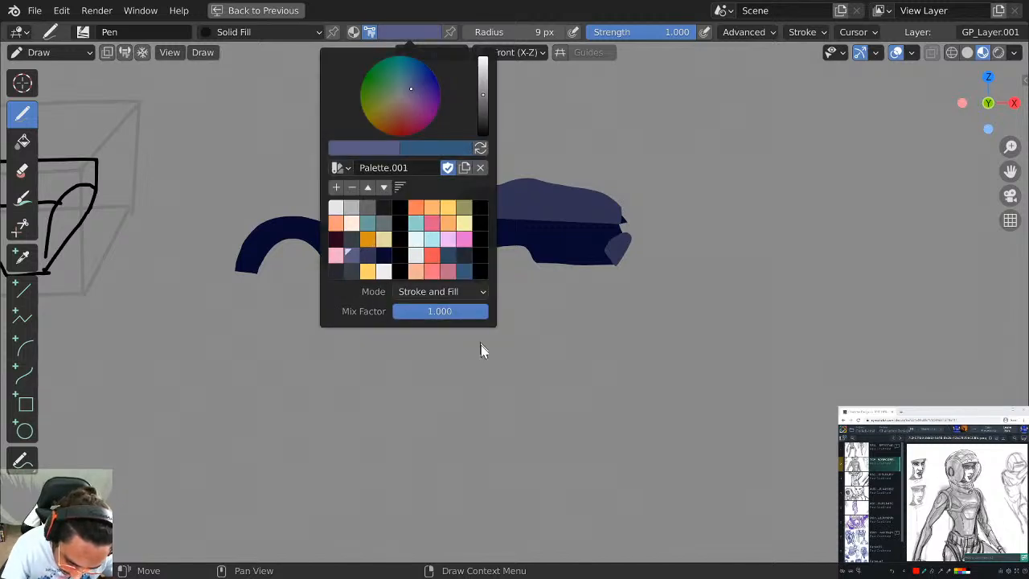
{"action": "mouse_move", "coordinate": [474, 259]}
{"action": "left_mouse_down"}
{"action": "mouse_move", "coordinate": [510, 304]}
{"action": "mouse_move", "coordinate": [474, 244]}
{"action": "mouse_move", "coordinate": [464, 282]}
{"action": "left_mouse_up"}
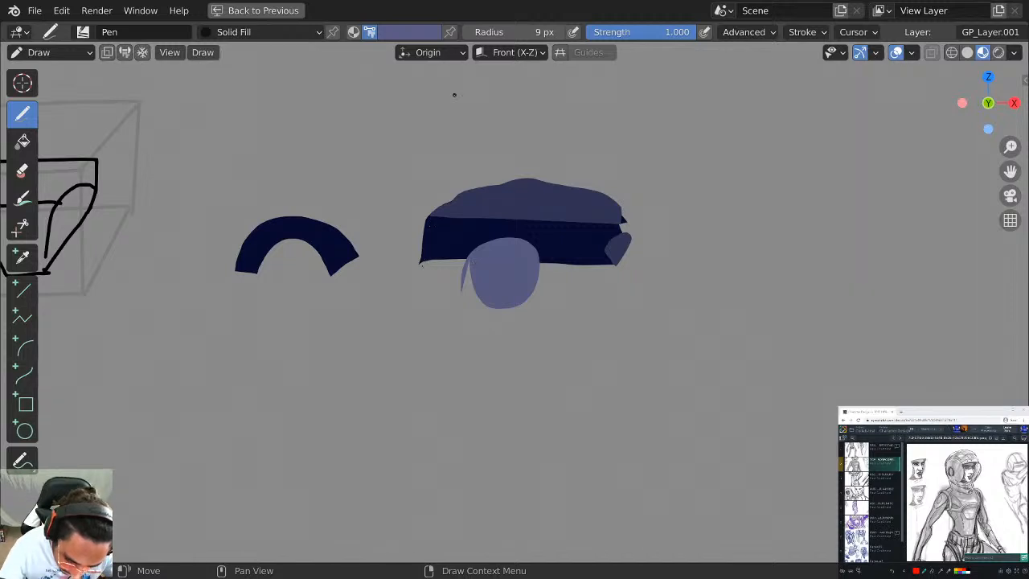
Return to the dark navy swatch and add a filled wedge to the silhouette's left end and a downward-pointing one to its right.
{"action": "left_click", "coordinate": [414, 32]}
{"action": "left_click", "coordinate": [385, 267]}
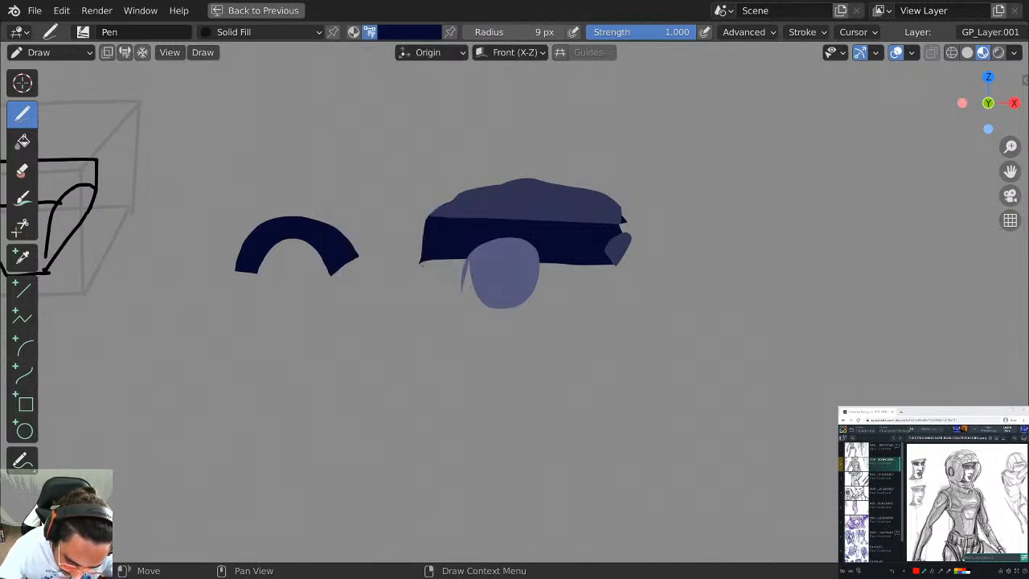
{"action": "mouse_move", "coordinate": [410, 231]}
{"action": "left_mouse_down"}
{"action": "mouse_move", "coordinate": [401, 256]}
{"action": "mouse_move", "coordinate": [431, 264]}
{"action": "left_mouse_up"}
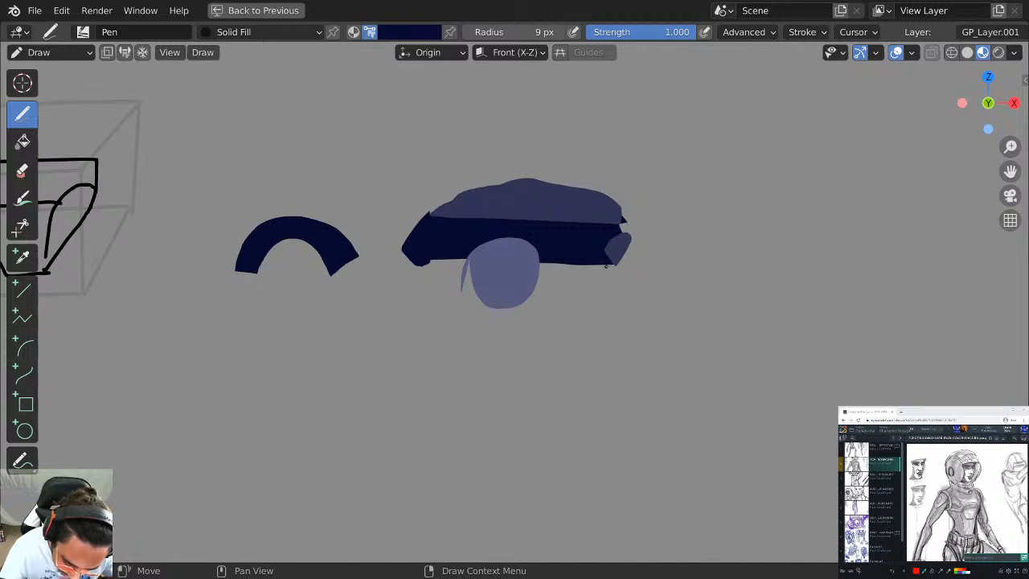
{"action": "mouse_move", "coordinate": [606, 266]}
{"action": "left_mouse_down"}
{"action": "mouse_move", "coordinate": [588, 312]}
{"action": "mouse_move", "coordinate": [637, 259]}
{"action": "mouse_move", "coordinate": [620, 211]}
{"action": "left_mouse_up"}
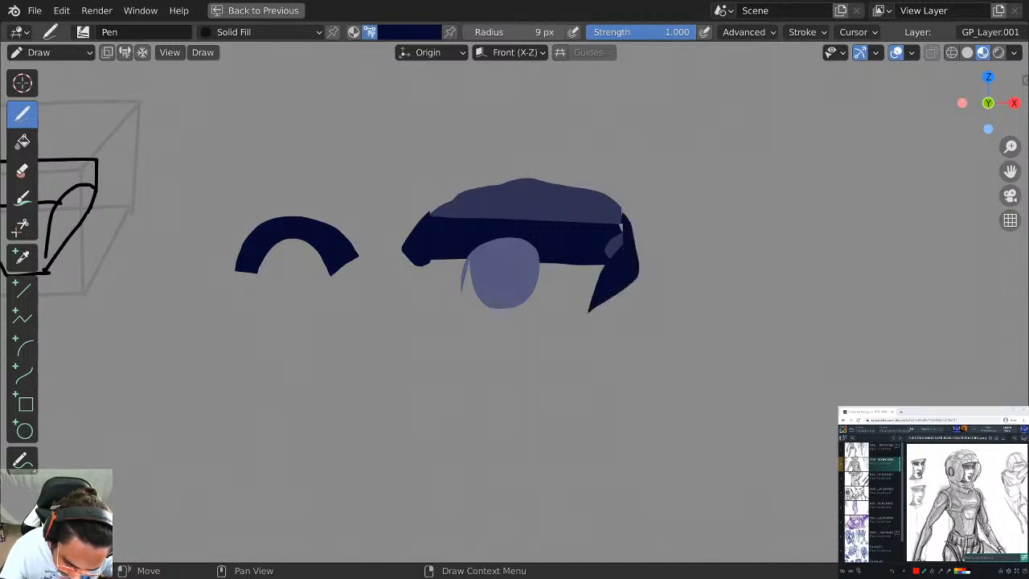
Add two filled dark navy columns beneath the torso silhouette, one on each side of the light rounded shape, and extend both downward.
{"action": "mouse_move", "coordinate": [588, 272]}
{"action": "left_mouse_down"}
{"action": "mouse_move", "coordinate": [580, 314]}
{"action": "mouse_move", "coordinate": [527, 240]}
{"action": "left_mouse_up"}
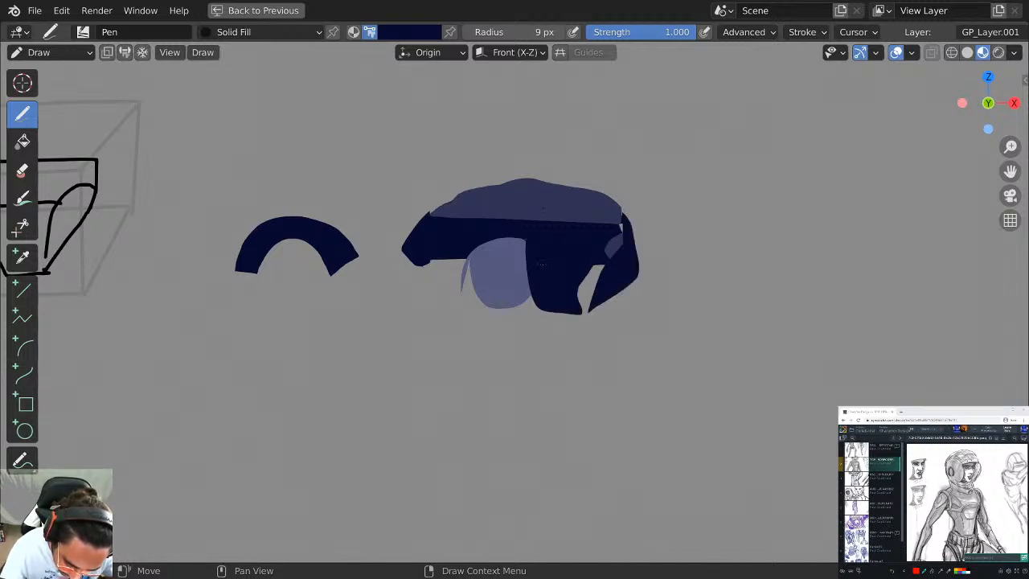
{"action": "mouse_move", "coordinate": [465, 245]}
{"action": "left_mouse_down"}
{"action": "mouse_move", "coordinate": [429, 267]}
{"action": "mouse_move", "coordinate": [434, 257]}
{"action": "left_mouse_up"}
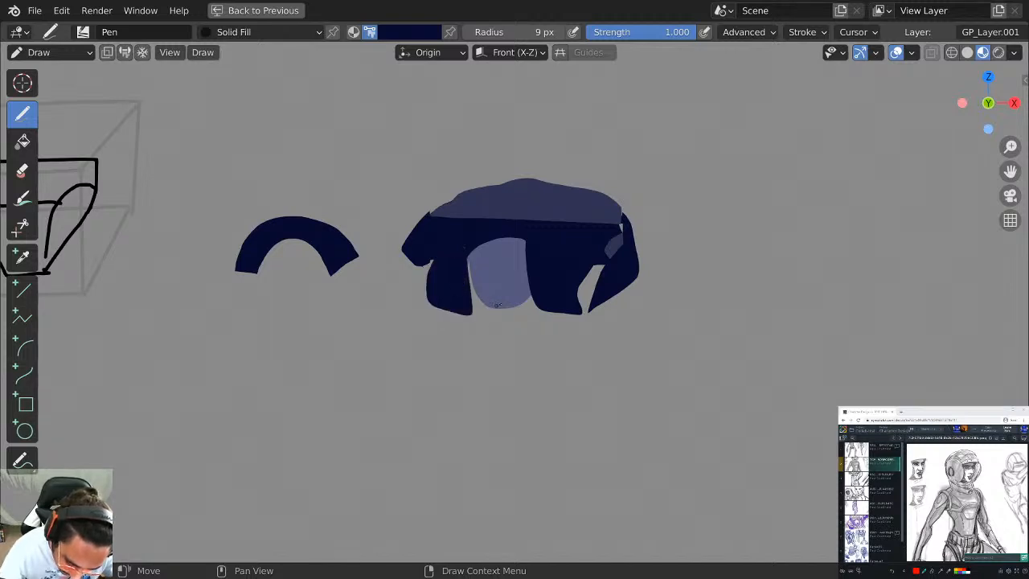
{"action": "mouse_move", "coordinate": [532, 298]}
{"action": "left_mouse_down"}
{"action": "mouse_move", "coordinate": [570, 349]}
{"action": "mouse_move", "coordinate": [597, 267]}
{"action": "mouse_move", "coordinate": [580, 300]}
{"action": "left_mouse_up"}
{"action": "mouse_move", "coordinate": [429, 291]}
{"action": "left_mouse_down"}
{"action": "mouse_move", "coordinate": [476, 347]}
{"action": "mouse_move", "coordinate": [469, 319]}
{"action": "mouse_move", "coordinate": [474, 340]}
{"action": "left_mouse_up"}
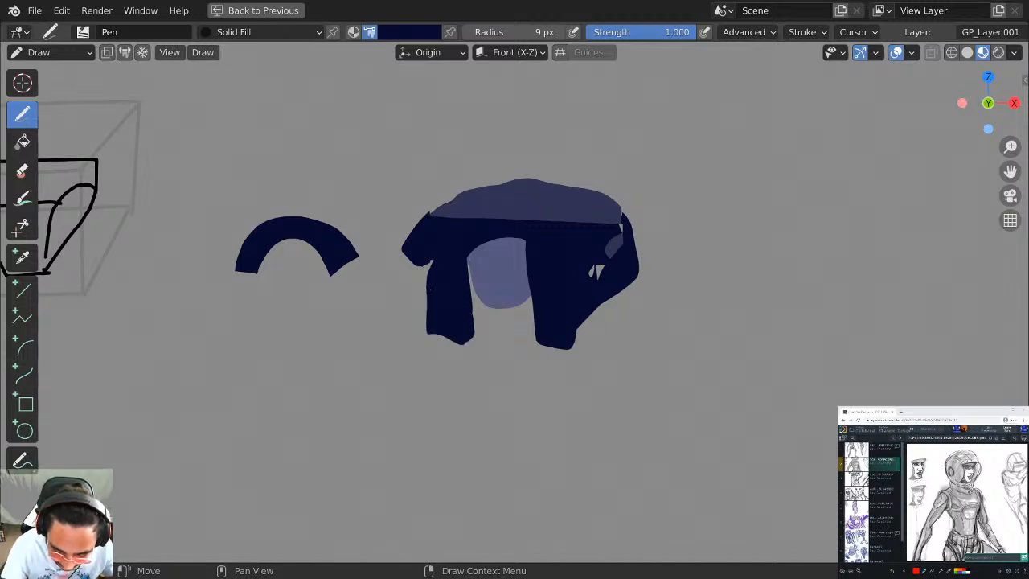
{"action": "mouse_move", "coordinate": [576, 338]}
{"action": "left_mouse_down"}
{"action": "mouse_move", "coordinate": [641, 274]}
{"action": "mouse_move", "coordinate": [581, 326]}
{"action": "left_mouse_up"}
Draw a wide filled navy block with a downward-pointing wedge beneath it in the empty space right of the torso silhouette.
{"action": "mouse_move", "coordinate": [727, 261]}
{"action": "middle_mouse_down", "text": "shift"}
{"action": "mouse_move", "coordinate": [682, 281]}
{"action": "mouse_move", "coordinate": [454, 278]}
{"action": "middle_mouse_up", "text": "shift"}
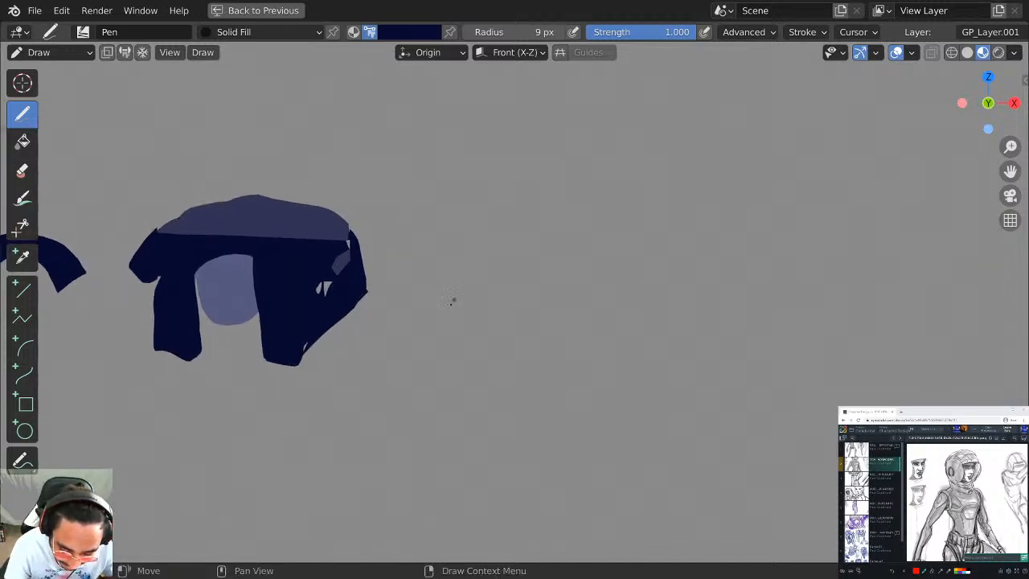
{"action": "mouse_move", "coordinate": [447, 331]}
{"action": "left_mouse_down"}
{"action": "mouse_move", "coordinate": [480, 266]}
{"action": "mouse_move", "coordinate": [544, 207]}
{"action": "mouse_move", "coordinate": [434, 241]}
{"action": "mouse_move", "coordinate": [445, 330]}
{"action": "left_mouse_up"}
{"action": "mouse_move", "coordinate": [520, 186]}
{"action": "left_mouse_down"}
{"action": "mouse_move", "coordinate": [379, 201]}
{"action": "mouse_move", "coordinate": [432, 237]}
{"action": "mouse_move", "coordinate": [417, 275]}
{"action": "mouse_move", "coordinate": [431, 241]}
{"action": "left_mouse_up"}
Draw a small filled navy bust with a neck, sloping shoulders and a tapered chest to the right of the wedge block.
{"action": "middle_click_drag", "start_coordinate": [636, 243], "coordinate": [441, 259], "text": "shift"}
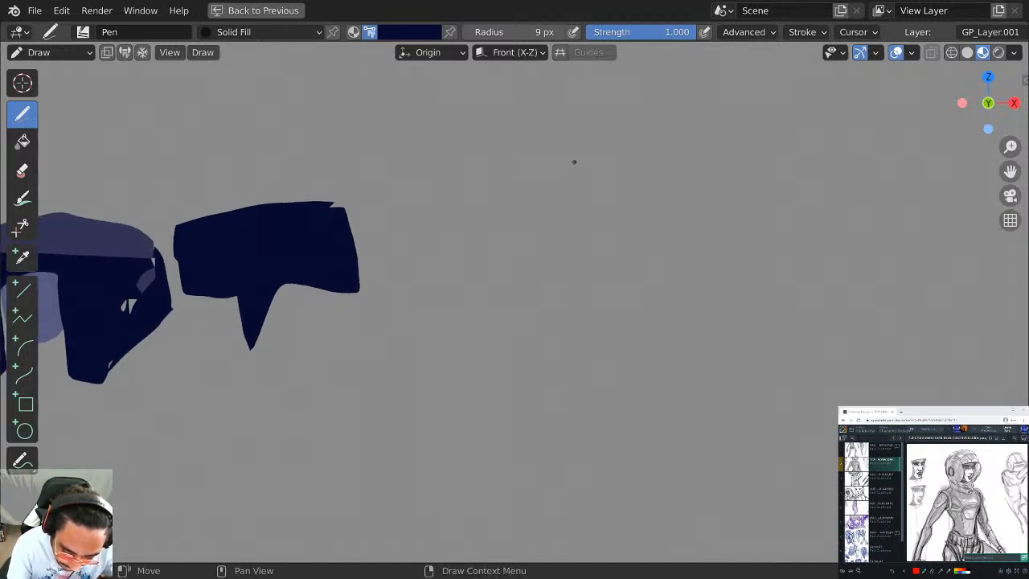
{"action": "mouse_move", "coordinate": [574, 162]}
{"action": "left_mouse_down"}
{"action": "mouse_move", "coordinate": [524, 169]}
{"action": "mouse_move", "coordinate": [582, 169]}
{"action": "mouse_move", "coordinate": [524, 175]}
{"action": "mouse_move", "coordinate": [523, 199]}
{"action": "mouse_move", "coordinate": [563, 207]}
{"action": "mouse_move", "coordinate": [580, 196]}
{"action": "mouse_move", "coordinate": [585, 167]}
{"action": "mouse_move", "coordinate": [554, 249]}
{"action": "mouse_move", "coordinate": [526, 266]}
{"action": "mouse_move", "coordinate": [493, 267]}
{"action": "mouse_move", "coordinate": [518, 199]}
{"action": "mouse_move", "coordinate": [482, 230]}
{"action": "mouse_move", "coordinate": [494, 235]}
{"action": "left_mouse_up"}
{"action": "mouse_move", "coordinate": [585, 187]}
{"action": "left_mouse_down"}
{"action": "mouse_move", "coordinate": [596, 215]}
{"action": "mouse_move", "coordinate": [564, 231]}
{"action": "mouse_move", "coordinate": [593, 196]}
{"action": "left_mouse_up"}
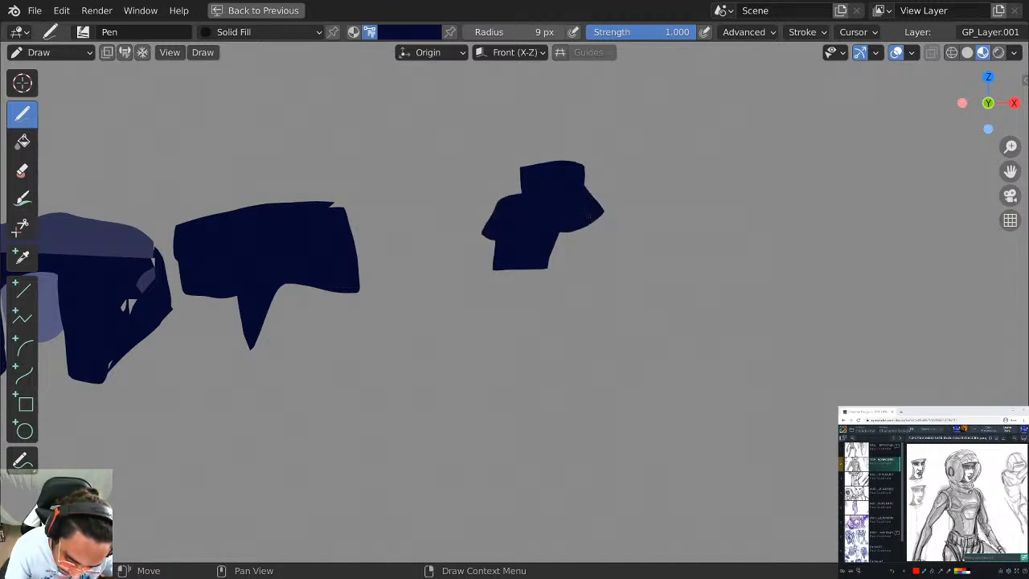
{"action": "mouse_move", "coordinate": [577, 230]}
{"action": "left_mouse_down"}
{"action": "mouse_move", "coordinate": [572, 255]}
{"action": "mouse_move", "coordinate": [549, 265]}
{"action": "mouse_move", "coordinate": [561, 235]}
{"action": "left_mouse_up"}
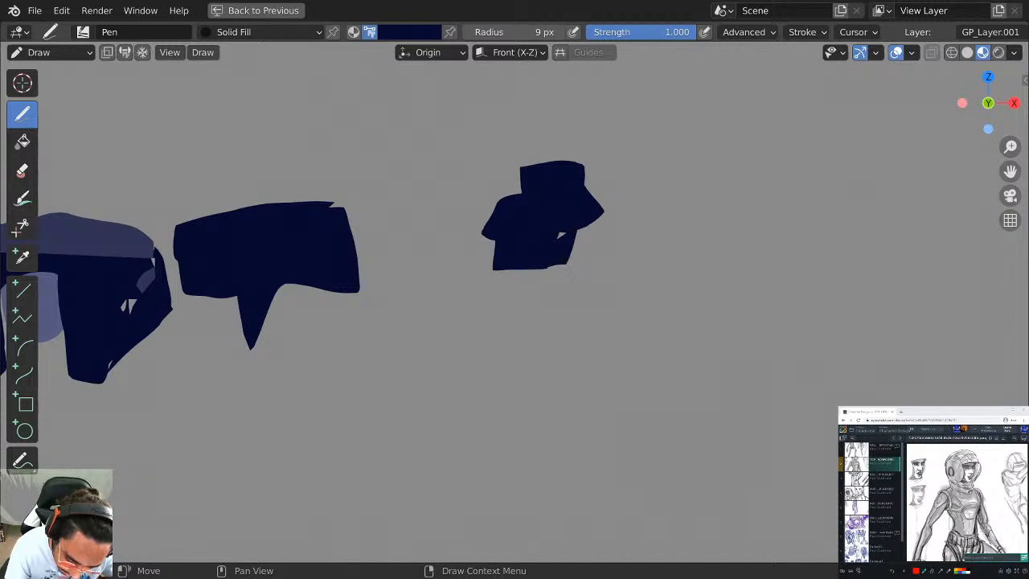
Pick the muted navy swatch and fill a four-sided chest plane on the small bust, then return to dark navy.
{"action": "left_click", "coordinate": [421, 32]}
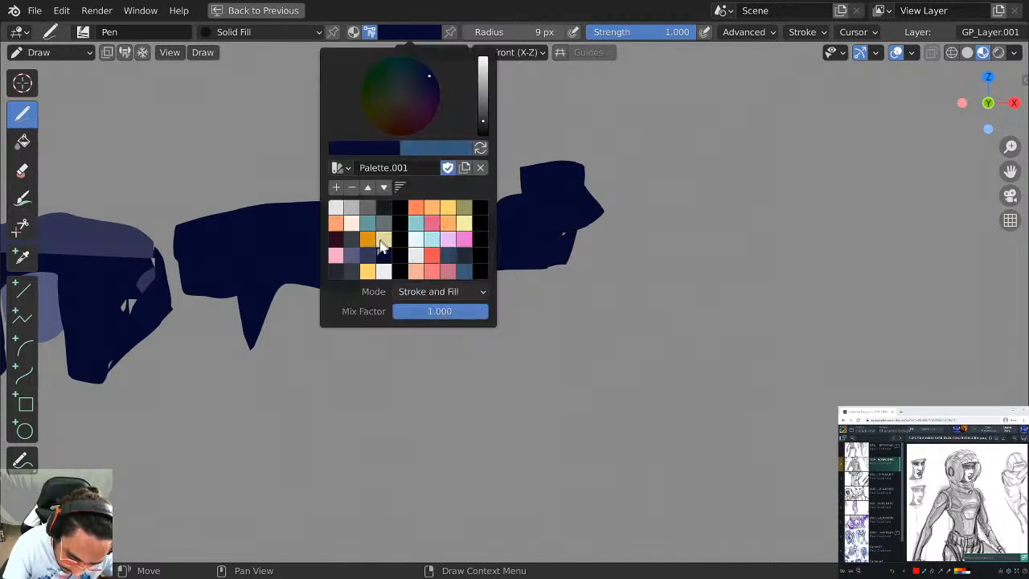
{"action": "left_click", "coordinate": [363, 259]}
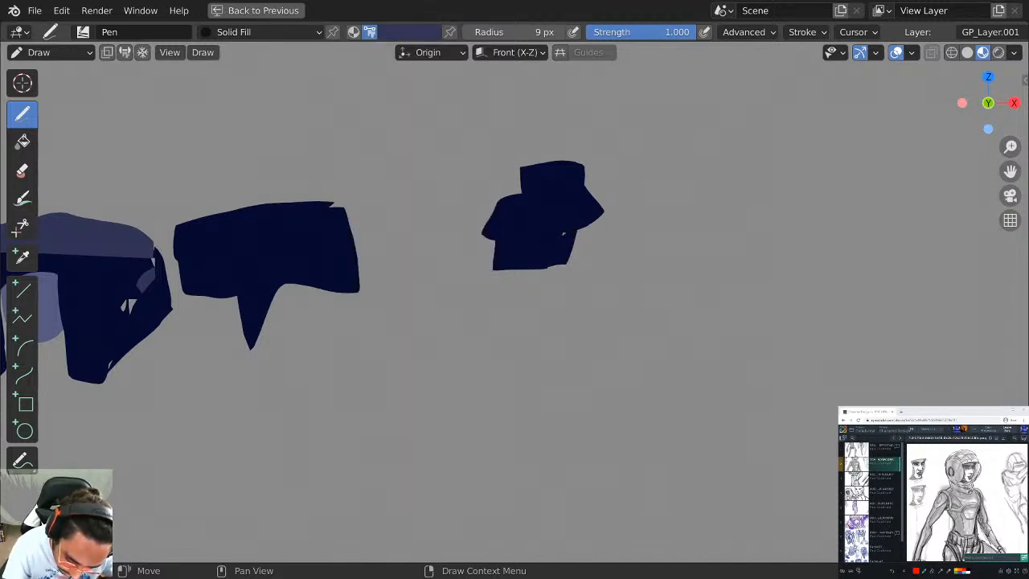
{"action": "mouse_move", "coordinate": [499, 234]}
{"action": "left_mouse_down"}
{"action": "mouse_move", "coordinate": [556, 229]}
{"action": "mouse_move", "coordinate": [560, 202]}
{"action": "mouse_move", "coordinate": [507, 207]}
{"action": "left_mouse_up"}
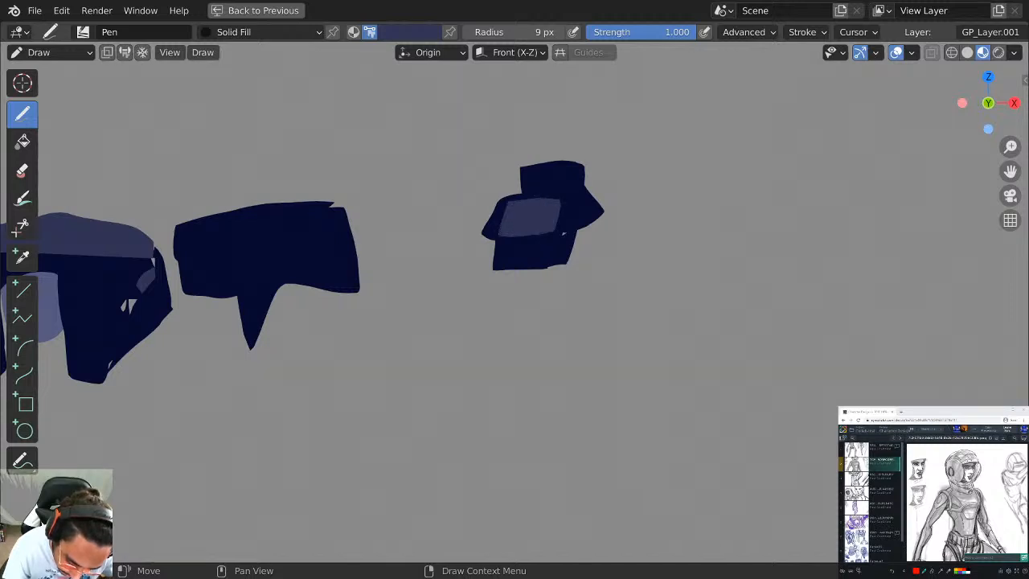
{"action": "left_click", "coordinate": [422, 33]}
{"action": "left_click", "coordinate": [385, 262]}
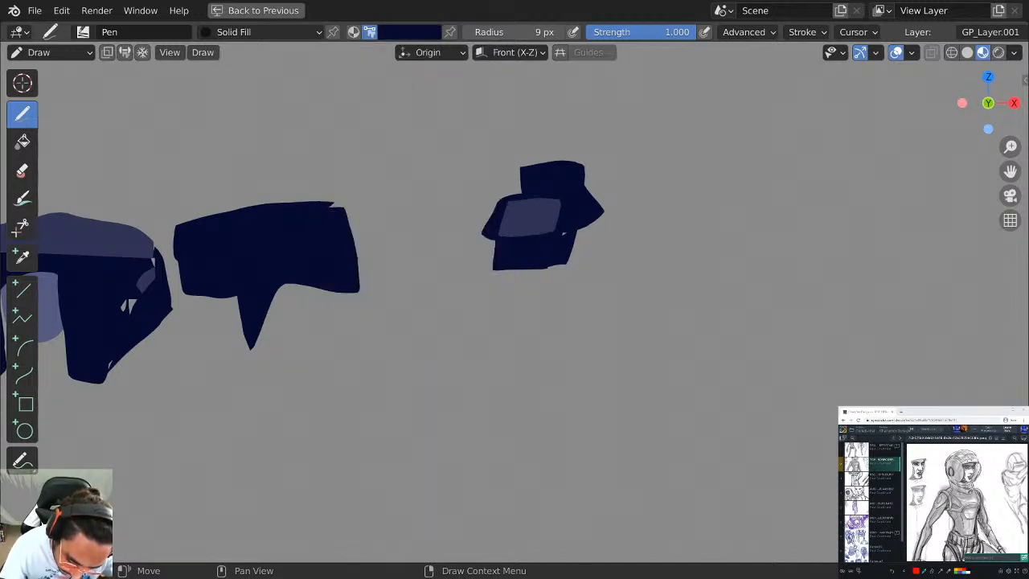
Pick the muted navy again, enable drawing strokes on back, and add filled upper arms behind both shoulders of the bust.
{"action": "left_click", "coordinate": [406, 32]}
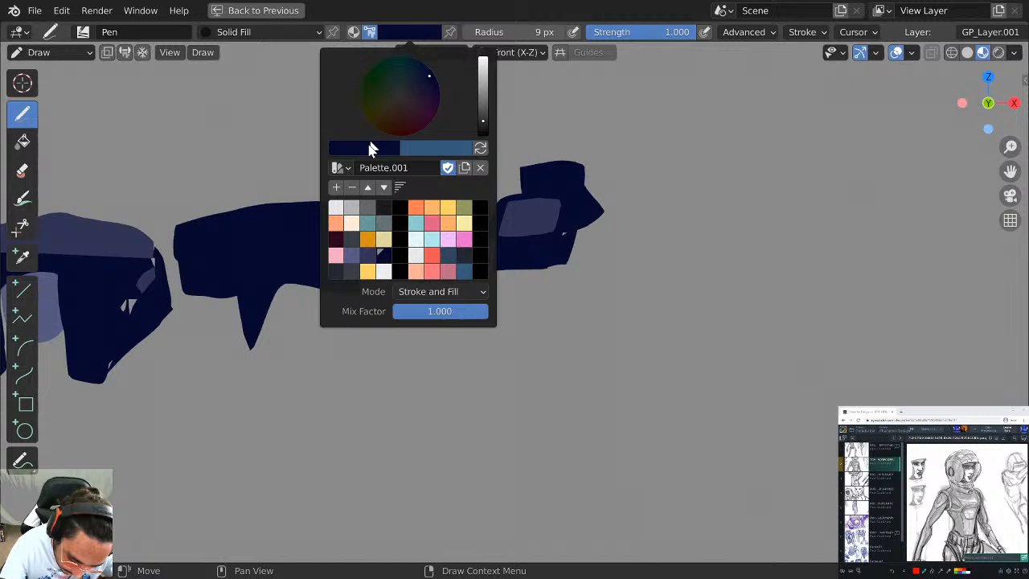
{"action": "left_click", "coordinate": [368, 255]}
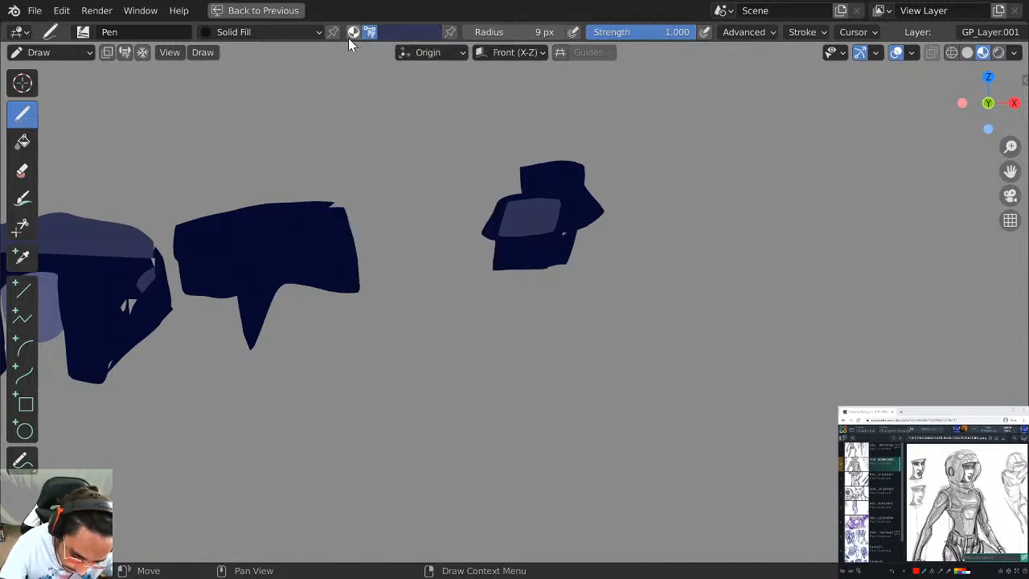
{"action": "key", "text": "q"}
{"action": "left_click", "coordinate": [555, 222]}
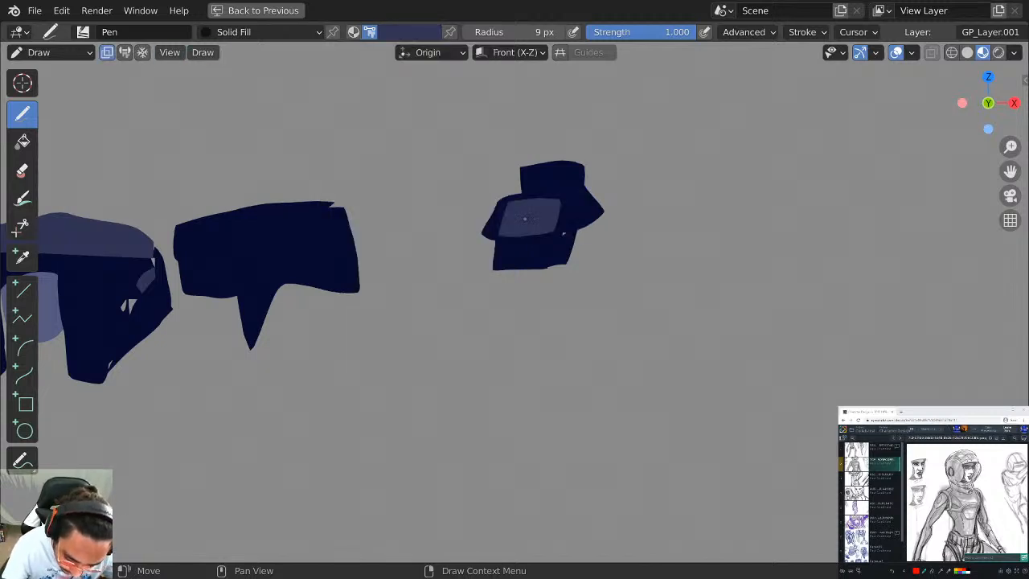
{"action": "mouse_move", "coordinate": [602, 217]}
{"action": "left_mouse_down"}
{"action": "mouse_move", "coordinate": [613, 259]}
{"action": "mouse_move", "coordinate": [593, 261]}
{"action": "mouse_move", "coordinate": [579, 219]}
{"action": "left_mouse_up"}
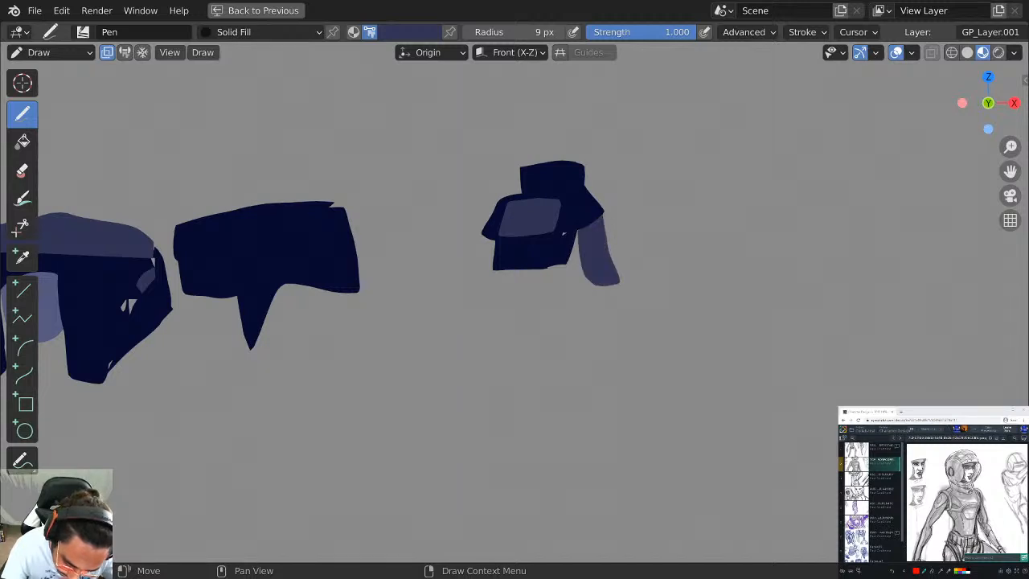
{"action": "key", "text": "ctrl+z"}
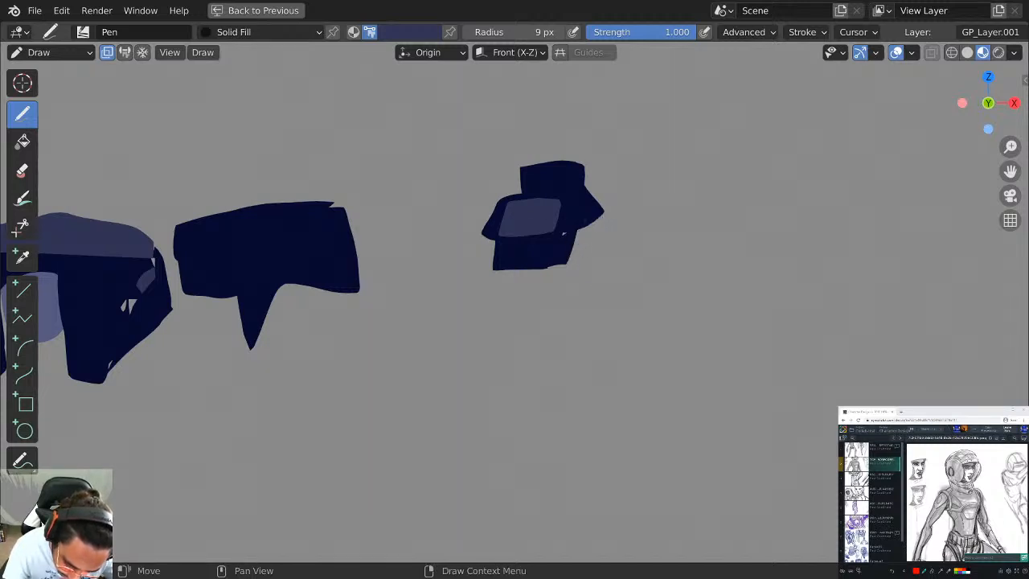
{"action": "mouse_move", "coordinate": [601, 214]}
{"action": "left_mouse_down"}
{"action": "mouse_move", "coordinate": [600, 268]}
{"action": "mouse_move", "coordinate": [572, 215]}
{"action": "left_mouse_up"}
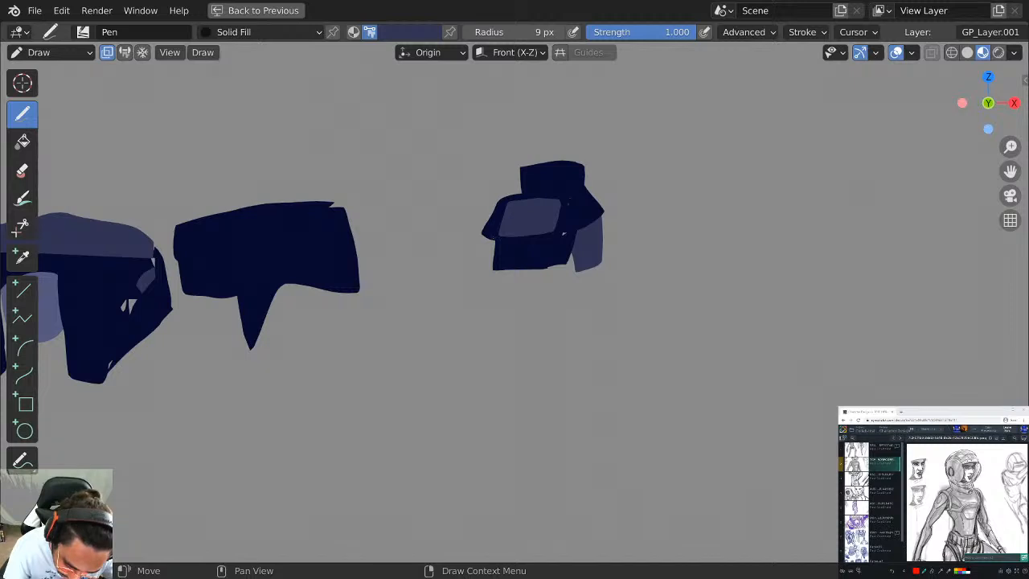
{"action": "mouse_move", "coordinate": [482, 234]}
{"action": "left_mouse_down"}
{"action": "mouse_move", "coordinate": [467, 279]}
{"action": "mouse_move", "coordinate": [493, 270]}
{"action": "left_mouse_up"}
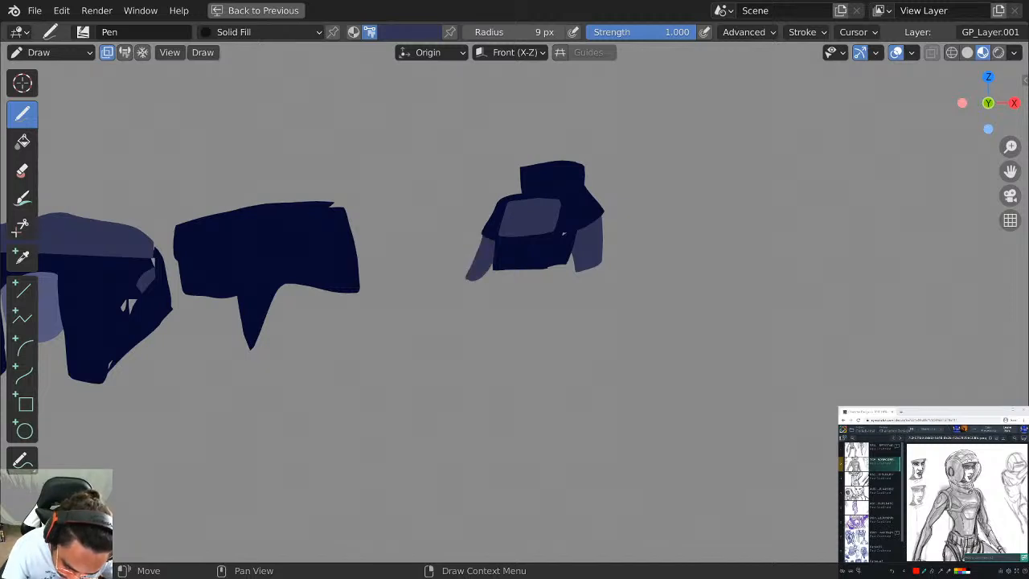
Switch to dark navy and extend the small figure downward with a filled waist and rounded hip shapes.
{"action": "left_click", "coordinate": [414, 32]}
{"action": "left_click", "coordinate": [385, 262]}
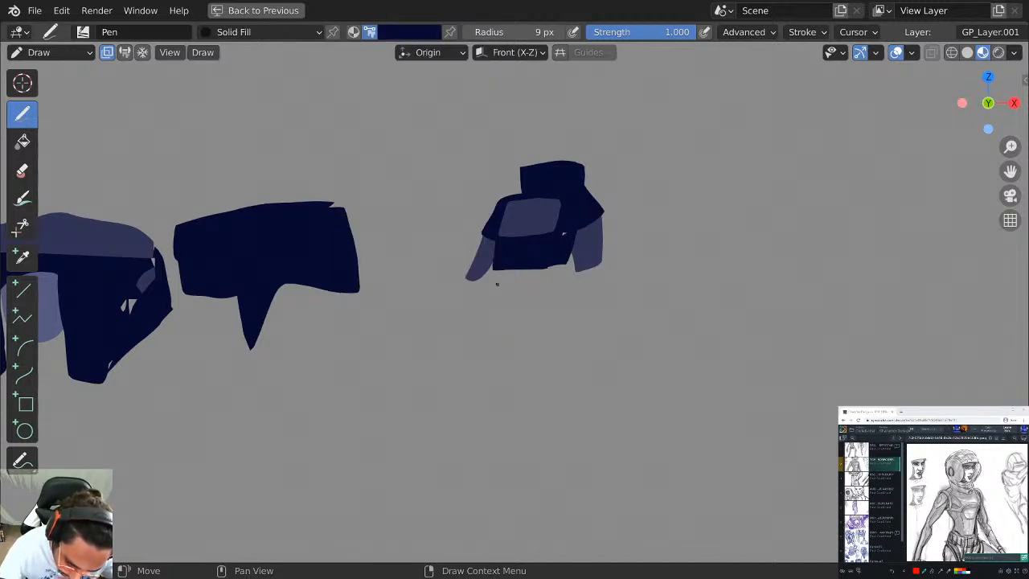
{"action": "mouse_move", "coordinate": [494, 270]}
{"action": "left_mouse_down"}
{"action": "mouse_move", "coordinate": [539, 310]}
{"action": "mouse_move", "coordinate": [569, 277]}
{"action": "mouse_move", "coordinate": [506, 261]}
{"action": "left_mouse_up"}
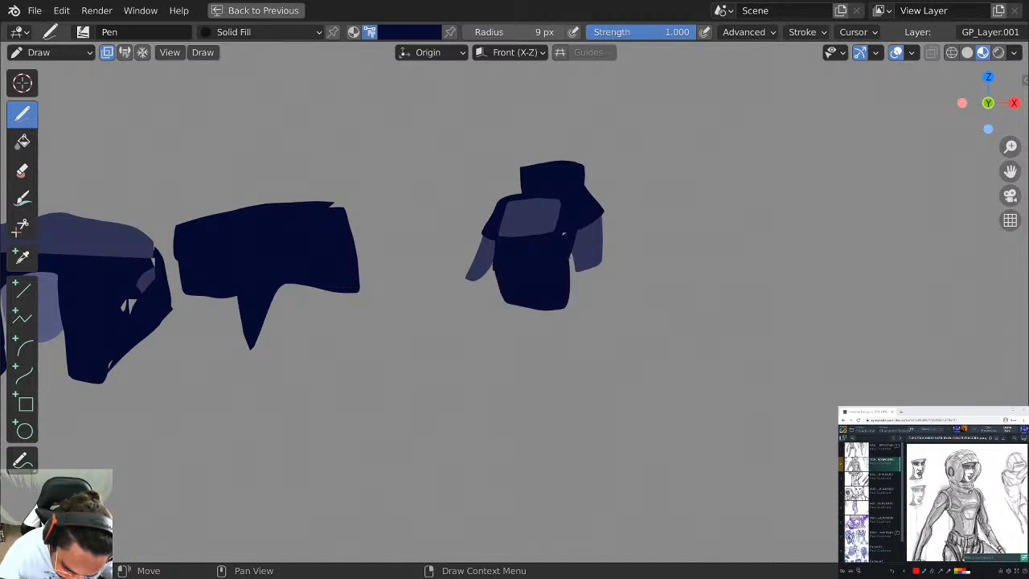
{"action": "mouse_move", "coordinate": [500, 297]}
{"action": "left_mouse_down"}
{"action": "mouse_move", "coordinate": [504, 326]}
{"action": "mouse_move", "coordinate": [563, 325]}
{"action": "left_mouse_up"}
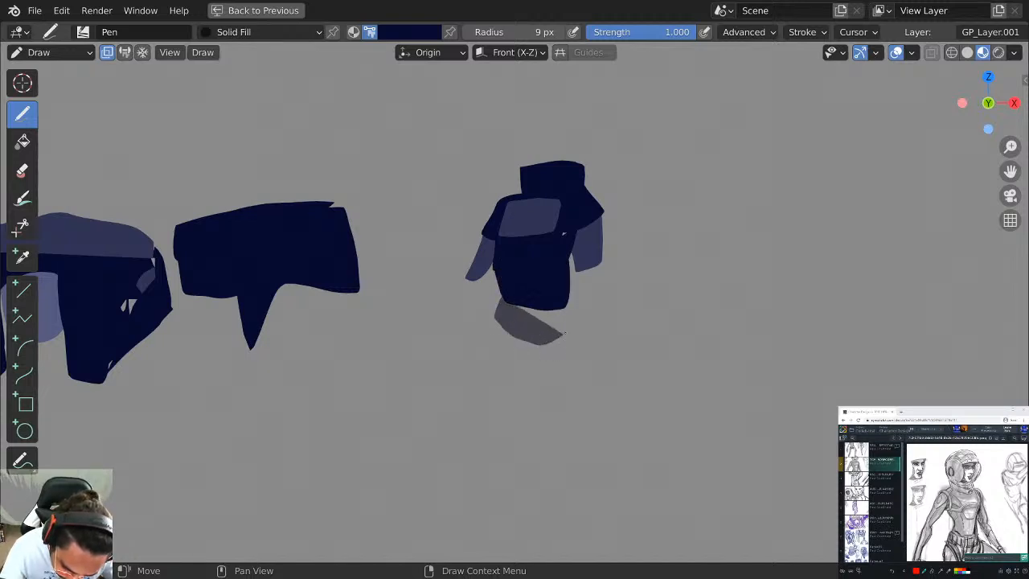
{"action": "key", "text": "ctrl+z"}
{"action": "left_click_drag", "start_coordinate": [502, 298], "coordinate": [576, 337]}
{"action": "mouse_move", "coordinate": [569, 285]}
{"action": "left_mouse_down"}
{"action": "mouse_move", "coordinate": [593, 317]}
{"action": "mouse_move", "coordinate": [520, 354]}
{"action": "mouse_move", "coordinate": [550, 370]}
{"action": "mouse_move", "coordinate": [566, 331]}
{"action": "left_mouse_up"}
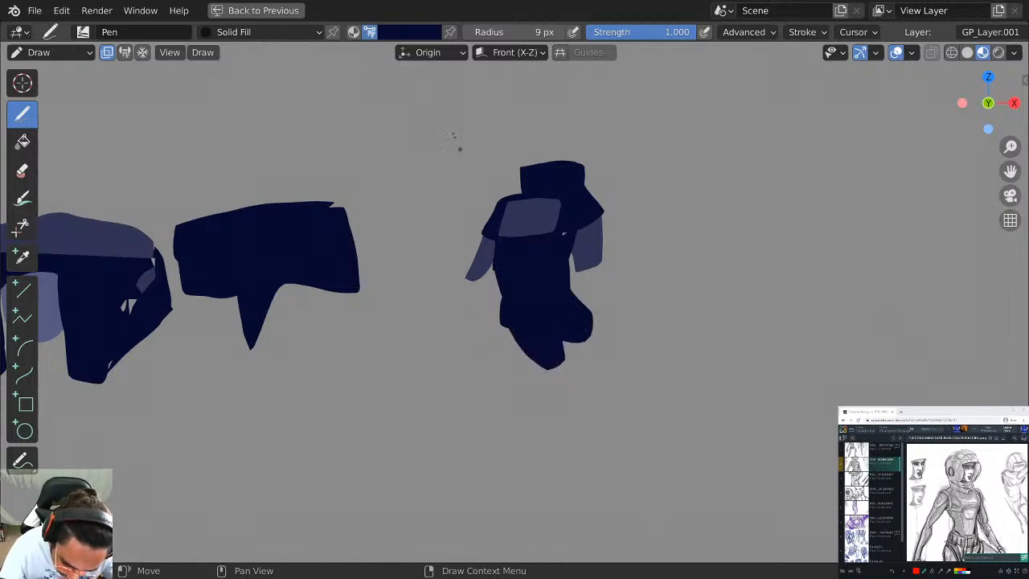
Switch to muted navy and draw two long filled thighs behind the figure's hips.
{"action": "left_click", "coordinate": [406, 31]}
{"action": "left_click", "coordinate": [374, 265]}
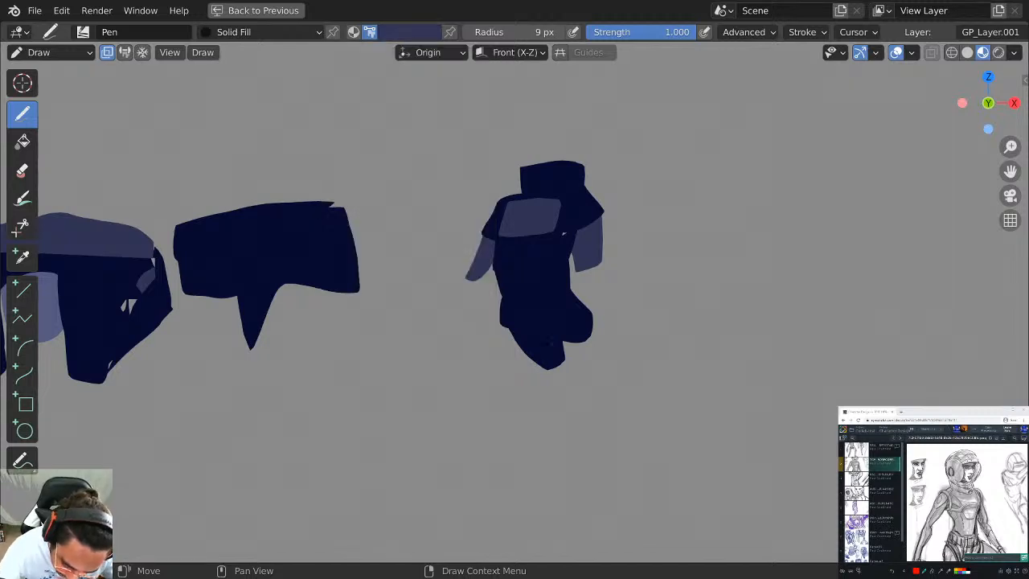
{"action": "mouse_move", "coordinate": [564, 325]}
{"action": "left_mouse_down"}
{"action": "mouse_move", "coordinate": [603, 382]}
{"action": "mouse_move", "coordinate": [587, 442]}
{"action": "mouse_move", "coordinate": [566, 341]}
{"action": "left_mouse_up"}
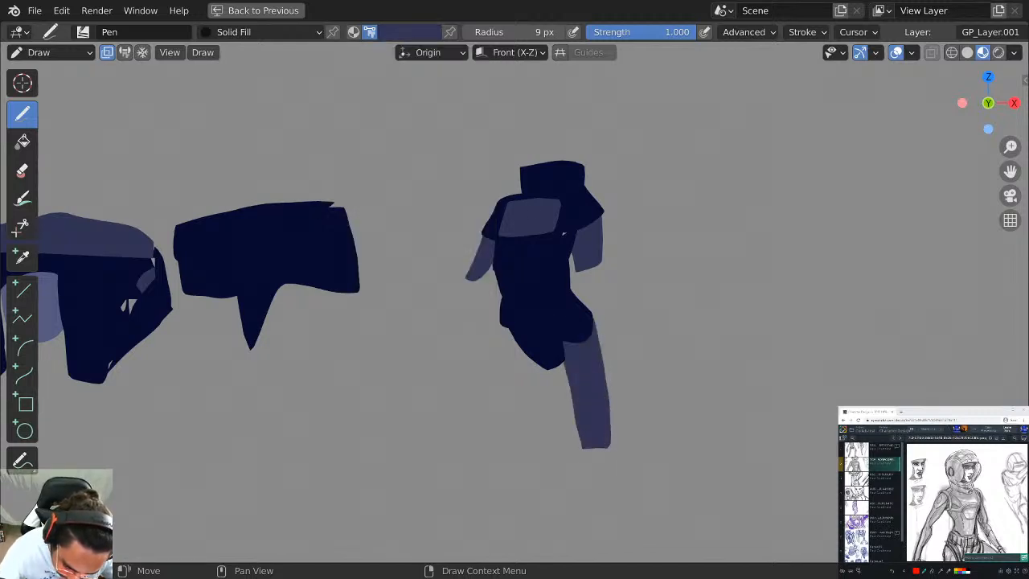
{"action": "left_click_drag", "start_coordinate": [501, 316], "coordinate": [567, 458]}
{"action": "key", "text": "ctrl+z"}
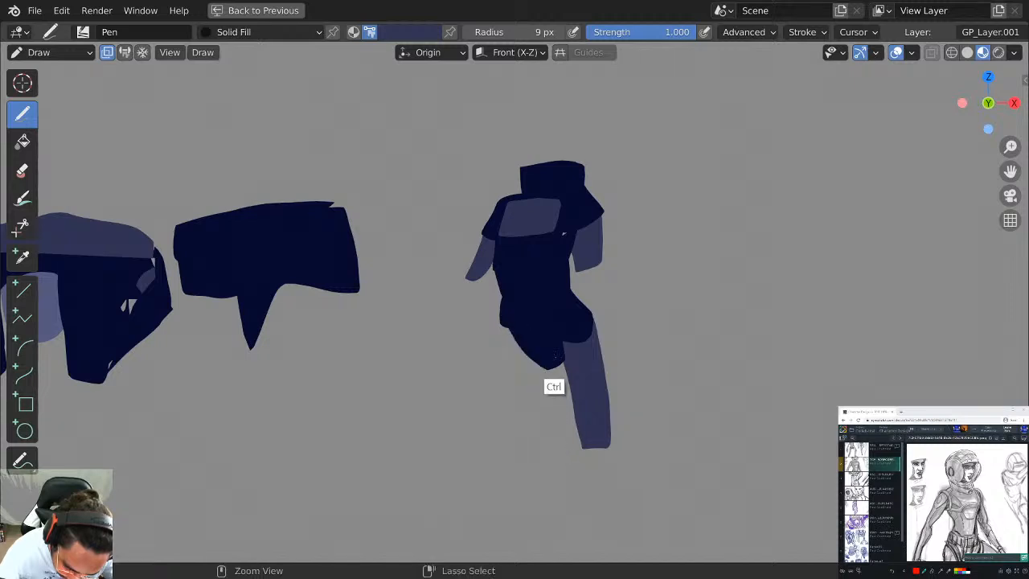
{"action": "mouse_move", "coordinate": [548, 352]}
{"action": "left_mouse_down"}
{"action": "mouse_move", "coordinate": [562, 454]}
{"action": "mouse_move", "coordinate": [521, 436]}
{"action": "left_mouse_up"}
{"action": "key", "text": "ctrl+z"}
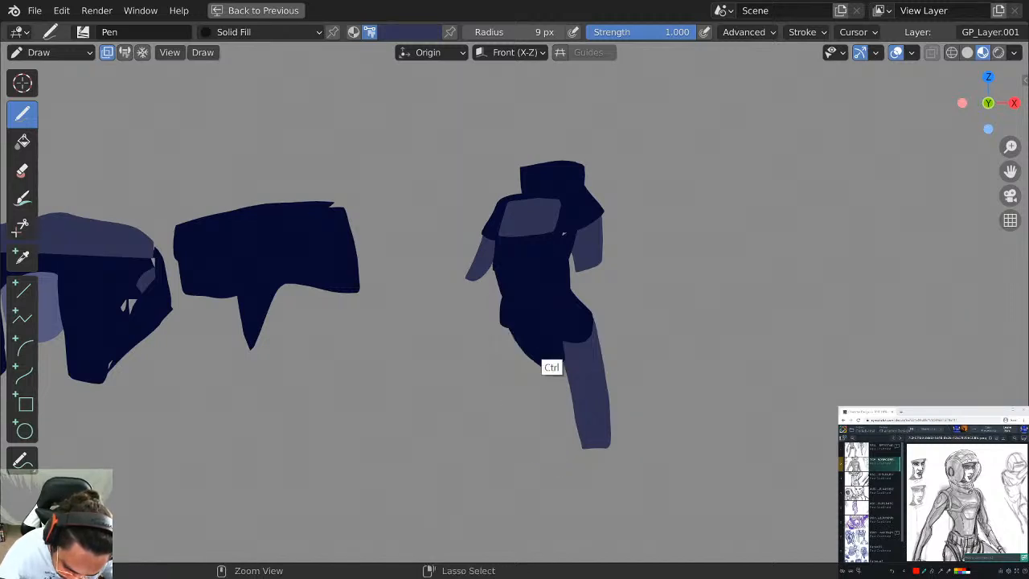
{"action": "mouse_move", "coordinate": [545, 354]}
{"action": "left_mouse_down"}
{"action": "mouse_move", "coordinate": [558, 452]}
{"action": "mouse_move", "coordinate": [508, 378]}
{"action": "mouse_move", "coordinate": [500, 318]}
{"action": "mouse_move", "coordinate": [572, 460]}
{"action": "mouse_move", "coordinate": [609, 422]}
{"action": "mouse_move", "coordinate": [598, 336]}
{"action": "left_mouse_up"}
Pick dark navy, turn off drawing strokes on back, and fill the hips over the thighs into a downward-pointing pelvis.
{"action": "left_click", "coordinate": [406, 32]}
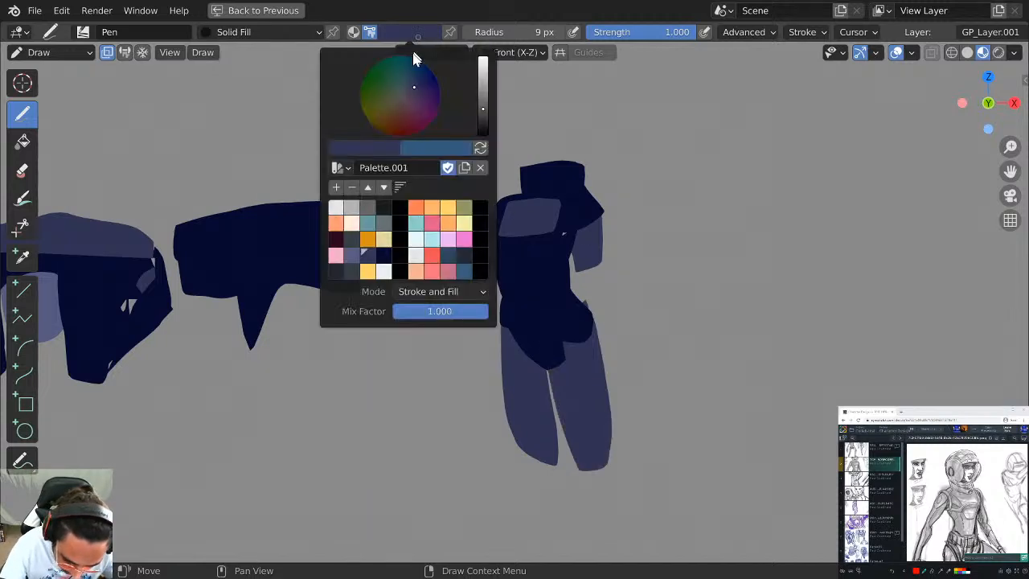
{"action": "left_click", "coordinate": [367, 264]}
{"action": "key", "text": "q"}
{"action": "left_click", "coordinate": [634, 193]}
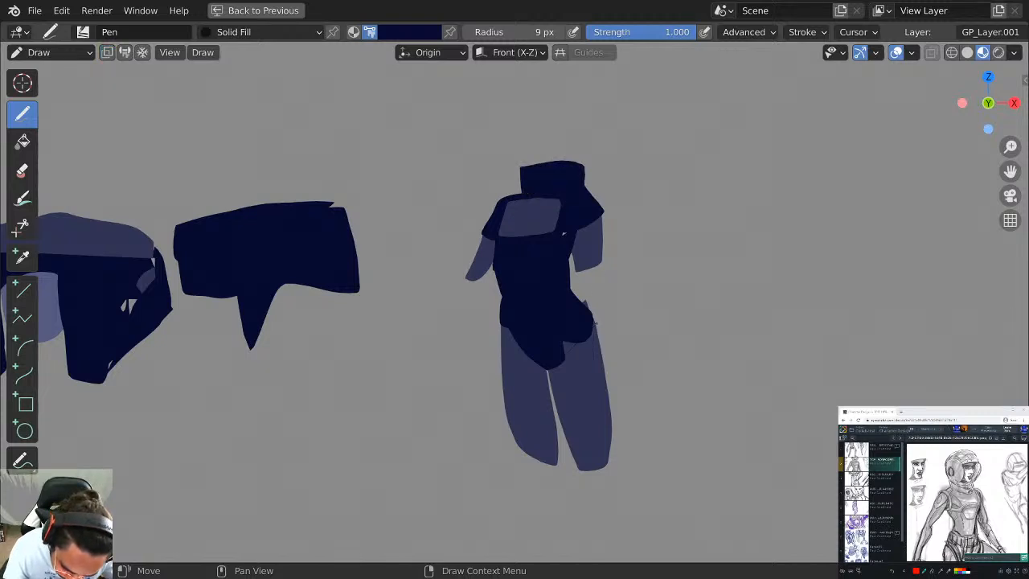
{"action": "left_click_drag", "start_coordinate": [595, 323], "coordinate": [565, 353]}
{"action": "left_click_drag", "start_coordinate": [509, 334], "coordinate": [547, 372]}
{"action": "key", "text": "ctrl+z"}
{"action": "left_click_drag", "start_coordinate": [501, 327], "coordinate": [564, 370]}
{"action": "key", "text": "ctrl+z"}
{"action": "mouse_move", "coordinate": [500, 325]}
{"action": "left_mouse_down"}
{"action": "mouse_move", "coordinate": [548, 370]}
{"action": "mouse_move", "coordinate": [580, 339]}
{"action": "left_mouse_up"}
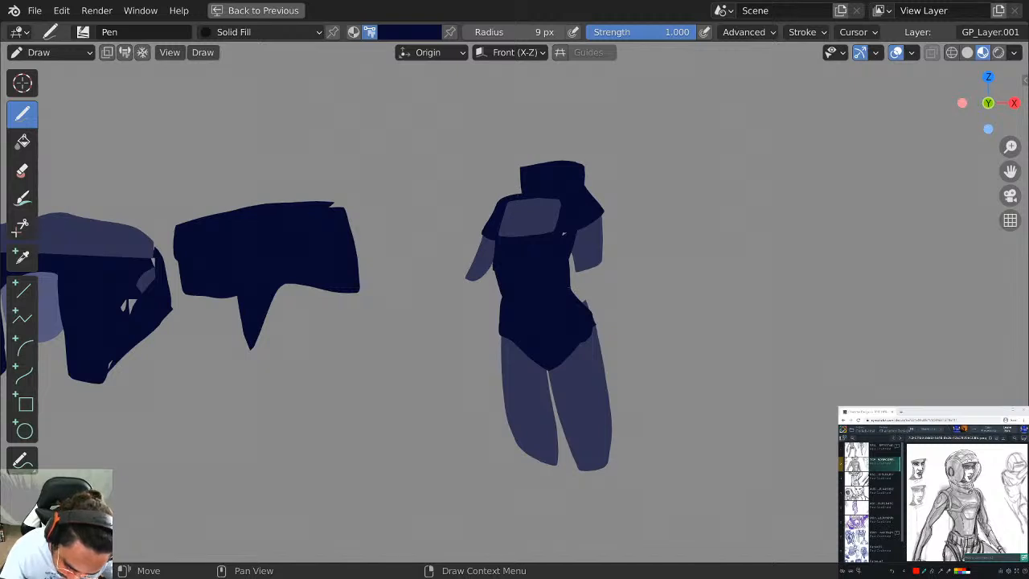
Turn drawing strokes on back on again and widen the figure's right-hand hip with a dark navy filled bulge behind it.
{"action": "mouse_move", "coordinate": [571, 287]}
{"action": "left_mouse_down"}
{"action": "mouse_move", "coordinate": [601, 317]}
{"action": "mouse_move", "coordinate": [593, 331]}
{"action": "left_mouse_up"}
{"action": "key", "text": "ctrl+z"}
{"action": "mouse_move", "coordinate": [571, 287]}
{"action": "left_mouse_down"}
{"action": "mouse_move", "coordinate": [601, 325]}
{"action": "mouse_move", "coordinate": [593, 354]}
{"action": "left_mouse_up"}
{"action": "key", "text": "ctrl+z"}
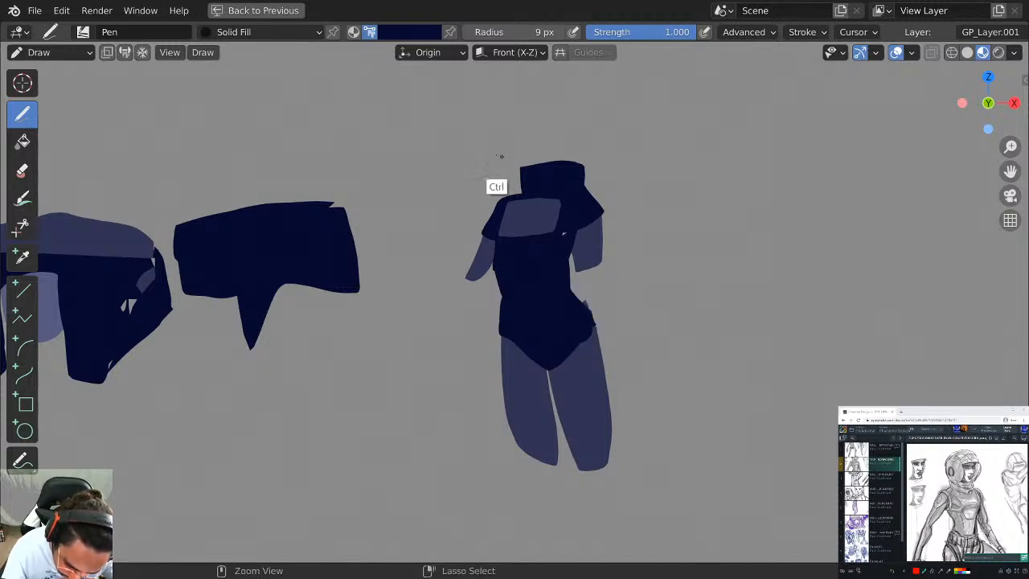
{"action": "key", "text": "q"}
{"action": "left_click", "coordinate": [588, 208]}
{"action": "mouse_move", "coordinate": [571, 286]}
{"action": "left_mouse_down"}
{"action": "mouse_move", "coordinate": [593, 303]}
{"action": "mouse_move", "coordinate": [598, 330]}
{"action": "left_mouse_up"}
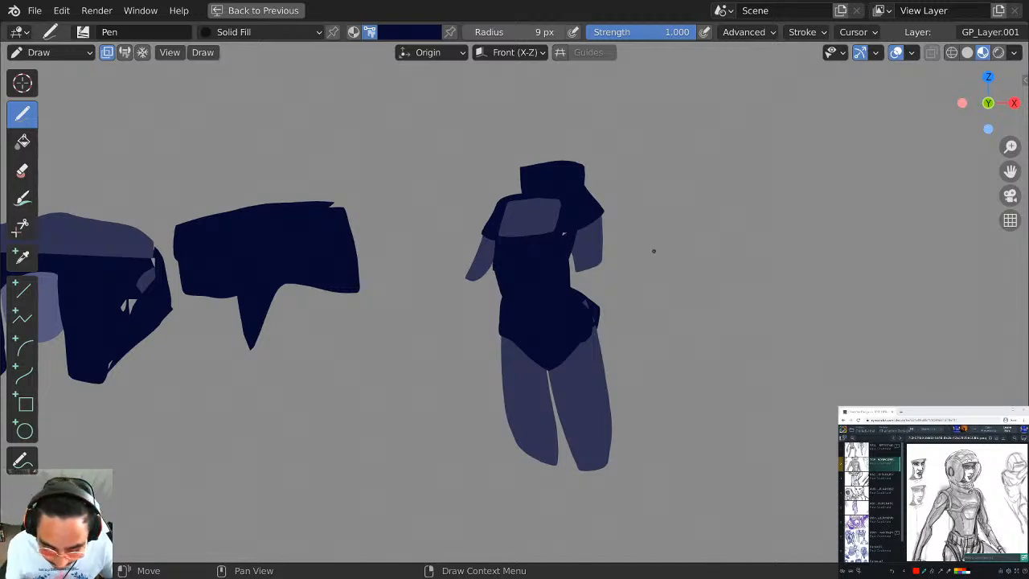
Draw a new filled navy torso shape, wide at the shoulders and tapering to the waist, right of the figure.
{"action": "middle_click_drag", "start_coordinate": [653, 251], "coordinate": [560, 270]}
{"action": "middle_click_drag", "start_coordinate": [659, 226], "coordinate": [533, 234]}
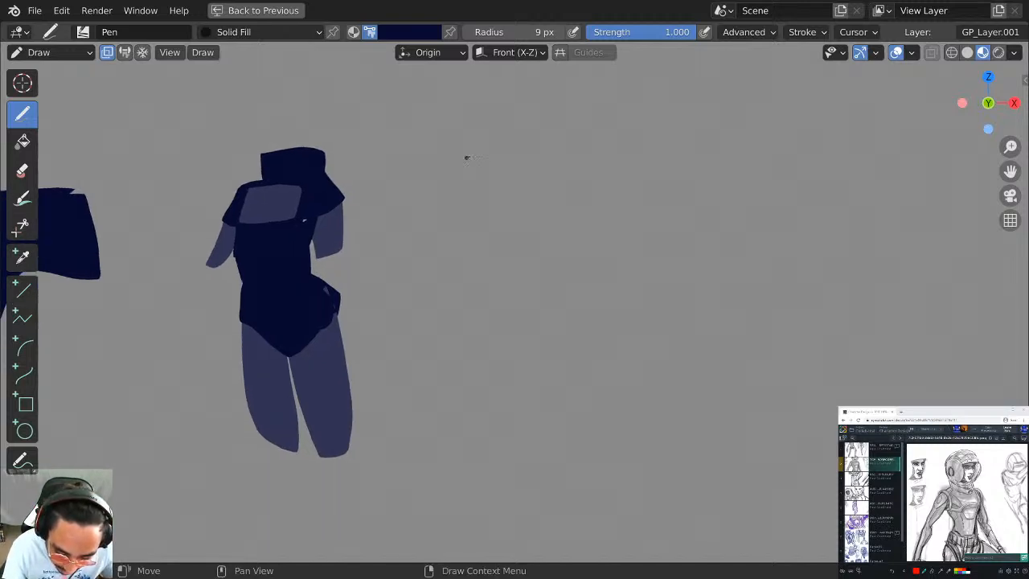
{"action": "mouse_move", "coordinate": [466, 156]}
{"action": "left_mouse_down"}
{"action": "mouse_move", "coordinate": [542, 201]}
{"action": "mouse_move", "coordinate": [503, 267]}
{"action": "mouse_move", "coordinate": [481, 255]}
{"action": "mouse_move", "coordinate": [456, 201]}
{"action": "mouse_move", "coordinate": [471, 156]}
{"action": "left_mouse_up"}
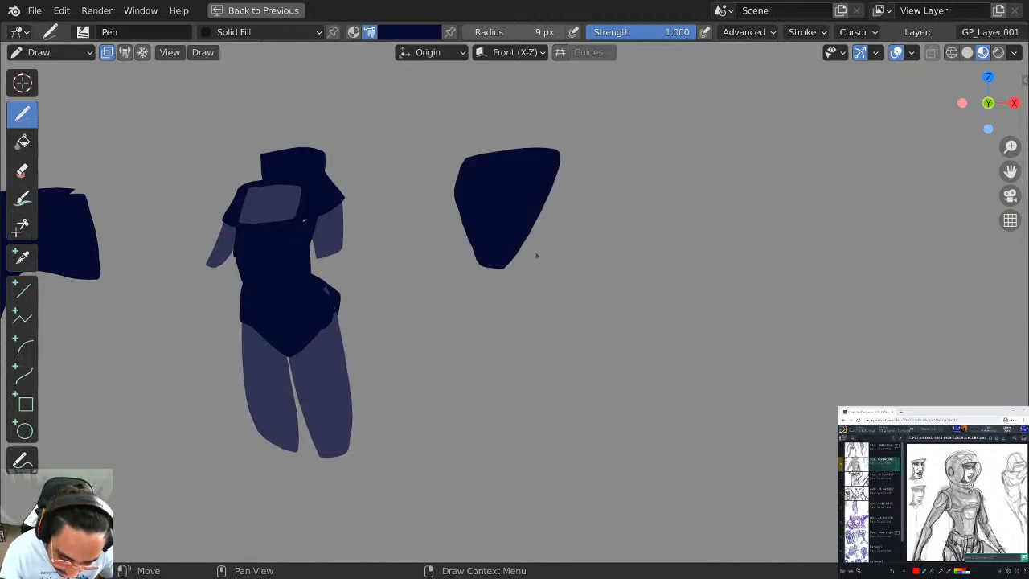
Pick muted navy and try a filled waist-and-hips shape behind the new torso.
{"action": "left_click", "coordinate": [413, 32]}
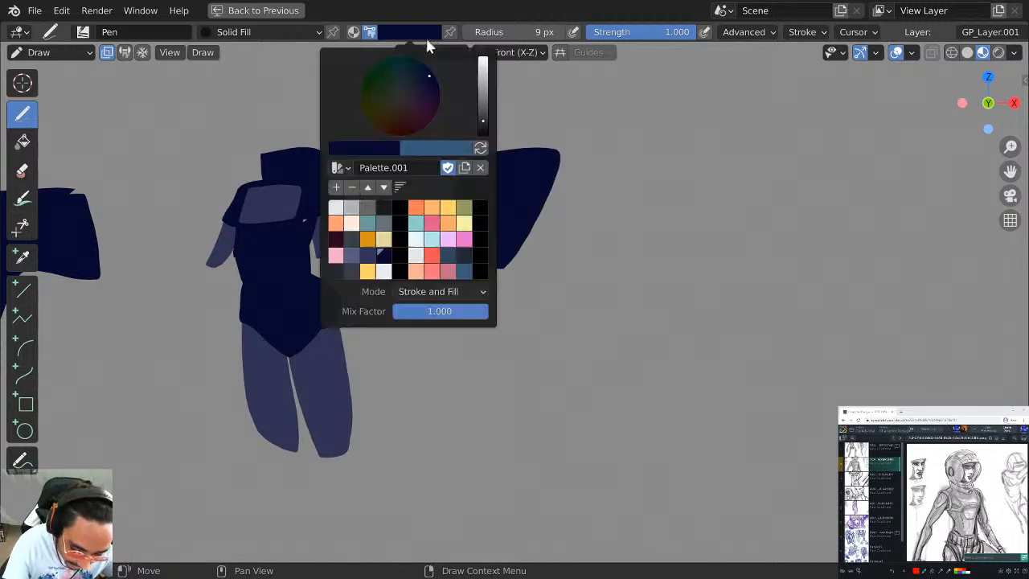
{"action": "left_click", "coordinate": [371, 265]}
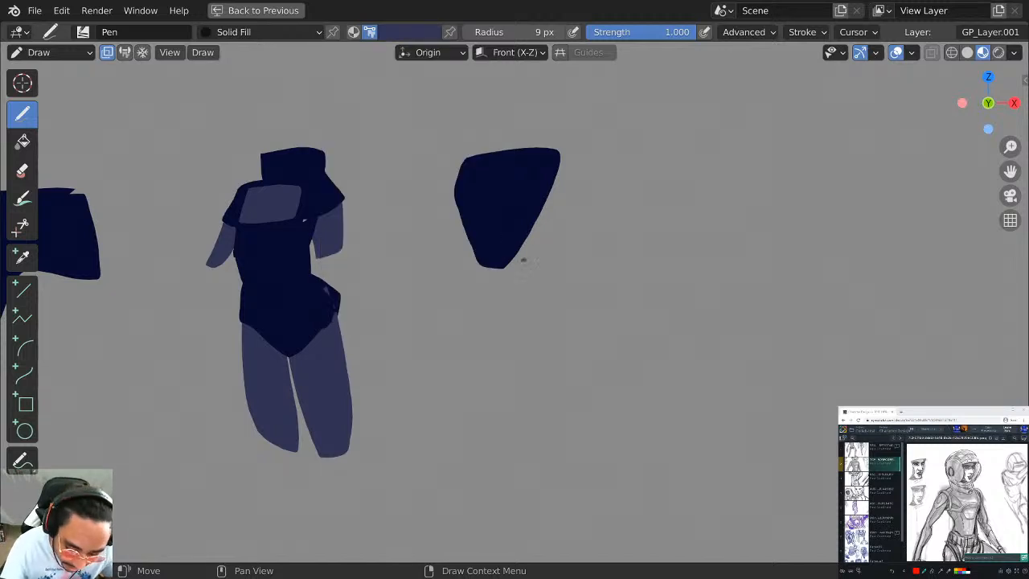
{"action": "mouse_move", "coordinate": [476, 251]}
{"action": "left_mouse_down"}
{"action": "mouse_move", "coordinate": [466, 303]}
{"action": "mouse_move", "coordinate": [556, 340]}
{"action": "mouse_move", "coordinate": [561, 289]}
{"action": "mouse_move", "coordinate": [527, 212]}
{"action": "left_mouse_up"}
{"action": "key", "text": "q"}
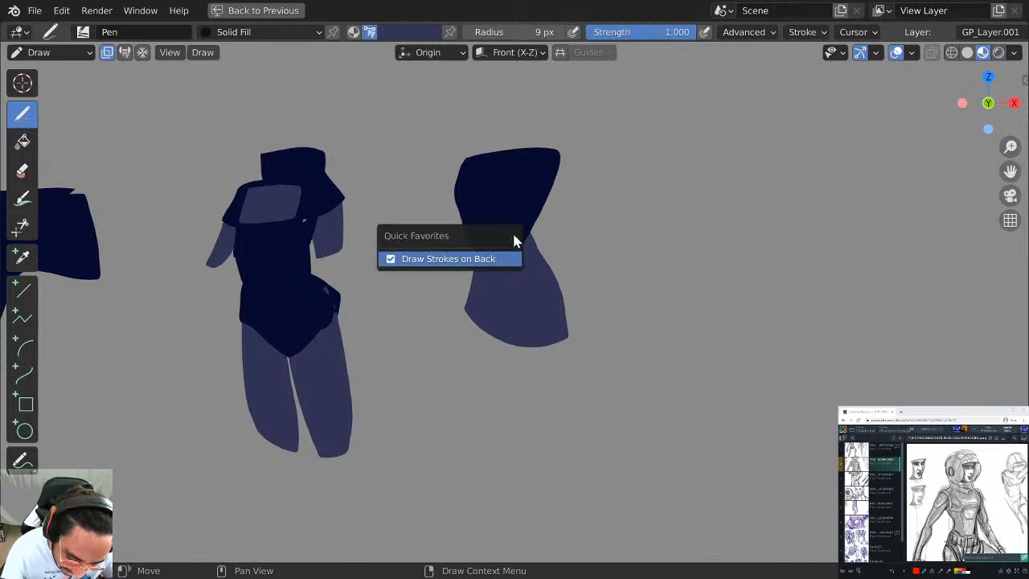
{"action": "left_click", "coordinate": [498, 257]}
Pick muted navy and fill a waist flaring into hips behind the new torso, extended into a downward-pointing pelvis.
{"action": "left_click", "coordinate": [416, 35]}
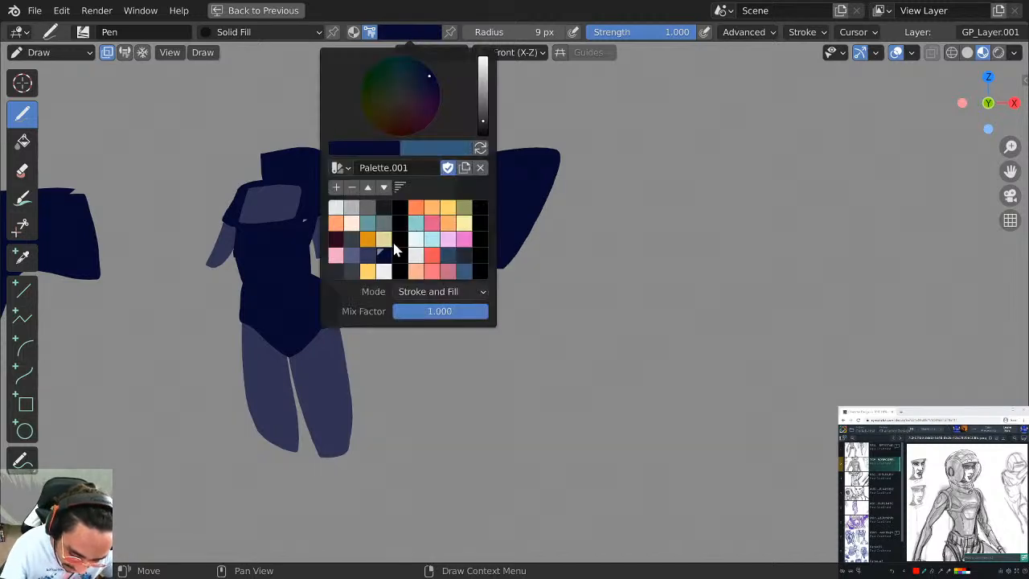
{"action": "left_click", "coordinate": [368, 256]}
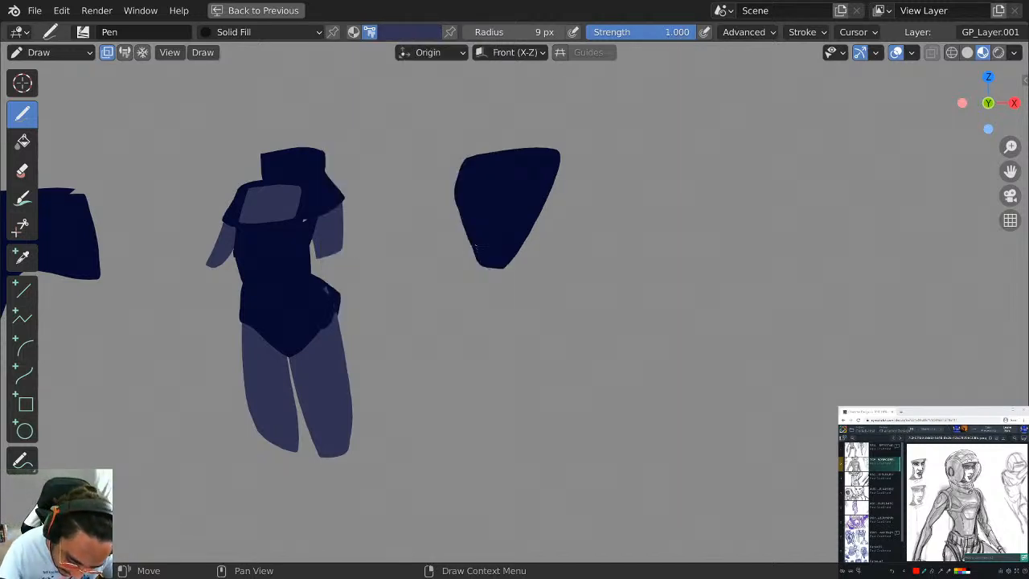
{"action": "mouse_move", "coordinate": [474, 245]}
{"action": "left_mouse_down"}
{"action": "mouse_move", "coordinate": [466, 298]}
{"action": "mouse_move", "coordinate": [556, 321]}
{"action": "mouse_move", "coordinate": [564, 269]}
{"action": "mouse_move", "coordinate": [546, 163]}
{"action": "left_mouse_up"}
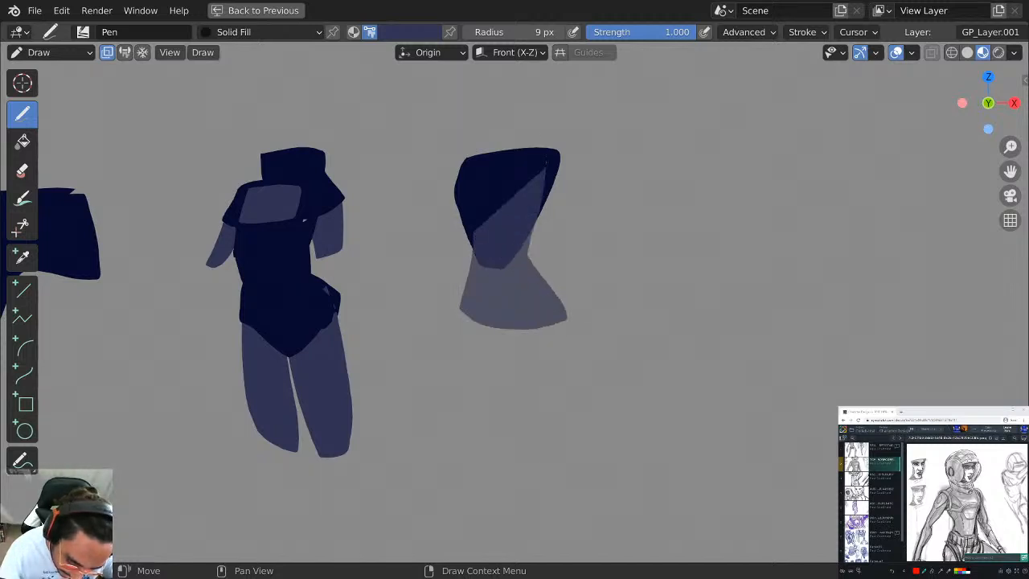
{"action": "mouse_move", "coordinate": [473, 320]}
{"action": "left_mouse_down"}
{"action": "mouse_move", "coordinate": [503, 366]}
{"action": "mouse_move", "coordinate": [540, 318]}
{"action": "left_mouse_up"}
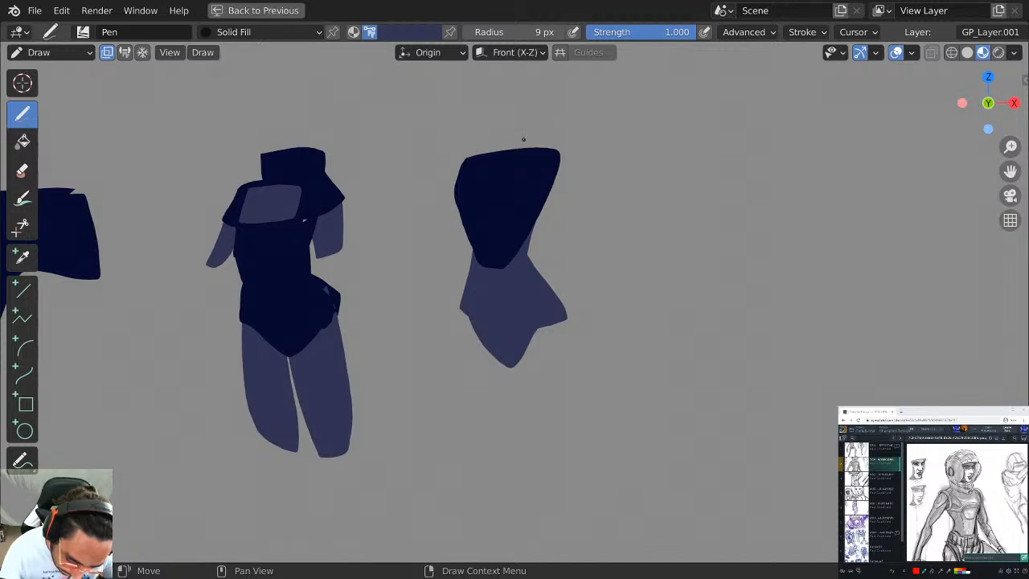
Switch to dark navy and draw a long filled thigh behind the right-hand side of the new figure's pelvis.
{"action": "left_click", "coordinate": [410, 32]}
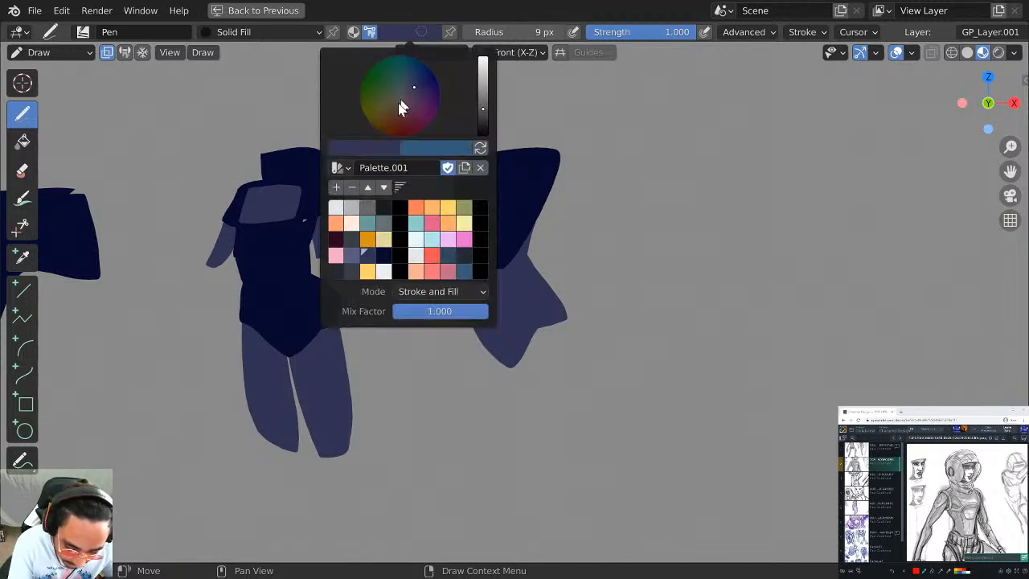
{"action": "left_click", "coordinate": [384, 261]}
{"action": "mouse_move", "coordinate": [571, 359]}
{"action": "middle_mouse_down", "text": "shift"}
{"action": "mouse_move", "coordinate": [552, 175]}
{"action": "mouse_move", "coordinate": [498, 221]}
{"action": "middle_mouse_up", "text": "shift"}
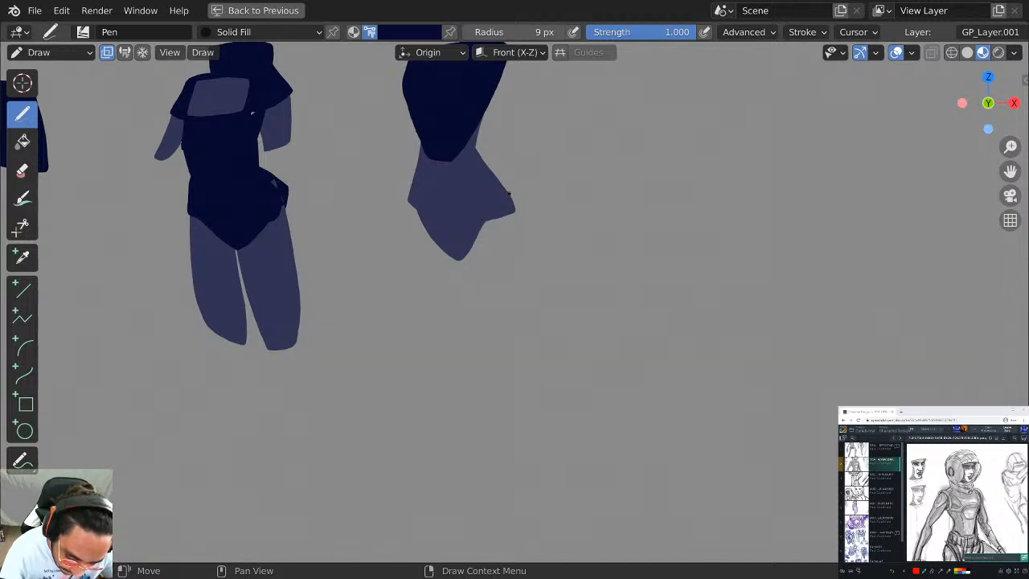
{"action": "mouse_move", "coordinate": [512, 206]}
{"action": "left_mouse_down"}
{"action": "mouse_move", "coordinate": [519, 298]}
{"action": "mouse_move", "coordinate": [492, 419]}
{"action": "mouse_move", "coordinate": [474, 273]}
{"action": "mouse_move", "coordinate": [461, 256]}
{"action": "left_mouse_up"}
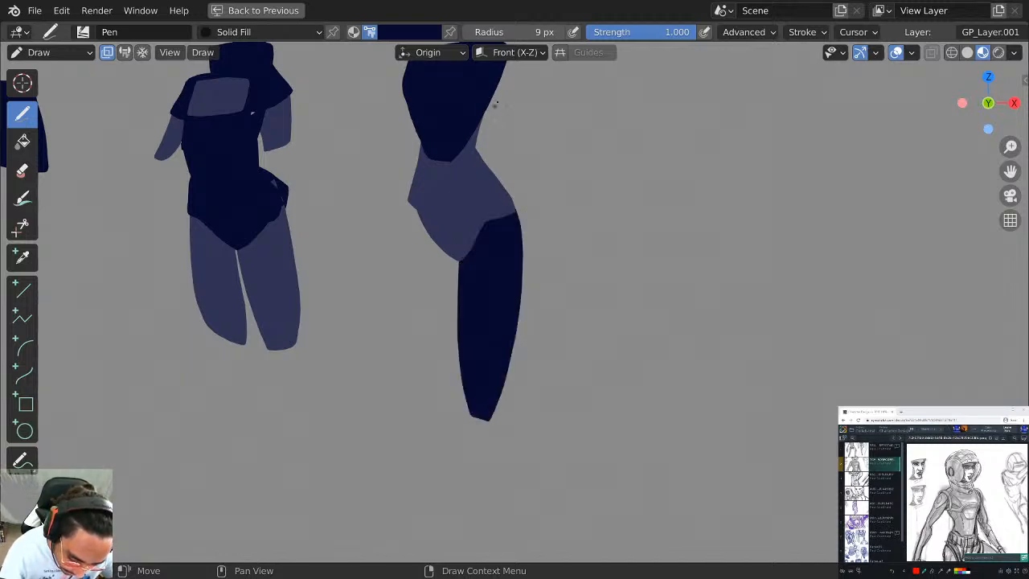
Draw the new figure's left-hand thigh in dark navy behind the pelvis, redoing it until it angles outward and tapers to a point.
{"action": "middle_click_drag", "start_coordinate": [488, 230], "coordinate": [563, 284], "text": "shift"}
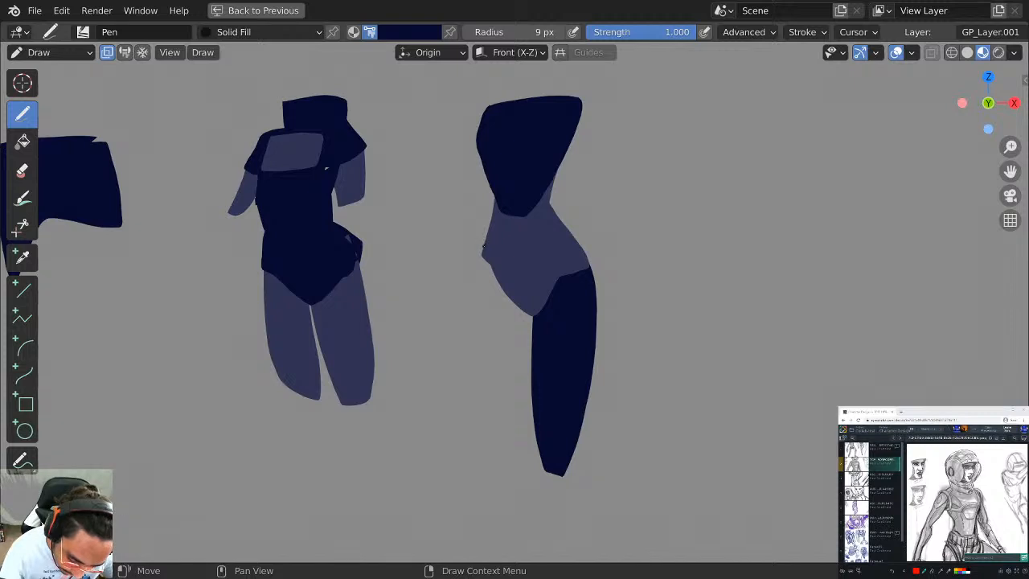
{"action": "mouse_move", "coordinate": [484, 244]}
{"action": "left_mouse_down"}
{"action": "mouse_move", "coordinate": [493, 435]}
{"action": "mouse_move", "coordinate": [516, 473]}
{"action": "mouse_move", "coordinate": [530, 406]}
{"action": "mouse_move", "coordinate": [527, 290]}
{"action": "left_mouse_up"}
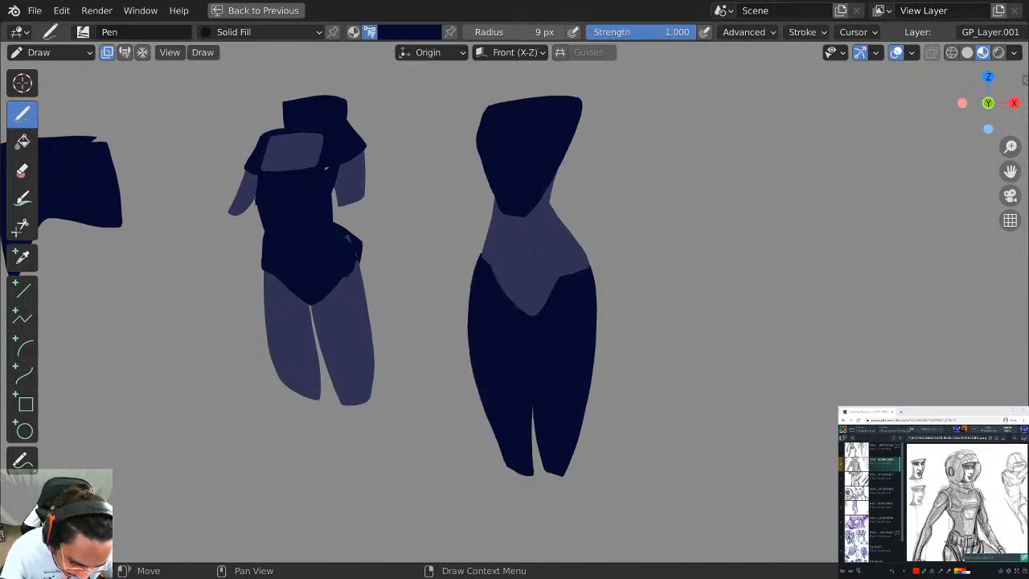
{"action": "key", "text": "ctrl+z"}
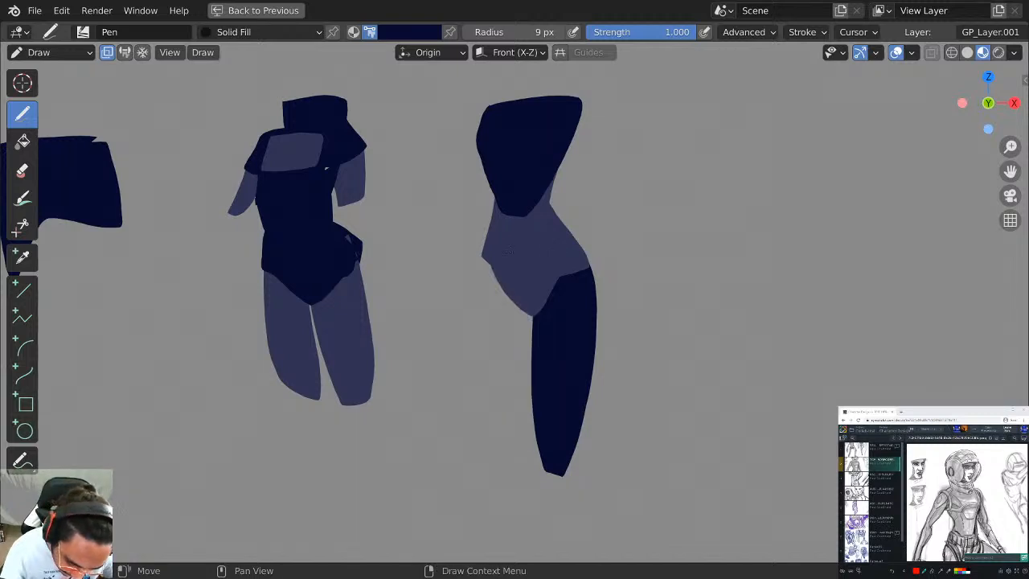
{"action": "mouse_move", "coordinate": [485, 245]}
{"action": "left_mouse_down"}
{"action": "mouse_move", "coordinate": [460, 402]}
{"action": "mouse_move", "coordinate": [494, 259]}
{"action": "mouse_move", "coordinate": [523, 298]}
{"action": "left_mouse_up"}
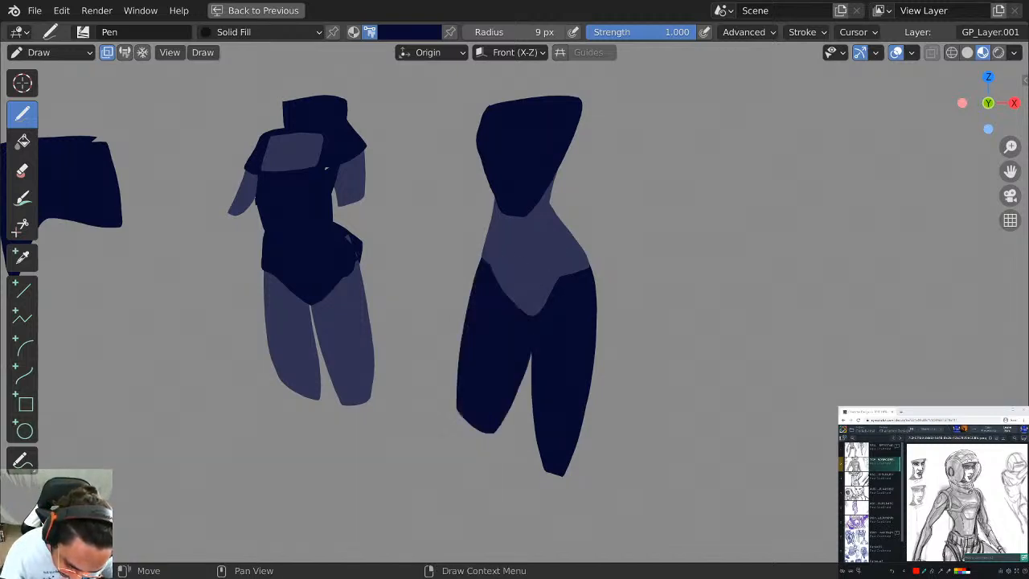
{"action": "key", "text": "ctrl+z"}
{"action": "mouse_move", "coordinate": [482, 258]}
{"action": "left_mouse_down"}
{"action": "mouse_move", "coordinate": [455, 357]}
{"action": "mouse_move", "coordinate": [481, 455]}
{"action": "mouse_move", "coordinate": [507, 434]}
{"action": "mouse_move", "coordinate": [483, 265]}
{"action": "mouse_move", "coordinate": [452, 420]}
{"action": "mouse_move", "coordinate": [470, 454]}
{"action": "mouse_move", "coordinate": [493, 426]}
{"action": "mouse_move", "coordinate": [526, 258]}
{"action": "left_mouse_up"}
{"action": "key", "text": "ctrl+z"}
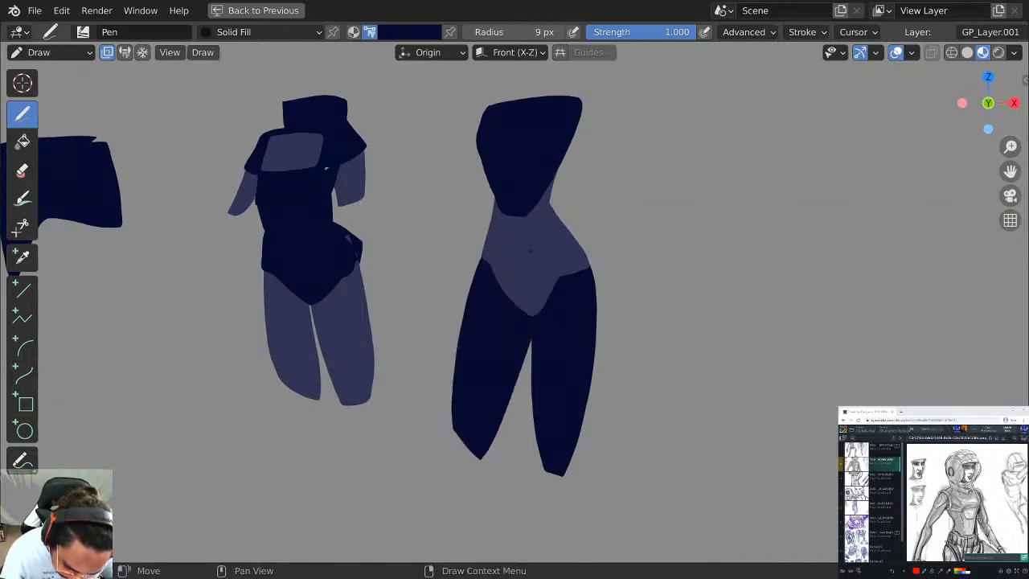
Pick muted navy, try a filled shape across the new figure's chest, and undo it.
{"action": "mouse_move", "coordinate": [573, 235]}
{"action": "middle_mouse_down"}
{"action": "mouse_move", "coordinate": [588, 305]}
{"action": "mouse_move", "coordinate": [580, 321]}
{"action": "middle_mouse_up"}
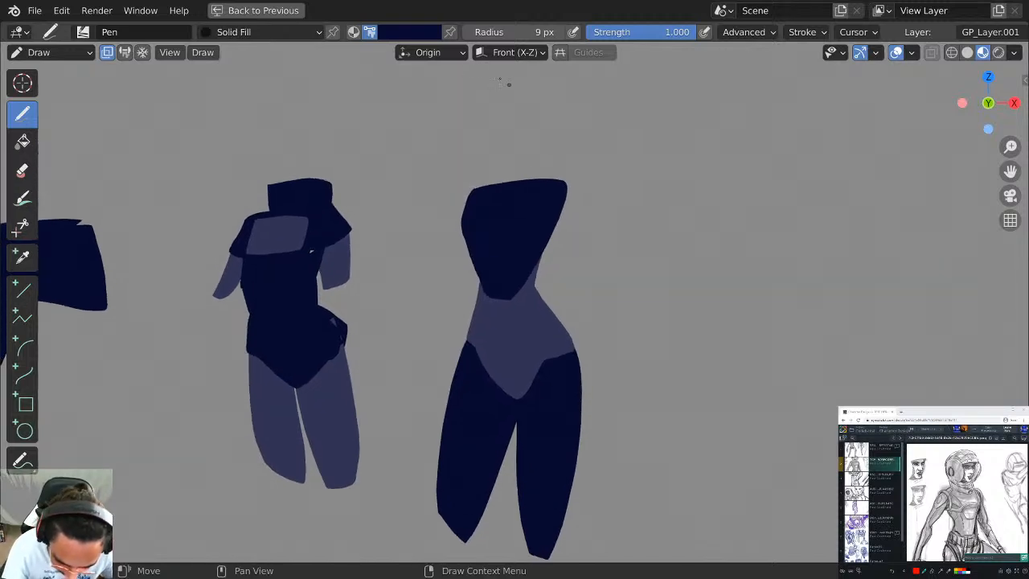
{"action": "left_click", "coordinate": [406, 33]}
{"action": "left_click", "coordinate": [372, 259]}
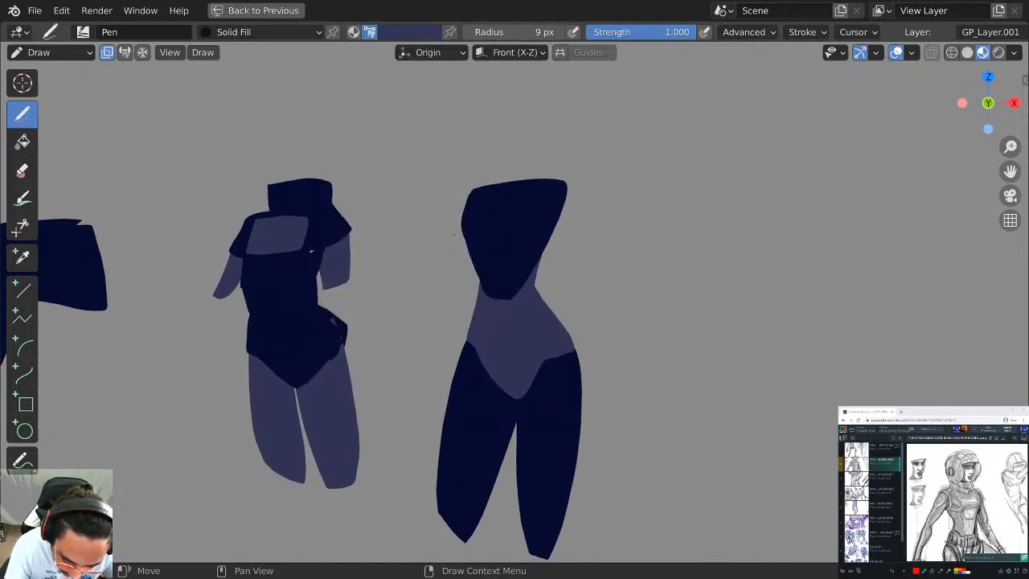
{"action": "left_click_drag", "start_coordinate": [469, 213], "coordinate": [539, 212]}
{"action": "key", "text": "ctrl+z"}
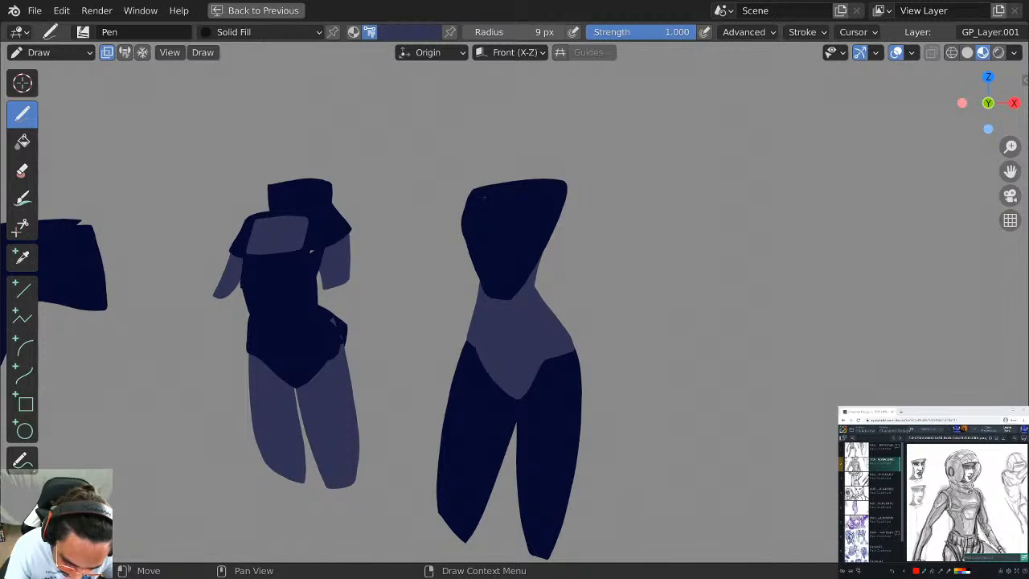
{"action": "key", "text": "ctrl+z"}
Turn off drawing strokes on back and open the stroke color palette.
{"action": "key", "text": "q"}
{"action": "left_click", "coordinate": [526, 175]}
{"action": "left_click", "coordinate": [423, 33]}
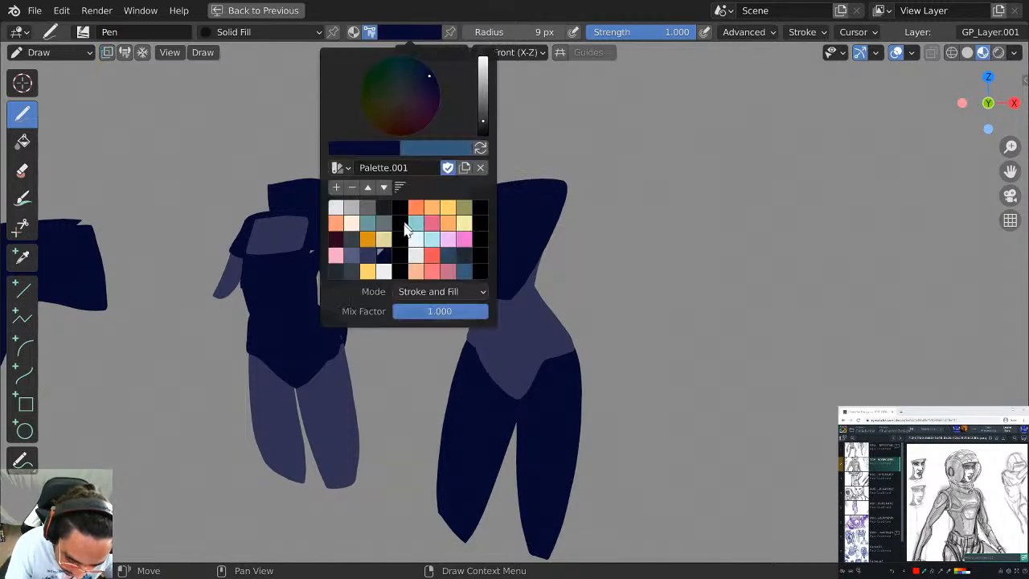
Fill a curved neckline panel across the right-hand figure's upper chest in the palette's muted purple, leaving Draw Strokes on Back off.
{"action": "left_click", "coordinate": [370, 256]}
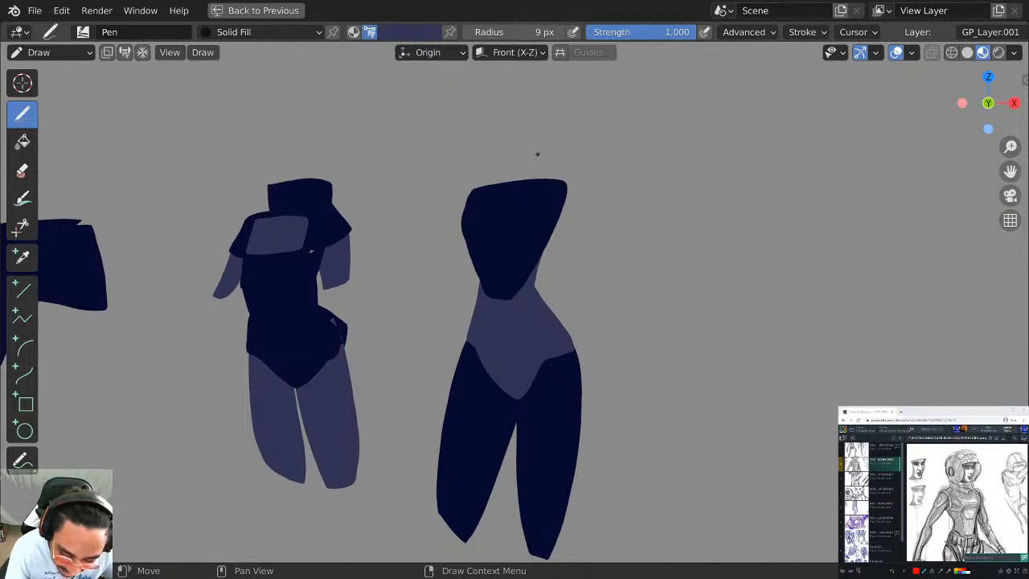
{"action": "key", "text": "q"}
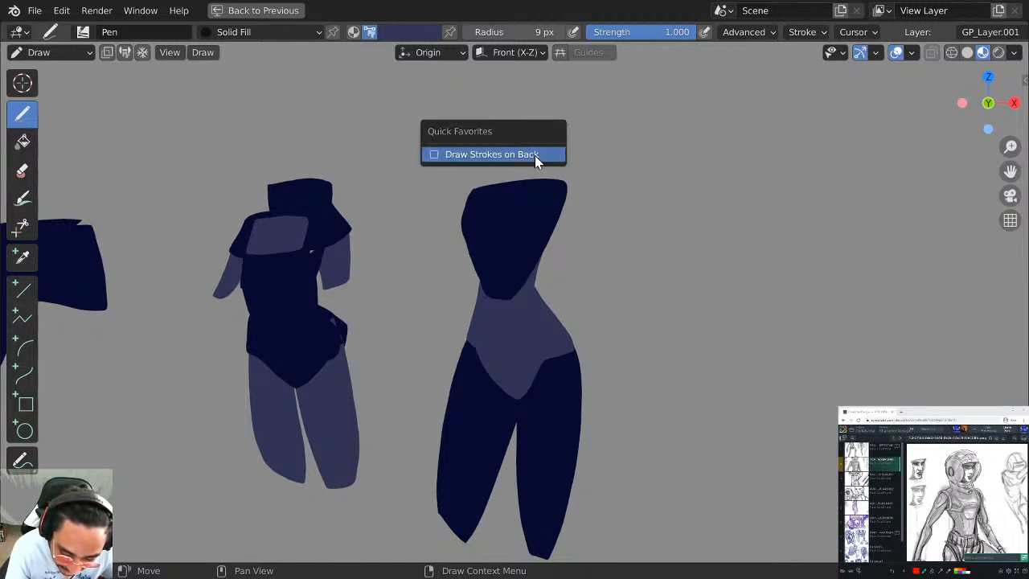
{"action": "left_click", "coordinate": [532, 154]}
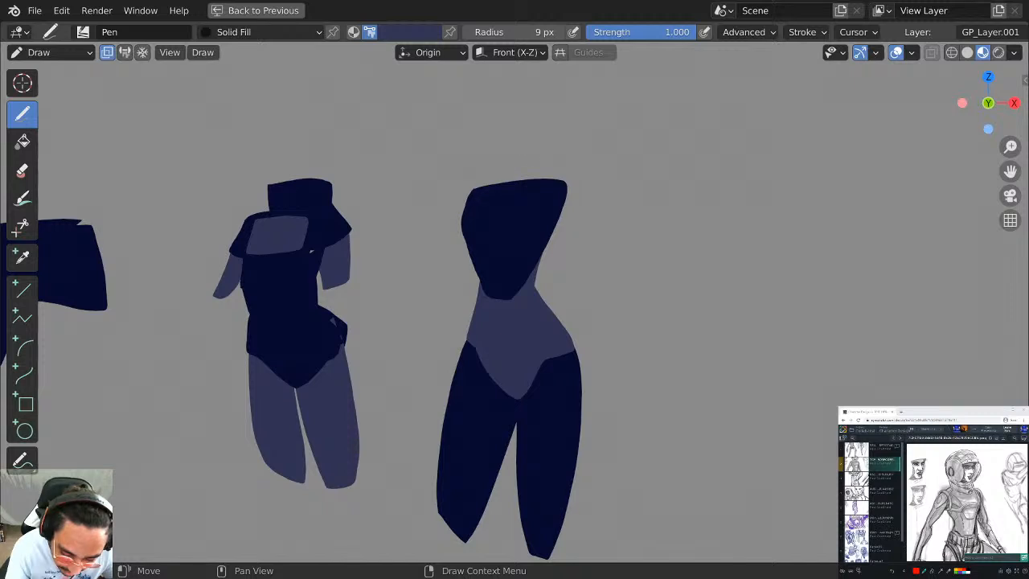
{"action": "key", "text": "q"}
{"action": "left_click", "coordinate": [563, 156]}
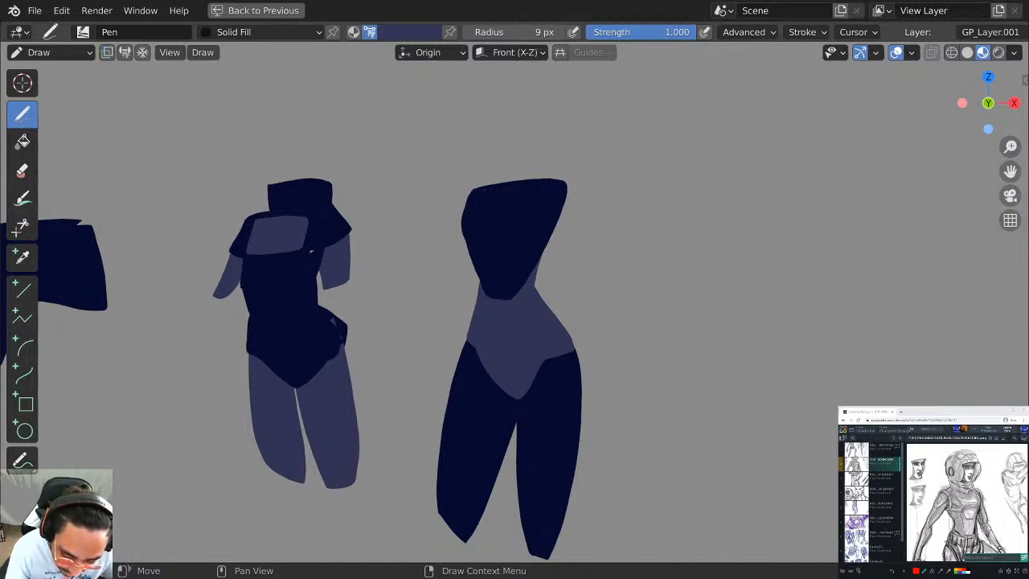
{"action": "mouse_move", "coordinate": [466, 199]}
{"action": "left_mouse_down"}
{"action": "mouse_move", "coordinate": [507, 227]}
{"action": "mouse_move", "coordinate": [543, 190]}
{"action": "mouse_move", "coordinate": [481, 195]}
{"action": "left_mouse_up"}
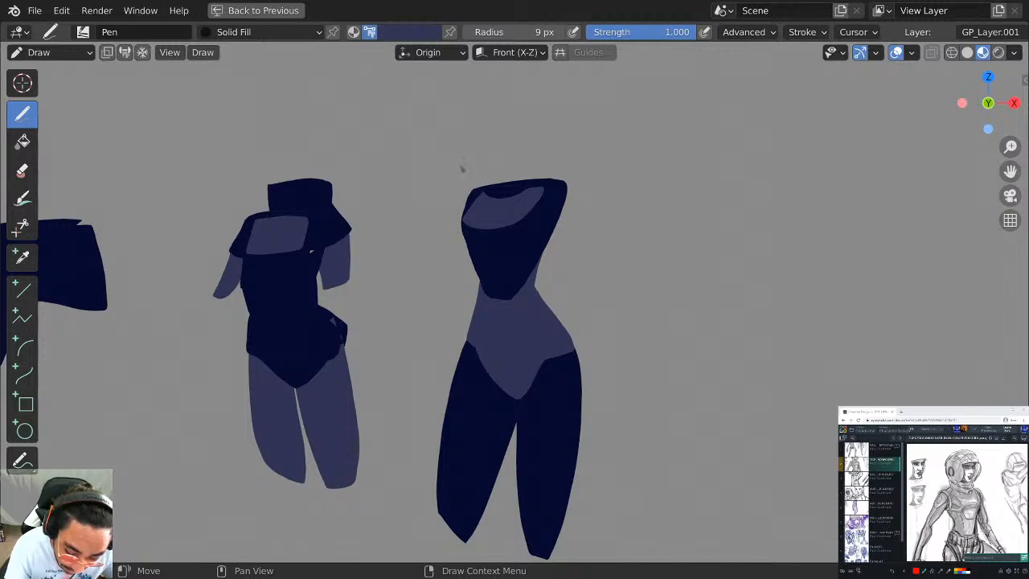
Enable Draw Strokes on Back and draw the figure's filled left-side upper arm behind the torso, sloping outward from the shoulder.
{"action": "key", "text": "q"}
{"action": "left_click", "coordinate": [480, 177]}
{"action": "mouse_move", "coordinate": [467, 223]}
{"action": "left_mouse_down"}
{"action": "mouse_move", "coordinate": [445, 262]}
{"action": "mouse_move", "coordinate": [411, 263]}
{"action": "mouse_move", "coordinate": [472, 194]}
{"action": "mouse_move", "coordinate": [429, 254]}
{"action": "mouse_move", "coordinate": [455, 247]}
{"action": "mouse_move", "coordinate": [472, 198]}
{"action": "mouse_move", "coordinate": [439, 272]}
{"action": "mouse_move", "coordinate": [422, 278]}
{"action": "mouse_move", "coordinate": [473, 193]}
{"action": "mouse_move", "coordinate": [410, 268]}
{"action": "mouse_move", "coordinate": [446, 241]}
{"action": "mouse_move", "coordinate": [473, 193]}
{"action": "mouse_move", "coordinate": [446, 262]}
{"action": "mouse_move", "coordinate": [416, 291]}
{"action": "mouse_move", "coordinate": [414, 266]}
{"action": "mouse_move", "coordinate": [473, 191]}
{"action": "left_mouse_up"}
{"action": "key", "text": "ctrl+z"}
{"action": "key", "text": "ctrl+z"}
{"action": "key", "text": "ctrl+z"}
{"action": "key", "text": "ctrl+z"}
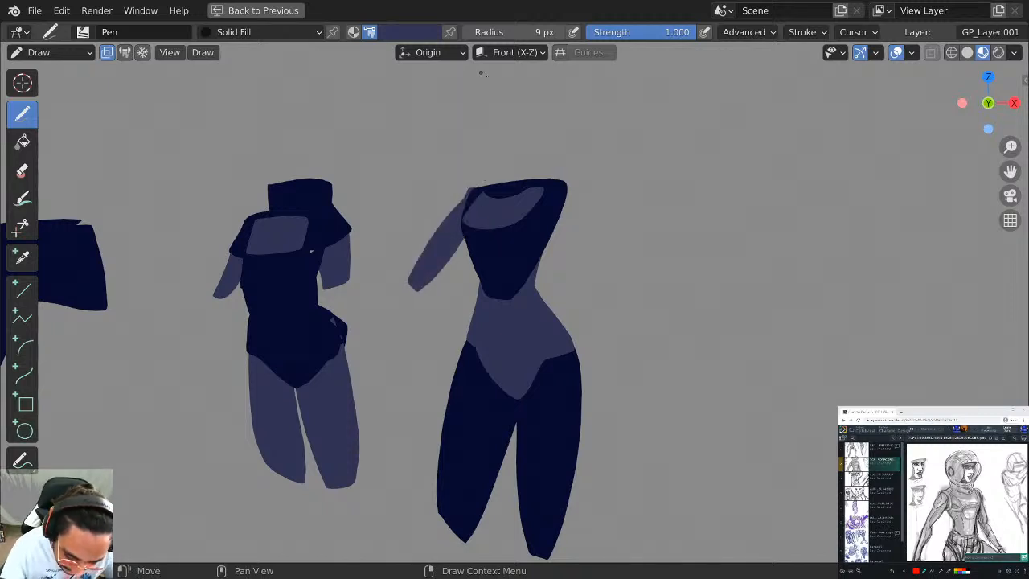
Disable Draw Strokes on Back and draw the filled right-side upper arm down from the shoulder in front of the torso.
{"action": "key", "text": "q"}
{"action": "left_click", "coordinate": [574, 179]}
{"action": "mouse_move", "coordinate": [552, 190]}
{"action": "left_mouse_down"}
{"action": "mouse_move", "coordinate": [594, 313]}
{"action": "mouse_move", "coordinate": [568, 184]}
{"action": "left_mouse_up"}
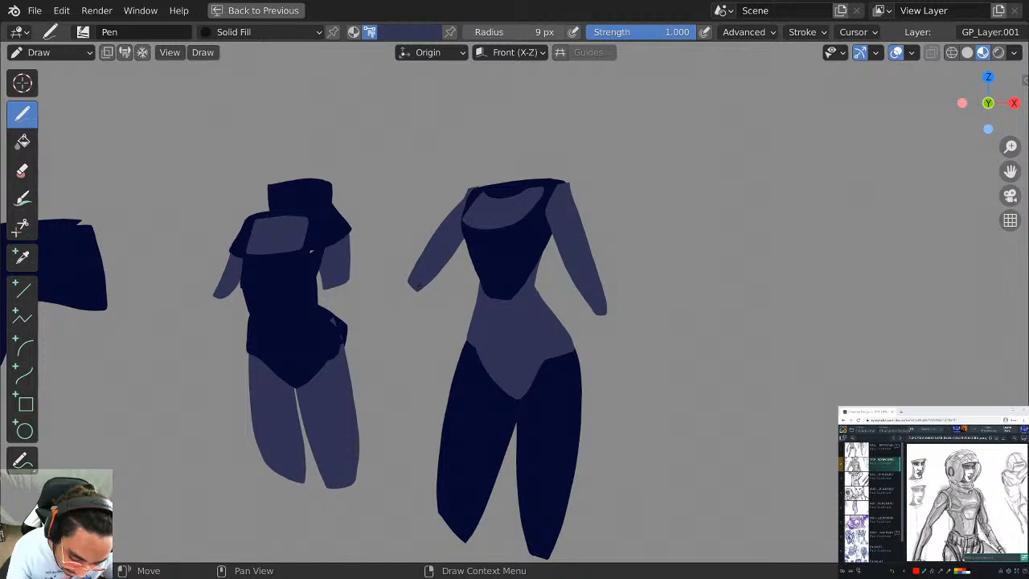
Draw tapered, filled forearms in muted purple extending from both elbows of the figure.
{"action": "mouse_move", "coordinate": [418, 288]}
{"action": "left_mouse_down"}
{"action": "mouse_move", "coordinate": [356, 345]}
{"action": "mouse_move", "coordinate": [424, 263]}
{"action": "left_mouse_up"}
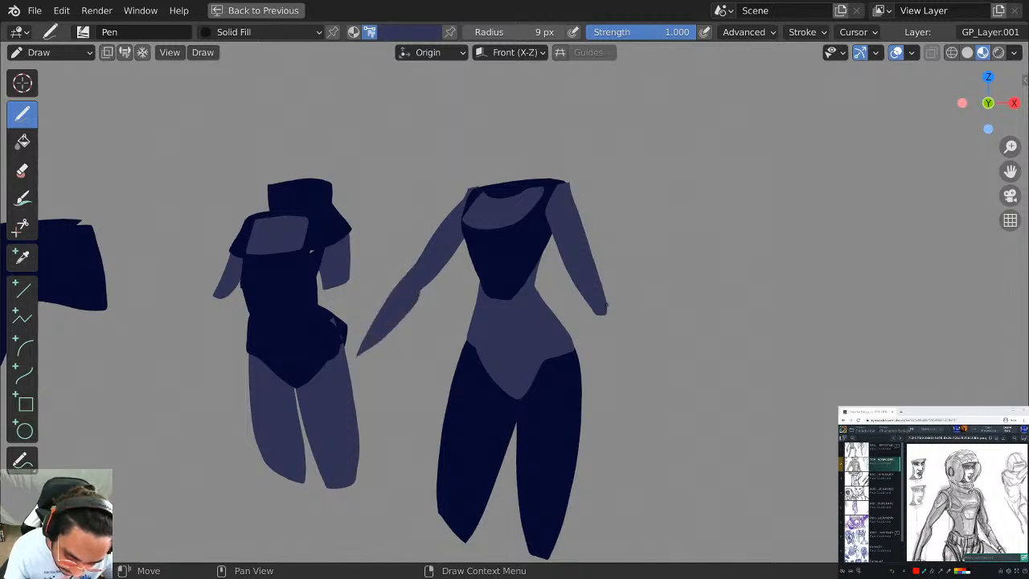
{"action": "mouse_move", "coordinate": [594, 313]}
{"action": "left_mouse_down"}
{"action": "mouse_move", "coordinate": [621, 421]}
{"action": "mouse_move", "coordinate": [608, 294]}
{"action": "mouse_move", "coordinate": [616, 427]}
{"action": "mouse_move", "coordinate": [597, 400]}
{"action": "left_mouse_up"}
{"action": "key", "text": "ctrl+z"}
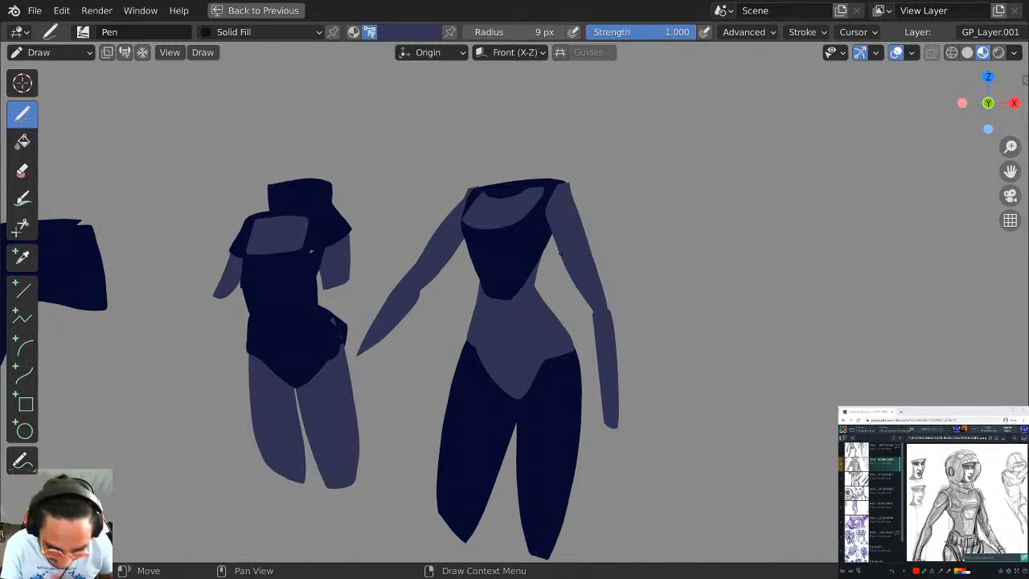
Turn on Draw Strokes on Back and draw a short filled neck in muted purple behind the top of the torso.
{"action": "scroll", "coordinate": [576, 161], "scroll_direction": "up", "scroll_amount": 3}
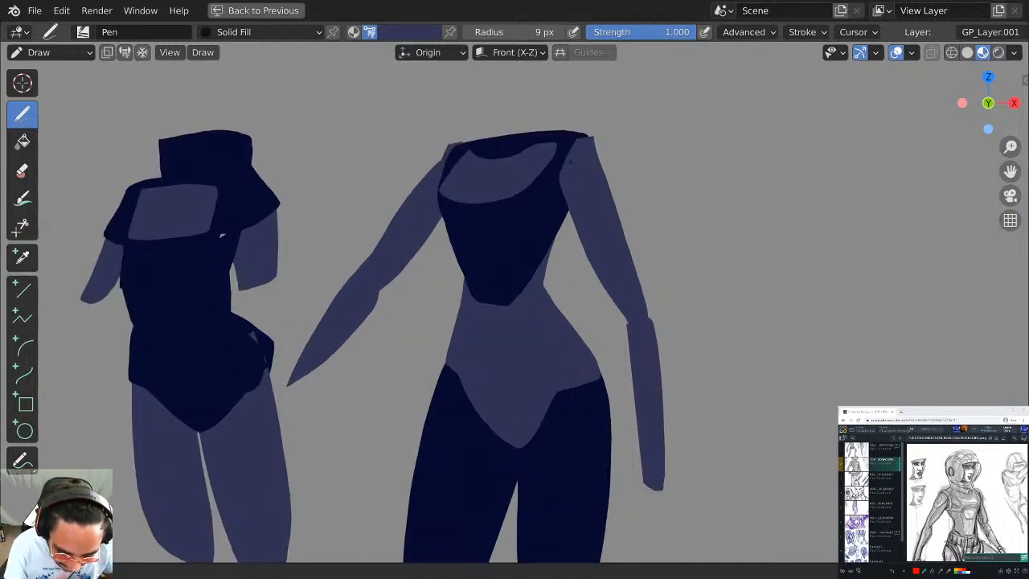
{"action": "mouse_move", "coordinate": [440, 219]}
{"action": "left_mouse_down"}
{"action": "mouse_move", "coordinate": [496, 213]}
{"action": "mouse_move", "coordinate": [483, 161]}
{"action": "left_mouse_up"}
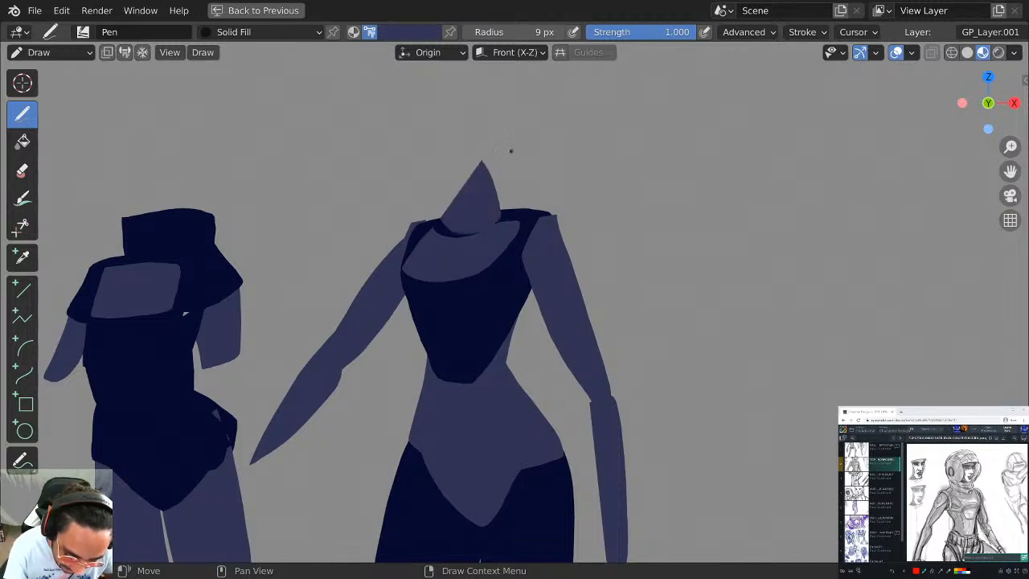
{"action": "key", "text": "ctrl+z"}
{"action": "left_click", "coordinate": [398, 32]}
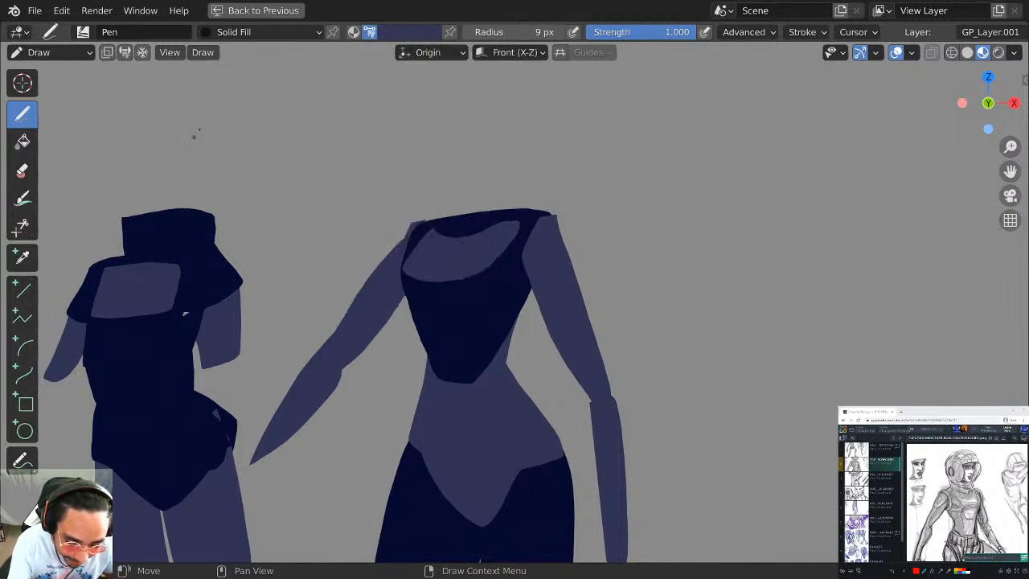
{"action": "left_click", "coordinate": [108, 52]}
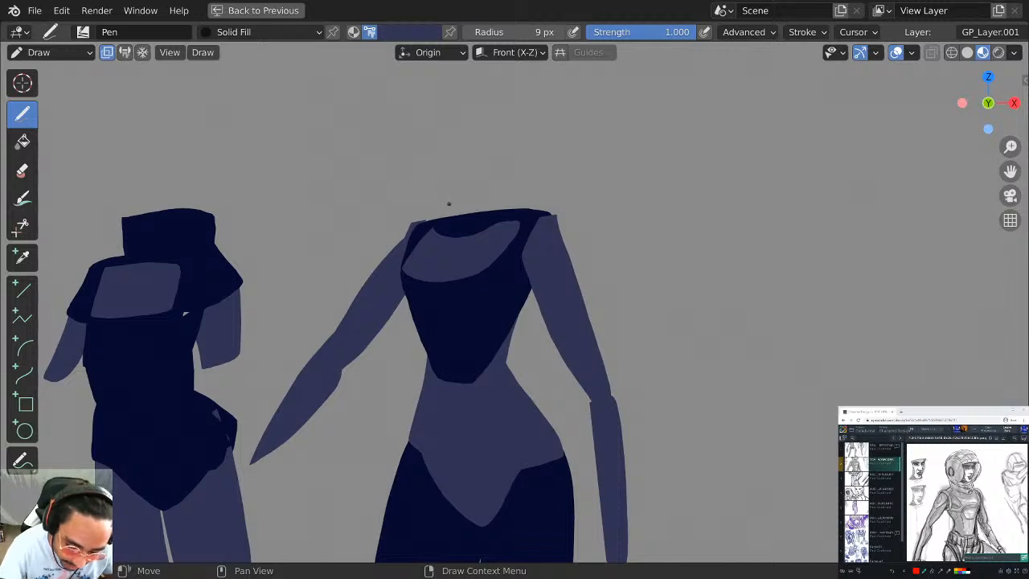
{"action": "mouse_move", "coordinate": [449, 204]}
{"action": "left_mouse_down"}
{"action": "mouse_move", "coordinate": [439, 231]}
{"action": "mouse_move", "coordinate": [502, 193]}
{"action": "mouse_move", "coordinate": [482, 175]}
{"action": "mouse_move", "coordinate": [442, 231]}
{"action": "mouse_move", "coordinate": [491, 178]}
{"action": "mouse_move", "coordinate": [458, 163]}
{"action": "mouse_move", "coordinate": [440, 170]}
{"action": "left_mouse_up"}
{"action": "key", "text": "ctrl+z"}
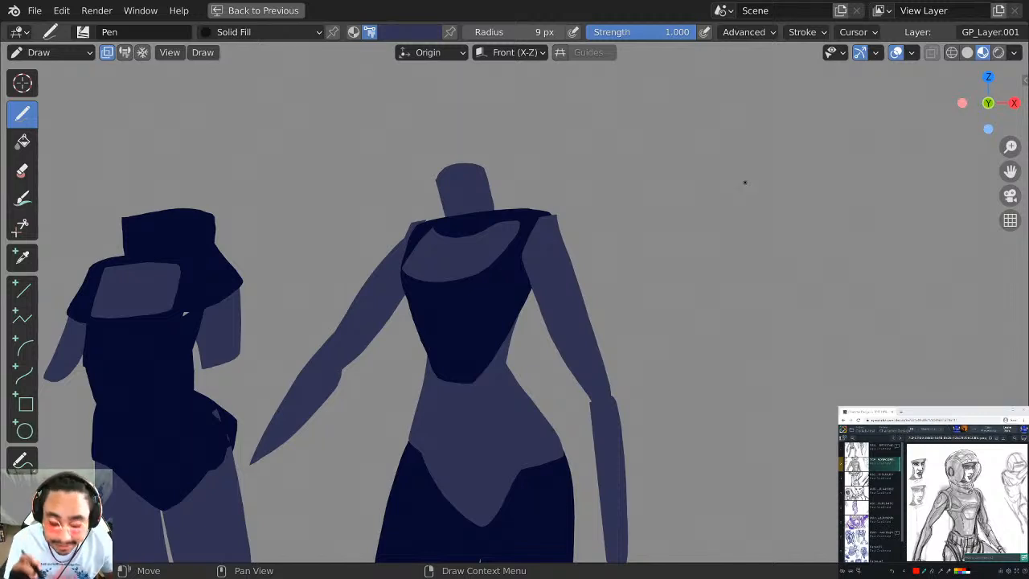
{"action": "scroll", "coordinate": [744, 182], "scroll_direction": "down", "scroll_amount": 3}
{"action": "scroll", "coordinate": [605, 198], "scroll_direction": "up", "scroll_amount": 2}
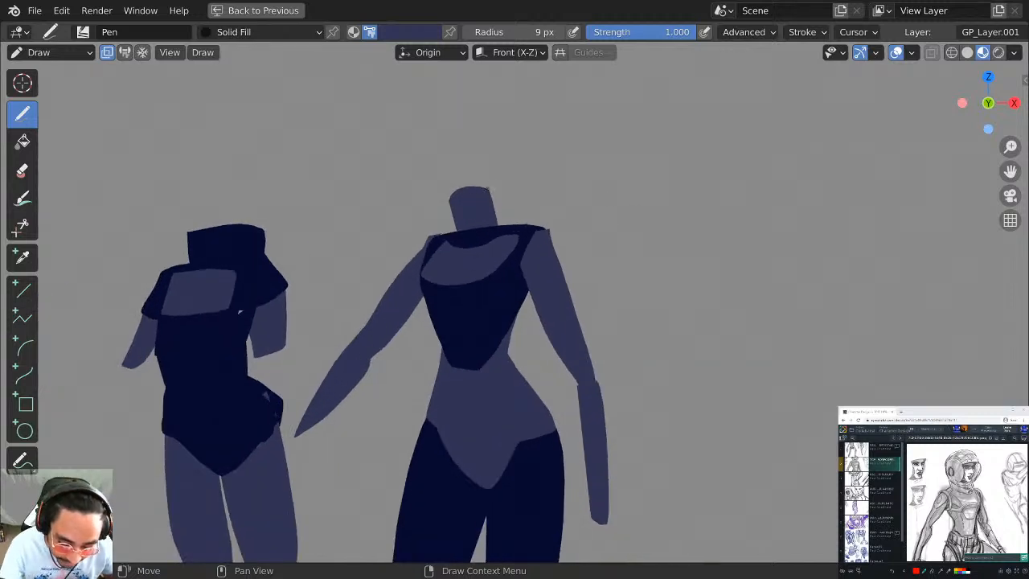
{"action": "middle_click_drag", "start_coordinate": [486, 188], "coordinate": [494, 234], "text": "shift"}
{"action": "left_click", "coordinate": [426, 32]}
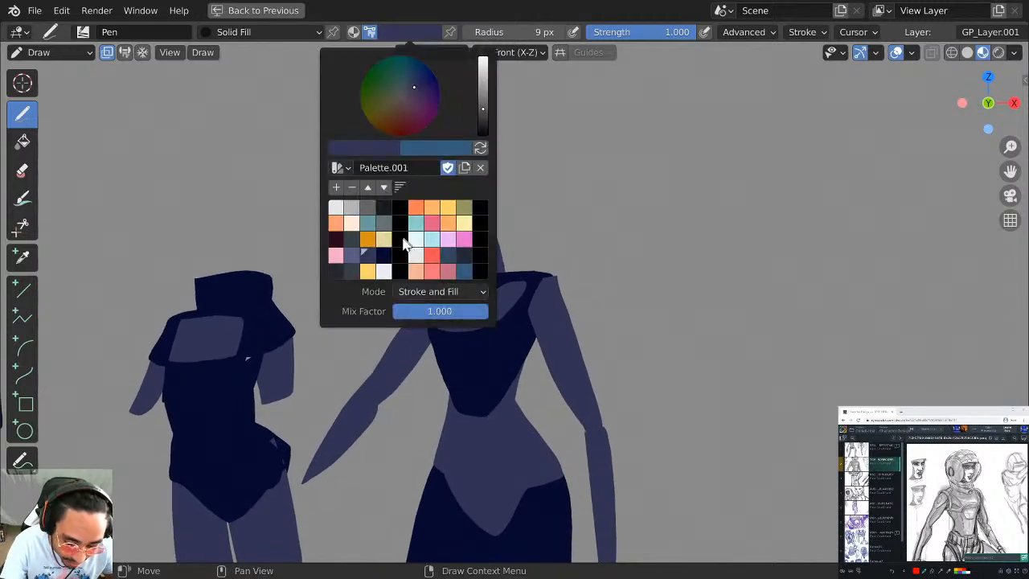
{"action": "left_click", "coordinate": [384, 255]}
{"action": "scroll", "coordinate": [546, 183], "scroll_direction": "up", "scroll_amount": 1}
{"action": "middle_click_drag", "start_coordinate": [570, 177], "coordinate": [533, 218], "text": "shift"}
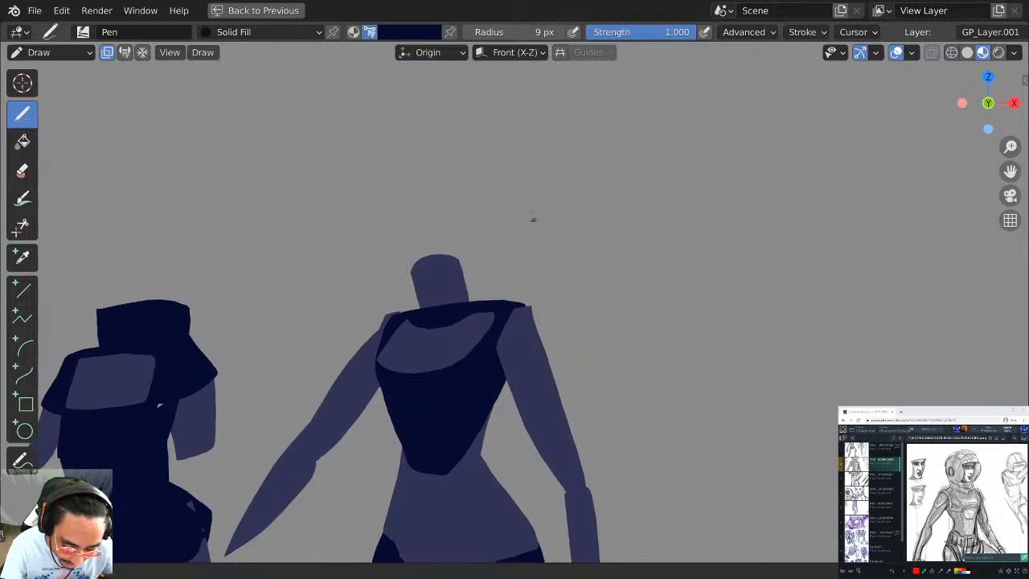
{"action": "mouse_move", "coordinate": [395, 259]}
{"action": "left_mouse_down"}
{"action": "mouse_move", "coordinate": [378, 187]}
{"action": "mouse_move", "coordinate": [500, 143]}
{"action": "mouse_move", "coordinate": [402, 265]}
{"action": "left_mouse_up"}
{"action": "key", "text": "ctrl+z"}
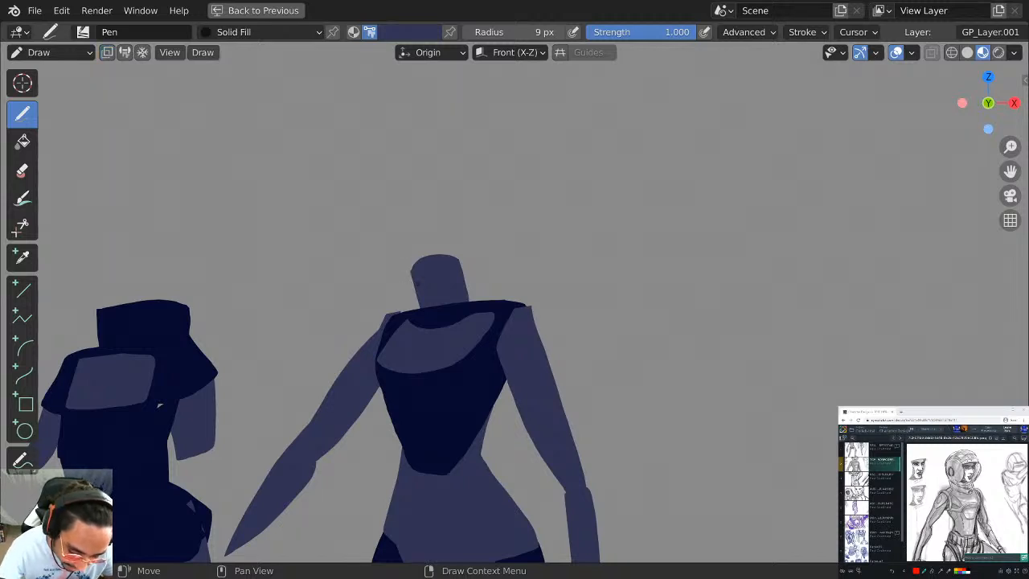
Draw a large, filled oval head in muted purple on top of the figure's neck.
{"action": "mouse_move", "coordinate": [411, 283]}
{"action": "left_mouse_down"}
{"action": "mouse_move", "coordinate": [384, 219]}
{"action": "mouse_move", "coordinate": [457, 161]}
{"action": "mouse_move", "coordinate": [473, 261]}
{"action": "mouse_move", "coordinate": [464, 270]}
{"action": "left_mouse_up"}
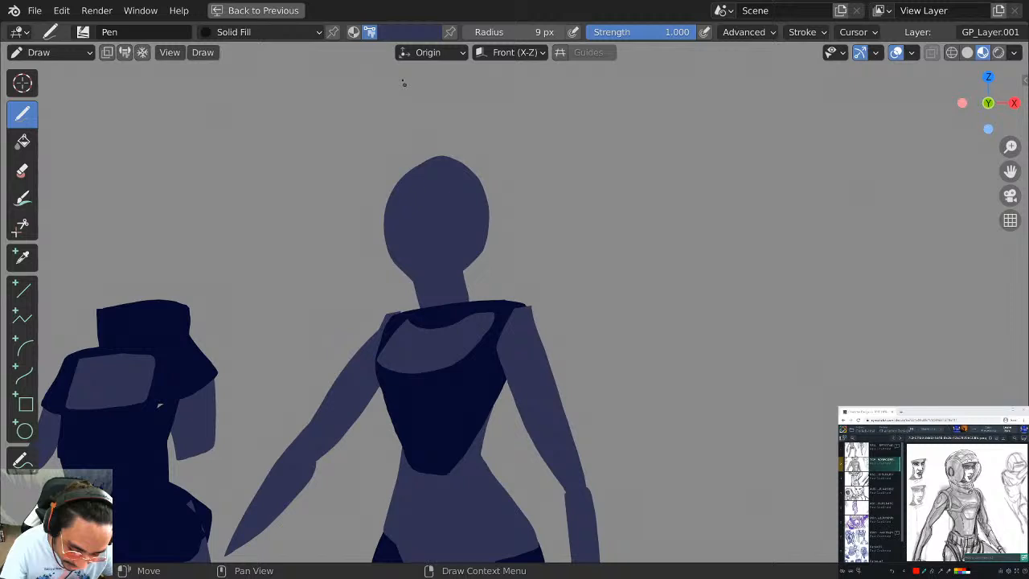
{"action": "left_click", "coordinate": [399, 34]}
{"action": "left_click", "coordinate": [382, 260]}
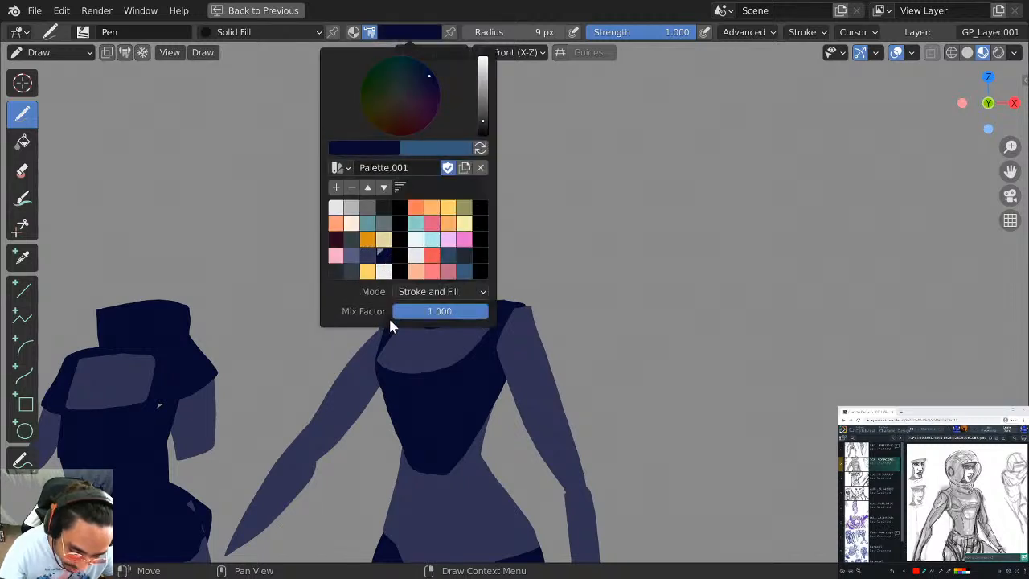
{"action": "mouse_move", "coordinate": [396, 263]}
{"action": "left_mouse_down"}
{"action": "mouse_move", "coordinate": [407, 165]}
{"action": "mouse_move", "coordinate": [491, 181]}
{"action": "mouse_move", "coordinate": [483, 259]}
{"action": "mouse_move", "coordinate": [464, 273]}
{"action": "left_mouse_up"}
{"action": "mouse_move", "coordinate": [472, 264]}
{"action": "middle_mouse_down", "text": "shift"}
{"action": "mouse_move", "coordinate": [471, 194]}
{"action": "mouse_move", "coordinate": [495, 169]}
{"action": "mouse_move", "coordinate": [491, 212]}
{"action": "mouse_move", "coordinate": [590, 140]}
{"action": "mouse_move", "coordinate": [589, 74]}
{"action": "mouse_move", "coordinate": [548, 177]}
{"action": "middle_mouse_up", "text": "shift"}
{"action": "key", "text": "ctrl+z"}
{"action": "middle_click_drag", "start_coordinate": [541, 274], "coordinate": [555, 269], "text": "shift"}
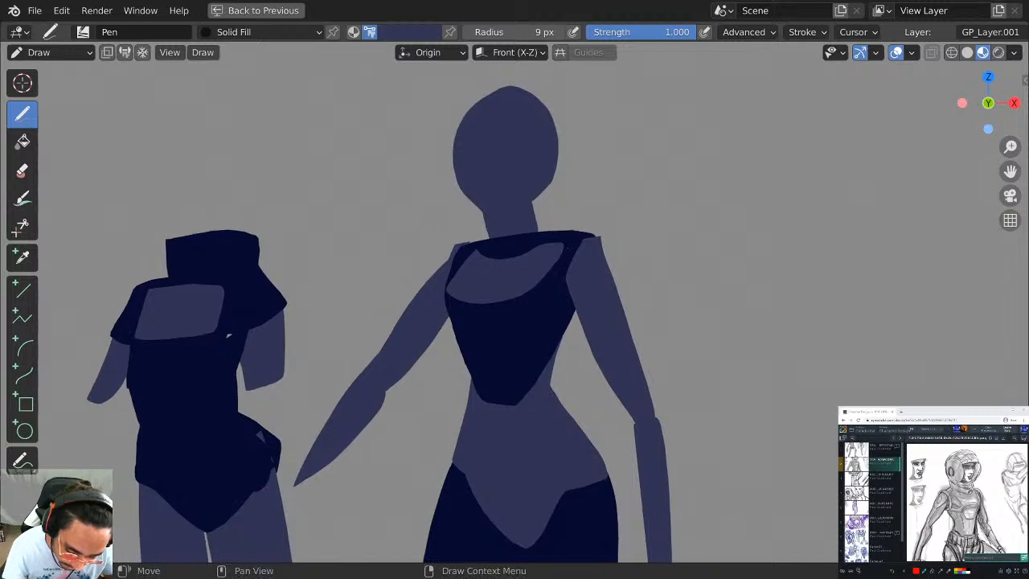
Choose the dark navy palette colour and draw a narrow filled band under the chin at the top of the neck.
{"action": "left_click", "coordinate": [407, 32]}
{"action": "left_click", "coordinate": [387, 265]}
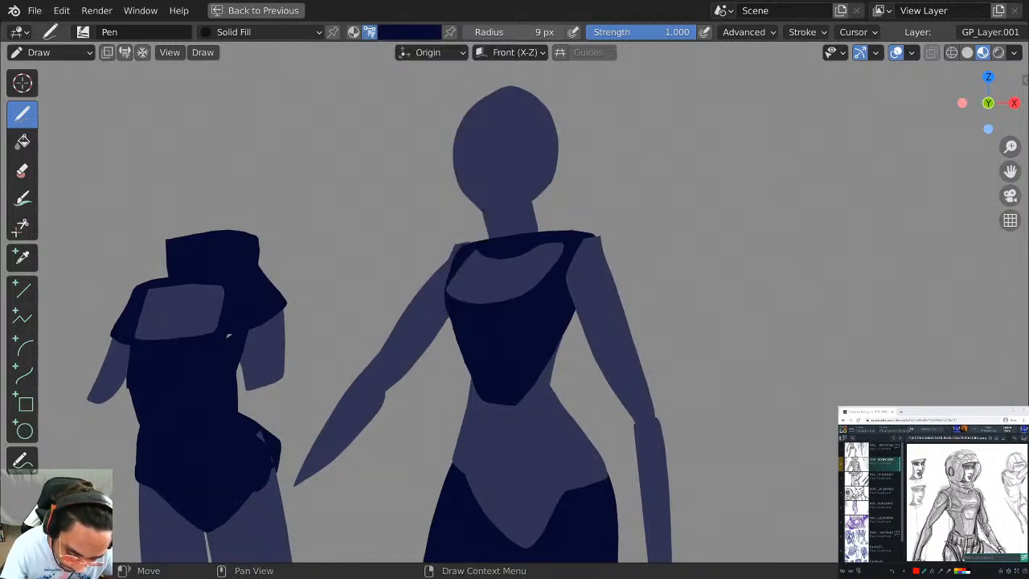
{"action": "mouse_move", "coordinate": [484, 211]}
{"action": "left_mouse_down"}
{"action": "mouse_move", "coordinate": [536, 200]}
{"action": "mouse_move", "coordinate": [483, 218]}
{"action": "left_mouse_up"}
Switch the material to Solid Stroke and try a rounded helmet outline around the head in dark navy.
{"action": "middle_click_drag", "start_coordinate": [560, 212], "coordinate": [657, 117], "text": "shift"}
{"action": "middle_click_drag", "start_coordinate": [687, 152], "coordinate": [633, 193], "text": "shift"}
{"action": "scroll", "coordinate": [643, 193], "scroll_direction": "down", "scroll_amount": 4}
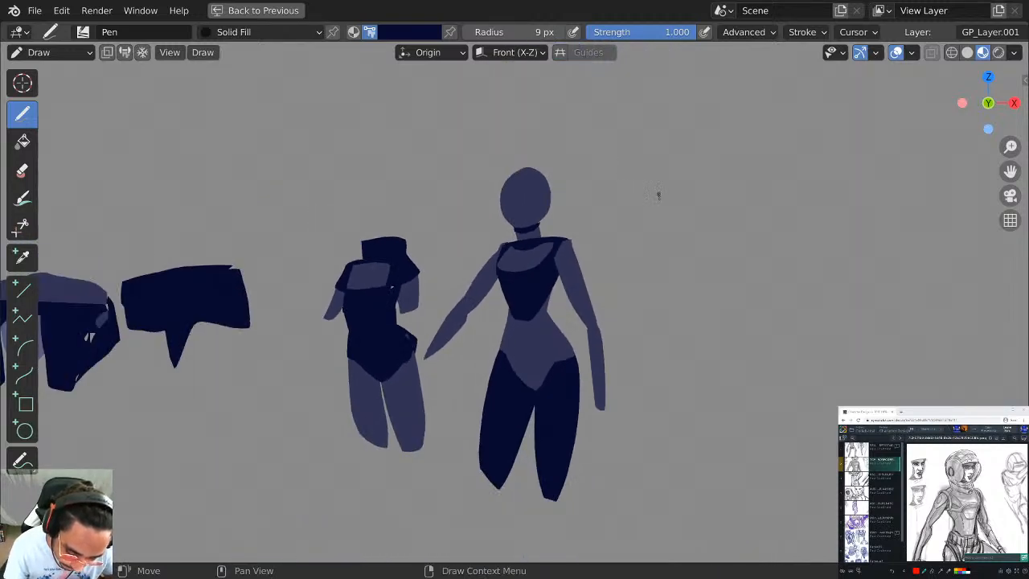
{"action": "scroll", "coordinate": [675, 201], "scroll_direction": "up", "scroll_amount": 3}
{"action": "middle_click_drag", "start_coordinate": [554, 304], "coordinate": [570, 336], "text": "shift"}
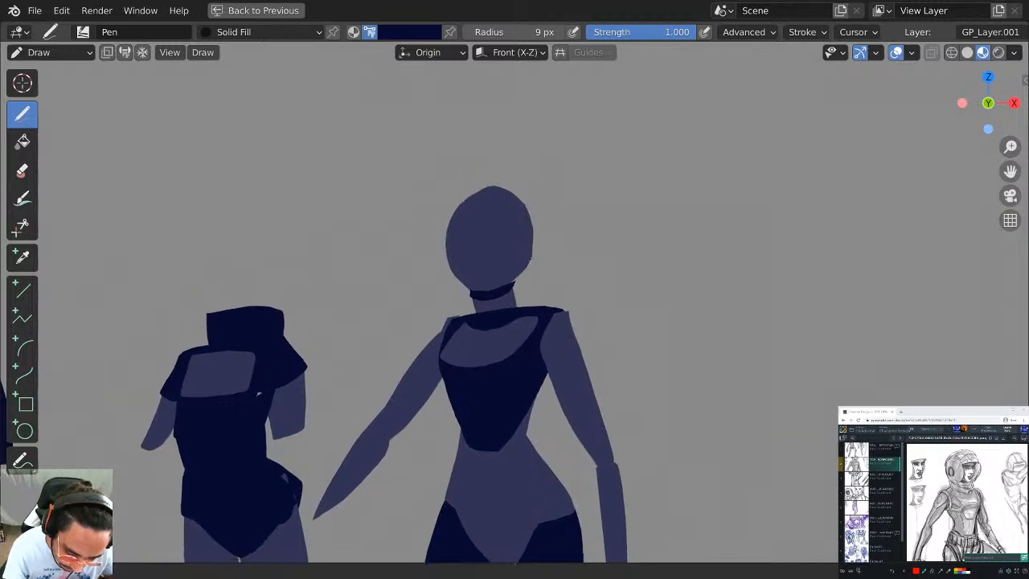
{"action": "scroll", "coordinate": [547, 204], "scroll_direction": "up", "scroll_amount": 2}
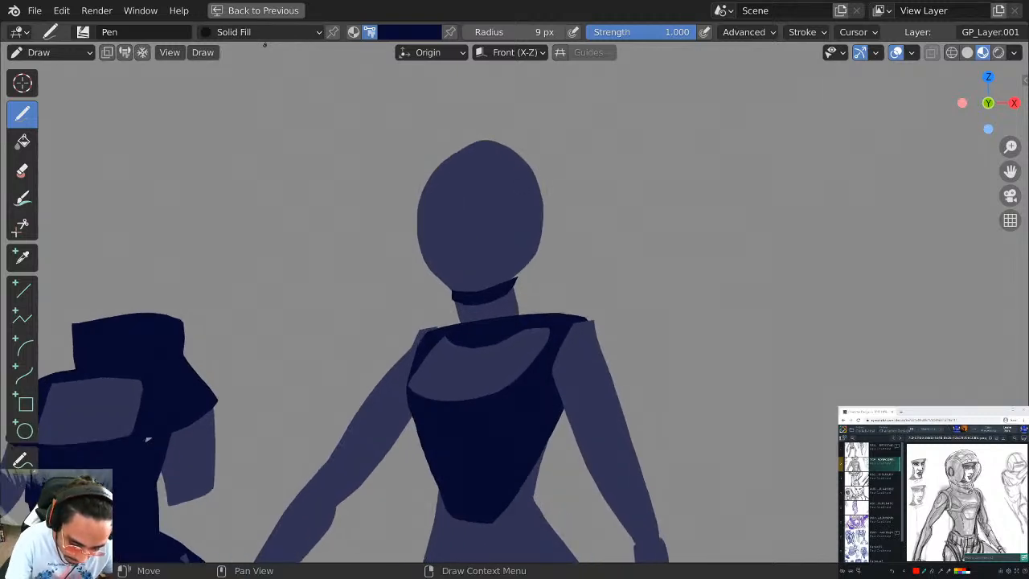
{"action": "left_click", "coordinate": [272, 32]}
{"action": "left_click", "coordinate": [186, 67]}
{"action": "mouse_move", "coordinate": [424, 328]}
{"action": "left_mouse_down"}
{"action": "mouse_move", "coordinate": [367, 201]}
{"action": "mouse_move", "coordinate": [597, 196]}
{"action": "mouse_move", "coordinate": [543, 305]}
{"action": "mouse_move", "coordinate": [550, 312]}
{"action": "left_mouse_up"}
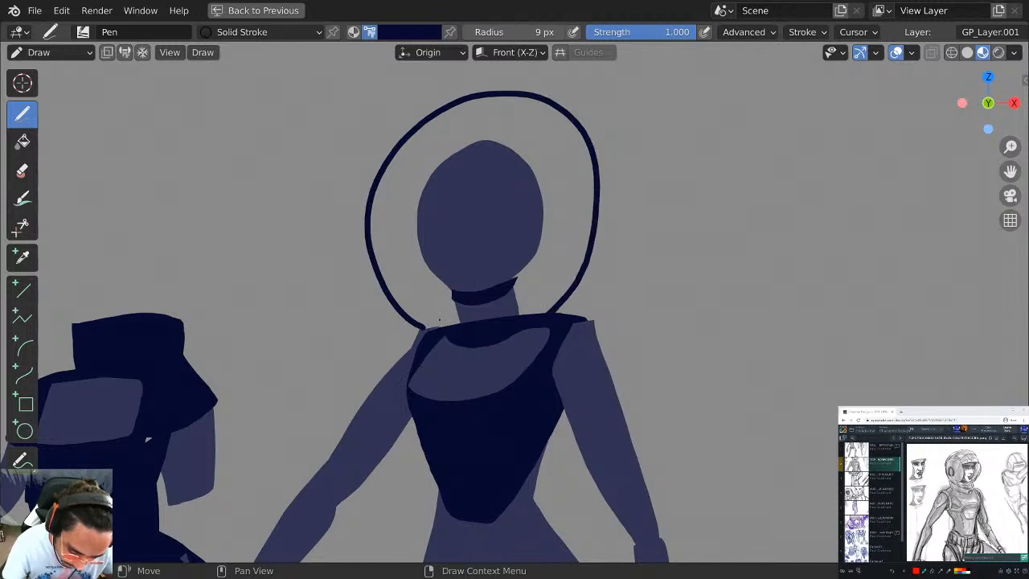
{"action": "key", "text": "ctrl+z"}
Outline a rounded helmet around the head from shoulder to shoulder in the lighter purple palette colour.
{"action": "left_click", "coordinate": [406, 32]}
{"action": "left_click", "coordinate": [353, 268]}
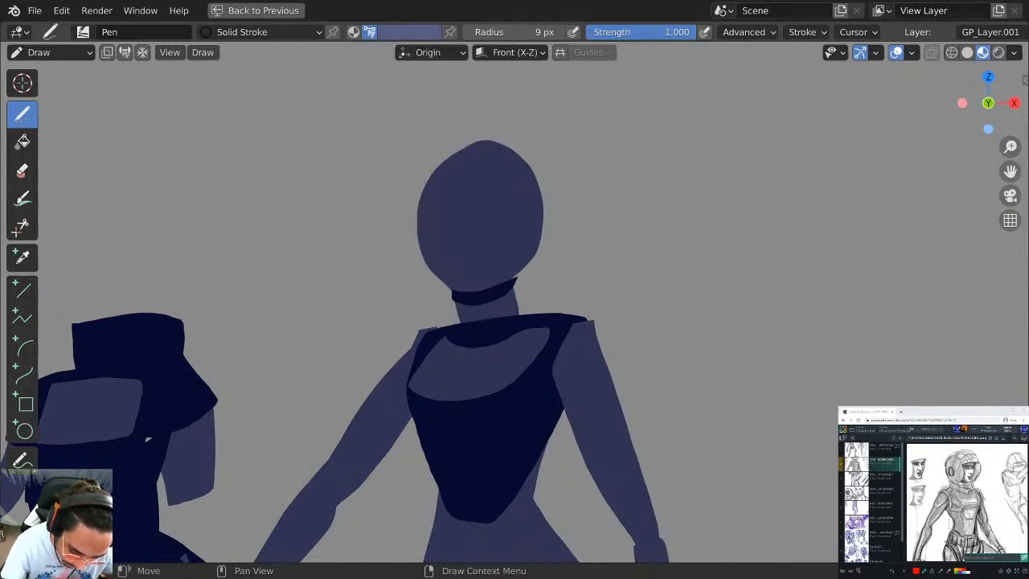
{"action": "mouse_move", "coordinate": [430, 328]}
{"action": "left_mouse_down"}
{"action": "mouse_move", "coordinate": [407, 138]}
{"action": "mouse_move", "coordinate": [584, 175]}
{"action": "mouse_move", "coordinate": [562, 299]}
{"action": "mouse_move", "coordinate": [536, 319]}
{"action": "left_mouse_up"}
Draw curved collar strokes in muted purple across the base of the helmet to close its outline.
{"action": "left_click", "coordinate": [407, 32]}
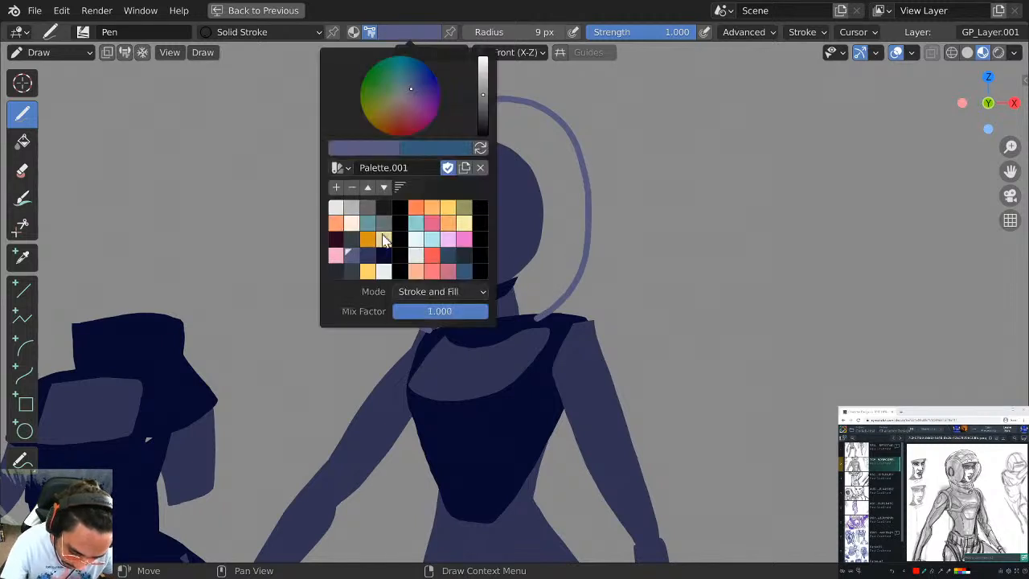
{"action": "left_click", "coordinate": [378, 269]}
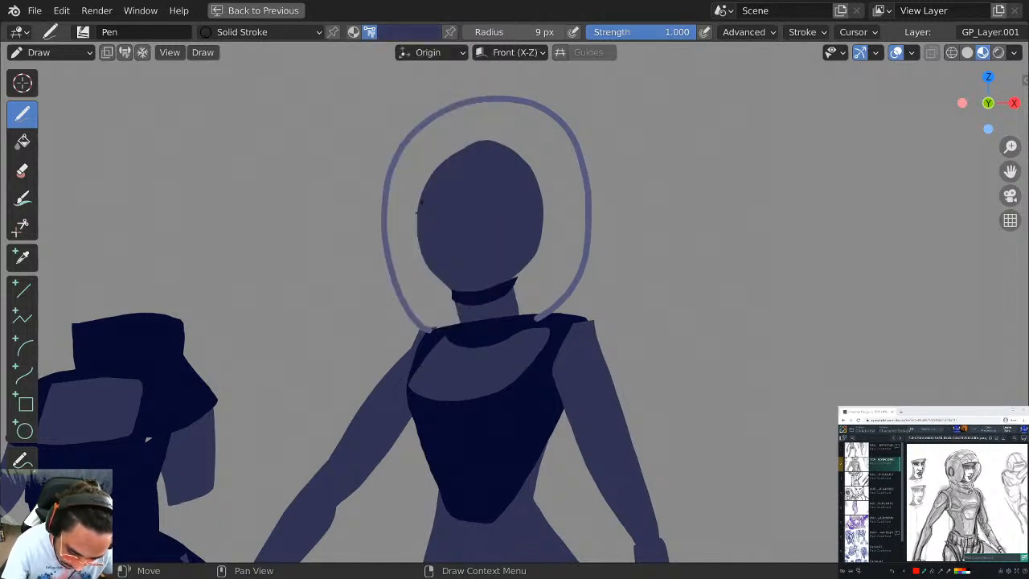
{"action": "mouse_move", "coordinate": [427, 326]}
{"action": "left_mouse_down"}
{"action": "mouse_move", "coordinate": [474, 332]}
{"action": "mouse_move", "coordinate": [548, 314]}
{"action": "left_mouse_up"}
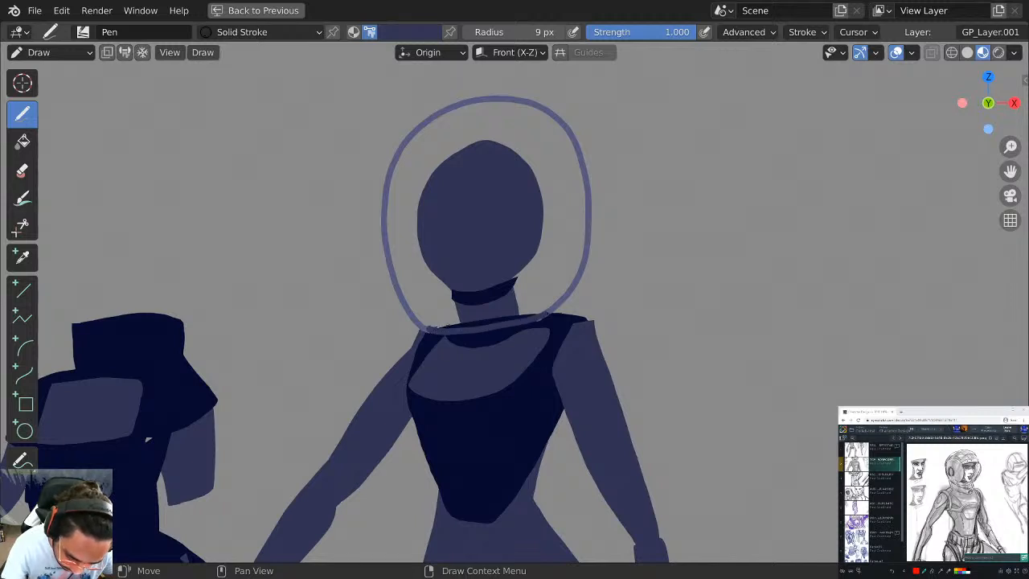
{"action": "left_click_drag", "start_coordinate": [428, 334], "coordinate": [548, 320]}
Draw a short, upward-arched detail line on the dark torso below the neckline panel in muted purple.
{"action": "middle_click_drag", "start_coordinate": [523, 300], "coordinate": [547, 180]}
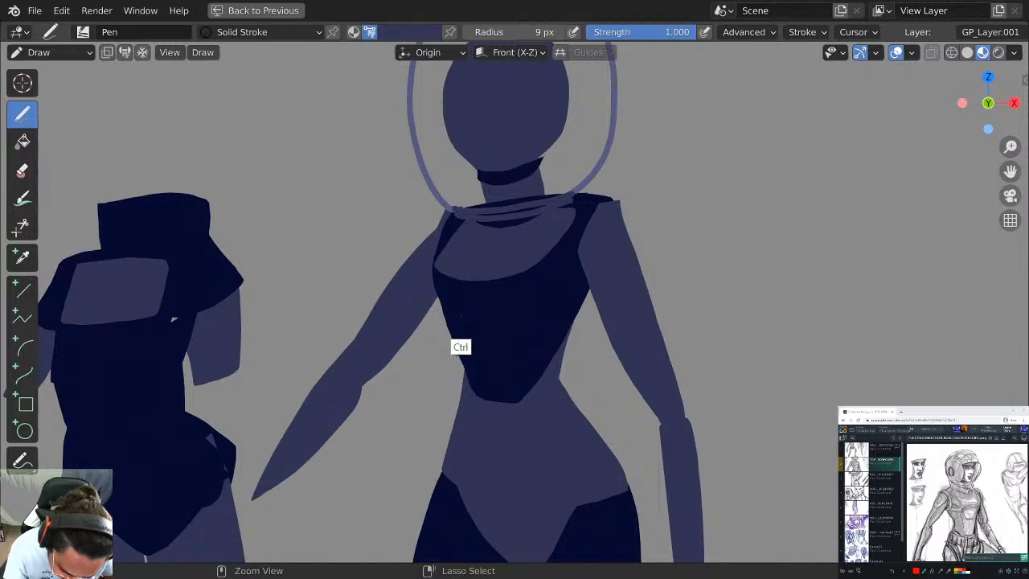
{"action": "left_click_drag", "start_coordinate": [446, 306], "coordinate": [519, 302]}
{"action": "key", "text": "ctrl+z"}
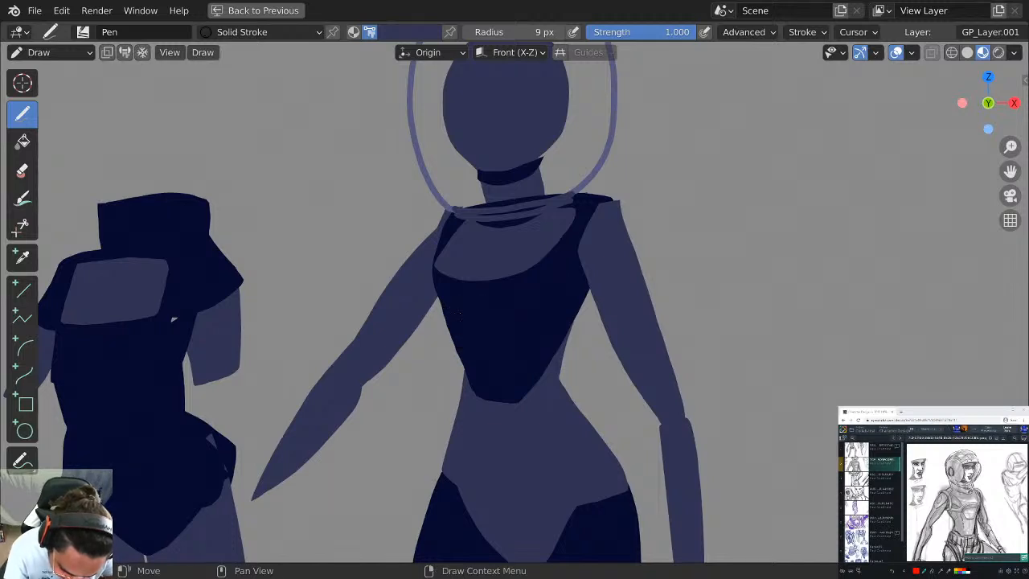
{"action": "left_click_drag", "start_coordinate": [458, 315], "coordinate": [513, 311]}
{"action": "middle_click_drag", "start_coordinate": [518, 353], "coordinate": [512, 306], "text": "shift"}
{"action": "left_click_drag", "start_coordinate": [560, 279], "coordinate": [521, 349]}
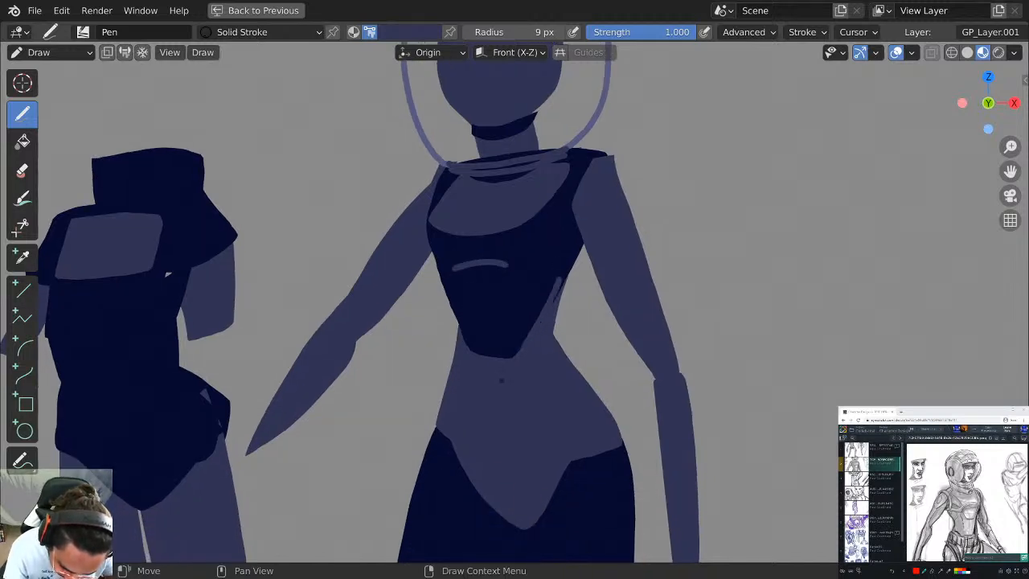
{"action": "key", "text": "ctrl+z"}
Draw a long muted purple line from the crotch down the inner edge of the right-side thigh.
{"action": "middle_click_drag", "start_coordinate": [557, 432], "coordinate": [588, 266], "text": "shift"}
{"action": "left_click_drag", "start_coordinate": [556, 367], "coordinate": [552, 535]}
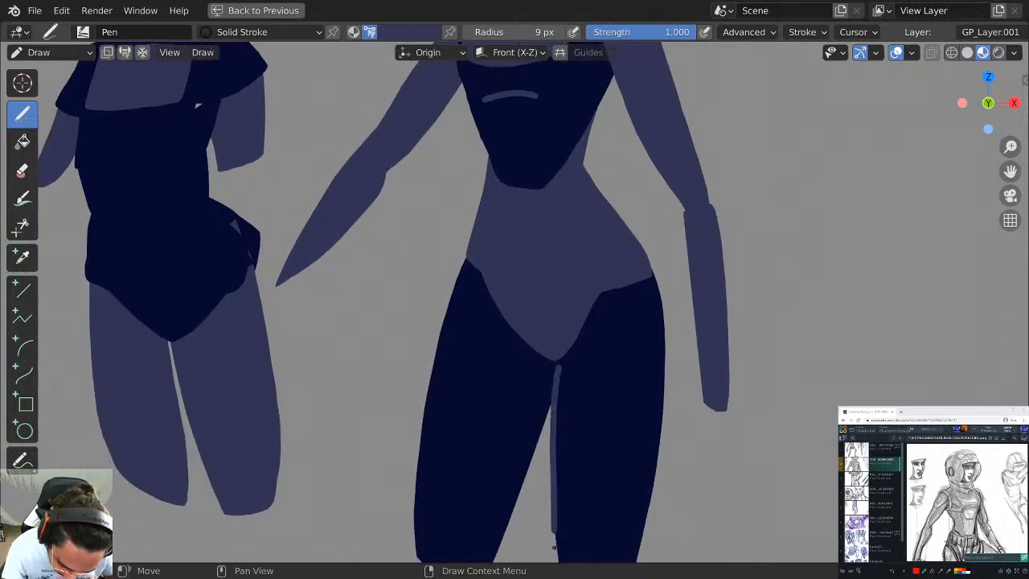
{"action": "middle_click_drag", "start_coordinate": [560, 406], "coordinate": [576, 220], "text": "shift"}
{"action": "key", "text": "ctrl+z"}
{"action": "left_click_drag", "start_coordinate": [570, 172], "coordinate": [577, 426]}
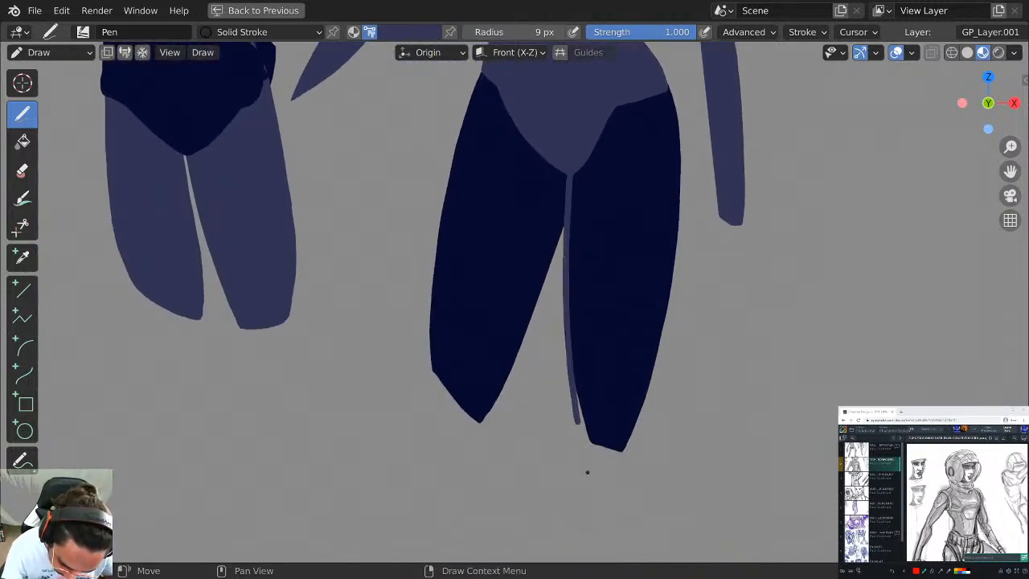
Draw a slanted muted purple detail line on the dark torso beside the right-side edge of the neckline panel.
{"action": "scroll", "coordinate": [586, 471], "scroll_direction": "down", "scroll_amount": 3}
{"action": "scroll", "coordinate": [579, 321], "scroll_direction": "up", "scroll_amount": 1}
{"action": "middle_click_drag", "start_coordinate": [575, 185], "coordinate": [554, 368], "text": "shift"}
{"action": "middle_click_drag", "start_coordinate": [555, 220], "coordinate": [529, 284], "text": "shift"}
{"action": "scroll", "coordinate": [526, 286], "scroll_direction": "up", "scroll_amount": 2}
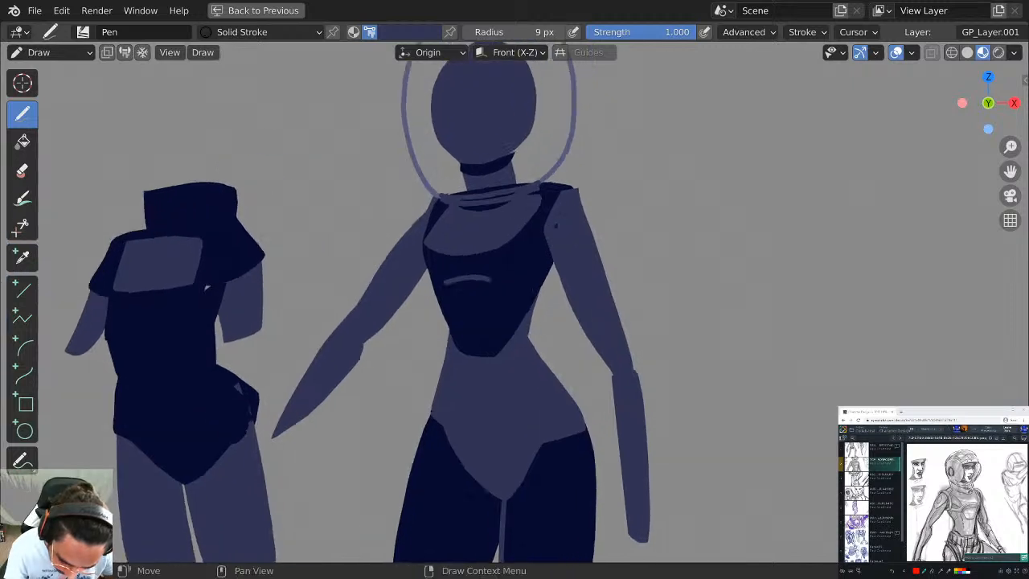
{"action": "left_click_drag", "start_coordinate": [546, 201], "coordinate": [521, 274]}
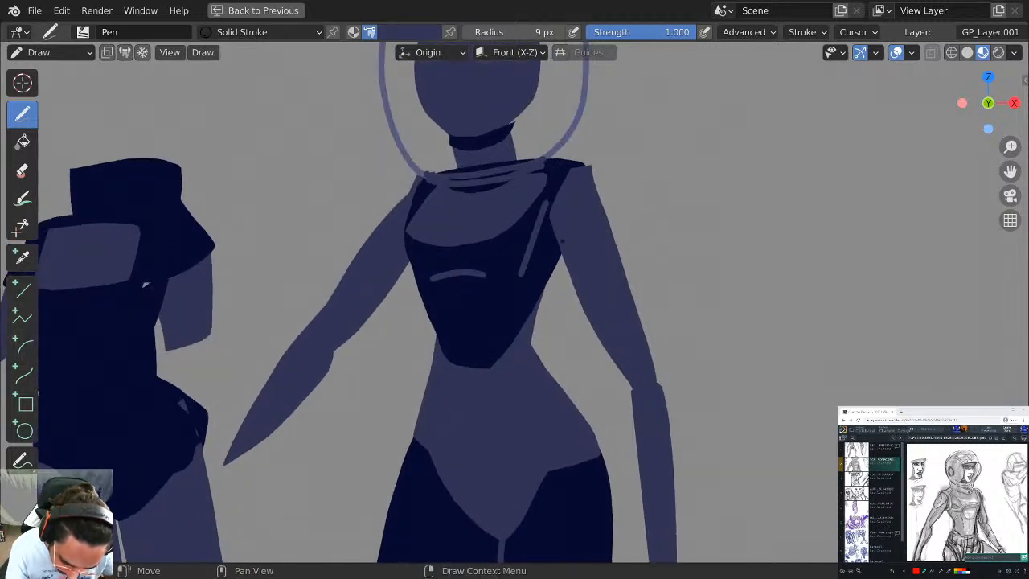
Try to outline hair over the top of the head with a dark navy solid stroke.
{"action": "middle_click_drag", "start_coordinate": [562, 240], "coordinate": [575, 321], "text": "shift"}
{"action": "scroll", "coordinate": [530, 233], "scroll_direction": "up", "scroll_amount": 1}
{"action": "scroll", "coordinate": [554, 184], "scroll_direction": "down", "scroll_amount": 1}
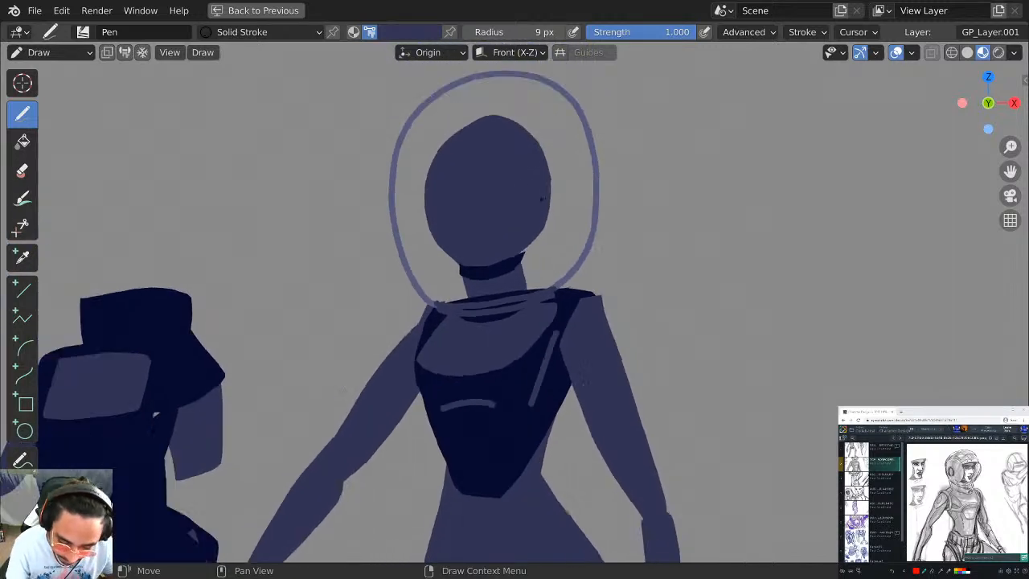
{"action": "middle_click_drag", "start_coordinate": [533, 201], "coordinate": [529, 280], "text": "shift"}
{"action": "left_click", "coordinate": [421, 36]}
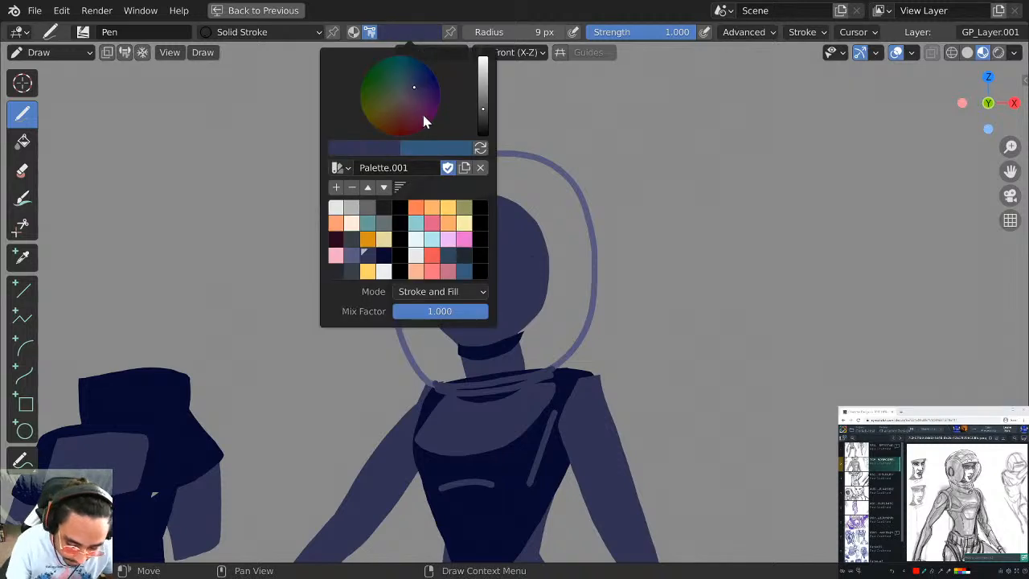
{"action": "left_click", "coordinate": [384, 257]}
{"action": "mouse_move", "coordinate": [430, 237]}
{"action": "left_mouse_down"}
{"action": "mouse_move", "coordinate": [471, 168]}
{"action": "mouse_move", "coordinate": [491, 254]}
{"action": "left_mouse_up"}
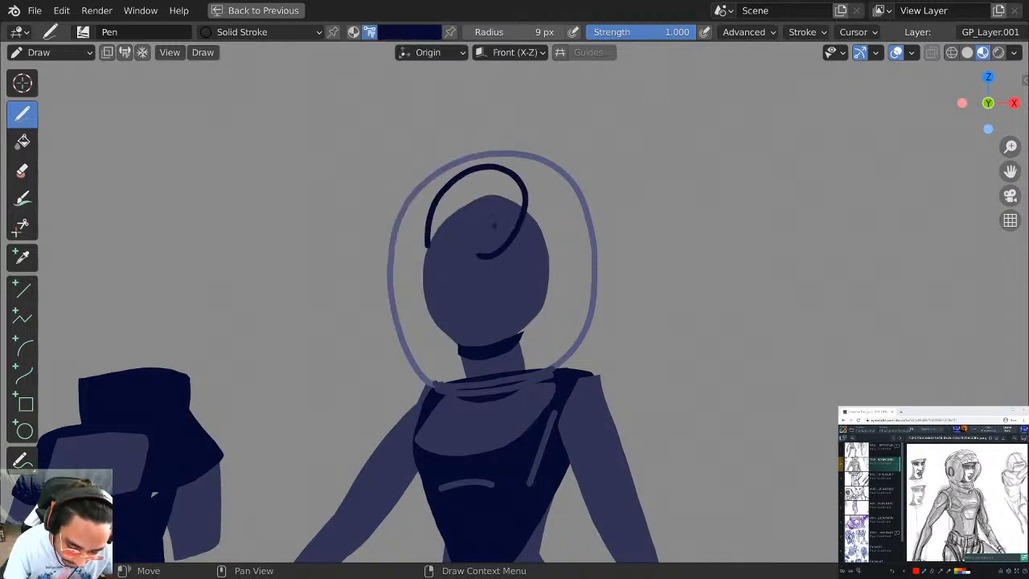
{"action": "key", "text": "ctrl+z"}
Set the brush to the light pink palette colour and the Solid Fill material.
{"action": "left_click", "coordinate": [424, 30]}
{"action": "left_click", "coordinate": [336, 255]}
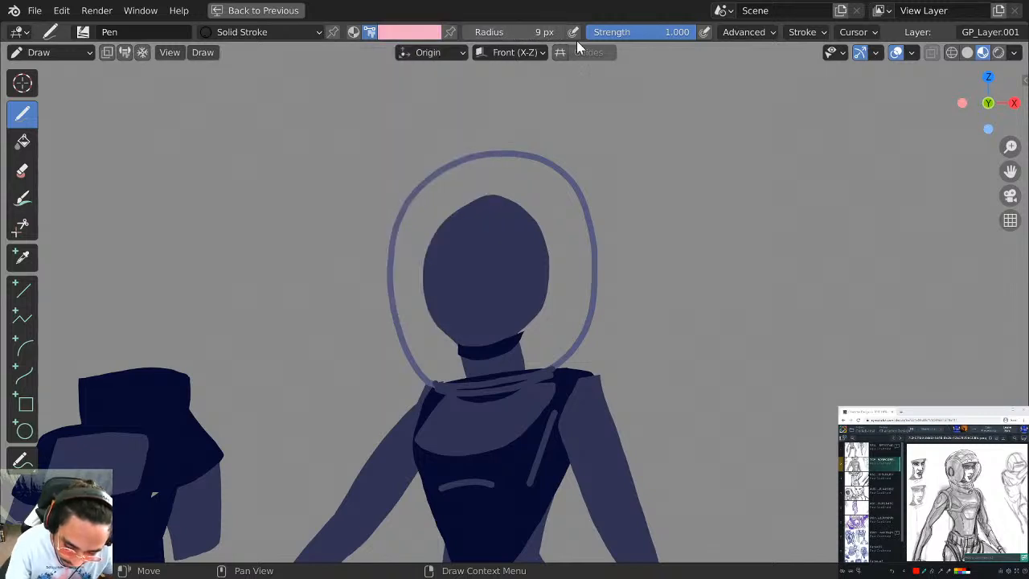
{"action": "left_click", "coordinate": [265, 32]}
{"action": "left_click", "coordinate": [277, 85]}
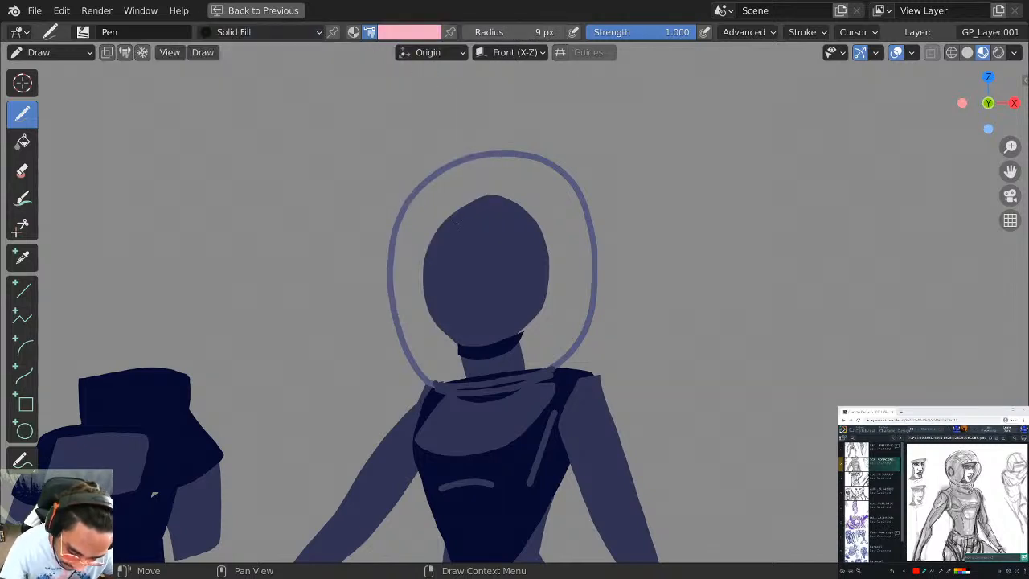
Try to draw filled pink hair shapes across the top of the head inside the helmet.
{"action": "mouse_move", "coordinate": [435, 231]}
{"action": "left_mouse_down"}
{"action": "mouse_move", "coordinate": [450, 259]}
{"action": "mouse_move", "coordinate": [549, 256]}
{"action": "mouse_move", "coordinate": [539, 215]}
{"action": "mouse_move", "coordinate": [438, 219]}
{"action": "mouse_move", "coordinate": [535, 189]}
{"action": "mouse_move", "coordinate": [566, 302]}
{"action": "mouse_move", "coordinate": [547, 271]}
{"action": "left_mouse_up"}
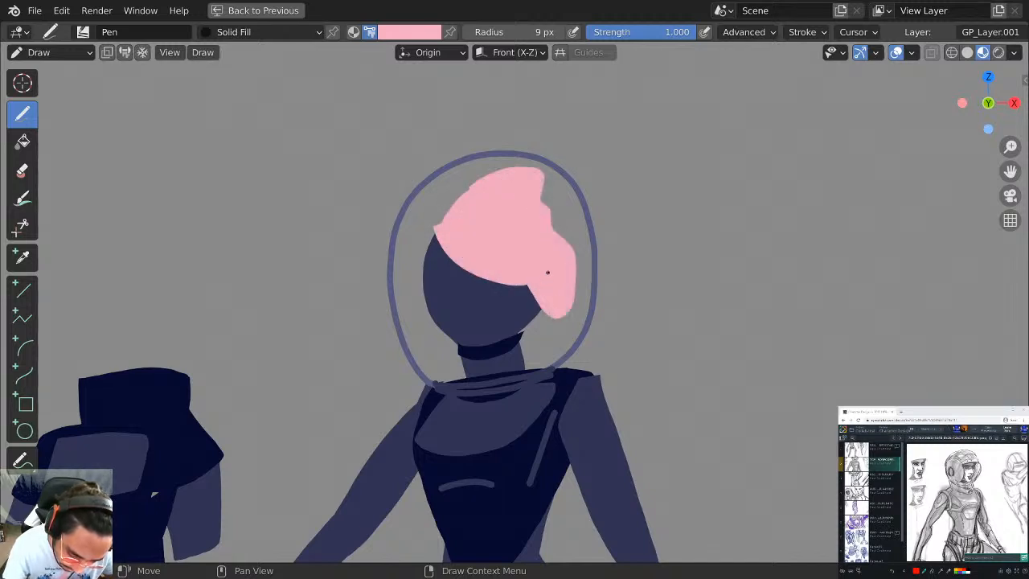
{"action": "key", "text": "ctrl+z"}
{"action": "mouse_move", "coordinate": [441, 223]}
{"action": "left_mouse_down"}
{"action": "mouse_move", "coordinate": [522, 180]}
{"action": "mouse_move", "coordinate": [542, 227]}
{"action": "left_mouse_up"}
{"action": "key", "text": "ctrl+z"}
{"action": "key", "text": "ctrl+z"}
Draw a filled pink hair cap over the top of the head, with thin strands running down both sides of the face.
{"action": "mouse_move", "coordinate": [442, 227]}
{"action": "left_mouse_down"}
{"action": "mouse_move", "coordinate": [539, 233]}
{"action": "mouse_move", "coordinate": [486, 195]}
{"action": "mouse_move", "coordinate": [443, 215]}
{"action": "mouse_move", "coordinate": [438, 231]}
{"action": "left_mouse_up"}
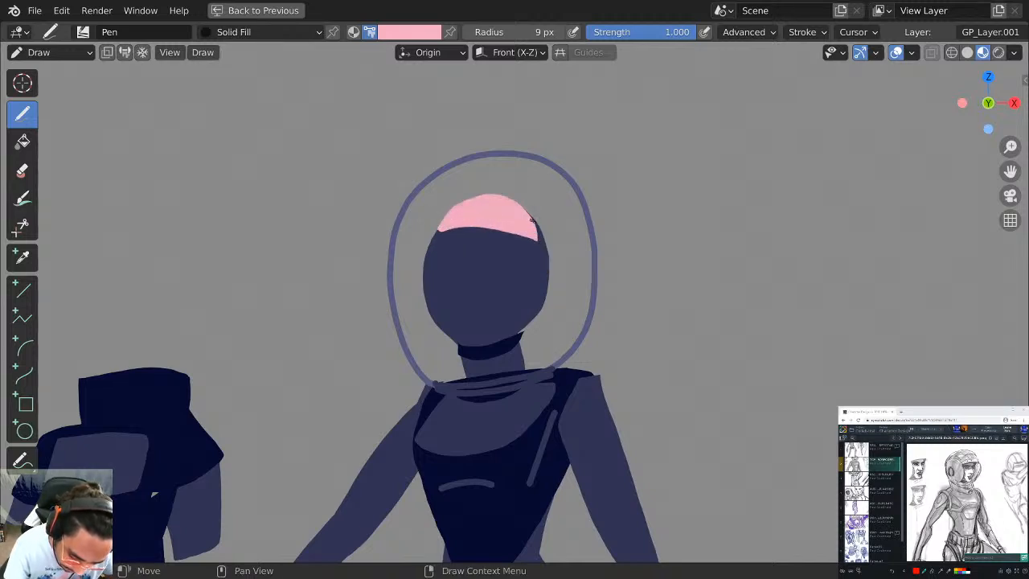
{"action": "mouse_move", "coordinate": [537, 239]}
{"action": "left_mouse_down"}
{"action": "mouse_move", "coordinate": [540, 259]}
{"action": "mouse_move", "coordinate": [543, 233]}
{"action": "mouse_move", "coordinate": [517, 202]}
{"action": "left_mouse_up"}
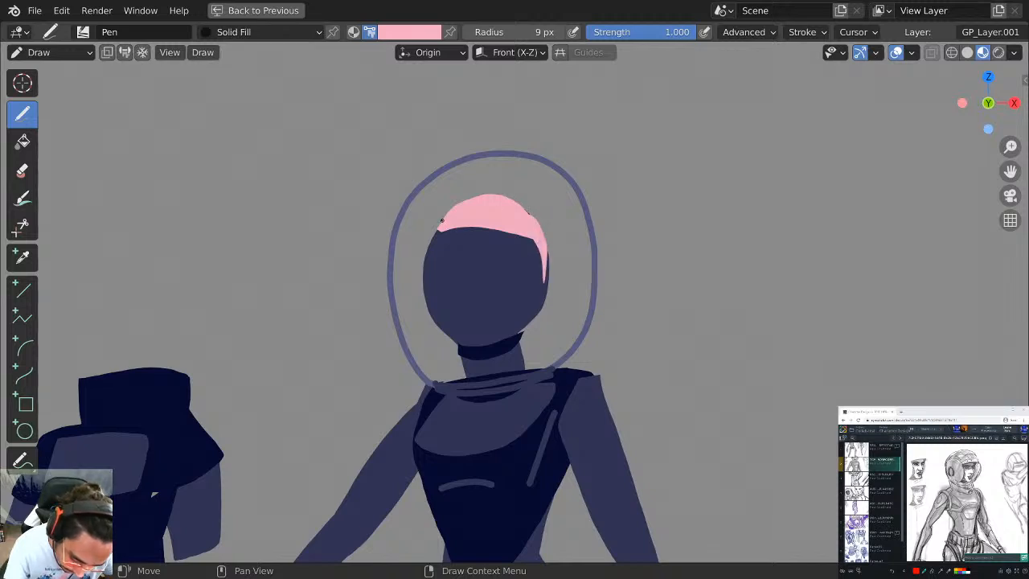
{"action": "mouse_move", "coordinate": [437, 230]}
{"action": "left_mouse_down"}
{"action": "mouse_move", "coordinate": [427, 300]}
{"action": "mouse_move", "coordinate": [441, 220]}
{"action": "left_mouse_up"}
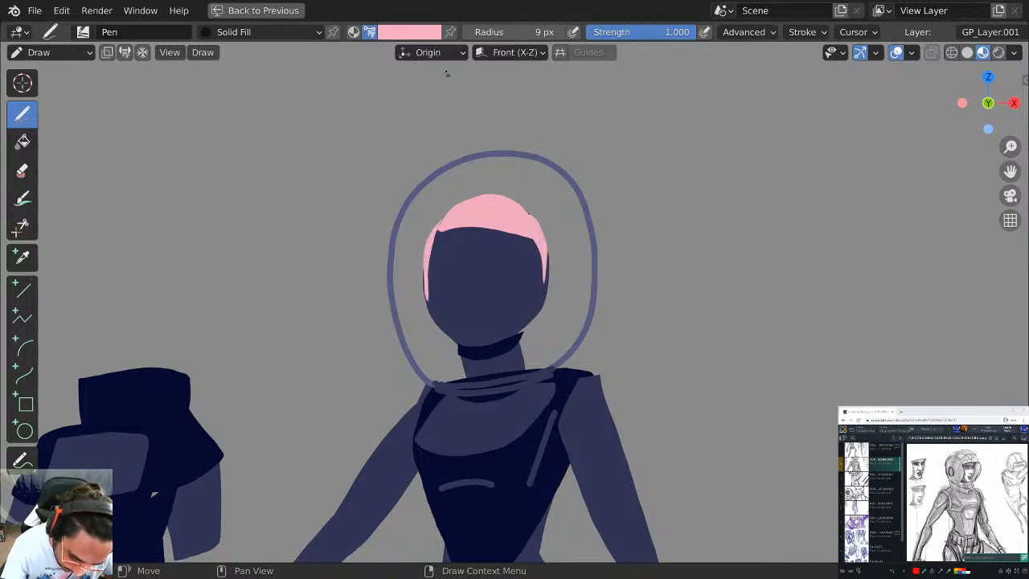
Enable drawing strokes on back and add pink hair behind both sides of the head, down to the jaw.
{"action": "key", "text": "q"}
{"action": "left_click", "coordinate": [549, 187]}
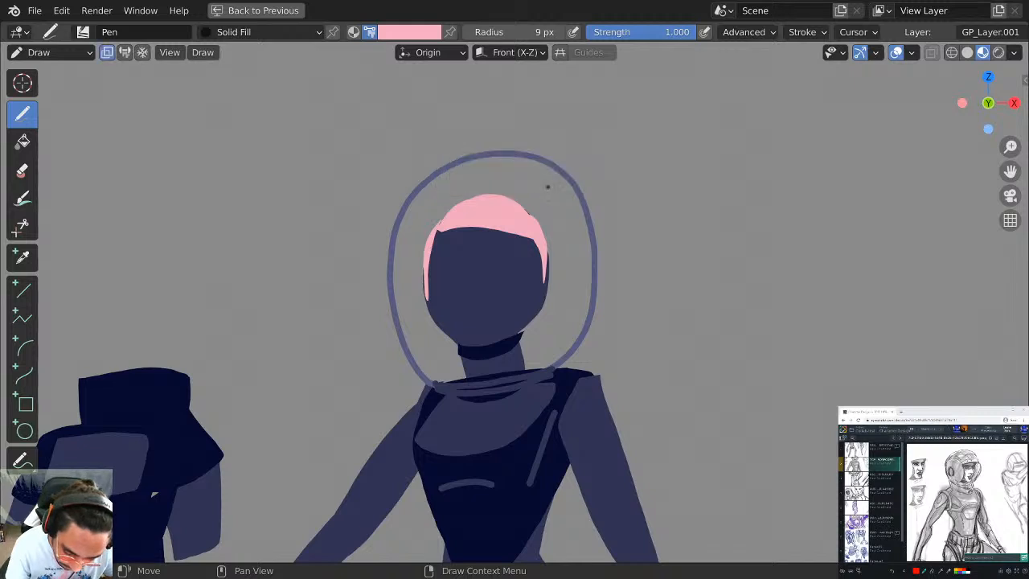
{"action": "mouse_move", "coordinate": [494, 198]}
{"action": "left_mouse_down"}
{"action": "mouse_move", "coordinate": [552, 239]}
{"action": "mouse_move", "coordinate": [556, 307]}
{"action": "mouse_move", "coordinate": [522, 315]}
{"action": "mouse_move", "coordinate": [505, 340]}
{"action": "left_mouse_up"}
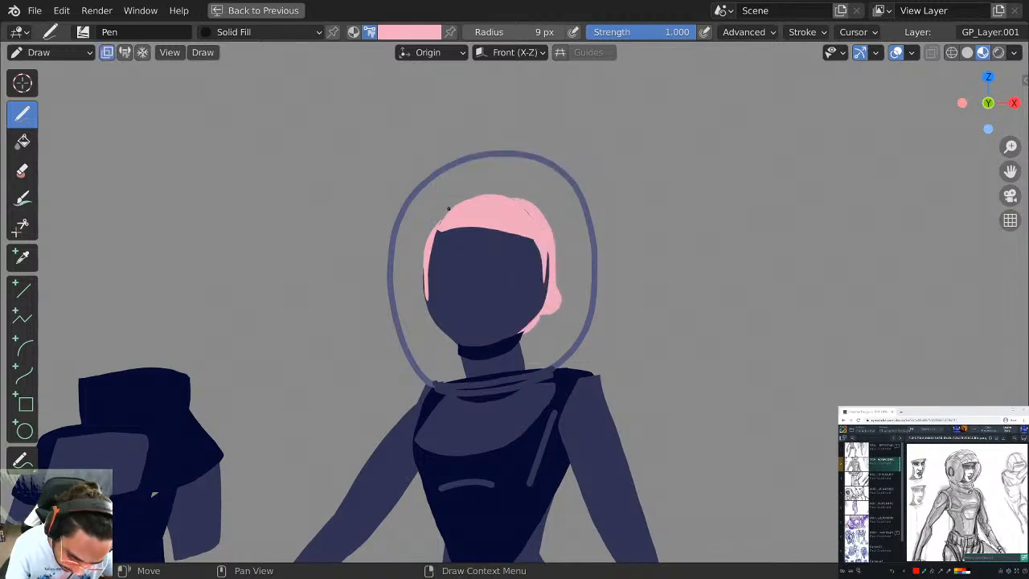
{"action": "mouse_move", "coordinate": [448, 211]}
{"action": "left_mouse_down"}
{"action": "mouse_move", "coordinate": [422, 241]}
{"action": "mouse_move", "coordinate": [422, 310]}
{"action": "mouse_move", "coordinate": [461, 345]}
{"action": "left_mouse_up"}
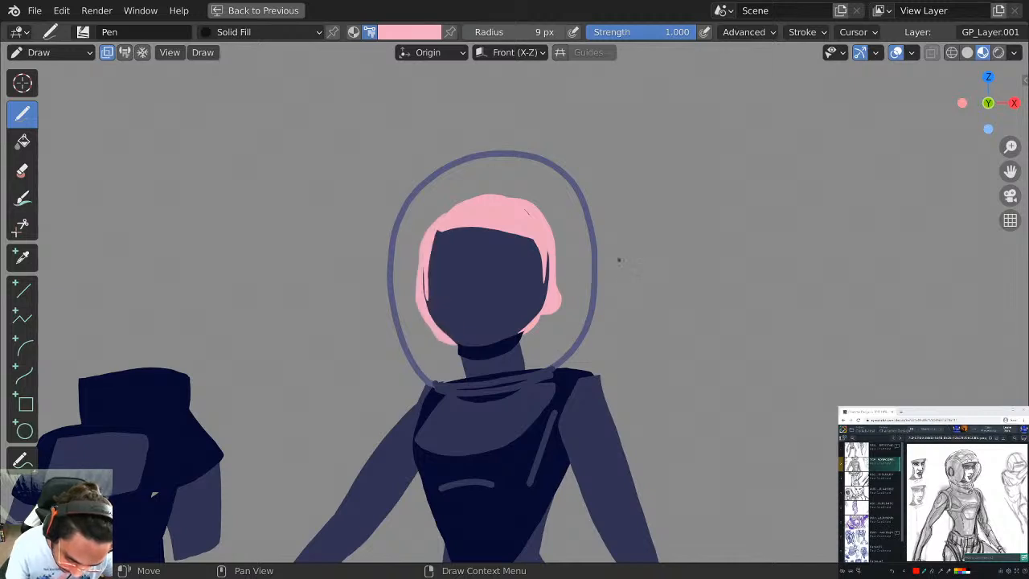
{"action": "middle_click_drag", "start_coordinate": [580, 329], "coordinate": [655, 214], "text": "shift"}
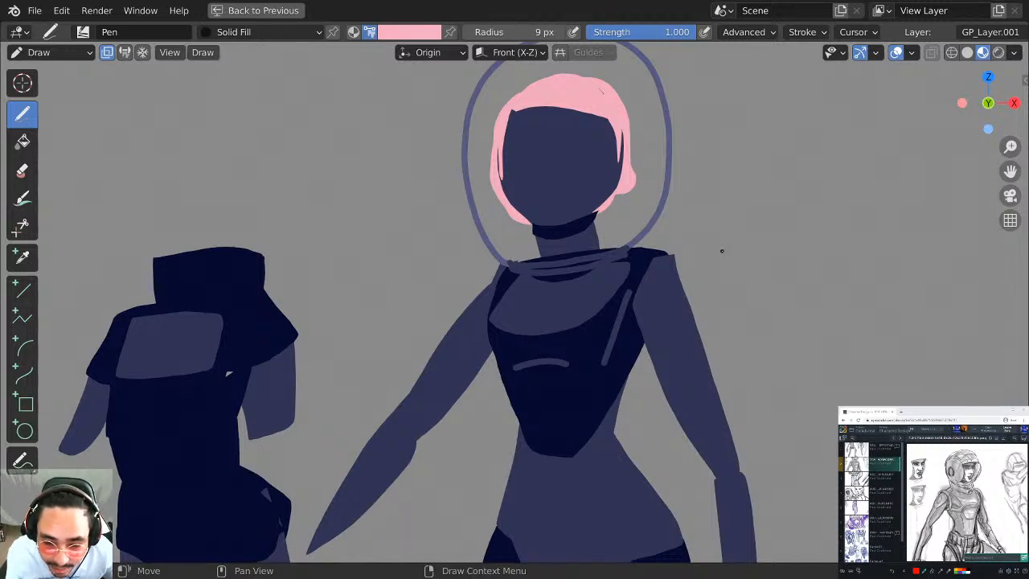
{"action": "scroll", "coordinate": [720, 250], "scroll_direction": "down", "scroll_amount": 3}
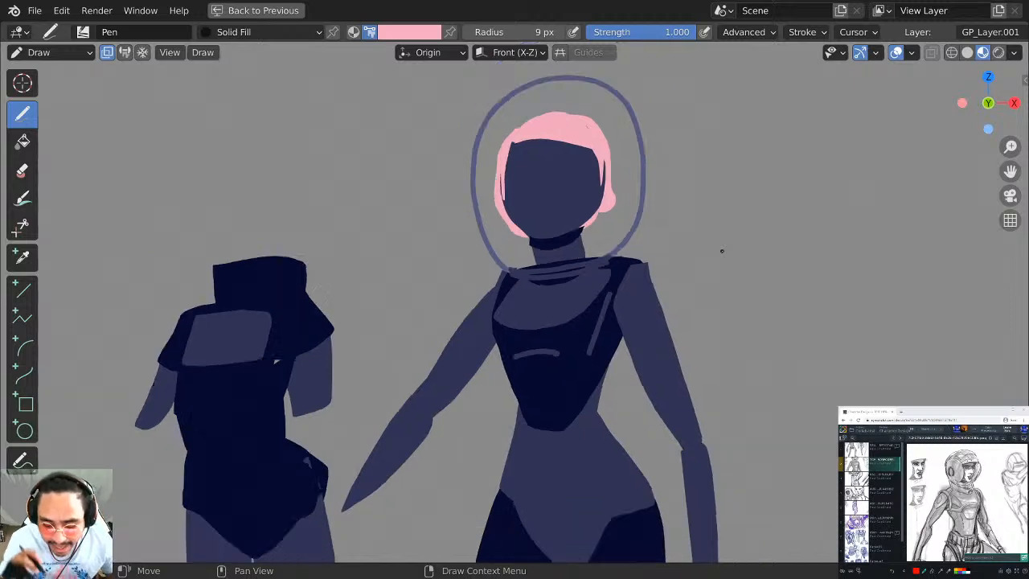
{"action": "scroll", "coordinate": [720, 251], "scroll_direction": "up", "scroll_amount": 2}
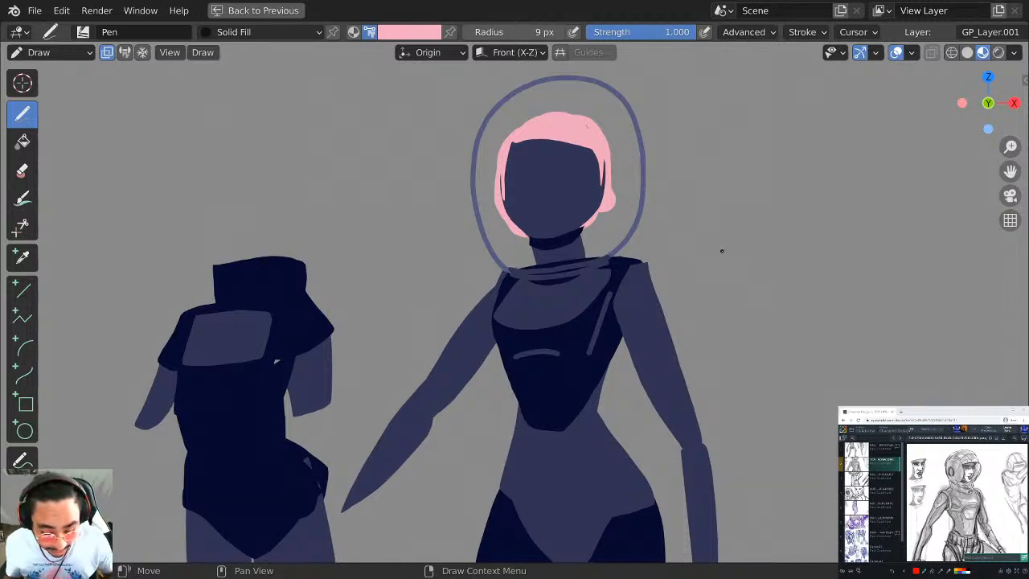
{"action": "middle_click_drag", "start_coordinate": [719, 340], "coordinate": [756, 227], "text": "shift"}
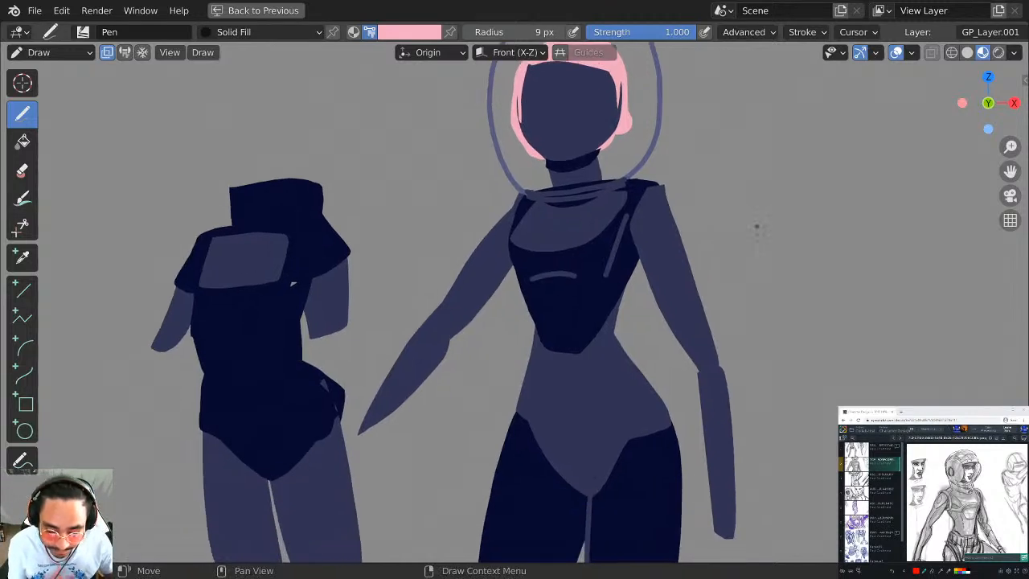
{"action": "mouse_move", "coordinate": [677, 330]}
{"action": "middle_mouse_down", "text": "shift"}
{"action": "mouse_move", "coordinate": [565, 349]}
{"action": "mouse_move", "coordinate": [696, 153]}
{"action": "mouse_move", "coordinate": [660, 425]}
{"action": "middle_mouse_up", "text": "shift"}
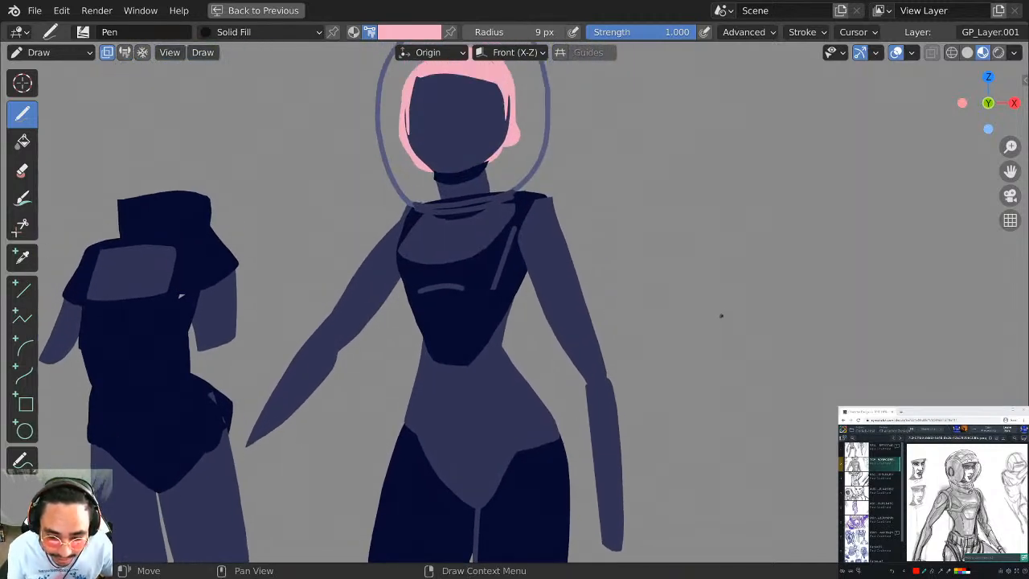
{"action": "middle_click_drag", "start_coordinate": [720, 313], "coordinate": [741, 274], "text": "shift"}
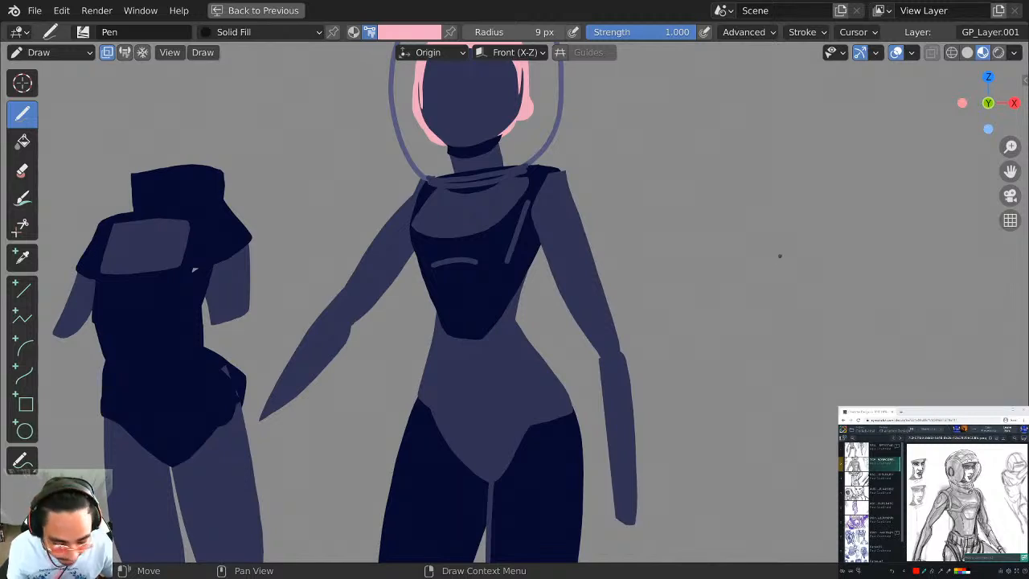
Add a new Grease Pencil material named holdout to the Stroke object and disable its stroke surface.
{"action": "key", "text": "ctrl+space"}
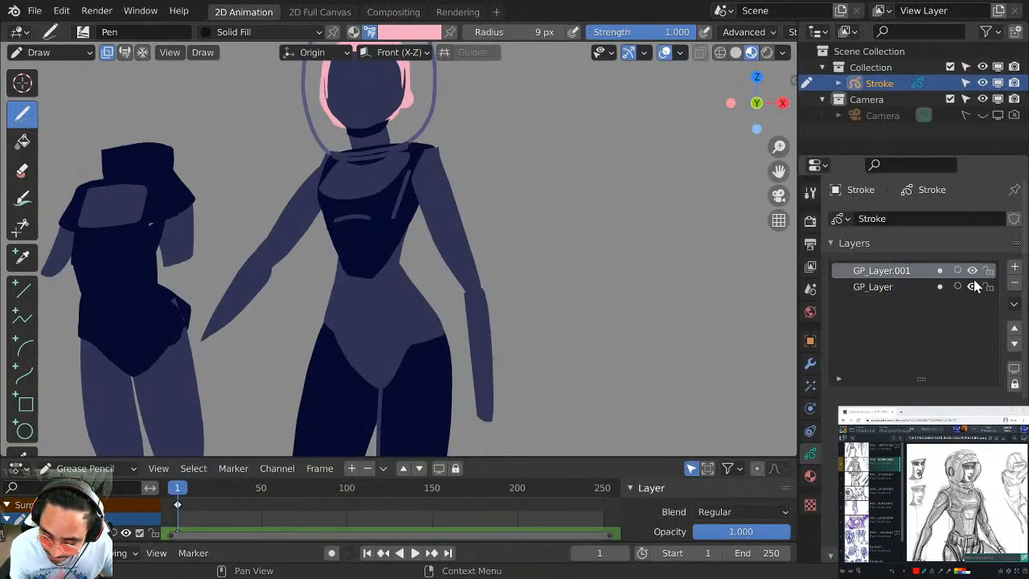
{"action": "left_click", "coordinate": [810, 475]}
{"action": "left_click", "coordinate": [1013, 221]}
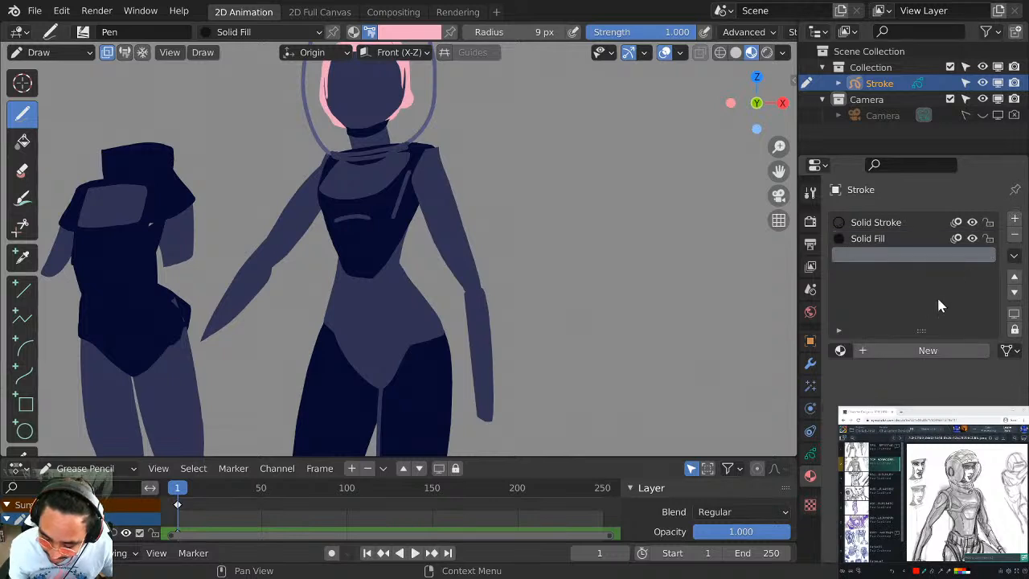
{"action": "left_click", "coordinate": [897, 348]}
{"action": "double_click", "coordinate": [879, 256]}
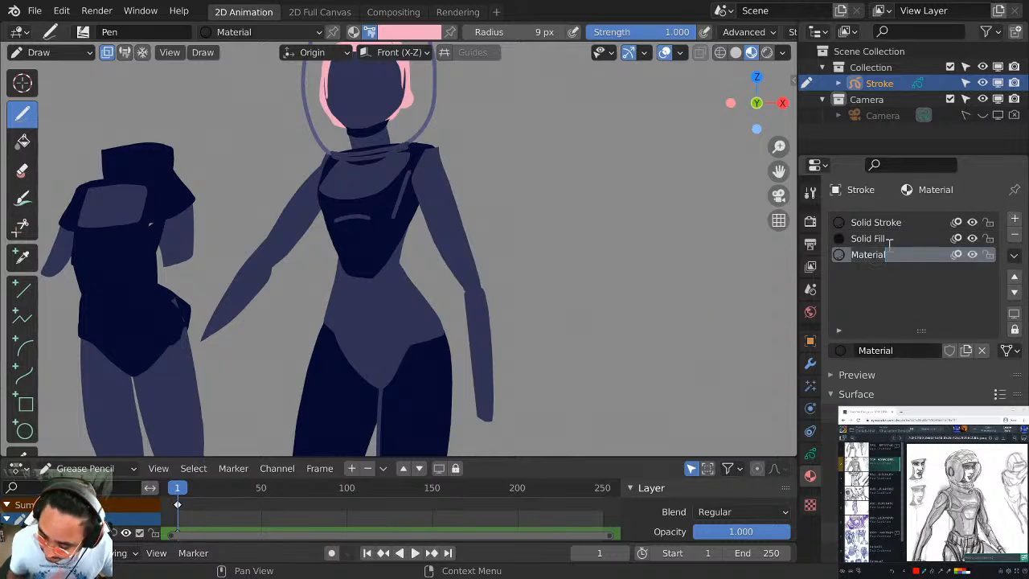
{"action": "type", "text": "hold"}
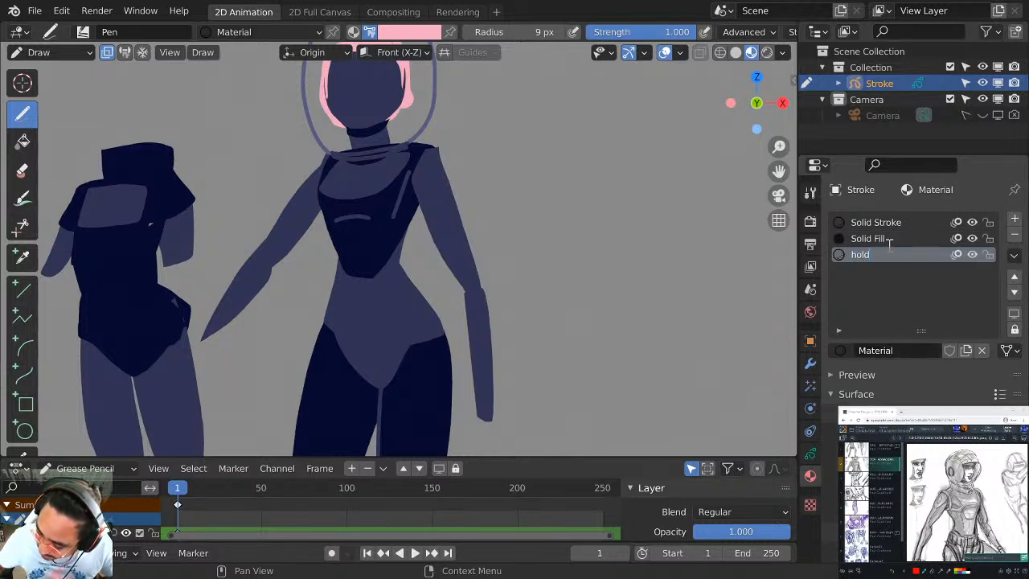
{"action": "type", "text": "outy"}
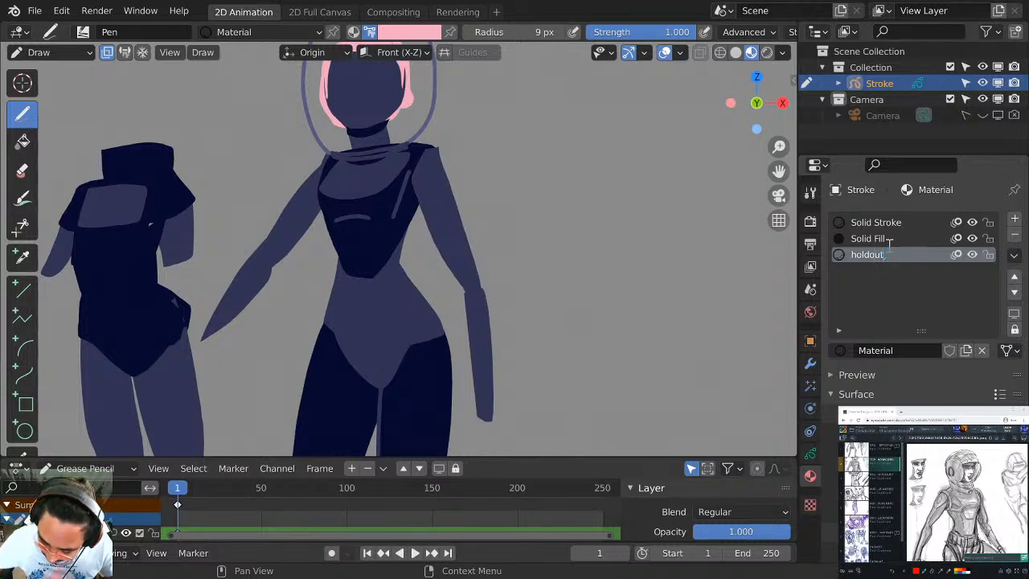
{"action": "key", "text": "Return"}
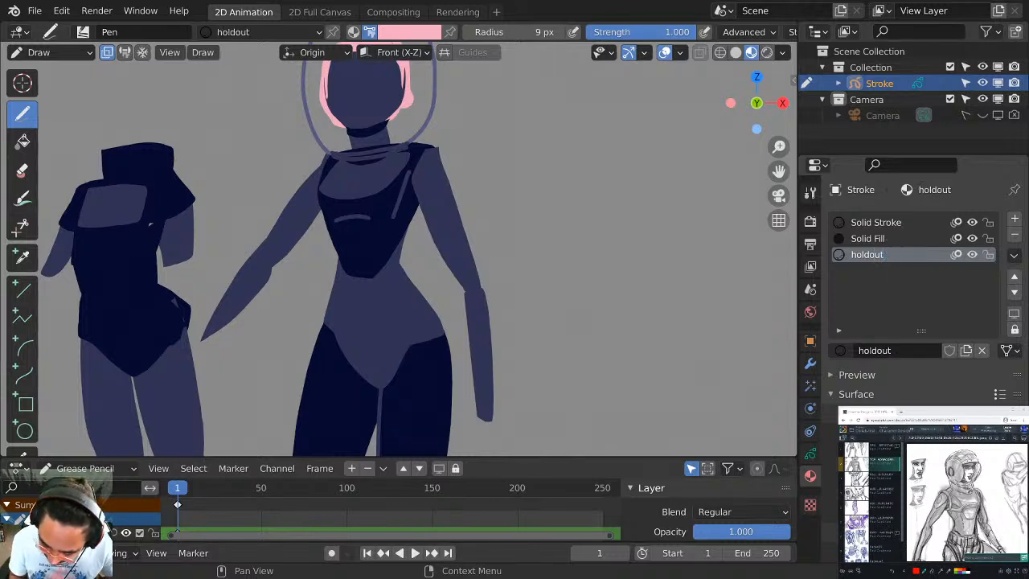
{"action": "scroll", "coordinate": [1010, 402], "scroll_direction": "down", "scroll_amount": 4}
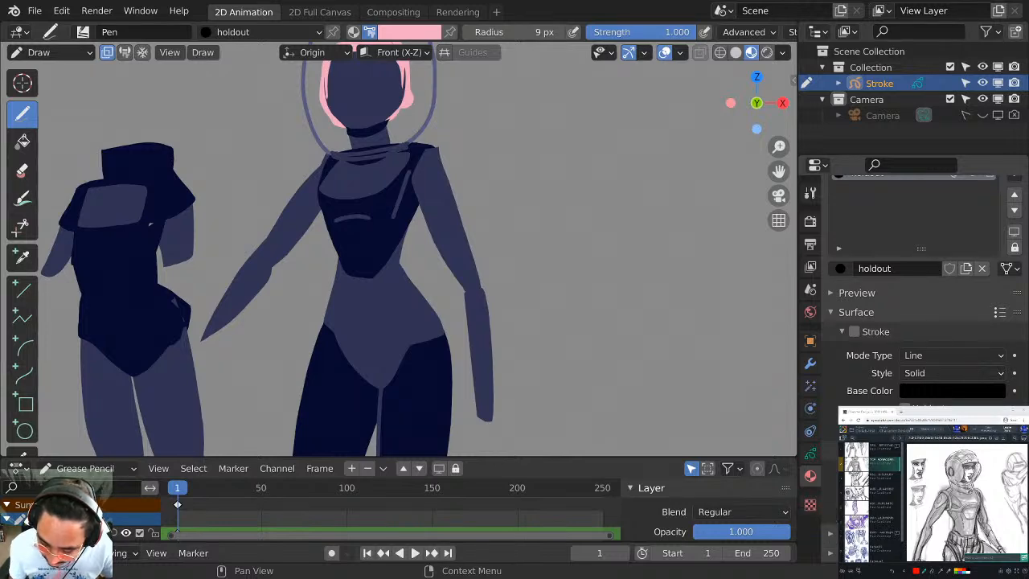
{"action": "key", "text": "ctrl+space"}
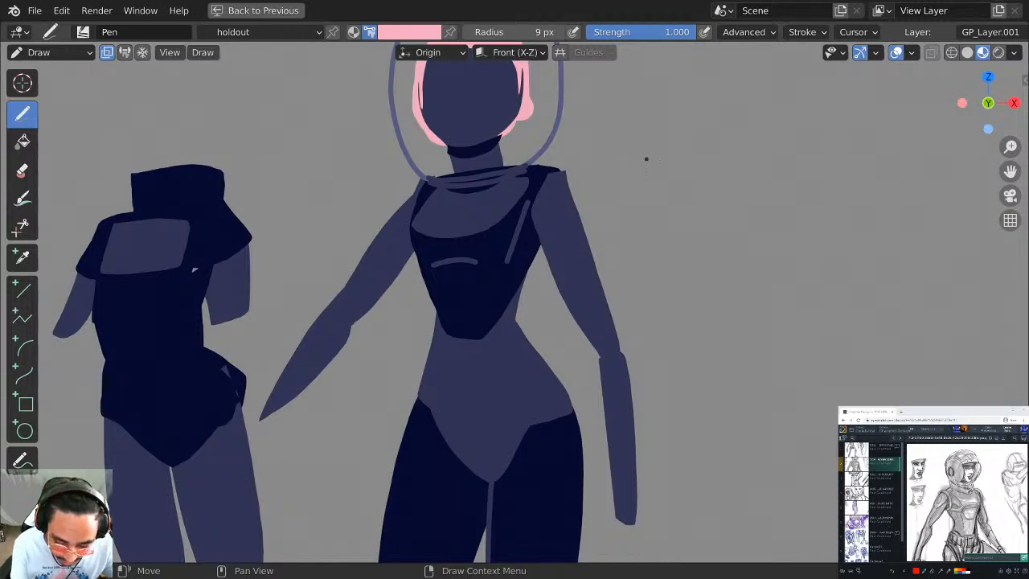
Try the material colour mode in place of the palette colour with the holdout material active.
{"action": "key", "text": "y"}
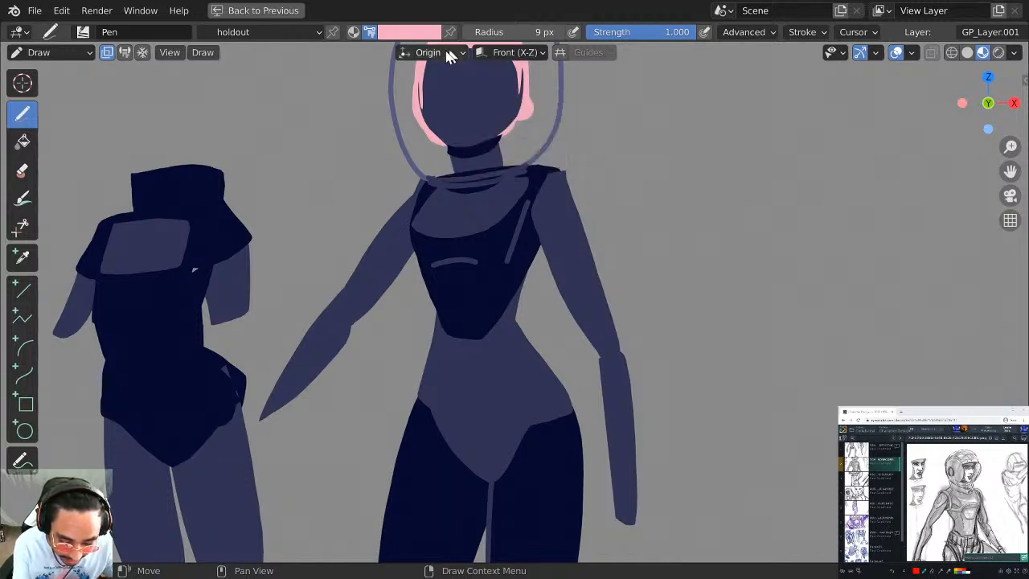
{"action": "left_click", "coordinate": [354, 32]}
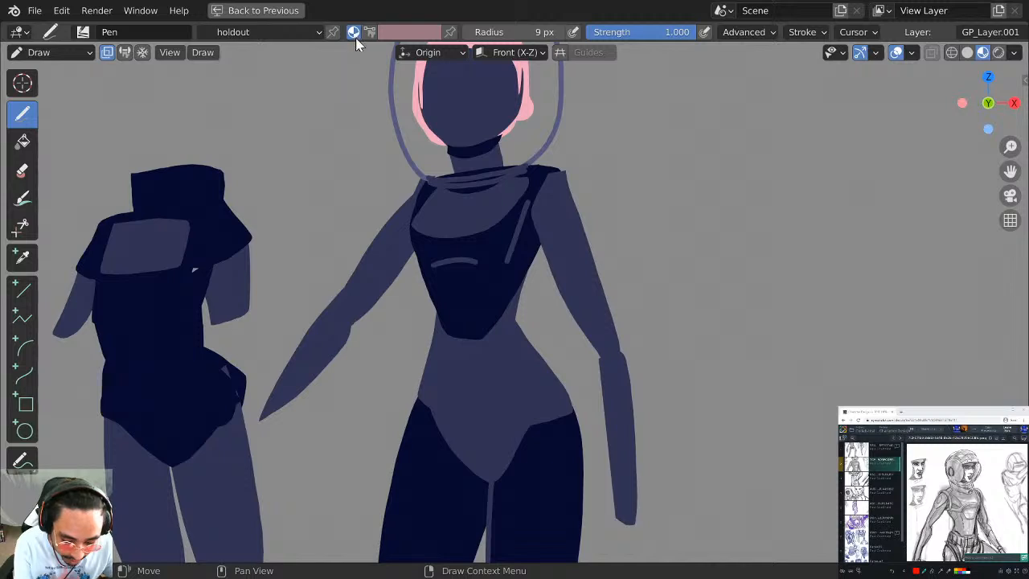
{"action": "key", "text": "u"}
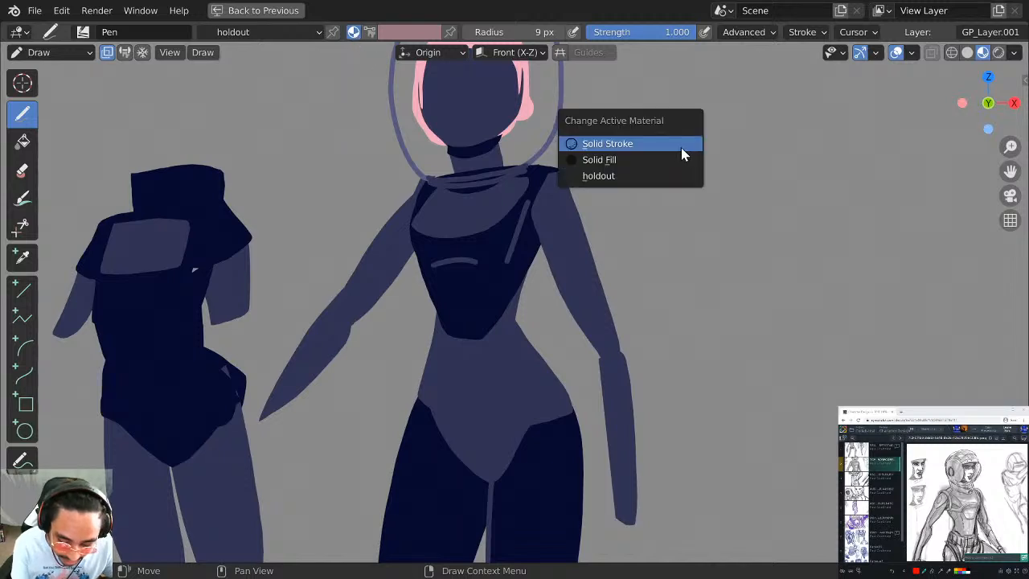
{"action": "left_click", "coordinate": [634, 176]}
{"action": "left_click", "coordinate": [369, 32]}
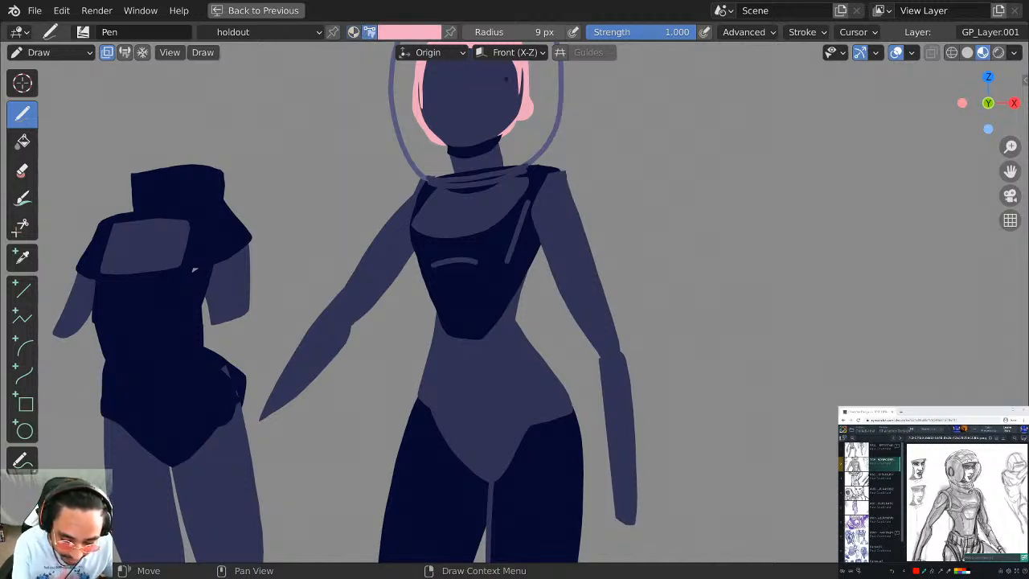
Draw a filled shape with the holdout material in the gap between the right-side thigh and the forearm.
{"action": "key", "text": "y"}
{"action": "left_click", "coordinate": [635, 121]}
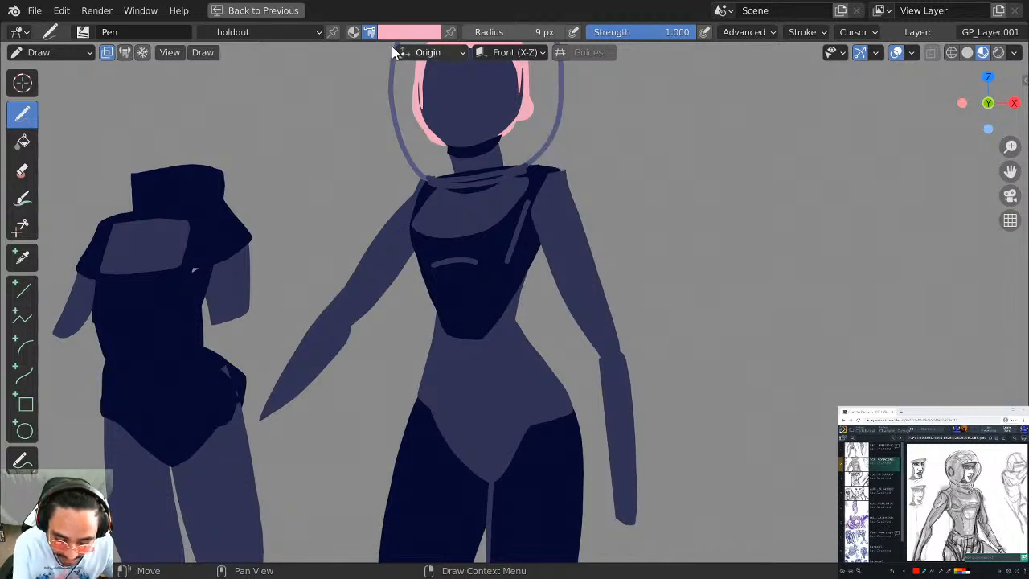
{"action": "left_click", "coordinate": [294, 32]}
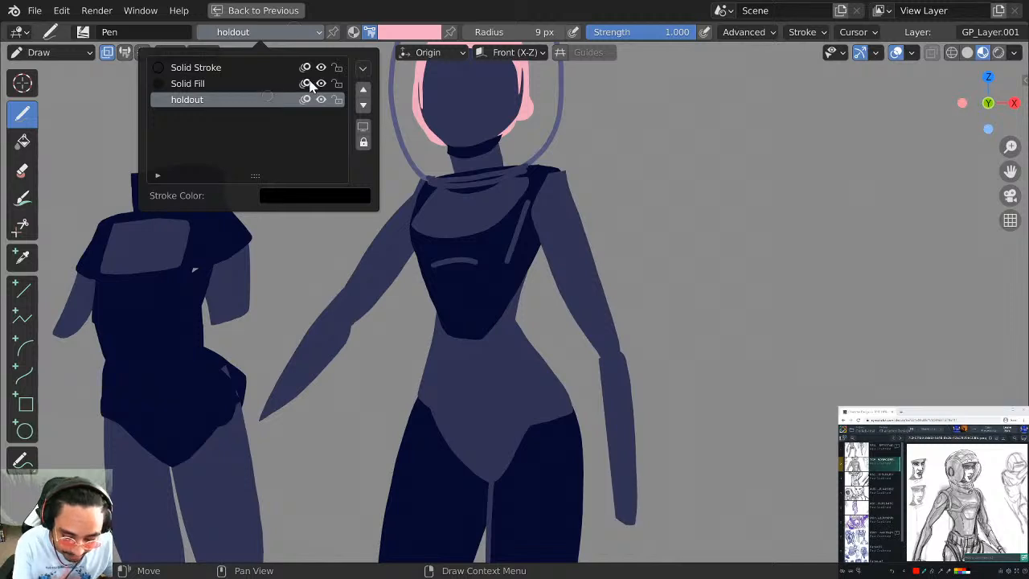
{"action": "middle_click_drag", "start_coordinate": [599, 206], "coordinate": [602, 102]}
{"action": "mouse_move", "coordinate": [580, 310]}
{"action": "left_mouse_down"}
{"action": "mouse_move", "coordinate": [554, 408]}
{"action": "mouse_move", "coordinate": [588, 300]}
{"action": "left_mouse_up"}
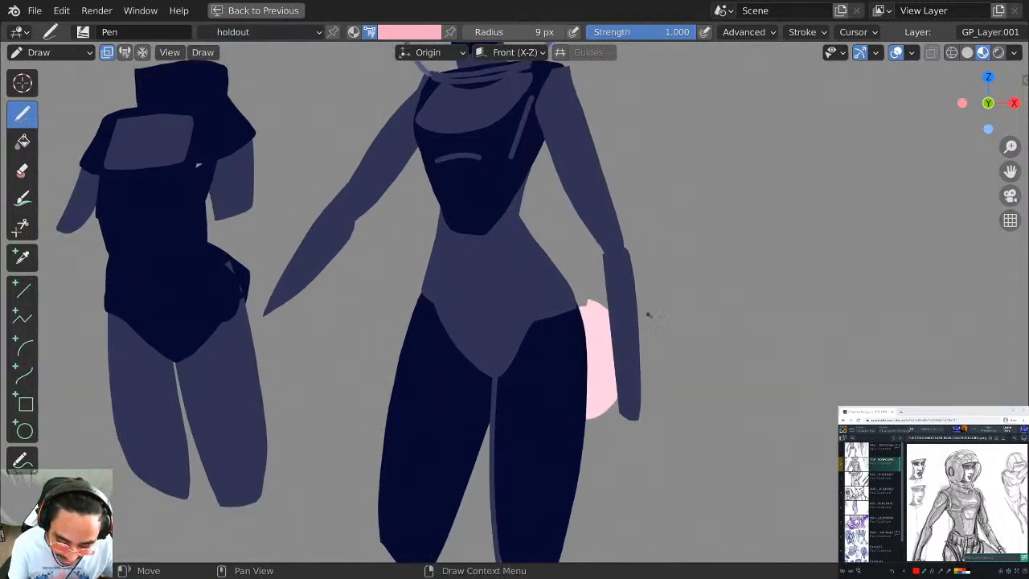
Undo the filled shape beside the thigh and try the material colour mode with a holdout shape over the right-side arm.
{"action": "key", "text": "ctrl+z"}
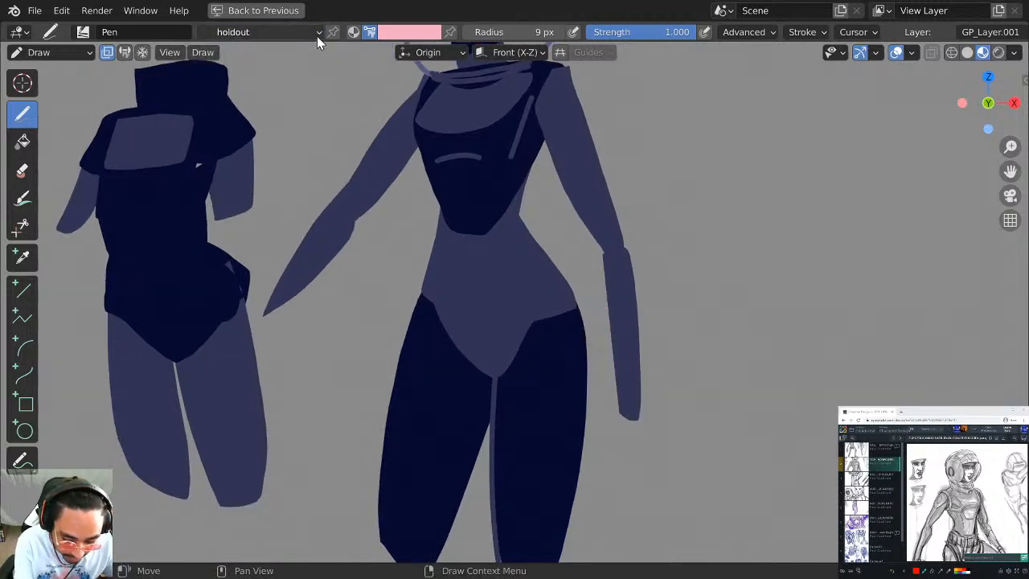
{"action": "left_click", "coordinate": [353, 32]}
{"action": "mouse_move", "coordinate": [563, 169]}
{"action": "left_mouse_down"}
{"action": "mouse_move", "coordinate": [522, 305]}
{"action": "mouse_move", "coordinate": [561, 172]}
{"action": "mouse_move", "coordinate": [712, 224]}
{"action": "left_mouse_up"}
{"action": "key", "text": "ctrl+z"}
{"action": "key", "text": "ctrl+z"}
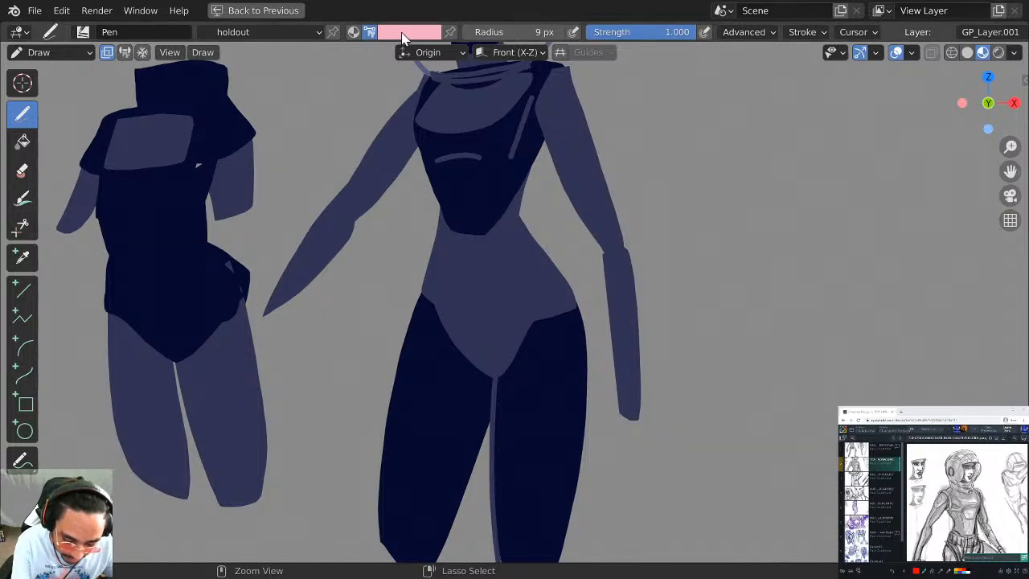
Check which Grease Pencil layer contains the figure by hiding GP_Layer.001 and showing it again.
{"action": "left_click", "coordinate": [354, 32]}
{"action": "left_click", "coordinate": [318, 32]}
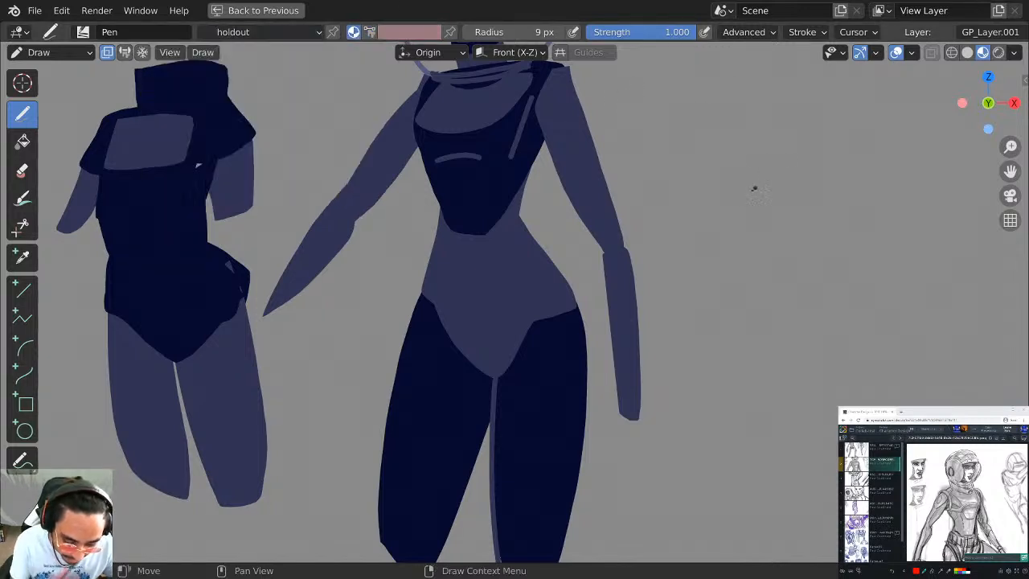
{"action": "key", "text": "ctrl+space"}
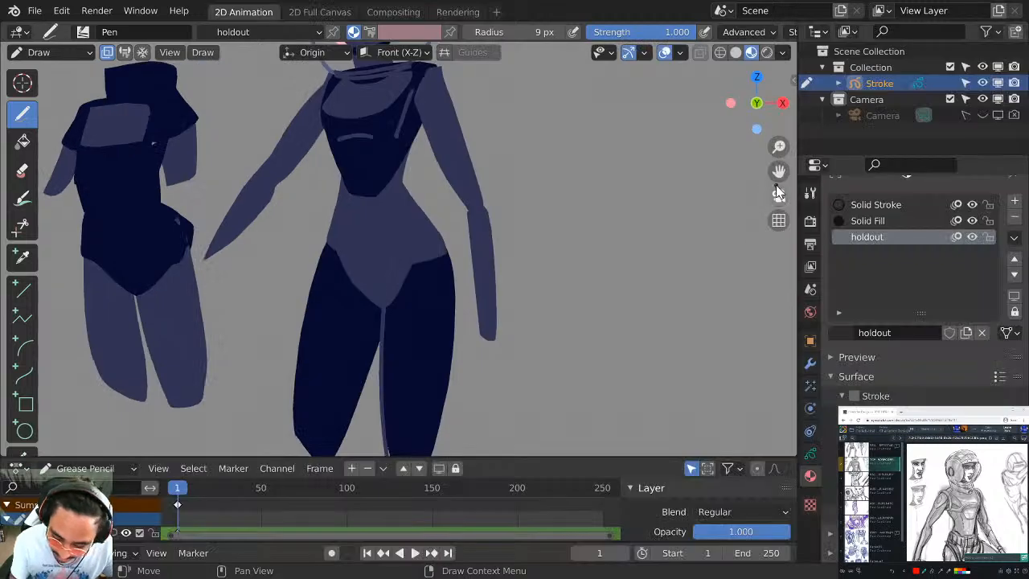
{"action": "left_click", "coordinate": [809, 454]}
{"action": "left_click", "coordinate": [971, 252]}
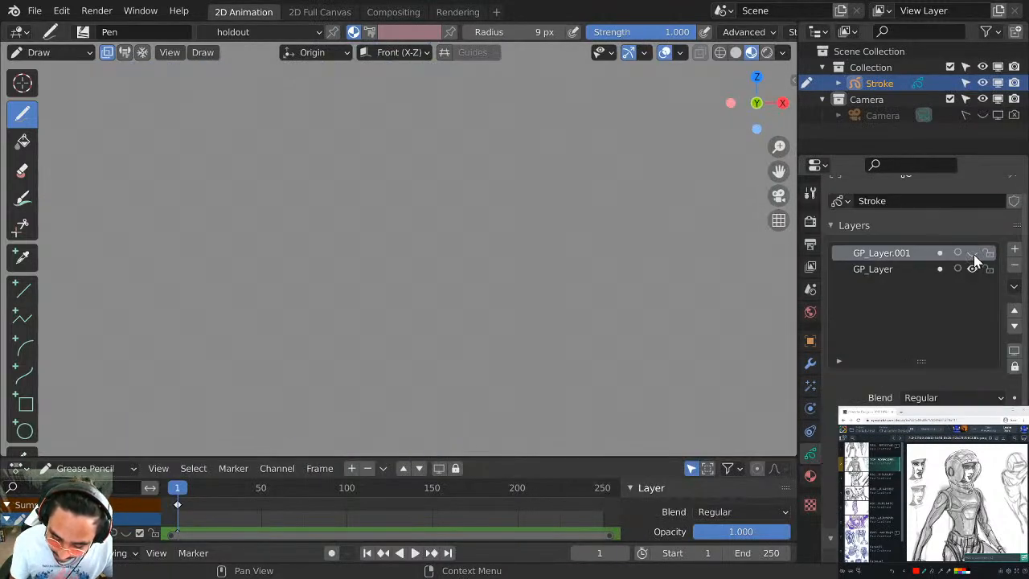
{"action": "left_click", "coordinate": [972, 252]}
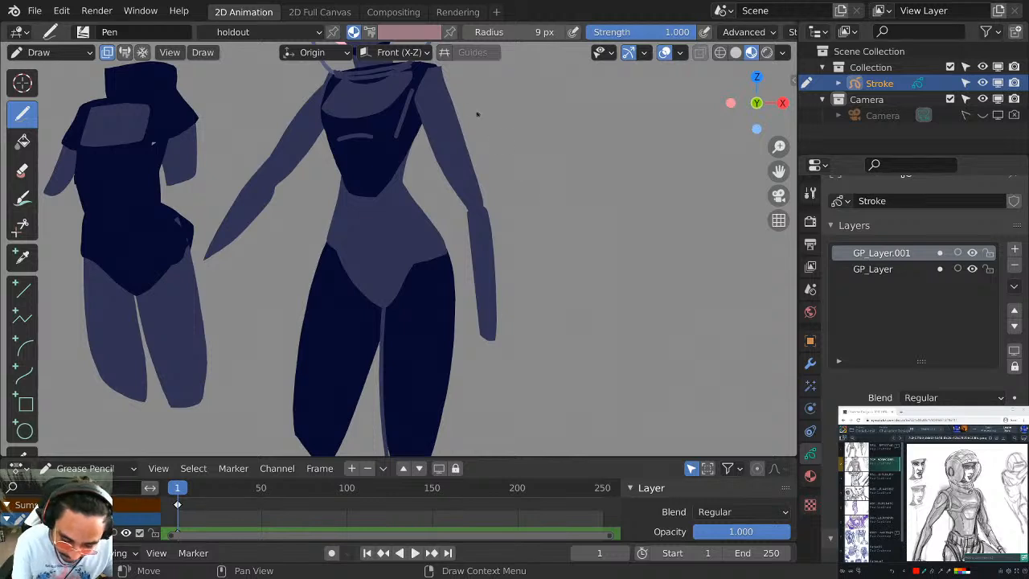
Try cutting into the right-side upper arm with filled holdout shapes in material colour mode, and undo both attempts.
{"action": "mouse_move", "coordinate": [474, 114]}
{"action": "left_mouse_down"}
{"action": "mouse_move", "coordinate": [413, 129]}
{"action": "mouse_move", "coordinate": [487, 226]}
{"action": "left_mouse_up"}
{"action": "key", "text": "ctrl+z"}
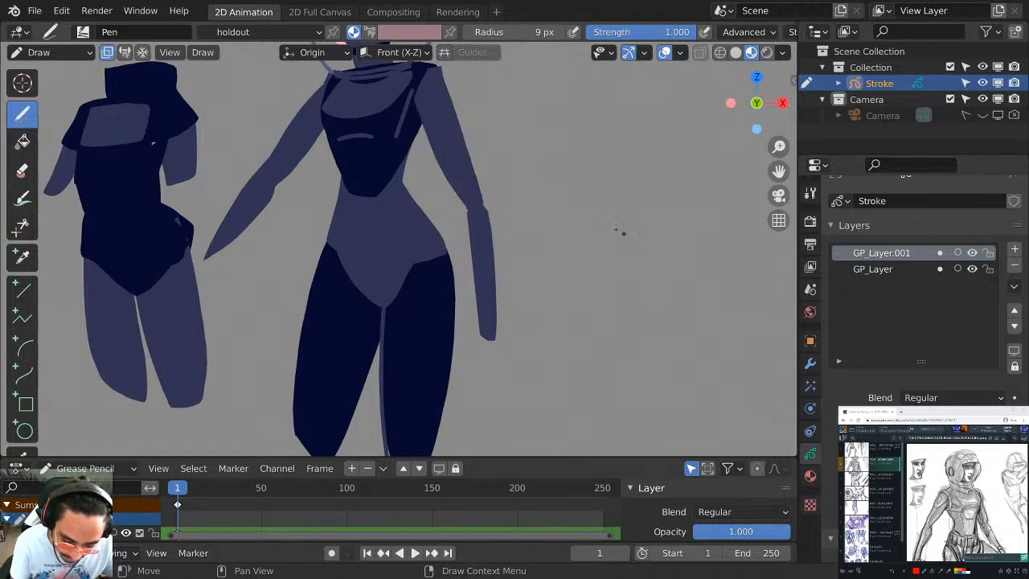
{"action": "mouse_move", "coordinate": [452, 108]}
{"action": "left_mouse_down"}
{"action": "mouse_move", "coordinate": [380, 151]}
{"action": "mouse_move", "coordinate": [482, 206]}
{"action": "left_mouse_up"}
{"action": "key", "text": "ctrl+z"}
Switch the drawing material from holdout to Solid Stroke for work on the helmet.
{"action": "mouse_move", "coordinate": [555, 155]}
{"action": "middle_mouse_down", "text": "shift"}
{"action": "mouse_move", "coordinate": [542, 248]}
{"action": "mouse_move", "coordinate": [619, 272]}
{"action": "middle_mouse_up", "text": "shift"}
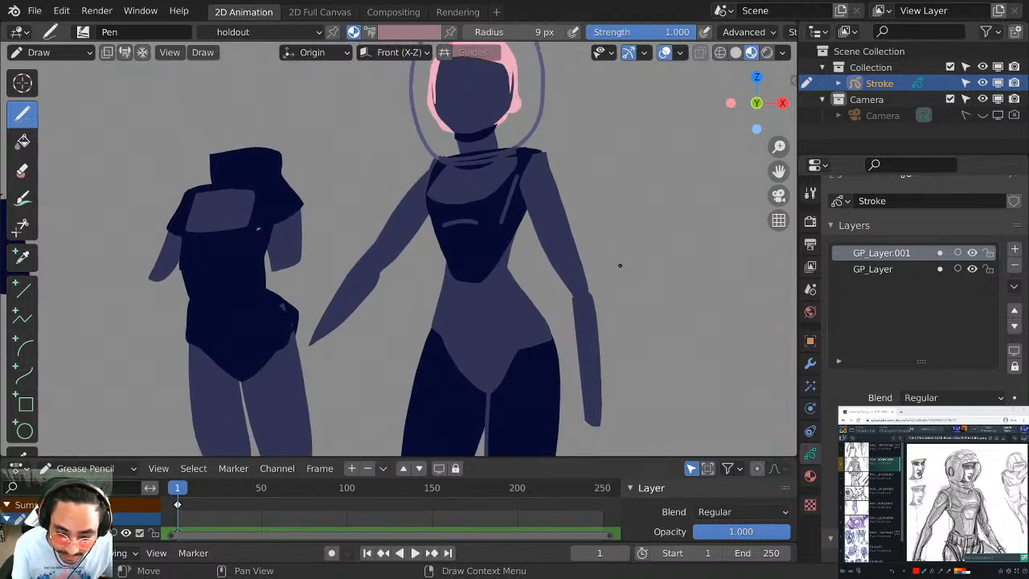
{"action": "middle_click_drag", "start_coordinate": [586, 227], "coordinate": [609, 232], "text": "shift"}
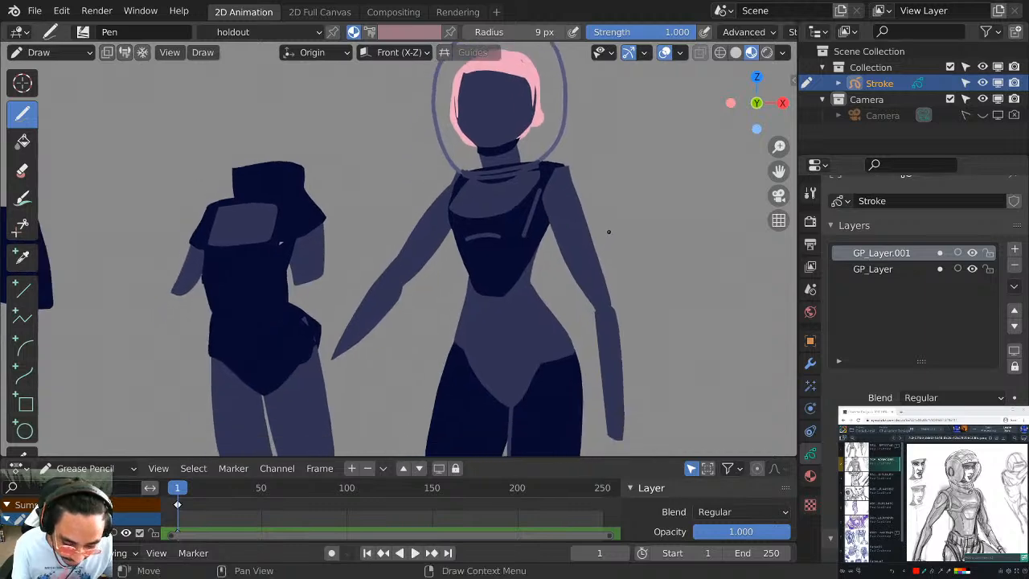
{"action": "key", "text": "ctrl+space"}
{"action": "middle_click_drag", "start_coordinate": [739, 298], "coordinate": [559, 113], "text": "shift"}
{"action": "middle_click_drag", "start_coordinate": [464, 317], "coordinate": [458, 561], "text": "shift"}
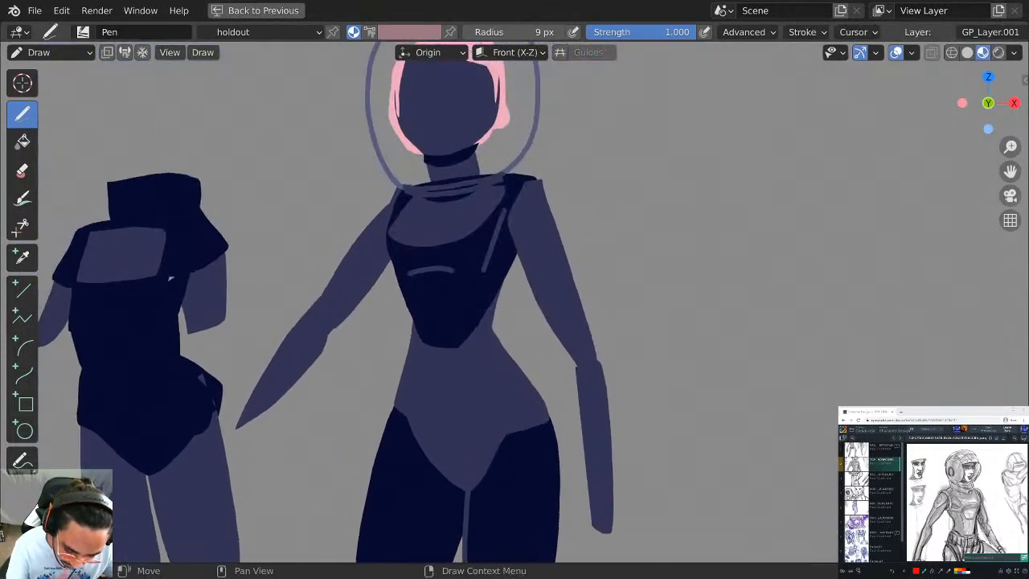
{"action": "middle_click_drag", "start_coordinate": [486, 157], "coordinate": [468, 271], "text": "shift"}
{"action": "scroll", "coordinate": [500, 191], "scroll_direction": "up", "scroll_amount": 1}
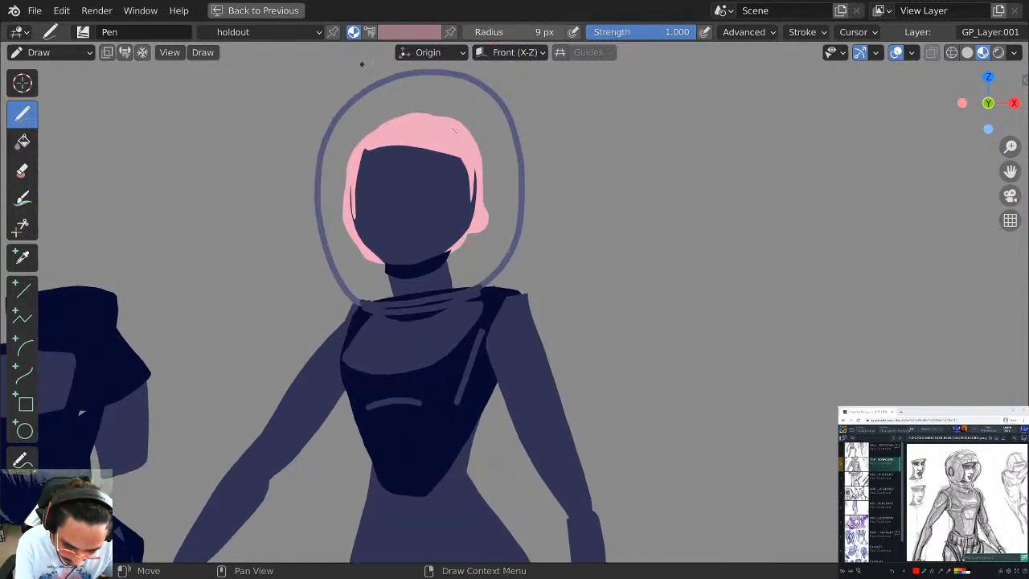
{"action": "left_click", "coordinate": [315, 34]}
{"action": "left_click", "coordinate": [254, 84]}
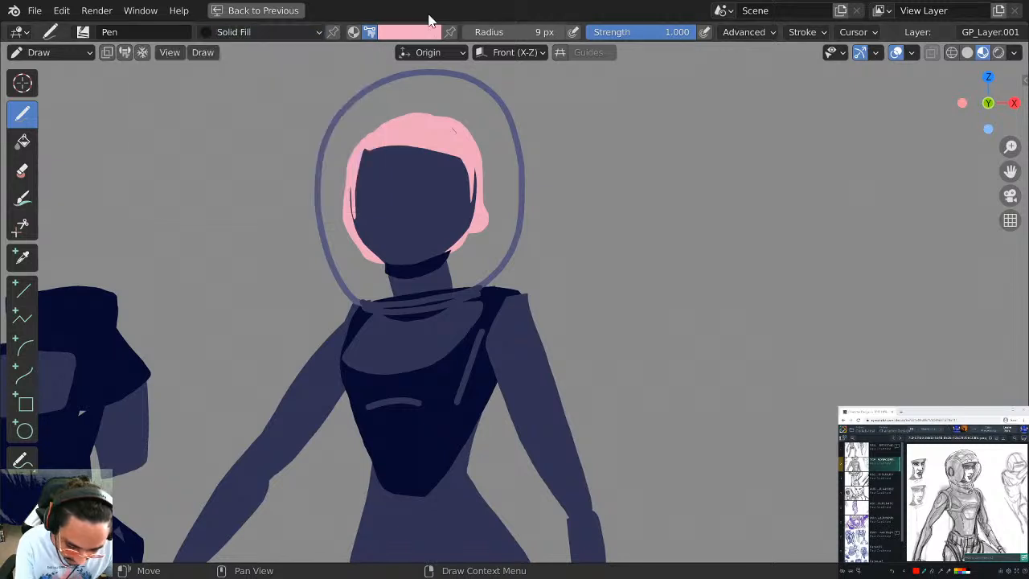
{"action": "left_click", "coordinate": [293, 36]}
{"action": "left_click", "coordinate": [273, 69]}
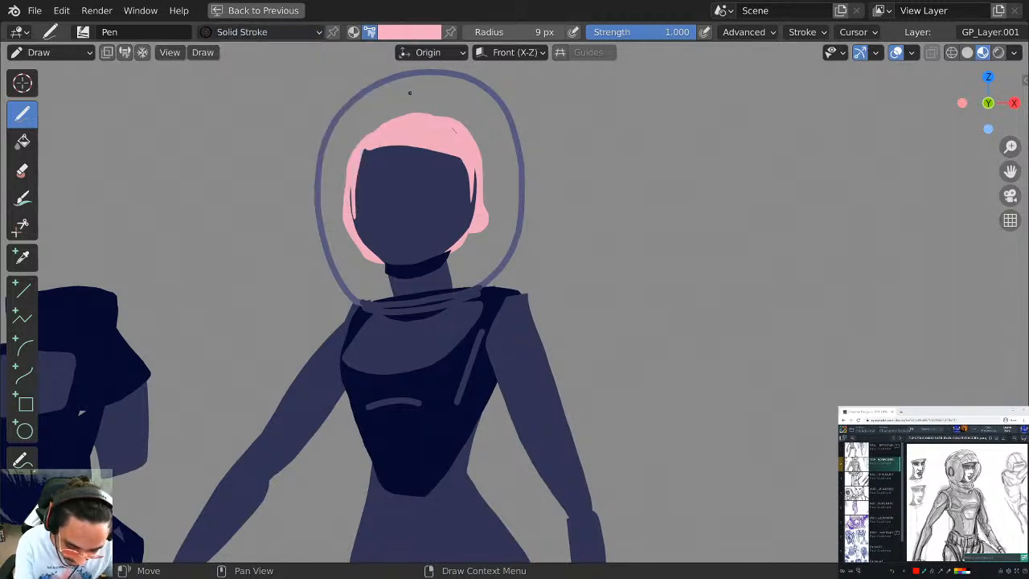
Try a light grey highlight stroke inside the helmet's upper left edge, and undo it.
{"action": "left_click", "coordinate": [418, 34]}
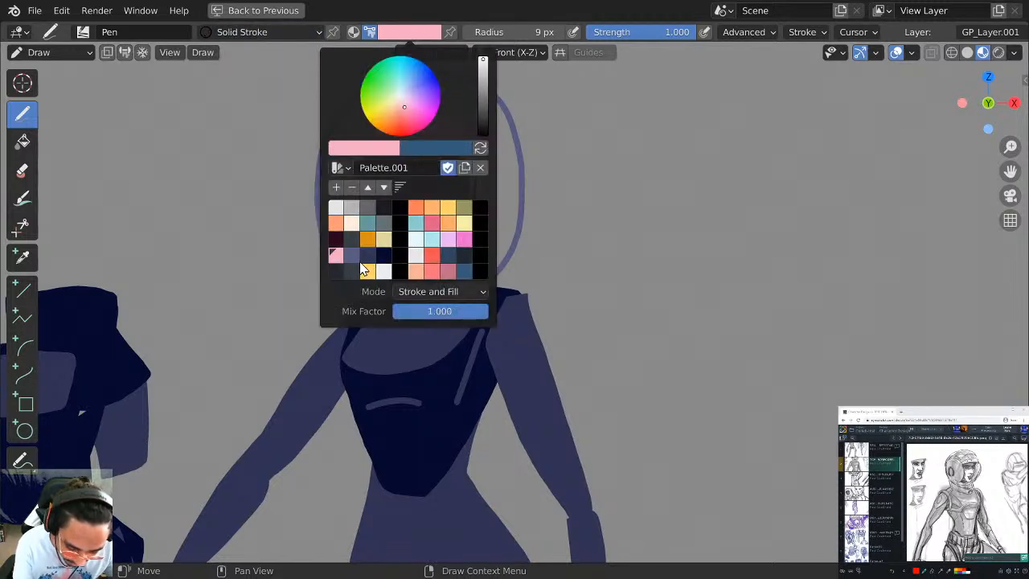
{"action": "left_click", "coordinate": [336, 207]}
{"action": "left_click_drag", "start_coordinate": [379, 94], "coordinate": [331, 159]}
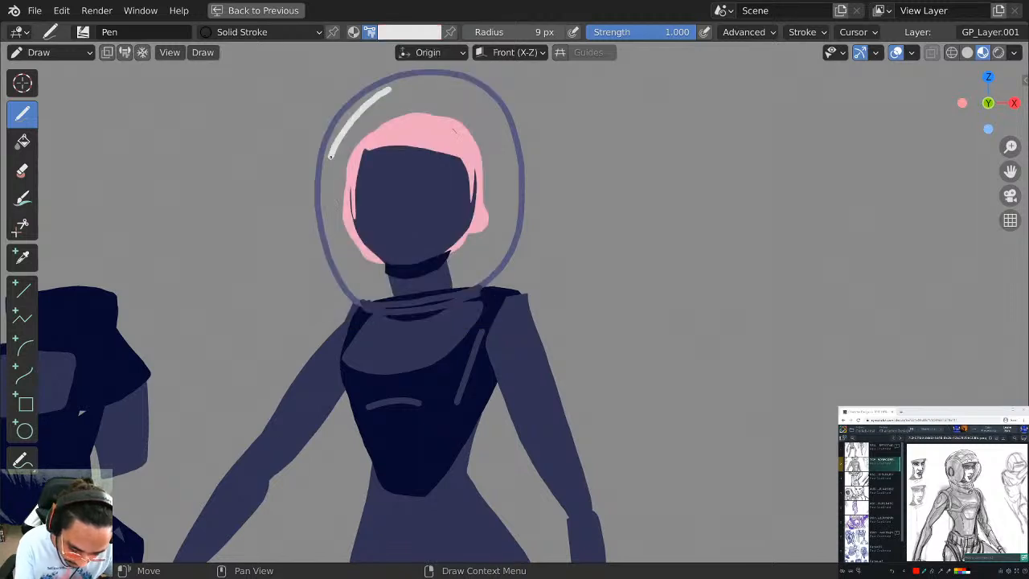
{"action": "key", "text": "ctrl+z"}
{"action": "key", "text": "ctrl+z"}
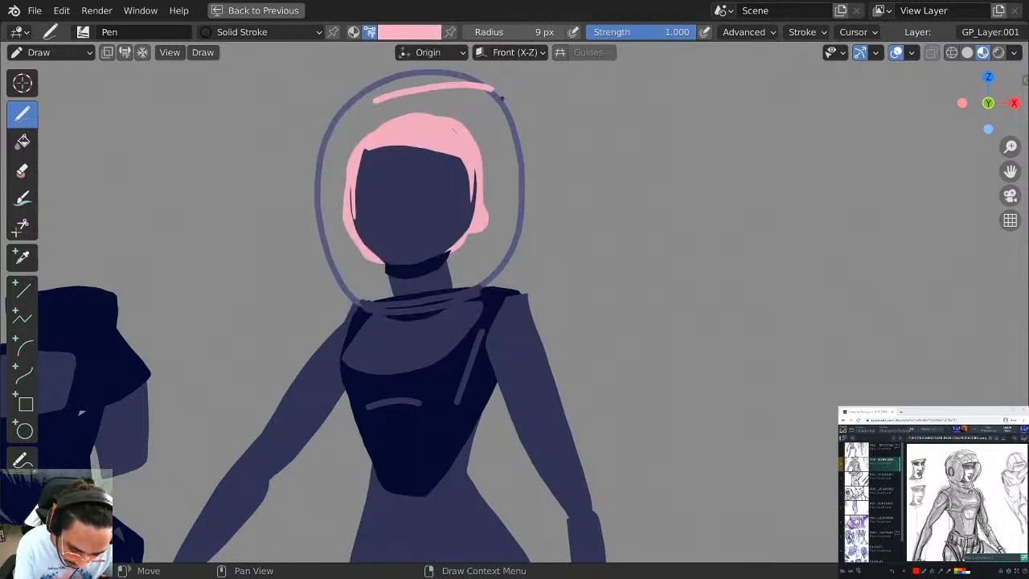
Choose the light grey palette colour, set the strength to 0.793 and try highlight strokes inside the helmet's top.
{"action": "left_click", "coordinate": [409, 32]}
{"action": "left_click", "coordinate": [337, 209]}
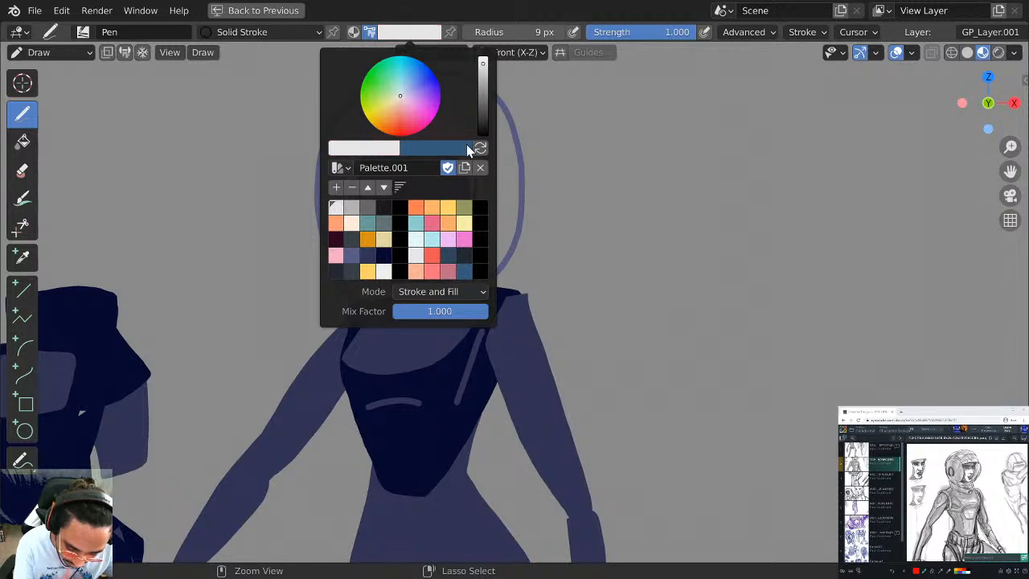
{"action": "left_click_drag", "start_coordinate": [646, 34], "coordinate": [625, 35]}
{"action": "left_click_drag", "start_coordinate": [455, 91], "coordinate": [483, 165]}
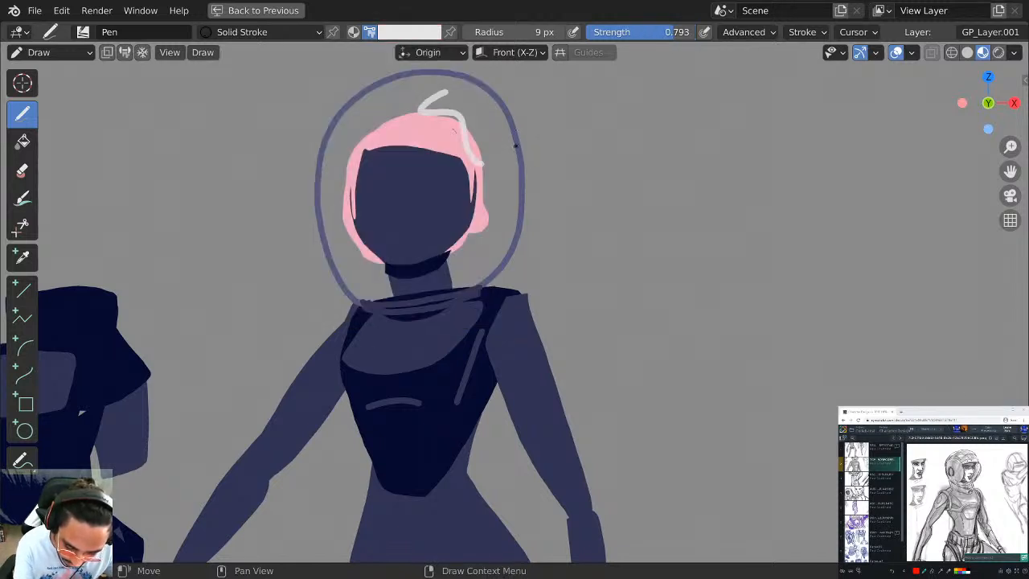
{"action": "key", "text": "ctrl+z"}
{"action": "left_click_drag", "start_coordinate": [377, 102], "coordinate": [485, 102]}
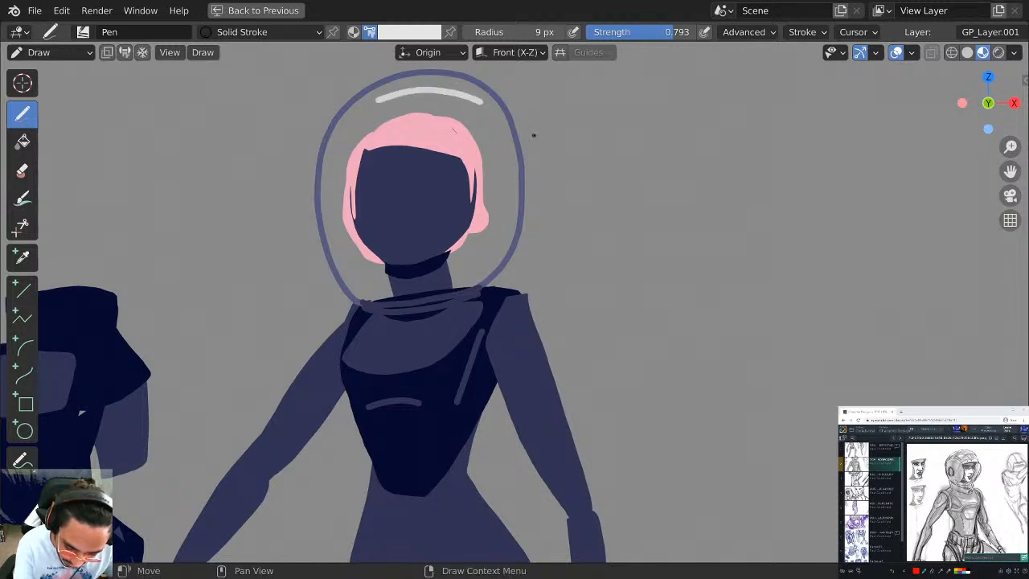
{"action": "key", "text": "ctrl+z"}
Set the strength to 0.524 and try light grey highlights along the top and left side inside the helmet.
{"action": "left_click_drag", "start_coordinate": [648, 35], "coordinate": [621, 35]}
{"action": "left_click_drag", "start_coordinate": [376, 102], "coordinate": [490, 101]}
{"action": "key", "text": "ctrl+z"}
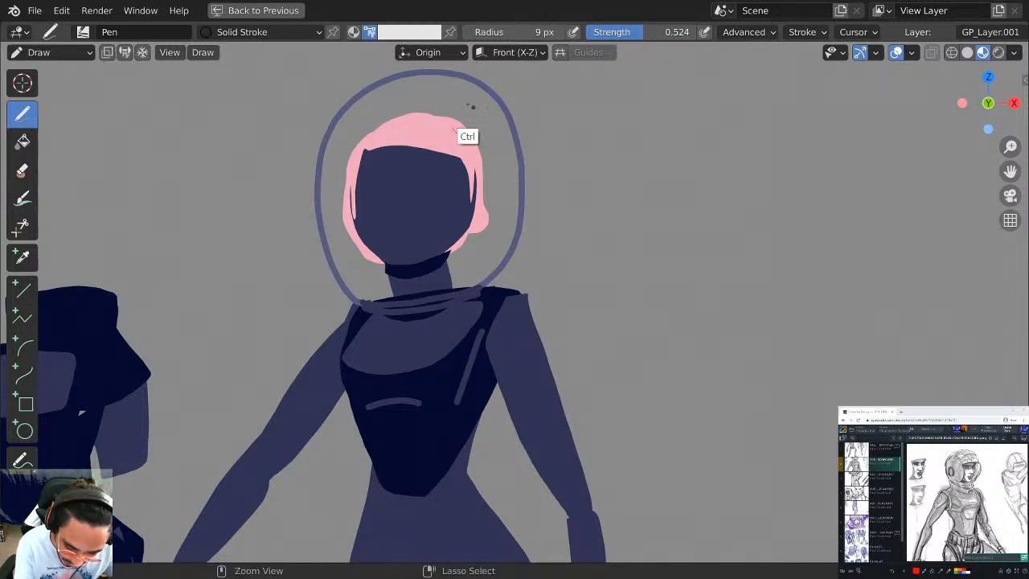
{"action": "left_click_drag", "start_coordinate": [387, 86], "coordinate": [320, 218]}
{"action": "key", "text": "ctrl+z"}
{"action": "left_click_drag", "start_coordinate": [388, 87], "coordinate": [323, 191]}
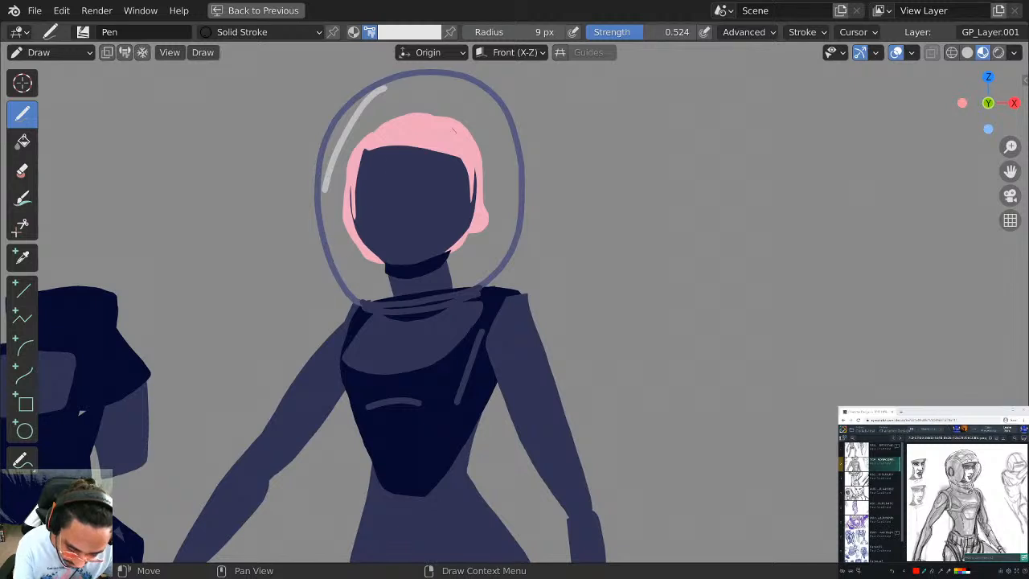
{"action": "key", "text": "ctrl+z"}
{"action": "mouse_move", "coordinate": [408, 90]}
{"action": "left_mouse_down"}
{"action": "mouse_move", "coordinate": [354, 104]}
{"action": "mouse_move", "coordinate": [319, 197]}
{"action": "mouse_move", "coordinate": [338, 270]}
{"action": "left_mouse_up"}
{"action": "key", "text": "ctrl+z"}
{"action": "key", "text": "ctrl+z"}
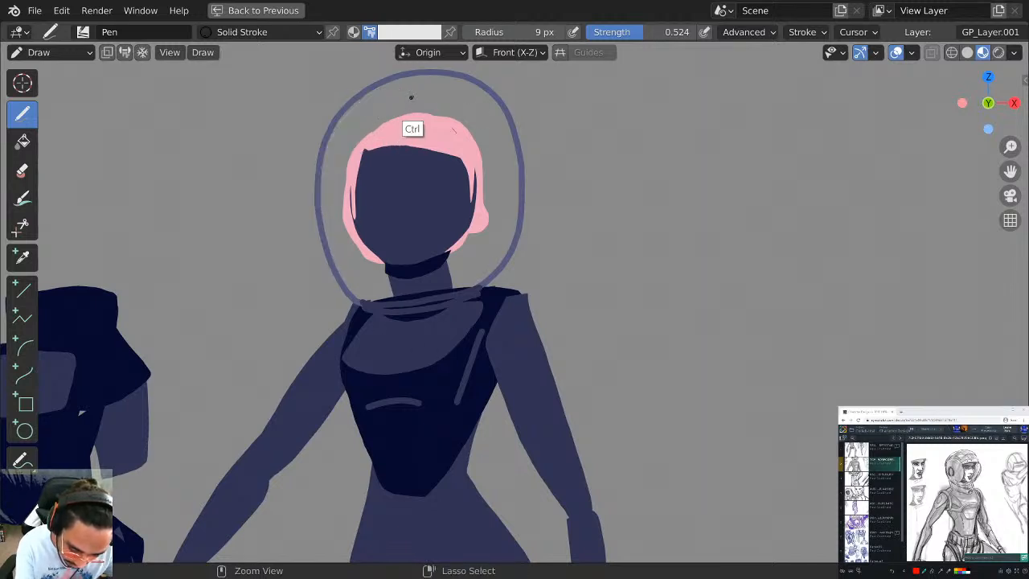
Set the brush radius to 5 px and draw thin light grey highlights inside the helmet's left edge and across its top.
{"action": "left_click", "coordinate": [468, 33]}
{"action": "left_click", "coordinate": [467, 34]}
{"action": "left_click", "coordinate": [468, 34]}
{"action": "left_click", "coordinate": [467, 34]}
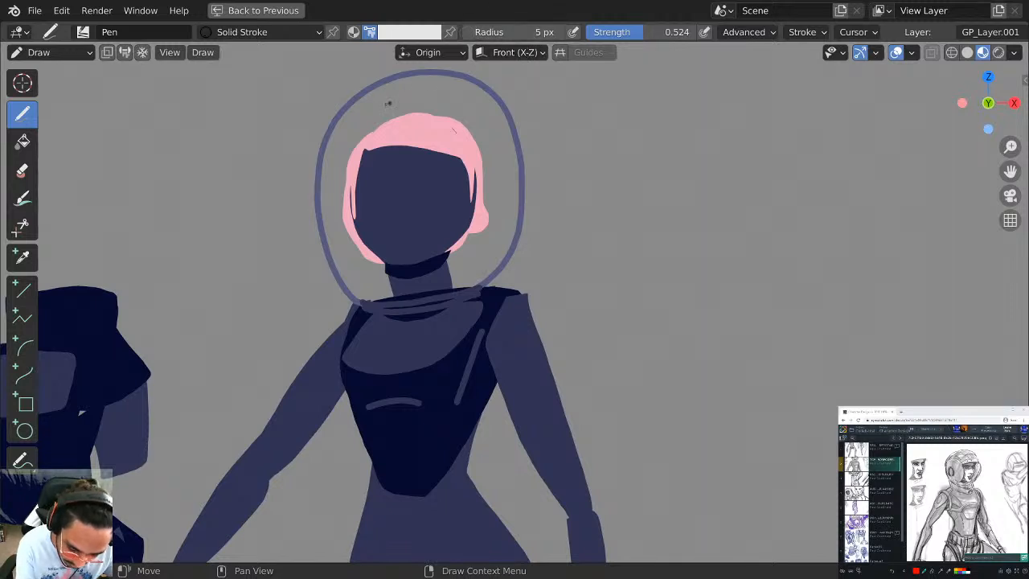
{"action": "mouse_move", "coordinate": [408, 79]}
{"action": "left_mouse_down"}
{"action": "mouse_move", "coordinate": [322, 215]}
{"action": "mouse_move", "coordinate": [325, 238]}
{"action": "left_mouse_up"}
{"action": "key", "text": "ctrl+z"}
{"action": "mouse_move", "coordinate": [392, 85]}
{"action": "left_mouse_down"}
{"action": "mouse_move", "coordinate": [340, 130]}
{"action": "mouse_move", "coordinate": [326, 218]}
{"action": "mouse_move", "coordinate": [344, 283]}
{"action": "mouse_move", "coordinate": [363, 304]}
{"action": "mouse_move", "coordinate": [416, 78]}
{"action": "mouse_move", "coordinate": [455, 83]}
{"action": "mouse_move", "coordinate": [504, 119]}
{"action": "left_mouse_up"}
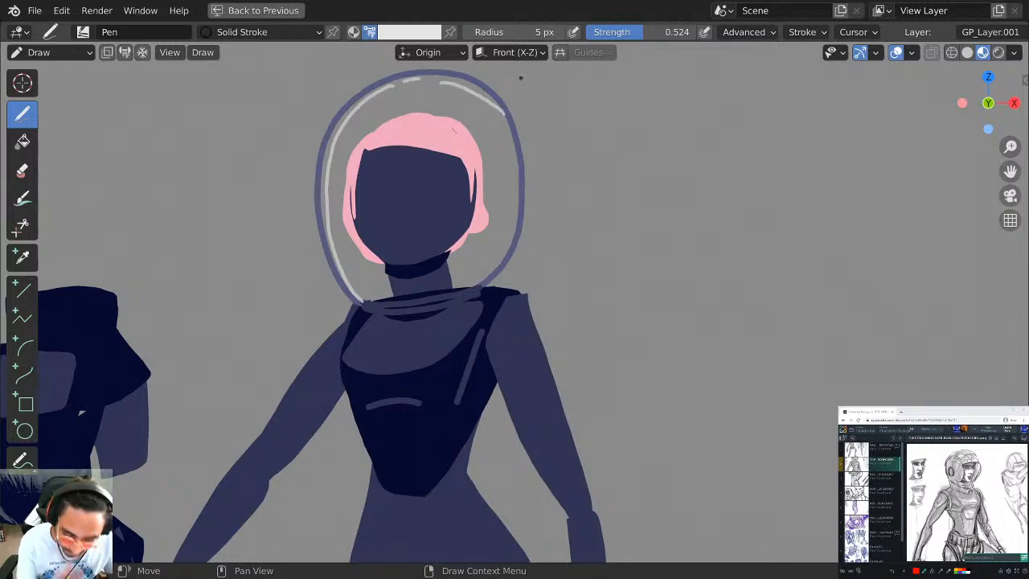
Switch to the Solid Fill material with the muted navy palette colour for the face.
{"action": "left_click", "coordinate": [269, 32]}
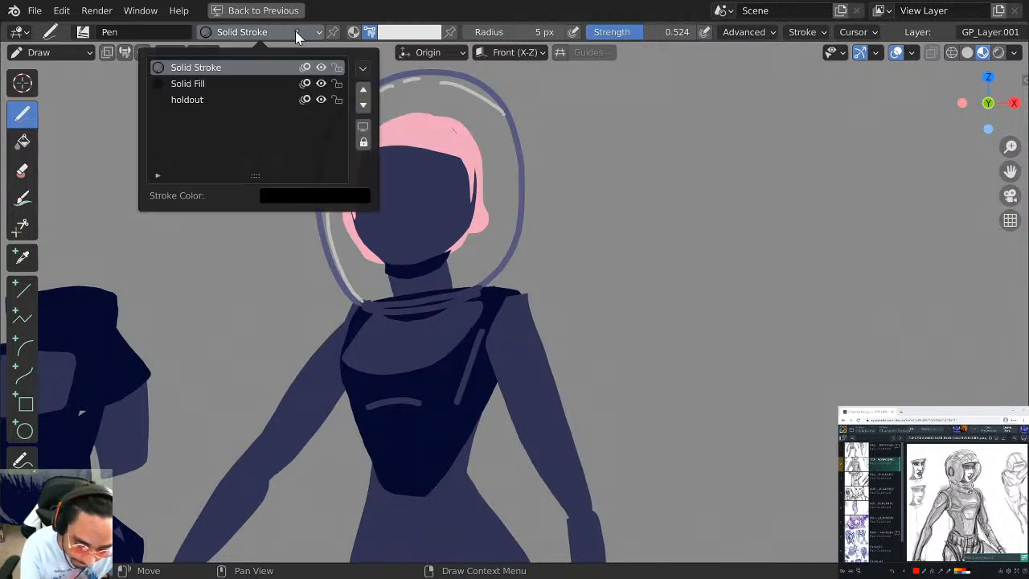
{"action": "left_click", "coordinate": [259, 82]}
{"action": "left_click", "coordinate": [405, 32]}
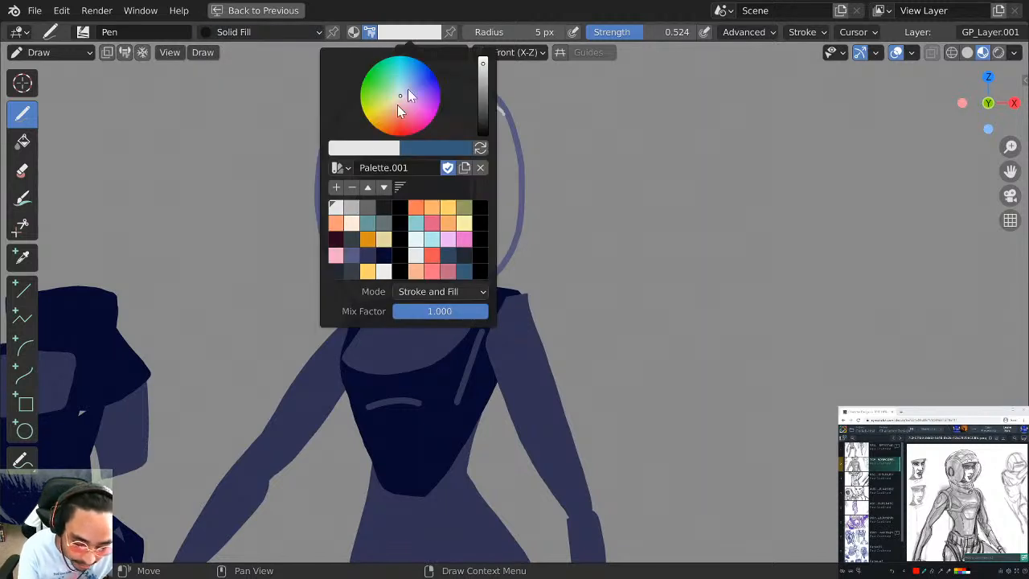
{"action": "left_click", "coordinate": [367, 255]}
{"action": "scroll", "coordinate": [455, 185], "scroll_direction": "up", "scroll_amount": 2}
{"action": "scroll", "coordinate": [454, 185], "scroll_direction": "up", "scroll_amount": 5}
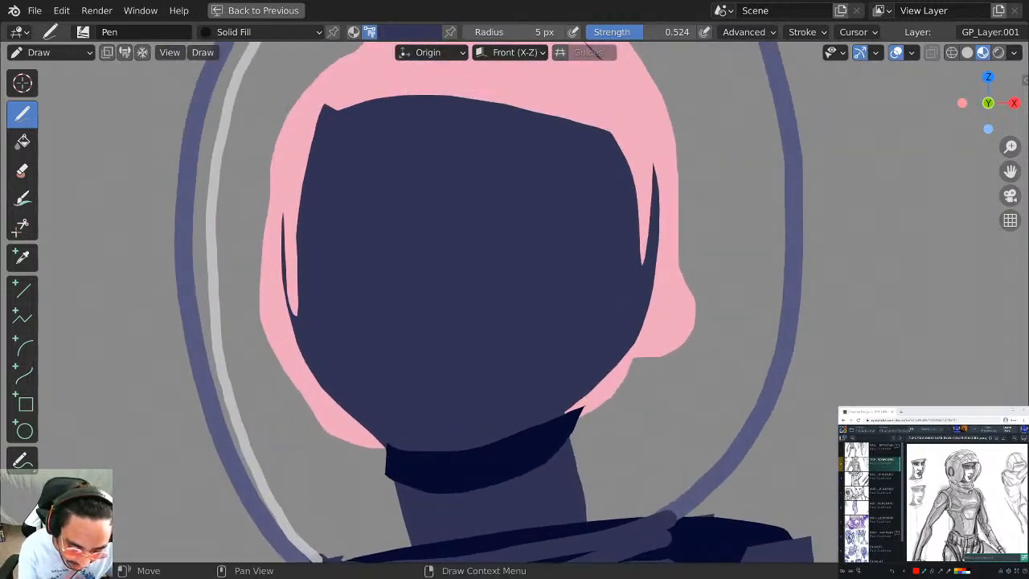
Choose the darkest navy, set the strength to 1.000 and try a holdout eye shape on the face's left side.
{"action": "left_click", "coordinate": [265, 31]}
{"action": "left_click", "coordinate": [233, 105]}
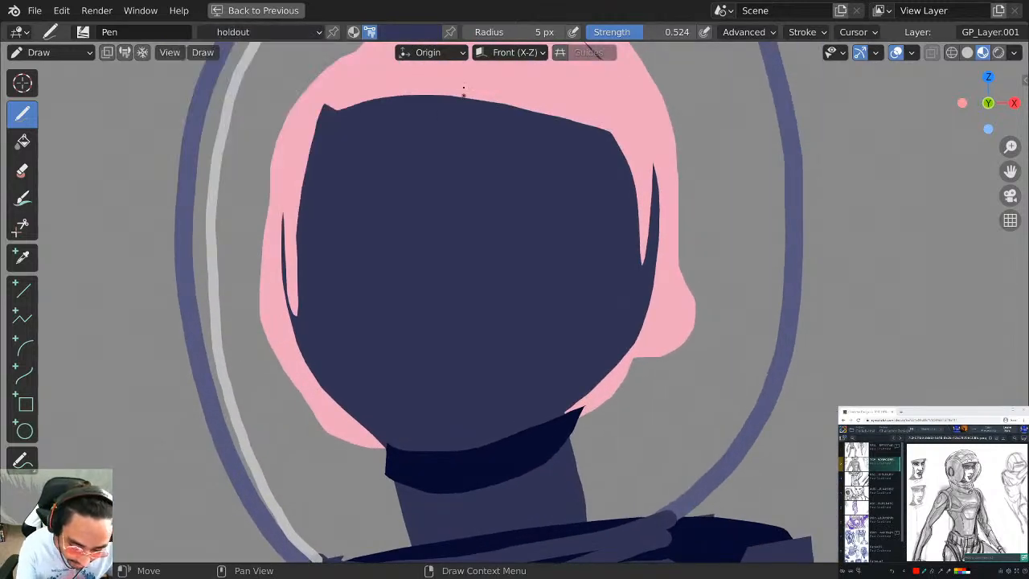
{"action": "left_click", "coordinate": [426, 32]}
{"action": "left_click", "coordinate": [381, 258]}
{"action": "left_click_drag", "start_coordinate": [658, 34], "coordinate": [741, 33]}
{"action": "mouse_move", "coordinate": [340, 241]}
{"action": "left_mouse_down"}
{"action": "mouse_move", "coordinate": [434, 231]}
{"action": "mouse_move", "coordinate": [376, 275]}
{"action": "left_mouse_up"}
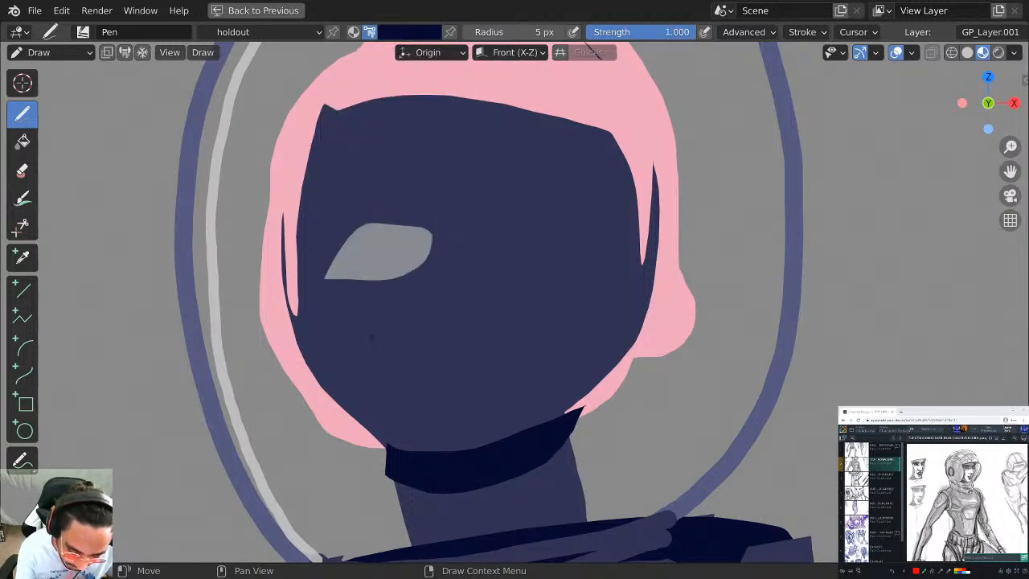
{"action": "key", "text": "ctrl+z"}
Switch to the Solid Fill material and try dark navy eye shapes on the left side of the face.
{"action": "left_click", "coordinate": [314, 31]}
{"action": "left_click", "coordinate": [243, 85]}
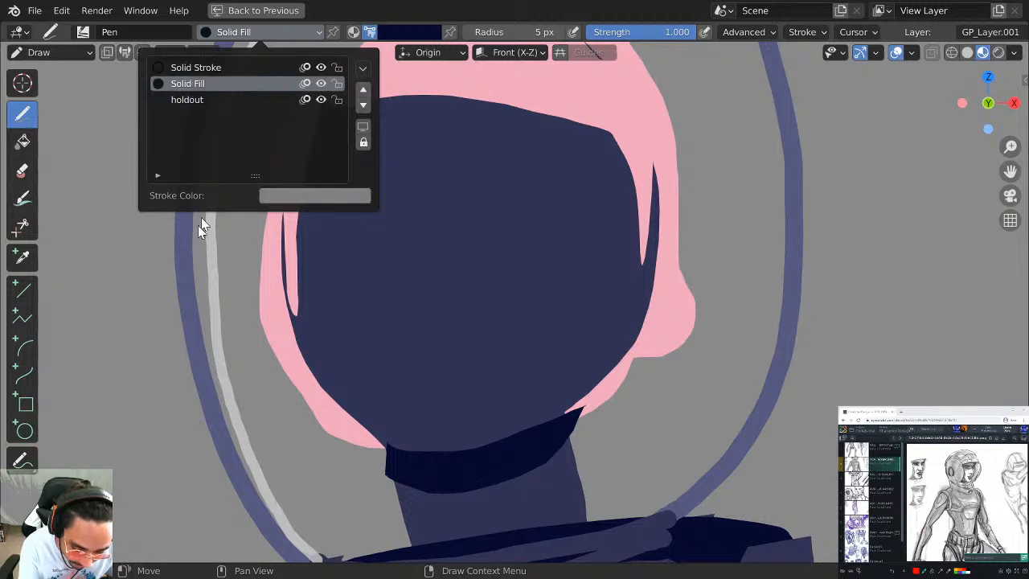
{"action": "mouse_move", "coordinate": [341, 254]}
{"action": "left_mouse_down"}
{"action": "mouse_move", "coordinate": [445, 226]}
{"action": "mouse_move", "coordinate": [337, 280]}
{"action": "left_mouse_up"}
{"action": "key", "text": "ctrl+z"}
{"action": "mouse_move", "coordinate": [324, 236]}
{"action": "left_mouse_down"}
{"action": "mouse_move", "coordinate": [377, 207]}
{"action": "mouse_move", "coordinate": [354, 264]}
{"action": "mouse_move", "coordinate": [384, 223]}
{"action": "mouse_move", "coordinate": [391, 267]}
{"action": "mouse_move", "coordinate": [398, 228]}
{"action": "mouse_move", "coordinate": [434, 272]}
{"action": "mouse_move", "coordinate": [338, 271]}
{"action": "mouse_move", "coordinate": [374, 213]}
{"action": "mouse_move", "coordinate": [345, 259]}
{"action": "mouse_move", "coordinate": [344, 243]}
{"action": "mouse_move", "coordinate": [350, 260]}
{"action": "mouse_move", "coordinate": [333, 248]}
{"action": "left_mouse_up"}
{"action": "key", "text": "ctrl+z"}
{"action": "key", "text": "ctrl+z"}
{"action": "key", "text": "ctrl+z"}
{"action": "key", "text": "ctrl+z"}
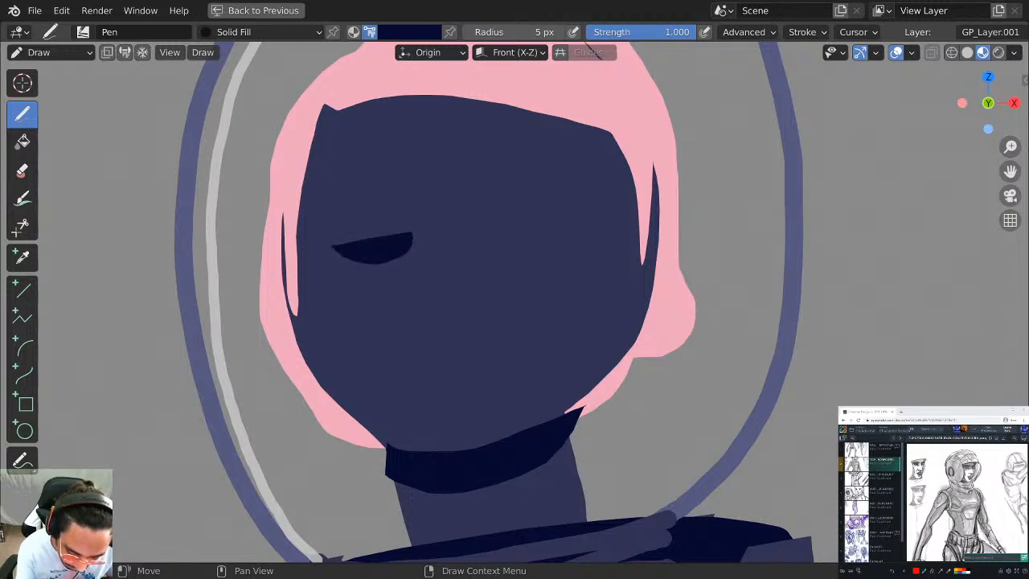
{"action": "scroll", "coordinate": [518, 232], "scroll_direction": "down", "scroll_amount": 2}
{"action": "key", "text": "ctrl+z"}
Draw the mouth in dark navy as a curved lower lip shape with a thin upper lip line above it.
{"action": "mouse_move", "coordinate": [417, 344]}
{"action": "left_mouse_down"}
{"action": "mouse_move", "coordinate": [514, 338]}
{"action": "mouse_move", "coordinate": [420, 354]}
{"action": "mouse_move", "coordinate": [505, 347]}
{"action": "left_mouse_up"}
{"action": "key", "text": "ctrl+z"}
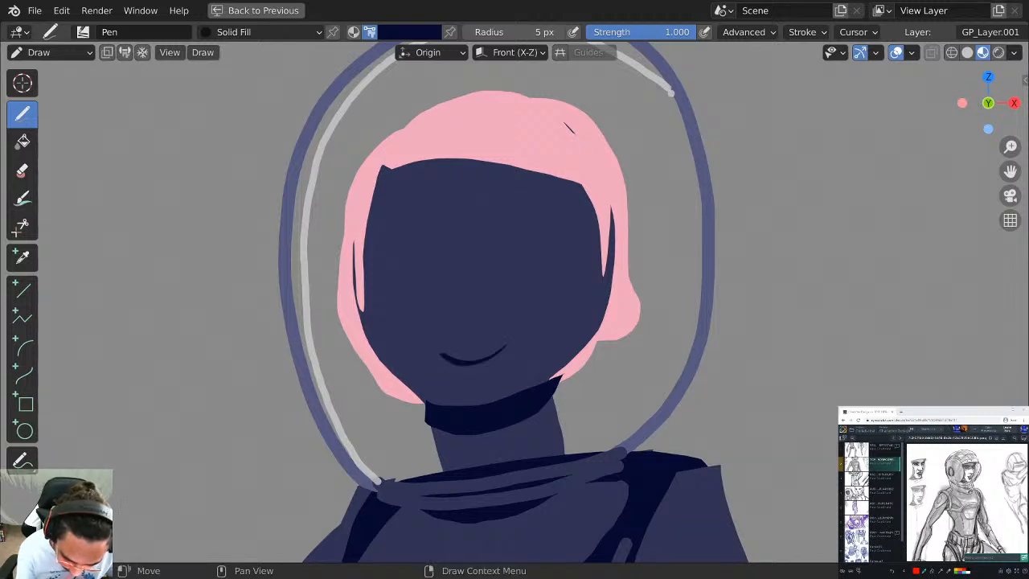
{"action": "left_click_drag", "start_coordinate": [437, 339], "coordinate": [509, 333]}
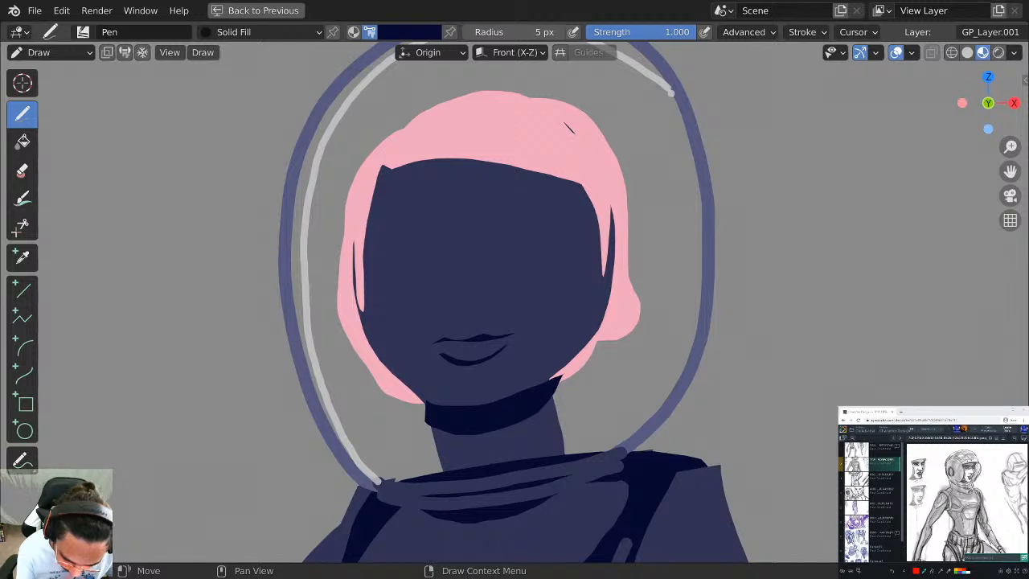
Draw two small dark navy filled eye shapes on the face above the mouth.
{"action": "left_click_drag", "start_coordinate": [503, 255], "coordinate": [555, 248]}
{"action": "mouse_move", "coordinate": [384, 259]}
{"action": "left_mouse_down"}
{"action": "mouse_move", "coordinate": [402, 269]}
{"action": "mouse_move", "coordinate": [386, 261]}
{"action": "mouse_move", "coordinate": [421, 253]}
{"action": "mouse_move", "coordinate": [395, 265]}
{"action": "left_mouse_up"}
{"action": "key", "text": "ctrl+z"}
{"action": "scroll", "coordinate": [532, 188], "scroll_direction": "down", "scroll_amount": 4}
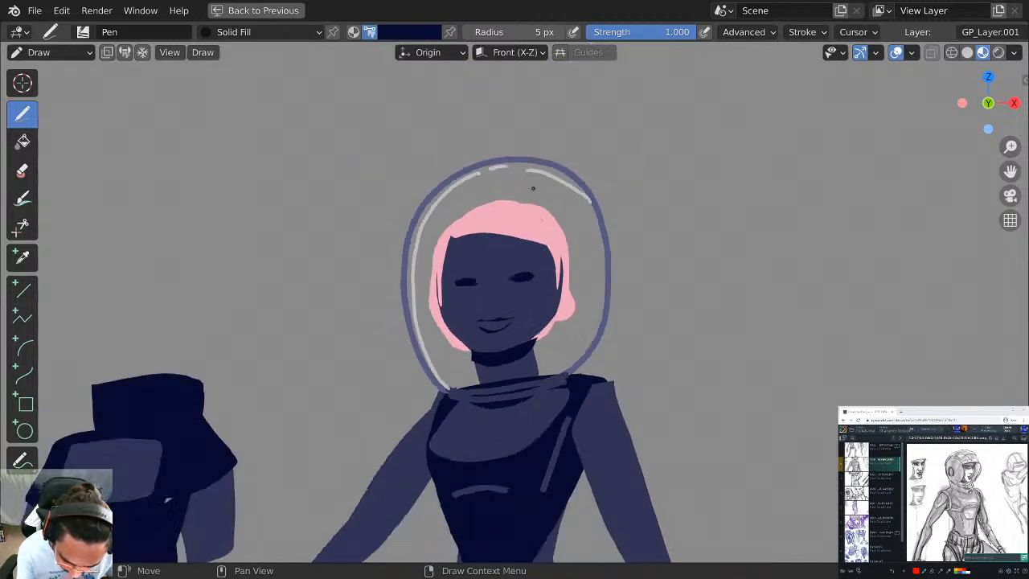
{"action": "scroll", "coordinate": [666, 323], "scroll_direction": "up", "scroll_amount": 4}
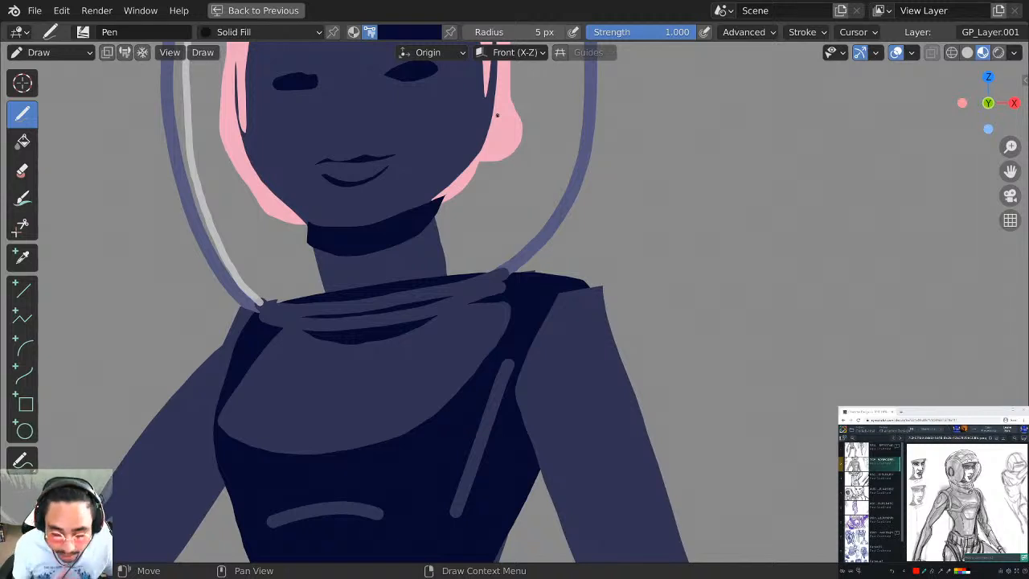
Review the helmeted figure and compare it with the earlier shape studies and line sketches across the canvas.
{"action": "scroll", "coordinate": [497, 114], "scroll_direction": "down", "scroll_amount": 4}
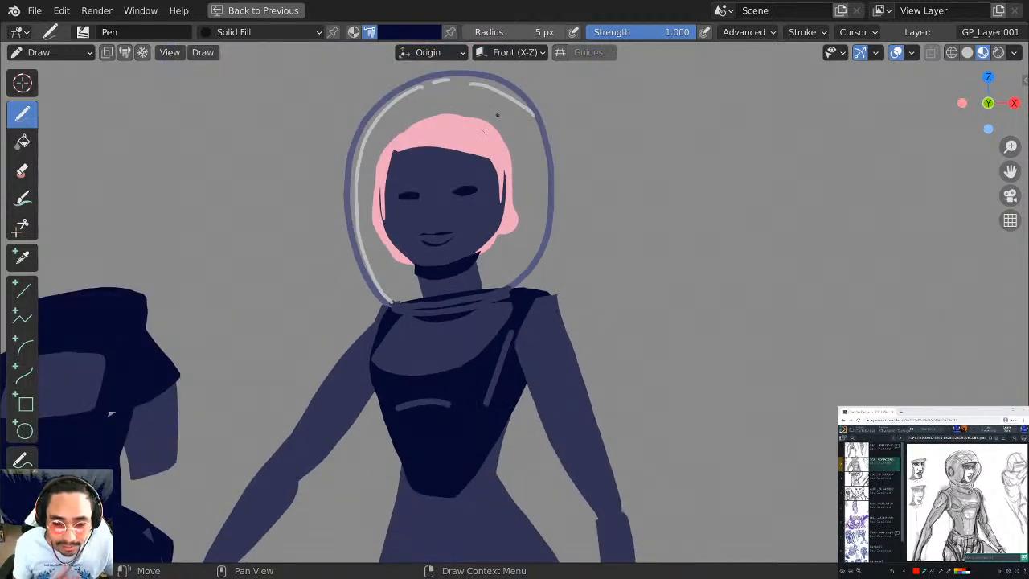
{"action": "scroll", "coordinate": [721, 338], "scroll_direction": "down", "scroll_amount": 2}
{"action": "scroll", "coordinate": [750, 294], "scroll_direction": "up", "scroll_amount": 2}
{"action": "scroll", "coordinate": [716, 278], "scroll_direction": "up", "scroll_amount": 2}
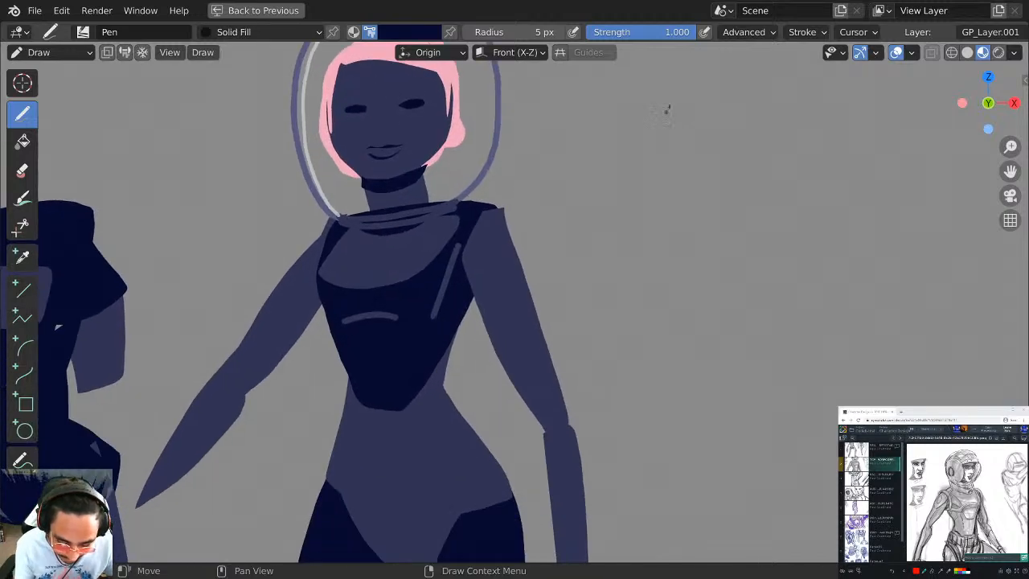
{"action": "middle_click_drag", "start_coordinate": [658, 323], "coordinate": [744, 170], "text": "shift"}
{"action": "middle_click_drag", "start_coordinate": [740, 330], "coordinate": [730, 397], "text": "shift"}
{"action": "scroll", "coordinate": [713, 322], "scroll_direction": "down", "scroll_amount": 4}
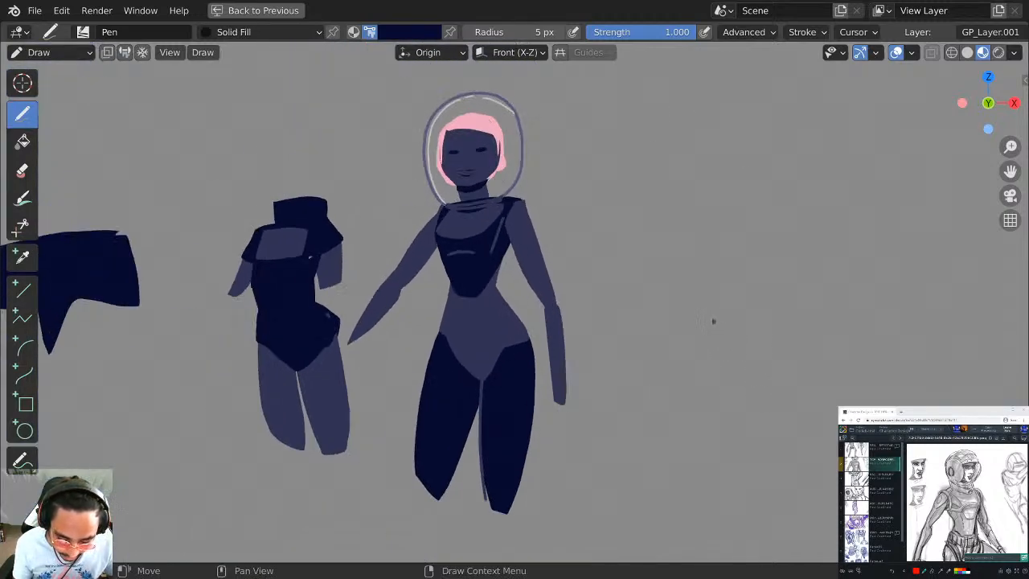
{"action": "scroll", "coordinate": [707, 321], "scroll_direction": "down", "scroll_amount": 3}
{"action": "mouse_move", "coordinate": [580, 313]}
{"action": "middle_mouse_down", "text": "shift"}
{"action": "mouse_move", "coordinate": [625, 297]}
{"action": "mouse_move", "coordinate": [901, 262]}
{"action": "middle_mouse_up", "text": "shift"}
{"action": "scroll", "coordinate": [603, 282], "scroll_direction": "down", "scroll_amount": 4}
{"action": "middle_click_drag", "start_coordinate": [604, 282], "coordinate": [917, 268], "text": "shift"}
{"action": "middle_click_drag", "start_coordinate": [580, 280], "coordinate": [877, 279], "text": "shift"}
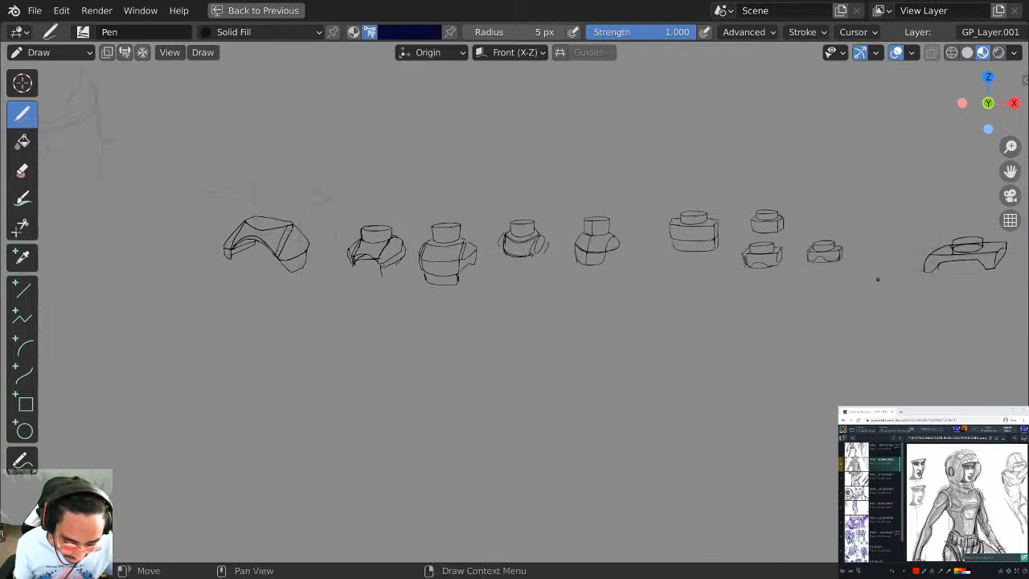
{"action": "middle_click_drag", "start_coordinate": [414, 280], "coordinate": [803, 317], "text": "shift"}
{"action": "middle_click_drag", "start_coordinate": [516, 276], "coordinate": [742, 308], "text": "shift"}
{"action": "scroll", "coordinate": [573, 271], "scroll_direction": "up", "scroll_amount": 2}
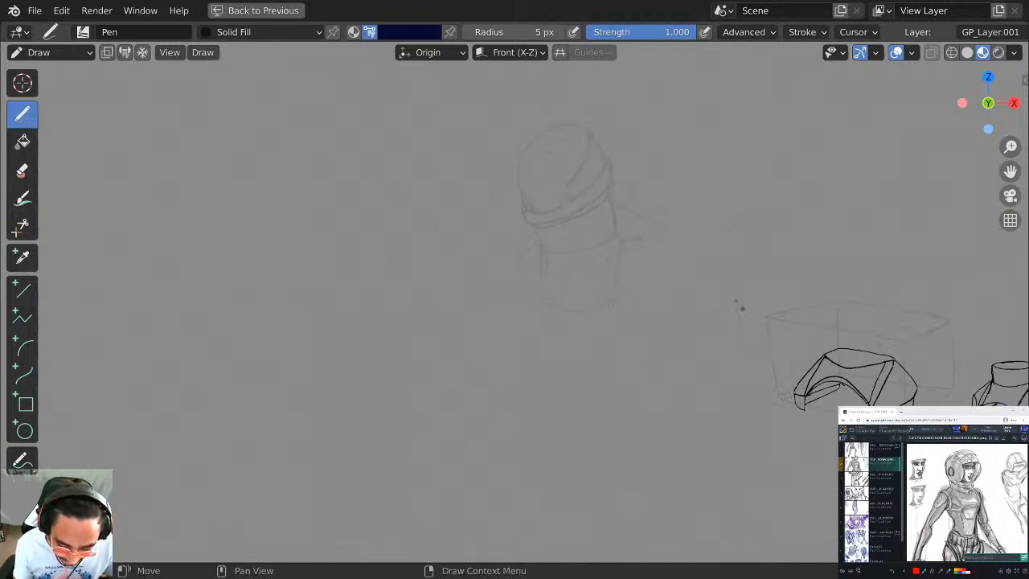
{"action": "scroll", "coordinate": [741, 308], "scroll_direction": "up", "scroll_amount": 2}
{"action": "middle_click_drag", "start_coordinate": [780, 260], "coordinate": [480, 232], "text": "shift"}
{"action": "scroll", "coordinate": [562, 242], "scroll_direction": "down", "scroll_amount": 3}
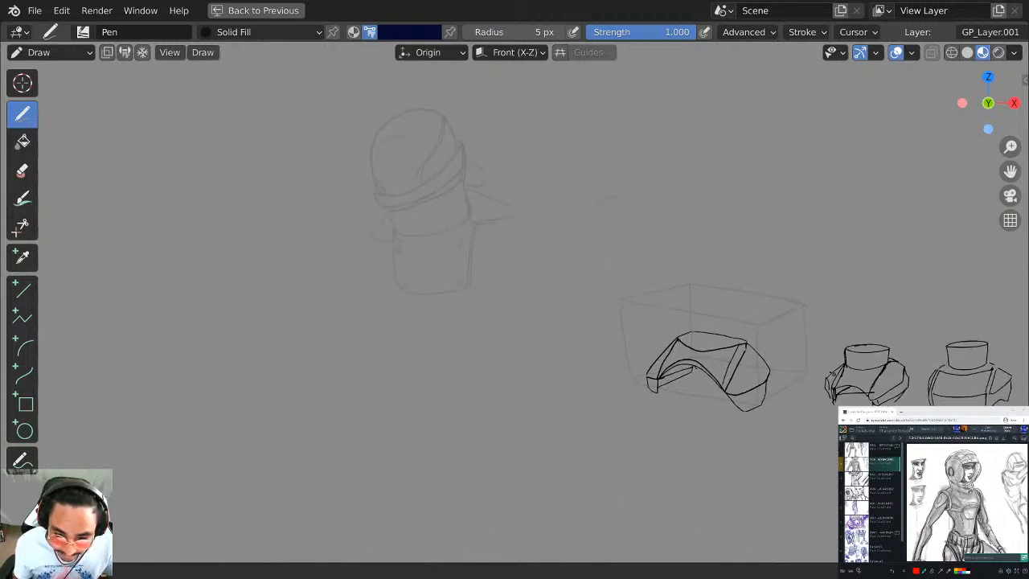
{"action": "middle_click_drag", "start_coordinate": [833, 372], "coordinate": [581, 274], "text": "shift"}
{"action": "middle_click_drag", "start_coordinate": [702, 312], "coordinate": [530, 280], "text": "shift"}
{"action": "mouse_move", "coordinate": [760, 287]}
{"action": "middle_mouse_down", "text": "shift"}
{"action": "mouse_move", "coordinate": [519, 286]}
{"action": "mouse_move", "coordinate": [610, 300]}
{"action": "mouse_move", "coordinate": [553, 298]}
{"action": "middle_mouse_up", "text": "shift"}
{"action": "middle_click_drag", "start_coordinate": [803, 290], "coordinate": [586, 284], "text": "shift"}
{"action": "mouse_move", "coordinate": [840, 275]}
{"action": "middle_mouse_down", "text": "shift"}
{"action": "mouse_move", "coordinate": [582, 278]}
{"action": "mouse_move", "coordinate": [656, 243]}
{"action": "middle_mouse_up", "text": "shift"}
{"action": "scroll", "coordinate": [683, 244], "scroll_direction": "up", "scroll_amount": 4}
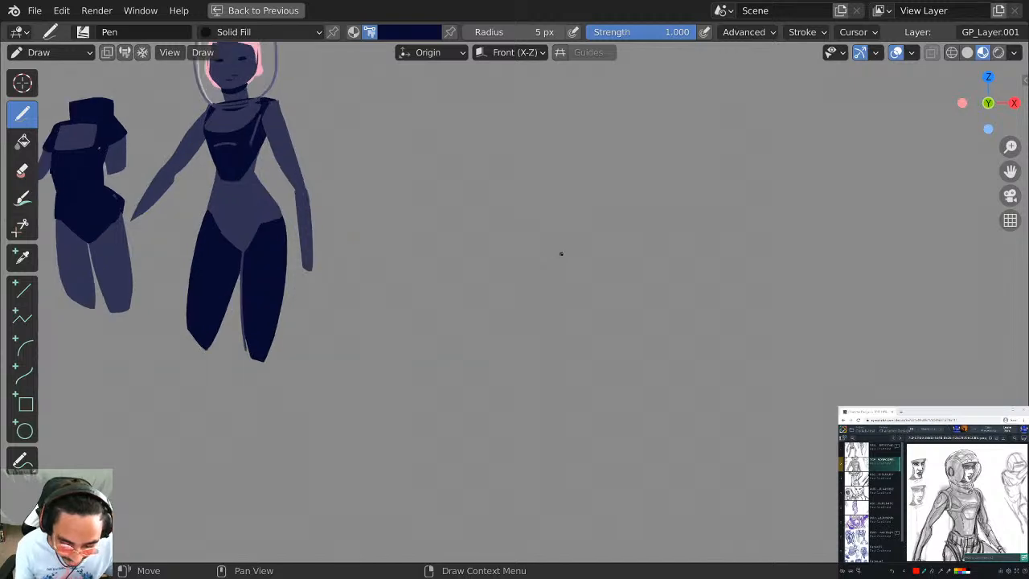
{"action": "scroll", "coordinate": [561, 256], "scroll_direction": "up", "scroll_amount": 1}
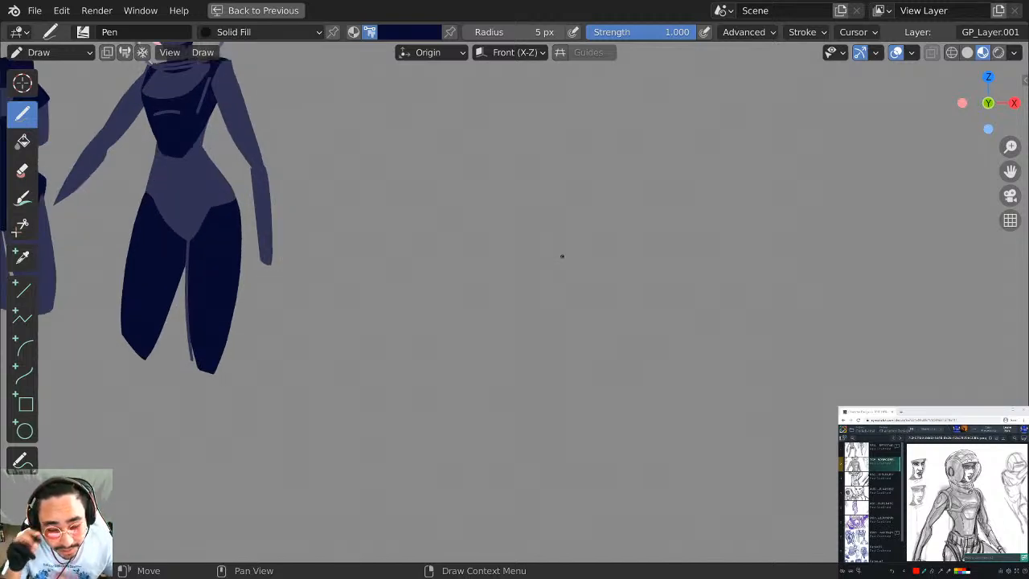
Choose the Solid Fill material and the pale cream palette colour for a new drawing beside the helmeted figure.
{"action": "middle_click_drag", "start_coordinate": [574, 269], "coordinate": [731, 399], "text": "shift"}
{"action": "middle_click_drag", "start_coordinate": [652, 266], "coordinate": [555, 248], "text": "shift"}
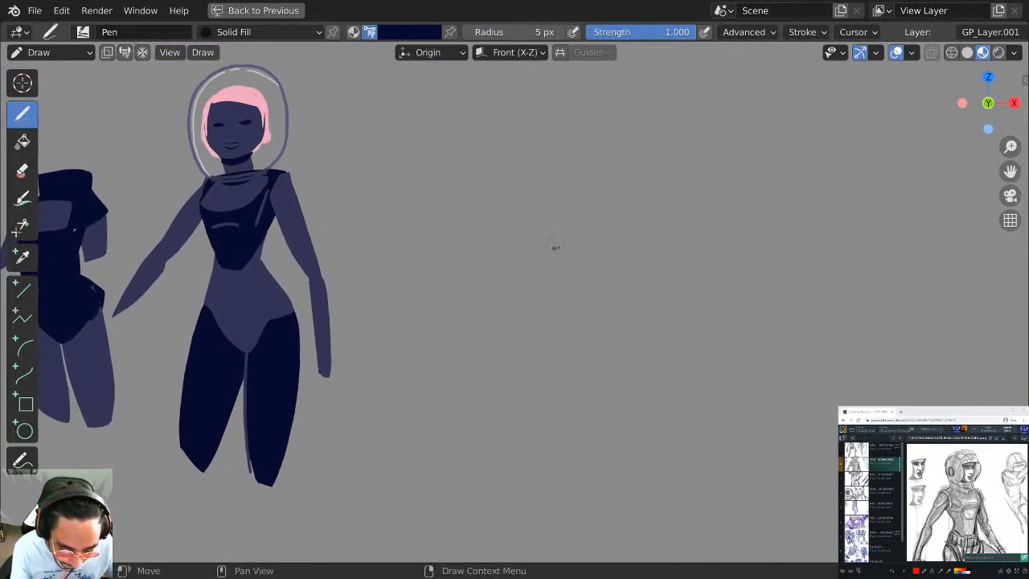
{"action": "left_click", "coordinate": [416, 32]}
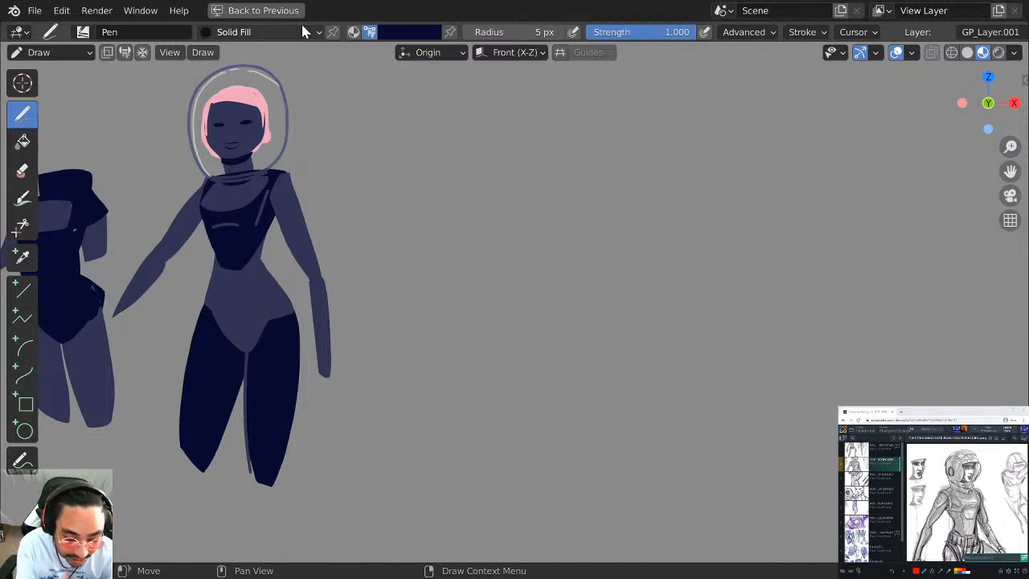
{"action": "left_click", "coordinate": [274, 33]}
{"action": "left_click", "coordinate": [271, 68]}
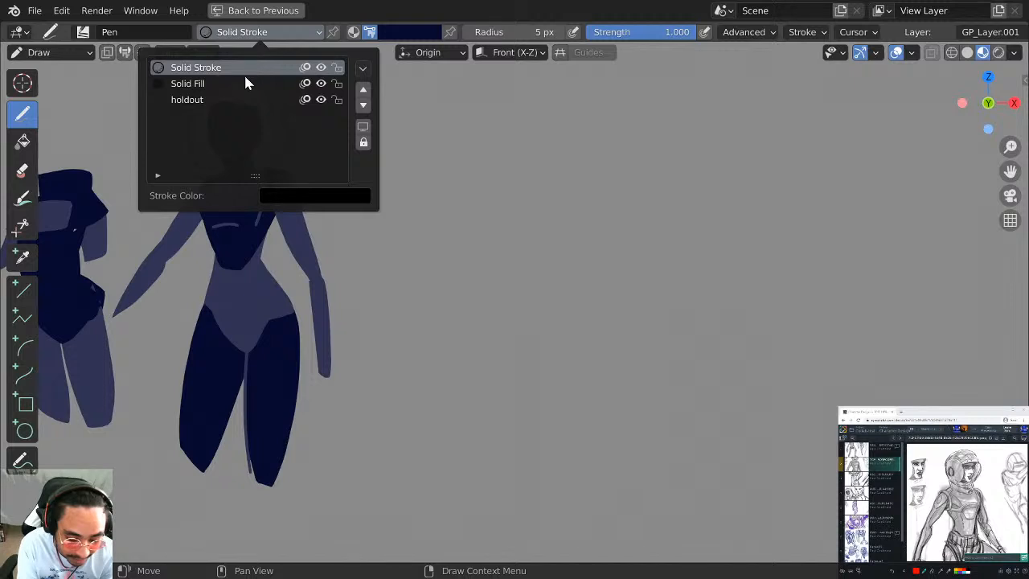
{"action": "left_click", "coordinate": [252, 83]}
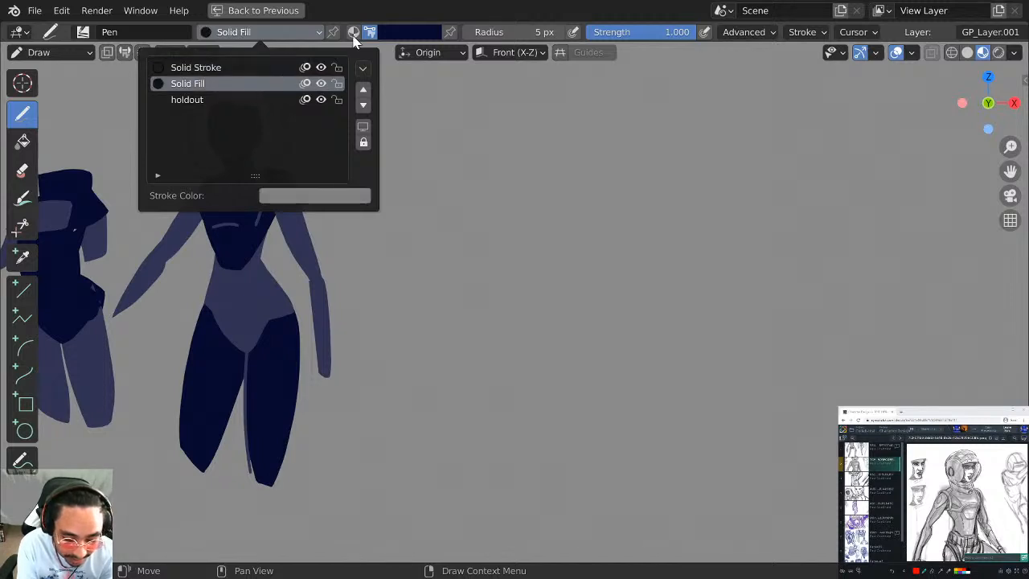
{"action": "left_click", "coordinate": [416, 31]}
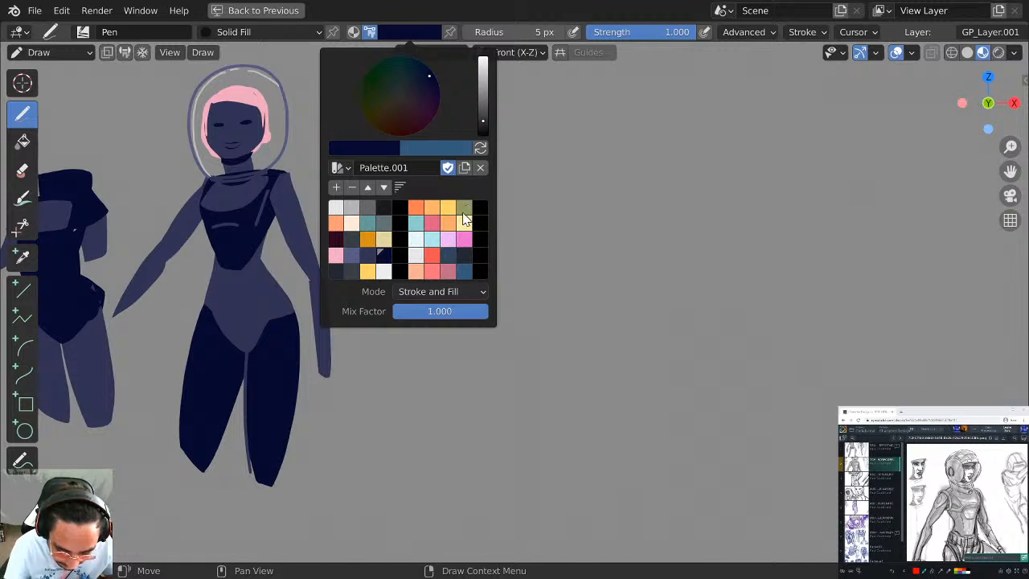
{"action": "left_click", "coordinate": [355, 226]}
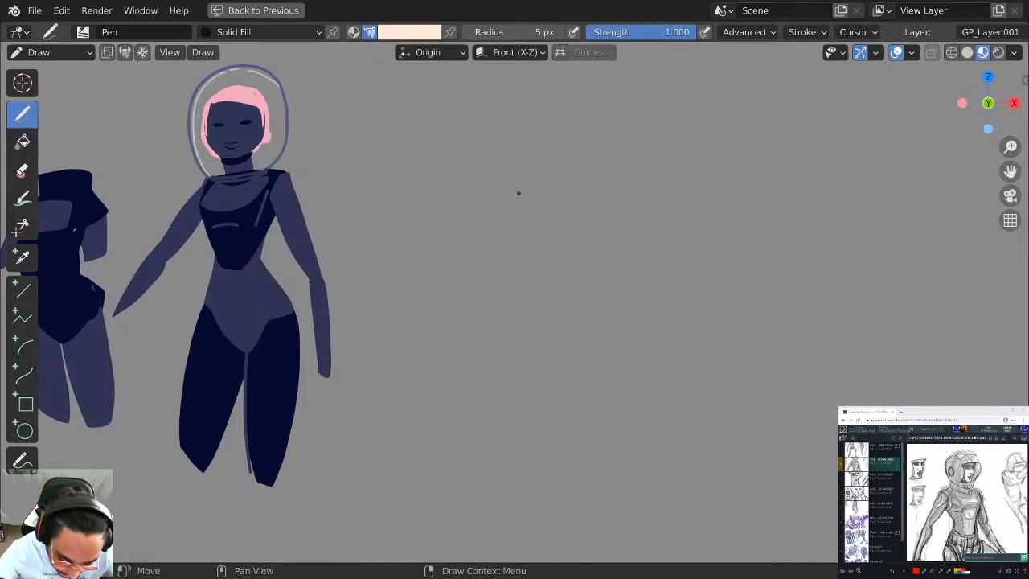
Draw a cream rounded head shape with an ear on each side in the empty area beside the helmeted figure.
{"action": "middle_click_drag", "start_coordinate": [519, 193], "coordinate": [472, 170], "text": "shift"}
{"action": "mouse_move", "coordinate": [463, 216]}
{"action": "left_mouse_down"}
{"action": "mouse_move", "coordinate": [456, 185]}
{"action": "mouse_move", "coordinate": [534, 103]}
{"action": "mouse_move", "coordinate": [599, 173]}
{"action": "mouse_move", "coordinate": [573, 253]}
{"action": "mouse_move", "coordinate": [536, 271]}
{"action": "mouse_move", "coordinate": [492, 259]}
{"action": "mouse_move", "coordinate": [463, 215]}
{"action": "left_mouse_up"}
{"action": "mouse_move", "coordinate": [602, 167]}
{"action": "left_mouse_down"}
{"action": "mouse_move", "coordinate": [619, 153]}
{"action": "mouse_move", "coordinate": [602, 211]}
{"action": "left_mouse_up"}
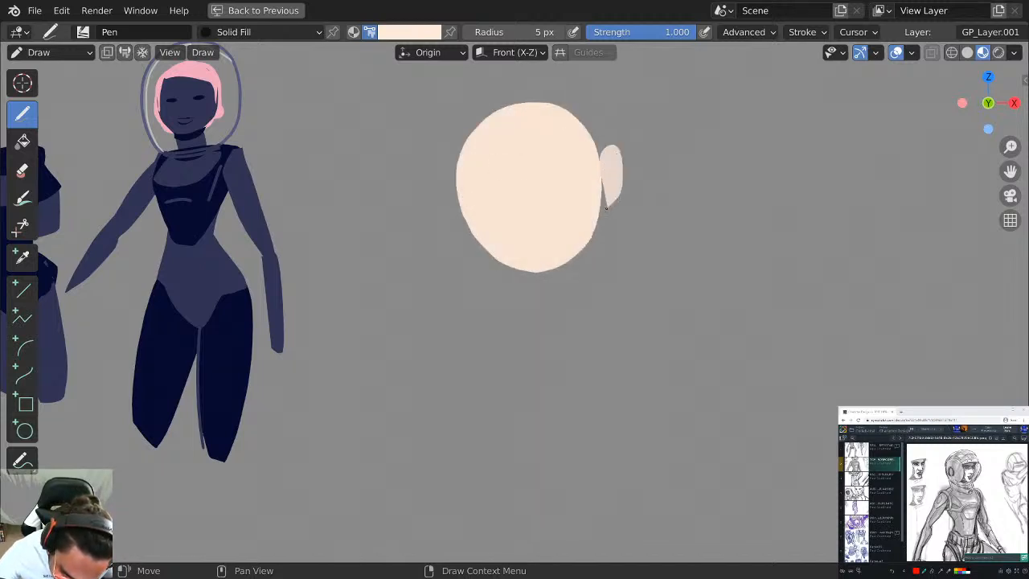
{"action": "left_click_drag", "start_coordinate": [460, 193], "coordinate": [452, 223]}
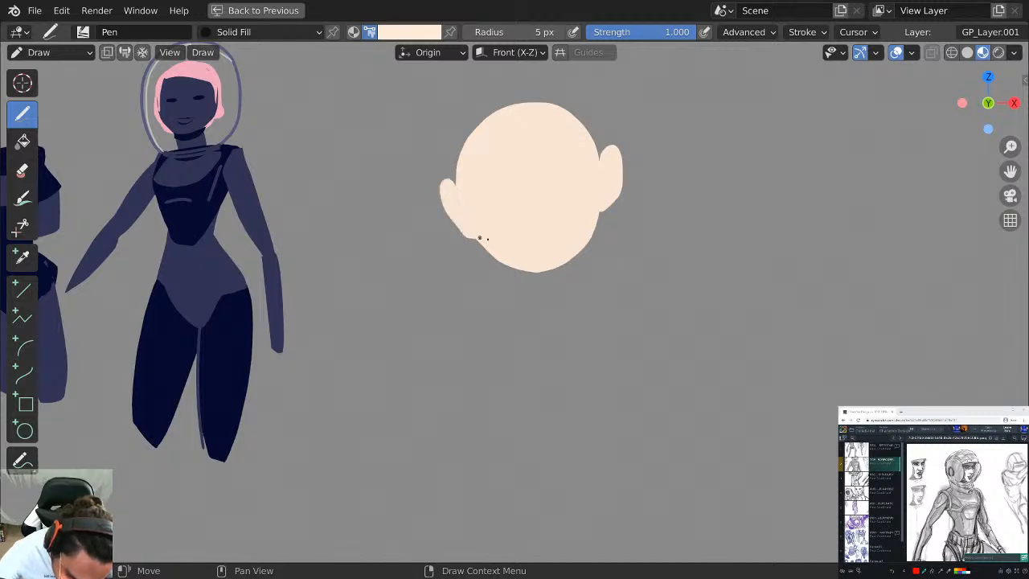
Add a cream neck under the head and a rounded, tapering upper torso beneath it.
{"action": "middle_click_drag", "start_coordinate": [548, 262], "coordinate": [535, 222]}
{"action": "mouse_move", "coordinate": [498, 226]}
{"action": "left_mouse_down"}
{"action": "mouse_move", "coordinate": [551, 258]}
{"action": "mouse_move", "coordinate": [560, 205]}
{"action": "left_mouse_up"}
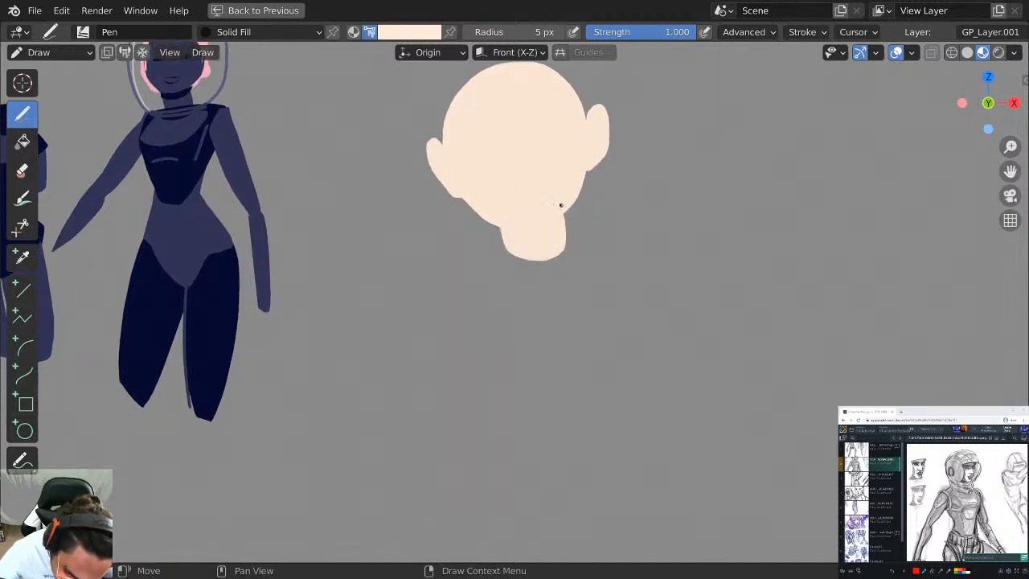
{"action": "mouse_move", "coordinate": [506, 249]}
{"action": "left_mouse_down"}
{"action": "mouse_move", "coordinate": [536, 274]}
{"action": "mouse_move", "coordinate": [565, 252]}
{"action": "mouse_move", "coordinate": [477, 259]}
{"action": "mouse_move", "coordinate": [517, 235]}
{"action": "mouse_move", "coordinate": [585, 252]}
{"action": "mouse_move", "coordinate": [568, 371]}
{"action": "mouse_move", "coordinate": [492, 353]}
{"action": "mouse_move", "coordinate": [483, 260]}
{"action": "left_mouse_up"}
{"action": "key", "text": "ctrl+z"}
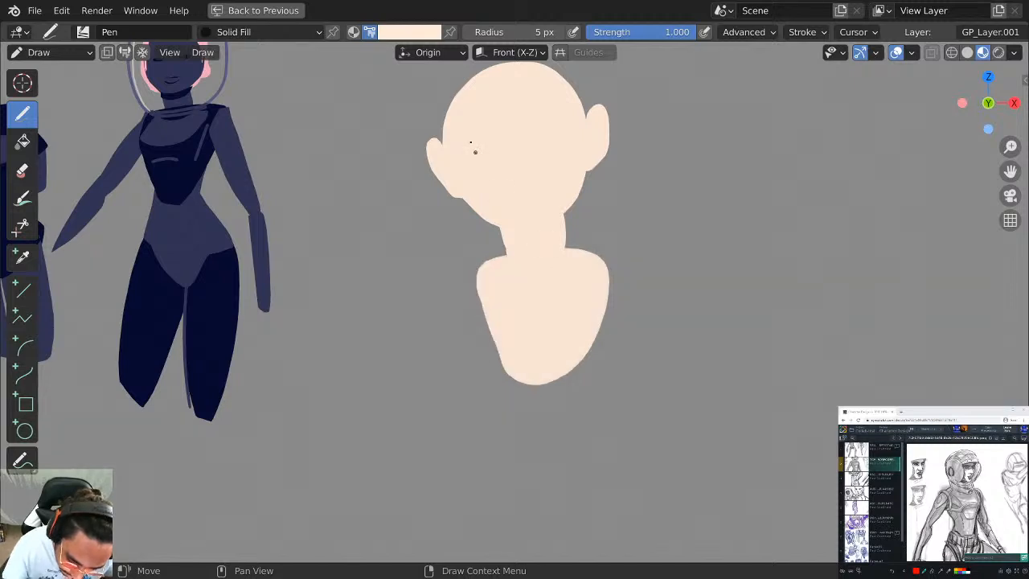
Try teal filled shapes around the neck and over the shoulder of the cream bust.
{"action": "left_click", "coordinate": [407, 32]}
{"action": "left_click", "coordinate": [367, 222]}
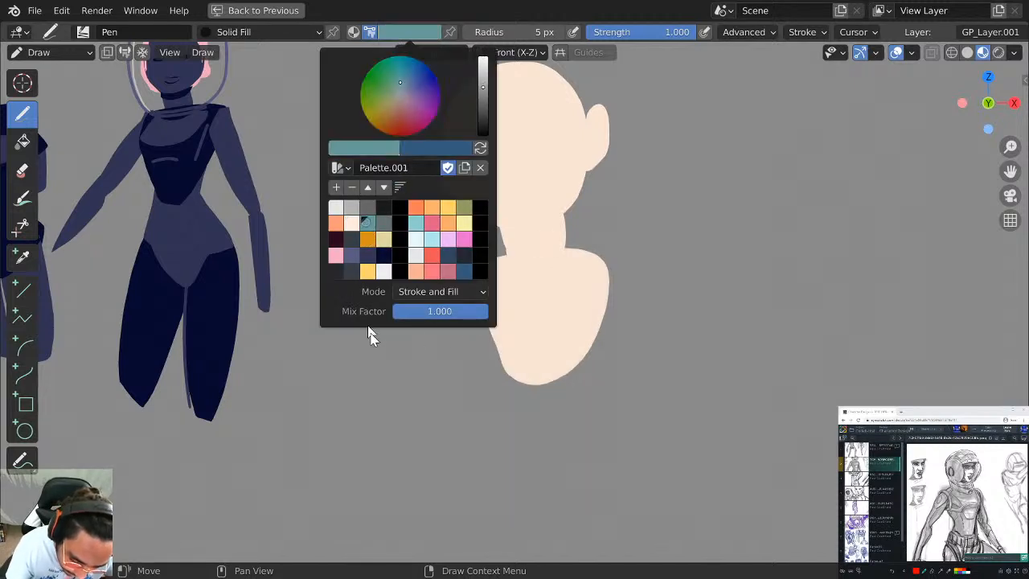
{"action": "mouse_move", "coordinate": [564, 212]}
{"action": "left_mouse_down"}
{"action": "mouse_move", "coordinate": [557, 314]}
{"action": "mouse_move", "coordinate": [600, 220]}
{"action": "mouse_move", "coordinate": [566, 214]}
{"action": "left_mouse_up"}
{"action": "mouse_move", "coordinate": [498, 237]}
{"action": "left_mouse_down"}
{"action": "mouse_move", "coordinate": [489, 314]}
{"action": "mouse_move", "coordinate": [500, 238]}
{"action": "left_mouse_up"}
{"action": "mouse_move", "coordinate": [605, 238]}
{"action": "left_mouse_down"}
{"action": "mouse_move", "coordinate": [587, 310]}
{"action": "mouse_move", "coordinate": [609, 252]}
{"action": "left_mouse_up"}
{"action": "key", "text": "ctrl+z"}
{"action": "key", "text": "ctrl+z"}
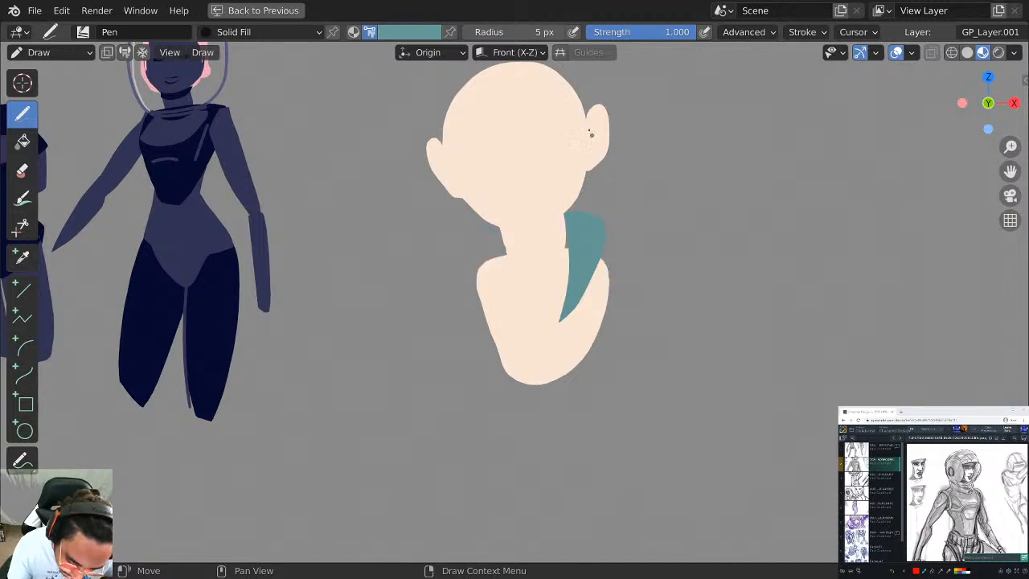
{"action": "key", "text": "ctrl+z"}
Try a muted grey-teal shape across the neck and shoulders of the cream bust.
{"action": "left_click", "coordinate": [409, 32]}
{"action": "left_click", "coordinate": [374, 231]}
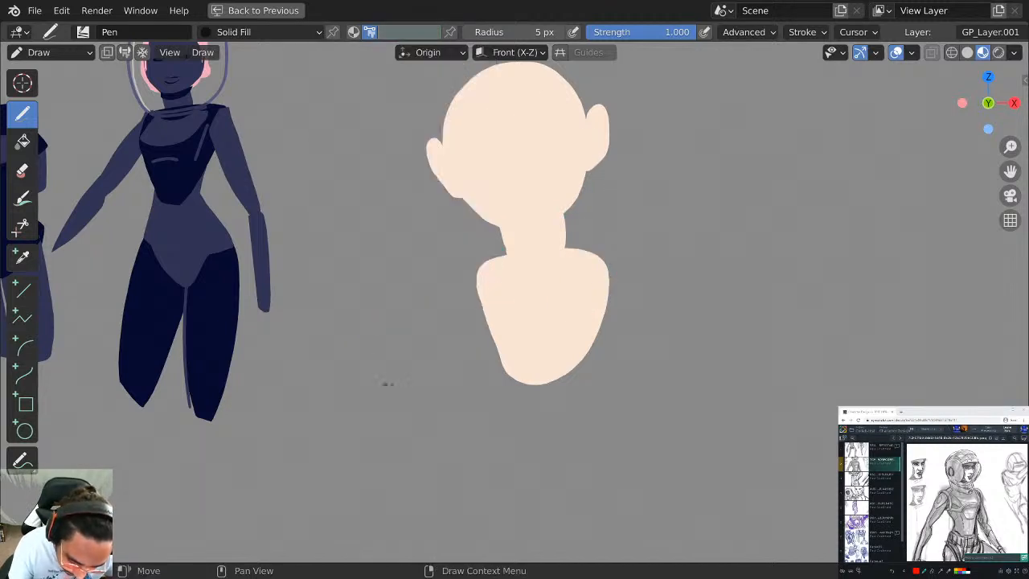
{"action": "mouse_move", "coordinate": [483, 261]}
{"action": "left_mouse_down"}
{"action": "mouse_move", "coordinate": [503, 362]}
{"action": "mouse_move", "coordinate": [610, 273]}
{"action": "mouse_move", "coordinate": [555, 236]}
{"action": "left_mouse_up"}
{"action": "key", "text": "ctrl+z"}
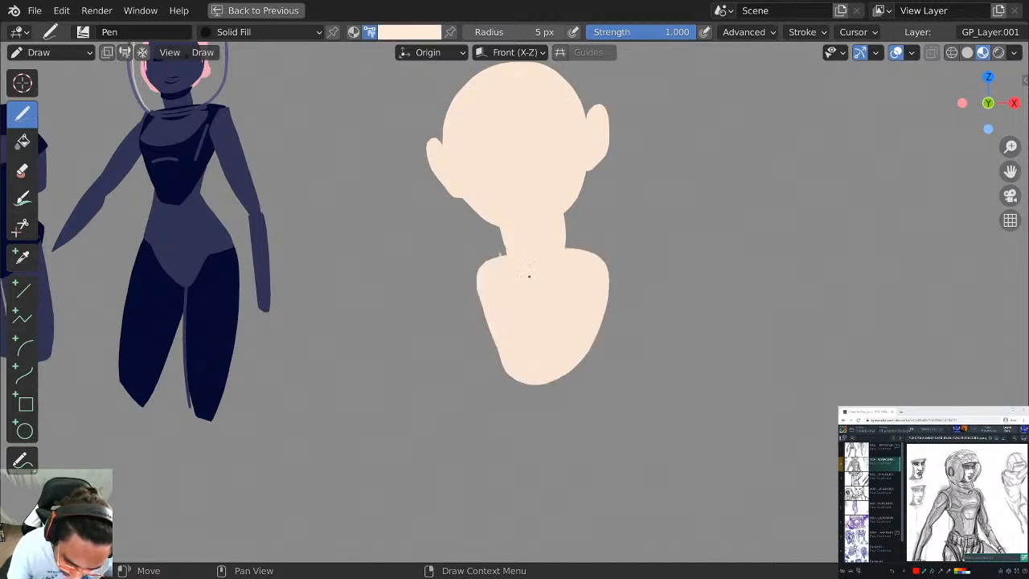
Choose teal with strength 1.000 and try a garment shape covering the bust and extending down the torso.
{"action": "left_click", "coordinate": [426, 34]}
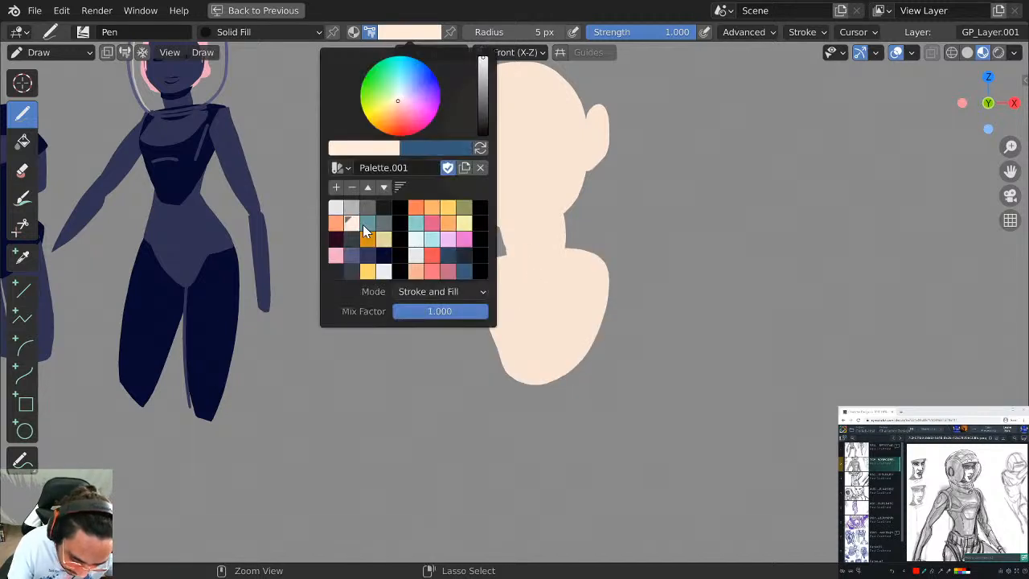
{"action": "left_click", "coordinate": [366, 223]}
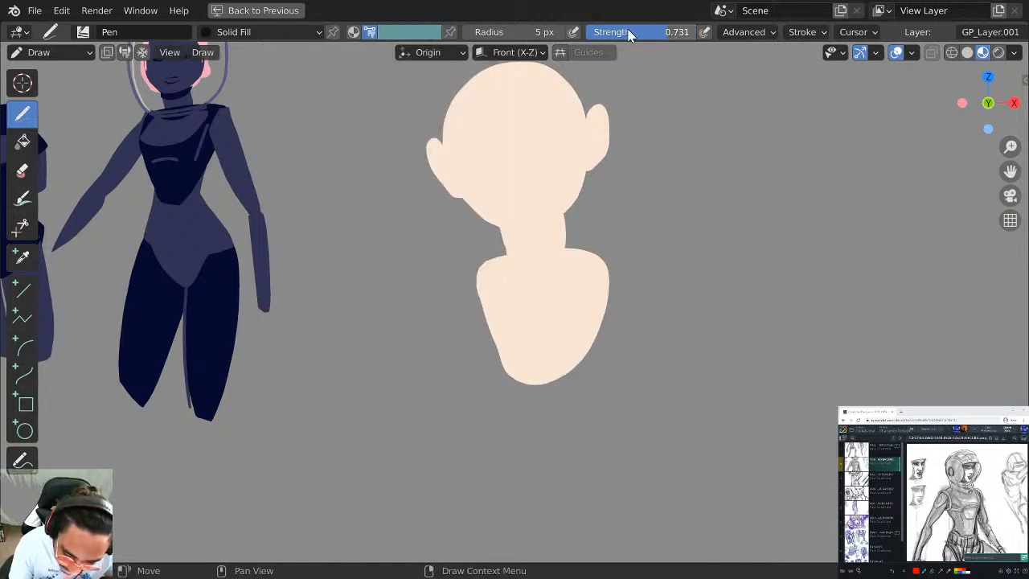
{"action": "mouse_move", "coordinate": [495, 267]}
{"action": "left_mouse_down"}
{"action": "mouse_move", "coordinate": [601, 259]}
{"action": "mouse_move", "coordinate": [528, 389]}
{"action": "mouse_move", "coordinate": [478, 322]}
{"action": "mouse_move", "coordinate": [487, 266]}
{"action": "left_mouse_up"}
{"action": "mouse_move", "coordinate": [601, 247]}
{"action": "left_mouse_down"}
{"action": "mouse_move", "coordinate": [546, 393]}
{"action": "mouse_move", "coordinate": [480, 271]}
{"action": "mouse_move", "coordinate": [515, 278]}
{"action": "left_mouse_up"}
{"action": "middle_click_drag", "start_coordinate": [538, 290], "coordinate": [496, 223], "text": "shift"}
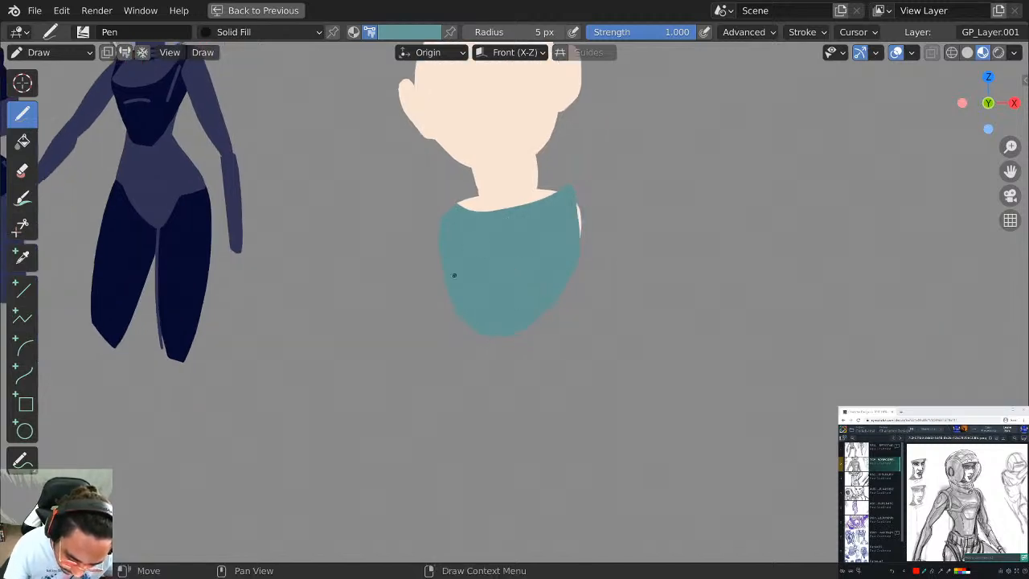
{"action": "left_click_drag", "start_coordinate": [453, 276], "coordinate": [509, 421]}
{"action": "middle_click_drag", "start_coordinate": [562, 209], "coordinate": [559, 323], "text": "shift"}
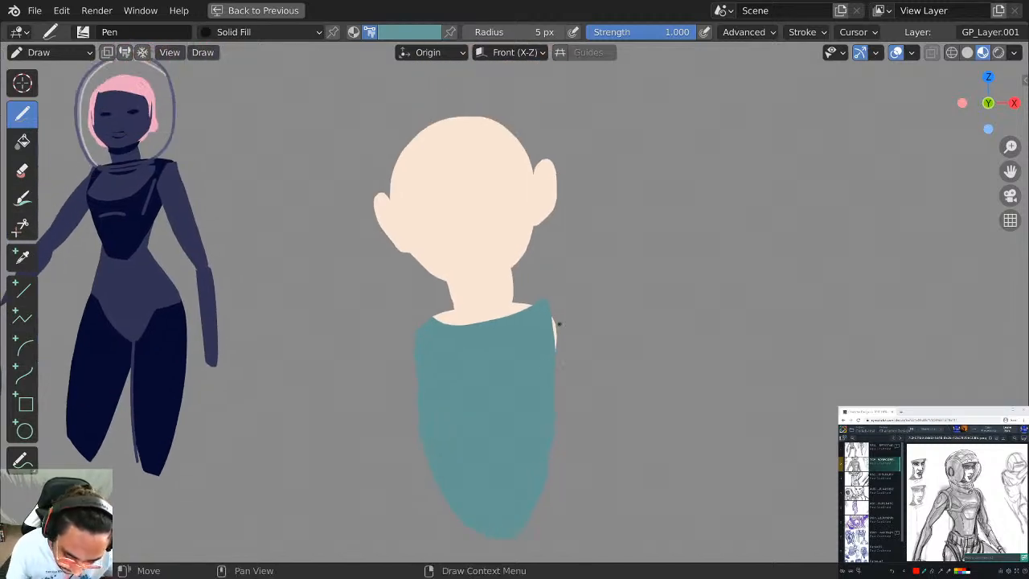
{"action": "key", "text": "ctrl+z"}
{"action": "key", "text": "ctrl+z"}
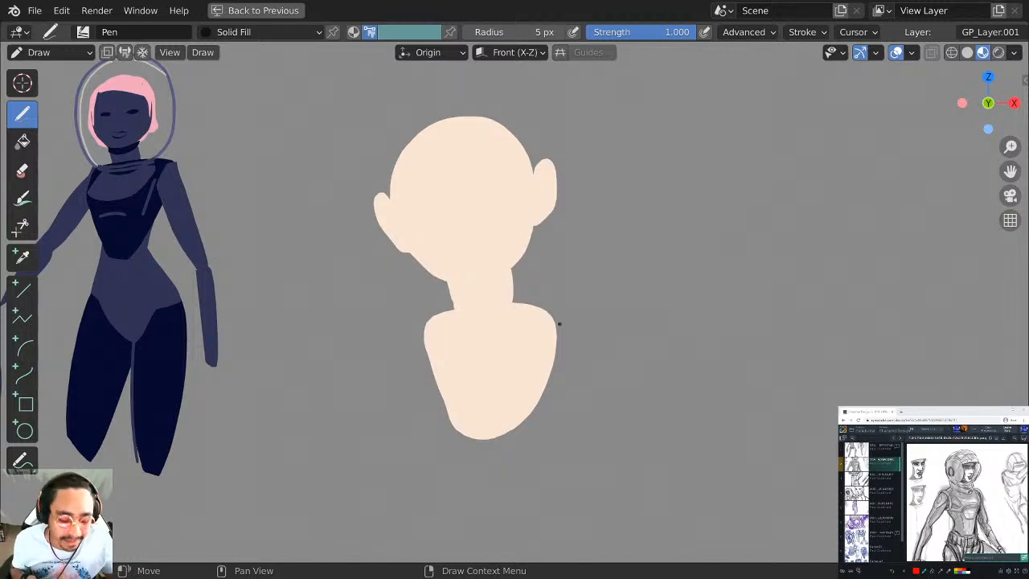
Restore the full workspace layout and toggle GP_Layer.001 off and on to check which drawings it holds.
{"action": "scroll", "coordinate": [558, 324], "scroll_direction": "down", "scroll_amount": 4}
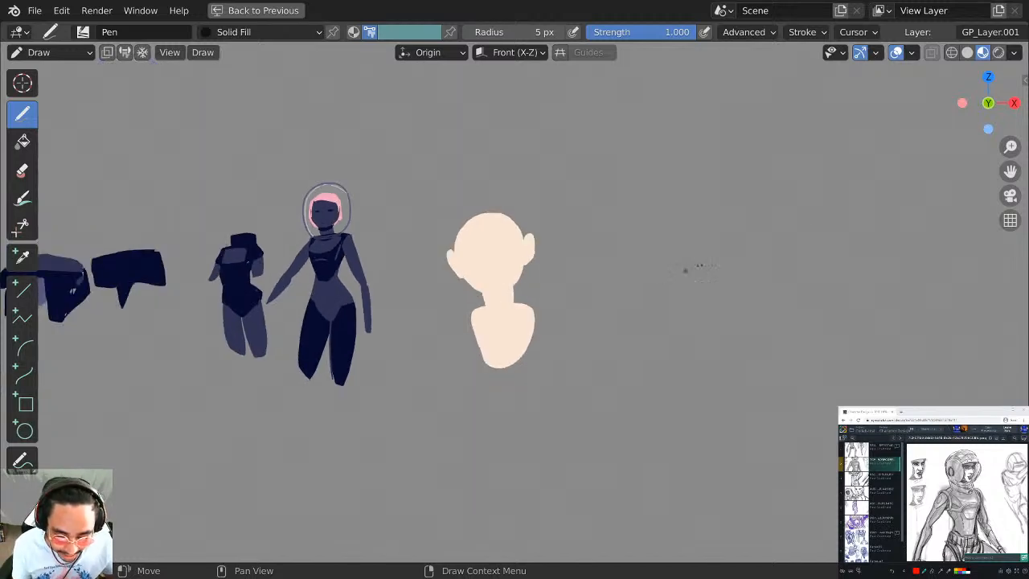
{"action": "scroll", "coordinate": [699, 284], "scroll_direction": "up", "scroll_amount": 2}
{"action": "key", "text": "ctrl+space"}
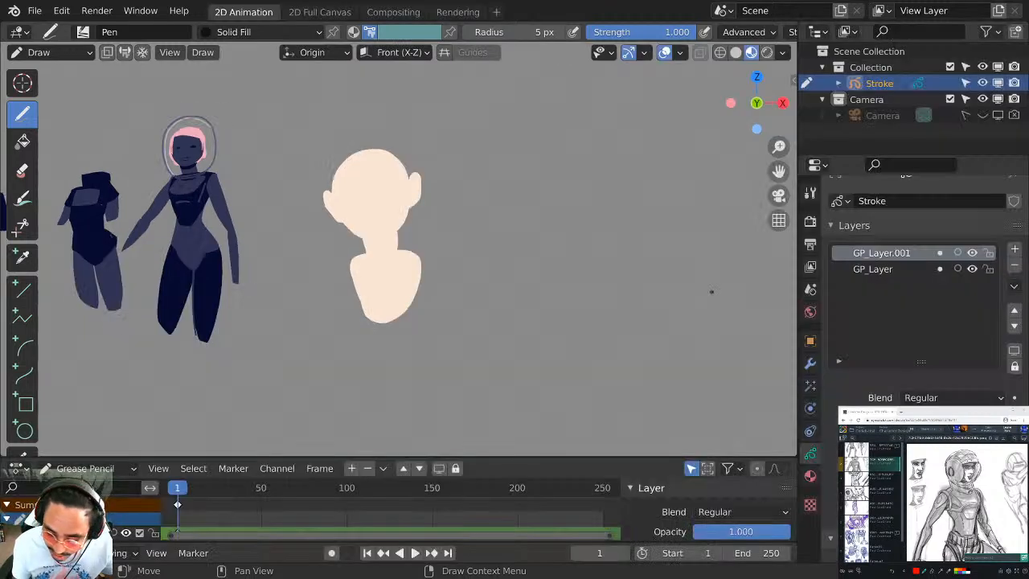
{"action": "left_click", "coordinate": [970, 254]}
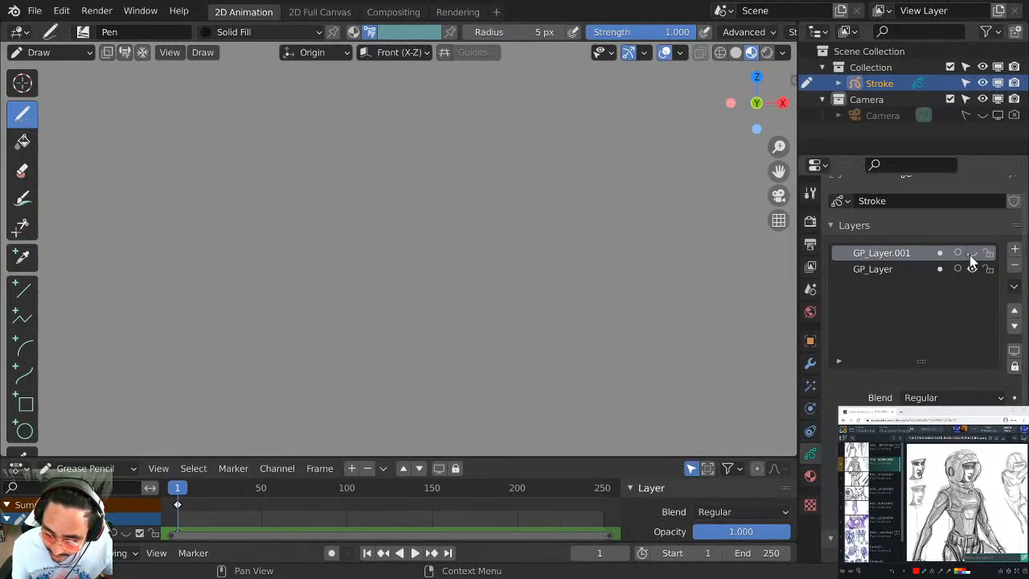
{"action": "left_click", "coordinate": [971, 253]}
{"action": "middle_click_drag", "start_coordinate": [656, 201], "coordinate": [463, 204], "text": "shift"}
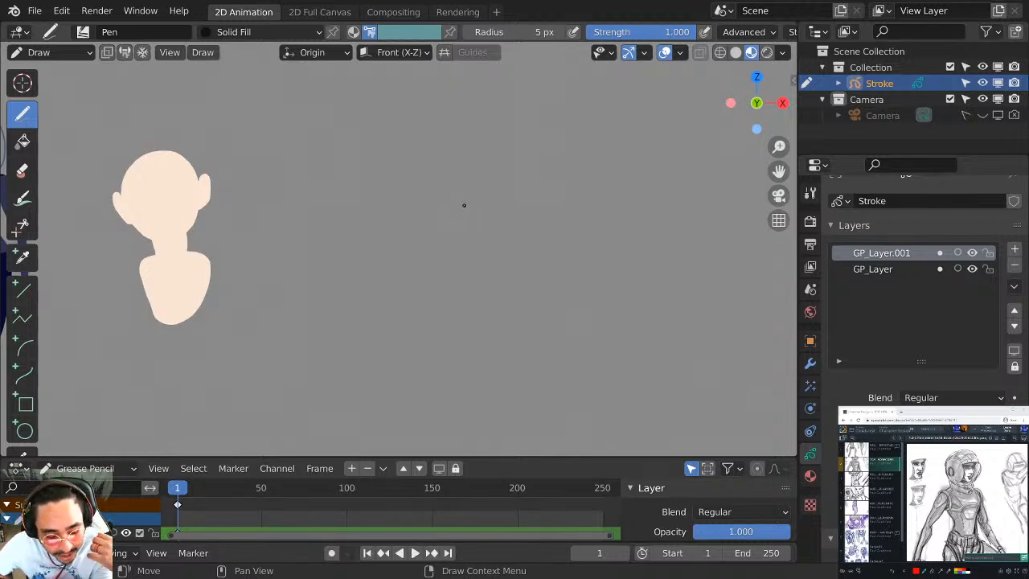
{"action": "mouse_move", "coordinate": [317, 233]}
{"action": "middle_mouse_down", "text": "shift"}
{"action": "mouse_move", "coordinate": [544, 217]}
{"action": "mouse_move", "coordinate": [721, 239]}
{"action": "middle_mouse_up", "text": "shift"}
{"action": "middle_click_drag", "start_coordinate": [100, 238], "coordinate": [351, 218], "text": "shift"}
{"action": "middle_click_drag", "start_coordinate": [554, 278], "coordinate": [525, 290], "text": "shift"}
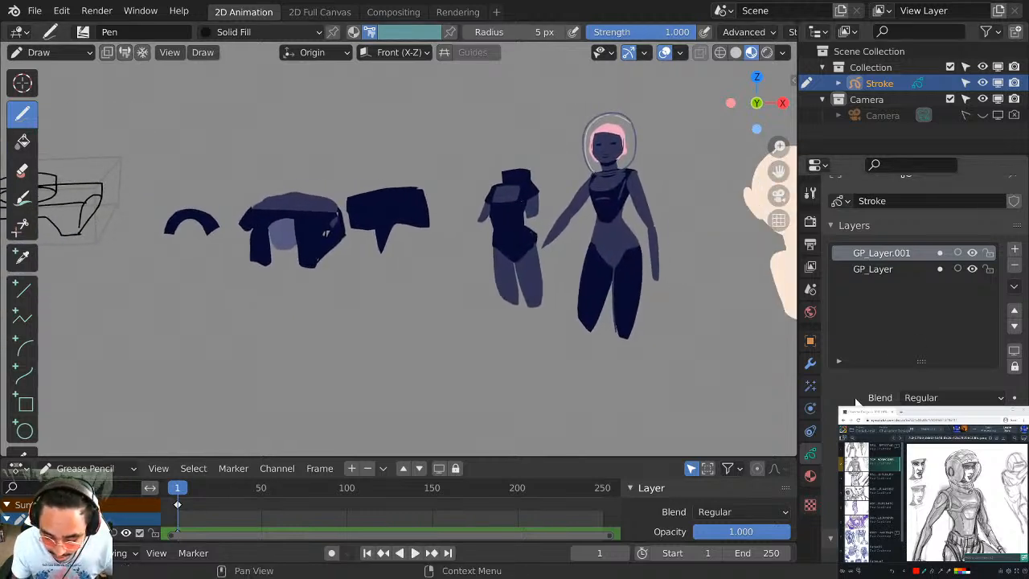
Toggle the Solid Fill material's visibility to check which shapes use it, and look over the earlier line sketches.
{"action": "left_click", "coordinate": [810, 475]}
{"action": "left_click", "coordinate": [971, 221]}
{"action": "left_click", "coordinate": [971, 221]}
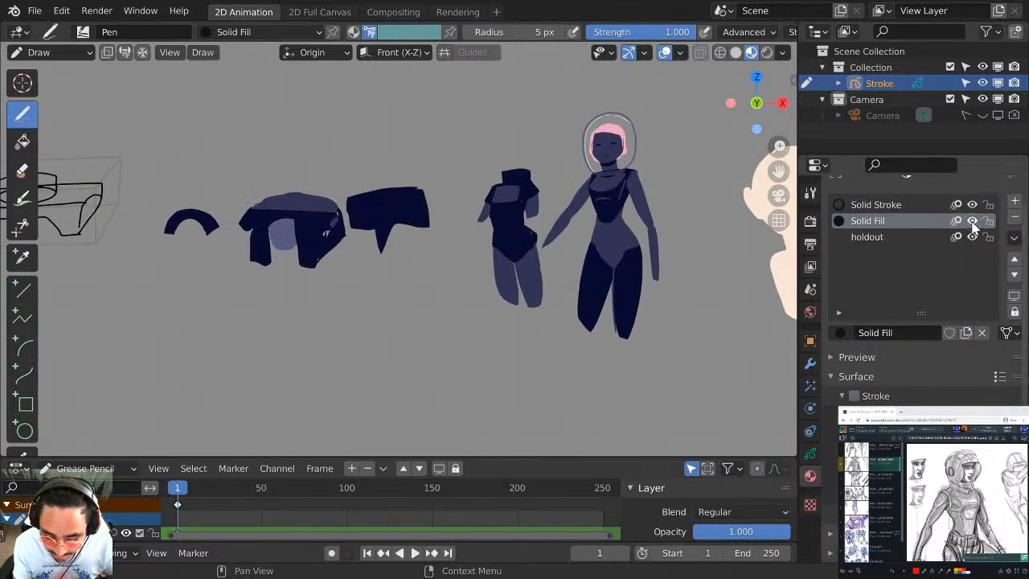
{"action": "left_click", "coordinate": [972, 221]}
{"action": "left_click", "coordinate": [971, 220]}
{"action": "left_click", "coordinate": [970, 221]}
{"action": "left_click", "coordinate": [971, 221]}
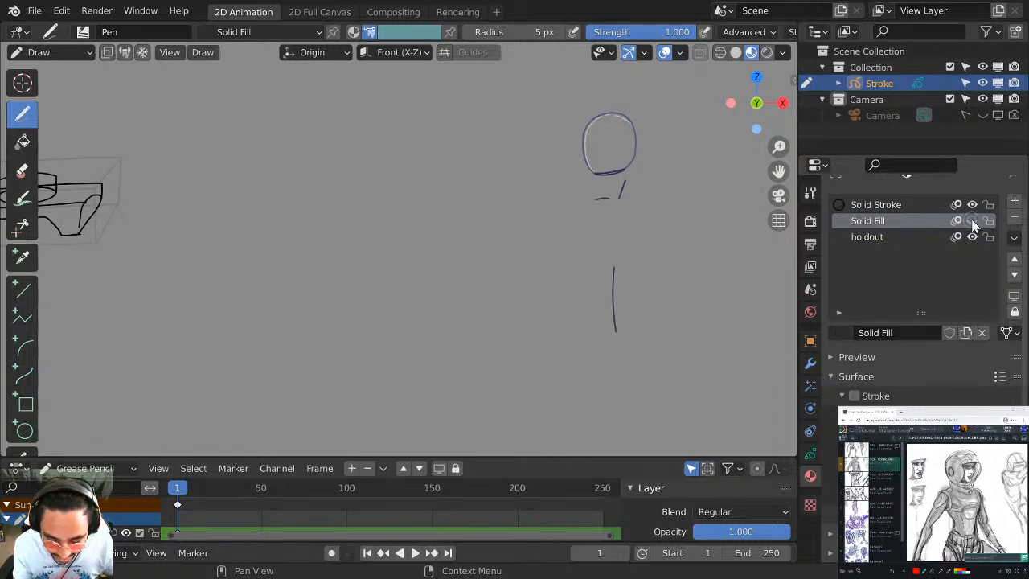
{"action": "middle_click_drag", "start_coordinate": [205, 241], "coordinate": [701, 237], "text": "shift"}
{"action": "mouse_move", "coordinate": [479, 248]}
{"action": "middle_mouse_down", "text": "shift"}
{"action": "mouse_move", "coordinate": [578, 259]}
{"action": "mouse_move", "coordinate": [565, 325]}
{"action": "middle_mouse_up", "text": "shift"}
{"action": "scroll", "coordinate": [553, 307], "scroll_direction": "down", "scroll_amount": 3}
{"action": "mouse_move", "coordinate": [427, 295]}
{"action": "middle_mouse_down", "text": "shift"}
{"action": "mouse_move", "coordinate": [484, 287]}
{"action": "mouse_move", "coordinate": [623, 298]}
{"action": "mouse_move", "coordinate": [546, 286]}
{"action": "middle_mouse_up", "text": "shift"}
{"action": "scroll", "coordinate": [622, 298], "scroll_direction": "down", "scroll_amount": 3}
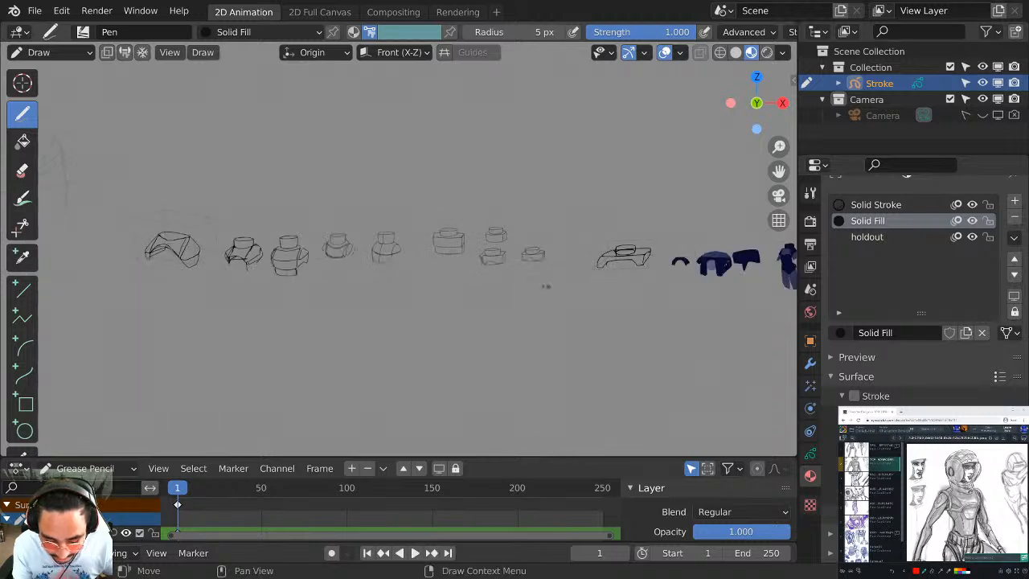
Toggle the Solid Stroke material's visibility to check which drawings use it, and look along the row as far as the cream bust.
{"action": "left_click", "coordinate": [973, 205]}
{"action": "left_click", "coordinate": [972, 204]}
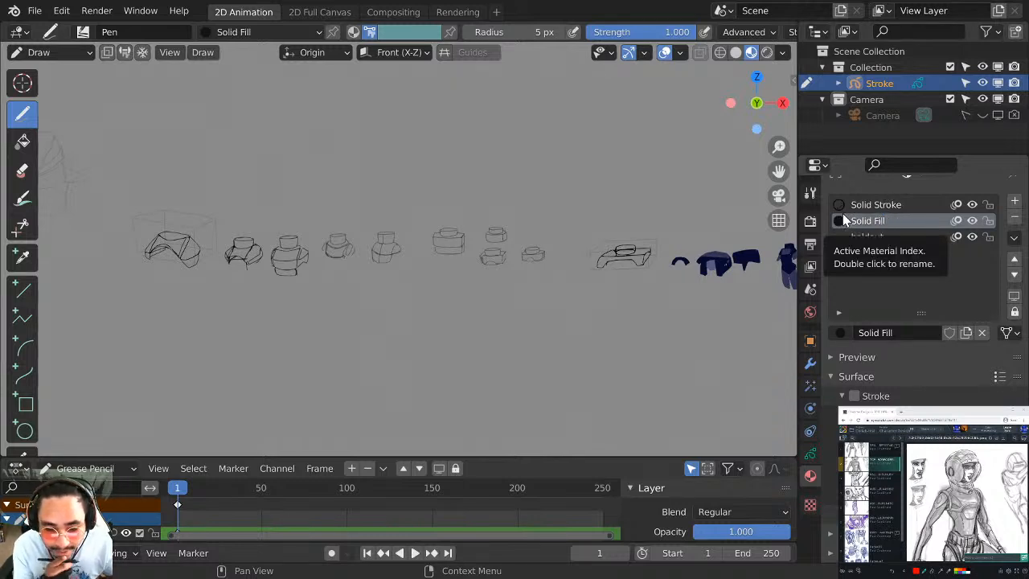
{"action": "middle_click_drag", "start_coordinate": [715, 241], "coordinate": [410, 243], "text": "shift"}
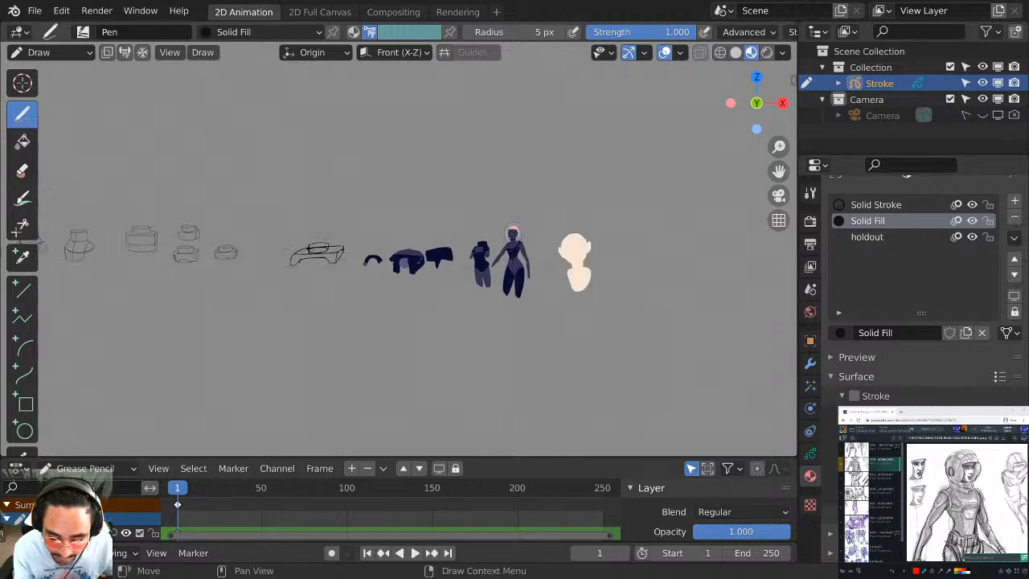
{"action": "middle_click_drag", "start_coordinate": [635, 265], "coordinate": [469, 242], "text": "shift"}
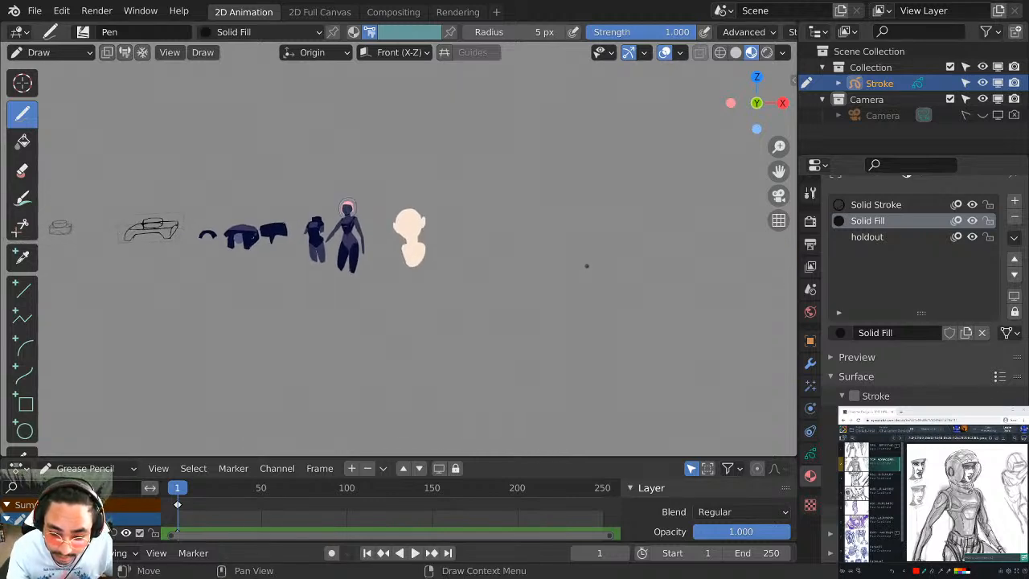
{"action": "scroll", "coordinate": [586, 265], "scroll_direction": "up", "scroll_amount": 8}
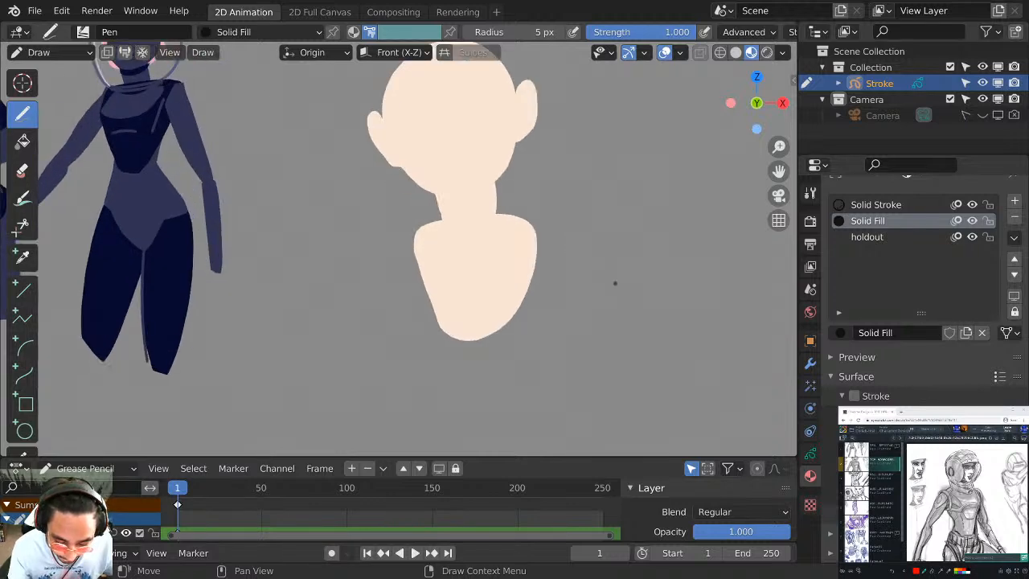
{"action": "mouse_move", "coordinate": [615, 283]}
{"action": "middle_mouse_down", "text": "shift"}
{"action": "mouse_move", "coordinate": [394, 326]}
{"action": "mouse_move", "coordinate": [360, 346]}
{"action": "middle_mouse_up", "text": "shift"}
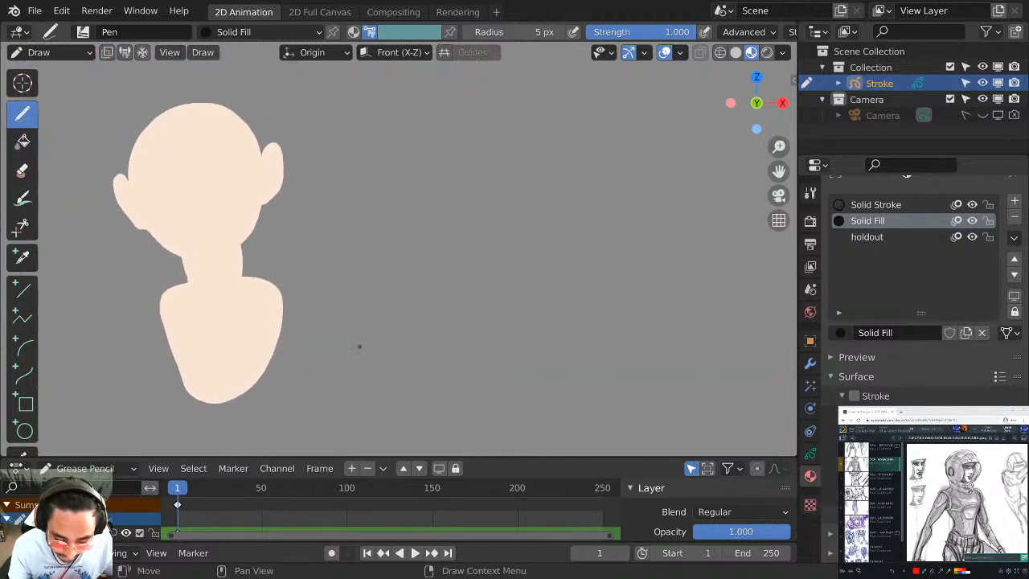
Switch the pen to the Solid Stroke material and choose a near-black palette colour for line drawing.
{"action": "left_click", "coordinate": [233, 32]}
{"action": "left_click", "coordinate": [309, 67]}
{"action": "left_click", "coordinate": [408, 32]}
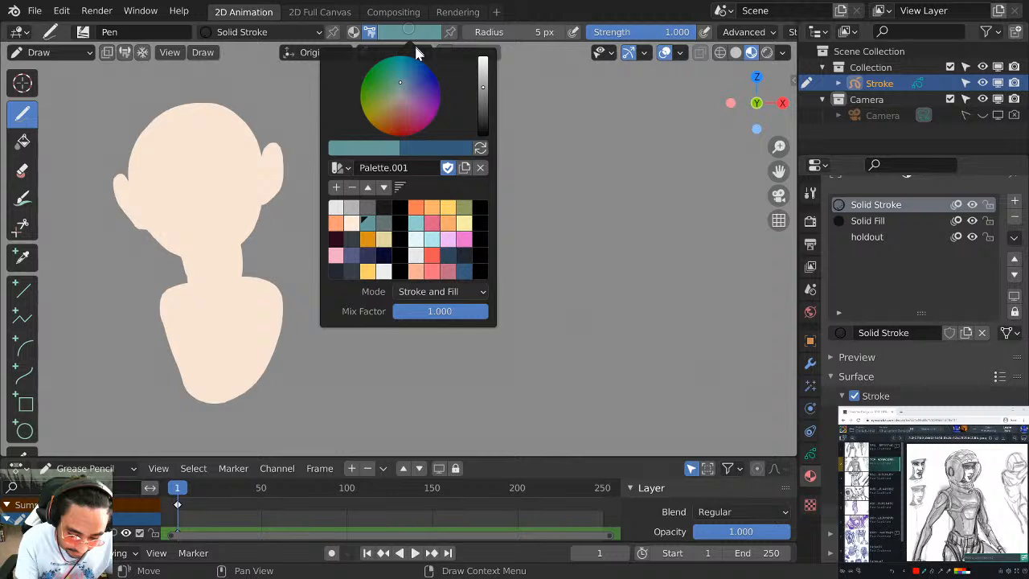
{"action": "left_click", "coordinate": [388, 211]}
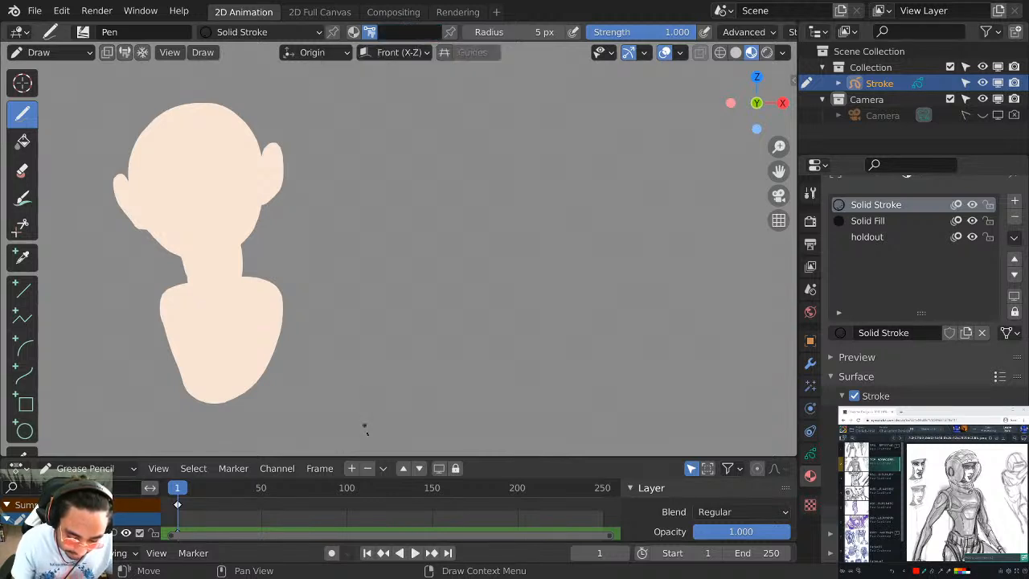
Hide GP_Layer.001 and GP_Layer, and add a new layer named 01 for a fresh line sketch.
{"action": "middle_click_drag", "start_coordinate": [498, 287], "coordinate": [392, 275], "text": "shift"}
{"action": "scroll", "coordinate": [418, 188], "scroll_direction": "up", "scroll_amount": 1}
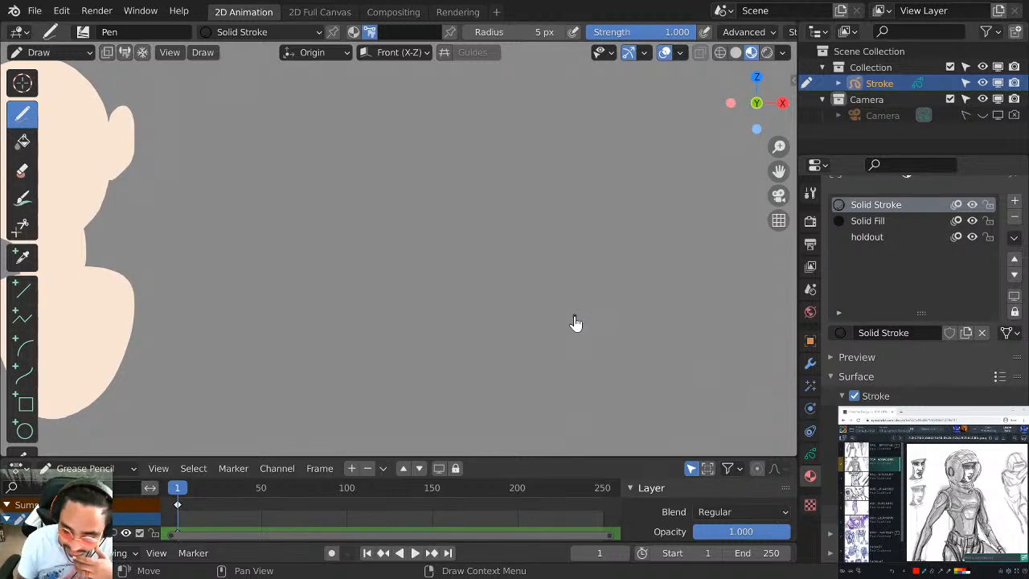
{"action": "left_click", "coordinate": [810, 454]}
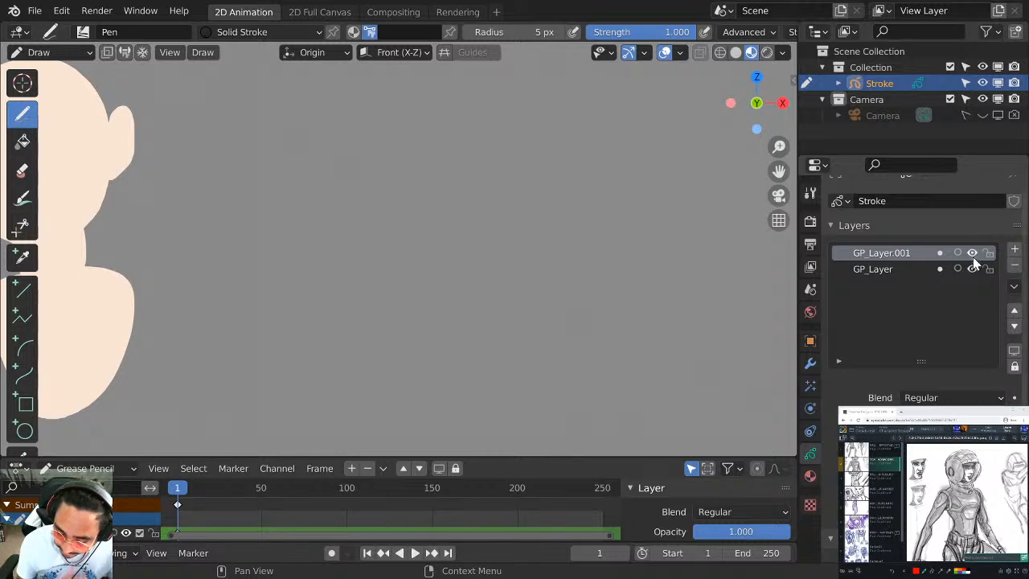
{"action": "left_click_drag", "start_coordinate": [972, 253], "coordinate": [972, 269]}
{"action": "left_click", "coordinate": [1013, 250]}
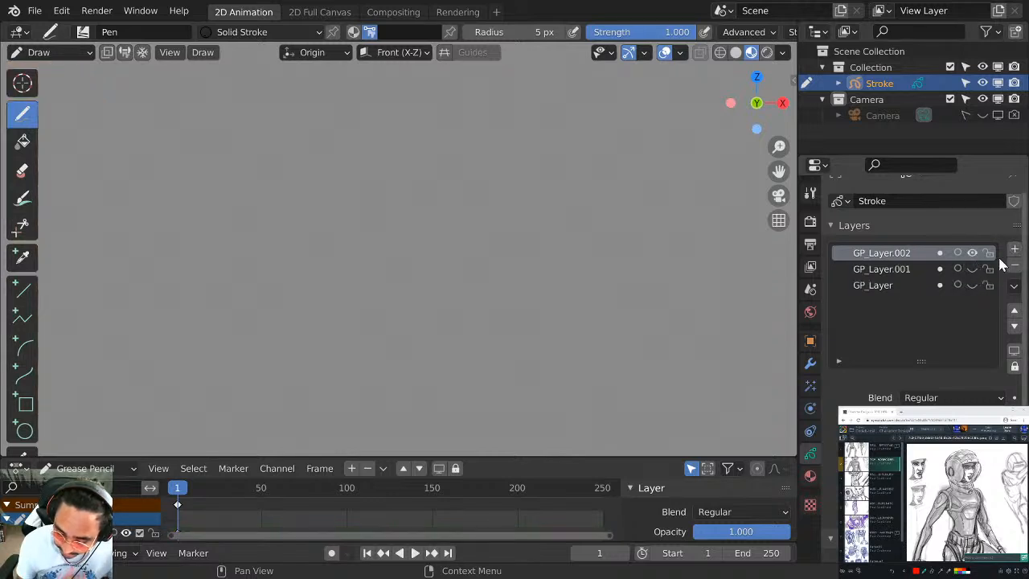
{"action": "double_click", "coordinate": [894, 254]}
{"action": "type", "text": "01"}
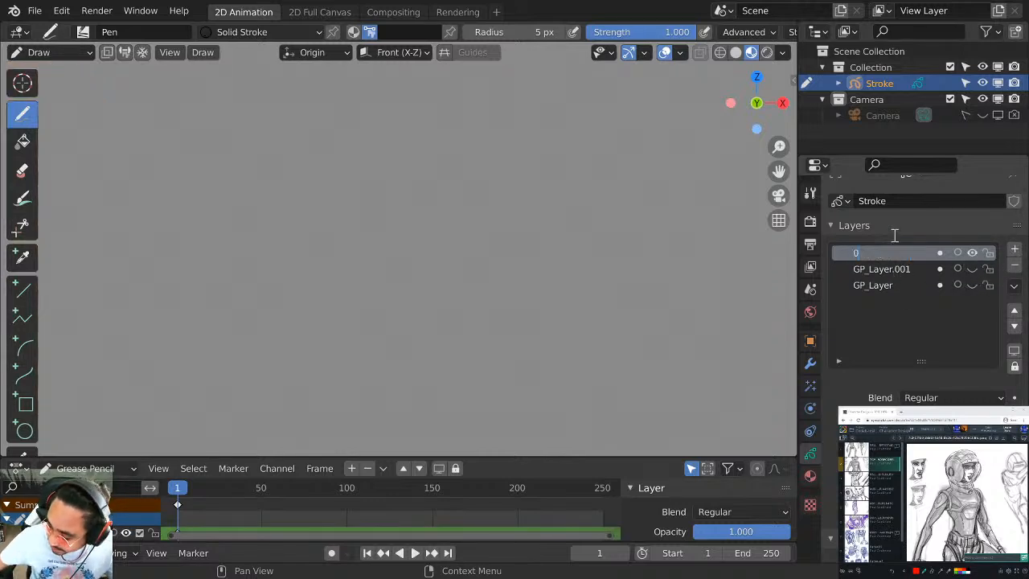
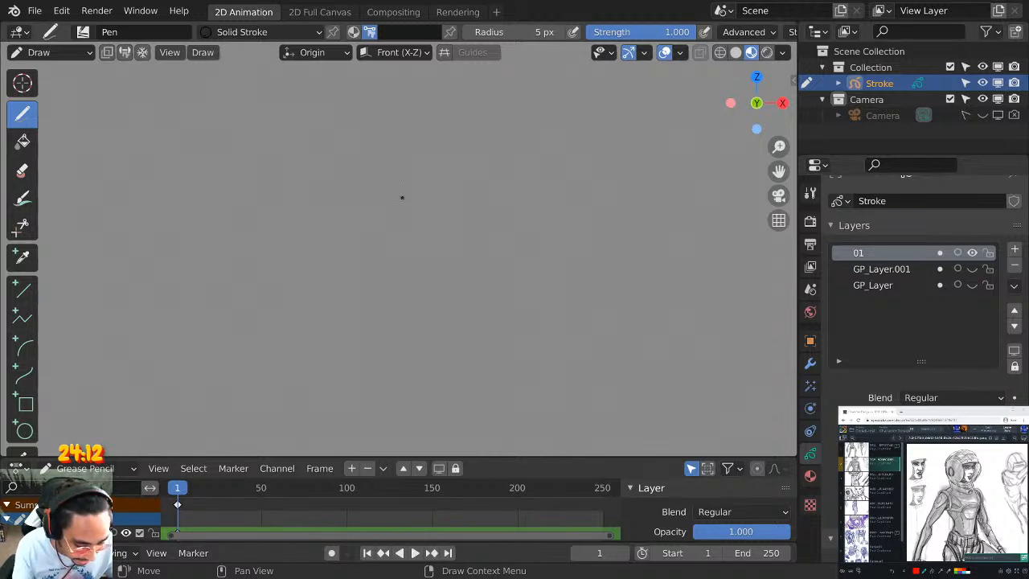
Maximise the viewport and sketch a tilted domed helmet visor with a doubled lower rim, undoing the stray mark beside it.
{"action": "key", "text": "ctrl+space"}
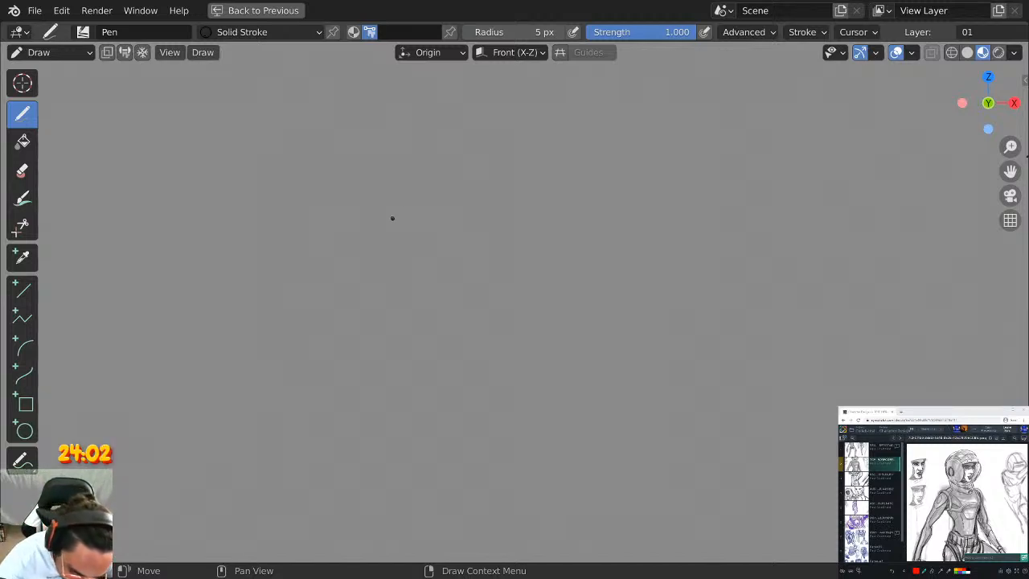
{"action": "mouse_move", "coordinate": [379, 276]}
{"action": "left_mouse_down"}
{"action": "mouse_move", "coordinate": [374, 214]}
{"action": "mouse_move", "coordinate": [434, 156]}
{"action": "mouse_move", "coordinate": [494, 160]}
{"action": "mouse_move", "coordinate": [516, 197]}
{"action": "mouse_move", "coordinate": [500, 237]}
{"action": "mouse_move", "coordinate": [468, 266]}
{"action": "mouse_move", "coordinate": [386, 290]}
{"action": "mouse_move", "coordinate": [380, 277]}
{"action": "mouse_move", "coordinate": [392, 295]}
{"action": "mouse_move", "coordinate": [474, 269]}
{"action": "mouse_move", "coordinate": [534, 198]}
{"action": "mouse_move", "coordinate": [521, 219]}
{"action": "left_mouse_up"}
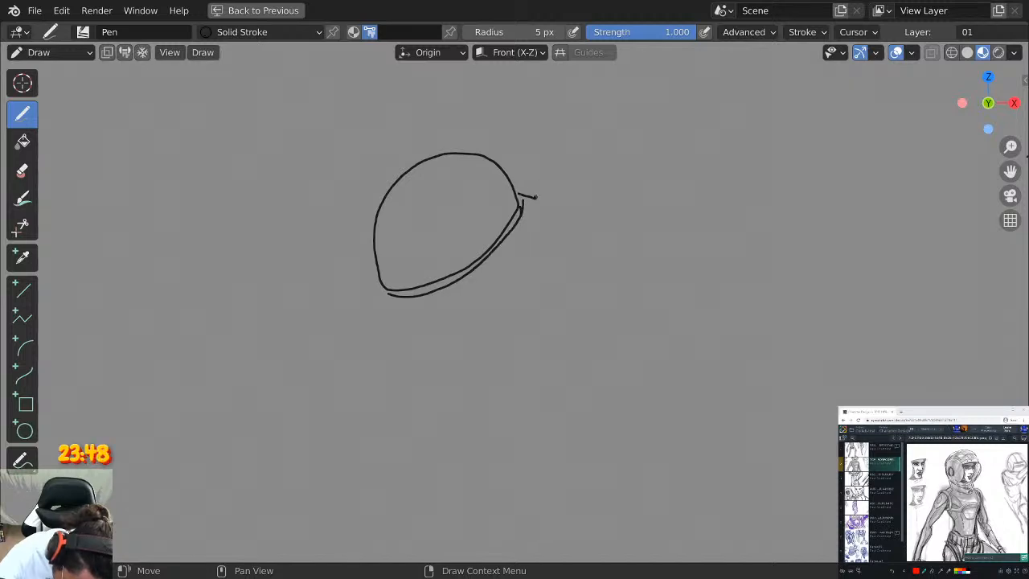
{"action": "key", "text": "ctrl+space"}
{"action": "key", "text": "ctrl+space"}
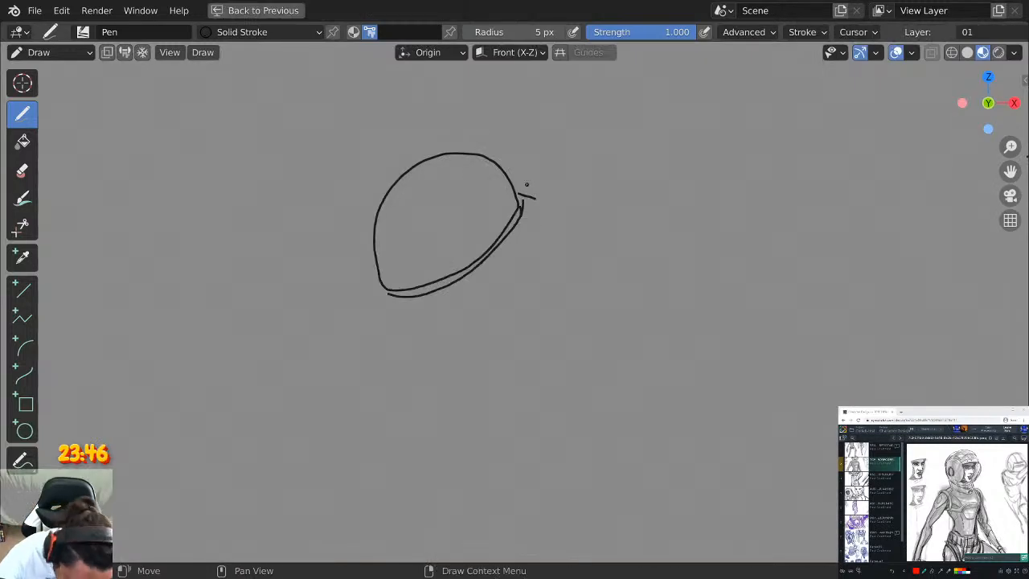
{"action": "key", "text": "ctrl+z"}
{"action": "key", "text": "ctrl+z"}
Draw a thick collar ring wrapping under the dome, with short thickness lines at both ends.
{"action": "mouse_move", "coordinate": [515, 191]}
{"action": "left_mouse_down"}
{"action": "mouse_move", "coordinate": [535, 200]}
{"action": "mouse_move", "coordinate": [548, 240]}
{"action": "left_mouse_up"}
{"action": "mouse_move", "coordinate": [377, 266]}
{"action": "left_mouse_down"}
{"action": "mouse_move", "coordinate": [364, 310]}
{"action": "mouse_move", "coordinate": [399, 321]}
{"action": "mouse_move", "coordinate": [455, 308]}
{"action": "mouse_move", "coordinate": [546, 245]}
{"action": "left_mouse_up"}
{"action": "left_click_drag", "start_coordinate": [528, 198], "coordinate": [520, 219]}
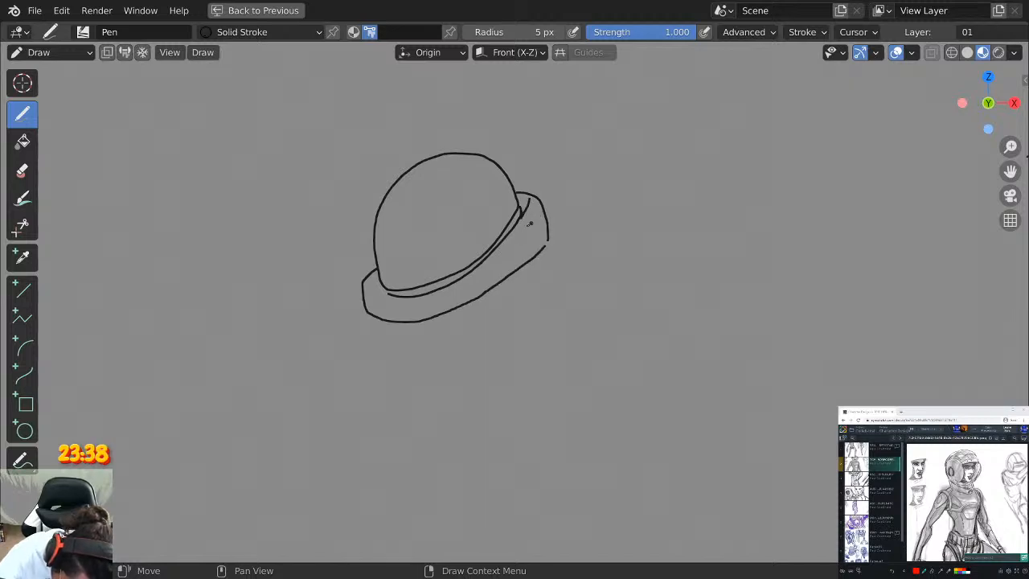
{"action": "left_click_drag", "start_coordinate": [368, 285], "coordinate": [369, 308]}
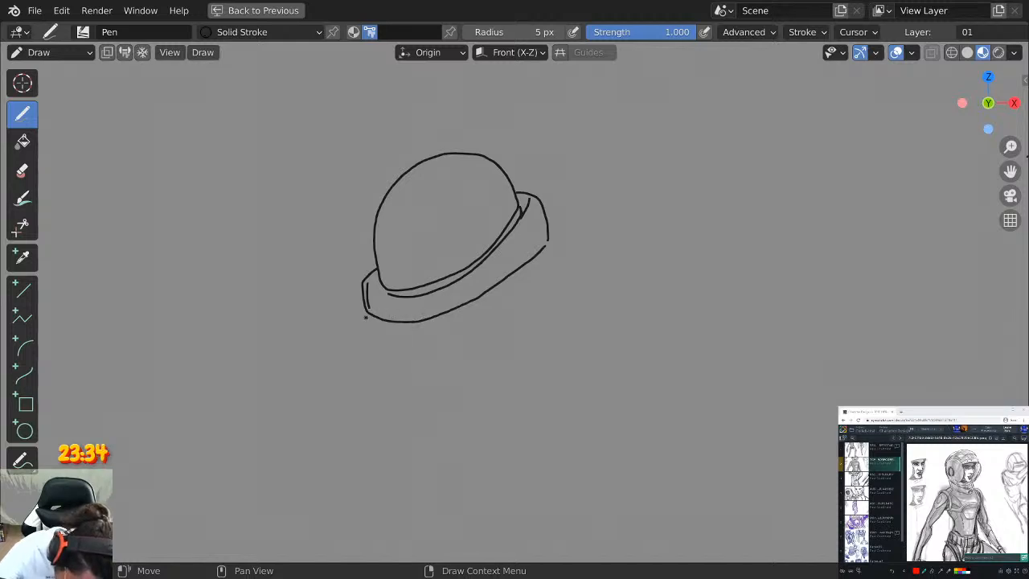
{"action": "left_click_drag", "start_coordinate": [369, 313], "coordinate": [389, 351]}
{"action": "key", "text": "ctrl+z"}
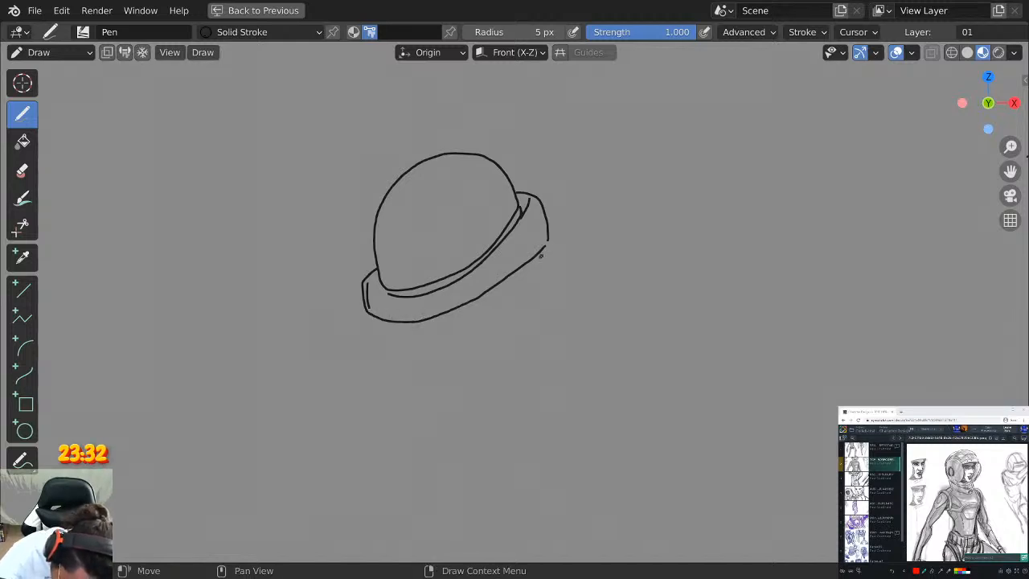
Try a rounded shoulder arch with a doubled edge beside the collar, and undo its strokes.
{"action": "left_click_drag", "start_coordinate": [537, 260], "coordinate": [511, 322]}
{"action": "mouse_move", "coordinate": [546, 257]}
{"action": "left_mouse_down"}
{"action": "mouse_move", "coordinate": [582, 258]}
{"action": "mouse_move", "coordinate": [601, 303]}
{"action": "left_mouse_up"}
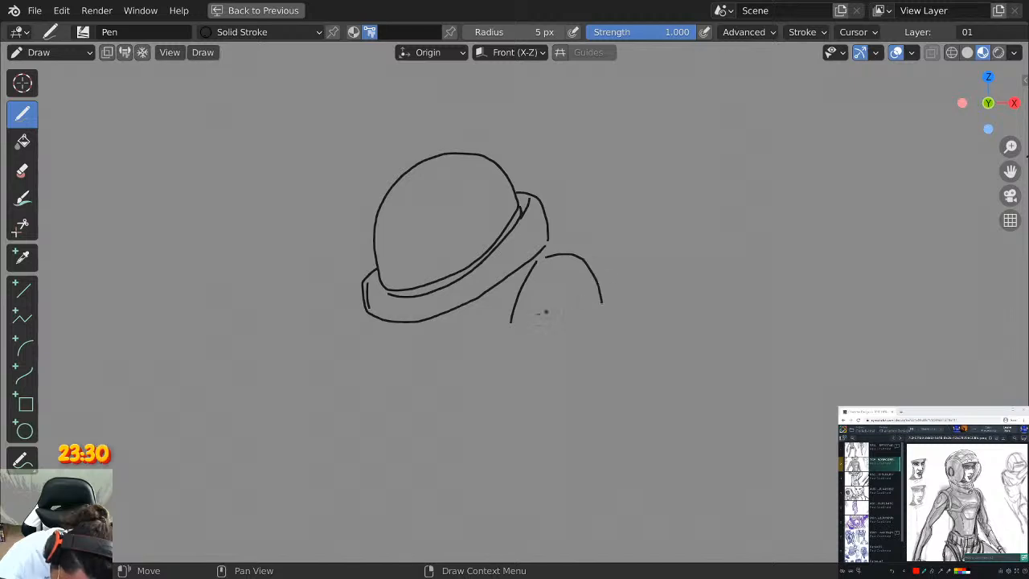
{"action": "mouse_move", "coordinate": [516, 319]}
{"action": "left_mouse_down"}
{"action": "mouse_move", "coordinate": [537, 272]}
{"action": "mouse_move", "coordinate": [593, 279]}
{"action": "mouse_move", "coordinate": [601, 305]}
{"action": "left_mouse_up"}
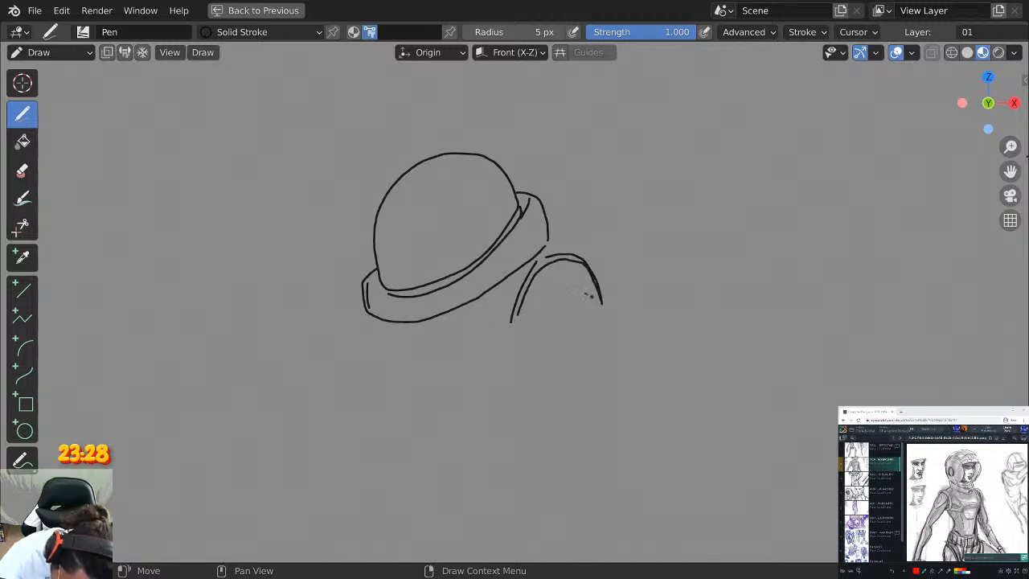
{"action": "key", "text": "ctrl+z"}
{"action": "key", "text": "ctrl+z"}
{"action": "key", "text": "ctrl+z"}
Draw an angular shoulder pad with a broken lower edge, and add the torso side and upper shoulder lines meeting the collar.
{"action": "mouse_move", "coordinate": [514, 323]}
{"action": "left_mouse_down"}
{"action": "mouse_move", "coordinate": [517, 297]}
{"action": "mouse_move", "coordinate": [573, 251]}
{"action": "mouse_move", "coordinate": [607, 280]}
{"action": "left_mouse_up"}
{"action": "key", "text": "ctrl+z"}
{"action": "mouse_move", "coordinate": [514, 323]}
{"action": "left_mouse_down"}
{"action": "mouse_move", "coordinate": [543, 262]}
{"action": "mouse_move", "coordinate": [592, 246]}
{"action": "mouse_move", "coordinate": [616, 281]}
{"action": "mouse_move", "coordinate": [608, 294]}
{"action": "left_mouse_up"}
{"action": "mouse_move", "coordinate": [519, 322]}
{"action": "left_mouse_down"}
{"action": "mouse_move", "coordinate": [538, 275]}
{"action": "mouse_move", "coordinate": [575, 254]}
{"action": "mouse_move", "coordinate": [607, 274]}
{"action": "left_mouse_up"}
{"action": "key", "text": "ctrl+z"}
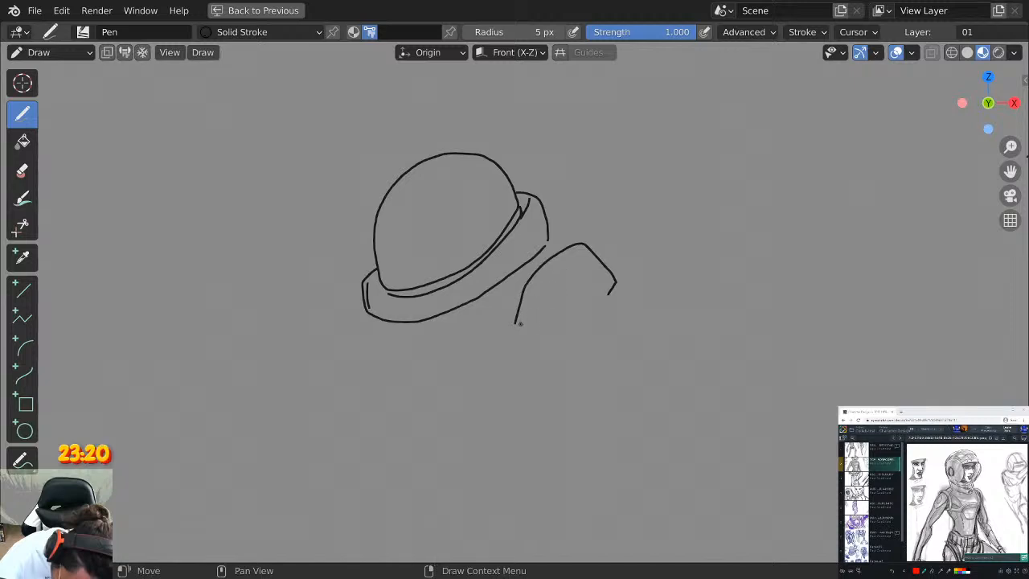
{"action": "left_click_drag", "start_coordinate": [521, 325], "coordinate": [595, 306]}
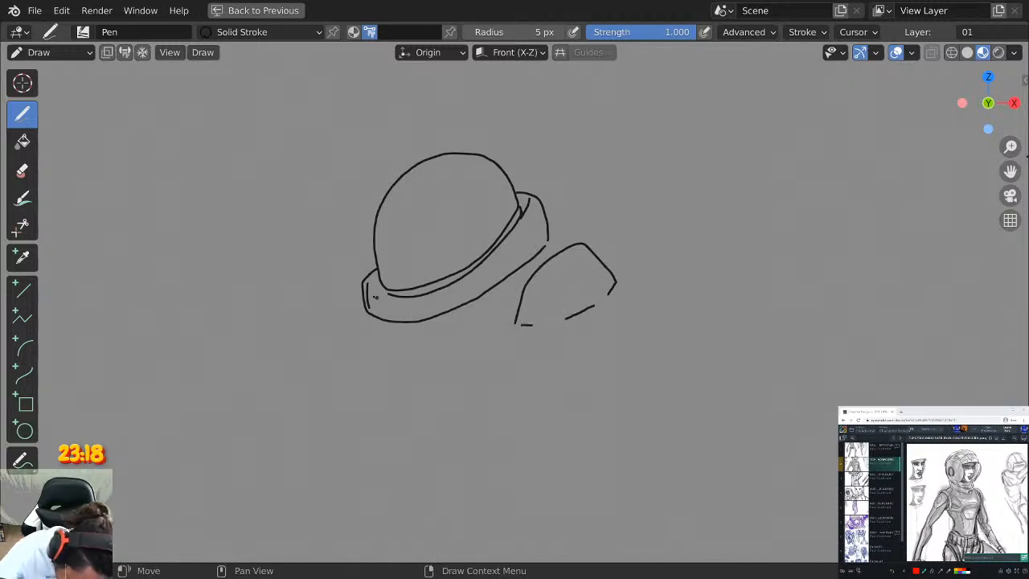
{"action": "left_click_drag", "start_coordinate": [359, 291], "coordinate": [368, 343]}
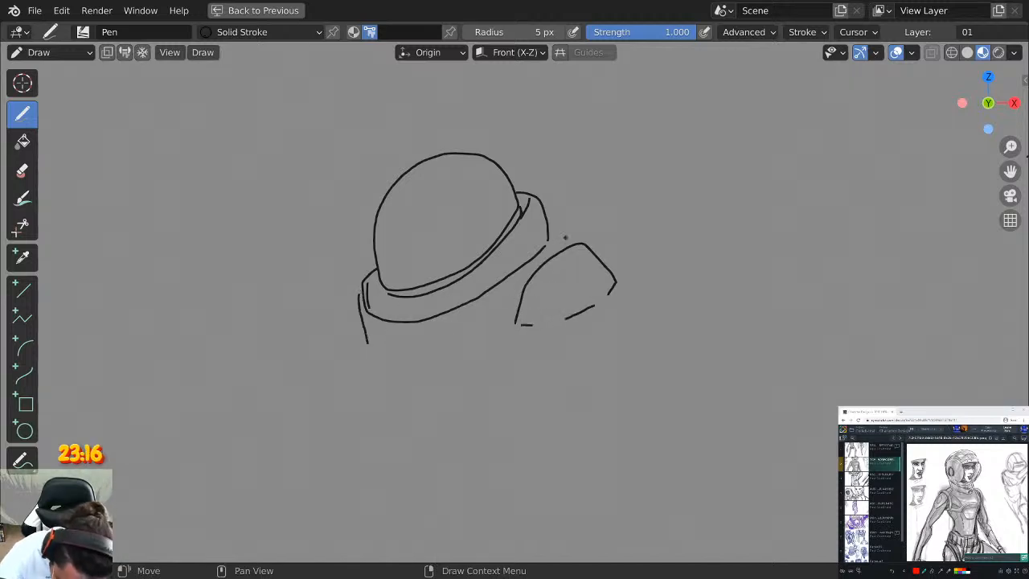
{"action": "left_click_drag", "start_coordinate": [548, 227], "coordinate": [595, 250]}
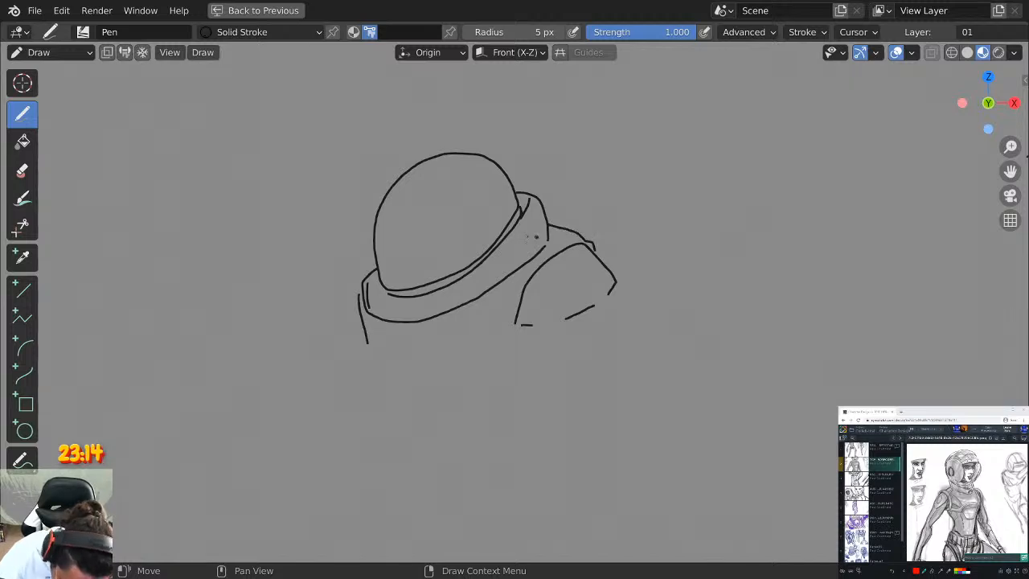
Add an inner contour along the dome and a scalloped, segmented puffy shape behind the helmet and collar.
{"action": "mouse_move", "coordinate": [359, 297]}
{"action": "left_mouse_down"}
{"action": "mouse_move", "coordinate": [402, 187]}
{"action": "mouse_move", "coordinate": [420, 172]}
{"action": "left_mouse_up"}
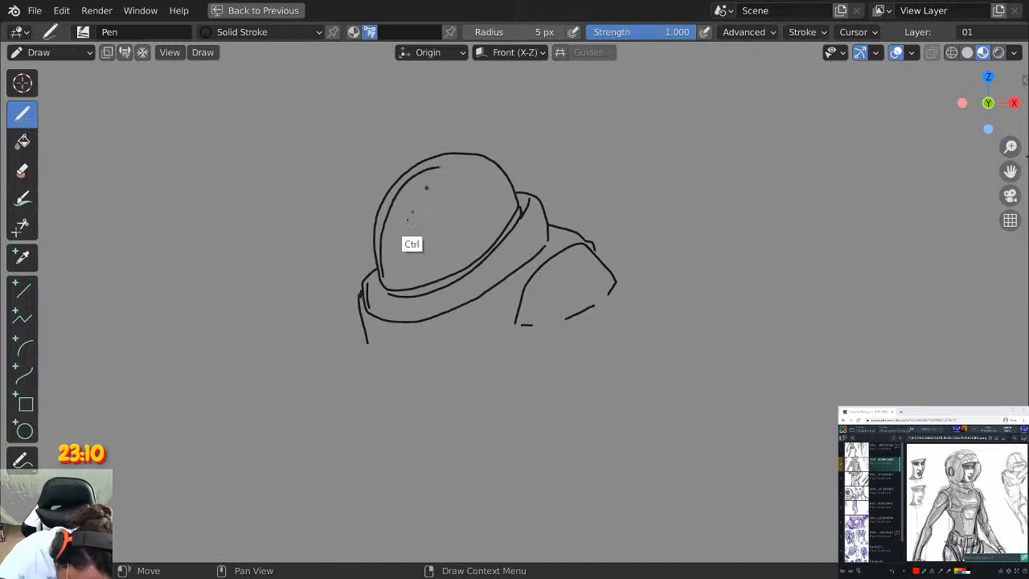
{"action": "key", "text": "ctrl+z"}
{"action": "mouse_move", "coordinate": [383, 280]}
{"action": "left_mouse_down"}
{"action": "mouse_move", "coordinate": [382, 216]}
{"action": "mouse_move", "coordinate": [418, 170]}
{"action": "mouse_move", "coordinate": [483, 167]}
{"action": "mouse_move", "coordinate": [505, 155]}
{"action": "mouse_move", "coordinate": [528, 162]}
{"action": "mouse_move", "coordinate": [548, 172]}
{"action": "mouse_move", "coordinate": [565, 226]}
{"action": "left_mouse_up"}
{"action": "mouse_move", "coordinate": [508, 183]}
{"action": "left_mouse_down"}
{"action": "mouse_move", "coordinate": [539, 194]}
{"action": "mouse_move", "coordinate": [564, 226]}
{"action": "left_mouse_up"}
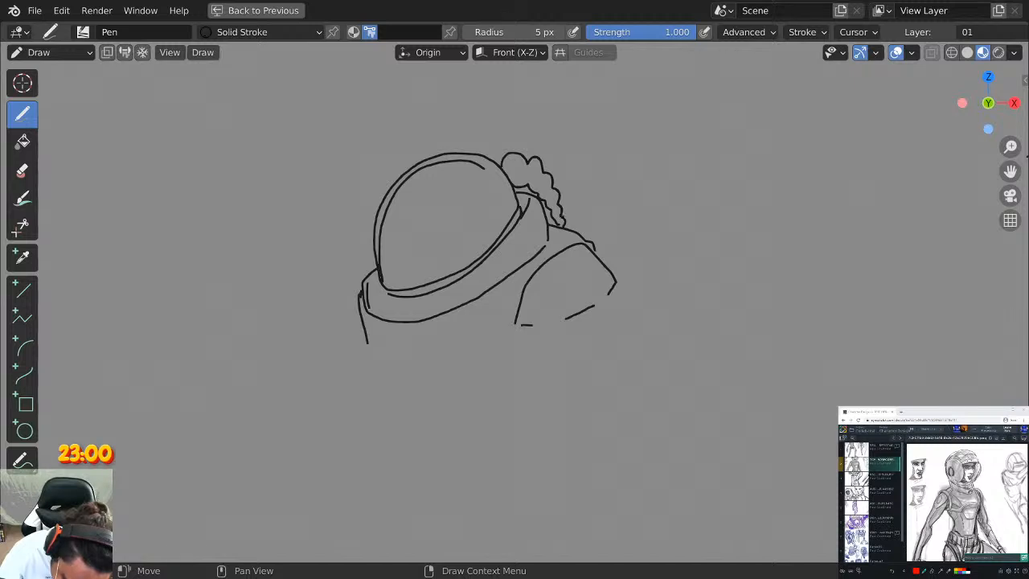
{"action": "key", "text": "ctrl+z"}
{"action": "mouse_move", "coordinate": [536, 197]}
{"action": "left_mouse_down"}
{"action": "mouse_move", "coordinate": [513, 183]}
{"action": "mouse_move", "coordinate": [527, 169]}
{"action": "mouse_move", "coordinate": [543, 198]}
{"action": "left_mouse_up"}
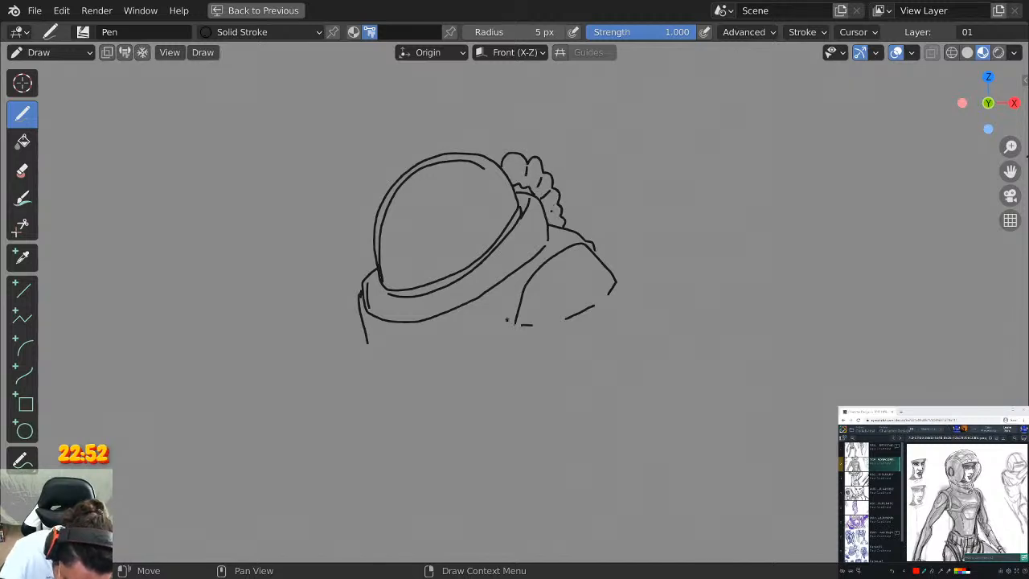
Draw a curved line from beneath the collar down the torso beside the shoulder pad, redoing the first attempt.
{"action": "middle_click_drag", "start_coordinate": [516, 289], "coordinate": [549, 206]}
{"action": "left_click_drag", "start_coordinate": [551, 196], "coordinate": [531, 270]}
{"action": "key", "text": "ctrl+z"}
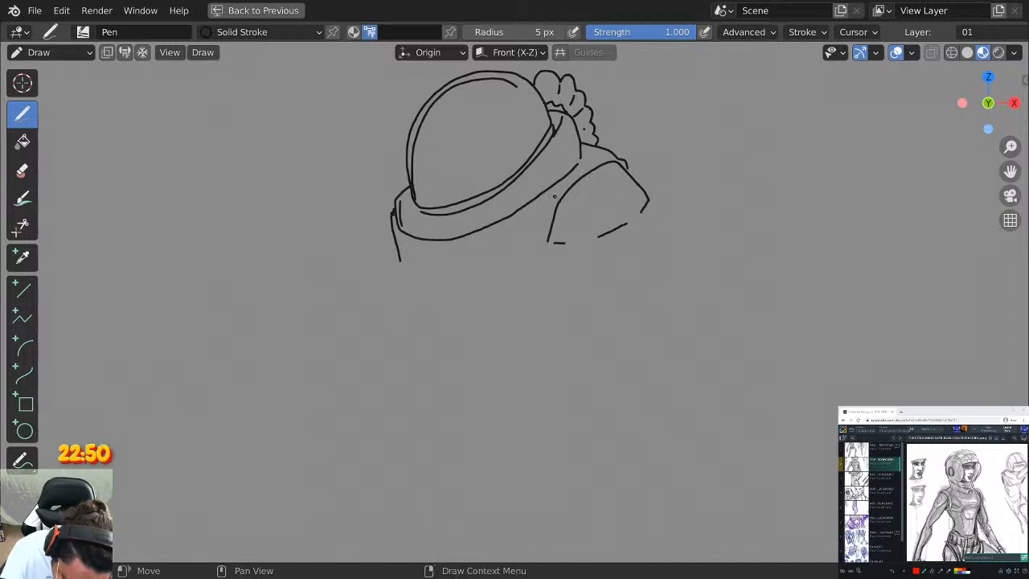
{"action": "left_click_drag", "start_coordinate": [553, 195], "coordinate": [533, 281]}
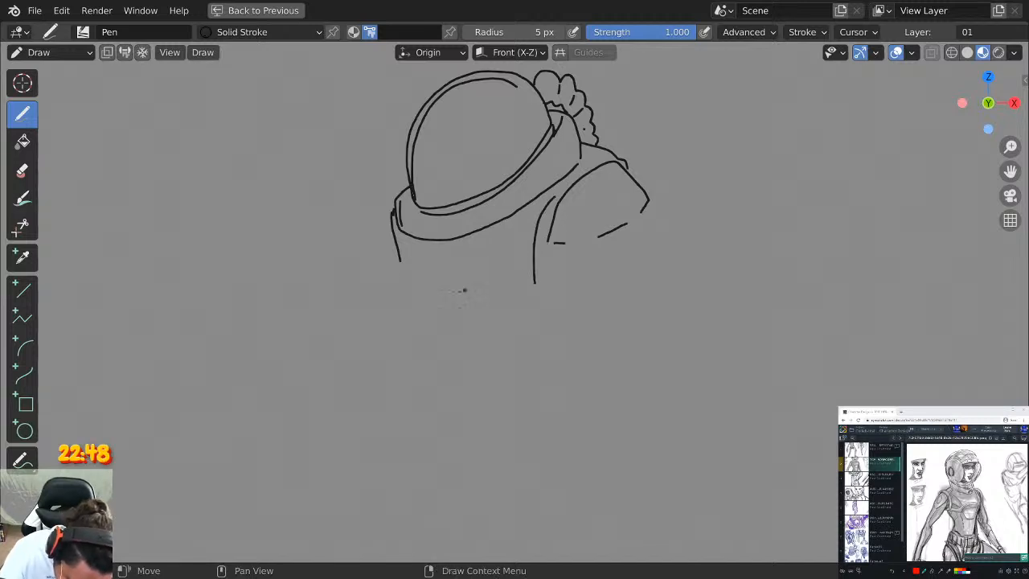
Outline the top and outer edges of an angular chest plate, and extend the torso's side line down to meet it.
{"action": "mouse_move", "coordinate": [413, 304]}
{"action": "left_mouse_down"}
{"action": "mouse_move", "coordinate": [421, 286]}
{"action": "mouse_move", "coordinate": [473, 273]}
{"action": "mouse_move", "coordinate": [502, 304]}
{"action": "left_mouse_up"}
{"action": "key", "text": "ctrl+z"}
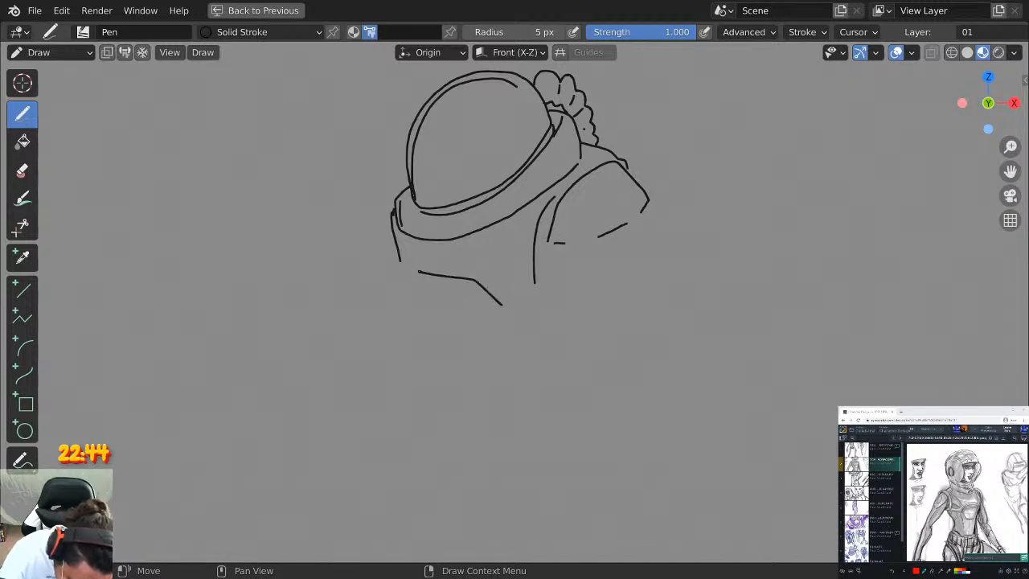
{"action": "left_click_drag", "start_coordinate": [416, 272], "coordinate": [410, 303]}
{"action": "mouse_move", "coordinate": [399, 257]}
{"action": "left_mouse_down"}
{"action": "mouse_move", "coordinate": [393, 294]}
{"action": "mouse_move", "coordinate": [410, 306]}
{"action": "left_mouse_up"}
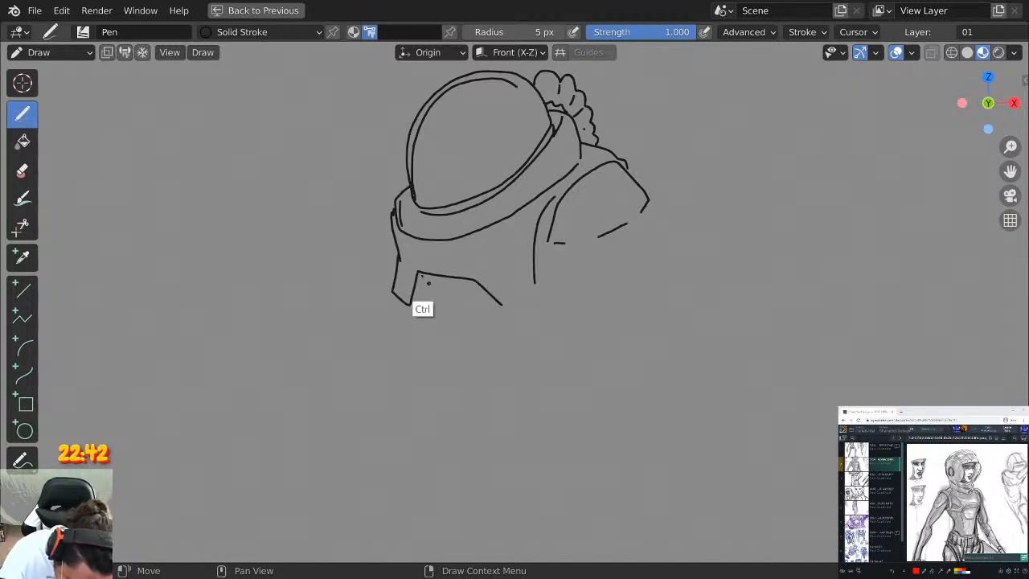
{"action": "key", "text": "ctrl+z"}
{"action": "left_click_drag", "start_coordinate": [398, 259], "coordinate": [405, 318]}
{"action": "key", "text": "ctrl+z"}
{"action": "left_click_drag", "start_coordinate": [399, 256], "coordinate": [408, 325]}
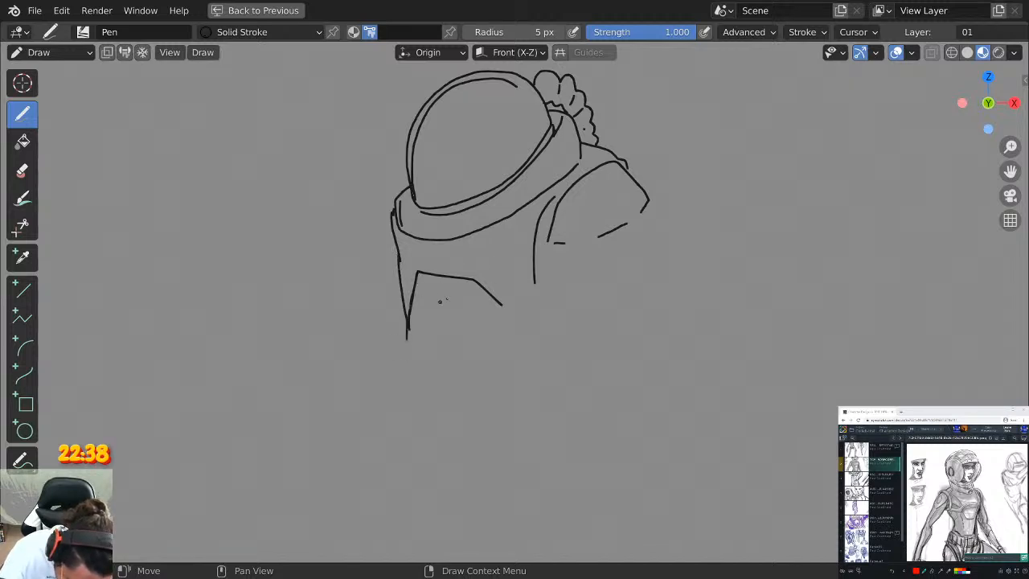
Complete the faceted chest plate with a bent central ridge, a lower edge and a closed far side.
{"action": "left_click_drag", "start_coordinate": [470, 283], "coordinate": [423, 381]}
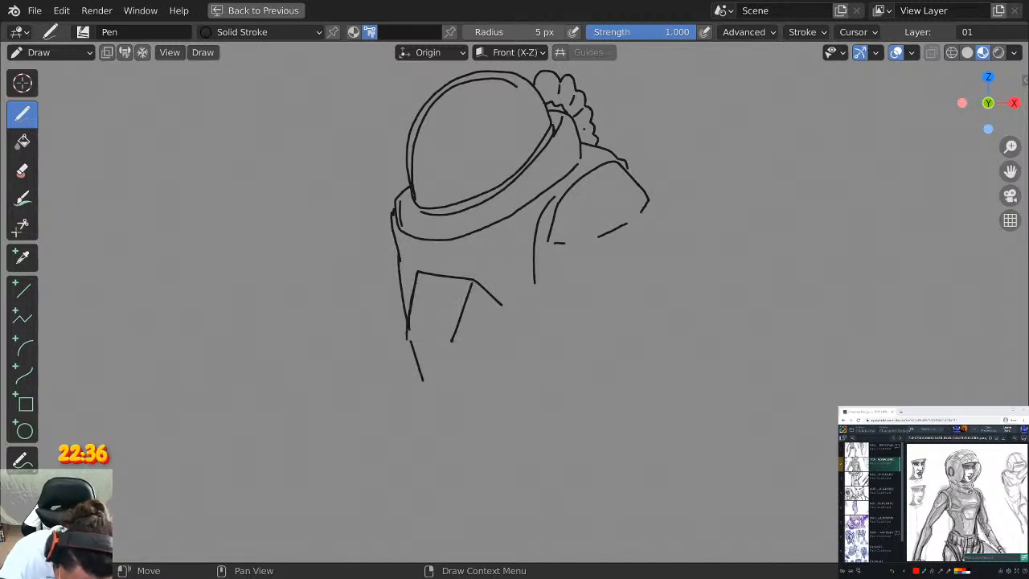
{"action": "left_click_drag", "start_coordinate": [452, 339], "coordinate": [458, 394]}
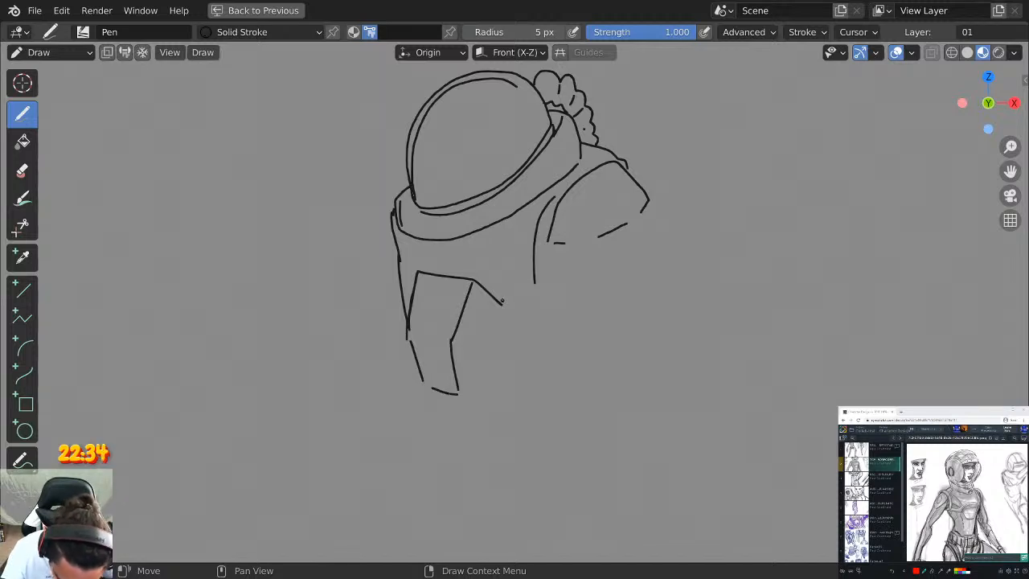
{"action": "mouse_move", "coordinate": [502, 312]}
{"action": "left_mouse_down"}
{"action": "mouse_move", "coordinate": [504, 365]}
{"action": "mouse_move", "coordinate": [460, 397]}
{"action": "left_mouse_up"}
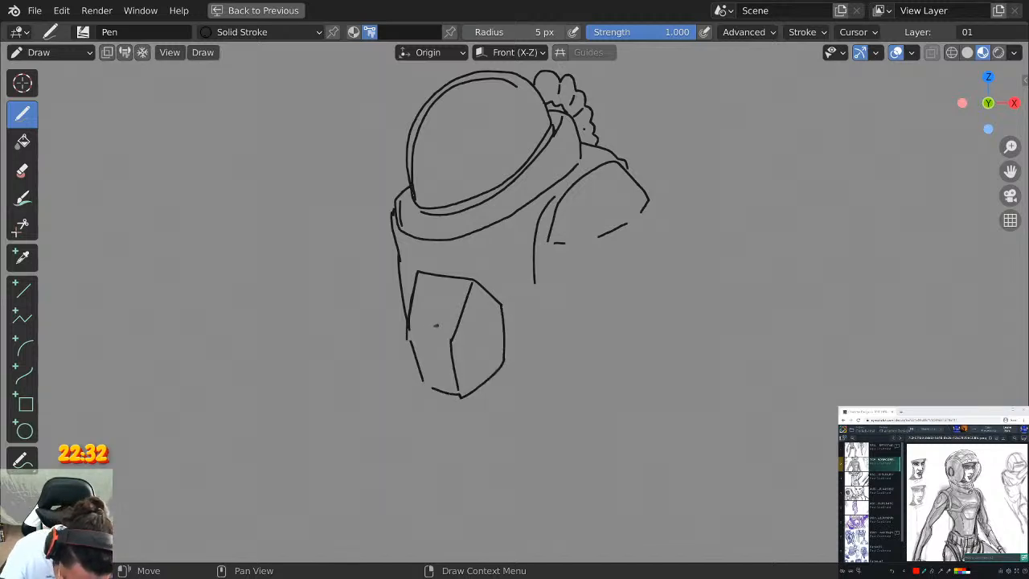
Divide both faces of the chest plate with short crosswise lines meeting near the bend of the central ridge.
{"action": "mouse_move", "coordinate": [411, 332]}
{"action": "left_mouse_down"}
{"action": "mouse_move", "coordinate": [442, 340]}
{"action": "mouse_move", "coordinate": [488, 315]}
{"action": "left_mouse_up"}
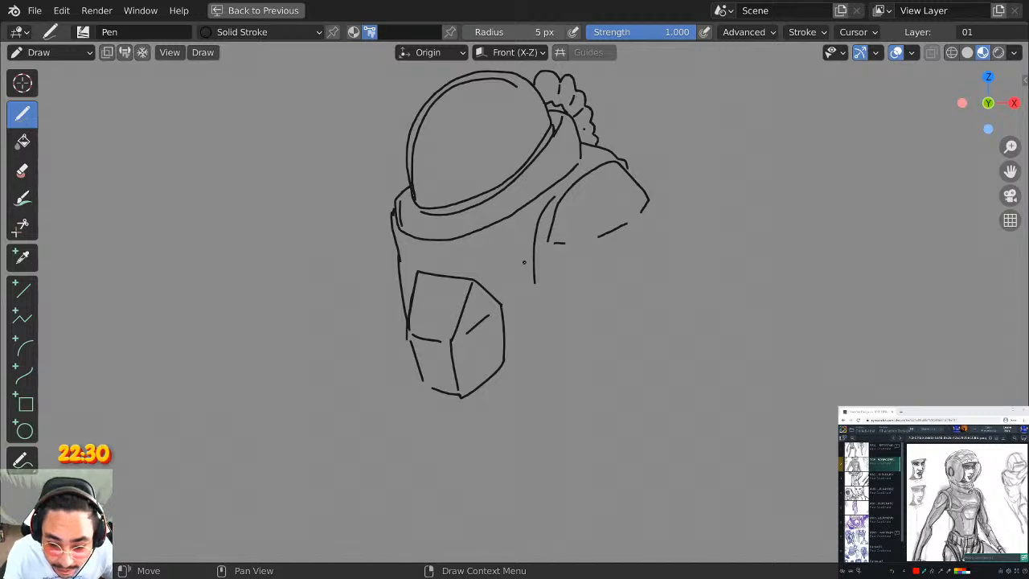
{"action": "key", "text": "ctrl+space"}
{"action": "key", "text": "ctrl+space"}
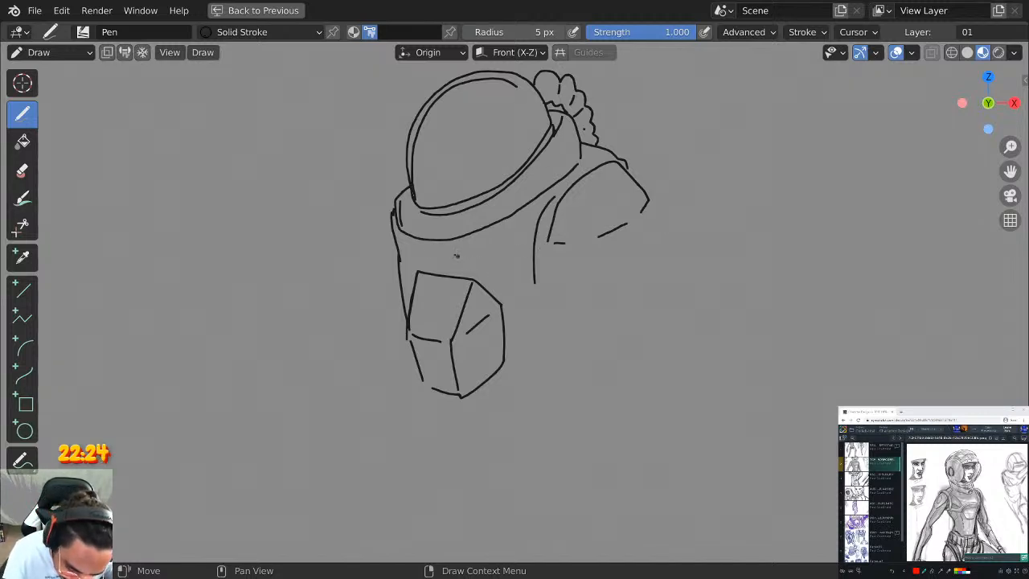
Try a short curved shoulder outline beside the collar on the figure's far side, redoing the stroke several times.
{"action": "mouse_move", "coordinate": [395, 197]}
{"action": "left_mouse_down"}
{"action": "mouse_move", "coordinate": [366, 232]}
{"action": "mouse_move", "coordinate": [357, 272]}
{"action": "left_mouse_up"}
{"action": "key", "text": "ctrl+z"}
{"action": "mouse_move", "coordinate": [394, 203]}
{"action": "left_mouse_down"}
{"action": "mouse_move", "coordinate": [368, 255]}
{"action": "mouse_move", "coordinate": [379, 273]}
{"action": "mouse_move", "coordinate": [360, 272]}
{"action": "left_mouse_up"}
{"action": "key", "text": "ctrl+z"}
{"action": "key", "text": "ctrl+z"}
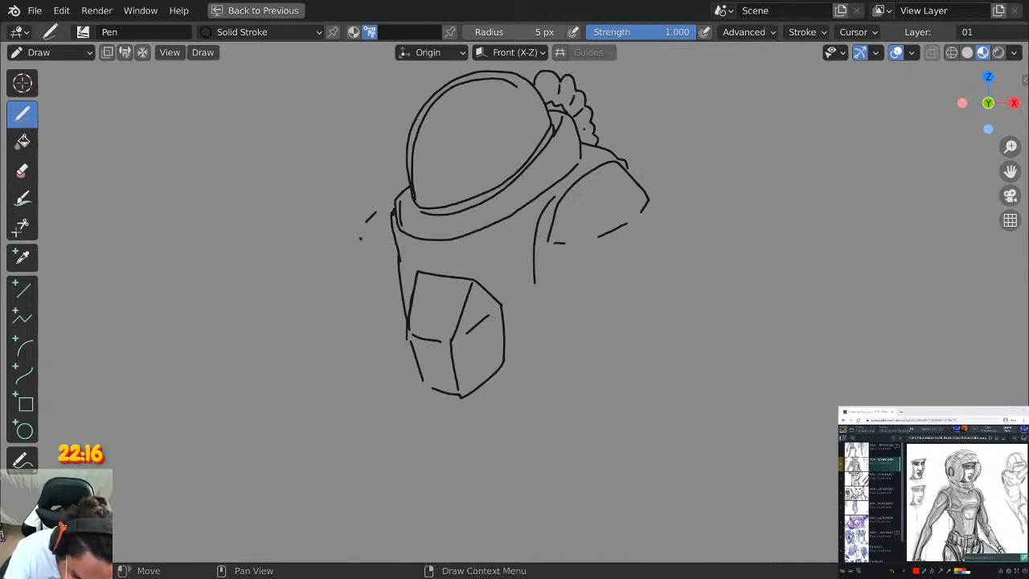
{"action": "mouse_move", "coordinate": [392, 201]}
{"action": "left_mouse_down"}
{"action": "mouse_move", "coordinate": [363, 233]}
{"action": "mouse_move", "coordinate": [361, 262]}
{"action": "left_mouse_up"}
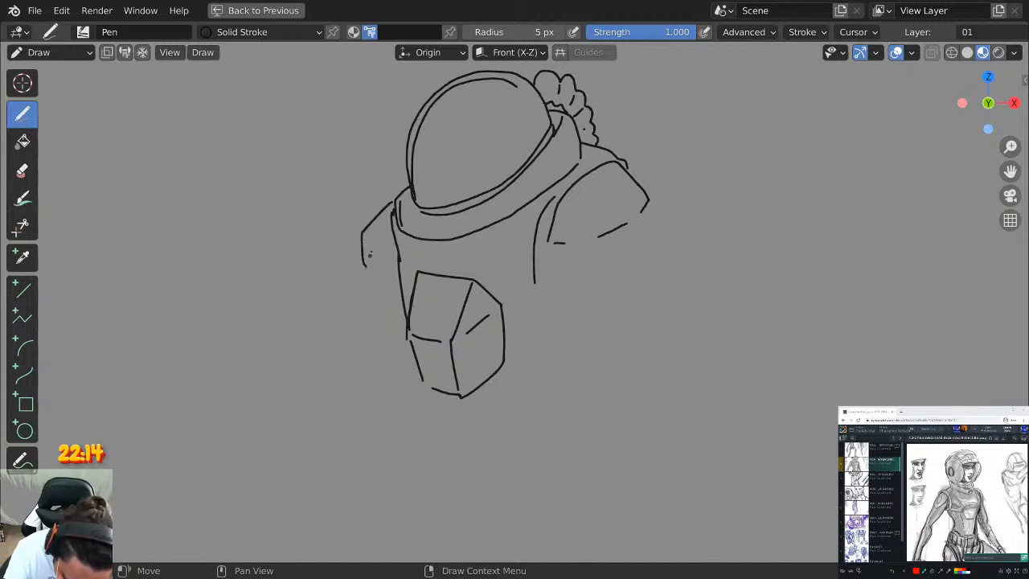
{"action": "key", "text": "ctrl+z"}
{"action": "mouse_move", "coordinate": [392, 206]}
{"action": "left_mouse_down"}
{"action": "mouse_move", "coordinate": [368, 261]}
{"action": "mouse_move", "coordinate": [370, 271]}
{"action": "mouse_move", "coordinate": [384, 271]}
{"action": "left_mouse_up"}
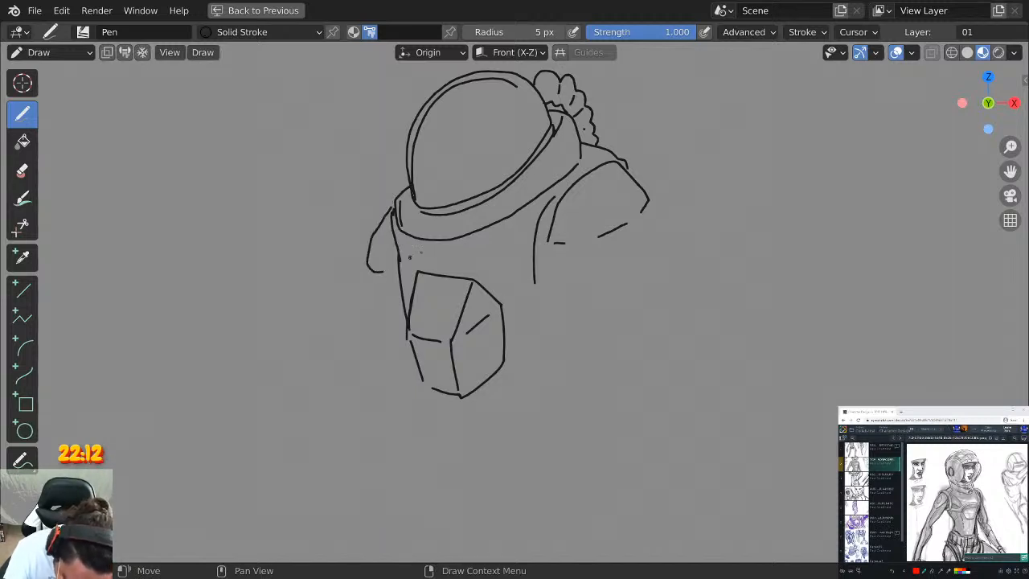
Try a puffy near sleeve beneath the shoulder pad, with overlapping curved segments along its inner and outer sides.
{"action": "left_click_drag", "start_coordinate": [555, 243], "coordinate": [607, 276]}
{"action": "left_click_drag", "start_coordinate": [642, 209], "coordinate": [640, 263]}
{"action": "left_click_drag", "start_coordinate": [569, 275], "coordinate": [597, 306]}
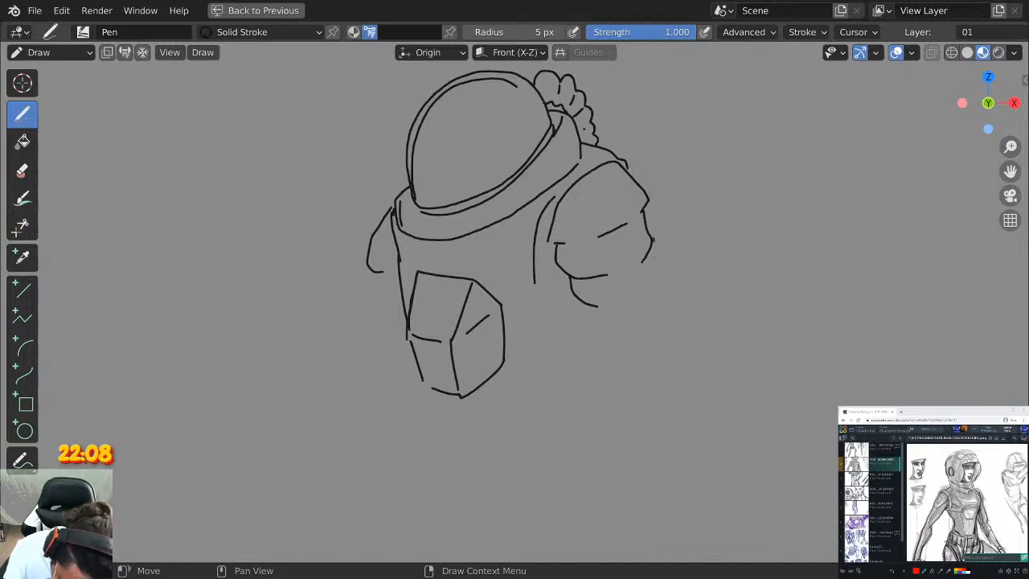
{"action": "mouse_move", "coordinate": [644, 213]}
{"action": "left_mouse_down"}
{"action": "mouse_move", "coordinate": [665, 295]}
{"action": "mouse_move", "coordinate": [657, 326]}
{"action": "left_mouse_up"}
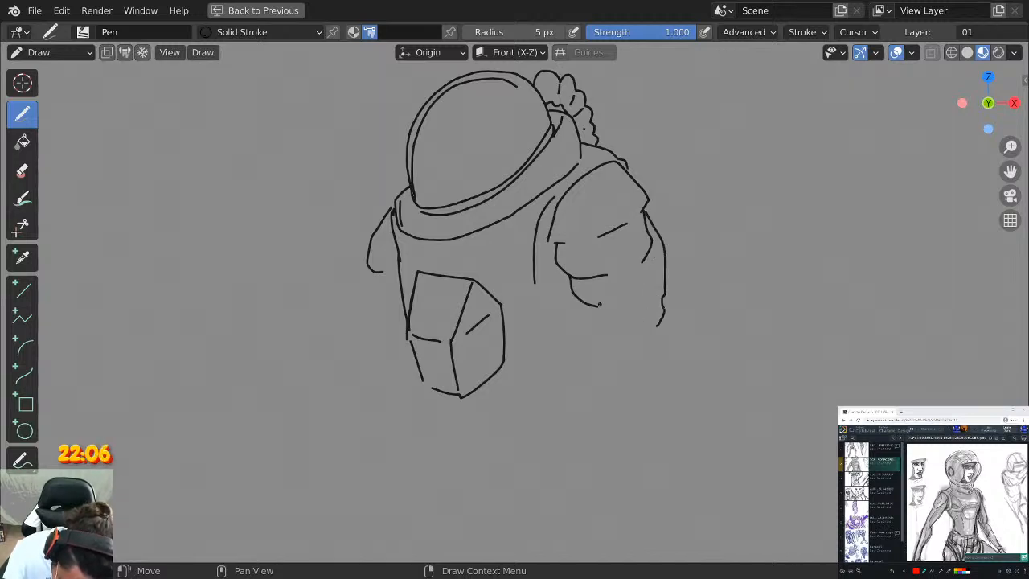
{"action": "left_click_drag", "start_coordinate": [601, 301], "coordinate": [598, 310]}
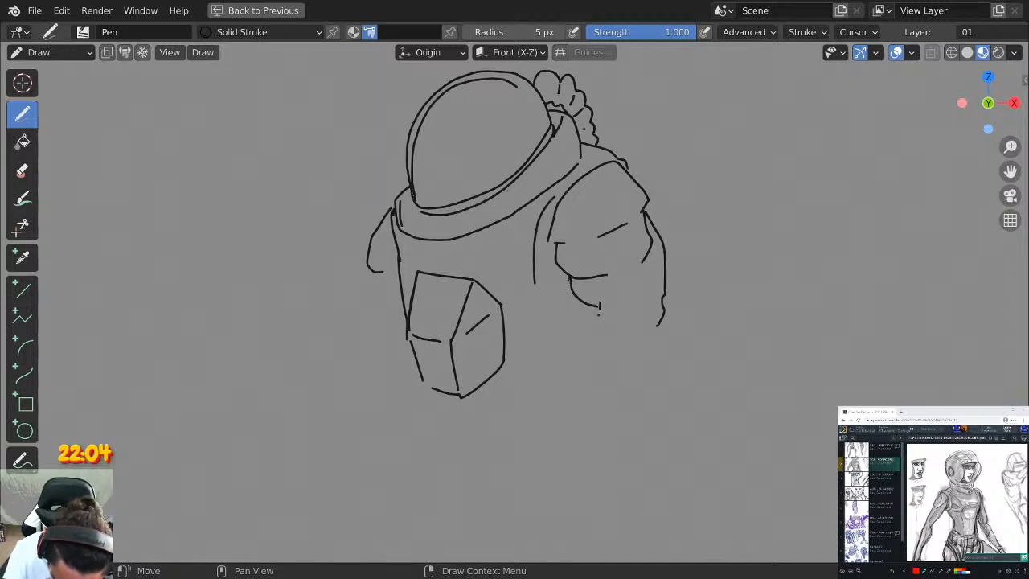
{"action": "key", "text": "ctrl"}
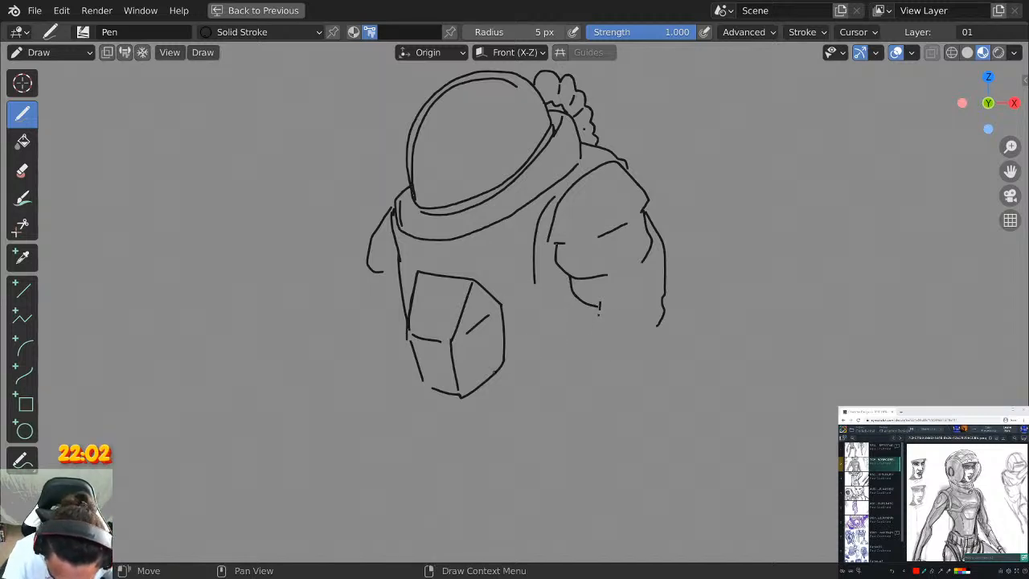
Try a lower torso edge from the chest plate toward the near arm, and undo it with the far shoulder outline.
{"action": "left_click_drag", "start_coordinate": [500, 375], "coordinate": [570, 351]}
{"action": "left_click_drag", "start_coordinate": [598, 307], "coordinate": [570, 354]}
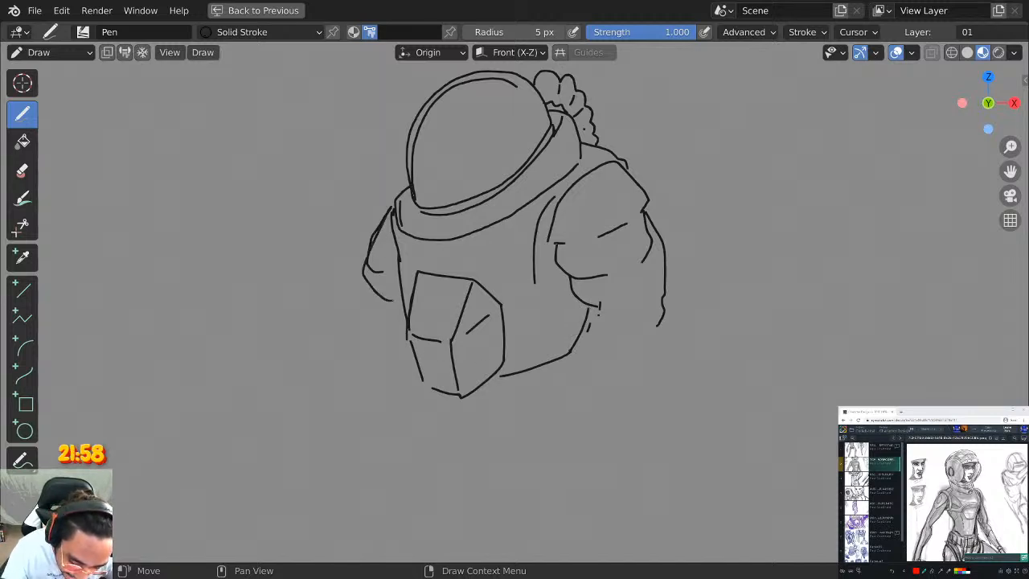
{"action": "key", "text": "ctrl+z"}
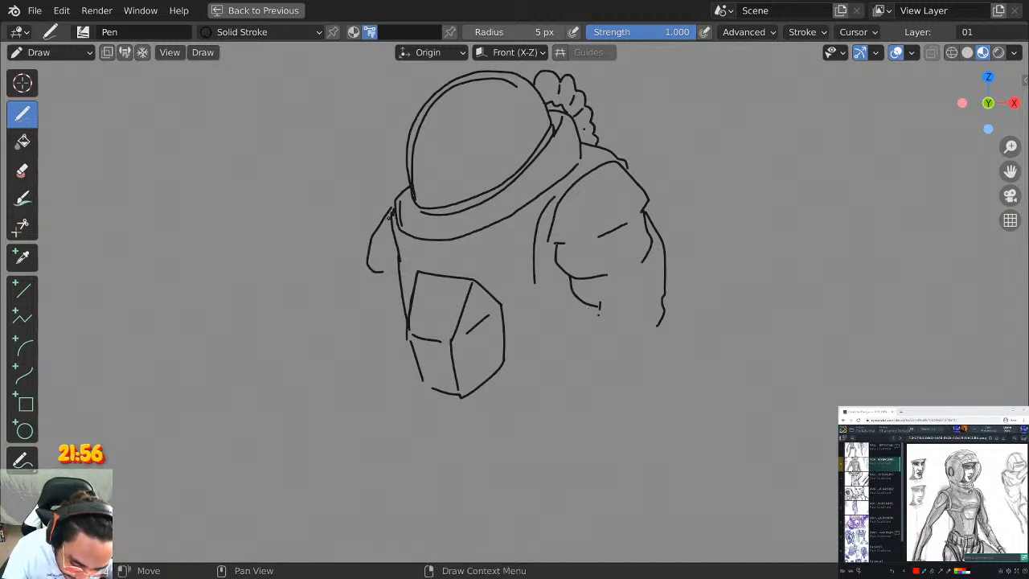
{"action": "key", "text": "ctrl+z"}
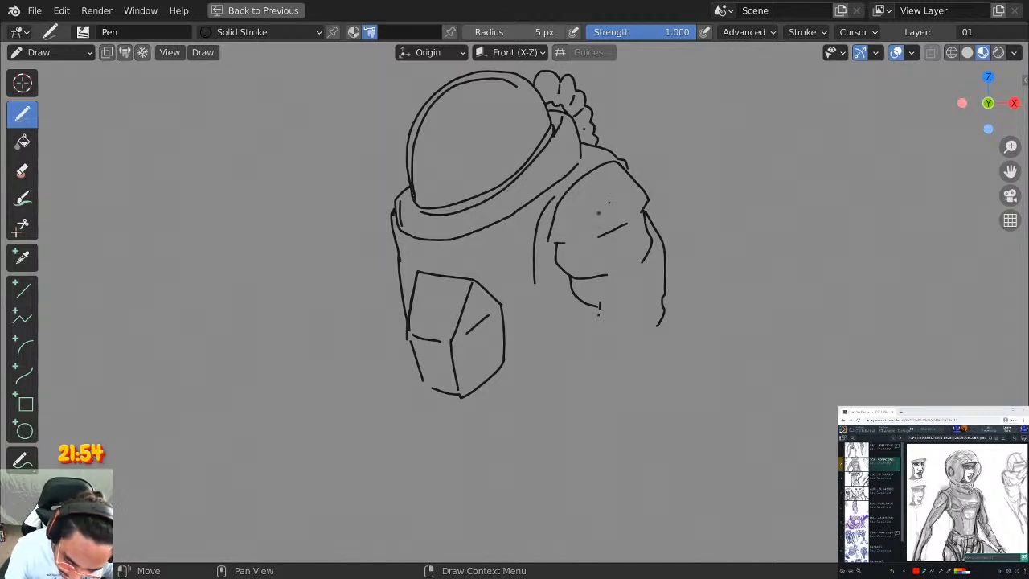
Outline the far arm with three overlapping puffy segments and remove the near sleeve strokes beneath the shoulder pad.
{"action": "mouse_move", "coordinate": [388, 207]}
{"action": "left_mouse_down"}
{"action": "mouse_move", "coordinate": [368, 272]}
{"action": "mouse_move", "coordinate": [354, 282]}
{"action": "mouse_move", "coordinate": [378, 306]}
{"action": "mouse_move", "coordinate": [359, 322]}
{"action": "mouse_move", "coordinate": [370, 335]}
{"action": "left_mouse_up"}
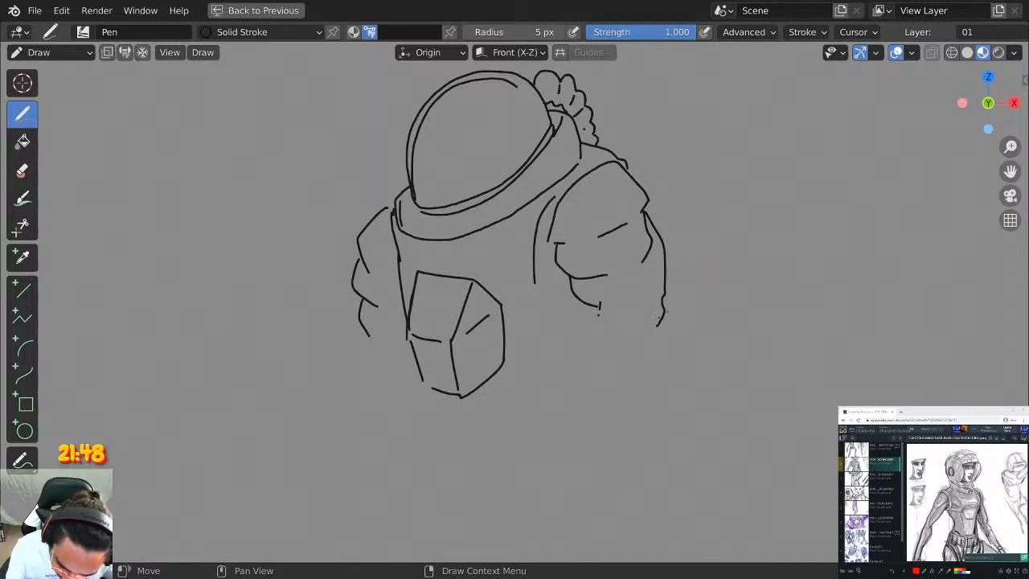
{"action": "key", "text": "ctrl+z"}
{"action": "key", "text": "ctrl+z"}
{"action": "key", "text": "ctrl+z"}
{"action": "key", "text": "ctrl+z"}
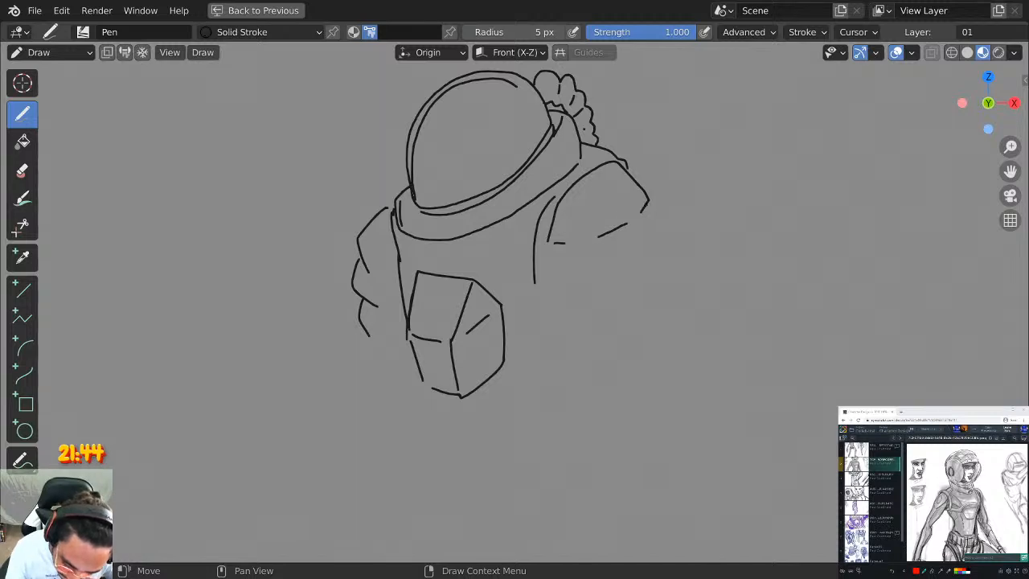
Try a fuller near sleeve with two stacked puffy segments and a closed lower cuff, and undo those strokes.
{"action": "left_click_drag", "start_coordinate": [643, 207], "coordinate": [657, 265]}
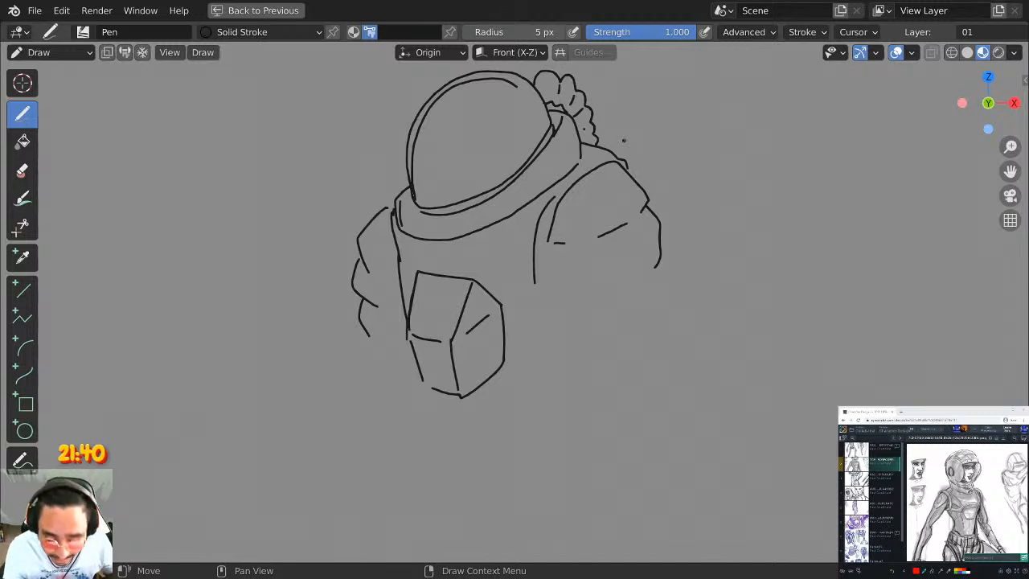
{"action": "mouse_move", "coordinate": [556, 245]}
{"action": "left_mouse_down"}
{"action": "mouse_move", "coordinate": [552, 277]}
{"action": "mouse_move", "coordinate": [578, 298]}
{"action": "left_mouse_up"}
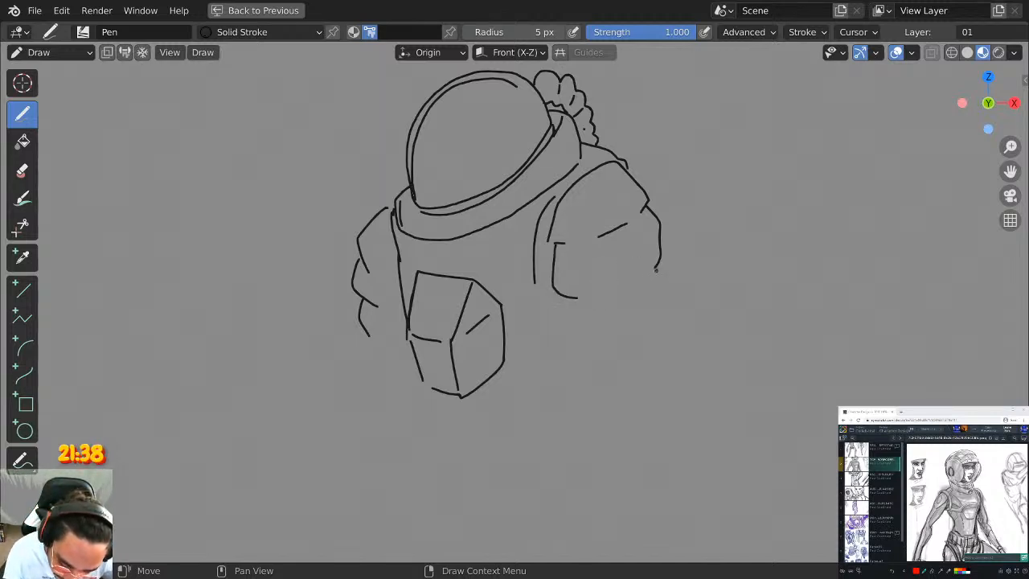
{"action": "mouse_move", "coordinate": [655, 270]}
{"action": "left_mouse_down"}
{"action": "mouse_move", "coordinate": [657, 295]}
{"action": "mouse_move", "coordinate": [643, 306]}
{"action": "left_mouse_up"}
{"action": "mouse_move", "coordinate": [567, 297]}
{"action": "left_mouse_down"}
{"action": "mouse_move", "coordinate": [583, 327]}
{"action": "mouse_move", "coordinate": [652, 321]}
{"action": "mouse_move", "coordinate": [630, 330]}
{"action": "left_mouse_up"}
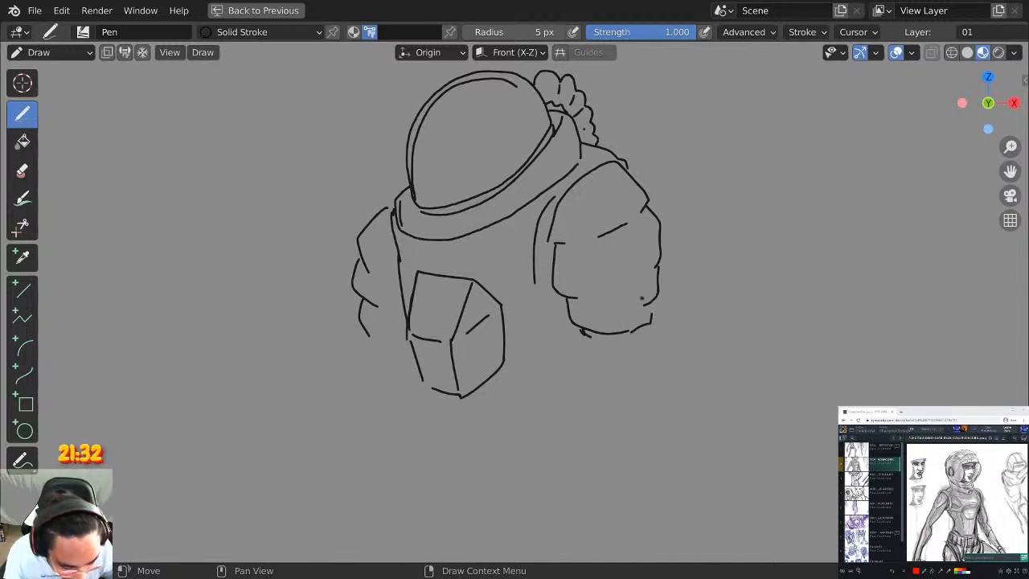
{"action": "key", "text": "ctrl+z"}
{"action": "key", "text": "ctrl+z"}
{"action": "key", "text": "ctrl+z"}
{"action": "key", "text": "ctrl+z"}
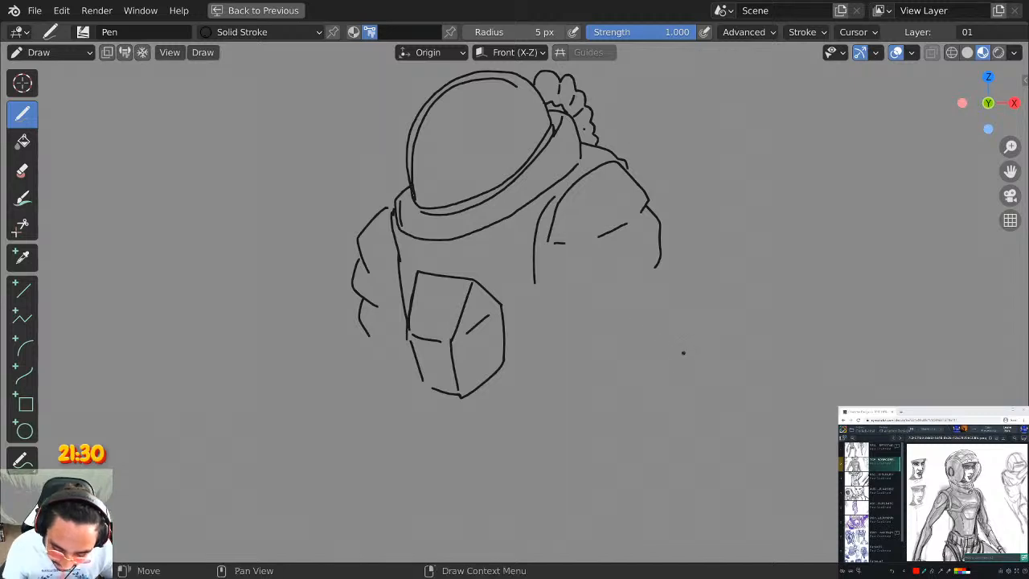
Try a single long, tapered U-shaped contour for the near arm, redraw it once, and undo it.
{"action": "middle_click_drag", "start_coordinate": [673, 338], "coordinate": [648, 217]}
{"action": "mouse_move", "coordinate": [536, 138]}
{"action": "left_mouse_down"}
{"action": "mouse_move", "coordinate": [540, 306]}
{"action": "mouse_move", "coordinate": [637, 103]}
{"action": "left_mouse_up"}
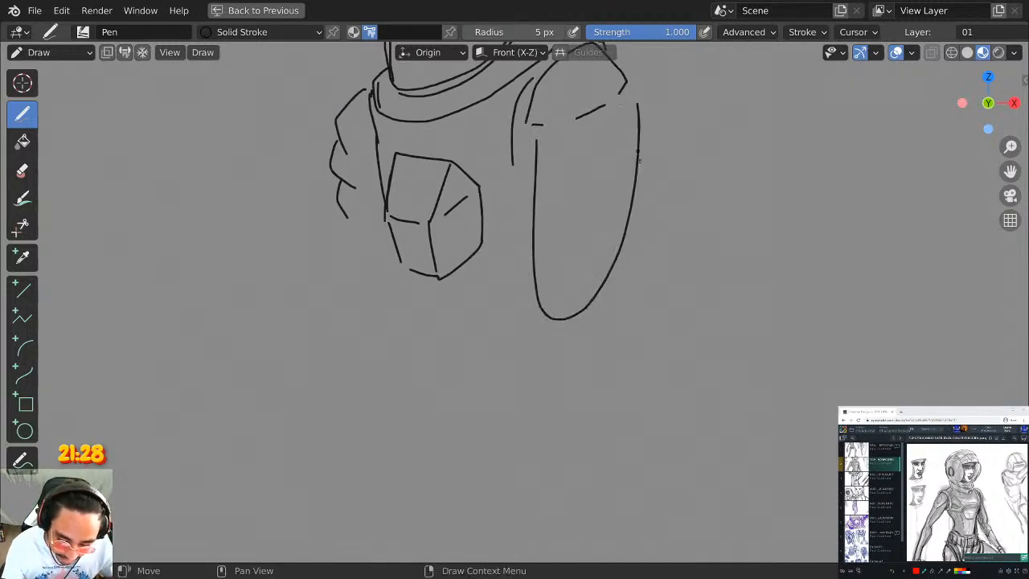
{"action": "middle_click_drag", "start_coordinate": [639, 161], "coordinate": [651, 249]}
{"action": "key", "text": "ctrl+z"}
{"action": "mouse_move", "coordinate": [552, 233]}
{"action": "left_mouse_down"}
{"action": "mouse_move", "coordinate": [649, 237]}
{"action": "mouse_move", "coordinate": [651, 191]}
{"action": "left_mouse_up"}
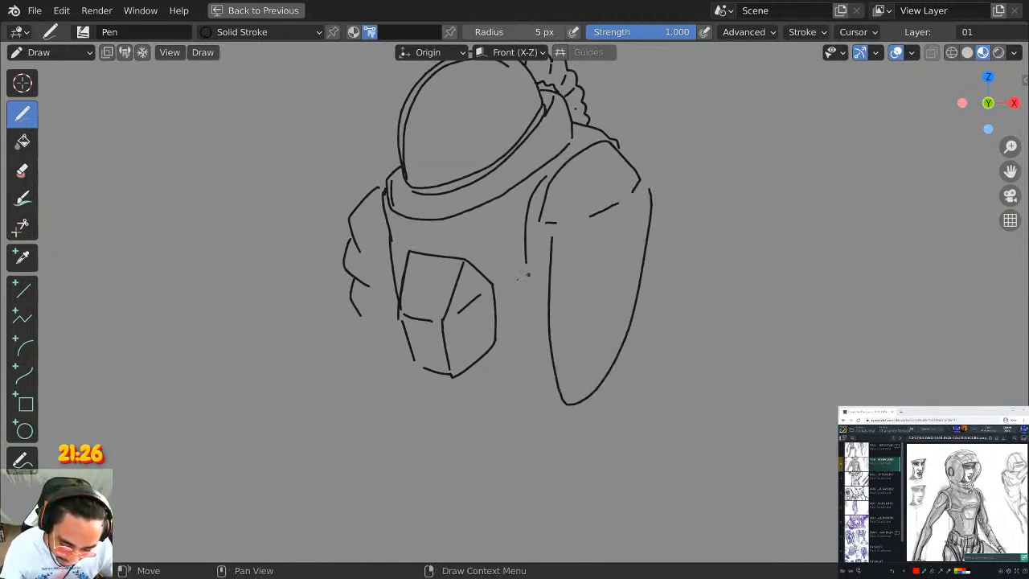
{"action": "left_click_drag", "start_coordinate": [356, 348], "coordinate": [378, 426]}
{"action": "key", "text": "ctrl+z"}
{"action": "key", "text": "ctrl+z"}
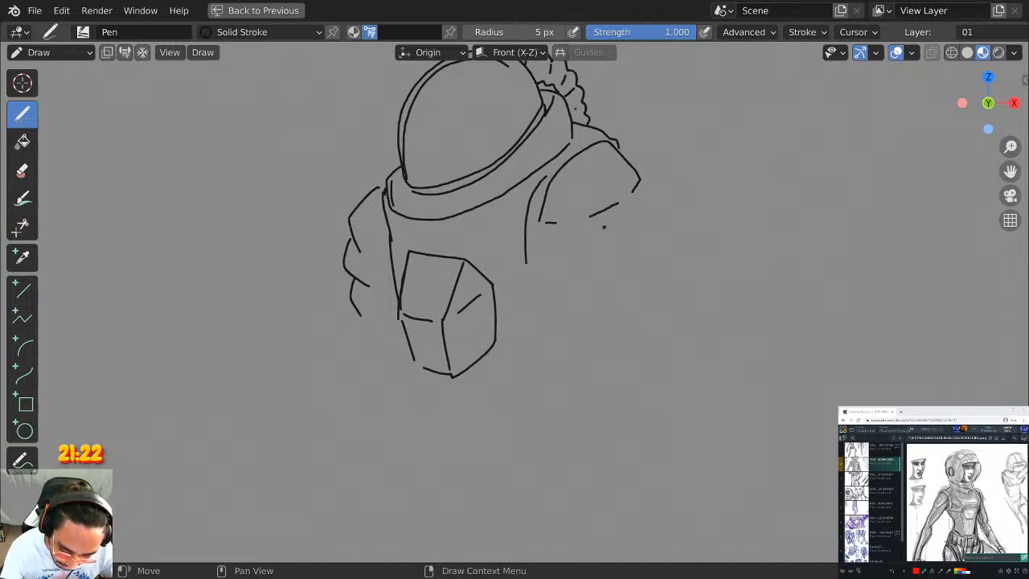
Outline the near arm beneath the shoulder pad with a bent inner edge, segmented outer edge and rounded cuff corners.
{"action": "left_click_drag", "start_coordinate": [544, 237], "coordinate": [567, 319]}
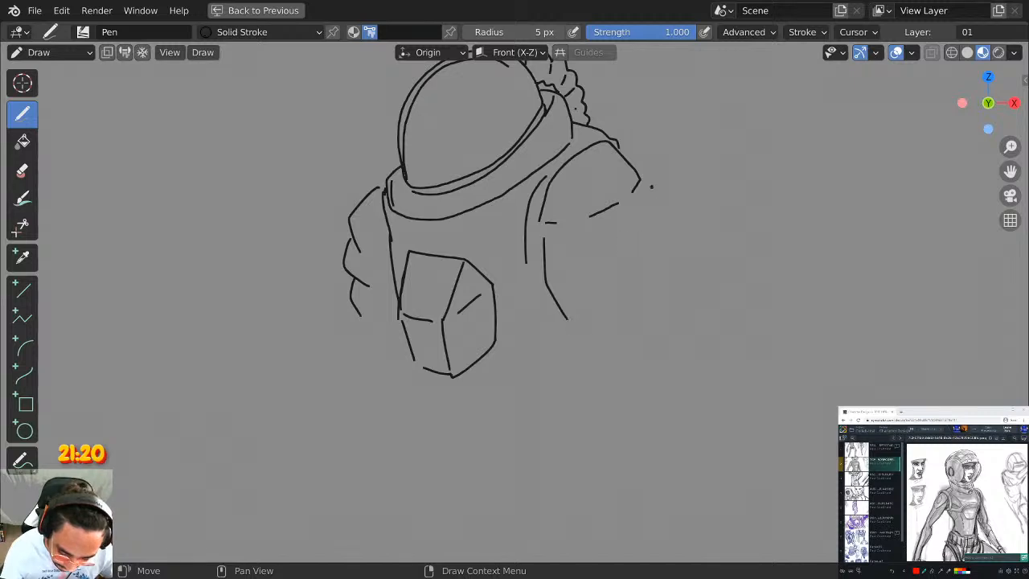
{"action": "left_click_drag", "start_coordinate": [645, 199], "coordinate": [645, 310]}
{"action": "left_click_drag", "start_coordinate": [567, 324], "coordinate": [595, 342]}
{"action": "left_click_drag", "start_coordinate": [652, 315], "coordinate": [639, 336]}
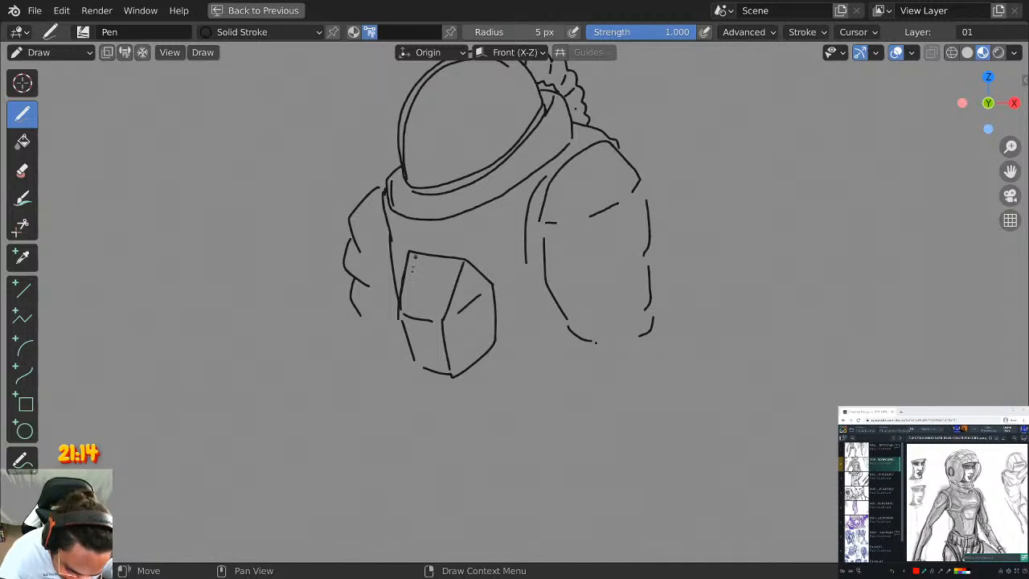
{"action": "mouse_move", "coordinate": [413, 263]}
{"action": "left_mouse_down"}
{"action": "mouse_move", "coordinate": [428, 312]}
{"action": "mouse_move", "coordinate": [446, 268]}
{"action": "mouse_move", "coordinate": [413, 264]}
{"action": "left_mouse_up"}
{"action": "key", "text": "ctrl+z"}
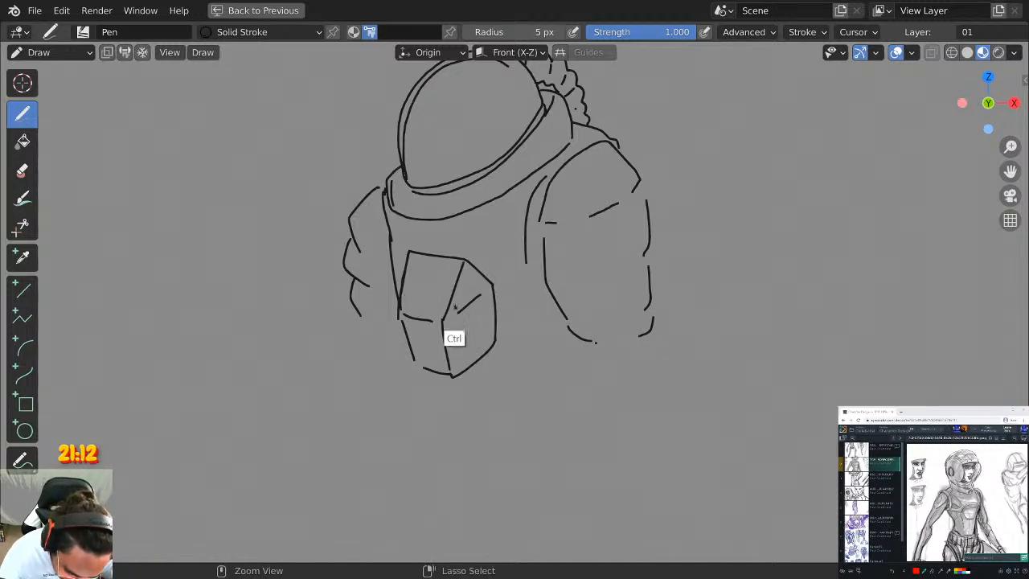
Remove the torso's lower side line and the chest plate's adjoining upper side edge.
{"action": "scroll", "coordinate": [409, 443], "scroll_direction": "up", "scroll_amount": 4}
{"action": "middle_click_drag", "start_coordinate": [449, 100], "coordinate": [499, 171]}
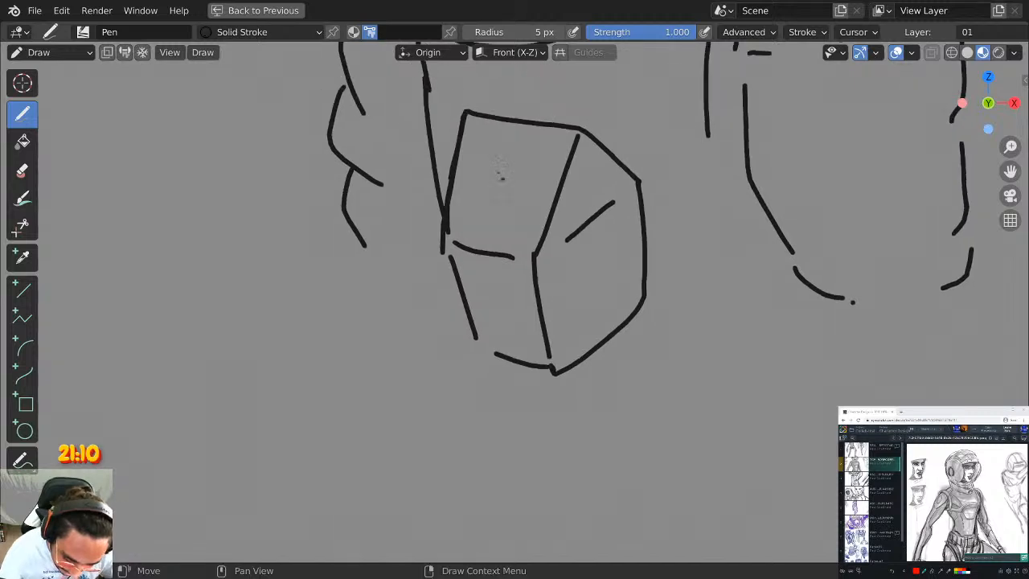
{"action": "key", "text": "ctrl+z"}
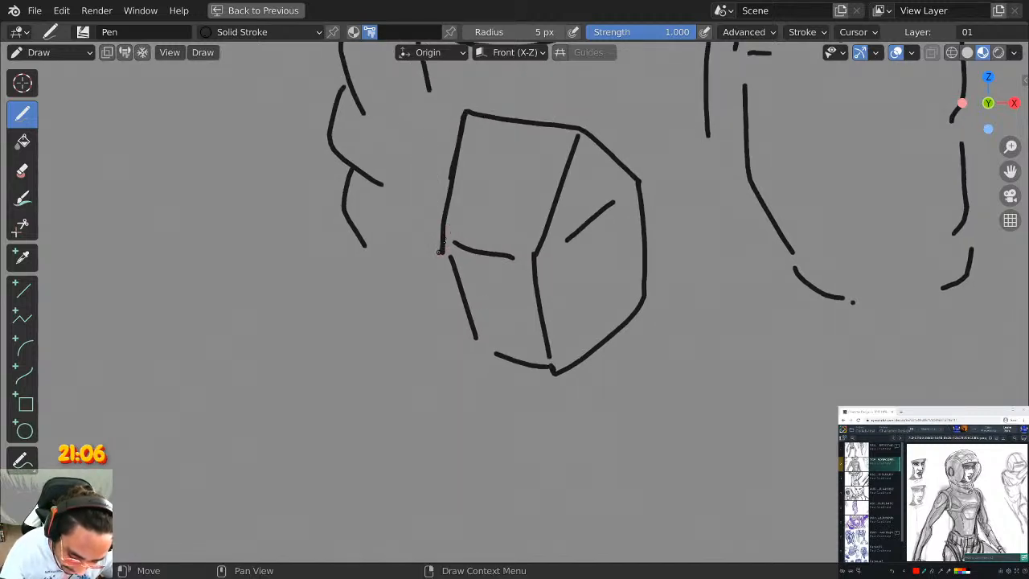
{"action": "left_click_drag", "start_coordinate": [438, 252], "coordinate": [446, 220]}
{"action": "key", "text": "ctrl+z"}
{"action": "key", "text": "ctrl+z"}
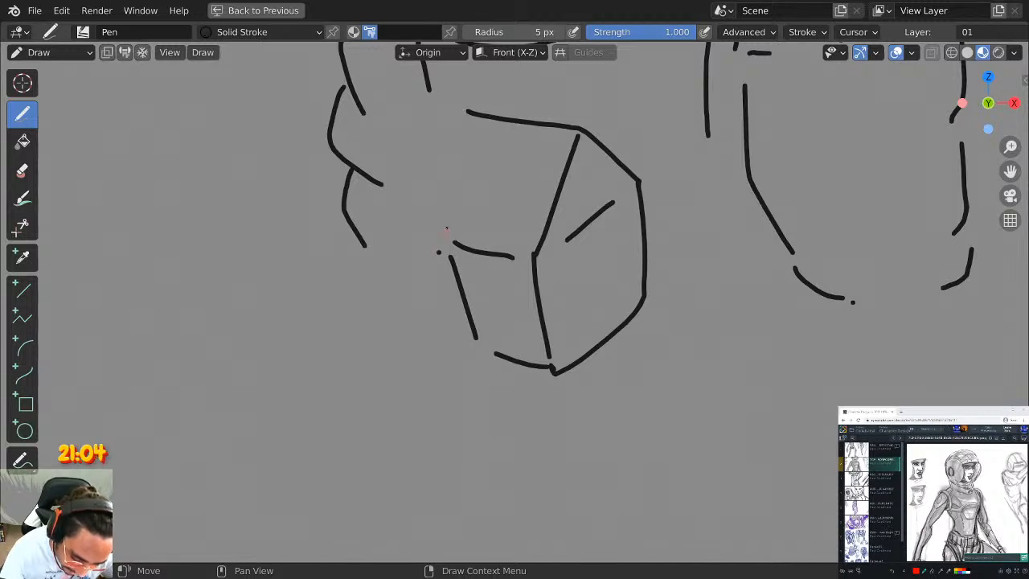
Remove all remaining chest plate lines, leaving only the helmet, collar, arms and upper torso lines.
{"action": "scroll", "coordinate": [470, 176], "scroll_direction": "down", "scroll_amount": 3}
{"action": "mouse_move", "coordinate": [496, 240]}
{"action": "middle_mouse_down", "text": "shift"}
{"action": "mouse_move", "coordinate": [484, 216]}
{"action": "mouse_move", "coordinate": [446, 317]}
{"action": "middle_mouse_up", "text": "shift"}
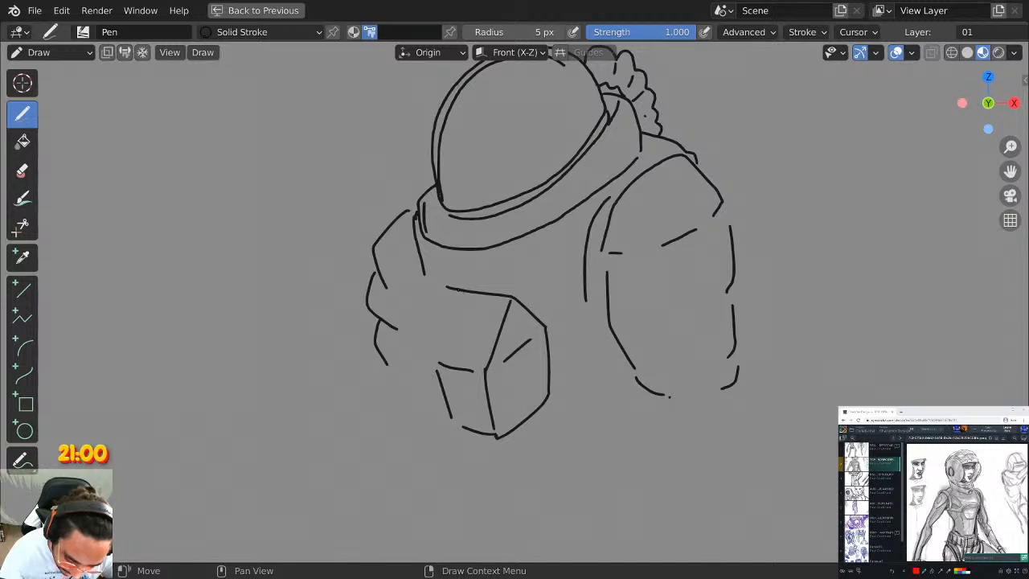
{"action": "key", "text": "ctrl+z"}
{"action": "key", "text": "ctrl+z"}
{"action": "key", "text": "ctrl+z"}
{"action": "key", "text": "ctrl+z"}
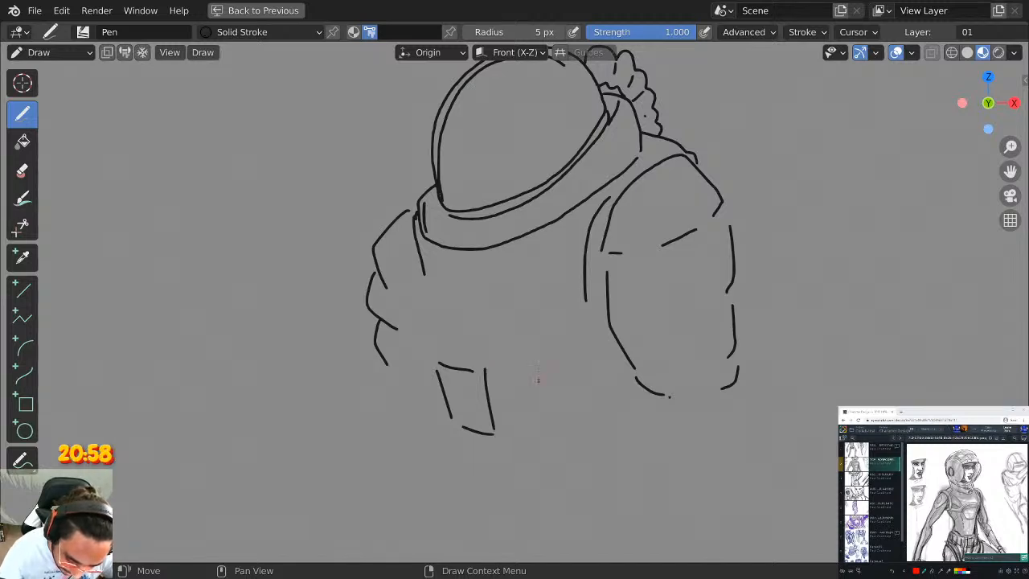
{"action": "key", "text": "ctrl+z"}
{"action": "key", "text": "ctrl+z"}
{"action": "key", "text": "ctrl+z"}
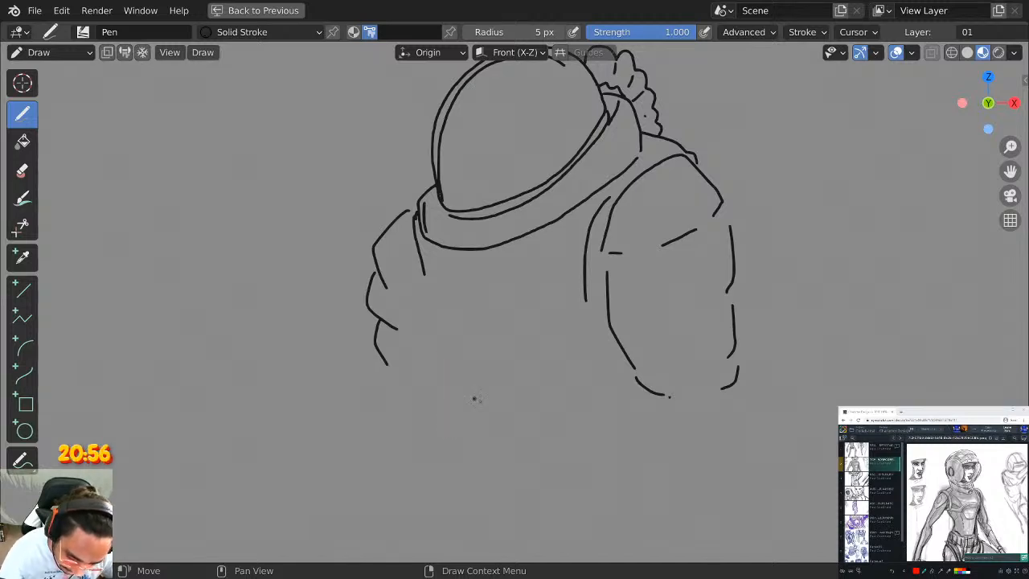
Draw the torso as a rounded contour from the far side down to the near arm, with a short hem curve beneath.
{"action": "middle_click_drag", "start_coordinate": [450, 260], "coordinate": [408, 217], "text": "shift"}
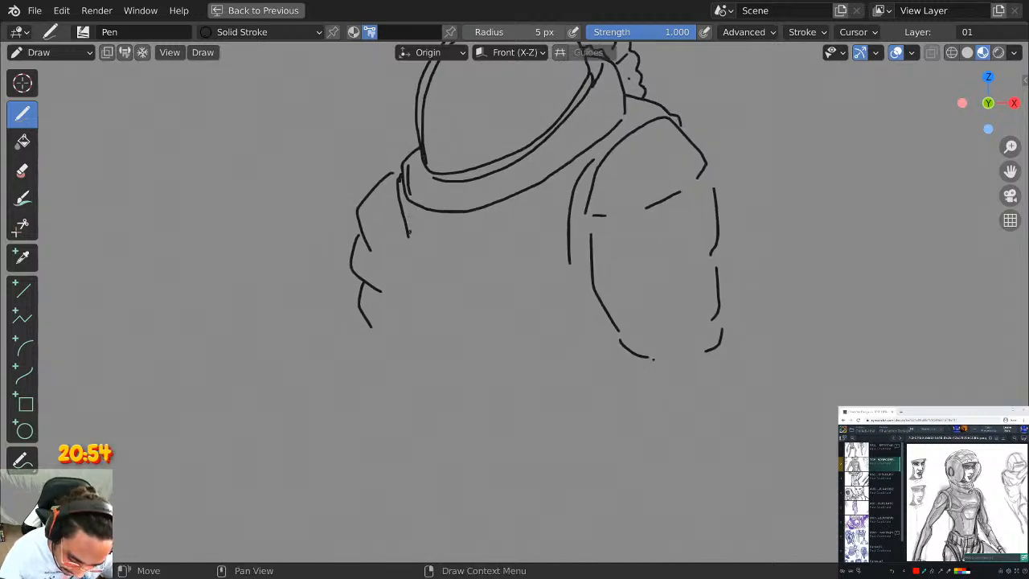
{"action": "mouse_move", "coordinate": [408, 228]}
{"action": "left_mouse_down"}
{"action": "mouse_move", "coordinate": [430, 331]}
{"action": "mouse_move", "coordinate": [463, 352]}
{"action": "mouse_move", "coordinate": [557, 331]}
{"action": "mouse_move", "coordinate": [593, 280]}
{"action": "mouse_move", "coordinate": [588, 243]}
{"action": "mouse_move", "coordinate": [588, 276]}
{"action": "left_mouse_up"}
{"action": "mouse_move", "coordinate": [645, 238]}
{"action": "middle_mouse_down", "text": "shift"}
{"action": "mouse_move", "coordinate": [654, 270]}
{"action": "mouse_move", "coordinate": [645, 361]}
{"action": "mouse_move", "coordinate": [609, 296]}
{"action": "middle_mouse_up", "text": "shift"}
{"action": "mouse_move", "coordinate": [575, 330]}
{"action": "left_mouse_down"}
{"action": "mouse_move", "coordinate": [573, 362]}
{"action": "mouse_move", "coordinate": [546, 372]}
{"action": "left_mouse_up"}
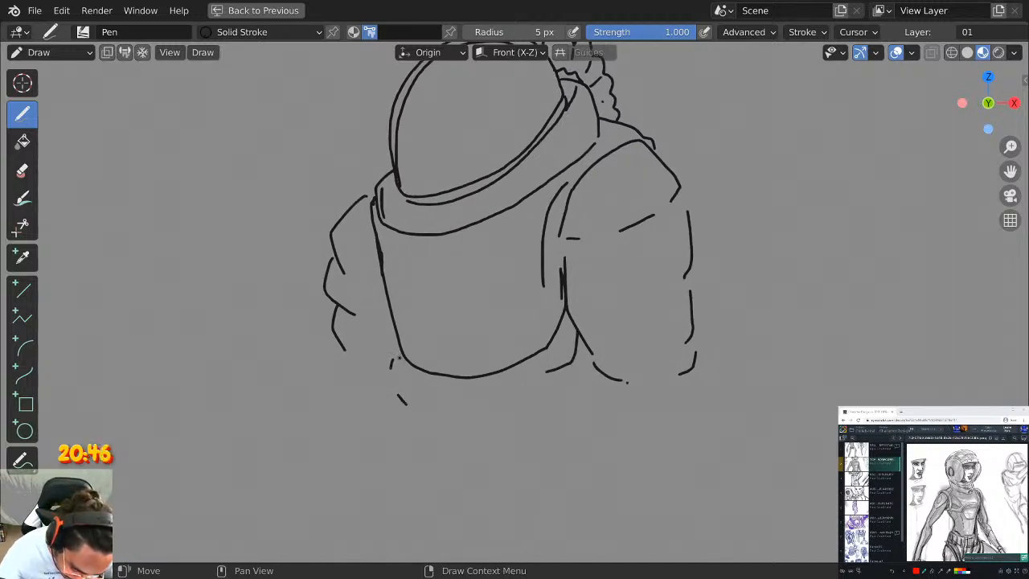
Try short vertical fold lines below the torso's rounded lower edge on the far side, and undo them.
{"action": "left_click_drag", "start_coordinate": [396, 351], "coordinate": [410, 411]}
{"action": "left_click_drag", "start_coordinate": [434, 377], "coordinate": [440, 413]}
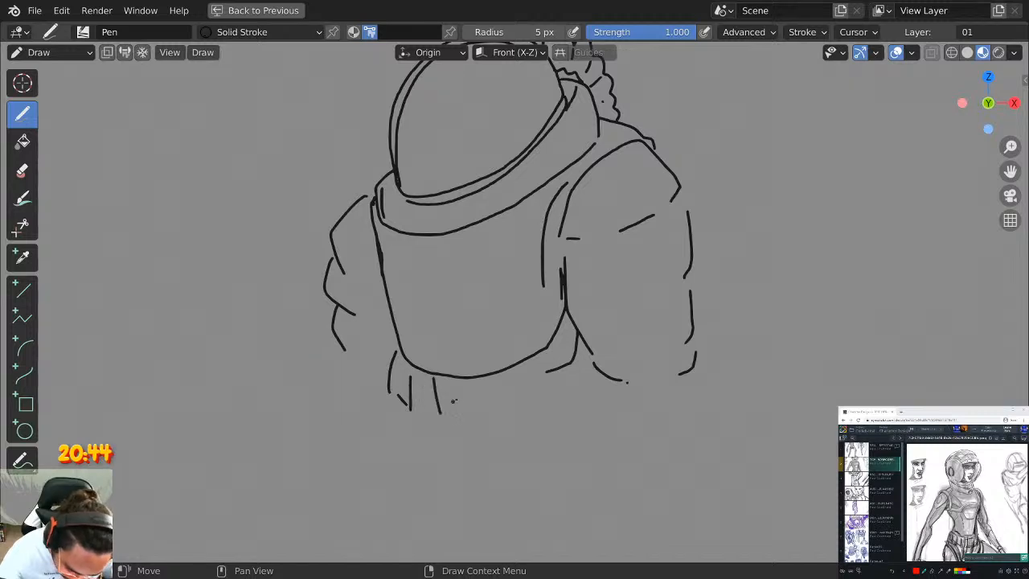
{"action": "key", "text": "ctrl+z"}
{"action": "key", "text": "ctrl+z"}
{"action": "key", "text": "ctrl+z"}
{"action": "key", "text": "ctrl+z"}
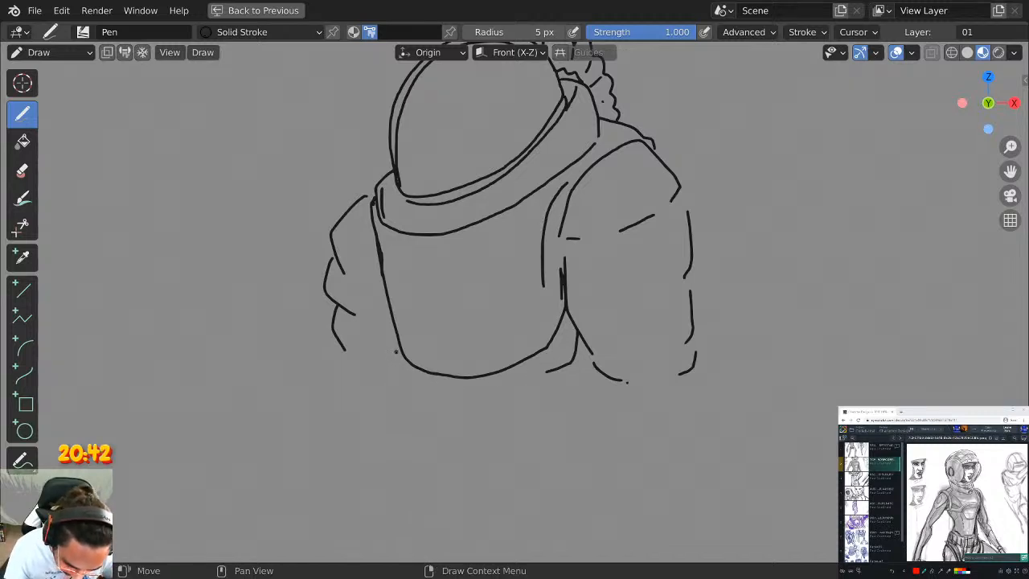
Draw a curved waistband beneath the torso from the far side to the near arm, redoing the first attempt.
{"action": "mouse_move", "coordinate": [395, 350]}
{"action": "left_mouse_down"}
{"action": "mouse_move", "coordinate": [396, 394]}
{"action": "mouse_move", "coordinate": [537, 395]}
{"action": "mouse_move", "coordinate": [577, 372]}
{"action": "mouse_move", "coordinate": [575, 348]}
{"action": "mouse_move", "coordinate": [573, 378]}
{"action": "left_mouse_up"}
{"action": "key", "text": "ctrl+z"}
{"action": "mouse_move", "coordinate": [396, 346]}
{"action": "left_mouse_down"}
{"action": "mouse_move", "coordinate": [394, 389]}
{"action": "mouse_move", "coordinate": [429, 404]}
{"action": "mouse_move", "coordinate": [549, 394]}
{"action": "mouse_move", "coordinate": [587, 365]}
{"action": "mouse_move", "coordinate": [582, 336]}
{"action": "left_mouse_up"}
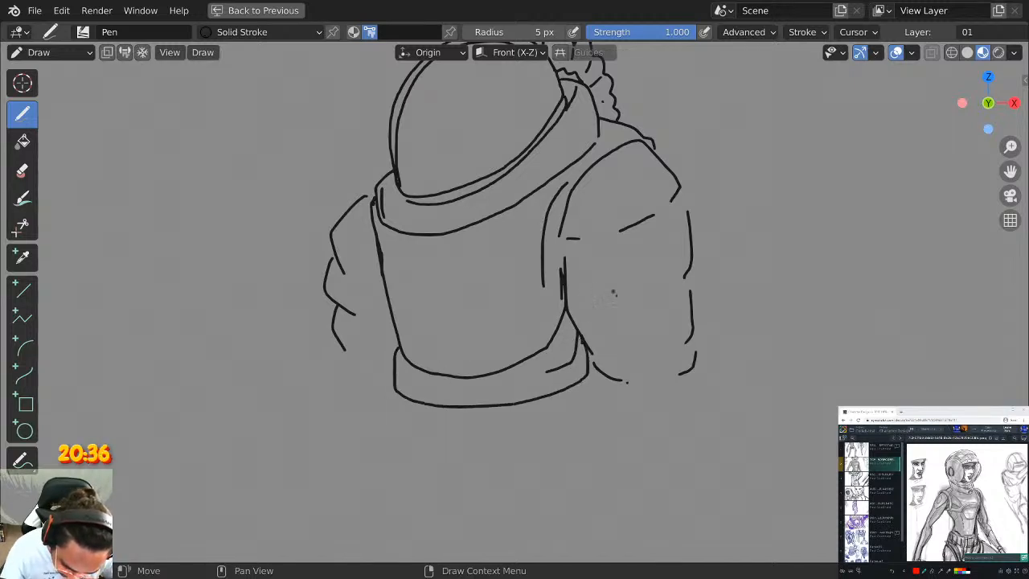
Remove the near arm's puffy contour strokes and the shoulder line behind the collar, keeping the torso and waistband.
{"action": "scroll", "coordinate": [675, 346], "scroll_direction": "down", "scroll_amount": 3}
{"action": "scroll", "coordinate": [675, 346], "scroll_direction": "up", "scroll_amount": 3}
{"action": "middle_click_drag", "start_coordinate": [697, 284], "coordinate": [687, 269], "text": "shift"}
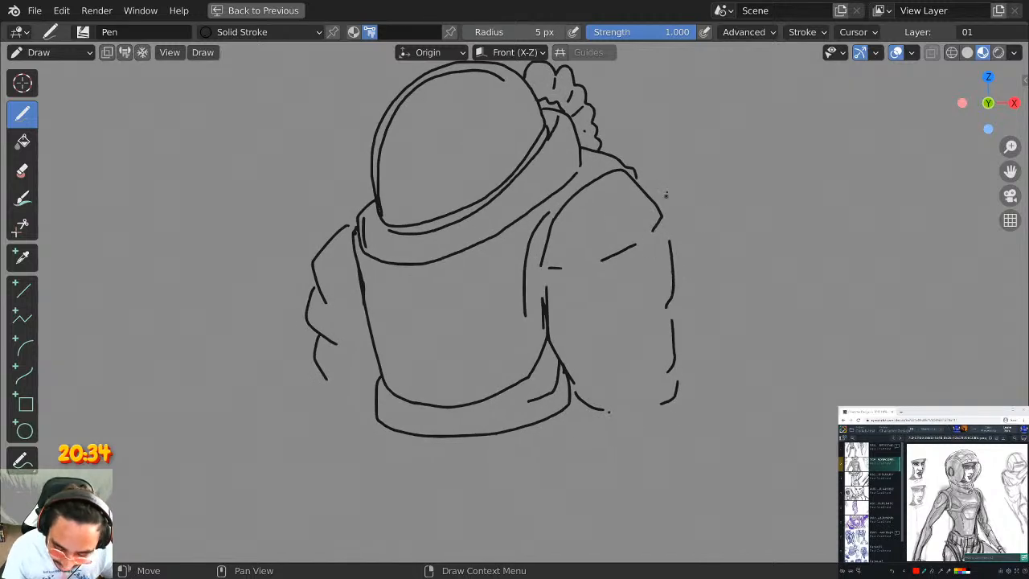
{"action": "key", "text": "ctrl+z"}
{"action": "key", "text": "ctrl+z"}
{"action": "key", "text": "ctrl+z"}
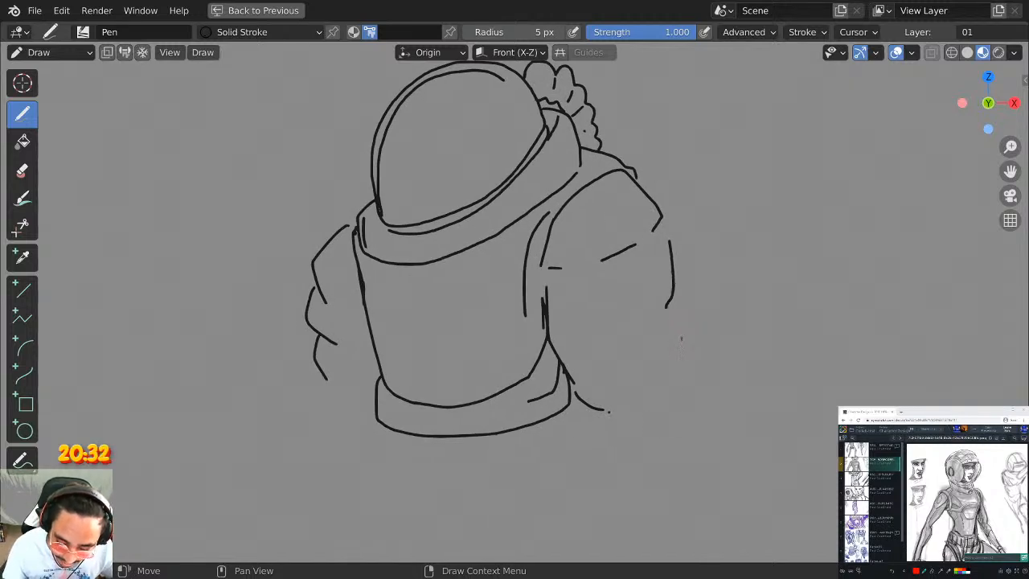
{"action": "key", "text": "ctrl+z"}
{"action": "key", "text": "ctrl+z"}
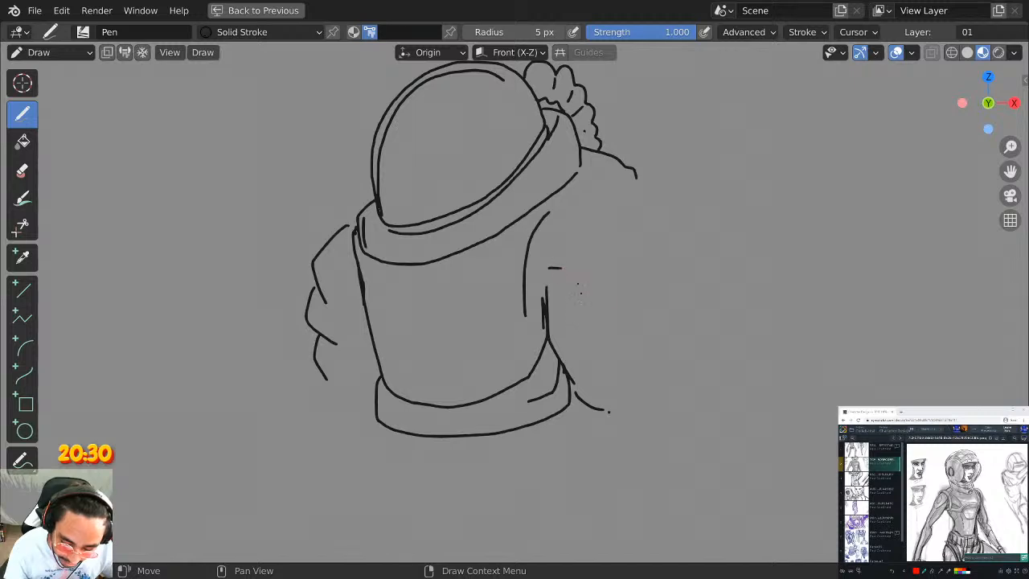
{"action": "key", "text": "ctrl+z"}
{"action": "middle_click_drag", "start_coordinate": [610, 344], "coordinate": [619, 330], "text": "shift"}
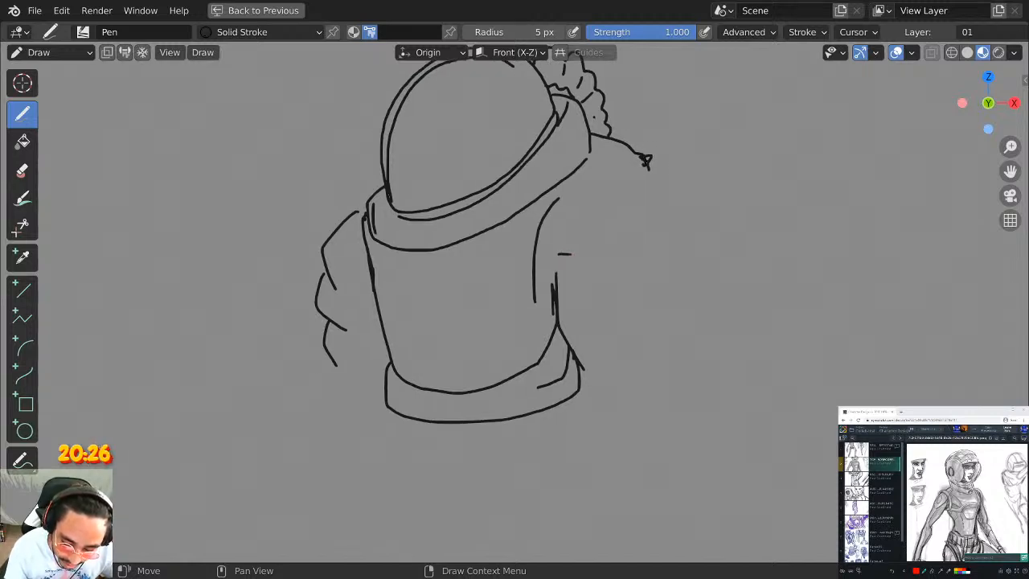
{"action": "key", "text": "ctrl+z"}
Redraw the near arm's puffy contour from the collar to a rounded lower end, and extend the far arm's lower edge.
{"action": "left_click_drag", "start_coordinate": [591, 146], "coordinate": [633, 228]}
{"action": "key", "text": "ctrl+z"}
{"action": "mouse_move", "coordinate": [590, 150]}
{"action": "left_mouse_down"}
{"action": "mouse_move", "coordinate": [646, 200]}
{"action": "mouse_move", "coordinate": [642, 266]}
{"action": "left_mouse_up"}
{"action": "left_click_drag", "start_coordinate": [652, 262], "coordinate": [659, 329]}
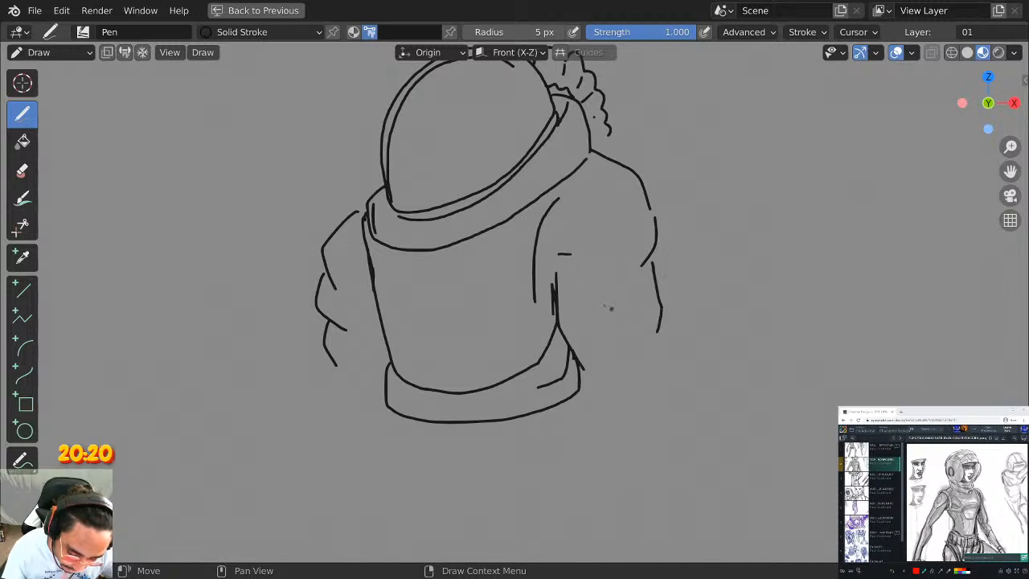
{"action": "left_click_drag", "start_coordinate": [558, 274], "coordinate": [582, 359]}
{"action": "key", "text": "ctrl+z"}
{"action": "mouse_move", "coordinate": [555, 302]}
{"action": "left_mouse_down"}
{"action": "mouse_move", "coordinate": [565, 342]}
{"action": "mouse_move", "coordinate": [603, 382]}
{"action": "left_mouse_up"}
{"action": "mouse_move", "coordinate": [658, 331]}
{"action": "left_mouse_down"}
{"action": "mouse_move", "coordinate": [657, 366]}
{"action": "mouse_move", "coordinate": [615, 391]}
{"action": "left_mouse_up"}
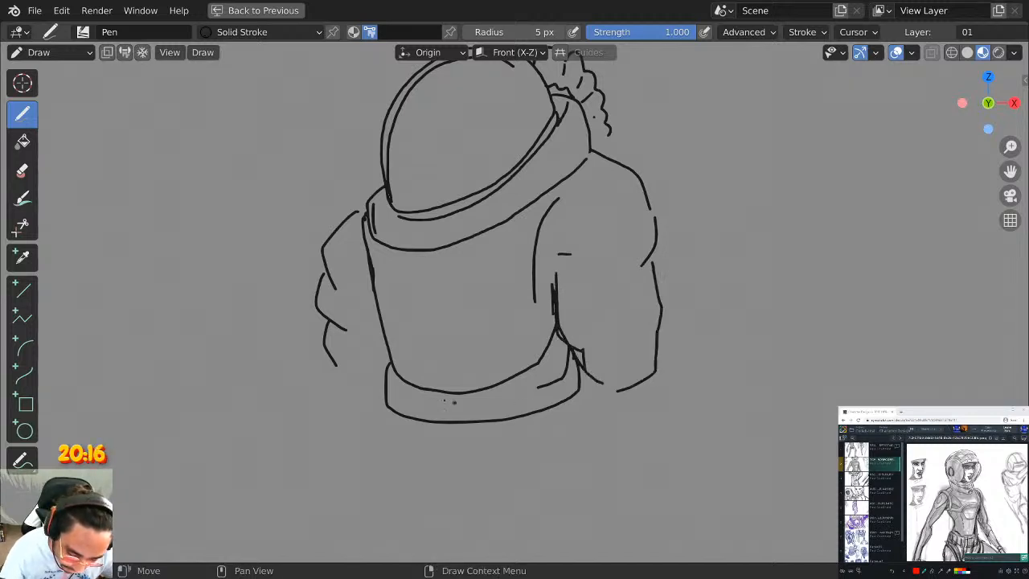
{"action": "left_click_drag", "start_coordinate": [337, 381], "coordinate": [380, 412]}
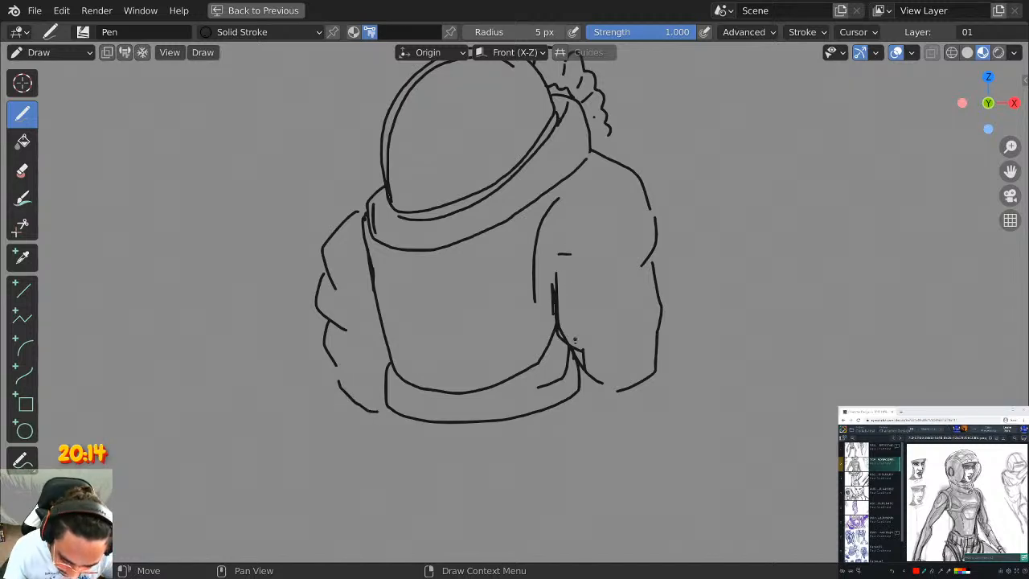
Draw the backpack outline behind the near shoulder and arm, and add a curved cuff line beneath the near arm.
{"action": "middle_click_drag", "start_coordinate": [575, 340], "coordinate": [606, 353]}
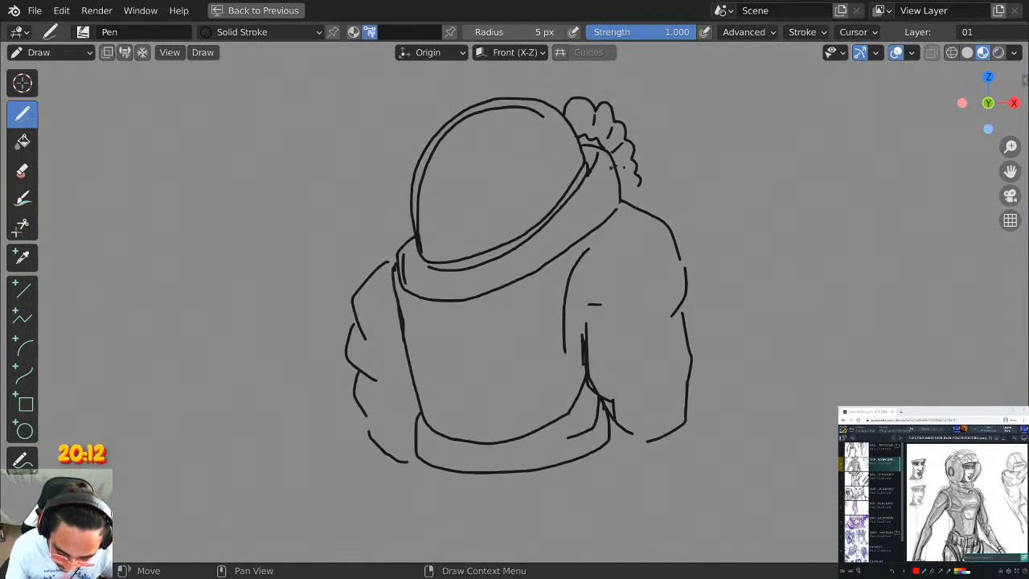
{"action": "mouse_move", "coordinate": [639, 177]}
{"action": "left_mouse_down"}
{"action": "mouse_move", "coordinate": [696, 277]}
{"action": "mouse_move", "coordinate": [694, 362]}
{"action": "left_mouse_up"}
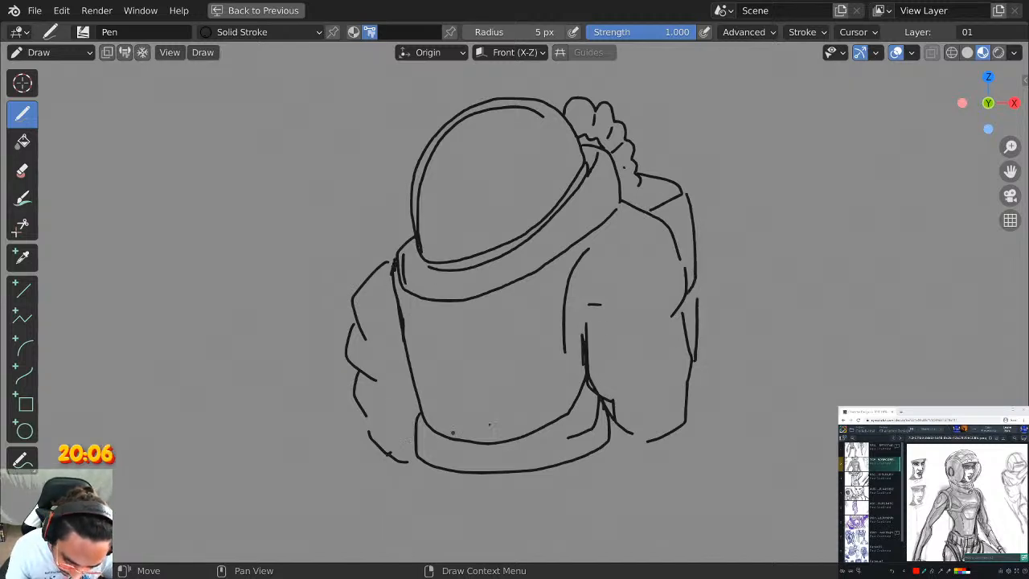
{"action": "left_click_drag", "start_coordinate": [622, 429], "coordinate": [673, 440]}
{"action": "mouse_move", "coordinate": [537, 177]}
{"action": "middle_mouse_down"}
{"action": "mouse_move", "coordinate": [556, 251]}
{"action": "mouse_move", "coordinate": [619, 143]}
{"action": "middle_mouse_up"}
{"action": "mouse_move", "coordinate": [801, 197]}
{"action": "middle_mouse_down", "text": "shift"}
{"action": "mouse_move", "coordinate": [613, 203]}
{"action": "mouse_move", "coordinate": [761, 201]}
{"action": "mouse_move", "coordinate": [701, 212]}
{"action": "middle_mouse_up", "text": "shift"}
{"action": "middle_click_drag", "start_coordinate": [685, 287], "coordinate": [677, 277], "text": "shift"}
{"action": "key", "text": "ctrl+space"}
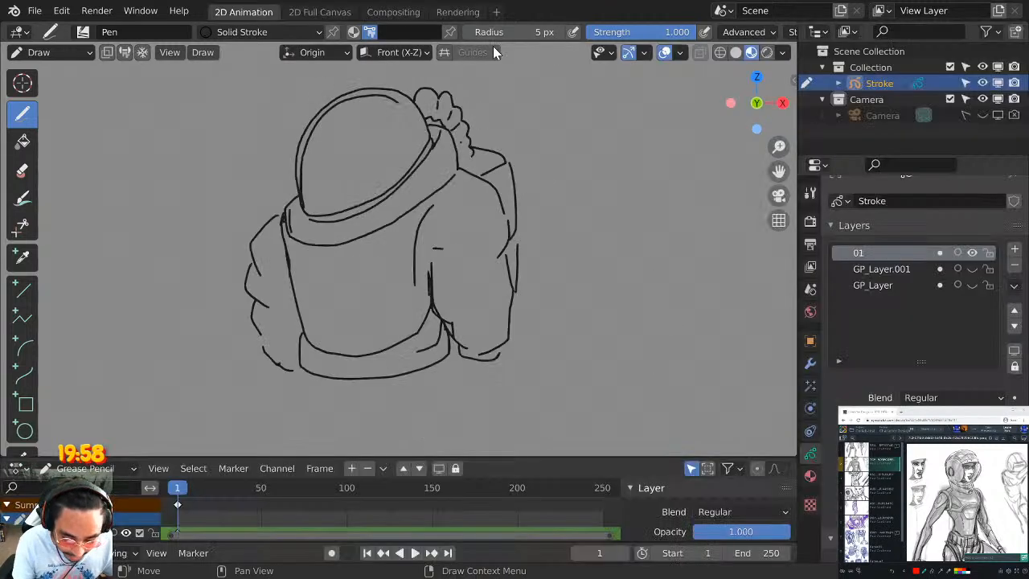
Try to fill the torso with dark blue using the Fill tool and the Solid Stroke material.
{"action": "left_click", "coordinate": [415, 32]}
{"action": "left_click", "coordinate": [22, 141]}
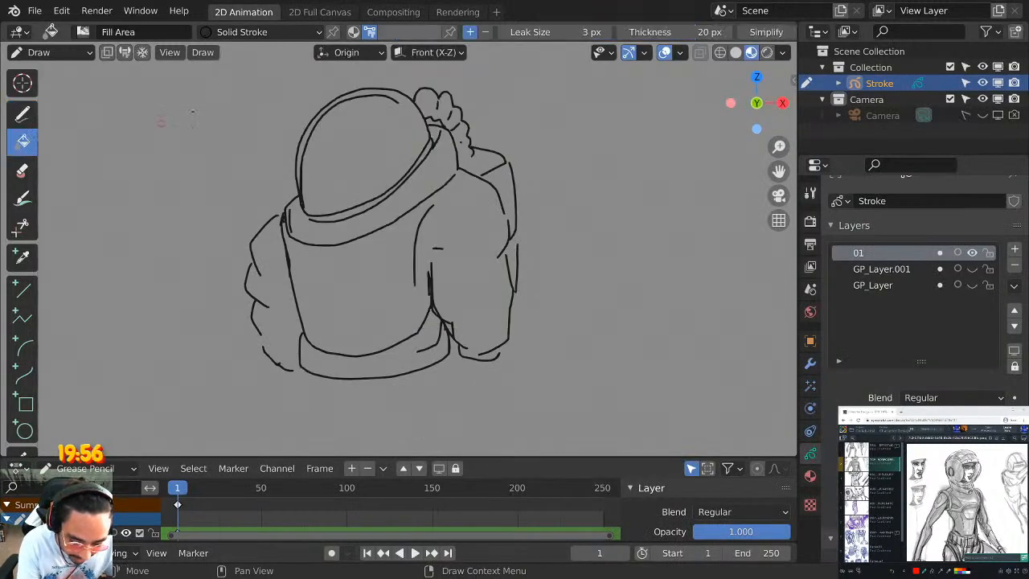
{"action": "left_click", "coordinate": [415, 32]}
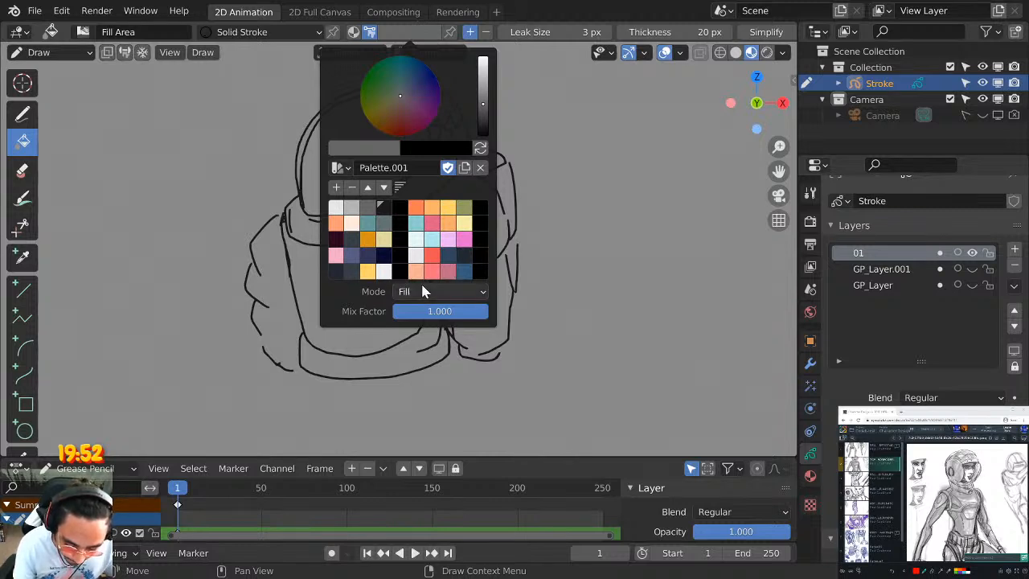
{"action": "left_click", "coordinate": [460, 274]}
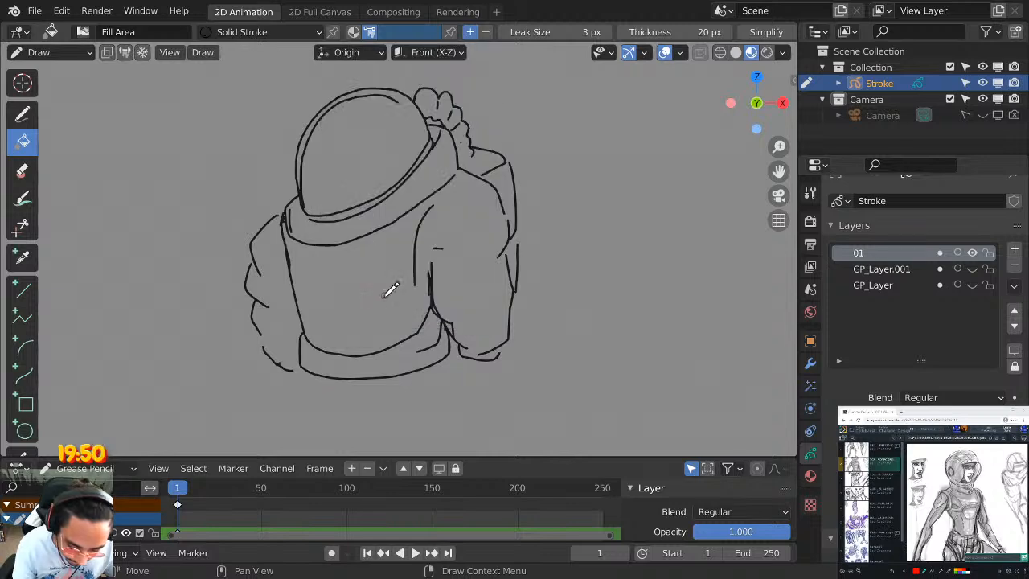
{"action": "left_click", "coordinate": [385, 296]}
{"action": "key", "text": "ctrl+space"}
{"action": "key", "text": "ctrl+space"}
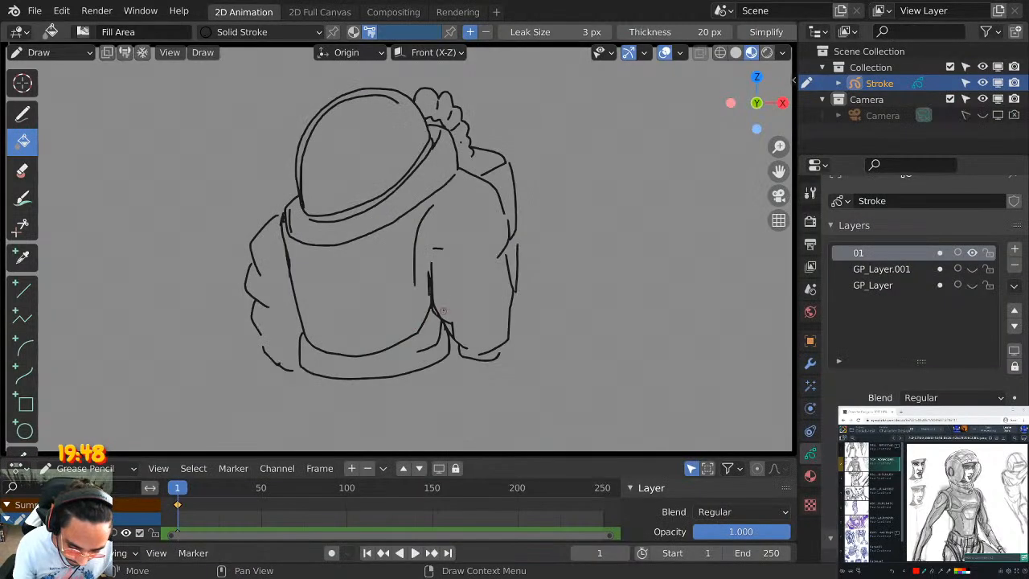
Set the material to Solid Fill, try shapes over the far arm with the Fill tool in dark blue, and return to the Pen.
{"action": "left_click", "coordinate": [304, 34]}
{"action": "left_click", "coordinate": [254, 82]}
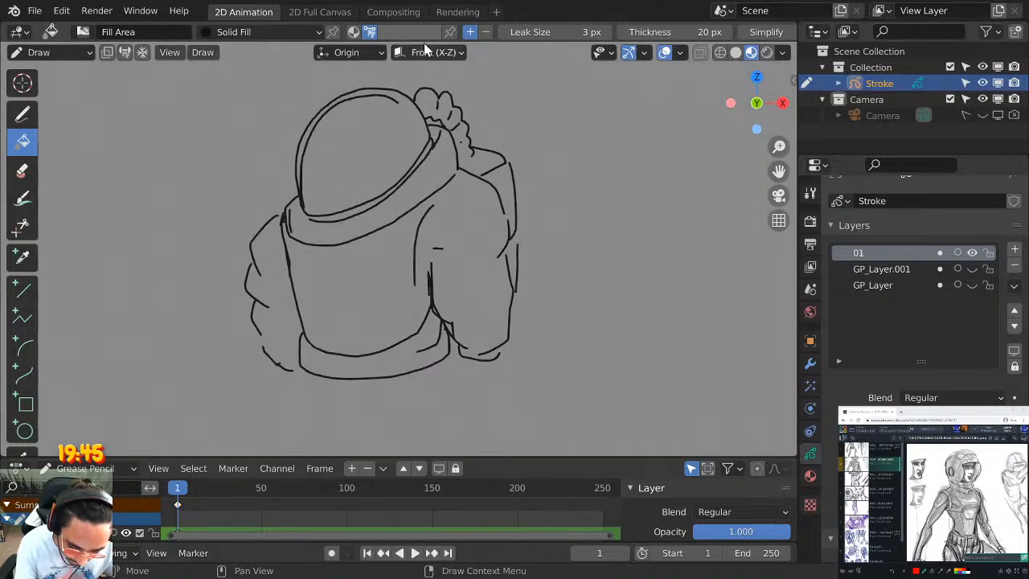
{"action": "left_click", "coordinate": [422, 34]}
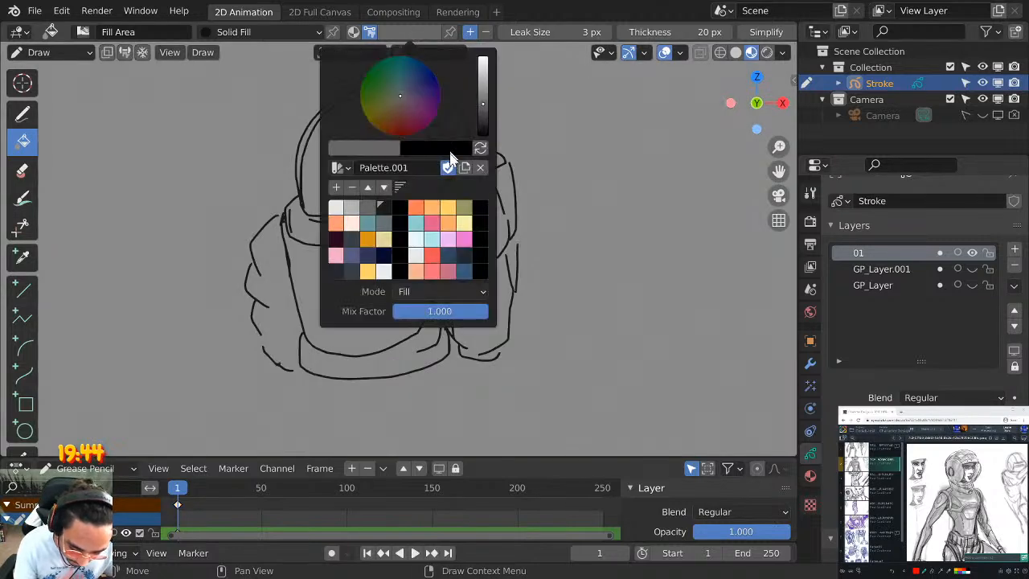
{"action": "left_click", "coordinate": [463, 277]}
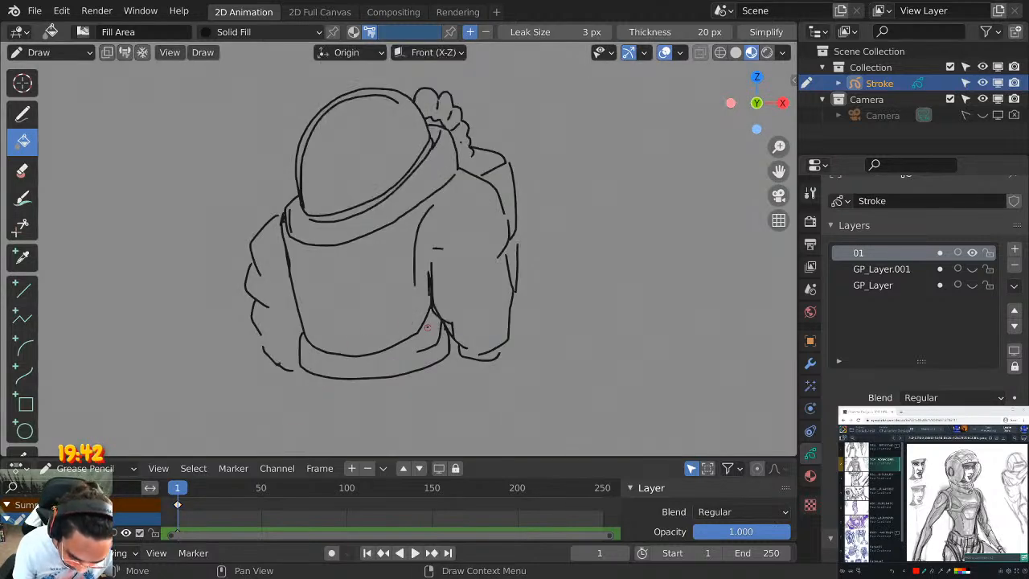
{"action": "scroll", "coordinate": [327, 135], "scroll_direction": "up", "scroll_amount": 1}
{"action": "scroll", "coordinate": [321, 122], "scroll_direction": "up", "scroll_amount": 2}
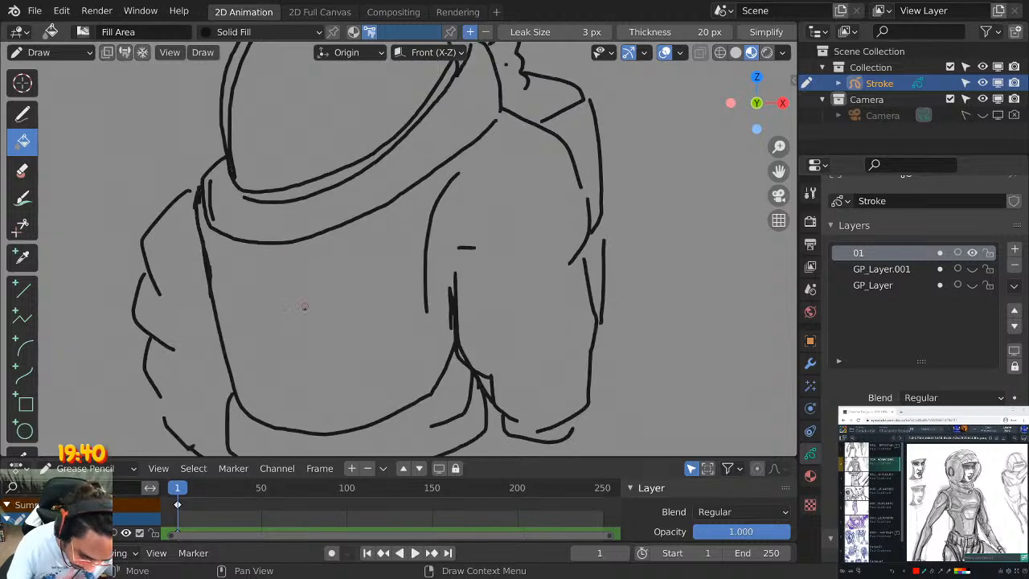
{"action": "middle_click_drag", "start_coordinate": [304, 307], "coordinate": [319, 249]}
{"action": "left_click_drag", "start_coordinate": [234, 399], "coordinate": [171, 326]}
{"action": "key", "text": "ctrl+z"}
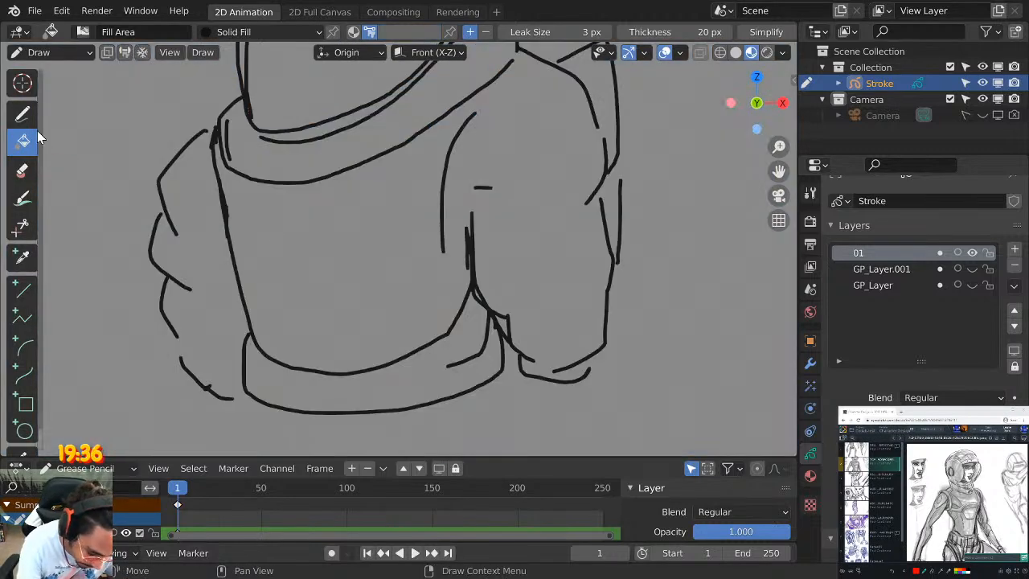
{"action": "left_click", "coordinate": [23, 114]}
{"action": "mouse_move", "coordinate": [234, 396]}
{"action": "left_mouse_down"}
{"action": "mouse_move", "coordinate": [184, 364]}
{"action": "mouse_move", "coordinate": [165, 310]}
{"action": "mouse_move", "coordinate": [167, 278]}
{"action": "left_mouse_up"}
{"action": "key", "text": "ctrl+z"}
Try olive green filled shapes over the far arm on layer 01, and undo them.
{"action": "left_click", "coordinate": [402, 33]}
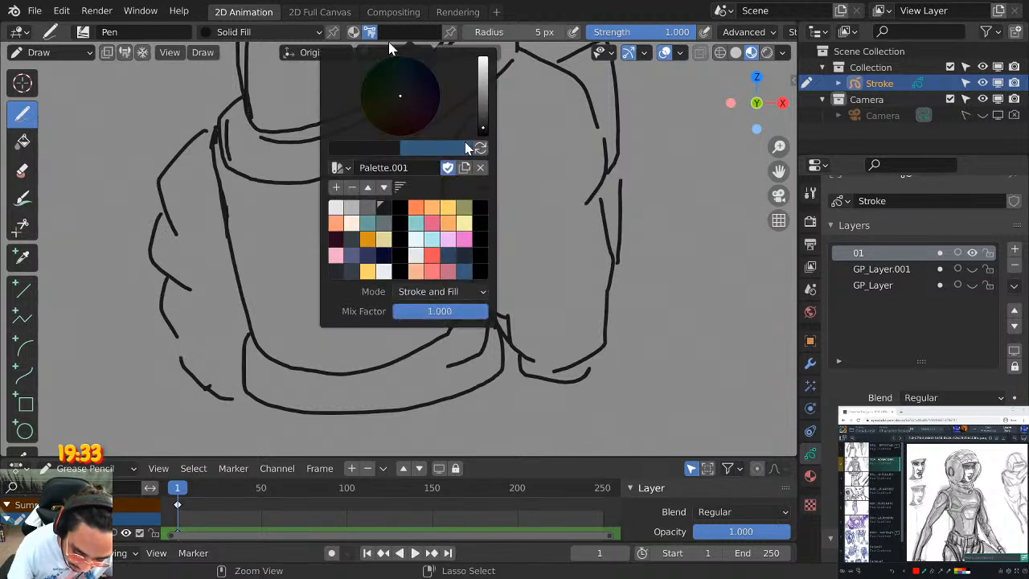
{"action": "left_click", "coordinate": [465, 208]}
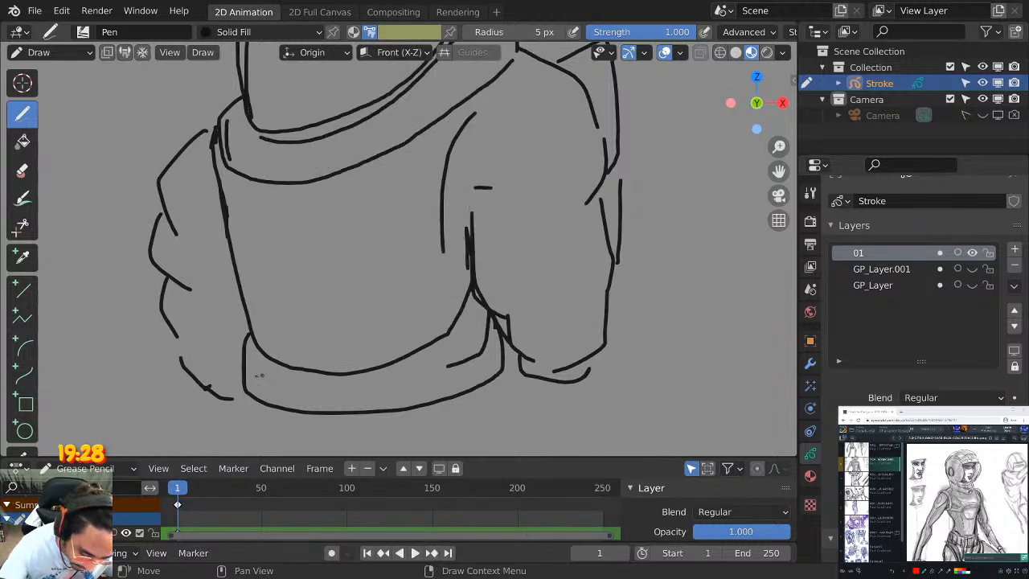
{"action": "left_click_drag", "start_coordinate": [217, 394], "coordinate": [179, 352]}
{"action": "mouse_move", "coordinate": [161, 297]}
{"action": "left_mouse_down"}
{"action": "mouse_move", "coordinate": [182, 286]}
{"action": "mouse_move", "coordinate": [157, 229]}
{"action": "mouse_move", "coordinate": [215, 160]}
{"action": "left_mouse_up"}
{"action": "key", "text": "ctrl+z"}
{"action": "key", "text": "ctrl+z"}
{"action": "key", "text": "ctrl+z"}
{"action": "key", "text": "ctrl+z"}
{"action": "key", "text": "ctrl+z"}
{"action": "key", "text": "ctrl+z"}
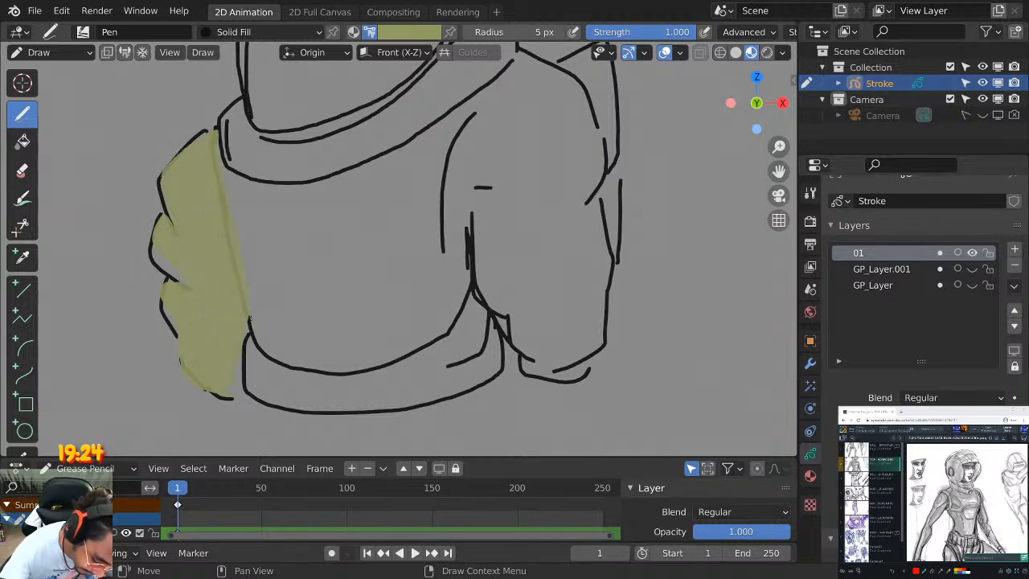
Add a new Grease Pencil layer directly beneath layer 01 for the colour fills.
{"action": "left_click", "coordinate": [892, 270]}
{"action": "left_click", "coordinate": [1014, 249]}
{"action": "scroll", "coordinate": [333, 296], "scroll_direction": "up", "scroll_amount": 1, "text": "shift"}
{"action": "mouse_move", "coordinate": [332, 296]}
{"action": "middle_mouse_down", "text": "shift"}
{"action": "mouse_move", "coordinate": [378, 308]}
{"action": "mouse_move", "coordinate": [422, 258]}
{"action": "middle_mouse_up", "text": "shift"}
Choose olive green from the palette and block in the far arm and the waistband with filled shapes on the new layer.
{"action": "left_click", "coordinate": [410, 33]}
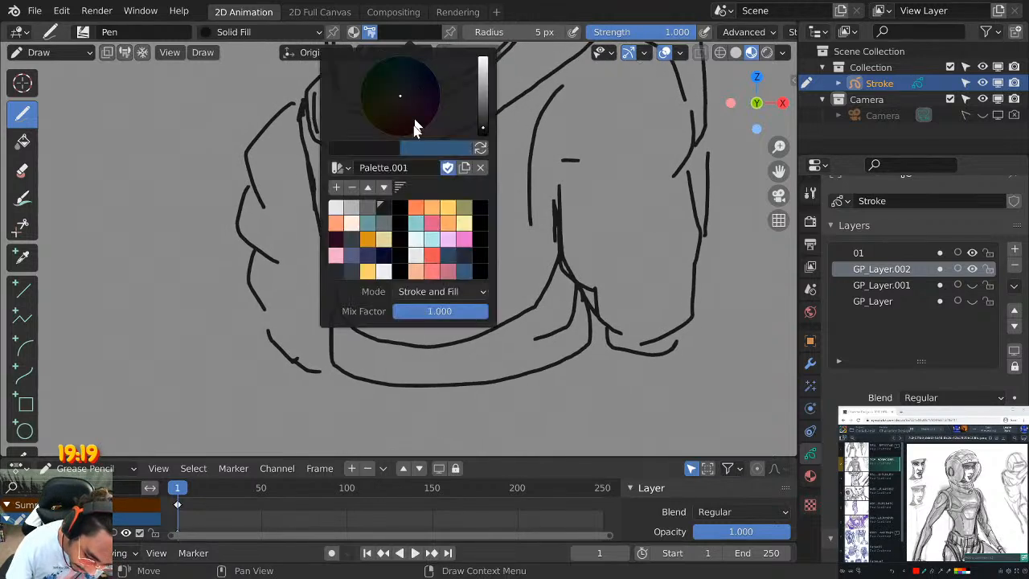
{"action": "left_click", "coordinate": [469, 215]}
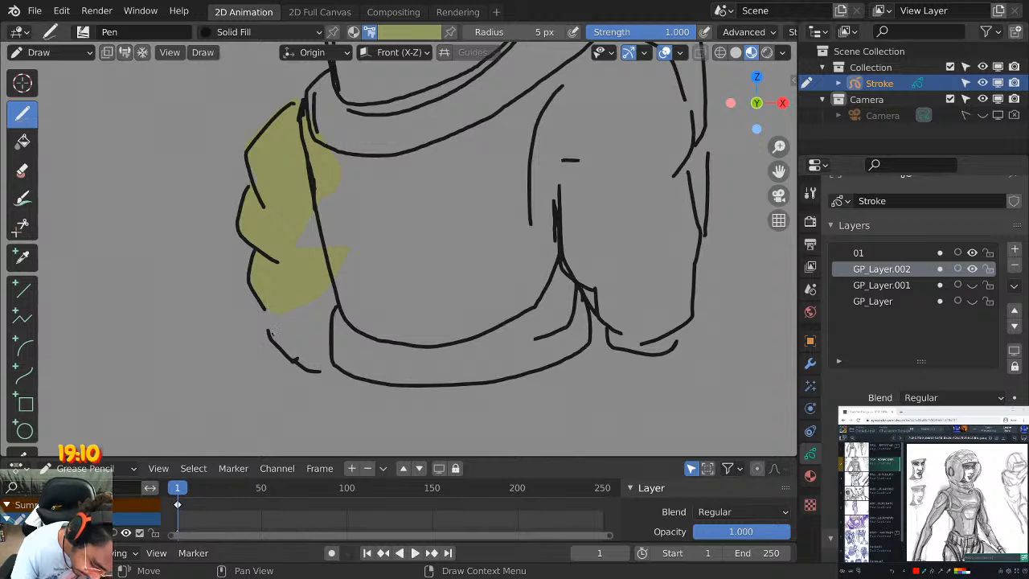
{"action": "mouse_move", "coordinate": [367, 281]}
{"action": "middle_mouse_down", "text": "shift"}
{"action": "mouse_move", "coordinate": [334, 321]}
{"action": "mouse_move", "coordinate": [328, 217]}
{"action": "middle_mouse_up", "text": "shift"}
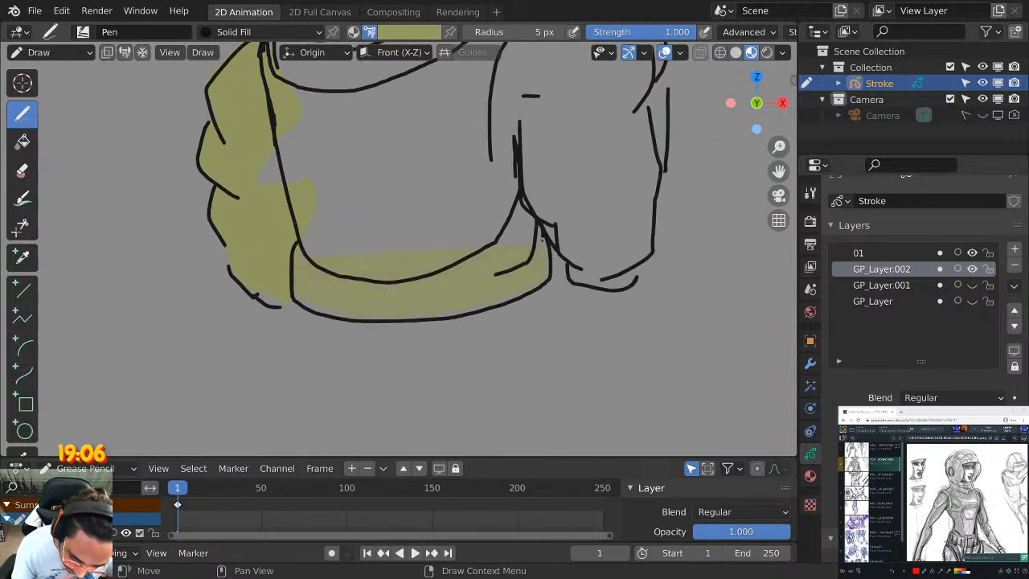
{"action": "middle_click_drag", "start_coordinate": [414, 156], "coordinate": [453, 254], "text": "shift"}
{"action": "middle_click_drag", "start_coordinate": [422, 198], "coordinate": [393, 246], "text": "shift"}
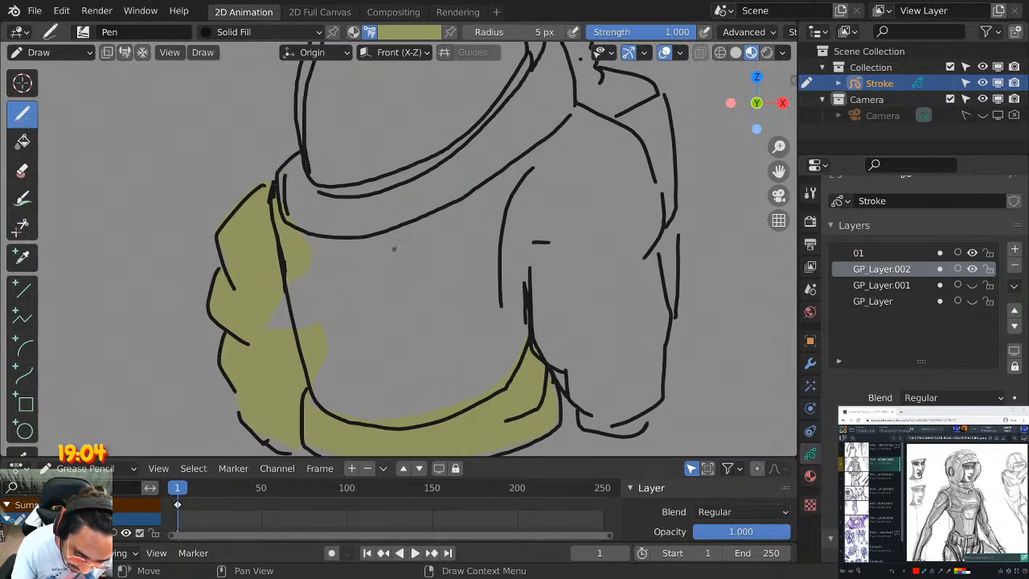
Block in the torso, helmet, near arm, backpack and the scalloped form behind the helmet with olive green filled shapes.
{"action": "scroll", "coordinate": [393, 246], "scroll_direction": "down", "scroll_amount": 2}
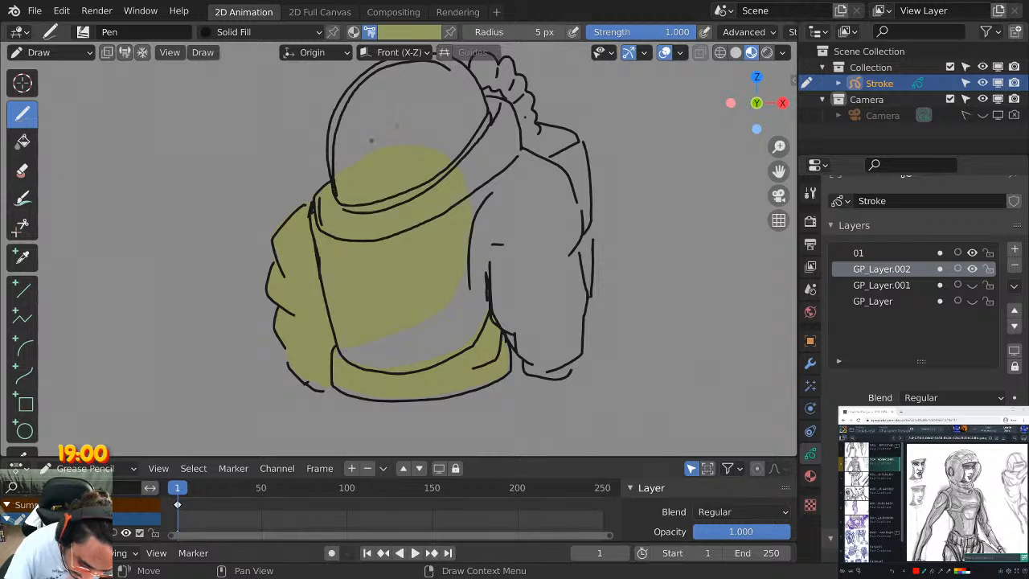
{"action": "middle_click_drag", "start_coordinate": [370, 140], "coordinate": [361, 200], "text": "shift"}
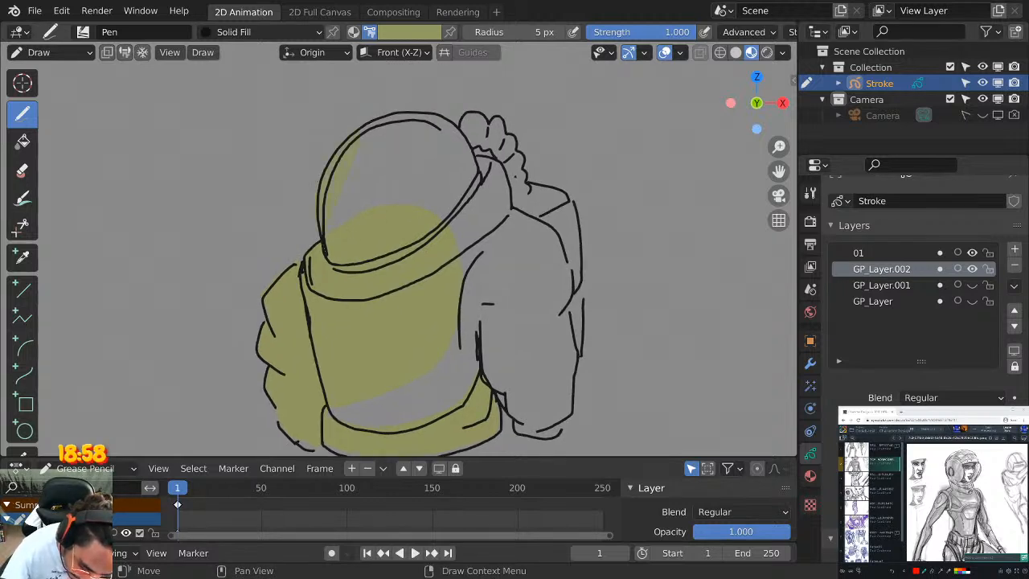
{"action": "middle_click_drag", "start_coordinate": [435, 280], "coordinate": [394, 173], "text": "shift"}
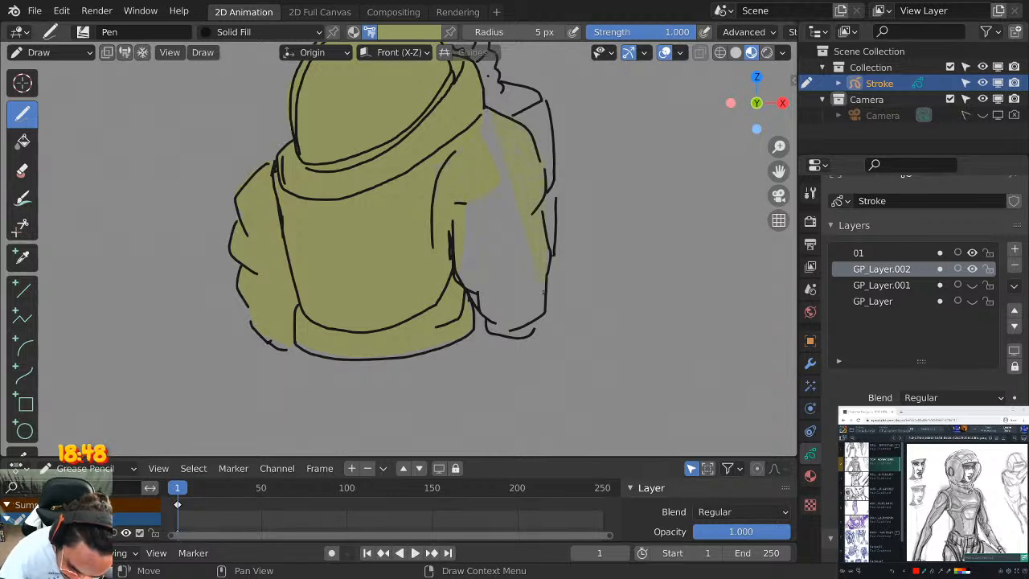
{"action": "middle_click_drag", "start_coordinate": [438, 241], "coordinate": [418, 360], "text": "shift"}
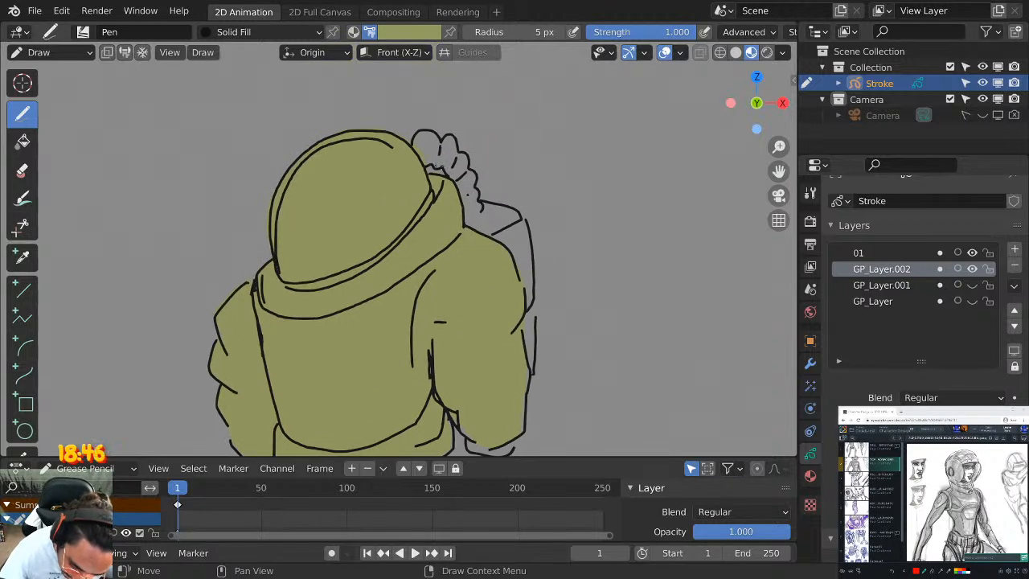
{"action": "middle_click_drag", "start_coordinate": [418, 134], "coordinate": [421, 110], "text": "shift"}
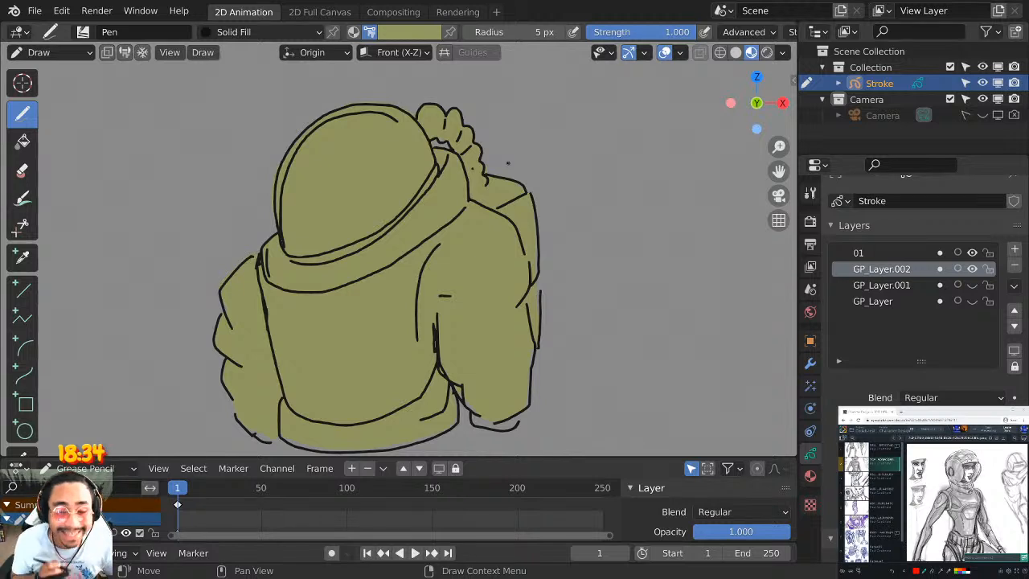
Try a yellow-orange filled shape across the collar and upper torso, and undo it.
{"action": "scroll", "coordinate": [507, 163], "scroll_direction": "up", "scroll_amount": 3}
{"action": "left_click", "coordinate": [426, 33]}
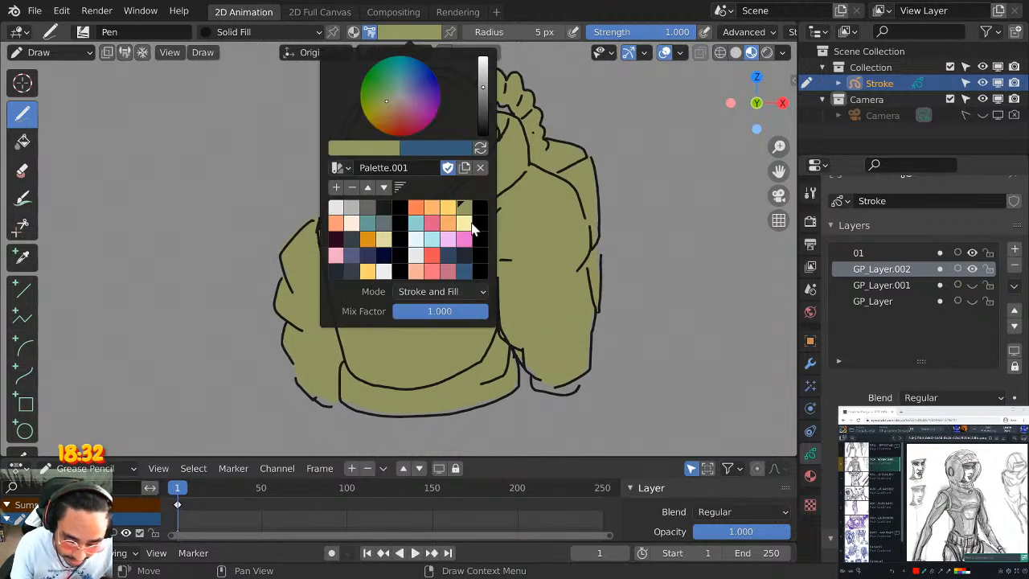
{"action": "left_click", "coordinate": [448, 208]}
{"action": "mouse_move", "coordinate": [569, 289]}
{"action": "middle_mouse_down"}
{"action": "mouse_move", "coordinate": [597, 232]}
{"action": "mouse_move", "coordinate": [572, 298]}
{"action": "middle_mouse_up"}
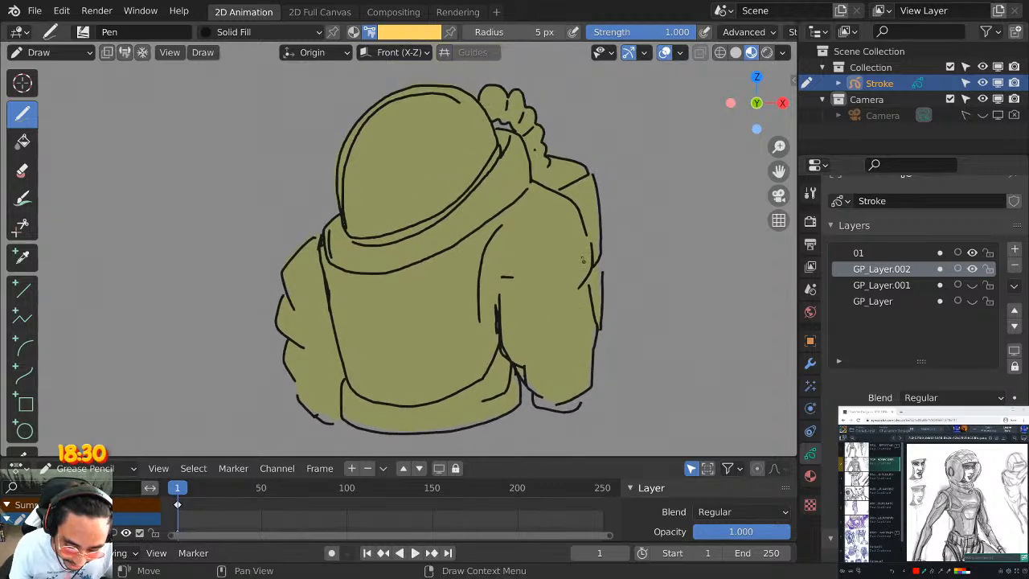
{"action": "middle_click_drag", "start_coordinate": [515, 192], "coordinate": [549, 188]}
{"action": "left_click_drag", "start_coordinate": [545, 169], "coordinate": [535, 175]}
{"action": "middle_click_drag", "start_coordinate": [535, 174], "coordinate": [611, 129]}
{"action": "scroll", "coordinate": [575, 193], "scroll_direction": "up", "scroll_amount": 1}
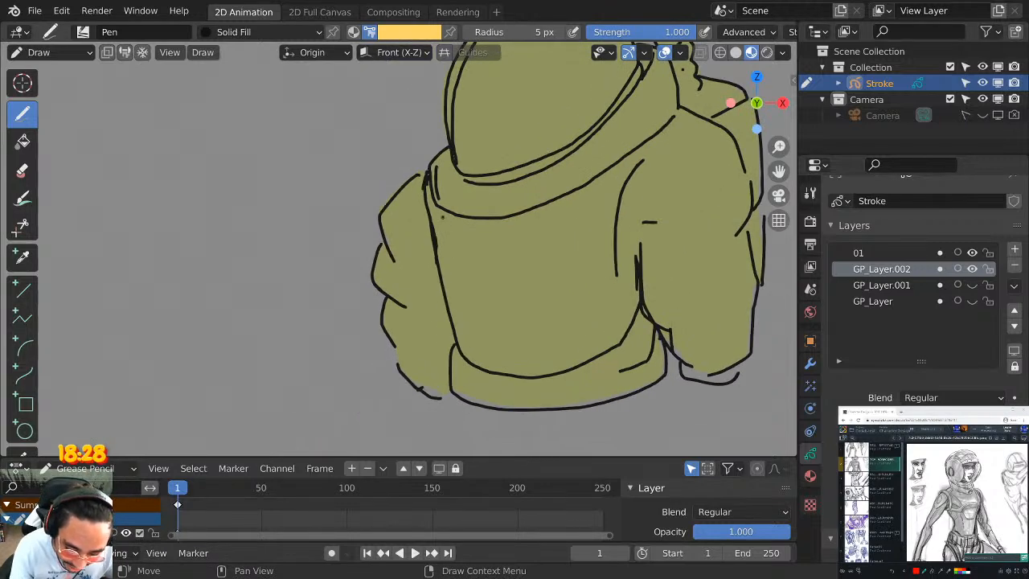
{"action": "mouse_move", "coordinate": [441, 216]}
{"action": "left_mouse_down"}
{"action": "mouse_move", "coordinate": [599, 265]}
{"action": "mouse_move", "coordinate": [446, 233]}
{"action": "mouse_move", "coordinate": [618, 213]}
{"action": "left_mouse_up"}
{"action": "mouse_move", "coordinate": [631, 210]}
{"action": "middle_mouse_down"}
{"action": "mouse_move", "coordinate": [576, 269]}
{"action": "mouse_move", "coordinate": [583, 260]}
{"action": "middle_mouse_up"}
{"action": "key", "text": "ctrl+z"}
Choose yellow-orange from the palette and fill the narrow inner rim of the collar beneath the helmet visor.
{"action": "left_click", "coordinate": [417, 35]}
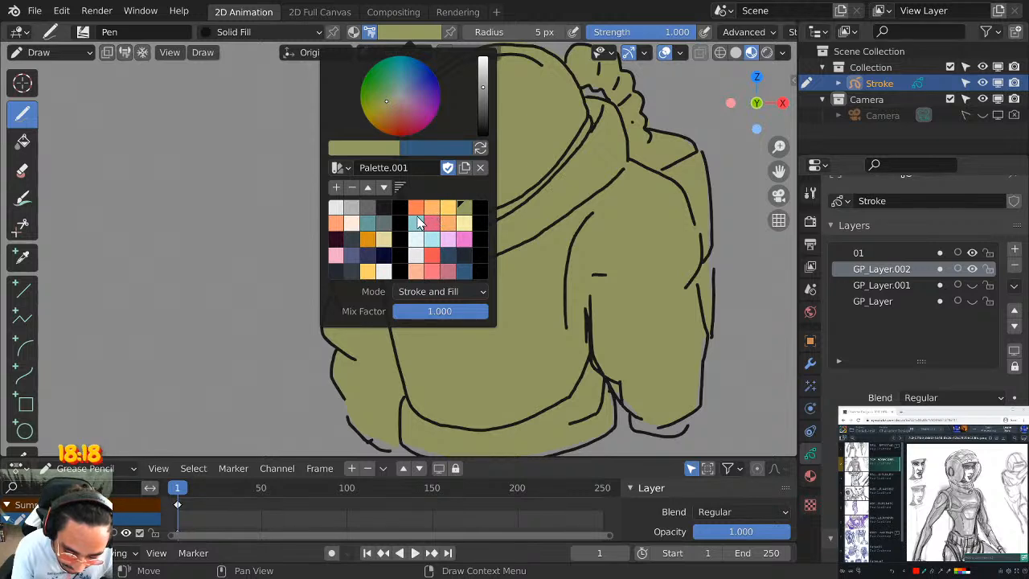
{"action": "left_click", "coordinate": [449, 207]}
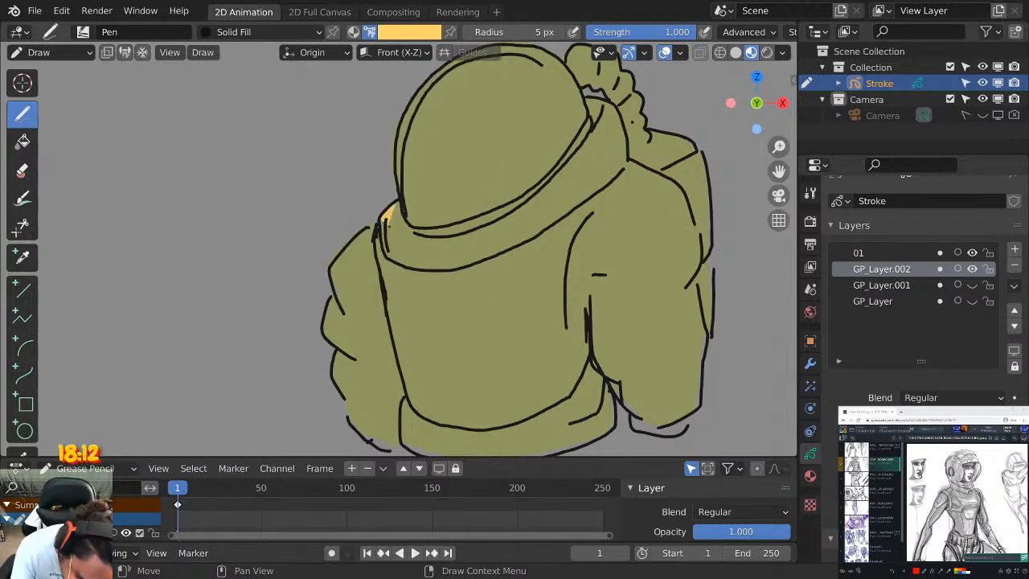
{"action": "mouse_move", "coordinate": [389, 219]}
{"action": "left_mouse_down"}
{"action": "mouse_move", "coordinate": [450, 232]}
{"action": "mouse_move", "coordinate": [530, 196]}
{"action": "mouse_move", "coordinate": [594, 109]}
{"action": "mouse_move", "coordinate": [536, 185]}
{"action": "mouse_move", "coordinate": [469, 217]}
{"action": "mouse_move", "coordinate": [420, 227]}
{"action": "mouse_move", "coordinate": [403, 208]}
{"action": "mouse_move", "coordinate": [486, 183]}
{"action": "mouse_move", "coordinate": [553, 128]}
{"action": "mouse_move", "coordinate": [473, 175]}
{"action": "mouse_move", "coordinate": [404, 178]}
{"action": "left_mouse_up"}
{"action": "scroll", "coordinate": [555, 163], "scroll_direction": "down", "scroll_amount": 2, "text": "shift"}
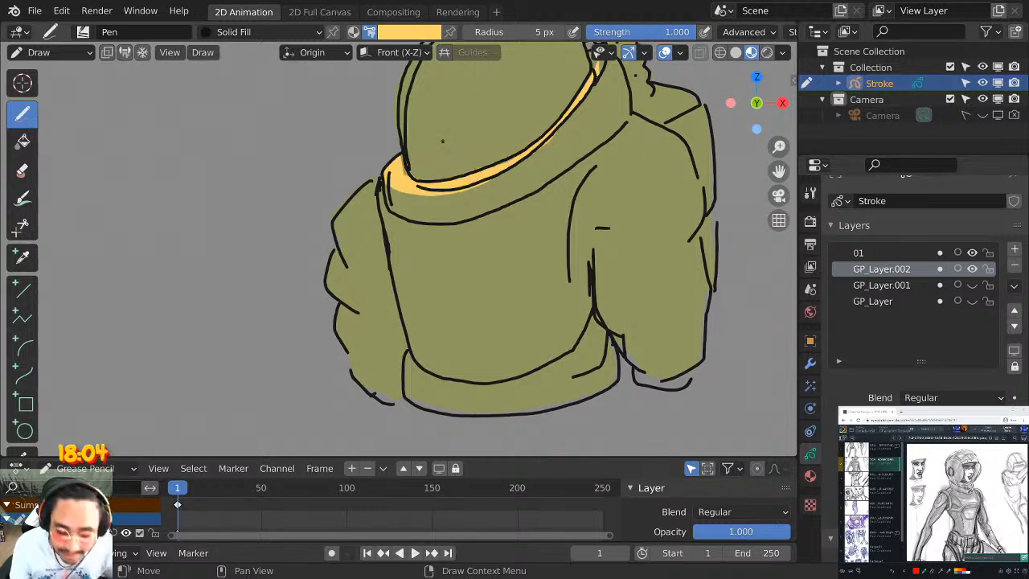
{"action": "middle_click_drag", "start_coordinate": [549, 238], "coordinate": [498, 262], "text": "shift"}
{"action": "middle_click_drag", "start_coordinate": [622, 193], "coordinate": [661, 246], "text": "shift"}
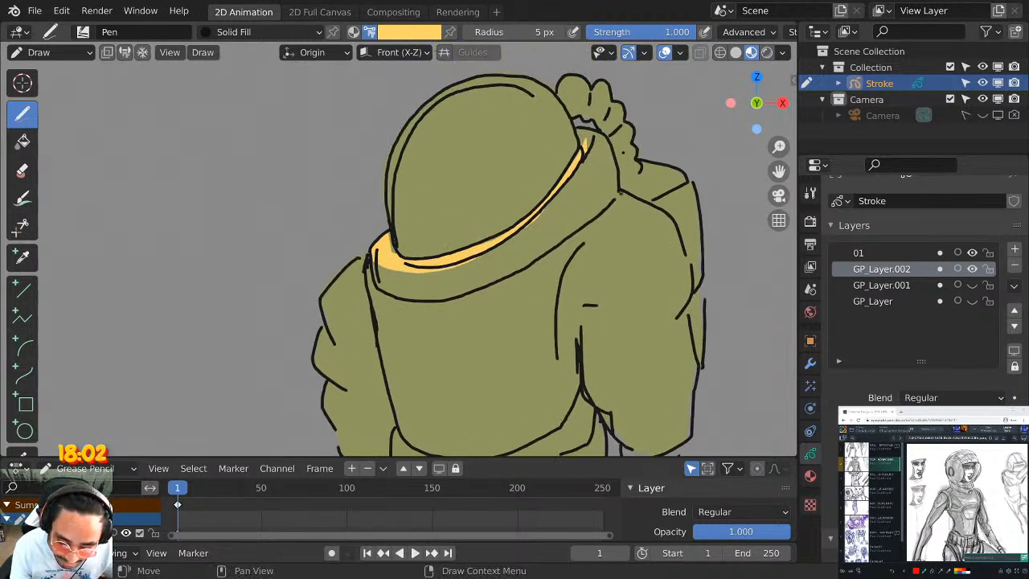
Add a yellow-orange filled patch on top of the near shoulder and a curved band across the near arm.
{"action": "mouse_move", "coordinate": [619, 191]}
{"action": "left_mouse_down"}
{"action": "mouse_move", "coordinate": [638, 218]}
{"action": "mouse_move", "coordinate": [586, 243]}
{"action": "mouse_move", "coordinate": [620, 192]}
{"action": "left_mouse_up"}
{"action": "mouse_move", "coordinate": [554, 237]}
{"action": "middle_mouse_down", "text": "shift"}
{"action": "mouse_move", "coordinate": [691, 194]}
{"action": "mouse_move", "coordinate": [556, 210]}
{"action": "middle_mouse_up", "text": "shift"}
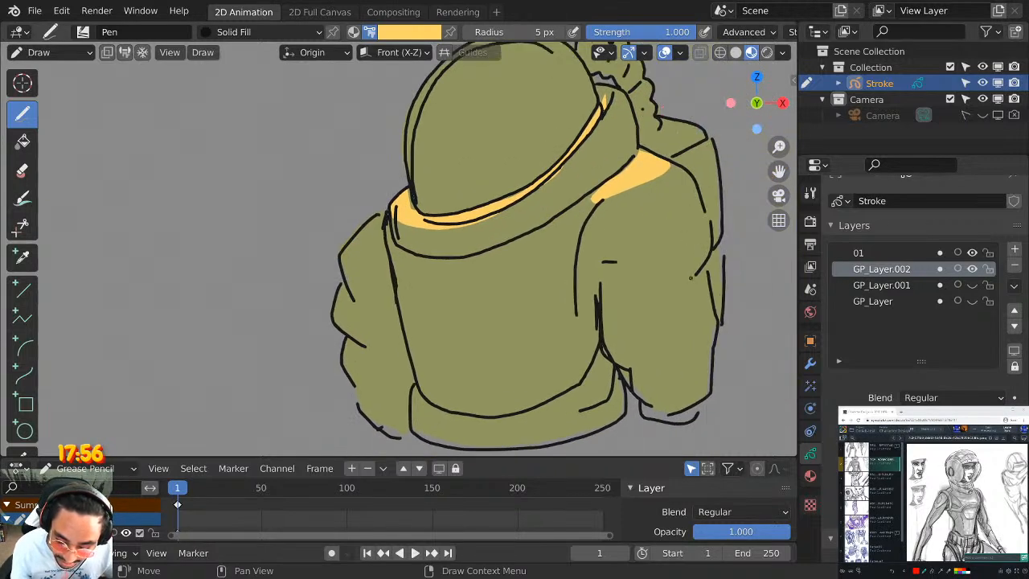
{"action": "mouse_move", "coordinate": [689, 277]}
{"action": "left_mouse_down"}
{"action": "mouse_move", "coordinate": [623, 317]}
{"action": "mouse_move", "coordinate": [714, 272]}
{"action": "left_mouse_up"}
Try an extra yellow-orange shape on the lower near arm and a larger one over the shoulder, undoing both.
{"action": "mouse_move", "coordinate": [703, 347]}
{"action": "middle_mouse_down", "text": "shift"}
{"action": "mouse_move", "coordinate": [744, 299]}
{"action": "mouse_move", "coordinate": [726, 304]}
{"action": "middle_mouse_up", "text": "shift"}
{"action": "mouse_move", "coordinate": [720, 315]}
{"action": "left_mouse_down"}
{"action": "mouse_move", "coordinate": [688, 361]}
{"action": "mouse_move", "coordinate": [725, 318]}
{"action": "left_mouse_up"}
{"action": "key", "text": "ctrl+z"}
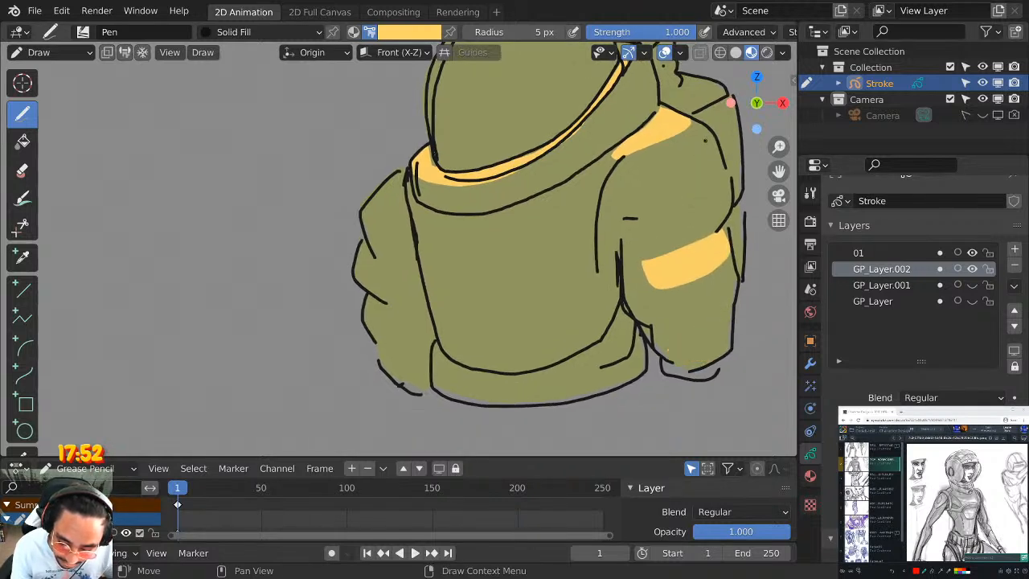
{"action": "mouse_move", "coordinate": [690, 120]}
{"action": "left_mouse_down"}
{"action": "mouse_move", "coordinate": [711, 182]}
{"action": "mouse_move", "coordinate": [612, 191]}
{"action": "mouse_move", "coordinate": [667, 129]}
{"action": "left_mouse_up"}
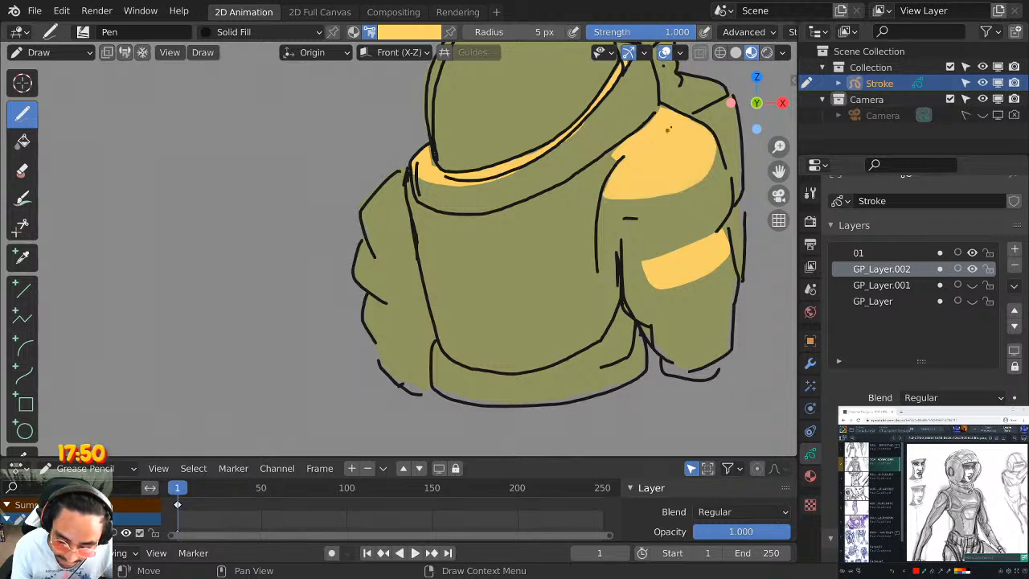
{"action": "key", "text": "ctrl+z"}
Fill the top face of the backpack with yellow-orange.
{"action": "middle_click_drag", "start_coordinate": [689, 110], "coordinate": [618, 189], "text": "shift"}
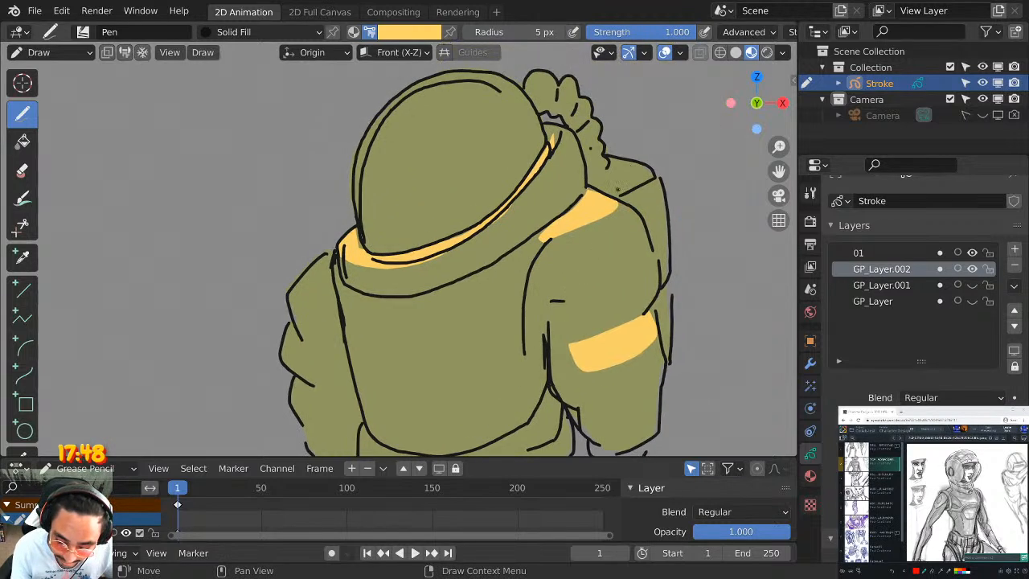
{"action": "mouse_move", "coordinate": [635, 190]}
{"action": "left_mouse_down"}
{"action": "mouse_move", "coordinate": [647, 167]}
{"action": "mouse_move", "coordinate": [617, 192]}
{"action": "left_mouse_up"}
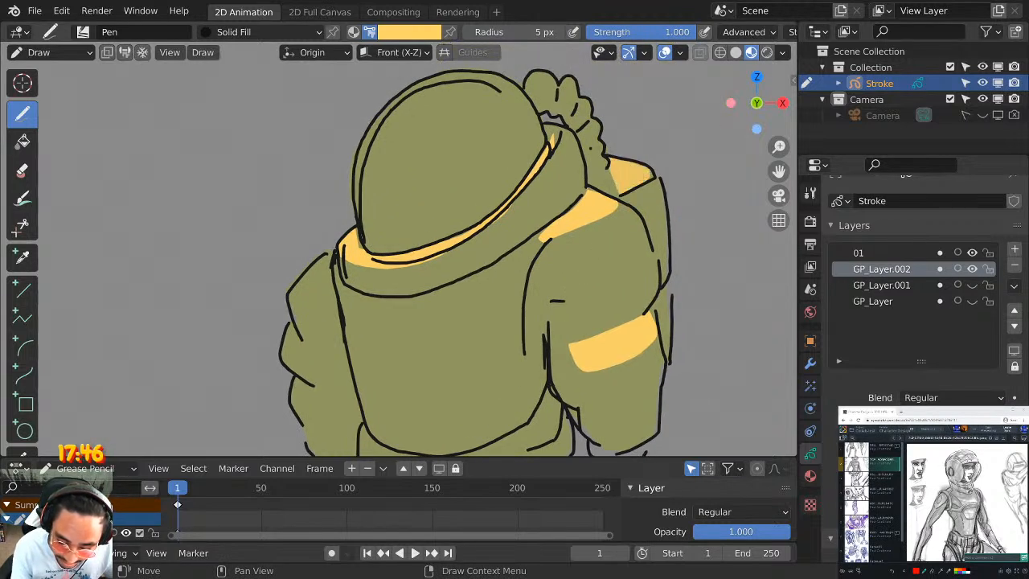
{"action": "scroll", "coordinate": [612, 191], "scroll_direction": "down", "scroll_amount": 2}
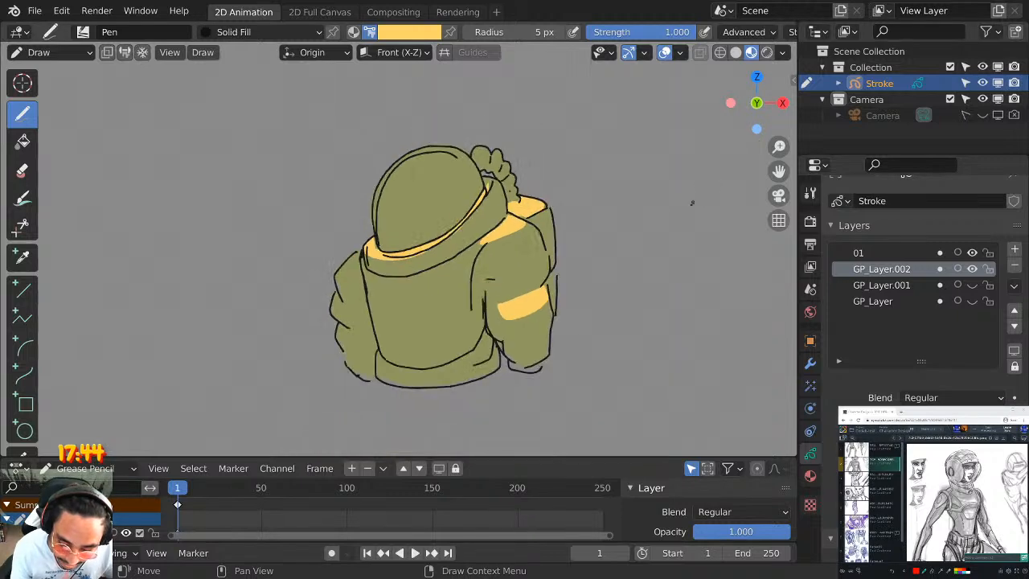
Paint yellow-orange filled highlights along the outer edge of each lobe of the scalloped form behind the helmet.
{"action": "scroll", "coordinate": [615, 209], "scroll_direction": "up", "scroll_amount": 5}
{"action": "scroll", "coordinate": [398, 249], "scroll_direction": "up", "scroll_amount": 2}
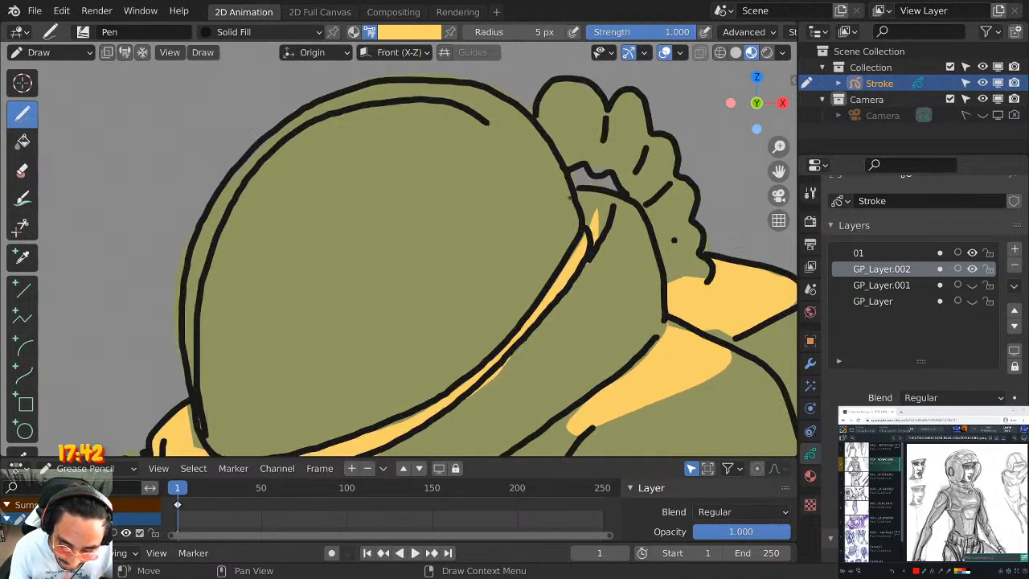
{"action": "middle_click_drag", "start_coordinate": [602, 193], "coordinate": [530, 311], "text": "shift"}
{"action": "mouse_move", "coordinate": [470, 220]}
{"action": "left_mouse_down"}
{"action": "mouse_move", "coordinate": [492, 203]}
{"action": "mouse_move", "coordinate": [533, 234]}
{"action": "mouse_move", "coordinate": [502, 219]}
{"action": "mouse_move", "coordinate": [470, 222]}
{"action": "left_mouse_up"}
{"action": "mouse_move", "coordinate": [543, 215]}
{"action": "left_mouse_down"}
{"action": "mouse_move", "coordinate": [573, 249]}
{"action": "mouse_move", "coordinate": [536, 232]}
{"action": "left_mouse_up"}
{"action": "middle_click_drag", "start_coordinate": [593, 241], "coordinate": [593, 191], "text": "shift"}
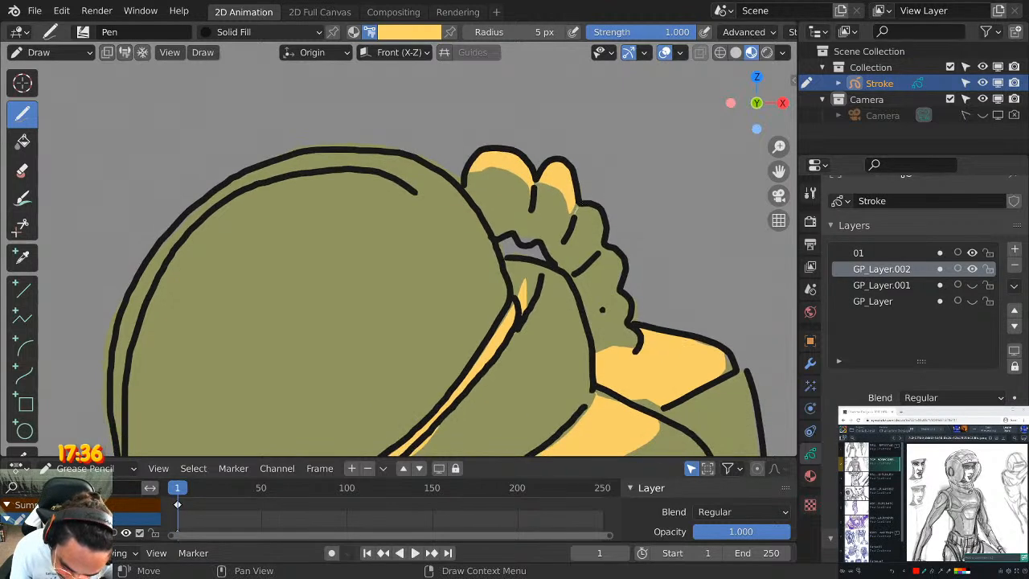
{"action": "mouse_move", "coordinate": [575, 207]}
{"action": "left_mouse_down"}
{"action": "mouse_move", "coordinate": [598, 240]}
{"action": "mouse_move", "coordinate": [576, 212]}
{"action": "left_mouse_up"}
{"action": "middle_click_drag", "start_coordinate": [611, 239], "coordinate": [615, 219], "text": "shift"}
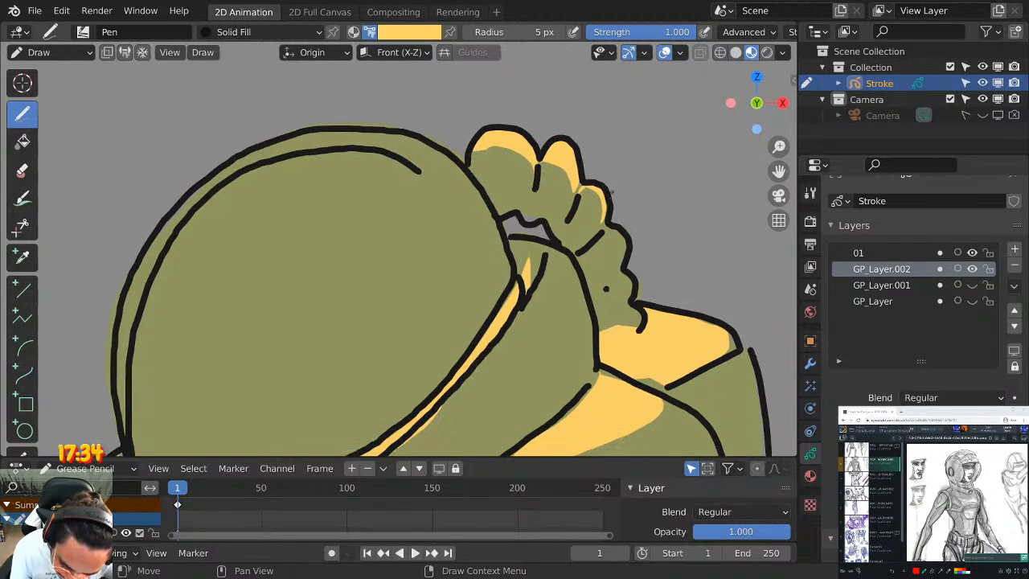
{"action": "mouse_move", "coordinate": [608, 228]}
{"action": "left_mouse_down"}
{"action": "mouse_move", "coordinate": [617, 268]}
{"action": "mouse_move", "coordinate": [608, 229]}
{"action": "left_mouse_up"}
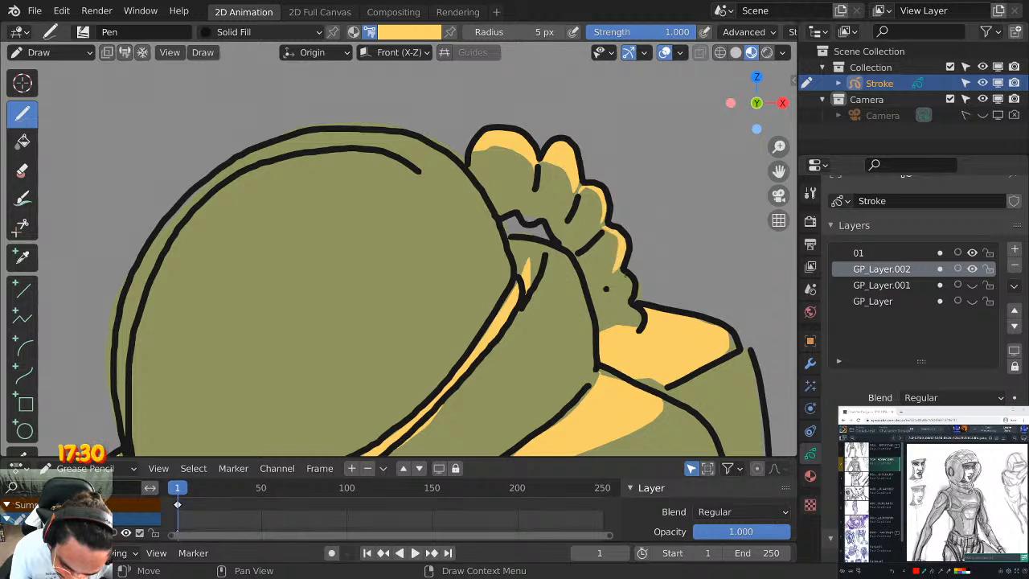
{"action": "middle_click_drag", "start_coordinate": [632, 195], "coordinate": [630, 145], "text": "shift"}
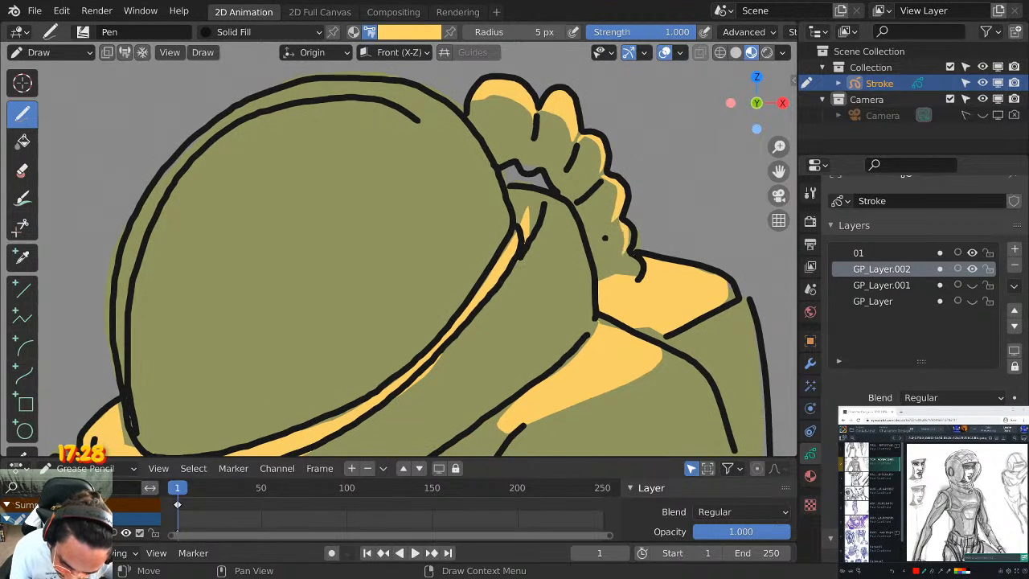
Toggle the visibility of GP_Layer.002 and layer 01 to check their contents, and make layer 01 active.
{"action": "mouse_move", "coordinate": [660, 234]}
{"action": "middle_mouse_down", "text": "ctrl"}
{"action": "mouse_move", "coordinate": [581, 319]}
{"action": "mouse_move", "coordinate": [659, 126]}
{"action": "middle_mouse_up", "text": "ctrl"}
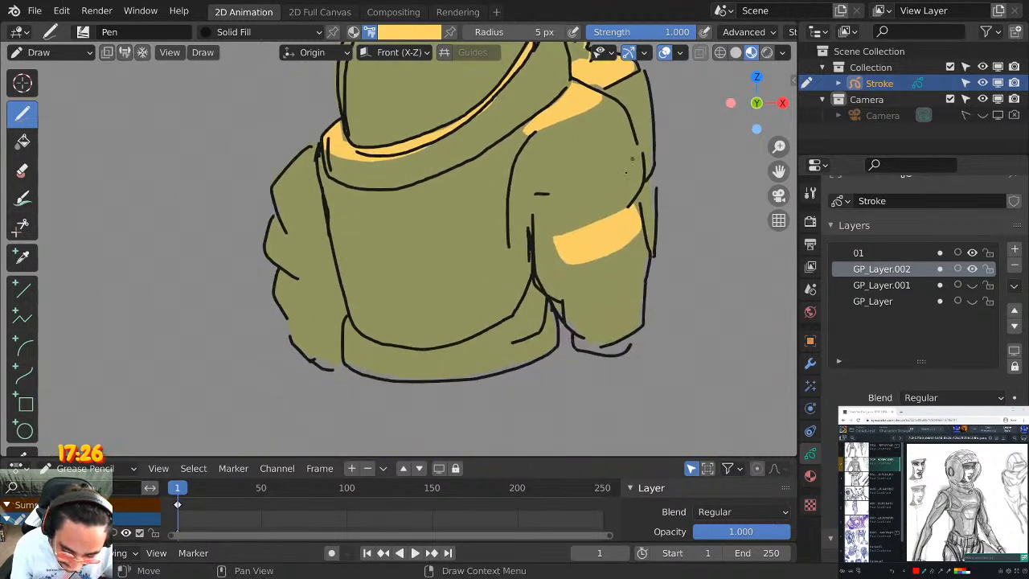
{"action": "middle_click_drag", "start_coordinate": [585, 245], "coordinate": [574, 273], "text": "ctrl"}
{"action": "middle_click_drag", "start_coordinate": [575, 273], "coordinate": [561, 336], "text": "shift"}
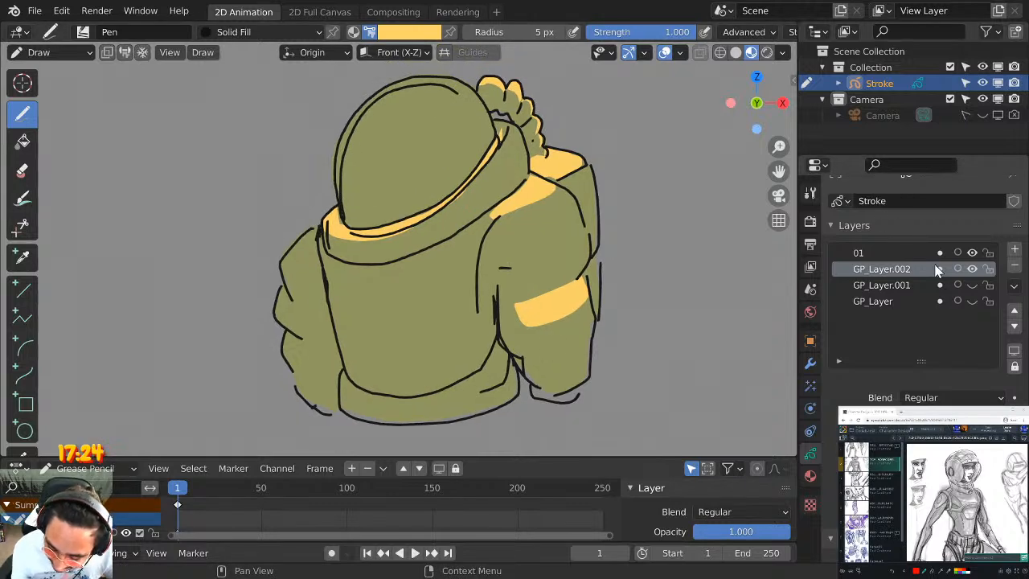
{"action": "left_click", "coordinate": [972, 269]}
{"action": "left_click", "coordinate": [972, 268]}
{"action": "left_click", "coordinate": [904, 253]}
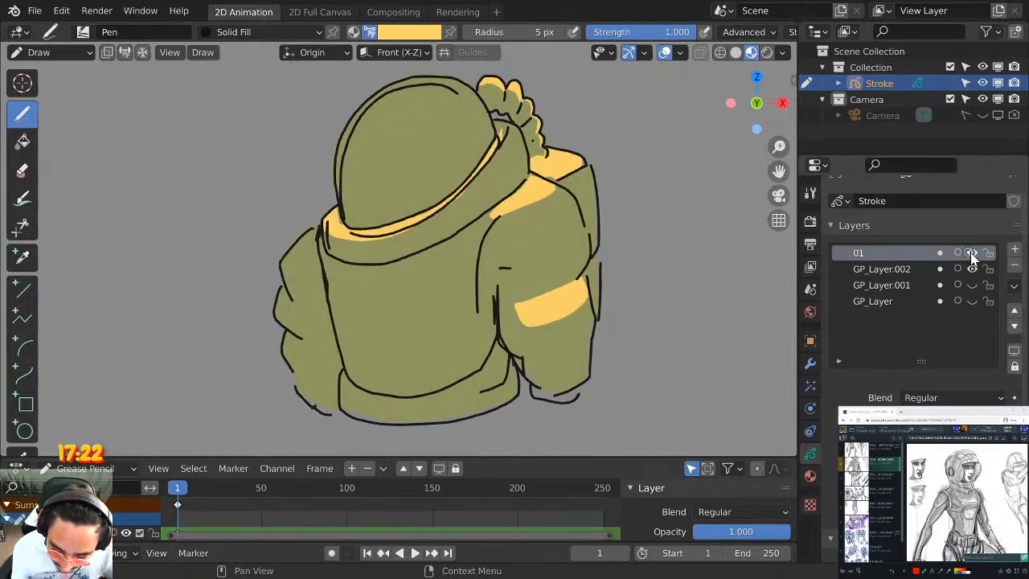
{"action": "left_click", "coordinate": [972, 252]}
{"action": "left_click", "coordinate": [972, 252]}
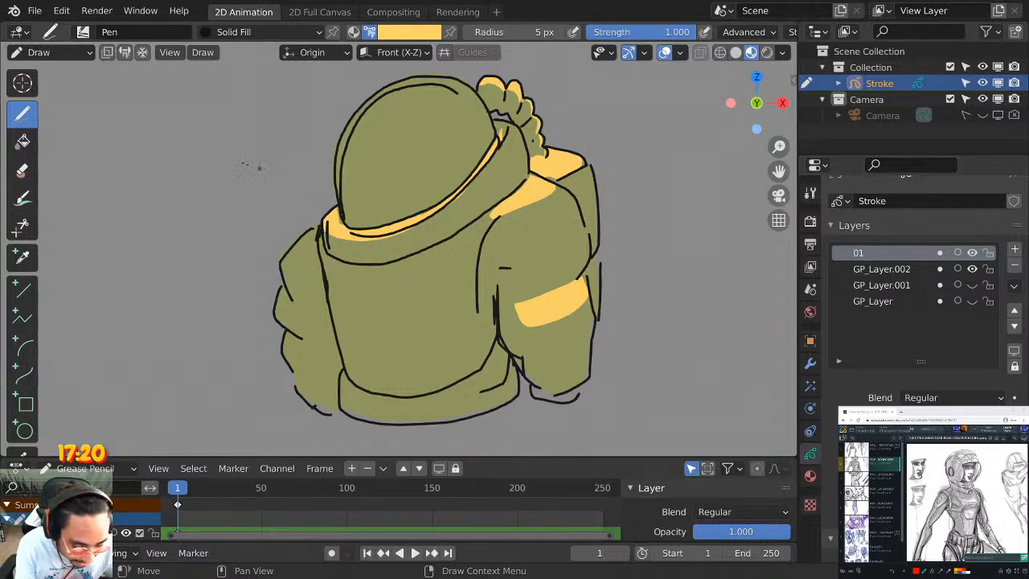
Switch to Edit Mode and try Smooth Points on the line art with a repeat of 10.
{"action": "key", "text": "Tab"}
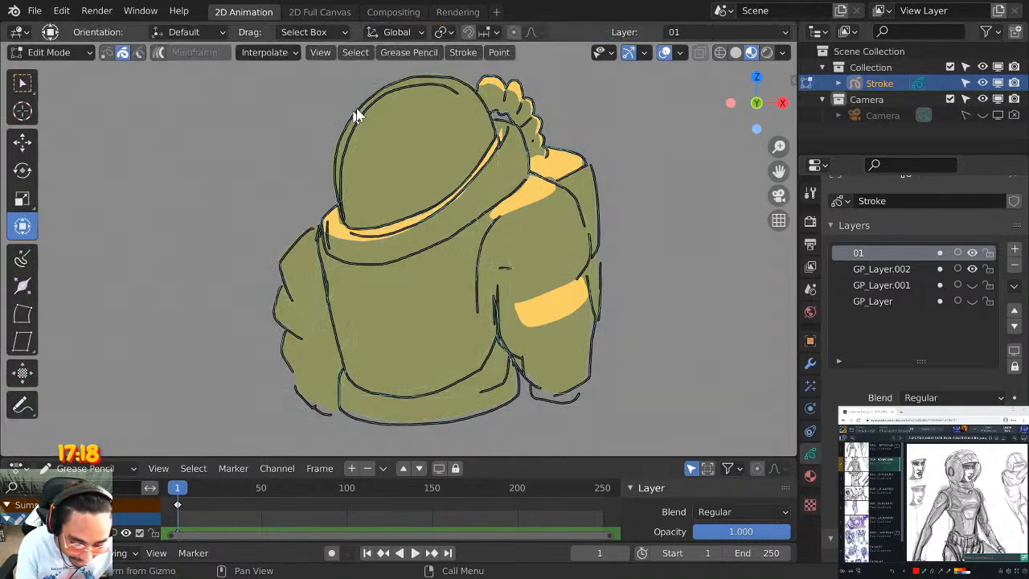
{"action": "left_click", "coordinate": [498, 52]}
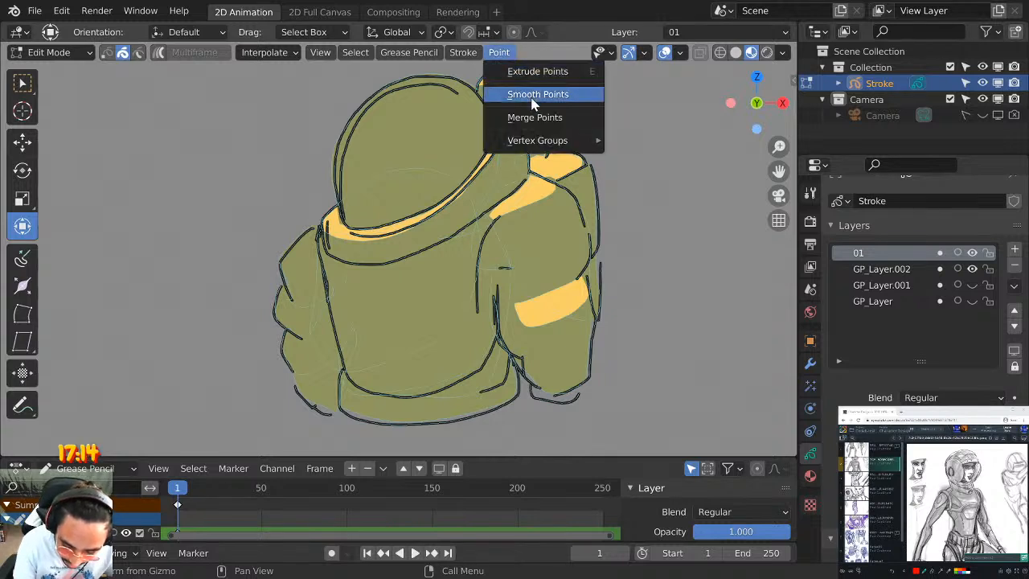
{"action": "left_click", "coordinate": [536, 94]}
{"action": "left_click_drag", "start_coordinate": [212, 331], "coordinate": [274, 340]}
Enable Autolock Inactive Layers and box-select all the line-art strokes on layer 01.
{"action": "left_click", "coordinate": [35, 82]}
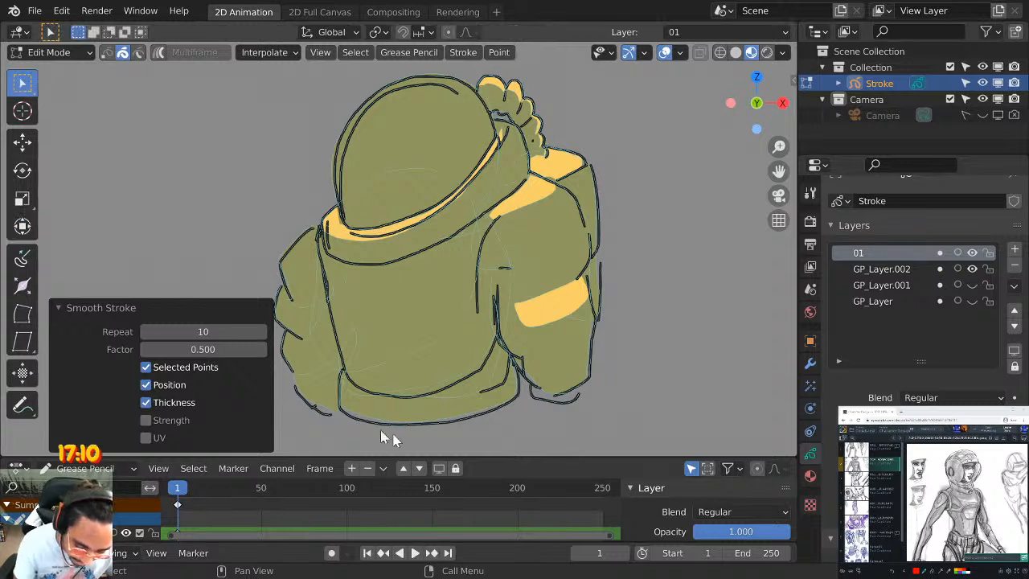
{"action": "left_click", "coordinate": [1013, 285]}
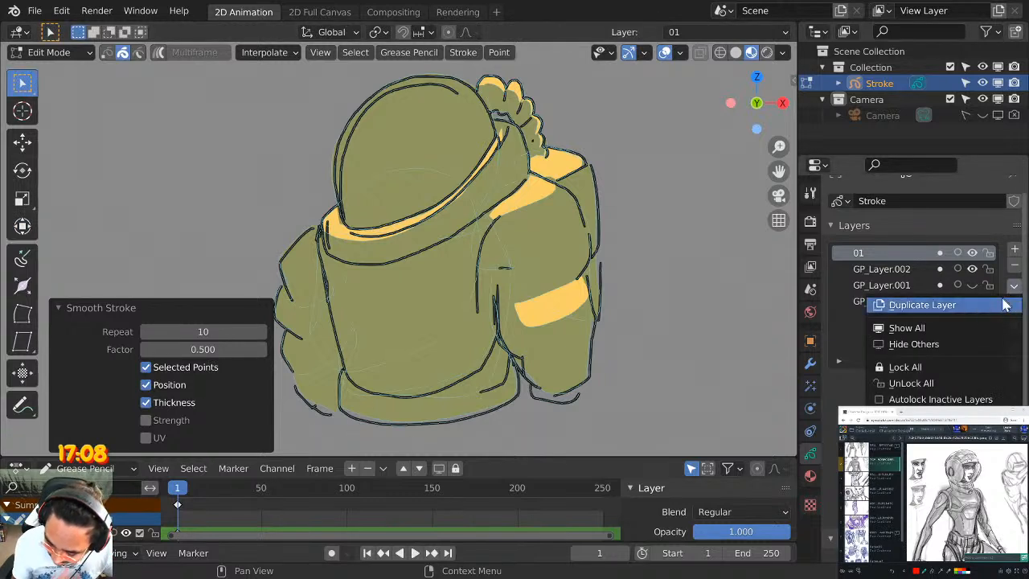
{"action": "left_click", "coordinate": [964, 400]}
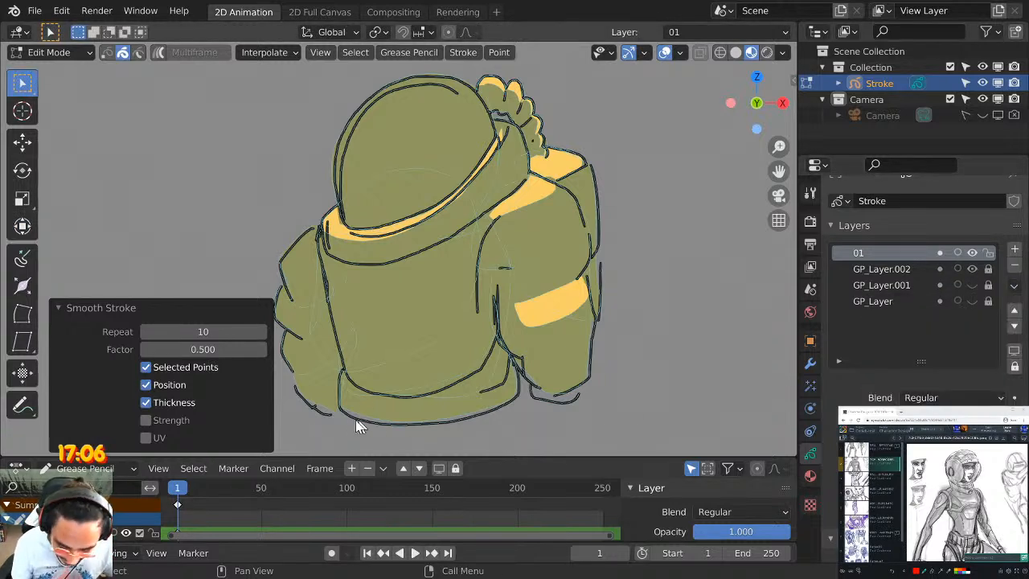
{"action": "left_click_drag", "start_coordinate": [288, 442], "coordinate": [664, 133]}
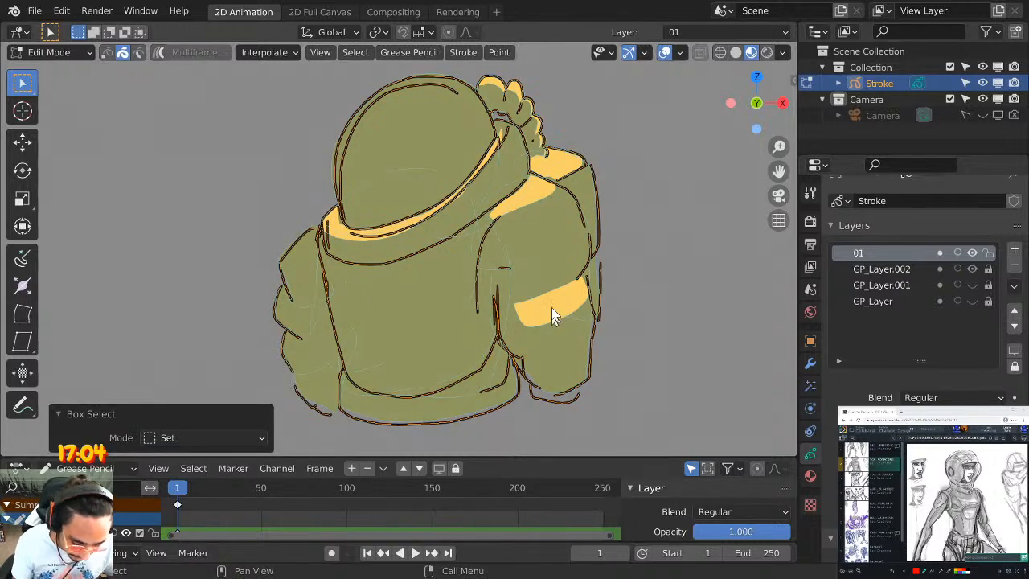
Try moving the selected line art away from the colour fills, and undo the move.
{"action": "key", "text": "g"}
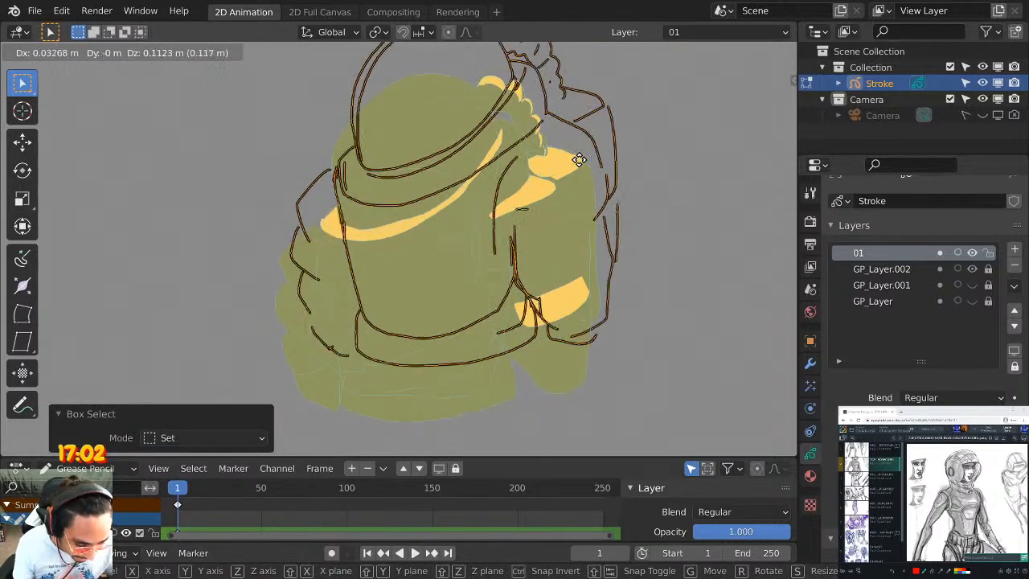
{"action": "left_click", "coordinate": [649, 208]}
{"action": "key", "text": "ctrl+z"}
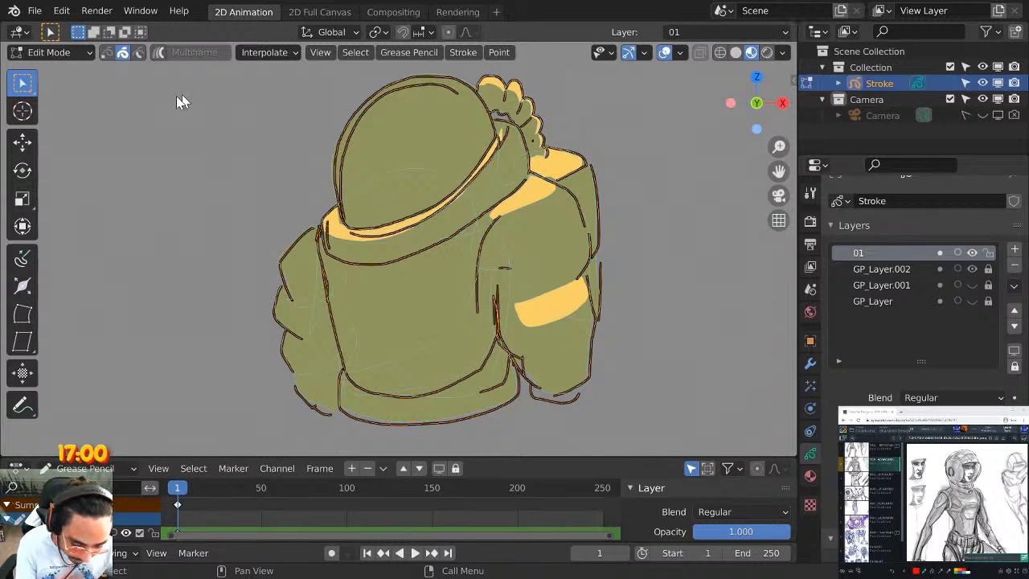
Smooth the points of the selected line-art strokes with a repeat of 14.
{"action": "left_click", "coordinate": [498, 53]}
{"action": "left_click", "coordinate": [527, 98]}
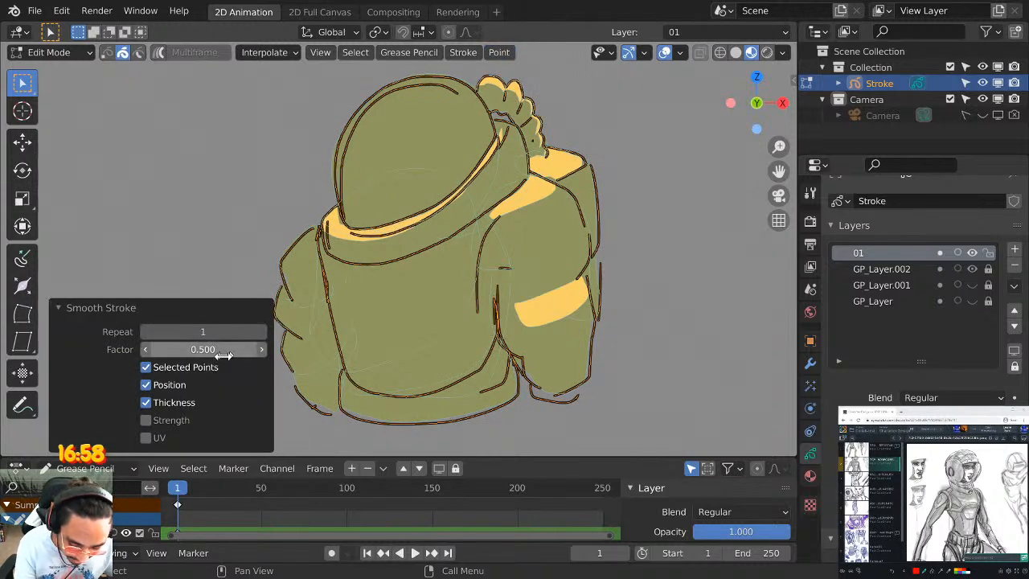
{"action": "mouse_move", "coordinate": [216, 331]}
{"action": "left_mouse_down"}
{"action": "mouse_move", "coordinate": [505, 329]}
{"action": "mouse_move", "coordinate": [443, 345]}
{"action": "mouse_move", "coordinate": [425, 338]}
{"action": "mouse_move", "coordinate": [517, 341]}
{"action": "mouse_move", "coordinate": [454, 340]}
{"action": "mouse_move", "coordinate": [483, 321]}
{"action": "left_mouse_up"}
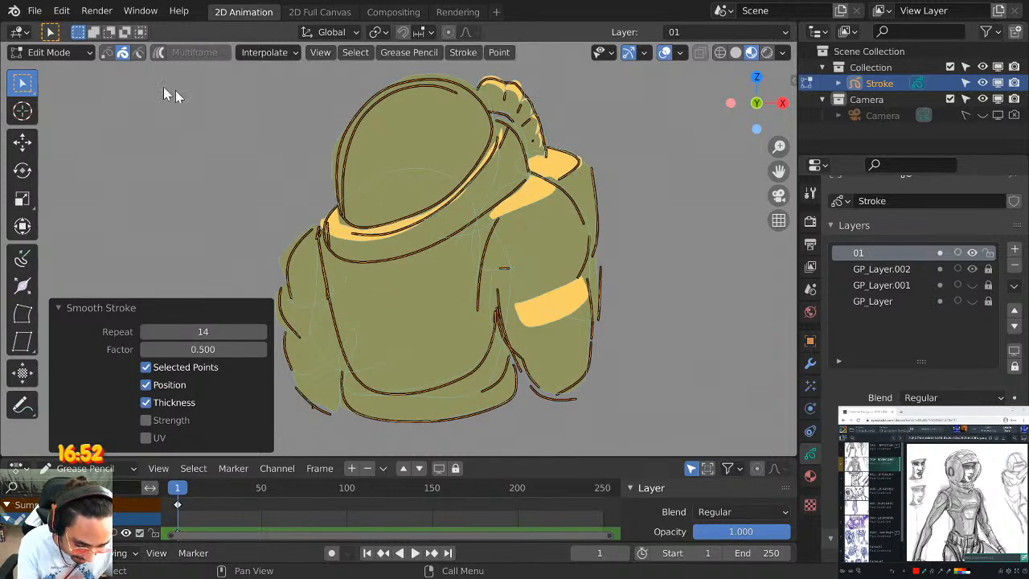
Return to Draw mode, advance to frame 2 and inspect the smoothed line art up close.
{"action": "key", "text": "Tab"}
{"action": "key", "text": "Right"}
{"action": "middle_click_drag", "start_coordinate": [563, 309], "coordinate": [569, 321]}
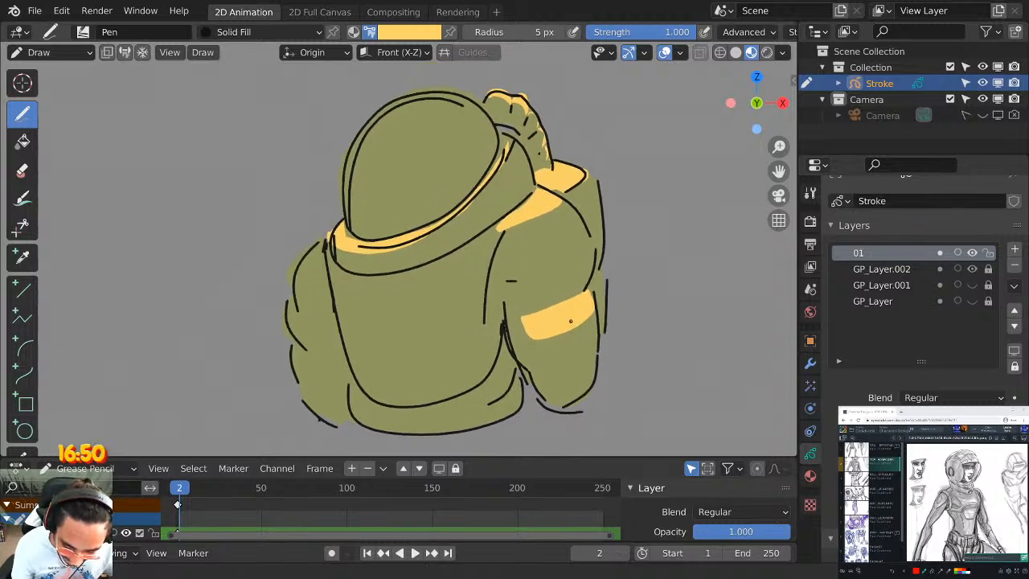
{"action": "scroll", "coordinate": [638, 213], "scroll_direction": "down", "scroll_amount": 1}
{"action": "scroll", "coordinate": [638, 214], "scroll_direction": "up", "scroll_amount": 3}
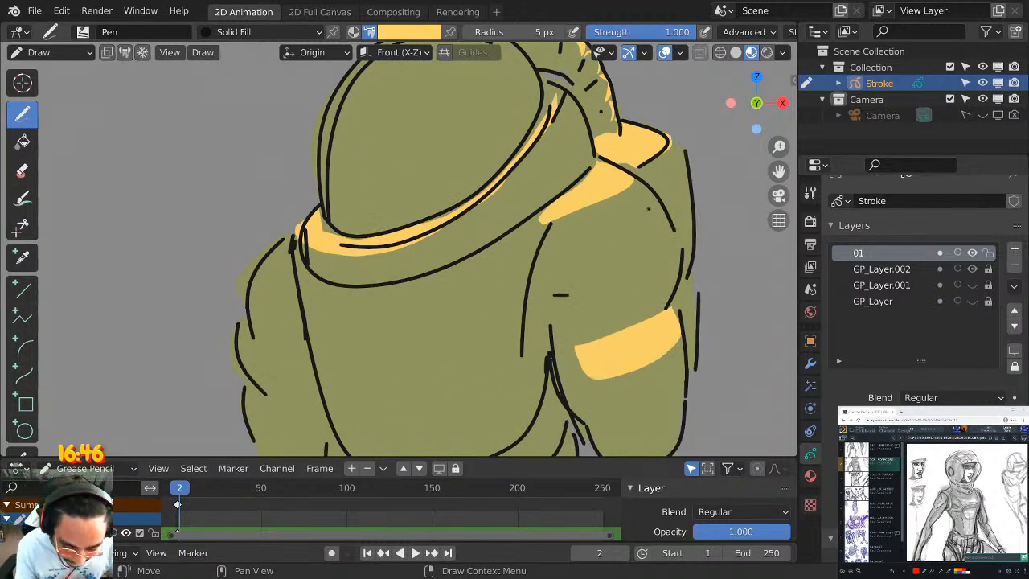
{"action": "mouse_move", "coordinate": [647, 208]}
{"action": "middle_mouse_down"}
{"action": "mouse_move", "coordinate": [686, 92]}
{"action": "mouse_move", "coordinate": [651, 164]}
{"action": "middle_mouse_up"}
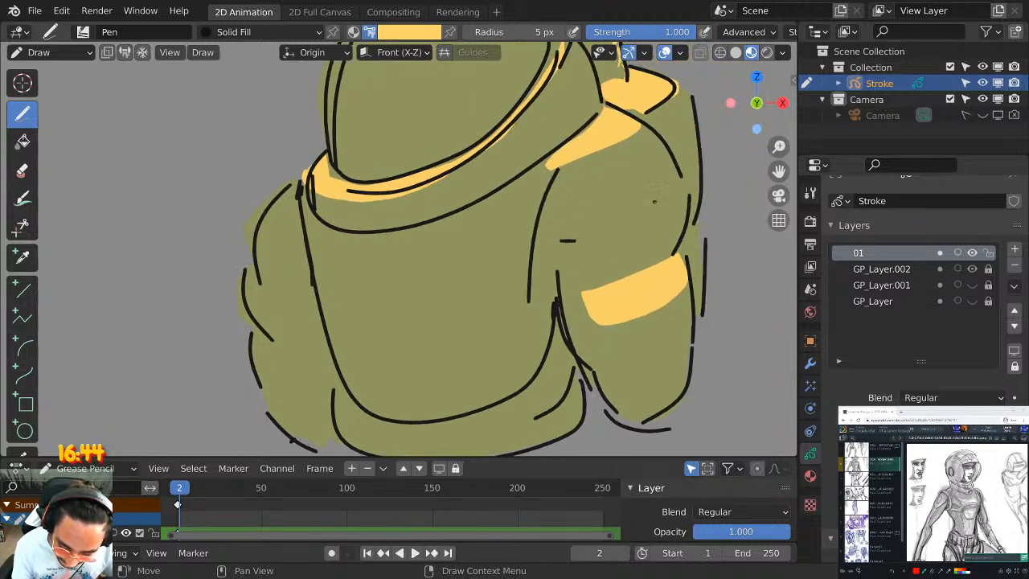
Try an orange filled shape across the near arm using the palette's orange swatch, and undo it.
{"action": "left_click", "coordinate": [416, 35]}
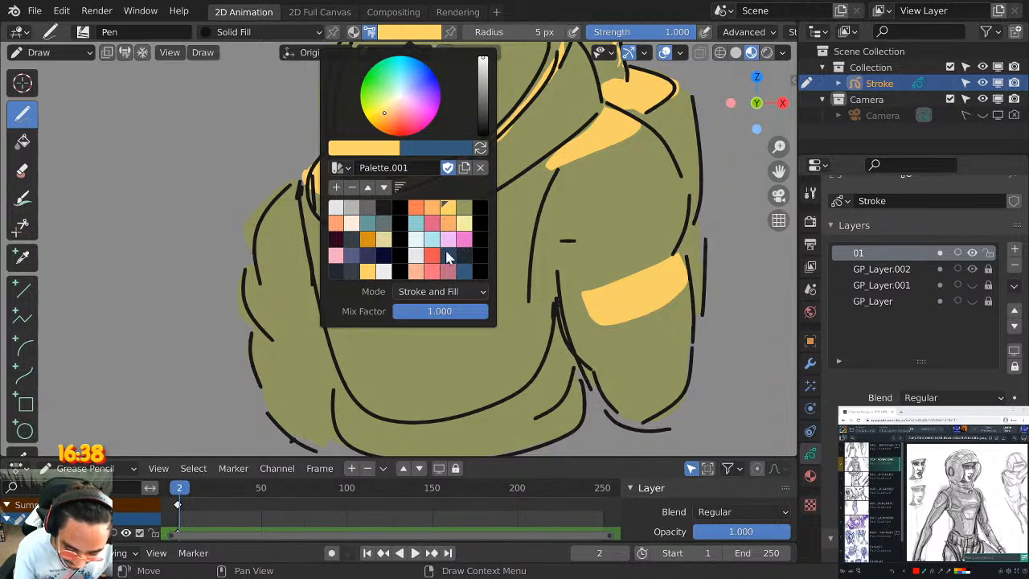
{"action": "left_click", "coordinate": [415, 209]}
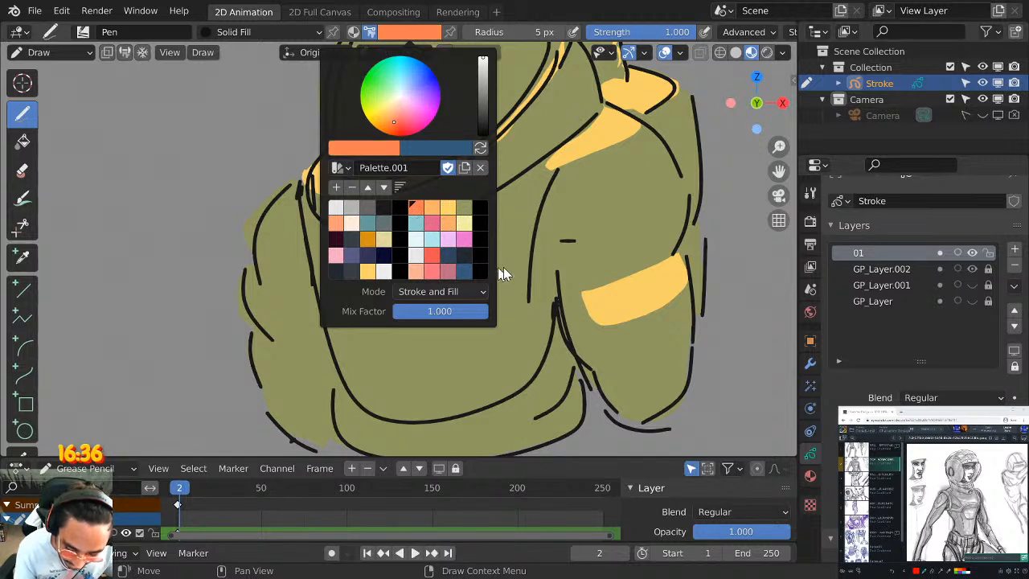
{"action": "left_click_drag", "start_coordinate": [671, 207], "coordinate": [561, 270]}
{"action": "key", "text": "ctrl+z"}
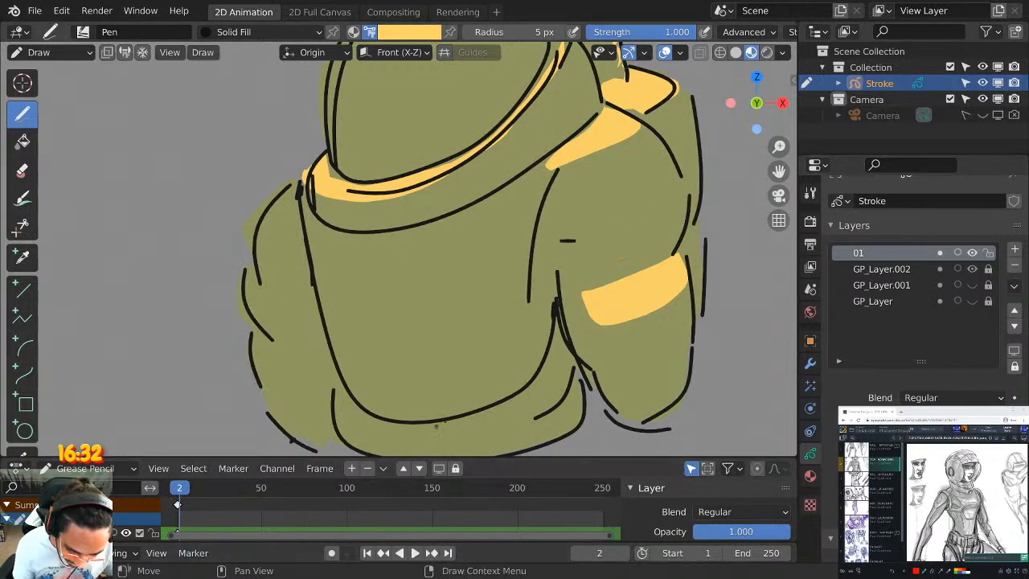
Try a large yellow-orange fill over the torso, undo it, and return to frame 1 in the enlarged timeline.
{"action": "mouse_move", "coordinate": [571, 142]}
{"action": "left_mouse_down"}
{"action": "mouse_move", "coordinate": [538, 131]}
{"action": "mouse_move", "coordinate": [605, 107]}
{"action": "left_mouse_up"}
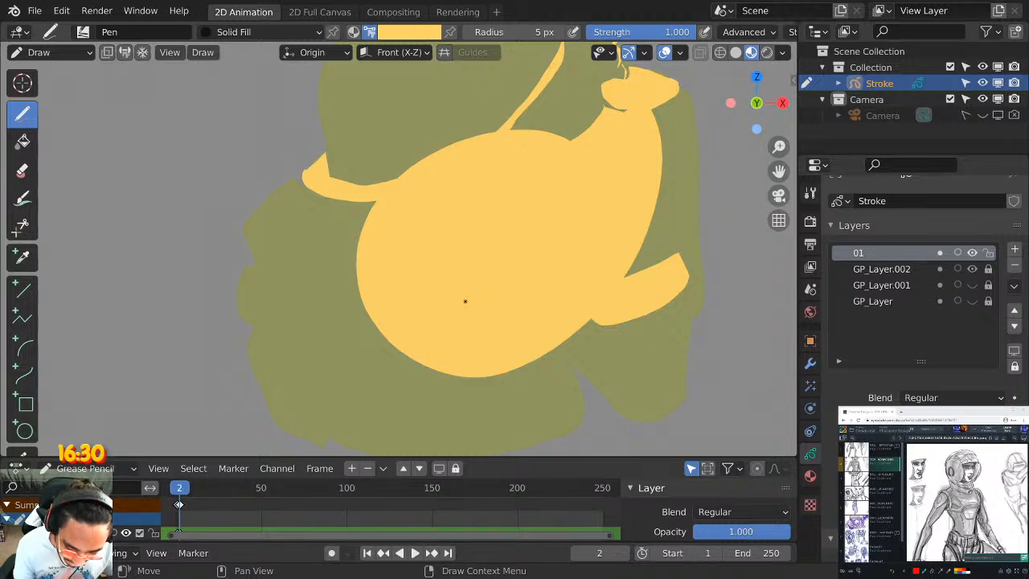
{"action": "key", "text": "ctrl+z"}
{"action": "left_click_drag", "start_coordinate": [482, 453], "coordinate": [478, 344]}
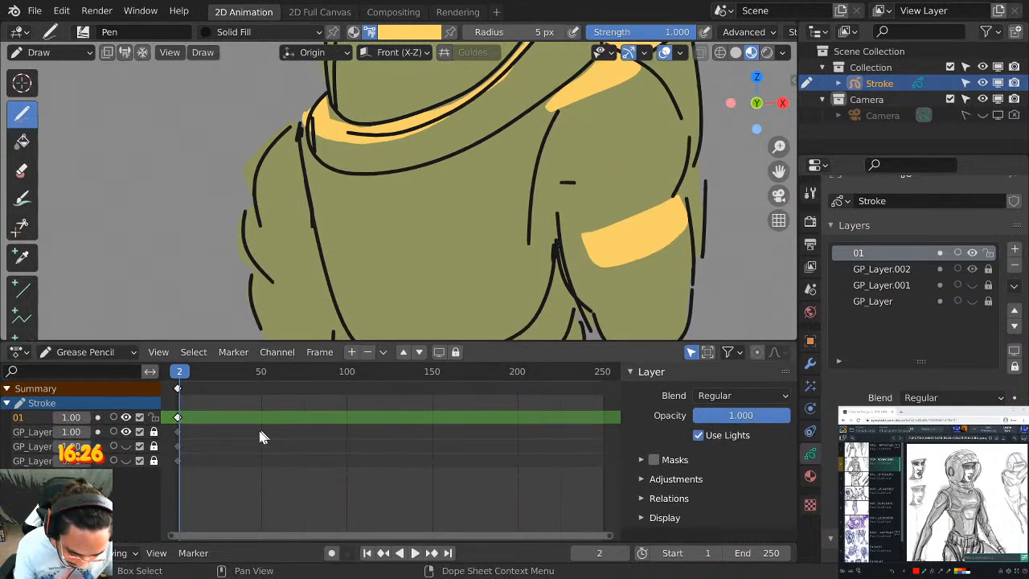
{"action": "left_click_drag", "start_coordinate": [607, 537], "coordinate": [178, 524]}
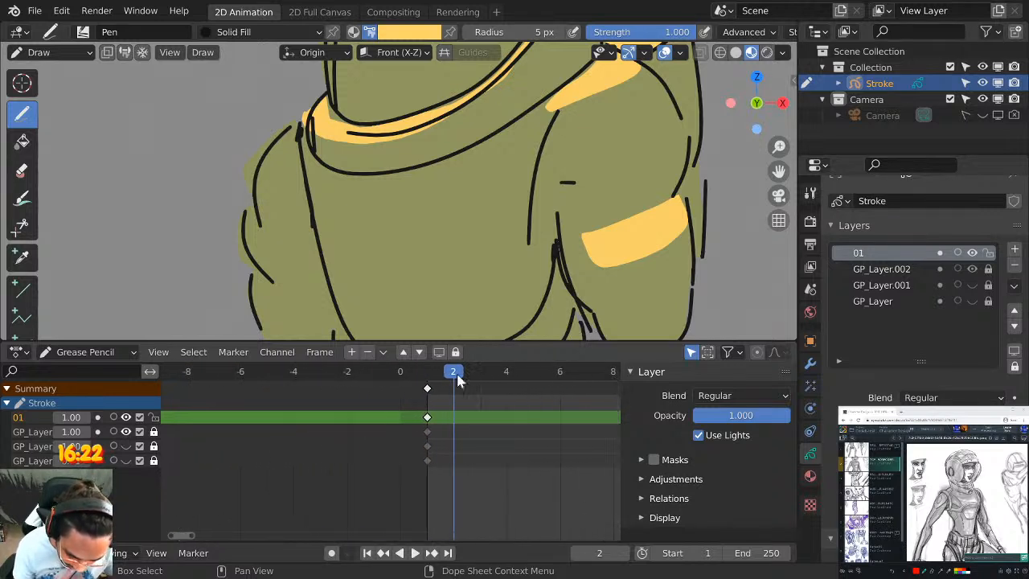
{"action": "key", "text": "Left"}
Try a yellow-orange filled blob in the empty space beside the astronaut, and undo it.
{"action": "middle_click_drag", "start_coordinate": [492, 207], "coordinate": [545, 219]}
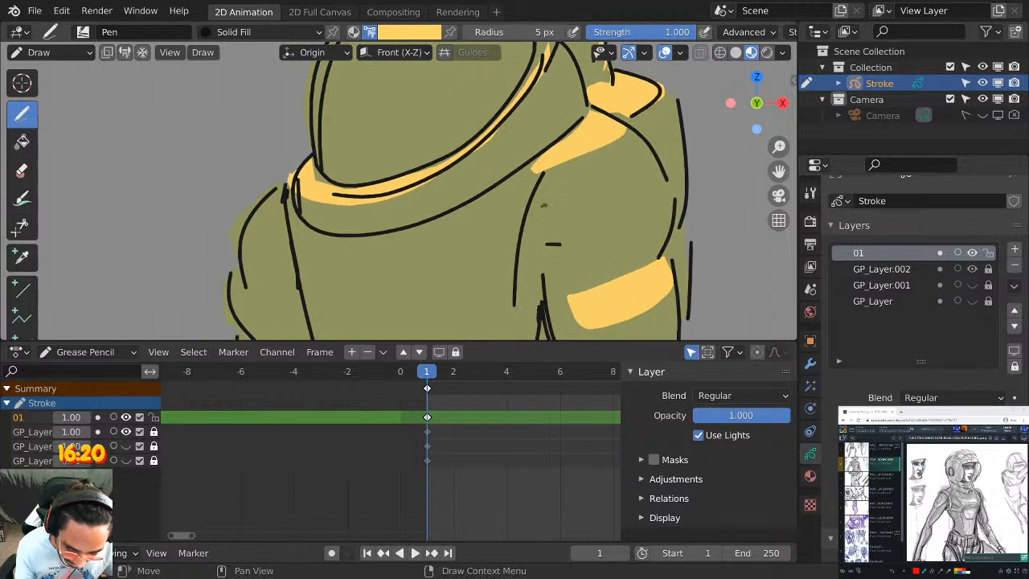
{"action": "mouse_move", "coordinate": [121, 113]}
{"action": "left_mouse_down"}
{"action": "mouse_move", "coordinate": [104, 210]}
{"action": "mouse_move", "coordinate": [120, 110]}
{"action": "left_mouse_up"}
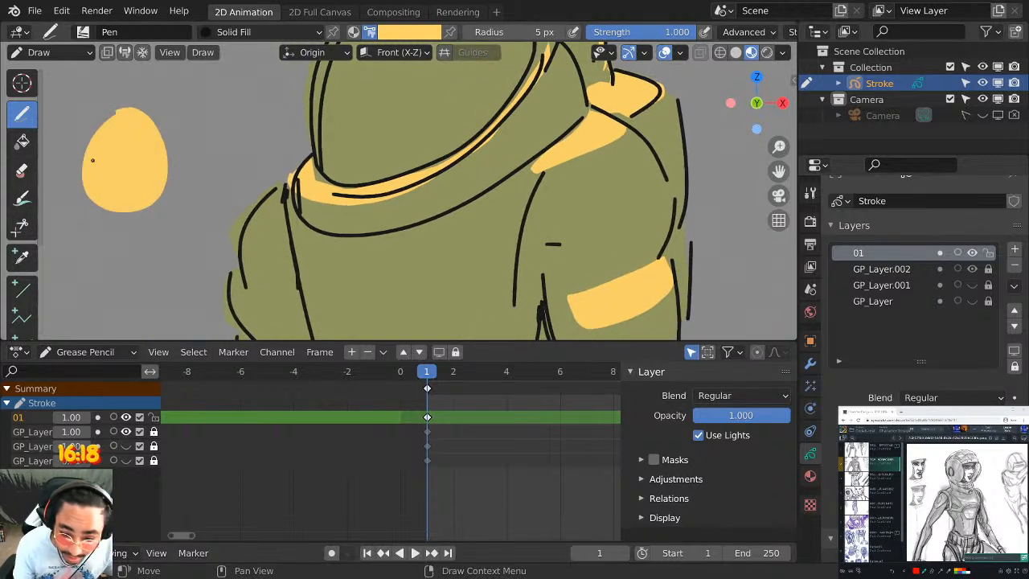
{"action": "key", "text": "ctrl+z"}
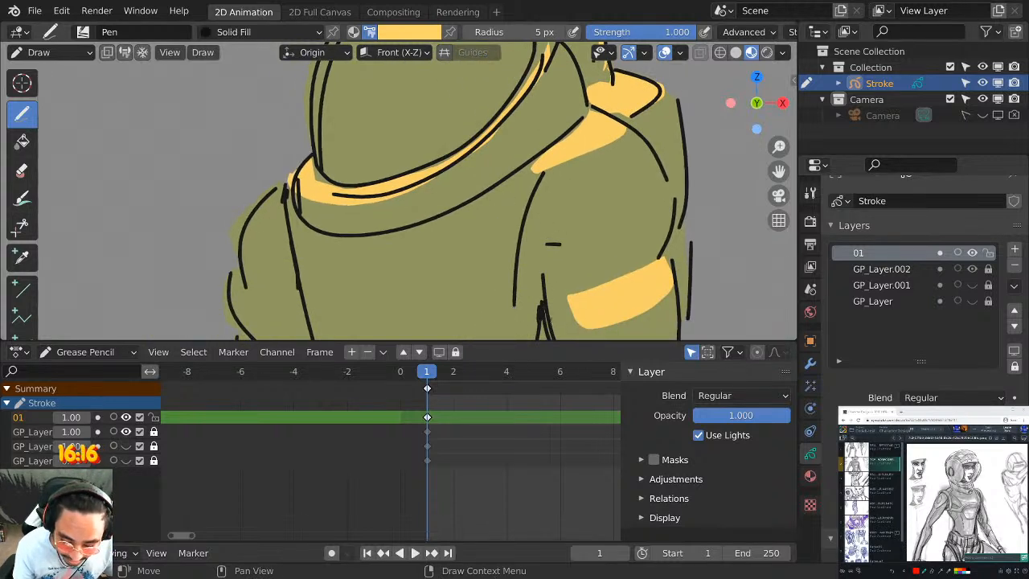
Shrink the timeline to give the drawing view more room and frame the whole astronaut.
{"action": "left_click_drag", "start_coordinate": [554, 348], "coordinate": [554, 480]}
{"action": "scroll", "coordinate": [572, 262], "scroll_direction": "down", "scroll_amount": 5}
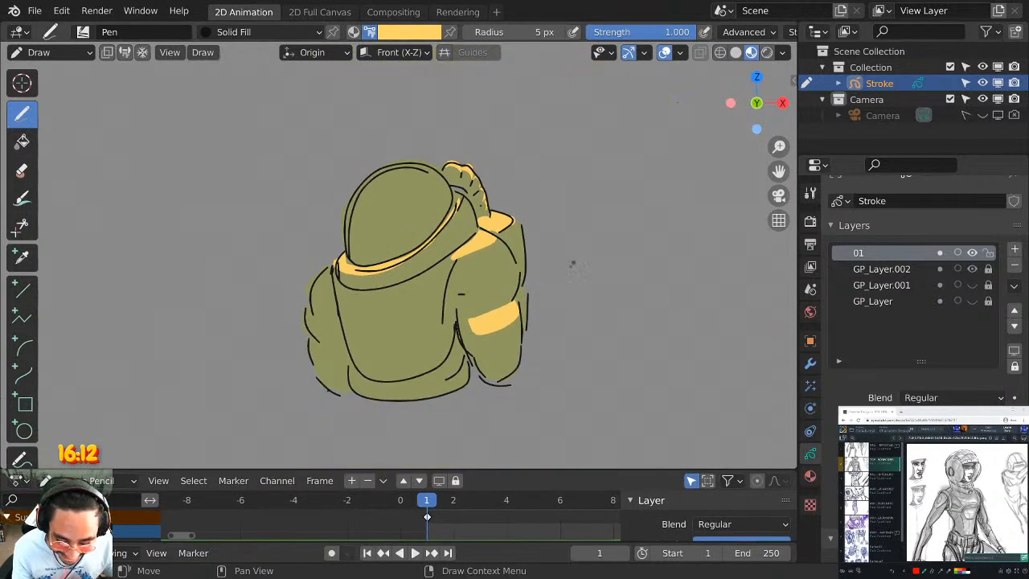
{"action": "scroll", "coordinate": [573, 262], "scroll_direction": "up", "scroll_amount": 1}
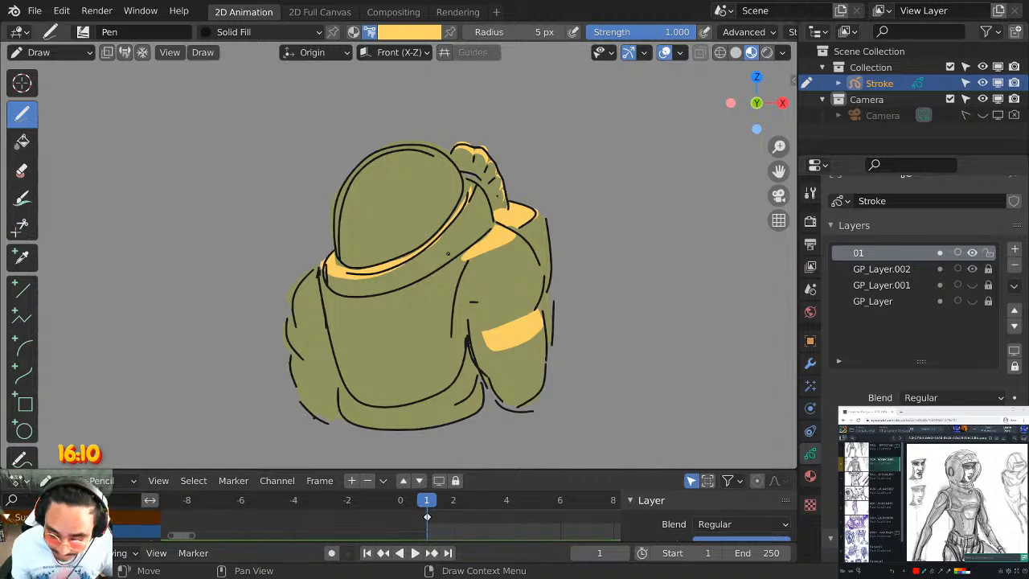
Make GP_Layer.002 the active layer and add yellow-orange filled patches to the far shoulder and far upper arm.
{"action": "left_click", "coordinate": [879, 268]}
{"action": "scroll", "coordinate": [388, 295], "scroll_direction": "up", "scroll_amount": 1}
{"action": "scroll", "coordinate": [388, 295], "scroll_direction": "up", "scroll_amount": 1}
{"action": "middle_click_drag", "start_coordinate": [388, 295], "coordinate": [486, 205]}
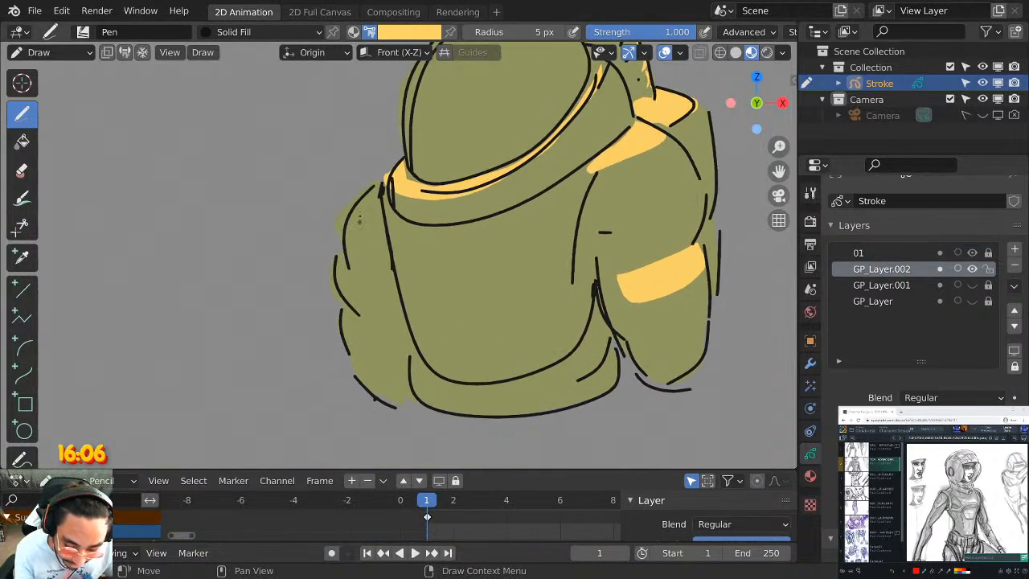
{"action": "mouse_move", "coordinate": [375, 193]}
{"action": "left_mouse_down"}
{"action": "mouse_move", "coordinate": [370, 235]}
{"action": "mouse_move", "coordinate": [378, 186]}
{"action": "left_mouse_up"}
{"action": "key", "text": "ctrl+z"}
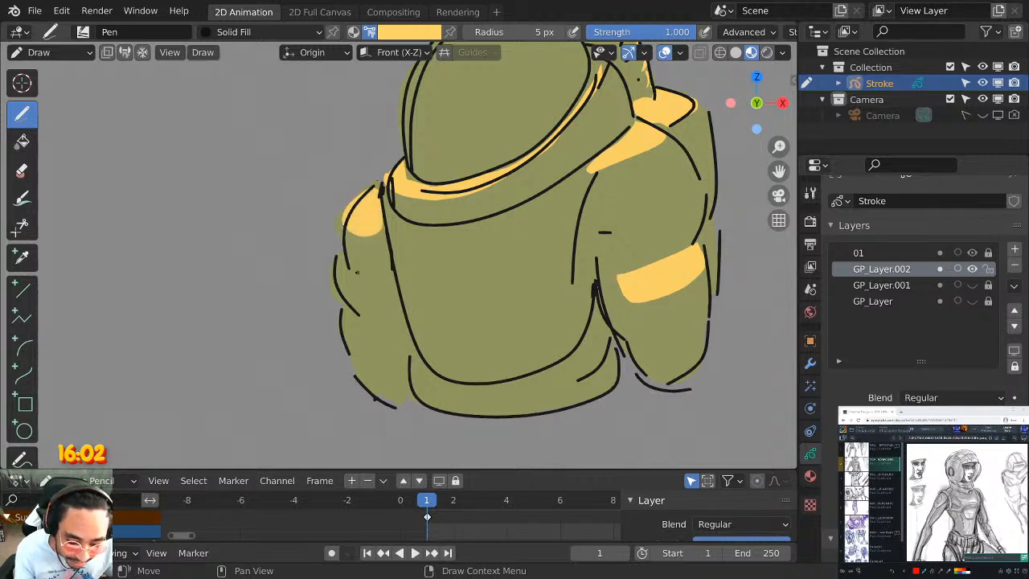
{"action": "mouse_move", "coordinate": [336, 258]}
{"action": "left_mouse_down"}
{"action": "mouse_move", "coordinate": [371, 308]}
{"action": "mouse_move", "coordinate": [353, 229]}
{"action": "left_mouse_up"}
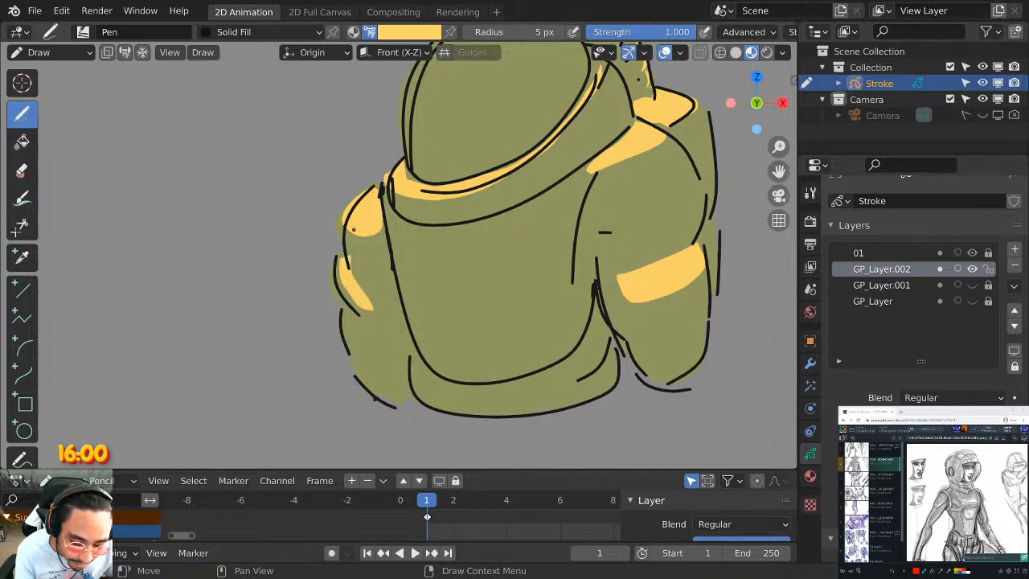
{"action": "mouse_move", "coordinate": [347, 318]}
{"action": "left_mouse_down"}
{"action": "mouse_move", "coordinate": [388, 372]}
{"action": "mouse_move", "coordinate": [367, 275]}
{"action": "mouse_move", "coordinate": [340, 251]}
{"action": "left_mouse_up"}
{"action": "key", "text": "ctrl+z"}
{"action": "key", "text": "ctrl+z"}
Try yellow-orange fills along the helmet's outer rim, undoing each attempt.
{"action": "middle_click_drag", "start_coordinate": [378, 241], "coordinate": [340, 379]}
{"action": "left_click", "coordinate": [411, 35]}
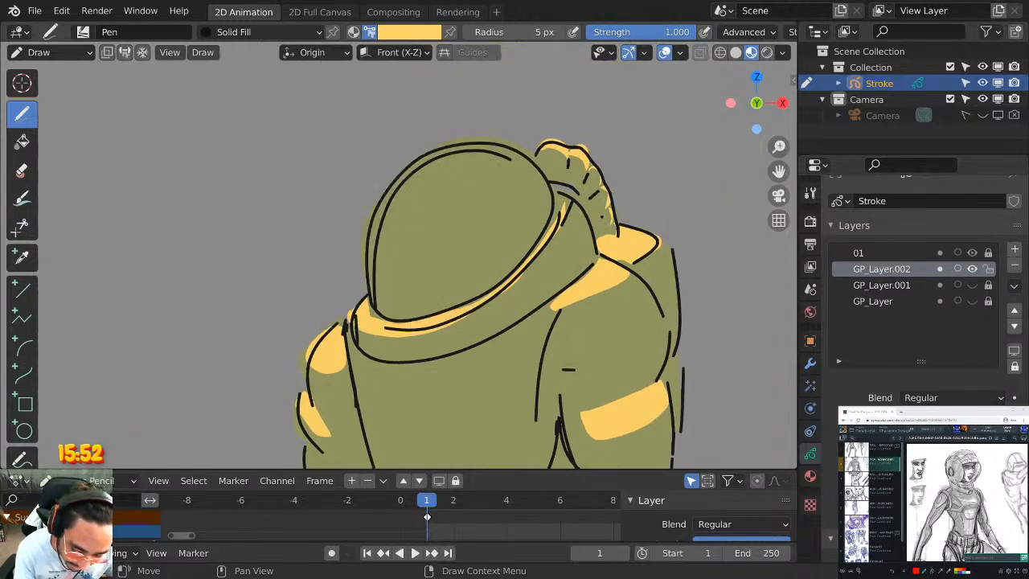
{"action": "mouse_move", "coordinate": [375, 289]}
{"action": "left_mouse_down"}
{"action": "mouse_move", "coordinate": [447, 149]}
{"action": "mouse_move", "coordinate": [515, 156]}
{"action": "left_mouse_up"}
{"action": "key", "text": "ctrl+z"}
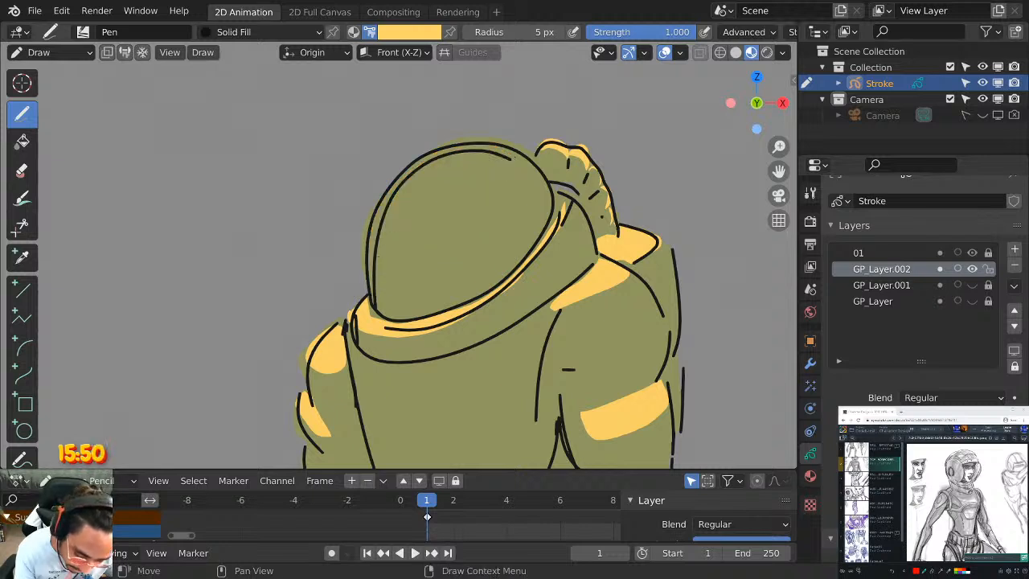
{"action": "mouse_move", "coordinate": [368, 290]}
{"action": "left_mouse_down"}
{"action": "mouse_move", "coordinate": [398, 173]}
{"action": "mouse_move", "coordinate": [482, 146]}
{"action": "mouse_move", "coordinate": [527, 155]}
{"action": "left_mouse_up"}
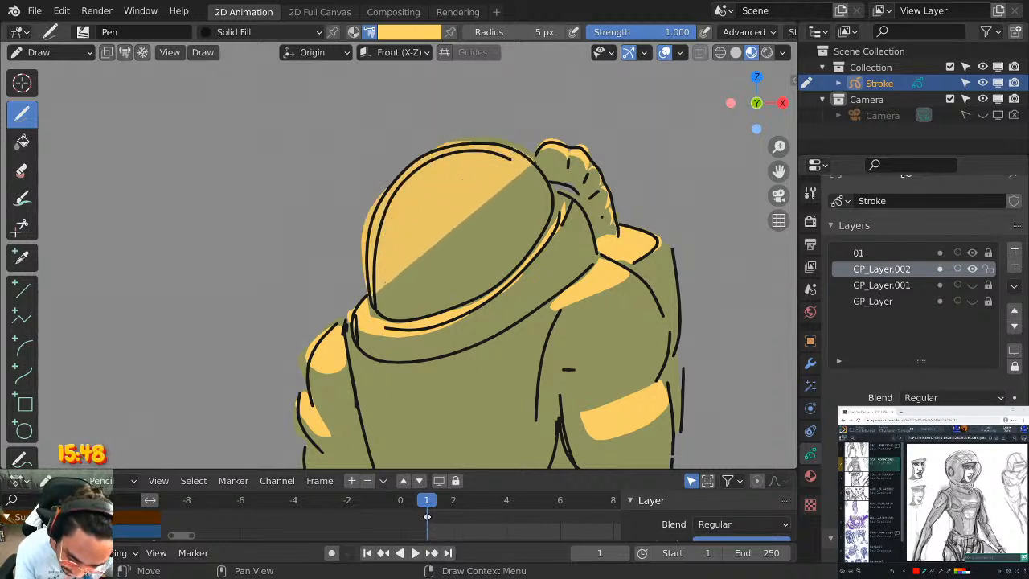
{"action": "key", "text": "ctrl+z"}
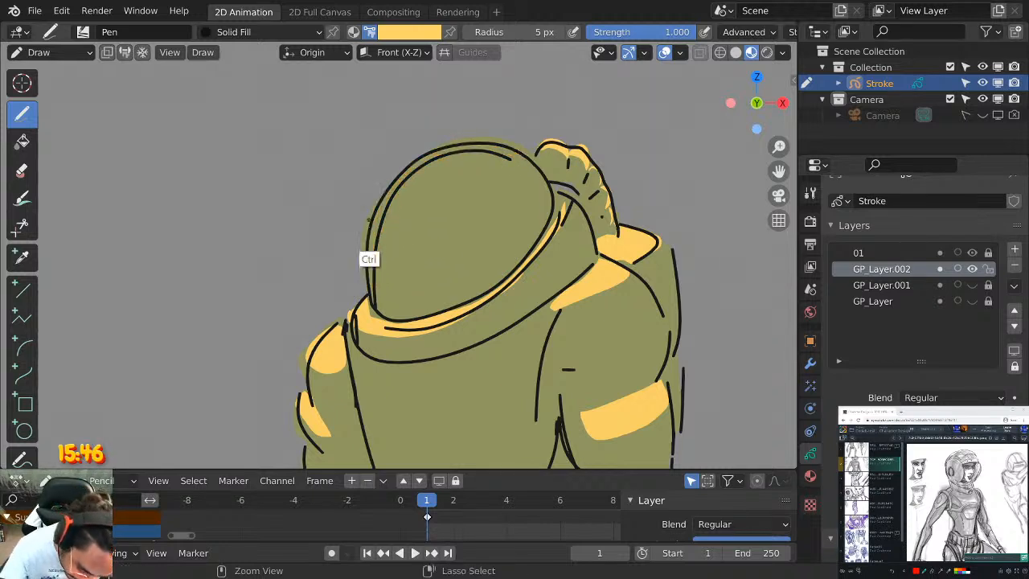
{"action": "mouse_move", "coordinate": [365, 287]}
{"action": "left_mouse_down"}
{"action": "mouse_move", "coordinate": [372, 202]}
{"action": "mouse_move", "coordinate": [442, 150]}
{"action": "mouse_move", "coordinate": [527, 154]}
{"action": "left_mouse_up"}
{"action": "key", "text": "ctrl+z"}
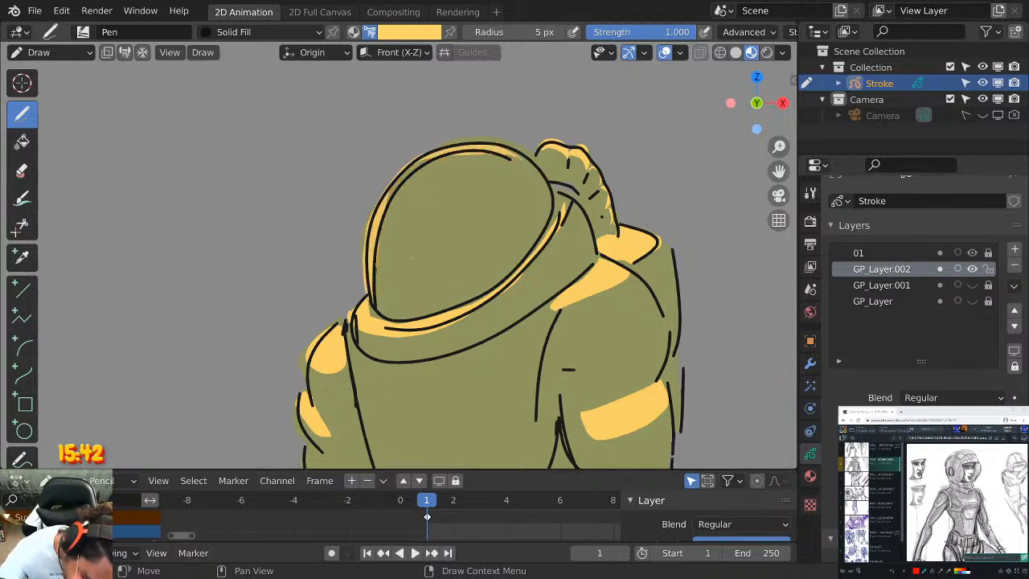
{"action": "mouse_move", "coordinate": [367, 291]}
{"action": "left_mouse_down"}
{"action": "mouse_move", "coordinate": [380, 192]}
{"action": "mouse_move", "coordinate": [506, 151]}
{"action": "left_mouse_up"}
{"action": "key", "text": "ctrl+z"}
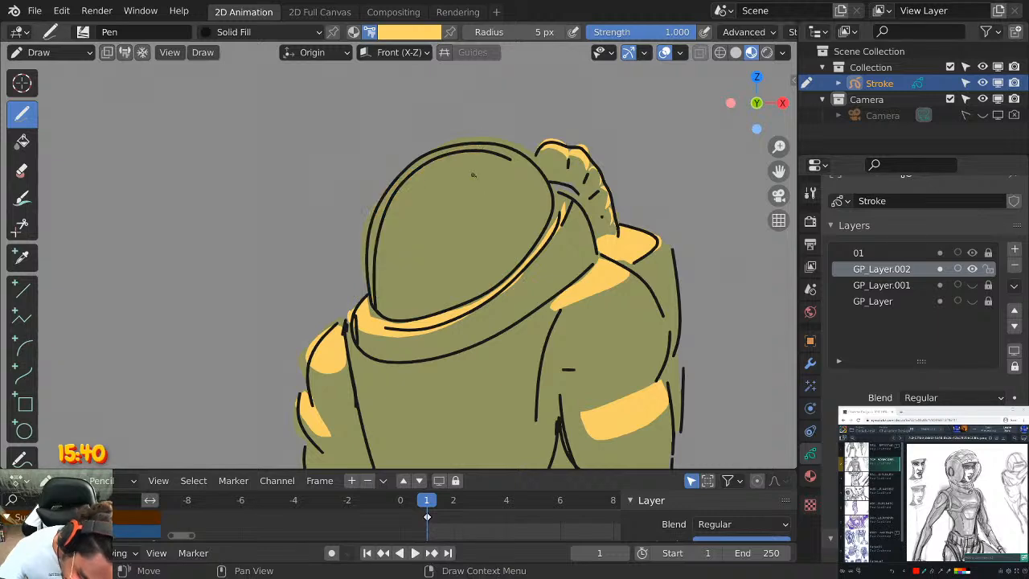
Maximize the 3D viewport and frame the helmet up close.
{"action": "scroll", "coordinate": [474, 173], "scroll_direction": "up", "scroll_amount": 4}
{"action": "middle_click_drag", "start_coordinate": [356, 350], "coordinate": [379, 288], "text": "shift"}
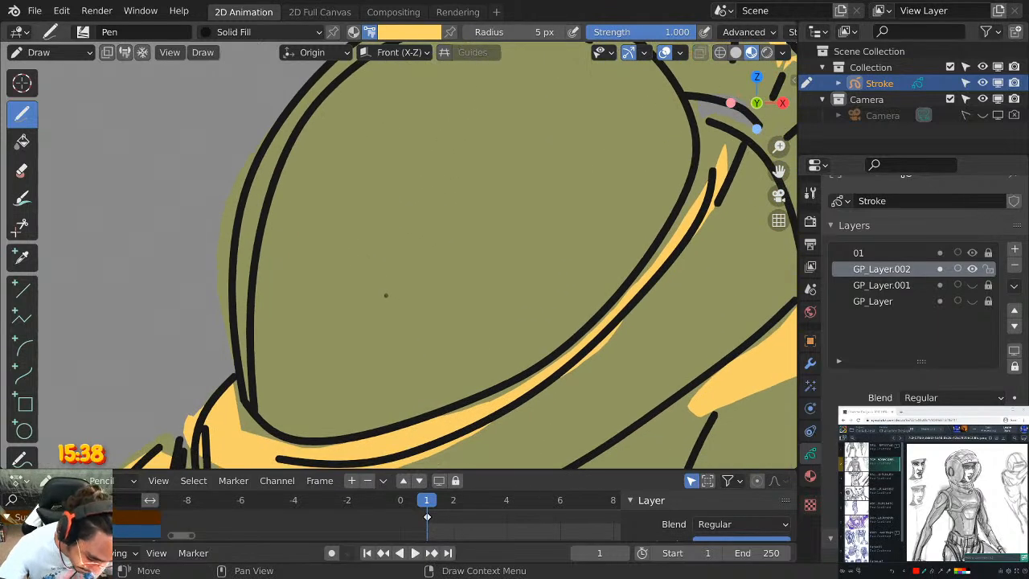
{"action": "key", "text": "ctrl+space"}
{"action": "scroll", "coordinate": [429, 331], "scroll_direction": "down", "scroll_amount": 3}
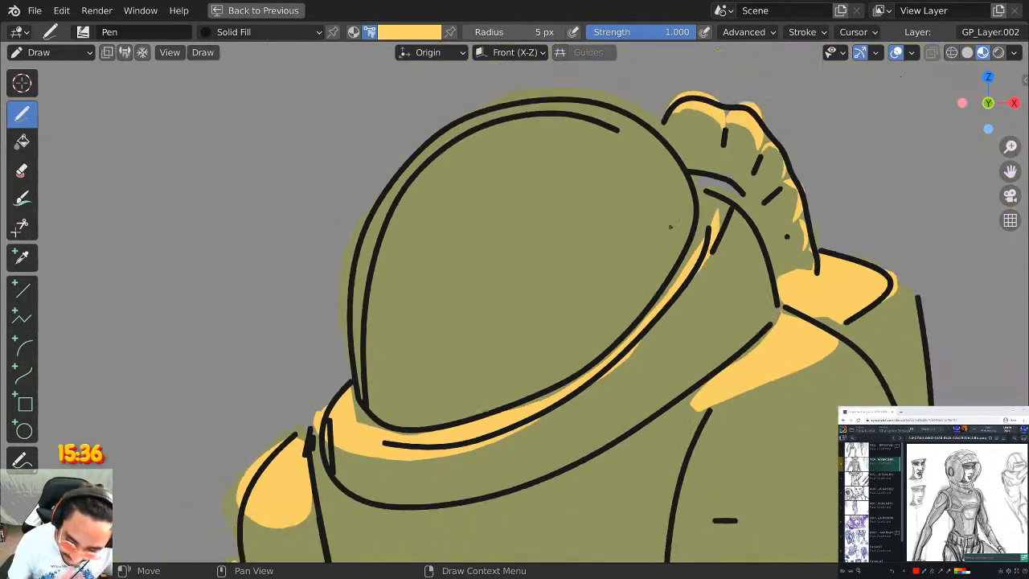
{"action": "scroll", "coordinate": [668, 229], "scroll_direction": "up", "scroll_amount": 1}
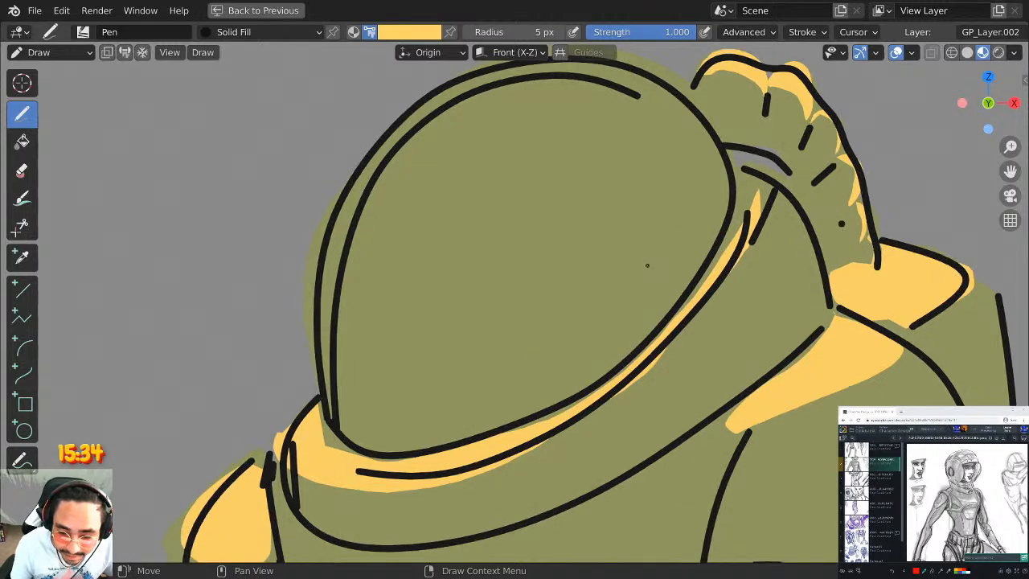
{"action": "scroll", "coordinate": [667, 235], "scroll_direction": "down", "scroll_amount": 2}
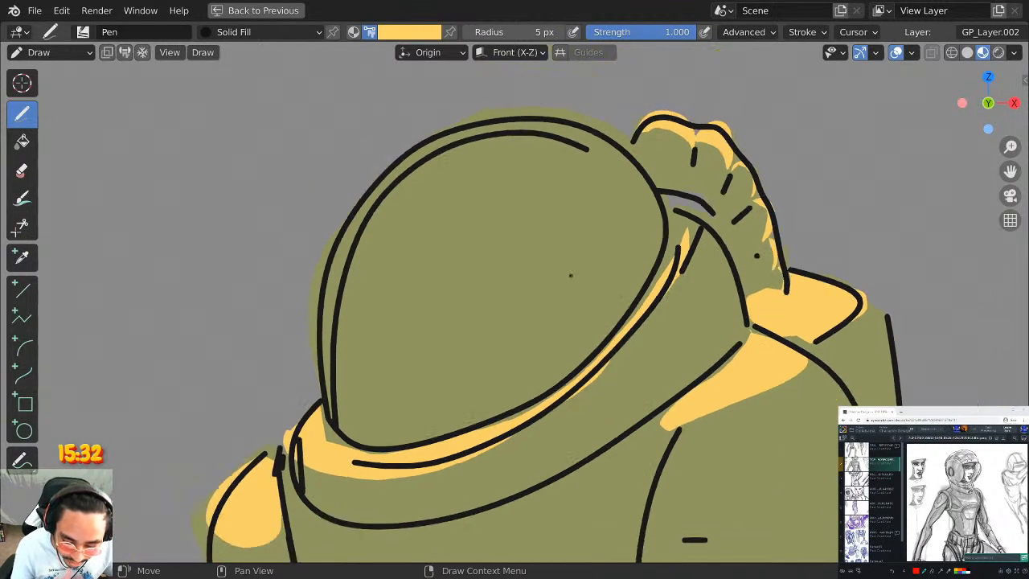
{"action": "scroll", "coordinate": [588, 261], "scroll_direction": "up", "scroll_amount": 1}
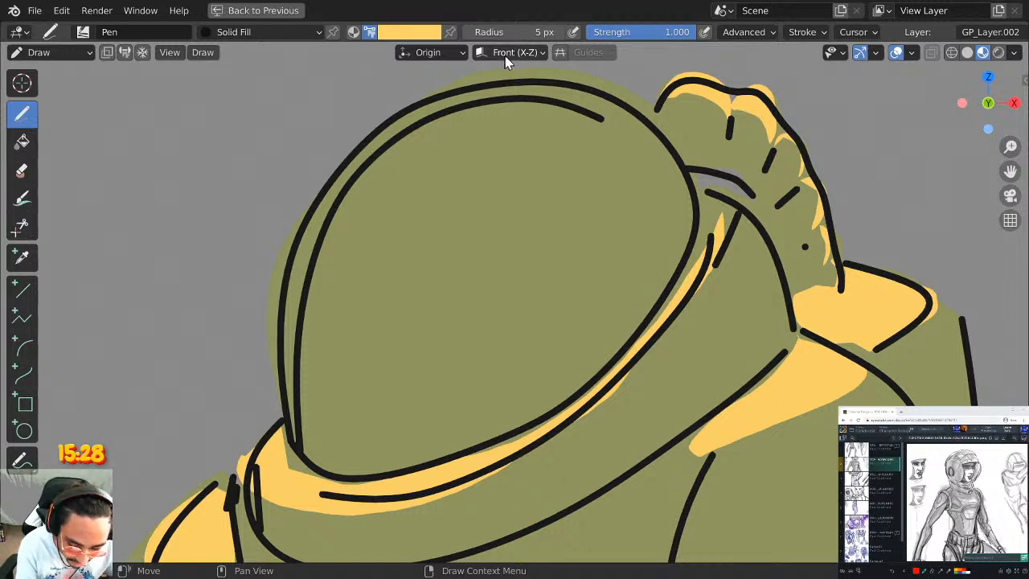
Try hiding the viewport header and tool settings, and bring them back.
{"action": "right_click", "coordinate": [505, 55]}
{"action": "right_click", "coordinate": [207, 55]}
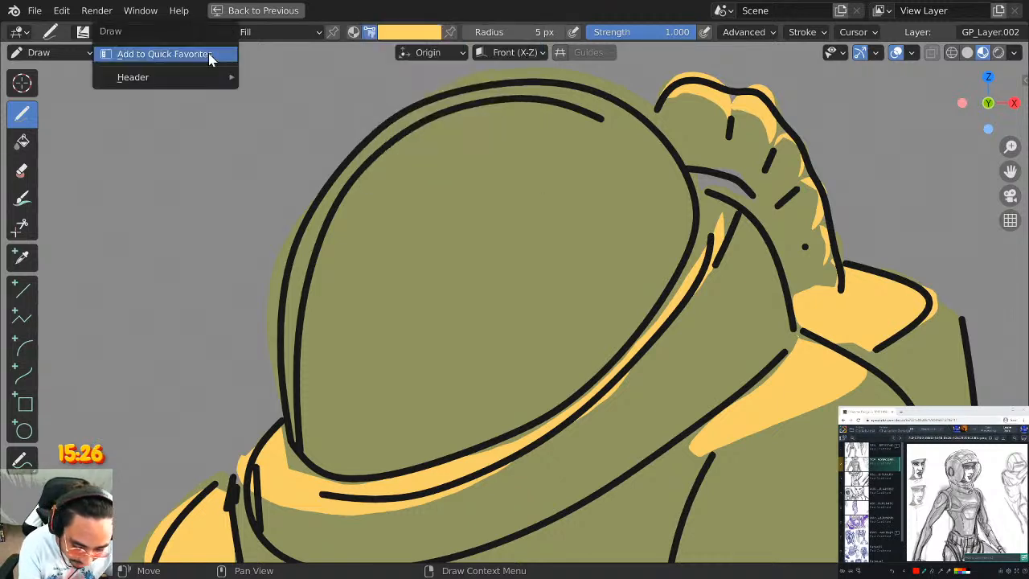
{"action": "mouse_move", "coordinate": [203, 80]}
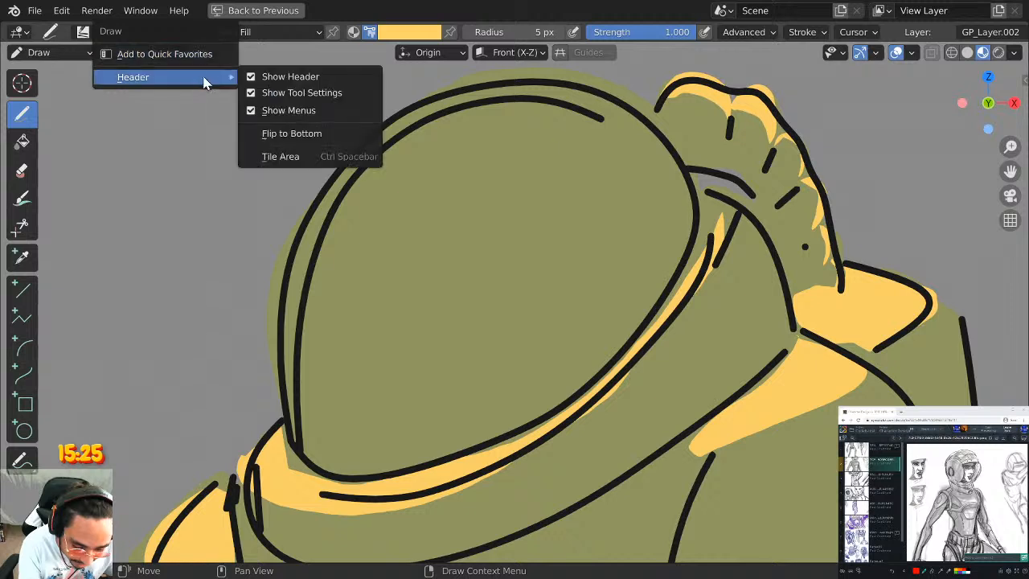
{"action": "left_click", "coordinate": [295, 77]}
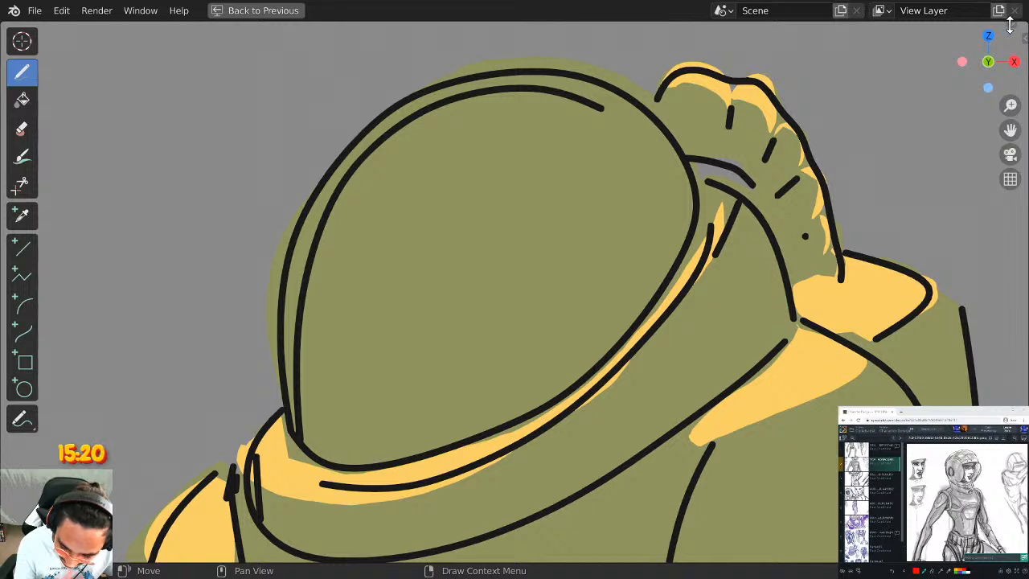
{"action": "left_click", "coordinate": [1010, 25]}
Hide the viewport's gizmos, toolbar and header, keeping the drawing view maximized.
{"action": "left_click", "coordinate": [860, 53]}
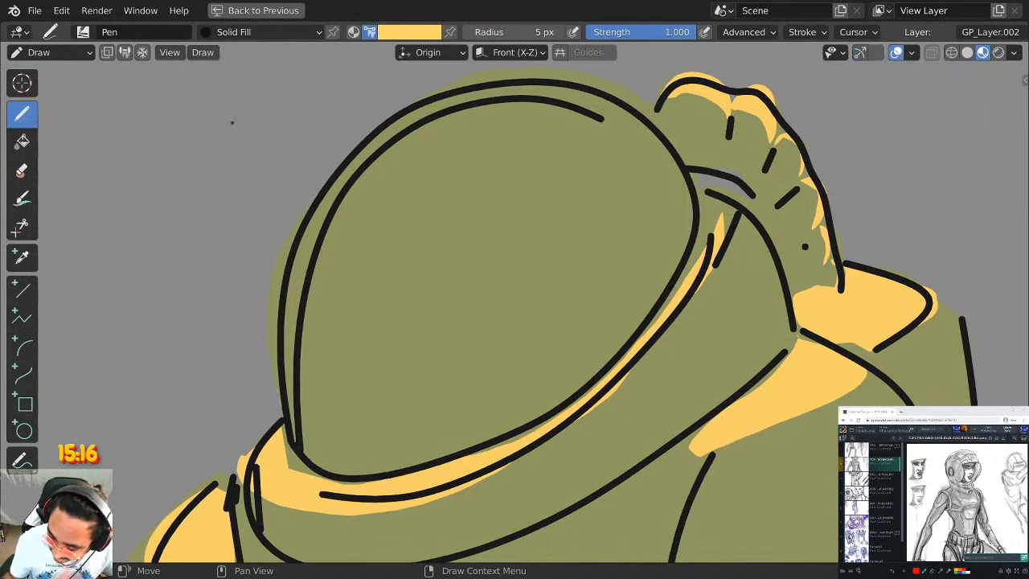
{"action": "key", "text": "t"}
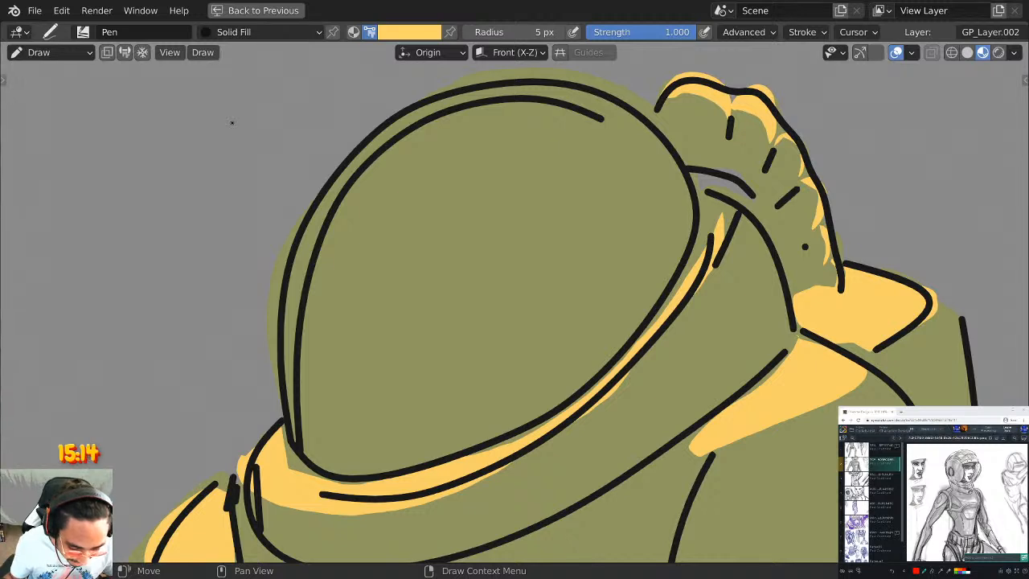
{"action": "right_click", "coordinate": [204, 52]}
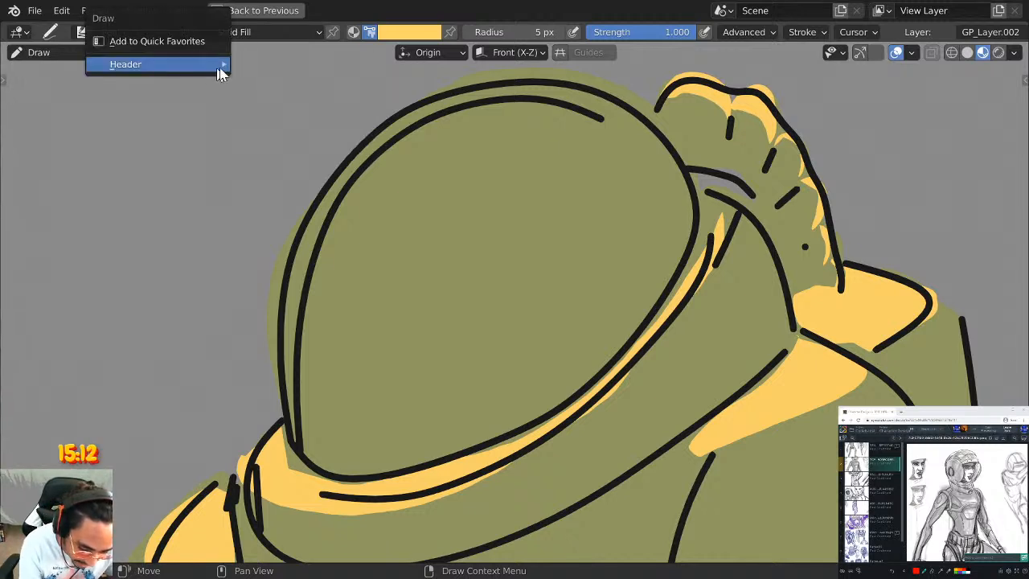
{"action": "left_click", "coordinate": [258, 62]}
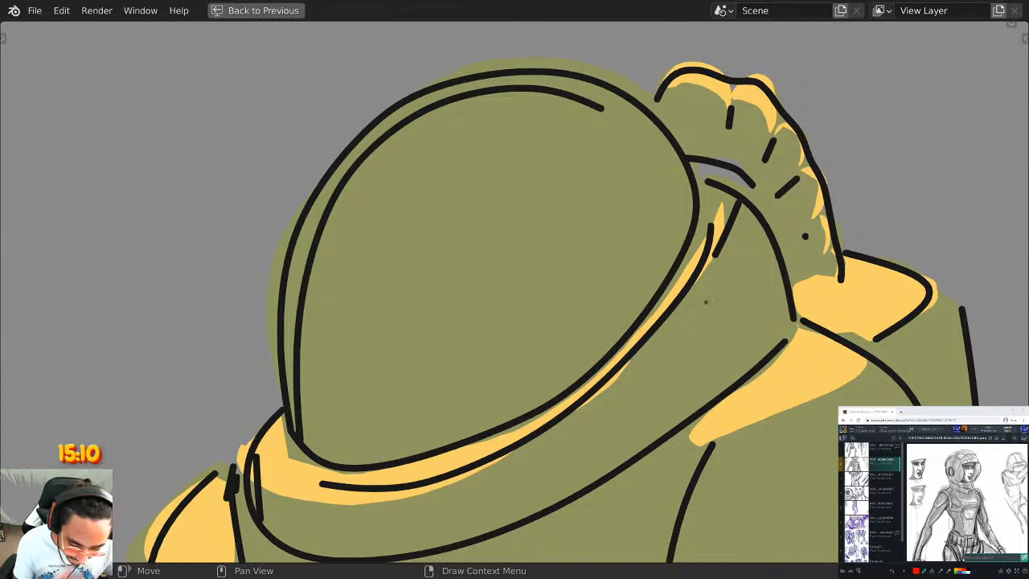
{"action": "key", "text": "ctrl+space"}
{"action": "key", "text": "ctrl+space"}
{"action": "key", "text": "ctrl+space"}
{"action": "key", "text": "ctrl+space"}
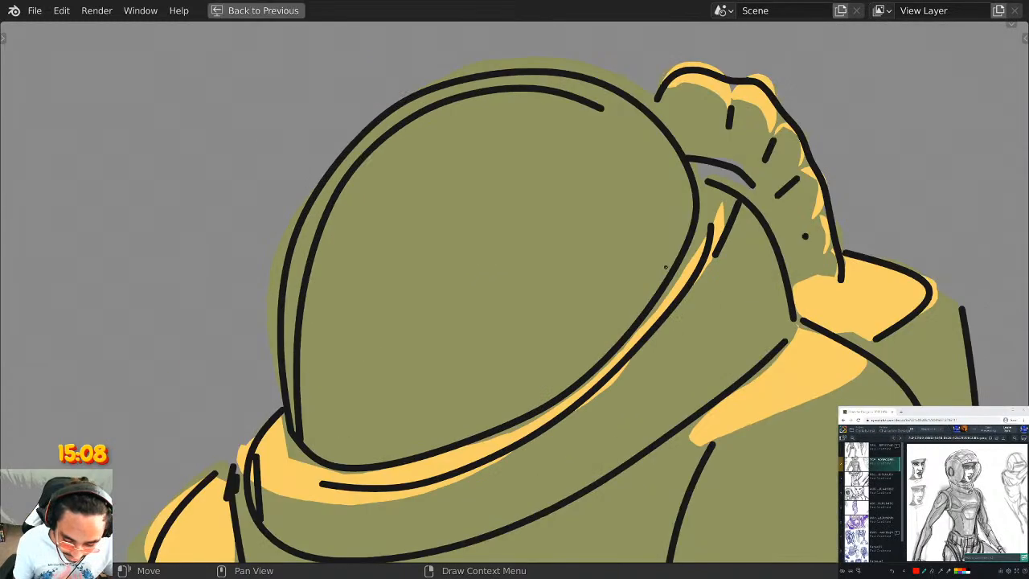
Fill the crescent along the helmet's outer rim and the far end of the collar with yellow-orange.
{"action": "mouse_move", "coordinate": [669, 290]}
{"action": "middle_mouse_down"}
{"action": "mouse_move", "coordinate": [638, 262]}
{"action": "mouse_move", "coordinate": [528, 227]}
{"action": "mouse_move", "coordinate": [287, 363]}
{"action": "mouse_move", "coordinate": [275, 384]}
{"action": "middle_mouse_up"}
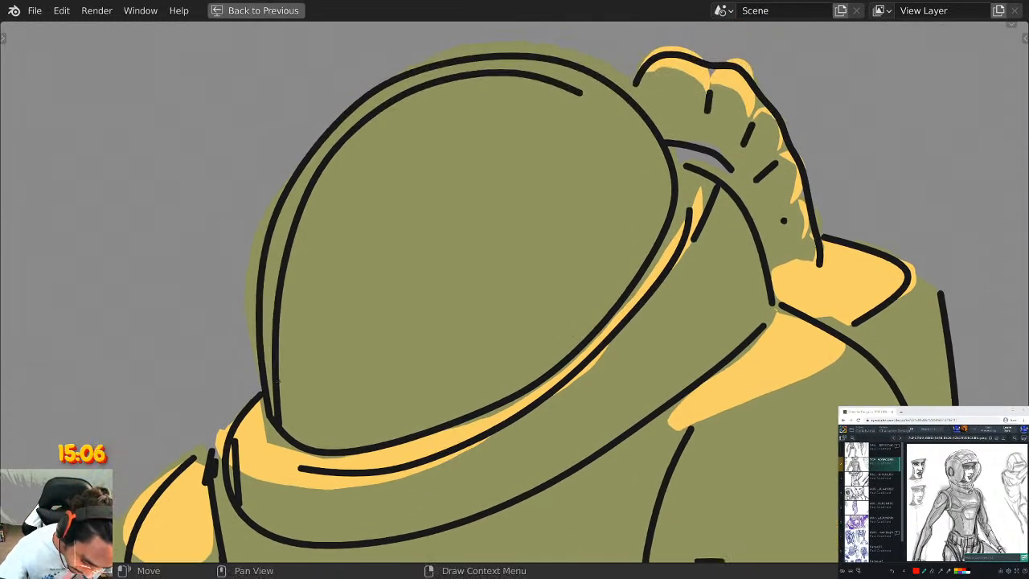
{"action": "mouse_move", "coordinate": [260, 398]}
{"action": "left_mouse_down"}
{"action": "mouse_move", "coordinate": [251, 321]}
{"action": "mouse_move", "coordinate": [320, 145]}
{"action": "mouse_move", "coordinate": [454, 65]}
{"action": "mouse_move", "coordinate": [595, 79]}
{"action": "mouse_move", "coordinate": [528, 80]}
{"action": "mouse_move", "coordinate": [320, 163]}
{"action": "mouse_move", "coordinate": [269, 397]}
{"action": "left_mouse_up"}
{"action": "scroll", "coordinate": [783, 220], "scroll_direction": "down", "scroll_amount": 5}
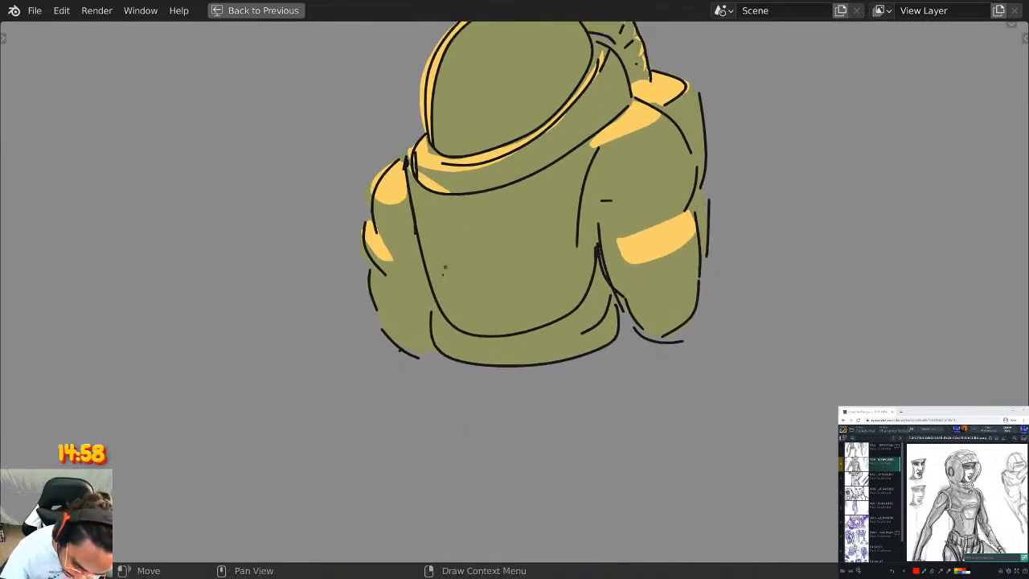
Draw a curved yellow-orange filled band across the chest below the collar, undoing the unsuccessful attempts.
{"action": "middle_click_drag", "start_coordinate": [539, 260], "coordinate": [519, 319]}
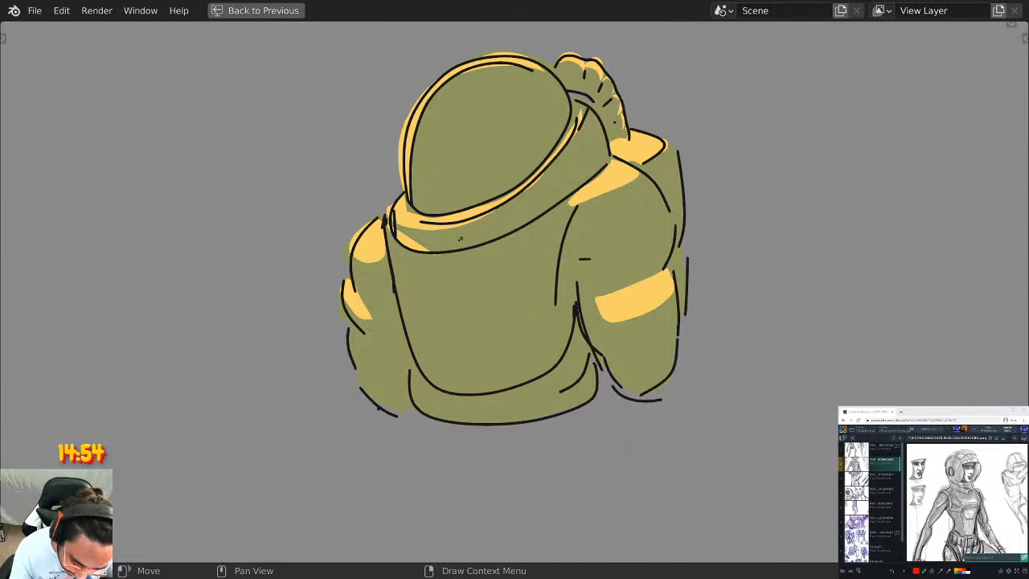
{"action": "mouse_move", "coordinate": [386, 226]}
{"action": "left_mouse_down"}
{"action": "mouse_move", "coordinate": [466, 281]}
{"action": "mouse_move", "coordinate": [395, 337]}
{"action": "mouse_move", "coordinate": [388, 239]}
{"action": "left_mouse_up"}
{"action": "key", "text": "ctrl+z"}
{"action": "mouse_move", "coordinate": [394, 278]}
{"action": "left_mouse_down"}
{"action": "mouse_move", "coordinate": [552, 255]}
{"action": "mouse_move", "coordinate": [447, 268]}
{"action": "mouse_move", "coordinate": [389, 249]}
{"action": "mouse_move", "coordinate": [394, 273]}
{"action": "left_mouse_up"}
{"action": "key", "text": "ctrl+z"}
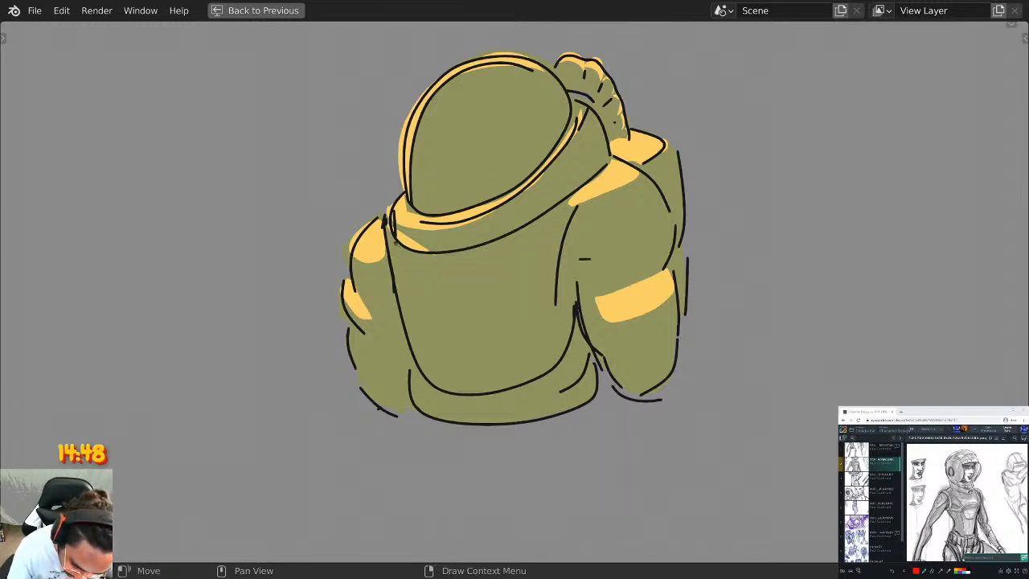
{"action": "mouse_move", "coordinate": [389, 236]}
{"action": "left_mouse_down"}
{"action": "mouse_move", "coordinate": [474, 312]}
{"action": "mouse_move", "coordinate": [529, 253]}
{"action": "mouse_move", "coordinate": [390, 257]}
{"action": "mouse_move", "coordinate": [393, 274]}
{"action": "left_mouse_up"}
{"action": "middle_click_drag", "start_coordinate": [560, 308], "coordinate": [543, 256]}
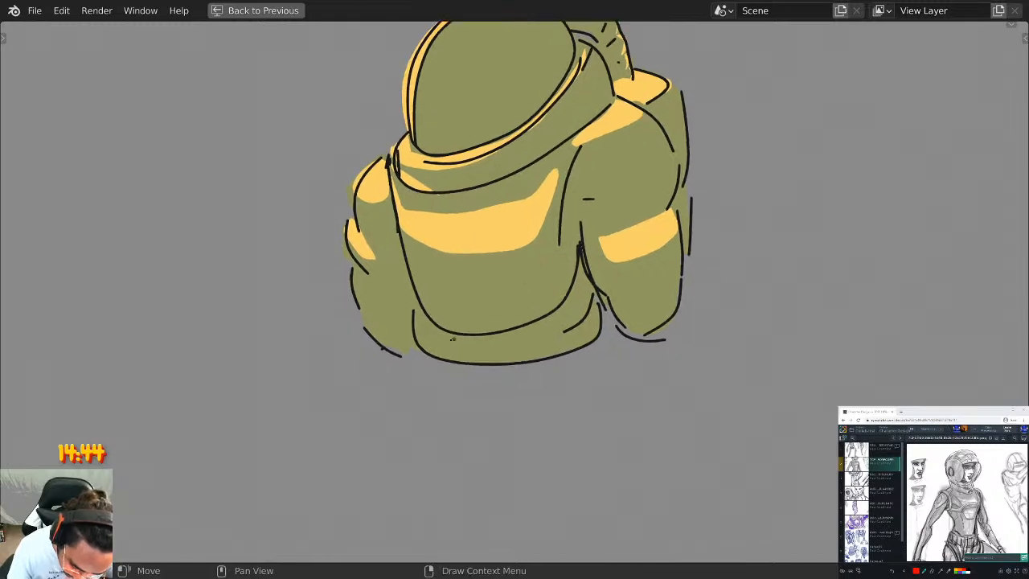
Fill a yellow-orange band along the waist hem at the bottom of the torso.
{"action": "mouse_move", "coordinate": [421, 321]}
{"action": "left_mouse_down"}
{"action": "mouse_move", "coordinate": [455, 349]}
{"action": "mouse_move", "coordinate": [562, 338]}
{"action": "mouse_move", "coordinate": [421, 325]}
{"action": "left_mouse_up"}
{"action": "scroll", "coordinate": [495, 302], "scroll_direction": "down", "scroll_amount": 2}
{"action": "scroll", "coordinate": [488, 307], "scroll_direction": "up", "scroll_amount": 2}
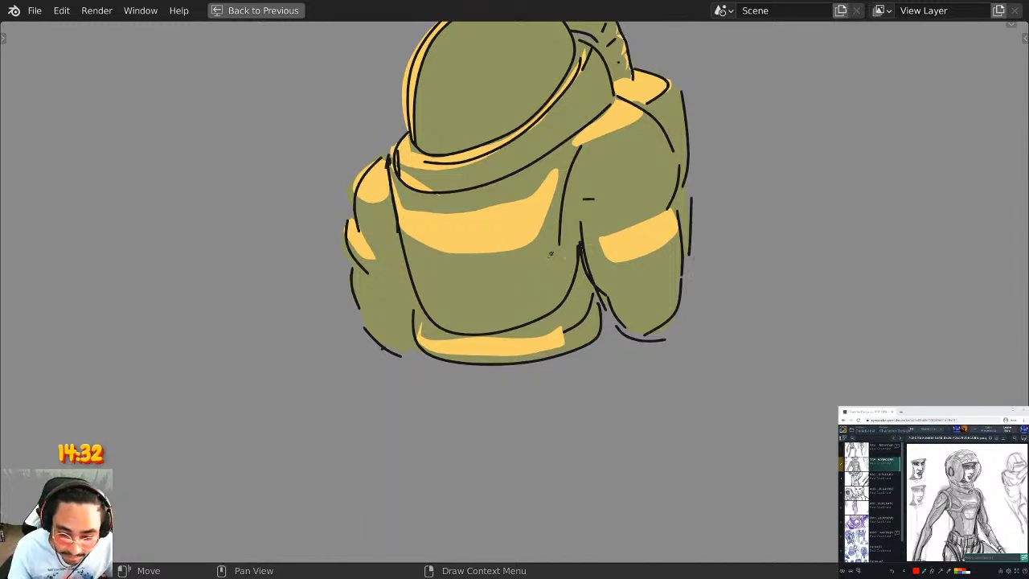
Fill a curved yellow-orange patch along the outer edge of the far forearm.
{"action": "scroll", "coordinate": [552, 272], "scroll_direction": "up", "scroll_amount": 2}
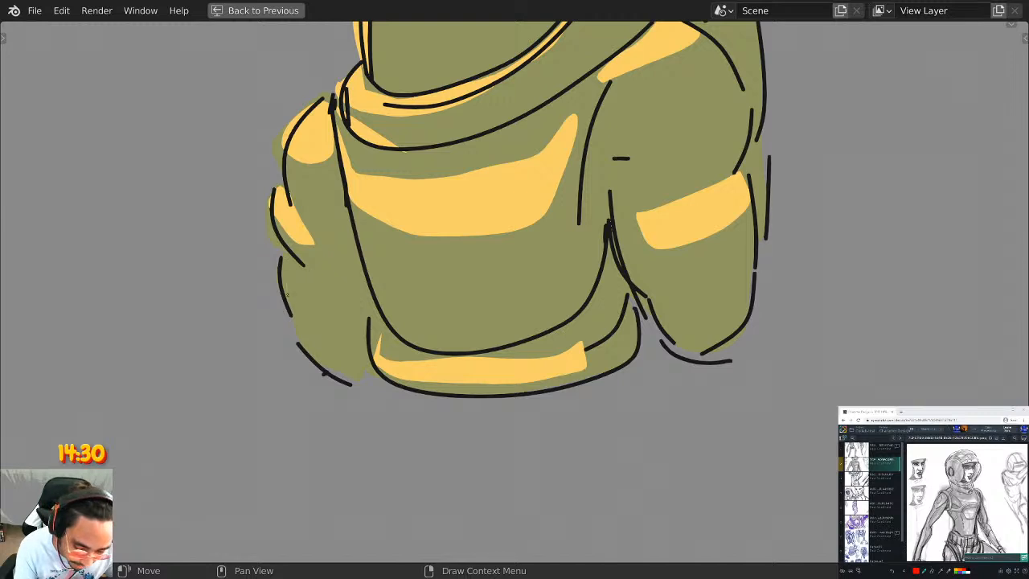
{"action": "mouse_move", "coordinate": [287, 293]}
{"action": "left_mouse_down"}
{"action": "mouse_move", "coordinate": [342, 346]}
{"action": "mouse_move", "coordinate": [299, 272]}
{"action": "mouse_move", "coordinate": [323, 341]}
{"action": "mouse_move", "coordinate": [290, 269]}
{"action": "left_mouse_up"}
{"action": "key", "text": "ctrl+z"}
{"action": "scroll", "coordinate": [294, 234], "scroll_direction": "down", "scroll_amount": 2}
{"action": "scroll", "coordinate": [679, 226], "scroll_direction": "up", "scroll_amount": 1}
{"action": "middle_click_drag", "start_coordinate": [679, 226], "coordinate": [645, 262]}
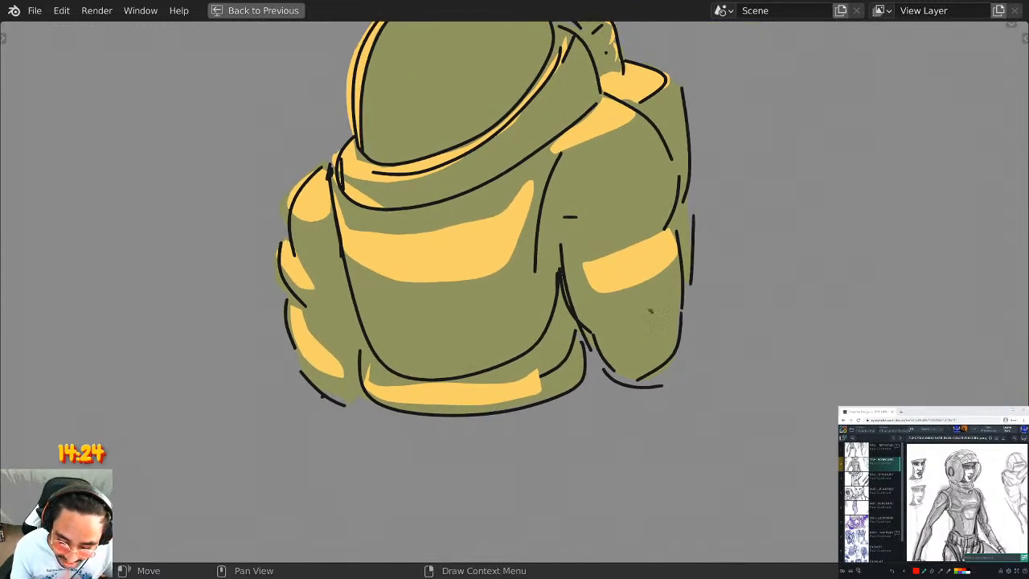
Try a yellow-orange stripe across the near forearm below the existing band, and undo it.
{"action": "mouse_move", "coordinate": [655, 304]}
{"action": "left_mouse_down"}
{"action": "mouse_move", "coordinate": [623, 330]}
{"action": "mouse_move", "coordinate": [679, 299]}
{"action": "mouse_move", "coordinate": [687, 282]}
{"action": "left_mouse_up"}
{"action": "middle_click_drag", "start_coordinate": [659, 274], "coordinate": [641, 330]}
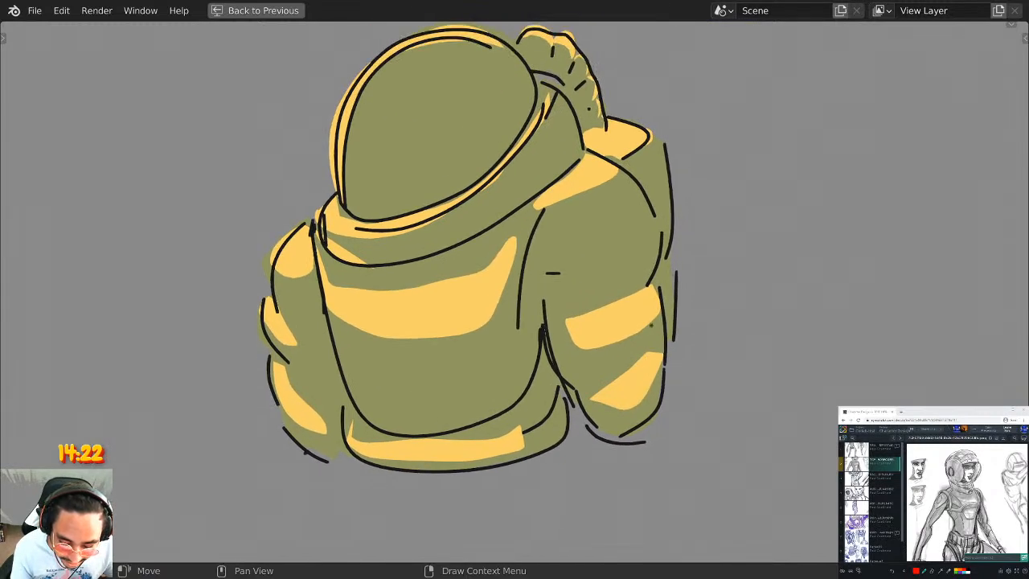
{"action": "key", "text": "ctrl+z"}
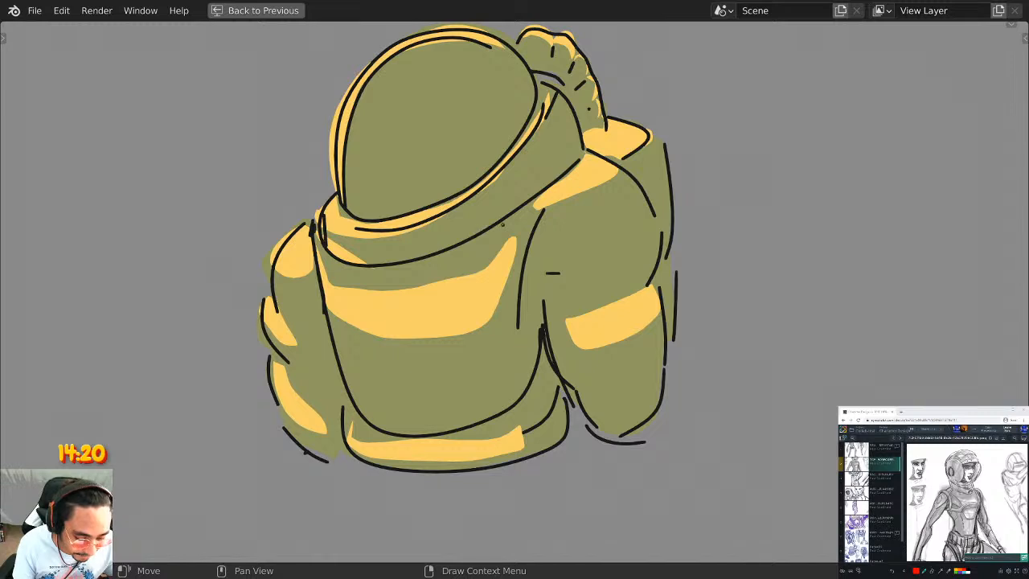
Restore the full workspace from the maximized view and show the viewport header and tool settings, leaving the active layer as it is.
{"action": "key", "text": "ctrl+space"}
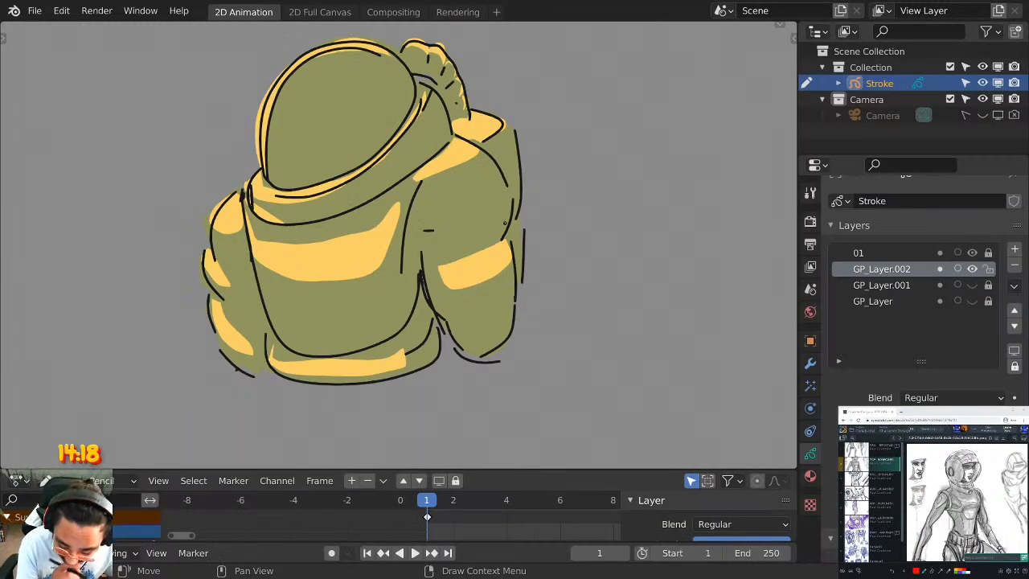
{"action": "key", "text": "y"}
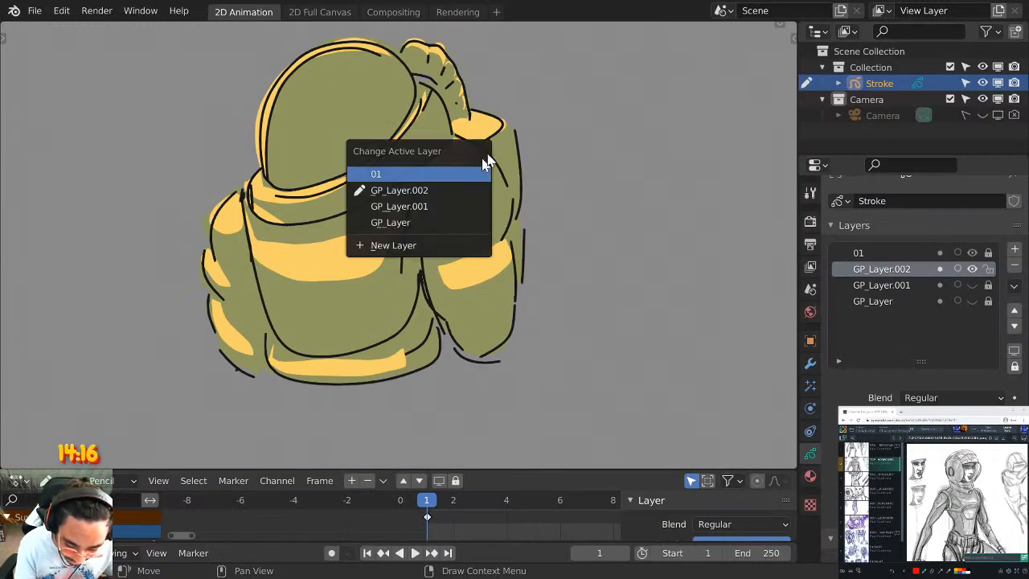
{"action": "key", "text": "Escape"}
{"action": "key", "text": "y"}
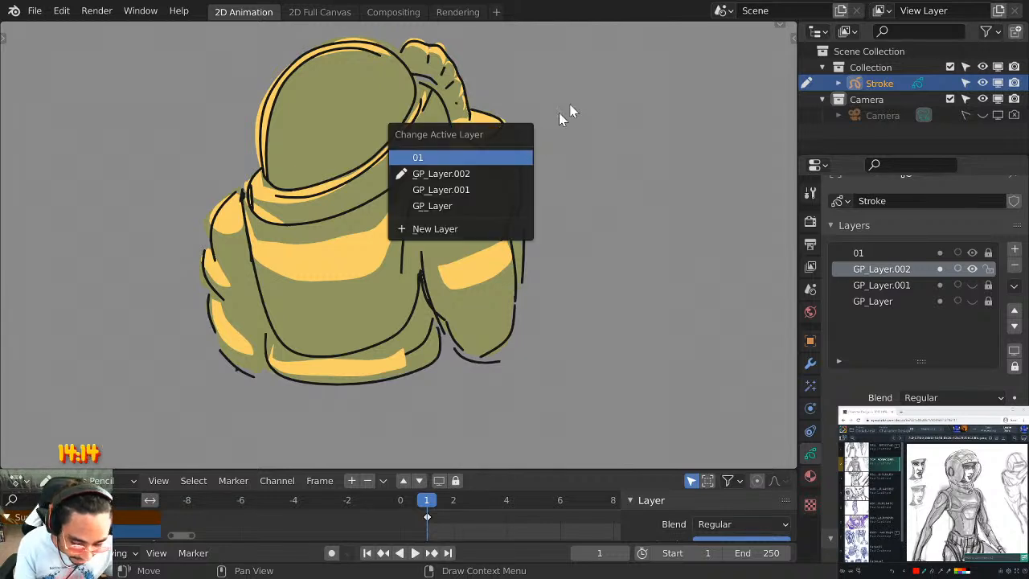
{"action": "left_click", "coordinate": [779, 26]}
Choose the orange palette swatch and fill the upper side of the backpack behind the near shoulder.
{"action": "left_click", "coordinate": [405, 32]}
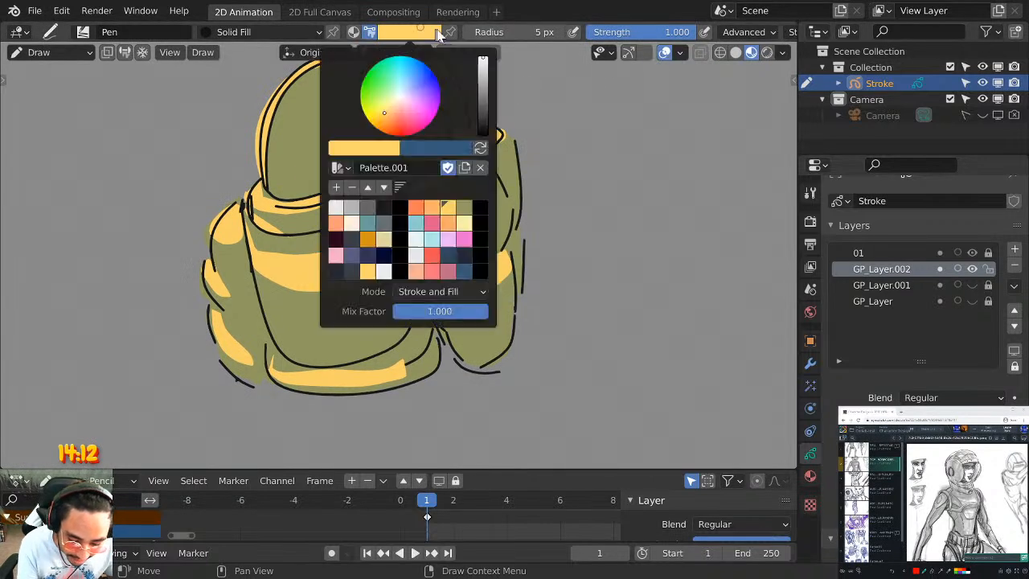
{"action": "left_click", "coordinate": [417, 208]}
{"action": "mouse_move", "coordinate": [484, 194]}
{"action": "middle_mouse_down", "text": "shift"}
{"action": "mouse_move", "coordinate": [504, 196]}
{"action": "mouse_move", "coordinate": [489, 266]}
{"action": "mouse_move", "coordinate": [504, 193]}
{"action": "mouse_move", "coordinate": [595, 161]}
{"action": "mouse_move", "coordinate": [599, 149]}
{"action": "middle_mouse_up", "text": "shift"}
{"action": "middle_click_drag", "start_coordinate": [583, 183], "coordinate": [305, 301], "text": "shift"}
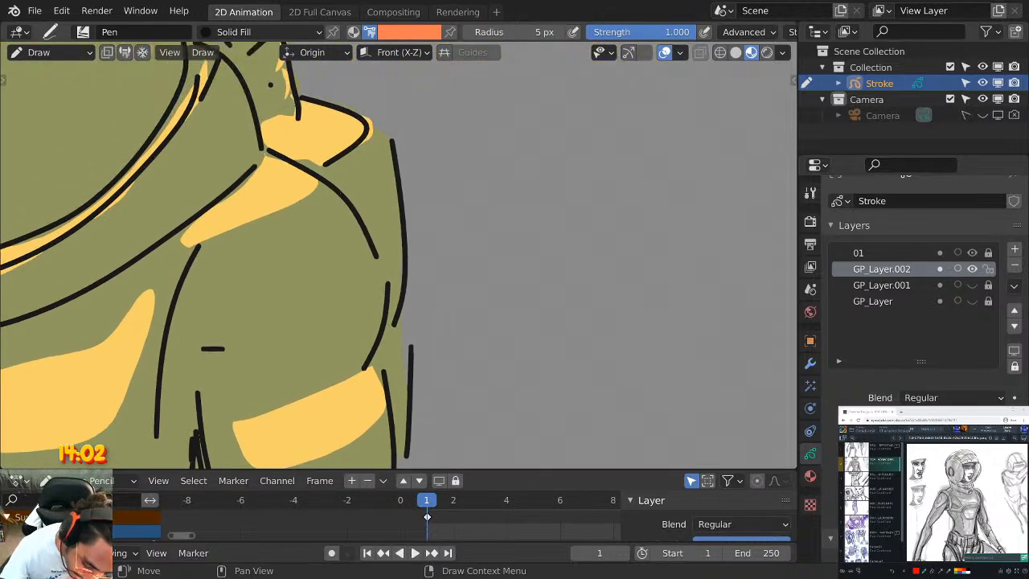
{"action": "mouse_move", "coordinate": [315, 175]}
{"action": "left_mouse_down"}
{"action": "mouse_move", "coordinate": [392, 309]}
{"action": "mouse_move", "coordinate": [315, 165]}
{"action": "left_mouse_up"}
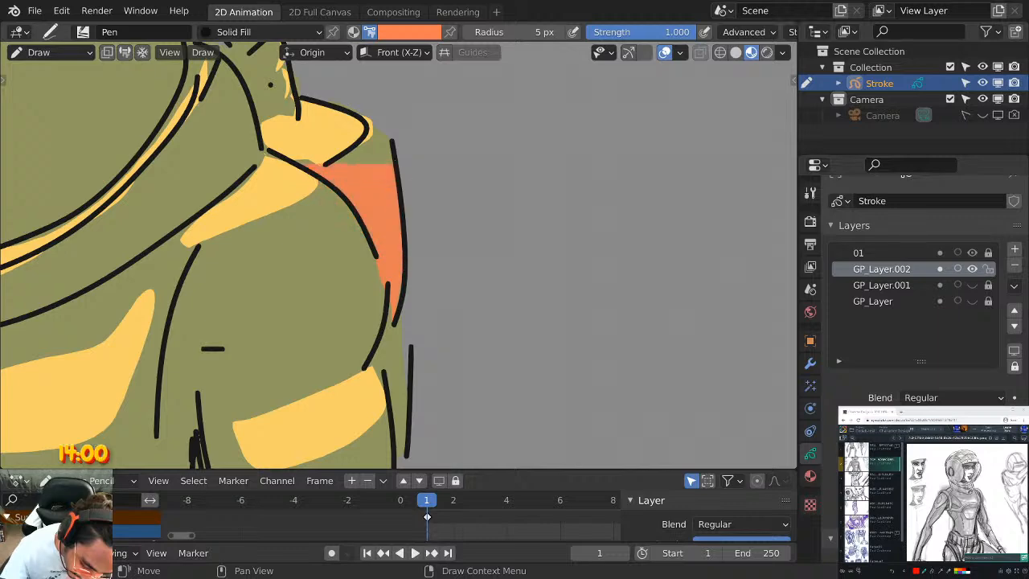
{"action": "mouse_move", "coordinate": [393, 162]}
{"action": "left_mouse_down"}
{"action": "mouse_move", "coordinate": [364, 126]}
{"action": "mouse_move", "coordinate": [314, 165]}
{"action": "left_mouse_up"}
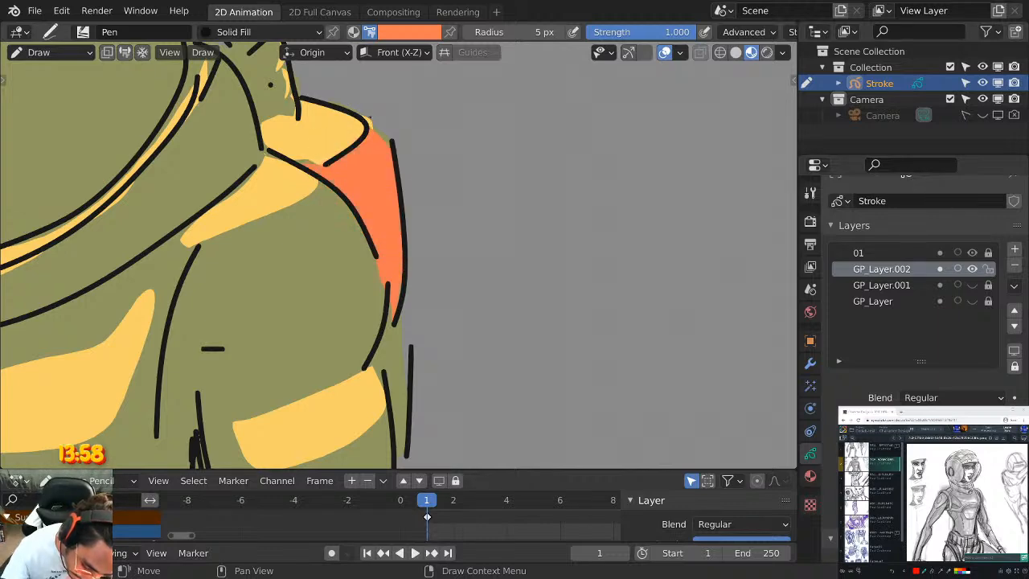
Extend the orange fill down the lower strip of the backpack behind the near arm.
{"action": "scroll", "coordinate": [393, 255], "scroll_direction": "down", "scroll_amount": 4}
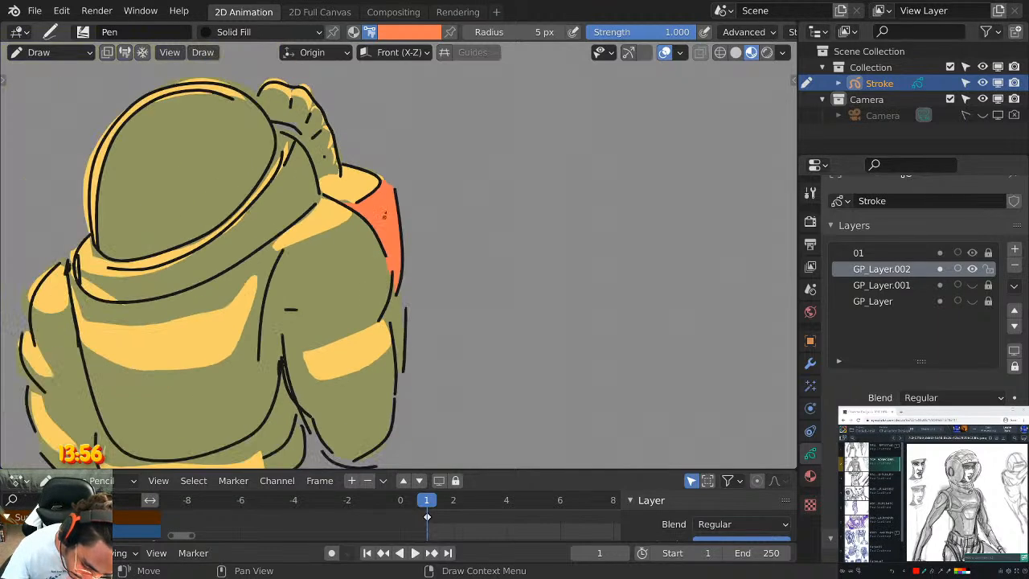
{"action": "middle_click_drag", "start_coordinate": [399, 289], "coordinate": [392, 177], "text": "shift"}
{"action": "scroll", "coordinate": [392, 178], "scroll_direction": "up", "scroll_amount": 3}
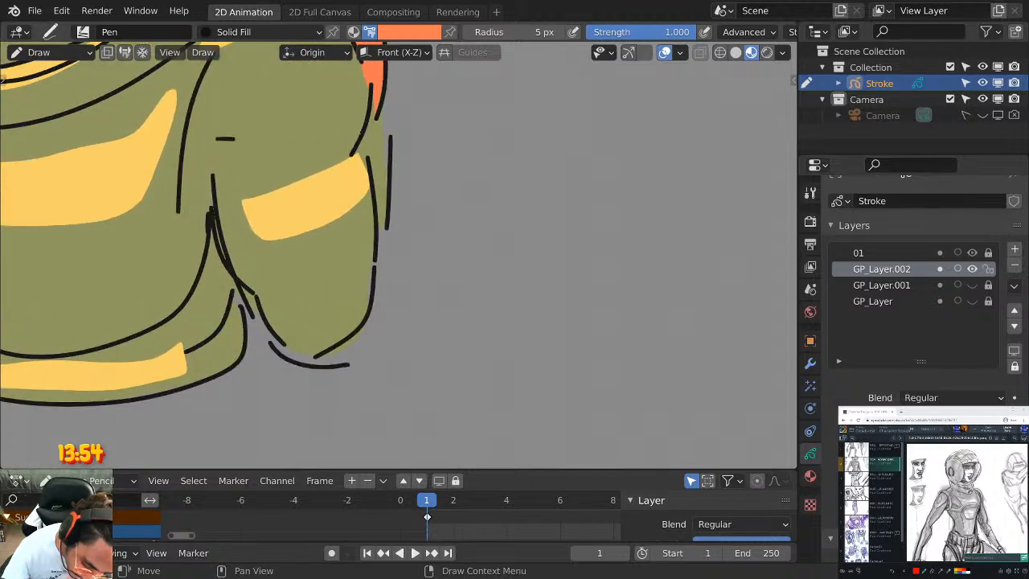
{"action": "mouse_move", "coordinate": [361, 132]}
{"action": "left_mouse_down"}
{"action": "mouse_move", "coordinate": [382, 229]}
{"action": "mouse_move", "coordinate": [386, 106]}
{"action": "left_mouse_up"}
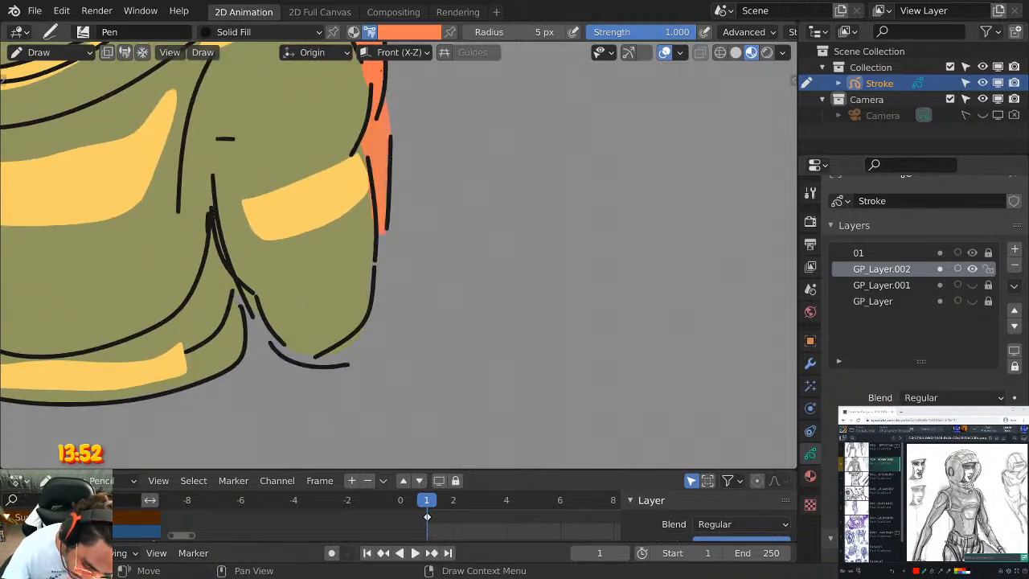
Examine the orange backpack against the olive and yellow-orange fills of the whole astronaut.
{"action": "scroll", "coordinate": [565, 235], "scroll_direction": "down", "scroll_amount": 5}
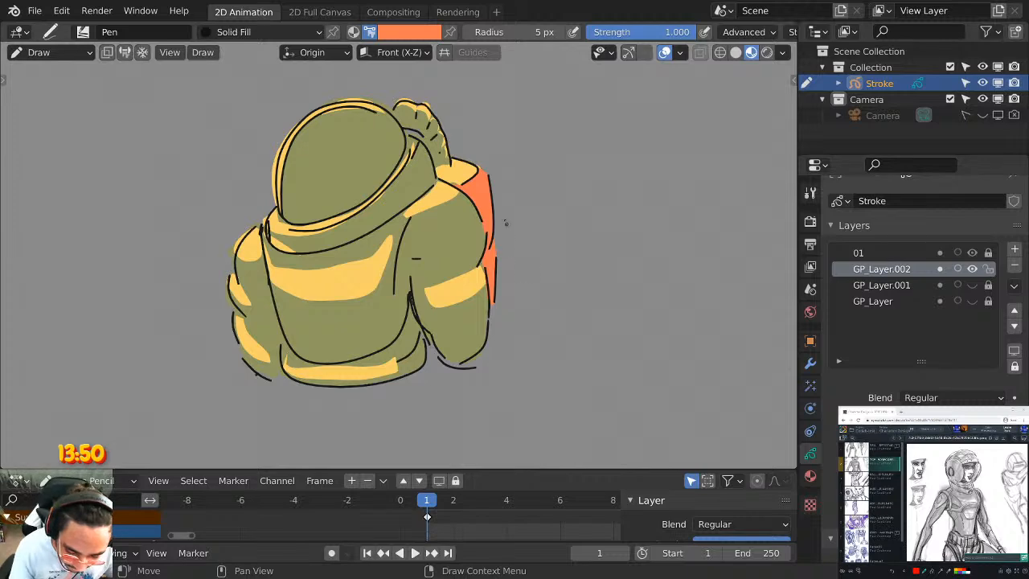
{"action": "scroll", "coordinate": [505, 222], "scroll_direction": "up", "scroll_amount": 1}
{"action": "scroll", "coordinate": [476, 209], "scroll_direction": "up", "scroll_amount": 1}
{"action": "middle_click_drag", "start_coordinate": [404, 208], "coordinate": [556, 190], "text": "shift"}
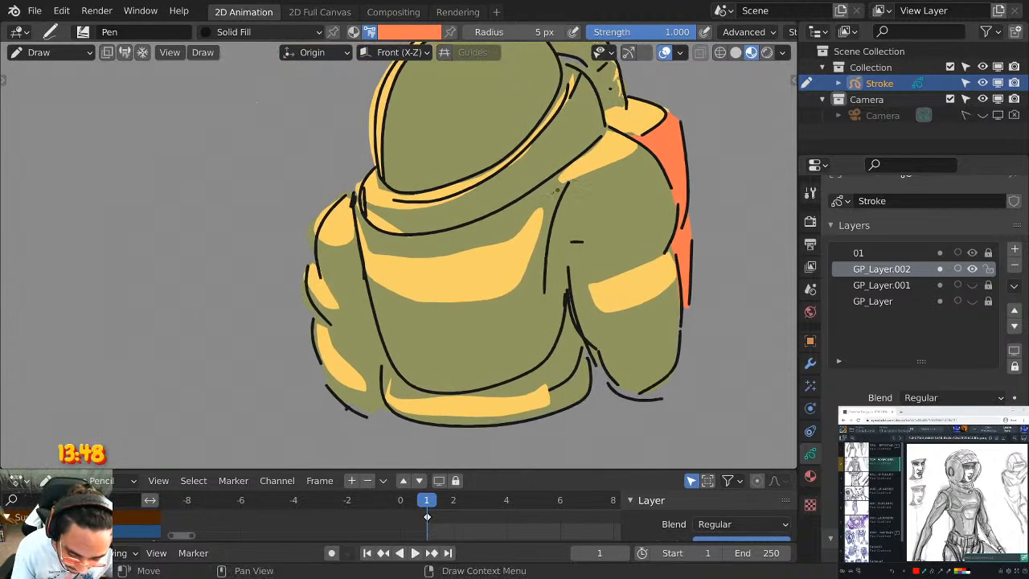
{"action": "scroll", "coordinate": [570, 190], "scroll_direction": "up", "scroll_amount": 1}
{"action": "scroll", "coordinate": [665, 295], "scroll_direction": "down", "scroll_amount": 3}
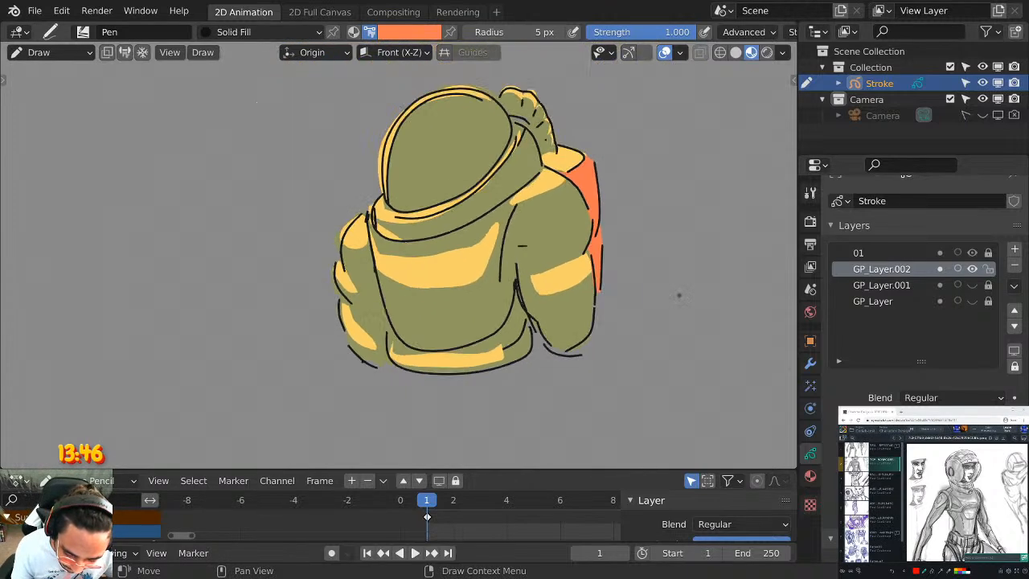
{"action": "scroll", "coordinate": [661, 301], "scroll_direction": "up", "scroll_amount": 2}
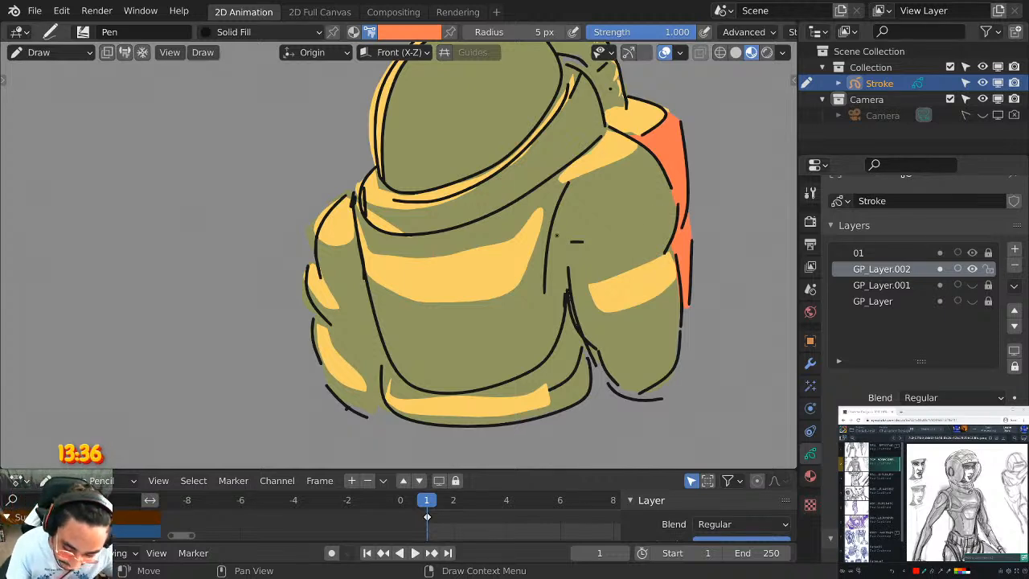
{"action": "middle_click_drag", "start_coordinate": [556, 235], "coordinate": [590, 321], "text": "shift"}
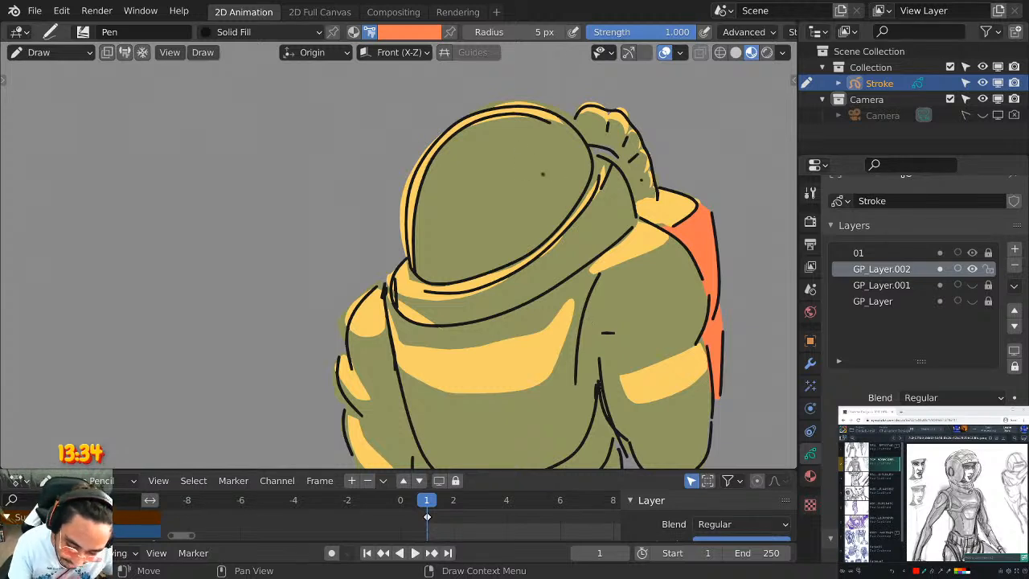
{"action": "middle_click_drag", "start_coordinate": [544, 176], "coordinate": [412, 189], "text": "shift"}
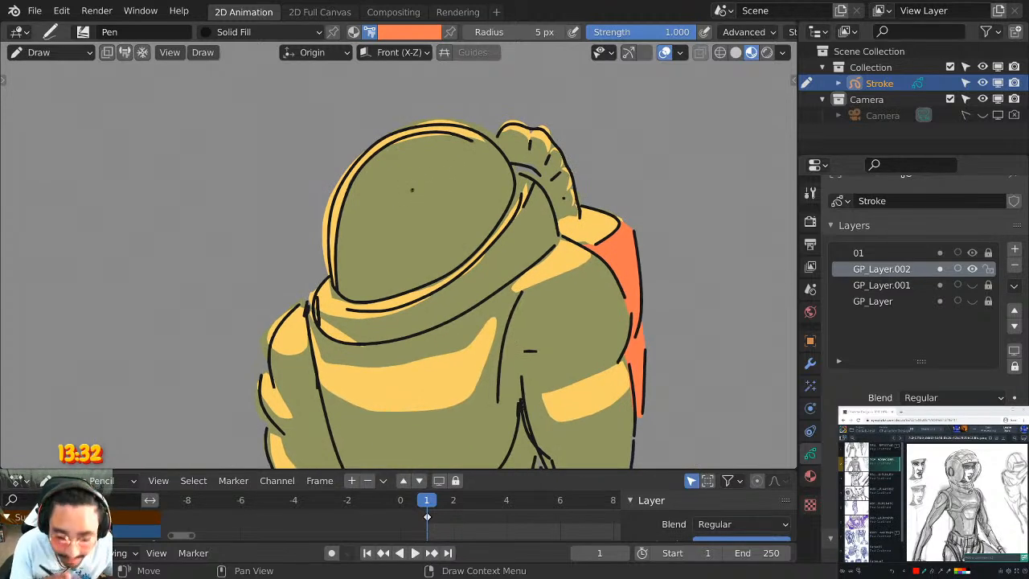
{"action": "mouse_move", "coordinate": [411, 190]}
{"action": "middle_mouse_down", "text": "shift"}
{"action": "mouse_move", "coordinate": [450, 181]}
{"action": "mouse_move", "coordinate": [576, 223]}
{"action": "middle_mouse_up", "text": "shift"}
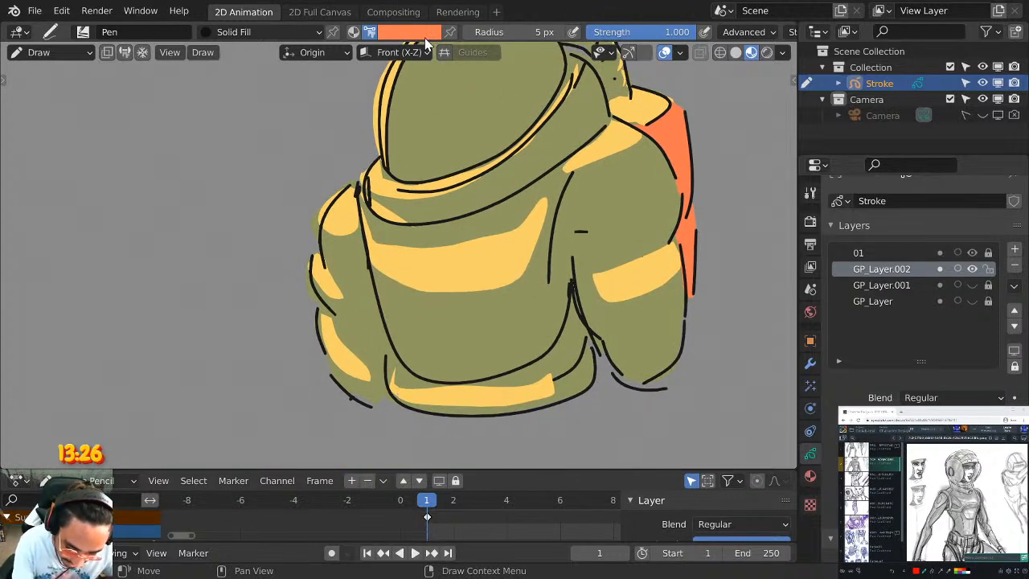
{"action": "left_click", "coordinate": [424, 38]}
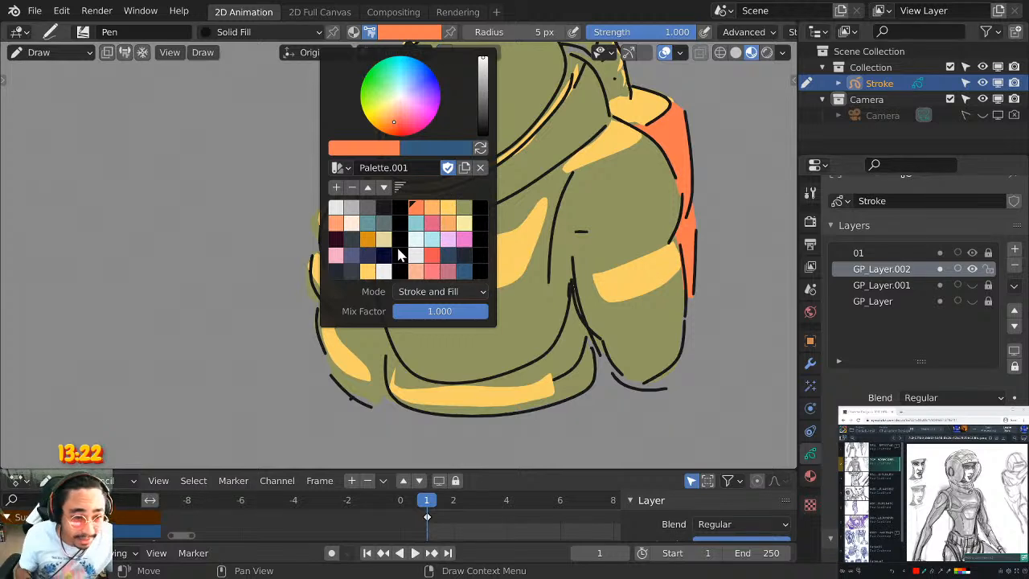
{"action": "middle_click_drag", "start_coordinate": [511, 212], "coordinate": [400, 310]}
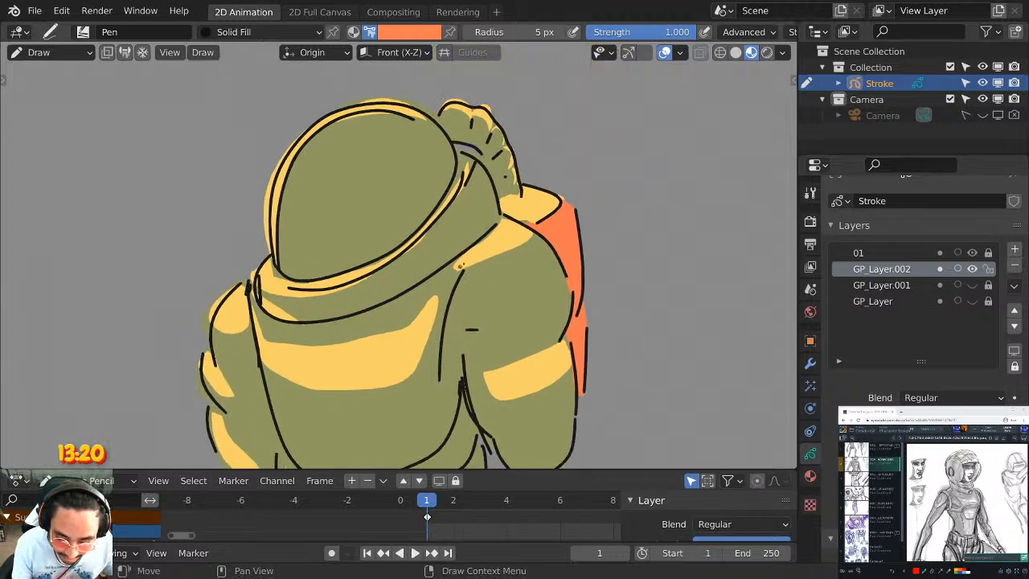
{"action": "middle_click_drag", "start_coordinate": [611, 245], "coordinate": [533, 241]}
{"action": "scroll", "coordinate": [555, 273], "scroll_direction": "down", "scroll_amount": 2}
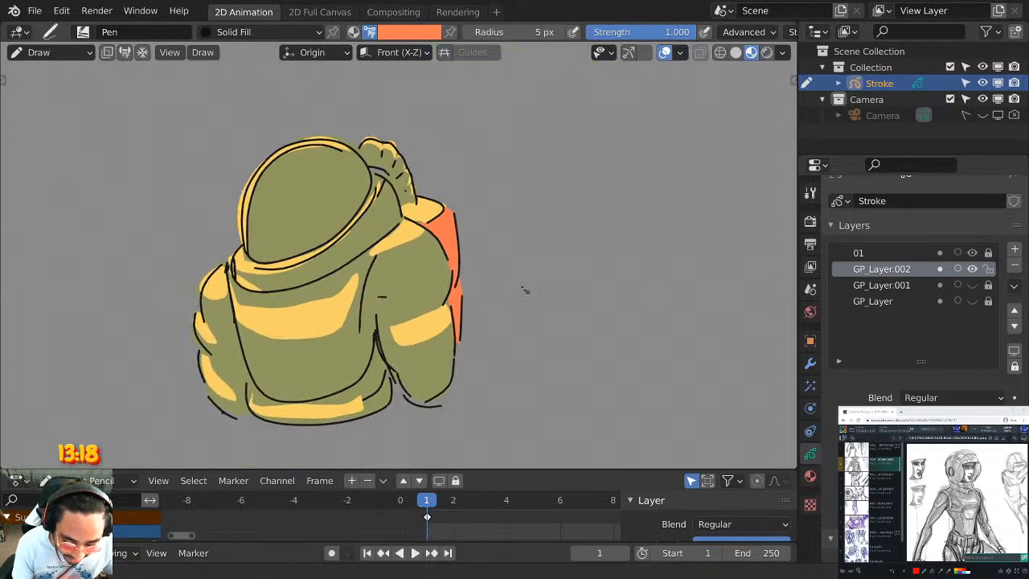
{"action": "middle_click_drag", "start_coordinate": [523, 287], "coordinate": [466, 271]}
Draw a light blue helmet-glass shape in the empty space beside the astronaut, using the Solid Fill material.
{"action": "left_click", "coordinate": [281, 31]}
{"action": "left_click", "coordinate": [209, 68]}
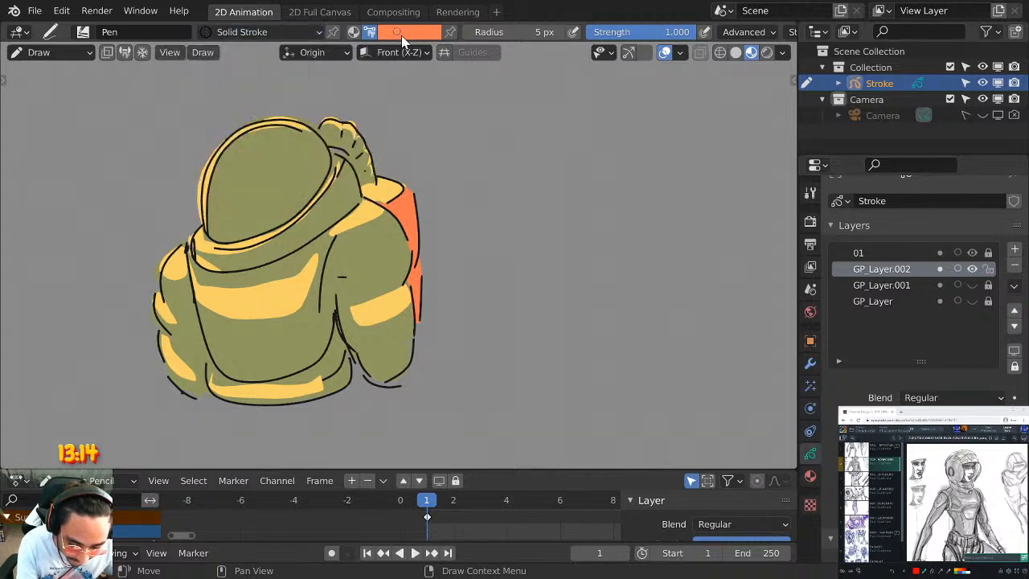
{"action": "left_click", "coordinate": [424, 32]}
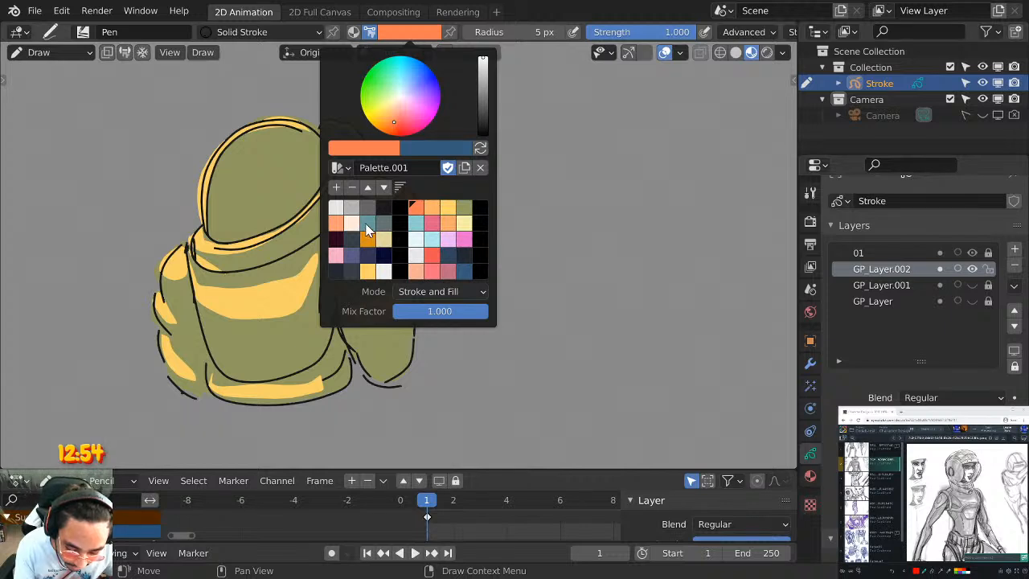
{"action": "left_click", "coordinate": [431, 243]}
{"action": "middle_click_drag", "start_coordinate": [516, 244], "coordinate": [458, 294]}
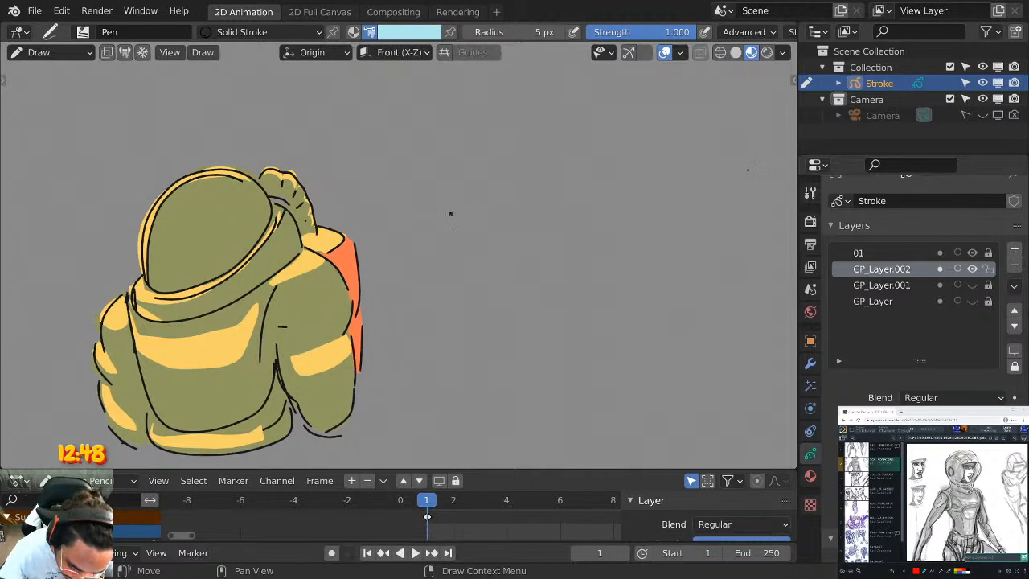
{"action": "left_click", "coordinate": [265, 32]}
{"action": "left_click", "coordinate": [249, 83]}
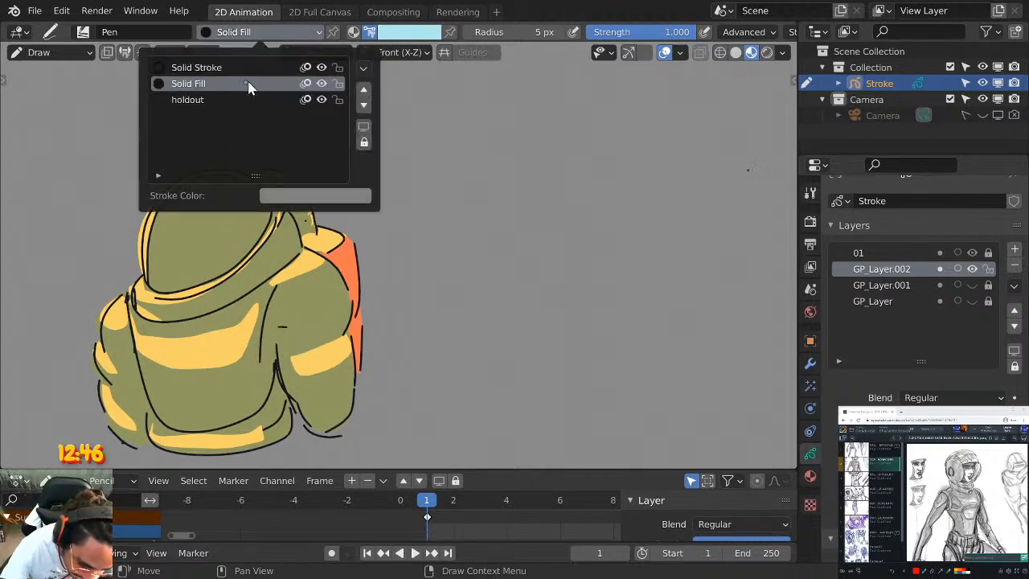
{"action": "middle_click_drag", "start_coordinate": [448, 222], "coordinate": [429, 219]}
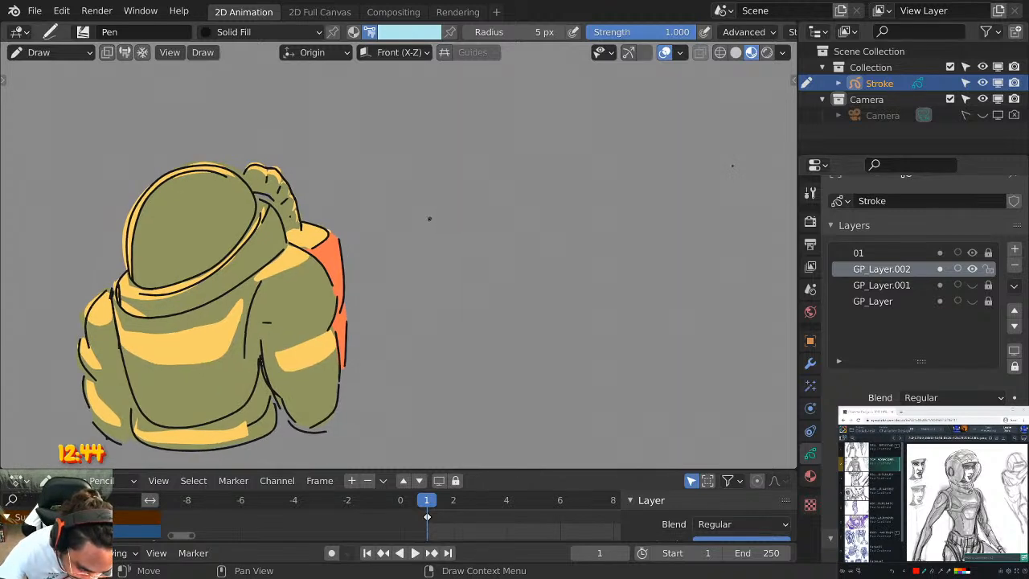
{"action": "mouse_move", "coordinate": [408, 222]}
{"action": "left_mouse_down"}
{"action": "mouse_move", "coordinate": [473, 138]}
{"action": "mouse_move", "coordinate": [528, 142]}
{"action": "mouse_move", "coordinate": [559, 173]}
{"action": "mouse_move", "coordinate": [553, 212]}
{"action": "mouse_move", "coordinate": [482, 251]}
{"action": "mouse_move", "coordinate": [430, 249]}
{"action": "mouse_move", "coordinate": [415, 241]}
{"action": "mouse_move", "coordinate": [416, 216]}
{"action": "left_mouse_up"}
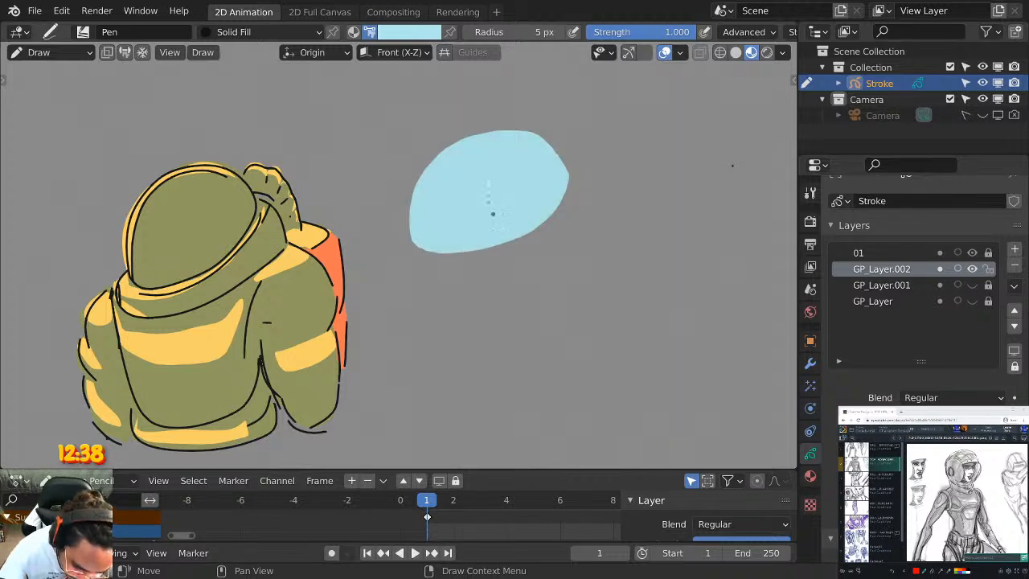
Add a curved near-white highlight along the upper edge of the light blue glass shape.
{"action": "left_click", "coordinate": [408, 32]}
{"action": "left_click", "coordinate": [415, 238]}
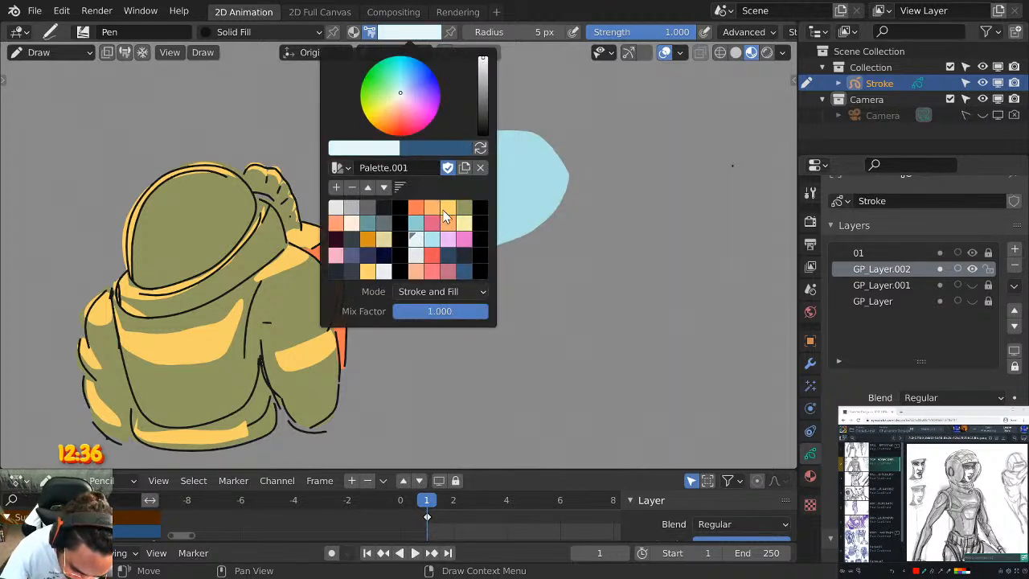
{"action": "mouse_move", "coordinate": [414, 233]}
{"action": "left_mouse_down"}
{"action": "mouse_move", "coordinate": [423, 174]}
{"action": "mouse_move", "coordinate": [486, 139]}
{"action": "mouse_move", "coordinate": [532, 145]}
{"action": "mouse_move", "coordinate": [448, 168]}
{"action": "mouse_move", "coordinate": [416, 215]}
{"action": "left_mouse_up"}
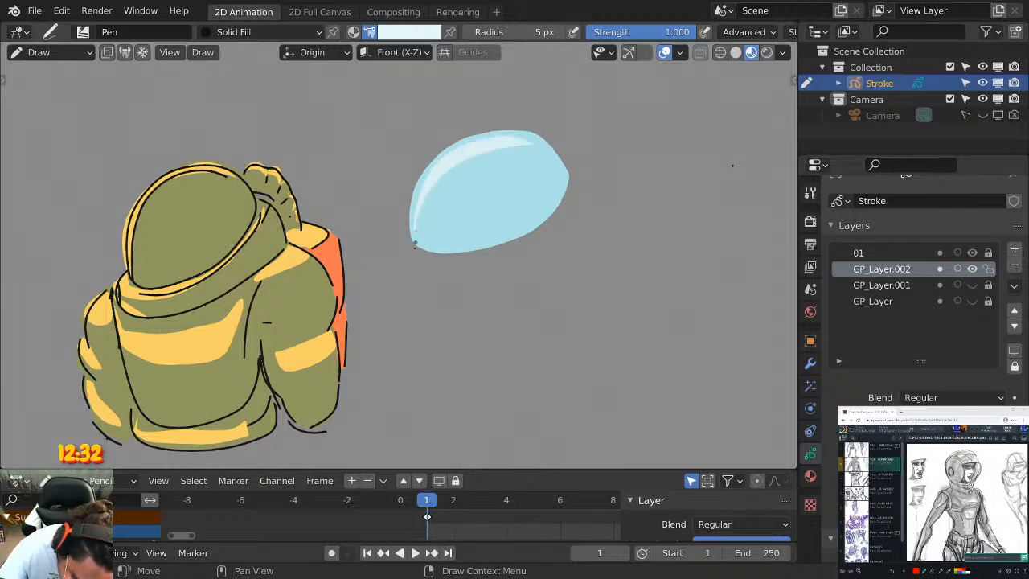
{"action": "middle_click_drag", "start_coordinate": [502, 183], "coordinate": [472, 192], "text": "shift"}
{"action": "scroll", "coordinate": [497, 182], "scroll_direction": "up", "scroll_amount": 1}
Draw a pink rim behind the light blue glass along its lower and right edges, with Draw Strokes on Back enabled.
{"action": "left_click", "coordinate": [413, 32]}
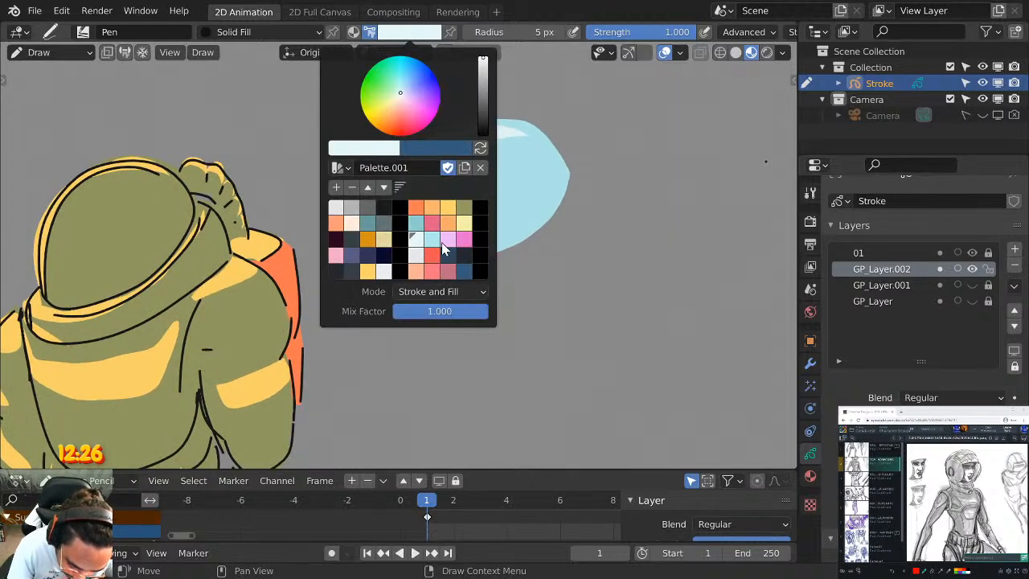
{"action": "left_click", "coordinate": [464, 239]}
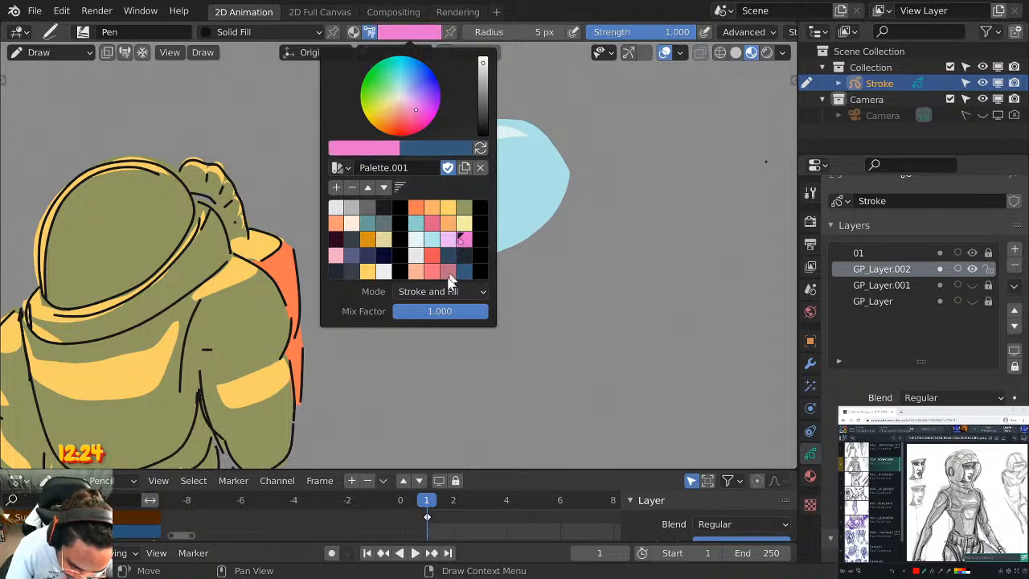
{"action": "key", "text": "q"}
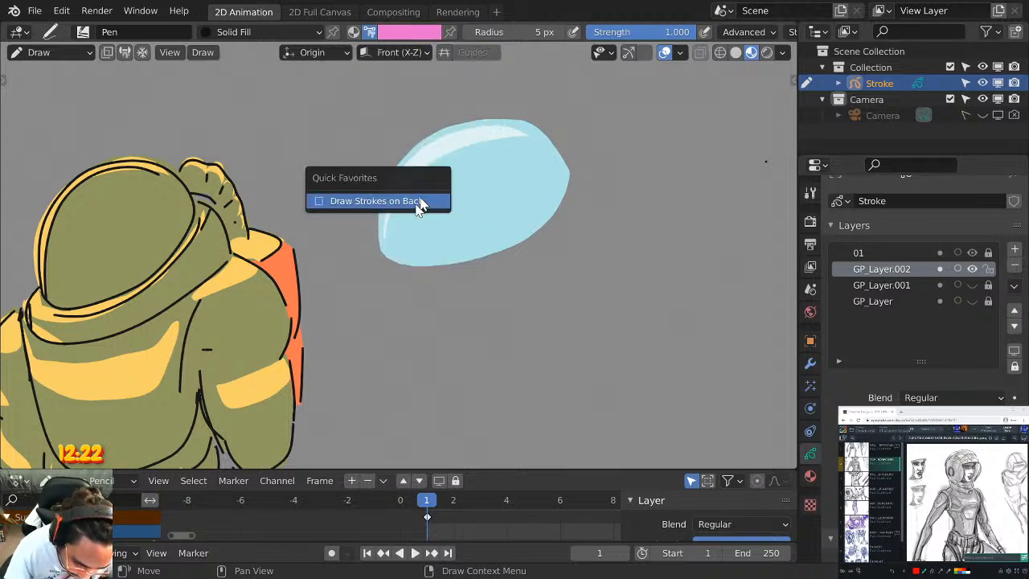
{"action": "left_click", "coordinate": [421, 202]}
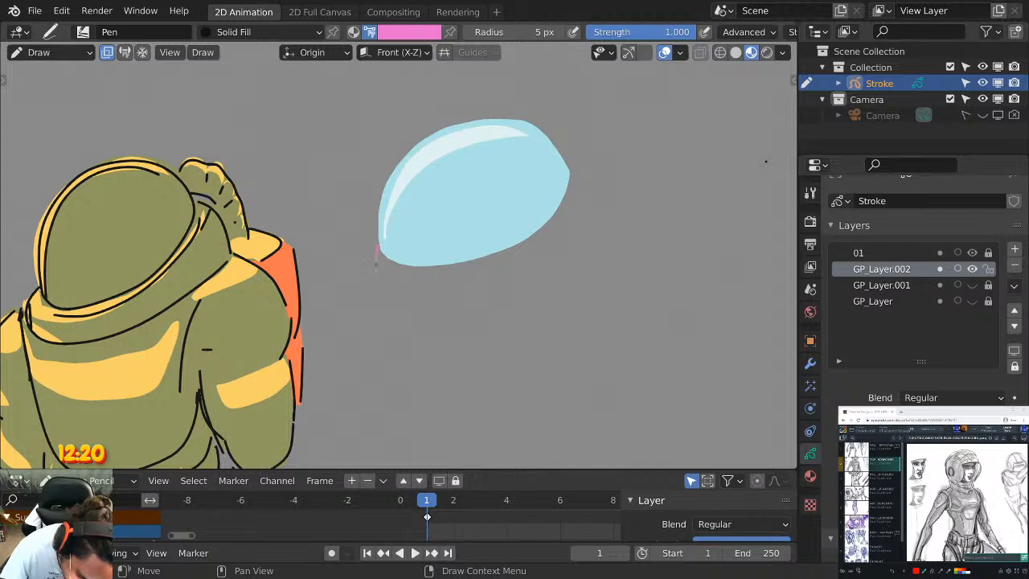
{"action": "mouse_move", "coordinate": [376, 255]}
{"action": "left_mouse_down"}
{"action": "mouse_move", "coordinate": [443, 269]}
{"action": "mouse_move", "coordinate": [538, 251]}
{"action": "mouse_move", "coordinate": [578, 200]}
{"action": "mouse_move", "coordinate": [568, 161]}
{"action": "mouse_move", "coordinate": [496, 227]}
{"action": "mouse_move", "coordinate": [400, 278]}
{"action": "left_mouse_up"}
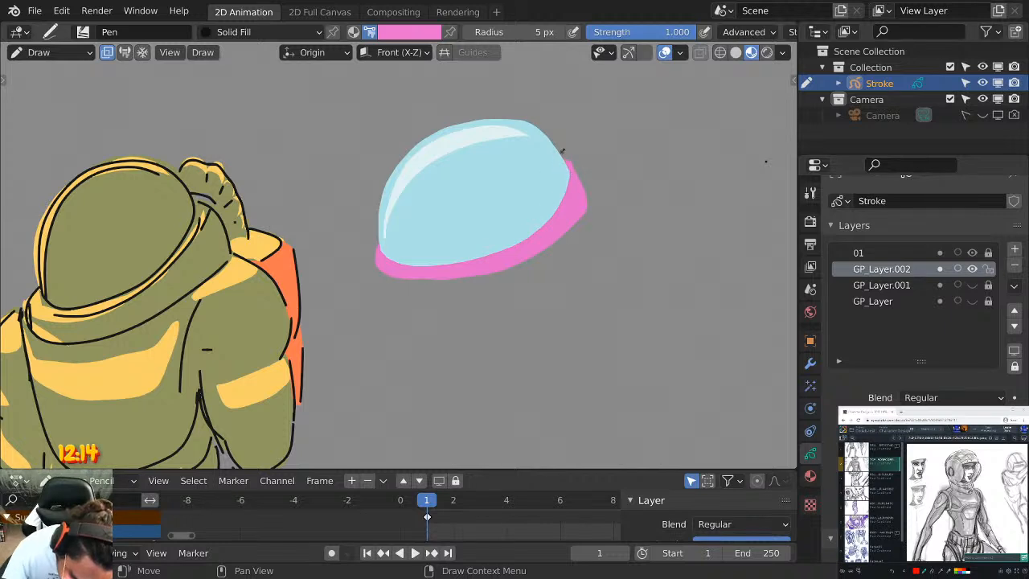
{"action": "mouse_move", "coordinate": [377, 261]}
{"action": "left_mouse_down"}
{"action": "mouse_move", "coordinate": [402, 288]}
{"action": "mouse_move", "coordinate": [519, 271]}
{"action": "mouse_move", "coordinate": [568, 208]}
{"action": "left_mouse_up"}
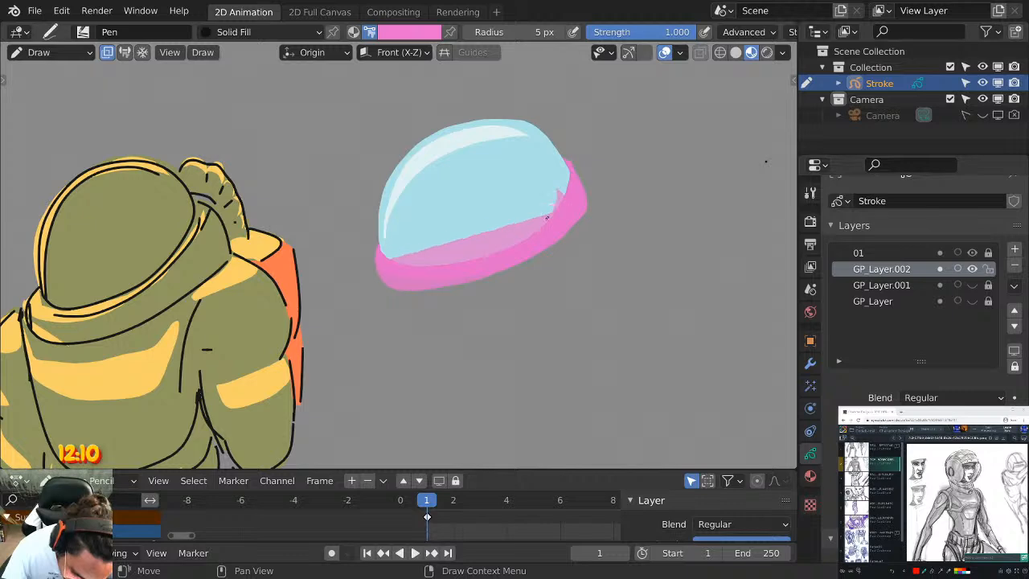
{"action": "key", "text": "ctrl+z"}
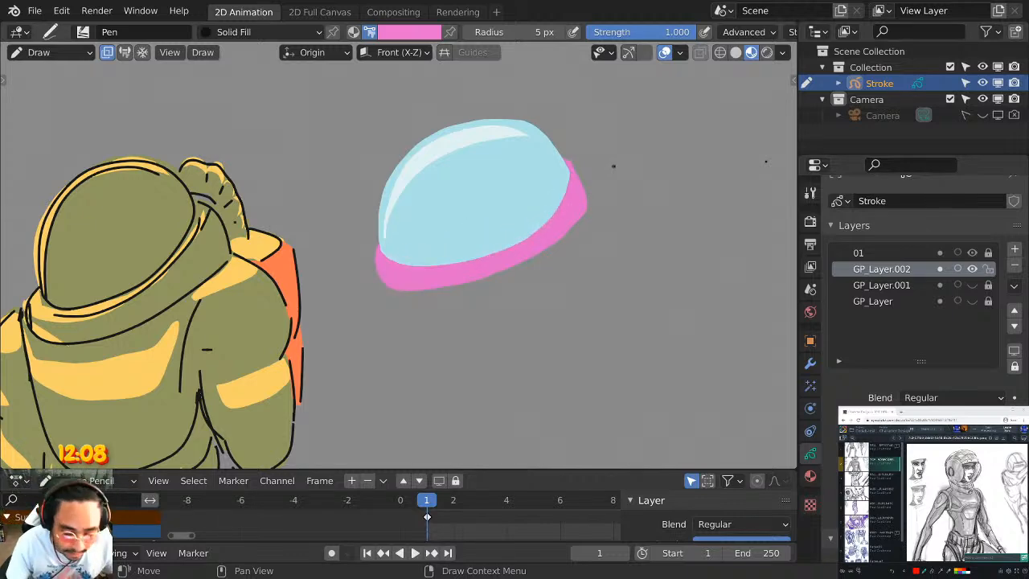
Turn off Draw Strokes on Back and add a light pink highlight strip along the pink rim where it meets the glass.
{"action": "scroll", "coordinate": [554, 150], "scroll_direction": "up", "scroll_amount": 1}
{"action": "left_click", "coordinate": [430, 32]}
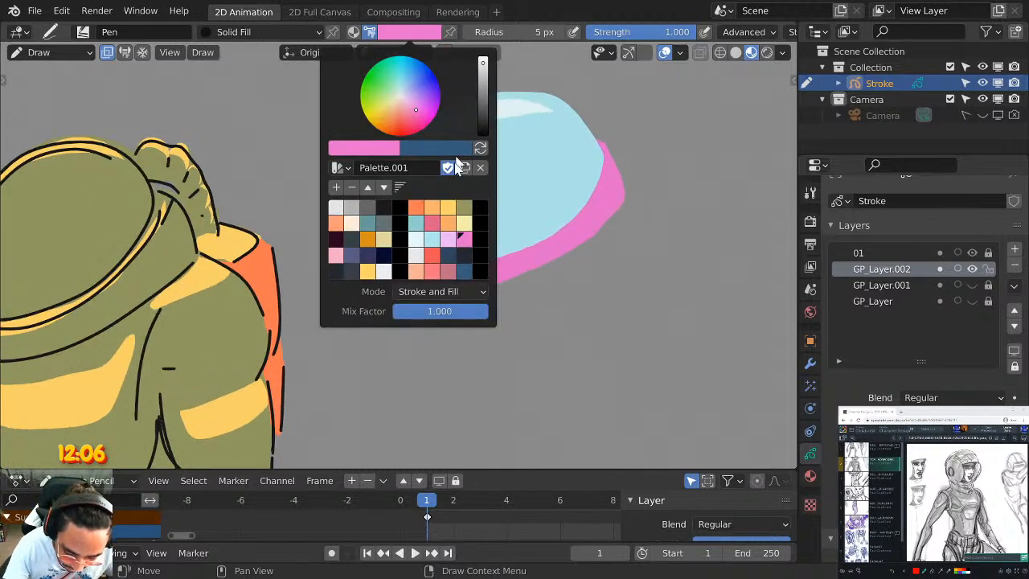
{"action": "left_click", "coordinate": [448, 239]}
{"action": "key", "text": "q"}
{"action": "left_click", "coordinate": [429, 190]}
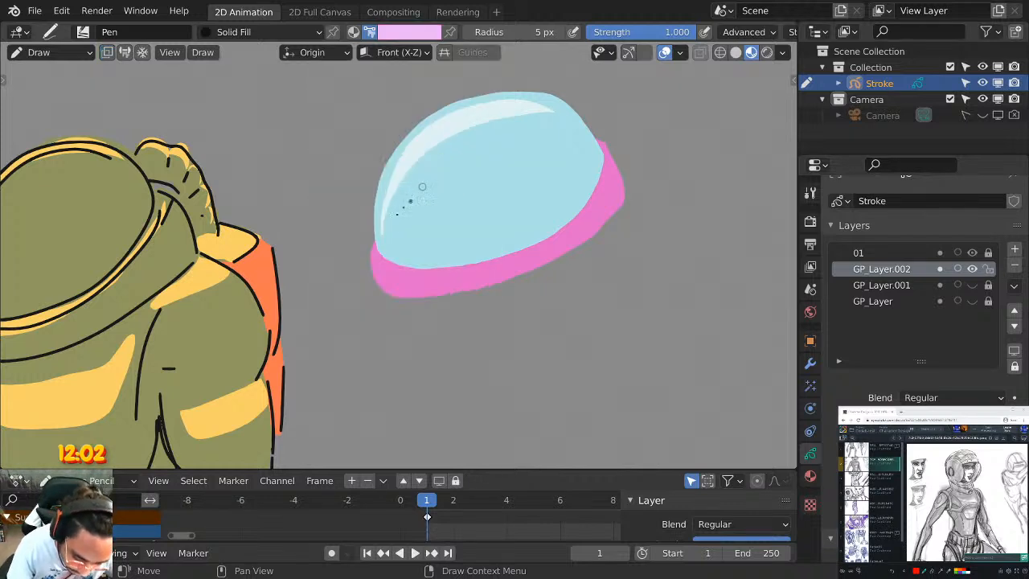
{"action": "mouse_move", "coordinate": [421, 273]}
{"action": "left_mouse_down"}
{"action": "mouse_move", "coordinate": [488, 263]}
{"action": "mouse_move", "coordinate": [563, 228]}
{"action": "mouse_move", "coordinate": [601, 170]}
{"action": "left_mouse_up"}
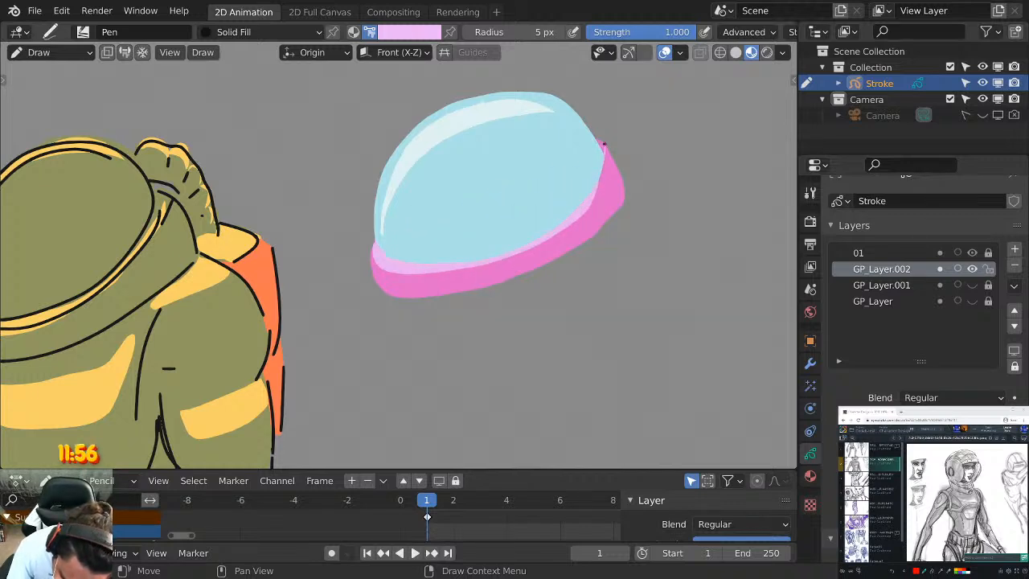
{"action": "left_click_drag", "start_coordinate": [604, 144], "coordinate": [585, 210]}
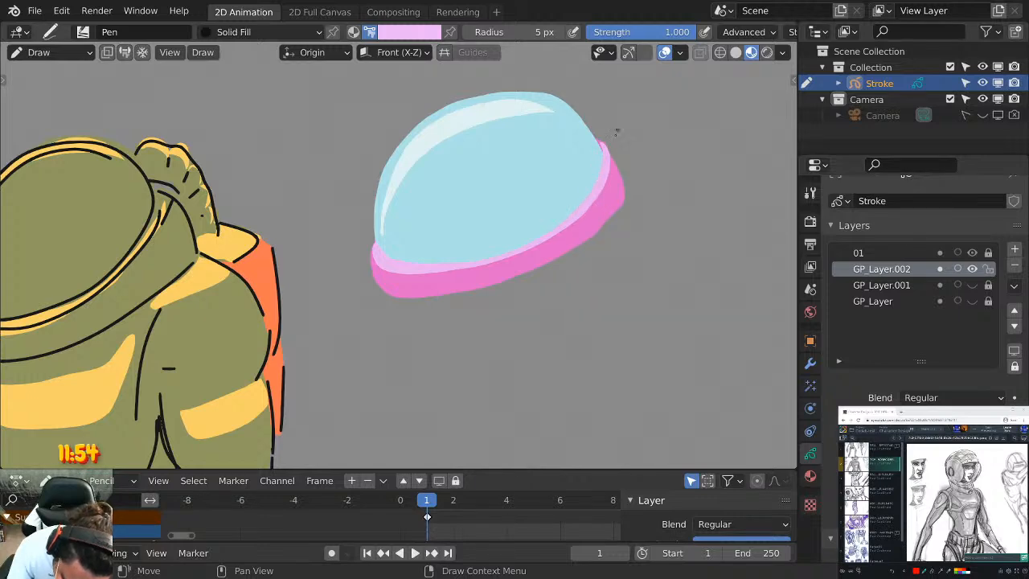
Add a small light pink highlight spot on the lower left end of the pink rim.
{"action": "mouse_move", "coordinate": [616, 133]}
{"action": "middle_mouse_down"}
{"action": "mouse_move", "coordinate": [546, 259]}
{"action": "mouse_move", "coordinate": [519, 152]}
{"action": "mouse_move", "coordinate": [547, 239]}
{"action": "mouse_move", "coordinate": [586, 289]}
{"action": "mouse_move", "coordinate": [537, 259]}
{"action": "middle_mouse_up"}
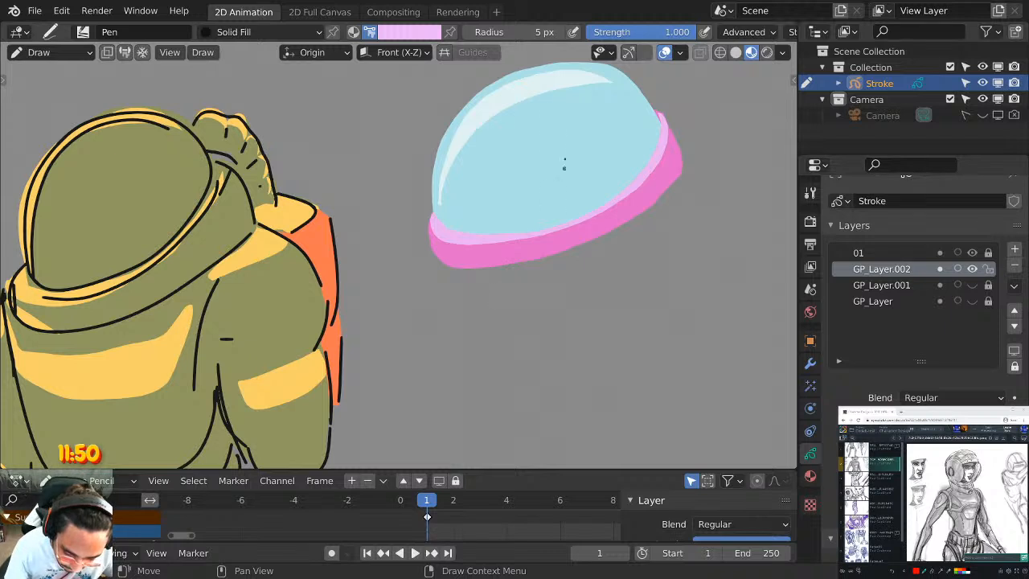
{"action": "mouse_move", "coordinate": [457, 250]}
{"action": "left_mouse_down"}
{"action": "mouse_move", "coordinate": [461, 266]}
{"action": "mouse_move", "coordinate": [457, 254]}
{"action": "left_mouse_up"}
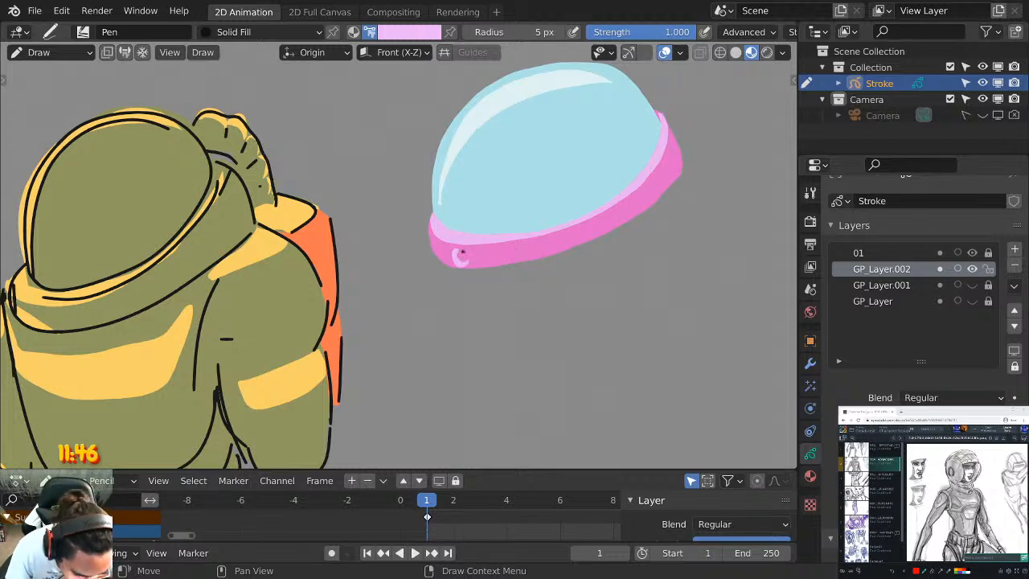
{"action": "key", "text": "ctrl+z"}
{"action": "left_click_drag", "start_coordinate": [450, 251], "coordinate": [457, 250]}
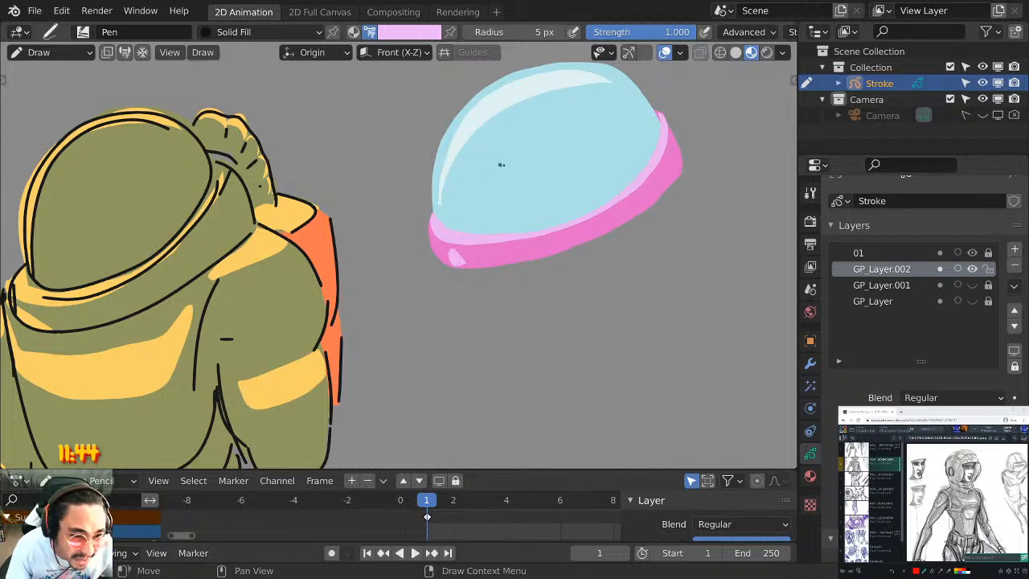
Undo the large light spot on the helmet's pink collar and paint a row of small light pink dots along the collar.
{"action": "key", "text": "ctrl+z"}
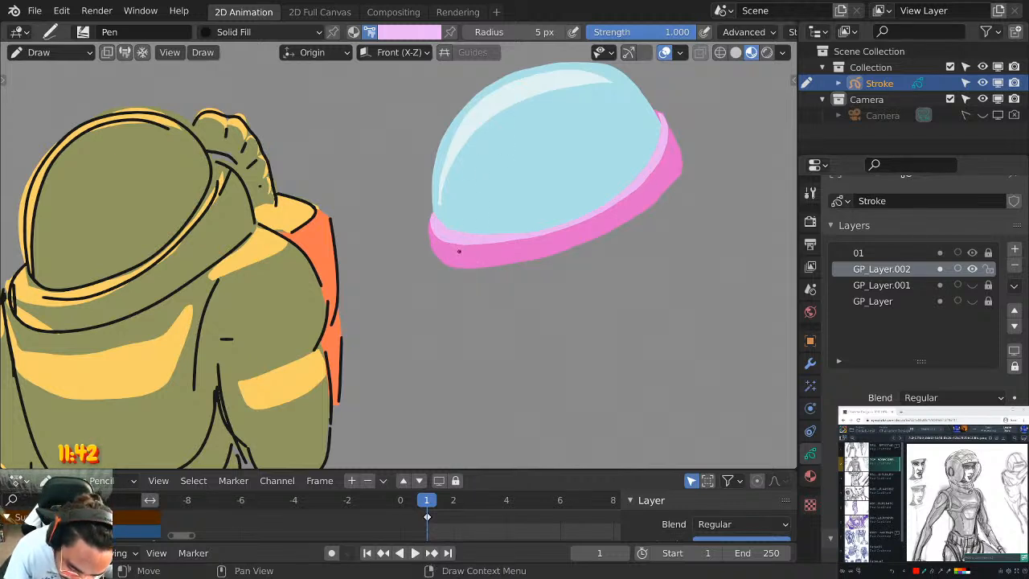
{"action": "key", "text": "ctrl+z"}
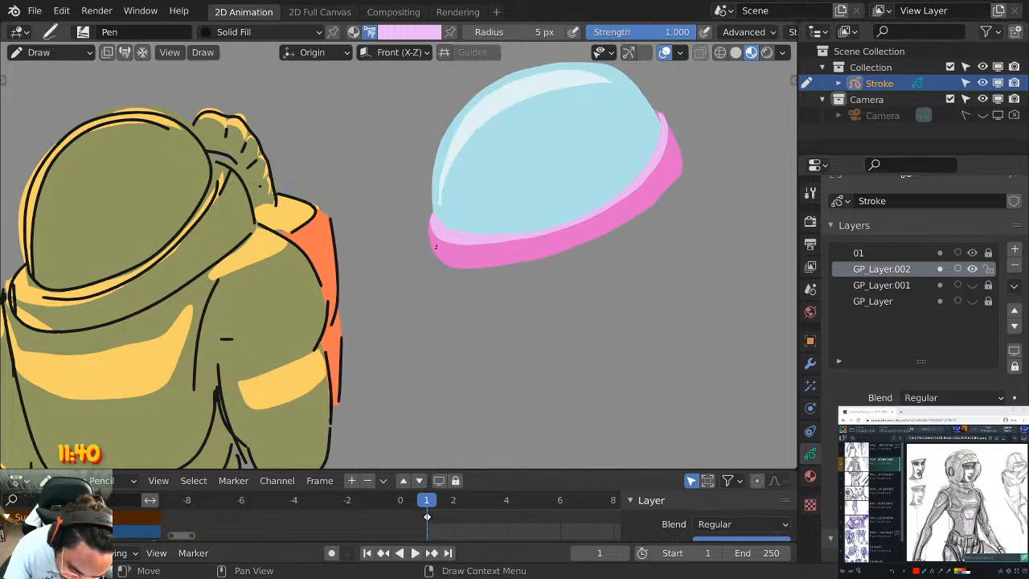
{"action": "mouse_move", "coordinate": [438, 243]}
{"action": "left_mouse_down"}
{"action": "mouse_move", "coordinate": [463, 262]}
{"action": "mouse_move", "coordinate": [527, 255]}
{"action": "left_mouse_up"}
{"action": "key", "text": "ctrl+z"}
{"action": "key", "text": "ctrl+z"}
{"action": "left_click_drag", "start_coordinate": [577, 227], "coordinate": [579, 239]}
{"action": "mouse_move", "coordinate": [619, 210]}
{"action": "left_mouse_down"}
{"action": "mouse_move", "coordinate": [615, 222]}
{"action": "mouse_move", "coordinate": [622, 210]}
{"action": "left_mouse_up"}
{"action": "mouse_move", "coordinate": [659, 167]}
{"action": "left_mouse_down"}
{"action": "mouse_move", "coordinate": [663, 180]}
{"action": "mouse_move", "coordinate": [673, 159]}
{"action": "left_mouse_up"}
{"action": "middle_click_drag", "start_coordinate": [703, 110], "coordinate": [687, 152], "text": "shift"}
Switch the stroke color to the darker pink palette swatch and turn on Draw Strokes on Back.
{"action": "left_click", "coordinate": [426, 32]}
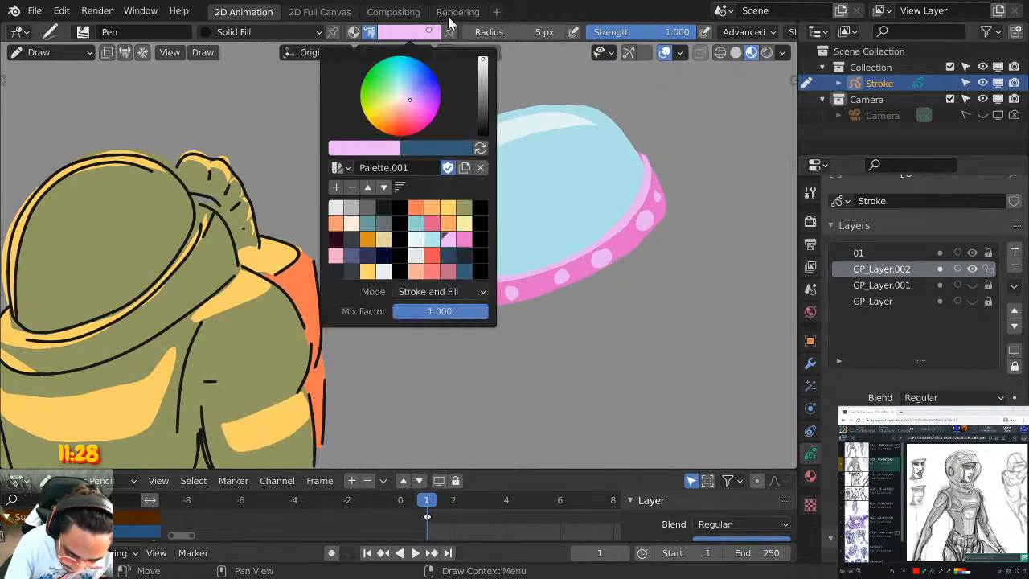
{"action": "left_click", "coordinate": [464, 241]}
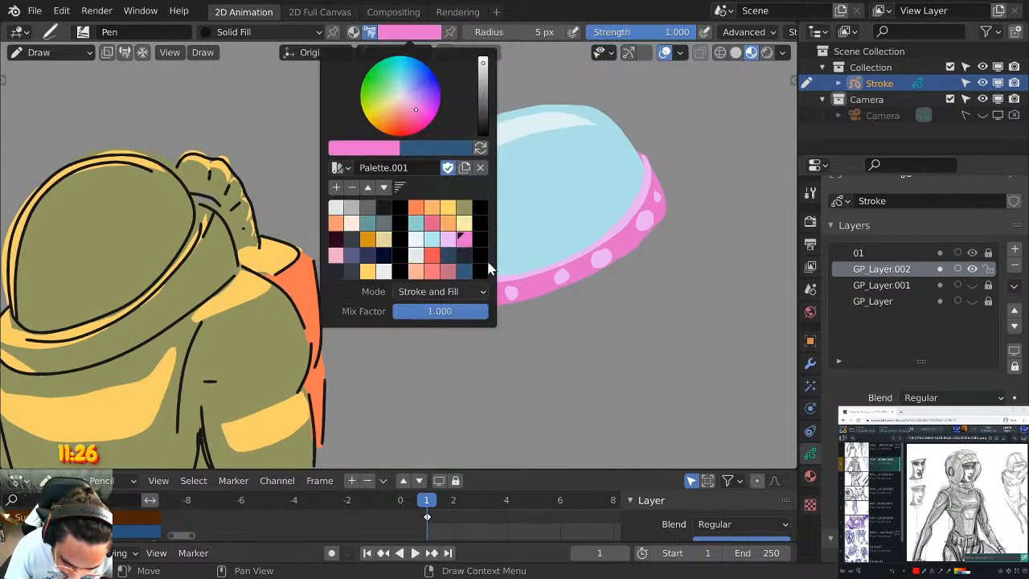
{"action": "middle_click_drag", "start_coordinate": [579, 200], "coordinate": [490, 225], "text": "shift"}
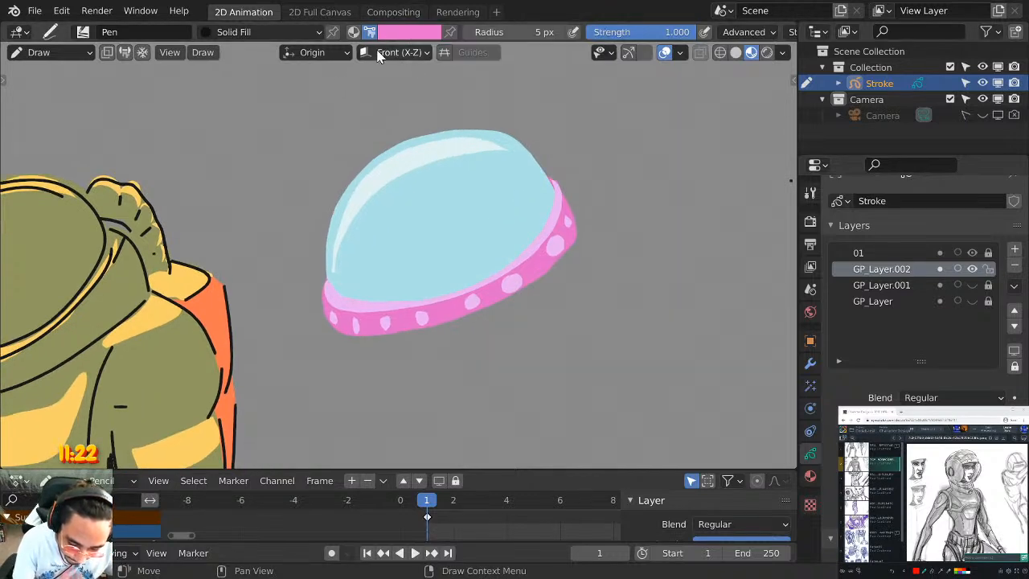
{"action": "key", "text": "q"}
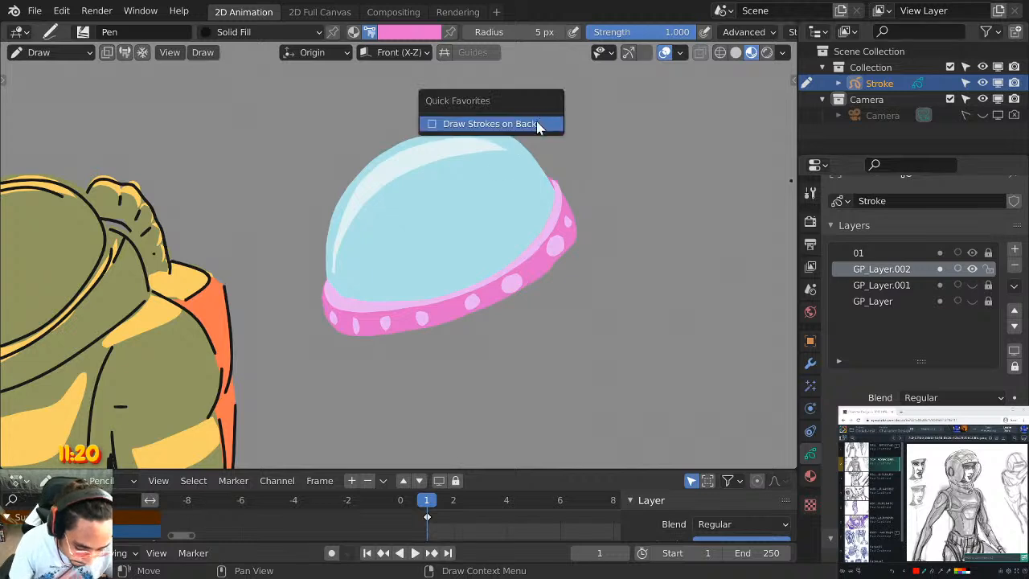
{"action": "left_click", "coordinate": [538, 125]}
{"action": "left_click_drag", "start_coordinate": [538, 158], "coordinate": [564, 137]}
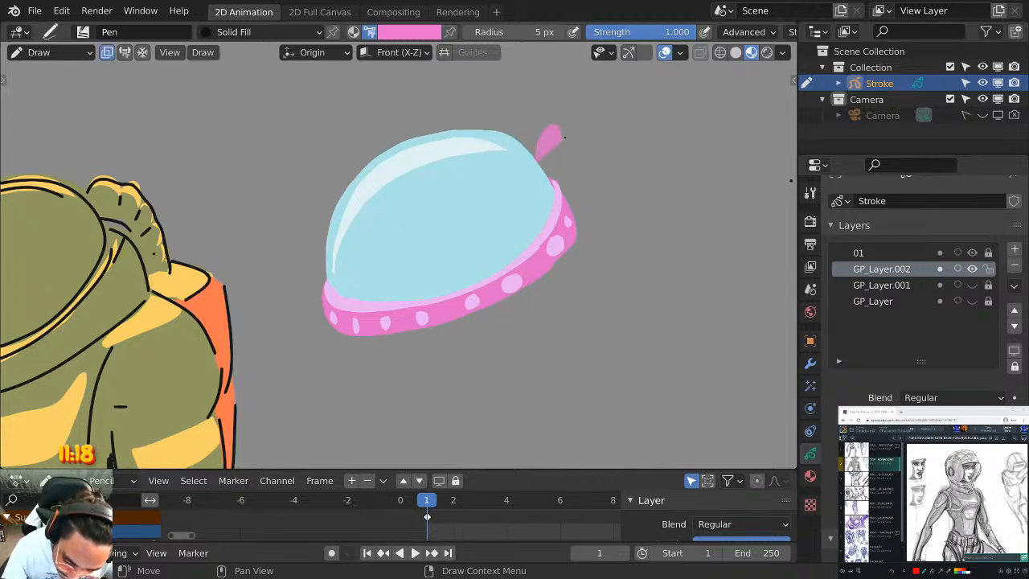
{"action": "key", "text": "ctrl+z"}
{"action": "mouse_move", "coordinate": [525, 170]}
{"action": "left_mouse_down"}
{"action": "mouse_move", "coordinate": [536, 148]}
{"action": "mouse_move", "coordinate": [565, 153]}
{"action": "mouse_move", "coordinate": [608, 213]}
{"action": "mouse_move", "coordinate": [595, 235]}
{"action": "mouse_move", "coordinate": [576, 213]}
{"action": "left_mouse_up"}
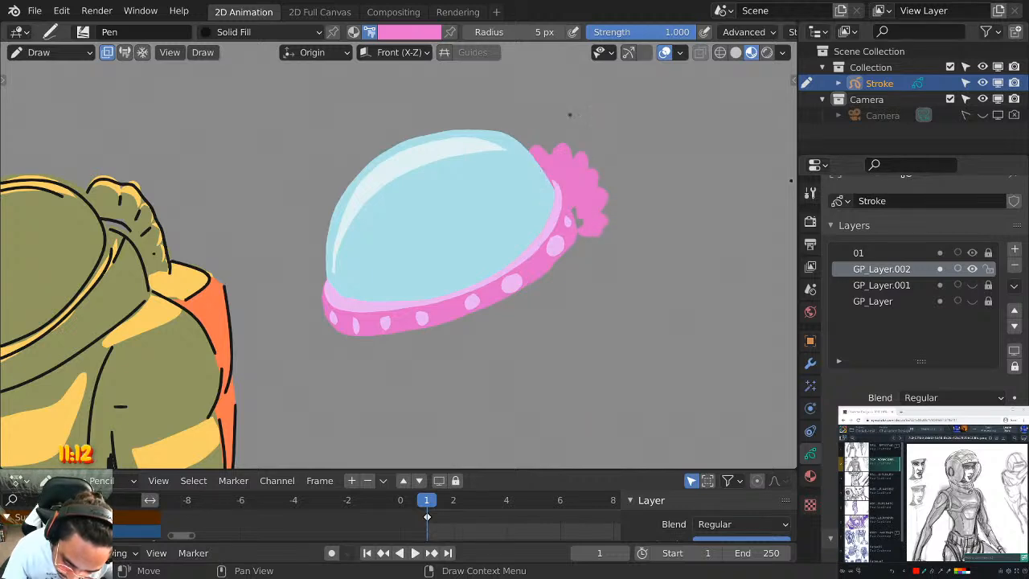
{"action": "key", "text": "ctrl+z"}
Draw a smooth, curved darker pink hose behind the back of the helmet dome, curling down past the collar.
{"action": "mouse_move", "coordinate": [536, 160]}
{"action": "left_mouse_down"}
{"action": "mouse_move", "coordinate": [546, 145]}
{"action": "mouse_move", "coordinate": [572, 166]}
{"action": "mouse_move", "coordinate": [593, 201]}
{"action": "mouse_move", "coordinate": [585, 238]}
{"action": "mouse_move", "coordinate": [562, 167]}
{"action": "mouse_move", "coordinate": [597, 175]}
{"action": "mouse_move", "coordinate": [588, 235]}
{"action": "mouse_move", "coordinate": [577, 190]}
{"action": "mouse_move", "coordinate": [553, 177]}
{"action": "mouse_move", "coordinate": [595, 241]}
{"action": "mouse_move", "coordinate": [577, 261]}
{"action": "mouse_move", "coordinate": [533, 161]}
{"action": "left_mouse_up"}
{"action": "key", "text": "ctrl+z"}
{"action": "key", "text": "ctrl+z"}
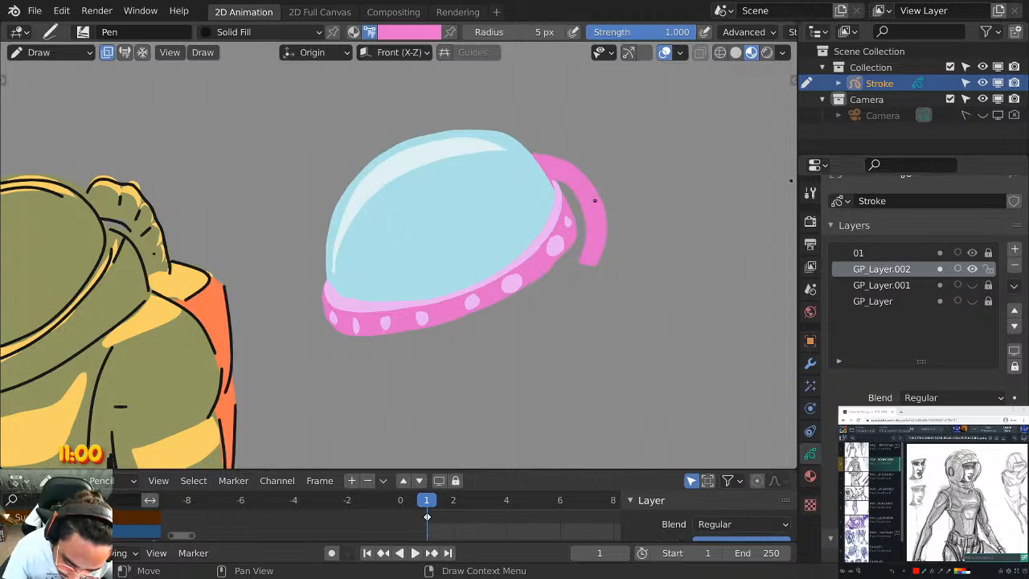
{"action": "middle_click_drag", "start_coordinate": [595, 200], "coordinate": [599, 137]}
{"action": "middle_click_drag", "start_coordinate": [614, 204], "coordinate": [624, 179]}
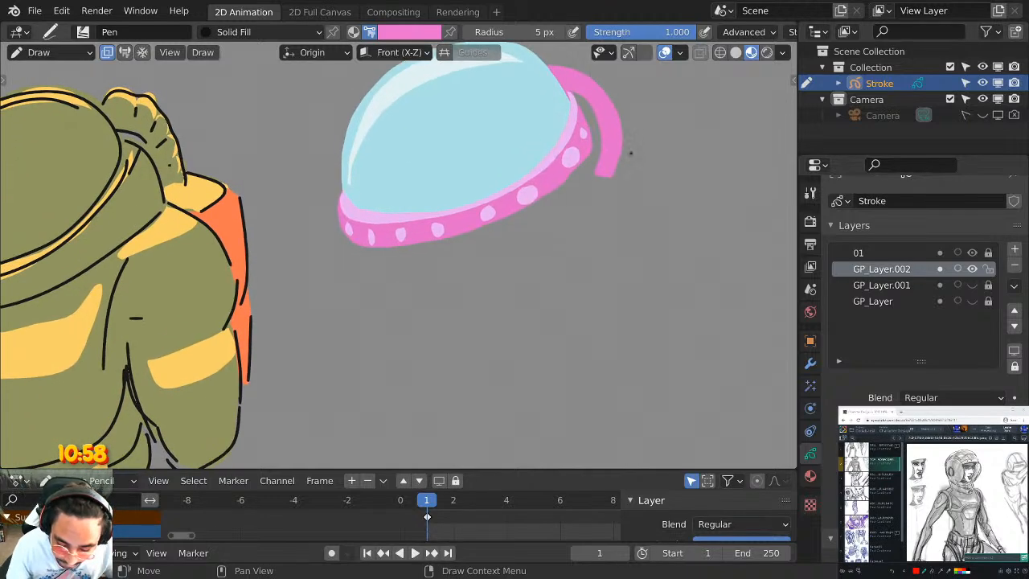
{"action": "left_click", "coordinate": [402, 32]}
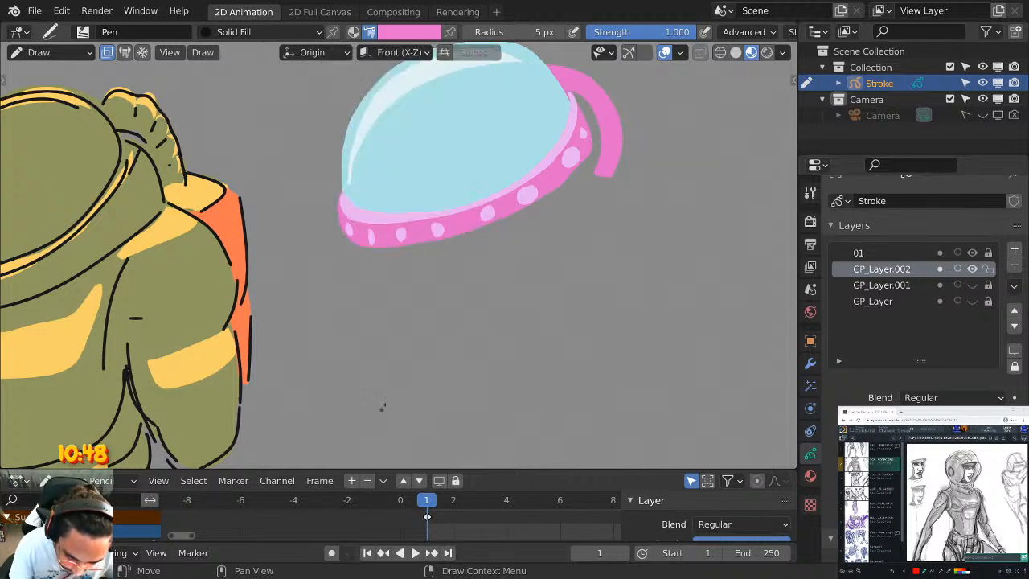
{"action": "mouse_move", "coordinate": [348, 242]}
{"action": "left_mouse_down"}
{"action": "mouse_move", "coordinate": [408, 280]}
{"action": "mouse_move", "coordinate": [593, 166]}
{"action": "mouse_move", "coordinate": [591, 141]}
{"action": "left_mouse_up"}
{"action": "key", "text": "ctrl+z"}
Draw a thin light pink band behind the collar along its lower edge, using the light pink palette swatch.
{"action": "left_click", "coordinate": [401, 32]}
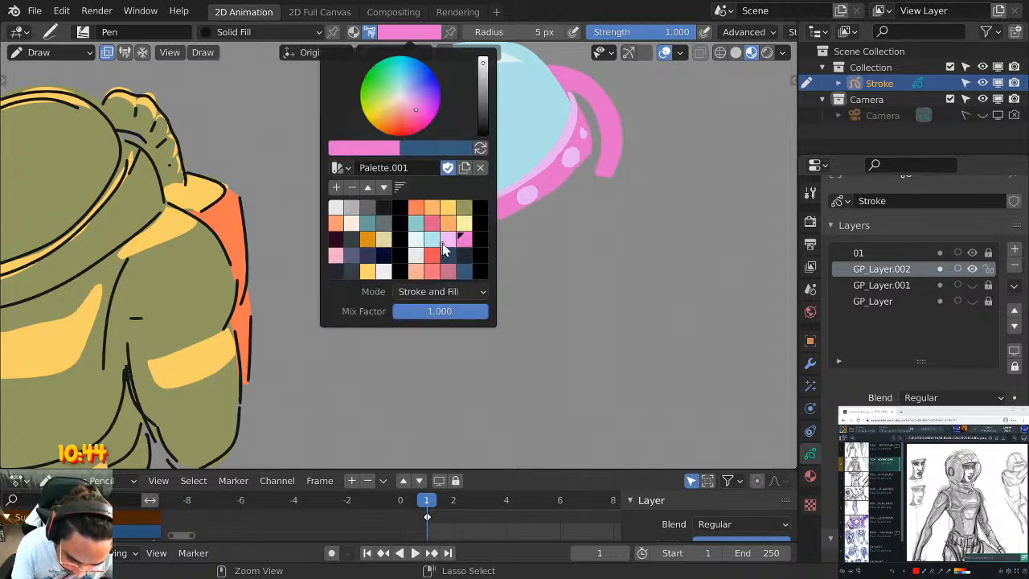
{"action": "left_click", "coordinate": [443, 241]}
{"action": "mouse_move", "coordinate": [342, 226]}
{"action": "left_mouse_down"}
{"action": "mouse_move", "coordinate": [351, 244]}
{"action": "mouse_move", "coordinate": [389, 254]}
{"action": "mouse_move", "coordinate": [436, 251]}
{"action": "mouse_move", "coordinate": [546, 201]}
{"action": "mouse_move", "coordinate": [584, 174]}
{"action": "mouse_move", "coordinate": [595, 146]}
{"action": "mouse_move", "coordinate": [525, 186]}
{"action": "mouse_move", "coordinate": [385, 186]}
{"action": "left_mouse_up"}
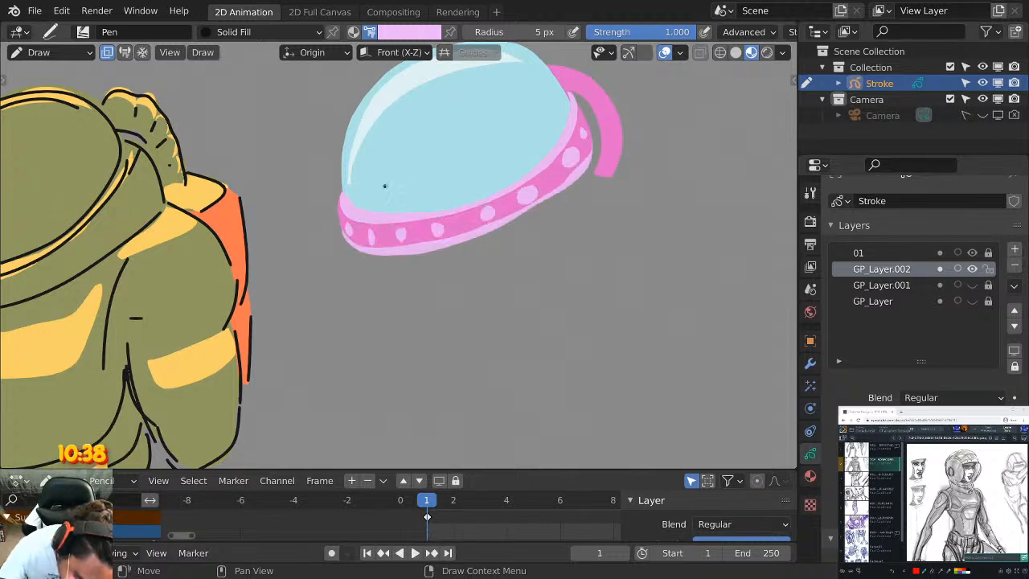
Draw a darker pink bucket-shaped torso behind the collar, narrowing slightly toward a rounded base.
{"action": "middle_click_drag", "start_coordinate": [559, 203], "coordinate": [567, 214], "text": "shift"}
{"action": "left_click", "coordinate": [406, 32]}
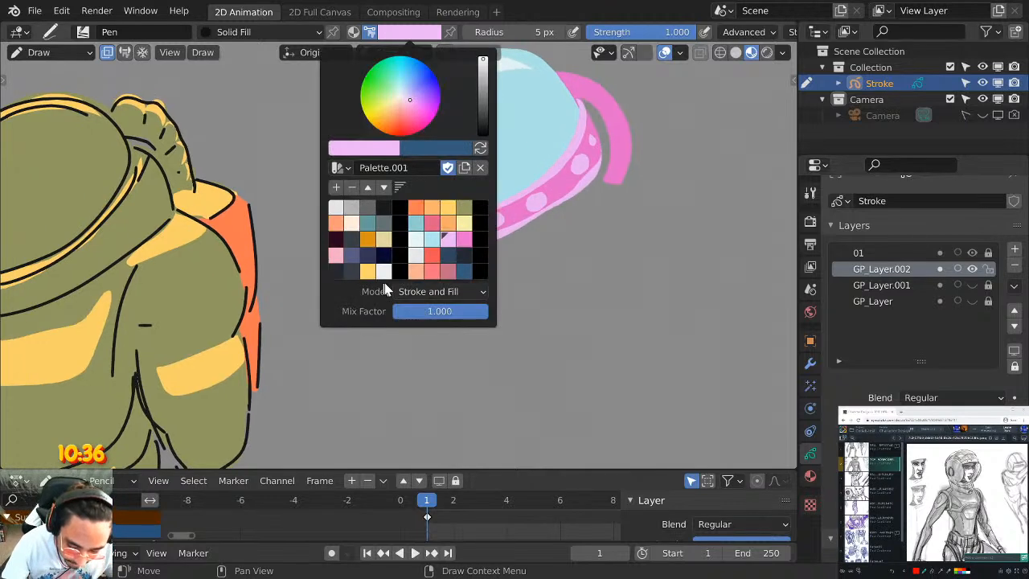
{"action": "left_click", "coordinate": [461, 242]}
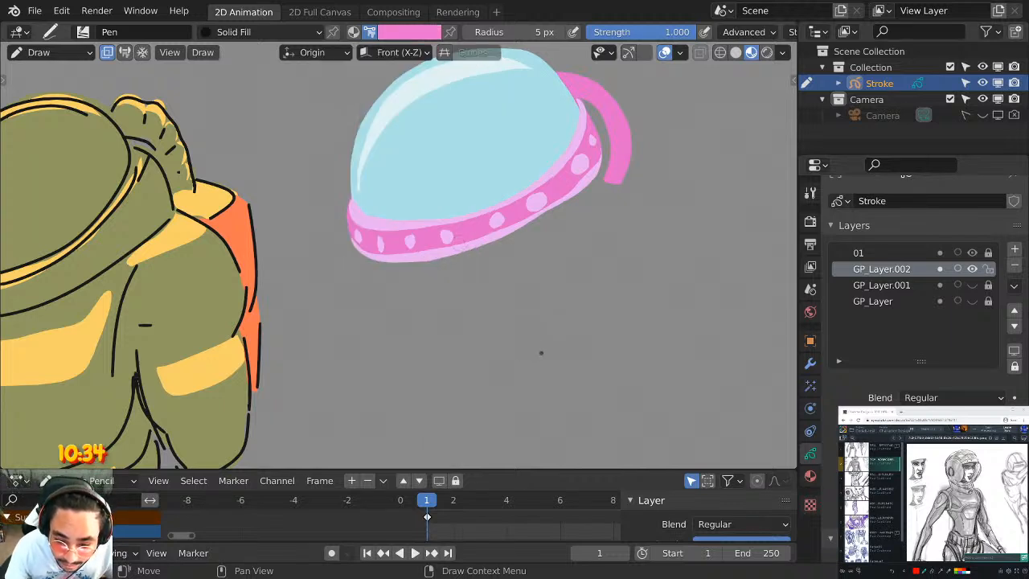
{"action": "middle_click_drag", "start_coordinate": [526, 322], "coordinate": [466, 255], "text": "shift"}
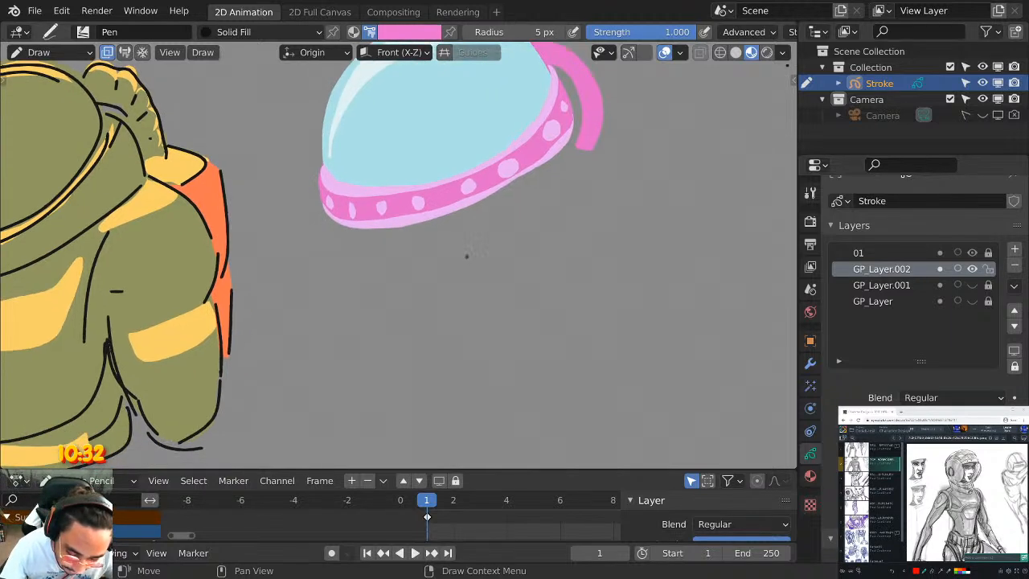
{"action": "mouse_move", "coordinate": [508, 221]}
{"action": "middle_mouse_down", "text": "shift"}
{"action": "mouse_move", "coordinate": [473, 244]}
{"action": "mouse_move", "coordinate": [672, 246]}
{"action": "mouse_move", "coordinate": [429, 265]}
{"action": "middle_mouse_up", "text": "shift"}
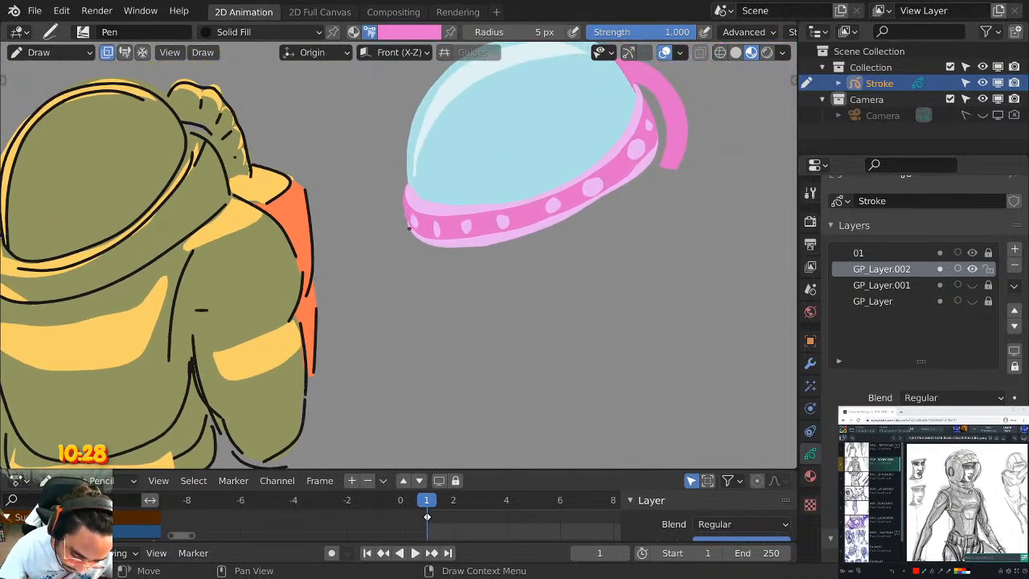
{"action": "mouse_move", "coordinate": [430, 329]}
{"action": "left_mouse_down"}
{"action": "mouse_move", "coordinate": [471, 379]}
{"action": "mouse_move", "coordinate": [619, 345]}
{"action": "mouse_move", "coordinate": [654, 218]}
{"action": "mouse_move", "coordinate": [631, 161]}
{"action": "left_mouse_up"}
{"action": "middle_click_drag", "start_coordinate": [640, 222], "coordinate": [578, 199], "text": "shift"}
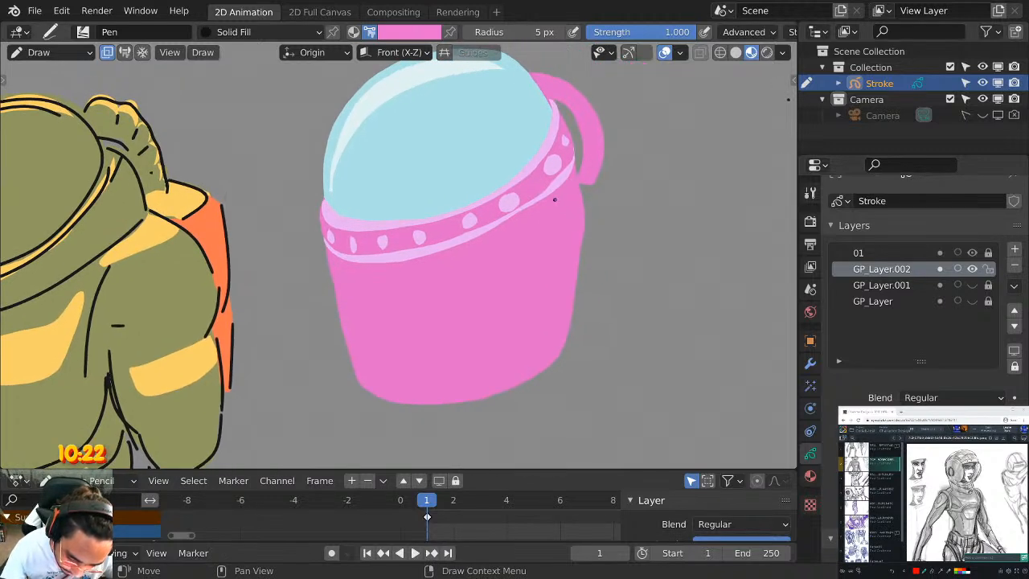
Draw a light pink sleeve cap over the torso's shoulder below the hose, with Draw Strokes on Back turned off.
{"action": "mouse_move", "coordinate": [569, 161]}
{"action": "left_mouse_down"}
{"action": "mouse_move", "coordinate": [623, 233]}
{"action": "mouse_move", "coordinate": [577, 283]}
{"action": "left_mouse_up"}
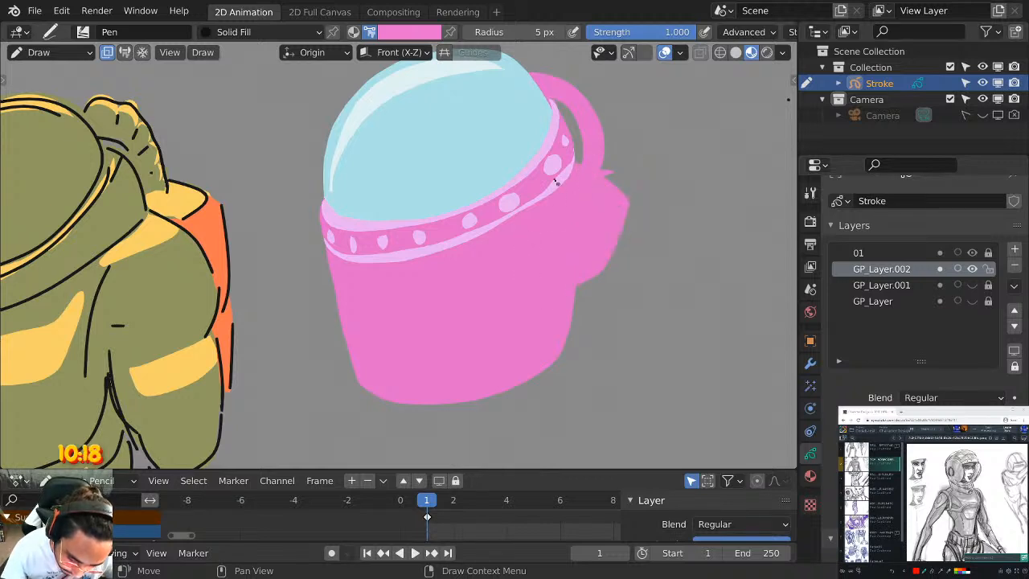
{"action": "key", "text": "ctrl+z"}
{"action": "left_click", "coordinate": [430, 32]}
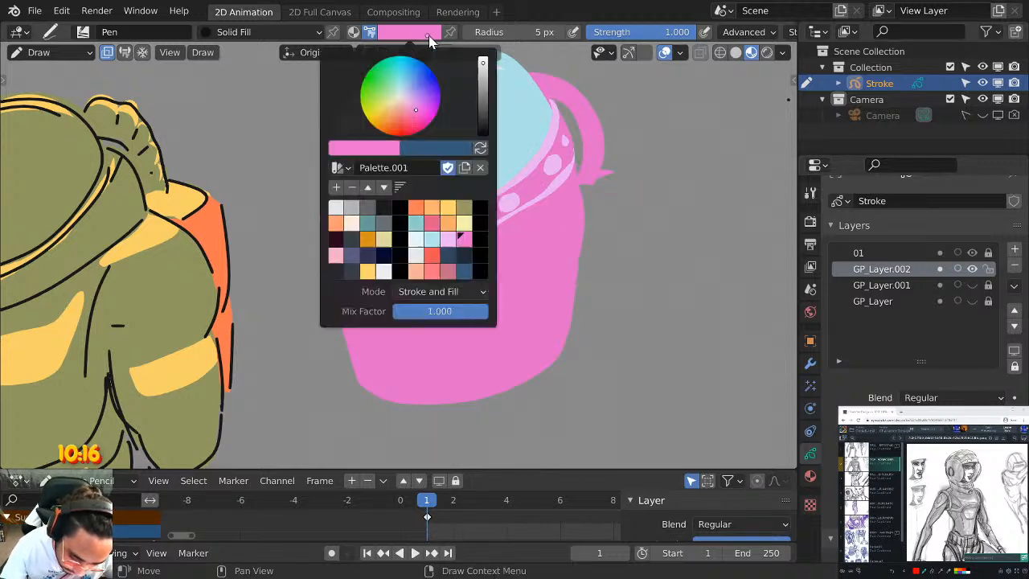
{"action": "left_click", "coordinate": [447, 239]}
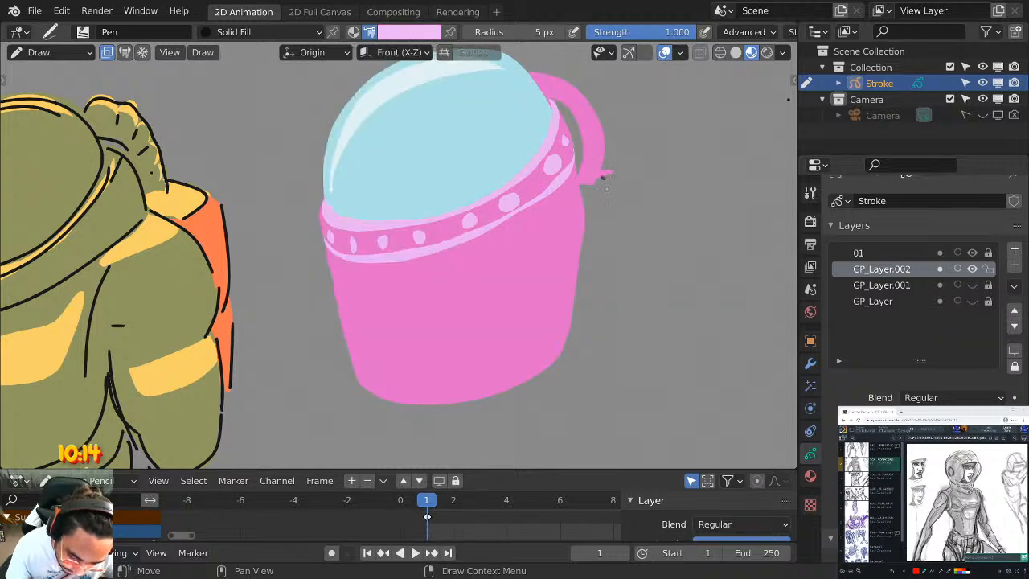
{"action": "mouse_move", "coordinate": [574, 160]}
{"action": "left_mouse_down"}
{"action": "mouse_move", "coordinate": [585, 201]}
{"action": "mouse_move", "coordinate": [574, 163]}
{"action": "left_mouse_up"}
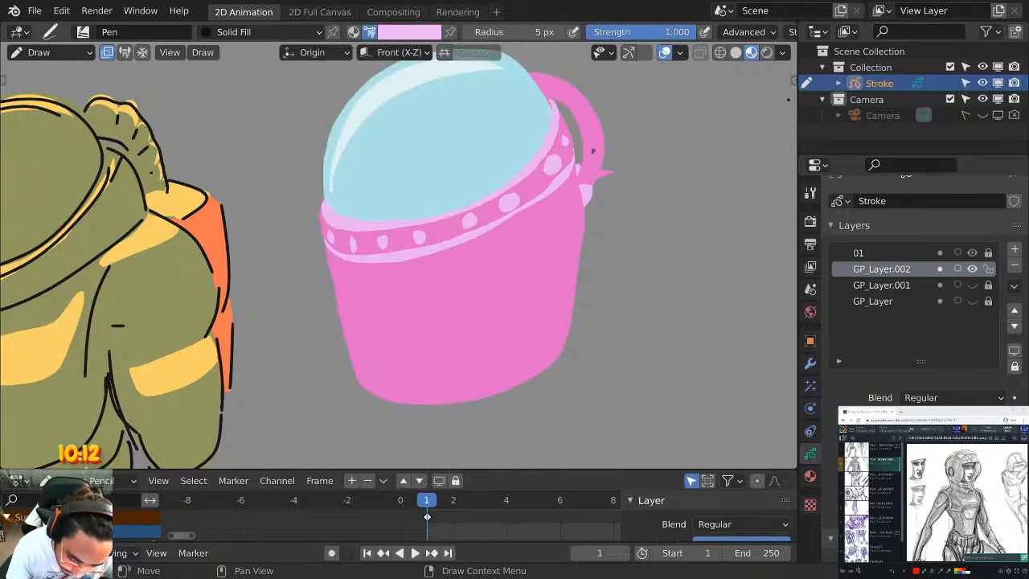
{"action": "key", "text": "q"}
{"action": "left_click", "coordinate": [577, 156]}
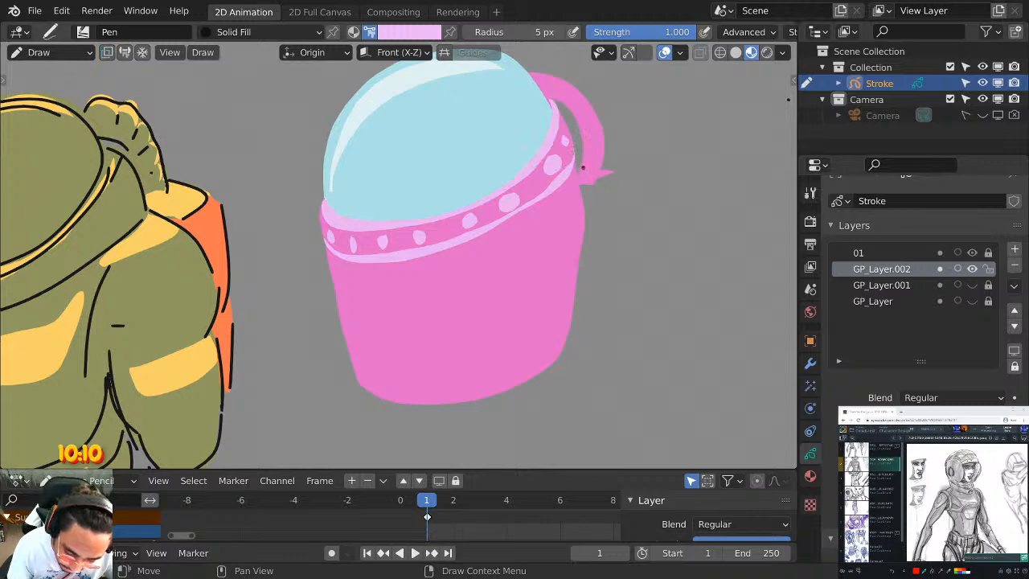
{"action": "mouse_move", "coordinate": [579, 168]}
{"action": "left_mouse_down"}
{"action": "mouse_move", "coordinate": [601, 197]}
{"action": "mouse_move", "coordinate": [558, 213]}
{"action": "mouse_move", "coordinate": [578, 170]}
{"action": "left_mouse_up"}
{"action": "mouse_move", "coordinate": [579, 205]}
{"action": "middle_mouse_down"}
{"action": "mouse_move", "coordinate": [712, 212]}
{"action": "mouse_move", "coordinate": [692, 224]}
{"action": "middle_mouse_up"}
{"action": "middle_click_drag", "start_coordinate": [707, 178], "coordinate": [649, 186], "text": "shift"}
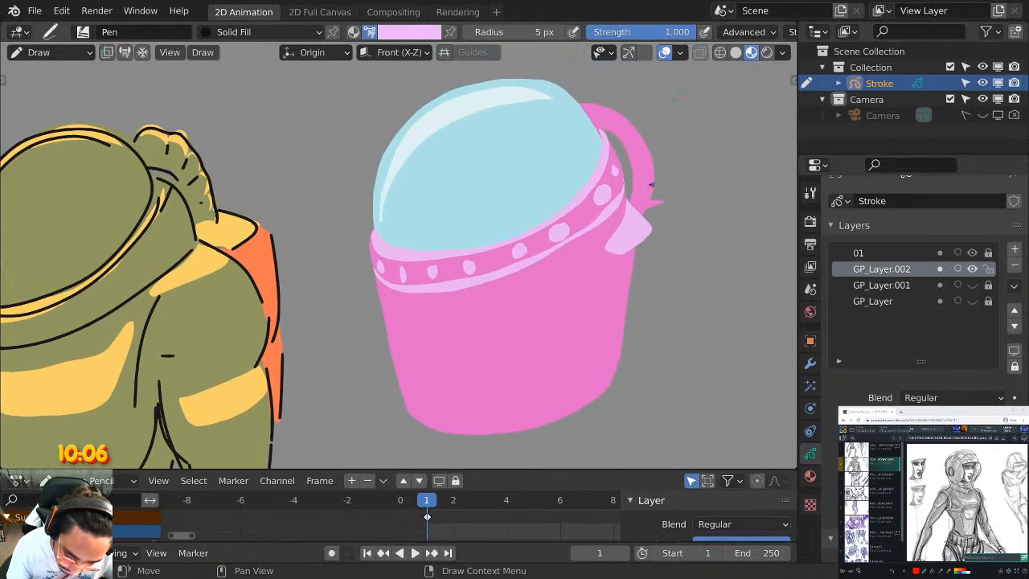
{"action": "mouse_move", "coordinate": [626, 192]}
{"action": "left_mouse_down"}
{"action": "mouse_move", "coordinate": [674, 211]}
{"action": "mouse_move", "coordinate": [627, 196]}
{"action": "left_mouse_up"}
{"action": "mouse_move", "coordinate": [699, 190]}
{"action": "middle_mouse_down", "text": "shift"}
{"action": "mouse_move", "coordinate": [689, 198]}
{"action": "mouse_move", "coordinate": [693, 161]}
{"action": "middle_mouse_up", "text": "shift"}
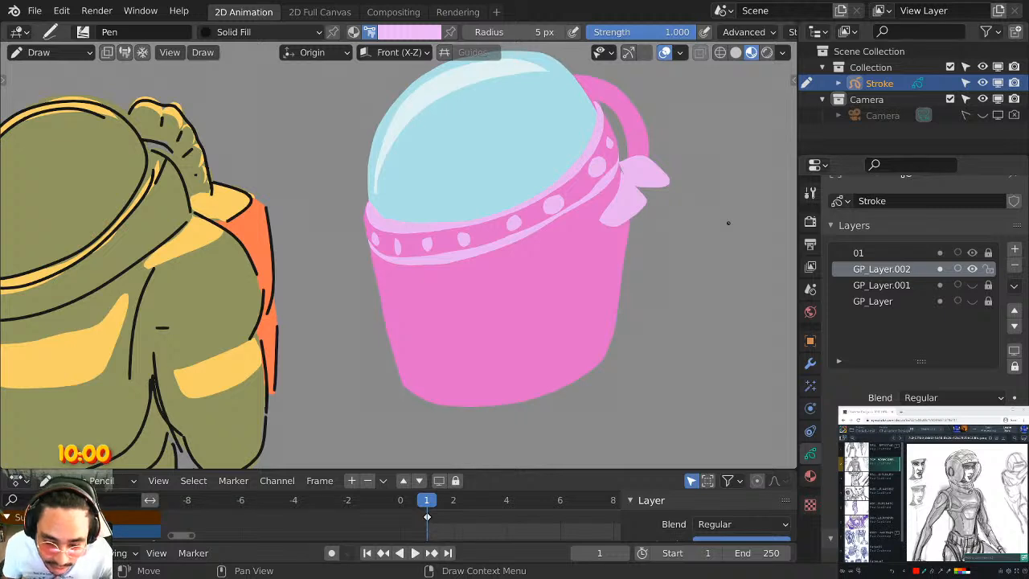
{"action": "key", "text": "ctrl+z"}
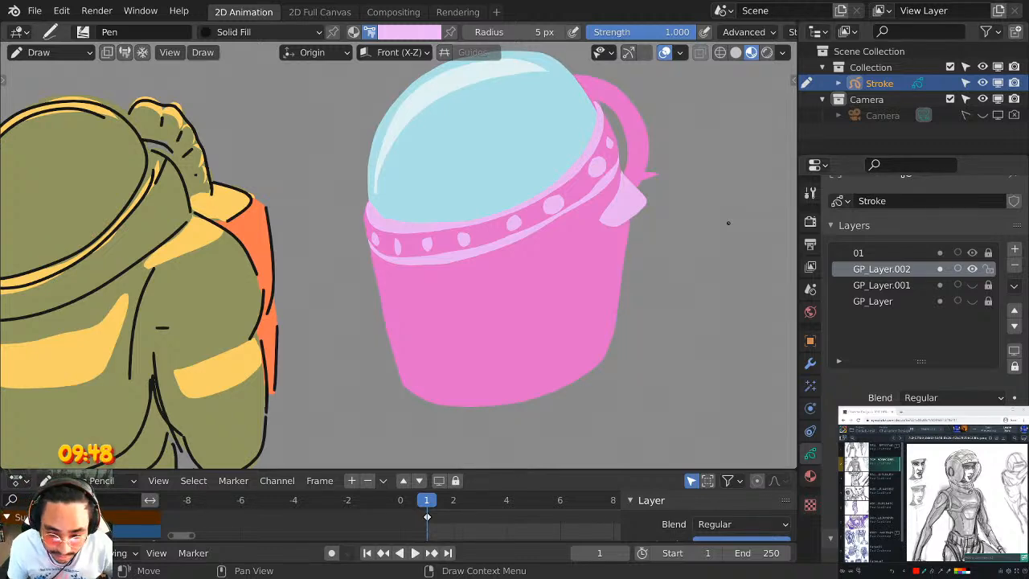
{"action": "middle_click_drag", "start_coordinate": [558, 296], "coordinate": [597, 273], "text": "shift"}
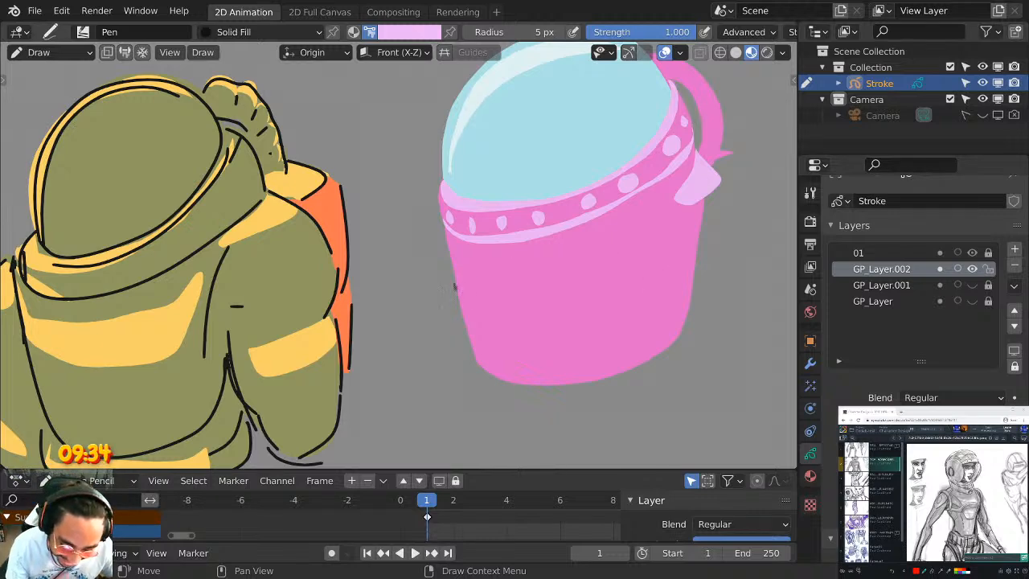
{"action": "middle_click_drag", "start_coordinate": [454, 286], "coordinate": [566, 253], "text": "shift"}
{"action": "mouse_move", "coordinate": [518, 191]}
{"action": "left_mouse_down"}
{"action": "mouse_move", "coordinate": [478, 311]}
{"action": "mouse_move", "coordinate": [508, 183]}
{"action": "left_mouse_up"}
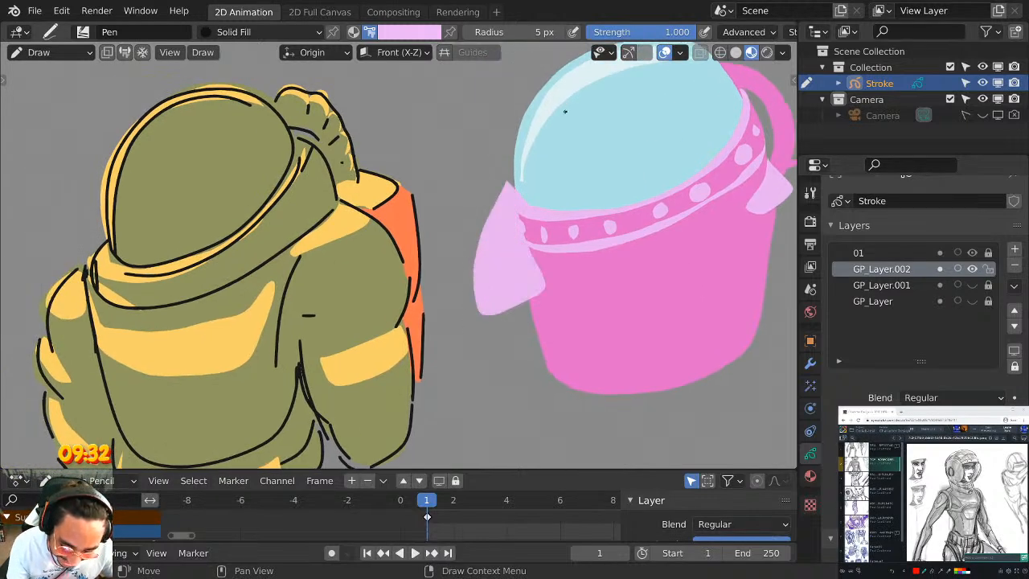
{"action": "key", "text": "ctrl+z"}
{"action": "left_click", "coordinate": [426, 34]}
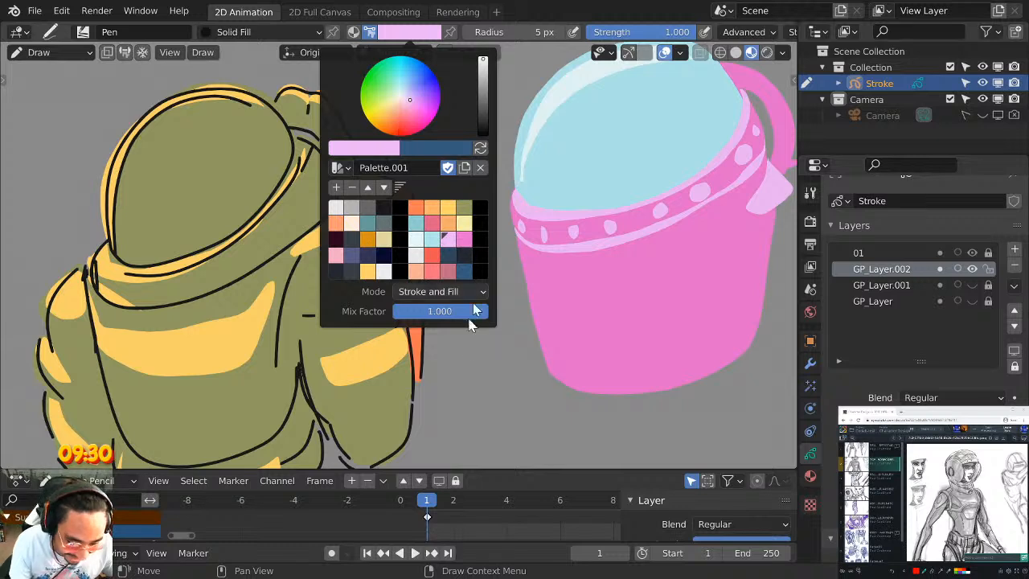
Turn on Draw Strokes on Back and draw a light pink upper sleeve behind the torso on the side opposite the hose.
{"action": "key", "text": "q"}
{"action": "left_click", "coordinate": [517, 206]}
{"action": "mouse_move", "coordinate": [514, 205]}
{"action": "left_mouse_down"}
{"action": "mouse_move", "coordinate": [483, 278]}
{"action": "mouse_move", "coordinate": [526, 217]}
{"action": "left_mouse_up"}
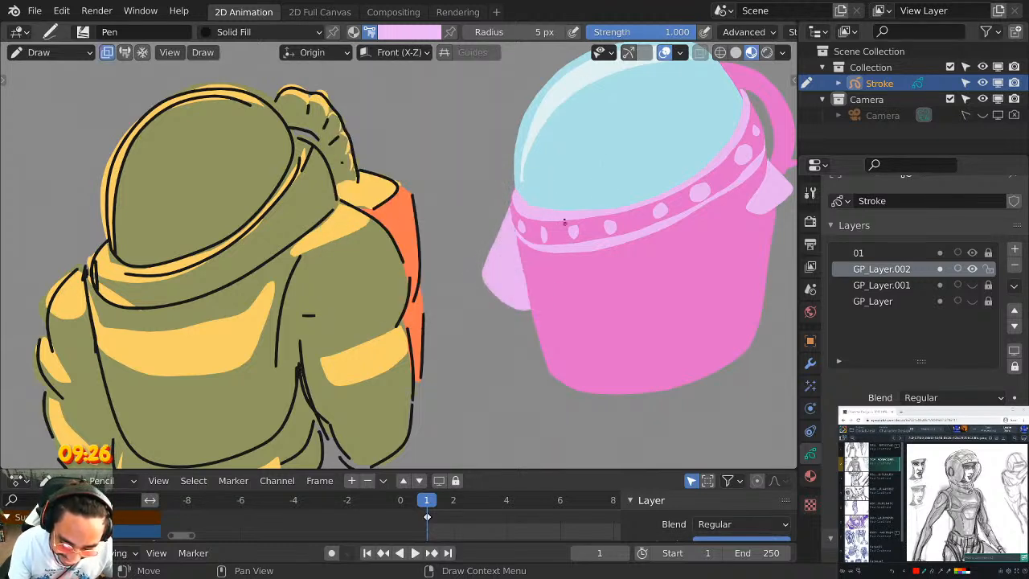
Turn off Draw Strokes on Back and draw a larger light pink sleeve over the torso's shoulder on the hose side.
{"action": "mouse_move", "coordinate": [684, 300]}
{"action": "middle_mouse_down"}
{"action": "mouse_move", "coordinate": [661, 319]}
{"action": "mouse_move", "coordinate": [531, 285]}
{"action": "middle_mouse_up"}
{"action": "key", "text": "q"}
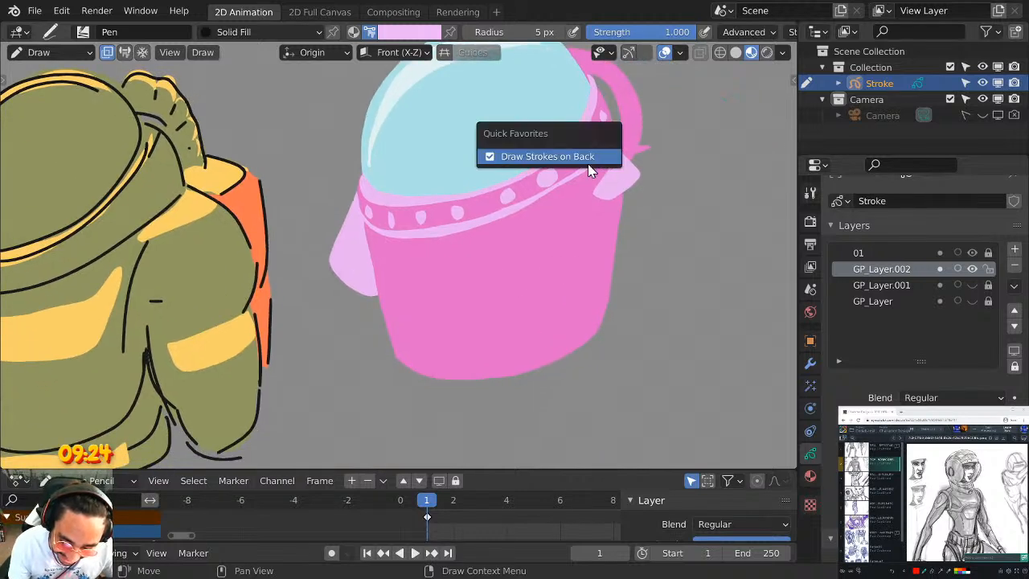
{"action": "left_click", "coordinate": [592, 158]}
{"action": "mouse_move", "coordinate": [601, 197]}
{"action": "left_mouse_down"}
{"action": "mouse_move", "coordinate": [590, 231]}
{"action": "mouse_move", "coordinate": [657, 280]}
{"action": "mouse_move", "coordinate": [643, 180]}
{"action": "mouse_move", "coordinate": [660, 239]}
{"action": "left_mouse_up"}
{"action": "mouse_move", "coordinate": [564, 363]}
{"action": "middle_mouse_down"}
{"action": "mouse_move", "coordinate": [565, 220]}
{"action": "mouse_move", "coordinate": [565, 277]}
{"action": "middle_mouse_up"}
{"action": "left_click", "coordinate": [421, 35]}
{"action": "left_click", "coordinate": [464, 238]}
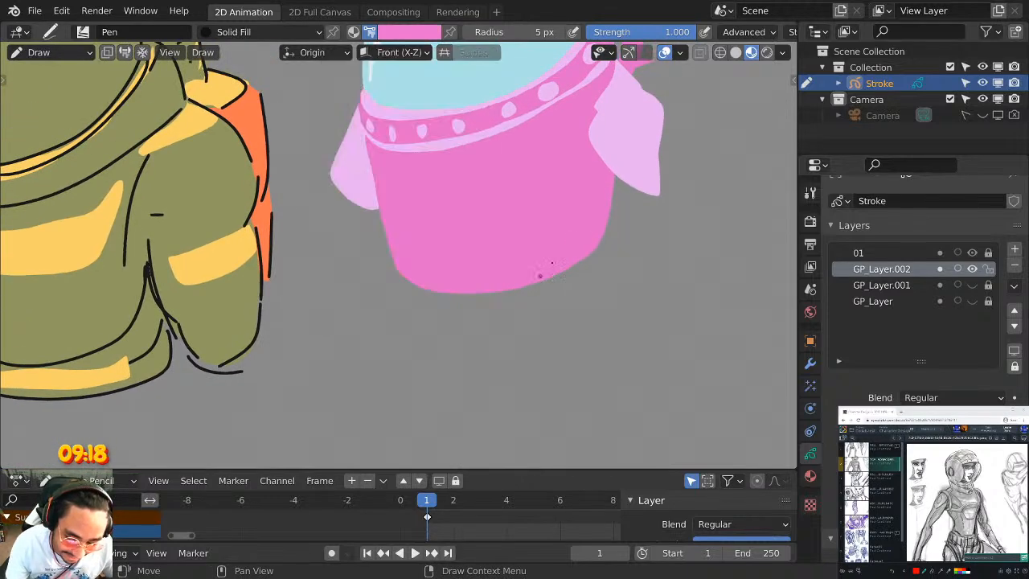
{"action": "middle_click_drag", "start_coordinate": [570, 237], "coordinate": [582, 193]}
{"action": "mouse_move", "coordinate": [635, 186]}
{"action": "left_mouse_down"}
{"action": "mouse_move", "coordinate": [563, 241]}
{"action": "mouse_move", "coordinate": [409, 239]}
{"action": "mouse_move", "coordinate": [398, 199]}
{"action": "left_mouse_up"}
{"action": "key", "text": "q"}
{"action": "left_click", "coordinate": [485, 214]}
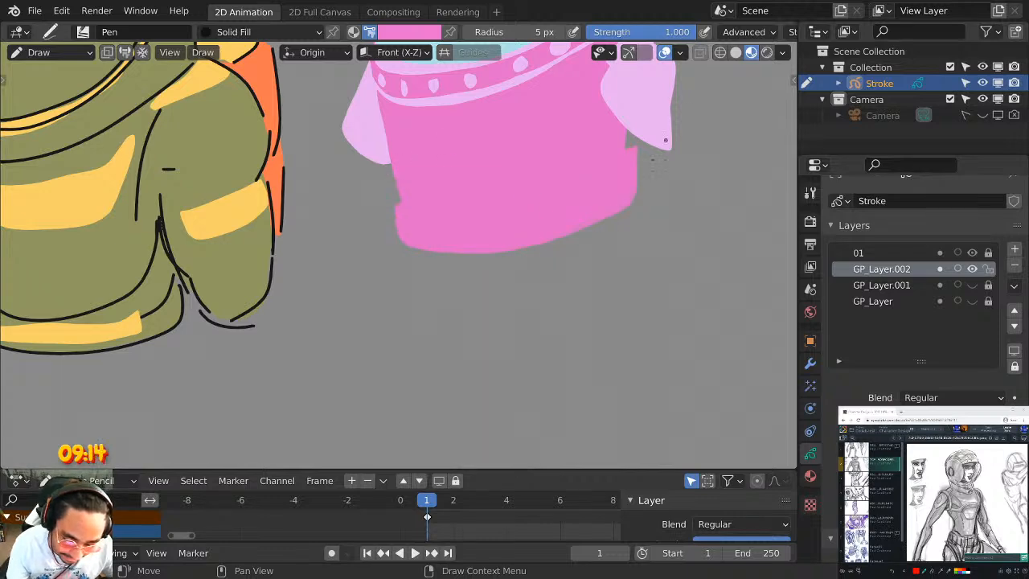
{"action": "key", "text": "ctrl+z"}
{"action": "middle_click_drag", "start_coordinate": [586, 191], "coordinate": [581, 247]}
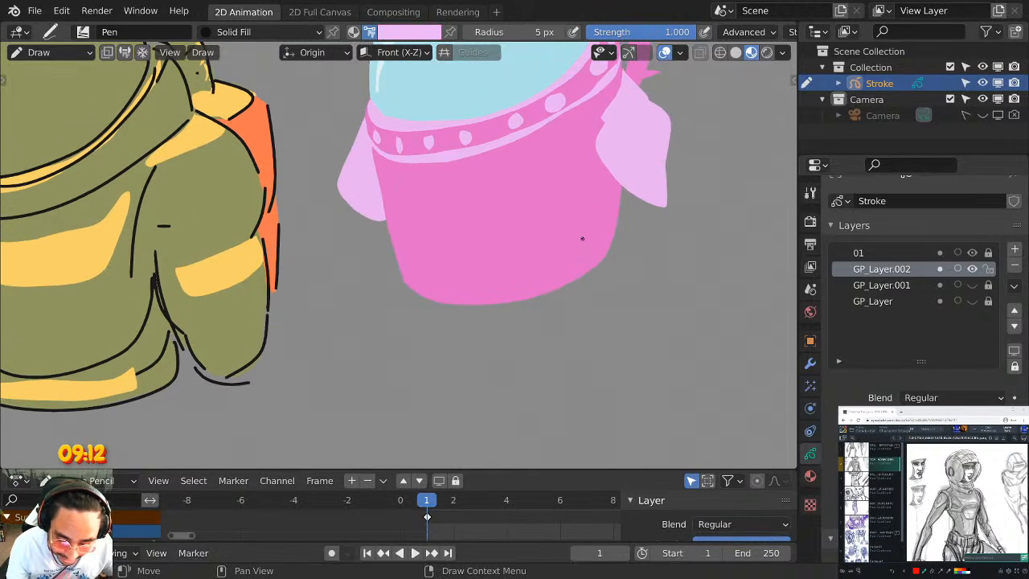
{"action": "scroll", "coordinate": [595, 217], "scroll_direction": "down", "scroll_amount": 3}
{"action": "middle_click_drag", "start_coordinate": [588, 193], "coordinate": [570, 240]}
{"action": "scroll", "coordinate": [572, 229], "scroll_direction": "up", "scroll_amount": 2}
{"action": "scroll", "coordinate": [584, 105], "scroll_direction": "up", "scroll_amount": 2}
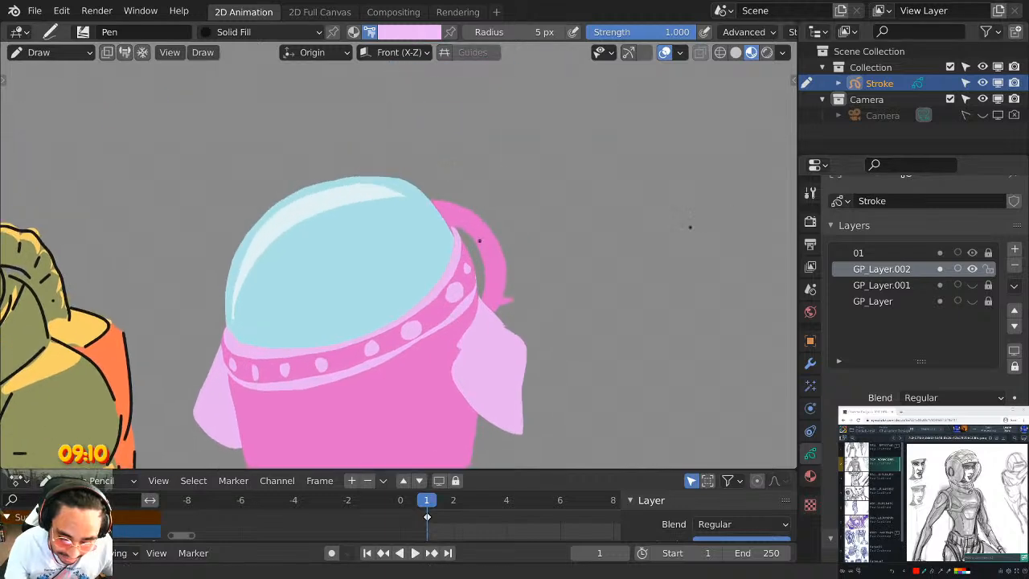
Draw a thin light pink highlight strip along the outer curve of the hose.
{"action": "scroll", "coordinate": [498, 193], "scroll_direction": "up", "scroll_amount": 4}
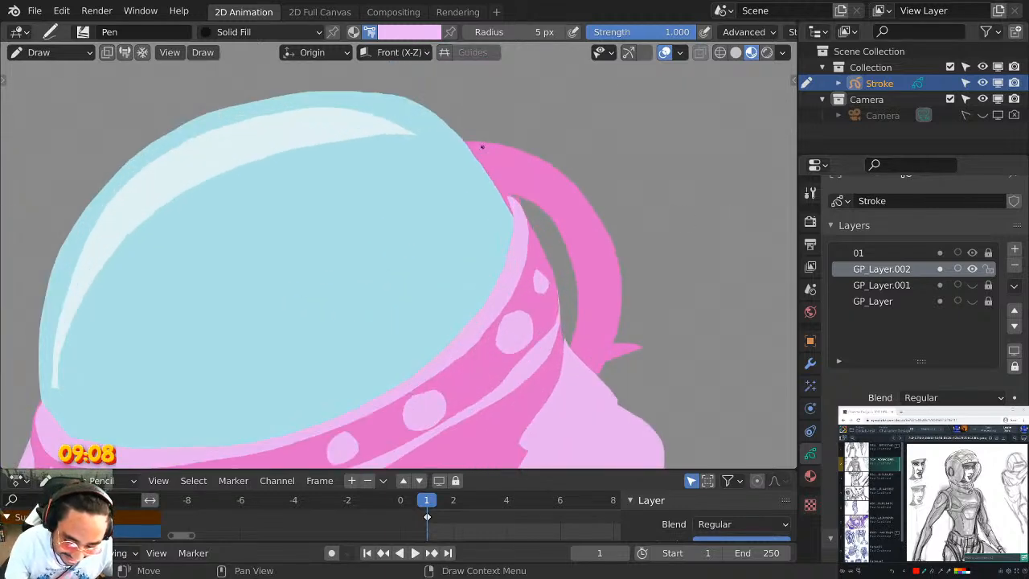
{"action": "mouse_move", "coordinate": [482, 146]}
{"action": "left_mouse_down"}
{"action": "mouse_move", "coordinate": [563, 190]}
{"action": "mouse_move", "coordinate": [604, 326]}
{"action": "mouse_move", "coordinate": [593, 236]}
{"action": "mouse_move", "coordinate": [511, 181]}
{"action": "left_mouse_up"}
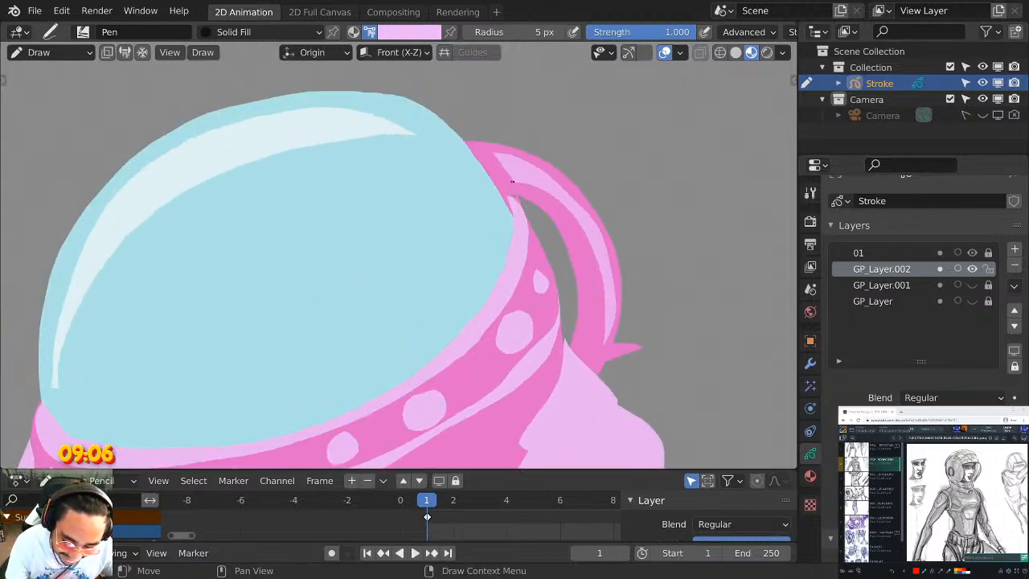
{"action": "scroll", "coordinate": [578, 241], "scroll_direction": "down", "scroll_amount": 4}
Pick the darker pink from the palette and draw a rounded connector at the hose's lower end, overlapping the adjacent sleeve.
{"action": "scroll", "coordinate": [547, 217], "scroll_direction": "up", "scroll_amount": 3}
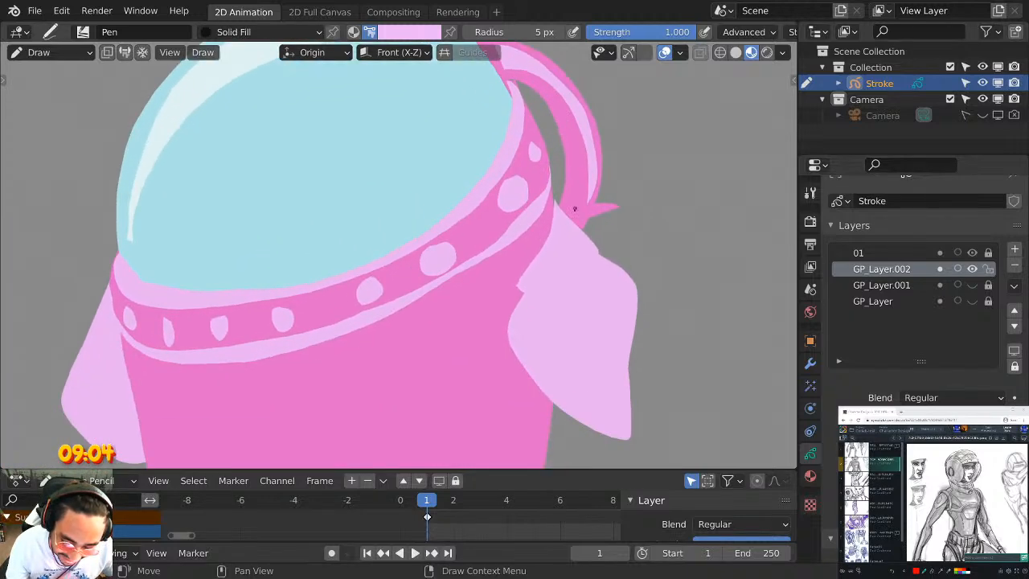
{"action": "mouse_move", "coordinate": [574, 208]}
{"action": "left_mouse_down"}
{"action": "mouse_move", "coordinate": [626, 227]}
{"action": "mouse_move", "coordinate": [577, 212]}
{"action": "left_mouse_up"}
{"action": "key", "text": "ctrl+z"}
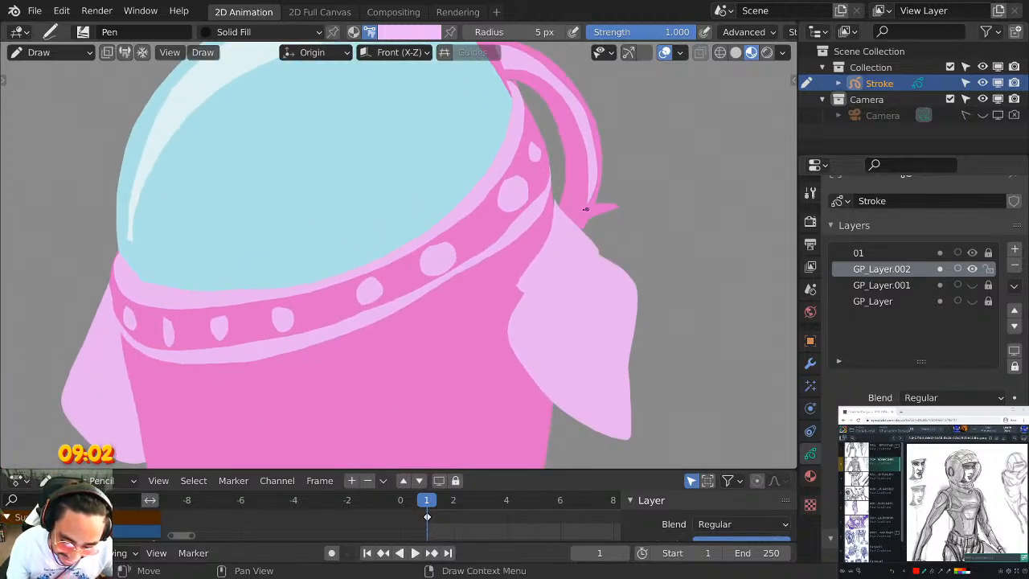
{"action": "left_click", "coordinate": [414, 32]}
{"action": "left_click", "coordinate": [464, 238]}
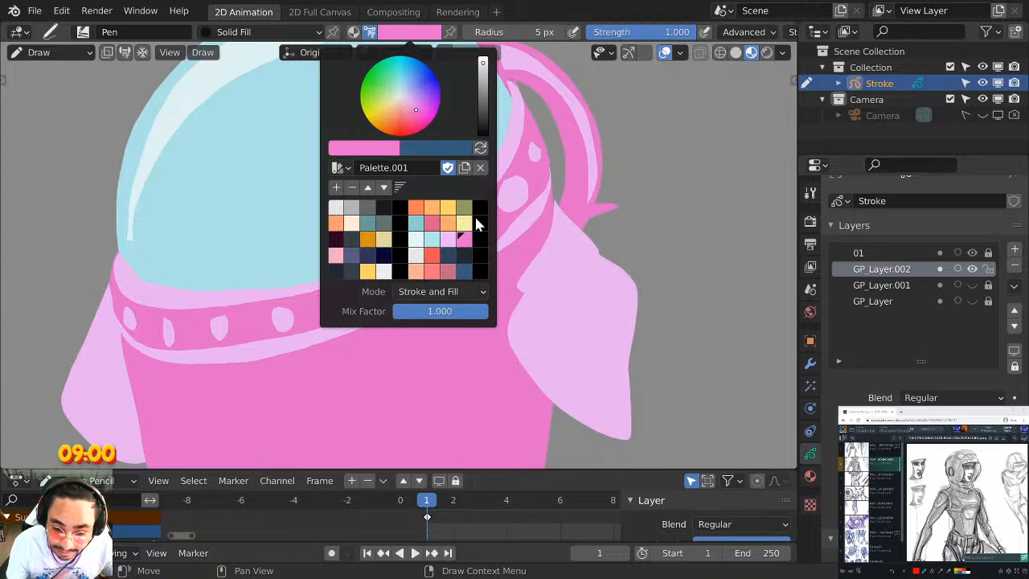
{"action": "mouse_move", "coordinate": [573, 216]}
{"action": "left_mouse_down"}
{"action": "mouse_move", "coordinate": [631, 263]}
{"action": "mouse_move", "coordinate": [593, 219]}
{"action": "left_mouse_up"}
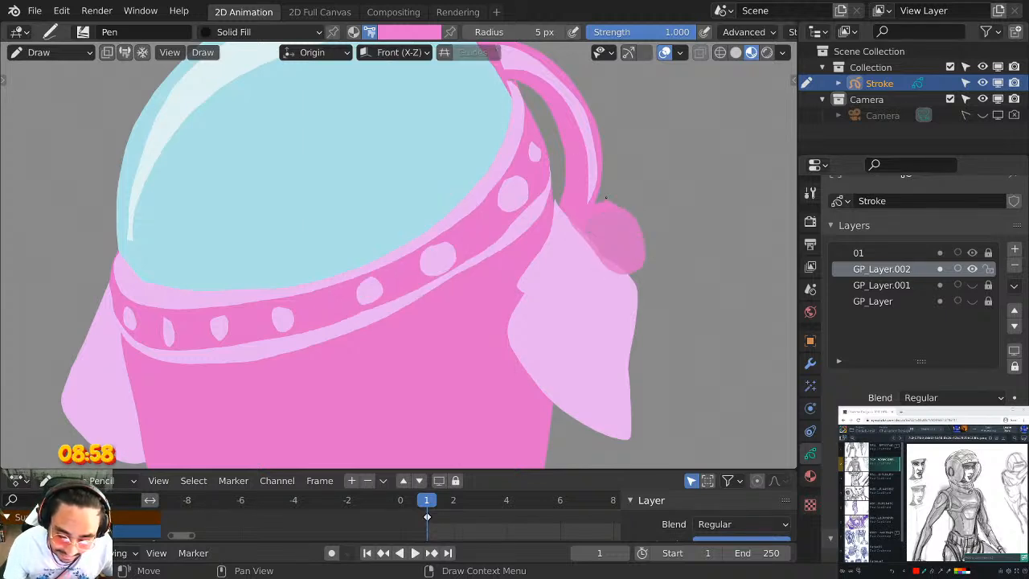
{"action": "scroll", "coordinate": [546, 203], "scroll_direction": "down", "scroll_amount": 1}
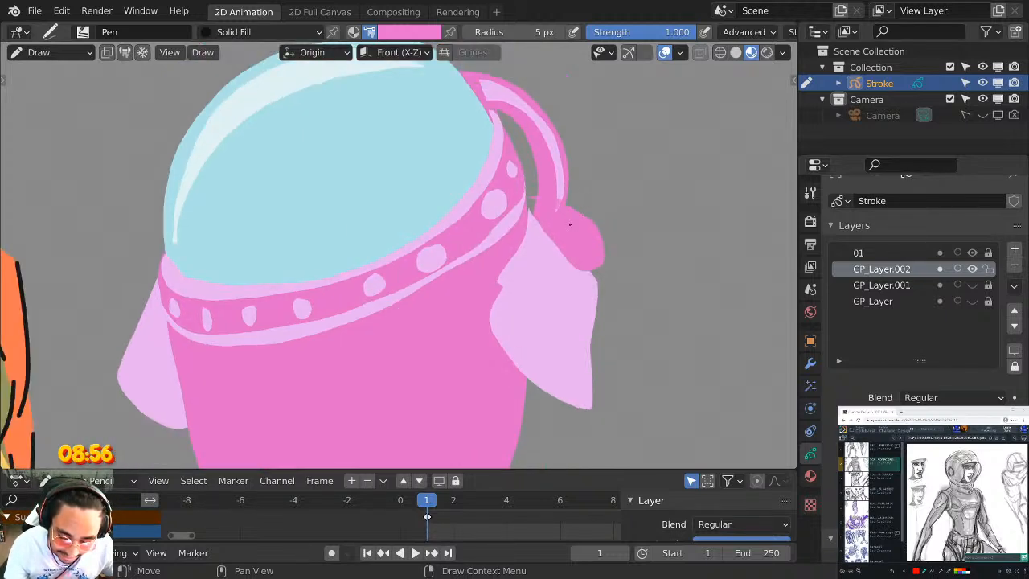
Review the pink astronaut's overall shape and proportions beside the green suit.
{"action": "scroll", "coordinate": [570, 224], "scroll_direction": "down", "scroll_amount": 4}
{"action": "scroll", "coordinate": [696, 154], "scroll_direction": "up", "scroll_amount": 4}
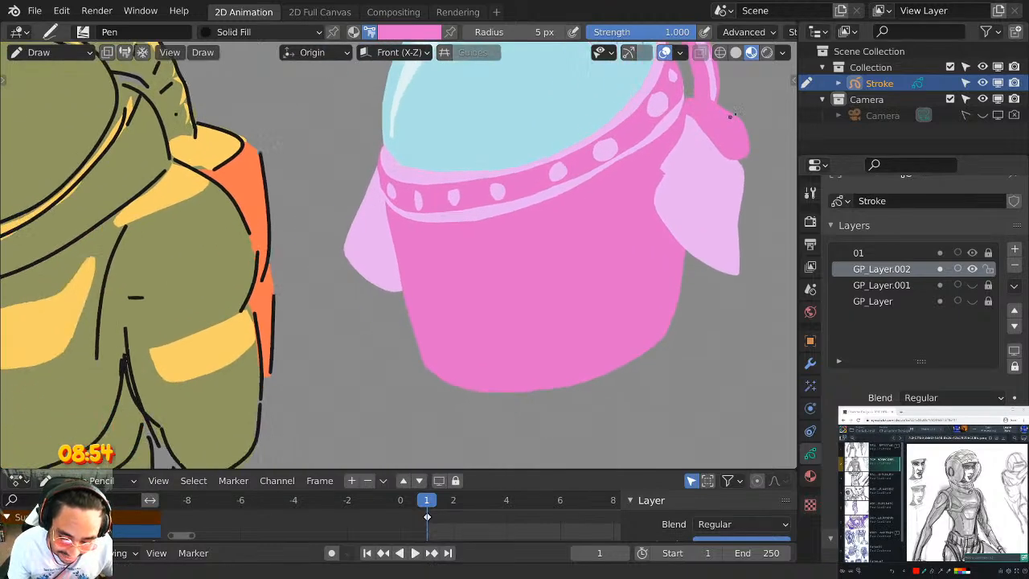
{"action": "scroll", "coordinate": [593, 218], "scroll_direction": "down", "scroll_amount": 4}
{"action": "scroll", "coordinate": [680, 184], "scroll_direction": "up", "scroll_amount": 4}
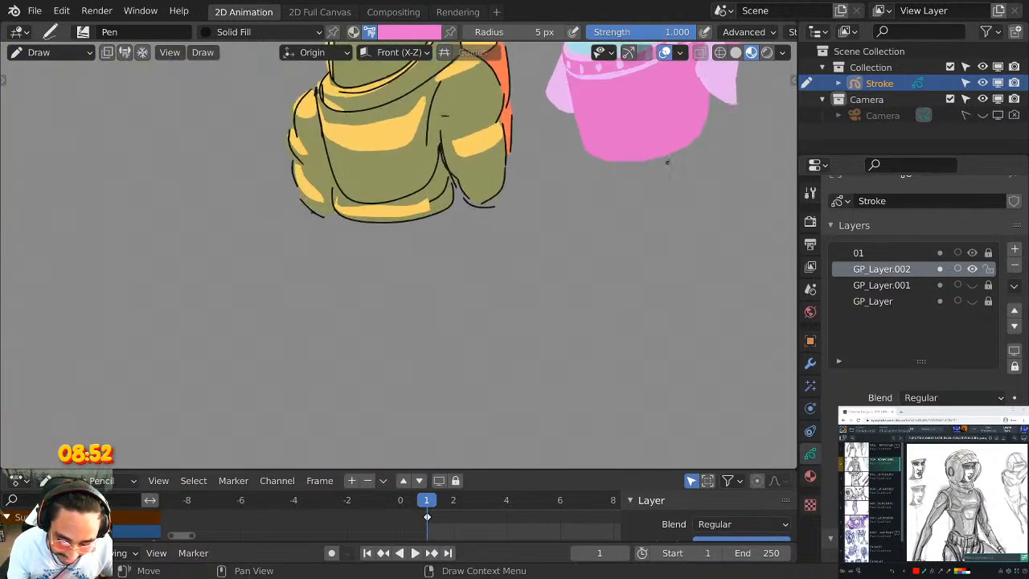
{"action": "middle_click_drag", "start_coordinate": [667, 162], "coordinate": [487, 294]}
{"action": "scroll", "coordinate": [487, 294], "scroll_direction": "up", "scroll_amount": 3}
{"action": "middle_click_drag", "start_coordinate": [599, 225], "coordinate": [624, 279]}
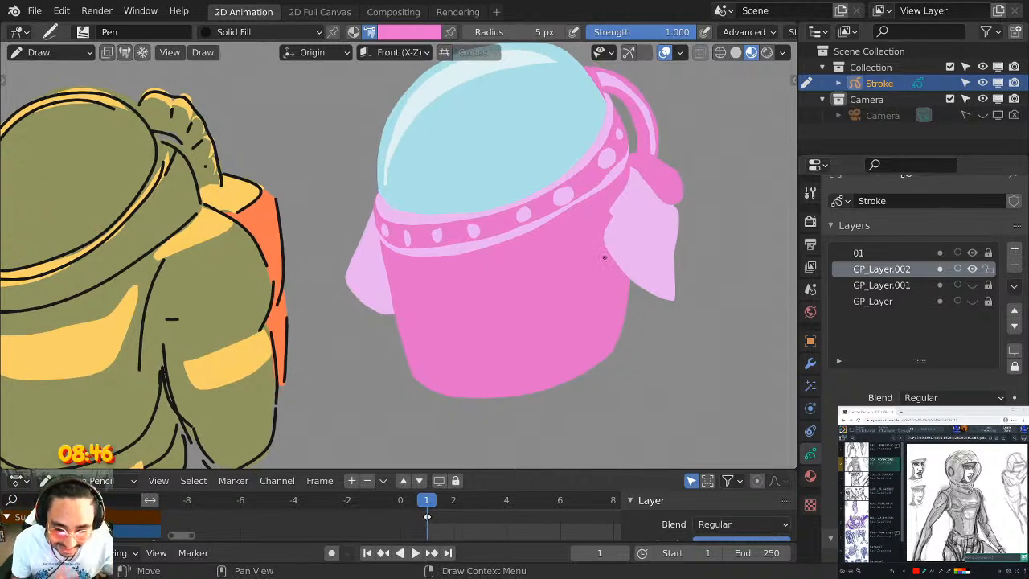
{"action": "middle_click_drag", "start_coordinate": [582, 298], "coordinate": [616, 235]}
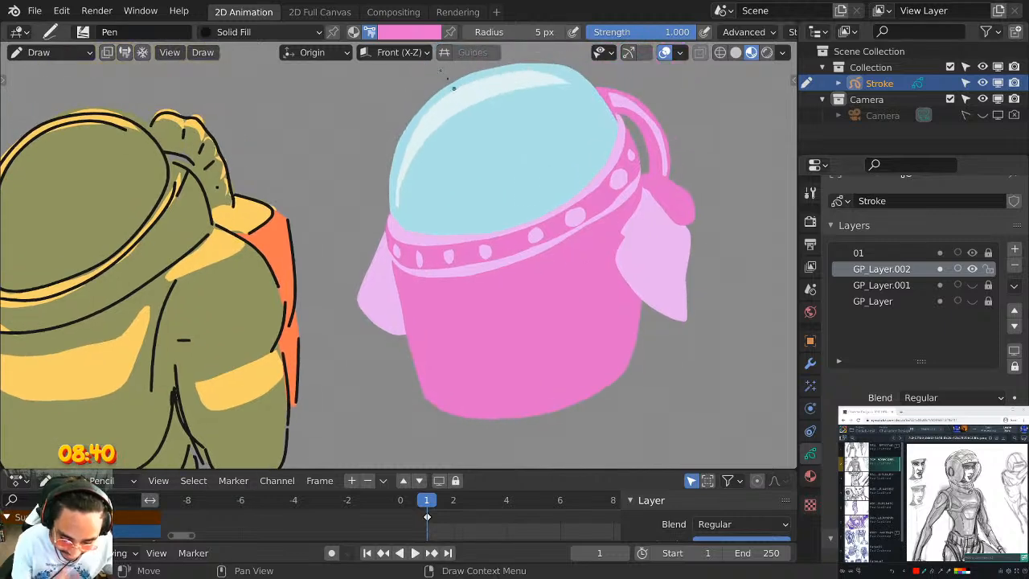
Set the drawing colour to the dark navy palette swatch and the material to Solid Stroke.
{"action": "left_click", "coordinate": [410, 32]}
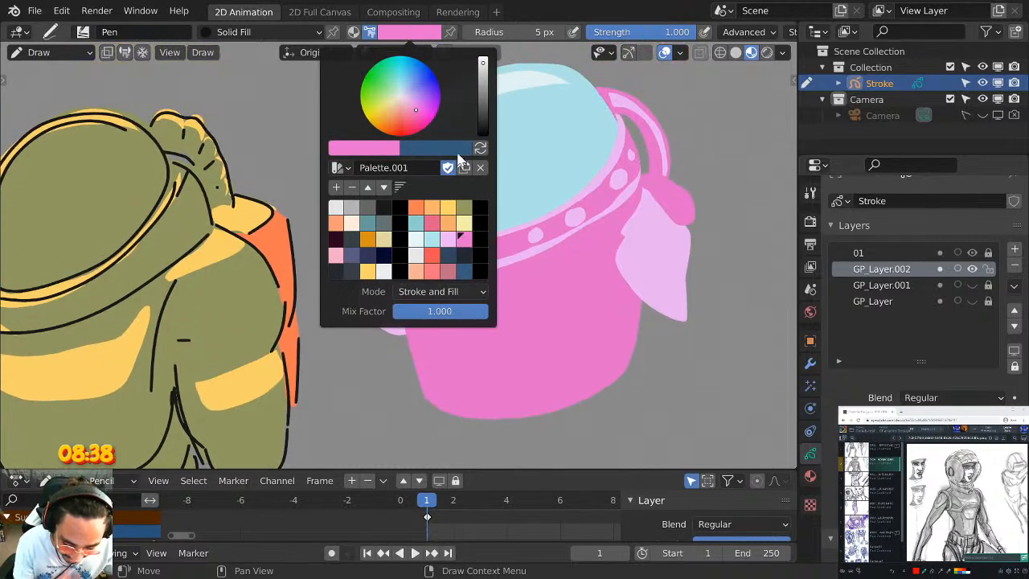
{"action": "left_click", "coordinate": [448, 256]}
{"action": "left_click", "coordinate": [273, 32]}
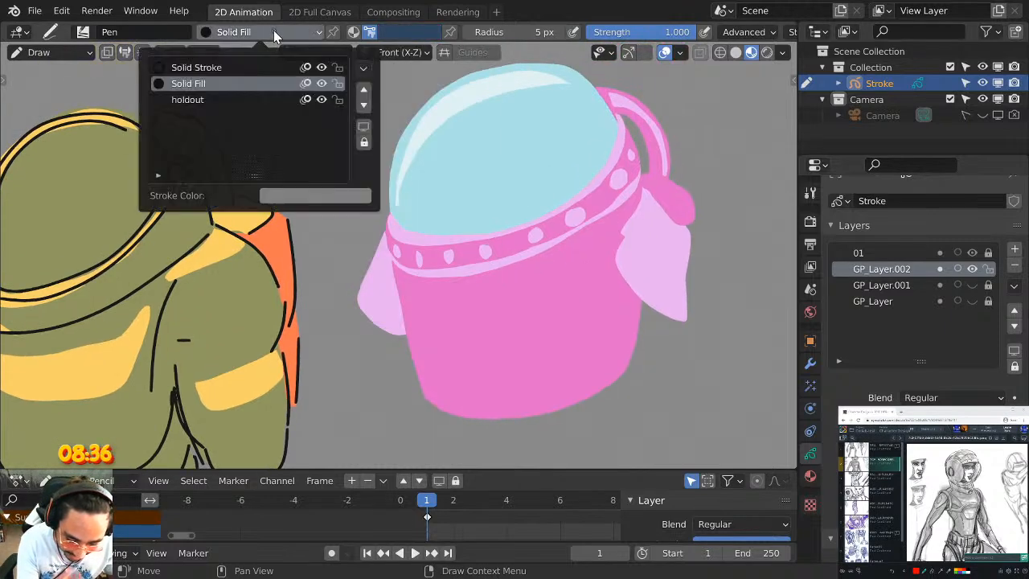
{"action": "left_click", "coordinate": [269, 64]}
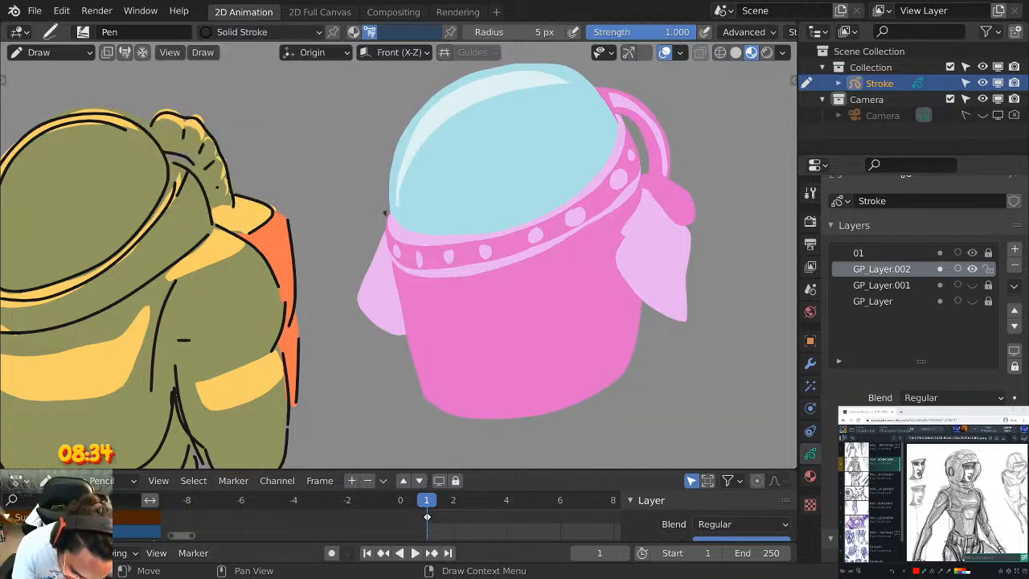
{"action": "mouse_move", "coordinate": [387, 224]}
{"action": "left_mouse_down"}
{"action": "mouse_move", "coordinate": [492, 244]}
{"action": "mouse_move", "coordinate": [591, 195]}
{"action": "left_mouse_up"}
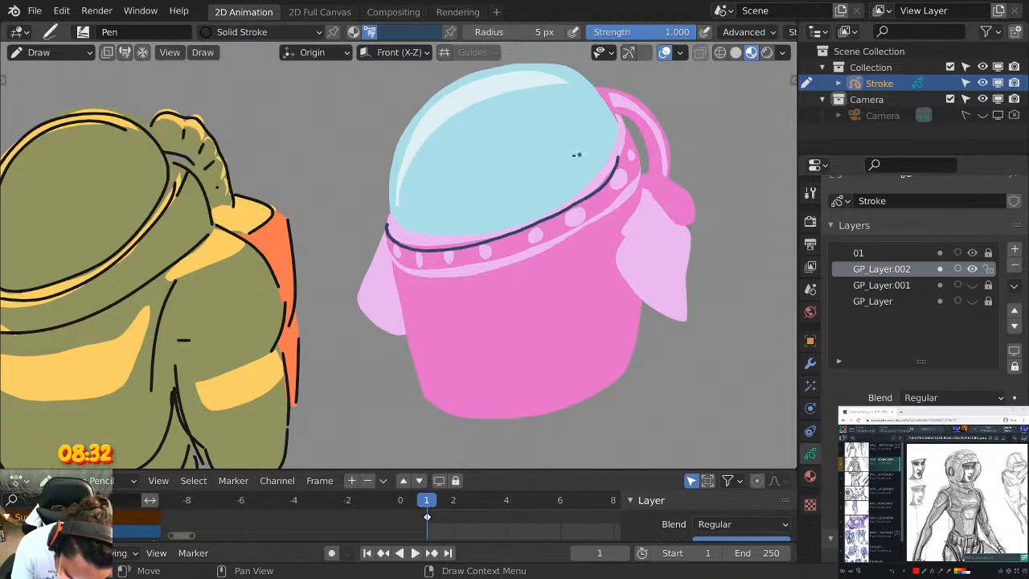
{"action": "key", "text": "ctrl+z"}
{"action": "mouse_move", "coordinate": [388, 209]}
{"action": "left_mouse_down"}
{"action": "mouse_move", "coordinate": [410, 245]}
{"action": "mouse_move", "coordinate": [513, 227]}
{"action": "left_mouse_up"}
{"action": "key", "text": "ctrl+z"}
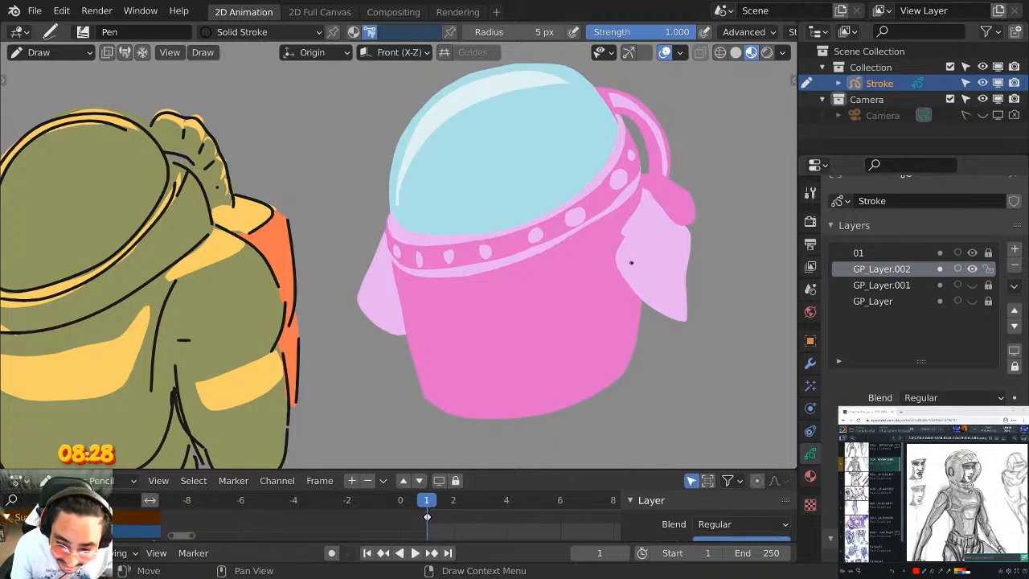
{"action": "scroll", "coordinate": [630, 262], "scroll_direction": "up", "scroll_amount": 4}
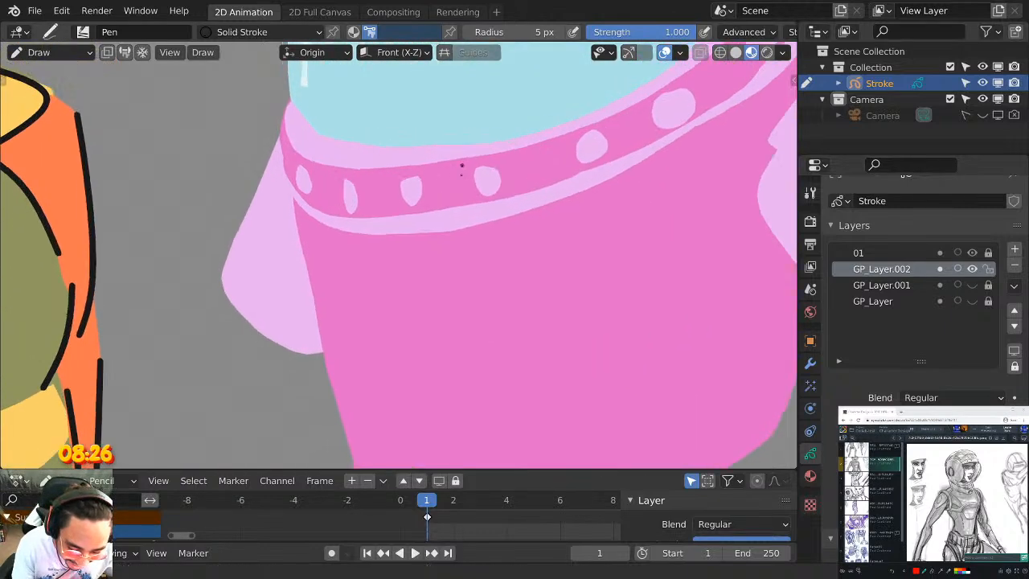
{"action": "middle_click_drag", "start_coordinate": [462, 167], "coordinate": [446, 251], "text": "shift"}
{"action": "mouse_move", "coordinate": [276, 178]}
{"action": "left_mouse_down"}
{"action": "mouse_move", "coordinate": [298, 278]}
{"action": "mouse_move", "coordinate": [408, 291]}
{"action": "left_mouse_up"}
{"action": "key", "text": "ctrl+z"}
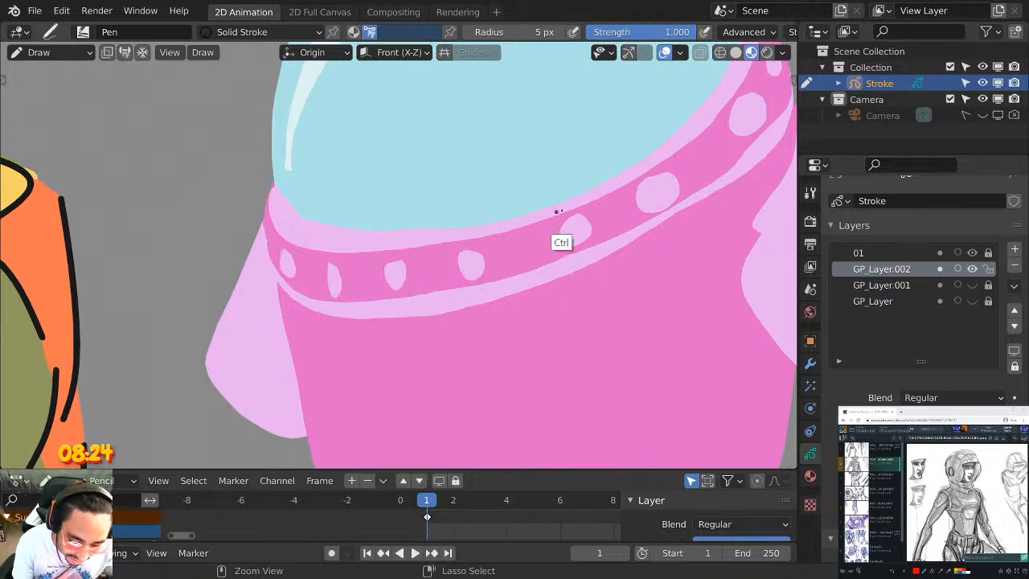
Set the pen radius to 4 px and draw a navy line around the collar just below the glass dome.
{"action": "middle_click_drag", "start_coordinate": [591, 162], "coordinate": [549, 214], "text": "shift"}
{"action": "left_click", "coordinate": [470, 32]}
{"action": "middle_click_drag", "start_coordinate": [590, 144], "coordinate": [528, 184], "text": "shift"}
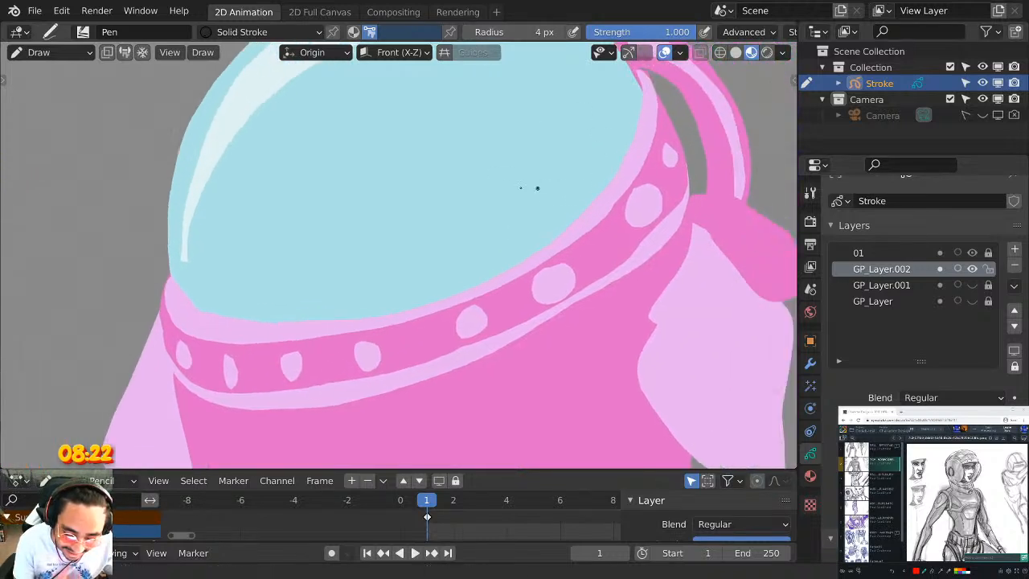
{"action": "mouse_move", "coordinate": [169, 273]}
{"action": "left_mouse_down"}
{"action": "mouse_move", "coordinate": [181, 331]}
{"action": "mouse_move", "coordinate": [309, 338]}
{"action": "mouse_move", "coordinate": [539, 269]}
{"action": "mouse_move", "coordinate": [636, 186]}
{"action": "mouse_move", "coordinate": [652, 98]}
{"action": "mouse_move", "coordinate": [641, 67]}
{"action": "left_mouse_up"}
{"action": "key", "text": "ctrl+z"}
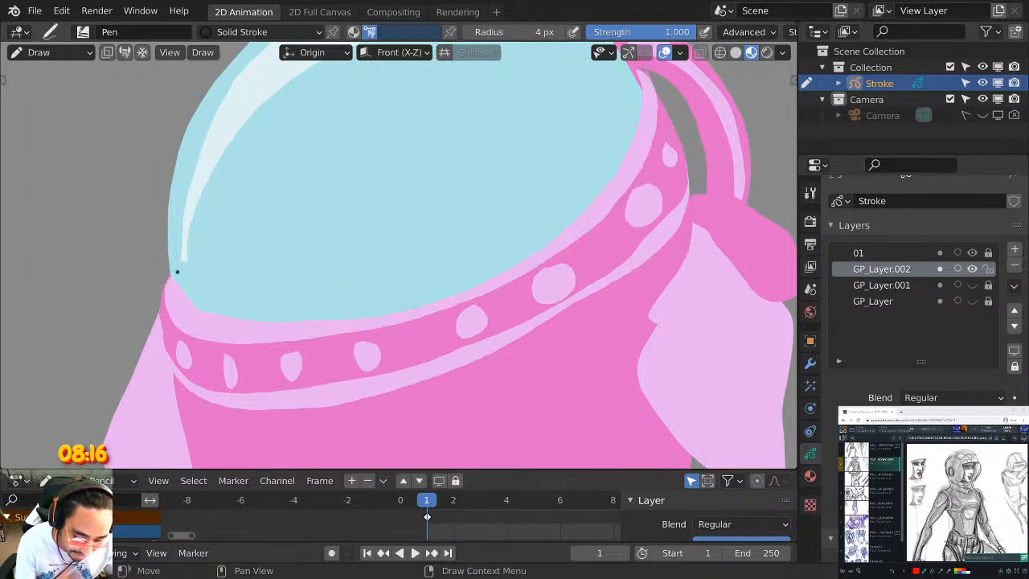
{"action": "mouse_move", "coordinate": [171, 273]}
{"action": "left_mouse_down"}
{"action": "mouse_move", "coordinate": [165, 302]}
{"action": "mouse_move", "coordinate": [224, 337]}
{"action": "mouse_move", "coordinate": [308, 339]}
{"action": "mouse_move", "coordinate": [423, 313]}
{"action": "mouse_move", "coordinate": [513, 276]}
{"action": "mouse_move", "coordinate": [599, 222]}
{"action": "mouse_move", "coordinate": [643, 159]}
{"action": "mouse_move", "coordinate": [654, 101]}
{"action": "mouse_move", "coordinate": [639, 71]}
{"action": "left_mouse_up"}
Draw a navy outline along the collar's lower edge where it meets the torso.
{"action": "mouse_move", "coordinate": [165, 287]}
{"action": "left_mouse_down"}
{"action": "mouse_move", "coordinate": [161, 348]}
{"action": "mouse_move", "coordinate": [223, 386]}
{"action": "mouse_move", "coordinate": [266, 392]}
{"action": "left_mouse_up"}
{"action": "key", "text": "ctrl+z"}
{"action": "middle_click_drag", "start_coordinate": [199, 403], "coordinate": [217, 287], "text": "shift"}
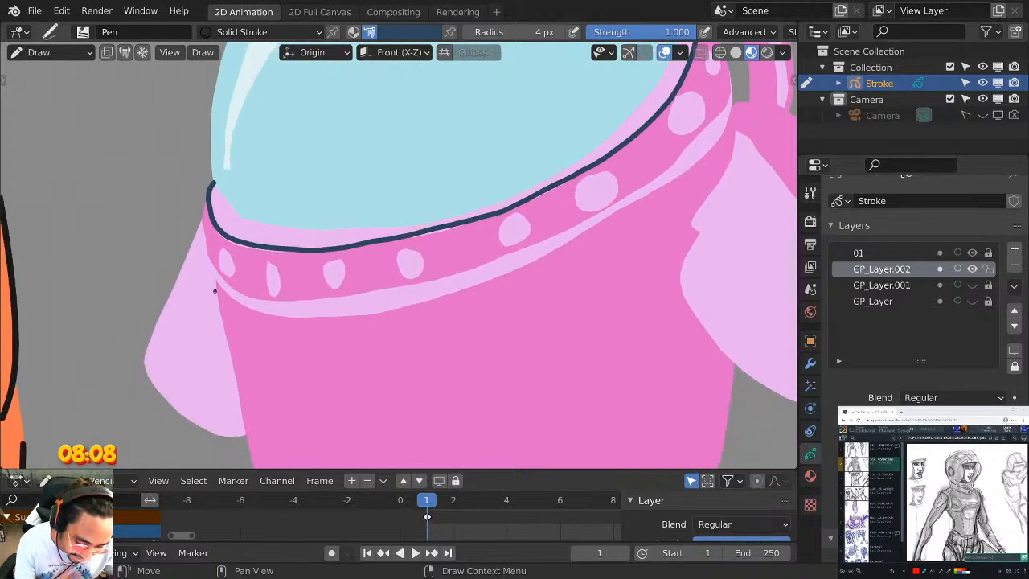
{"action": "scroll", "coordinate": [241, 306], "scroll_direction": "down", "scroll_amount": 2}
{"action": "mouse_move", "coordinate": [270, 275]}
{"action": "left_mouse_down"}
{"action": "mouse_move", "coordinate": [331, 299]}
{"action": "mouse_move", "coordinate": [424, 288]}
{"action": "mouse_move", "coordinate": [498, 259]}
{"action": "mouse_move", "coordinate": [578, 207]}
{"action": "mouse_move", "coordinate": [624, 165]}
{"action": "mouse_move", "coordinate": [626, 138]}
{"action": "left_mouse_up"}
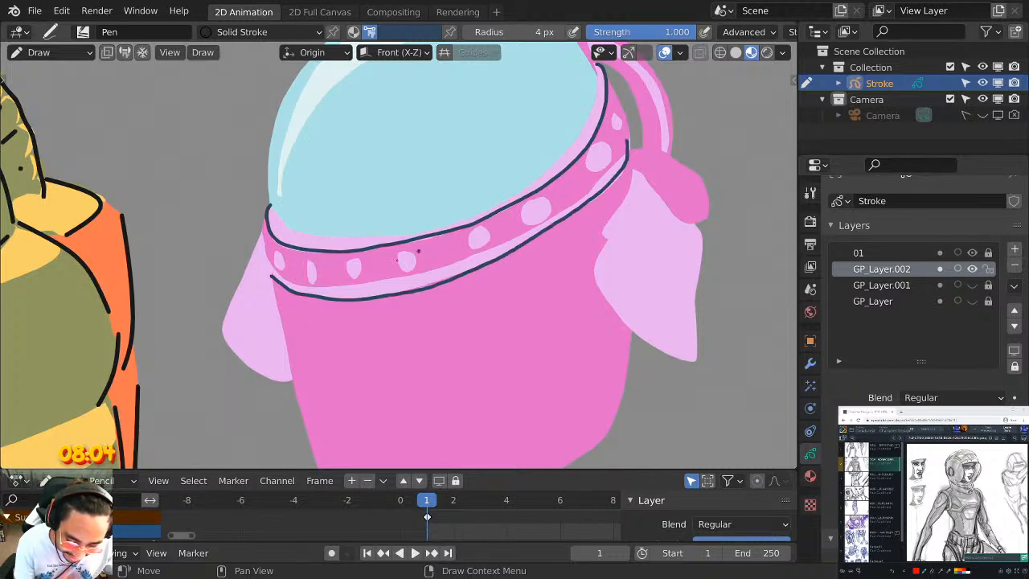
{"action": "left_click_drag", "start_coordinate": [274, 275], "coordinate": [273, 270]}
Draw a navy outline over the upper arc of the glass dome, on the side opposite the hose.
{"action": "middle_click_drag", "start_coordinate": [337, 144], "coordinate": [325, 248], "text": "shift"}
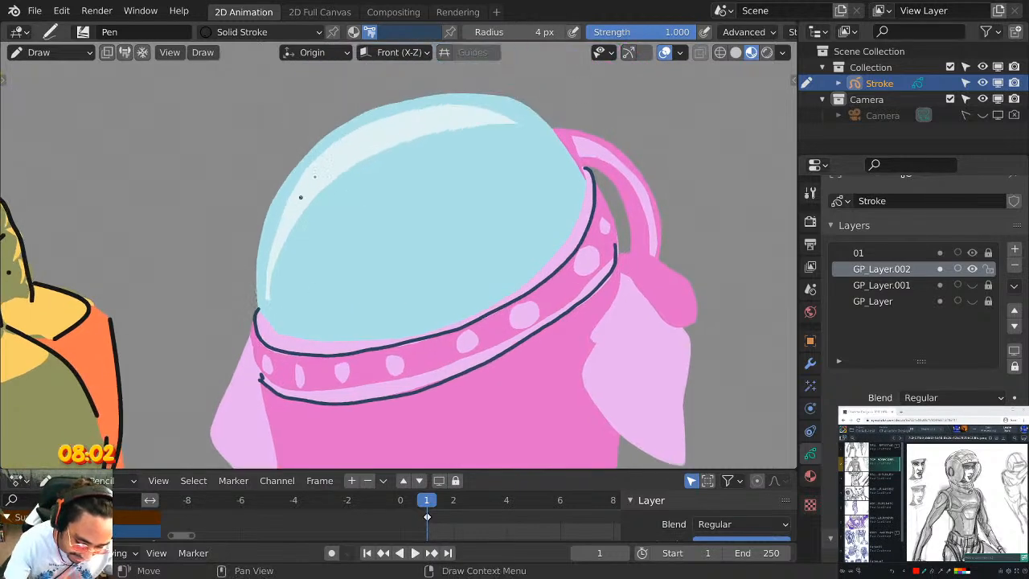
{"action": "mouse_move", "coordinate": [323, 135]}
{"action": "left_mouse_down"}
{"action": "mouse_move", "coordinate": [401, 104]}
{"action": "mouse_move", "coordinate": [487, 93]}
{"action": "mouse_move", "coordinate": [552, 114]}
{"action": "mouse_move", "coordinate": [579, 170]}
{"action": "left_mouse_up"}
{"action": "key", "text": "ctrl+z"}
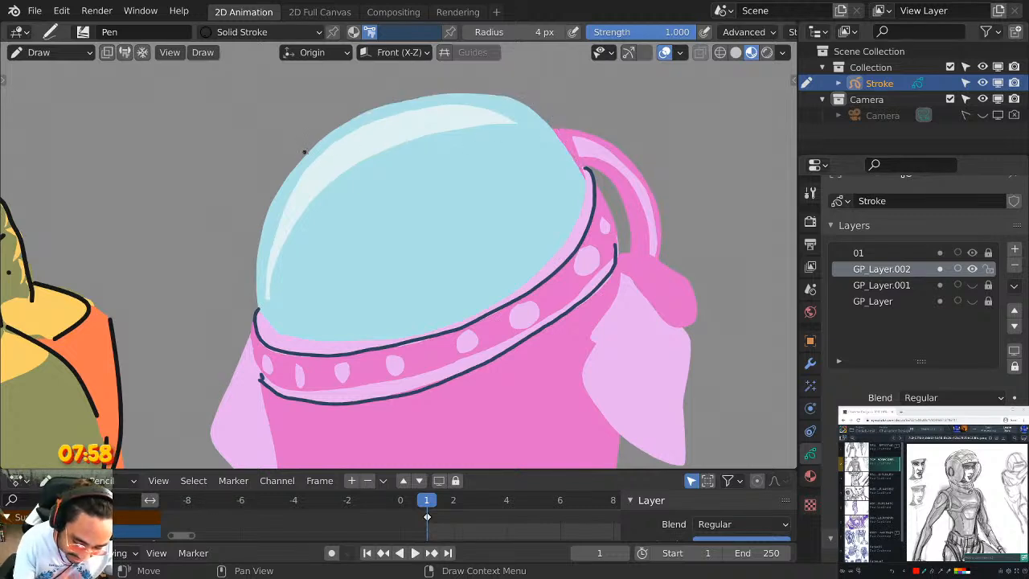
{"action": "mouse_move", "coordinate": [291, 166]}
{"action": "left_mouse_down"}
{"action": "mouse_move", "coordinate": [405, 100]}
{"action": "mouse_move", "coordinate": [470, 94]}
{"action": "left_mouse_up"}
{"action": "scroll", "coordinate": [498, 82], "scroll_direction": "down", "scroll_amount": 4}
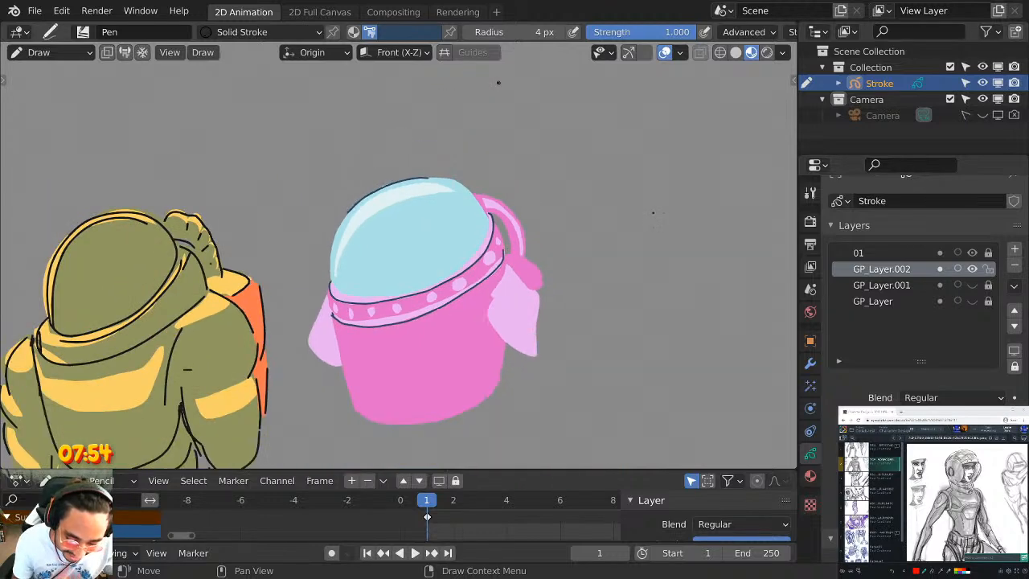
Examine how the green suit's torso, arms and collar are outlined, compared with the pink astronaut.
{"action": "middle_click_drag", "start_coordinate": [571, 245], "coordinate": [752, 212], "text": "shift"}
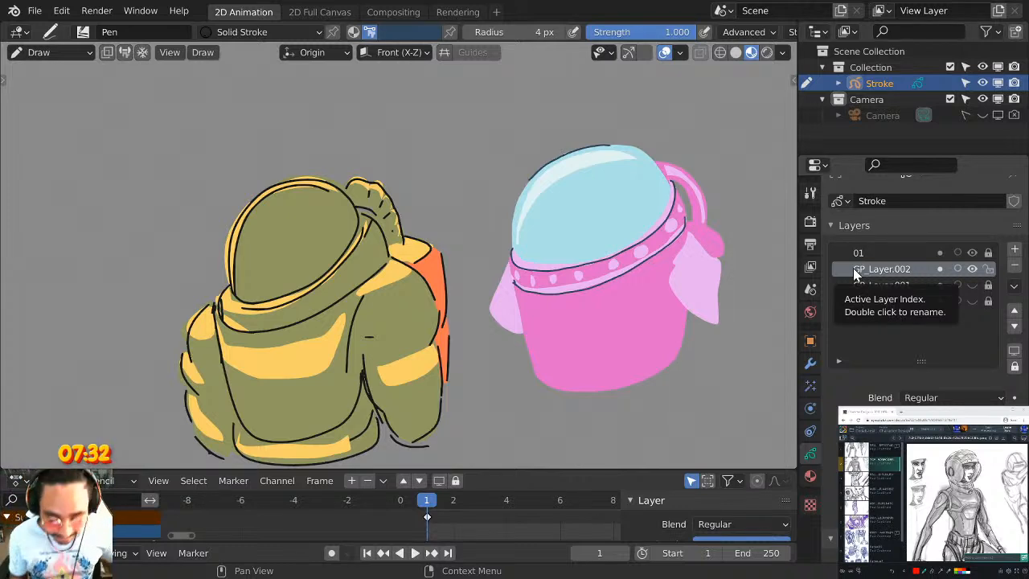
{"action": "middle_click_drag", "start_coordinate": [526, 340], "coordinate": [627, 219], "text": "shift"}
{"action": "scroll", "coordinate": [635, 242], "scroll_direction": "up", "scroll_amount": 3}
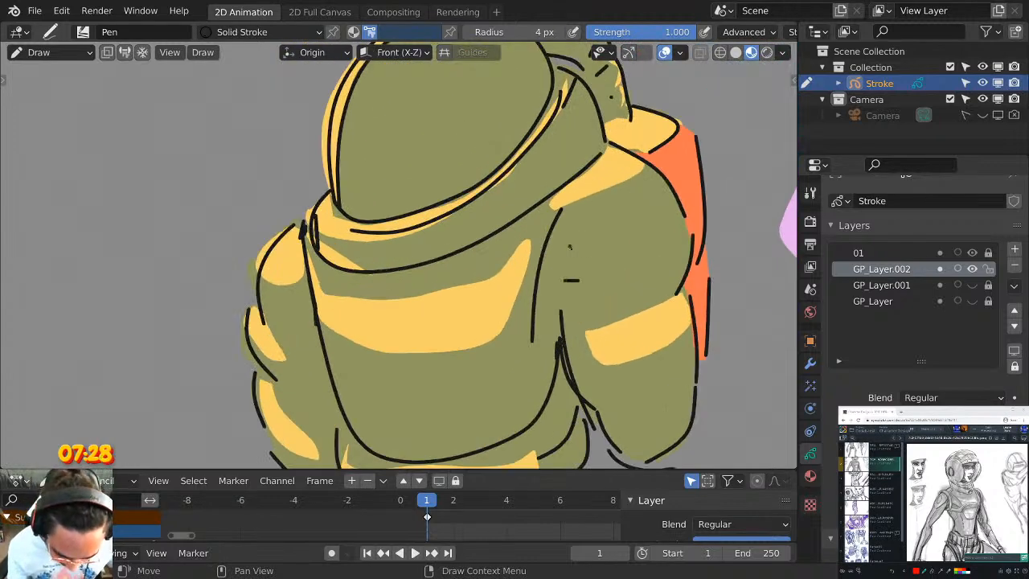
{"action": "scroll", "coordinate": [612, 295], "scroll_direction": "down", "scroll_amount": 1}
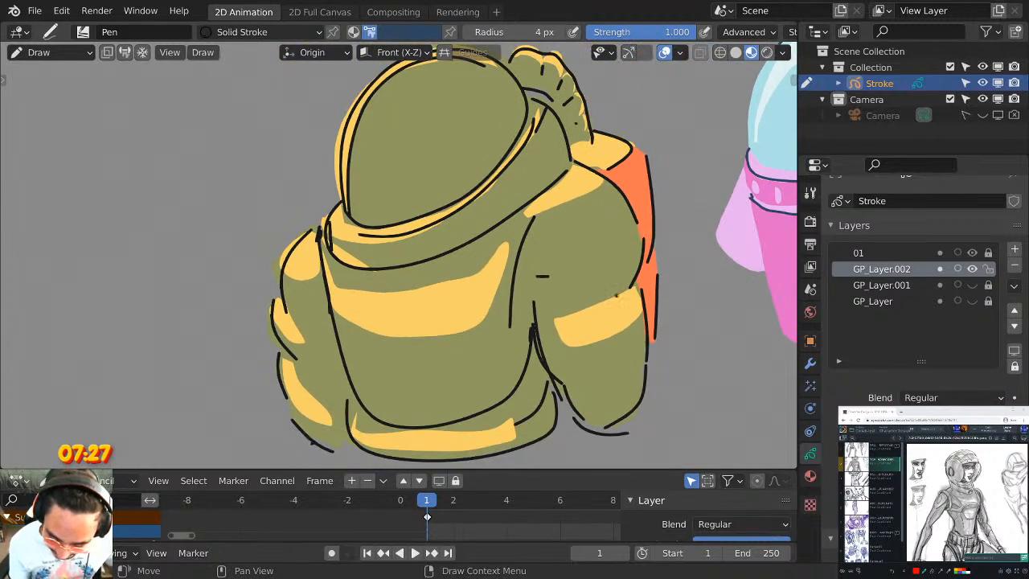
{"action": "left_click", "coordinate": [405, 30]}
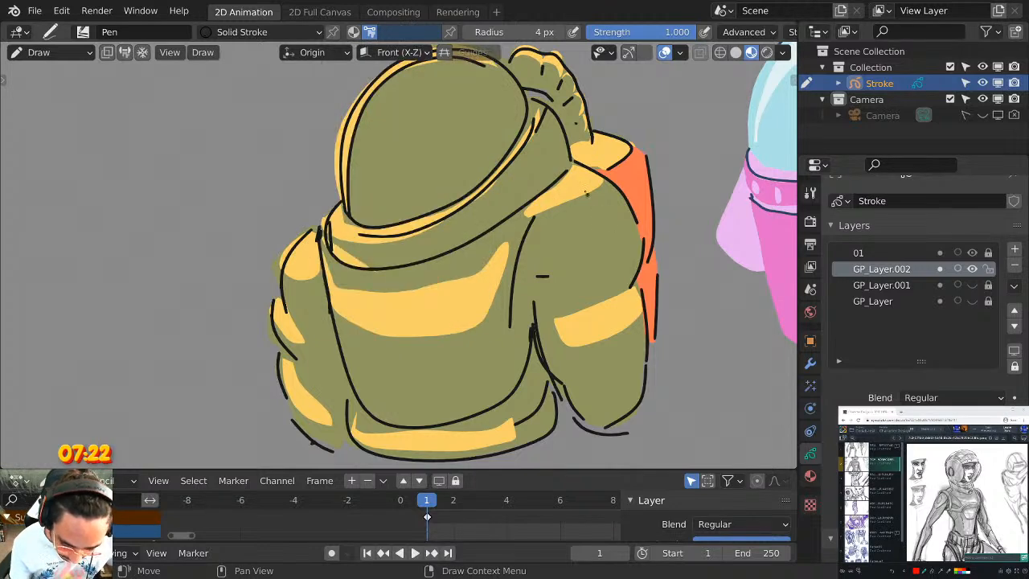
{"action": "middle_click_drag", "start_coordinate": [586, 192], "coordinate": [367, 212]}
{"action": "mouse_move", "coordinate": [663, 253]}
{"action": "middle_mouse_down", "text": "shift"}
{"action": "mouse_move", "coordinate": [544, 250]}
{"action": "mouse_move", "coordinate": [627, 241]}
{"action": "mouse_move", "coordinate": [721, 181]}
{"action": "middle_mouse_up", "text": "shift"}
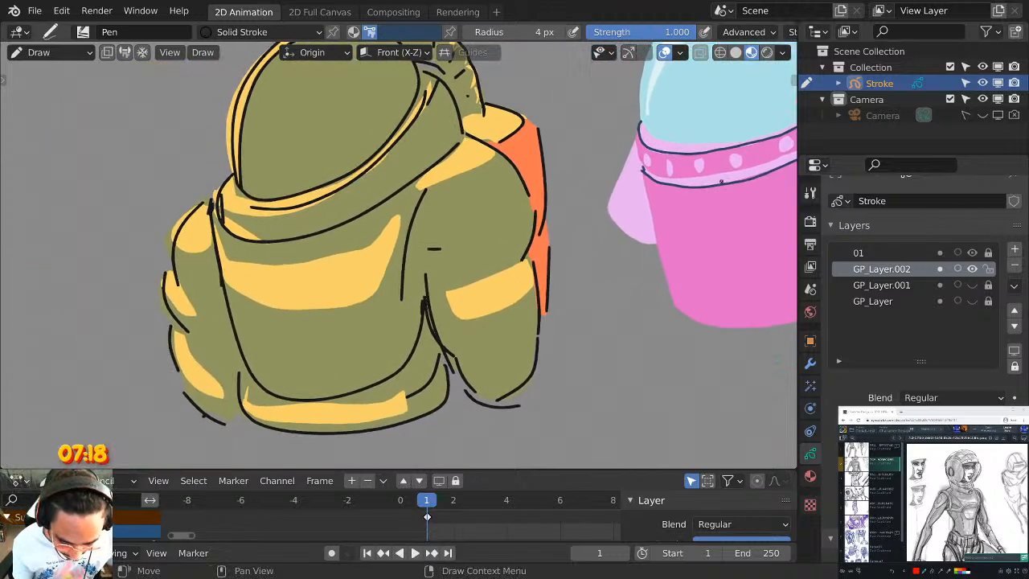
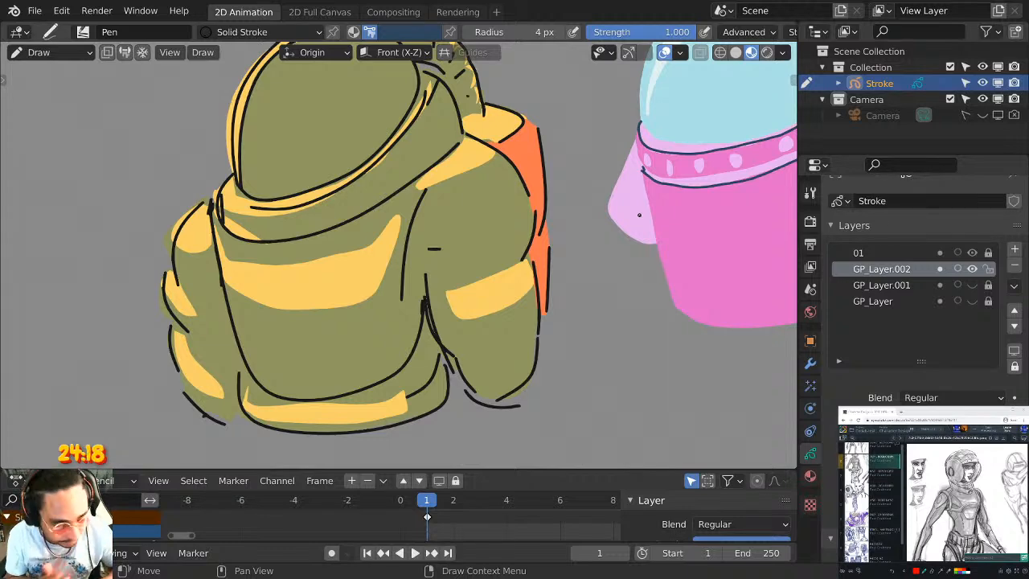
Hide layers 01 and GP_Layer.002 and add a new Grease Pencil layer between them for drawing on empty canvas.
{"action": "middle_click_drag", "start_coordinate": [679, 197], "coordinate": [475, 244], "text": "shift"}
{"action": "middle_click_drag", "start_coordinate": [684, 202], "coordinate": [507, 207], "text": "shift"}
{"action": "middle_click_drag", "start_coordinate": [611, 183], "coordinate": [333, 233], "text": "shift"}
{"action": "middle_click_drag", "start_coordinate": [560, 187], "coordinate": [369, 233], "text": "shift"}
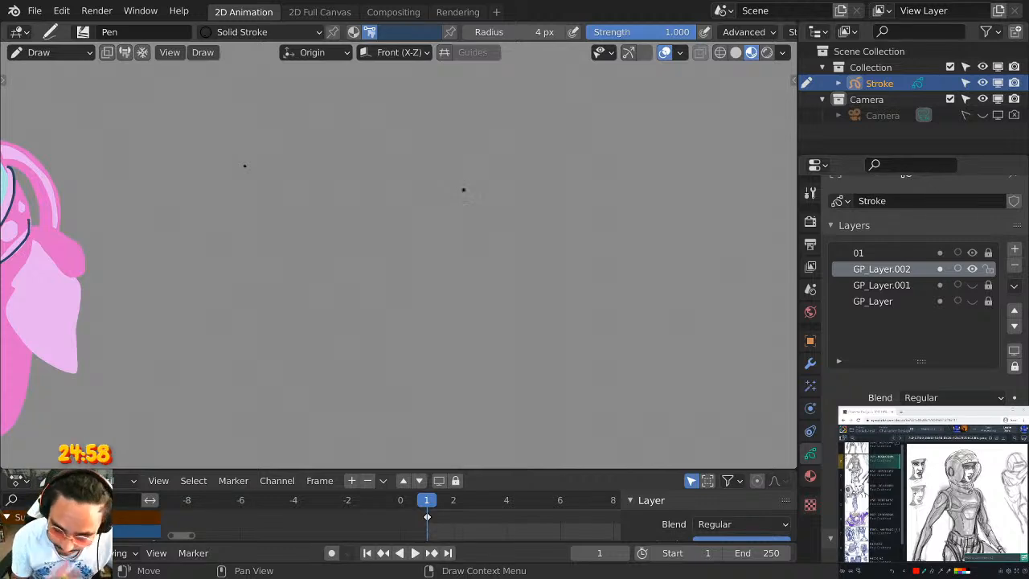
{"action": "key", "text": "alt+Tab"}
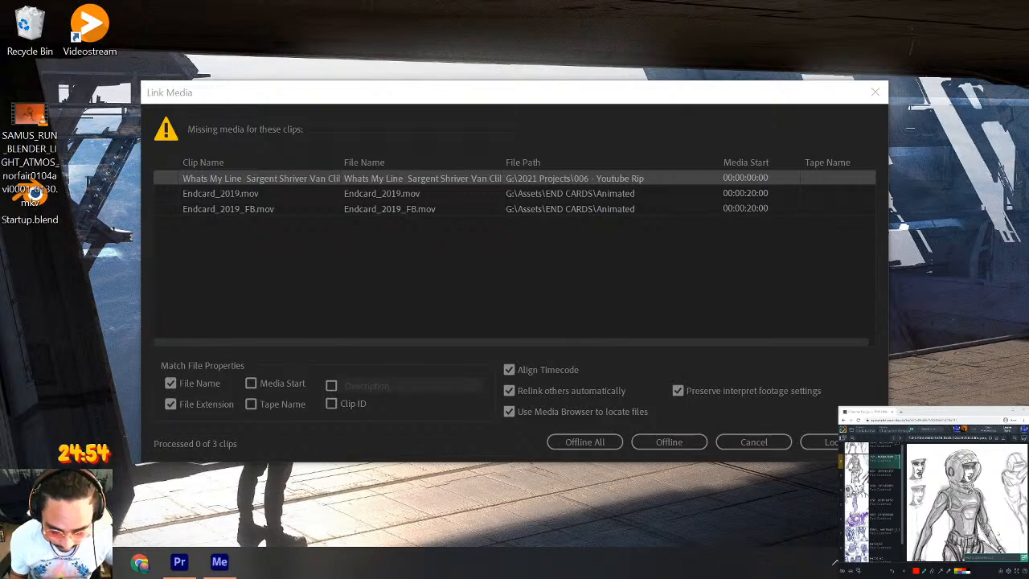
{"action": "key", "text": "alt+Tab"}
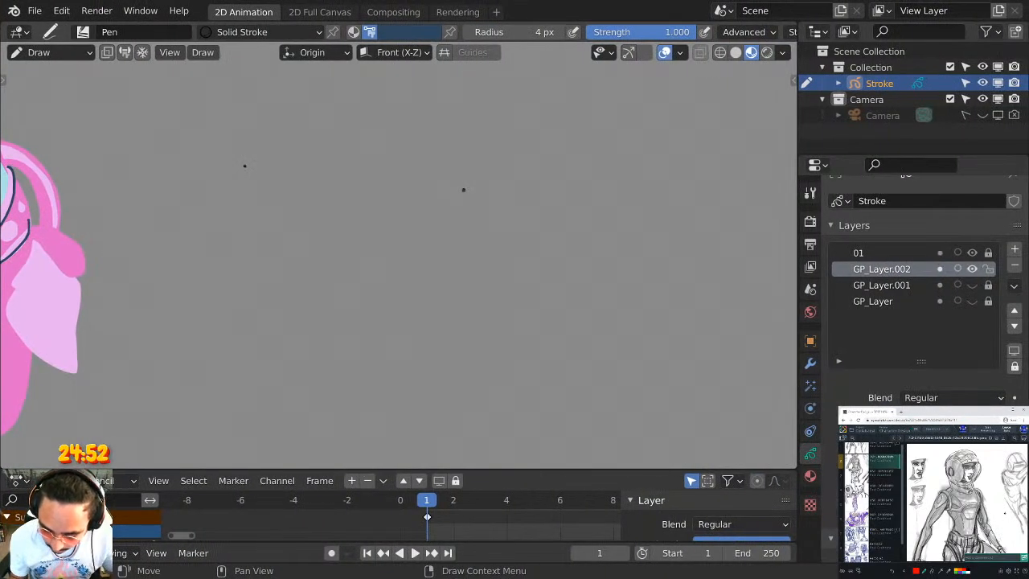
{"action": "left_click", "coordinate": [972, 253]}
{"action": "left_click", "coordinate": [1013, 252]}
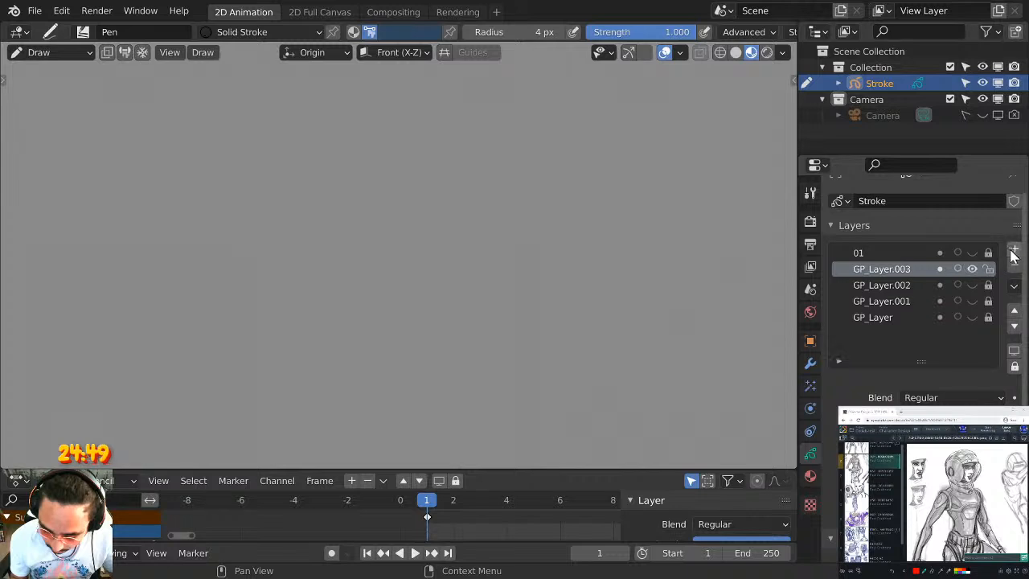
Move the new empty layer above layer 01 and choose the near-black palette swatch as the pen colour.
{"action": "left_click", "coordinate": [1013, 310]}
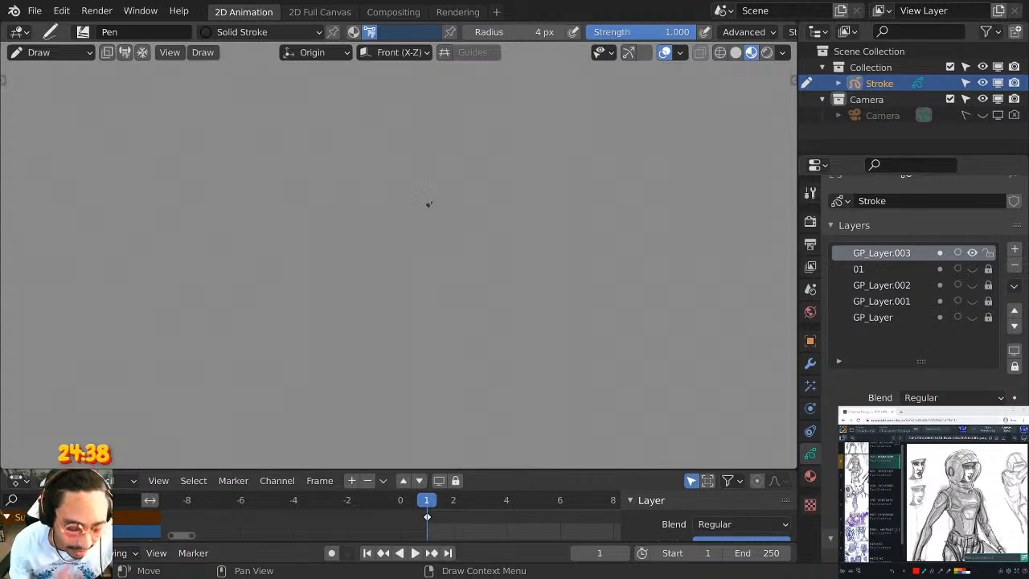
{"action": "left_click", "coordinate": [408, 36]}
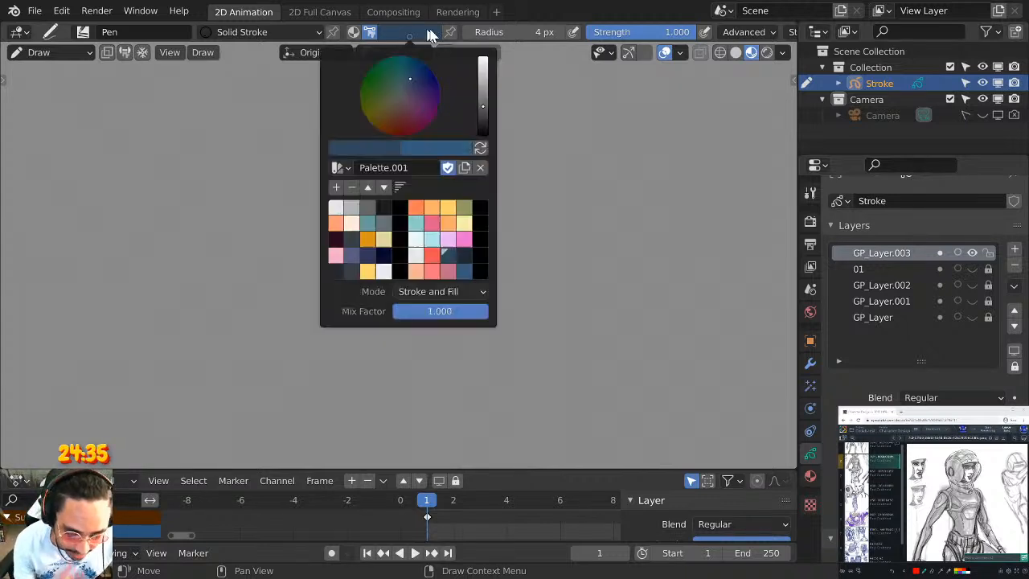
{"action": "left_click", "coordinate": [384, 207]}
{"action": "left_click", "coordinate": [406, 189]}
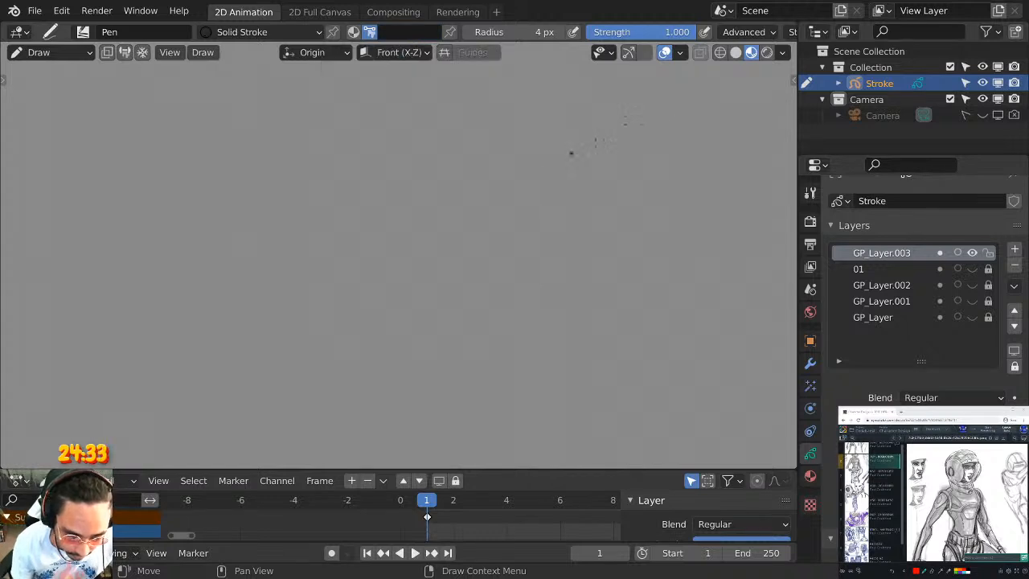
{"action": "key", "text": "ctrl+space"}
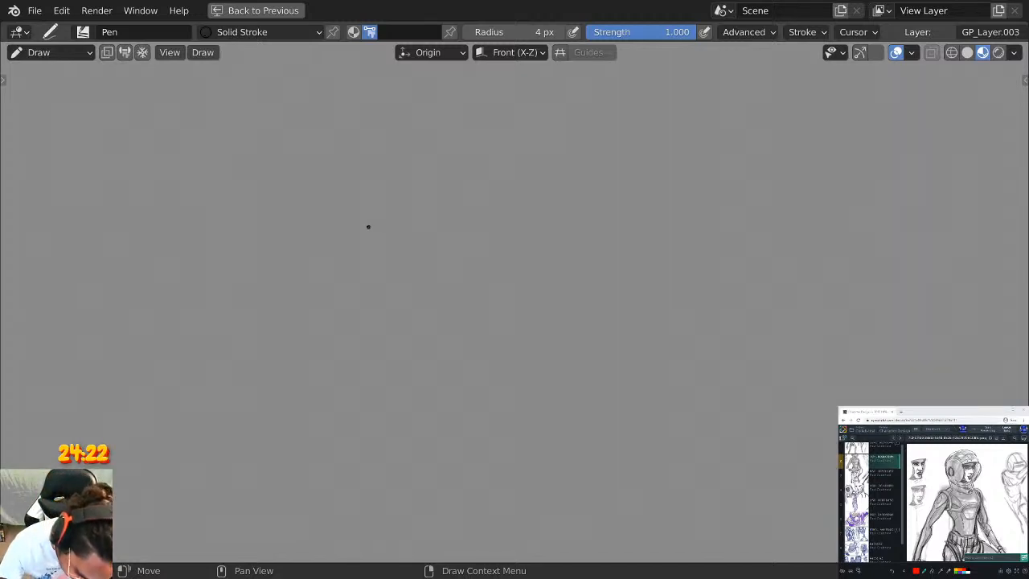
{"action": "mouse_move", "coordinate": [338, 258]}
{"action": "left_mouse_down"}
{"action": "mouse_move", "coordinate": [329, 224]}
{"action": "mouse_move", "coordinate": [394, 147]}
{"action": "mouse_move", "coordinate": [460, 188]}
{"action": "left_mouse_up"}
{"action": "key", "text": "ctrl+z"}
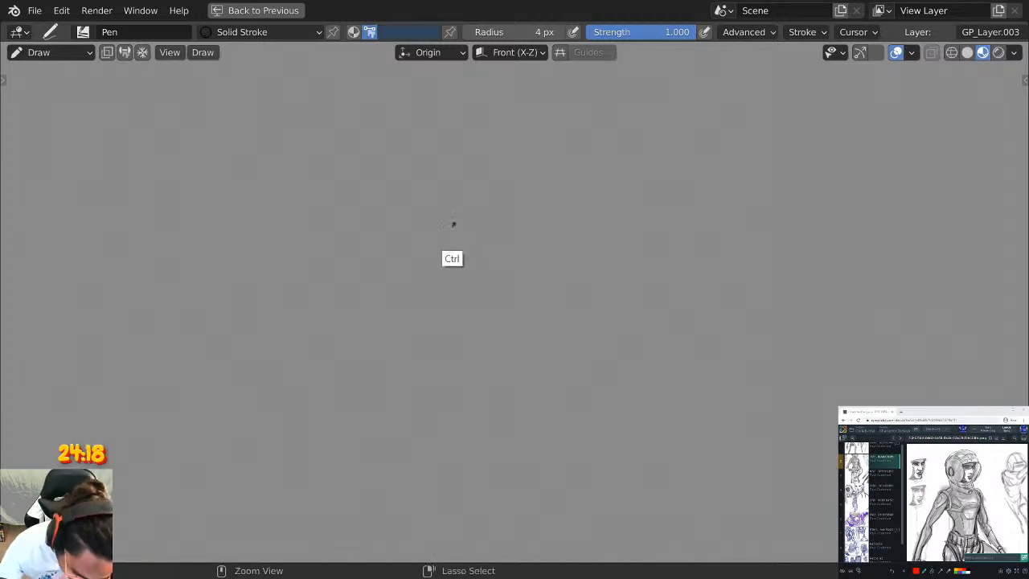
{"action": "mouse_move", "coordinate": [385, 248]}
{"action": "left_mouse_down"}
{"action": "mouse_move", "coordinate": [391, 196]}
{"action": "mouse_move", "coordinate": [478, 186]}
{"action": "mouse_move", "coordinate": [478, 249]}
{"action": "left_mouse_up"}
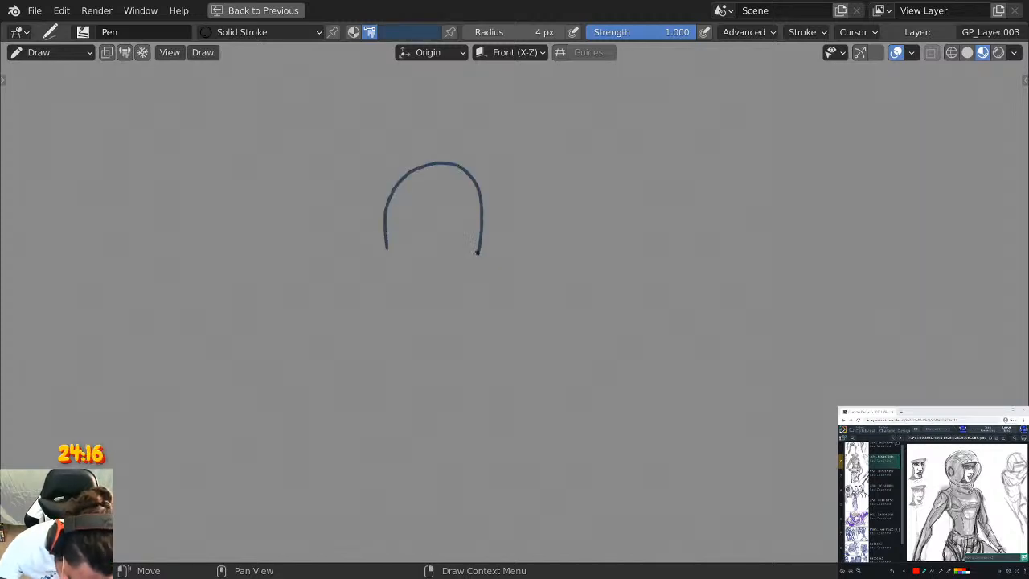
{"action": "key", "text": "ctrl+z"}
{"action": "mouse_move", "coordinate": [393, 247]}
{"action": "left_mouse_down"}
{"action": "mouse_move", "coordinate": [451, 162]}
{"action": "mouse_move", "coordinate": [528, 219]}
{"action": "mouse_move", "coordinate": [514, 281]}
{"action": "mouse_move", "coordinate": [437, 313]}
{"action": "mouse_move", "coordinate": [393, 240]}
{"action": "left_mouse_up"}
{"action": "key", "text": "ctrl+z"}
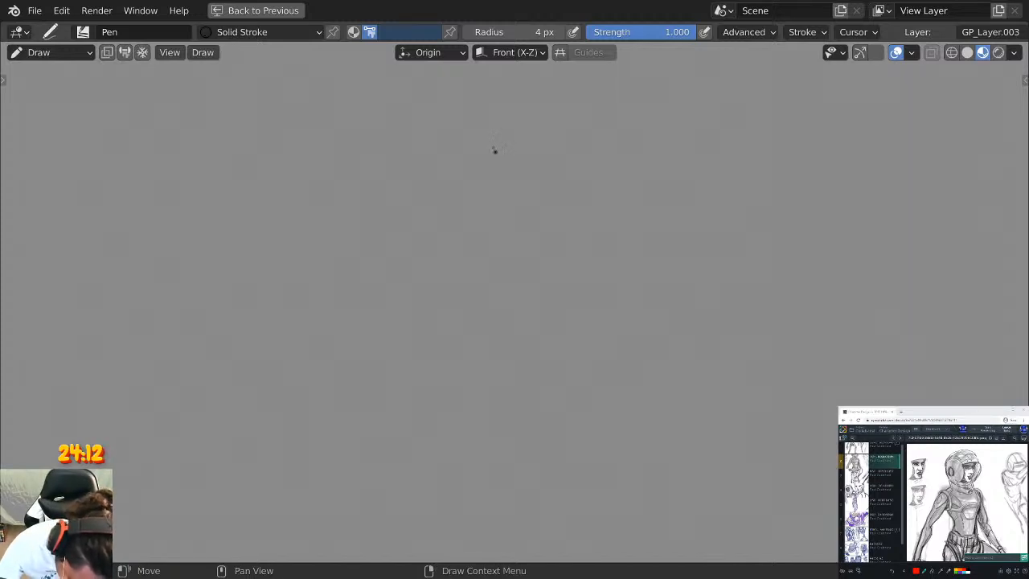
Sketch a head circle with a curved inner side line and a centre line extending below the circle.
{"action": "mouse_move", "coordinate": [454, 139]}
{"action": "left_mouse_down"}
{"action": "mouse_move", "coordinate": [402, 233]}
{"action": "mouse_move", "coordinate": [541, 238]}
{"action": "mouse_move", "coordinate": [482, 135]}
{"action": "mouse_move", "coordinate": [434, 153]}
{"action": "mouse_move", "coordinate": [424, 172]}
{"action": "mouse_move", "coordinate": [438, 277]}
{"action": "mouse_move", "coordinate": [462, 287]}
{"action": "left_mouse_up"}
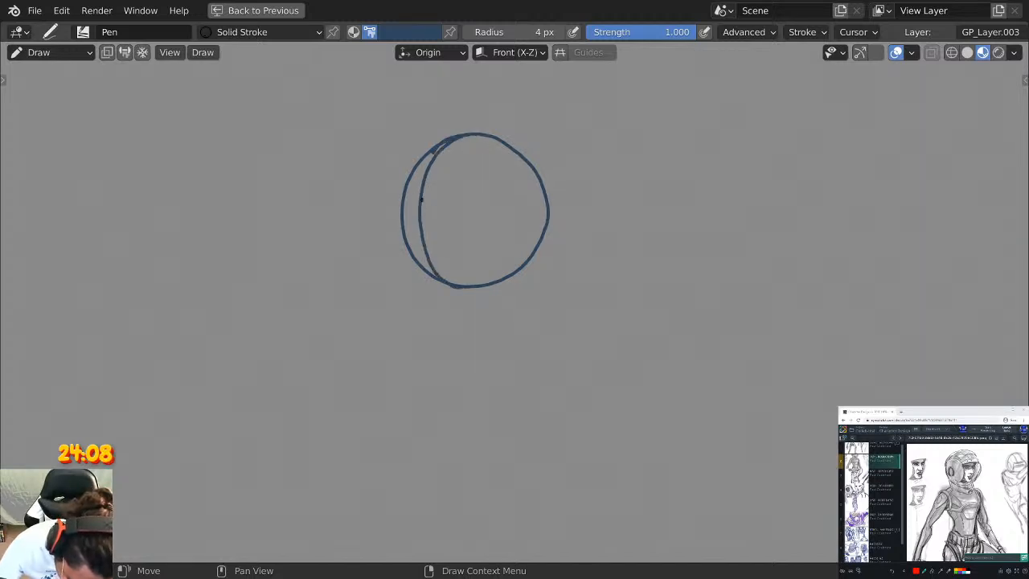
{"action": "left_click_drag", "start_coordinate": [422, 210], "coordinate": [439, 315]}
{"action": "mouse_move", "coordinate": [399, 227]}
{"action": "left_mouse_down"}
{"action": "mouse_move", "coordinate": [402, 270]}
{"action": "mouse_move", "coordinate": [440, 328]}
{"action": "left_mouse_up"}
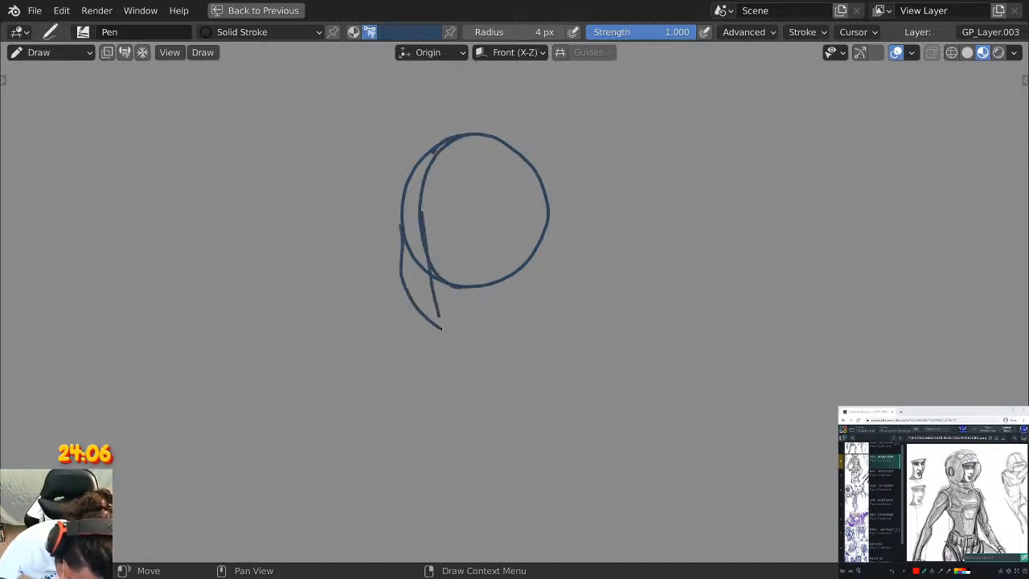
{"action": "key", "text": "ctrl+z"}
{"action": "mouse_move", "coordinate": [405, 238]}
{"action": "left_mouse_down"}
{"action": "mouse_move", "coordinate": [425, 315]}
{"action": "mouse_move", "coordinate": [439, 323]}
{"action": "mouse_move", "coordinate": [407, 275]}
{"action": "mouse_move", "coordinate": [434, 332]}
{"action": "left_mouse_up"}
{"action": "key", "text": "ctrl+z"}
{"action": "key", "text": "ctrl+z"}
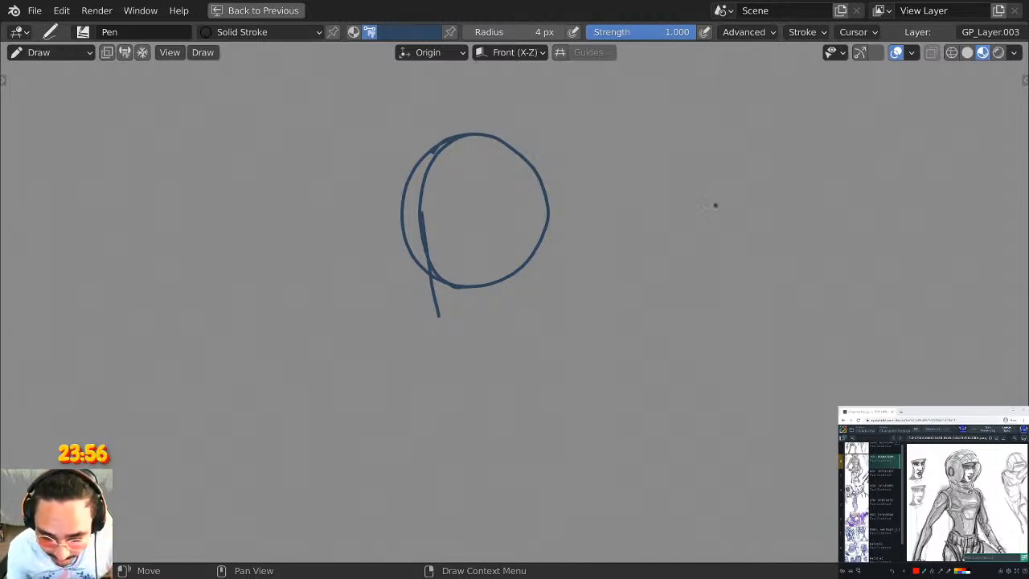
Sketch a second, larger head circle on the empty canvas beside the first, with a curved vertical centre line running below it.
{"action": "middle_click_drag", "start_coordinate": [620, 238], "coordinate": [565, 235], "text": "shift"}
{"action": "scroll", "coordinate": [578, 225], "scroll_direction": "up", "scroll_amount": 2}
{"action": "scroll", "coordinate": [593, 213], "scroll_direction": "down", "scroll_amount": 4}
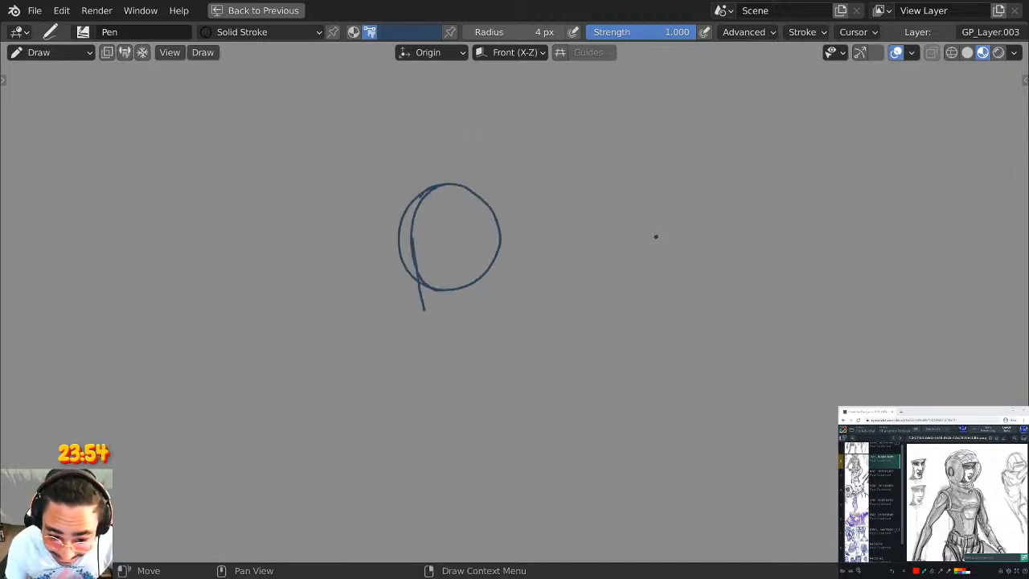
{"action": "mouse_move", "coordinate": [621, 210]}
{"action": "middle_mouse_down", "text": "shift"}
{"action": "mouse_move", "coordinate": [515, 222]}
{"action": "mouse_move", "coordinate": [561, 221]}
{"action": "middle_mouse_up", "text": "shift"}
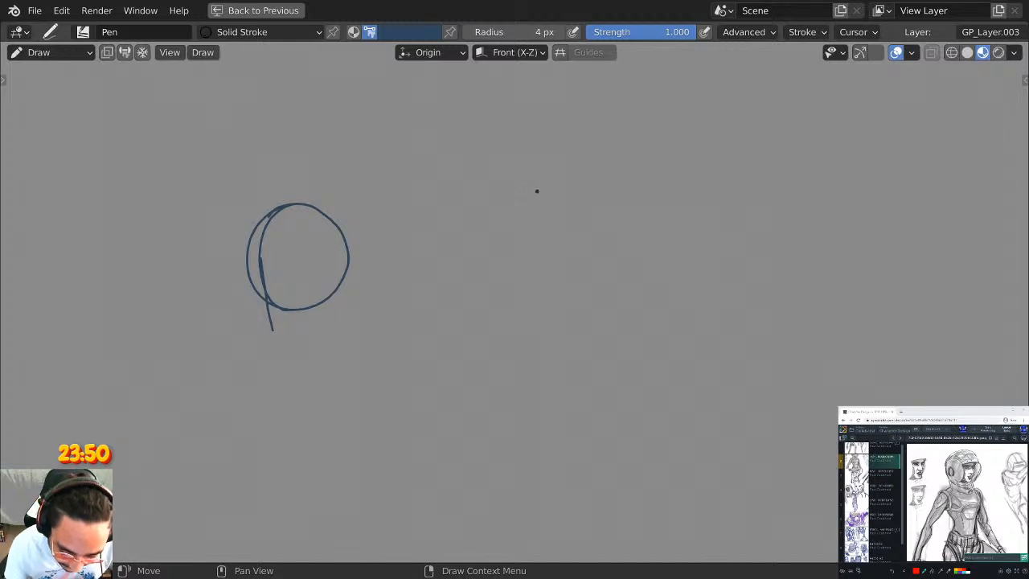
{"action": "mouse_move", "coordinate": [550, 159]}
{"action": "left_mouse_down"}
{"action": "mouse_move", "coordinate": [490, 255]}
{"action": "mouse_move", "coordinate": [623, 184]}
{"action": "mouse_move", "coordinate": [521, 167]}
{"action": "left_mouse_up"}
{"action": "key", "text": "ctrl+z"}
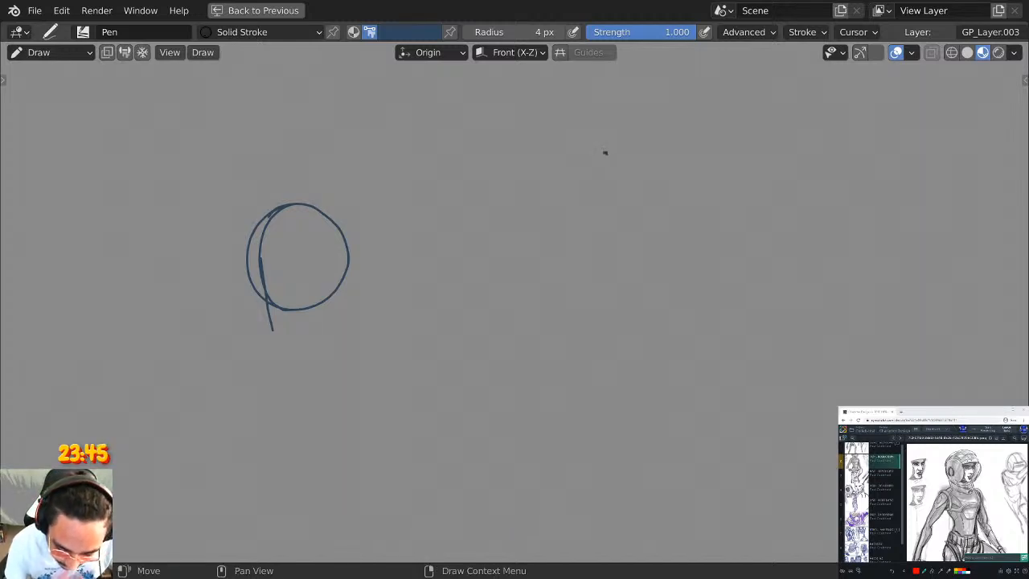
{"action": "mouse_move", "coordinate": [601, 152]}
{"action": "left_mouse_down"}
{"action": "mouse_move", "coordinate": [530, 236]}
{"action": "mouse_move", "coordinate": [666, 216]}
{"action": "mouse_move", "coordinate": [593, 150]}
{"action": "mouse_move", "coordinate": [545, 161]}
{"action": "mouse_move", "coordinate": [567, 289]}
{"action": "mouse_move", "coordinate": [673, 235]}
{"action": "mouse_move", "coordinate": [612, 143]}
{"action": "mouse_move", "coordinate": [541, 180]}
{"action": "mouse_move", "coordinate": [545, 241]}
{"action": "mouse_move", "coordinate": [598, 288]}
{"action": "left_mouse_up"}
{"action": "key", "text": "ctrl+z"}
{"action": "key", "text": "ctrl+z"}
{"action": "mouse_move", "coordinate": [612, 143]}
{"action": "left_mouse_down"}
{"action": "mouse_move", "coordinate": [572, 143]}
{"action": "mouse_move", "coordinate": [565, 349]}
{"action": "left_mouse_up"}
{"action": "key", "text": "ctrl+z"}
Sketch a horizontal guide across the lower face and the cheek and jaw outline beneath the larger head circle.
{"action": "left_click_drag", "start_coordinate": [515, 255], "coordinate": [621, 247]}
{"action": "key", "text": "ctrl+z"}
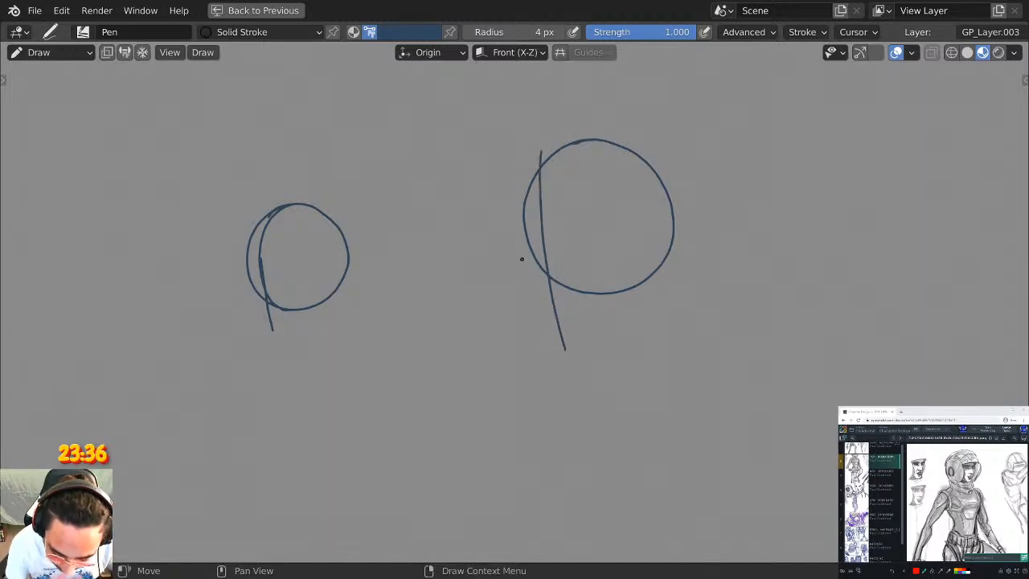
{"action": "left_click_drag", "start_coordinate": [521, 258], "coordinate": [618, 261]}
{"action": "scroll", "coordinate": [567, 172], "scroll_direction": "up", "scroll_amount": 2}
{"action": "mouse_move", "coordinate": [547, 185]}
{"action": "middle_mouse_down", "text": "shift"}
{"action": "mouse_move", "coordinate": [520, 153]}
{"action": "mouse_move", "coordinate": [474, 207]}
{"action": "middle_mouse_up", "text": "shift"}
{"action": "mouse_move", "coordinate": [409, 193]}
{"action": "left_mouse_down"}
{"action": "mouse_move", "coordinate": [411, 283]}
{"action": "mouse_move", "coordinate": [455, 353]}
{"action": "mouse_move", "coordinate": [496, 354]}
{"action": "mouse_move", "coordinate": [598, 281]}
{"action": "mouse_move", "coordinate": [597, 218]}
{"action": "left_mouse_up"}
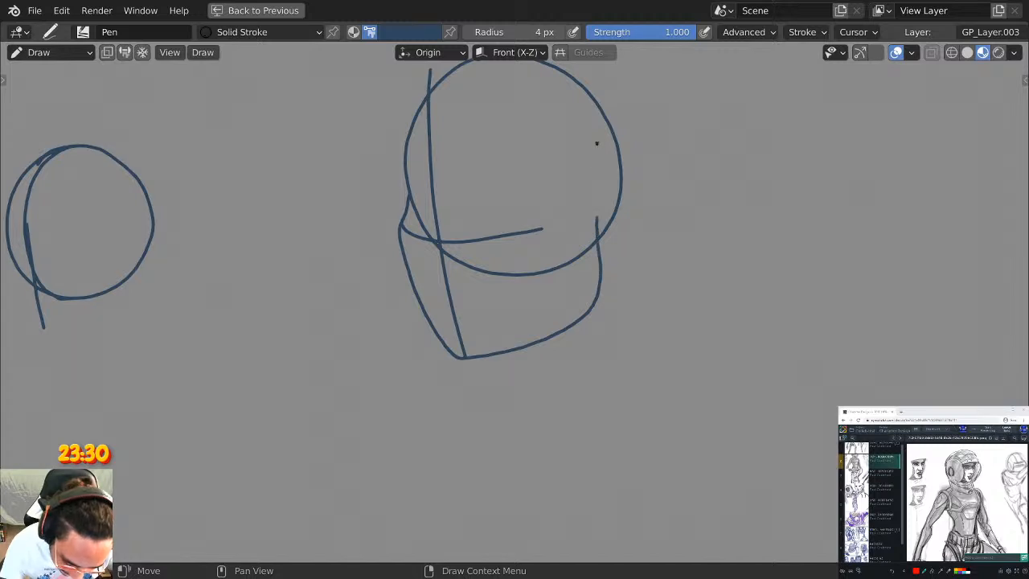
Sketch the back of the skull as an arc outside the circle and add the line of the nape below it.
{"action": "middle_click_drag", "start_coordinate": [519, 93], "coordinate": [508, 165], "text": "shift"}
{"action": "mouse_move", "coordinate": [440, 141]}
{"action": "left_mouse_down"}
{"action": "mouse_move", "coordinate": [608, 156]}
{"action": "mouse_move", "coordinate": [619, 280]}
{"action": "mouse_move", "coordinate": [586, 307]}
{"action": "left_mouse_up"}
{"action": "middle_click_drag", "start_coordinate": [623, 241], "coordinate": [611, 163], "text": "shift"}
{"action": "left_click_drag", "start_coordinate": [599, 222], "coordinate": [596, 326]}
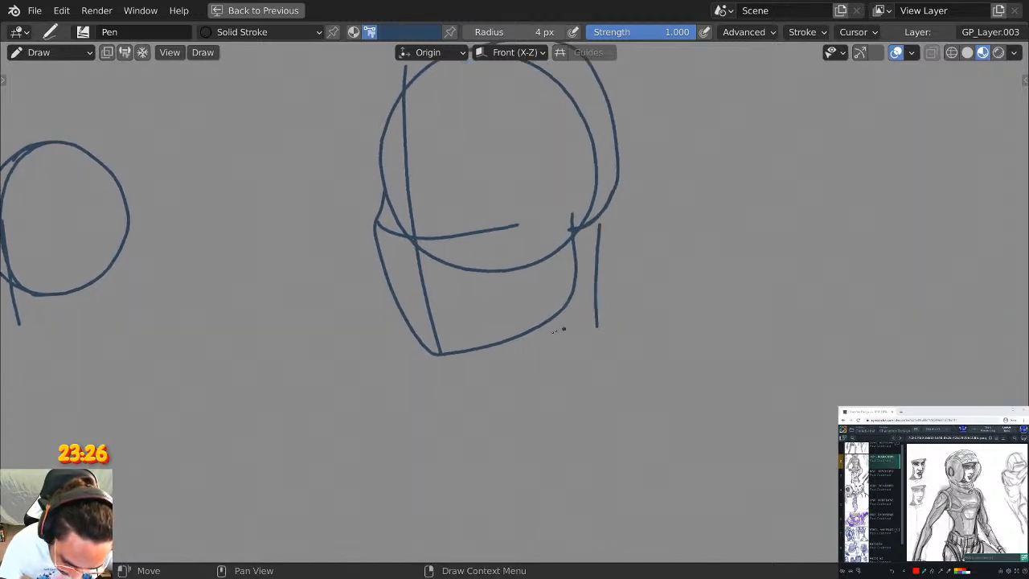
Sketch the curved neckline under the jaw and a V-shaped inner collar around the neck.
{"action": "mouse_move", "coordinate": [474, 355]}
{"action": "left_mouse_down"}
{"action": "mouse_move", "coordinate": [506, 406]}
{"action": "mouse_move", "coordinate": [603, 318]}
{"action": "left_mouse_up"}
{"action": "middle_click_drag", "start_coordinate": [562, 383], "coordinate": [568, 273], "text": "shift"}
{"action": "left_click_drag", "start_coordinate": [607, 196], "coordinate": [616, 219]}
{"action": "mouse_move", "coordinate": [620, 233]}
{"action": "left_mouse_down"}
{"action": "mouse_move", "coordinate": [599, 281]}
{"action": "mouse_move", "coordinate": [551, 329]}
{"action": "left_mouse_up"}
{"action": "mouse_move", "coordinate": [489, 251]}
{"action": "left_mouse_down"}
{"action": "mouse_move", "coordinate": [503, 368]}
{"action": "mouse_move", "coordinate": [614, 241]}
{"action": "mouse_move", "coordinate": [590, 297]}
{"action": "mouse_move", "coordinate": [521, 357]}
{"action": "left_mouse_up"}
{"action": "left_click_drag", "start_coordinate": [618, 239], "coordinate": [608, 269]}
{"action": "left_click_drag", "start_coordinate": [607, 185], "coordinate": [623, 273]}
Sketch the tall outer jacket collar with long lapels tapering down on both sides of the V-neck.
{"action": "left_click_drag", "start_coordinate": [599, 164], "coordinate": [673, 227]}
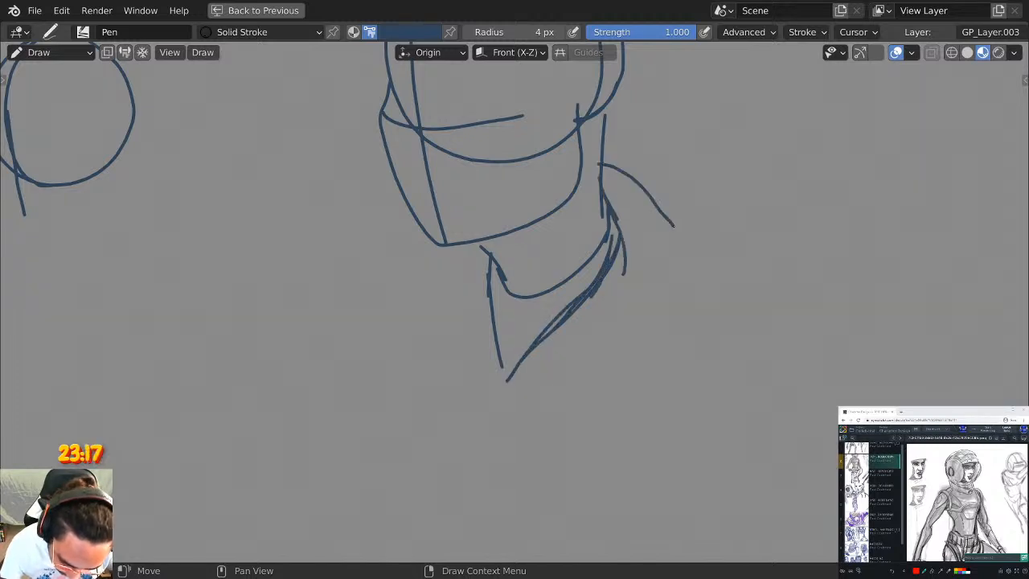
{"action": "left_click_drag", "start_coordinate": [659, 274], "coordinate": [618, 358]}
{"action": "mouse_move", "coordinate": [672, 218]}
{"action": "left_mouse_down"}
{"action": "mouse_move", "coordinate": [661, 283]}
{"action": "mouse_move", "coordinate": [616, 299]}
{"action": "mouse_move", "coordinate": [579, 456]}
{"action": "left_mouse_up"}
{"action": "middle_click_drag", "start_coordinate": [621, 360], "coordinate": [639, 302], "text": "shift"}
{"action": "left_click_drag", "start_coordinate": [640, 302], "coordinate": [603, 431]}
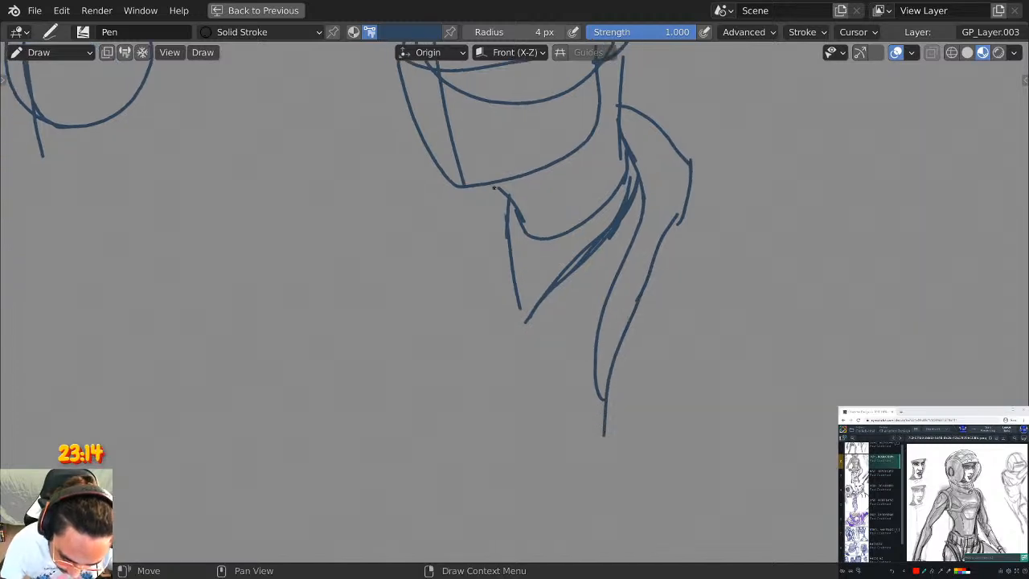
{"action": "mouse_move", "coordinate": [491, 188]}
{"action": "left_mouse_down"}
{"action": "mouse_move", "coordinate": [474, 191]}
{"action": "mouse_move", "coordinate": [481, 312]}
{"action": "mouse_move", "coordinate": [526, 450]}
{"action": "mouse_move", "coordinate": [522, 325]}
{"action": "mouse_move", "coordinate": [530, 453]}
{"action": "left_mouse_up"}
{"action": "mouse_move", "coordinate": [526, 450]}
{"action": "left_mouse_down"}
{"action": "mouse_move", "coordinate": [512, 457]}
{"action": "mouse_move", "coordinate": [532, 455]}
{"action": "left_mouse_up"}
{"action": "middle_click_drag", "start_coordinate": [610, 305], "coordinate": [589, 427], "text": "shift"}
{"action": "scroll", "coordinate": [675, 319], "scroll_direction": "down", "scroll_amount": 2}
{"action": "scroll", "coordinate": [635, 249], "scroll_direction": "up", "scroll_amount": 2}
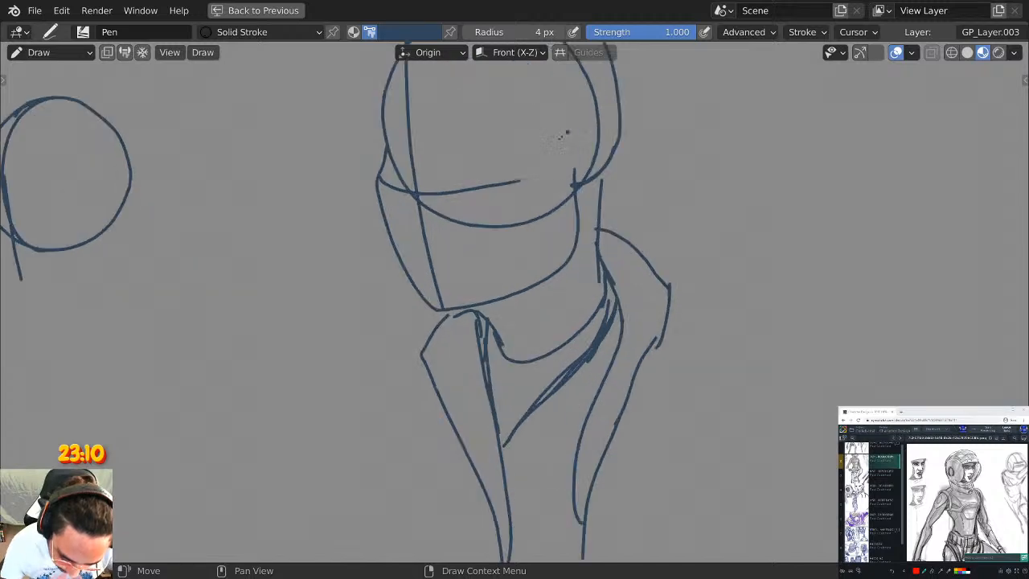
Sketch the hairline arc across the forehead and the vertical guide strokes at the side of the head.
{"action": "mouse_move", "coordinate": [548, 138]}
{"action": "middle_mouse_down", "text": "shift"}
{"action": "mouse_move", "coordinate": [547, 229]}
{"action": "mouse_move", "coordinate": [564, 196]}
{"action": "middle_mouse_up", "text": "shift"}
{"action": "left_click_drag", "start_coordinate": [401, 200], "coordinate": [400, 164]}
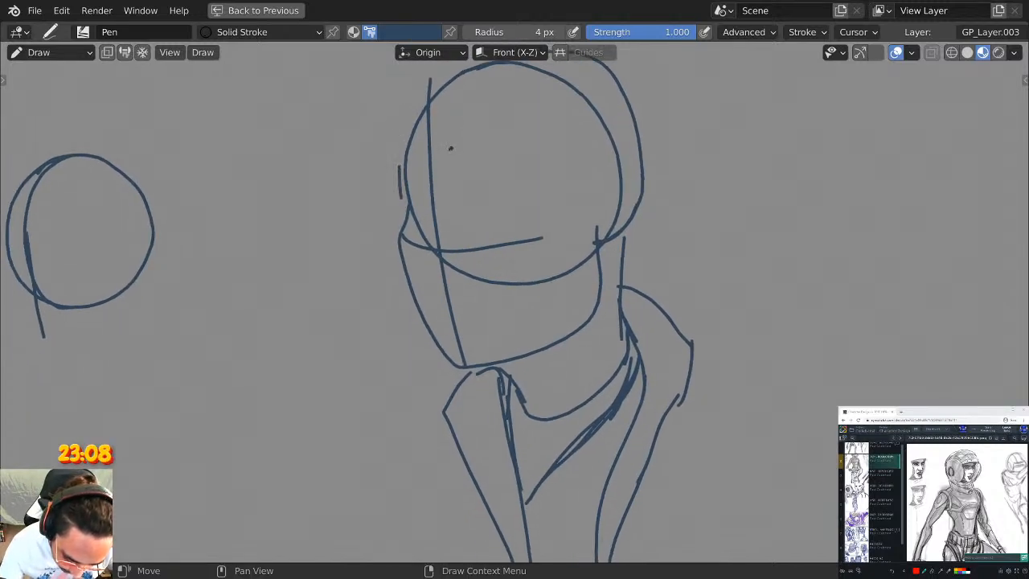
{"action": "middle_click_drag", "start_coordinate": [447, 149], "coordinate": [418, 199], "text": "shift"}
{"action": "mouse_move", "coordinate": [375, 201]}
{"action": "left_mouse_down"}
{"action": "mouse_move", "coordinate": [397, 171]}
{"action": "mouse_move", "coordinate": [485, 158]}
{"action": "left_mouse_up"}
{"action": "mouse_move", "coordinate": [514, 191]}
{"action": "left_mouse_down"}
{"action": "mouse_move", "coordinate": [527, 336]}
{"action": "mouse_move", "coordinate": [531, 227]}
{"action": "mouse_move", "coordinate": [571, 188]}
{"action": "left_mouse_up"}
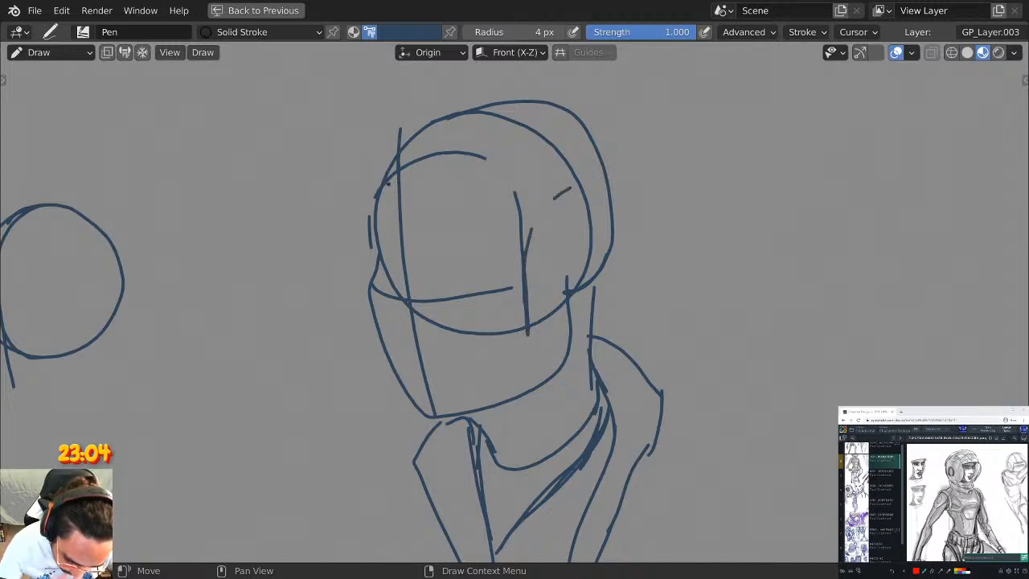
Sketch the outer contour around the top, front and back of the head, with a second arc inside it.
{"action": "left_click_drag", "start_coordinate": [375, 234], "coordinate": [370, 192]}
{"action": "mouse_move", "coordinate": [376, 196]}
{"action": "left_mouse_down"}
{"action": "mouse_move", "coordinate": [374, 165]}
{"action": "mouse_move", "coordinate": [537, 92]}
{"action": "mouse_move", "coordinate": [585, 153]}
{"action": "left_mouse_up"}
{"action": "left_click_drag", "start_coordinate": [590, 168], "coordinate": [593, 194]}
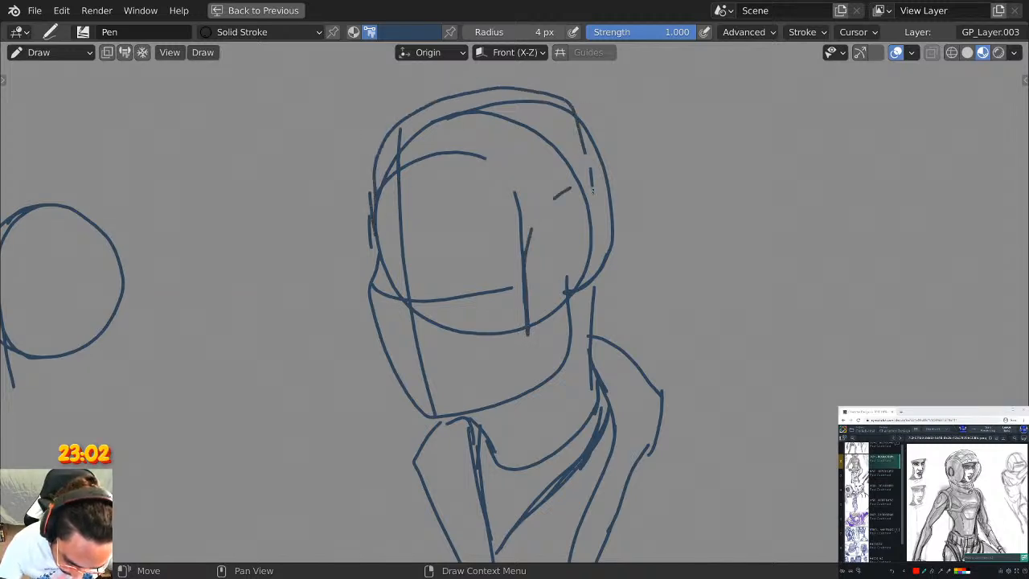
{"action": "mouse_move", "coordinate": [400, 163]}
{"action": "left_mouse_down"}
{"action": "mouse_move", "coordinate": [567, 148]}
{"action": "mouse_move", "coordinate": [579, 171]}
{"action": "left_mouse_up"}
{"action": "left_click_drag", "start_coordinate": [615, 234], "coordinate": [603, 287]}
Reinforce the front collar edge below the chin and extend the lower end of the opposite lapel.
{"action": "middle_click_drag", "start_coordinate": [484, 287], "coordinate": [503, 151]}
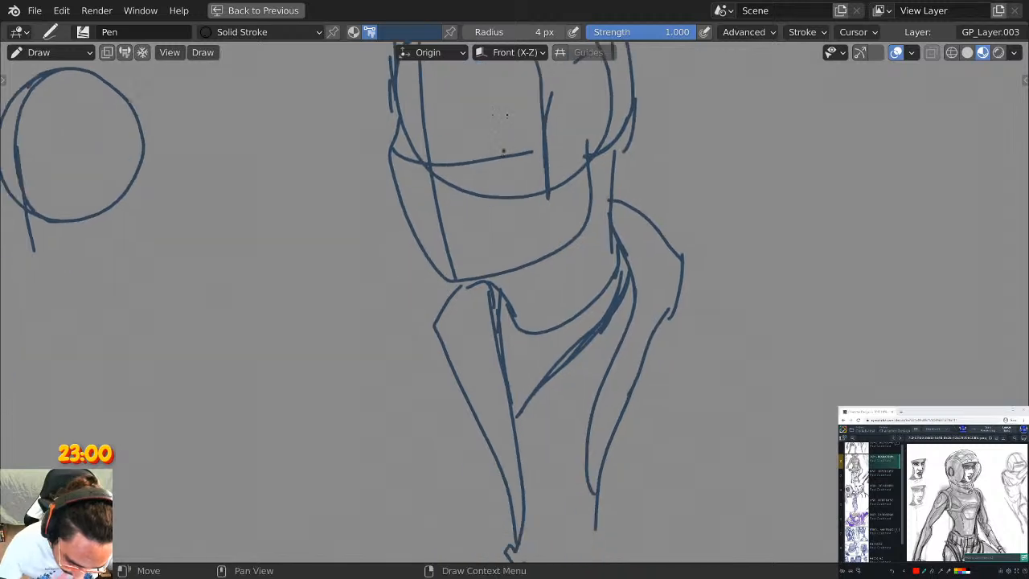
{"action": "left_click_drag", "start_coordinate": [460, 281], "coordinate": [440, 317]}
{"action": "middle_click_drag", "start_coordinate": [468, 395], "coordinate": [474, 417]}
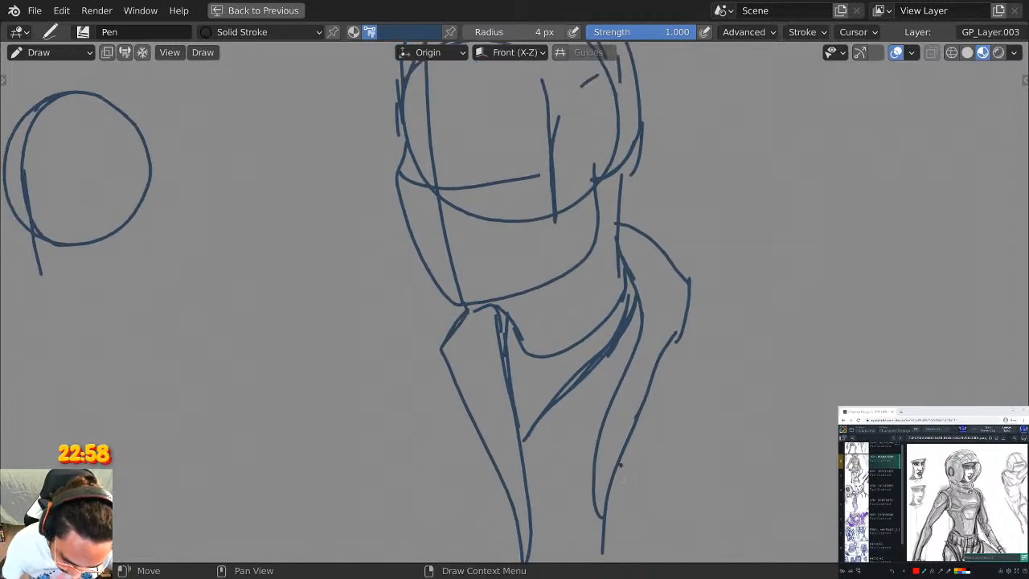
{"action": "left_click_drag", "start_coordinate": [621, 463], "coordinate": [586, 552]}
Sketch both shoulders with the upper arms and chest sides, and close the jacket's lower end between the lapels.
{"action": "mouse_move", "coordinate": [608, 481]}
{"action": "middle_mouse_down"}
{"action": "mouse_move", "coordinate": [634, 413]}
{"action": "mouse_move", "coordinate": [614, 354]}
{"action": "middle_mouse_up"}
{"action": "middle_click_drag", "start_coordinate": [613, 354], "coordinate": [668, 223], "text": "ctrl"}
{"action": "left_click_drag", "start_coordinate": [622, 232], "coordinate": [665, 315]}
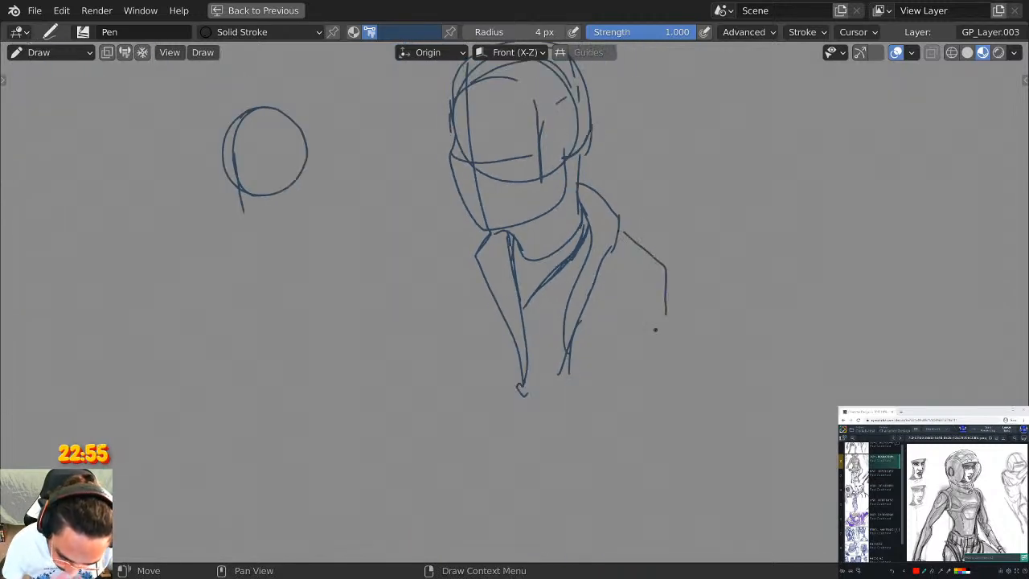
{"action": "mouse_move", "coordinate": [472, 267]}
{"action": "left_mouse_down"}
{"action": "mouse_move", "coordinate": [441, 338]}
{"action": "mouse_move", "coordinate": [481, 395]}
{"action": "left_mouse_up"}
{"action": "mouse_move", "coordinate": [657, 315]}
{"action": "left_mouse_down"}
{"action": "mouse_move", "coordinate": [647, 353]}
{"action": "mouse_move", "coordinate": [579, 400]}
{"action": "left_mouse_up"}
{"action": "left_click_drag", "start_coordinate": [500, 393], "coordinate": [544, 408]}
Lower the opacity of the sketch layer and add a new Grease Pencil layer above it for the clean linework.
{"action": "middle_click_drag", "start_coordinate": [610, 350], "coordinate": [569, 436]}
{"action": "scroll", "coordinate": [563, 321], "scroll_direction": "up", "scroll_amount": 3}
{"action": "middle_click_drag", "start_coordinate": [506, 211], "coordinate": [526, 262]}
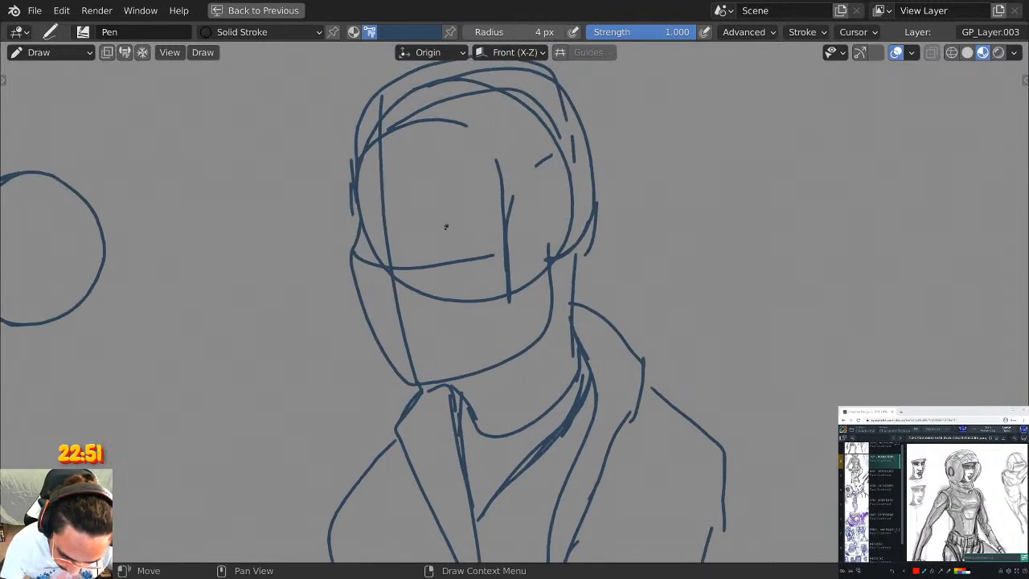
{"action": "scroll", "coordinate": [450, 228], "scroll_direction": "down", "scroll_amount": 1}
{"action": "key", "text": "ctrl+alt+space"}
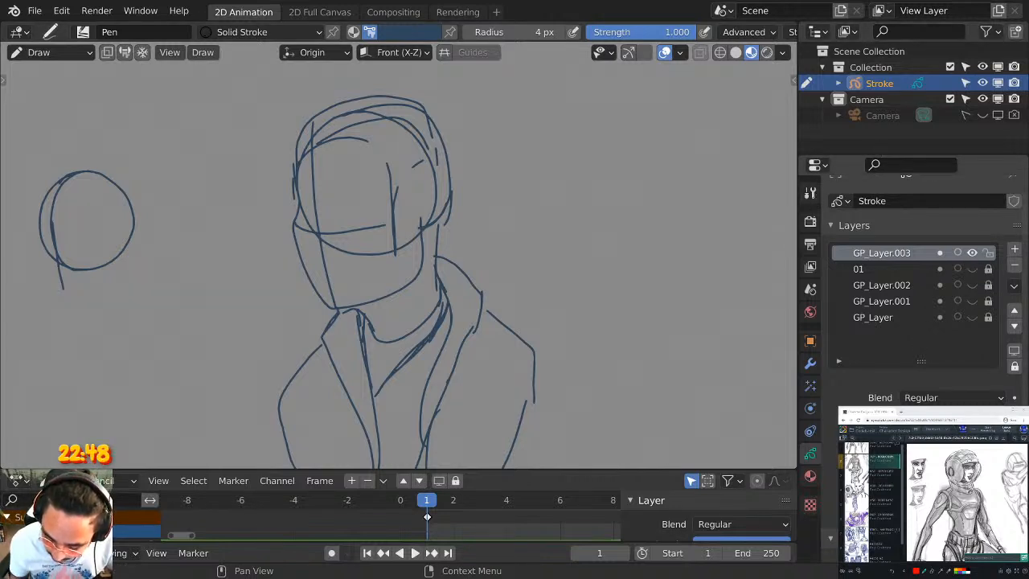
{"action": "left_click_drag", "start_coordinate": [976, 414], "coordinate": [927, 414]}
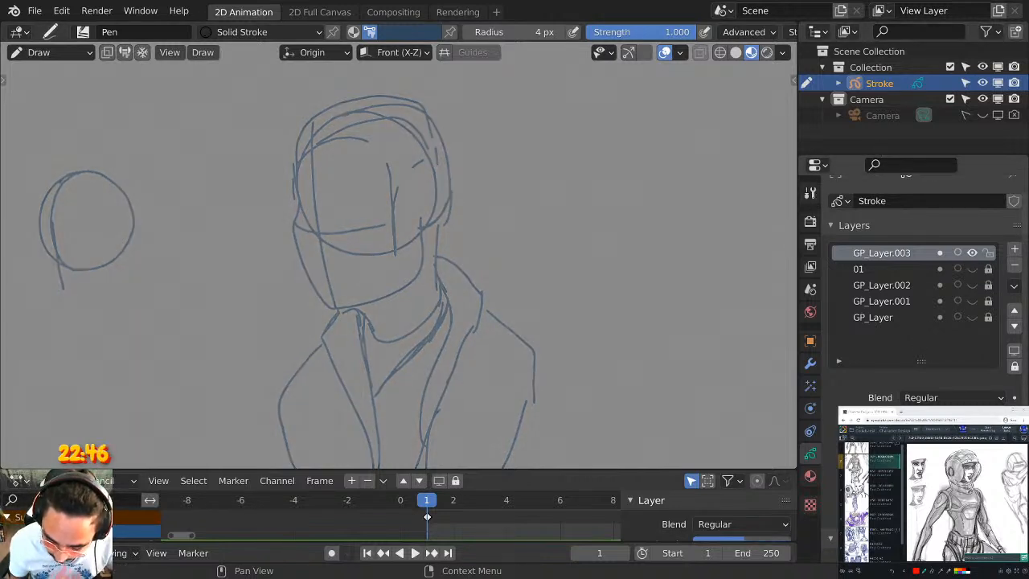
{"action": "left_click", "coordinate": [1014, 249]}
{"action": "key", "text": "ctrl+alt+space"}
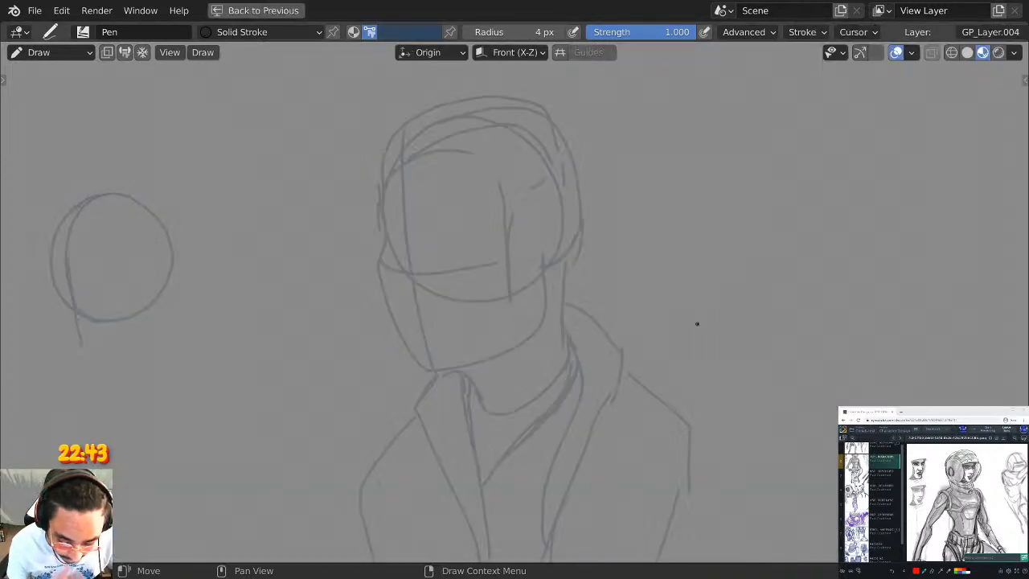
{"action": "left_click", "coordinate": [263, 33]}
{"action": "left_click", "coordinate": [409, 31]}
{"action": "left_click", "coordinate": [407, 30]}
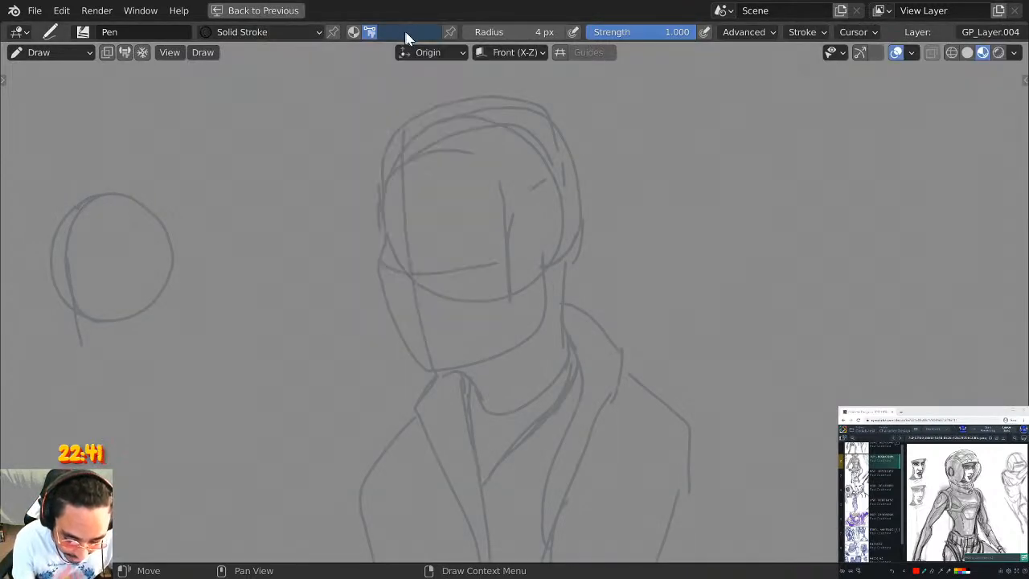
{"action": "left_click", "coordinate": [405, 31]}
{"action": "left_click", "coordinate": [384, 210]}
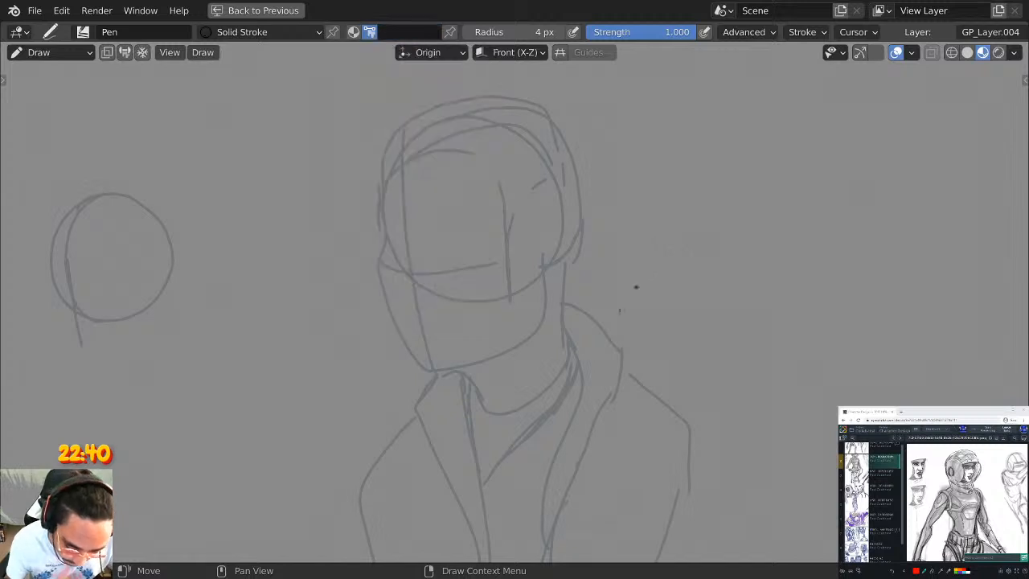
{"action": "scroll", "coordinate": [451, 244], "scroll_direction": "up", "scroll_amount": 1}
{"action": "middle_click_drag", "start_coordinate": [413, 250], "coordinate": [404, 245], "text": "shift"}
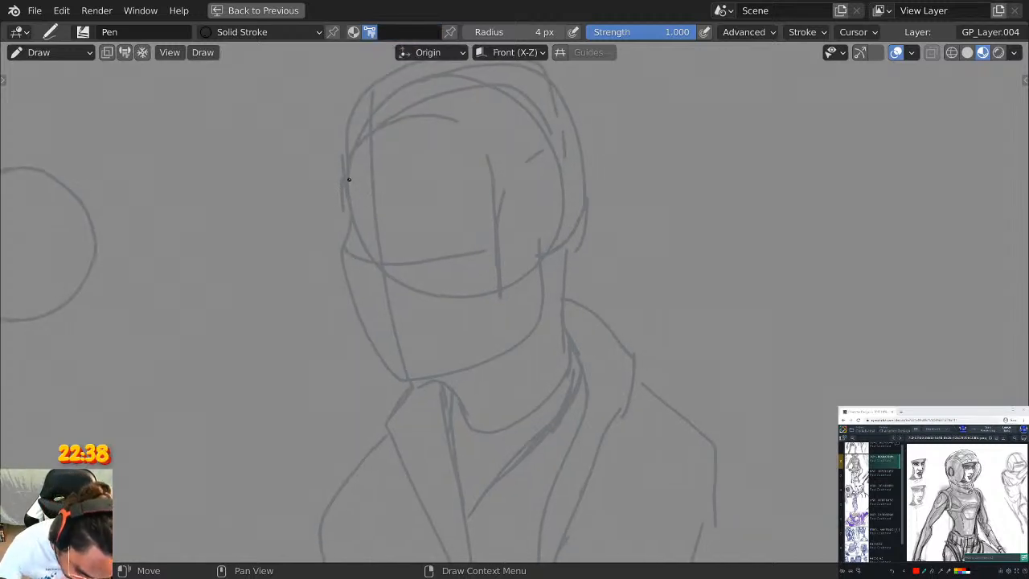
{"action": "mouse_move", "coordinate": [356, 145]}
{"action": "left_mouse_down"}
{"action": "mouse_move", "coordinate": [510, 264]}
{"action": "mouse_move", "coordinate": [475, 314]}
{"action": "left_mouse_up"}
{"action": "key", "text": "ctrl+z"}
{"action": "key", "text": "ctrl+z"}
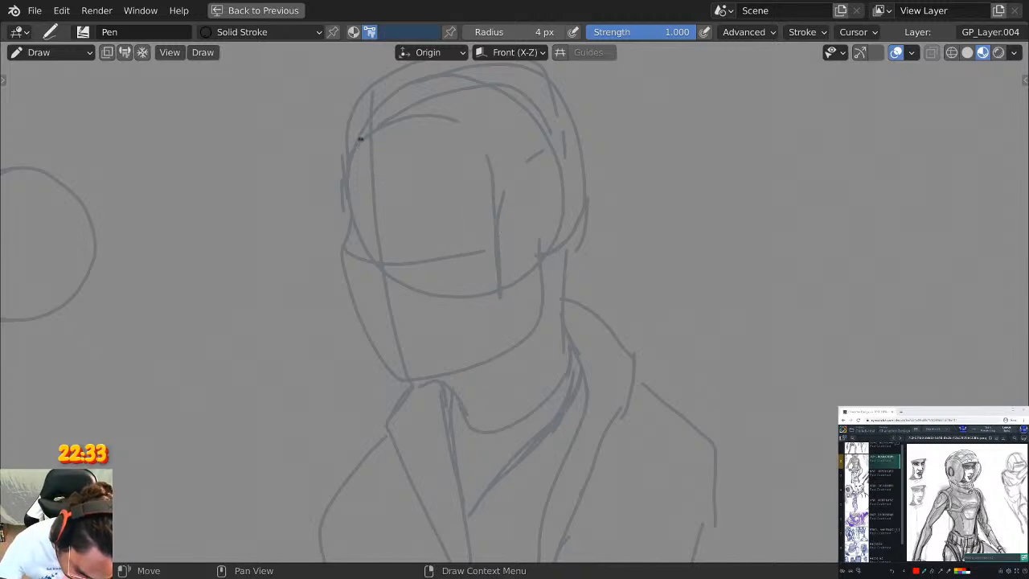
{"action": "mouse_move", "coordinate": [355, 142]}
{"action": "left_mouse_down"}
{"action": "mouse_move", "coordinate": [482, 218]}
{"action": "mouse_move", "coordinate": [506, 315]}
{"action": "left_mouse_up"}
{"action": "key", "text": "ctrl+z"}
Choose the near-black swatch and ink a wavy line from the forehead down past the jaw, plus an arc over the forehead.
{"action": "left_click", "coordinate": [411, 32]}
{"action": "left_click", "coordinate": [384, 207]}
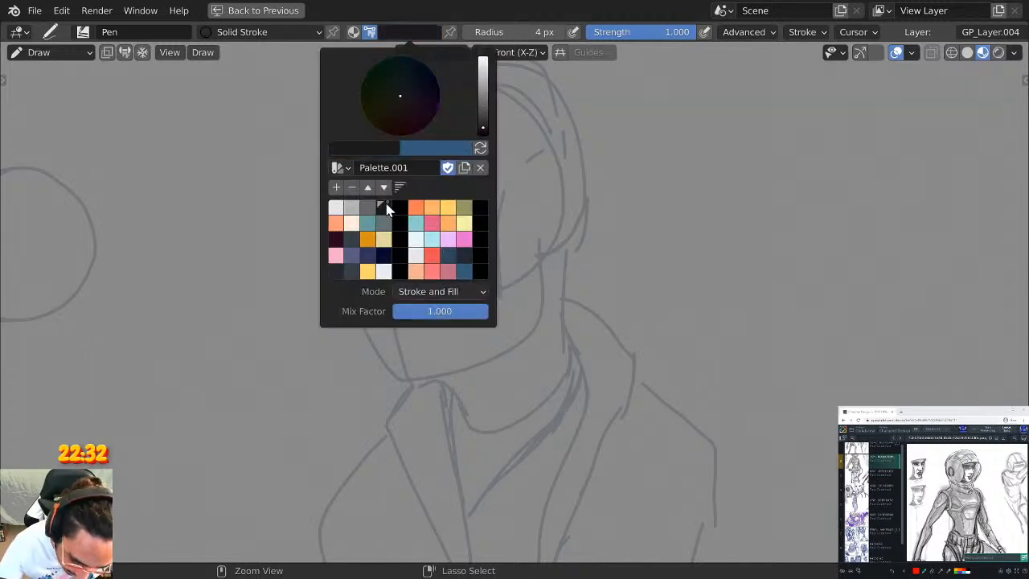
{"action": "mouse_move", "coordinate": [356, 145]}
{"action": "left_mouse_down"}
{"action": "mouse_move", "coordinate": [471, 214]}
{"action": "mouse_move", "coordinate": [489, 323]}
{"action": "left_mouse_up"}
{"action": "key", "text": "ctrl+z"}
{"action": "mouse_move", "coordinate": [352, 148]}
{"action": "left_mouse_down"}
{"action": "mouse_move", "coordinate": [510, 257]}
{"action": "mouse_move", "coordinate": [524, 340]}
{"action": "left_mouse_up"}
{"action": "mouse_move", "coordinate": [350, 151]}
{"action": "left_mouse_down"}
{"action": "mouse_move", "coordinate": [430, 82]}
{"action": "mouse_move", "coordinate": [489, 137]}
{"action": "left_mouse_up"}
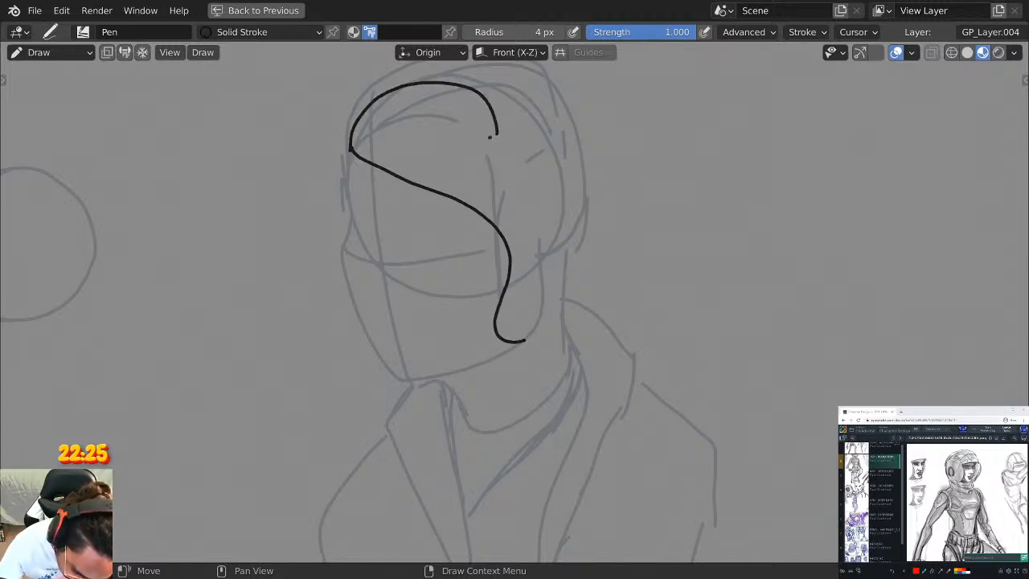
Ink a second hair arc from the forehead arc over the crown, ending partway down the back of the head.
{"action": "middle_click_drag", "start_coordinate": [473, 157], "coordinate": [460, 196], "text": "shift"}
{"action": "mouse_move", "coordinate": [393, 123]}
{"action": "left_mouse_down"}
{"action": "mouse_move", "coordinate": [566, 165]}
{"action": "mouse_move", "coordinate": [553, 256]}
{"action": "left_mouse_up"}
{"action": "key", "text": "ctrl+z"}
{"action": "left_click_drag", "start_coordinate": [386, 124], "coordinate": [466, 99]}
{"action": "key", "text": "ctrl+z"}
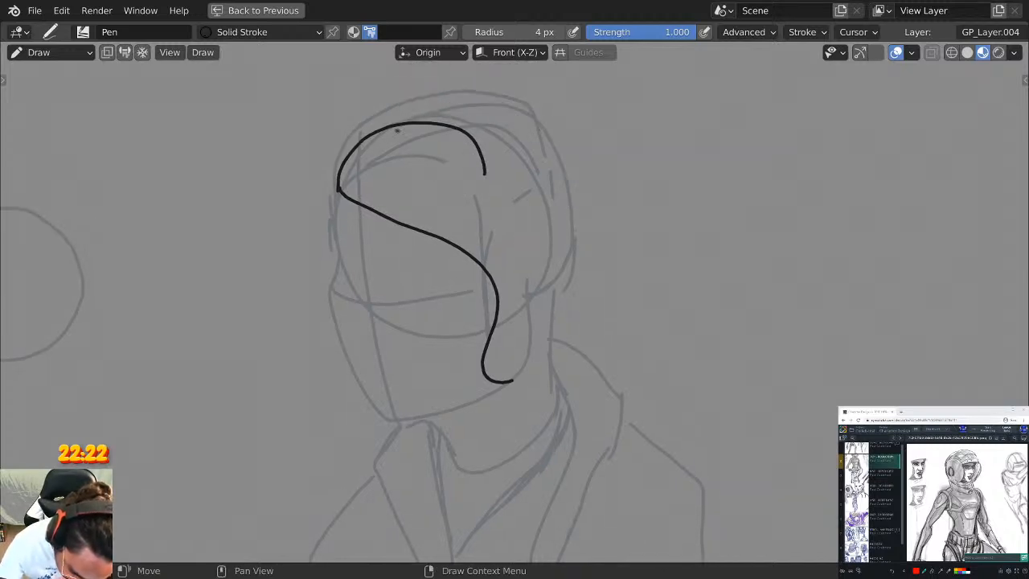
{"action": "mouse_move", "coordinate": [395, 122]}
{"action": "left_mouse_down"}
{"action": "mouse_move", "coordinate": [447, 106]}
{"action": "mouse_move", "coordinate": [543, 184]}
{"action": "left_mouse_up"}
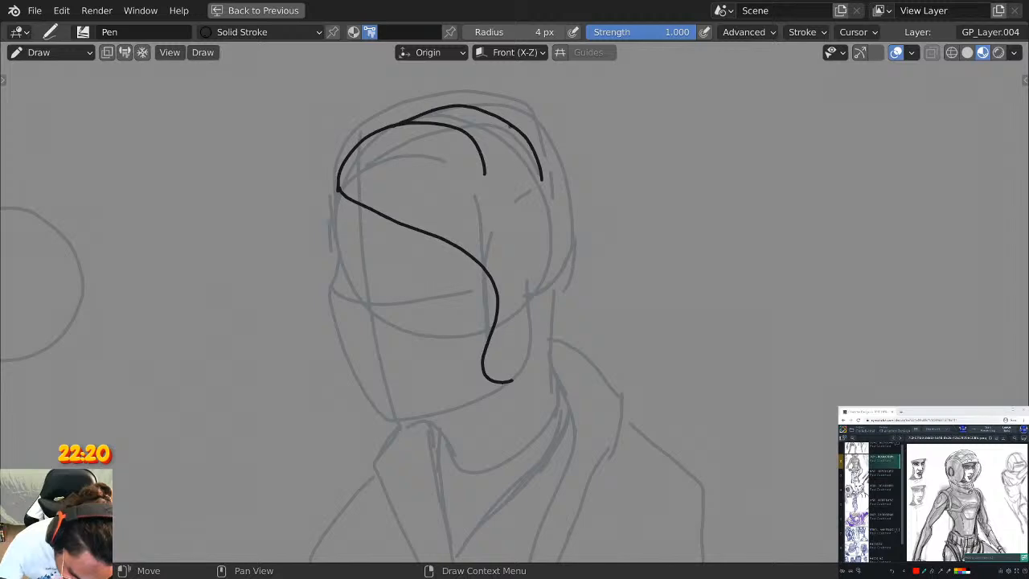
Try to ink the back hair contour from the crown outward beyond the sketched skull.
{"action": "left_click_drag", "start_coordinate": [514, 129], "coordinate": [595, 245]}
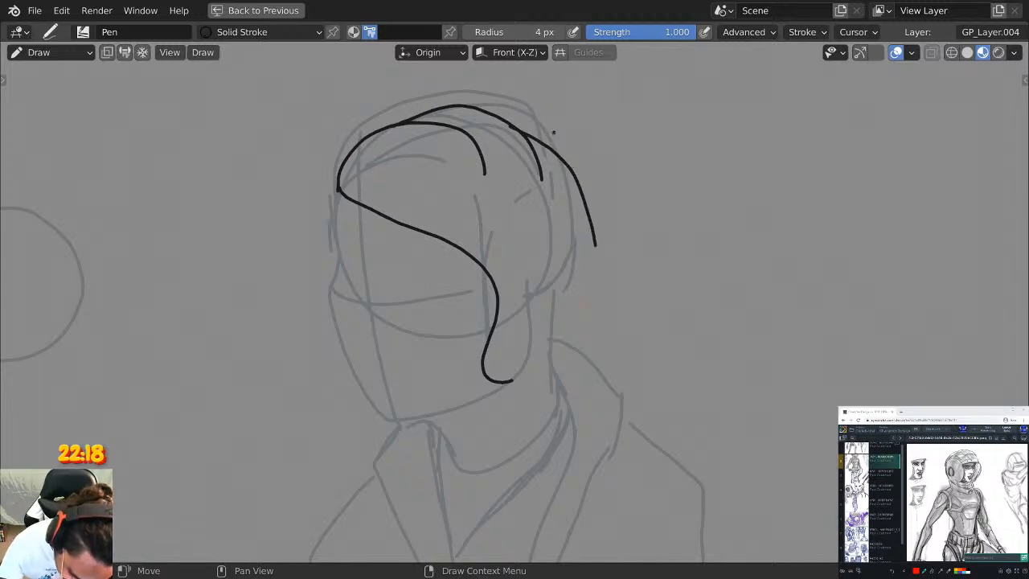
{"action": "key", "text": "ctrl+z"}
{"action": "mouse_move", "coordinate": [518, 126]}
{"action": "left_mouse_down"}
{"action": "mouse_move", "coordinate": [570, 167]}
{"action": "mouse_move", "coordinate": [595, 255]}
{"action": "left_mouse_up"}
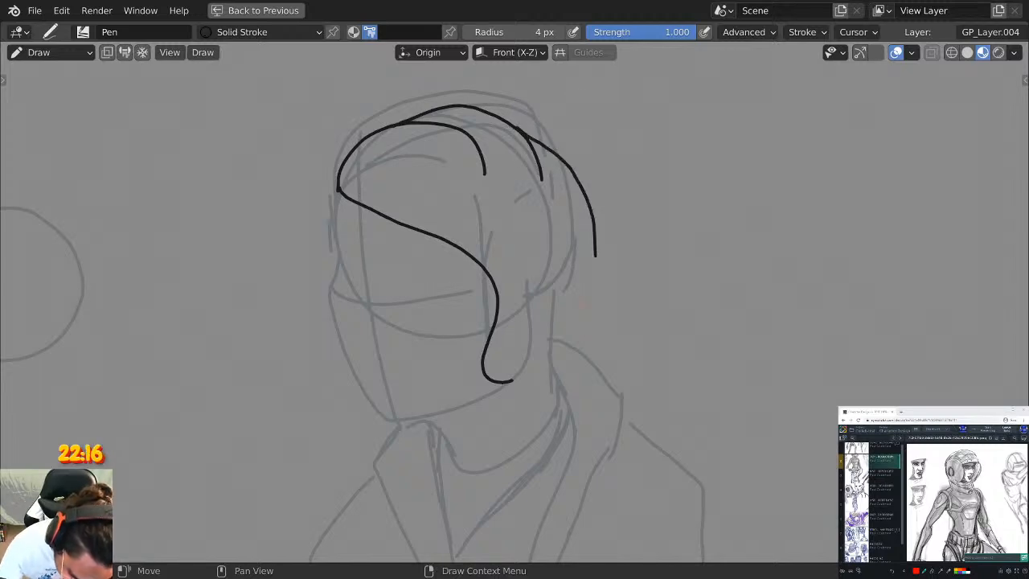
{"action": "key", "text": "ctrl+z"}
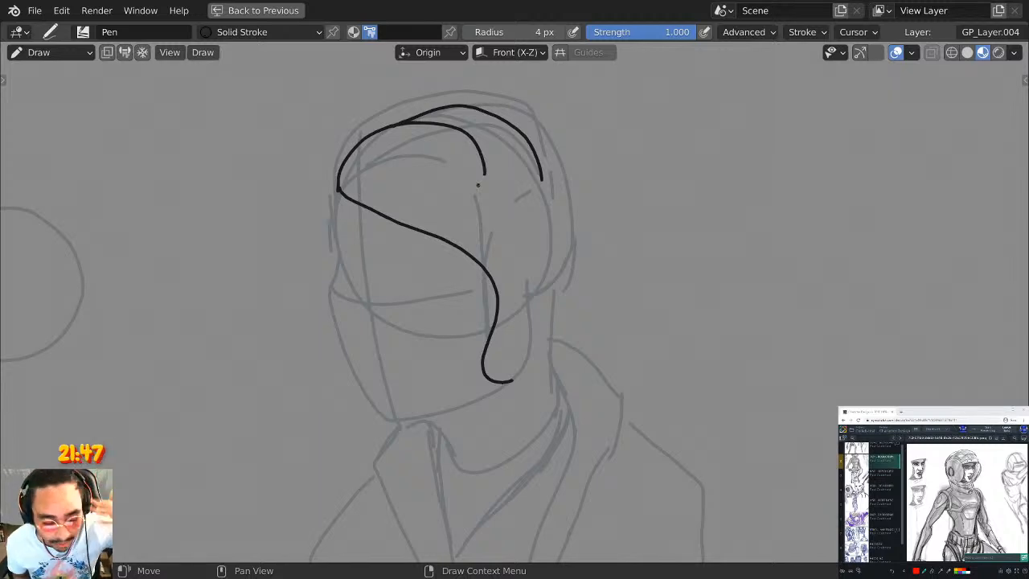
{"action": "key", "text": "ctrl+space"}
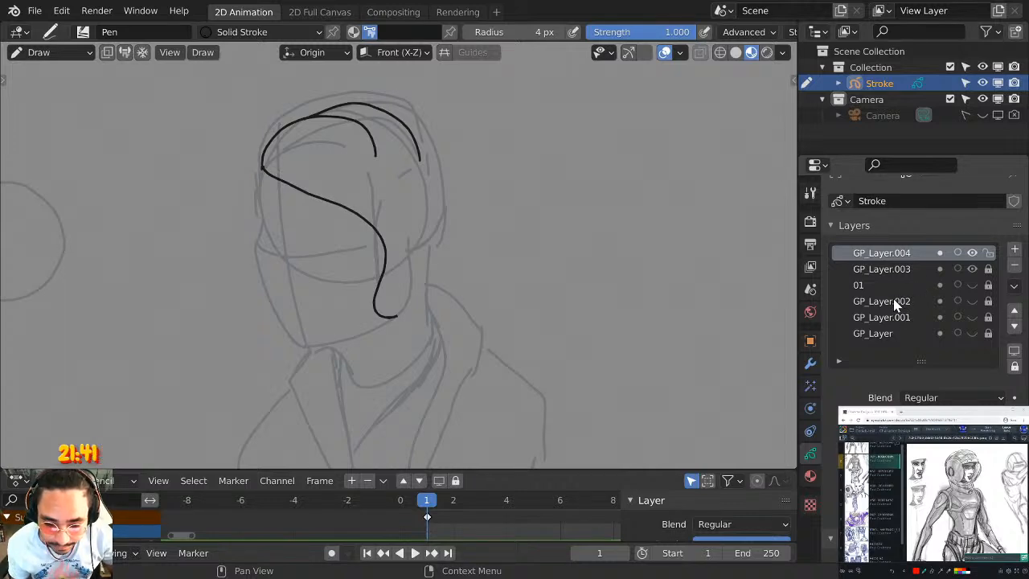
{"action": "key", "text": "ctrl+space"}
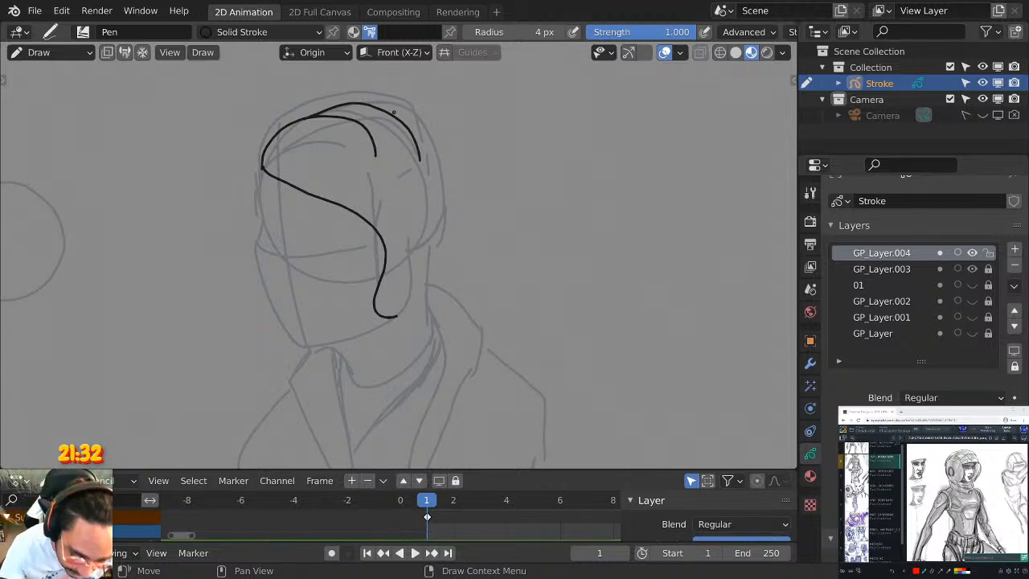
{"action": "key", "text": "ctrl+space"}
{"action": "key", "text": "ctrl+space"}
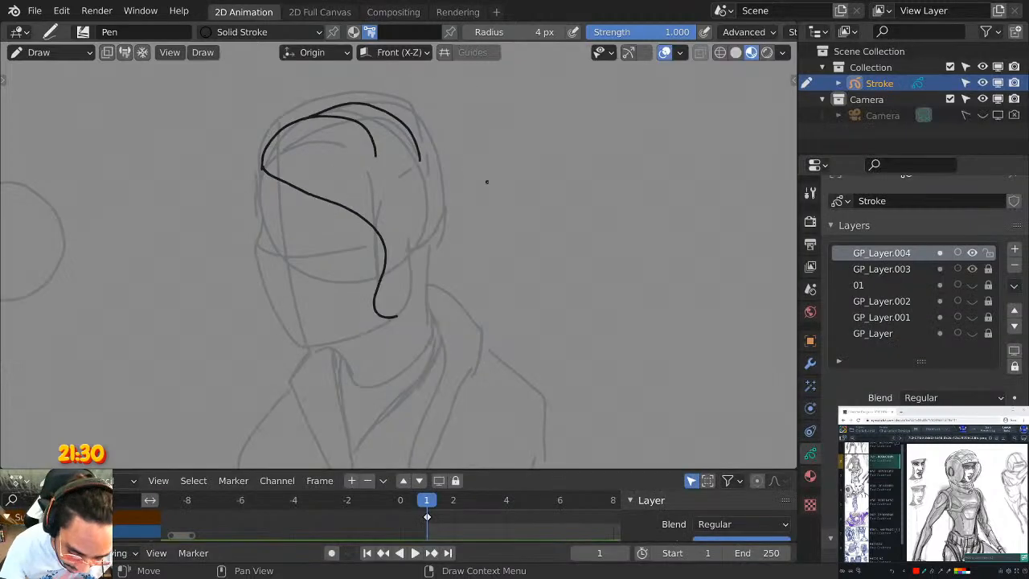
Try to ink the back of the hair as one continuous line from the crown down to the jaw-length lock.
{"action": "mouse_move", "coordinate": [396, 117]}
{"action": "left_mouse_down"}
{"action": "mouse_move", "coordinate": [444, 207]}
{"action": "mouse_move", "coordinate": [434, 295]}
{"action": "mouse_move", "coordinate": [394, 320]}
{"action": "left_mouse_up"}
{"action": "middle_click_drag", "start_coordinate": [409, 220], "coordinate": [448, 158]}
{"action": "key", "text": "ctrl+space"}
{"action": "key", "text": "ctrl+space"}
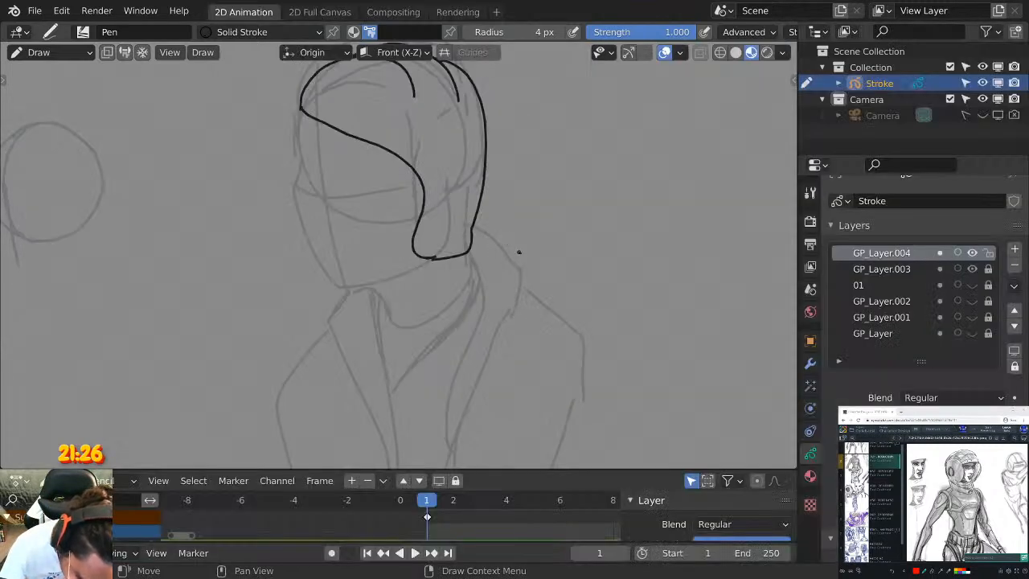
{"action": "key", "text": "ctrl+space"}
{"action": "middle_click_drag", "start_coordinate": [646, 253], "coordinate": [502, 221], "text": "shift"}
{"action": "key", "text": "ctrl+z"}
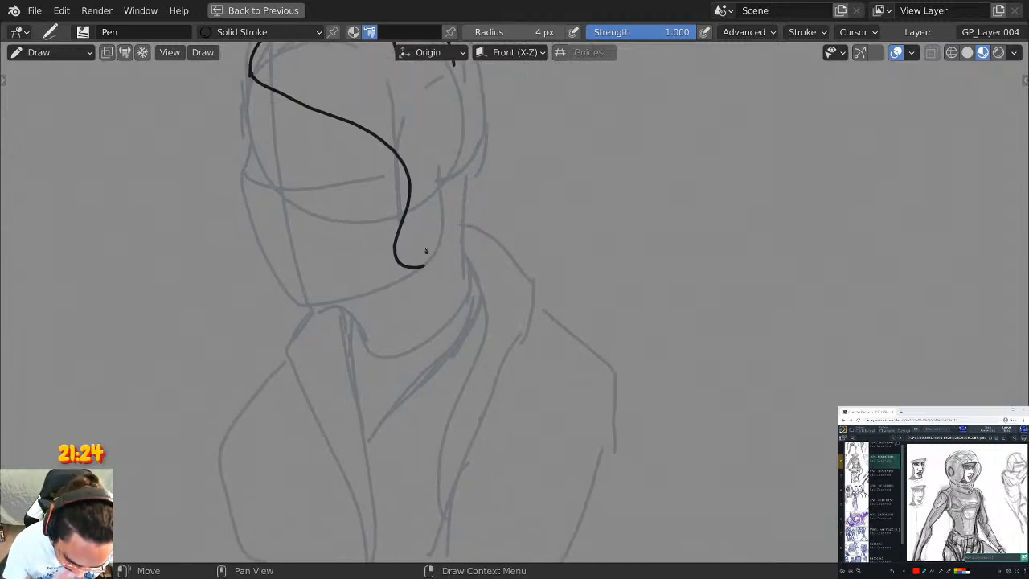
Ink the side lock's pointed tip and inner edge, plus the notched hair end at the nape and the back contour up to the crown.
{"action": "middle_click_drag", "start_coordinate": [441, 252], "coordinate": [426, 346], "text": "shift"}
{"action": "mouse_move", "coordinate": [411, 357]}
{"action": "left_mouse_down"}
{"action": "mouse_move", "coordinate": [460, 291]}
{"action": "mouse_move", "coordinate": [442, 154]}
{"action": "left_mouse_up"}
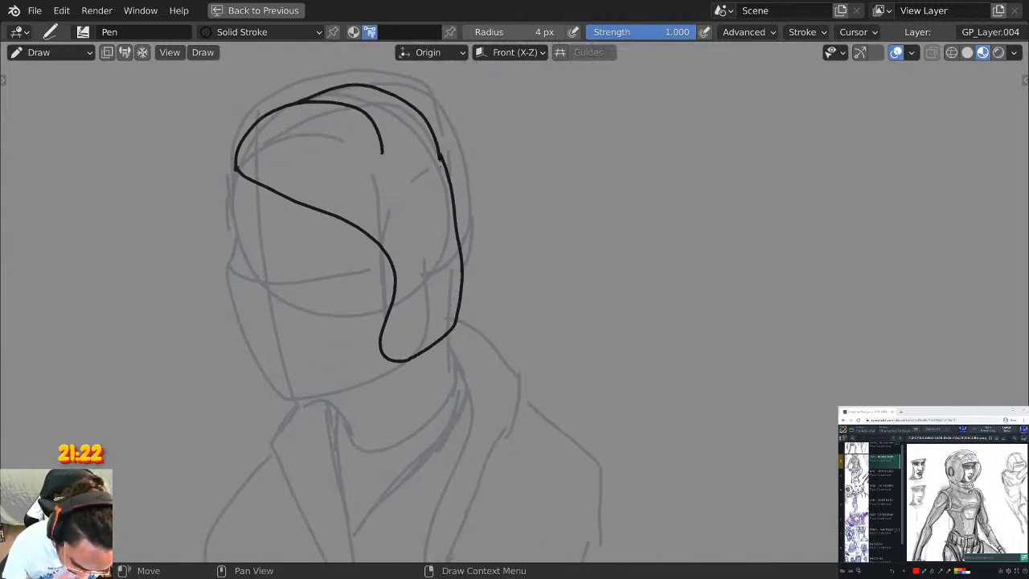
{"action": "key", "text": "ctrl+z"}
{"action": "left_click_drag", "start_coordinate": [409, 357], "coordinate": [397, 335]}
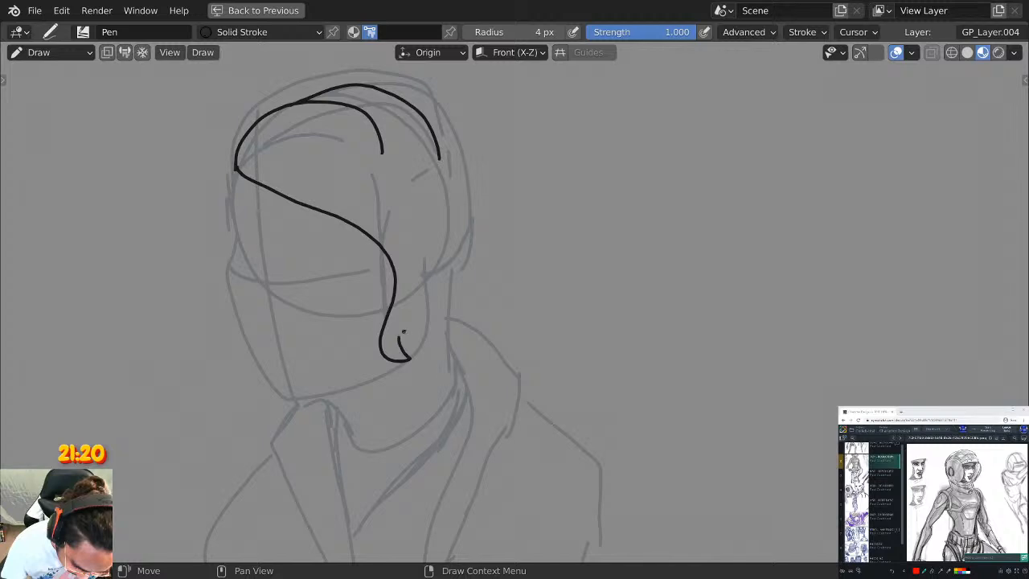
{"action": "mouse_move", "coordinate": [400, 234]}
{"action": "left_mouse_down"}
{"action": "mouse_move", "coordinate": [407, 299]}
{"action": "mouse_move", "coordinate": [398, 352]}
{"action": "mouse_move", "coordinate": [447, 303]}
{"action": "mouse_move", "coordinate": [469, 228]}
{"action": "mouse_move", "coordinate": [444, 139]}
{"action": "mouse_move", "coordinate": [419, 109]}
{"action": "left_mouse_up"}
Ink a long strand falling outside the face from the hairline, and the face contour down around the chin to the side lock.
{"action": "middle_click_drag", "start_coordinate": [420, 111], "coordinate": [506, 70]}
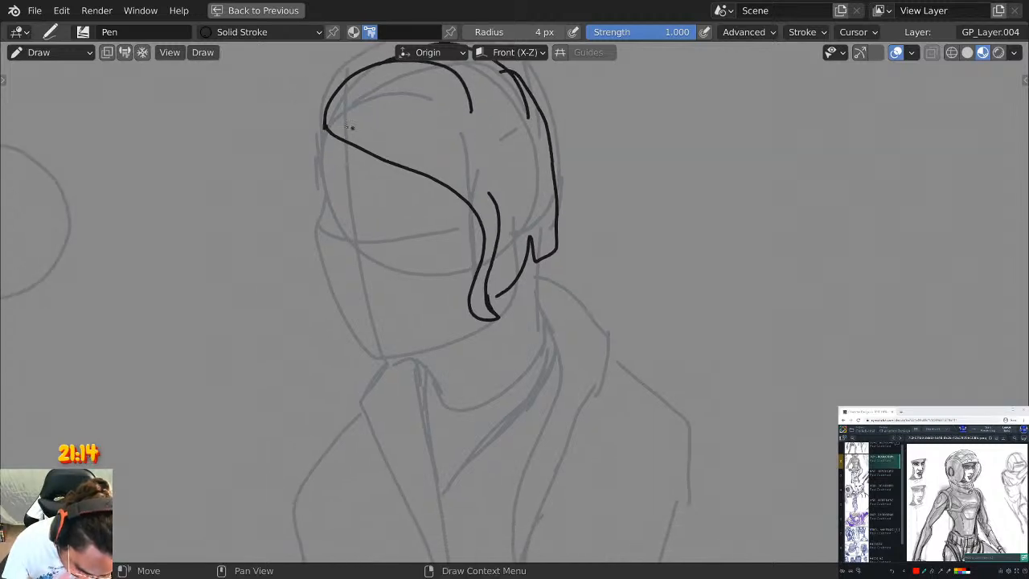
{"action": "left_click_drag", "start_coordinate": [323, 103], "coordinate": [294, 376]}
{"action": "mouse_move", "coordinate": [324, 122]}
{"action": "left_mouse_down"}
{"action": "mouse_move", "coordinate": [315, 233]}
{"action": "mouse_move", "coordinate": [360, 361]}
{"action": "mouse_move", "coordinate": [446, 341]}
{"action": "mouse_move", "coordinate": [476, 321]}
{"action": "left_mouse_up"}
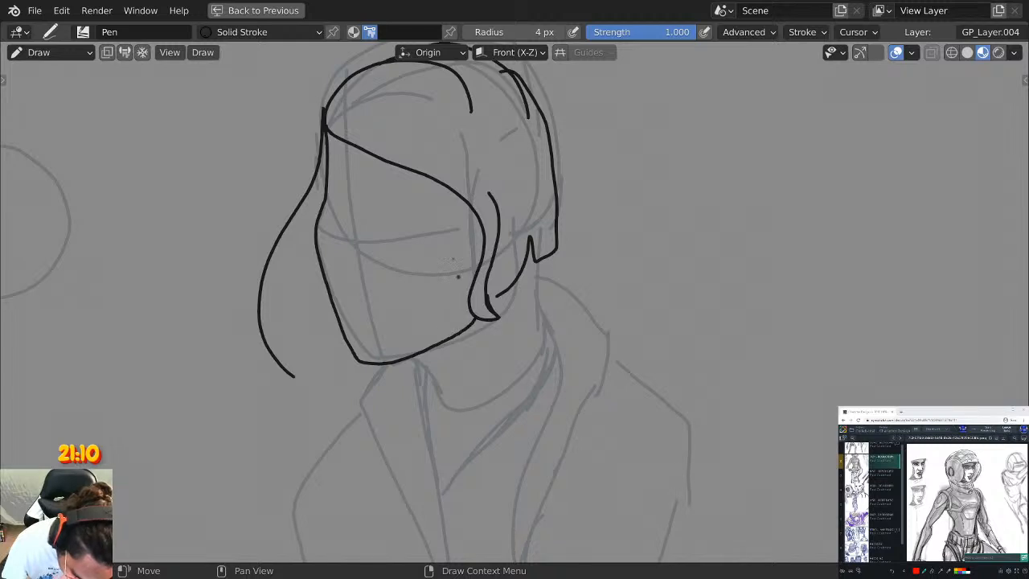
Ink the nose bridge and its short underside on the bust's face.
{"action": "mouse_move", "coordinate": [677, 208]}
{"action": "middle_mouse_down"}
{"action": "mouse_move", "coordinate": [473, 262]}
{"action": "mouse_move", "coordinate": [505, 234]}
{"action": "mouse_move", "coordinate": [632, 184]}
{"action": "middle_mouse_up"}
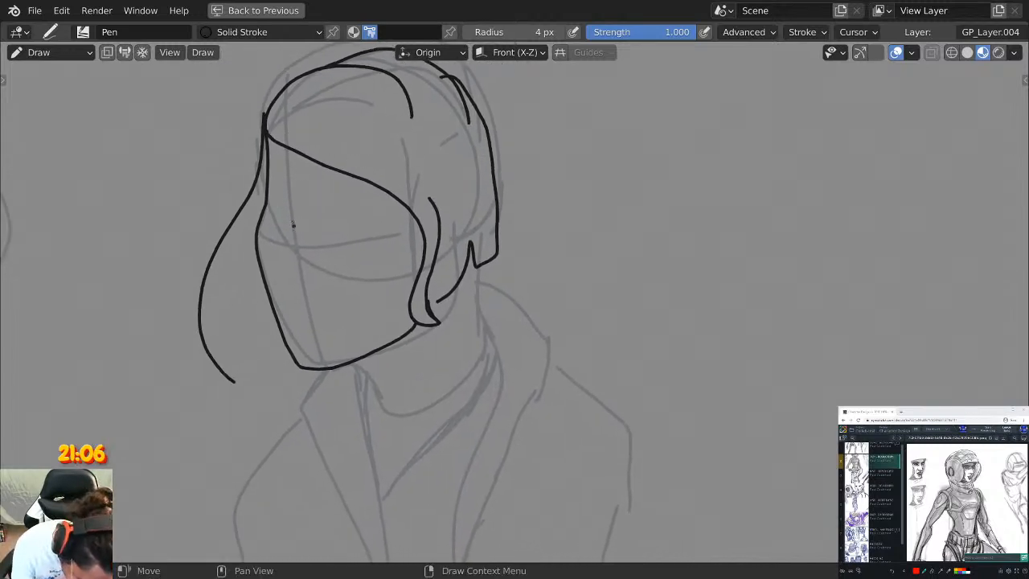
{"action": "key", "text": "ctrl"}
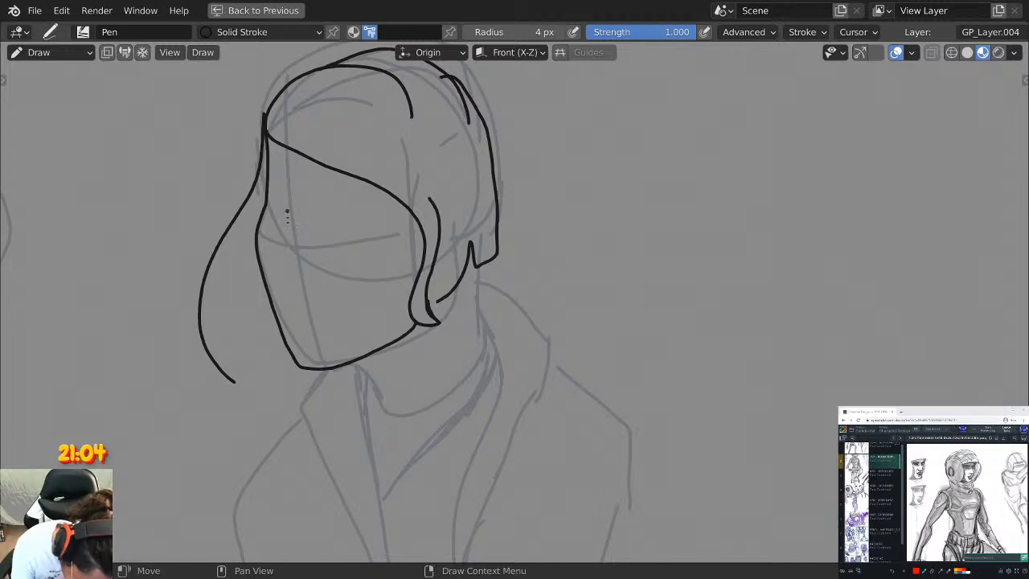
{"action": "mouse_move", "coordinate": [287, 211]}
{"action": "left_mouse_down"}
{"action": "mouse_move", "coordinate": [284, 278]}
{"action": "mouse_move", "coordinate": [302, 283]}
{"action": "mouse_move", "coordinate": [314, 269]}
{"action": "left_mouse_up"}
{"action": "key", "text": "ctrl+z"}
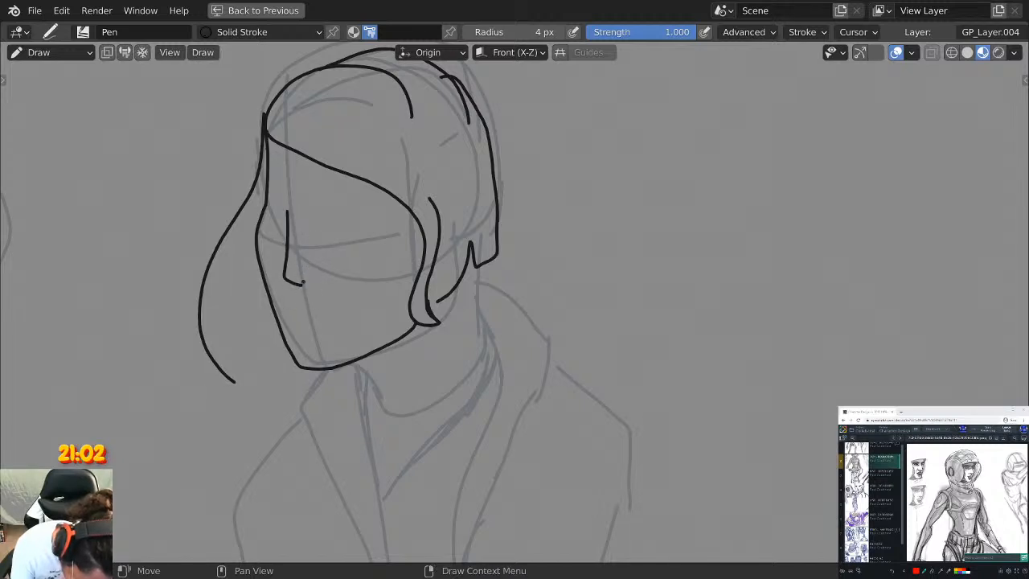
{"action": "mouse_move", "coordinate": [347, 221]}
{"action": "left_mouse_down"}
{"action": "mouse_move", "coordinate": [304, 210]}
{"action": "mouse_move", "coordinate": [306, 228]}
{"action": "mouse_move", "coordinate": [346, 221]}
{"action": "mouse_move", "coordinate": [343, 213]}
{"action": "mouse_move", "coordinate": [328, 231]}
{"action": "mouse_move", "coordinate": [339, 214]}
{"action": "left_mouse_up"}
{"action": "key", "text": "ctrl+z"}
{"action": "key", "text": "ctrl+z"}
{"action": "key", "text": "ctrl+z"}
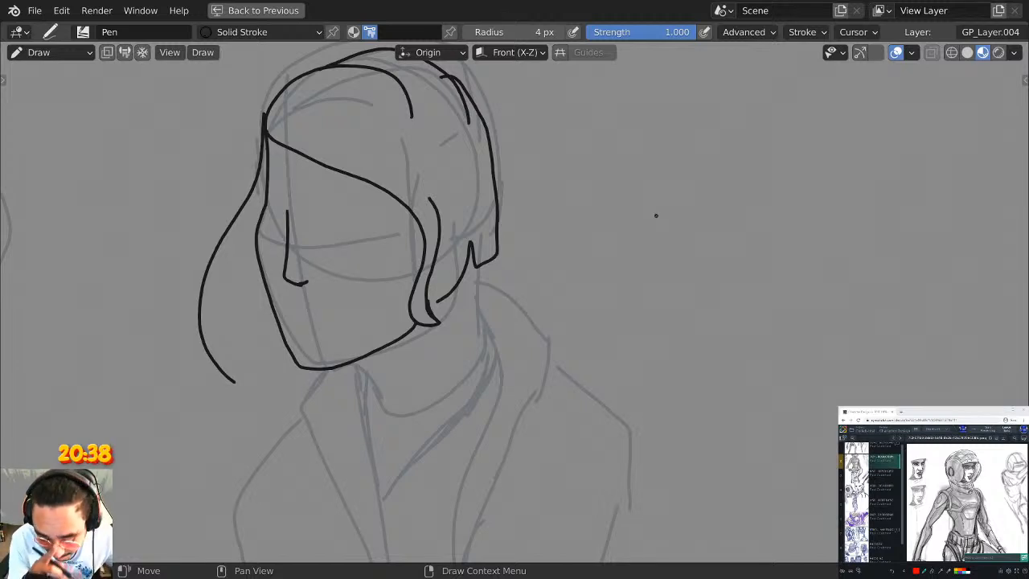
Set the pen radius to 3 px and ink a second face with nose, chin, jaw and swept hairline in the empty space beside the bust.
{"action": "mouse_move", "coordinate": [656, 216]}
{"action": "middle_mouse_down"}
{"action": "mouse_move", "coordinate": [528, 268]}
{"action": "mouse_move", "coordinate": [553, 155]}
{"action": "mouse_move", "coordinate": [458, 199]}
{"action": "middle_mouse_up"}
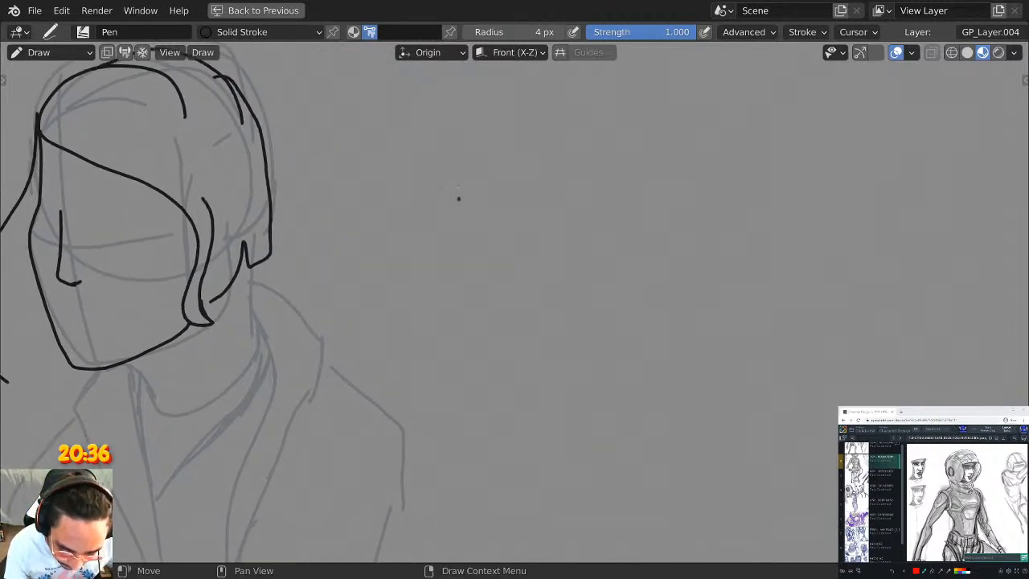
{"action": "left_click", "coordinate": [468, 32]}
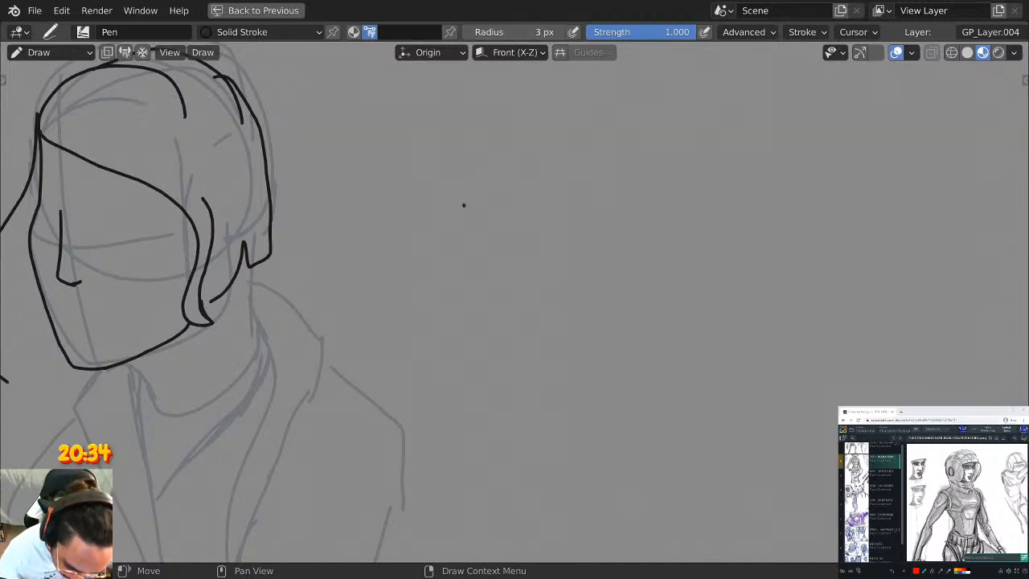
{"action": "mouse_move", "coordinate": [462, 215]}
{"action": "left_mouse_down"}
{"action": "mouse_move", "coordinate": [452, 161]}
{"action": "mouse_move", "coordinate": [505, 103]}
{"action": "mouse_move", "coordinate": [572, 123]}
{"action": "mouse_move", "coordinate": [592, 202]}
{"action": "left_mouse_up"}
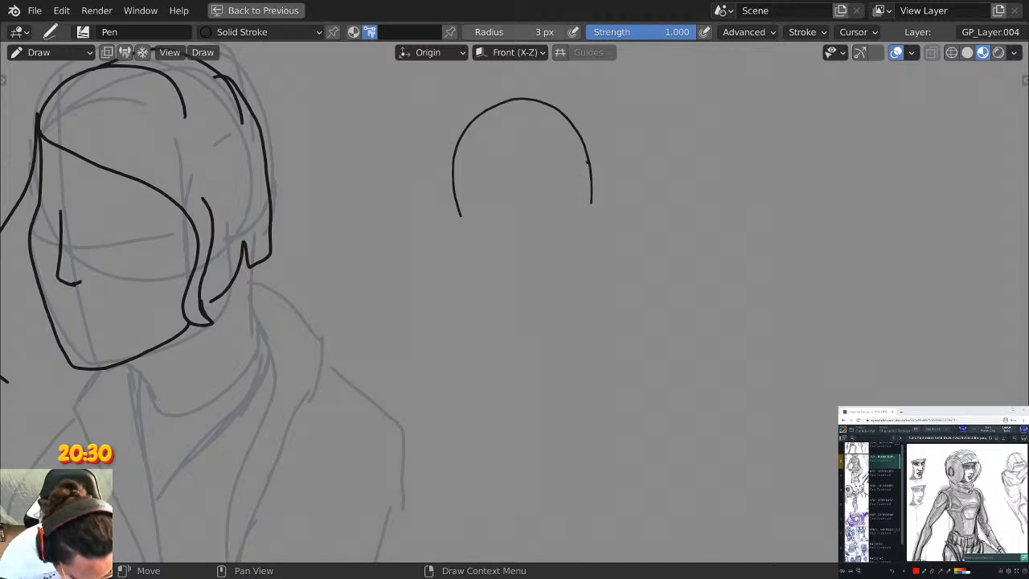
{"action": "key", "text": "ctrl+z"}
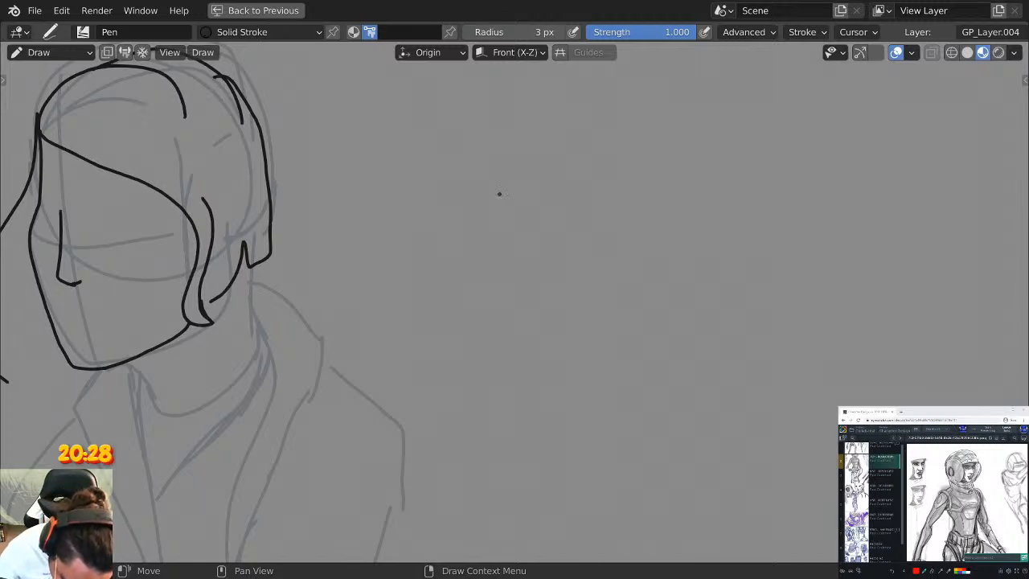
{"action": "mouse_move", "coordinate": [499, 194]}
{"action": "left_mouse_down"}
{"action": "mouse_move", "coordinate": [507, 120]}
{"action": "mouse_move", "coordinate": [509, 225]}
{"action": "mouse_move", "coordinate": [527, 276]}
{"action": "mouse_move", "coordinate": [549, 296]}
{"action": "mouse_move", "coordinate": [647, 251]}
{"action": "left_mouse_up"}
{"action": "key", "text": "ctrl+z"}
{"action": "key", "text": "ctrl+z"}
{"action": "mouse_move", "coordinate": [528, 100]}
{"action": "left_mouse_down"}
{"action": "mouse_move", "coordinate": [521, 239]}
{"action": "mouse_move", "coordinate": [541, 242]}
{"action": "mouse_move", "coordinate": [549, 278]}
{"action": "mouse_move", "coordinate": [587, 279]}
{"action": "mouse_move", "coordinate": [641, 249]}
{"action": "mouse_move", "coordinate": [666, 186]}
{"action": "left_mouse_up"}
{"action": "mouse_move", "coordinate": [528, 102]}
{"action": "left_mouse_down"}
{"action": "mouse_move", "coordinate": [537, 128]}
{"action": "mouse_move", "coordinate": [648, 213]}
{"action": "left_mouse_up"}
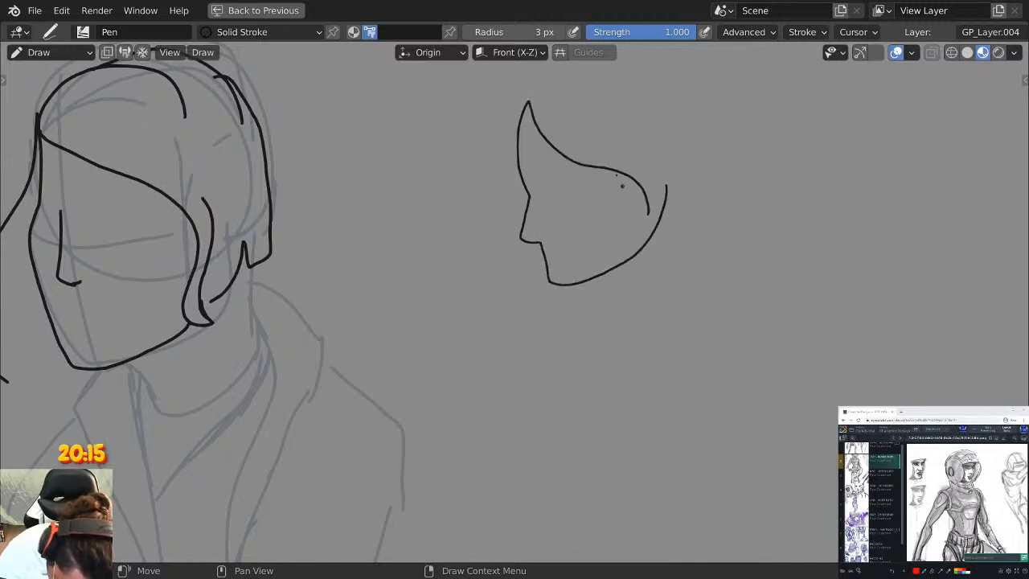
Ink the second head's outer hair over the crown and down both sides, plus a short throat line under the chin.
{"action": "mouse_move", "coordinate": [515, 114]}
{"action": "left_mouse_down"}
{"action": "mouse_move", "coordinate": [515, 98]}
{"action": "mouse_move", "coordinate": [696, 135]}
{"action": "mouse_move", "coordinate": [739, 220]}
{"action": "mouse_move", "coordinate": [718, 312]}
{"action": "left_mouse_up"}
{"action": "left_click_drag", "start_coordinate": [515, 114], "coordinate": [498, 337]}
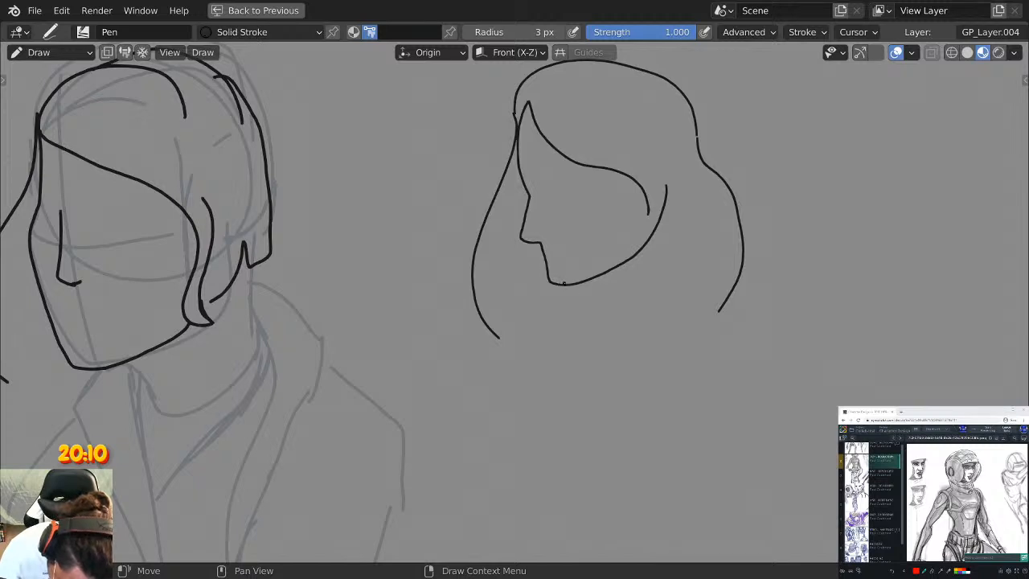
{"action": "left_click_drag", "start_coordinate": [573, 286], "coordinate": [612, 315]}
{"action": "left_click_drag", "start_coordinate": [660, 224], "coordinate": [661, 307]}
{"action": "key", "text": "ctrl+z"}
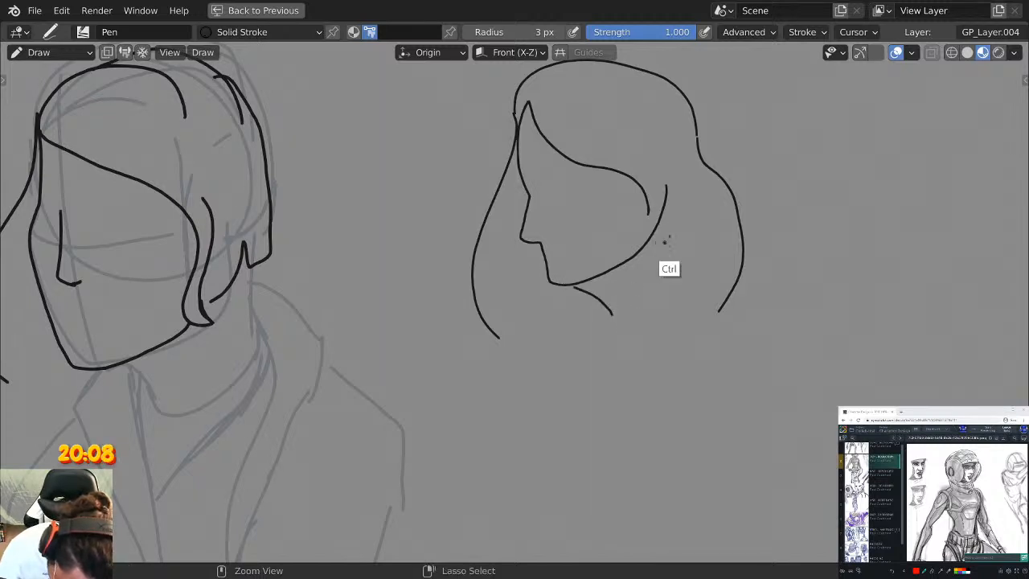
Ink an inner hair strand falling from the jaw's upper end and extend both outer hair edges downward with another wave.
{"action": "left_click_drag", "start_coordinate": [663, 183], "coordinate": [663, 389]}
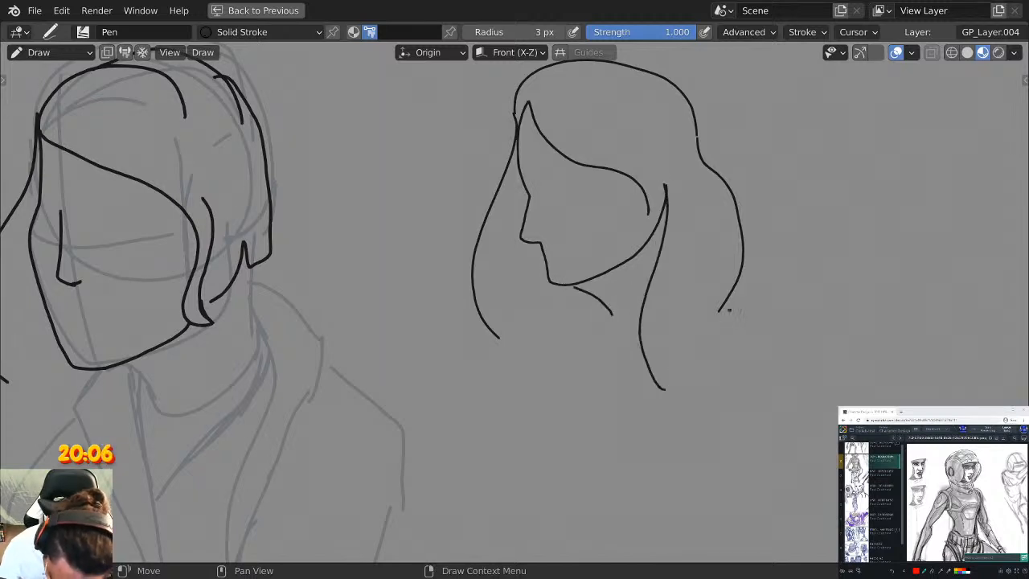
{"action": "left_click_drag", "start_coordinate": [728, 309], "coordinate": [744, 384]}
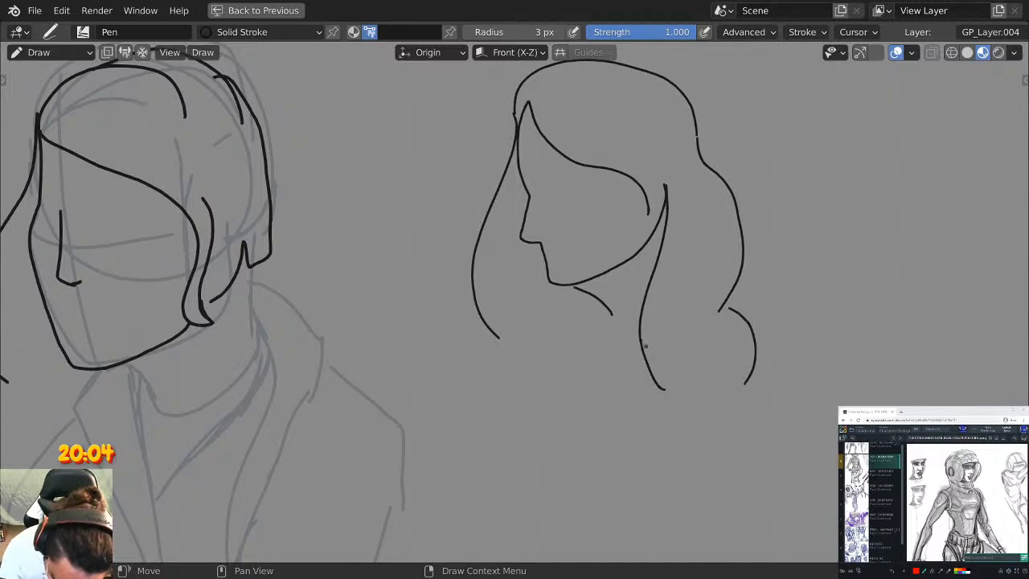
{"action": "left_click_drag", "start_coordinate": [507, 336], "coordinate": [548, 443]}
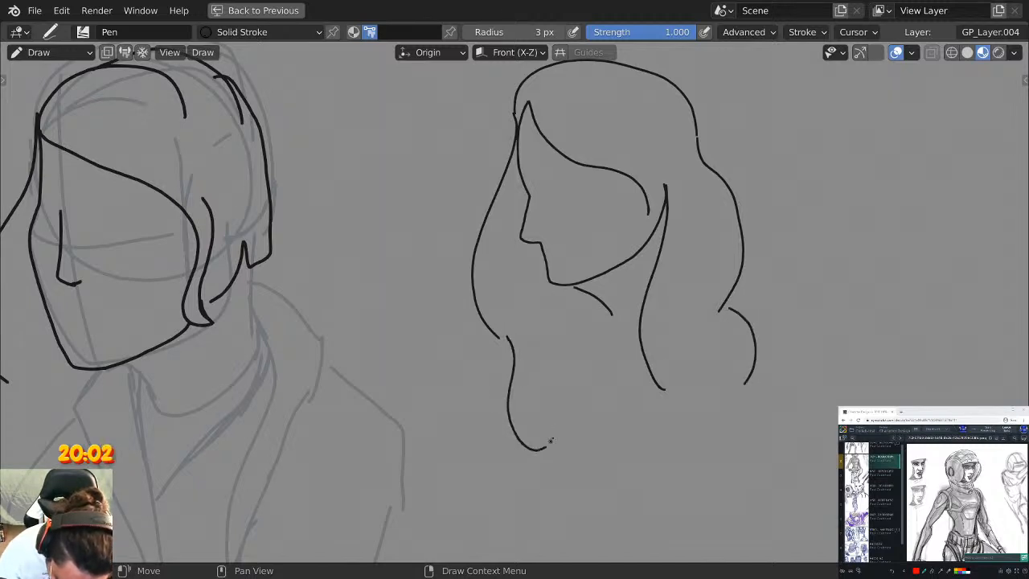
Replace the second face's hairline with a lower fringe sweeping from the forehead across to the jaw's upper end.
{"action": "middle_click_drag", "start_coordinate": [568, 342], "coordinate": [576, 326], "text": "shift"}
{"action": "mouse_move", "coordinate": [597, 274]}
{"action": "middle_mouse_down", "text": "ctrl"}
{"action": "mouse_move", "coordinate": [620, 200]}
{"action": "mouse_move", "coordinate": [581, 280]}
{"action": "middle_mouse_up", "text": "ctrl"}
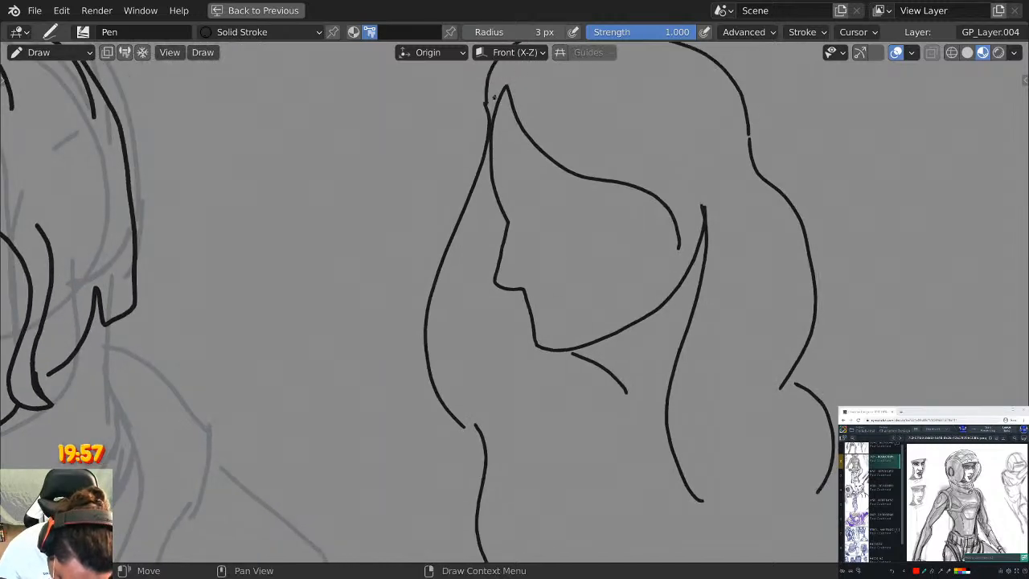
{"action": "mouse_move", "coordinate": [499, 90]}
{"action": "left_mouse_down"}
{"action": "mouse_move", "coordinate": [489, 137]}
{"action": "mouse_move", "coordinate": [558, 203]}
{"action": "left_mouse_up"}
{"action": "key", "text": "ctrl+z"}
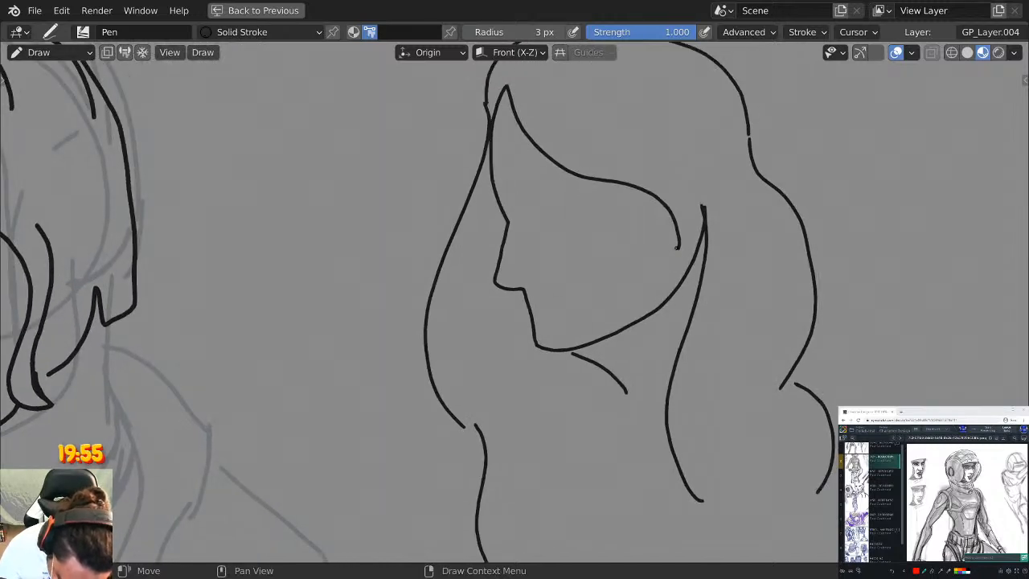
{"action": "key", "text": "ctrl+z"}
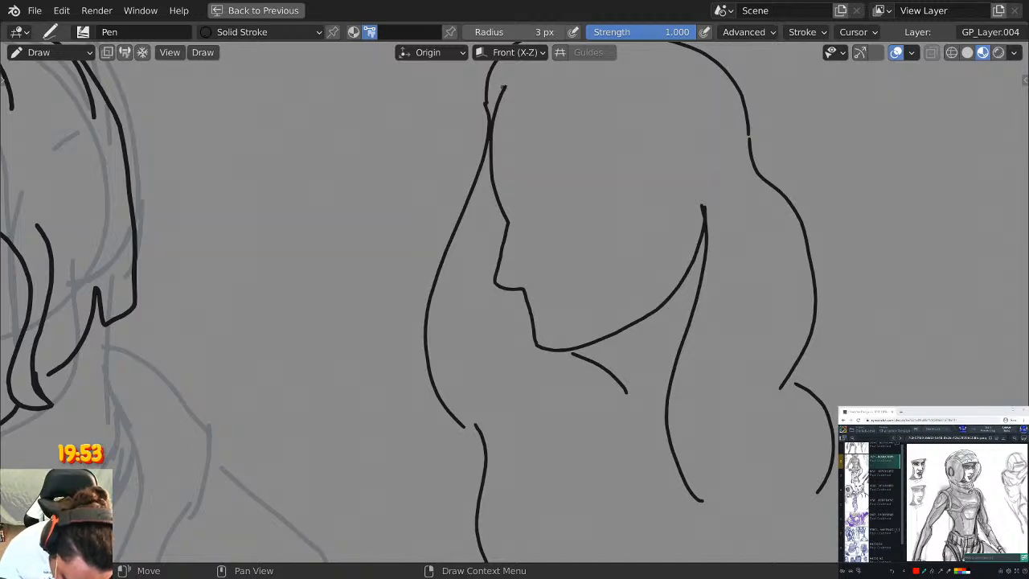
{"action": "mouse_move", "coordinate": [505, 87]}
{"action": "left_mouse_down"}
{"action": "mouse_move", "coordinate": [489, 173]}
{"action": "mouse_move", "coordinate": [663, 269]}
{"action": "left_mouse_up"}
{"action": "key", "text": "ctrl+z"}
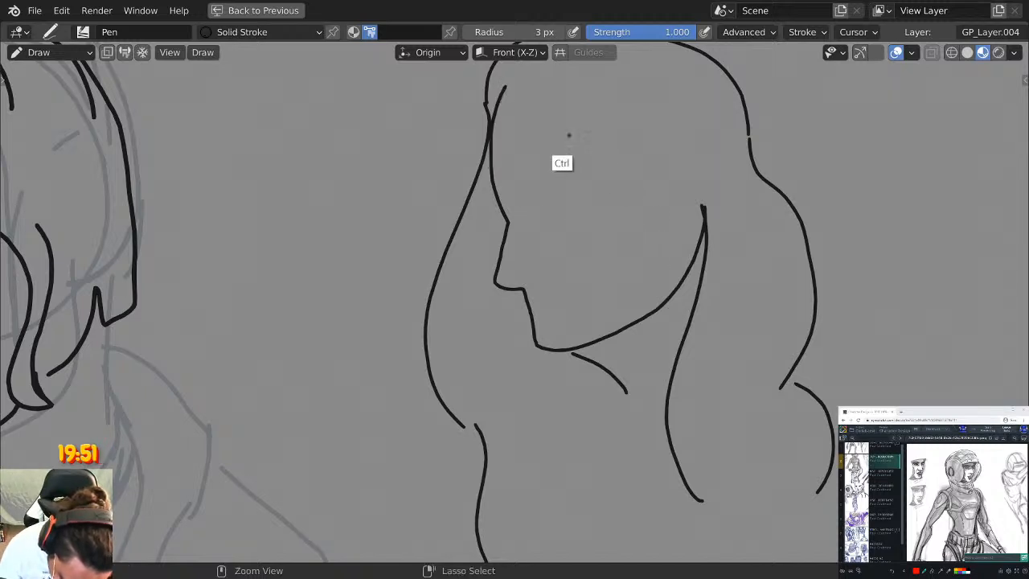
{"action": "mouse_move", "coordinate": [505, 87]}
{"action": "left_mouse_down"}
{"action": "mouse_move", "coordinate": [529, 200]}
{"action": "mouse_move", "coordinate": [672, 266]}
{"action": "mouse_move", "coordinate": [701, 204]}
{"action": "left_mouse_up"}
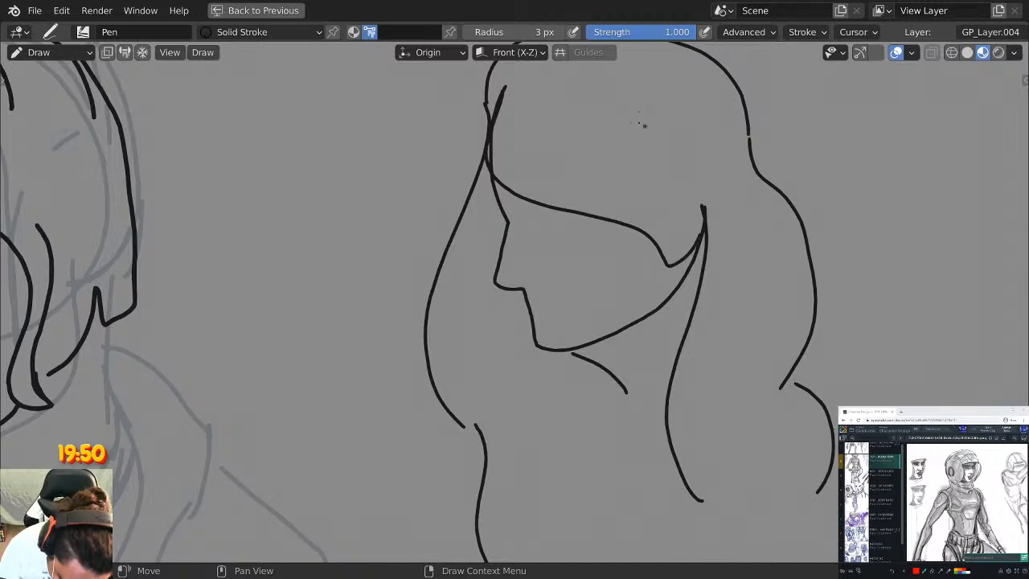
Add a short nostril mark above the nose's underside and a short slanted line branching down from the throat line.
{"action": "middle_click_drag", "start_coordinate": [643, 126], "coordinate": [657, 58]}
{"action": "middle_click_drag", "start_coordinate": [602, 111], "coordinate": [638, 111], "text": "shift"}
{"action": "left_click_drag", "start_coordinate": [560, 209], "coordinate": [571, 212]}
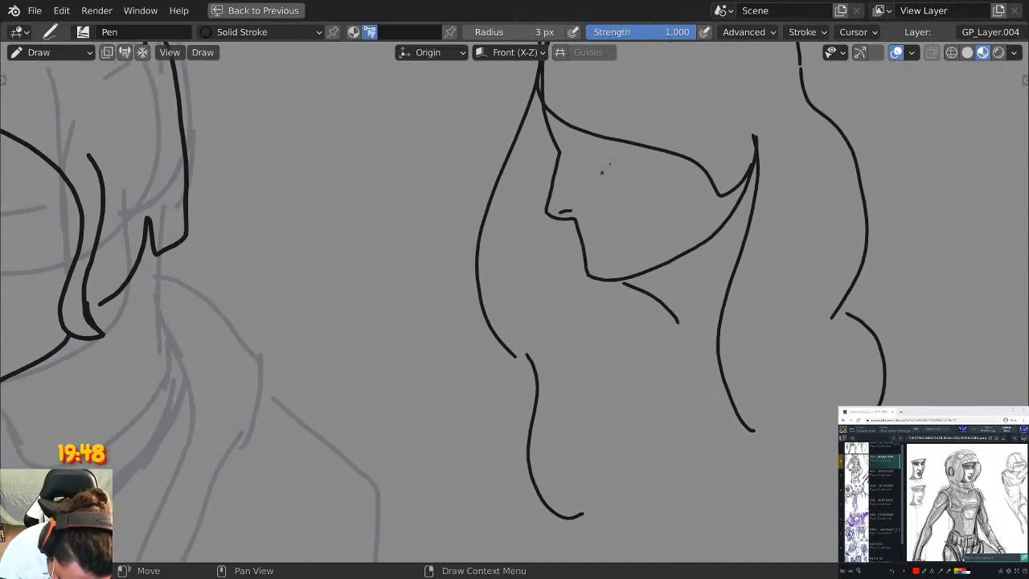
{"action": "left_click_drag", "start_coordinate": [655, 316], "coordinate": [625, 363]}
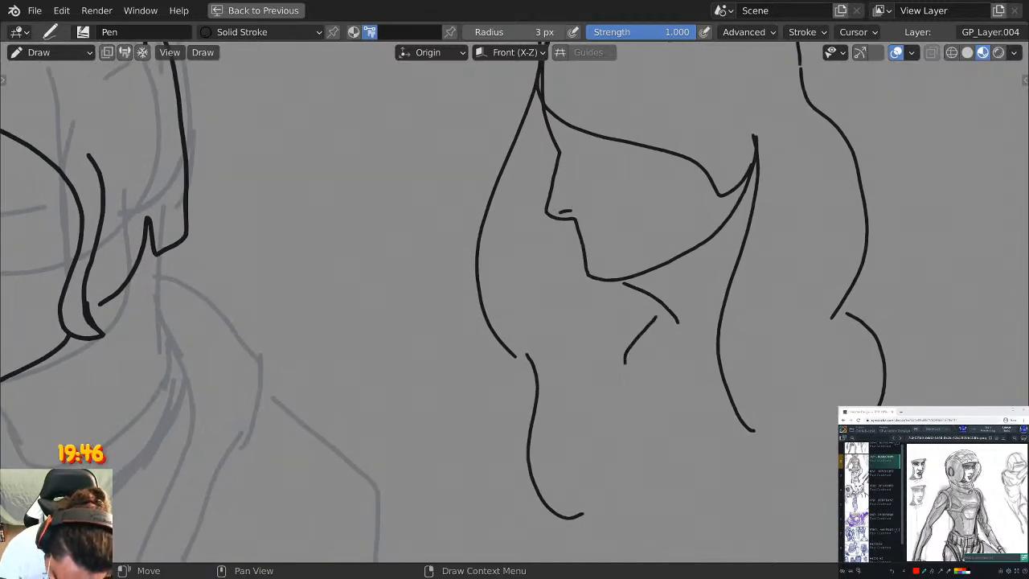
Replace the slanted line below the second head's throat with a longer curved neck line and a rounded neckline.
{"action": "key", "text": "ctrl+z"}
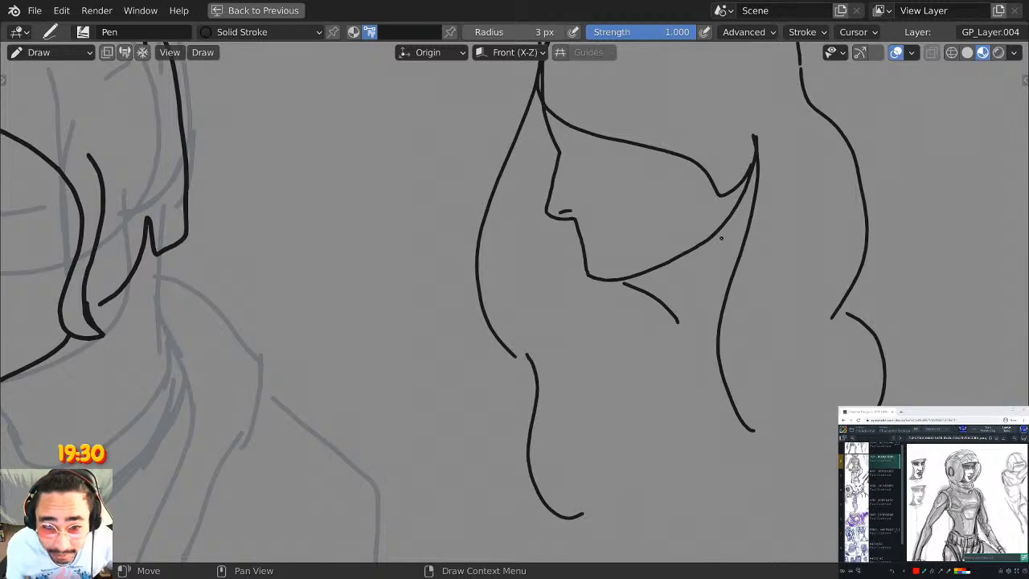
{"action": "middle_click_drag", "start_coordinate": [672, 297], "coordinate": [662, 198]}
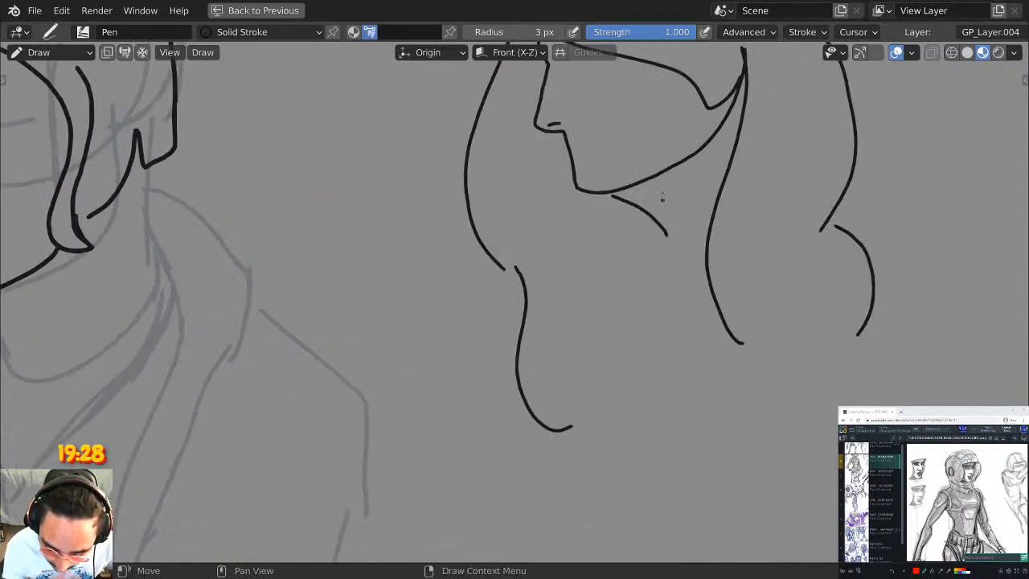
{"action": "mouse_move", "coordinate": [607, 191]}
{"action": "left_mouse_down"}
{"action": "mouse_move", "coordinate": [641, 214]}
{"action": "mouse_move", "coordinate": [672, 261]}
{"action": "left_mouse_up"}
{"action": "mouse_move", "coordinate": [644, 218]}
{"action": "left_mouse_down"}
{"action": "mouse_move", "coordinate": [680, 299]}
{"action": "mouse_move", "coordinate": [700, 312]}
{"action": "left_mouse_up"}
{"action": "scroll", "coordinate": [737, 269], "scroll_direction": "down", "scroll_amount": 2}
{"action": "scroll", "coordinate": [739, 270], "scroll_direction": "up", "scroll_amount": 2}
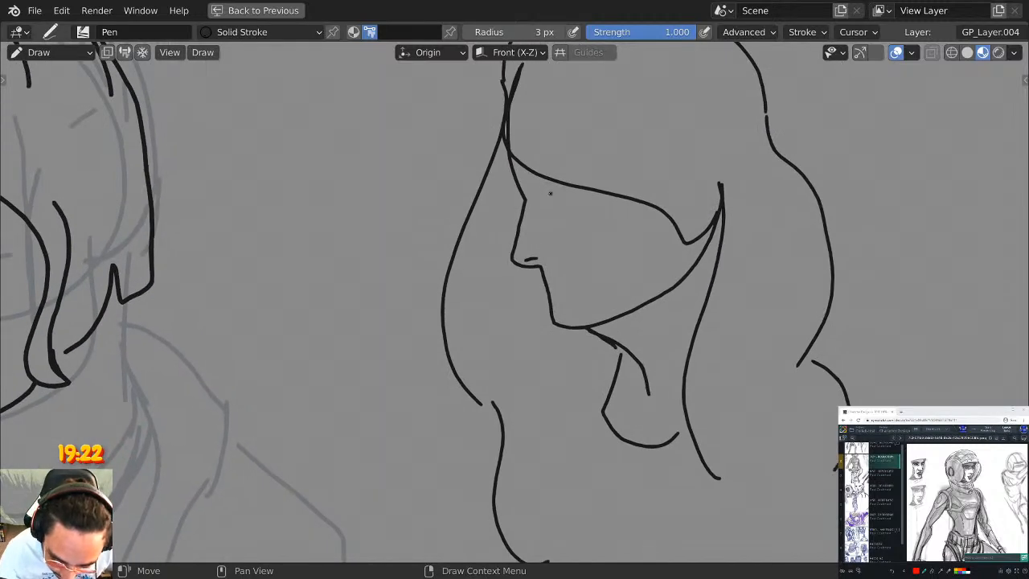
Ink a small half-lidded eye with a heavier lower edge under the second face's fringe, undoing strokes that miss.
{"action": "mouse_move", "coordinate": [534, 183]}
{"action": "left_mouse_down"}
{"action": "mouse_move", "coordinate": [579, 204]}
{"action": "mouse_move", "coordinate": [556, 214]}
{"action": "left_mouse_up"}
{"action": "key", "text": "ctrl+z"}
{"action": "key", "text": "ctrl+z"}
{"action": "key", "text": "ctrl+z"}
{"action": "scroll", "coordinate": [592, 144], "scroll_direction": "down", "scroll_amount": 2}
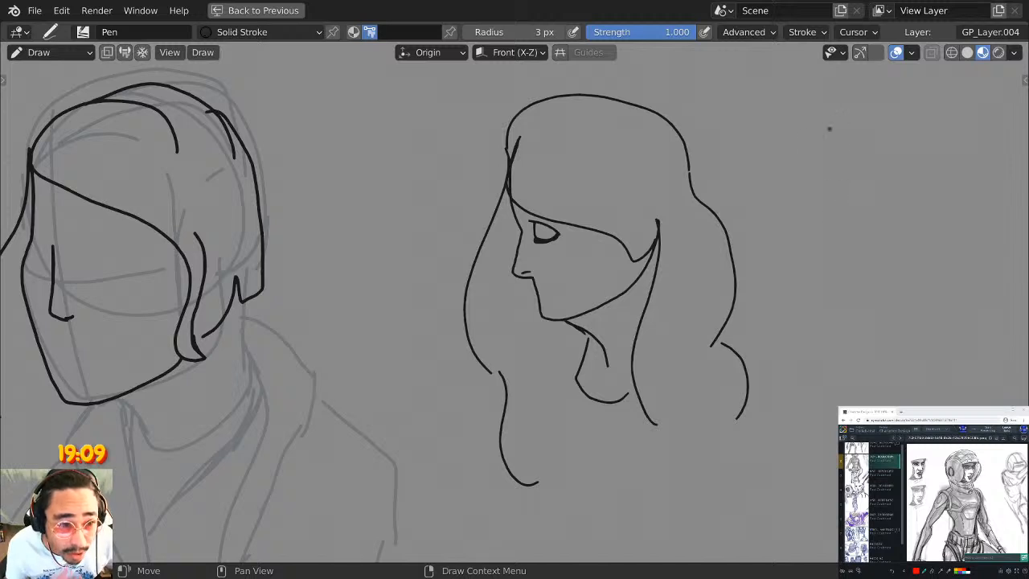
Outline a round third head in the empty space beside the long-haired head, with two upright oval eyes.
{"action": "mouse_move", "coordinate": [783, 200]}
{"action": "middle_mouse_down"}
{"action": "mouse_move", "coordinate": [641, 190]}
{"action": "mouse_move", "coordinate": [670, 219]}
{"action": "mouse_move", "coordinate": [608, 206]}
{"action": "middle_mouse_up"}
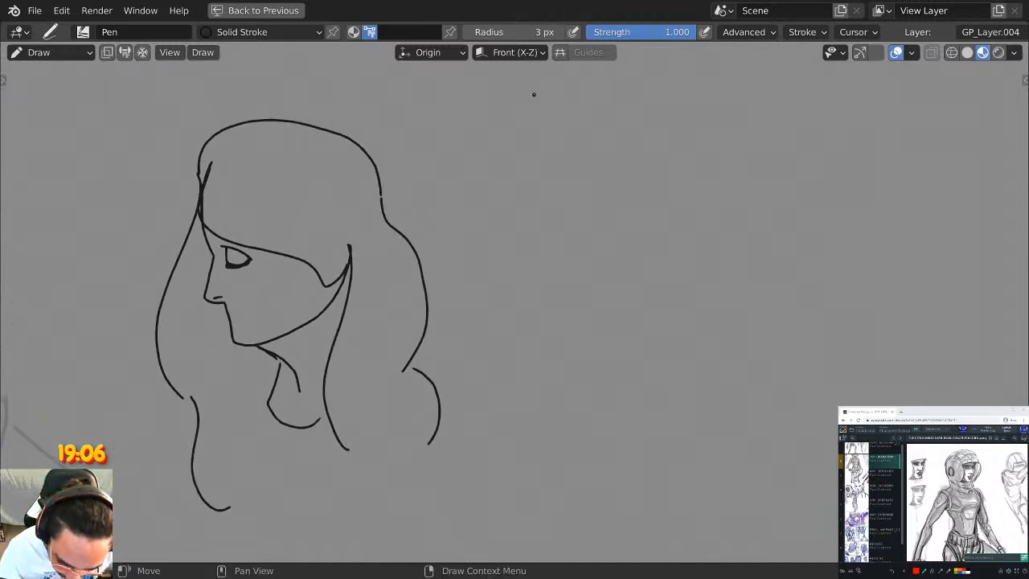
{"action": "mouse_move", "coordinate": [534, 181]}
{"action": "left_mouse_down"}
{"action": "mouse_move", "coordinate": [546, 161]}
{"action": "mouse_move", "coordinate": [691, 292]}
{"action": "left_mouse_up"}
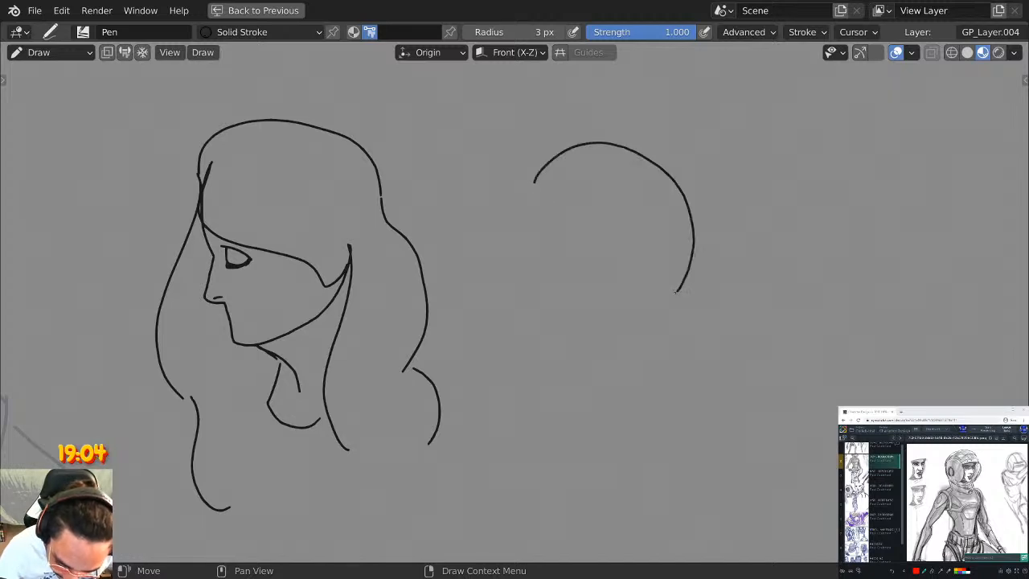
{"action": "key", "text": "ctrl+z"}
{"action": "mouse_move", "coordinate": [542, 172]}
{"action": "left_mouse_down"}
{"action": "mouse_move", "coordinate": [693, 195]}
{"action": "mouse_move", "coordinate": [696, 255]}
{"action": "left_mouse_up"}
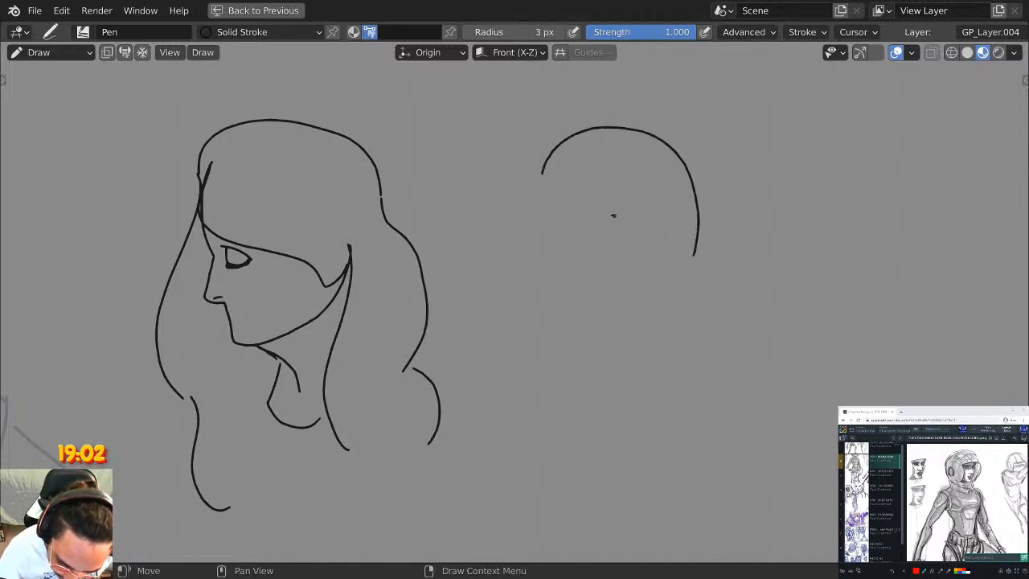
{"action": "mouse_move", "coordinate": [598, 221]}
{"action": "left_mouse_down"}
{"action": "mouse_move", "coordinate": [605, 265]}
{"action": "mouse_move", "coordinate": [607, 219]}
{"action": "mouse_move", "coordinate": [589, 219]}
{"action": "left_mouse_up"}
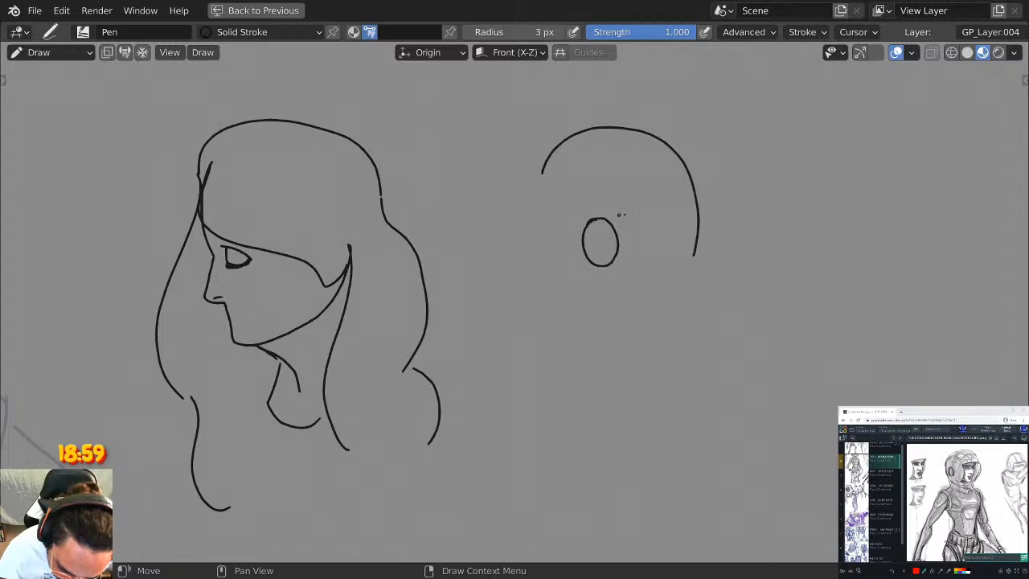
{"action": "mouse_move", "coordinate": [659, 223]}
{"action": "left_mouse_down"}
{"action": "mouse_move", "coordinate": [651, 269]}
{"action": "mouse_move", "coordinate": [678, 226]}
{"action": "mouse_move", "coordinate": [655, 222]}
{"action": "left_mouse_up"}
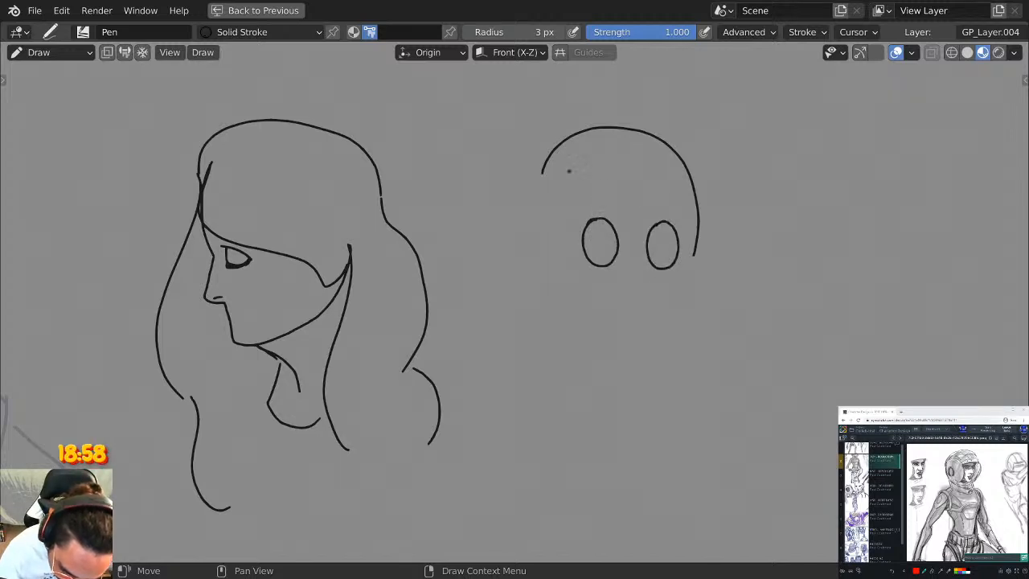
{"action": "mouse_move", "coordinate": [544, 169]}
{"action": "left_mouse_down"}
{"action": "mouse_move", "coordinate": [537, 277]}
{"action": "mouse_move", "coordinate": [602, 323]}
{"action": "mouse_move", "coordinate": [671, 302]}
{"action": "mouse_move", "coordinate": [693, 251]}
{"action": "left_mouse_up"}
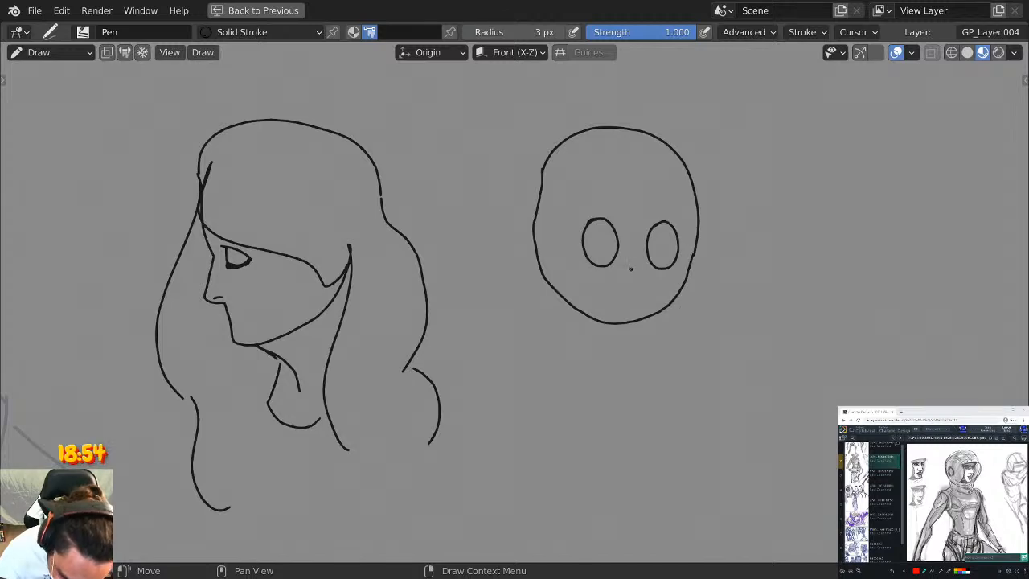
Add a small curved nose, an ear, a short mouth dash and a second rim along each oval eye of the third head.
{"action": "mouse_move", "coordinate": [637, 272]}
{"action": "left_mouse_down"}
{"action": "mouse_move", "coordinate": [647, 287]}
{"action": "mouse_move", "coordinate": [635, 295]}
{"action": "left_mouse_up"}
{"action": "mouse_move", "coordinate": [540, 194]}
{"action": "left_mouse_down"}
{"action": "mouse_move", "coordinate": [523, 241]}
{"action": "mouse_move", "coordinate": [537, 263]}
{"action": "left_mouse_up"}
{"action": "left_click_drag", "start_coordinate": [589, 213], "coordinate": [577, 252]}
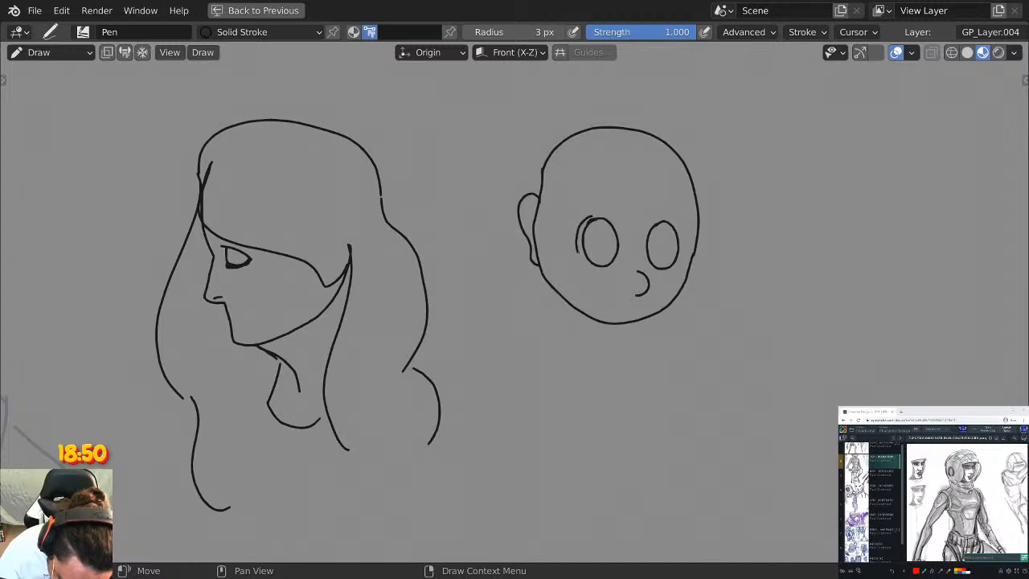
{"action": "key", "text": "ctrl+z"}
{"action": "scroll", "coordinate": [595, 225], "scroll_direction": "up", "scroll_amount": 3}
{"action": "mouse_move", "coordinate": [651, 156]}
{"action": "left_mouse_down"}
{"action": "mouse_move", "coordinate": [635, 159]}
{"action": "mouse_move", "coordinate": [619, 222]}
{"action": "mouse_move", "coordinate": [661, 241]}
{"action": "left_mouse_up"}
{"action": "mouse_move", "coordinate": [770, 161]}
{"action": "left_mouse_down"}
{"action": "mouse_move", "coordinate": [745, 170]}
{"action": "mouse_move", "coordinate": [733, 225]}
{"action": "mouse_move", "coordinate": [755, 241]}
{"action": "left_mouse_up"}
{"action": "scroll", "coordinate": [704, 318], "scroll_direction": "down", "scroll_amount": 1}
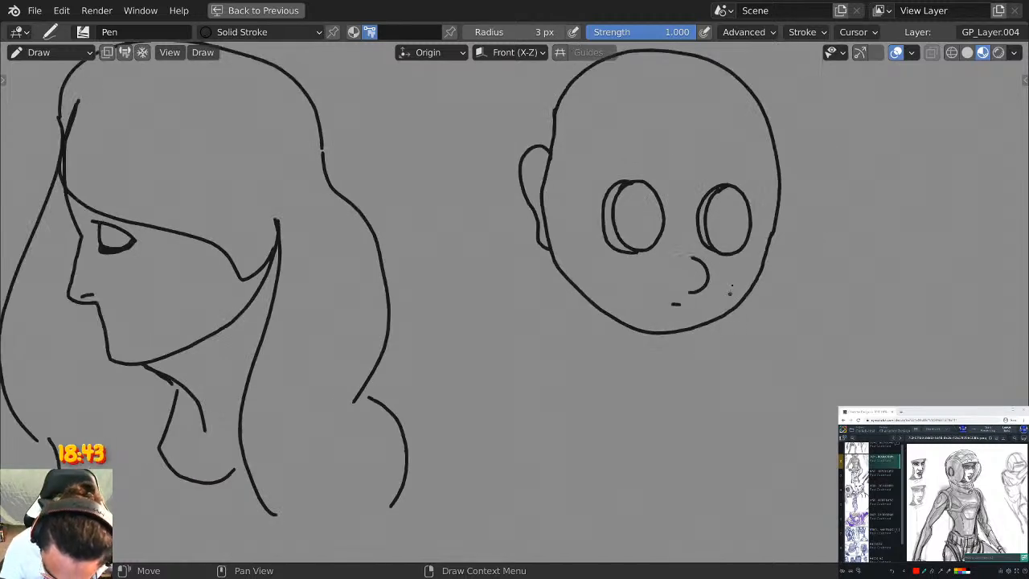
Ink curly hair on the third head with a scalloped fringe, a rounded mass above the crown and curls down both sides.
{"action": "middle_click_drag", "start_coordinate": [680, 195], "coordinate": [642, 210]}
{"action": "middle_click_drag", "start_coordinate": [603, 153], "coordinate": [586, 193], "text": "shift"}
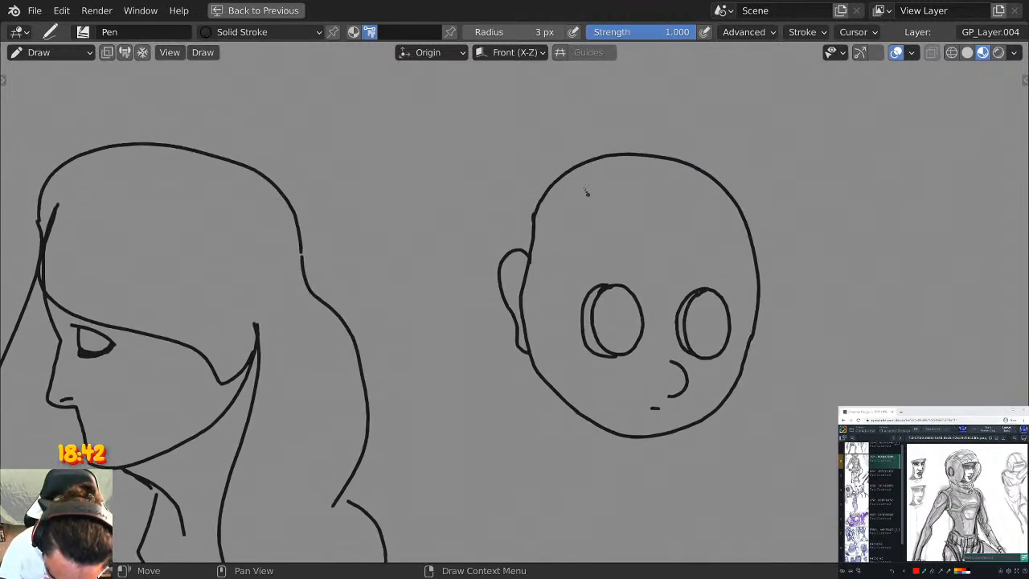
{"action": "mouse_move", "coordinate": [576, 178]}
{"action": "left_mouse_down"}
{"action": "mouse_move", "coordinate": [621, 239]}
{"action": "mouse_move", "coordinate": [660, 241]}
{"action": "mouse_move", "coordinate": [759, 210]}
{"action": "mouse_move", "coordinate": [698, 277]}
{"action": "mouse_move", "coordinate": [652, 247]}
{"action": "left_mouse_up"}
{"action": "mouse_move", "coordinate": [779, 259]}
{"action": "left_mouse_down"}
{"action": "mouse_move", "coordinate": [794, 309]}
{"action": "mouse_move", "coordinate": [752, 392]}
{"action": "mouse_move", "coordinate": [740, 391]}
{"action": "left_mouse_up"}
{"action": "mouse_move", "coordinate": [567, 170]}
{"action": "left_mouse_down"}
{"action": "mouse_move", "coordinate": [551, 151]}
{"action": "mouse_move", "coordinate": [464, 256]}
{"action": "mouse_move", "coordinate": [492, 325]}
{"action": "mouse_move", "coordinate": [514, 327]}
{"action": "left_mouse_up"}
{"action": "middle_click_drag", "start_coordinate": [645, 359], "coordinate": [667, 255]}
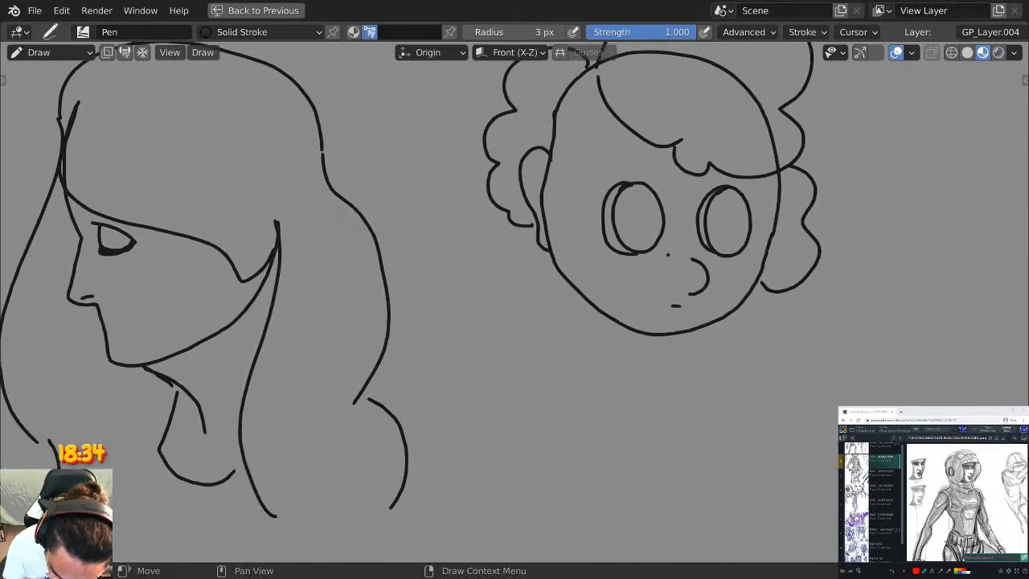
Replace the curls on the third head's ear side with a curved lock from the parting and a larger scalloped outline.
{"action": "key", "text": "ctrl+z"}
{"action": "middle_click_drag", "start_coordinate": [623, 114], "coordinate": [626, 221]}
{"action": "left_click_drag", "start_coordinate": [599, 175], "coordinate": [529, 236]}
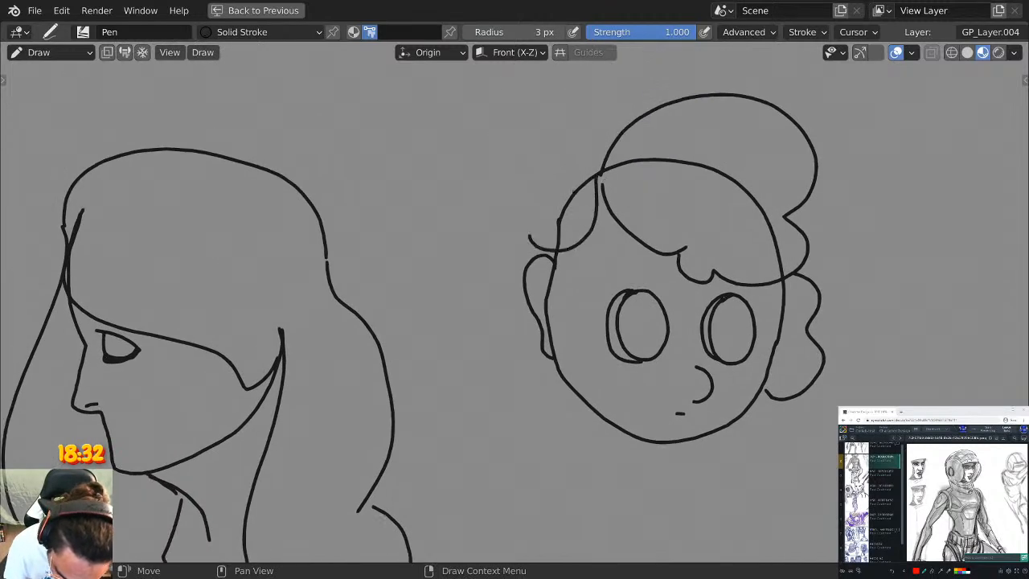
{"action": "mouse_move", "coordinate": [593, 154]}
{"action": "left_mouse_down"}
{"action": "mouse_move", "coordinate": [579, 147]}
{"action": "mouse_move", "coordinate": [472, 248]}
{"action": "mouse_move", "coordinate": [499, 371]}
{"action": "mouse_move", "coordinate": [548, 399]}
{"action": "left_mouse_up"}
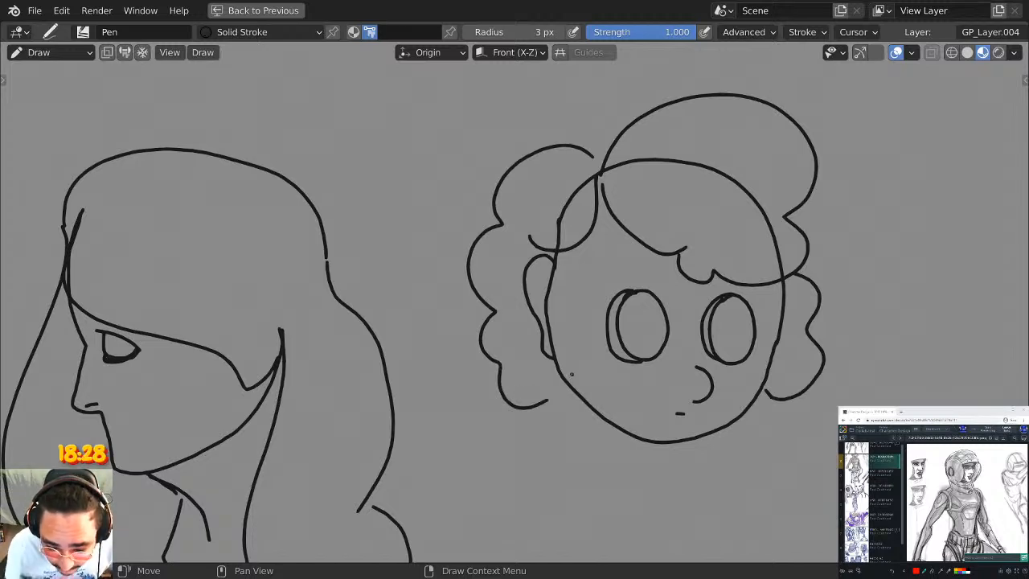
Ink the third head's neck, a rounded neckline and the collar flap on the ear side.
{"action": "middle_click_drag", "start_coordinate": [702, 257], "coordinate": [681, 167]}
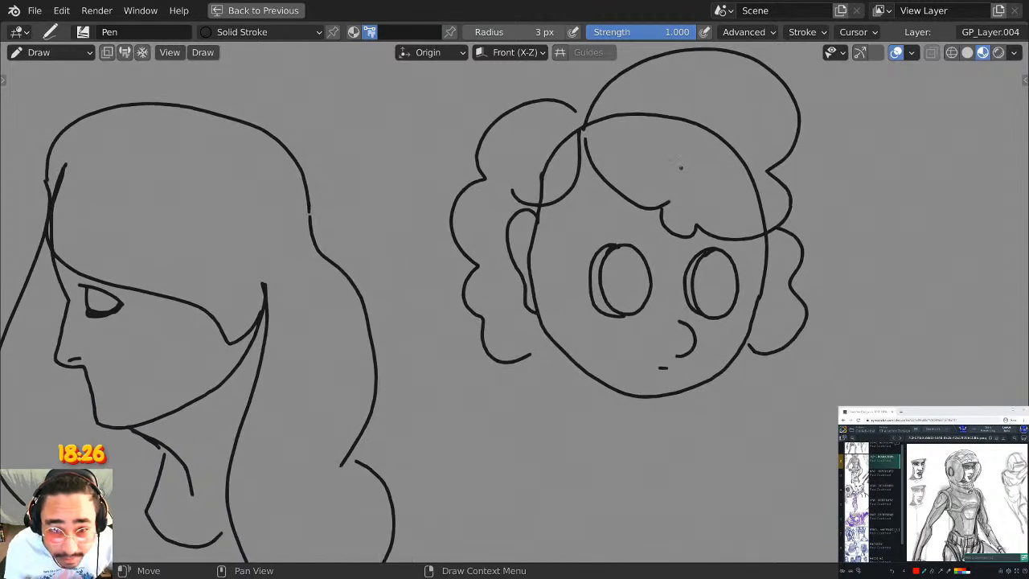
{"action": "middle_click_drag", "start_coordinate": [653, 368], "coordinate": [656, 310]}
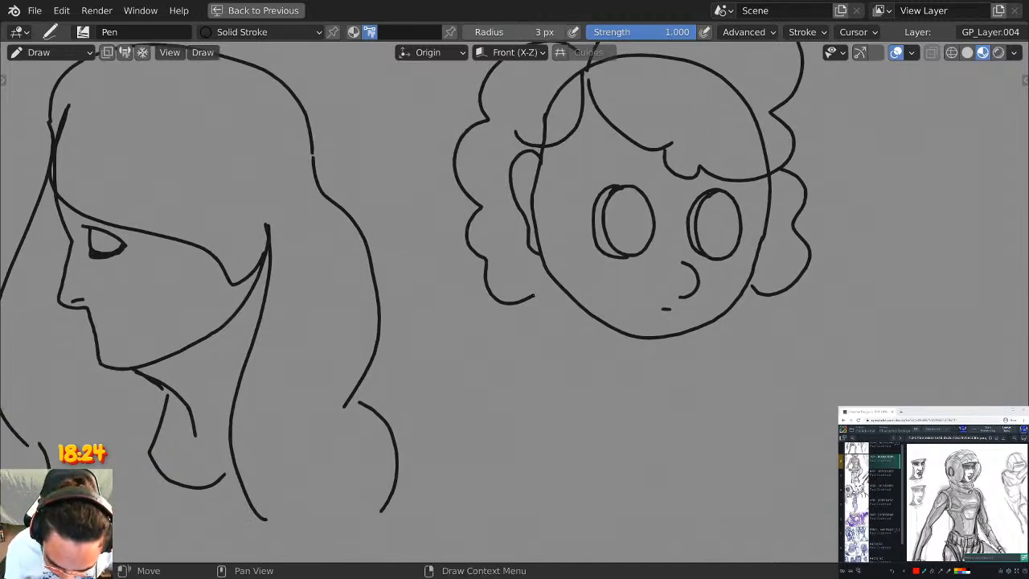
{"action": "mouse_move", "coordinate": [534, 296]}
{"action": "left_mouse_down"}
{"action": "mouse_move", "coordinate": [550, 276]}
{"action": "mouse_move", "coordinate": [562, 333]}
{"action": "left_mouse_up"}
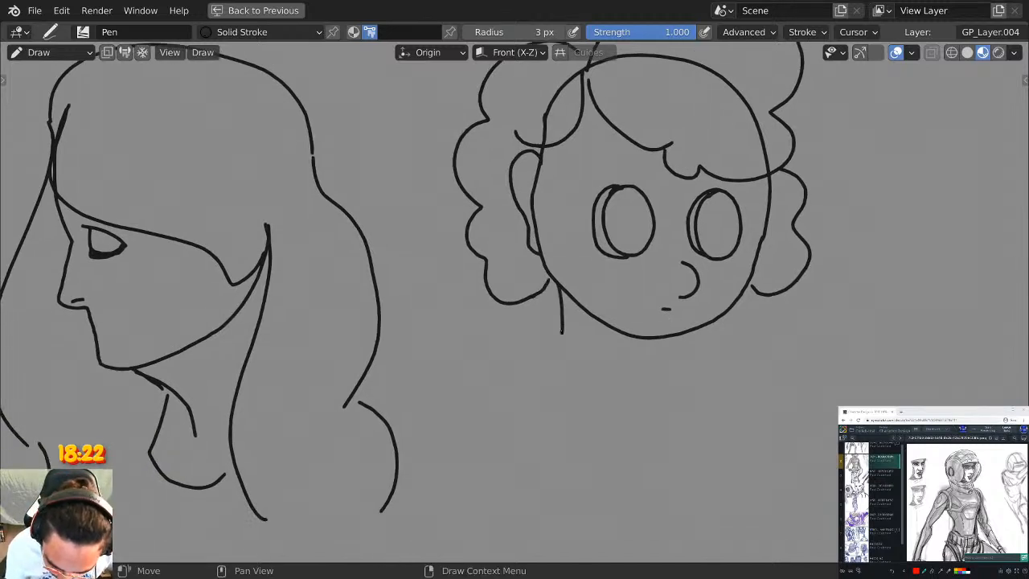
{"action": "left_click_drag", "start_coordinate": [655, 338], "coordinate": [625, 383]}
{"action": "mouse_move", "coordinate": [560, 310]}
{"action": "left_mouse_down"}
{"action": "mouse_move", "coordinate": [619, 399]}
{"action": "mouse_move", "coordinate": [638, 378]}
{"action": "mouse_move", "coordinate": [497, 389]}
{"action": "mouse_move", "coordinate": [526, 446]}
{"action": "mouse_move", "coordinate": [557, 315]}
{"action": "mouse_move", "coordinate": [493, 453]}
{"action": "mouse_move", "coordinate": [553, 368]}
{"action": "mouse_move", "coordinate": [567, 469]}
{"action": "left_mouse_up"}
{"action": "key", "text": "ctrl+z"}
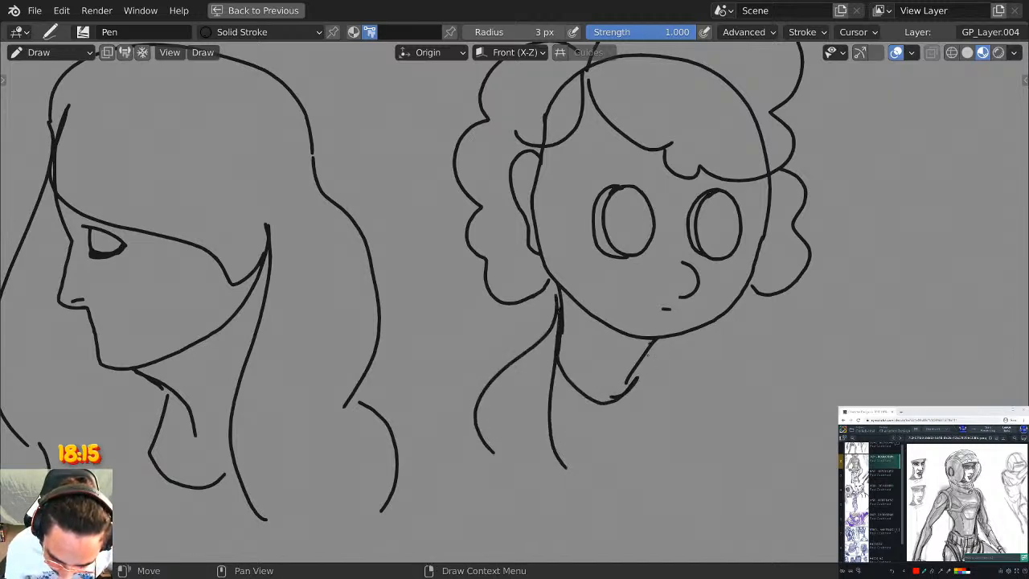
Add the third figure's opposite collar flap, a second outer edge along both flaps and a short curve joining them at the base.
{"action": "left_click_drag", "start_coordinate": [626, 383], "coordinate": [620, 486]}
{"action": "mouse_move", "coordinate": [655, 341]}
{"action": "left_mouse_down"}
{"action": "mouse_move", "coordinate": [688, 418]}
{"action": "mouse_move", "coordinate": [624, 487]}
{"action": "left_mouse_up"}
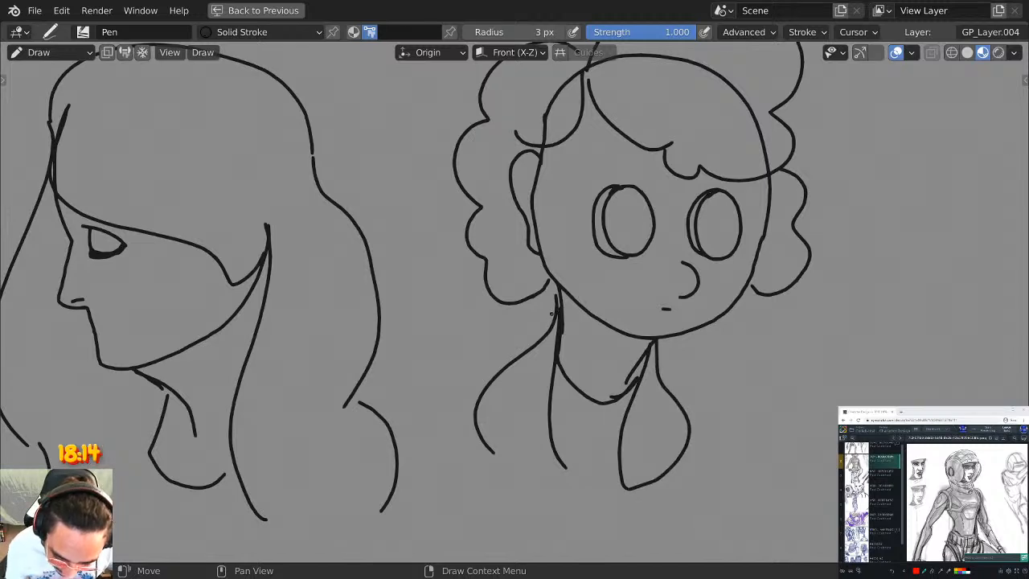
{"action": "mouse_move", "coordinate": [552, 318]}
{"action": "left_mouse_down"}
{"action": "mouse_move", "coordinate": [440, 426]}
{"action": "mouse_move", "coordinate": [460, 442]}
{"action": "left_mouse_up"}
{"action": "mouse_move", "coordinate": [664, 357]}
{"action": "left_mouse_down"}
{"action": "mouse_move", "coordinate": [713, 457]}
{"action": "mouse_move", "coordinate": [665, 476]}
{"action": "left_mouse_up"}
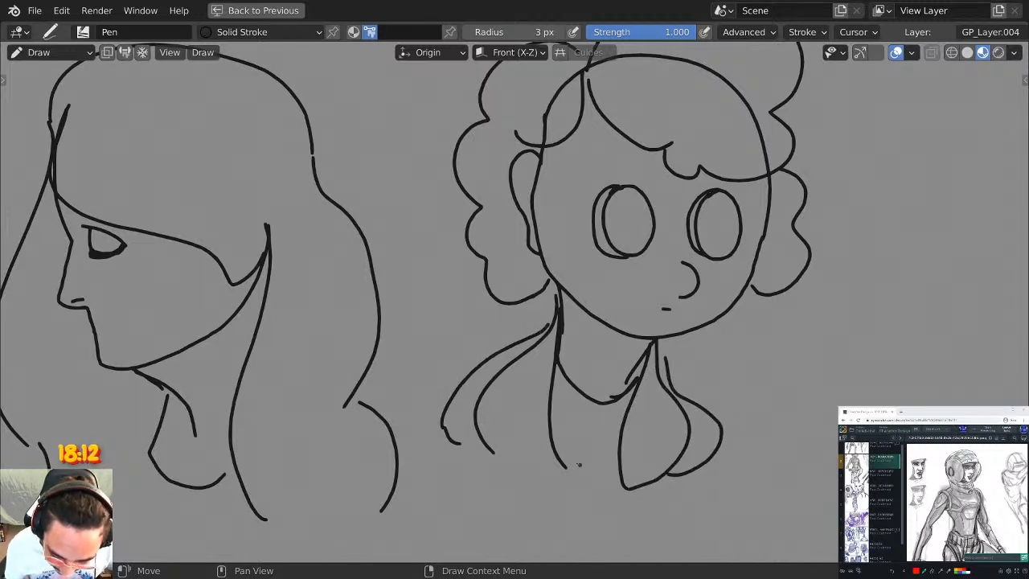
{"action": "mouse_move", "coordinate": [566, 475]}
{"action": "left_mouse_down"}
{"action": "mouse_move", "coordinate": [594, 493]}
{"action": "mouse_move", "coordinate": [617, 464]}
{"action": "left_mouse_up"}
{"action": "mouse_move", "coordinate": [672, 115]}
{"action": "middle_mouse_down", "text": "shift"}
{"action": "mouse_move", "coordinate": [534, 257]}
{"action": "mouse_move", "coordinate": [593, 220]}
{"action": "middle_mouse_up", "text": "shift"}
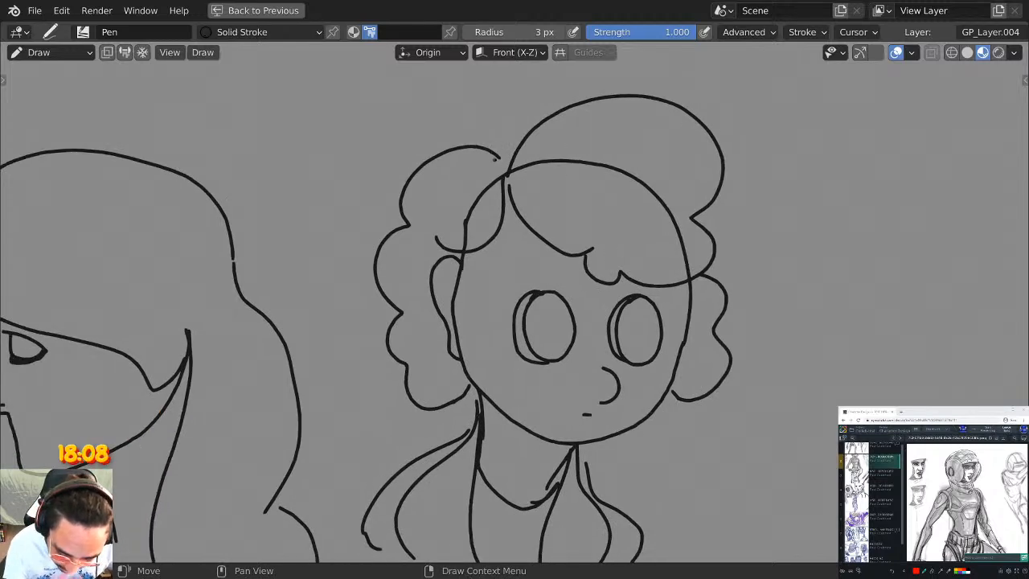
{"action": "scroll", "coordinate": [495, 158], "scroll_direction": "down", "scroll_amount": 5}
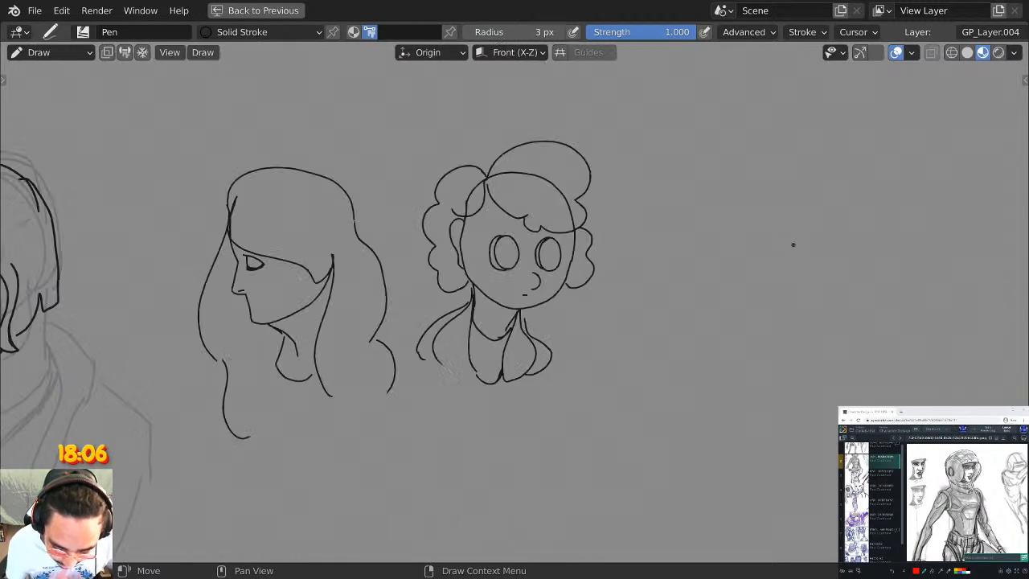
Start a fourth head beside the curly one with an arched cranium and an oval earpiece with a second rim.
{"action": "scroll", "coordinate": [812, 245], "scroll_direction": "down", "scroll_amount": 3}
{"action": "scroll", "coordinate": [739, 285], "scroll_direction": "up", "scroll_amount": 4}
{"action": "middle_click_drag", "start_coordinate": [827, 242], "coordinate": [543, 243], "text": "shift"}
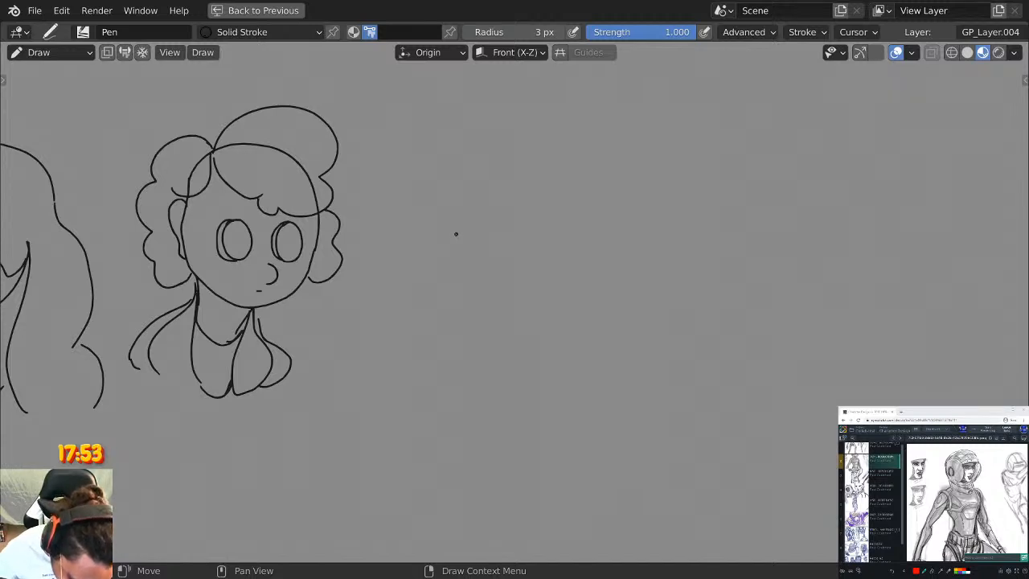
{"action": "mouse_move", "coordinate": [456, 233]}
{"action": "left_mouse_down"}
{"action": "mouse_move", "coordinate": [475, 135]}
{"action": "mouse_move", "coordinate": [577, 133]}
{"action": "mouse_move", "coordinate": [609, 205]}
{"action": "left_mouse_up"}
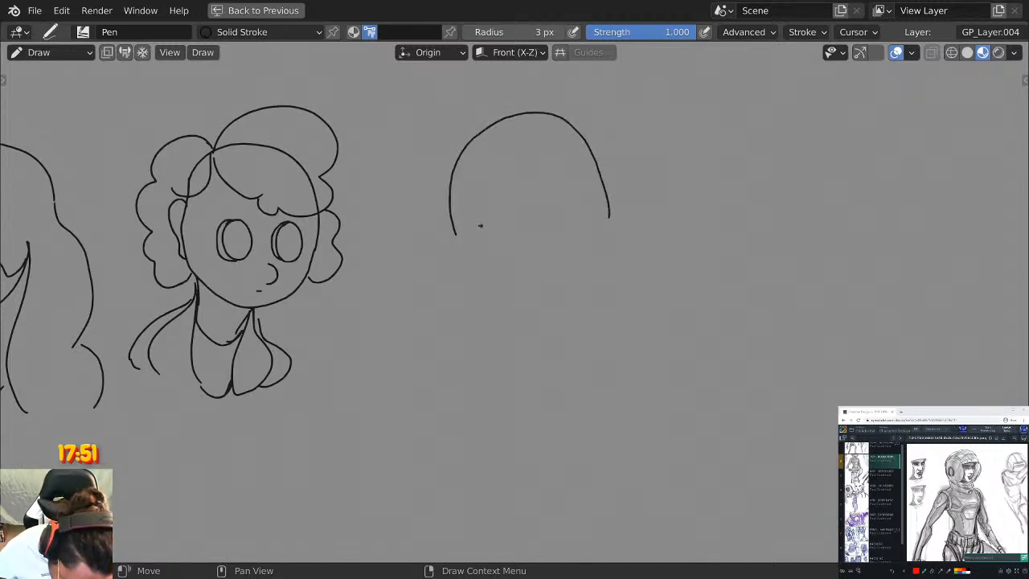
{"action": "mouse_move", "coordinate": [446, 248]}
{"action": "left_mouse_down"}
{"action": "mouse_move", "coordinate": [453, 270]}
{"action": "mouse_move", "coordinate": [469, 232]}
{"action": "mouse_move", "coordinate": [533, 211]}
{"action": "mouse_move", "coordinate": [549, 257]}
{"action": "mouse_move", "coordinate": [469, 270]}
{"action": "left_mouse_up"}
{"action": "key", "text": "ctrl+z"}
{"action": "key", "text": "ctrl+z"}
{"action": "mouse_move", "coordinate": [537, 196]}
{"action": "left_mouse_down"}
{"action": "mouse_move", "coordinate": [518, 254]}
{"action": "mouse_move", "coordinate": [553, 202]}
{"action": "mouse_move", "coordinate": [562, 229]}
{"action": "mouse_move", "coordinate": [531, 194]}
{"action": "mouse_move", "coordinate": [520, 204]}
{"action": "mouse_move", "coordinate": [526, 247]}
{"action": "left_mouse_up"}
{"action": "key", "text": "ctrl+z"}
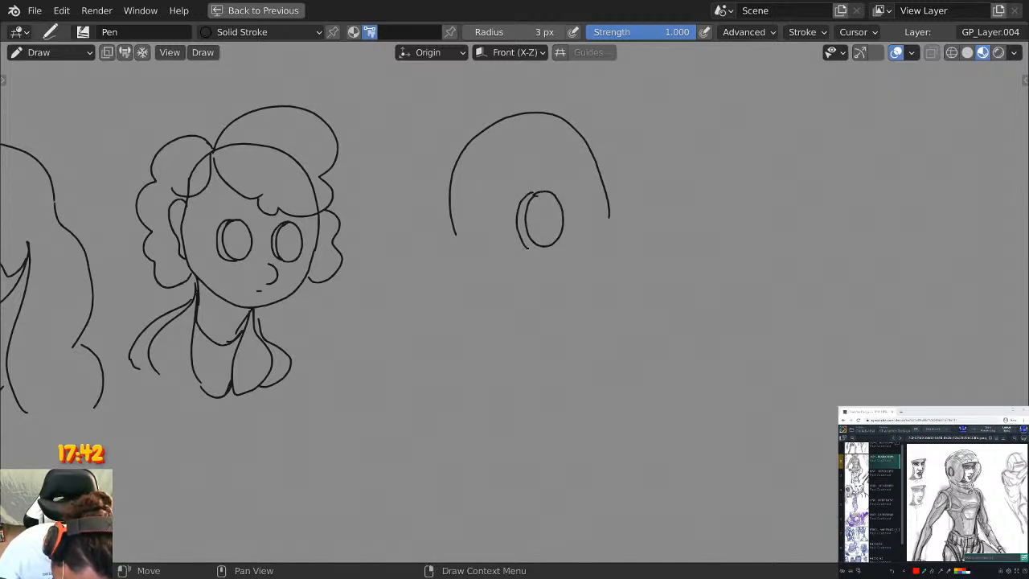
Ink a visor band from the fourth head's earpiece around the eyes, plus the nose, chin and jaw up to the back of the skull.
{"action": "mouse_move", "coordinate": [453, 222]}
{"action": "left_mouse_down"}
{"action": "mouse_move", "coordinate": [443, 234]}
{"action": "mouse_move", "coordinate": [507, 217]}
{"action": "left_mouse_up"}
{"action": "mouse_move", "coordinate": [439, 232]}
{"action": "left_mouse_down"}
{"action": "mouse_move", "coordinate": [458, 274]}
{"action": "mouse_move", "coordinate": [521, 258]}
{"action": "mouse_move", "coordinate": [484, 296]}
{"action": "mouse_move", "coordinate": [513, 345]}
{"action": "mouse_move", "coordinate": [562, 321]}
{"action": "left_mouse_up"}
{"action": "key", "text": "ctrl+z"}
{"action": "mouse_move", "coordinate": [485, 297]}
{"action": "left_mouse_down"}
{"action": "mouse_move", "coordinate": [502, 333]}
{"action": "mouse_move", "coordinate": [602, 277]}
{"action": "mouse_move", "coordinate": [609, 209]}
{"action": "left_mouse_up"}
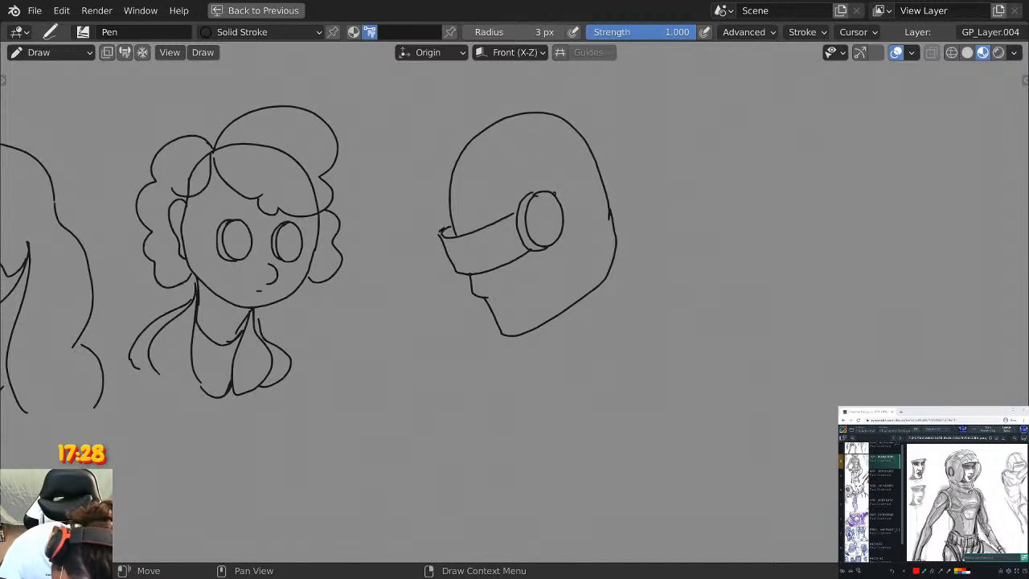
Ink the fourth head's hairline, a dotted temple line and spiky hair over the forehead and crown, ending in a short tick behind.
{"action": "left_click_drag", "start_coordinate": [551, 193], "coordinate": [568, 224]}
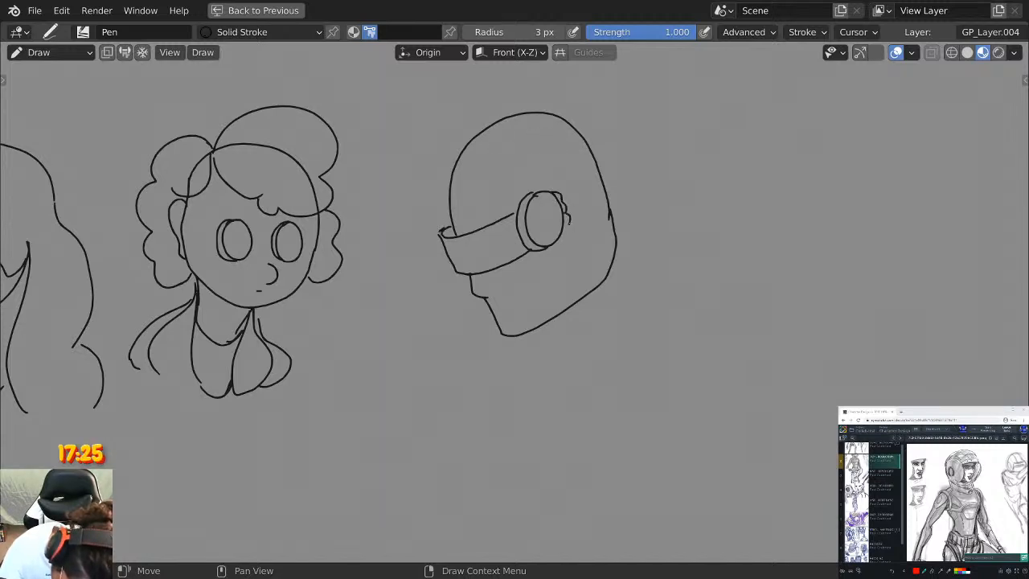
{"action": "key", "text": "ctrl+z"}
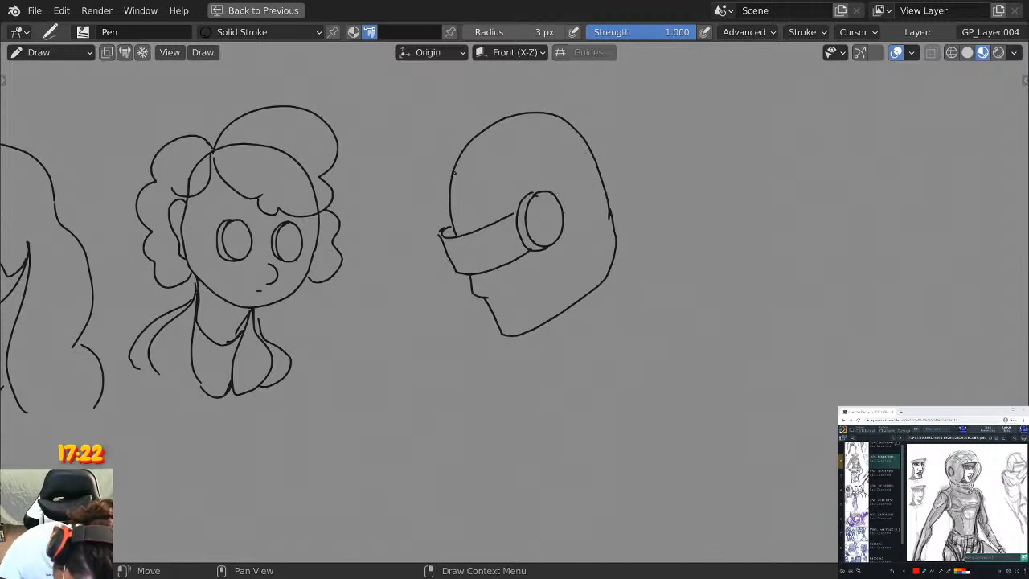
{"action": "mouse_move", "coordinate": [452, 177]}
{"action": "left_mouse_down"}
{"action": "mouse_move", "coordinate": [495, 167]}
{"action": "mouse_move", "coordinate": [471, 176]}
{"action": "mouse_move", "coordinate": [515, 195]}
{"action": "mouse_move", "coordinate": [568, 141]}
{"action": "left_mouse_up"}
{"action": "key", "text": "ctrl+z"}
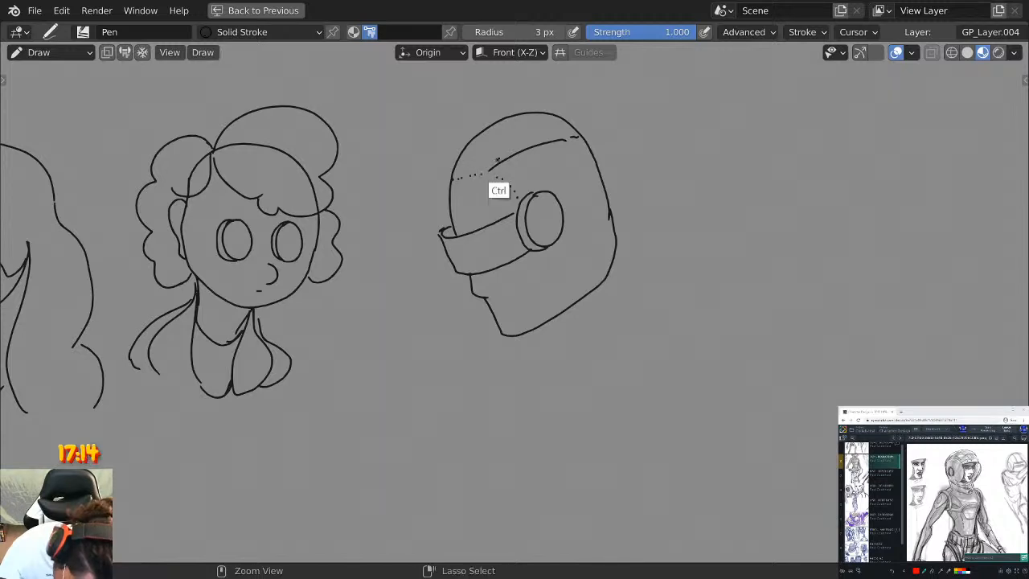
{"action": "mouse_move", "coordinate": [578, 130]}
{"action": "left_mouse_down"}
{"action": "mouse_move", "coordinate": [506, 97]}
{"action": "mouse_move", "coordinate": [455, 133]}
{"action": "mouse_move", "coordinate": [423, 191]}
{"action": "mouse_move", "coordinate": [444, 201]}
{"action": "left_mouse_up"}
{"action": "mouse_move", "coordinate": [449, 163]}
{"action": "left_mouse_down"}
{"action": "mouse_move", "coordinate": [438, 193]}
{"action": "mouse_move", "coordinate": [484, 173]}
{"action": "left_mouse_up"}
{"action": "key", "text": "ctrl+z"}
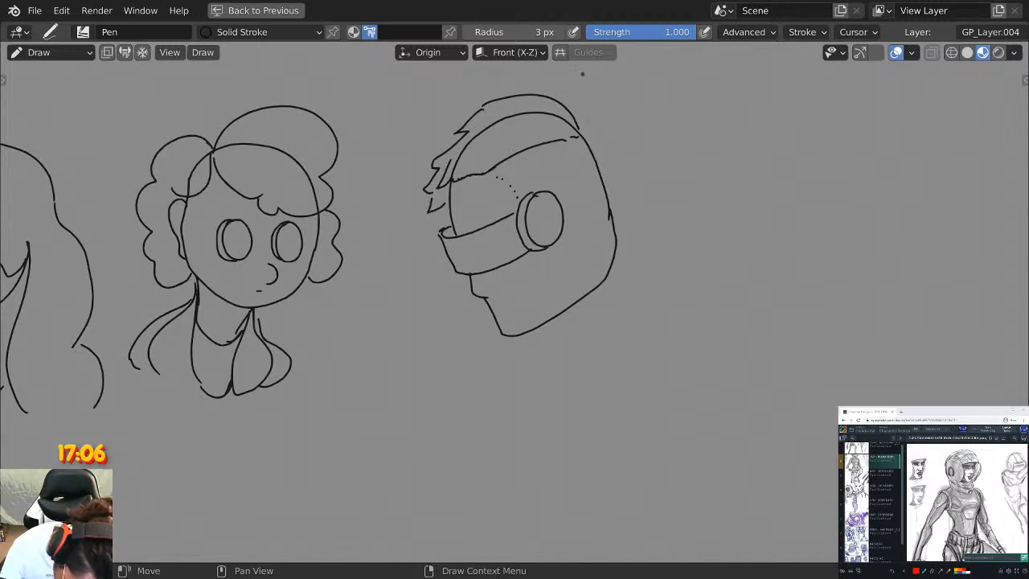
{"action": "left_click_drag", "start_coordinate": [578, 128], "coordinate": [598, 157]}
{"action": "key", "text": "ctrl+z"}
{"action": "middle_click_drag", "start_coordinate": [607, 227], "coordinate": [595, 174], "text": "shift"}
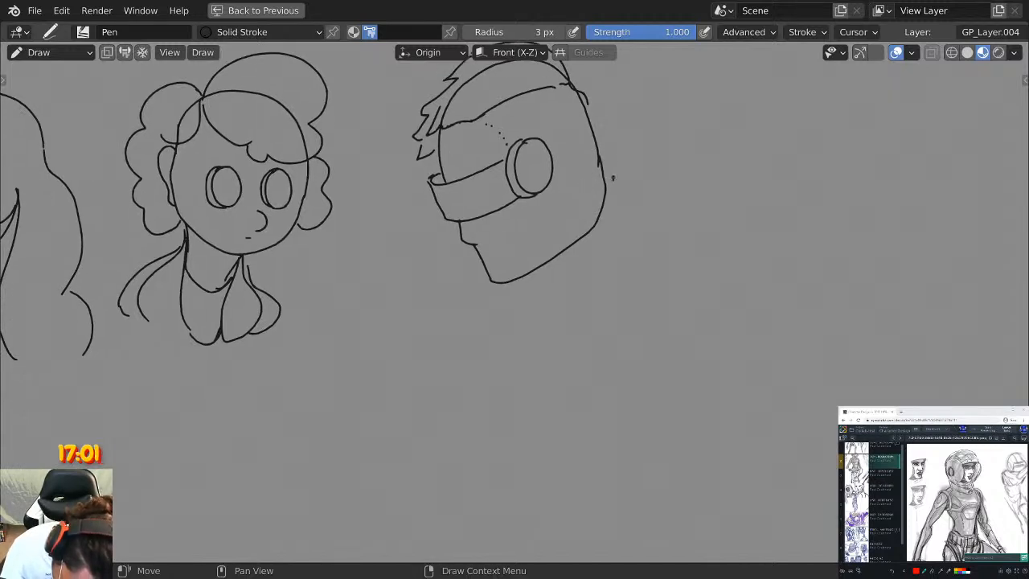
Redraw the fourth head's jaw with a slightly lower chin and a smoother curve up to the back of the skull.
{"action": "key", "text": "ctrl+z"}
{"action": "left_click_drag", "start_coordinate": [476, 244], "coordinate": [492, 296]}
{"action": "key", "text": "ctrl+z"}
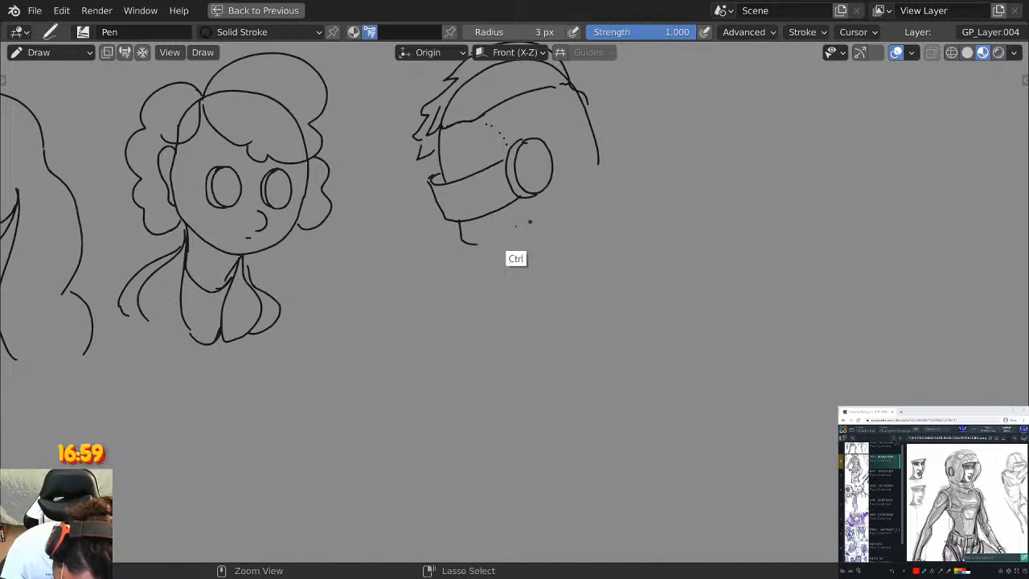
{"action": "mouse_move", "coordinate": [476, 245]}
{"action": "left_mouse_down"}
{"action": "mouse_move", "coordinate": [551, 248]}
{"action": "mouse_move", "coordinate": [597, 175]}
{"action": "left_mouse_up"}
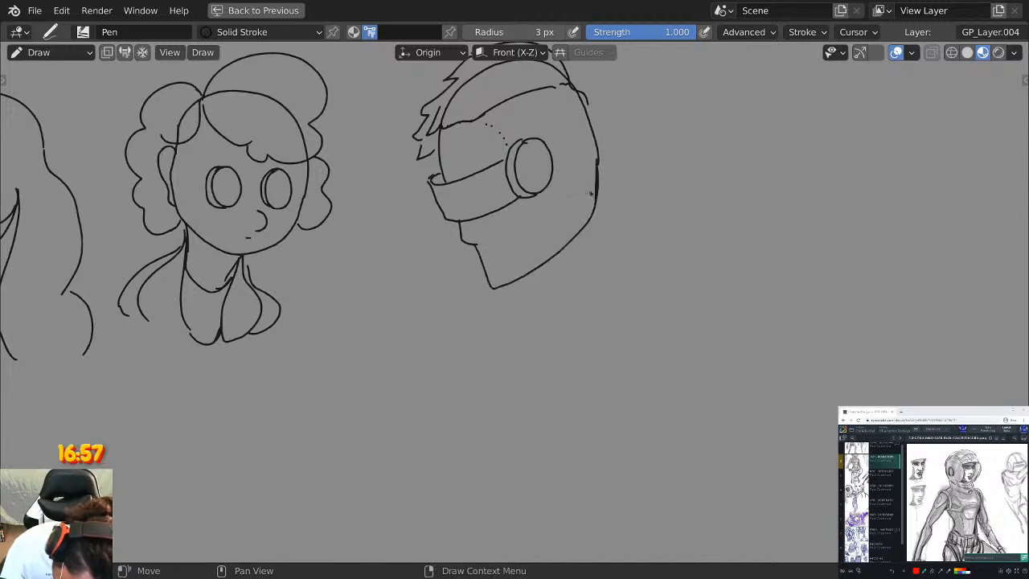
Redraw the fourth head's jaw with an open back end, extend the skull line into the nape and close the neck with a curved base.
{"action": "key", "text": "ctrl+z"}
{"action": "mouse_move", "coordinate": [475, 244]}
{"action": "left_mouse_down"}
{"action": "mouse_move", "coordinate": [506, 284]}
{"action": "mouse_move", "coordinate": [577, 224]}
{"action": "left_mouse_up"}
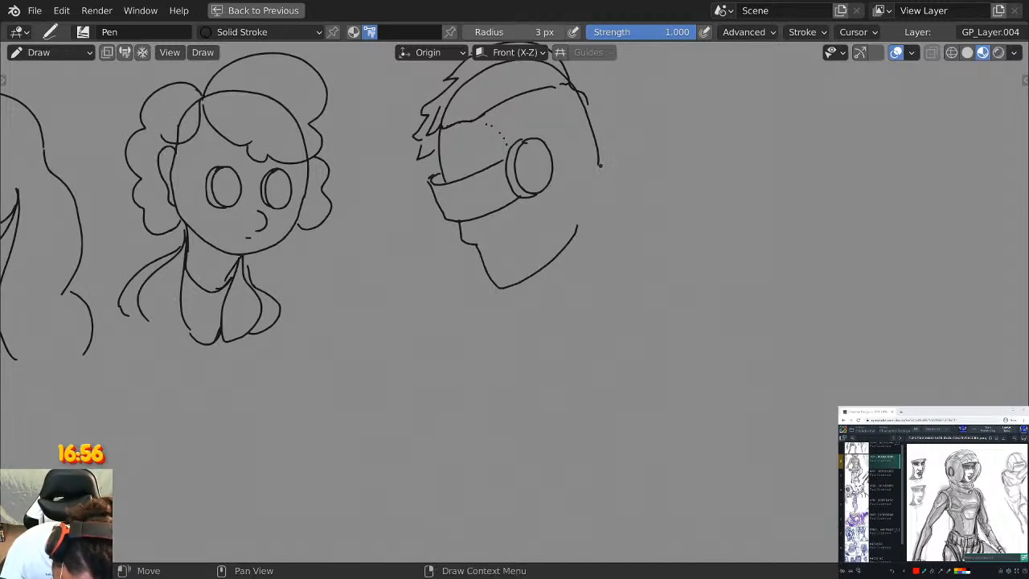
{"action": "left_click_drag", "start_coordinate": [599, 165], "coordinate": [615, 245]}
{"action": "mouse_move", "coordinate": [541, 293]}
{"action": "left_mouse_down"}
{"action": "mouse_move", "coordinate": [608, 298]}
{"action": "mouse_move", "coordinate": [617, 273]}
{"action": "left_mouse_up"}
{"action": "key", "text": "ctrl+z"}
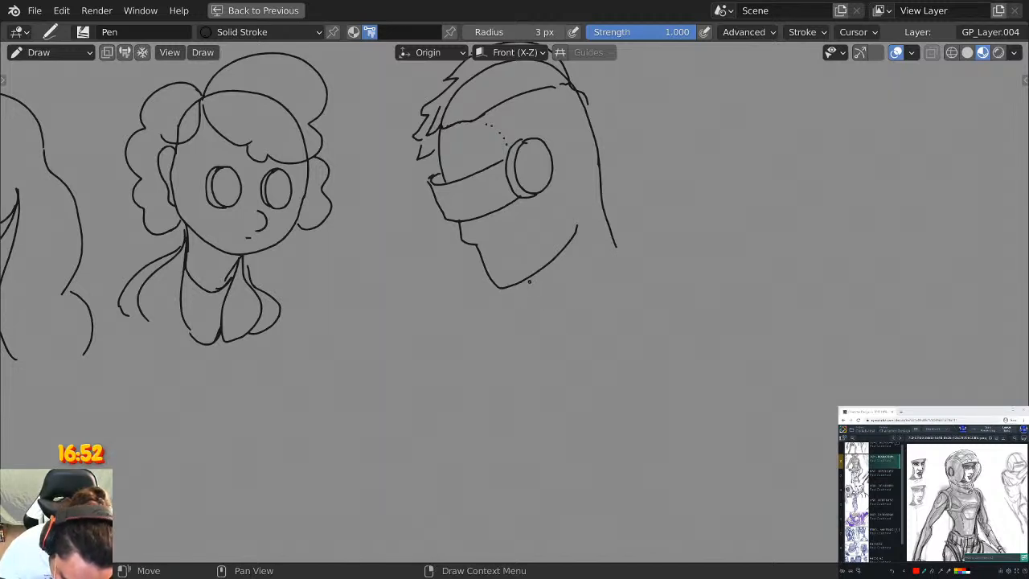
{"action": "mouse_move", "coordinate": [528, 281]}
{"action": "left_mouse_down"}
{"action": "mouse_move", "coordinate": [545, 307]}
{"action": "mouse_move", "coordinate": [581, 319]}
{"action": "left_mouse_up"}
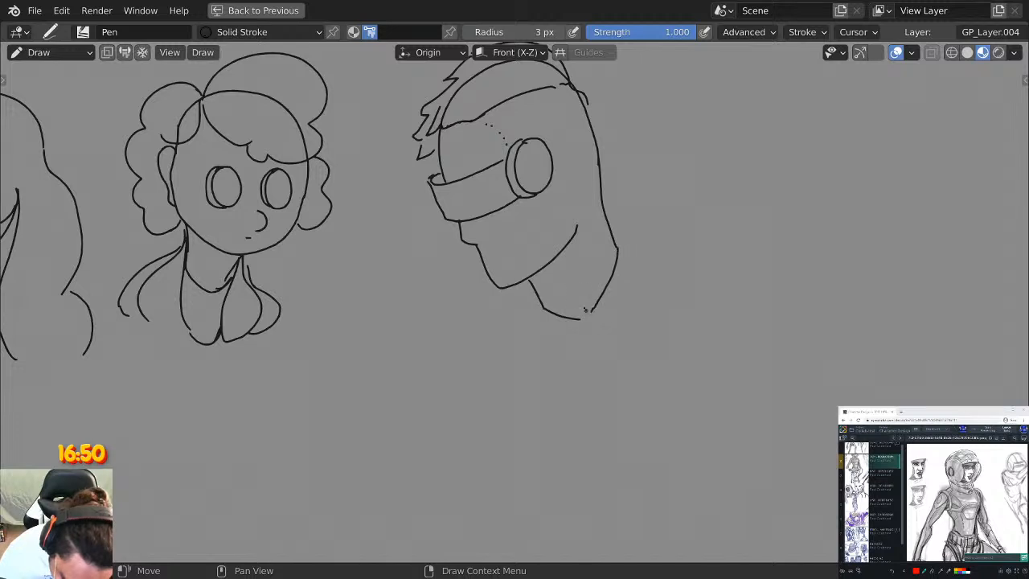
{"action": "key", "text": "ctrl+z"}
{"action": "mouse_move", "coordinate": [529, 280]}
{"action": "left_mouse_down"}
{"action": "mouse_move", "coordinate": [544, 320]}
{"action": "mouse_move", "coordinate": [585, 307]}
{"action": "mouse_move", "coordinate": [616, 242]}
{"action": "left_mouse_up"}
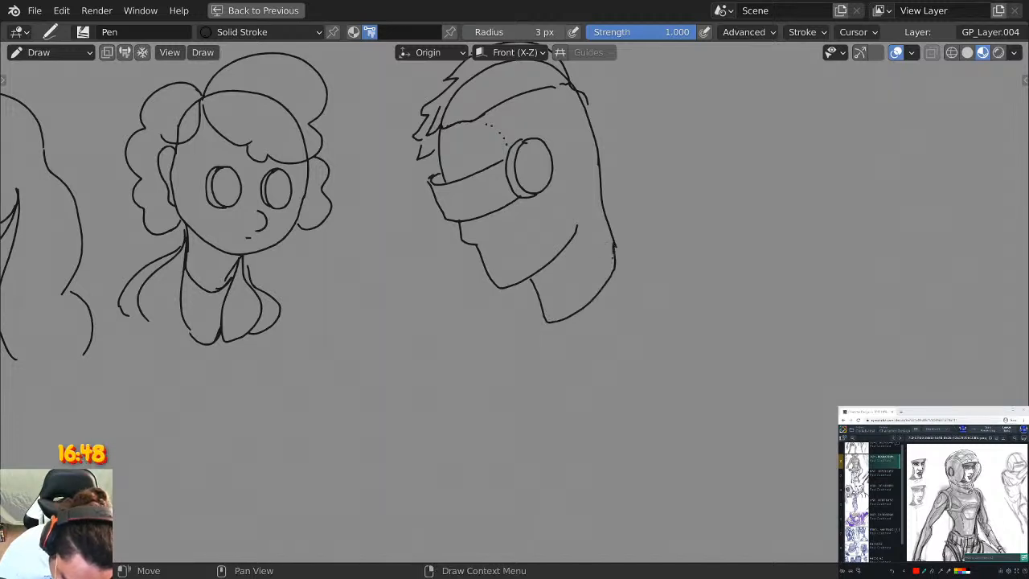
Ink the fourth head's raised collar, with a small flap under the chin and a large rounded, doubled flap behind the neck.
{"action": "mouse_move", "coordinate": [529, 280]}
{"action": "left_mouse_down"}
{"action": "mouse_move", "coordinate": [505, 329]}
{"action": "mouse_move", "coordinate": [549, 339]}
{"action": "left_mouse_up"}
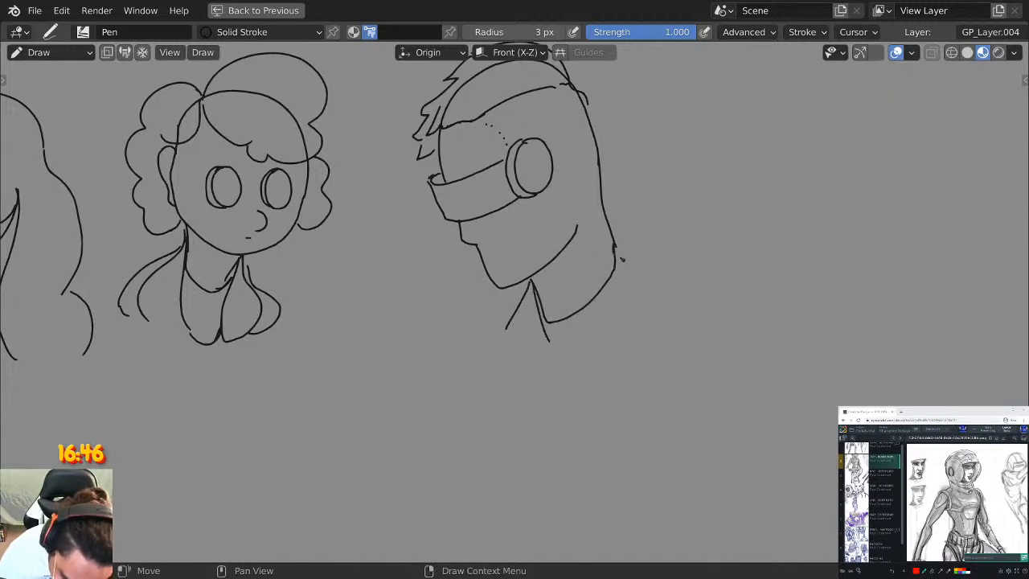
{"action": "left_click_drag", "start_coordinate": [616, 249], "coordinate": [608, 341]}
{"action": "left_click_drag", "start_coordinate": [607, 207], "coordinate": [642, 347]}
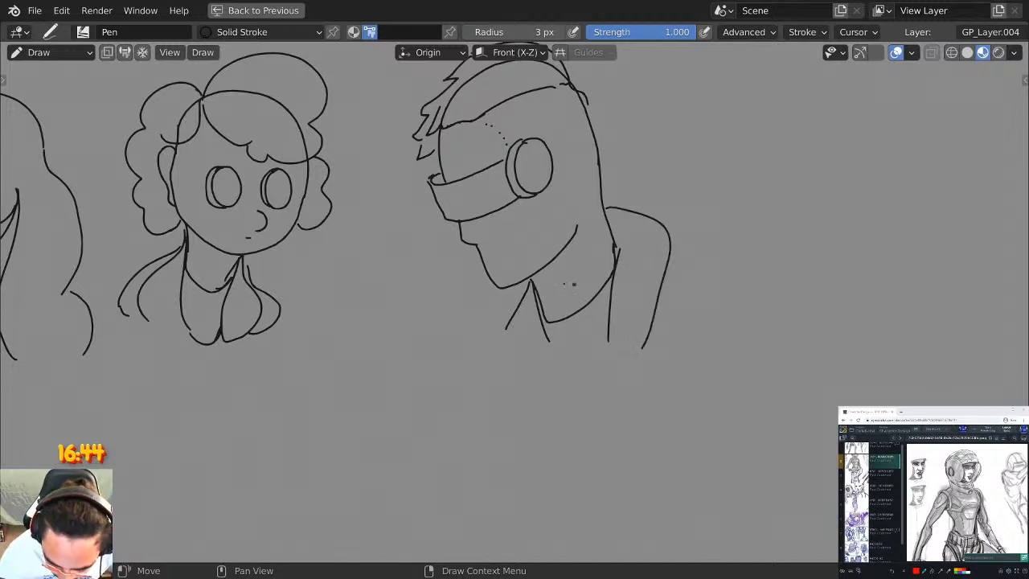
{"action": "left_click_drag", "start_coordinate": [512, 286], "coordinate": [504, 326]}
{"action": "mouse_move", "coordinate": [671, 240]}
{"action": "left_mouse_down"}
{"action": "mouse_move", "coordinate": [676, 309]}
{"action": "mouse_move", "coordinate": [624, 355]}
{"action": "mouse_move", "coordinate": [638, 351]}
{"action": "left_mouse_up"}
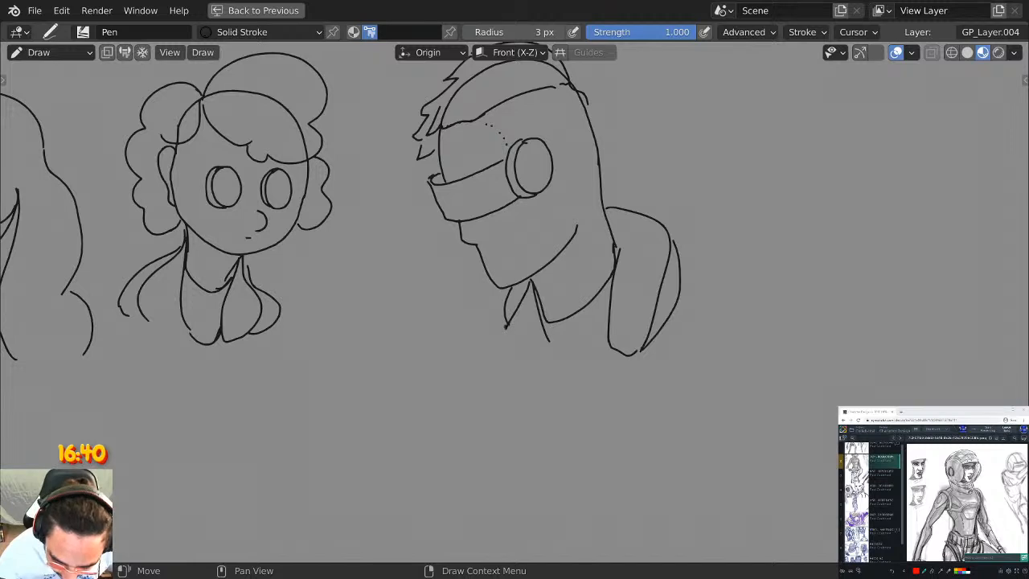
Ink the fourth head's tapering front lapel and the narrow chest section below the neck, closed with a short bottom curve.
{"action": "left_click_drag", "start_coordinate": [505, 326], "coordinate": [545, 379]}
{"action": "left_click_drag", "start_coordinate": [555, 343], "coordinate": [547, 381]}
{"action": "left_click_drag", "start_coordinate": [549, 321], "coordinate": [571, 404]}
{"action": "mouse_move", "coordinate": [608, 324]}
{"action": "left_mouse_down"}
{"action": "mouse_move", "coordinate": [609, 389]}
{"action": "mouse_move", "coordinate": [568, 398]}
{"action": "left_mouse_up"}
{"action": "left_click_drag", "start_coordinate": [570, 399], "coordinate": [588, 411]}
Add a second line along the visor's upper edge and a short tick at the base of the fourth head's nose.
{"action": "middle_click_drag", "start_coordinate": [590, 222], "coordinate": [610, 273], "text": "shift"}
{"action": "middle_click_drag", "start_coordinate": [603, 205], "coordinate": [591, 159], "text": "ctrl"}
{"action": "left_click_drag", "start_coordinate": [387, 166], "coordinate": [511, 135]}
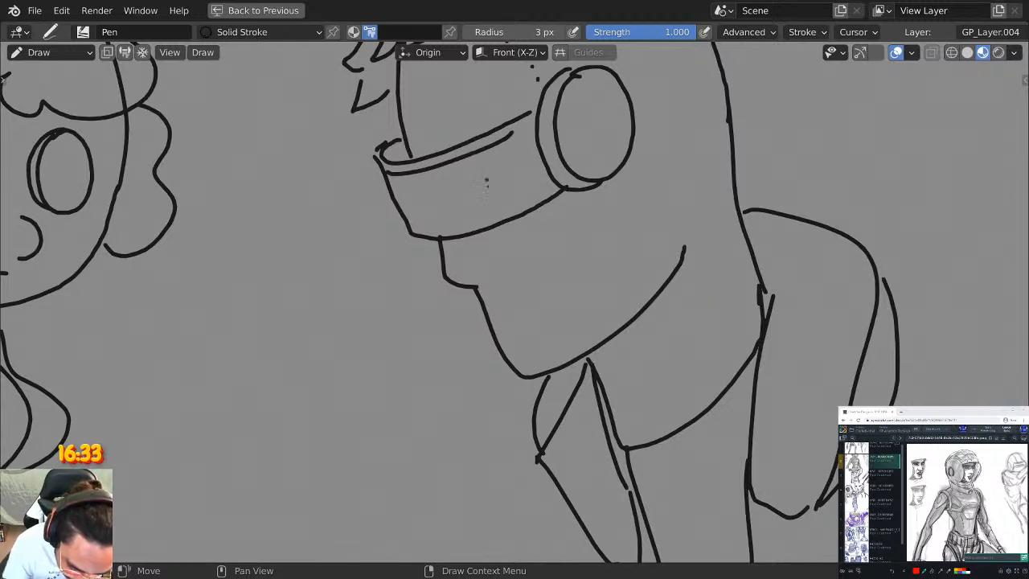
{"action": "left_click_drag", "start_coordinate": [464, 273], "coordinate": [485, 271]}
{"action": "mouse_move", "coordinate": [559, 137]}
{"action": "middle_mouse_down", "text": "ctrl"}
{"action": "mouse_move", "coordinate": [573, 233]}
{"action": "mouse_move", "coordinate": [588, 24]}
{"action": "middle_mouse_up", "text": "ctrl"}
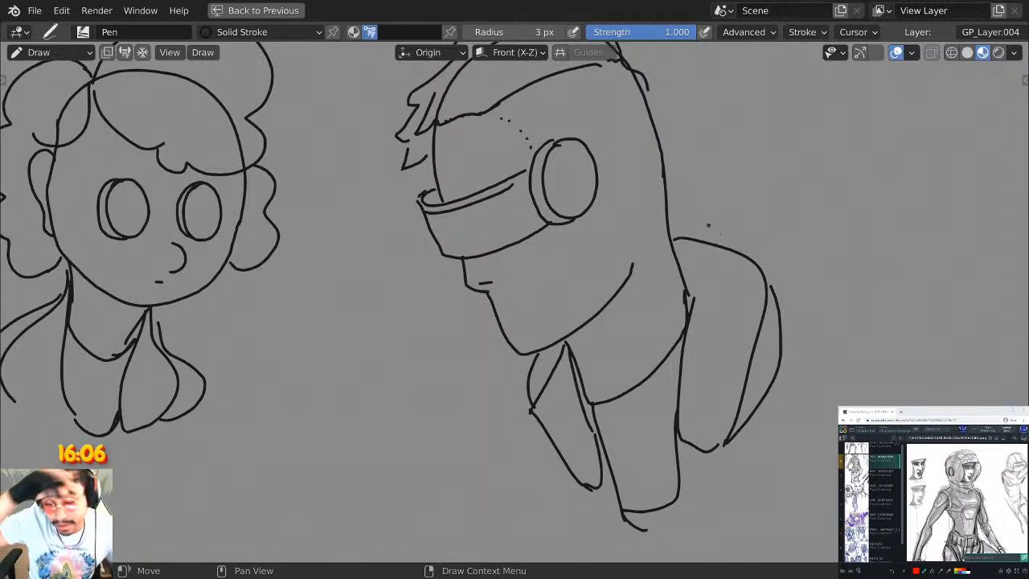
{"action": "scroll", "coordinate": [702, 209], "scroll_direction": "down", "scroll_amount": 5}
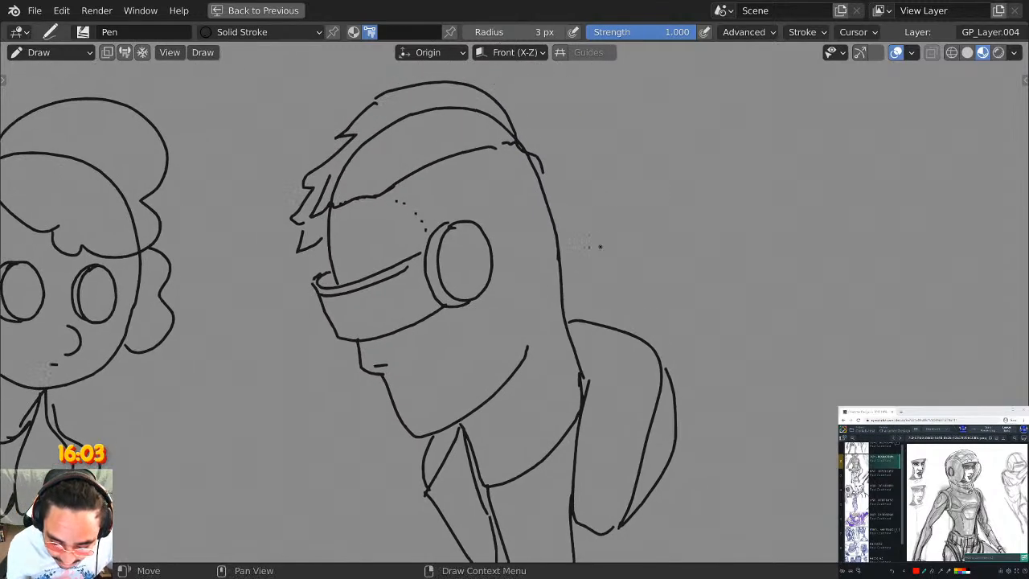
{"action": "scroll", "coordinate": [652, 178], "scroll_direction": "up", "scroll_amount": 3}
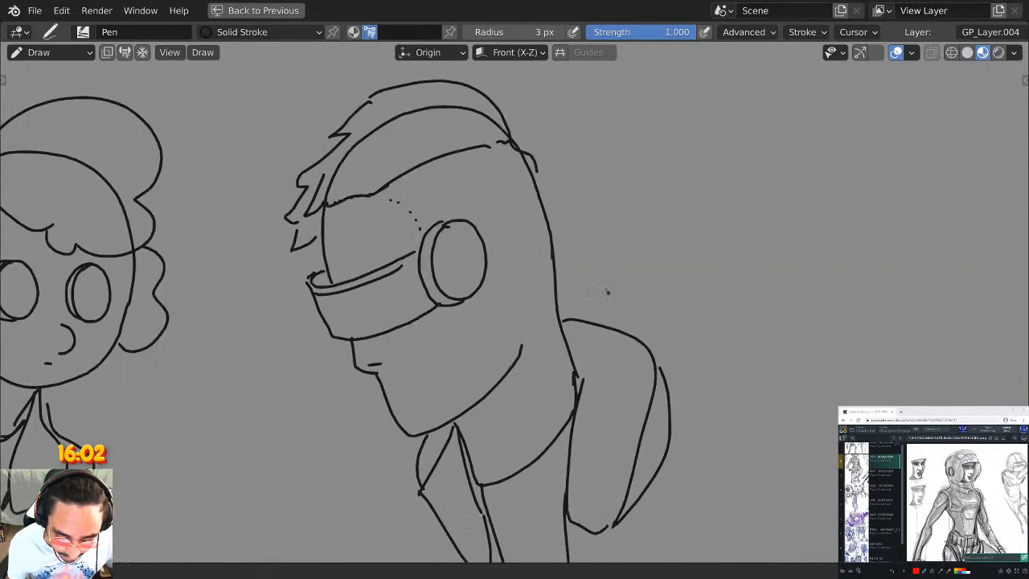
{"action": "scroll", "coordinate": [479, 251], "scroll_direction": "up", "scroll_amount": 2}
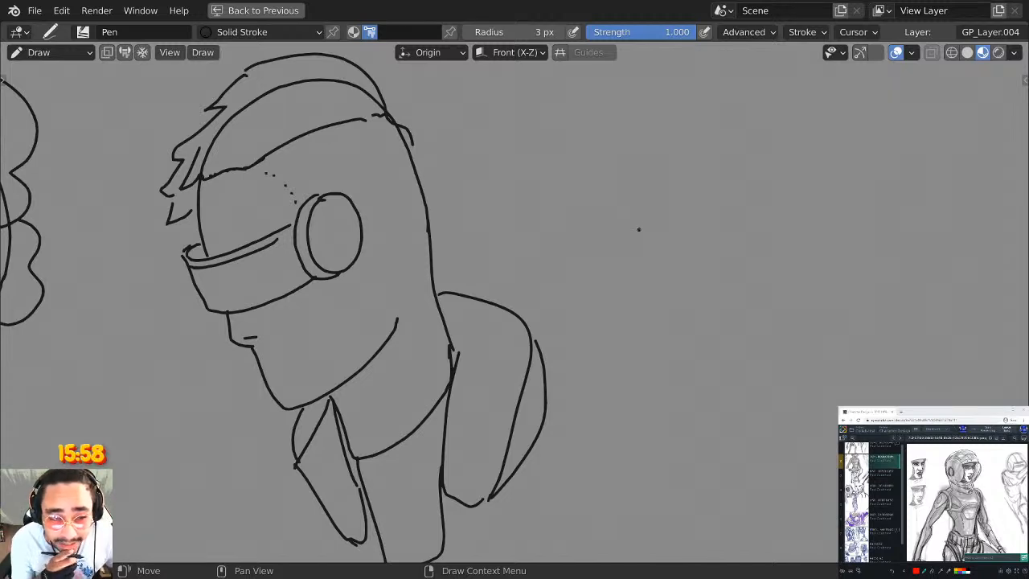
Start a fifth head in the empty space beside the visored one with two oval glasses lenses and upper rims joined by a bridge.
{"action": "middle_click_drag", "start_coordinate": [664, 293], "coordinate": [555, 286], "text": "shift"}
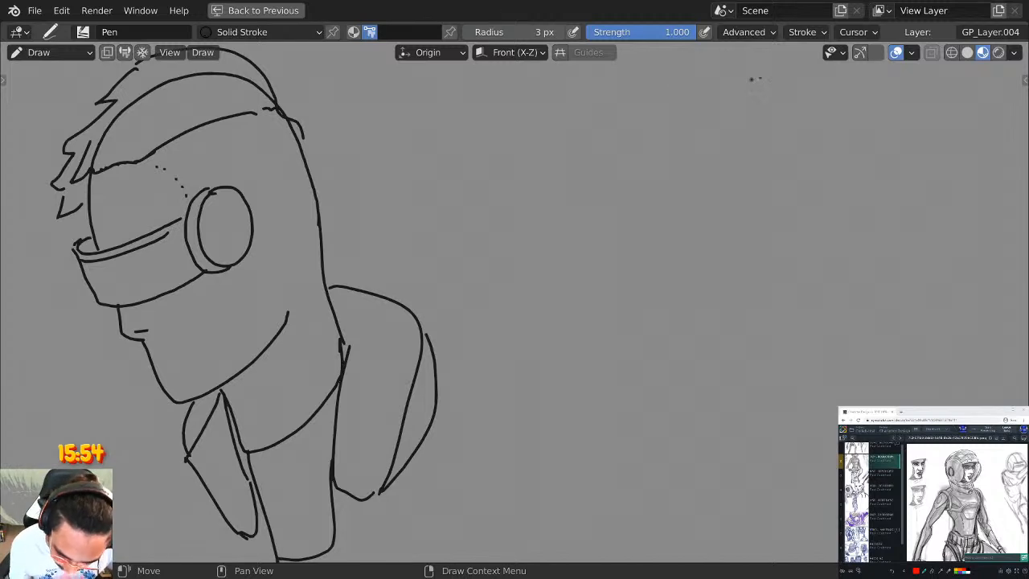
{"action": "left_click", "coordinate": [806, 32]}
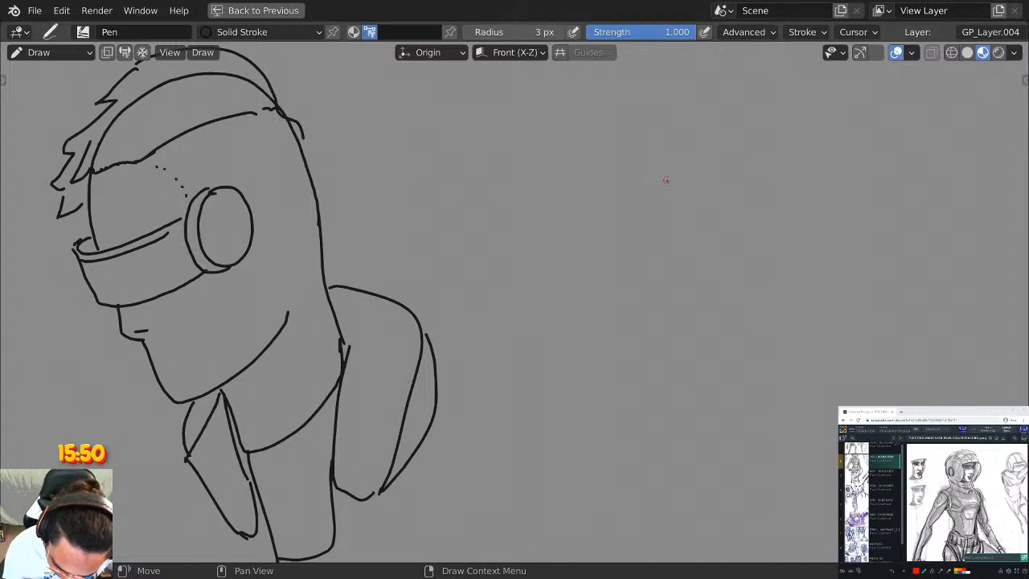
{"action": "mouse_move", "coordinate": [604, 158]}
{"action": "left_mouse_down"}
{"action": "mouse_move", "coordinate": [596, 257]}
{"action": "mouse_move", "coordinate": [663, 193]}
{"action": "mouse_move", "coordinate": [626, 150]}
{"action": "mouse_move", "coordinate": [603, 161]}
{"action": "left_mouse_up"}
{"action": "middle_click_drag", "start_coordinate": [662, 142], "coordinate": [554, 179], "text": "shift"}
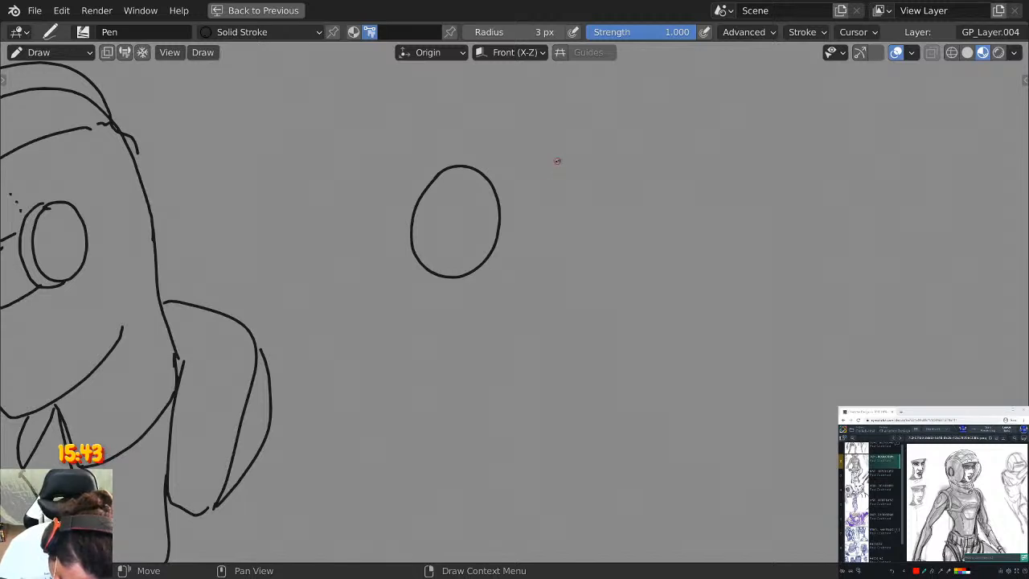
{"action": "mouse_move", "coordinate": [560, 160]}
{"action": "left_mouse_down"}
{"action": "mouse_move", "coordinate": [537, 251]}
{"action": "mouse_move", "coordinate": [591, 219]}
{"action": "mouse_move", "coordinate": [573, 159]}
{"action": "mouse_move", "coordinate": [562, 159]}
{"action": "left_mouse_up"}
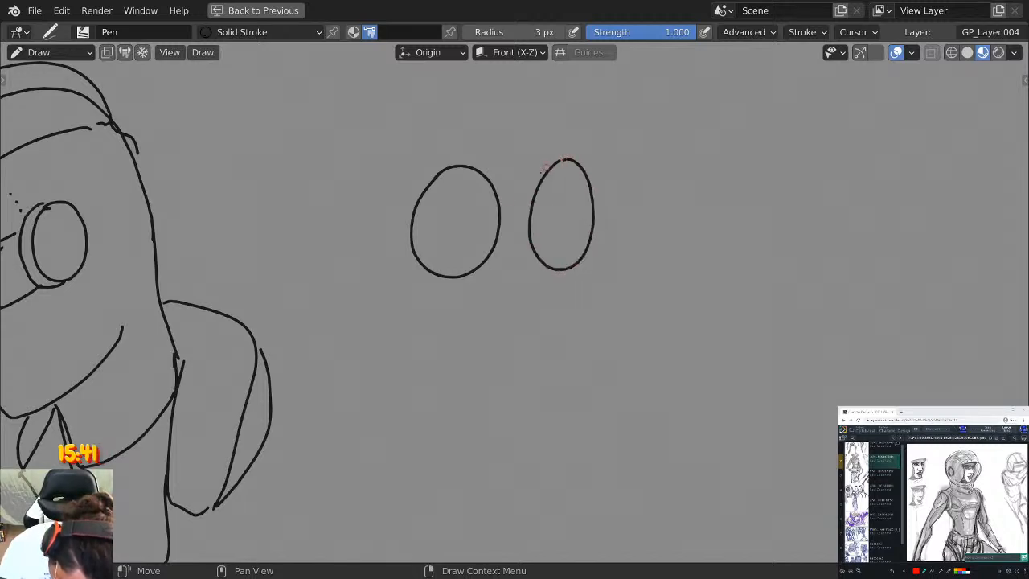
{"action": "mouse_move", "coordinate": [502, 217]}
{"action": "left_mouse_down"}
{"action": "mouse_move", "coordinate": [560, 149]}
{"action": "mouse_move", "coordinate": [580, 156]}
{"action": "mouse_move", "coordinate": [591, 186]}
{"action": "left_mouse_up"}
{"action": "mouse_move", "coordinate": [503, 211]}
{"action": "left_mouse_down"}
{"action": "mouse_move", "coordinate": [499, 179]}
{"action": "mouse_move", "coordinate": [467, 154]}
{"action": "mouse_move", "coordinate": [442, 164]}
{"action": "mouse_move", "coordinate": [419, 197]}
{"action": "left_mouse_up"}
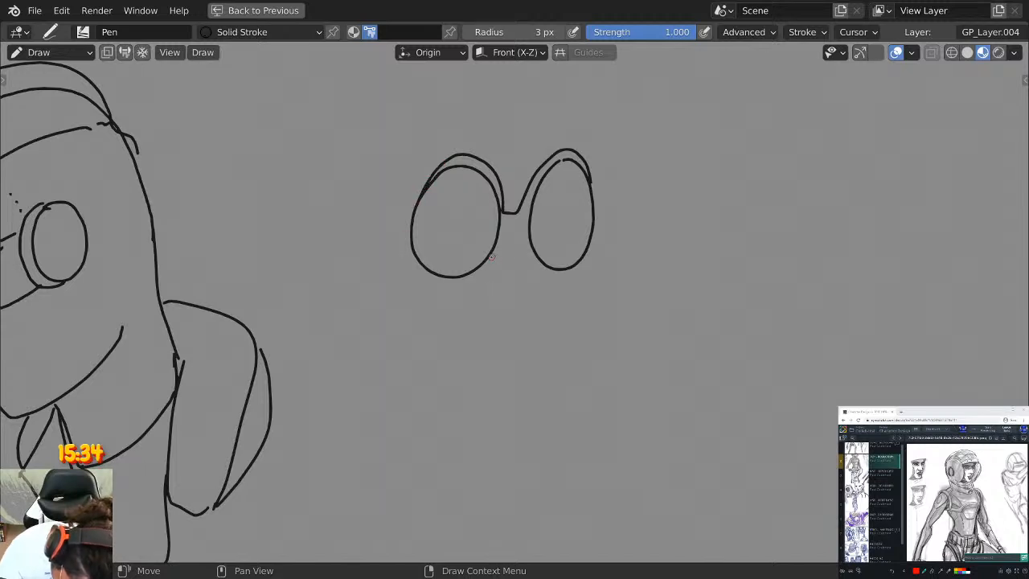
Ink a small arch under the glasses bridge, a highlight curve inside each lens and a curved nose base below.
{"action": "left_click_drag", "start_coordinate": [498, 251], "coordinate": [527, 254]}
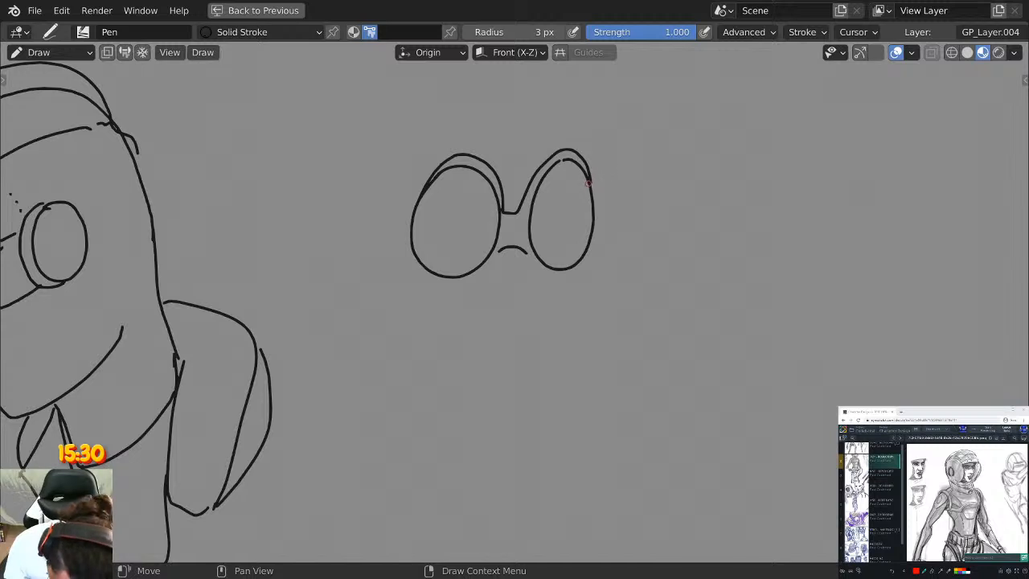
{"action": "left_click_drag", "start_coordinate": [561, 169], "coordinate": [585, 214]}
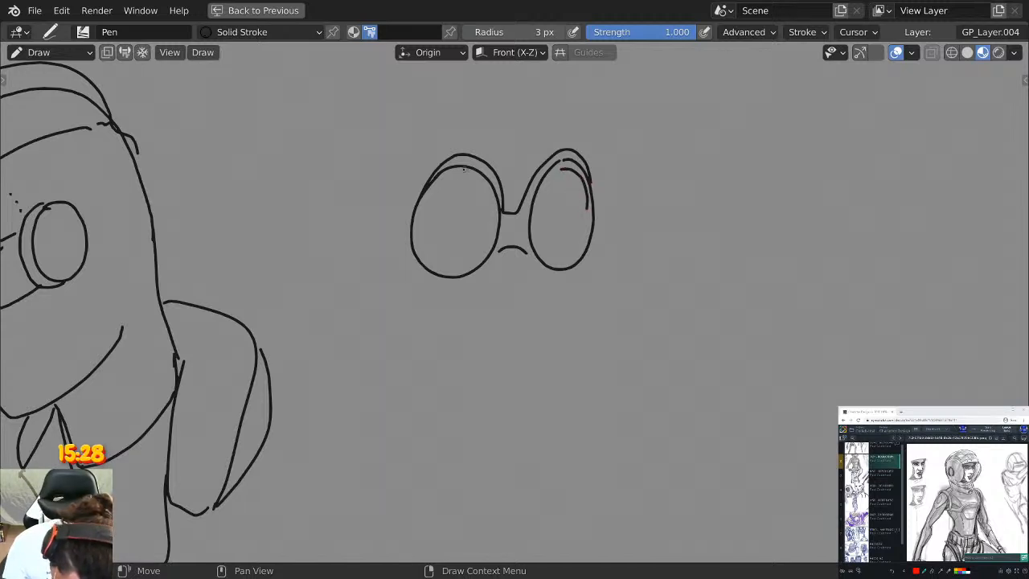
{"action": "left_click_drag", "start_coordinate": [463, 169], "coordinate": [487, 216]}
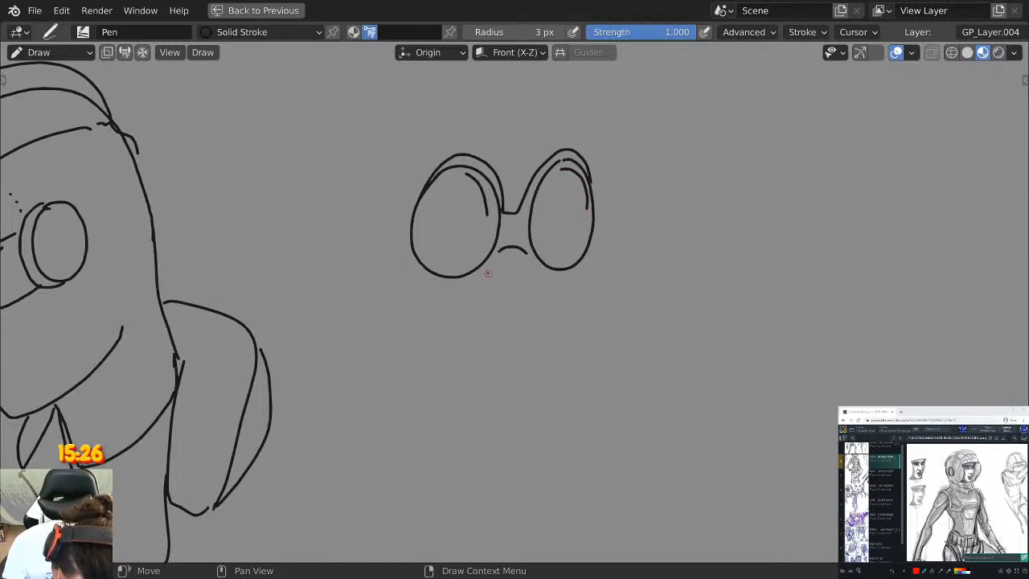
{"action": "left_click_drag", "start_coordinate": [492, 301], "coordinate": [541, 299]}
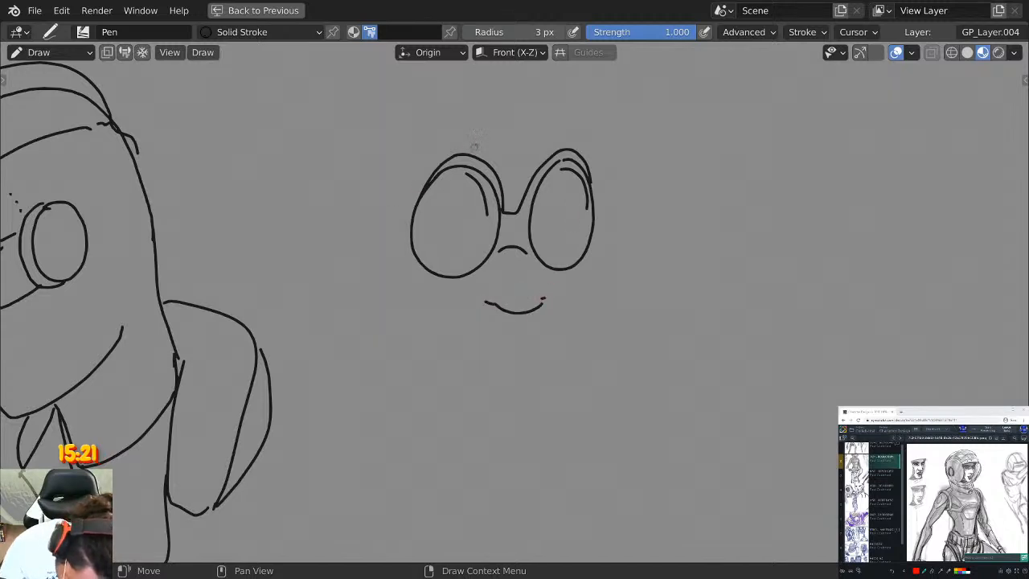
Ink the fifth head's forehead edge above the far lens, then the ear, jaw and chin around to the far cheek.
{"action": "middle_click_drag", "start_coordinate": [474, 145], "coordinate": [467, 203], "text": "shift"}
{"action": "left_click_drag", "start_coordinate": [584, 226], "coordinate": [573, 158]}
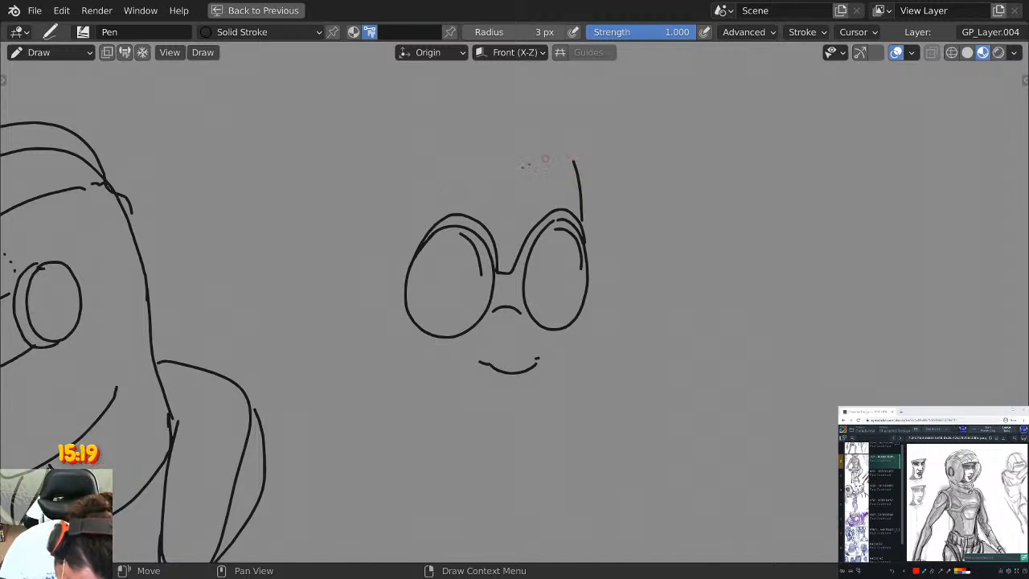
{"action": "mouse_move", "coordinate": [326, 255]}
{"action": "left_mouse_down"}
{"action": "mouse_move", "coordinate": [309, 234]}
{"action": "mouse_move", "coordinate": [310, 324]}
{"action": "mouse_move", "coordinate": [347, 363]}
{"action": "mouse_move", "coordinate": [383, 434]}
{"action": "mouse_move", "coordinate": [466, 458]}
{"action": "mouse_move", "coordinate": [537, 449]}
{"action": "mouse_move", "coordinate": [572, 384]}
{"action": "mouse_move", "coordinate": [576, 321]}
{"action": "left_mouse_up"}
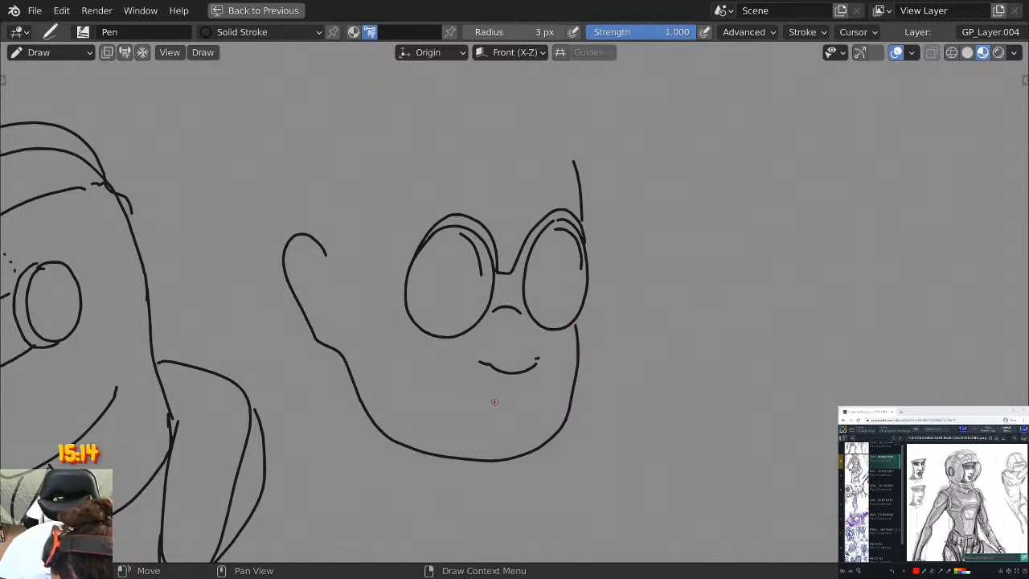
Ink the fifth head's mouth with a peaked upper lip, a short parting line and a curved lower lip, replacing the first attempt.
{"action": "left_click_drag", "start_coordinate": [477, 408], "coordinate": [547, 397]}
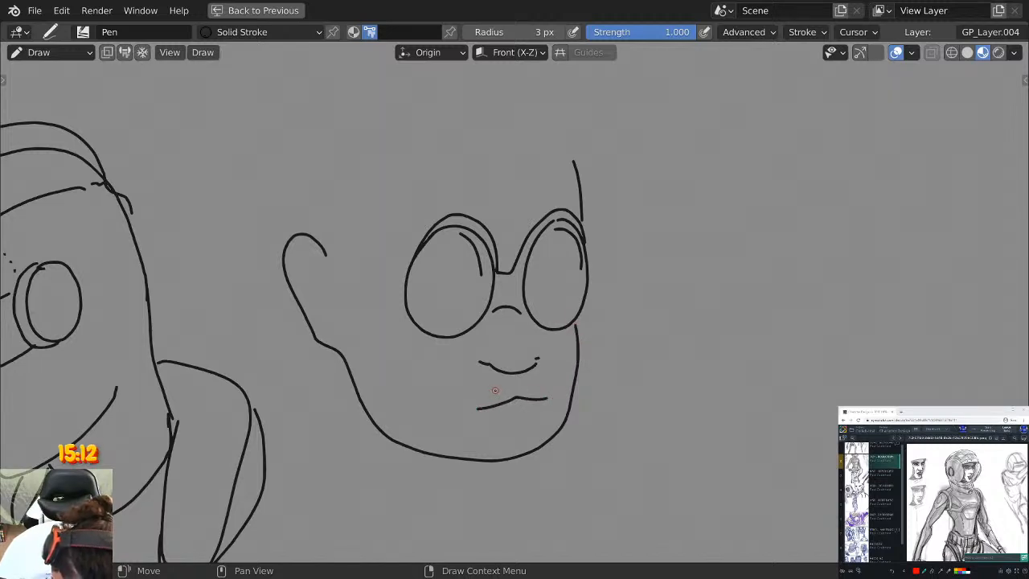
{"action": "key", "text": "ctrl+z"}
{"action": "middle_click_drag", "start_coordinate": [562, 348], "coordinate": [578, 251]}
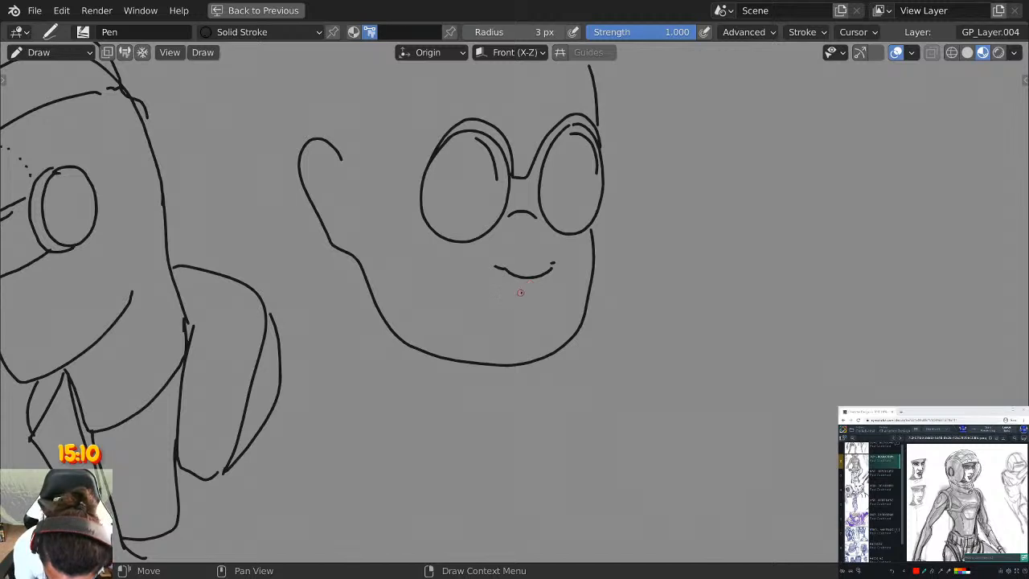
{"action": "mouse_move", "coordinate": [524, 291]}
{"action": "left_mouse_down"}
{"action": "mouse_move", "coordinate": [573, 294]}
{"action": "mouse_move", "coordinate": [525, 287]}
{"action": "mouse_move", "coordinate": [514, 303]}
{"action": "mouse_move", "coordinate": [553, 298]}
{"action": "mouse_move", "coordinate": [561, 314]}
{"action": "left_mouse_up"}
{"action": "key", "text": "ctrl+z"}
Ink the fifth head's hair top as a rounded sweep over the crown, with a spiral curl hanging over the forehead.
{"action": "middle_click_drag", "start_coordinate": [605, 228], "coordinate": [653, 317]}
{"action": "middle_click_drag", "start_coordinate": [622, 174], "coordinate": [626, 235]}
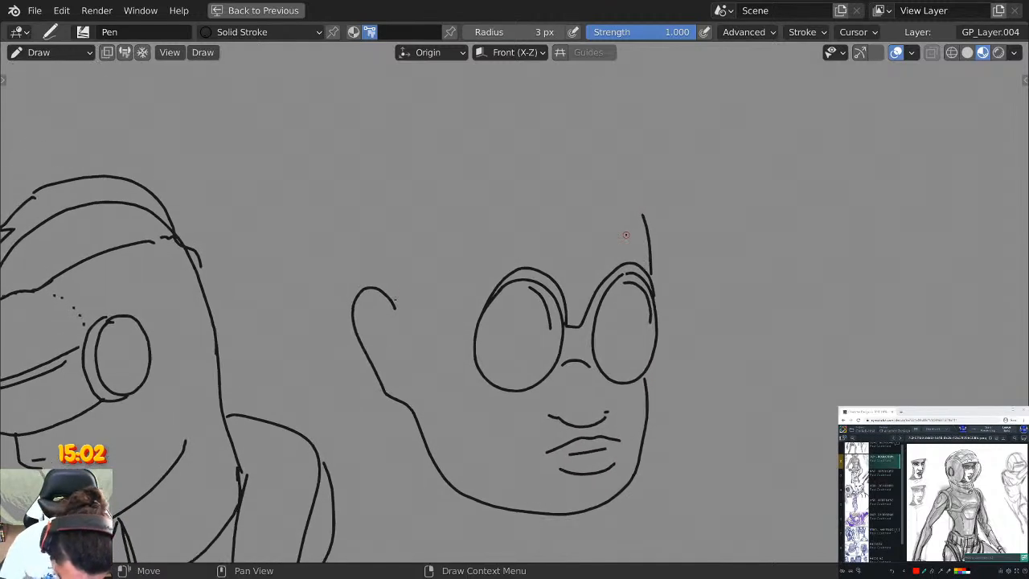
{"action": "left_click_drag", "start_coordinate": [601, 130], "coordinate": [471, 144]}
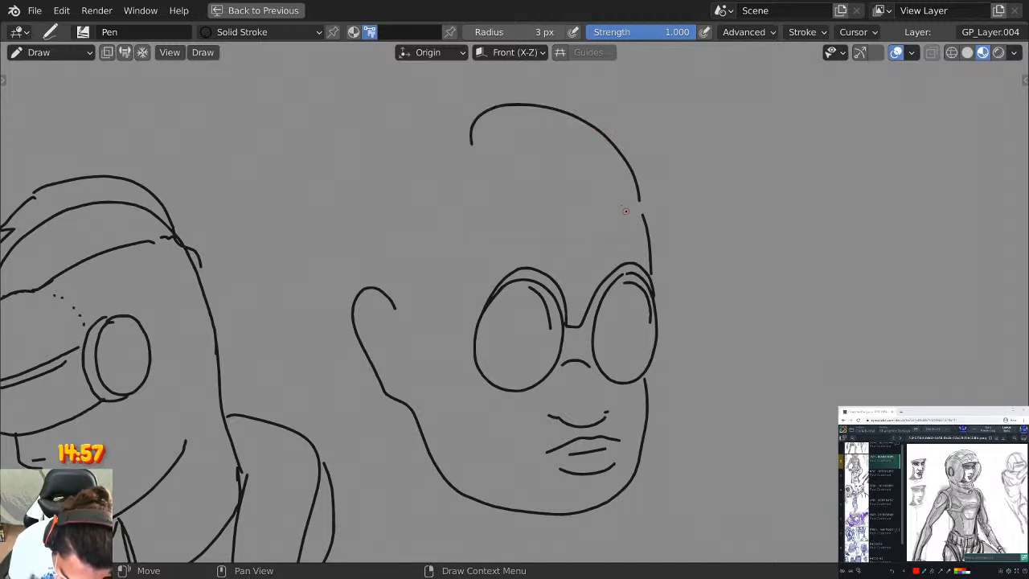
{"action": "mouse_move", "coordinate": [621, 201]}
{"action": "left_mouse_down"}
{"action": "mouse_move", "coordinate": [485, 197]}
{"action": "mouse_move", "coordinate": [522, 210]}
{"action": "left_mouse_up"}
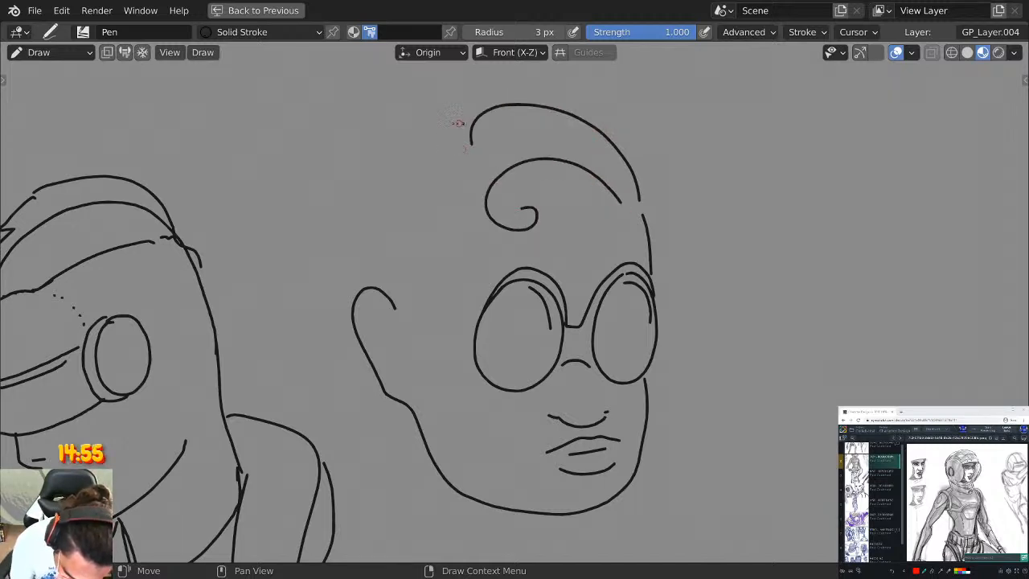
{"action": "mouse_move", "coordinate": [463, 124]}
{"action": "left_mouse_down"}
{"action": "mouse_move", "coordinate": [381, 215]}
{"action": "mouse_move", "coordinate": [384, 244]}
{"action": "left_mouse_up"}
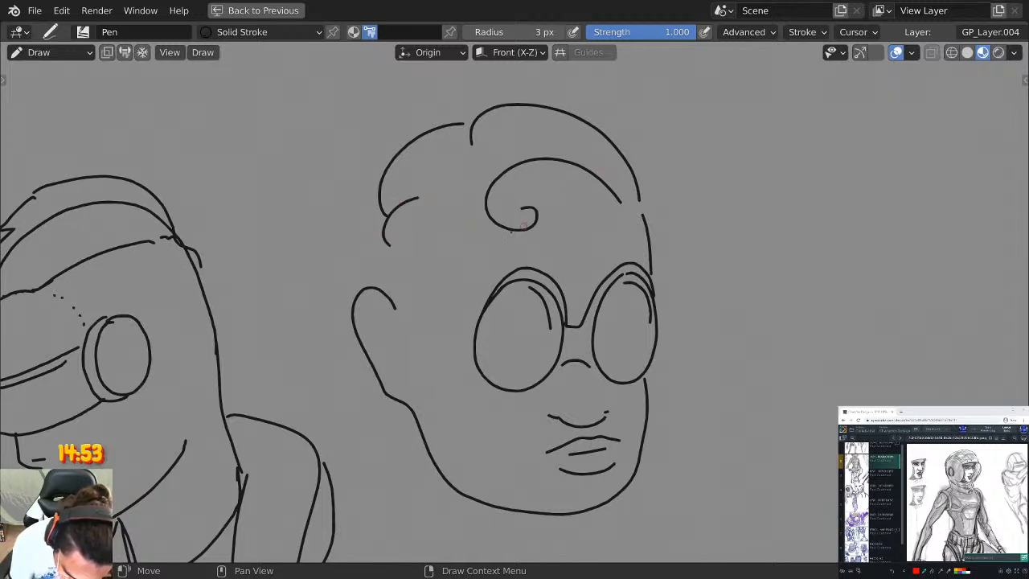
{"action": "mouse_move", "coordinate": [482, 214]}
{"action": "left_mouse_down"}
{"action": "mouse_move", "coordinate": [383, 269]}
{"action": "mouse_move", "coordinate": [379, 294]}
{"action": "left_mouse_up"}
{"action": "left_click_drag", "start_coordinate": [370, 196], "coordinate": [345, 328]}
{"action": "key", "text": "ctrl+z"}
{"action": "key", "text": "ctrl+z"}
{"action": "key", "text": "ctrl+z"}
{"action": "key", "text": "ctrl+z"}
{"action": "key", "text": "ctrl+z"}
{"action": "mouse_move", "coordinate": [466, 133]}
{"action": "left_mouse_down"}
{"action": "mouse_move", "coordinate": [371, 153]}
{"action": "mouse_move", "coordinate": [339, 288]}
{"action": "left_mouse_up"}
{"action": "key", "text": "ctrl+z"}
{"action": "key", "text": "ctrl+z"}
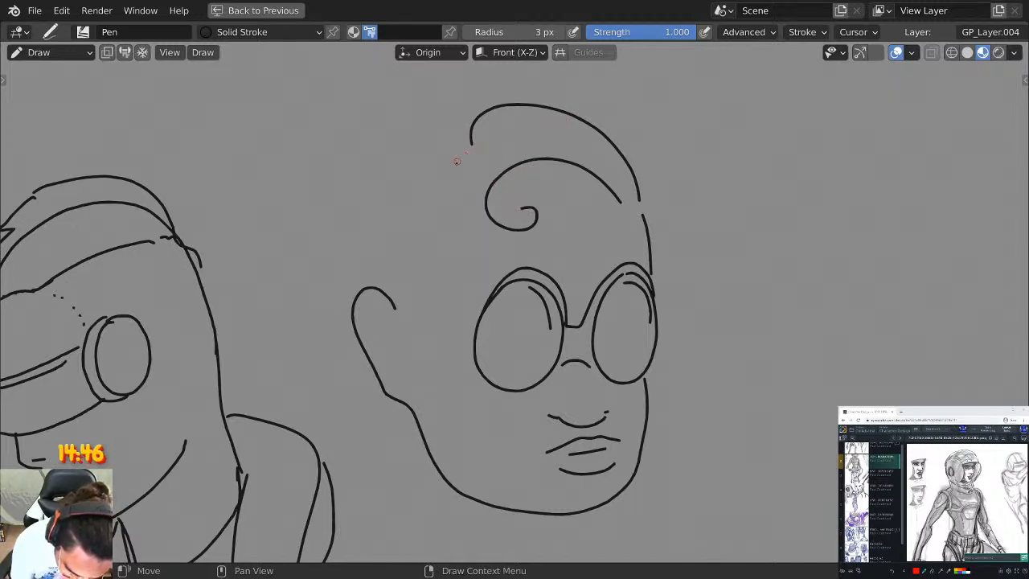
Ink two hooked locks beside the fifth head's forehead curl and a larger swept lock behind them, reaching down to the ear.
{"action": "mouse_move", "coordinate": [490, 106]}
{"action": "left_mouse_down"}
{"action": "mouse_move", "coordinate": [394, 221]}
{"action": "mouse_move", "coordinate": [432, 186]}
{"action": "left_mouse_up"}
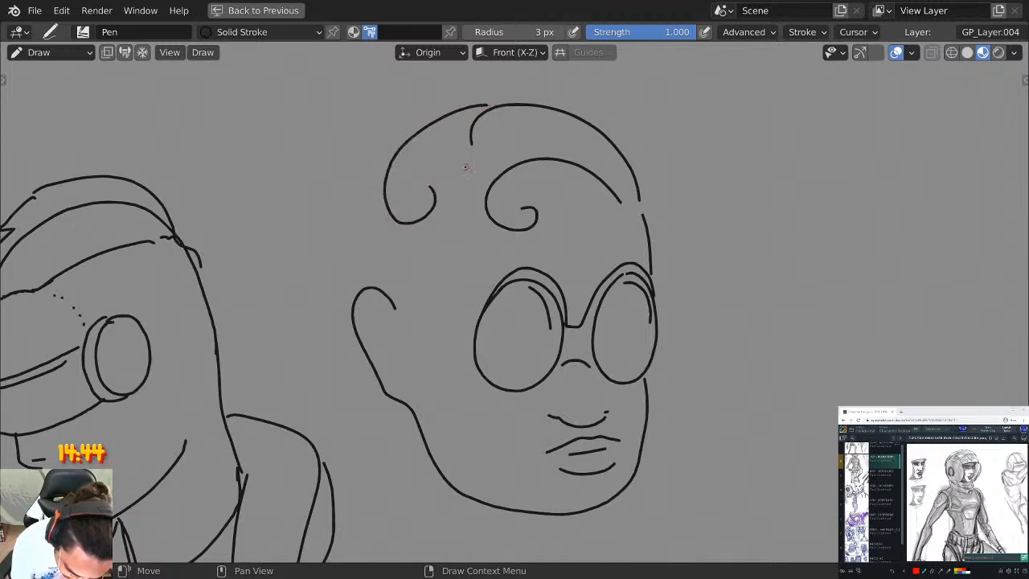
{"action": "mouse_move", "coordinate": [471, 149]}
{"action": "left_mouse_down"}
{"action": "mouse_move", "coordinate": [441, 175]}
{"action": "mouse_move", "coordinate": [480, 205]}
{"action": "left_mouse_up"}
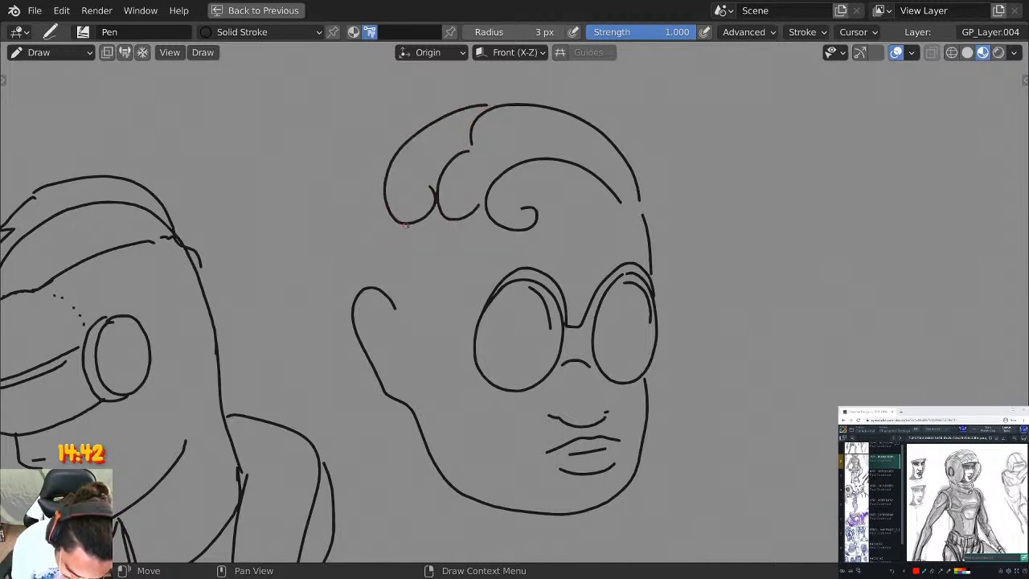
{"action": "mouse_move", "coordinate": [387, 155]}
{"action": "left_mouse_down"}
{"action": "mouse_move", "coordinate": [326, 225]}
{"action": "mouse_move", "coordinate": [331, 281]}
{"action": "left_mouse_up"}
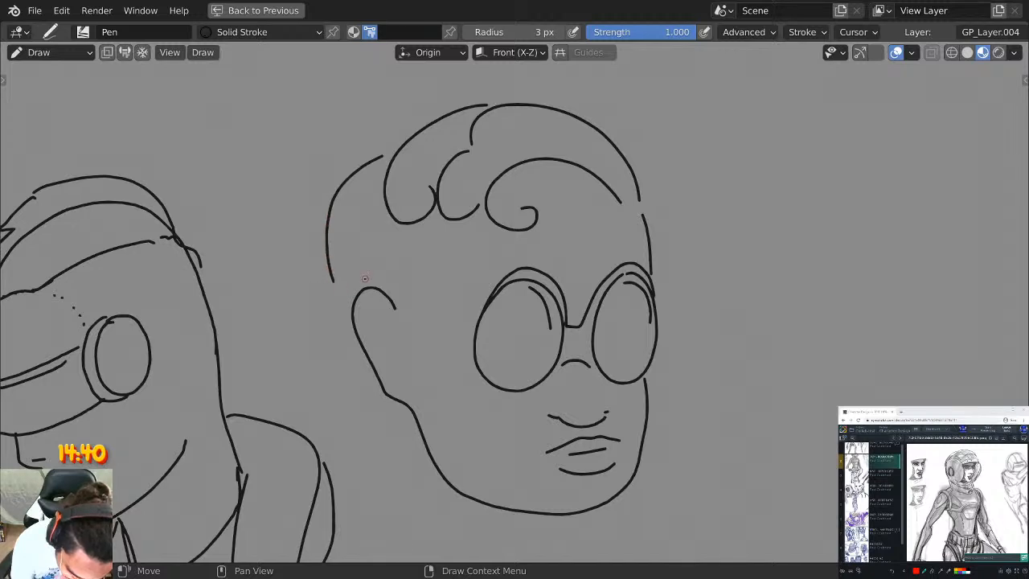
{"action": "key", "text": "ctrl+z"}
{"action": "mouse_move", "coordinate": [386, 154]}
{"action": "left_mouse_down"}
{"action": "mouse_move", "coordinate": [355, 173]}
{"action": "mouse_move", "coordinate": [380, 255]}
{"action": "mouse_move", "coordinate": [353, 289]}
{"action": "left_mouse_up"}
{"action": "key", "text": "ctrl+z"}
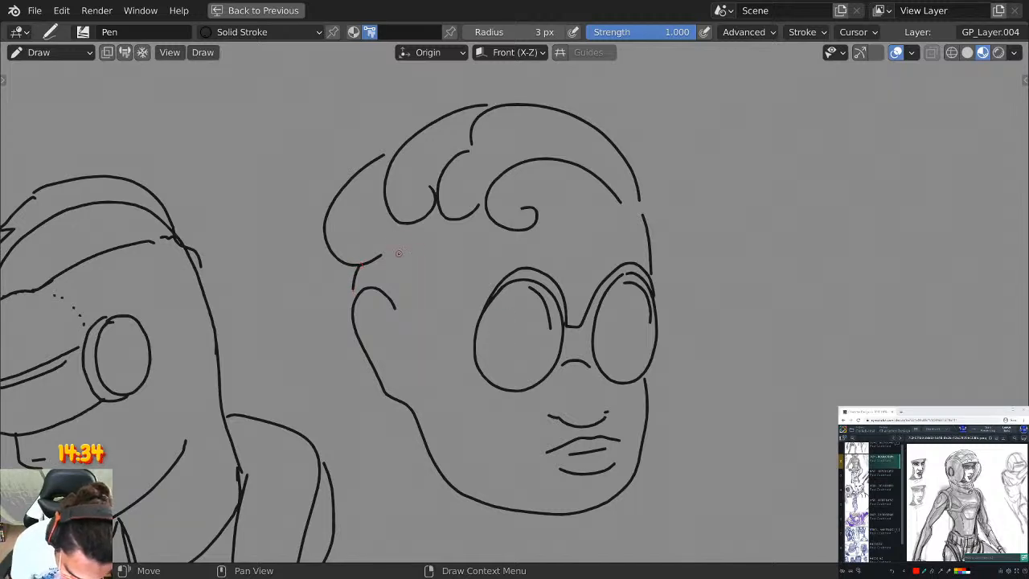
Ink the fifth head's hairline as a wavy line from the forehead curl to the back lock, replacing the shorter first stroke.
{"action": "left_click_drag", "start_coordinate": [449, 238], "coordinate": [384, 264]}
{"action": "key", "text": "ctrl+z"}
{"action": "left_click_drag", "start_coordinate": [484, 231], "coordinate": [384, 264]}
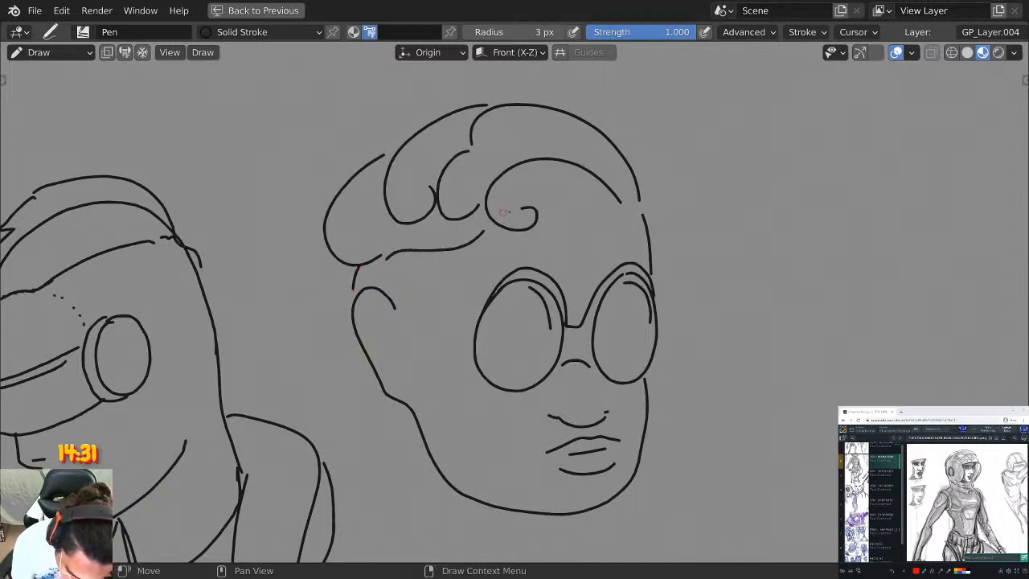
Replace the fifth head's wavy hairline with a shorter arched stroke from the temple back to the swept lock.
{"action": "key", "text": "ctrl+z"}
{"action": "left_click_drag", "start_coordinate": [460, 234], "coordinate": [392, 245]}
{"action": "left_click_drag", "start_coordinate": [417, 293], "coordinate": [419, 358]}
{"action": "left_click_drag", "start_coordinate": [406, 343], "coordinate": [410, 352]}
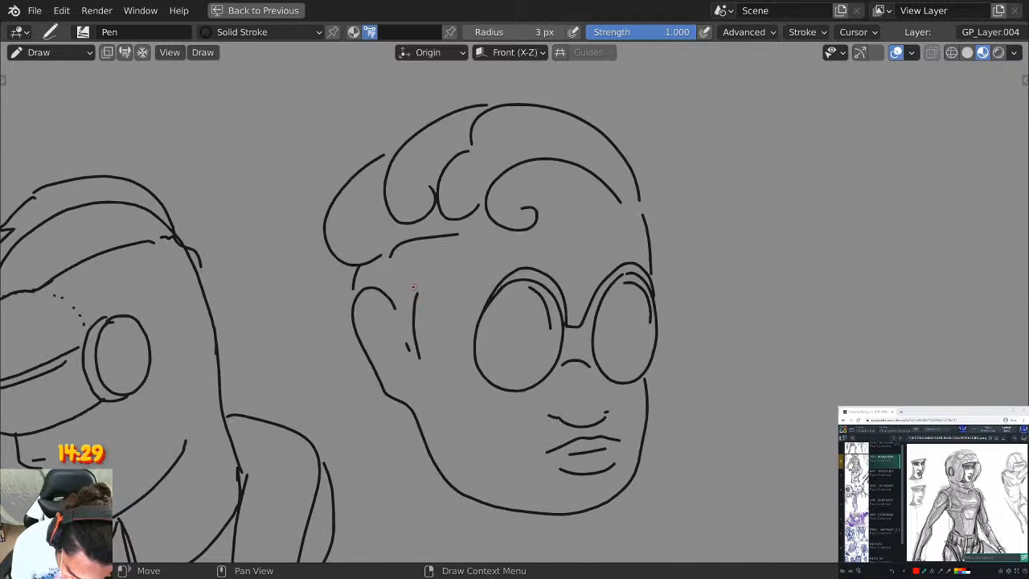
{"action": "key", "text": "ctrl+z"}
{"action": "key", "text": "ctrl+z"}
{"action": "left_click_drag", "start_coordinate": [443, 272], "coordinate": [411, 341]}
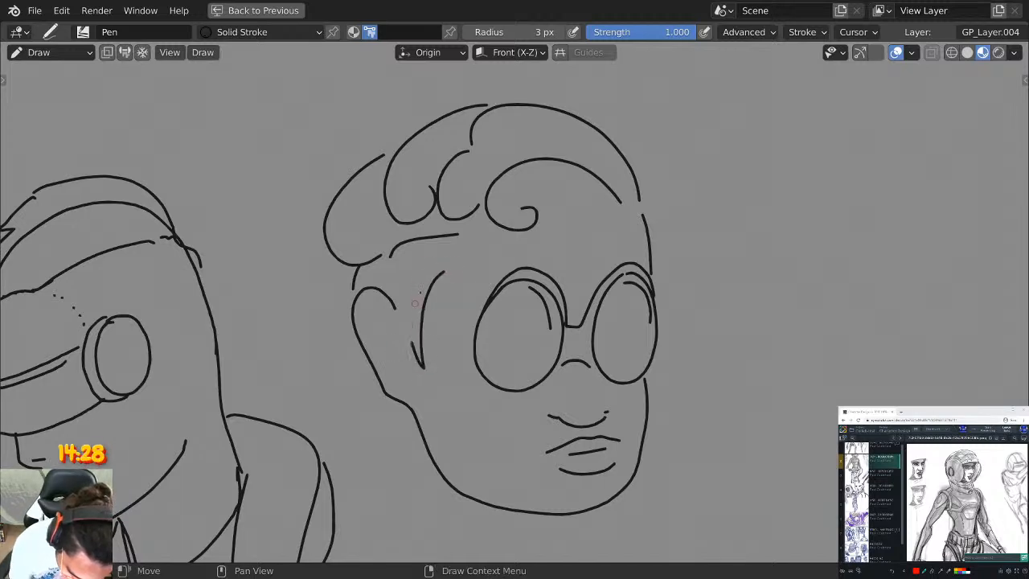
Ink an outer rim on the fifth head's near lens and an angular temple arm reaching the ear, replacing the first pointed arm.
{"action": "scroll", "coordinate": [581, 261], "scroll_direction": "down", "scroll_amount": 1}
{"action": "scroll", "coordinate": [581, 261], "scroll_direction": "up", "scroll_amount": 1}
{"action": "middle_click_drag", "start_coordinate": [581, 261], "coordinate": [581, 210]}
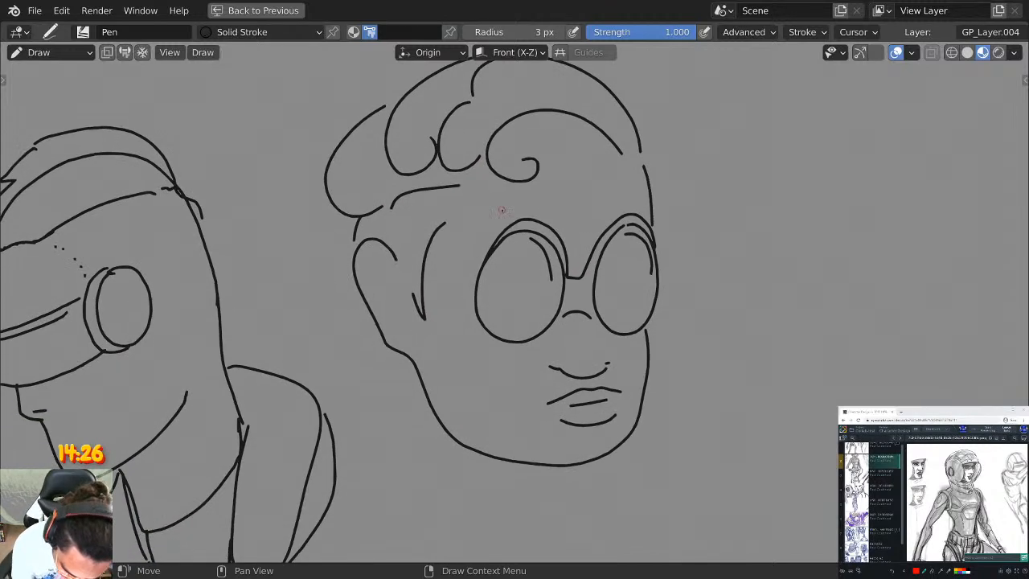
{"action": "mouse_move", "coordinate": [513, 219]}
{"action": "left_mouse_down"}
{"action": "mouse_move", "coordinate": [464, 319]}
{"action": "mouse_move", "coordinate": [482, 340]}
{"action": "mouse_move", "coordinate": [511, 344]}
{"action": "left_mouse_up"}
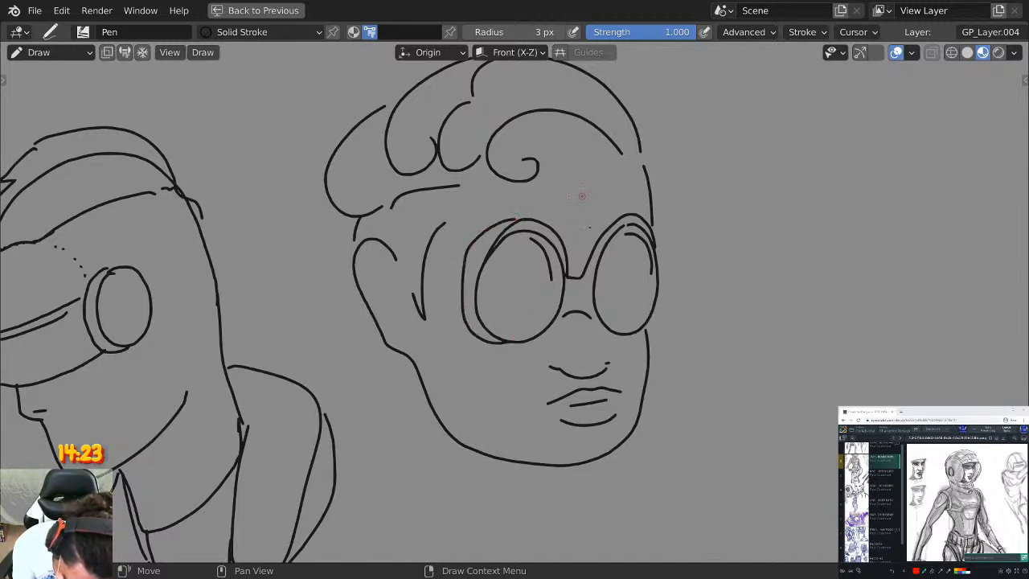
{"action": "mouse_move", "coordinate": [461, 274]}
{"action": "left_mouse_down"}
{"action": "mouse_move", "coordinate": [432, 257]}
{"action": "mouse_move", "coordinate": [394, 257]}
{"action": "mouse_move", "coordinate": [459, 284]}
{"action": "left_mouse_up"}
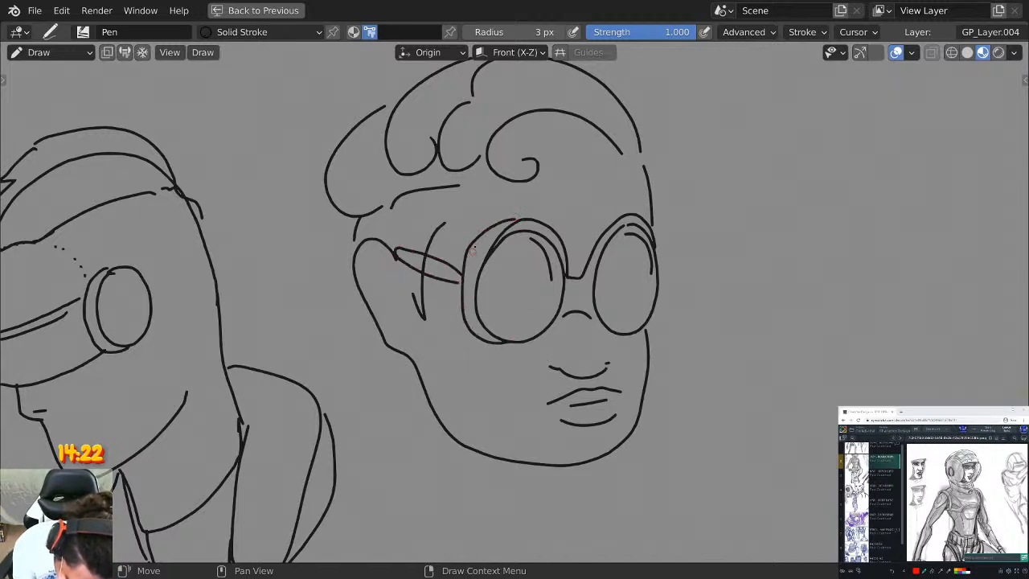
{"action": "key", "text": "ctrl+z"}
{"action": "key", "text": "ctrl+z"}
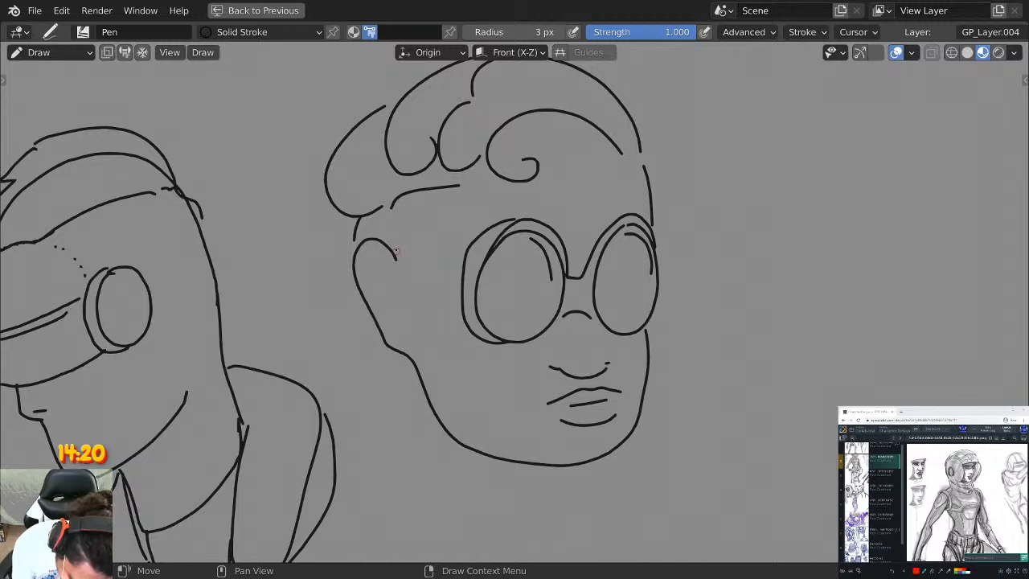
{"action": "mouse_move", "coordinate": [401, 256]}
{"action": "left_mouse_down"}
{"action": "mouse_move", "coordinate": [463, 272]}
{"action": "mouse_move", "coordinate": [459, 294]}
{"action": "left_mouse_up"}
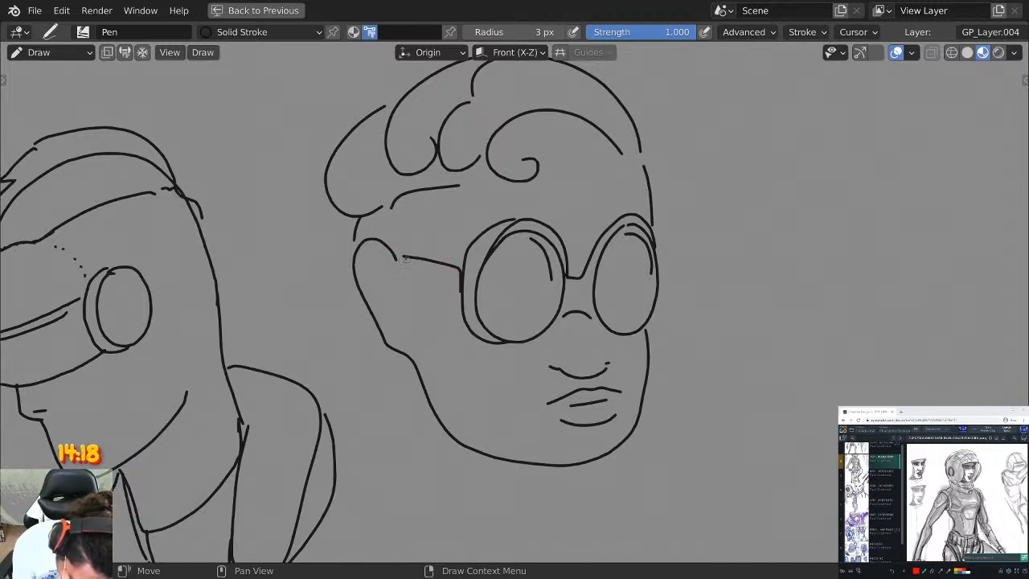
{"action": "mouse_move", "coordinate": [402, 259]}
{"action": "left_mouse_down"}
{"action": "mouse_move", "coordinate": [406, 278]}
{"action": "mouse_move", "coordinate": [455, 294]}
{"action": "left_mouse_up"}
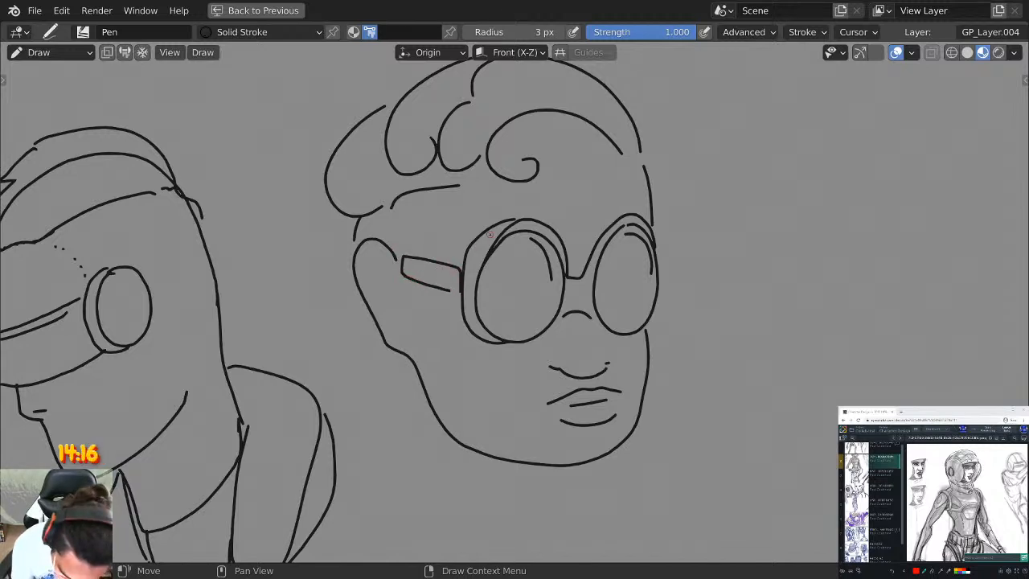
Ink the fifth head's inner ear curve, lower ear mark and lobe, and join the back lock to the ear.
{"action": "scroll", "coordinate": [489, 234], "scroll_direction": "down", "scroll_amount": 1}
{"action": "scroll", "coordinate": [489, 234], "scroll_direction": "up", "scroll_amount": 1}
{"action": "mouse_move", "coordinate": [439, 242]}
{"action": "left_mouse_down"}
{"action": "mouse_move", "coordinate": [421, 247]}
{"action": "mouse_move", "coordinate": [426, 270]}
{"action": "mouse_move", "coordinate": [466, 331]}
{"action": "mouse_move", "coordinate": [475, 322]}
{"action": "left_mouse_up"}
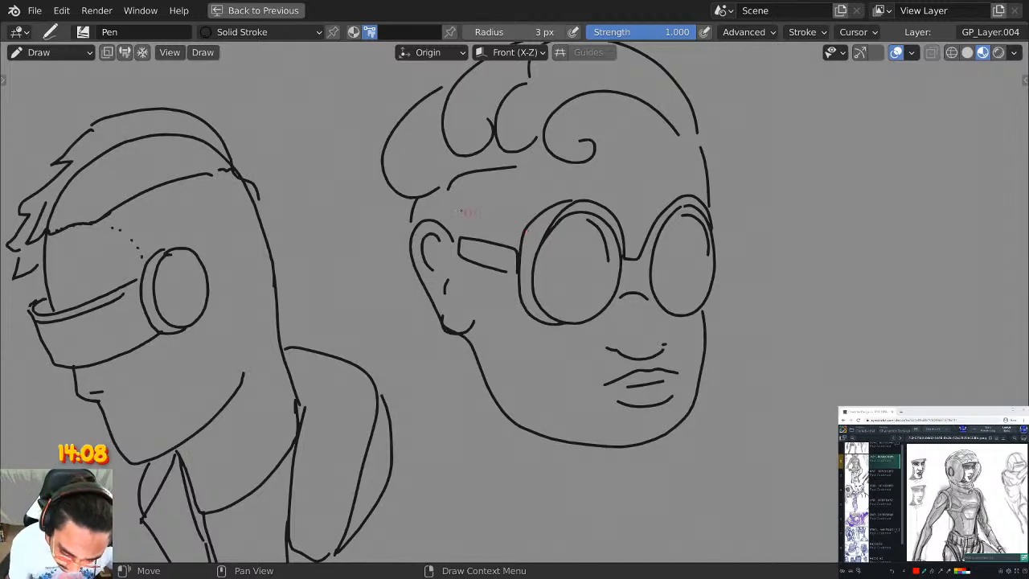
{"action": "left_click_drag", "start_coordinate": [414, 194], "coordinate": [412, 231]}
Make room beside the fifth head for another head study and set the pen radius to 2 px.
{"action": "scroll", "coordinate": [441, 163], "scroll_direction": "down", "scroll_amount": 3}
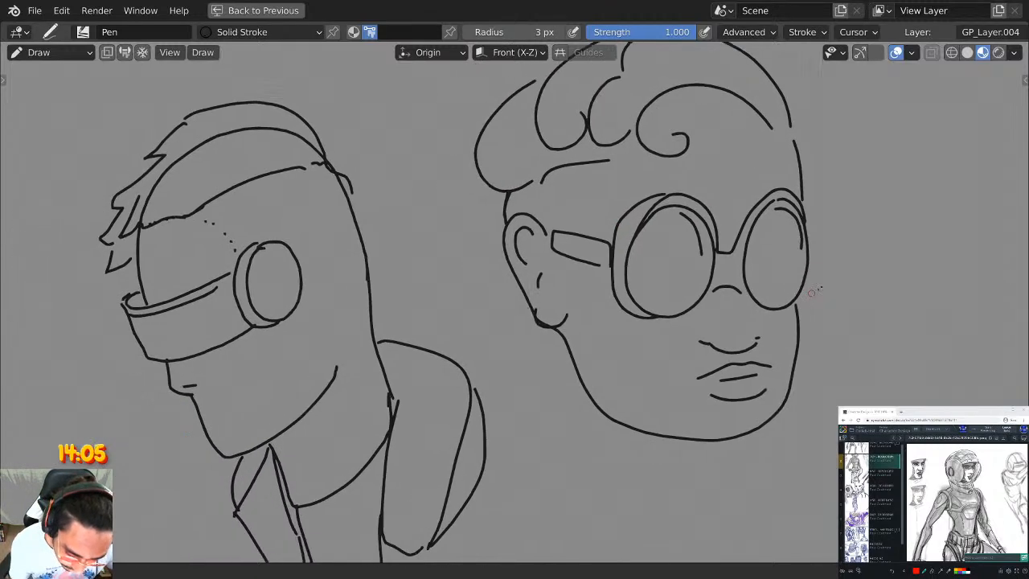
{"action": "scroll", "coordinate": [837, 254], "scroll_direction": "up", "scroll_amount": 2}
{"action": "middle_click_drag", "start_coordinate": [836, 254], "coordinate": [705, 248]}
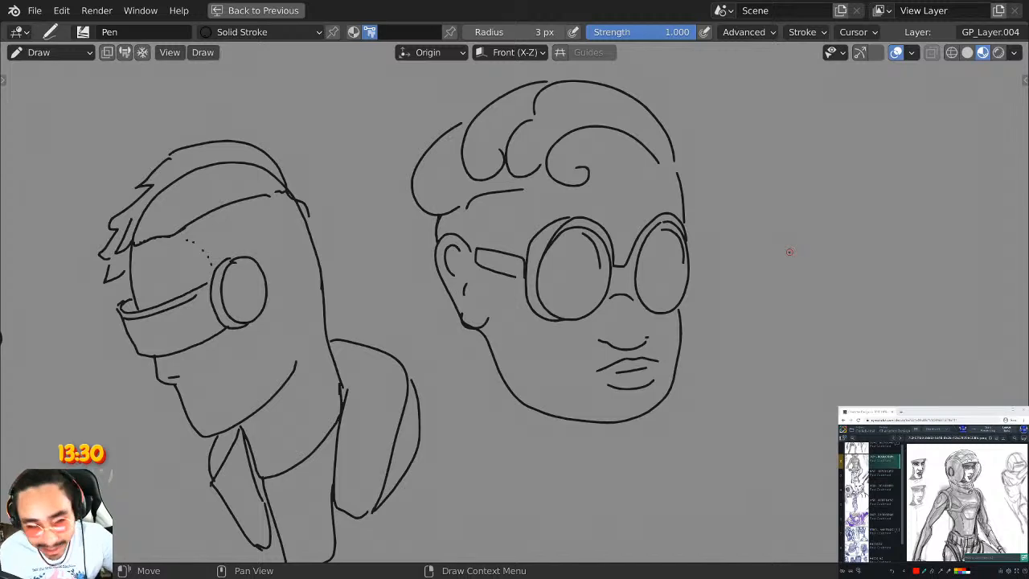
{"action": "mouse_move", "coordinate": [789, 251]}
{"action": "middle_mouse_down"}
{"action": "mouse_move", "coordinate": [755, 233]}
{"action": "mouse_move", "coordinate": [590, 209]}
{"action": "mouse_move", "coordinate": [630, 176]}
{"action": "middle_mouse_up"}
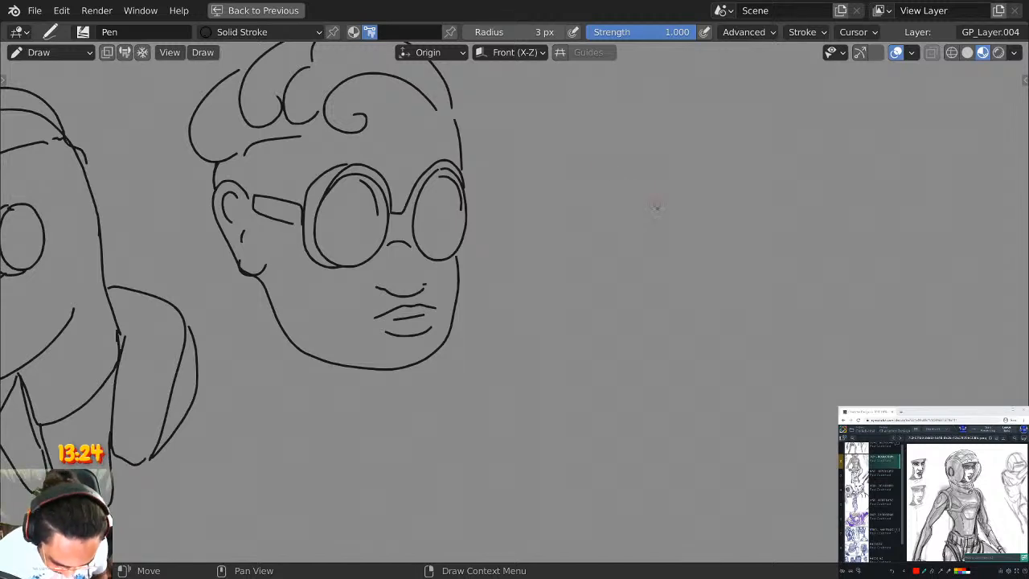
{"action": "middle_click_drag", "start_coordinate": [658, 197], "coordinate": [574, 171]}
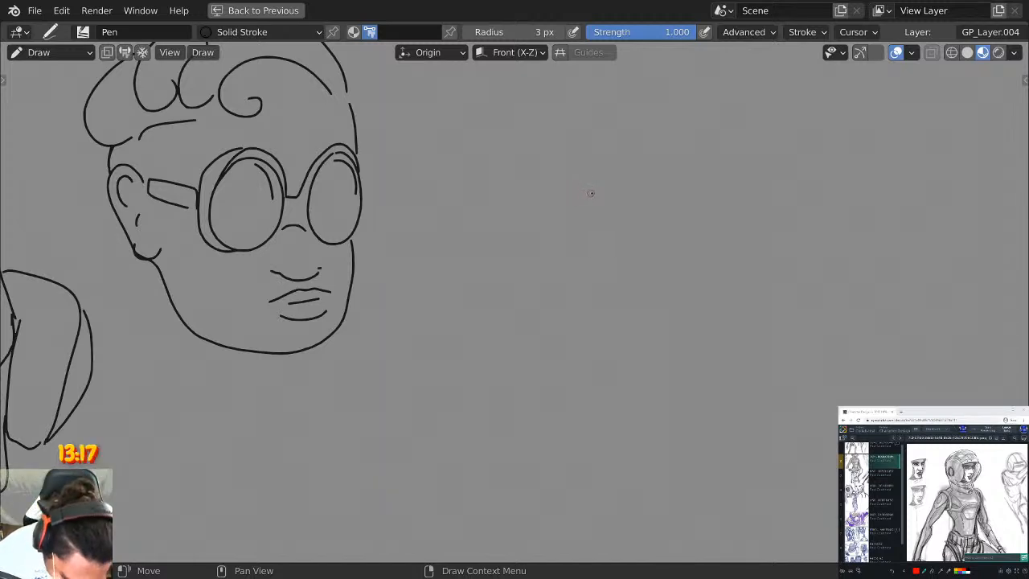
{"action": "mouse_move", "coordinate": [591, 193]}
{"action": "middle_mouse_down"}
{"action": "mouse_move", "coordinate": [506, 179]}
{"action": "mouse_move", "coordinate": [544, 179]}
{"action": "middle_mouse_up"}
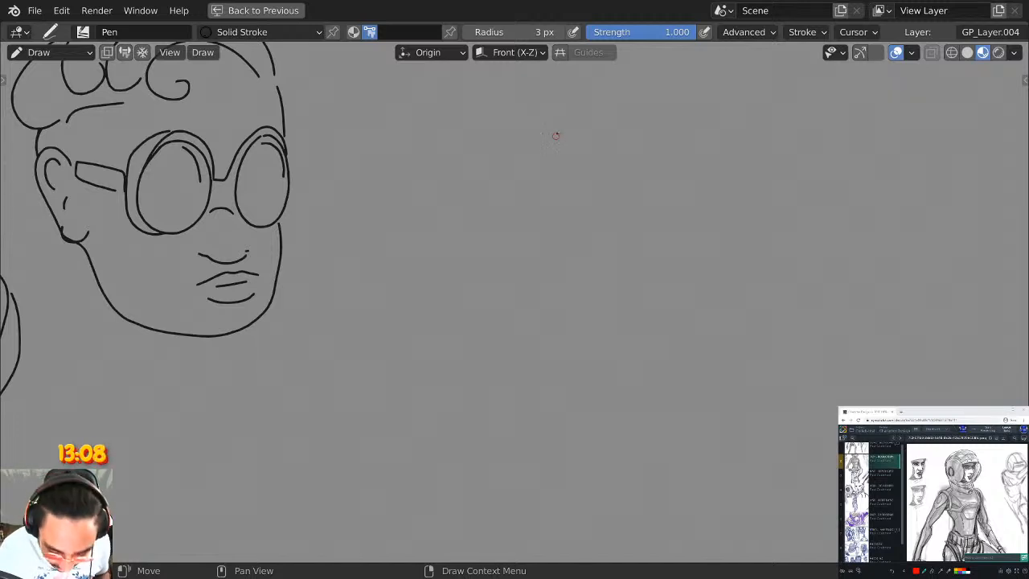
{"action": "left_click", "coordinate": [466, 32]}
{"action": "left_click", "coordinate": [467, 32]}
{"action": "left_click_drag", "start_coordinate": [541, 113], "coordinate": [539, 121]}
{"action": "left_click", "coordinate": [558, 32]}
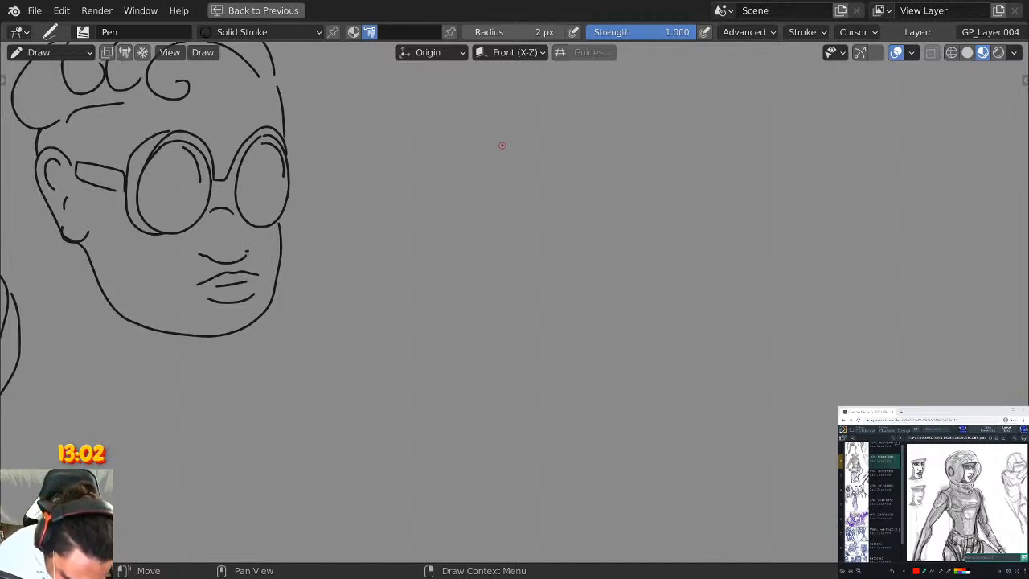
Ink the sixth head's goggles as two tall oval lenses with side rims, joined by a short two-line bridge.
{"action": "mouse_move", "coordinate": [502, 145]}
{"action": "left_mouse_down"}
{"action": "mouse_move", "coordinate": [495, 193]}
{"action": "mouse_move", "coordinate": [516, 231]}
{"action": "mouse_move", "coordinate": [546, 194]}
{"action": "mouse_move", "coordinate": [535, 130]}
{"action": "mouse_move", "coordinate": [509, 125]}
{"action": "mouse_move", "coordinate": [497, 154]}
{"action": "left_mouse_up"}
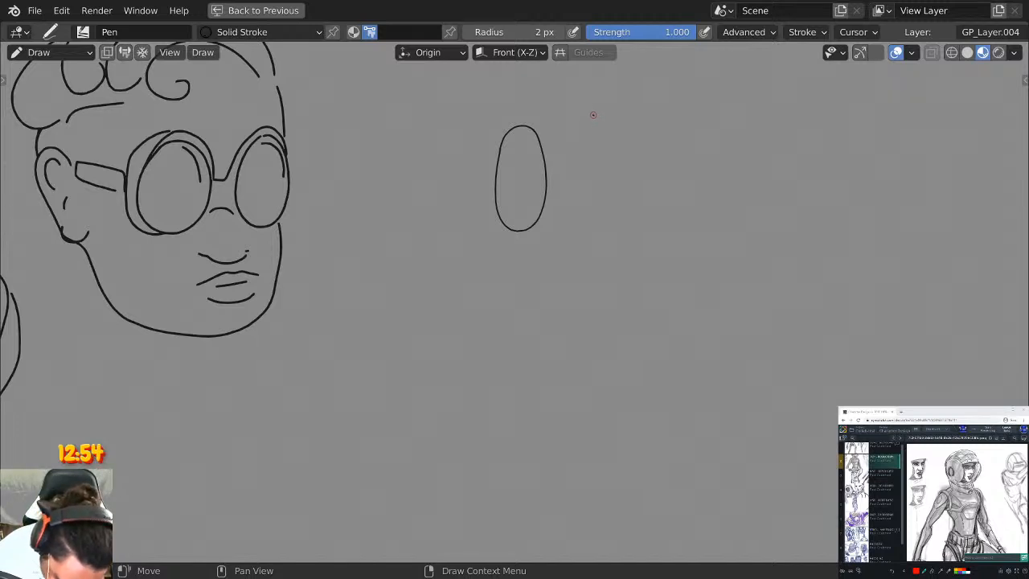
{"action": "mouse_move", "coordinate": [593, 114]}
{"action": "left_mouse_down"}
{"action": "mouse_move", "coordinate": [572, 140]}
{"action": "mouse_move", "coordinate": [593, 223]}
{"action": "mouse_move", "coordinate": [628, 167]}
{"action": "mouse_move", "coordinate": [611, 122]}
{"action": "mouse_move", "coordinate": [594, 114]}
{"action": "left_mouse_up"}
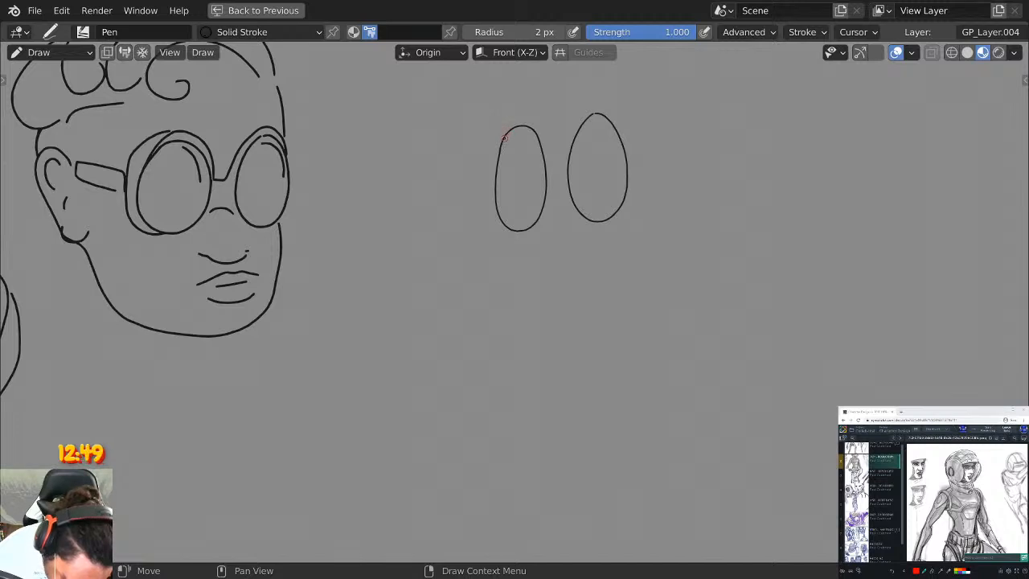
{"action": "mouse_move", "coordinate": [503, 137]}
{"action": "left_mouse_down"}
{"action": "mouse_move", "coordinate": [529, 119]}
{"action": "mouse_move", "coordinate": [548, 124]}
{"action": "mouse_move", "coordinate": [553, 145]}
{"action": "mouse_move", "coordinate": [549, 218]}
{"action": "mouse_move", "coordinate": [535, 235]}
{"action": "mouse_move", "coordinate": [517, 235]}
{"action": "left_mouse_up"}
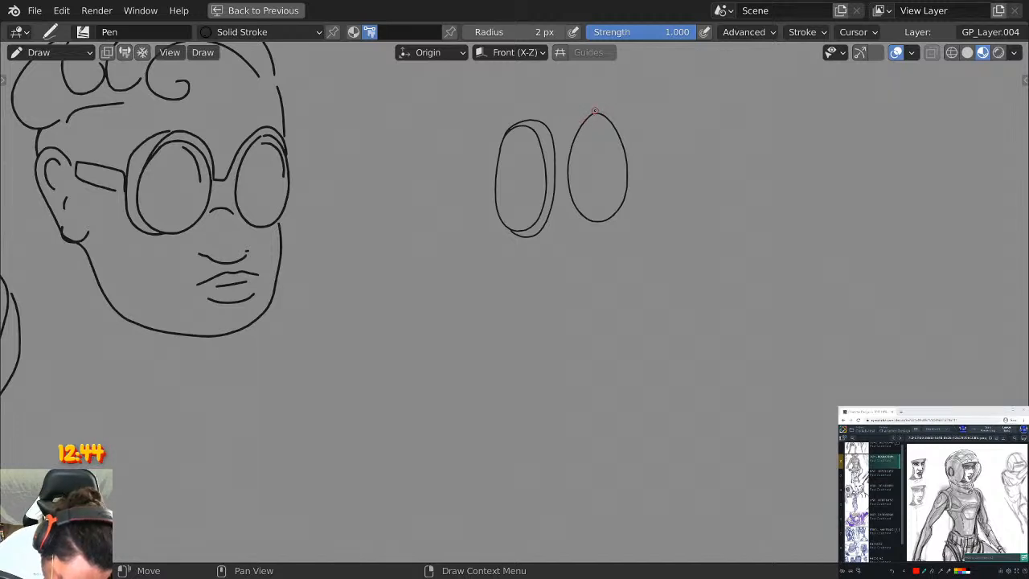
{"action": "mouse_move", "coordinate": [594, 111]}
{"action": "left_mouse_down"}
{"action": "mouse_move", "coordinate": [619, 112]}
{"action": "mouse_move", "coordinate": [635, 149]}
{"action": "mouse_move", "coordinate": [635, 193]}
{"action": "mouse_move", "coordinate": [622, 219]}
{"action": "mouse_move", "coordinate": [585, 222]}
{"action": "left_mouse_up"}
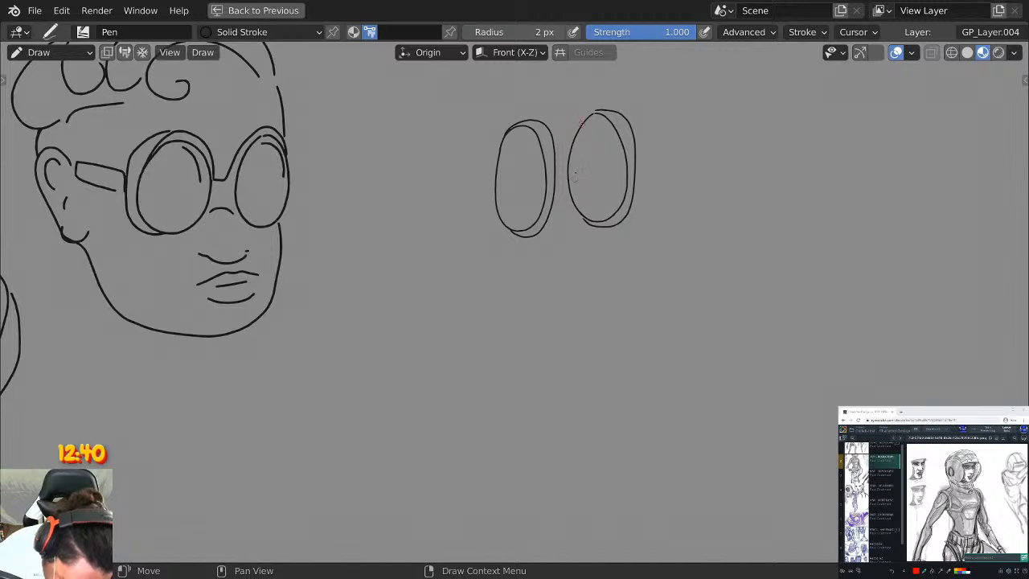
{"action": "left_click_drag", "start_coordinate": [555, 159], "coordinate": [566, 177]}
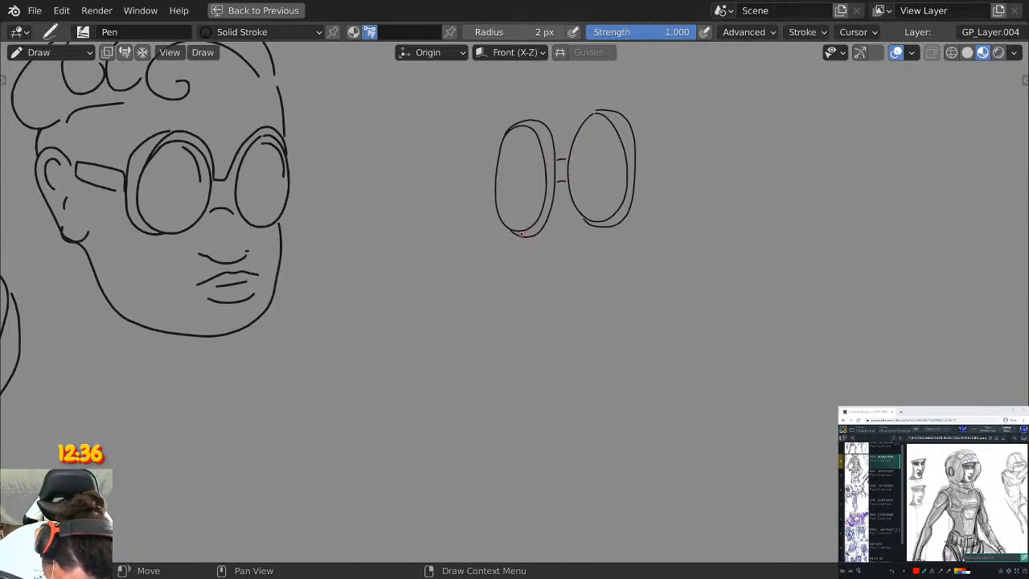
{"action": "left_click_drag", "start_coordinate": [522, 235], "coordinate": [537, 286]}
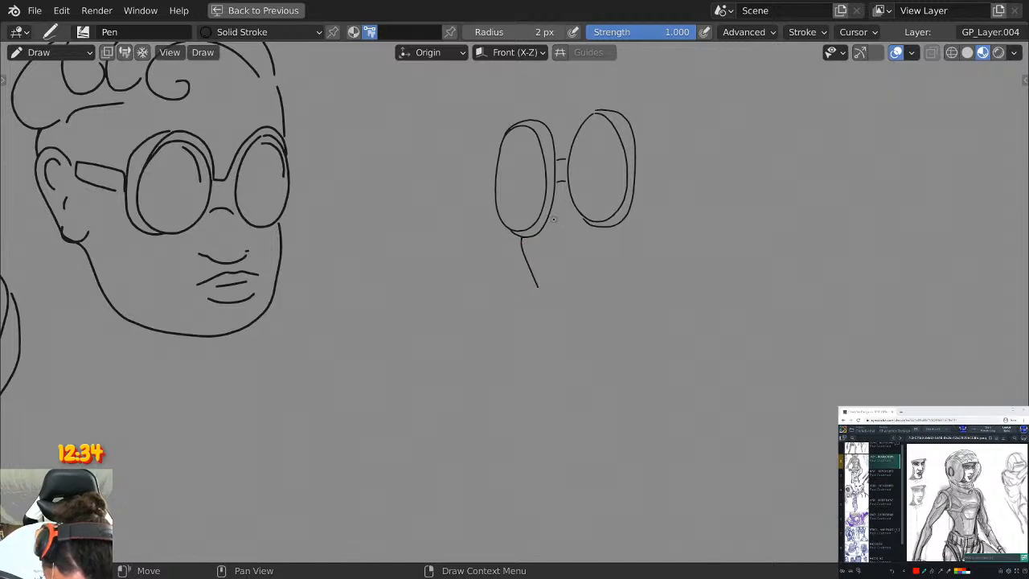
{"action": "right_click", "coordinate": [557, 212]}
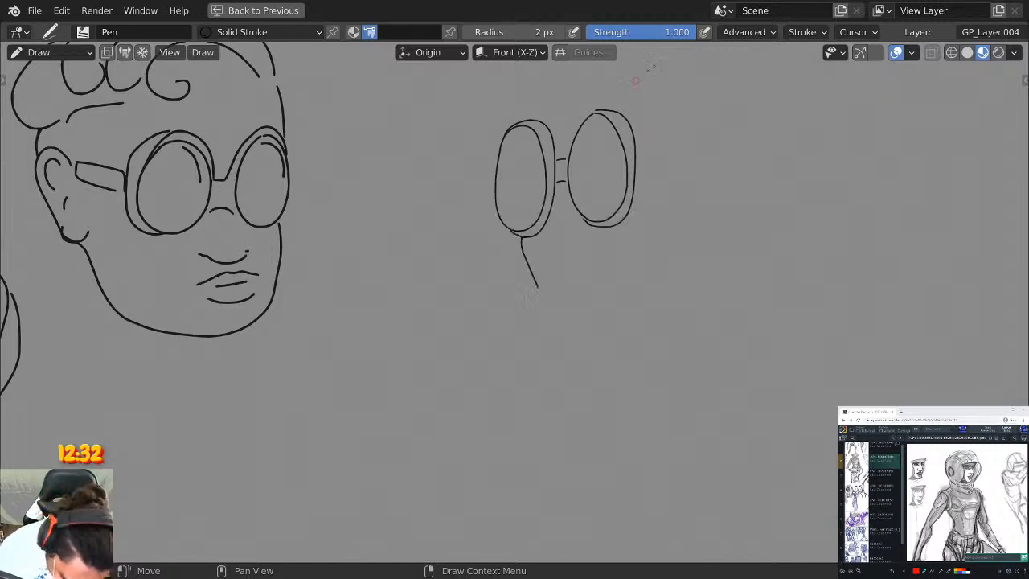
{"action": "key", "text": "ctrl+z"}
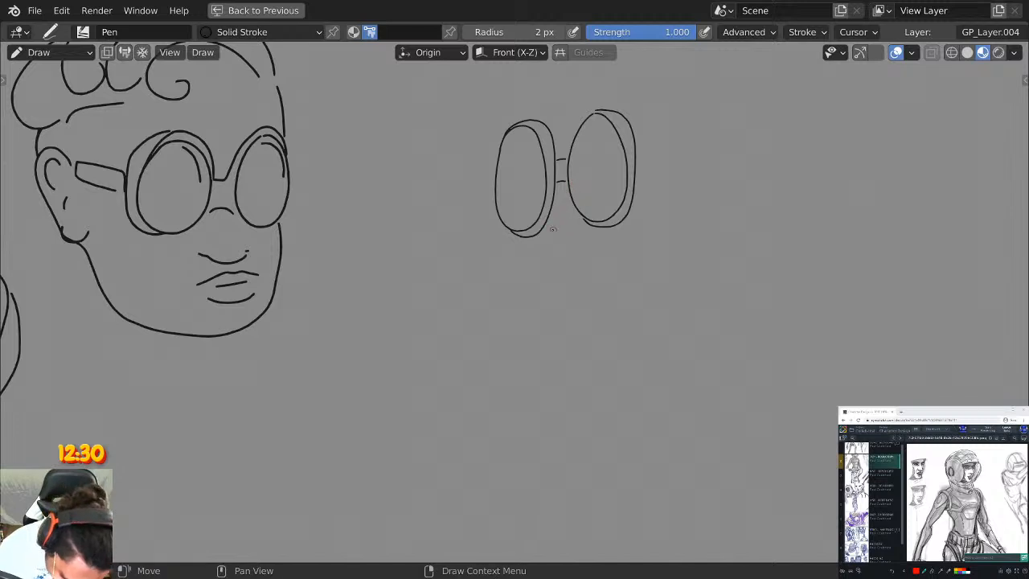
Ink the sixth head's hooked nose with a nostril mark, and its face contour from the cheek around a pointed chin up the jaw.
{"action": "mouse_move", "coordinate": [543, 231]}
{"action": "left_mouse_down"}
{"action": "mouse_move", "coordinate": [537, 272]}
{"action": "mouse_move", "coordinate": [575, 262]}
{"action": "left_mouse_up"}
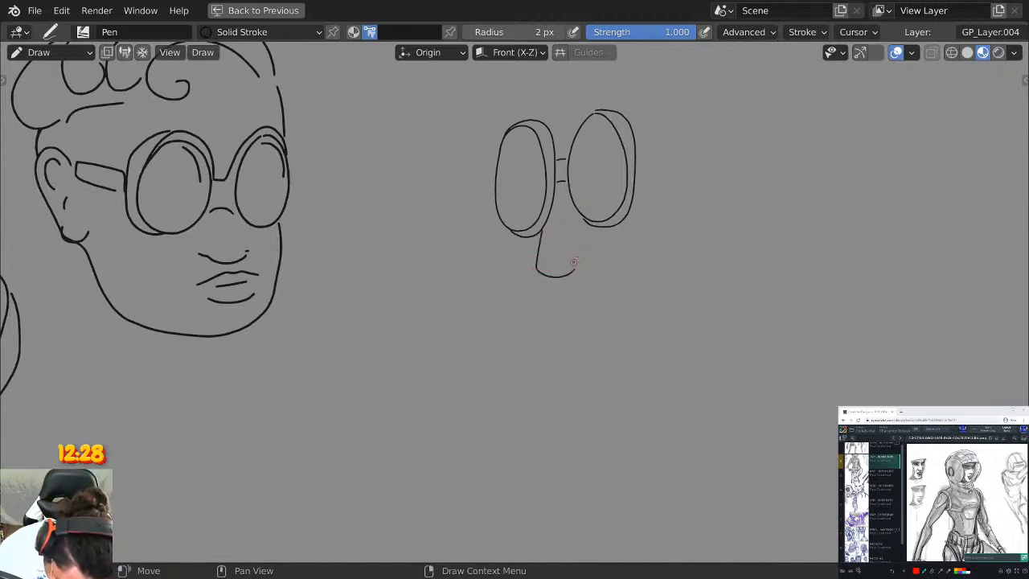
{"action": "mouse_move", "coordinate": [515, 252]}
{"action": "left_mouse_down"}
{"action": "mouse_move", "coordinate": [561, 358]}
{"action": "mouse_move", "coordinate": [619, 356]}
{"action": "mouse_move", "coordinate": [707, 311]}
{"action": "mouse_move", "coordinate": [742, 230]}
{"action": "mouse_move", "coordinate": [729, 135]}
{"action": "left_mouse_up"}
{"action": "middle_click_drag", "start_coordinate": [519, 114], "coordinate": [518, 235]}
{"action": "mouse_move", "coordinate": [515, 243]}
{"action": "left_mouse_down"}
{"action": "mouse_move", "coordinate": [529, 170]}
{"action": "mouse_move", "coordinate": [590, 119]}
{"action": "mouse_move", "coordinate": [670, 105]}
{"action": "mouse_move", "coordinate": [770, 162]}
{"action": "mouse_move", "coordinate": [785, 241]}
{"action": "mouse_move", "coordinate": [780, 285]}
{"action": "mouse_move", "coordinate": [765, 303]}
{"action": "left_mouse_up"}
{"action": "key", "text": "ctrl+z"}
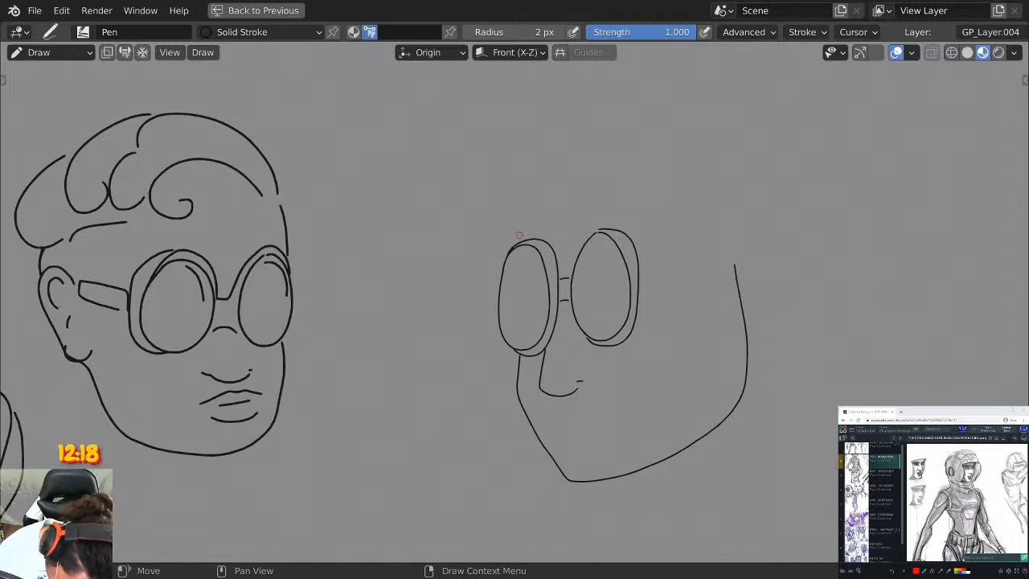
Ink a spiral curl over the sixth head's forehead and try two sweeping arcs above it.
{"action": "mouse_move", "coordinate": [519, 153]}
{"action": "left_mouse_down"}
{"action": "mouse_move", "coordinate": [550, 233]}
{"action": "mouse_move", "coordinate": [539, 193]}
{"action": "mouse_move", "coordinate": [557, 205]}
{"action": "left_mouse_up"}
{"action": "mouse_move", "coordinate": [505, 166]}
{"action": "left_mouse_down"}
{"action": "mouse_move", "coordinate": [577, 138]}
{"action": "mouse_move", "coordinate": [613, 187]}
{"action": "left_mouse_up"}
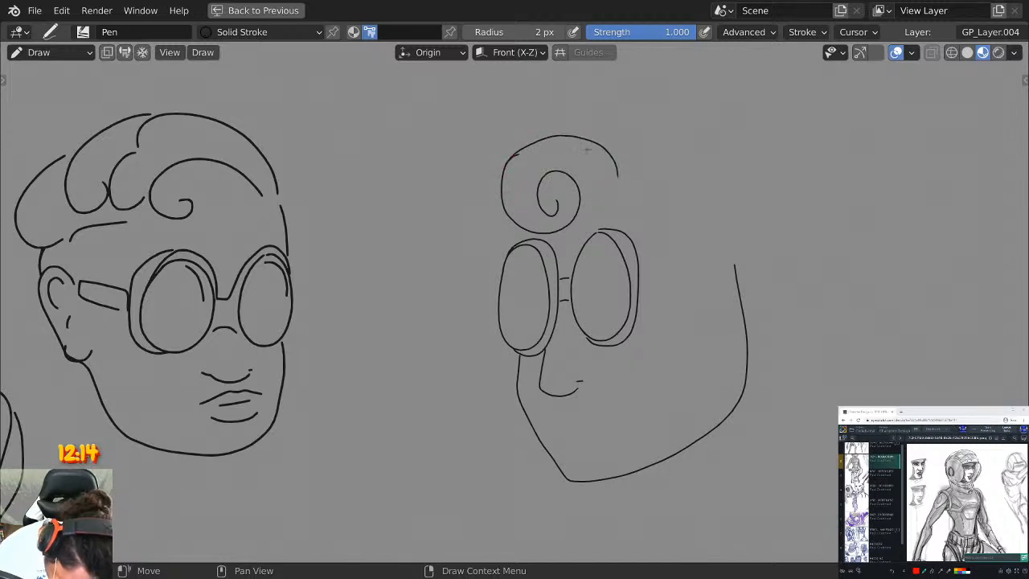
{"action": "key", "text": "ctrl+z"}
{"action": "mouse_move", "coordinate": [506, 159]}
{"action": "left_mouse_down"}
{"action": "mouse_move", "coordinate": [536, 146]}
{"action": "mouse_move", "coordinate": [604, 191]}
{"action": "left_mouse_up"}
{"action": "key", "text": "ctrl+z"}
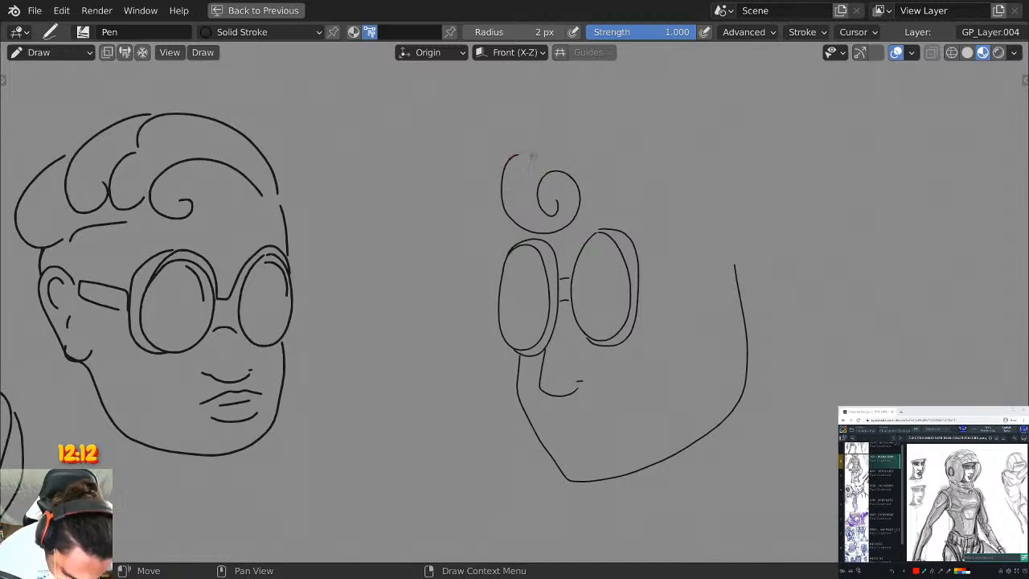
Ink a second curl sweeping over the forehead spiral, short strand lines behind it, and two curls above, replacing failed attempts.
{"action": "left_click_drag", "start_coordinate": [514, 154], "coordinate": [598, 193]}
{"action": "mouse_move", "coordinate": [540, 141]}
{"action": "left_mouse_down"}
{"action": "mouse_move", "coordinate": [678, 165]}
{"action": "mouse_move", "coordinate": [634, 201]}
{"action": "mouse_move", "coordinate": [643, 187]}
{"action": "mouse_move", "coordinate": [551, 117]}
{"action": "mouse_move", "coordinate": [546, 169]}
{"action": "mouse_move", "coordinate": [560, 138]}
{"action": "left_mouse_up"}
{"action": "key", "text": "ctrl+z"}
{"action": "key", "text": "ctrl+z"}
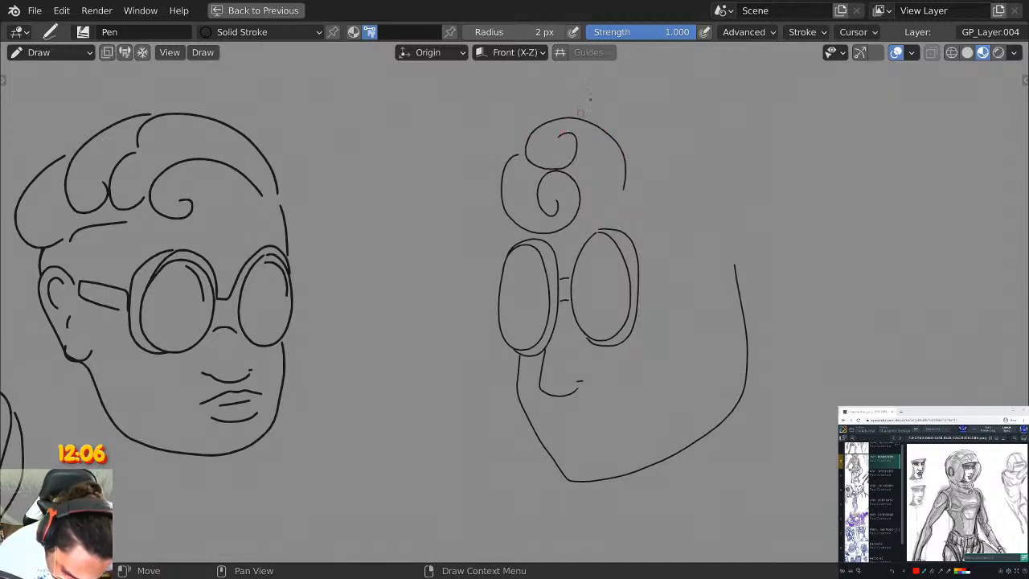
{"action": "mouse_move", "coordinate": [595, 210]}
{"action": "left_mouse_down"}
{"action": "mouse_move", "coordinate": [596, 165]}
{"action": "mouse_move", "coordinate": [588, 166]}
{"action": "mouse_move", "coordinate": [605, 181]}
{"action": "mouse_move", "coordinate": [677, 164]}
{"action": "mouse_move", "coordinate": [614, 109]}
{"action": "mouse_move", "coordinate": [640, 120]}
{"action": "mouse_move", "coordinate": [632, 113]}
{"action": "mouse_move", "coordinate": [552, 103]}
{"action": "mouse_move", "coordinate": [576, 109]}
{"action": "left_mouse_up"}
{"action": "key", "text": "ctrl+z"}
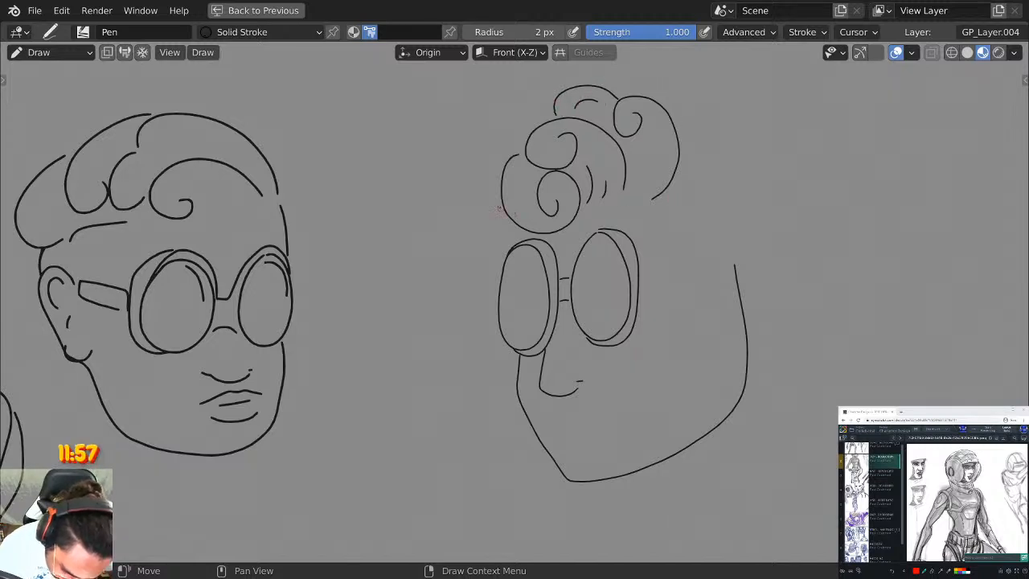
Ink a rounded lock beside the sixth head's far lens with an inner strand line, replacing the earlier attempts.
{"action": "mouse_move", "coordinate": [500, 199]}
{"action": "left_mouse_down"}
{"action": "mouse_move", "coordinate": [455, 239]}
{"action": "mouse_move", "coordinate": [485, 244]}
{"action": "mouse_move", "coordinate": [472, 250]}
{"action": "left_mouse_up"}
{"action": "key", "text": "ctrl+z"}
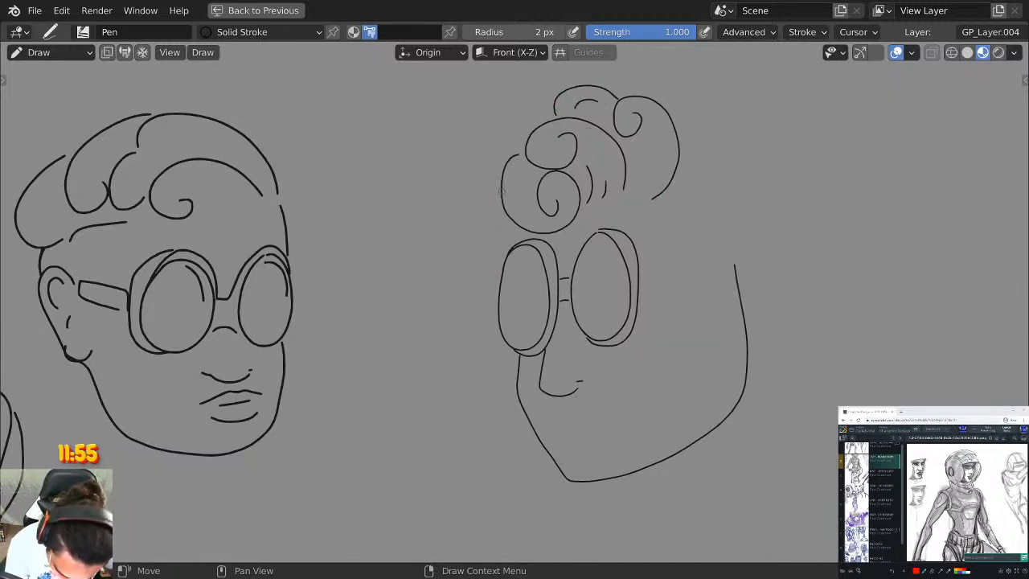
{"action": "mouse_move", "coordinate": [500, 191]}
{"action": "left_mouse_down"}
{"action": "mouse_move", "coordinate": [430, 263]}
{"action": "mouse_move", "coordinate": [474, 294]}
{"action": "left_mouse_up"}
{"action": "key", "text": "ctrl+z"}
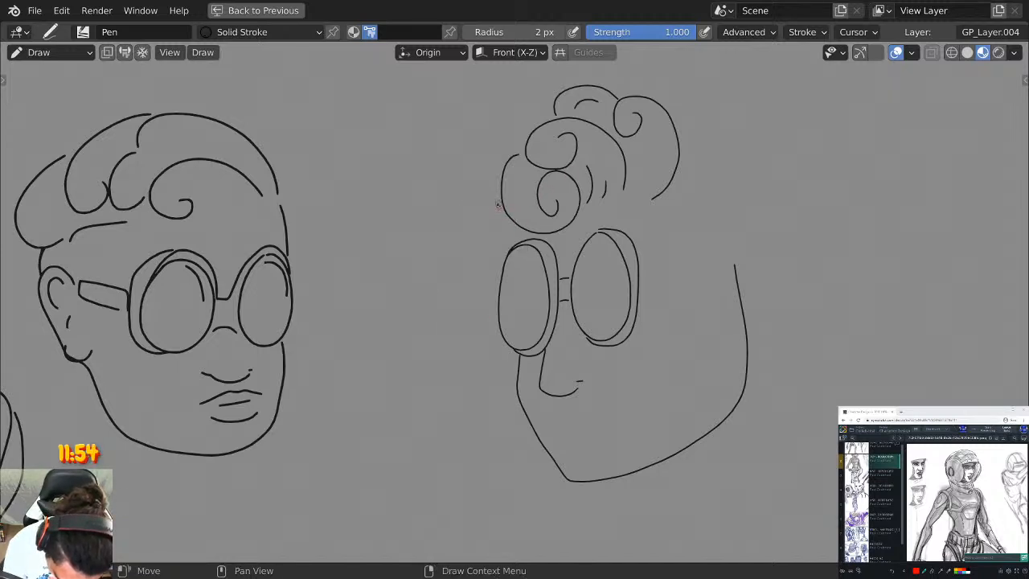
{"action": "mouse_move", "coordinate": [498, 205]}
{"action": "left_mouse_down"}
{"action": "mouse_move", "coordinate": [482, 342]}
{"action": "mouse_move", "coordinate": [497, 339]}
{"action": "left_mouse_up"}
{"action": "key", "text": "ctrl+z"}
{"action": "mouse_move", "coordinate": [498, 204]}
{"action": "left_mouse_down"}
{"action": "mouse_move", "coordinate": [463, 278]}
{"action": "mouse_move", "coordinate": [490, 280]}
{"action": "left_mouse_up"}
{"action": "mouse_move", "coordinate": [498, 226]}
{"action": "left_mouse_down"}
{"action": "mouse_move", "coordinate": [491, 272]}
{"action": "mouse_move", "coordinate": [501, 267]}
{"action": "left_mouse_up"}
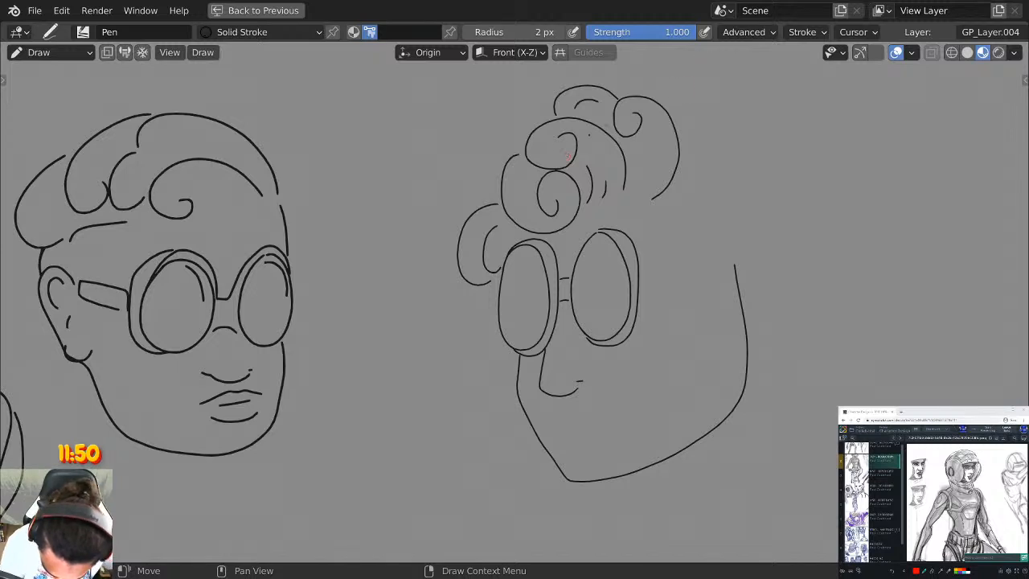
Complete the sixth head's hair with a large front curl, a small tuft below it, and spiral curls along the crown and back.
{"action": "mouse_move", "coordinate": [546, 107]}
{"action": "left_mouse_down"}
{"action": "mouse_move", "coordinate": [452, 183]}
{"action": "mouse_move", "coordinate": [488, 167]}
{"action": "mouse_move", "coordinate": [469, 214]}
{"action": "left_mouse_up"}
{"action": "mouse_move", "coordinate": [671, 196]}
{"action": "left_mouse_down"}
{"action": "mouse_move", "coordinate": [728, 153]}
{"action": "mouse_move", "coordinate": [679, 102]}
{"action": "mouse_move", "coordinate": [692, 111]}
{"action": "mouse_move", "coordinate": [616, 81]}
{"action": "mouse_move", "coordinate": [639, 87]}
{"action": "left_mouse_up"}
{"action": "mouse_move", "coordinate": [709, 198]}
{"action": "left_mouse_down"}
{"action": "mouse_move", "coordinate": [731, 96]}
{"action": "mouse_move", "coordinate": [724, 103]}
{"action": "left_mouse_up"}
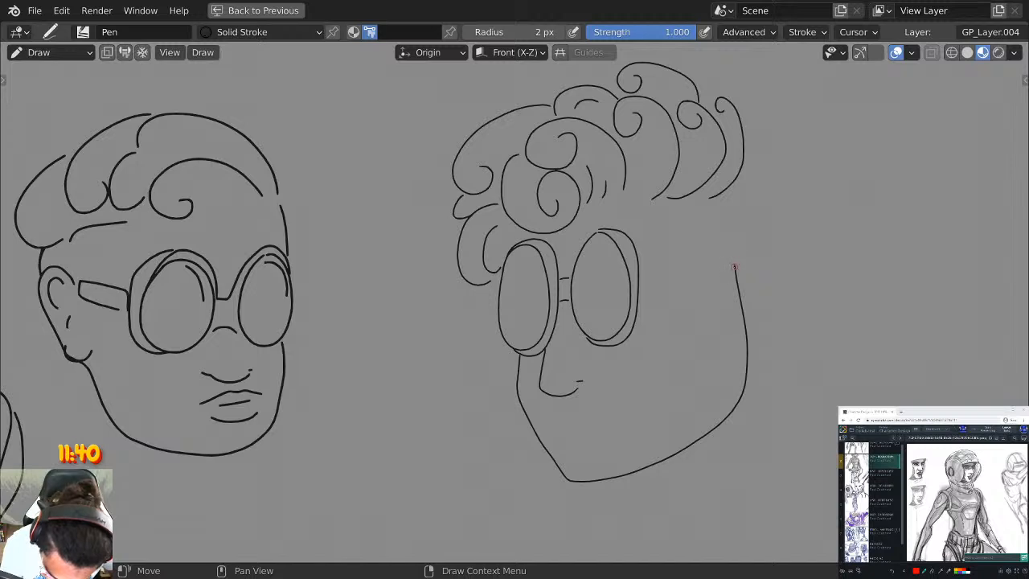
Ink a small rounded hinge on the outer edge of the sixth head's near lens and try an ear outline at the back of the face.
{"action": "mouse_move", "coordinate": [644, 277]}
{"action": "left_mouse_down"}
{"action": "mouse_move", "coordinate": [643, 299]}
{"action": "mouse_move", "coordinate": [643, 273]}
{"action": "mouse_move", "coordinate": [708, 256]}
{"action": "mouse_move", "coordinate": [716, 214]}
{"action": "mouse_move", "coordinate": [721, 303]}
{"action": "left_mouse_up"}
{"action": "key", "text": "ctrl+z"}
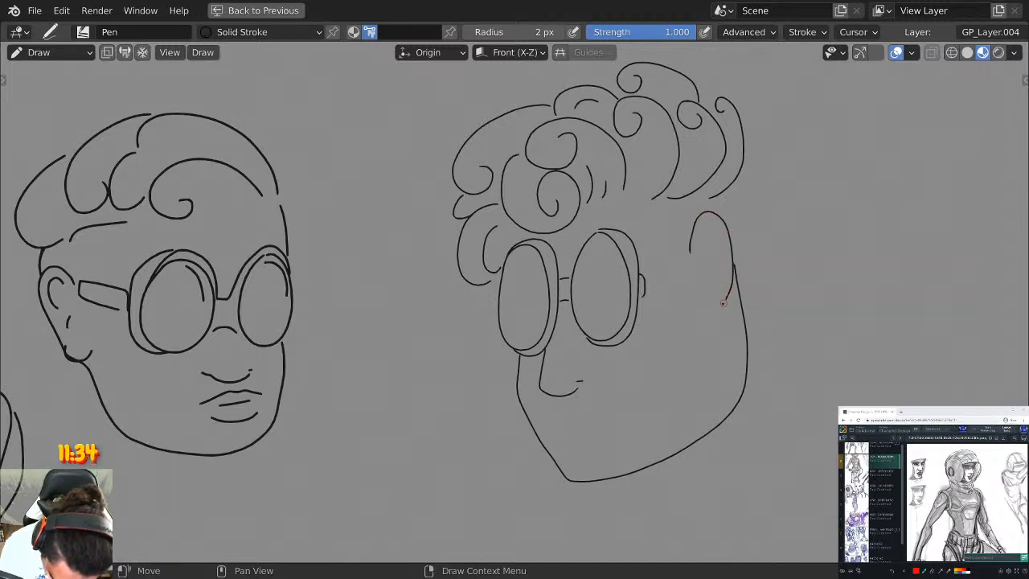
{"action": "key", "text": "ctrl+z"}
{"action": "mouse_move", "coordinate": [689, 249]}
{"action": "left_mouse_down"}
{"action": "mouse_move", "coordinate": [703, 221]}
{"action": "mouse_move", "coordinate": [718, 300]}
{"action": "mouse_move", "coordinate": [701, 322]}
{"action": "left_mouse_up"}
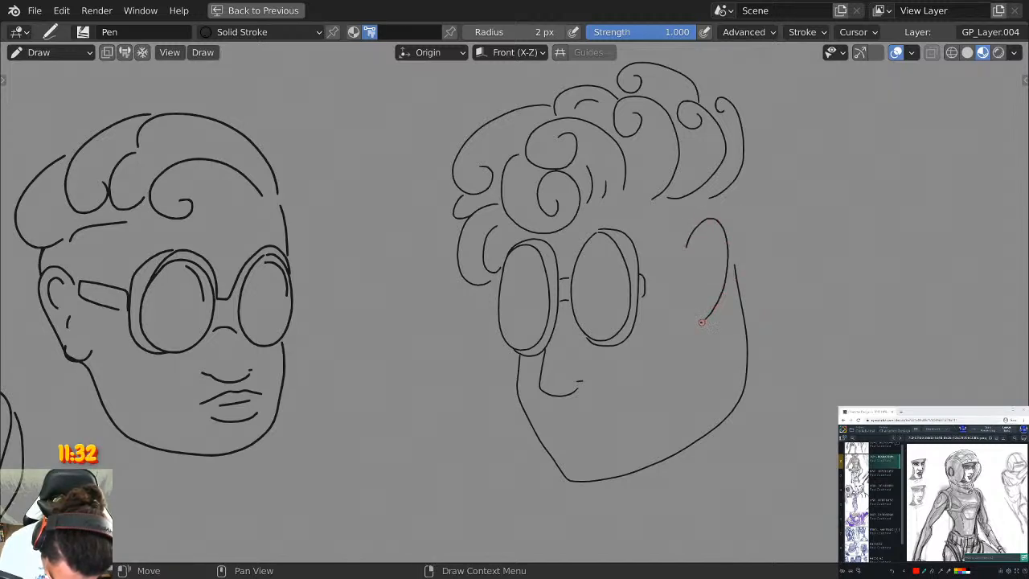
{"action": "key", "text": "ctrl+z"}
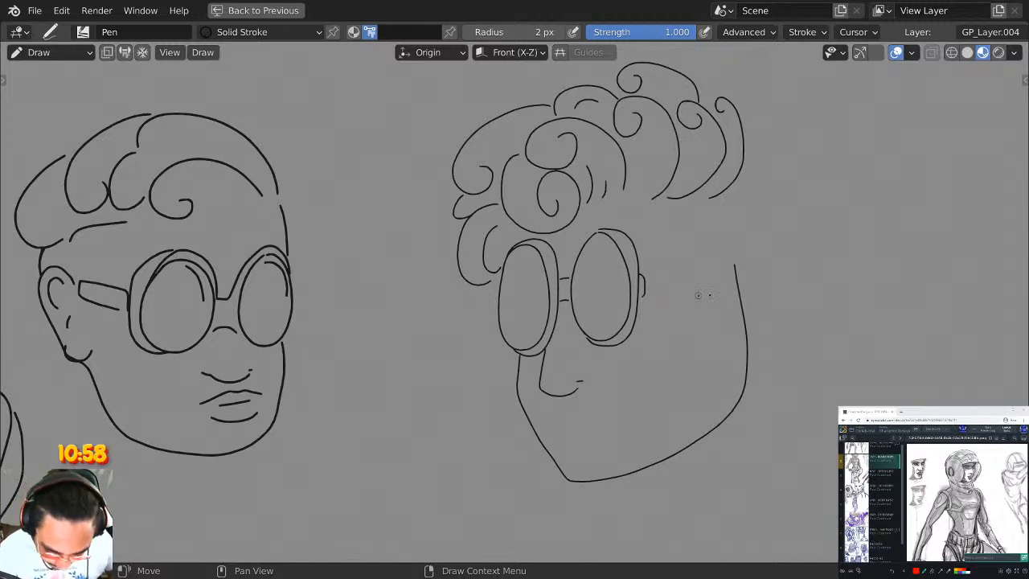
Ink a rounded curl with an inner strand line behind the sixth head, plus an ear outline, and try an inner ear fold.
{"action": "middle_click_drag", "start_coordinate": [697, 295], "coordinate": [649, 214]}
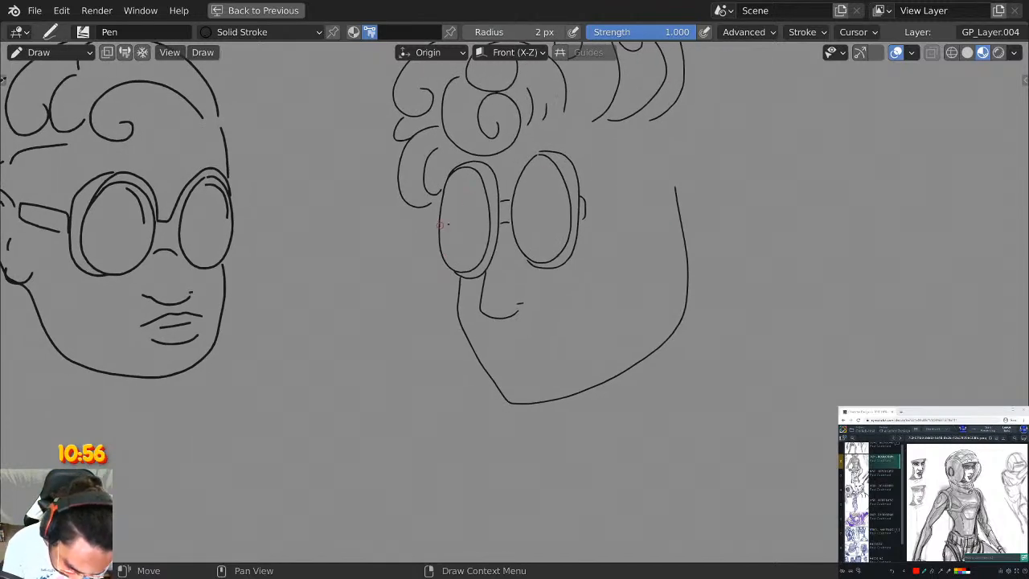
{"action": "middle_click_drag", "start_coordinate": [680, 137], "coordinate": [651, 161], "text": "shift"}
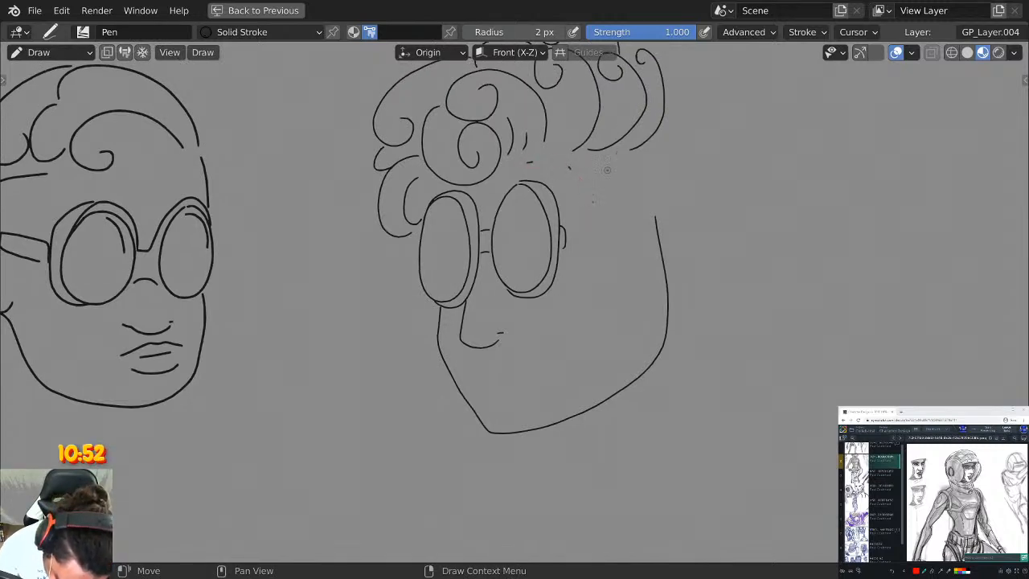
{"action": "mouse_move", "coordinate": [608, 197]}
{"action": "left_mouse_down"}
{"action": "mouse_move", "coordinate": [641, 170]}
{"action": "mouse_move", "coordinate": [645, 257]}
{"action": "mouse_move", "coordinate": [621, 267]}
{"action": "left_mouse_up"}
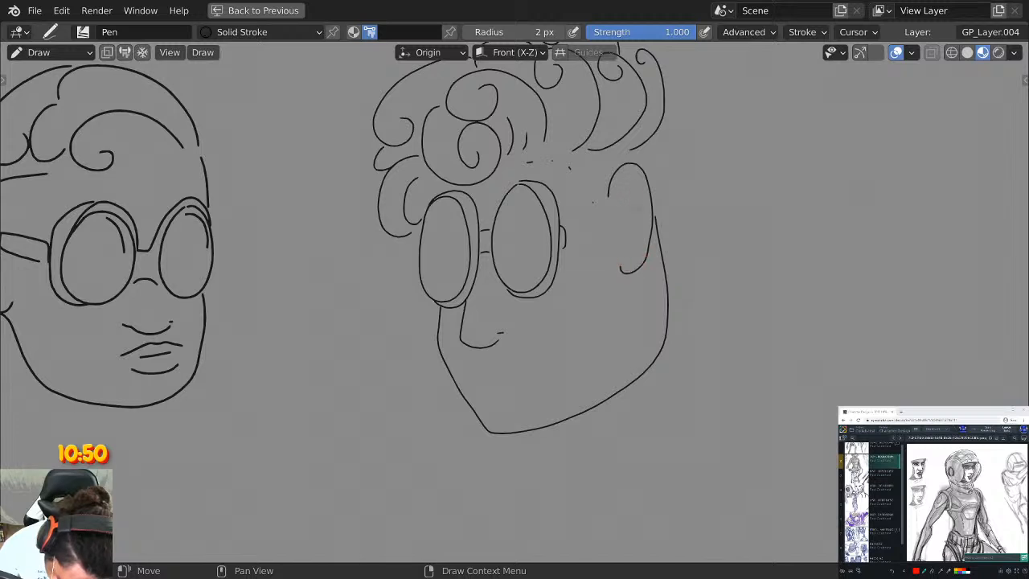
{"action": "mouse_move", "coordinate": [660, 225]}
{"action": "left_mouse_down"}
{"action": "mouse_move", "coordinate": [679, 121]}
{"action": "mouse_move", "coordinate": [657, 130]}
{"action": "left_mouse_up"}
{"action": "left_click_drag", "start_coordinate": [663, 166], "coordinate": [660, 155]}
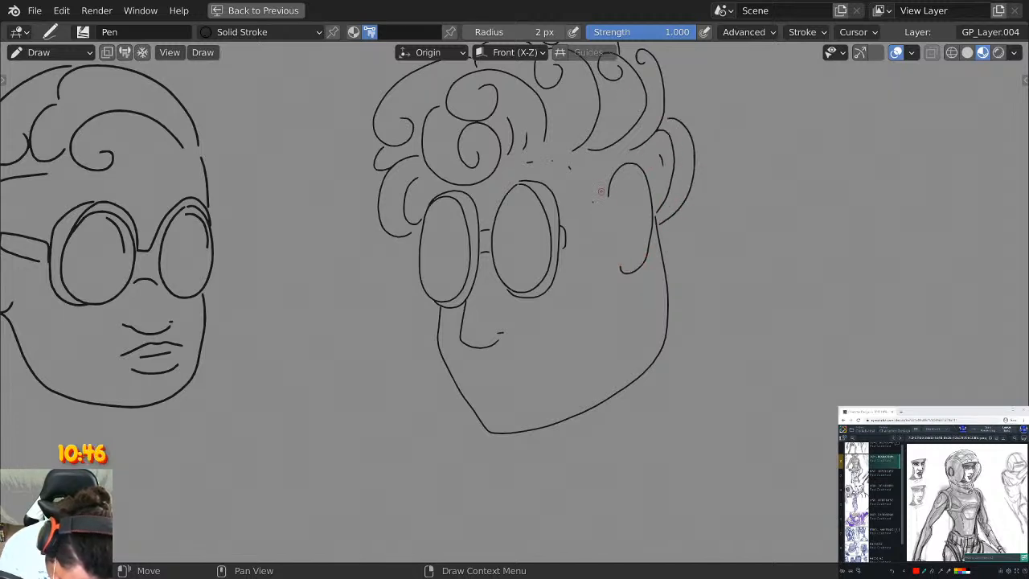
{"action": "left_click_drag", "start_coordinate": [616, 199], "coordinate": [634, 234]}
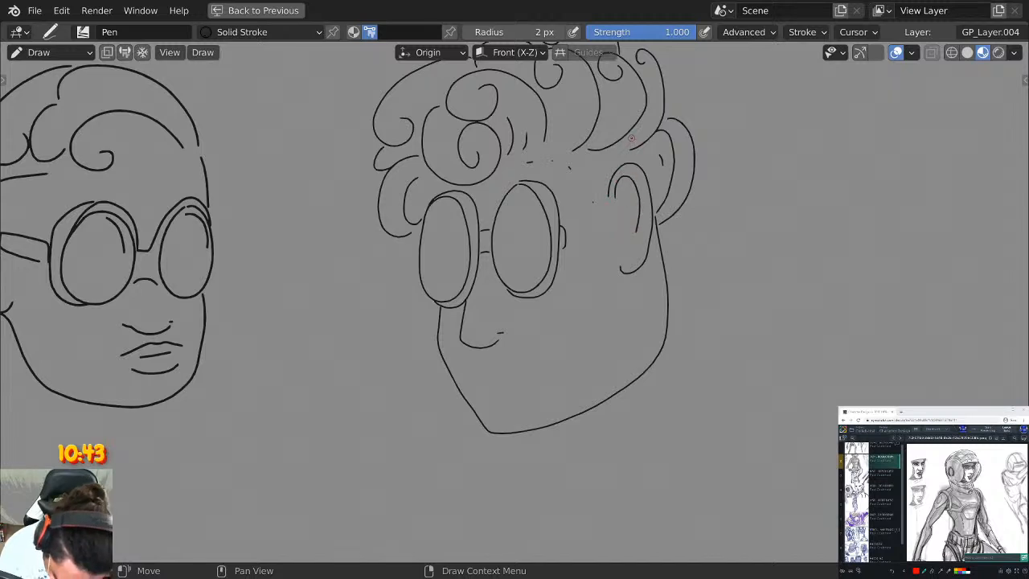
{"action": "key", "text": "ctrl+z"}
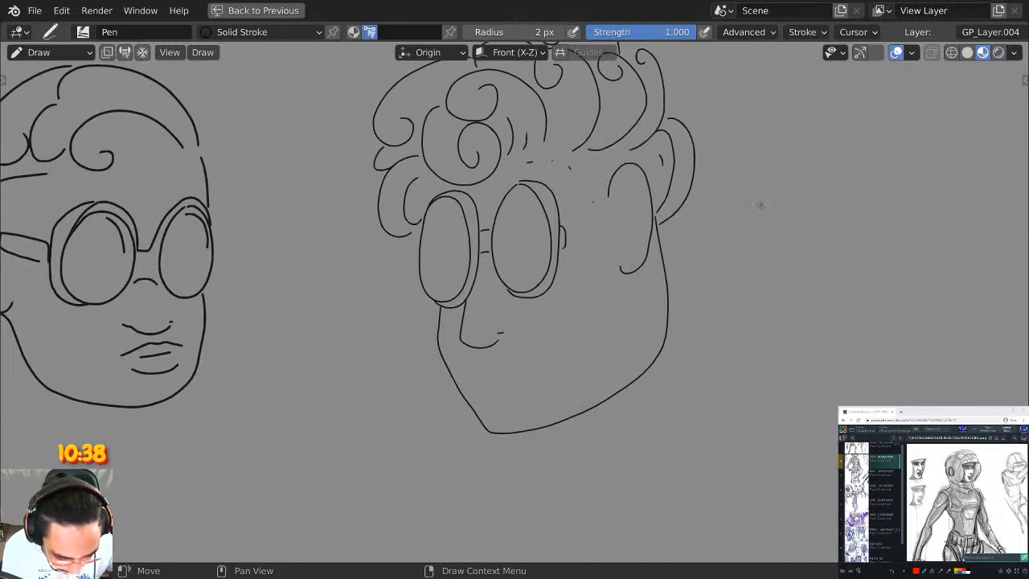
{"action": "middle_click_drag", "start_coordinate": [764, 213], "coordinate": [702, 221]}
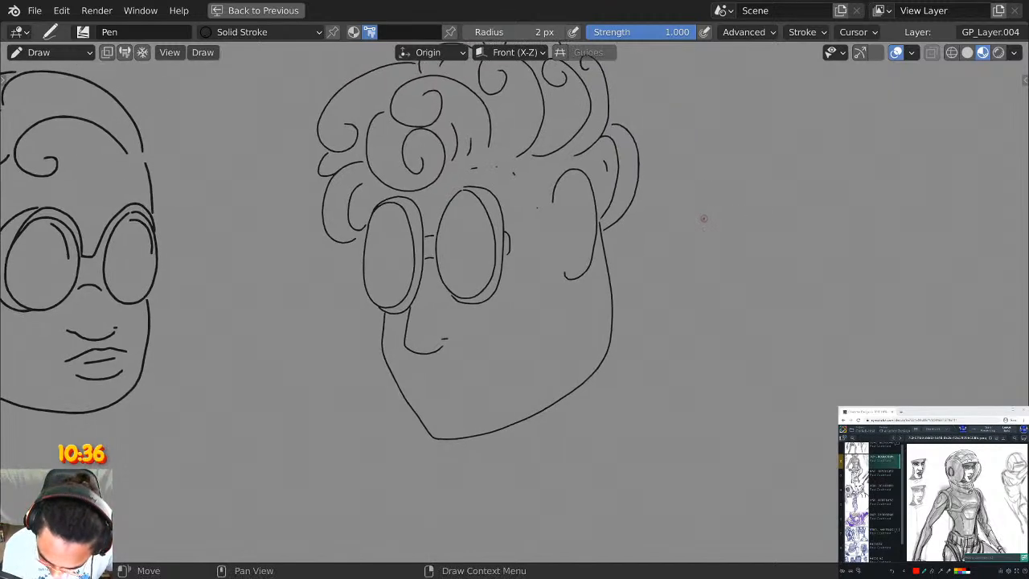
{"action": "left_click", "coordinate": [806, 32]}
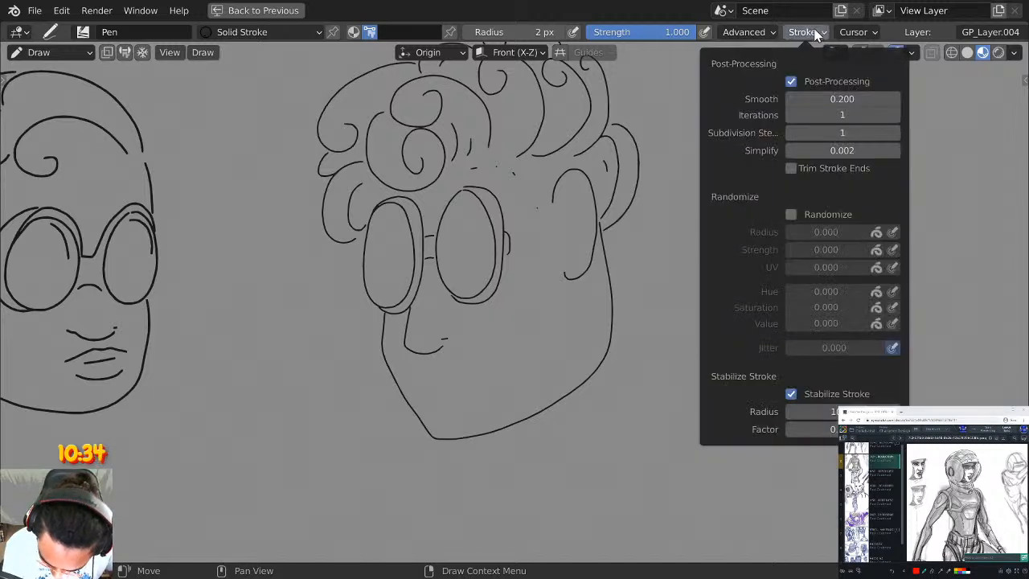
{"action": "left_click", "coordinate": [813, 33]}
{"action": "left_click", "coordinate": [762, 30]}
{"action": "left_click", "coordinate": [762, 29]}
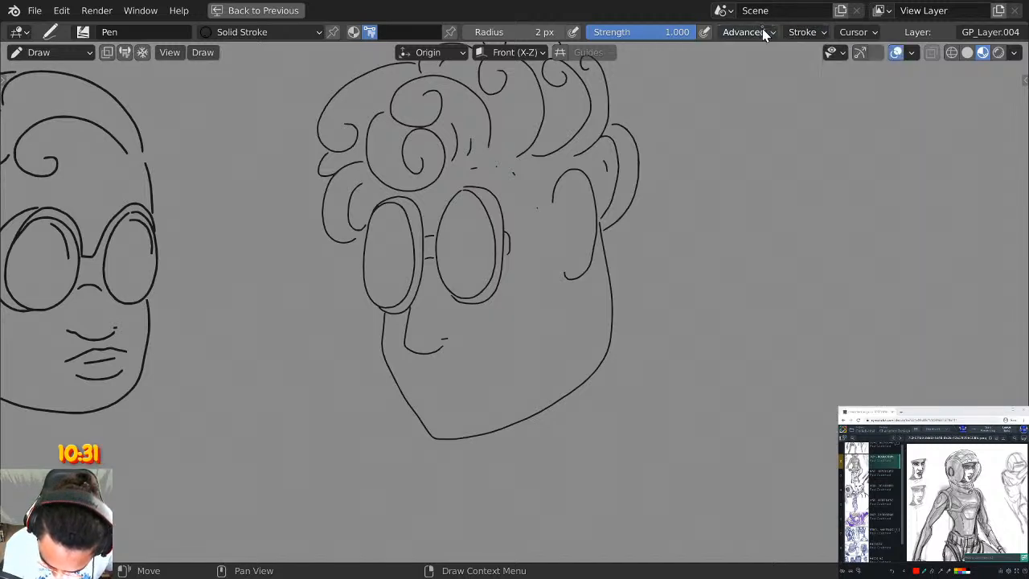
Try extending the front end of the sixth head's ear outline and undo the whole ear.
{"action": "scroll", "coordinate": [630, 192], "scroll_direction": "up", "scroll_amount": 2}
{"action": "middle_click_drag", "start_coordinate": [631, 192], "coordinate": [628, 217]}
{"action": "scroll", "coordinate": [702, 163], "scroll_direction": "up", "scroll_amount": 2}
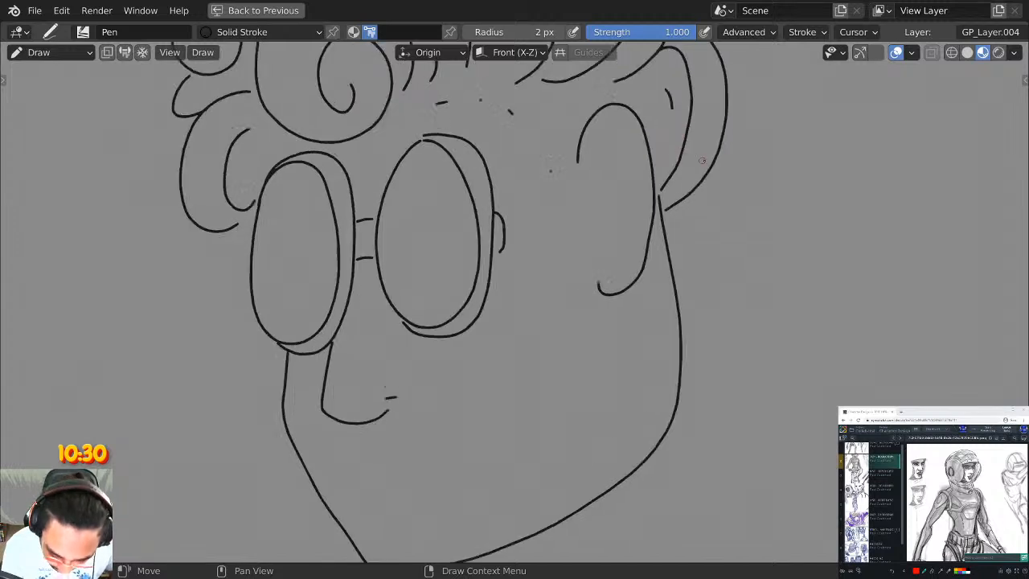
{"action": "scroll", "coordinate": [677, 199], "scroll_direction": "down", "scroll_amount": 1}
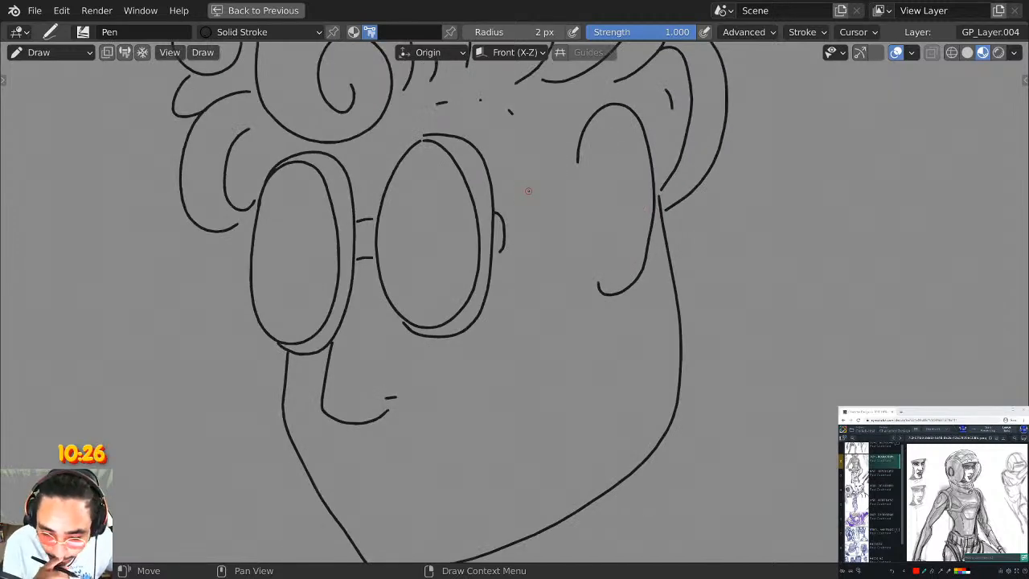
{"action": "middle_click_drag", "start_coordinate": [528, 190], "coordinate": [519, 170]}
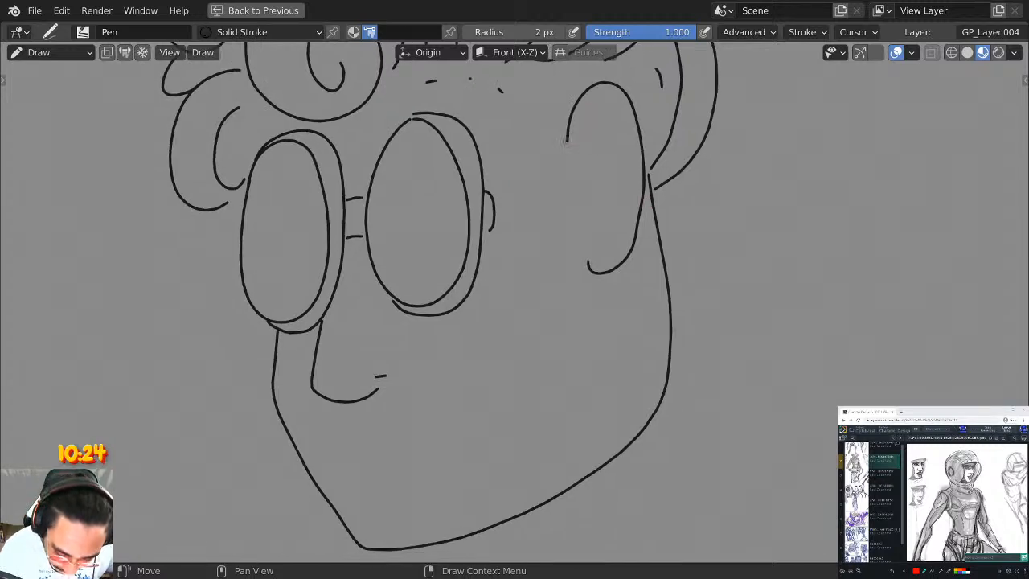
{"action": "left_click_drag", "start_coordinate": [566, 138], "coordinate": [564, 143]}
{"action": "key", "text": "ctrl+z"}
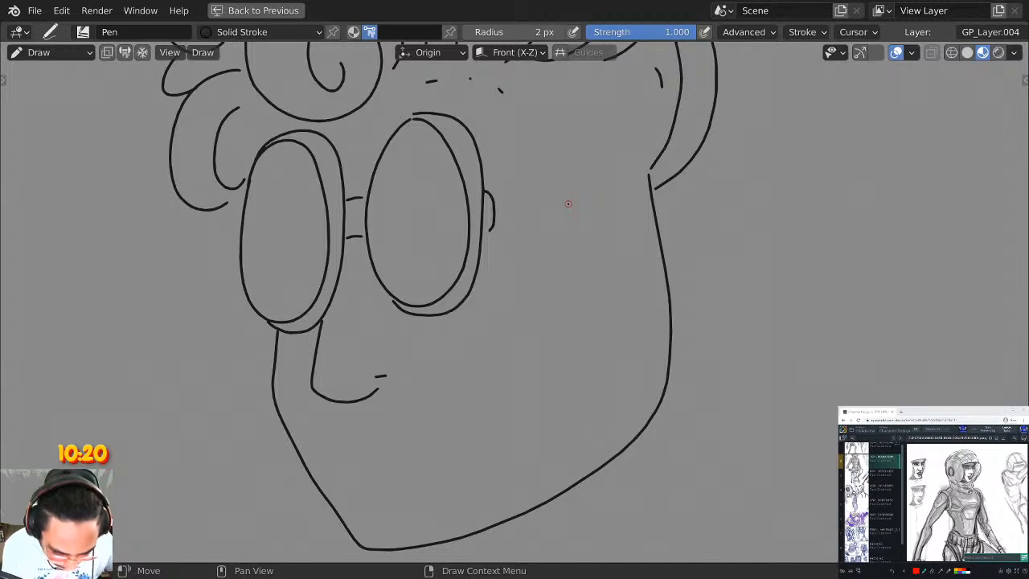
{"action": "left_click", "coordinate": [452, 54]}
{"action": "left_click", "coordinate": [455, 59]}
{"action": "left_click", "coordinate": [456, 56]}
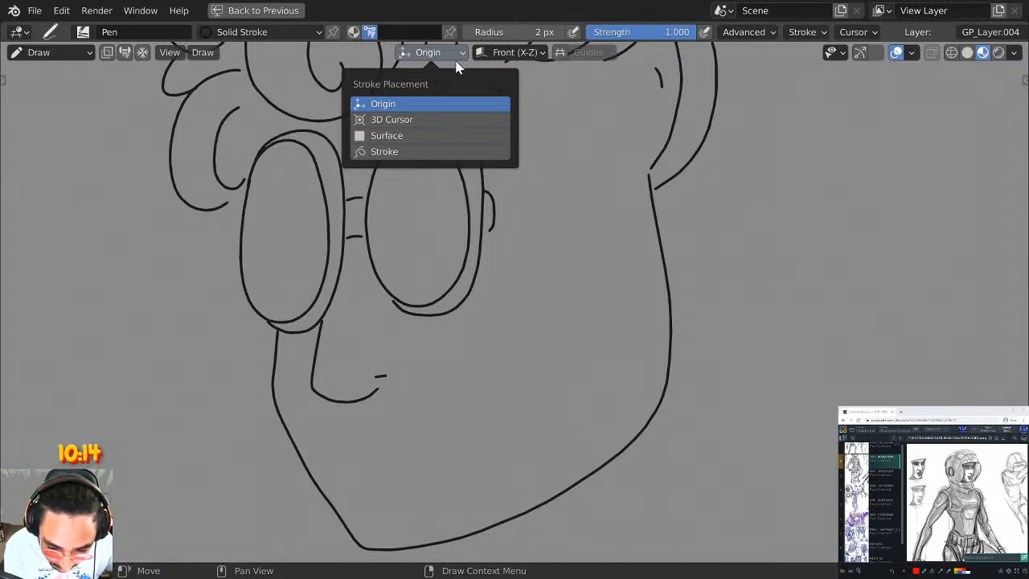
{"action": "scroll", "coordinate": [678, 183], "scroll_direction": "down", "scroll_amount": 4}
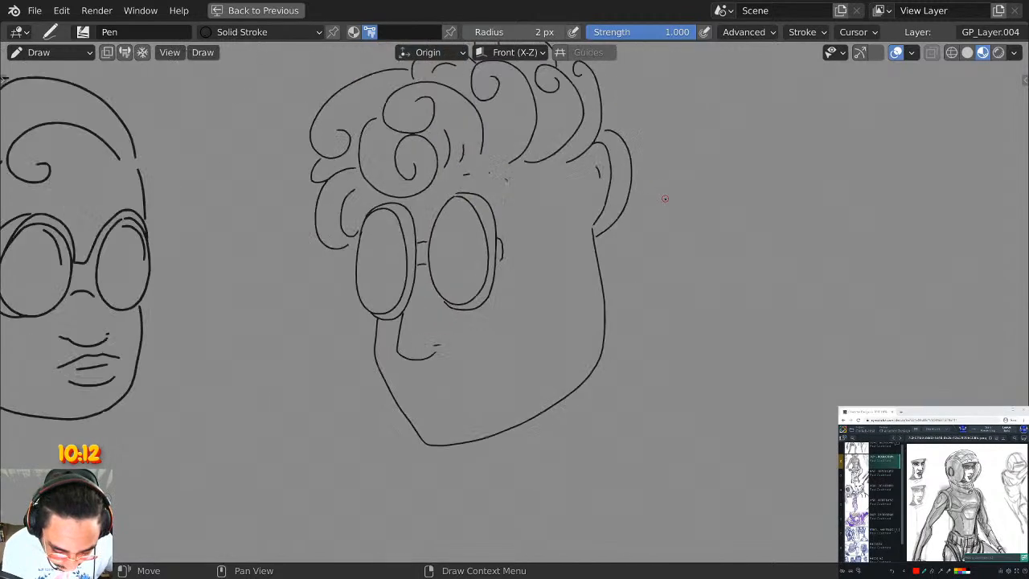
{"action": "scroll", "coordinate": [666, 199], "scroll_direction": "up", "scroll_amount": 2}
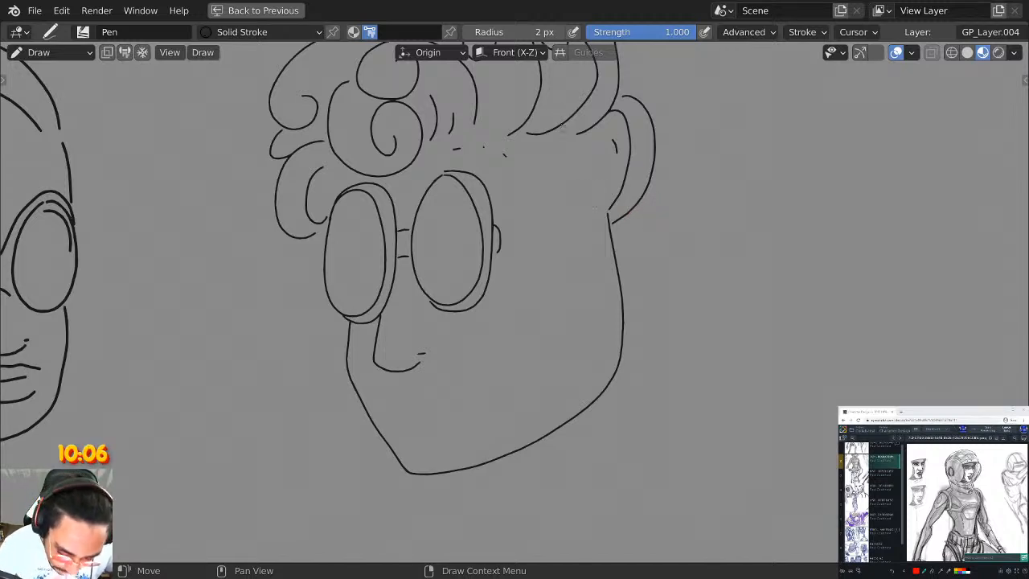
{"action": "mouse_move", "coordinate": [550, 197]}
{"action": "left_mouse_down"}
{"action": "mouse_move", "coordinate": [546, 179]}
{"action": "mouse_move", "coordinate": [600, 278]}
{"action": "mouse_move", "coordinate": [556, 292]}
{"action": "left_mouse_up"}
{"action": "key", "text": "ctrl+z"}
{"action": "mouse_move", "coordinate": [551, 193]}
{"action": "left_mouse_down"}
{"action": "mouse_move", "coordinate": [601, 195]}
{"action": "mouse_move", "coordinate": [556, 296]}
{"action": "left_mouse_up"}
{"action": "key", "text": "ctrl+z"}
{"action": "mouse_move", "coordinate": [551, 192]}
{"action": "left_mouse_down"}
{"action": "mouse_move", "coordinate": [603, 243]}
{"action": "mouse_move", "coordinate": [558, 291]}
{"action": "mouse_move", "coordinate": [587, 241]}
{"action": "mouse_move", "coordinate": [541, 166]}
{"action": "mouse_move", "coordinate": [546, 156]}
{"action": "left_mouse_up"}
{"action": "key", "text": "ctrl+z"}
{"action": "key", "text": "ctrl+z"}
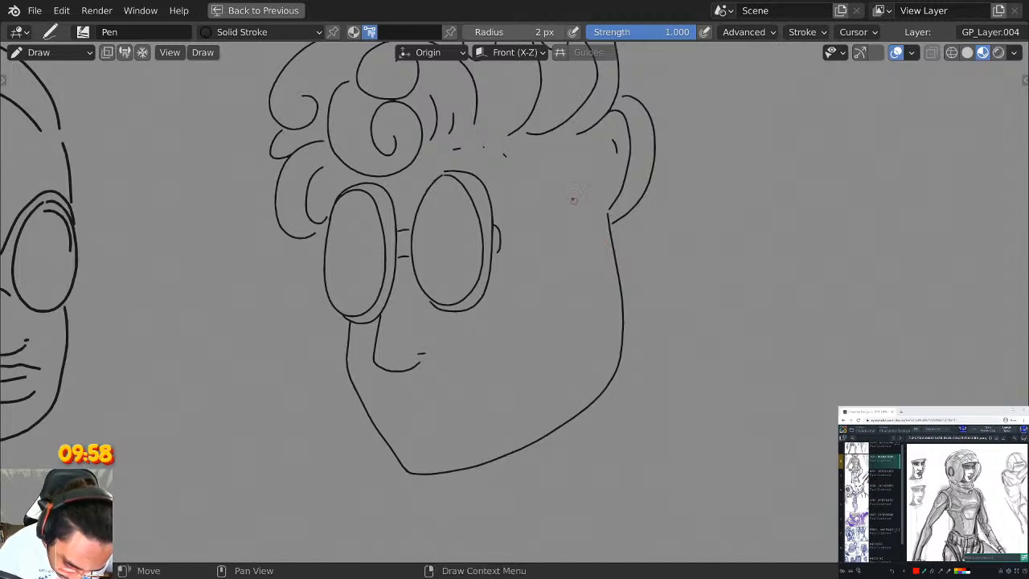
Ink the goggles' tapering temple arm with two lines from the near lens's hinge toward the back of the head, and try another ear outline.
{"action": "left_click_drag", "start_coordinate": [496, 227], "coordinate": [576, 211]}
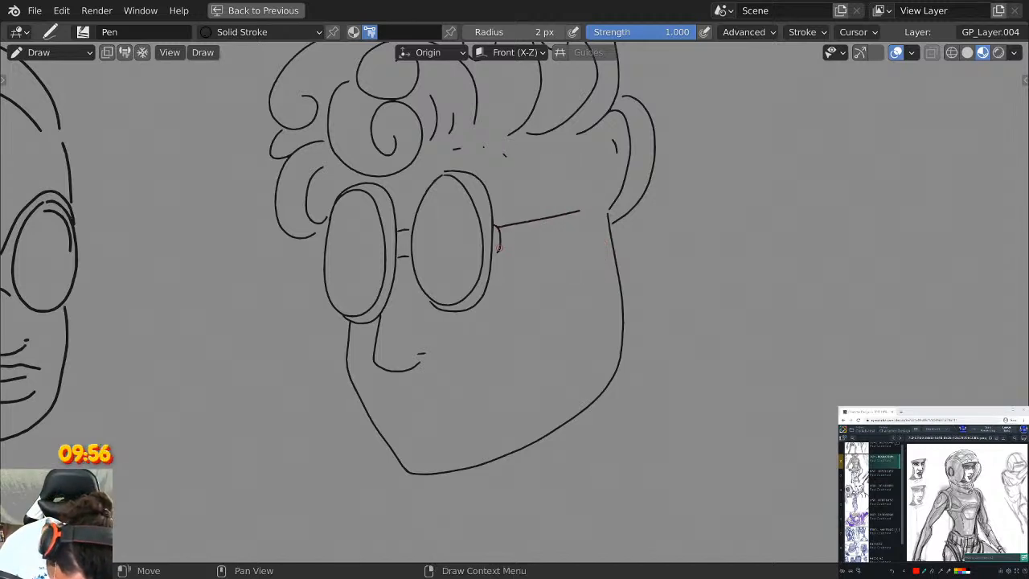
{"action": "mouse_move", "coordinate": [498, 248]}
{"action": "left_mouse_down"}
{"action": "mouse_move", "coordinate": [570, 234]}
{"action": "mouse_move", "coordinate": [580, 226]}
{"action": "mouse_move", "coordinate": [515, 245]}
{"action": "mouse_move", "coordinate": [575, 223]}
{"action": "left_mouse_up"}
{"action": "key", "text": "ctrl+z"}
{"action": "key", "text": "ctrl+z"}
{"action": "mouse_move", "coordinate": [497, 249]}
{"action": "left_mouse_down"}
{"action": "mouse_move", "coordinate": [577, 218]}
{"action": "mouse_move", "coordinate": [607, 183]}
{"action": "mouse_move", "coordinate": [614, 241]}
{"action": "left_mouse_up"}
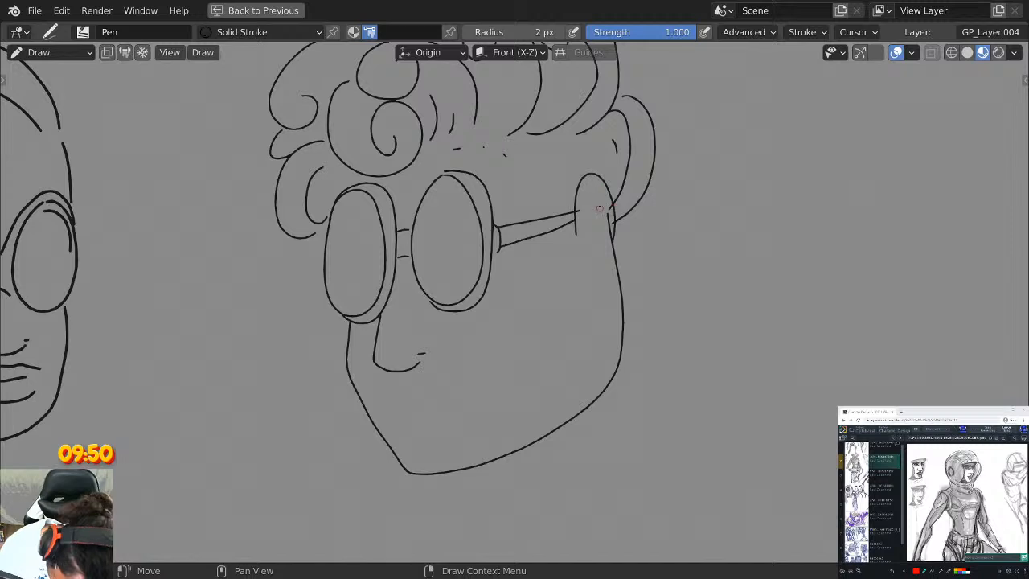
{"action": "key", "text": "ctrl+z"}
Ink full lips below the sixth head's nose, with a two-peaked upper lip and a rounded lower lip, replacing the failed attempts.
{"action": "middle_click_drag", "start_coordinate": [653, 261], "coordinate": [677, 157]}
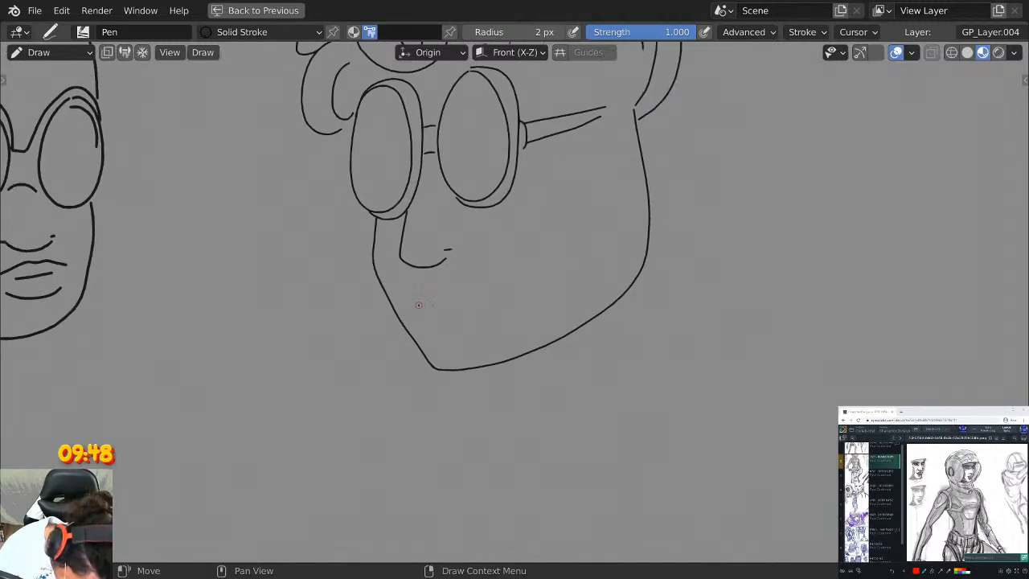
{"action": "mouse_move", "coordinate": [417, 304]}
{"action": "left_mouse_down"}
{"action": "mouse_move", "coordinate": [414, 292]}
{"action": "mouse_move", "coordinate": [443, 289]}
{"action": "mouse_move", "coordinate": [492, 310]}
{"action": "mouse_move", "coordinate": [415, 288]}
{"action": "mouse_move", "coordinate": [440, 278]}
{"action": "left_mouse_up"}
{"action": "key", "text": "ctrl+z"}
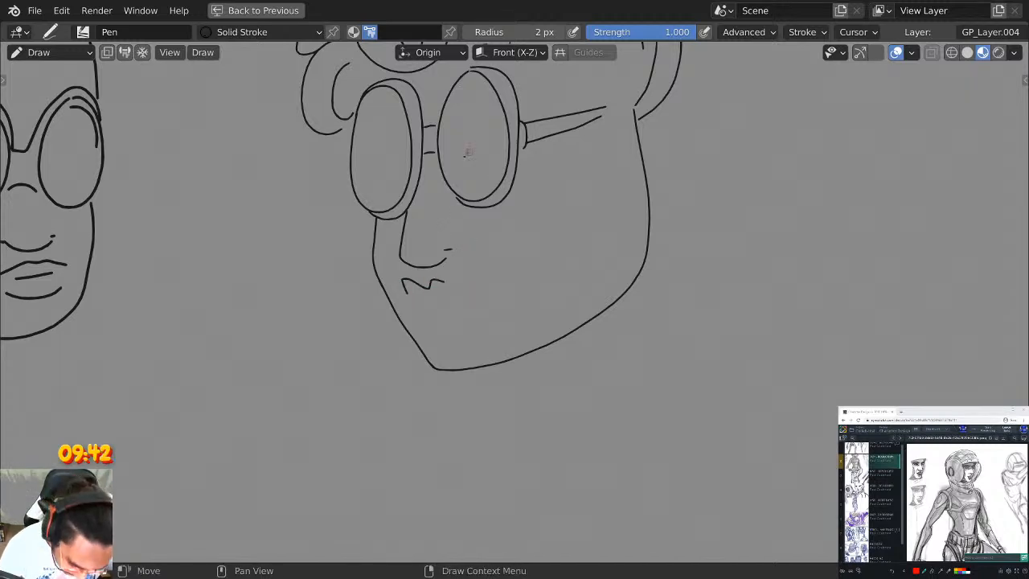
{"action": "key", "text": "ctrl+z"}
{"action": "scroll", "coordinate": [456, 274], "scroll_direction": "up", "scroll_amount": 3}
{"action": "middle_click_drag", "start_coordinate": [399, 281], "coordinate": [270, 257], "text": "shift"}
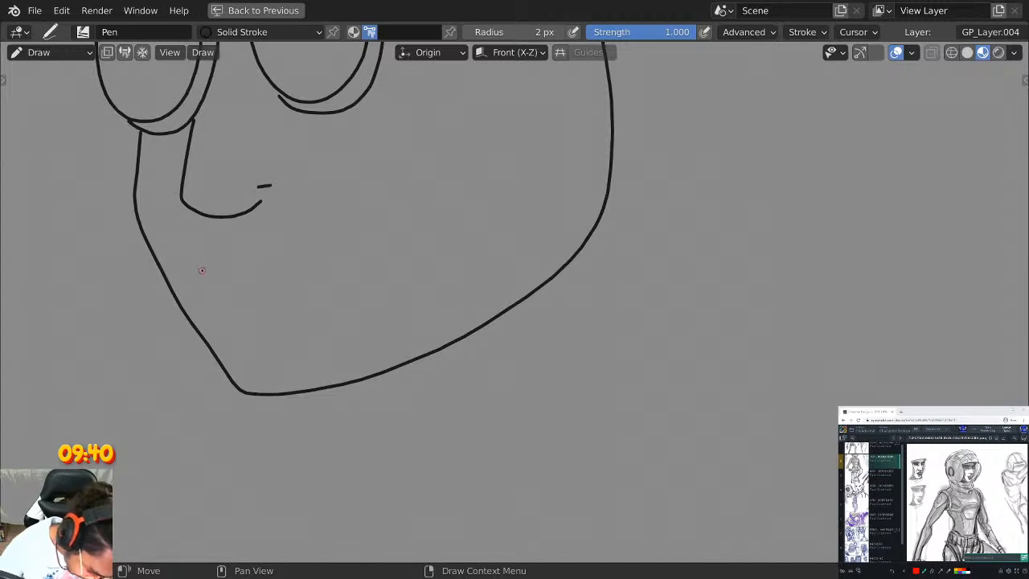
{"action": "mouse_move", "coordinate": [196, 272]}
{"action": "left_mouse_down"}
{"action": "mouse_move", "coordinate": [195, 245]}
{"action": "mouse_move", "coordinate": [227, 252]}
{"action": "mouse_move", "coordinate": [230, 242]}
{"action": "mouse_move", "coordinate": [185, 246]}
{"action": "mouse_move", "coordinate": [256, 252]}
{"action": "mouse_move", "coordinate": [314, 278]}
{"action": "mouse_move", "coordinate": [194, 280]}
{"action": "mouse_move", "coordinate": [207, 313]}
{"action": "mouse_move", "coordinate": [315, 277]}
{"action": "left_mouse_up"}
{"action": "key", "text": "ctrl+z"}
{"action": "scroll", "coordinate": [504, 173], "scroll_direction": "down", "scroll_amount": 3}
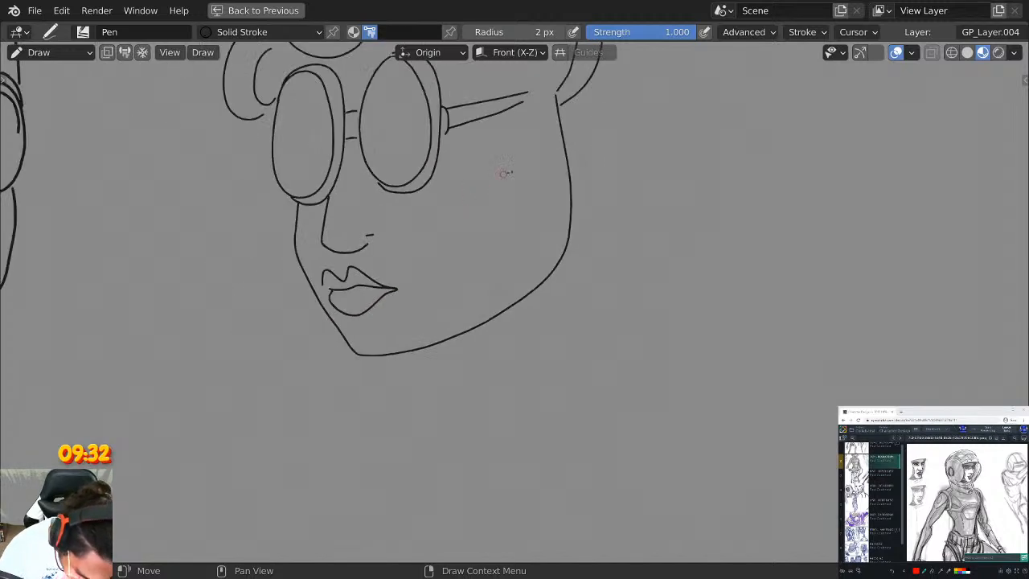
{"action": "scroll", "coordinate": [563, 161], "scroll_direction": "down", "scroll_amount": 3}
{"action": "scroll", "coordinate": [623, 172], "scroll_direction": "up", "scroll_amount": 3}
{"action": "scroll", "coordinate": [643, 213], "scroll_direction": "down", "scroll_amount": 3}
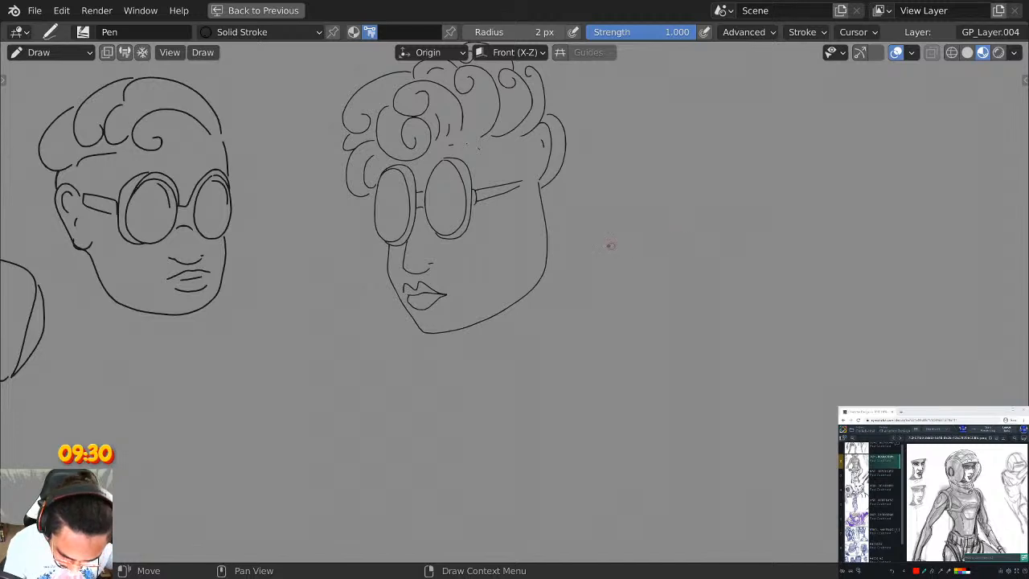
{"action": "scroll", "coordinate": [610, 245], "scroll_direction": "up", "scroll_amount": 3}
{"action": "mouse_move", "coordinate": [524, 227]}
{"action": "left_mouse_down"}
{"action": "mouse_move", "coordinate": [552, 192]}
{"action": "mouse_move", "coordinate": [555, 153]}
{"action": "left_mouse_up"}
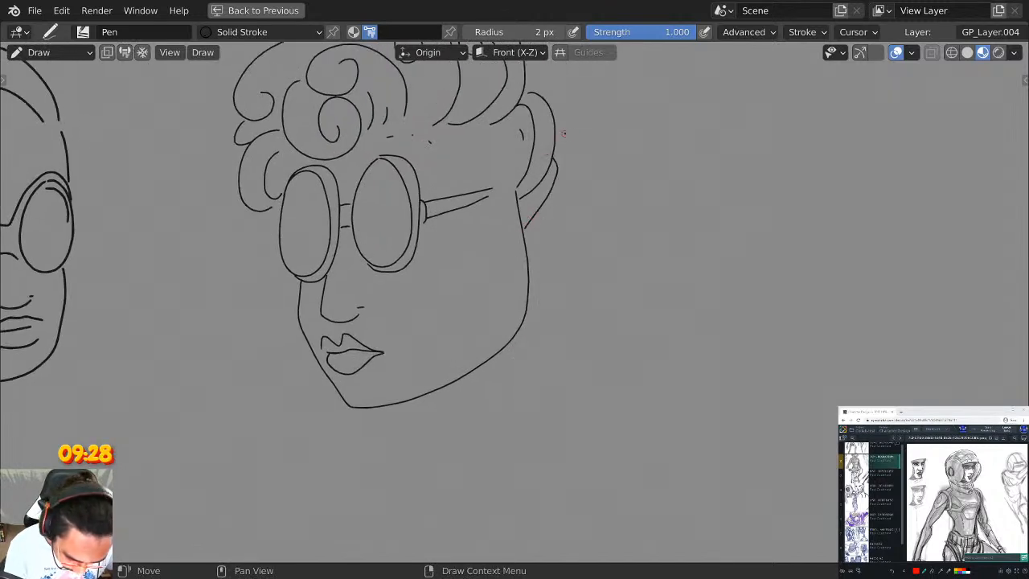
{"action": "scroll", "coordinate": [581, 172], "scroll_direction": "down", "scroll_amount": 2}
{"action": "scroll", "coordinate": [691, 260], "scroll_direction": "up", "scroll_amount": 3}
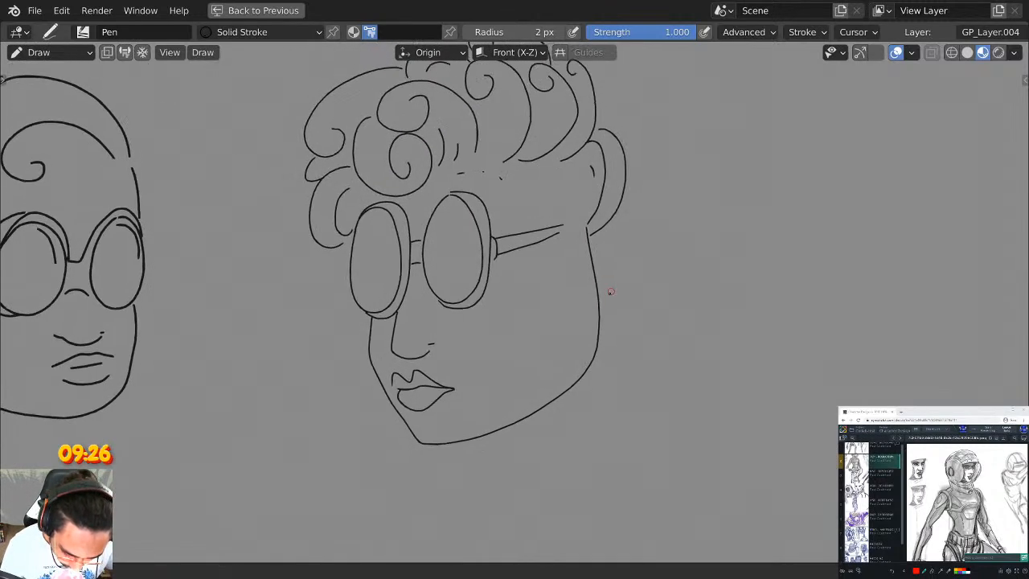
{"action": "middle_click_drag", "start_coordinate": [611, 291], "coordinate": [598, 314], "text": "shift"}
{"action": "scroll", "coordinate": [691, 229], "scroll_direction": "down", "scroll_amount": 1}
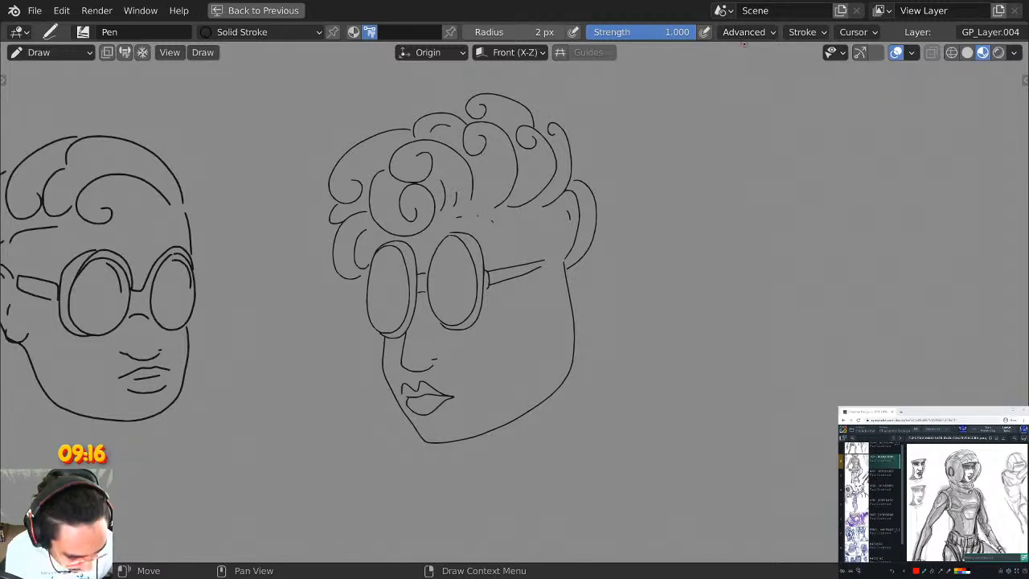
Restore the full workspace layout and bring up the Grease Pencil object's data properties, reaching its stroke settings below the layer options.
{"action": "key", "text": "ctrl+space"}
{"action": "left_click", "coordinate": [810, 340]}
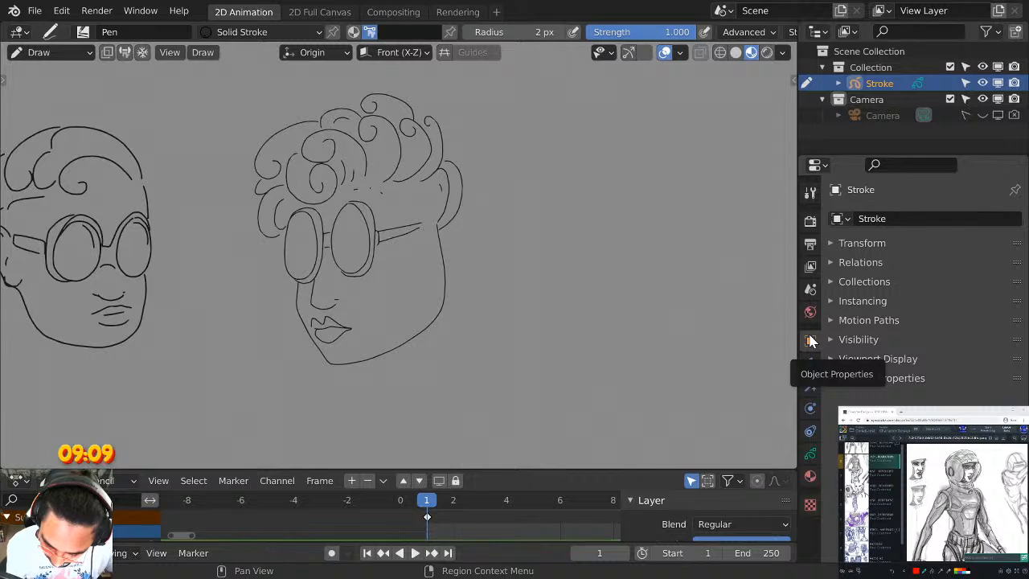
{"action": "left_click", "coordinate": [914, 358]}
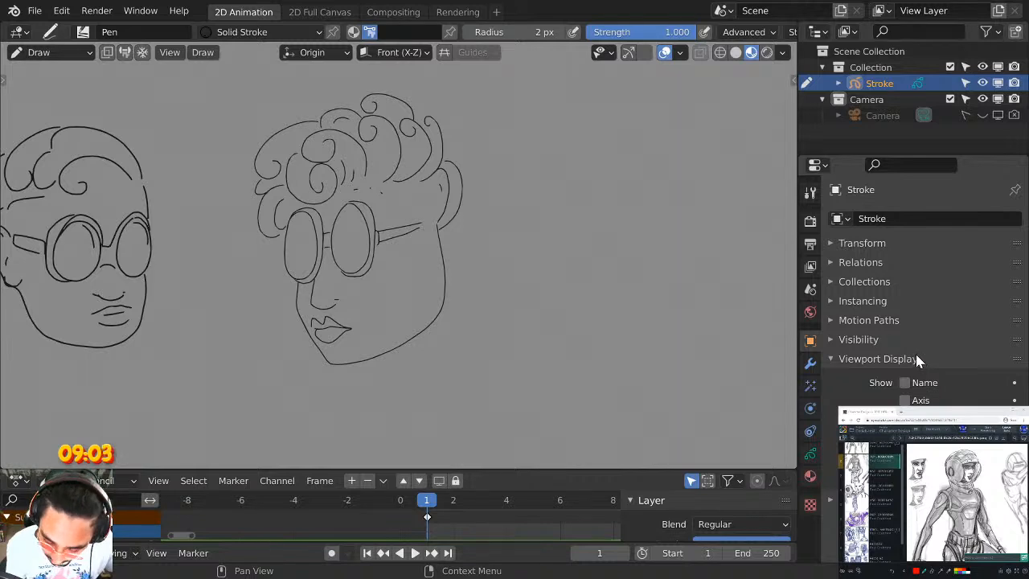
{"action": "left_click", "coordinate": [916, 359]}
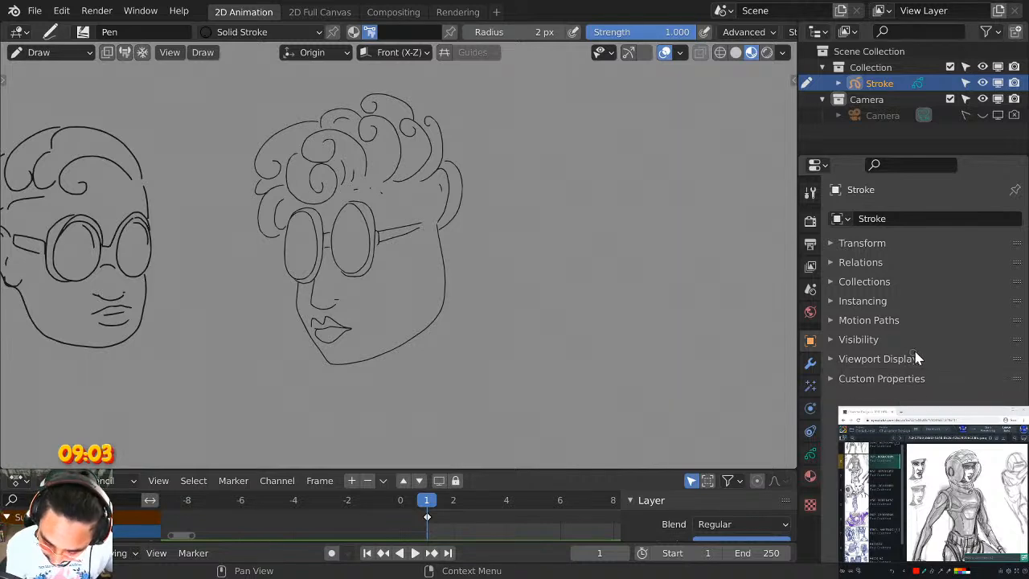
{"action": "left_click", "coordinate": [810, 453]}
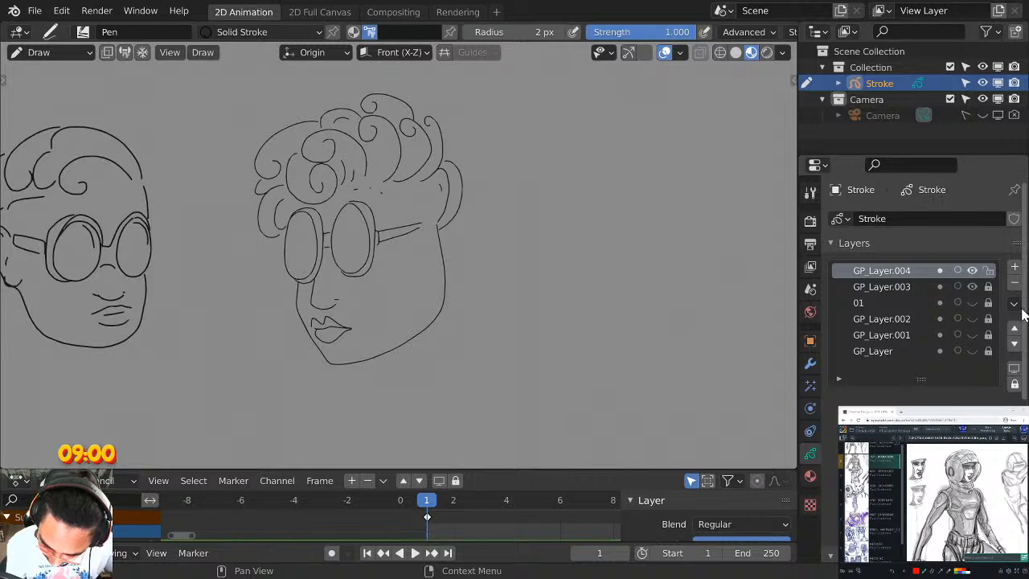
{"action": "scroll", "coordinate": [1022, 313], "scroll_direction": "down", "scroll_amount": 10}
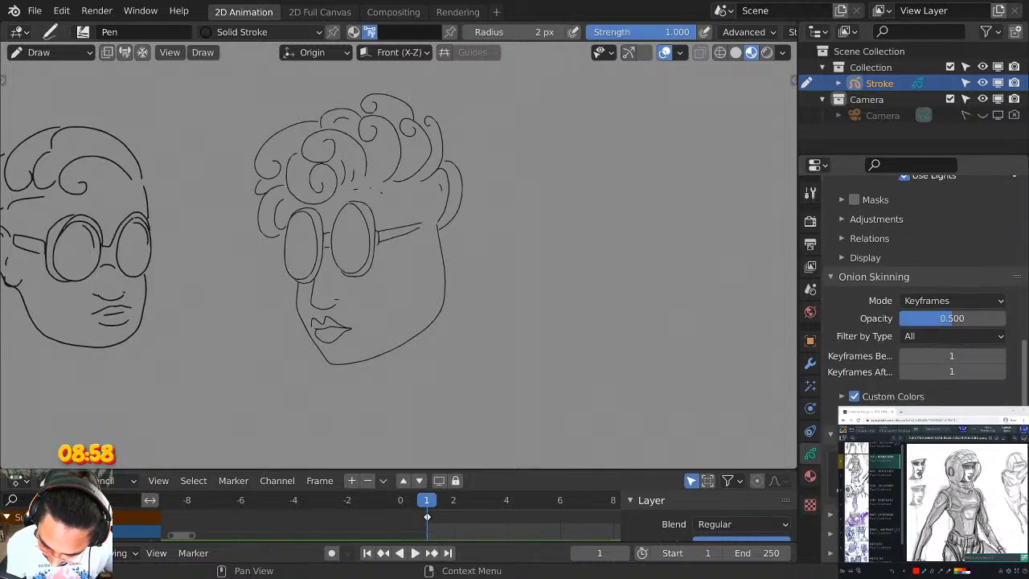
{"action": "scroll", "coordinate": [933, 321], "scroll_direction": "up", "scroll_amount": 4}
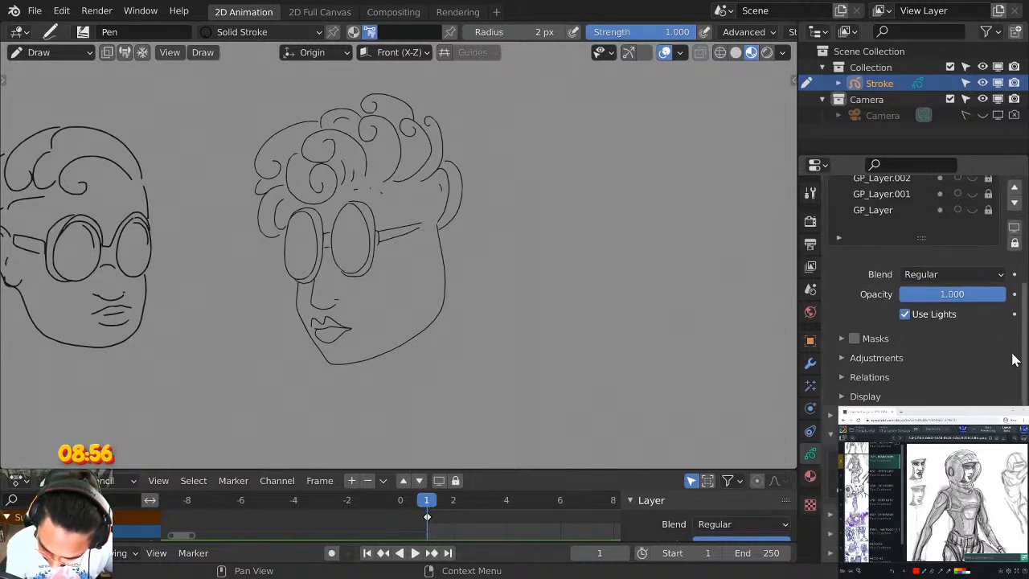
{"action": "scroll", "coordinate": [932, 281], "scroll_direction": "up", "scroll_amount": 2}
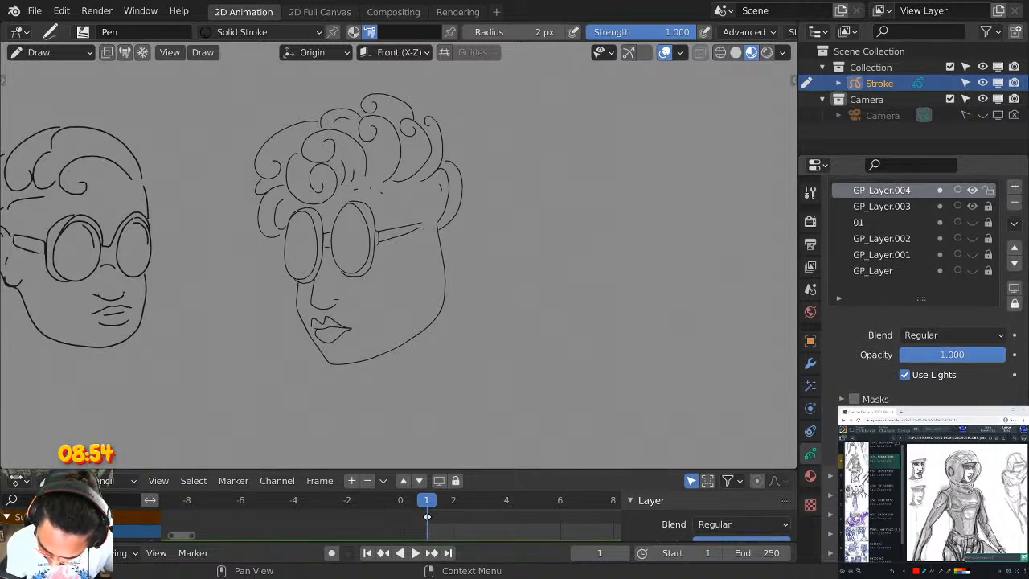
{"action": "scroll", "coordinate": [924, 289], "scroll_direction": "down", "scroll_amount": 2}
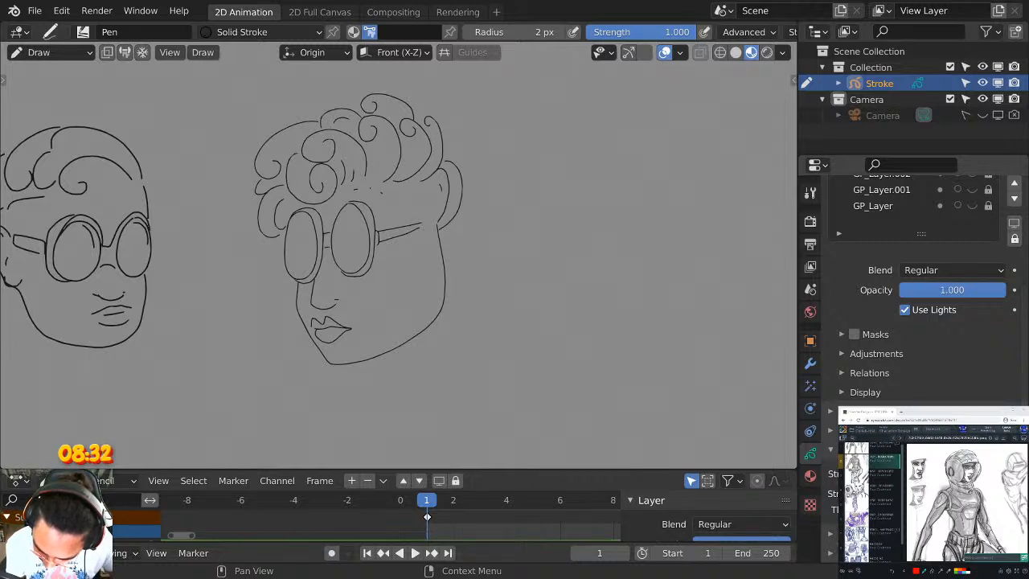
Draw test squiggles beside the sixth head at different zoom levels to compare line thickness, and undo them.
{"action": "scroll", "coordinate": [535, 210], "scroll_direction": "up", "scroll_amount": 6}
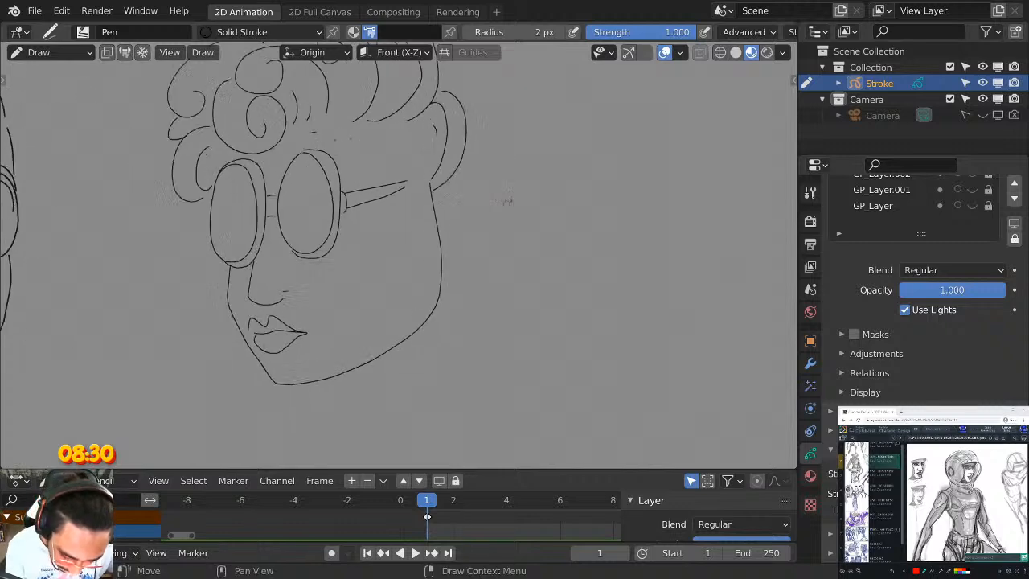
{"action": "scroll", "coordinate": [559, 167], "scroll_direction": "down", "scroll_amount": 8}
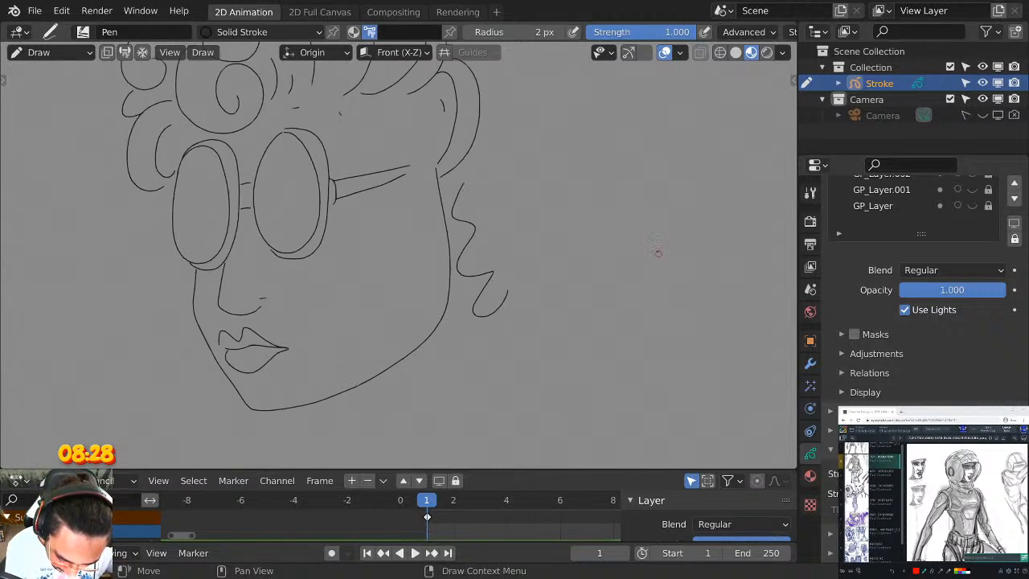
{"action": "mouse_move", "coordinate": [494, 178]}
{"action": "left_mouse_down"}
{"action": "mouse_move", "coordinate": [472, 217]}
{"action": "mouse_move", "coordinate": [506, 325]}
{"action": "left_mouse_up"}
{"action": "scroll", "coordinate": [660, 301], "scroll_direction": "up", "scroll_amount": 8}
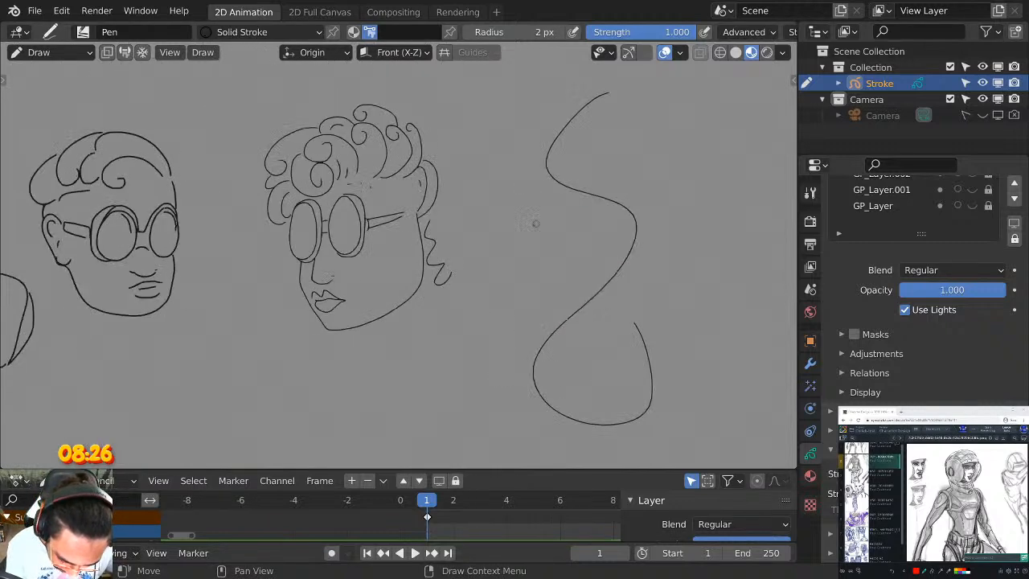
{"action": "middle_click_drag", "start_coordinate": [660, 302], "coordinate": [454, 311]}
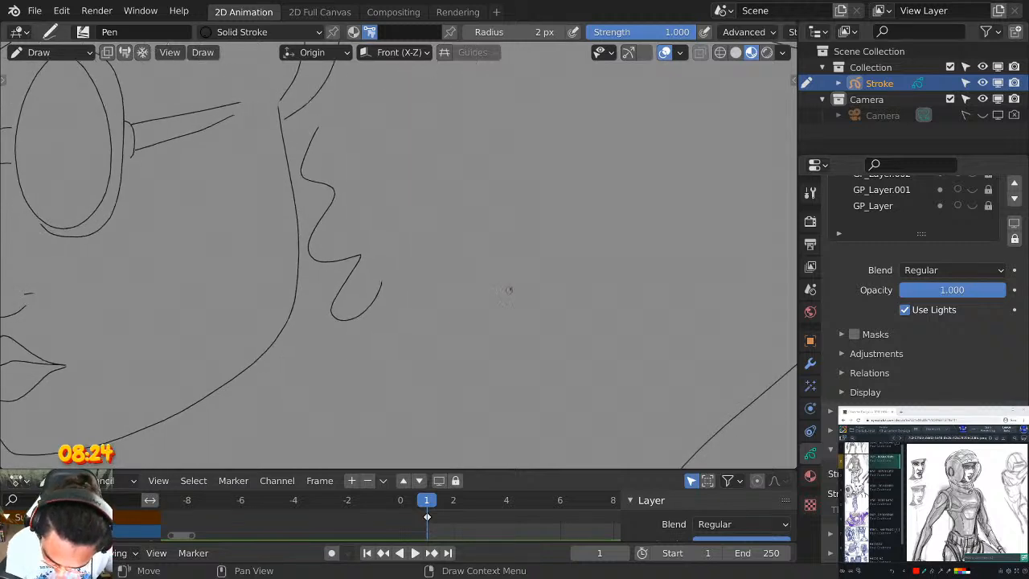
{"action": "key", "text": "ctrl+z"}
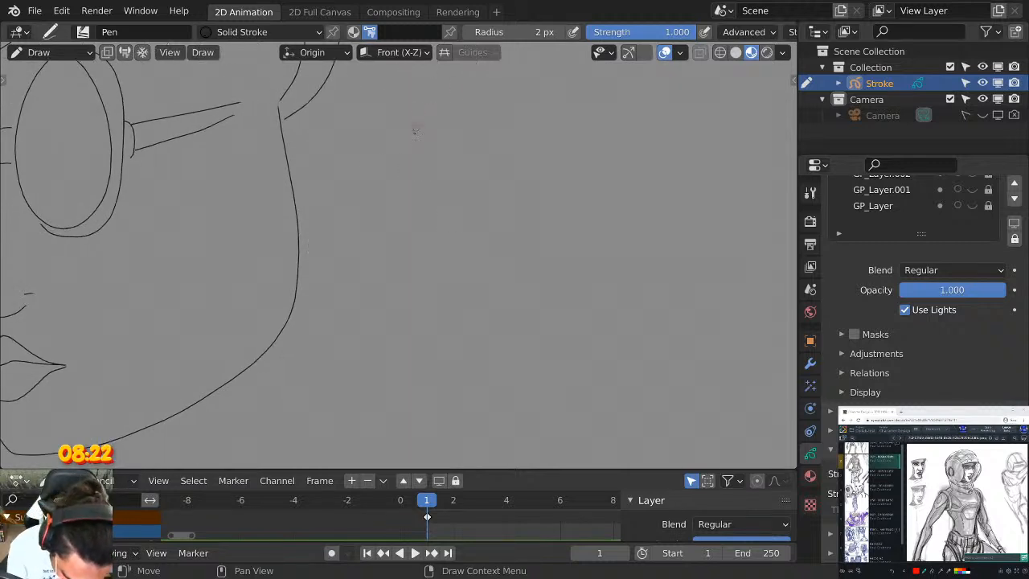
Try thin diagonal test strokes beside the sixth head's jaw and undo them.
{"action": "left_click_drag", "start_coordinate": [362, 236], "coordinate": [470, 130]}
{"action": "left_click_drag", "start_coordinate": [393, 207], "coordinate": [464, 135]}
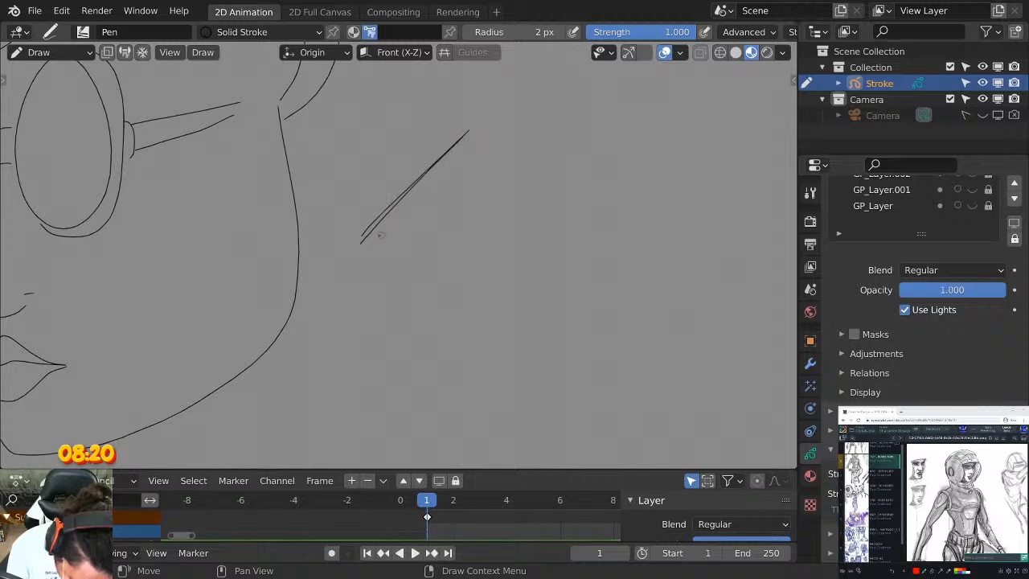
{"action": "key", "text": "ctrl+z"}
{"action": "key", "text": "ctrl+z"}
{"action": "left_click_drag", "start_coordinate": [368, 245], "coordinate": [494, 133]}
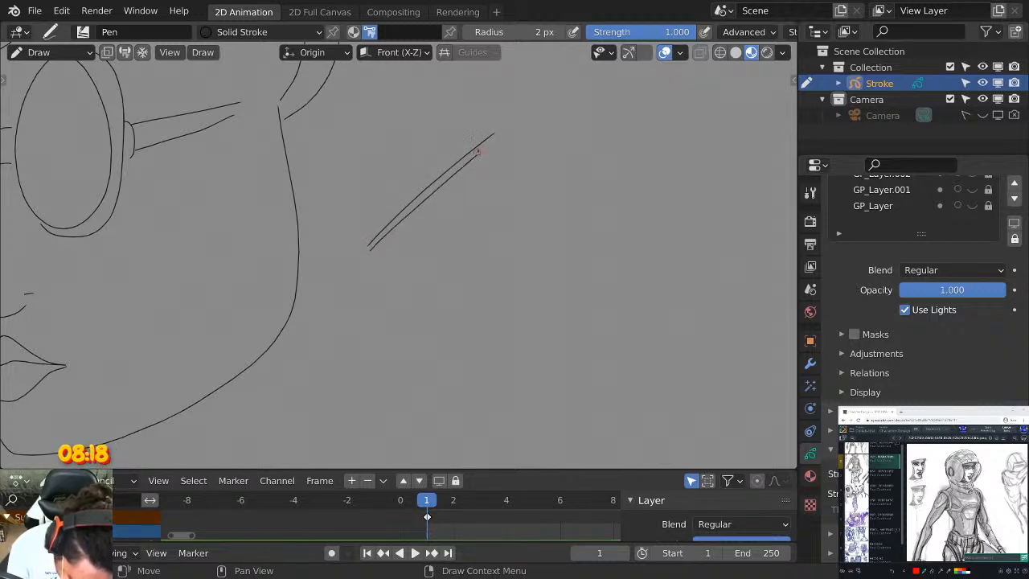
{"action": "key", "text": "ctrl+z"}
Set the pen radius to 19 px and draw four thick parallel diagonal test strokes beside the sixth head.
{"action": "left_click", "coordinate": [514, 32]}
{"action": "type", "text": "45"}
{"action": "key", "text": "Return"}
{"action": "left_click_drag", "start_coordinate": [535, 40], "coordinate": [516, 44]}
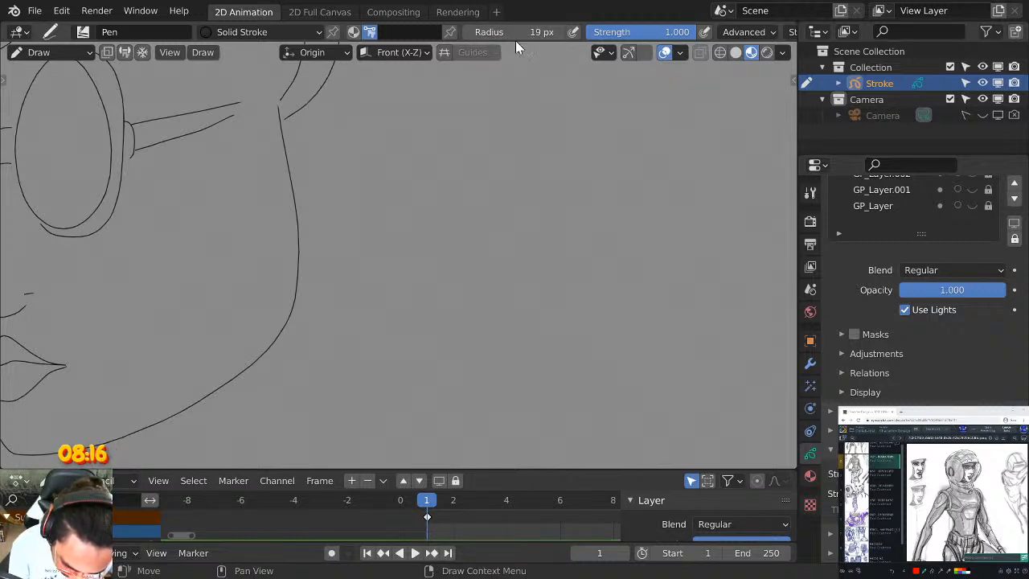
{"action": "left_click_drag", "start_coordinate": [364, 229], "coordinate": [557, 93]}
{"action": "left_click_drag", "start_coordinate": [372, 243], "coordinate": [574, 94]}
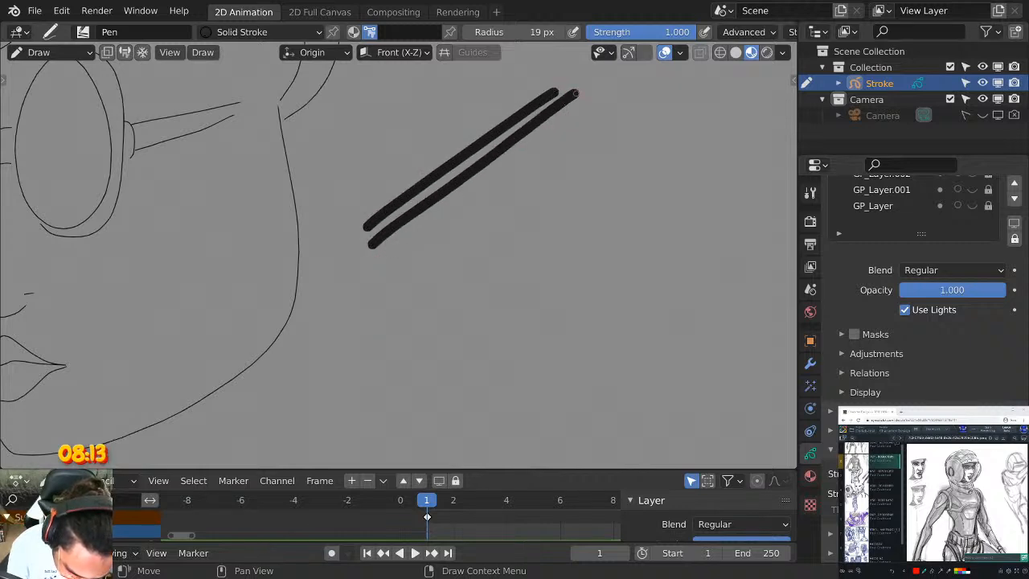
{"action": "mouse_move", "coordinate": [383, 254]}
{"action": "left_mouse_down"}
{"action": "mouse_move", "coordinate": [587, 112]}
{"action": "mouse_move", "coordinate": [458, 217]}
{"action": "mouse_move", "coordinate": [617, 118]}
{"action": "left_mouse_up"}
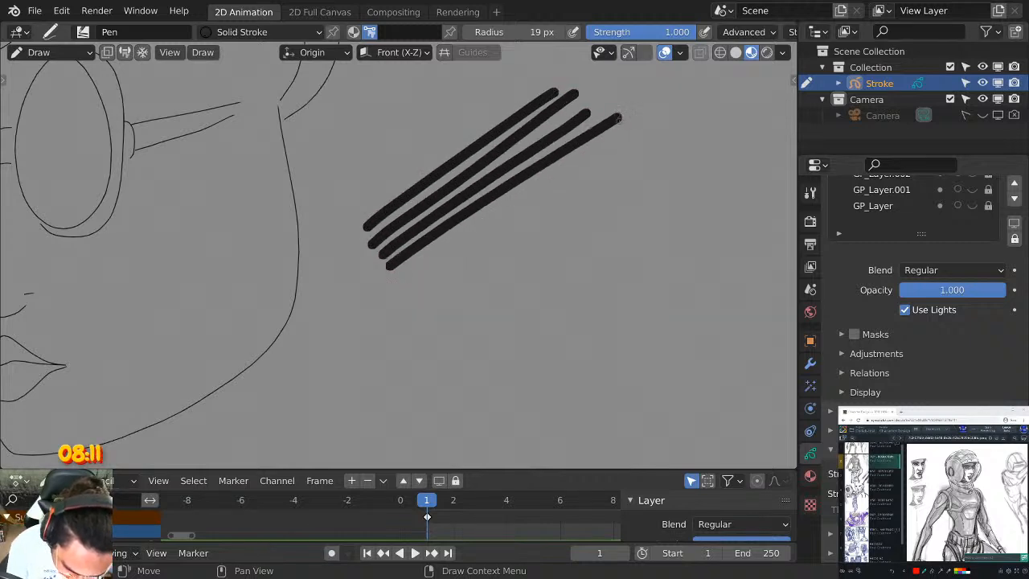
Draw four more thick diagonal strokes below the first group at a wider zoom and compare both groups' thickness.
{"action": "scroll", "coordinate": [446, 256], "scroll_direction": "down", "scroll_amount": 4}
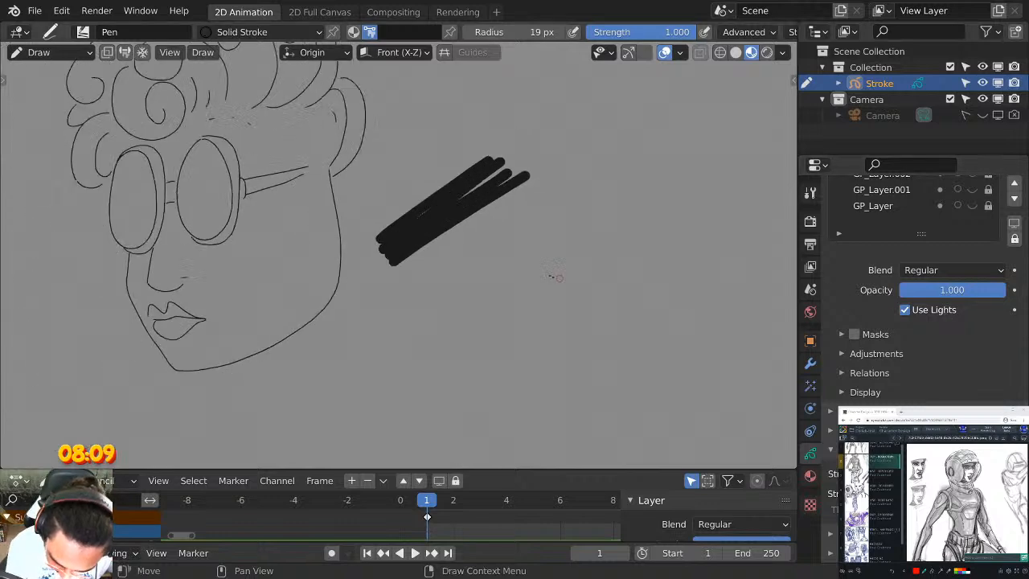
{"action": "mouse_move", "coordinate": [402, 282]}
{"action": "left_mouse_down"}
{"action": "mouse_move", "coordinate": [520, 198]}
{"action": "mouse_move", "coordinate": [551, 199]}
{"action": "left_mouse_up"}
{"action": "mouse_move", "coordinate": [419, 295]}
{"action": "left_mouse_down"}
{"action": "mouse_move", "coordinate": [555, 213]}
{"action": "mouse_move", "coordinate": [514, 253]}
{"action": "left_mouse_up"}
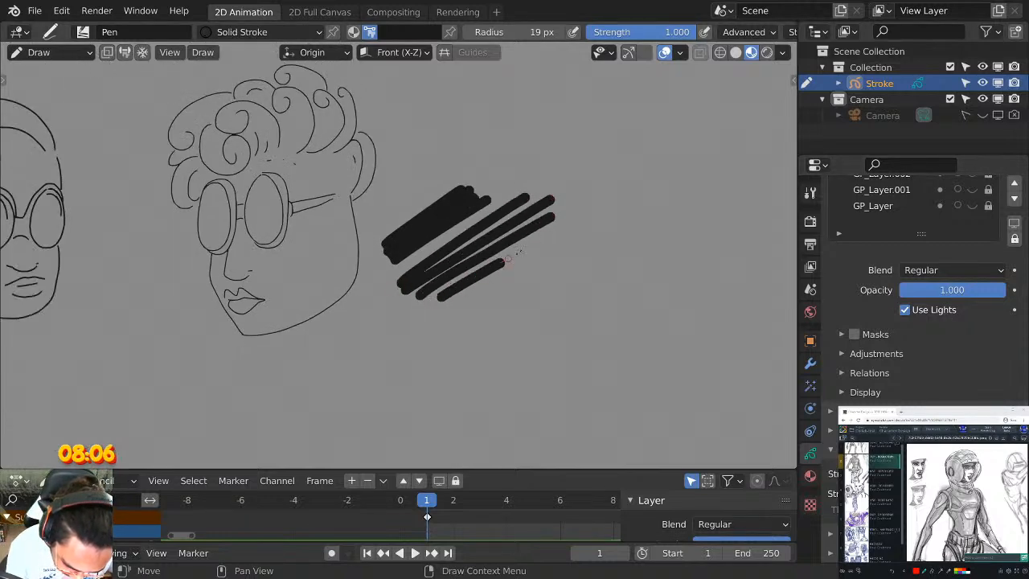
{"action": "scroll", "coordinate": [562, 253], "scroll_direction": "up", "scroll_amount": 7}
{"action": "scroll", "coordinate": [702, 253], "scroll_direction": "up", "scroll_amount": 2}
{"action": "middle_click_drag", "start_coordinate": [687, 282], "coordinate": [543, 176]}
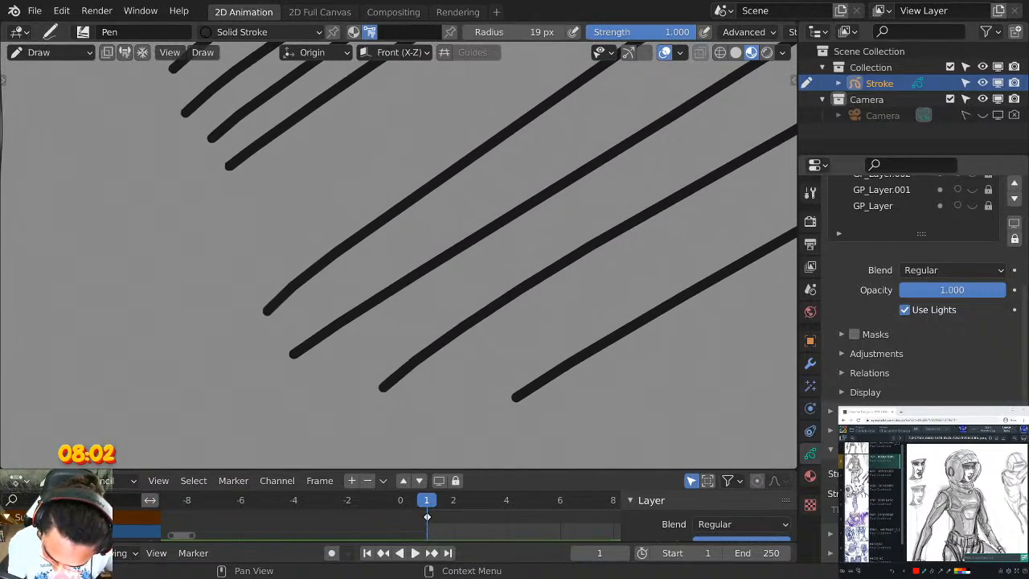
{"action": "scroll", "coordinate": [700, 271], "scroll_direction": "up", "scroll_amount": 2}
{"action": "scroll", "coordinate": [667, 241], "scroll_direction": "down", "scroll_amount": 7}
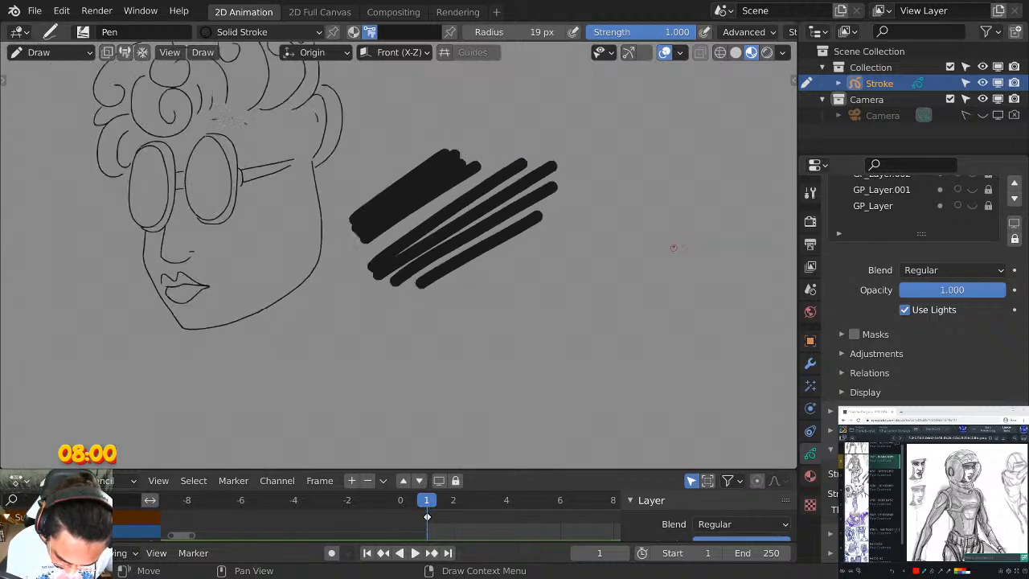
Draw further single test strokes at several zoom levels past the two diagonal groups and undo these extra strokes.
{"action": "scroll", "coordinate": [667, 241], "scroll_direction": "up", "scroll_amount": 3}
{"action": "left_click_drag", "start_coordinate": [402, 358], "coordinate": [573, 240]}
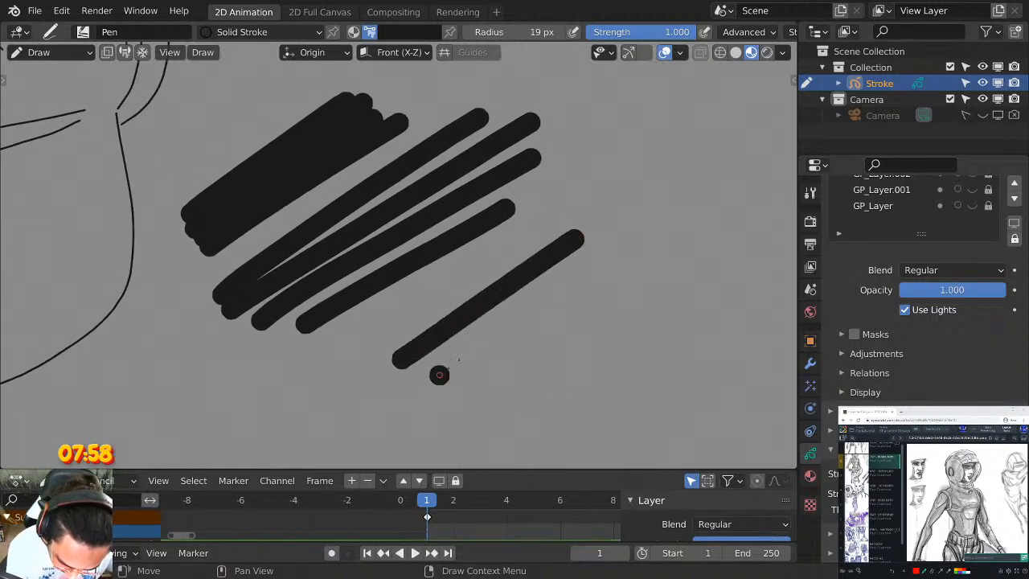
{"action": "scroll", "coordinate": [574, 298], "scroll_direction": "up", "scroll_amount": 4}
{"action": "mouse_move", "coordinate": [438, 374]}
{"action": "left_mouse_down"}
{"action": "mouse_move", "coordinate": [588, 275]}
{"action": "mouse_move", "coordinate": [500, 319]}
{"action": "mouse_move", "coordinate": [615, 239]}
{"action": "left_mouse_up"}
{"action": "scroll", "coordinate": [595, 265], "scroll_direction": "up", "scroll_amount": 2}
{"action": "scroll", "coordinate": [483, 340], "scroll_direction": "up", "scroll_amount": 1}
{"action": "left_click_drag", "start_coordinate": [425, 348], "coordinate": [603, 265]}
{"action": "scroll", "coordinate": [634, 270], "scroll_direction": "down", "scroll_amount": 8}
{"action": "scroll", "coordinate": [667, 248], "scroll_direction": "down", "scroll_amount": 3}
{"action": "mouse_move", "coordinate": [685, 174]}
{"action": "left_mouse_down"}
{"action": "mouse_move", "coordinate": [520, 348]}
{"action": "mouse_move", "coordinate": [684, 233]}
{"action": "left_mouse_up"}
{"action": "scroll", "coordinate": [674, 245], "scroll_direction": "down", "scroll_amount": 5}
{"action": "scroll", "coordinate": [573, 320], "scroll_direction": "down", "scroll_amount": 2}
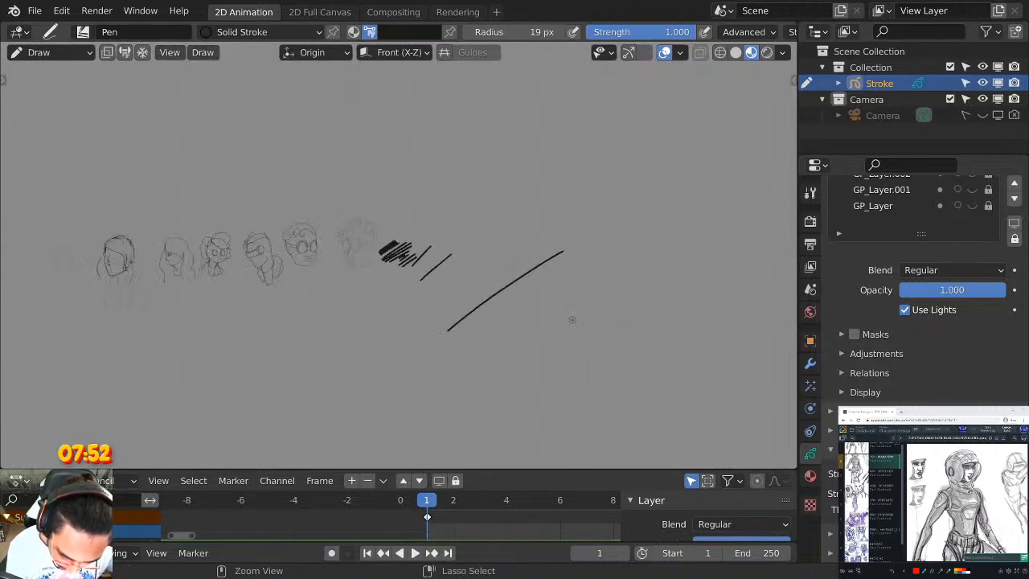
{"action": "key", "text": "ctrl+z"}
{"action": "key", "text": "ctrl+z"}
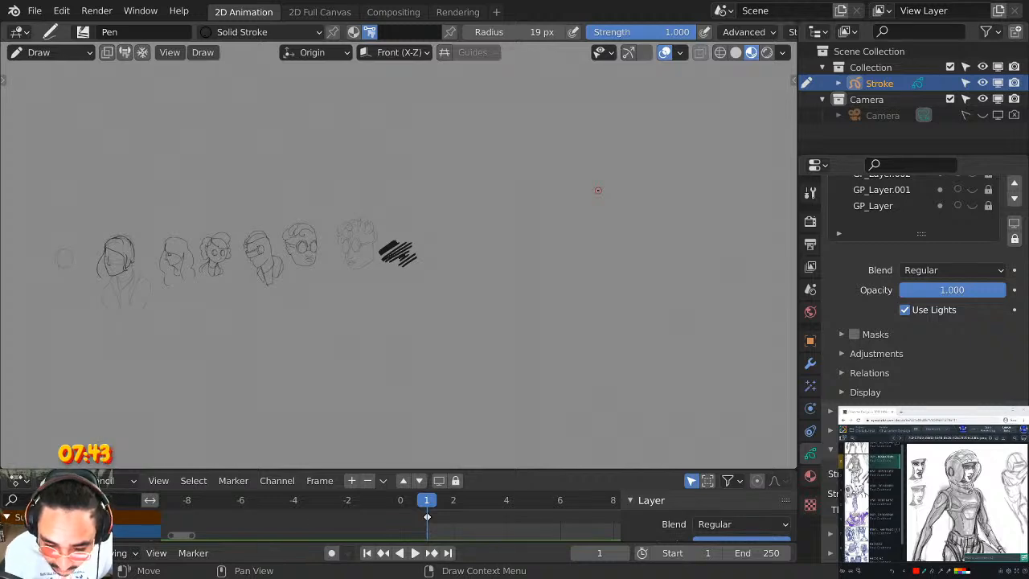
Show the drawing toolbar and adjust the object's overall stroke thickness, comparing thinner and thicker results on the diagonal test strokes.
{"action": "scroll", "coordinate": [597, 190], "scroll_direction": "up", "scroll_amount": 8}
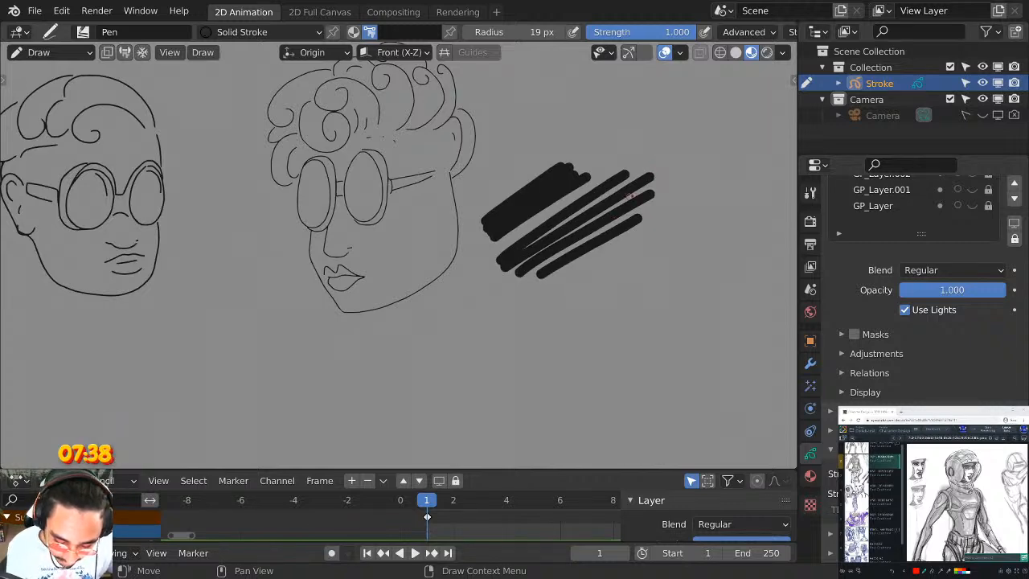
{"action": "scroll", "coordinate": [629, 195], "scroll_direction": "up", "scroll_amount": 3}
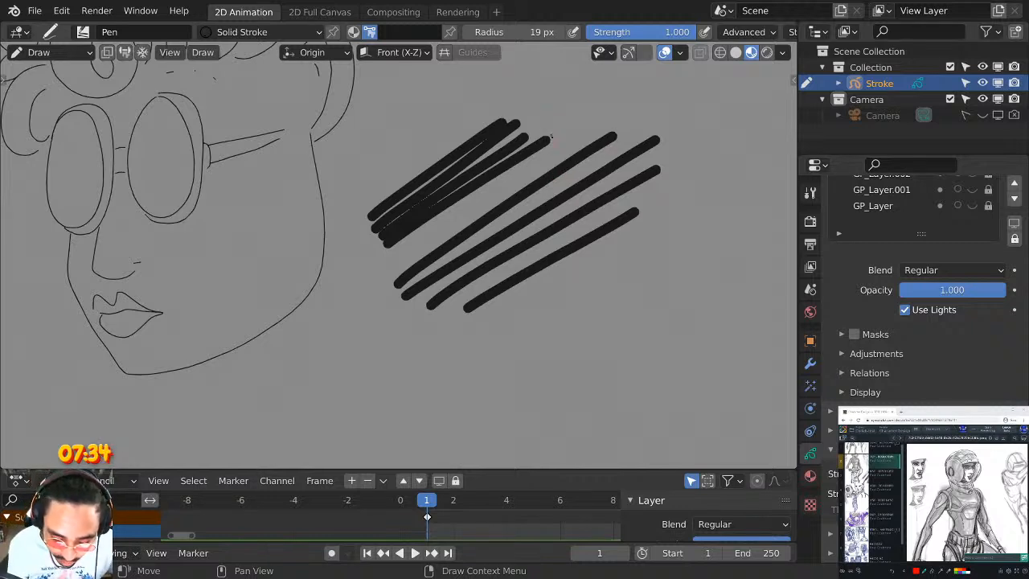
{"action": "scroll", "coordinate": [540, 157], "scroll_direction": "up", "scroll_amount": 1}
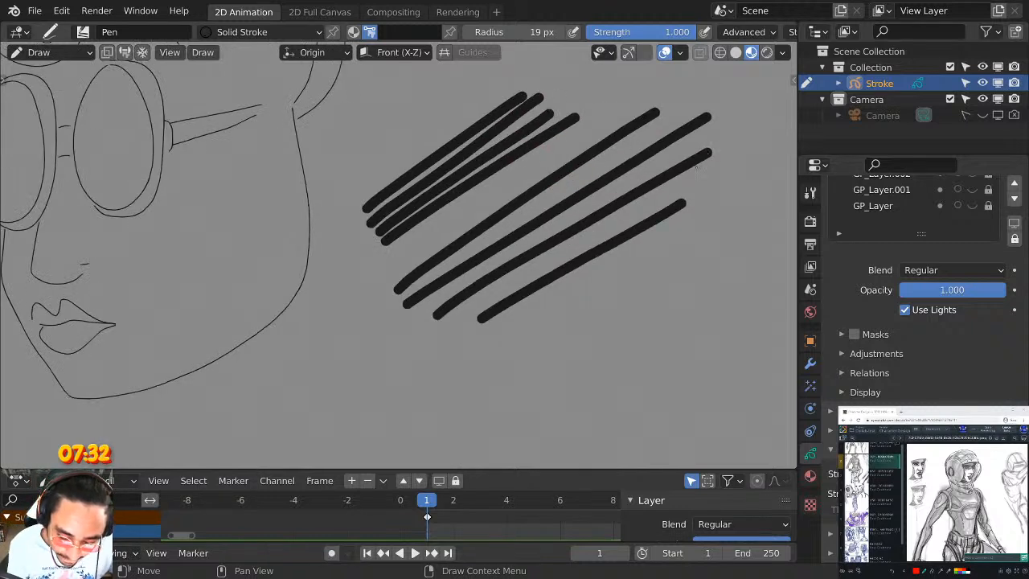
{"action": "key", "text": "t"}
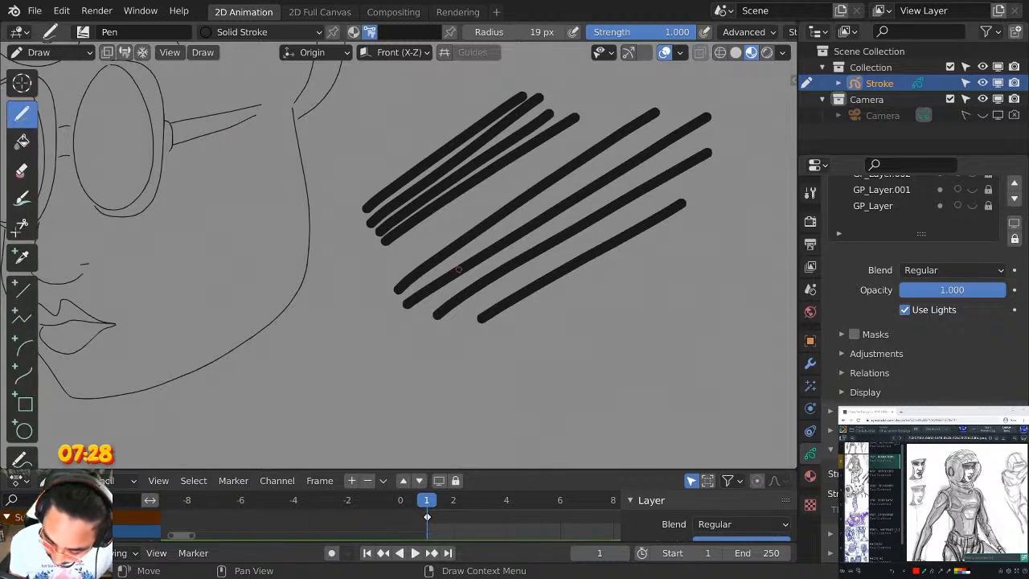
{"action": "left_click", "coordinate": [952, 514]}
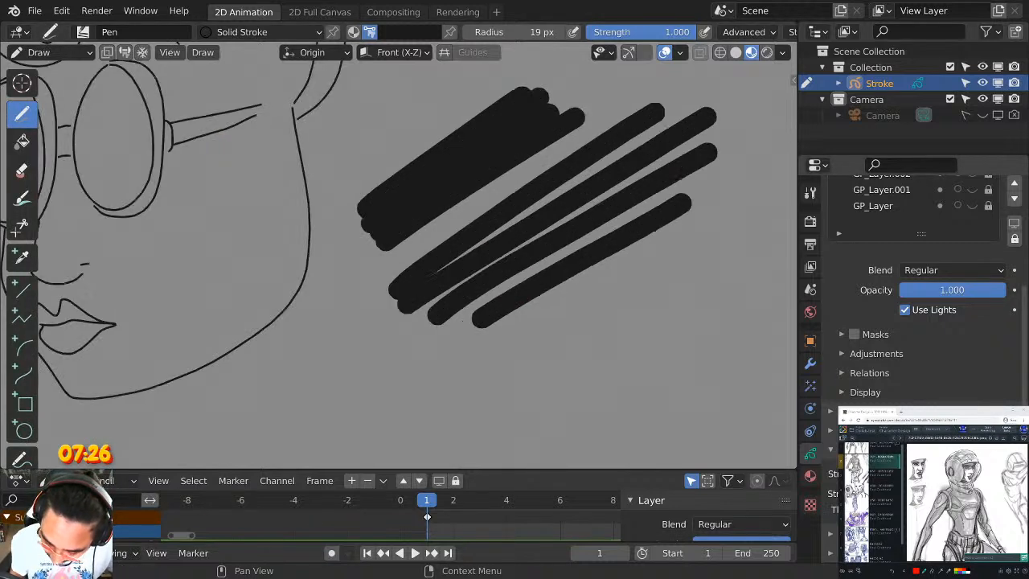
{"action": "mouse_move", "coordinate": [952, 510]}
{"action": "left_mouse_down"}
{"action": "mouse_move", "coordinate": [926, 510]}
{"action": "mouse_move", "coordinate": [965, 510]}
{"action": "mouse_move", "coordinate": [932, 510]}
{"action": "left_mouse_up"}
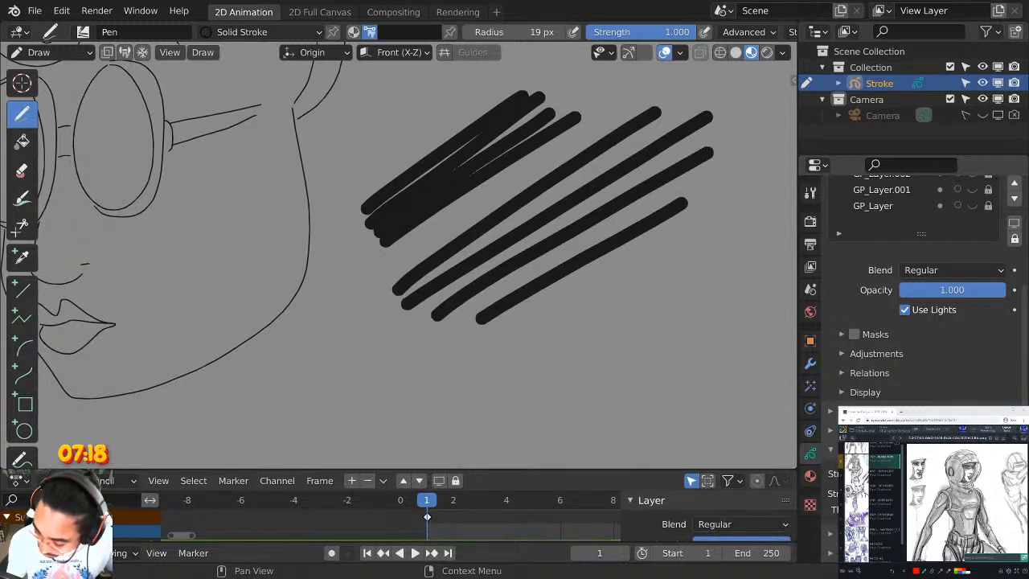
{"action": "left_click_drag", "start_coordinate": [932, 510], "coordinate": [948, 510]}
Delete all eight thick diagonal test strokes beside the sixth head and return to drawing.
{"action": "scroll", "coordinate": [603, 204], "scroll_direction": "down", "scroll_amount": 1}
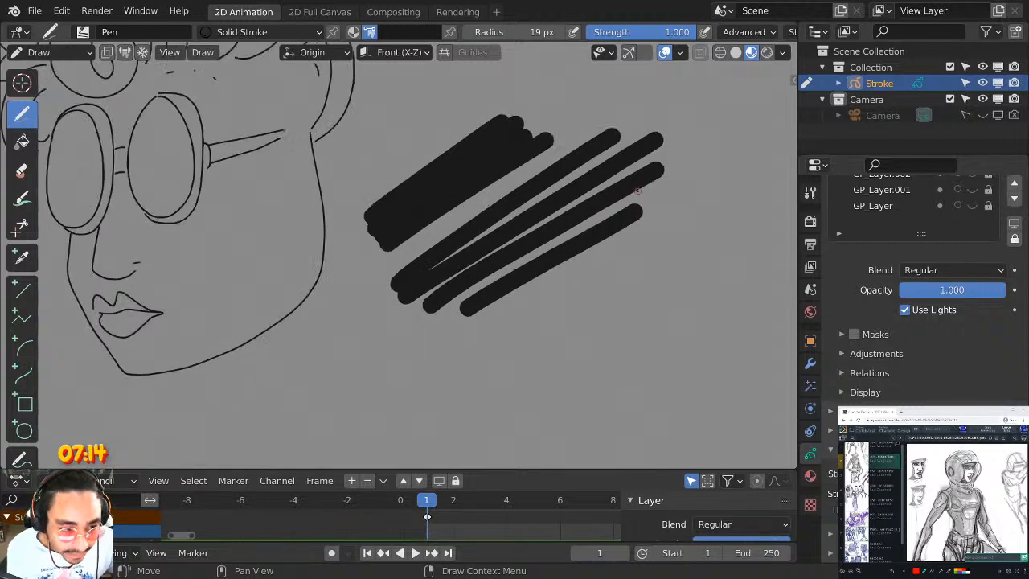
{"action": "middle_click_drag", "start_coordinate": [636, 191], "coordinate": [682, 204], "text": "shift"}
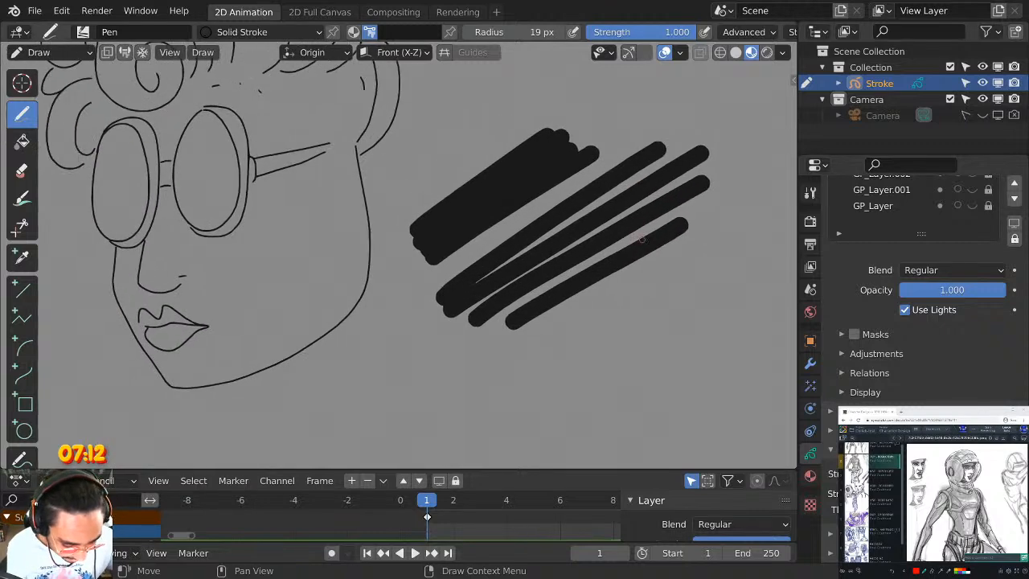
{"action": "key", "text": "Tab"}
{"action": "left_click_drag", "start_coordinate": [728, 116], "coordinate": [443, 368]}
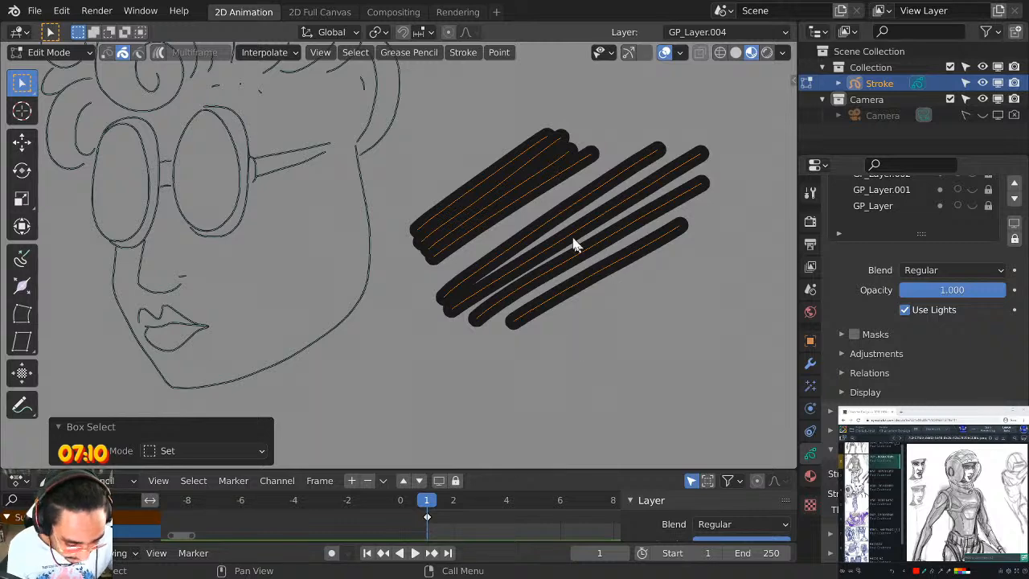
{"action": "right_click", "coordinate": [551, 222]}
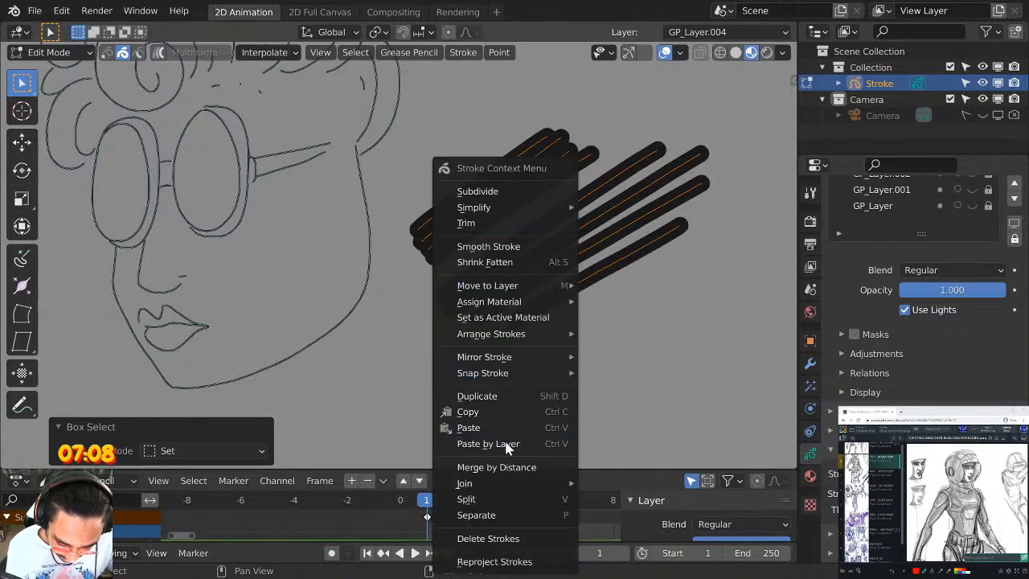
{"action": "left_click", "coordinate": [490, 538]}
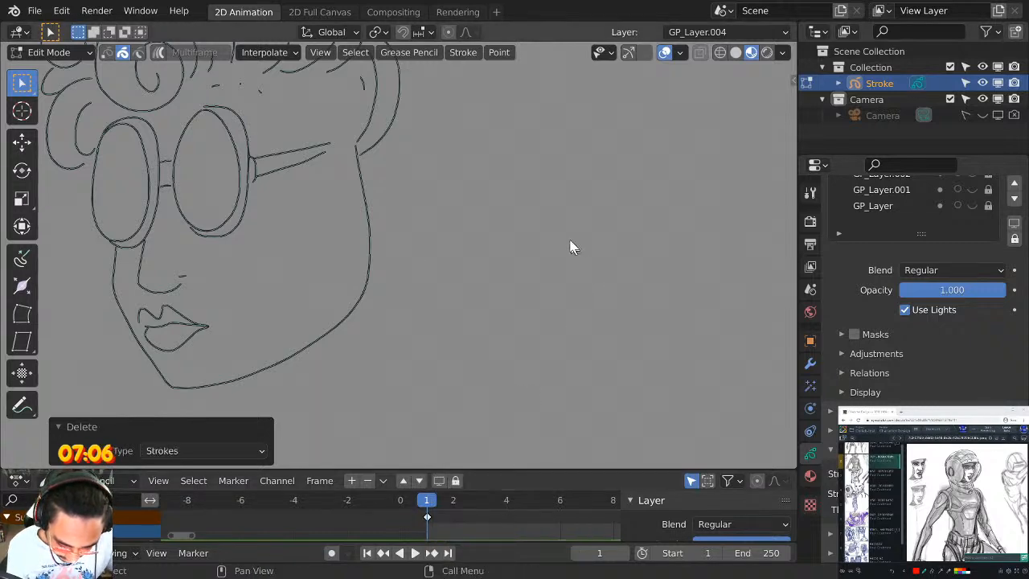
{"action": "key", "text": "Tab"}
Reduce the pen radius to 17 px, try a curved stroke behind the sixth head, and undo it.
{"action": "middle_click_drag", "start_coordinate": [434, 239], "coordinate": [667, 262]}
{"action": "scroll", "coordinate": [643, 210], "scroll_direction": "up", "scroll_amount": 2}
{"action": "scroll", "coordinate": [611, 221], "scroll_direction": "down", "scroll_amount": 3}
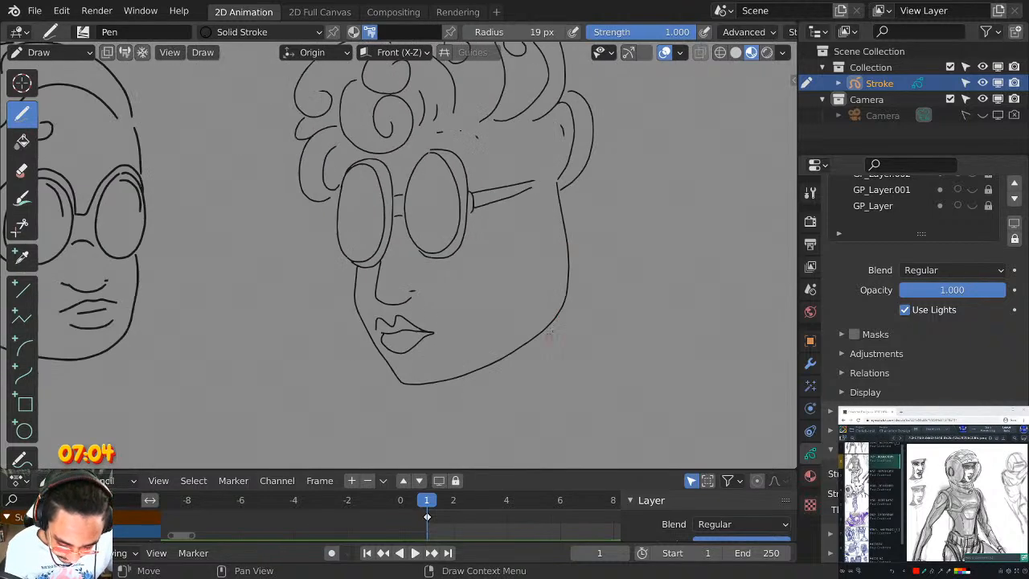
{"action": "scroll", "coordinate": [654, 218], "scroll_direction": "down", "scroll_amount": 1}
{"action": "scroll", "coordinate": [640, 219], "scroll_direction": "up", "scroll_amount": 3}
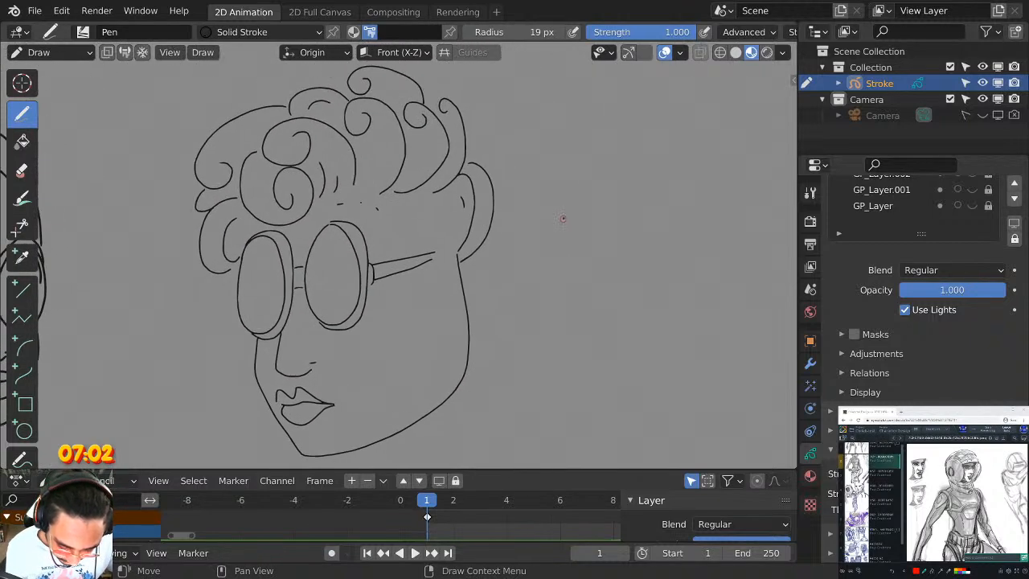
{"action": "scroll", "coordinate": [374, 120], "scroll_direction": "up", "scroll_amount": 1}
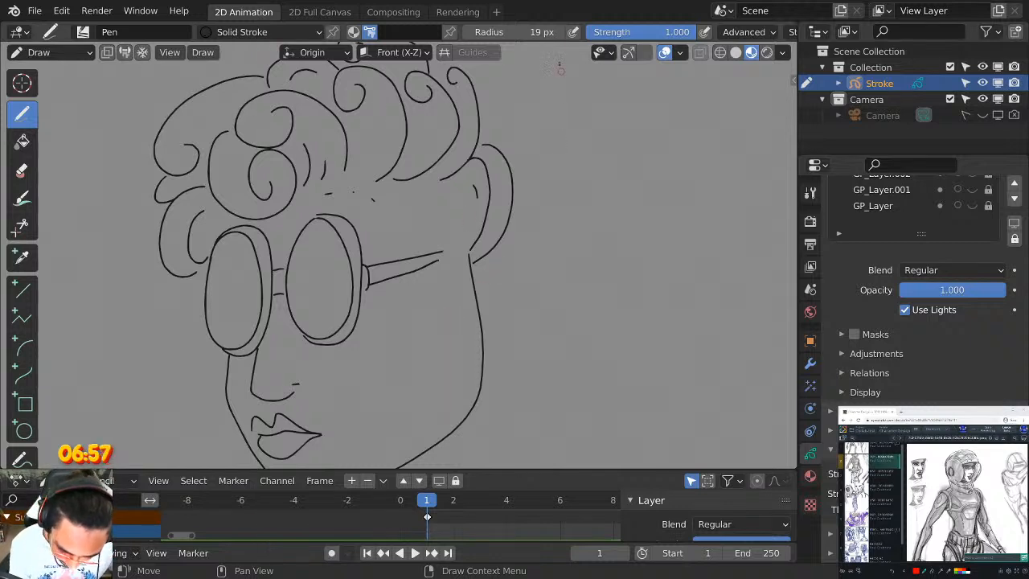
{"action": "left_click", "coordinate": [470, 35]}
{"action": "left_click", "coordinate": [469, 34]}
{"action": "mouse_move", "coordinate": [472, 315]}
{"action": "left_mouse_down"}
{"action": "mouse_move", "coordinate": [548, 267]}
{"action": "mouse_move", "coordinate": [538, 163]}
{"action": "left_mouse_up"}
{"action": "key", "text": "ctrl+z"}
{"action": "key", "text": "ctrl+Tab"}
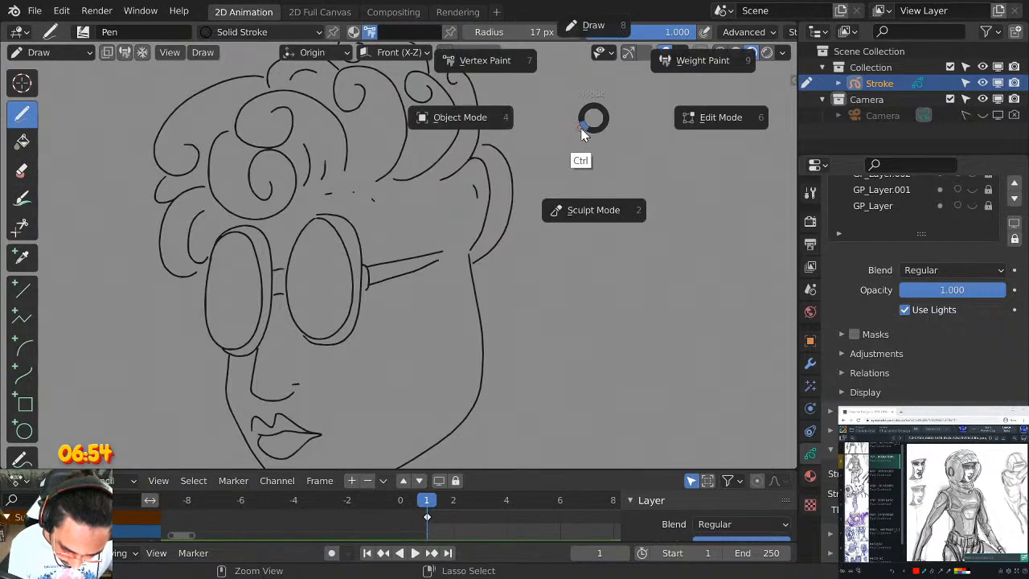
{"action": "left_click", "coordinate": [592, 24]}
Set the pen radius to 2 px, trying curved strokes behind the sixth head at 3 px and 2 px and undoing both.
{"action": "left_click", "coordinate": [468, 32]}
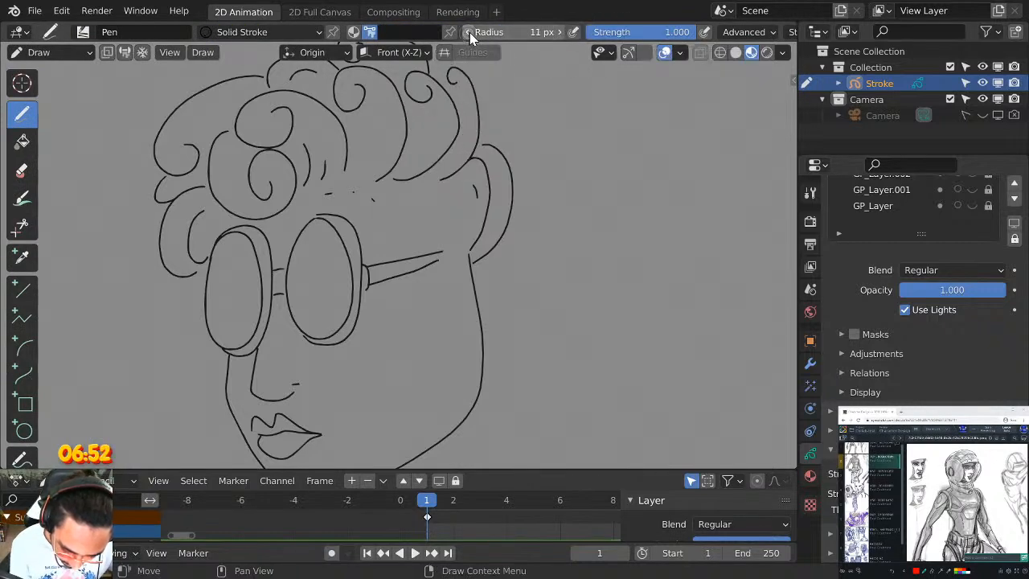
{"action": "left_click", "coordinate": [468, 33]}
{"action": "left_click", "coordinate": [468, 32]}
{"action": "left_click", "coordinate": [467, 32]}
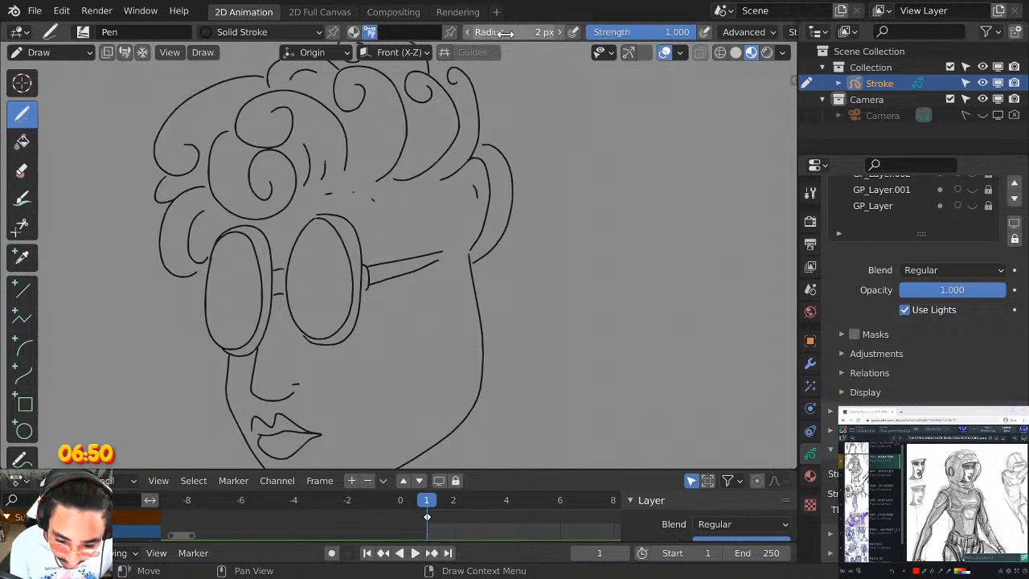
{"action": "left_click", "coordinate": [561, 34]}
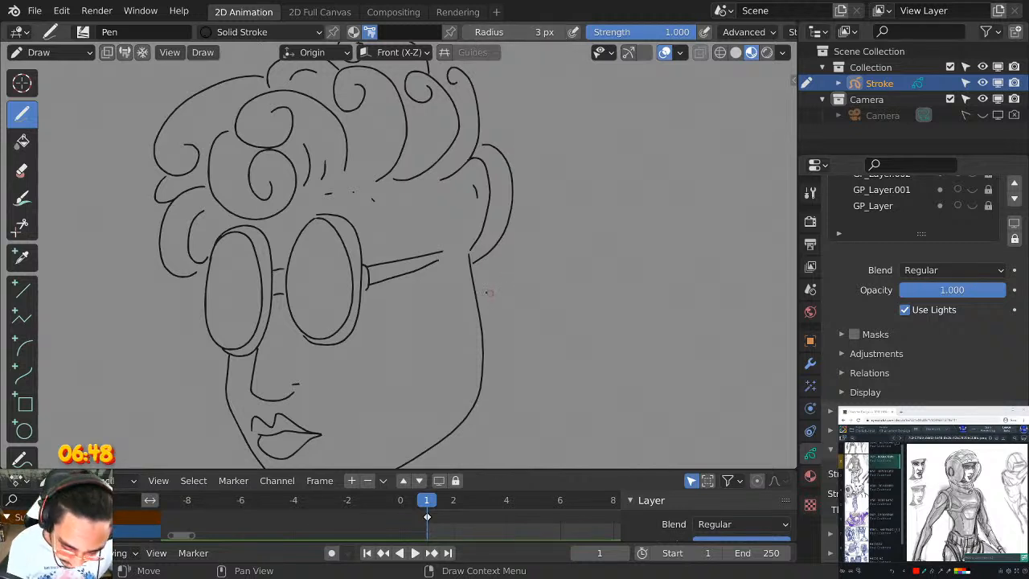
{"action": "left_click_drag", "start_coordinate": [480, 289], "coordinate": [529, 138]}
{"action": "key", "text": "ctrl+z"}
{"action": "left_click", "coordinate": [469, 32]}
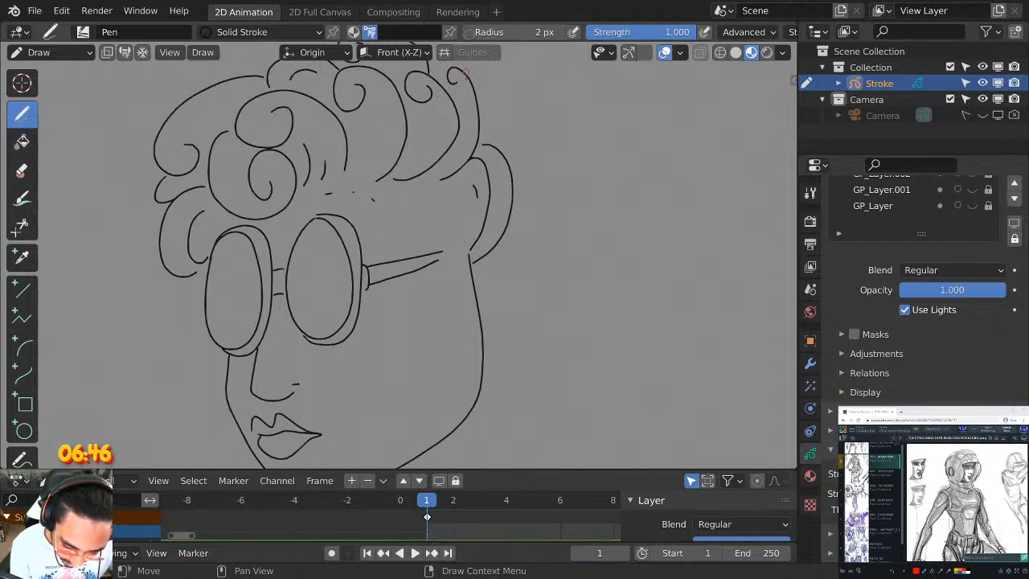
{"action": "mouse_move", "coordinate": [485, 292]}
{"action": "left_mouse_down"}
{"action": "mouse_move", "coordinate": [591, 201]}
{"action": "mouse_move", "coordinate": [526, 133]}
{"action": "left_mouse_up"}
{"action": "key", "text": "ctrl+z"}
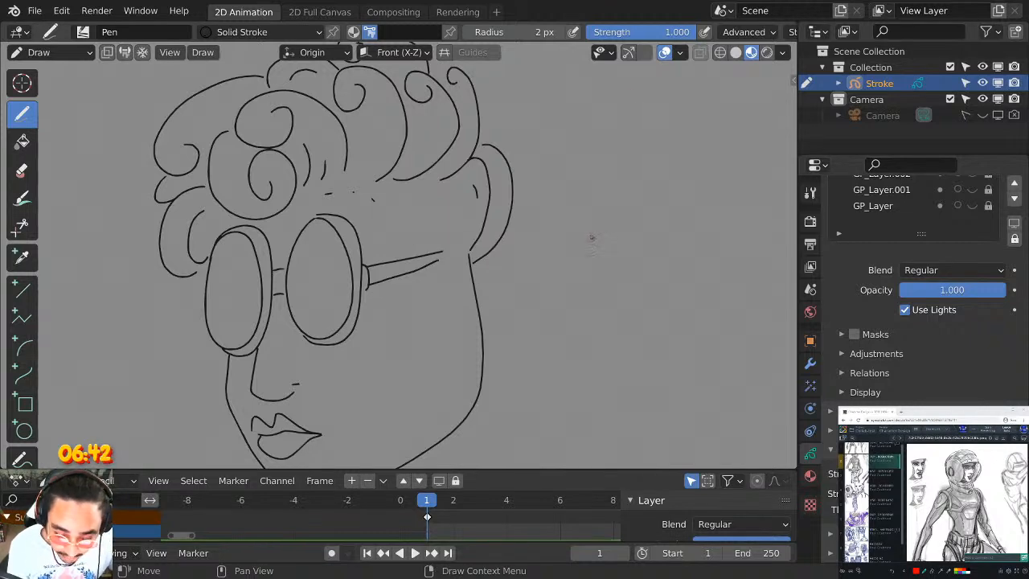
Try curved strokes behind the sixth head's ear to outline the back of the skull, and undo them.
{"action": "scroll", "coordinate": [592, 237], "scroll_direction": "up", "scroll_amount": 4}
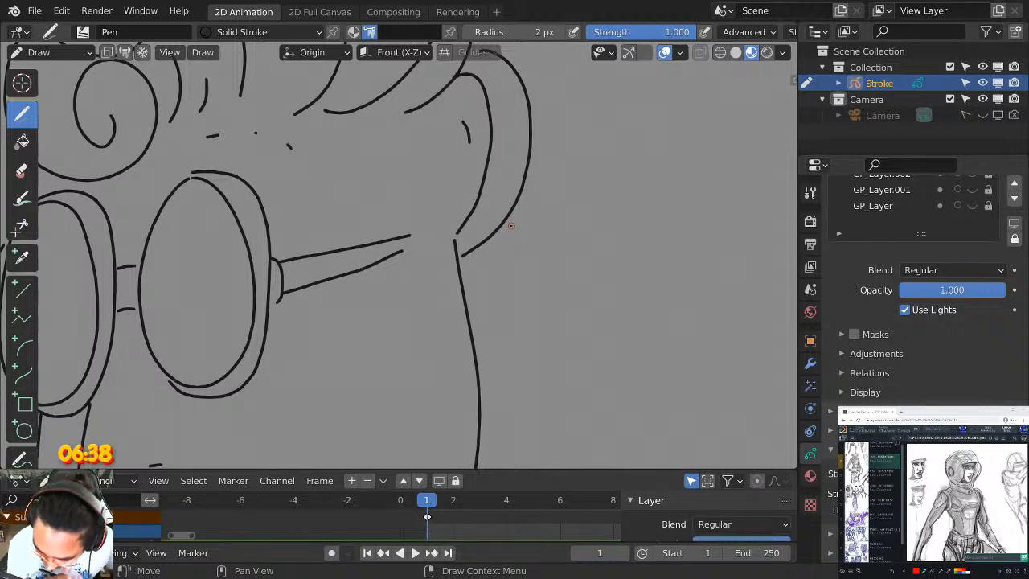
{"action": "scroll", "coordinate": [514, 241], "scroll_direction": "down", "scroll_amount": 2}
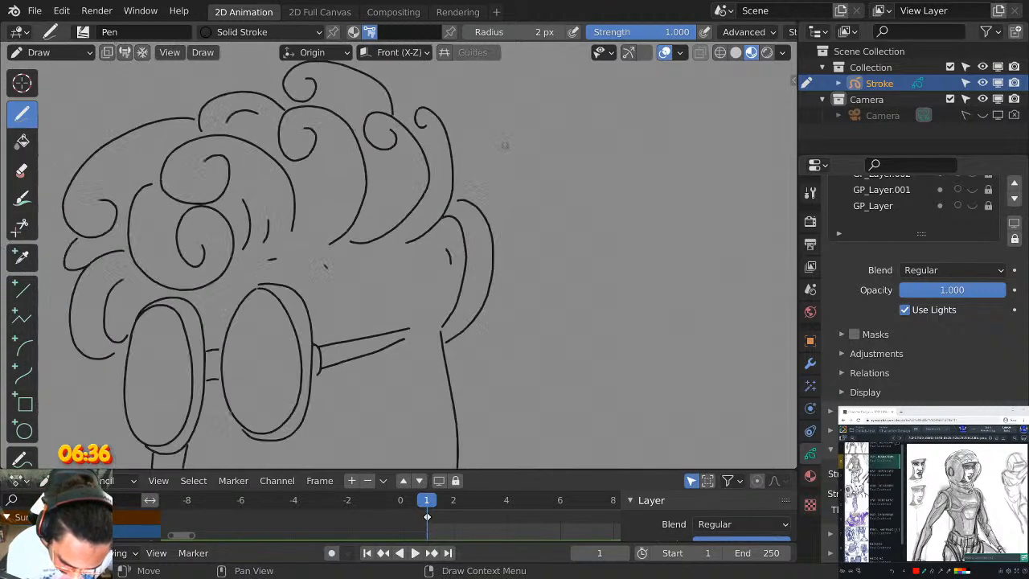
{"action": "scroll", "coordinate": [603, 201], "scroll_direction": "up", "scroll_amount": 3}
{"action": "middle_click_drag", "start_coordinate": [575, 271], "coordinate": [535, 250], "text": "shift"}
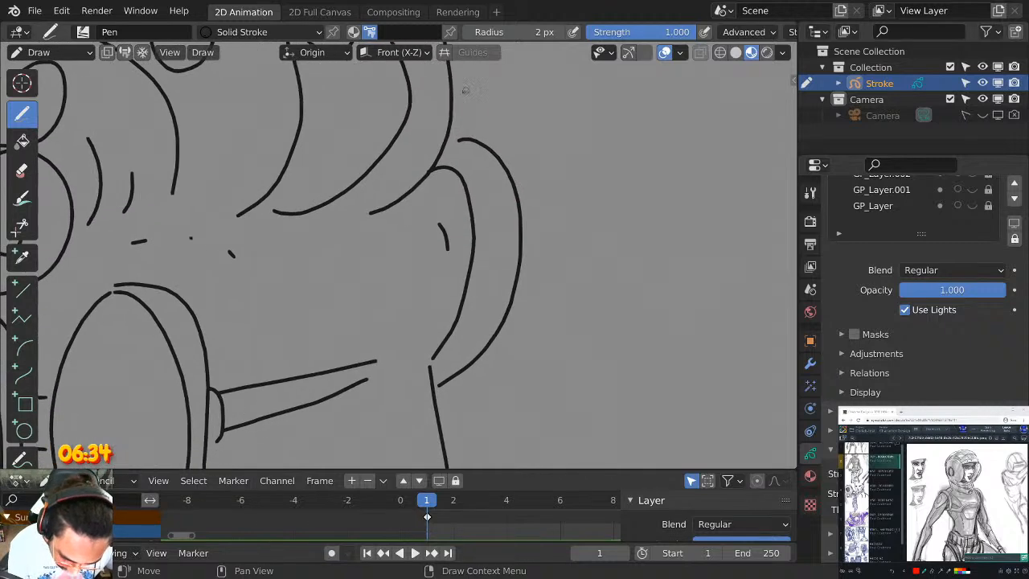
{"action": "mouse_move", "coordinate": [461, 93]}
{"action": "left_mouse_down"}
{"action": "mouse_move", "coordinate": [605, 231]}
{"action": "mouse_move", "coordinate": [456, 411]}
{"action": "left_mouse_up"}
{"action": "scroll", "coordinate": [455, 411], "scroll_direction": "up", "scroll_amount": 1}
{"action": "scroll", "coordinate": [480, 398], "scroll_direction": "down", "scroll_amount": 2}
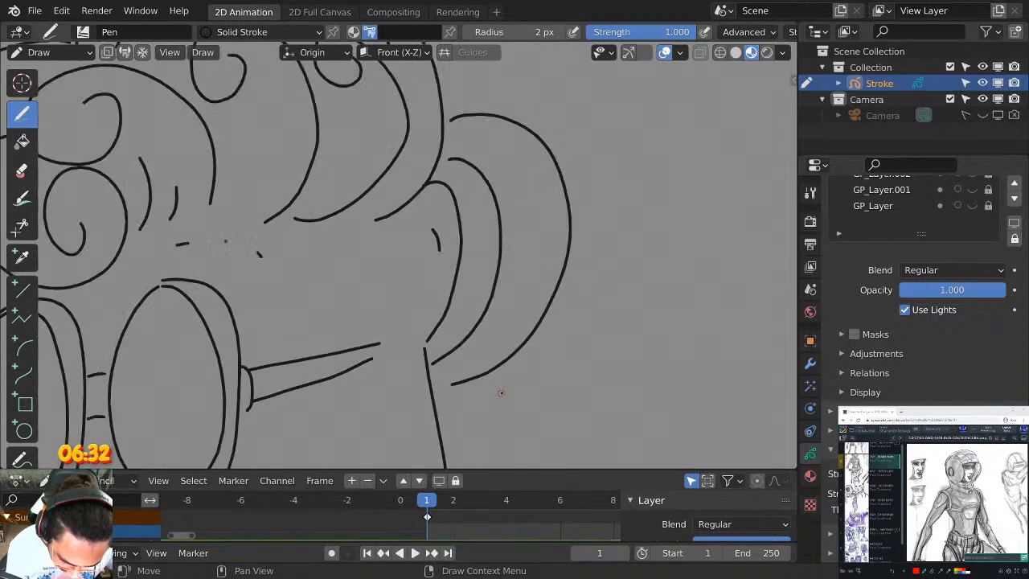
{"action": "middle_click_drag", "start_coordinate": [532, 353], "coordinate": [523, 309], "text": "shift"}
{"action": "key", "text": "ctrl+z"}
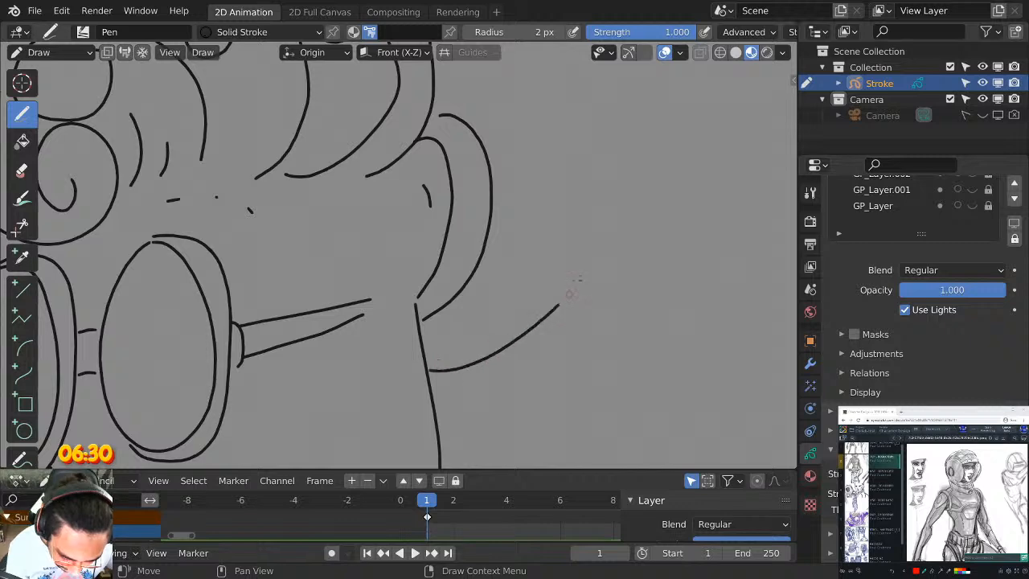
{"action": "key", "text": "ctrl+Tab"}
{"action": "left_click", "coordinate": [600, 243]}
{"action": "key", "text": "ctrl+z"}
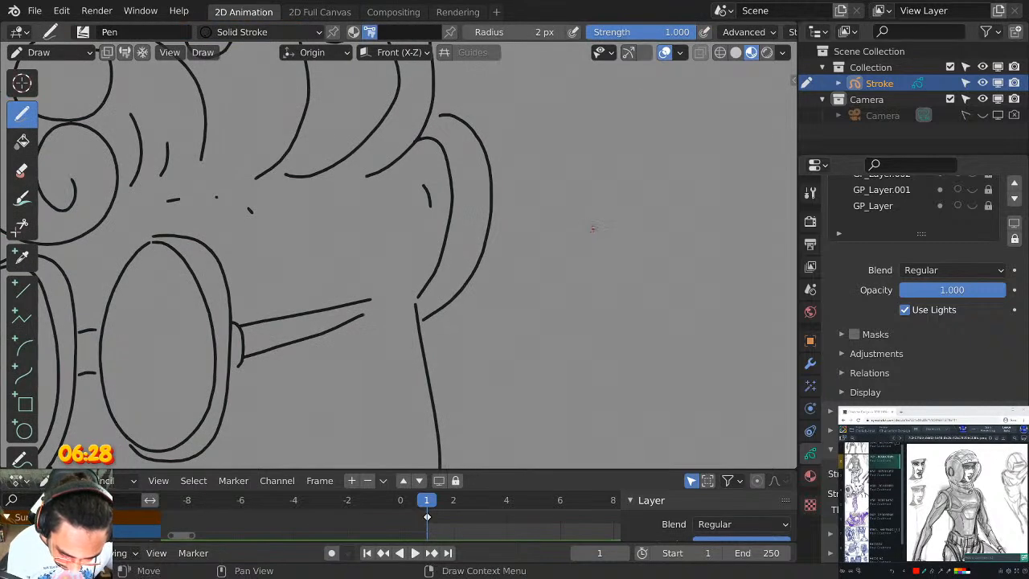
Try a short neck line descending from beneath the sixth head's chin and undo it.
{"action": "middle_click_drag", "start_coordinate": [592, 228], "coordinate": [698, 168], "text": "shift"}
{"action": "scroll", "coordinate": [700, 166], "scroll_direction": "down", "scroll_amount": 4}
{"action": "scroll", "coordinate": [574, 279], "scroll_direction": "up", "scroll_amount": 1}
{"action": "middle_click_drag", "start_coordinate": [568, 279], "coordinate": [600, 131], "text": "shift"}
{"action": "scroll", "coordinate": [548, 228], "scroll_direction": "down", "scroll_amount": 1}
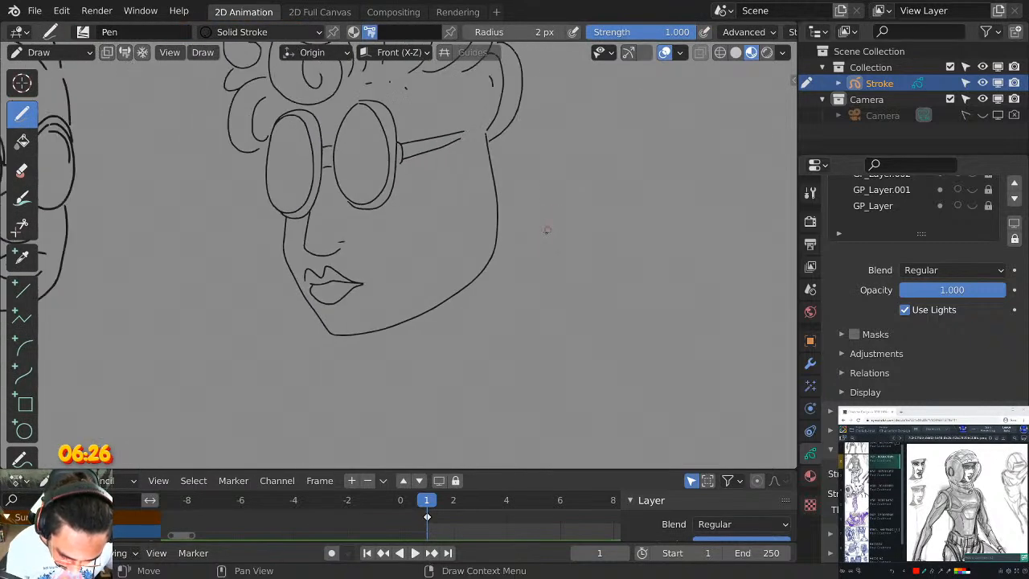
{"action": "scroll", "coordinate": [511, 198], "scroll_direction": "down", "scroll_amount": 1}
{"action": "scroll", "coordinate": [514, 219], "scroll_direction": "up", "scroll_amount": 1}
{"action": "middle_click_drag", "start_coordinate": [439, 275], "coordinate": [477, 237], "text": "shift"}
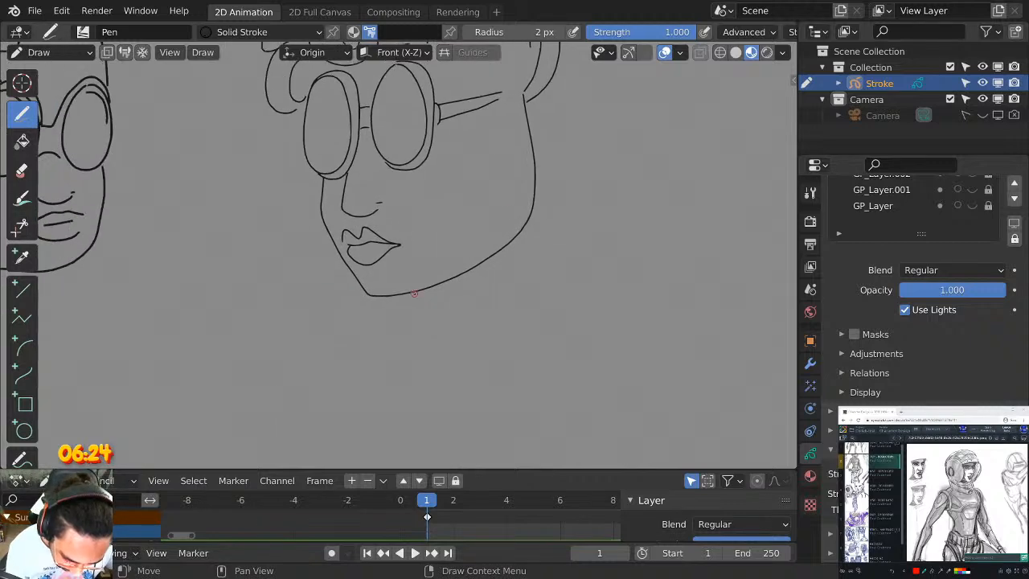
{"action": "left_click_drag", "start_coordinate": [413, 292], "coordinate": [431, 327]}
{"action": "scroll", "coordinate": [430, 302], "scroll_direction": "up", "scroll_amount": 1}
{"action": "scroll", "coordinate": [480, 248], "scroll_direction": "down", "scroll_amount": 2}
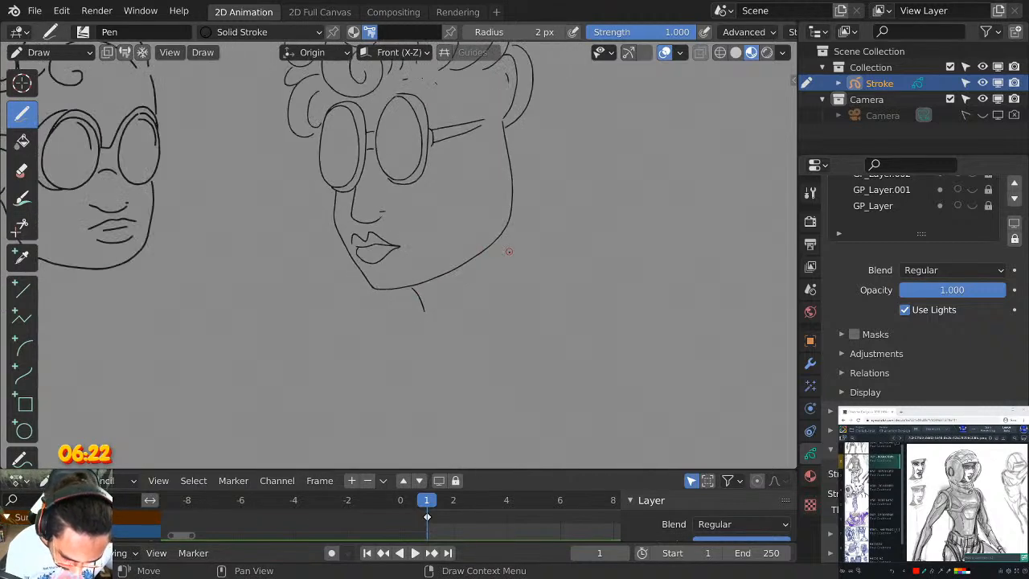
{"action": "key", "text": "ctrl+z"}
Maximize the drawing viewport and draw a short, slightly curved front neck line below the sixth head's chin.
{"action": "key", "text": "ctrl+space"}
{"action": "scroll", "coordinate": [552, 272], "scroll_direction": "up", "scroll_amount": 3}
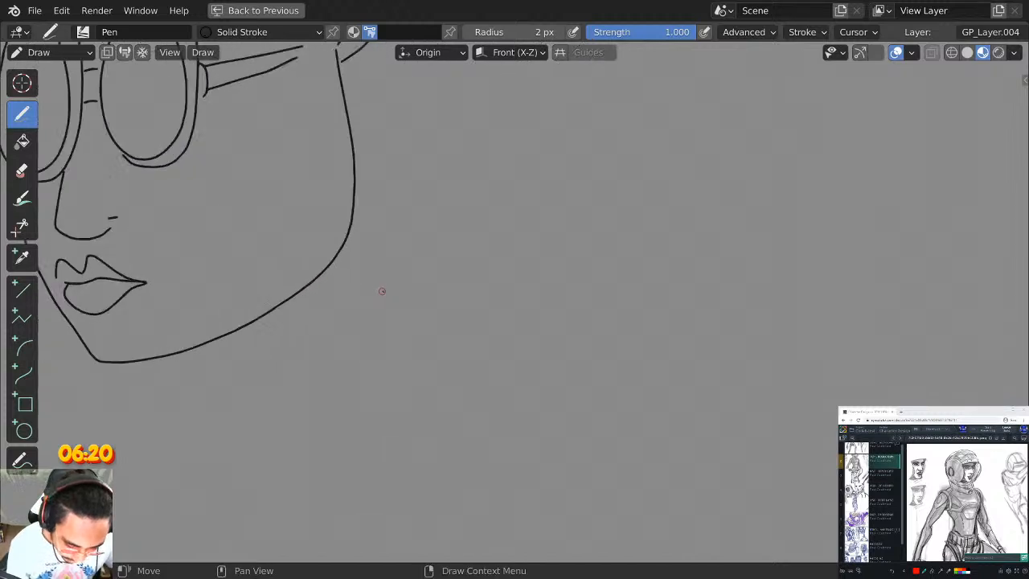
{"action": "left_click_drag", "start_coordinate": [342, 333], "coordinate": [376, 402]}
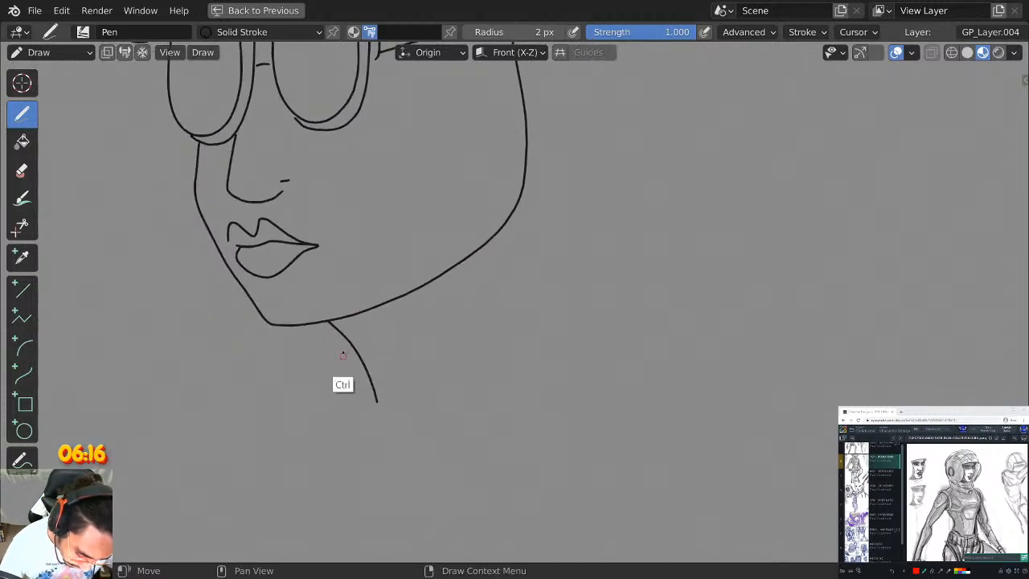
{"action": "key", "text": "ctrl+z"}
{"action": "left_click_drag", "start_coordinate": [328, 321], "coordinate": [362, 373]}
Try several elongated elliptical collar outlines around the base of the sixth head's neck, undoing each one.
{"action": "mouse_move", "coordinate": [308, 340]}
{"action": "left_mouse_down"}
{"action": "mouse_move", "coordinate": [444, 347]}
{"action": "mouse_move", "coordinate": [603, 217]}
{"action": "left_mouse_up"}
{"action": "key", "text": "ctrl+z"}
{"action": "mouse_move", "coordinate": [333, 333]}
{"action": "left_mouse_down"}
{"action": "mouse_move", "coordinate": [304, 354]}
{"action": "mouse_move", "coordinate": [527, 280]}
{"action": "mouse_move", "coordinate": [602, 189]}
{"action": "left_mouse_up"}
{"action": "key", "text": "ctrl+z"}
{"action": "mouse_move", "coordinate": [337, 342]}
{"action": "left_mouse_down"}
{"action": "mouse_move", "coordinate": [297, 392]}
{"action": "mouse_move", "coordinate": [576, 236]}
{"action": "mouse_move", "coordinate": [535, 188]}
{"action": "mouse_move", "coordinate": [519, 199]}
{"action": "left_mouse_up"}
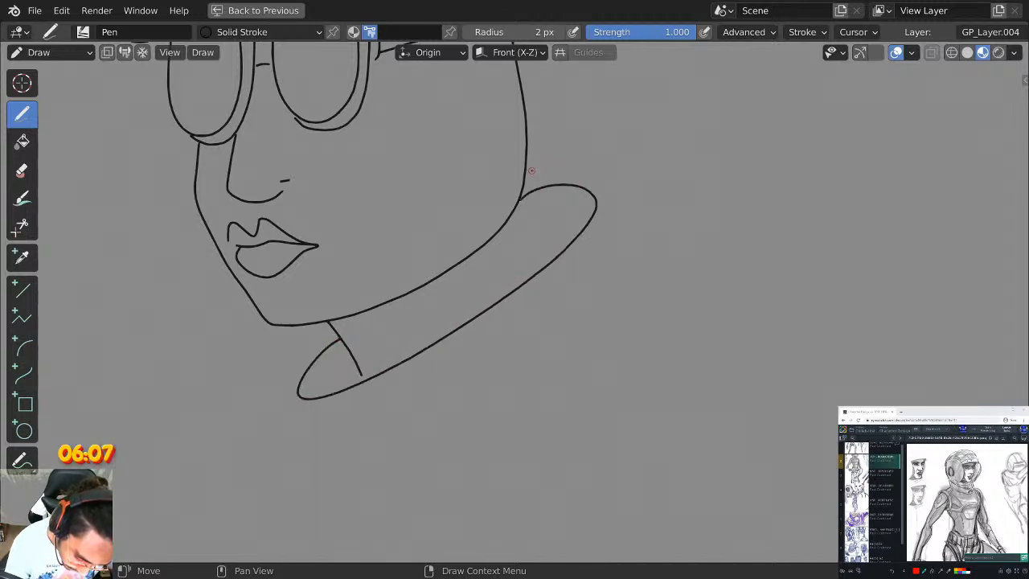
{"action": "key", "text": "ctrl+z"}
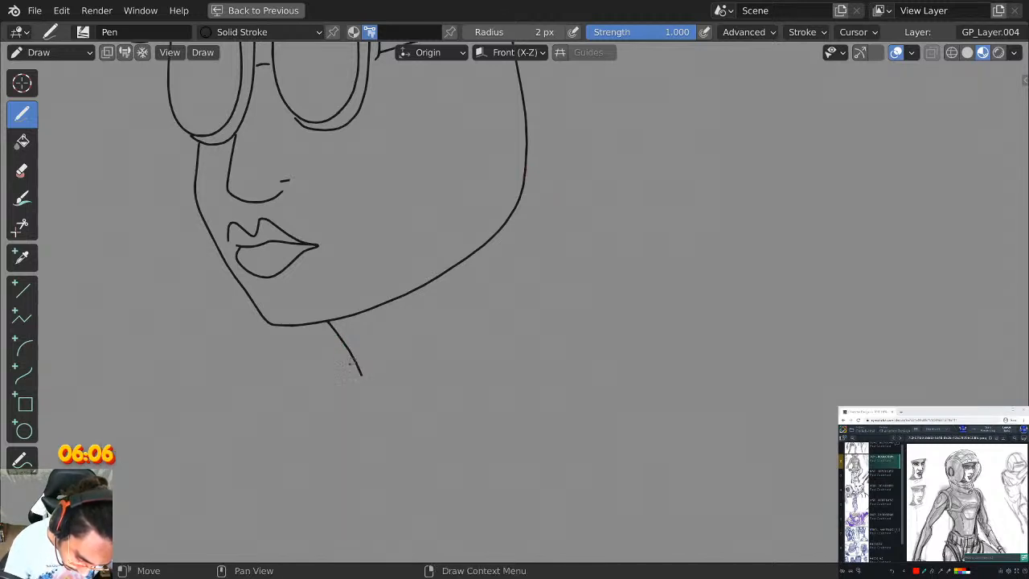
Draw the collar's front rim and slanted band around the neck, undoing the extra rear neck and rim strokes.
{"action": "mouse_move", "coordinate": [336, 362]}
{"action": "left_mouse_down"}
{"action": "mouse_move", "coordinate": [531, 267]}
{"action": "mouse_move", "coordinate": [610, 199]}
{"action": "left_mouse_up"}
{"action": "scroll", "coordinate": [607, 193], "scroll_direction": "down", "scroll_amount": 3}
{"action": "scroll", "coordinate": [635, 163], "scroll_direction": "up", "scroll_amount": 2}
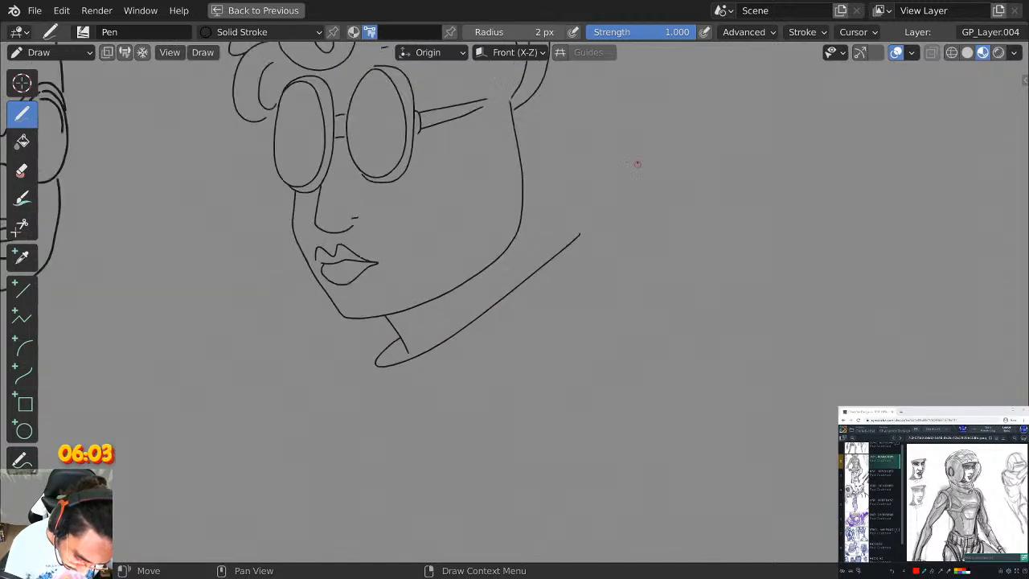
{"action": "mouse_move", "coordinate": [346, 378]}
{"action": "left_mouse_down"}
{"action": "mouse_move", "coordinate": [388, 426]}
{"action": "mouse_move", "coordinate": [615, 275]}
{"action": "mouse_move", "coordinate": [605, 217]}
{"action": "mouse_move", "coordinate": [523, 218]}
{"action": "mouse_move", "coordinate": [519, 270]}
{"action": "left_mouse_up"}
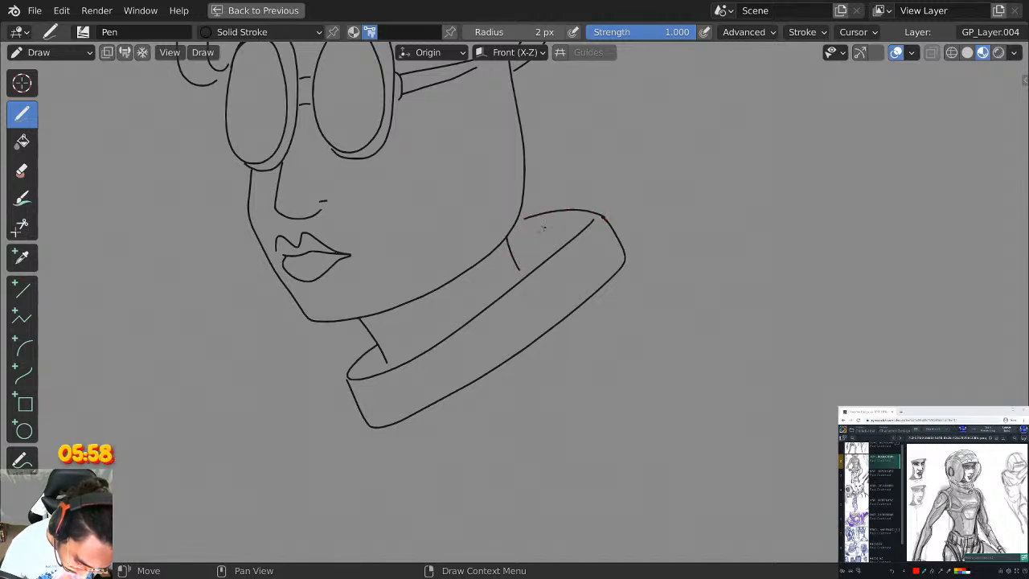
{"action": "key", "text": "ctrl+z"}
{"action": "key", "text": "ctrl+z"}
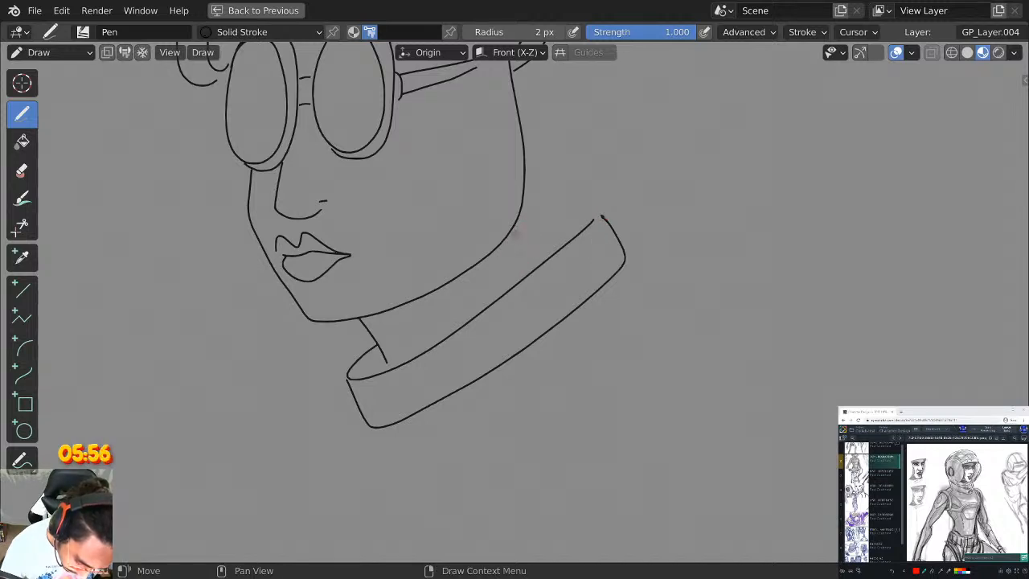
Draw the rear neck line from the jaw down to the collar and close the collar's back rim with a curve.
{"action": "left_click_drag", "start_coordinate": [510, 241], "coordinate": [530, 261]}
{"action": "key", "text": "ctrl+z"}
{"action": "scroll", "coordinate": [539, 188], "scroll_direction": "down", "scroll_amount": 1}
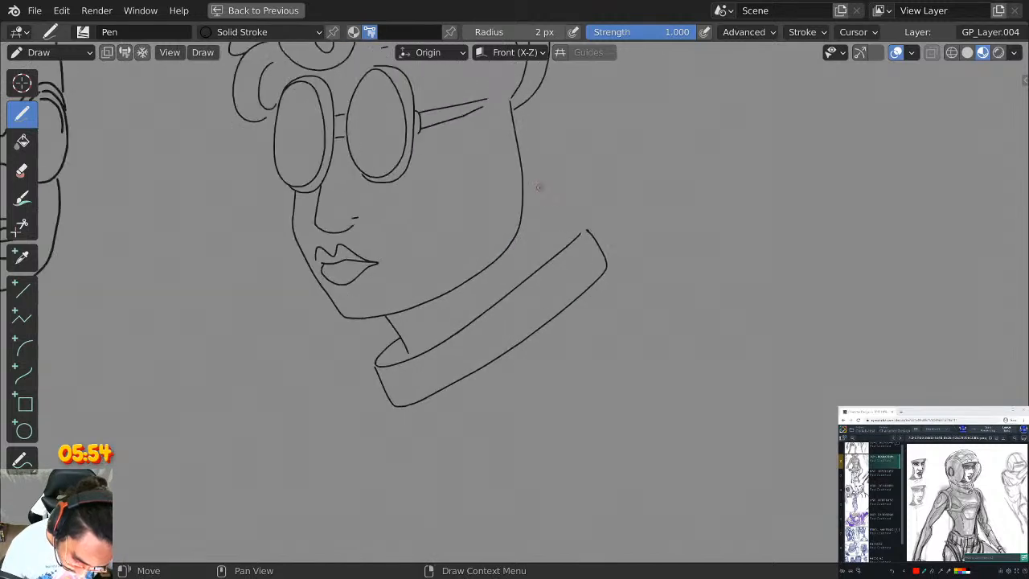
{"action": "scroll", "coordinate": [539, 177], "scroll_direction": "up", "scroll_amount": 1}
{"action": "left_click_drag", "start_coordinate": [530, 154], "coordinate": [535, 260]}
{"action": "key", "text": "ctrl+z"}
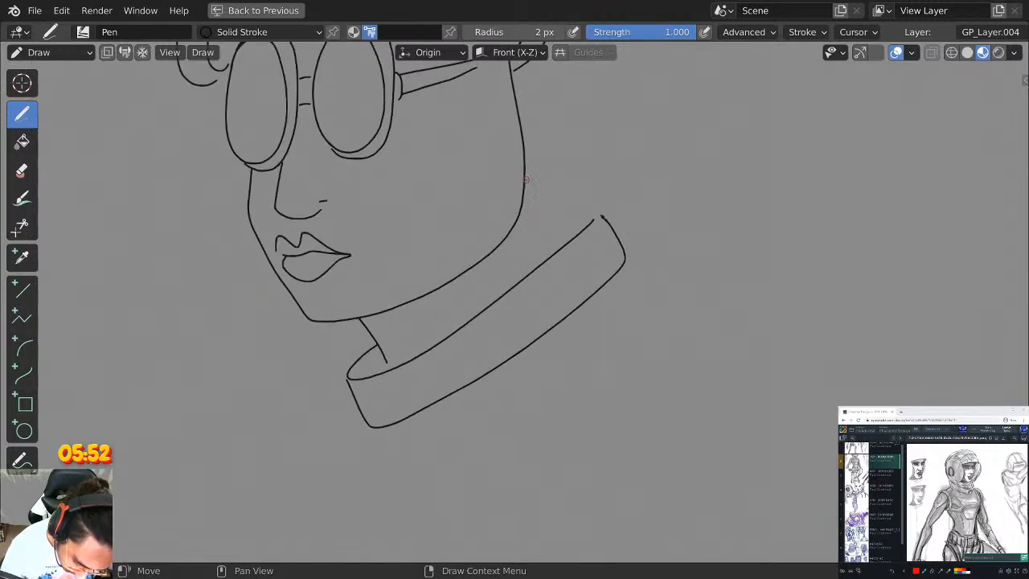
{"action": "left_click_drag", "start_coordinate": [524, 178], "coordinate": [535, 258]}
{"action": "left_click_drag", "start_coordinate": [597, 216], "coordinate": [527, 216]}
{"action": "scroll", "coordinate": [538, 180], "scroll_direction": "down", "scroll_amount": 3}
{"action": "scroll", "coordinate": [668, 216], "scroll_direction": "up", "scroll_amount": 2}
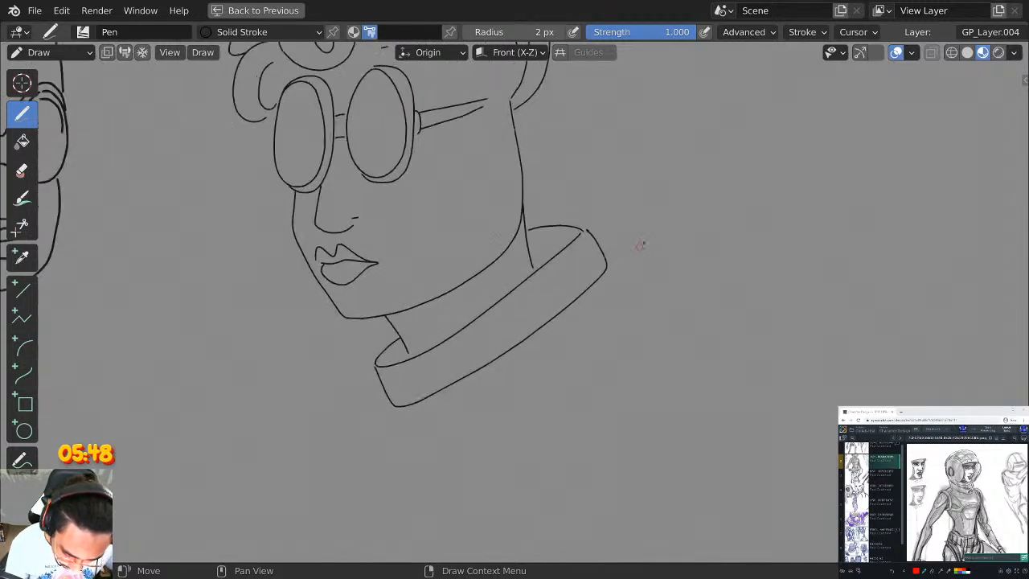
Try a shoulder line running down from the collar's rear lower edge and undo it.
{"action": "middle_click_drag", "start_coordinate": [577, 242], "coordinate": [625, 173], "text": "shift"}
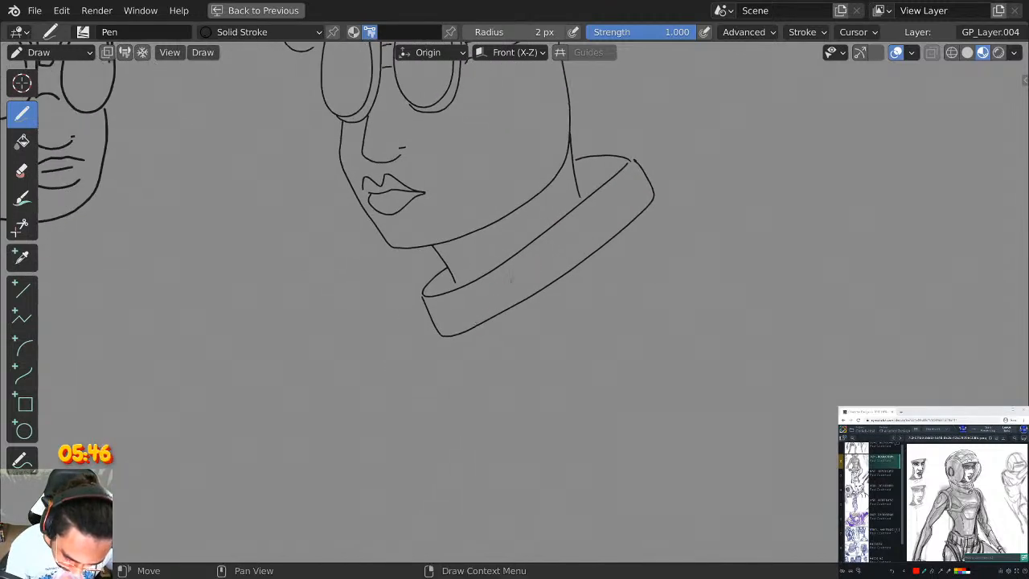
{"action": "mouse_move", "coordinate": [648, 212]}
{"action": "left_mouse_down"}
{"action": "mouse_move", "coordinate": [515, 380]}
{"action": "mouse_move", "coordinate": [679, 337]}
{"action": "left_mouse_up"}
{"action": "scroll", "coordinate": [688, 309], "scroll_direction": "up", "scroll_amount": 1}
{"action": "key", "text": "ctrl+z"}
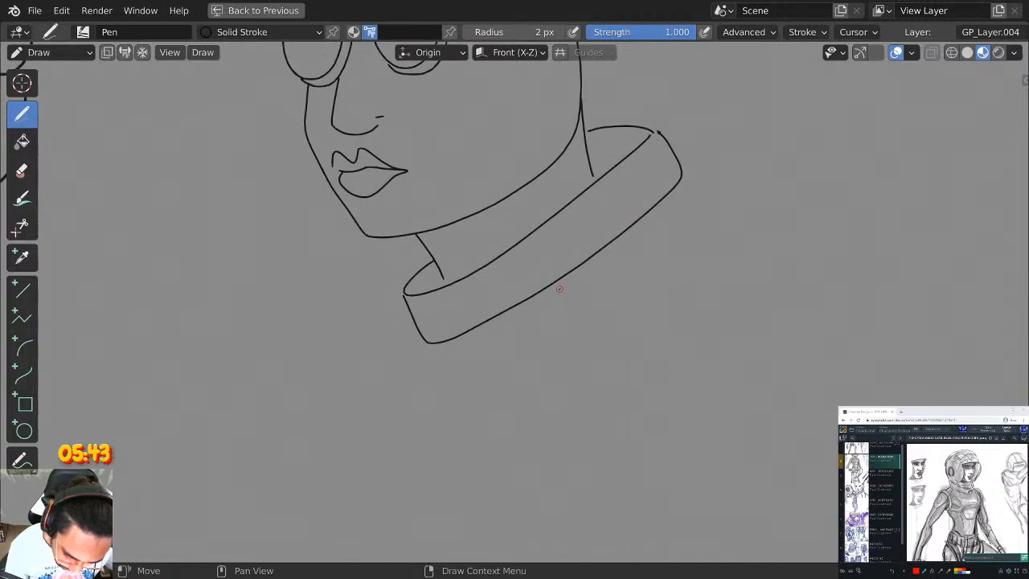
Draw a large rear cape panel below the collar, a small flap at its front corner, and a front panel overlapping the large one.
{"action": "mouse_move", "coordinate": [554, 292]}
{"action": "left_mouse_down"}
{"action": "mouse_move", "coordinate": [527, 397]}
{"action": "mouse_move", "coordinate": [677, 392]}
{"action": "mouse_move", "coordinate": [711, 181]}
{"action": "mouse_move", "coordinate": [556, 294]}
{"action": "left_mouse_up"}
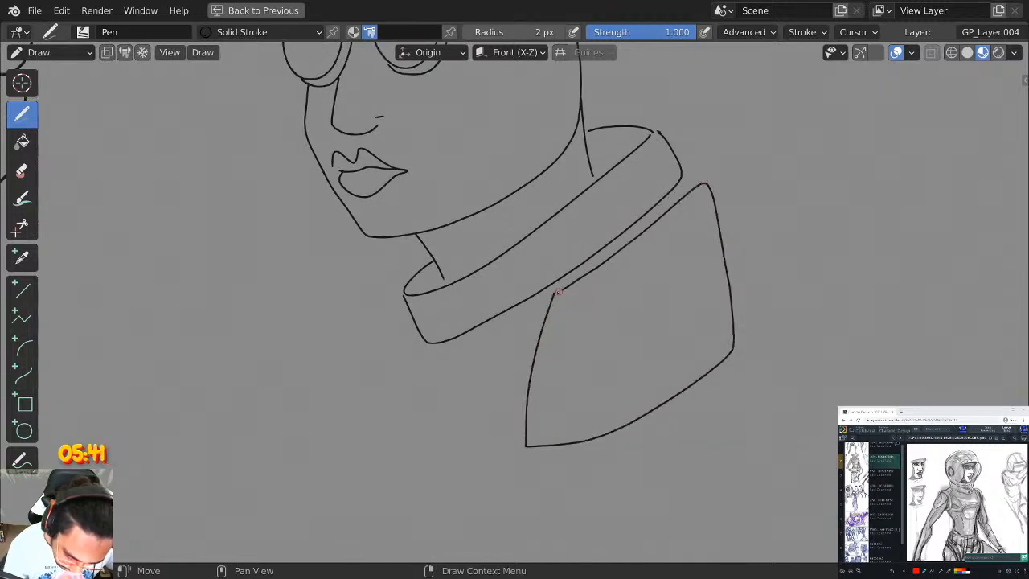
{"action": "scroll", "coordinate": [791, 135], "scroll_direction": "down", "scroll_amount": 3}
{"action": "scroll", "coordinate": [474, 340], "scroll_direction": "up", "scroll_amount": 1}
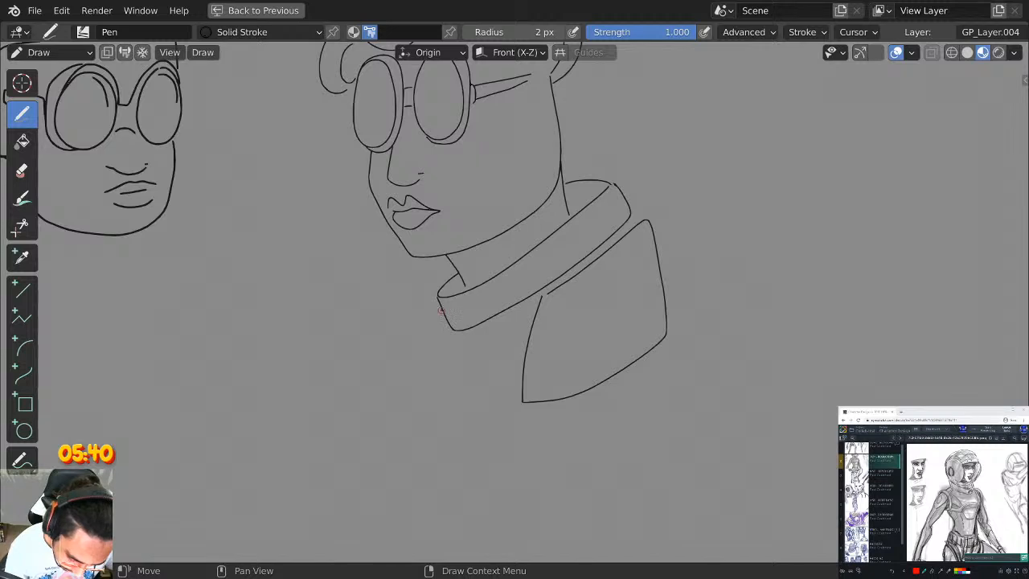
{"action": "mouse_move", "coordinate": [440, 310]}
{"action": "left_mouse_down"}
{"action": "mouse_move", "coordinate": [423, 352]}
{"action": "mouse_move", "coordinate": [450, 332]}
{"action": "mouse_move", "coordinate": [415, 411]}
{"action": "mouse_move", "coordinate": [475, 427]}
{"action": "mouse_move", "coordinate": [523, 372]}
{"action": "left_mouse_up"}
{"action": "scroll", "coordinate": [506, 323], "scroll_direction": "up", "scroll_amount": 1}
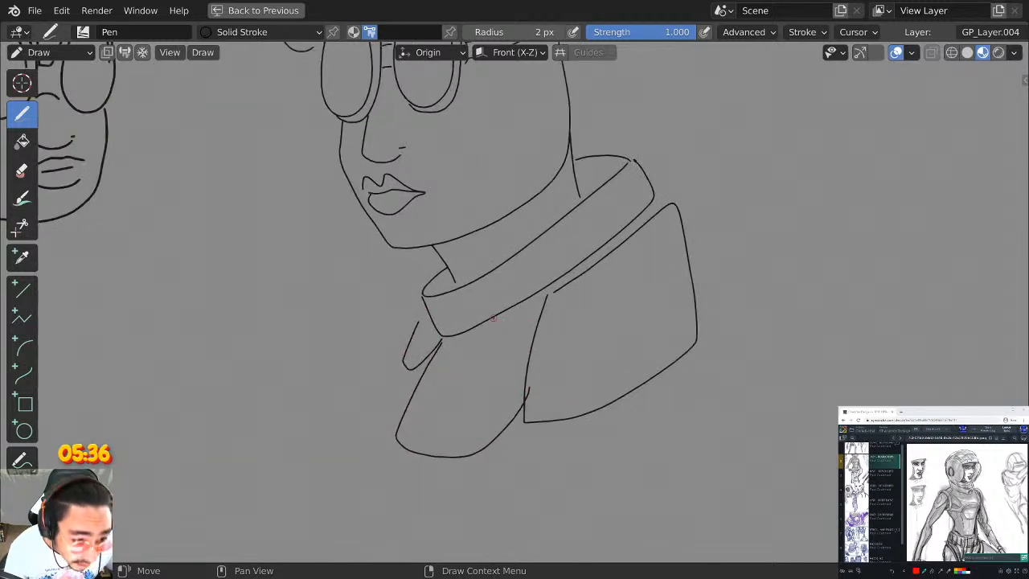
Undo the overlapping front panel and redraw it narrower under the collar, leaving a gap beside the large rear panel.
{"action": "key", "text": "ctrl+z"}
{"action": "scroll", "coordinate": [496, 326], "scroll_direction": "down", "scroll_amount": 4}
{"action": "scroll", "coordinate": [501, 338], "scroll_direction": "up", "scroll_amount": 4}
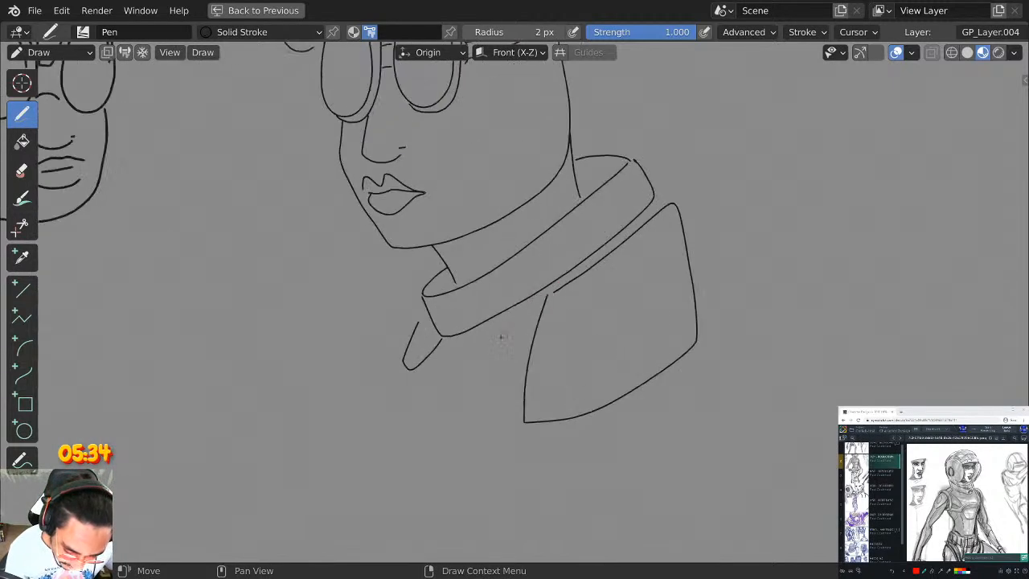
{"action": "mouse_move", "coordinate": [443, 344]}
{"action": "left_mouse_down"}
{"action": "mouse_move", "coordinate": [420, 425]}
{"action": "mouse_move", "coordinate": [507, 402]}
{"action": "mouse_move", "coordinate": [530, 310]}
{"action": "mouse_move", "coordinate": [446, 340]}
{"action": "left_mouse_up"}
{"action": "scroll", "coordinate": [450, 337], "scroll_direction": "down", "scroll_amount": 5}
{"action": "scroll", "coordinate": [483, 286], "scroll_direction": "up", "scroll_amount": 5}
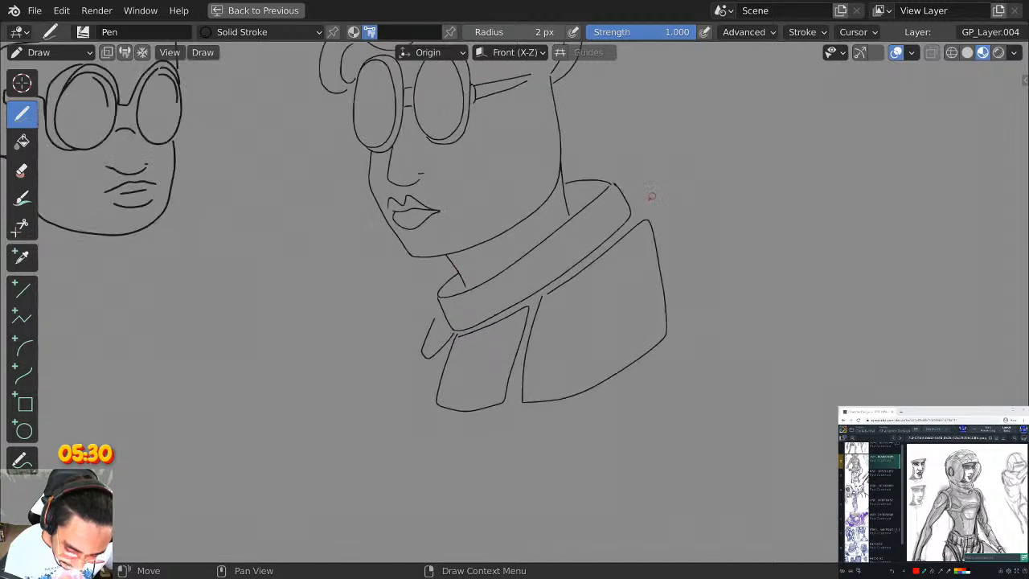
Draw a curved shoulder line behind the collar's rear end, and try an outer panel beyond the front flap, undoing it.
{"action": "mouse_move", "coordinate": [622, 177]}
{"action": "left_mouse_down"}
{"action": "mouse_move", "coordinate": [667, 211]}
{"action": "mouse_move", "coordinate": [667, 254]}
{"action": "left_mouse_up"}
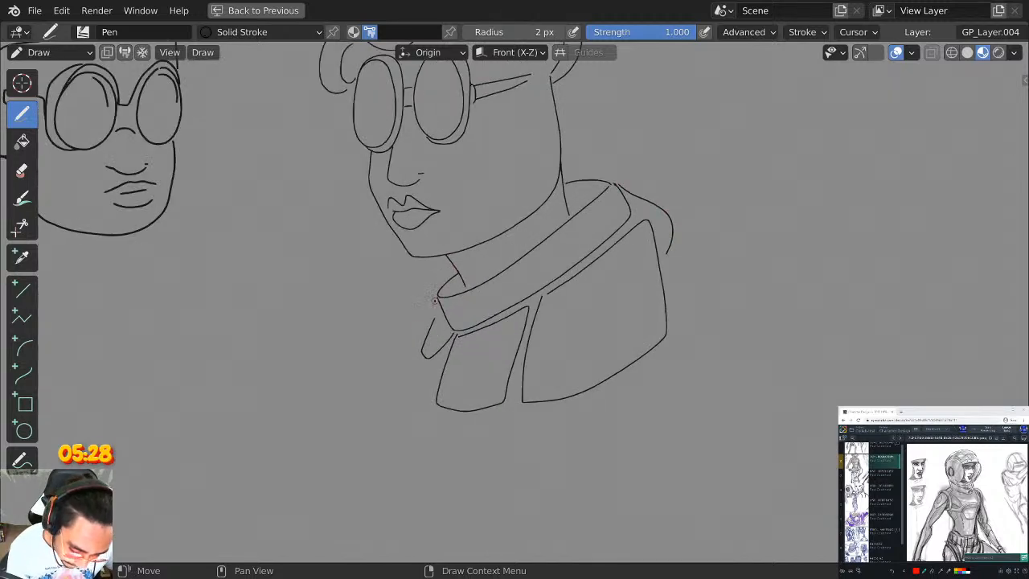
{"action": "mouse_move", "coordinate": [427, 299]}
{"action": "left_mouse_down"}
{"action": "mouse_move", "coordinate": [431, 426]}
{"action": "mouse_move", "coordinate": [422, 318]}
{"action": "left_mouse_up"}
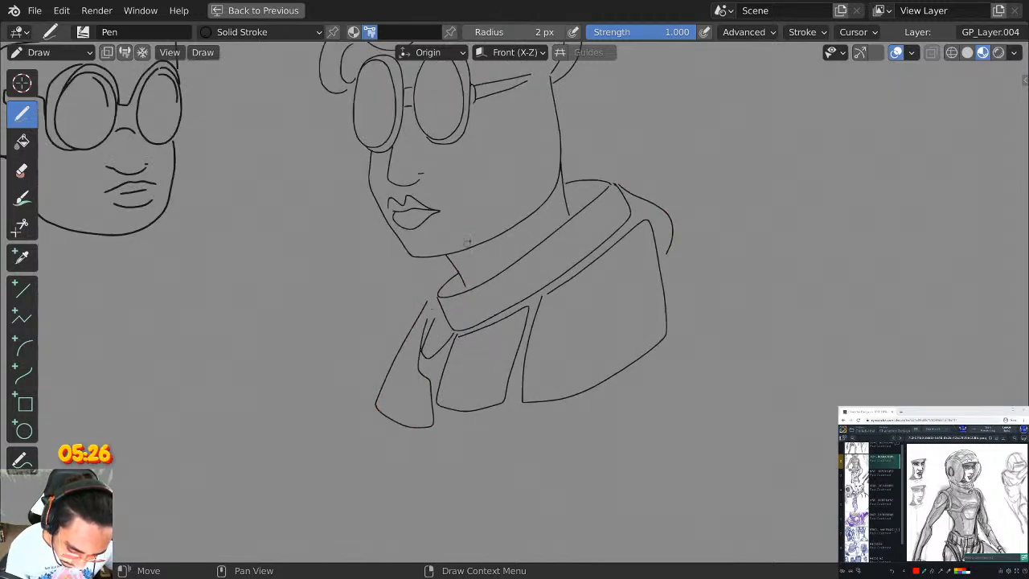
{"action": "scroll", "coordinate": [470, 241], "scroll_direction": "down", "scroll_amount": 5}
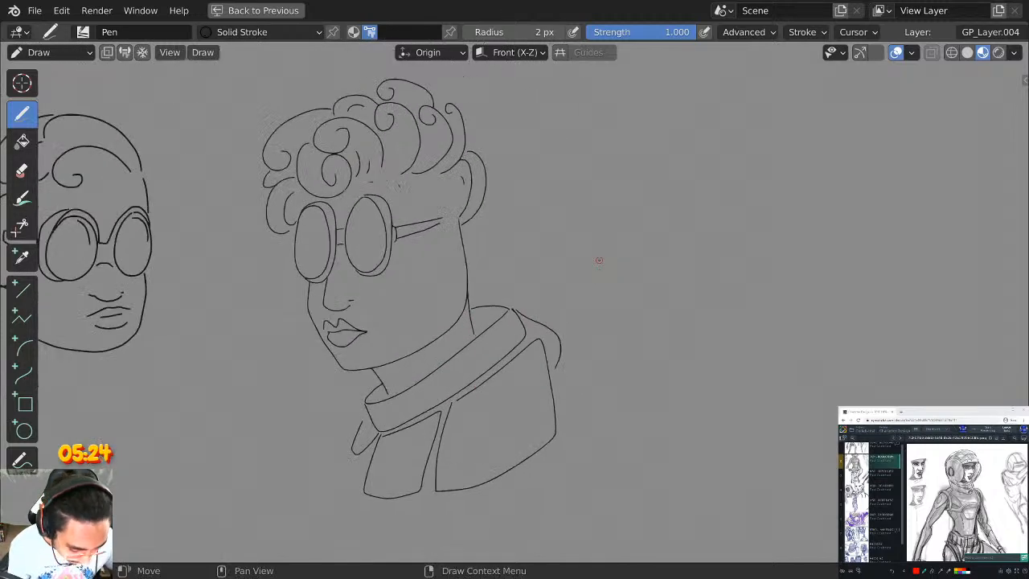
Restore the full workspace layout and add a new Grease Pencil layer directly above GP_Layer.003.
{"action": "key", "text": "ctrl+space"}
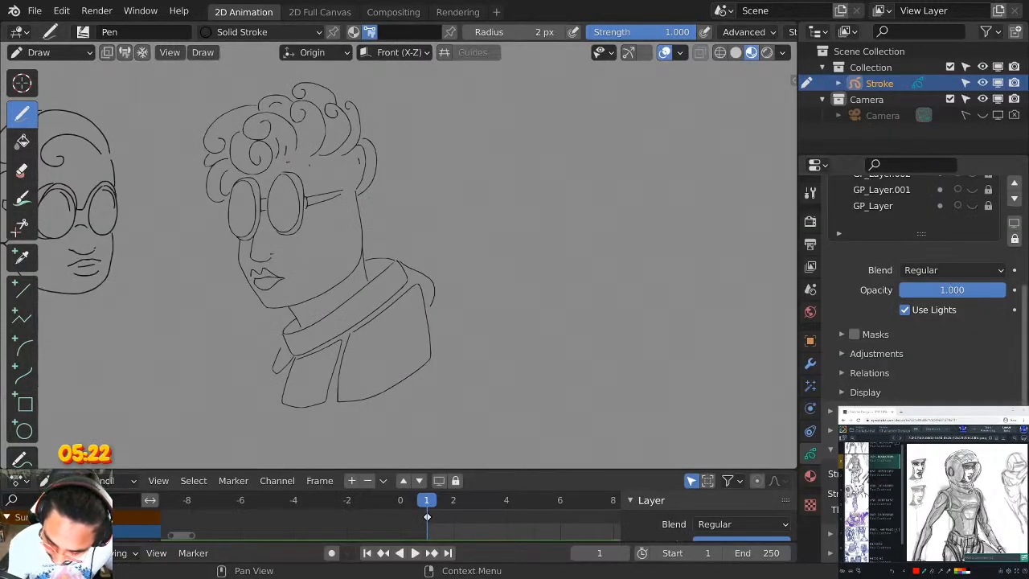
{"action": "scroll", "coordinate": [1024, 336], "scroll_direction": "up", "scroll_amount": 4}
{"action": "left_click", "coordinate": [916, 281]}
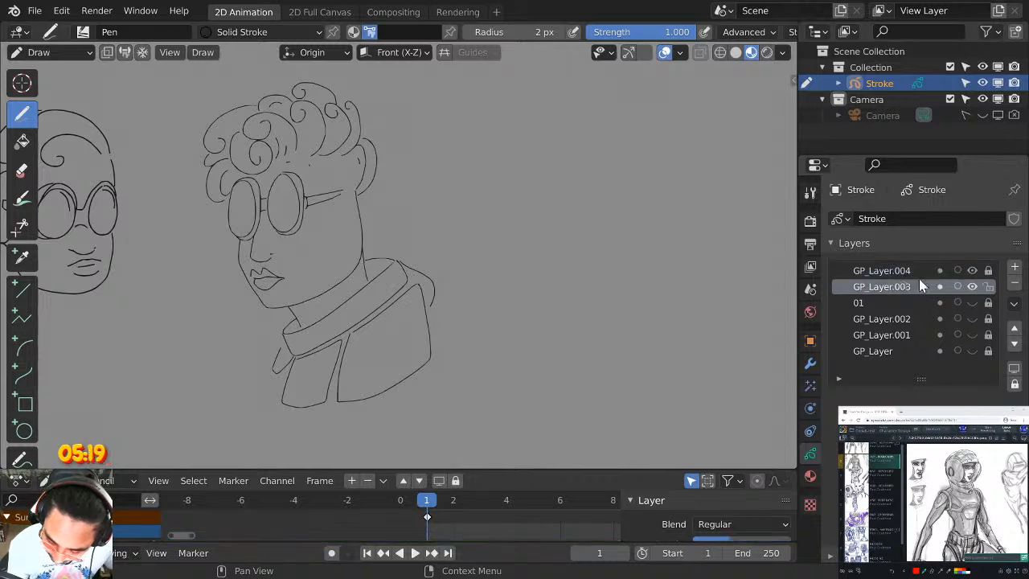
{"action": "left_click", "coordinate": [1014, 266]}
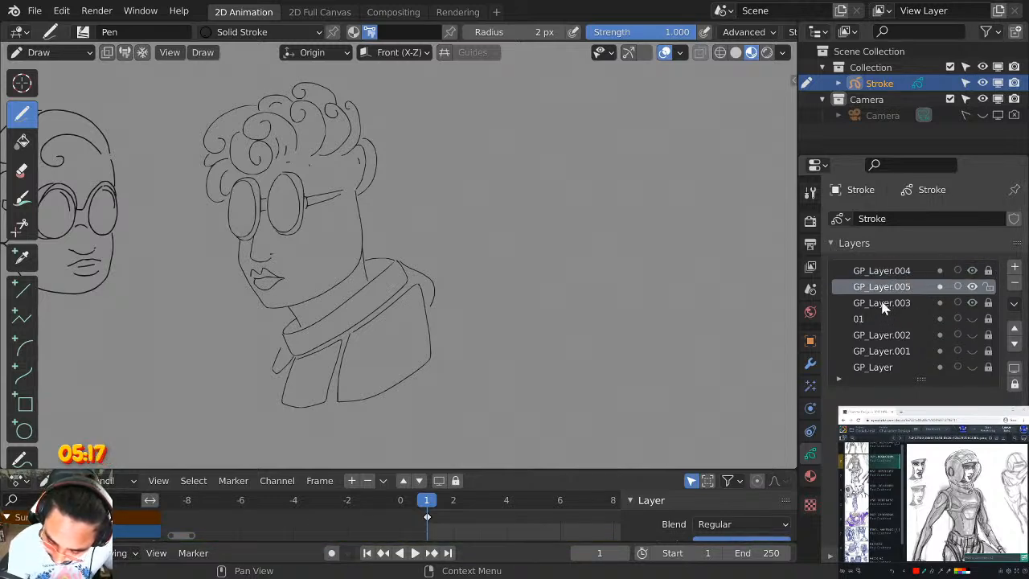
Switch the pen's material to Solid Fill and choose the teal swatch from Palette.001 as the drawing color.
{"action": "middle_click_drag", "start_coordinate": [448, 264], "coordinate": [599, 241], "text": "shift"}
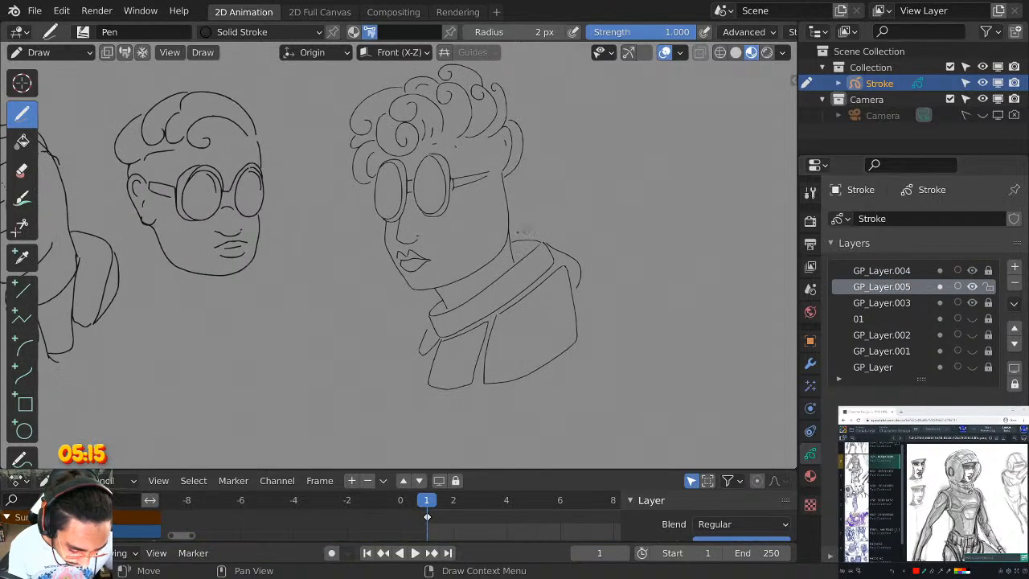
{"action": "left_click", "coordinate": [406, 33]}
{"action": "left_click", "coordinate": [233, 32]}
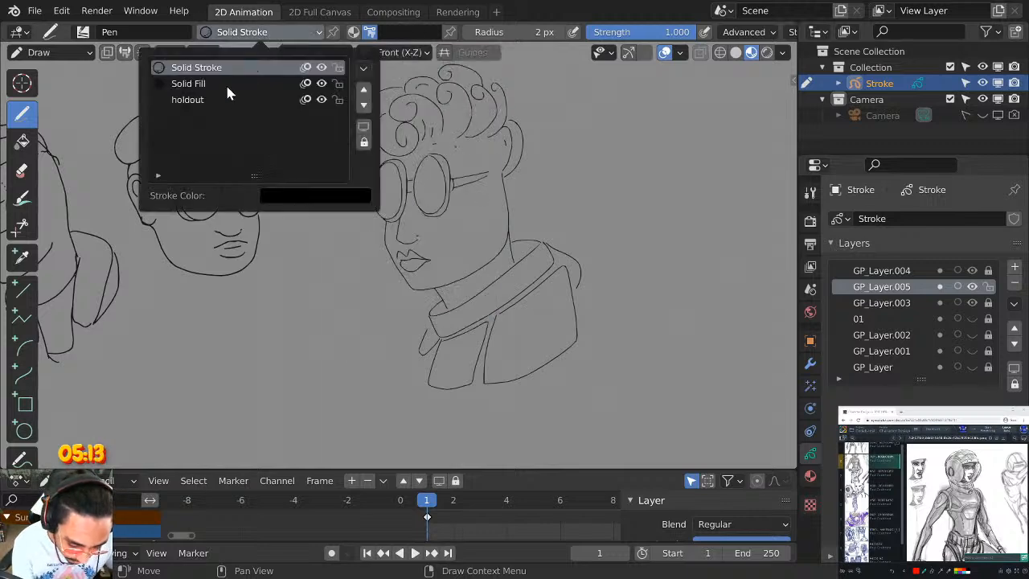
{"action": "left_click", "coordinate": [201, 99]}
{"action": "left_click", "coordinate": [233, 83]}
{"action": "left_click", "coordinate": [420, 32]}
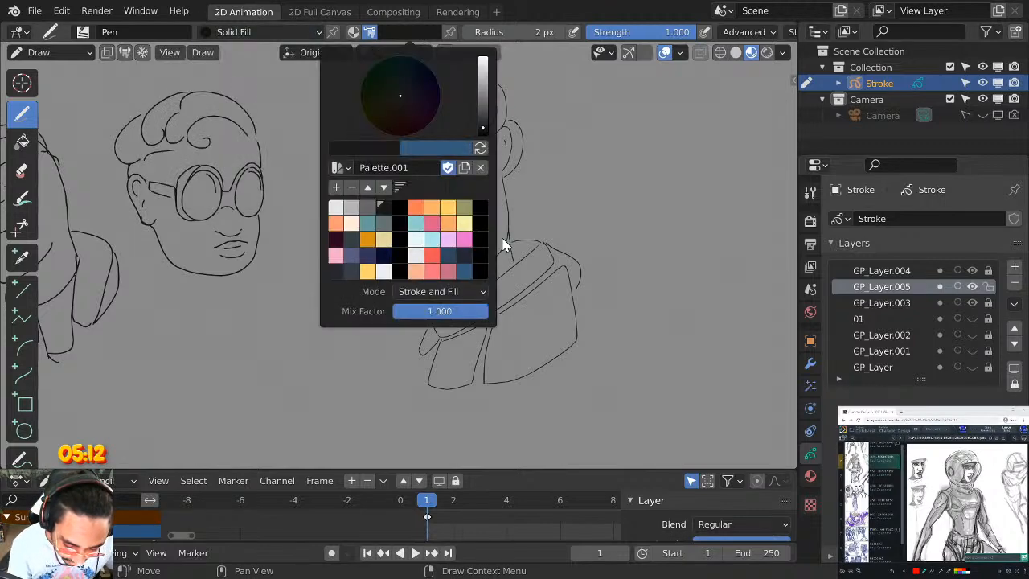
{"action": "left_click", "coordinate": [420, 32]}
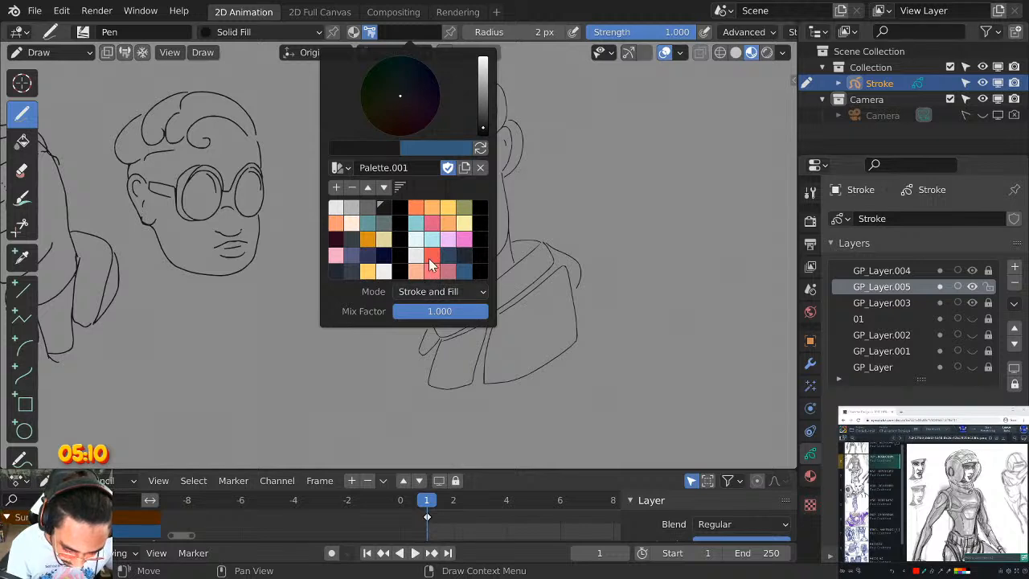
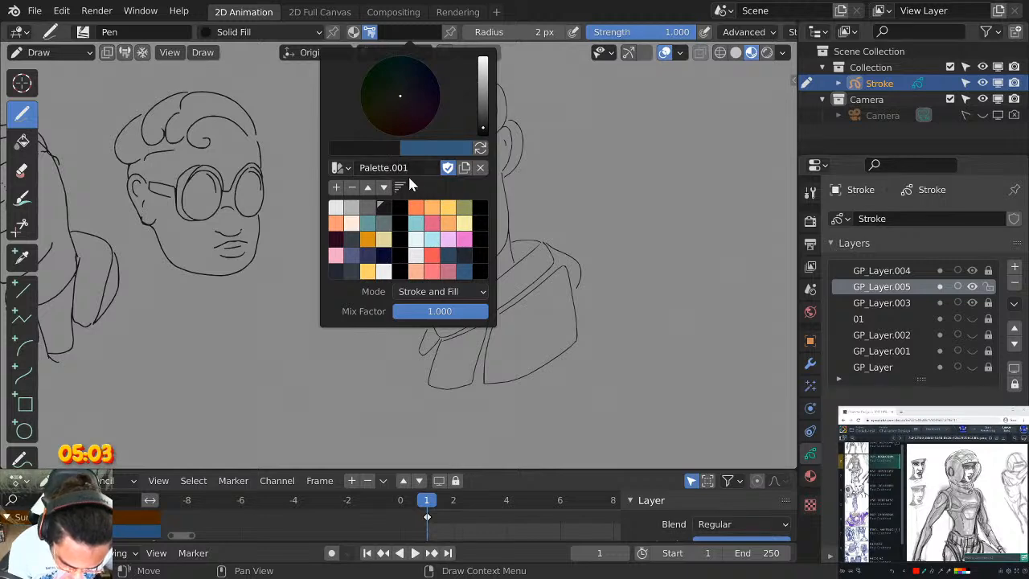
{"action": "left_click", "coordinate": [367, 223]}
Paint teal fill shapes across the sixth head's curly hair, from the front curls over the crown to the rear curl.
{"action": "scroll", "coordinate": [431, 244], "scroll_direction": "up", "scroll_amount": 3}
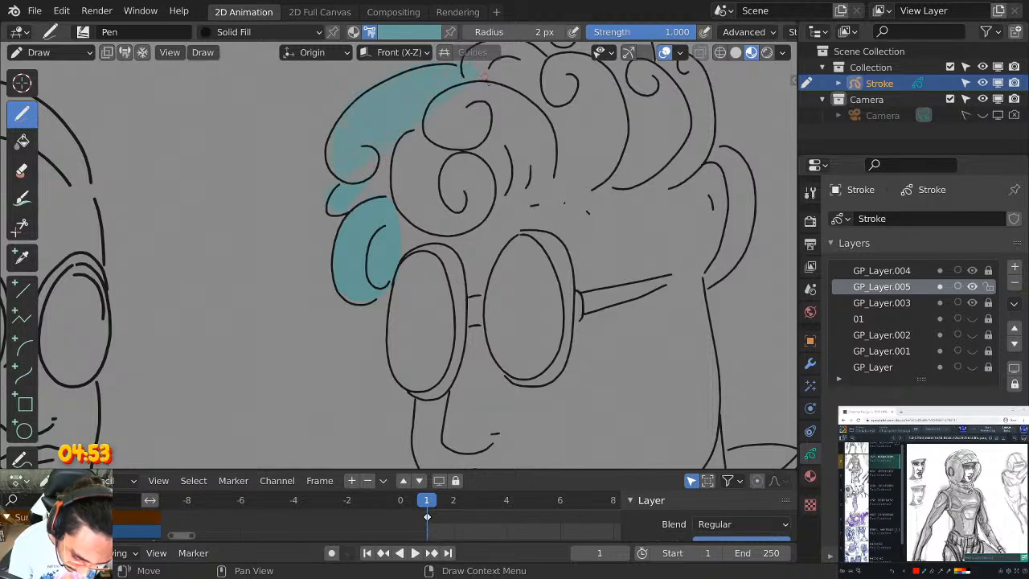
{"action": "middle_click_drag", "start_coordinate": [487, 90], "coordinate": [410, 147], "text": "shift"}
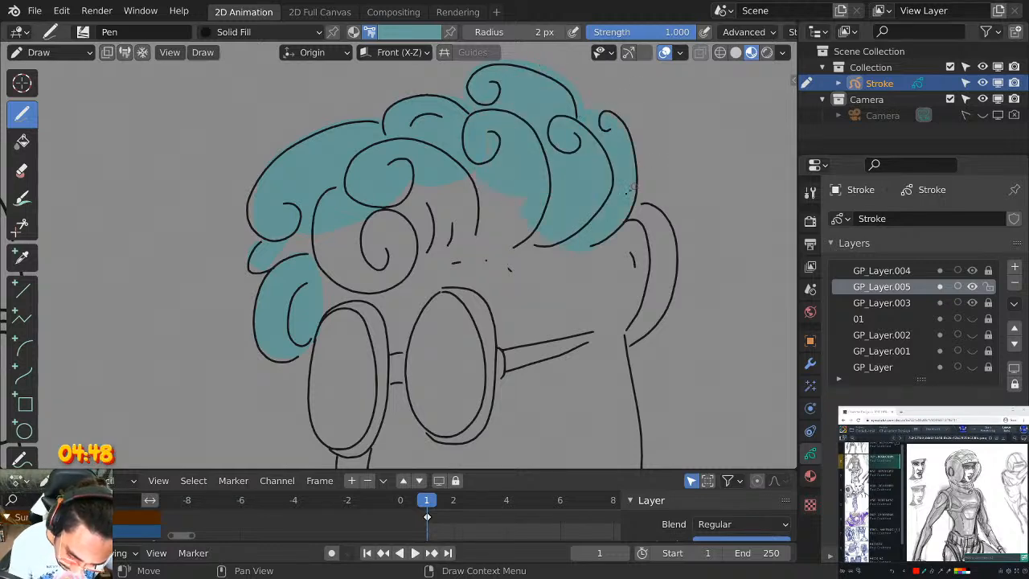
{"action": "middle_click_drag", "start_coordinate": [630, 188], "coordinate": [590, 125], "text": "shift"}
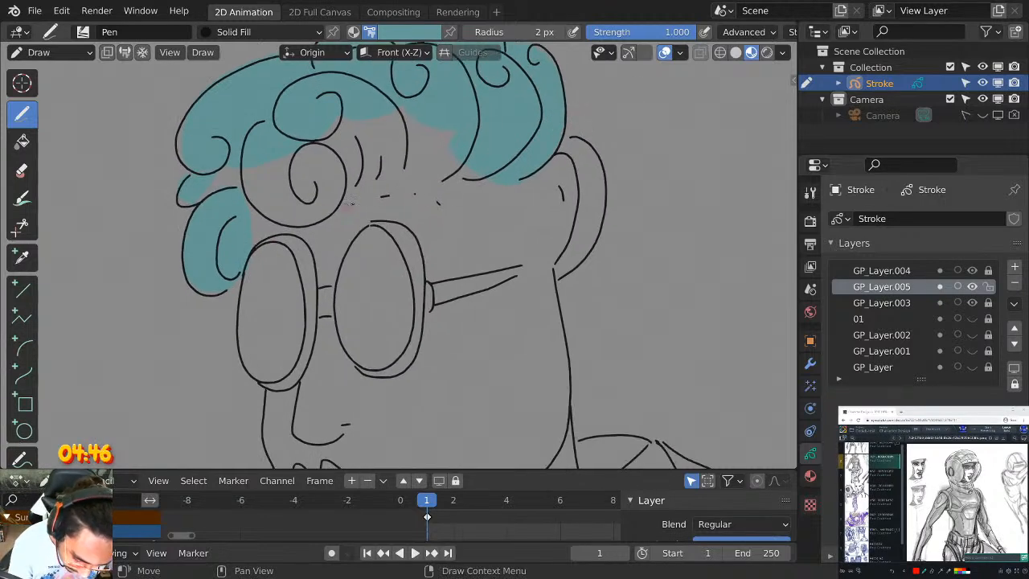
{"action": "middle_click_drag", "start_coordinate": [239, 229], "coordinate": [243, 250], "text": "shift"}
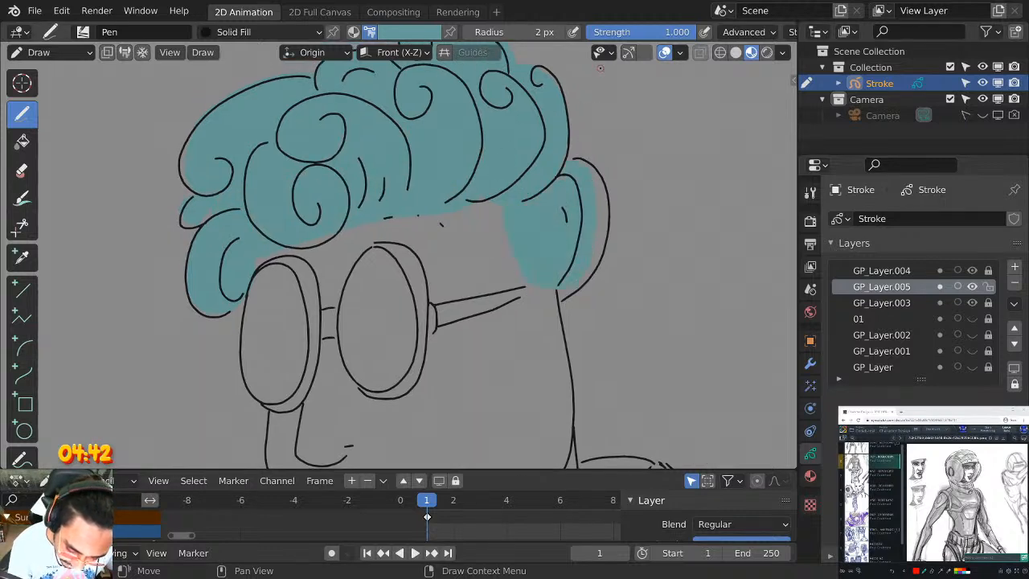
{"action": "scroll", "coordinate": [599, 69], "scroll_direction": "down", "scroll_amount": 4}
{"action": "scroll", "coordinate": [537, 183], "scroll_direction": "up", "scroll_amount": 3}
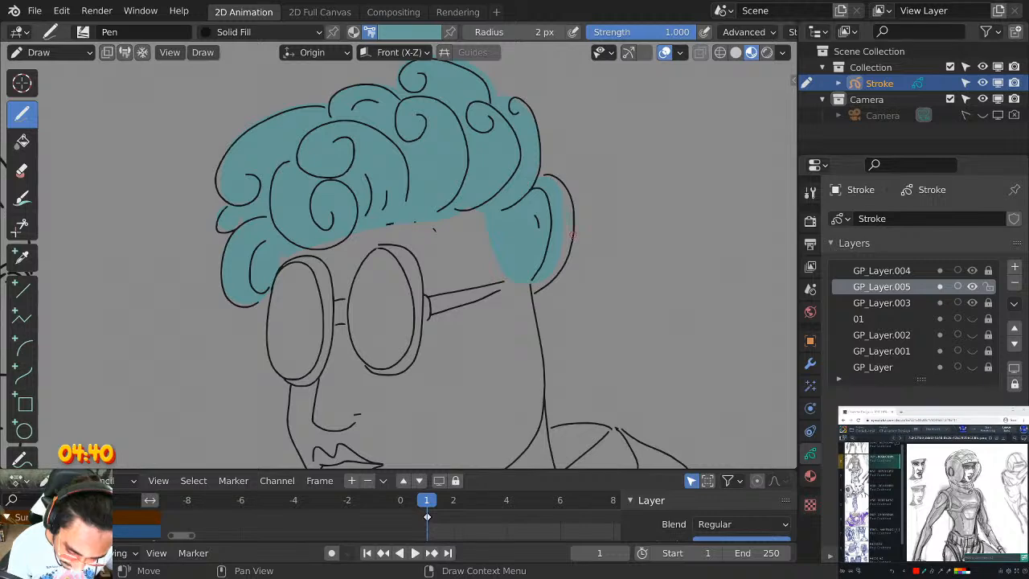
Extend the teal hair fill with a long narrow sideburn running down past the glasses' temple arm.
{"action": "scroll", "coordinate": [537, 133], "scroll_direction": "down", "scroll_amount": 3}
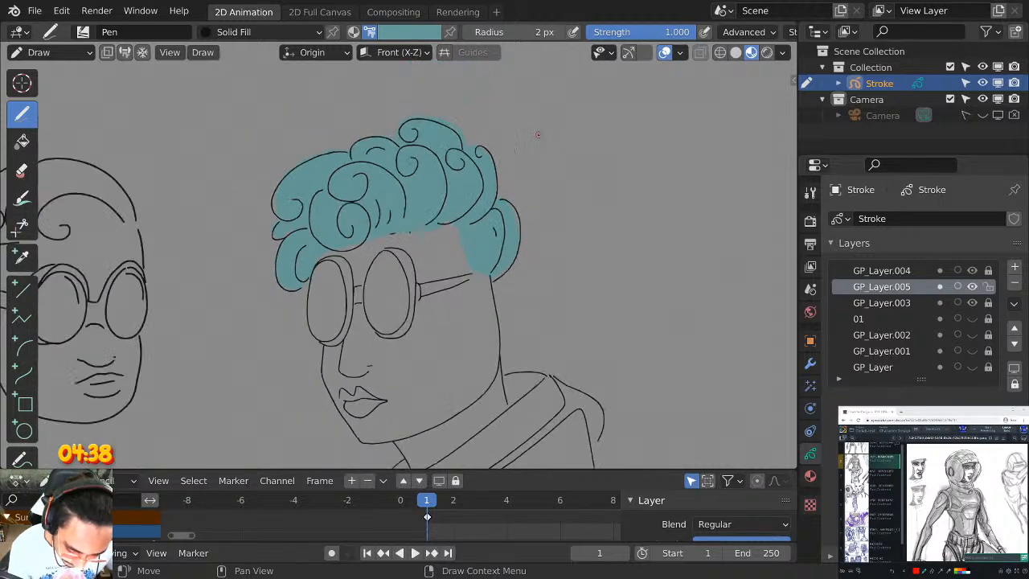
{"action": "scroll", "coordinate": [436, 178], "scroll_direction": "up", "scroll_amount": 3}
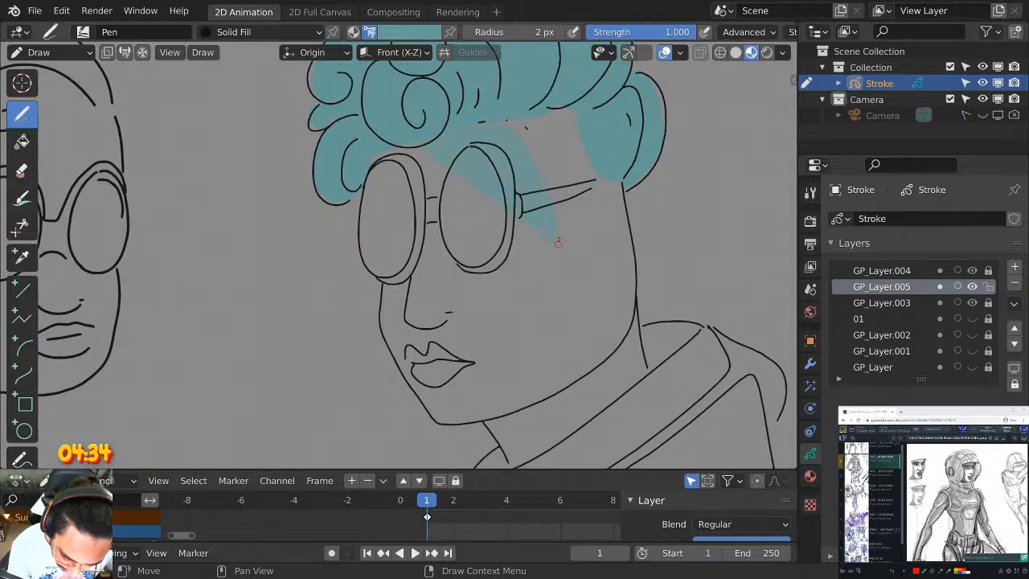
{"action": "scroll", "coordinate": [634, 176], "scroll_direction": "down", "scroll_amount": 2}
{"action": "scroll", "coordinate": [613, 166], "scroll_direction": "up", "scroll_amount": 3}
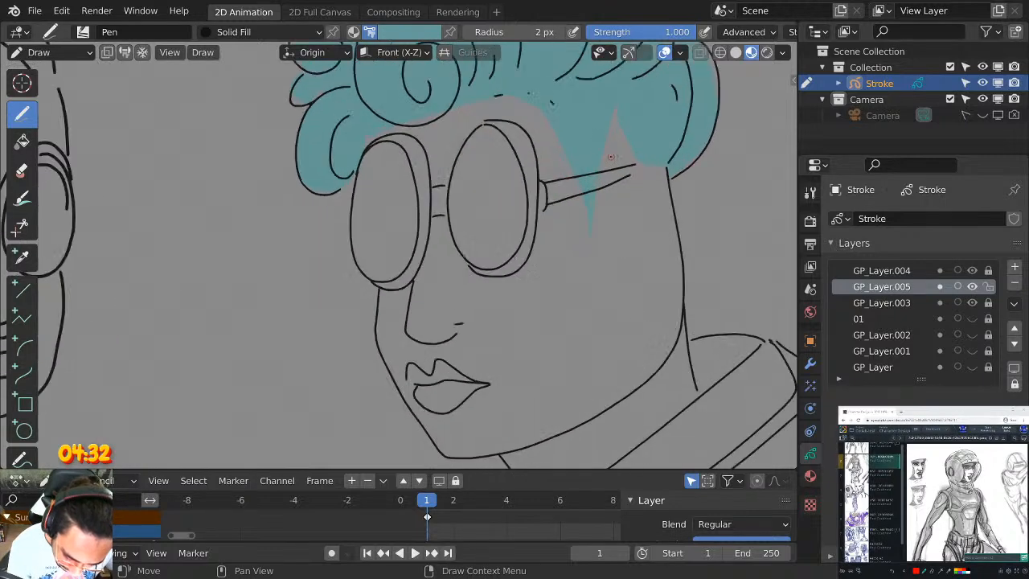
{"action": "scroll", "coordinate": [591, 120], "scroll_direction": "down", "scroll_amount": 2}
{"action": "scroll", "coordinate": [522, 121], "scroll_direction": "up", "scroll_amount": 1}
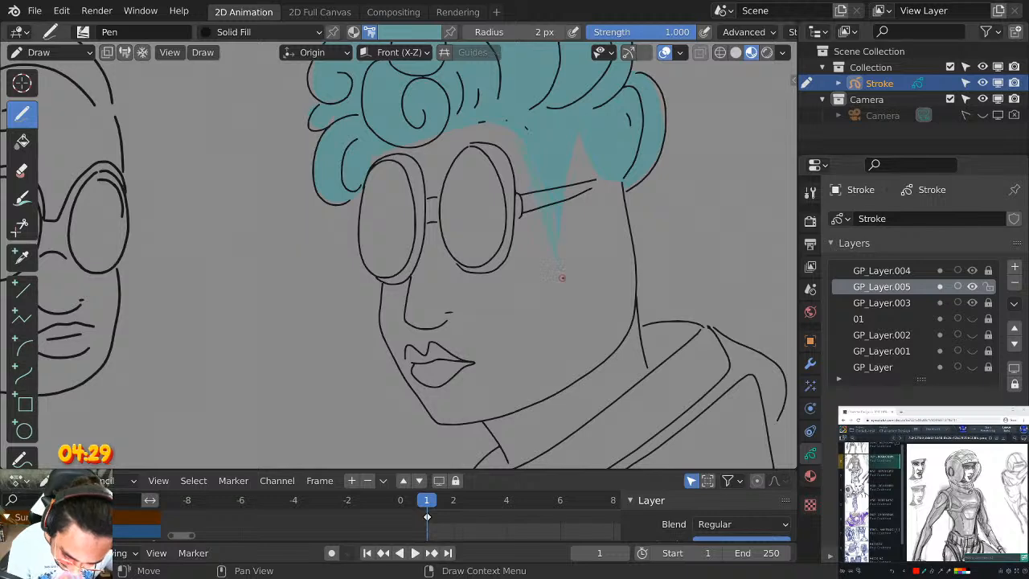
{"action": "left_click_drag", "start_coordinate": [561, 278], "coordinate": [574, 146]}
{"action": "scroll", "coordinate": [627, 105], "scroll_direction": "down", "scroll_amount": 2}
{"action": "scroll", "coordinate": [634, 156], "scroll_direction": "up", "scroll_amount": 3}
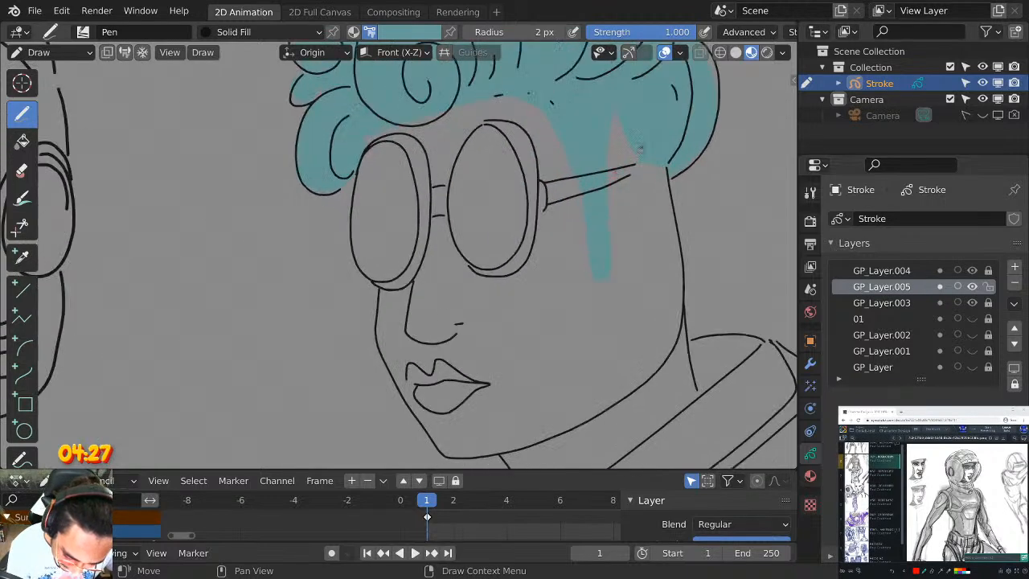
{"action": "scroll", "coordinate": [635, 105], "scroll_direction": "down", "scroll_amount": 2}
{"action": "scroll", "coordinate": [659, 92], "scroll_direction": "up", "scroll_amount": 1}
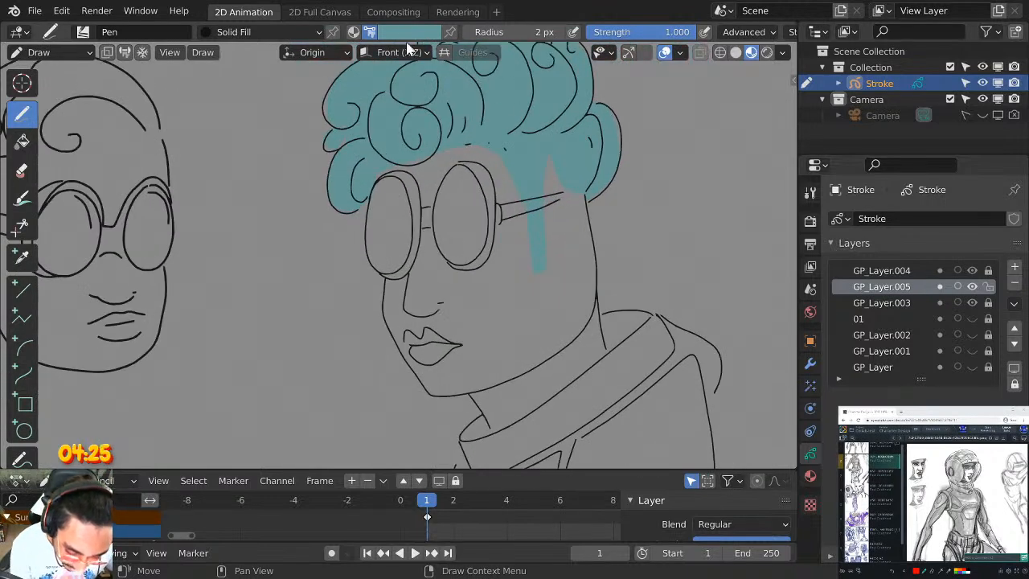
{"action": "left_click", "coordinate": [438, 32]}
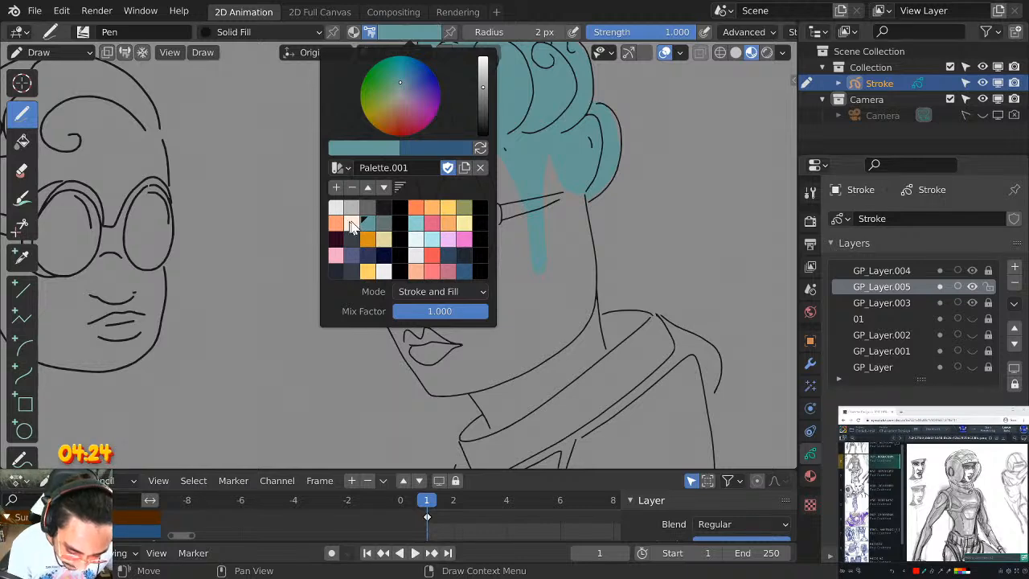
{"action": "left_click", "coordinate": [351, 223]}
{"action": "scroll", "coordinate": [427, 186], "scroll_direction": "up", "scroll_amount": 2}
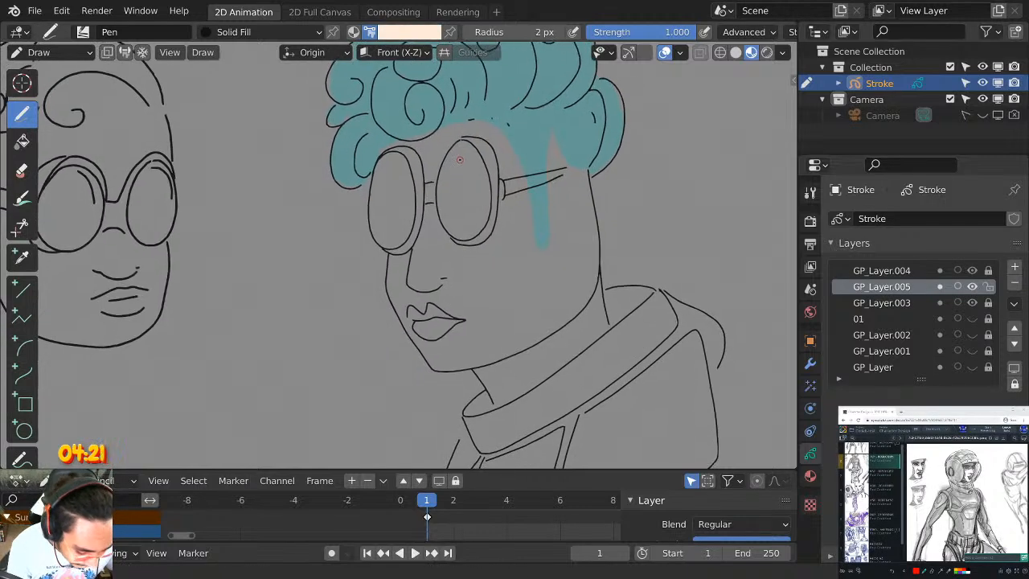
Fill both lenses of the glasses with light blue from Palette.001.
{"action": "left_click", "coordinate": [408, 32]}
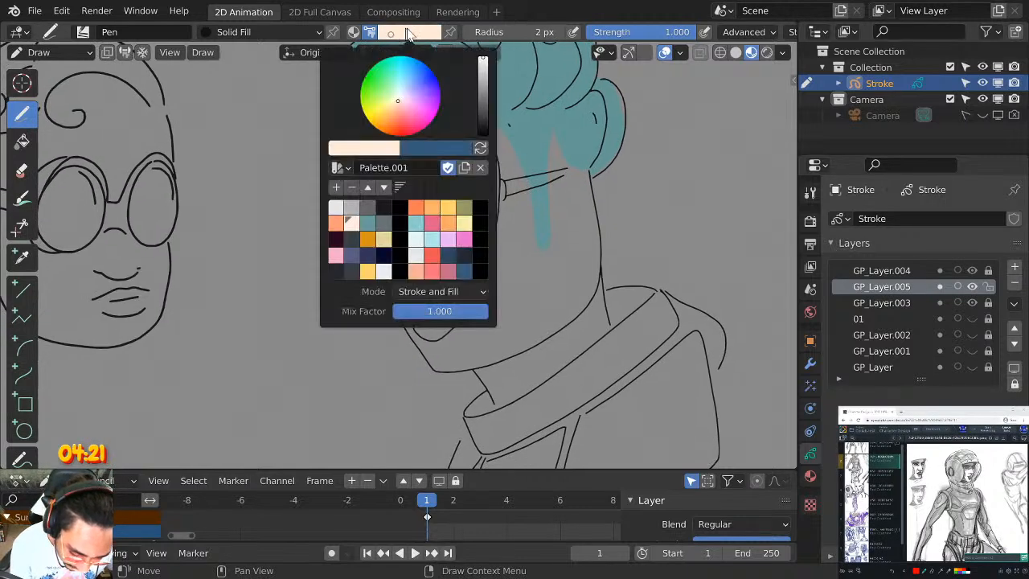
{"action": "left_click", "coordinate": [419, 229]}
{"action": "scroll", "coordinate": [555, 119], "scroll_direction": "up", "scroll_amount": 3}
{"action": "scroll", "coordinate": [555, 119], "scroll_direction": "up", "scroll_amount": 2}
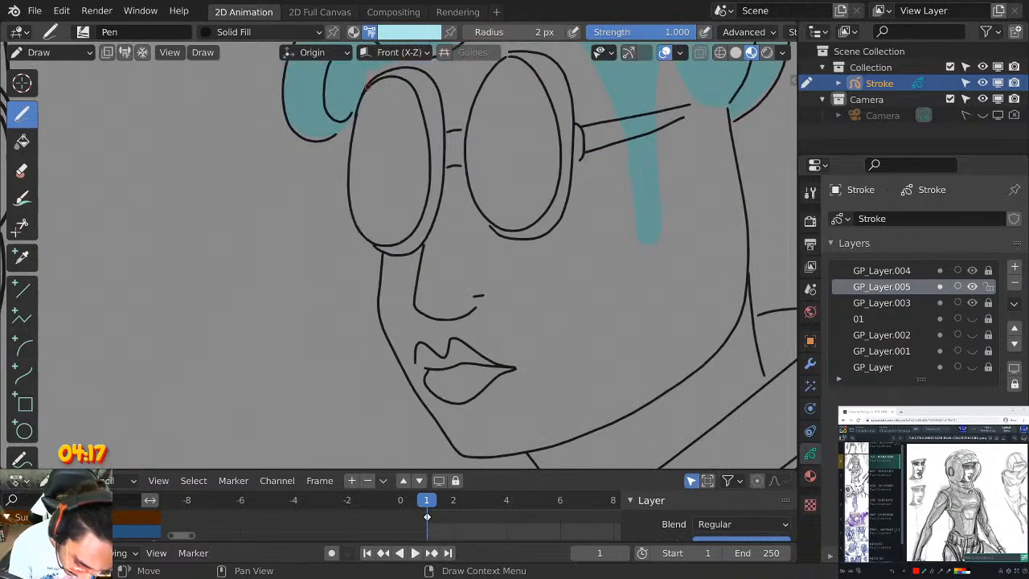
{"action": "mouse_move", "coordinate": [351, 120]}
{"action": "left_mouse_down"}
{"action": "mouse_move", "coordinate": [347, 201]}
{"action": "mouse_move", "coordinate": [387, 247]}
{"action": "mouse_move", "coordinate": [432, 196]}
{"action": "mouse_move", "coordinate": [421, 105]}
{"action": "mouse_move", "coordinate": [370, 87]}
{"action": "mouse_move", "coordinate": [353, 120]}
{"action": "left_mouse_up"}
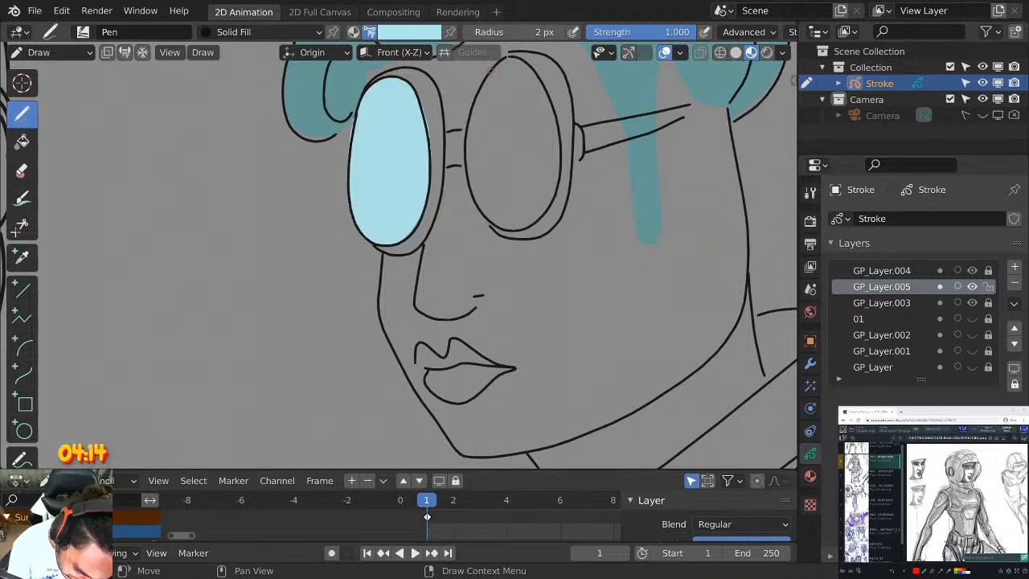
{"action": "mouse_move", "coordinate": [507, 58]}
{"action": "left_mouse_down"}
{"action": "mouse_move", "coordinate": [470, 98]}
{"action": "mouse_move", "coordinate": [471, 196]}
{"action": "mouse_move", "coordinate": [528, 234]}
{"action": "mouse_move", "coordinate": [560, 139]}
{"action": "left_mouse_up"}
Add a slanted reflection to each lens using the very pale blue palette colour.
{"action": "left_click", "coordinate": [429, 35]}
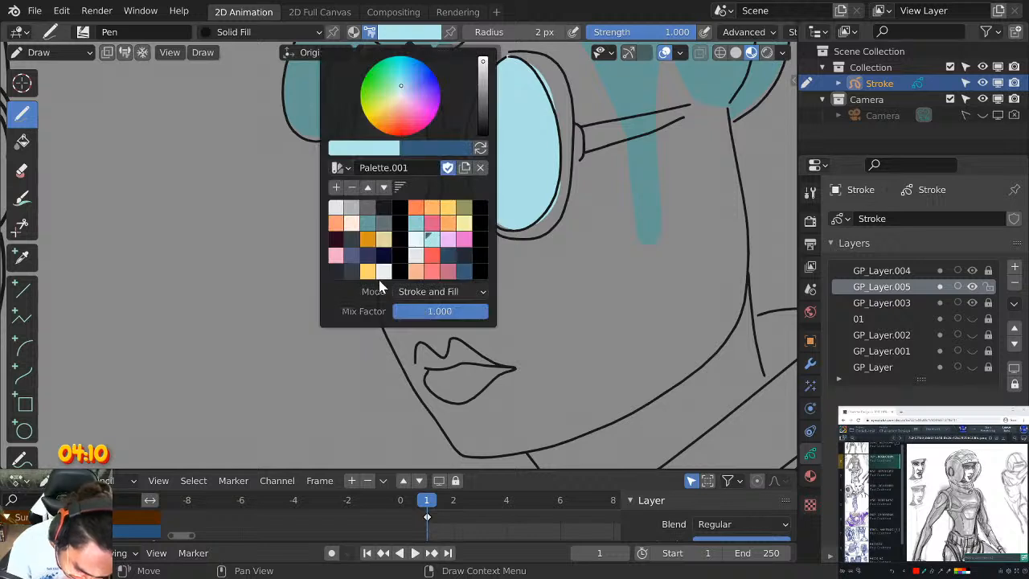
{"action": "left_click", "coordinate": [416, 244]}
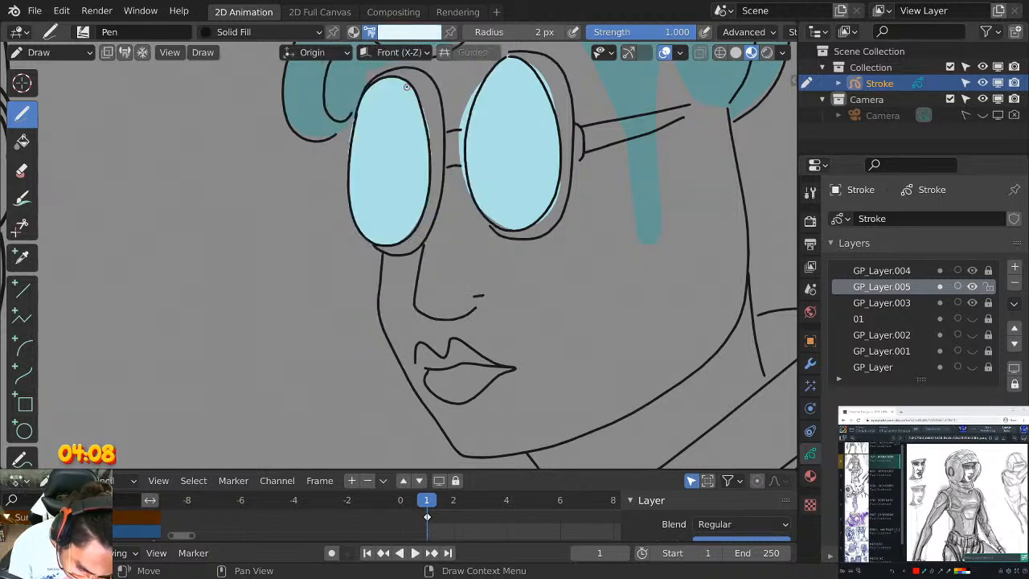
{"action": "mouse_move", "coordinate": [409, 88]}
{"action": "left_mouse_down"}
{"action": "mouse_move", "coordinate": [368, 95]}
{"action": "mouse_move", "coordinate": [352, 171]}
{"action": "mouse_move", "coordinate": [360, 222]}
{"action": "mouse_move", "coordinate": [401, 181]}
{"action": "left_mouse_up"}
{"action": "mouse_move", "coordinate": [524, 72]}
{"action": "left_mouse_down"}
{"action": "mouse_move", "coordinate": [472, 99]}
{"action": "mouse_move", "coordinate": [474, 201]}
{"action": "mouse_move", "coordinate": [518, 93]}
{"action": "left_mouse_up"}
{"action": "scroll", "coordinate": [535, 145], "scroll_direction": "down", "scroll_amount": 2}
Fill the rims and bridge of the glasses with golden yellow, drawing the strokes on the back of the layer.
{"action": "left_click", "coordinate": [433, 34]}
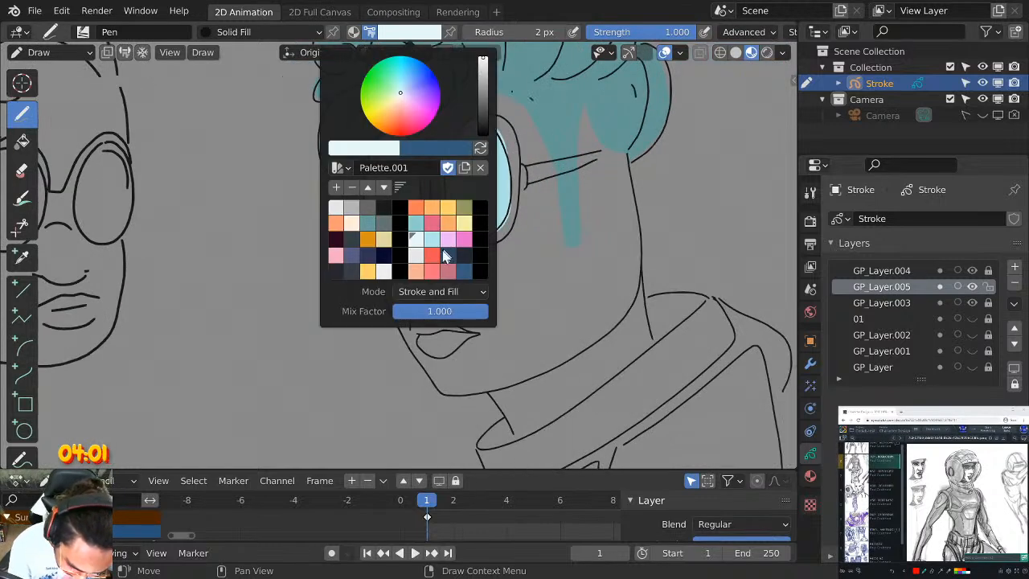
{"action": "left_click", "coordinate": [447, 206]}
{"action": "scroll", "coordinate": [397, 129], "scroll_direction": "up", "scroll_amount": 2}
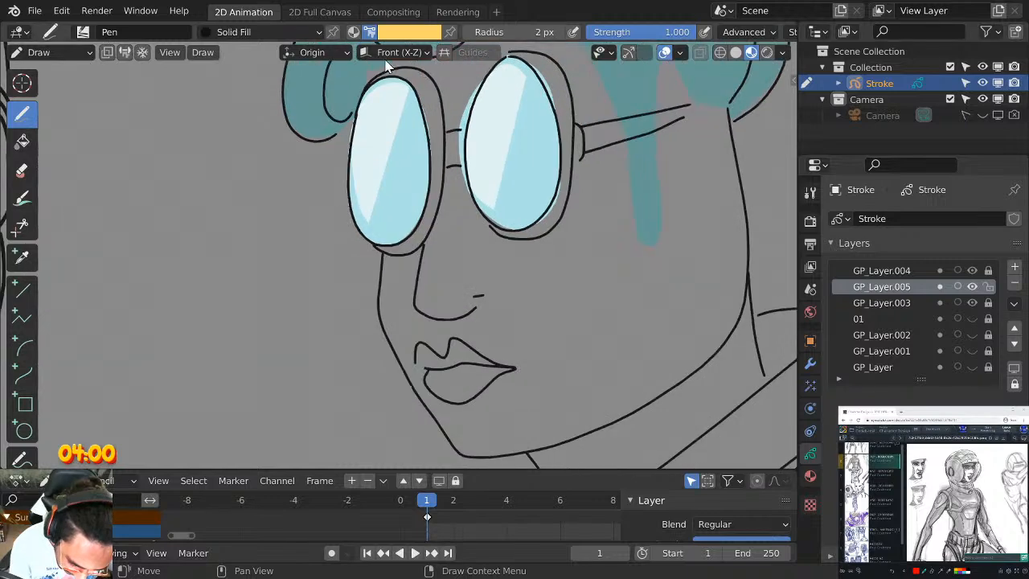
{"action": "left_click", "coordinate": [107, 53]}
{"action": "mouse_move", "coordinate": [356, 106]}
{"action": "left_mouse_down"}
{"action": "mouse_move", "coordinate": [384, 72]}
{"action": "mouse_move", "coordinate": [433, 85]}
{"action": "mouse_move", "coordinate": [442, 156]}
{"action": "mouse_move", "coordinate": [426, 228]}
{"action": "mouse_move", "coordinate": [395, 254]}
{"action": "mouse_move", "coordinate": [366, 207]}
{"action": "left_mouse_up"}
{"action": "scroll", "coordinate": [510, 97], "scroll_direction": "down", "scroll_amount": 1}
{"action": "scroll", "coordinate": [509, 97], "scroll_direction": "up", "scroll_amount": 1}
{"action": "middle_click_drag", "start_coordinate": [495, 145], "coordinate": [435, 179], "text": "shift"}
{"action": "mouse_move", "coordinate": [396, 144]}
{"action": "left_mouse_down"}
{"action": "mouse_move", "coordinate": [446, 112]}
{"action": "mouse_move", "coordinate": [482, 139]}
{"action": "mouse_move", "coordinate": [487, 217]}
{"action": "mouse_move", "coordinate": [472, 281]}
{"action": "mouse_move", "coordinate": [403, 286]}
{"action": "mouse_move", "coordinate": [384, 196]}
{"action": "mouse_move", "coordinate": [372, 226]}
{"action": "mouse_move", "coordinate": [379, 185]}
{"action": "left_mouse_up"}
{"action": "scroll", "coordinate": [402, 196], "scroll_direction": "down", "scroll_amount": 2}
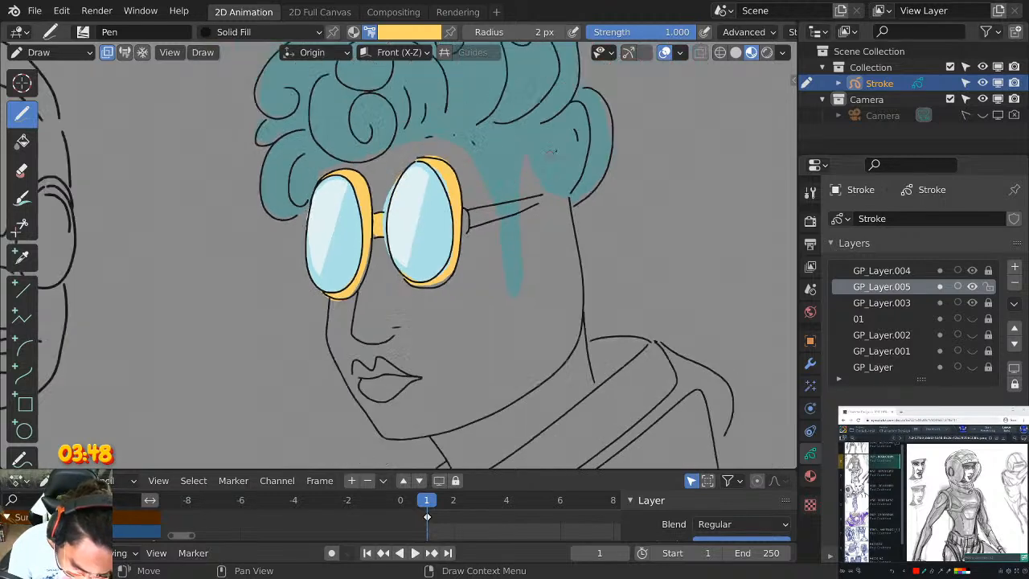
Fill the glasses' temple arm with golden yellow behind the teal sideburn.
{"action": "scroll", "coordinate": [409, 206], "scroll_direction": "up", "scroll_amount": 1}
{"action": "scroll", "coordinate": [409, 209], "scroll_direction": "down", "scroll_amount": 1}
{"action": "scroll", "coordinate": [398, 220], "scroll_direction": "up", "scroll_amount": 1}
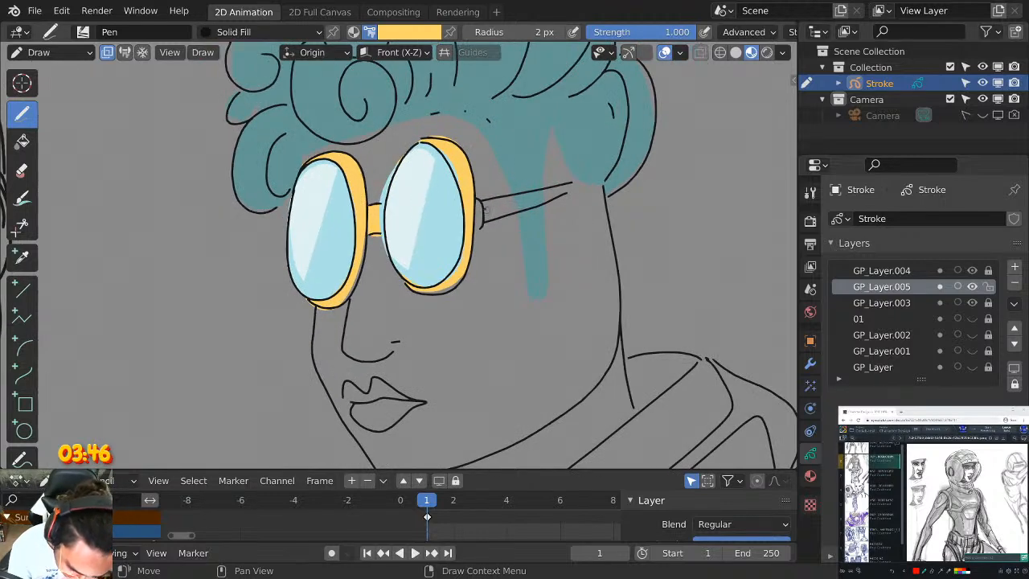
{"action": "mouse_move", "coordinate": [472, 199]}
{"action": "left_mouse_down"}
{"action": "mouse_move", "coordinate": [518, 212]}
{"action": "mouse_move", "coordinate": [572, 186]}
{"action": "mouse_move", "coordinate": [498, 210]}
{"action": "left_mouse_up"}
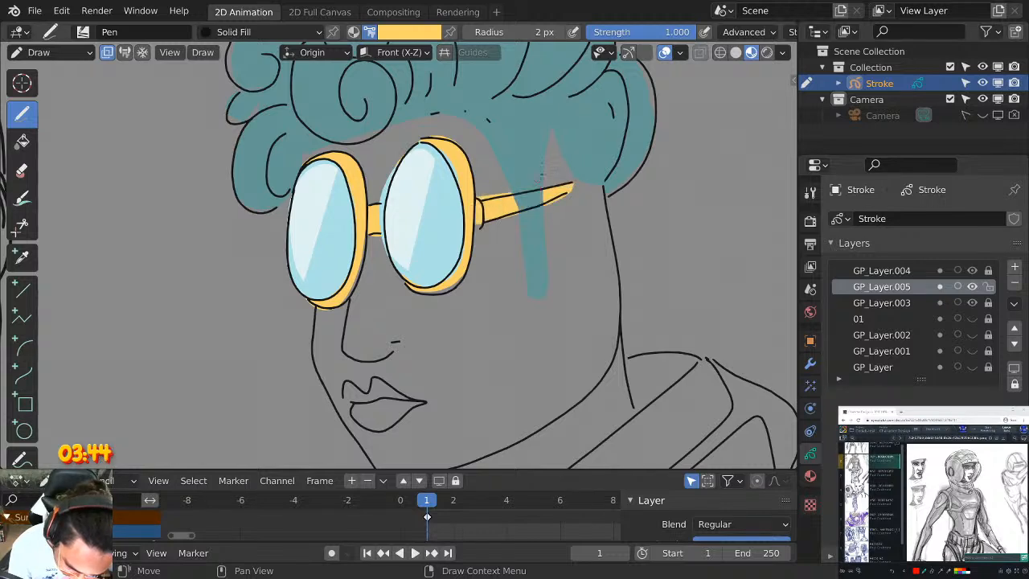
{"action": "scroll", "coordinate": [609, 116], "scroll_direction": "down", "scroll_amount": 1}
{"action": "scroll", "coordinate": [609, 115], "scroll_direction": "down", "scroll_amount": 2}
{"action": "scroll", "coordinate": [601, 184], "scroll_direction": "up", "scroll_amount": 3}
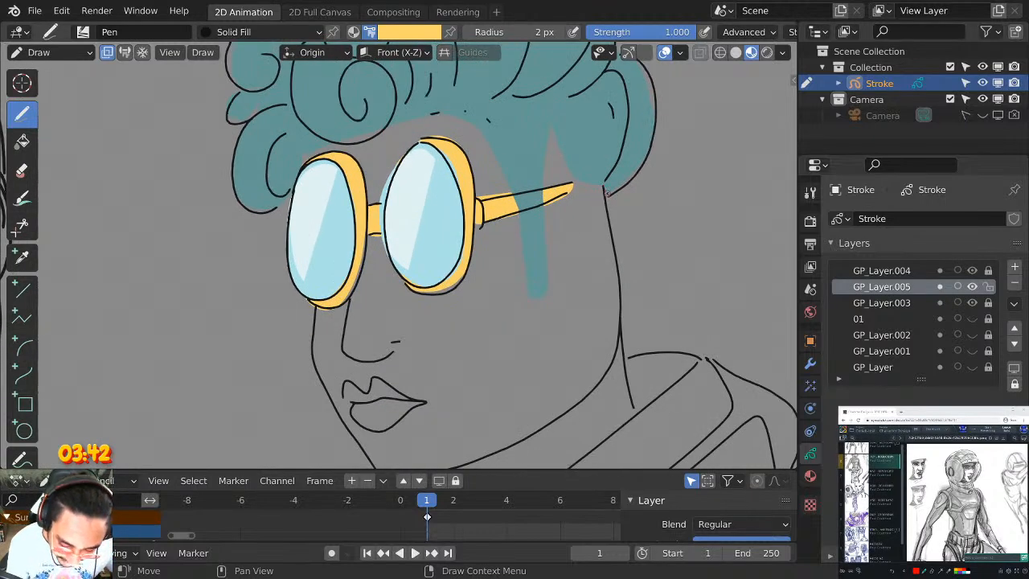
Stop drawing on the back and paint golden yellow over the temple arm where the sideburn covers it.
{"action": "scroll", "coordinate": [607, 193], "scroll_direction": "up", "scroll_amount": 1}
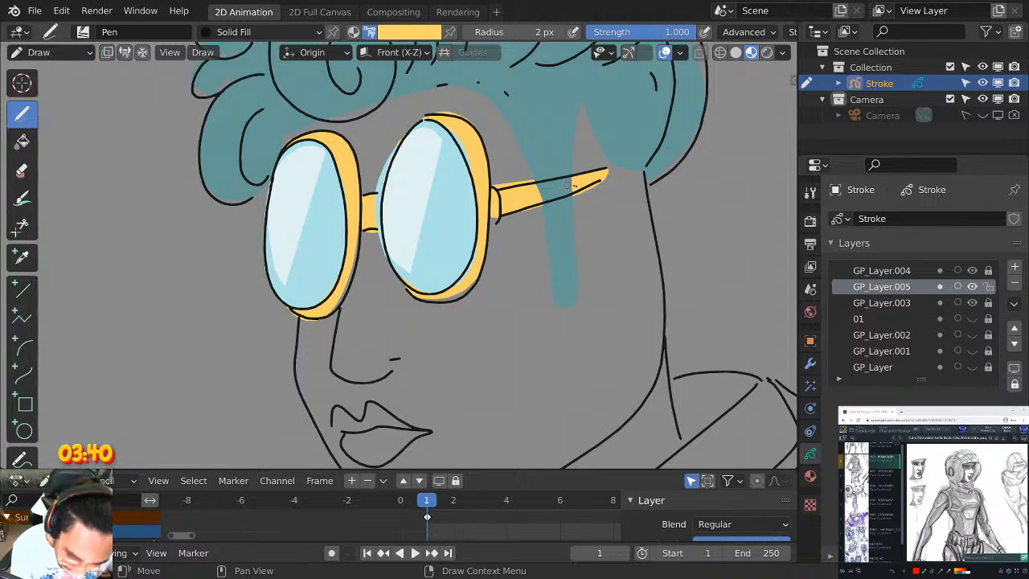
{"action": "left_click_drag", "start_coordinate": [580, 180], "coordinate": [518, 195]}
{"action": "scroll", "coordinate": [422, 287], "scroll_direction": "down", "scroll_amount": 2}
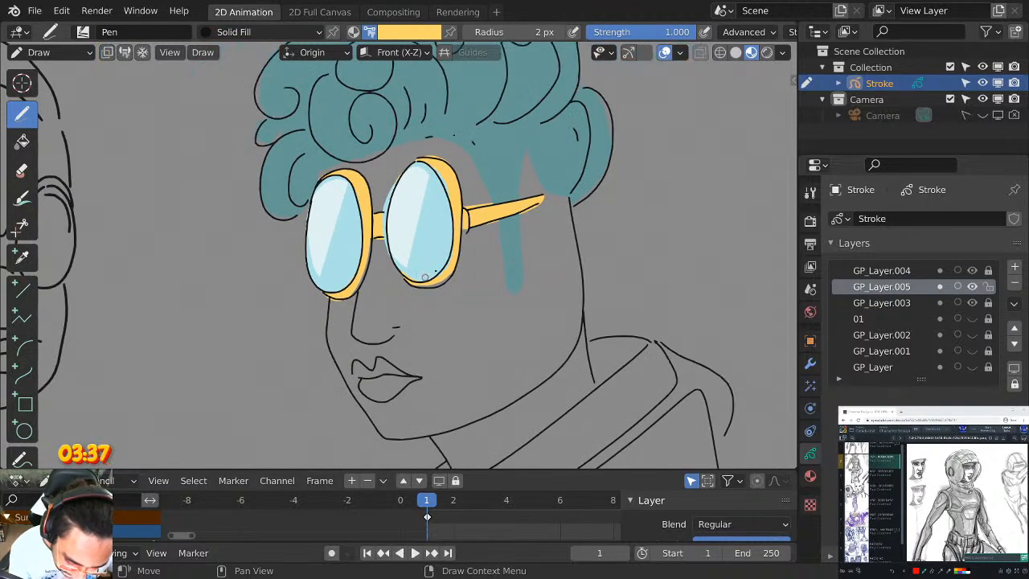
Fill the face with the cream skin colour, drawing on the back so it stays behind the hair and glasses.
{"action": "middle_click_drag", "start_coordinate": [511, 224], "coordinate": [589, 110]}
{"action": "scroll", "coordinate": [589, 111], "scroll_direction": "up", "scroll_amount": 1}
{"action": "left_click", "coordinate": [408, 32]}
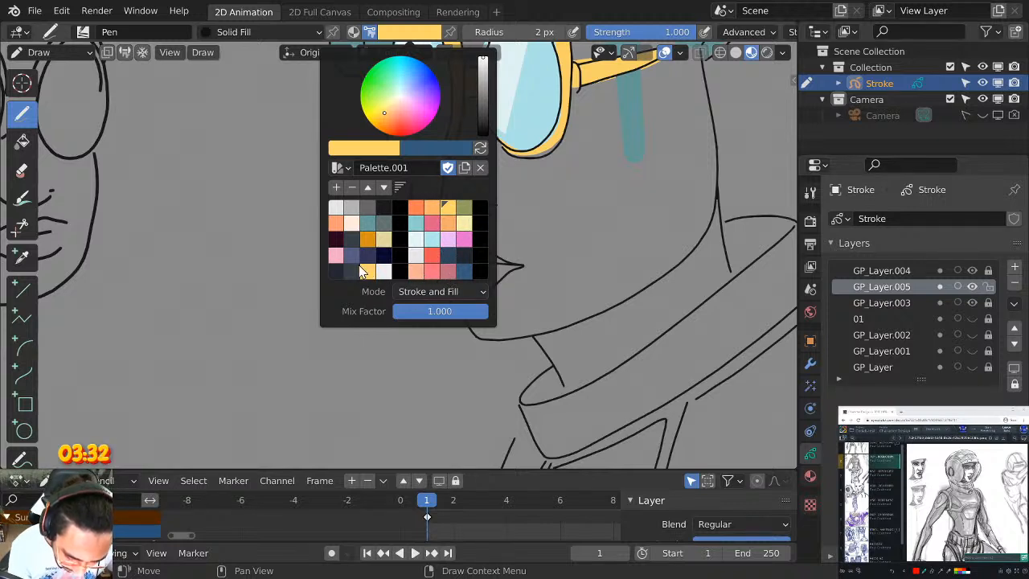
{"action": "left_click", "coordinate": [351, 223]}
{"action": "scroll", "coordinate": [565, 168], "scroll_direction": "down", "scroll_amount": 3}
{"action": "scroll", "coordinate": [565, 169], "scroll_direction": "up", "scroll_amount": 2}
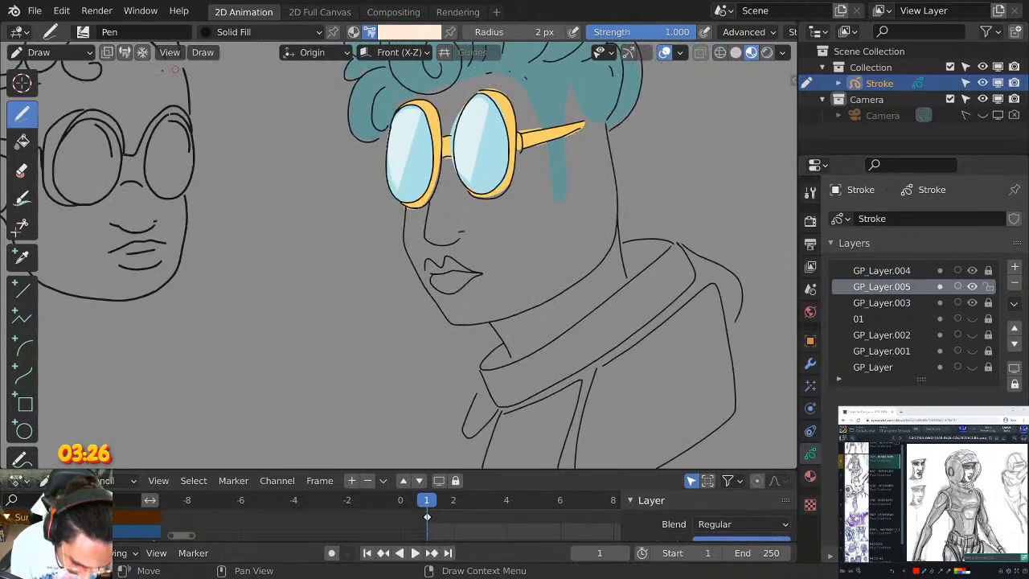
{"action": "left_click", "coordinate": [107, 53]}
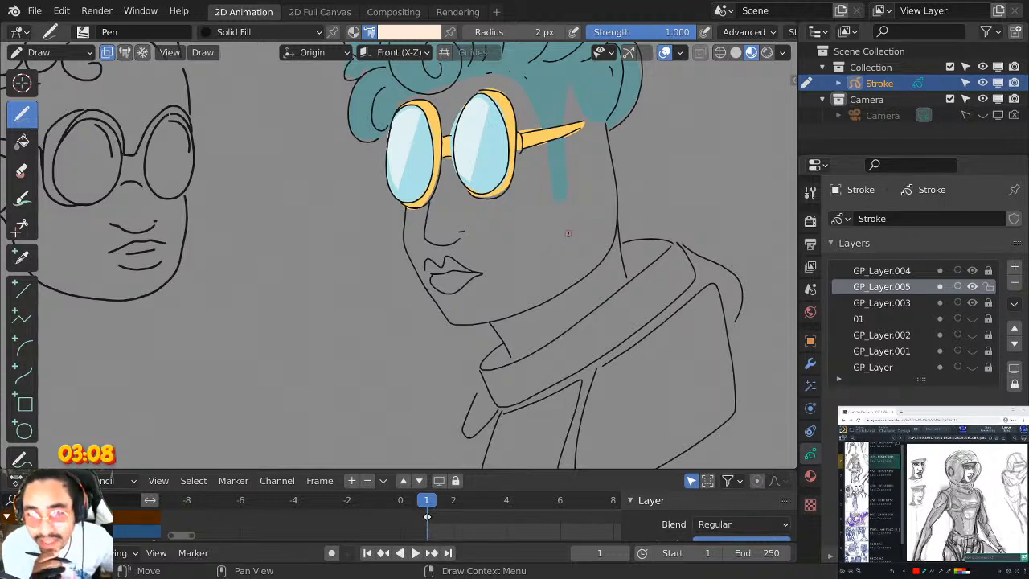
{"action": "scroll", "coordinate": [567, 233], "scroll_direction": "up", "scroll_amount": 2}
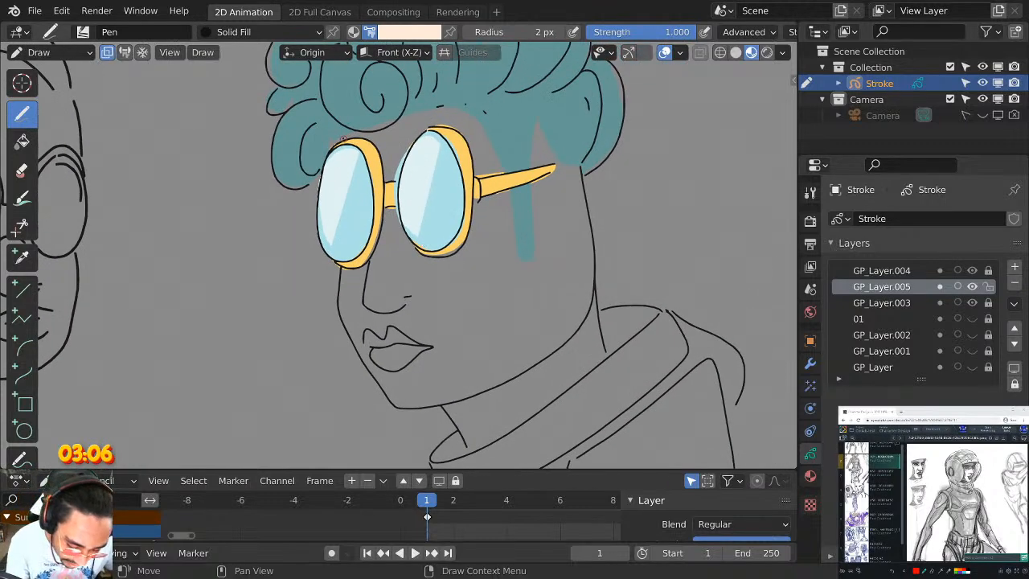
{"action": "mouse_move", "coordinate": [347, 129]}
{"action": "left_mouse_down"}
{"action": "mouse_move", "coordinate": [338, 313]}
{"action": "mouse_move", "coordinate": [400, 406]}
{"action": "mouse_move", "coordinate": [482, 378]}
{"action": "mouse_move", "coordinate": [572, 317]}
{"action": "mouse_move", "coordinate": [596, 233]}
{"action": "mouse_move", "coordinate": [580, 164]}
{"action": "mouse_move", "coordinate": [534, 116]}
{"action": "mouse_move", "coordinate": [474, 113]}
{"action": "mouse_move", "coordinate": [366, 141]}
{"action": "left_mouse_up"}
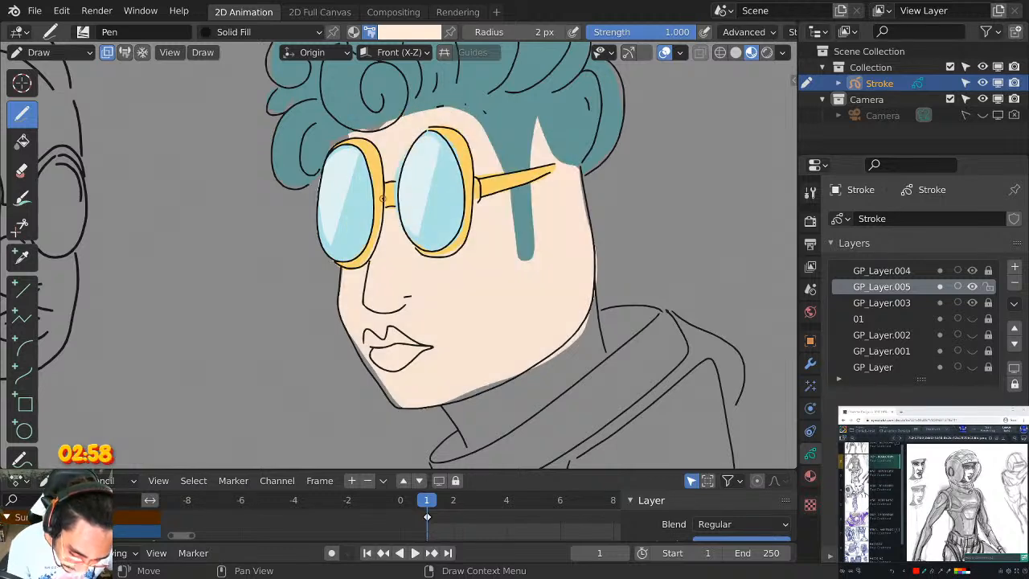
Fill the neck between the jawline and the collar with the same cream skin colour.
{"action": "scroll", "coordinate": [382, 199], "scroll_direction": "down", "scroll_amount": 1}
{"action": "scroll", "coordinate": [557, 252], "scroll_direction": "up", "scroll_amount": 1}
{"action": "middle_click_drag", "start_coordinate": [446, 403], "coordinate": [439, 261], "text": "shift"}
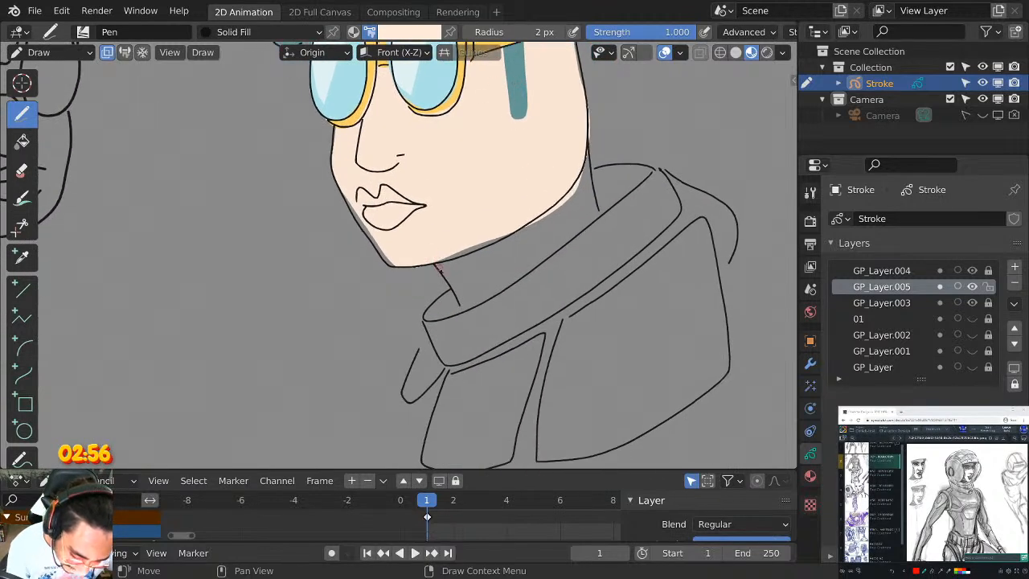
{"action": "mouse_move", "coordinate": [461, 303]}
{"action": "left_mouse_down"}
{"action": "mouse_move", "coordinate": [579, 221]}
{"action": "mouse_move", "coordinate": [598, 192]}
{"action": "mouse_move", "coordinate": [585, 133]}
{"action": "left_mouse_up"}
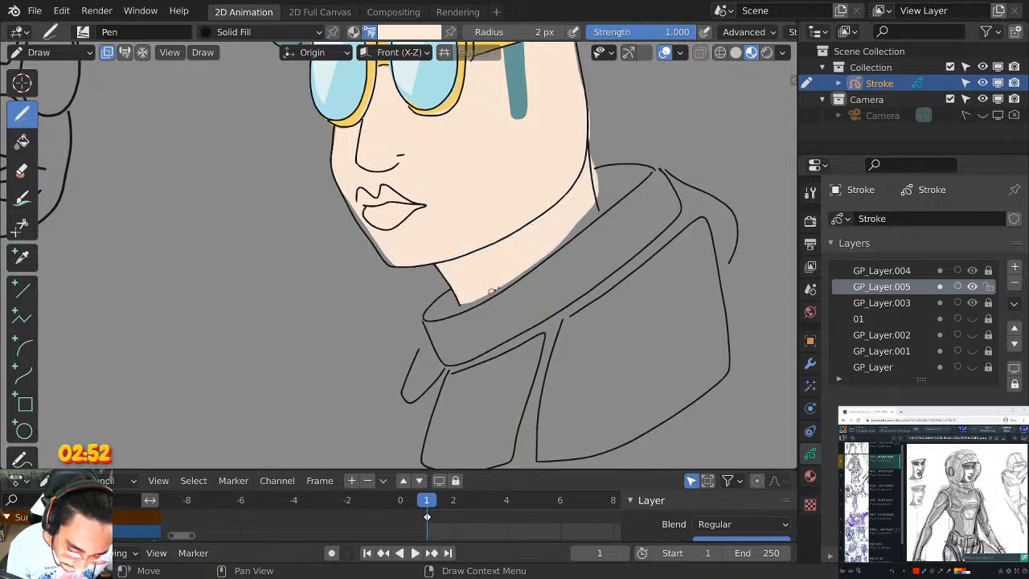
{"action": "mouse_move", "coordinate": [493, 291]}
{"action": "left_mouse_down"}
{"action": "mouse_move", "coordinate": [601, 206]}
{"action": "mouse_move", "coordinate": [599, 188]}
{"action": "left_mouse_up"}
{"action": "scroll", "coordinate": [604, 129], "scroll_direction": "down", "scroll_amount": 1}
{"action": "middle_click_drag", "start_coordinate": [592, 139], "coordinate": [646, 240], "text": "shift"}
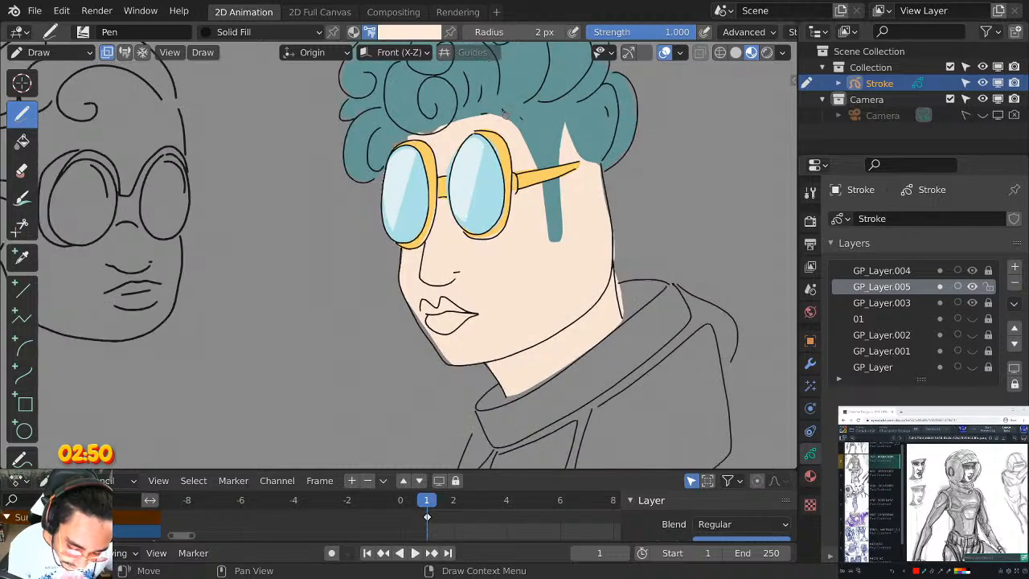
Try to fill the upper lip with the salmon palette colour, drawing on the back.
{"action": "left_click", "coordinate": [410, 32]}
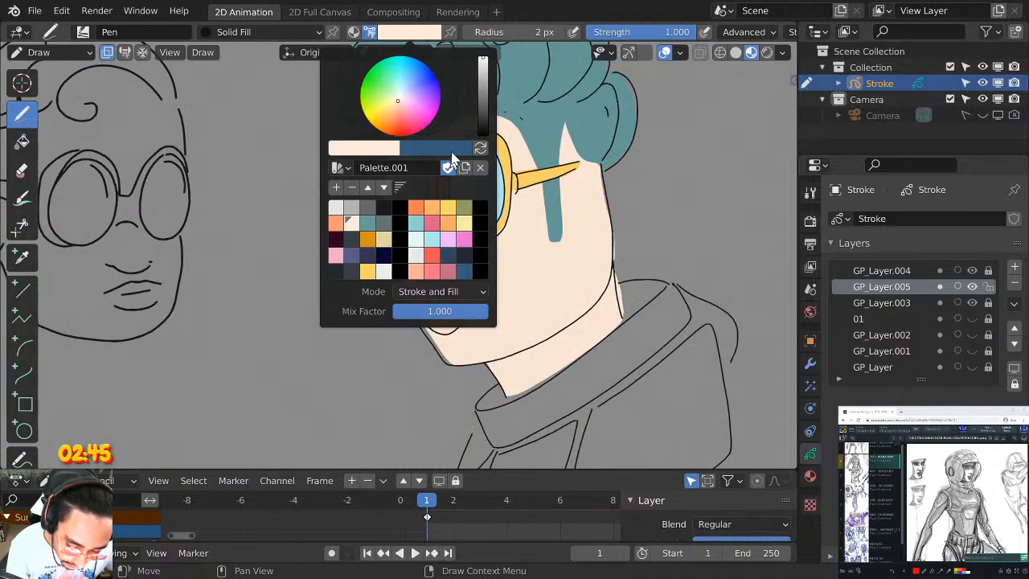
{"action": "left_click", "coordinate": [419, 274]}
{"action": "scroll", "coordinate": [607, 230], "scroll_direction": "up", "scroll_amount": 2}
{"action": "scroll", "coordinate": [544, 327], "scroll_direction": "up", "scroll_amount": 4}
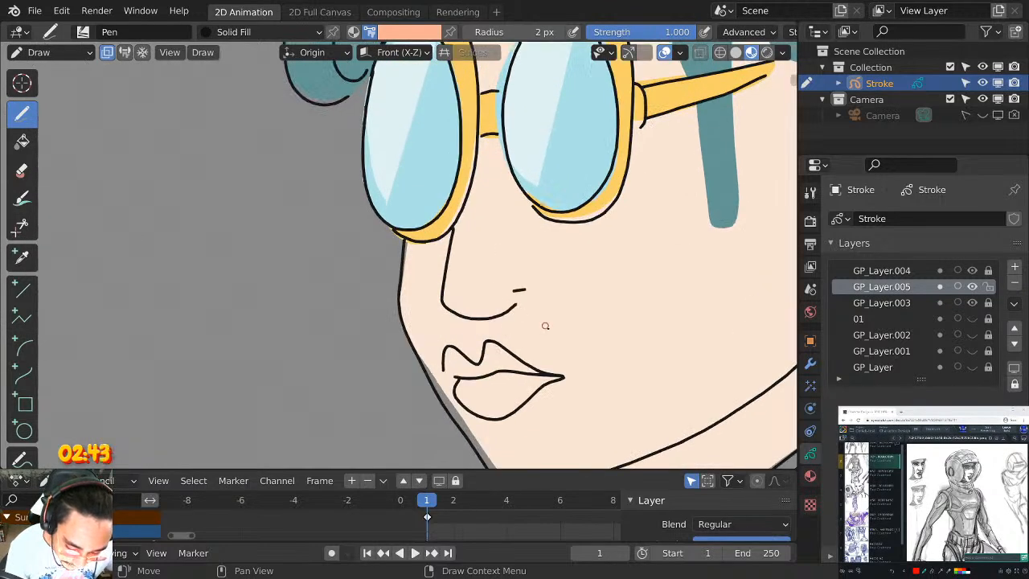
{"action": "middle_click_drag", "start_coordinate": [544, 327], "coordinate": [449, 151], "text": "shift"}
{"action": "left_click_drag", "start_coordinate": [372, 213], "coordinate": [427, 249]}
{"action": "key", "text": "ctrl+z"}
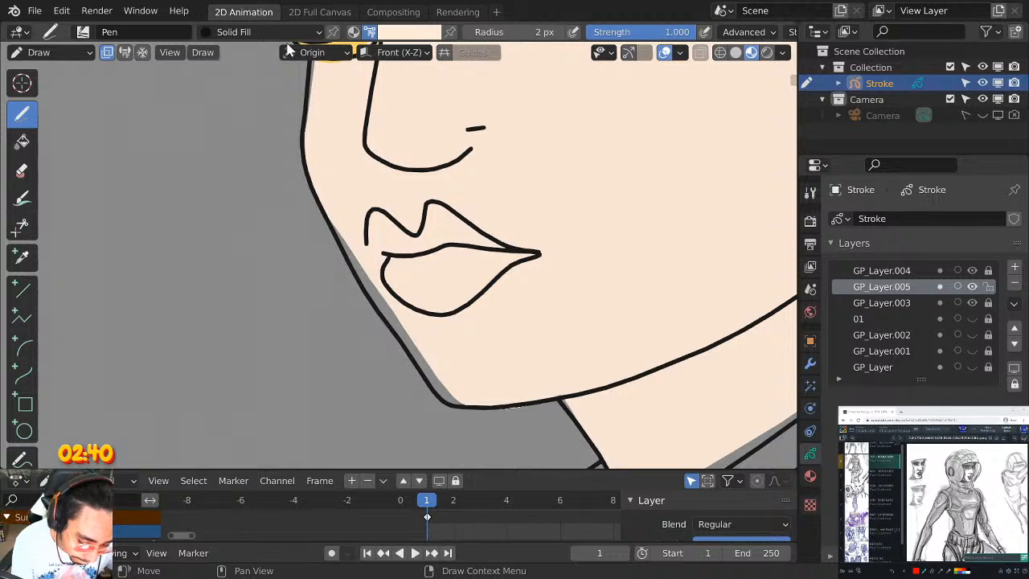
Shade the lower part of the bottom lip with salmon, with drawing on the back turned off.
{"action": "left_click", "coordinate": [398, 33]}
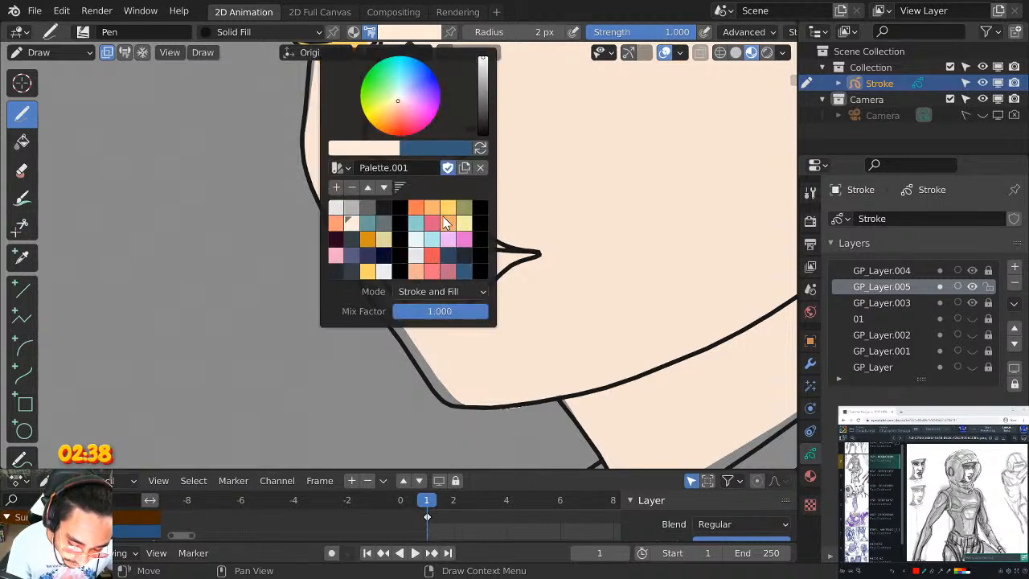
{"action": "left_click", "coordinate": [417, 273]}
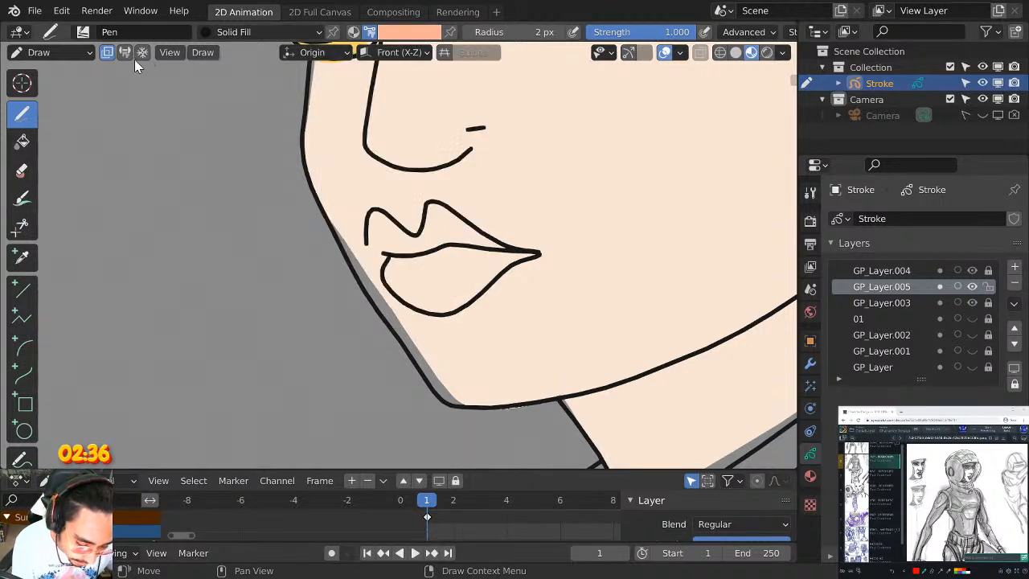
{"action": "mouse_move", "coordinate": [386, 262]}
{"action": "left_mouse_down"}
{"action": "mouse_move", "coordinate": [405, 306]}
{"action": "mouse_move", "coordinate": [450, 299]}
{"action": "mouse_move", "coordinate": [527, 254]}
{"action": "mouse_move", "coordinate": [412, 284]}
{"action": "left_mouse_up"}
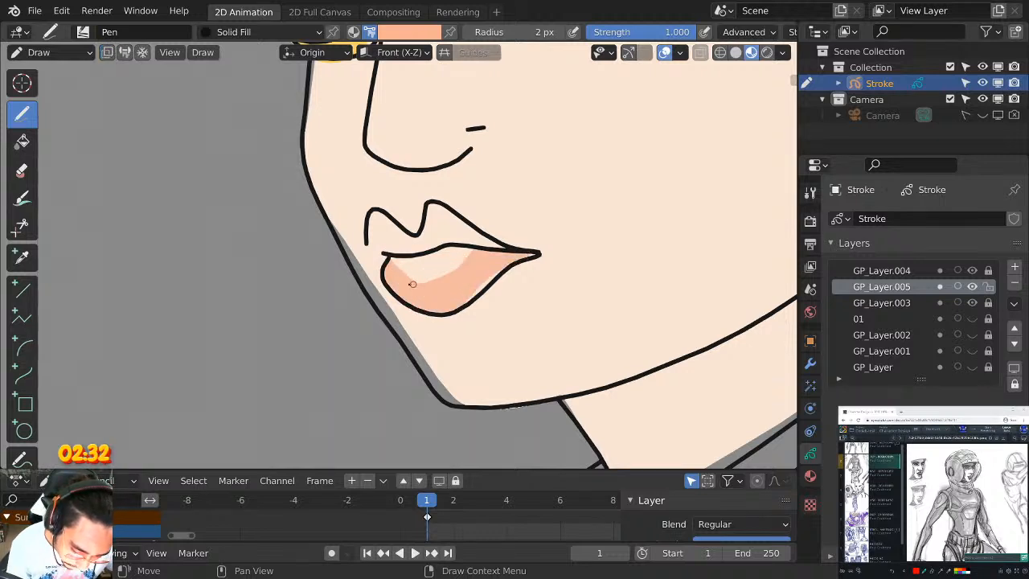
Undo the bottom lip's salmon fill and redraw it as narrow shading along the lip's upper and lower edges.
{"action": "key", "text": "ctrl+z"}
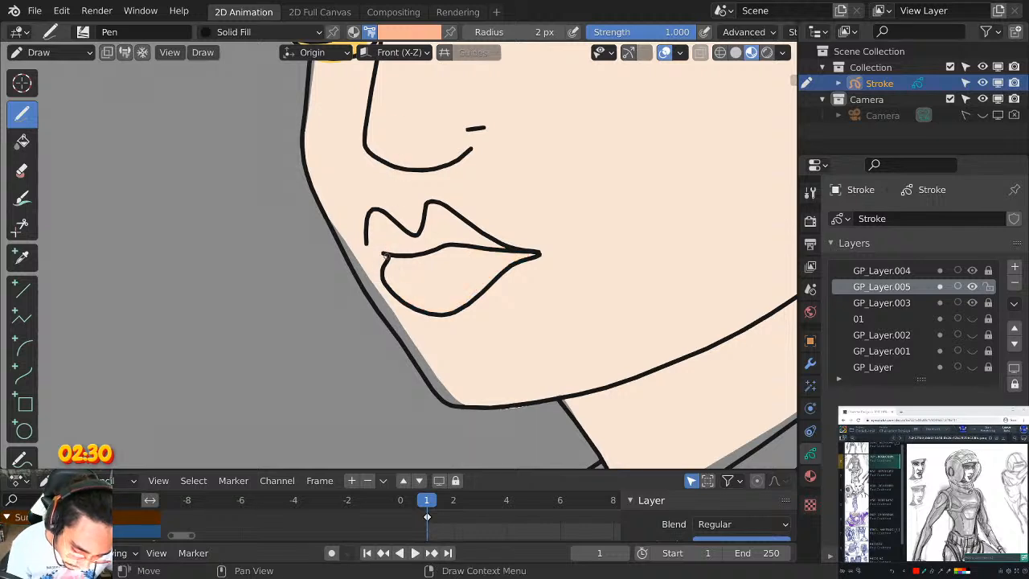
{"action": "mouse_move", "coordinate": [514, 253]}
{"action": "left_mouse_down"}
{"action": "mouse_move", "coordinate": [389, 256]}
{"action": "mouse_move", "coordinate": [470, 273]}
{"action": "mouse_move", "coordinate": [514, 263]}
{"action": "mouse_move", "coordinate": [438, 312]}
{"action": "mouse_move", "coordinate": [386, 286]}
{"action": "left_mouse_up"}
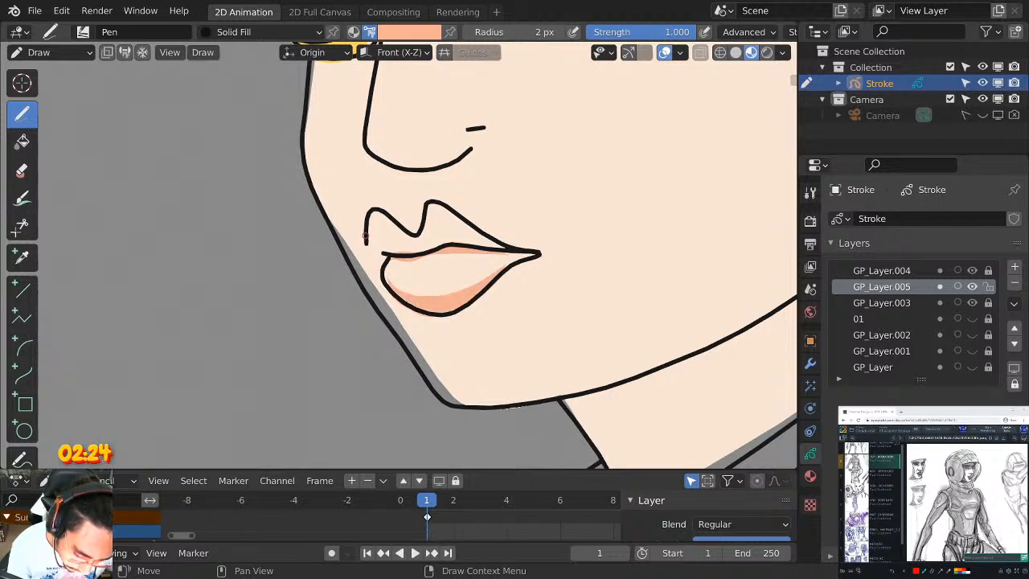
{"action": "mouse_move", "coordinate": [366, 235]}
{"action": "left_mouse_down"}
{"action": "mouse_move", "coordinate": [383, 219]}
{"action": "mouse_move", "coordinate": [413, 248]}
{"action": "mouse_move", "coordinate": [394, 241]}
{"action": "mouse_move", "coordinate": [454, 233]}
{"action": "mouse_move", "coordinate": [422, 252]}
{"action": "mouse_move", "coordinate": [430, 231]}
{"action": "mouse_move", "coordinate": [410, 252]}
{"action": "left_mouse_up"}
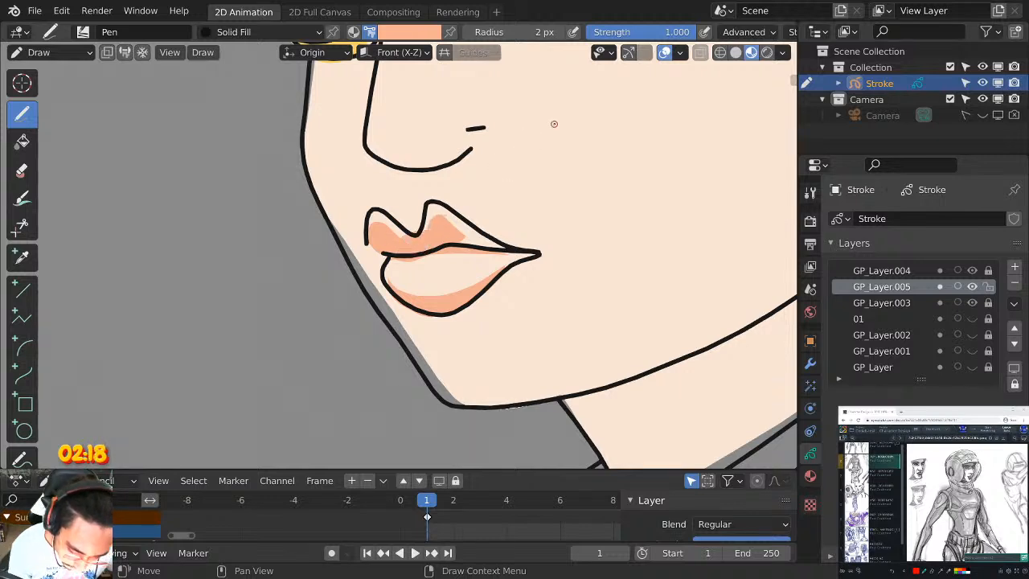
{"action": "key", "text": "ctrl+z"}
{"action": "key", "text": "ctrl+z"}
{"action": "key", "text": "ctrl+z"}
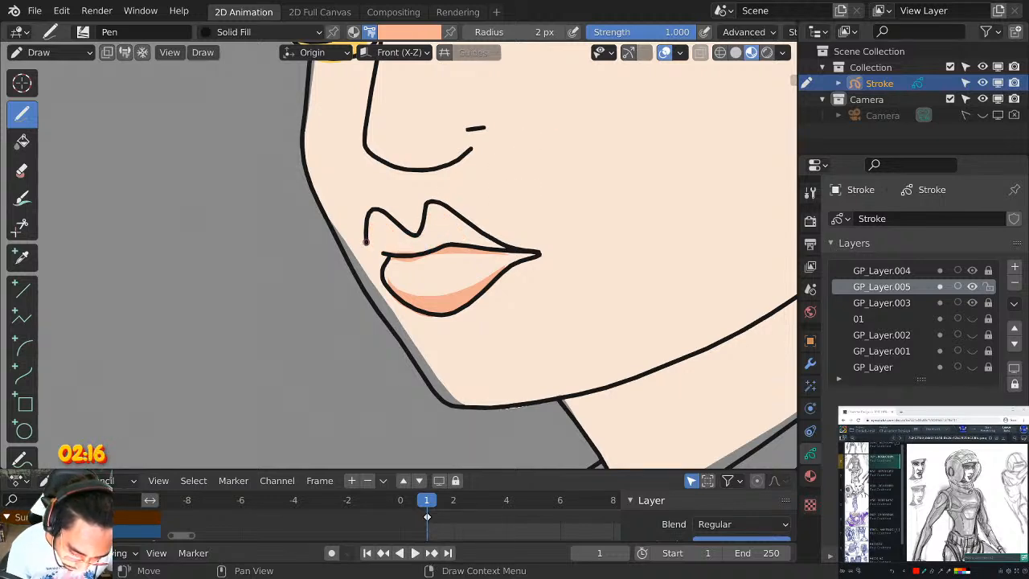
Fill the upper lip with salmon in one shape that follows its outline to the corner of the mouth.
{"action": "mouse_move", "coordinate": [366, 241]}
{"action": "left_mouse_down"}
{"action": "mouse_move", "coordinate": [378, 225]}
{"action": "mouse_move", "coordinate": [422, 227]}
{"action": "mouse_move", "coordinate": [446, 209]}
{"action": "mouse_move", "coordinate": [503, 251]}
{"action": "left_mouse_up"}
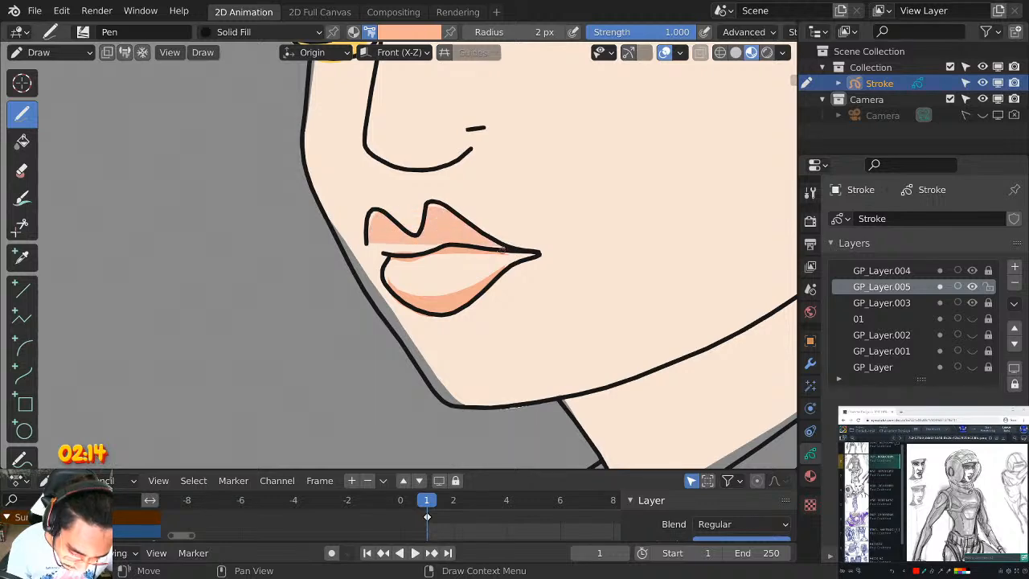
{"action": "scroll", "coordinate": [502, 251], "scroll_direction": "down", "scroll_amount": 5}
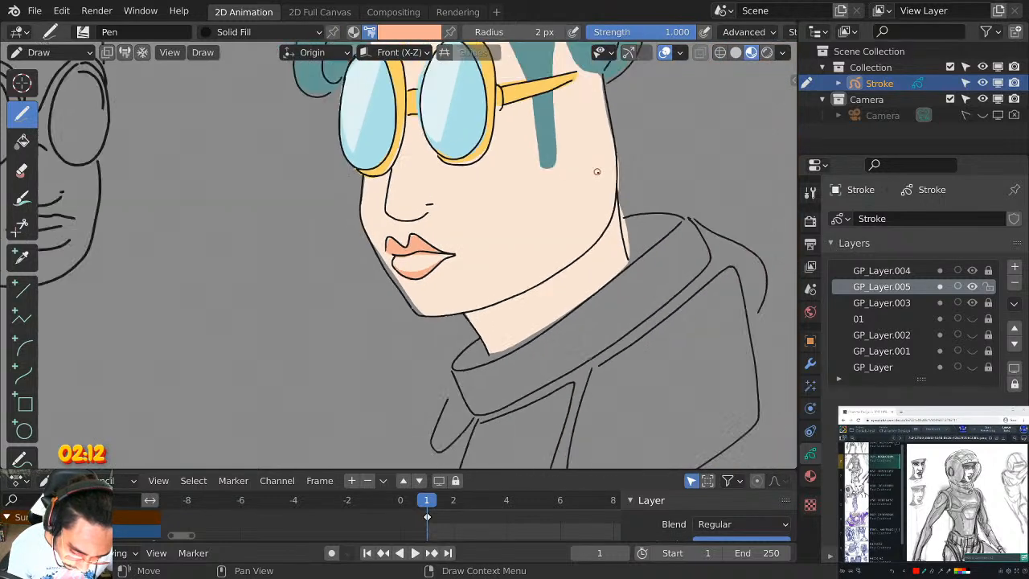
{"action": "scroll", "coordinate": [597, 171], "scroll_direction": "down", "scroll_amount": 1}
{"action": "scroll", "coordinate": [593, 178], "scroll_direction": "up", "scroll_amount": 2}
{"action": "scroll", "coordinate": [586, 163], "scroll_direction": "down", "scroll_amount": 3}
{"action": "scroll", "coordinate": [555, 207], "scroll_direction": "down", "scroll_amount": 2}
{"action": "scroll", "coordinate": [613, 206], "scroll_direction": "up", "scroll_amount": 3}
{"action": "middle_click_drag", "start_coordinate": [588, 155], "coordinate": [517, 246]}
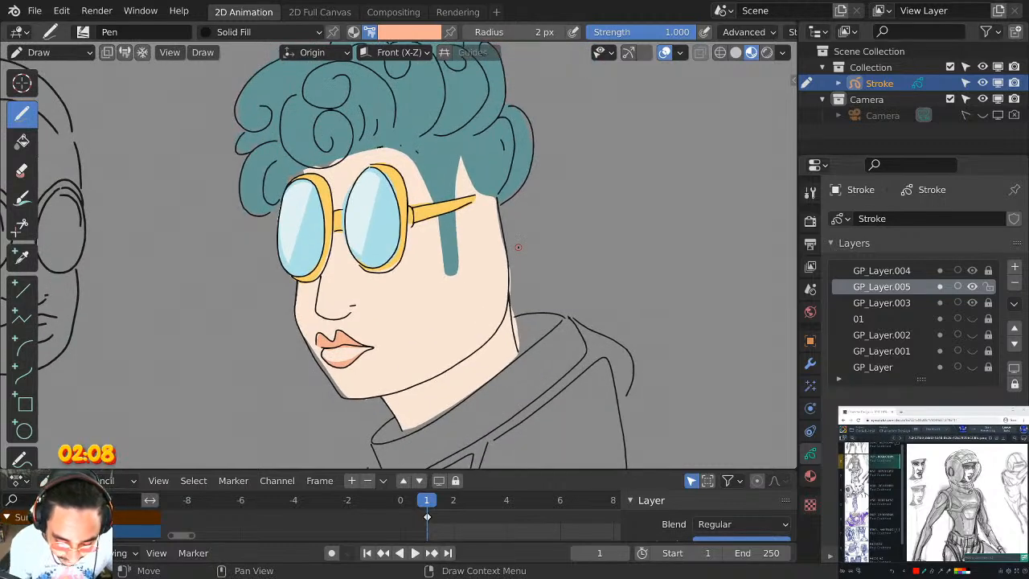
Pick the coral-pink palette colour and fill the collar band around the neck.
{"action": "scroll", "coordinate": [526, 165], "scroll_direction": "up", "scroll_amount": 1}
{"action": "scroll", "coordinate": [546, 192], "scroll_direction": "down", "scroll_amount": 1}
{"action": "middle_click_drag", "start_coordinate": [499, 269], "coordinate": [528, 115], "text": "shift"}
{"action": "left_click", "coordinate": [408, 33]}
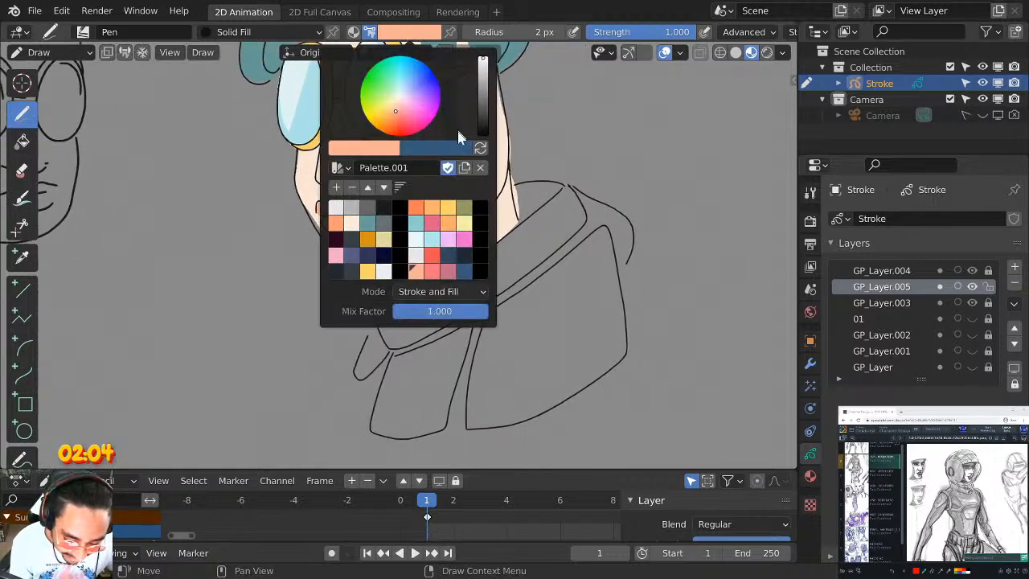
{"action": "left_click", "coordinate": [427, 270]}
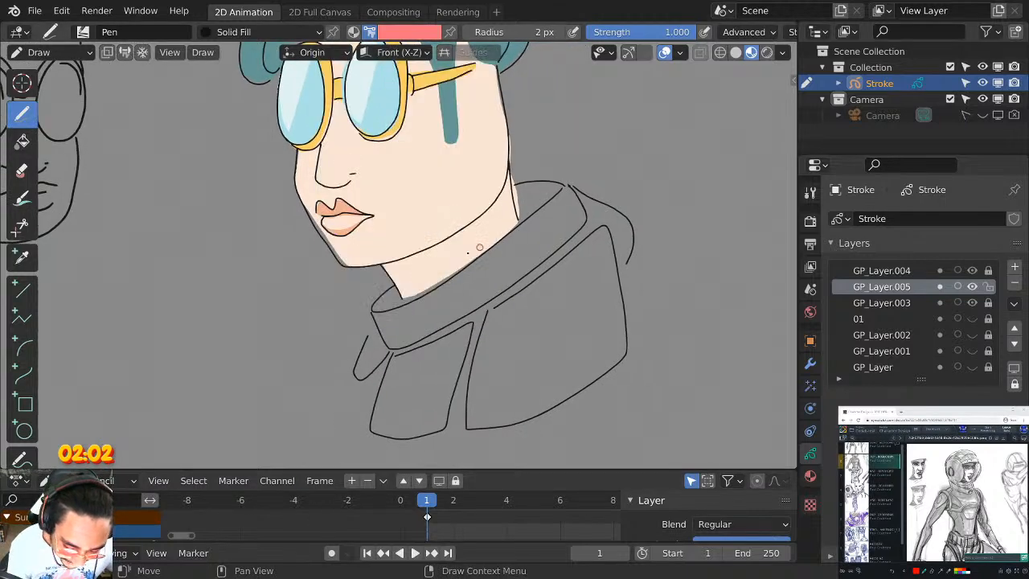
{"action": "mouse_move", "coordinate": [372, 309]}
{"action": "left_mouse_down"}
{"action": "mouse_move", "coordinate": [441, 326]}
{"action": "mouse_move", "coordinate": [569, 223]}
{"action": "mouse_move", "coordinate": [561, 187]}
{"action": "mouse_move", "coordinate": [518, 190]}
{"action": "mouse_move", "coordinate": [392, 287]}
{"action": "left_mouse_up"}
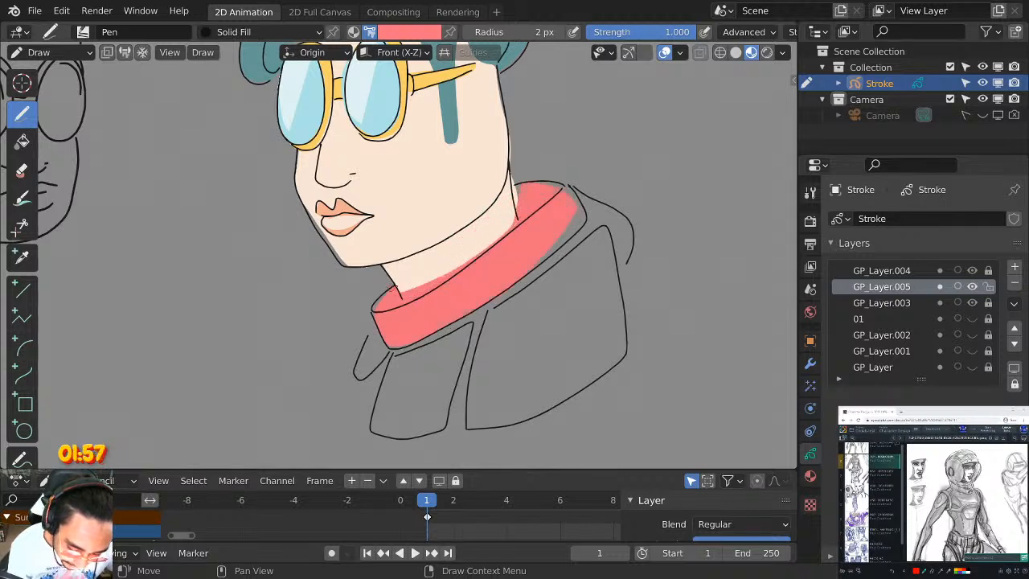
{"action": "mouse_move", "coordinate": [548, 184]}
{"action": "left_mouse_down"}
{"action": "mouse_move", "coordinate": [579, 231]}
{"action": "mouse_move", "coordinate": [473, 297]}
{"action": "left_mouse_up"}
Fill the garment's front panels, small side flap and back fold with the same coral pink.
{"action": "middle_click_drag", "start_coordinate": [402, 263], "coordinate": [405, 232], "text": "shift"}
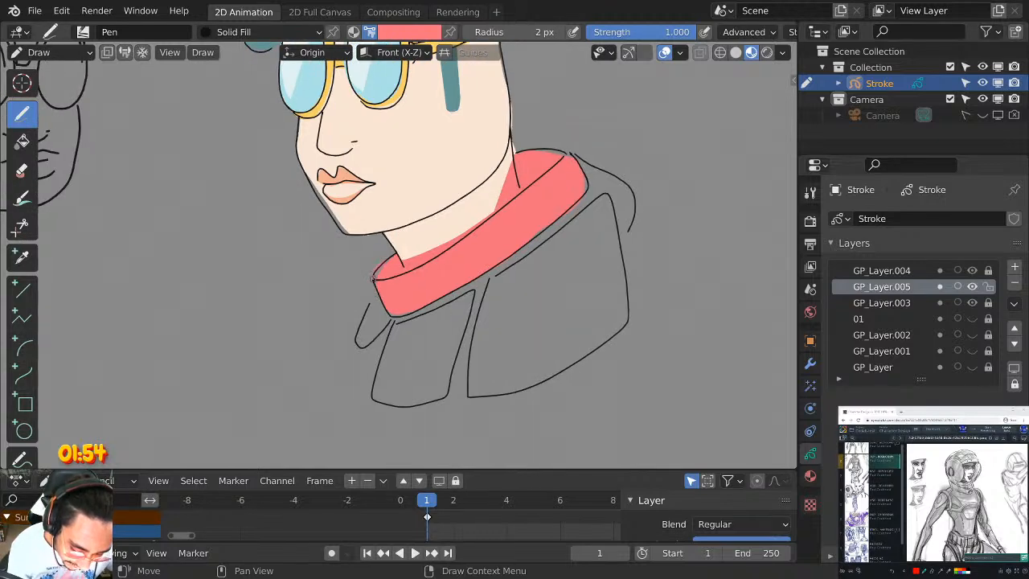
{"action": "mouse_move", "coordinate": [356, 322]}
{"action": "left_mouse_down"}
{"action": "mouse_move", "coordinate": [397, 312]}
{"action": "mouse_move", "coordinate": [406, 396]}
{"action": "mouse_move", "coordinate": [479, 275]}
{"action": "mouse_move", "coordinate": [473, 395]}
{"action": "mouse_move", "coordinate": [623, 302]}
{"action": "mouse_move", "coordinate": [582, 199]}
{"action": "left_mouse_up"}
{"action": "middle_click_drag", "start_coordinate": [579, 184], "coordinate": [574, 174], "text": "shift"}
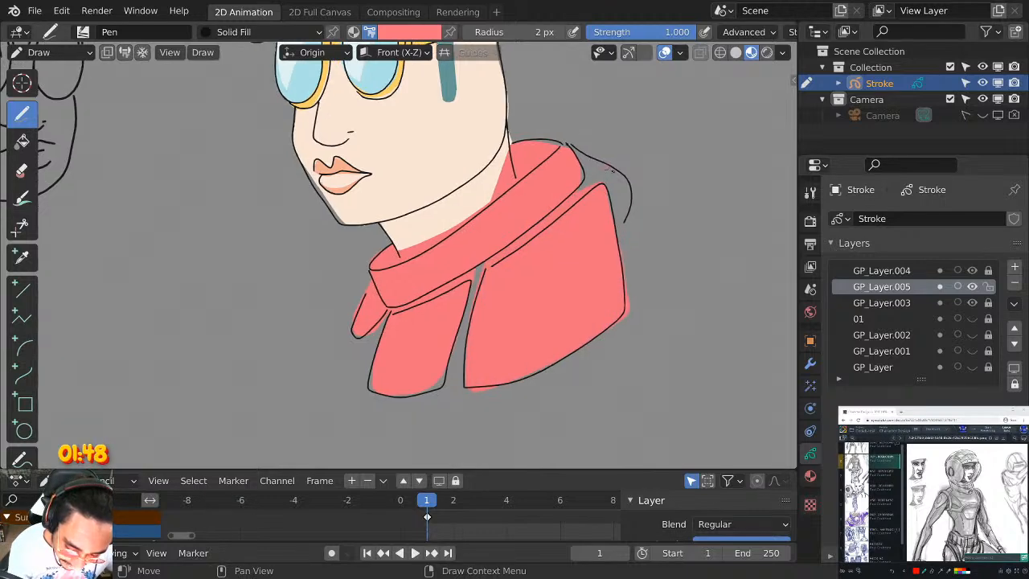
{"action": "left_click_drag", "start_coordinate": [576, 159], "coordinate": [572, 214]}
Pick the peach palette colour and fill the inside of the collar on both sides of the neck.
{"action": "middle_click_drag", "start_coordinate": [591, 113], "coordinate": [596, 252], "text": "shift"}
{"action": "middle_click_drag", "start_coordinate": [596, 252], "coordinate": [617, 287], "text": "ctrl"}
{"action": "scroll", "coordinate": [617, 287], "scroll_direction": "up", "scroll_amount": 2}
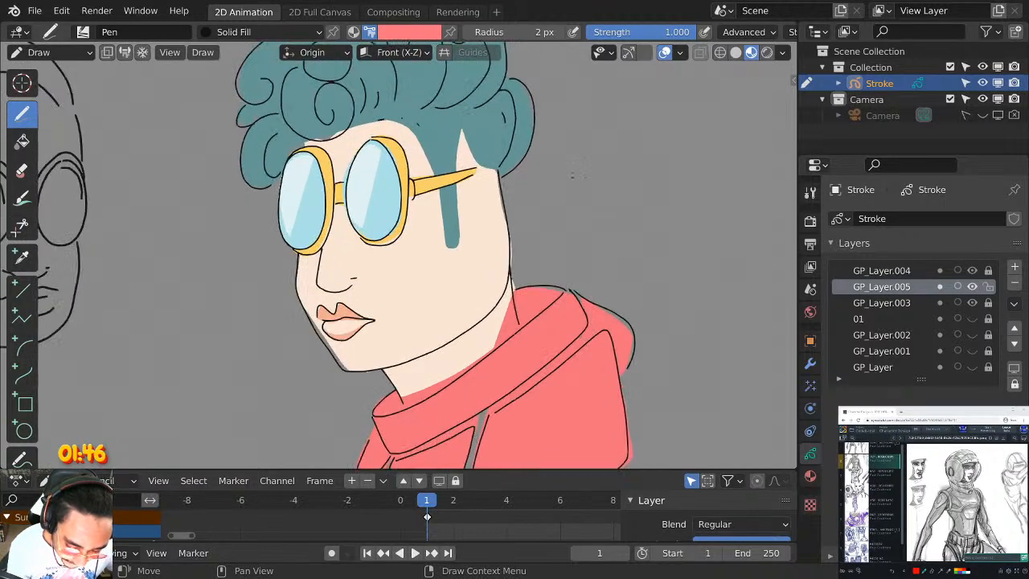
{"action": "left_click", "coordinate": [426, 32]}
{"action": "left_click", "coordinate": [417, 276]}
{"action": "mouse_move", "coordinate": [515, 248]}
{"action": "middle_mouse_down", "text": "shift"}
{"action": "mouse_move", "coordinate": [560, 223]}
{"action": "mouse_move", "coordinate": [628, 76]}
{"action": "middle_mouse_up", "text": "shift"}
{"action": "mouse_move", "coordinate": [500, 219]}
{"action": "left_mouse_down"}
{"action": "mouse_move", "coordinate": [557, 217]}
{"action": "mouse_move", "coordinate": [665, 120]}
{"action": "mouse_move", "coordinate": [562, 206]}
{"action": "left_mouse_up"}
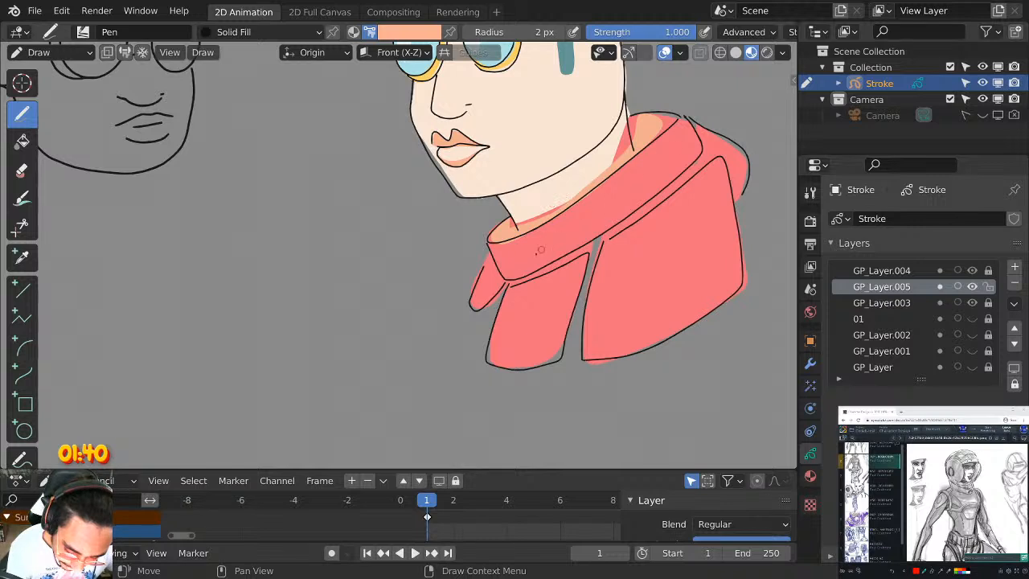
Add peach highlights to the upper parts of the side flap and both front panels of the garment.
{"action": "mouse_move", "coordinate": [506, 291]}
{"action": "left_mouse_down"}
{"action": "mouse_move", "coordinate": [538, 333]}
{"action": "mouse_move", "coordinate": [582, 268]}
{"action": "left_mouse_up"}
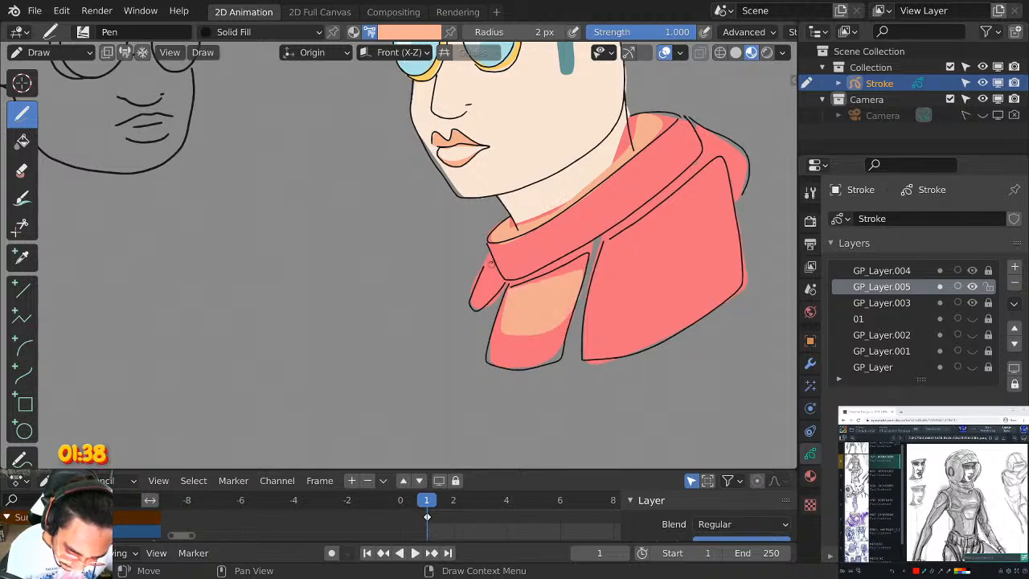
{"action": "mouse_move", "coordinate": [490, 251]}
{"action": "left_mouse_down"}
{"action": "mouse_move", "coordinate": [481, 287]}
{"action": "mouse_move", "coordinate": [489, 265]}
{"action": "left_mouse_up"}
{"action": "mouse_move", "coordinate": [612, 241]}
{"action": "left_mouse_down"}
{"action": "mouse_move", "coordinate": [615, 286]}
{"action": "mouse_move", "coordinate": [723, 188]}
{"action": "mouse_move", "coordinate": [693, 169]}
{"action": "left_mouse_up"}
{"action": "middle_click_drag", "start_coordinate": [773, 138], "coordinate": [634, 229]}
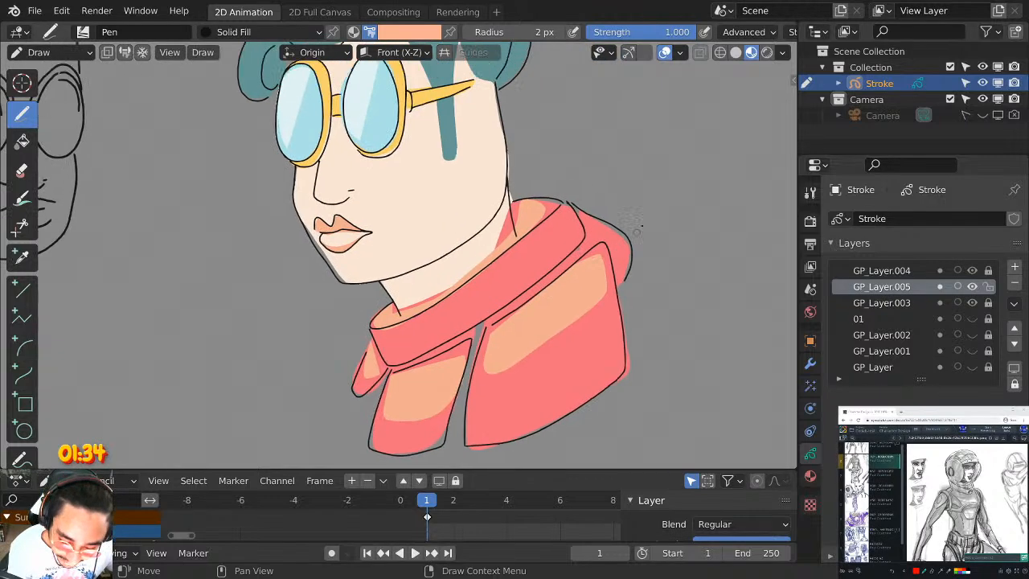
Make GP_Layer.004 the active layer and select all of the coloured portrait's outline strokes in Edit Mode.
{"action": "scroll", "coordinate": [604, 158], "scroll_direction": "down", "scroll_amount": 2}
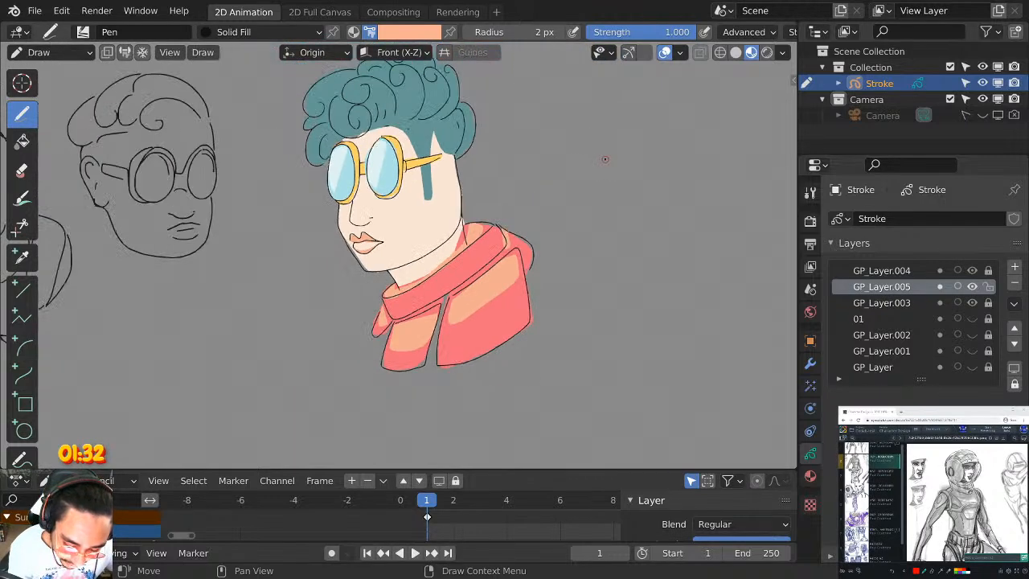
{"action": "scroll", "coordinate": [642, 175], "scroll_direction": "up", "scroll_amount": 1}
{"action": "scroll", "coordinate": [643, 175], "scroll_direction": "up", "scroll_amount": 1}
{"action": "left_click", "coordinate": [898, 270]}
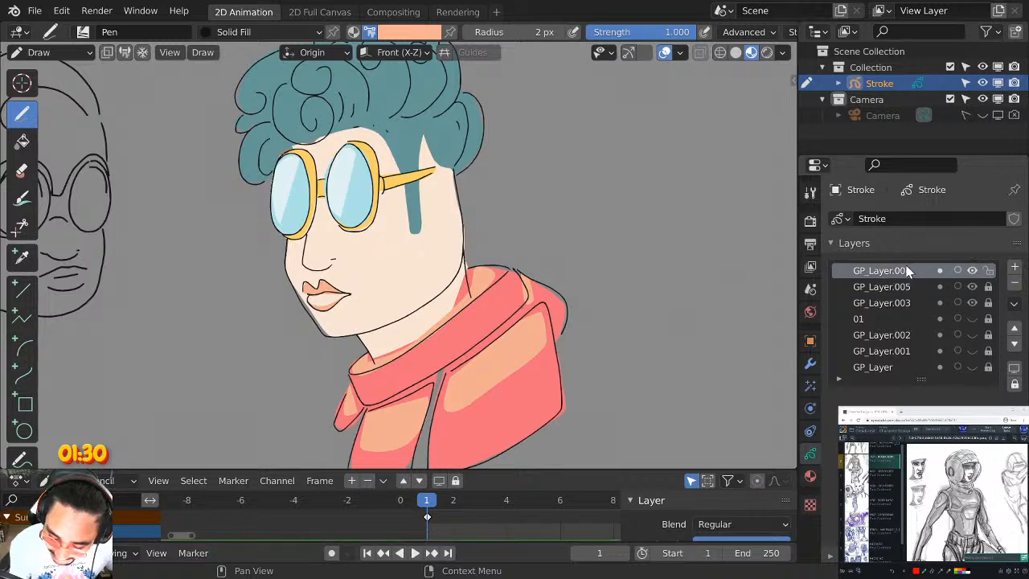
{"action": "key", "text": "Tab"}
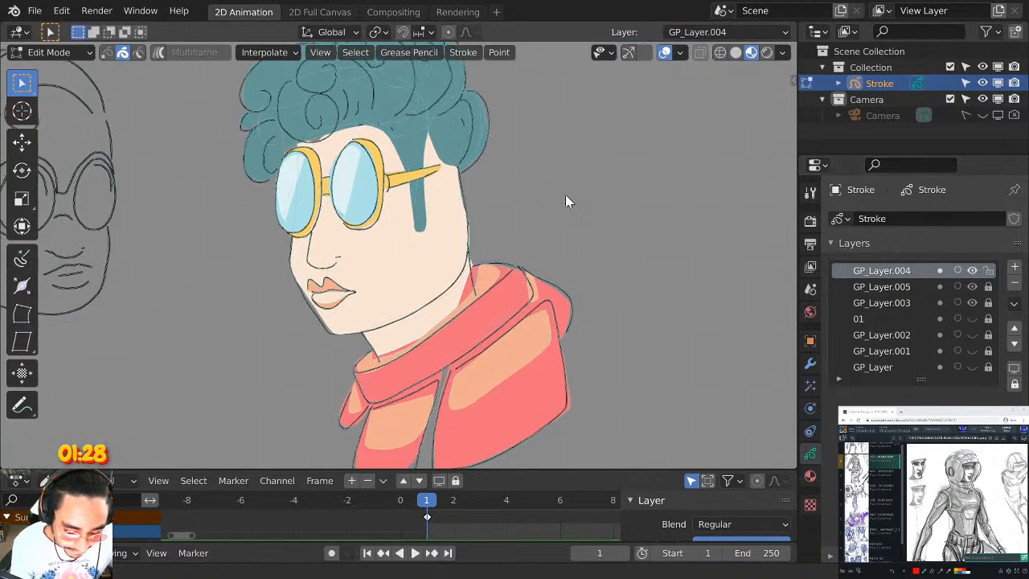
{"action": "middle_click_drag", "start_coordinate": [565, 194], "coordinate": [537, 224]}
{"action": "scroll", "coordinate": [537, 224], "scroll_direction": "down", "scroll_amount": 3}
{"action": "scroll", "coordinate": [526, 218], "scroll_direction": "up", "scroll_amount": 2}
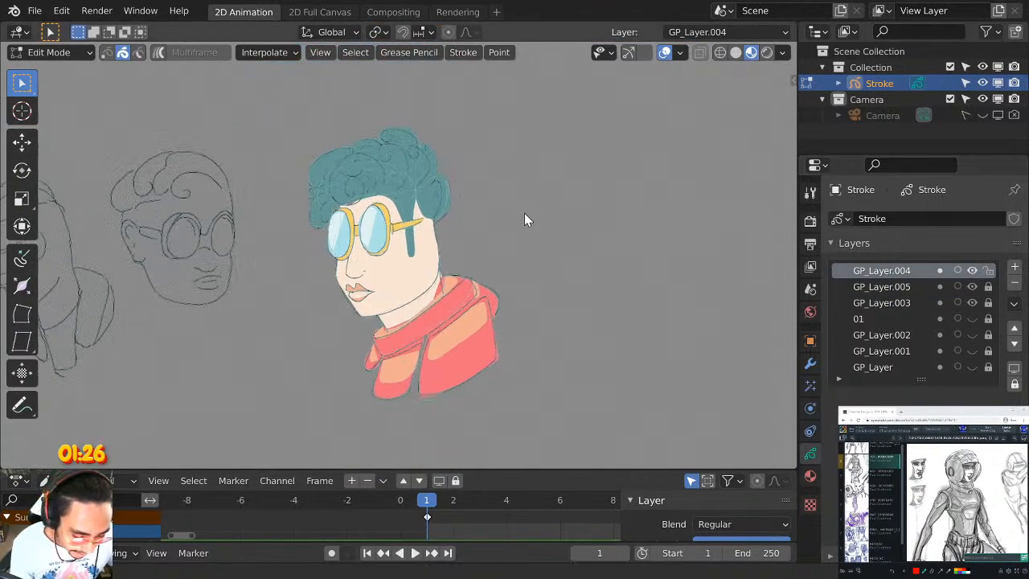
{"action": "left_click_drag", "start_coordinate": [622, 348], "coordinate": [293, 88]}
Thicken the selected outline strokes with the Radius tool, using a value of about 1.349.
{"action": "scroll", "coordinate": [237, 155], "scroll_direction": "up", "scroll_amount": 3}
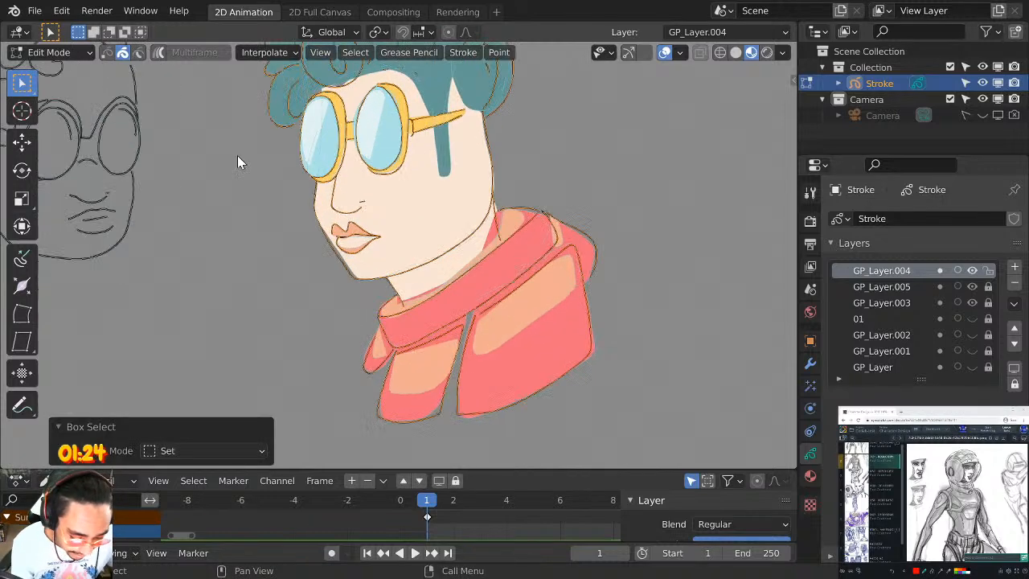
{"action": "left_click", "coordinate": [24, 285]}
{"action": "mouse_move", "coordinate": [555, 193]}
{"action": "left_mouse_down"}
{"action": "mouse_move", "coordinate": [730, 152]}
{"action": "mouse_move", "coordinate": [771, 161]}
{"action": "mouse_move", "coordinate": [598, 147]}
{"action": "mouse_move", "coordinate": [677, 150]}
{"action": "left_mouse_up"}
Switch to Object Mode and examine the portrait's line thickness up close and from farther away.
{"action": "left_click", "coordinate": [48, 53]}
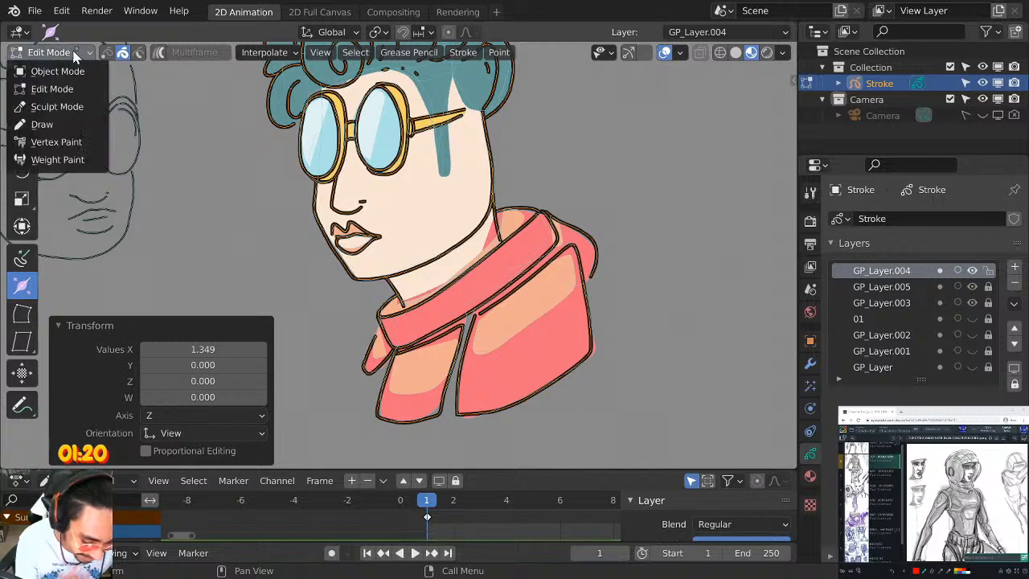
{"action": "left_click", "coordinate": [41, 72]}
{"action": "scroll", "coordinate": [613, 180], "scroll_direction": "up", "scroll_amount": 1}
{"action": "scroll", "coordinate": [616, 178], "scroll_direction": "down", "scroll_amount": 3}
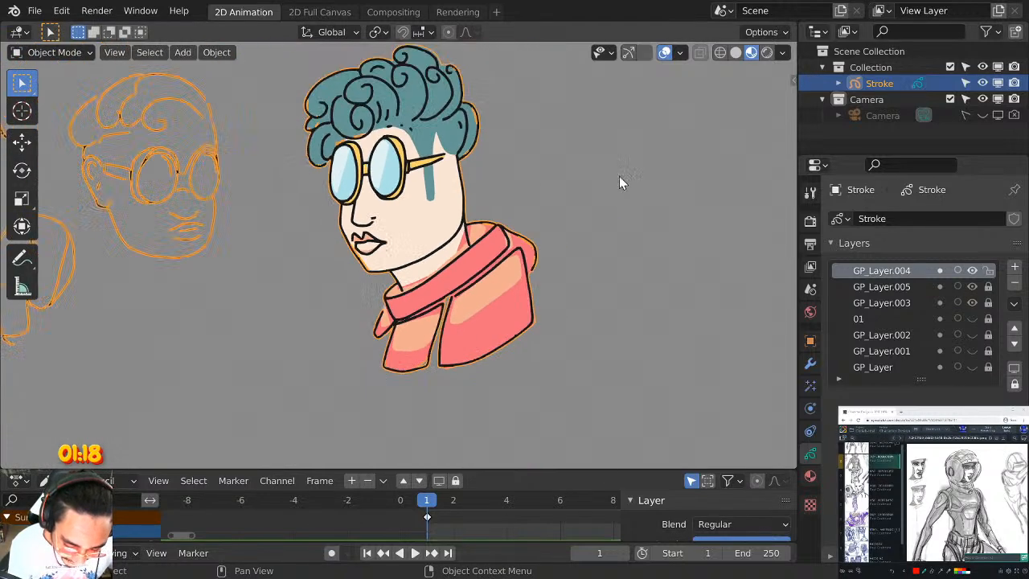
{"action": "scroll", "coordinate": [600, 173], "scroll_direction": "up", "scroll_amount": 5}
{"action": "scroll", "coordinate": [581, 167], "scroll_direction": "down", "scroll_amount": 2}
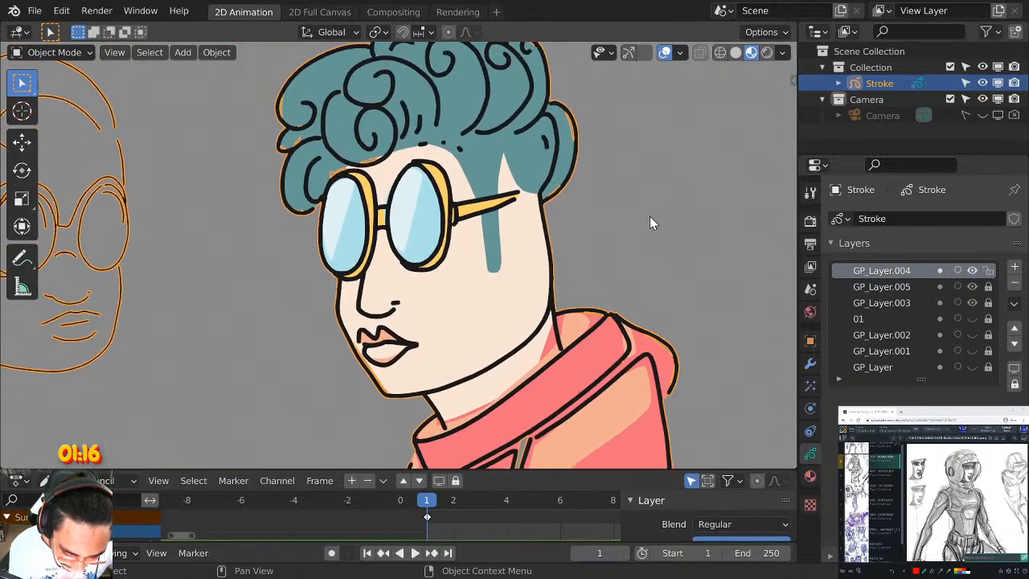
{"action": "scroll", "coordinate": [683, 217], "scroll_direction": "up", "scroll_amount": 2}
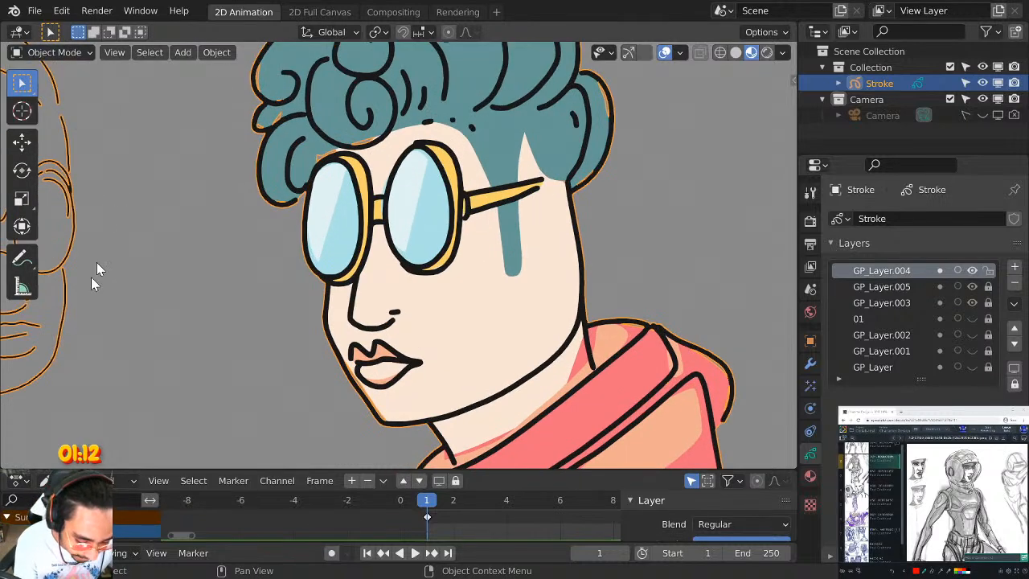
Try a very heavy outline by scaling up the thickness of the selected strokes in Edit Mode.
{"action": "left_click", "coordinate": [49, 52]}
{"action": "left_click", "coordinate": [64, 122]}
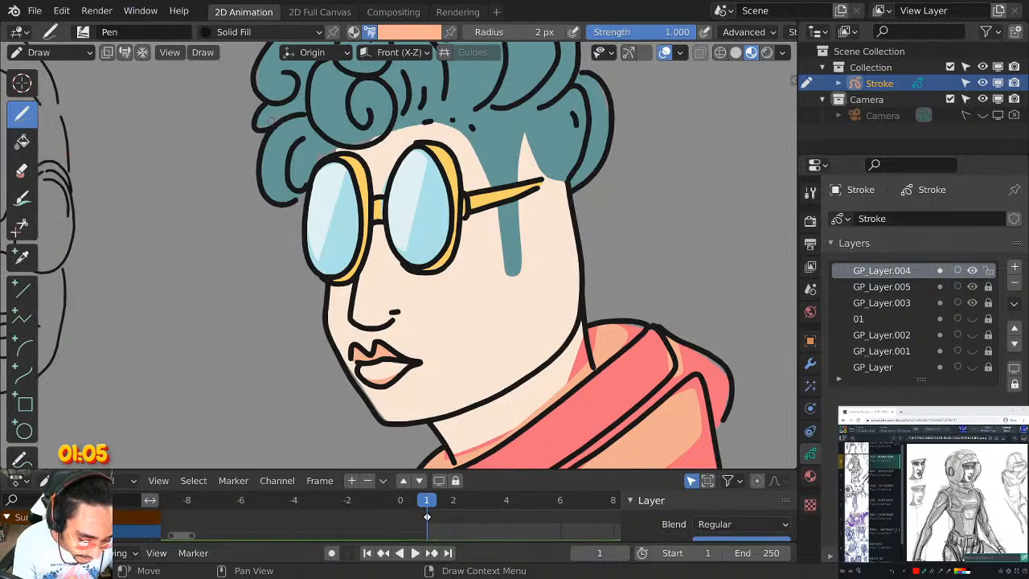
{"action": "key", "text": "Tab"}
{"action": "key", "text": "alt+s"}
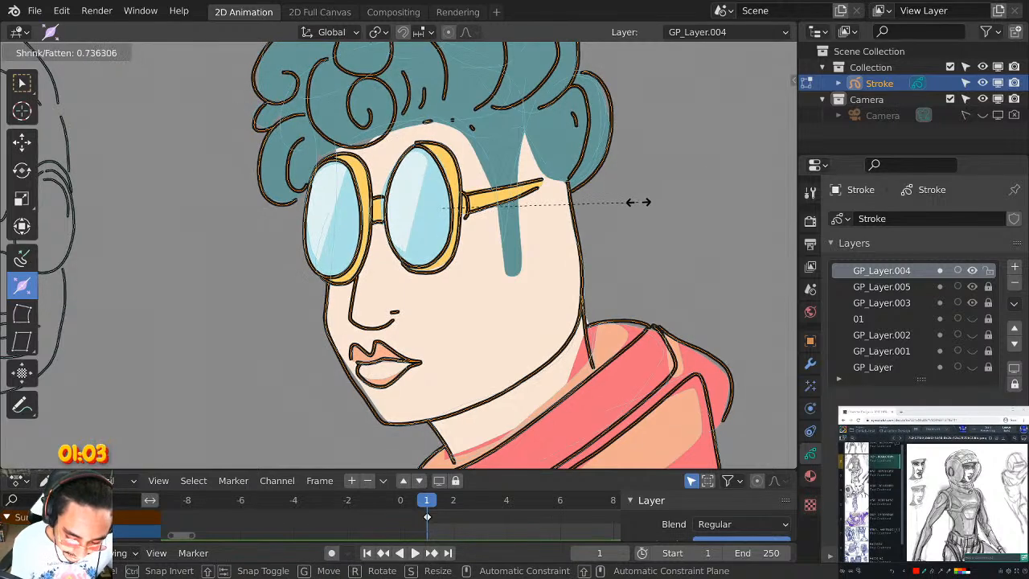
{"action": "left_click", "coordinate": [748, 181]}
{"action": "mouse_move", "coordinate": [663, 197]}
{"action": "left_mouse_down"}
{"action": "mouse_move", "coordinate": [848, 204]}
{"action": "mouse_move", "coordinate": [731, 192]}
{"action": "left_mouse_up"}
{"action": "key", "text": "Tab"}
{"action": "key", "text": "Tab"}
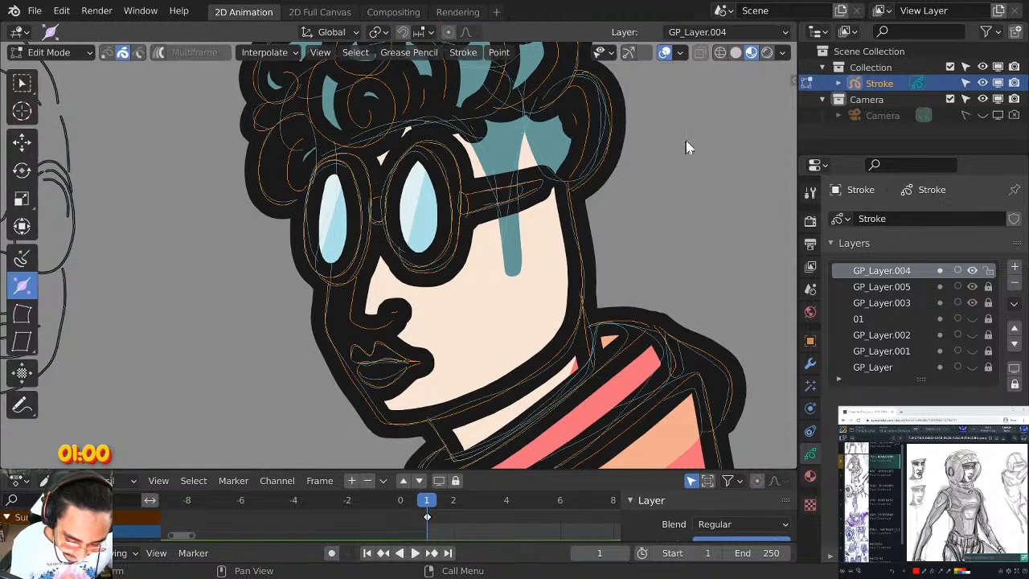
Shrink the selected outline strokes to hairline thickness and return to Draw mode.
{"action": "left_click_drag", "start_coordinate": [687, 142], "coordinate": [444, 221]}
{"action": "key", "text": "Tab"}
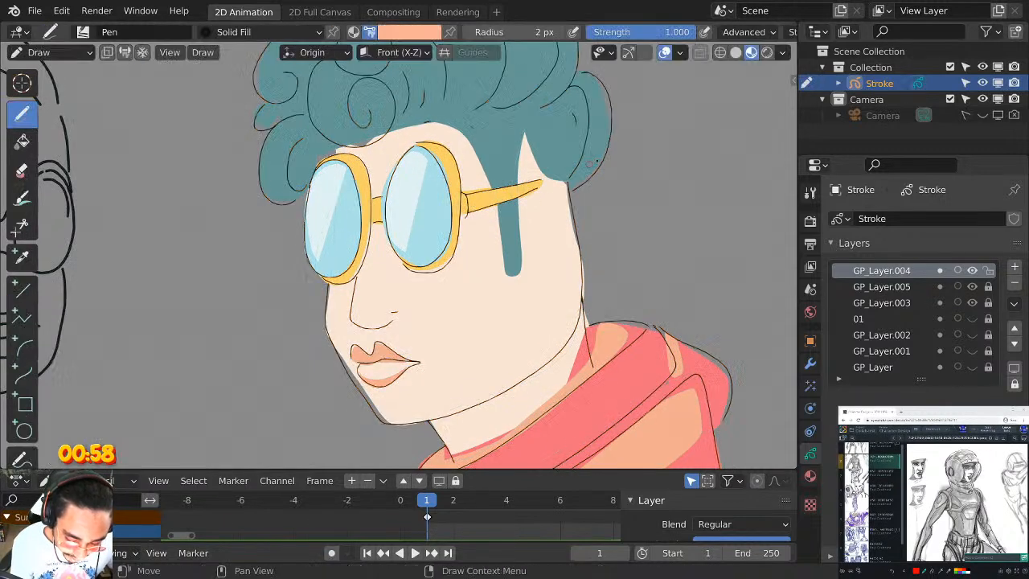
{"action": "scroll", "coordinate": [595, 180], "scroll_direction": "down", "scroll_amount": 3}
{"action": "middle_click_drag", "start_coordinate": [591, 223], "coordinate": [588, 172], "text": "shift"}
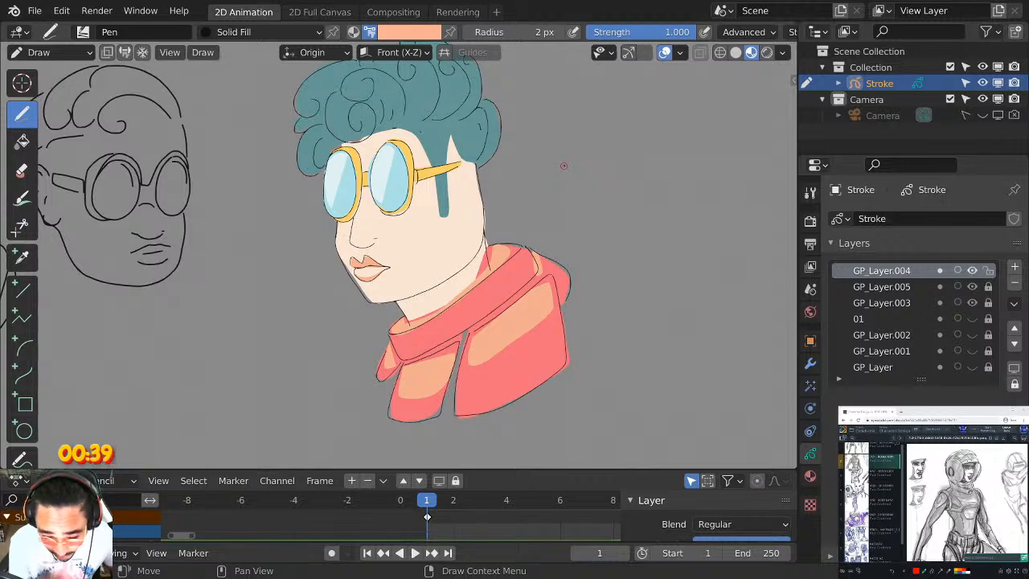
Thicken the portrait's outline strokes in Edit Mode with Shrink/Fatten passes of 1.907, 1.870 and 1.178.
{"action": "key", "text": "Tab"}
{"action": "key", "text": "Tab"}
{"action": "key", "text": "Tab"}
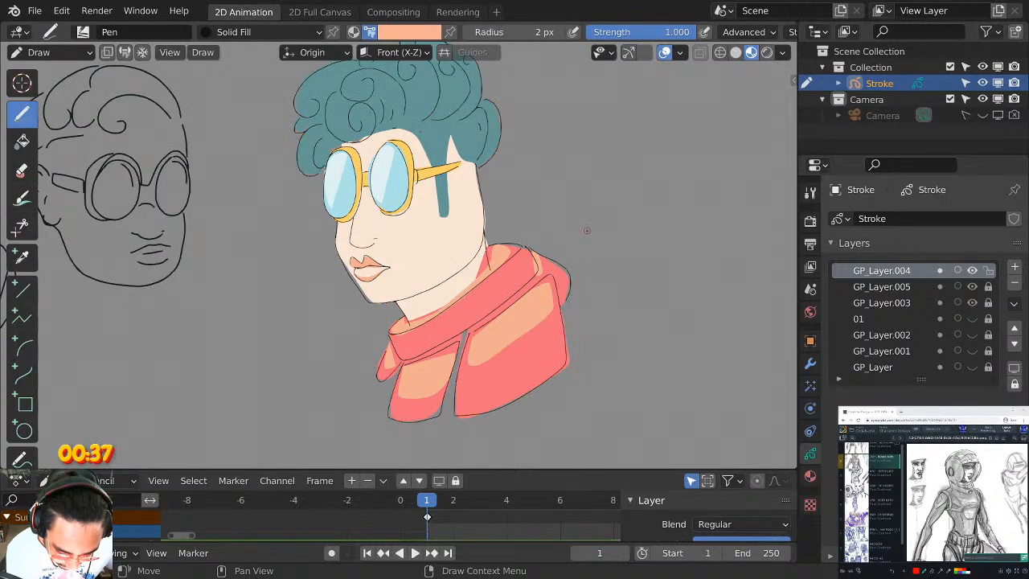
{"action": "key", "text": "alt+s"}
{"action": "left_click", "coordinate": [608, 187]}
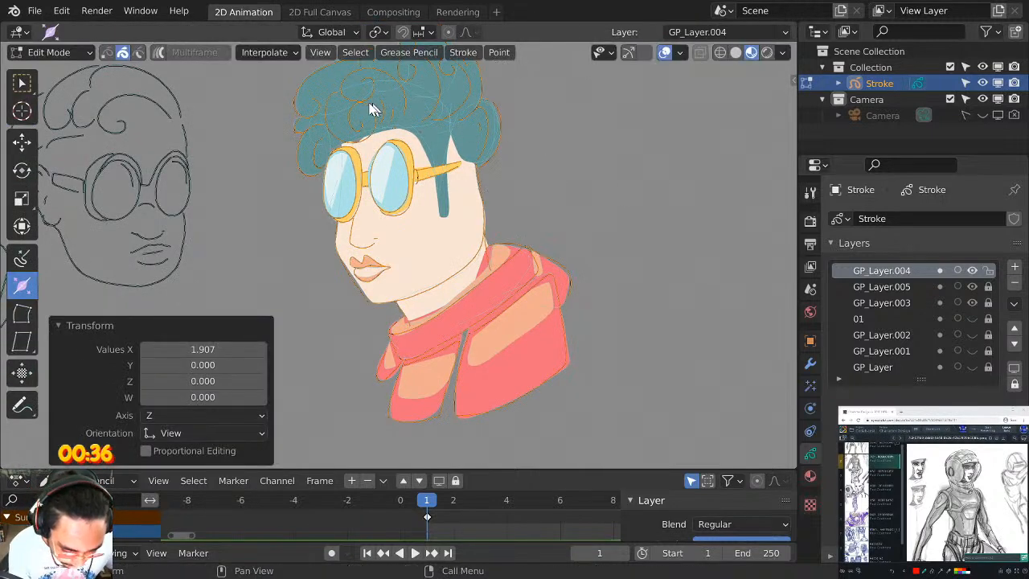
{"action": "key", "text": "alt+s"}
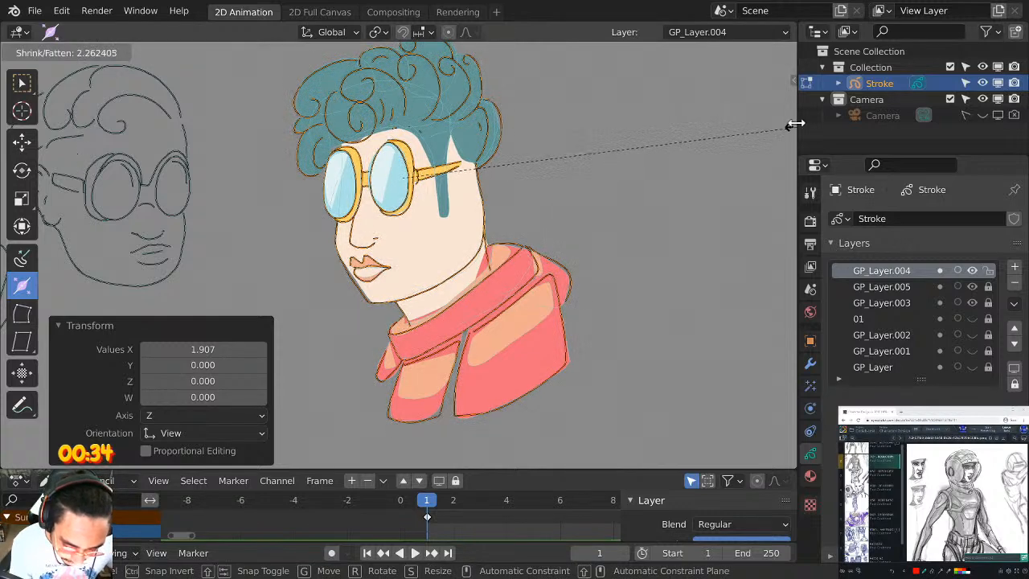
{"action": "right_click", "coordinate": [701, 156]}
{"action": "key", "text": "alt+s"}
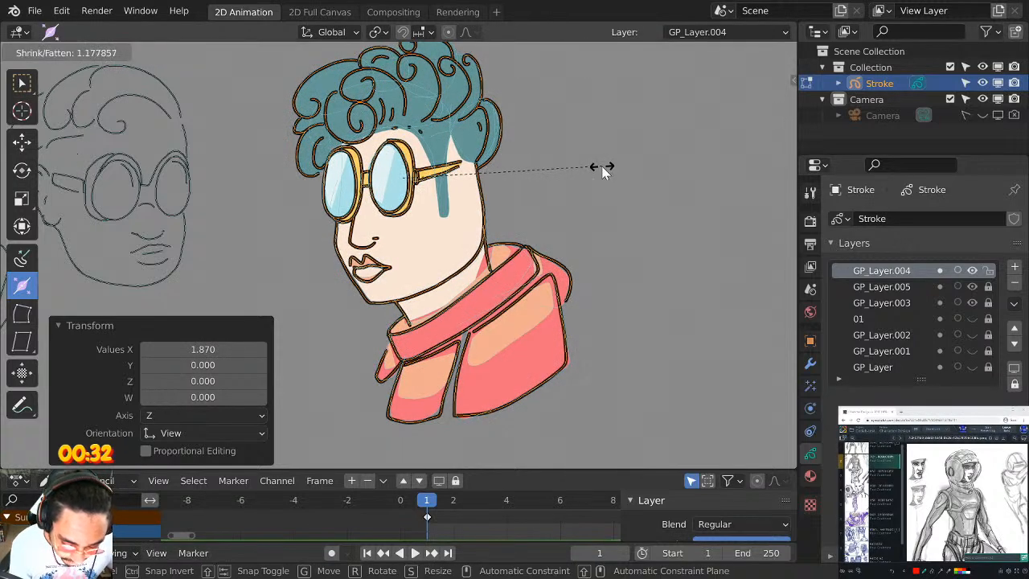
{"action": "left_click", "coordinate": [603, 166]}
{"action": "left_click", "coordinate": [51, 53]}
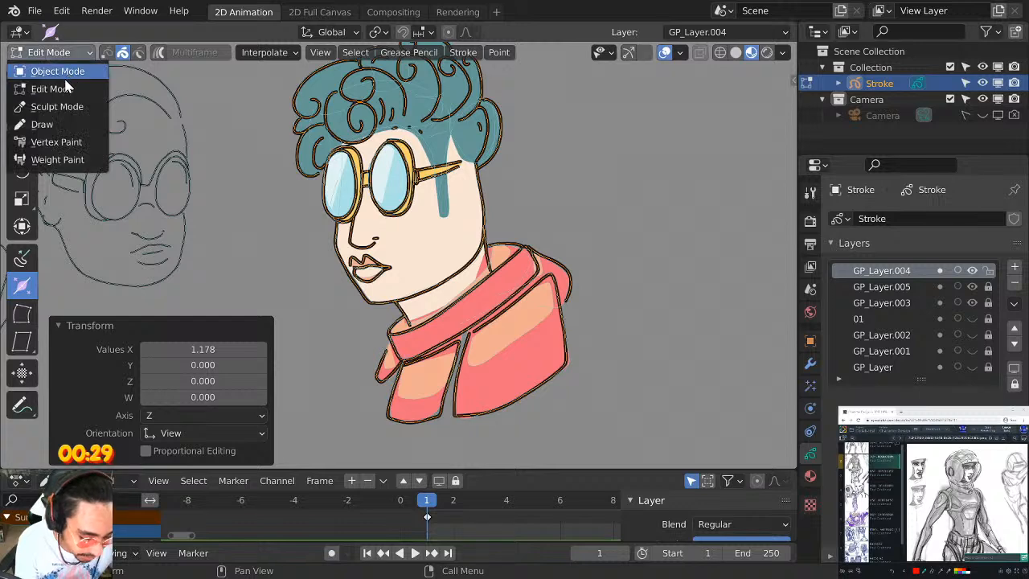
Return to Draw mode and examine the portrait's thickened outlines up close and from farther away.
{"action": "left_click", "coordinate": [42, 125]}
{"action": "mouse_move", "coordinate": [567, 261]}
{"action": "middle_mouse_down", "text": "shift"}
{"action": "mouse_move", "coordinate": [512, 279]}
{"action": "mouse_move", "coordinate": [602, 278]}
{"action": "middle_mouse_up", "text": "shift"}
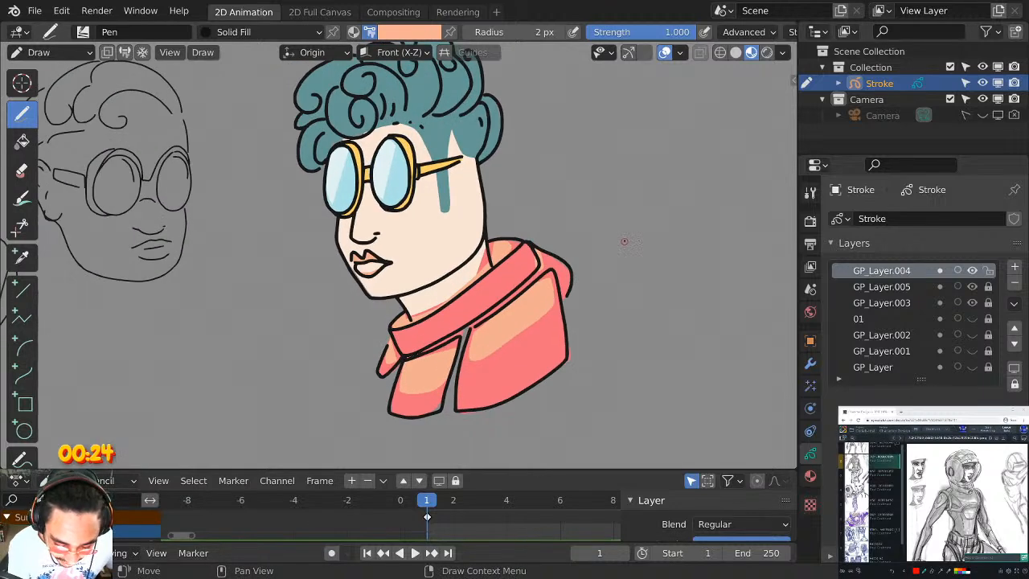
{"action": "scroll", "coordinate": [624, 239], "scroll_direction": "up", "scroll_amount": 1}
{"action": "middle_click_drag", "start_coordinate": [628, 240], "coordinate": [581, 232], "text": "shift"}
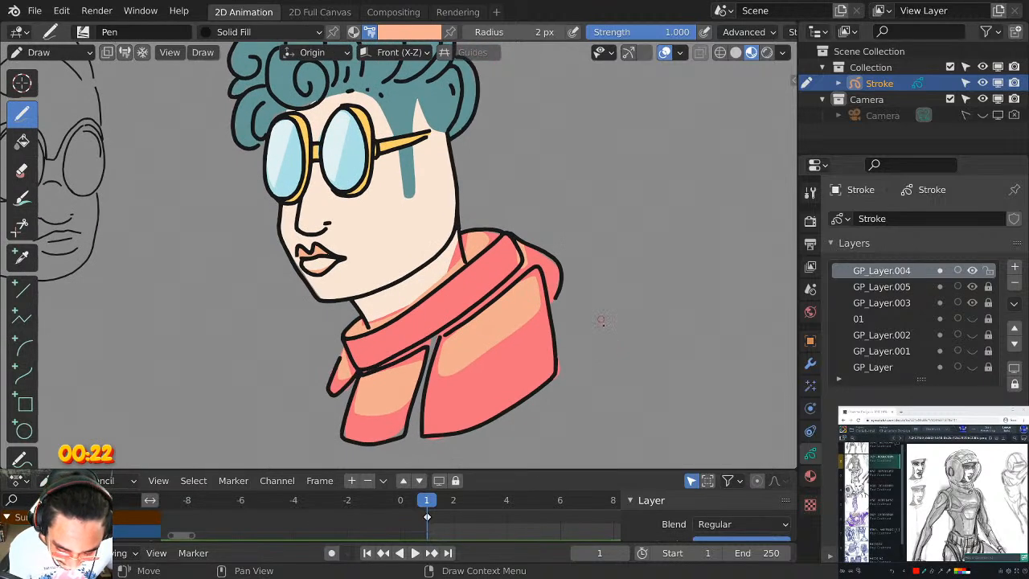
{"action": "scroll", "coordinate": [635, 270], "scroll_direction": "down", "scroll_amount": 2}
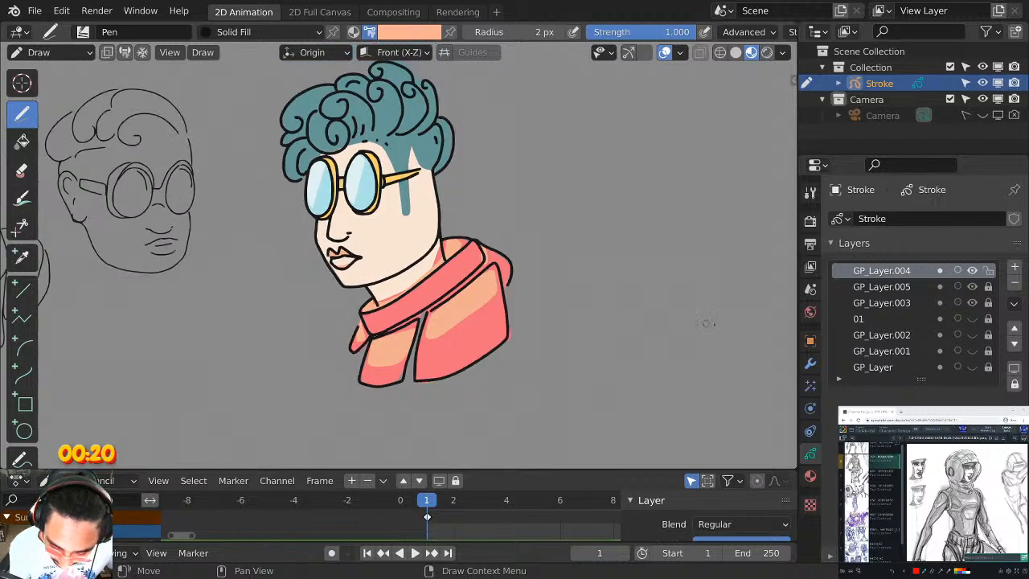
{"action": "scroll", "coordinate": [635, 278], "scroll_direction": "up", "scroll_amount": 1}
{"action": "scroll", "coordinate": [633, 270], "scroll_direction": "up", "scroll_amount": 1}
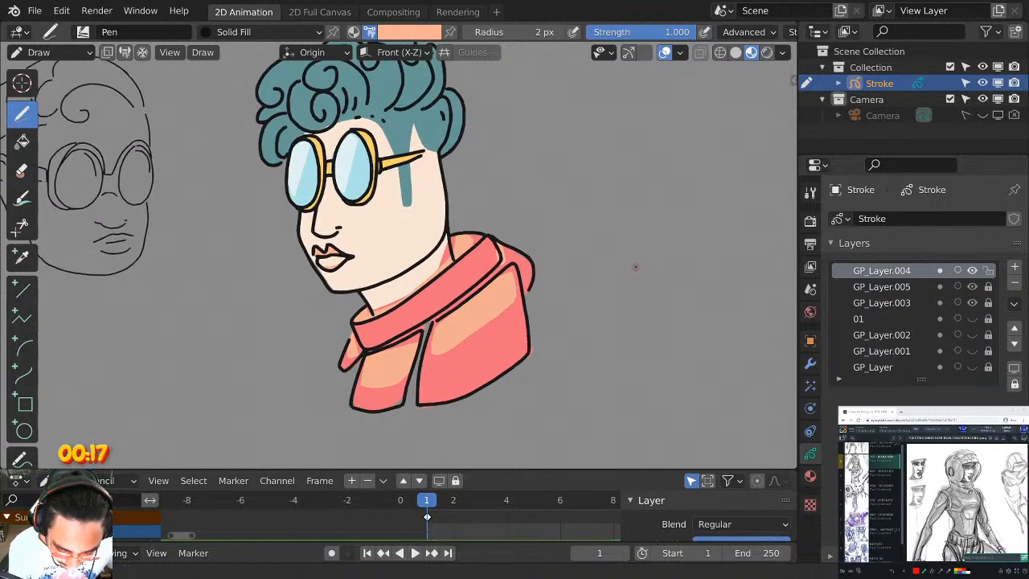
{"action": "middle_click_drag", "start_coordinate": [635, 266], "coordinate": [520, 262], "text": "shift"}
{"action": "middle_click_drag", "start_coordinate": [476, 228], "coordinate": [604, 271], "text": "shift"}
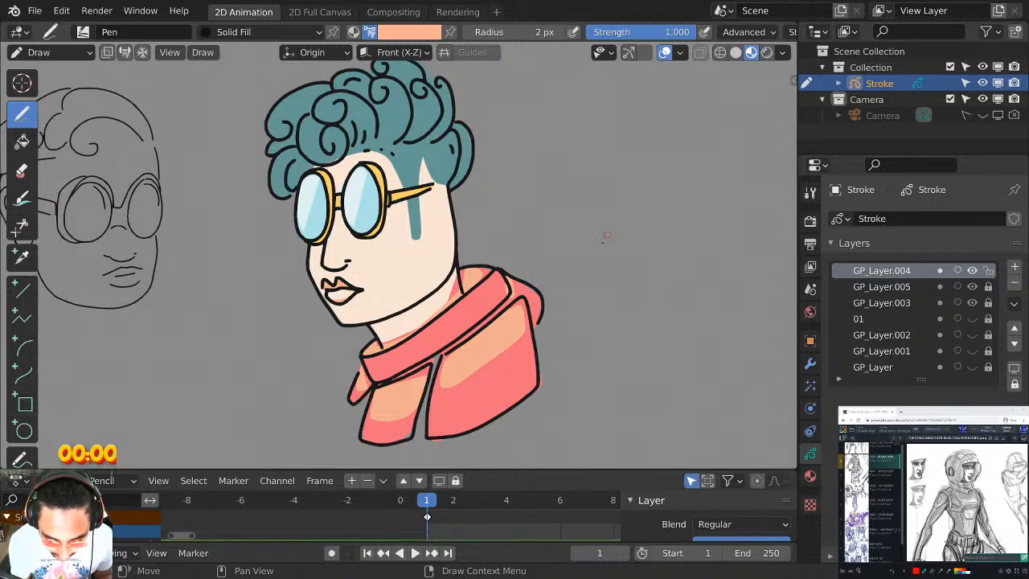
{"action": "middle_click_drag", "start_coordinate": [603, 232], "coordinate": [482, 268]}
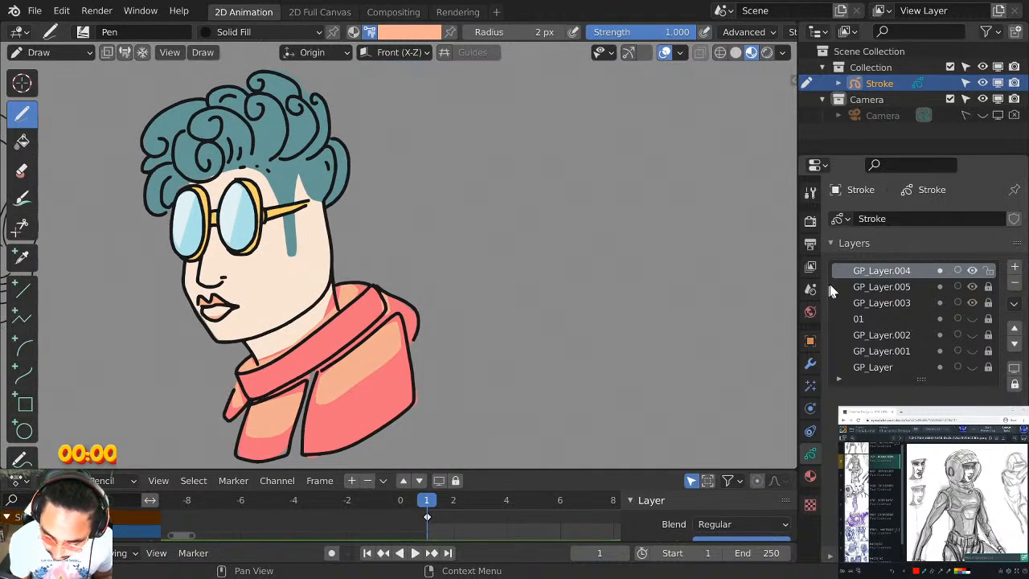
Hide and show GP_Layer.004 and GP_Layer.005 in turn to check what each one contains.
{"action": "left_click", "coordinate": [972, 270]}
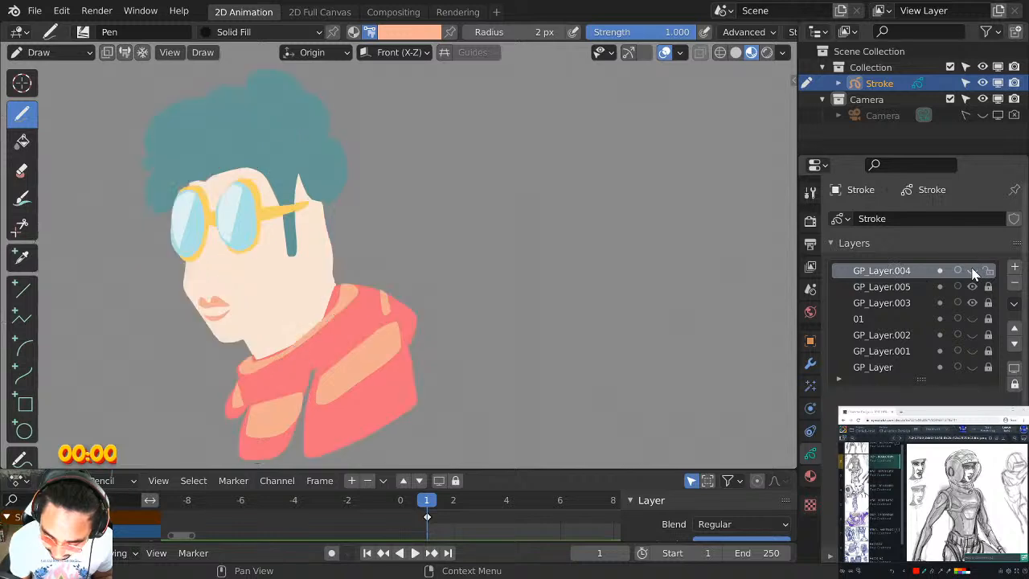
{"action": "left_click", "coordinate": [972, 270]}
{"action": "left_click", "coordinate": [944, 286]}
{"action": "left_click", "coordinate": [972, 286]}
{"action": "left_click", "coordinate": [971, 286]}
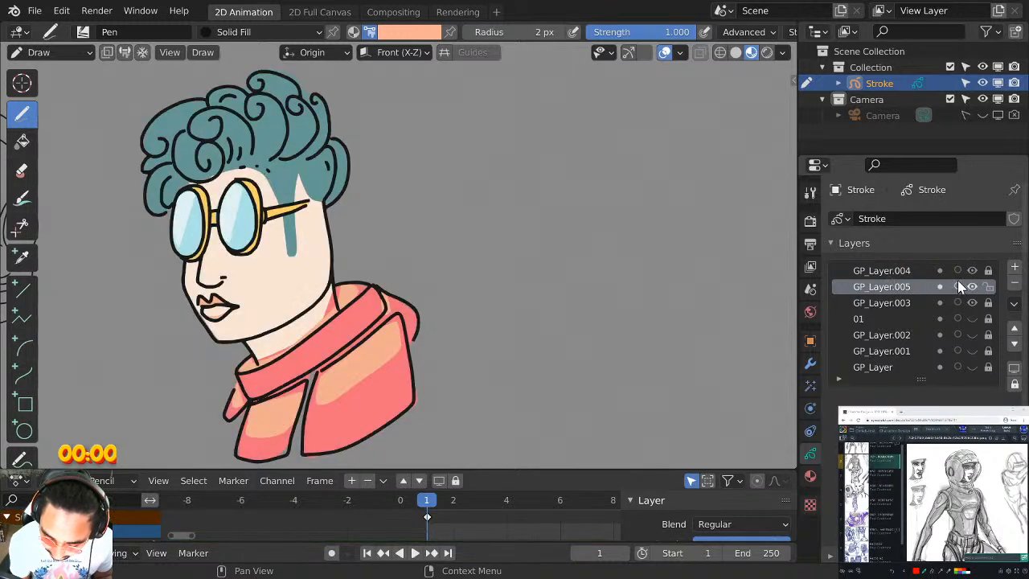
Delete the five unneeded layers GP_Layer, GP_Layer.001, GP_Layer.002, 01 and GP_Layer.003, keeping only GP_Layer.004 and GP_Layer.005.
{"action": "left_click", "coordinate": [911, 302]}
{"action": "left_click", "coordinate": [902, 368]}
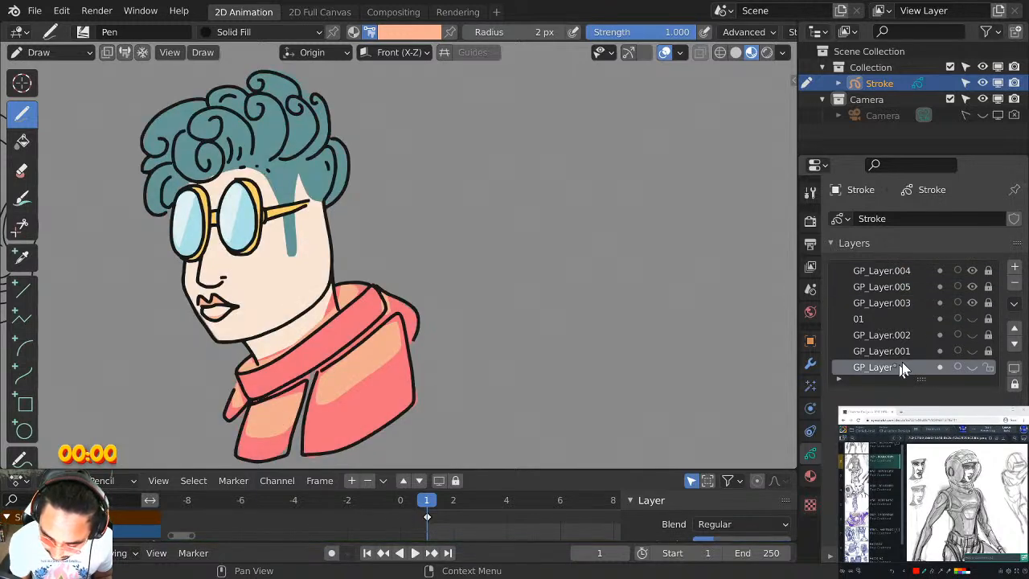
{"action": "left_click", "coordinate": [1014, 283]}
{"action": "left_click", "coordinate": [1014, 282]}
{"action": "left_click", "coordinate": [1014, 283]}
{"action": "left_click", "coordinate": [1014, 283]}
{"action": "left_click", "coordinate": [1015, 283]}
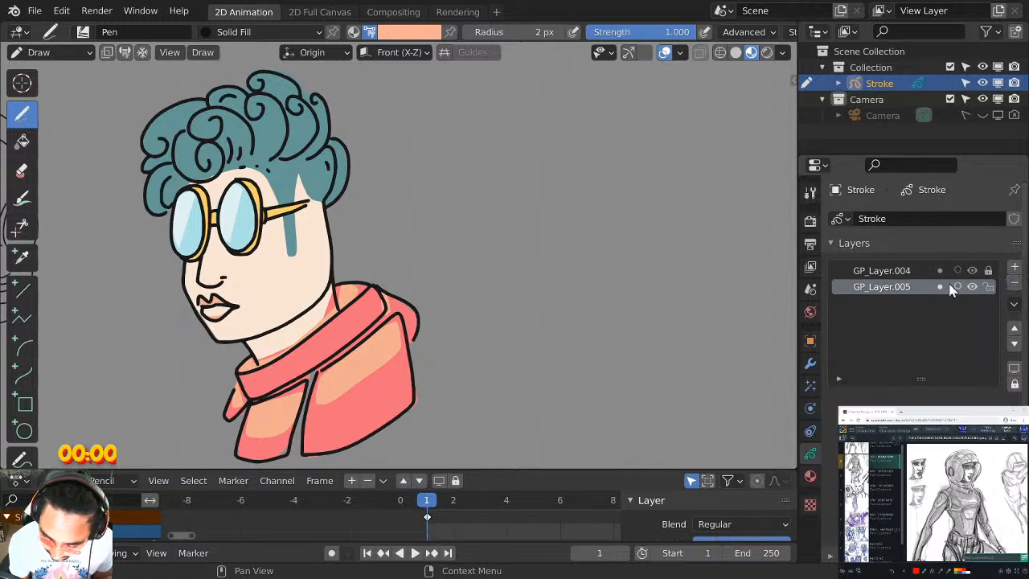
Rename the outline layer GP_Layer.004 to 01 and the colour fill layer GP_Layer.005 to 02.
{"action": "double_click", "coordinate": [882, 270]}
{"action": "type", "text": "01"}
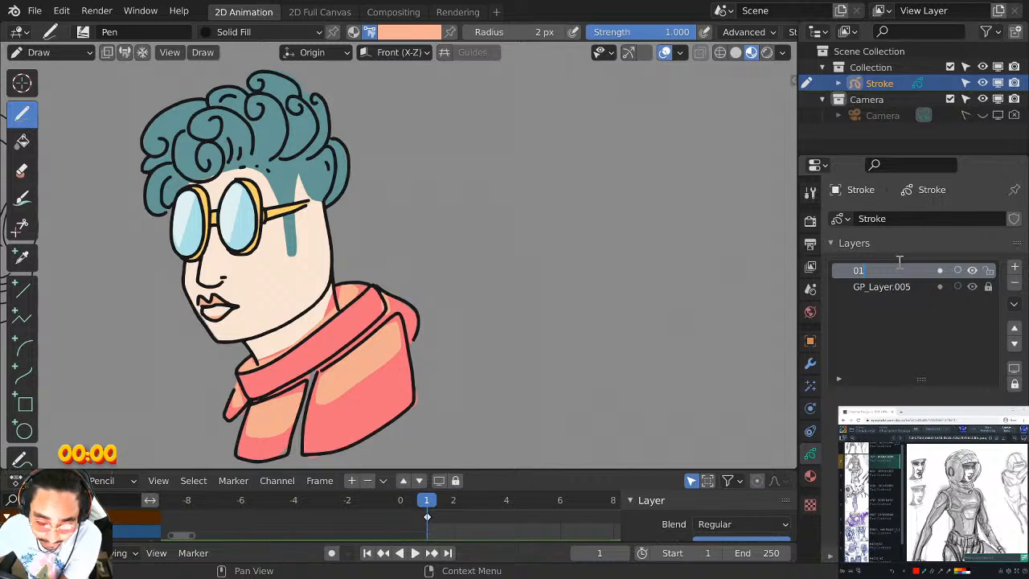
{"action": "double_click", "coordinate": [884, 286]}
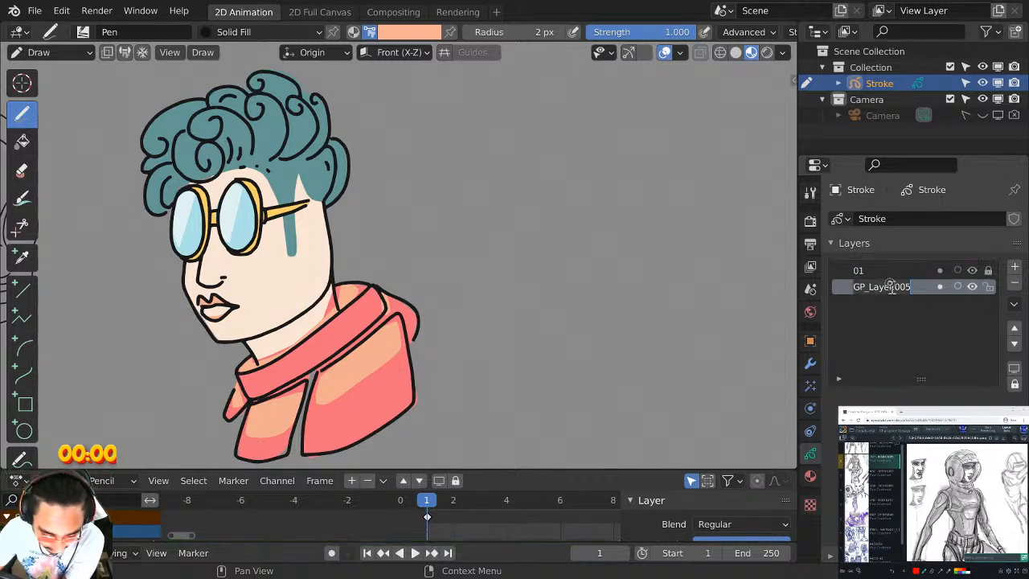
{"action": "type", "text": "01"}
{"action": "key", "text": "Return"}
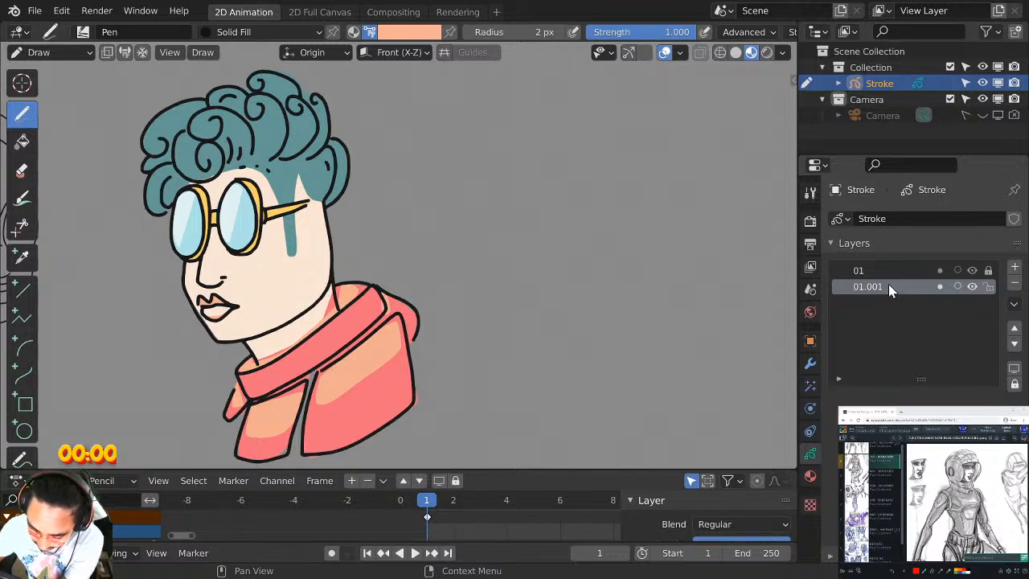
{"action": "double_click", "coordinate": [880, 282]}
{"action": "type", "text": "0"}
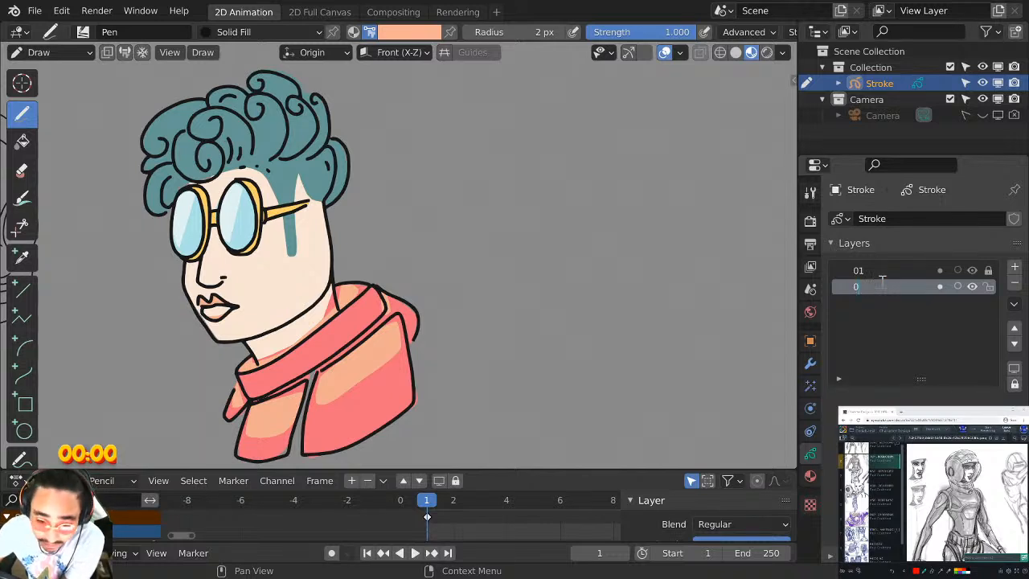
{"action": "type", "text": "2"}
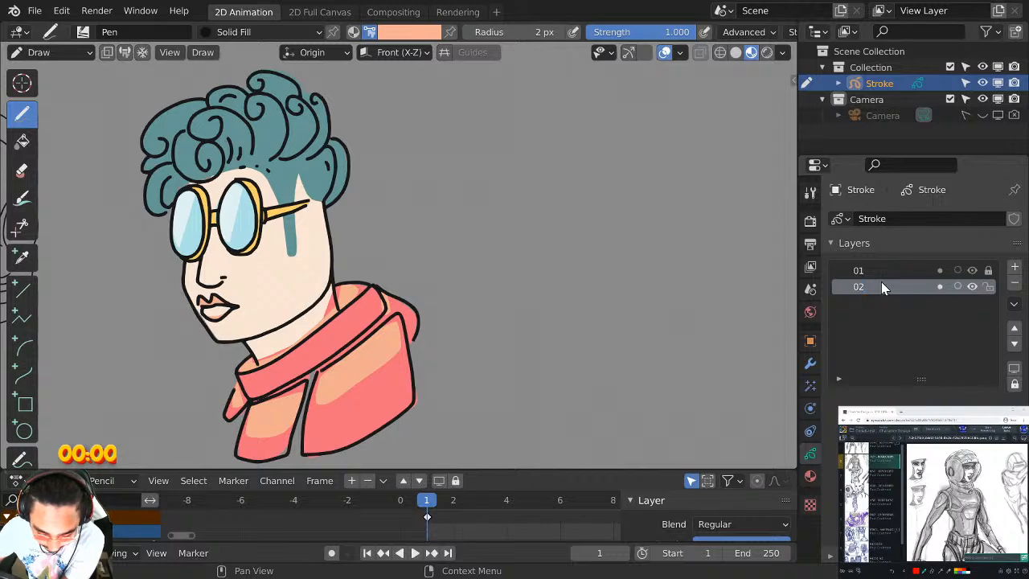
Toggle the visibility of layers 01 and 02 to review the outlines and the colour fills separately.
{"action": "left_click", "coordinate": [972, 269]}
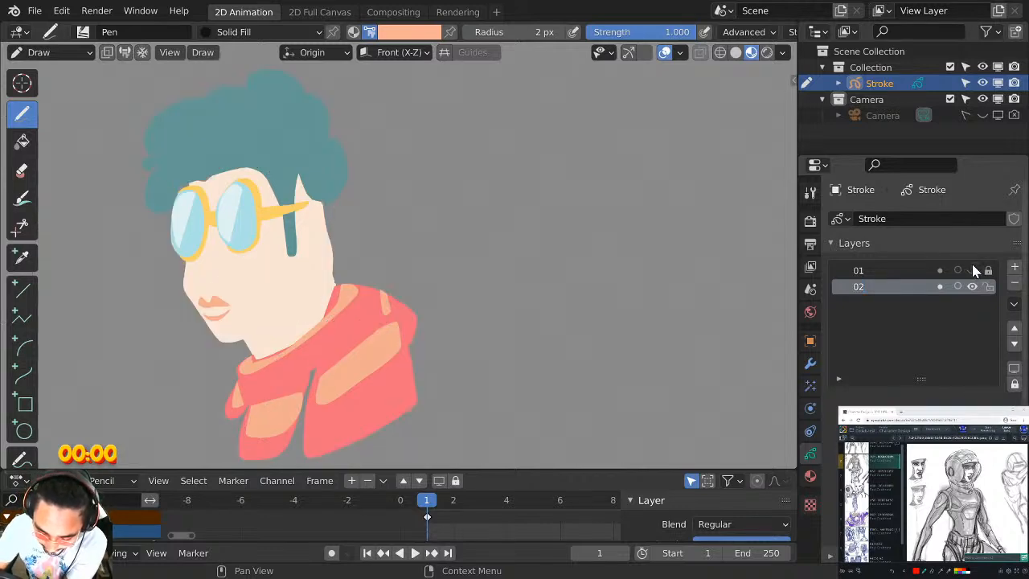
{"action": "left_click", "coordinate": [972, 270]}
{"action": "left_click", "coordinate": [971, 271]}
{"action": "left_click", "coordinate": [970, 272]}
{"action": "left_click", "coordinate": [972, 286]}
{"action": "left_click", "coordinate": [972, 286]}
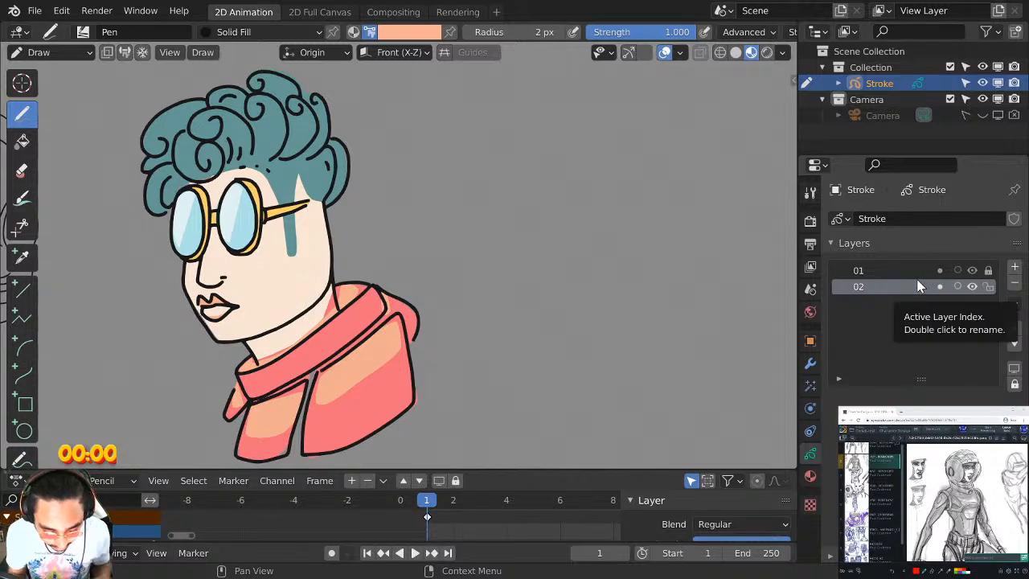
Add a new Grease Pencil layer above layer 01.
{"action": "middle_click_drag", "start_coordinate": [573, 286], "coordinate": [515, 262], "text": "shift"}
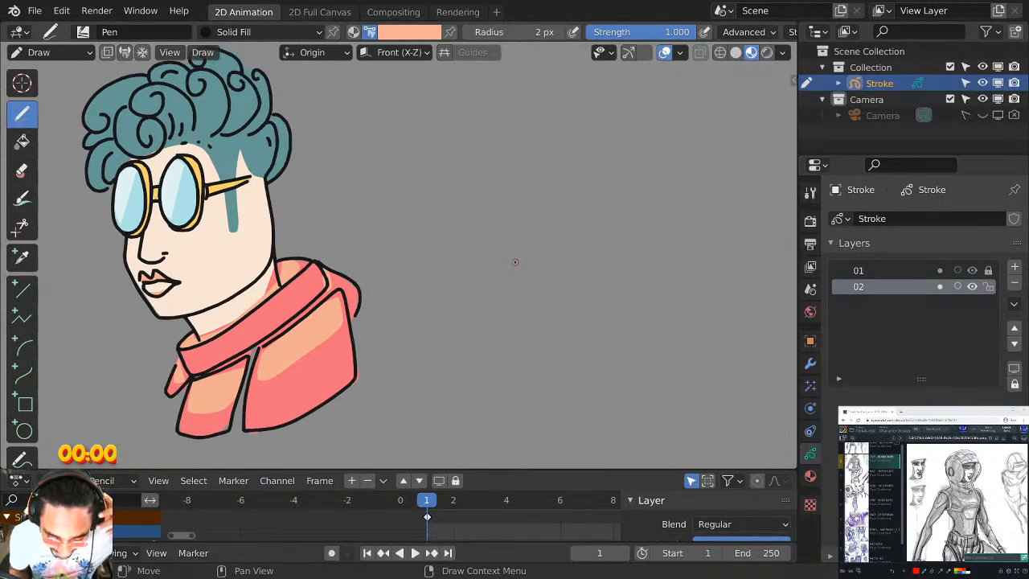
{"action": "mouse_move", "coordinate": [311, 152]}
{"action": "middle_mouse_down", "text": "shift"}
{"action": "mouse_move", "coordinate": [404, 188]}
{"action": "mouse_move", "coordinate": [484, 195]}
{"action": "middle_mouse_up", "text": "shift"}
{"action": "middle_click_drag", "start_coordinate": [562, 235], "coordinate": [500, 232], "text": "shift"}
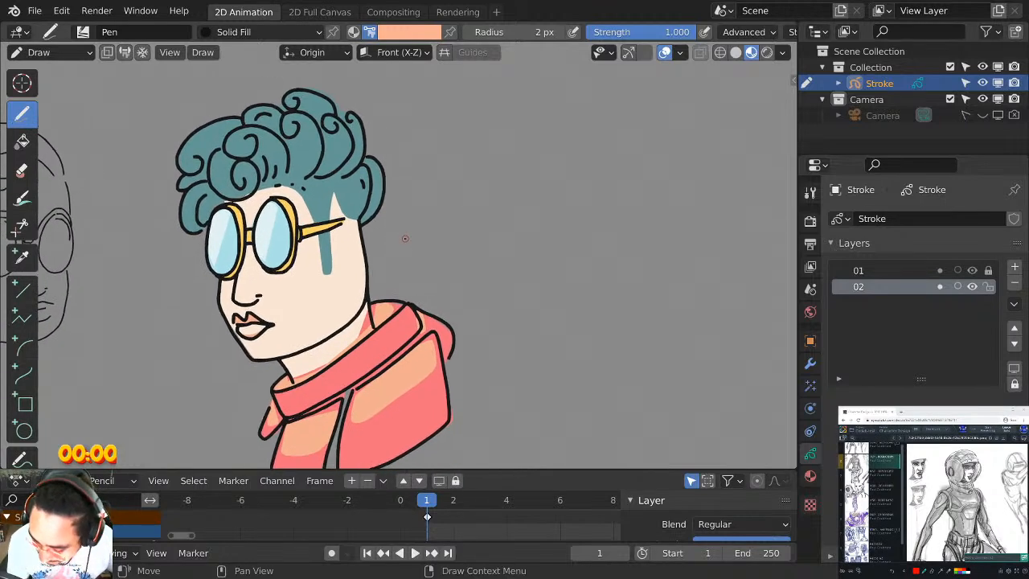
{"action": "left_click", "coordinate": [890, 270]}
{"action": "left_click", "coordinate": [1011, 265]}
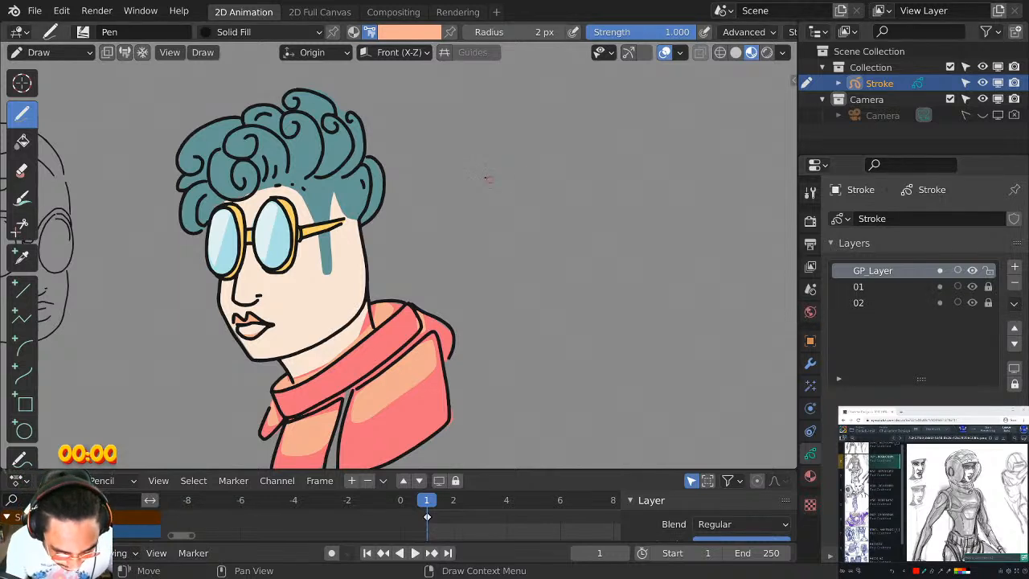
Try the pink, purple and blue swatches of Palette.001 and choose the dark navy one as the pen colour.
{"action": "left_click", "coordinate": [426, 32]}
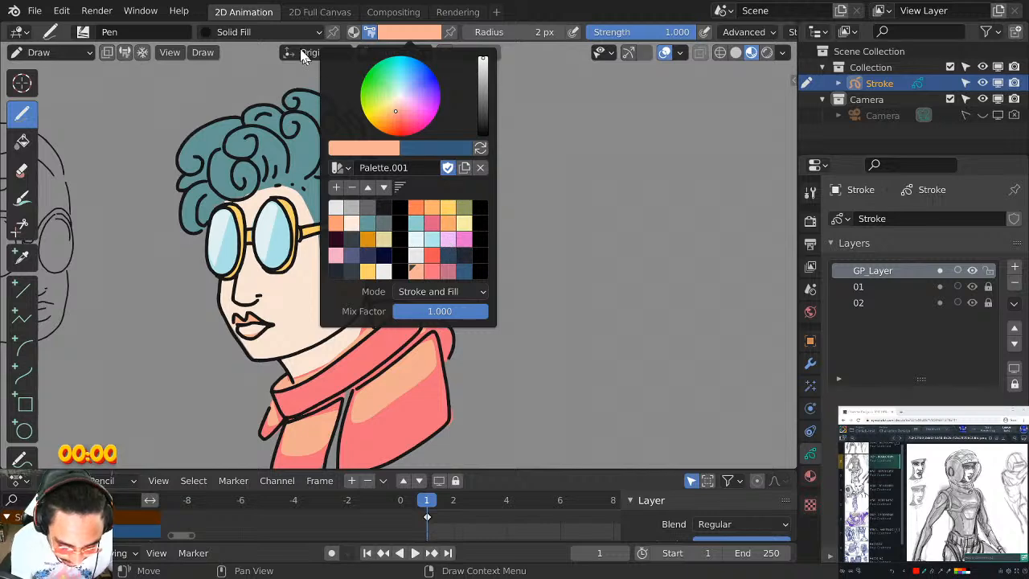
{"action": "left_click", "coordinate": [285, 32]}
{"action": "left_click", "coordinate": [415, 32]}
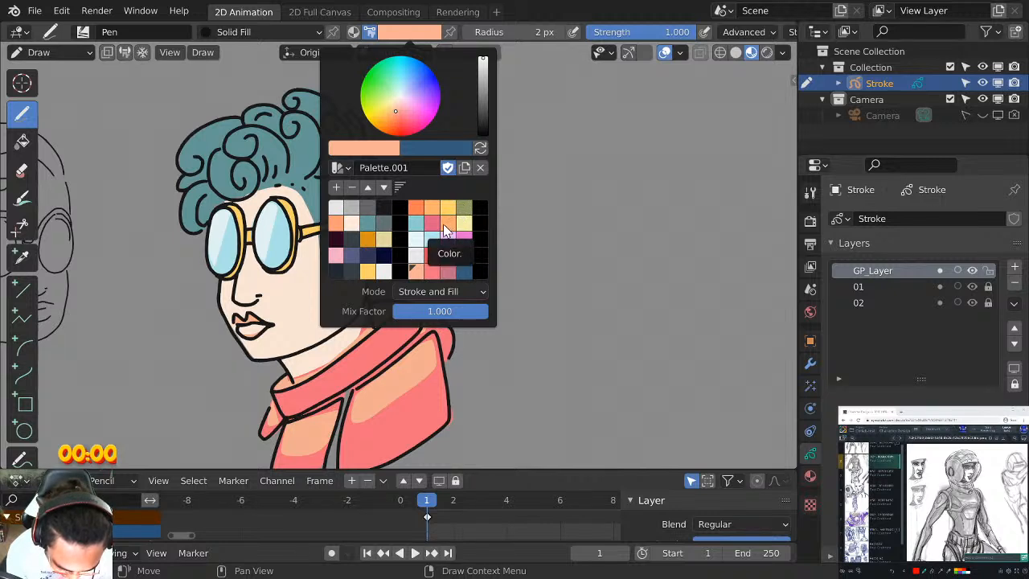
{"action": "left_click", "coordinate": [381, 256]}
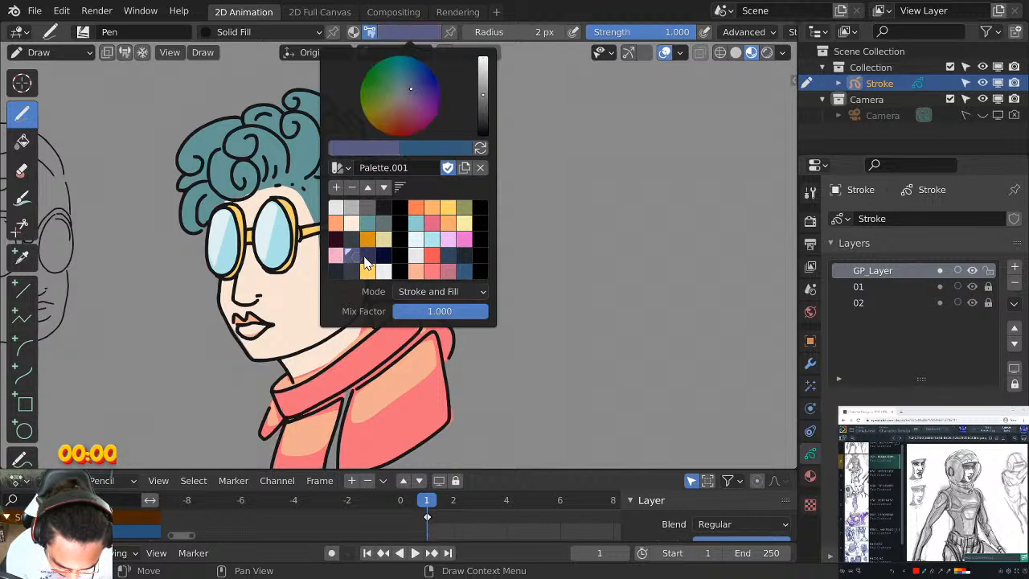
{"action": "left_click", "coordinate": [369, 258]}
{"action": "left_click", "coordinate": [350, 256]}
{"action": "left_click", "coordinate": [336, 255]}
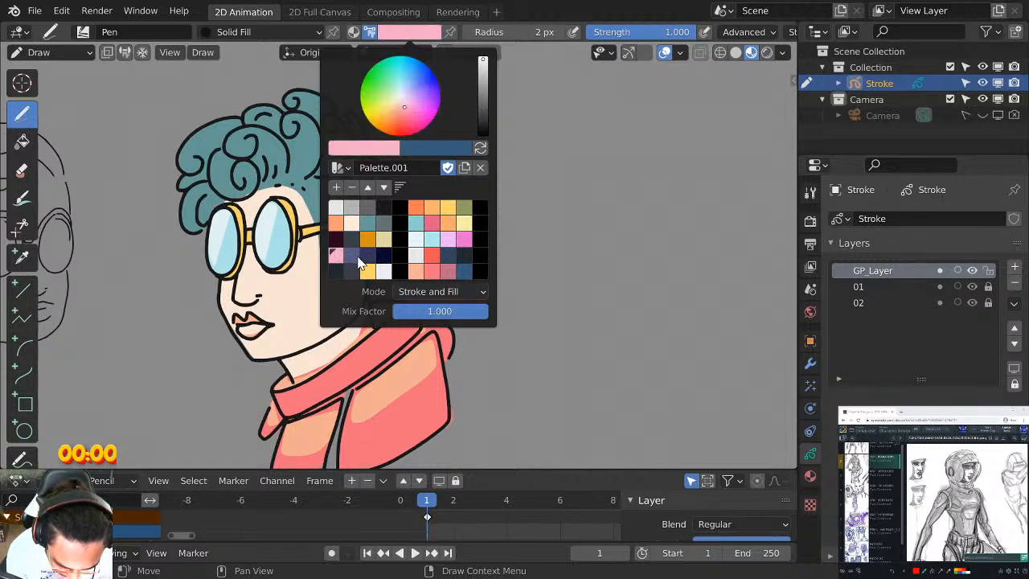
{"action": "left_click", "coordinate": [356, 257]}
{"action": "left_click", "coordinate": [381, 256]}
{"action": "left_click", "coordinate": [365, 255]}
{"action": "left_click", "coordinate": [348, 255]}
{"action": "left_click", "coordinate": [336, 255]}
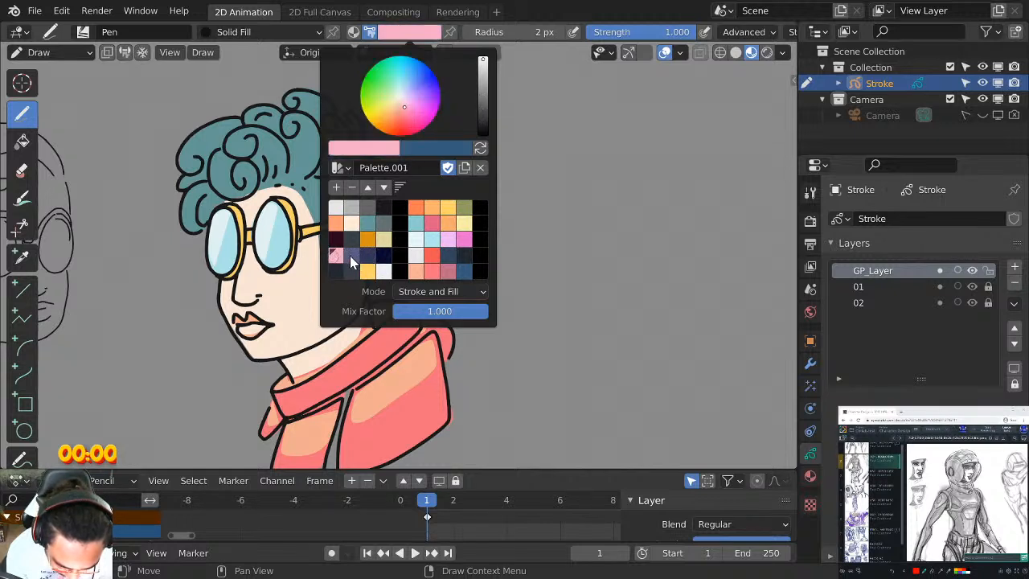
{"action": "left_click", "coordinate": [350, 256]}
{"action": "left_click", "coordinate": [371, 256]}
{"action": "left_click", "coordinate": [386, 257]}
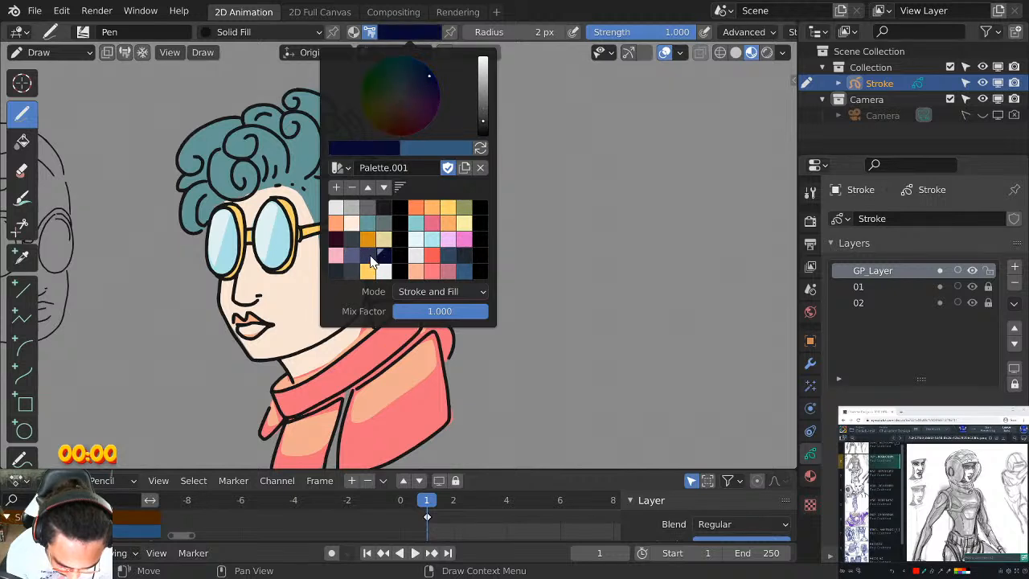
{"action": "left_click", "coordinate": [366, 259]}
{"action": "left_click", "coordinate": [382, 257]}
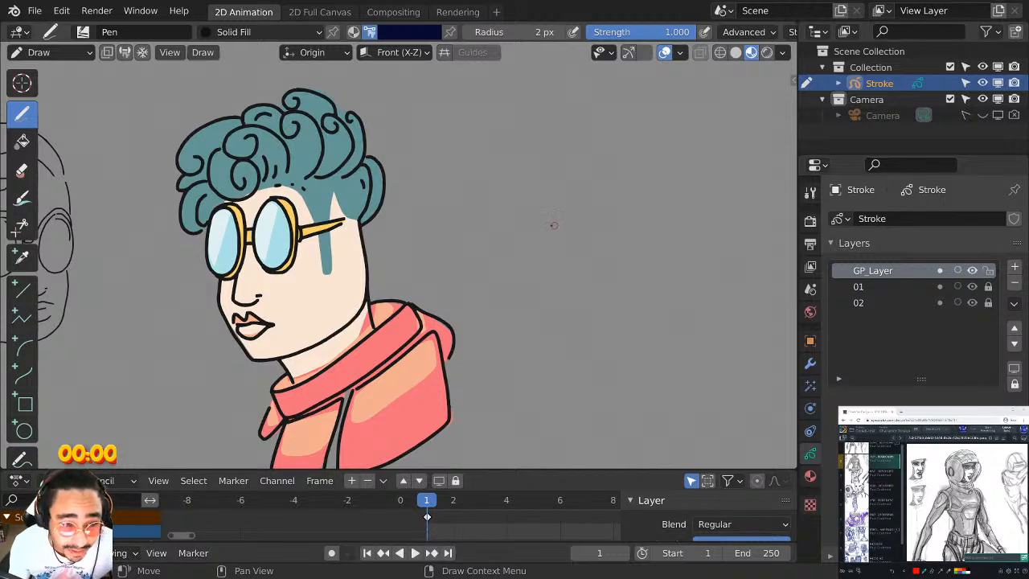
Maximize the viewport and draw a solid dark navy head silhouette with a smaller lobe beneath it in the empty space beside the portrait.
{"action": "middle_click_drag", "start_coordinate": [554, 226], "coordinate": [515, 199], "text": "shift"}
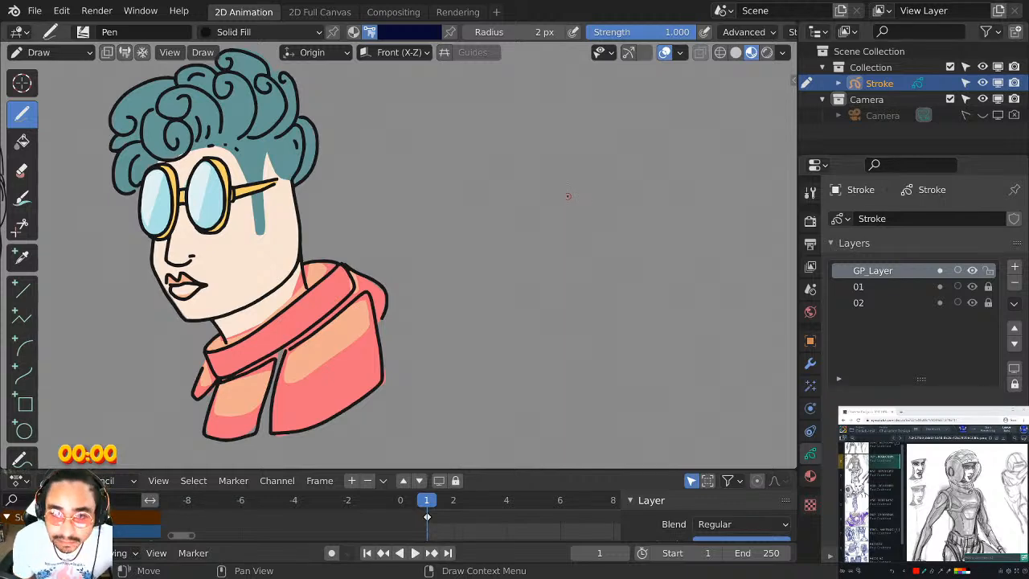
{"action": "mouse_move", "coordinate": [602, 222]}
{"action": "middle_mouse_down", "text": "shift"}
{"action": "mouse_move", "coordinate": [535, 215]}
{"action": "mouse_move", "coordinate": [571, 248]}
{"action": "middle_mouse_up", "text": "shift"}
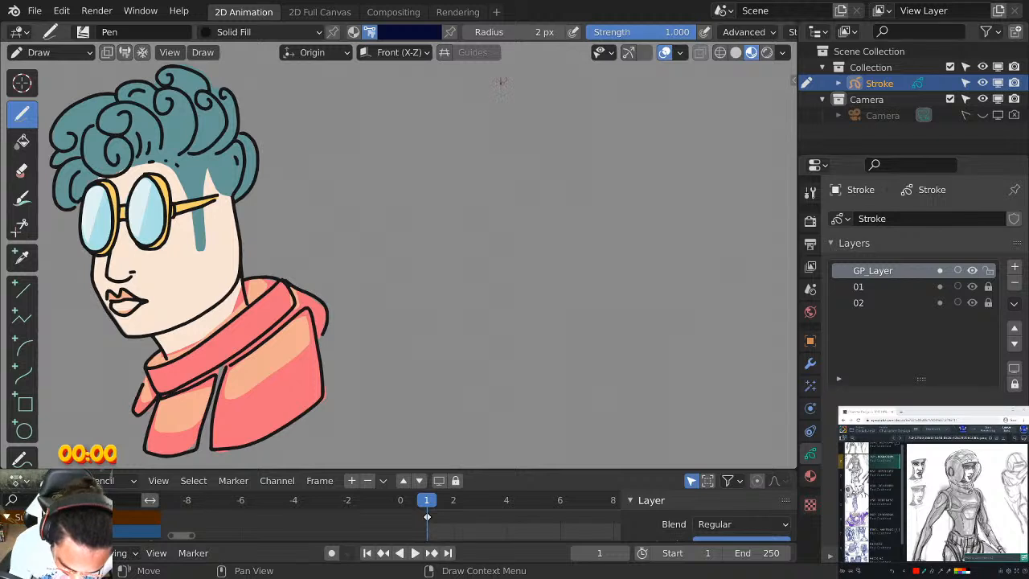
{"action": "mouse_move", "coordinate": [557, 209]}
{"action": "middle_mouse_down", "text": "shift"}
{"action": "mouse_move", "coordinate": [531, 225]}
{"action": "mouse_move", "coordinate": [496, 209]}
{"action": "middle_mouse_up", "text": "shift"}
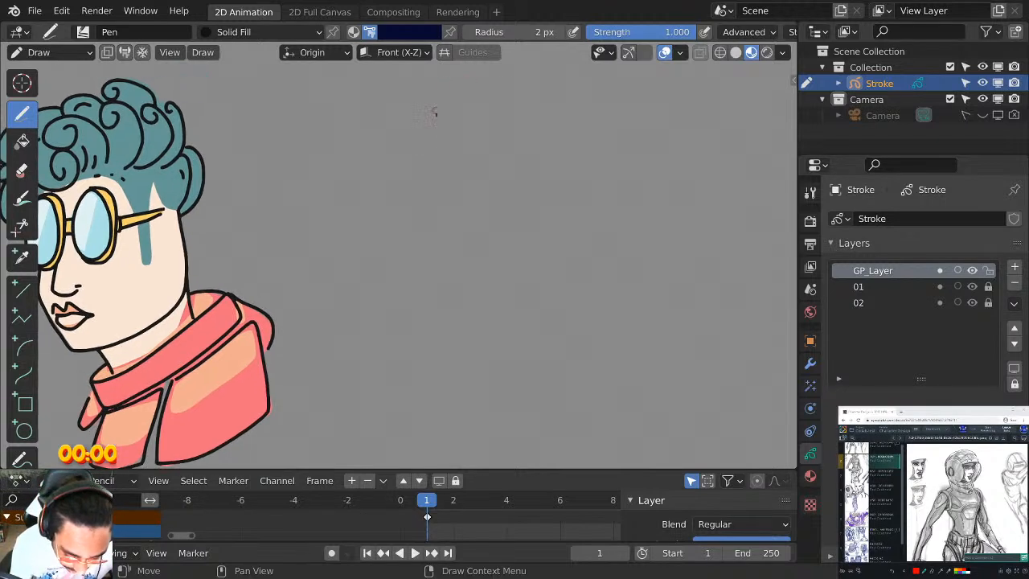
{"action": "key", "text": "ctrl+space"}
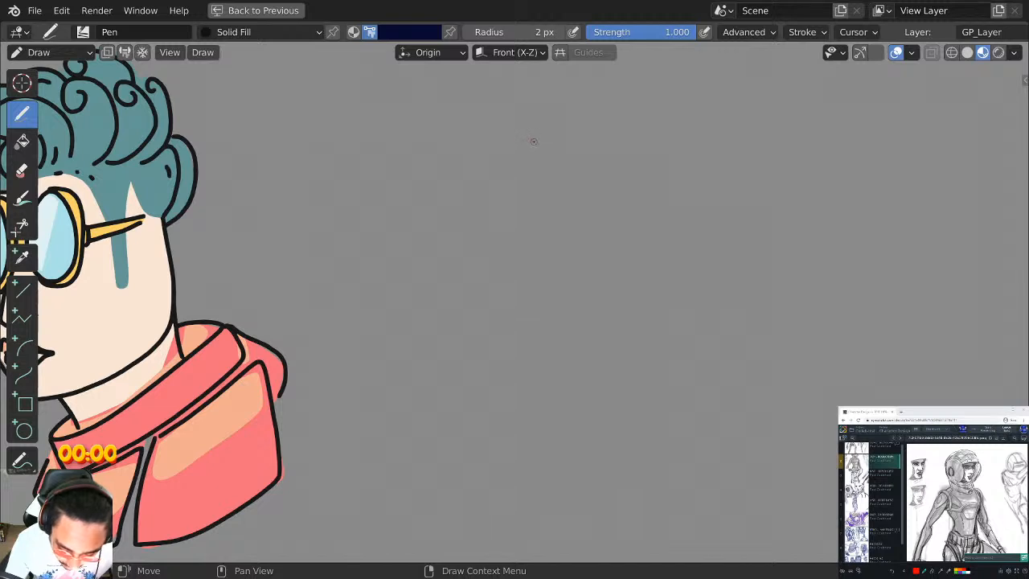
{"action": "mouse_move", "coordinate": [527, 142]}
{"action": "left_mouse_down"}
{"action": "mouse_move", "coordinate": [639, 129]}
{"action": "mouse_move", "coordinate": [664, 194]}
{"action": "mouse_move", "coordinate": [645, 278]}
{"action": "mouse_move", "coordinate": [594, 283]}
{"action": "mouse_move", "coordinate": [540, 241]}
{"action": "mouse_move", "coordinate": [519, 165]}
{"action": "mouse_move", "coordinate": [534, 126]}
{"action": "mouse_move", "coordinate": [495, 175]}
{"action": "mouse_move", "coordinate": [506, 225]}
{"action": "mouse_move", "coordinate": [541, 246]}
{"action": "left_mouse_up"}
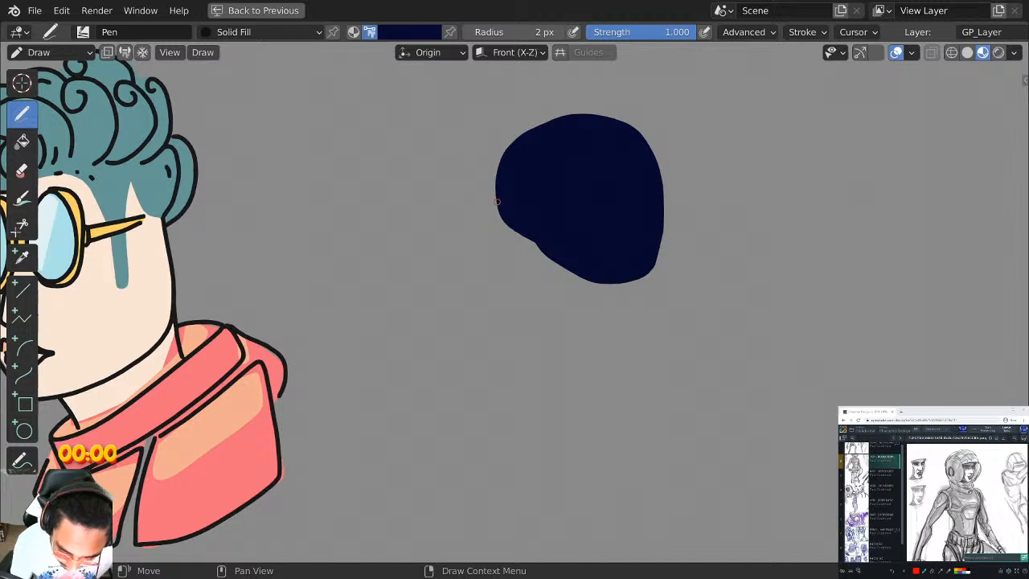
{"action": "mouse_move", "coordinate": [498, 204]}
{"action": "left_mouse_down"}
{"action": "mouse_move", "coordinate": [506, 231]}
{"action": "mouse_move", "coordinate": [567, 269]}
{"action": "mouse_move", "coordinate": [554, 311]}
{"action": "mouse_move", "coordinate": [602, 300]}
{"action": "mouse_move", "coordinate": [604, 277]}
{"action": "left_mouse_up"}
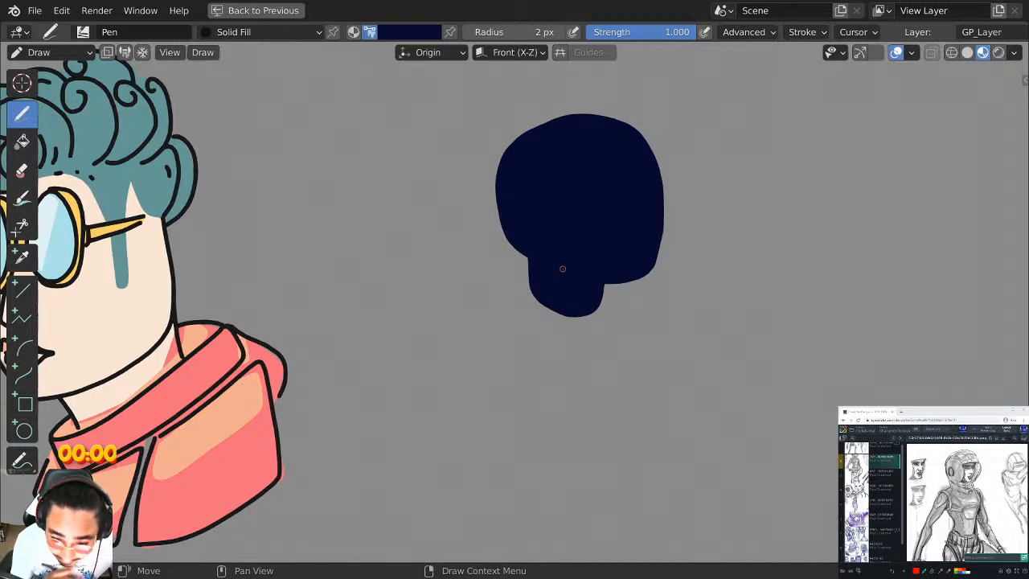
{"action": "mouse_move", "coordinate": [554, 211]}
{"action": "middle_mouse_down"}
{"action": "mouse_move", "coordinate": [717, 213]}
{"action": "mouse_move", "coordinate": [809, 239]}
{"action": "middle_mouse_up"}
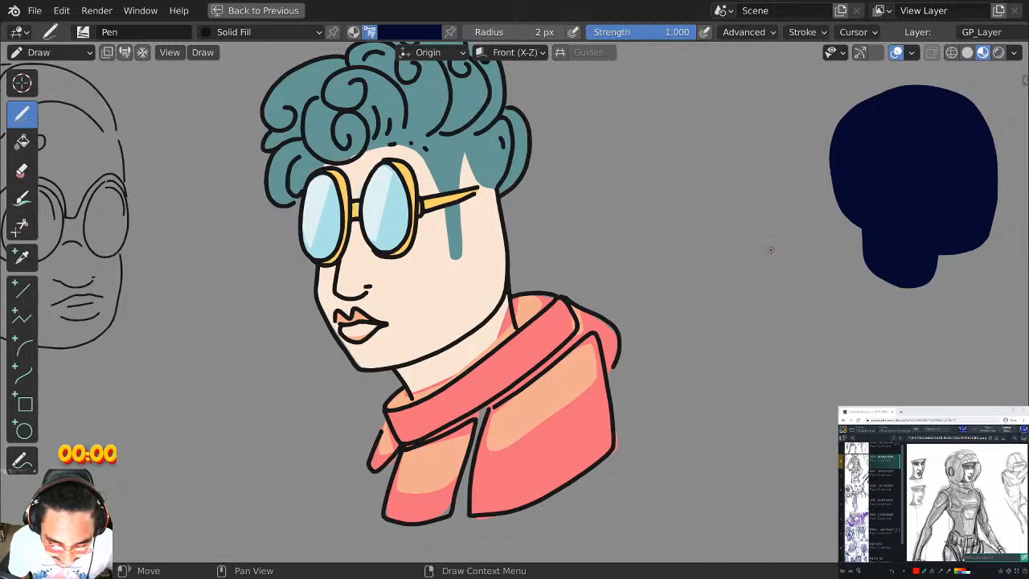
{"action": "middle_click_drag", "start_coordinate": [759, 262], "coordinate": [749, 271]}
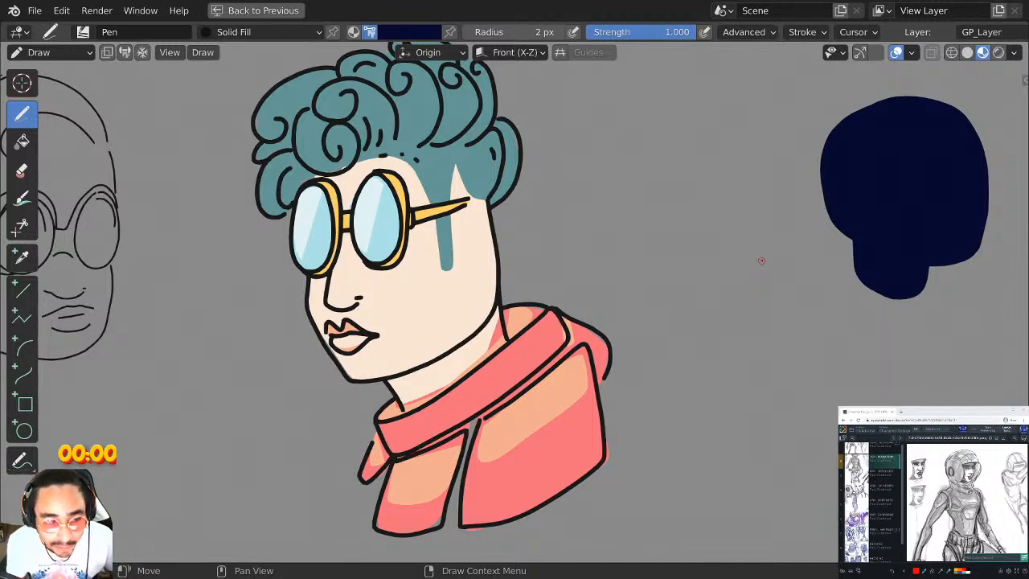
Try a solid dark navy neck and torso shape beneath the head silhouette beside the portrait.
{"action": "mouse_move", "coordinate": [716, 275]}
{"action": "middle_mouse_down"}
{"action": "mouse_move", "coordinate": [668, 249]}
{"action": "mouse_move", "coordinate": [691, 237]}
{"action": "mouse_move", "coordinate": [670, 245]}
{"action": "middle_mouse_up"}
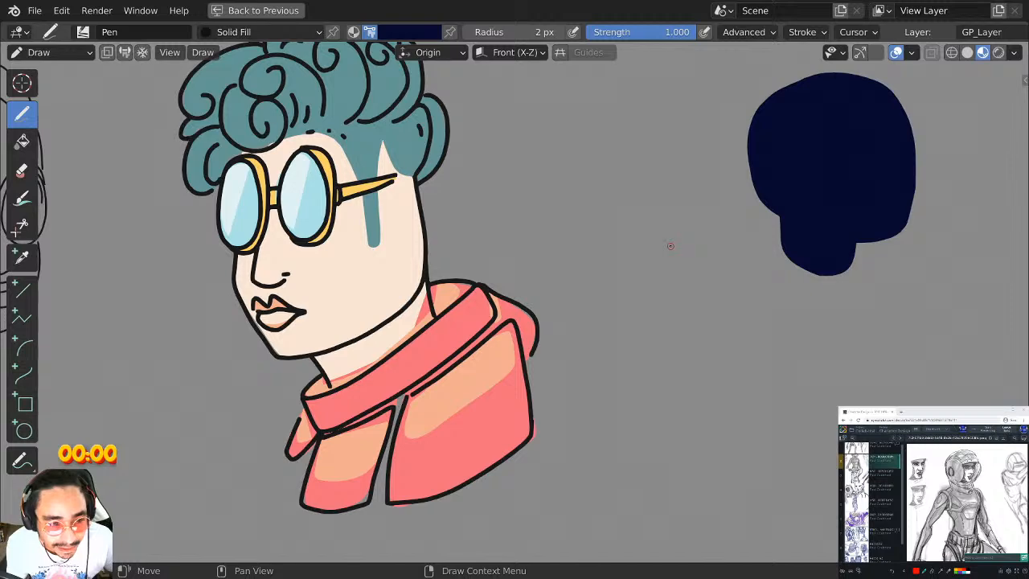
{"action": "scroll", "coordinate": [750, 225], "scroll_direction": "up", "scroll_amount": 2}
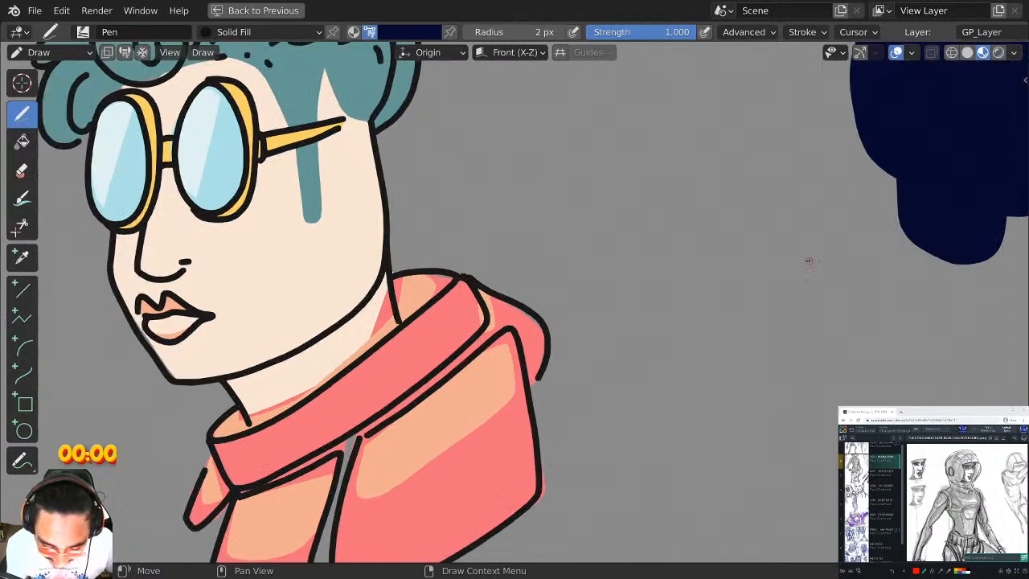
{"action": "middle_click_drag", "start_coordinate": [836, 263], "coordinate": [666, 270]}
{"action": "scroll", "coordinate": [800, 257], "scroll_direction": "down", "scroll_amount": 2}
{"action": "scroll", "coordinate": [800, 257], "scroll_direction": "up", "scroll_amount": 1}
{"action": "middle_click_drag", "start_coordinate": [729, 258], "coordinate": [613, 255], "text": "shift"}
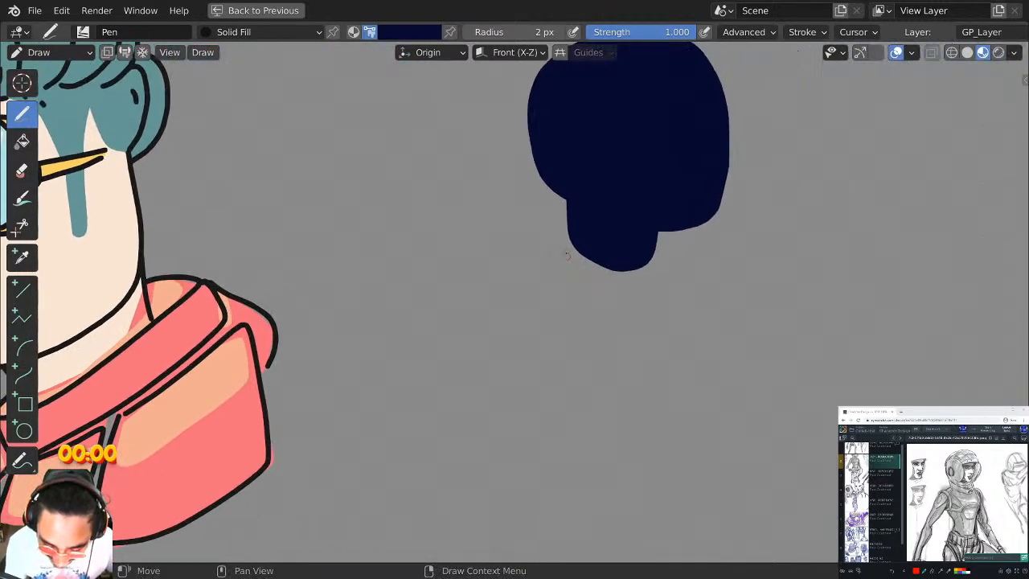
{"action": "mouse_move", "coordinate": [563, 245]}
{"action": "left_mouse_down"}
{"action": "mouse_move", "coordinate": [620, 406]}
{"action": "mouse_move", "coordinate": [690, 274]}
{"action": "mouse_move", "coordinate": [675, 241]}
{"action": "left_mouse_up"}
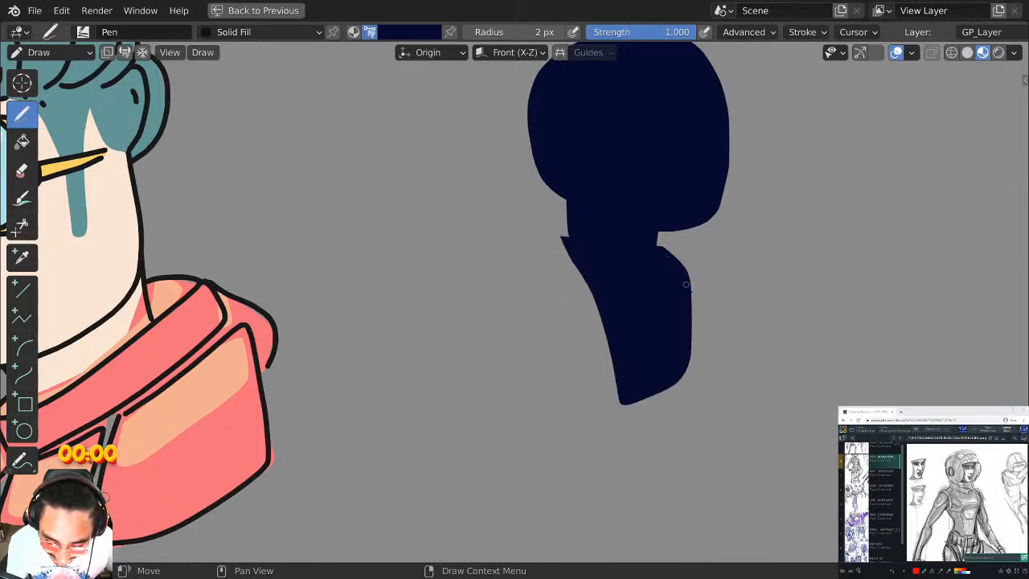
Try shoulder and lower-torso shapes on the navy figure, and undo the body strokes back to the bare head.
{"action": "middle_click_drag", "start_coordinate": [708, 261], "coordinate": [732, 317], "text": "shift"}
{"action": "scroll", "coordinate": [613, 355], "scroll_direction": "down", "scroll_amount": 1}
{"action": "middle_click_drag", "start_coordinate": [613, 355], "coordinate": [624, 229], "text": "shift"}
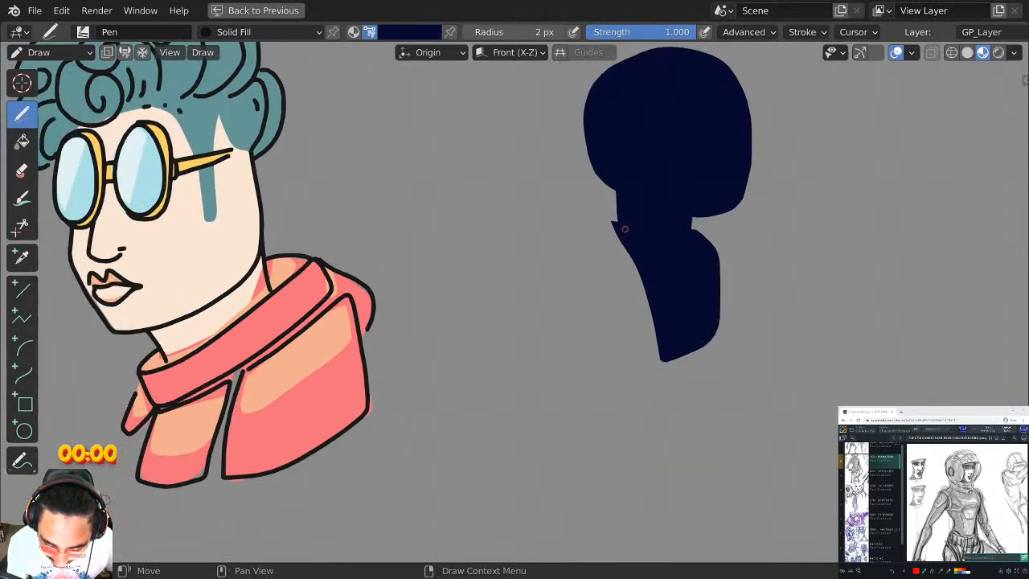
{"action": "mouse_move", "coordinate": [625, 229]}
{"action": "left_mouse_down"}
{"action": "mouse_move", "coordinate": [564, 253]}
{"action": "mouse_move", "coordinate": [672, 314]}
{"action": "mouse_move", "coordinate": [659, 251]}
{"action": "mouse_move", "coordinate": [711, 299]}
{"action": "left_mouse_up"}
{"action": "middle_click_drag", "start_coordinate": [710, 326], "coordinate": [720, 263], "text": "shift"}
{"action": "left_click_drag", "start_coordinate": [745, 223], "coordinate": [703, 258]}
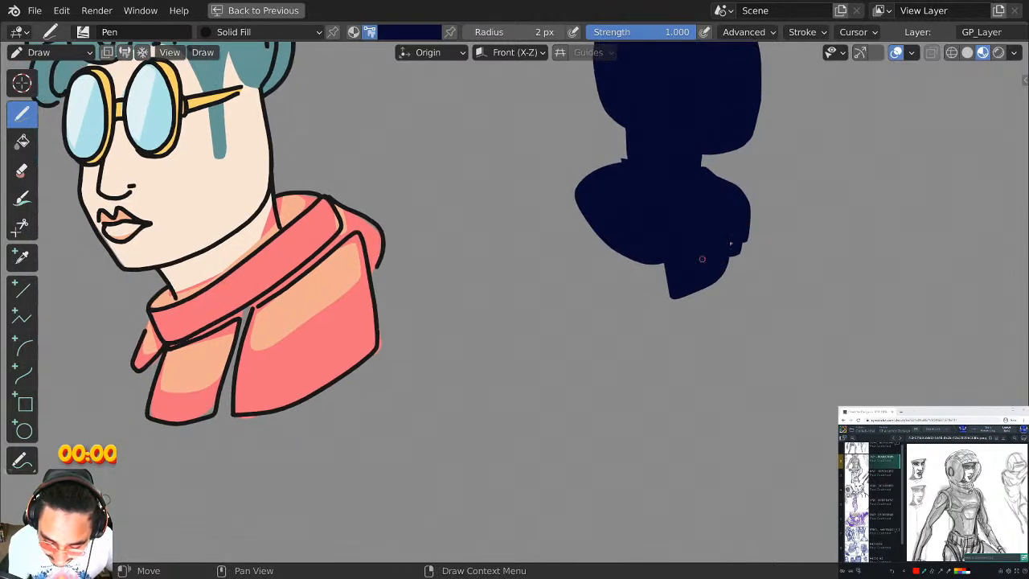
{"action": "middle_click_drag", "start_coordinate": [703, 258], "coordinate": [741, 236], "text": "shift"}
{"action": "mouse_move", "coordinate": [630, 204]}
{"action": "left_mouse_down"}
{"action": "mouse_move", "coordinate": [632, 288]}
{"action": "mouse_move", "coordinate": [738, 295]}
{"action": "mouse_move", "coordinate": [683, 241]}
{"action": "left_mouse_up"}
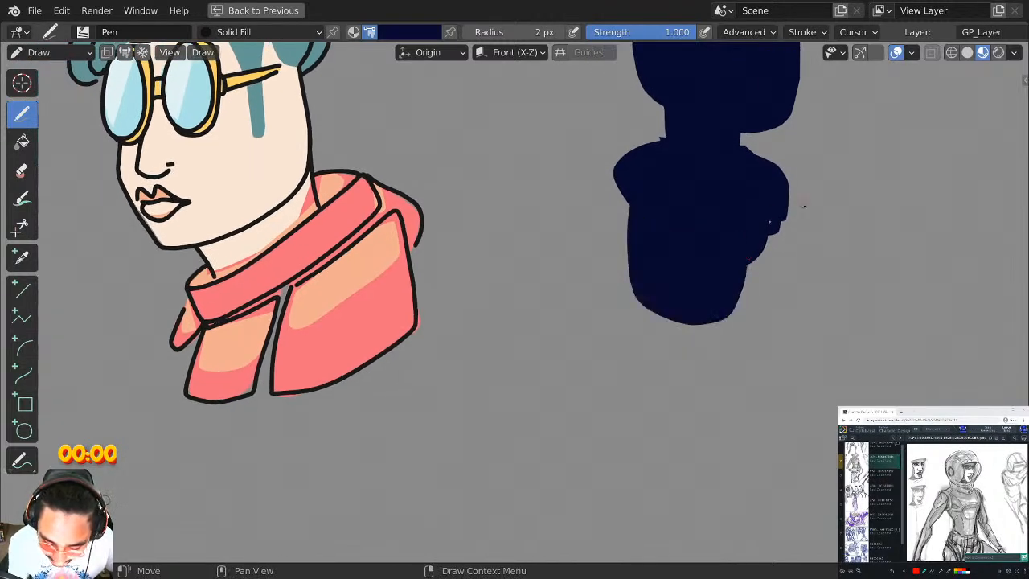
{"action": "middle_click_drag", "start_coordinate": [802, 201], "coordinate": [734, 302], "text": "shift"}
{"action": "key", "text": "ctrl+z"}
{"action": "key", "text": "ctrl+z"}
{"action": "key", "text": "ctrl+z"}
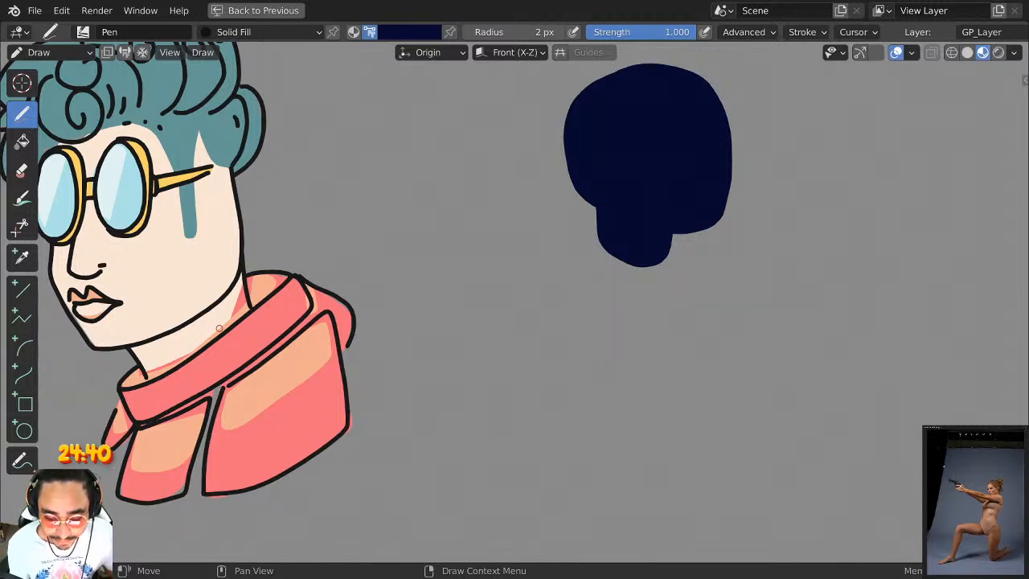
Draw a smaller rounded dark navy head shape in the empty space to the right of the first silhouette.
{"action": "middle_click_drag", "start_coordinate": [738, 255], "coordinate": [527, 238]}
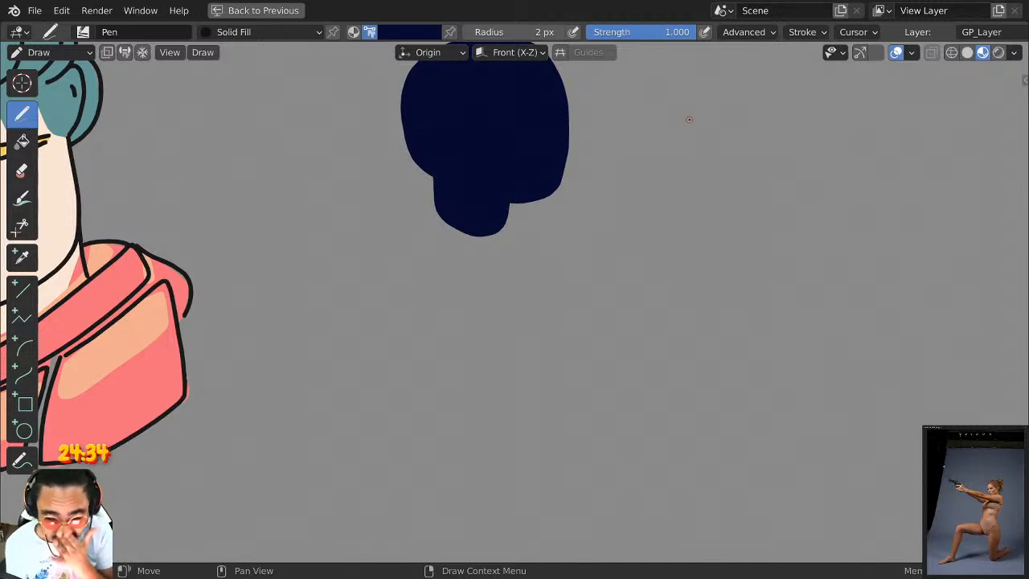
{"action": "left_click", "coordinate": [404, 34]}
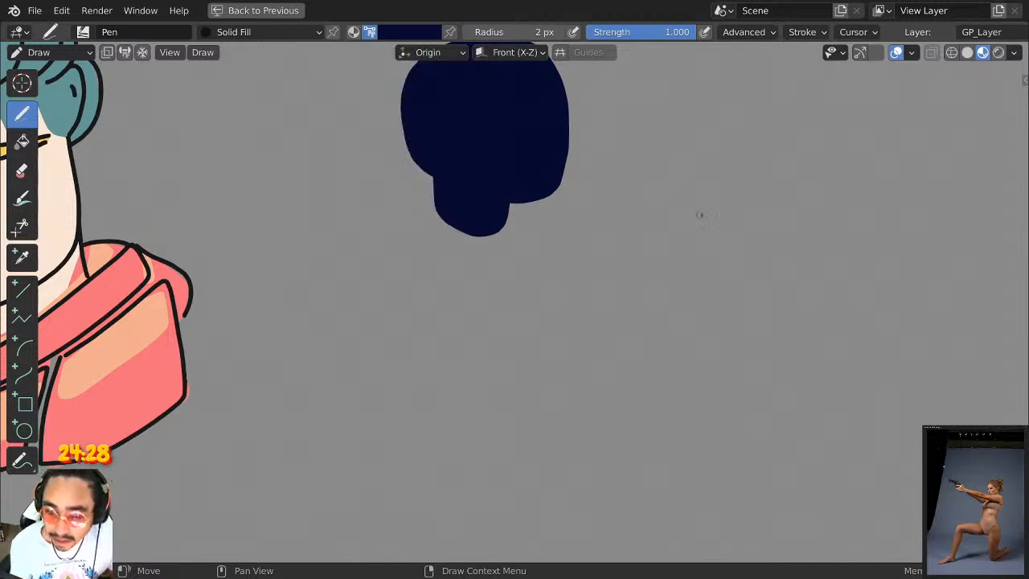
{"action": "mouse_move", "coordinate": [716, 206]}
{"action": "middle_mouse_down"}
{"action": "mouse_move", "coordinate": [469, 202]}
{"action": "mouse_move", "coordinate": [581, 188]}
{"action": "mouse_move", "coordinate": [473, 225]}
{"action": "mouse_move", "coordinate": [499, 213]}
{"action": "middle_mouse_up"}
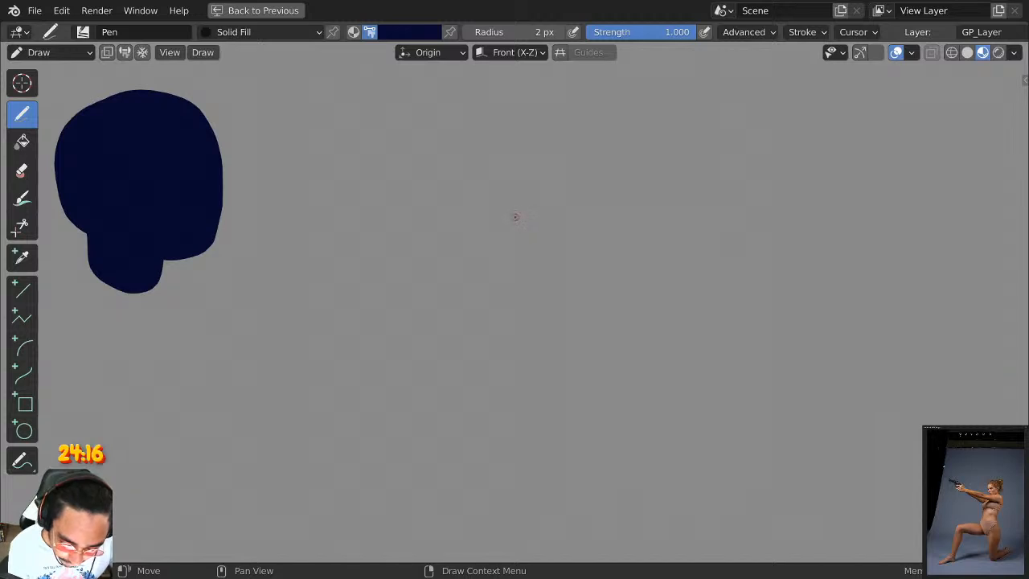
{"action": "mouse_move", "coordinate": [515, 216]}
{"action": "left_mouse_down"}
{"action": "mouse_move", "coordinate": [519, 138]}
{"action": "mouse_move", "coordinate": [571, 117]}
{"action": "mouse_move", "coordinate": [598, 129]}
{"action": "mouse_move", "coordinate": [613, 170]}
{"action": "mouse_move", "coordinate": [563, 215]}
{"action": "mouse_move", "coordinate": [517, 219]}
{"action": "left_mouse_up"}
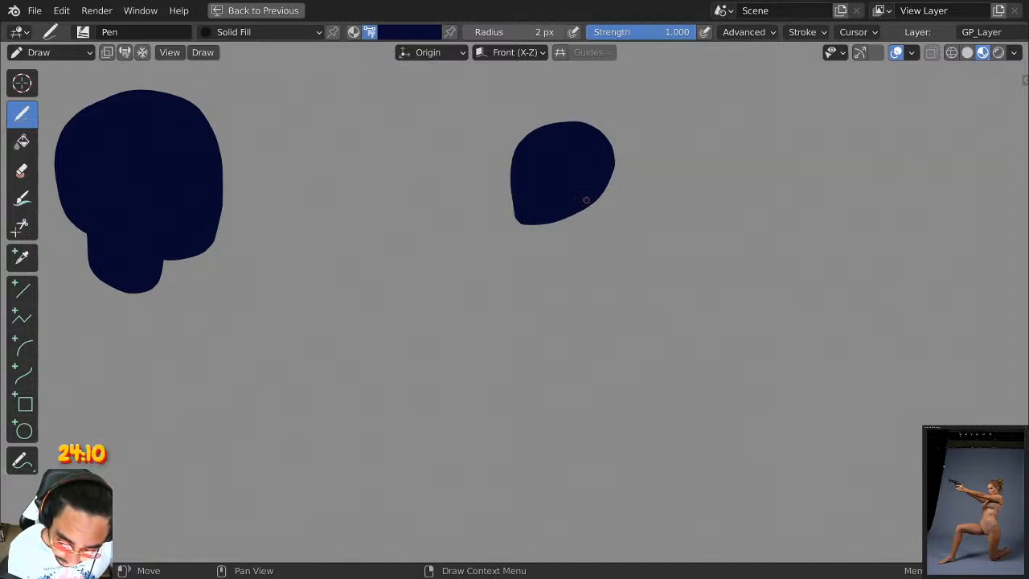
Try a pointed jaw shape under the small navy head and undo it.
{"action": "mouse_move", "coordinate": [551, 232]}
{"action": "left_mouse_down"}
{"action": "mouse_move", "coordinate": [584, 217]}
{"action": "mouse_move", "coordinate": [611, 162]}
{"action": "left_mouse_up"}
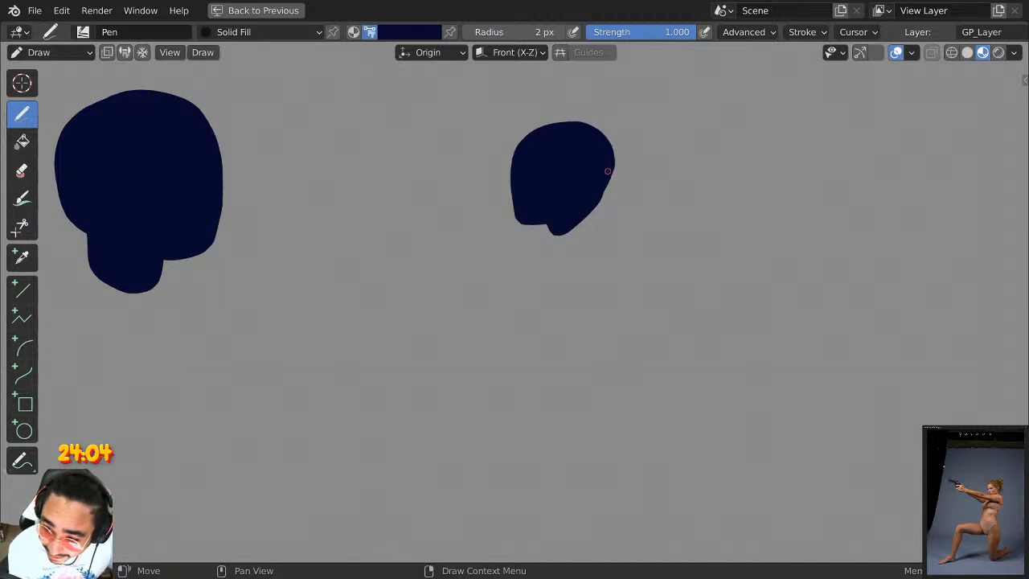
{"action": "key", "text": "ctrl+space"}
{"action": "key", "text": "ctrl+space"}
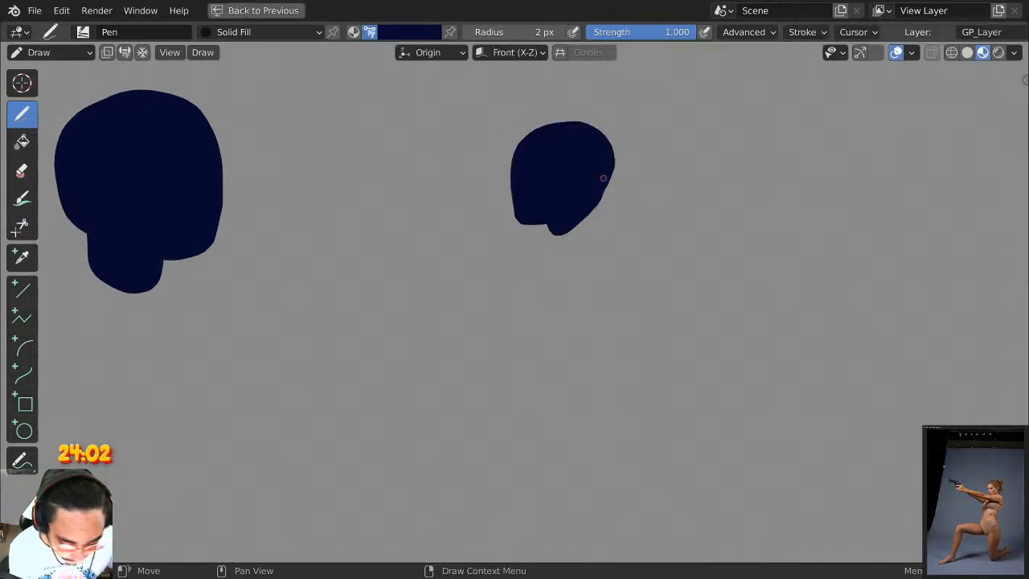
{"action": "key", "text": "ctrl+z"}
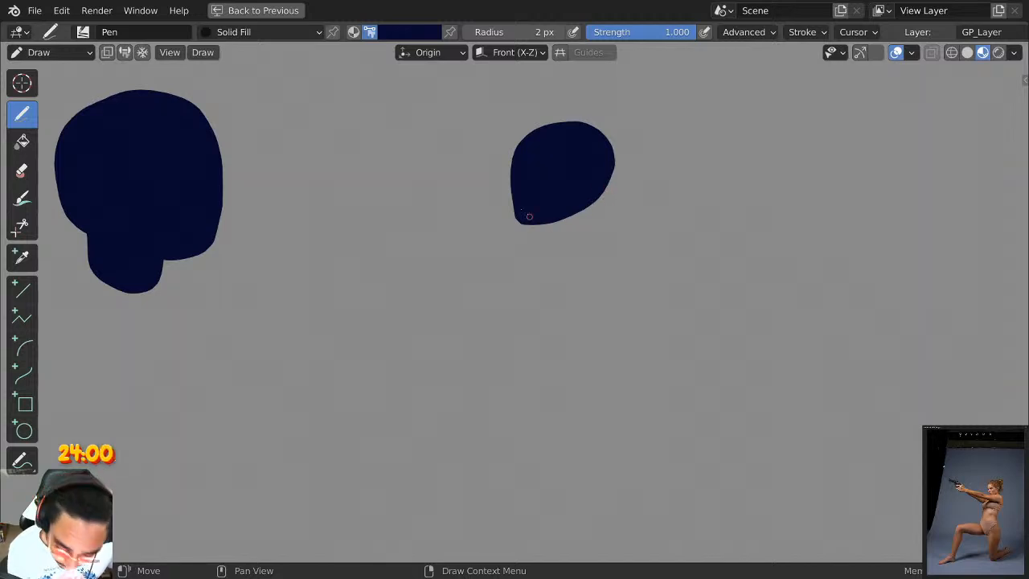
Extend the small head's chin edge slightly downward and build up its crown with navy filled strokes.
{"action": "mouse_move", "coordinate": [515, 222]}
{"action": "left_mouse_down"}
{"action": "mouse_move", "coordinate": [585, 212]}
{"action": "mouse_move", "coordinate": [610, 171]}
{"action": "mouse_move", "coordinate": [604, 157]}
{"action": "left_mouse_up"}
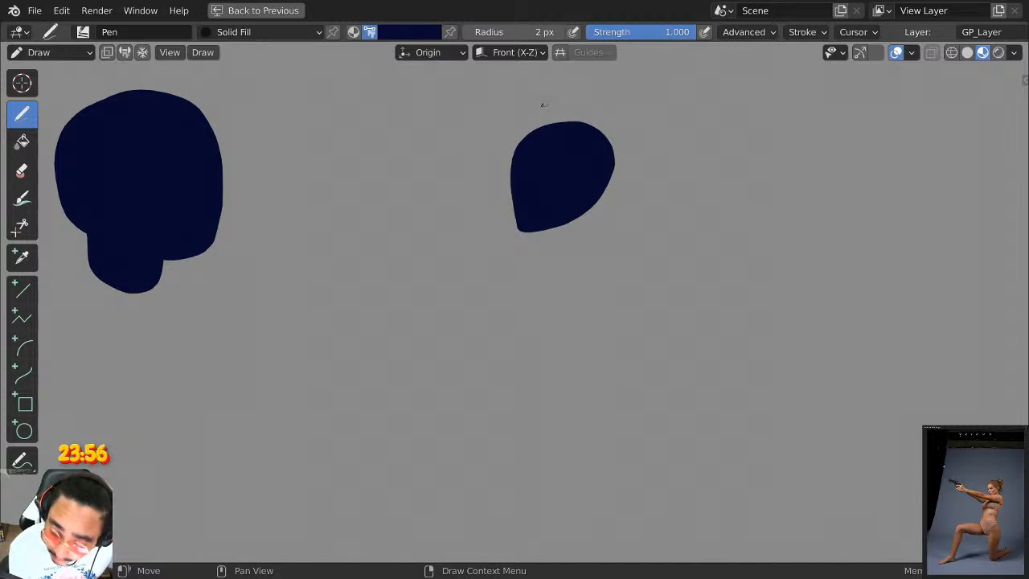
{"action": "left_click_drag", "start_coordinate": [516, 144], "coordinate": [538, 122]}
{"action": "key", "text": "ctrl+z"}
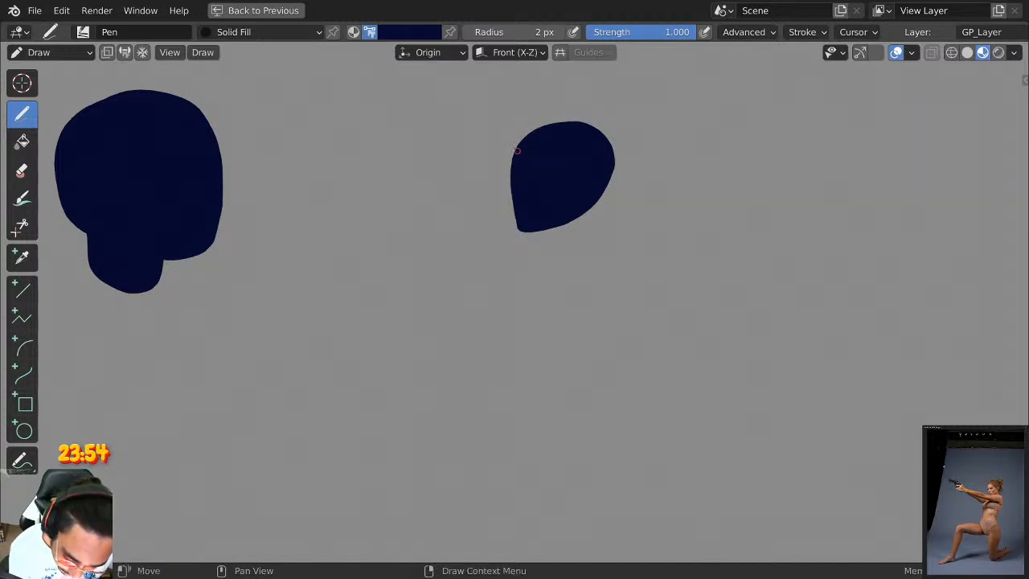
{"action": "mouse_move", "coordinate": [512, 163]}
{"action": "left_mouse_down"}
{"action": "mouse_move", "coordinate": [519, 137]}
{"action": "mouse_move", "coordinate": [569, 119]}
{"action": "mouse_move", "coordinate": [598, 129]}
{"action": "left_mouse_up"}
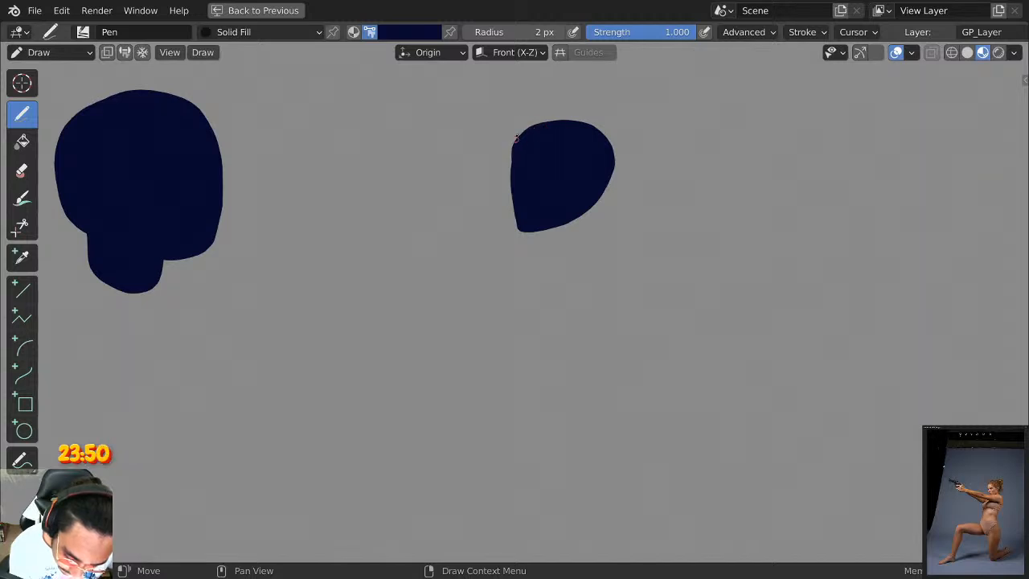
Retry the crown stroke until the small head's top is higher and rounder, and add a navy neck shape beneath it.
{"action": "left_click_drag", "start_coordinate": [519, 138], "coordinate": [589, 114]}
{"action": "key", "text": "ctrl+z"}
{"action": "mouse_move", "coordinate": [513, 158]}
{"action": "left_mouse_down"}
{"action": "mouse_move", "coordinate": [509, 147]}
{"action": "mouse_move", "coordinate": [537, 118]}
{"action": "mouse_move", "coordinate": [597, 128]}
{"action": "mouse_move", "coordinate": [514, 134]}
{"action": "mouse_move", "coordinate": [544, 115]}
{"action": "mouse_move", "coordinate": [598, 129]}
{"action": "left_mouse_up"}
{"action": "key", "text": "ctrl+z"}
{"action": "key", "text": "ctrl+z"}
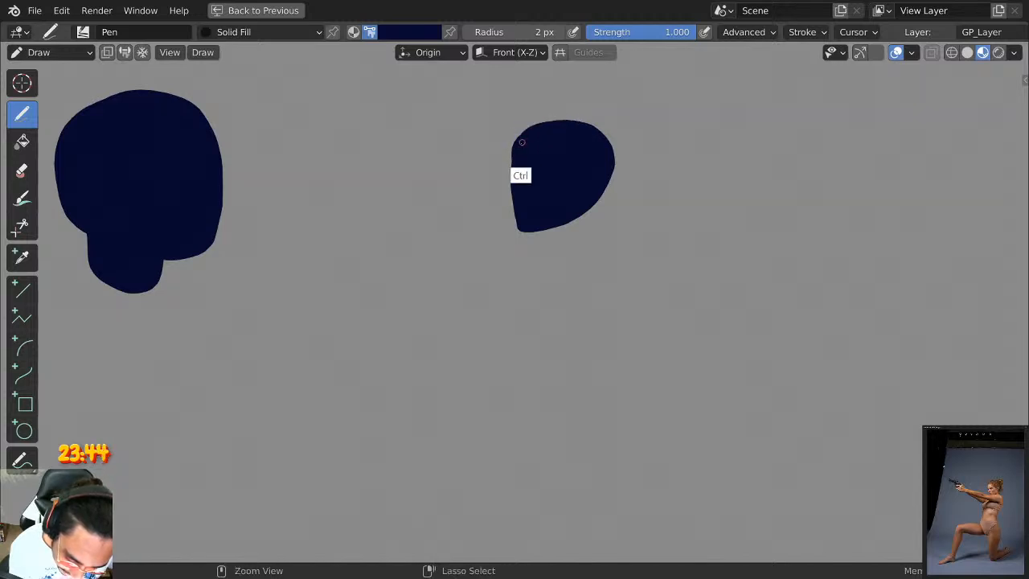
{"action": "mouse_move", "coordinate": [512, 152]}
{"action": "left_mouse_down"}
{"action": "mouse_move", "coordinate": [524, 119]}
{"action": "mouse_move", "coordinate": [587, 117]}
{"action": "mouse_move", "coordinate": [606, 141]}
{"action": "left_mouse_up"}
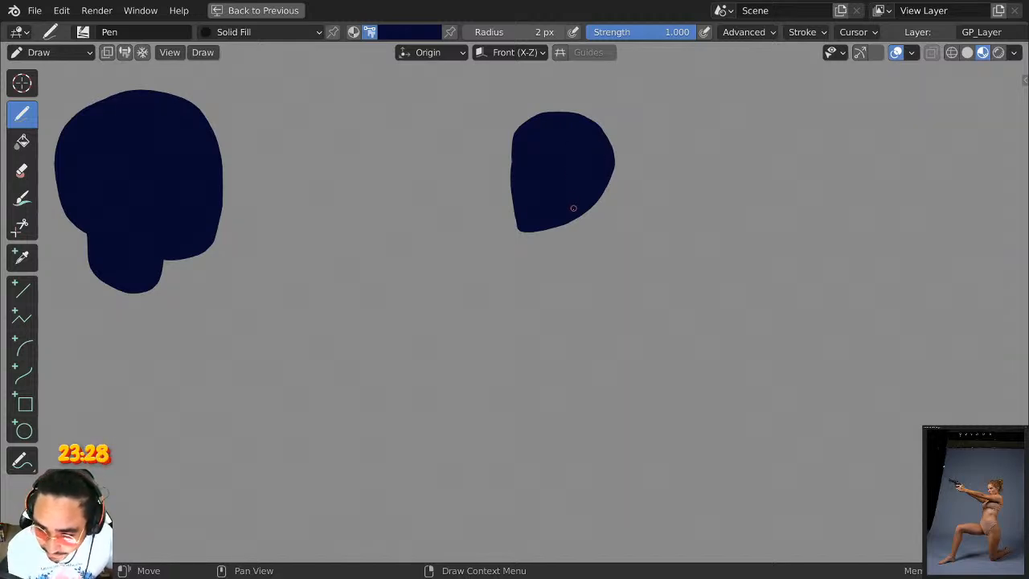
{"action": "mouse_move", "coordinate": [603, 189]}
{"action": "left_mouse_down"}
{"action": "mouse_move", "coordinate": [586, 242]}
{"action": "mouse_move", "coordinate": [561, 186]}
{"action": "left_mouse_up"}
{"action": "middle_click_drag", "start_coordinate": [598, 201], "coordinate": [556, 217]}
Select the strokes of the larger head silhouette in Edit Mode, delete them, and return to Draw mode.
{"action": "key", "text": "Tab"}
{"action": "middle_click_drag", "start_coordinate": [339, 253], "coordinate": [528, 263]}
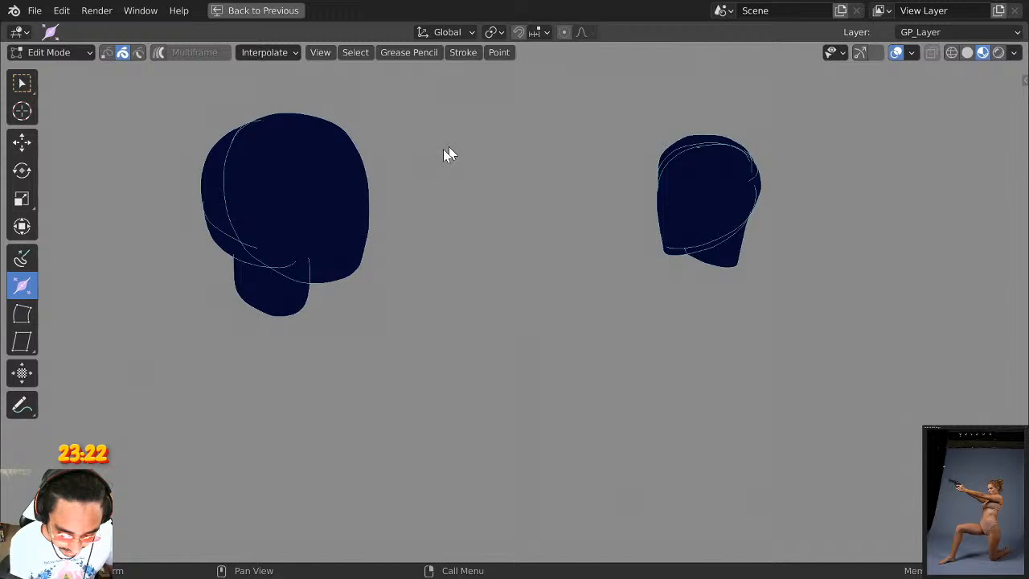
{"action": "left_click", "coordinate": [22, 83]}
{"action": "left_click_drag", "start_coordinate": [143, 110], "coordinate": [415, 312]}
{"action": "right_click", "coordinate": [320, 234]}
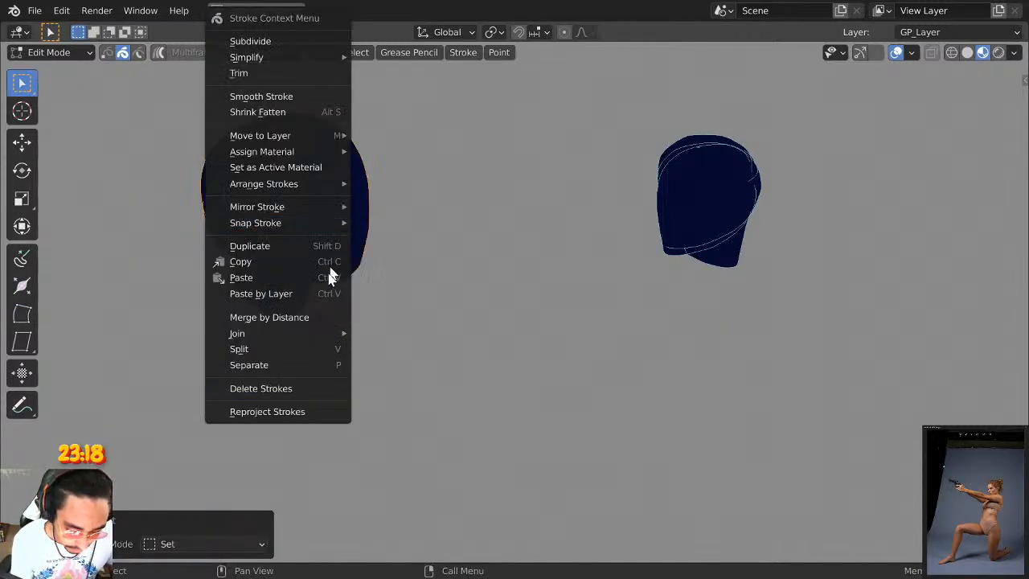
{"action": "left_click", "coordinate": [310, 378]}
{"action": "key", "text": "Tab"}
{"action": "middle_click_drag", "start_coordinate": [720, 218], "coordinate": [534, 211]}
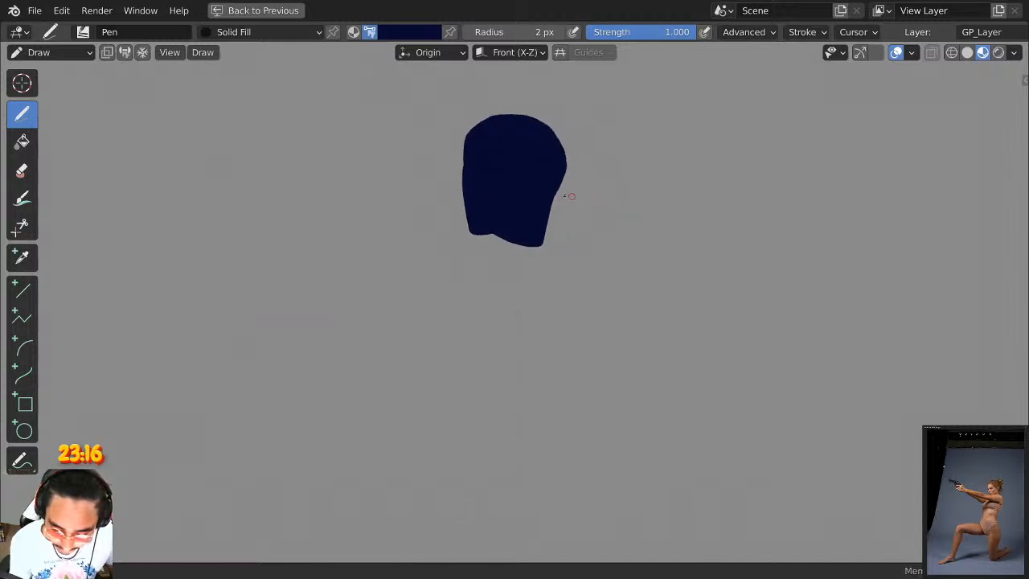
Try enlarging all strokes of the remaining head, undo the scaling, and rotate them by about -0.42° instead.
{"action": "middle_click_drag", "start_coordinate": [625, 231], "coordinate": [600, 223]}
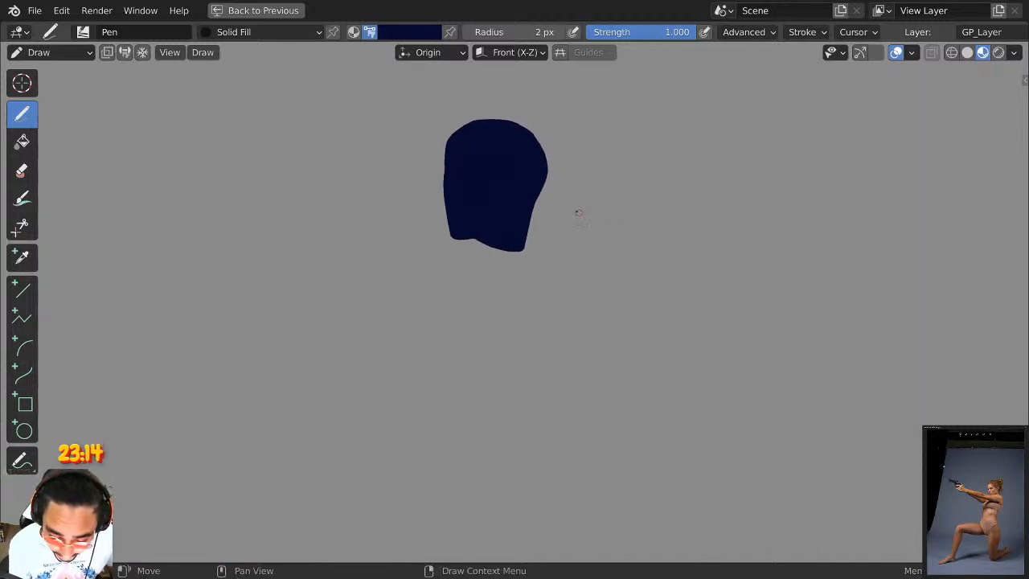
{"action": "key", "text": "Tab"}
{"action": "mouse_move", "coordinate": [592, 116]}
{"action": "left_mouse_down"}
{"action": "mouse_move", "coordinate": [578, 302]}
{"action": "mouse_move", "coordinate": [576, 121]}
{"action": "mouse_move", "coordinate": [489, 320]}
{"action": "left_mouse_up"}
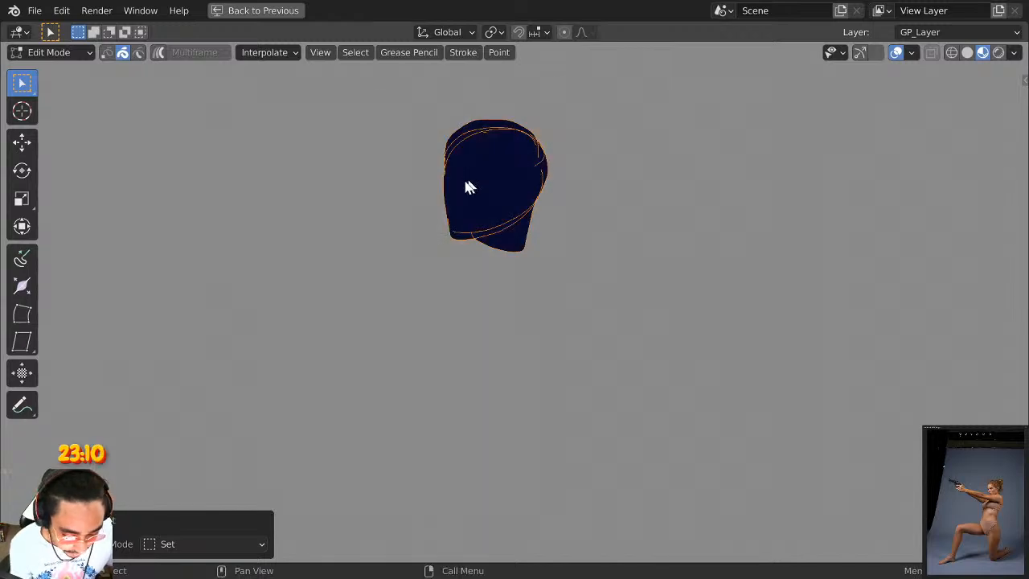
{"action": "key", "text": "s"}
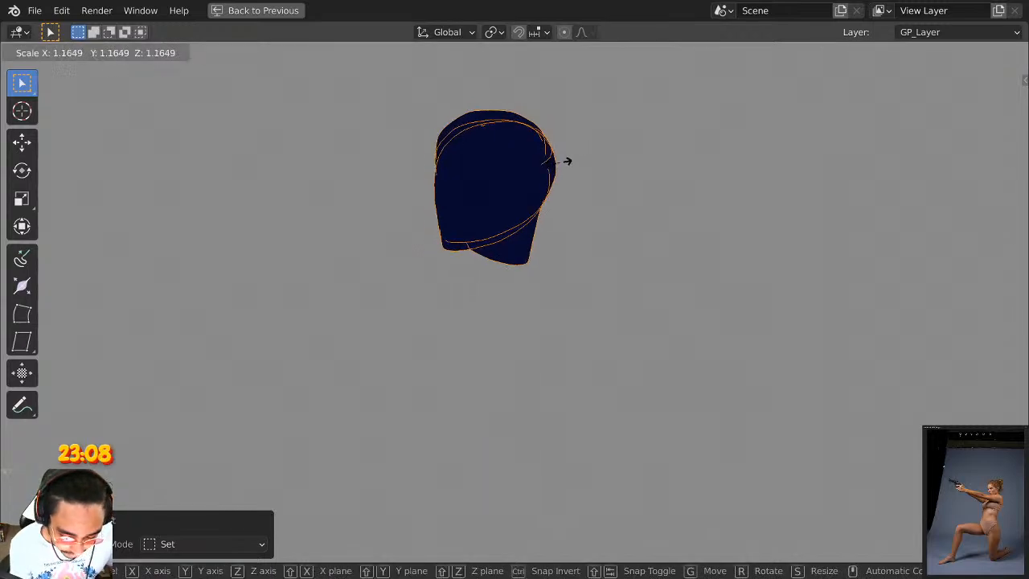
{"action": "left_click", "coordinate": [567, 170]}
{"action": "key", "text": "ctrl+z"}
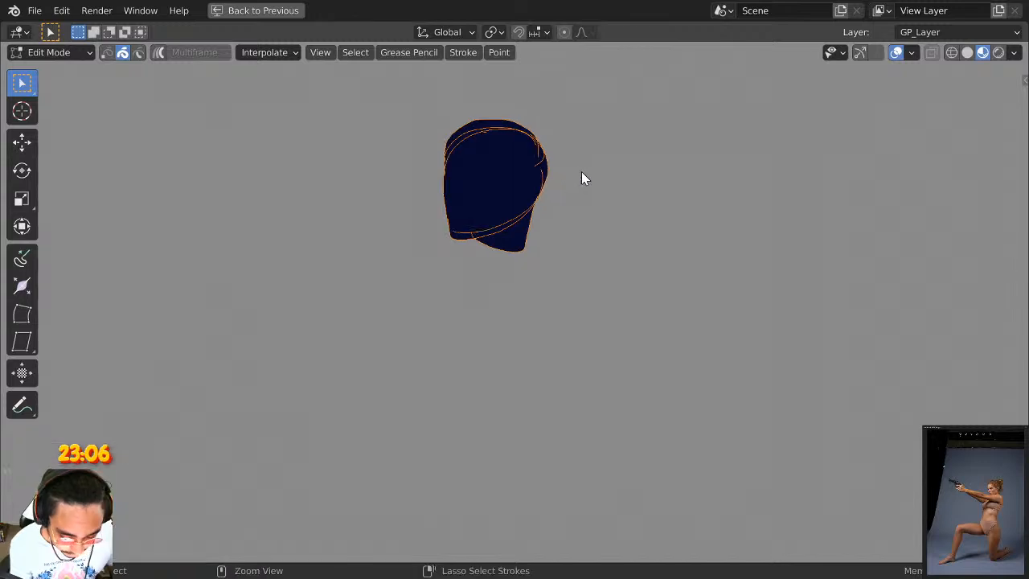
{"action": "key", "text": "r"}
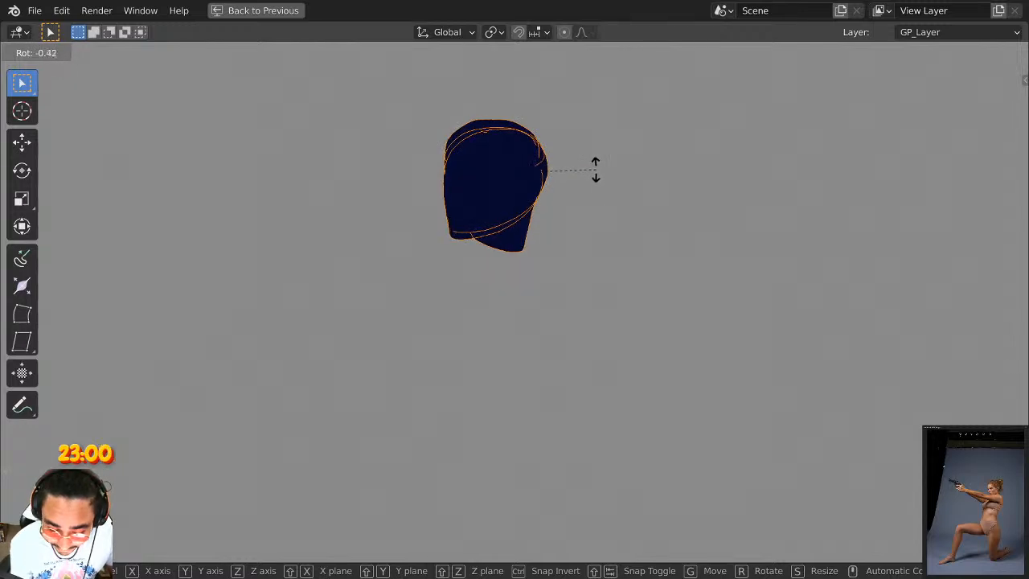
{"action": "left_click", "coordinate": [595, 169]}
{"action": "key", "text": "Tab"}
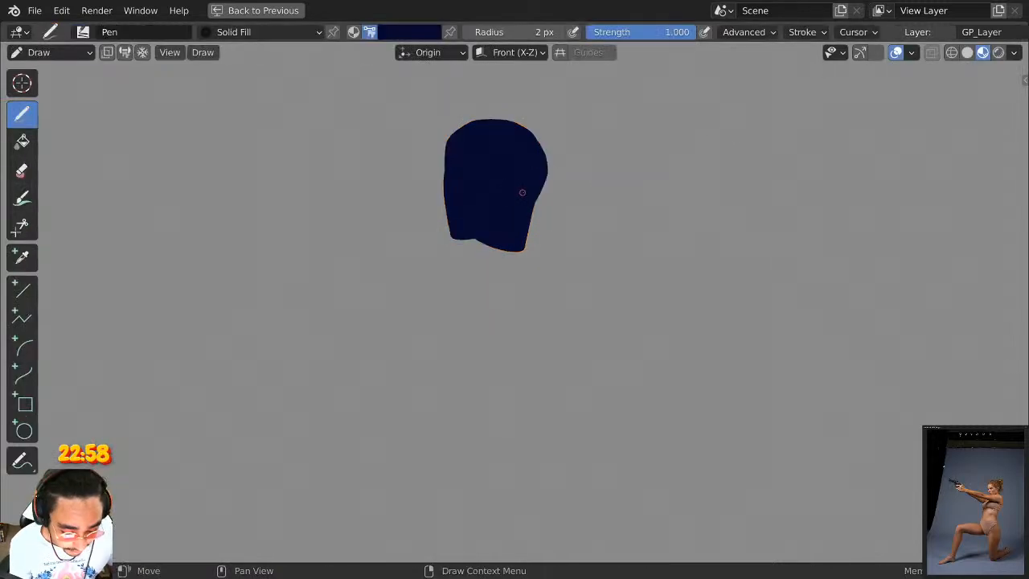
Try the slightly lighter muted blue swatch of Palette.001 with a filled shape inside the navy head, and undo it.
{"action": "left_click", "coordinate": [424, 36]}
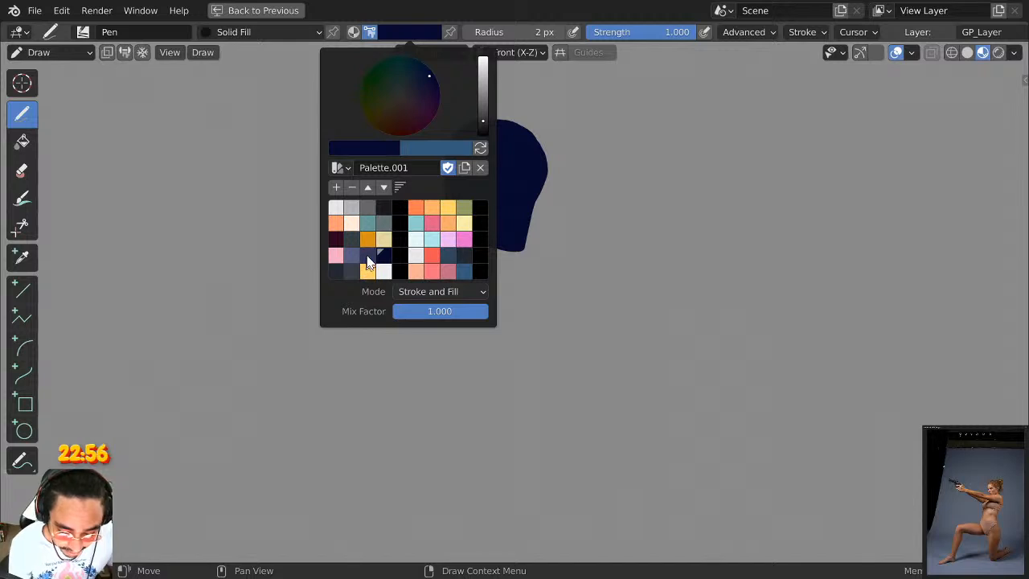
{"action": "left_click", "coordinate": [365, 254]}
{"action": "scroll", "coordinate": [623, 279], "scroll_direction": "up", "scroll_amount": 3}
{"action": "middle_click_drag", "start_coordinate": [525, 119], "coordinate": [586, 246], "text": "shift"}
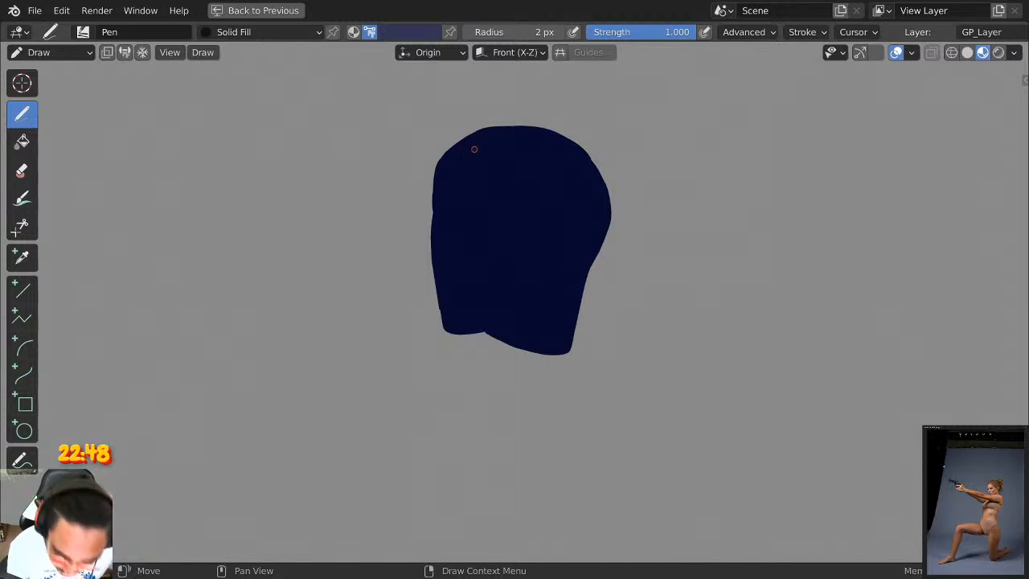
{"action": "scroll", "coordinate": [500, 206], "scroll_direction": "up", "scroll_amount": 2}
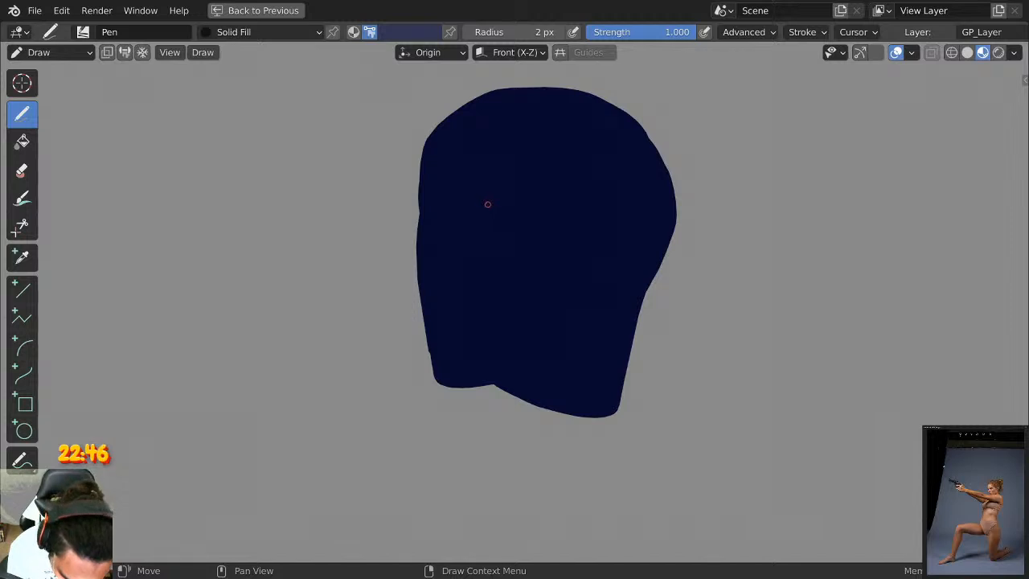
{"action": "mouse_move", "coordinate": [486, 203]}
{"action": "left_mouse_down"}
{"action": "mouse_move", "coordinate": [446, 204]}
{"action": "mouse_move", "coordinate": [486, 202]}
{"action": "left_mouse_up"}
{"action": "key", "text": "ctrl+z"}
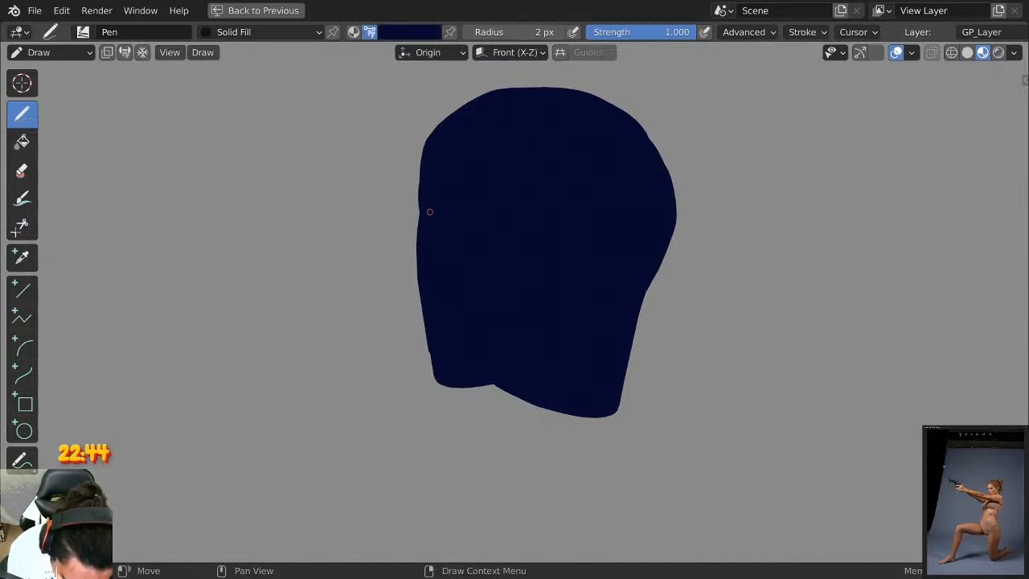
Set the pen to the muted blue swatch again, try a shape along the head's face edge, and undo it.
{"action": "left_click", "coordinate": [414, 32]}
{"action": "left_click", "coordinate": [372, 265]}
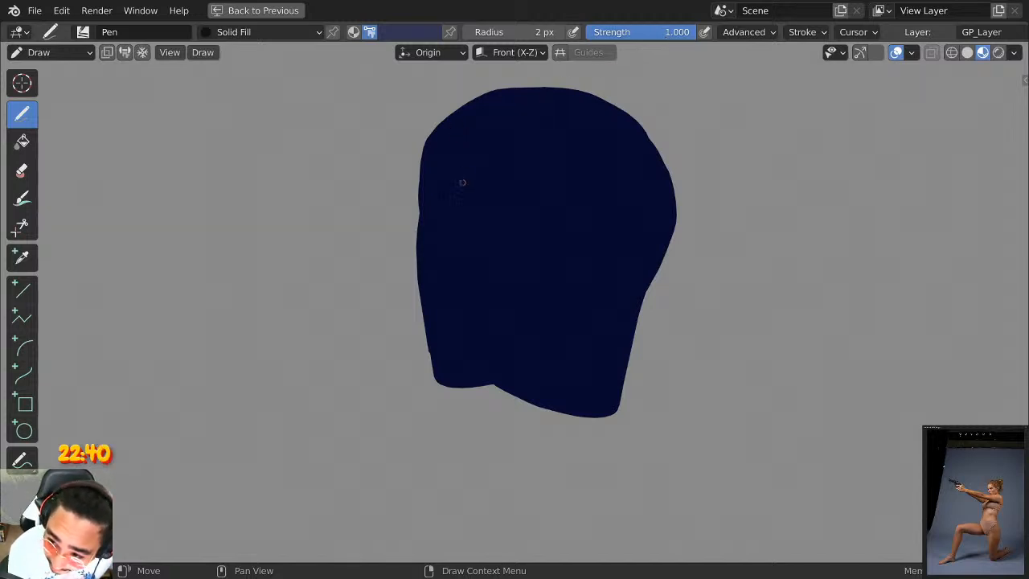
{"action": "mouse_move", "coordinate": [435, 226]}
{"action": "left_mouse_down"}
{"action": "mouse_move", "coordinate": [411, 287]}
{"action": "mouse_move", "coordinate": [437, 226]}
{"action": "mouse_move", "coordinate": [415, 280]}
{"action": "mouse_move", "coordinate": [423, 291]}
{"action": "left_mouse_up"}
{"action": "key", "text": "ctrl+z"}
{"action": "key", "text": "ctrl+z"}
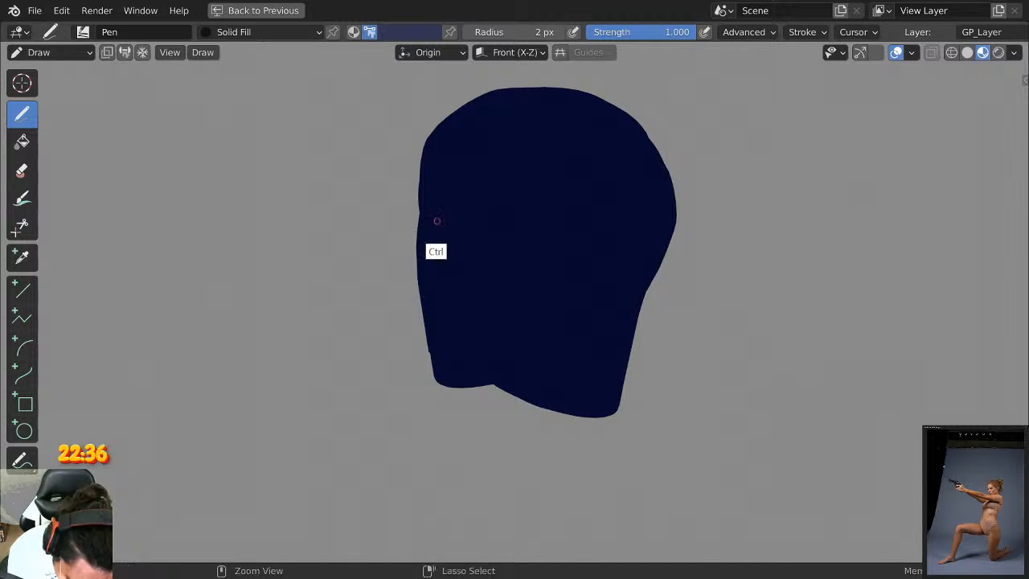
Try several narrow muted blue nose wedges along the head's face edge, undoing each one.
{"action": "mouse_move", "coordinate": [437, 211]}
{"action": "left_mouse_down"}
{"action": "mouse_move", "coordinate": [418, 274]}
{"action": "mouse_move", "coordinate": [425, 288]}
{"action": "left_mouse_up"}
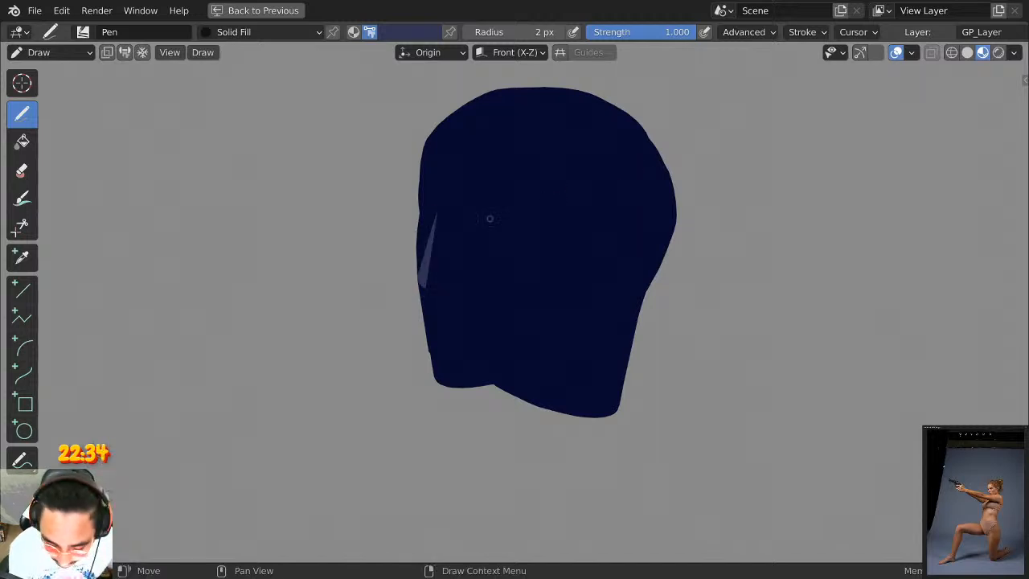
{"action": "key", "text": "ctrl+z"}
{"action": "mouse_move", "coordinate": [435, 220]}
{"action": "left_mouse_down"}
{"action": "mouse_move", "coordinate": [420, 252]}
{"action": "mouse_move", "coordinate": [426, 296]}
{"action": "left_mouse_up"}
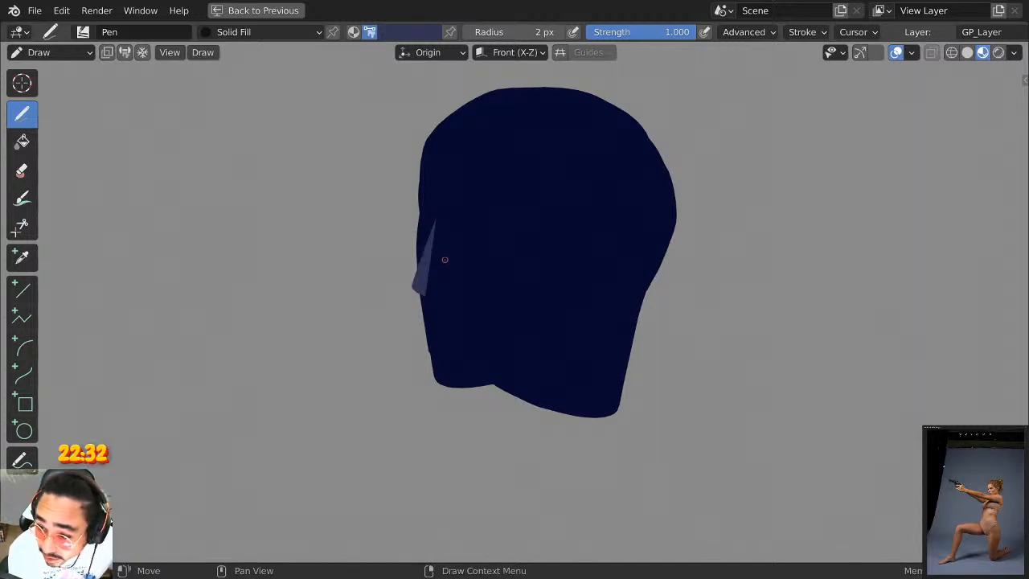
{"action": "key", "text": "ctrl+z"}
{"action": "left_click_drag", "start_coordinate": [434, 214], "coordinate": [405, 294]}
{"action": "key", "text": "ctrl+z"}
{"action": "left_click_drag", "start_coordinate": [435, 215], "coordinate": [411, 300]}
{"action": "key", "text": "ctrl+z"}
{"action": "left_click_drag", "start_coordinate": [432, 212], "coordinate": [406, 281]}
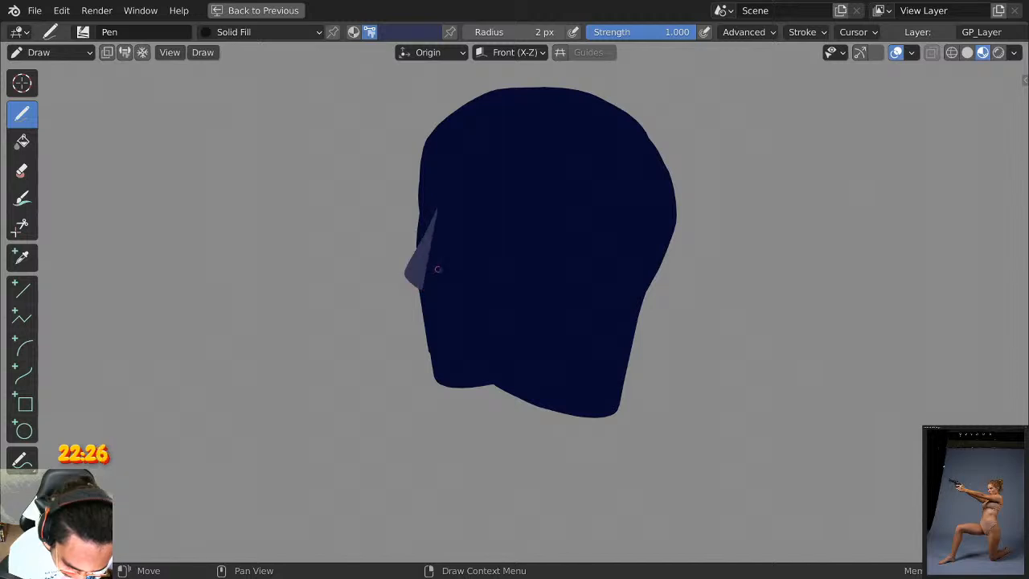
{"action": "key", "text": "ctrl+z"}
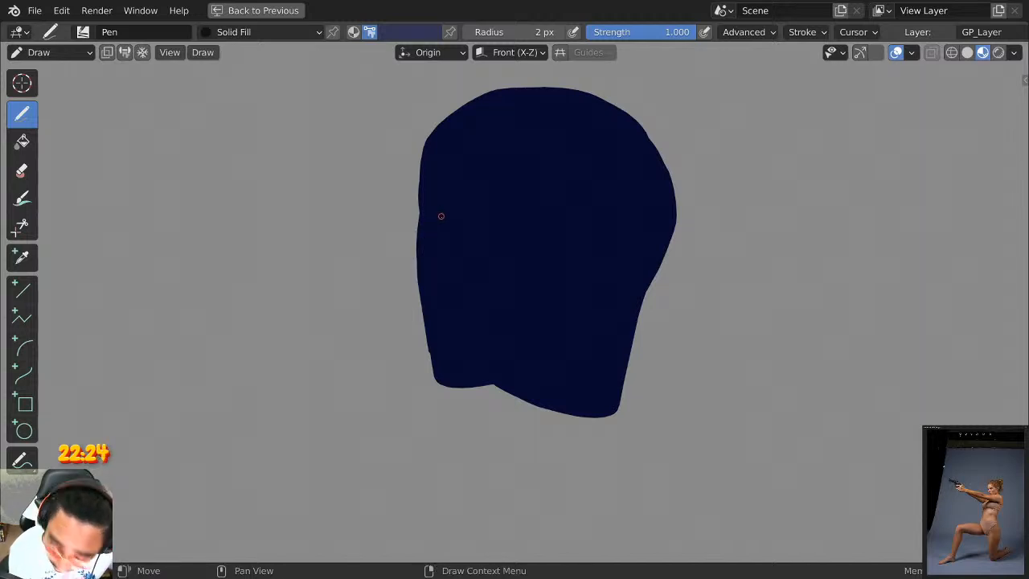
{"action": "mouse_move", "coordinate": [441, 218]}
{"action": "left_mouse_down"}
{"action": "mouse_move", "coordinate": [404, 302]}
{"action": "mouse_move", "coordinate": [453, 224]}
{"action": "mouse_move", "coordinate": [406, 302]}
{"action": "left_mouse_up"}
{"action": "key", "text": "ctrl+z"}
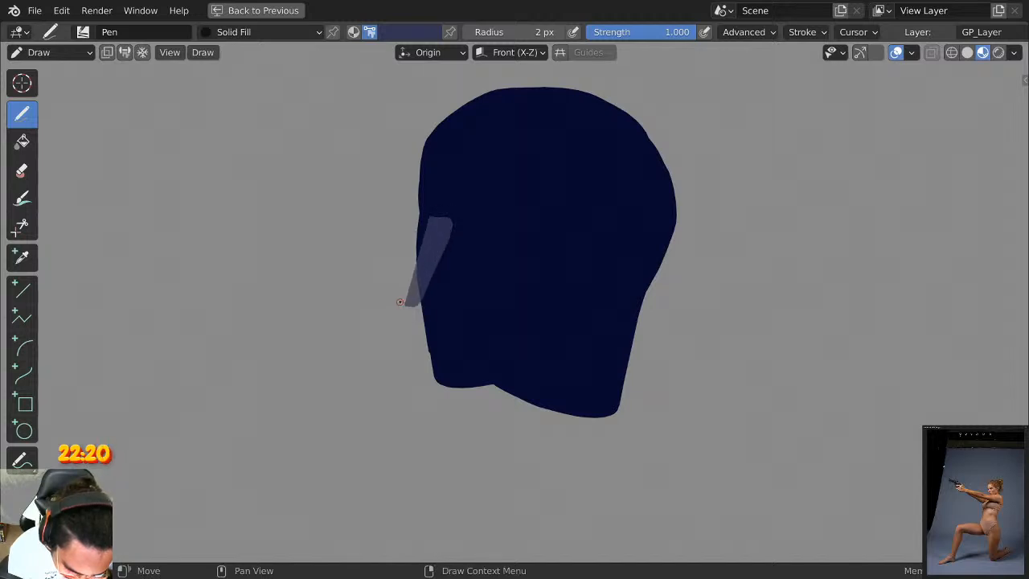
{"action": "key", "text": "ctrl+z"}
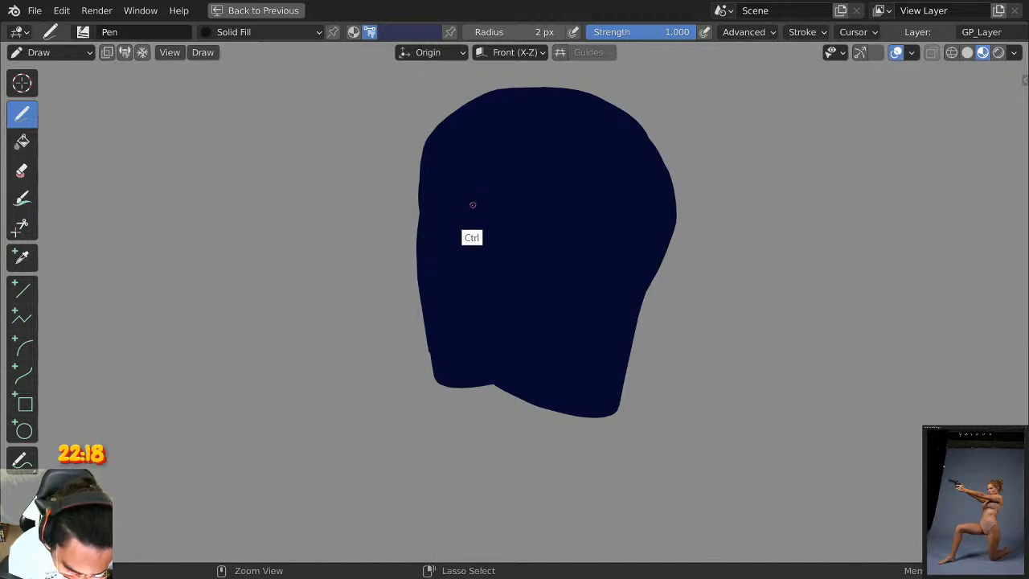
Try an almond-shaped muted blue eye near the head's face edge, and undo its strokes.
{"action": "mouse_move", "coordinate": [495, 215]}
{"action": "left_mouse_down"}
{"action": "mouse_move", "coordinate": [438, 216]}
{"action": "mouse_move", "coordinate": [481, 233]}
{"action": "mouse_move", "coordinate": [486, 220]}
{"action": "mouse_move", "coordinate": [442, 229]}
{"action": "mouse_move", "coordinate": [440, 219]}
{"action": "left_mouse_up"}
{"action": "key", "text": "ctrl+z"}
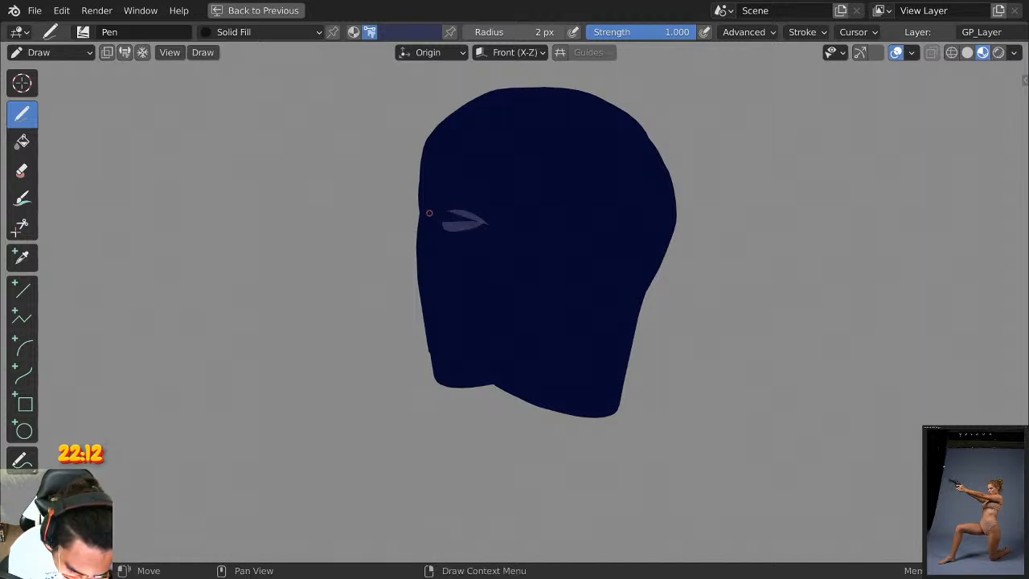
{"action": "key", "text": "ctrl+z"}
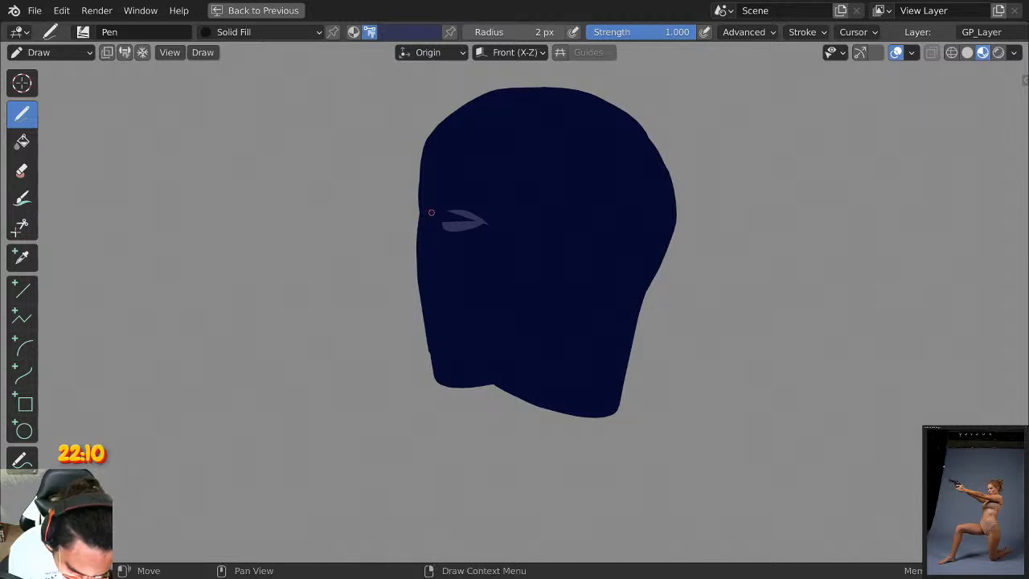
{"action": "mouse_move", "coordinate": [416, 220]}
{"action": "left_mouse_down"}
{"action": "mouse_move", "coordinate": [434, 215]}
{"action": "mouse_move", "coordinate": [446, 229]}
{"action": "left_mouse_up"}
{"action": "key", "text": "ctrl+z"}
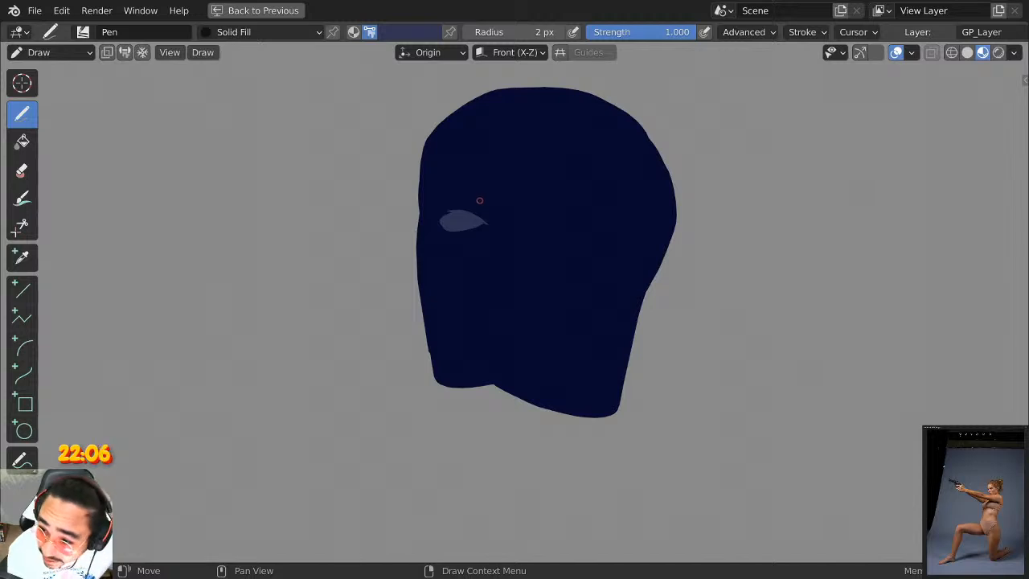
{"action": "key", "text": "ctrl+z"}
{"action": "key", "text": "ctrl+z"}
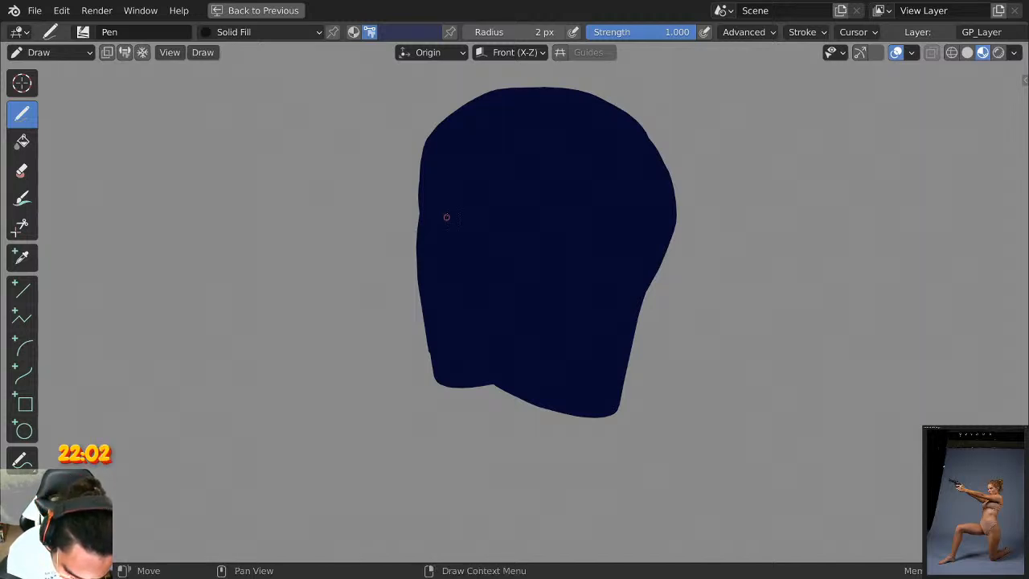
Draw a muted blue triangular near eye, a small far-eye shape at the face edge, and a nose wedge projecting past the head's outline.
{"action": "left_click_drag", "start_coordinate": [446, 217], "coordinate": [497, 222]}
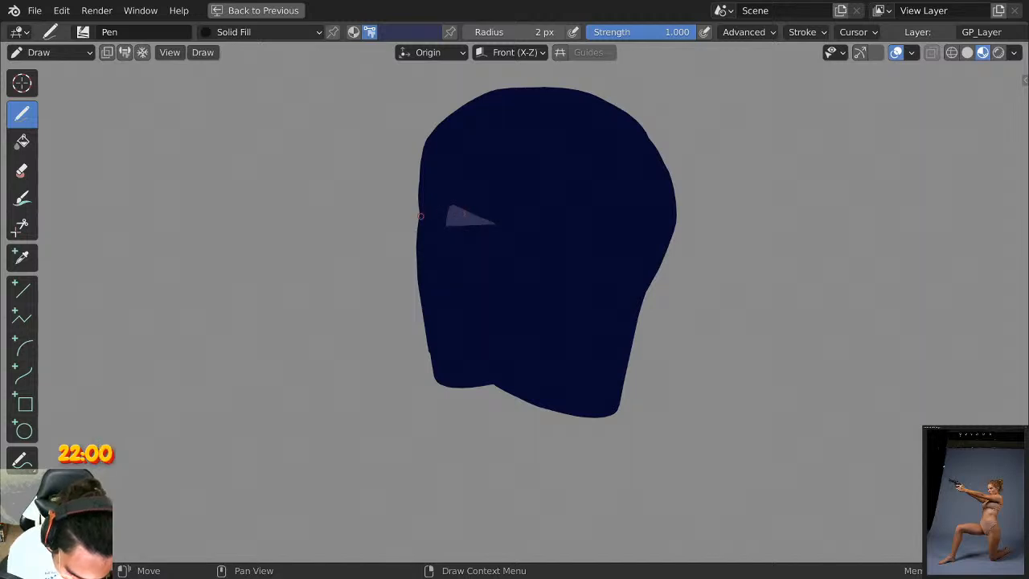
{"action": "mouse_move", "coordinate": [419, 210]}
{"action": "left_mouse_down"}
{"action": "mouse_move", "coordinate": [435, 223]}
{"action": "mouse_move", "coordinate": [403, 263]}
{"action": "mouse_move", "coordinate": [407, 277]}
{"action": "left_mouse_up"}
{"action": "key", "text": "ctrl+z"}
{"action": "left_click_drag", "start_coordinate": [427, 221], "coordinate": [412, 290]}
{"action": "key", "text": "ctrl+z"}
{"action": "left_click_drag", "start_coordinate": [429, 219], "coordinate": [411, 290]}
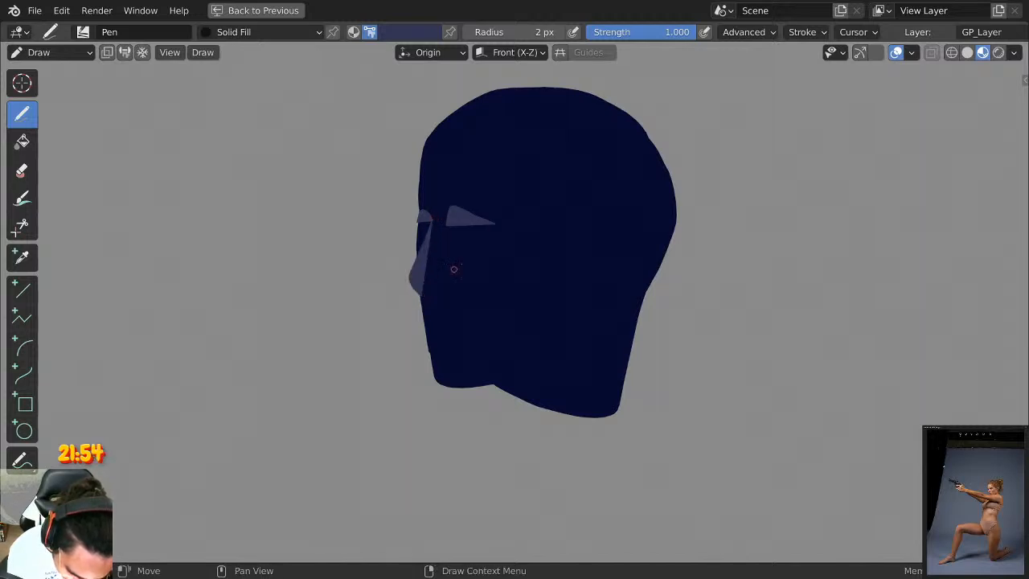
{"action": "key", "text": "ctrl+z"}
{"action": "mouse_move", "coordinate": [433, 215]}
{"action": "left_mouse_down"}
{"action": "mouse_move", "coordinate": [406, 285]}
{"action": "mouse_move", "coordinate": [443, 257]}
{"action": "left_mouse_up"}
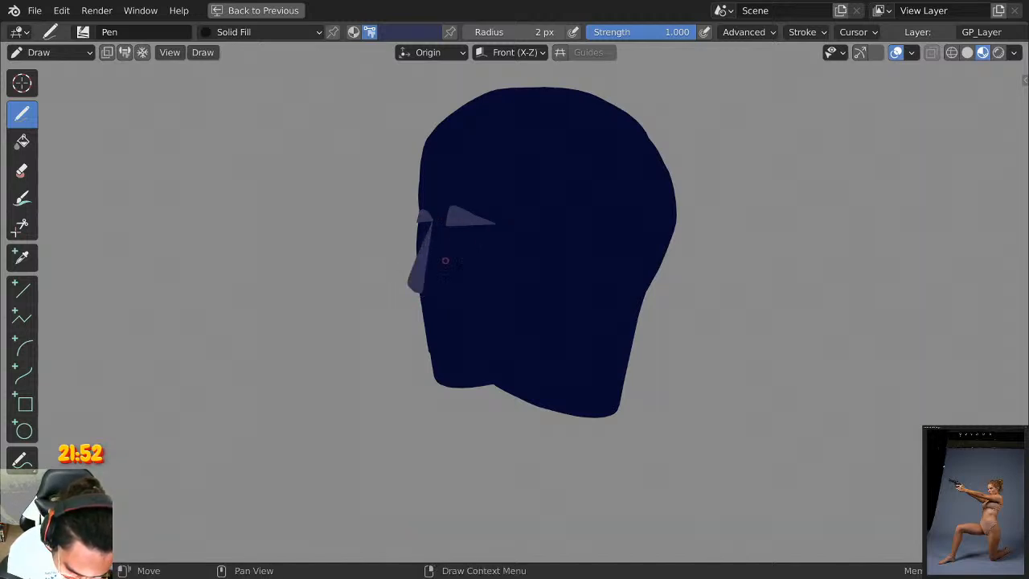
Try a muted blue mouth shape on the lower face edge below the nose, and undo it.
{"action": "scroll", "coordinate": [630, 138], "scroll_direction": "down", "scroll_amount": 2}
{"action": "scroll", "coordinate": [630, 138], "scroll_direction": "up", "scroll_amount": 2}
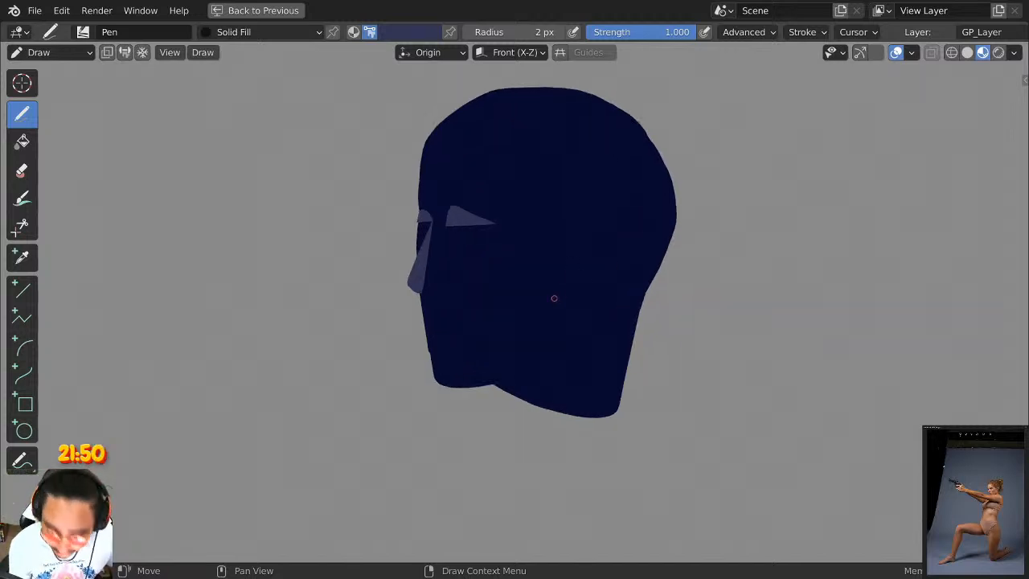
{"action": "middle_click_drag", "start_coordinate": [553, 298], "coordinate": [541, 259], "text": "shift"}
{"action": "left_click_drag", "start_coordinate": [411, 293], "coordinate": [471, 289]}
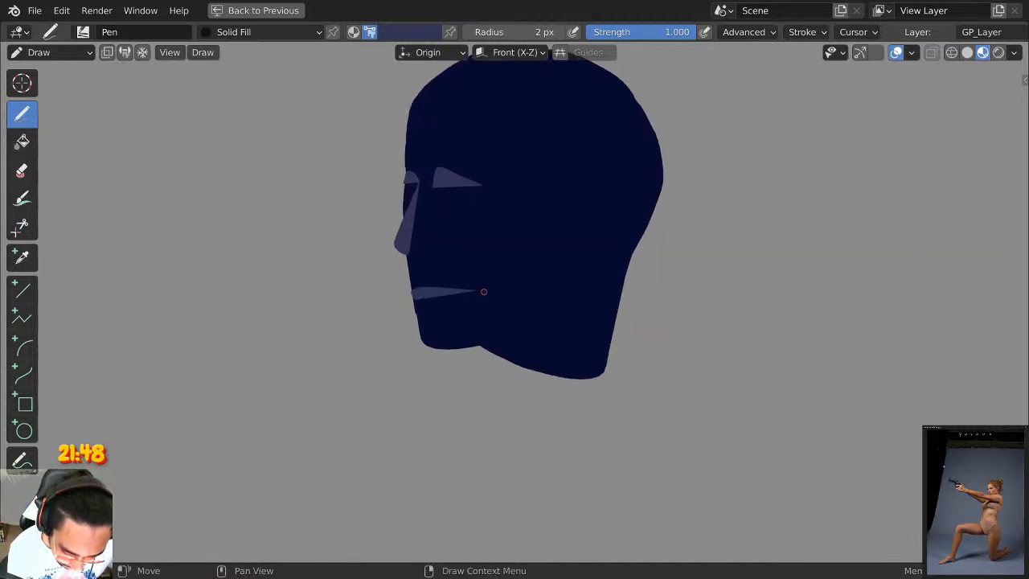
{"action": "key", "text": "ctrl+z"}
{"action": "left_click_drag", "start_coordinate": [410, 276], "coordinate": [447, 291]}
{"action": "key", "text": "ctrl+z"}
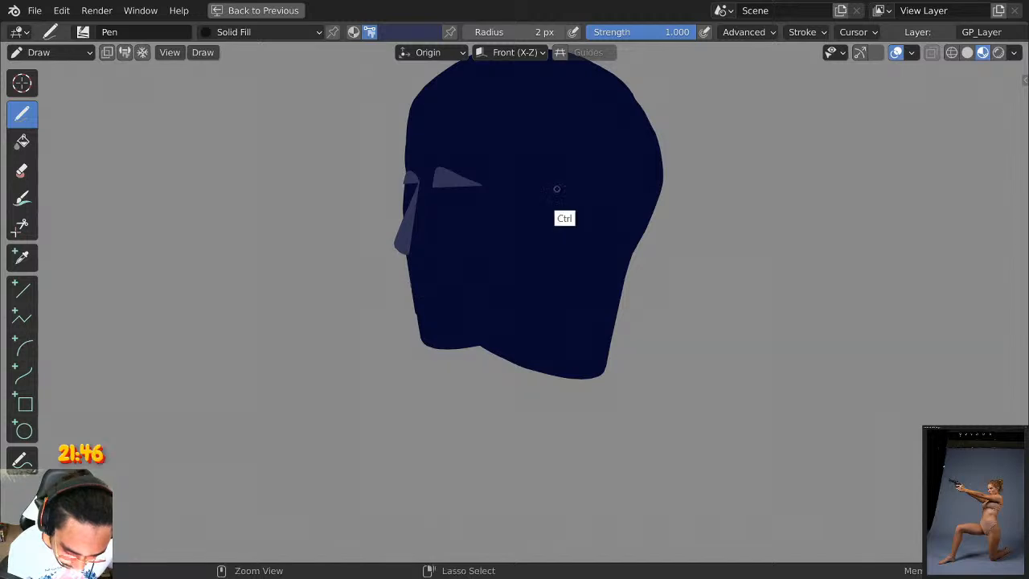
Try the dark navy swatch of Palette.001 with a shape at the back of the neck, undo it, and return to muted blue.
{"action": "scroll", "coordinate": [634, 252], "scroll_direction": "down", "scroll_amount": 3}
{"action": "scroll", "coordinate": [531, 148], "scroll_direction": "up", "scroll_amount": 1}
{"action": "left_click", "coordinate": [413, 33]}
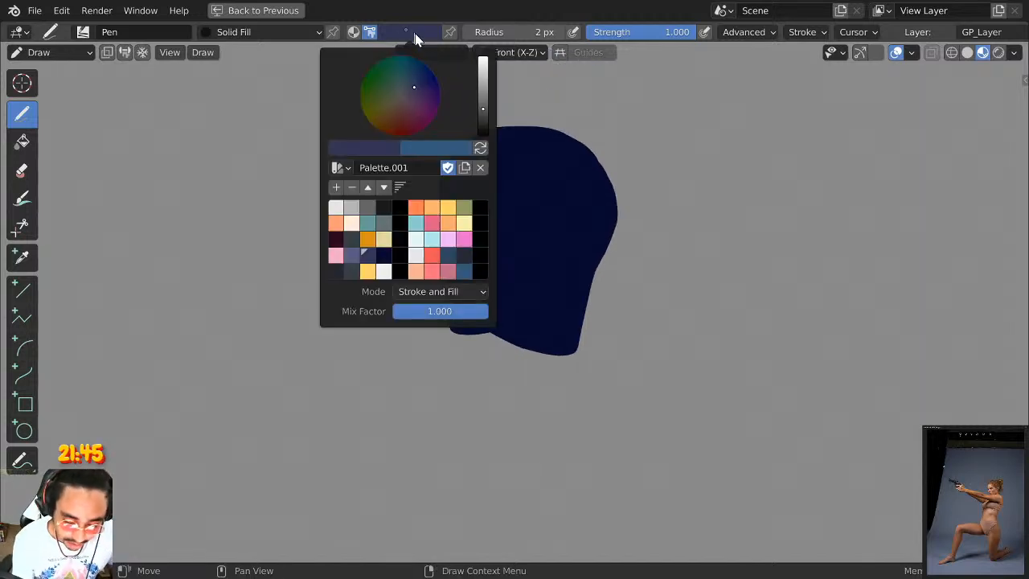
{"action": "left_click", "coordinate": [390, 268]}
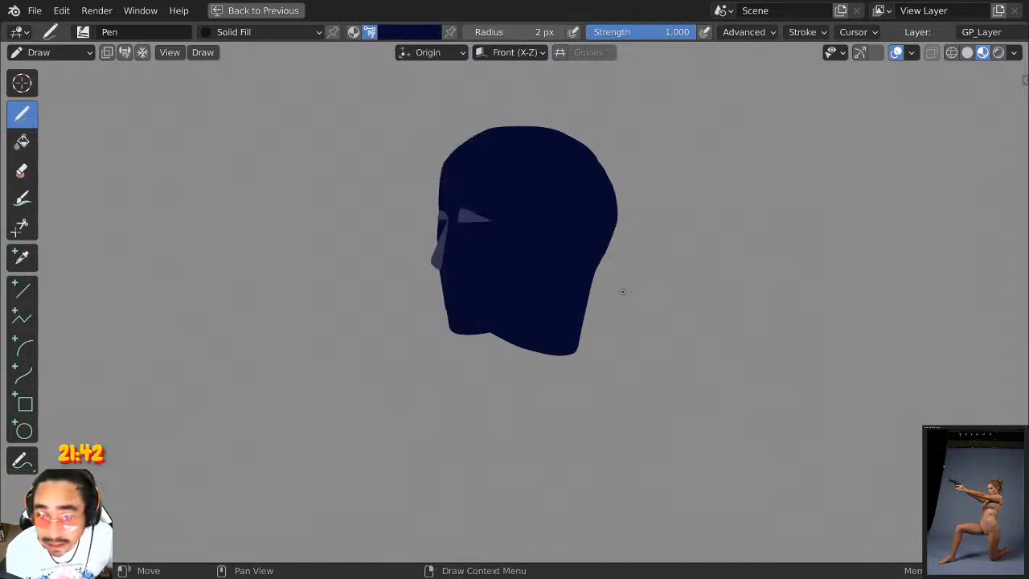
{"action": "scroll", "coordinate": [622, 291], "scroll_direction": "down", "scroll_amount": 1}
{"action": "mouse_move", "coordinate": [600, 311]}
{"action": "middle_mouse_down", "text": "shift"}
{"action": "mouse_move", "coordinate": [616, 168]}
{"action": "mouse_move", "coordinate": [737, 239]}
{"action": "mouse_move", "coordinate": [722, 245]}
{"action": "middle_mouse_up", "text": "shift"}
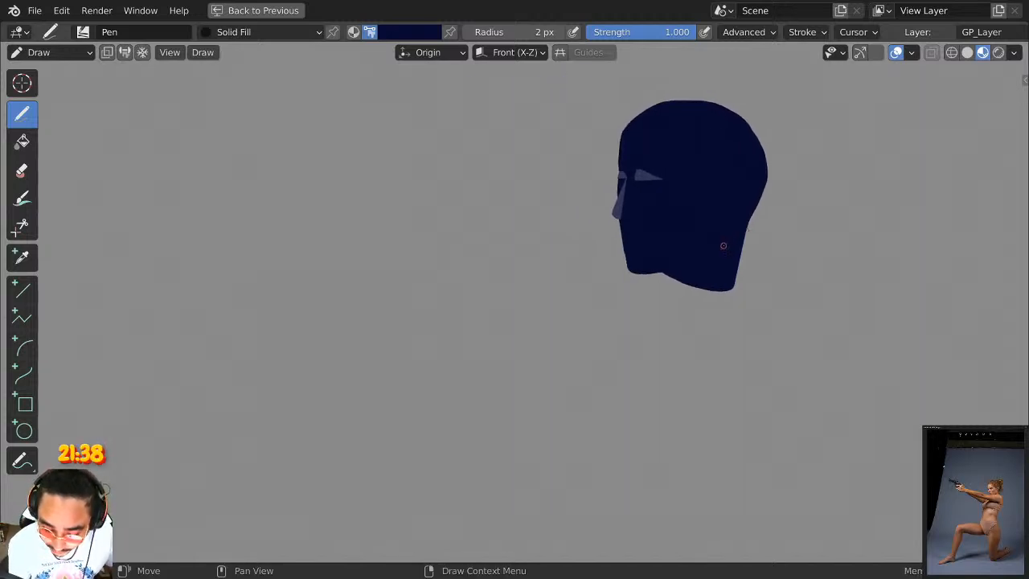
{"action": "mouse_move", "coordinate": [748, 282]}
{"action": "left_mouse_down"}
{"action": "mouse_move", "coordinate": [631, 274]}
{"action": "mouse_move", "coordinate": [719, 271]}
{"action": "left_mouse_up"}
{"action": "key", "text": "ctrl+z"}
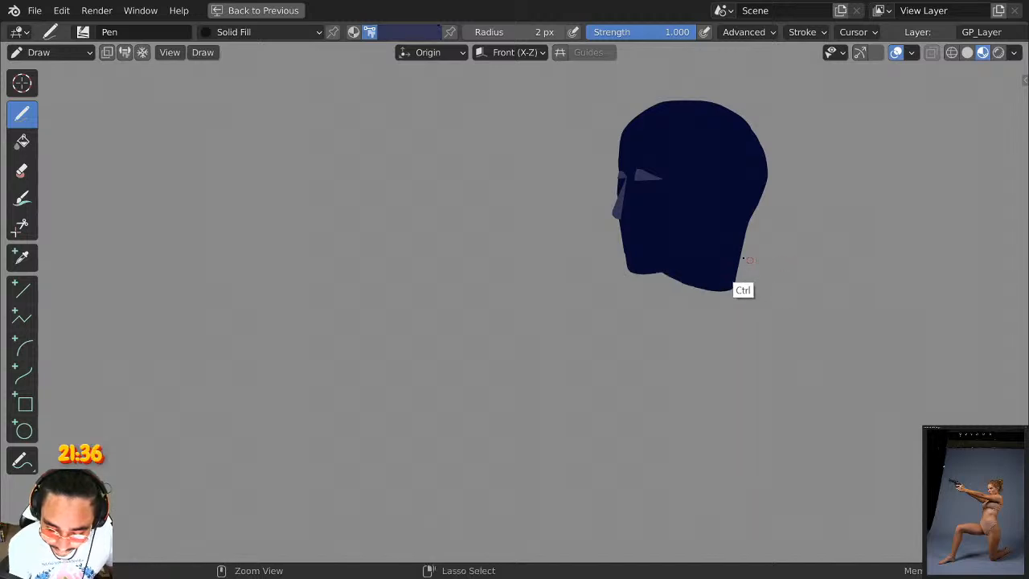
{"action": "left_click", "coordinate": [402, 35]}
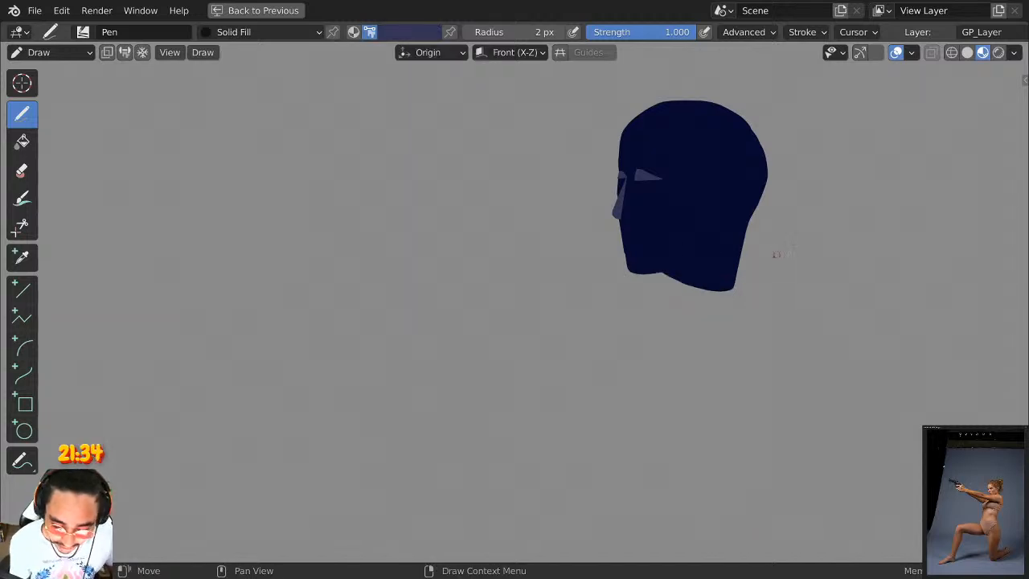
Try muted blue upper-arm shapes across the base of the neck, undoing the rejected ones.
{"action": "scroll", "coordinate": [766, 283], "scroll_direction": "down", "scroll_amount": 1}
{"action": "middle_click_drag", "start_coordinate": [765, 282], "coordinate": [810, 225], "text": "shift"}
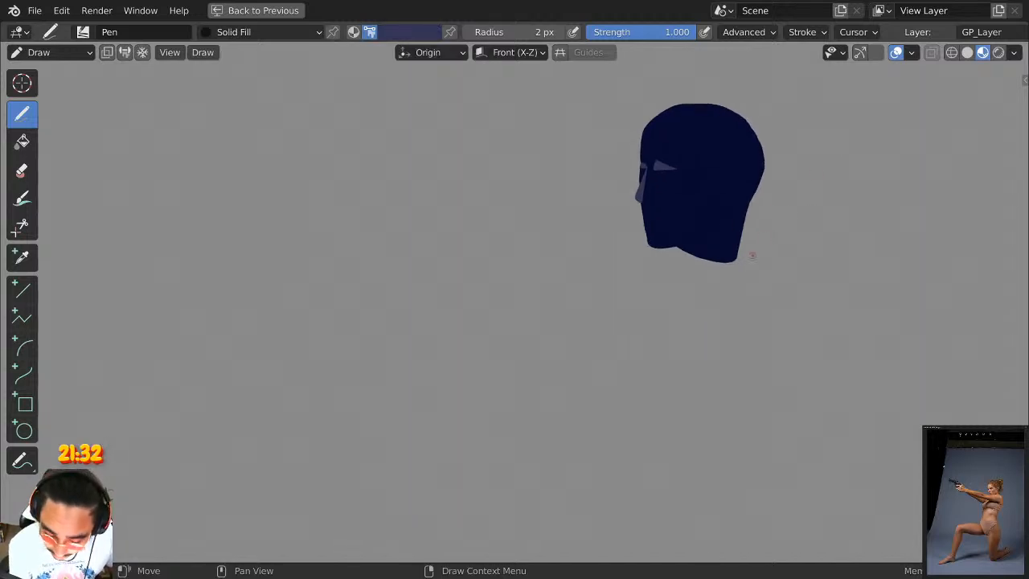
{"action": "mouse_move", "coordinate": [732, 248]}
{"action": "left_mouse_down"}
{"action": "mouse_move", "coordinate": [661, 279]}
{"action": "mouse_move", "coordinate": [727, 250]}
{"action": "left_mouse_up"}
{"action": "middle_click_drag", "start_coordinate": [751, 262], "coordinate": [773, 268], "text": "shift"}
{"action": "key", "text": "ctrl+z"}
{"action": "mouse_move", "coordinate": [771, 268]}
{"action": "left_mouse_down"}
{"action": "mouse_move", "coordinate": [609, 300]}
{"action": "mouse_move", "coordinate": [768, 251]}
{"action": "mouse_move", "coordinate": [666, 294]}
{"action": "mouse_move", "coordinate": [615, 283]}
{"action": "mouse_move", "coordinate": [754, 253]}
{"action": "left_mouse_up"}
{"action": "key", "text": "ctrl+z"}
{"action": "middle_click_drag", "start_coordinate": [708, 241], "coordinate": [801, 234], "text": "shift"}
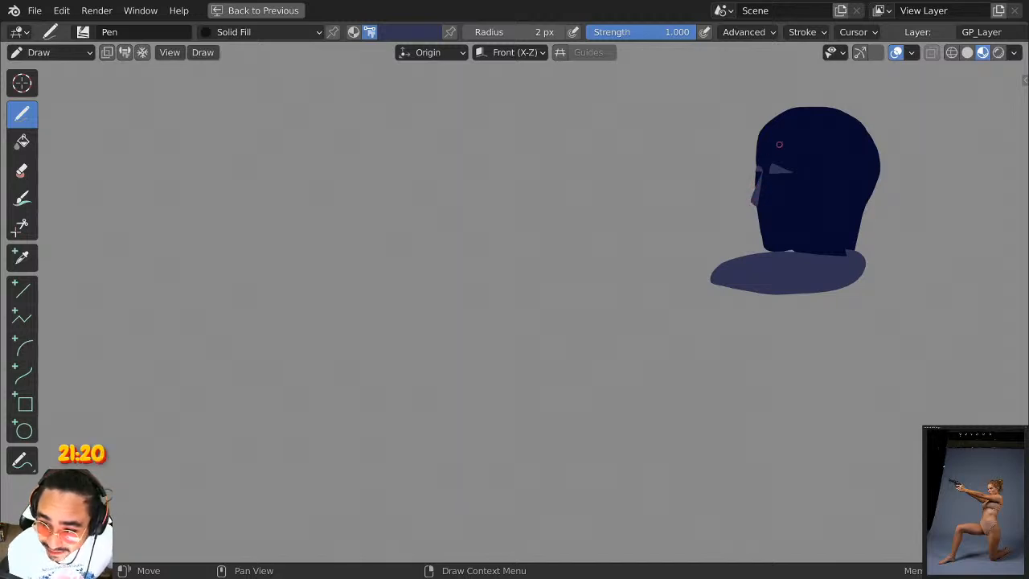
Try a slanted forearm shape in front of the face, and undo it together with the upper-arm shape.
{"action": "mouse_move", "coordinate": [749, 202]}
{"action": "left_mouse_down"}
{"action": "mouse_move", "coordinate": [666, 280]}
{"action": "mouse_move", "coordinate": [743, 210]}
{"action": "left_mouse_up"}
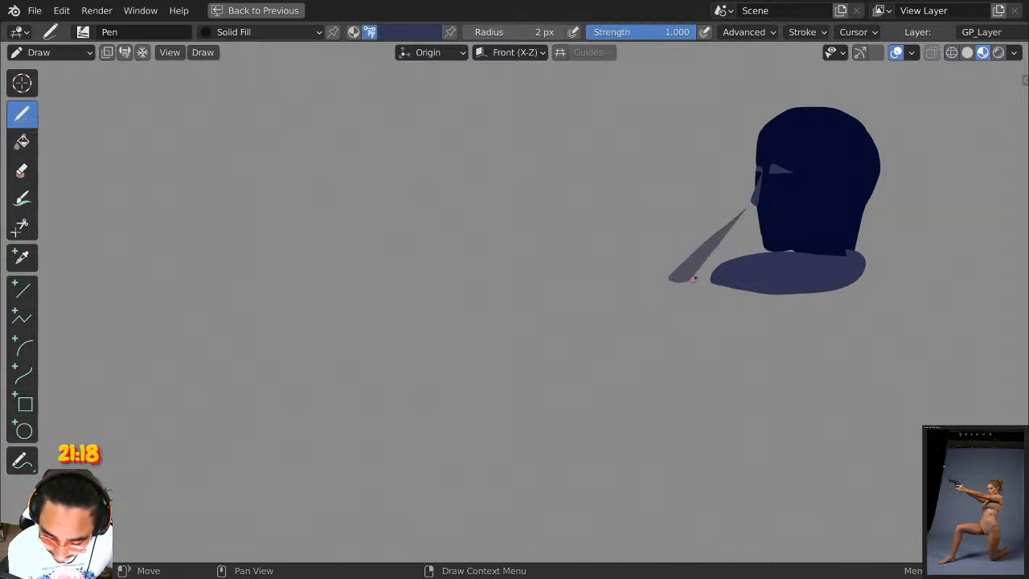
{"action": "key", "text": "ctrl+z"}
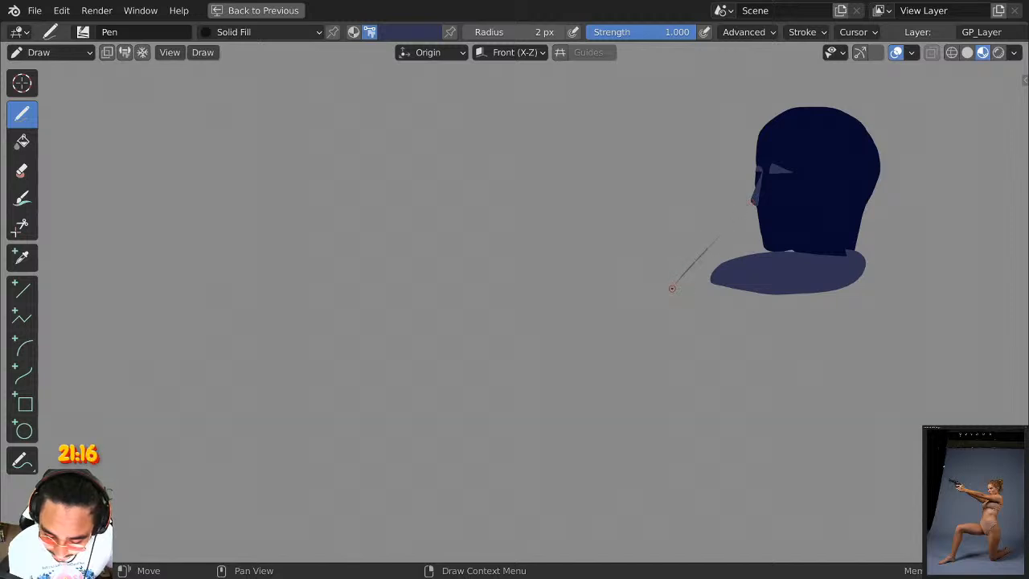
{"action": "key", "text": "ctrl+z"}
Draw a long muted blue upper arm across the base of the neck and a forearm extending it forward.
{"action": "mouse_move", "coordinate": [704, 258]}
{"action": "left_mouse_down"}
{"action": "mouse_move", "coordinate": [740, 291]}
{"action": "mouse_move", "coordinate": [863, 270]}
{"action": "mouse_move", "coordinate": [750, 236]}
{"action": "left_mouse_up"}
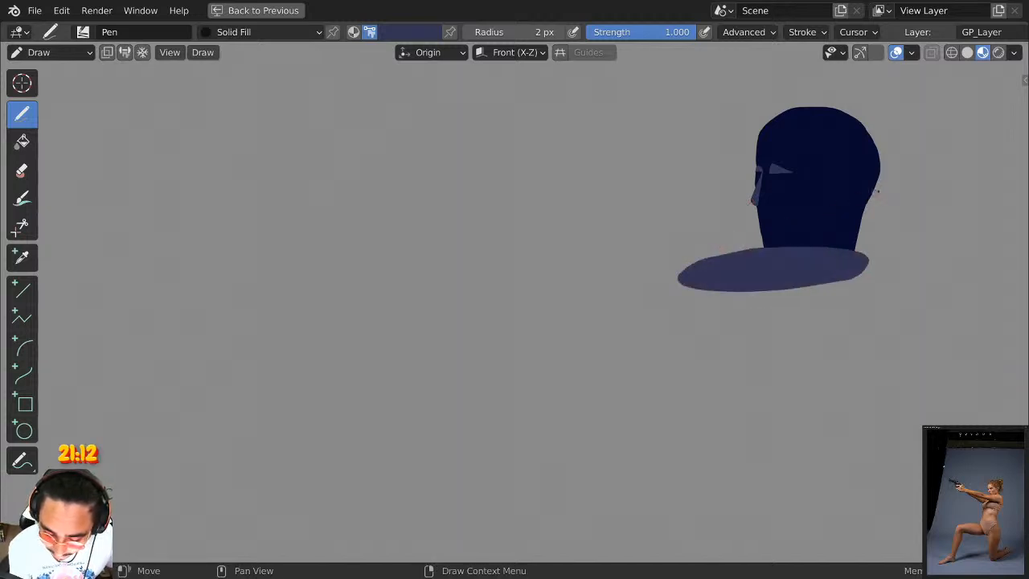
{"action": "middle_click_drag", "start_coordinate": [752, 240], "coordinate": [841, 246]}
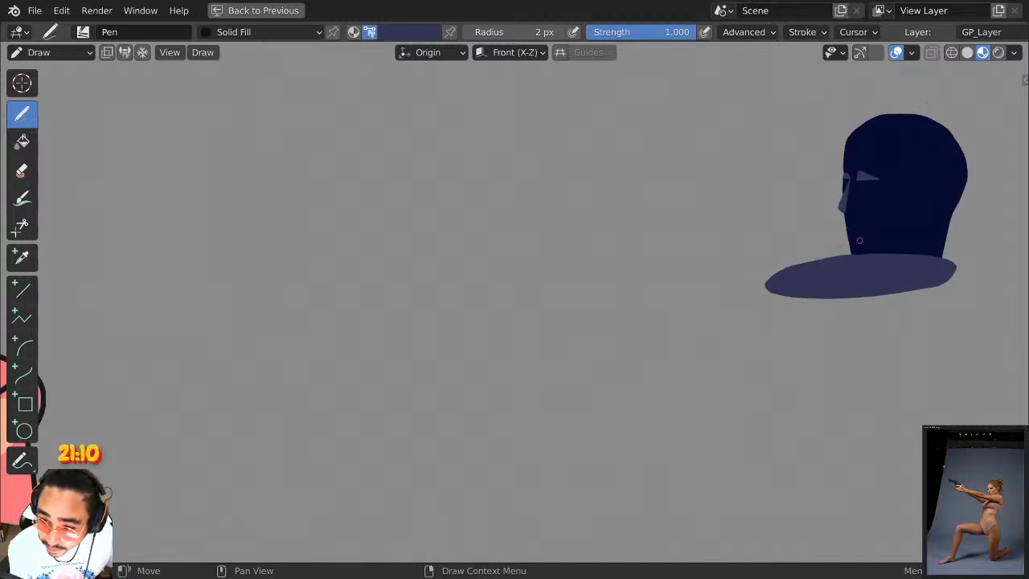
{"action": "mouse_move", "coordinate": [770, 273]}
{"action": "left_mouse_down"}
{"action": "mouse_move", "coordinate": [679, 273]}
{"action": "mouse_move", "coordinate": [715, 300]}
{"action": "mouse_move", "coordinate": [786, 287]}
{"action": "left_mouse_up"}
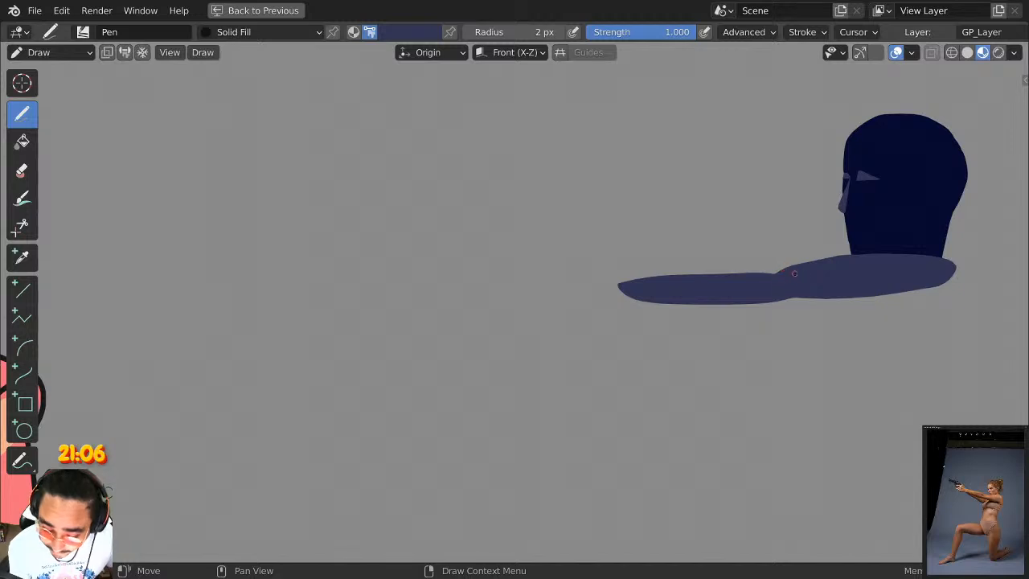
{"action": "scroll", "coordinate": [868, 278], "scroll_direction": "down", "scroll_amount": 2}
{"action": "scroll", "coordinate": [879, 251], "scroll_direction": "up", "scroll_amount": 1}
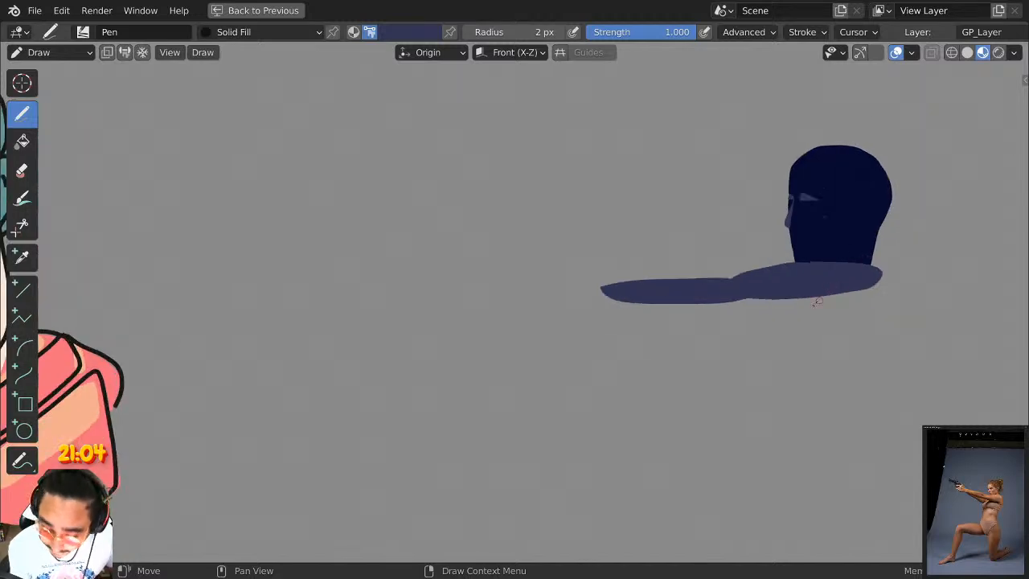
Set the pen to the dark navy swatch and enable drawing new strokes behind the existing ones.
{"action": "scroll", "coordinate": [852, 267], "scroll_direction": "up", "scroll_amount": 1}
{"action": "middle_click_drag", "start_coordinate": [865, 263], "coordinate": [624, 218]}
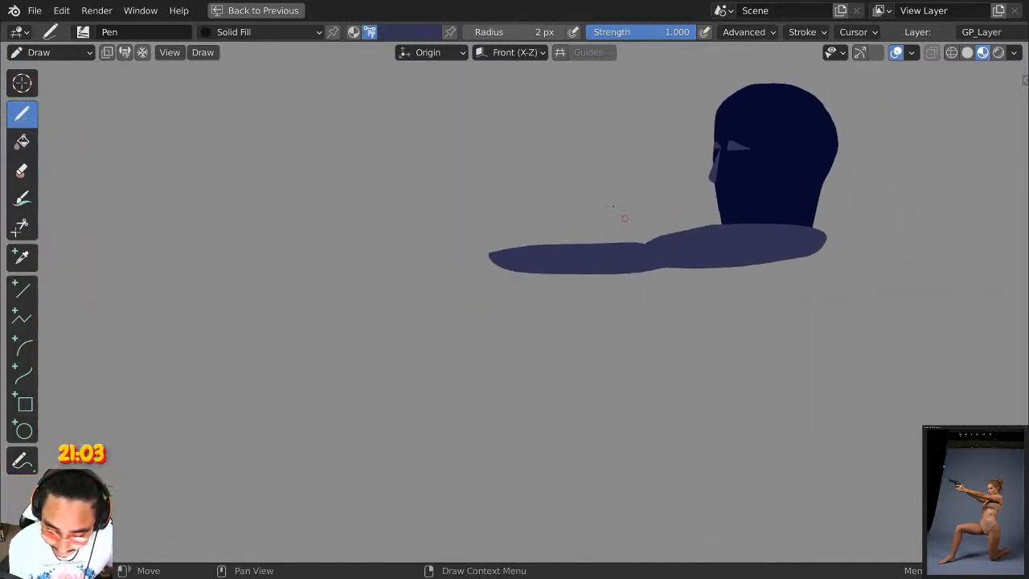
{"action": "left_click", "coordinate": [410, 32]}
{"action": "left_click", "coordinate": [393, 263]}
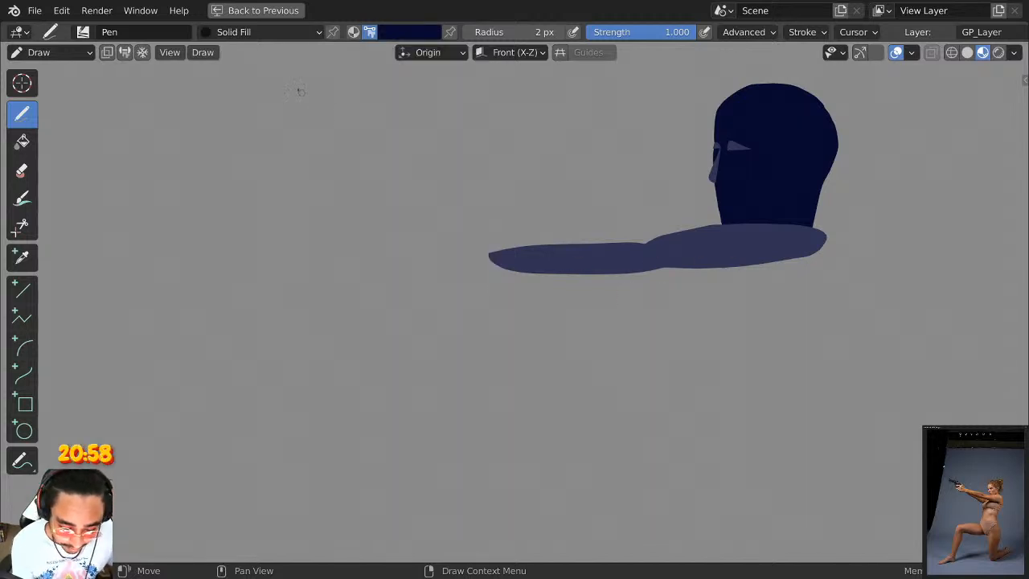
{"action": "left_click", "coordinate": [107, 51]}
{"action": "mouse_move", "coordinate": [708, 265]}
{"action": "left_mouse_down"}
{"action": "mouse_move", "coordinate": [563, 291]}
{"action": "mouse_move", "coordinate": [502, 277]}
{"action": "mouse_move", "coordinate": [691, 270]}
{"action": "left_mouse_up"}
{"action": "key", "text": "ctrl+z"}
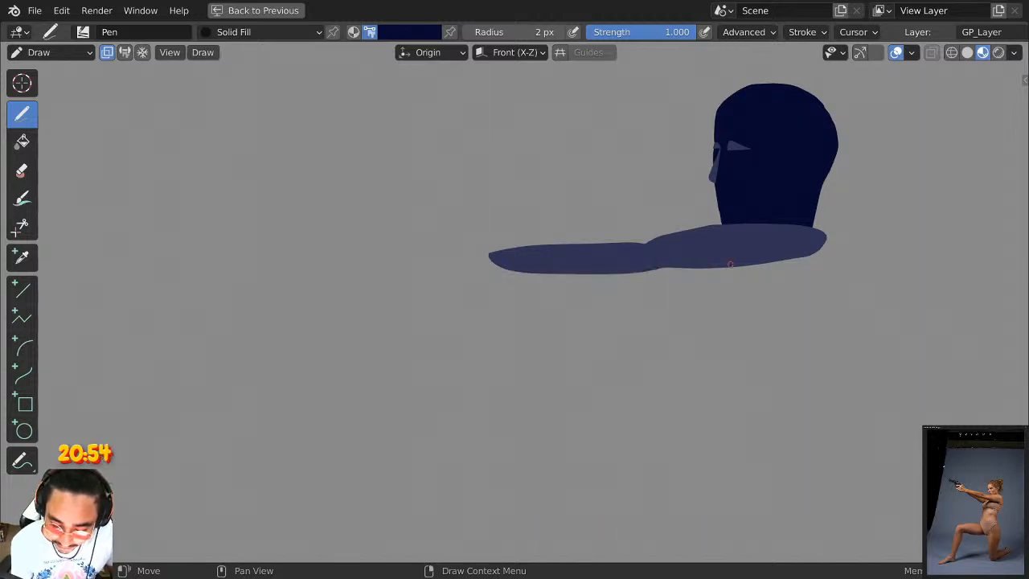
Draw a filled dark navy upper torso beneath the upper arm, slanting forward toward the waist.
{"action": "mouse_move", "coordinate": [721, 276]}
{"action": "middle_mouse_down"}
{"action": "mouse_move", "coordinate": [681, 259]}
{"action": "mouse_move", "coordinate": [621, 199]}
{"action": "mouse_move", "coordinate": [618, 173]}
{"action": "mouse_move", "coordinate": [599, 167]}
{"action": "middle_mouse_up"}
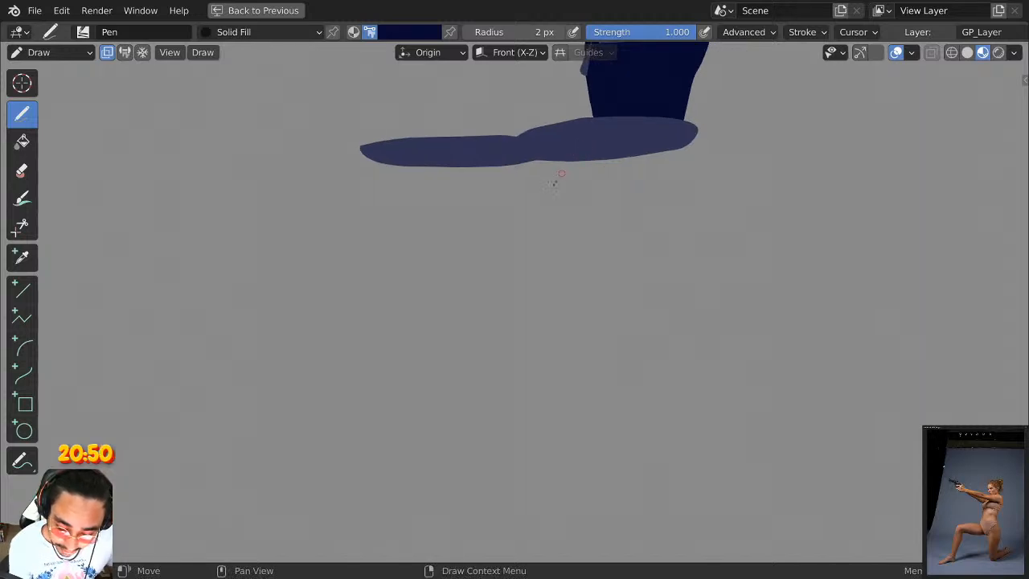
{"action": "mouse_move", "coordinate": [561, 172]}
{"action": "left_mouse_down"}
{"action": "mouse_move", "coordinate": [551, 252]}
{"action": "mouse_move", "coordinate": [654, 225]}
{"action": "mouse_move", "coordinate": [683, 153]}
{"action": "left_mouse_up"}
{"action": "scroll", "coordinate": [758, 90], "scroll_direction": "down", "scroll_amount": 2}
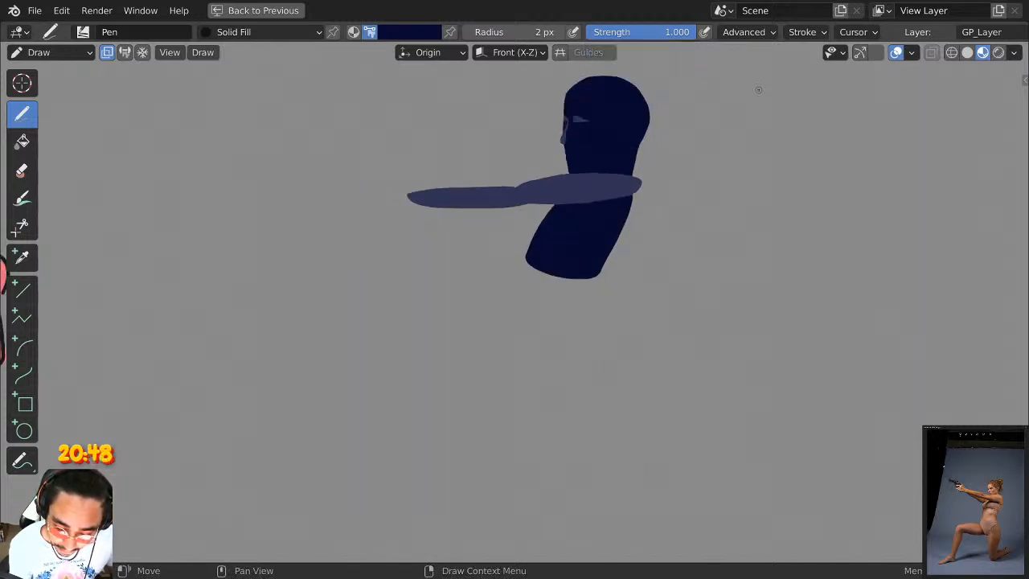
{"action": "scroll", "coordinate": [758, 90], "scroll_direction": "up", "scroll_amount": 1}
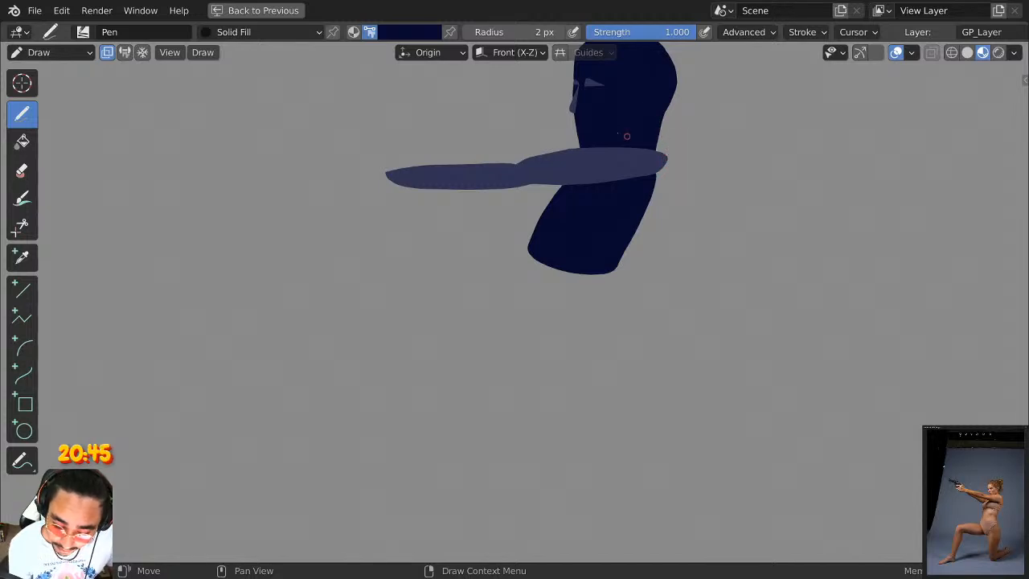
Try a muted blue shape around the shoulder with strokes drawn behind, and undo it.
{"action": "left_click", "coordinate": [412, 32]}
{"action": "left_click", "coordinate": [365, 258]}
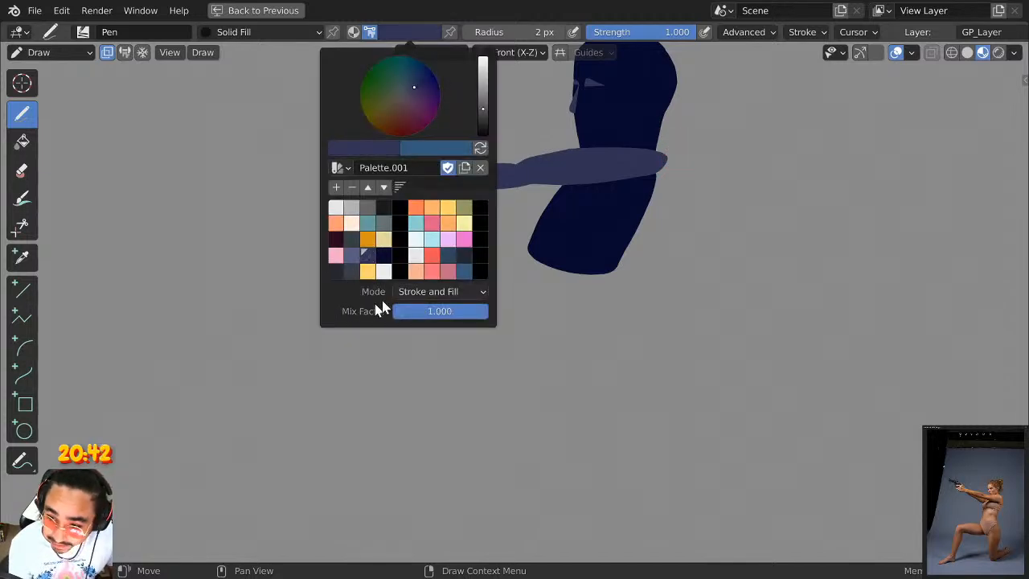
{"action": "mouse_move", "coordinate": [678, 159]}
{"action": "left_mouse_down"}
{"action": "mouse_move", "coordinate": [653, 205]}
{"action": "mouse_move", "coordinate": [610, 186]}
{"action": "left_mouse_up"}
{"action": "scroll", "coordinate": [590, 187], "scroll_direction": "up", "scroll_amount": 2}
{"action": "key", "text": "ctrl+z"}
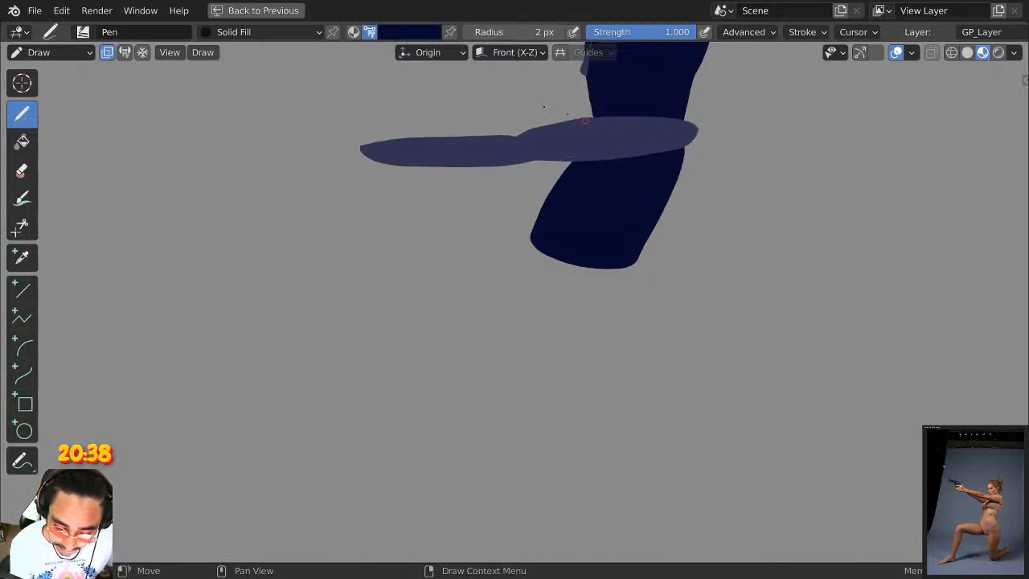
Set the pen to the muted blue swatch and draw a fuller rounded shoulder and forearm in front of the existing arm.
{"action": "left_click", "coordinate": [411, 32]}
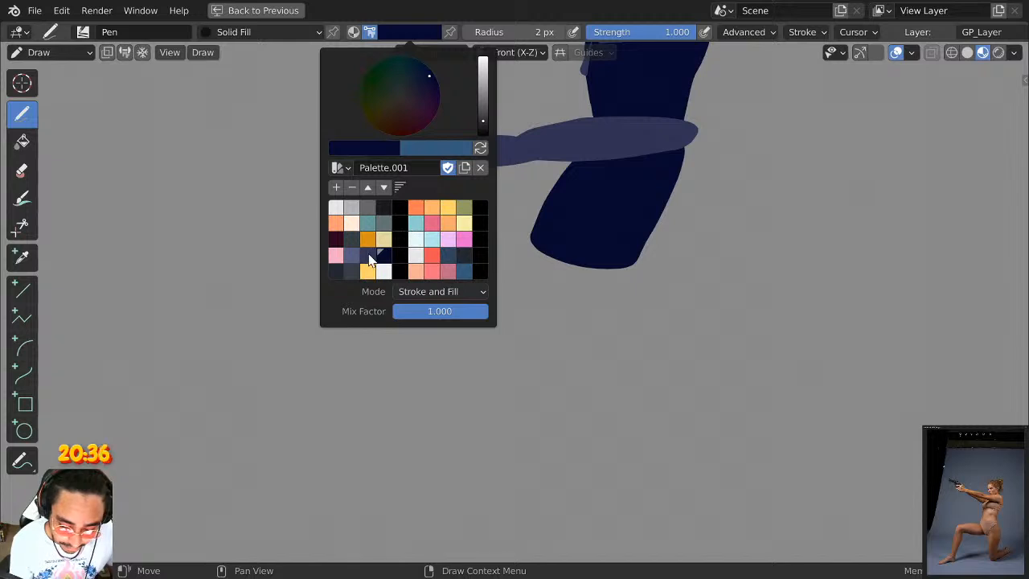
{"action": "left_click", "coordinate": [379, 250]}
{"action": "mouse_move", "coordinate": [688, 41]}
{"action": "left_mouse_down"}
{"action": "mouse_move", "coordinate": [627, 40]}
{"action": "mouse_move", "coordinate": [699, 37]}
{"action": "left_mouse_up"}
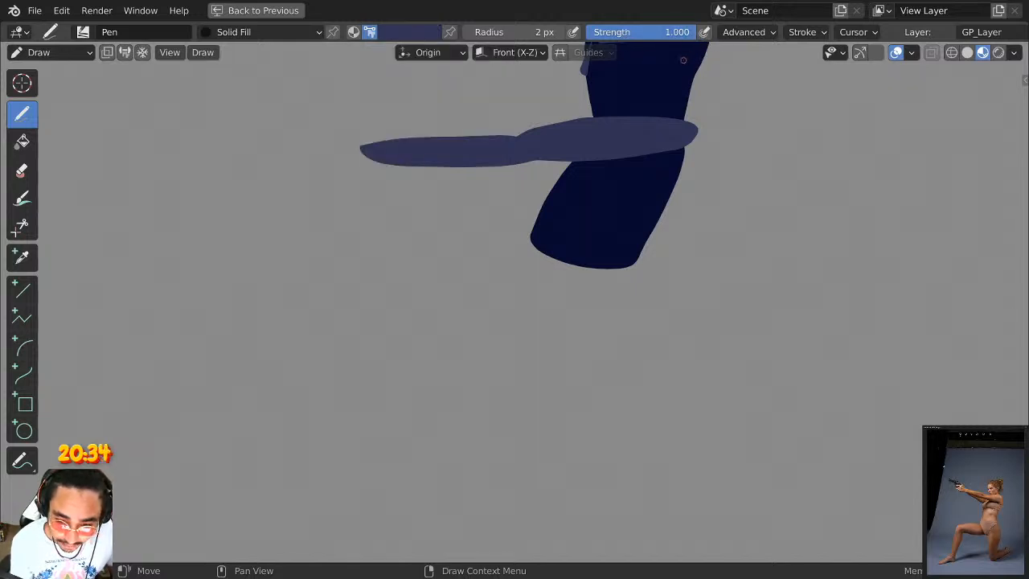
{"action": "middle_click_drag", "start_coordinate": [679, 122], "coordinate": [654, 180]}
{"action": "mouse_move", "coordinate": [680, 197]}
{"action": "left_mouse_down"}
{"action": "mouse_move", "coordinate": [643, 233]}
{"action": "mouse_move", "coordinate": [546, 225]}
{"action": "left_mouse_up"}
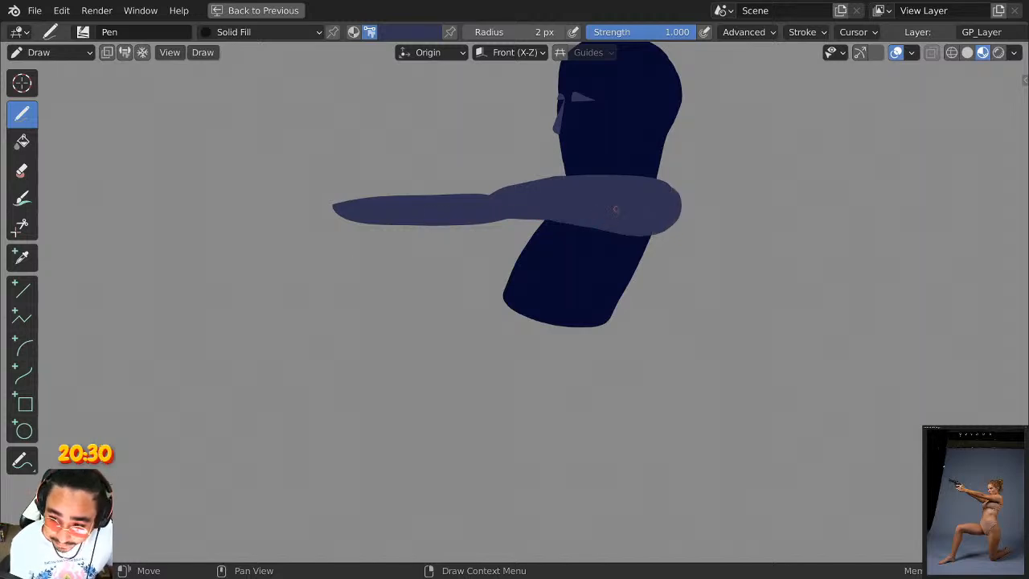
{"action": "mouse_move", "coordinate": [610, 229]}
{"action": "left_mouse_down"}
{"action": "mouse_move", "coordinate": [462, 227]}
{"action": "mouse_move", "coordinate": [454, 193]}
{"action": "mouse_move", "coordinate": [298, 202]}
{"action": "mouse_move", "coordinate": [291, 214]}
{"action": "mouse_move", "coordinate": [478, 228]}
{"action": "left_mouse_up"}
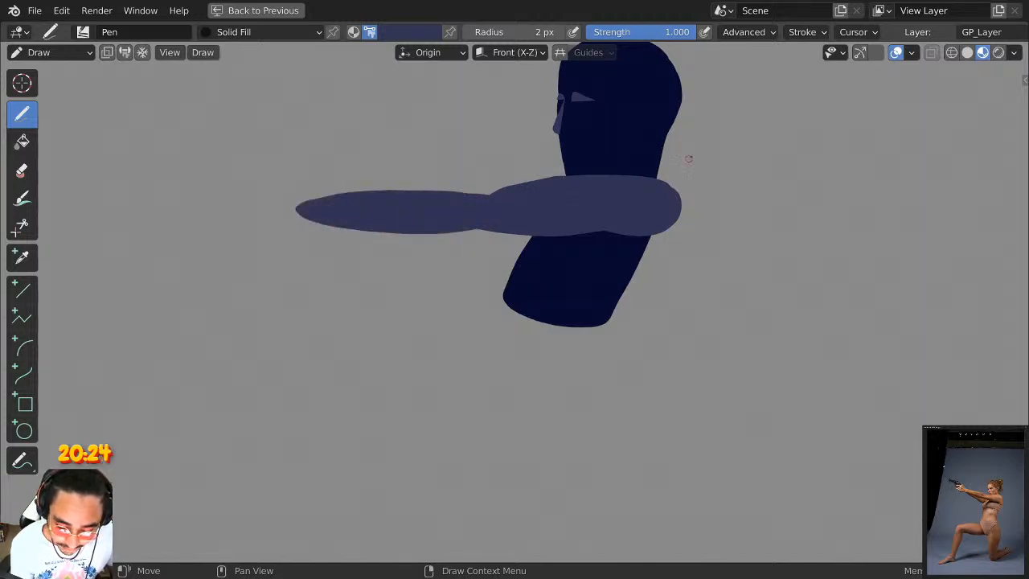
Draw a filled muted blue shape from the shoulder down along the back edge of the torso.
{"action": "scroll", "coordinate": [700, 152], "scroll_direction": "down", "scroll_amount": 2}
{"action": "scroll", "coordinate": [713, 180], "scroll_direction": "up", "scroll_amount": 2}
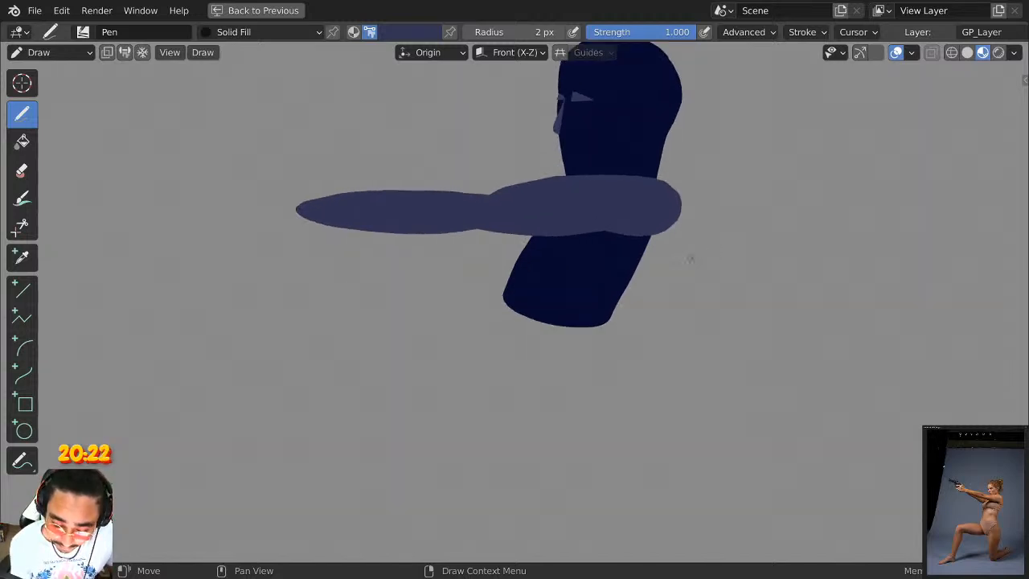
{"action": "middle_click_drag", "start_coordinate": [649, 230], "coordinate": [652, 211]}
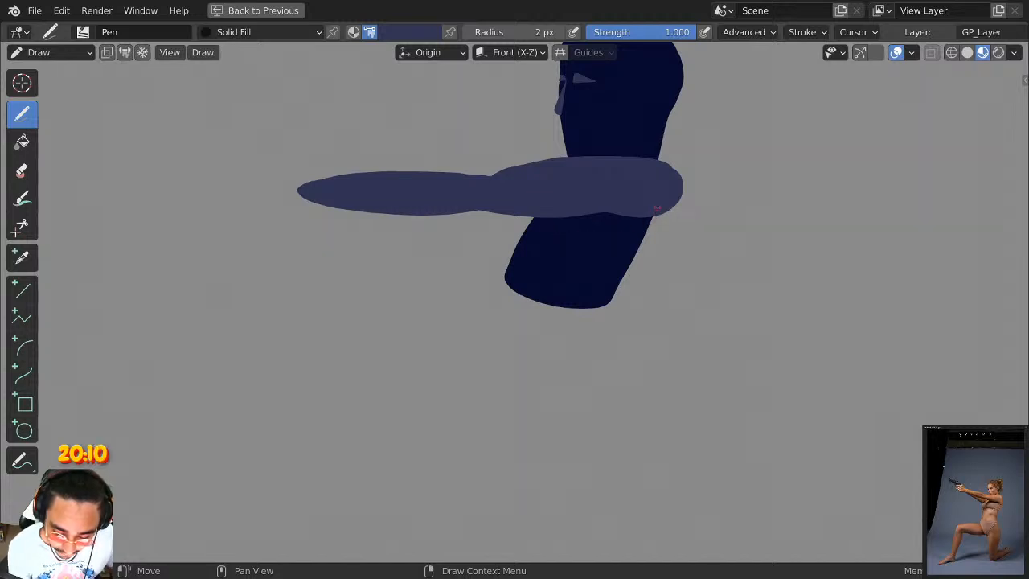
{"action": "mouse_move", "coordinate": [657, 207]}
{"action": "left_mouse_down"}
{"action": "mouse_move", "coordinate": [583, 308]}
{"action": "mouse_move", "coordinate": [643, 266]}
{"action": "mouse_move", "coordinate": [659, 210]}
{"action": "left_mouse_up"}
Try a long slanted muted blue shape extending down from the back shape, and undo it.
{"action": "scroll", "coordinate": [673, 253], "scroll_direction": "down", "scroll_amount": 1}
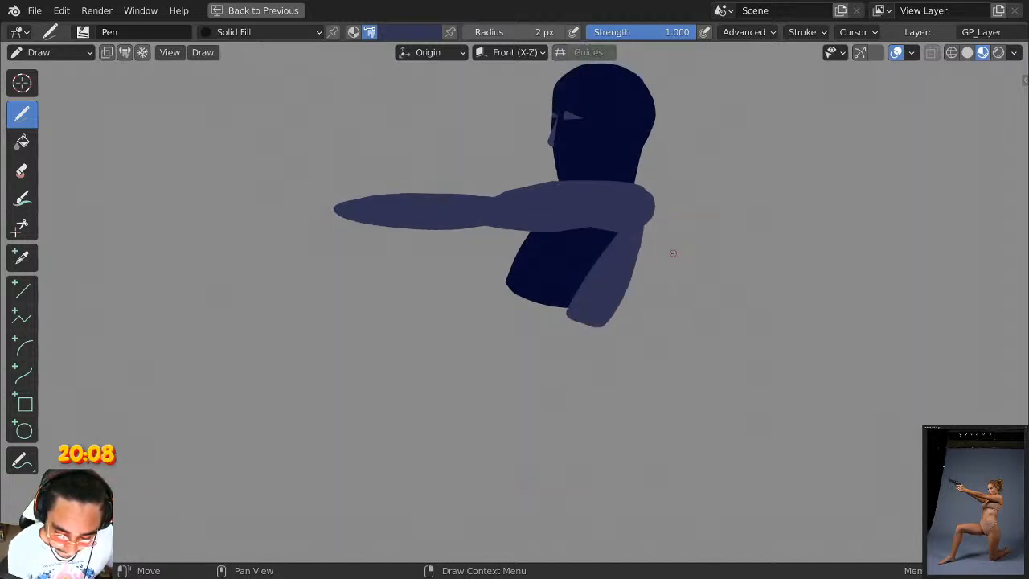
{"action": "scroll", "coordinate": [673, 253], "scroll_direction": "up", "scroll_amount": 1}
{"action": "middle_click_drag", "start_coordinate": [632, 254], "coordinate": [623, 195]}
{"action": "middle_click_drag", "start_coordinate": [652, 246], "coordinate": [644, 149]}
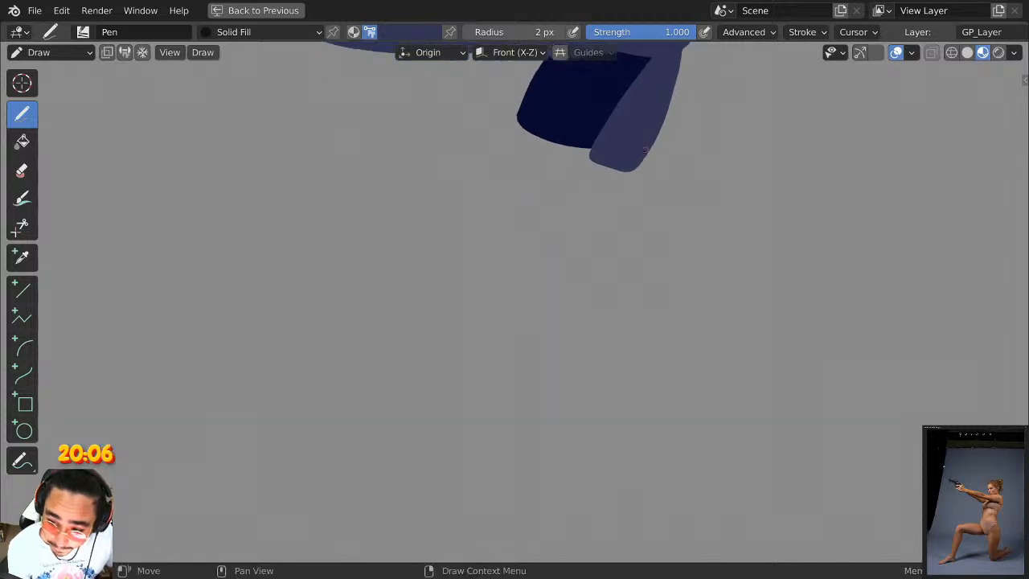
{"action": "left_click_drag", "start_coordinate": [592, 154], "coordinate": [537, 296]}
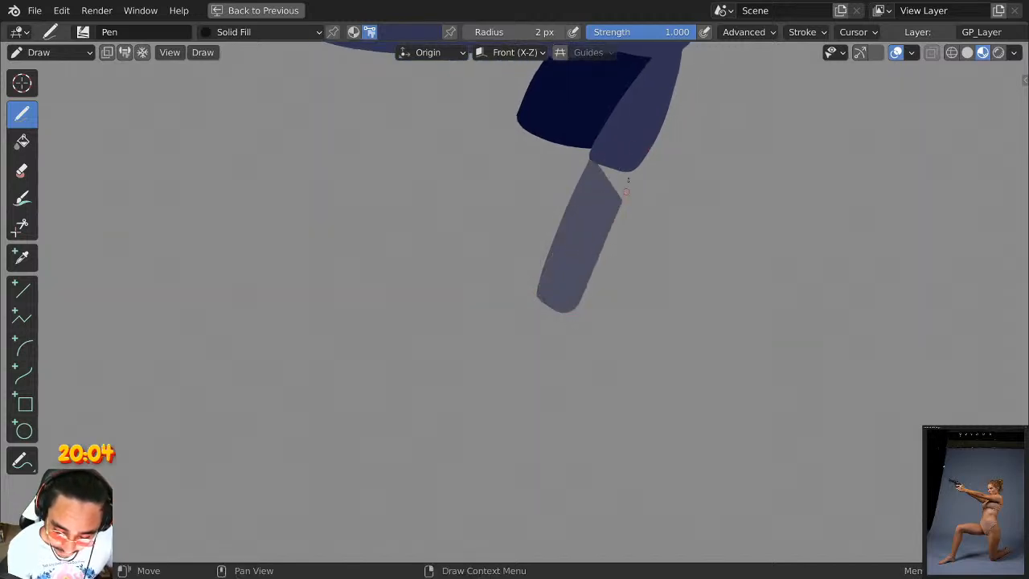
{"action": "scroll", "coordinate": [676, 147], "scroll_direction": "down", "scroll_amount": 3}
{"action": "key", "text": "ctrl+z"}
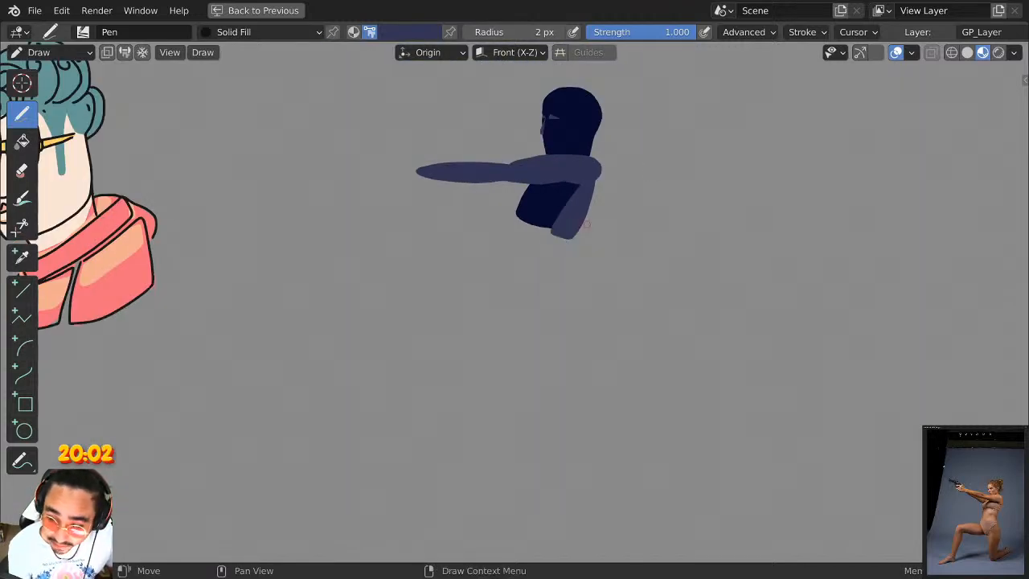
Try several line-of-action curves from the head down through the body with the Solid Stroke material, undoing each one.
{"action": "left_click", "coordinate": [411, 32]}
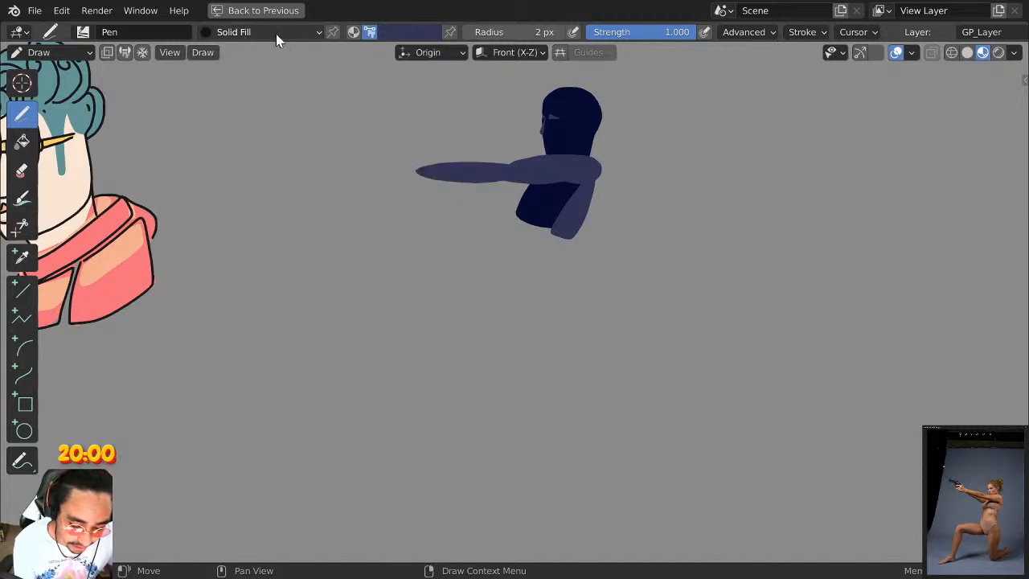
{"action": "left_click", "coordinate": [276, 32]}
{"action": "left_click", "coordinate": [264, 67]}
{"action": "scroll", "coordinate": [560, 276], "scroll_direction": "up", "scroll_amount": 1, "text": "shift"}
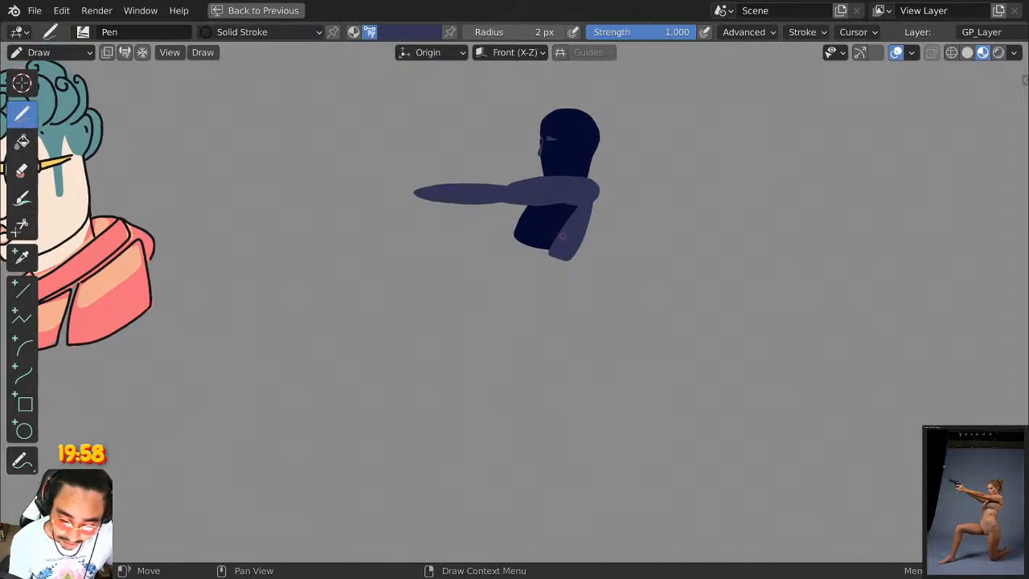
{"action": "left_click_drag", "start_coordinate": [569, 87], "coordinate": [543, 444]}
{"action": "key", "text": "ctrl+z"}
{"action": "left_click_drag", "start_coordinate": [569, 93], "coordinate": [553, 437]}
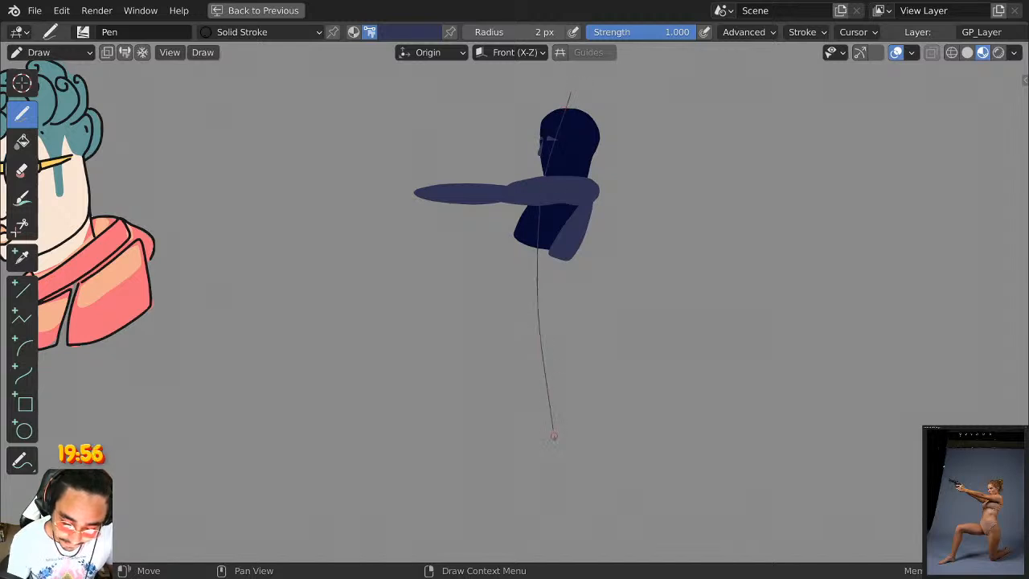
{"action": "key", "text": "ctrl+z"}
{"action": "left_click_drag", "start_coordinate": [561, 104], "coordinate": [539, 400]}
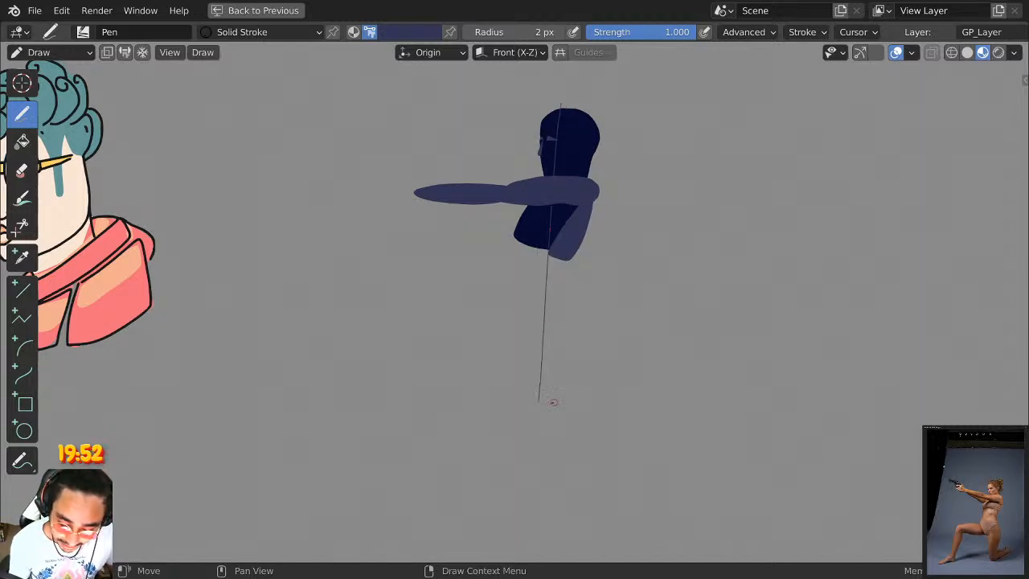
{"action": "key", "text": "ctrl+z"}
Try a dark navy Solid Stroke contour along the front of the torso, and undo it.
{"action": "scroll", "coordinate": [650, 285], "scroll_direction": "up", "scroll_amount": 3}
{"action": "left_click", "coordinate": [402, 32]}
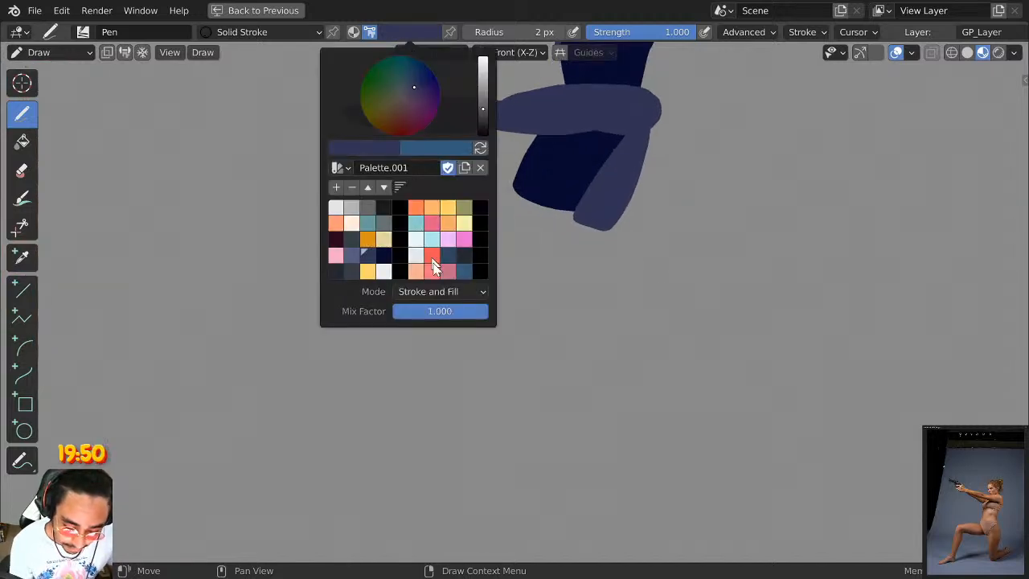
{"action": "left_click", "coordinate": [383, 258]}
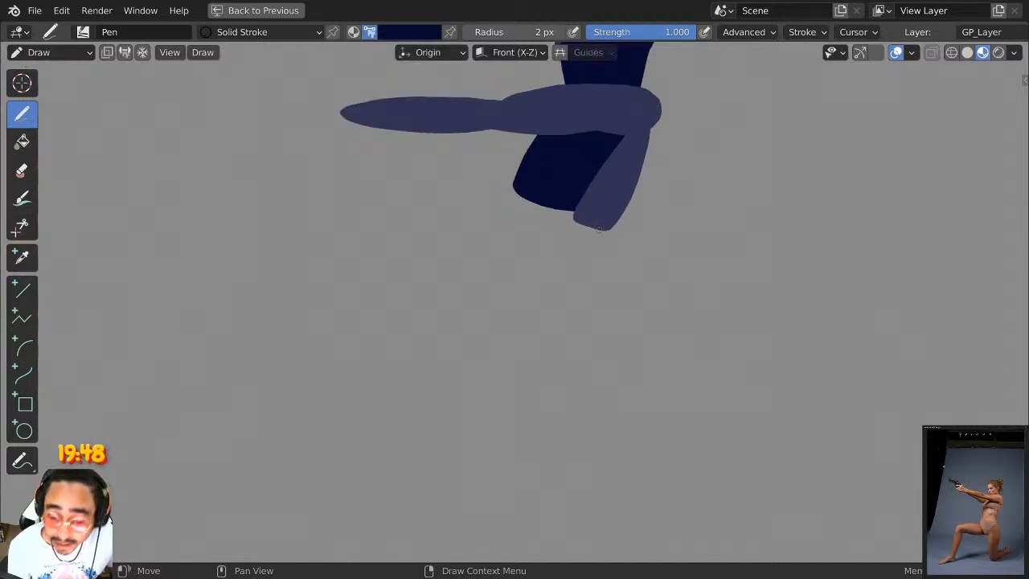
{"action": "middle_click_drag", "start_coordinate": [609, 238], "coordinate": [595, 245], "text": "shift"}
{"action": "middle_click_drag", "start_coordinate": [523, 225], "coordinate": [563, 284], "text": "shift"}
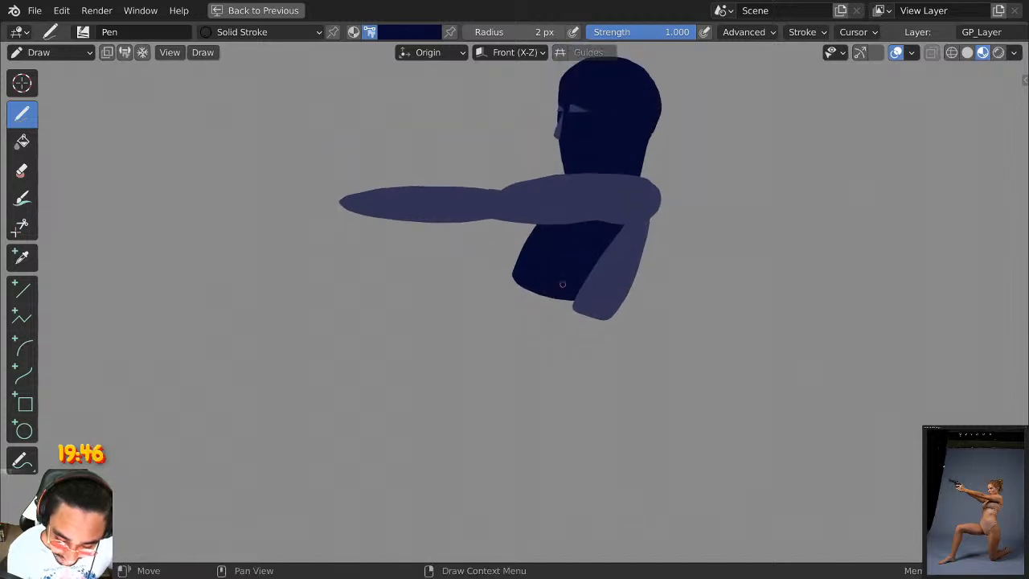
{"action": "middle_click_drag", "start_coordinate": [552, 247], "coordinate": [550, 257], "text": "shift"}
{"action": "mouse_move", "coordinate": [534, 220]}
{"action": "left_mouse_down"}
{"action": "mouse_move", "coordinate": [495, 268]}
{"action": "mouse_move", "coordinate": [555, 296]}
{"action": "left_mouse_up"}
{"action": "key", "text": "ctrl+z"}
Switch the pen to Solid Fill in dark navy and draw a fuller chest behind the arms.
{"action": "left_click", "coordinate": [273, 32]}
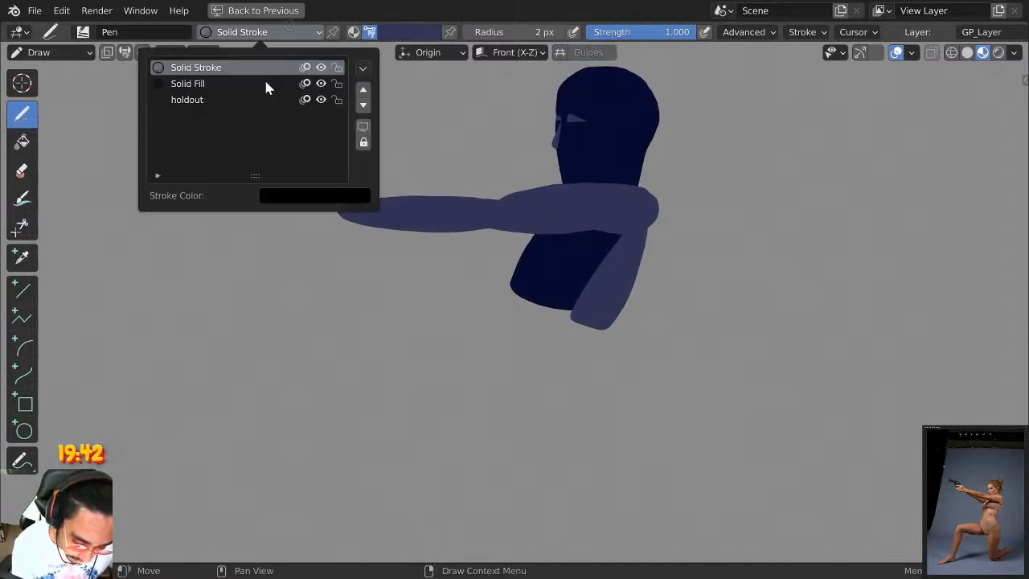
{"action": "left_click", "coordinate": [243, 99]}
{"action": "left_click", "coordinate": [241, 83]}
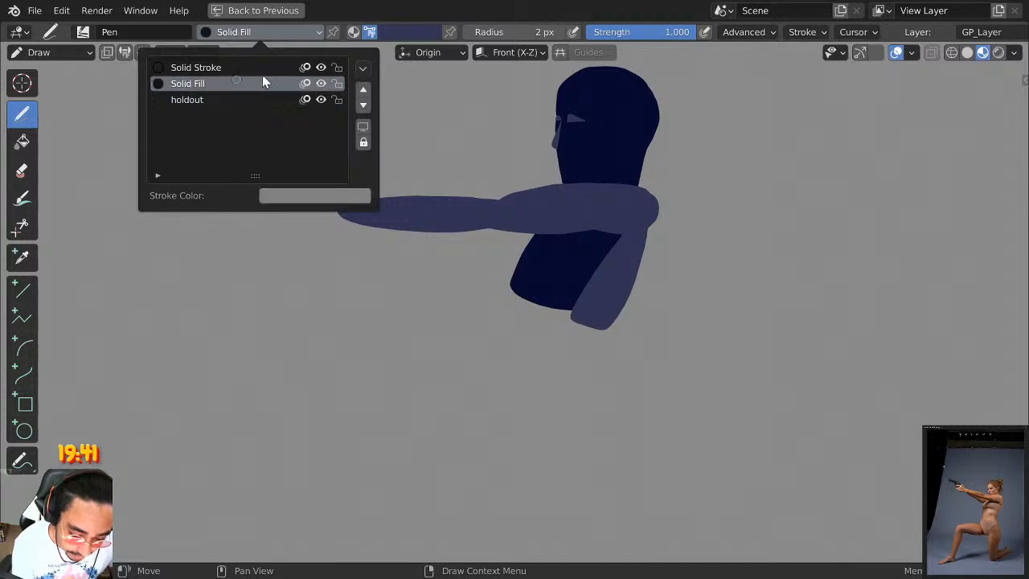
{"action": "left_click", "coordinate": [406, 32]}
{"action": "left_click", "coordinate": [383, 255]}
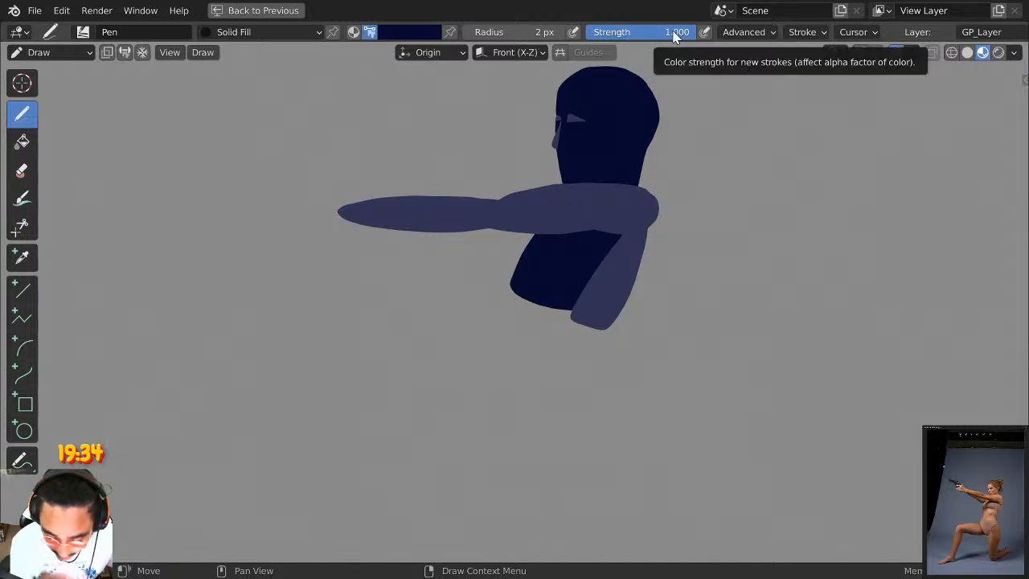
{"action": "mouse_move", "coordinate": [528, 228]}
{"action": "left_mouse_down"}
{"action": "mouse_move", "coordinate": [501, 291]}
{"action": "mouse_move", "coordinate": [623, 241]}
{"action": "left_mouse_up"}
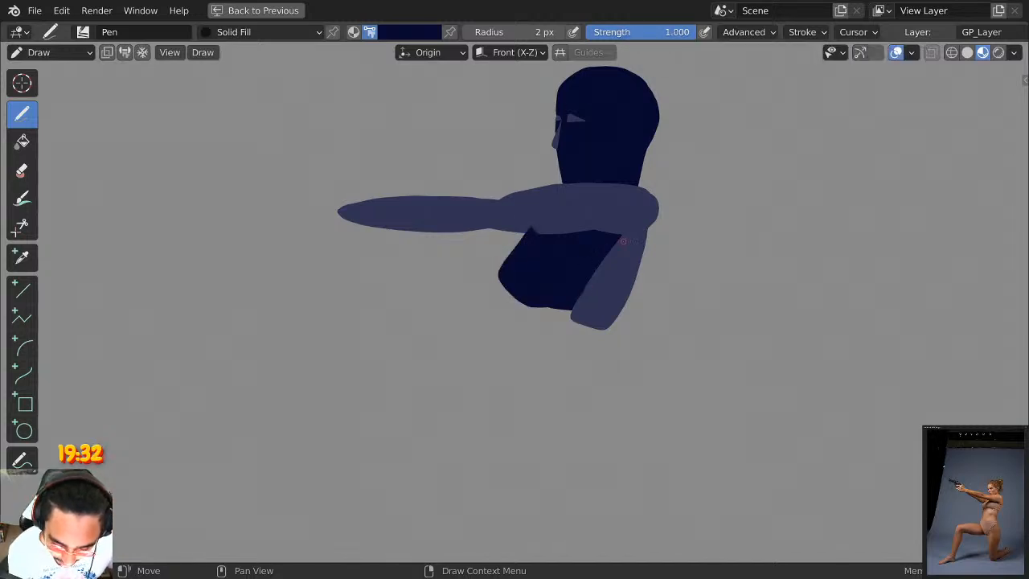
{"action": "key", "text": "ctrl+z"}
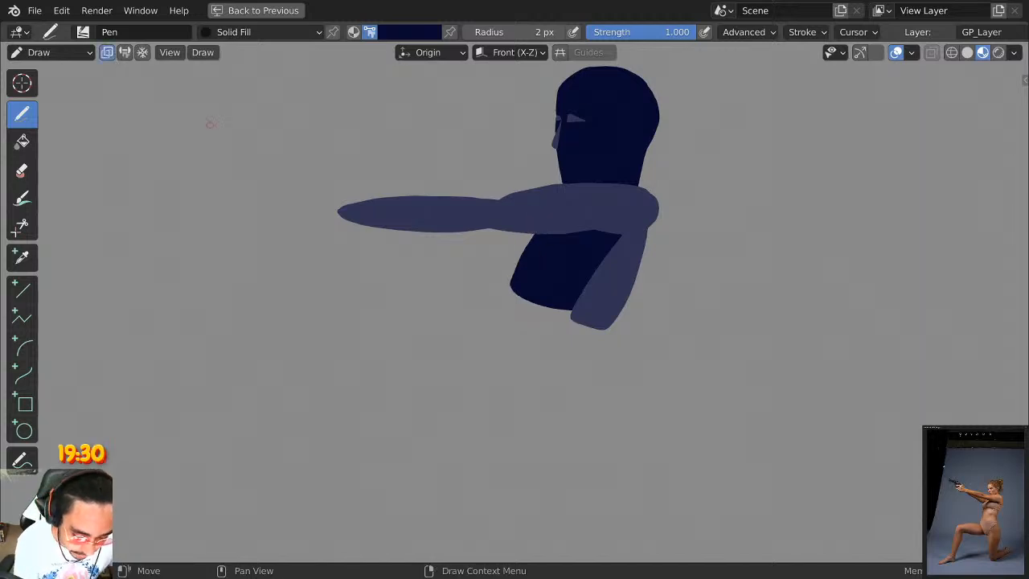
{"action": "mouse_move", "coordinate": [493, 281]}
{"action": "left_mouse_down"}
{"action": "mouse_move", "coordinate": [562, 308]}
{"action": "mouse_move", "coordinate": [578, 261]}
{"action": "left_mouse_up"}
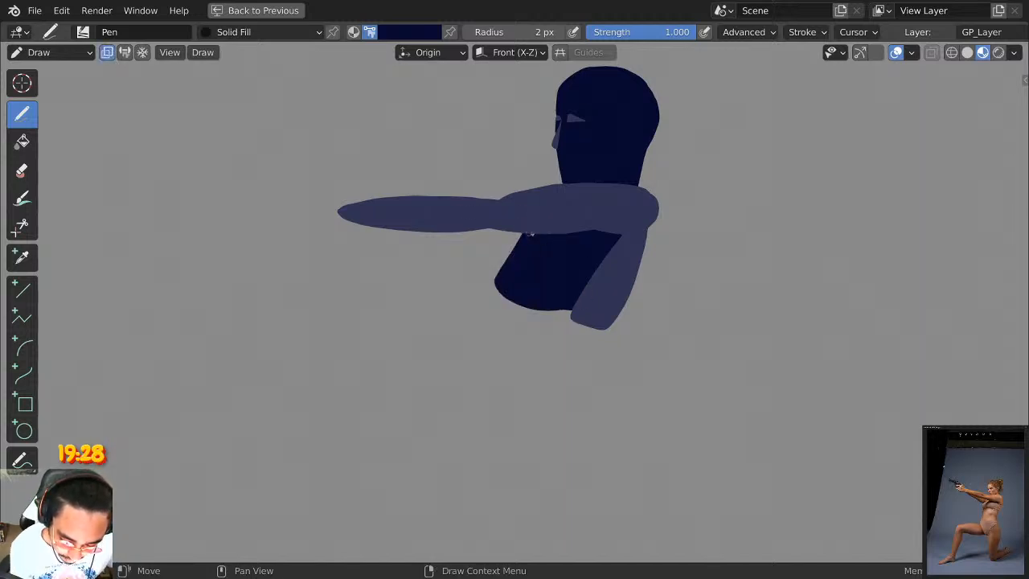
Draw a filled dark navy abdomen down from the chest and fill the notch along its front edge.
{"action": "mouse_move", "coordinate": [634, 252]}
{"action": "middle_mouse_down"}
{"action": "mouse_move", "coordinate": [610, 184]}
{"action": "mouse_move", "coordinate": [547, 191]}
{"action": "mouse_move", "coordinate": [506, 153]}
{"action": "middle_mouse_up"}
{"action": "mouse_move", "coordinate": [469, 134]}
{"action": "left_mouse_down"}
{"action": "mouse_move", "coordinate": [485, 236]}
{"action": "mouse_move", "coordinate": [540, 231]}
{"action": "mouse_move", "coordinate": [557, 89]}
{"action": "left_mouse_up"}
{"action": "scroll", "coordinate": [568, 186], "scroll_direction": "down", "scroll_amount": 2}
{"action": "scroll", "coordinate": [495, 182], "scroll_direction": "up", "scroll_amount": 2}
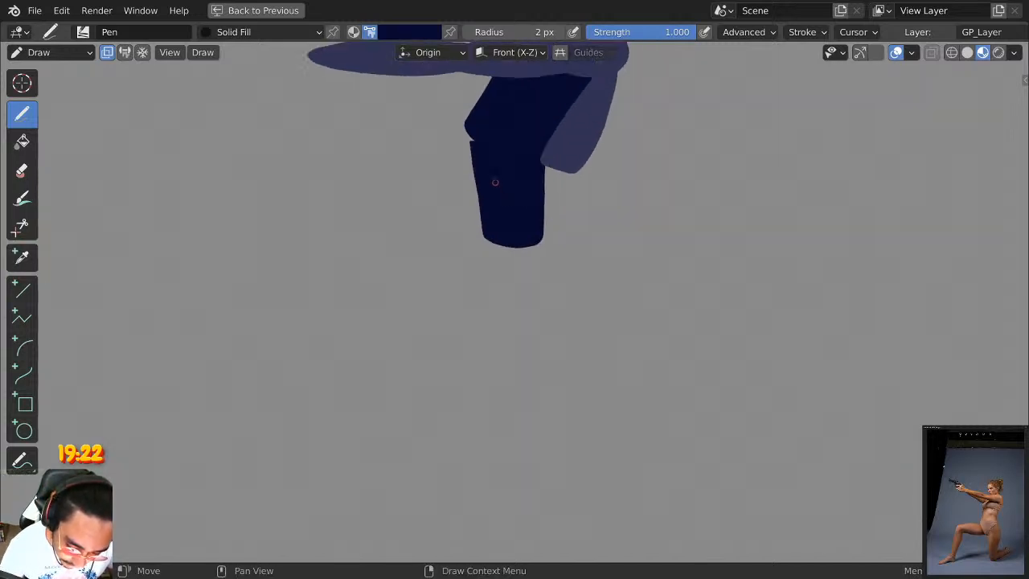
{"action": "mouse_move", "coordinate": [471, 115]}
{"action": "left_mouse_down"}
{"action": "mouse_move", "coordinate": [484, 240]}
{"action": "mouse_move", "coordinate": [543, 211]}
{"action": "left_mouse_up"}
{"action": "scroll", "coordinate": [603, 213], "scroll_direction": "down", "scroll_amount": 2}
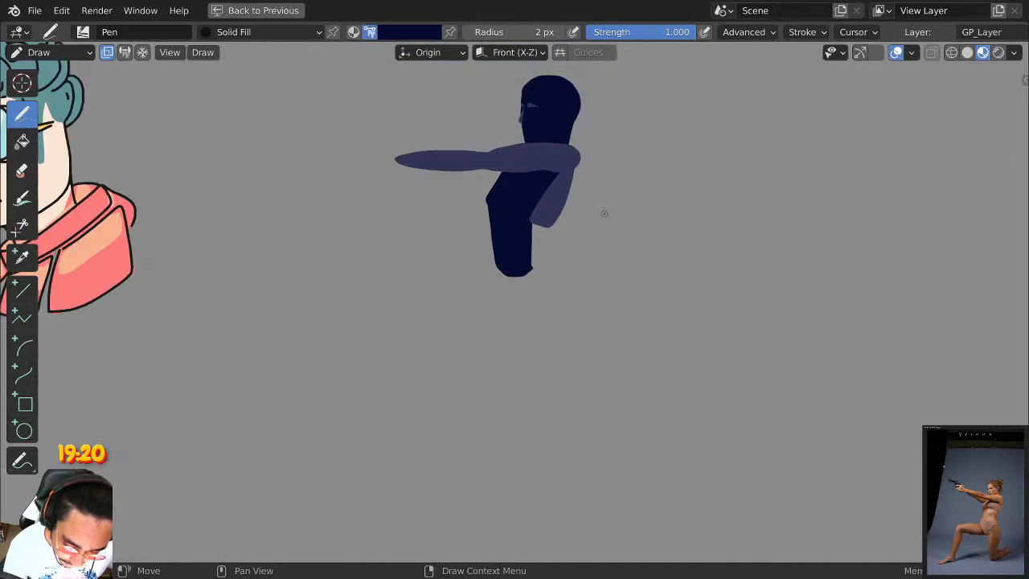
Set the pen to the muted blue swatch and draw a narrow lower-back shape along the rear of the abdomen.
{"action": "scroll", "coordinate": [592, 203], "scroll_direction": "up", "scroll_amount": 2}
{"action": "scroll", "coordinate": [585, 185], "scroll_direction": "down", "scroll_amount": 1}
{"action": "mouse_move", "coordinate": [587, 191]}
{"action": "middle_mouse_down", "text": "shift"}
{"action": "mouse_move", "coordinate": [603, 252]}
{"action": "mouse_move", "coordinate": [576, 197]}
{"action": "middle_mouse_up", "text": "shift"}
{"action": "left_click", "coordinate": [406, 33]}
{"action": "left_click", "coordinate": [379, 250]}
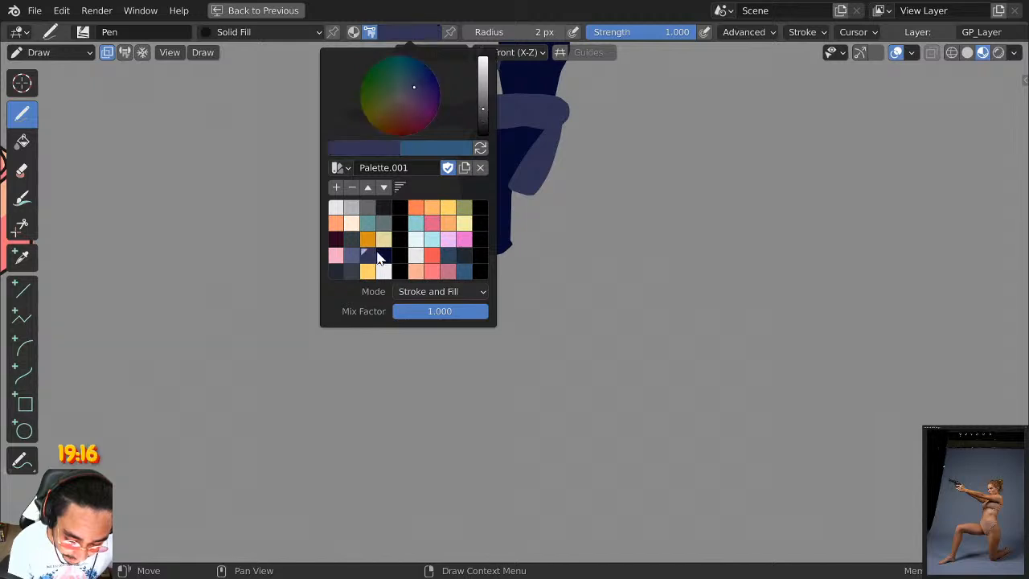
{"action": "left_click_drag", "start_coordinate": [528, 243], "coordinate": [510, 197]}
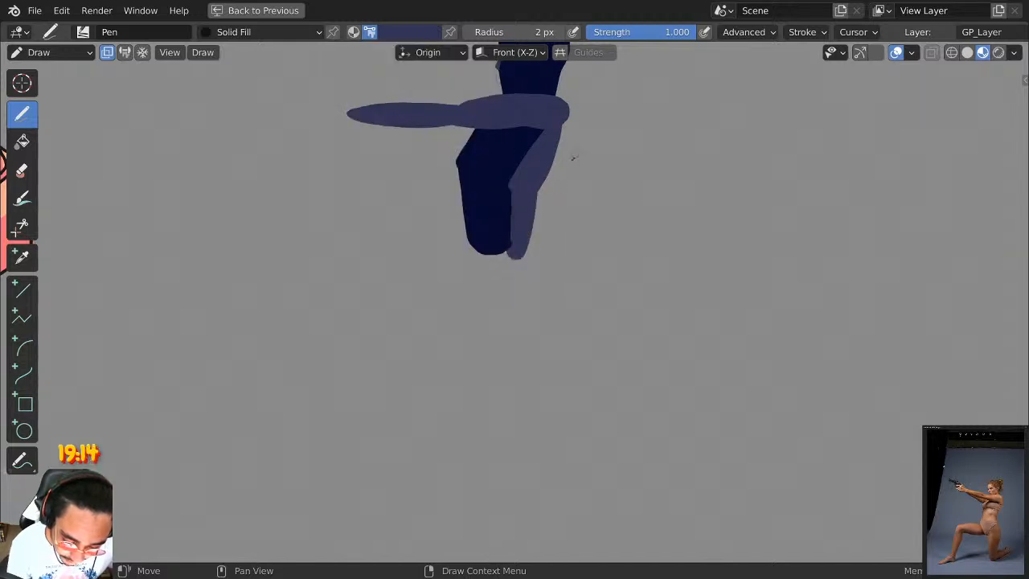
Draw a long filled muted blue upper leg beneath the waist, undoing the discarded attempt.
{"action": "middle_click_drag", "start_coordinate": [559, 178], "coordinate": [548, 124], "text": "shift"}
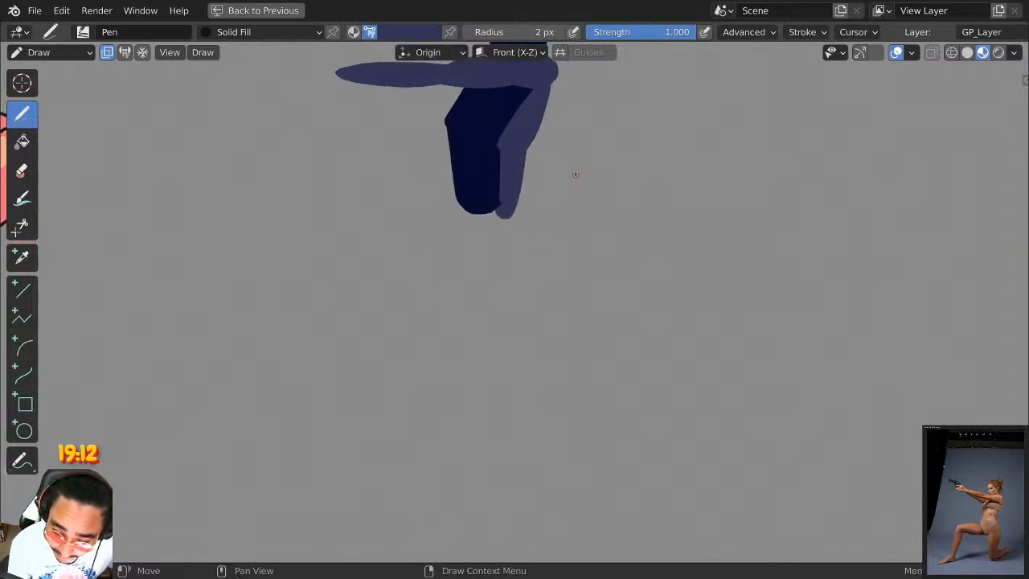
{"action": "scroll", "coordinate": [552, 140], "scroll_direction": "down", "scroll_amount": 1}
{"action": "middle_click_drag", "start_coordinate": [533, 167], "coordinate": [509, 221], "text": "shift"}
{"action": "left_click", "coordinate": [408, 35]}
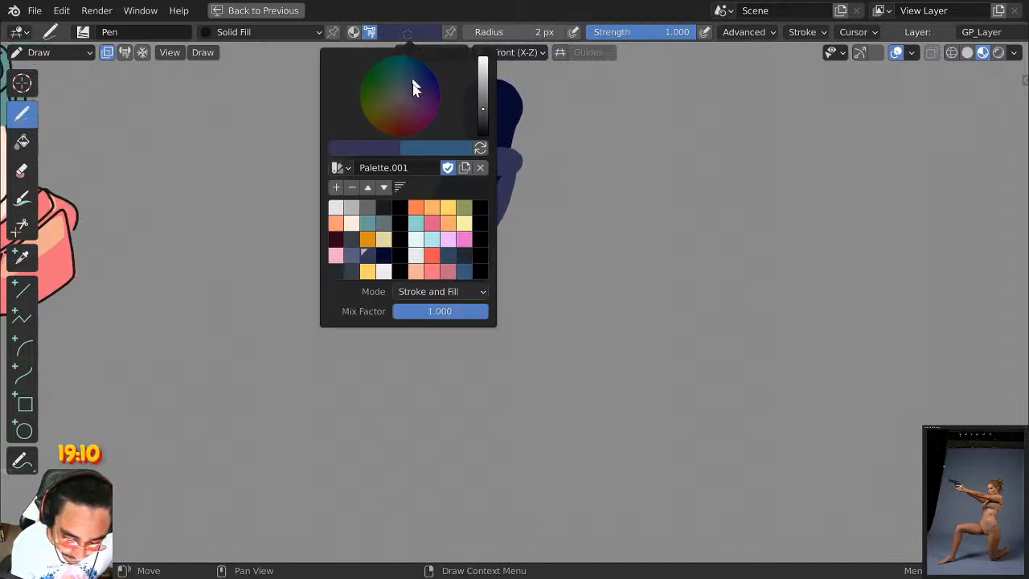
{"action": "left_click", "coordinate": [387, 257]}
{"action": "mouse_move", "coordinate": [555, 254]}
{"action": "middle_mouse_down", "text": "shift"}
{"action": "mouse_move", "coordinate": [516, 200]}
{"action": "mouse_move", "coordinate": [483, 239]}
{"action": "middle_mouse_up", "text": "shift"}
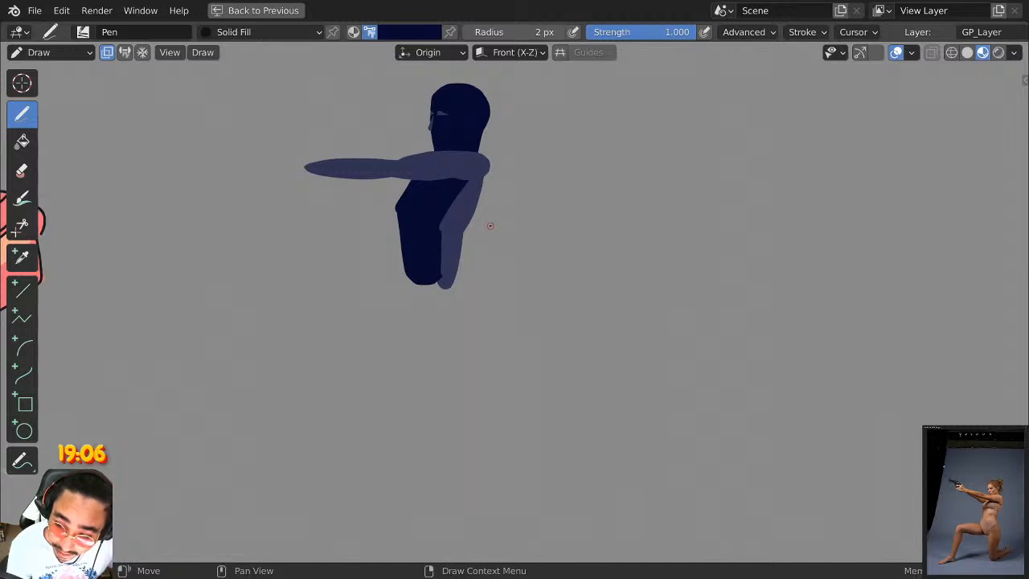
{"action": "mouse_move", "coordinate": [433, 306]}
{"action": "left_mouse_down"}
{"action": "mouse_move", "coordinate": [482, 262]}
{"action": "mouse_move", "coordinate": [487, 394]}
{"action": "mouse_move", "coordinate": [436, 311]}
{"action": "mouse_move", "coordinate": [459, 390]}
{"action": "mouse_move", "coordinate": [434, 296]}
{"action": "mouse_move", "coordinate": [466, 345]}
{"action": "mouse_move", "coordinate": [448, 417]}
{"action": "mouse_move", "coordinate": [426, 299]}
{"action": "mouse_move", "coordinate": [433, 290]}
{"action": "left_mouse_up"}
{"action": "key", "text": "ctrl+z"}
{"action": "key", "text": "ctrl+z"}
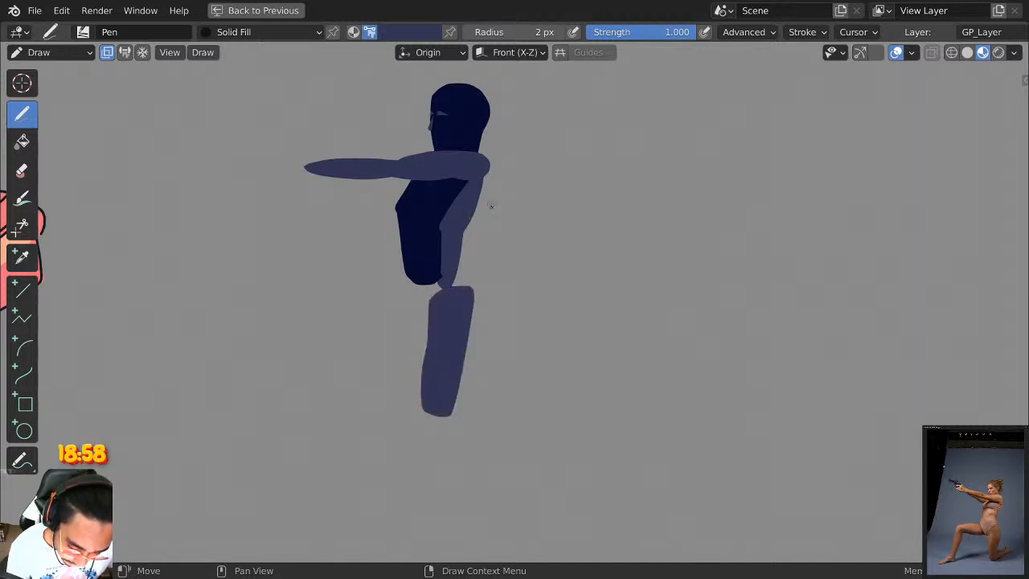
Try a muted blue shape extending from the lower end of the upper leg, and undo it.
{"action": "scroll", "coordinate": [490, 206], "scroll_direction": "down", "scroll_amount": 1}
{"action": "middle_click_drag", "start_coordinate": [558, 298], "coordinate": [538, 245]}
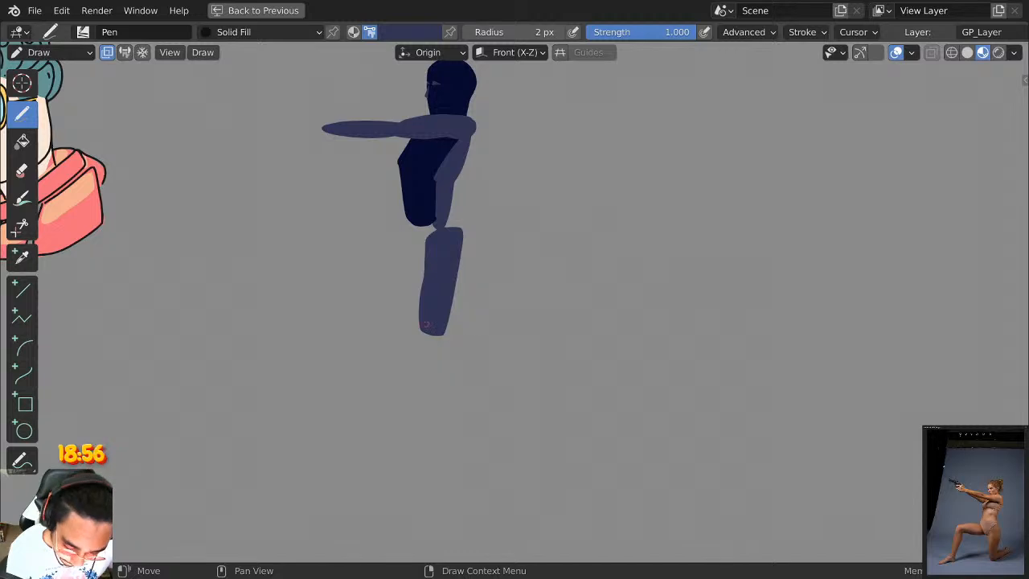
{"action": "mouse_move", "coordinate": [425, 324]}
{"action": "left_mouse_down"}
{"action": "mouse_move", "coordinate": [450, 336]}
{"action": "mouse_move", "coordinate": [527, 303]}
{"action": "mouse_move", "coordinate": [442, 333]}
{"action": "left_mouse_up"}
{"action": "key", "text": "ctrl+z"}
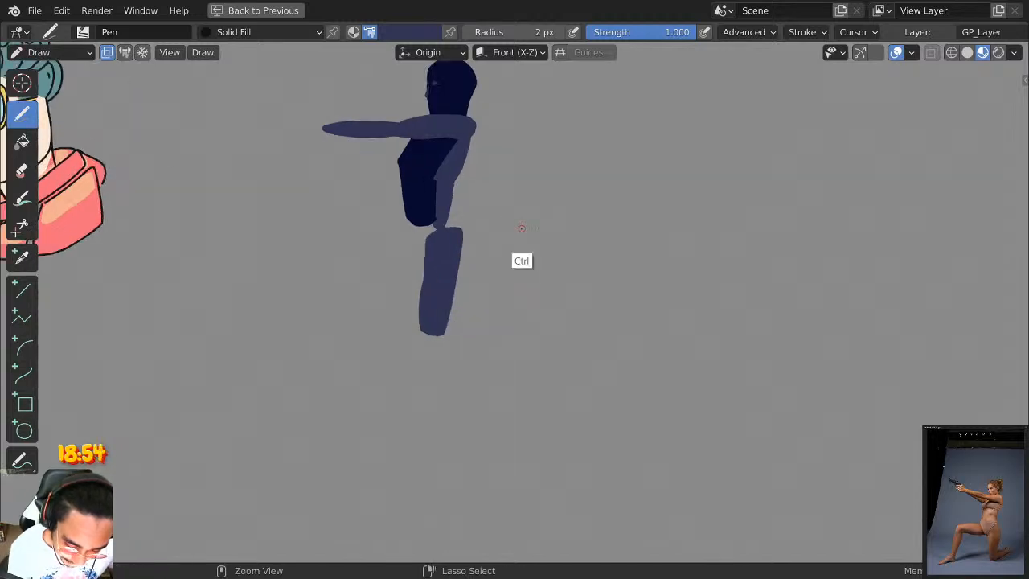
Draw a filled muted blue buttock shape joining the lower back to the rear of the upper leg.
{"action": "scroll", "coordinate": [521, 229], "scroll_direction": "up", "scroll_amount": 4}
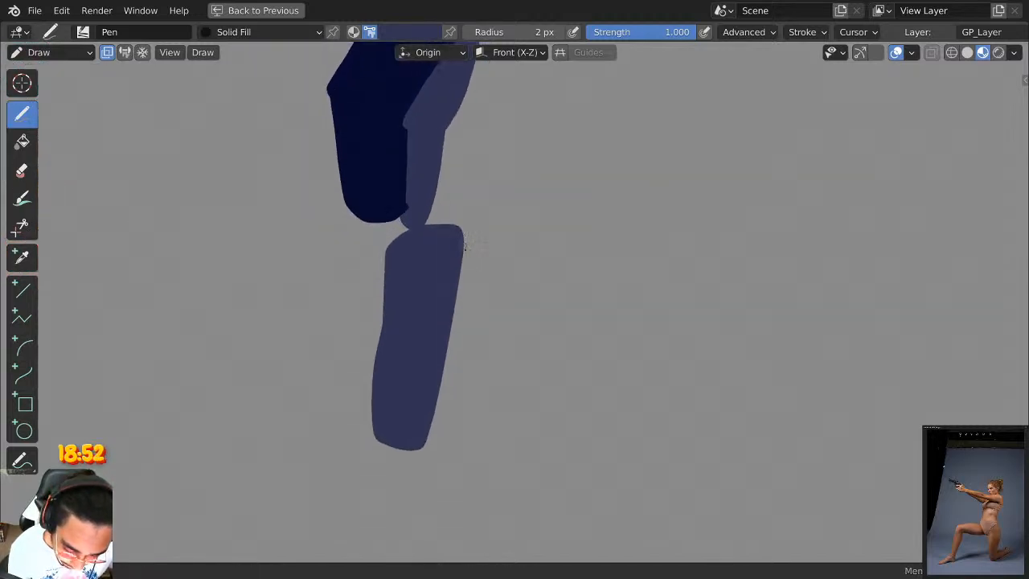
{"action": "middle_click_drag", "start_coordinate": [465, 245], "coordinate": [497, 298], "text": "shift"}
{"action": "mouse_move", "coordinate": [509, 277]}
{"action": "left_mouse_down"}
{"action": "mouse_move", "coordinate": [493, 223]}
{"action": "mouse_move", "coordinate": [474, 257]}
{"action": "mouse_move", "coordinate": [454, 251]}
{"action": "left_mouse_up"}
{"action": "scroll", "coordinate": [554, 282], "scroll_direction": "down", "scroll_amount": 2}
{"action": "scroll", "coordinate": [559, 278], "scroll_direction": "down", "scroll_amount": 2}
{"action": "scroll", "coordinate": [544, 223], "scroll_direction": "up", "scroll_amount": 2}
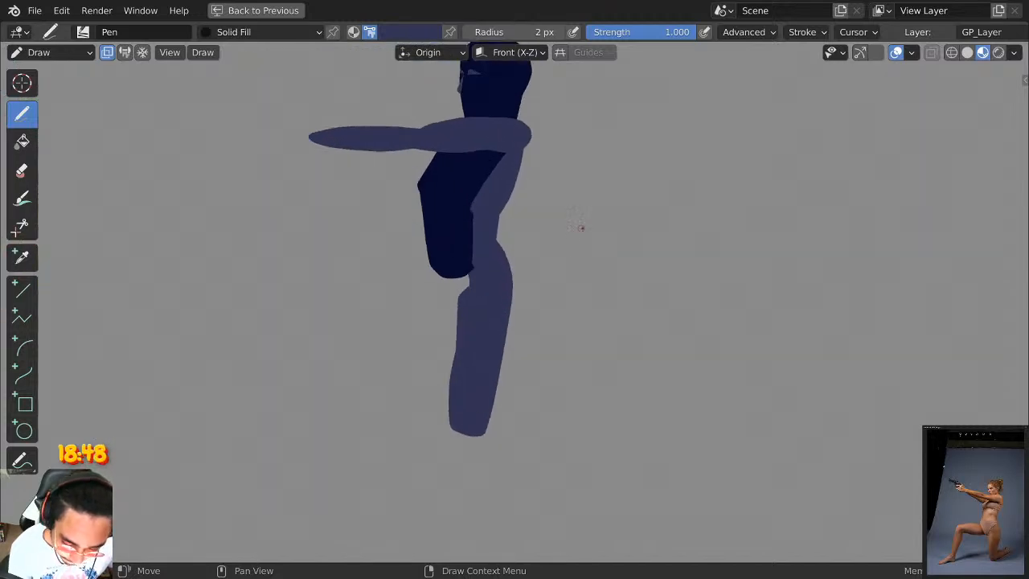
{"action": "scroll", "coordinate": [581, 227], "scroll_direction": "down", "scroll_amount": 1}
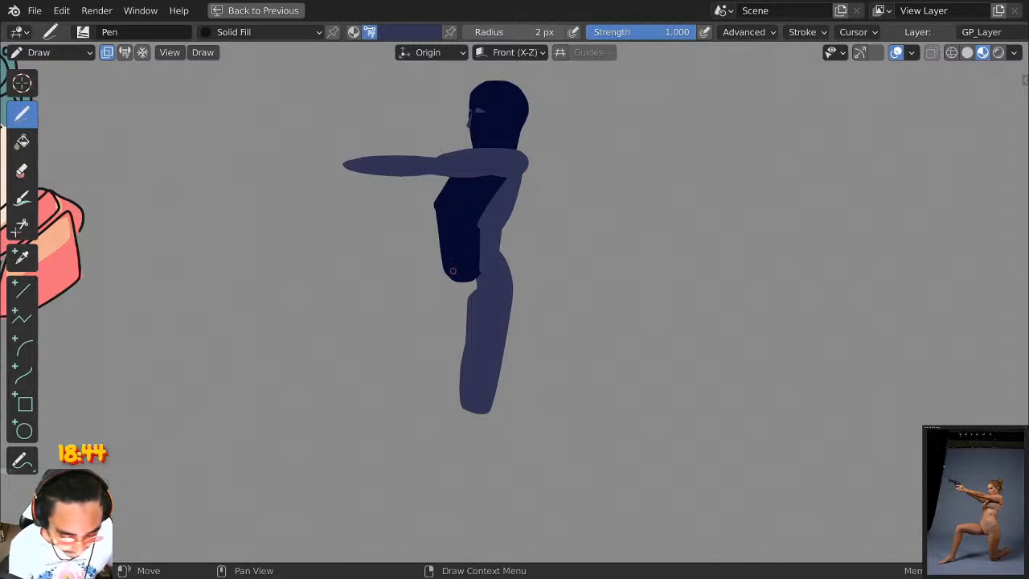
Select all strokes of the figure in Edit Mode and rotate them by about 5.9°.
{"action": "key", "text": "Tab"}
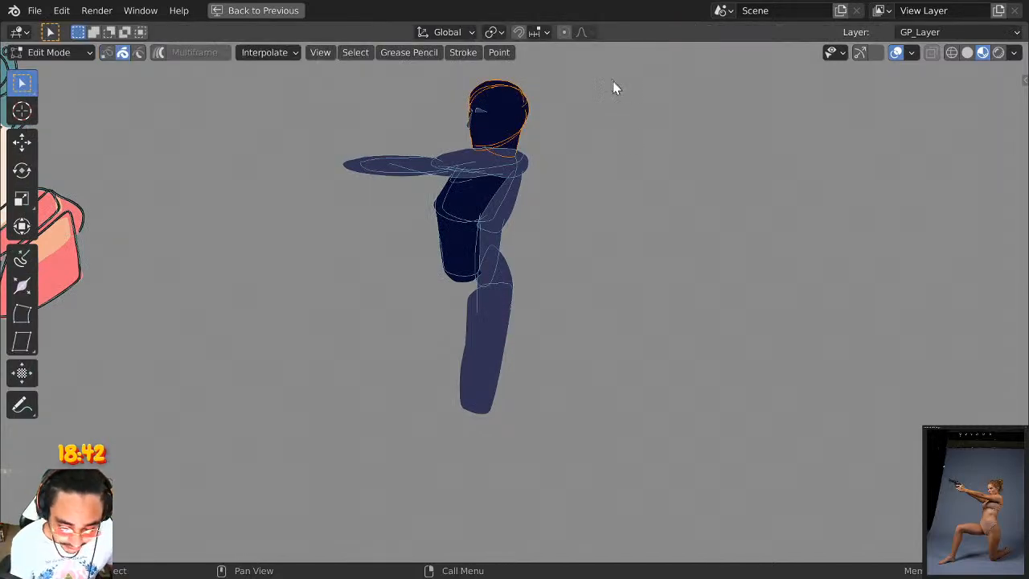
{"action": "left_click_drag", "start_coordinate": [610, 83], "coordinate": [321, 450]}
{"action": "key", "text": "r"}
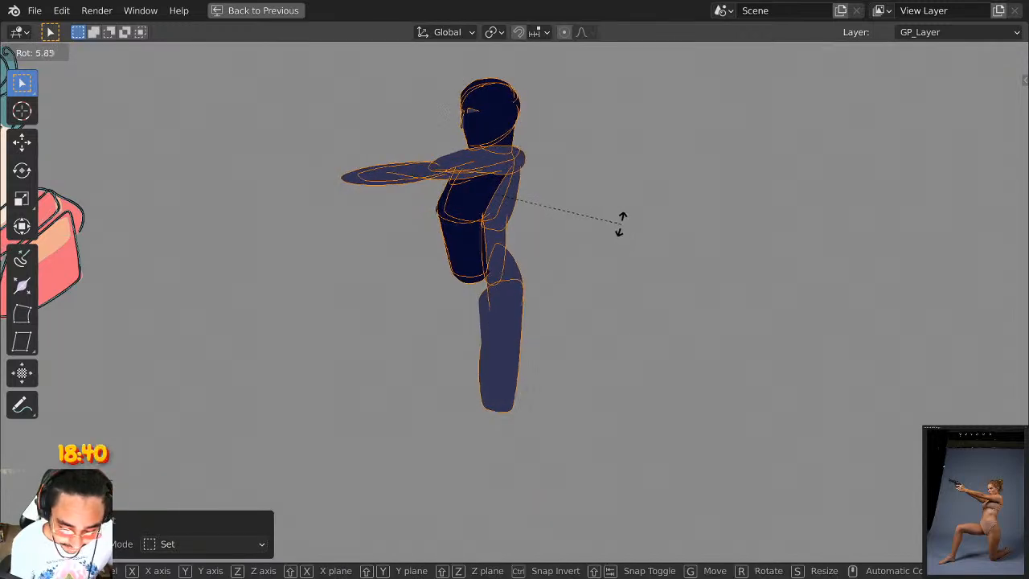
{"action": "right_click", "coordinate": [630, 222]}
{"action": "key", "text": "Tab"}
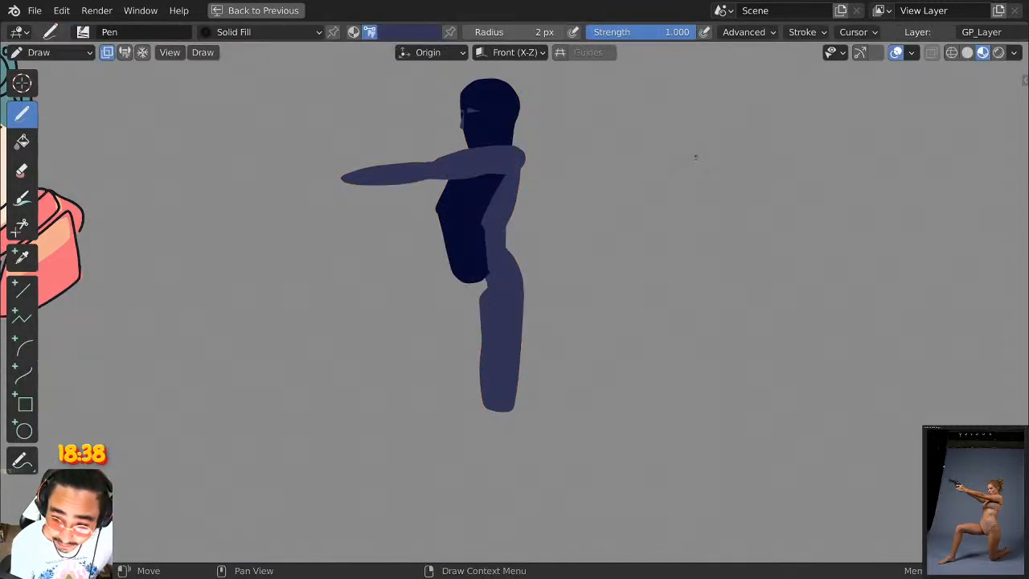
Rotate the forearm and upper arm strokes by -13.9° and move them -0.046498 m in X and 0.031455 m in Z.
{"action": "key", "text": "Tab"}
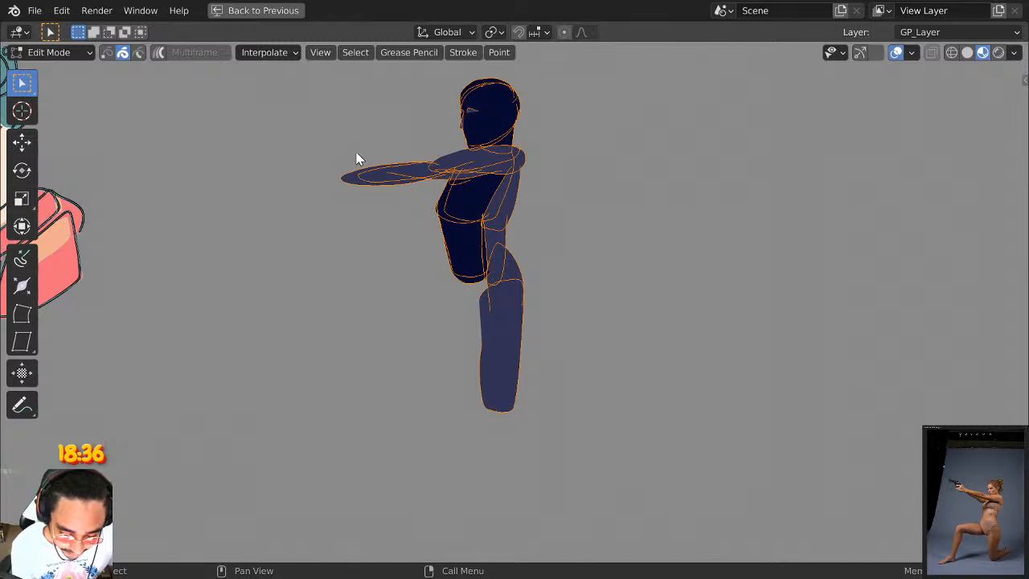
{"action": "left_click_drag", "start_coordinate": [339, 142], "coordinate": [394, 202]}
{"action": "left_click_drag", "start_coordinate": [21, 83], "coordinate": [32, 87]}
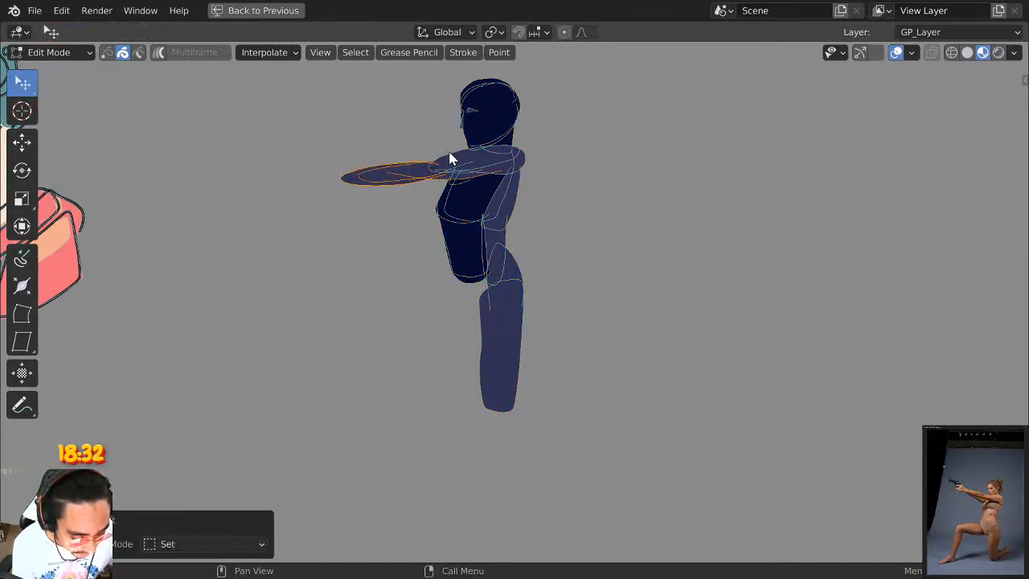
{"action": "left_click", "coordinate": [477, 164], "text": "shift"}
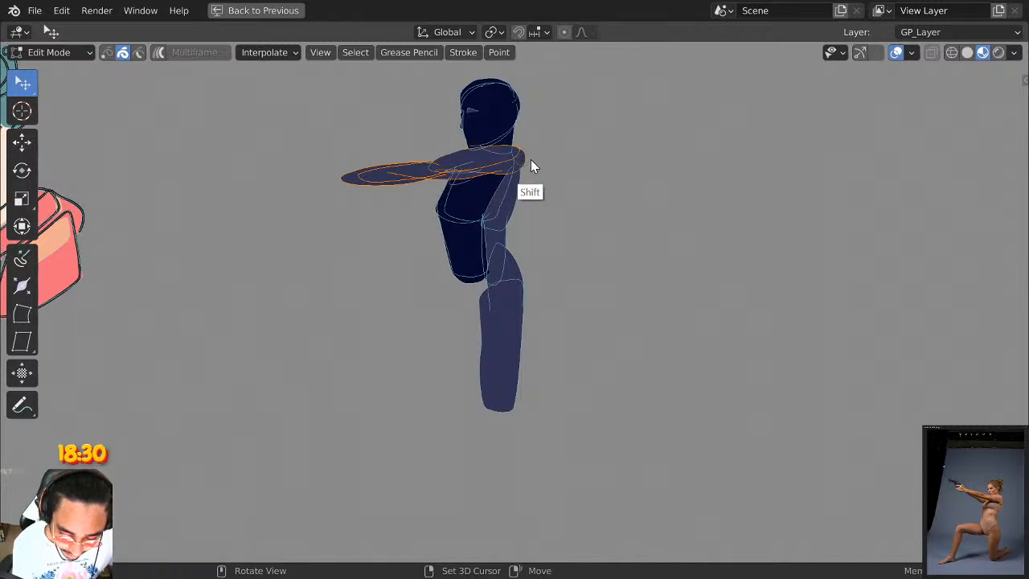
{"action": "key", "text": "r"}
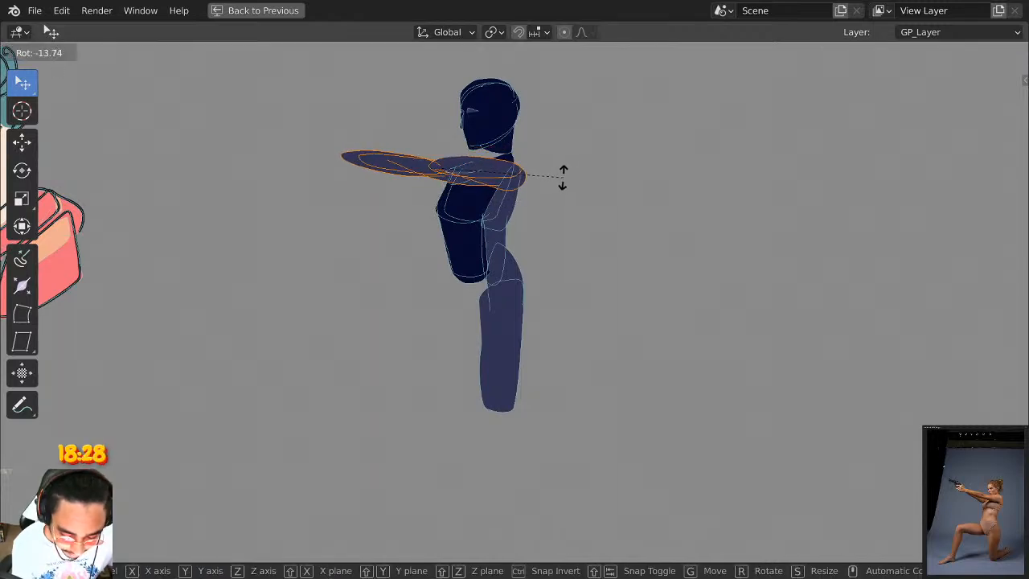
{"action": "left_click", "coordinate": [564, 173]}
{"action": "key", "text": "g"}
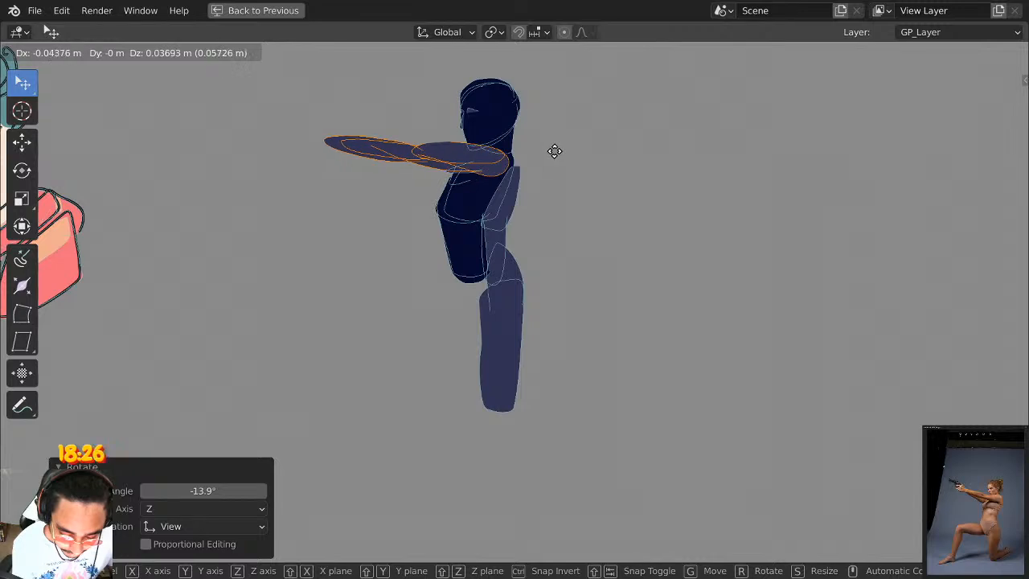
{"action": "left_click", "coordinate": [552, 159]}
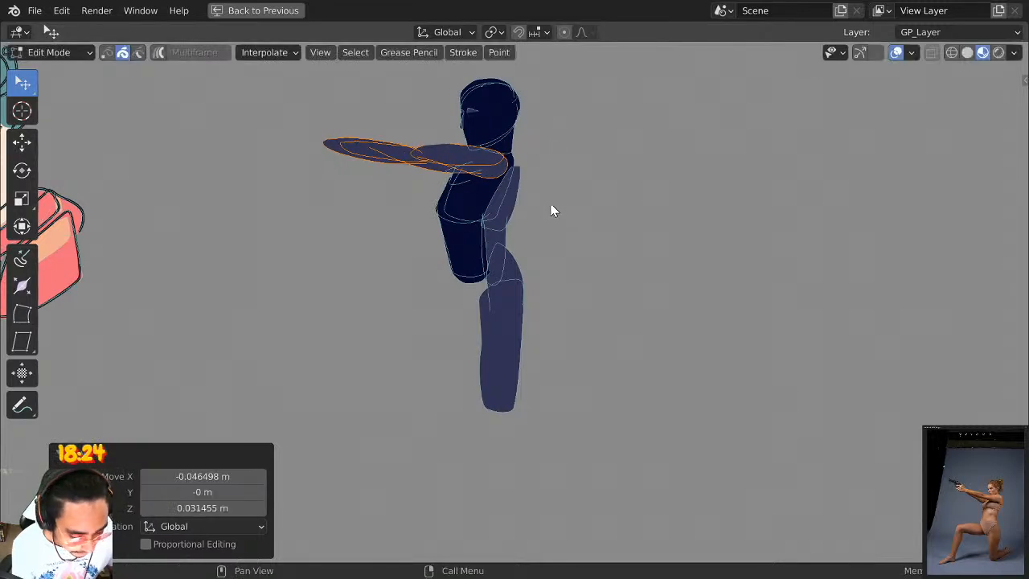
{"action": "key", "text": "Tab"}
Set the pen to the dark navy swatch and draw a filled lower leg extending backward from the kneeling knee.
{"action": "middle_click_drag", "start_coordinate": [611, 173], "coordinate": [640, 109]}
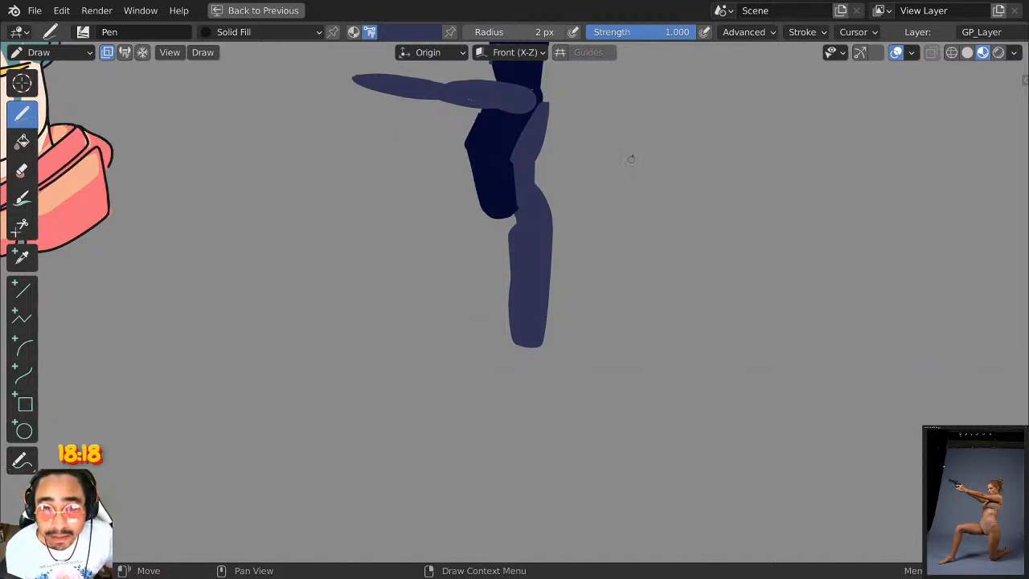
{"action": "middle_click_drag", "start_coordinate": [631, 159], "coordinate": [659, 200]}
{"action": "left_click", "coordinate": [425, 34]}
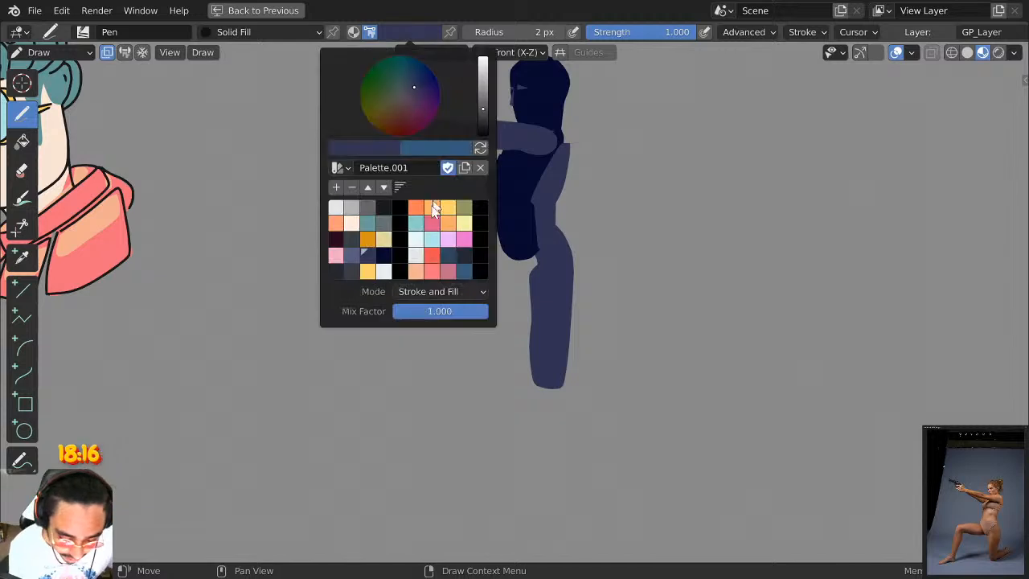
{"action": "left_click", "coordinate": [384, 256]}
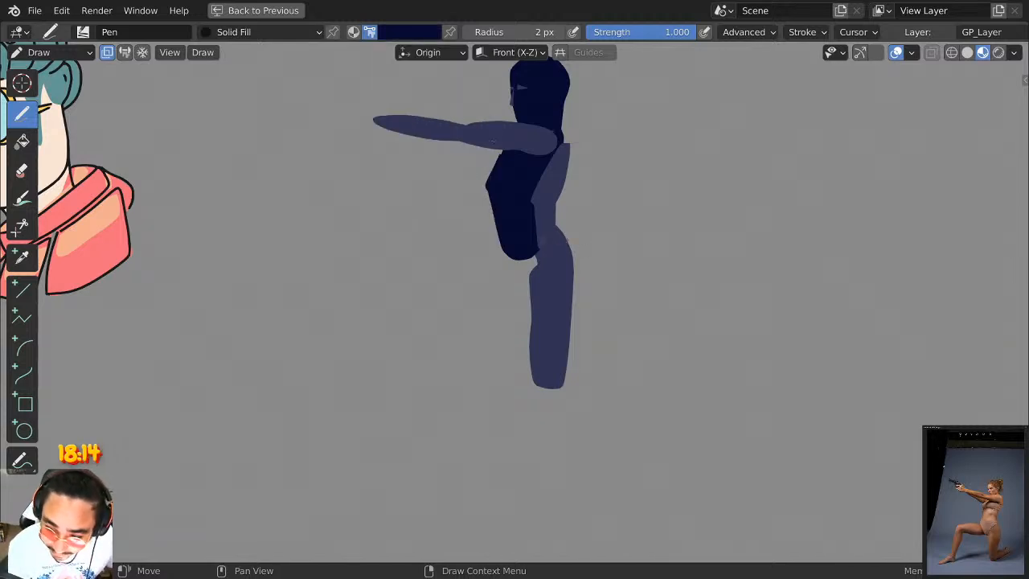
{"action": "middle_click_drag", "start_coordinate": [566, 240], "coordinate": [567, 216]}
{"action": "scroll", "coordinate": [571, 174], "scroll_direction": "up", "scroll_amount": 2}
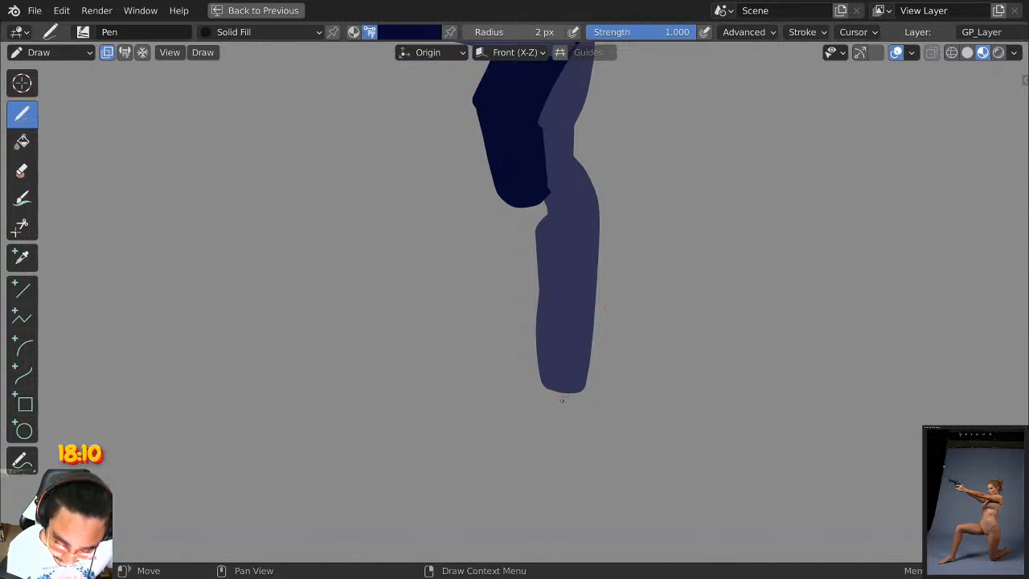
{"action": "mouse_move", "coordinate": [542, 372]}
{"action": "left_mouse_down"}
{"action": "mouse_move", "coordinate": [640, 374]}
{"action": "mouse_move", "coordinate": [709, 311]}
{"action": "mouse_move", "coordinate": [618, 325]}
{"action": "mouse_move", "coordinate": [564, 357]}
{"action": "left_mouse_up"}
{"action": "scroll", "coordinate": [511, 423], "scroll_direction": "down", "scroll_amount": 4}
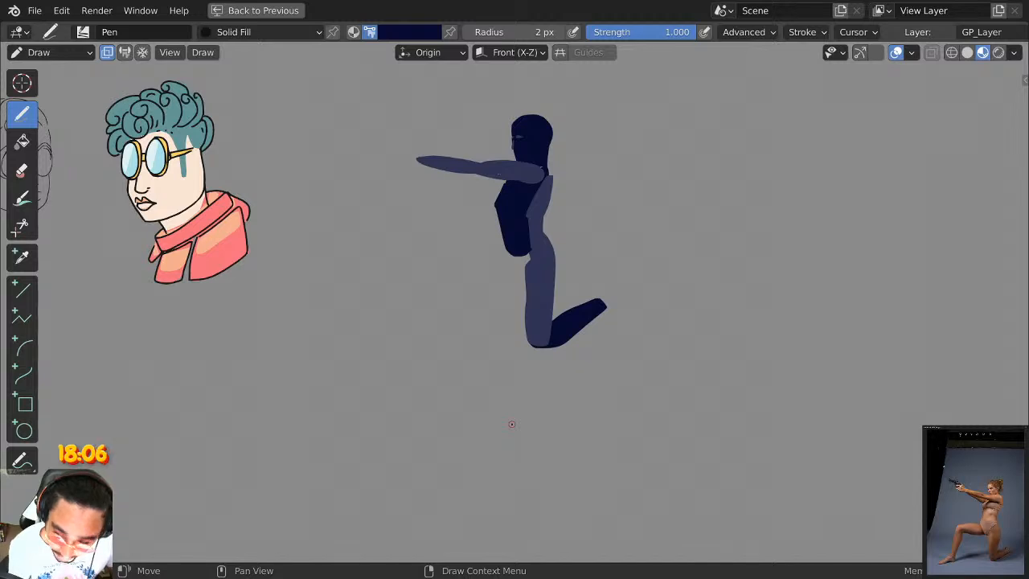
Draw a filled dark navy foot at the end of the kneeling lower leg.
{"action": "scroll", "coordinate": [511, 424], "scroll_direction": "up", "scroll_amount": 2}
{"action": "mouse_move", "coordinate": [625, 299]}
{"action": "left_mouse_down"}
{"action": "mouse_move", "coordinate": [642, 282]}
{"action": "mouse_move", "coordinate": [674, 314]}
{"action": "mouse_move", "coordinate": [647, 310]}
{"action": "left_mouse_up"}
{"action": "scroll", "coordinate": [664, 291], "scroll_direction": "down", "scroll_amount": 3}
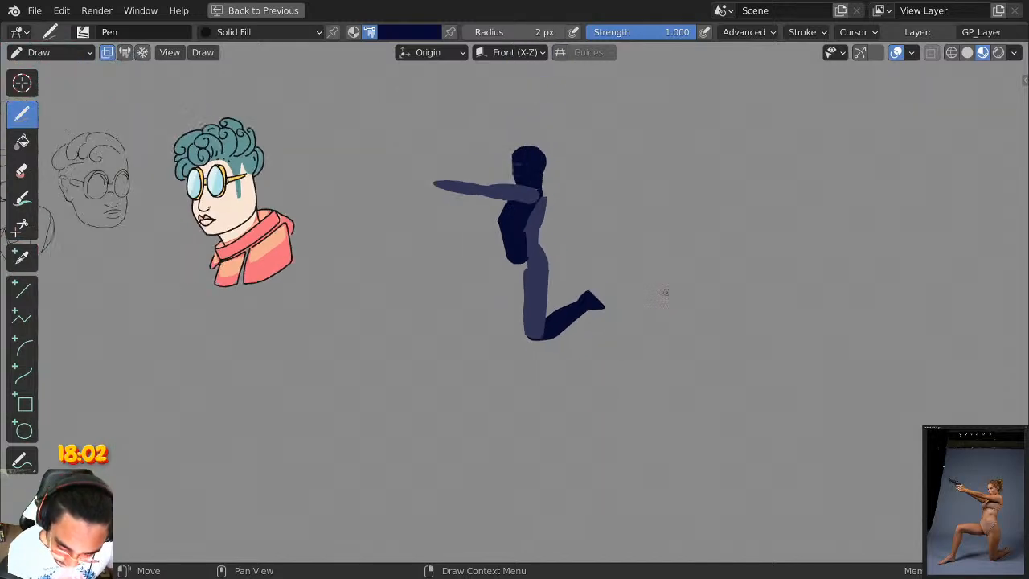
Draw a filled muted blue thigh extending forward from the hip, undoing the dark navy attempt and switching to the muted blue swatch.
{"action": "scroll", "coordinate": [604, 246], "scroll_direction": "up", "scroll_amount": 3}
{"action": "middle_click_drag", "start_coordinate": [653, 265], "coordinate": [692, 267], "text": "shift"}
{"action": "middle_click_drag", "start_coordinate": [638, 246], "coordinate": [708, 283], "text": "shift"}
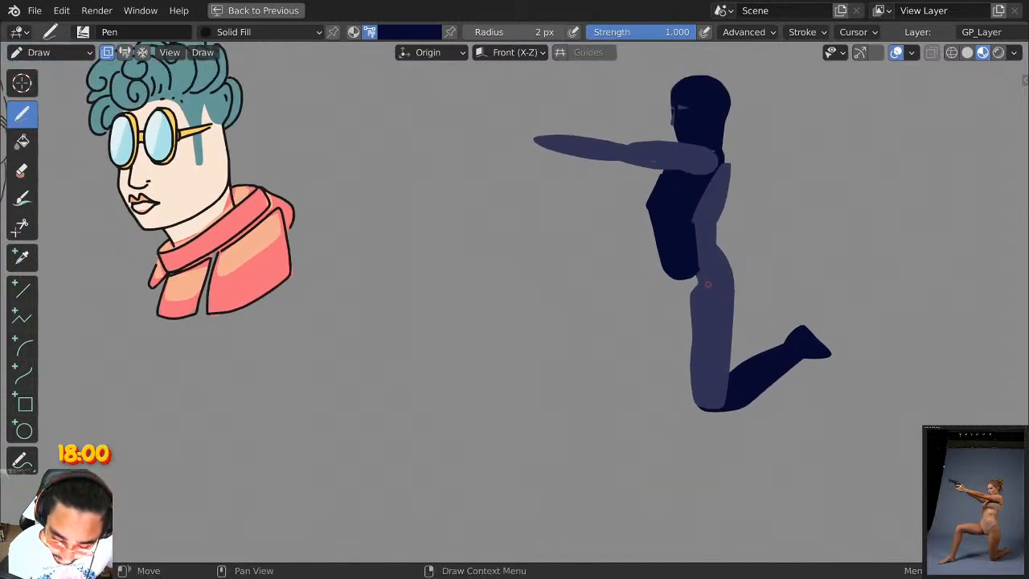
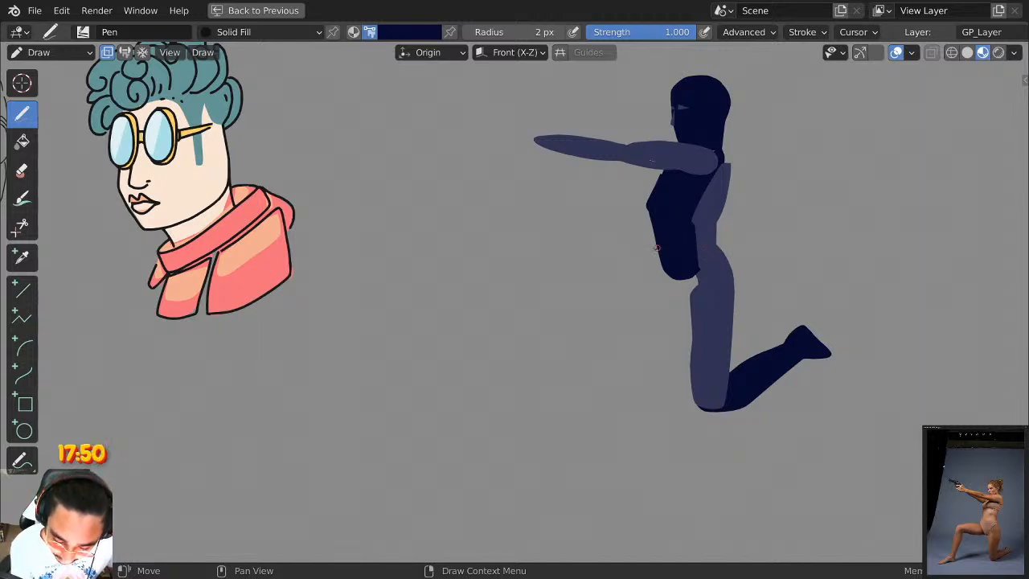
{"action": "mouse_move", "coordinate": [657, 261]}
{"action": "left_mouse_down"}
{"action": "mouse_move", "coordinate": [540, 289]}
{"action": "mouse_move", "coordinate": [659, 299]}
{"action": "mouse_move", "coordinate": [703, 277]}
{"action": "left_mouse_up"}
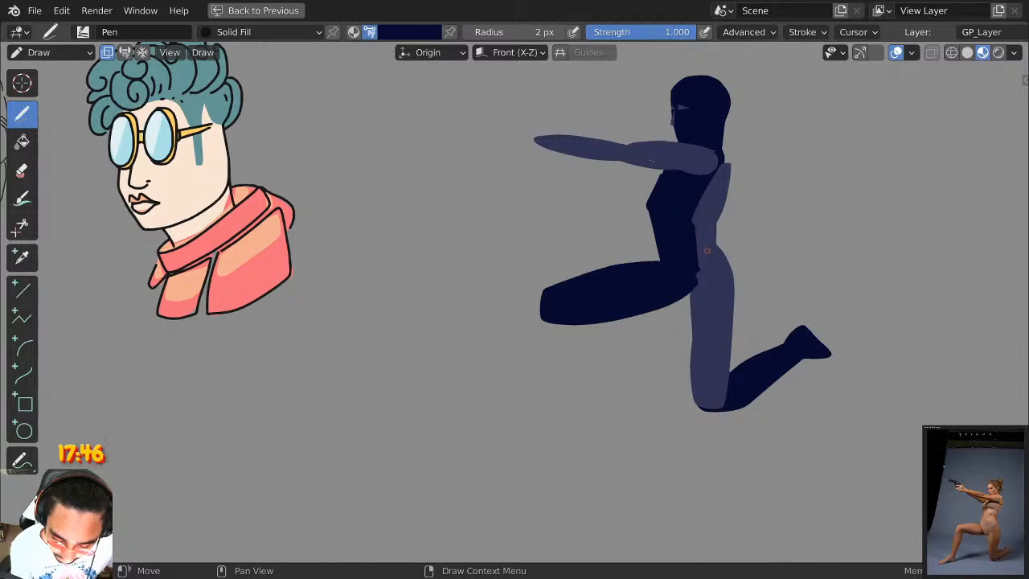
{"action": "key", "text": "ctrl+z"}
{"action": "left_click", "coordinate": [404, 39]}
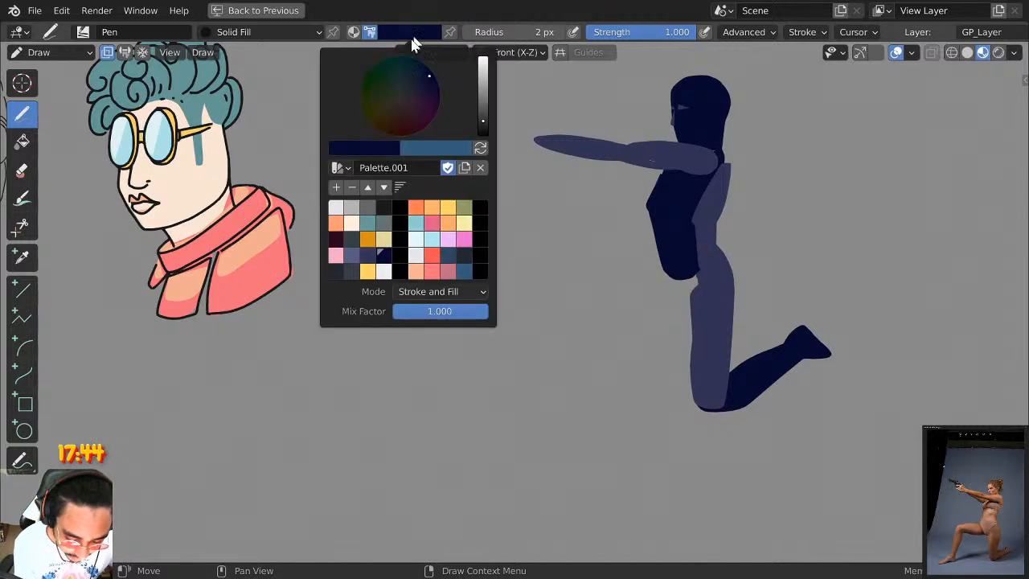
{"action": "left_click", "coordinate": [370, 256]}
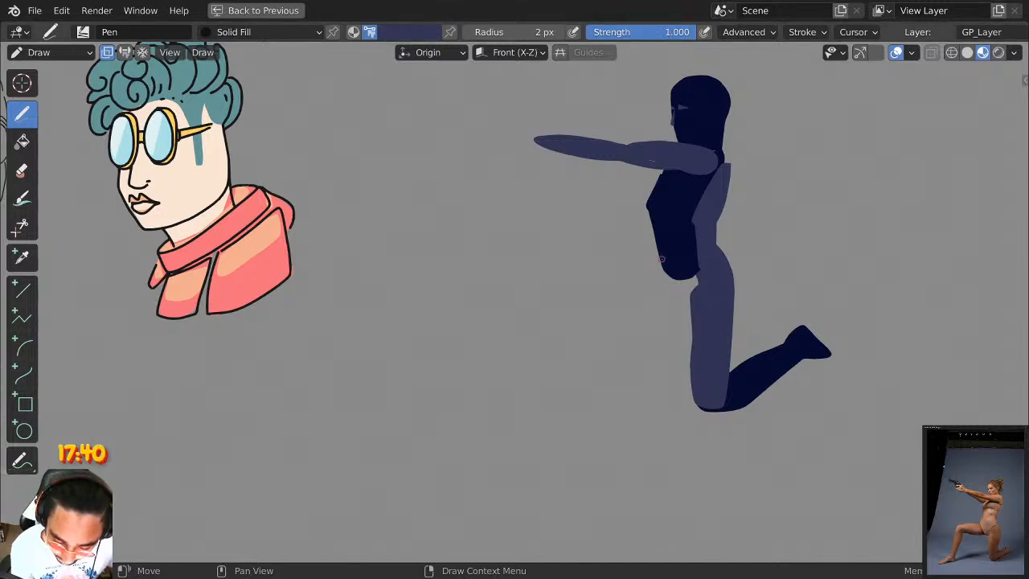
{"action": "mouse_move", "coordinate": [576, 298]}
{"action": "left_mouse_down"}
{"action": "mouse_move", "coordinate": [651, 266]}
{"action": "mouse_move", "coordinate": [696, 272]}
{"action": "mouse_move", "coordinate": [551, 291]}
{"action": "mouse_move", "coordinate": [574, 315]}
{"action": "mouse_move", "coordinate": [679, 319]}
{"action": "mouse_move", "coordinate": [696, 278]}
{"action": "left_mouse_up"}
{"action": "key", "text": "ctrl+z"}
{"action": "scroll", "coordinate": [764, 195], "scroll_direction": "down", "scroll_amount": 2}
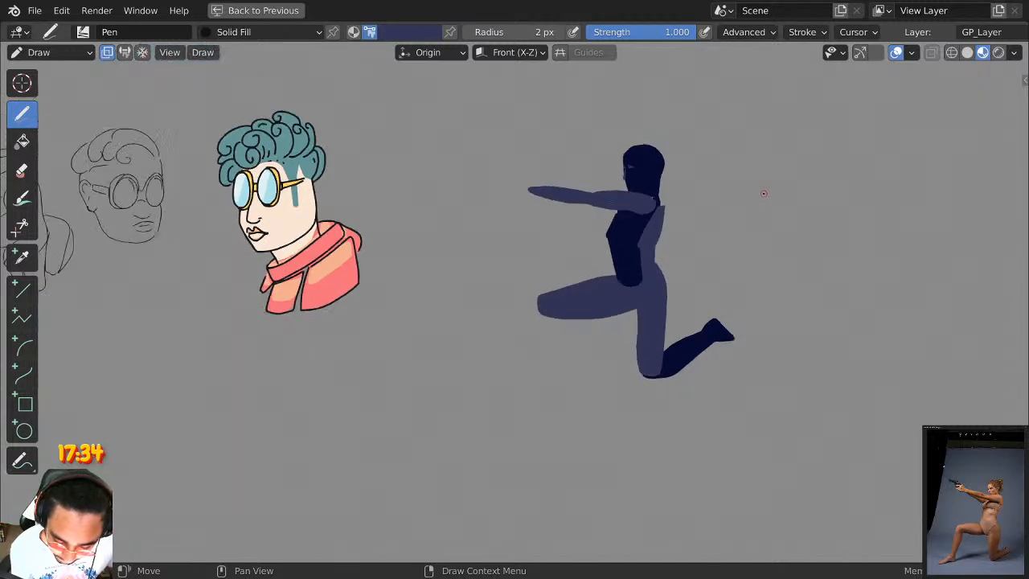
Draw a filled muted blue knee shape at the front end of the forward thigh, undoing the discarded attempts.
{"action": "scroll", "coordinate": [764, 195], "scroll_direction": "up", "scroll_amount": 2}
{"action": "middle_click_drag", "start_coordinate": [621, 219], "coordinate": [642, 213]}
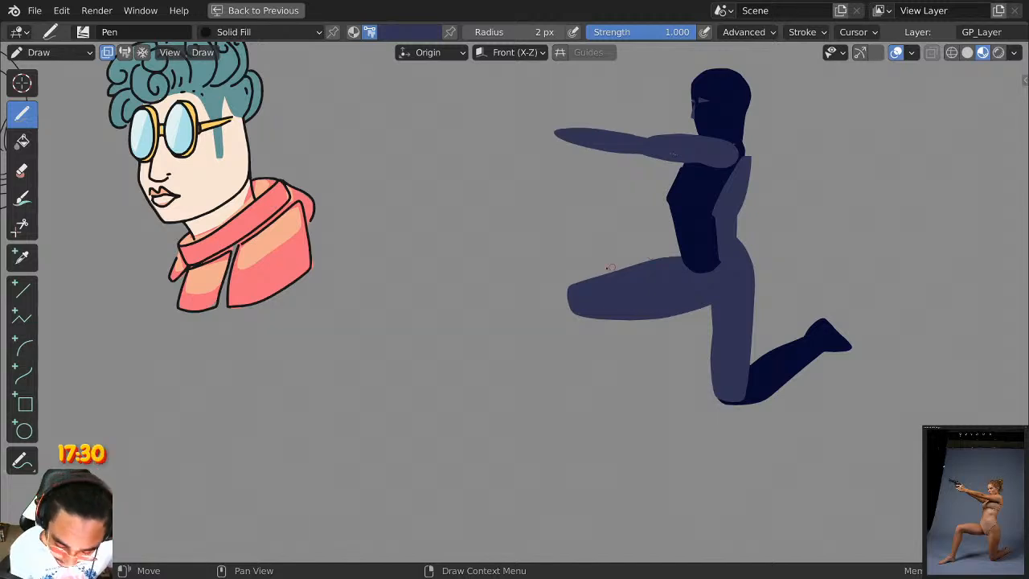
{"action": "mouse_move", "coordinate": [571, 283]}
{"action": "left_mouse_down"}
{"action": "mouse_move", "coordinate": [553, 297]}
{"action": "mouse_move", "coordinate": [620, 310]}
{"action": "left_mouse_up"}
{"action": "key", "text": "ctrl+z"}
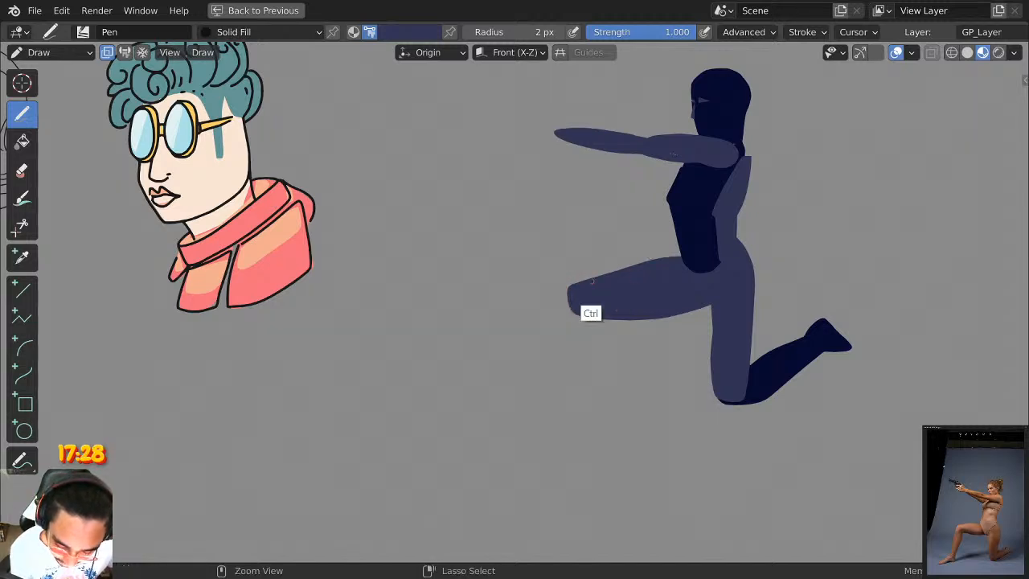
{"action": "mouse_move", "coordinate": [581, 280]}
{"action": "left_mouse_down"}
{"action": "mouse_move", "coordinate": [537, 300]}
{"action": "mouse_move", "coordinate": [622, 304]}
{"action": "mouse_move", "coordinate": [551, 307]}
{"action": "mouse_move", "coordinate": [552, 321]}
{"action": "mouse_move", "coordinate": [593, 322]}
{"action": "left_mouse_up"}
{"action": "key", "text": "ctrl+z"}
Undo the discarded muted blue stroke, set the pen to dark navy, and draw a long thin filled ground strip beneath the knee.
{"action": "middle_click_drag", "start_coordinate": [638, 284], "coordinate": [629, 220], "text": "shift"}
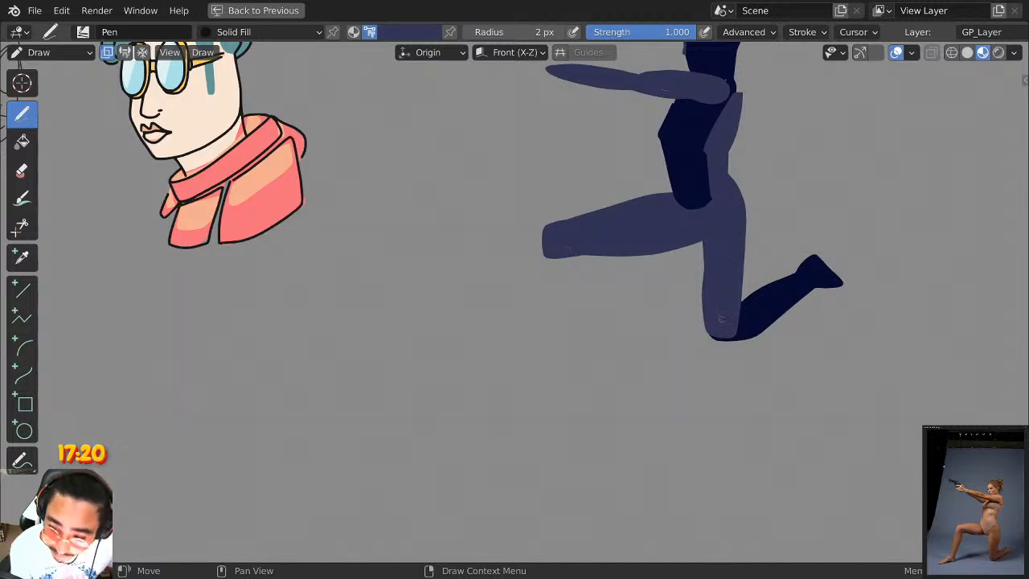
{"action": "mouse_move", "coordinate": [755, 336]}
{"action": "left_mouse_down"}
{"action": "mouse_move", "coordinate": [496, 351]}
{"action": "mouse_move", "coordinate": [850, 349]}
{"action": "left_mouse_up"}
{"action": "key", "text": "ctrl+z"}
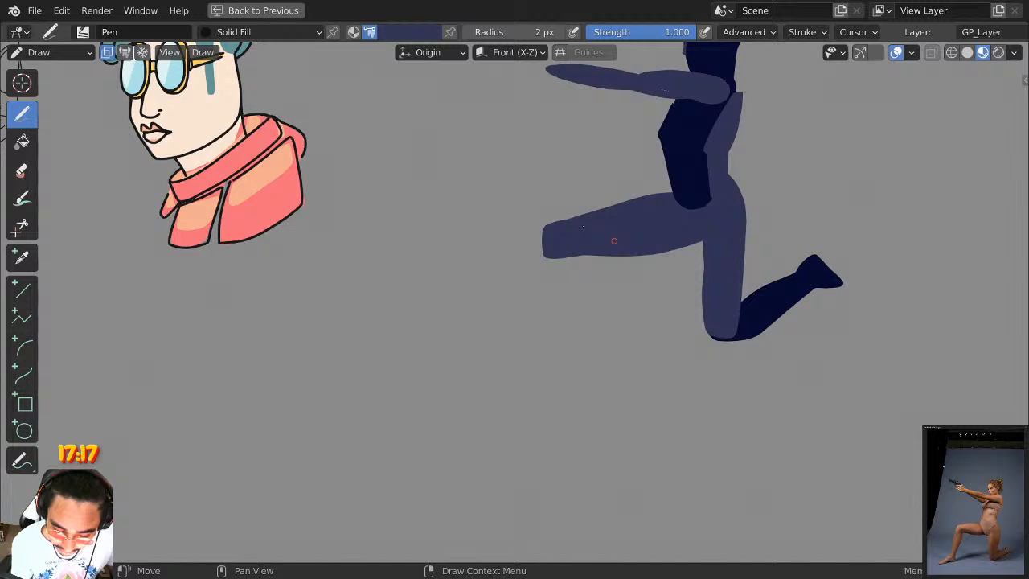
{"action": "left_click", "coordinate": [418, 32]}
{"action": "left_click", "coordinate": [383, 257]}
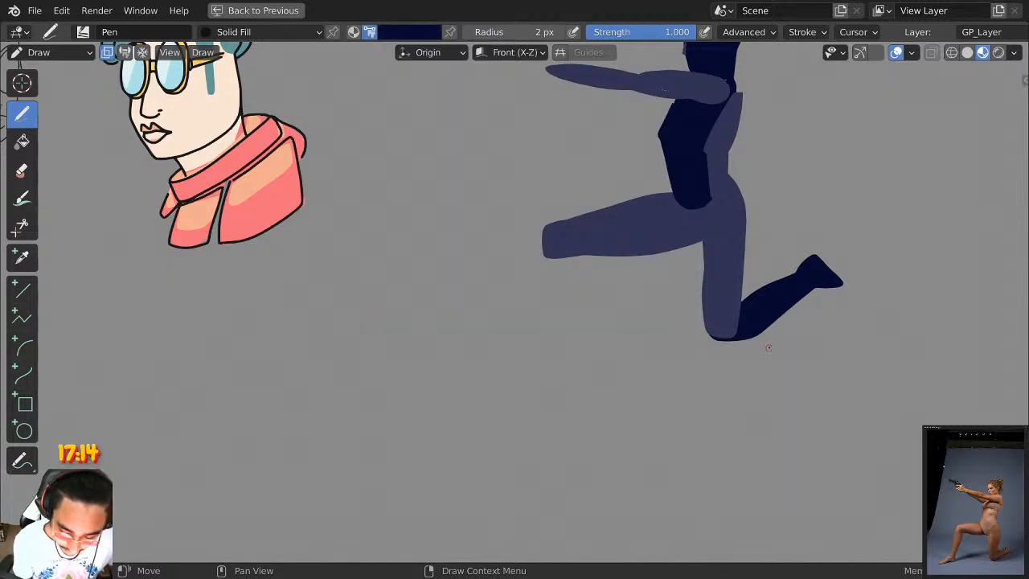
{"action": "mouse_move", "coordinate": [763, 338]}
{"action": "left_mouse_down"}
{"action": "mouse_move", "coordinate": [434, 354]}
{"action": "mouse_move", "coordinate": [898, 336]}
{"action": "left_mouse_up"}
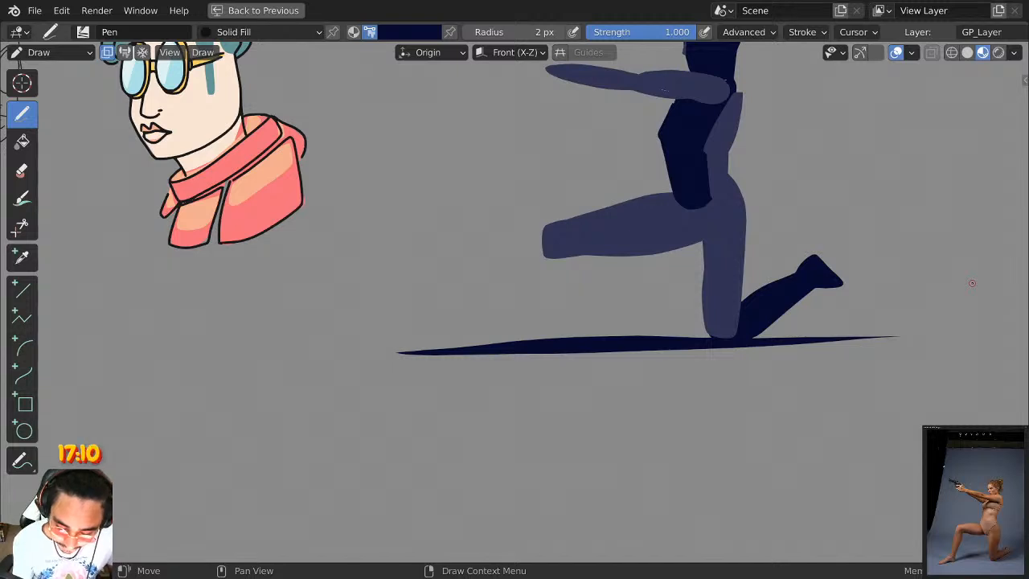
Select the forward thigh and knee shapes, scale them uniformly to 0.945, and move them about 0.005 m in X and 0.014 m in Z.
{"action": "middle_click_drag", "start_coordinate": [783, 215], "coordinate": [742, 329], "text": "shift"}
{"action": "left_click", "coordinate": [420, 30]}
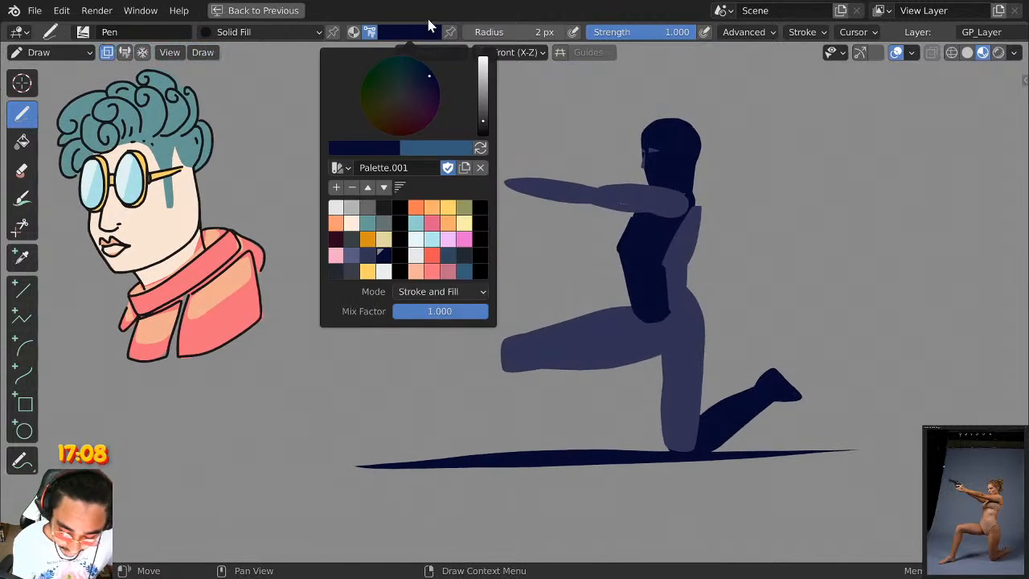
{"action": "key", "text": "Tab"}
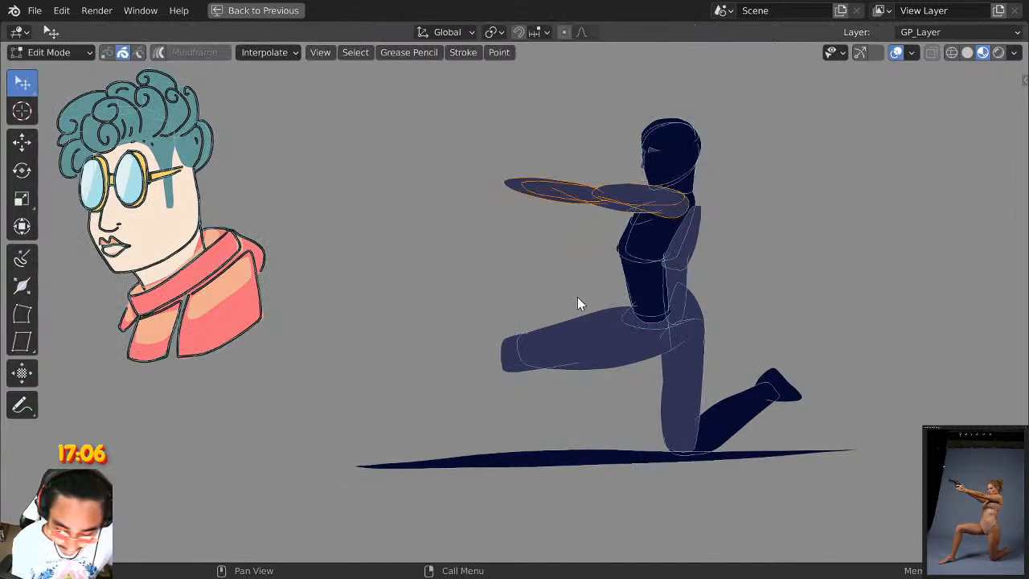
{"action": "left_click", "coordinate": [589, 309], "text": "shift"}
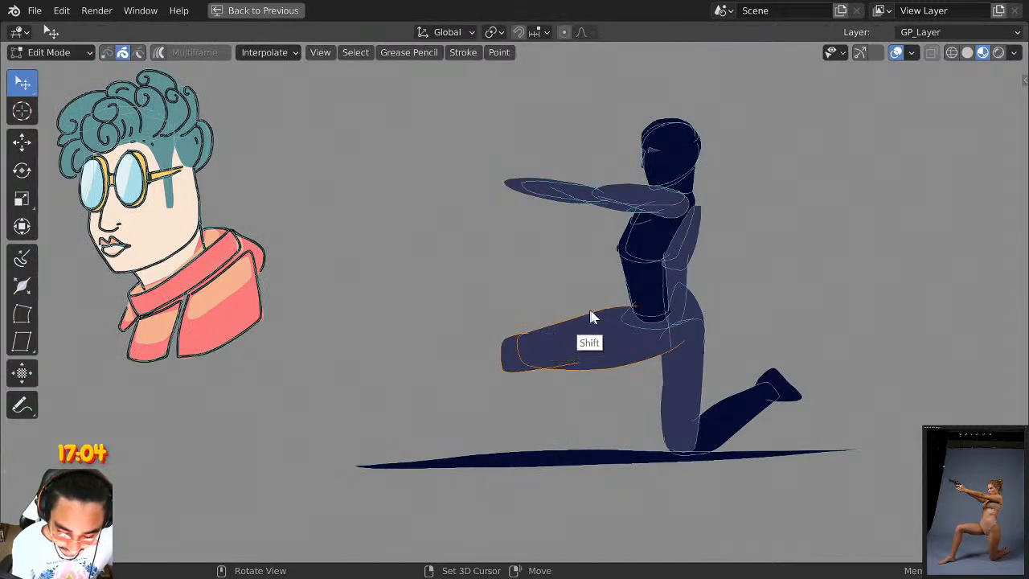
{"action": "key", "text": "s"}
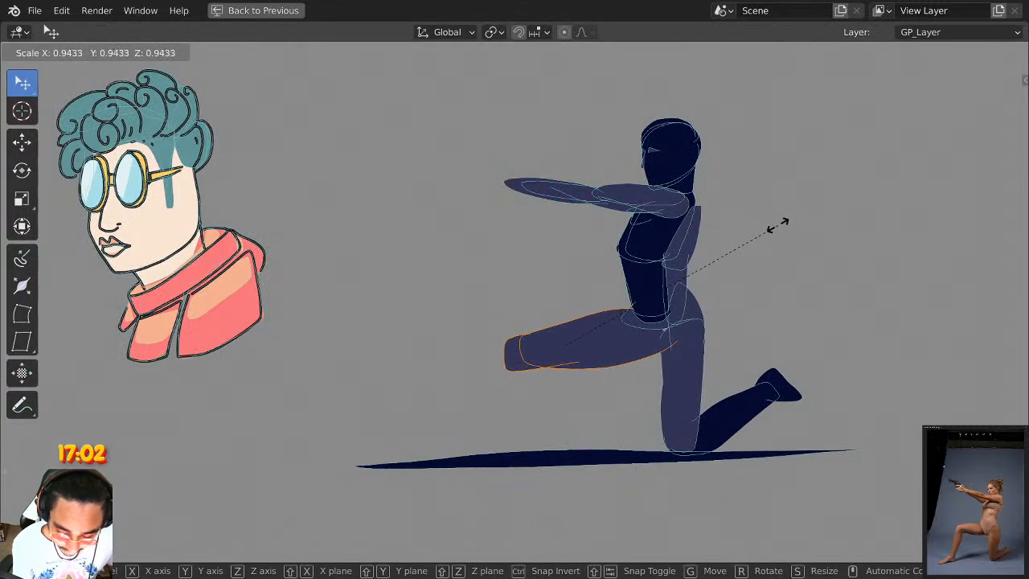
{"action": "left_click", "coordinate": [776, 226]}
{"action": "key", "text": "g"}
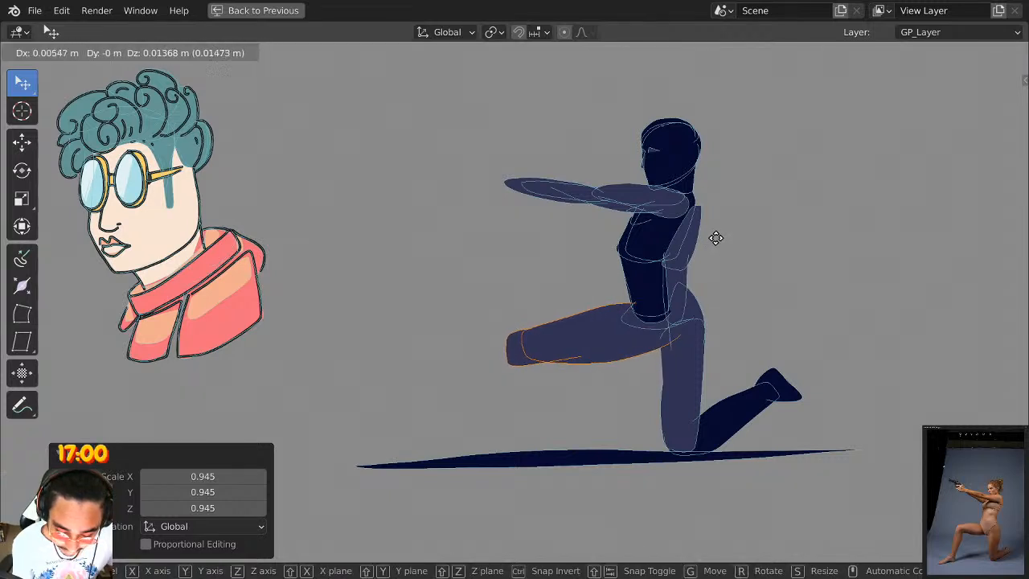
{"action": "left_click", "coordinate": [717, 239]}
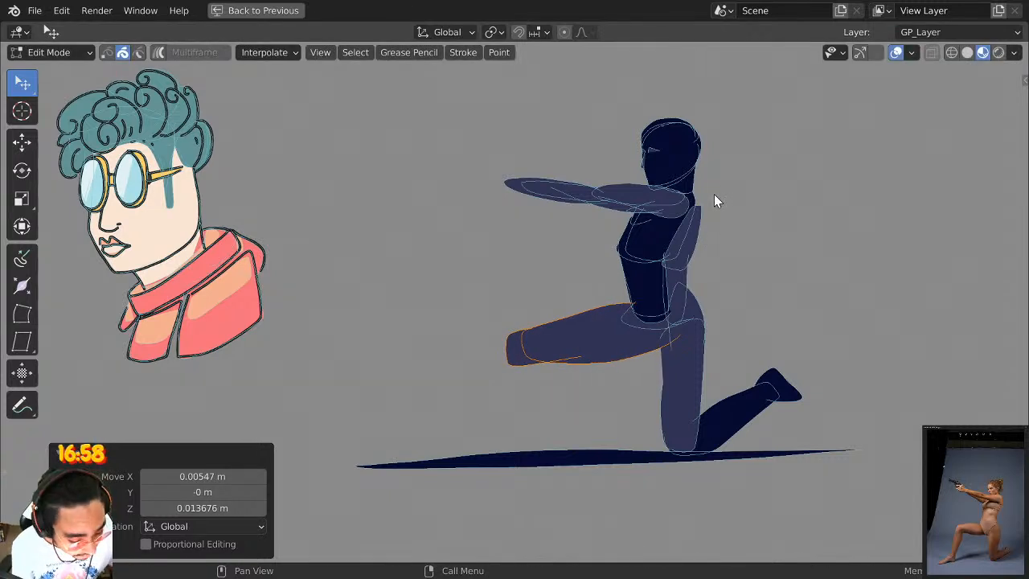
Rotate the selected forward thigh about -10.9° and raise it about 0.036 m in Z to meet the hip.
{"action": "key", "text": "r"}
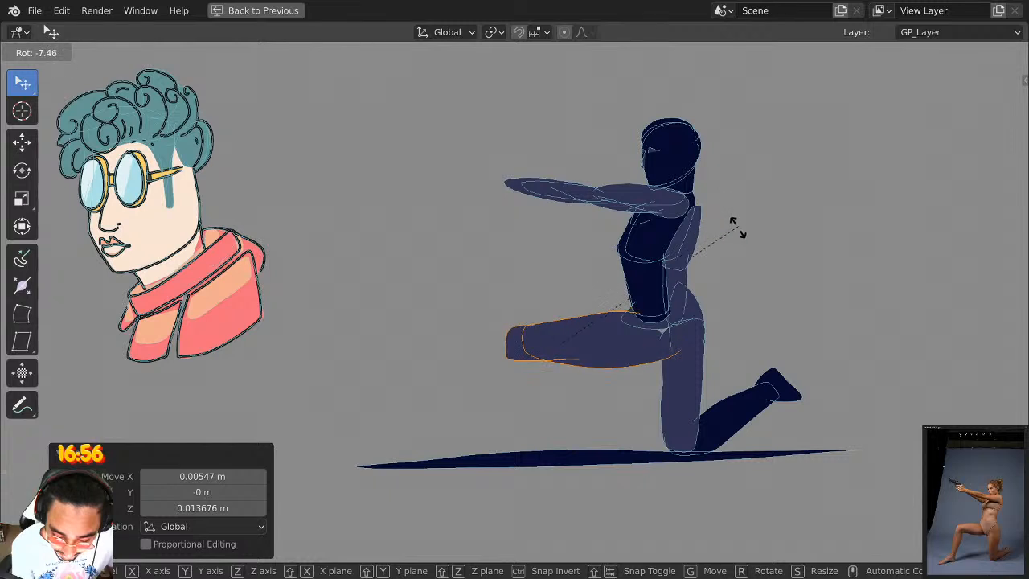
{"action": "left_click", "coordinate": [734, 239]}
{"action": "key", "text": "g"}
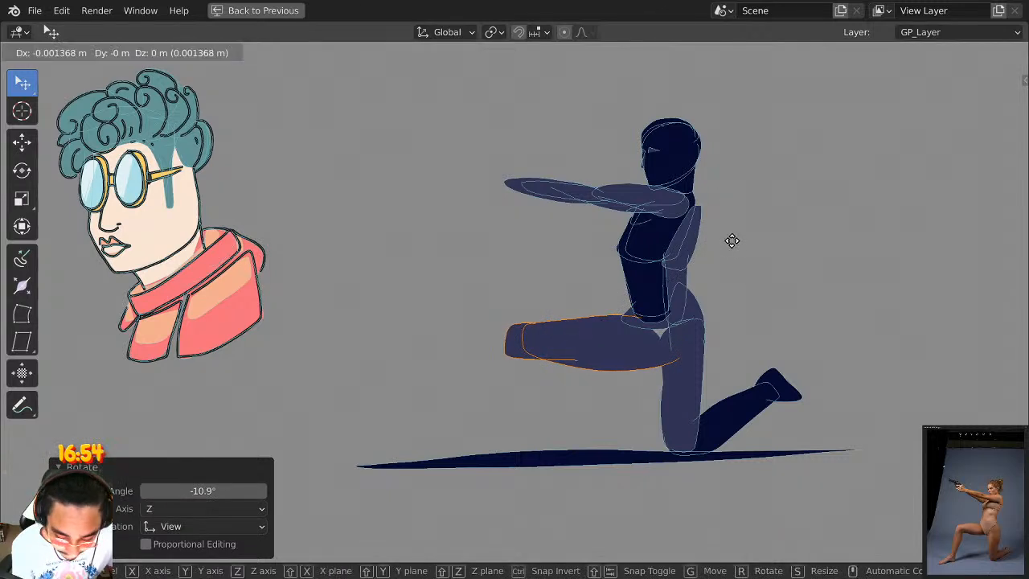
{"action": "left_click", "coordinate": [738, 229]}
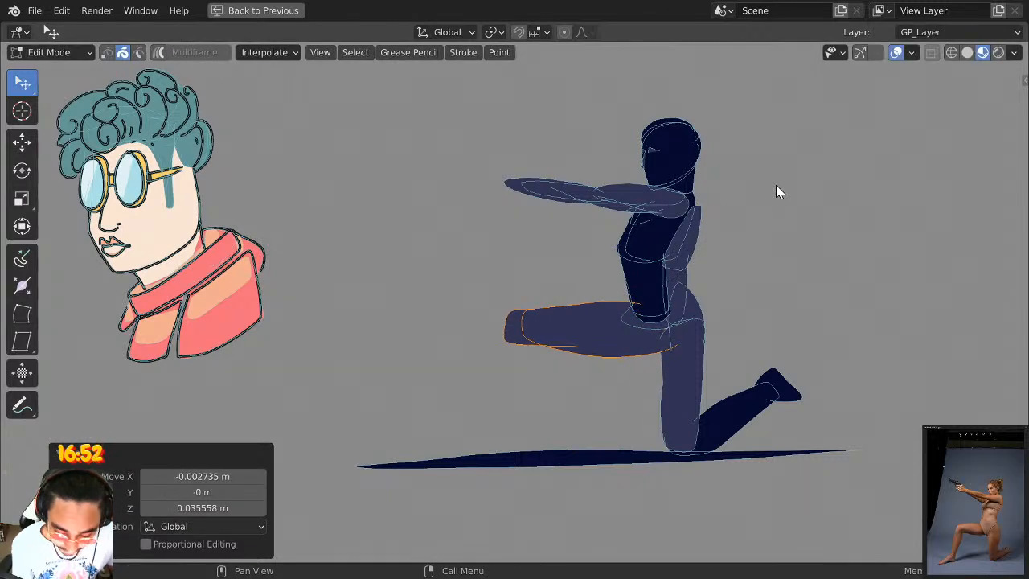
Stretch the forward thigh to 1.046 along X, move it about -0.027 m in X and 0.007 m in Z, and return to Draw mode.
{"action": "key", "text": "s"}
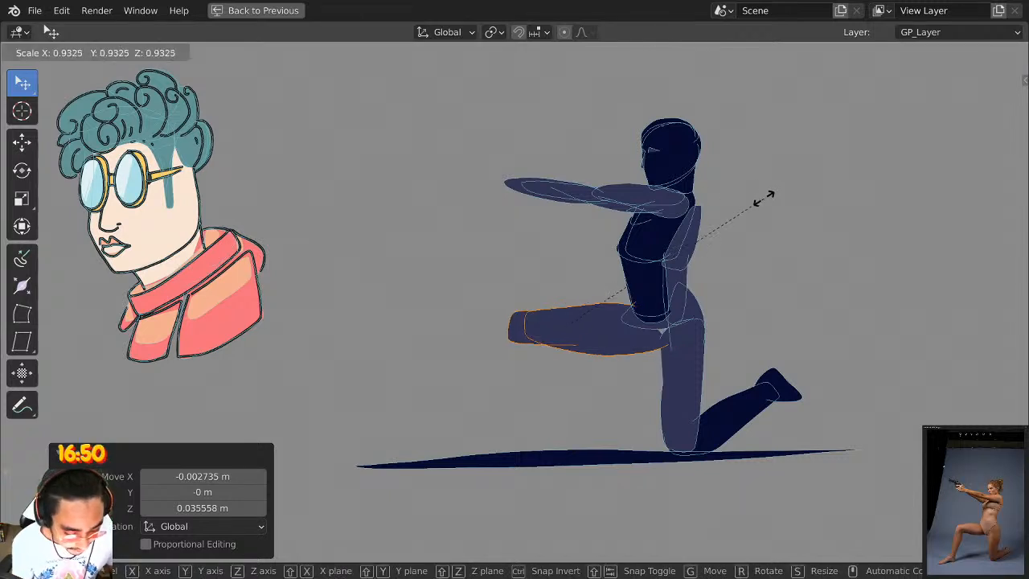
{"action": "key", "text": "x"}
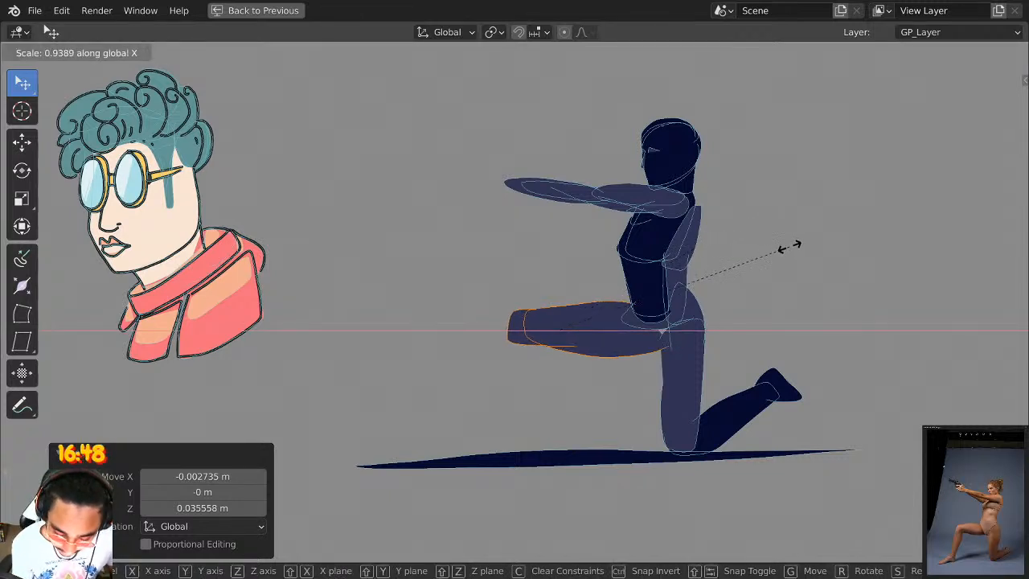
{"action": "left_click", "coordinate": [823, 229]}
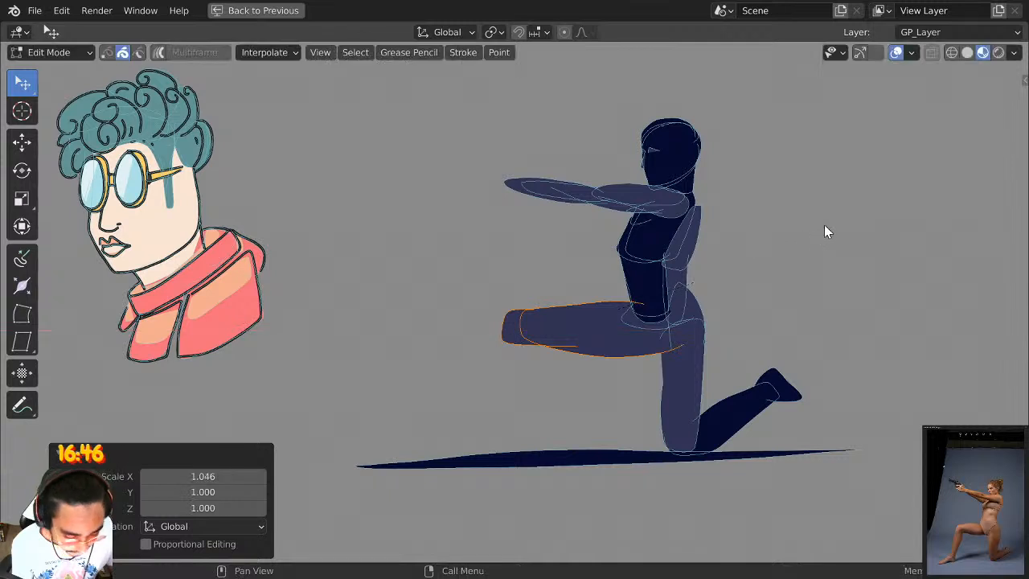
{"action": "key", "text": "g"}
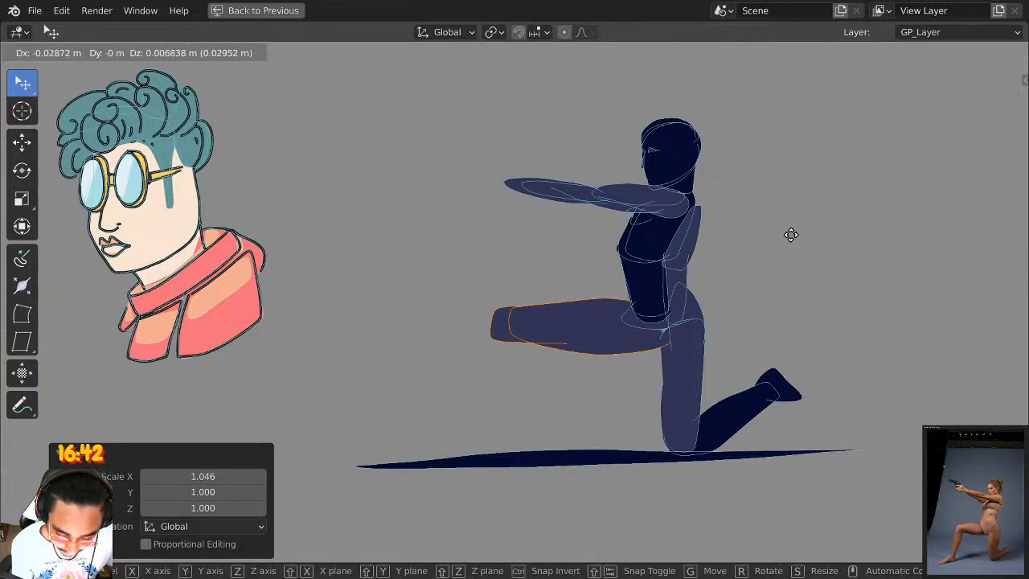
{"action": "left_click", "coordinate": [791, 234]}
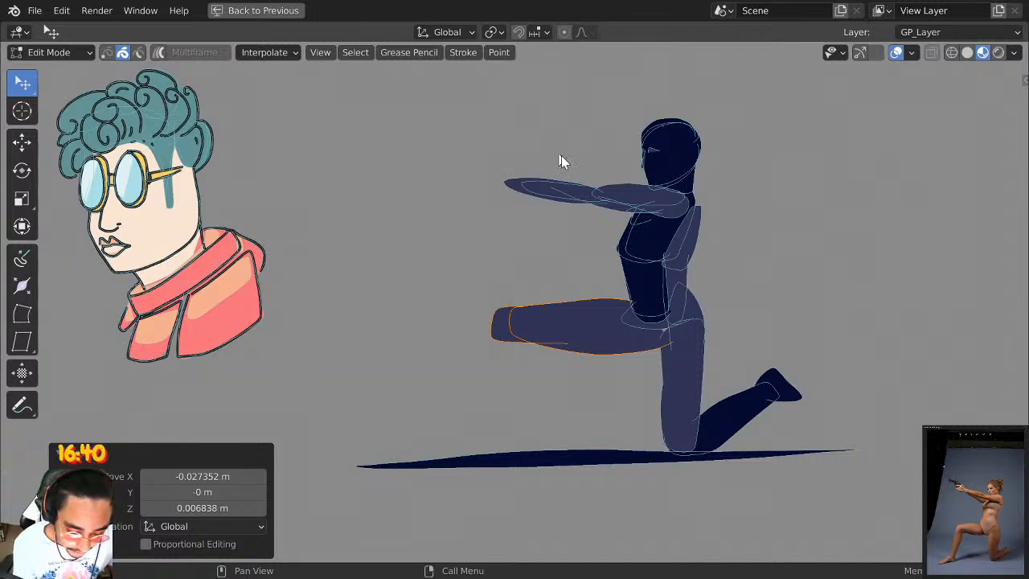
{"action": "key", "text": "Tab"}
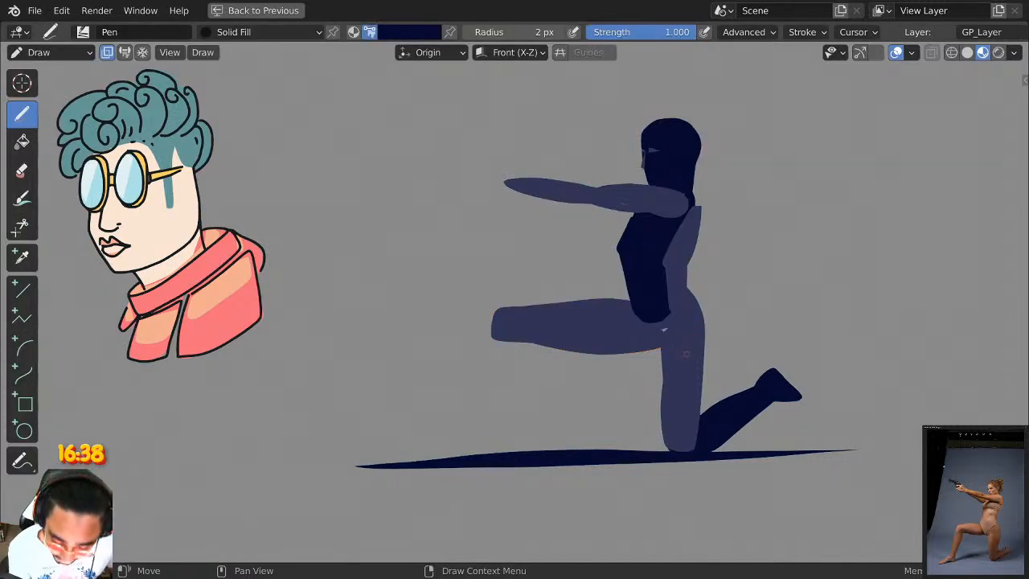
{"action": "middle_click_drag", "start_coordinate": [686, 354], "coordinate": [650, 309]}
{"action": "left_click", "coordinate": [412, 32]}
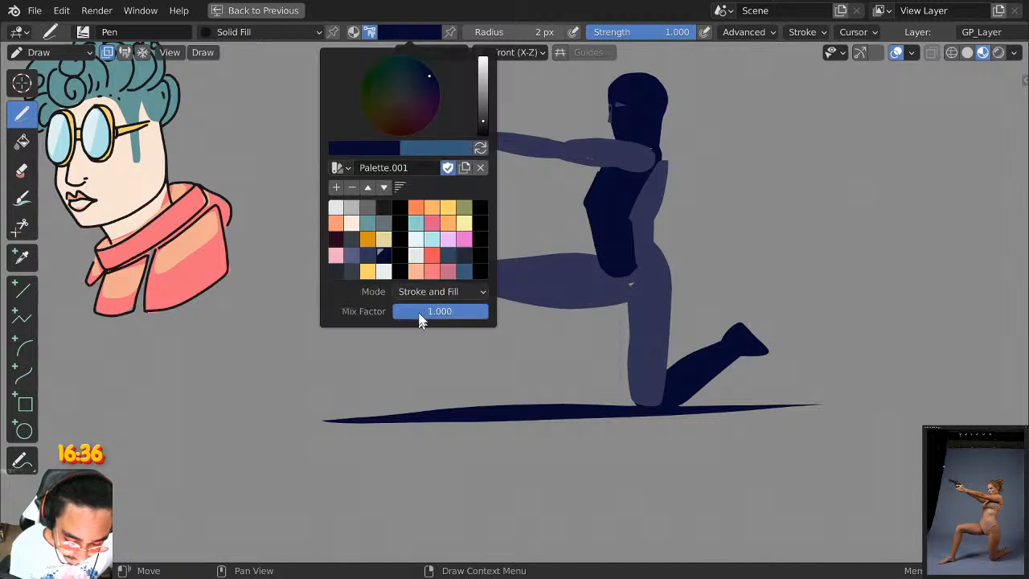
{"action": "left_click", "coordinate": [367, 257]}
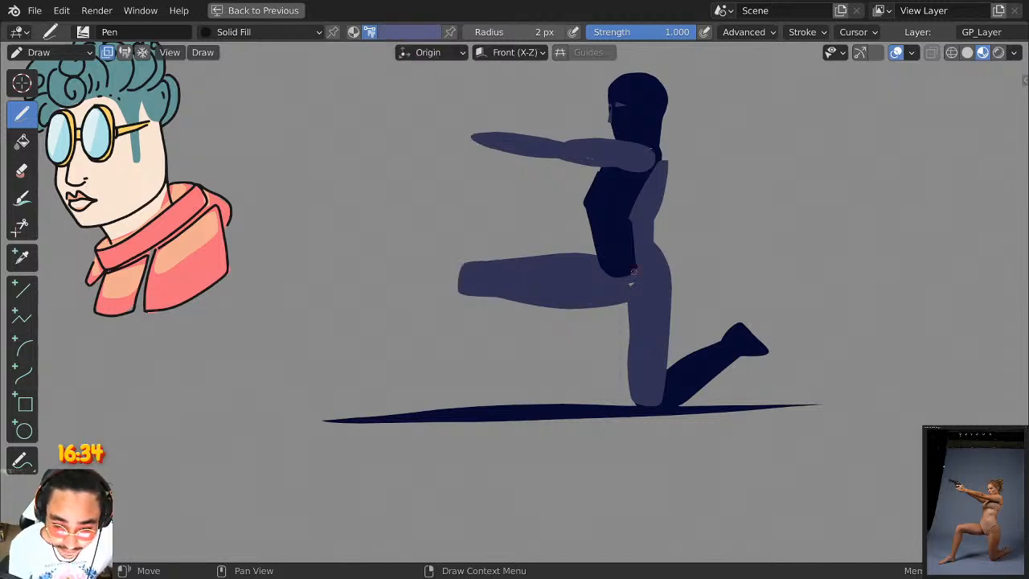
{"action": "scroll", "coordinate": [633, 272], "scroll_direction": "up", "scroll_amount": 3}
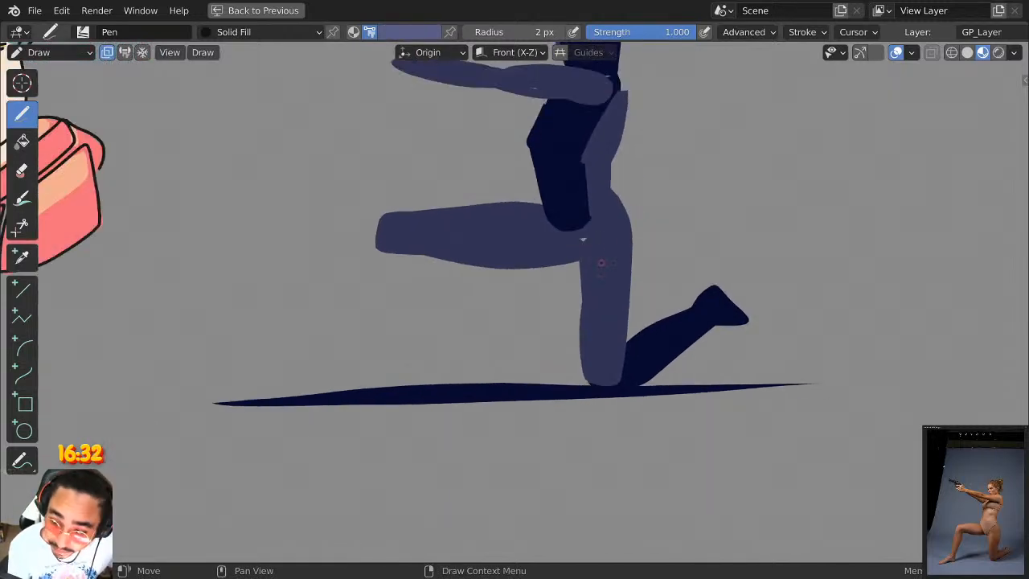
{"action": "mouse_move", "coordinate": [579, 221]}
{"action": "left_mouse_down"}
{"action": "mouse_move", "coordinate": [565, 355]}
{"action": "mouse_move", "coordinate": [591, 257]}
{"action": "mouse_move", "coordinate": [582, 227]}
{"action": "left_mouse_up"}
{"action": "key", "text": "ctrl+z"}
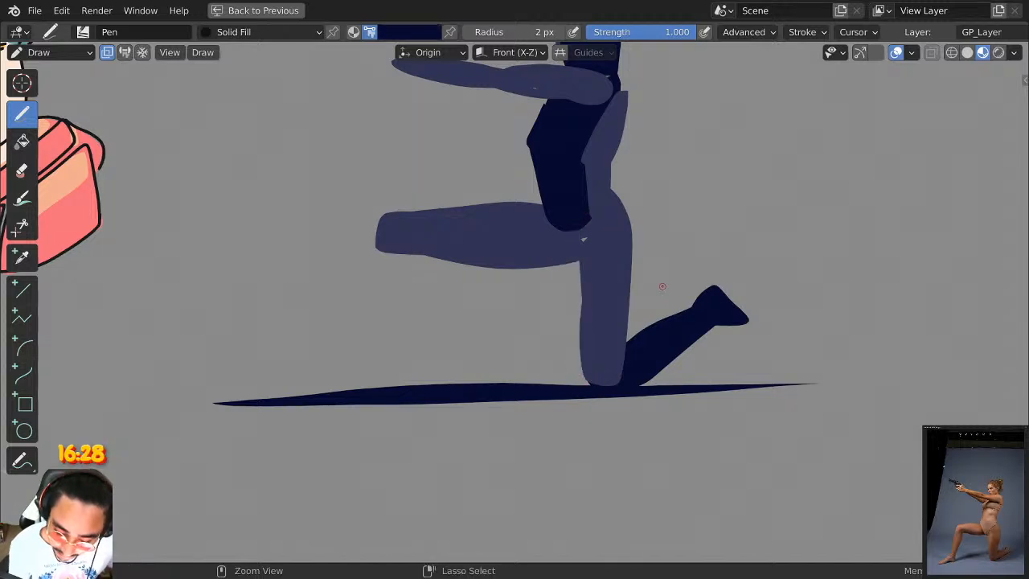
Set the pen to the muted blue swatch and draw a filled shape rounding out the rear shoulder and upper back.
{"action": "left_click", "coordinate": [421, 36]}
{"action": "left_click", "coordinate": [367, 257]}
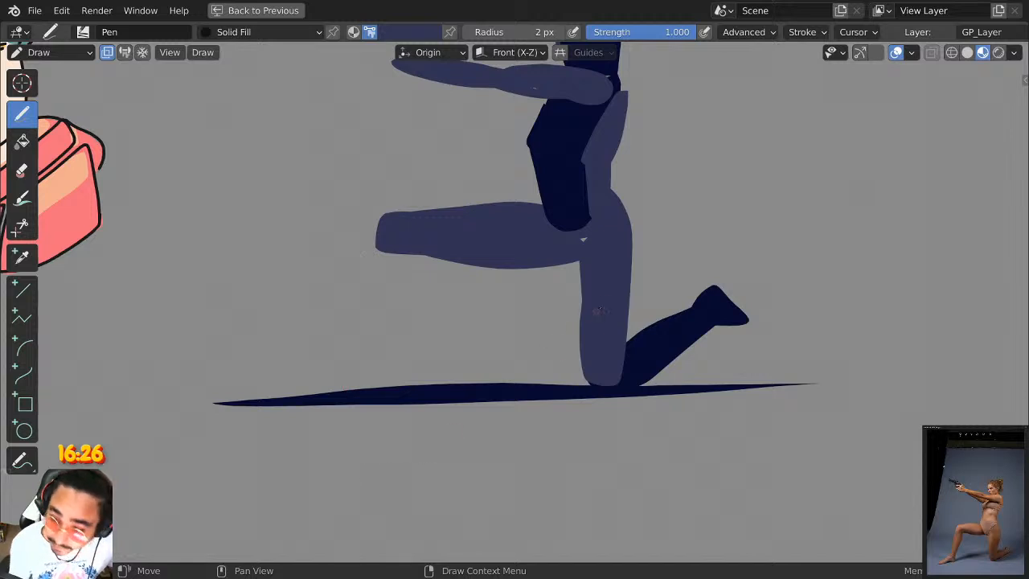
{"action": "middle_click_drag", "start_coordinate": [617, 147], "coordinate": [609, 297], "text": "shift"}
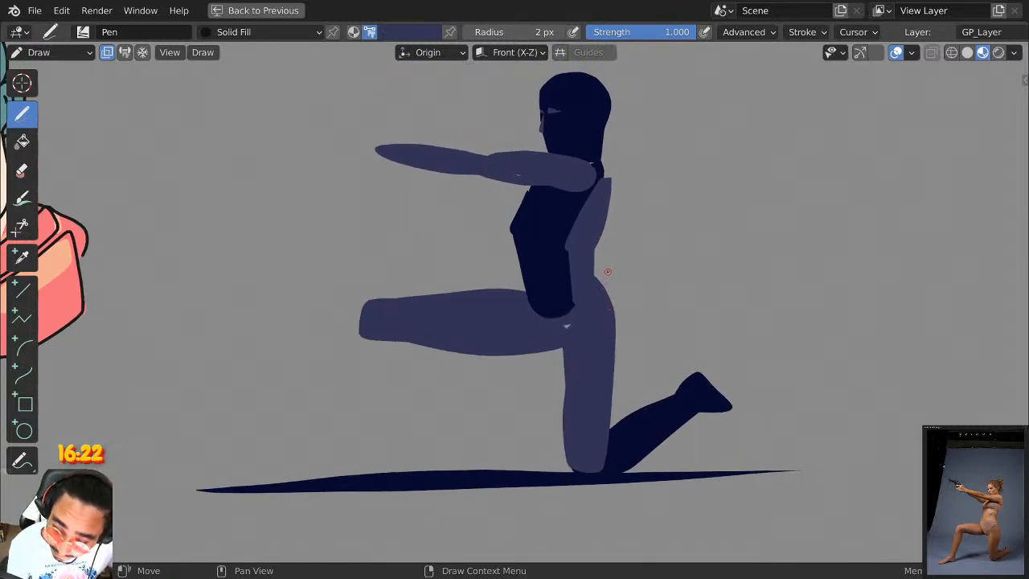
{"action": "mouse_move", "coordinate": [608, 302]}
{"action": "left_mouse_down"}
{"action": "mouse_move", "coordinate": [599, 243]}
{"action": "mouse_move", "coordinate": [625, 177]}
{"action": "mouse_move", "coordinate": [565, 168]}
{"action": "left_mouse_up"}
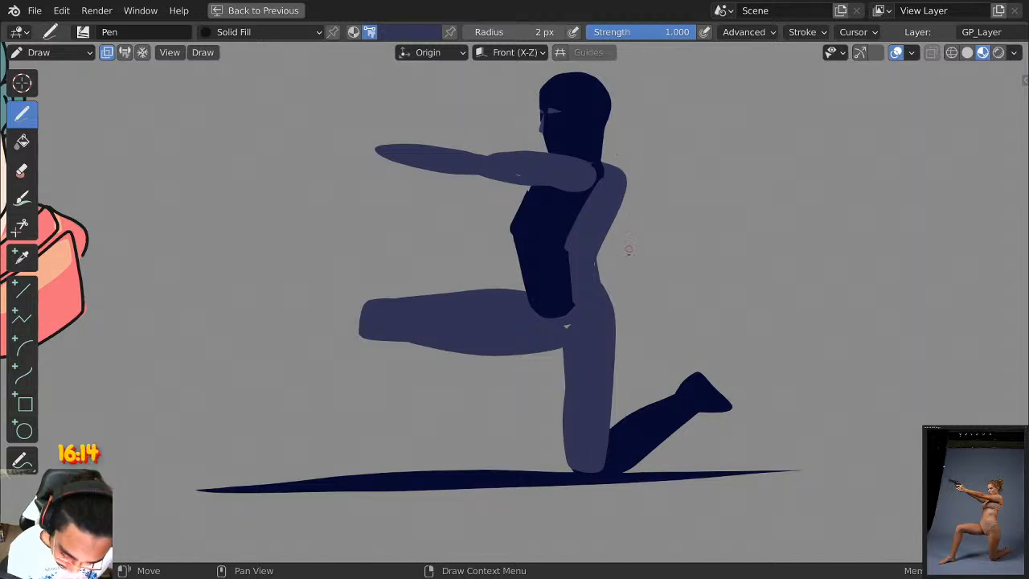
Draw a filled muted blue buttock and rear thigh curve from the waist down to the kneeling knee, undoing the first attempt.
{"action": "mouse_move", "coordinate": [595, 259]}
{"action": "left_mouse_down"}
{"action": "mouse_move", "coordinate": [619, 314]}
{"action": "mouse_move", "coordinate": [607, 414]}
{"action": "left_mouse_up"}
{"action": "key", "text": "ctrl+z"}
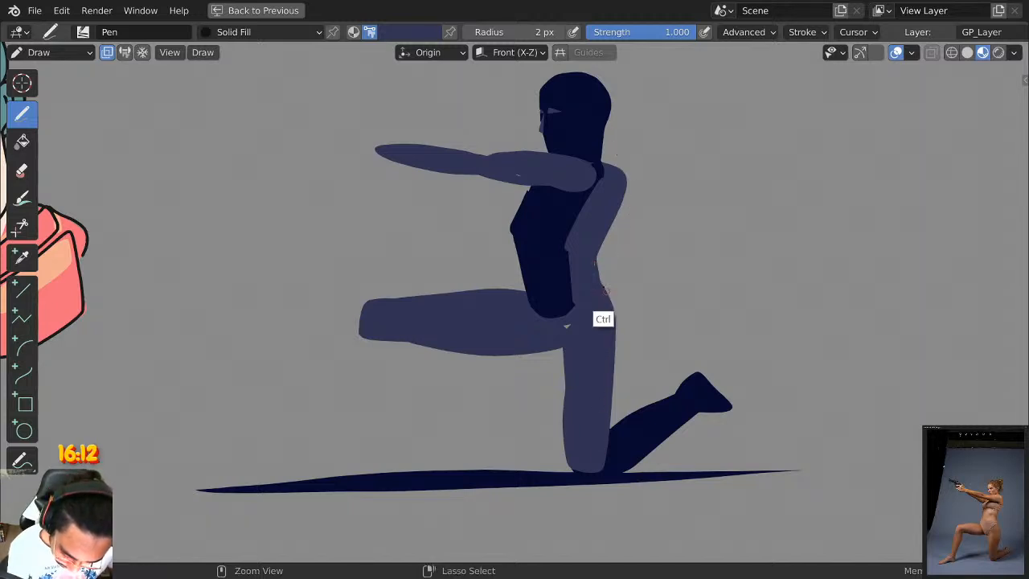
{"action": "mouse_move", "coordinate": [598, 272]}
{"action": "left_mouse_down"}
{"action": "mouse_move", "coordinate": [617, 434]}
{"action": "mouse_move", "coordinate": [605, 464]}
{"action": "left_mouse_up"}
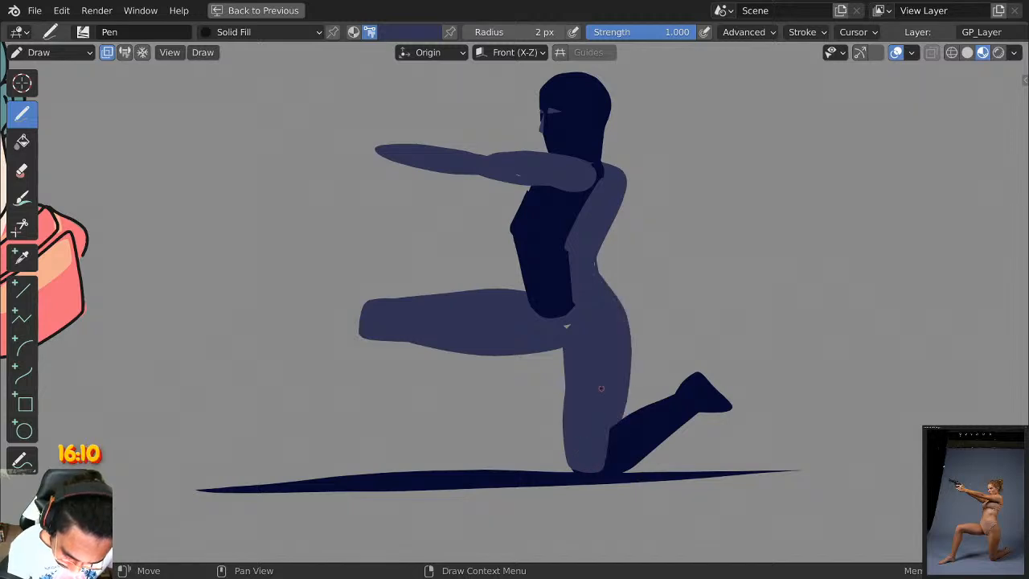
{"action": "scroll", "coordinate": [640, 271], "scroll_direction": "up", "scroll_amount": 1}
{"action": "middle_click_drag", "start_coordinate": [603, 330], "coordinate": [594, 264], "text": "shift"}
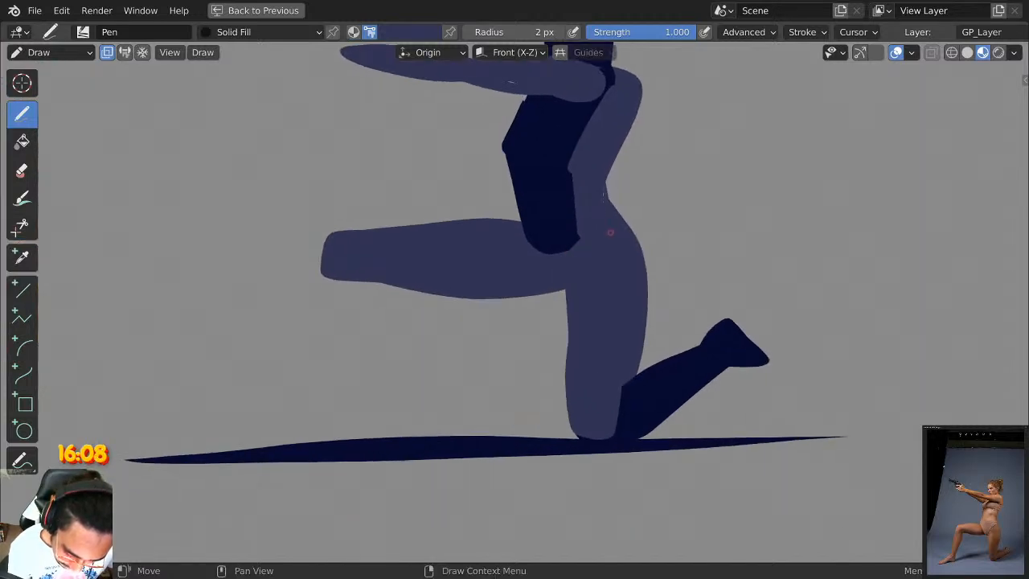
{"action": "scroll", "coordinate": [608, 236], "scroll_direction": "down", "scroll_amount": 2}
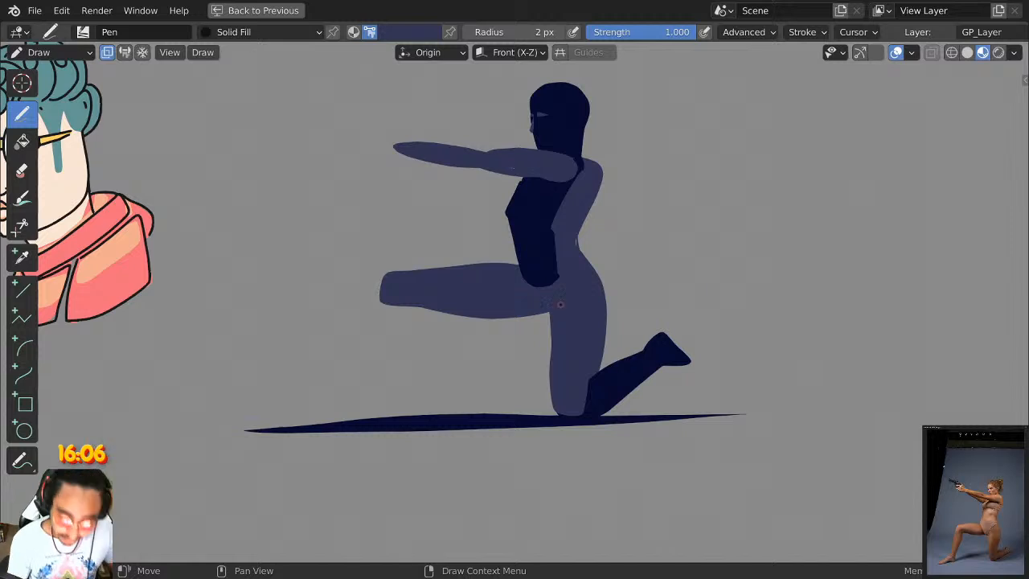
Draw filled muted blue shapes along the front of the kneeling thigh to widen it and close the hip gap, undoing the discarded stroke.
{"action": "mouse_move", "coordinate": [550, 297]}
{"action": "left_mouse_down"}
{"action": "mouse_move", "coordinate": [560, 416]}
{"action": "mouse_move", "coordinate": [576, 417]}
{"action": "left_mouse_up"}
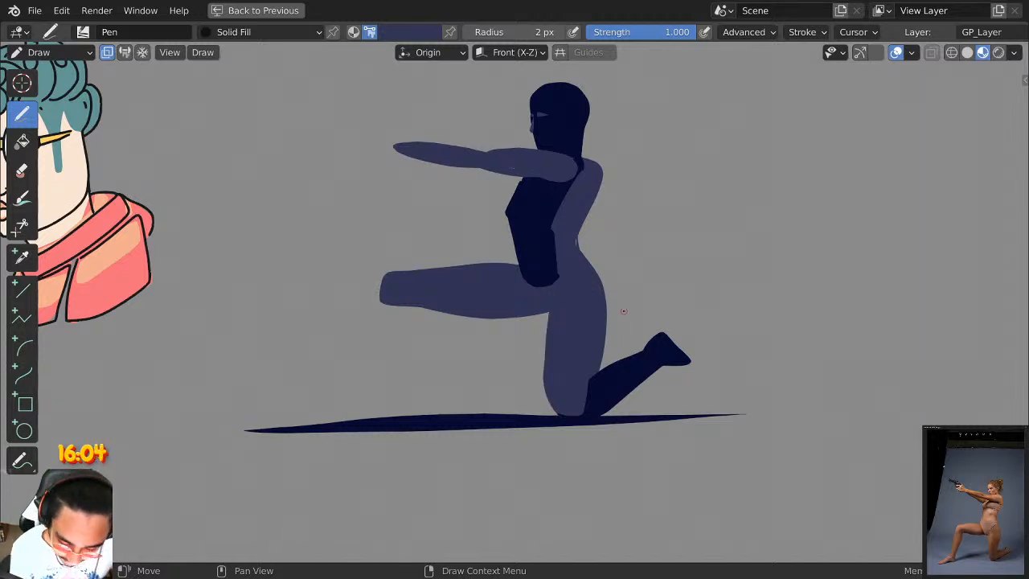
{"action": "scroll", "coordinate": [623, 310], "scroll_direction": "up", "scroll_amount": 1}
{"action": "mouse_move", "coordinate": [545, 310]}
{"action": "left_mouse_down"}
{"action": "mouse_move", "coordinate": [551, 378]}
{"action": "mouse_move", "coordinate": [576, 440]}
{"action": "mouse_move", "coordinate": [590, 304]}
{"action": "mouse_move", "coordinate": [569, 440]}
{"action": "mouse_move", "coordinate": [601, 328]}
{"action": "left_mouse_up"}
{"action": "key", "text": "ctrl+z"}
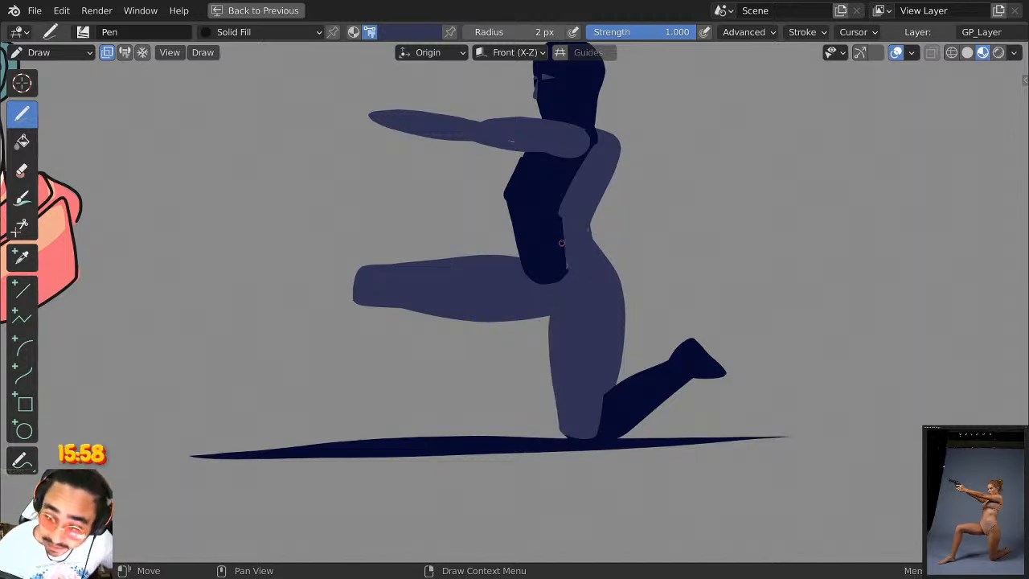
Pick the lighter slate blue pen swatch, then in Edit Mode move the dark navy ground strip down below the kneeling leg.
{"action": "left_click", "coordinate": [415, 33]}
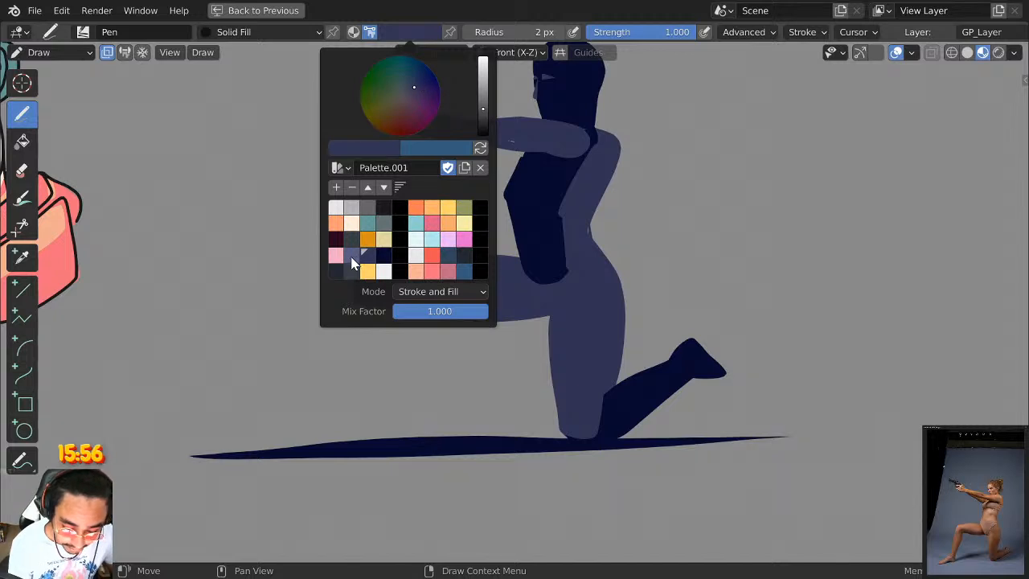
{"action": "left_click", "coordinate": [351, 258]}
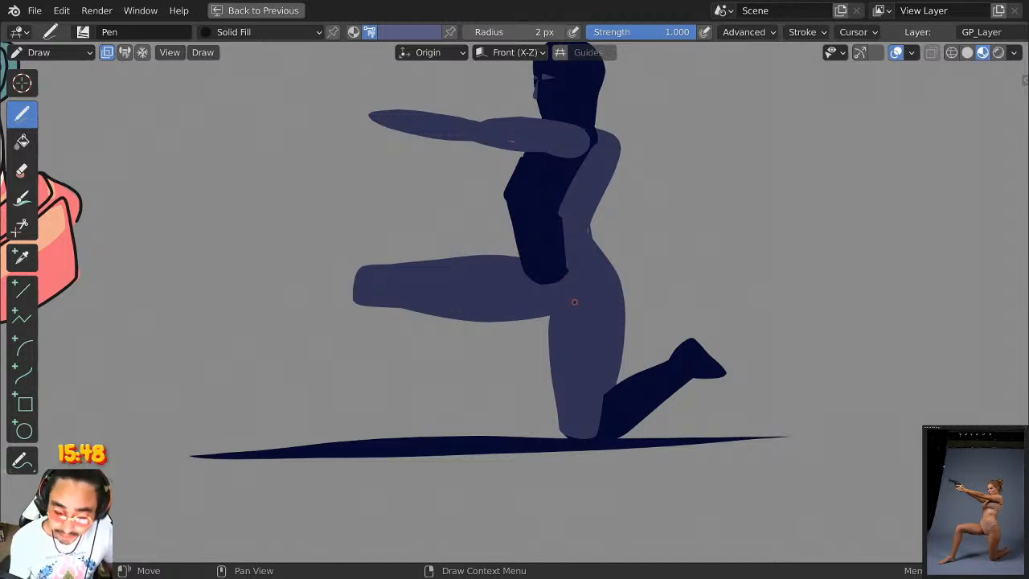
{"action": "key", "text": "Tab"}
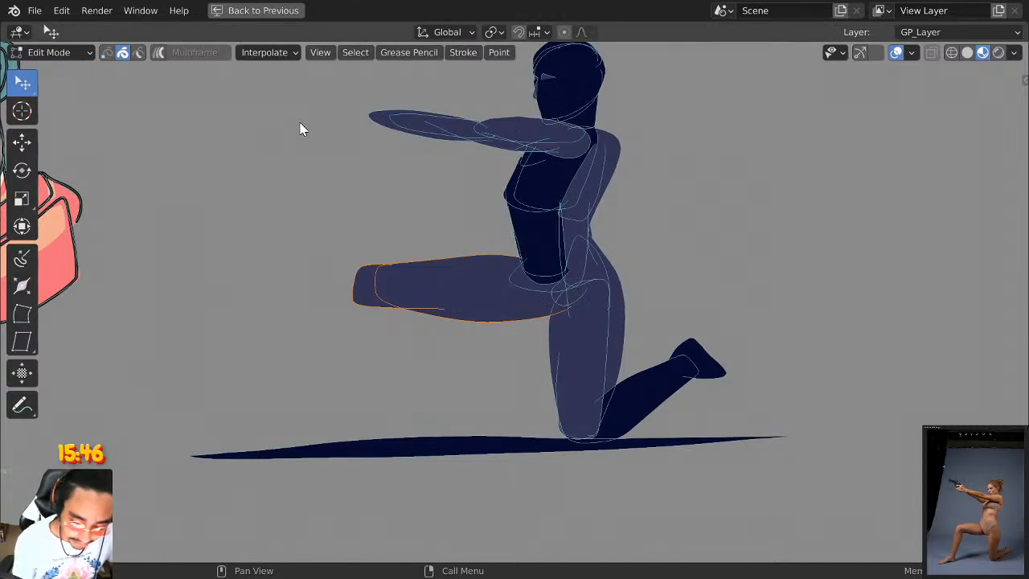
{"action": "mouse_move", "coordinate": [795, 438]}
{"action": "left_mouse_down"}
{"action": "mouse_move", "coordinate": [705, 429]}
{"action": "mouse_move", "coordinate": [548, 469]}
{"action": "mouse_move", "coordinate": [814, 526]}
{"action": "mouse_move", "coordinate": [523, 395]}
{"action": "mouse_move", "coordinate": [725, 533]}
{"action": "mouse_move", "coordinate": [854, 429]}
{"action": "left_mouse_up"}
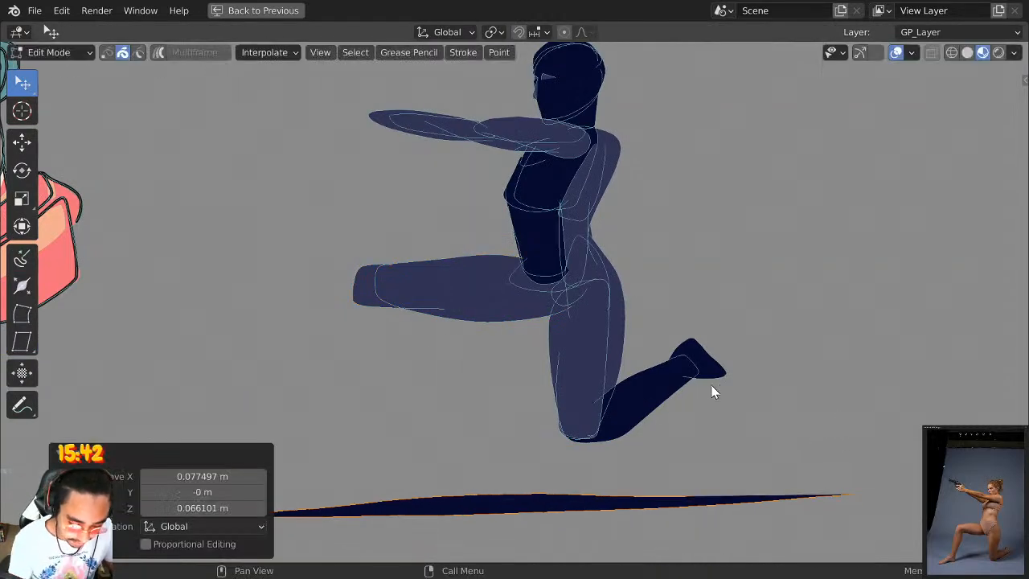
In Edit Mode, box-select the thigh and kneeling leg strokes and move them down about 0.07 m toward the ground strip.
{"action": "mouse_move", "coordinate": [22, 84]}
{"action": "left_mouse_down"}
{"action": "mouse_move", "coordinate": [92, 90]}
{"action": "mouse_move", "coordinate": [93, 121]}
{"action": "left_mouse_up"}
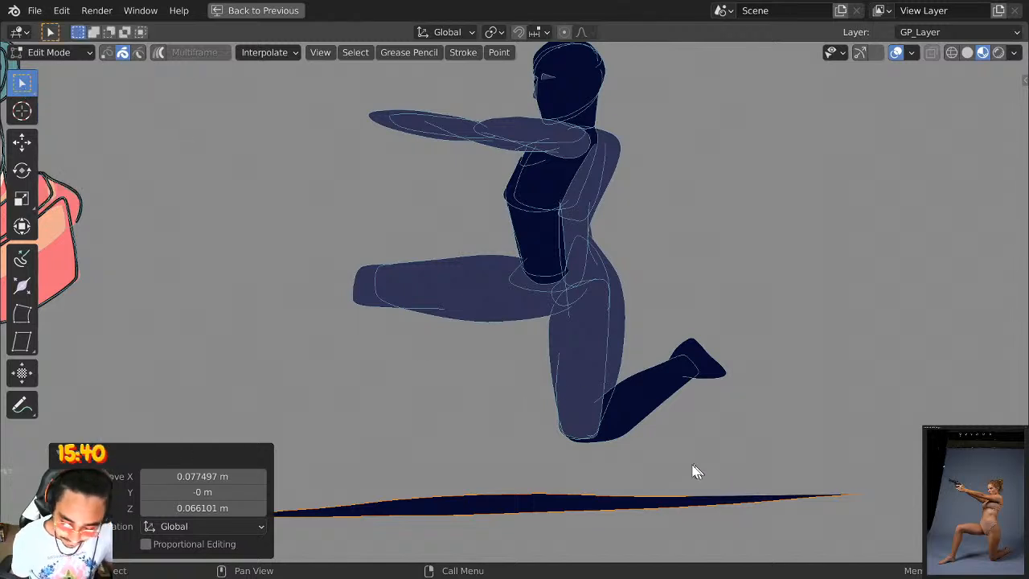
{"action": "mouse_move", "coordinate": [699, 464]}
{"action": "left_mouse_down"}
{"action": "mouse_move", "coordinate": [386, 333]}
{"action": "mouse_move", "coordinate": [366, 297]}
{"action": "left_mouse_up"}
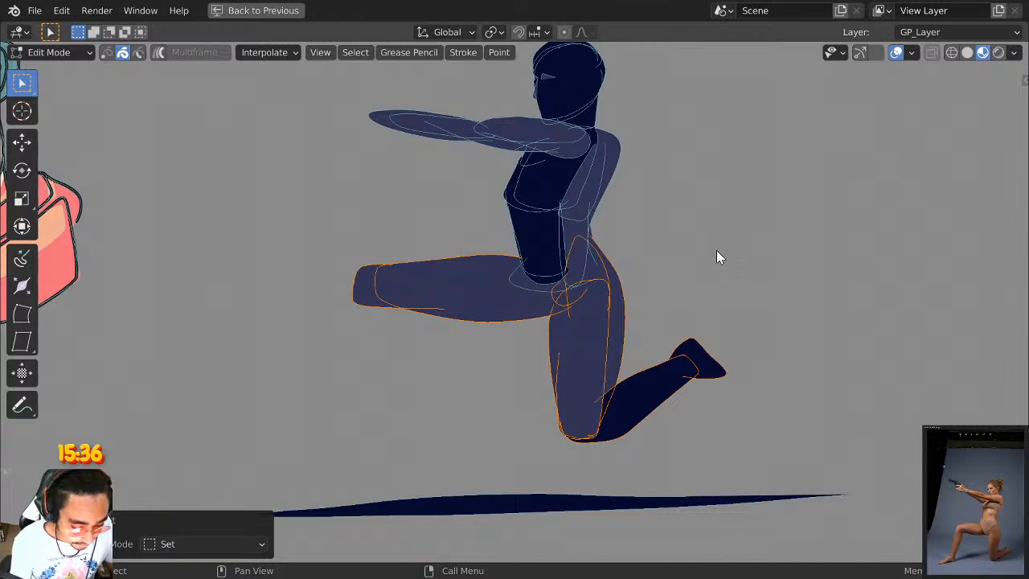
{"action": "key", "text": "g"}
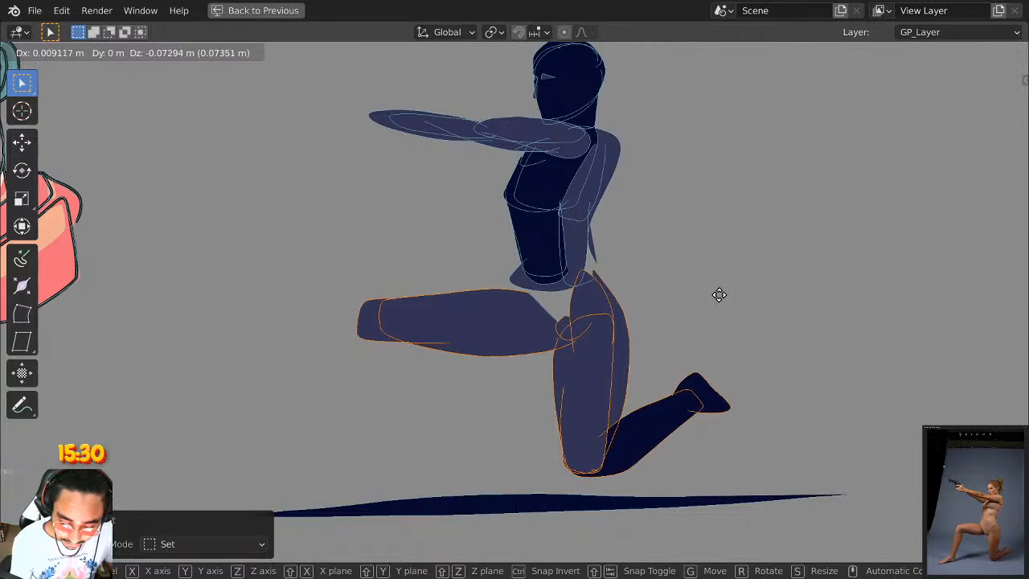
{"action": "left_click", "coordinate": [720, 304]}
{"action": "key", "text": "Tab"}
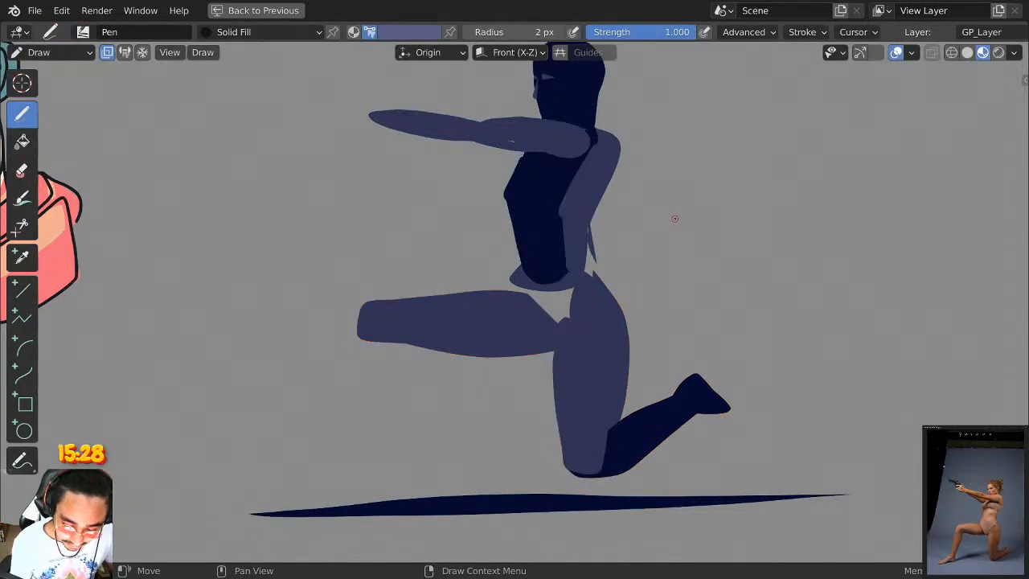
{"action": "scroll", "coordinate": [672, 218], "scroll_direction": "up", "scroll_amount": 2}
{"action": "middle_click_drag", "start_coordinate": [792, 316], "coordinate": [815, 285], "text": "shift"}
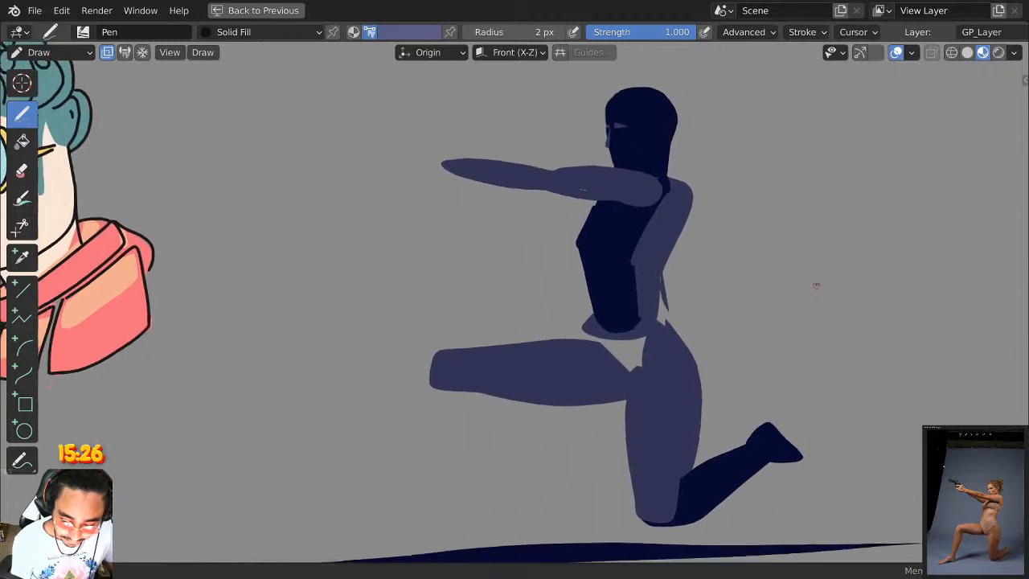
{"action": "left_click", "coordinate": [256, 32]}
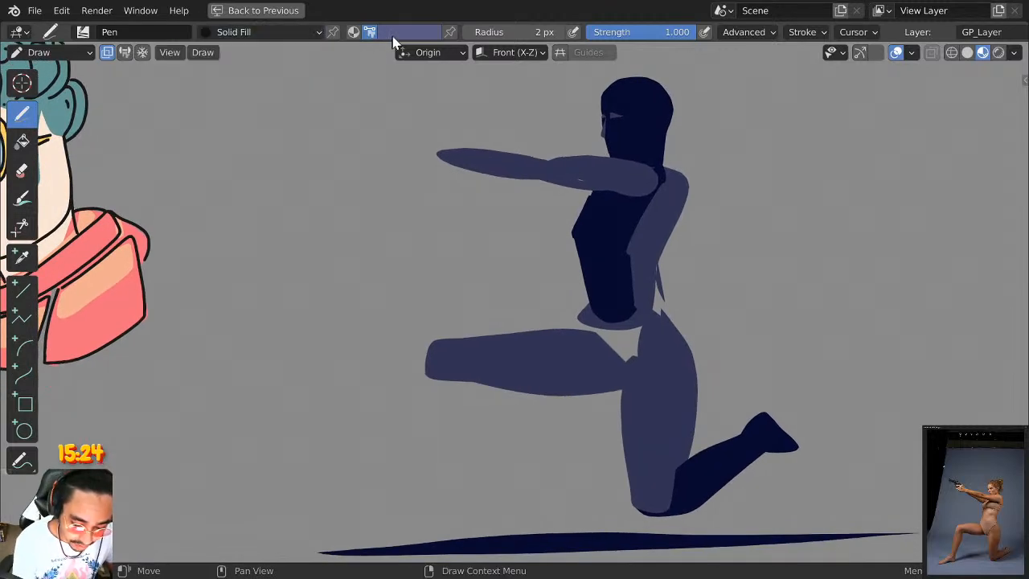
{"action": "scroll", "coordinate": [665, 230], "scroll_direction": "up", "scroll_amount": 1}
{"action": "middle_click_drag", "start_coordinate": [711, 242], "coordinate": [613, 249], "text": "shift"}
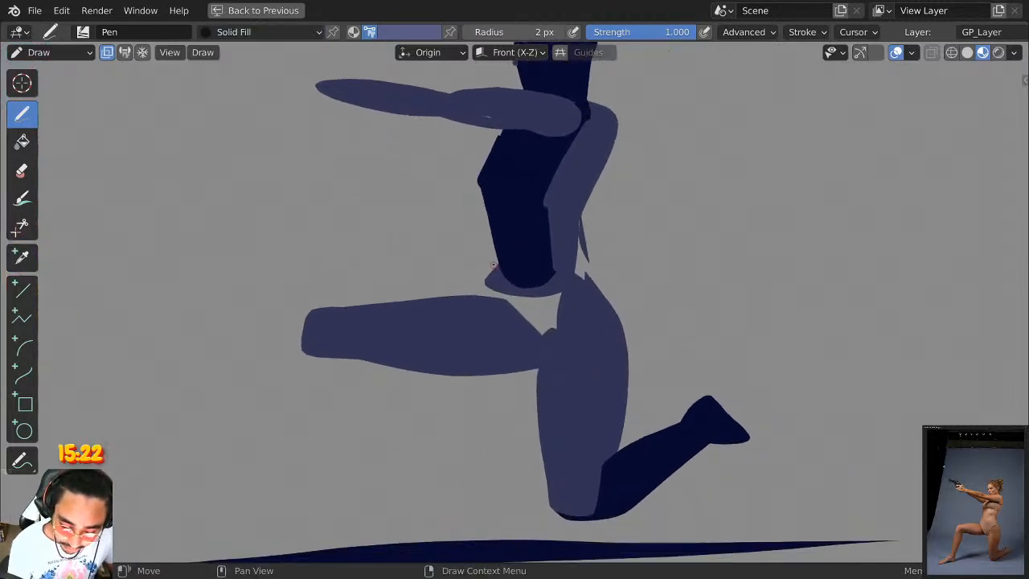
{"action": "mouse_move", "coordinate": [486, 259]}
{"action": "left_mouse_down"}
{"action": "mouse_move", "coordinate": [602, 265]}
{"action": "mouse_move", "coordinate": [492, 263]}
{"action": "left_mouse_up"}
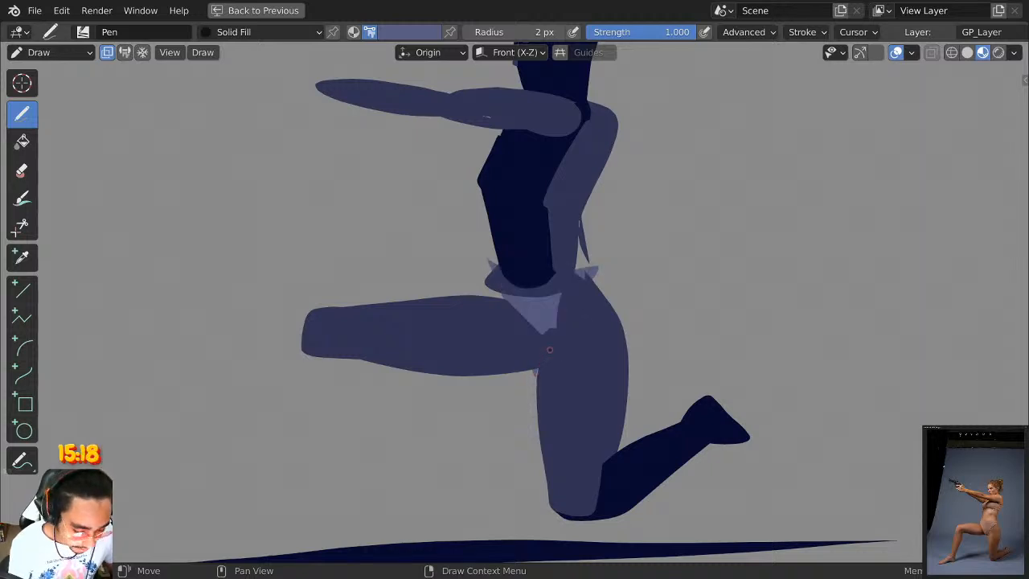
{"action": "key", "text": "ctrl+z"}
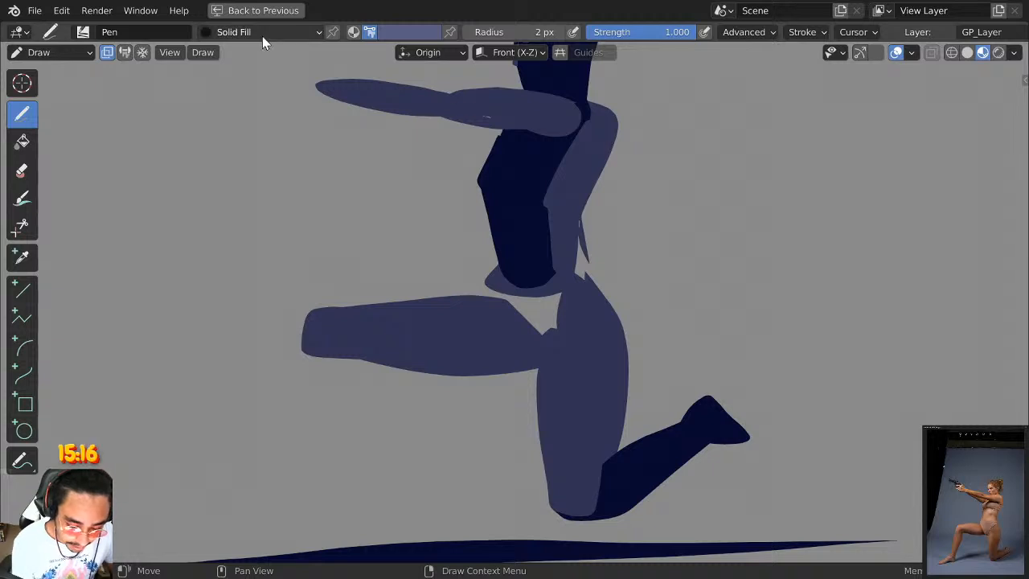
Turn off Draw Strokes on Back and draw a filled slate blue waistband across the hips, undoing the first hip shape.
{"action": "key", "text": "q"}
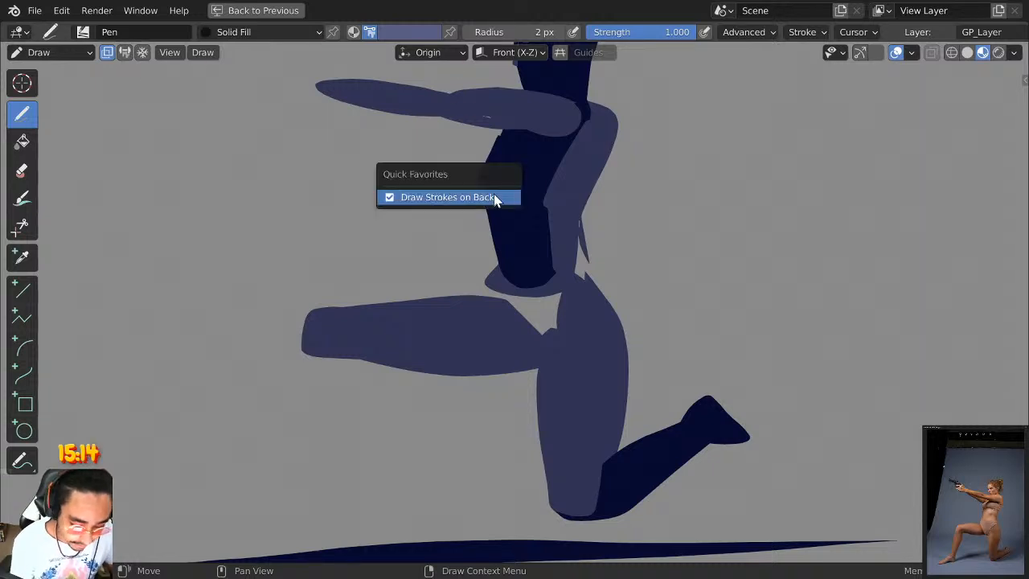
{"action": "left_click", "coordinate": [507, 196]}
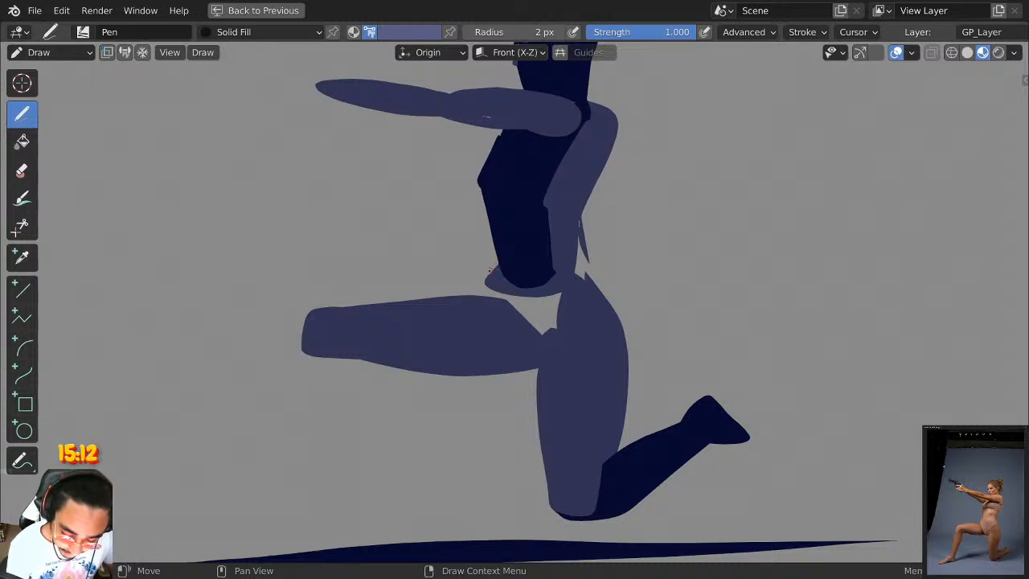
{"action": "mouse_move", "coordinate": [487, 276]}
{"action": "left_mouse_down"}
{"action": "mouse_move", "coordinate": [563, 274]}
{"action": "mouse_move", "coordinate": [595, 298]}
{"action": "mouse_move", "coordinate": [525, 409]}
{"action": "mouse_move", "coordinate": [490, 283]}
{"action": "mouse_move", "coordinate": [473, 274]}
{"action": "left_mouse_up"}
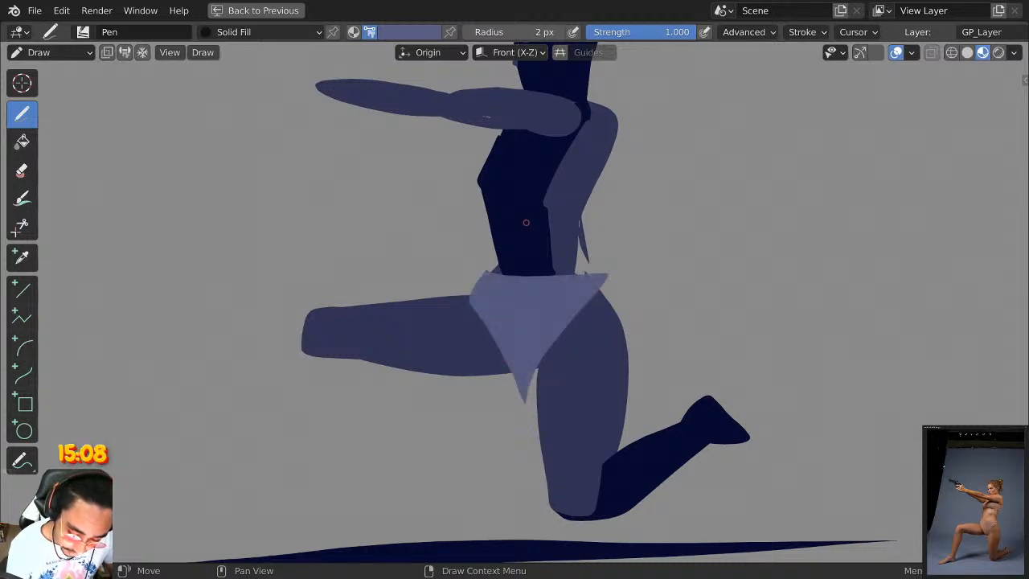
{"action": "key", "text": "ctrl+z"}
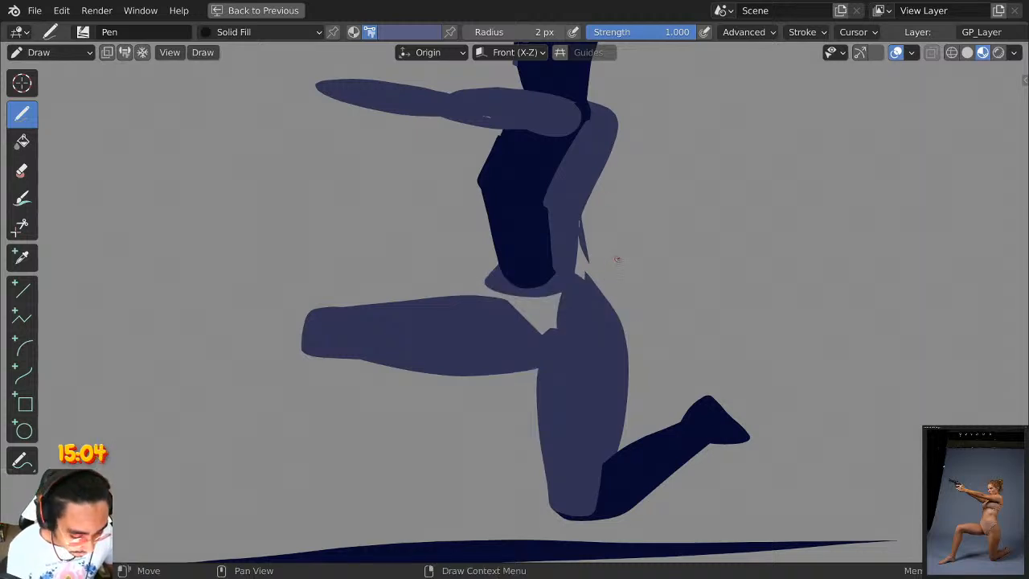
{"action": "scroll", "coordinate": [598, 259], "scroll_direction": "down", "scroll_amount": 1}
{"action": "scroll", "coordinate": [524, 254], "scroll_direction": "up", "scroll_amount": 3}
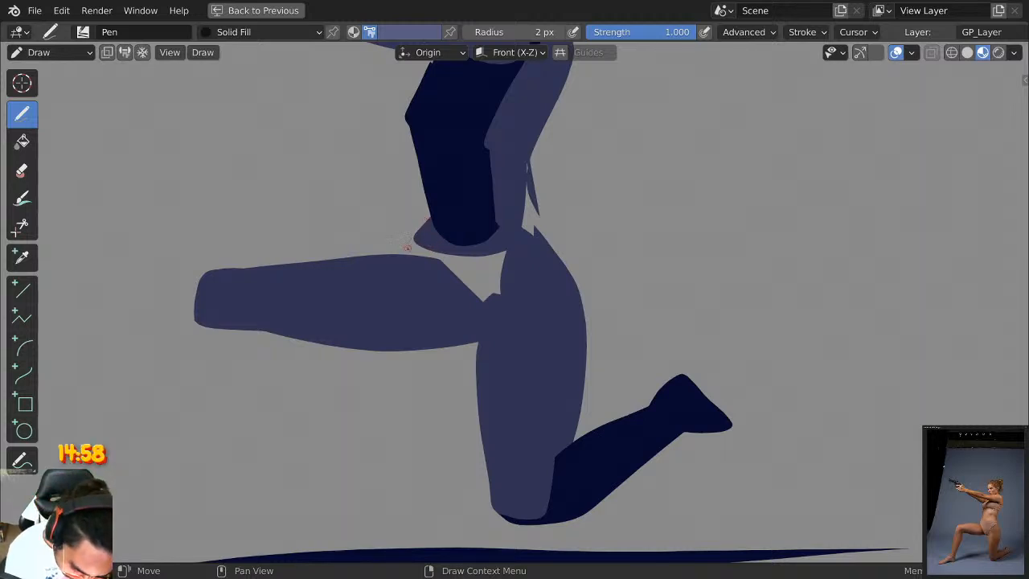
{"action": "mouse_move", "coordinate": [408, 247]}
{"action": "left_mouse_down"}
{"action": "mouse_move", "coordinate": [482, 261]}
{"action": "mouse_move", "coordinate": [550, 237]}
{"action": "mouse_move", "coordinate": [554, 225]}
{"action": "mouse_move", "coordinate": [434, 220]}
{"action": "mouse_move", "coordinate": [434, 231]}
{"action": "mouse_move", "coordinate": [410, 241]}
{"action": "left_mouse_up"}
{"action": "scroll", "coordinate": [557, 193], "scroll_direction": "down", "scroll_amount": 1}
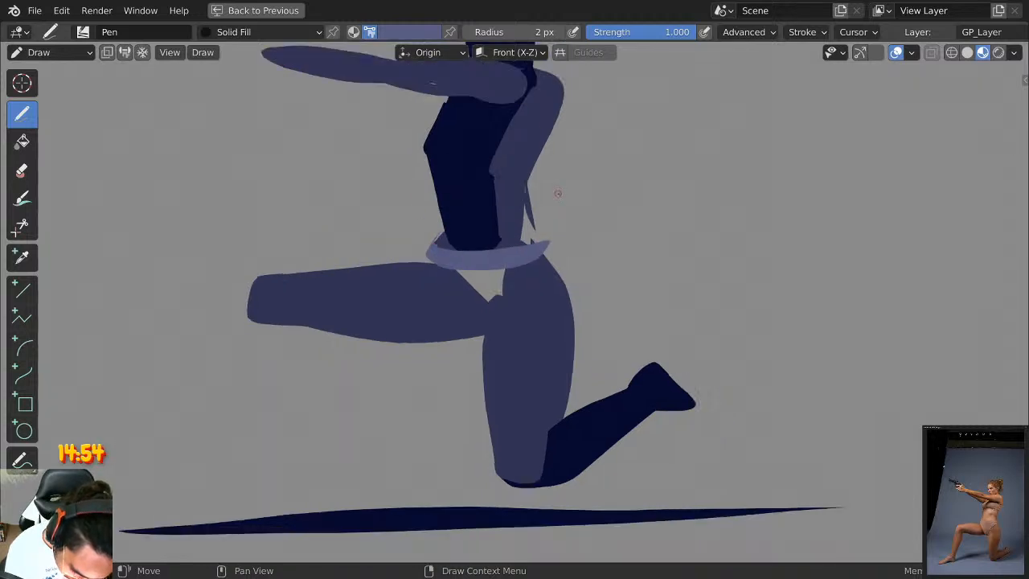
{"action": "scroll", "coordinate": [557, 193], "scroll_direction": "down", "scroll_amount": 2}
{"action": "scroll", "coordinate": [584, 214], "scroll_direction": "up", "scroll_amount": 2}
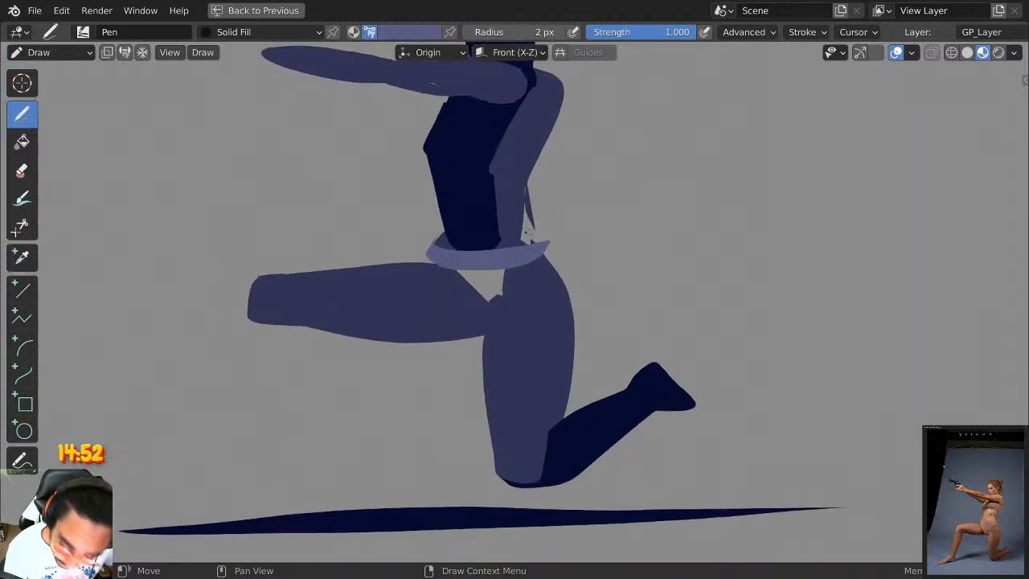
In Edit Mode, raise the slate blue waistband onto the lower torso and scale it down to about 0.894.
{"action": "key", "text": "Tab"}
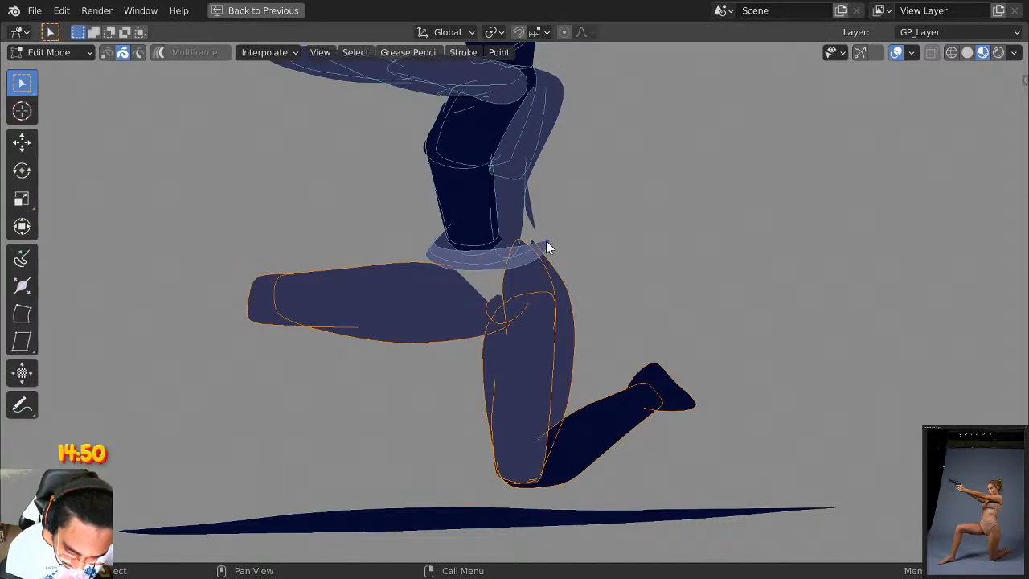
{"action": "key", "text": "g"}
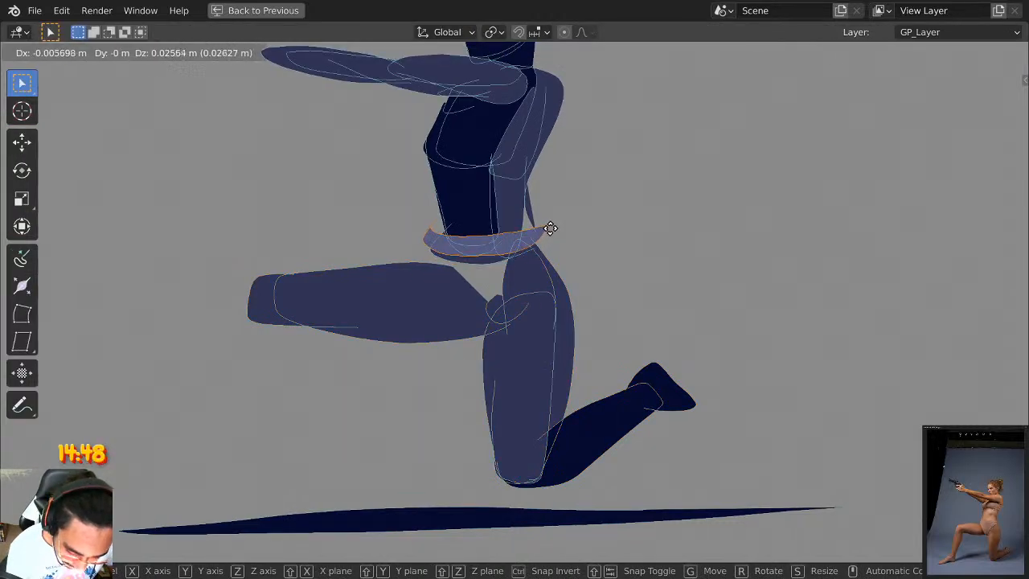
{"action": "left_click", "coordinate": [547, 223]}
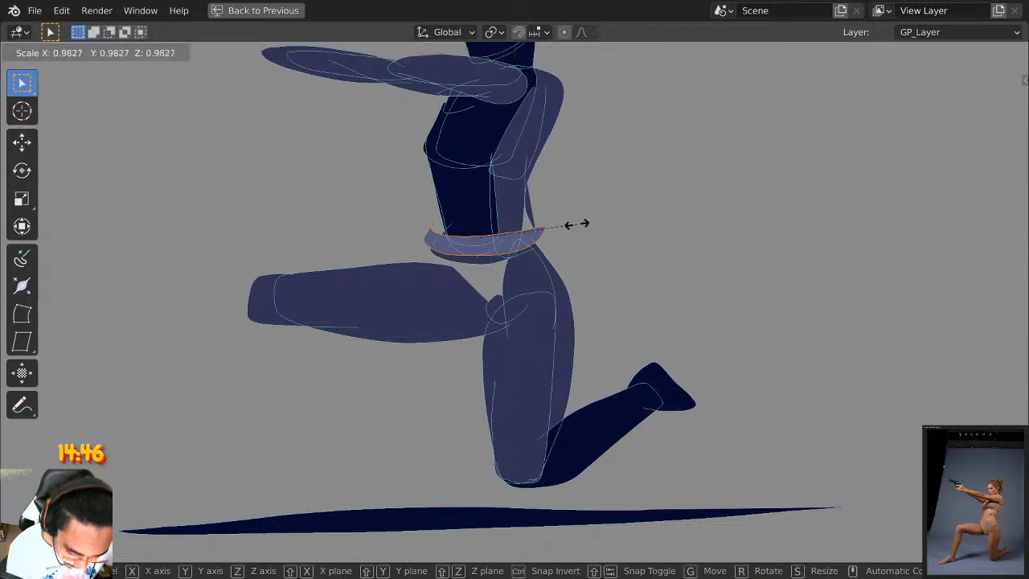
{"action": "key", "text": "s"}
{"action": "left_click", "coordinate": [579, 217]}
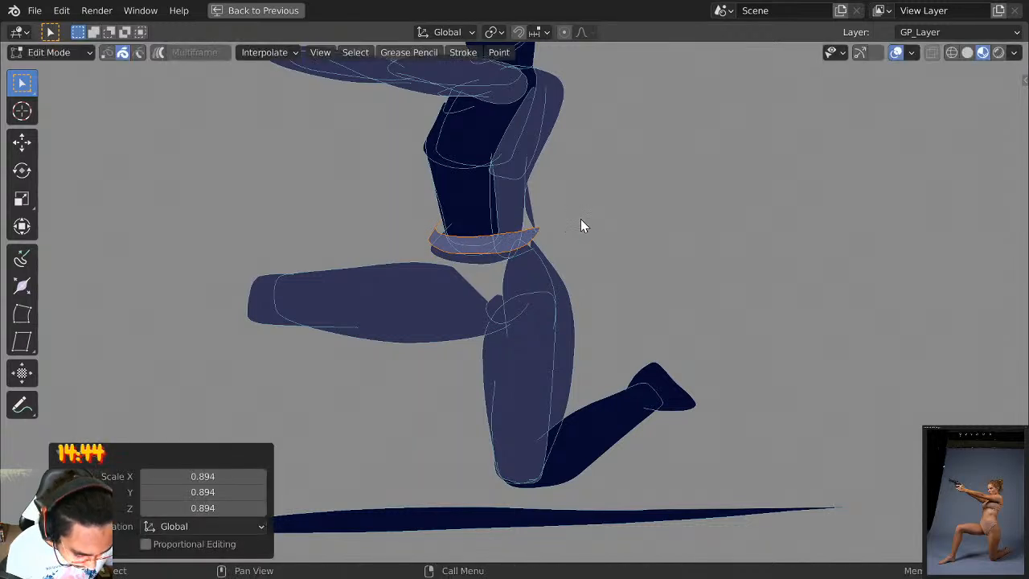
{"action": "key", "text": "g"}
{"action": "left_click", "coordinate": [579, 215]}
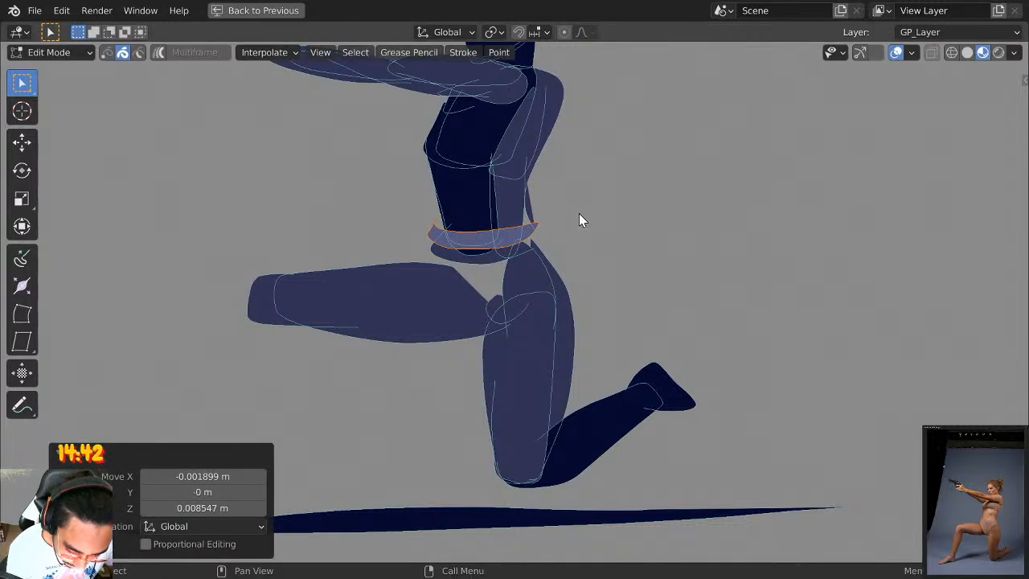
Return to Draw mode and draw a filled slate blue brief shape from the waistband down to the crotch, bridging torso and thighs.
{"action": "key", "text": "Tab"}
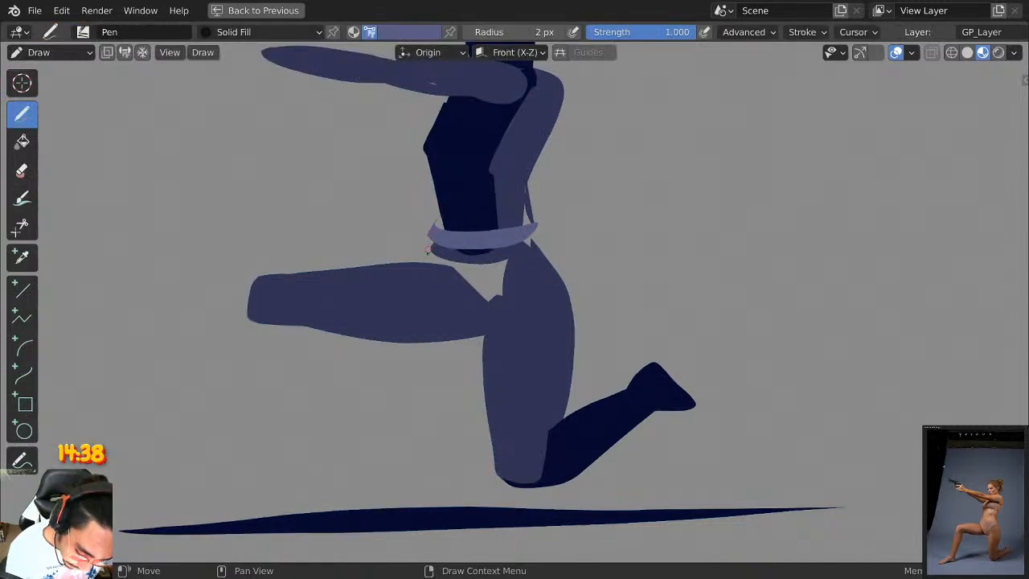
{"action": "mouse_move", "coordinate": [430, 241]}
{"action": "left_mouse_down"}
{"action": "mouse_move", "coordinate": [434, 277]}
{"action": "mouse_move", "coordinate": [480, 344]}
{"action": "mouse_move", "coordinate": [518, 257]}
{"action": "mouse_move", "coordinate": [538, 241]}
{"action": "mouse_move", "coordinate": [534, 231]}
{"action": "left_mouse_up"}
{"action": "scroll", "coordinate": [552, 209], "scroll_direction": "down", "scroll_amount": 3}
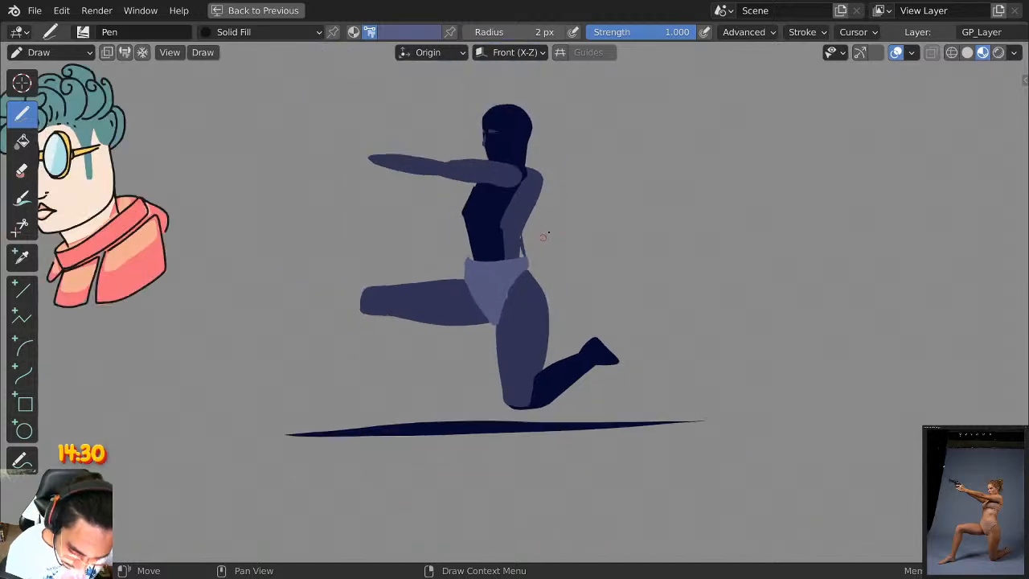
Using dark navy with Draw Strokes on Back enabled, fill the front and rear waist gaps above the briefs, undoing the first stroke.
{"action": "scroll", "coordinate": [578, 209], "scroll_direction": "up", "scroll_amount": 4}
{"action": "left_click", "coordinate": [277, 32]}
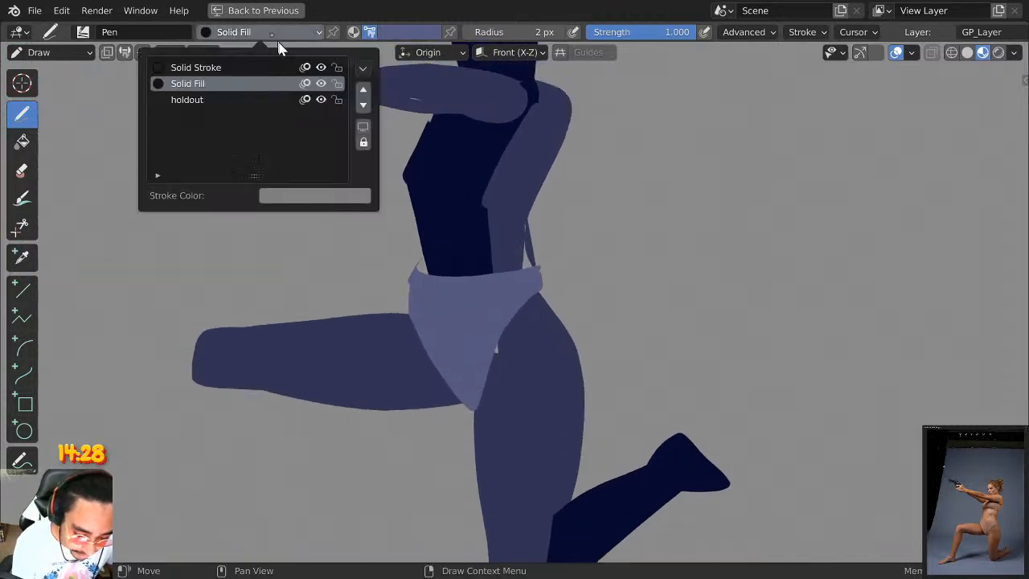
{"action": "left_click", "coordinate": [402, 32]}
{"action": "left_click", "coordinate": [383, 255]}
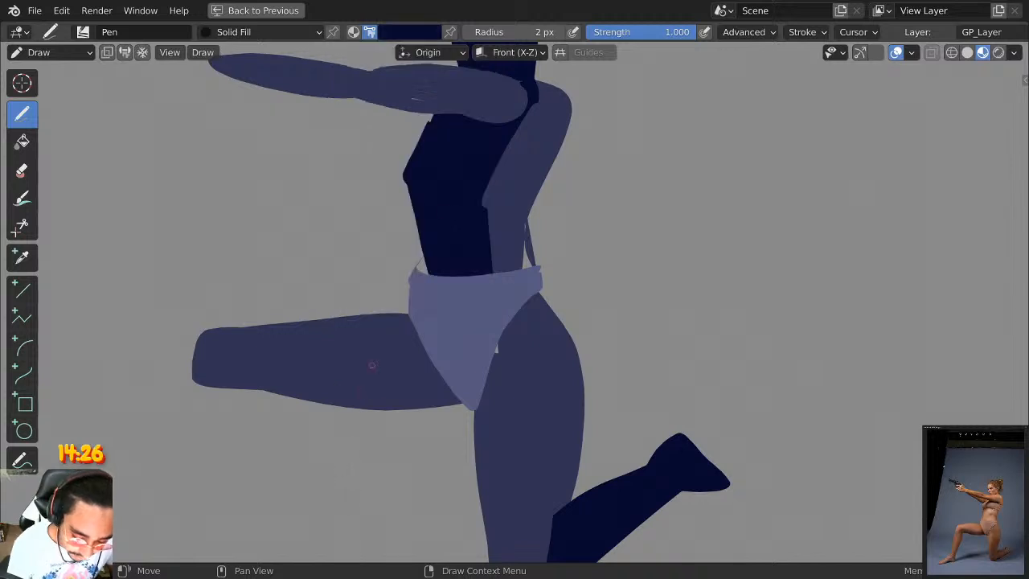
{"action": "key", "text": "q"}
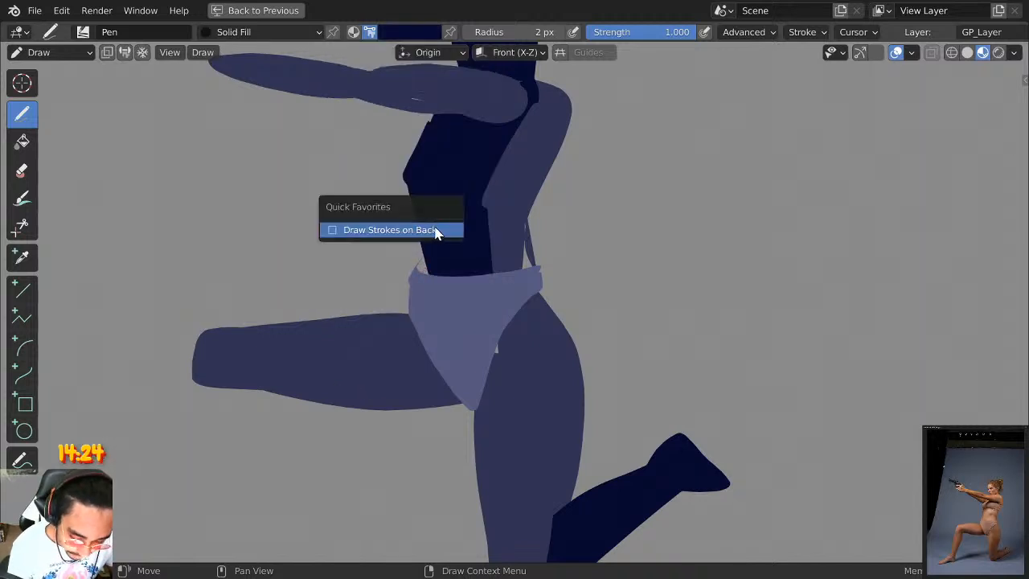
{"action": "left_click", "coordinate": [428, 230]}
{"action": "mouse_move", "coordinate": [412, 274]}
{"action": "left_mouse_down"}
{"action": "mouse_move", "coordinate": [416, 243]}
{"action": "mouse_move", "coordinate": [491, 243]}
{"action": "left_mouse_up"}
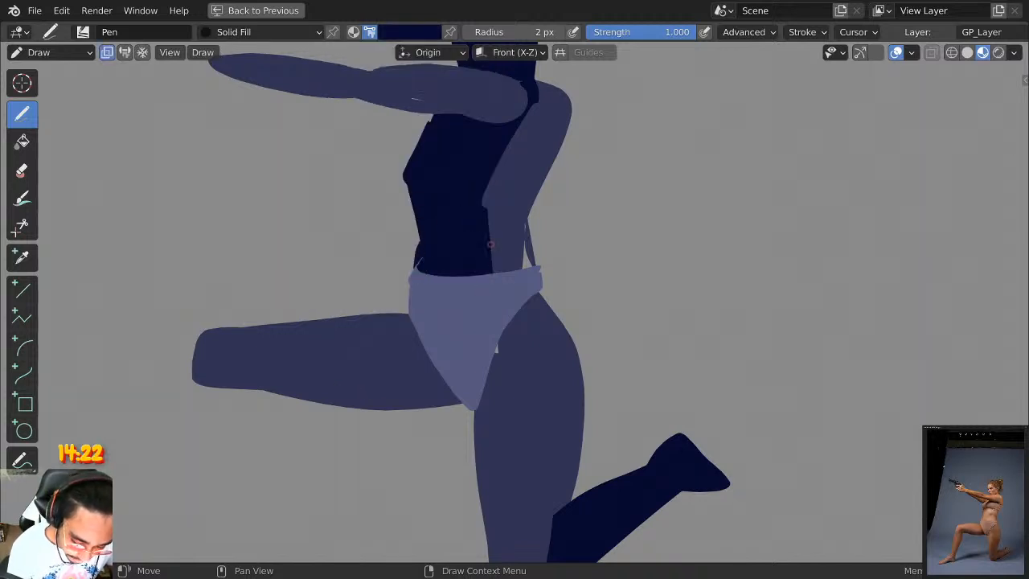
{"action": "key", "text": "ctrl+z"}
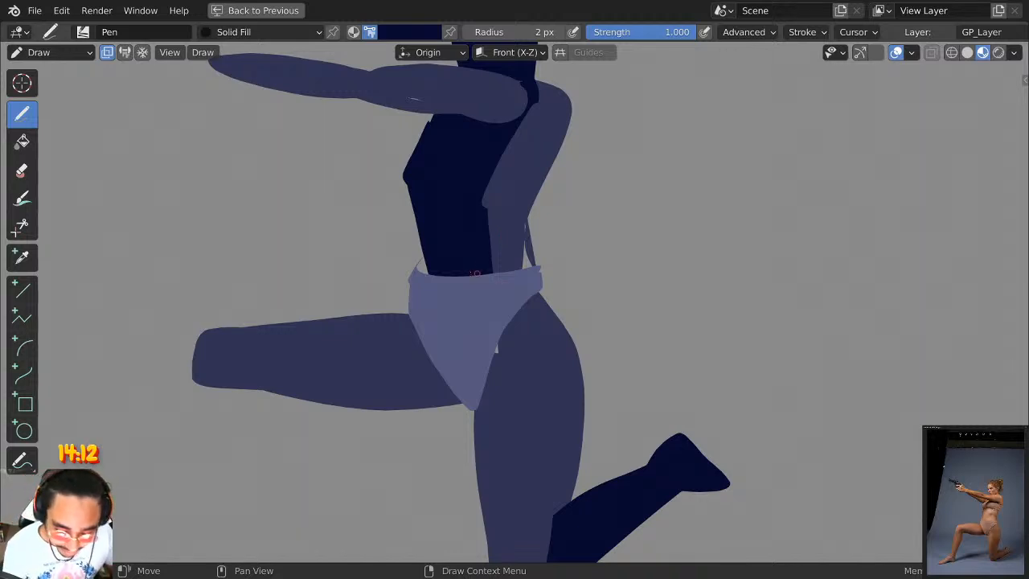
{"action": "mouse_move", "coordinate": [417, 281]}
{"action": "left_mouse_down"}
{"action": "mouse_move", "coordinate": [446, 250]}
{"action": "mouse_move", "coordinate": [457, 264]}
{"action": "left_mouse_up"}
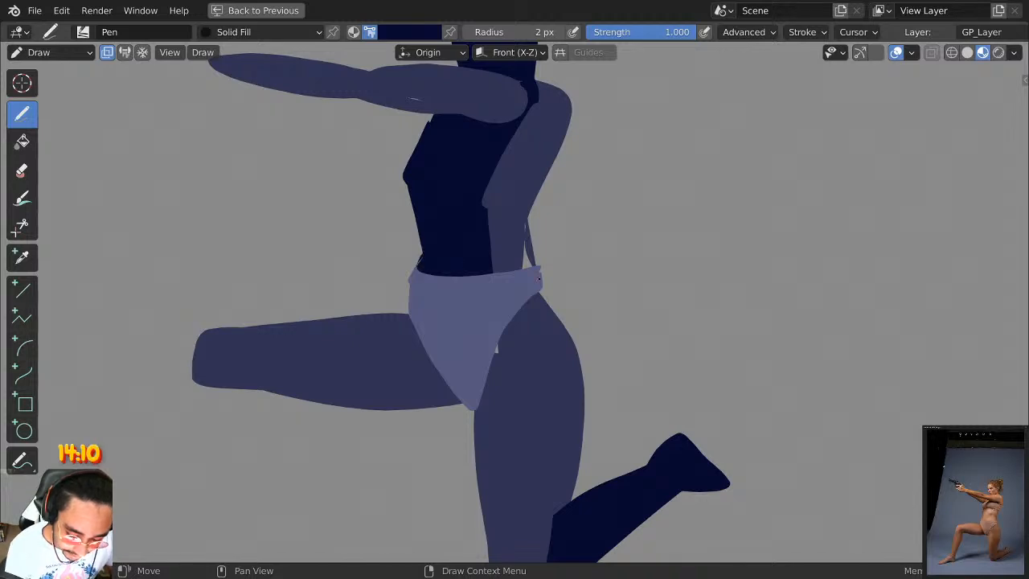
{"action": "left_click_drag", "start_coordinate": [525, 227], "coordinate": [529, 265]}
Draw a filled dark navy curve that rounds out the chest below the extended arm, undoing the first attempt.
{"action": "middle_click_drag", "start_coordinate": [568, 197], "coordinate": [589, 262]}
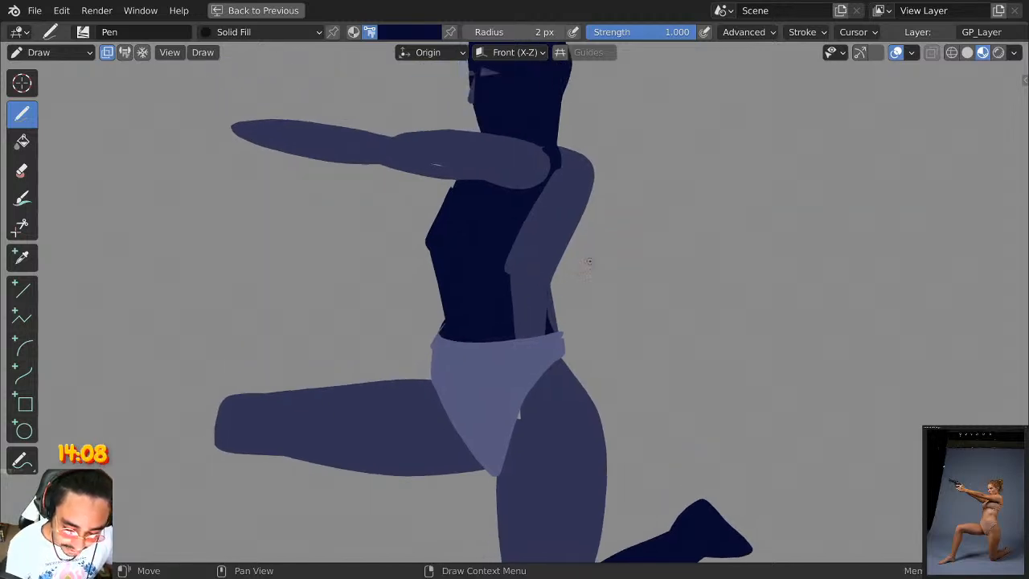
{"action": "scroll", "coordinate": [590, 262], "scroll_direction": "down", "scroll_amount": 3}
{"action": "scroll", "coordinate": [590, 262], "scroll_direction": "up", "scroll_amount": 2}
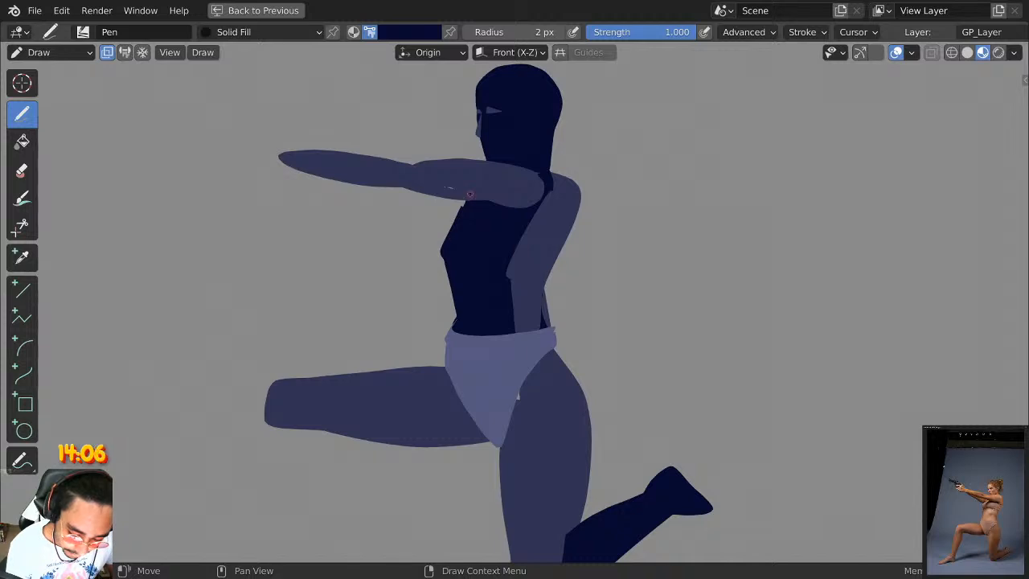
{"action": "mouse_move", "coordinate": [471, 193]}
{"action": "left_mouse_down"}
{"action": "mouse_move", "coordinate": [434, 257]}
{"action": "mouse_move", "coordinate": [455, 277]}
{"action": "left_mouse_up"}
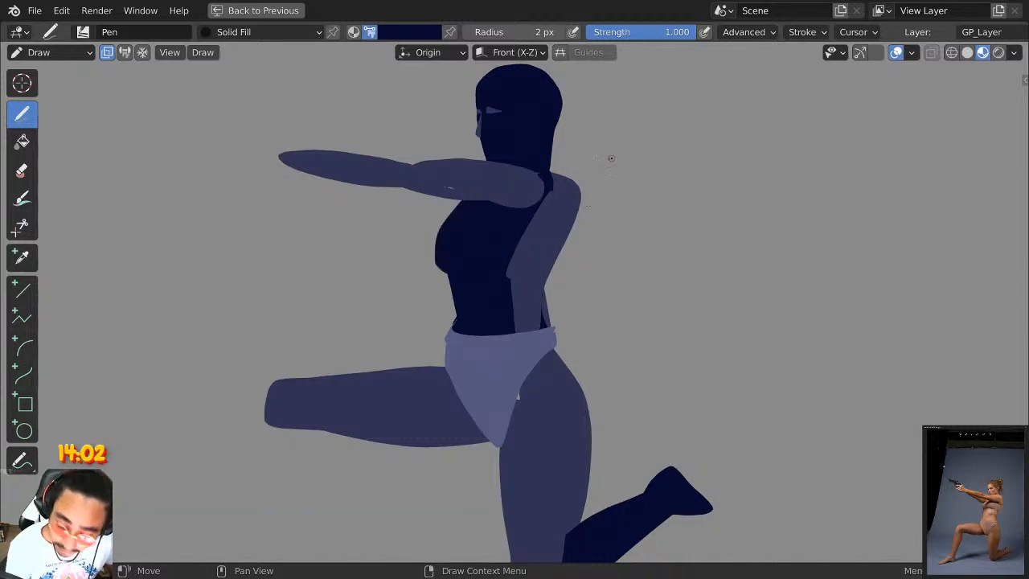
{"action": "key", "text": "ctrl+z"}
{"action": "mouse_move", "coordinate": [463, 198]}
{"action": "left_mouse_down"}
{"action": "mouse_move", "coordinate": [429, 248]}
{"action": "mouse_move", "coordinate": [467, 283]}
{"action": "left_mouse_up"}
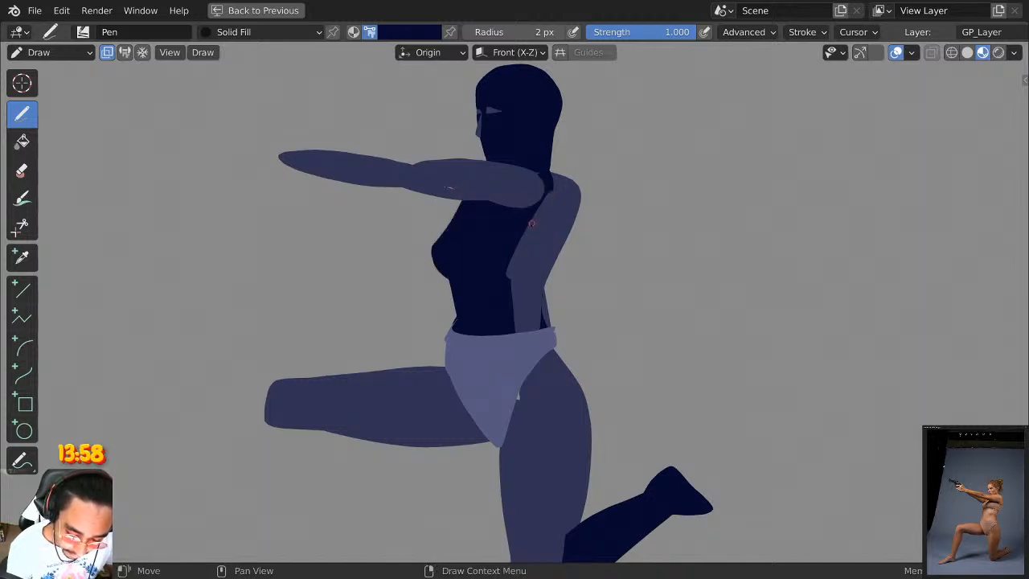
{"action": "middle_click_drag", "start_coordinate": [546, 165], "coordinate": [613, 80]}
{"action": "middle_click_drag", "start_coordinate": [635, 270], "coordinate": [729, 196]}
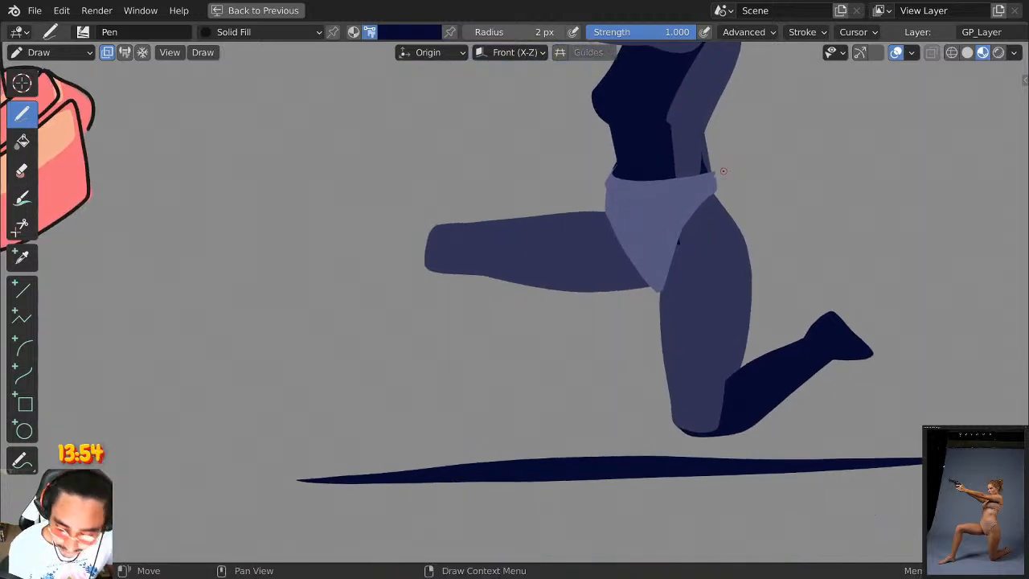
{"action": "scroll", "coordinate": [732, 217], "scroll_direction": "down", "scroll_amount": 2}
{"action": "scroll", "coordinate": [744, 266], "scroll_direction": "up", "scroll_amount": 1}
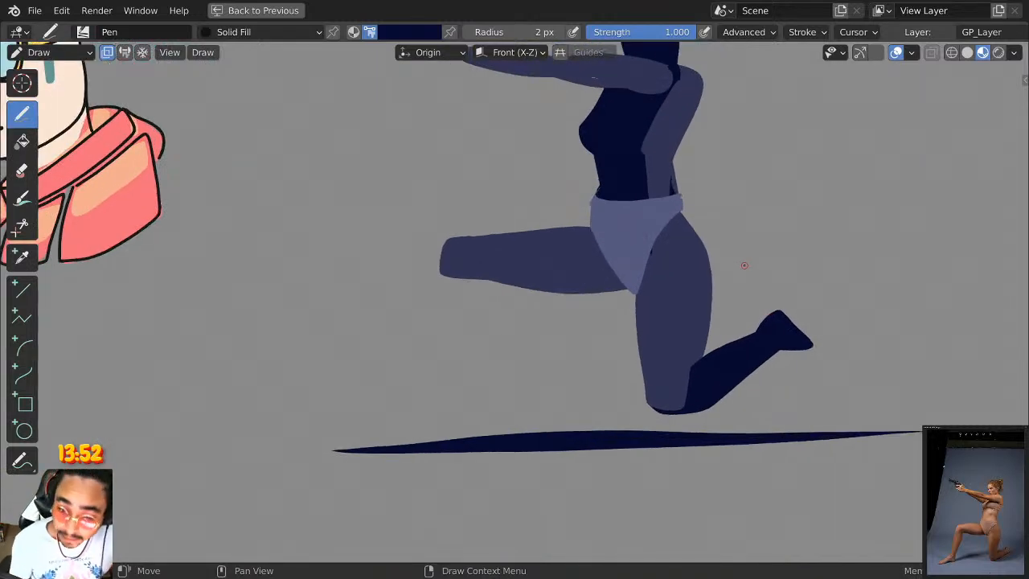
Draw a filled dark navy lower leg from the front knee down to the ankle, undoing the first attempts, and fill its upper back edge.
{"action": "middle_click_drag", "start_coordinate": [663, 271], "coordinate": [631, 375]}
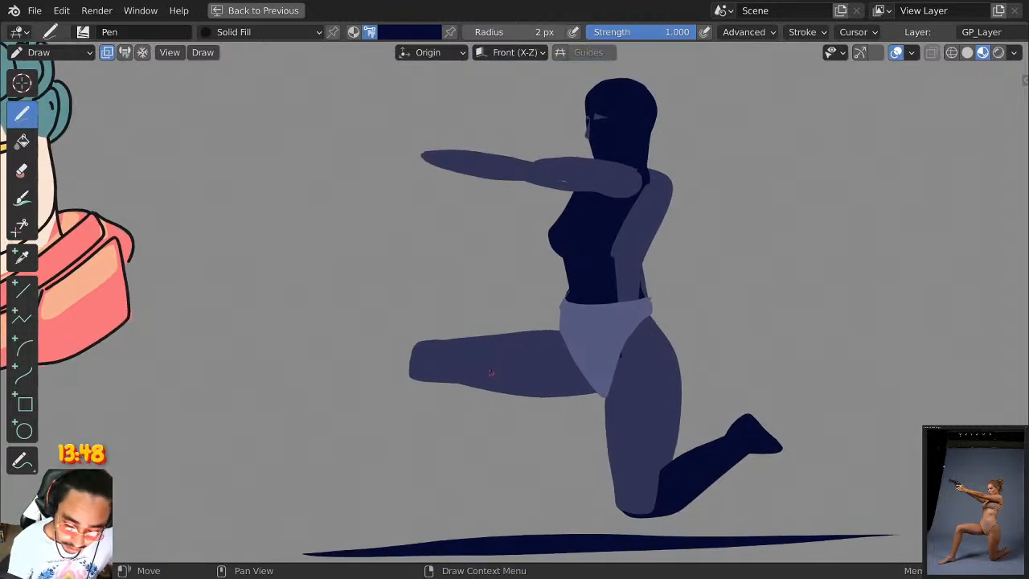
{"action": "middle_click_drag", "start_coordinate": [491, 372], "coordinate": [557, 242]}
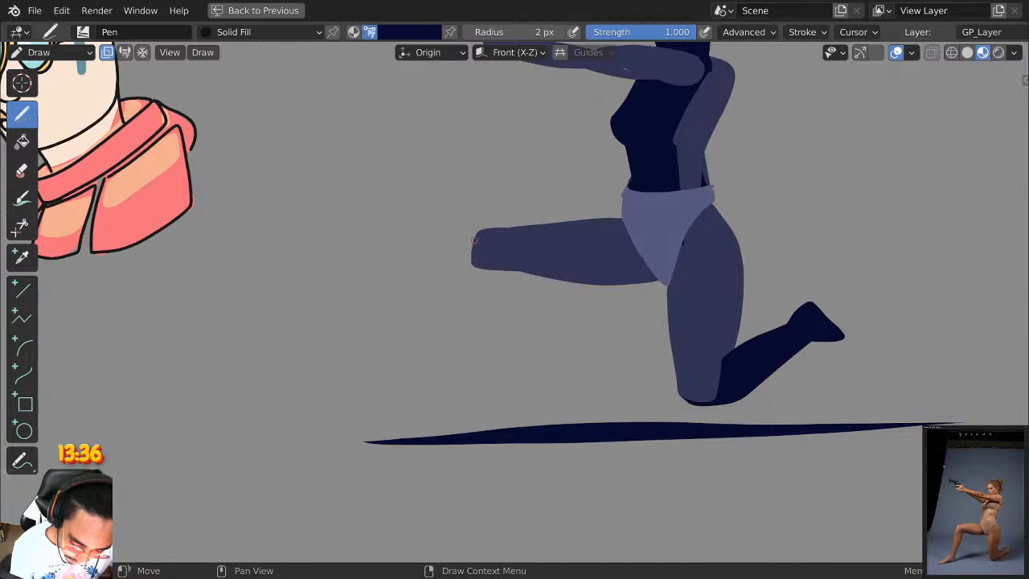
{"action": "mouse_move", "coordinate": [471, 245]}
{"action": "left_mouse_down"}
{"action": "mouse_move", "coordinate": [414, 413]}
{"action": "mouse_move", "coordinate": [459, 294]}
{"action": "mouse_move", "coordinate": [502, 277]}
{"action": "left_mouse_up"}
{"action": "key", "text": "ctrl+z"}
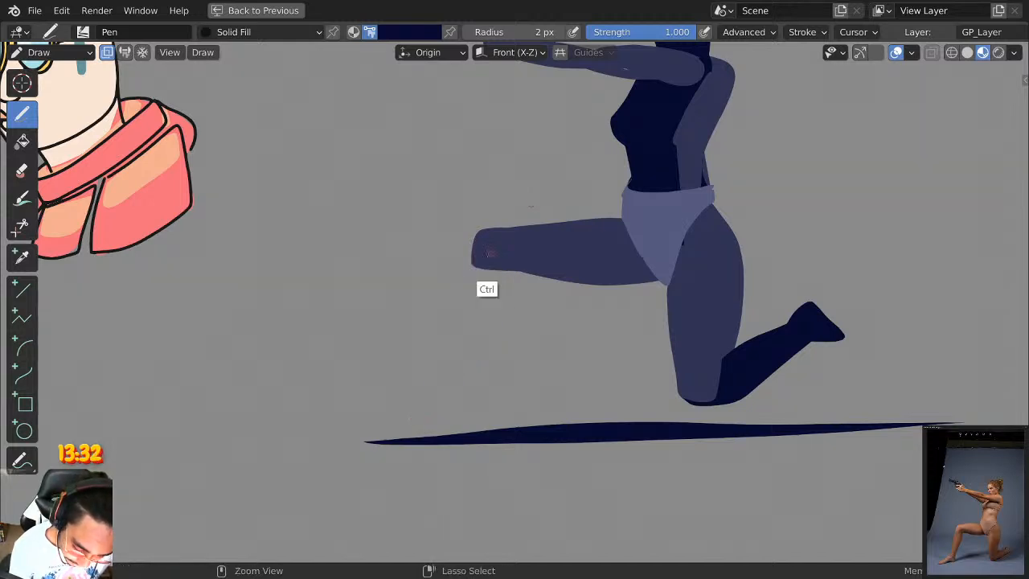
{"action": "mouse_move", "coordinate": [472, 242]}
{"action": "left_mouse_down"}
{"action": "mouse_move", "coordinate": [442, 406]}
{"action": "mouse_move", "coordinate": [484, 361]}
{"action": "mouse_move", "coordinate": [507, 256]}
{"action": "mouse_move", "coordinate": [523, 272]}
{"action": "left_mouse_up"}
{"action": "key", "text": "ctrl+z"}
{"action": "mouse_move", "coordinate": [480, 246]}
{"action": "left_mouse_down"}
{"action": "mouse_move", "coordinate": [509, 294]}
{"action": "mouse_move", "coordinate": [454, 412]}
{"action": "mouse_move", "coordinate": [432, 422]}
{"action": "mouse_move", "coordinate": [492, 220]}
{"action": "left_mouse_up"}
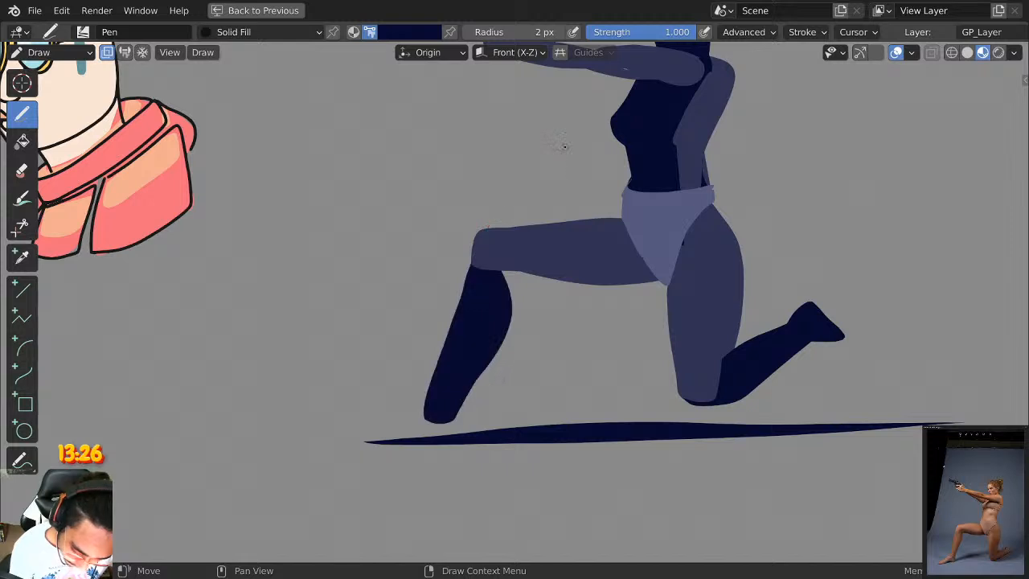
{"action": "mouse_move", "coordinate": [499, 303]}
{"action": "left_mouse_down"}
{"action": "mouse_move", "coordinate": [514, 255]}
{"action": "mouse_move", "coordinate": [503, 237]}
{"action": "left_mouse_up"}
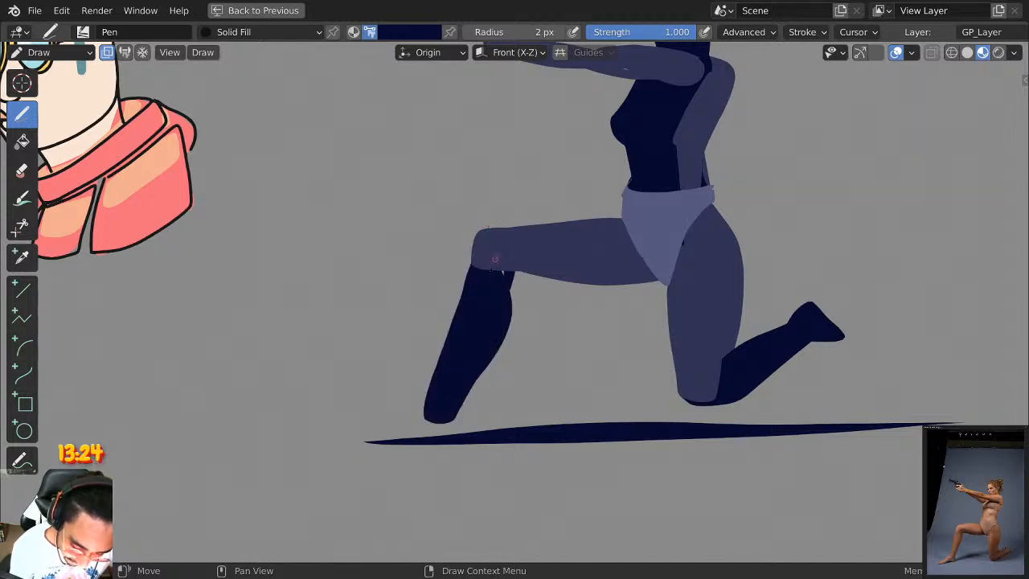
Draw a filled dark navy front foot from the ankle onto the ground shadow, undoing the rejected strokes.
{"action": "scroll", "coordinate": [530, 197], "scroll_direction": "down", "scroll_amount": 2}
{"action": "scroll", "coordinate": [551, 325], "scroll_direction": "up", "scroll_amount": 1}
{"action": "middle_click_drag", "start_coordinate": [592, 279], "coordinate": [650, 210], "text": "shift"}
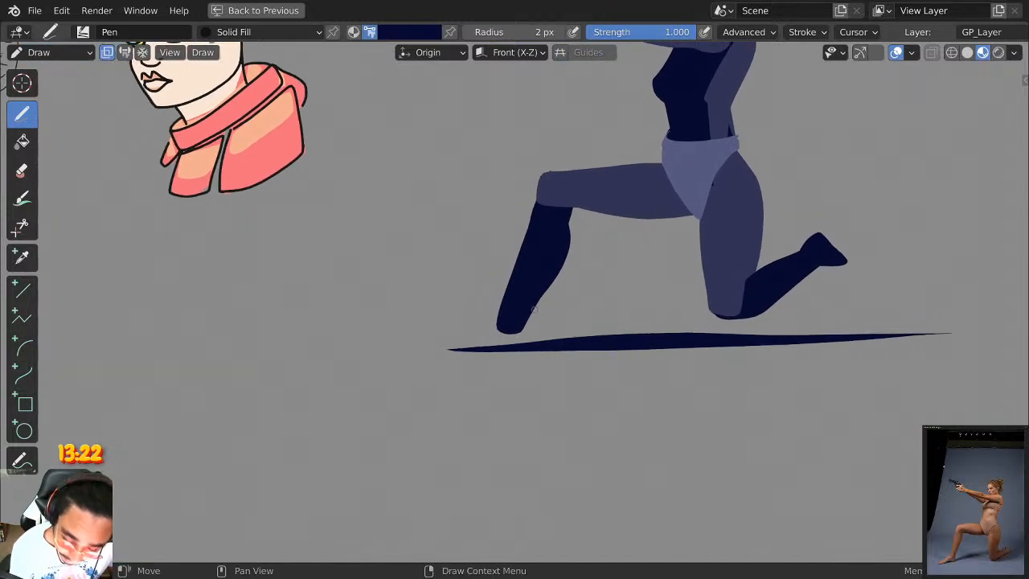
{"action": "mouse_move", "coordinate": [496, 321]}
{"action": "left_mouse_down"}
{"action": "mouse_move", "coordinate": [436, 360]}
{"action": "mouse_move", "coordinate": [506, 354]}
{"action": "mouse_move", "coordinate": [537, 328]}
{"action": "mouse_move", "coordinate": [491, 330]}
{"action": "mouse_move", "coordinate": [466, 363]}
{"action": "mouse_move", "coordinate": [534, 325]}
{"action": "mouse_move", "coordinate": [436, 362]}
{"action": "mouse_move", "coordinate": [532, 330]}
{"action": "left_mouse_up"}
{"action": "scroll", "coordinate": [618, 240], "scroll_direction": "down", "scroll_amount": 2}
{"action": "scroll", "coordinate": [544, 344], "scroll_direction": "up", "scroll_amount": 3}
{"action": "key", "text": "ctrl+z"}
{"action": "key", "text": "ctrl+z"}
{"action": "scroll", "coordinate": [668, 229], "scroll_direction": "down", "scroll_amount": 2}
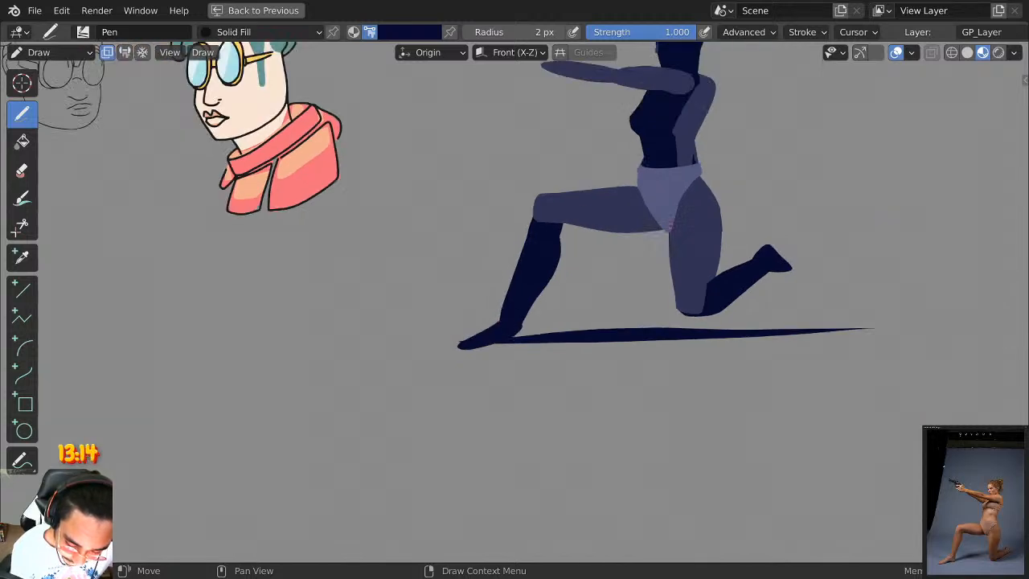
Thicken the front foot's sole and heel with another filled dark navy stroke.
{"action": "scroll", "coordinate": [668, 229], "scroll_direction": "down", "scroll_amount": 1}
{"action": "scroll", "coordinate": [514, 321], "scroll_direction": "up", "scroll_amount": 2}
{"action": "mouse_move", "coordinate": [460, 355]}
{"action": "left_mouse_down"}
{"action": "mouse_move", "coordinate": [447, 358]}
{"action": "mouse_move", "coordinate": [518, 341]}
{"action": "mouse_move", "coordinate": [531, 320]}
{"action": "mouse_move", "coordinate": [517, 360]}
{"action": "mouse_move", "coordinate": [486, 369]}
{"action": "left_mouse_up"}
{"action": "scroll", "coordinate": [526, 321], "scroll_direction": "up", "scroll_amount": 1}
{"action": "scroll", "coordinate": [529, 299], "scroll_direction": "down", "scroll_amount": 3}
{"action": "scroll", "coordinate": [755, 218], "scroll_direction": "up", "scroll_amount": 1}
Examine the whole figure and its upper body, comparing the proportions with the reference photo.
{"action": "middle_click_drag", "start_coordinate": [811, 213], "coordinate": [639, 324]}
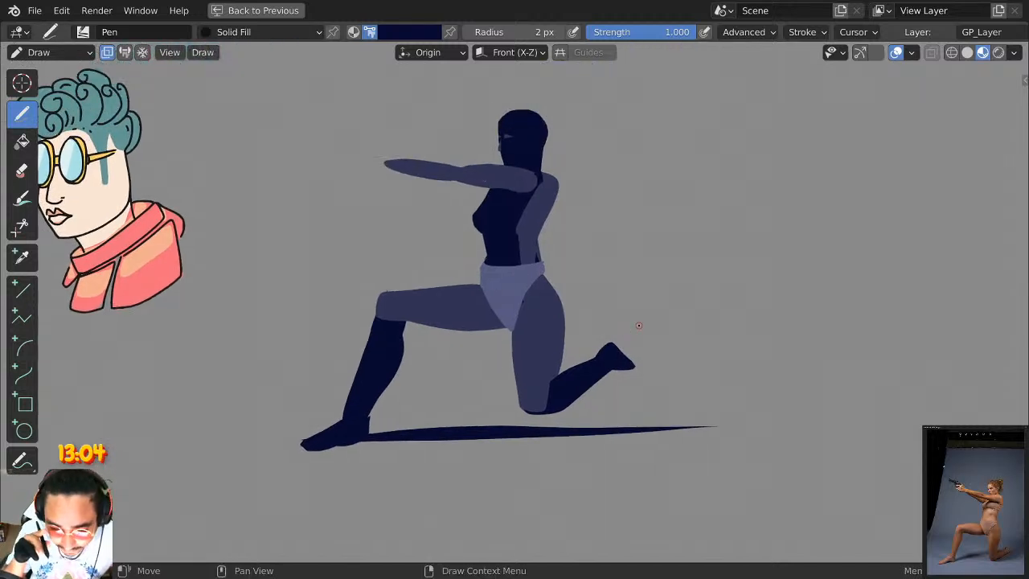
{"action": "scroll", "coordinate": [734, 239], "scroll_direction": "up", "scroll_amount": 3}
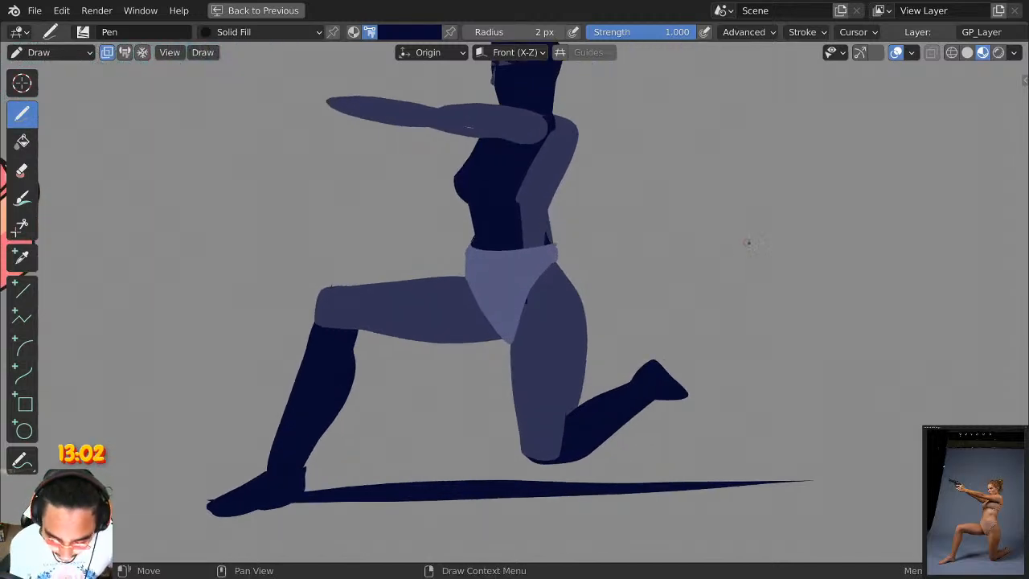
{"action": "middle_click_drag", "start_coordinate": [691, 273], "coordinate": [667, 367]}
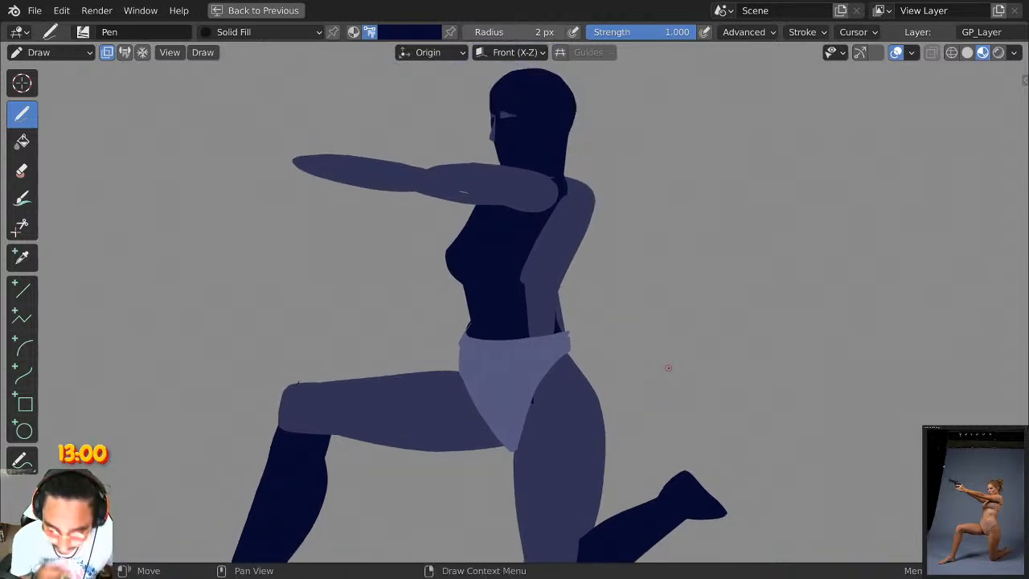
{"action": "scroll", "coordinate": [667, 367], "scroll_direction": "up", "scroll_amount": 1}
{"action": "middle_click_drag", "start_coordinate": [597, 195], "coordinate": [727, 244]}
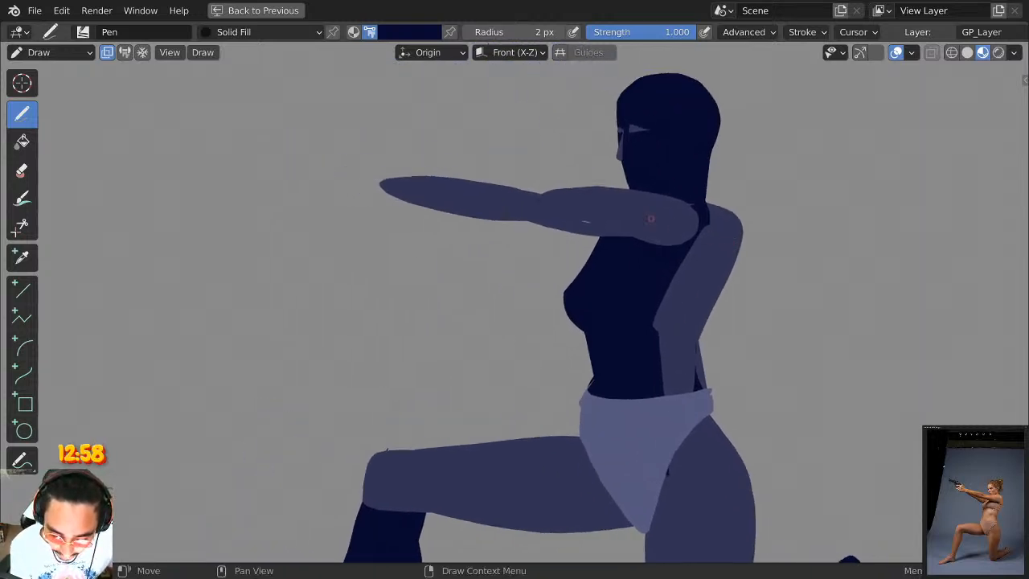
{"action": "middle_click_drag", "start_coordinate": [605, 227], "coordinate": [675, 284]}
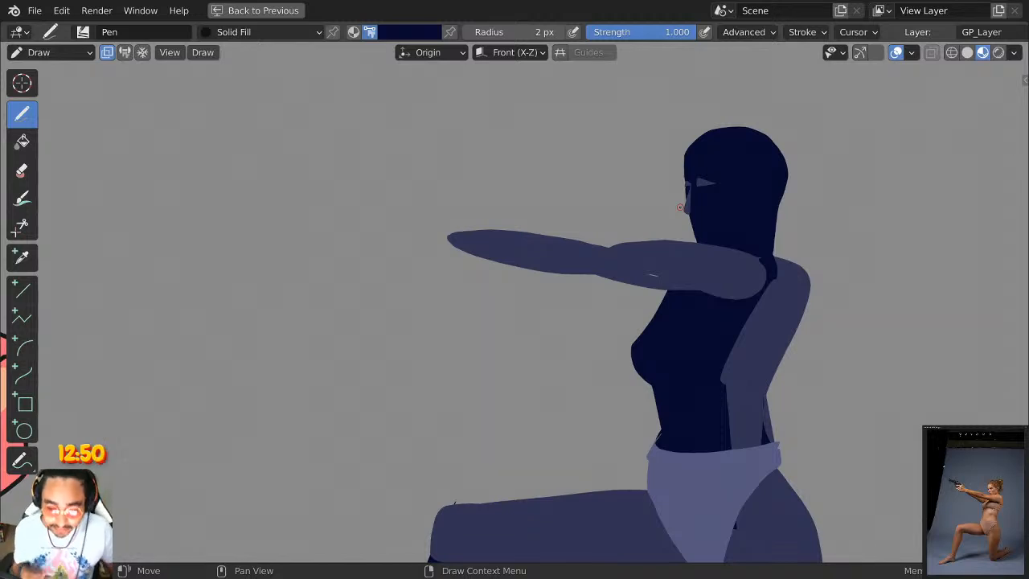
{"action": "scroll", "coordinate": [679, 207], "scroll_direction": "down", "scroll_amount": 3}
{"action": "scroll", "coordinate": [743, 239], "scroll_direction": "up", "scroll_amount": 2}
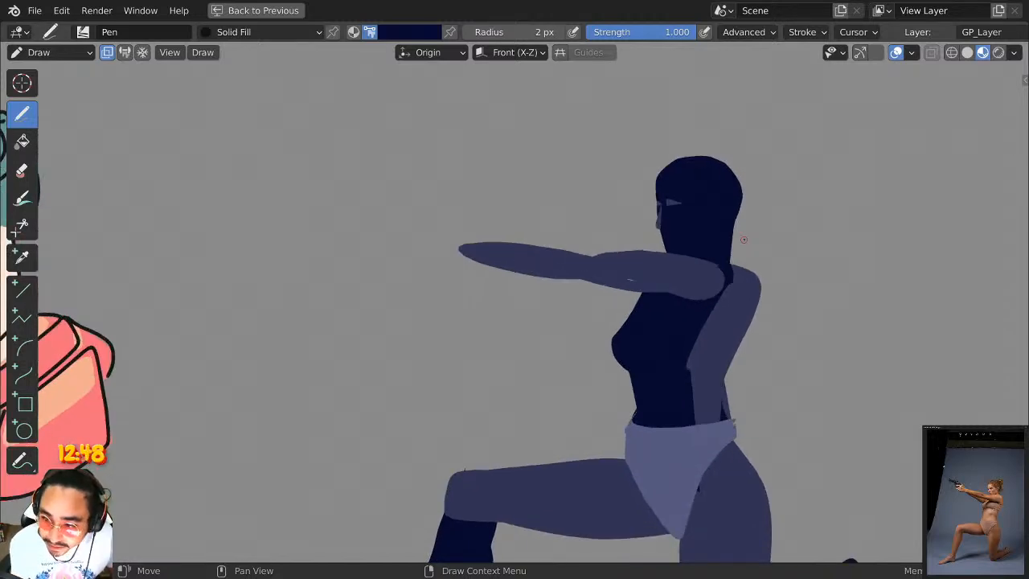
Set the stroke colour to muted blue and try a filled shoulder shape behind the extended upper arm.
{"action": "left_click", "coordinate": [428, 33]}
{"action": "left_click", "coordinate": [372, 259]}
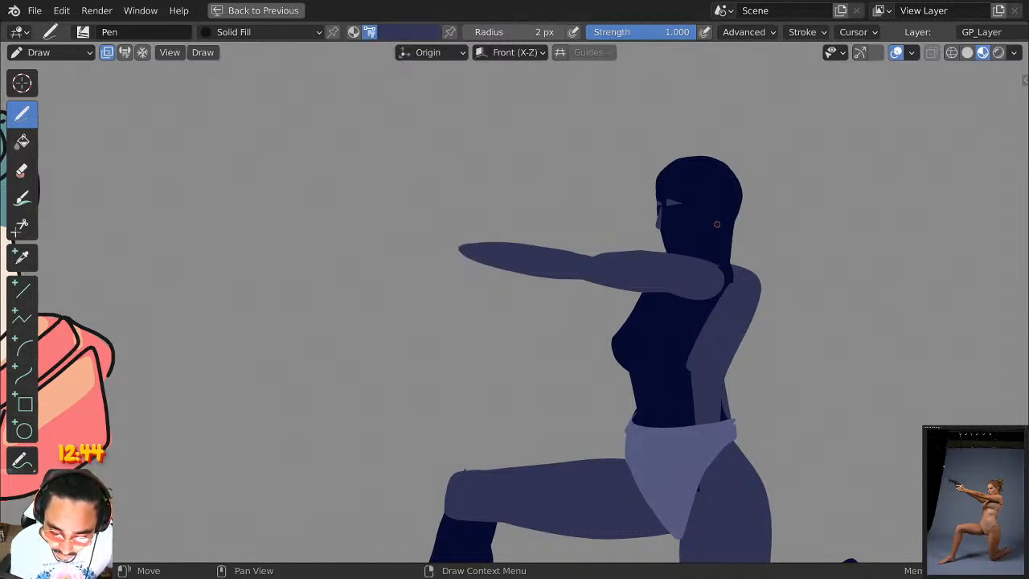
{"action": "scroll", "coordinate": [717, 225], "scroll_direction": "down", "scroll_amount": 2}
{"action": "scroll", "coordinate": [759, 277], "scroll_direction": "up", "scroll_amount": 2}
{"action": "middle_click_drag", "start_coordinate": [677, 278], "coordinate": [639, 267], "text": "shift"}
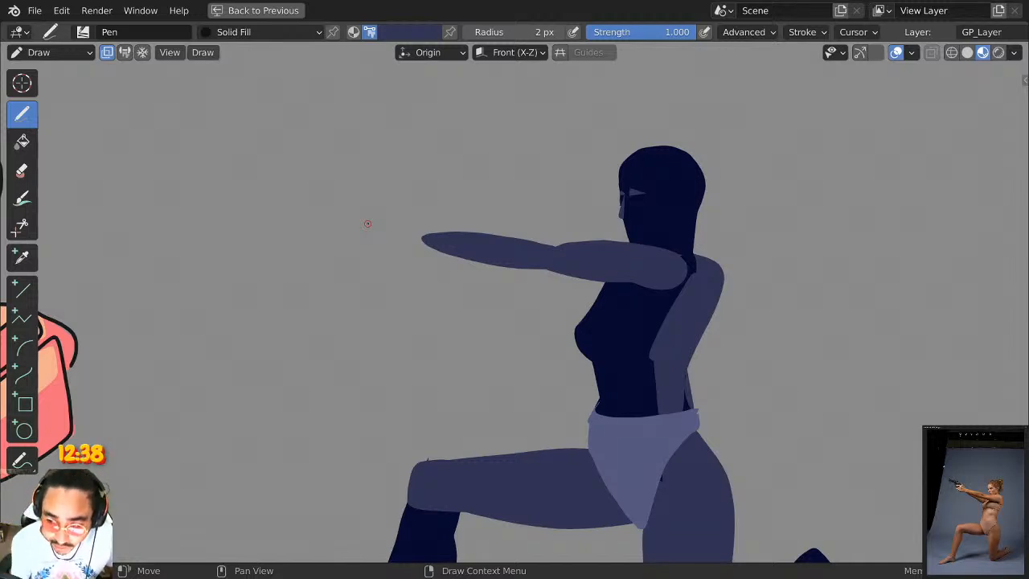
{"action": "mouse_move", "coordinate": [652, 246]}
{"action": "left_mouse_down"}
{"action": "mouse_move", "coordinate": [725, 257]}
{"action": "mouse_move", "coordinate": [653, 291]}
{"action": "left_mouse_up"}
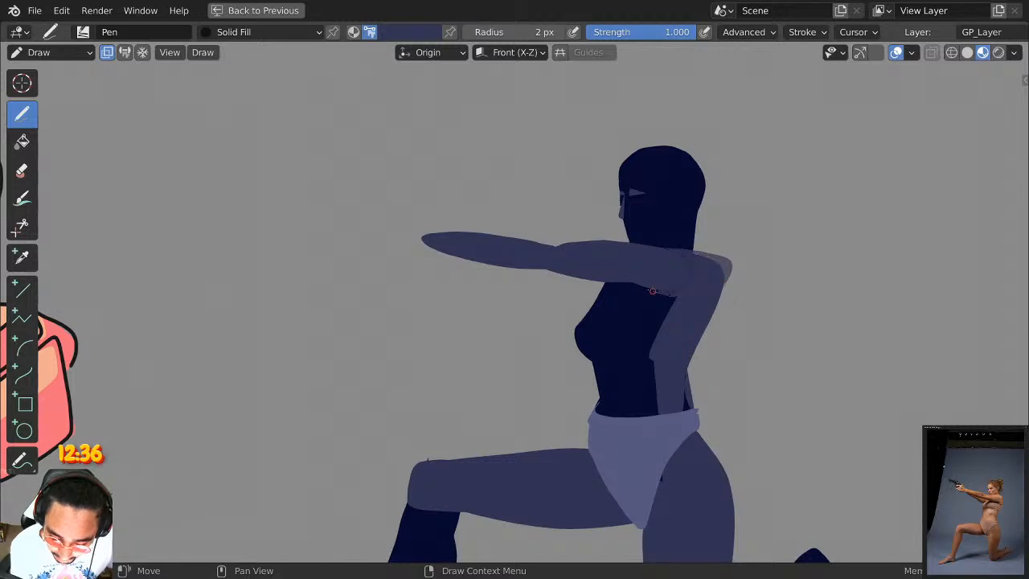
Turn off Draw Strokes on Back and draw a filled muted blue shoulder joining the extended arm to the rear arm.
{"action": "key", "text": "Tab"}
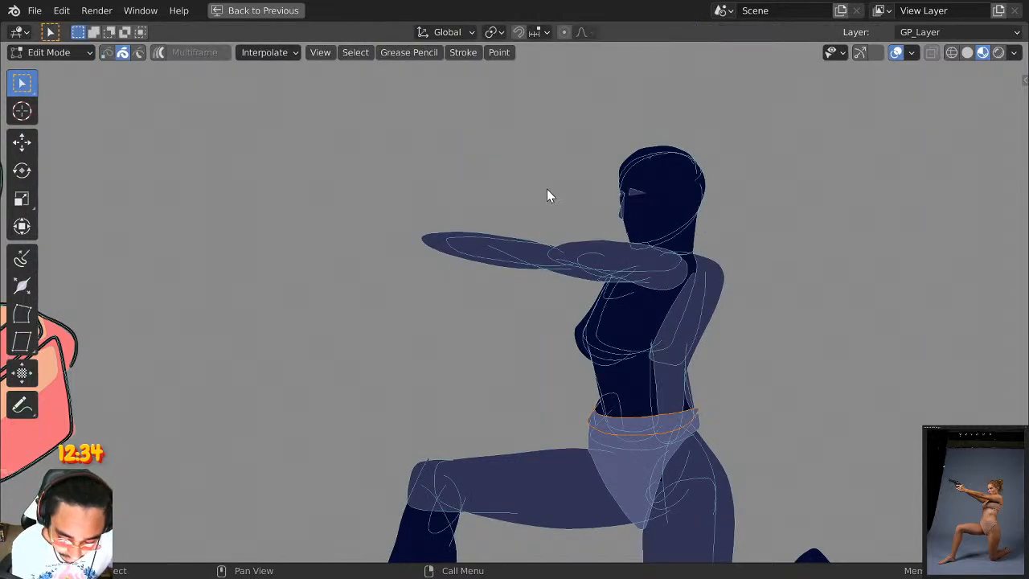
{"action": "key", "text": "Tab"}
{"action": "key", "text": "q"}
{"action": "left_click", "coordinate": [557, 200]}
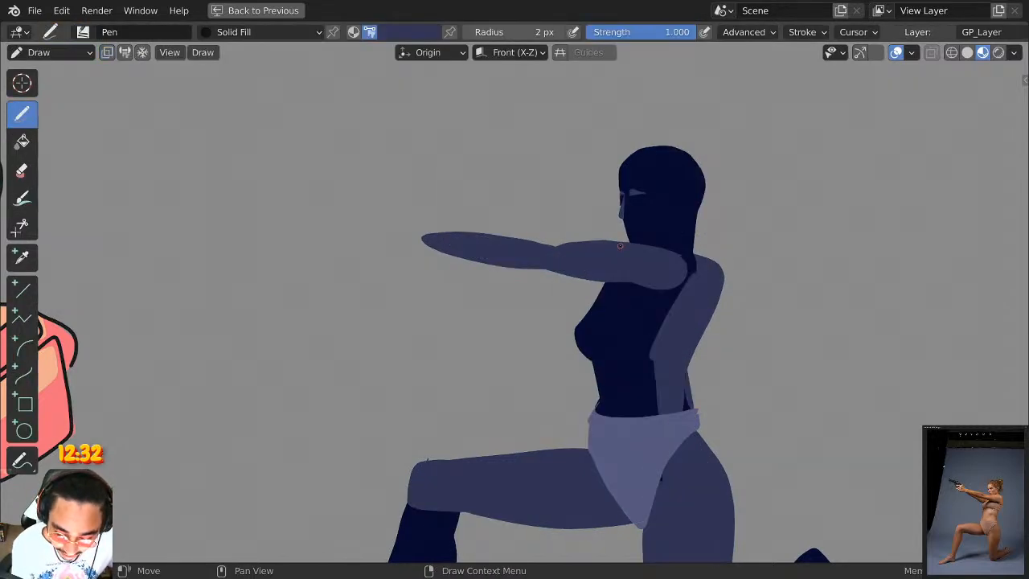
{"action": "mouse_move", "coordinate": [620, 245]}
{"action": "left_mouse_down"}
{"action": "mouse_move", "coordinate": [675, 299]}
{"action": "mouse_move", "coordinate": [690, 240]}
{"action": "left_mouse_up"}
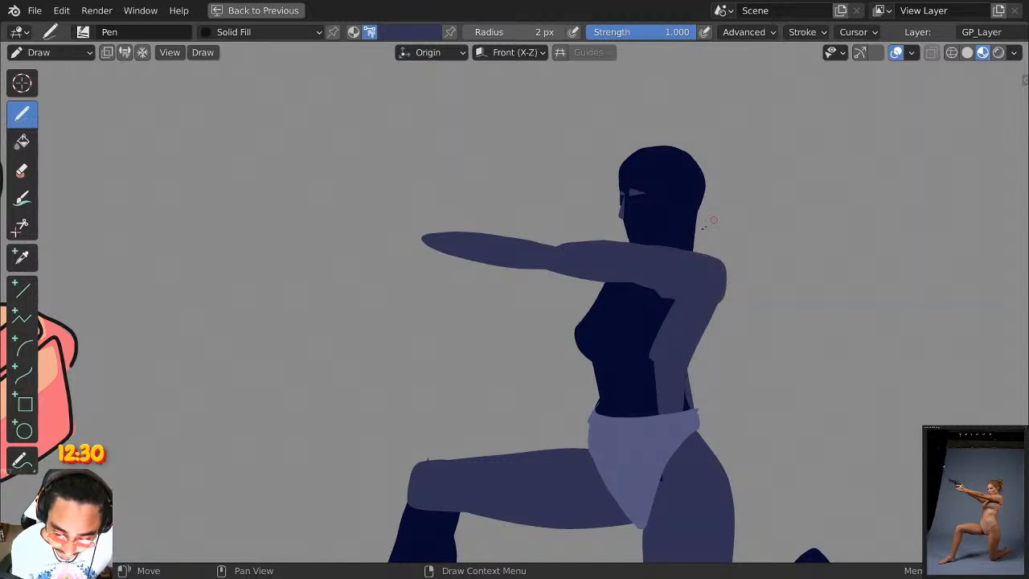
Add a stroke along the upper arm's underside, undo back past the shoulder shape, and redo the shoulder strokes.
{"action": "mouse_move", "coordinate": [686, 293]}
{"action": "left_mouse_down"}
{"action": "mouse_move", "coordinate": [581, 279]}
{"action": "mouse_move", "coordinate": [549, 259]}
{"action": "left_mouse_up"}
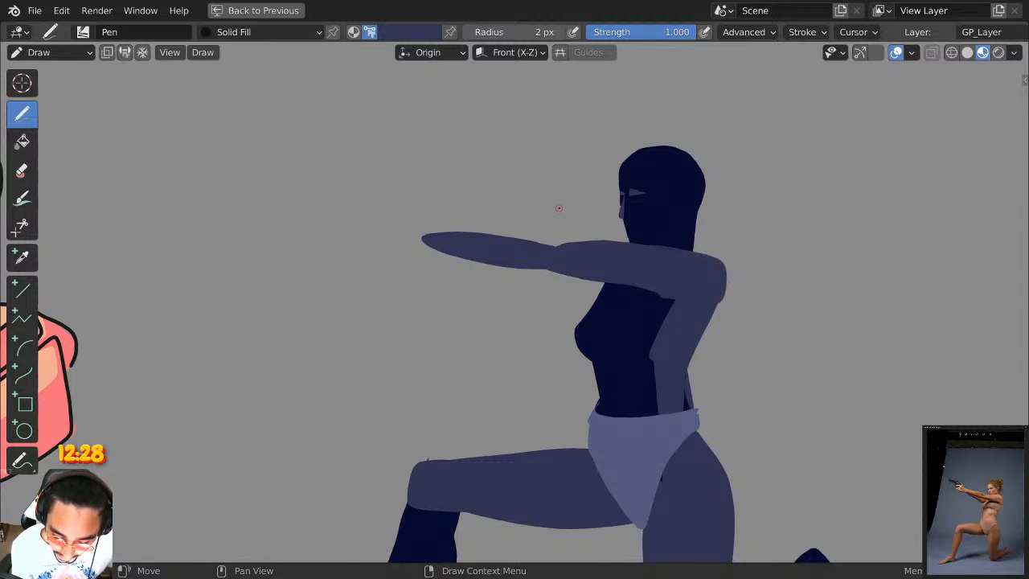
{"action": "key", "text": "ctrl+z"}
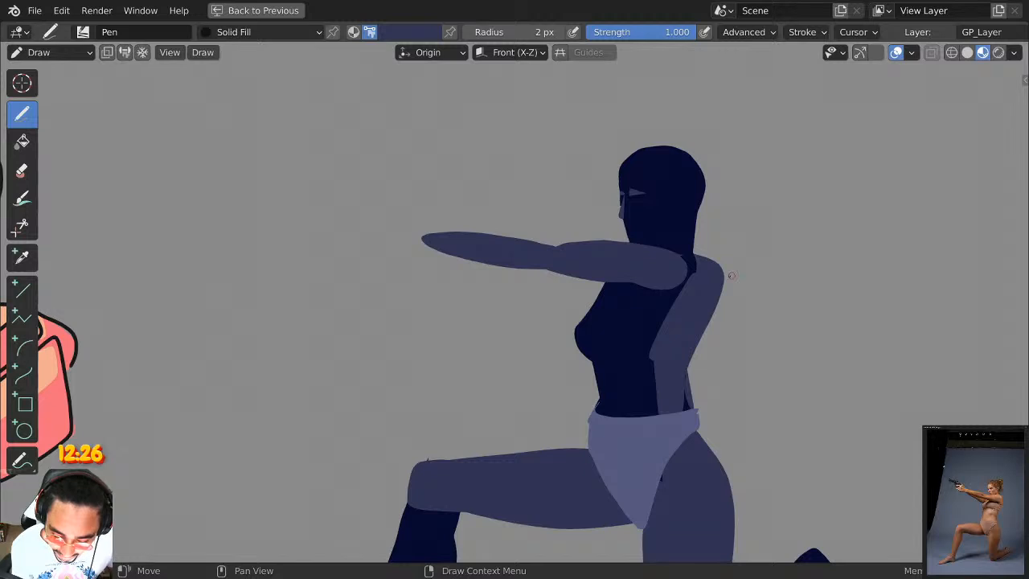
{"action": "left_click", "coordinate": [66, 11]}
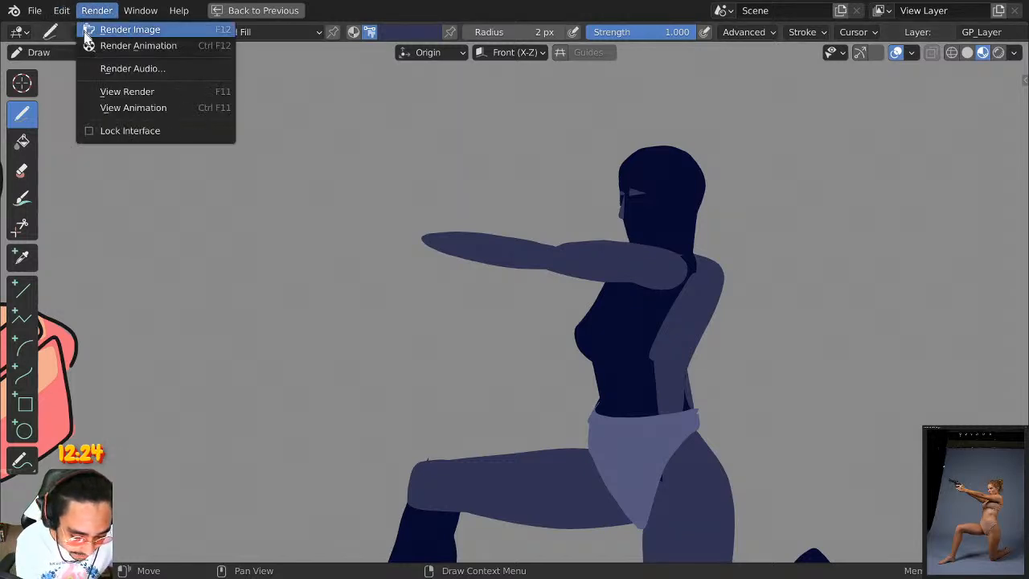
{"action": "left_click", "coordinate": [66, 10]}
{"action": "left_click", "coordinate": [66, 11]}
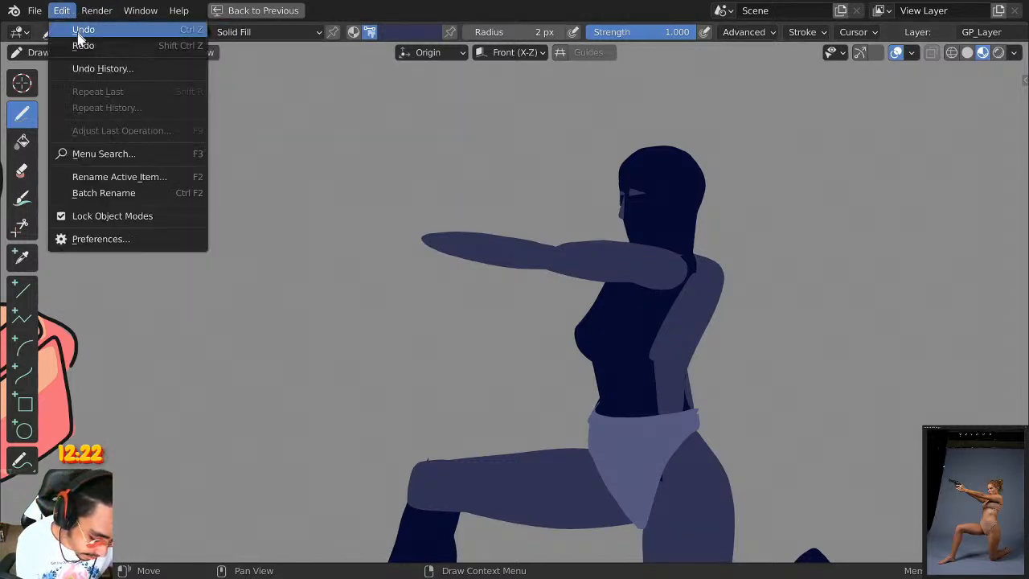
{"action": "left_click", "coordinate": [76, 50]}
{"action": "middle_click_drag", "start_coordinate": [695, 290], "coordinate": [716, 289], "text": "shift"}
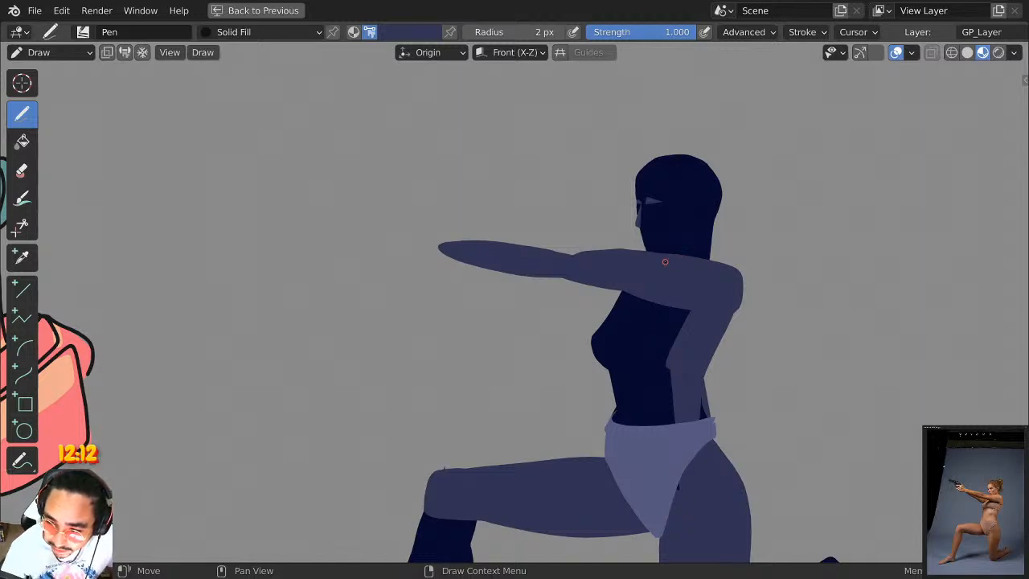
Redraw the filled muted blue underside of the extended upper arm up to the shoulder, undoing rejected strokes.
{"action": "key", "text": "ctrl+z"}
{"action": "mouse_move", "coordinate": [606, 279]}
{"action": "left_mouse_down"}
{"action": "mouse_move", "coordinate": [632, 300]}
{"action": "mouse_move", "coordinate": [722, 268]}
{"action": "left_mouse_up"}
{"action": "key", "text": "ctrl+z"}
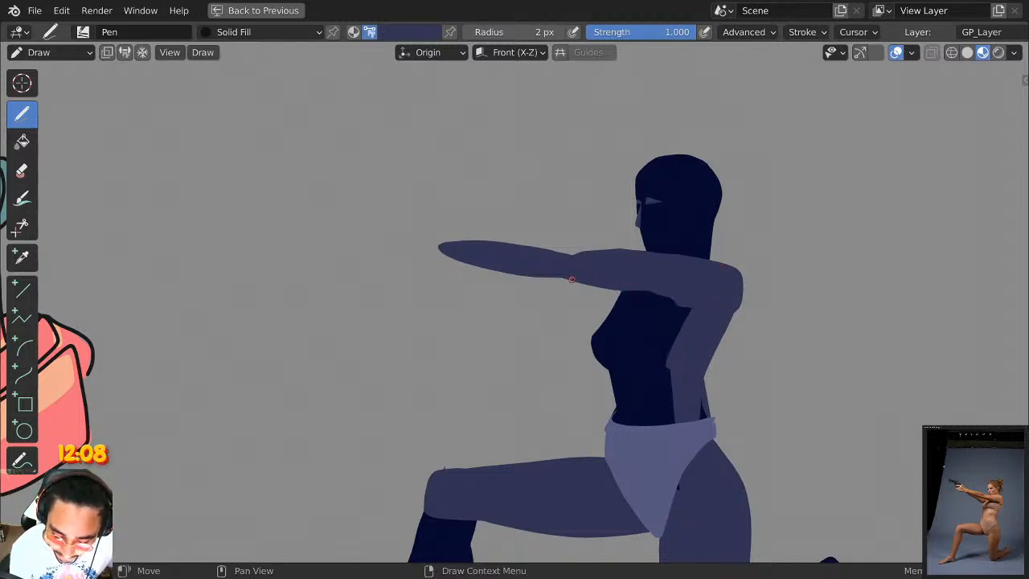
{"action": "left_click_drag", "start_coordinate": [575, 279], "coordinate": [686, 304]}
{"action": "key", "text": "ctrl+z"}
Draw a filled muted blue shape that thickens the extended forearm from the elbow to a blunter wrist.
{"action": "mouse_move", "coordinate": [667, 259]}
{"action": "middle_mouse_down", "text": "shift"}
{"action": "mouse_move", "coordinate": [751, 274]}
{"action": "mouse_move", "coordinate": [797, 264]}
{"action": "mouse_move", "coordinate": [730, 277]}
{"action": "middle_mouse_up", "text": "shift"}
{"action": "scroll", "coordinate": [779, 253], "scroll_direction": "up", "scroll_amount": 2}
{"action": "scroll", "coordinate": [804, 253], "scroll_direction": "down", "scroll_amount": 1}
{"action": "scroll", "coordinate": [911, 229], "scroll_direction": "down", "scroll_amount": 1}
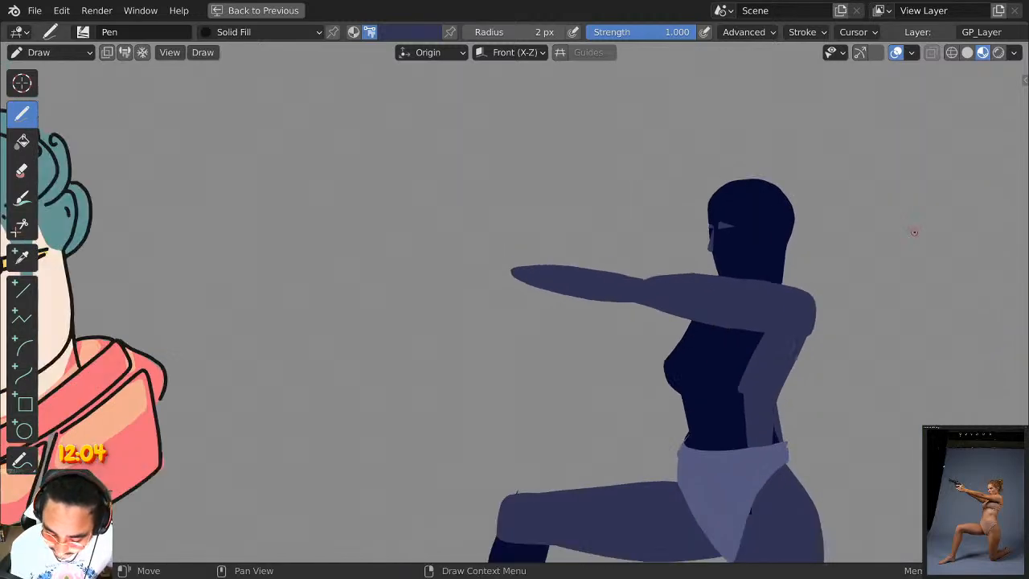
{"action": "scroll", "coordinate": [908, 230], "scroll_direction": "up", "scroll_amount": 1}
{"action": "middle_click_drag", "start_coordinate": [844, 229], "coordinate": [821, 84], "text": "shift"}
{"action": "scroll", "coordinate": [735, 74], "scroll_direction": "down", "scroll_amount": 3}
{"action": "scroll", "coordinate": [707, 125], "scroll_direction": "up", "scroll_amount": 2}
{"action": "mouse_move", "coordinate": [679, 175]}
{"action": "middle_mouse_down", "text": "shift"}
{"action": "mouse_move", "coordinate": [755, 157]}
{"action": "mouse_move", "coordinate": [788, 241]}
{"action": "mouse_move", "coordinate": [818, 241]}
{"action": "middle_mouse_up", "text": "shift"}
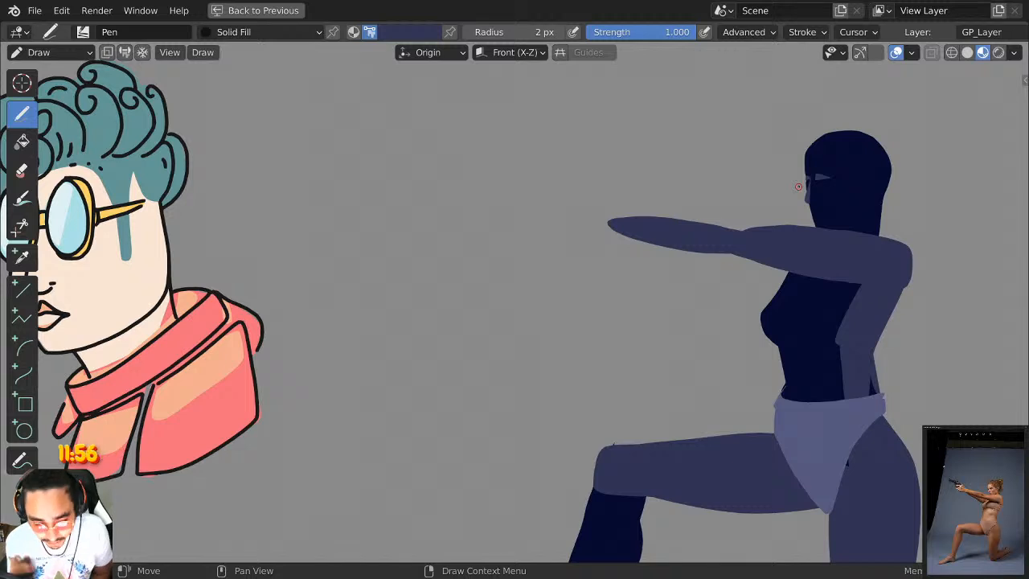
{"action": "middle_click_drag", "start_coordinate": [766, 203], "coordinate": [810, 239], "text": "shift"}
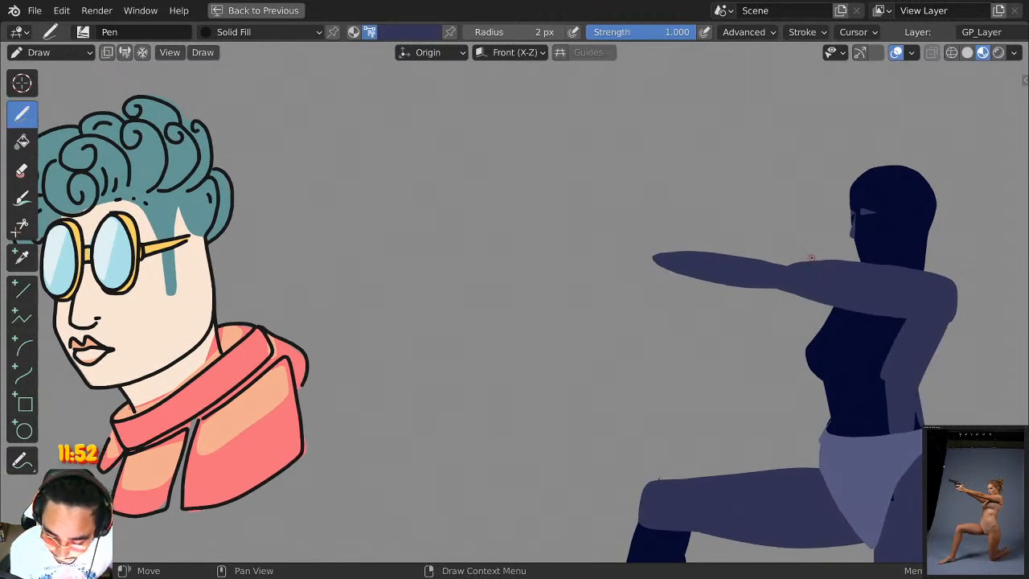
{"action": "mouse_move", "coordinate": [794, 271]}
{"action": "left_mouse_down"}
{"action": "mouse_move", "coordinate": [735, 250]}
{"action": "mouse_move", "coordinate": [607, 246]}
{"action": "mouse_move", "coordinate": [635, 275]}
{"action": "mouse_move", "coordinate": [812, 286]}
{"action": "left_mouse_up"}
Jump to the neighbouring keyframe to view its drawing and return to the kneeling figure's frame.
{"action": "key", "text": "Up"}
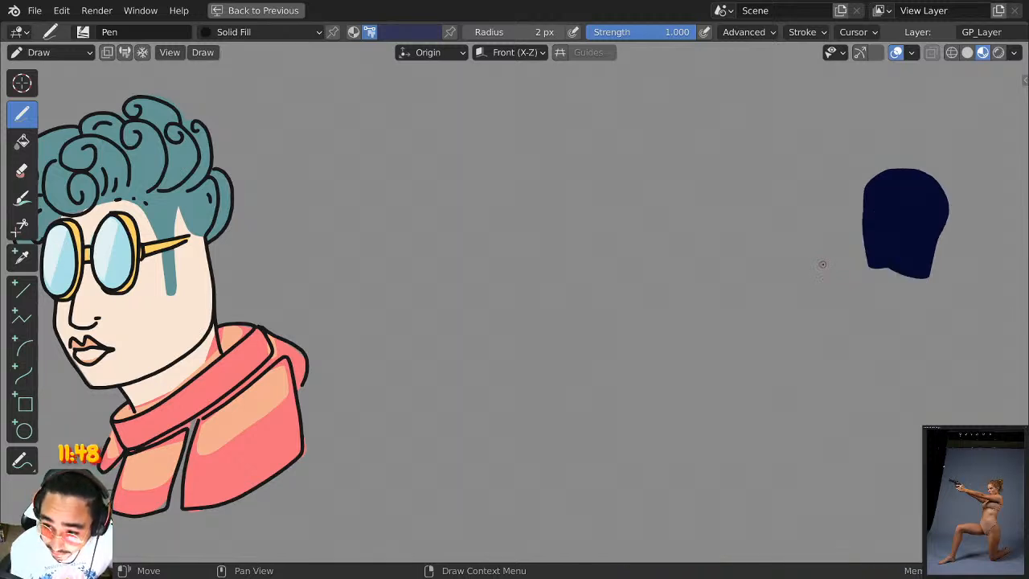
{"action": "middle_click_drag", "start_coordinate": [865, 267], "coordinate": [356, 242]}
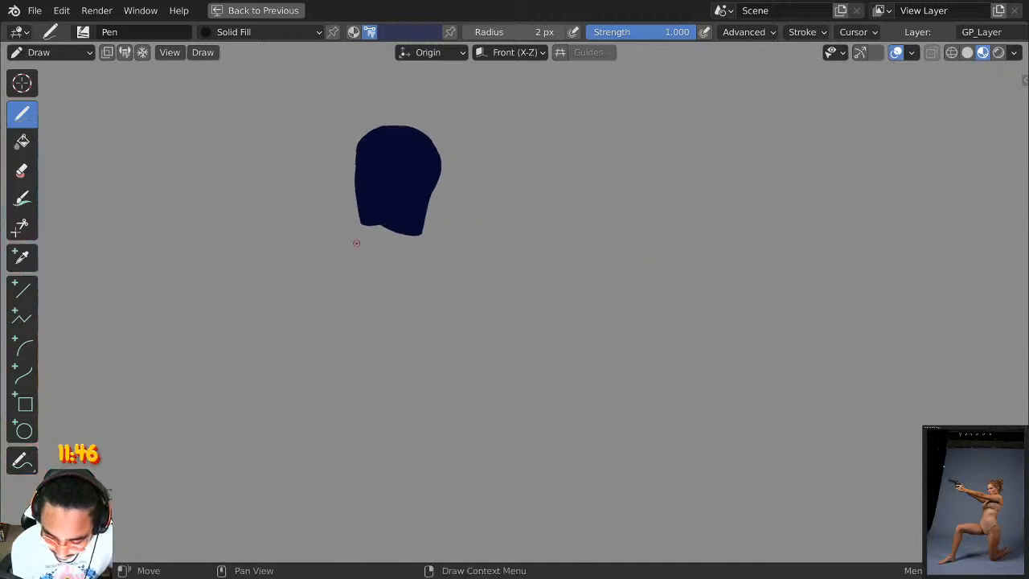
{"action": "key", "text": "Down"}
{"action": "middle_click_drag", "start_coordinate": [628, 291], "coordinate": [928, 238]}
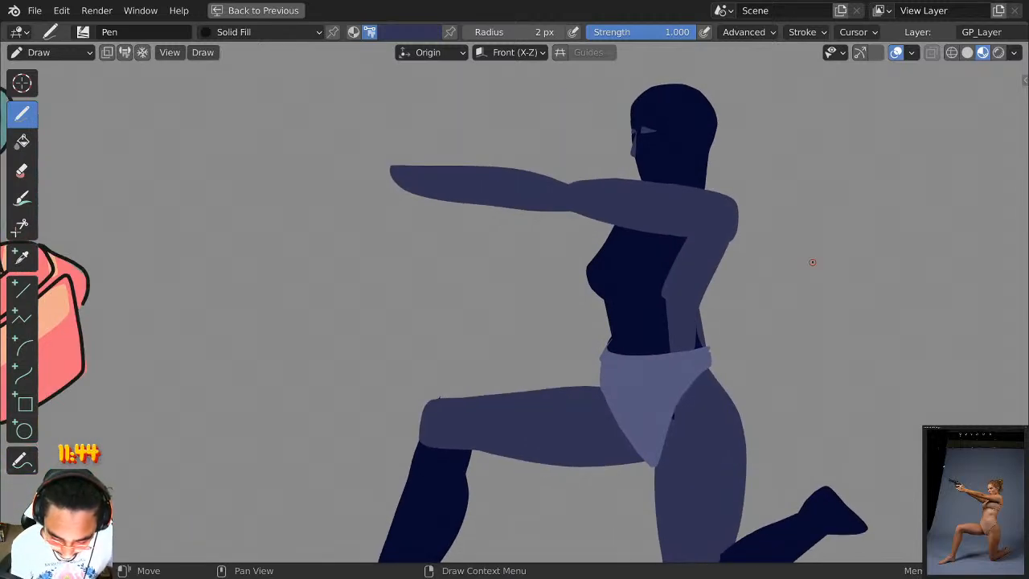
Leave the maximized viewport to check the keyframe at frame 2 in the timeline, and maximize the viewport again.
{"action": "key", "text": "ctrl+alt+space"}
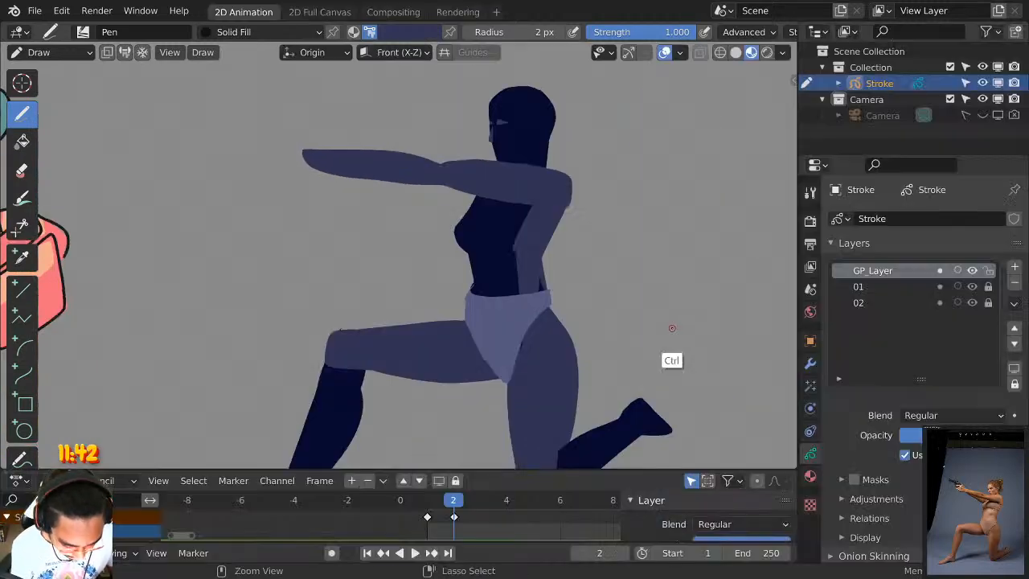
{"action": "mouse_move", "coordinate": [454, 502]}
{"action": "left_mouse_down"}
{"action": "mouse_move", "coordinate": [425, 504]}
{"action": "mouse_move", "coordinate": [449, 503]}
{"action": "left_mouse_up"}
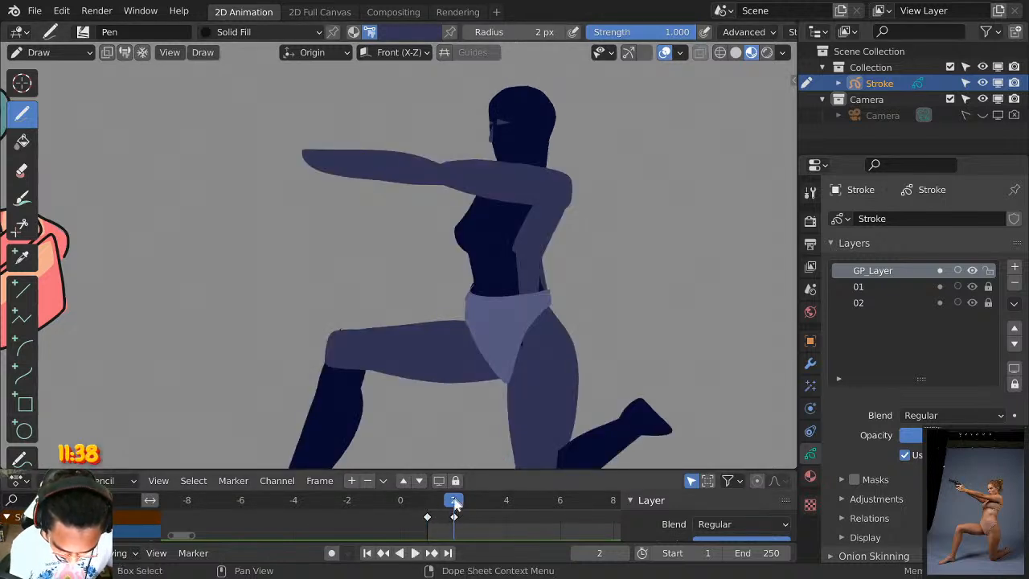
{"action": "key", "text": "Tab"}
{"action": "key", "text": "Tab"}
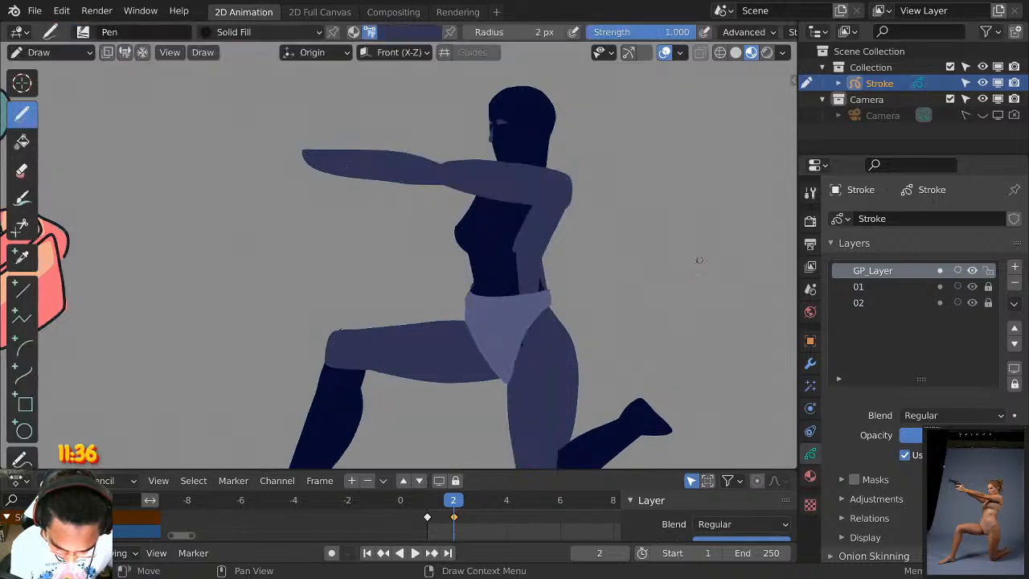
{"action": "key", "text": "ctrl+alt+space"}
{"action": "mouse_move", "coordinate": [661, 214]}
{"action": "middle_mouse_down", "text": "shift"}
{"action": "mouse_move", "coordinate": [785, 260]}
{"action": "mouse_move", "coordinate": [778, 240]}
{"action": "mouse_move", "coordinate": [634, 230]}
{"action": "middle_mouse_up", "text": "shift"}
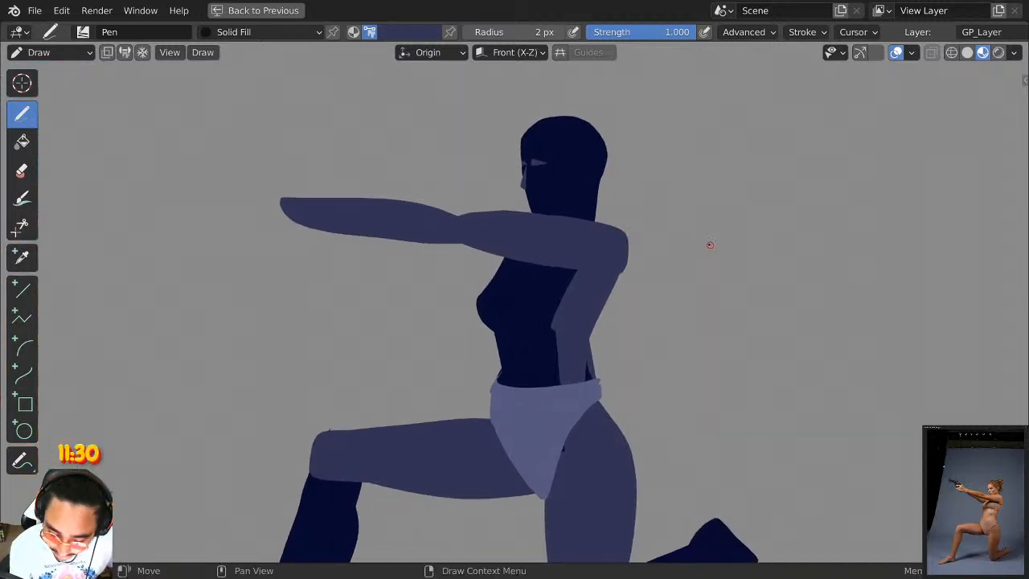
Try a separate filled muted blue limb shape in the empty space behind the figure's head, and undo it.
{"action": "mouse_move", "coordinate": [708, 246]}
{"action": "left_mouse_down"}
{"action": "mouse_move", "coordinate": [720, 274]}
{"action": "mouse_move", "coordinate": [809, 258]}
{"action": "mouse_move", "coordinate": [890, 217]}
{"action": "mouse_move", "coordinate": [884, 193]}
{"action": "mouse_move", "coordinate": [904, 173]}
{"action": "left_mouse_up"}
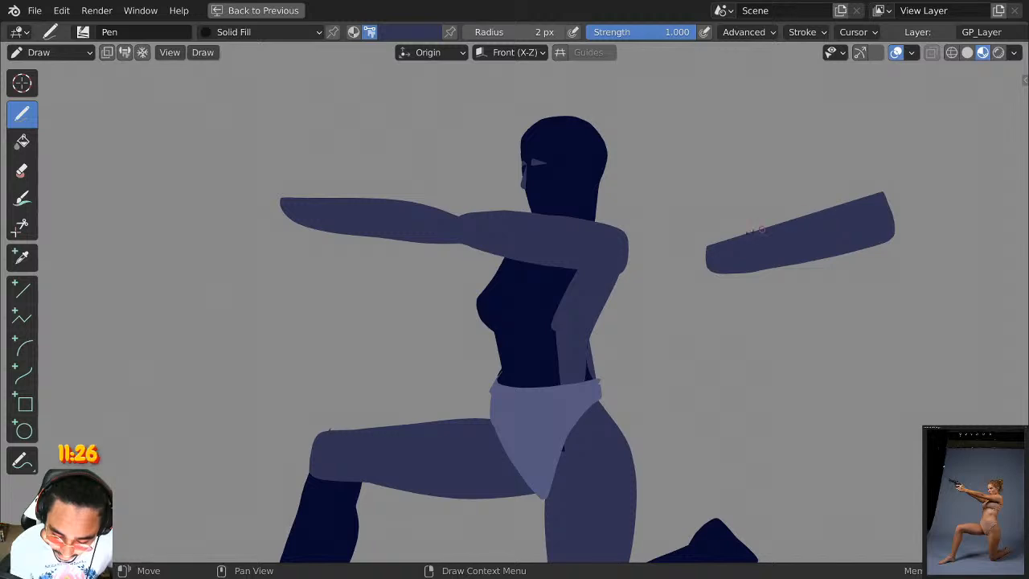
{"action": "scroll", "coordinate": [717, 238], "scroll_direction": "up", "scroll_amount": 1}
{"action": "key", "text": "Tab"}
{"action": "key", "text": "Tab"}
{"action": "scroll", "coordinate": [749, 238], "scroll_direction": "down", "scroll_amount": 2}
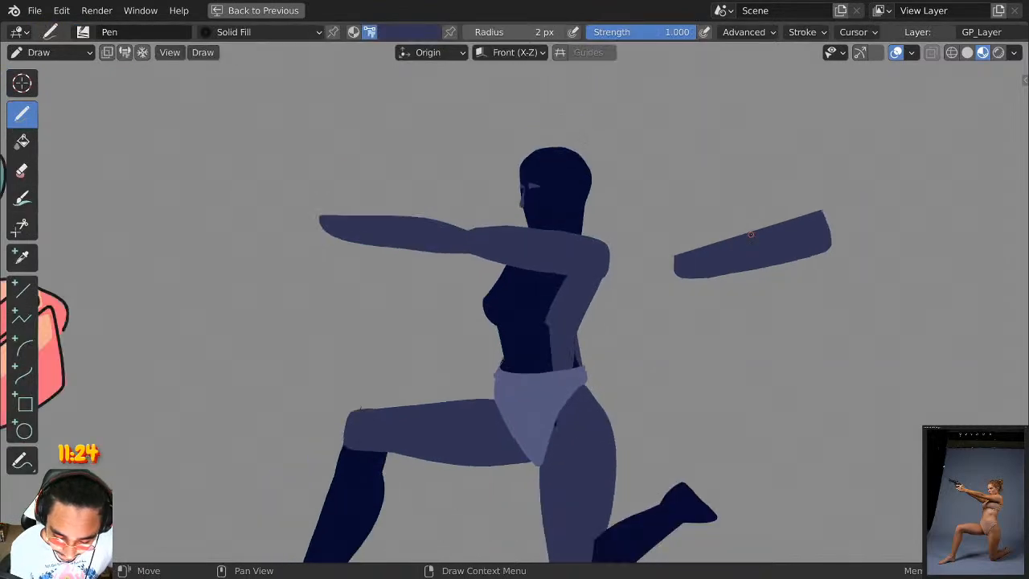
{"action": "scroll", "coordinate": [745, 236], "scroll_direction": "up", "scroll_amount": 1}
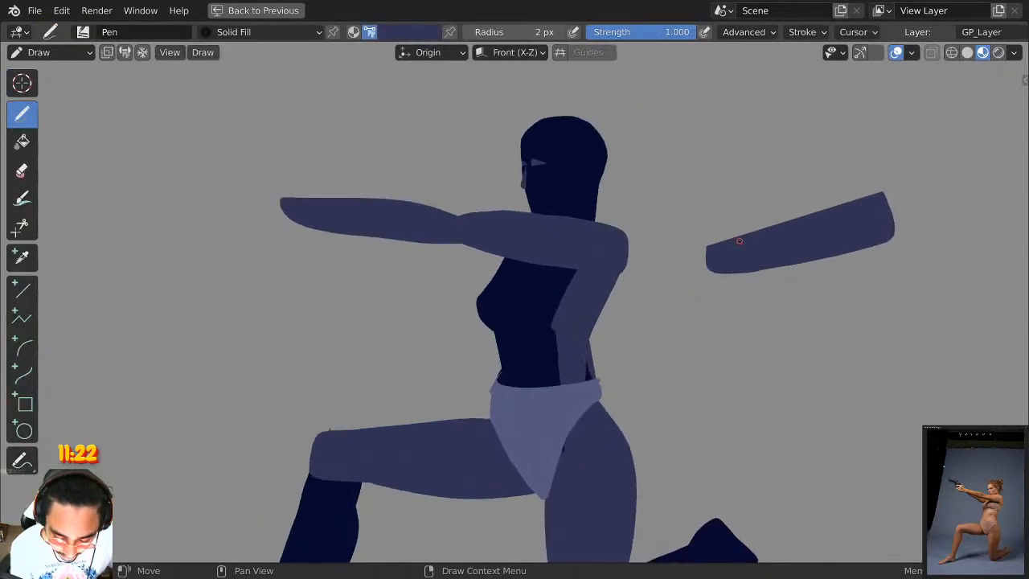
{"action": "key", "text": "Tab"}
{"action": "key", "text": "Tab"}
{"action": "key", "text": "ctrl+z"}
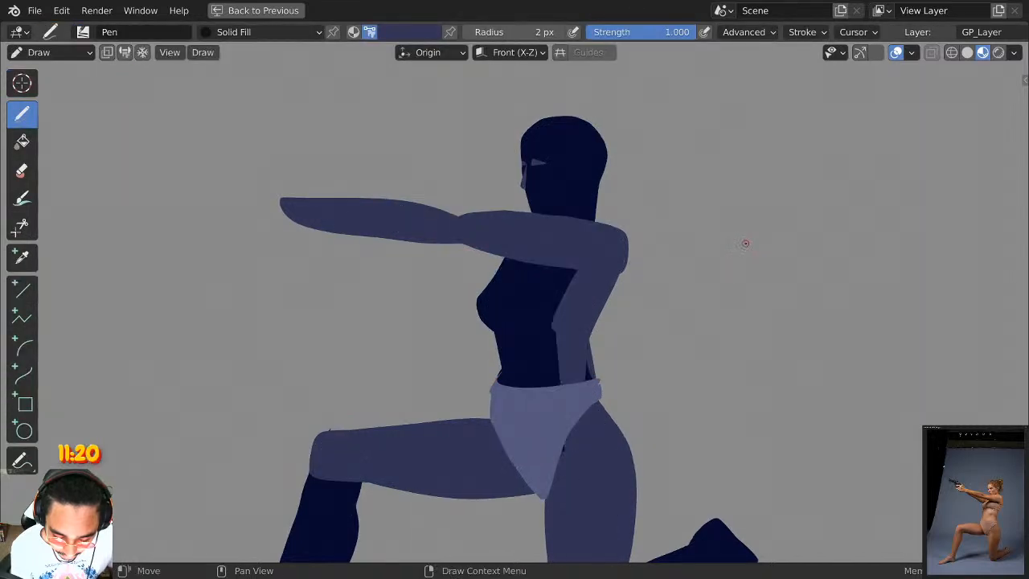
Delete the strokes that form the figure's extended forearm in Edit Mode and return to Draw mode.
{"action": "middle_click_drag", "start_coordinate": [616, 225], "coordinate": [777, 231]}
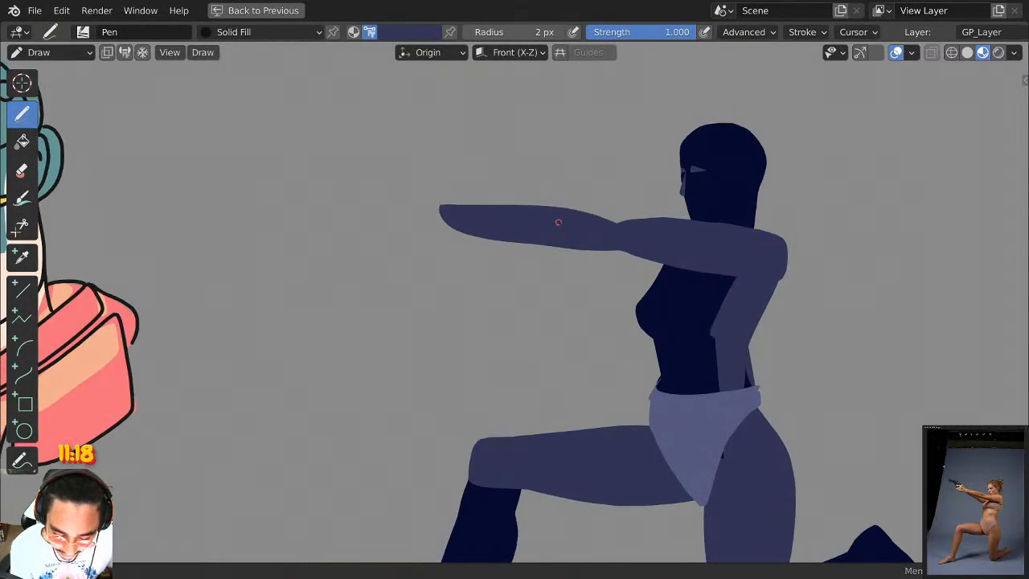
{"action": "middle_click_drag", "start_coordinate": [688, 257], "coordinate": [747, 271]}
{"action": "key", "text": "Tab"}
{"action": "left_click", "coordinate": [522, 227]}
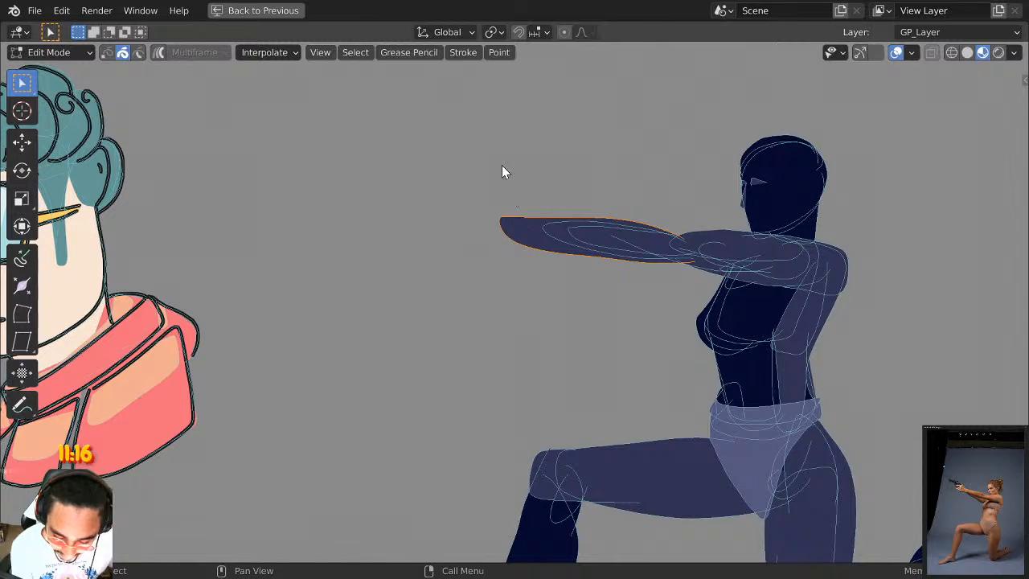
{"action": "mouse_move", "coordinate": [502, 165]}
{"action": "left_mouse_down"}
{"action": "mouse_move", "coordinate": [568, 301]}
{"action": "mouse_move", "coordinate": [562, 314]}
{"action": "left_mouse_up"}
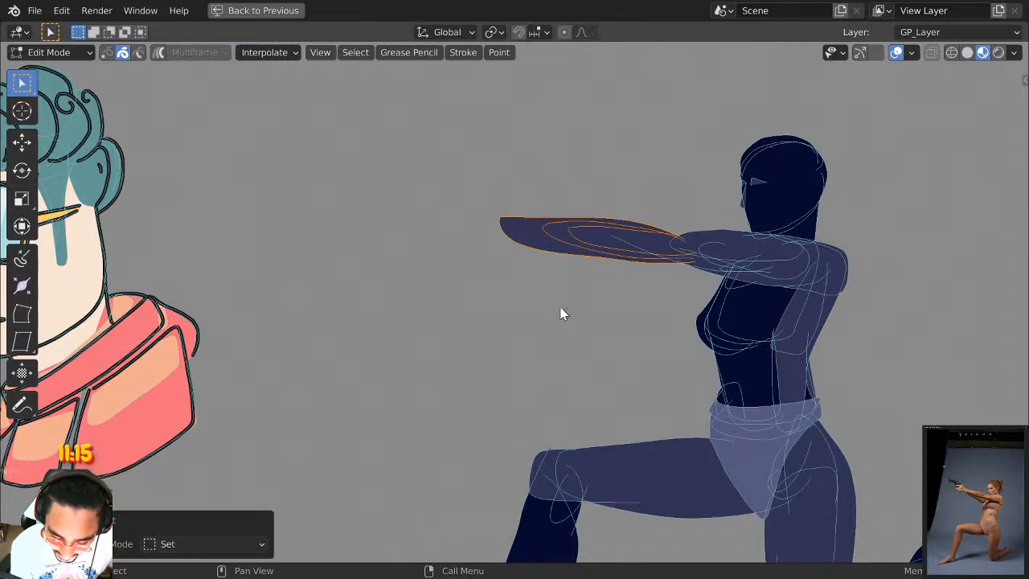
{"action": "right_click", "coordinate": [601, 228]}
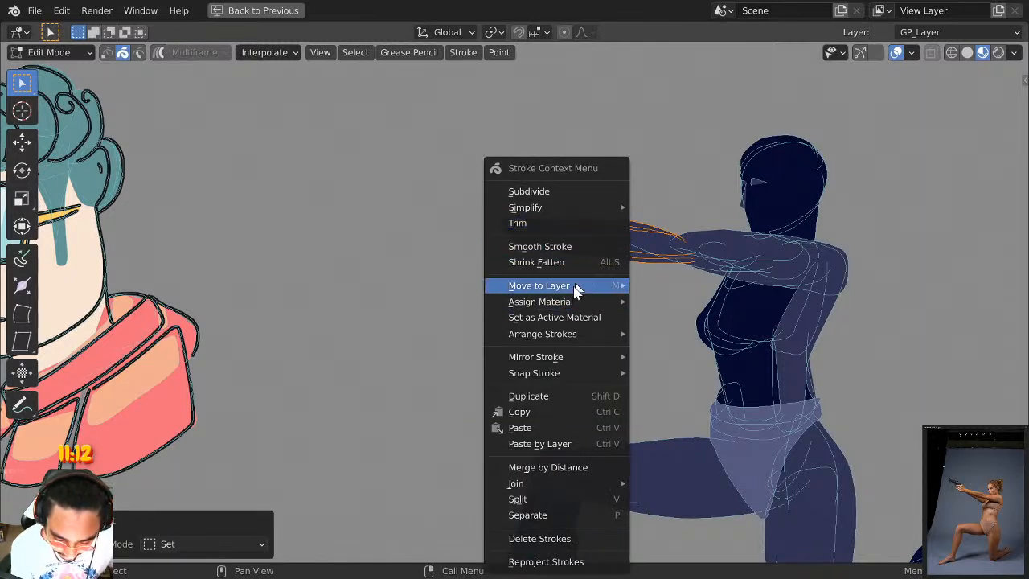
{"action": "left_click", "coordinate": [543, 539]}
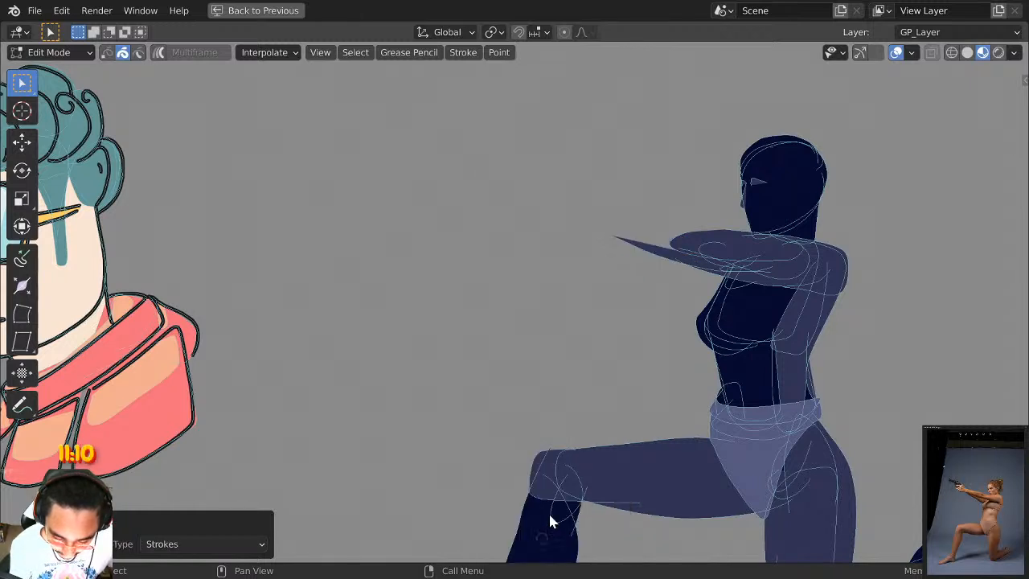
{"action": "key", "text": "ctrl+z"}
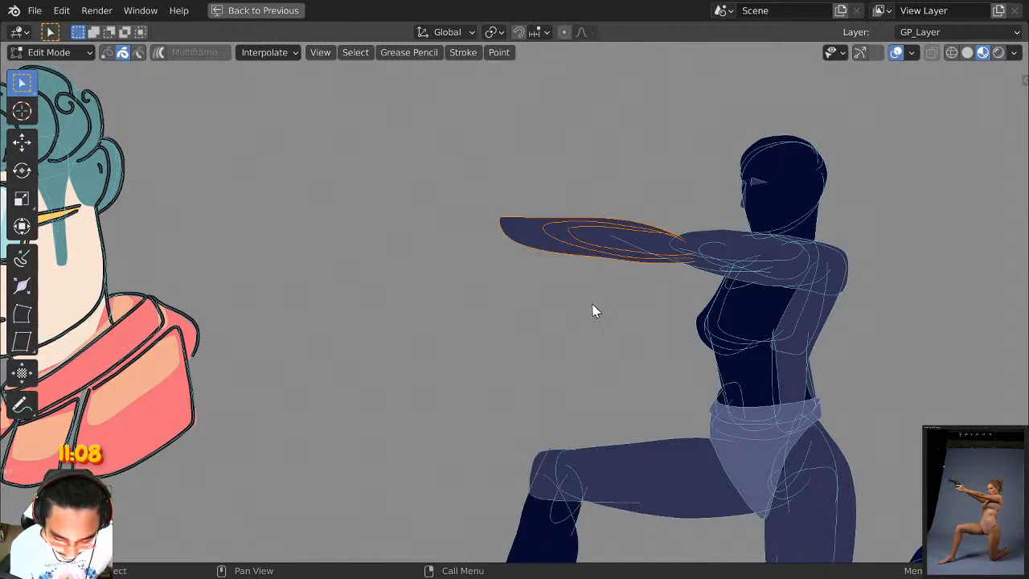
{"action": "right_click", "coordinate": [591, 305]}
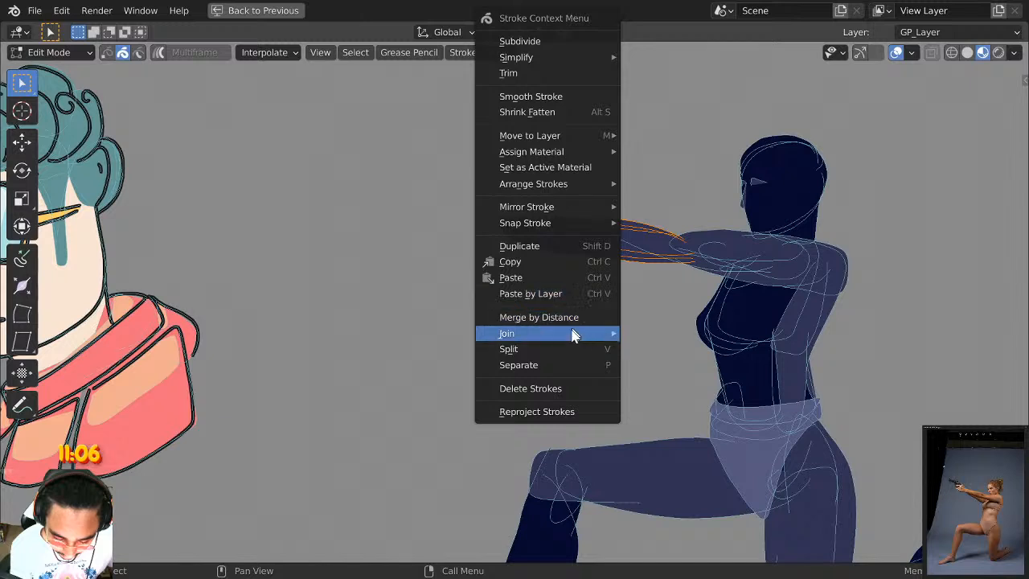
{"action": "left_click", "coordinate": [554, 389]}
{"action": "key", "text": "Tab"}
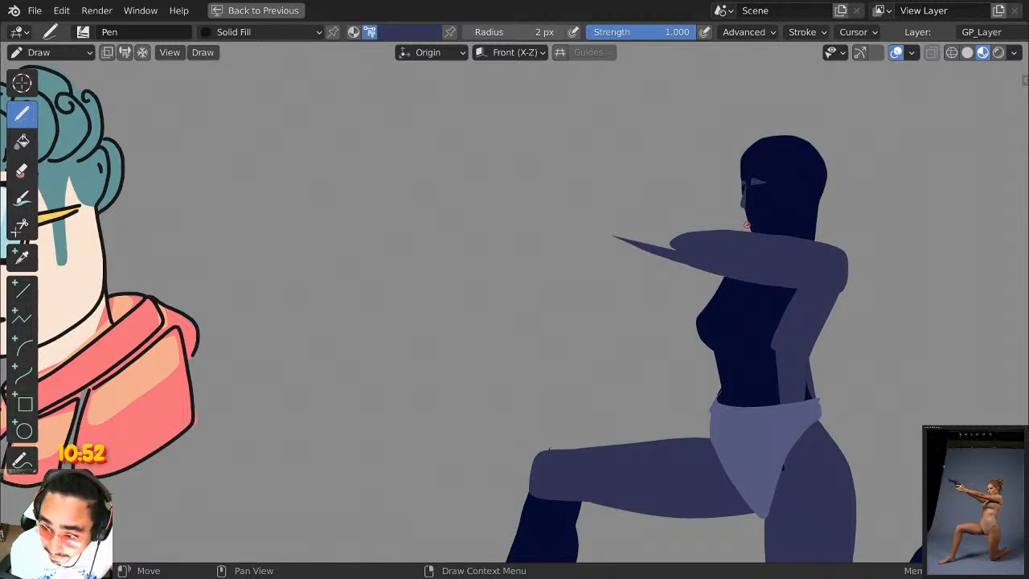
Try redrawing the extended forearm as a filled muted blue shape from the elbow to a tapered wrist, undoing each rejected stroke.
{"action": "mouse_move", "coordinate": [699, 238]}
{"action": "middle_mouse_down"}
{"action": "mouse_move", "coordinate": [759, 255]}
{"action": "mouse_move", "coordinate": [730, 257]}
{"action": "mouse_move", "coordinate": [728, 240]}
{"action": "middle_mouse_up"}
{"action": "scroll", "coordinate": [810, 273], "scroll_direction": "up", "scroll_amount": 2}
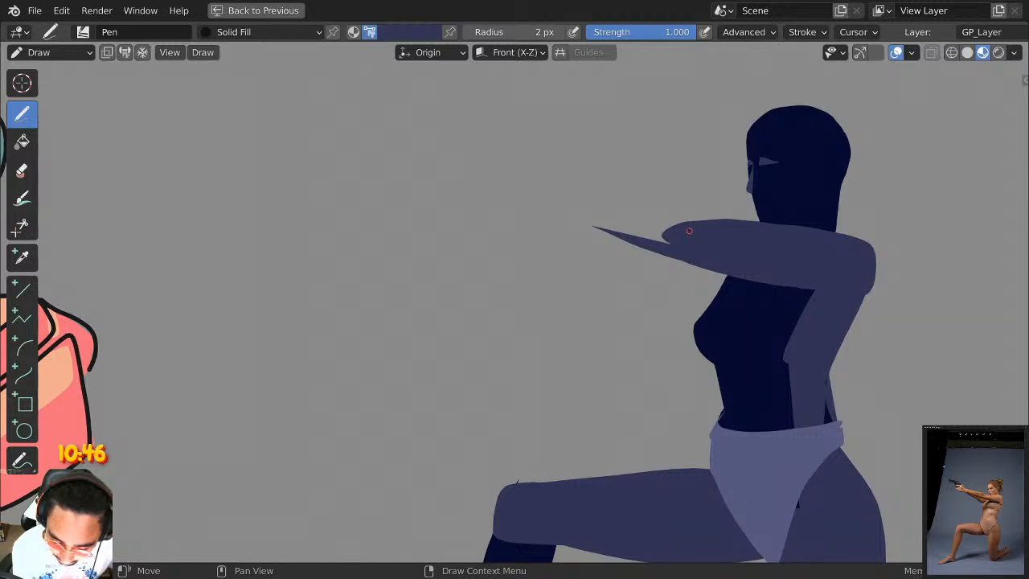
{"action": "mouse_move", "coordinate": [673, 214]}
{"action": "left_mouse_down"}
{"action": "mouse_move", "coordinate": [426, 210]}
{"action": "mouse_move", "coordinate": [680, 258]}
{"action": "left_mouse_up"}
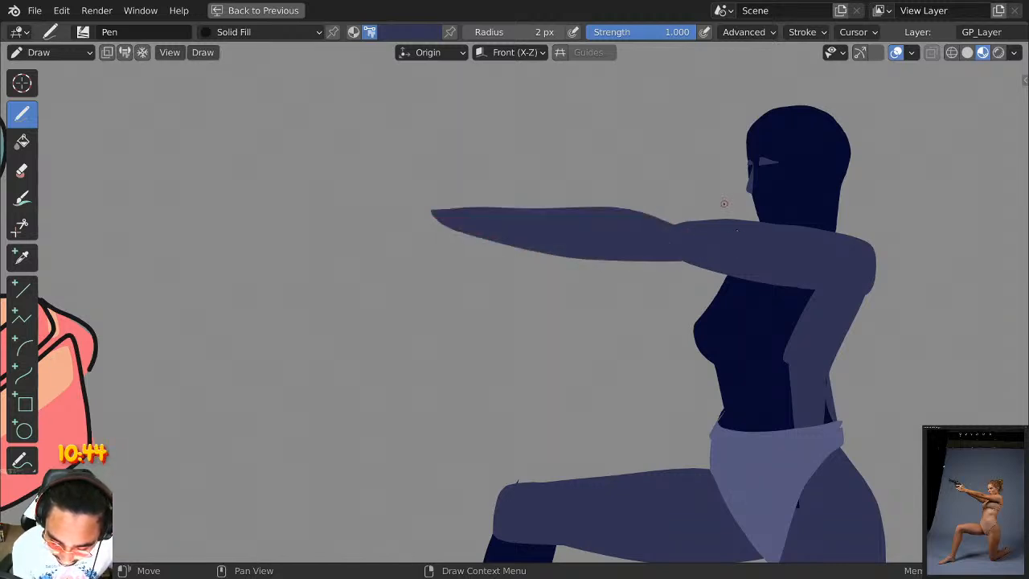
{"action": "scroll", "coordinate": [700, 222], "scroll_direction": "up", "scroll_amount": 1}
{"action": "key", "text": "ctrl+z"}
{"action": "mouse_move", "coordinate": [701, 214]}
{"action": "left_mouse_down"}
{"action": "mouse_move", "coordinate": [599, 191]}
{"action": "mouse_move", "coordinate": [470, 200]}
{"action": "mouse_move", "coordinate": [472, 221]}
{"action": "mouse_move", "coordinate": [714, 249]}
{"action": "left_mouse_up"}
{"action": "key", "text": "ctrl+z"}
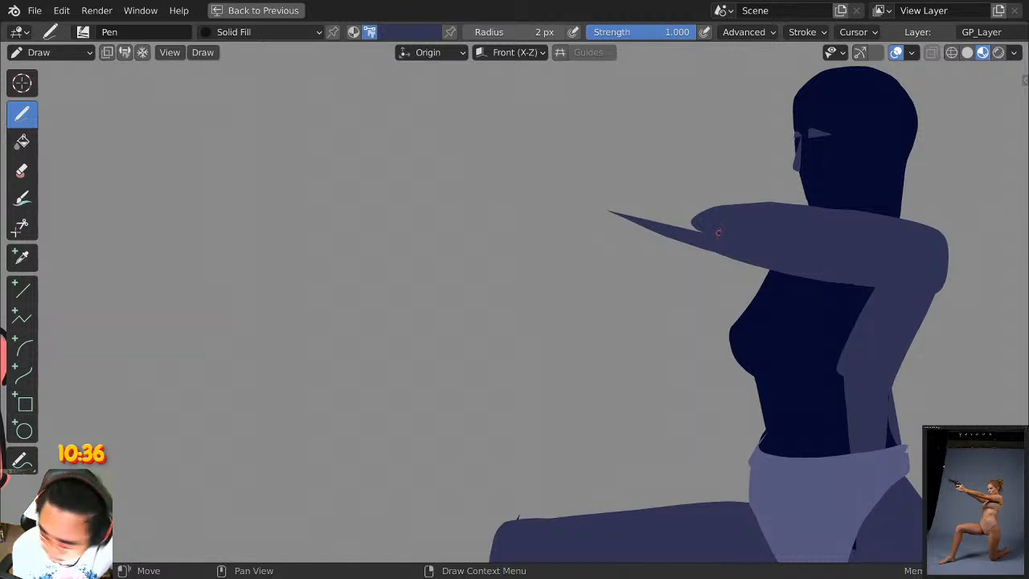
{"action": "mouse_move", "coordinate": [698, 209]}
{"action": "left_mouse_down"}
{"action": "mouse_move", "coordinate": [579, 196]}
{"action": "mouse_move", "coordinate": [459, 212]}
{"action": "mouse_move", "coordinate": [701, 251]}
{"action": "left_mouse_up"}
{"action": "key", "text": "ctrl+z"}
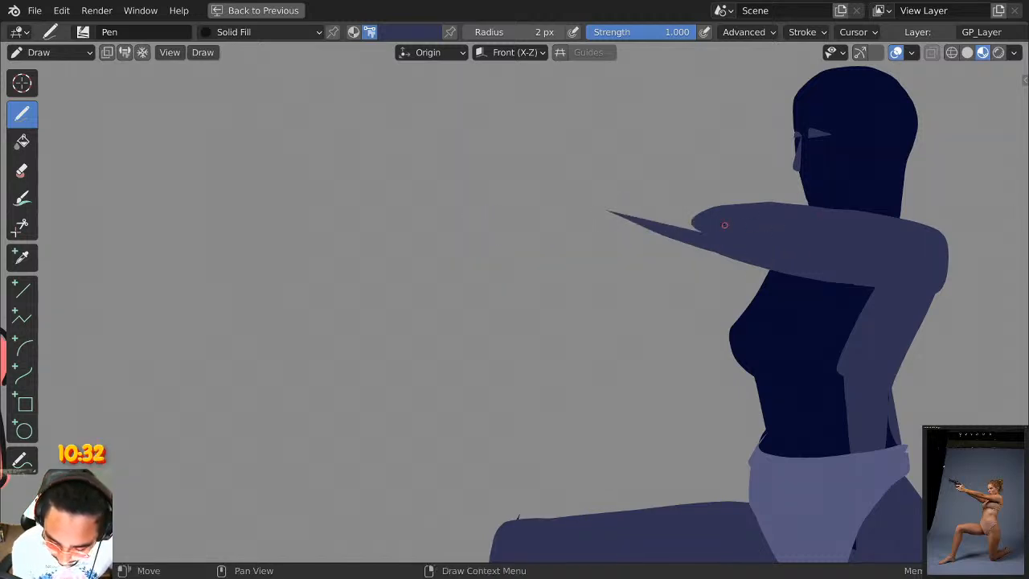
{"action": "mouse_move", "coordinate": [708, 216]}
{"action": "left_mouse_down"}
{"action": "mouse_move", "coordinate": [608, 188]}
{"action": "mouse_move", "coordinate": [454, 202]}
{"action": "mouse_move", "coordinate": [700, 250]}
{"action": "left_mouse_up"}
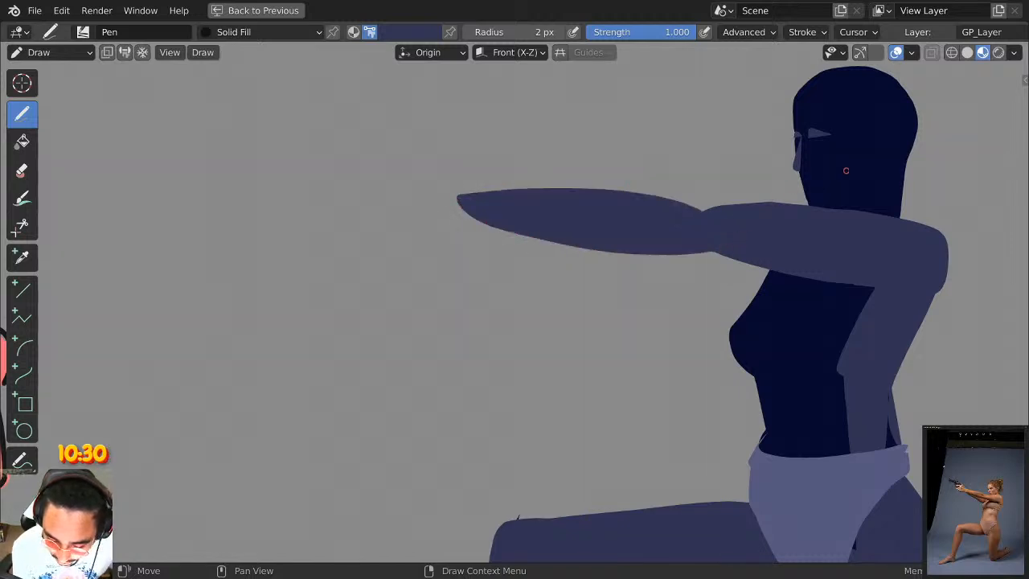
{"action": "key", "text": "ctrl+z"}
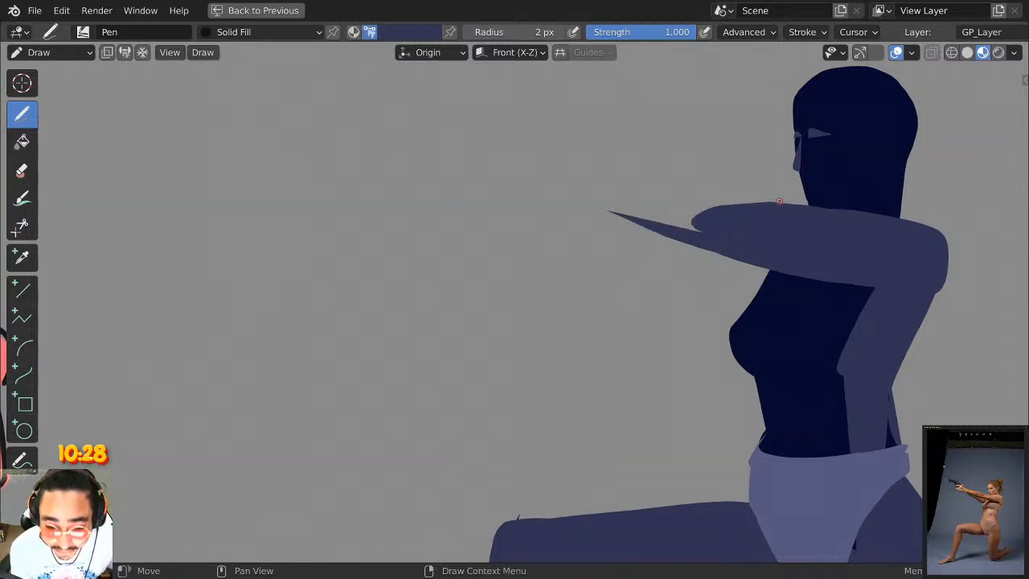
{"action": "mouse_move", "coordinate": [657, 191]}
{"action": "middle_mouse_down"}
{"action": "mouse_move", "coordinate": [634, 222]}
{"action": "mouse_move", "coordinate": [683, 249]}
{"action": "mouse_move", "coordinate": [611, 287]}
{"action": "mouse_move", "coordinate": [622, 298]}
{"action": "mouse_move", "coordinate": [656, 214]}
{"action": "mouse_move", "coordinate": [662, 271]}
{"action": "middle_mouse_up"}
{"action": "scroll", "coordinate": [640, 277], "scroll_direction": "down", "scroll_amount": 2}
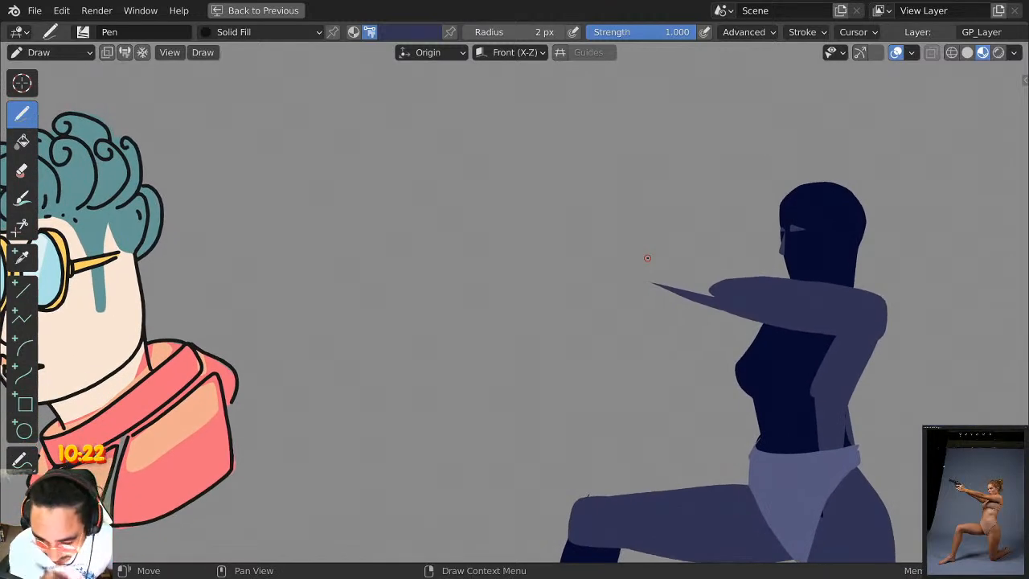
{"action": "mouse_move", "coordinate": [416, 290]}
{"action": "left_mouse_down"}
{"action": "mouse_move", "coordinate": [468, 127]}
{"action": "mouse_move", "coordinate": [418, 285]}
{"action": "left_mouse_up"}
{"action": "key", "text": "ctrl+z"}
{"action": "mouse_move", "coordinate": [424, 249]}
{"action": "left_mouse_down"}
{"action": "mouse_move", "coordinate": [416, 153]}
{"action": "mouse_move", "coordinate": [426, 249]}
{"action": "mouse_move", "coordinate": [482, 248]}
{"action": "mouse_move", "coordinate": [551, 99]}
{"action": "mouse_move", "coordinate": [586, 237]}
{"action": "mouse_move", "coordinate": [652, 227]}
{"action": "left_mouse_up"}
{"action": "mouse_move", "coordinate": [599, 103]}
{"action": "left_mouse_down"}
{"action": "mouse_move", "coordinate": [666, 218]}
{"action": "mouse_move", "coordinate": [599, 109]}
{"action": "mouse_move", "coordinate": [748, 46]}
{"action": "left_mouse_up"}
{"action": "mouse_move", "coordinate": [437, 334]}
{"action": "left_mouse_down"}
{"action": "mouse_move", "coordinate": [523, 257]}
{"action": "mouse_move", "coordinate": [540, 374]}
{"action": "left_mouse_up"}
{"action": "mouse_move", "coordinate": [424, 351]}
{"action": "left_mouse_down"}
{"action": "mouse_move", "coordinate": [507, 382]}
{"action": "mouse_move", "coordinate": [459, 472]}
{"action": "left_mouse_up"}
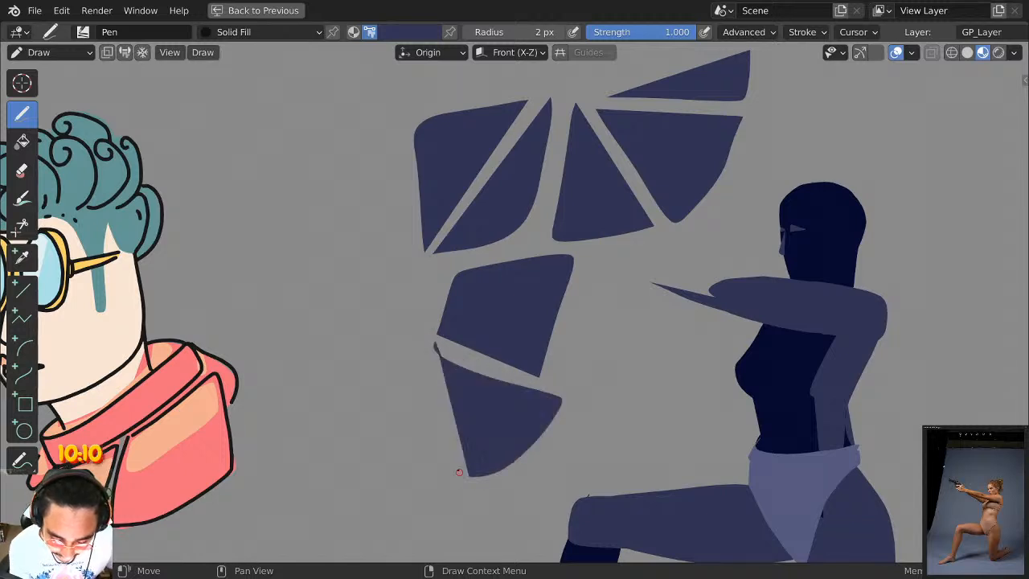
{"action": "key", "text": "ctrl+z"}
{"action": "key", "text": "ctrl+z"}
{"action": "key", "text": "ctrl+z"}
{"action": "key", "text": "ctrl+z"}
{"action": "key", "text": "ctrl+z"}
{"action": "key", "text": "ctrl+z"}
{"action": "key", "text": "ctrl+z"}
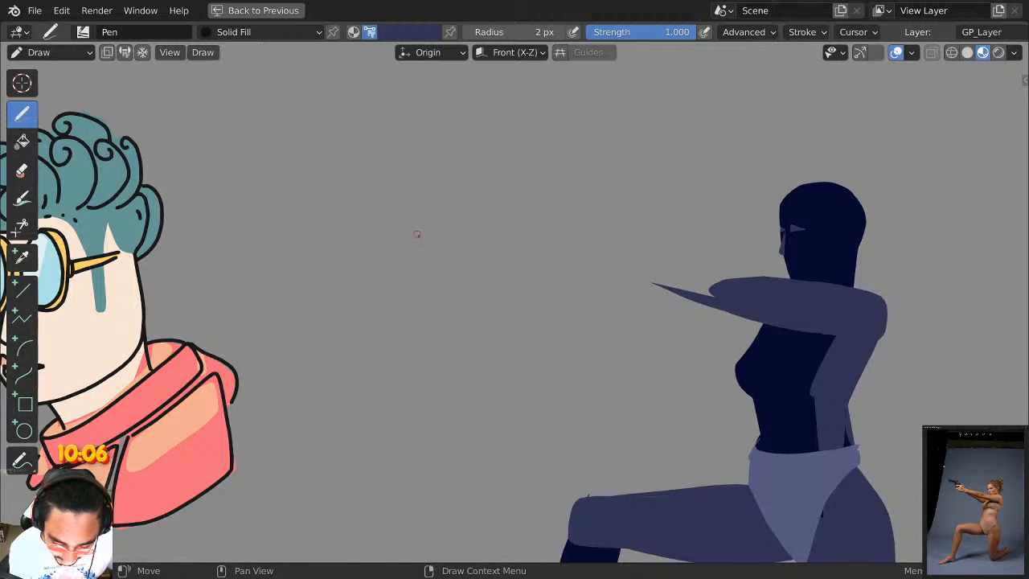
{"action": "left_click_drag", "start_coordinate": [415, 151], "coordinate": [705, 117]}
{"action": "key", "text": "ctrl+z"}
{"action": "mouse_move", "coordinate": [365, 146]}
{"action": "left_mouse_down"}
{"action": "mouse_move", "coordinate": [581, 137]}
{"action": "mouse_move", "coordinate": [619, 114]}
{"action": "mouse_move", "coordinate": [372, 151]}
{"action": "left_mouse_up"}
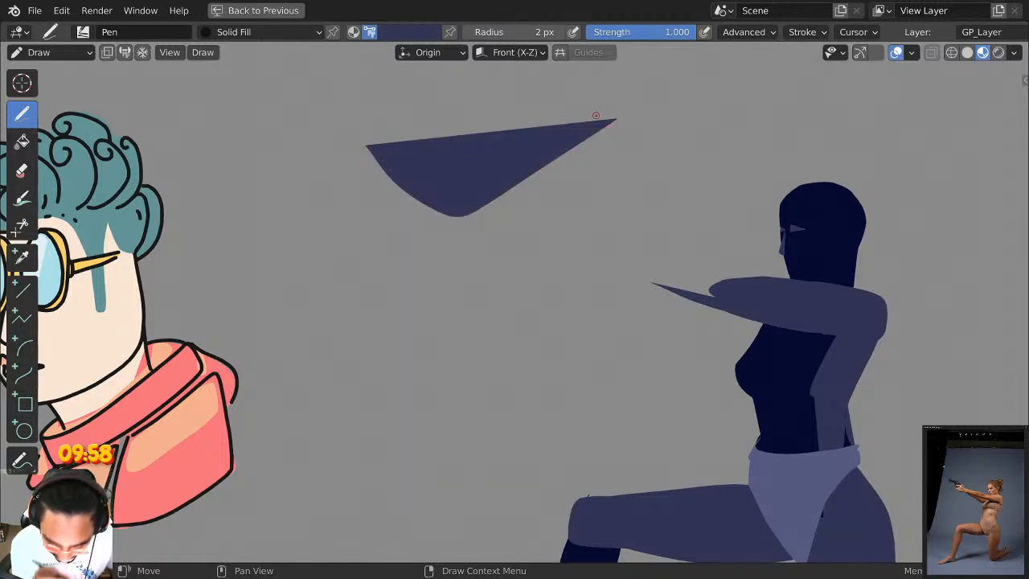
{"action": "key", "text": "ctrl+z"}
{"action": "scroll", "coordinate": [595, 115], "scroll_direction": "down", "scroll_amount": 1}
{"action": "scroll", "coordinate": [595, 115], "scroll_direction": "up", "scroll_amount": 1}
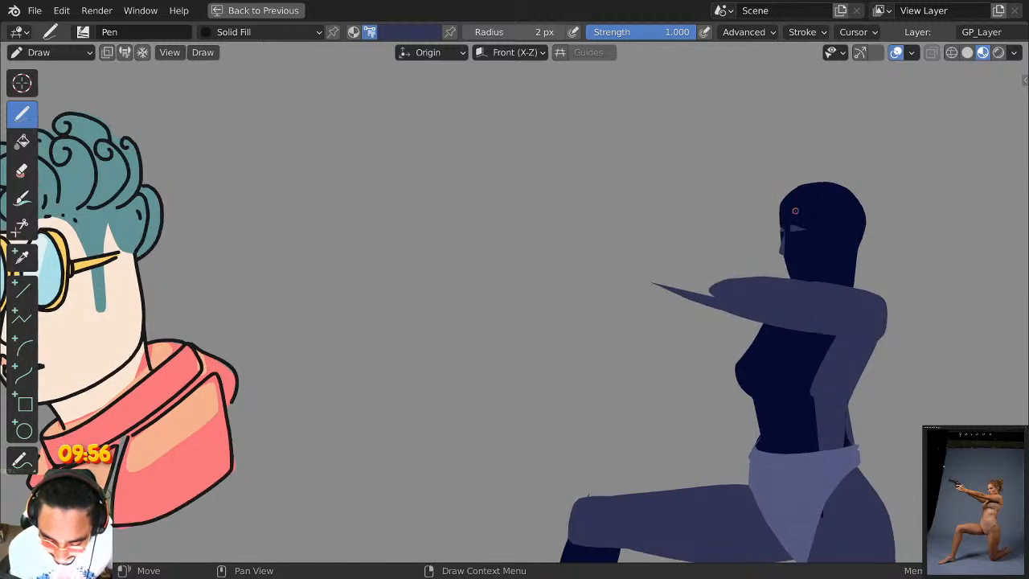
Try to draw a filled forearm shape extending forward from the kneeling figure's elbow.
{"action": "middle_click_drag", "start_coordinate": [779, 228], "coordinate": [692, 194]}
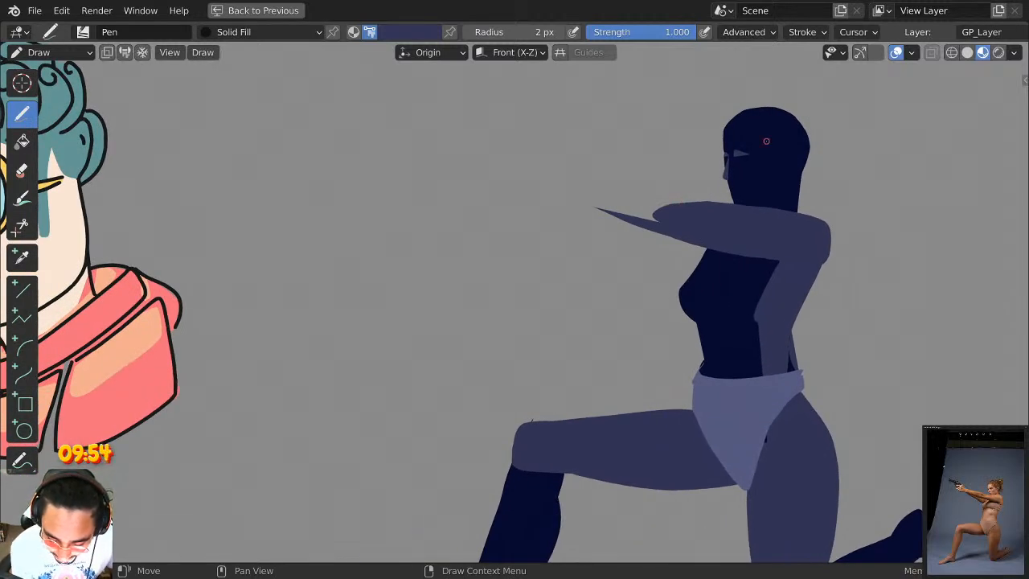
{"action": "mouse_move", "coordinate": [677, 208]}
{"action": "left_mouse_down"}
{"action": "mouse_move", "coordinate": [531, 201]}
{"action": "mouse_move", "coordinate": [620, 195]}
{"action": "mouse_move", "coordinate": [476, 195]}
{"action": "left_mouse_up"}
{"action": "key", "text": "ctrl+z"}
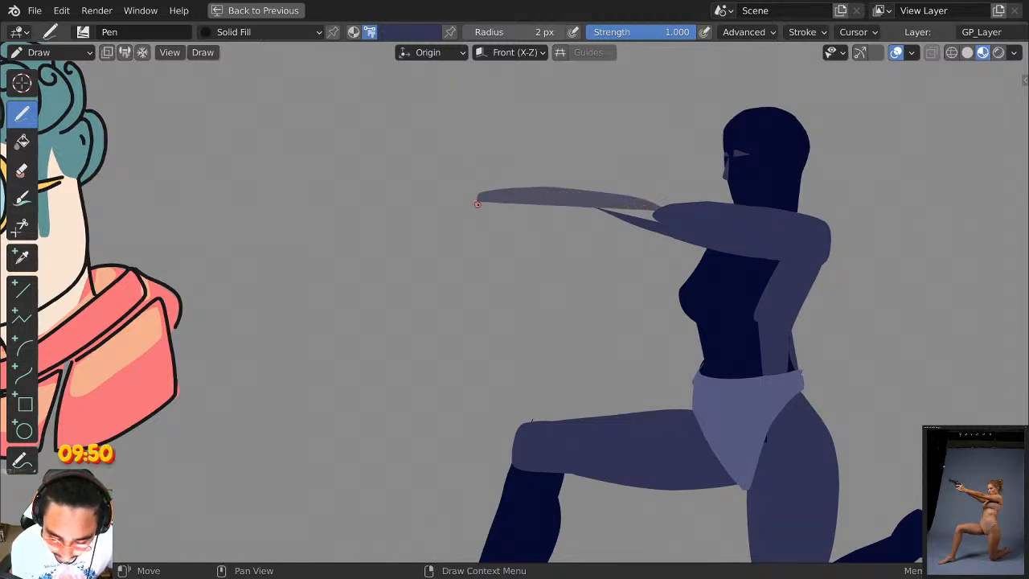
{"action": "key", "text": "ctrl+z"}
{"action": "mouse_move", "coordinate": [662, 215]}
{"action": "middle_mouse_down"}
{"action": "mouse_move", "coordinate": [637, 195]}
{"action": "mouse_move", "coordinate": [621, 160]}
{"action": "middle_mouse_up"}
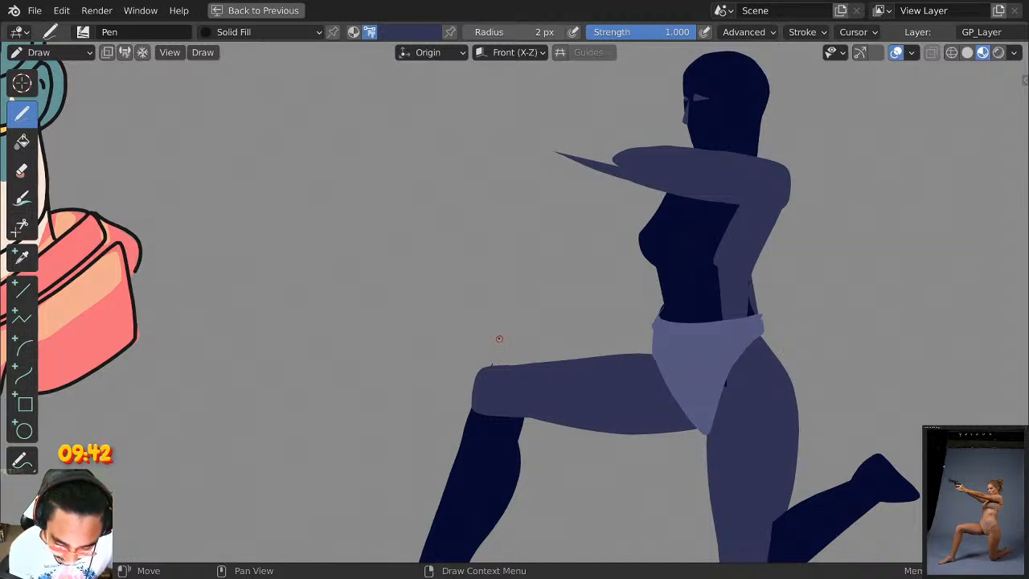
{"action": "left_click_drag", "start_coordinate": [499, 338], "coordinate": [505, 316]}
{"action": "mouse_move", "coordinate": [585, 230]}
{"action": "middle_mouse_down"}
{"action": "mouse_move", "coordinate": [648, 101]}
{"action": "mouse_move", "coordinate": [648, 343]}
{"action": "middle_mouse_up"}
{"action": "middle_click_drag", "start_coordinate": [643, 294], "coordinate": [661, 231]}
{"action": "key", "text": "ctrl+z"}
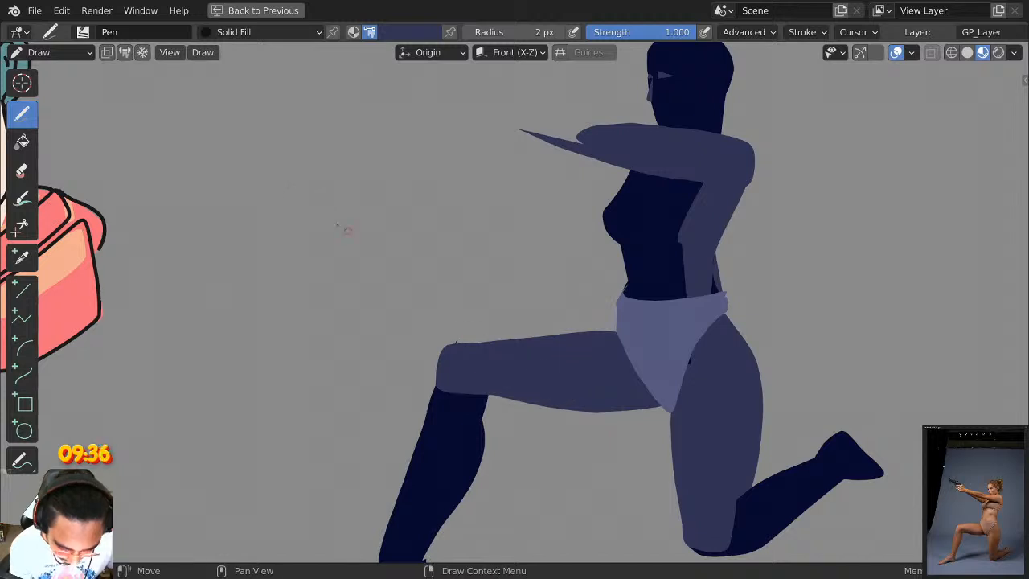
Turn on drawing new strokes behind the existing ones.
{"action": "left_click", "coordinate": [107, 51]}
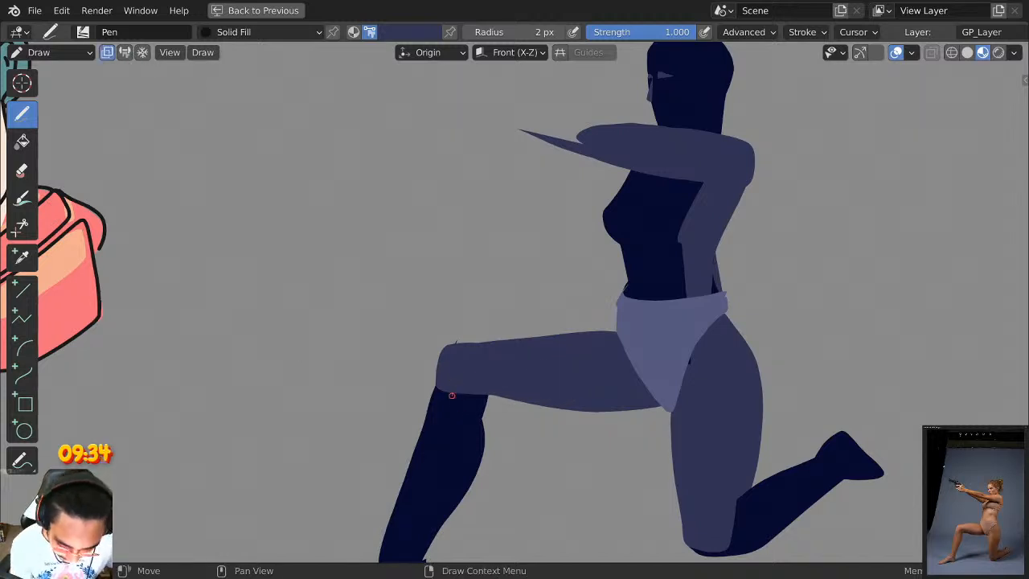
{"action": "scroll", "coordinate": [609, 338], "scroll_direction": "down", "scroll_amount": 2}
{"action": "scroll", "coordinate": [611, 341], "scroll_direction": "up", "scroll_amount": 1}
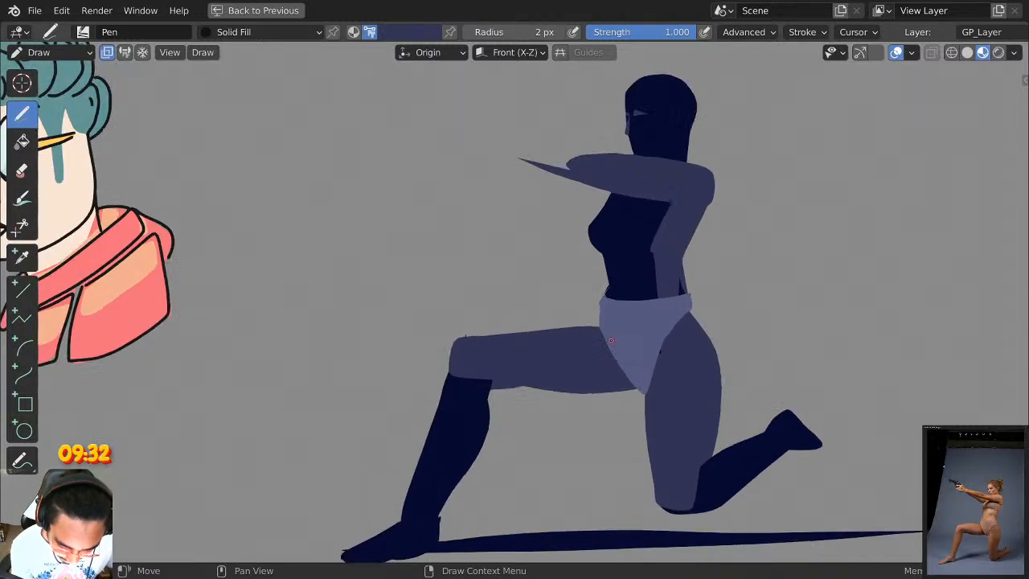
{"action": "scroll", "coordinate": [610, 340], "scroll_direction": "up", "scroll_amount": 1}
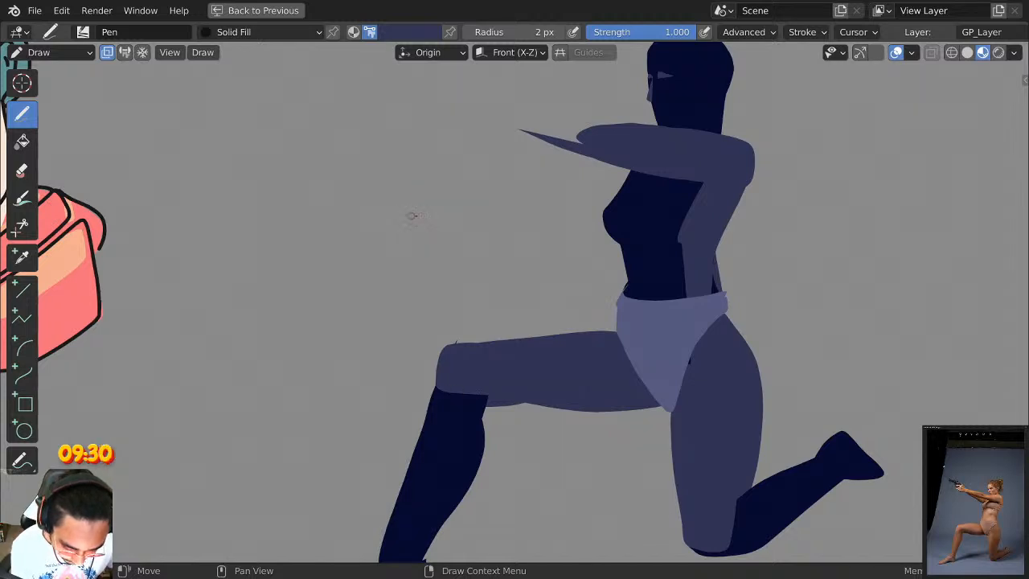
{"action": "scroll", "coordinate": [672, 171], "scroll_direction": "down", "scroll_amount": 1}
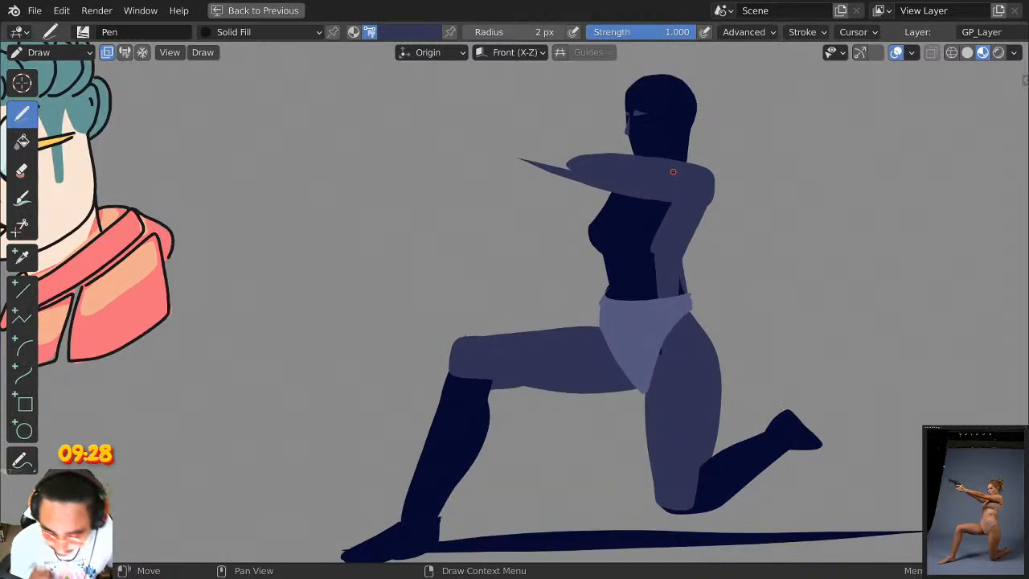
{"action": "middle_click_drag", "start_coordinate": [602, 225], "coordinate": [631, 254], "text": "shift"}
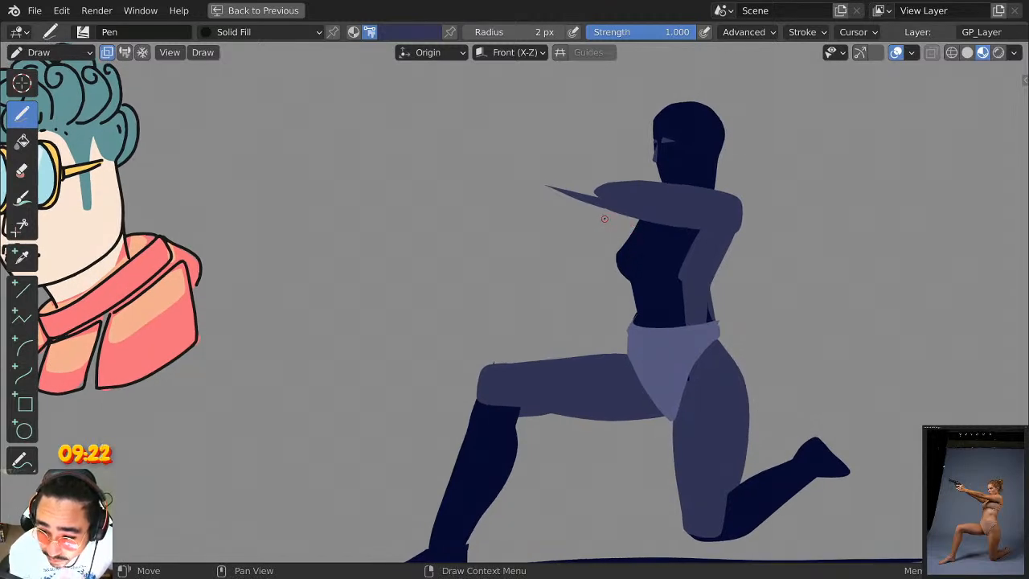
{"action": "mouse_move", "coordinate": [598, 179]}
{"action": "left_mouse_down"}
{"action": "mouse_move", "coordinate": [555, 202]}
{"action": "mouse_move", "coordinate": [489, 199]}
{"action": "mouse_move", "coordinate": [462, 177]}
{"action": "mouse_move", "coordinate": [464, 168]}
{"action": "mouse_move", "coordinate": [499, 196]}
{"action": "mouse_move", "coordinate": [596, 200]}
{"action": "mouse_move", "coordinate": [599, 166]}
{"action": "left_mouse_up"}
{"action": "key", "text": "ctrl+z"}
{"action": "key", "text": "ctrl+z"}
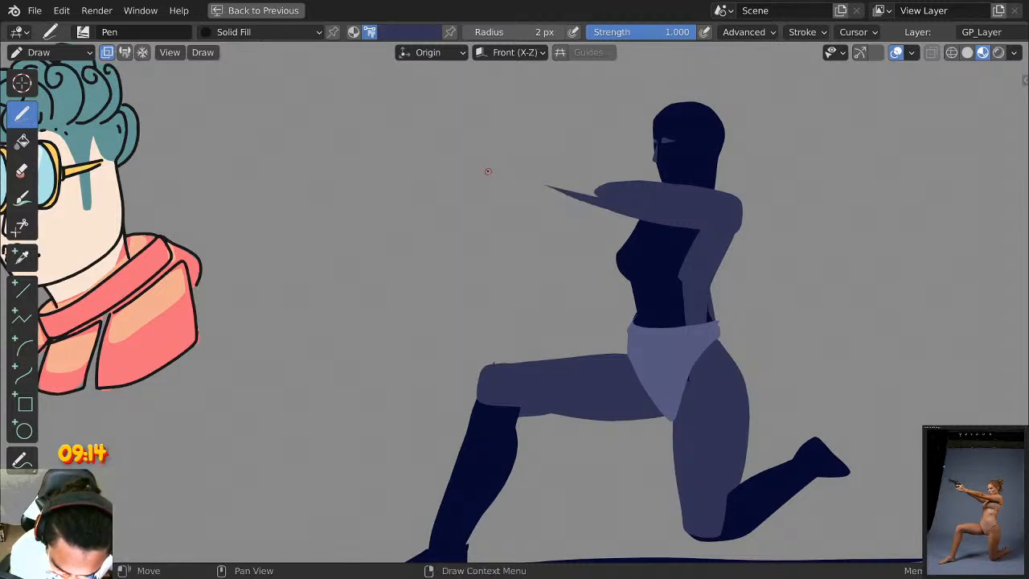
Draw the kneeling figure's outstretched forearm as filled Pen shapes between the wrist and the elbow.
{"action": "mouse_move", "coordinate": [476, 169]}
{"action": "left_mouse_down"}
{"action": "mouse_move", "coordinate": [480, 184]}
{"action": "mouse_move", "coordinate": [594, 202]}
{"action": "mouse_move", "coordinate": [598, 172]}
{"action": "left_mouse_up"}
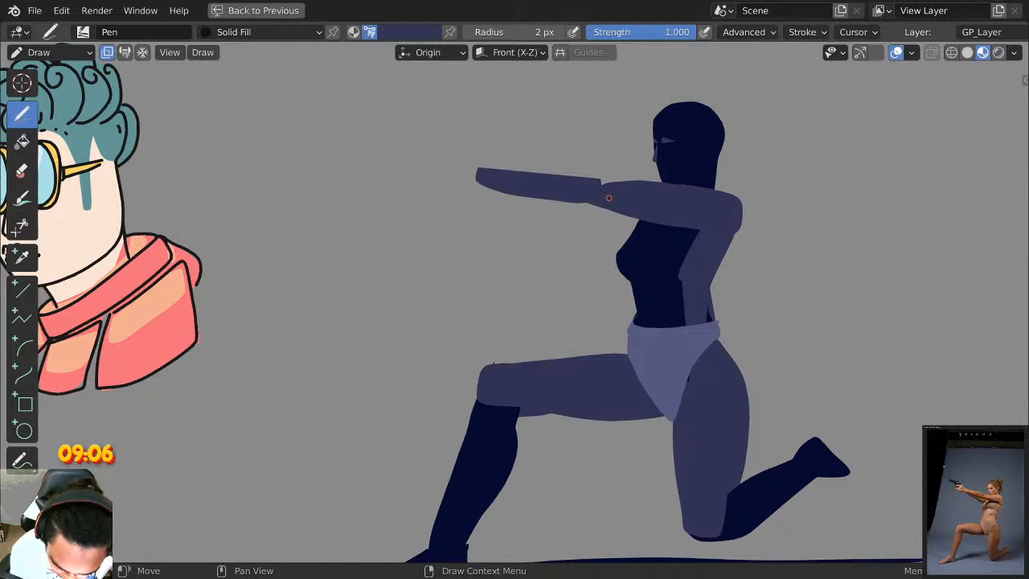
{"action": "mouse_move", "coordinate": [600, 206]}
{"action": "left_mouse_down"}
{"action": "mouse_move", "coordinate": [485, 189]}
{"action": "mouse_move", "coordinate": [475, 174]}
{"action": "left_mouse_up"}
{"action": "key", "text": "ctrl+z"}
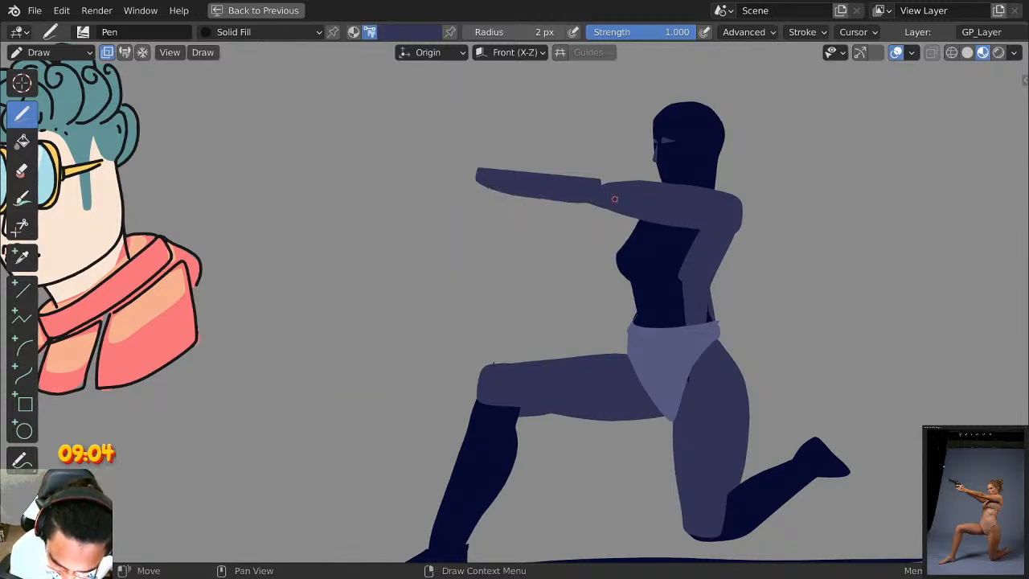
{"action": "left_click_drag", "start_coordinate": [614, 198], "coordinate": [447, 201]}
{"action": "scroll", "coordinate": [702, 145], "scroll_direction": "up", "scroll_amount": 2}
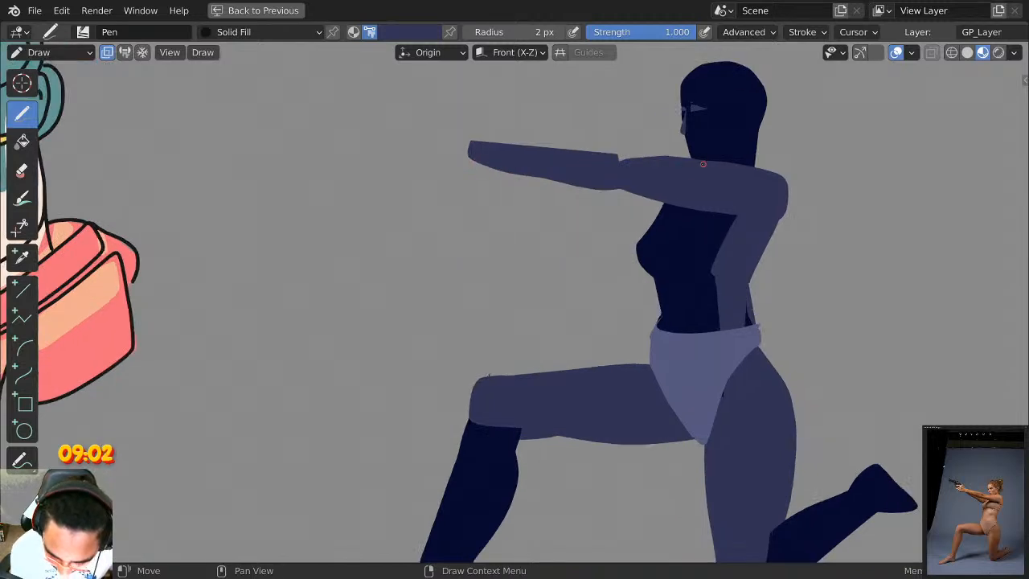
Scale the newly drawn forearm stroke to about 0.822 along the global Z axis in Edit Mode.
{"action": "key", "text": "Tab"}
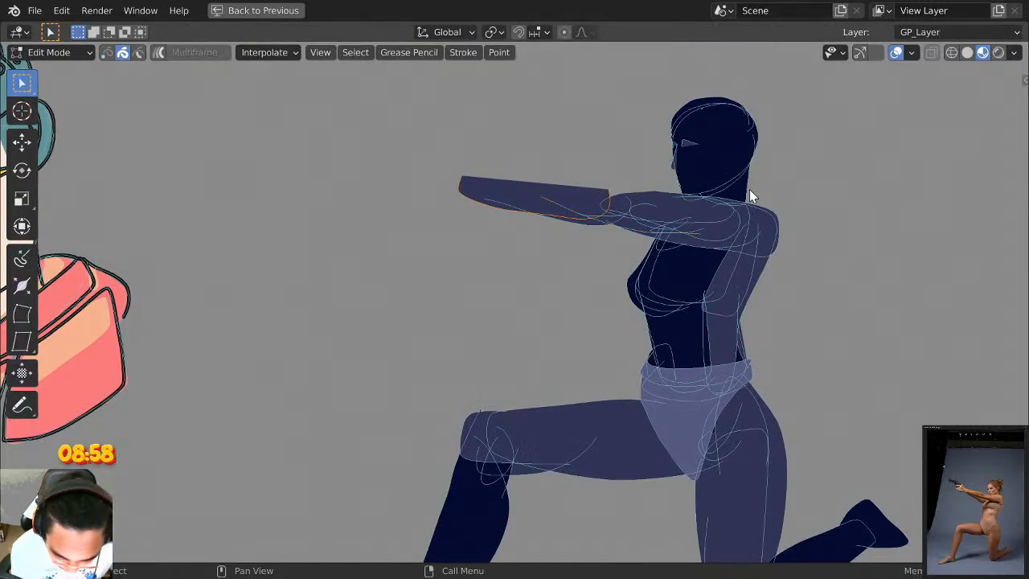
{"action": "key", "text": "s"}
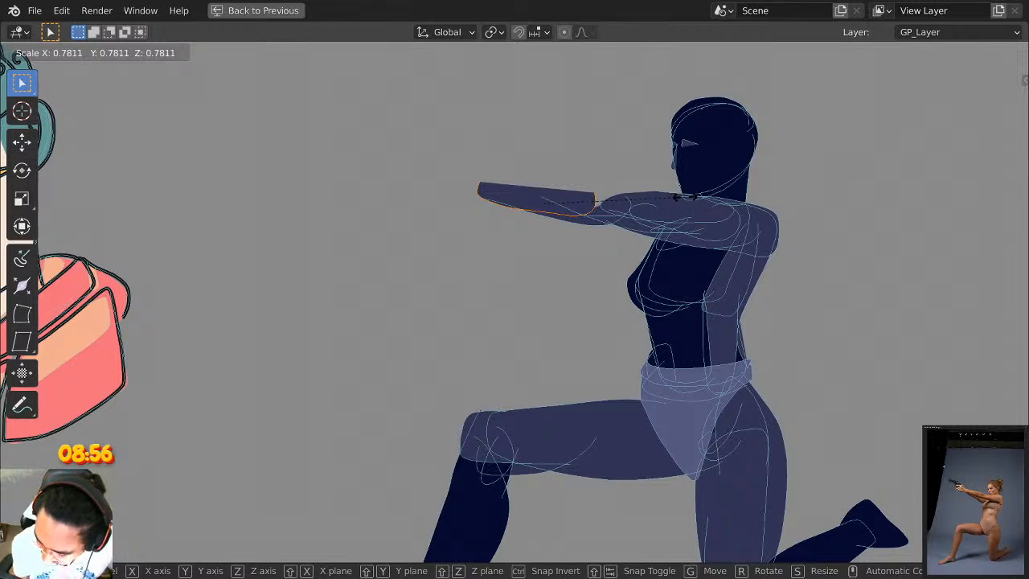
{"action": "key", "text": "y"}
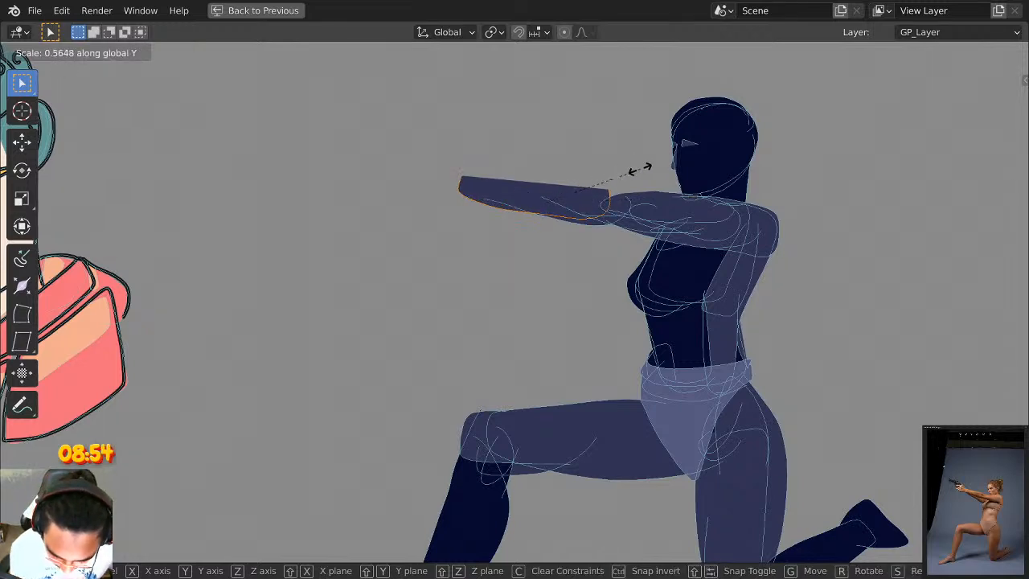
{"action": "key", "text": "z"}
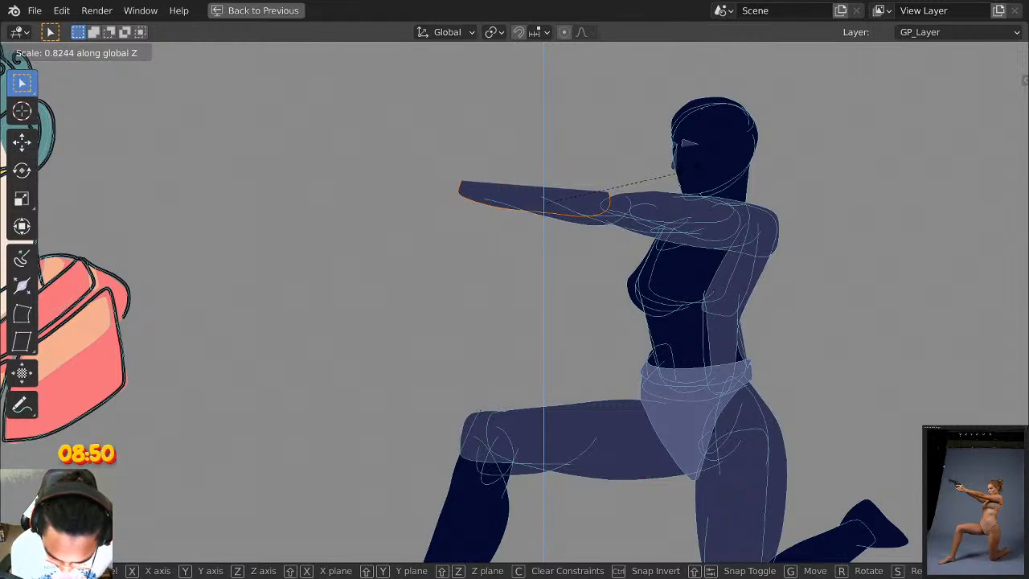
{"action": "left_click", "coordinate": [704, 150]}
Move the forearm stroke against the elbow, rotate it about -0.648°, and return to Draw mode.
{"action": "key", "text": "g"}
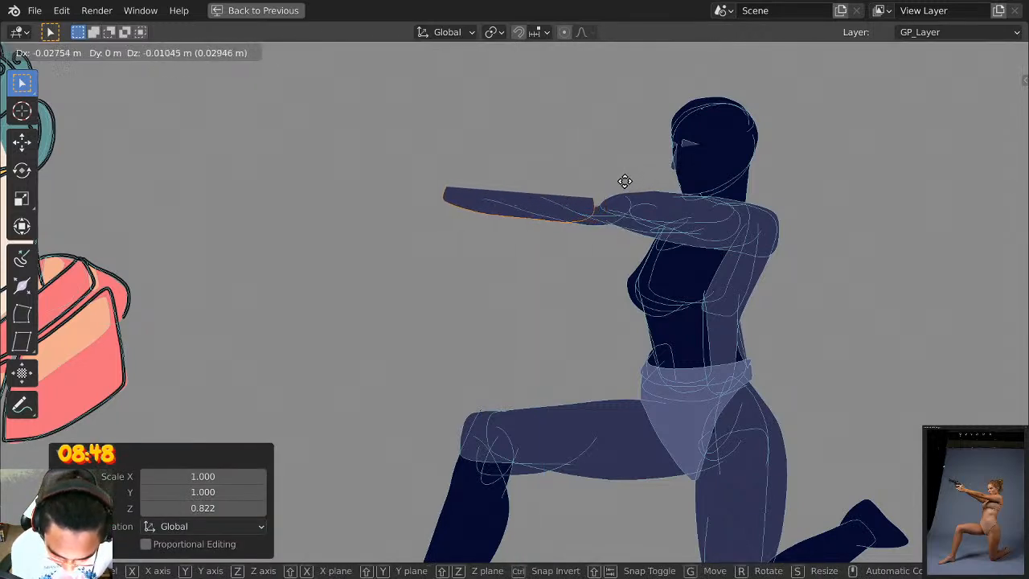
{"action": "left_click", "coordinate": [641, 179]}
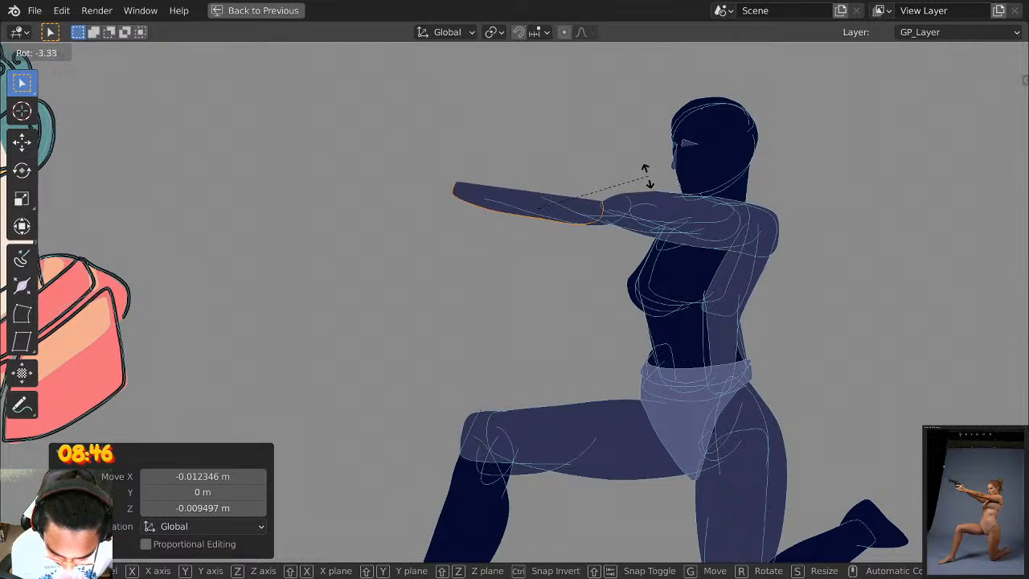
{"action": "left_click", "coordinate": [648, 176]}
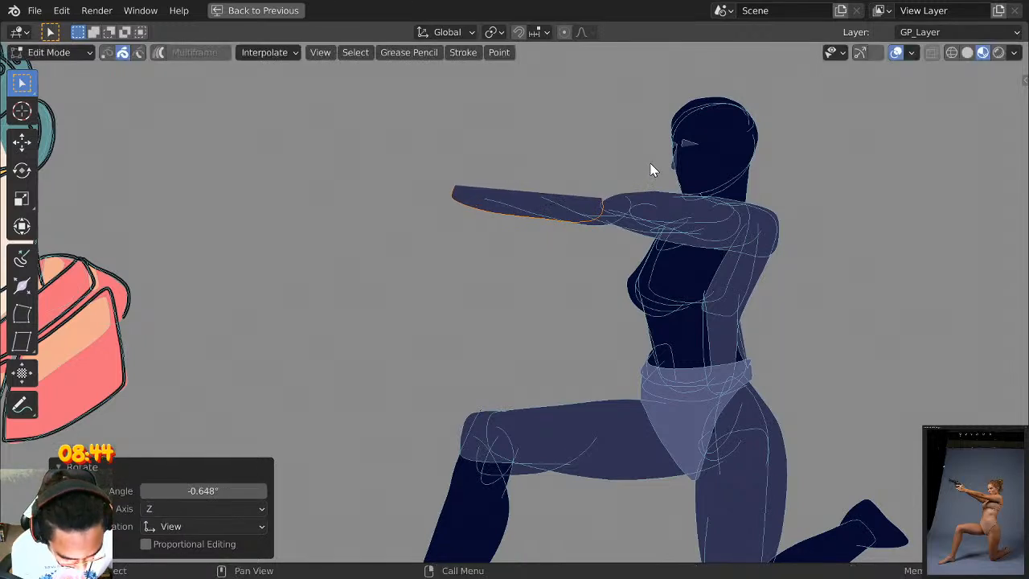
{"action": "key", "text": "g"}
{"action": "left_click", "coordinate": [655, 164]}
{"action": "key", "text": "Tab"}
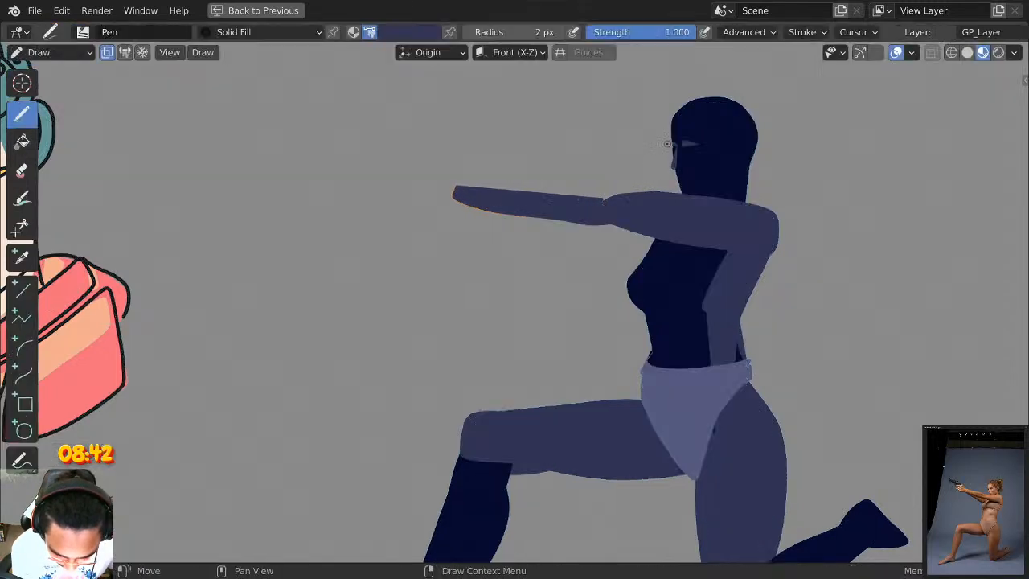
{"action": "middle_click_drag", "start_coordinate": [732, 200], "coordinate": [792, 196]}
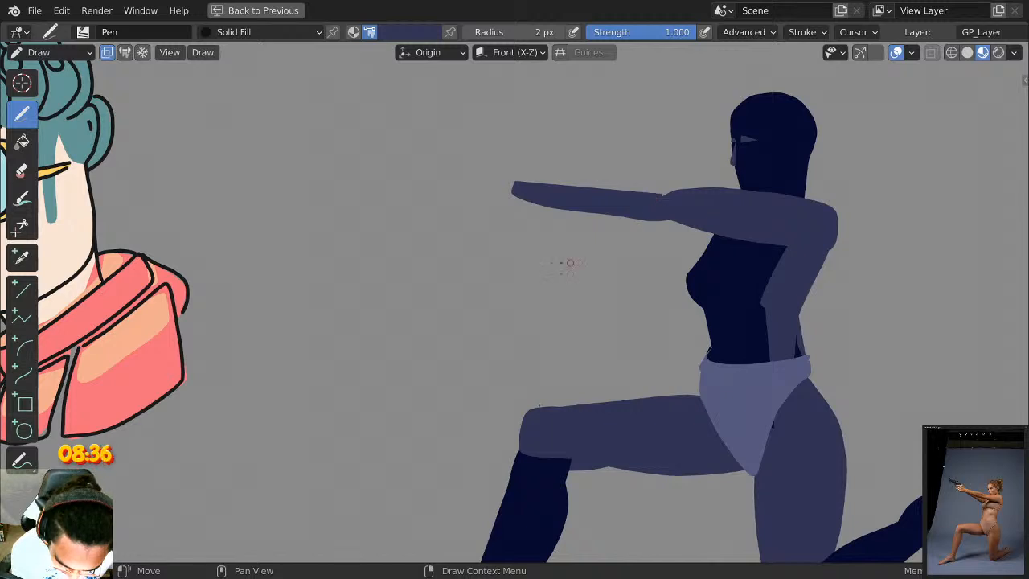
{"action": "left_click_drag", "start_coordinate": [517, 247], "coordinate": [550, 306]}
{"action": "key", "text": "ctrl+z"}
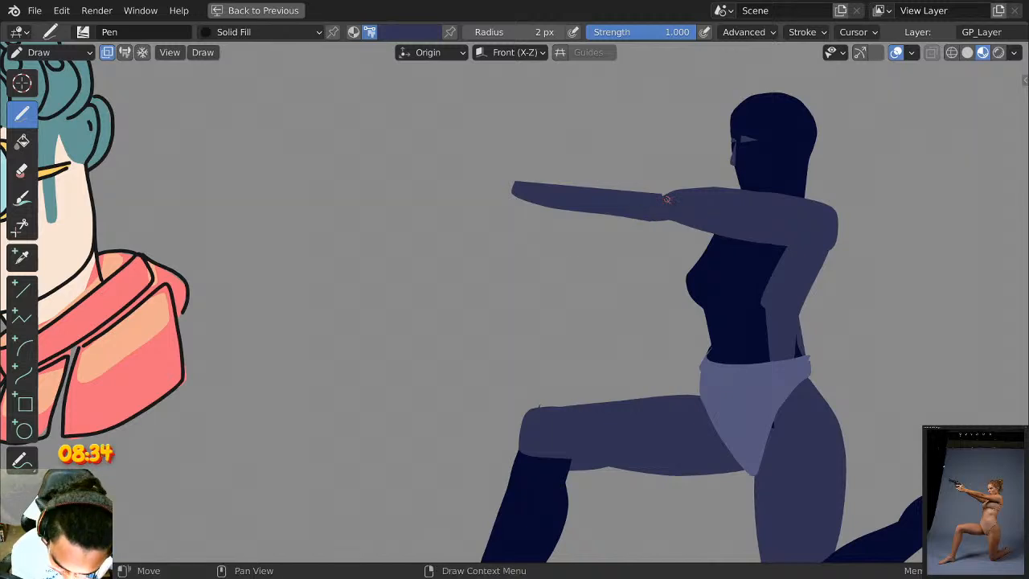
Draw a filled stroke along the forearm's upper edge from the elbow to the wrist to round its contour.
{"action": "left_click_drag", "start_coordinate": [664, 195], "coordinate": [560, 191]}
{"action": "key", "text": "ctrl+z"}
{"action": "mouse_move", "coordinate": [666, 195]}
{"action": "left_mouse_down"}
{"action": "mouse_move", "coordinate": [621, 183]}
{"action": "mouse_move", "coordinate": [492, 183]}
{"action": "left_mouse_up"}
{"action": "key", "text": "ctrl+z"}
{"action": "left_click_drag", "start_coordinate": [669, 196], "coordinate": [503, 180]}
{"action": "scroll", "coordinate": [840, 178], "scroll_direction": "down", "scroll_amount": 2}
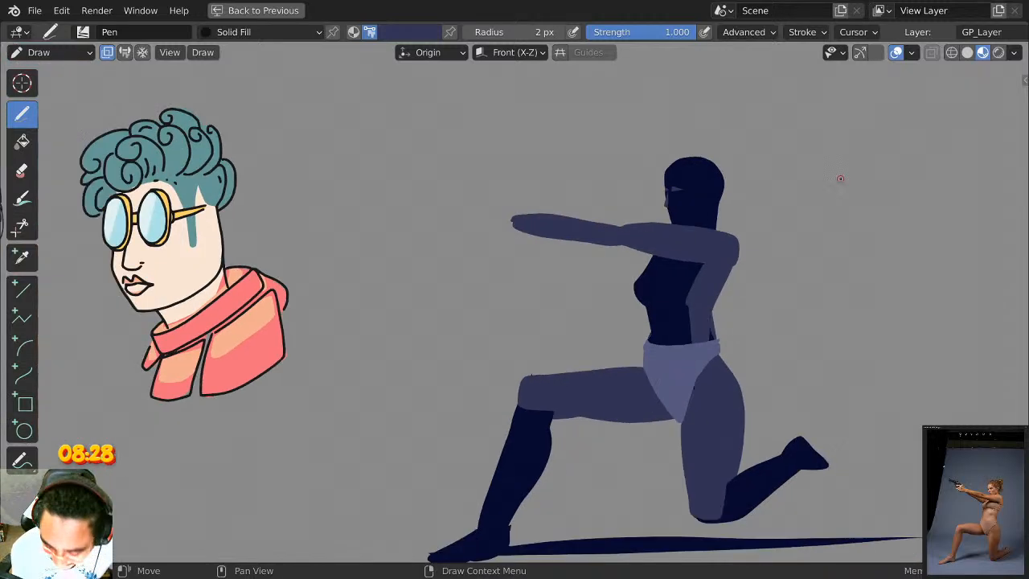
{"action": "scroll", "coordinate": [839, 178], "scroll_direction": "down", "scroll_amount": 1}
{"action": "scroll", "coordinate": [863, 167], "scroll_direction": "up", "scroll_amount": 3}
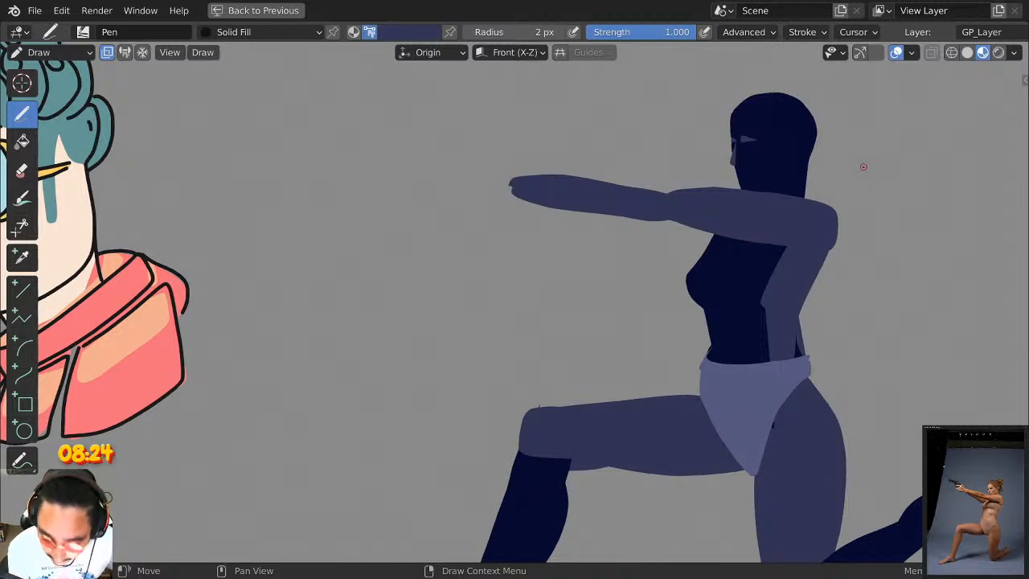
{"action": "scroll", "coordinate": [514, 302], "scroll_direction": "down", "scroll_amount": 1}
{"action": "scroll", "coordinate": [514, 302], "scroll_direction": "up", "scroll_amount": 1}
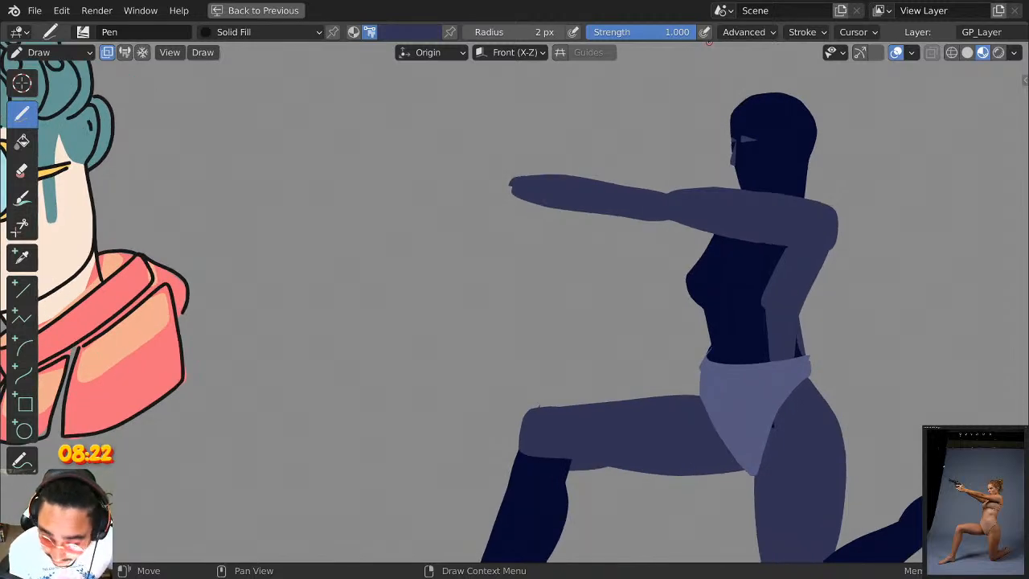
{"action": "middle_click_drag", "start_coordinate": [608, 145], "coordinate": [659, 166]}
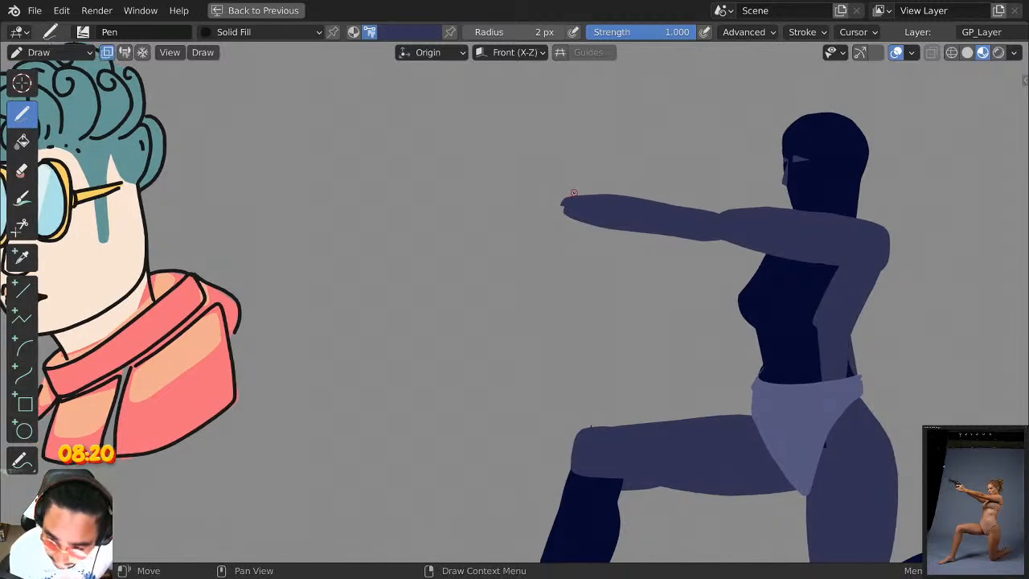
{"action": "scroll", "coordinate": [640, 172], "scroll_direction": "down", "scroll_amount": 2}
{"action": "scroll", "coordinate": [602, 243], "scroll_direction": "up", "scroll_amount": 2}
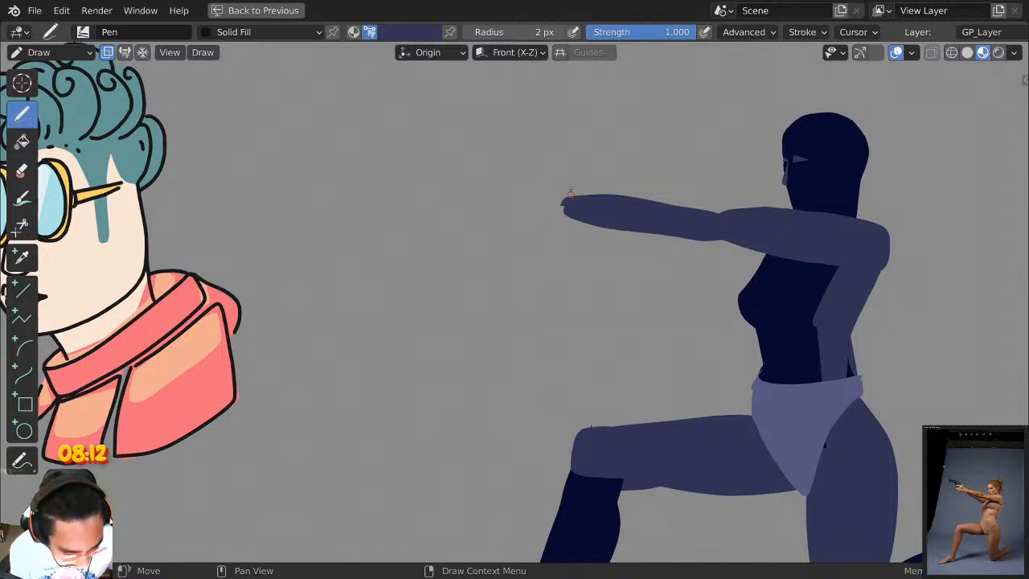
Select the outstretched forearm's filled strokes in Edit Mode, move them about 0.058 m toward the elbow, and return to Draw mode.
{"action": "key", "text": "Tab"}
{"action": "left_click_drag", "start_coordinate": [526, 164], "coordinate": [617, 226]}
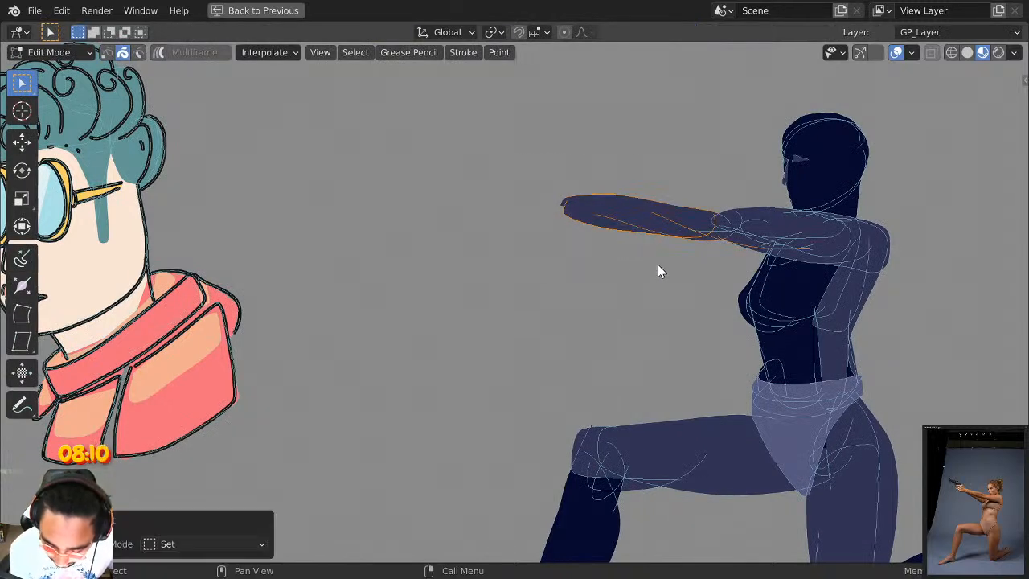
{"action": "mouse_move", "coordinate": [521, 161]}
{"action": "left_mouse_down"}
{"action": "mouse_move", "coordinate": [573, 230]}
{"action": "mouse_move", "coordinate": [578, 259]}
{"action": "left_mouse_up"}
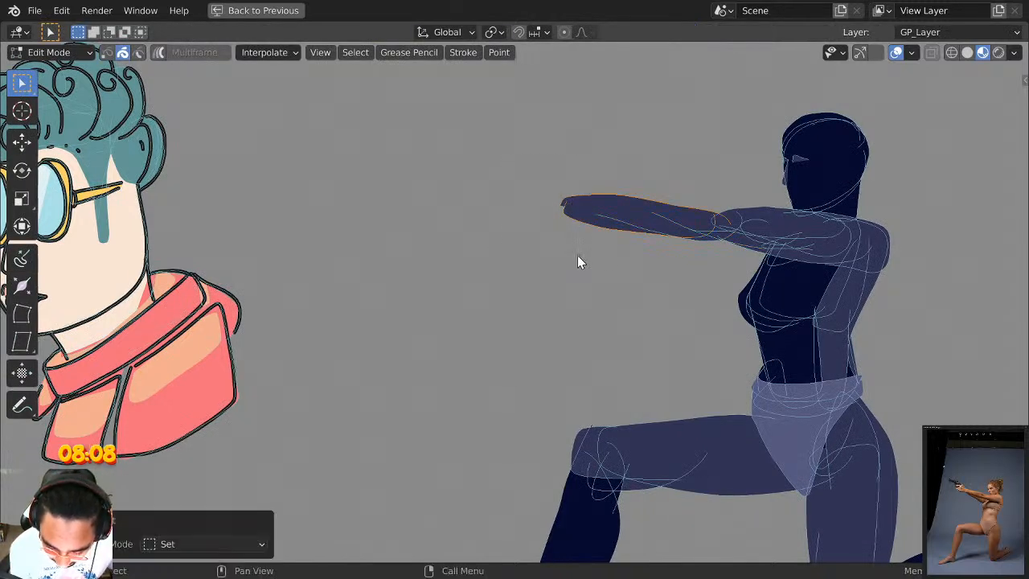
{"action": "key", "text": "g"}
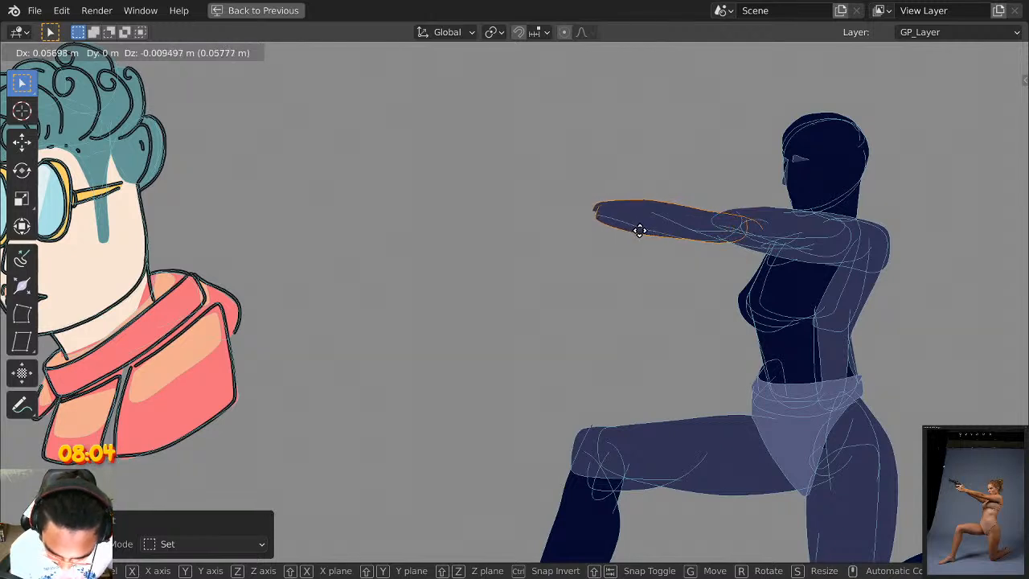
{"action": "left_click", "coordinate": [638, 228]}
{"action": "key", "text": "Tab"}
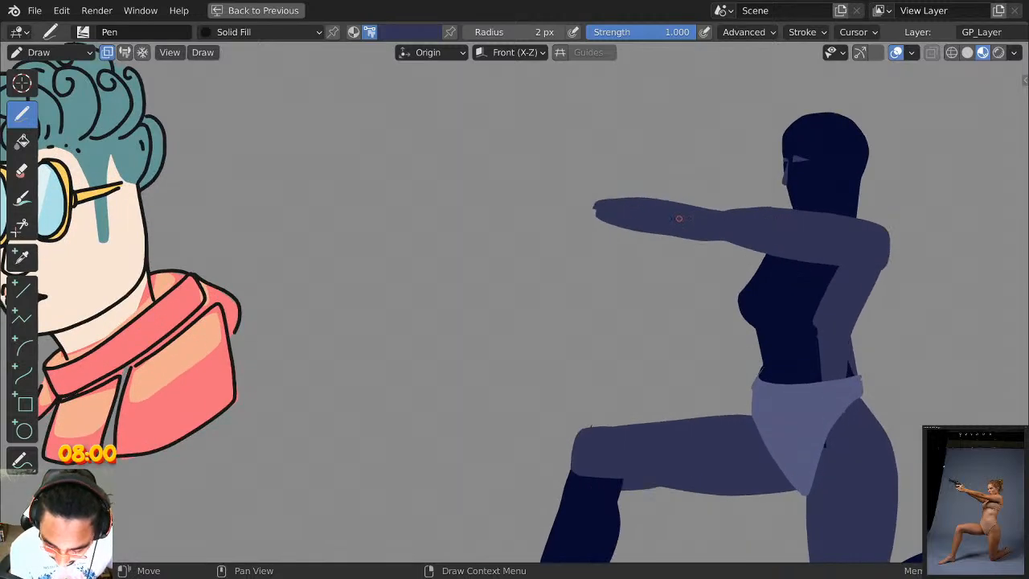
{"action": "left_click", "coordinate": [409, 32]}
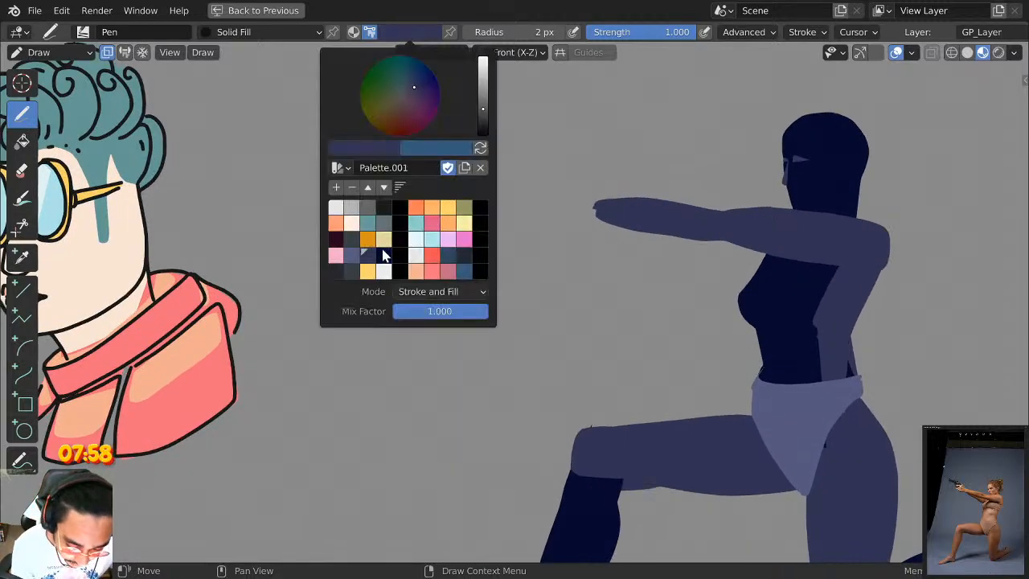
{"action": "left_click", "coordinate": [387, 255]}
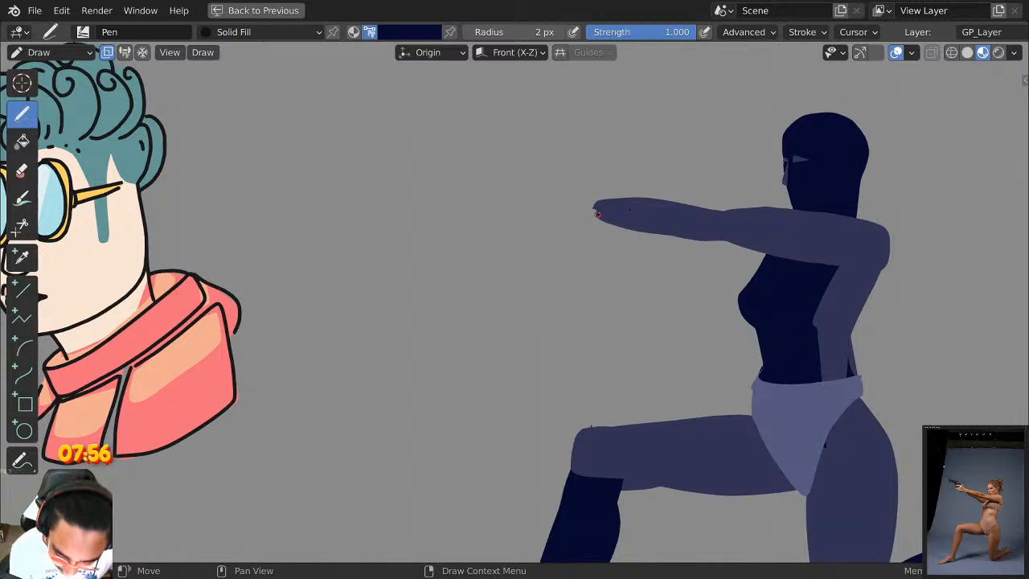
{"action": "mouse_move", "coordinate": [596, 214]}
{"action": "left_mouse_down"}
{"action": "mouse_move", "coordinate": [574, 192]}
{"action": "mouse_move", "coordinate": [524, 201]}
{"action": "mouse_move", "coordinate": [596, 215]}
{"action": "left_mouse_up"}
{"action": "scroll", "coordinate": [658, 152], "scroll_direction": "up", "scroll_amount": 1}
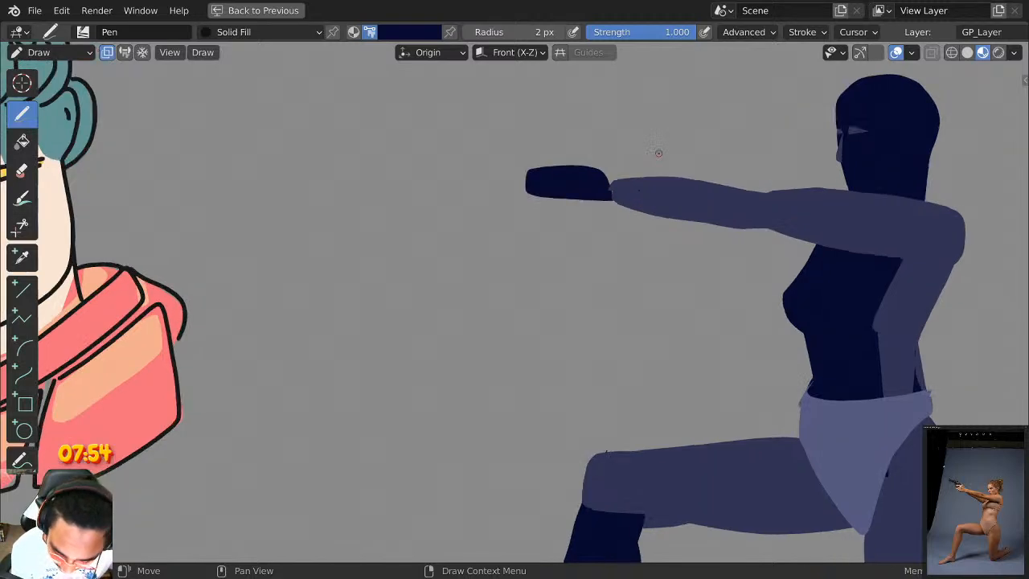
{"action": "key", "text": "ctrl+z"}
{"action": "key", "text": "ctrl+z"}
{"action": "mouse_move", "coordinate": [611, 172]}
{"action": "left_mouse_down"}
{"action": "mouse_move", "coordinate": [523, 177]}
{"action": "mouse_move", "coordinate": [527, 211]}
{"action": "left_mouse_up"}
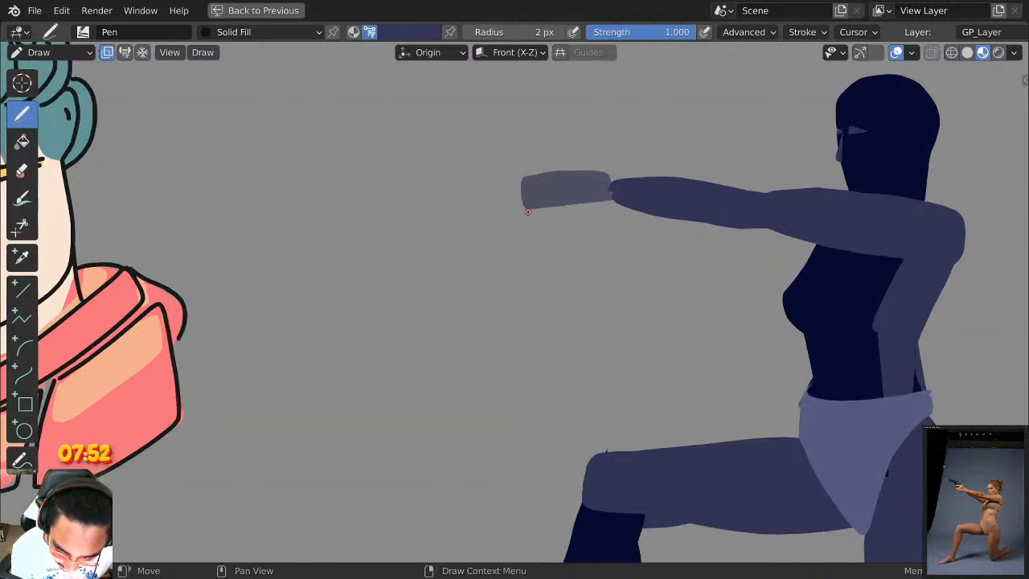
{"action": "key", "text": "ctrl+z"}
{"action": "mouse_move", "coordinate": [609, 185]}
{"action": "left_mouse_down"}
{"action": "mouse_move", "coordinate": [534, 156]}
{"action": "mouse_move", "coordinate": [523, 206]}
{"action": "mouse_move", "coordinate": [620, 206]}
{"action": "left_mouse_up"}
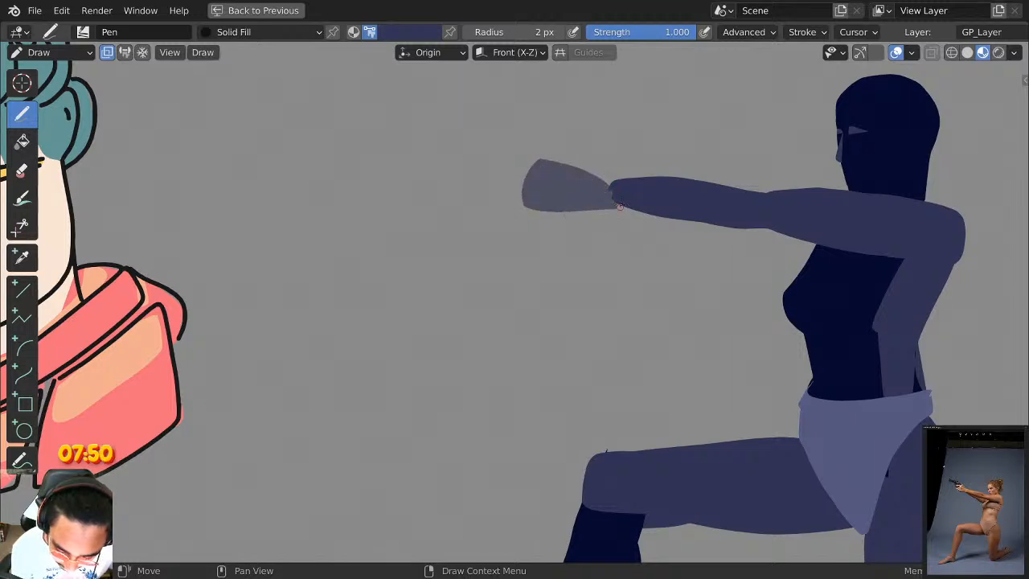
{"action": "key", "text": "ctrl+z"}
Choose the darkest navy palette colour and draw the outstretched hand as a filled shape joined to the wrist.
{"action": "left_click", "coordinate": [432, 33]}
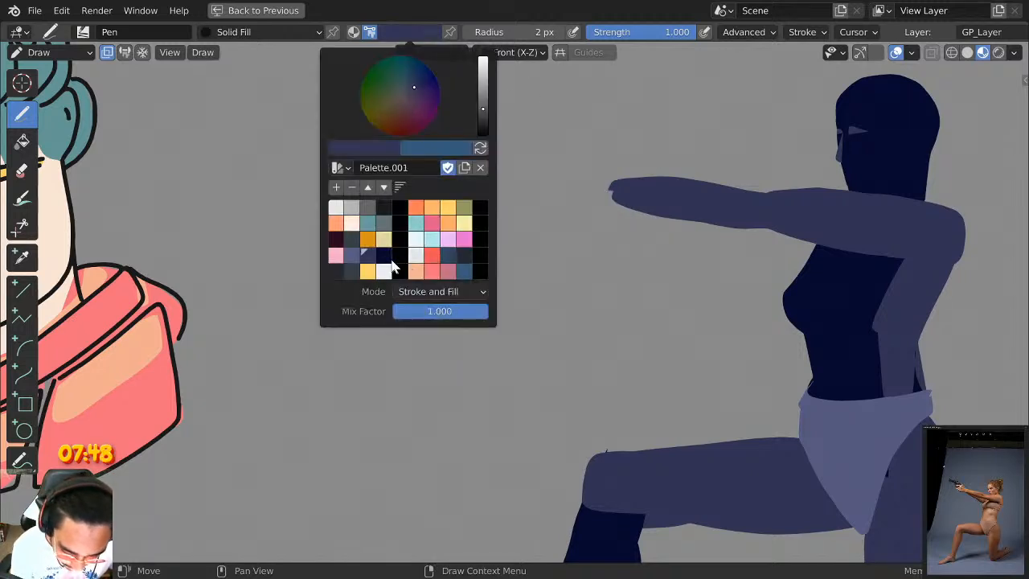
{"action": "left_click", "coordinate": [395, 266]}
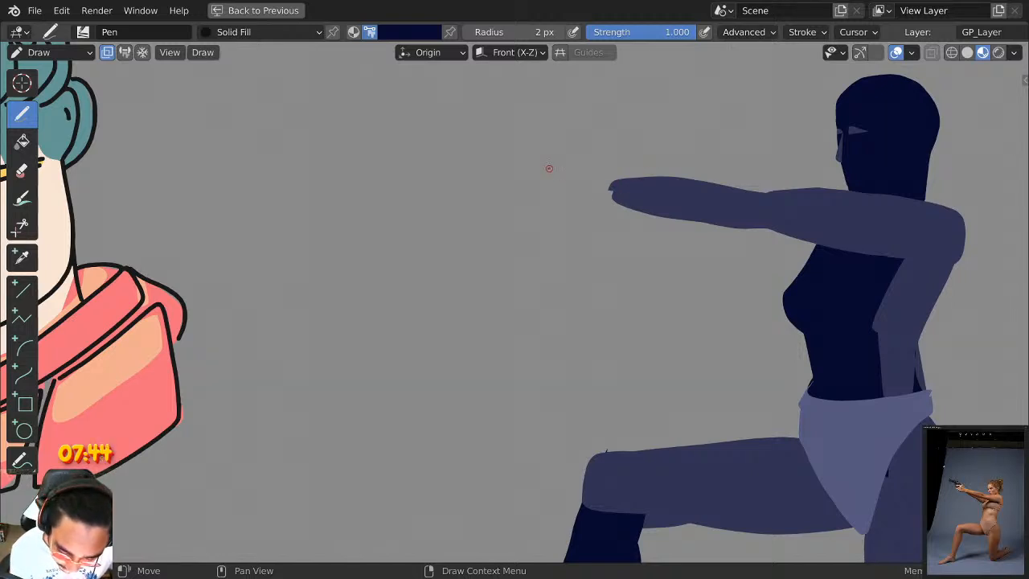
{"action": "mouse_move", "coordinate": [549, 168]}
{"action": "left_mouse_down"}
{"action": "mouse_move", "coordinate": [572, 202]}
{"action": "mouse_move", "coordinate": [630, 199]}
{"action": "mouse_move", "coordinate": [579, 171]}
{"action": "mouse_move", "coordinate": [609, 175]}
{"action": "mouse_move", "coordinate": [555, 165]}
{"action": "left_mouse_up"}
{"action": "scroll", "coordinate": [558, 162], "scroll_direction": "down", "scroll_amount": 2}
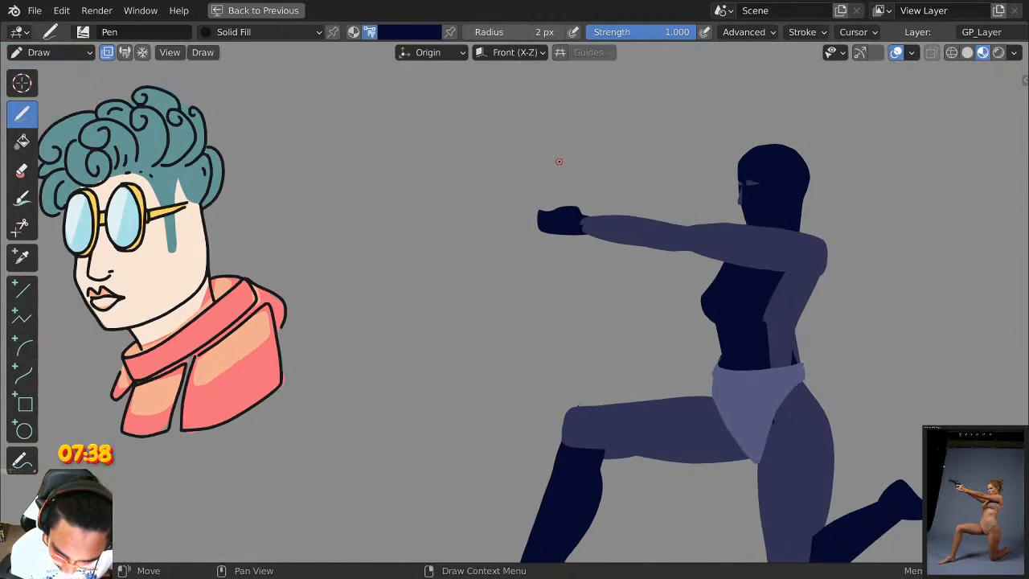
{"action": "scroll", "coordinate": [558, 161], "scroll_direction": "down", "scroll_amount": 1}
{"action": "scroll", "coordinate": [558, 161], "scroll_direction": "up", "scroll_amount": 3}
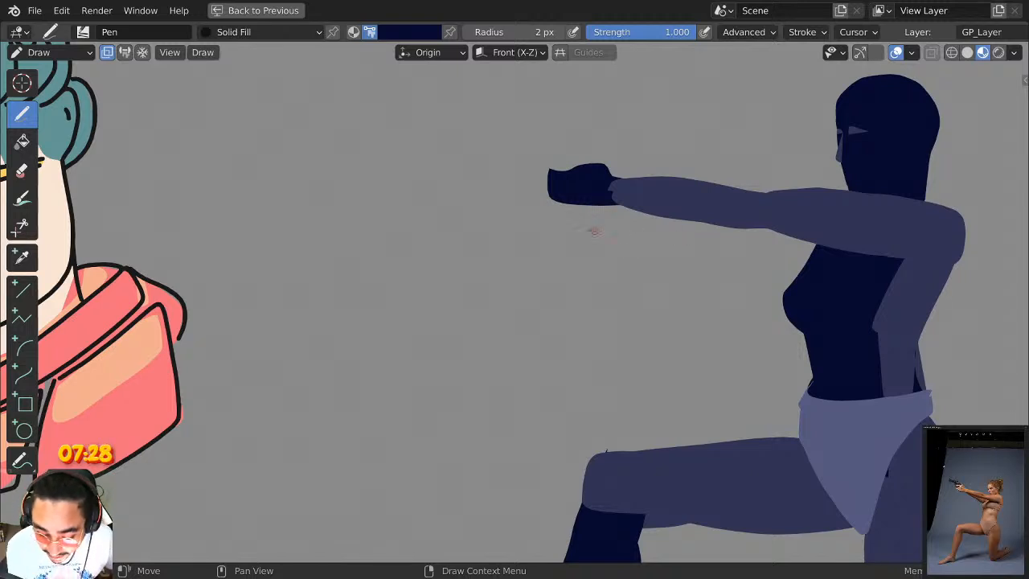
Try a separate dark navy pelvis shape, wide at the waist and tapering downward, in the empty area behind the kneeling figure.
{"action": "middle_click_drag", "start_coordinate": [540, 222], "coordinate": [461, 221], "text": "shift"}
{"action": "middle_click_drag", "start_coordinate": [779, 281], "coordinate": [744, 255], "text": "shift"}
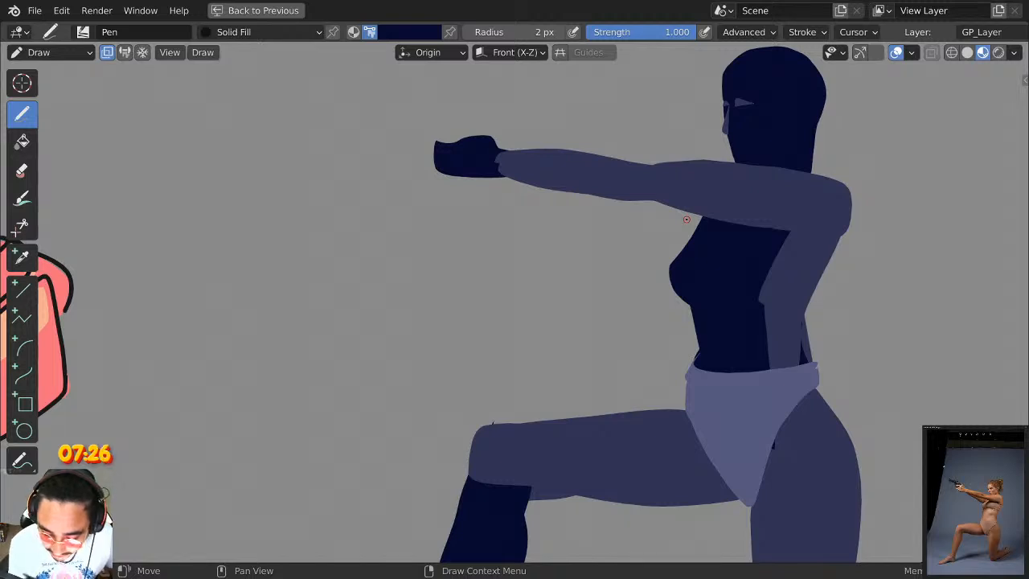
{"action": "middle_click_drag", "start_coordinate": [727, 288], "coordinate": [351, 241], "text": "shift"}
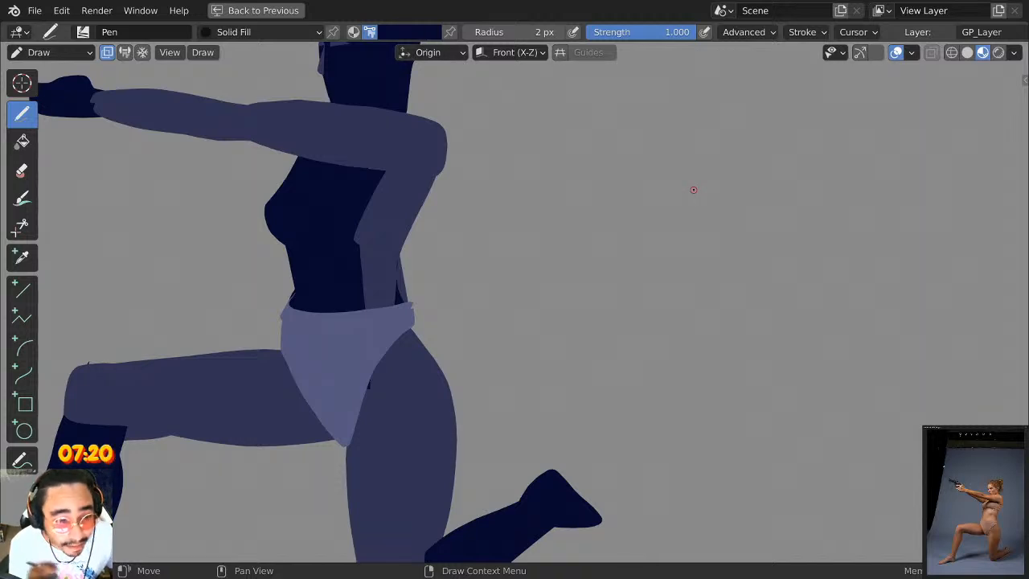
{"action": "mouse_move", "coordinate": [642, 160]}
{"action": "left_mouse_down"}
{"action": "mouse_move", "coordinate": [806, 163]}
{"action": "mouse_move", "coordinate": [725, 243]}
{"action": "mouse_move", "coordinate": [696, 245]}
{"action": "mouse_move", "coordinate": [637, 163]}
{"action": "left_mouse_up"}
{"action": "middle_click_drag", "start_coordinate": [785, 225], "coordinate": [751, 141], "text": "shift"}
{"action": "middle_click_drag", "start_coordinate": [716, 182], "coordinate": [650, 233], "text": "shift"}
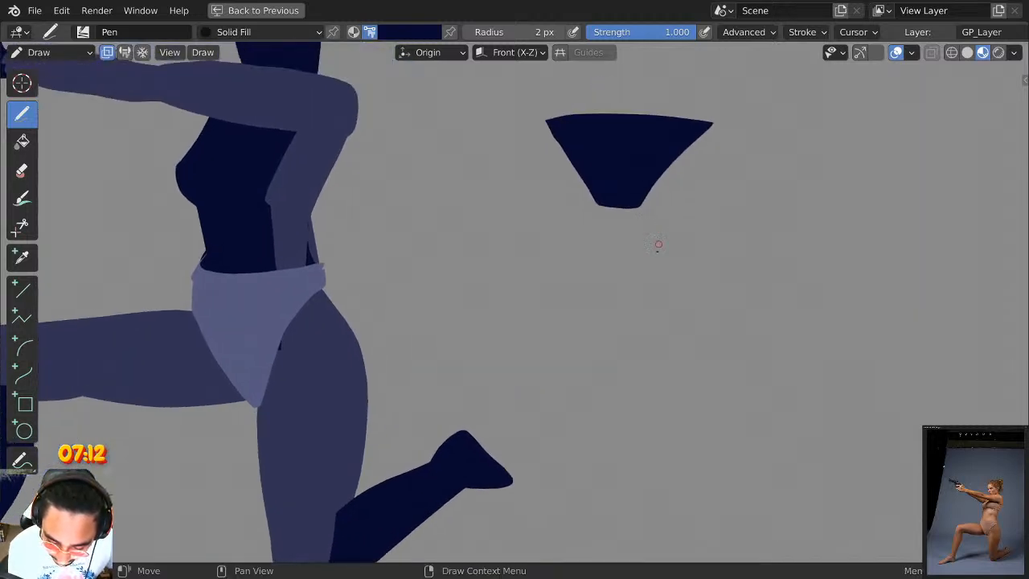
{"action": "mouse_move", "coordinate": [667, 290]}
{"action": "middle_mouse_down", "text": "shift"}
{"action": "mouse_move", "coordinate": [635, 259]}
{"action": "mouse_move", "coordinate": [606, 184]}
{"action": "middle_mouse_up", "text": "shift"}
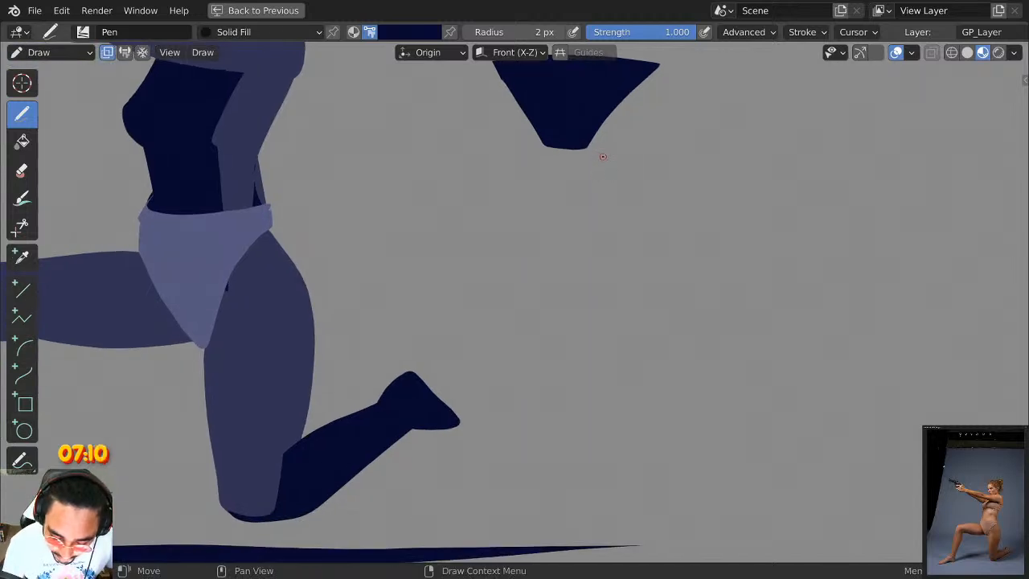
{"action": "scroll", "coordinate": [619, 145], "scroll_direction": "down", "scroll_amount": 5}
{"action": "scroll", "coordinate": [611, 166], "scroll_direction": "up", "scroll_amount": 4}
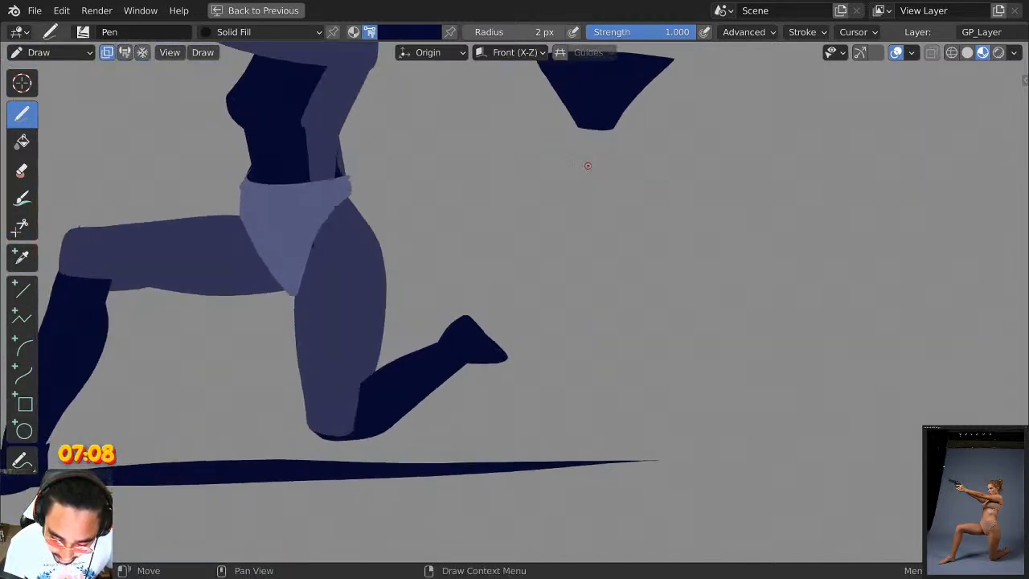
Try two rounded filled thigh shapes beneath the separate pelvis shape, and undo both.
{"action": "mouse_move", "coordinate": [527, 84]}
{"action": "left_mouse_down"}
{"action": "mouse_move", "coordinate": [560, 386]}
{"action": "mouse_move", "coordinate": [527, 84]}
{"action": "left_mouse_up"}
{"action": "mouse_move", "coordinate": [624, 118]}
{"action": "left_mouse_down"}
{"action": "mouse_move", "coordinate": [689, 354]}
{"action": "mouse_move", "coordinate": [685, 84]}
{"action": "left_mouse_up"}
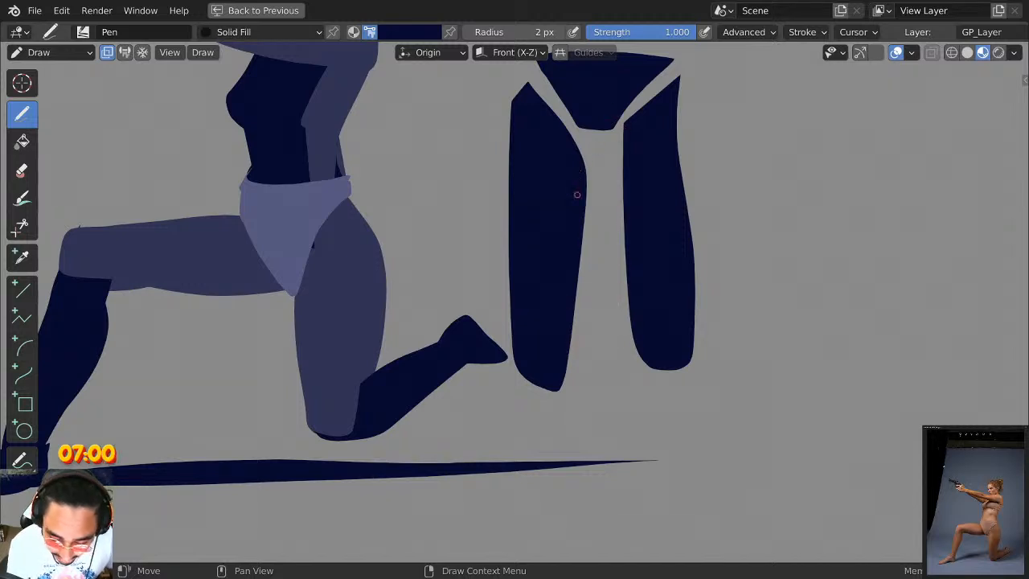
{"action": "key", "text": "ctrl+z"}
{"action": "key", "text": "ctrl+z"}
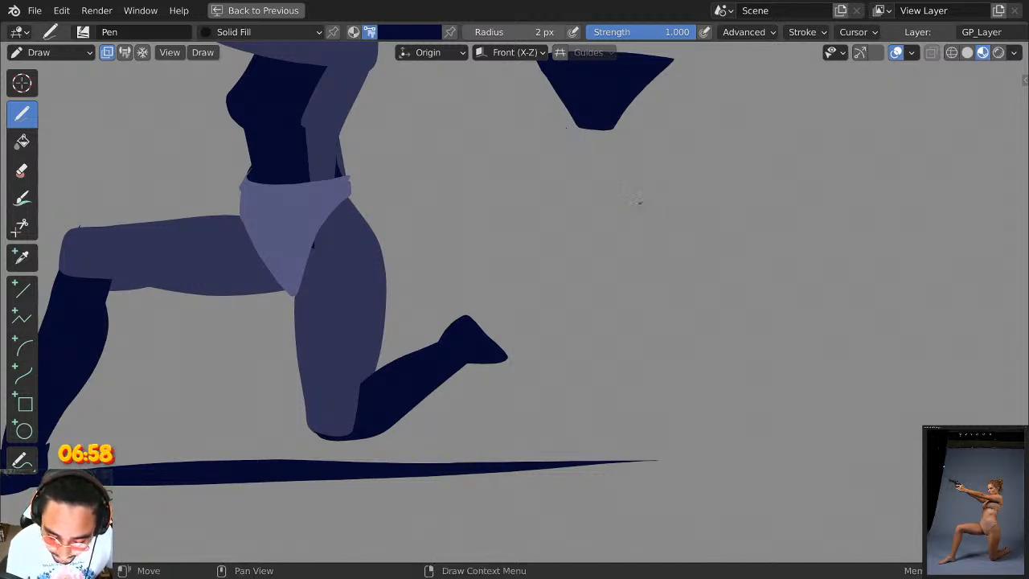
Try a new pair of long filled thigh shapes with straight inner edges below the separate pelvis, redrawing the first figure-side one.
{"action": "mouse_move", "coordinate": [618, 138]}
{"action": "left_mouse_down"}
{"action": "mouse_move", "coordinate": [689, 81]}
{"action": "mouse_move", "coordinate": [654, 386]}
{"action": "mouse_move", "coordinate": [634, 409]}
{"action": "mouse_move", "coordinate": [627, 132]}
{"action": "left_mouse_up"}
{"action": "middle_click_drag", "start_coordinate": [564, 254], "coordinate": [636, 323]}
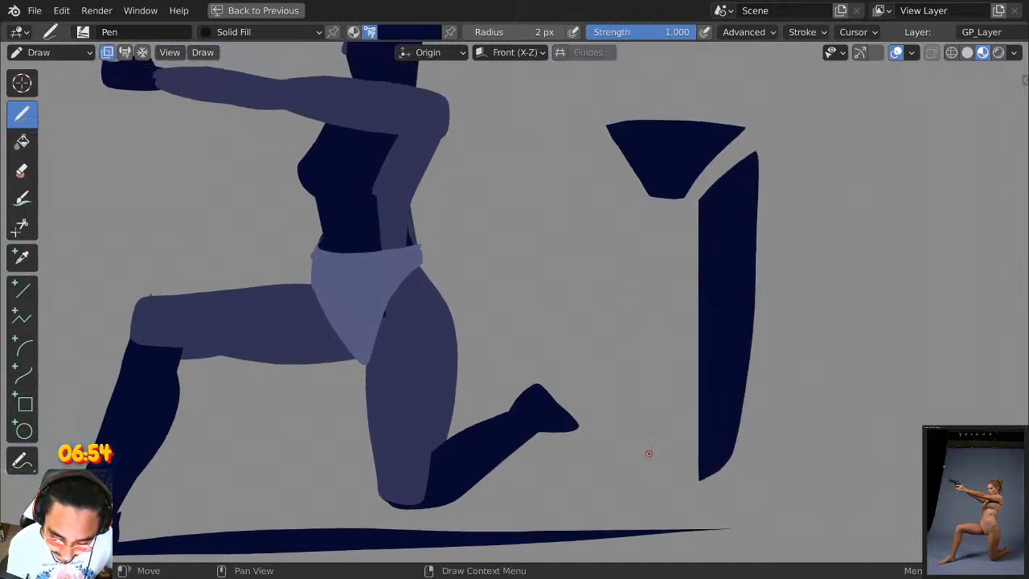
{"action": "mouse_move", "coordinate": [648, 453]}
{"action": "left_mouse_down"}
{"action": "mouse_move", "coordinate": [563, 338]}
{"action": "mouse_move", "coordinate": [609, 143]}
{"action": "mouse_move", "coordinate": [647, 452]}
{"action": "left_mouse_up"}
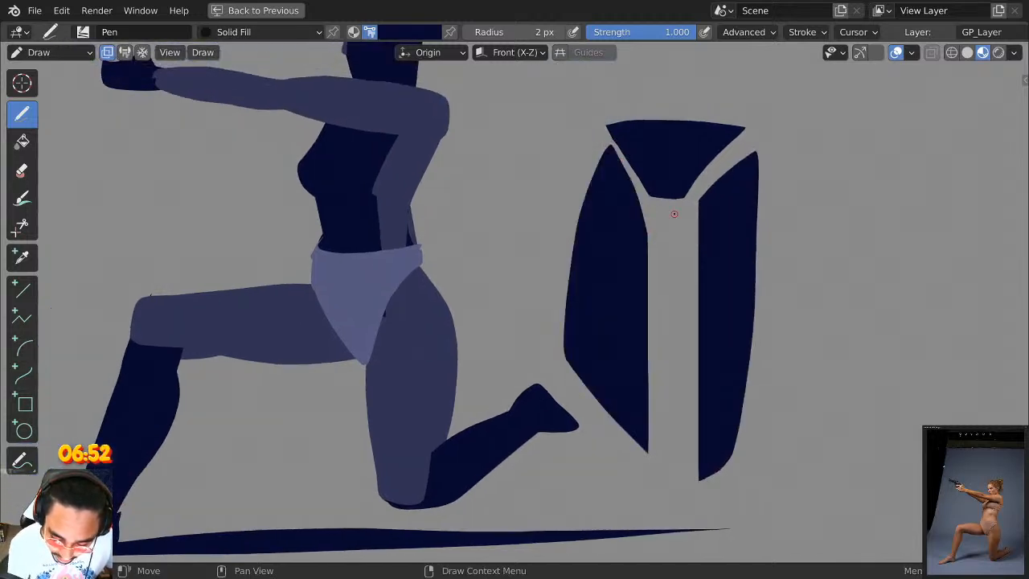
{"action": "key", "text": "ctrl+z"}
{"action": "mouse_move", "coordinate": [582, 168]}
{"action": "left_mouse_down"}
{"action": "mouse_move", "coordinate": [630, 446]}
{"action": "mouse_move", "coordinate": [643, 214]}
{"action": "left_mouse_up"}
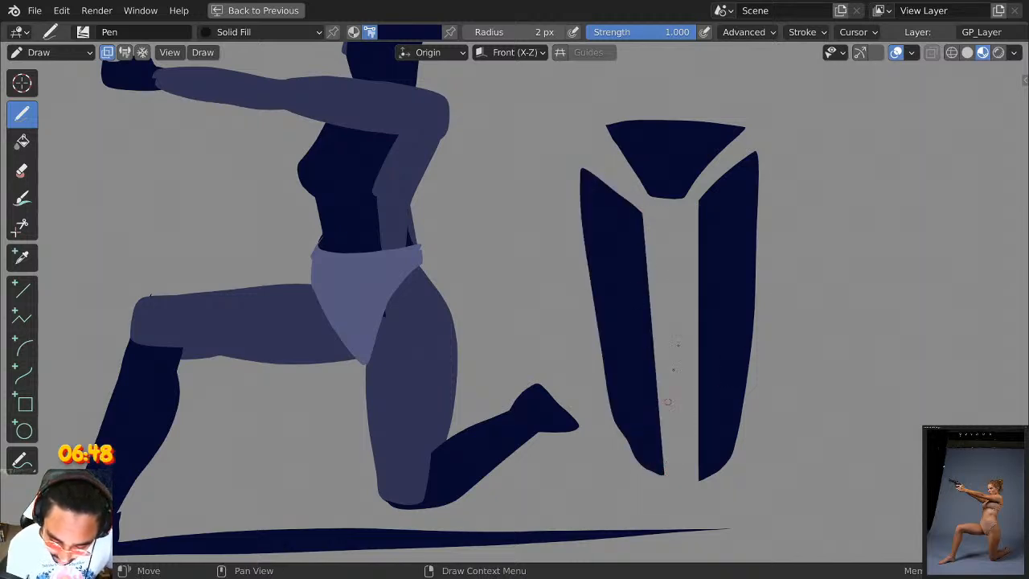
Try filled strokes that bridge the separate pelvis and its two thigh shapes, and undo them.
{"action": "mouse_move", "coordinate": [647, 222]}
{"action": "left_mouse_down"}
{"action": "mouse_move", "coordinate": [705, 151]}
{"action": "mouse_move", "coordinate": [686, 157]}
{"action": "left_mouse_up"}
{"action": "key", "text": "ctrl+z"}
{"action": "mouse_move", "coordinate": [615, 127]}
{"action": "left_mouse_down"}
{"action": "mouse_move", "coordinate": [696, 232]}
{"action": "mouse_move", "coordinate": [746, 131]}
{"action": "left_mouse_up"}
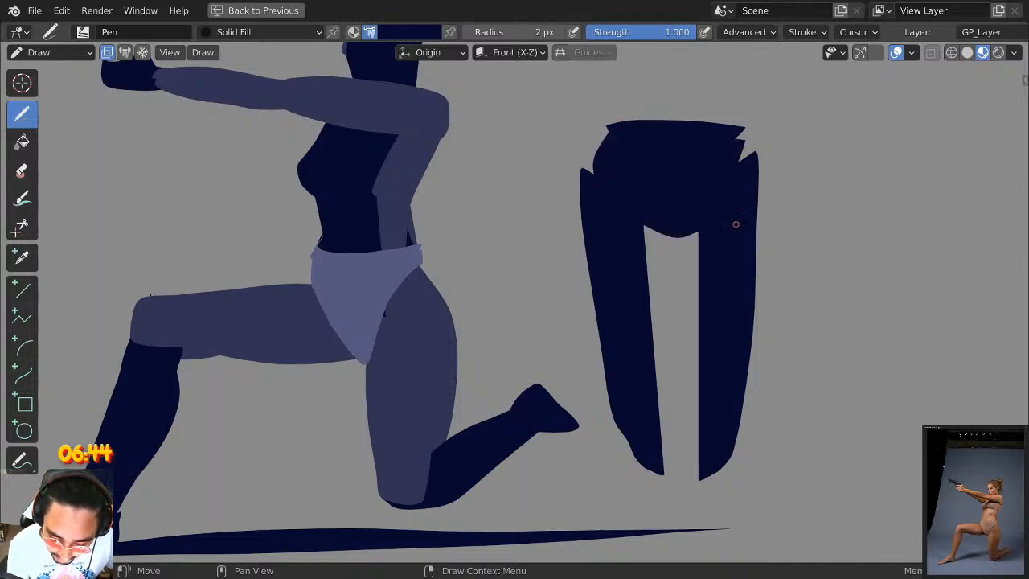
{"action": "mouse_move", "coordinate": [642, 223]}
{"action": "left_mouse_down"}
{"action": "mouse_move", "coordinate": [702, 421]}
{"action": "mouse_move", "coordinate": [696, 232]}
{"action": "left_mouse_up"}
{"action": "key", "text": "ctrl+z"}
{"action": "key", "text": "ctrl+z"}
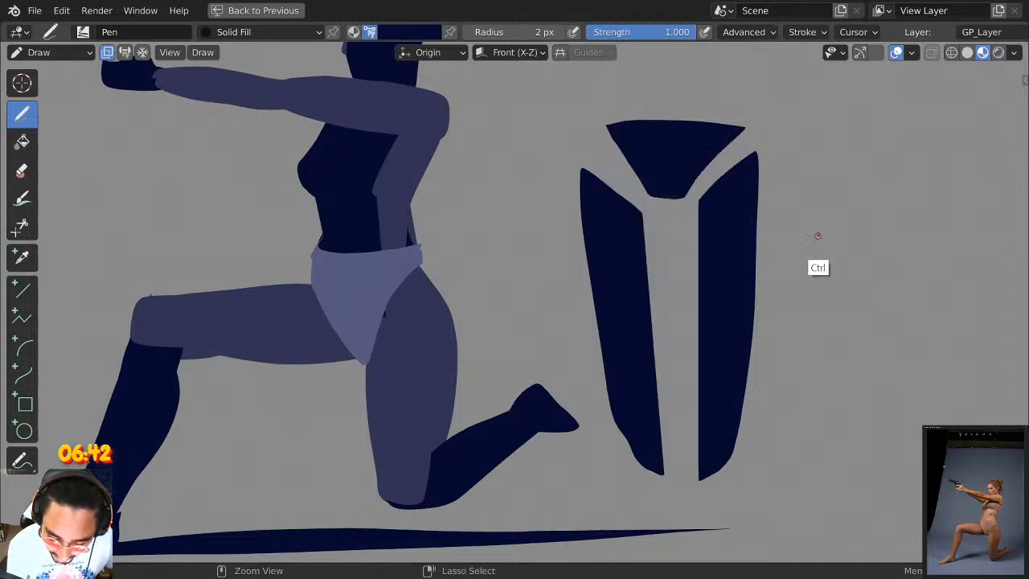
Undo the two separate thigh shapes and the pelvis shape drawn beside the kneeling figure.
{"action": "middle_click_drag", "start_coordinate": [801, 218], "coordinate": [709, 216]}
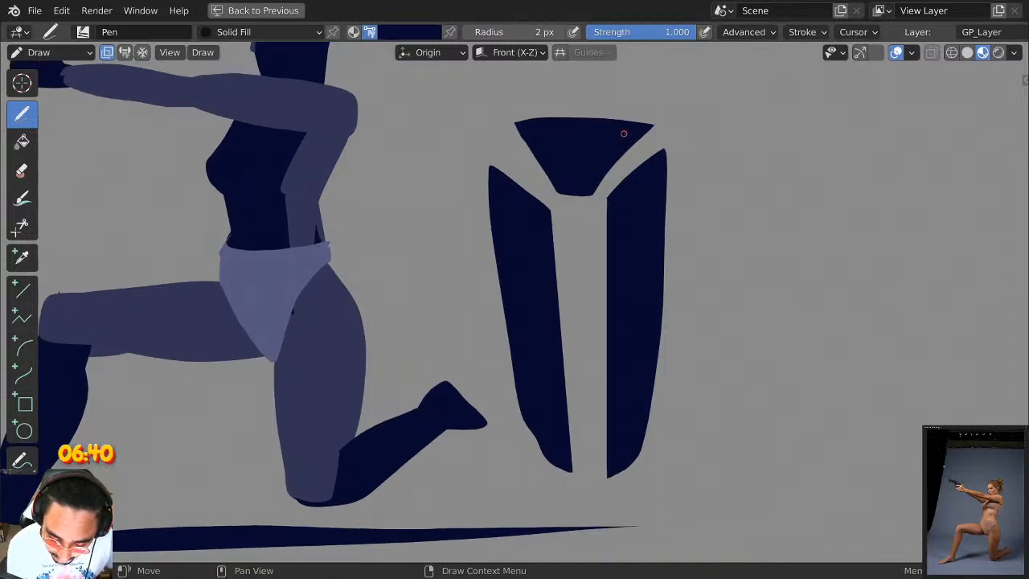
{"action": "key", "text": "ctrl+z"}
{"action": "key", "text": "ctrl+z"}
{"action": "key", "text": "ctrl+Tab"}
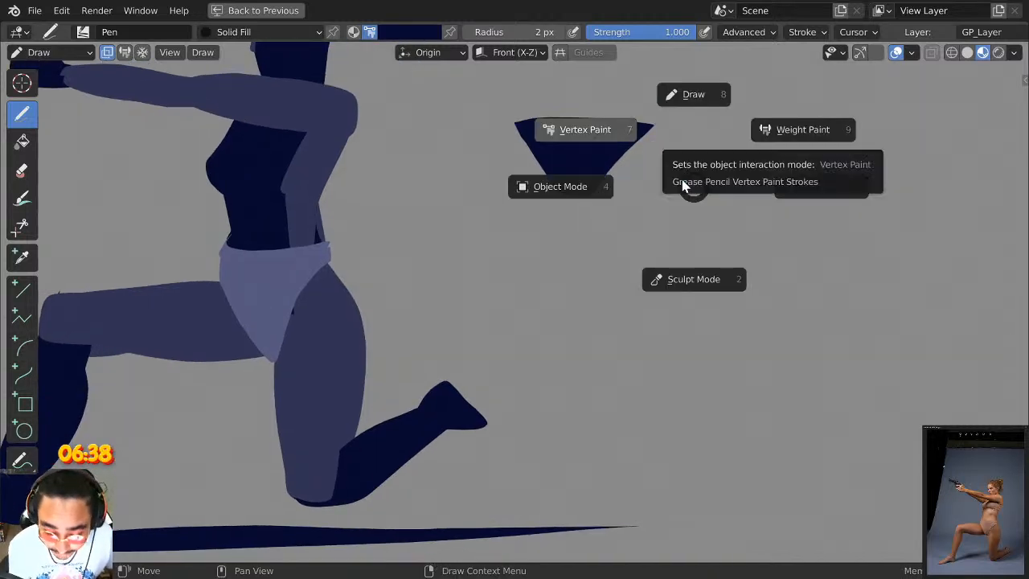
{"action": "left_click", "coordinate": [700, 147]}
{"action": "key", "text": "ctrl+z"}
Draw the far arm as dark navy filled strokes along the underside of the outstretched arm, from the wrist to the chest.
{"action": "middle_click_drag", "start_coordinate": [541, 235], "coordinate": [905, 229], "text": "shift"}
{"action": "middle_click_drag", "start_coordinate": [658, 213], "coordinate": [842, 299], "text": "shift"}
{"action": "middle_click_drag", "start_coordinate": [824, 134], "coordinate": [728, 192], "text": "shift"}
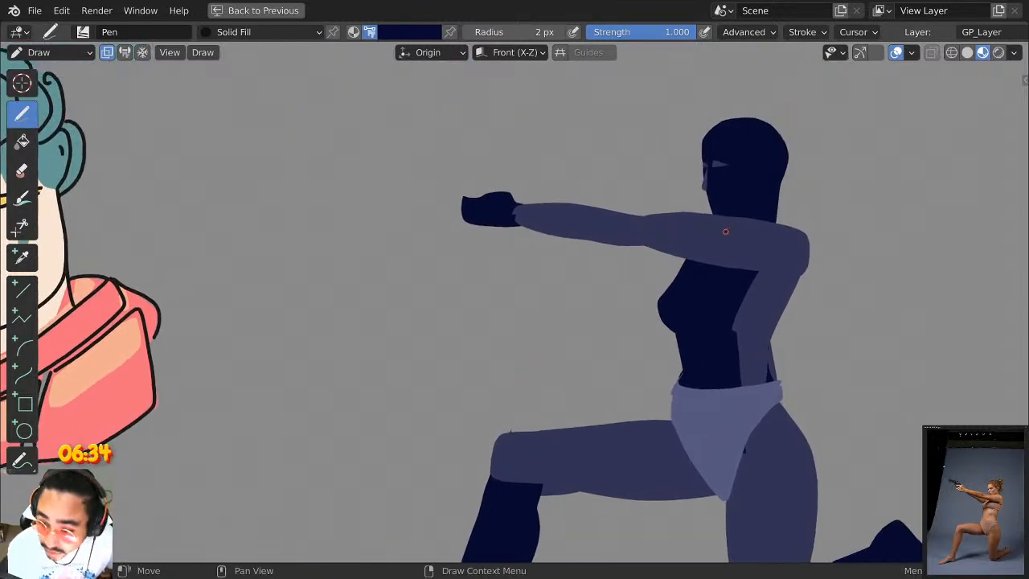
{"action": "scroll", "coordinate": [705, 255], "scroll_direction": "up", "scroll_amount": 1}
{"action": "middle_click_drag", "start_coordinate": [651, 273], "coordinate": [568, 273], "text": "shift"}
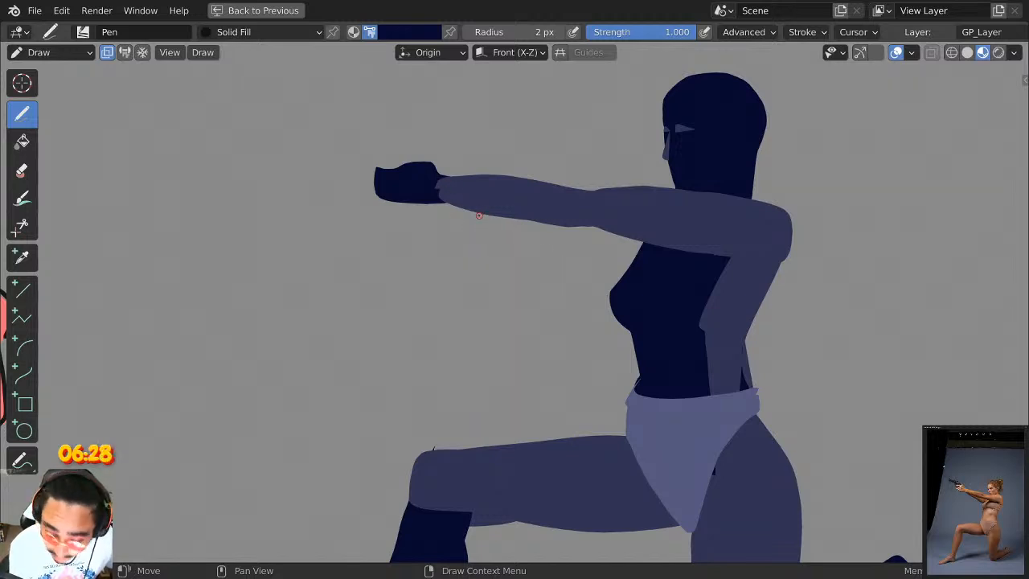
{"action": "mouse_move", "coordinate": [446, 201]}
{"action": "left_mouse_down"}
{"action": "mouse_move", "coordinate": [511, 236]}
{"action": "mouse_move", "coordinate": [618, 263]}
{"action": "mouse_move", "coordinate": [594, 243]}
{"action": "left_mouse_up"}
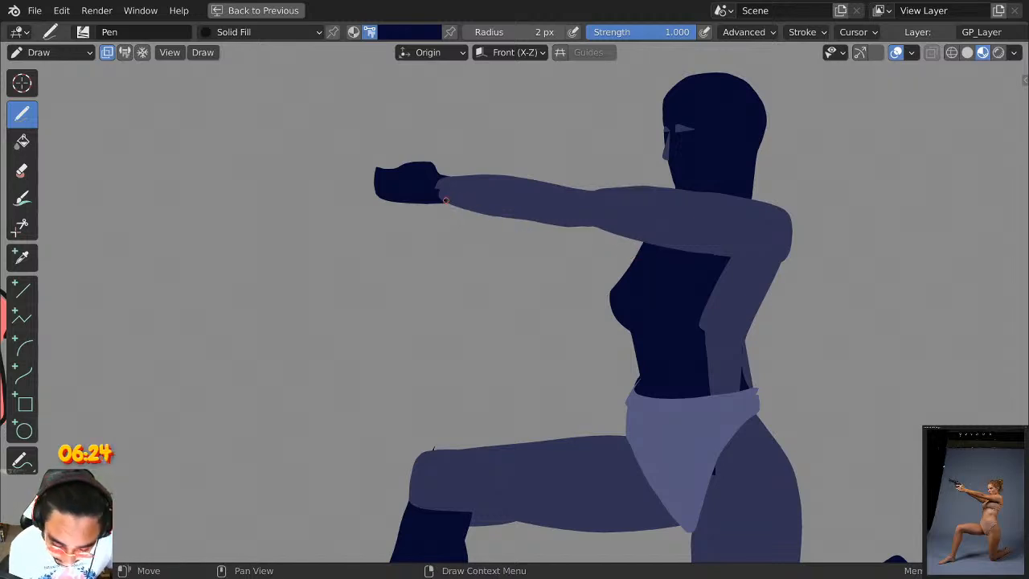
{"action": "mouse_move", "coordinate": [446, 201]}
{"action": "left_mouse_down"}
{"action": "mouse_move", "coordinate": [470, 217]}
{"action": "mouse_move", "coordinate": [587, 239]}
{"action": "mouse_move", "coordinate": [618, 220]}
{"action": "left_mouse_up"}
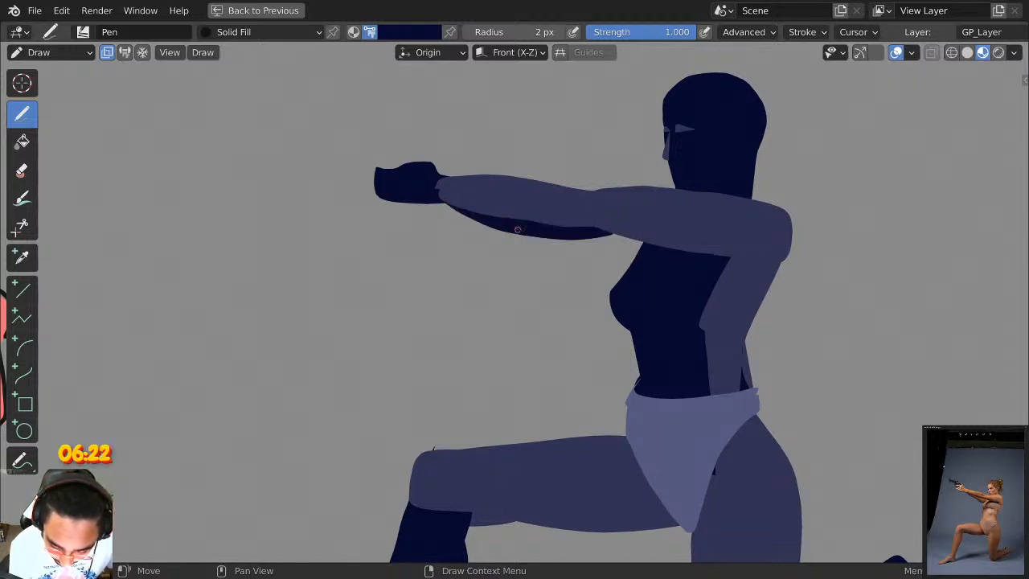
{"action": "mouse_move", "coordinate": [517, 230]}
{"action": "left_mouse_down"}
{"action": "mouse_move", "coordinate": [680, 246]}
{"action": "mouse_move", "coordinate": [685, 229]}
{"action": "left_mouse_up"}
{"action": "scroll", "coordinate": [747, 221], "scroll_direction": "down", "scroll_amount": 3}
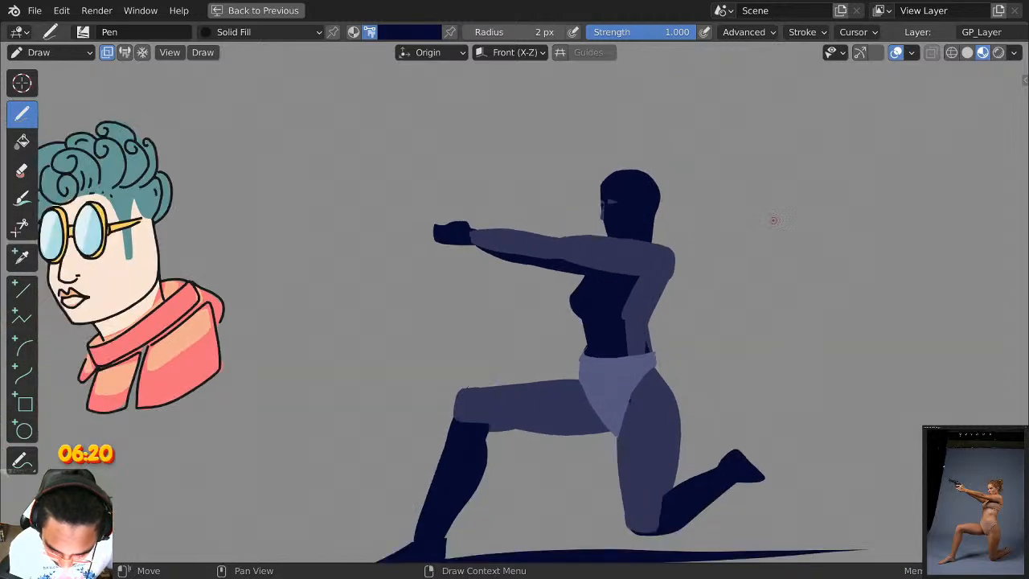
{"action": "scroll", "coordinate": [773, 219], "scroll_direction": "up", "scroll_amount": 3}
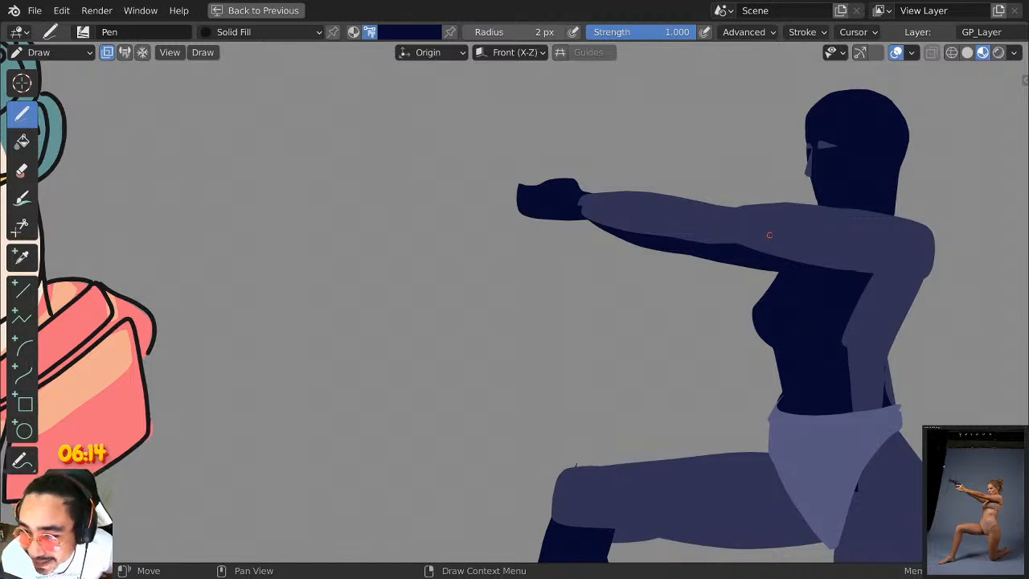
{"action": "mouse_move", "coordinate": [802, 124]}
{"action": "left_mouse_down"}
{"action": "mouse_move", "coordinate": [801, 157]}
{"action": "mouse_move", "coordinate": [840, 152]}
{"action": "left_mouse_up"}
{"action": "key", "text": "ctrl+z"}
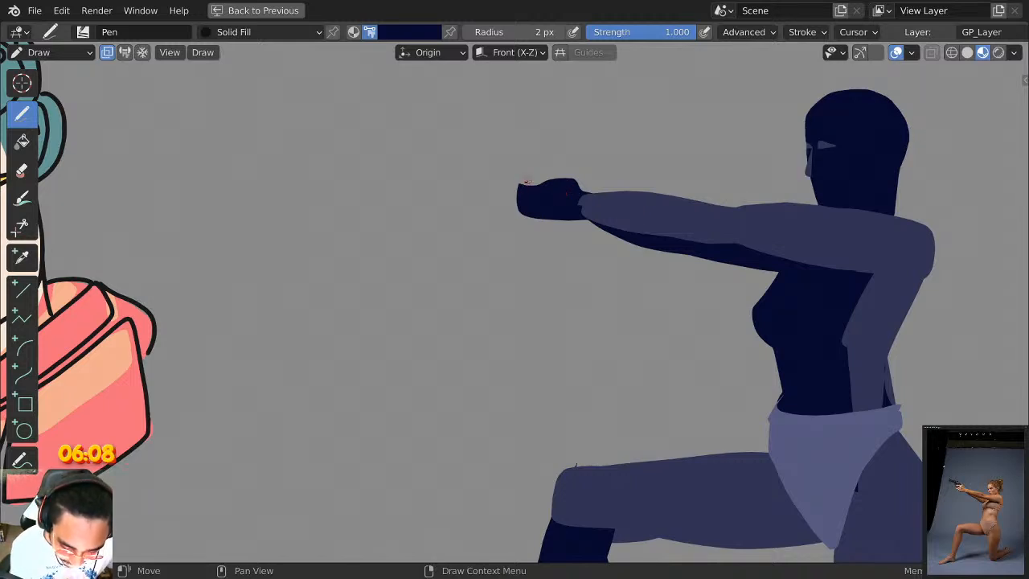
{"action": "scroll", "coordinate": [557, 218], "scroll_direction": "up", "scroll_amount": 2}
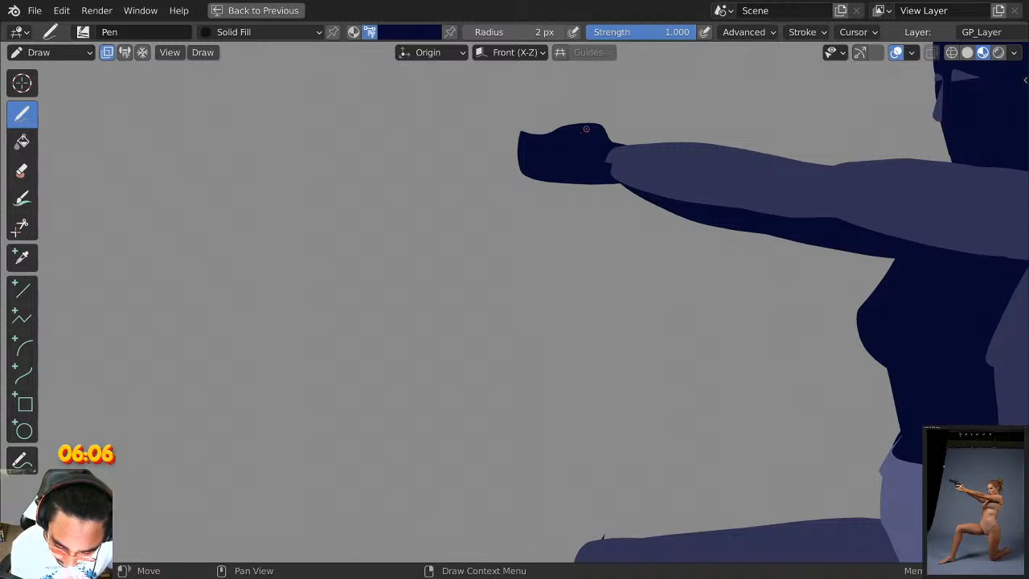
Delete the dark navy hand strokes at the end of the outstretched arm.
{"action": "key", "text": "Tab"}
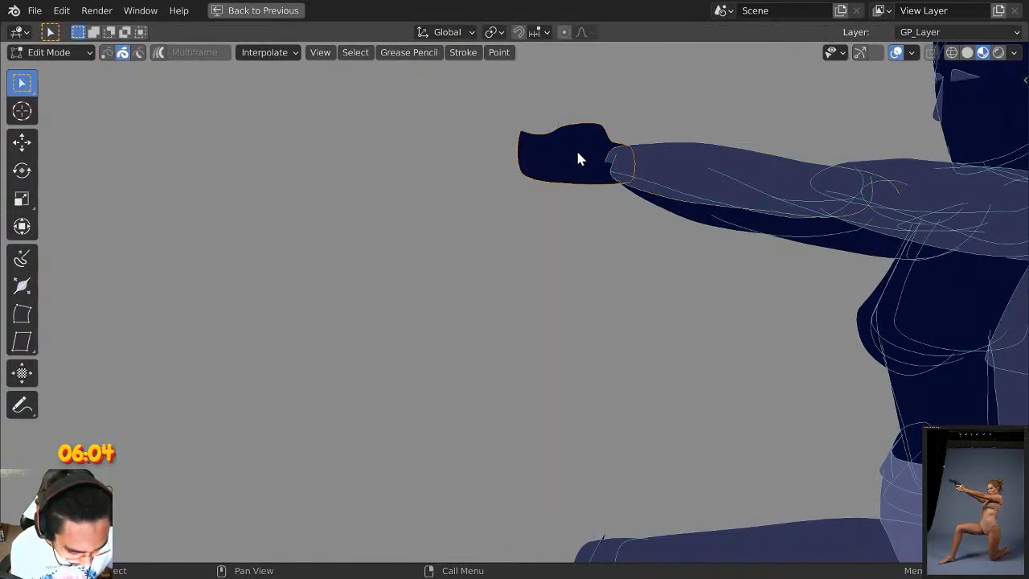
{"action": "right_click", "coordinate": [581, 156]}
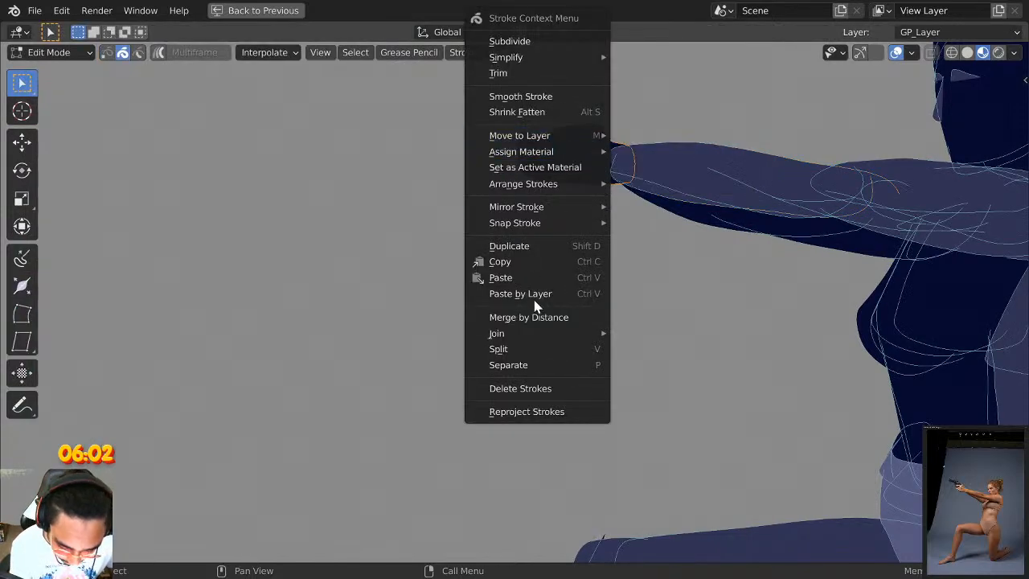
{"action": "left_click", "coordinate": [538, 389]}
{"action": "key", "text": "Tab"}
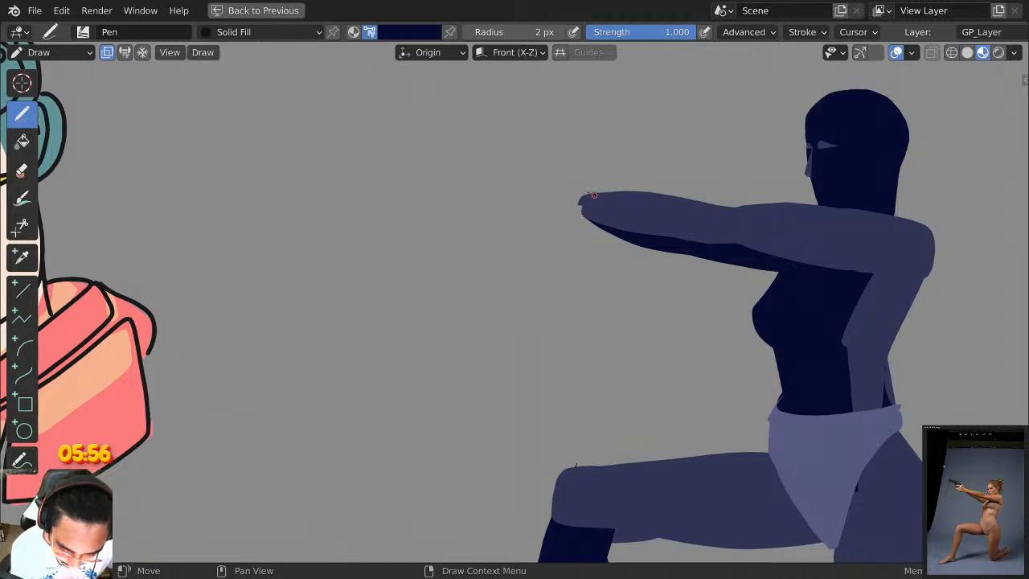
Redraw the outstretched hand as dark navy filled strokes forming a compact fist with a raised thumb at the wrist.
{"action": "mouse_move", "coordinate": [593, 195]}
{"action": "left_mouse_down"}
{"action": "mouse_move", "coordinate": [517, 199]}
{"action": "mouse_move", "coordinate": [595, 223]}
{"action": "left_mouse_up"}
{"action": "key", "text": "ctrl+z"}
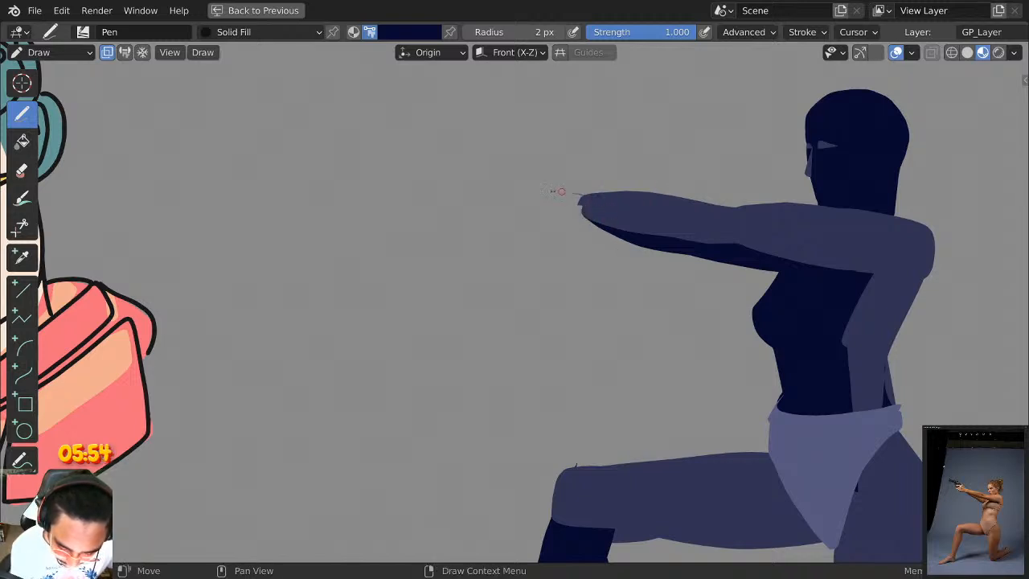
{"action": "mouse_move", "coordinate": [561, 191]}
{"action": "left_mouse_down"}
{"action": "mouse_move", "coordinate": [516, 197]}
{"action": "mouse_move", "coordinate": [595, 225]}
{"action": "mouse_move", "coordinate": [545, 190]}
{"action": "mouse_move", "coordinate": [595, 221]}
{"action": "mouse_move", "coordinate": [536, 197]}
{"action": "mouse_move", "coordinate": [594, 217]}
{"action": "mouse_move", "coordinate": [526, 211]}
{"action": "mouse_move", "coordinate": [597, 196]}
{"action": "mouse_move", "coordinate": [562, 175]}
{"action": "mouse_move", "coordinate": [572, 208]}
{"action": "mouse_move", "coordinate": [517, 186]}
{"action": "mouse_move", "coordinate": [590, 201]}
{"action": "left_mouse_up"}
{"action": "key", "text": "ctrl+z"}
{"action": "key", "text": "ctrl+z"}
{"action": "key", "text": "ctrl+z"}
{"action": "scroll", "coordinate": [666, 151], "scroll_direction": "down", "scroll_amount": 2}
{"action": "scroll", "coordinate": [666, 150], "scroll_direction": "up", "scroll_amount": 2}
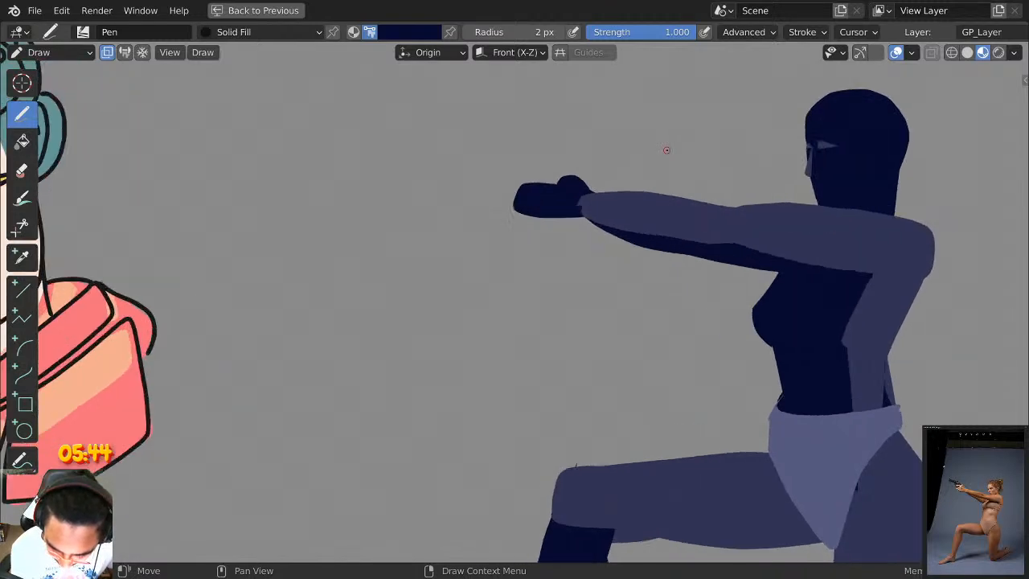
Select the new hand strokes and scale them up uniformly by about 1.157.
{"action": "key", "text": "Tab"}
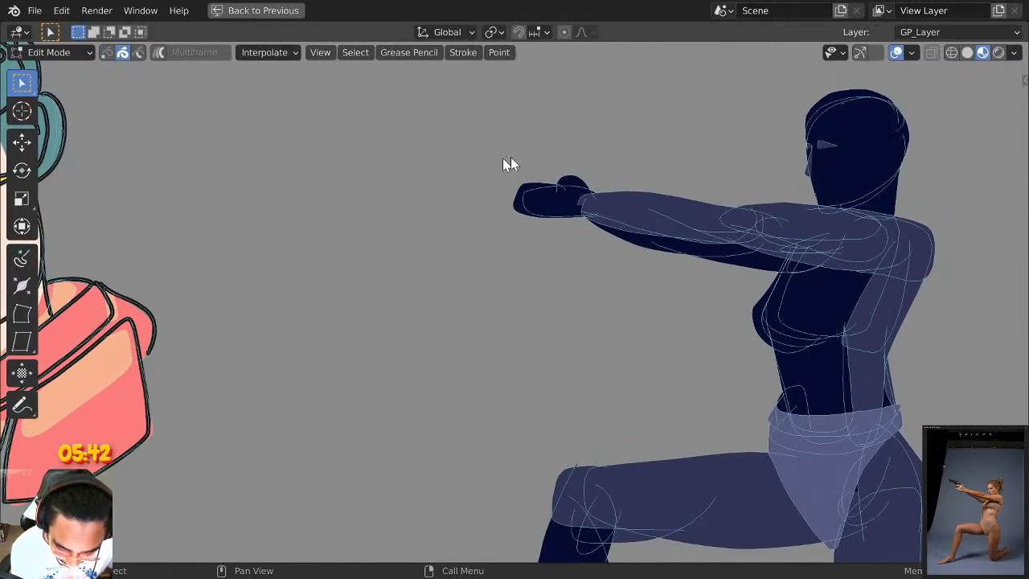
{"action": "left_click_drag", "start_coordinate": [510, 165], "coordinate": [560, 217]}
{"action": "mouse_move", "coordinate": [583, 151]}
{"action": "left_mouse_down"}
{"action": "mouse_move", "coordinate": [536, 194]}
{"action": "mouse_move", "coordinate": [515, 198]}
{"action": "left_mouse_up"}
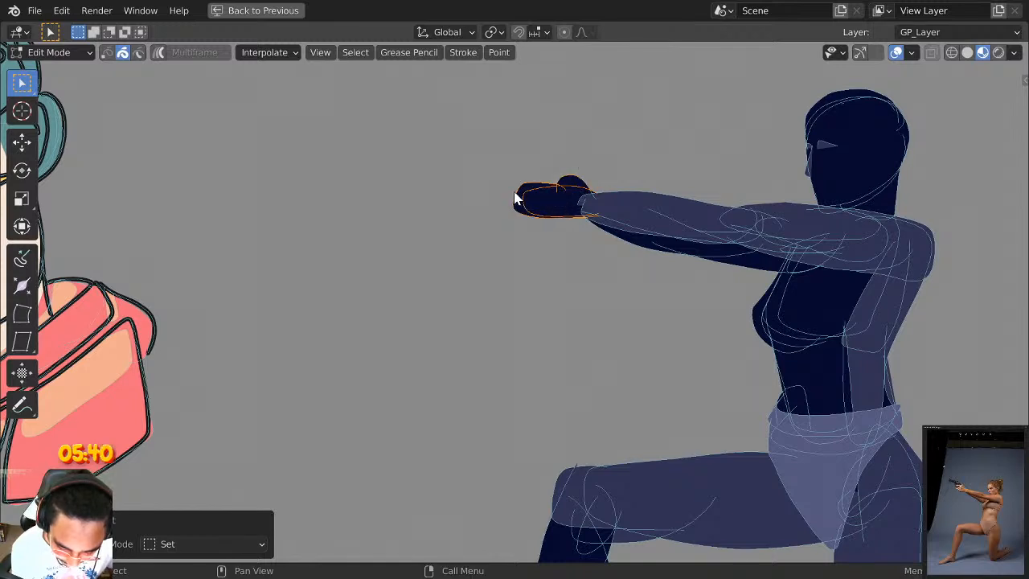
{"action": "key", "text": "s"}
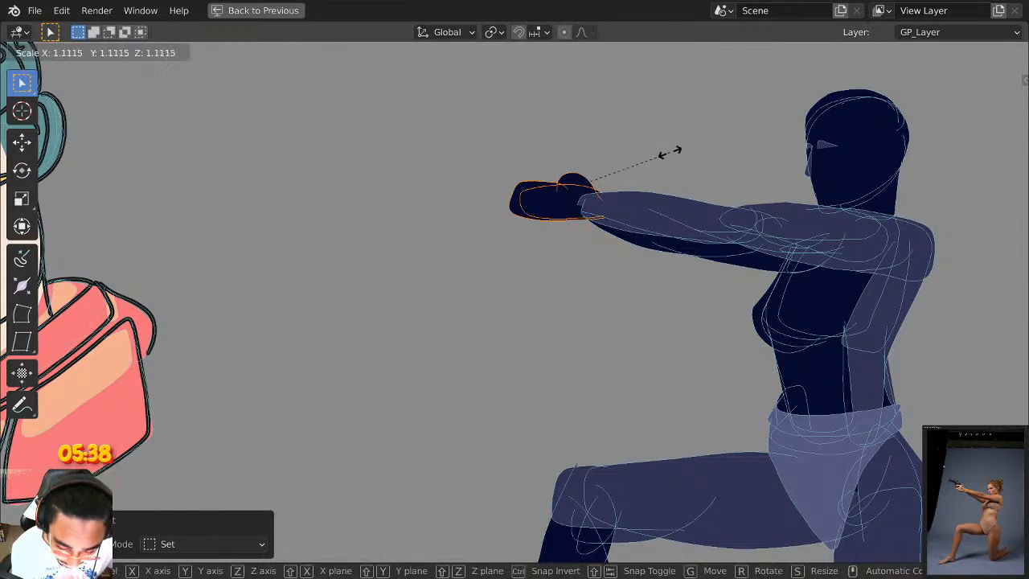
{"action": "left_click", "coordinate": [675, 154]}
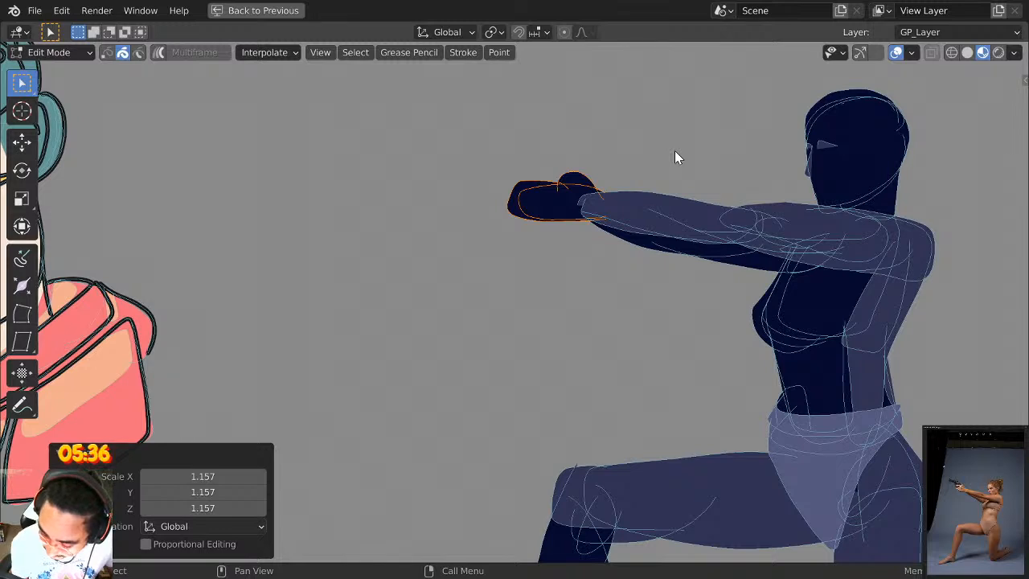
Narrow the hand strokes along X to about 0.674, and enlarge them uniformly by about 1.176.
{"action": "key", "text": "x"}
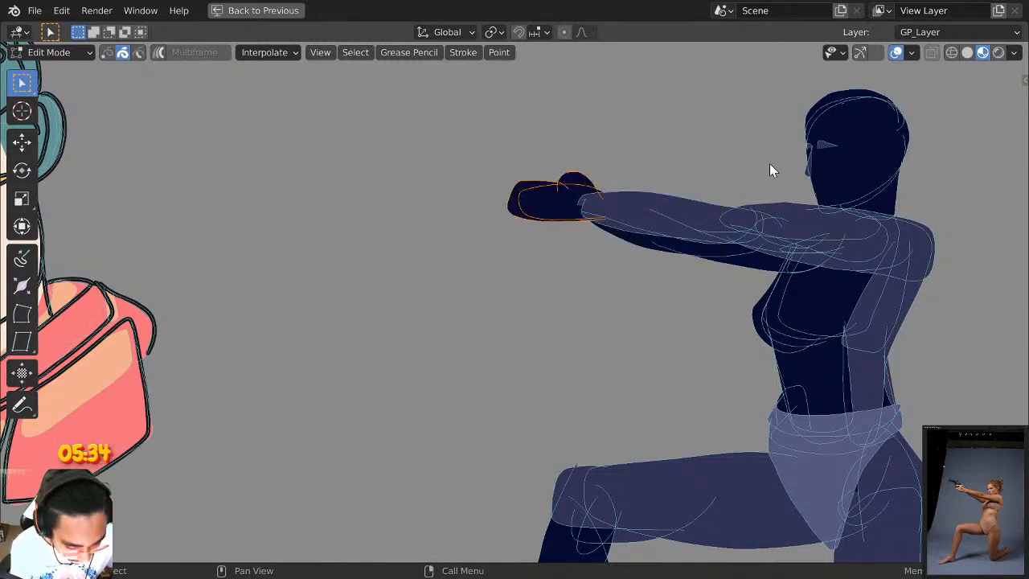
{"action": "key", "text": "s"}
{"action": "key", "text": "x"}
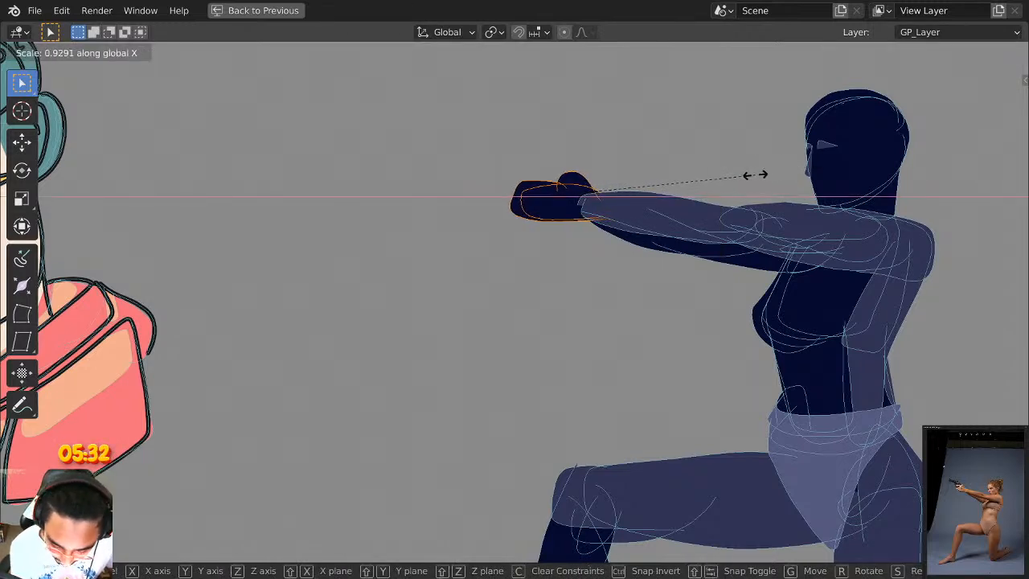
{"action": "left_click", "coordinate": [701, 193]}
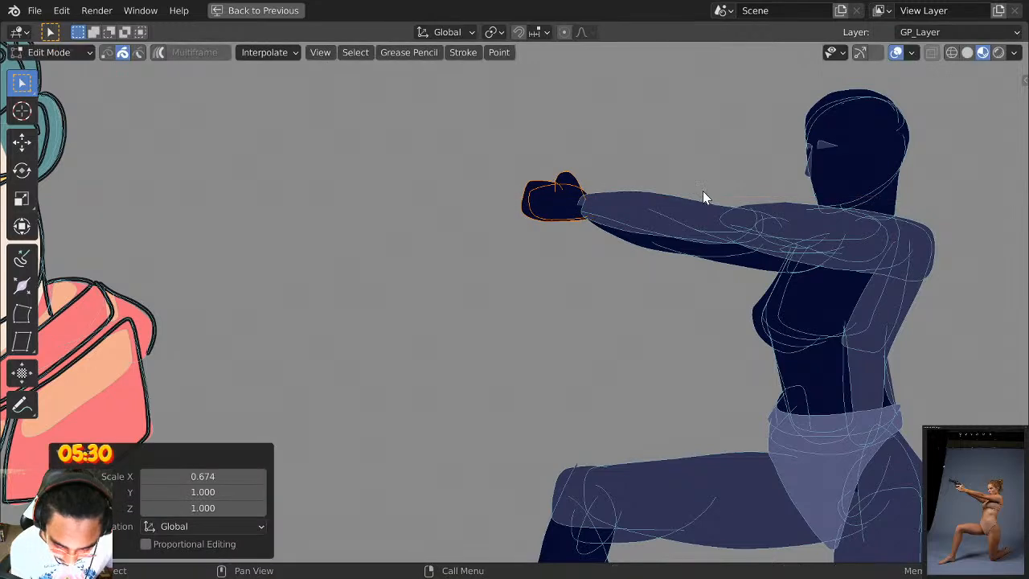
{"action": "key", "text": "s"}
{"action": "left_click", "coordinate": [728, 196]}
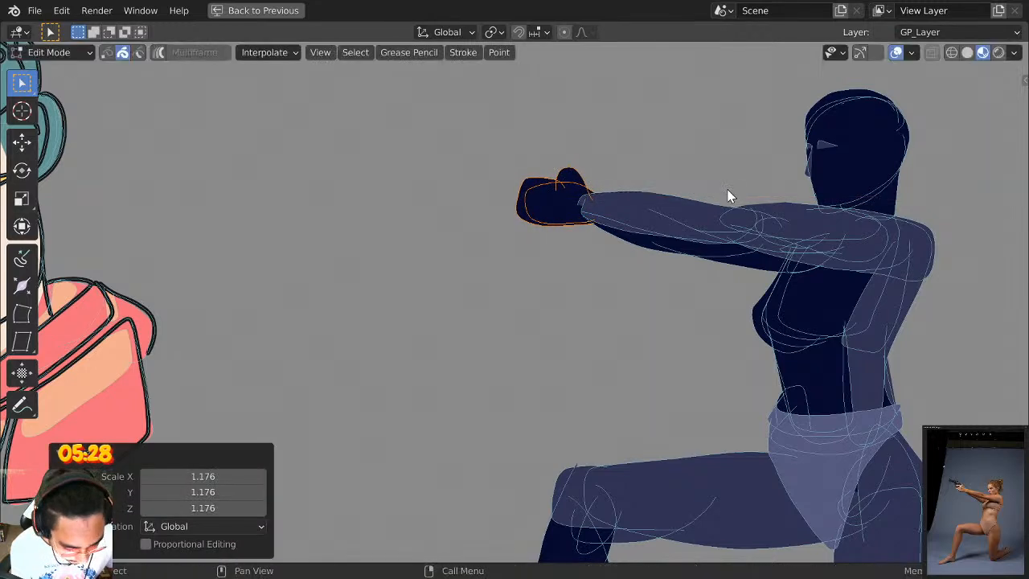
Move the hand strokes slightly away from the body so the fist meets the wrist, and return to drawing.
{"action": "key", "text": "g"}
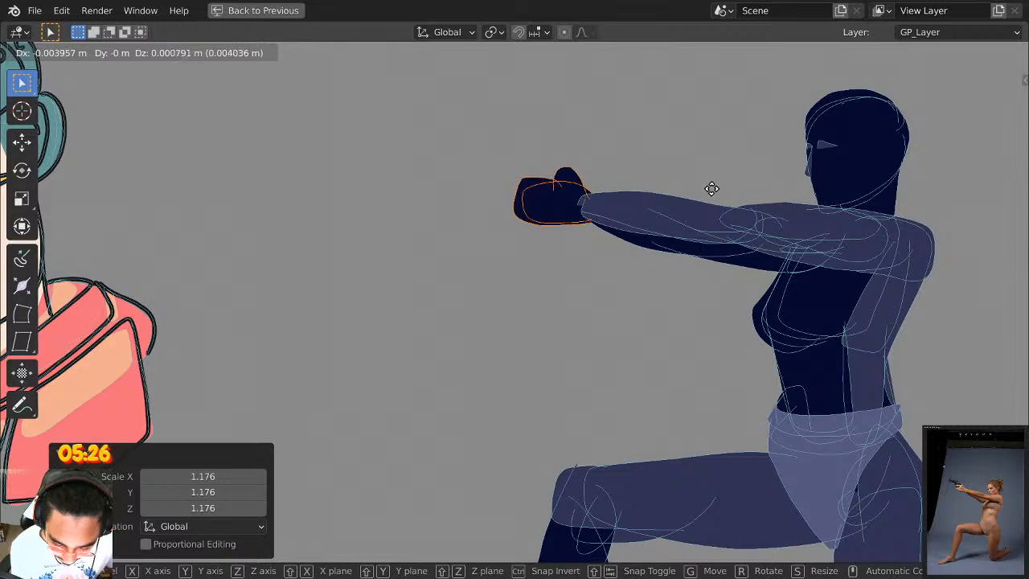
{"action": "left_click", "coordinate": [712, 188]}
{"action": "key", "text": "Tab"}
{"action": "scroll", "coordinate": [801, 193], "scroll_direction": "down", "scroll_amount": 6}
{"action": "scroll", "coordinate": [830, 174], "scroll_direction": "up", "scroll_amount": 3}
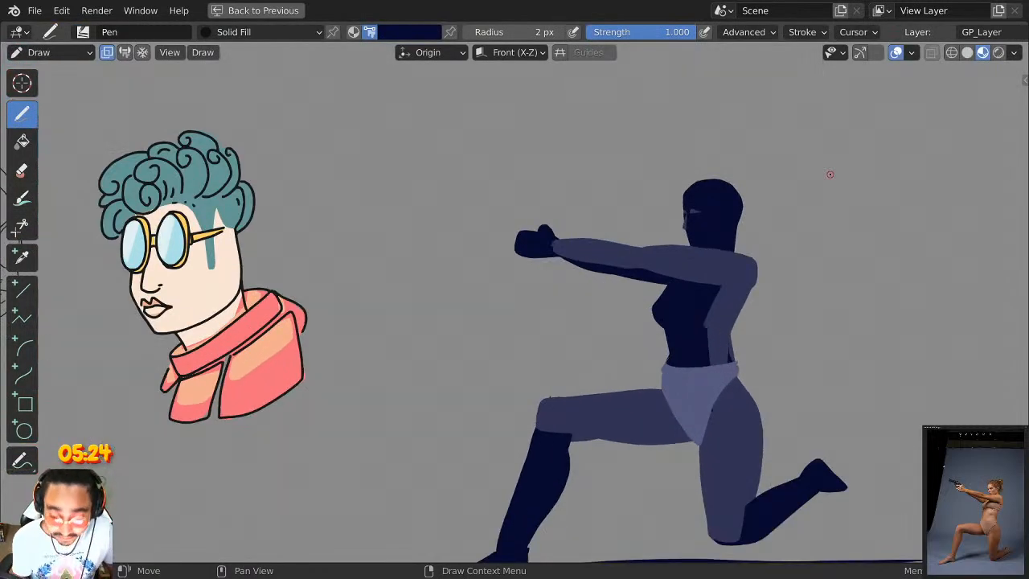
{"action": "scroll", "coordinate": [829, 173], "scroll_direction": "up", "scroll_amount": 1}
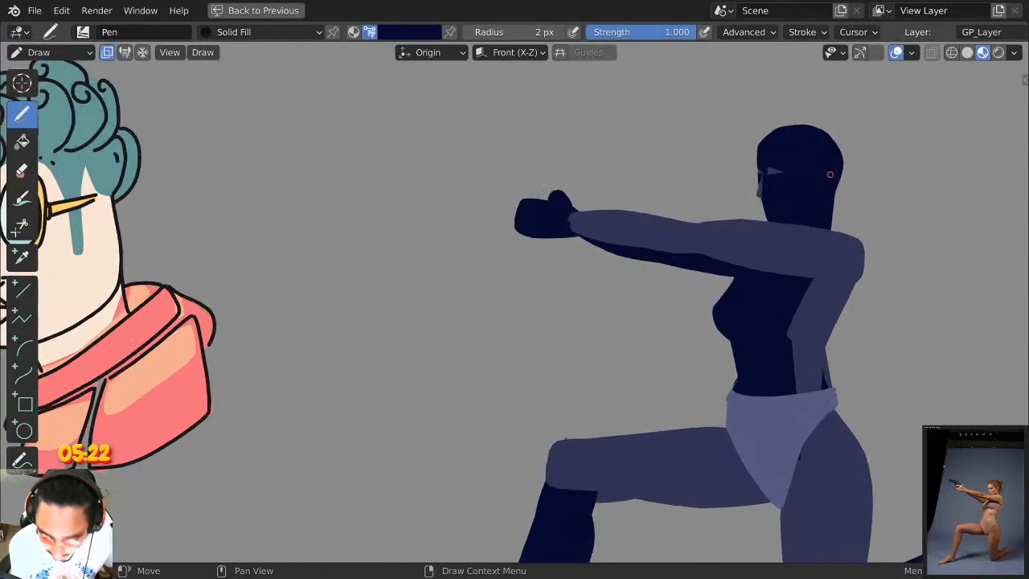
Try a grey palette swatch, and set the drawing colour to the muted purple-blue swatch from Palette.001.
{"action": "middle_click_drag", "start_coordinate": [830, 173], "coordinate": [796, 131], "text": "shift"}
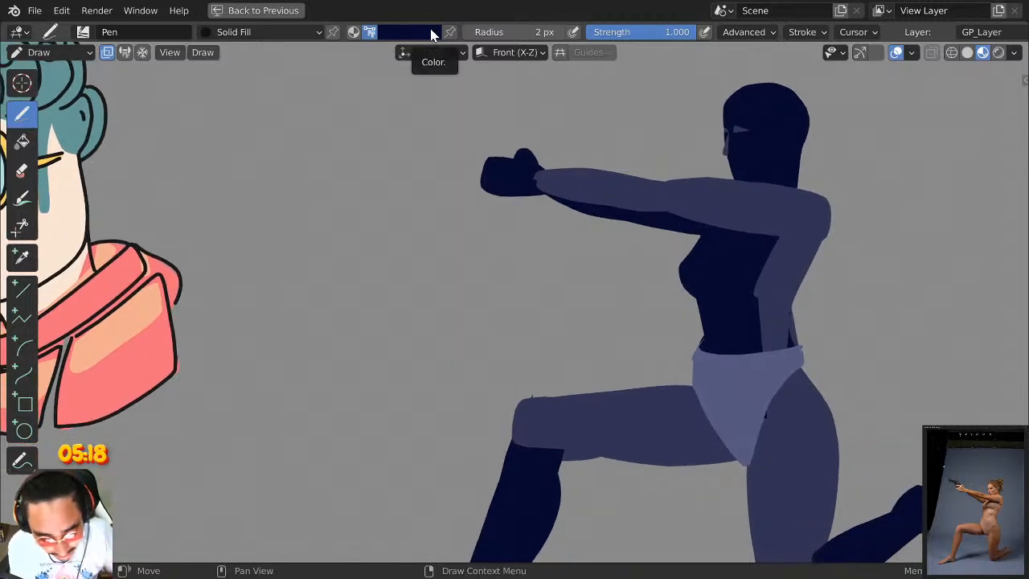
{"action": "left_click", "coordinate": [433, 32]}
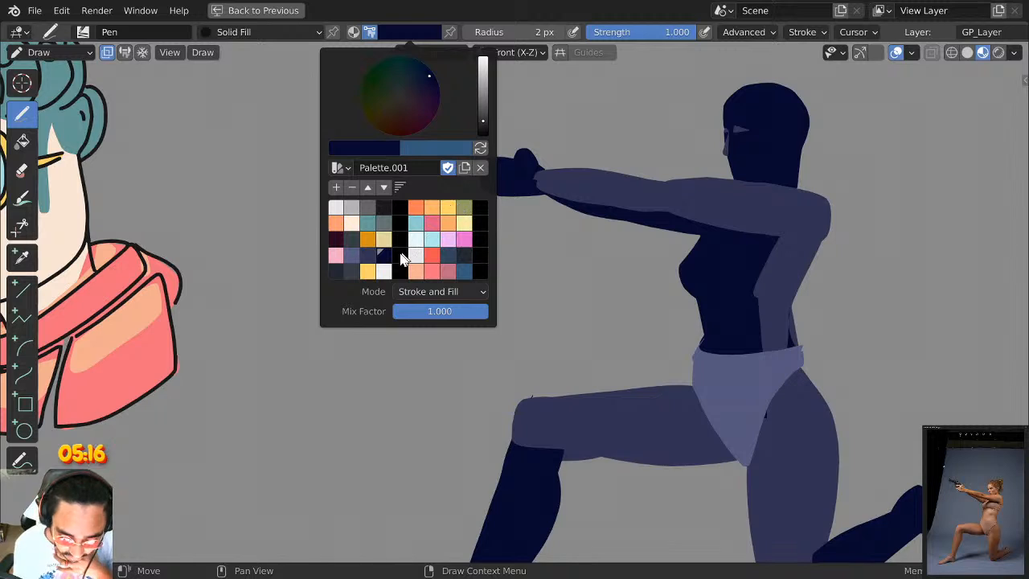
{"action": "left_click", "coordinate": [411, 33]}
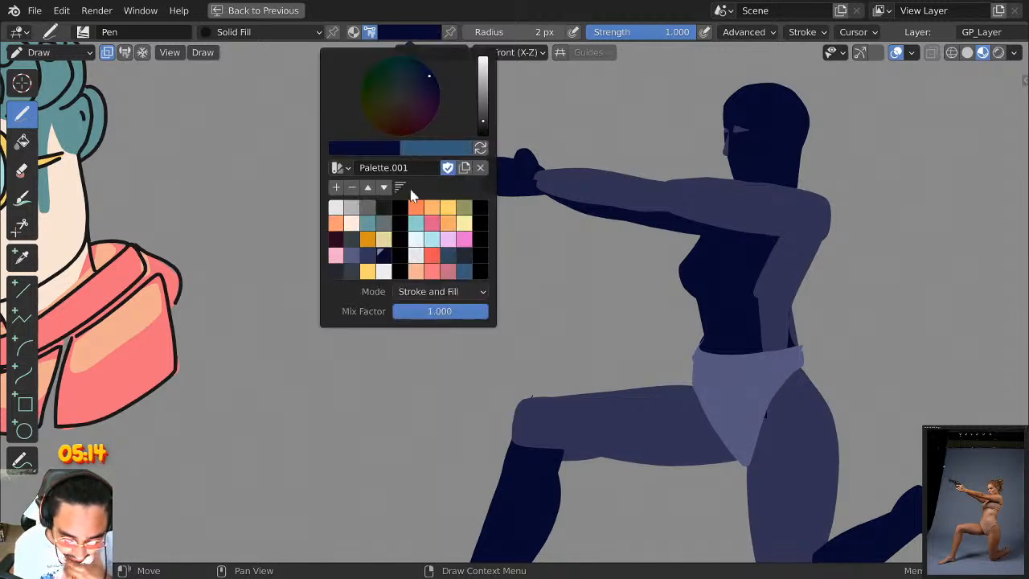
{"action": "left_click", "coordinate": [397, 190]}
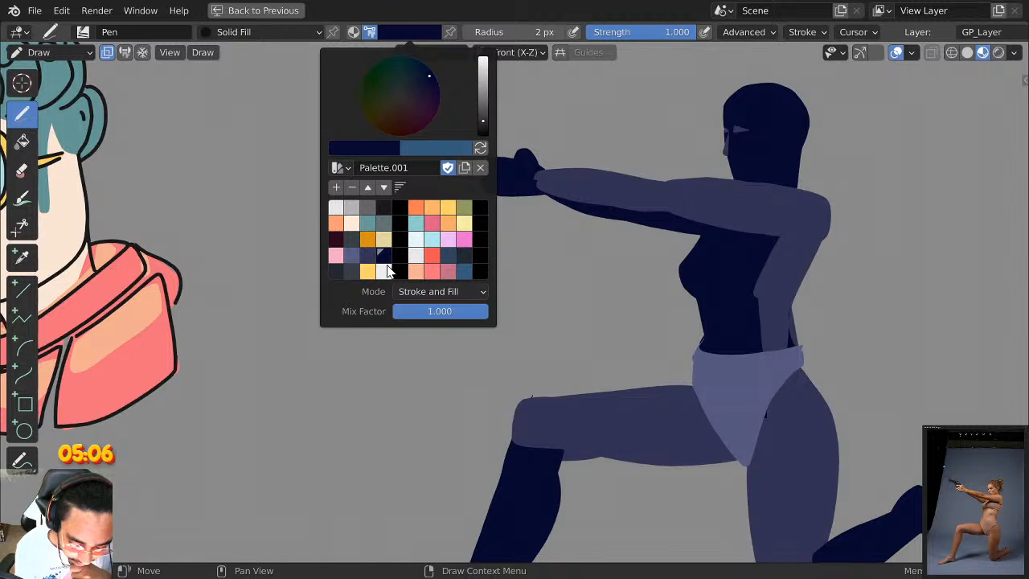
{"action": "left_click", "coordinate": [367, 208]}
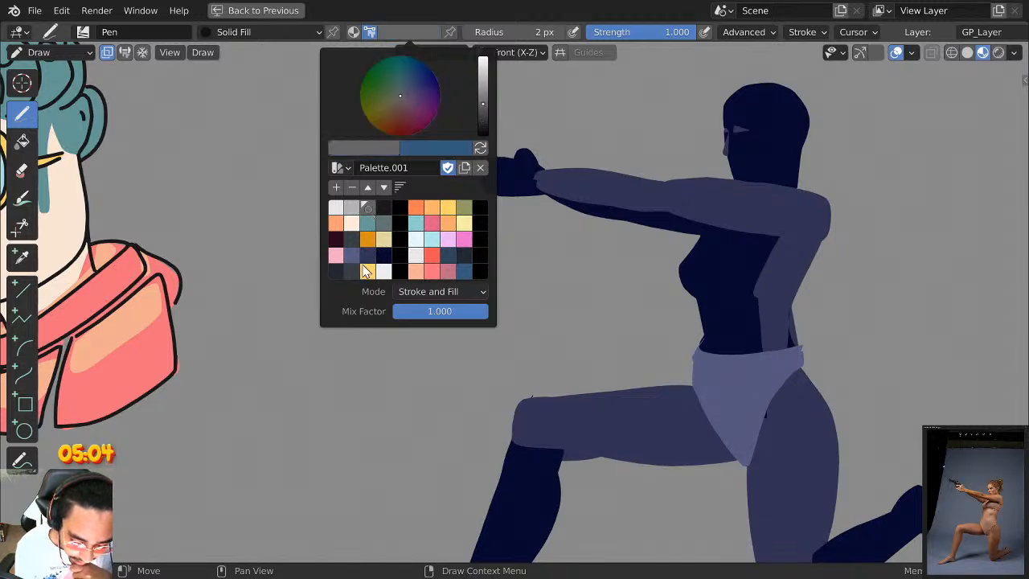
{"action": "left_click", "coordinate": [418, 33]}
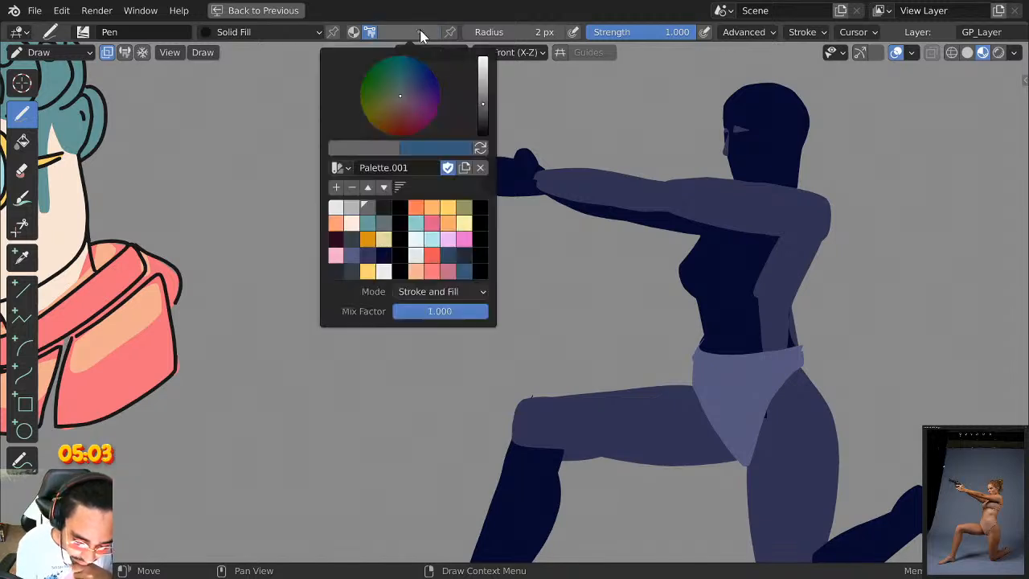
{"action": "left_click", "coordinate": [351, 257]}
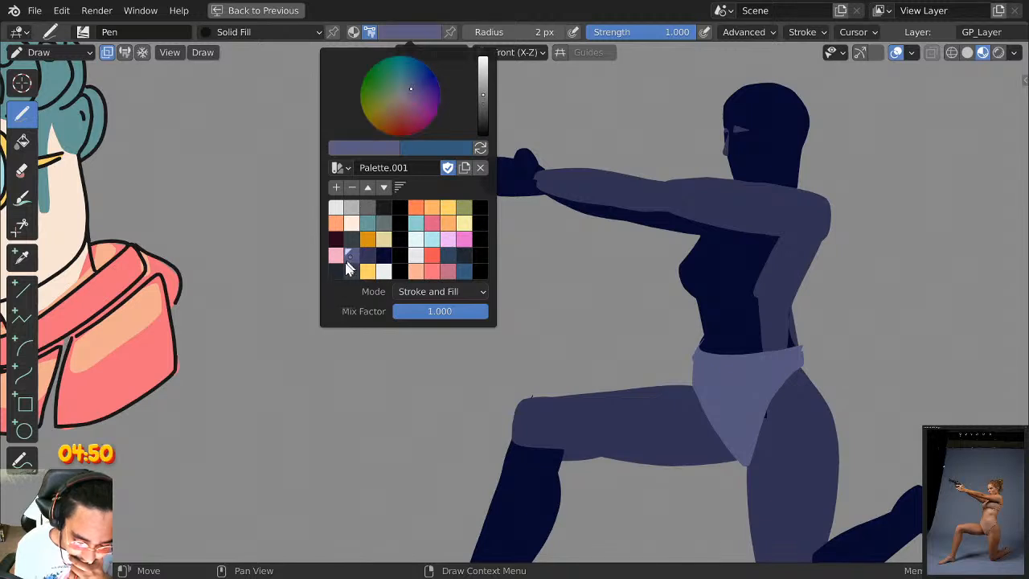
Draw a pistol above the fist as muted purple-blue filled strokes, with a long barrel, a stepped underside and a grip behind the hand.
{"action": "middle_click_drag", "start_coordinate": [547, 182], "coordinate": [614, 203]}
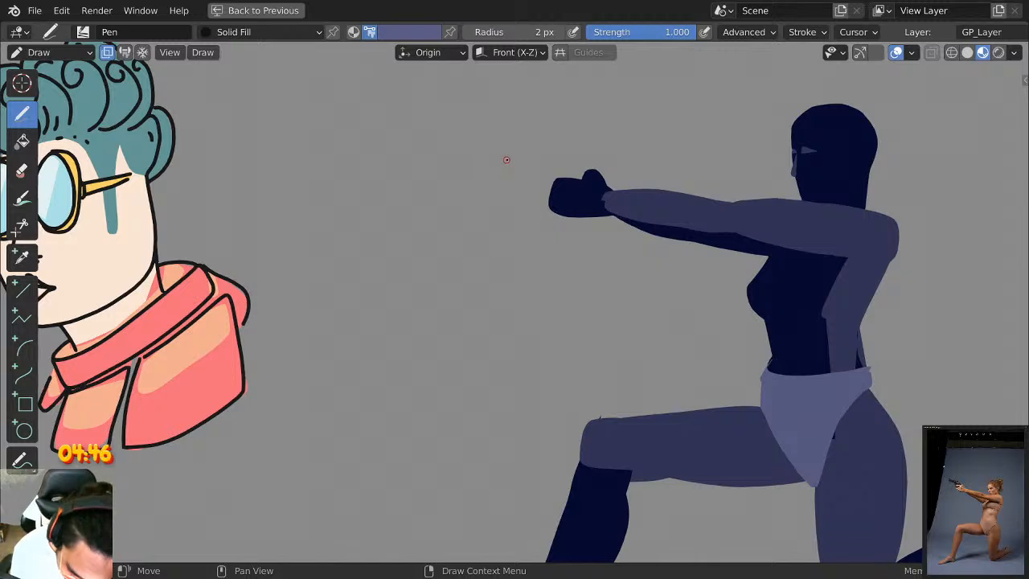
{"action": "mouse_move", "coordinate": [506, 153]}
{"action": "left_mouse_down"}
{"action": "mouse_move", "coordinate": [588, 159]}
{"action": "mouse_move", "coordinate": [561, 150]}
{"action": "left_mouse_up"}
{"action": "scroll", "coordinate": [531, 125], "scroll_direction": "down", "scroll_amount": 2}
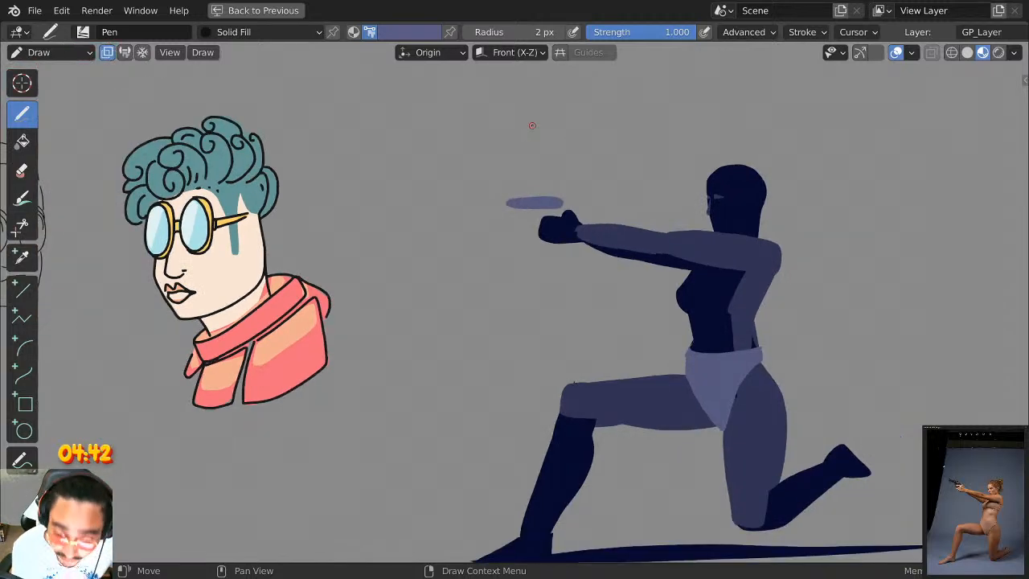
{"action": "scroll", "coordinate": [531, 126], "scroll_direction": "up", "scroll_amount": 4}
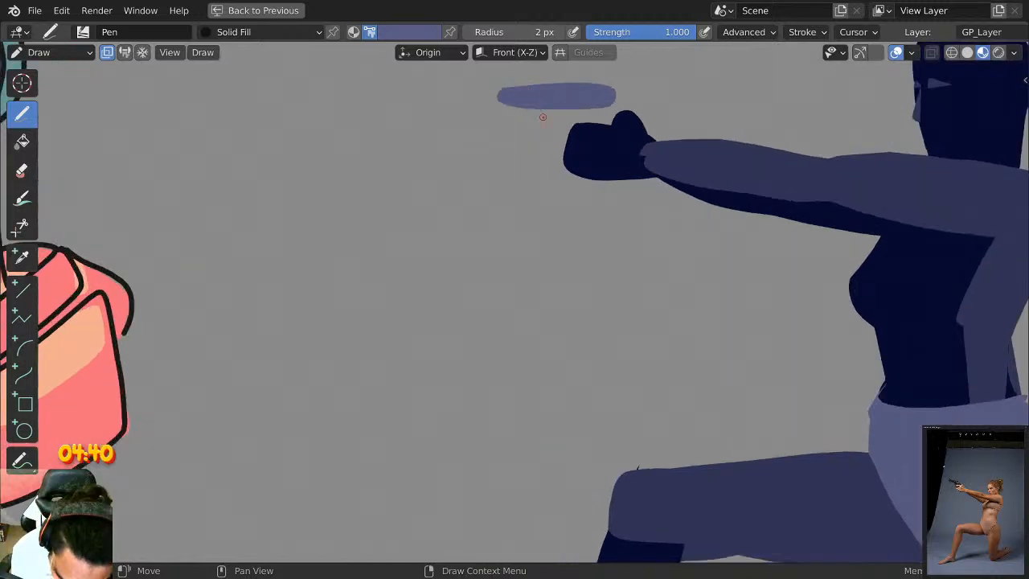
{"action": "mouse_move", "coordinate": [543, 117]}
{"action": "left_mouse_down"}
{"action": "mouse_move", "coordinate": [602, 117]}
{"action": "mouse_move", "coordinate": [569, 134]}
{"action": "mouse_move", "coordinate": [610, 118]}
{"action": "left_mouse_up"}
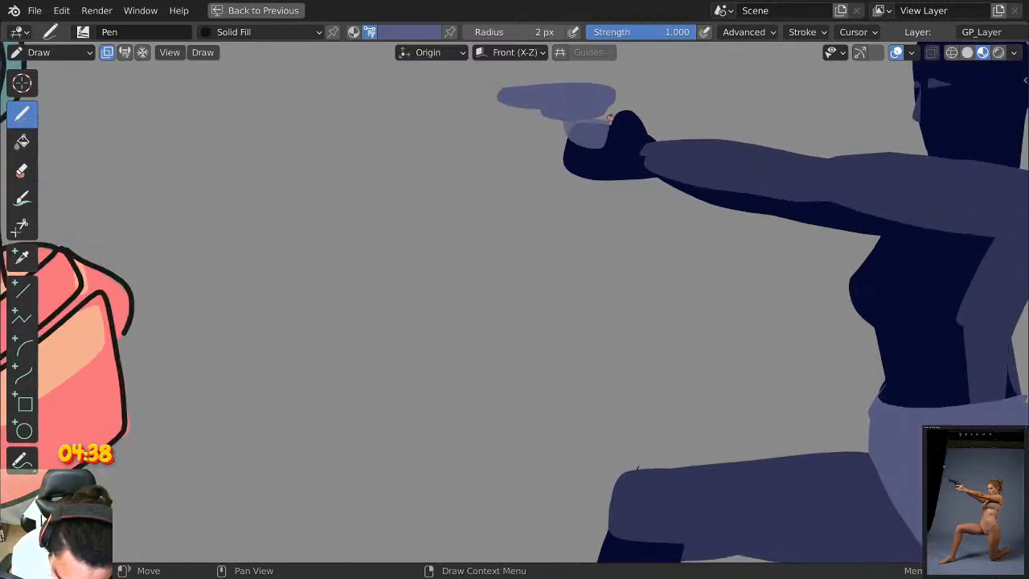
{"action": "key", "text": "ctrl+z"}
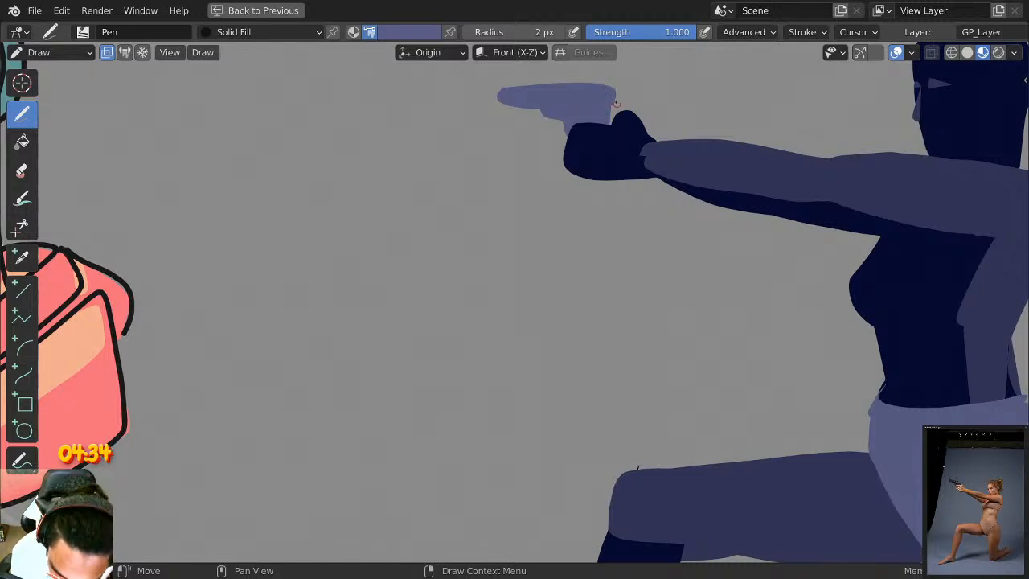
Add a small rounded front sight on top of the pistol's muzzle end.
{"action": "middle_click_drag", "start_coordinate": [610, 76], "coordinate": [637, 119], "text": "shift"}
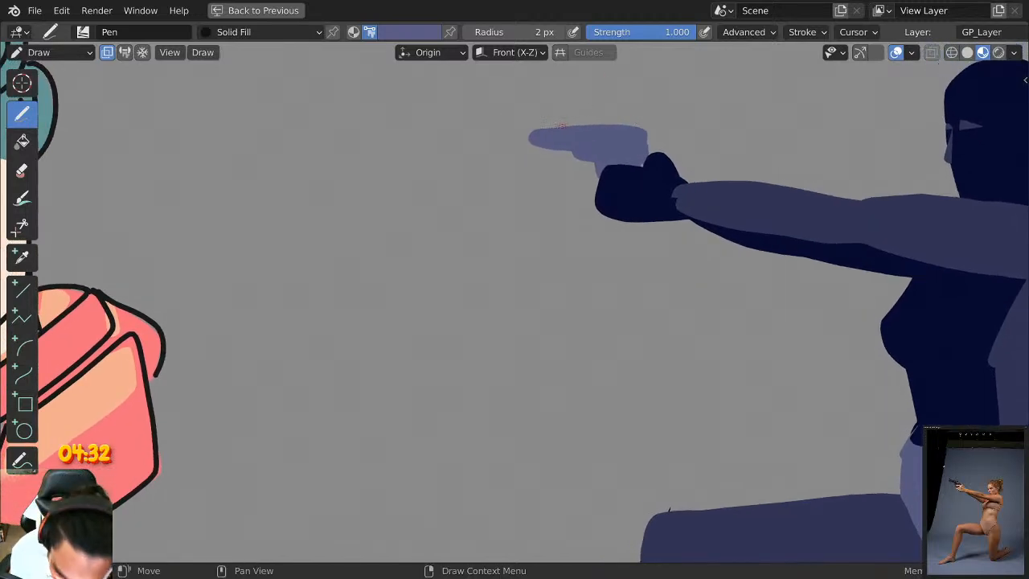
{"action": "mouse_move", "coordinate": [544, 120]}
{"action": "left_mouse_down"}
{"action": "mouse_move", "coordinate": [539, 130]}
{"action": "mouse_move", "coordinate": [554, 125]}
{"action": "left_mouse_up"}
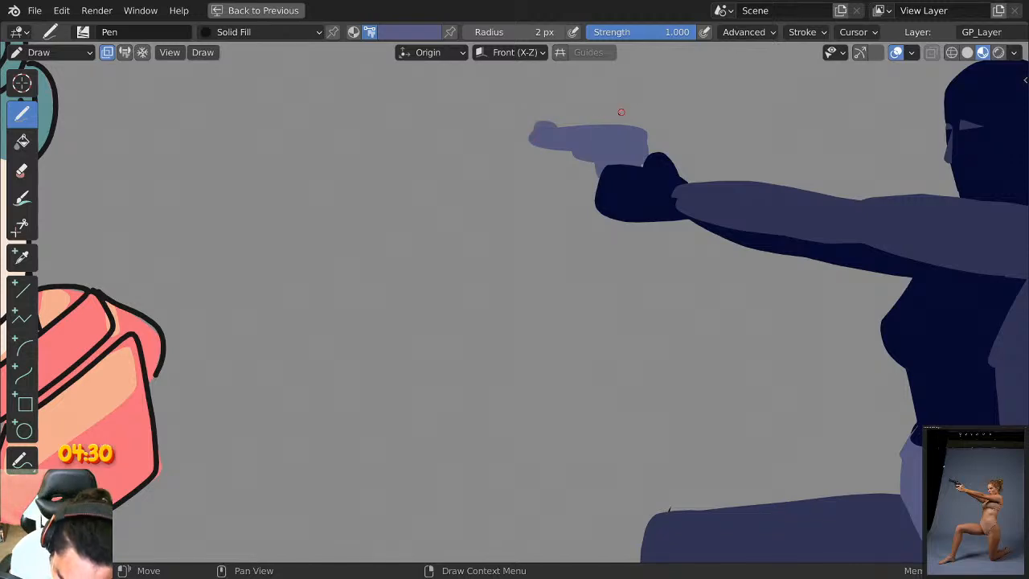
{"action": "scroll", "coordinate": [620, 112], "scroll_direction": "down", "scroll_amount": 5}
{"action": "scroll", "coordinate": [708, 59], "scroll_direction": "up", "scroll_amount": 5}
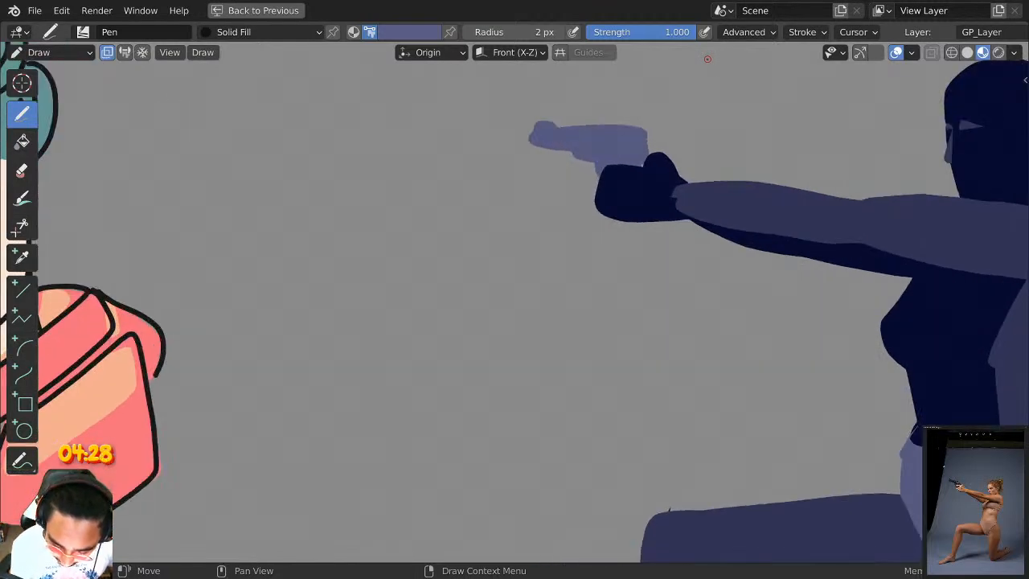
Select the pistol strokes, scale them up by about 1.135, and reposition them so the grip sits in the fist.
{"action": "scroll", "coordinate": [703, 166], "scroll_direction": "down", "scroll_amount": 1}
{"action": "key", "text": "Tab"}
{"action": "left_click_drag", "start_coordinate": [511, 135], "coordinate": [619, 183]}
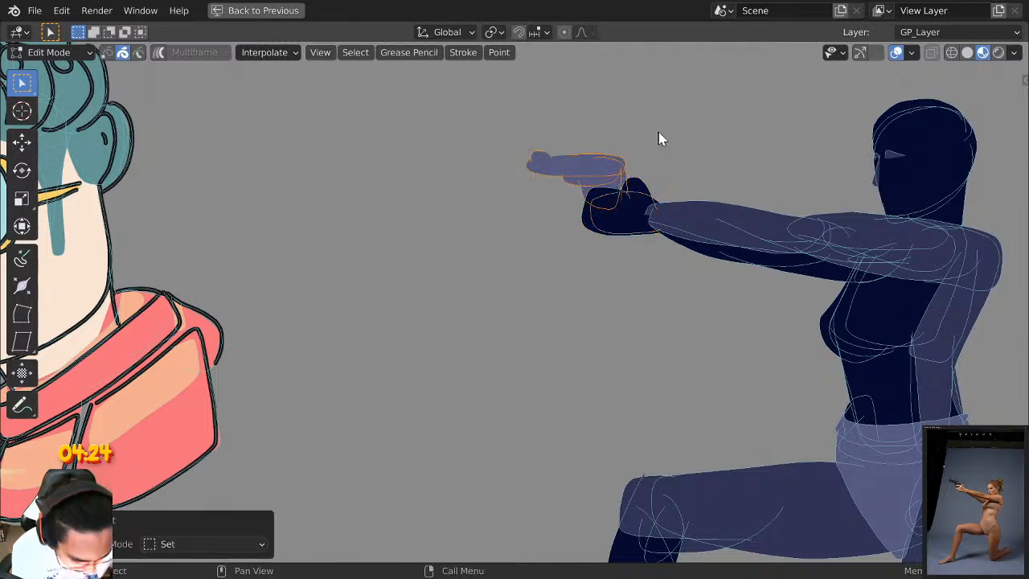
{"action": "key", "text": "g"}
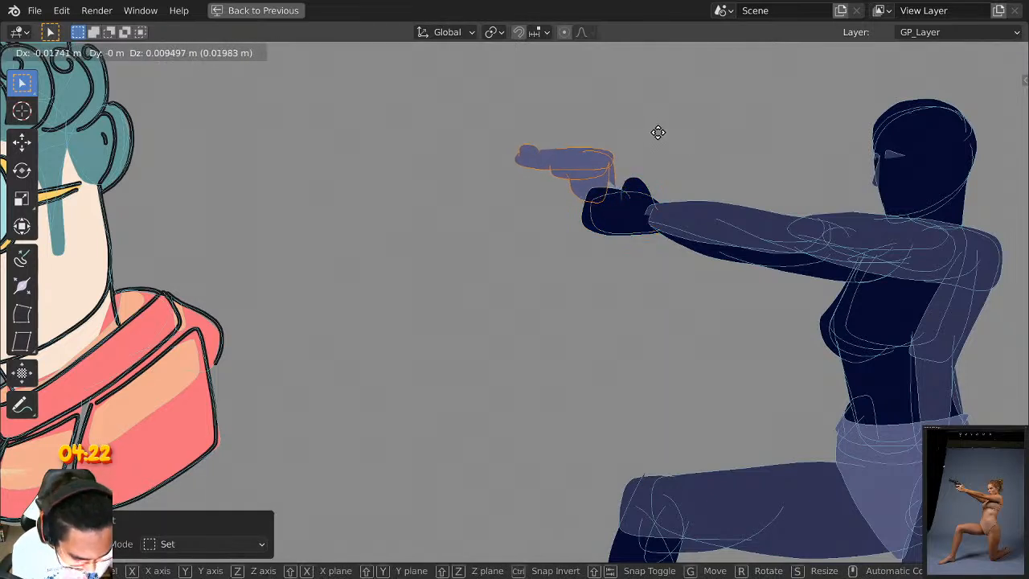
{"action": "left_click", "coordinate": [659, 132]}
{"action": "key", "text": "s"}
{"action": "left_click", "coordinate": [678, 137]}
{"action": "key", "text": "g"}
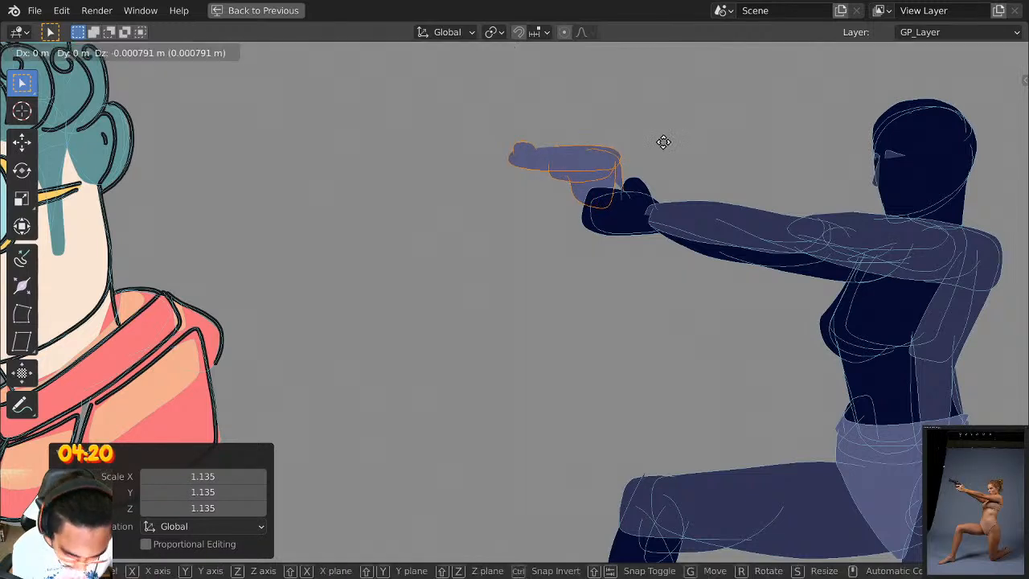
{"action": "left_click", "coordinate": [675, 147]}
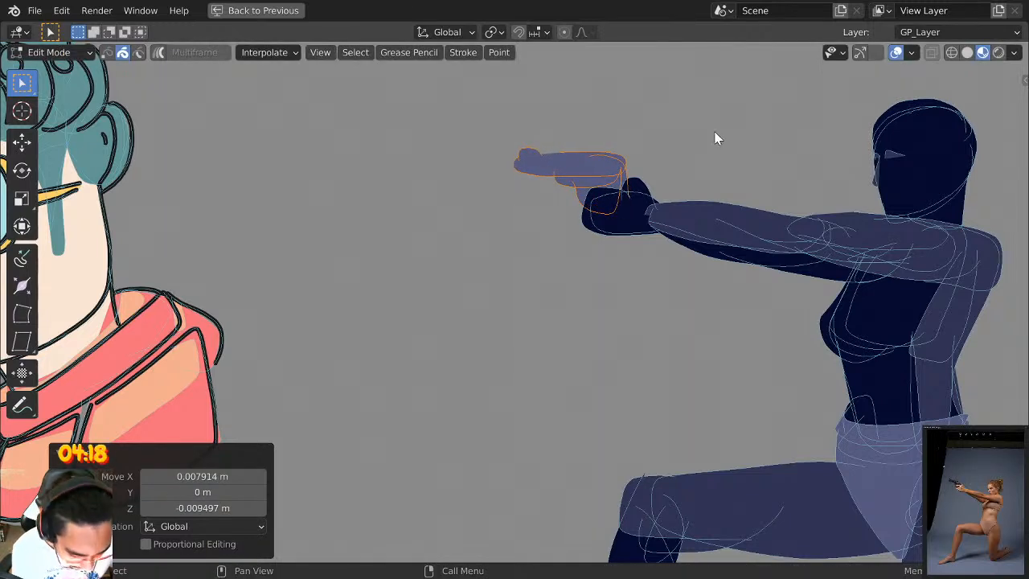
Flatten the selected pistol strokes by scaling them to 0.726 along the Z axis only.
{"action": "key", "text": "s"}
{"action": "key", "text": "x"}
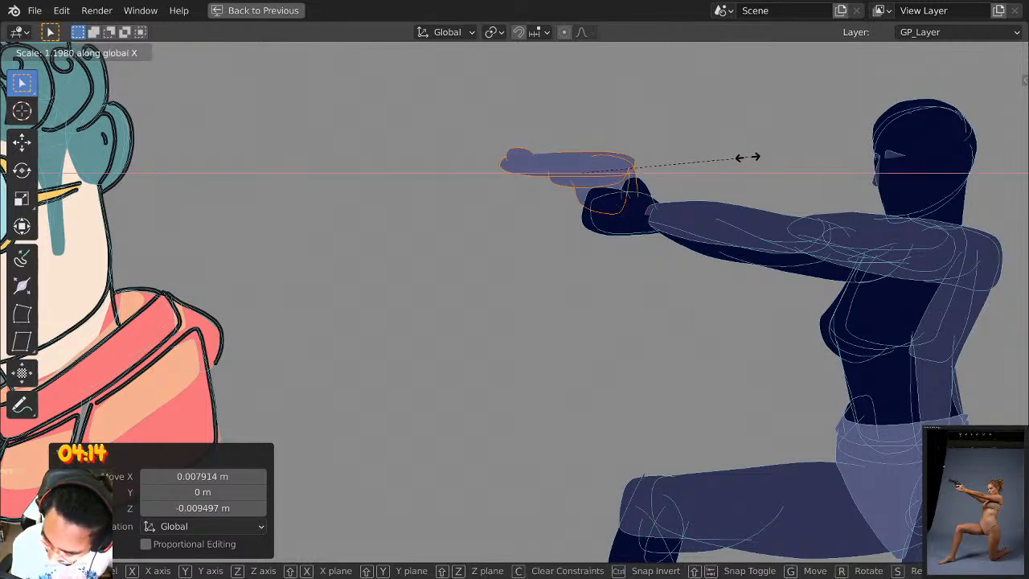
{"action": "key", "text": "z"}
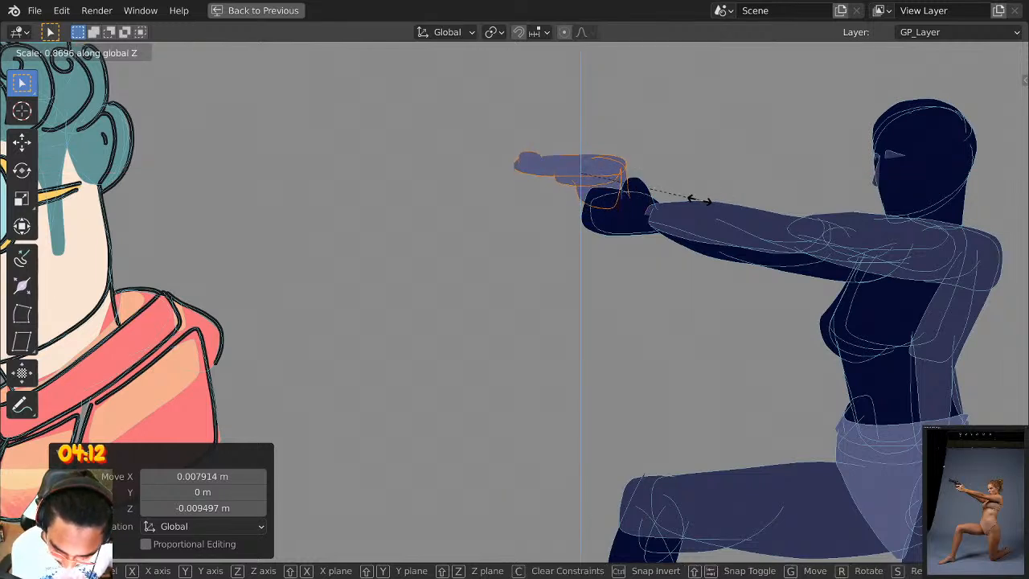
{"action": "left_click", "coordinate": [671, 199]}
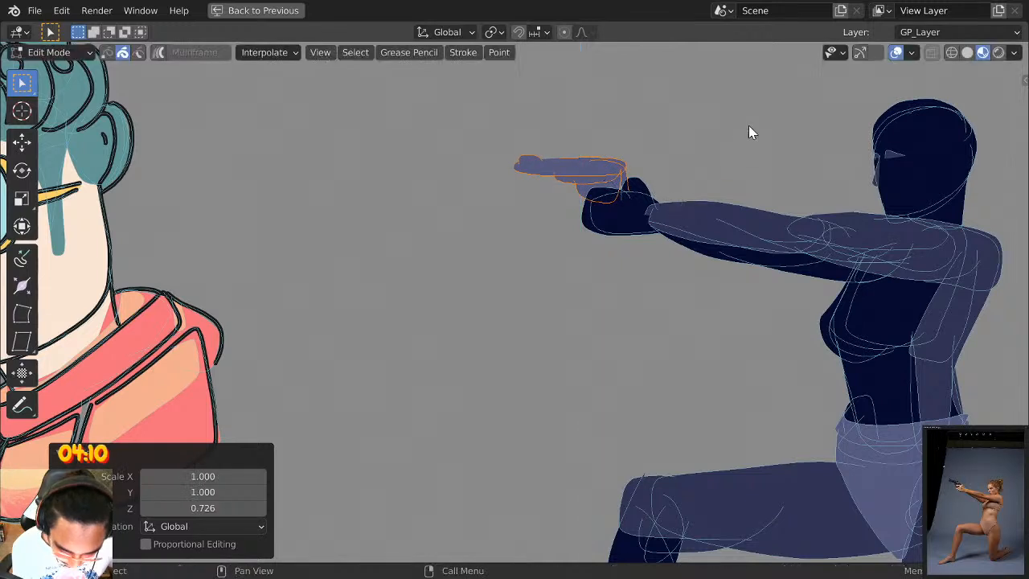
Enlarge the pistol strokes uniformly, and move them by -0.010289 m in X and -0.003166 m in Z so the grip meets the fist.
{"action": "key", "text": "s"}
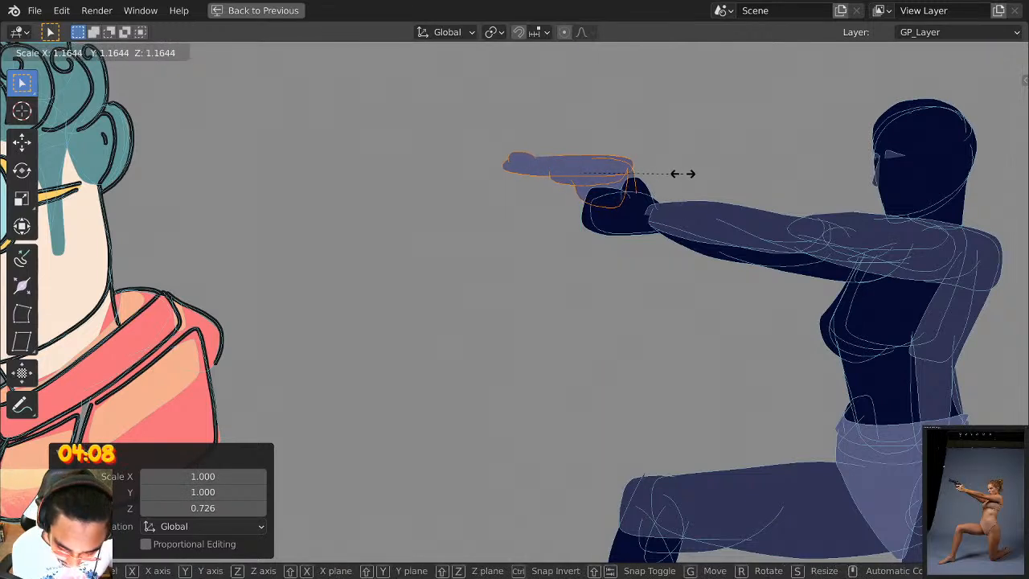
{"action": "left_click", "coordinate": [701, 173]}
{"action": "key", "text": "g"}
{"action": "left_click", "coordinate": [715, 158]}
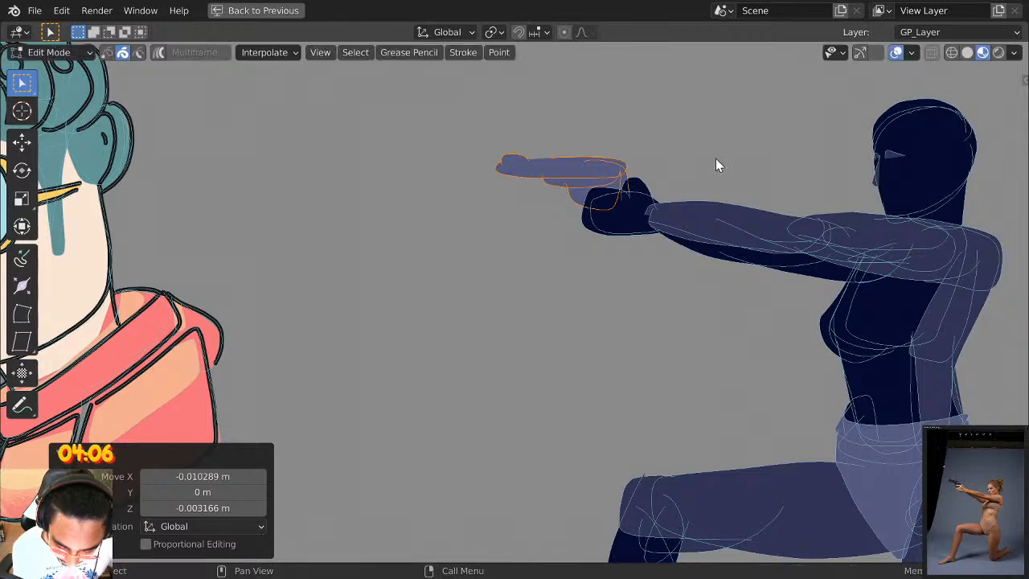
{"action": "key", "text": "Tab"}
{"action": "scroll", "coordinate": [727, 145], "scroll_direction": "down", "scroll_amount": 4}
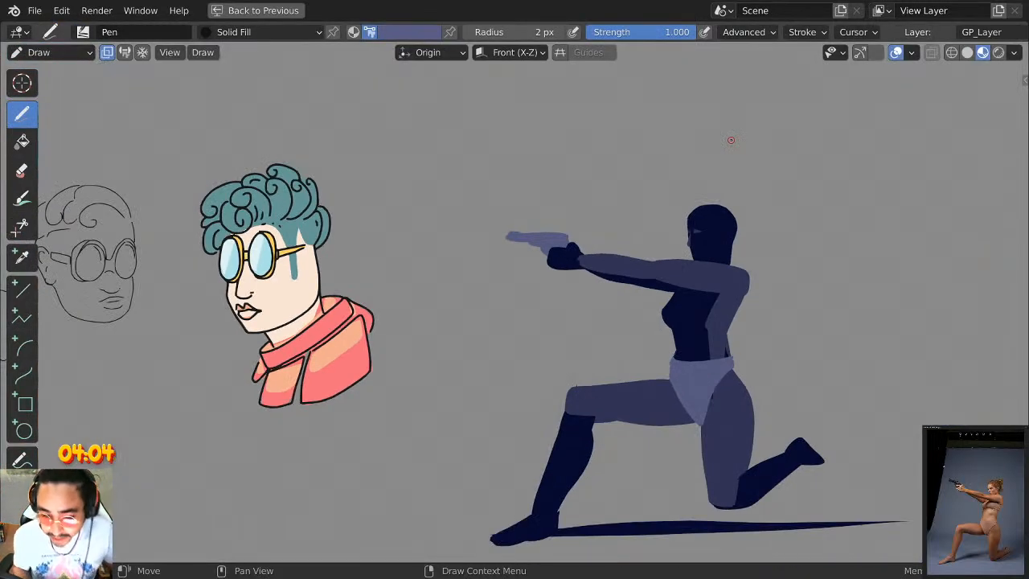
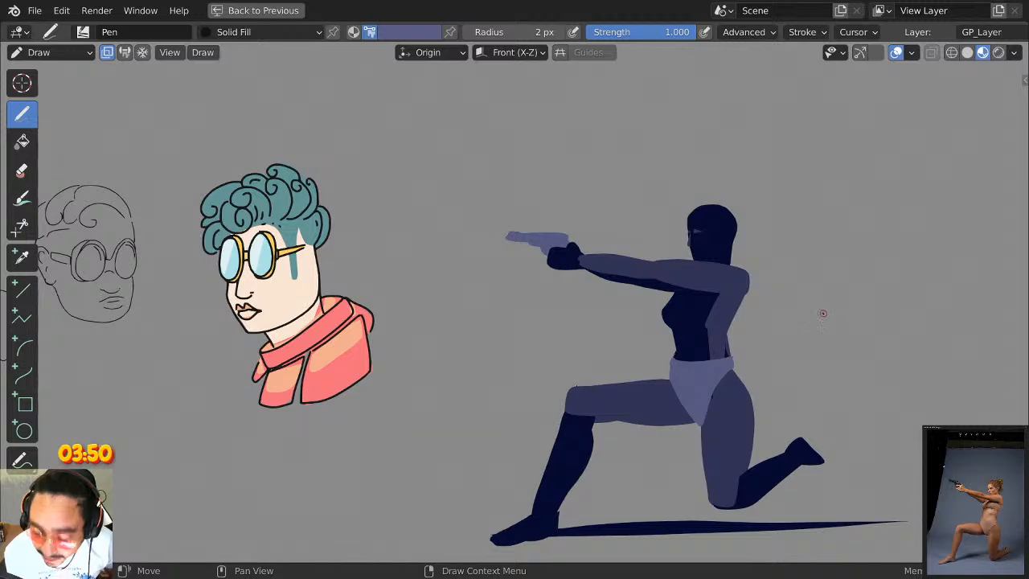
Select the strokes of the kneeling rear leg in Edit Mode, covering the thigh, shin and foot.
{"action": "scroll", "coordinate": [787, 297], "scroll_direction": "up", "scroll_amount": 5}
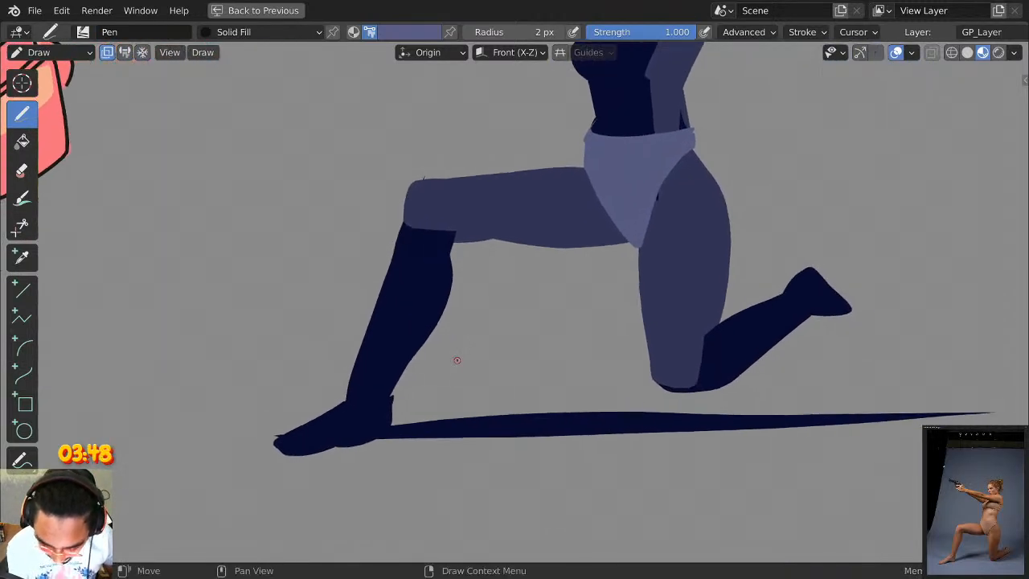
{"action": "scroll", "coordinate": [456, 359], "scroll_direction": "down", "scroll_amount": 4}
{"action": "scroll", "coordinate": [769, 311], "scroll_direction": "up", "scroll_amount": 4}
{"action": "key", "text": "Tab"}
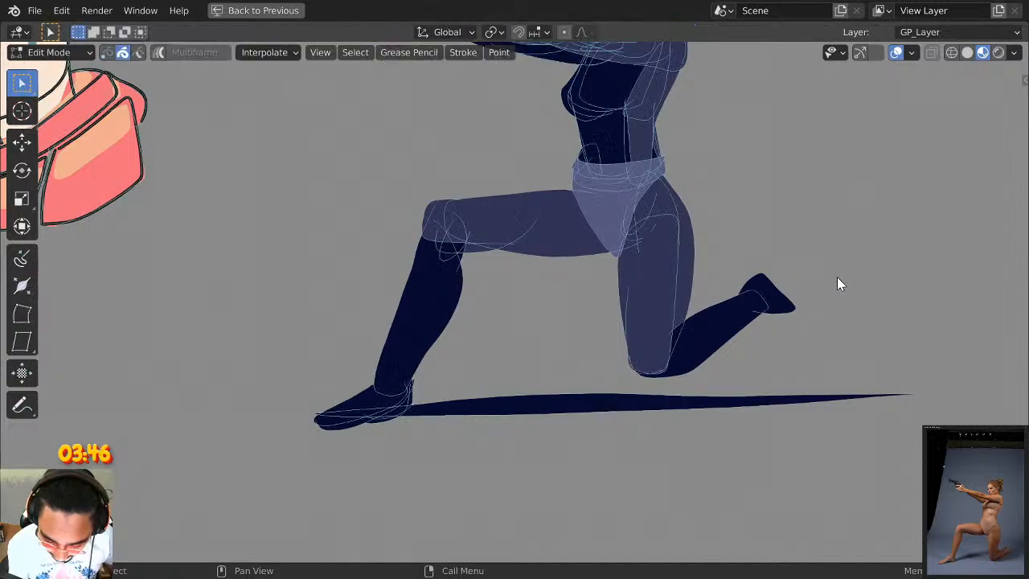
{"action": "left_click_drag", "start_coordinate": [838, 278], "coordinate": [652, 365]}
{"action": "key", "text": "g"}
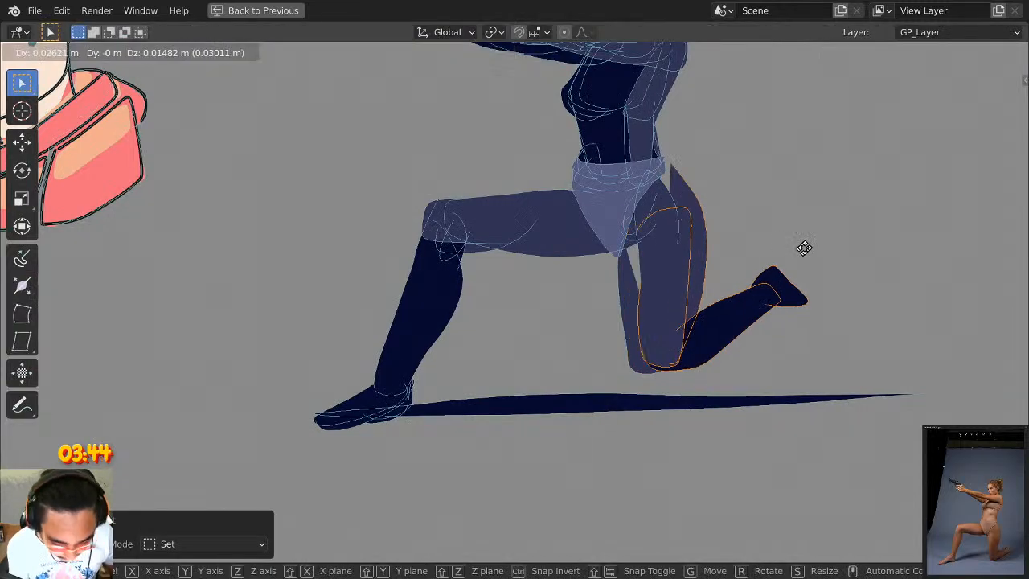
{"action": "left_click", "coordinate": [860, 236]}
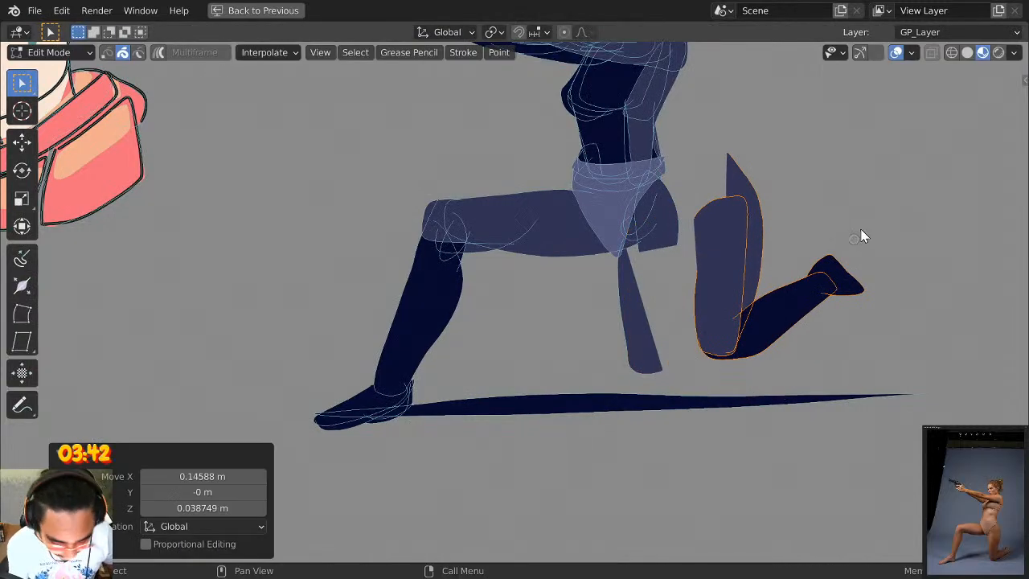
{"action": "key", "text": "ctrl+z"}
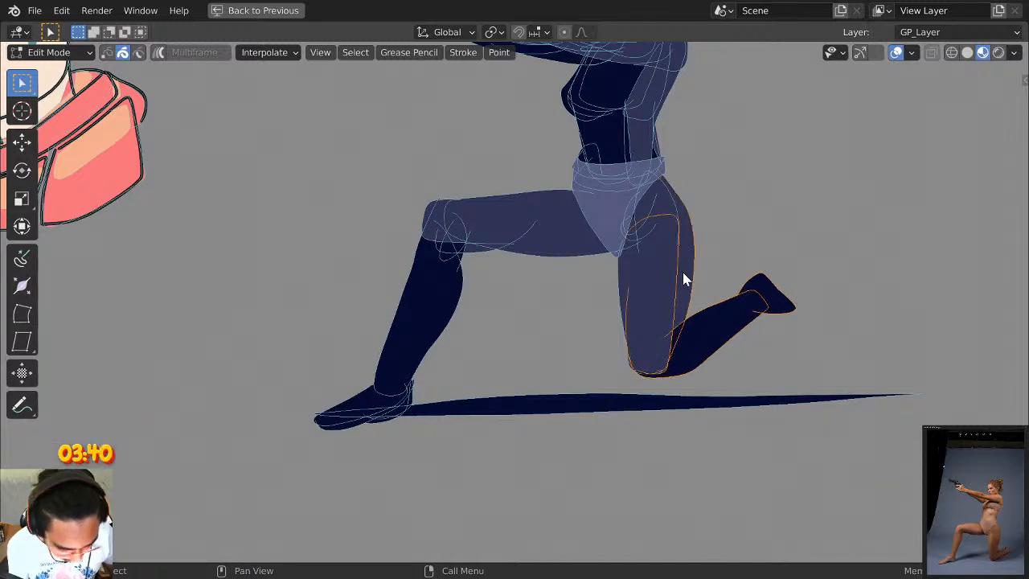
Add the remaining rear-thigh strokes to the selection, and lower the whole kneeling leg by 0.002279 m along Z.
{"action": "left_click", "coordinate": [619, 329], "text": "shift"}
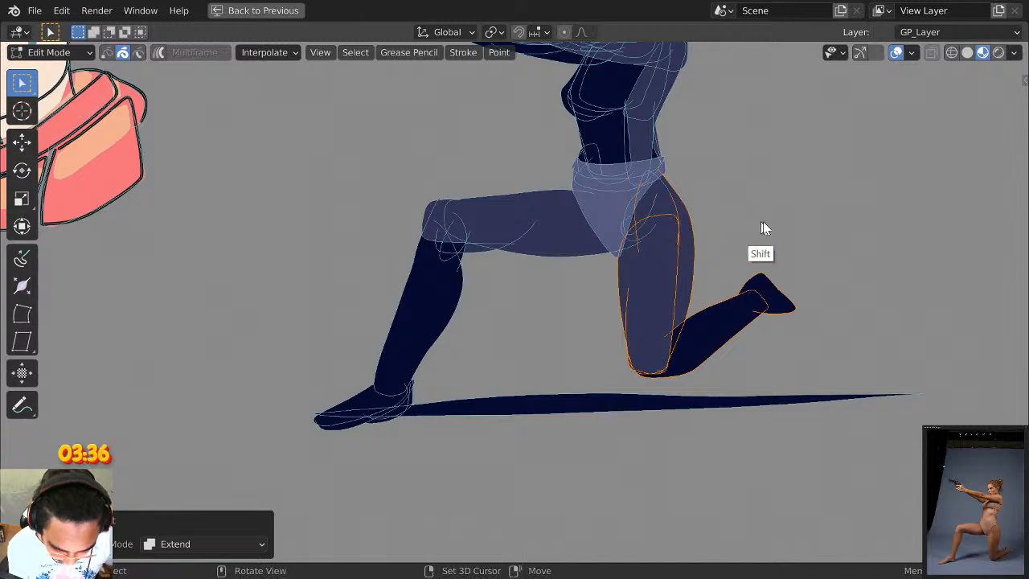
{"action": "key", "text": "g"}
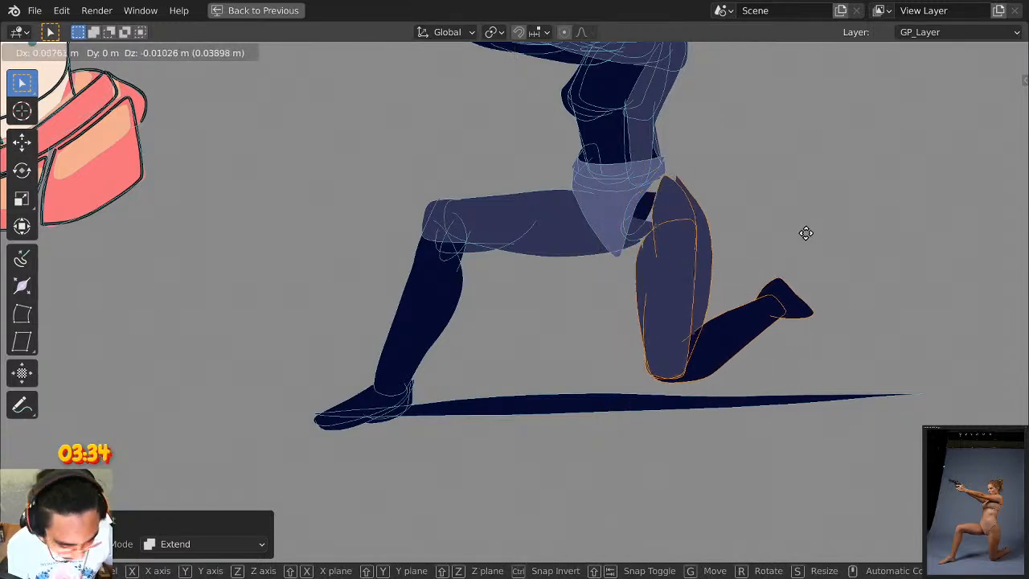
{"action": "left_click", "coordinate": [802, 231]}
{"action": "key", "text": "ctrl+z"}
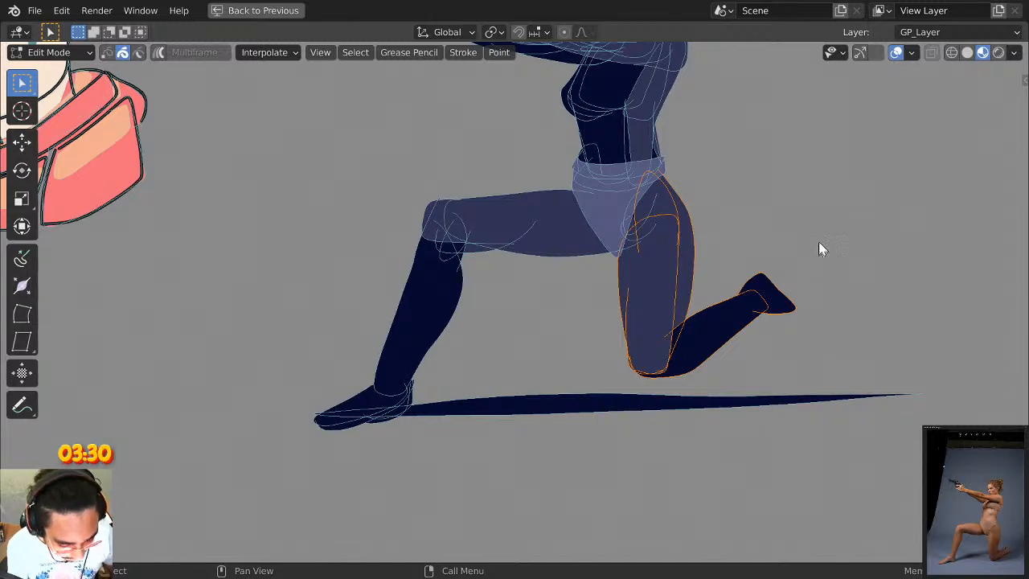
{"action": "key", "text": "g"}
{"action": "key", "text": "z"}
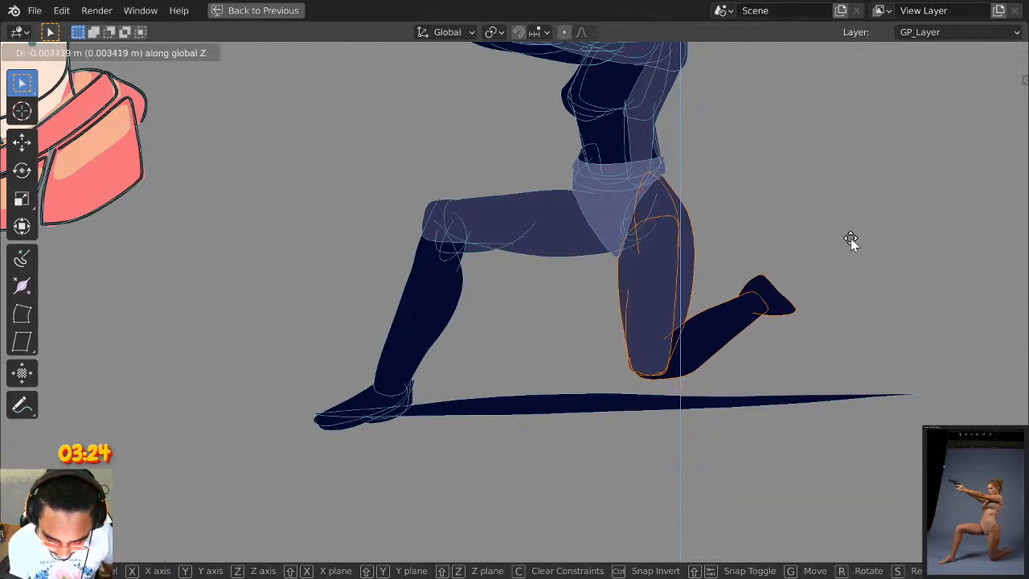
{"action": "left_click", "coordinate": [850, 238]}
Stretch the kneeling leg to 1.120 along Z, and lower it by 0.013676 m so the knee rests on the ground shadow.
{"action": "key", "text": "s"}
{"action": "key", "text": "x"}
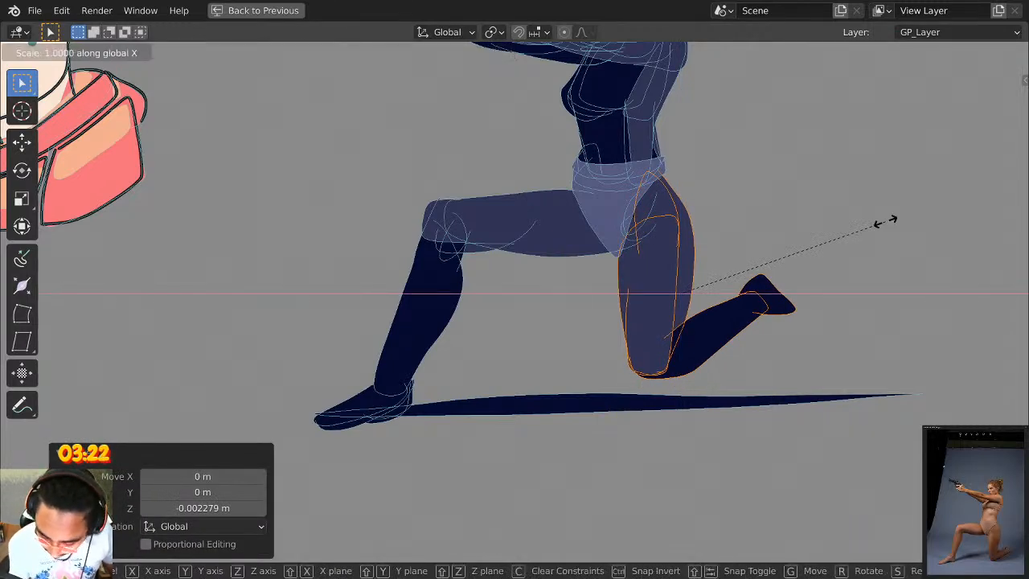
{"action": "key", "text": "z"}
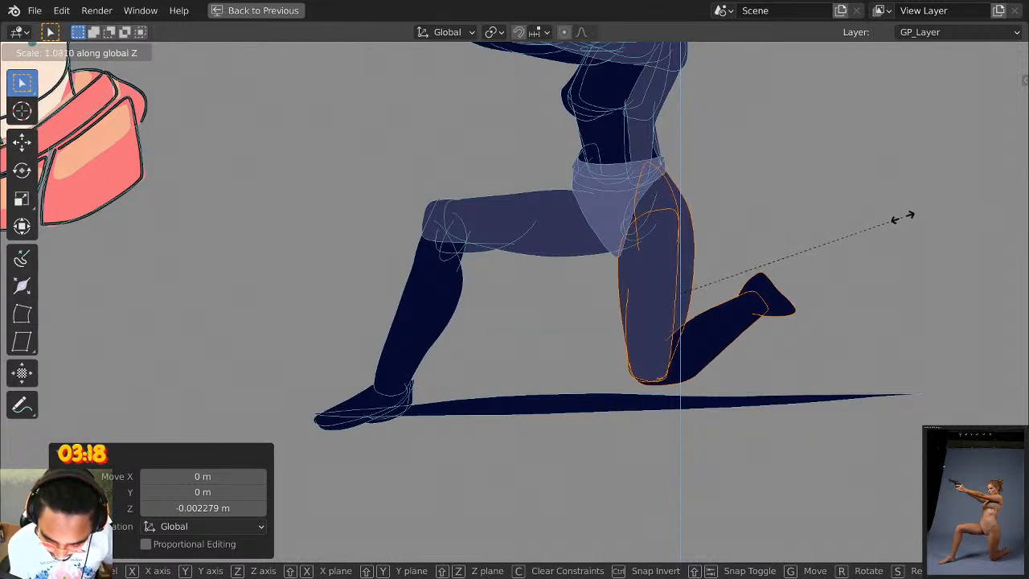
{"action": "left_click", "coordinate": [906, 215]}
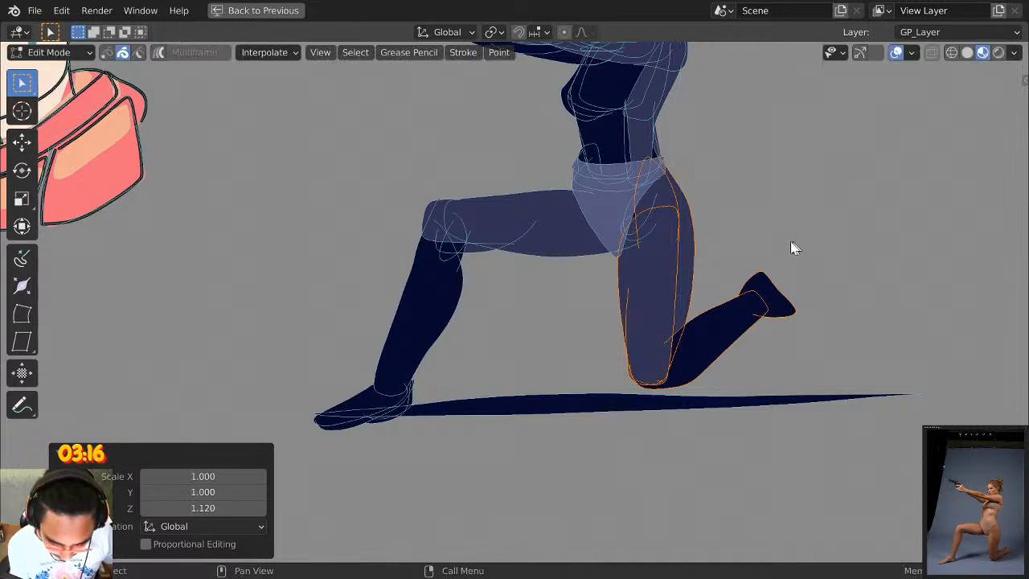
{"action": "key", "text": "g"}
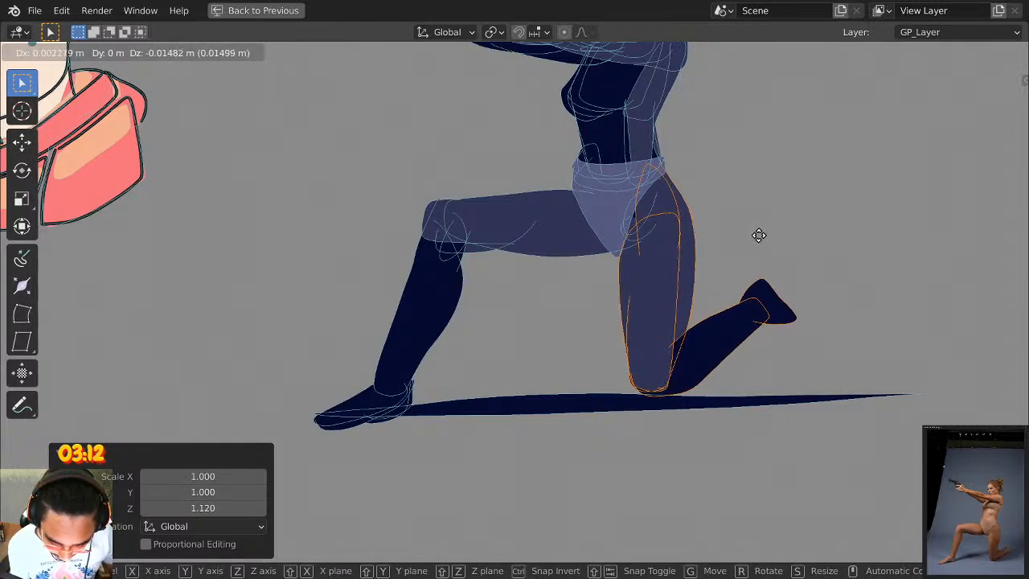
{"action": "left_click", "coordinate": [757, 234]}
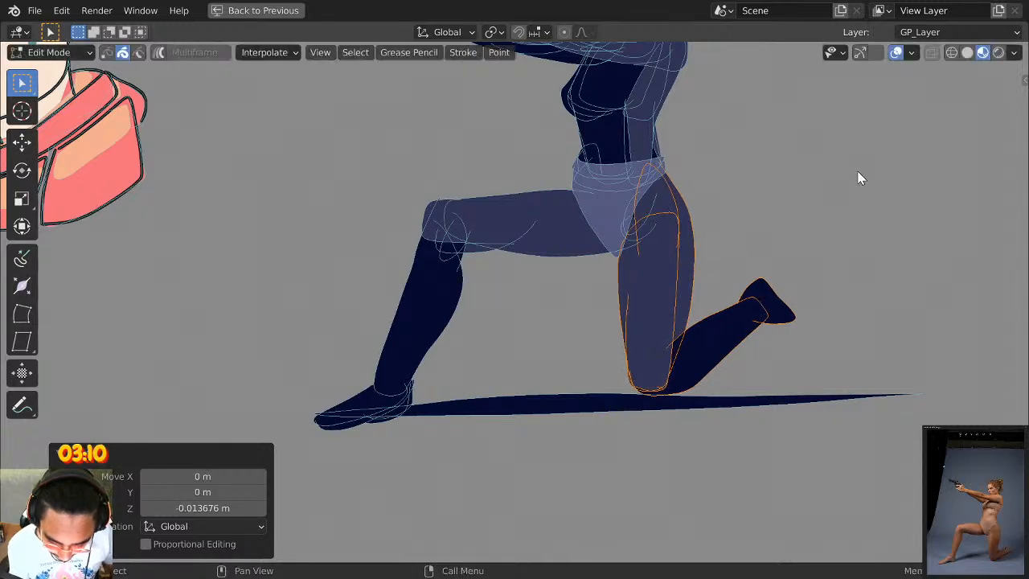
{"action": "key", "text": "Tab"}
{"action": "scroll", "coordinate": [789, 162], "scroll_direction": "down", "scroll_amount": 5}
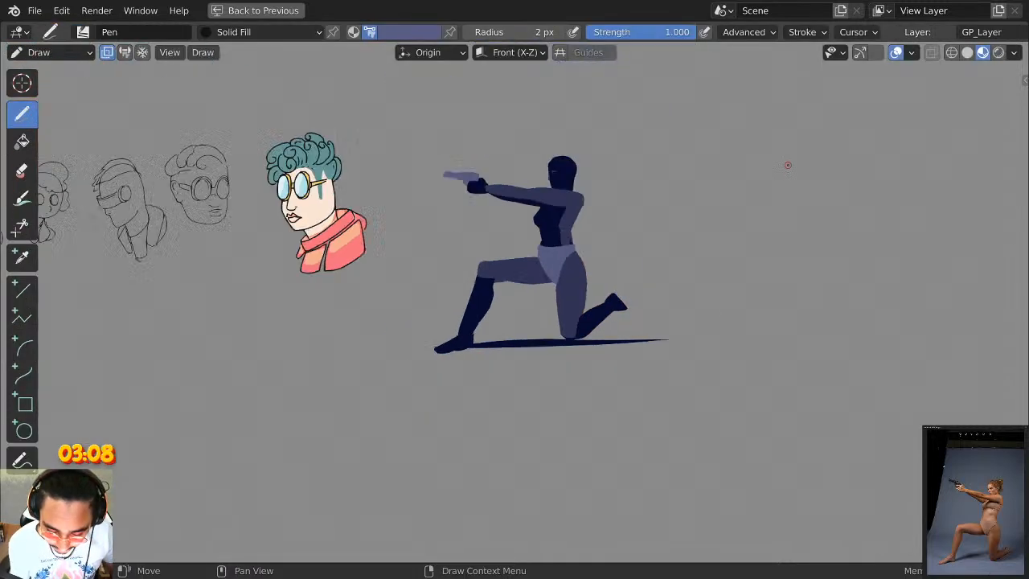
{"action": "scroll", "coordinate": [801, 164], "scroll_direction": "up", "scroll_amount": 3}
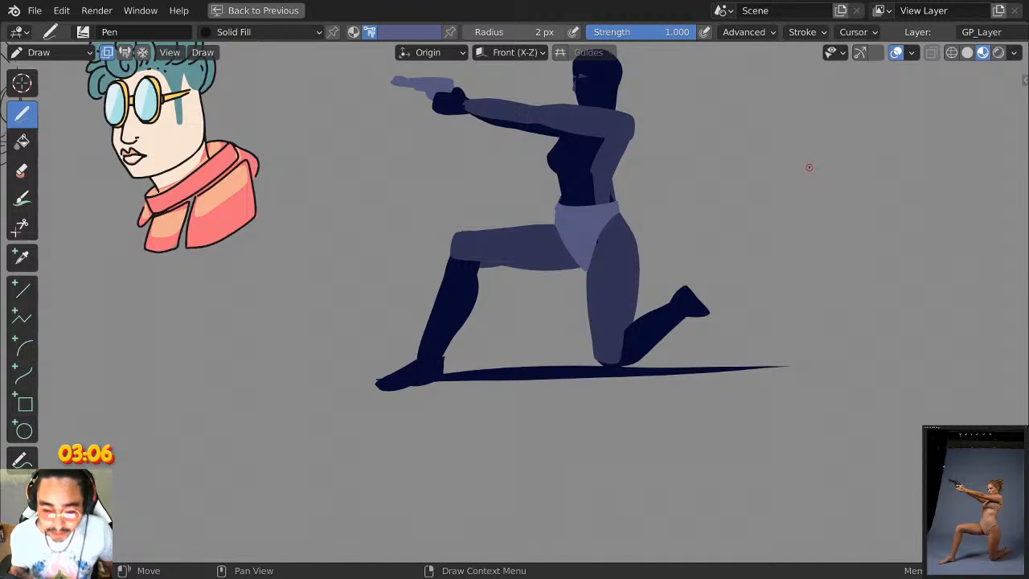
{"action": "scroll", "coordinate": [809, 167], "scroll_direction": "up", "scroll_amount": 2}
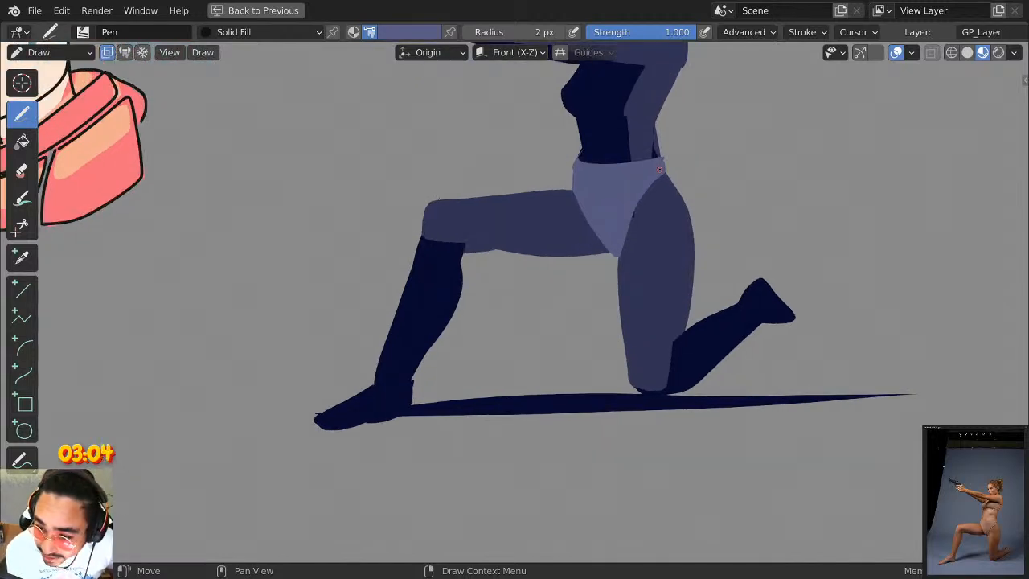
{"action": "scroll", "coordinate": [658, 169], "scroll_direction": "up", "scroll_amount": 1}
{"action": "middle_click_drag", "start_coordinate": [668, 240], "coordinate": [604, 338], "text": "shift"}
{"action": "middle_click_drag", "start_coordinate": [624, 156], "coordinate": [592, 338], "text": "shift"}
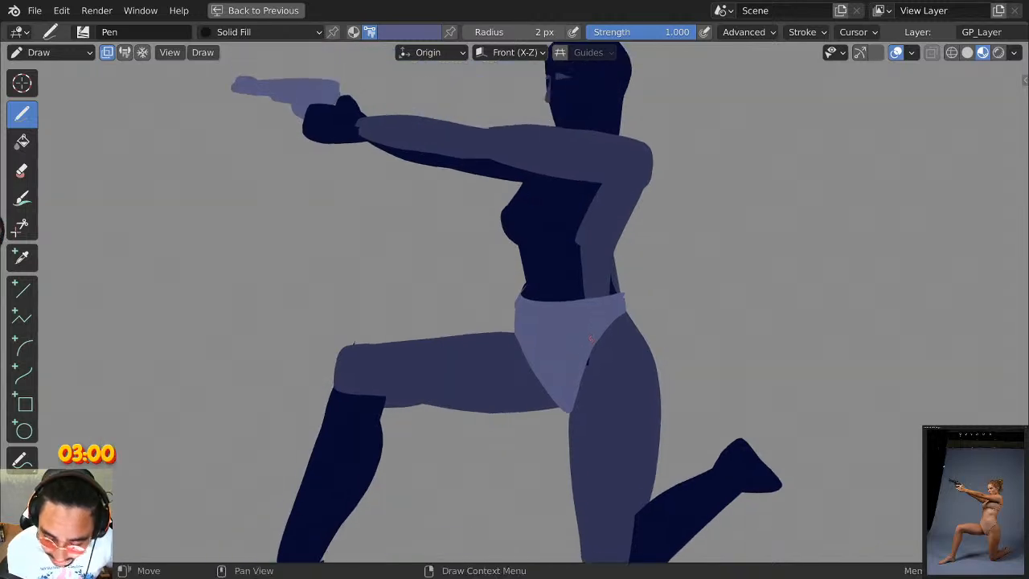
{"action": "middle_click_drag", "start_coordinate": [642, 188], "coordinate": [620, 223], "text": "shift"}
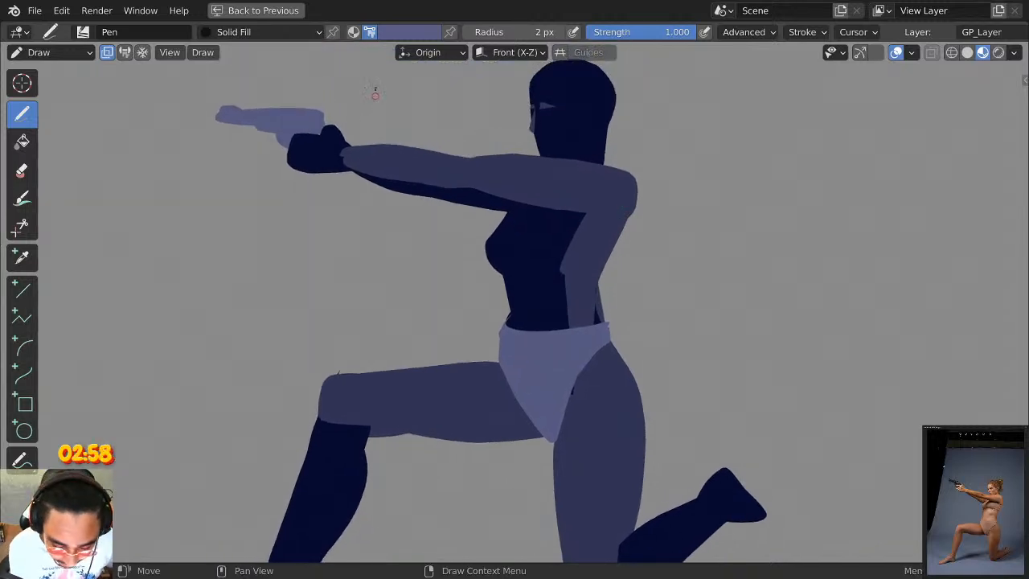
{"action": "left_click", "coordinate": [402, 32]}
{"action": "left_click", "coordinate": [382, 256]}
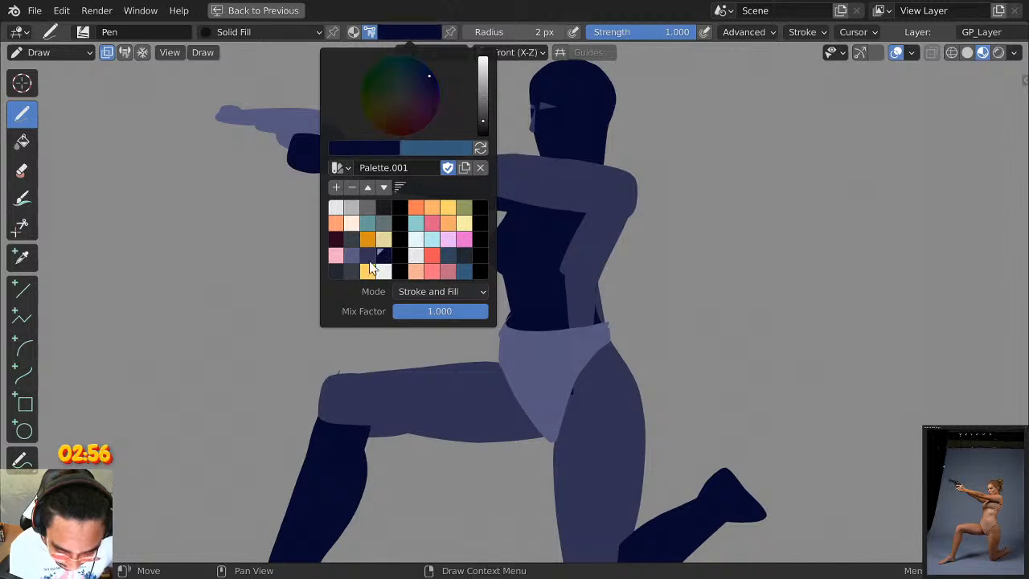
{"action": "left_click_drag", "start_coordinate": [588, 212], "coordinate": [585, 223]}
{"action": "key", "text": "ctrl+z"}
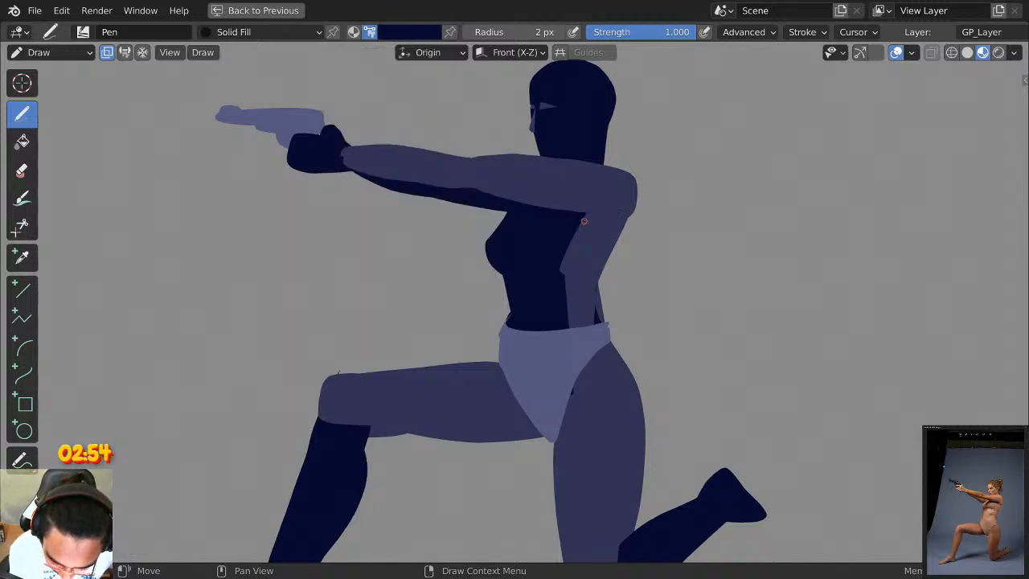
{"action": "key", "text": "ctrl+z"}
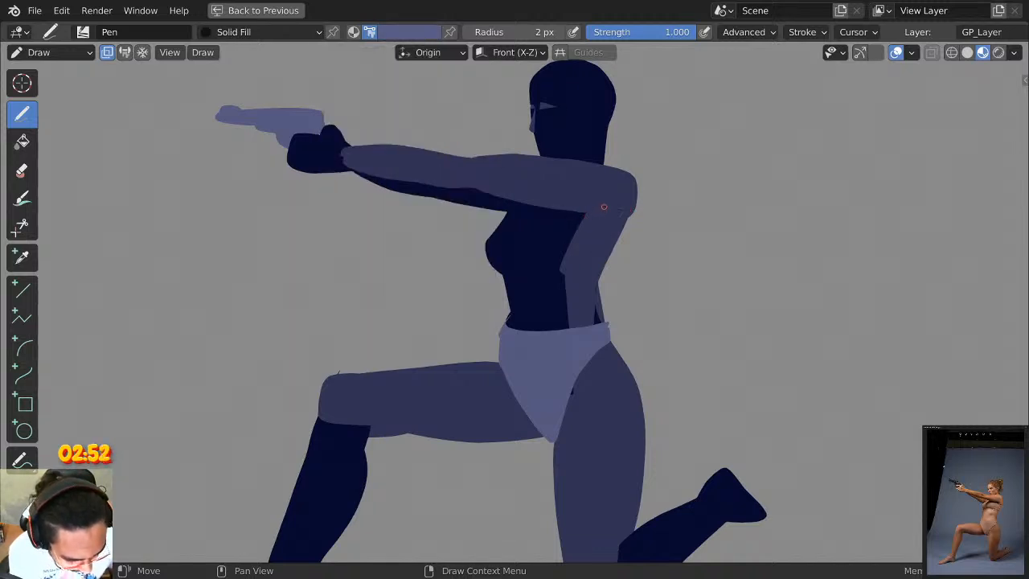
Turn off drawing strokes on back, and set the drawing colour to the dark navy swatch from Palette.001.
{"action": "key", "text": "q"}
{"action": "left_click", "coordinate": [607, 208]}
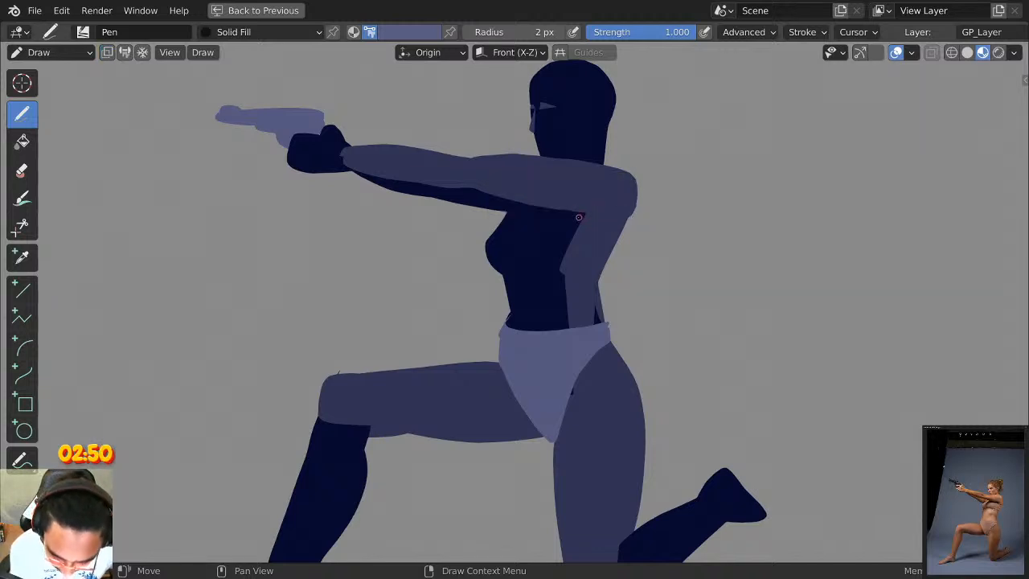
{"action": "left_click_drag", "start_coordinate": [612, 217], "coordinate": [574, 225]}
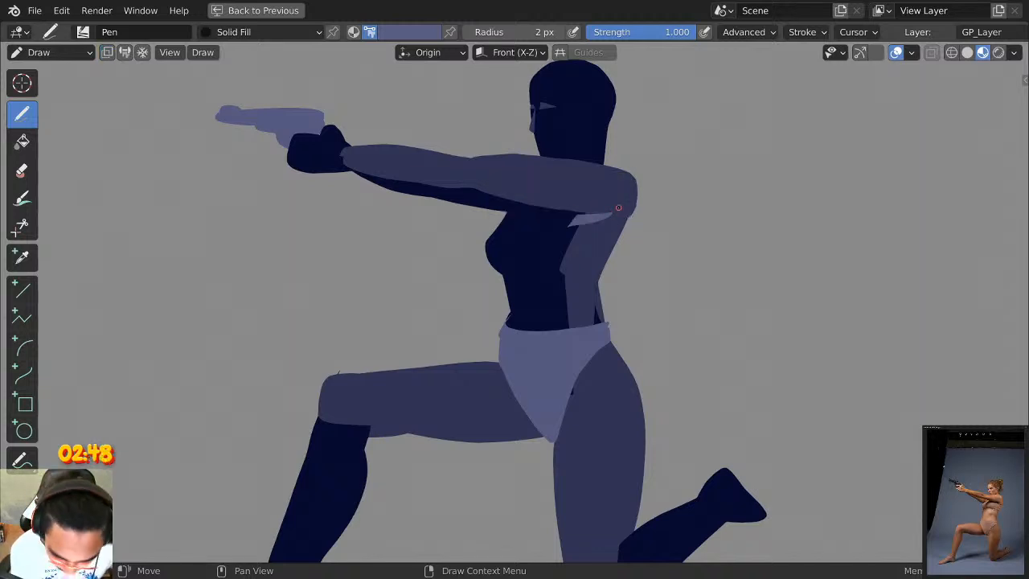
{"action": "left_click", "coordinate": [434, 34]}
{"action": "left_click", "coordinate": [383, 255]}
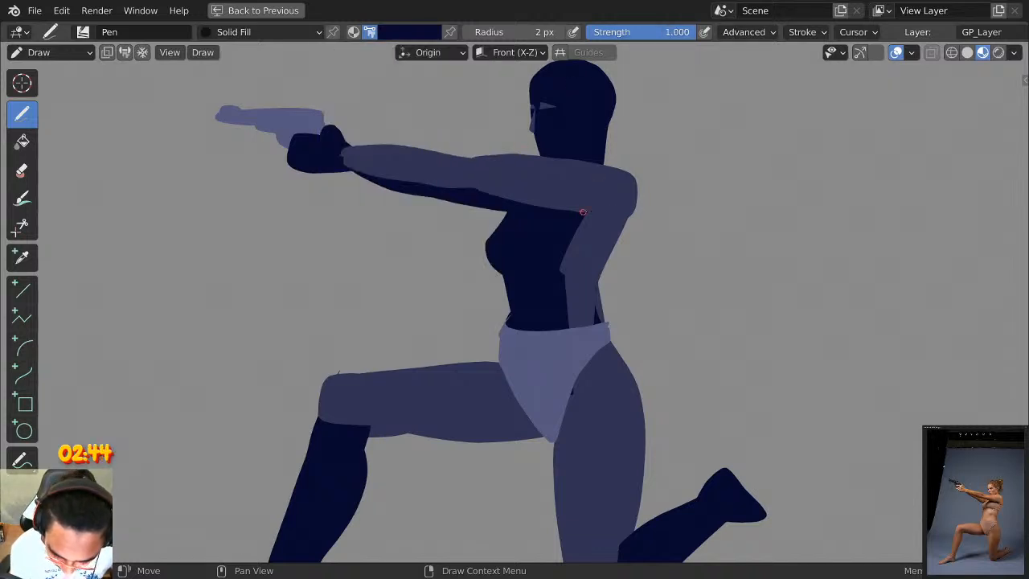
{"action": "mouse_move", "coordinate": [583, 211]}
{"action": "left_mouse_down"}
{"action": "mouse_move", "coordinate": [626, 217]}
{"action": "mouse_move", "coordinate": [558, 214]}
{"action": "left_mouse_up"}
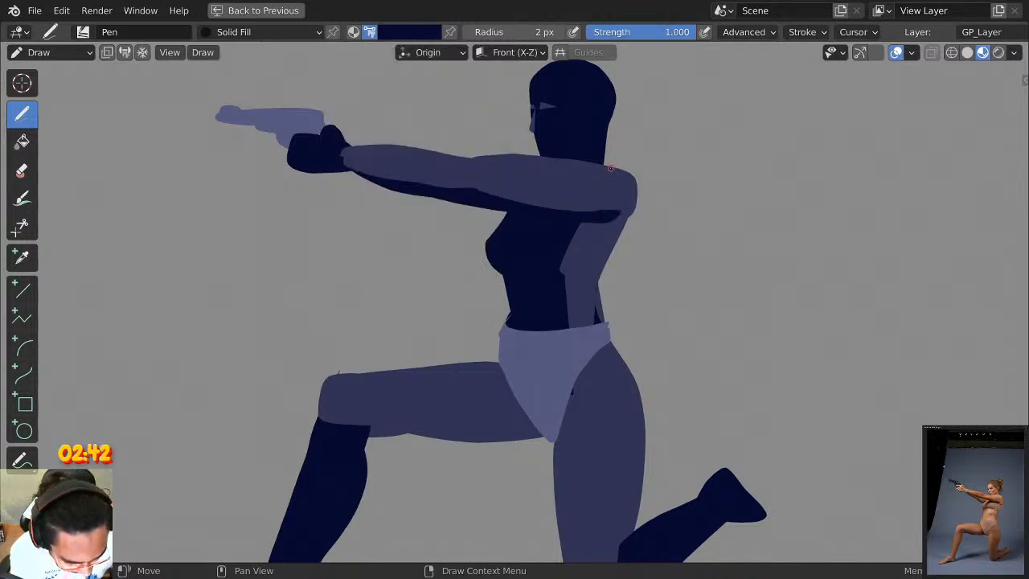
{"action": "key", "text": "ctrl+z"}
{"action": "key", "text": "ctrl+z"}
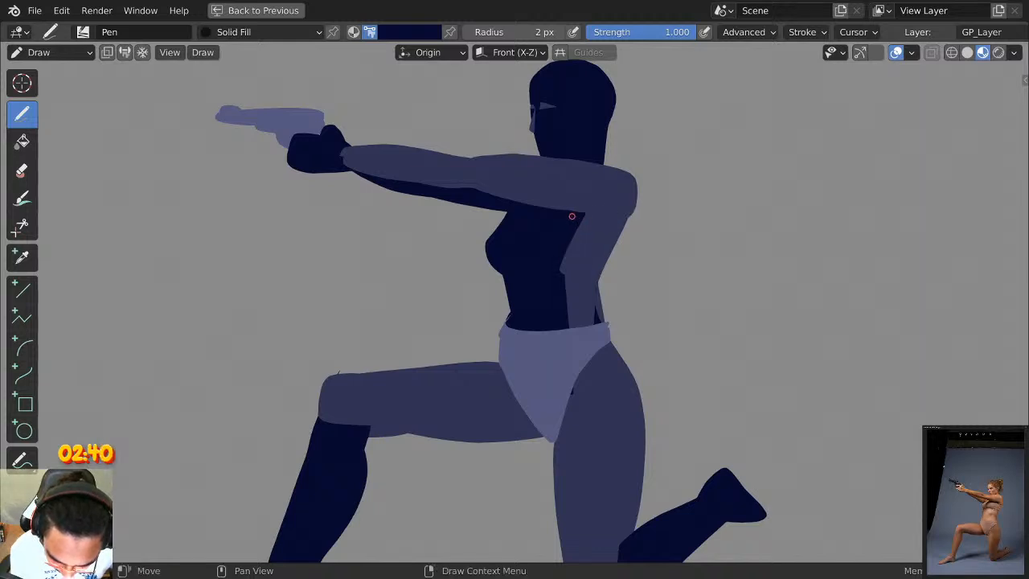
{"action": "mouse_move", "coordinate": [574, 215]}
{"action": "left_mouse_down"}
{"action": "mouse_move", "coordinate": [627, 211]}
{"action": "mouse_move", "coordinate": [607, 224]}
{"action": "mouse_move", "coordinate": [603, 214]}
{"action": "mouse_move", "coordinate": [620, 211]}
{"action": "left_mouse_up"}
{"action": "key", "text": "ctrl+z"}
{"action": "key", "text": "ctrl+z"}
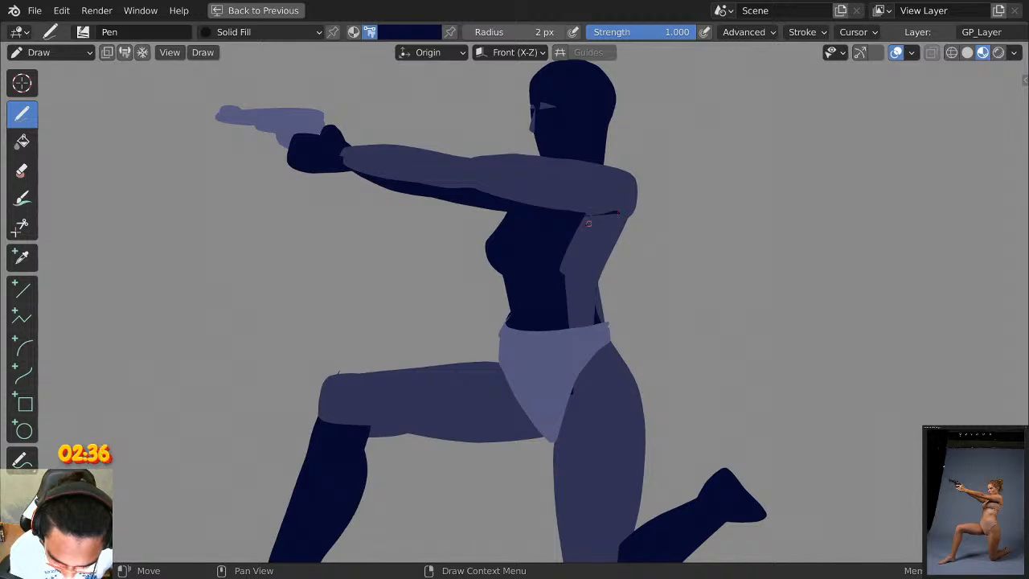
{"action": "key", "text": "ctrl+z"}
Draw a thin navy armpit shadow beneath the upper arm, running from the chest towards the back of the shoulder.
{"action": "left_click_drag", "start_coordinate": [559, 217], "coordinate": [617, 211]}
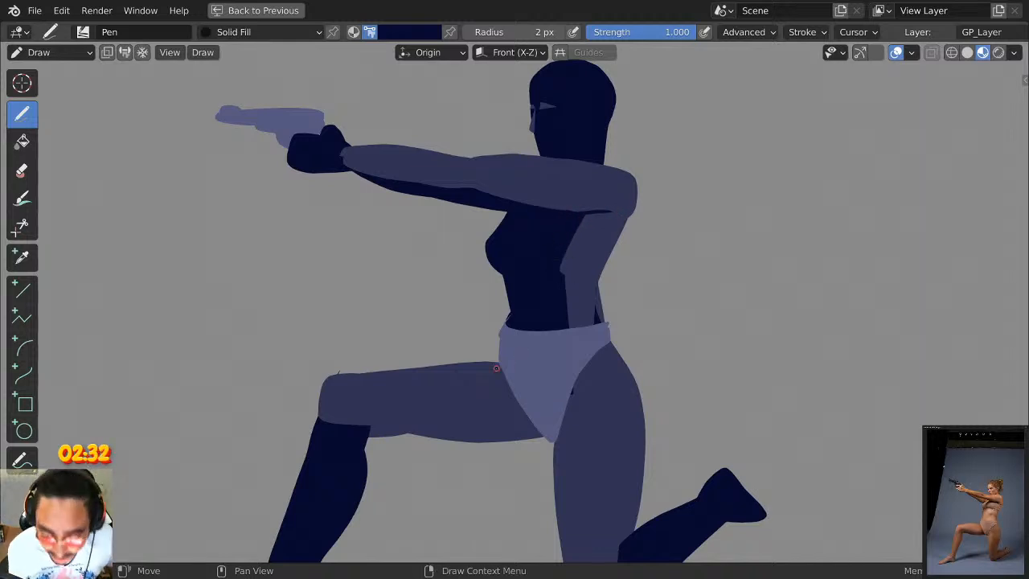
{"action": "scroll", "coordinate": [496, 368], "scroll_direction": "down", "scroll_amount": 5, "text": "shift"}
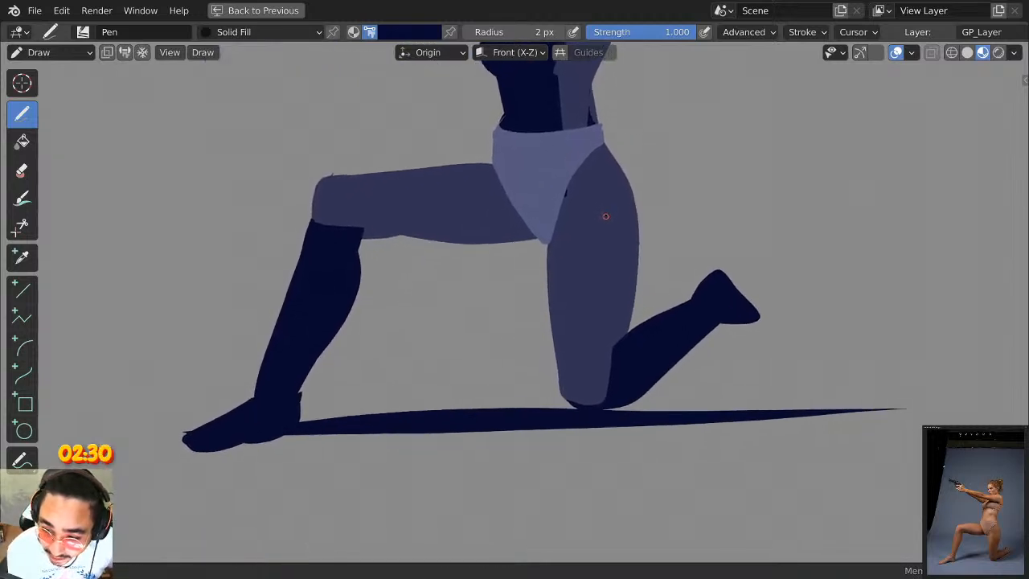
{"action": "scroll", "coordinate": [605, 216], "scroll_direction": "up", "scroll_amount": 2, "text": "shift"}
{"action": "scroll", "coordinate": [560, 177], "scroll_direction": "up", "scroll_amount": 3, "text": "shift"}
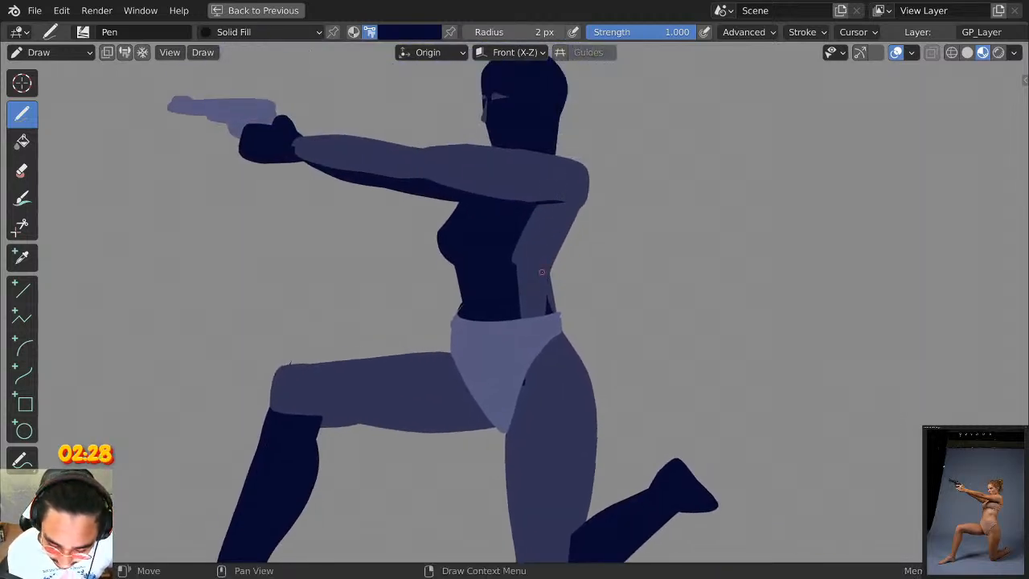
Set the drawing colour to the muted purple body swatch from Palette.001, and cover the dark sliver at the back of the waist.
{"action": "middle_click_drag", "start_coordinate": [554, 266], "coordinate": [556, 206], "text": "shift"}
{"action": "left_click", "coordinate": [409, 33]}
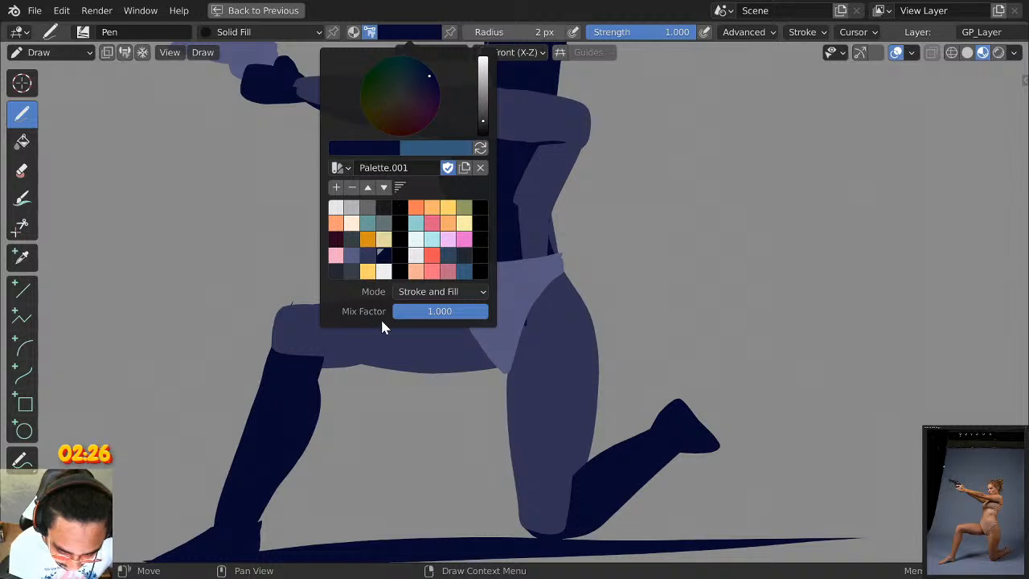
{"action": "left_click", "coordinate": [354, 255]}
{"action": "scroll", "coordinate": [608, 239], "scroll_direction": "up", "scroll_amount": 5}
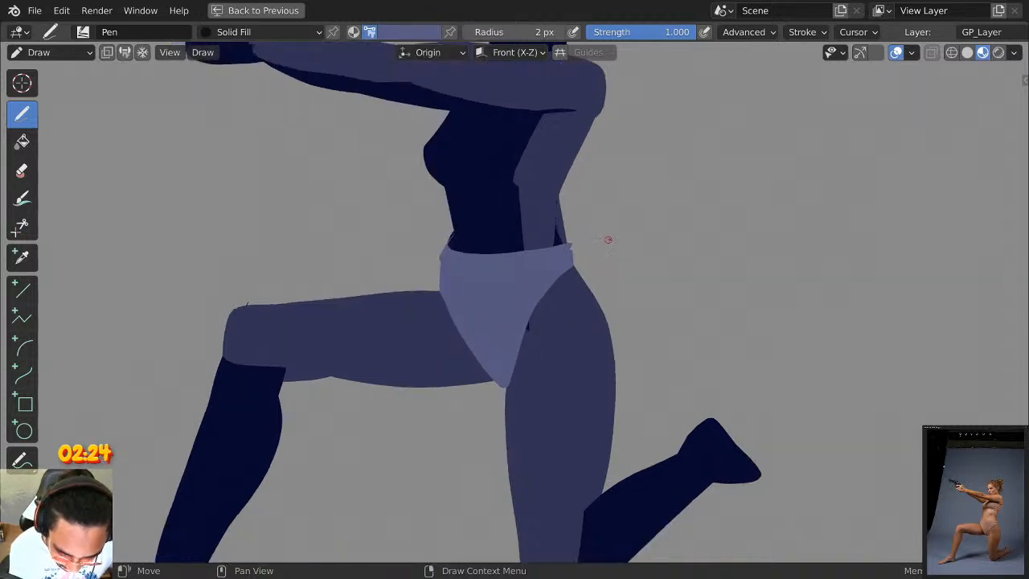
{"action": "middle_click_drag", "start_coordinate": [595, 242], "coordinate": [537, 277], "text": "shift"}
{"action": "left_click", "coordinate": [391, 32]}
{"action": "left_click", "coordinate": [372, 256]}
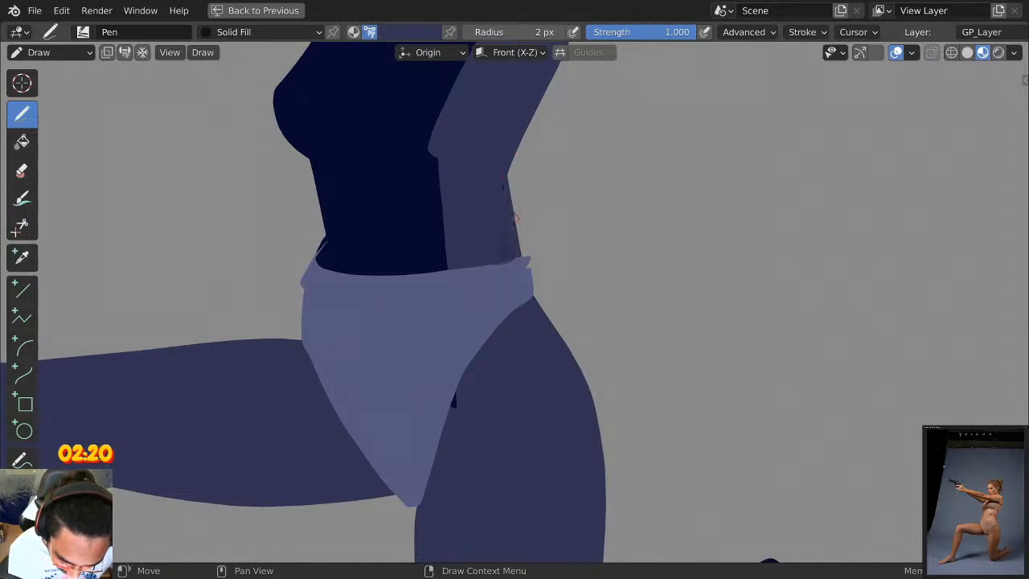
{"action": "scroll", "coordinate": [559, 196], "scroll_direction": "down", "scroll_amount": 3}
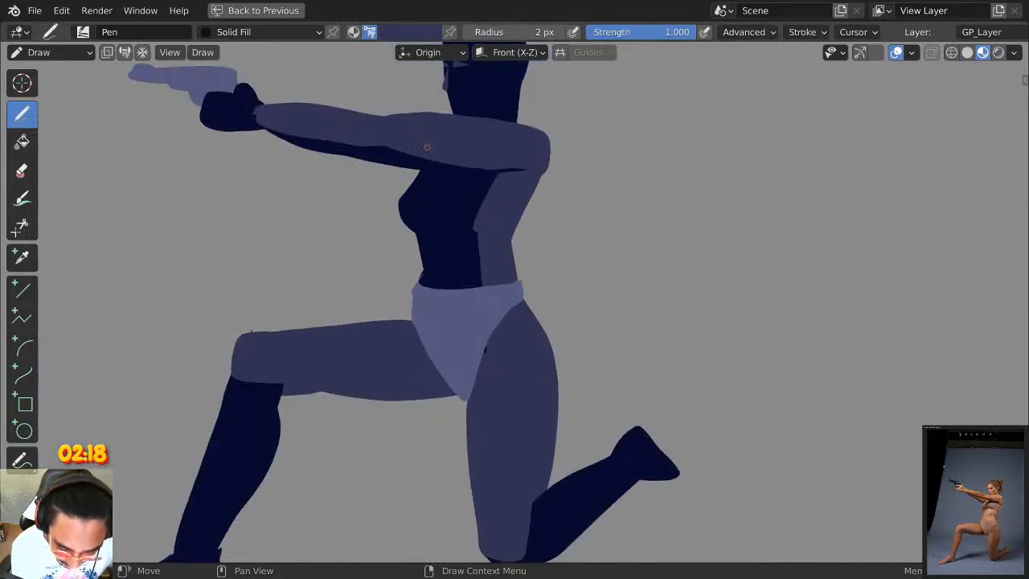
Set the drawing colour to the dark navy swatch, and draw a long filled shadow along the front of the kneeling thigh down to the knee.
{"action": "left_click", "coordinate": [404, 32]}
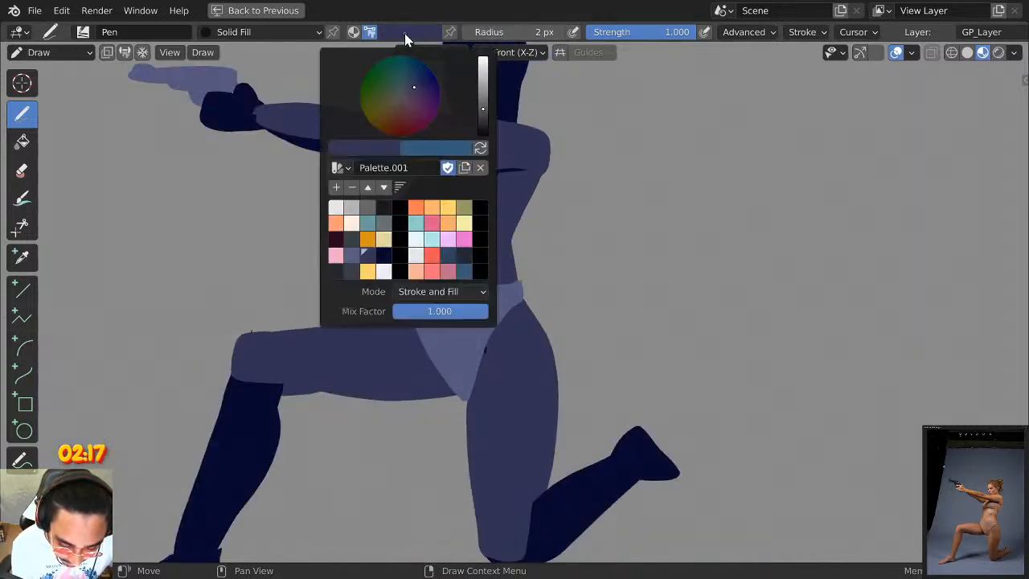
{"action": "left_click", "coordinate": [383, 257]}
{"action": "mouse_move", "coordinate": [599, 284]}
{"action": "middle_mouse_down"}
{"action": "mouse_move", "coordinate": [567, 246]}
{"action": "mouse_move", "coordinate": [568, 133]}
{"action": "mouse_move", "coordinate": [588, 209]}
{"action": "middle_mouse_up"}
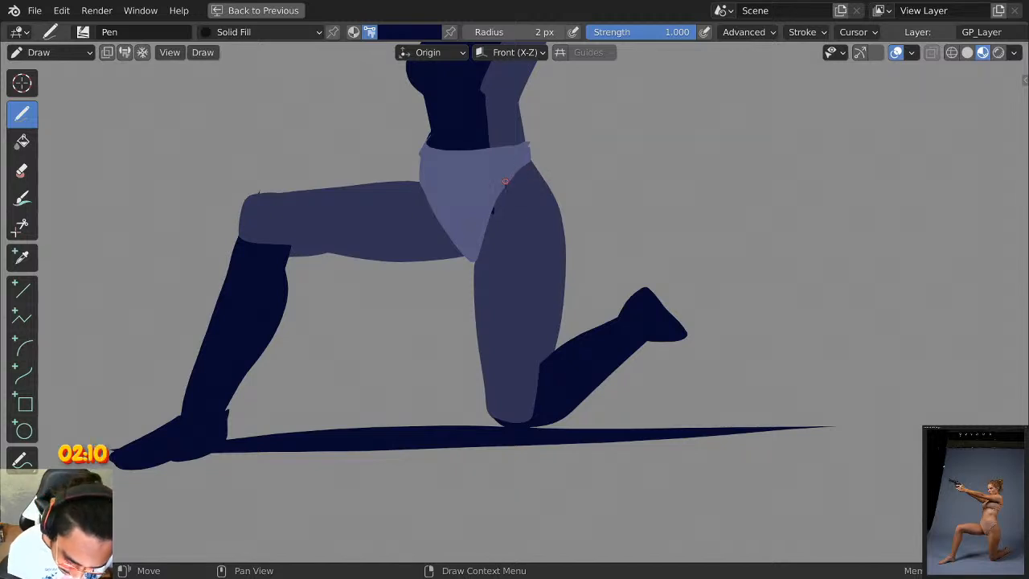
{"action": "mouse_move", "coordinate": [505, 182]}
{"action": "left_mouse_down"}
{"action": "mouse_move", "coordinate": [510, 322]}
{"action": "mouse_move", "coordinate": [492, 418]}
{"action": "mouse_move", "coordinate": [473, 315]}
{"action": "mouse_move", "coordinate": [497, 190]}
{"action": "left_mouse_up"}
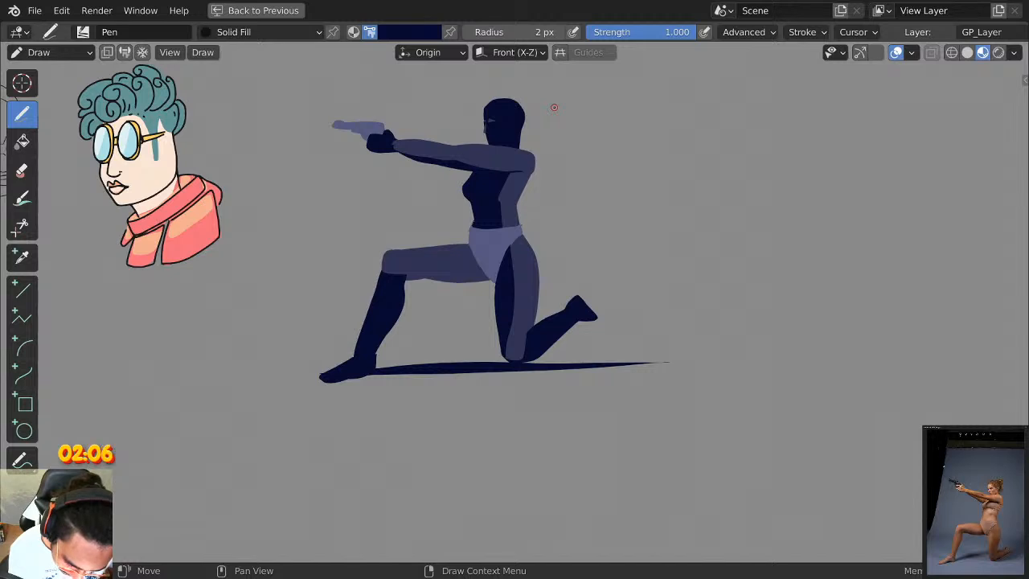
{"action": "scroll", "coordinate": [553, 107], "scroll_direction": "up", "scroll_amount": 4}
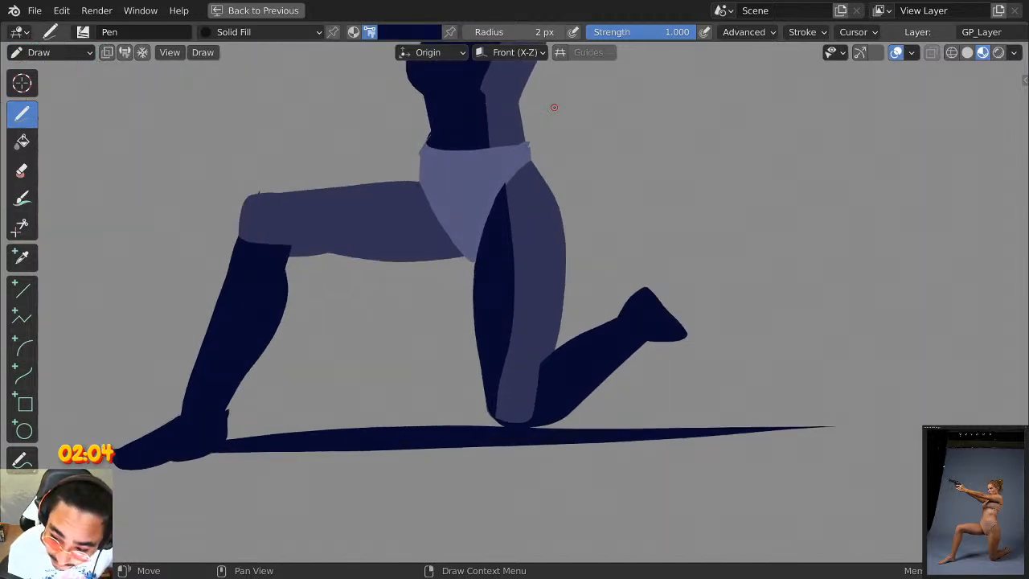
{"action": "mouse_move", "coordinate": [484, 395]}
{"action": "left_mouse_down"}
{"action": "mouse_move", "coordinate": [493, 412]}
{"action": "mouse_move", "coordinate": [520, 375]}
{"action": "mouse_move", "coordinate": [515, 281]}
{"action": "left_mouse_up"}
{"action": "scroll", "coordinate": [581, 148], "scroll_direction": "down", "scroll_amount": 2}
{"action": "scroll", "coordinate": [581, 148], "scroll_direction": "down", "scroll_amount": 1}
{"action": "scroll", "coordinate": [581, 149], "scroll_direction": "up", "scroll_amount": 3}
{"action": "key", "text": "ctrl+z"}
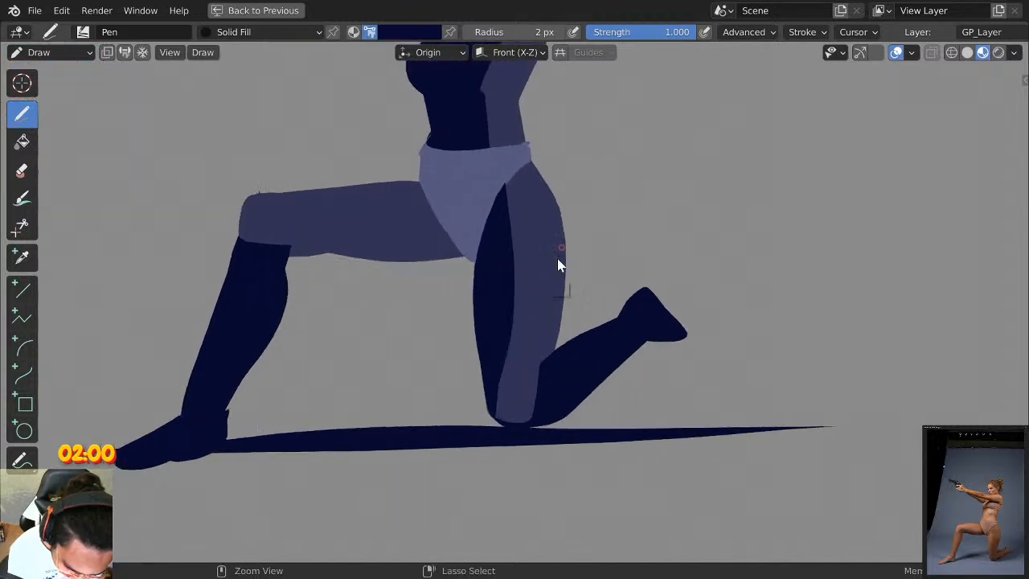
{"action": "key", "text": "ctrl+z"}
{"action": "key", "text": "ctrl+shift+z"}
{"action": "key", "text": "ctrl+Tab"}
{"action": "key", "text": "Escape"}
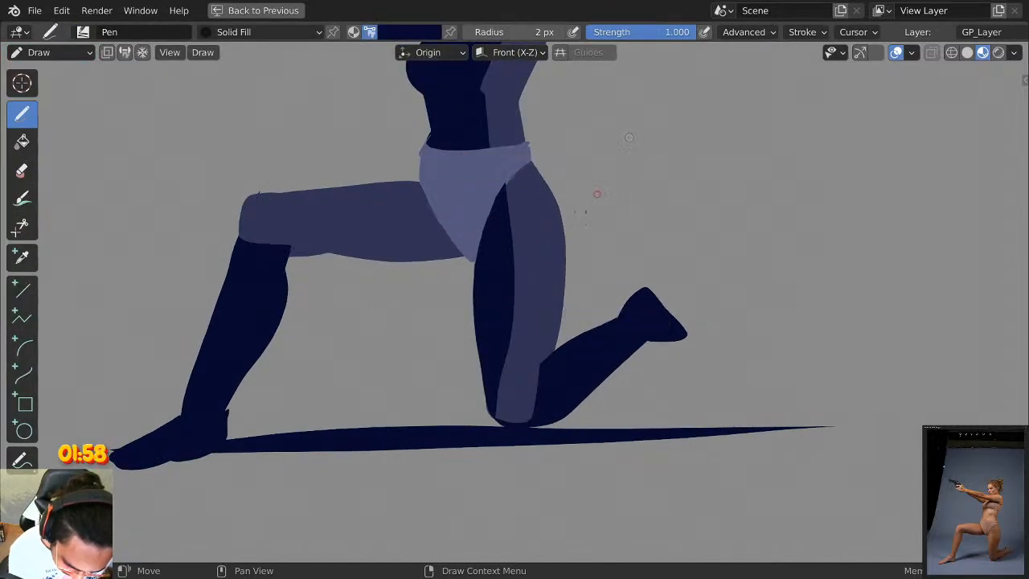
{"action": "mouse_move", "coordinate": [514, 293]}
{"action": "left_mouse_down"}
{"action": "mouse_move", "coordinate": [510, 411]}
{"action": "mouse_move", "coordinate": [487, 345]}
{"action": "mouse_move", "coordinate": [492, 320]}
{"action": "mouse_move", "coordinate": [503, 404]}
{"action": "mouse_move", "coordinate": [522, 259]}
{"action": "left_mouse_up"}
{"action": "scroll", "coordinate": [594, 202], "scroll_direction": "down", "scroll_amount": 1}
{"action": "key", "text": "ctrl+z"}
{"action": "key", "text": "ctrl+z"}
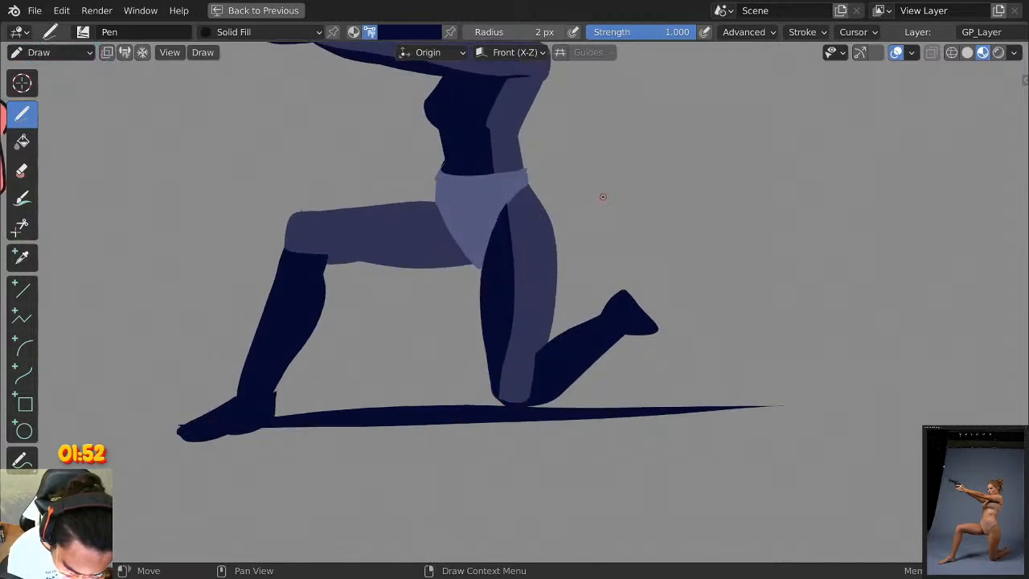
{"action": "scroll", "coordinate": [602, 193], "scroll_direction": "down", "scroll_amount": 2}
{"action": "scroll", "coordinate": [621, 160], "scroll_direction": "up", "scroll_amount": 1}
{"action": "scroll", "coordinate": [622, 159], "scroll_direction": "up", "scroll_amount": 3}
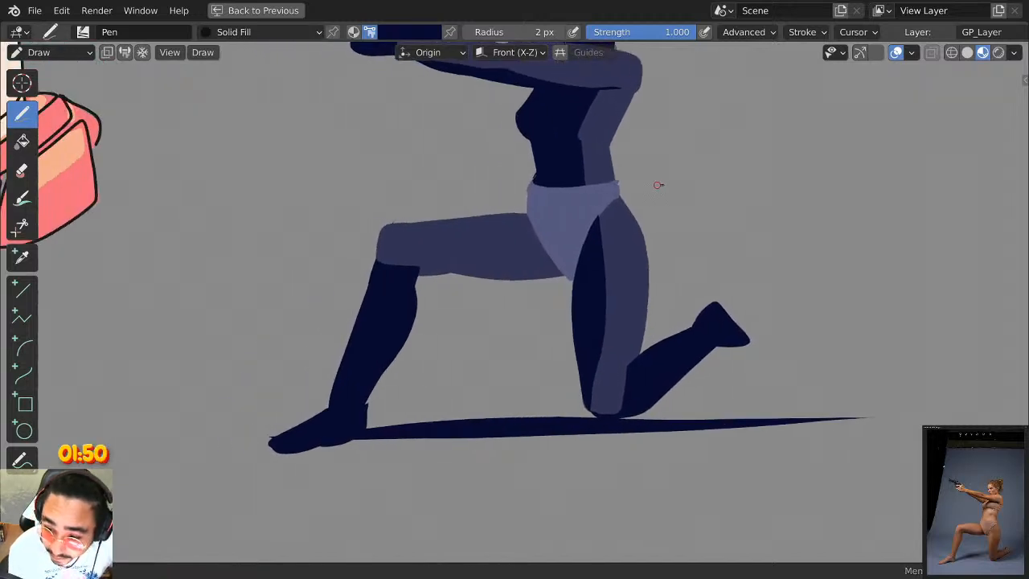
{"action": "mouse_move", "coordinate": [429, 267]}
{"action": "left_mouse_down"}
{"action": "mouse_move", "coordinate": [505, 255]}
{"action": "mouse_move", "coordinate": [588, 264]}
{"action": "mouse_move", "coordinate": [447, 284]}
{"action": "mouse_move", "coordinate": [565, 264]}
{"action": "mouse_move", "coordinate": [595, 273]}
{"action": "mouse_move", "coordinate": [450, 285]}
{"action": "mouse_move", "coordinate": [434, 276]}
{"action": "left_mouse_up"}
{"action": "key", "text": "ctrl+z"}
{"action": "scroll", "coordinate": [649, 188], "scroll_direction": "down", "scroll_amount": 2}
Undo the recent drawing actions, and redo the navy shadow on the kneeling thigh.
{"action": "key", "text": "ctrl+Tab"}
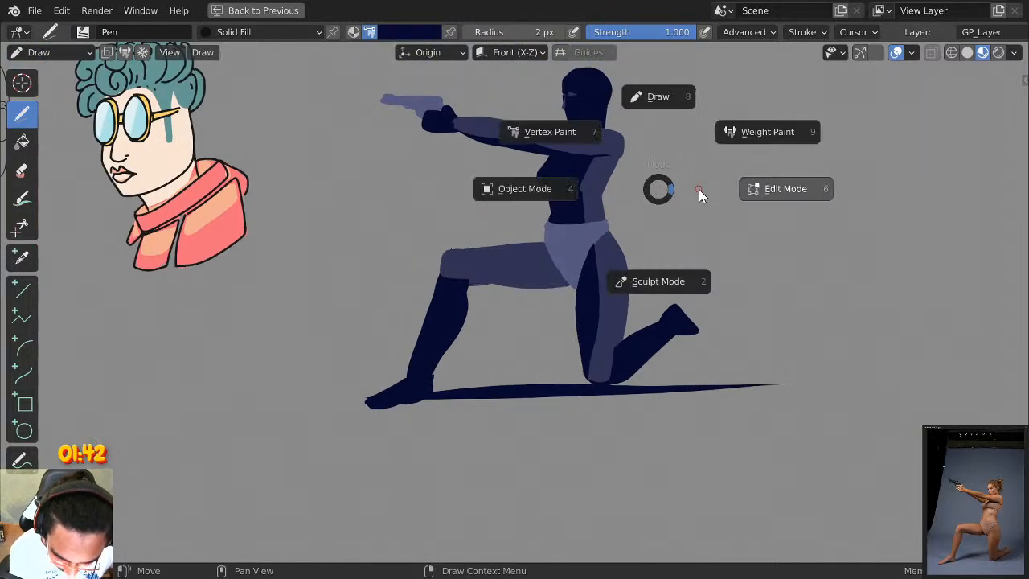
{"action": "left_click", "coordinate": [588, 182]}
{"action": "key", "text": "ctrl+z"}
{"action": "key", "text": "ctrl+z"}
{"action": "key", "text": "ctrl+z"}
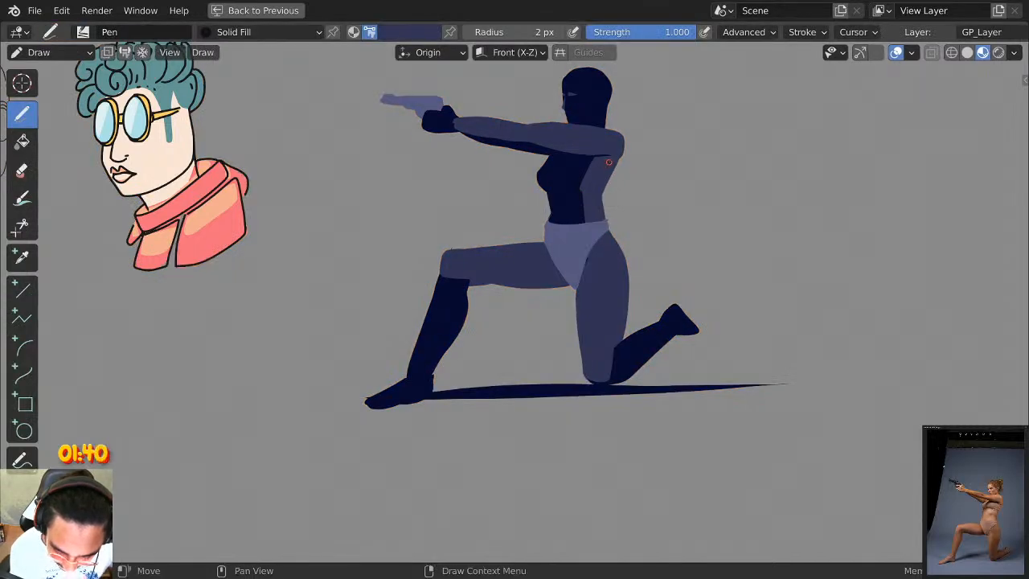
{"action": "left_click", "coordinate": [61, 9]}
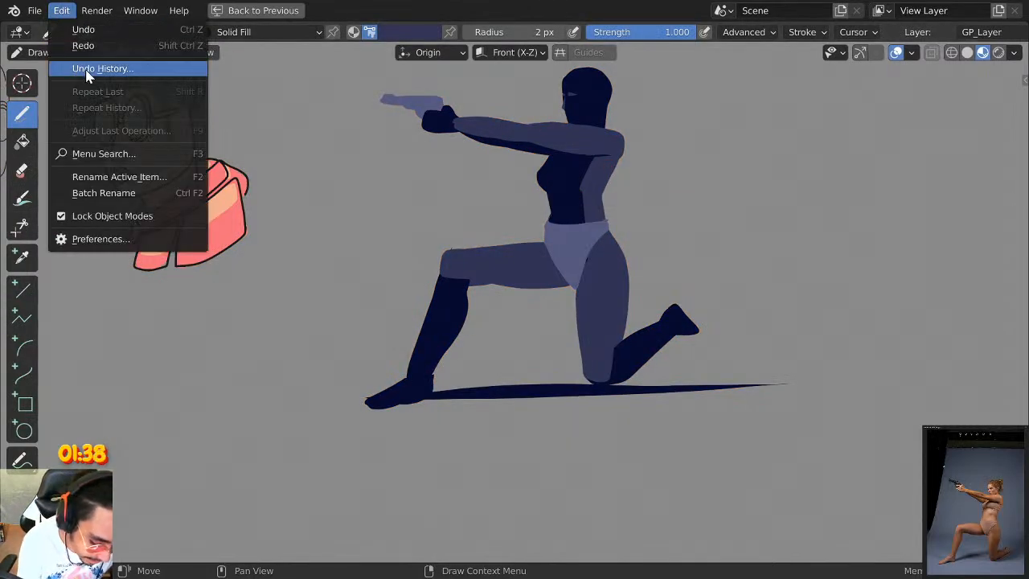
{"action": "left_click", "coordinate": [88, 69]}
{"action": "left_click", "coordinate": [61, 10]}
{"action": "left_click", "coordinate": [61, 10]}
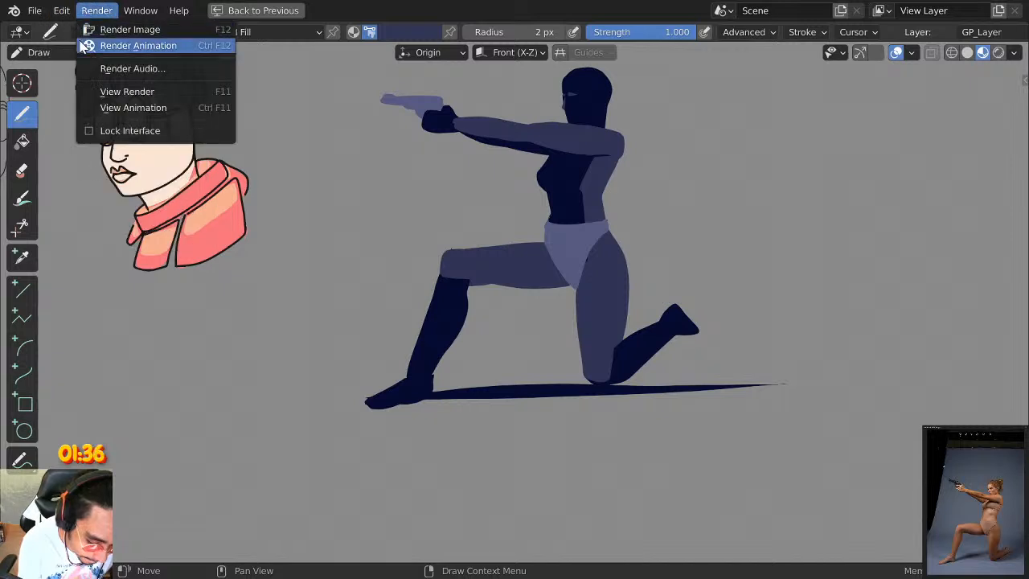
{"action": "left_click", "coordinate": [62, 10]}
{"action": "left_click", "coordinate": [62, 10]}
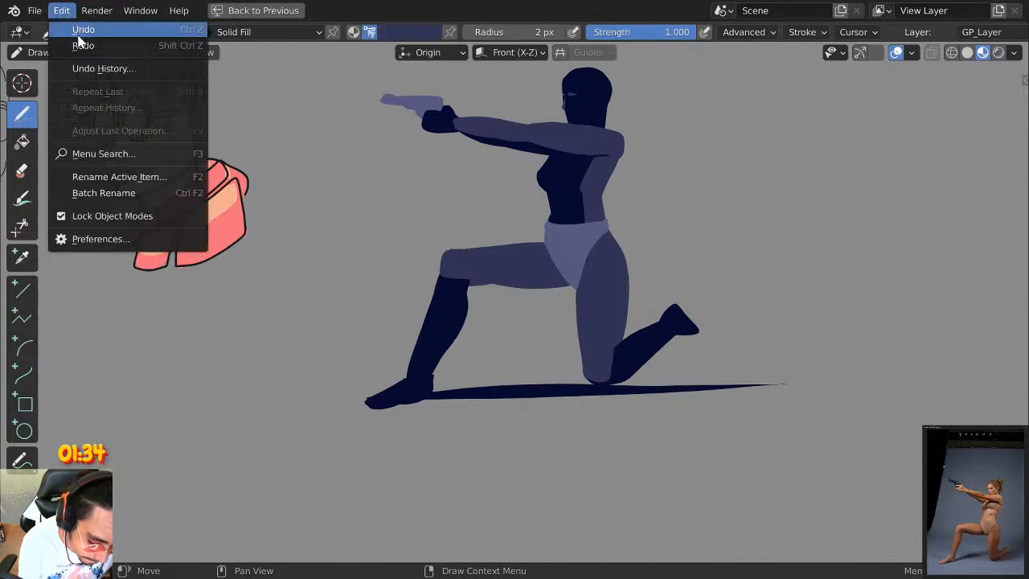
{"action": "left_click", "coordinate": [105, 46]}
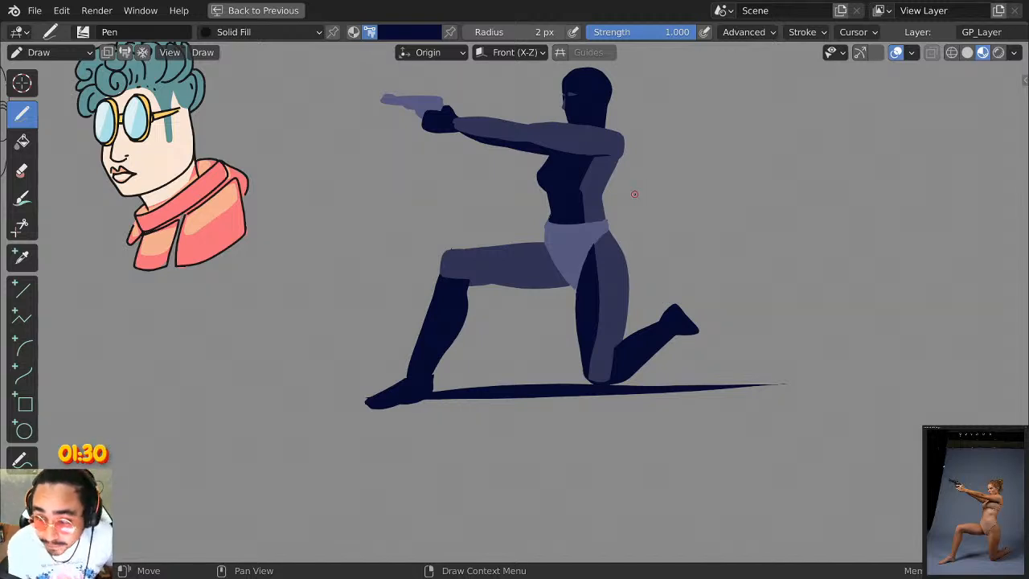
Set the drawing colour to the pink swatch from Palette.001, and draw a filled hair cap from the forehead over the crown to the ear.
{"action": "middle_click_drag", "start_coordinate": [687, 184], "coordinate": [668, 266]}
{"action": "scroll", "coordinate": [667, 266], "scroll_direction": "up", "scroll_amount": 3}
{"action": "middle_click_drag", "start_coordinate": [688, 164], "coordinate": [607, 265]}
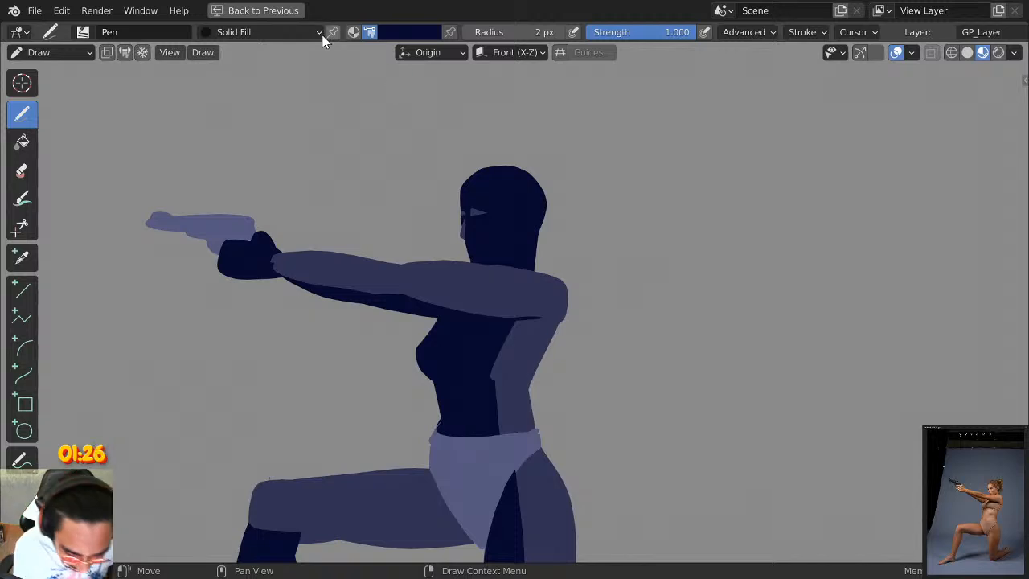
{"action": "left_click", "coordinate": [390, 32]}
{"action": "left_click", "coordinate": [337, 256]}
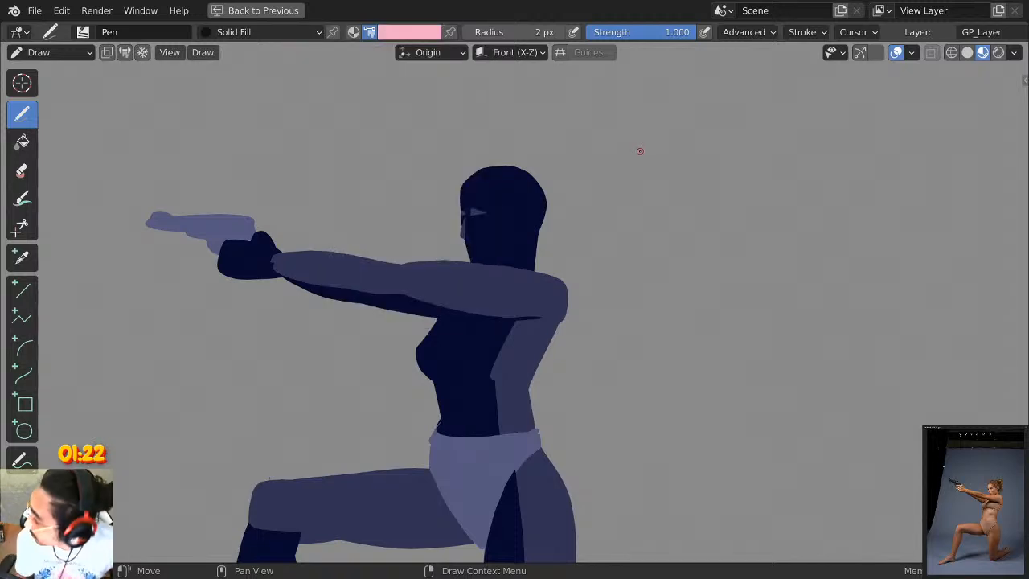
{"action": "scroll", "coordinate": [587, 113], "scroll_direction": "up", "scroll_amount": 1}
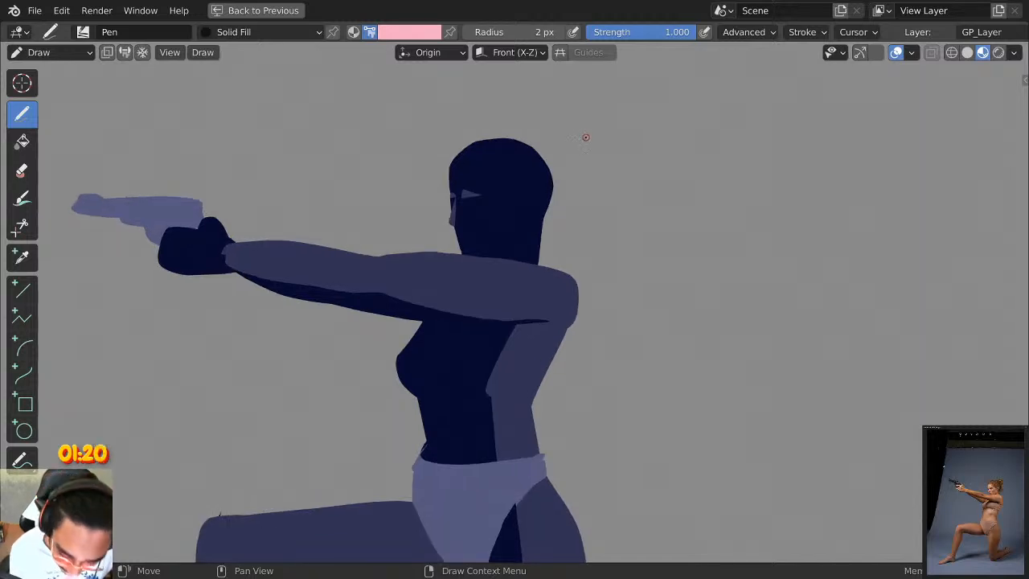
{"action": "scroll", "coordinate": [560, 150], "scroll_direction": "up", "scroll_amount": 1}
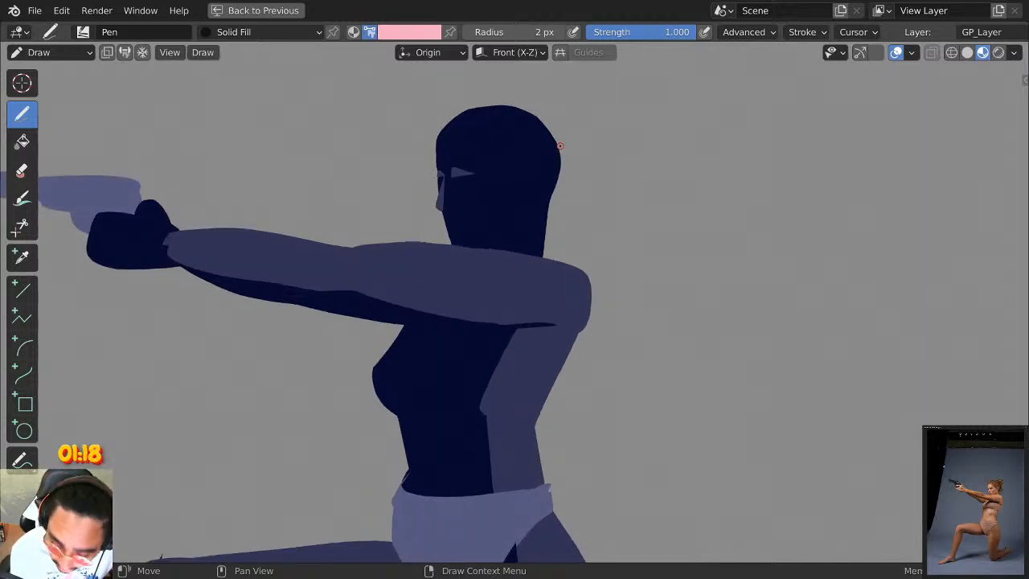
{"action": "middle_click_drag", "start_coordinate": [560, 145], "coordinate": [556, 161], "text": "shift"}
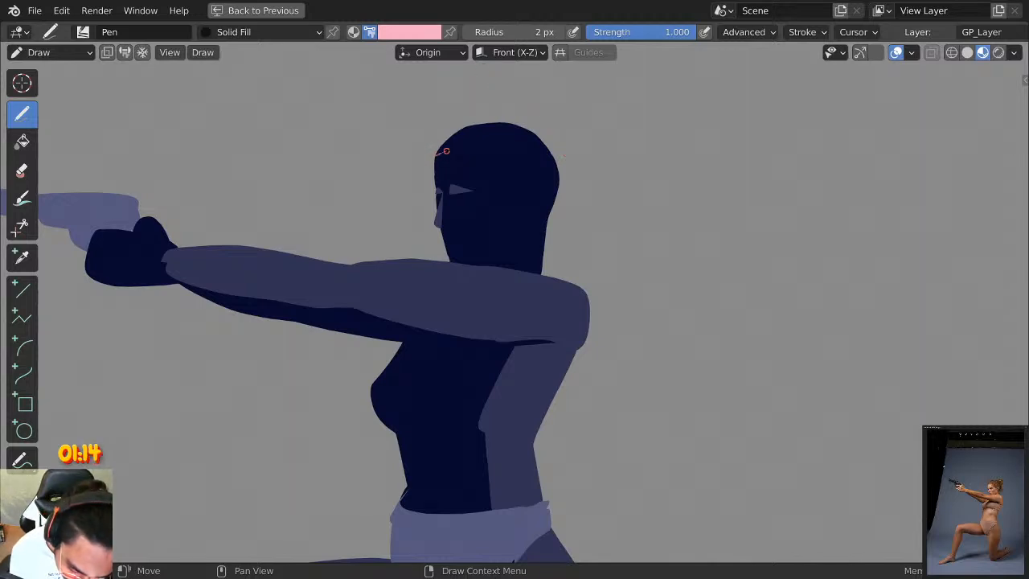
{"action": "mouse_move", "coordinate": [445, 150]}
{"action": "left_mouse_down"}
{"action": "mouse_move", "coordinate": [503, 158]}
{"action": "mouse_move", "coordinate": [523, 210]}
{"action": "mouse_move", "coordinate": [450, 165]}
{"action": "mouse_move", "coordinate": [531, 178]}
{"action": "mouse_move", "coordinate": [562, 170]}
{"action": "mouse_move", "coordinate": [521, 119]}
{"action": "mouse_move", "coordinate": [450, 130]}
{"action": "mouse_move", "coordinate": [434, 153]}
{"action": "left_mouse_up"}
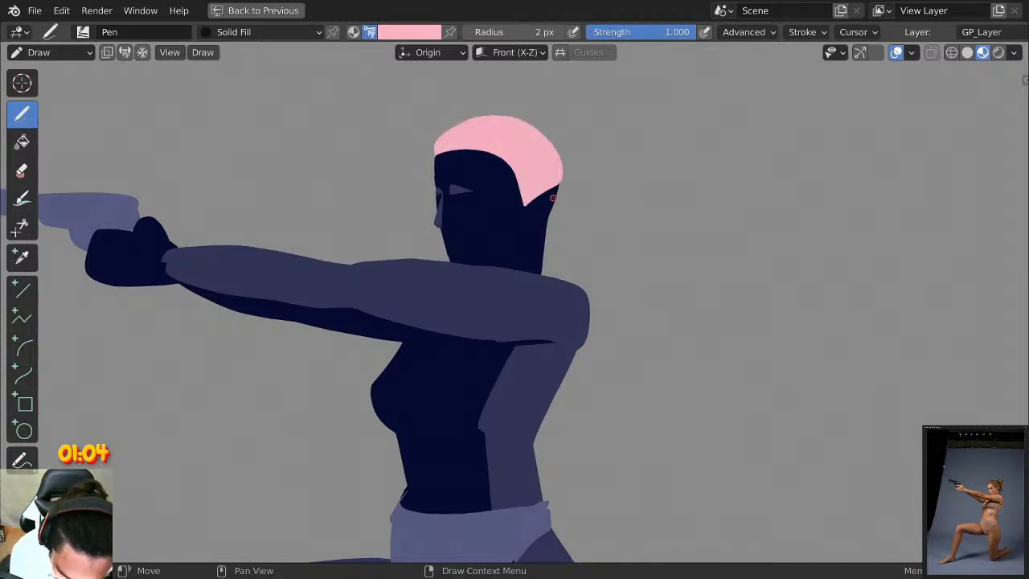
Add pink volume over the crown of the hair, and draw a rounded hair shape behind the head down to the nape.
{"action": "middle_click_drag", "start_coordinate": [547, 177], "coordinate": [531, 147], "text": "shift"}
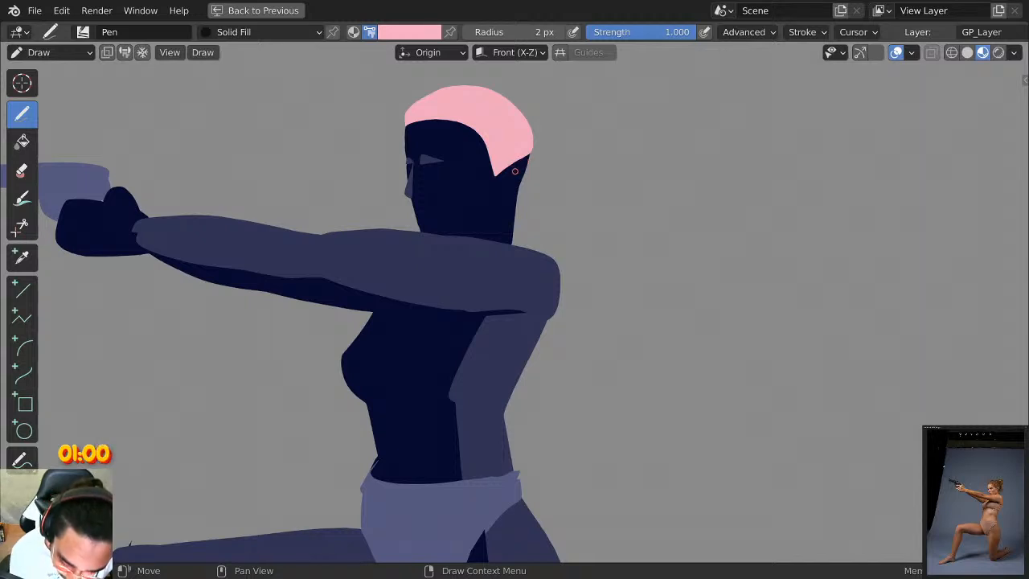
{"action": "middle_click_drag", "start_coordinate": [510, 166], "coordinate": [501, 184], "text": "shift"}
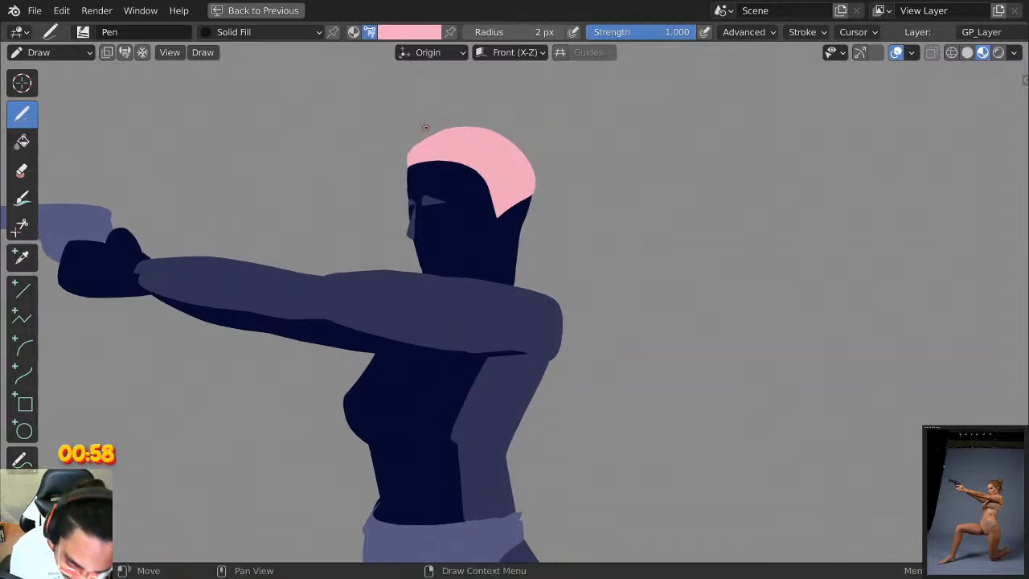
{"action": "mouse_move", "coordinate": [408, 158]}
{"action": "left_mouse_down"}
{"action": "mouse_move", "coordinate": [411, 137]}
{"action": "mouse_move", "coordinate": [467, 114]}
{"action": "mouse_move", "coordinate": [507, 122]}
{"action": "mouse_move", "coordinate": [536, 164]}
{"action": "mouse_move", "coordinate": [534, 196]}
{"action": "left_mouse_up"}
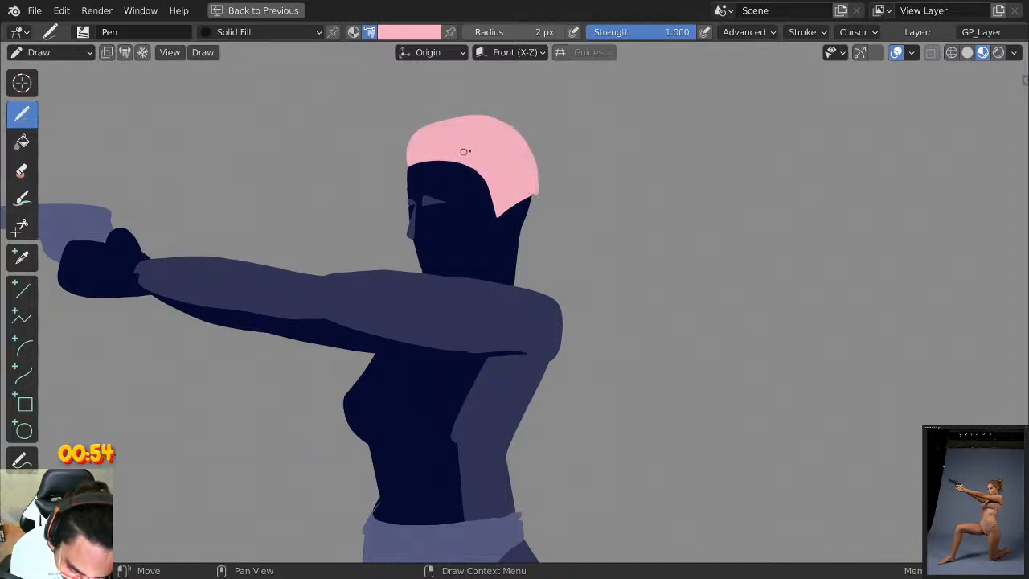
{"action": "middle_click_drag", "start_coordinate": [538, 176], "coordinate": [504, 150], "text": "shift"}
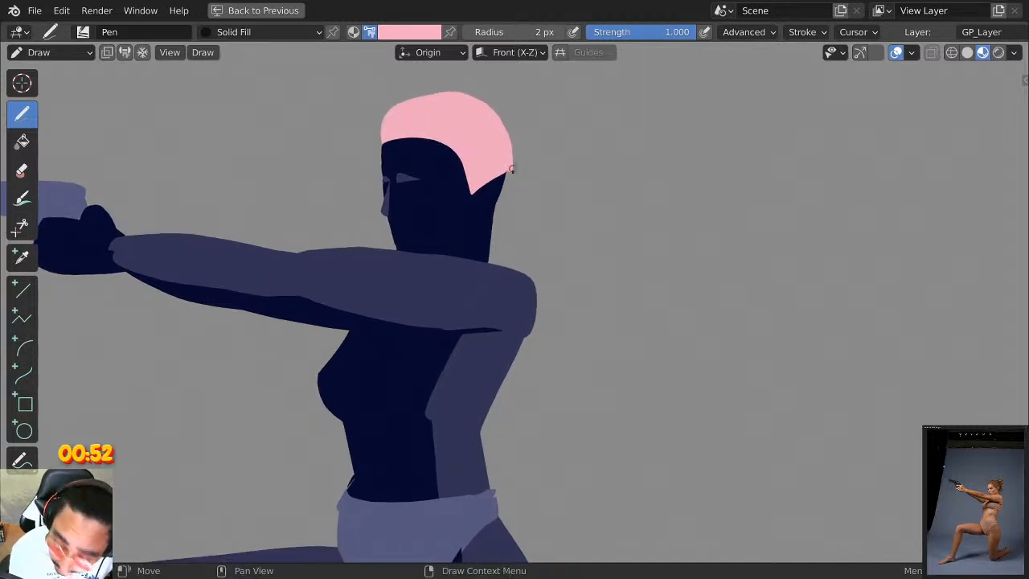
{"action": "mouse_move", "coordinate": [497, 209]}
{"action": "left_mouse_down"}
{"action": "mouse_move", "coordinate": [518, 165]}
{"action": "mouse_move", "coordinate": [504, 153]}
{"action": "left_mouse_up"}
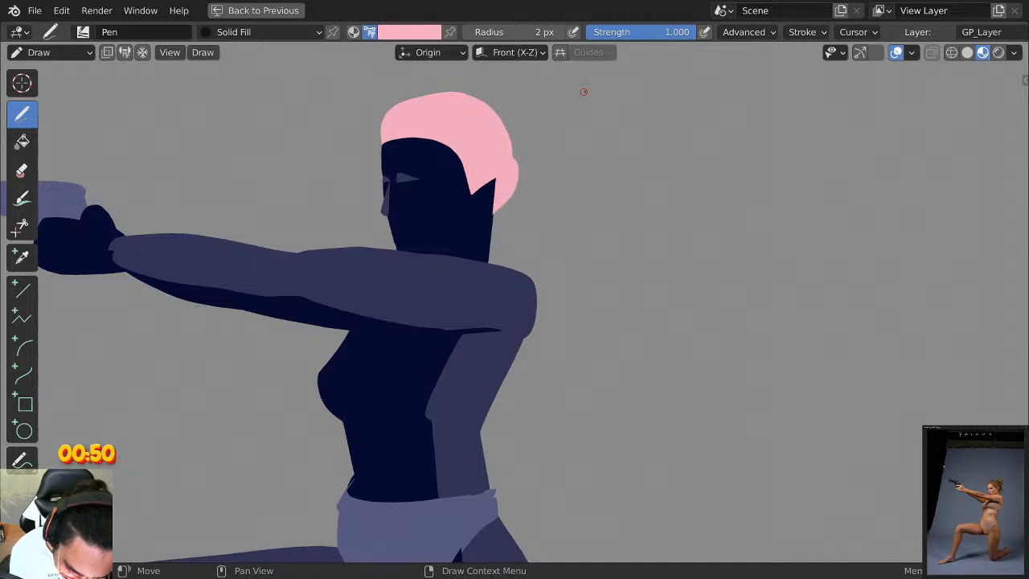
Undo the last hair shape, enable Draw Strokes on Back, and draw a filled pink hair shape behind the head down to the nape.
{"action": "scroll", "coordinate": [567, 104], "scroll_direction": "up", "scroll_amount": 1}
{"action": "key", "text": "ctrl+z"}
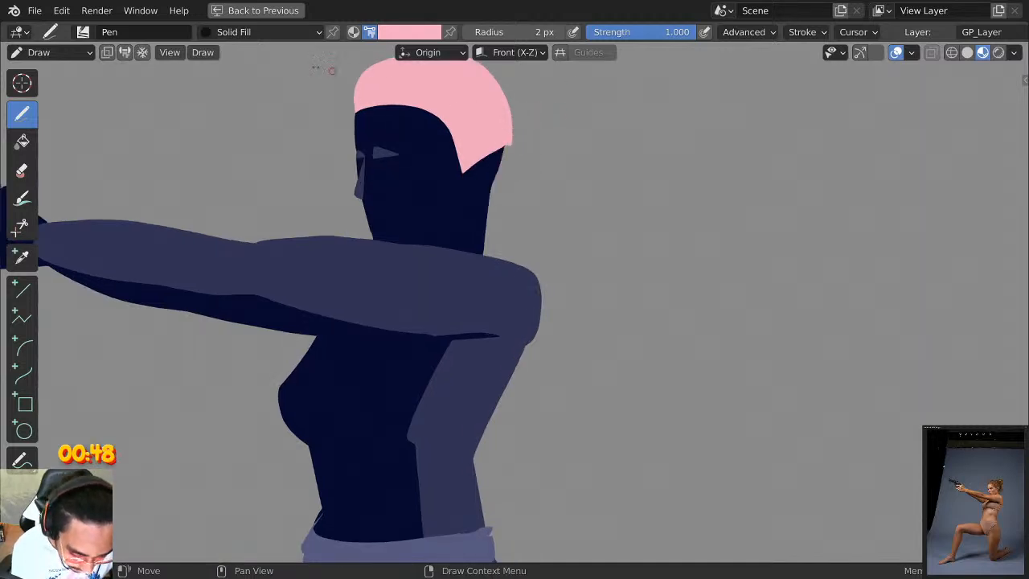
{"action": "left_click", "coordinate": [106, 53]}
{"action": "left_click_drag", "start_coordinate": [494, 186], "coordinate": [491, 115]}
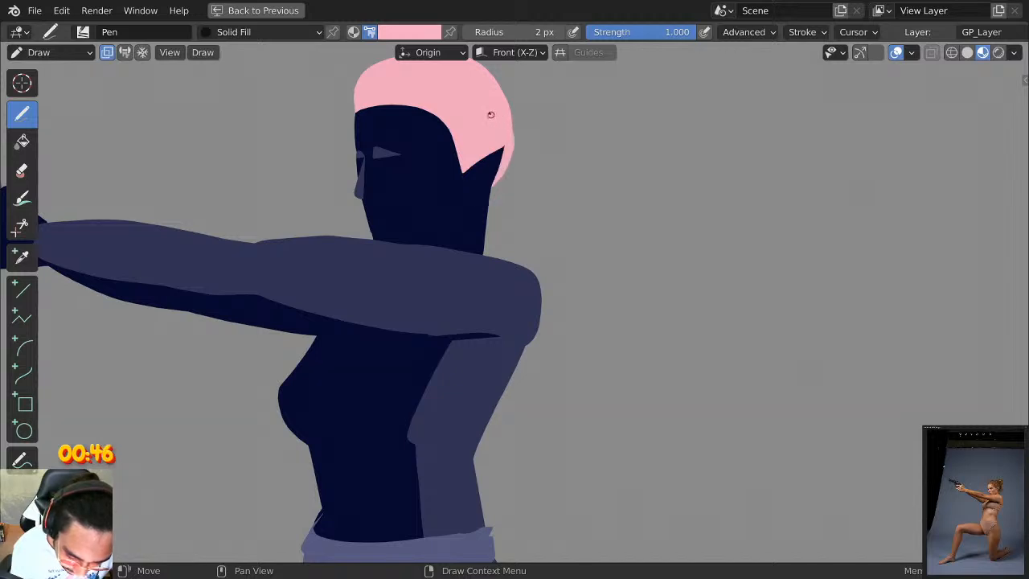
Rework the pink hair mass at the back of the head, and round out its outline from the forehead over the crown.
{"action": "scroll", "coordinate": [512, 160], "scroll_direction": "down", "scroll_amount": 1}
{"action": "mouse_move", "coordinate": [488, 214]}
{"action": "left_mouse_down"}
{"action": "mouse_move", "coordinate": [514, 189]}
{"action": "mouse_move", "coordinate": [504, 122]}
{"action": "left_mouse_up"}
{"action": "mouse_move", "coordinate": [514, 165]}
{"action": "left_mouse_down"}
{"action": "mouse_move", "coordinate": [480, 94]}
{"action": "mouse_move", "coordinate": [401, 123]}
{"action": "mouse_move", "coordinate": [480, 86]}
{"action": "left_mouse_up"}
{"action": "key", "text": "ctrl+z"}
{"action": "key", "text": "ctrl+z"}
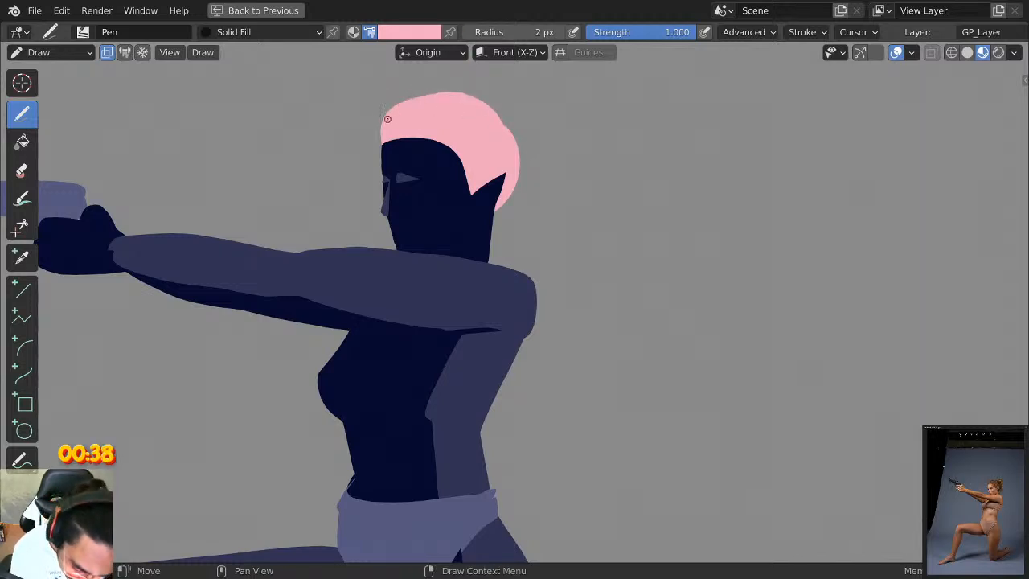
{"action": "mouse_move", "coordinate": [383, 114]}
{"action": "left_mouse_down"}
{"action": "mouse_move", "coordinate": [426, 87]}
{"action": "mouse_move", "coordinate": [476, 90]}
{"action": "mouse_move", "coordinate": [508, 116]}
{"action": "mouse_move", "coordinate": [518, 153]}
{"action": "left_mouse_up"}
{"action": "key", "text": "ctrl+z"}
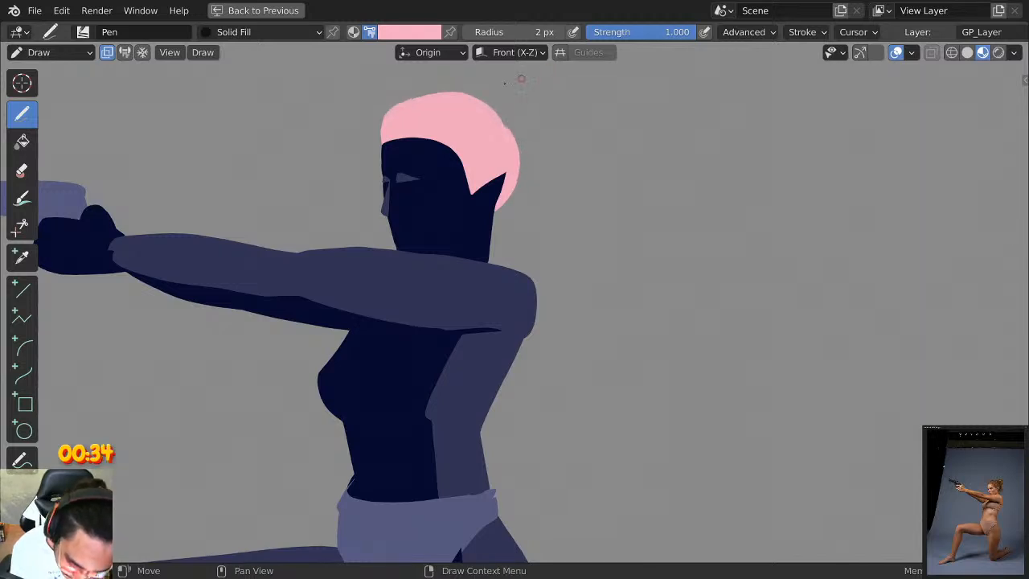
{"action": "mouse_move", "coordinate": [382, 125]}
{"action": "left_mouse_down"}
{"action": "mouse_move", "coordinate": [434, 95]}
{"action": "mouse_move", "coordinate": [495, 107]}
{"action": "mouse_move", "coordinate": [520, 153]}
{"action": "left_mouse_up"}
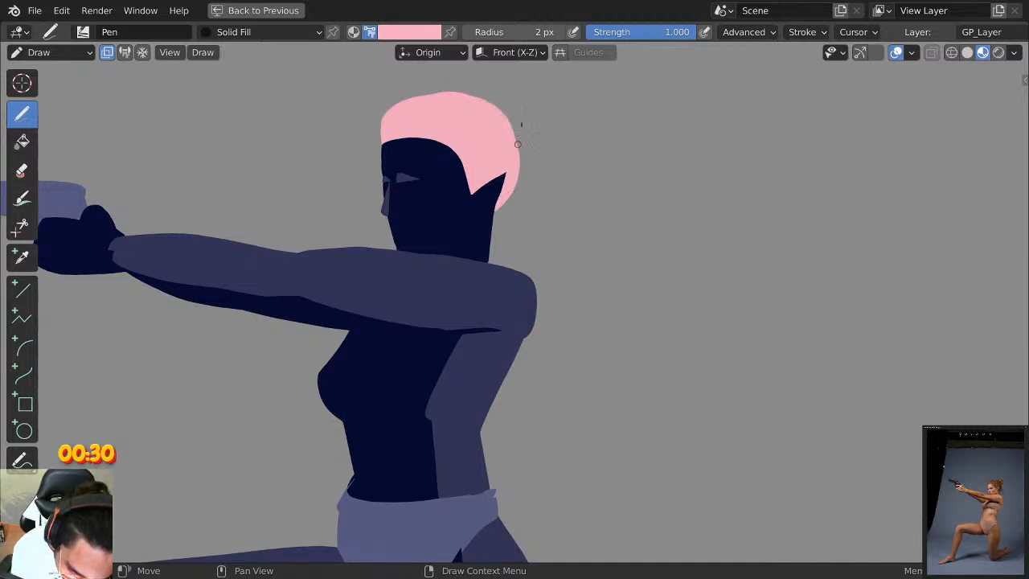
Draw a rounded, filled pink bun on the upper back of the hair.
{"action": "scroll", "coordinate": [528, 95], "scroll_direction": "up", "scroll_amount": 1}
{"action": "middle_click_drag", "start_coordinate": [521, 106], "coordinate": [508, 197], "text": "shift"}
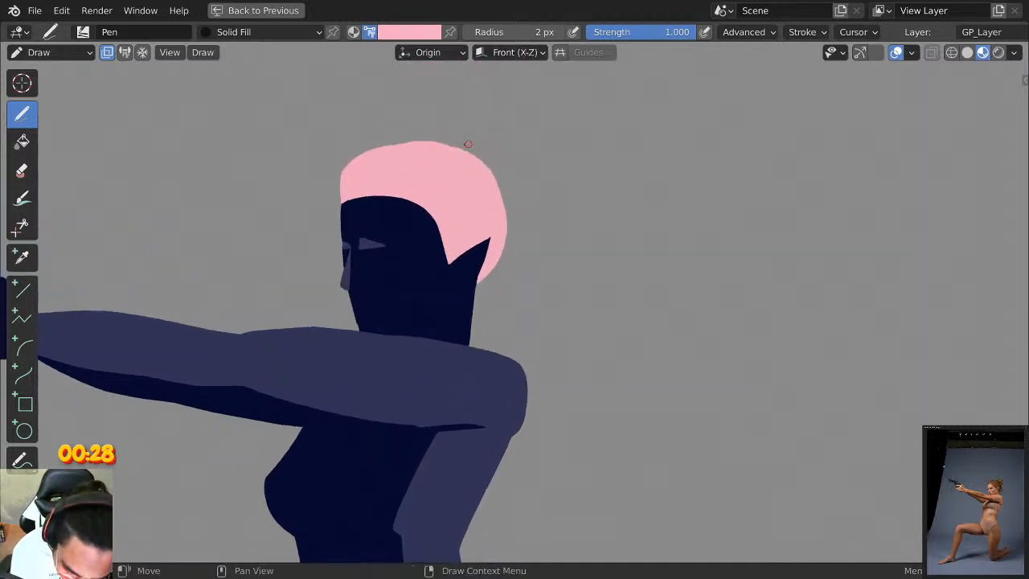
{"action": "mouse_move", "coordinate": [452, 143]}
{"action": "left_mouse_down"}
{"action": "mouse_move", "coordinate": [462, 130]}
{"action": "mouse_move", "coordinate": [529, 185]}
{"action": "mouse_move", "coordinate": [485, 192]}
{"action": "left_mouse_up"}
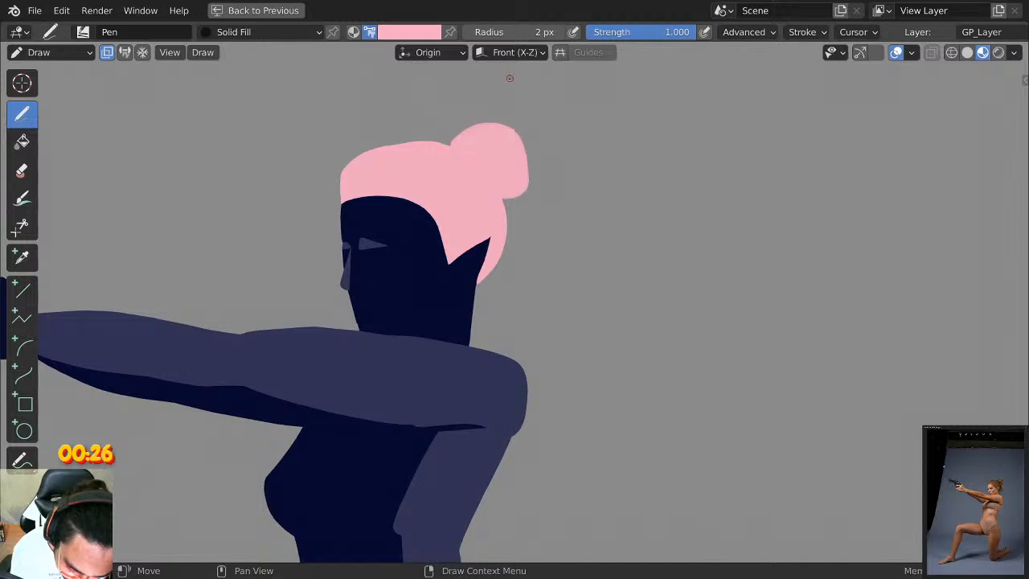
{"action": "scroll", "coordinate": [627, 85], "scroll_direction": "down", "scroll_amount": 7}
{"action": "scroll", "coordinate": [598, 300], "scroll_direction": "up", "scroll_amount": 5}
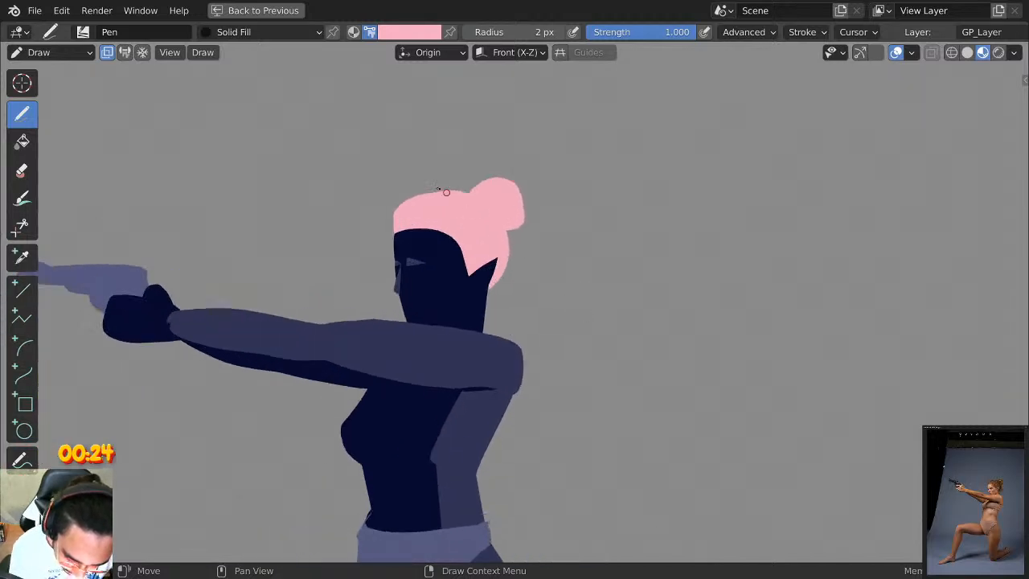
Try to draw a dark navy ear over the pink hair, and undo it together with the colour change.
{"action": "scroll", "coordinate": [418, 186], "scroll_direction": "up", "scroll_amount": 2}
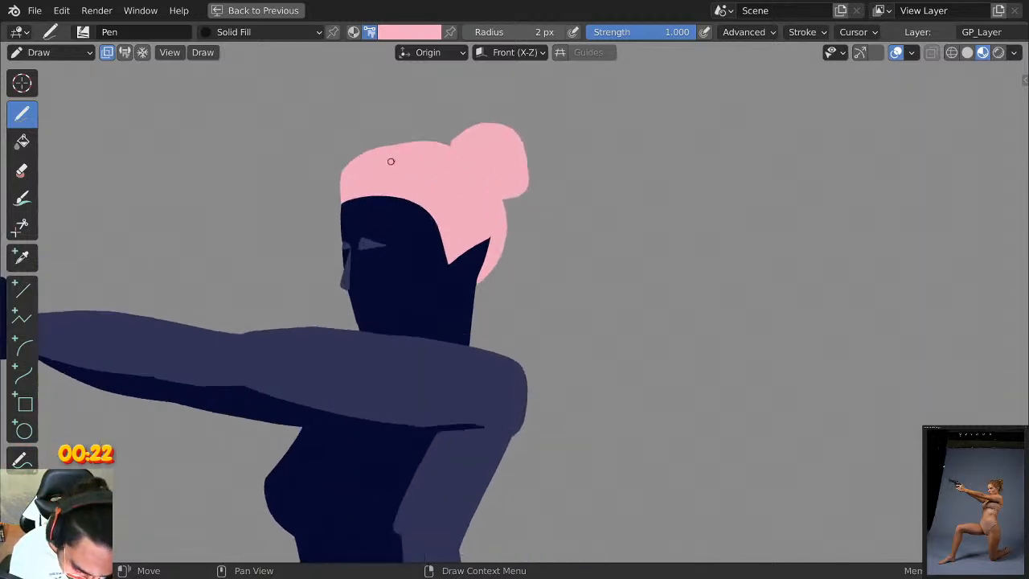
{"action": "middle_click_drag", "start_coordinate": [506, 120], "coordinate": [595, 118], "text": "shift"}
{"action": "scroll", "coordinate": [606, 258], "scroll_direction": "down", "scroll_amount": 1}
{"action": "scroll", "coordinate": [581, 269], "scroll_direction": "up", "scroll_amount": 1}
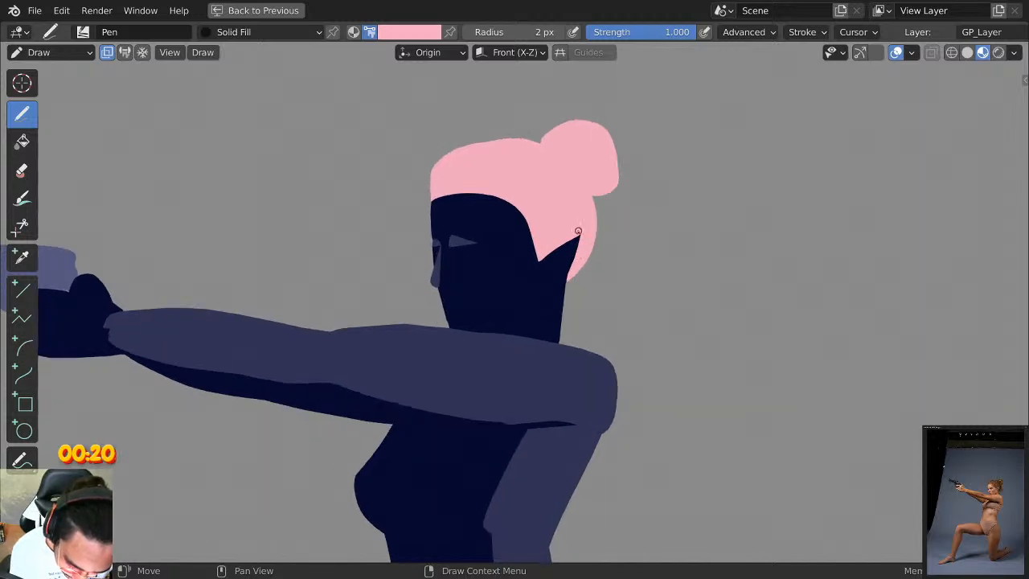
{"action": "mouse_move", "coordinate": [580, 240]}
{"action": "middle_mouse_down", "text": "shift"}
{"action": "mouse_move", "coordinate": [525, 215]}
{"action": "mouse_move", "coordinate": [537, 219]}
{"action": "middle_mouse_up", "text": "shift"}
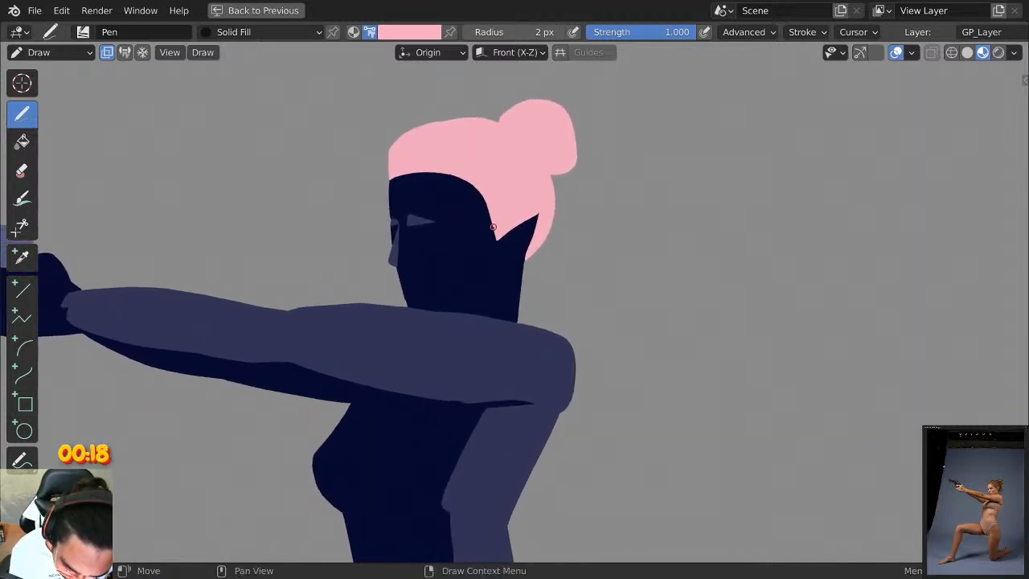
{"action": "left_click", "coordinate": [406, 34]}
{"action": "left_click", "coordinate": [371, 257]}
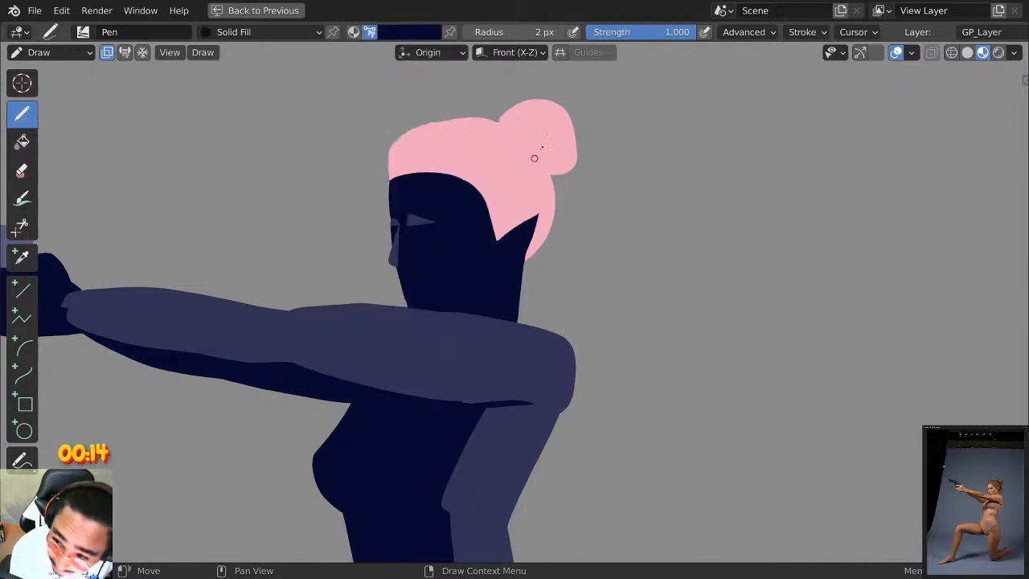
{"action": "mouse_move", "coordinate": [502, 227]}
{"action": "left_mouse_down"}
{"action": "mouse_move", "coordinate": [510, 207]}
{"action": "mouse_move", "coordinate": [522, 244]}
{"action": "mouse_move", "coordinate": [504, 241]}
{"action": "left_mouse_up"}
{"action": "key", "text": "ctrl+z"}
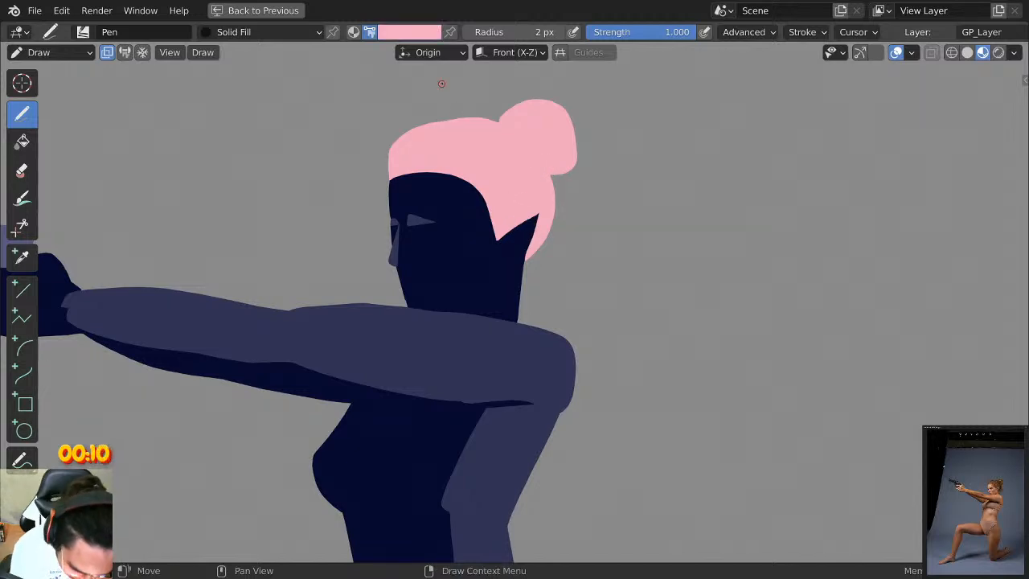
Set the drawing colour to the dark navy swatch with Draw Strokes on Back off, and draw a rounded filled ear over the pink hair.
{"action": "left_click", "coordinate": [422, 33]}
{"action": "left_click", "coordinate": [384, 255]}
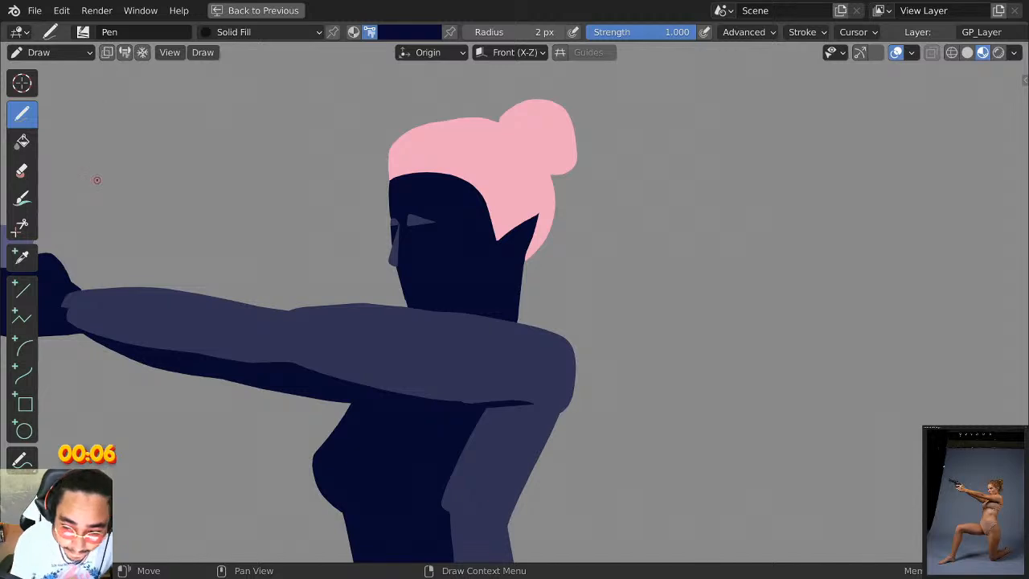
{"action": "mouse_move", "coordinate": [504, 232]}
{"action": "left_mouse_down"}
{"action": "mouse_move", "coordinate": [522, 199]}
{"action": "mouse_move", "coordinate": [518, 247]}
{"action": "mouse_move", "coordinate": [504, 210]}
{"action": "mouse_move", "coordinate": [529, 242]}
{"action": "mouse_move", "coordinate": [502, 246]}
{"action": "mouse_move", "coordinate": [519, 199]}
{"action": "mouse_move", "coordinate": [509, 249]}
{"action": "left_mouse_up"}
{"action": "key", "text": "ctrl+z"}
{"action": "key", "text": "ctrl+z"}
{"action": "scroll", "coordinate": [569, 192], "scroll_direction": "down", "scroll_amount": 1}
{"action": "key", "text": "ctrl+z"}
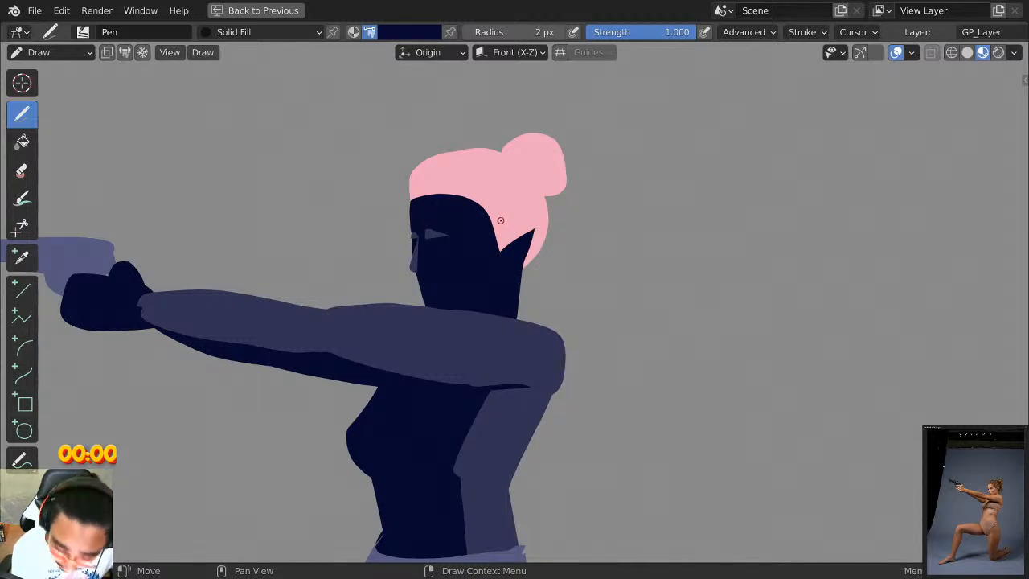
{"action": "mouse_move", "coordinate": [512, 220]}
{"action": "left_mouse_down"}
{"action": "mouse_move", "coordinate": [532, 230]}
{"action": "mouse_move", "coordinate": [527, 253]}
{"action": "mouse_move", "coordinate": [510, 257]}
{"action": "mouse_move", "coordinate": [511, 235]}
{"action": "left_mouse_up"}
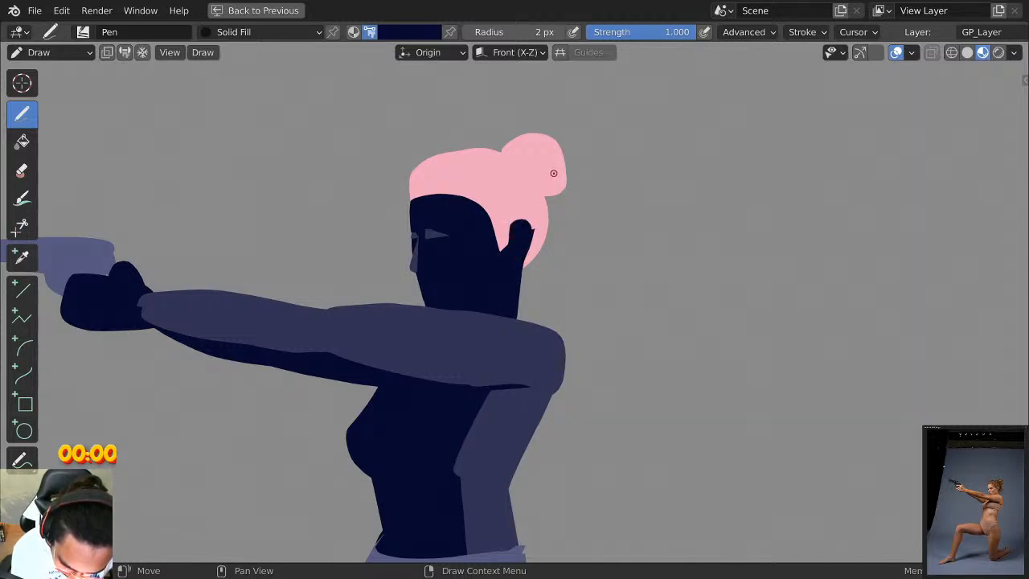
Set the drawing colour to the pink swatch with Draw Strokes on Back on, try a hair bulge over the forehead, and undo the bulge.
{"action": "scroll", "coordinate": [553, 152], "scroll_direction": "down", "scroll_amount": 3}
{"action": "scroll", "coordinate": [583, 153], "scroll_direction": "up", "scroll_amount": 4}
{"action": "scroll", "coordinate": [657, 168], "scroll_direction": "down", "scroll_amount": 3}
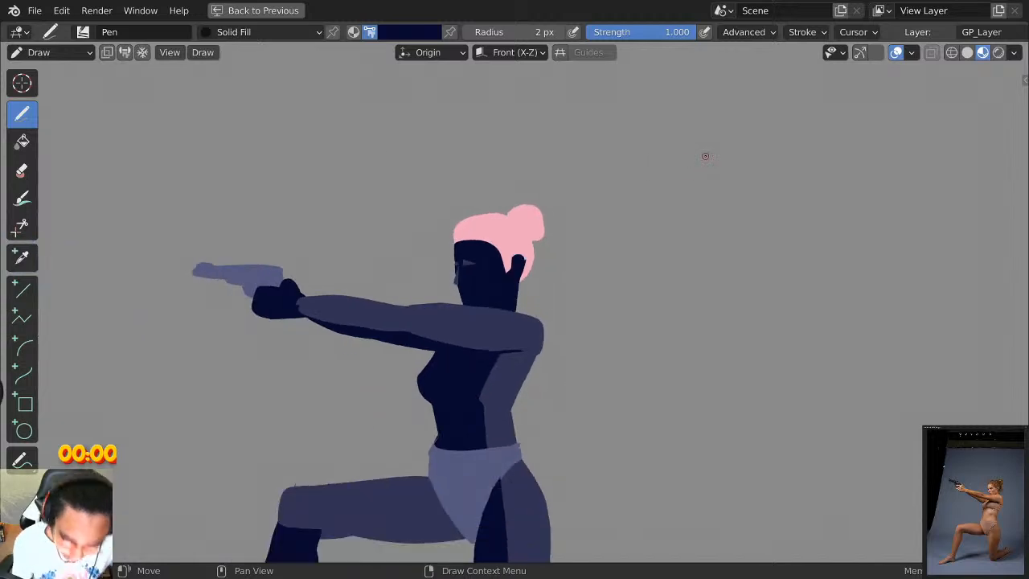
{"action": "scroll", "coordinate": [705, 156], "scroll_direction": "up", "scroll_amount": 5}
{"action": "scroll", "coordinate": [493, 192], "scroll_direction": "up", "scroll_amount": 1}
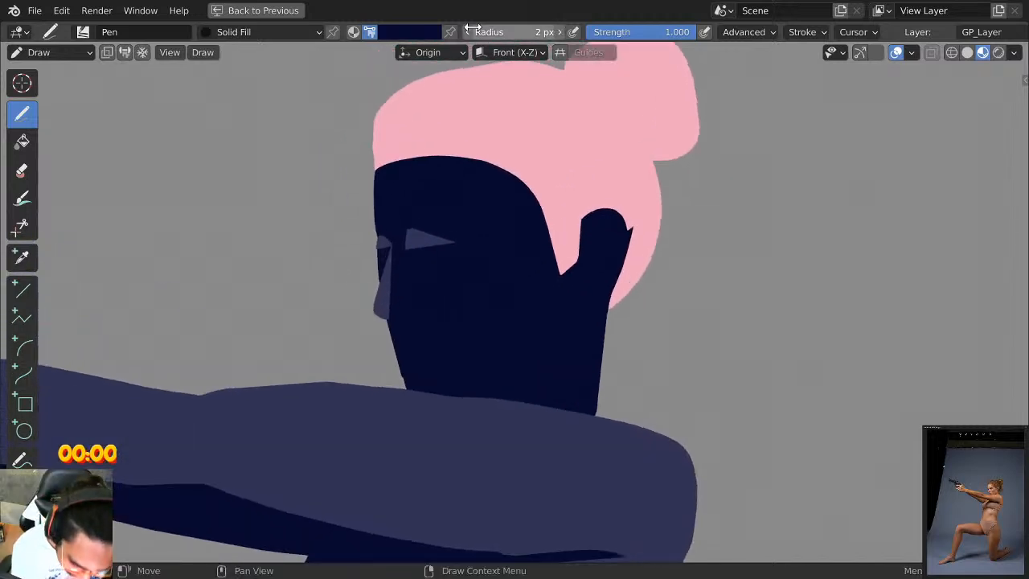
{"action": "left_click", "coordinate": [410, 32]}
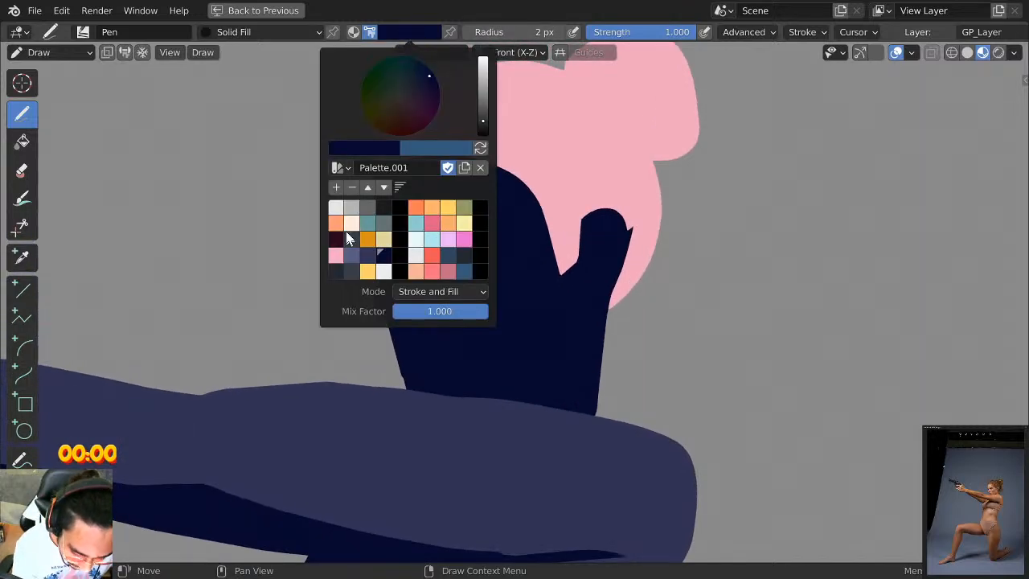
{"action": "left_click", "coordinate": [335, 255]}
{"action": "middle_click_drag", "start_coordinate": [482, 255], "coordinate": [478, 316]}
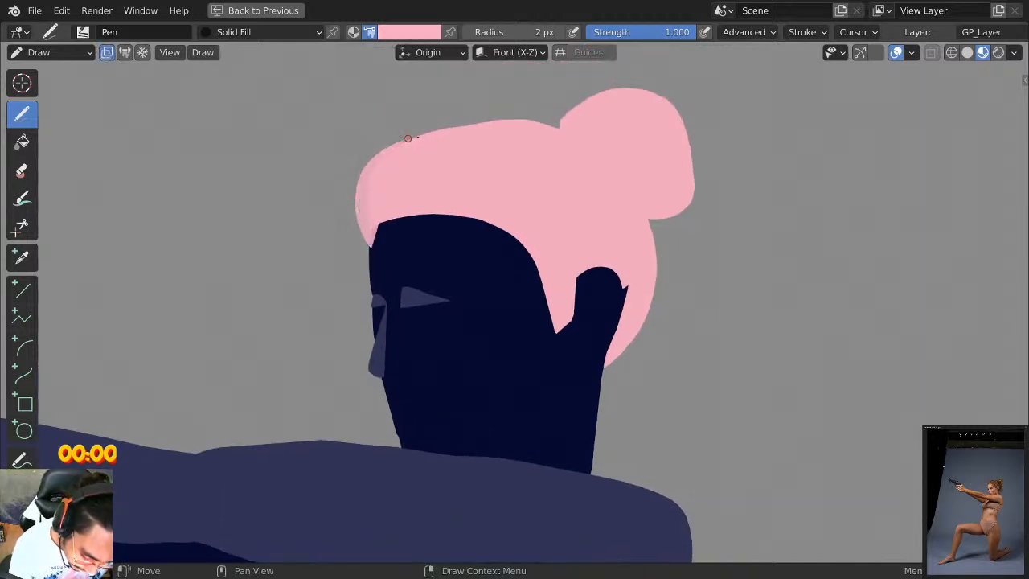
{"action": "scroll", "coordinate": [575, 137], "scroll_direction": "down", "scroll_amount": 3}
{"action": "scroll", "coordinate": [575, 138], "scroll_direction": "up", "scroll_amount": 3}
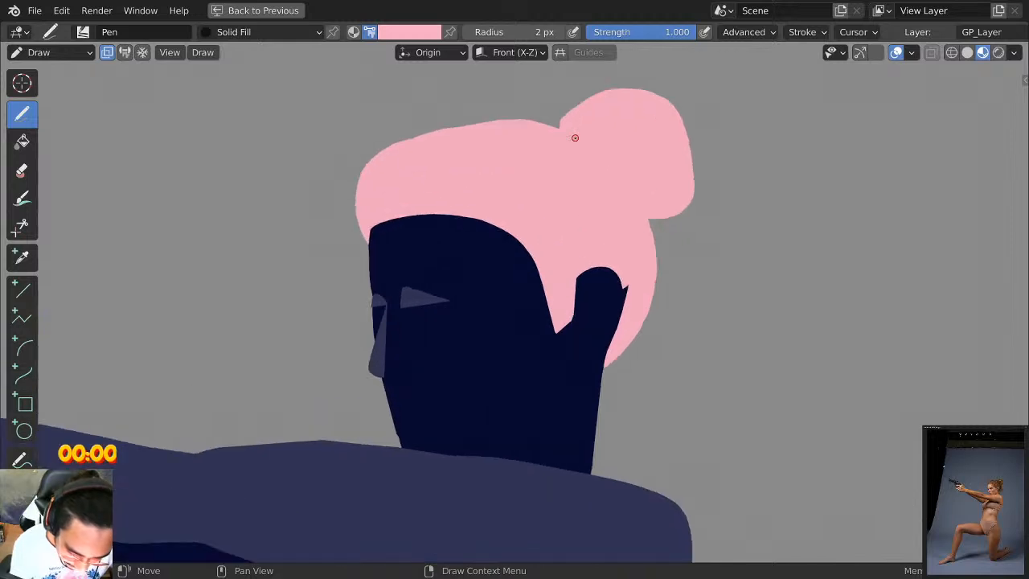
{"action": "key", "text": "ctrl+z"}
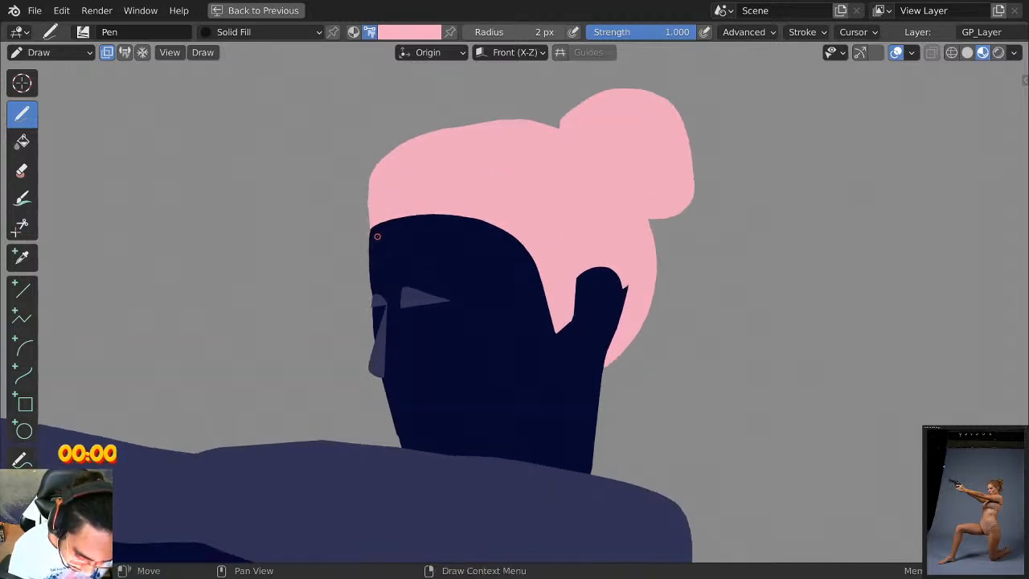
Draw a slimmer filled pink bulge along the front of the hair above the forehead.
{"action": "left_click_drag", "start_coordinate": [373, 250], "coordinate": [437, 142]}
{"action": "scroll", "coordinate": [523, 170], "scroll_direction": "down", "scroll_amount": 3}
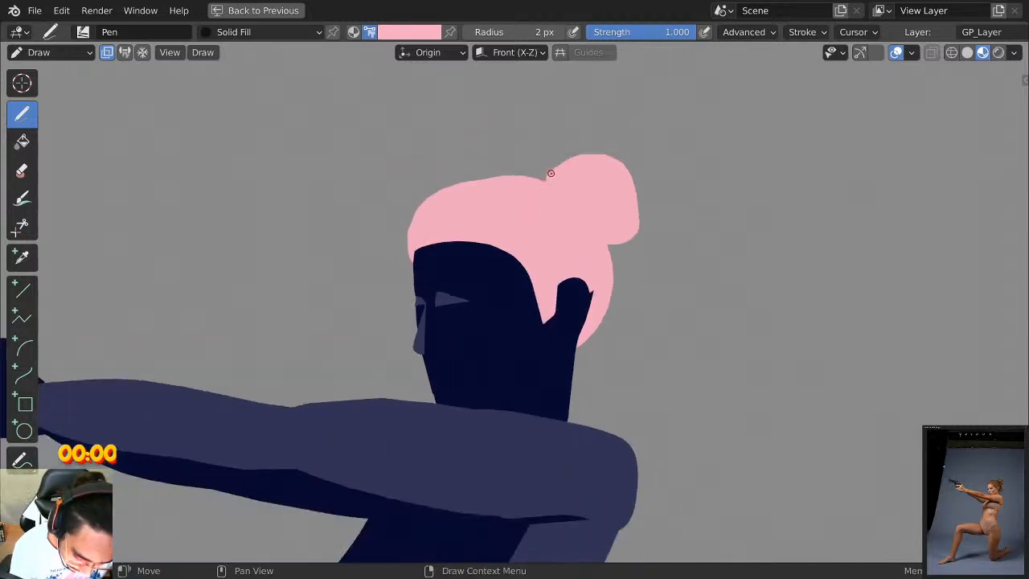
{"action": "scroll", "coordinate": [391, 217], "scroll_direction": "up", "scroll_amount": 3}
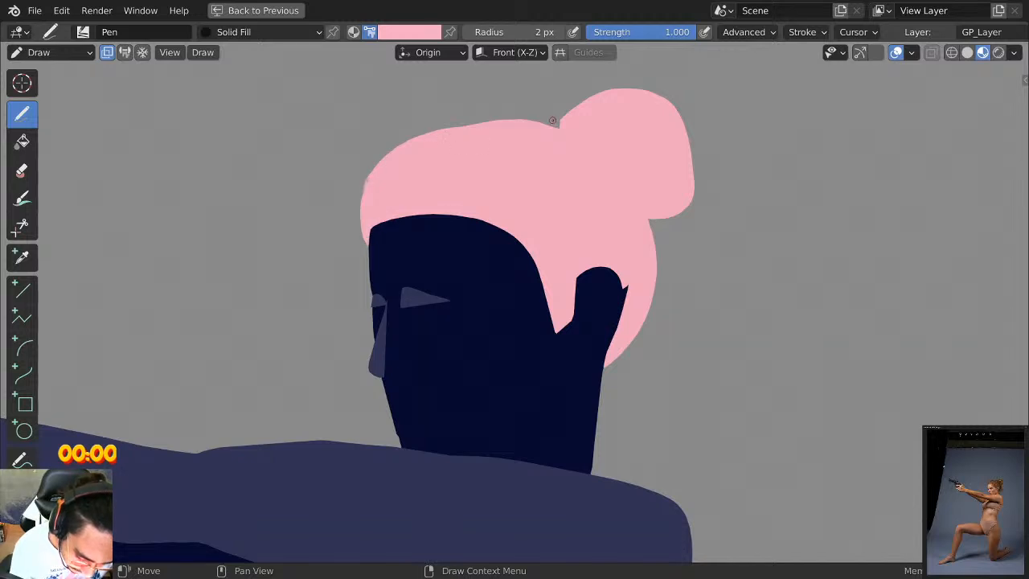
Examine the whole kneeling figure's silhouette and proportions, from the pistol and hair down to the legs and ground shadow.
{"action": "scroll", "coordinate": [552, 120], "scroll_direction": "down", "scroll_amount": 4}
{"action": "scroll", "coordinate": [552, 120], "scroll_direction": "down", "scroll_amount": 2}
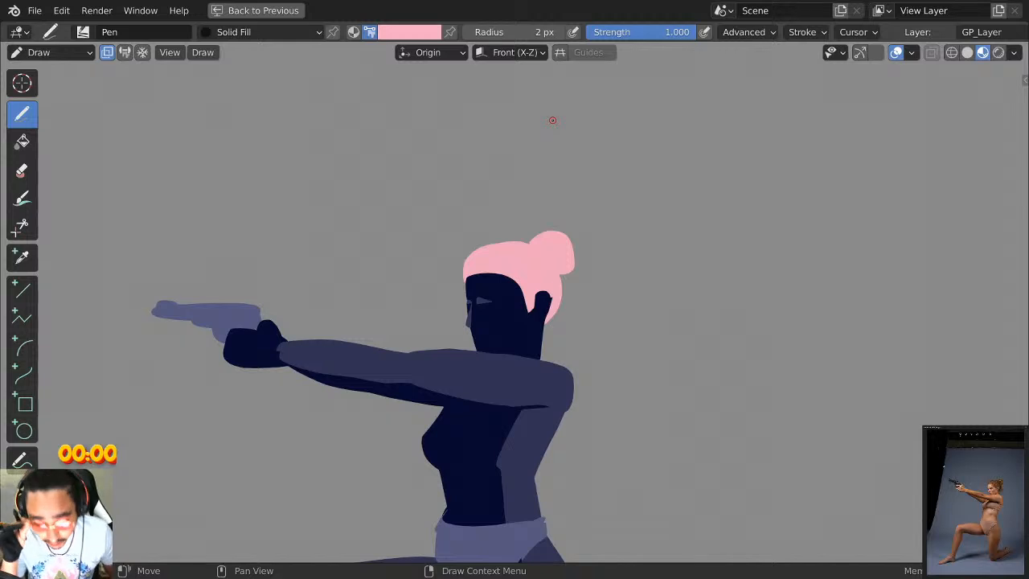
{"action": "scroll", "coordinate": [552, 121], "scroll_direction": "down", "scroll_amount": 1}
{"action": "middle_click_drag", "start_coordinate": [643, 230], "coordinate": [722, 107], "text": "shift"}
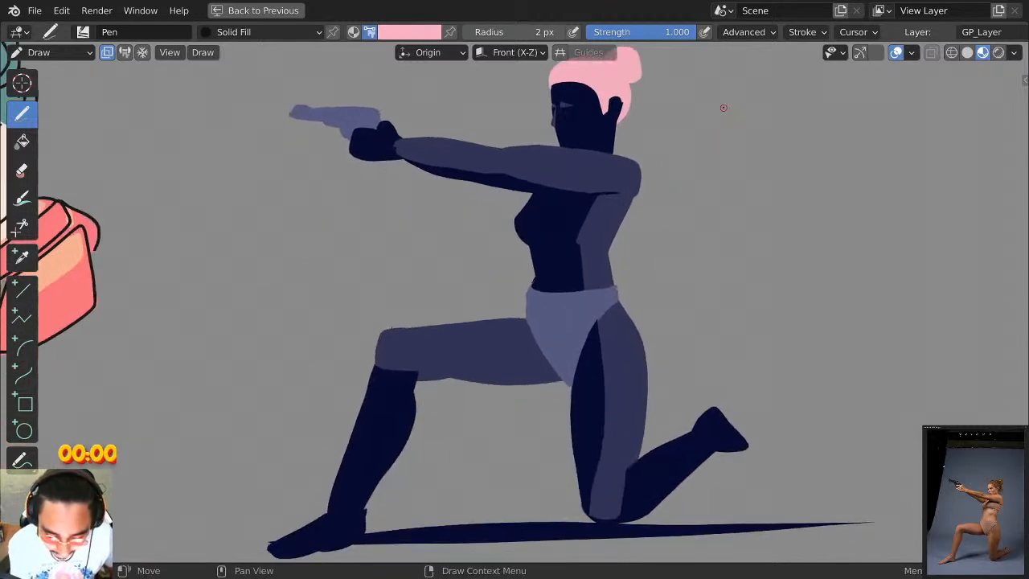
{"action": "scroll", "coordinate": [723, 241], "scroll_direction": "up", "scroll_amount": 2}
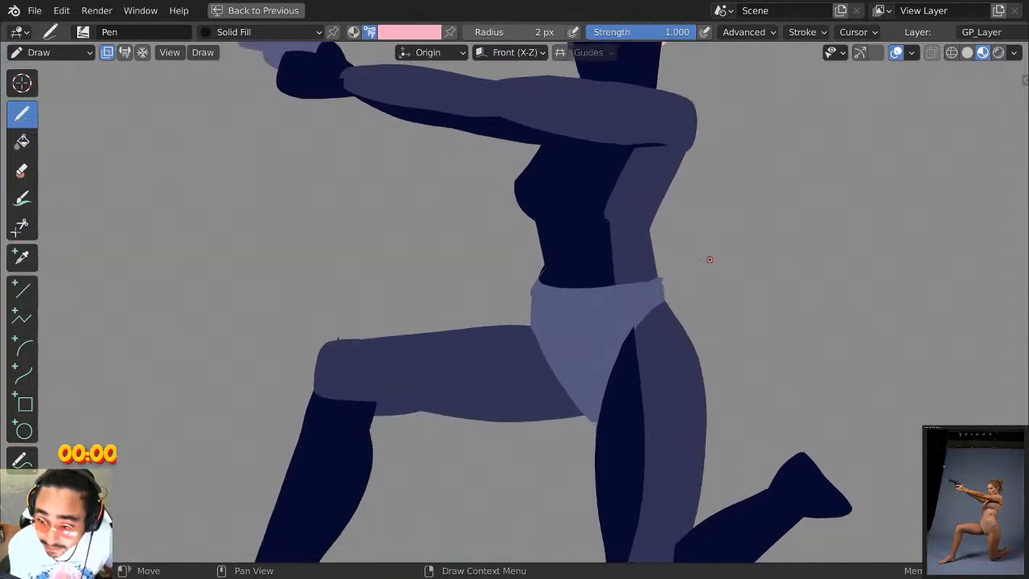
{"action": "scroll", "coordinate": [708, 259], "scroll_direction": "down", "scroll_amount": 3}
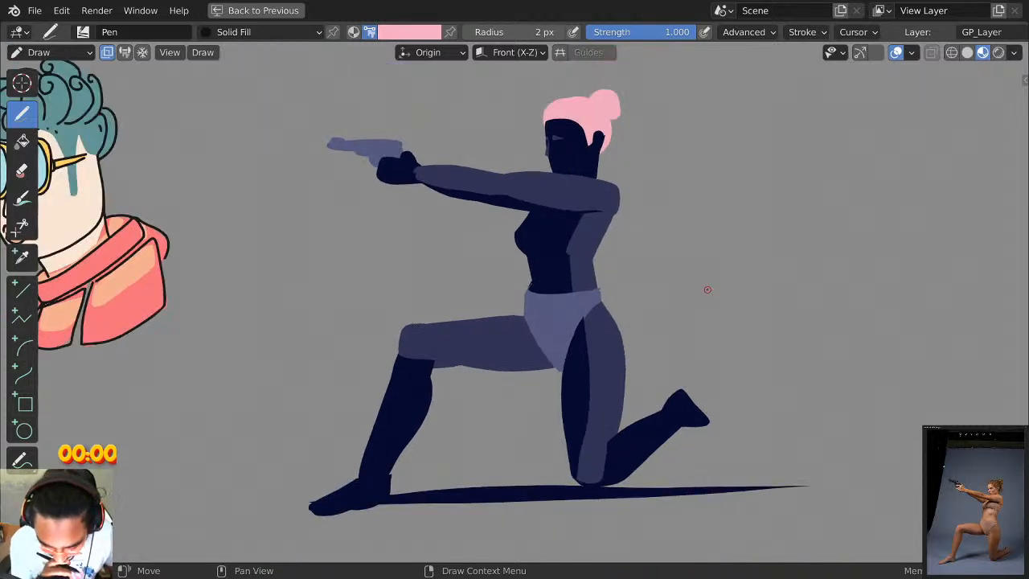
{"action": "scroll", "coordinate": [707, 290], "scroll_direction": "up", "scroll_amount": 1}
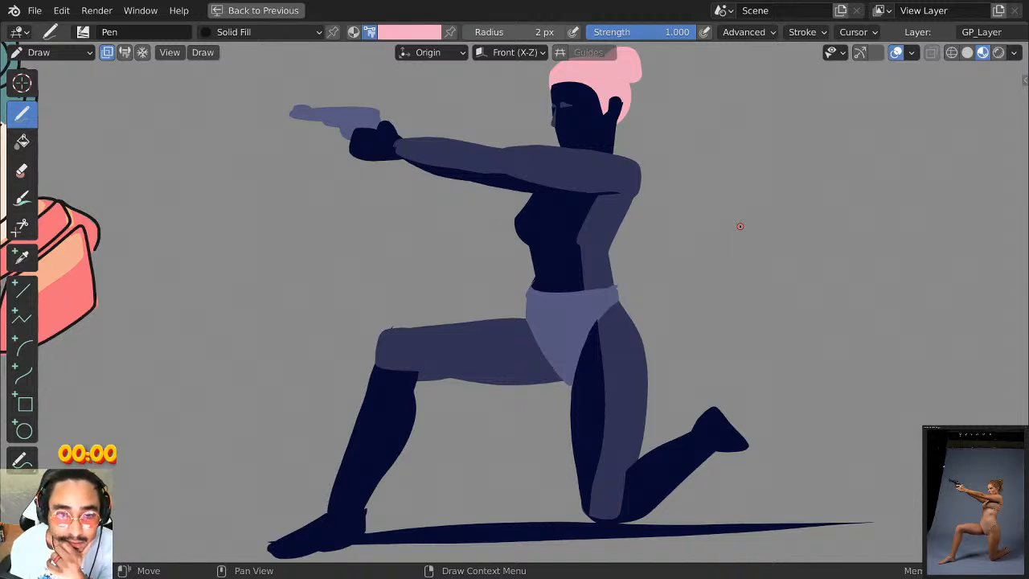
{"action": "middle_click_drag", "start_coordinate": [706, 291], "coordinate": [708, 248], "text": "shift"}
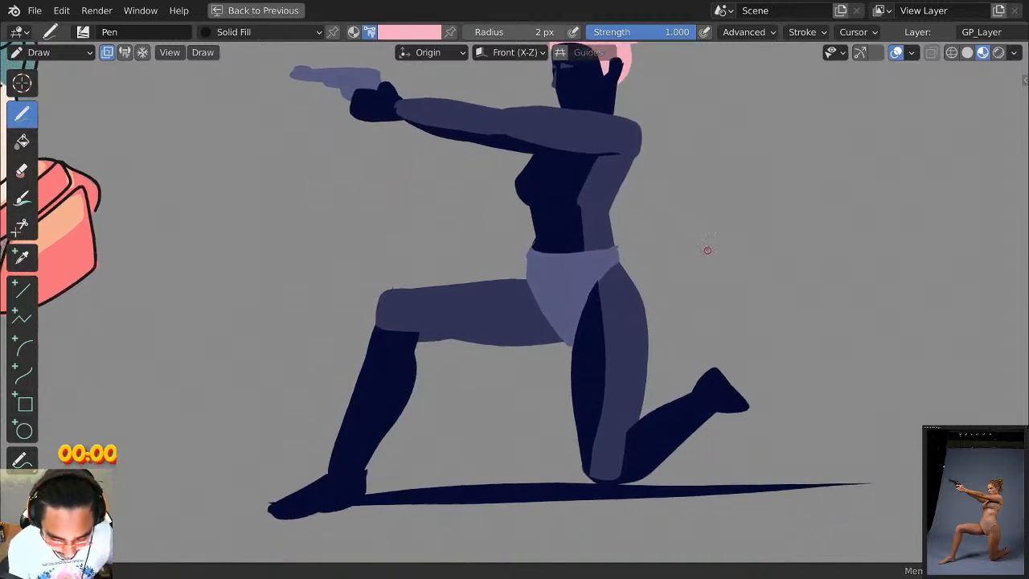
{"action": "scroll", "coordinate": [735, 262], "scroll_direction": "down", "scroll_amount": 2}
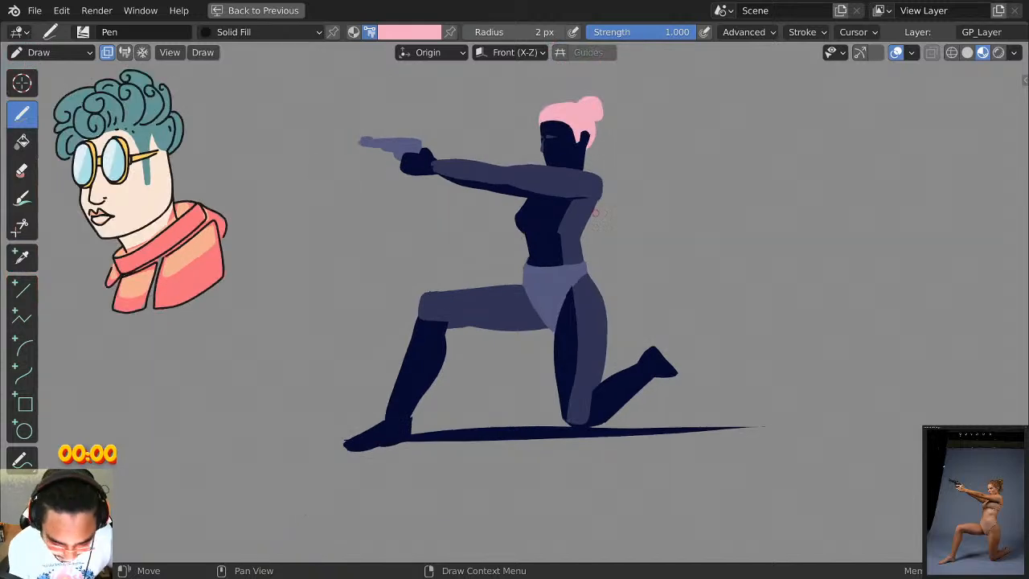
Switch to Edit Mode, select the strokes of the head, arms, pistol and torso, and try to move them straight up along Z.
{"action": "key", "text": "Tab"}
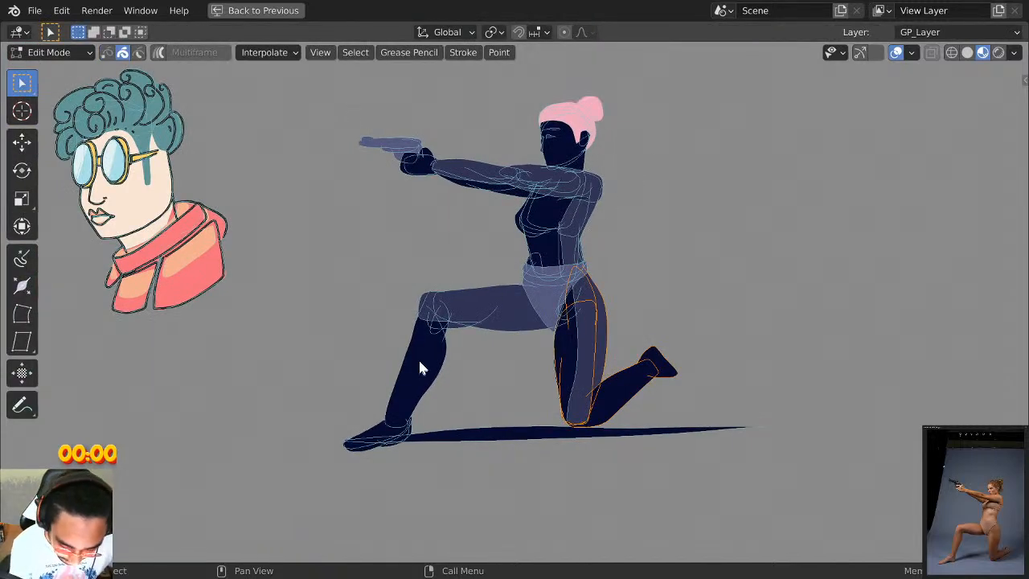
{"action": "left_click", "coordinate": [355, 415]}
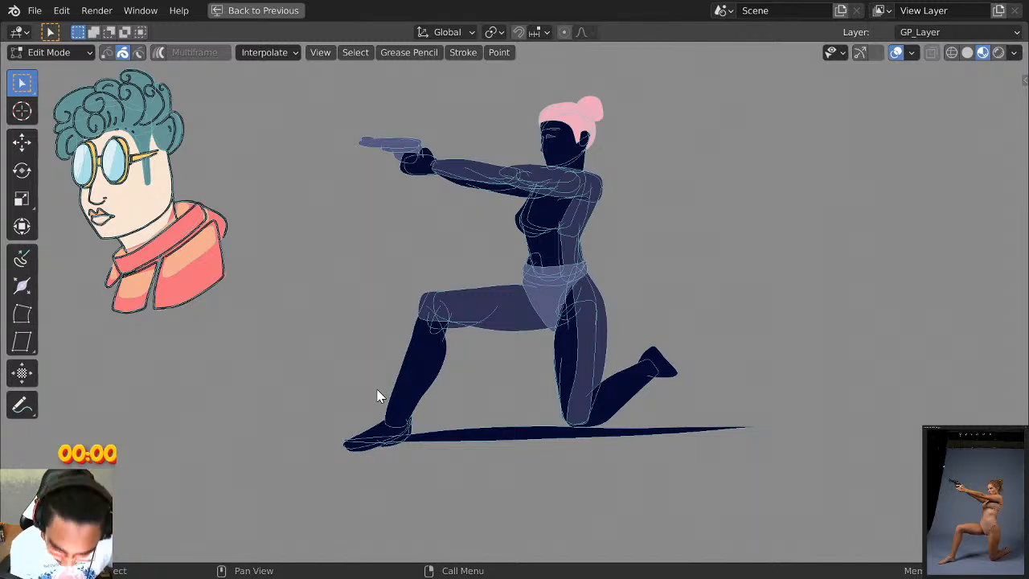
{"action": "mouse_move", "coordinate": [315, 93]}
{"action": "left_mouse_down"}
{"action": "mouse_move", "coordinate": [531, 108]}
{"action": "mouse_move", "coordinate": [658, 233]}
{"action": "mouse_move", "coordinate": [664, 263]}
{"action": "left_mouse_up"}
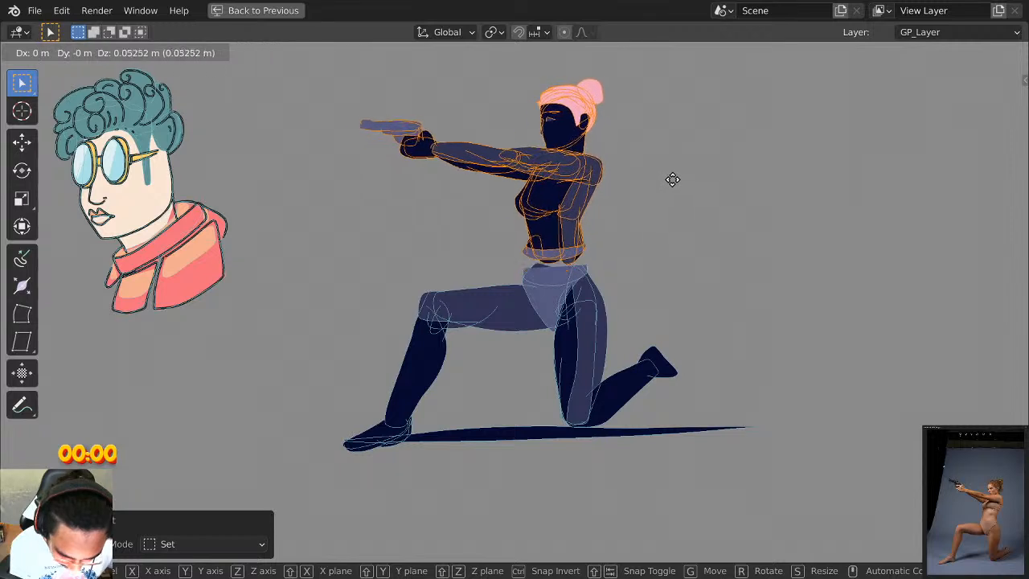
{"action": "left_click", "coordinate": [687, 178]}
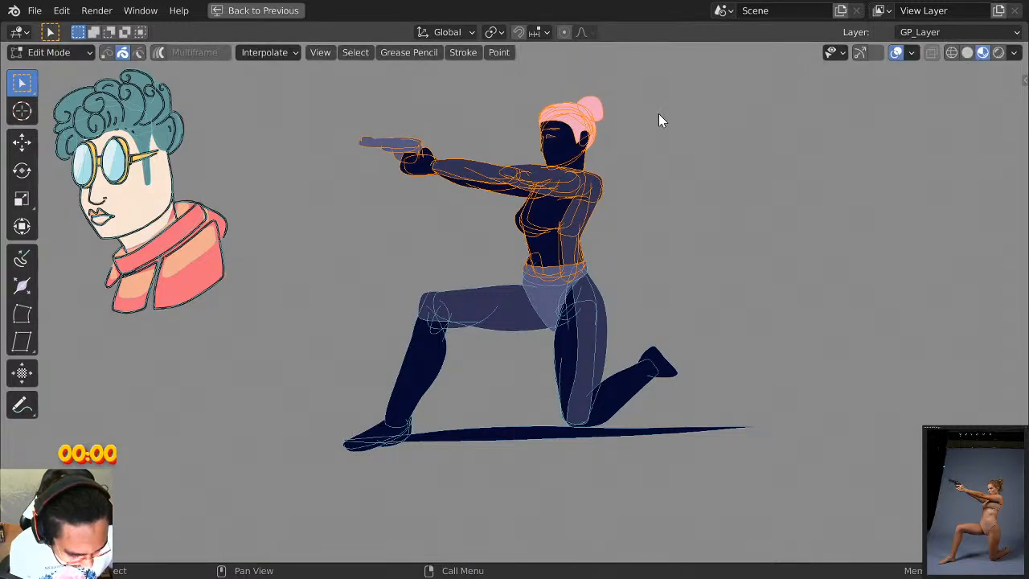
Rotate the selected head, arms, pistol and torso by -4.44°, shift them slightly back onto the hips, and return to Draw Mode.
{"action": "key", "text": "r"}
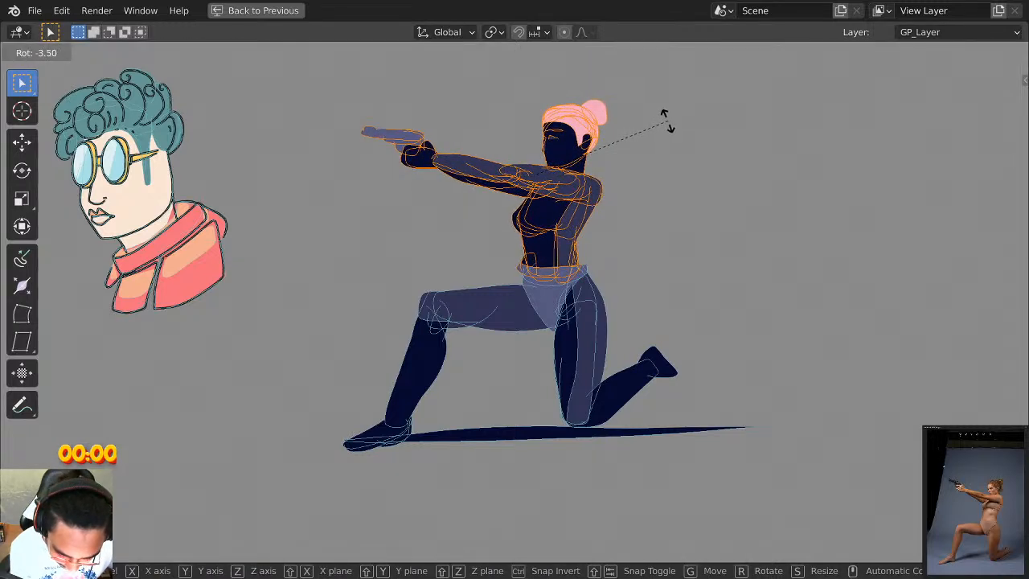
{"action": "left_click", "coordinate": [669, 122]}
{"action": "key", "text": "g"}
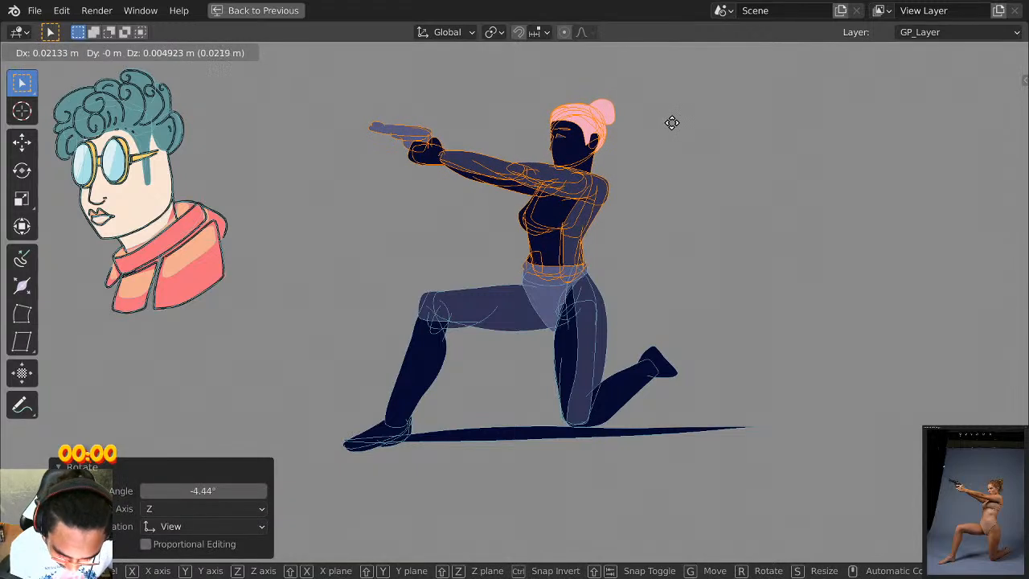
{"action": "left_click", "coordinate": [669, 120]}
{"action": "key", "text": "Tab"}
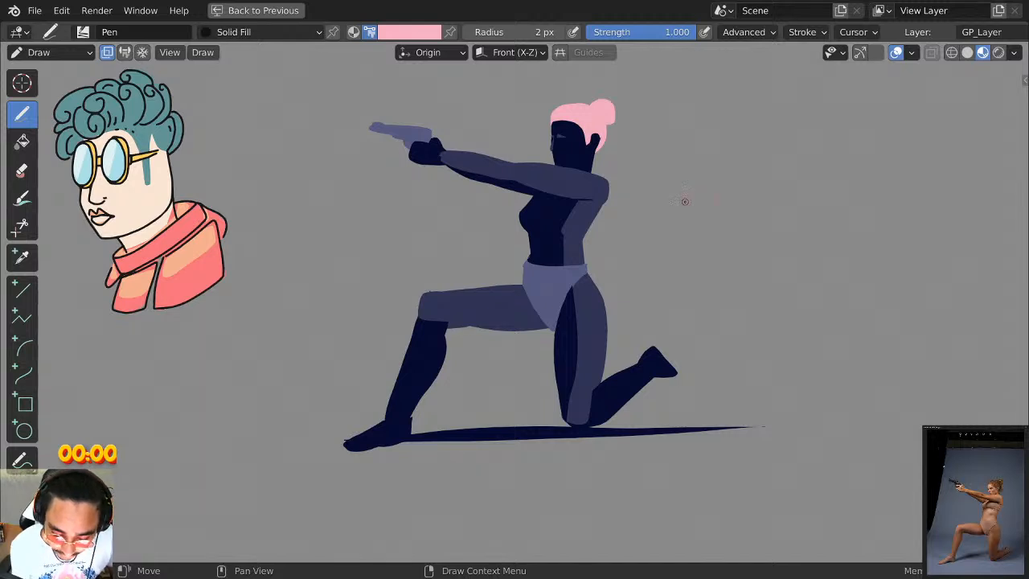
{"action": "scroll", "coordinate": [684, 200], "scroll_direction": "down", "scroll_amount": 4}
{"action": "scroll", "coordinate": [707, 207], "scroll_direction": "up", "scroll_amount": 5}
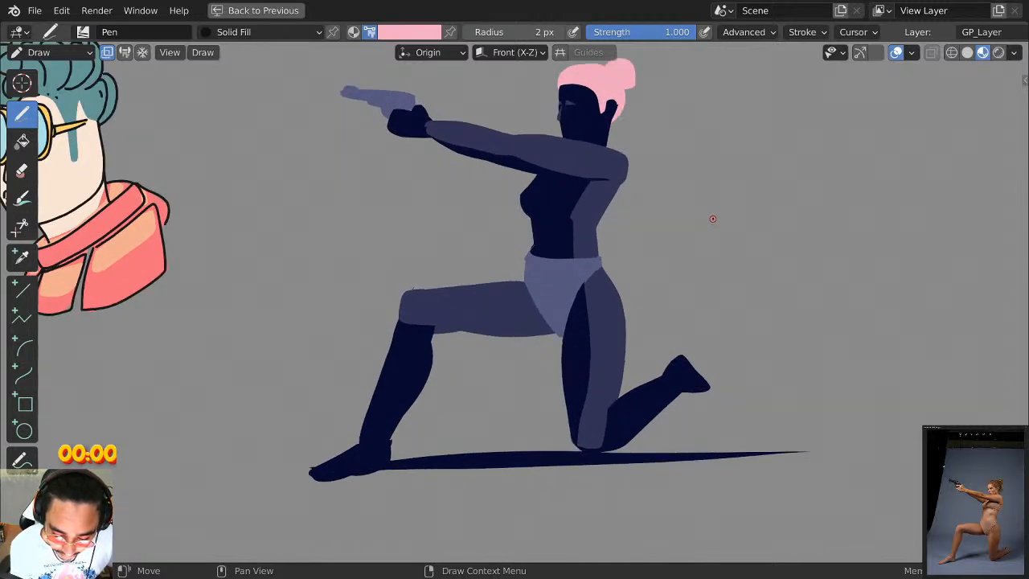
{"action": "scroll", "coordinate": [712, 218], "scroll_direction": "down", "scroll_amount": 3}
{"action": "scroll", "coordinate": [712, 219], "scroll_direction": "up", "scroll_amount": 3}
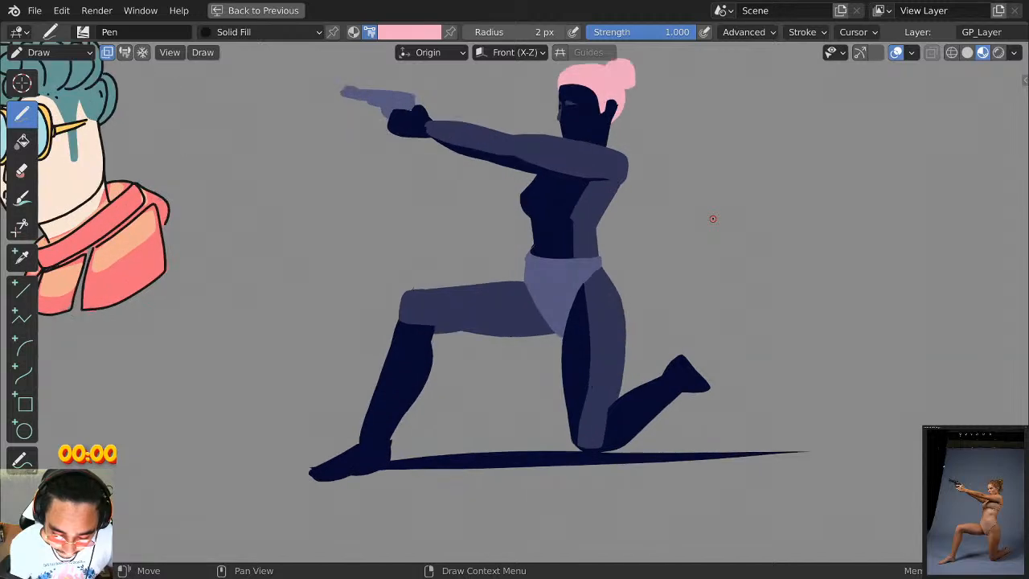
{"action": "scroll", "coordinate": [712, 219], "scroll_direction": "down", "scroll_amount": 1}
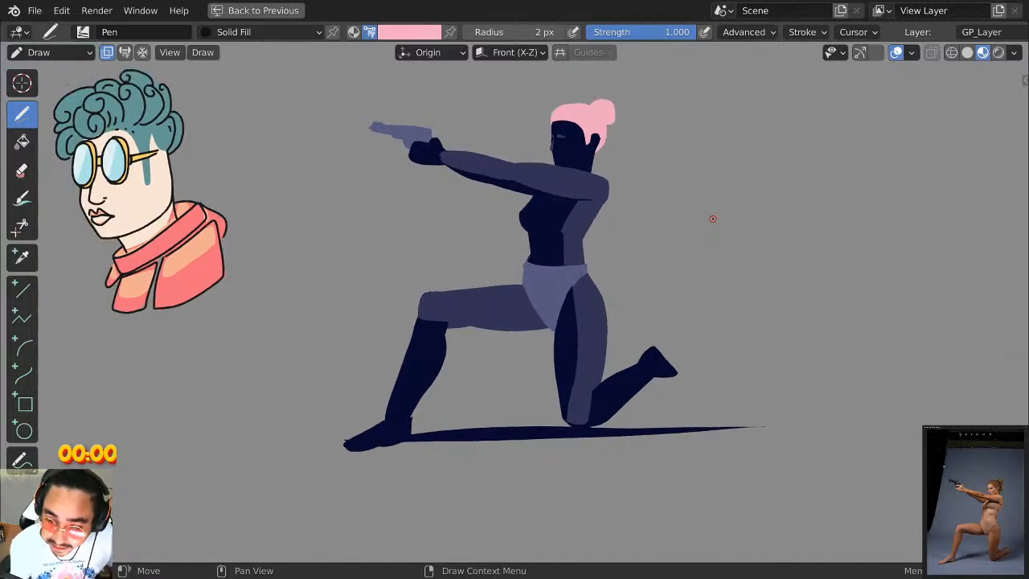
In Edit Mode, select the ground shadow stroke and move it down, well below the figure's feet.
{"action": "middle_click_drag", "start_coordinate": [615, 260], "coordinate": [700, 214], "text": "shift"}
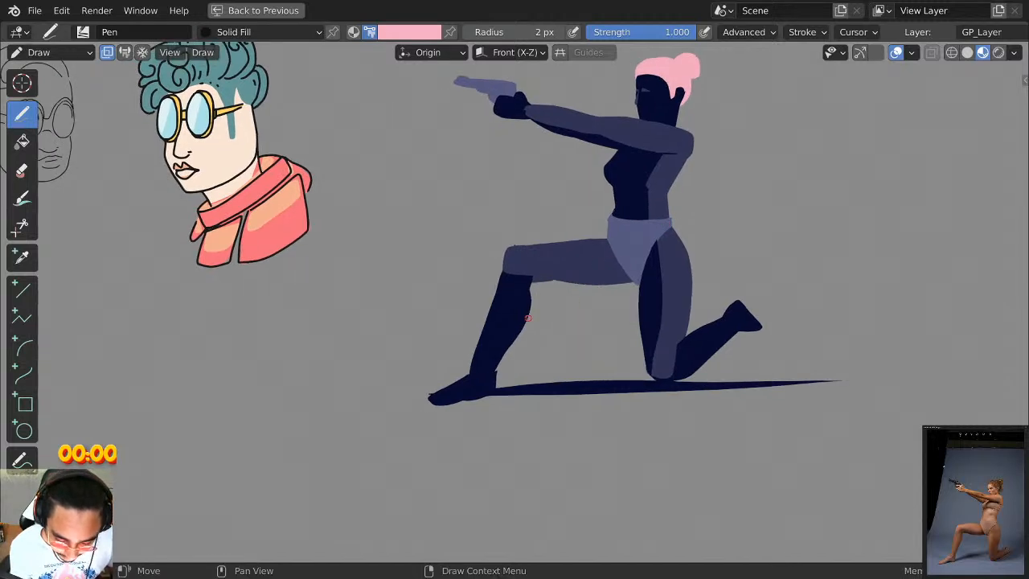
{"action": "key", "text": "Tab"}
{"action": "left_click_drag", "start_coordinate": [549, 310], "coordinate": [420, 392]}
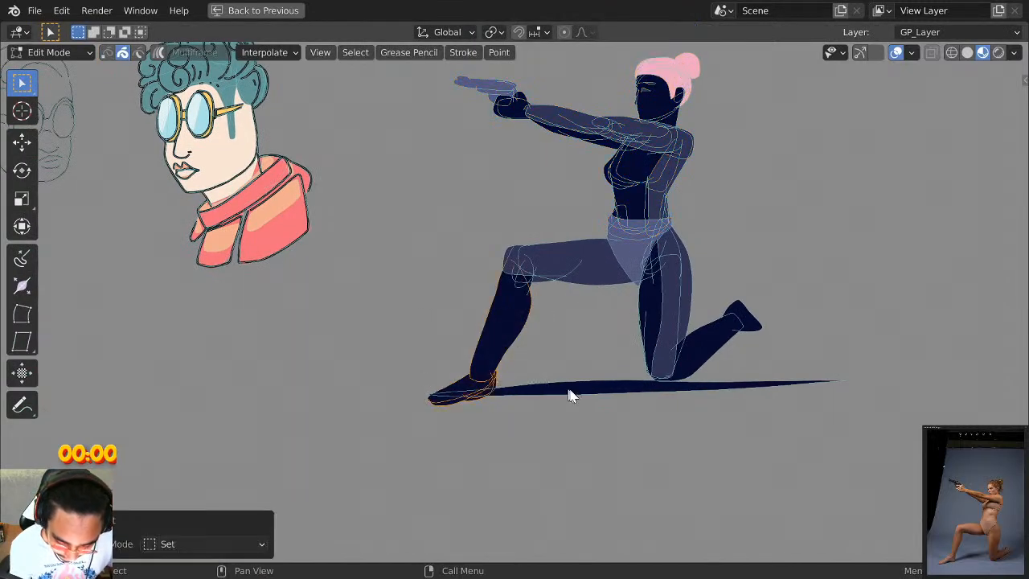
{"action": "left_click", "coordinate": [569, 395]}
{"action": "key", "text": "g"}
{"action": "left_click", "coordinate": [579, 414]}
Rotate the front lower leg and foot by 5.27°, move them back under the front knee, and return to Draw Mode.
{"action": "left_click_drag", "start_coordinate": [553, 326], "coordinate": [434, 414]}
{"action": "key", "text": "r"}
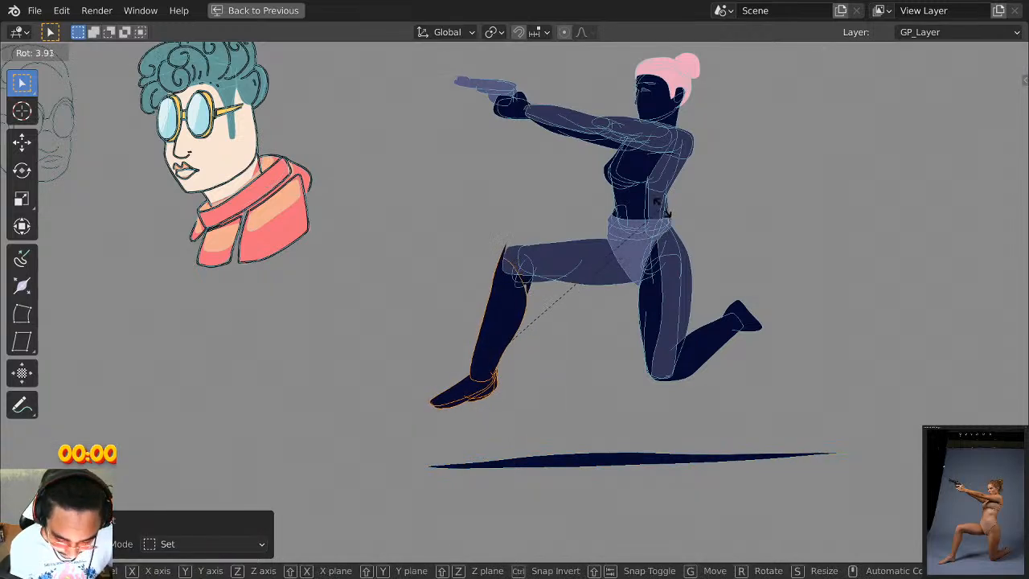
{"action": "left_click", "coordinate": [601, 234]}
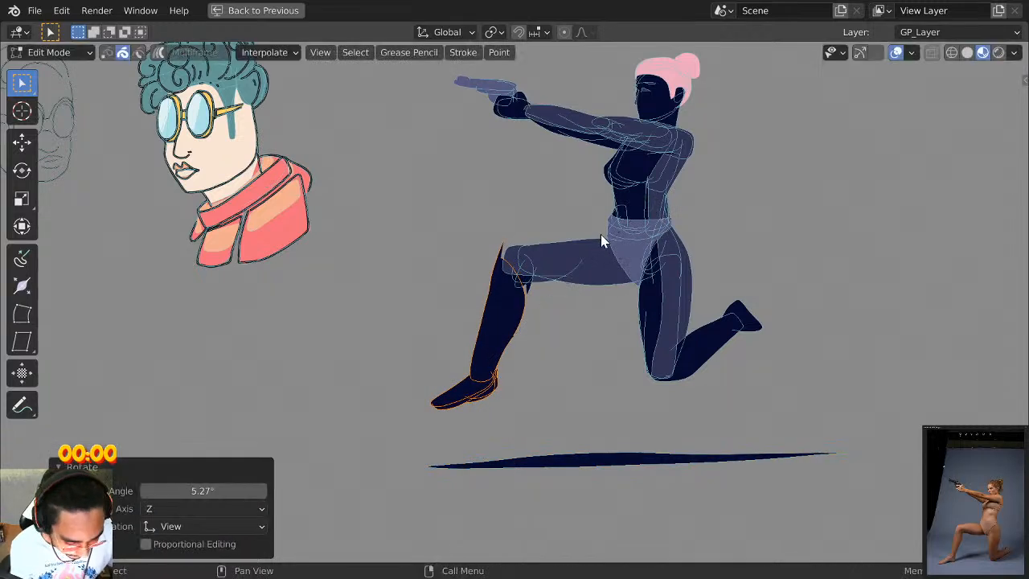
{"action": "key", "text": "g"}
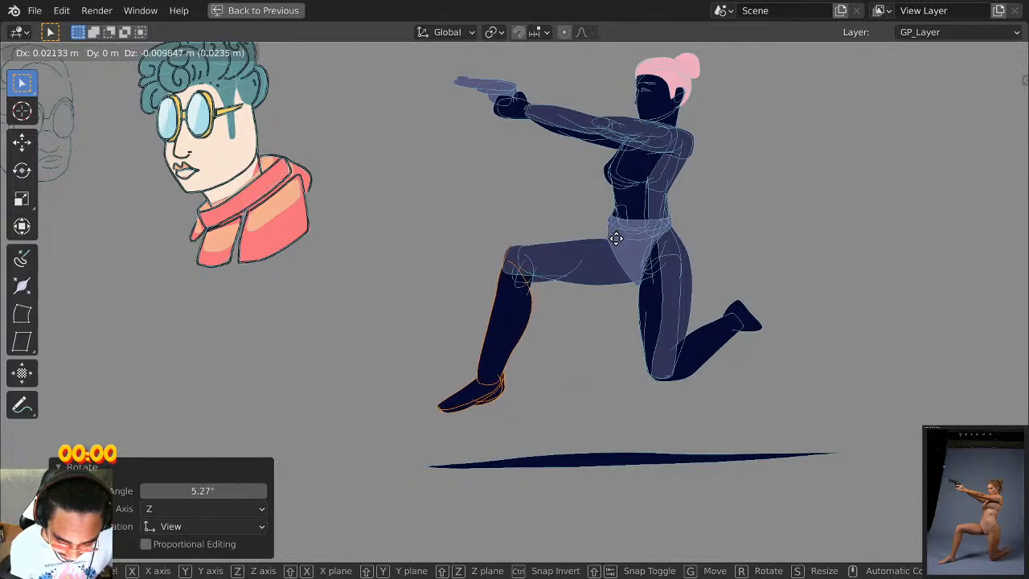
{"action": "left_click", "coordinate": [640, 226]}
{"action": "key", "text": "Tab"}
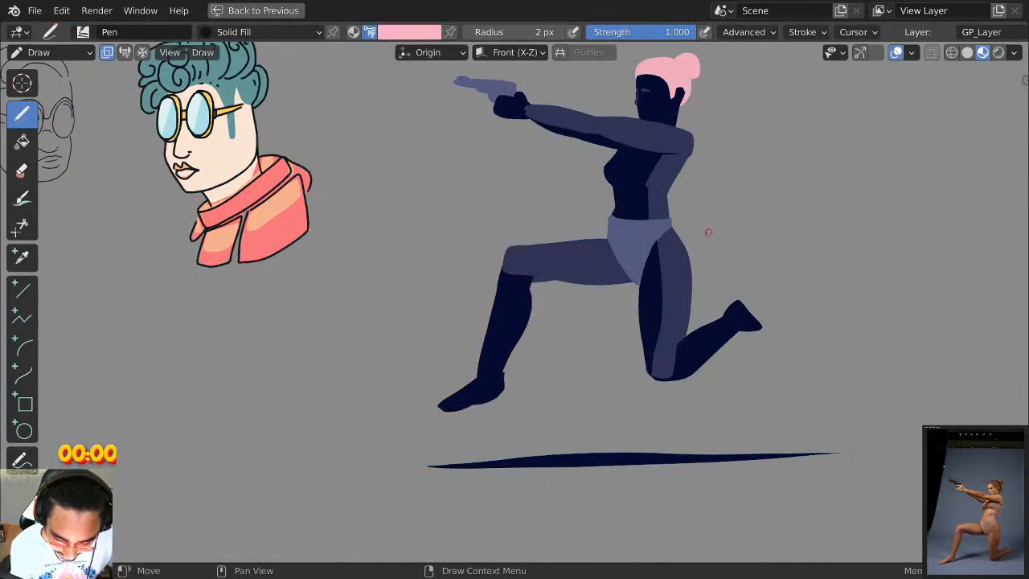
{"action": "scroll", "coordinate": [708, 233], "scroll_direction": "down", "scroll_amount": 2}
{"action": "scroll", "coordinate": [691, 233], "scroll_direction": "up", "scroll_amount": 2}
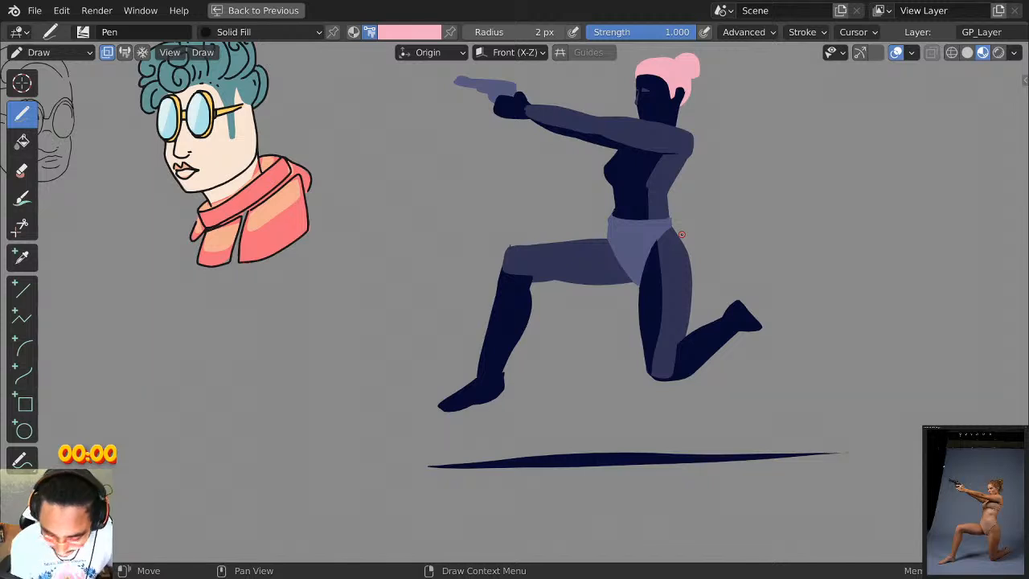
Try thickening the underside of the front thigh with a filled dark slate-blue stroke, and undo it.
{"action": "middle_click_drag", "start_coordinate": [682, 234], "coordinate": [652, 236]}
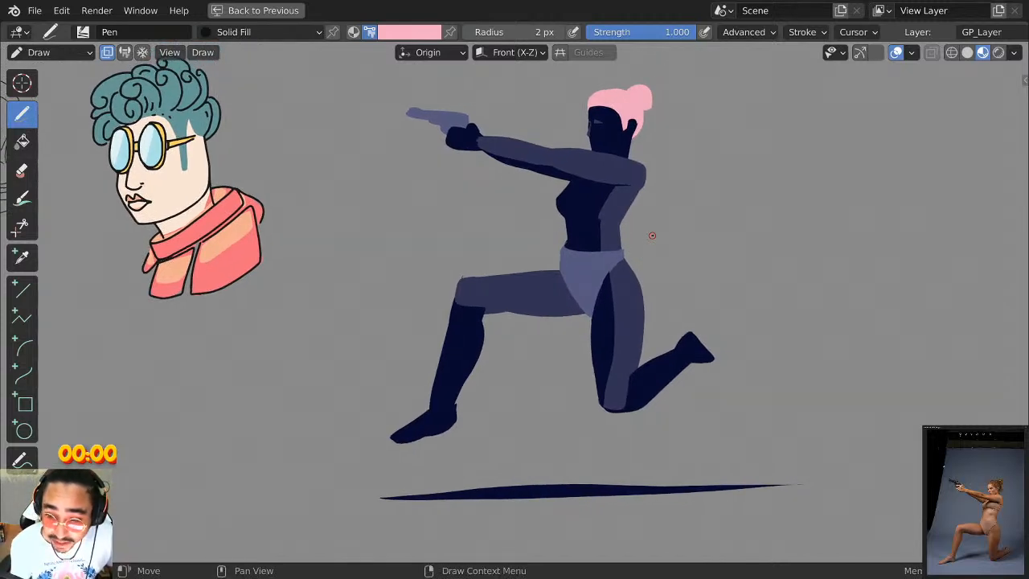
{"action": "scroll", "coordinate": [651, 236], "scroll_direction": "up", "scroll_amount": 1}
{"action": "left_click", "coordinate": [408, 32]}
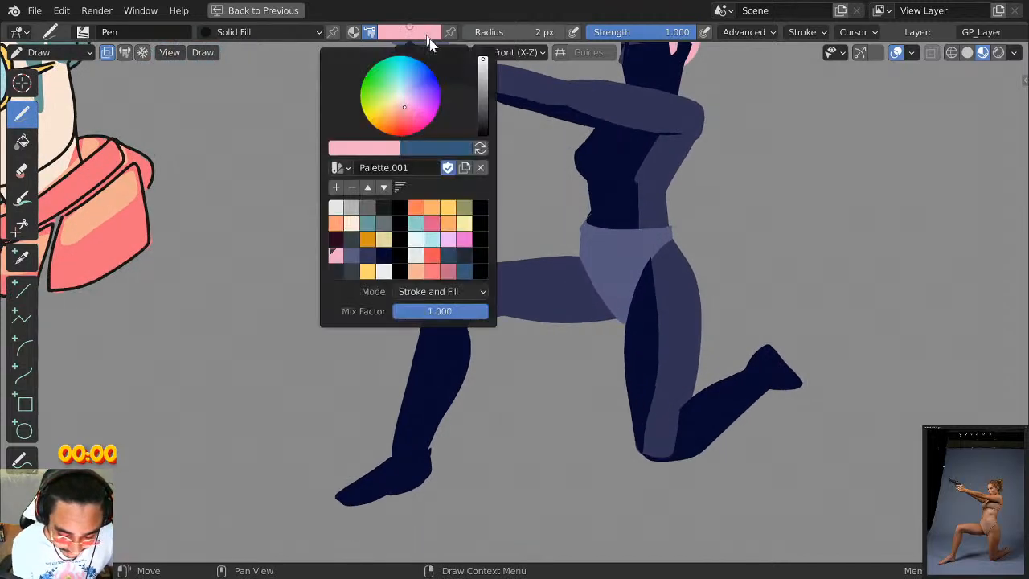
{"action": "left_click", "coordinate": [368, 270]}
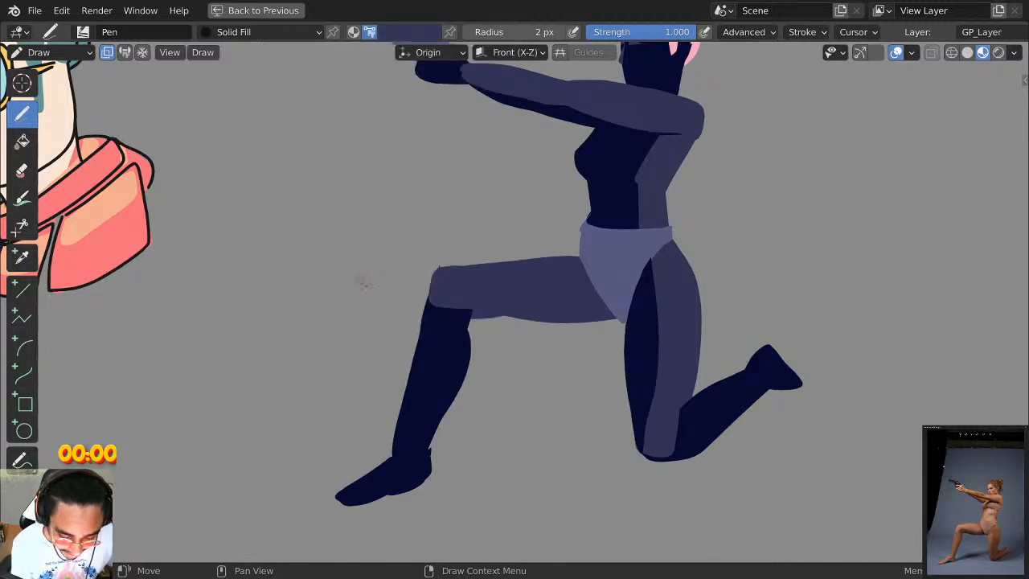
{"action": "mouse_move", "coordinate": [441, 319]}
{"action": "left_mouse_down"}
{"action": "mouse_move", "coordinate": [619, 325]}
{"action": "mouse_move", "coordinate": [617, 225]}
{"action": "left_mouse_up"}
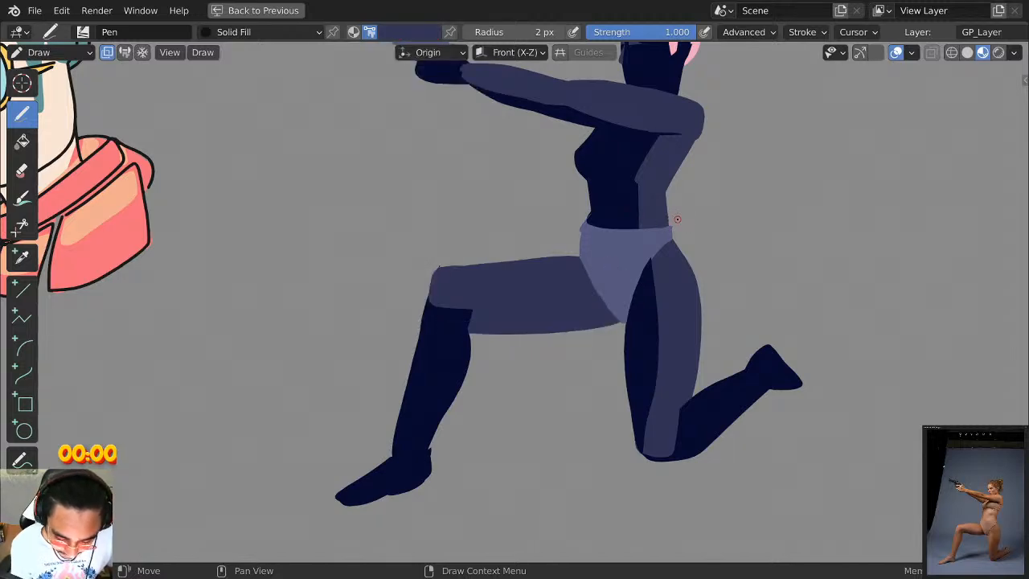
{"action": "scroll", "coordinate": [723, 233], "scroll_direction": "down", "scroll_amount": 3}
{"action": "scroll", "coordinate": [731, 241], "scroll_direction": "up", "scroll_amount": 3}
{"action": "key", "text": "Tab"}
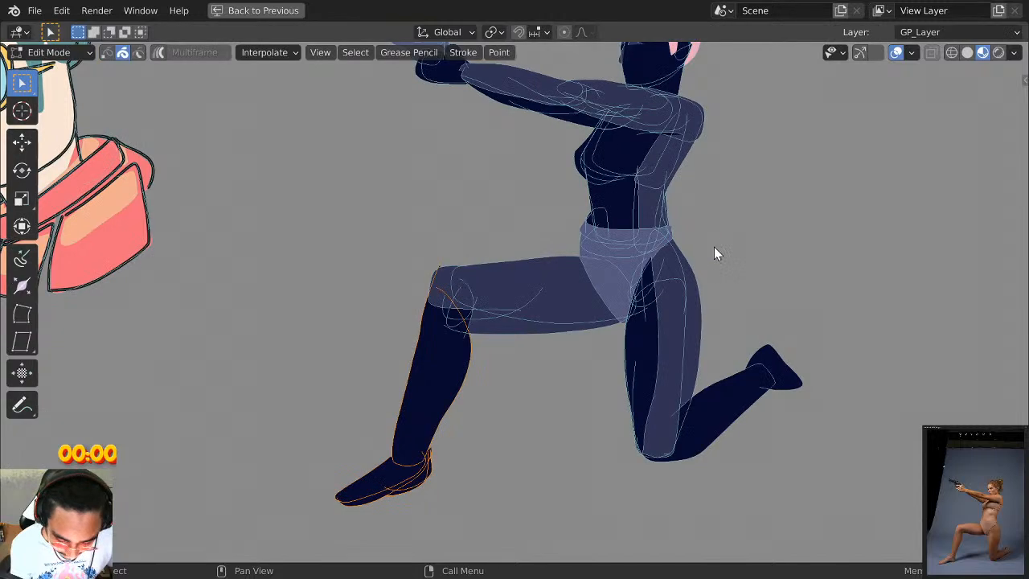
{"action": "key", "text": "Tab"}
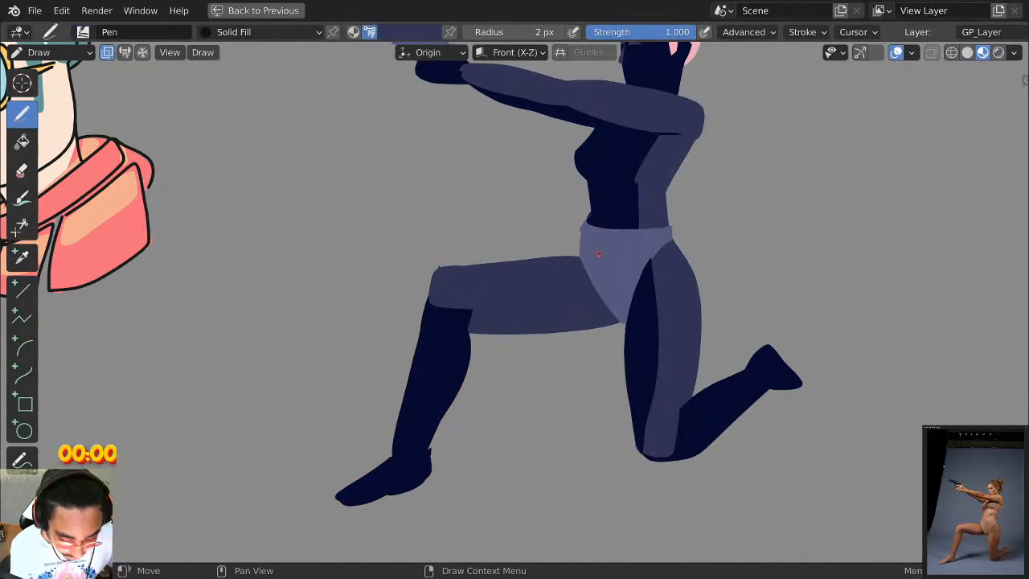
{"action": "key", "text": "ctrl+z"}
{"action": "key", "text": "ctrl+z"}
{"action": "key", "text": "ctrl+z"}
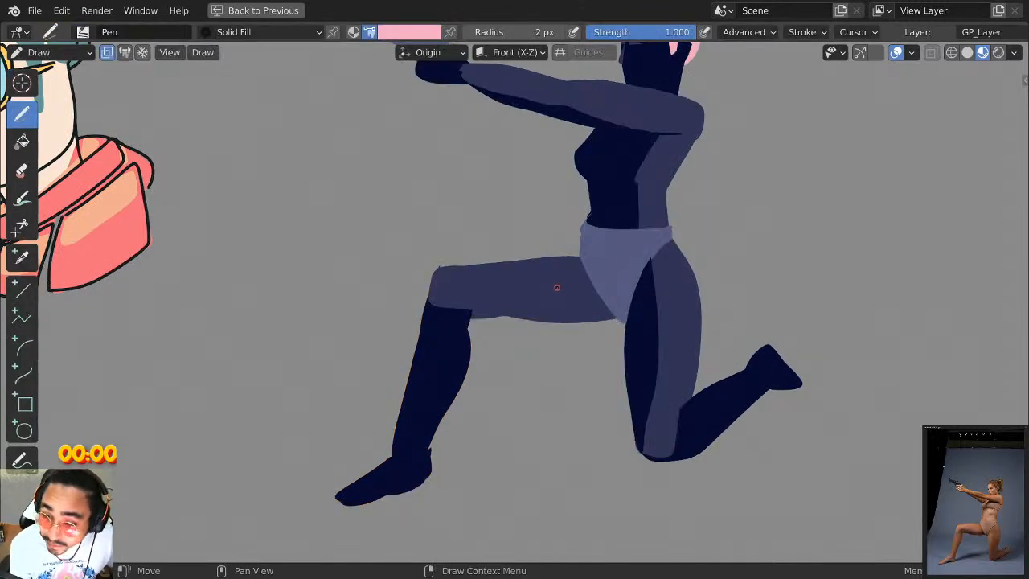
Try a filled pink bulge under the front thigh behind the knee, and undo it.
{"action": "mouse_move", "coordinate": [452, 317]}
{"action": "left_mouse_down"}
{"action": "mouse_move", "coordinate": [517, 334]}
{"action": "mouse_move", "coordinate": [535, 327]}
{"action": "left_mouse_up"}
{"action": "key", "text": "Tab"}
{"action": "key", "text": "Tab"}
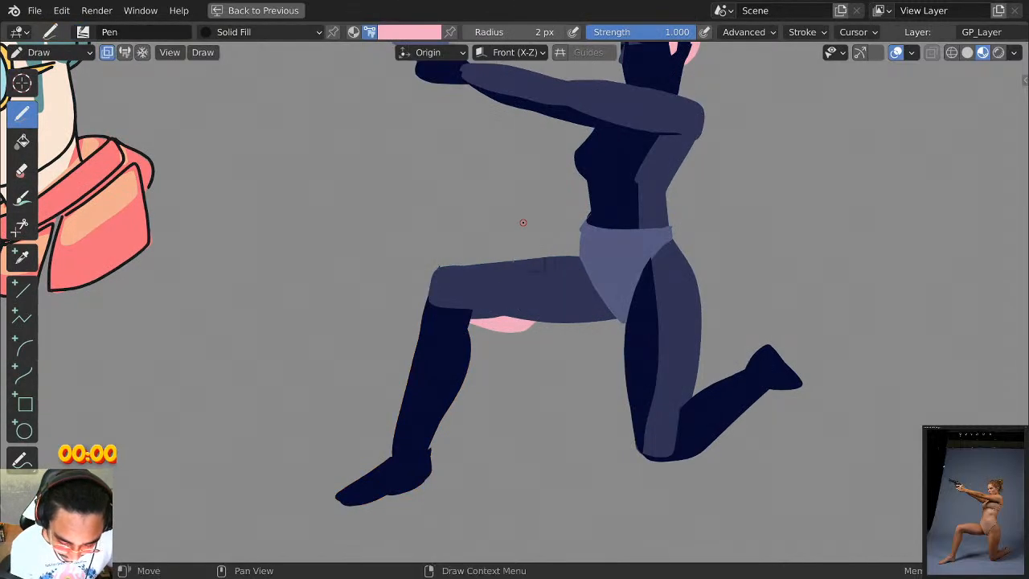
{"action": "key", "text": "ctrl+z"}
Set the drawing colour to the thigh's dark slate-blue swatch and draw a filled bulge along the underside of the front thigh.
{"action": "left_click", "coordinate": [409, 32]}
{"action": "left_click", "coordinate": [387, 256]}
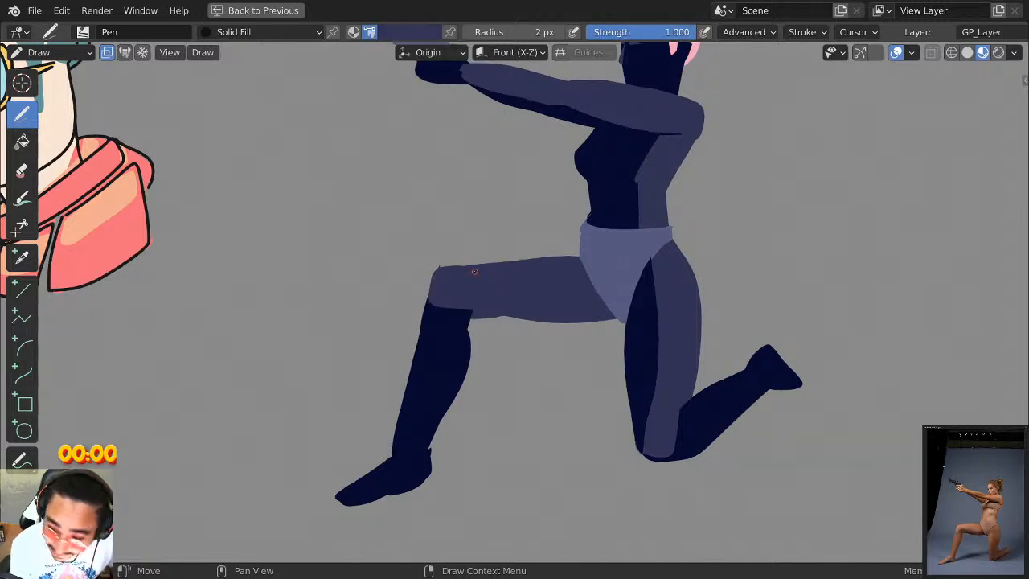
{"action": "mouse_move", "coordinate": [447, 311]}
{"action": "left_mouse_down"}
{"action": "mouse_move", "coordinate": [567, 334]}
{"action": "mouse_move", "coordinate": [654, 258]}
{"action": "left_mouse_up"}
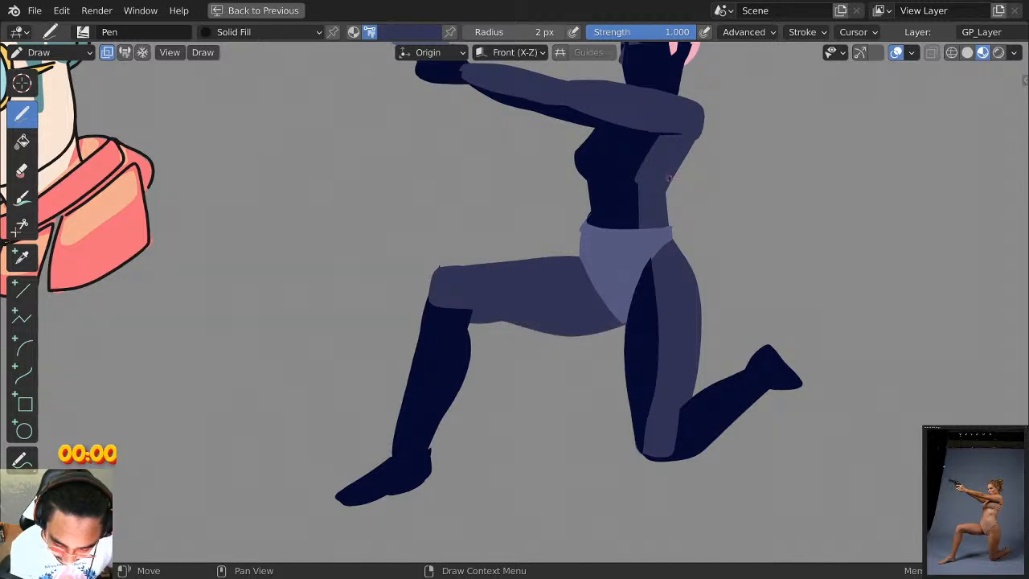
Try extending the thigh's underside with a filled patch behind the front knee, and undo it.
{"action": "mouse_move", "coordinate": [579, 319]}
{"action": "left_mouse_down"}
{"action": "mouse_move", "coordinate": [465, 325]}
{"action": "mouse_move", "coordinate": [515, 326]}
{"action": "mouse_move", "coordinate": [440, 315]}
{"action": "mouse_move", "coordinate": [530, 317]}
{"action": "mouse_move", "coordinate": [457, 331]}
{"action": "mouse_move", "coordinate": [423, 311]}
{"action": "left_mouse_up"}
{"action": "key", "text": "ctrl+z"}
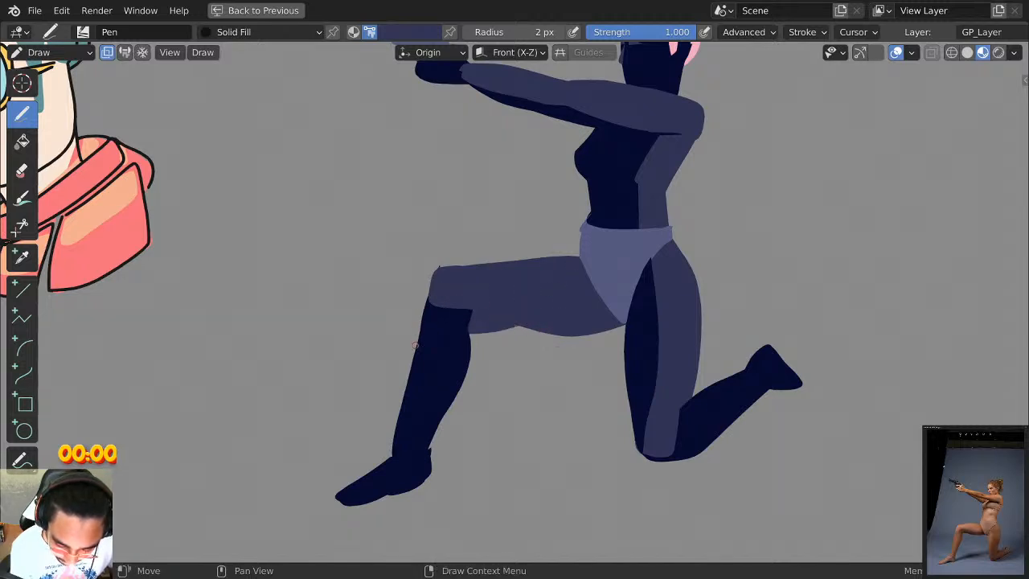
{"action": "key", "text": "ctrl+z"}
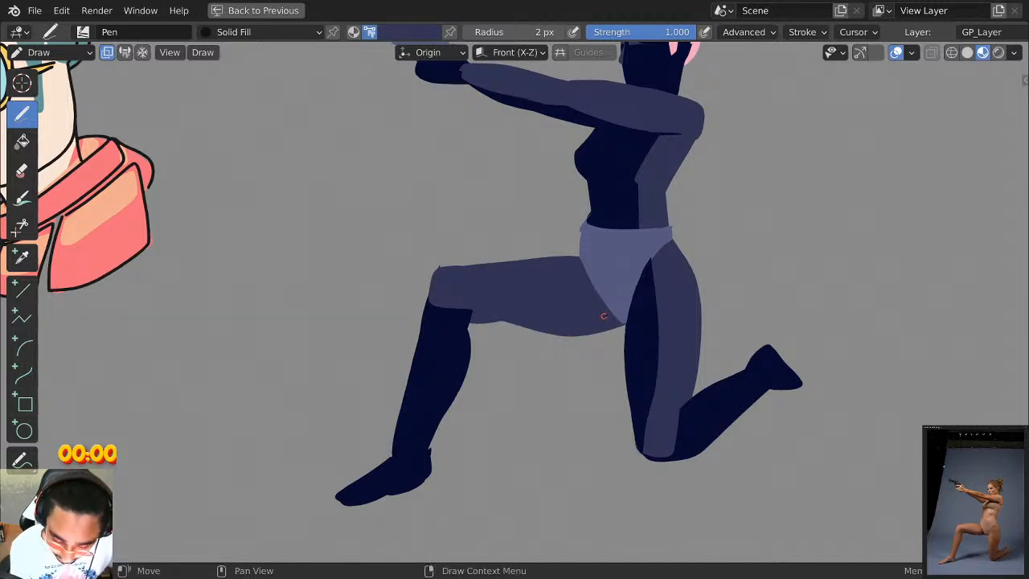
Draw filled slate-blue strokes behind the front knee to smooth the thigh's lower contour into the calf.
{"action": "left_click_drag", "start_coordinate": [597, 331], "coordinate": [500, 323]}
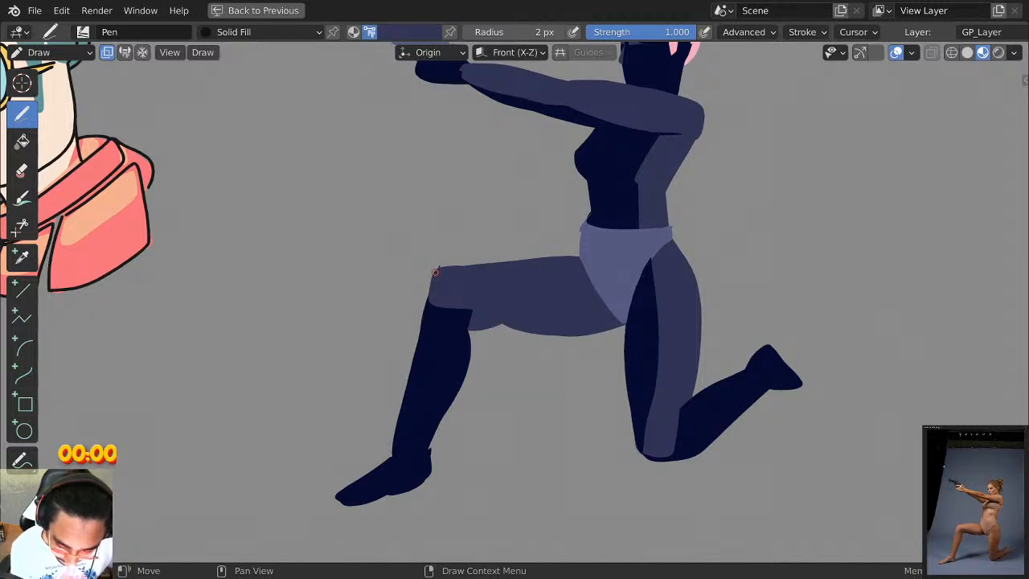
{"action": "scroll", "coordinate": [463, 260], "scroll_direction": "down", "scroll_amount": 3}
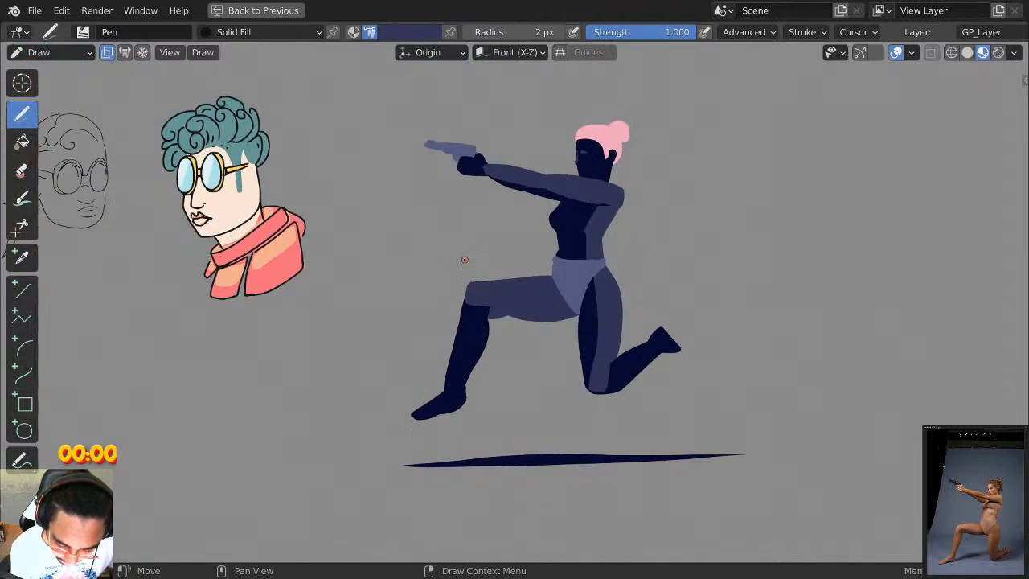
{"action": "scroll", "coordinate": [654, 241], "scroll_direction": "up", "scroll_amount": 3}
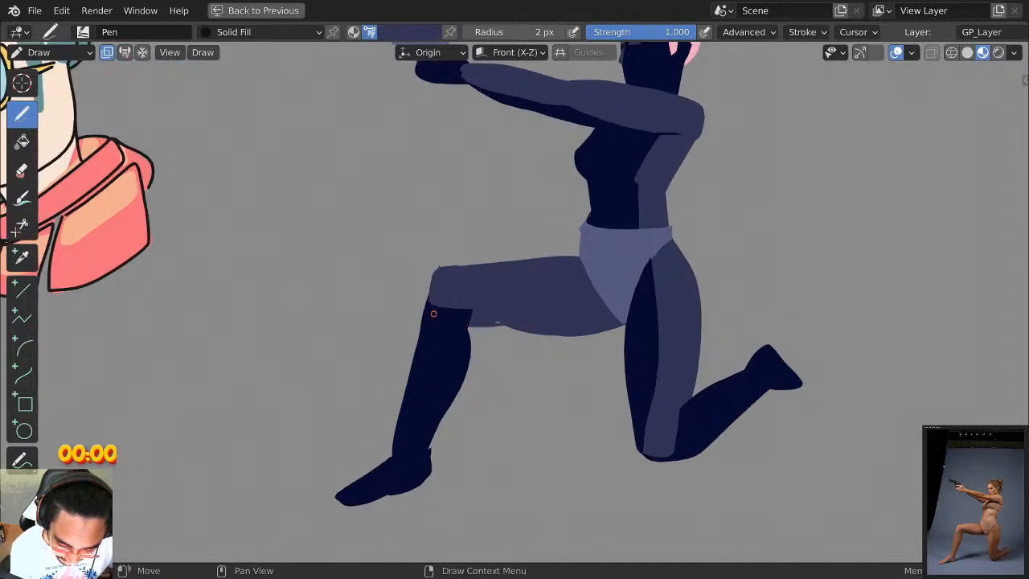
{"action": "left_click_drag", "start_coordinate": [525, 324], "coordinate": [439, 318]}
Examine the reworked front thigh within the whole figure, and the face, hair and ear up close.
{"action": "scroll", "coordinate": [516, 351], "scroll_direction": "down", "scroll_amount": 4}
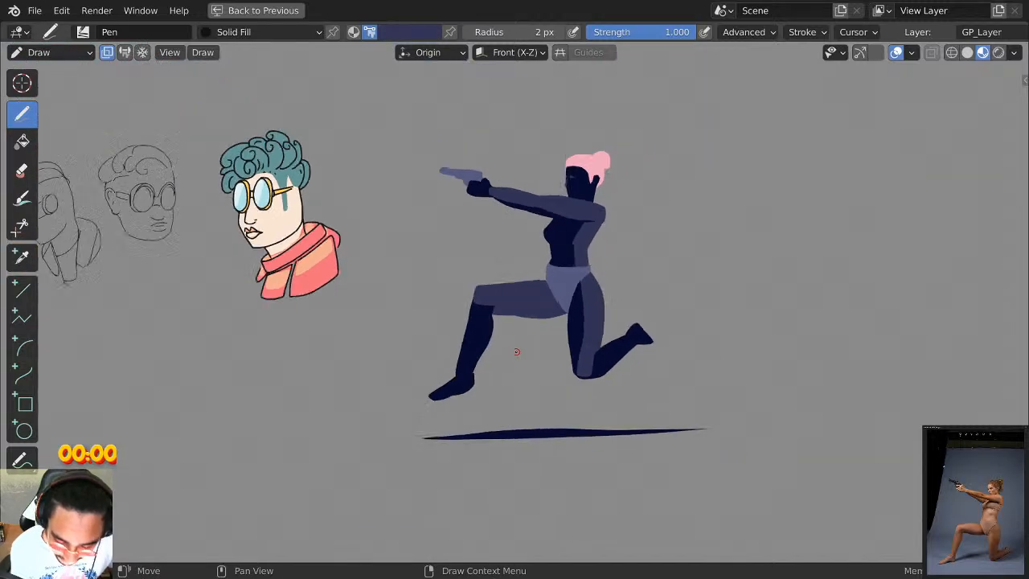
{"action": "scroll", "coordinate": [515, 351], "scroll_direction": "up", "scroll_amount": 3}
{"action": "scroll", "coordinate": [516, 351], "scroll_direction": "up", "scroll_amount": 1}
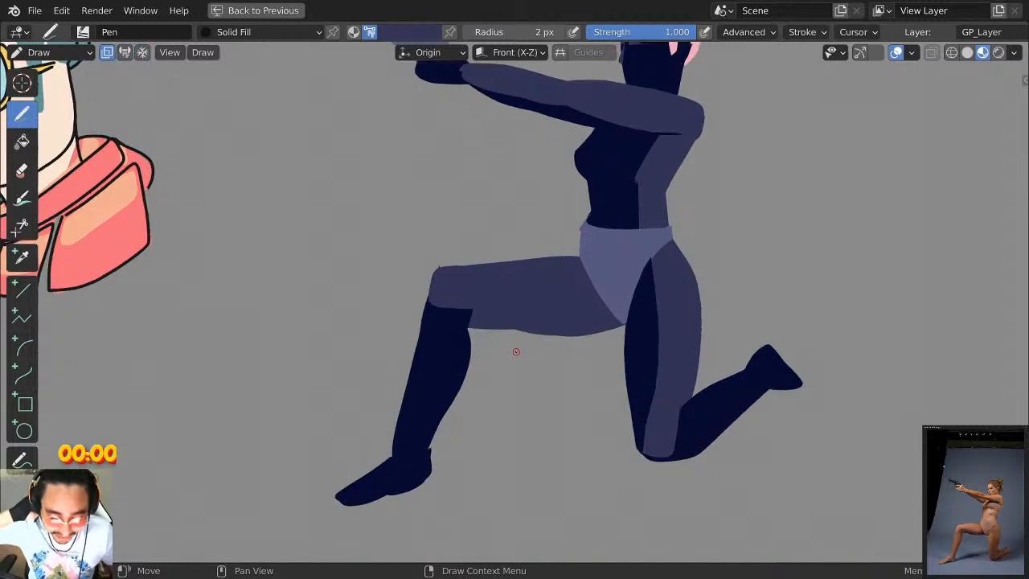
{"action": "scroll", "coordinate": [516, 351], "scroll_direction": "down", "scroll_amount": 3}
{"action": "scroll", "coordinate": [516, 351], "scroll_direction": "up", "scroll_amount": 2}
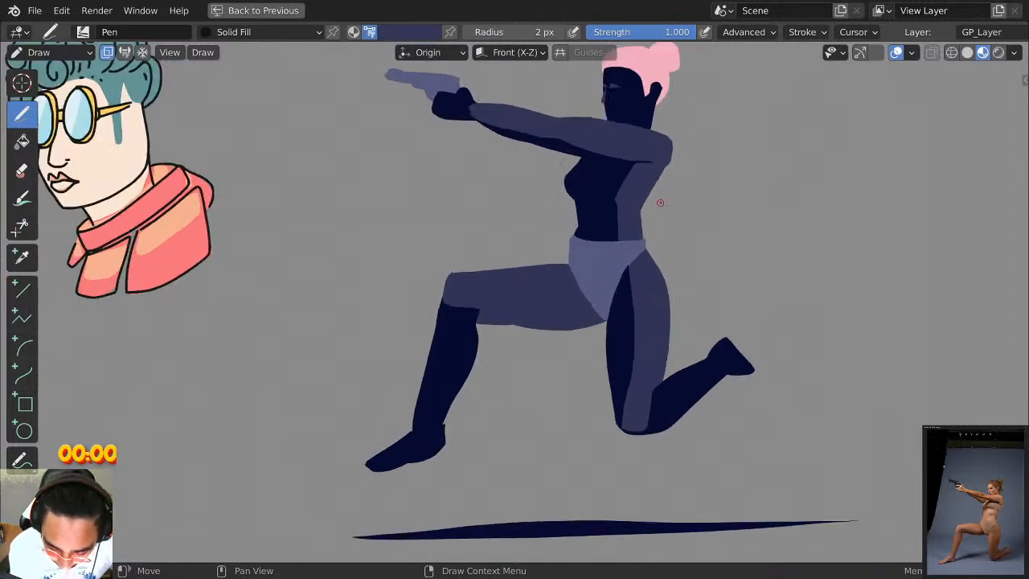
{"action": "scroll", "coordinate": [738, 128], "scroll_direction": "up", "scroll_amount": 3}
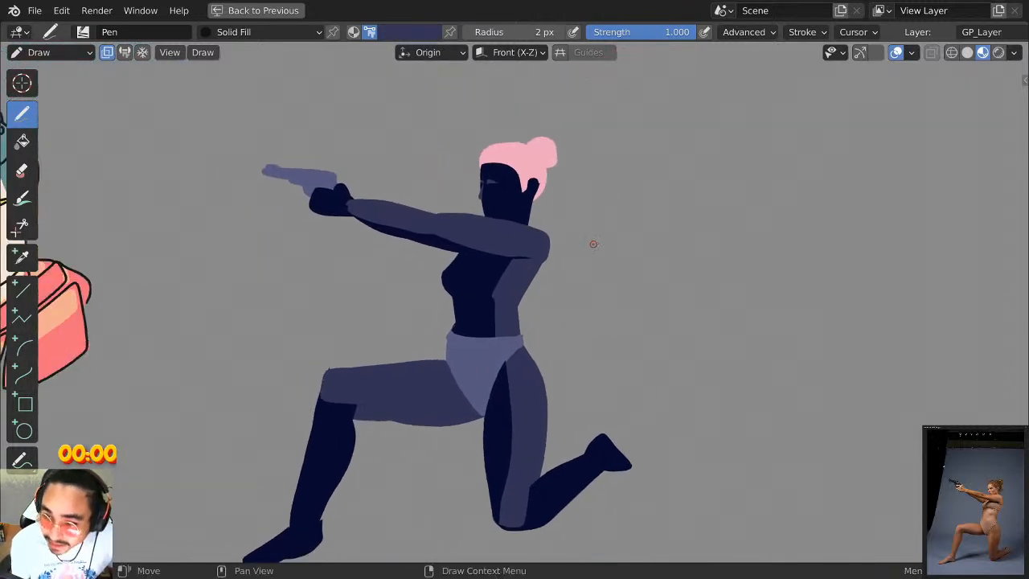
{"action": "scroll", "coordinate": [606, 148], "scroll_direction": "up", "scroll_amount": 7}
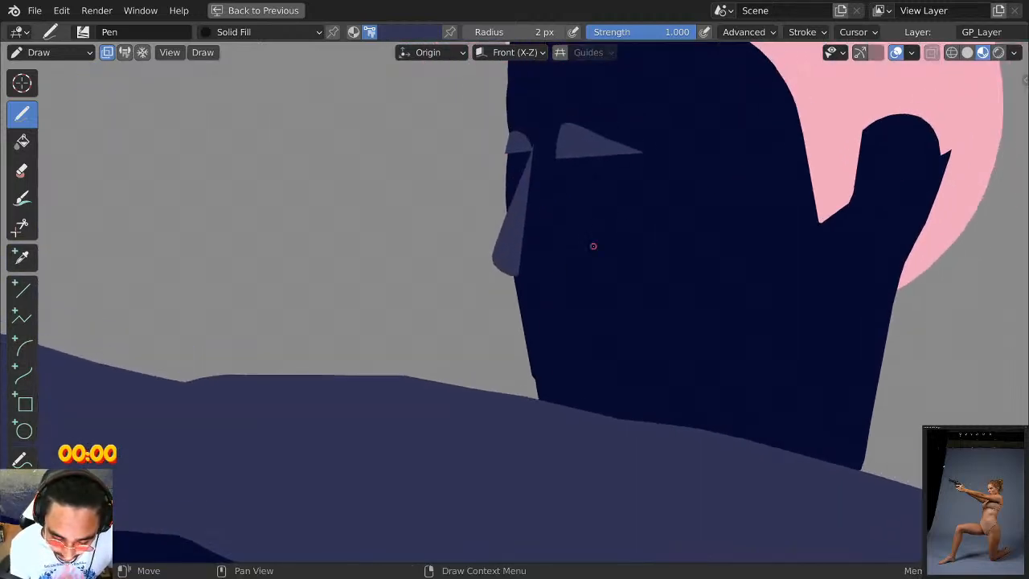
{"action": "middle_click_drag", "start_coordinate": [553, 262], "coordinate": [511, 288]}
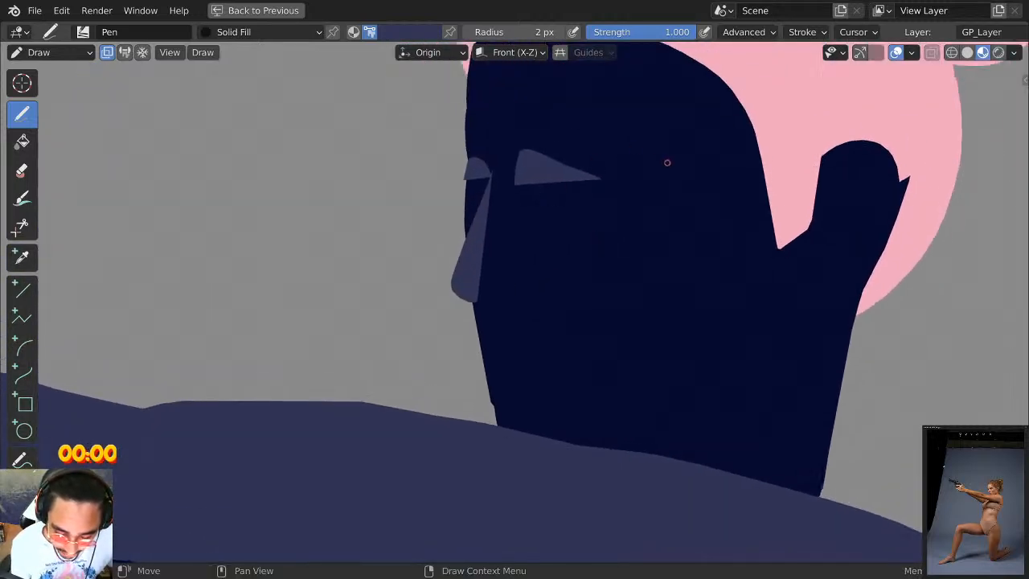
{"action": "scroll", "coordinate": [667, 168], "scroll_direction": "down", "scroll_amount": 2}
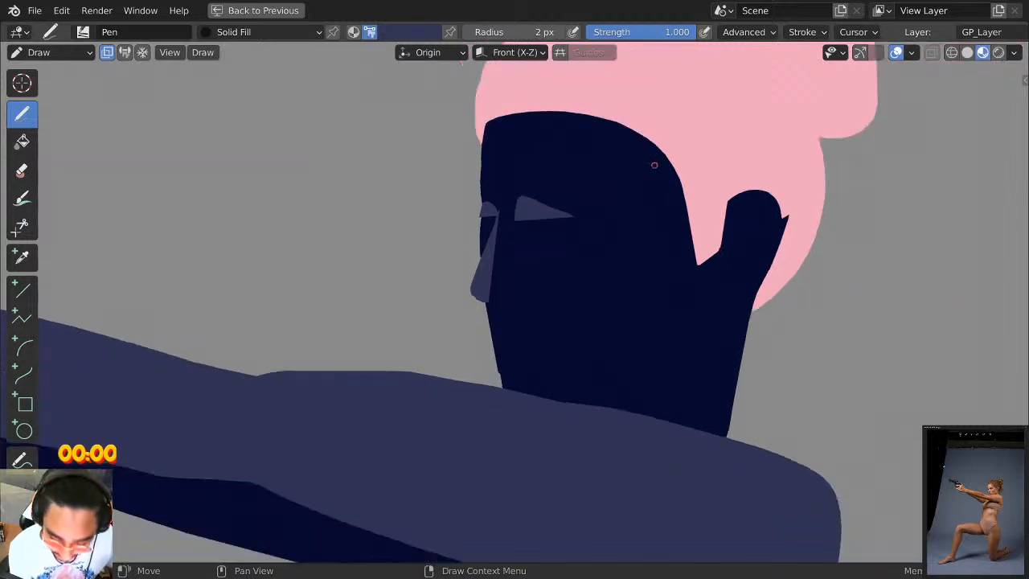
Select the eye and nose strokes on the face in Edit Mode, delete them, and return to Draw mode.
{"action": "key", "text": "Tab"}
{"action": "key", "text": "Tab"}
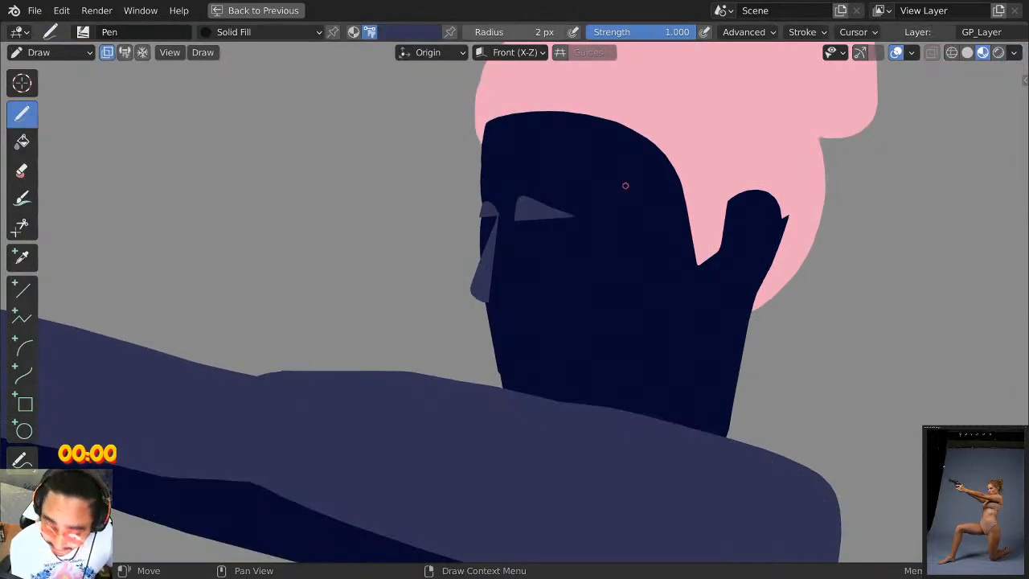
{"action": "key", "text": "Tab"}
{"action": "key", "text": "Tab"}
{"action": "key", "text": "Tab"}
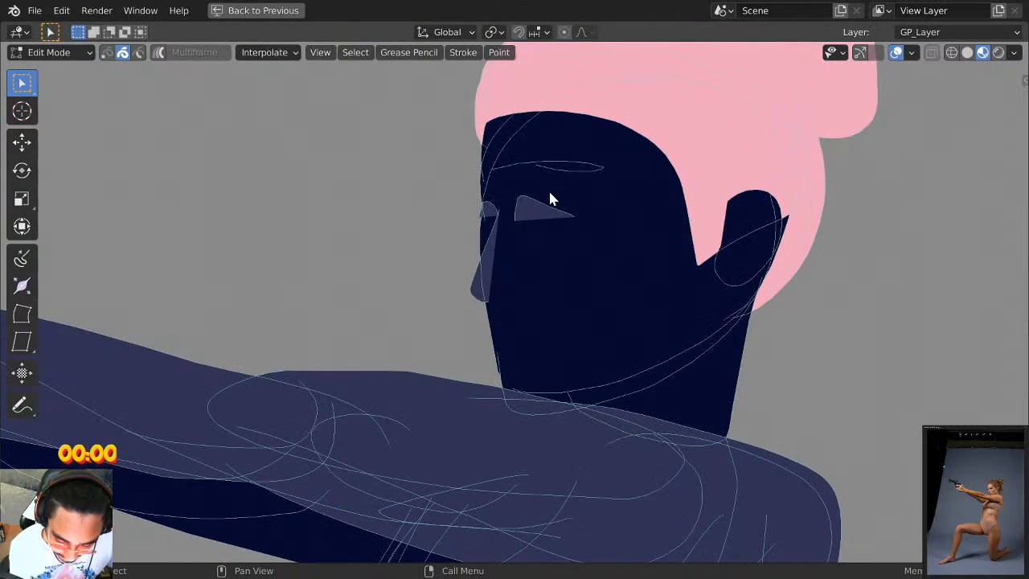
{"action": "left_click", "coordinate": [493, 227], "text": "shift"}
{"action": "right_click", "coordinate": [500, 209]}
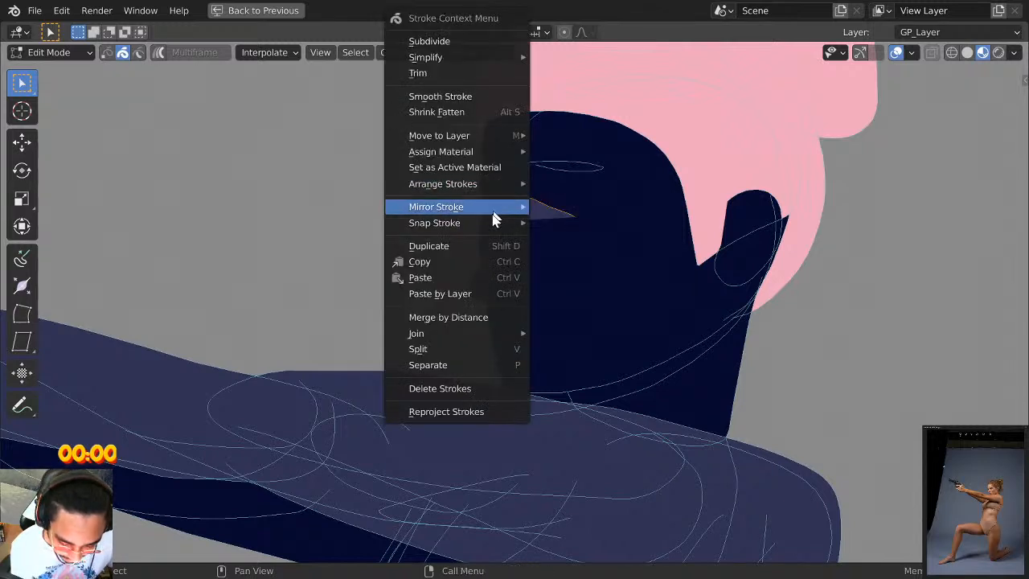
{"action": "left_click", "coordinate": [486, 384]}
{"action": "key", "text": "Tab"}
{"action": "scroll", "coordinate": [721, 218], "scroll_direction": "down", "scroll_amount": 4}
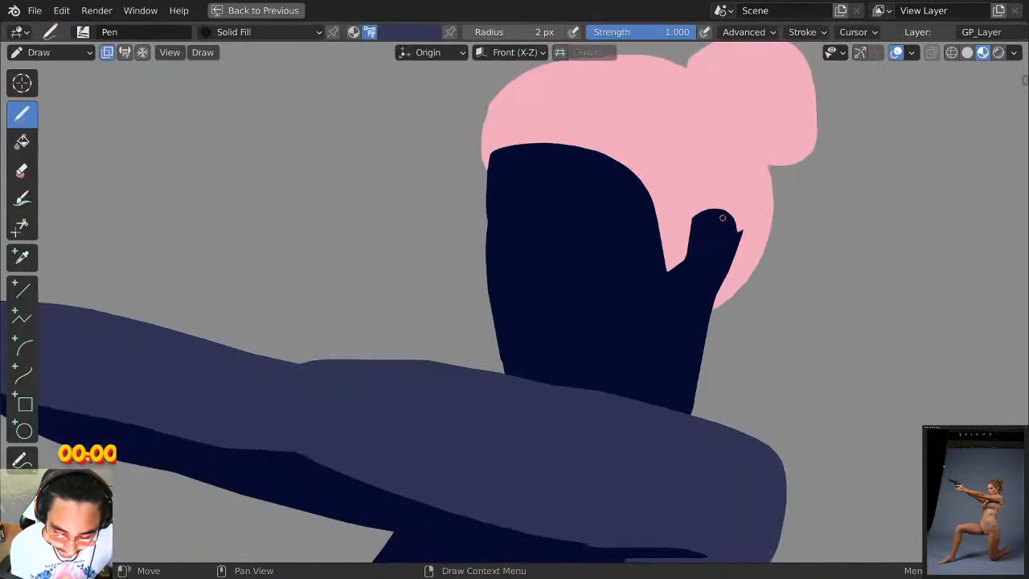
Try drawing a filled slate-blue shape projecting from the front of the lower face, and undo each attempt.
{"action": "scroll", "coordinate": [707, 213], "scroll_direction": "up", "scroll_amount": 3}
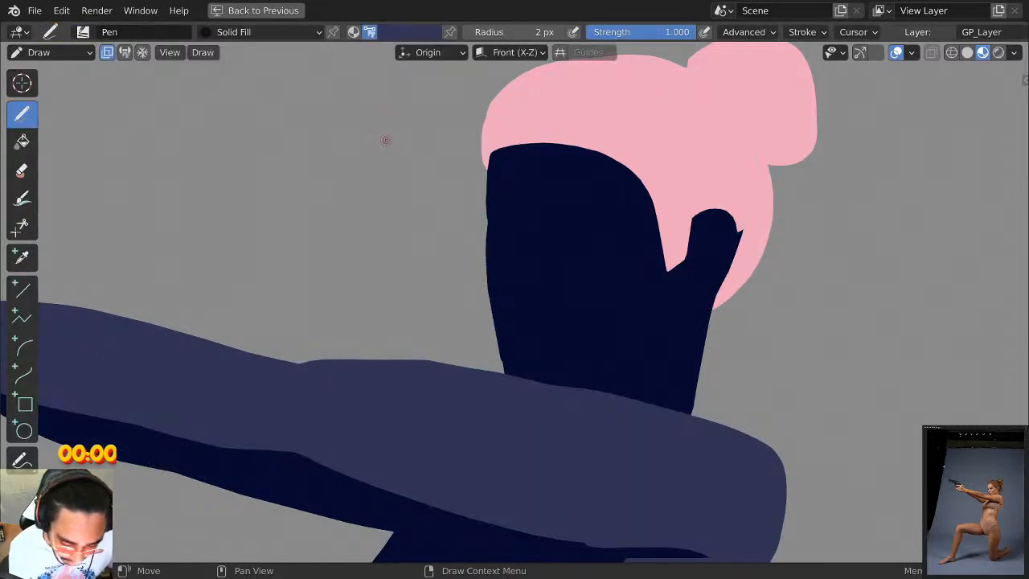
{"action": "left_click", "coordinate": [417, 34]}
{"action": "left_click", "coordinate": [378, 268]}
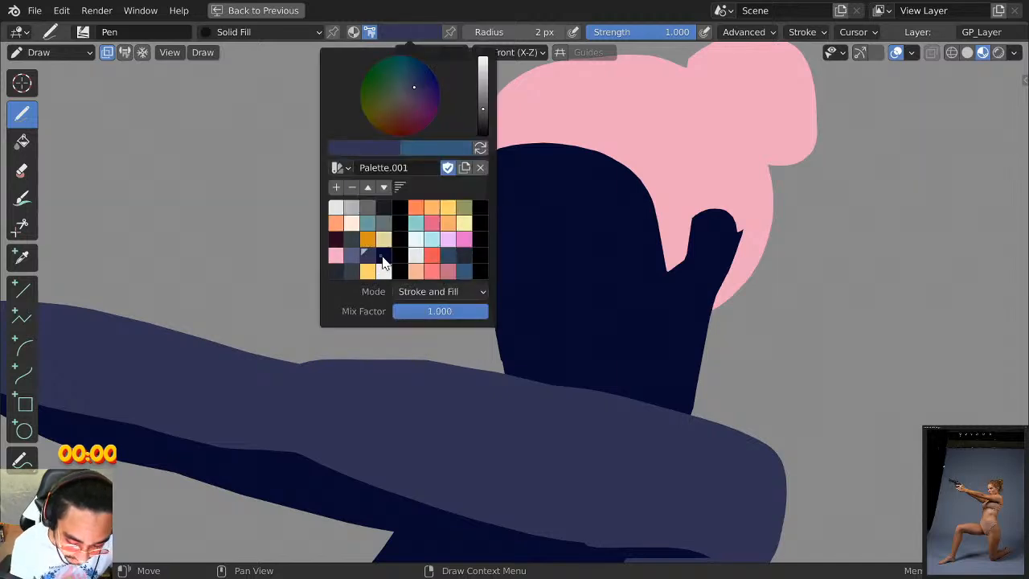
{"action": "mouse_move", "coordinate": [488, 269]}
{"action": "left_mouse_down"}
{"action": "mouse_move", "coordinate": [482, 195]}
{"action": "mouse_move", "coordinate": [492, 153]}
{"action": "left_mouse_up"}
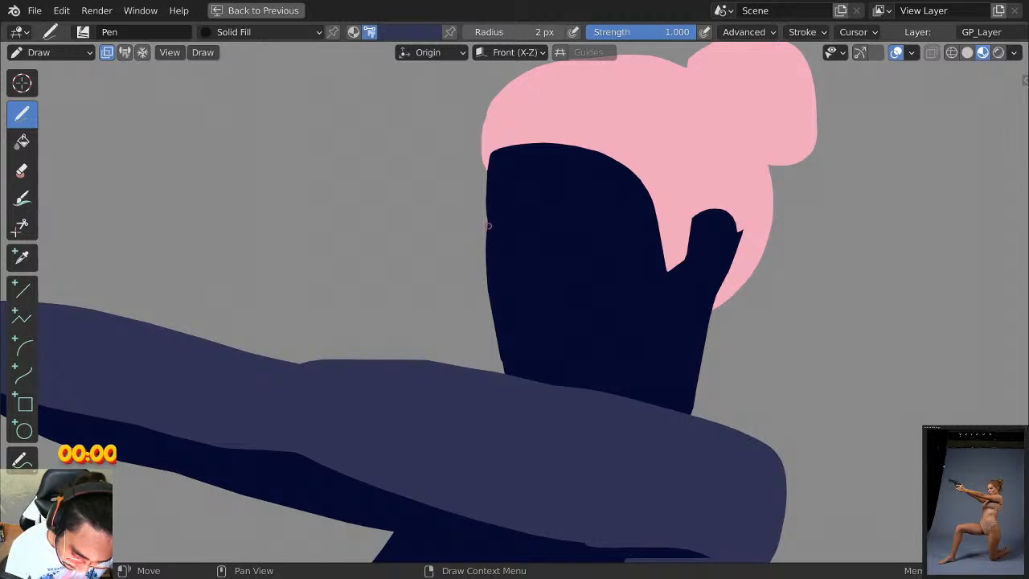
{"action": "mouse_move", "coordinate": [487, 237]}
{"action": "left_mouse_down"}
{"action": "mouse_move", "coordinate": [528, 368]}
{"action": "mouse_move", "coordinate": [455, 320]}
{"action": "left_mouse_up"}
{"action": "key", "text": "ctrl+z"}
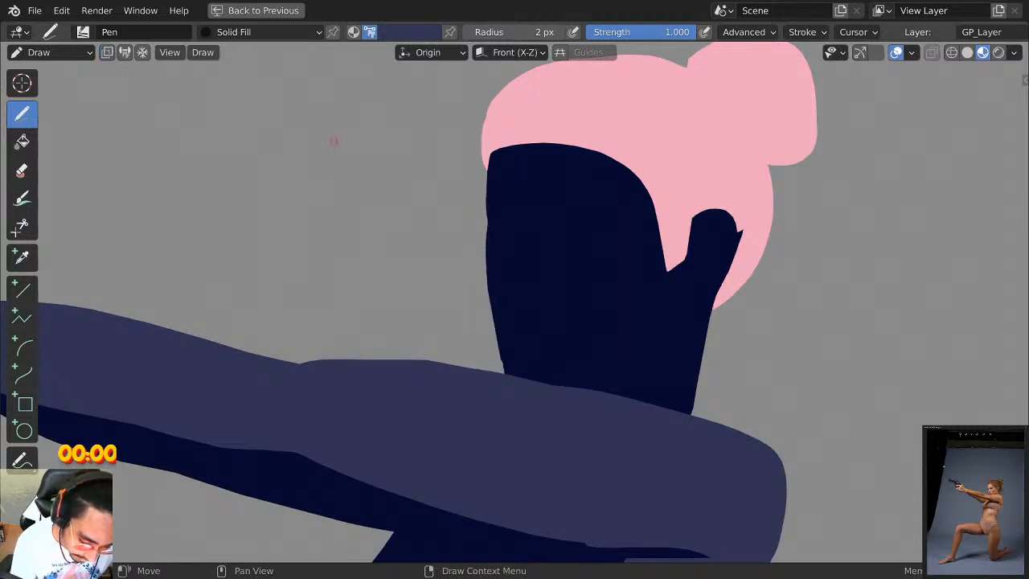
{"action": "mouse_move", "coordinate": [495, 250]}
{"action": "left_mouse_down"}
{"action": "mouse_move", "coordinate": [525, 377]}
{"action": "mouse_move", "coordinate": [482, 257]}
{"action": "left_mouse_up"}
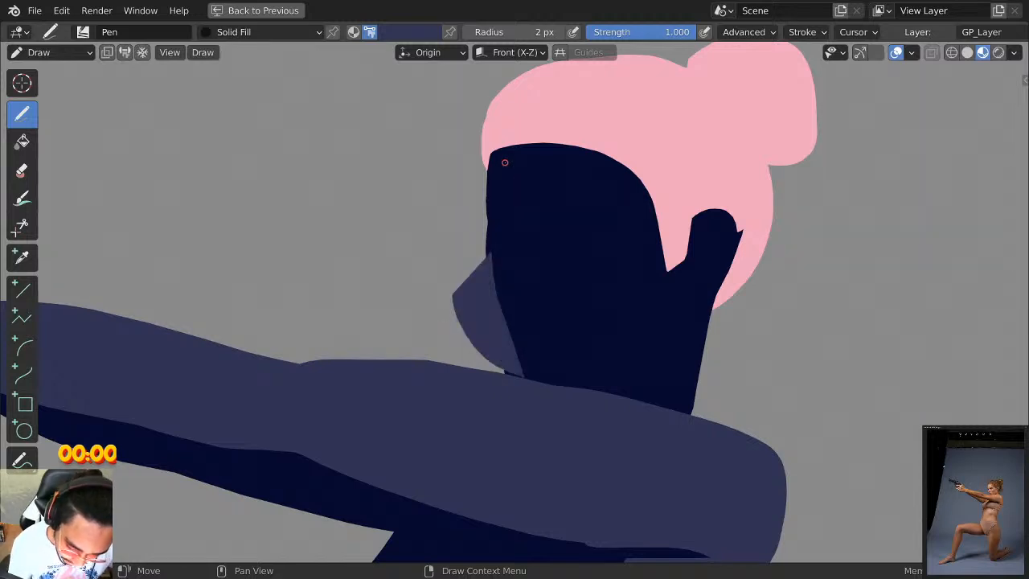
{"action": "key", "text": "ctrl+z"}
{"action": "mouse_move", "coordinate": [493, 216]}
{"action": "left_mouse_down"}
{"action": "mouse_move", "coordinate": [521, 367]}
{"action": "mouse_move", "coordinate": [451, 258]}
{"action": "left_mouse_up"}
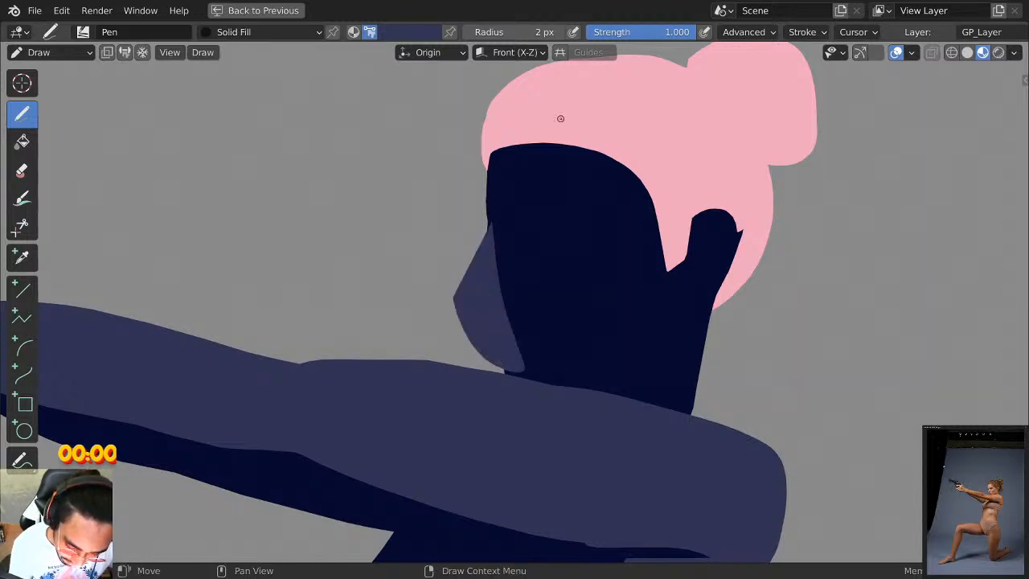
{"action": "key", "text": "ctrl+z"}
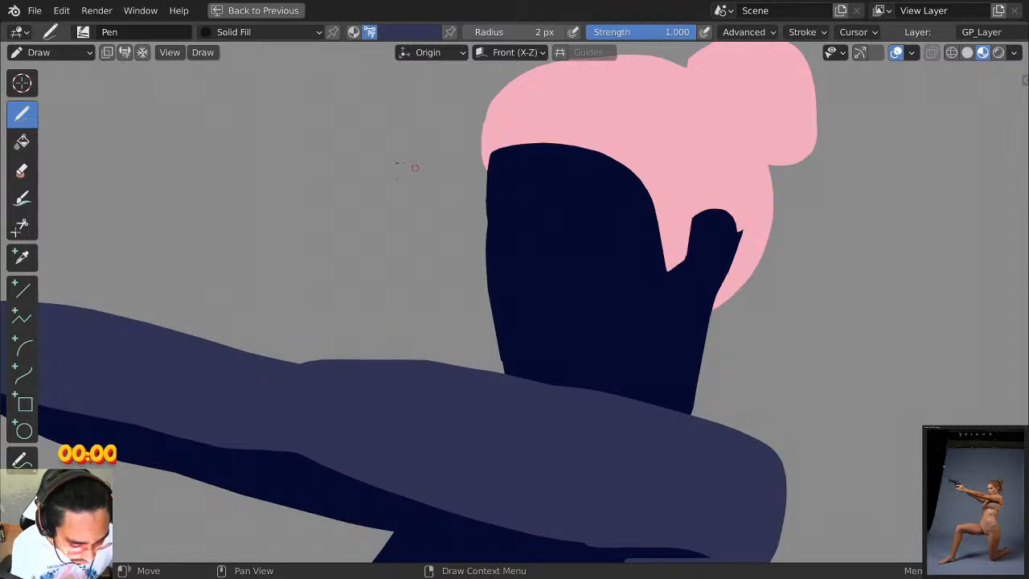
Switch to Sculpt Mode, restrict sculpting to selected strokes, and select the face's two outline strokes.
{"action": "left_click", "coordinate": [80, 53]}
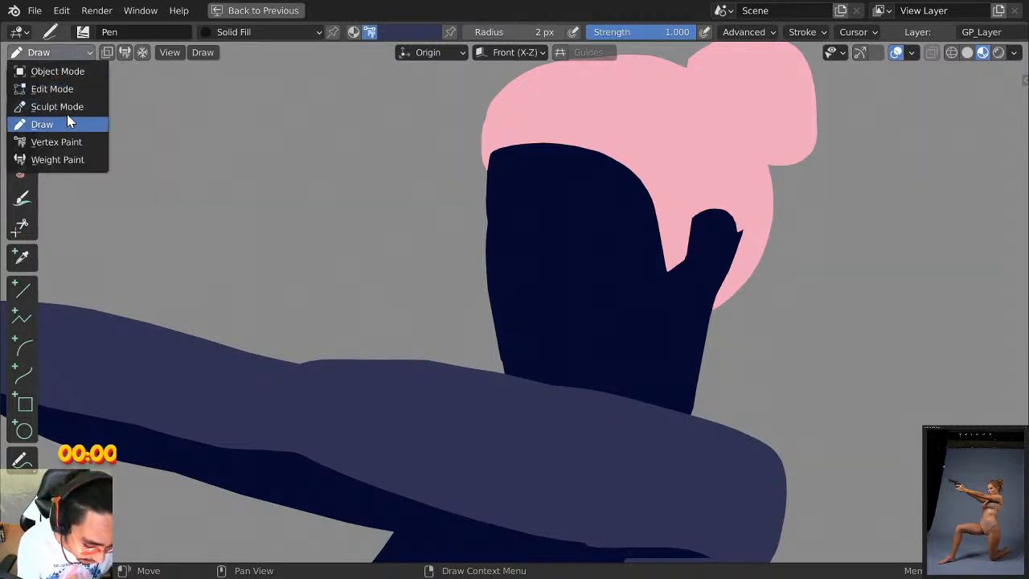
{"action": "left_click", "coordinate": [72, 107]}
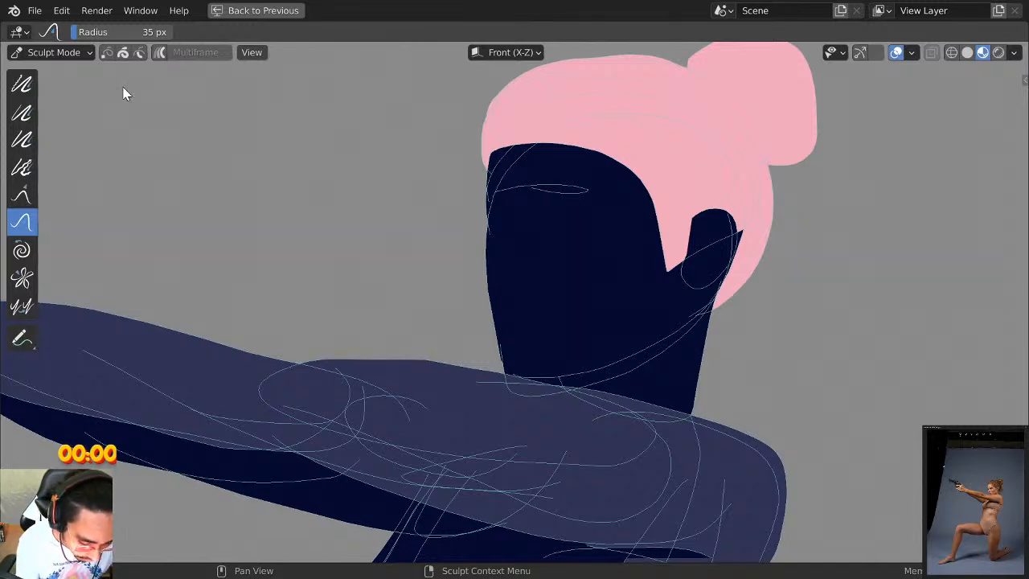
{"action": "left_click", "coordinate": [123, 53]}
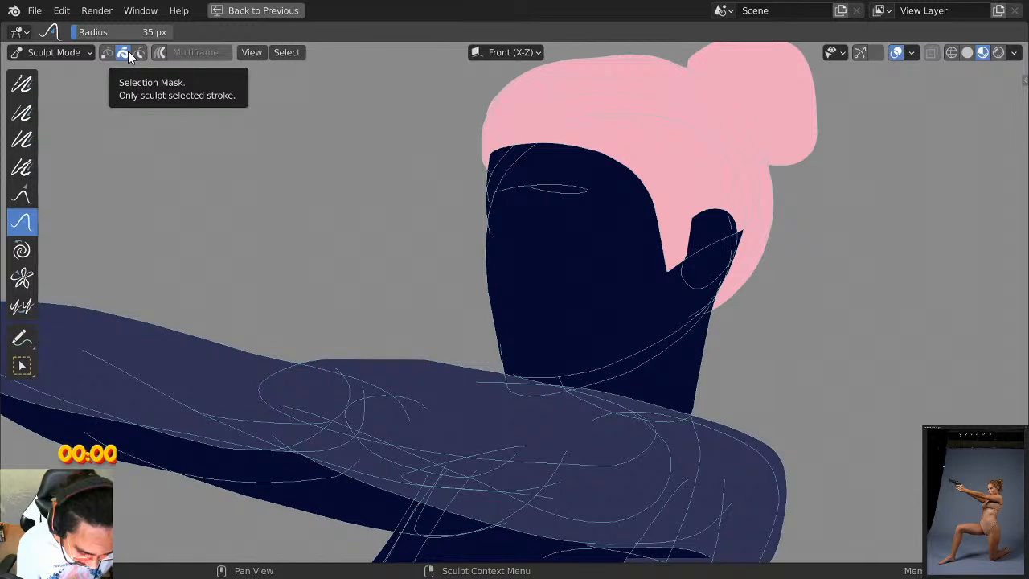
{"action": "left_click", "coordinate": [127, 55]}
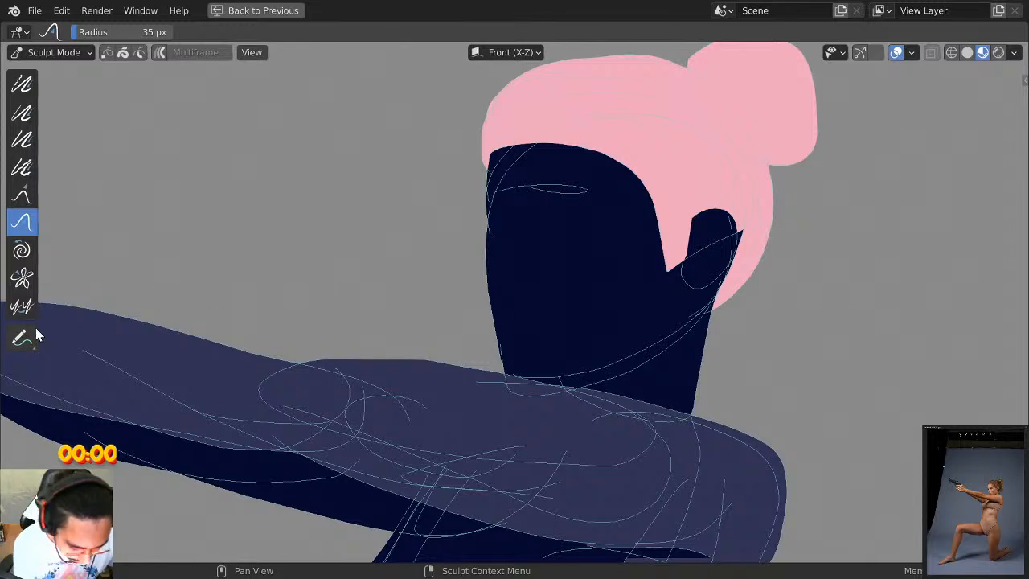
{"action": "left_click", "coordinate": [123, 53]}
{"action": "left_click_drag", "start_coordinate": [27, 370], "coordinate": [56, 368]}
{"action": "left_click", "coordinate": [491, 273]}
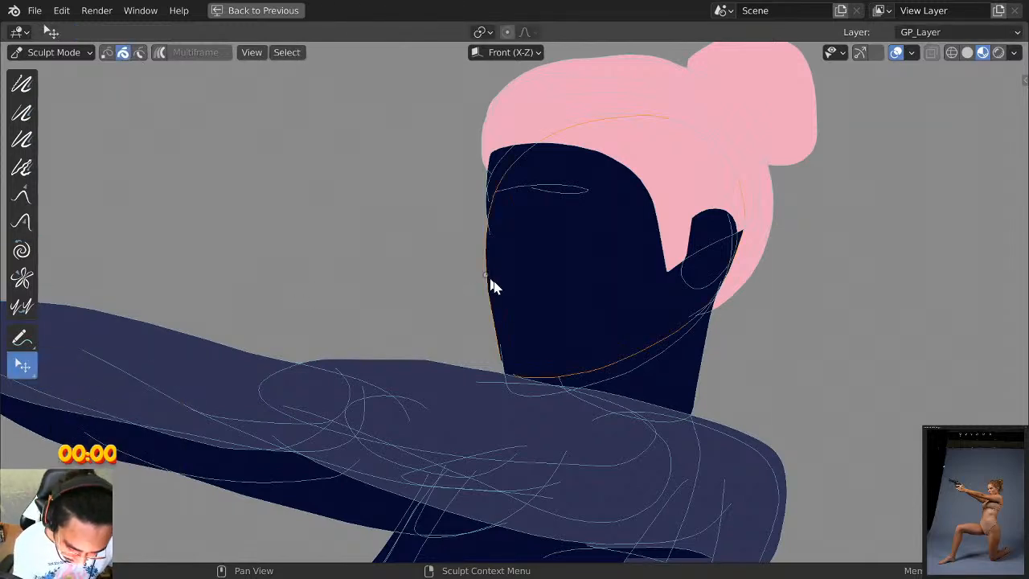
{"action": "left_click", "coordinate": [514, 368], "text": "shift"}
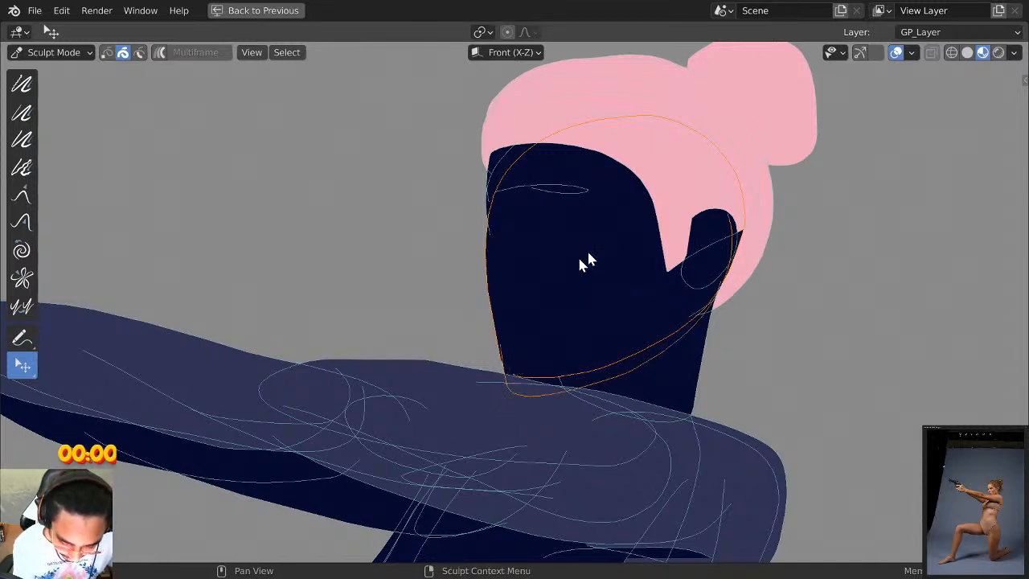
Activate the Push brush and add the hair strokes at the forehead to the selection.
{"action": "left_click", "coordinate": [24, 222]}
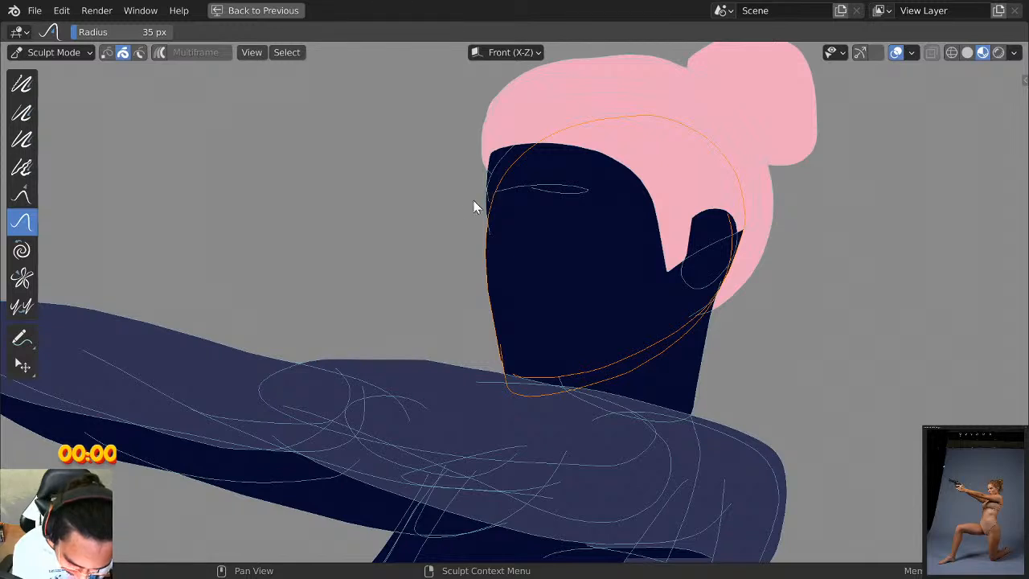
{"action": "left_click", "coordinate": [123, 52]}
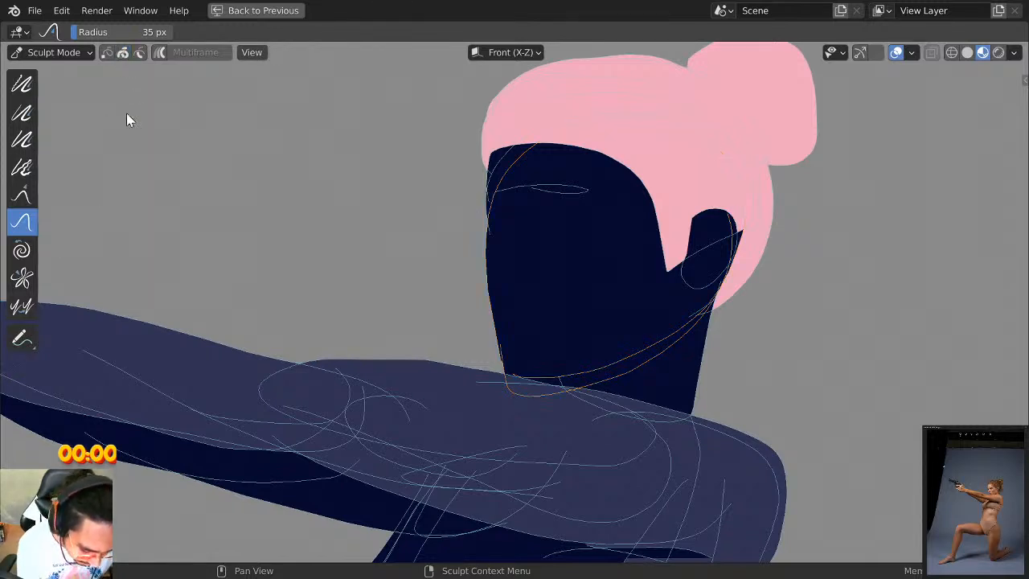
{"action": "left_click", "coordinate": [123, 52]}
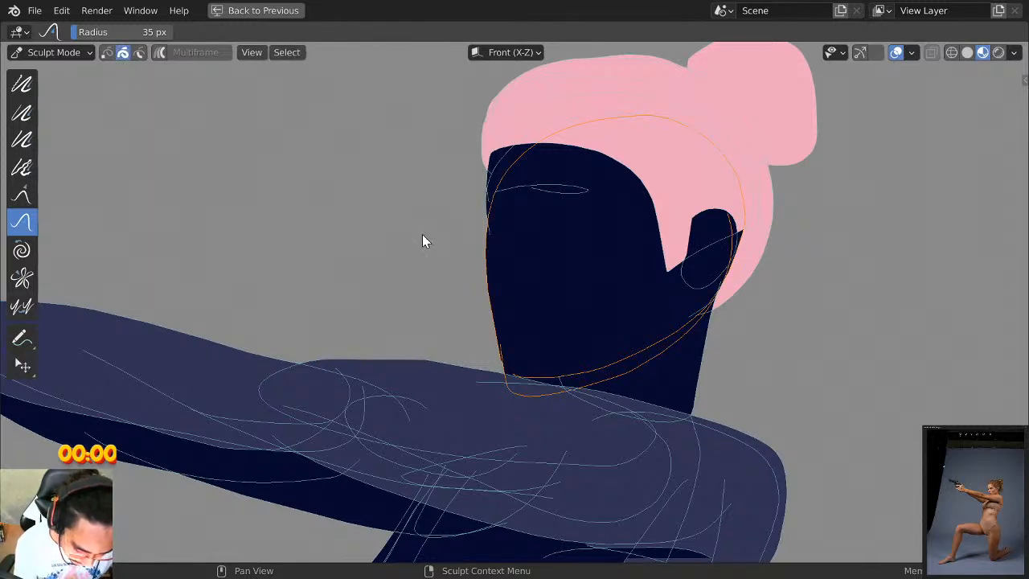
{"action": "left_click", "coordinate": [487, 170], "text": "shift"}
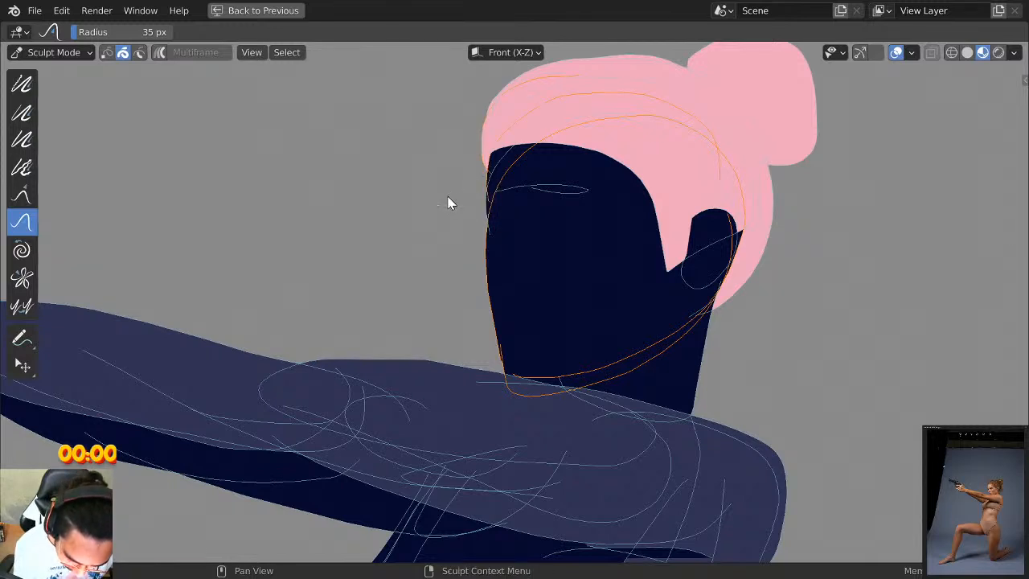
Box-select the strokes along the front of the face from the forehead down past the jaw.
{"action": "left_click_drag", "start_coordinate": [33, 368], "coordinate": [100, 401]}
{"action": "left_click_drag", "start_coordinate": [426, 187], "coordinate": [522, 255]}
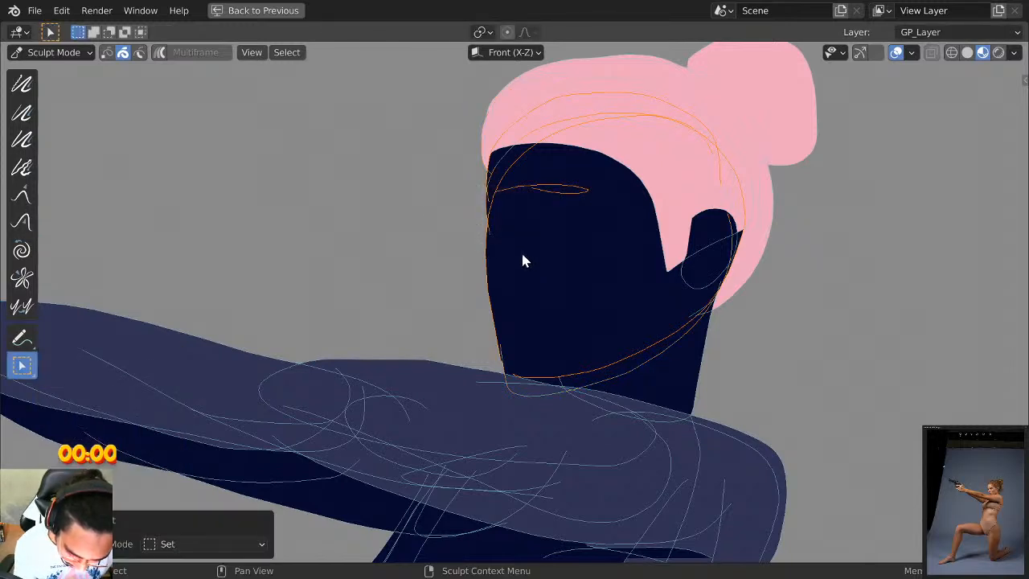
{"action": "left_click_drag", "start_coordinate": [443, 180], "coordinate": [557, 342]}
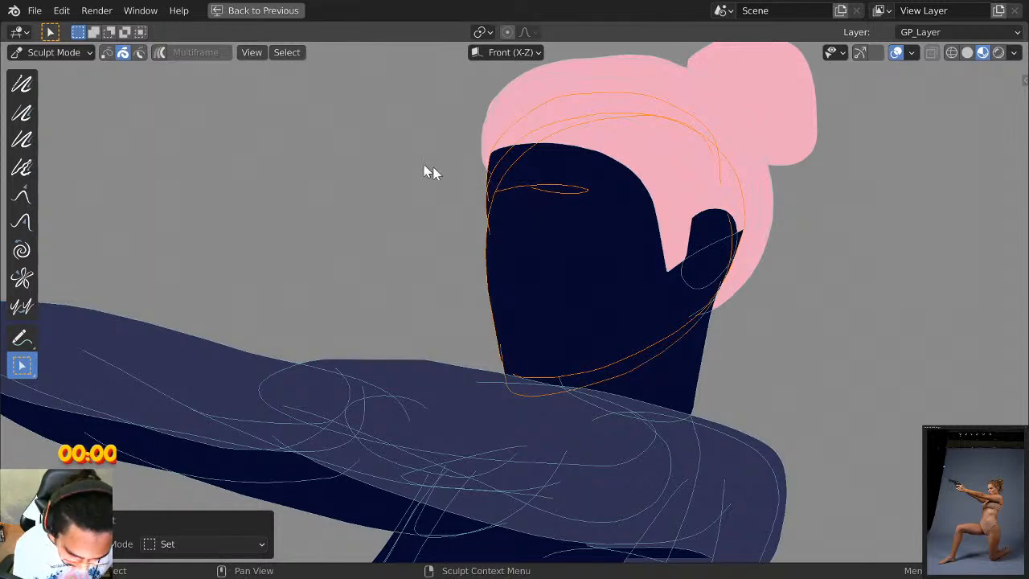
Set the Push sculpt brush's radius to 37 px, keeping sculpting restricted to selected strokes.
{"action": "left_click", "coordinate": [22, 222]}
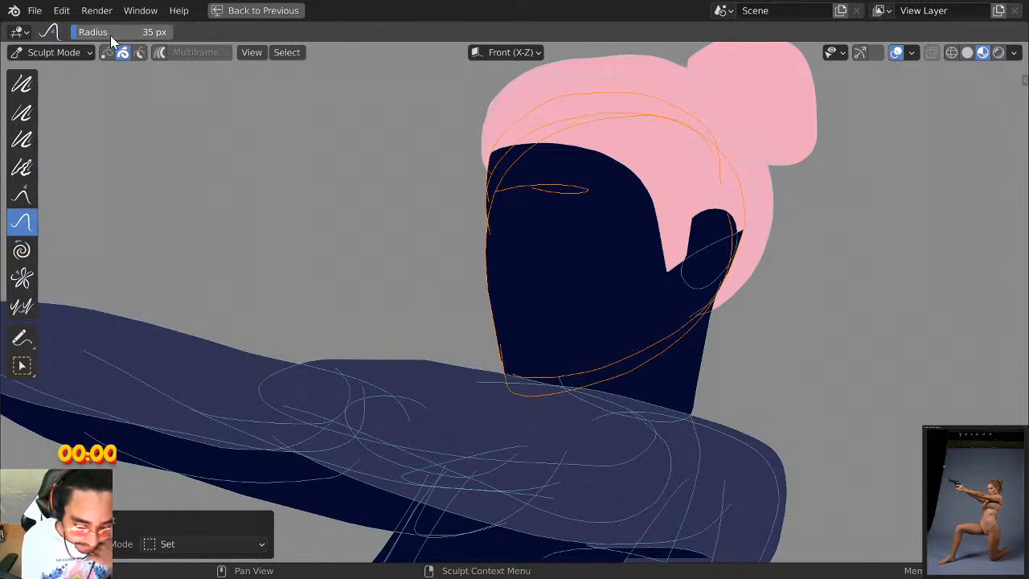
{"action": "left_click_drag", "start_coordinate": [110, 35], "coordinate": [72, 37]}
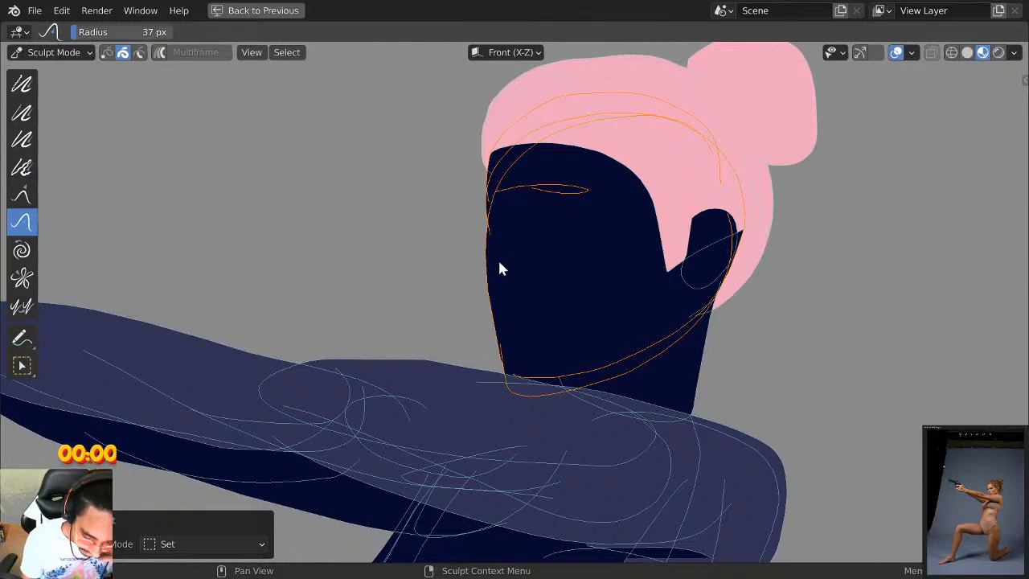
{"action": "scroll", "coordinate": [492, 254], "scroll_direction": "down", "scroll_amount": 4}
{"action": "scroll", "coordinate": [504, 273], "scroll_direction": "up", "scroll_amount": 4}
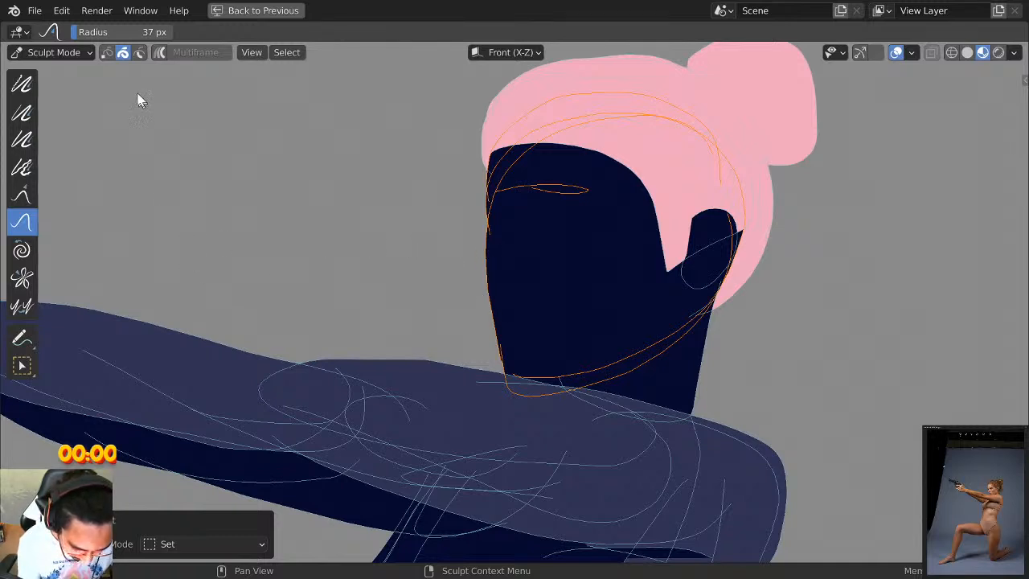
{"action": "left_click", "coordinate": [122, 53]}
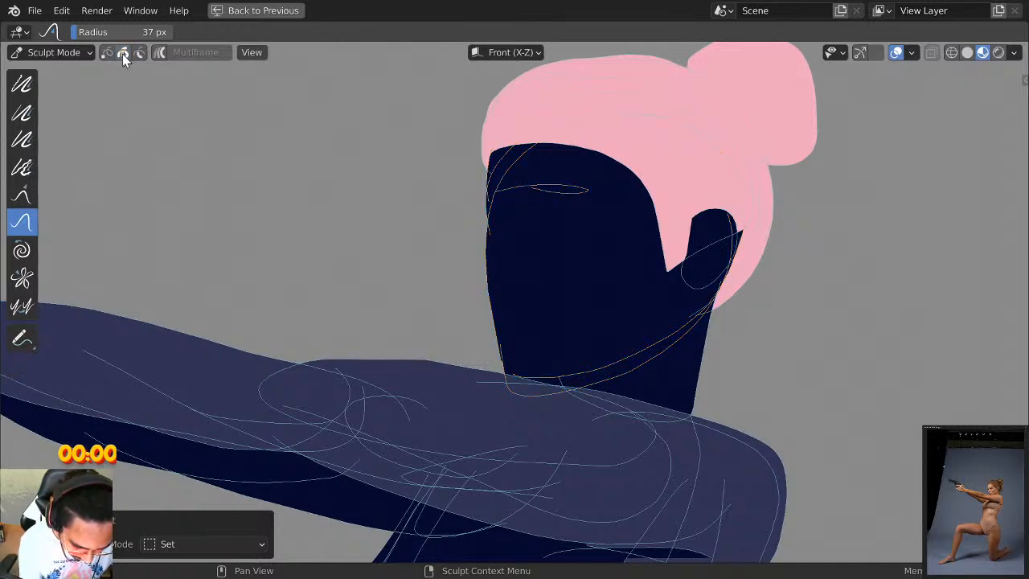
{"action": "left_click", "coordinate": [122, 53]}
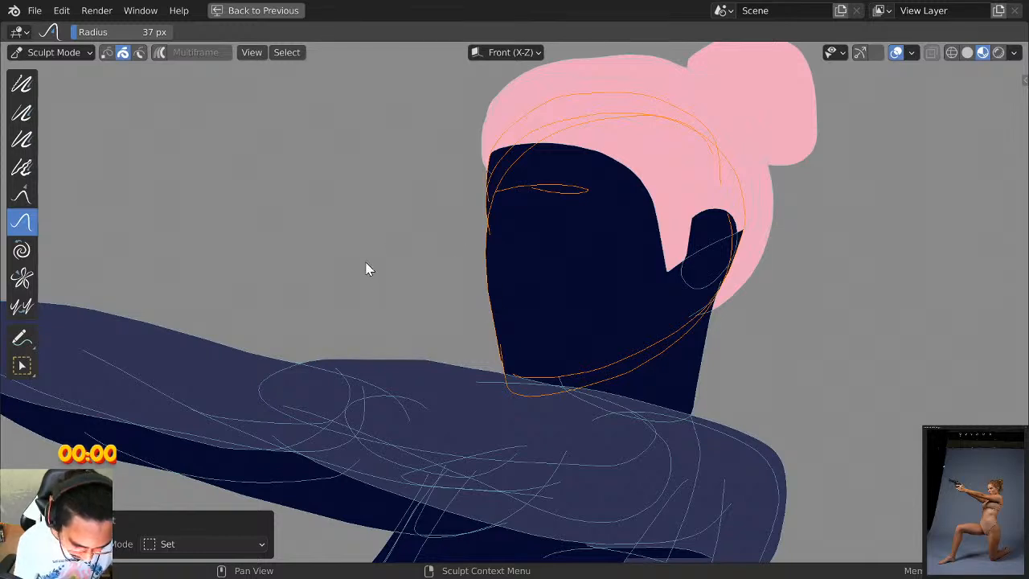
Try pulling the face's front contour inward below the brow with the Grab brush, undo it, and return to the Push brush.
{"action": "left_click", "coordinate": [21, 195]}
{"action": "mouse_move", "coordinate": [517, 222]}
{"action": "left_mouse_down"}
{"action": "mouse_move", "coordinate": [544, 280]}
{"action": "mouse_move", "coordinate": [608, 166]}
{"action": "mouse_move", "coordinate": [655, 197]}
{"action": "left_mouse_up"}
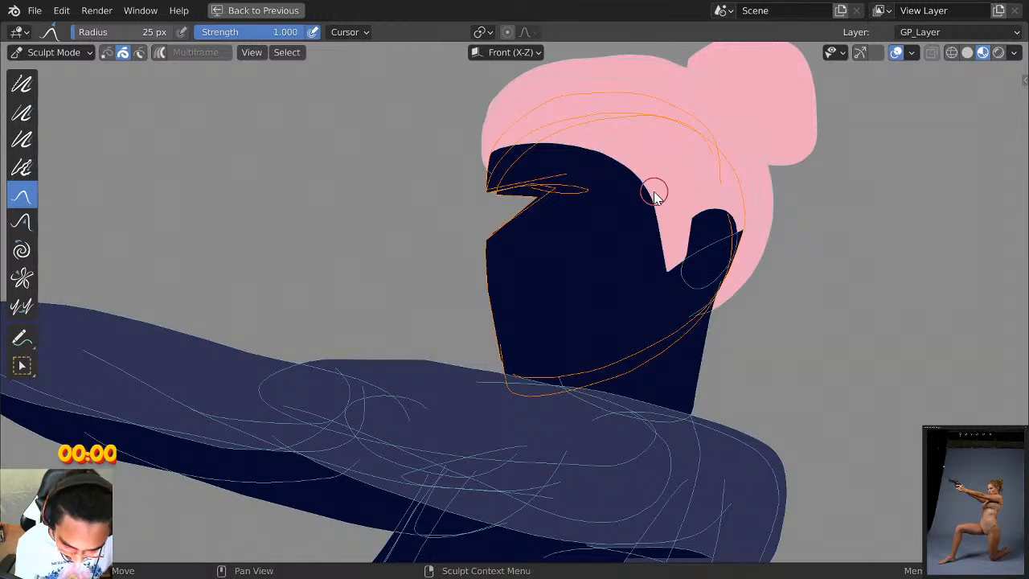
{"action": "key", "text": "ctrl+z"}
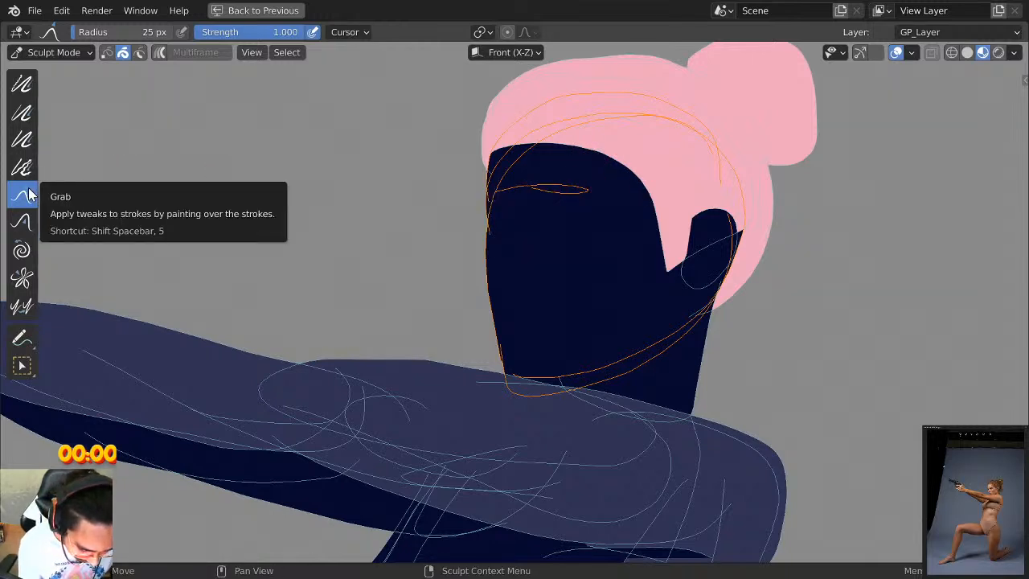
{"action": "left_click", "coordinate": [22, 223]}
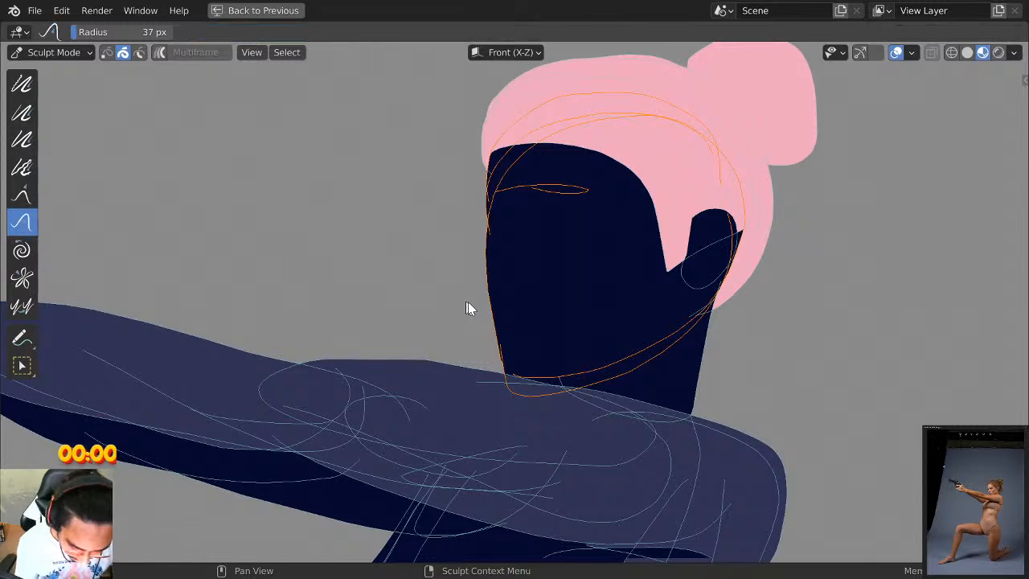
{"action": "left_click", "coordinate": [108, 53]}
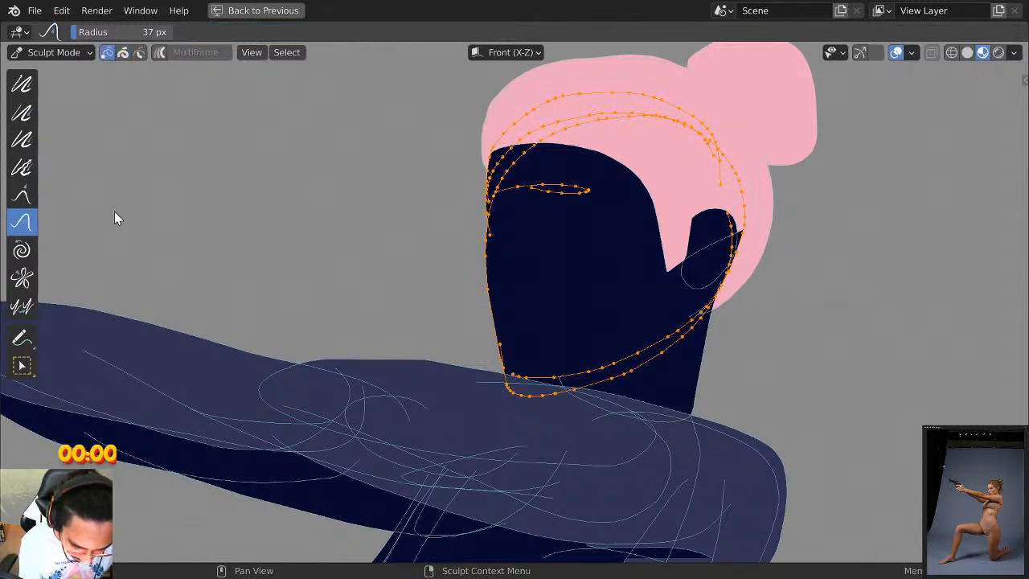
{"action": "left_click", "coordinate": [123, 53]}
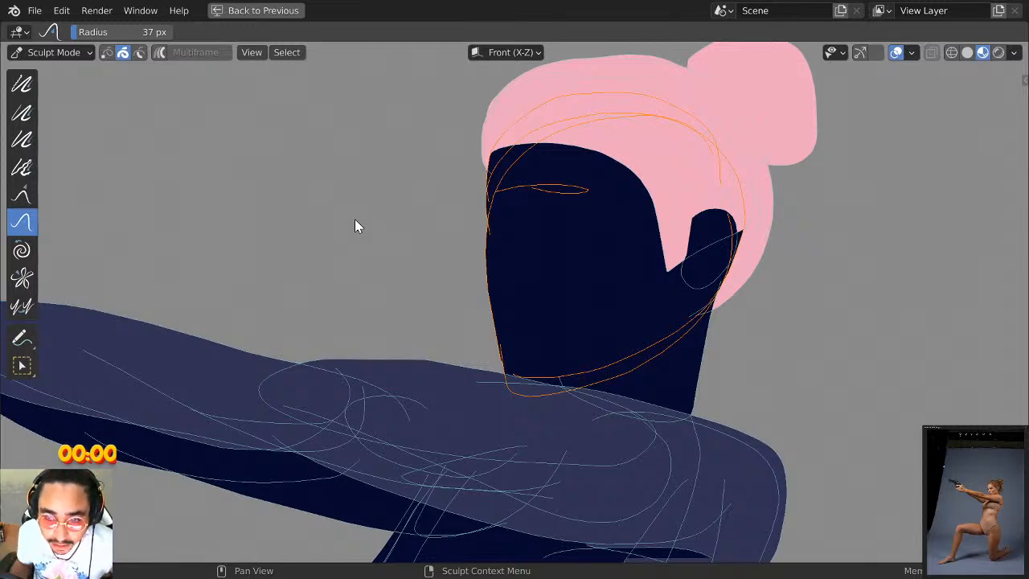
{"action": "left_click", "coordinate": [24, 367]}
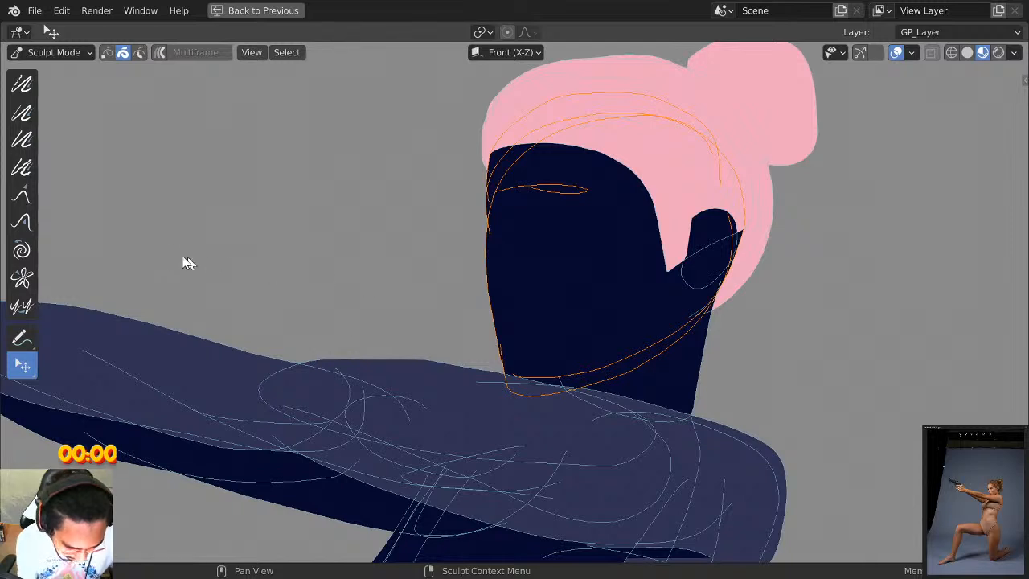
{"action": "left_click", "coordinate": [24, 224]}
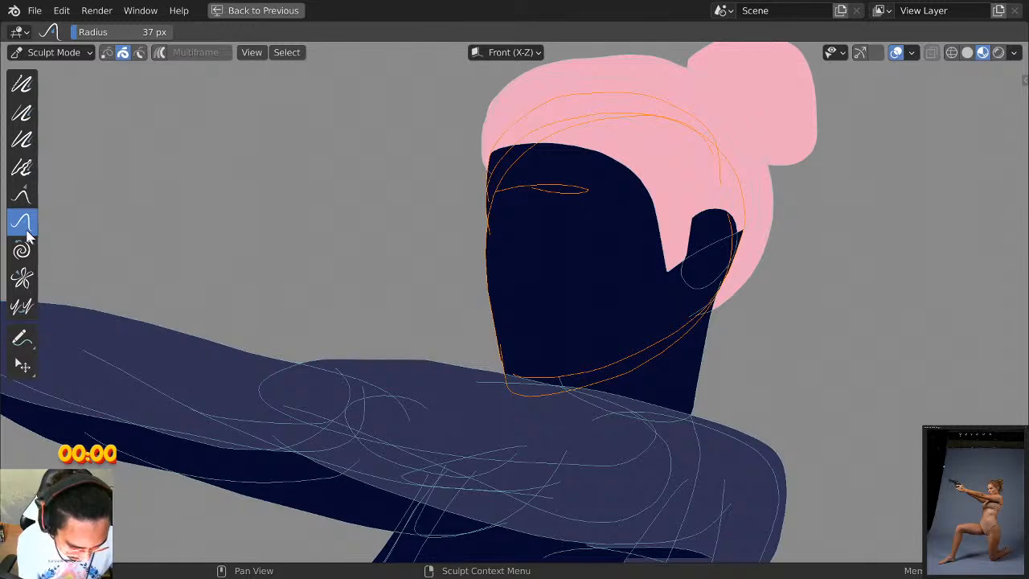
Pull the face's front contour outward between the brow and jaw with the Grab brush at a 183 px radius.
{"action": "left_click", "coordinate": [24, 198]}
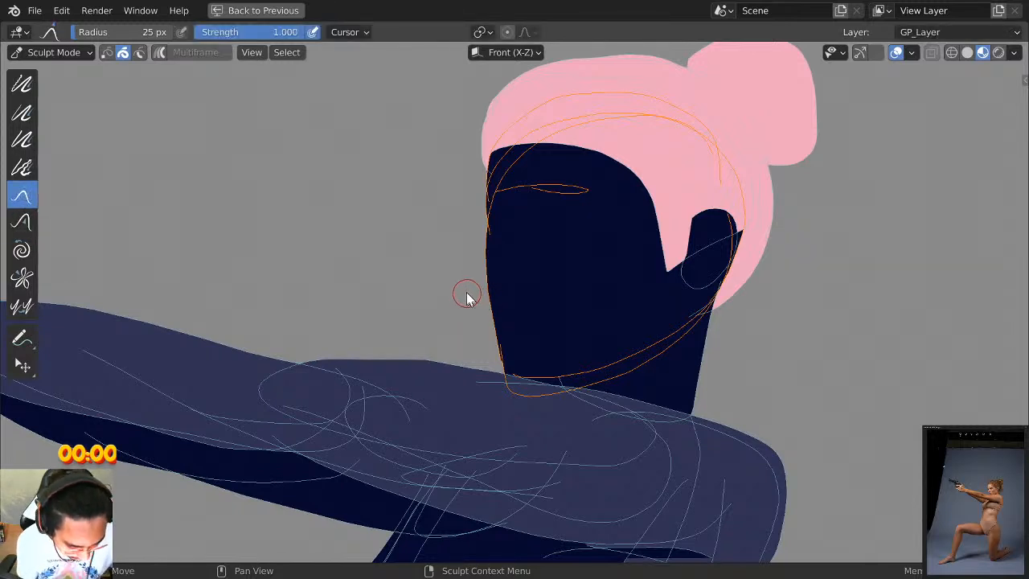
{"action": "left_click_drag", "start_coordinate": [153, 32], "coordinate": [209, 32]}
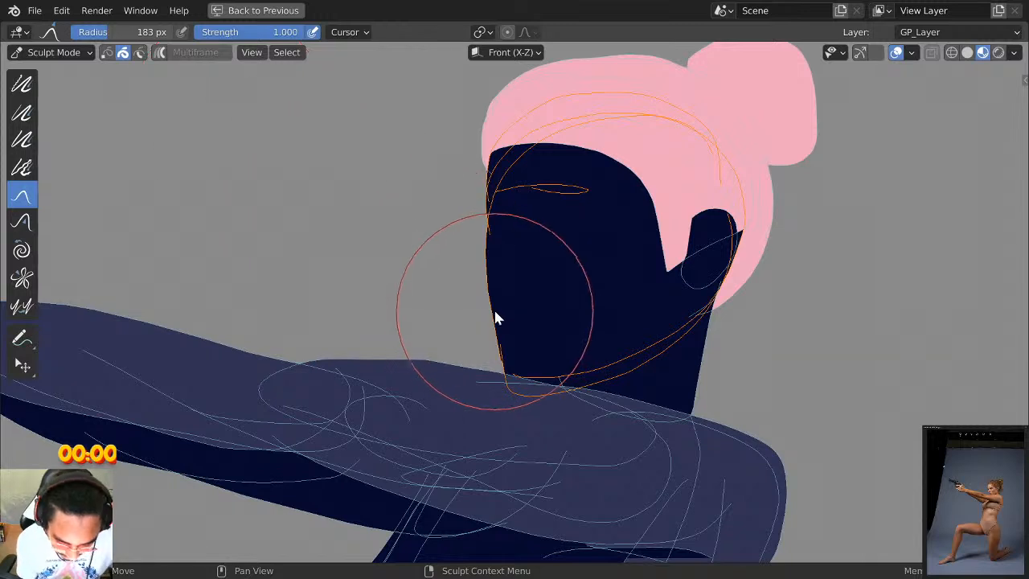
{"action": "left_click_drag", "start_coordinate": [496, 317], "coordinate": [498, 305]}
{"action": "mouse_move", "coordinate": [496, 218]}
{"action": "left_mouse_down"}
{"action": "mouse_move", "coordinate": [488, 201]}
{"action": "mouse_move", "coordinate": [501, 313]}
{"action": "mouse_move", "coordinate": [490, 309]}
{"action": "left_mouse_up"}
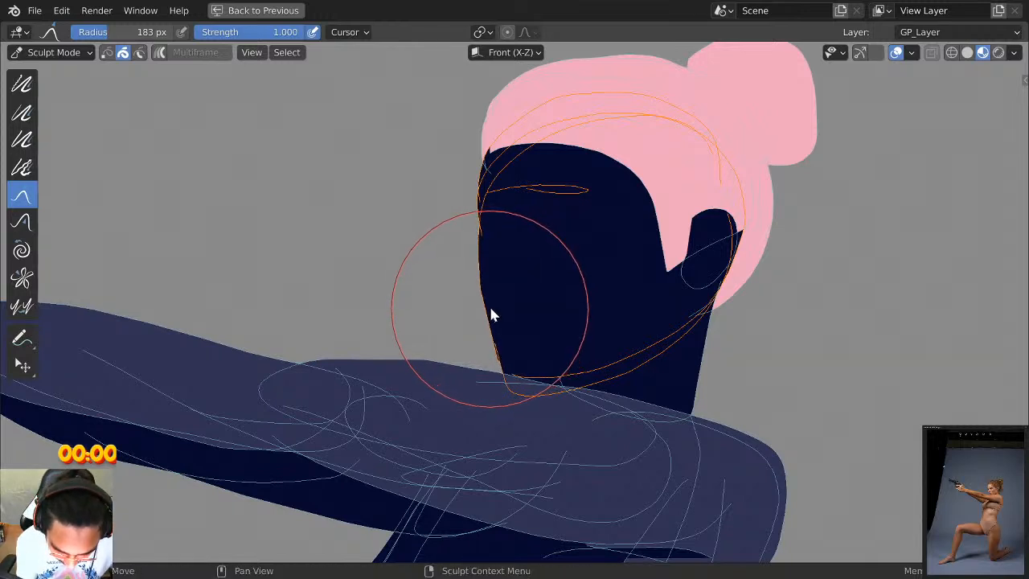
{"action": "left_click_drag", "start_coordinate": [484, 201], "coordinate": [485, 222]}
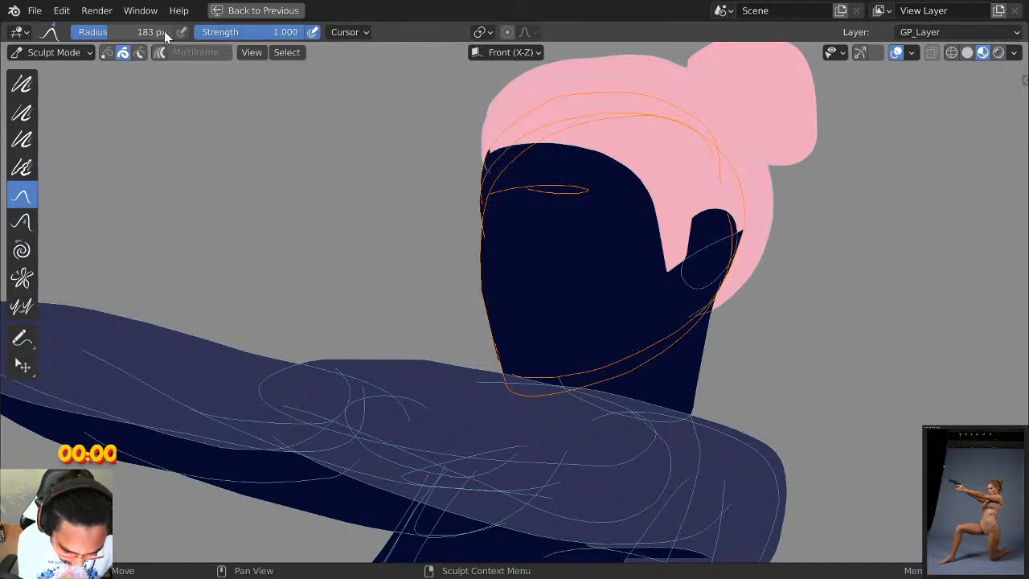
Shape an inward dip below the brow on the face's front contour with the Grab brush at an 87 px radius.
{"action": "left_click_drag", "start_coordinate": [164, 31], "coordinate": [100, 32]}
{"action": "mouse_move", "coordinate": [489, 225]}
{"action": "left_mouse_down"}
{"action": "mouse_move", "coordinate": [488, 245]}
{"action": "mouse_move", "coordinate": [487, 231]}
{"action": "left_mouse_up"}
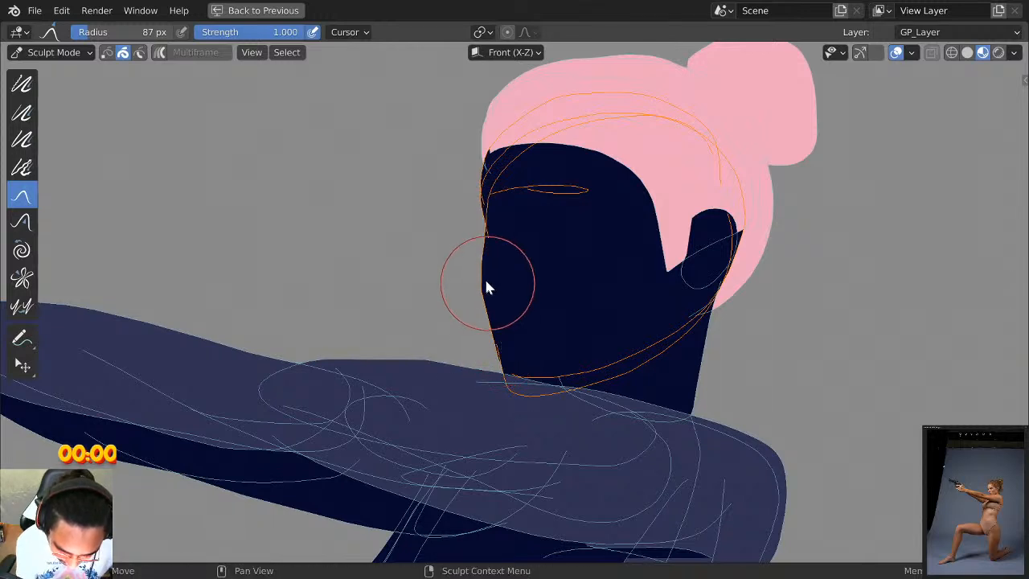
{"action": "left_click_drag", "start_coordinate": [487, 287], "coordinate": [482, 195]}
Return to the Push brush and turn off the restriction of sculpting to selected strokes.
{"action": "left_click", "coordinate": [34, 224]}
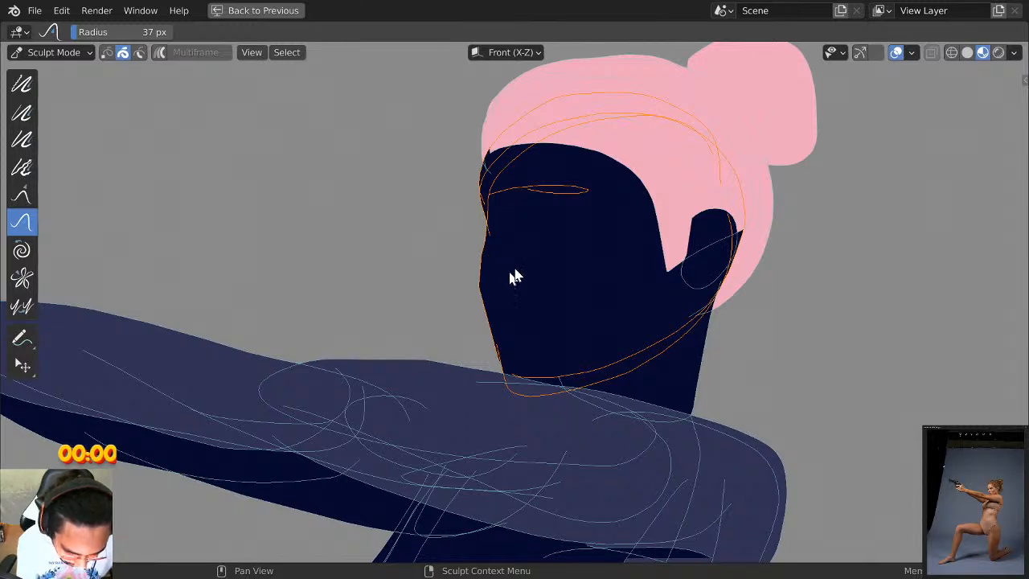
{"action": "left_click", "coordinate": [123, 54]}
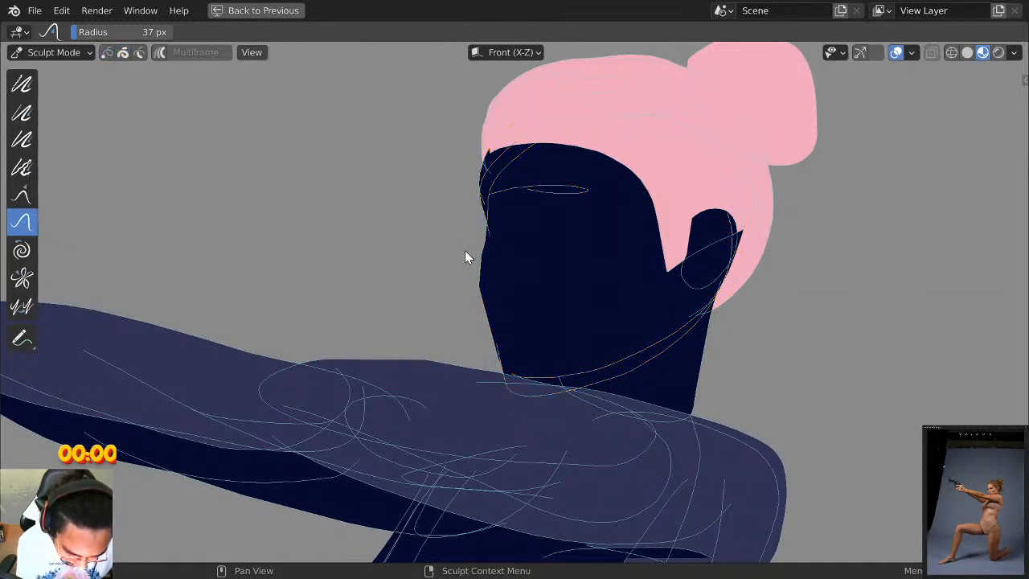
{"action": "key", "text": "ctrl+space"}
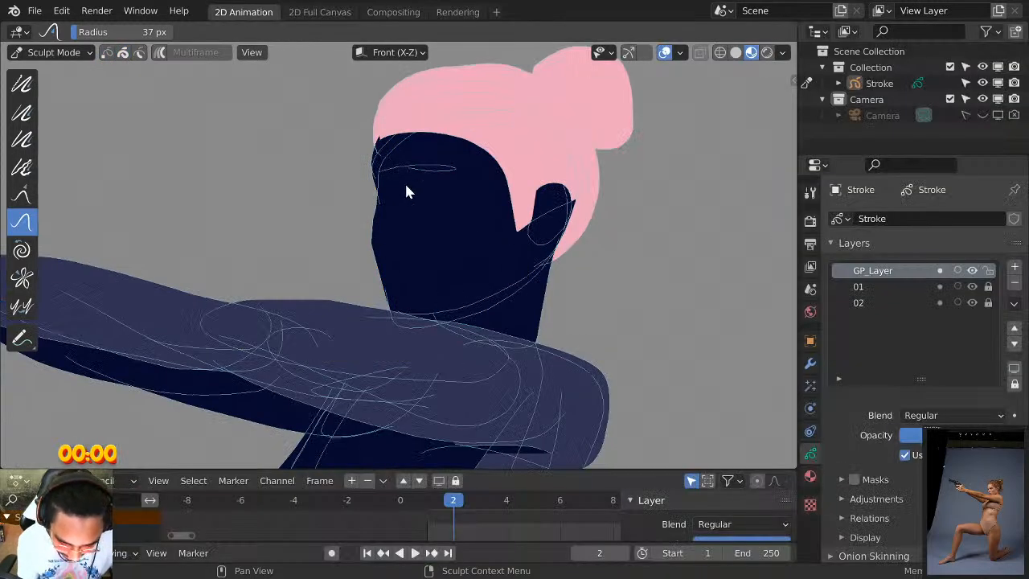
{"action": "key", "text": "ctrl+space"}
{"action": "left_click", "coordinate": [22, 250]}
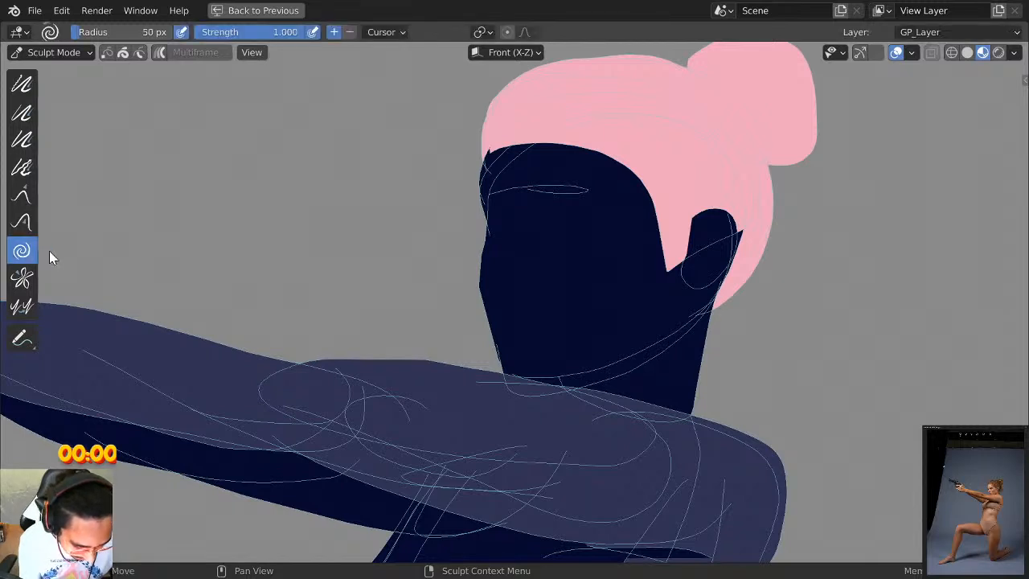
{"action": "left_click", "coordinate": [23, 225]}
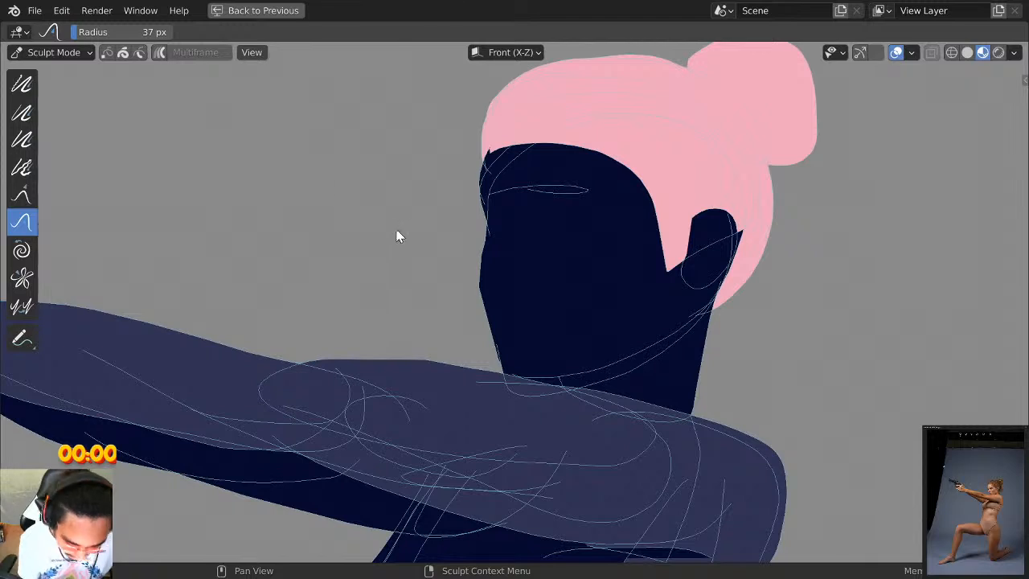
Try assigning the Push Stroke brush preset to the Push tool.
{"action": "key", "text": "ctrl+space"}
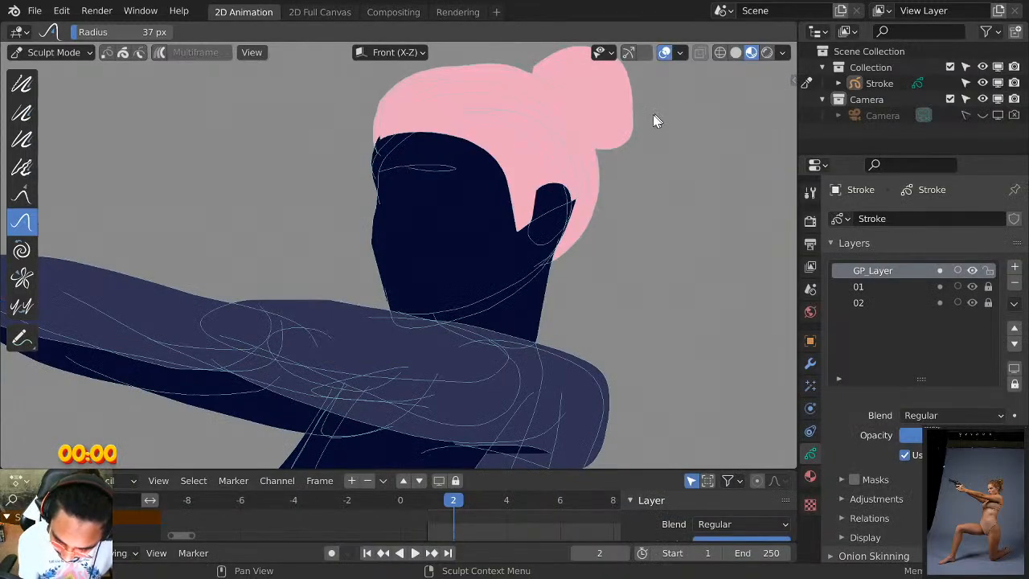
{"action": "left_click", "coordinate": [790, 81]}
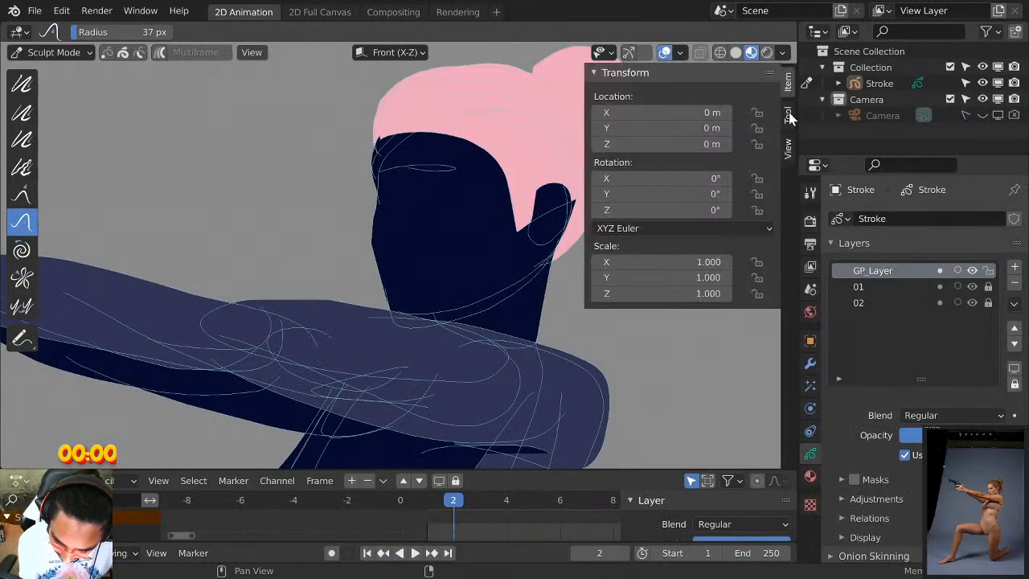
{"action": "left_click", "coordinate": [787, 113]}
{"action": "left_click", "coordinate": [708, 195]}
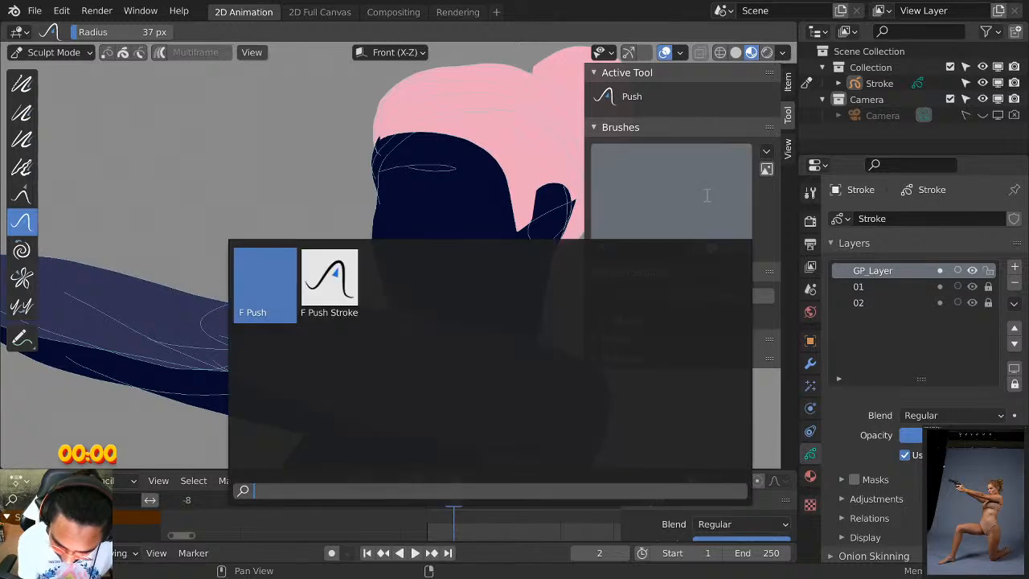
{"action": "left_click", "coordinate": [354, 279]}
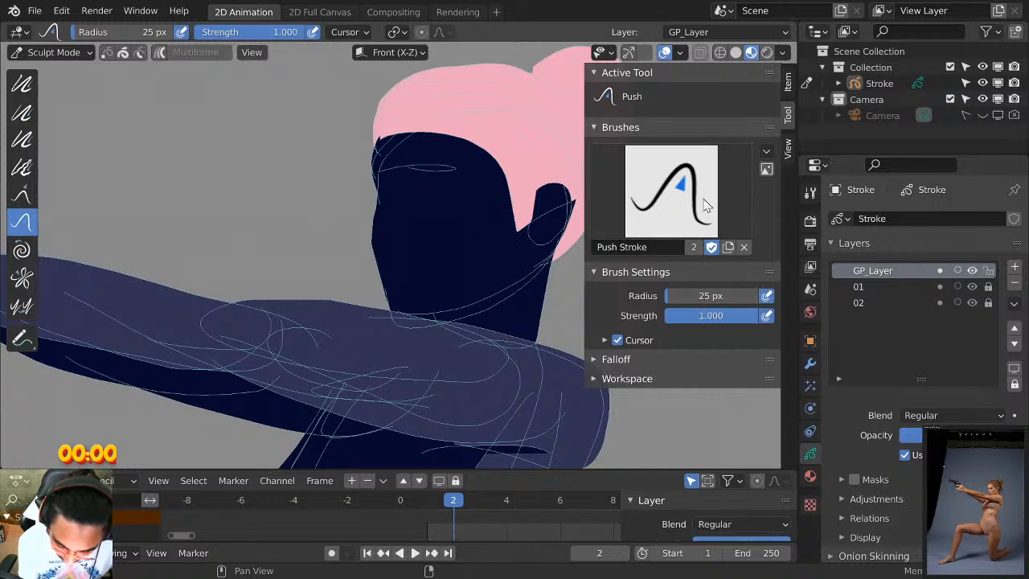
{"action": "key", "text": "t"}
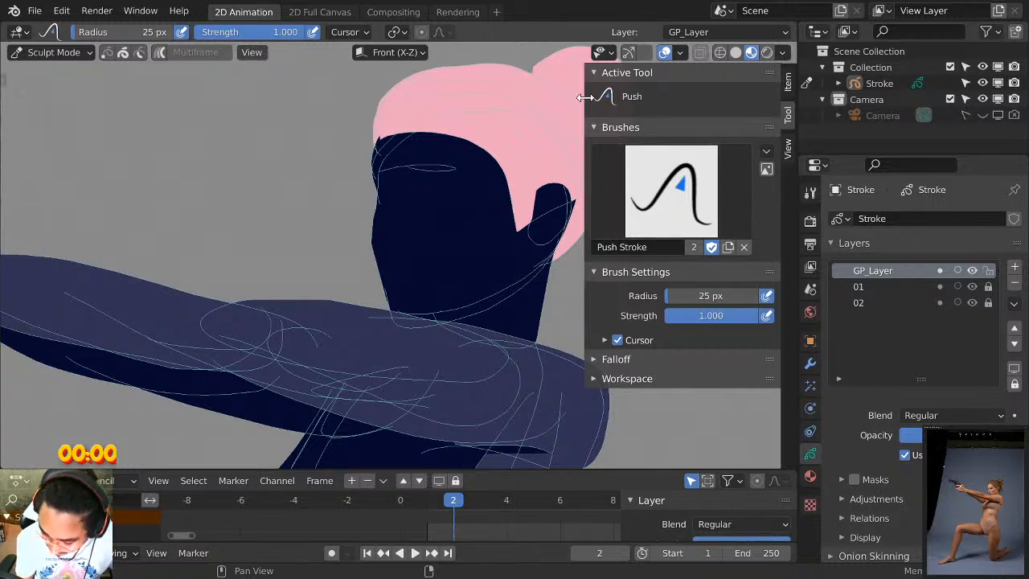
{"action": "key", "text": "t"}
{"action": "key", "text": "n"}
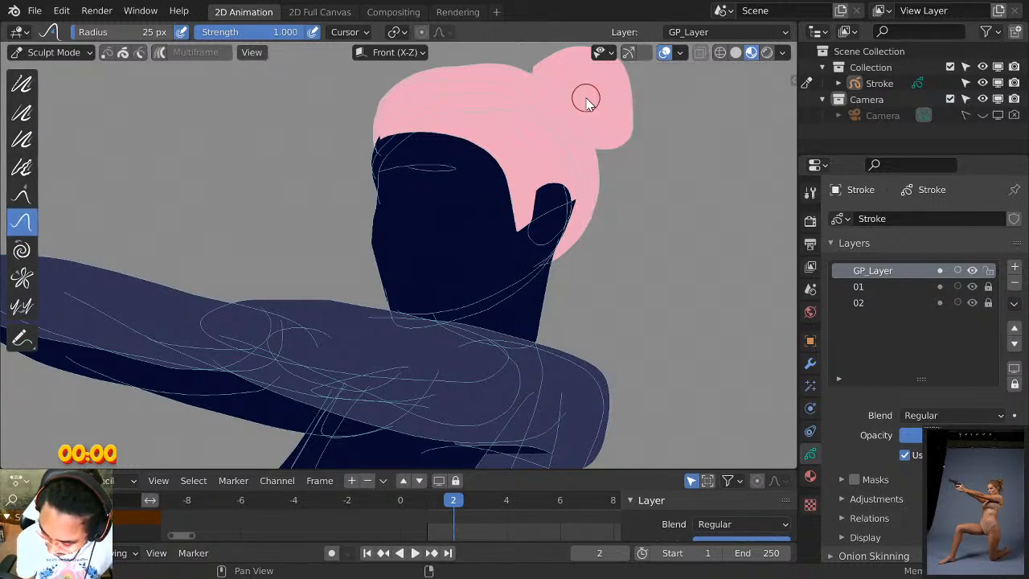
{"action": "key", "text": "ctrl+space"}
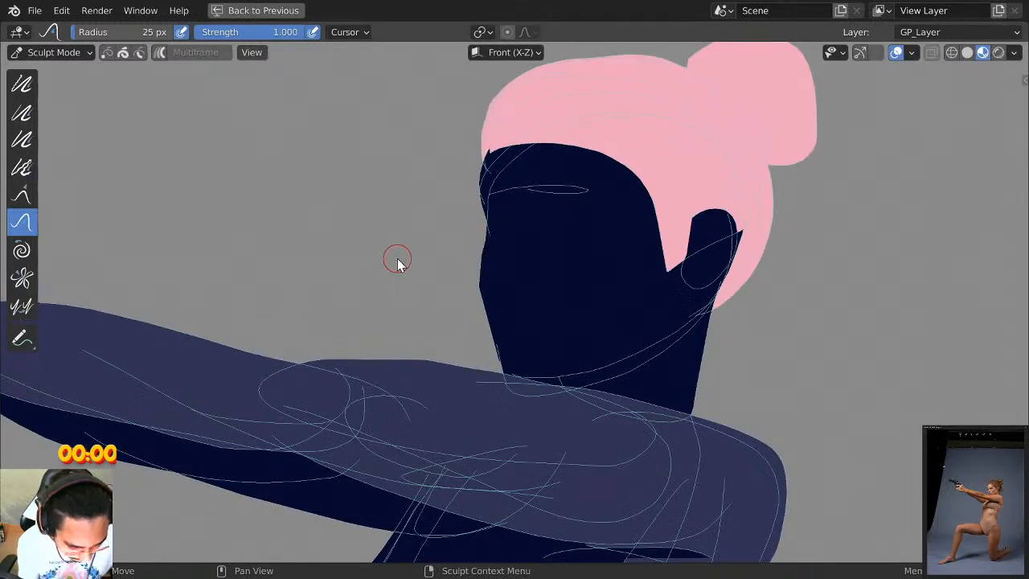
Restrict sculpting to selected strokes again and undo the latest brush changes and Grab edits on the face.
{"action": "key", "text": "2"}
{"action": "key", "text": "ctrl+z"}
{"action": "key", "text": "ctrl+z"}
{"action": "key", "text": "ctrl+z"}
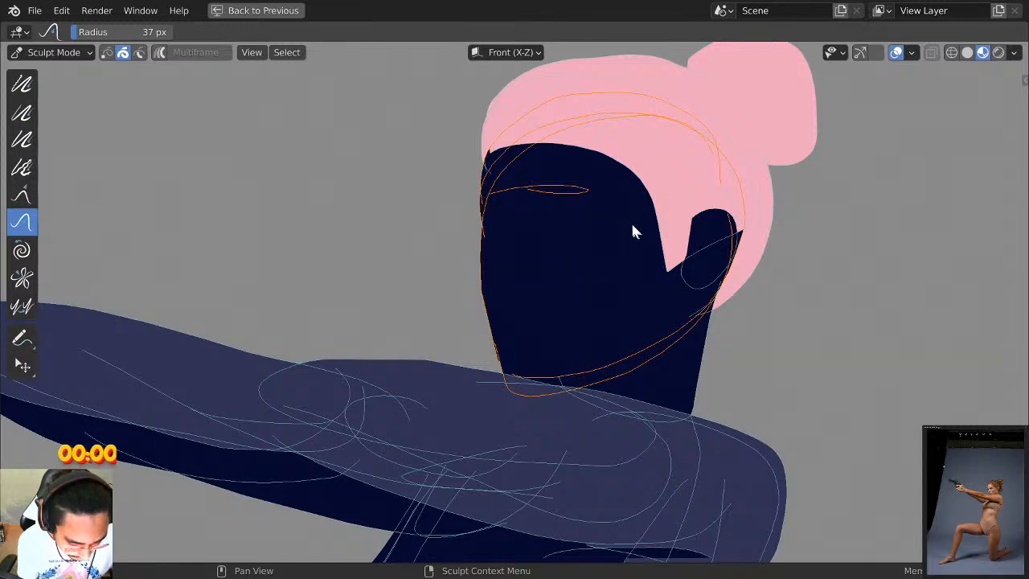
Unlink the Push tool's brush, assign the plain Push brush instead, and undo the remaining Grab edits to the face contour.
{"action": "key", "text": "ctrl+space"}
{"action": "key", "text": "n"}
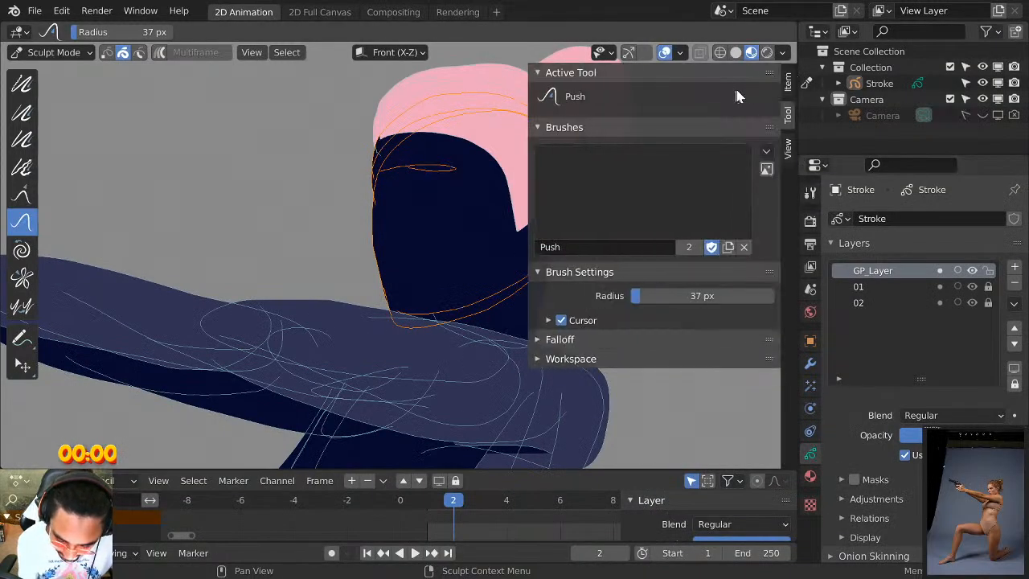
{"action": "left_click", "coordinate": [743, 246]}
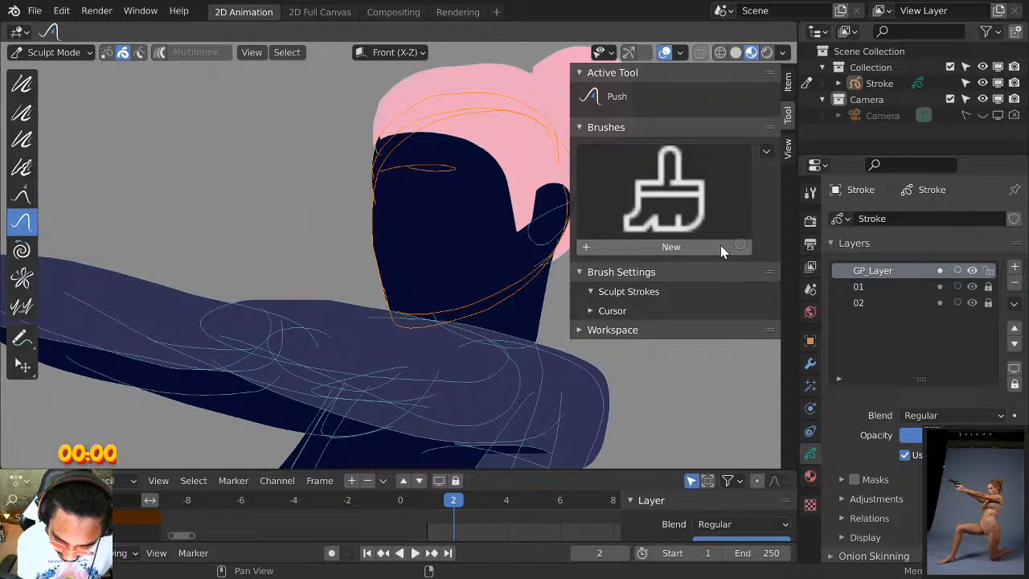
{"action": "left_click", "coordinate": [656, 232]}
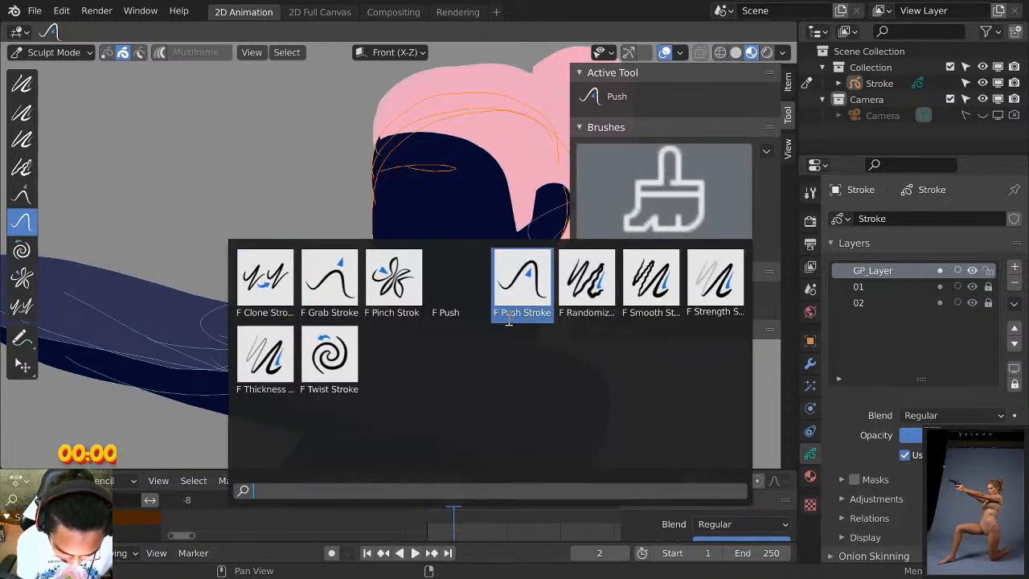
{"action": "left_click", "coordinate": [458, 306]}
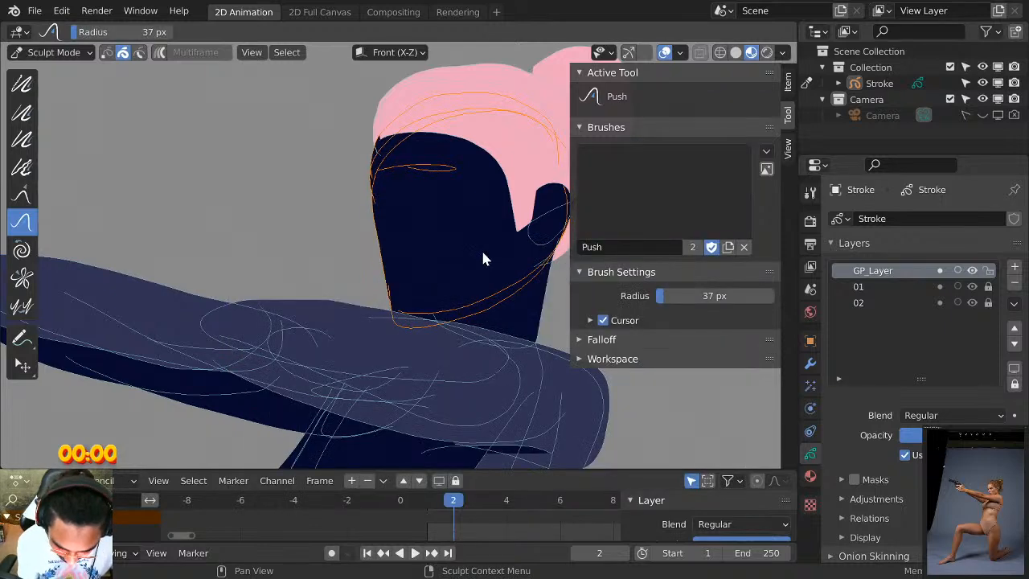
{"action": "key", "text": "ctrl+z"}
{"action": "key", "text": "ctrl+z"}
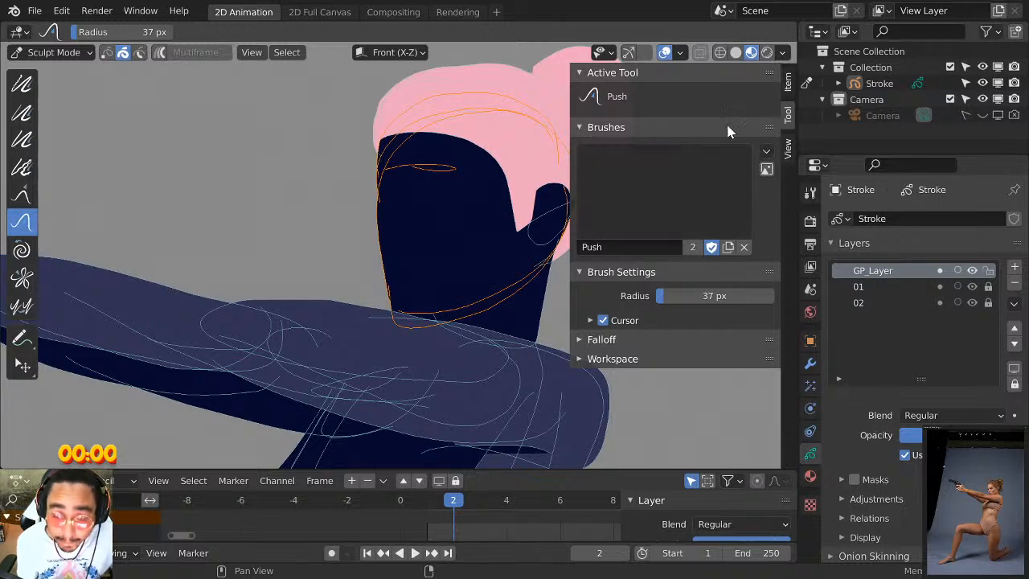
Try unlinking the Push tool's brush once more and reassigning the plain Push brush, and undo the last change.
{"action": "left_click", "coordinate": [743, 249]}
{"action": "left_click", "coordinate": [724, 221]}
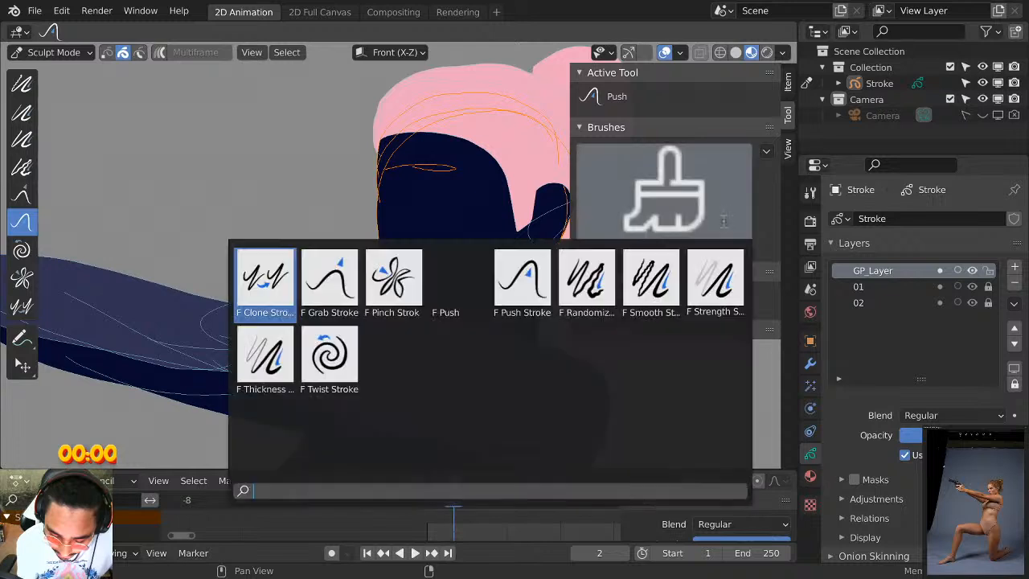
{"action": "left_click", "coordinate": [470, 286]}
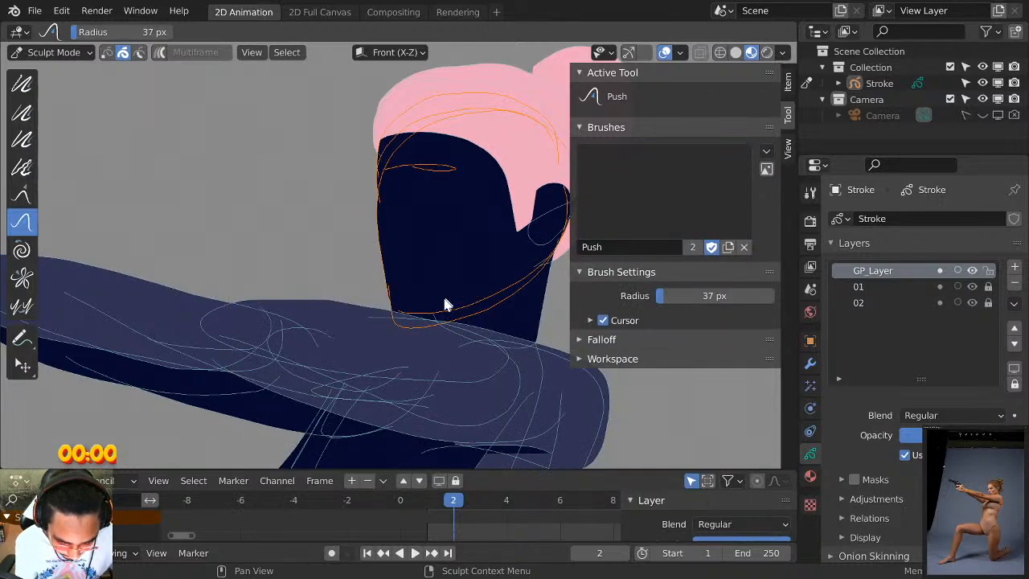
{"action": "key", "text": "ctrl+z"}
Assign the Push Stroke brush preset to the Push tool and return to sculpting in the maximized viewport.
{"action": "key", "text": "Tab"}
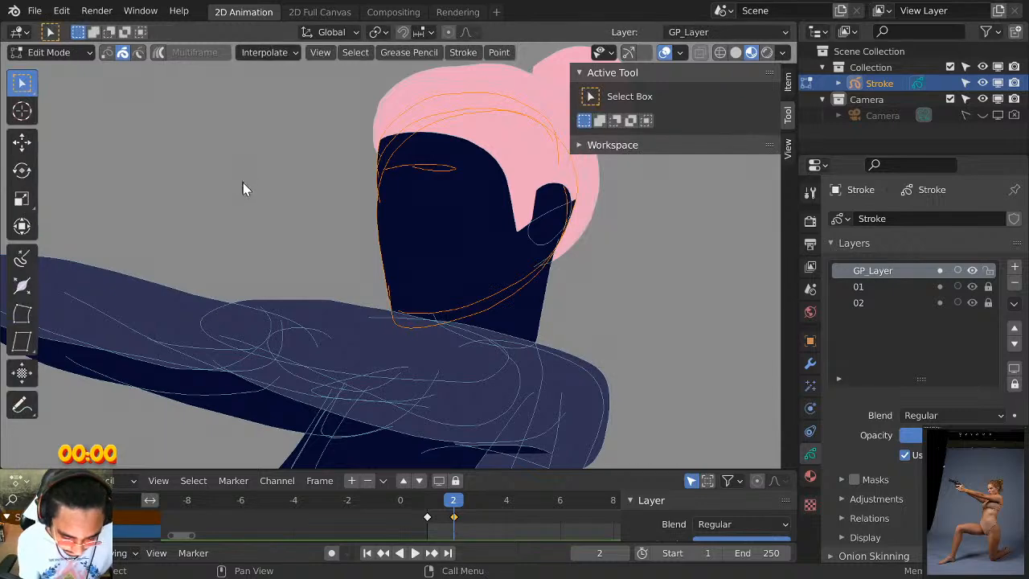
{"action": "key", "text": "Tab"}
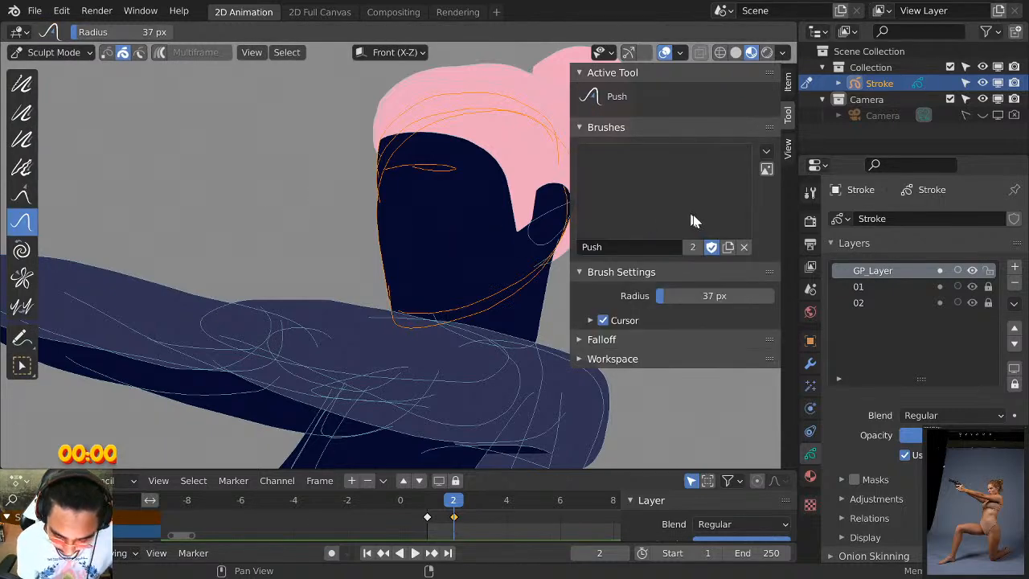
{"action": "left_click", "coordinate": [663, 191]}
{"action": "left_click", "coordinate": [353, 283]}
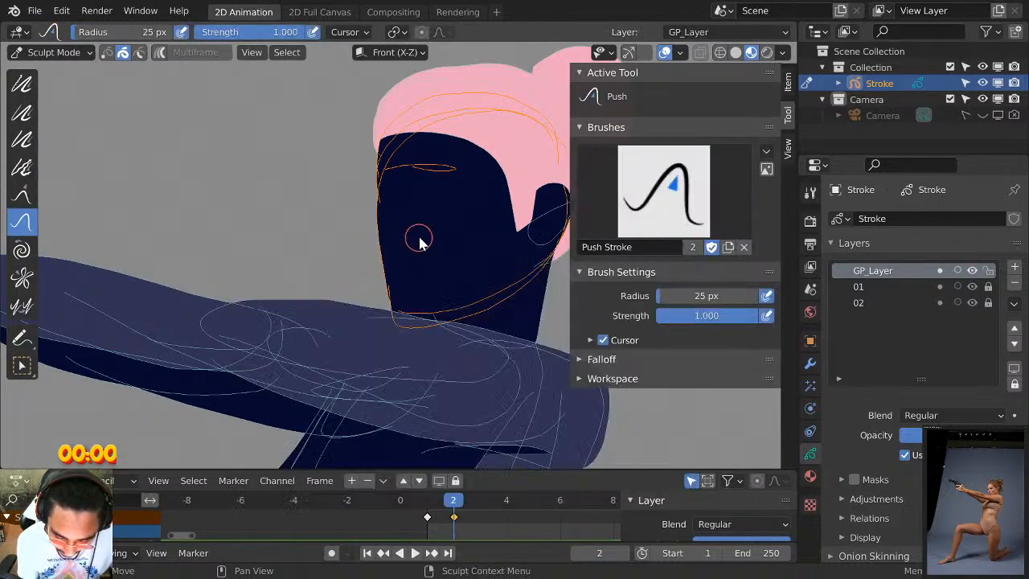
{"action": "key", "text": "Tab"}
{"action": "key", "text": "Tab"}
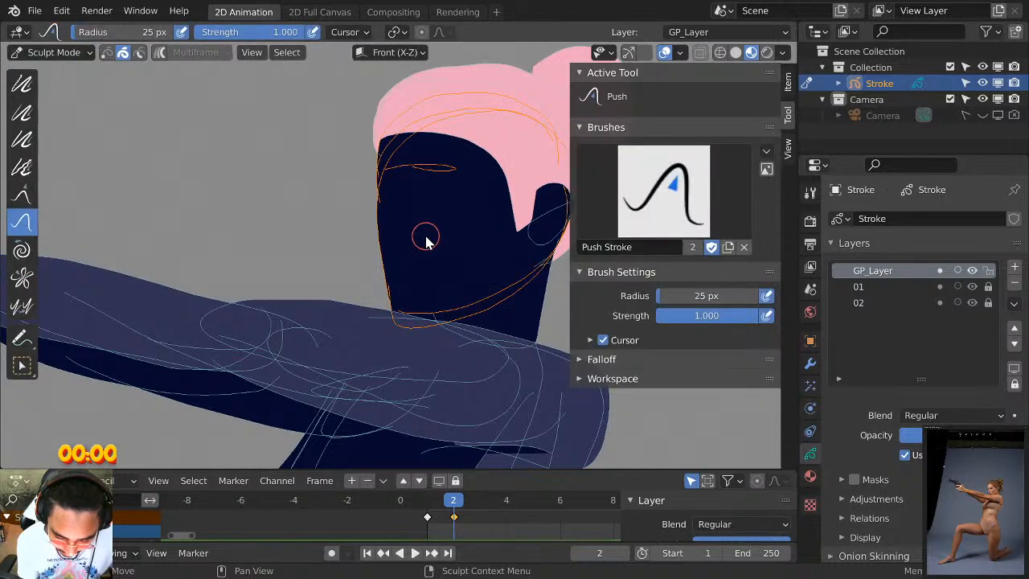
{"action": "key", "text": "Tab"}
{"action": "key", "text": "Tab"}
{"action": "key", "text": "n"}
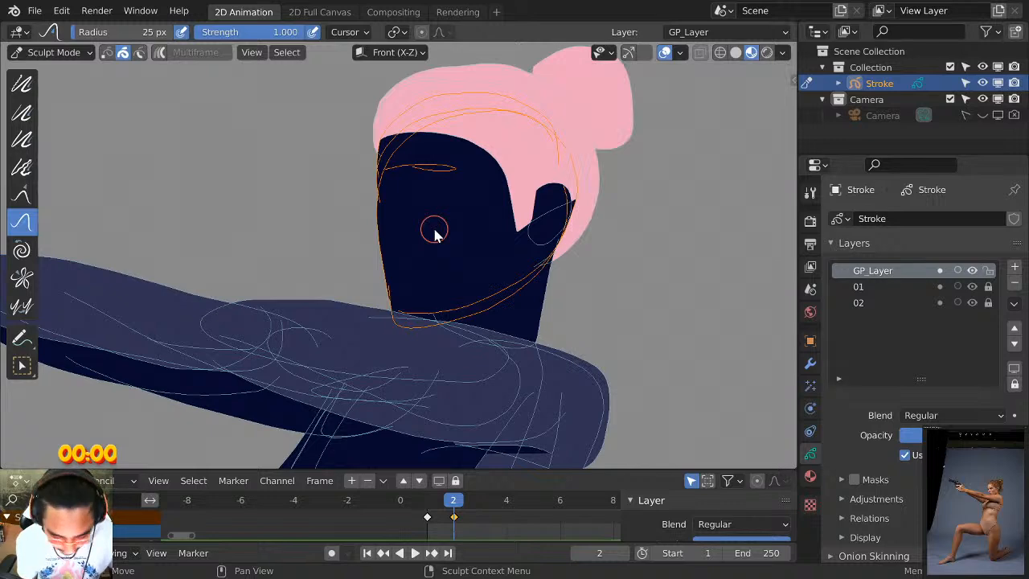
{"action": "key", "text": "ctrl+space"}
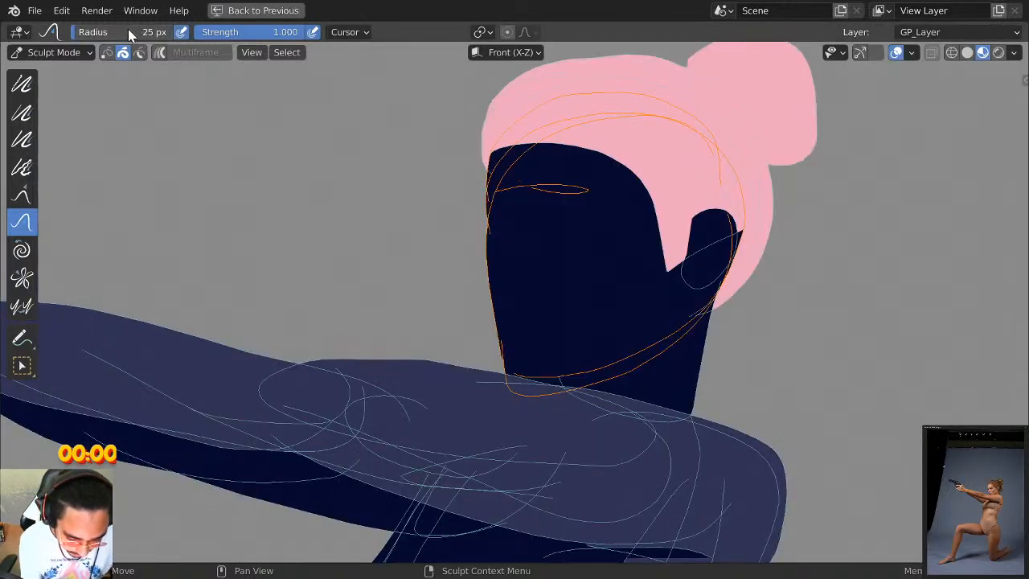
Push the face's front contour outward at the brow, nose and jaw, using Push Stroke radii of 74 px and 123 px.
{"action": "left_click_drag", "start_coordinate": [131, 33], "coordinate": [144, 34]}
{"action": "mouse_move", "coordinate": [490, 243]}
{"action": "left_mouse_down"}
{"action": "mouse_move", "coordinate": [480, 202]}
{"action": "mouse_move", "coordinate": [493, 191]}
{"action": "mouse_move", "coordinate": [489, 174]}
{"action": "mouse_move", "coordinate": [490, 201]}
{"action": "left_mouse_up"}
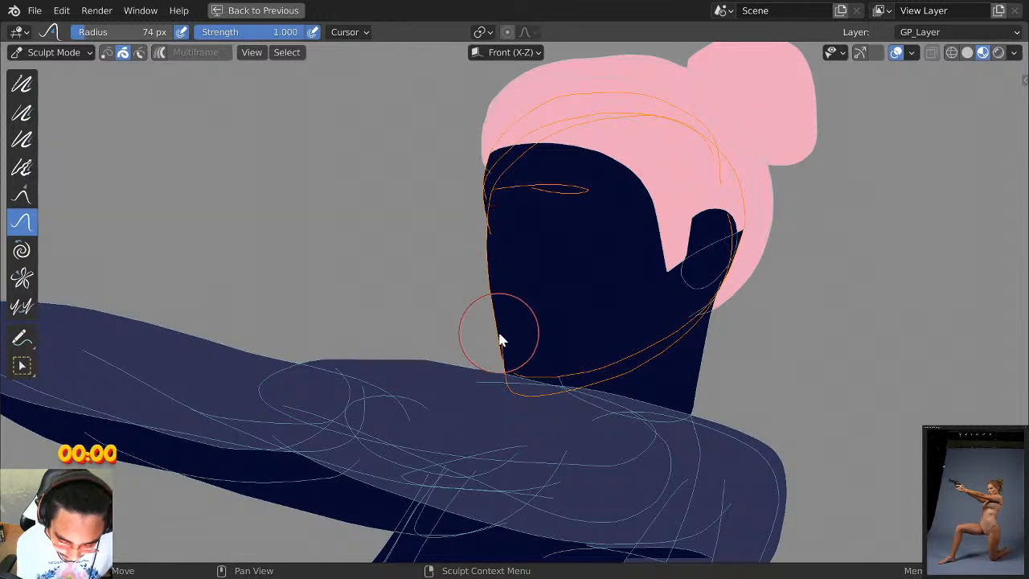
{"action": "left_click_drag", "start_coordinate": [497, 310], "coordinate": [487, 254]}
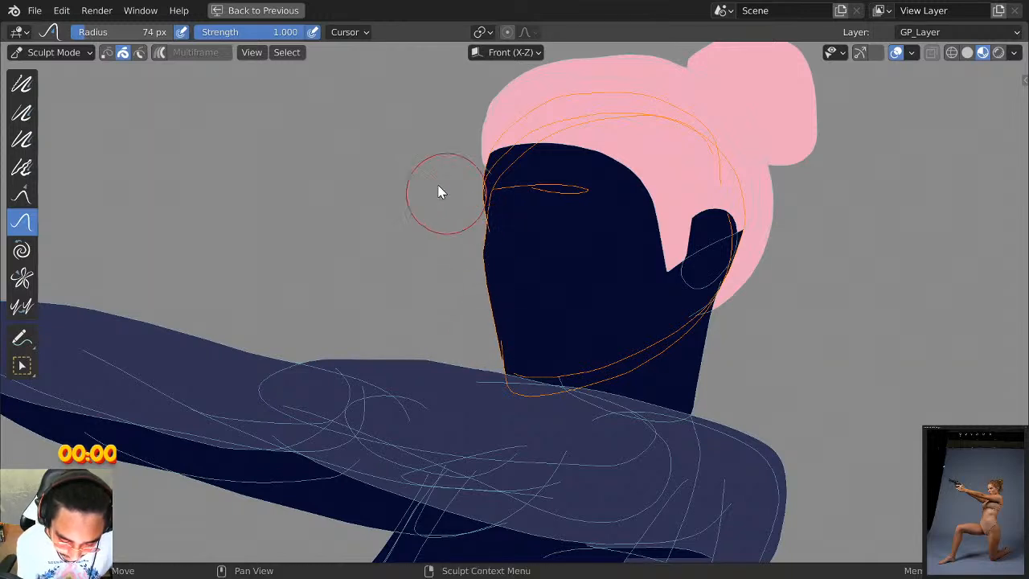
{"action": "left_click_drag", "start_coordinate": [129, 32], "coordinate": [141, 36]}
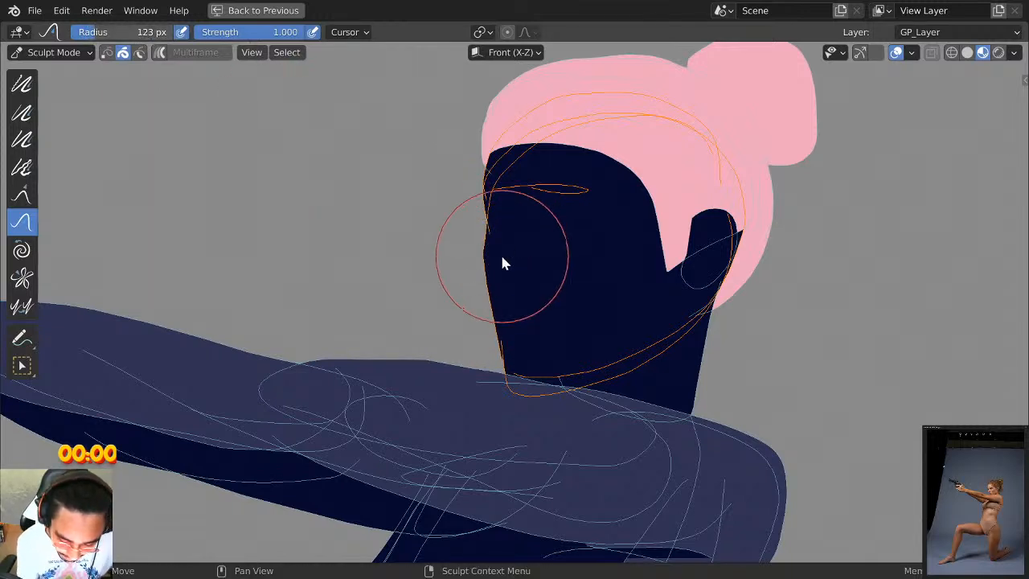
{"action": "mouse_move", "coordinate": [501, 262]}
{"action": "left_mouse_down"}
{"action": "mouse_move", "coordinate": [489, 257]}
{"action": "mouse_move", "coordinate": [505, 391]}
{"action": "mouse_move", "coordinate": [497, 354]}
{"action": "left_mouse_up"}
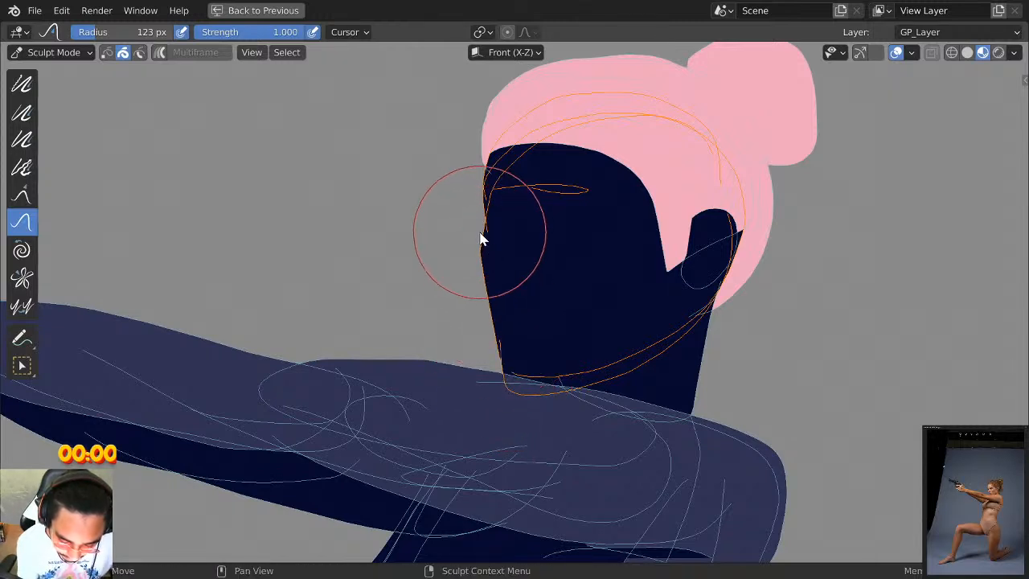
Refine the face's front contour with the 123 px Push brush, indenting the eye area and pulling the lower jaw and chin inward.
{"action": "mouse_move", "coordinate": [478, 220]}
{"action": "left_mouse_down"}
{"action": "mouse_move", "coordinate": [477, 230]}
{"action": "mouse_move", "coordinate": [494, 225]}
{"action": "mouse_move", "coordinate": [483, 210]}
{"action": "mouse_move", "coordinate": [500, 205]}
{"action": "left_mouse_up"}
{"action": "key", "text": "Tab"}
{"action": "key", "text": "Tab"}
{"action": "left_click_drag", "start_coordinate": [490, 274], "coordinate": [498, 337]}
{"action": "mouse_move", "coordinate": [506, 372]}
{"action": "left_mouse_down"}
{"action": "mouse_move", "coordinate": [523, 391]}
{"action": "mouse_move", "coordinate": [515, 356]}
{"action": "mouse_move", "coordinate": [485, 330]}
{"action": "mouse_move", "coordinate": [499, 309]}
{"action": "left_mouse_up"}
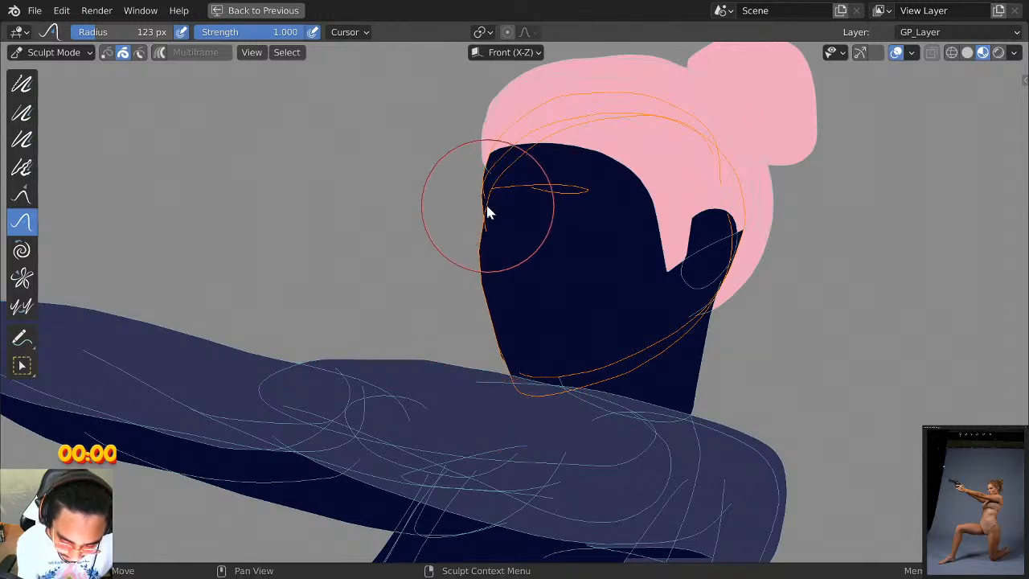
{"action": "mouse_move", "coordinate": [493, 180]}
{"action": "left_mouse_down"}
{"action": "mouse_move", "coordinate": [479, 254]}
{"action": "mouse_move", "coordinate": [490, 230]}
{"action": "left_mouse_up"}
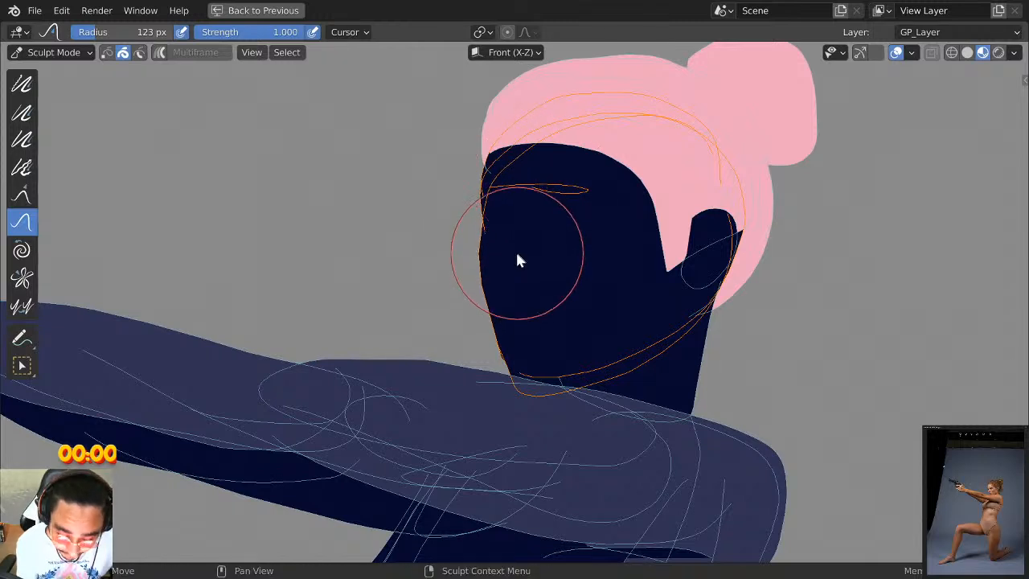
Leave and re-enter Sculpt Mode, then push the brow and nose contour slightly outward and the chin further inward.
{"action": "left_click", "coordinate": [44, 52]}
{"action": "left_click", "coordinate": [62, 74]}
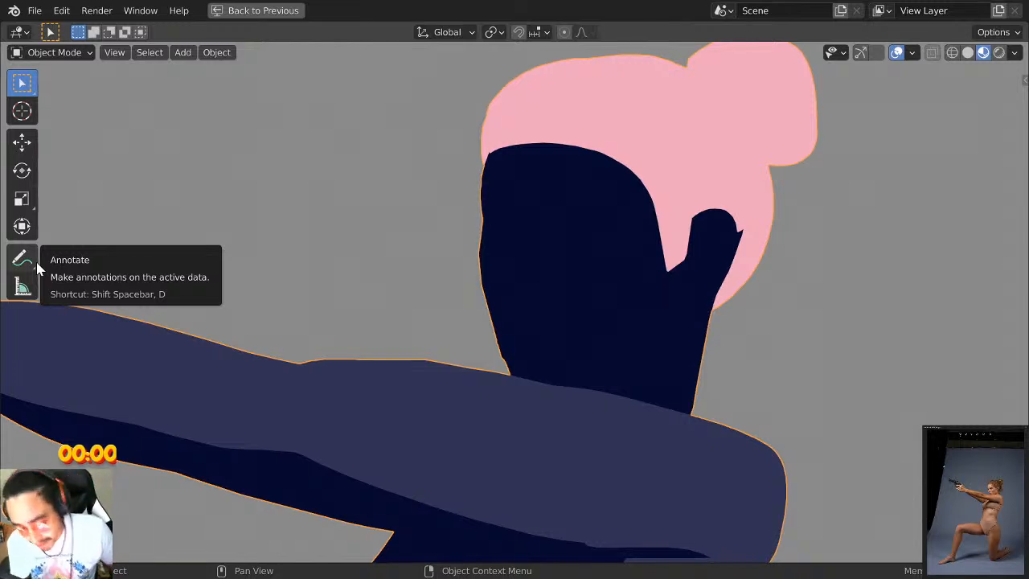
{"action": "key", "text": "Tab"}
{"action": "key", "text": "Tab"}
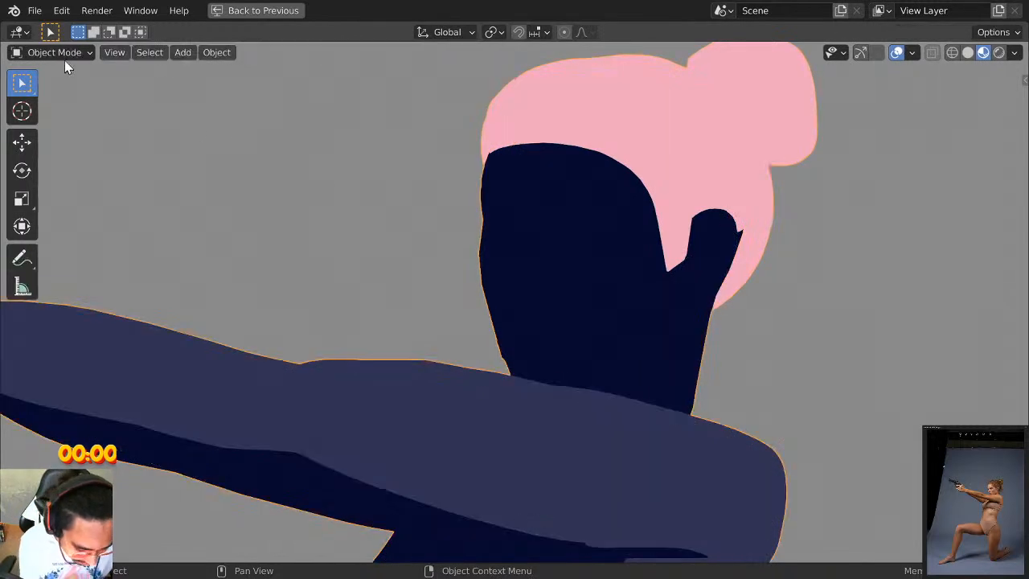
{"action": "left_click", "coordinate": [60, 52]}
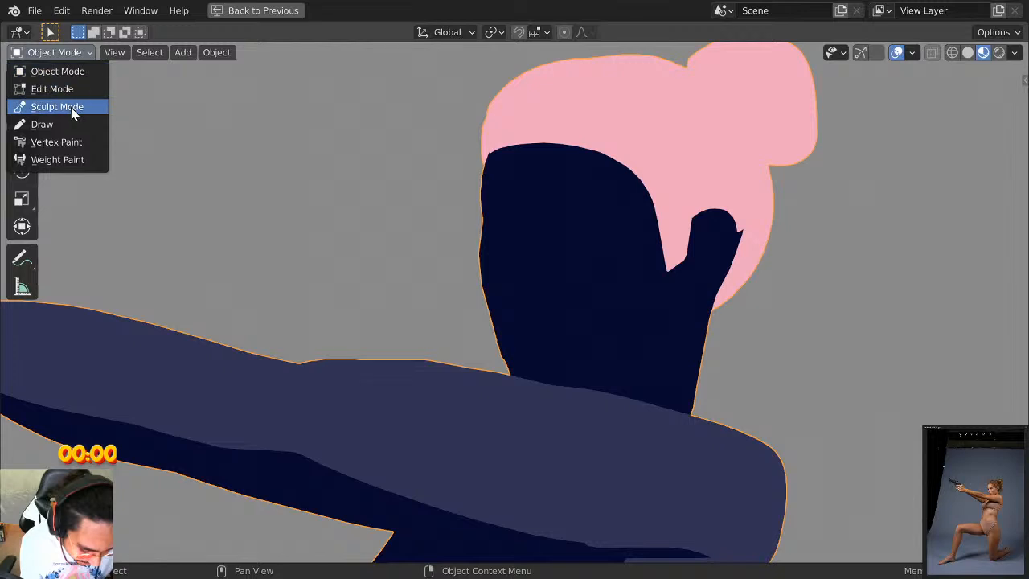
{"action": "left_click", "coordinate": [70, 107]}
{"action": "mouse_move", "coordinate": [483, 216]}
{"action": "left_mouse_down"}
{"action": "mouse_move", "coordinate": [493, 179]}
{"action": "mouse_move", "coordinate": [485, 273]}
{"action": "mouse_move", "coordinate": [516, 361]}
{"action": "mouse_move", "coordinate": [501, 335]}
{"action": "mouse_move", "coordinate": [535, 389]}
{"action": "left_mouse_up"}
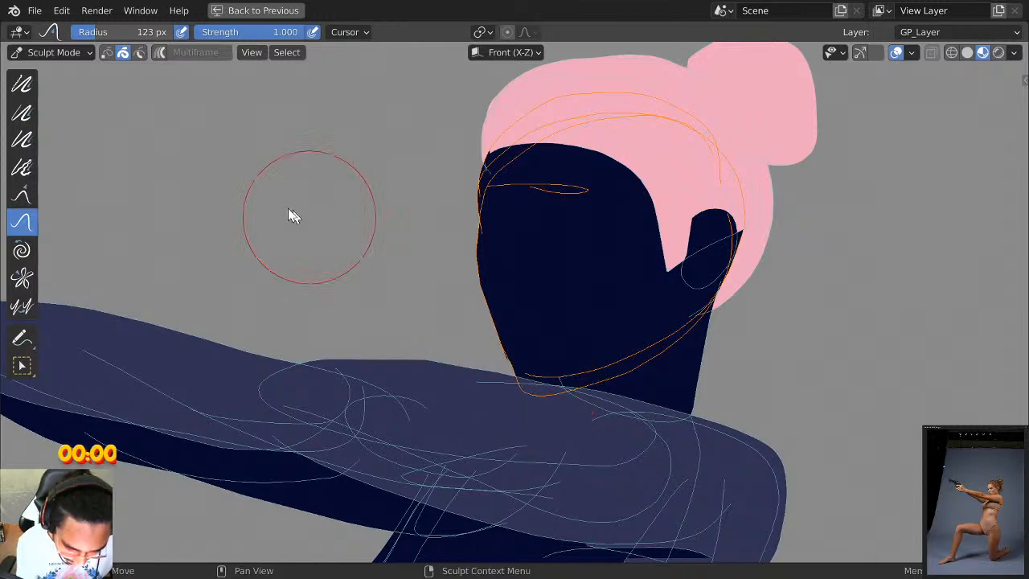
Switch to Draw mode and choose the lighter slate-blue palette swatch for the Solid Fill Pen.
{"action": "left_click", "coordinate": [65, 53]}
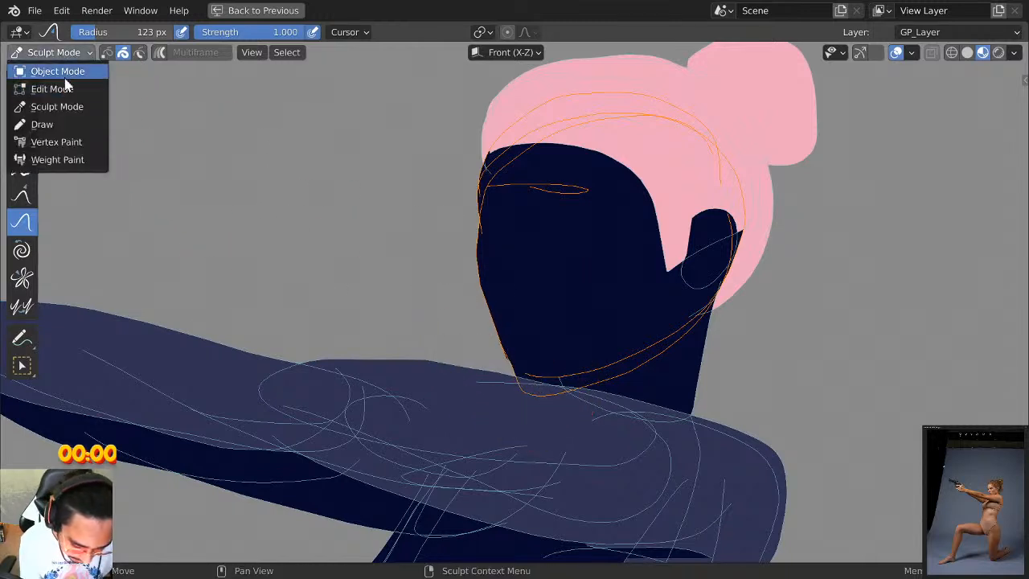
{"action": "left_click", "coordinate": [44, 124]}
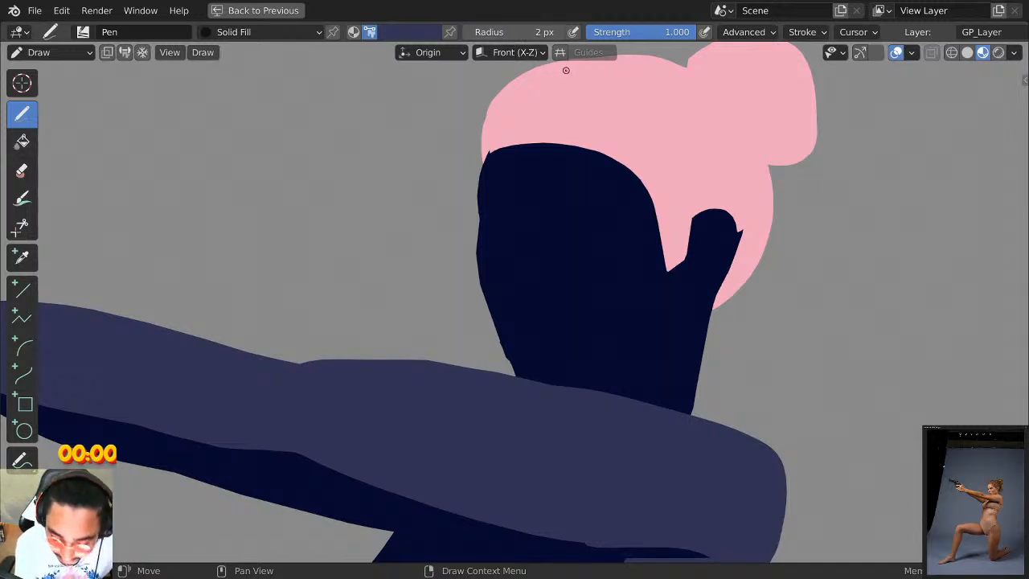
{"action": "left_click", "coordinate": [414, 35]}
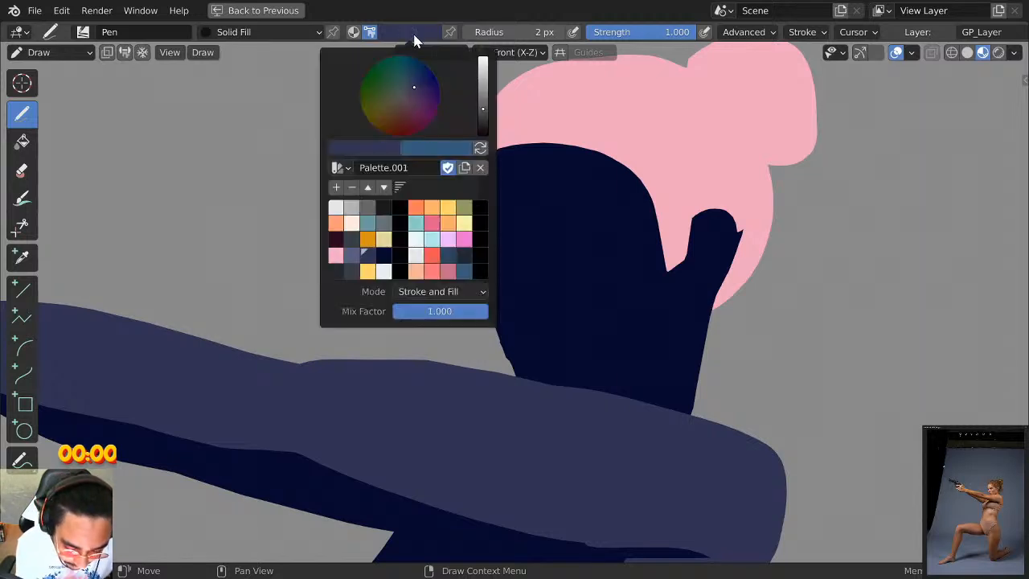
{"action": "left_click", "coordinate": [351, 255]}
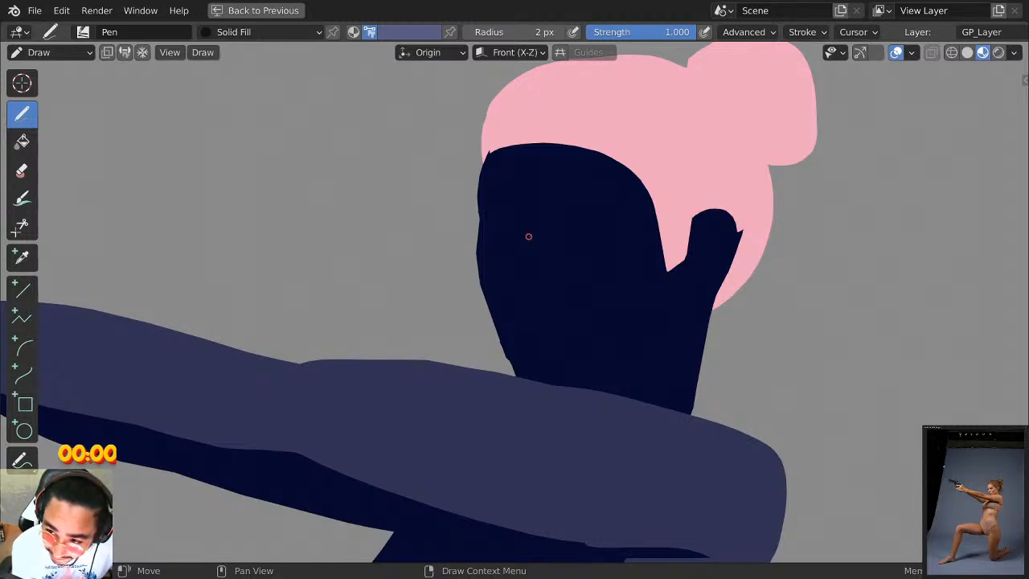
{"action": "scroll", "coordinate": [528, 233], "scroll_direction": "up", "scroll_amount": 2}
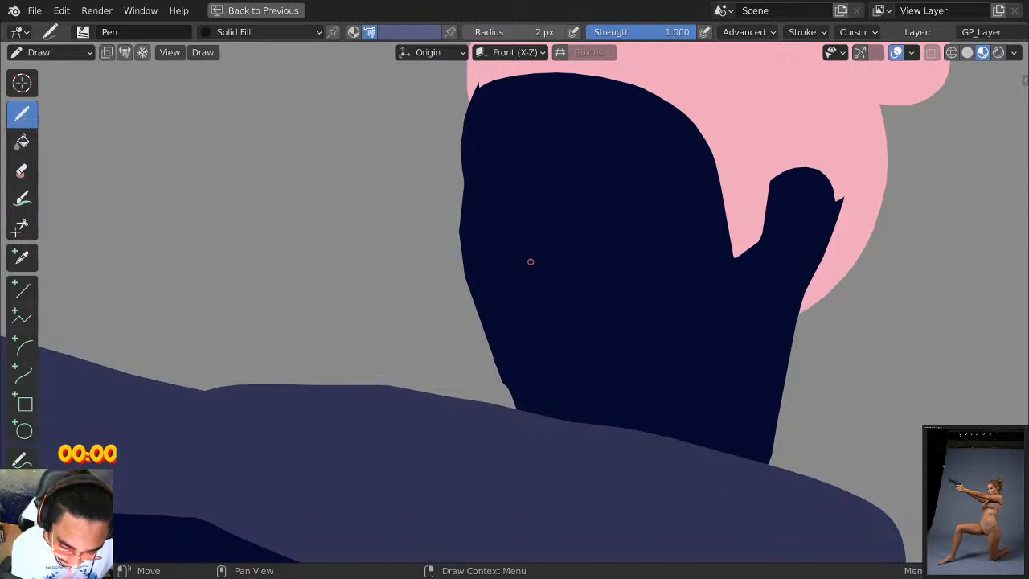
{"action": "left_click_drag", "start_coordinate": [492, 171], "coordinate": [530, 291]}
{"action": "key", "text": "ctrl+z"}
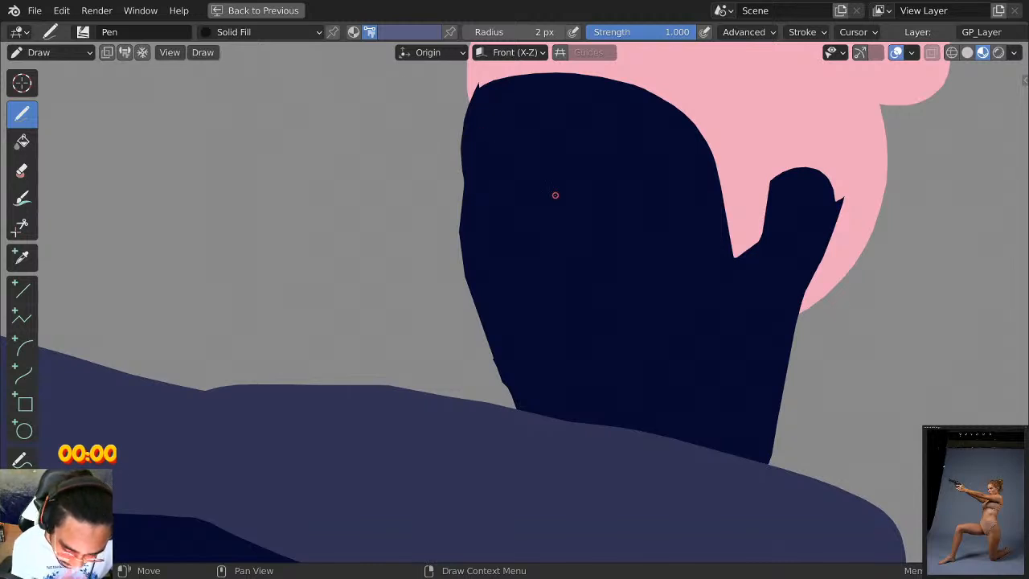
{"action": "mouse_move", "coordinate": [554, 193]}
{"action": "left_mouse_down"}
{"action": "mouse_move", "coordinate": [481, 191]}
{"action": "mouse_move", "coordinate": [576, 202]}
{"action": "mouse_move", "coordinate": [597, 223]}
{"action": "mouse_move", "coordinate": [522, 222]}
{"action": "mouse_move", "coordinate": [516, 186]}
{"action": "mouse_move", "coordinate": [587, 216]}
{"action": "left_mouse_up"}
{"action": "key", "text": "ctrl+z"}
{"action": "key", "text": "ctrl+z"}
{"action": "key", "text": "ctrl+z"}
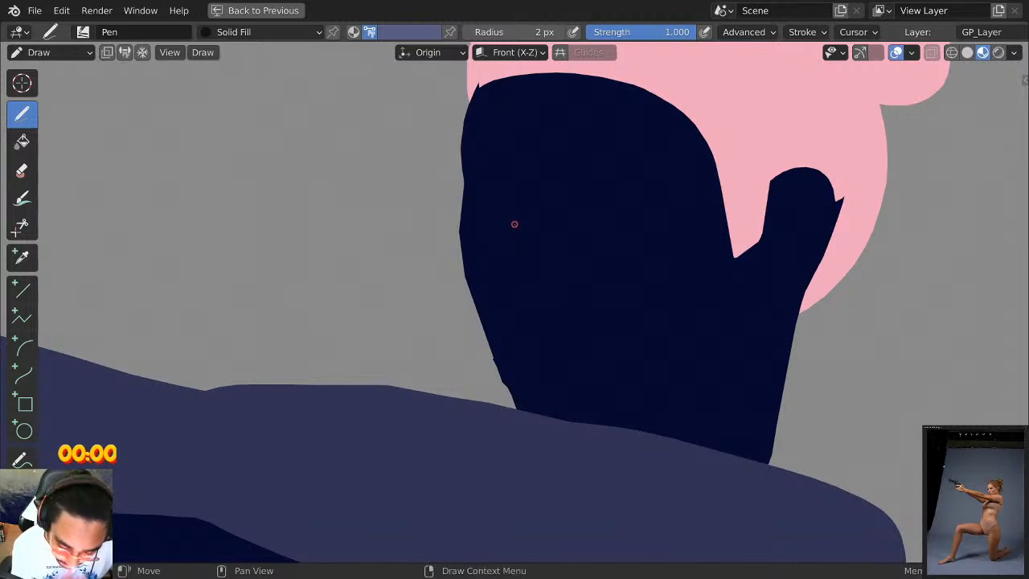
Draw a thin vertical nose-side shape near the face's front edge and an almond-shaped near eye, undoing unsatisfactory eye strokes.
{"action": "mouse_move", "coordinate": [484, 186]}
{"action": "left_mouse_down"}
{"action": "mouse_move", "coordinate": [466, 188]}
{"action": "mouse_move", "coordinate": [485, 205]}
{"action": "mouse_move", "coordinate": [466, 277]}
{"action": "mouse_move", "coordinate": [473, 296]}
{"action": "mouse_move", "coordinate": [481, 205]}
{"action": "mouse_move", "coordinate": [528, 188]}
{"action": "mouse_move", "coordinate": [600, 214]}
{"action": "left_mouse_up"}
{"action": "key", "text": "ctrl+z"}
{"action": "key", "text": "ctrl+z"}
{"action": "mouse_move", "coordinate": [511, 212]}
{"action": "left_mouse_down"}
{"action": "mouse_move", "coordinate": [586, 206]}
{"action": "mouse_move", "coordinate": [604, 220]}
{"action": "left_mouse_up"}
{"action": "key", "text": "ctrl+z"}
{"action": "mouse_move", "coordinate": [514, 210]}
{"action": "left_mouse_down"}
{"action": "mouse_move", "coordinate": [604, 220]}
{"action": "mouse_move", "coordinate": [525, 221]}
{"action": "left_mouse_up"}
{"action": "scroll", "coordinate": [640, 141], "scroll_direction": "down", "scroll_amount": 4}
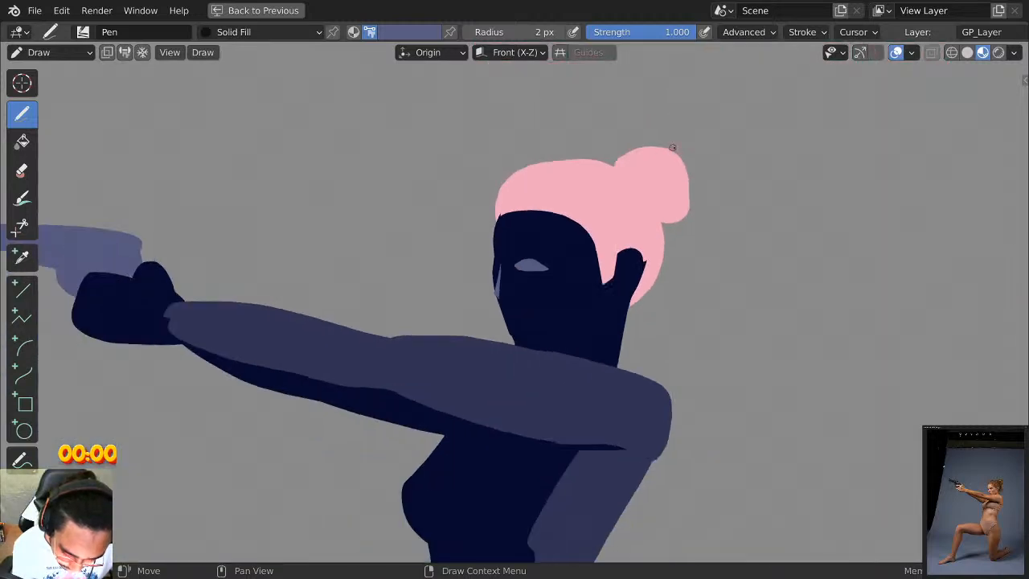
Draw the small sliver of the far eye at the front edge of the face, beside the top of the nose.
{"action": "scroll", "coordinate": [673, 148], "scroll_direction": "up", "scroll_amount": 6}
{"action": "mouse_move", "coordinate": [473, 175]}
{"action": "left_mouse_down"}
{"action": "mouse_move", "coordinate": [449, 175]}
{"action": "mouse_move", "coordinate": [459, 191]}
{"action": "mouse_move", "coordinate": [474, 180]}
{"action": "left_mouse_up"}
{"action": "scroll", "coordinate": [581, 118], "scroll_direction": "down", "scroll_amount": 4}
{"action": "scroll", "coordinate": [607, 128], "scroll_direction": "down", "scroll_amount": 2}
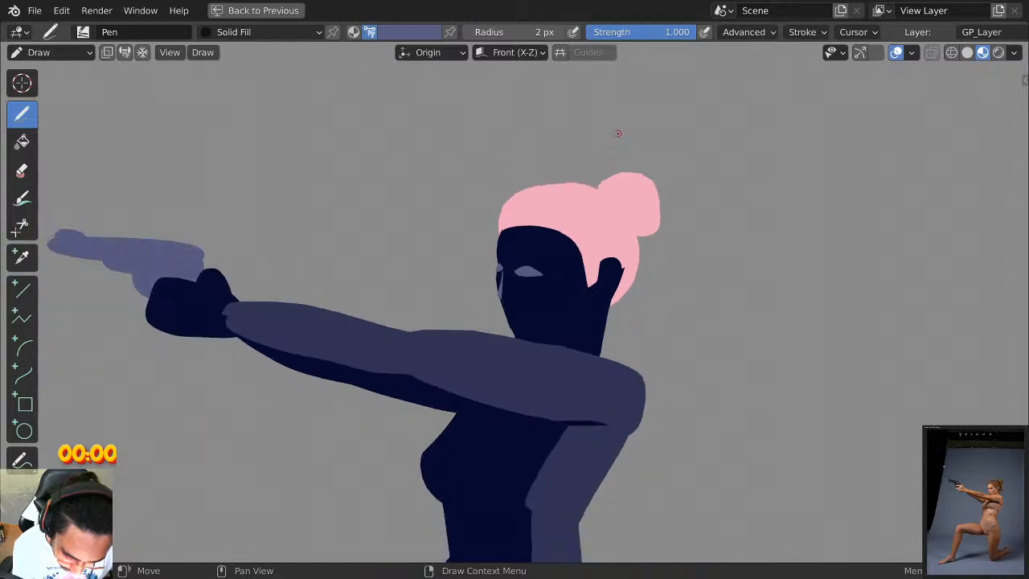
{"action": "scroll", "coordinate": [586, 163], "scroll_direction": "up", "scroll_amount": 7}
{"action": "mouse_move", "coordinate": [464, 152]}
{"action": "left_mouse_down"}
{"action": "mouse_move", "coordinate": [447, 138]}
{"action": "mouse_move", "coordinate": [439, 176]}
{"action": "mouse_move", "coordinate": [446, 140]}
{"action": "mouse_move", "coordinate": [440, 177]}
{"action": "left_mouse_up"}
{"action": "key", "text": "ctrl+z"}
{"action": "scroll", "coordinate": [620, 88], "scroll_direction": "down", "scroll_amount": 6}
{"action": "scroll", "coordinate": [615, 226], "scroll_direction": "up", "scroll_amount": 3}
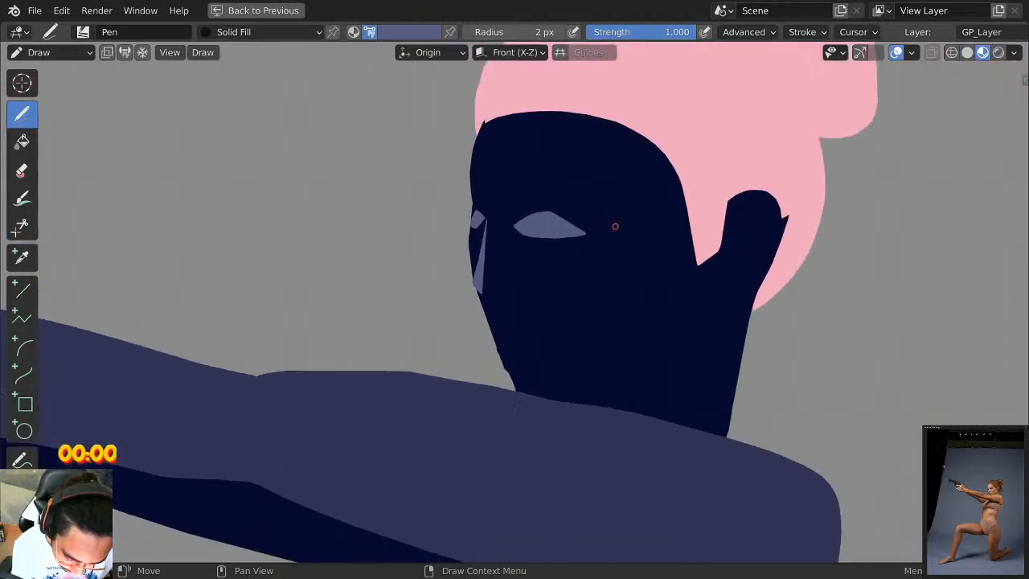
{"action": "scroll", "coordinate": [614, 283], "scroll_direction": "up", "scroll_amount": 2}
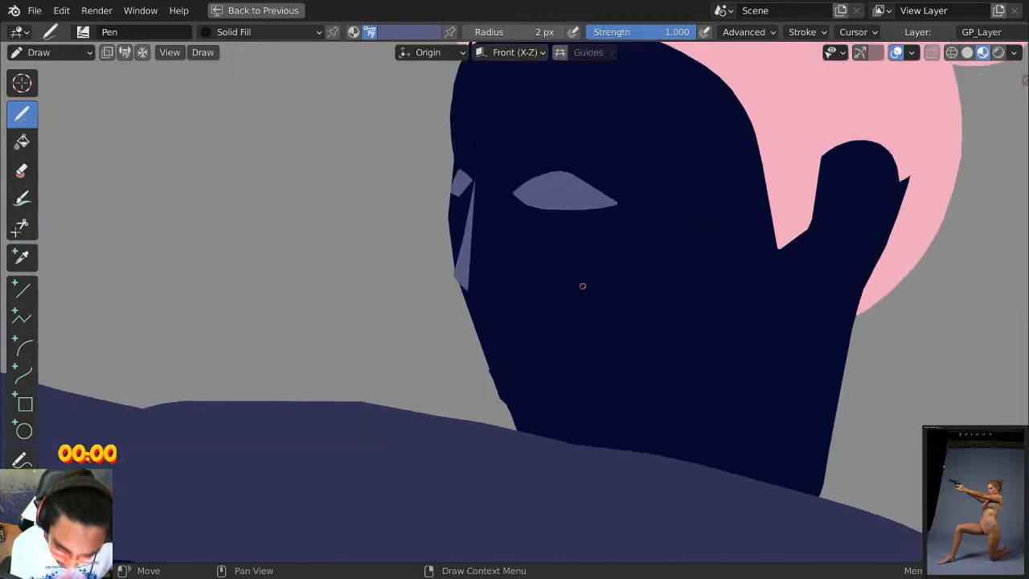
Draw filled upper and lower lip shapes below the nose at the front of the face, redoing the first upper-lip stroke.
{"action": "scroll", "coordinate": [546, 282], "scroll_direction": "up", "scroll_amount": 2}
{"action": "left_click_drag", "start_coordinate": [447, 315], "coordinate": [533, 317]}
{"action": "key", "text": "ctrl+z"}
{"action": "mouse_move", "coordinate": [444, 320]}
{"action": "left_mouse_down"}
{"action": "mouse_move", "coordinate": [450, 310]}
{"action": "mouse_move", "coordinate": [546, 319]}
{"action": "mouse_move", "coordinate": [460, 331]}
{"action": "mouse_move", "coordinate": [443, 316]}
{"action": "mouse_move", "coordinate": [494, 357]}
{"action": "mouse_move", "coordinate": [548, 326]}
{"action": "mouse_move", "coordinate": [456, 334]}
{"action": "left_mouse_up"}
{"action": "scroll", "coordinate": [569, 291], "scroll_direction": "down", "scroll_amount": 5}
{"action": "scroll", "coordinate": [586, 307], "scroll_direction": "up", "scroll_amount": 5}
{"action": "scroll", "coordinate": [651, 241], "scroll_direction": "down", "scroll_amount": 5}
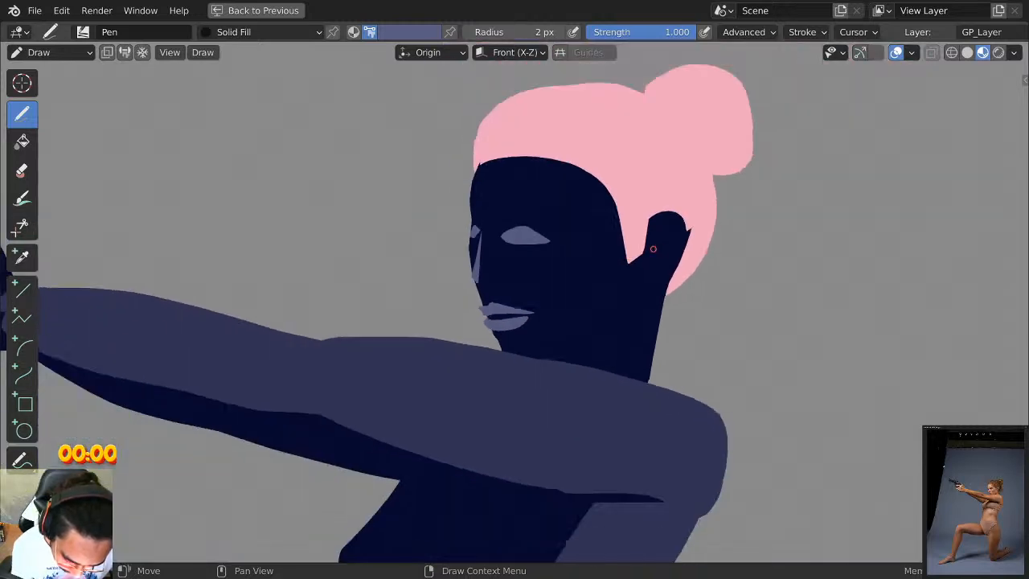
{"action": "scroll", "coordinate": [655, 256], "scroll_direction": "up", "scroll_amount": 5}
{"action": "key", "text": "Tab"}
{"action": "key", "text": "Tab"}
{"action": "key", "text": "Tab"}
{"action": "key", "text": "Tab"}
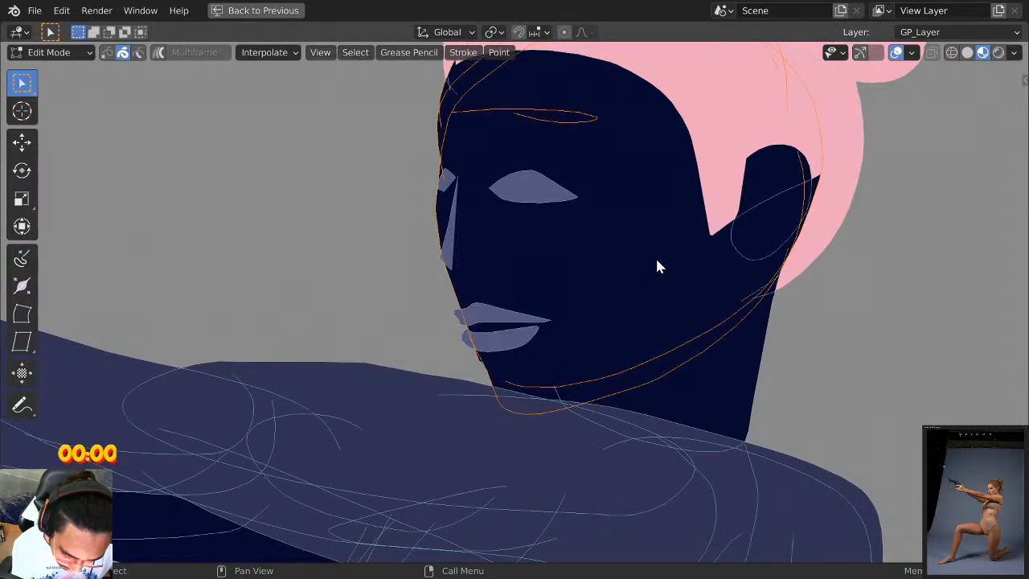
{"action": "key", "text": "ctrl+Tab"}
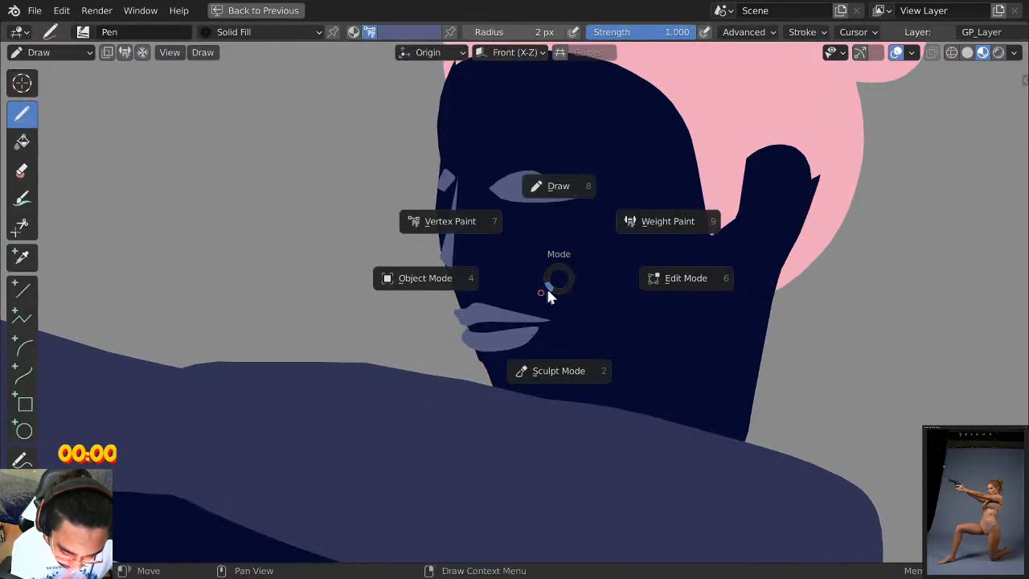
{"action": "left_click", "coordinate": [559, 190]}
{"action": "scroll", "coordinate": [522, 320], "scroll_direction": "up", "scroll_amount": 1}
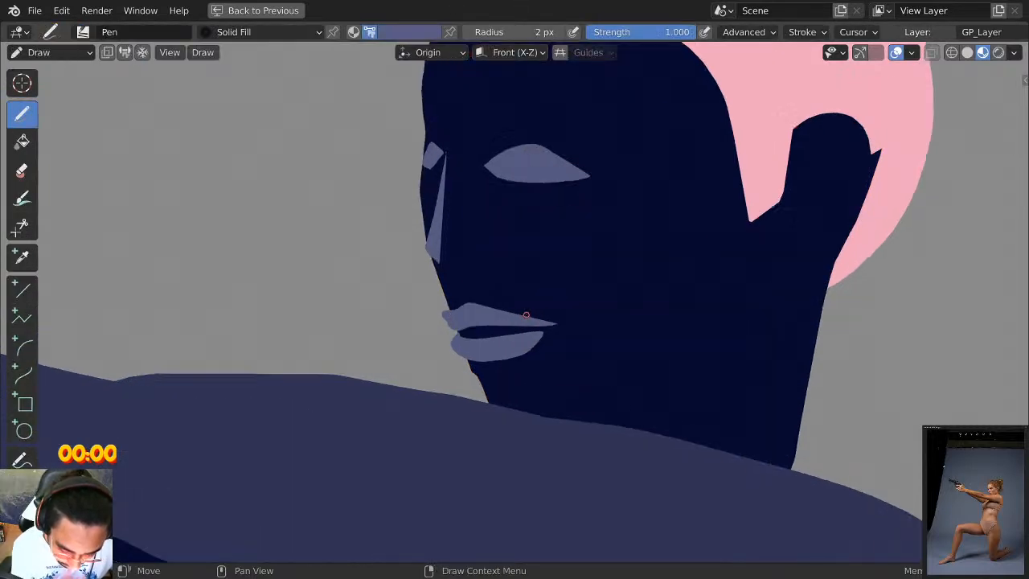
Delete the lower lip stroke in Edit Mode.
{"action": "key", "text": "Tab"}
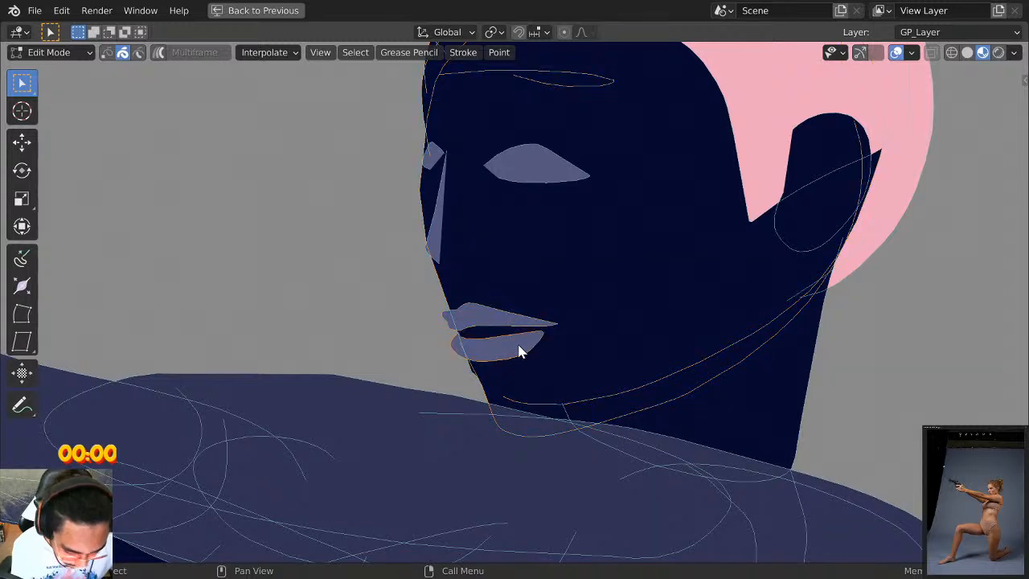
{"action": "right_click", "coordinate": [519, 341]}
{"action": "left_click", "coordinate": [480, 535]}
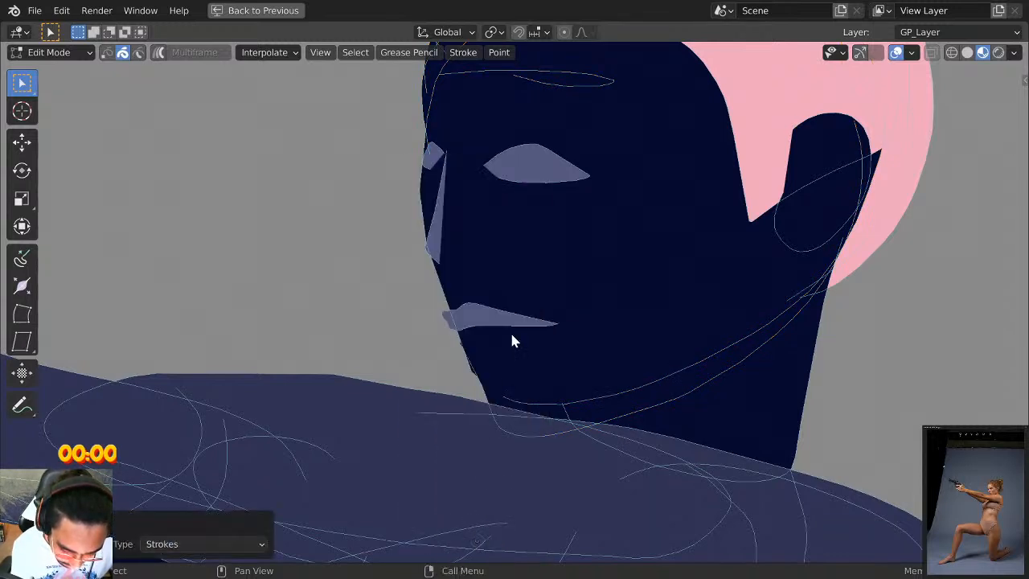
Move the upper lip stroke about -0.0026 m in X and 0.0033 m in Z, closer to the nose.
{"action": "left_click", "coordinate": [505, 306]}
{"action": "key", "text": "g"}
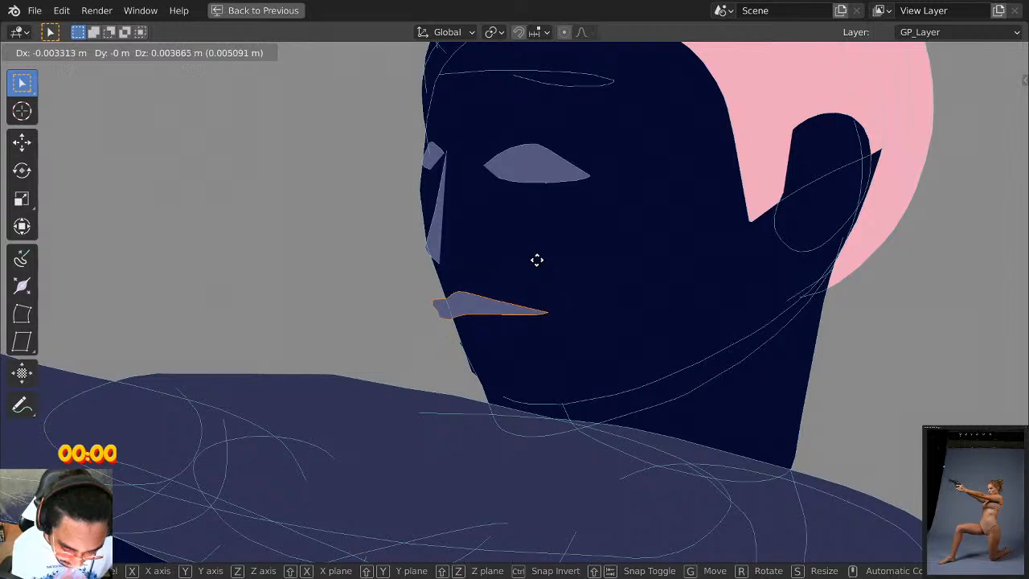
{"action": "left_click", "coordinate": [539, 261]}
{"action": "scroll", "coordinate": [548, 249], "scroll_direction": "down", "scroll_amount": 4}
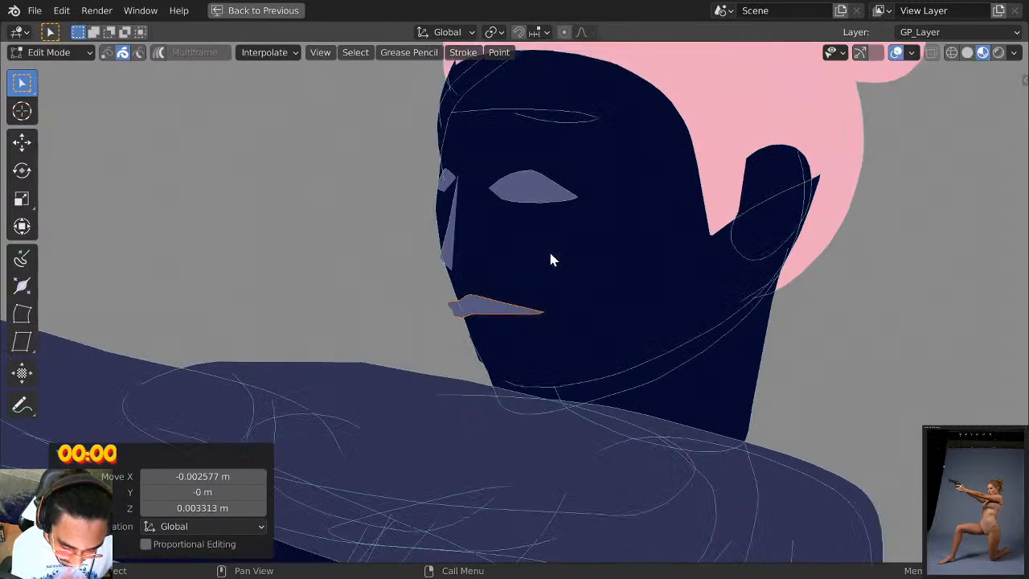
{"action": "key", "text": "Tab"}
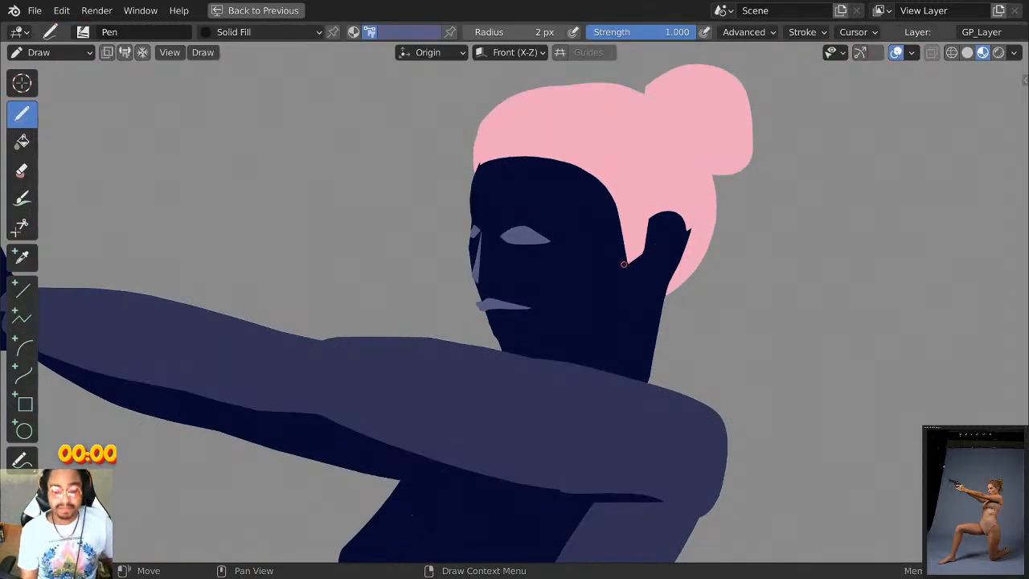
Raise both eye shapes together by about 0.0053 m, rotate them 5.91°, and shift them about -0.0008 m in X.
{"action": "key", "text": "Tab"}
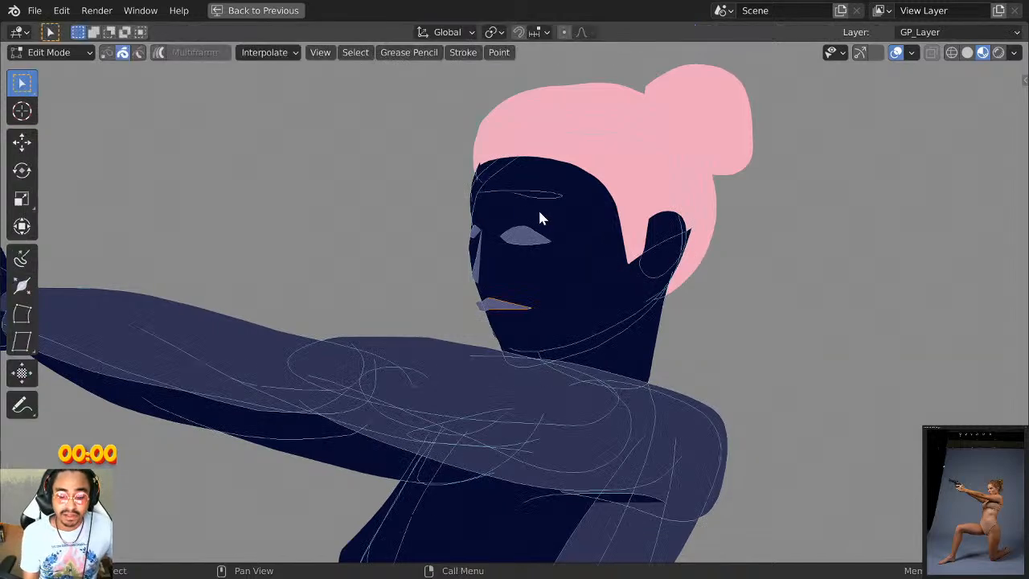
{"action": "left_click", "coordinate": [515, 231]}
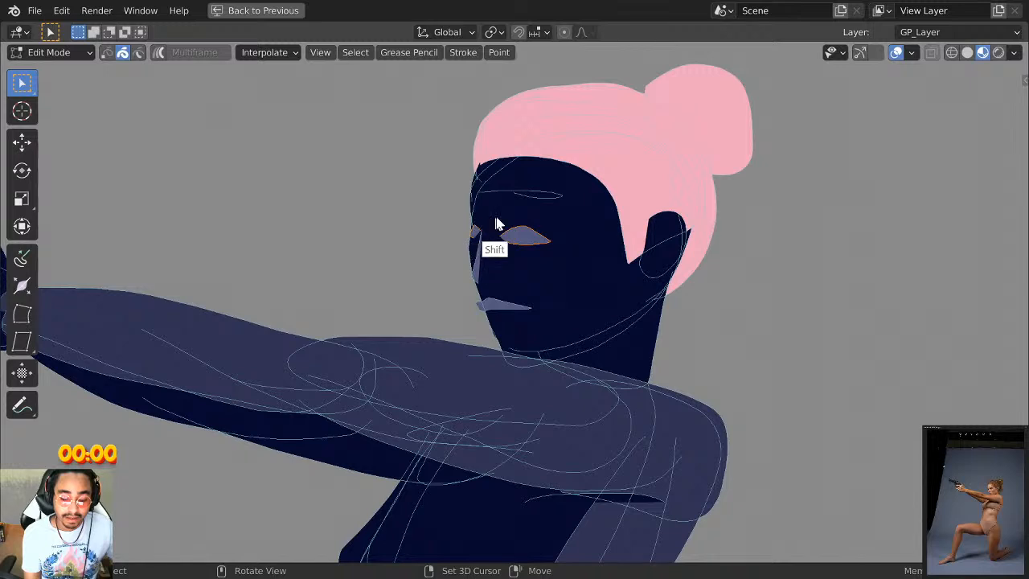
{"action": "key", "text": "g"}
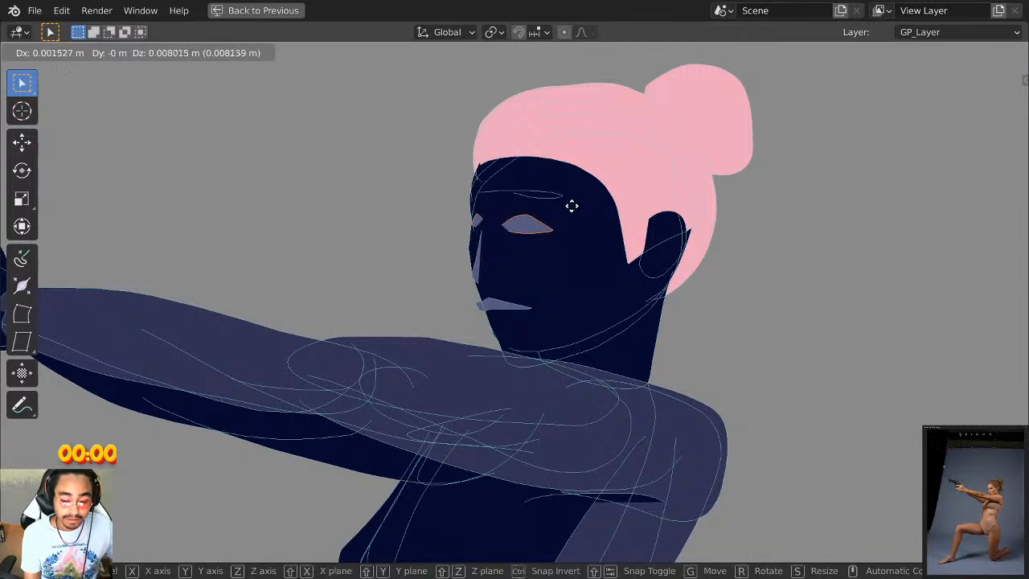
{"action": "left_click", "coordinate": [569, 209]}
{"action": "key", "text": "r"}
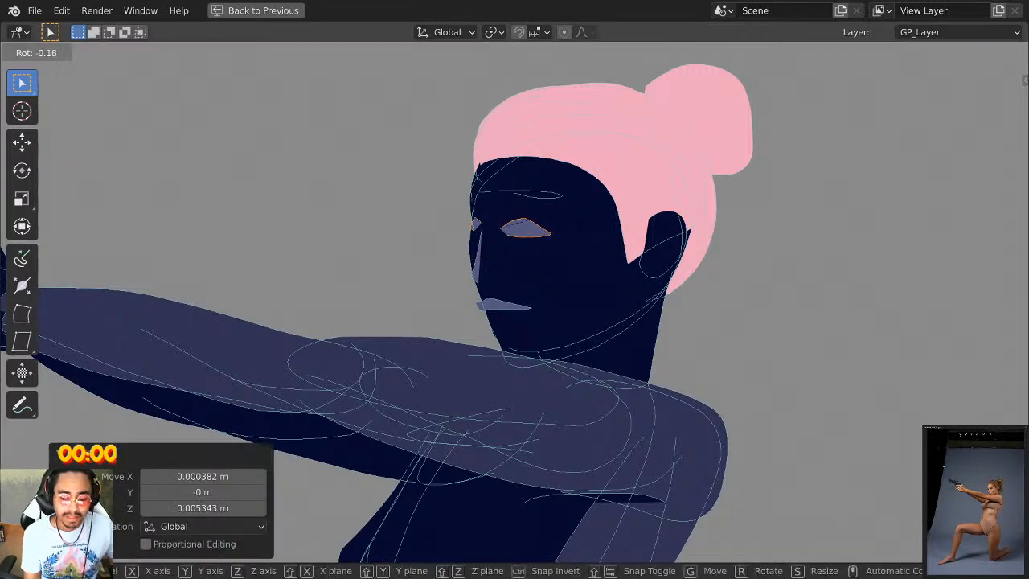
{"action": "left_click", "coordinate": [575, 208]}
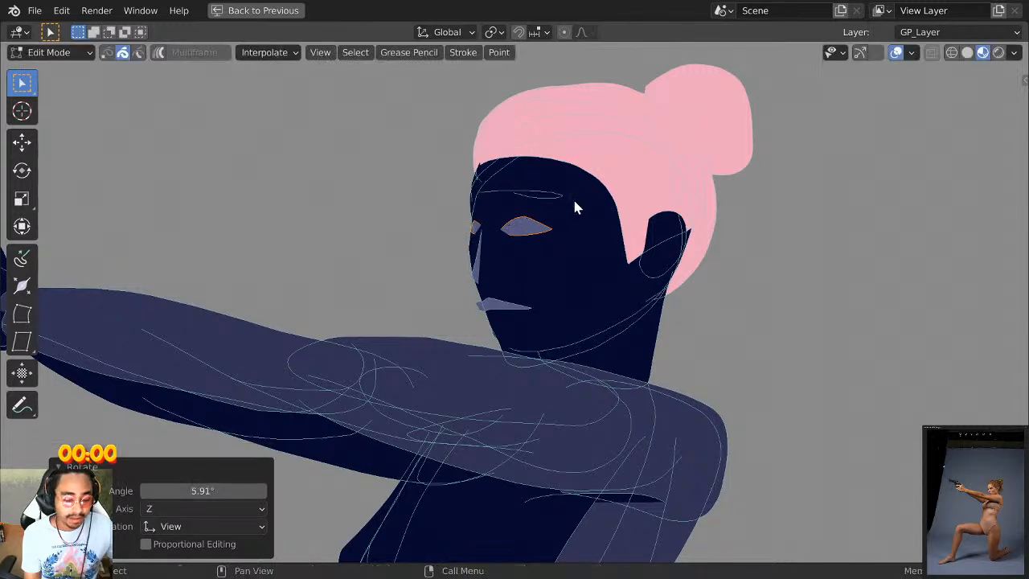
{"action": "key", "text": "g"}
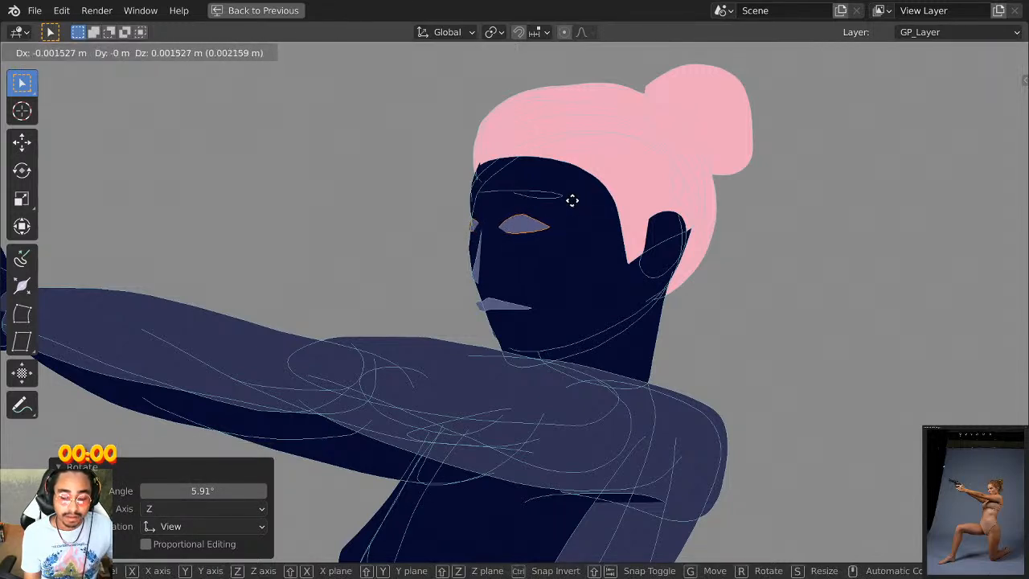
{"action": "left_click", "coordinate": [571, 201]}
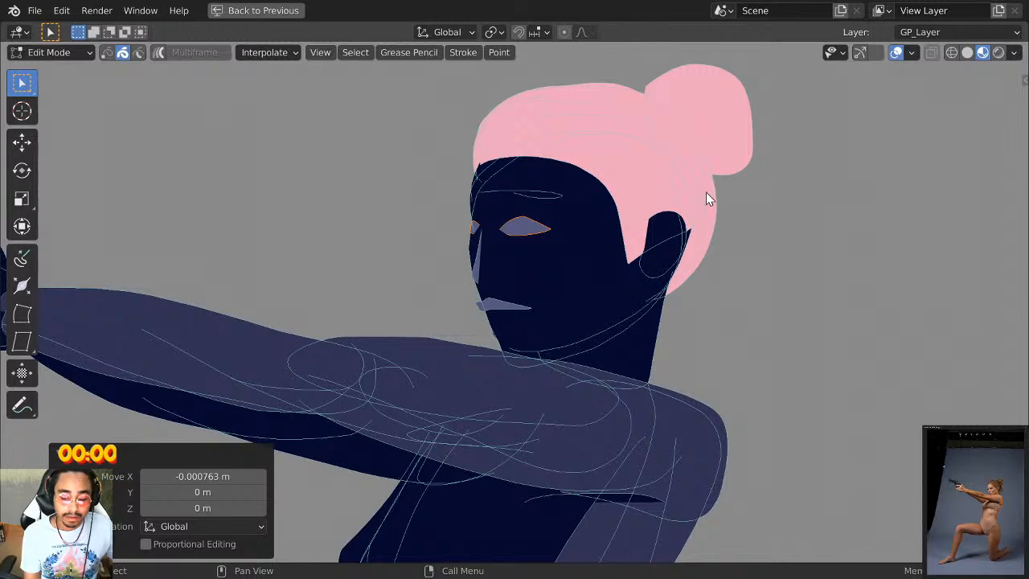
Rotate the upper lip shape -4.21° and move it 0.001145 m in X and 0.000382 m in Z.
{"action": "left_click", "coordinate": [507, 304]}
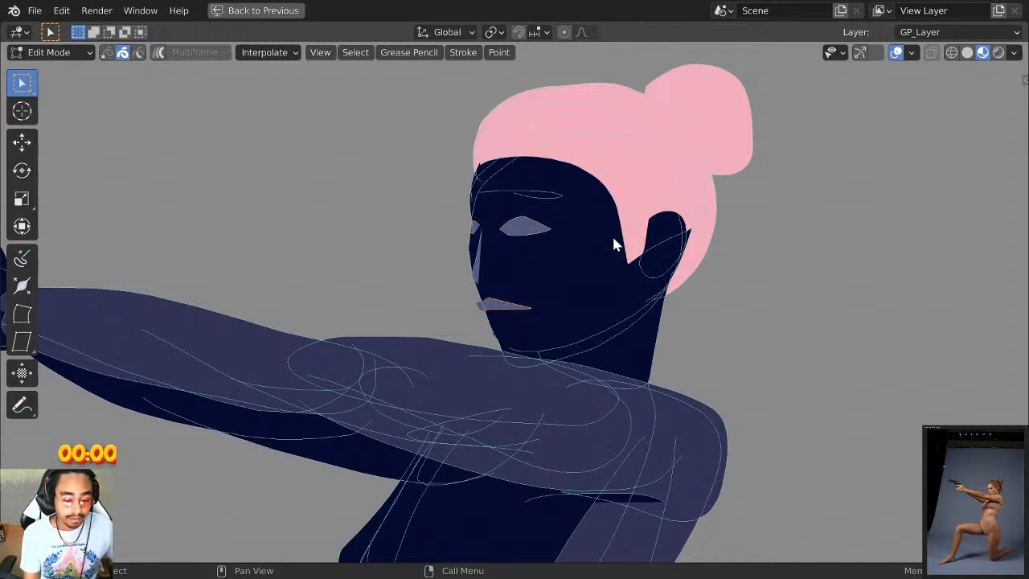
{"action": "key", "text": "r"}
{"action": "left_click", "coordinate": [591, 250]}
{"action": "key", "text": "g"}
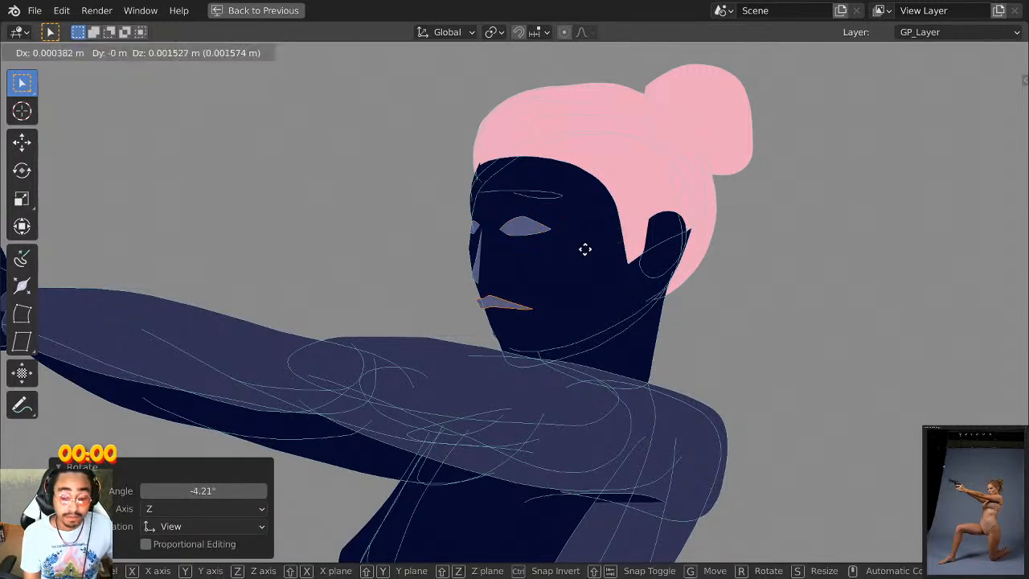
{"action": "left_click", "coordinate": [589, 252]}
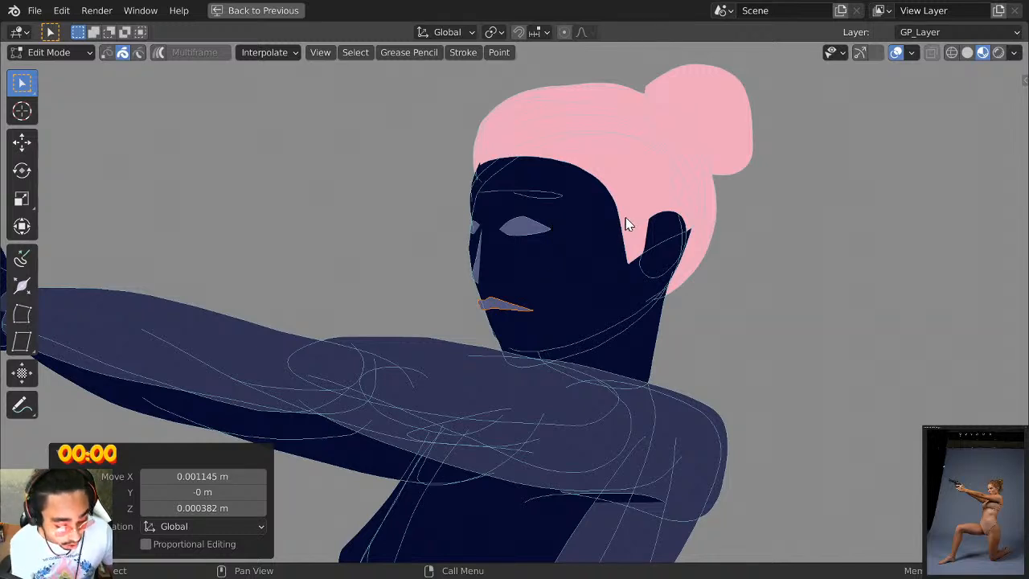
Scale the upper lip to 0.81 along X, shift it -0.00229 m in X, and return to Draw mode.
{"action": "key", "text": "s"}
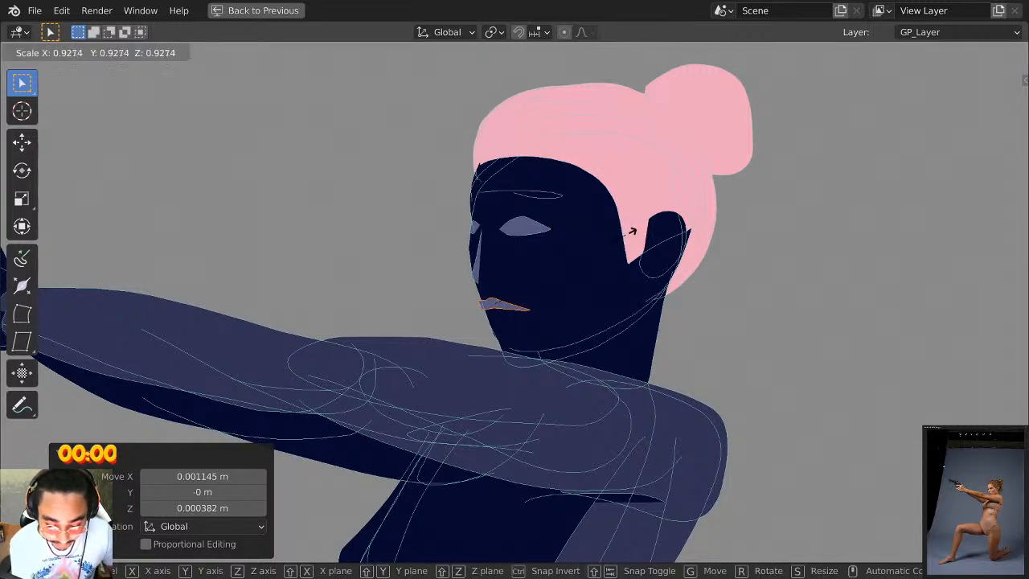
{"action": "key", "text": "y"}
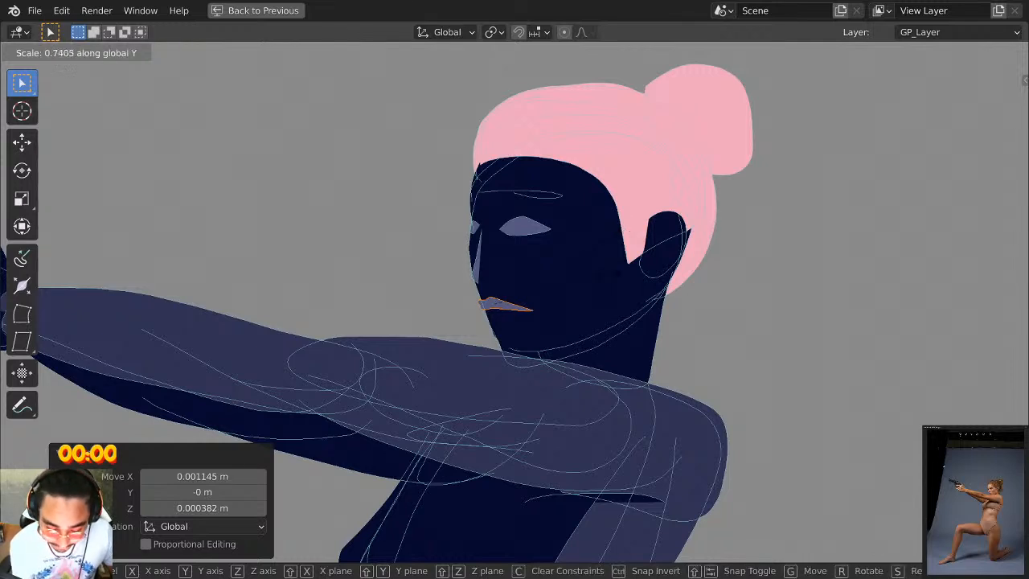
{"action": "key", "text": "x"}
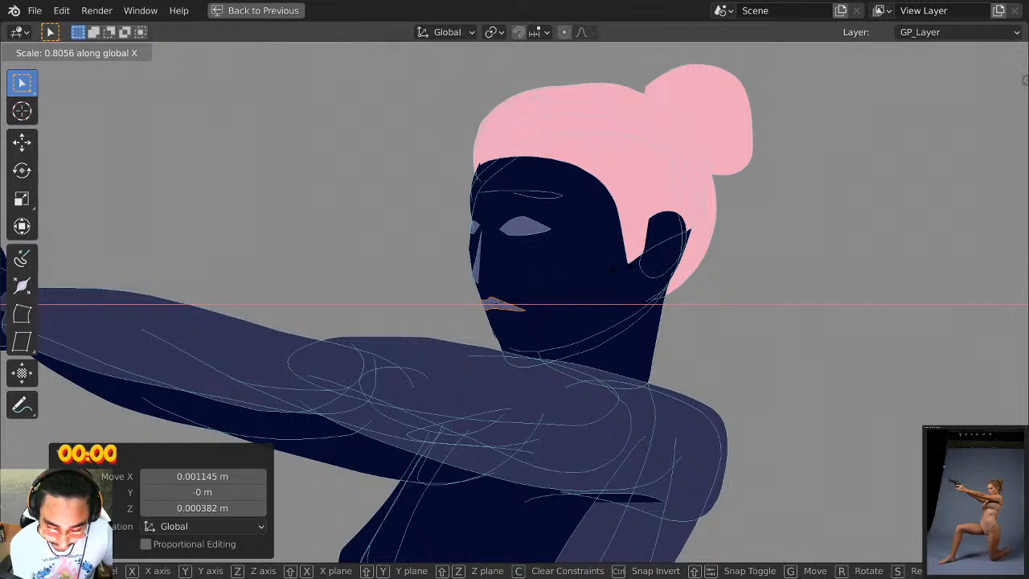
{"action": "left_click", "coordinate": [619, 274]}
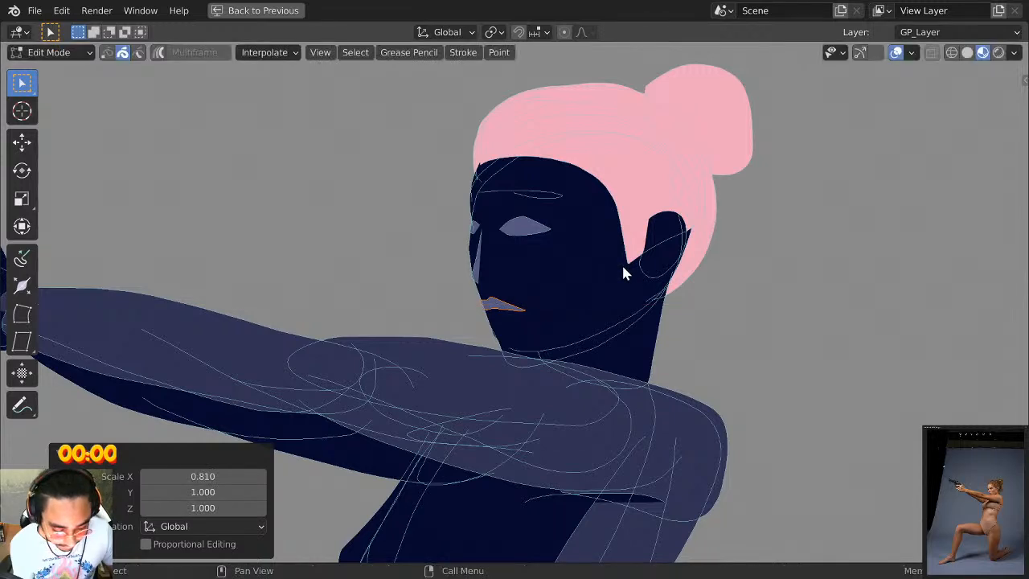
{"action": "key", "text": "g"}
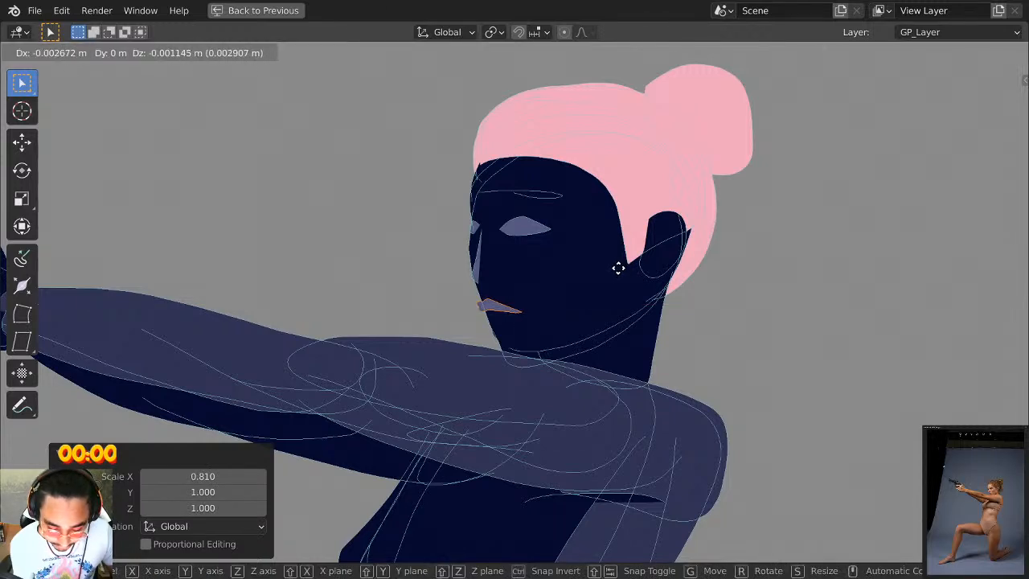
{"action": "left_click", "coordinate": [619, 267]}
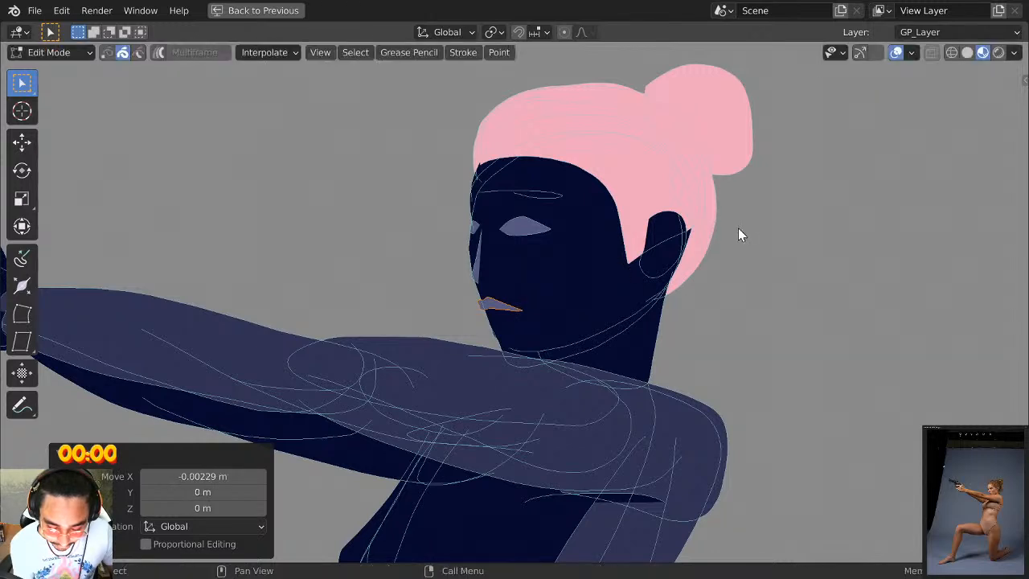
{"action": "key", "text": "Tab"}
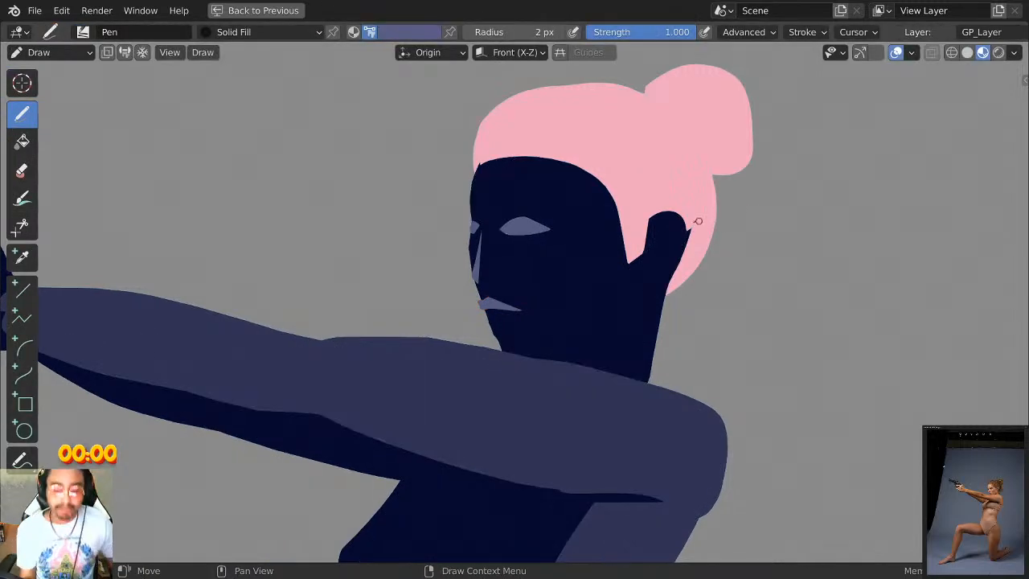
Examine how the eyes, nose and upper lip read on the head, both close up and within the whole figure.
{"action": "scroll", "coordinate": [695, 225], "scroll_direction": "down", "scroll_amount": 5}
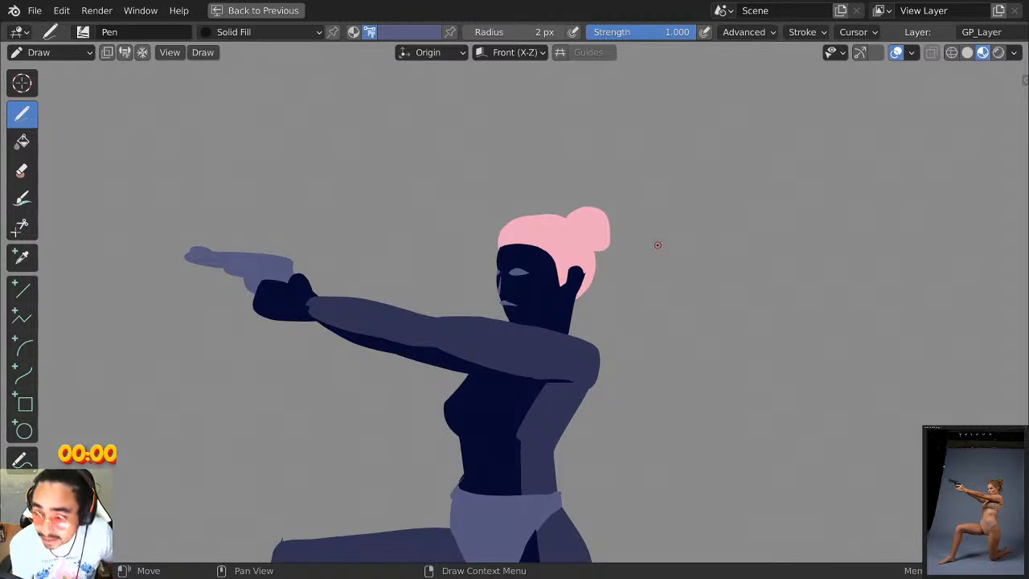
{"action": "key", "text": "Tab"}
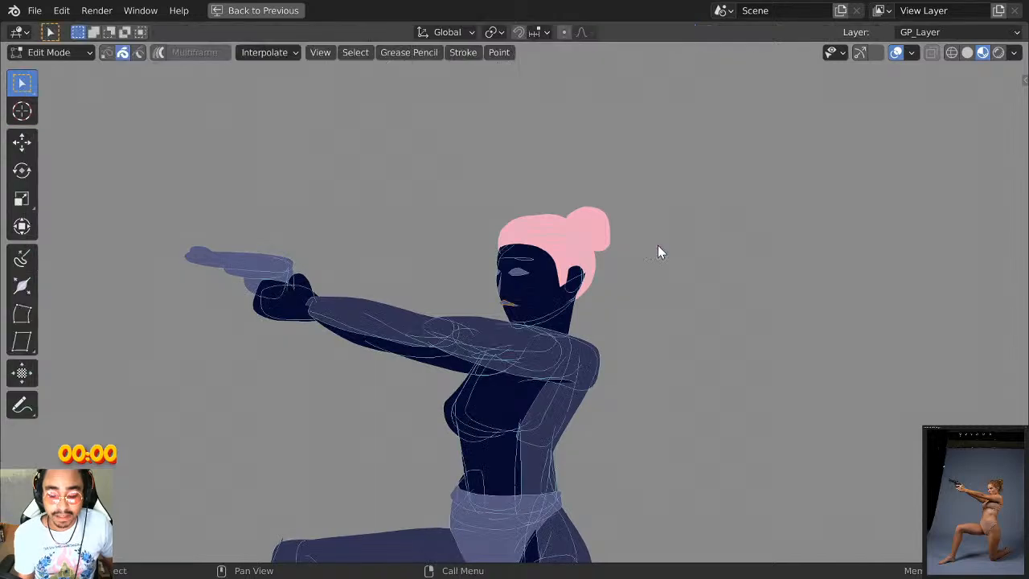
{"action": "key", "text": "Tab"}
{"action": "scroll", "coordinate": [657, 245], "scroll_direction": "down", "scroll_amount": 5}
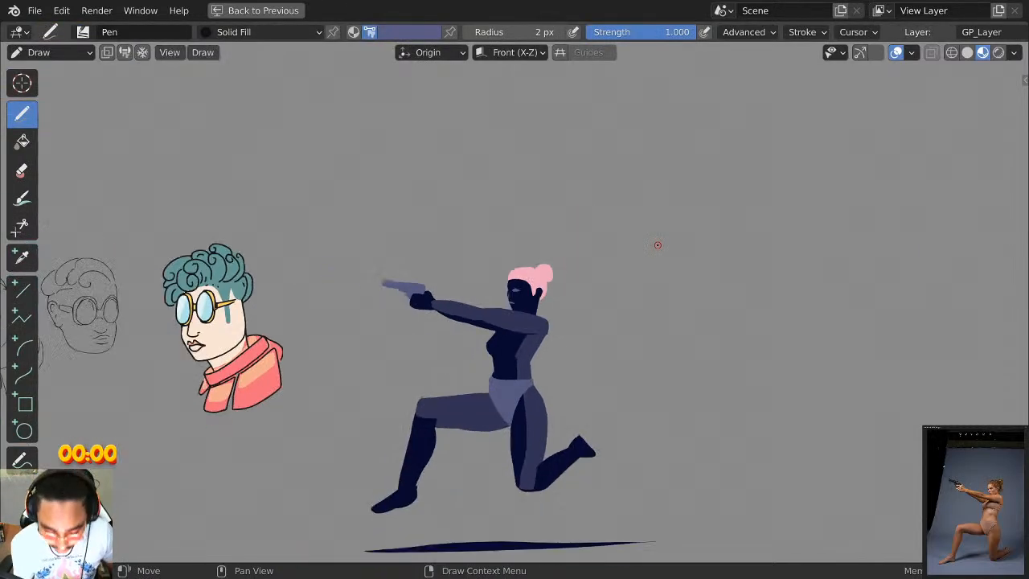
{"action": "scroll", "coordinate": [658, 246], "scroll_direction": "up", "scroll_amount": 3}
{"action": "scroll", "coordinate": [657, 245], "scroll_direction": "up", "scroll_amount": 4}
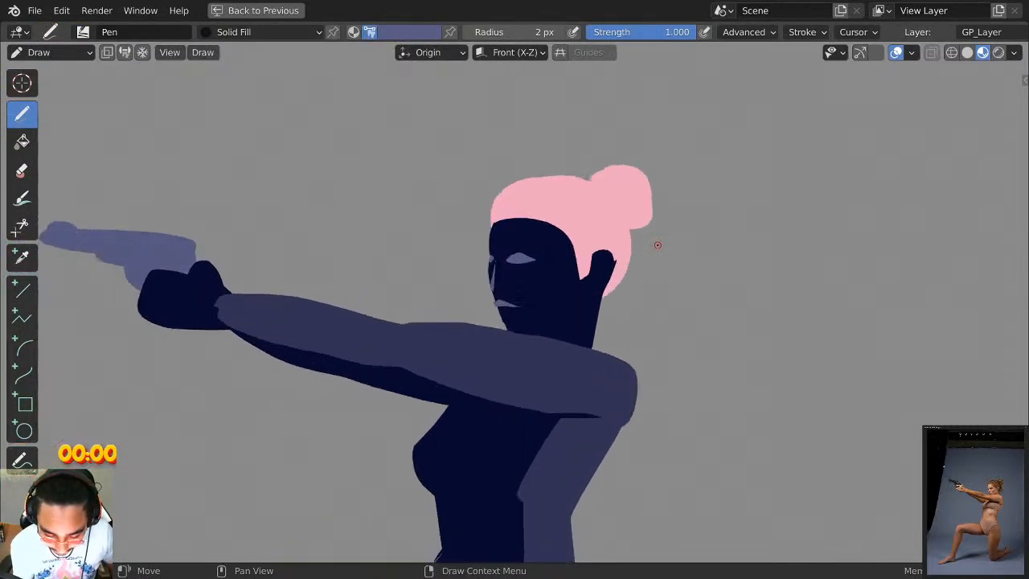
{"action": "scroll", "coordinate": [657, 245], "scroll_direction": "up", "scroll_amount": 1}
{"action": "scroll", "coordinate": [657, 245], "scroll_direction": "down", "scroll_amount": 5}
{"action": "scroll", "coordinate": [657, 245], "scroll_direction": "up", "scroll_amount": 6}
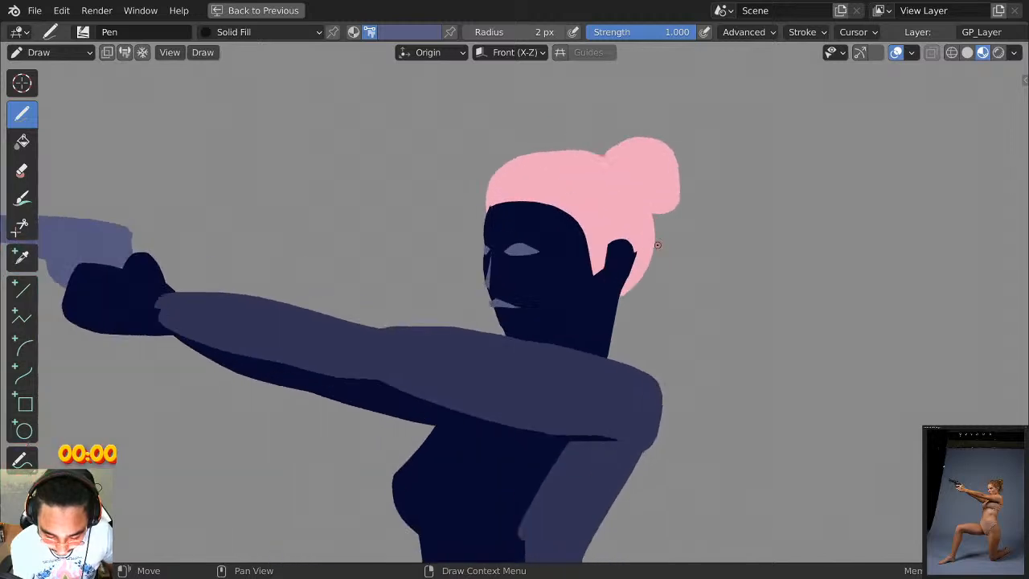
{"action": "scroll", "coordinate": [657, 245], "scroll_direction": "up", "scroll_amount": 2}
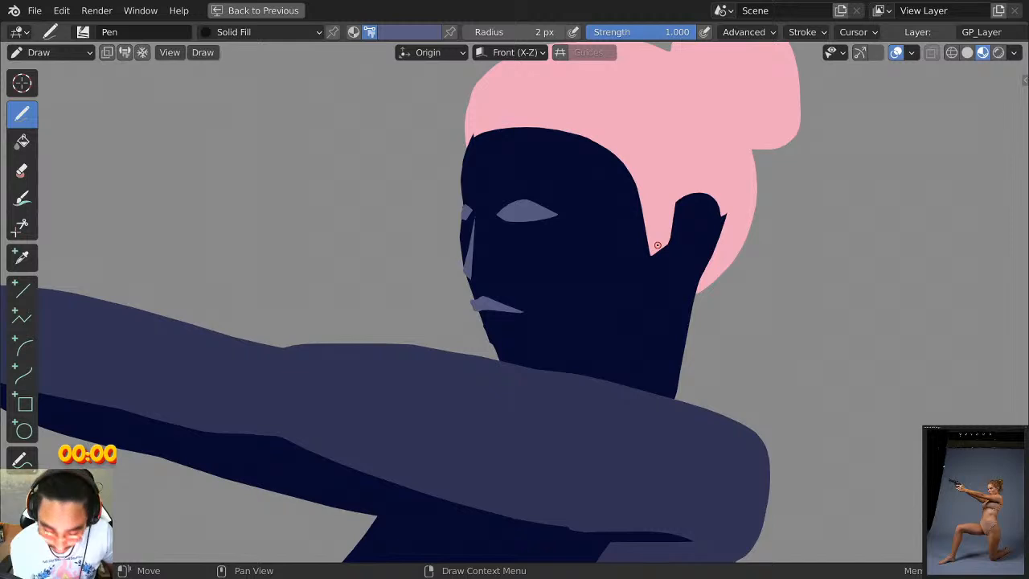
Draw a rounded, filled lower lip shape directly beneath the upper lip, redoing the first stroke.
{"action": "scroll", "coordinate": [567, 301], "scroll_direction": "down", "scroll_amount": 3}
{"action": "scroll", "coordinate": [522, 300], "scroll_direction": "up", "scroll_amount": 5}
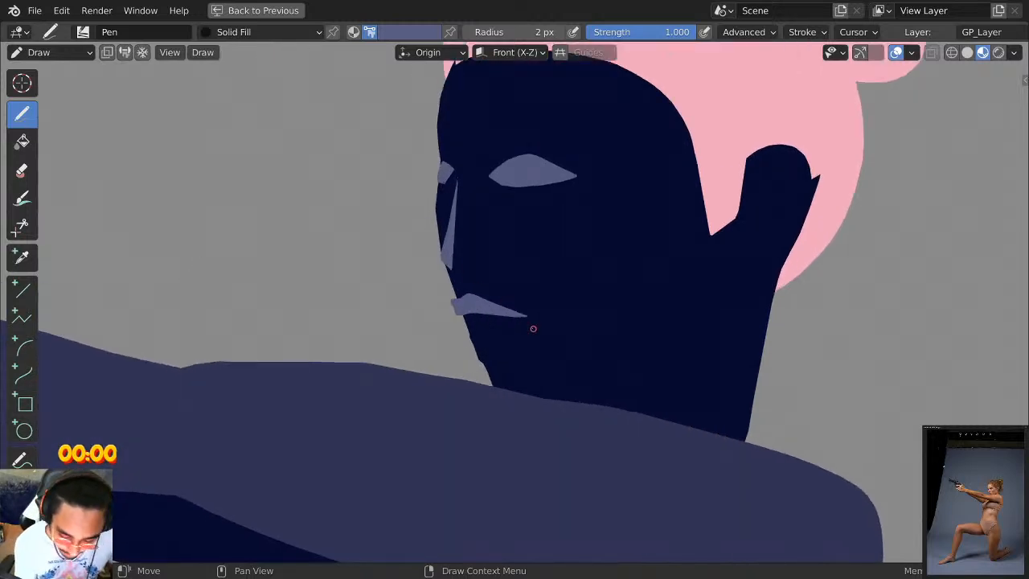
{"action": "mouse_move", "coordinate": [460, 326]}
{"action": "left_mouse_down"}
{"action": "mouse_move", "coordinate": [488, 340]}
{"action": "mouse_move", "coordinate": [530, 321]}
{"action": "mouse_move", "coordinate": [478, 320]}
{"action": "mouse_move", "coordinate": [459, 329]}
{"action": "mouse_move", "coordinate": [465, 348]}
{"action": "mouse_move", "coordinate": [519, 329]}
{"action": "mouse_move", "coordinate": [526, 315]}
{"action": "left_mouse_up"}
{"action": "key", "text": "ctrl+z"}
{"action": "key", "text": "ctrl+z"}
{"action": "mouse_move", "coordinate": [458, 314]}
{"action": "left_mouse_down"}
{"action": "mouse_move", "coordinate": [465, 345]}
{"action": "mouse_move", "coordinate": [528, 315]}
{"action": "left_mouse_up"}
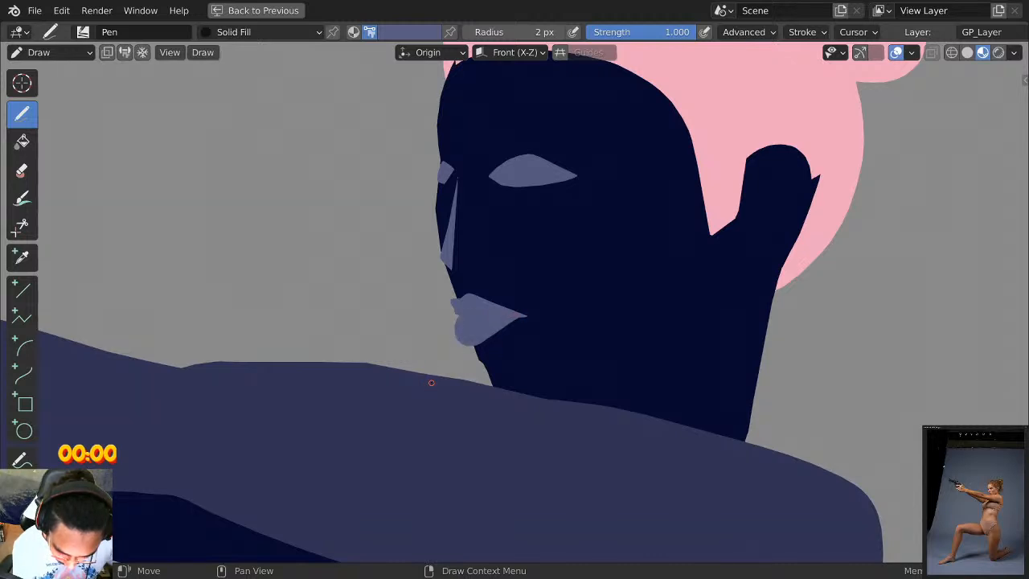
{"action": "scroll", "coordinate": [565, 287], "scroll_direction": "down", "scroll_amount": 2}
{"action": "scroll", "coordinate": [596, 267], "scroll_direction": "up", "scroll_amount": 2}
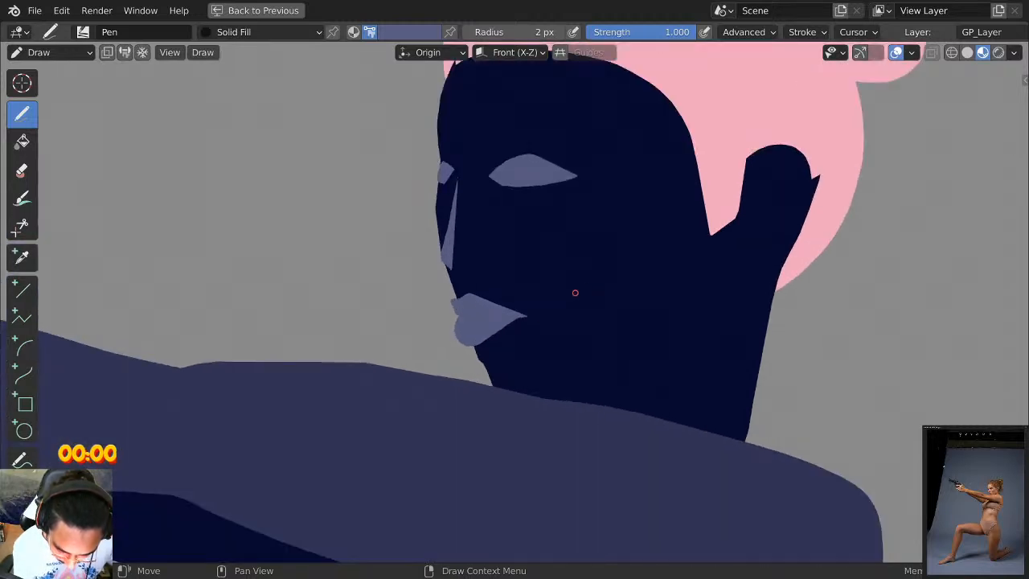
Undo the last lip stroke and redraw the lower lip as a filled shape reaching the corner of the mouth.
{"action": "key", "text": "ctrl+z"}
{"action": "mouse_move", "coordinate": [461, 311]}
{"action": "left_mouse_down"}
{"action": "mouse_move", "coordinate": [470, 344]}
{"action": "mouse_move", "coordinate": [526, 315]}
{"action": "left_mouse_up"}
{"action": "scroll", "coordinate": [477, 312], "scroll_direction": "down", "scroll_amount": 4}
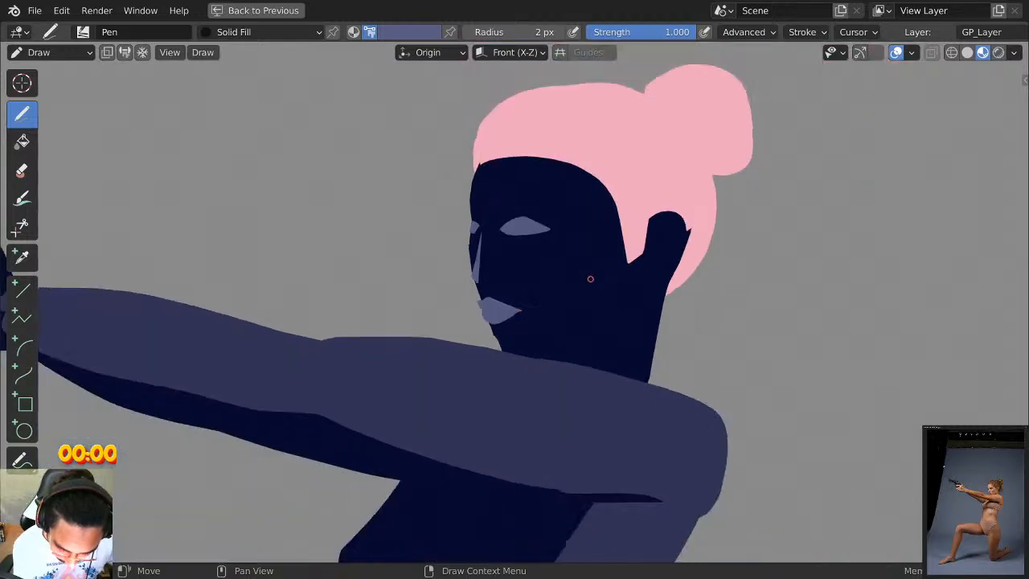
{"action": "scroll", "coordinate": [662, 249], "scroll_direction": "up", "scroll_amount": 3}
{"action": "scroll", "coordinate": [682, 234], "scroll_direction": "up", "scroll_amount": 2}
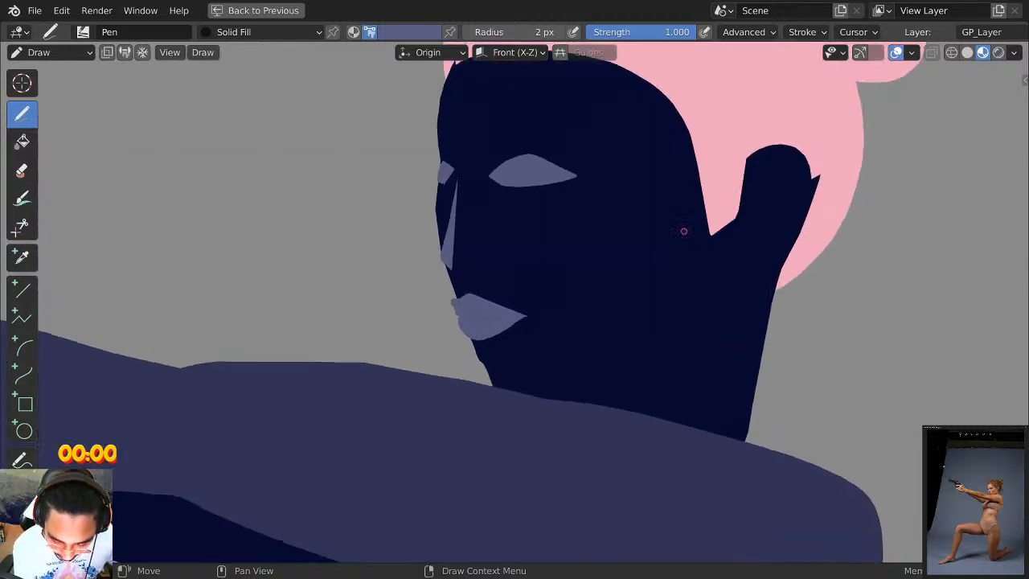
{"action": "scroll", "coordinate": [672, 260], "scroll_direction": "down", "scroll_amount": 1}
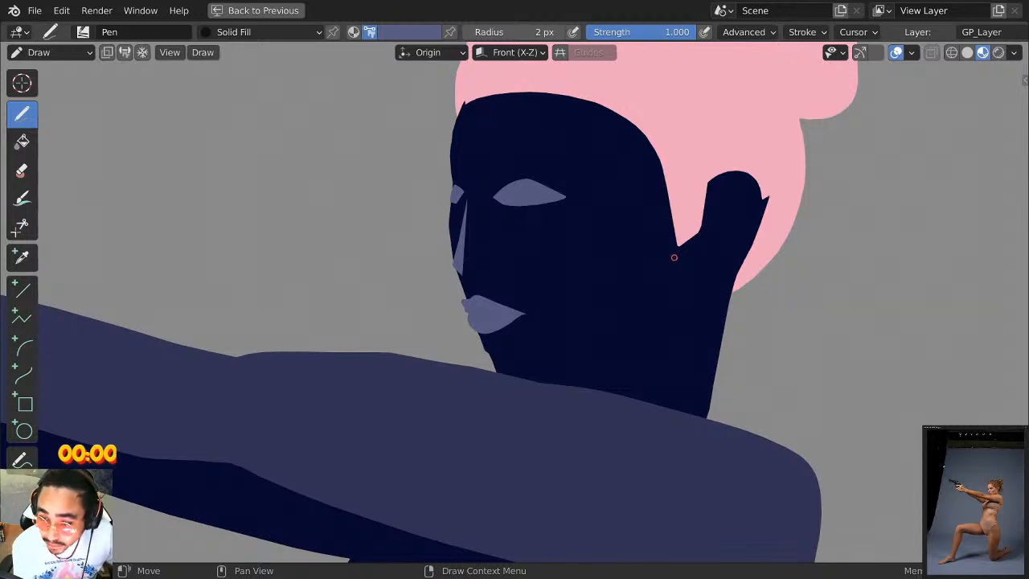
{"action": "scroll", "coordinate": [673, 257], "scroll_direction": "up", "scroll_amount": 1}
{"action": "scroll", "coordinate": [673, 257], "scroll_direction": "down", "scroll_amount": 2}
{"action": "scroll", "coordinate": [675, 256], "scroll_direction": "up", "scroll_amount": 2}
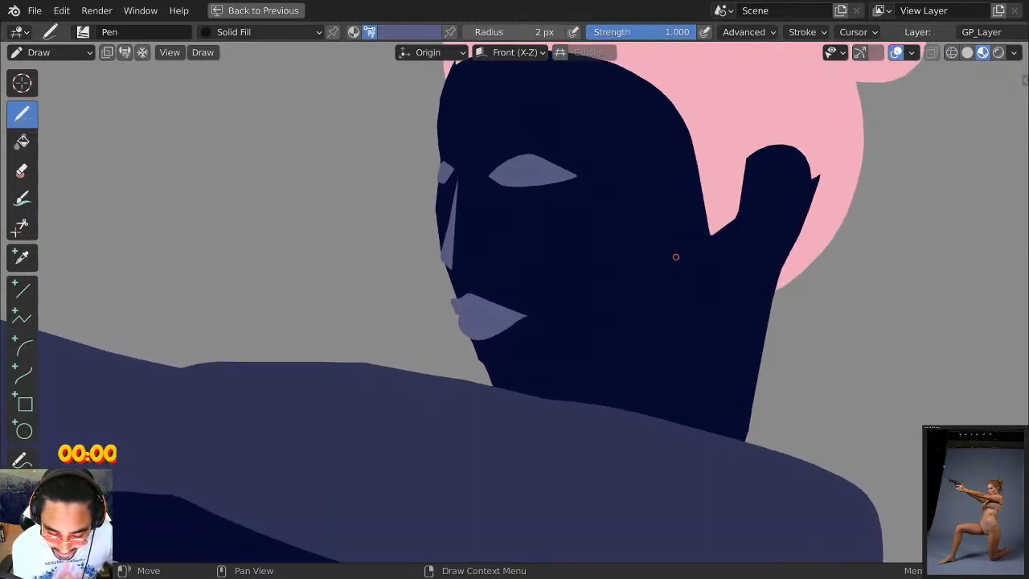
Delete the filled strokes of both the far eye and the near eye in Edit Mode.
{"action": "key", "text": "Tab"}
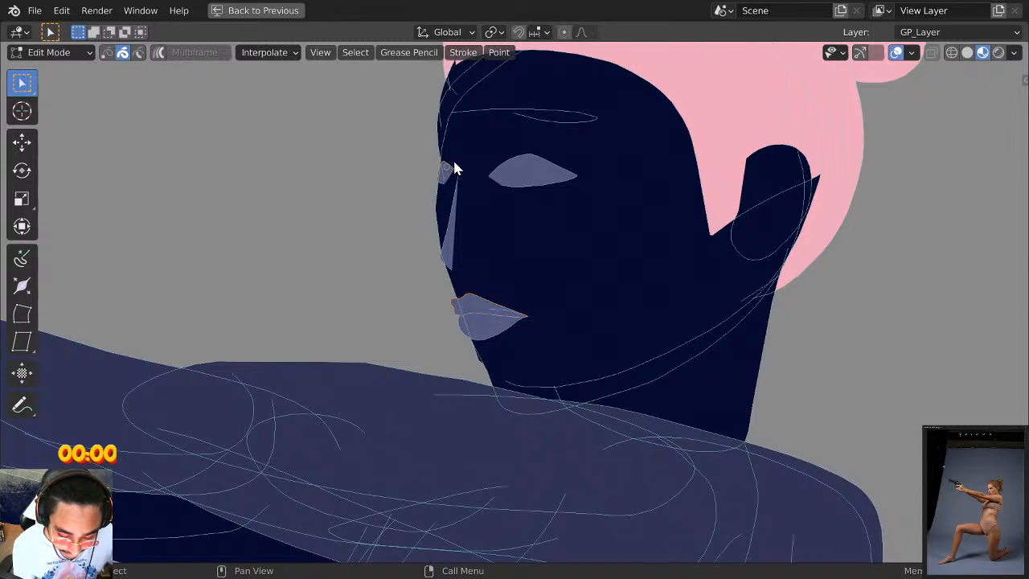
{"action": "right_click", "coordinate": [468, 172]}
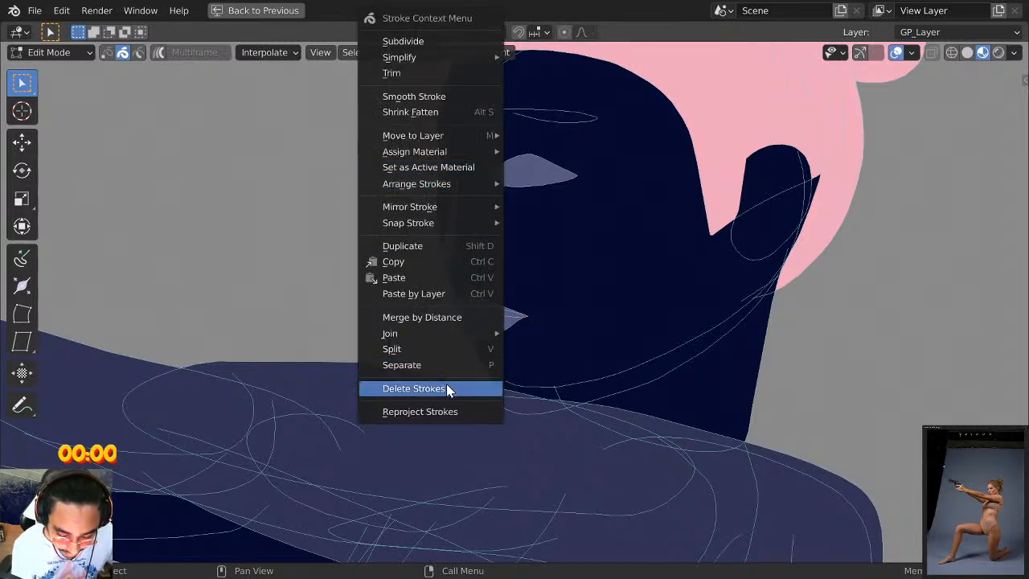
{"action": "right_click", "coordinate": [537, 166]}
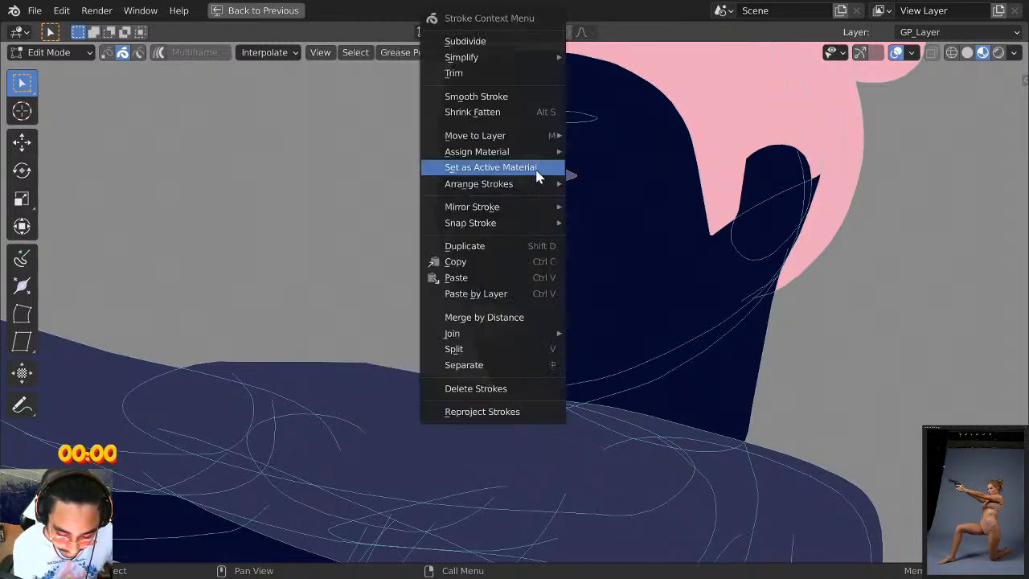
{"action": "left_click", "coordinate": [490, 388]}
{"action": "scroll", "coordinate": [614, 180], "scroll_direction": "down", "scroll_amount": 2}
{"action": "scroll", "coordinate": [597, 176], "scroll_direction": "up", "scroll_amount": 3}
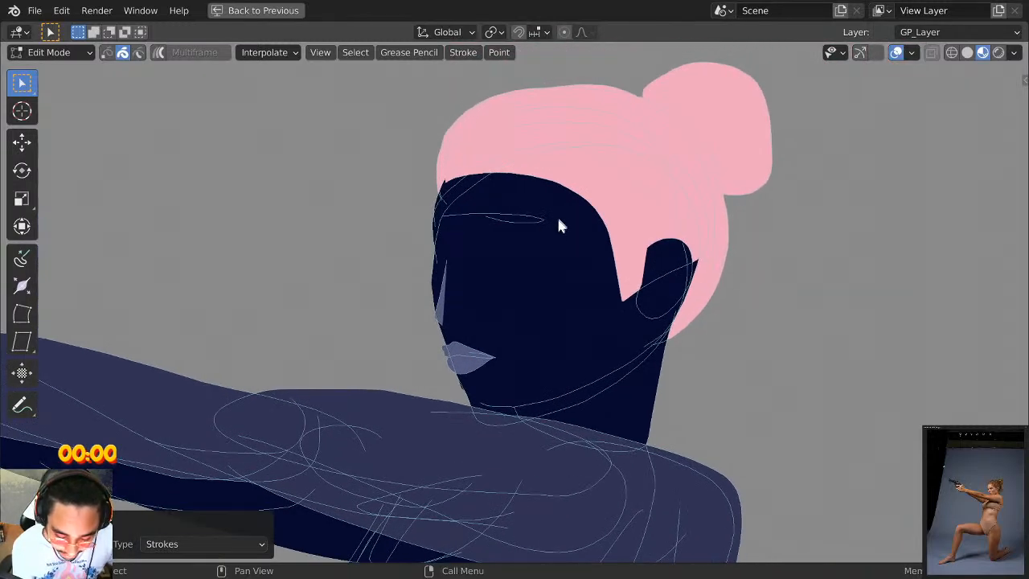
{"action": "scroll", "coordinate": [628, 191], "scroll_direction": "down", "scroll_amount": 3}
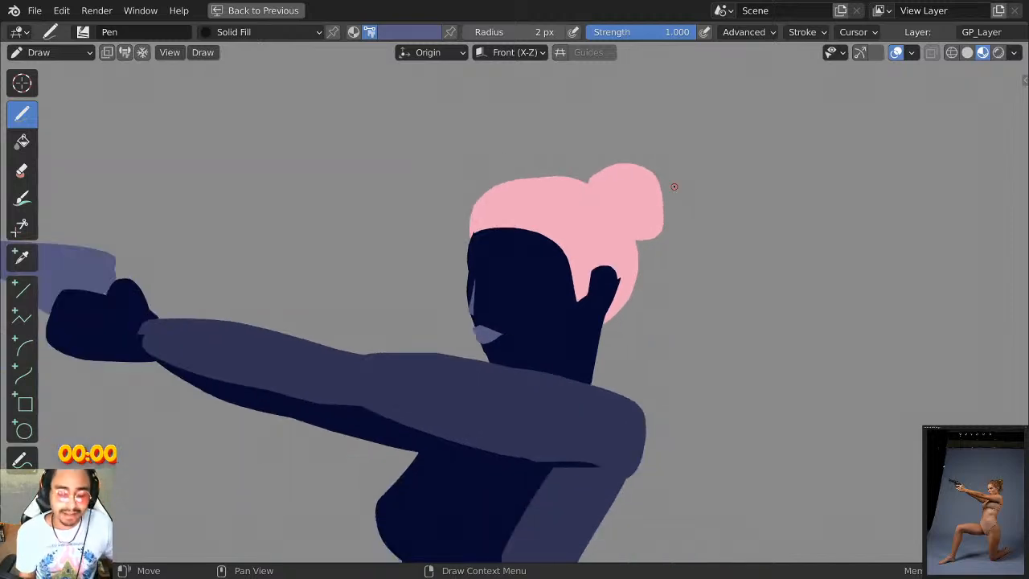
{"action": "scroll", "coordinate": [673, 187], "scroll_direction": "up", "scroll_amount": 3}
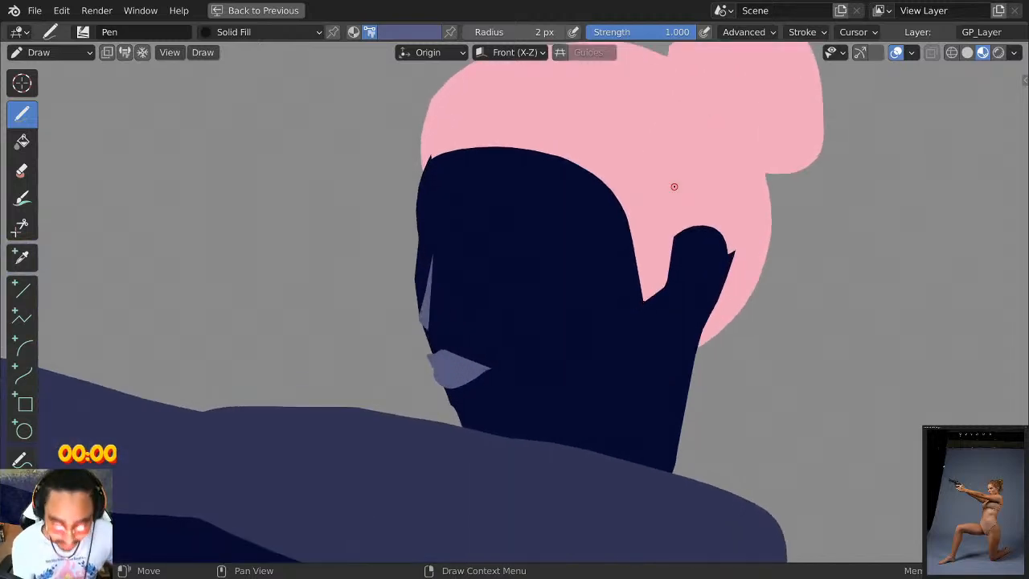
Switch to Sculpt Mode and select the strokes passing through the forehead and brow edge of the face.
{"action": "key", "text": "Tab"}
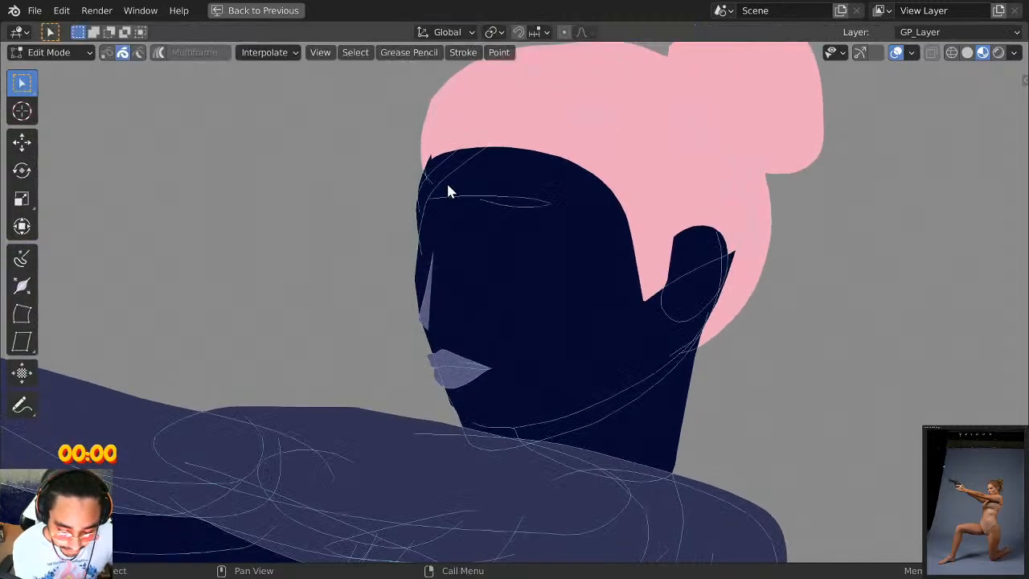
{"action": "left_click", "coordinate": [67, 53]}
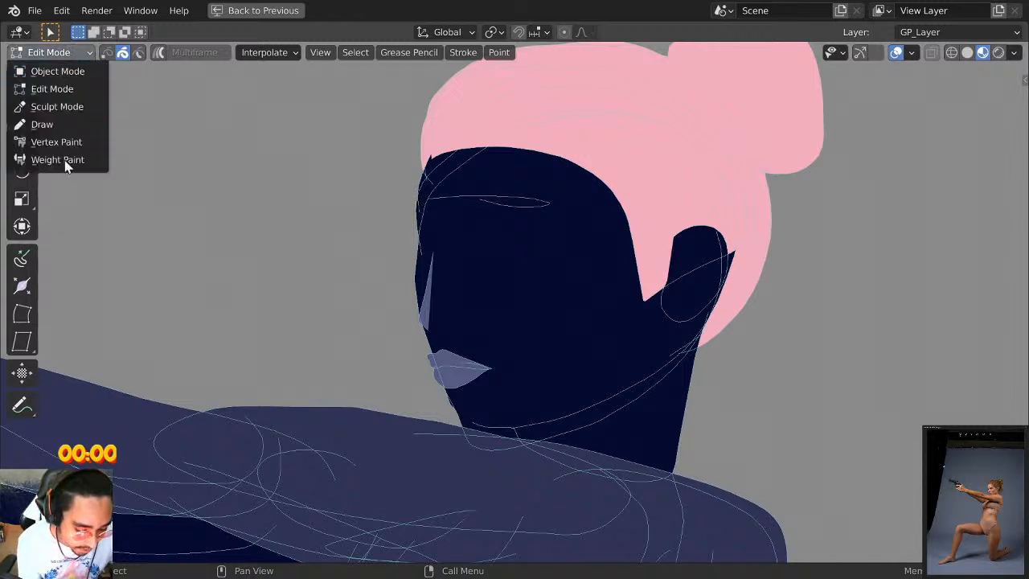
{"action": "left_click", "coordinate": [64, 108]}
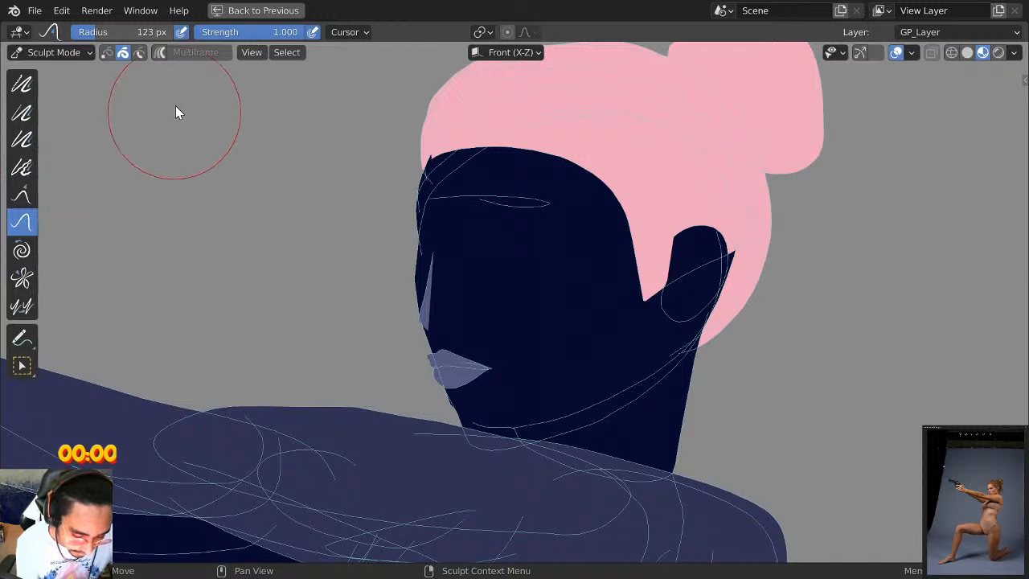
{"action": "left_click", "coordinate": [23, 363]}
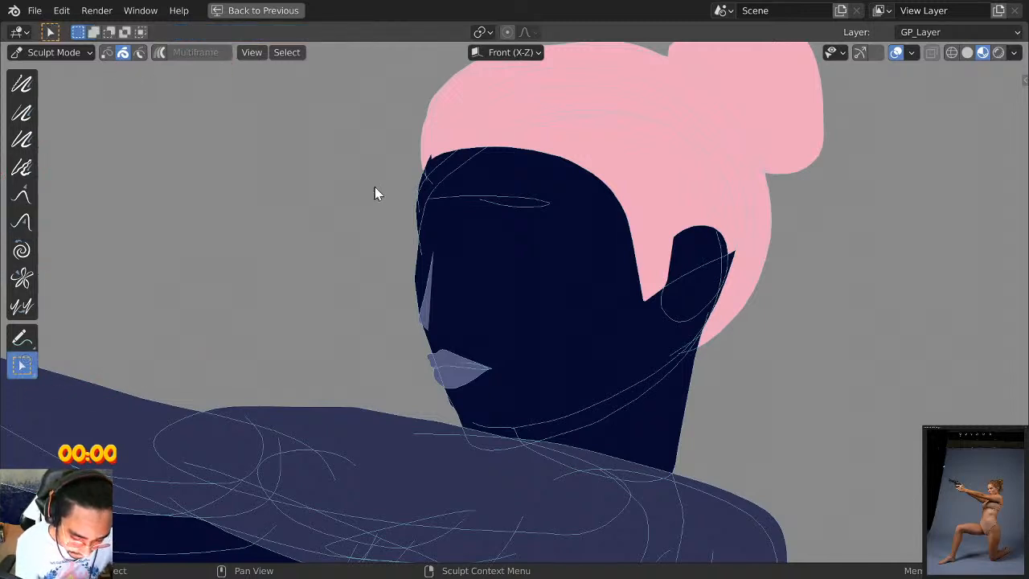
{"action": "left_click_drag", "start_coordinate": [374, 187], "coordinate": [436, 214]}
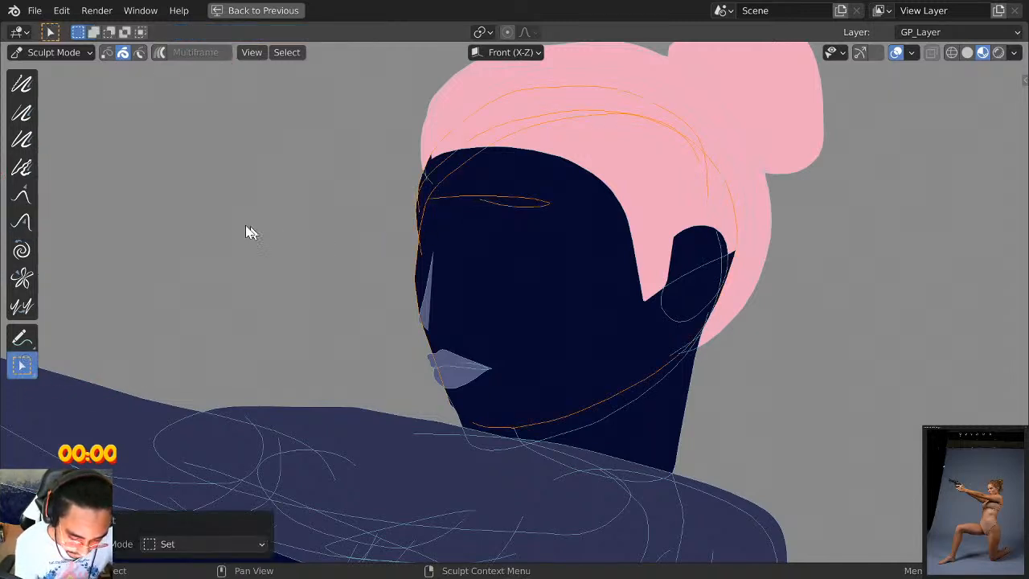
Reshape the face outline at the brow and eye socket with the Push brush, then return to Object Mode.
{"action": "left_click", "coordinate": [23, 222]}
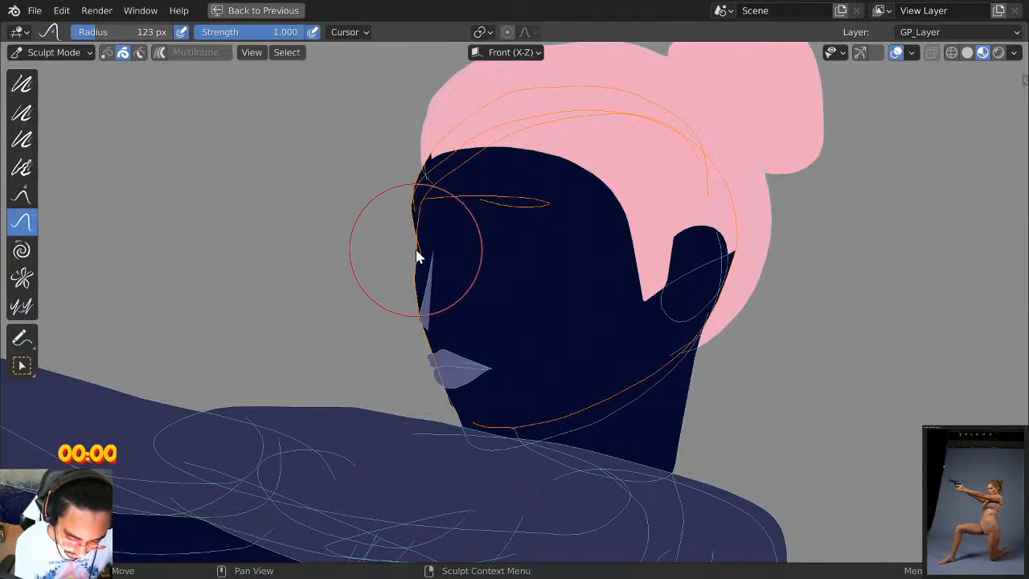
{"action": "mouse_move", "coordinate": [420, 238]}
{"action": "left_mouse_down"}
{"action": "mouse_move", "coordinate": [441, 257]}
{"action": "mouse_move", "coordinate": [471, 257]}
{"action": "mouse_move", "coordinate": [426, 189]}
{"action": "left_mouse_up"}
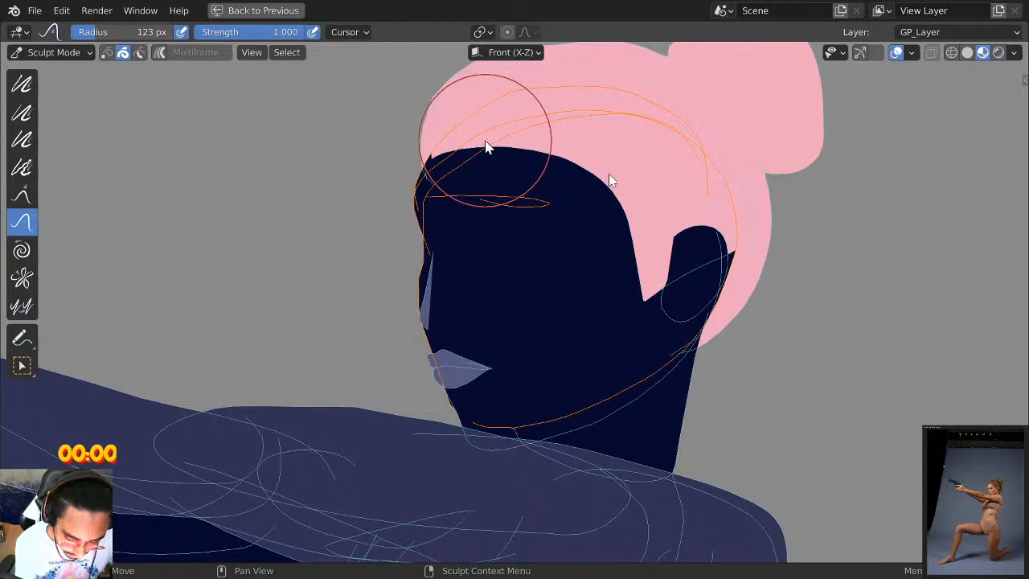
{"action": "key", "text": "Tab"}
{"action": "key", "text": "Tab"}
{"action": "left_click", "coordinate": [50, 52]}
{"action": "left_click", "coordinate": [72, 70]}
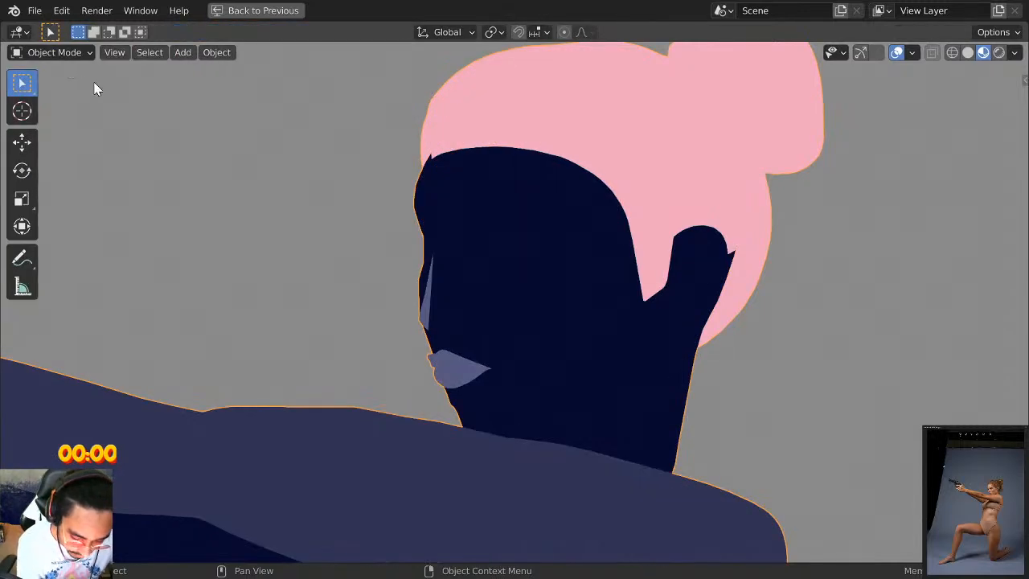
Examine the reshaped face profile both close up and together with the upper body.
{"action": "scroll", "coordinate": [614, 197], "scroll_direction": "down", "scroll_amount": 6}
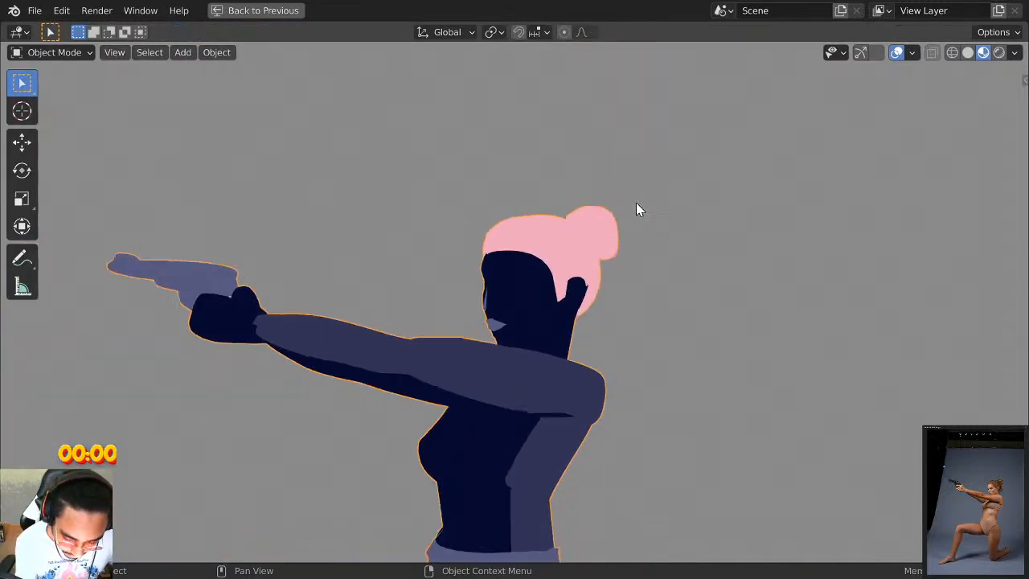
{"action": "scroll", "coordinate": [637, 208], "scroll_direction": "up", "scroll_amount": 7}
{"action": "scroll", "coordinate": [669, 201], "scroll_direction": "down", "scroll_amount": 4}
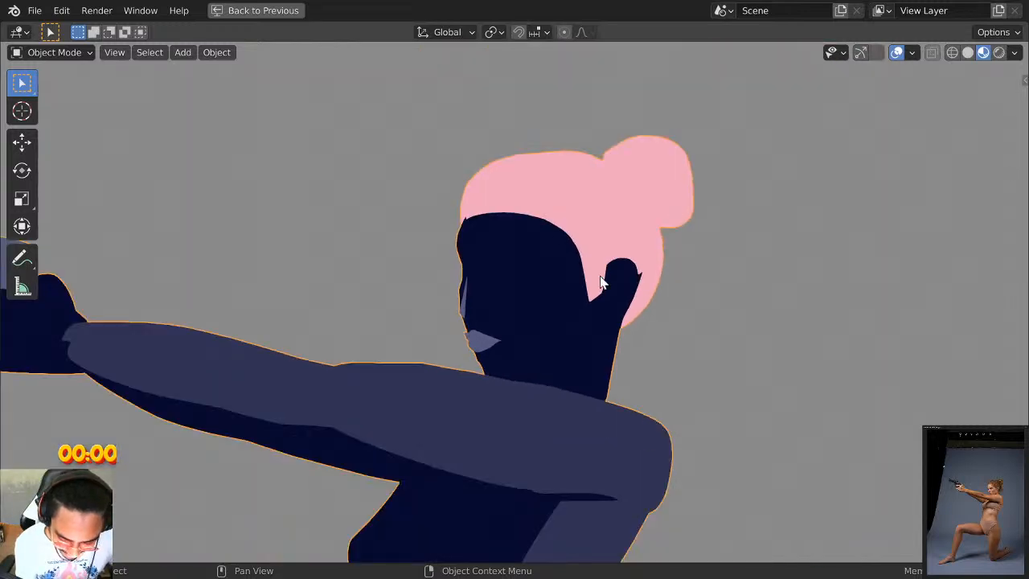
{"action": "scroll", "coordinate": [601, 281], "scroll_direction": "up", "scroll_amount": 3}
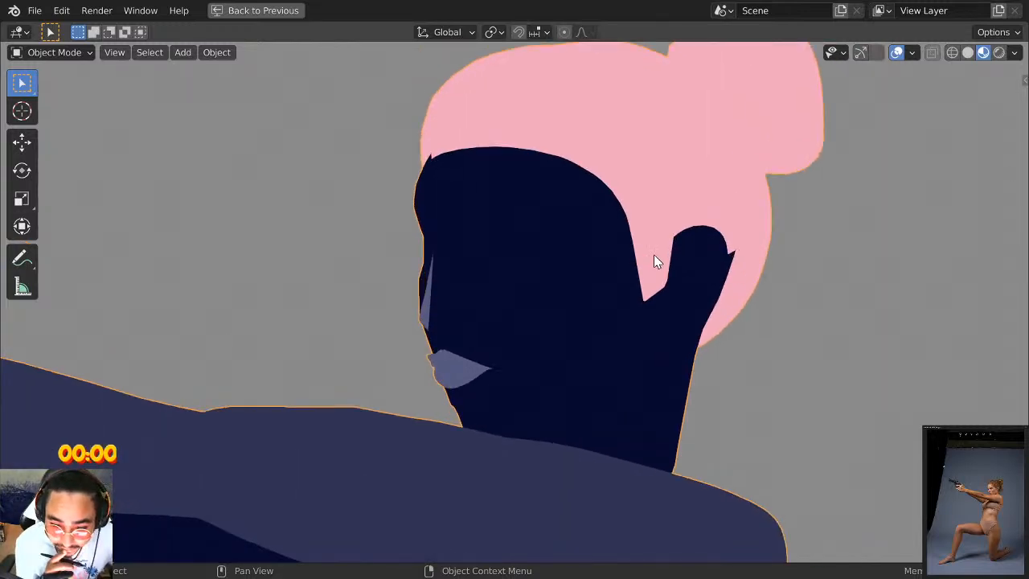
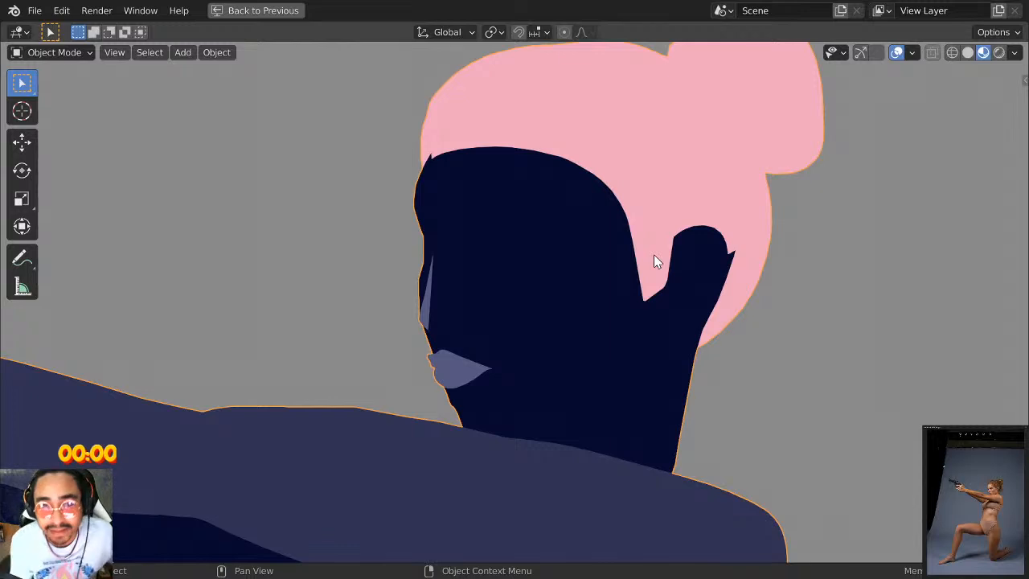
{"action": "scroll", "coordinate": [700, 278], "scroll_direction": "down", "scroll_amount": 4}
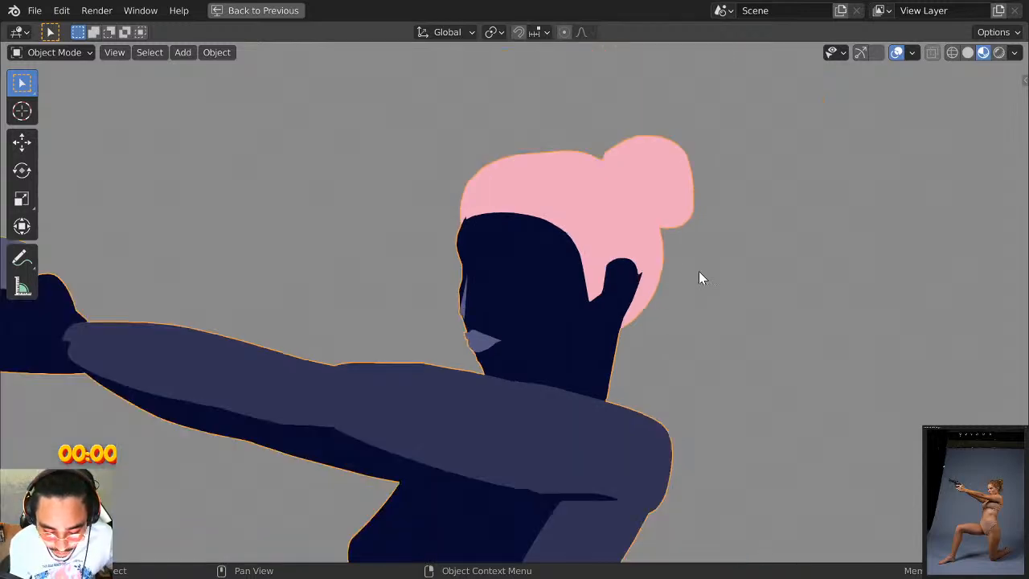
{"action": "scroll", "coordinate": [746, 286], "scroll_direction": "up", "scroll_amount": 6}
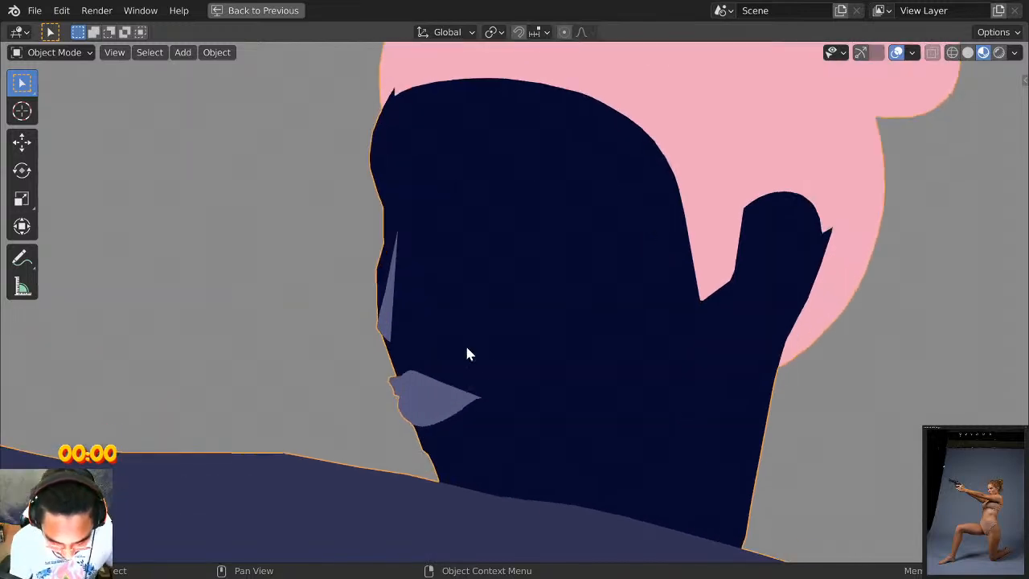
{"action": "scroll", "coordinate": [447, 402], "scroll_direction": "down", "scroll_amount": 2}
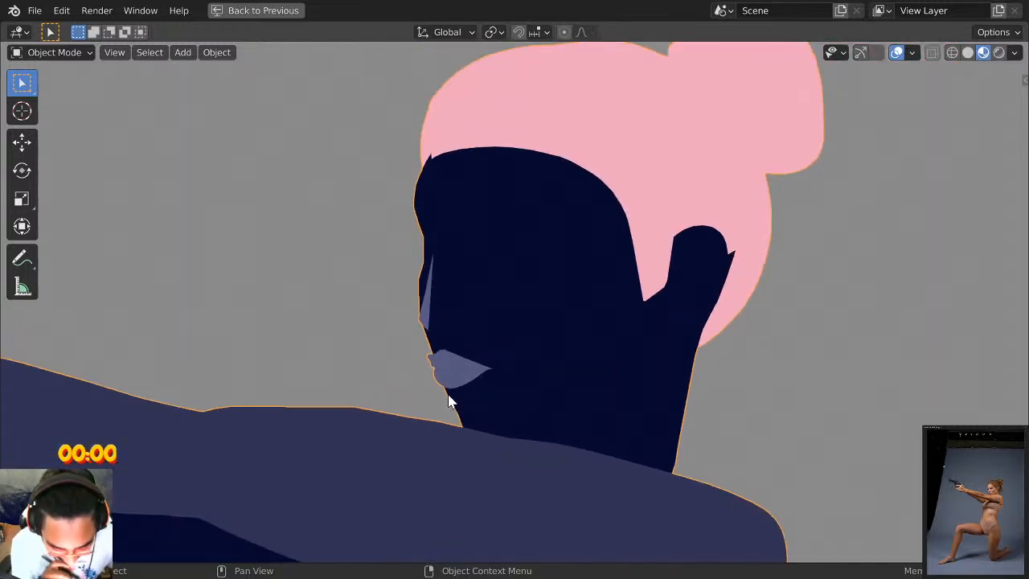
Deselect the figure and draw the small filled far eye at the face's edge in Draw mode.
{"action": "key", "text": "alt+a"}
{"action": "left_click", "coordinate": [68, 53]}
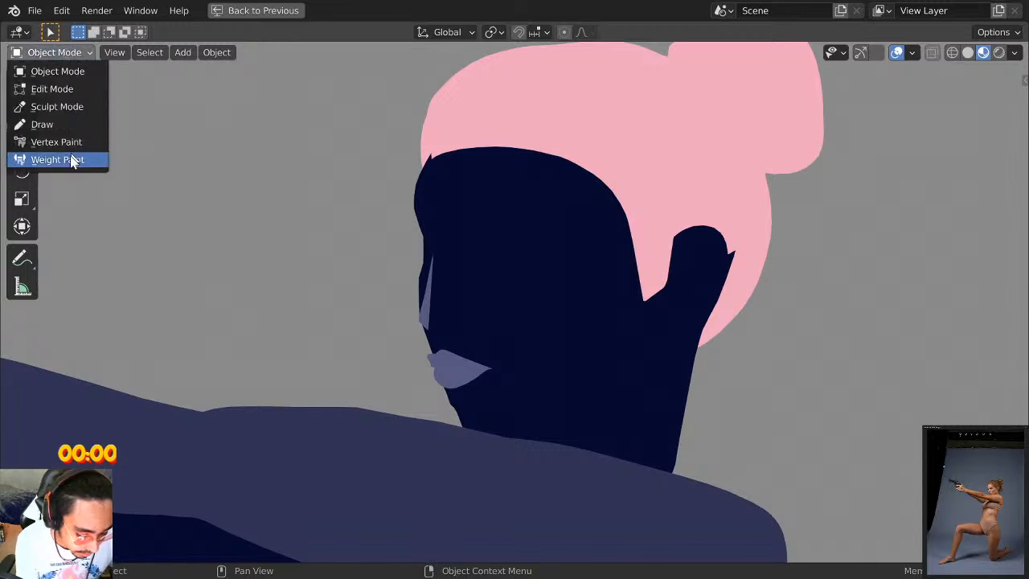
{"action": "left_click", "coordinate": [71, 125]}
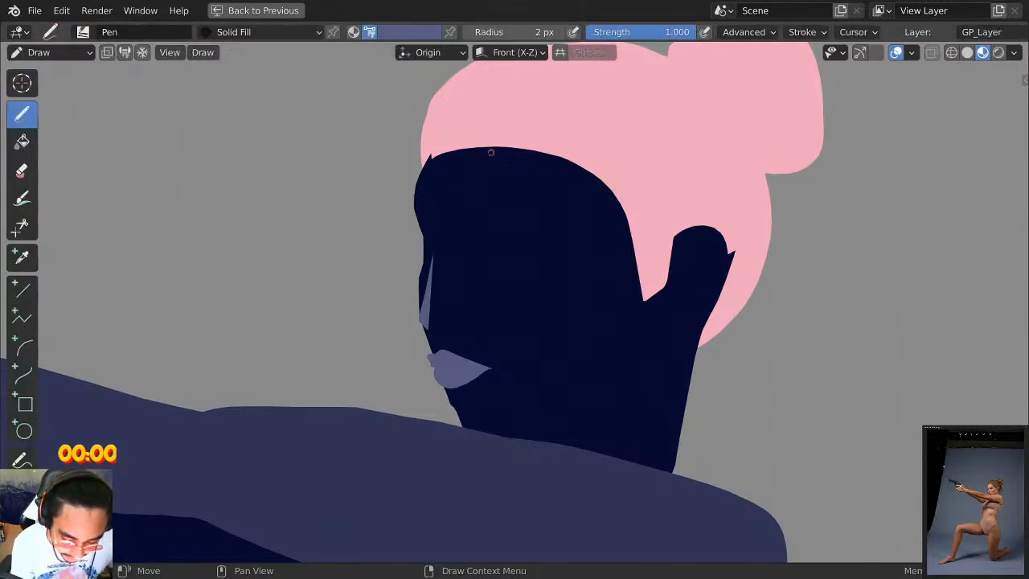
{"action": "left_click_drag", "start_coordinate": [434, 249], "coordinate": [424, 257]}
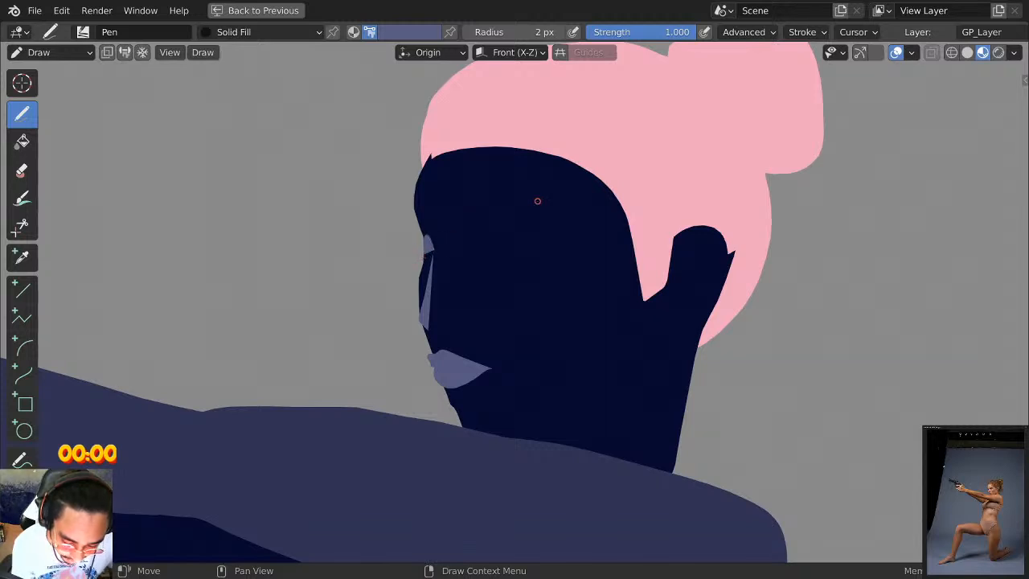
Draw the near eye as a filled half-moon with an arched upper lid, undoing unsatisfactory attempts.
{"action": "left_click_drag", "start_coordinate": [542, 255], "coordinate": [461, 244]}
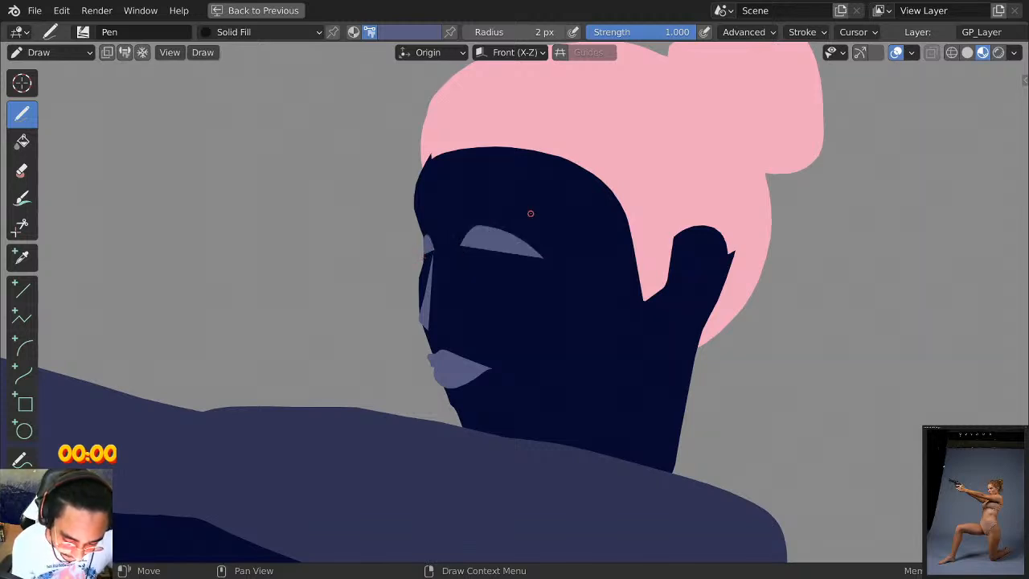
{"action": "key", "text": "ctrl+z"}
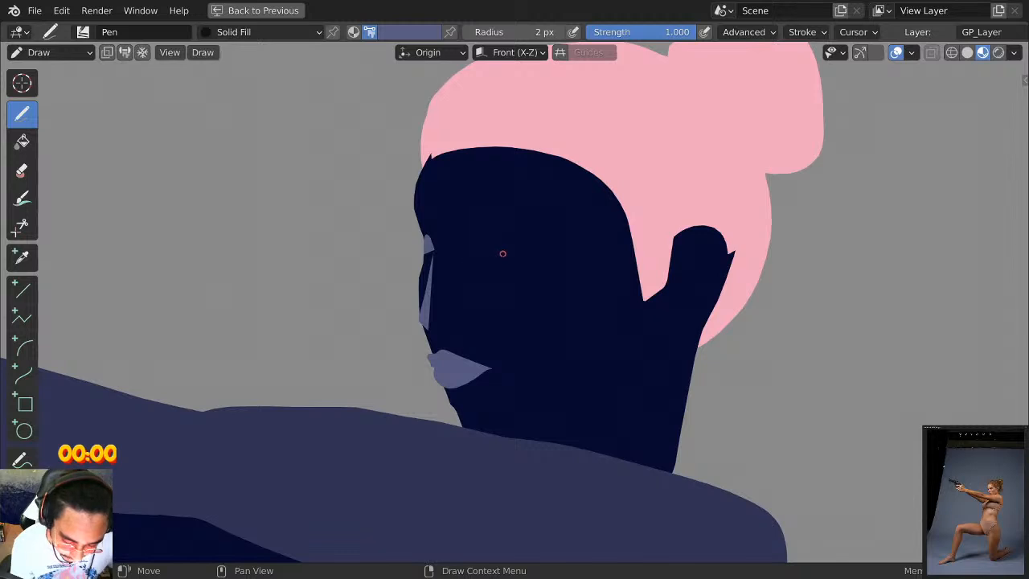
{"action": "mouse_move", "coordinate": [501, 252]}
{"action": "left_mouse_down"}
{"action": "mouse_move", "coordinate": [455, 239]}
{"action": "mouse_move", "coordinate": [471, 236]}
{"action": "mouse_move", "coordinate": [514, 258]}
{"action": "mouse_move", "coordinate": [460, 254]}
{"action": "left_mouse_up"}
{"action": "key", "text": "ctrl+z"}
Examine the face with both eyes, the nose and the lips from several zoom distances.
{"action": "scroll", "coordinate": [601, 218], "scroll_direction": "down", "scroll_amount": 6}
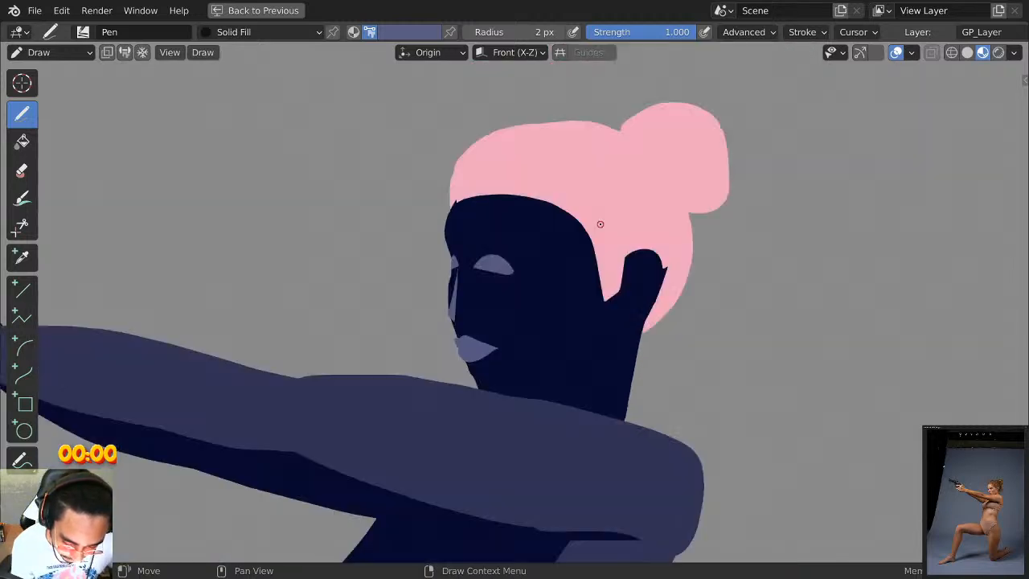
{"action": "scroll", "coordinate": [599, 224], "scroll_direction": "down", "scroll_amount": 1}
{"action": "scroll", "coordinate": [613, 225], "scroll_direction": "up", "scroll_amount": 6}
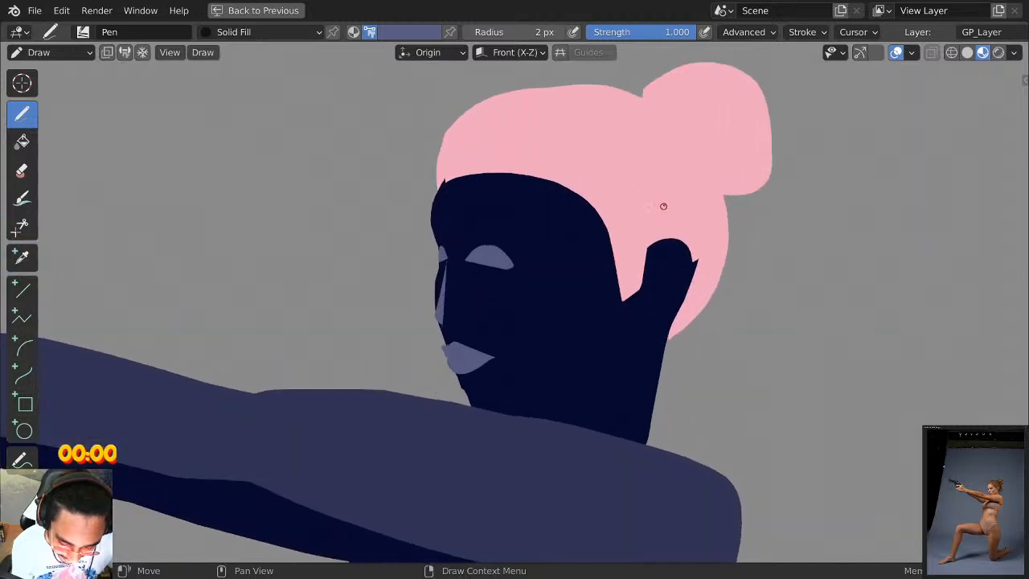
{"action": "scroll", "coordinate": [586, 271], "scroll_direction": "up", "scroll_amount": 3}
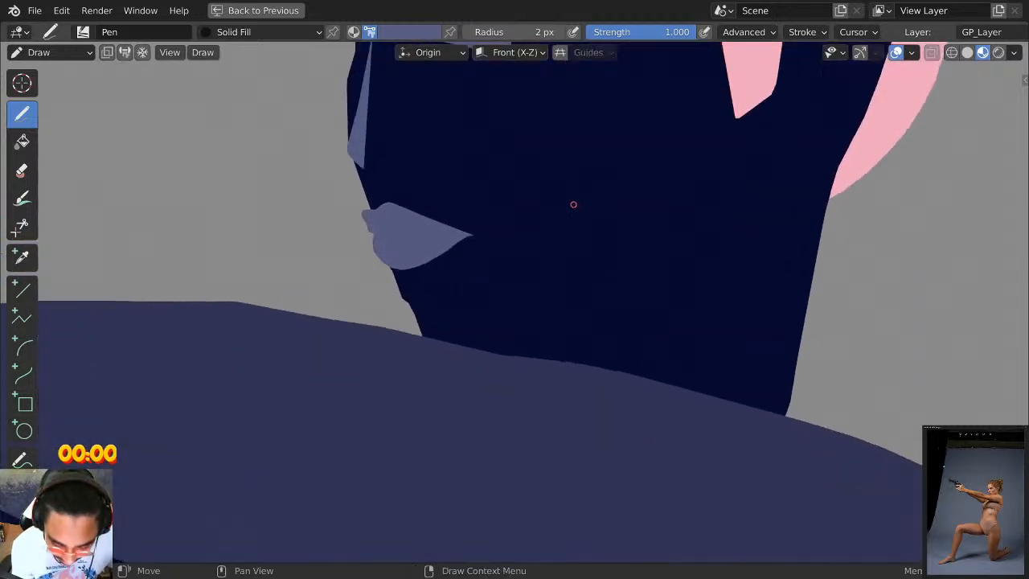
{"action": "scroll", "coordinate": [551, 282], "scroll_direction": "down", "scroll_amount": 2}
{"action": "scroll", "coordinate": [577, 286], "scroll_direction": "up", "scroll_amount": 1}
{"action": "middle_click_drag", "start_coordinate": [584, 291], "coordinate": [612, 337], "text": "shift"}
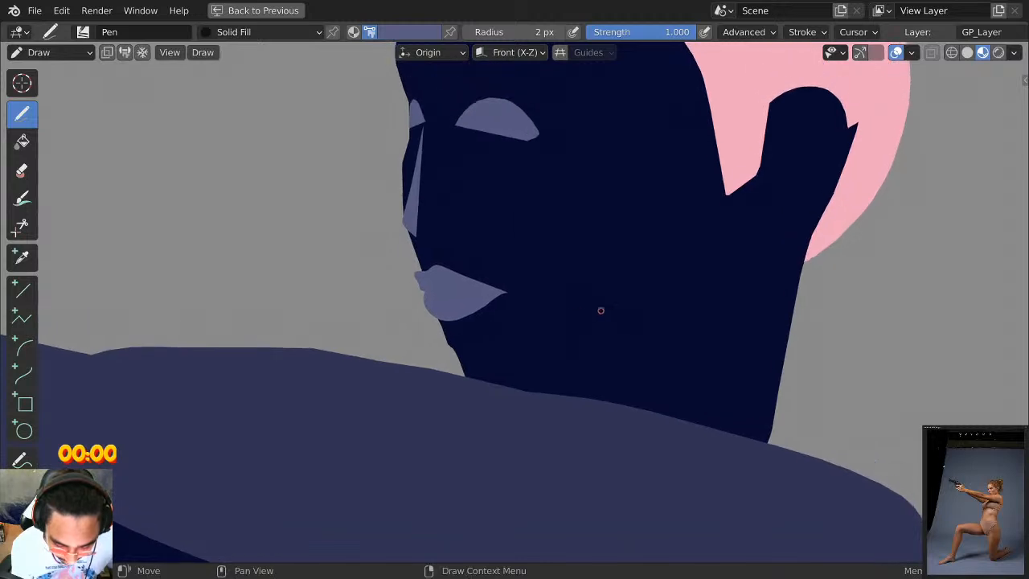
In Sculpt Mode, select the jawline stroke and reshape its chin corner using the Push brush with a 58 px radius.
{"action": "left_click", "coordinate": [56, 52]}
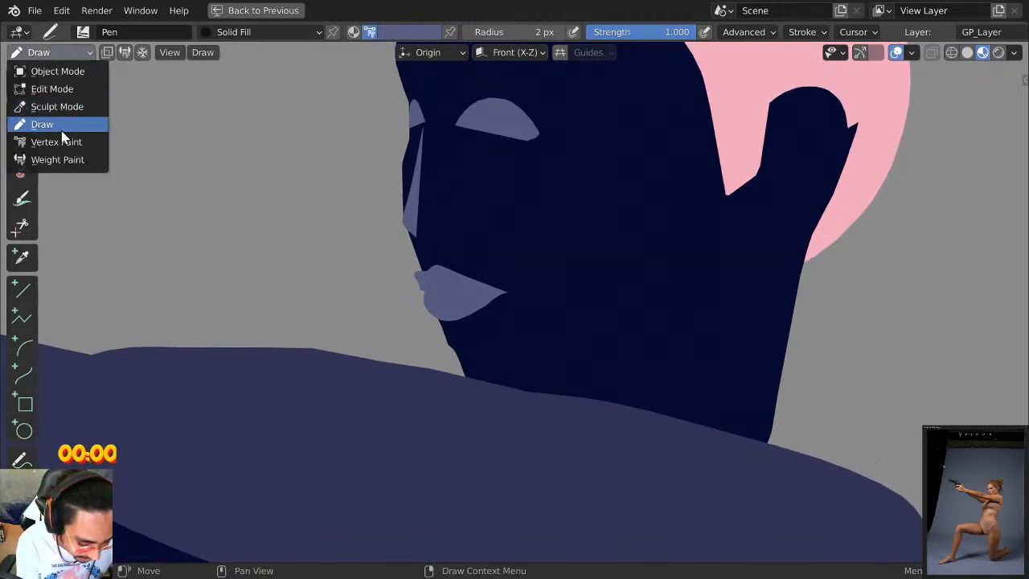
{"action": "left_click", "coordinate": [69, 104]}
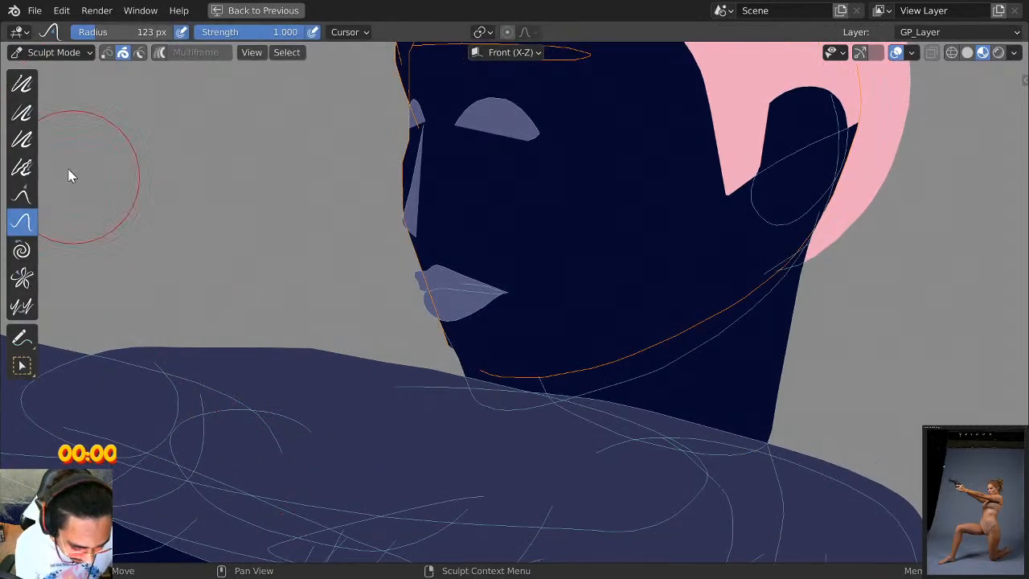
{"action": "left_click_drag", "start_coordinate": [22, 366], "coordinate": [62, 377]}
{"action": "left_click", "coordinate": [62, 376]}
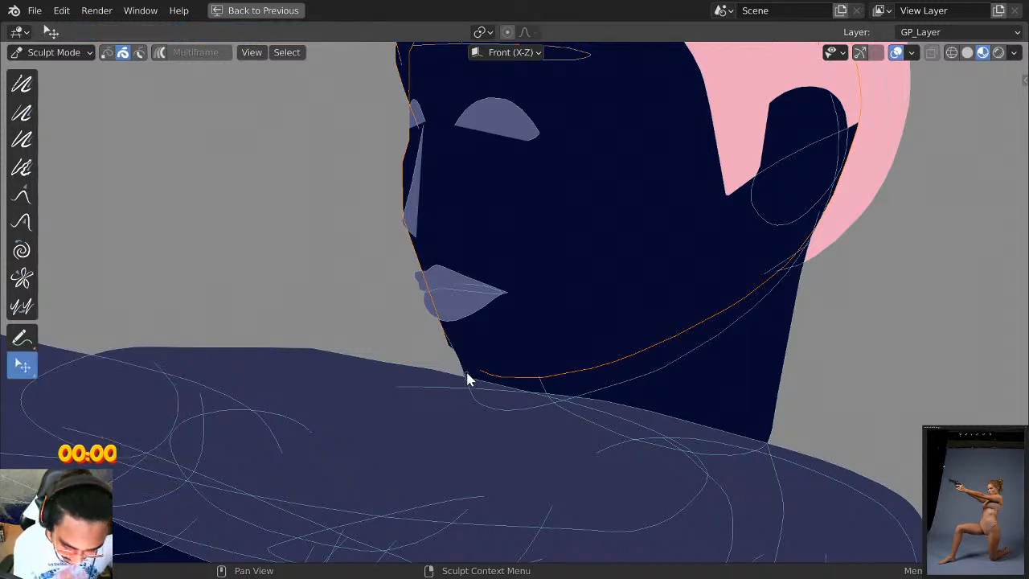
{"action": "left_click", "coordinate": [21, 221]}
{"action": "mouse_move", "coordinate": [459, 372]}
{"action": "left_mouse_down"}
{"action": "mouse_move", "coordinate": [440, 379]}
{"action": "mouse_move", "coordinate": [436, 340]}
{"action": "mouse_move", "coordinate": [459, 333]}
{"action": "left_mouse_up"}
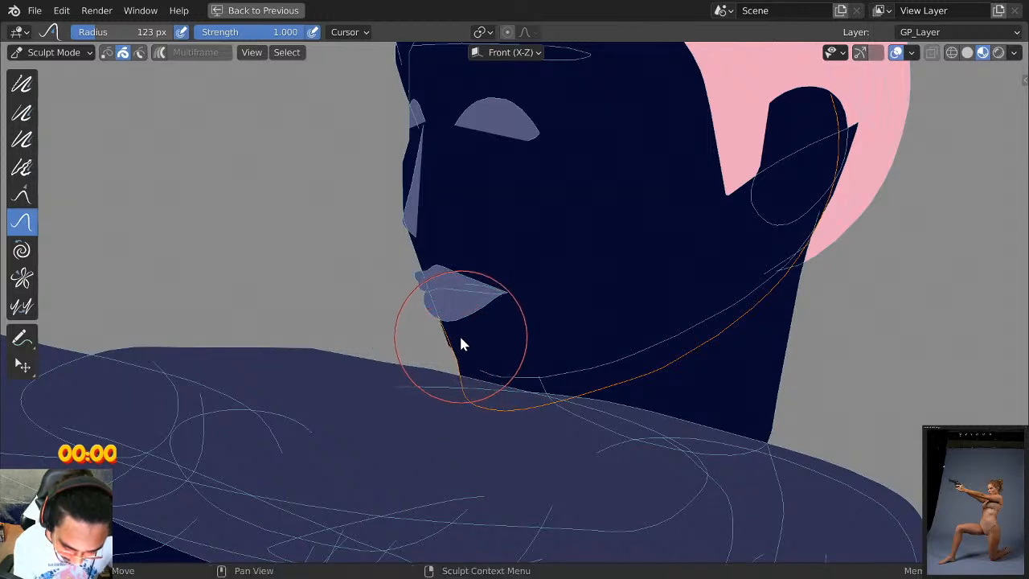
{"action": "left_click_drag", "start_coordinate": [171, 36], "coordinate": [124, 32]}
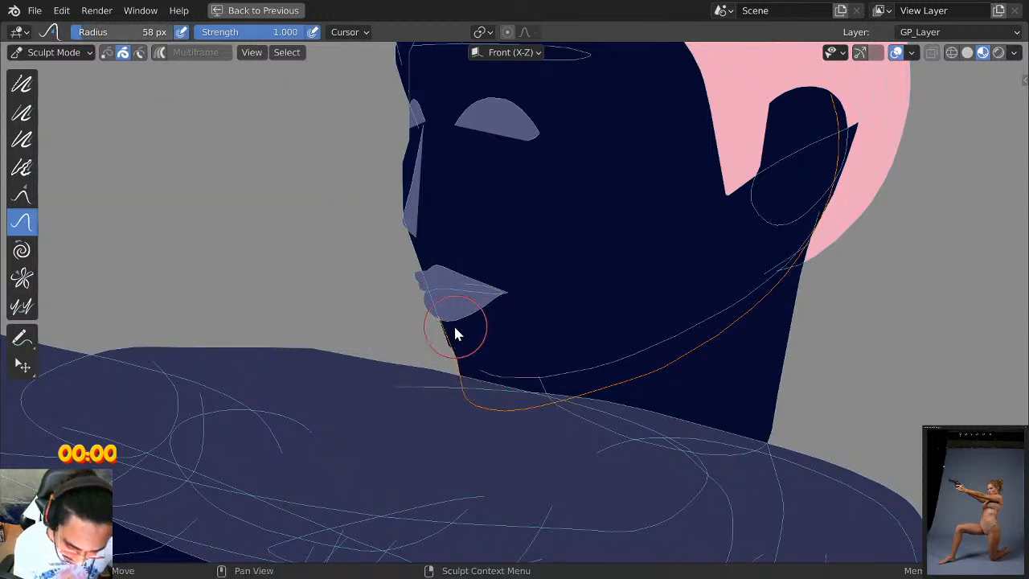
{"action": "left_click_drag", "start_coordinate": [448, 331], "coordinate": [453, 385]}
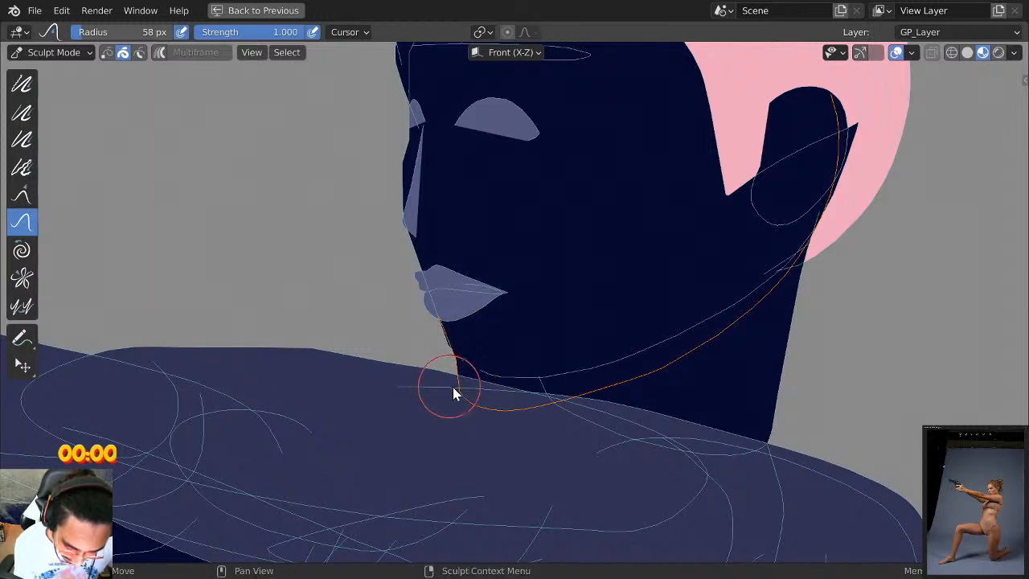
{"action": "left_click_drag", "start_coordinate": [542, 419], "coordinate": [540, 407]}
{"action": "mouse_move", "coordinate": [461, 371]}
{"action": "left_mouse_down"}
{"action": "mouse_move", "coordinate": [455, 331]}
{"action": "mouse_move", "coordinate": [466, 339]}
{"action": "mouse_move", "coordinate": [456, 348]}
{"action": "left_mouse_up"}
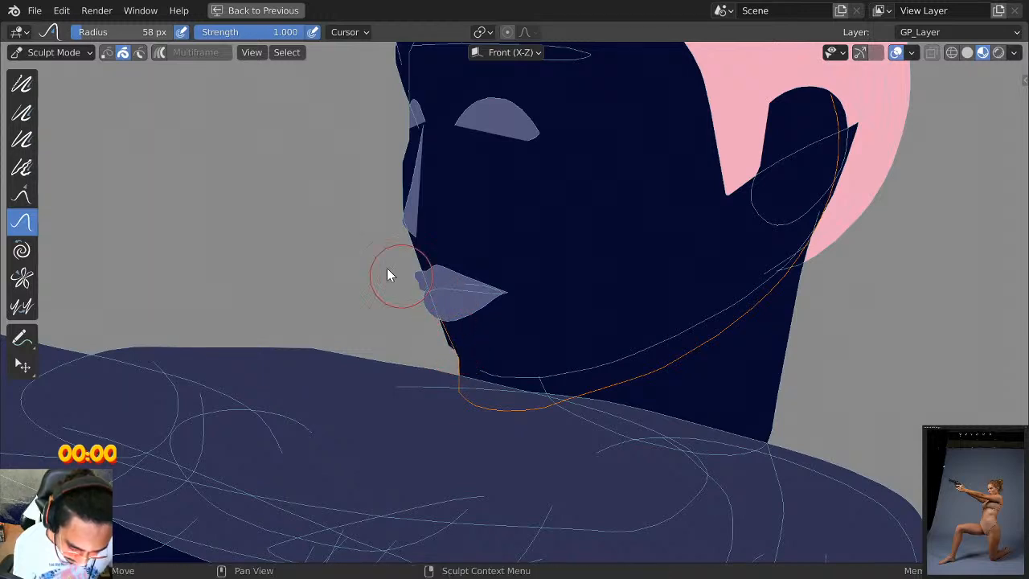
Add the face outline stroke to the selection, push both strokes into a smoother chin contour, and return to Object Mode.
{"action": "left_click", "coordinate": [22, 364]}
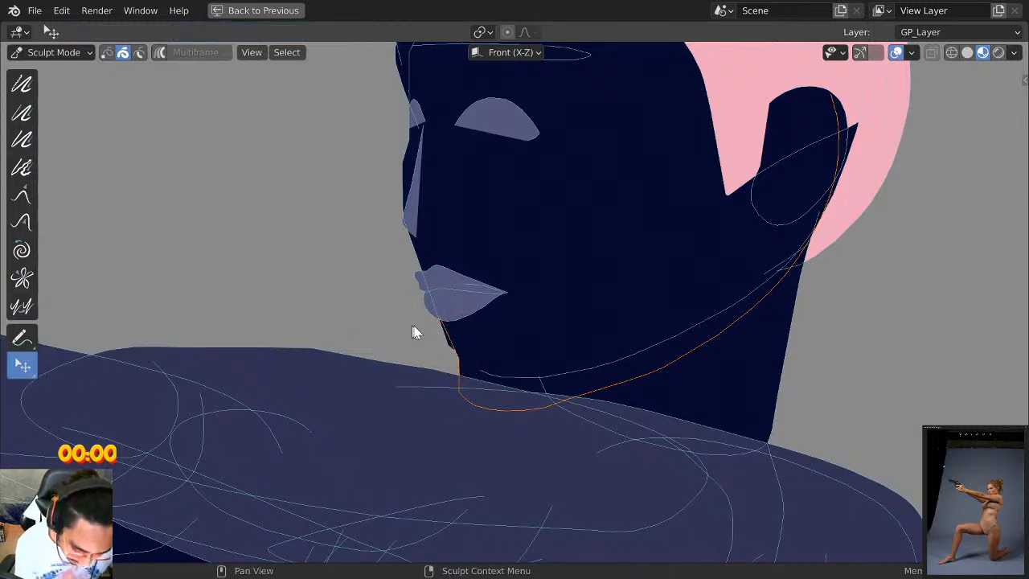
{"action": "left_click", "coordinate": [447, 347], "text": "shift"}
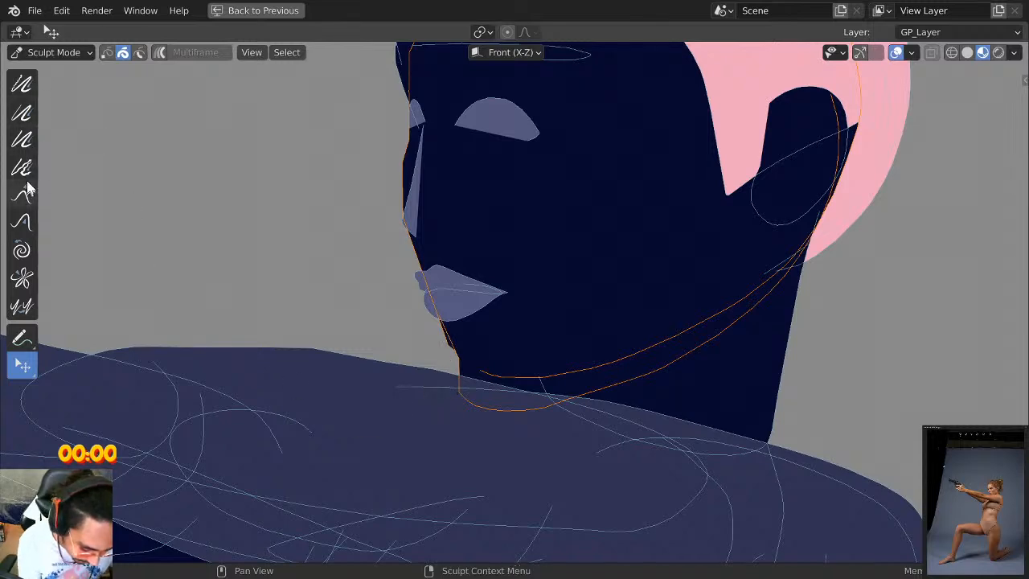
{"action": "left_click", "coordinate": [21, 222]}
{"action": "mouse_move", "coordinate": [438, 336]}
{"action": "left_mouse_down"}
{"action": "mouse_move", "coordinate": [458, 344]}
{"action": "mouse_move", "coordinate": [452, 361]}
{"action": "mouse_move", "coordinate": [466, 391]}
{"action": "mouse_move", "coordinate": [548, 412]}
{"action": "left_mouse_up"}
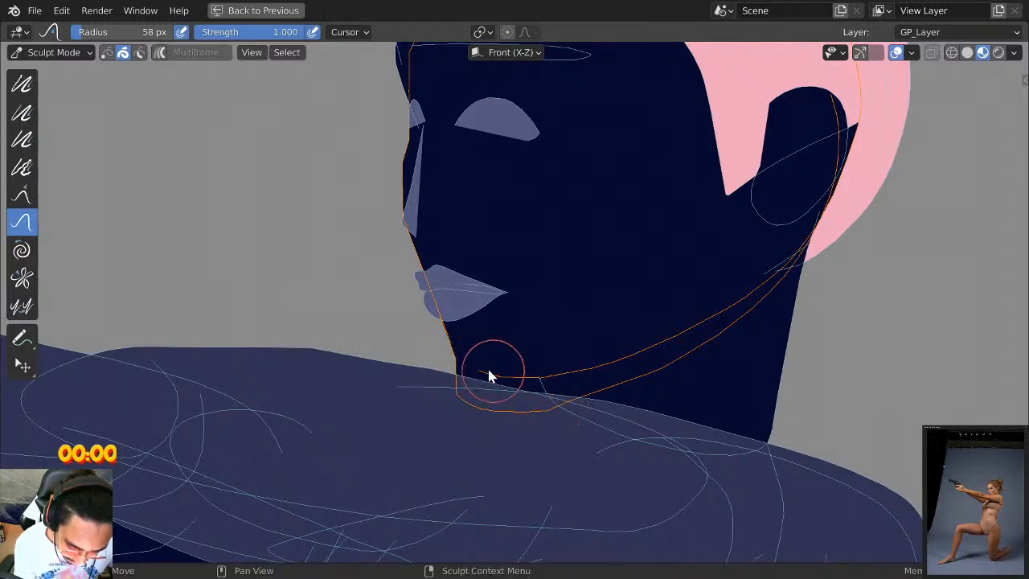
{"action": "key", "text": "Tab"}
{"action": "key", "text": "Tab"}
{"action": "left_click", "coordinate": [53, 52]}
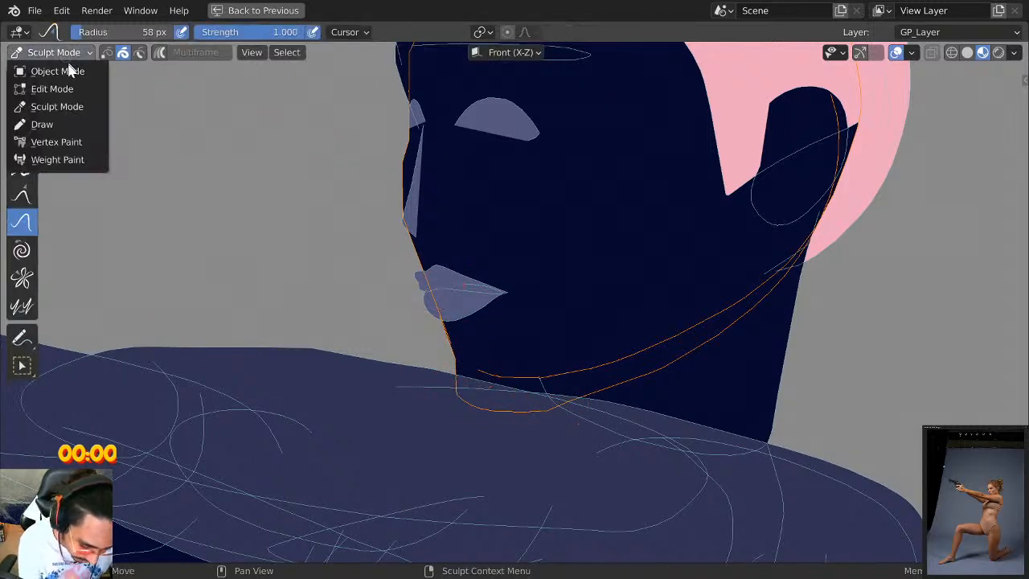
{"action": "left_click", "coordinate": [71, 71]}
Examine the head, the upper body and the whole kneeling figure against the reference photo.
{"action": "scroll", "coordinate": [569, 257], "scroll_direction": "down", "scroll_amount": 8}
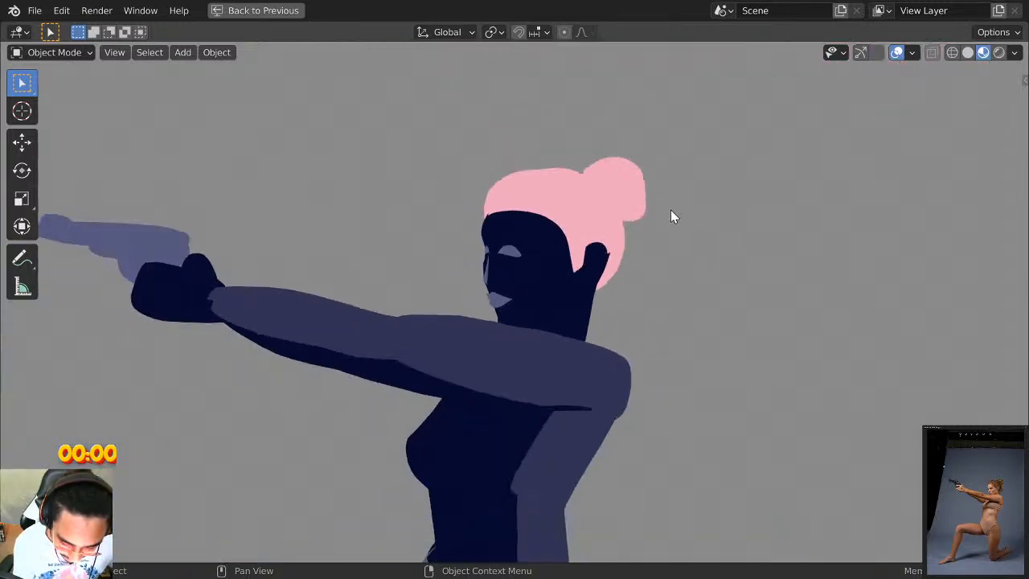
{"action": "scroll", "coordinate": [703, 227], "scroll_direction": "down", "scroll_amount": 3}
{"action": "scroll", "coordinate": [703, 227], "scroll_direction": "up", "scroll_amount": 6}
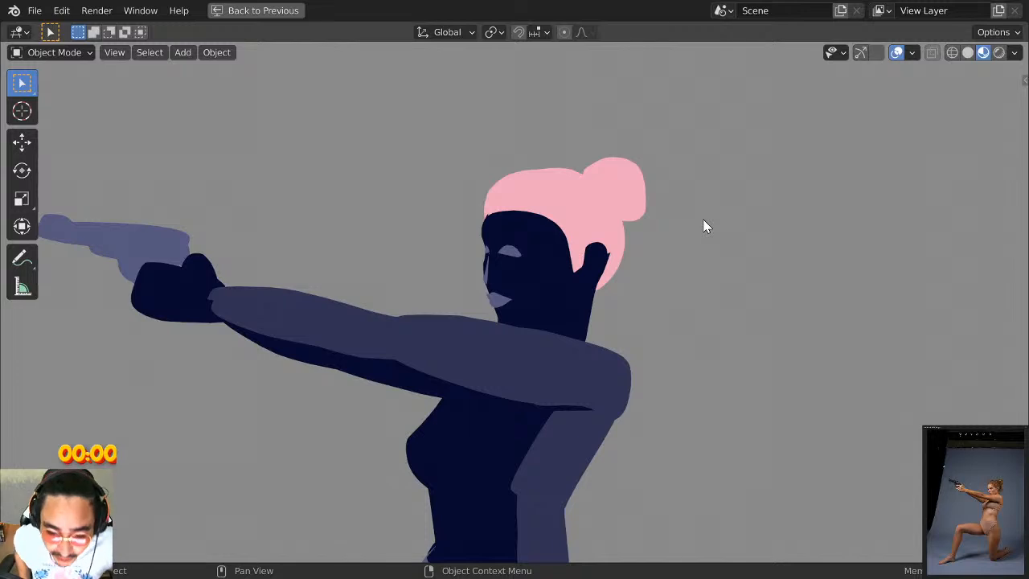
{"action": "scroll", "coordinate": [703, 227], "scroll_direction": "down", "scroll_amount": 6}
{"action": "scroll", "coordinate": [704, 226], "scroll_direction": "up", "scroll_amount": 1}
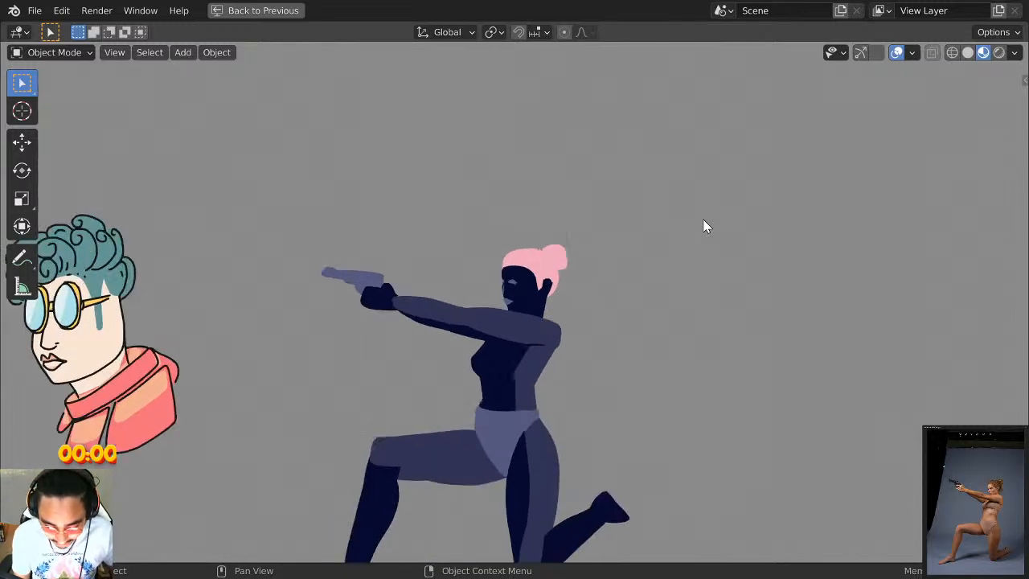
{"action": "scroll", "coordinate": [703, 226], "scroll_direction": "down", "scroll_amount": 1}
{"action": "scroll", "coordinate": [703, 221], "scroll_direction": "up", "scroll_amount": 1}
{"action": "middle_click_drag", "start_coordinate": [618, 365], "coordinate": [729, 239]}
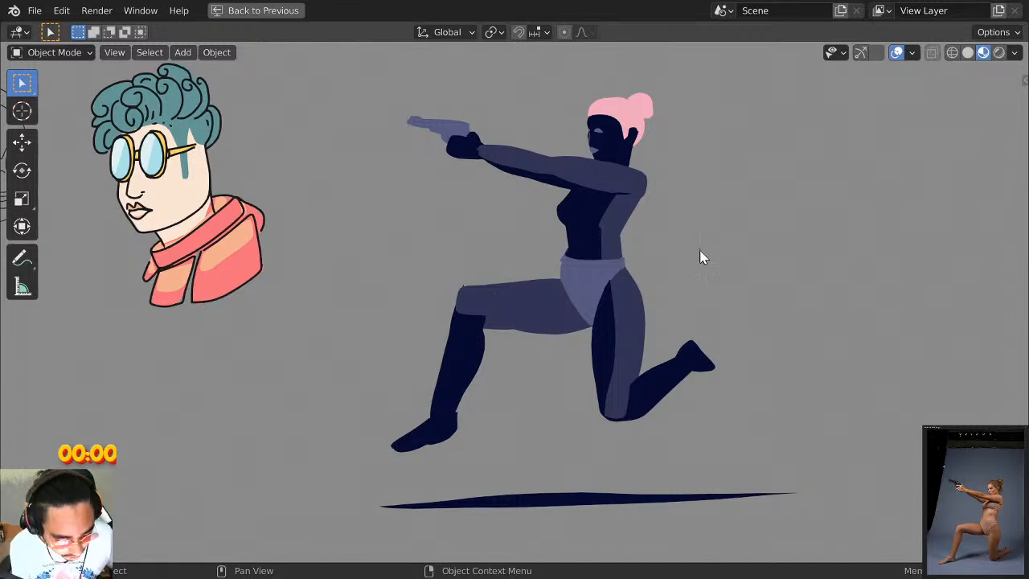
{"action": "key", "text": "Tab"}
{"action": "key", "text": "Tab"}
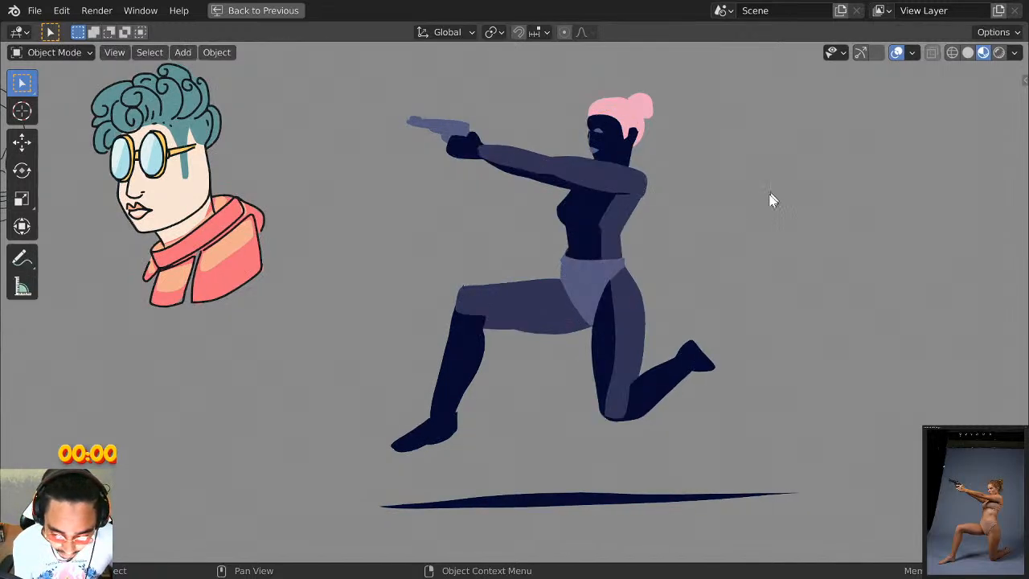
{"action": "middle_click_drag", "start_coordinate": [769, 199], "coordinate": [648, 252]}
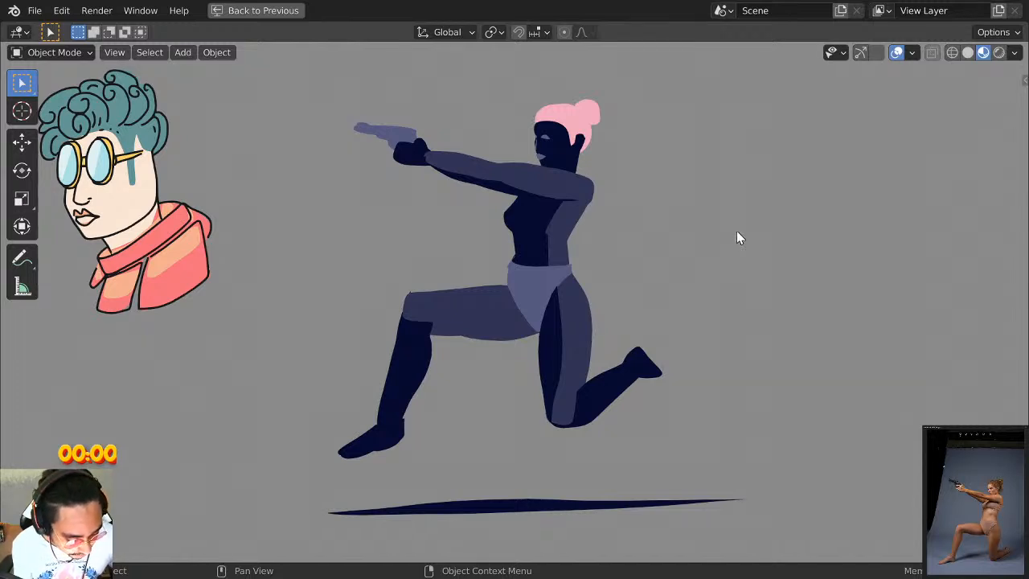
Restore the full workspace layout and hide layers 01 and 02, leaving only the gun-aiming figure's layer shown.
{"action": "key", "text": "ctrl+space"}
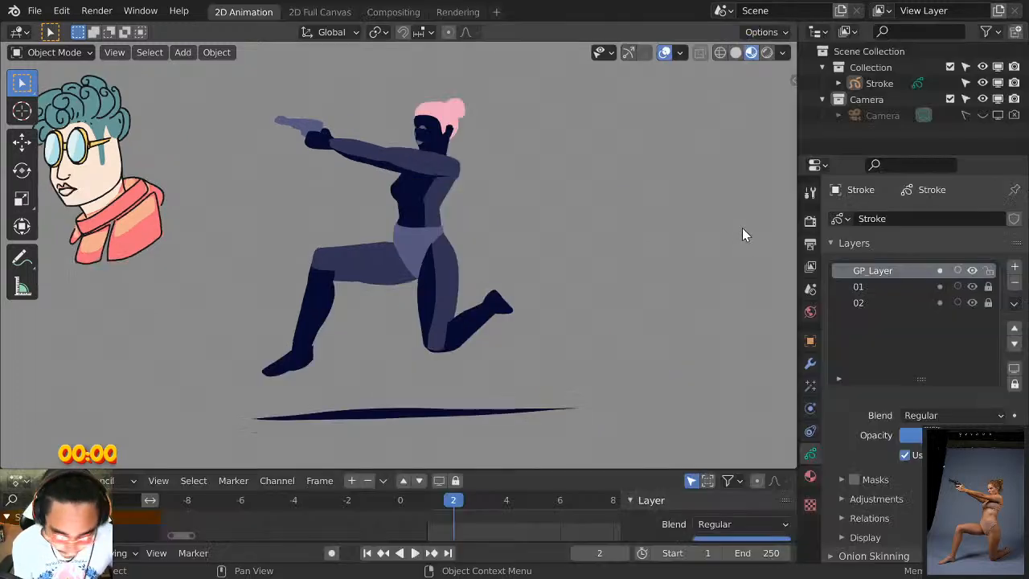
{"action": "left_click", "coordinate": [972, 271]}
{"action": "left_click", "coordinate": [972, 270]}
{"action": "left_click_drag", "start_coordinate": [972, 287], "coordinate": [973, 305]}
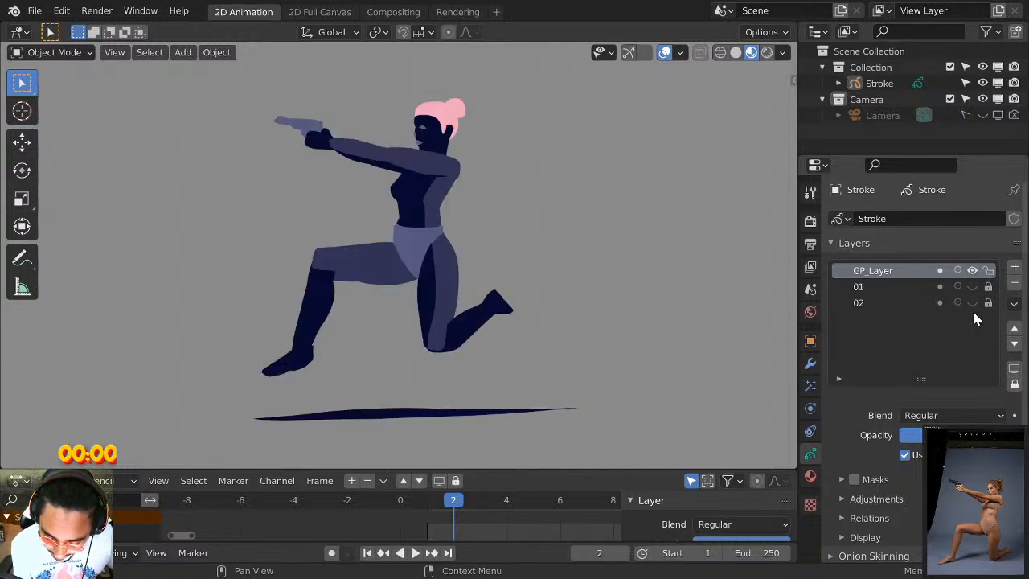
{"action": "middle_click_drag", "start_coordinate": [581, 282], "coordinate": [613, 294]}
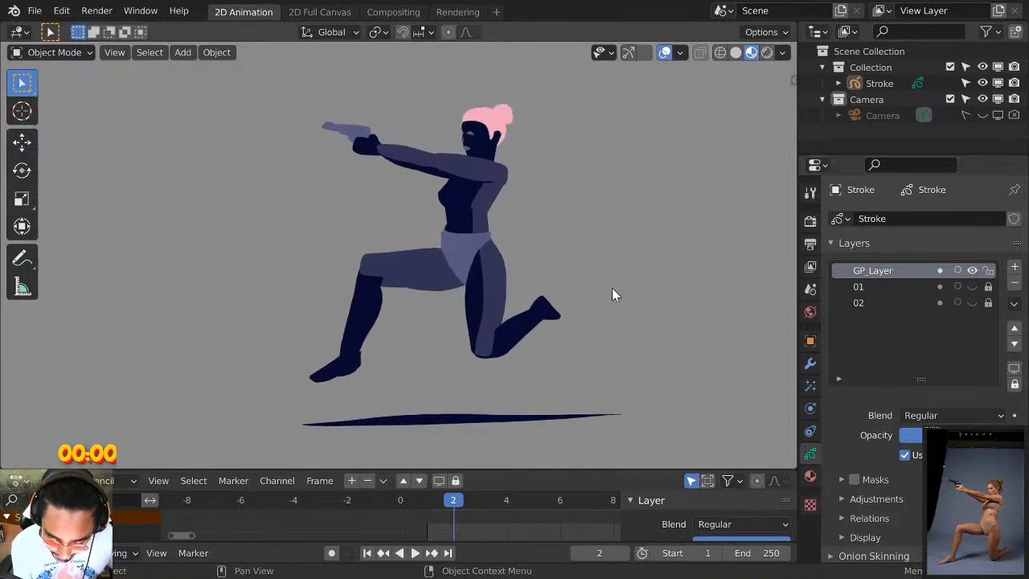
Rename the figure's layer as Sketch and add a new layer above it.
{"action": "left_click", "coordinate": [973, 271]}
{"action": "left_click", "coordinate": [973, 270]}
{"action": "double_click", "coordinate": [873, 270]}
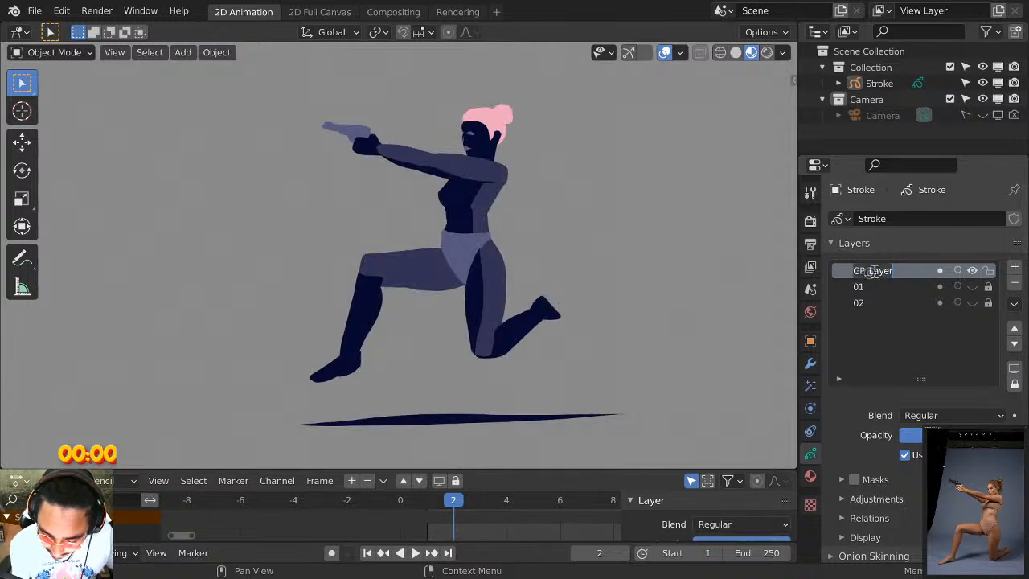
{"action": "type", "text": "Sketch"}
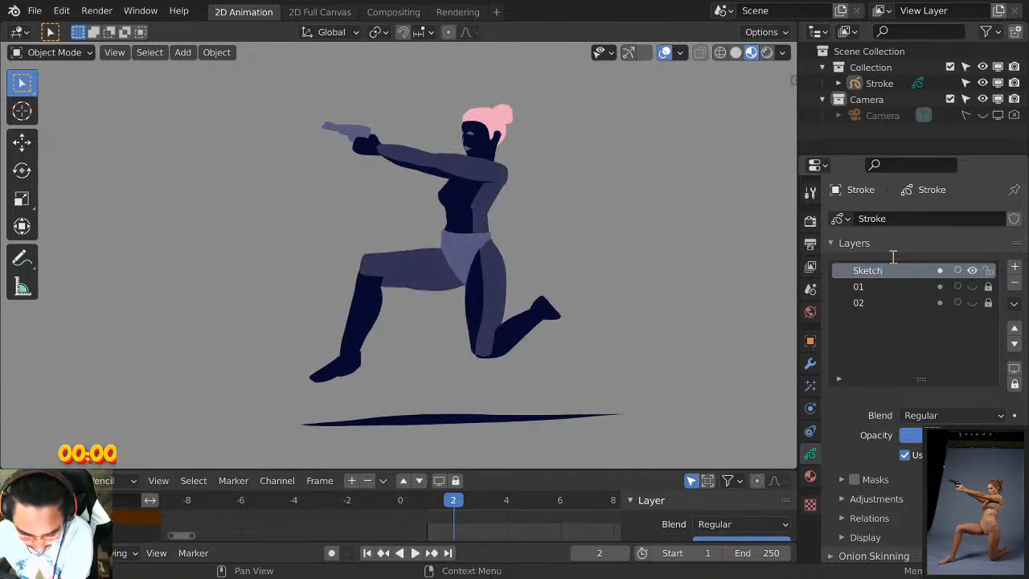
{"action": "key", "text": "Return"}
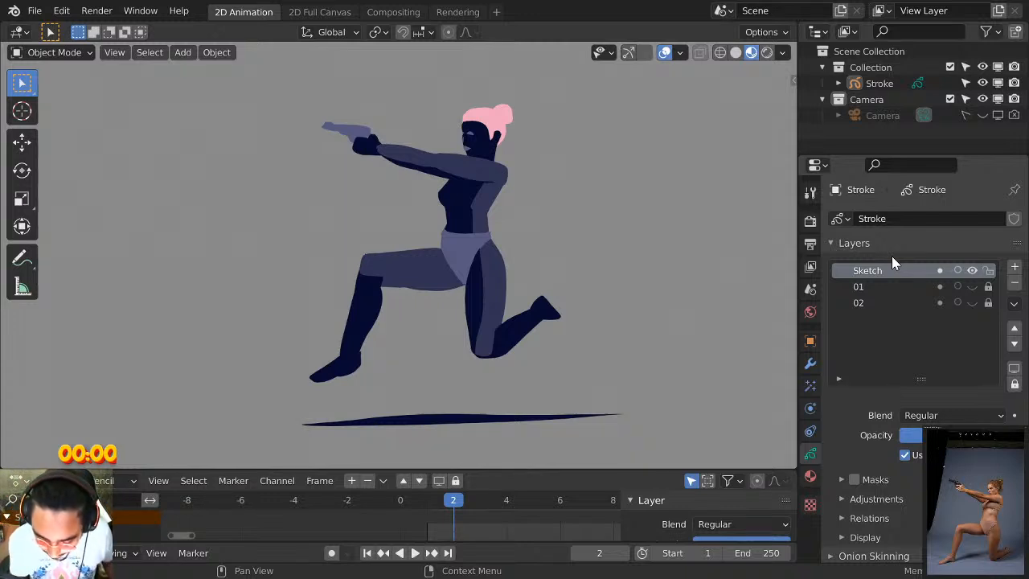
{"action": "left_click", "coordinate": [1014, 267]}
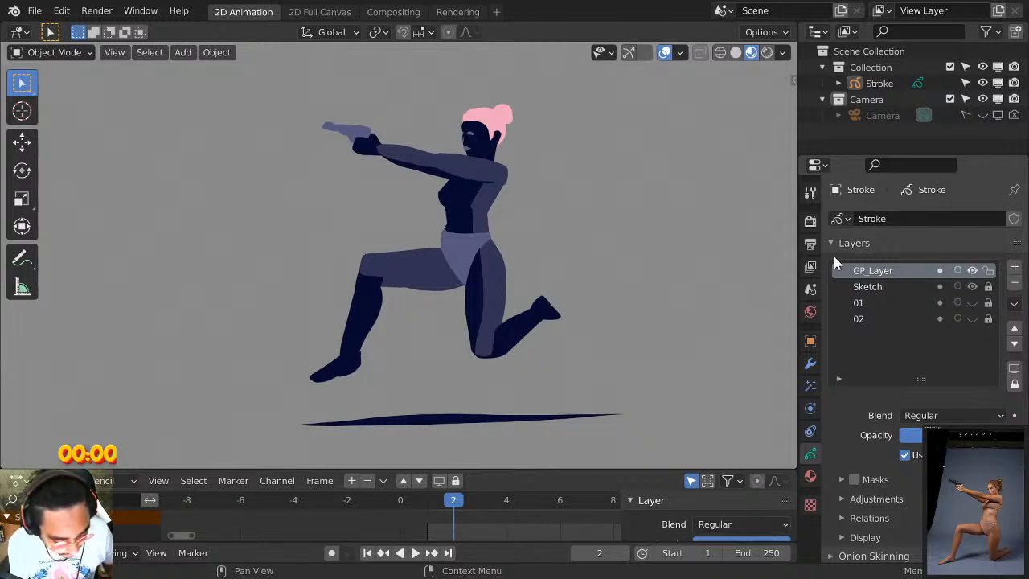
Maximize the viewport around the whole figure and switch to Draw mode on the new layer.
{"action": "key", "text": "ctrl+space"}
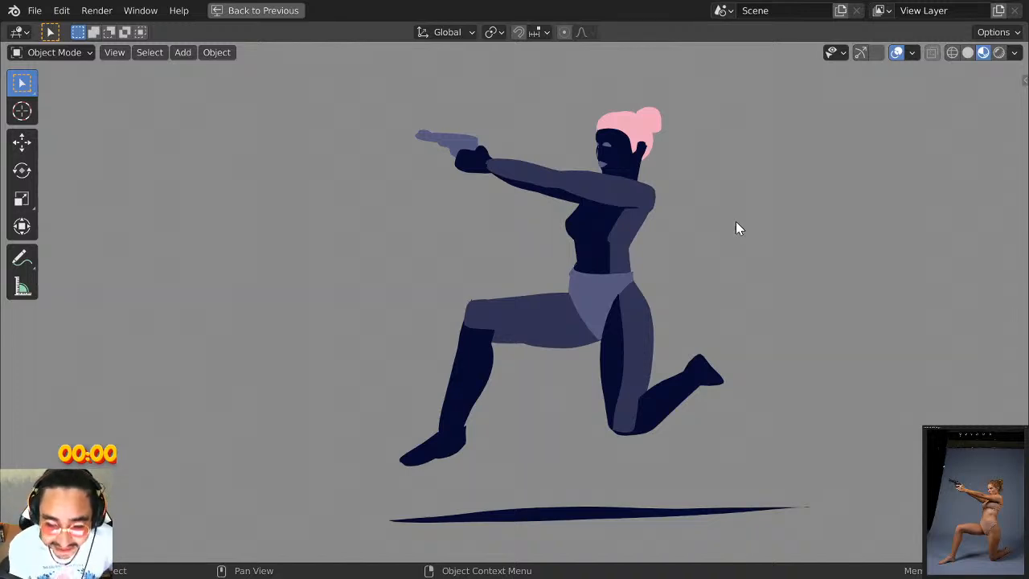
{"action": "scroll", "coordinate": [736, 228], "scroll_direction": "up", "scroll_amount": 3}
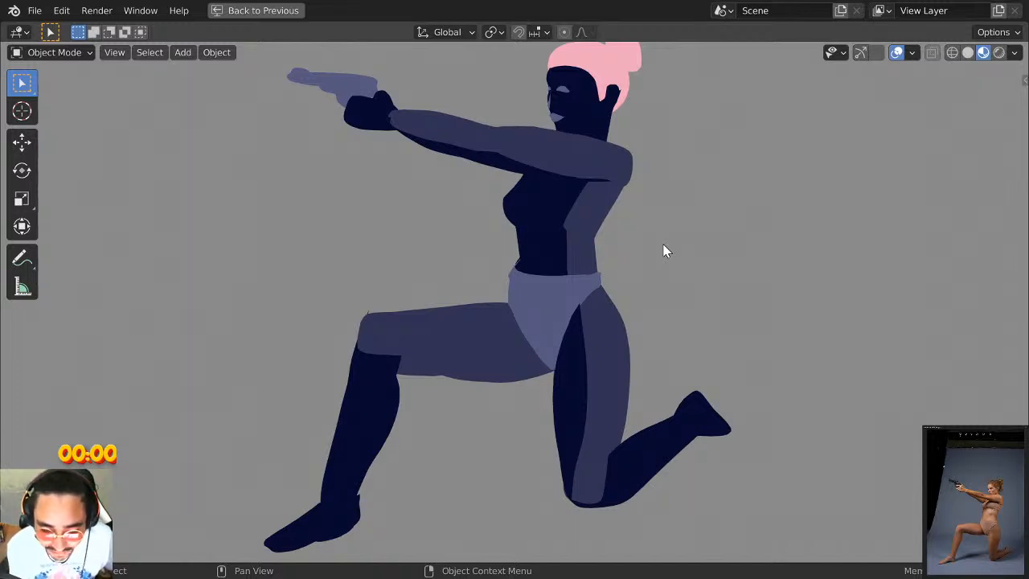
{"action": "scroll", "coordinate": [666, 251], "scroll_direction": "down", "scroll_amount": 1}
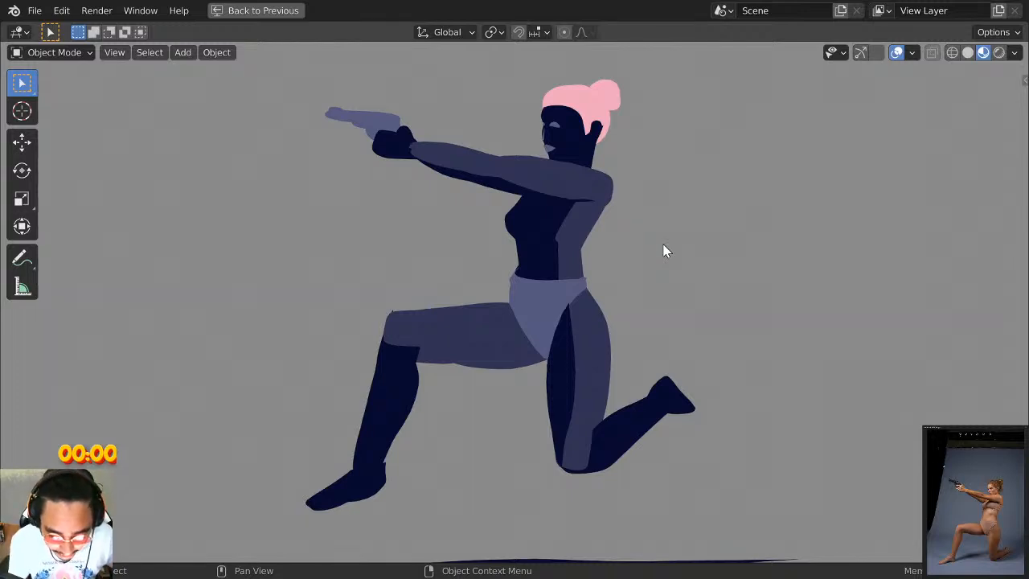
{"action": "scroll", "coordinate": [629, 170], "scroll_direction": "up", "scroll_amount": 1}
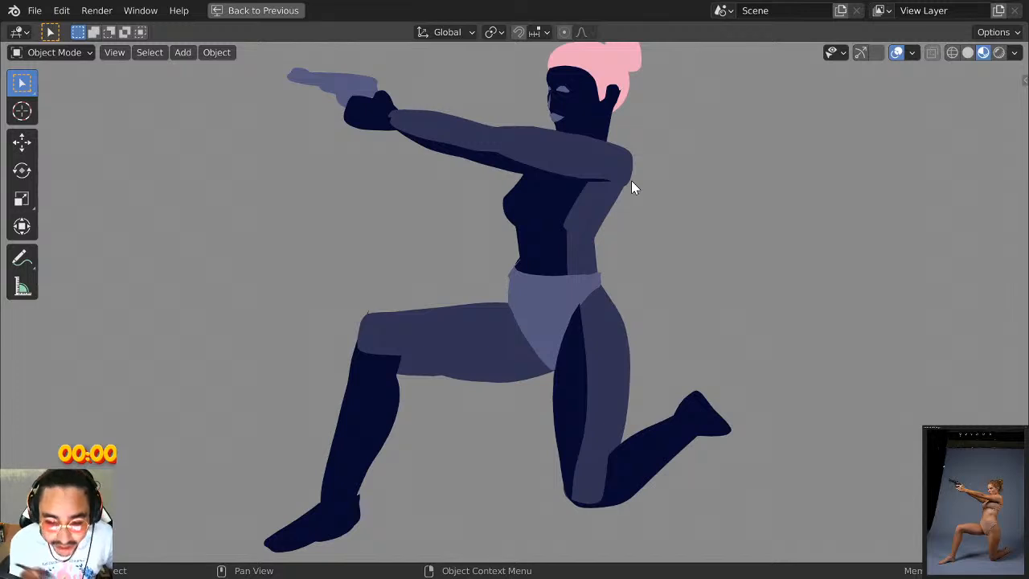
{"action": "left_click", "coordinate": [70, 52]}
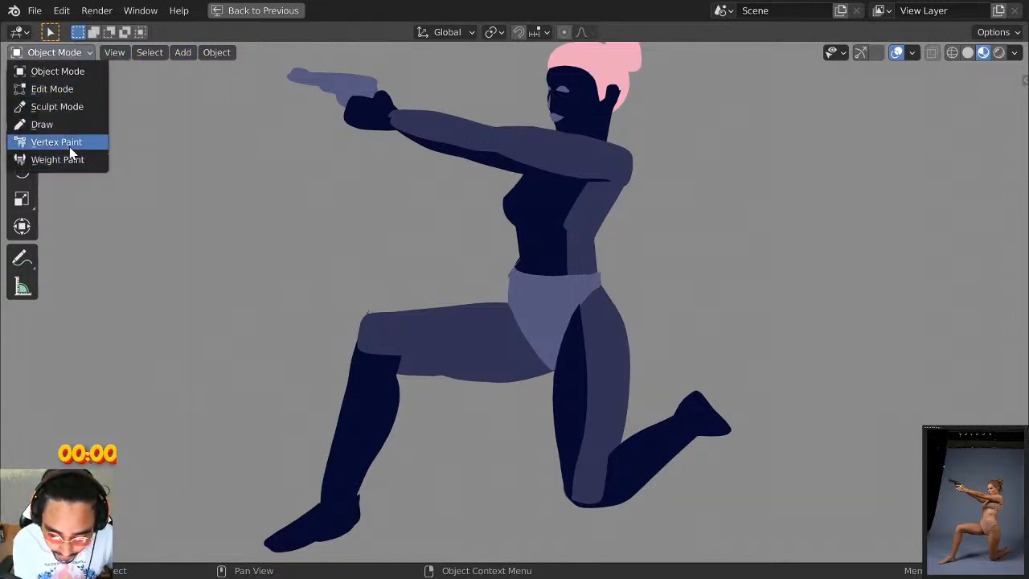
{"action": "left_click", "coordinate": [69, 73]}
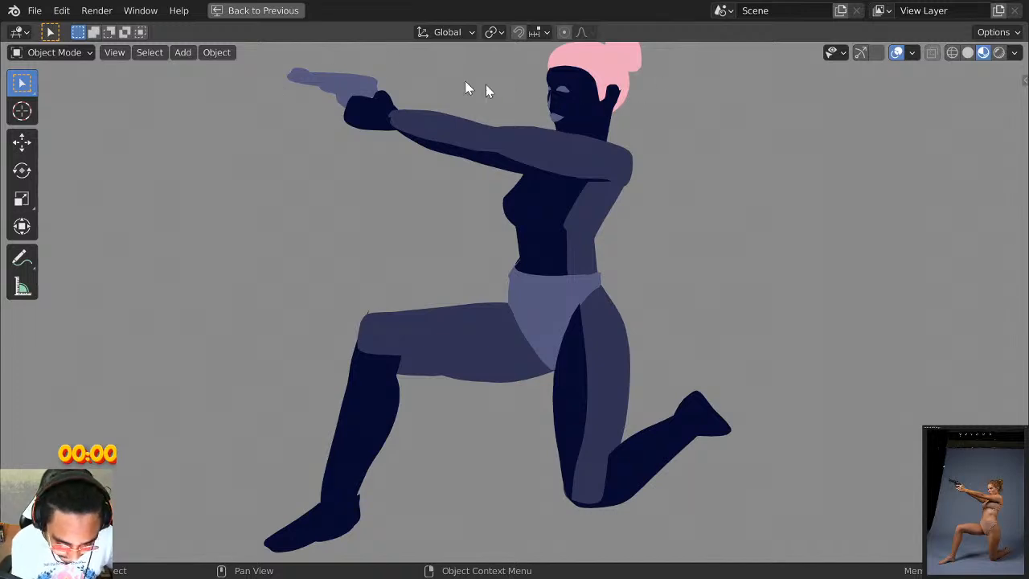
{"action": "left_click", "coordinate": [64, 52]}
{"action": "left_click", "coordinate": [64, 124]}
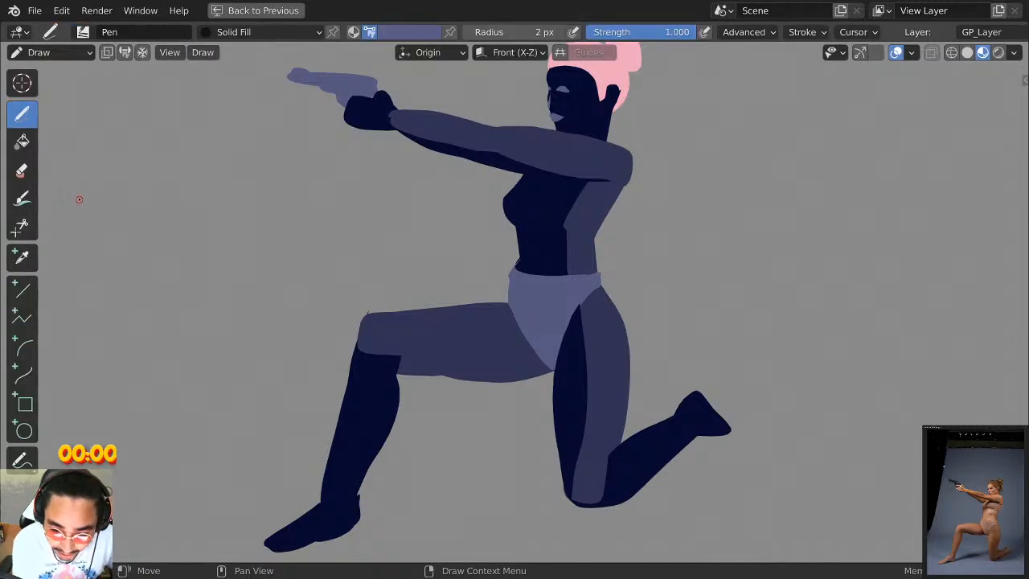
Try a dusty-pink Solid Fill skirt over the figure's hips and upper thighs on the new layer.
{"action": "scroll", "coordinate": [657, 247], "scroll_direction": "down", "scroll_amount": 1}
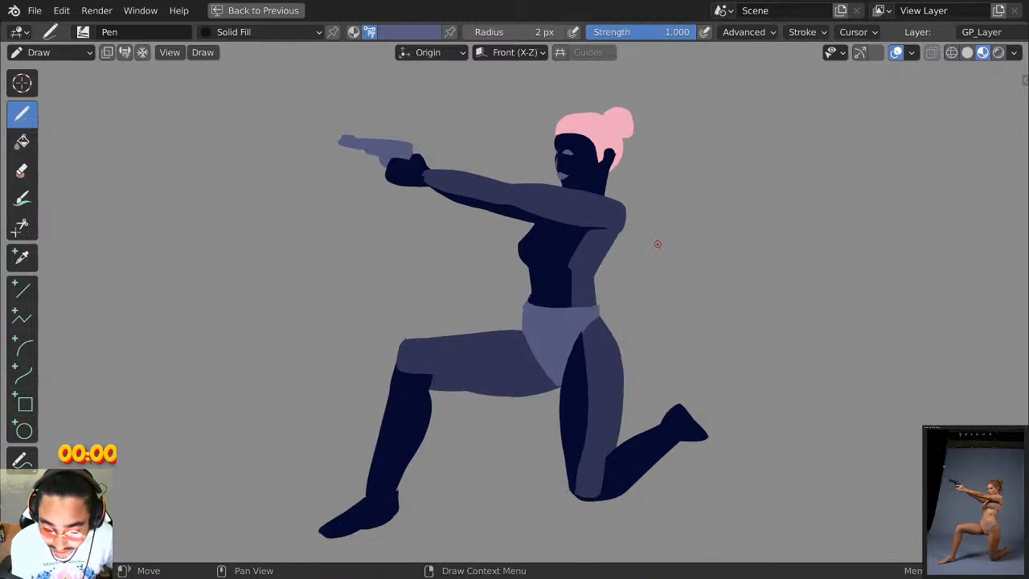
{"action": "middle_click_drag", "start_coordinate": [613, 247], "coordinate": [633, 229], "text": "shift"}
{"action": "left_click", "coordinate": [277, 32]}
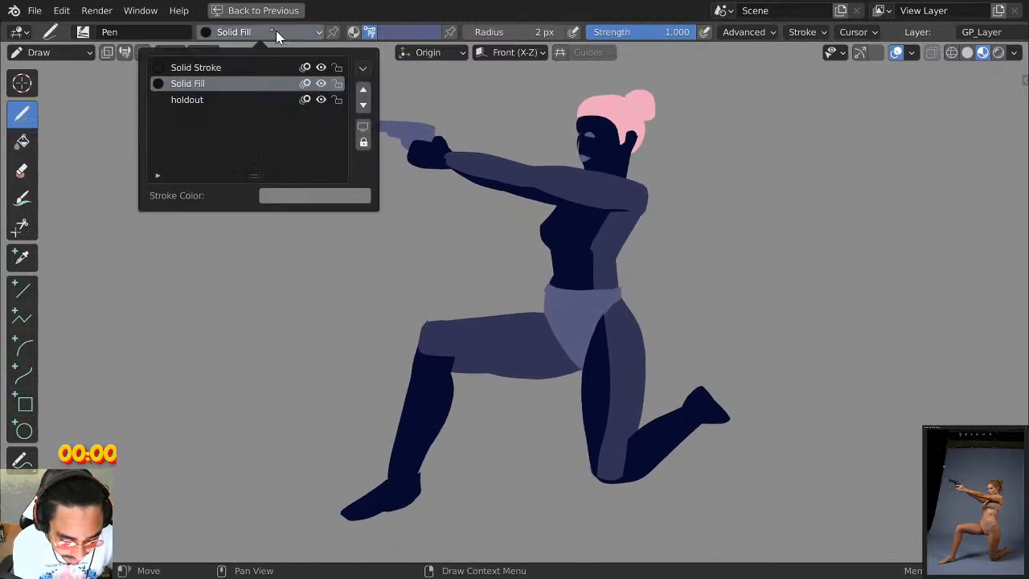
{"action": "left_click", "coordinate": [402, 32]}
{"action": "left_click", "coordinate": [418, 32]}
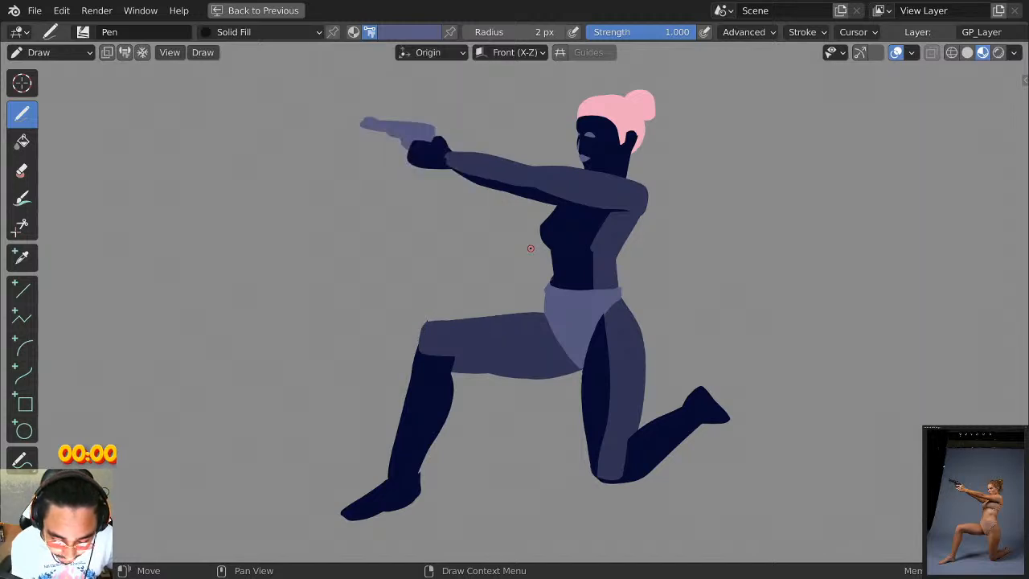
{"action": "left_click", "coordinate": [411, 33]}
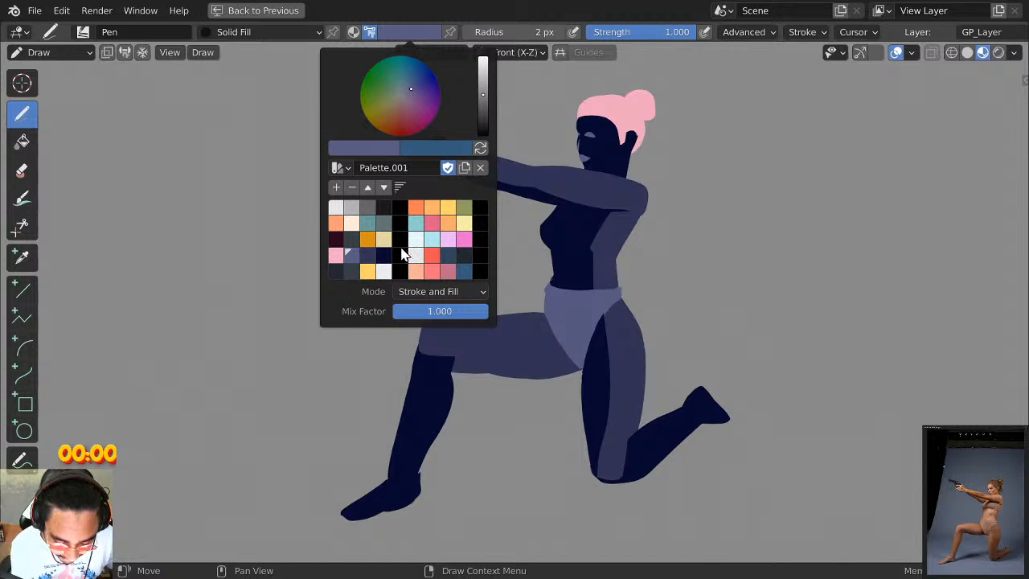
{"action": "left_click", "coordinate": [449, 273]}
{"action": "scroll", "coordinate": [693, 260], "scroll_direction": "up", "scroll_amount": 3}
{"action": "middle_click_drag", "start_coordinate": [532, 310], "coordinate": [522, 283], "text": "shift"}
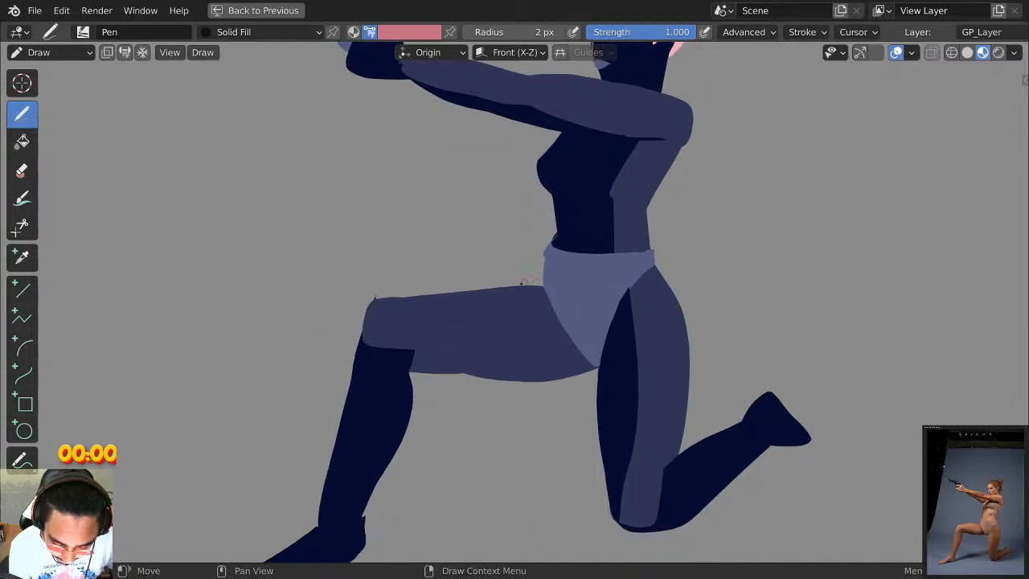
{"action": "mouse_move", "coordinate": [522, 283]}
{"action": "left_mouse_down"}
{"action": "mouse_move", "coordinate": [546, 428]}
{"action": "mouse_move", "coordinate": [697, 408]}
{"action": "mouse_move", "coordinate": [704, 285]}
{"action": "mouse_move", "coordinate": [659, 239]}
{"action": "mouse_move", "coordinate": [552, 234]}
{"action": "left_mouse_up"}
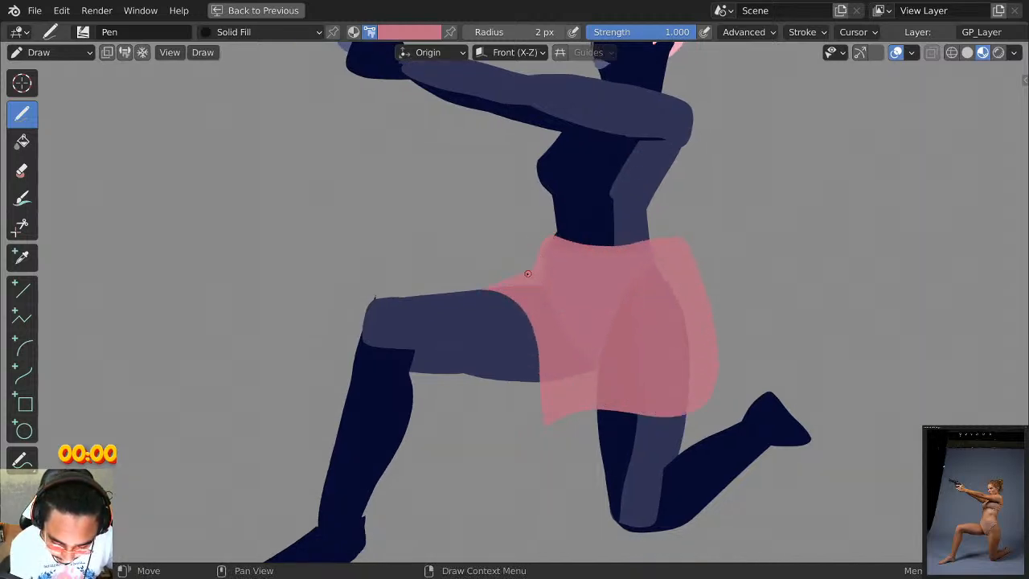
{"action": "left_click_drag", "start_coordinate": [527, 273], "coordinate": [499, 282]}
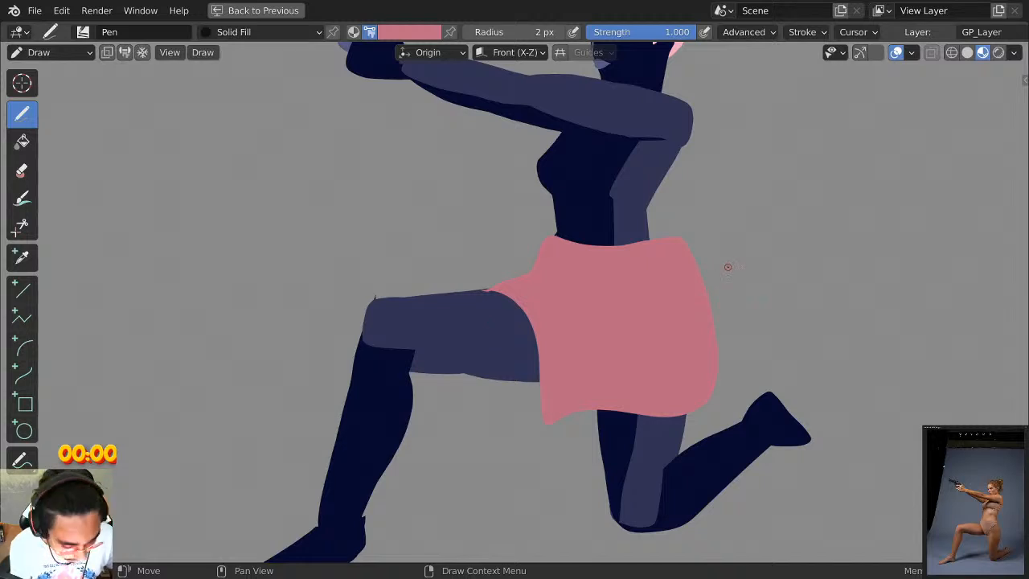
Undo the skirt, return to Draw mode and redraw it in dusty pink, fitting closer to the hips and thighs.
{"action": "key", "text": "ctrl+z"}
{"action": "mouse_move", "coordinate": [653, 246]}
{"action": "left_mouse_down"}
{"action": "mouse_move", "coordinate": [681, 291]}
{"action": "mouse_move", "coordinate": [691, 395]}
{"action": "left_mouse_up"}
{"action": "key", "text": "ctrl+Tab"}
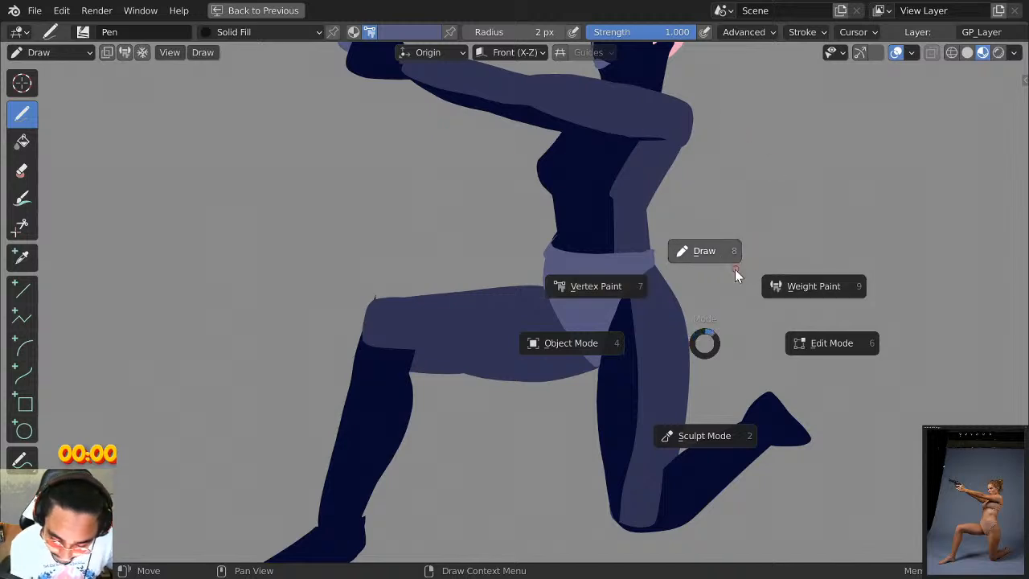
{"action": "left_click", "coordinate": [734, 269]}
{"action": "left_click", "coordinate": [402, 37]}
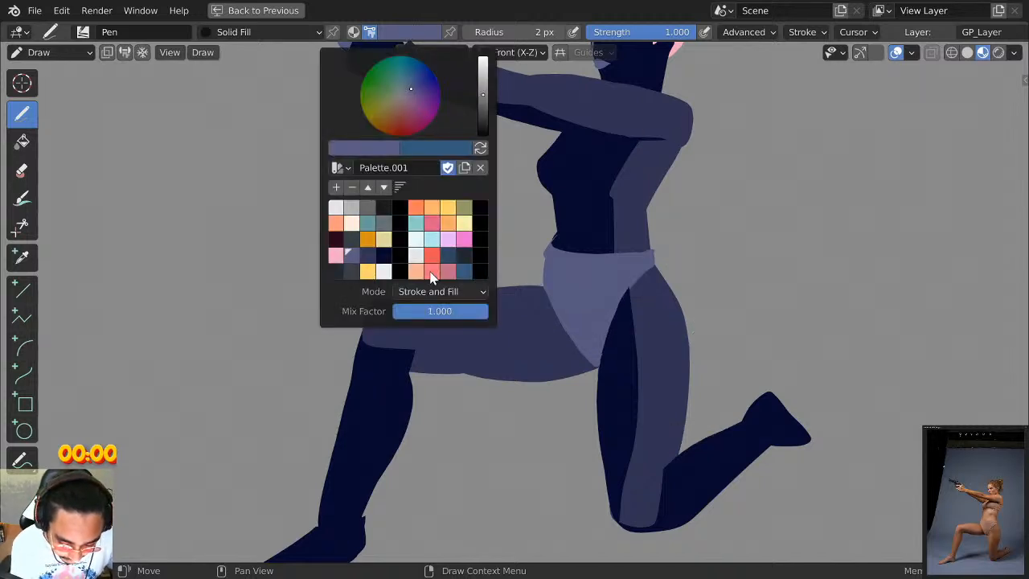
{"action": "left_click", "coordinate": [450, 279]}
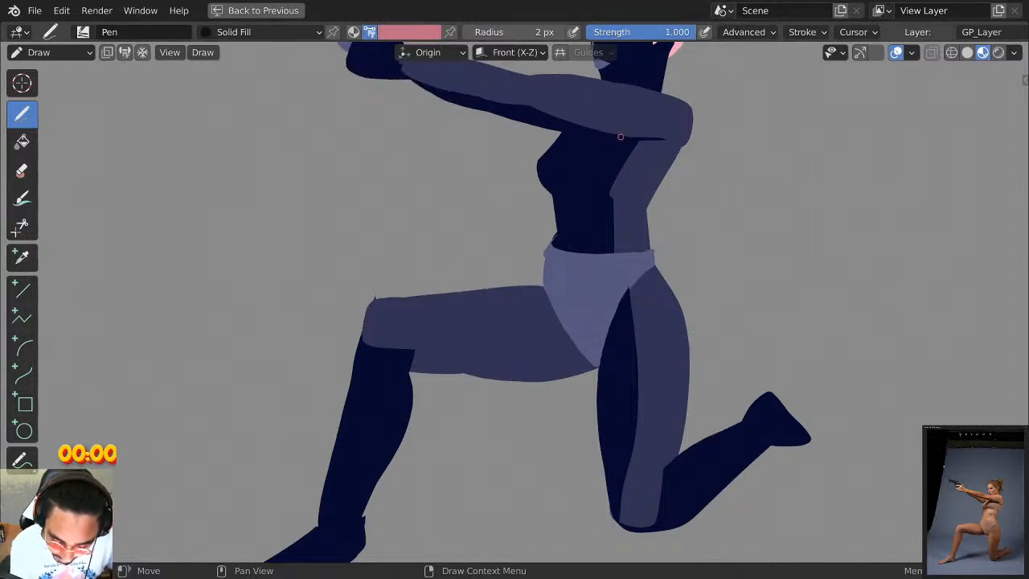
{"action": "mouse_move", "coordinate": [529, 283]}
{"action": "left_mouse_down"}
{"action": "mouse_move", "coordinate": [535, 321]}
{"action": "mouse_move", "coordinate": [573, 399]}
{"action": "mouse_move", "coordinate": [551, 294]}
{"action": "mouse_move", "coordinate": [495, 293]}
{"action": "mouse_move", "coordinate": [565, 395]}
{"action": "mouse_move", "coordinate": [567, 418]}
{"action": "mouse_move", "coordinate": [688, 423]}
{"action": "mouse_move", "coordinate": [697, 348]}
{"action": "mouse_move", "coordinate": [663, 265]}
{"action": "mouse_move", "coordinate": [575, 250]}
{"action": "mouse_move", "coordinate": [536, 254]}
{"action": "mouse_move", "coordinate": [536, 268]}
{"action": "left_mouse_up"}
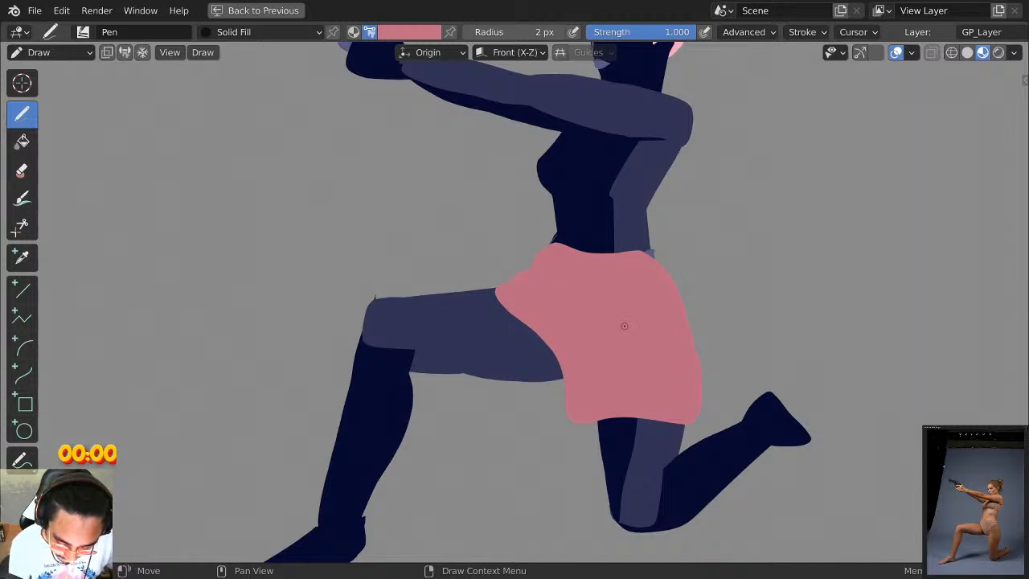
Try a lighter salmon-pink panel on the front part of the skirt, then undo it.
{"action": "left_click", "coordinate": [422, 34]}
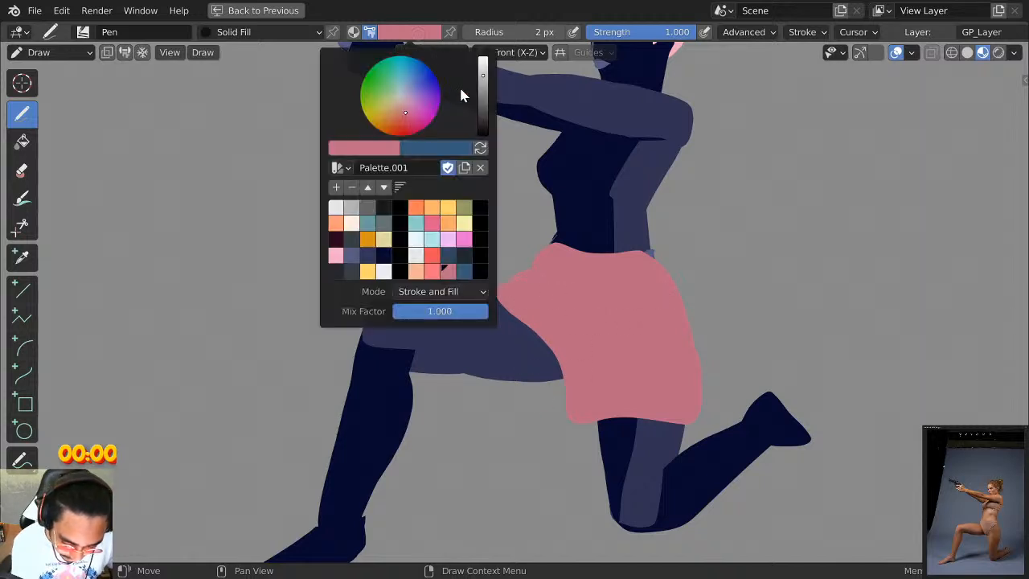
{"action": "left_click", "coordinate": [434, 278]}
{"action": "mouse_move", "coordinate": [498, 289]}
{"action": "left_mouse_down"}
{"action": "mouse_move", "coordinate": [548, 372]}
{"action": "mouse_move", "coordinate": [599, 277]}
{"action": "left_mouse_up"}
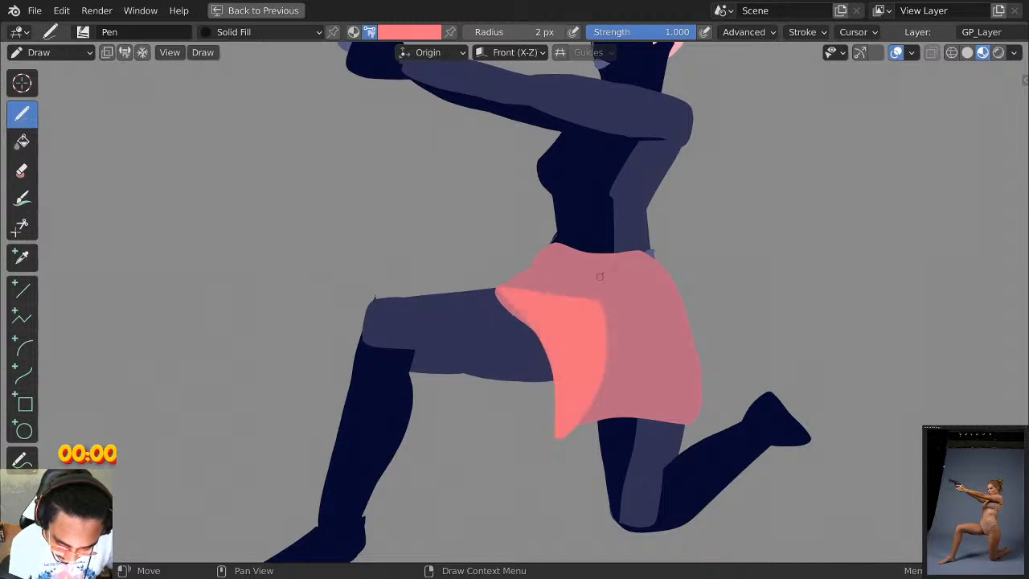
{"action": "key", "text": "ctrl+z"}
Try filling the chest in dusty pink and then the whole torso in dark blue as a top, undoing both shapes.
{"action": "mouse_move", "coordinate": [614, 223]}
{"action": "middle_mouse_down", "text": "shift"}
{"action": "mouse_move", "coordinate": [595, 236]}
{"action": "mouse_move", "coordinate": [552, 318]}
{"action": "middle_mouse_up", "text": "shift"}
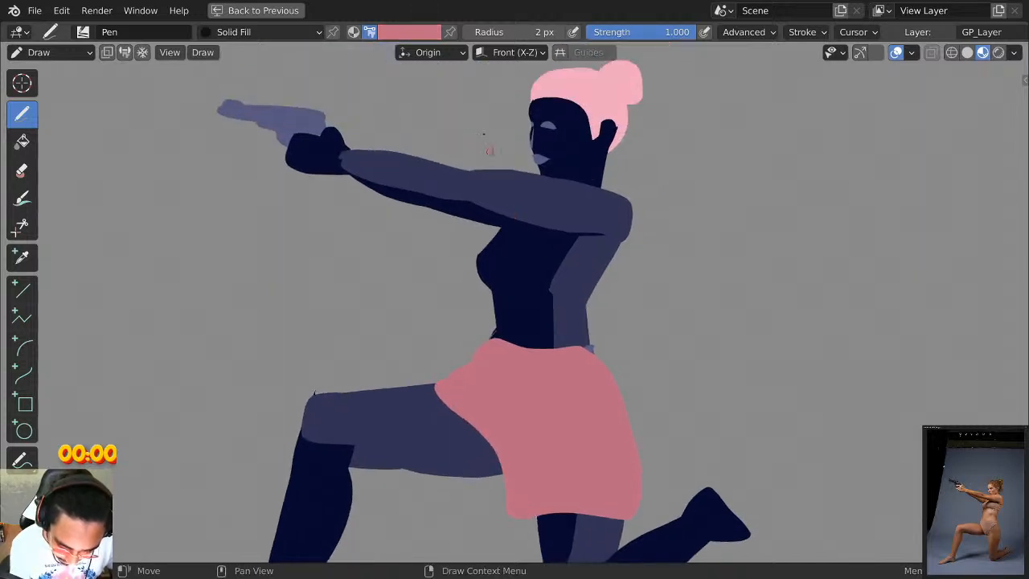
{"action": "left_click", "coordinate": [424, 34]}
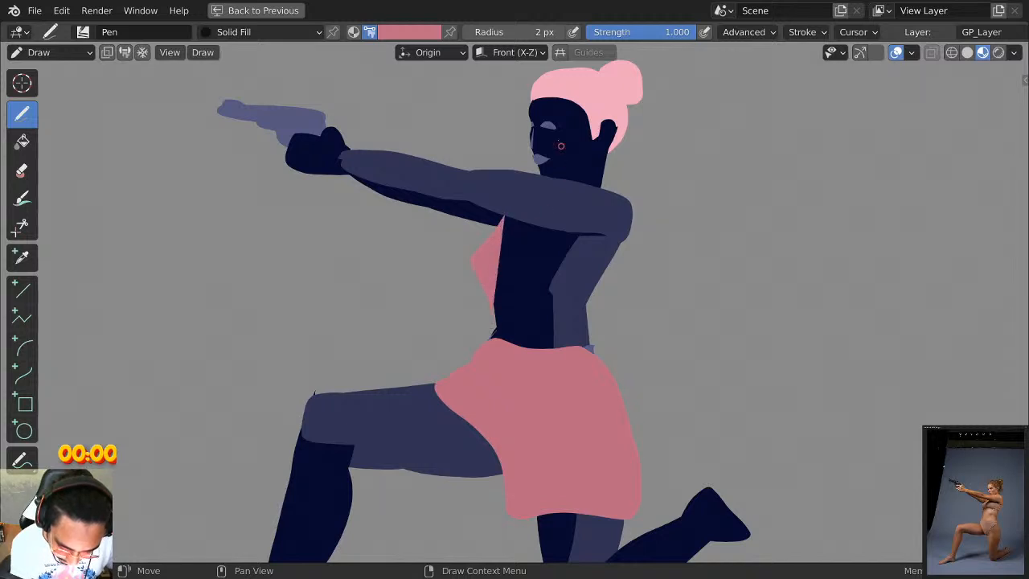
{"action": "left_click", "coordinate": [424, 34]}
{"action": "left_click", "coordinate": [464, 270]}
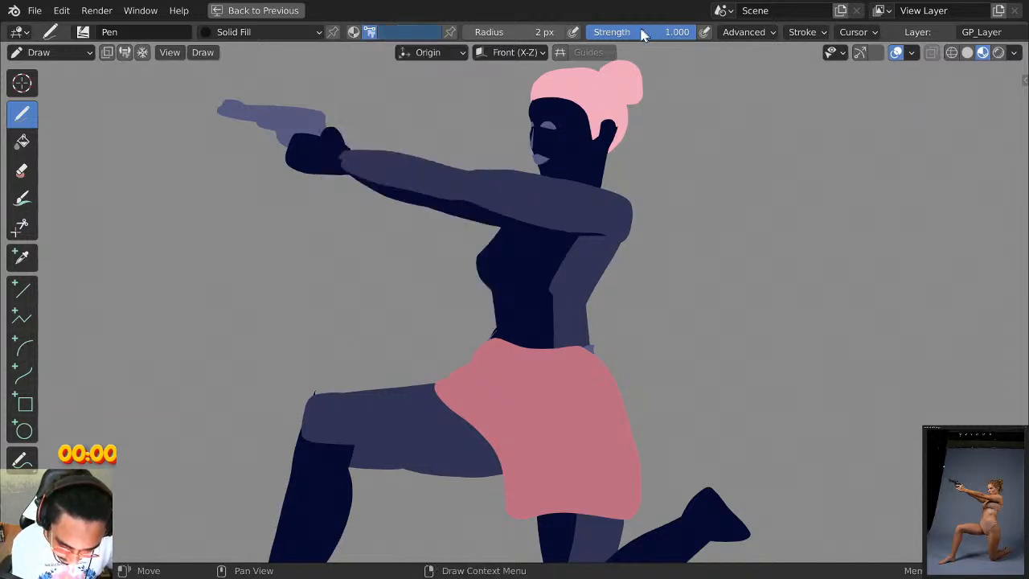
{"action": "mouse_move", "coordinate": [495, 225]}
{"action": "left_mouse_down"}
{"action": "mouse_move", "coordinate": [474, 265]}
{"action": "mouse_move", "coordinate": [493, 339]}
{"action": "mouse_move", "coordinate": [557, 358]}
{"action": "mouse_move", "coordinate": [606, 275]}
{"action": "mouse_move", "coordinate": [568, 189]}
{"action": "left_mouse_up"}
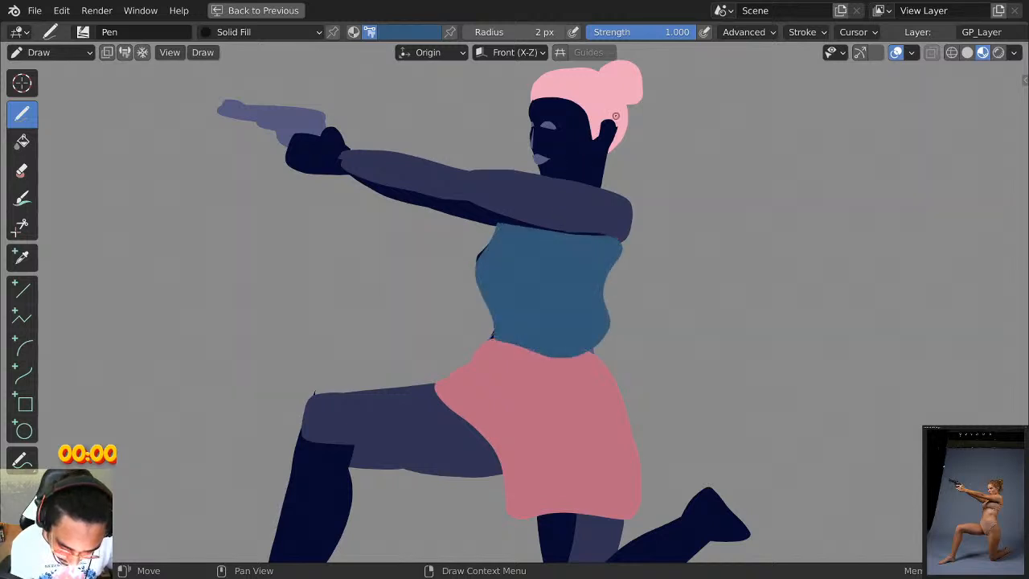
{"action": "key", "text": "ctrl+z"}
Redraw the dark-blue top over the torso and extend it across the shoulder and upper arm as a short sleeve.
{"action": "mouse_move", "coordinate": [494, 229]}
{"action": "left_mouse_down"}
{"action": "mouse_move", "coordinate": [481, 273]}
{"action": "mouse_move", "coordinate": [489, 330]}
{"action": "mouse_move", "coordinate": [563, 345]}
{"action": "mouse_move", "coordinate": [641, 217]}
{"action": "left_mouse_up"}
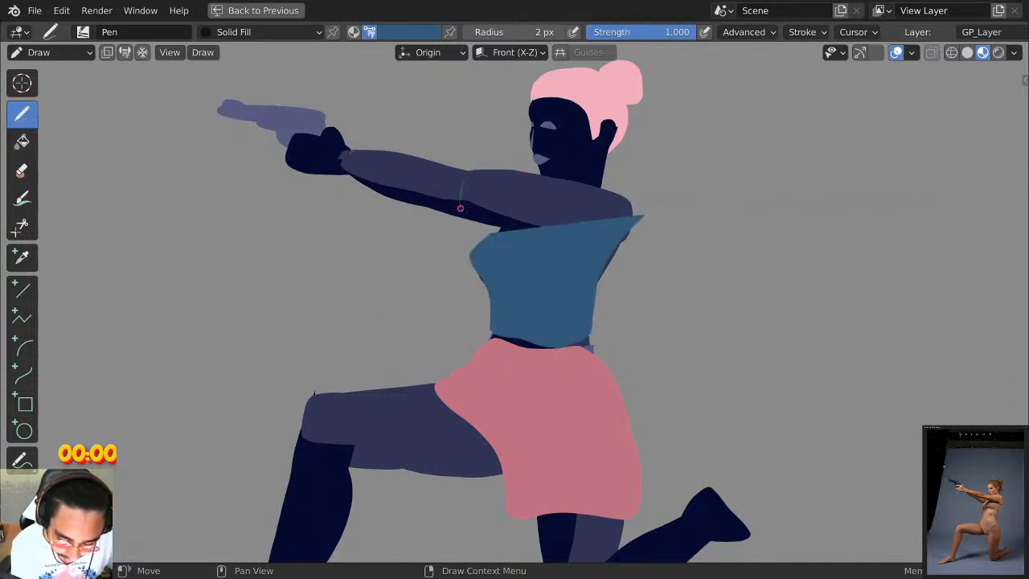
{"action": "mouse_move", "coordinate": [460, 207]}
{"action": "left_mouse_down"}
{"action": "mouse_move", "coordinate": [563, 225]}
{"action": "mouse_move", "coordinate": [636, 193]}
{"action": "mouse_move", "coordinate": [497, 153]}
{"action": "mouse_move", "coordinate": [587, 181]}
{"action": "mouse_move", "coordinate": [639, 223]}
{"action": "mouse_move", "coordinate": [563, 356]}
{"action": "left_mouse_up"}
{"action": "key", "text": "ctrl+z"}
{"action": "scroll", "coordinate": [562, 355], "scroll_direction": "down", "scroll_amount": 3}
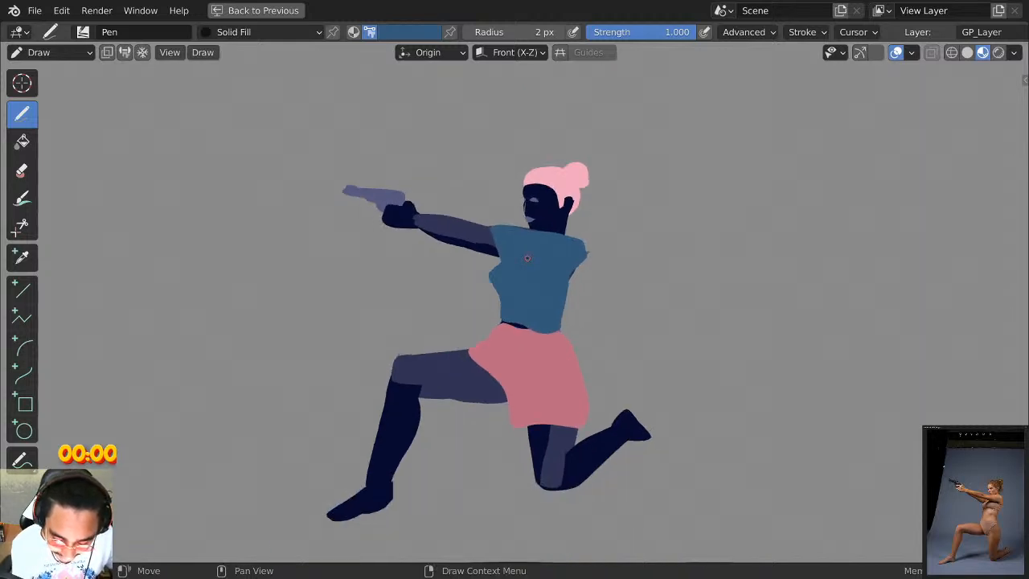
{"action": "scroll", "coordinate": [530, 265], "scroll_direction": "up", "scroll_amount": 3}
Undo the blue top and the pink skirt completely and return to Draw mode.
{"action": "key", "text": "ctrl+z"}
{"action": "key", "text": "ctrl+z"}
{"action": "key", "text": "ctrl+Tab"}
{"action": "left_click", "coordinate": [668, 288]}
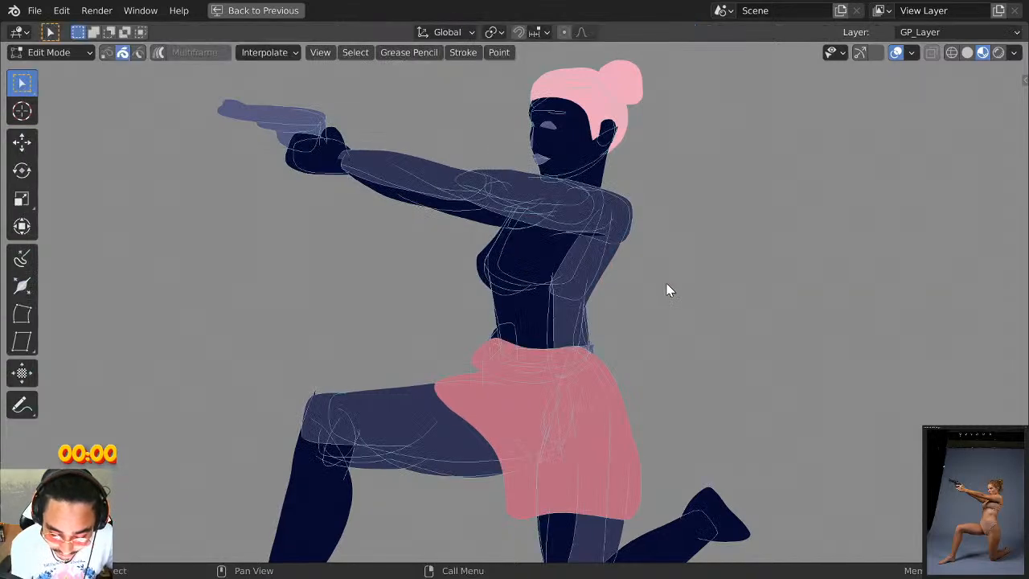
{"action": "key", "text": "ctrl+z"}
{"action": "key", "text": "ctrl+Tab"}
{"action": "left_click", "coordinate": [787, 288]}
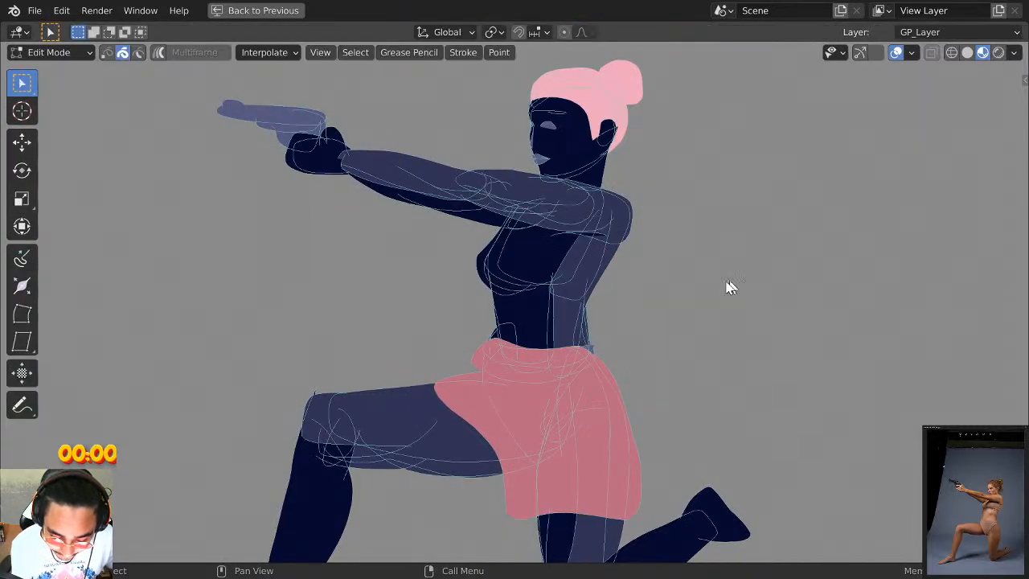
{"action": "key", "text": "ctrl+z"}
{"action": "key", "text": "ctrl+Tab"}
{"action": "key", "text": "ctrl+z"}
{"action": "key", "text": "ctrl+Tab"}
{"action": "left_click", "coordinate": [623, 244]}
{"action": "key", "text": "ctrl+Tab"}
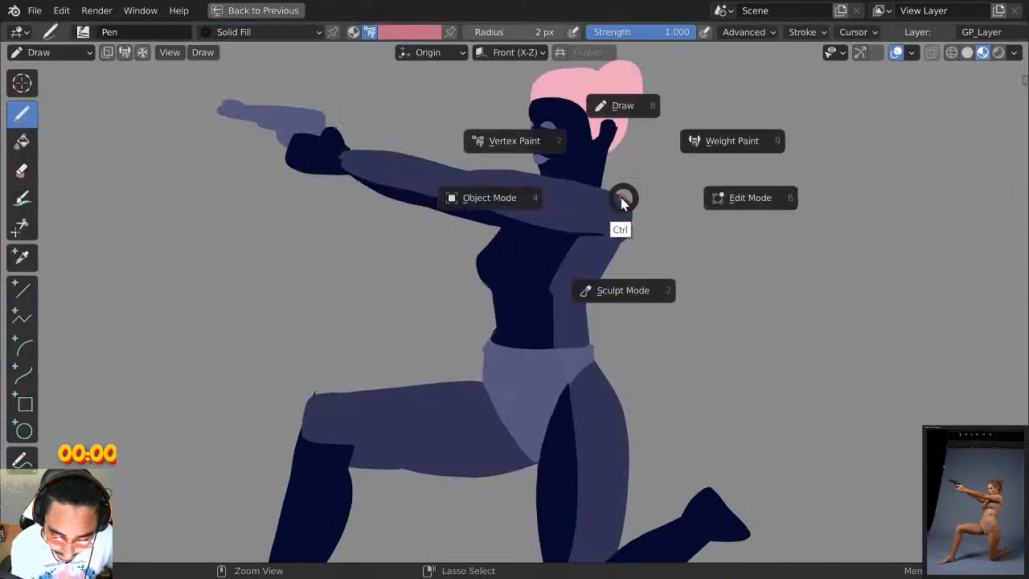
{"action": "left_click", "coordinate": [617, 104]}
Restore the full workspace layout, lower the Sketch layer's opacity until the figure is faint, and make GP_Layer active.
{"action": "scroll", "coordinate": [637, 263], "scroll_direction": "down", "scroll_amount": 2}
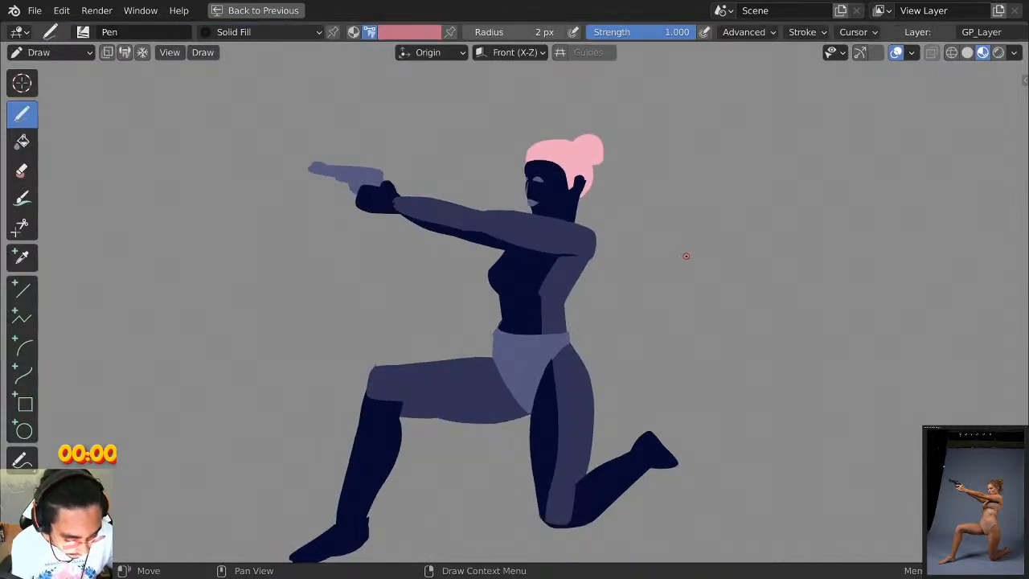
{"action": "key", "text": "ctrl+space"}
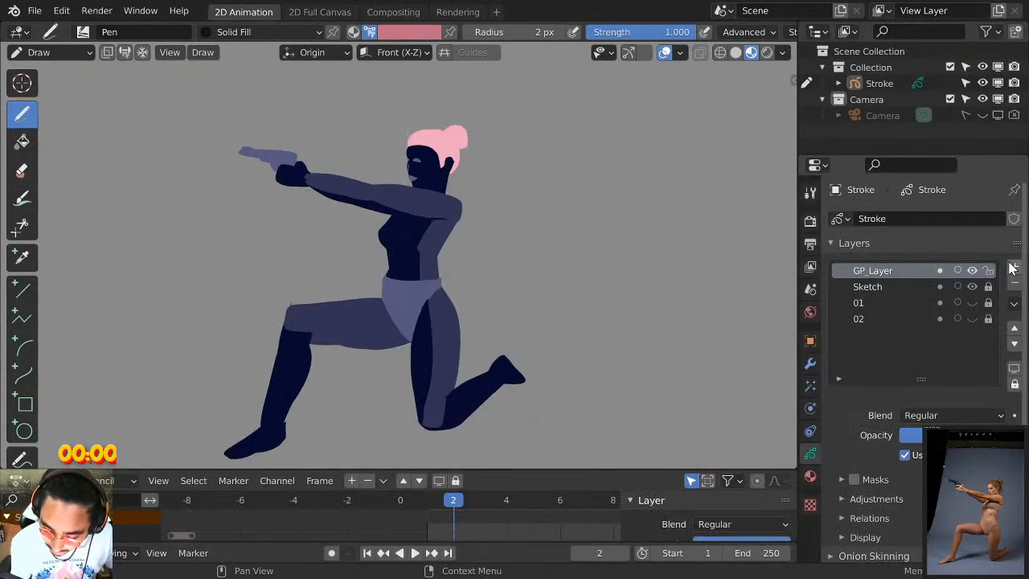
{"action": "left_click", "coordinate": [893, 287]}
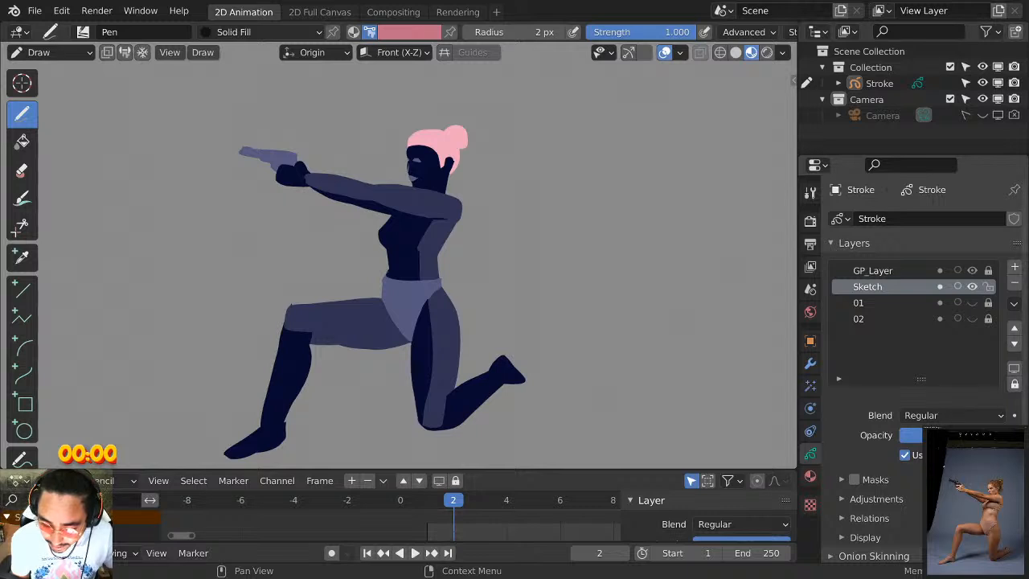
{"action": "mouse_move", "coordinate": [952, 435]}
{"action": "left_mouse_down"}
{"action": "mouse_move", "coordinate": [923, 435]}
{"action": "mouse_move", "coordinate": [906, 450]}
{"action": "left_mouse_up"}
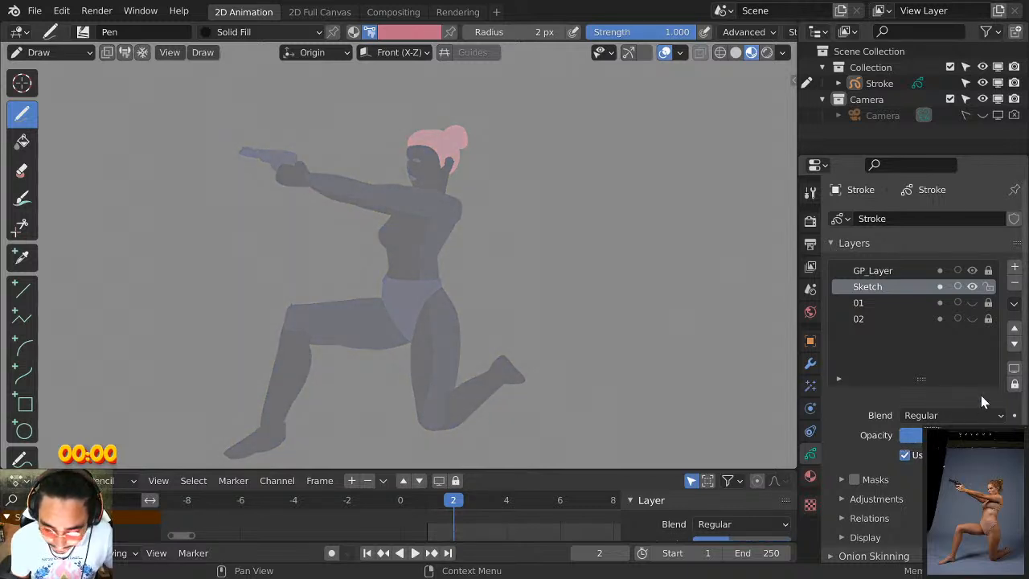
{"action": "left_click", "coordinate": [910, 270]}
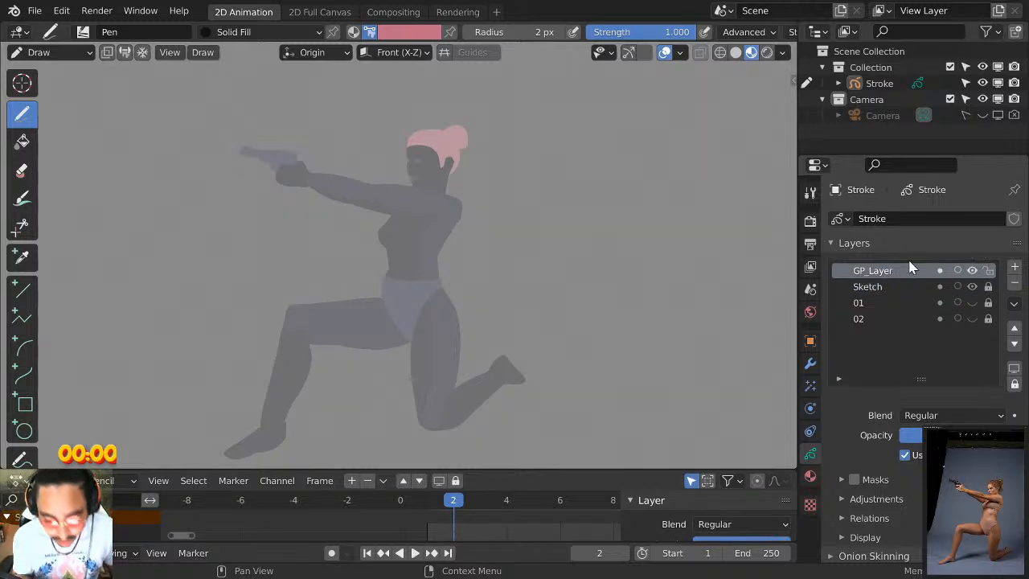
Set the pen to the Solid Stroke material with the near-black colour from Palette.001.
{"action": "left_click", "coordinate": [406, 32]}
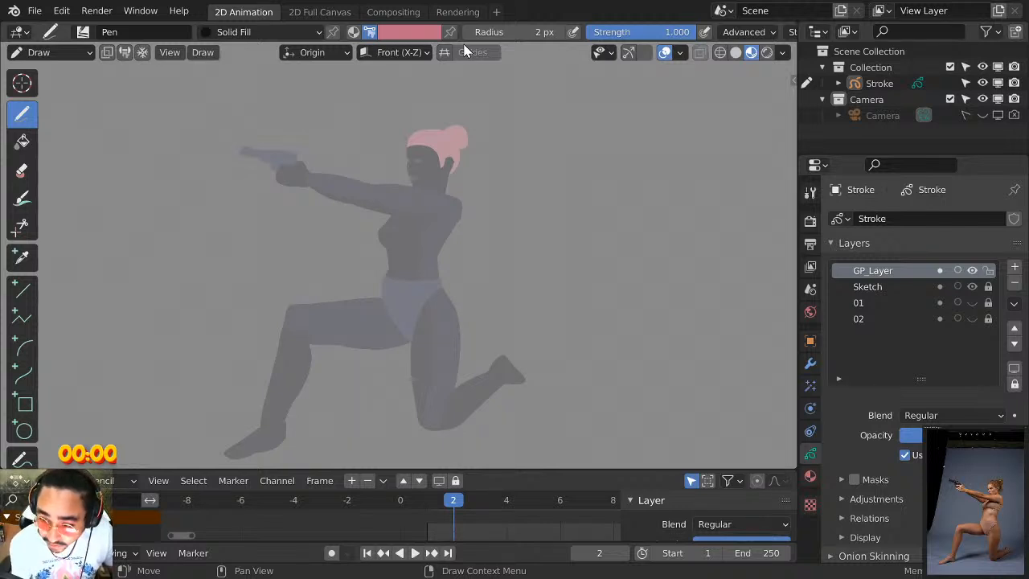
{"action": "left_click", "coordinate": [309, 32]}
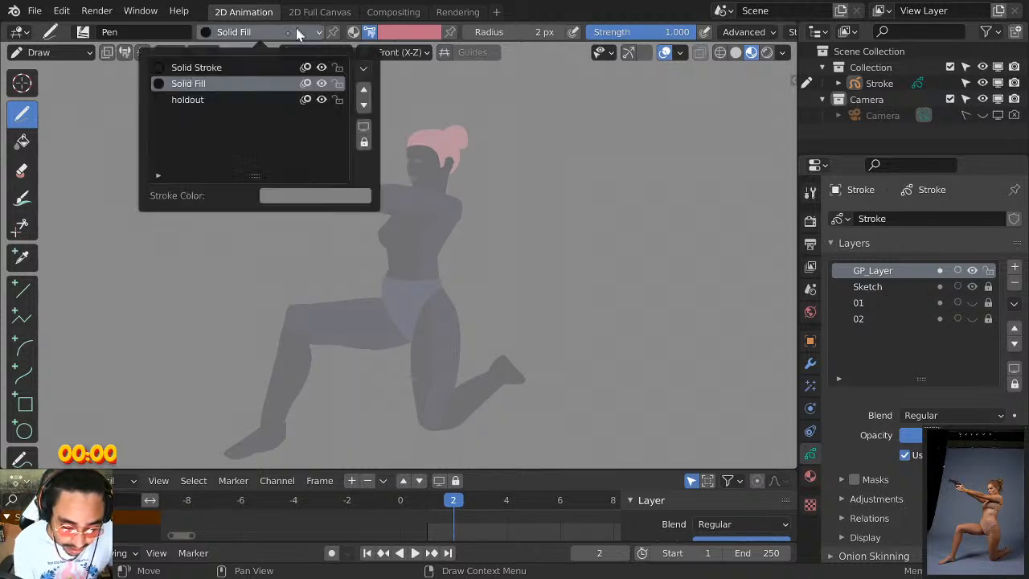
{"action": "left_click", "coordinate": [235, 69]}
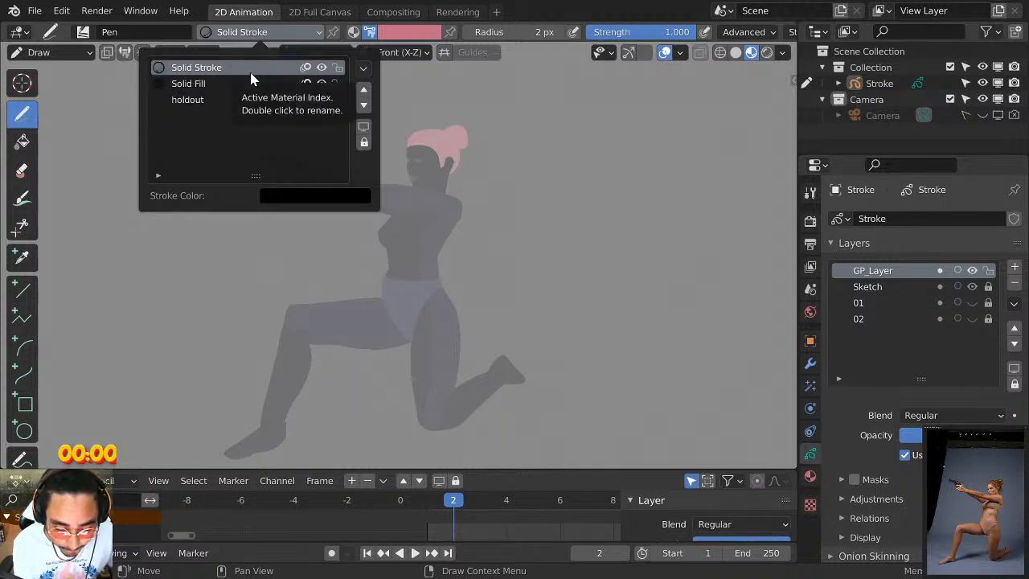
{"action": "left_click", "coordinate": [410, 33]}
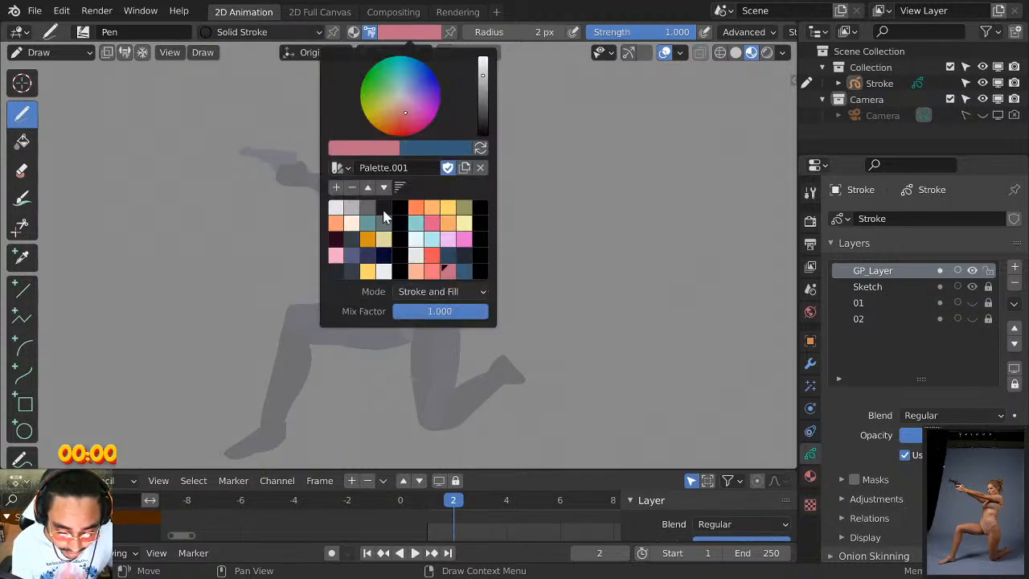
{"action": "left_click", "coordinate": [393, 211]}
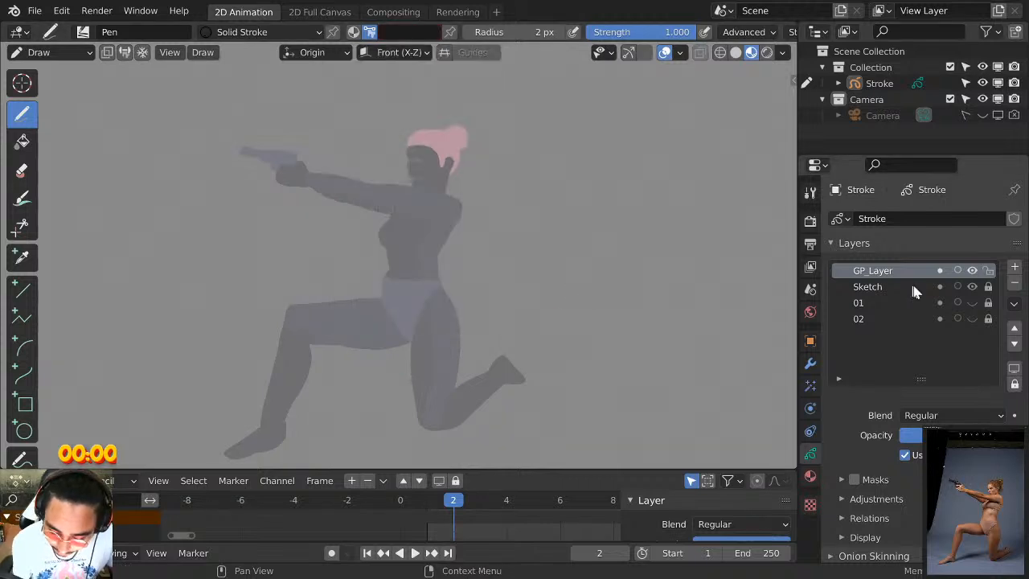
Make the Sketch layer active, set the Pen brush's radius to 13 px and try a stroke down the torso.
{"action": "left_click", "coordinate": [884, 286]}
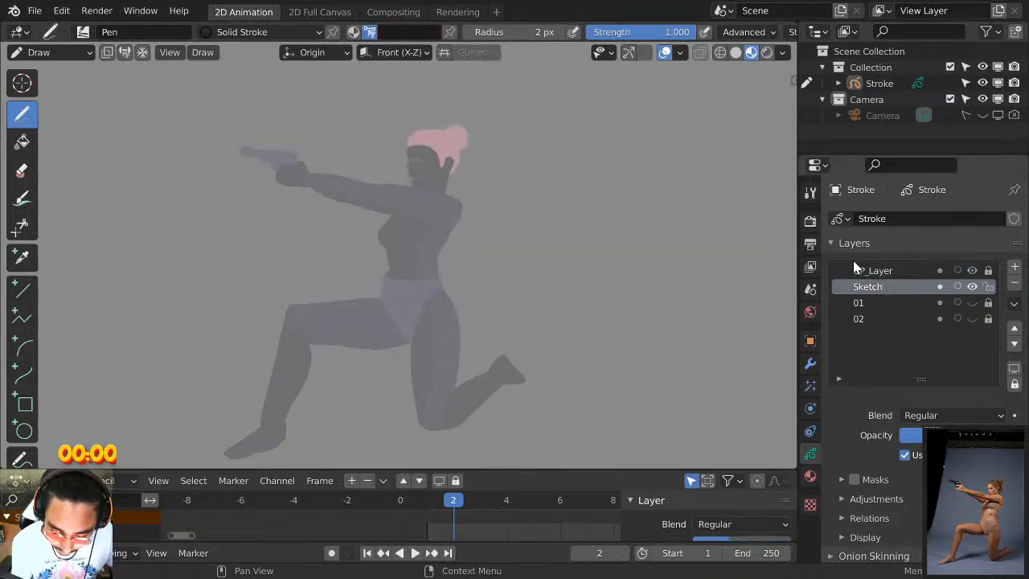
{"action": "scroll", "coordinate": [528, 258], "scroll_direction": "up", "scroll_amount": 4}
{"action": "scroll", "coordinate": [516, 173], "scroll_direction": "up", "scroll_amount": 2}
{"action": "middle_click_drag", "start_coordinate": [514, 145], "coordinate": [505, 327], "text": "shift"}
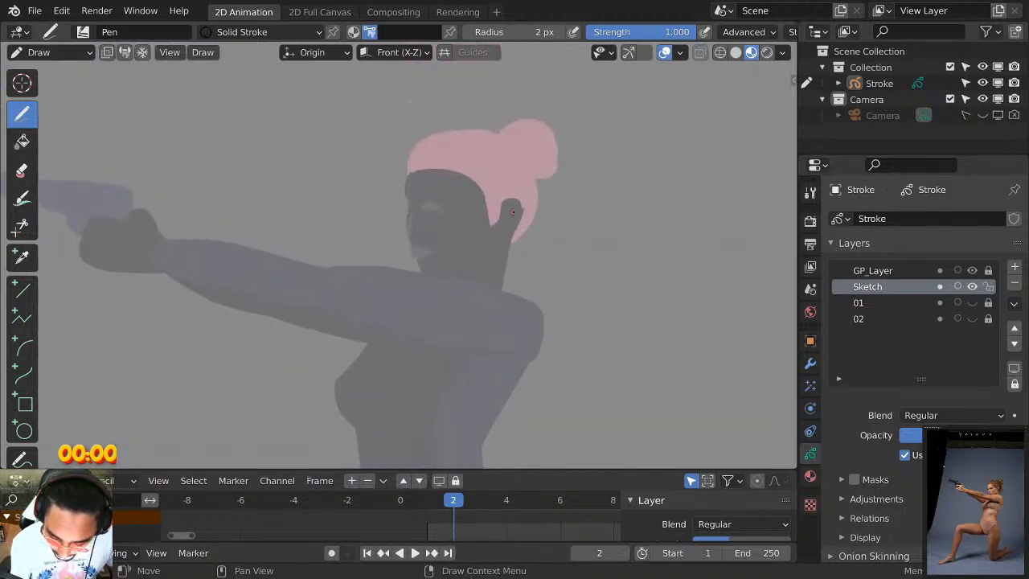
{"action": "scroll", "coordinate": [512, 211], "scroll_direction": "up", "scroll_amount": 1}
{"action": "scroll", "coordinate": [542, 236], "scroll_direction": "down", "scroll_amount": 4}
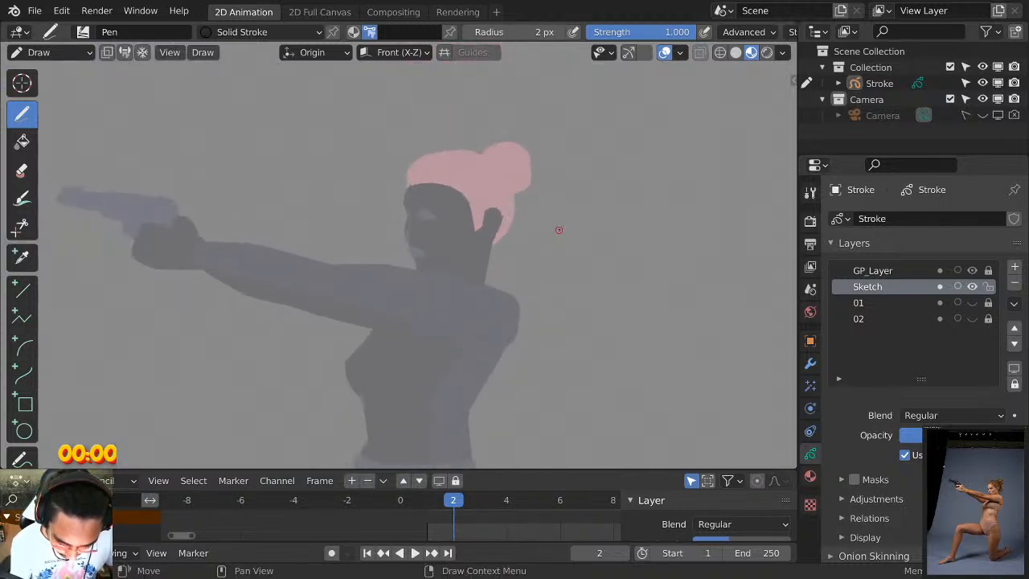
{"action": "middle_click_drag", "start_coordinate": [581, 230], "coordinate": [620, 114], "text": "shift"}
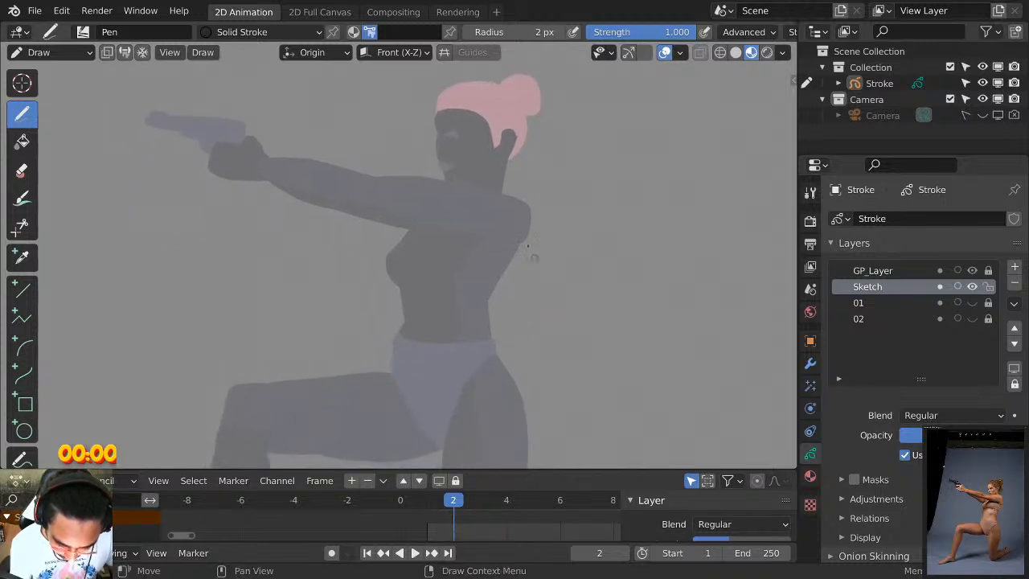
{"action": "left_click", "coordinate": [85, 32]}
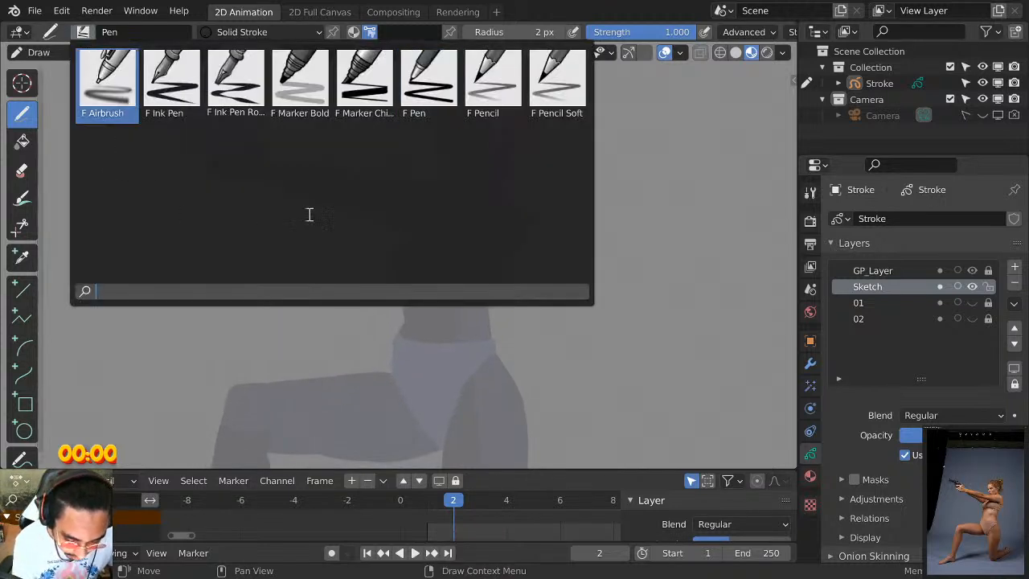
{"action": "left_click", "coordinate": [439, 90]}
{"action": "left_click_drag", "start_coordinate": [528, 34], "coordinate": [533, 34]}
{"action": "mouse_move", "coordinate": [416, 173]}
{"action": "left_mouse_down"}
{"action": "mouse_move", "coordinate": [390, 265]}
{"action": "mouse_move", "coordinate": [449, 372]}
{"action": "left_mouse_up"}
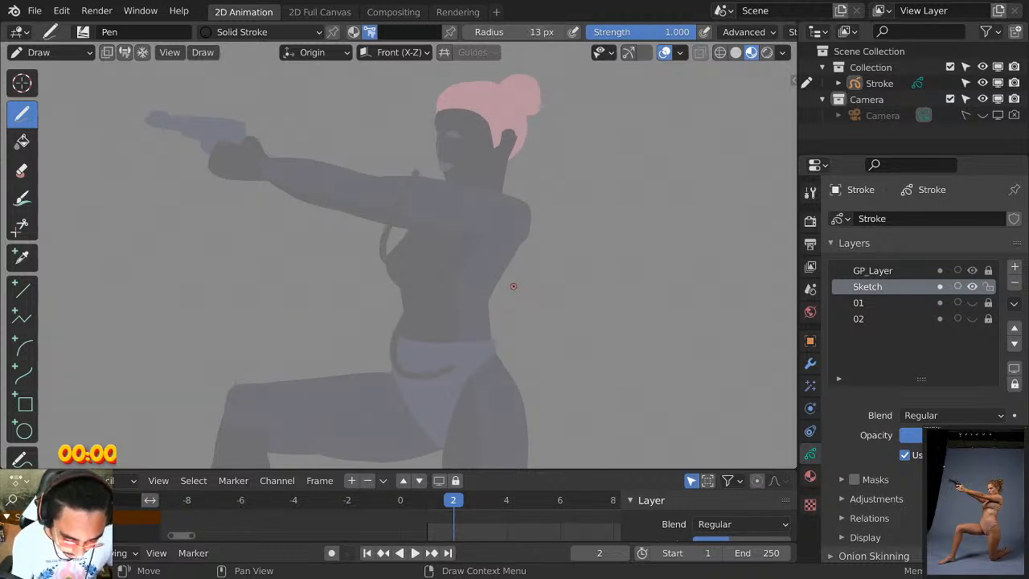
{"action": "key", "text": "ctrl+z"}
Make GP_Layer the active layer and try the dark pen with loose strokes beside the figure, undoing each one.
{"action": "left_click", "coordinate": [884, 271]}
{"action": "mouse_move", "coordinate": [546, 165]}
{"action": "left_mouse_down"}
{"action": "mouse_move", "coordinate": [477, 371]}
{"action": "mouse_move", "coordinate": [614, 256]}
{"action": "left_mouse_up"}
{"action": "key", "text": "ctrl+z"}
{"action": "mouse_move", "coordinate": [530, 127]}
{"action": "left_mouse_down"}
{"action": "mouse_move", "coordinate": [438, 375]}
{"action": "mouse_move", "coordinate": [674, 182]}
{"action": "left_mouse_up"}
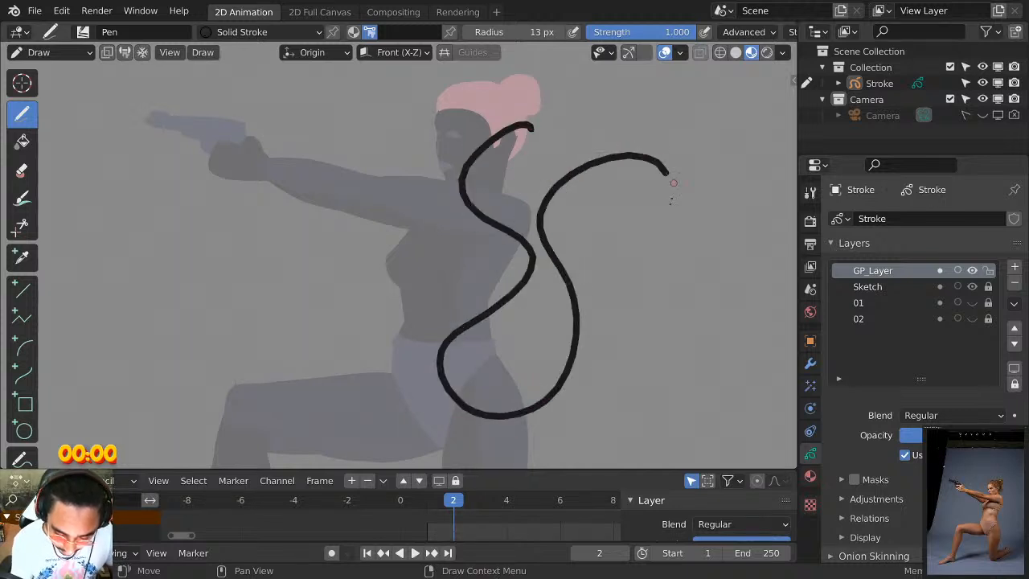
{"action": "key", "text": "ctrl+z"}
Check the brush's advanced settings and its stroke post-processing and stabilization options.
{"action": "left_click", "coordinate": [745, 32]}
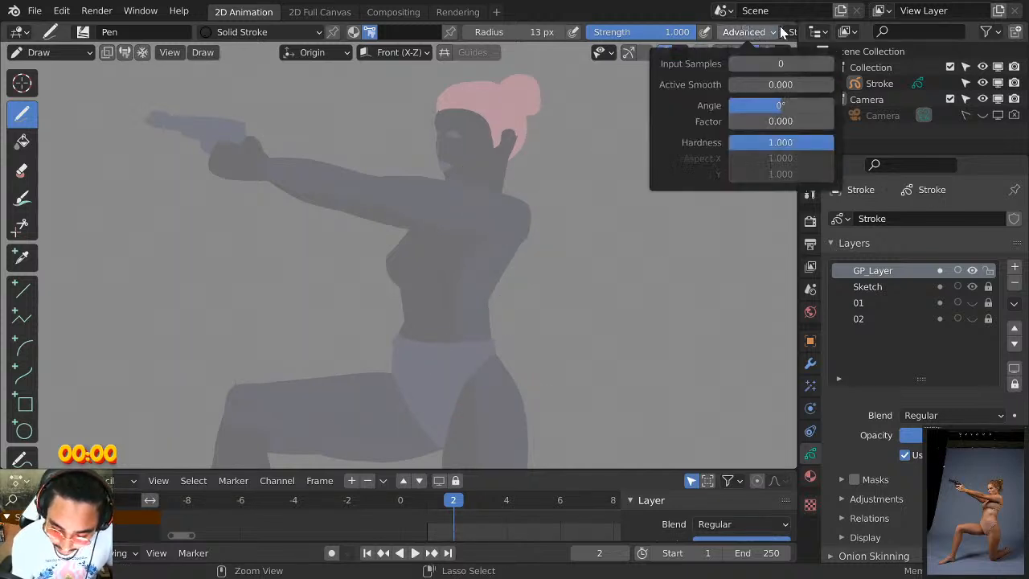
{"action": "scroll", "coordinate": [650, 33], "scroll_direction": "down", "scroll_amount": 5}
{"action": "left_click", "coordinate": [650, 32]}
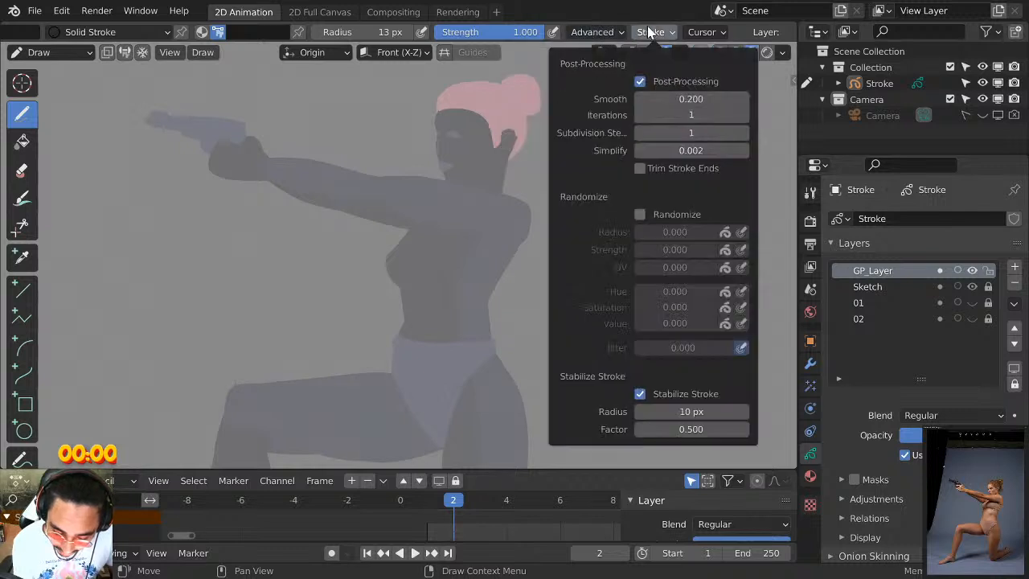
{"action": "left_click", "coordinate": [704, 410]}
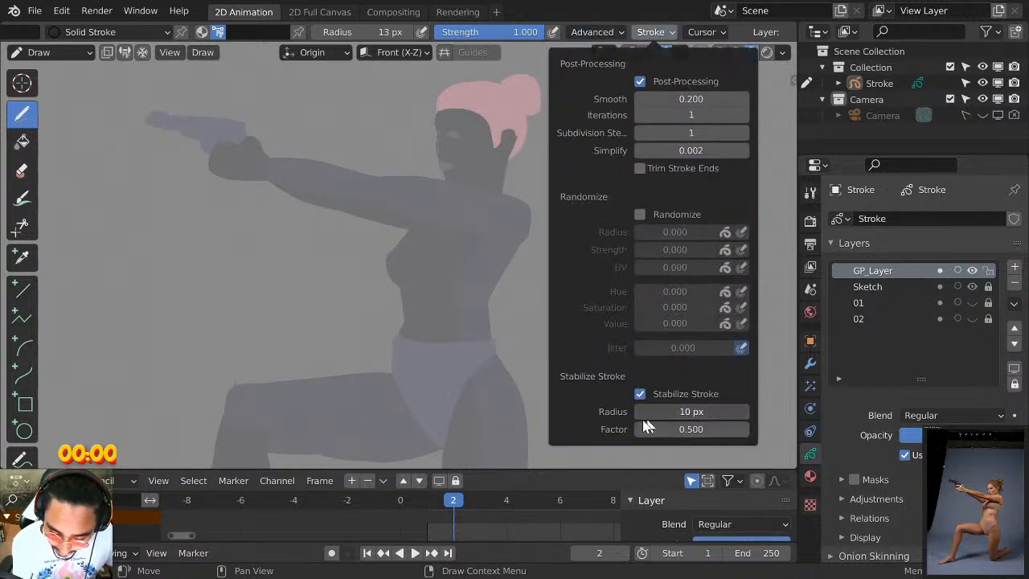
{"action": "left_click", "coordinate": [696, 437]}
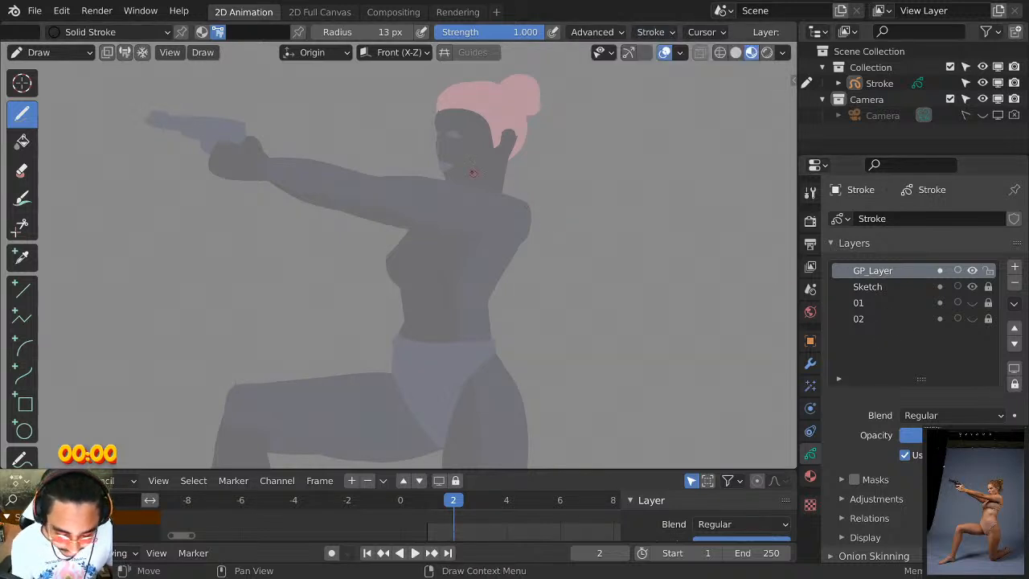
Reduce the pen radius to 8 px.
{"action": "middle_click_drag", "start_coordinate": [473, 172], "coordinate": [588, 191], "text": "shift"}
{"action": "left_click", "coordinate": [317, 34]}
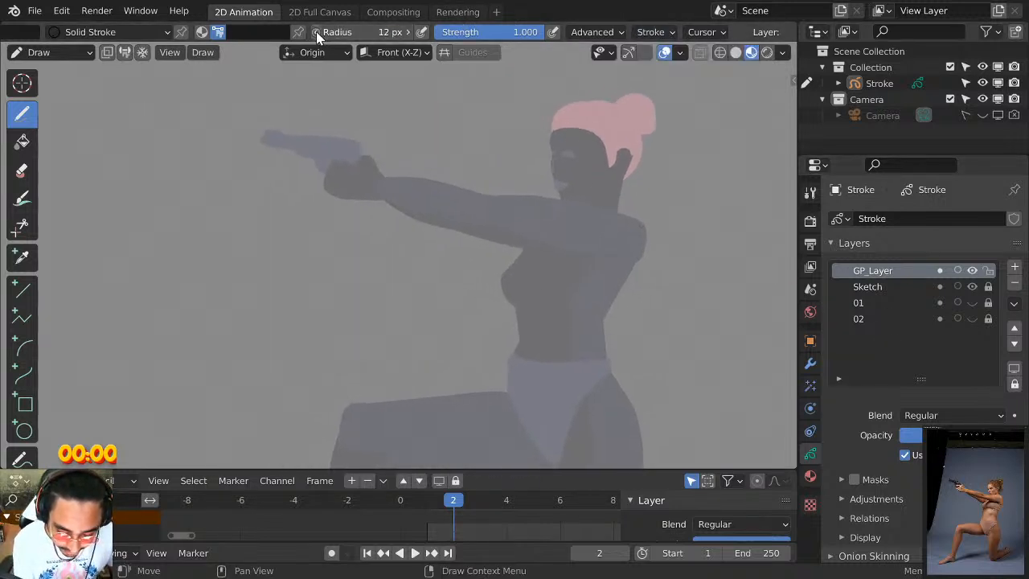
{"action": "left_click", "coordinate": [317, 34]}
{"action": "left_click", "coordinate": [318, 34]}
{"action": "left_click", "coordinate": [317, 34]}
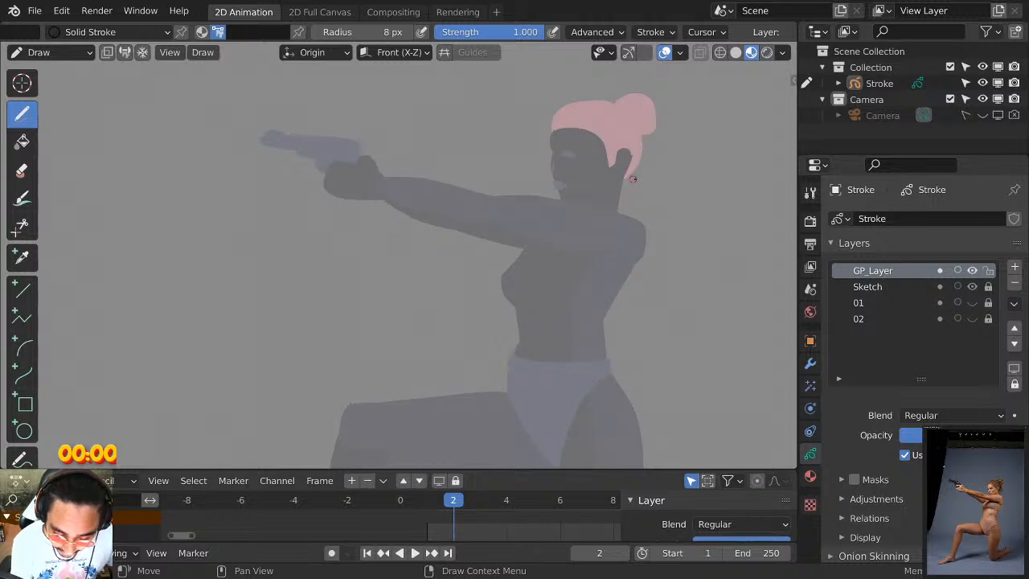
Try an 8 px contour stroke down the front of the forehead and undo it.
{"action": "scroll", "coordinate": [710, 183], "scroll_direction": "up", "scroll_amount": 4}
{"action": "middle_click_drag", "start_coordinate": [710, 183], "coordinate": [491, 286], "text": "shift"}
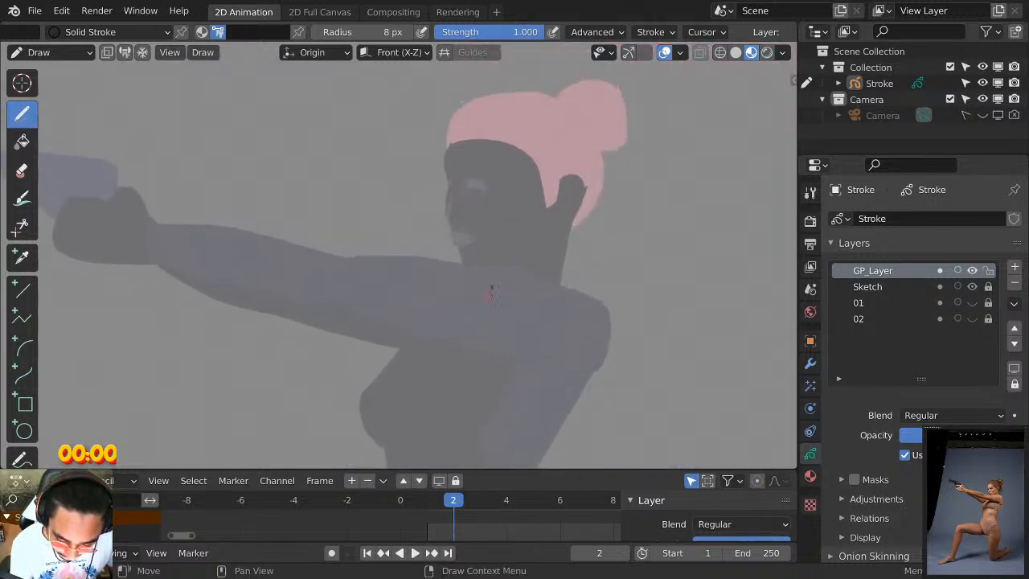
{"action": "middle_click_drag", "start_coordinate": [488, 167], "coordinate": [501, 100], "text": "shift"}
{"action": "scroll", "coordinate": [501, 150], "scroll_direction": "up", "scroll_amount": 2}
{"action": "scroll", "coordinate": [519, 184], "scroll_direction": "up", "scroll_amount": 1}
{"action": "middle_click_drag", "start_coordinate": [519, 184], "coordinate": [495, 274], "text": "shift"}
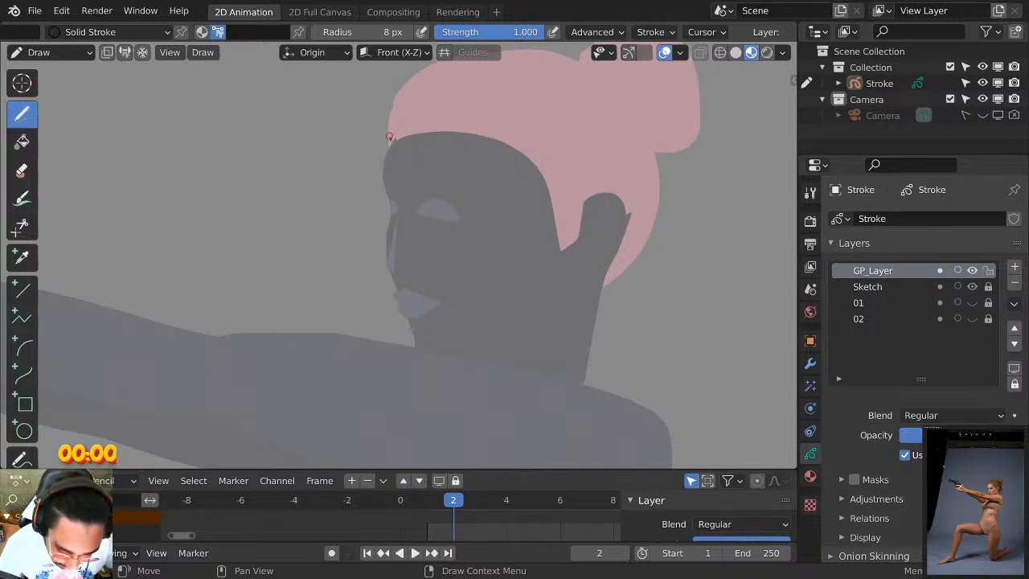
{"action": "left_click_drag", "start_coordinate": [393, 141], "coordinate": [394, 214]}
{"action": "key", "text": "ctrl+z"}
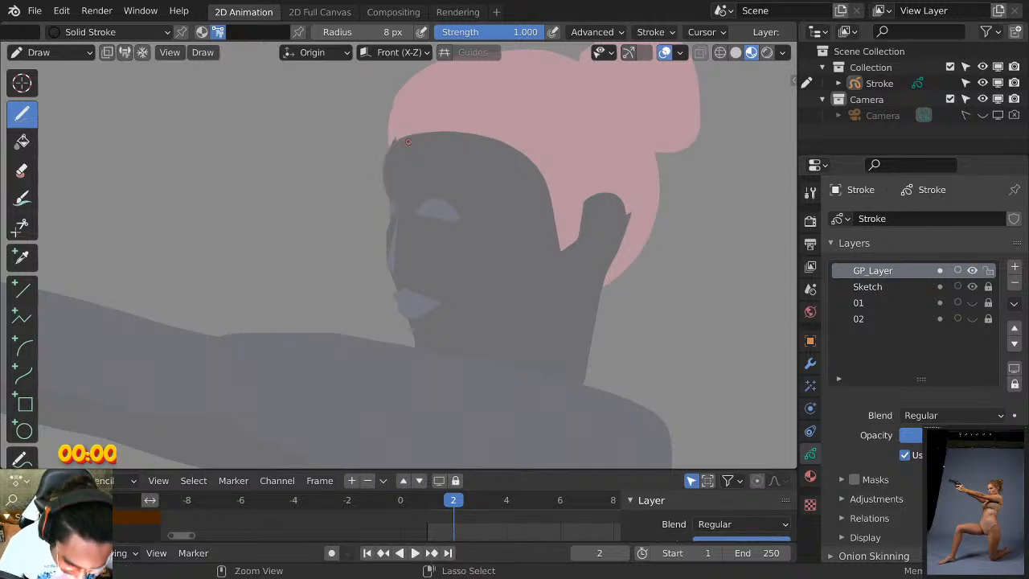
Thin the pen to 4 px and then 2 px, trying a forehead contour stroke at each radius and undoing both.
{"action": "left_click", "coordinate": [315, 32]}
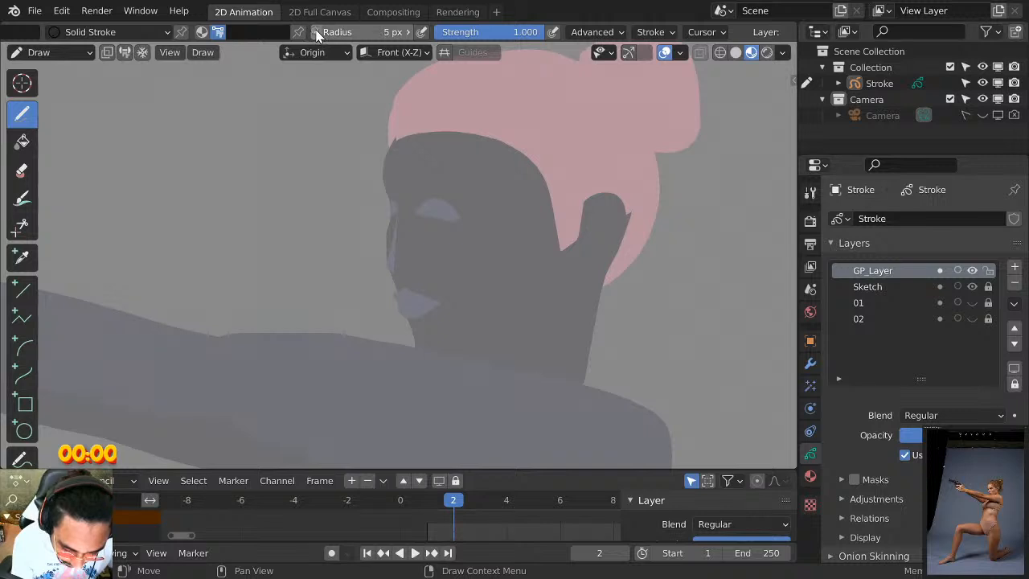
{"action": "left_click", "coordinate": [315, 32]}
{"action": "mouse_move", "coordinate": [391, 137]}
{"action": "left_mouse_down"}
{"action": "mouse_move", "coordinate": [381, 182]}
{"action": "mouse_move", "coordinate": [392, 228]}
{"action": "left_mouse_up"}
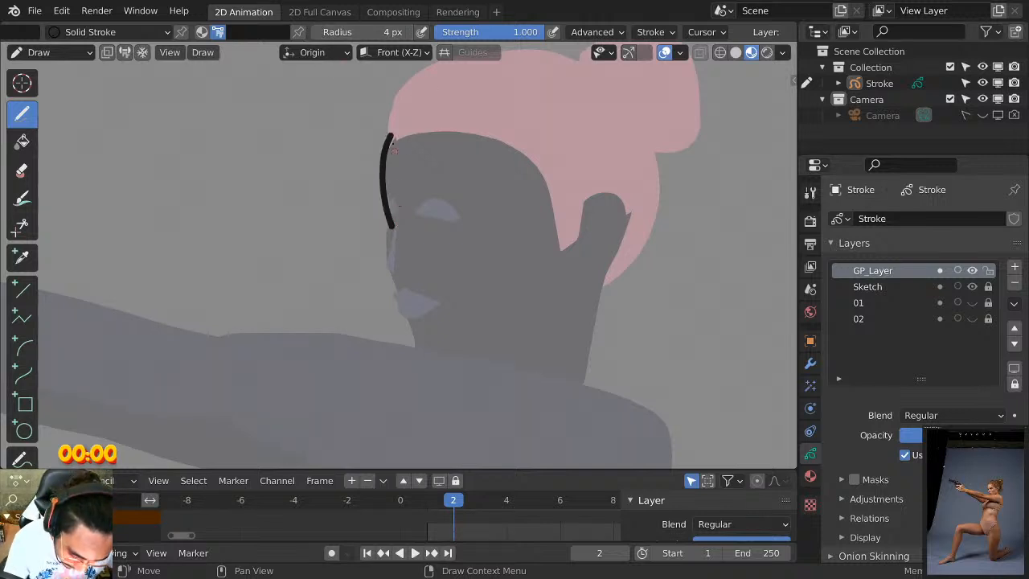
{"action": "key", "text": "ctrl+z"}
{"action": "left_click_drag", "start_coordinate": [402, 125], "coordinate": [398, 252]}
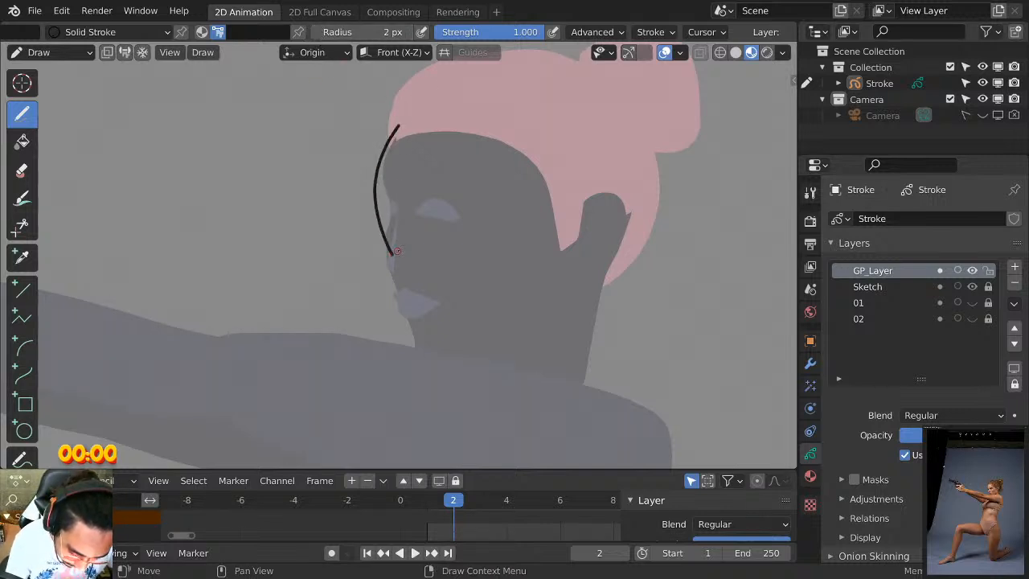
{"action": "key", "text": "ctrl+z"}
Enable pen pressure for the brush radius, set the radius to 3 px and try the face contour, undoing each attempt.
{"action": "left_click", "coordinate": [421, 32]}
{"action": "left_click_drag", "start_coordinate": [393, 109], "coordinate": [385, 224]}
{"action": "key", "text": "ctrl+z"}
{"action": "left_click", "coordinate": [407, 33]}
{"action": "mouse_move", "coordinate": [396, 133]}
{"action": "left_mouse_down"}
{"action": "mouse_move", "coordinate": [382, 196]}
{"action": "mouse_move", "coordinate": [442, 304]}
{"action": "left_mouse_up"}
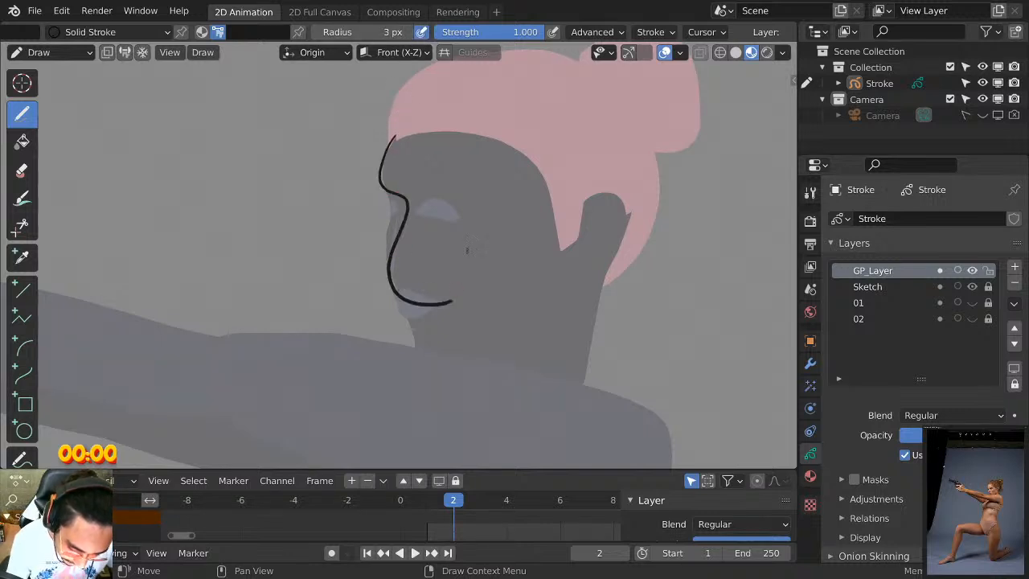
{"action": "key", "text": "ctrl+z"}
Try the face profile in one stroke from the hairline down to the chin and undo the attempts.
{"action": "mouse_move", "coordinate": [396, 133]}
{"action": "left_mouse_down"}
{"action": "mouse_move", "coordinate": [392, 198]}
{"action": "mouse_move", "coordinate": [424, 325]}
{"action": "mouse_move", "coordinate": [407, 358]}
{"action": "left_mouse_up"}
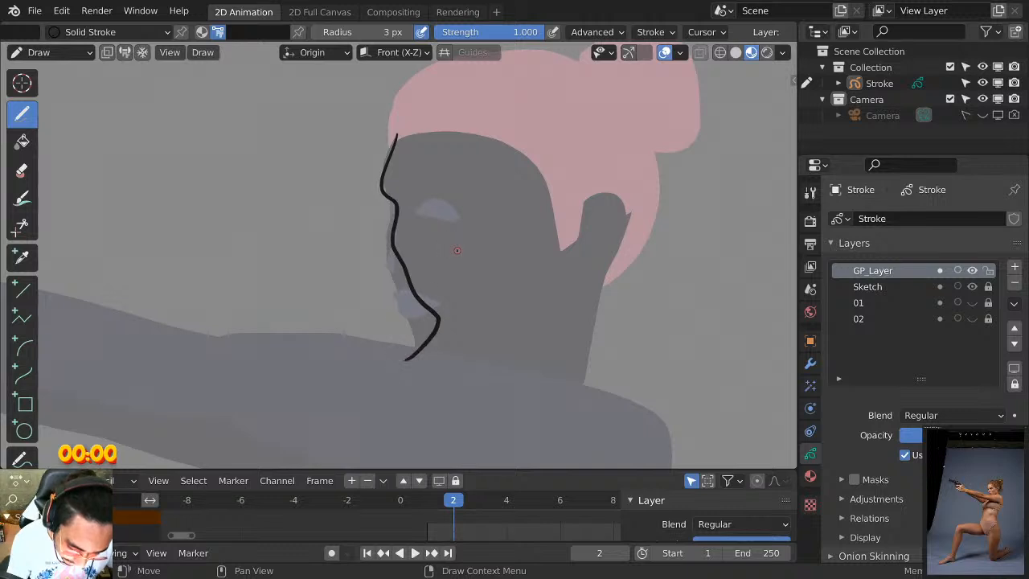
{"action": "key", "text": "ctrl+z"}
{"action": "mouse_move", "coordinate": [406, 135]}
{"action": "left_mouse_down"}
{"action": "mouse_move", "coordinate": [391, 207]}
{"action": "mouse_move", "coordinate": [501, 370]}
{"action": "mouse_move", "coordinate": [519, 378]}
{"action": "left_mouse_up"}
{"action": "key", "text": "ctrl+z"}
Try a 3 px stroke from the front of the hairline across the forehead and undo it.
{"action": "scroll", "coordinate": [491, 175], "scroll_direction": "up", "scroll_amount": 2}
{"action": "scroll", "coordinate": [425, 158], "scroll_direction": "up", "scroll_amount": 1}
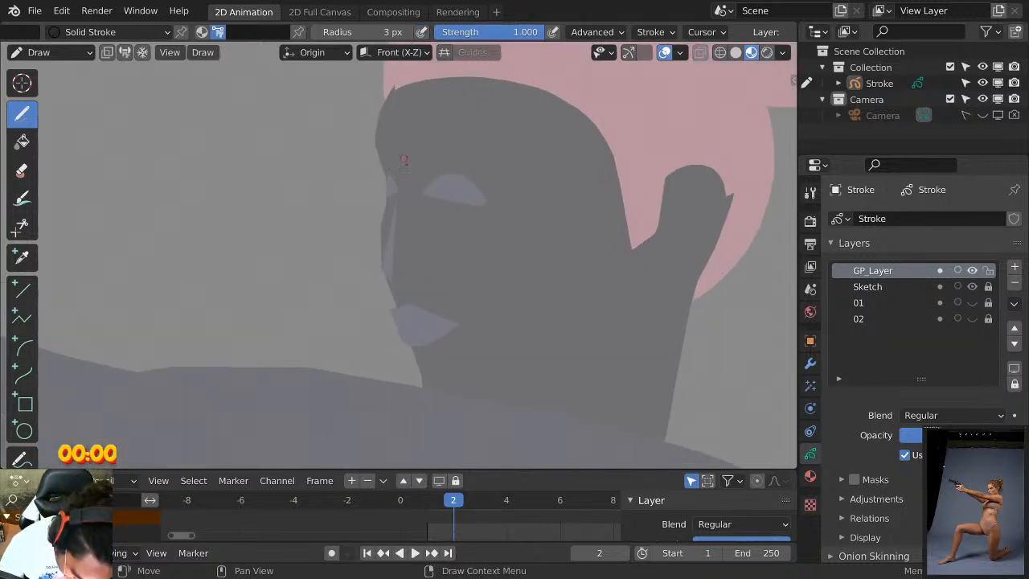
{"action": "middle_click_drag", "start_coordinate": [418, 188], "coordinate": [367, 178]}
{"action": "middle_click_drag", "start_coordinate": [330, 109], "coordinate": [322, 245]}
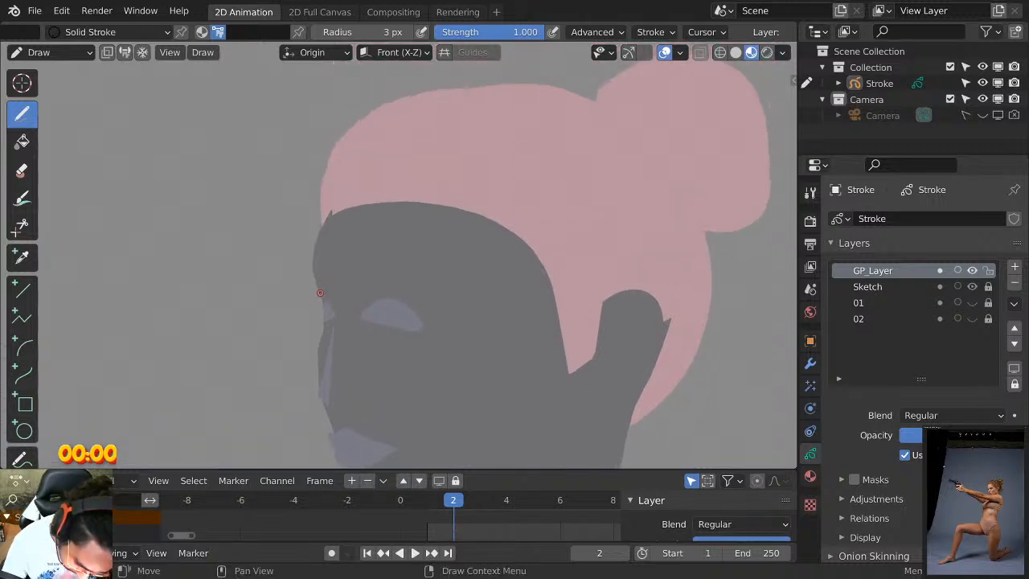
{"action": "mouse_move", "coordinate": [336, 214]}
{"action": "left_mouse_down"}
{"action": "mouse_move", "coordinate": [437, 292]}
{"action": "mouse_move", "coordinate": [524, 295]}
{"action": "left_mouse_up"}
{"action": "key", "text": "ctrl+z"}
Set the pen radius to 2 px and try the hairline stroke, undoing it.
{"action": "left_click", "coordinate": [319, 33]}
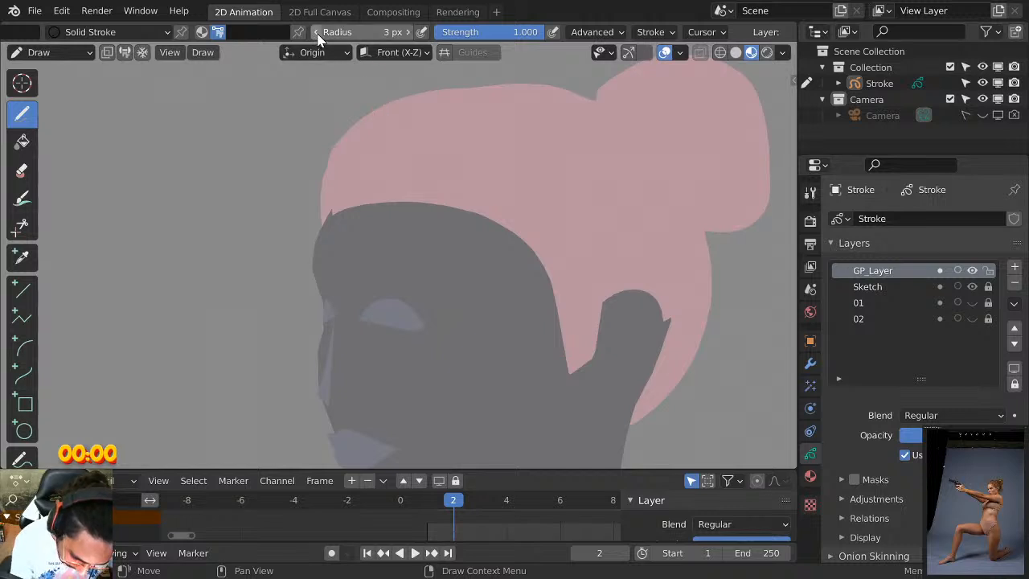
{"action": "mouse_move", "coordinate": [322, 221]}
{"action": "left_mouse_down"}
{"action": "mouse_move", "coordinate": [409, 248]}
{"action": "mouse_move", "coordinate": [537, 224]}
{"action": "left_mouse_up"}
{"action": "key", "text": "ctrl+z"}
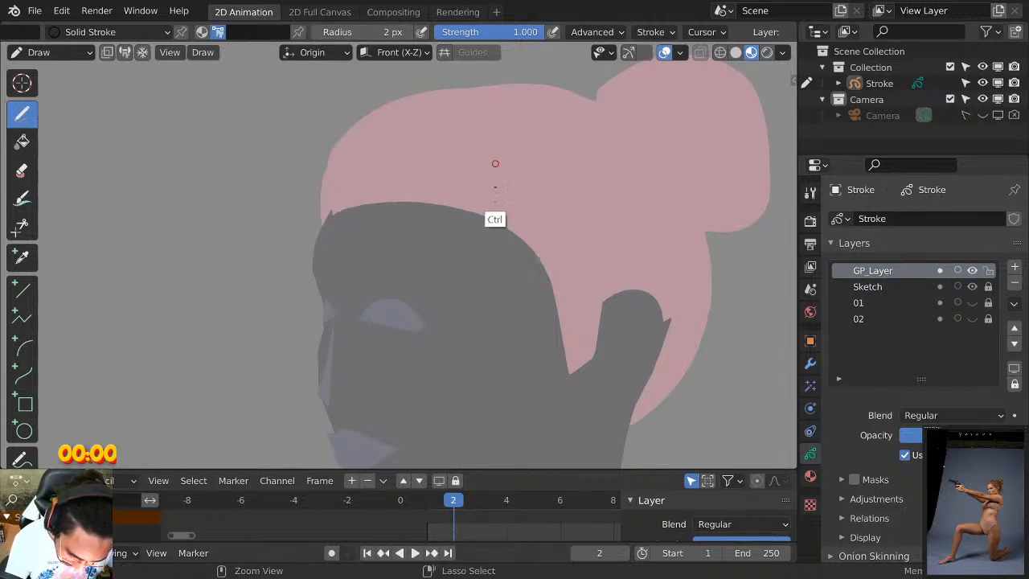
Try the 2 px line from the forehead along the hairline toward the ear twice, undoing both strokes.
{"action": "scroll", "coordinate": [466, 185], "scroll_direction": "up", "scroll_amount": 2}
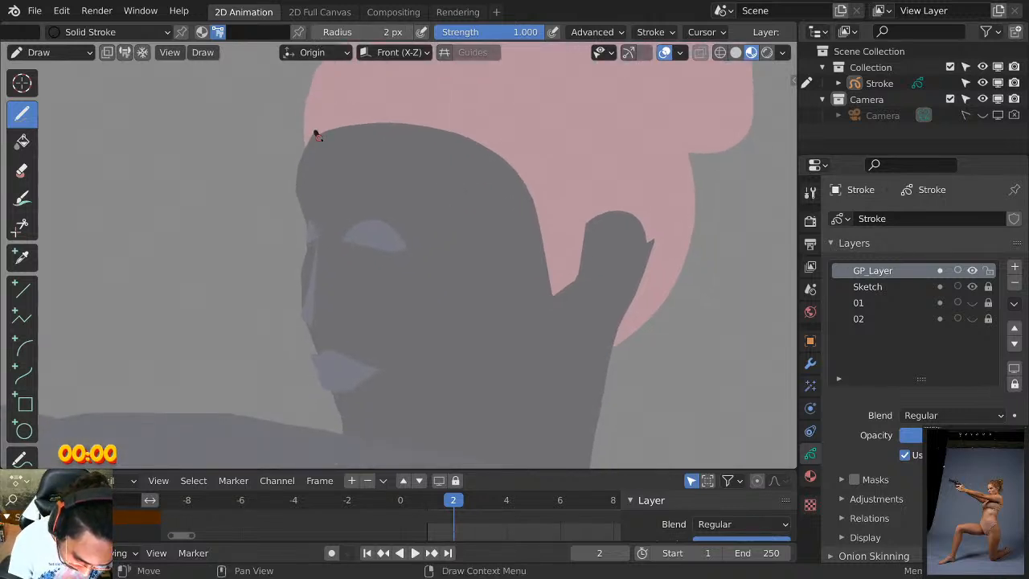
{"action": "mouse_move", "coordinate": [317, 135]}
{"action": "left_mouse_down"}
{"action": "mouse_move", "coordinate": [509, 179]}
{"action": "mouse_move", "coordinate": [532, 240]}
{"action": "left_mouse_up"}
{"action": "scroll", "coordinate": [510, 223], "scroll_direction": "up", "scroll_amount": 4, "text": "shift"}
{"action": "key", "text": "ctrl+z"}
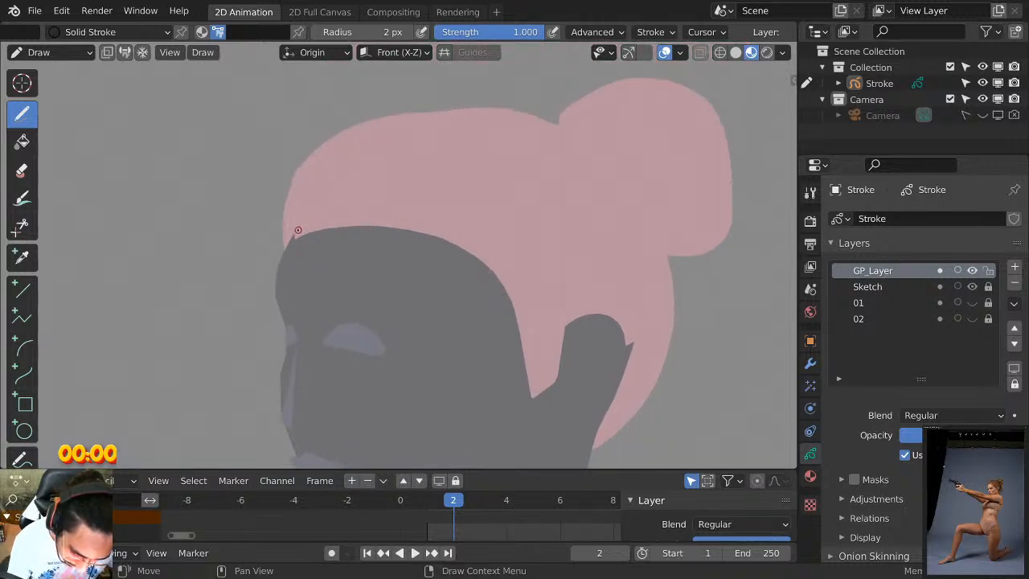
{"action": "mouse_move", "coordinate": [297, 230]}
{"action": "left_mouse_down"}
{"action": "mouse_move", "coordinate": [426, 270]}
{"action": "mouse_move", "coordinate": [503, 371]}
{"action": "left_mouse_up"}
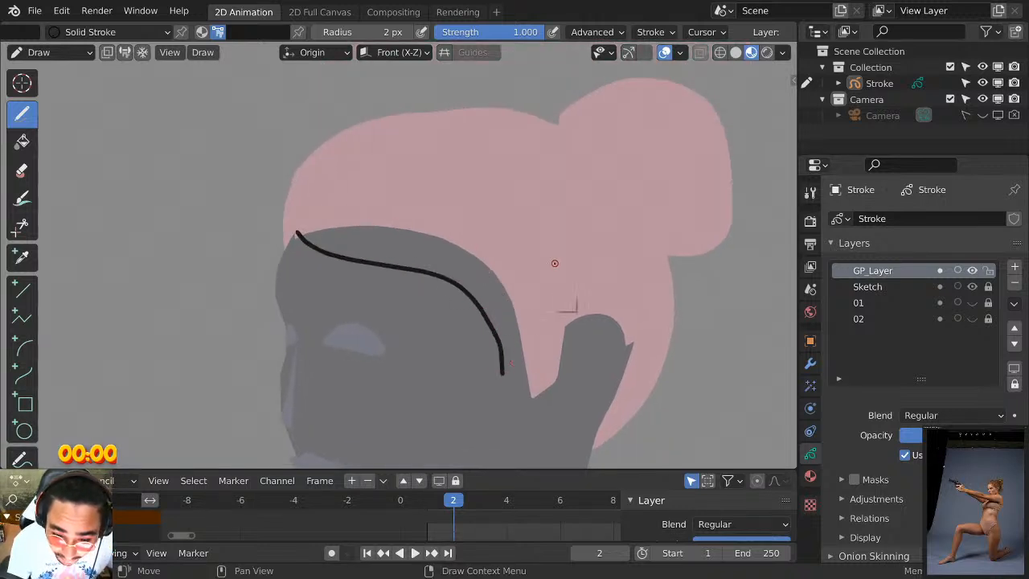
{"action": "key", "text": "ctrl+z"}
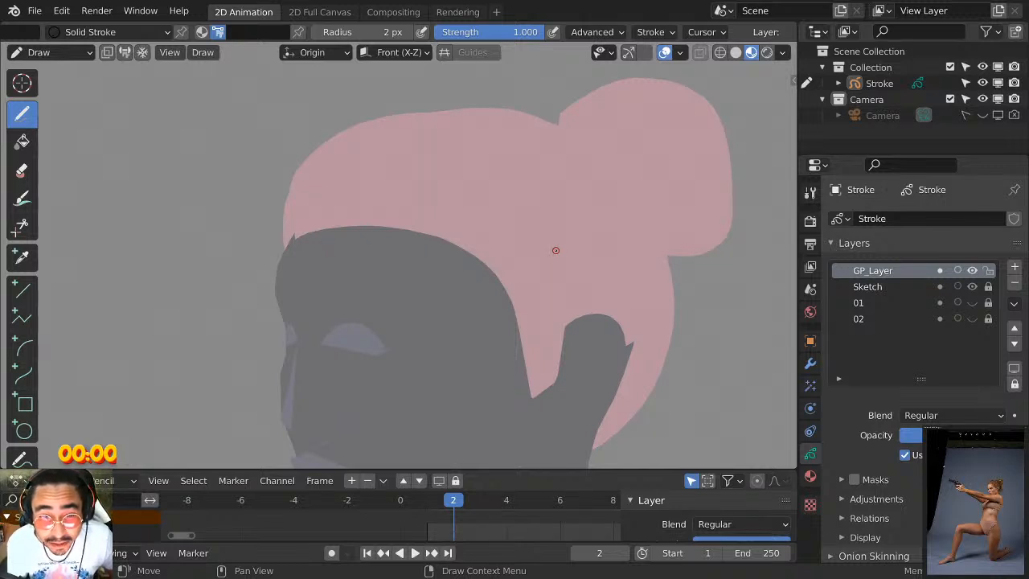
Check the Sketch layer, return to GP_Layer as the active layer and maximize the drawing viewport.
{"action": "scroll", "coordinate": [555, 250], "scroll_direction": "down", "scroll_amount": 10}
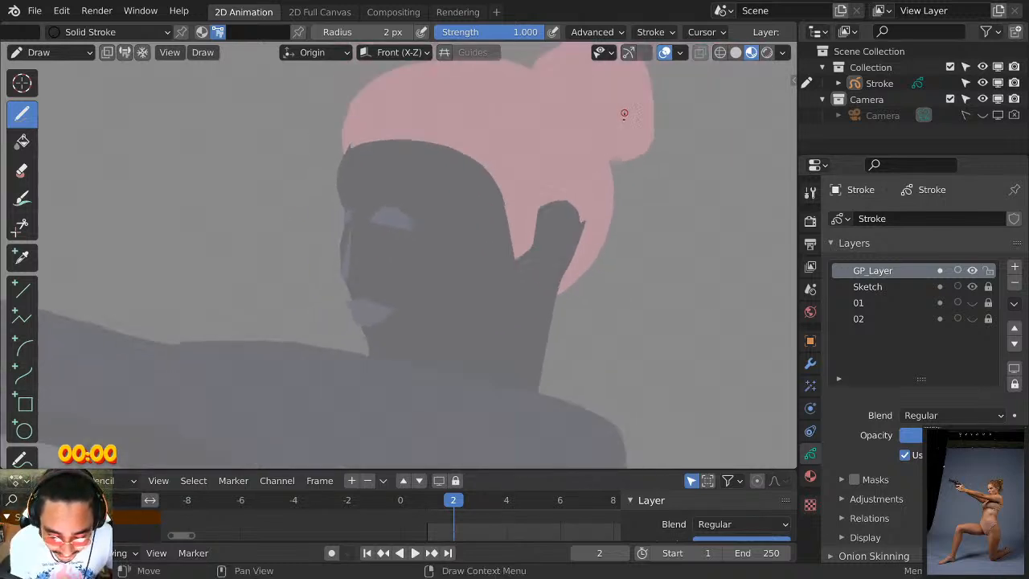
{"action": "middle_click_drag", "start_coordinate": [604, 221], "coordinate": [636, 246], "text": "shift"}
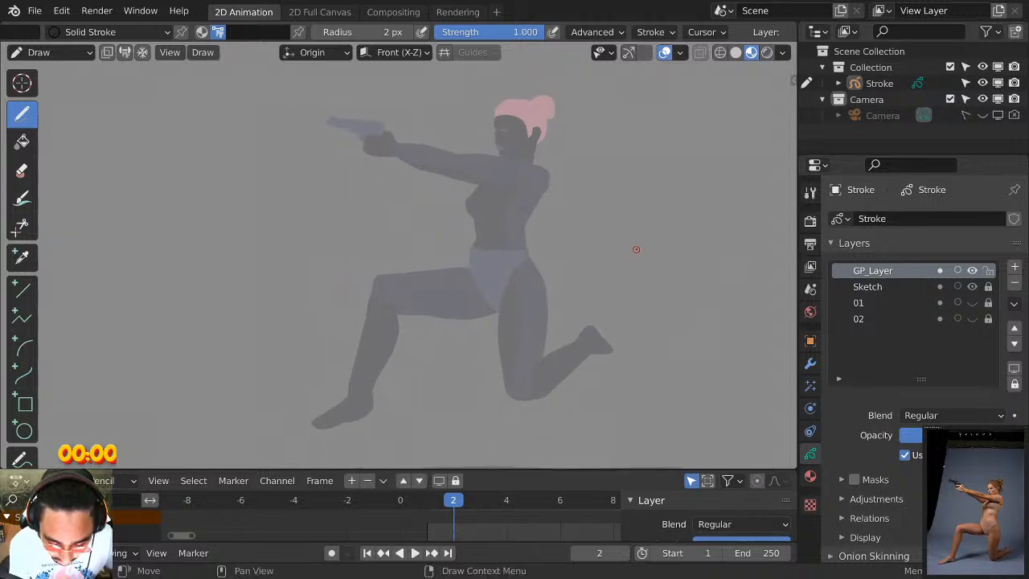
{"action": "left_click", "coordinate": [920, 287]}
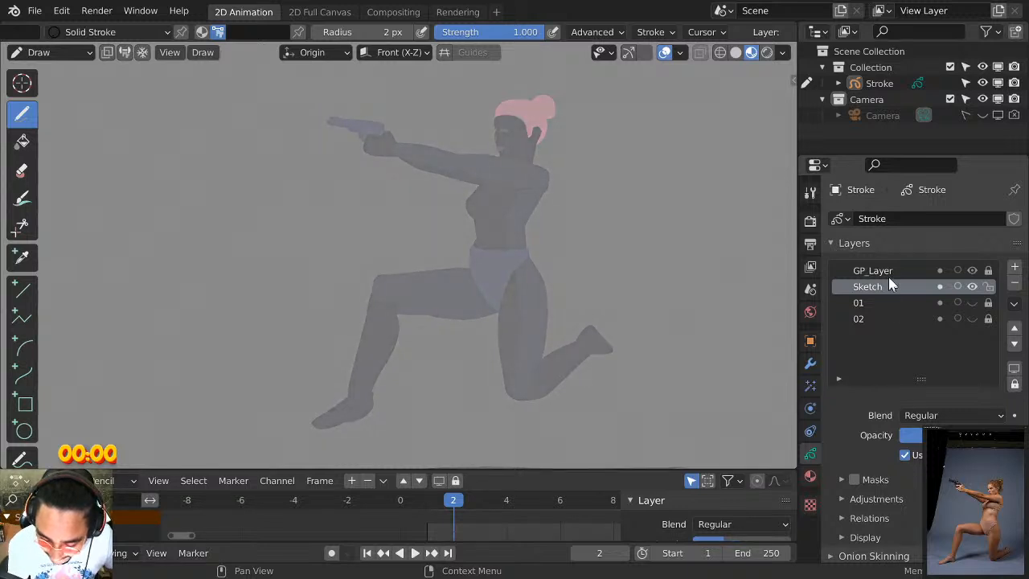
{"action": "left_click", "coordinate": [890, 272]}
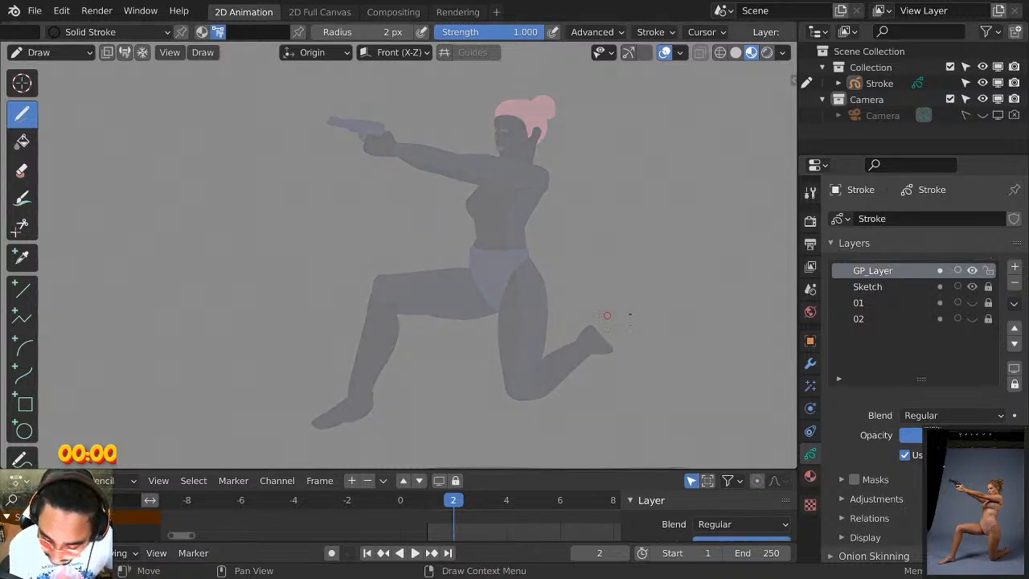
{"action": "scroll", "coordinate": [533, 193], "scroll_direction": "up", "scroll_amount": 3}
{"action": "scroll", "coordinate": [533, 193], "scroll_direction": "up", "scroll_amount": 1}
{"action": "middle_click_drag", "start_coordinate": [627, 160], "coordinate": [473, 336], "text": "shift"}
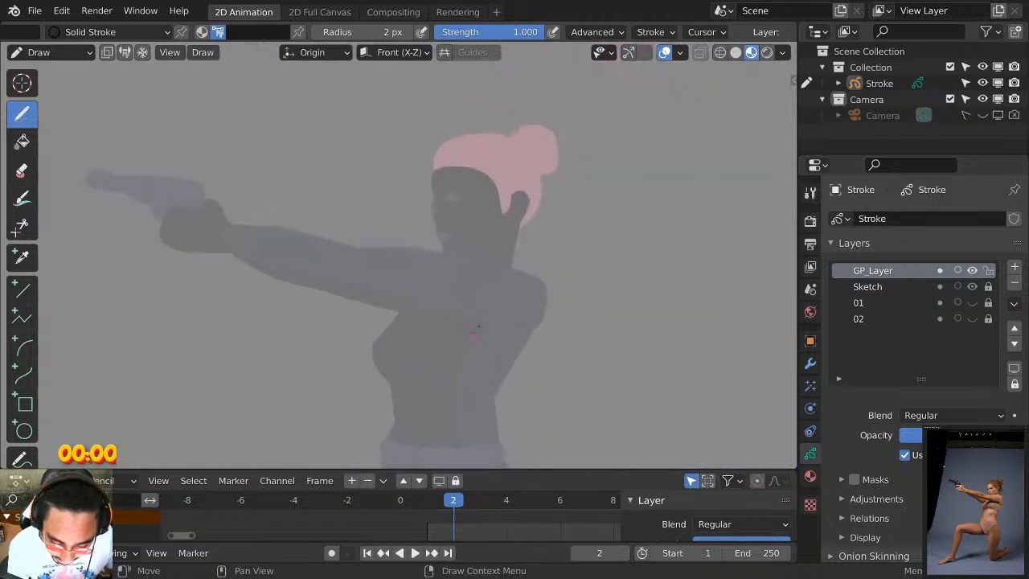
{"action": "scroll", "coordinate": [494, 169], "scroll_direction": "up", "scroll_amount": 2}
{"action": "key", "text": "ctrl+space"}
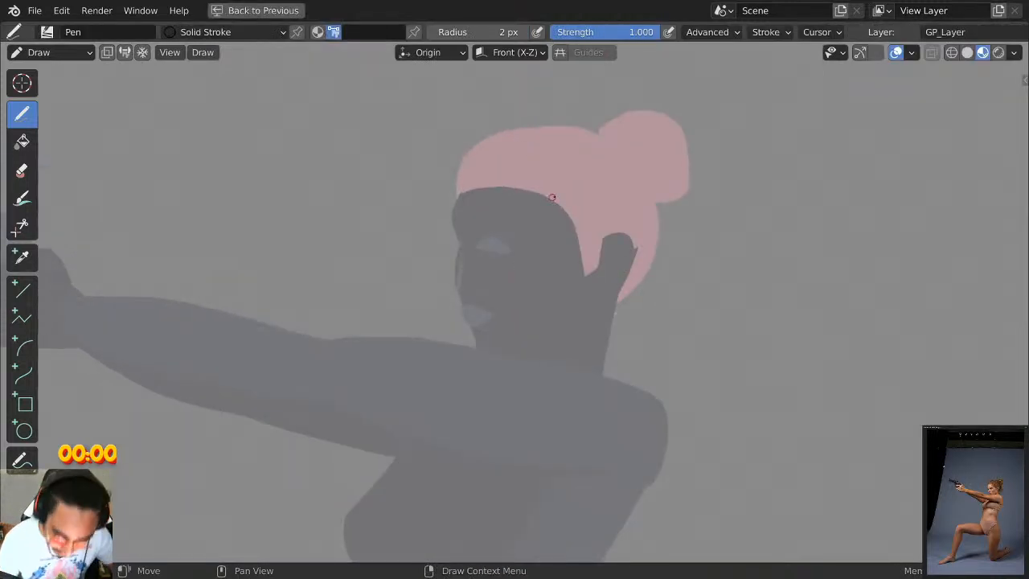
Try a 2 px stroke down the forehead from the front of the hairline to the brow twice, undoing both.
{"action": "scroll", "coordinate": [538, 237], "scroll_direction": "down", "scroll_amount": 2}
{"action": "scroll", "coordinate": [450, 177], "scroll_direction": "up", "scroll_amount": 3}
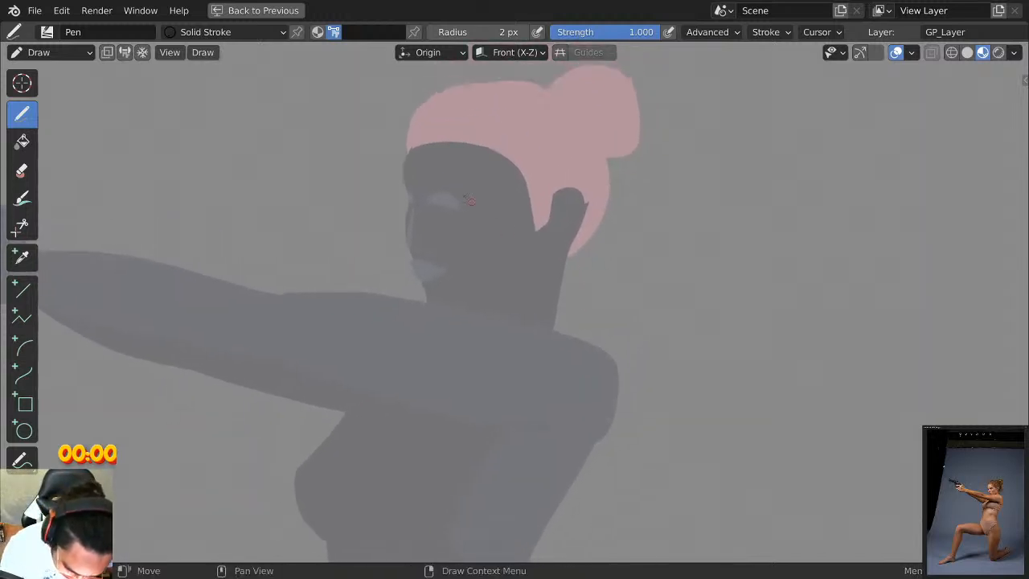
{"action": "scroll", "coordinate": [433, 166], "scroll_direction": "down", "scroll_amount": 1}
{"action": "scroll", "coordinate": [394, 121], "scroll_direction": "up", "scroll_amount": 2}
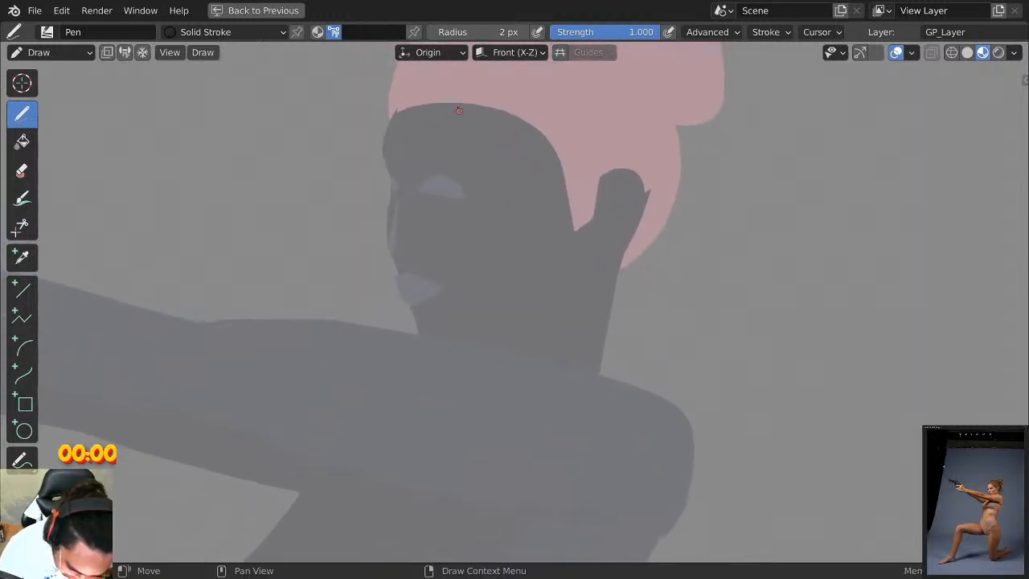
{"action": "left_click_drag", "start_coordinate": [392, 114], "coordinate": [394, 184]}
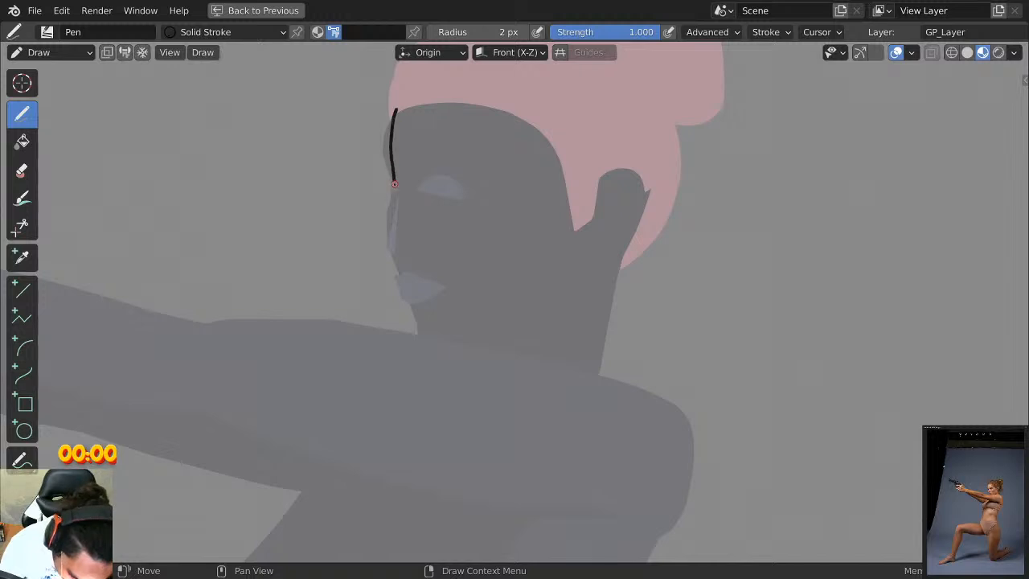
{"action": "key", "text": "ctrl+z"}
{"action": "left_click_drag", "start_coordinate": [392, 111], "coordinate": [394, 183]}
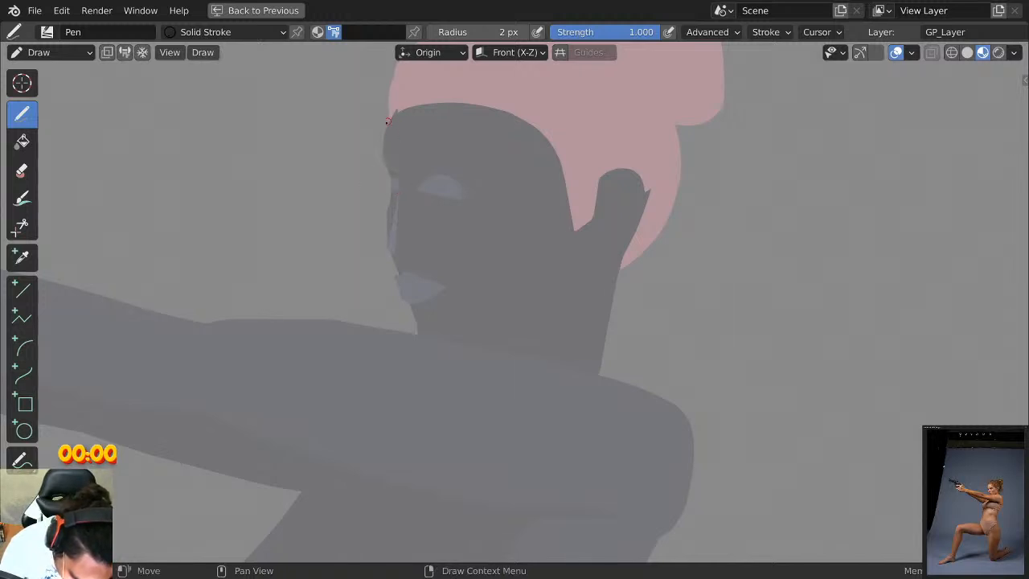
Try the face profile from hairline to chin, a short brow mark and the near eye outline, undoing all of them.
{"action": "mouse_move", "coordinate": [392, 114]}
{"action": "left_mouse_down"}
{"action": "mouse_move", "coordinate": [383, 225]}
{"action": "mouse_move", "coordinate": [418, 335]}
{"action": "left_mouse_up"}
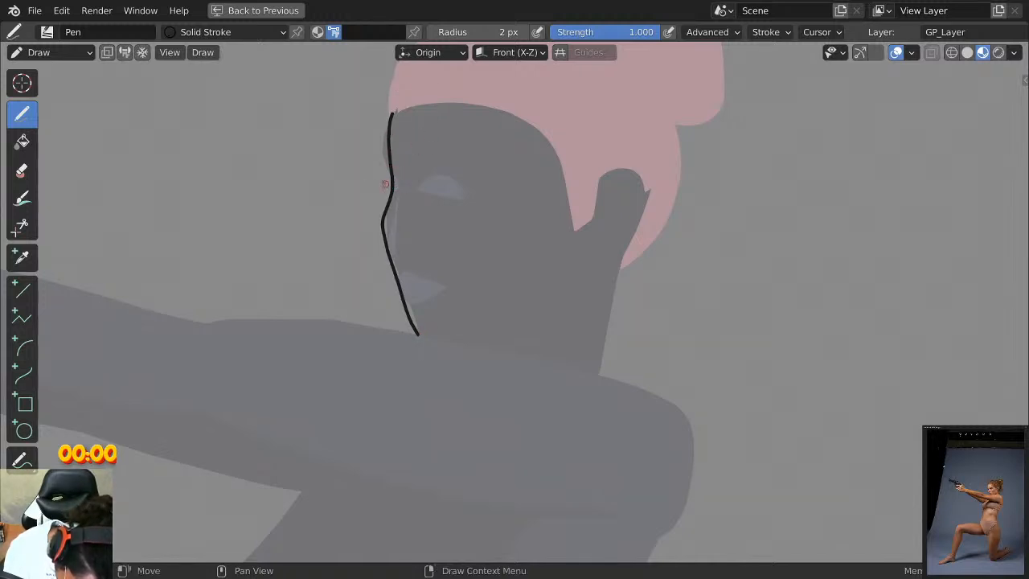
{"action": "key", "text": "ctrl+z"}
{"action": "left_click_drag", "start_coordinate": [386, 177], "coordinate": [404, 181]}
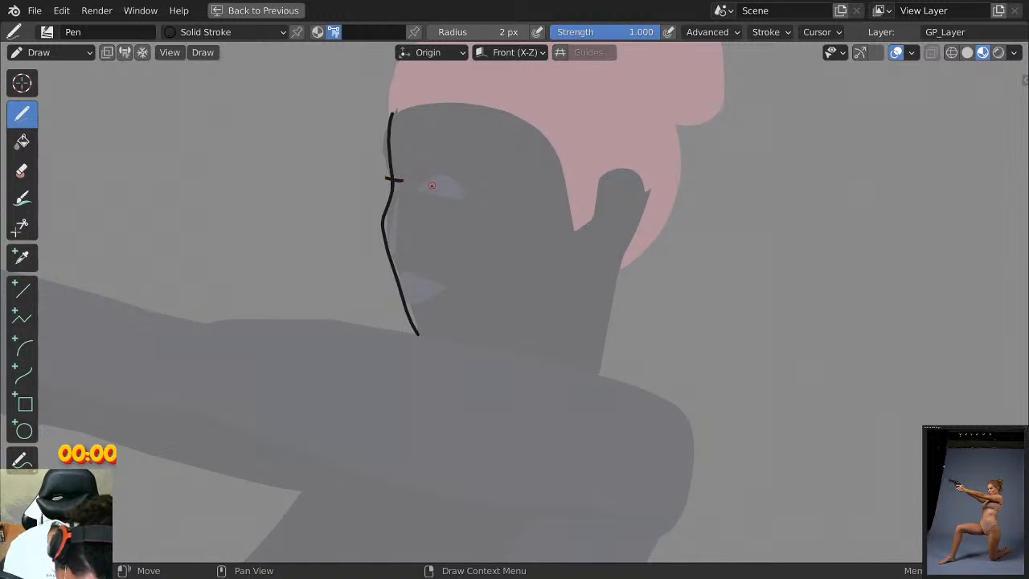
{"action": "mouse_move", "coordinate": [467, 194]}
{"action": "left_mouse_down"}
{"action": "mouse_move", "coordinate": [415, 182]}
{"action": "mouse_move", "coordinate": [466, 192]}
{"action": "left_mouse_up"}
{"action": "key", "text": "ctrl+z"}
{"action": "key", "text": "ctrl+z"}
{"action": "key", "text": "ctrl+z"}
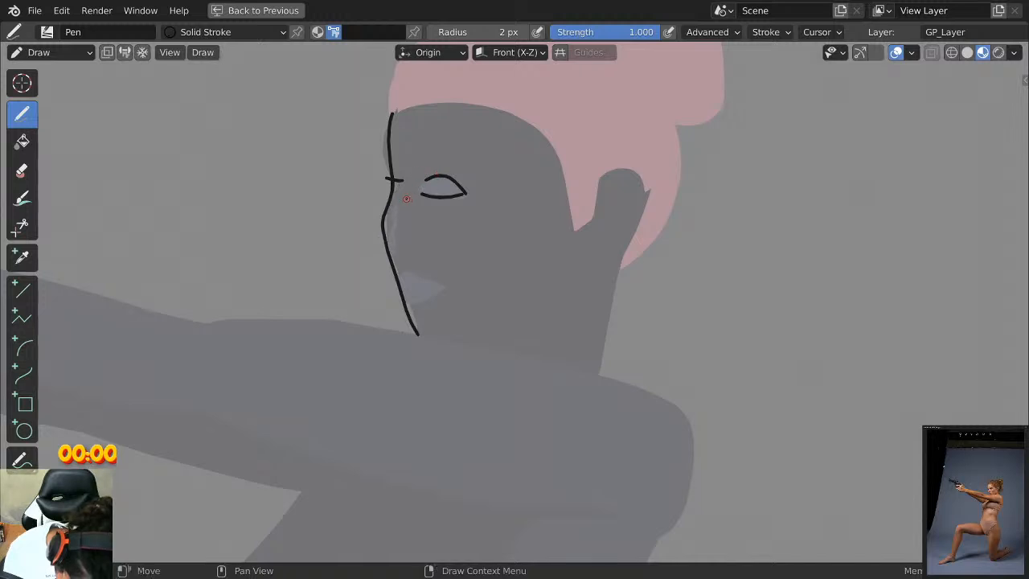
{"action": "key", "text": "ctrl+z"}
{"action": "key", "text": "ctrl+z"}
{"action": "key", "text": "ctrl+z"}
{"action": "key", "text": "ctrl+z"}
{"action": "key", "text": "ctrl+z"}
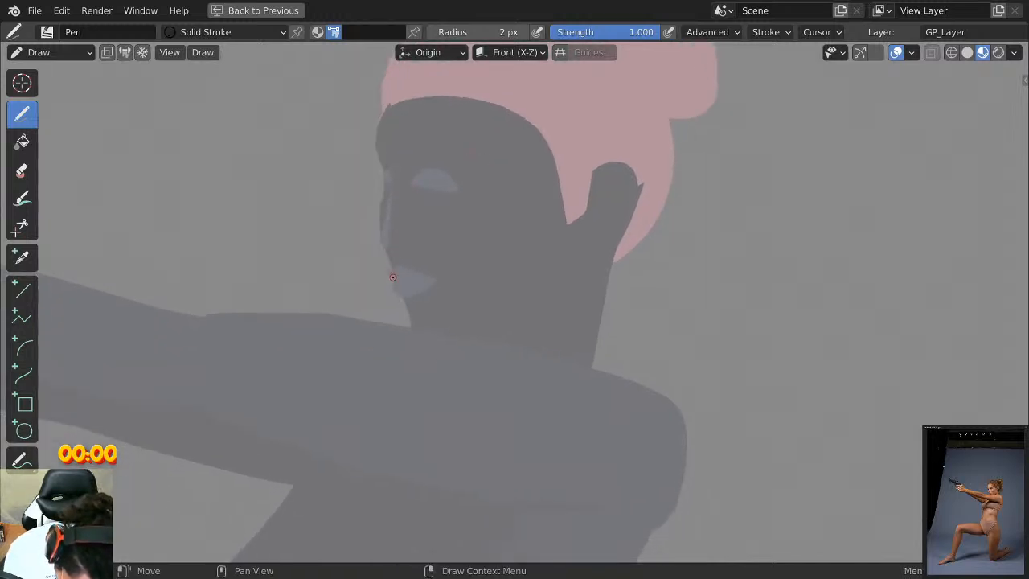
Try the upper lip outline from the front of the mouth to its corner several times, undoing each stroke.
{"action": "left_click_drag", "start_coordinate": [387, 266], "coordinate": [454, 281]}
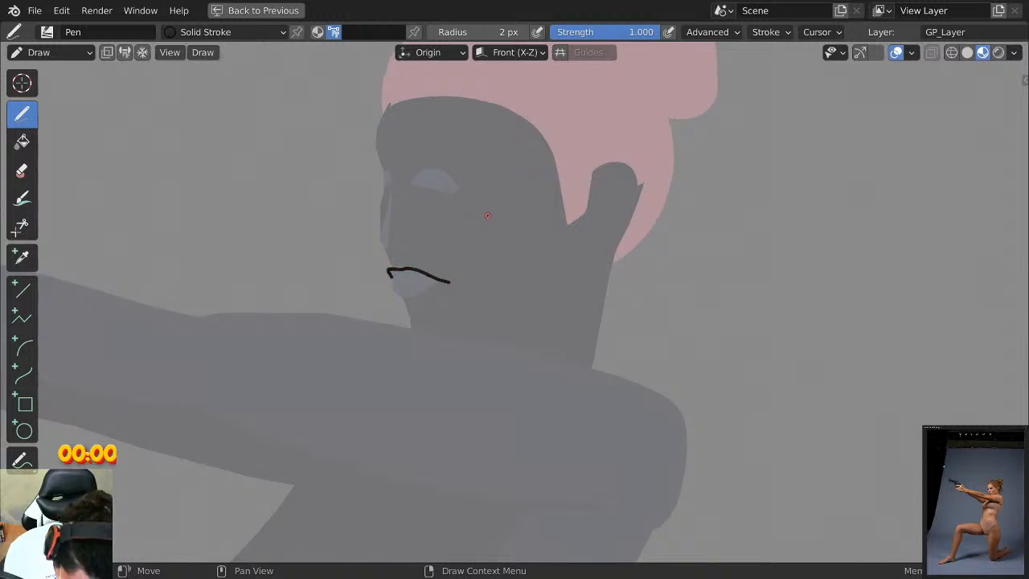
{"action": "scroll", "coordinate": [515, 229], "scroll_direction": "up", "scroll_amount": 2}
{"action": "key", "text": "ctrl+z"}
{"action": "scroll", "coordinate": [506, 221], "scroll_direction": "up", "scroll_amount": 2}
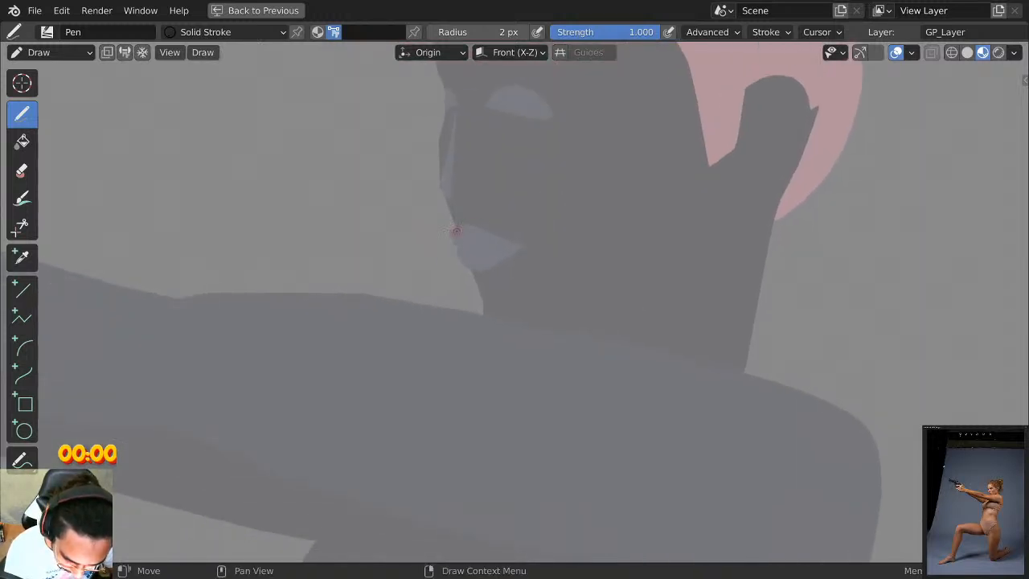
{"action": "mouse_move", "coordinate": [455, 232]}
{"action": "left_mouse_down"}
{"action": "mouse_move", "coordinate": [445, 222]}
{"action": "mouse_move", "coordinate": [547, 223]}
{"action": "left_mouse_up"}
{"action": "key", "text": "ctrl+z"}
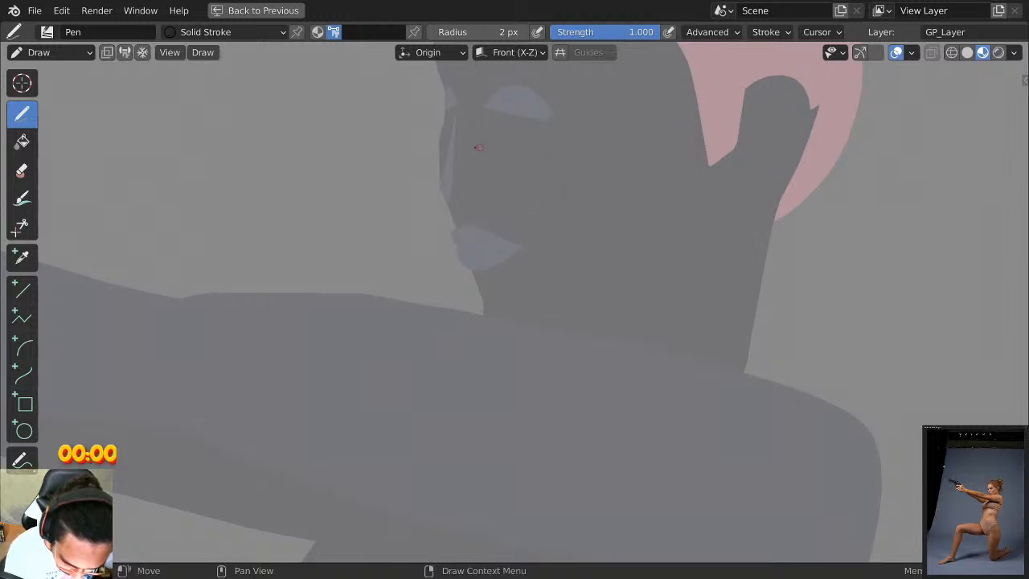
{"action": "mouse_move", "coordinate": [456, 242]}
{"action": "left_mouse_down"}
{"action": "mouse_move", "coordinate": [462, 225]}
{"action": "mouse_move", "coordinate": [546, 241]}
{"action": "left_mouse_up"}
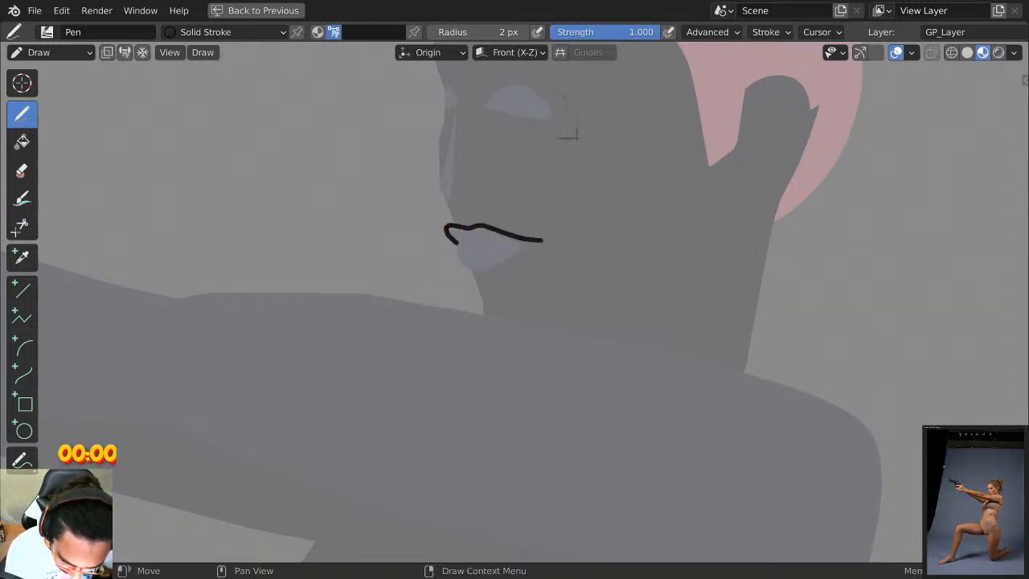
{"action": "key", "text": "ctrl+z"}
{"action": "mouse_move", "coordinate": [455, 242]}
{"action": "left_mouse_down"}
{"action": "mouse_move", "coordinate": [459, 222]}
{"action": "mouse_move", "coordinate": [537, 234]}
{"action": "left_mouse_up"}
{"action": "key", "text": "ctrl+z"}
Enable pressure for the pen radius and ink the profile from the front hairline to the upper lip, including the far eye's edges.
{"action": "middle_click_drag", "start_coordinate": [452, 100], "coordinate": [440, 168], "text": "shift"}
{"action": "middle_click_drag", "start_coordinate": [427, 86], "coordinate": [417, 139], "text": "shift"}
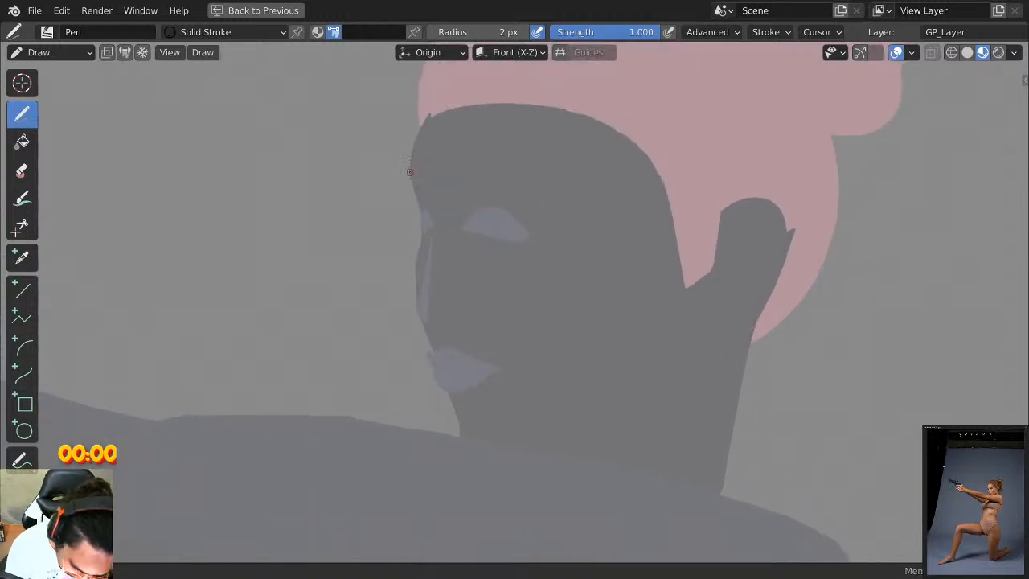
{"action": "left_click_drag", "start_coordinate": [429, 112], "coordinate": [414, 216]}
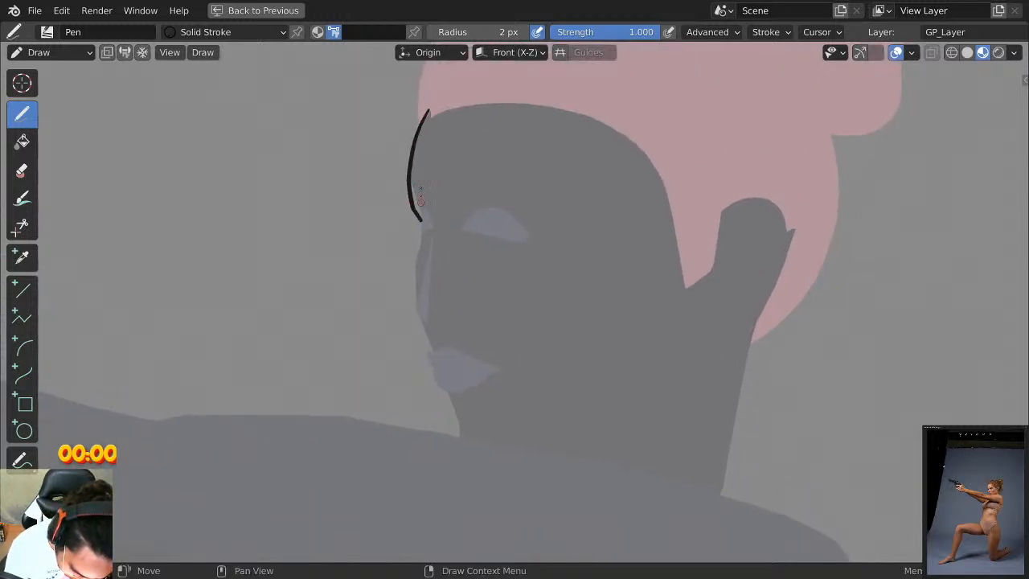
{"action": "key", "text": "ctrl+z"}
{"action": "mouse_move", "coordinate": [427, 110]}
{"action": "left_mouse_down"}
{"action": "mouse_move", "coordinate": [415, 184]}
{"action": "mouse_move", "coordinate": [434, 219]}
{"action": "mouse_move", "coordinate": [417, 227]}
{"action": "mouse_move", "coordinate": [431, 225]}
{"action": "mouse_move", "coordinate": [426, 357]}
{"action": "mouse_move", "coordinate": [446, 348]}
{"action": "mouse_move", "coordinate": [493, 370]}
{"action": "left_mouse_up"}
{"action": "key", "text": "ctrl+z"}
Outline the upper lip, the line between the lips and the rounded lower lip over the mouth shape.
{"action": "middle_click_drag", "start_coordinate": [566, 285], "coordinate": [554, 197], "text": "shift"}
{"action": "scroll", "coordinate": [553, 197], "scroll_direction": "up", "scroll_amount": 1}
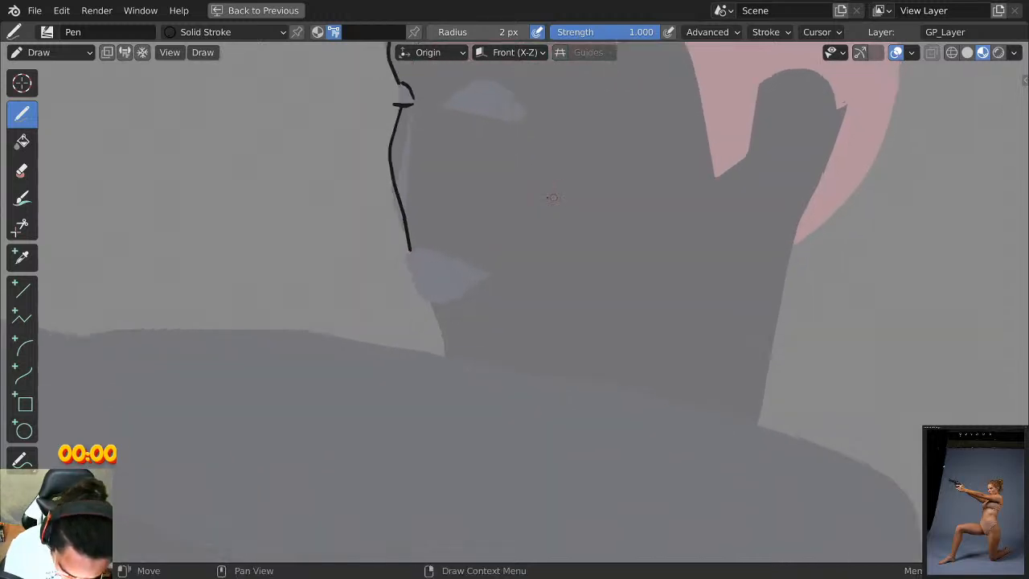
{"action": "mouse_move", "coordinate": [413, 272]}
{"action": "left_mouse_down"}
{"action": "mouse_move", "coordinate": [404, 254]}
{"action": "mouse_move", "coordinate": [495, 268]}
{"action": "left_mouse_up"}
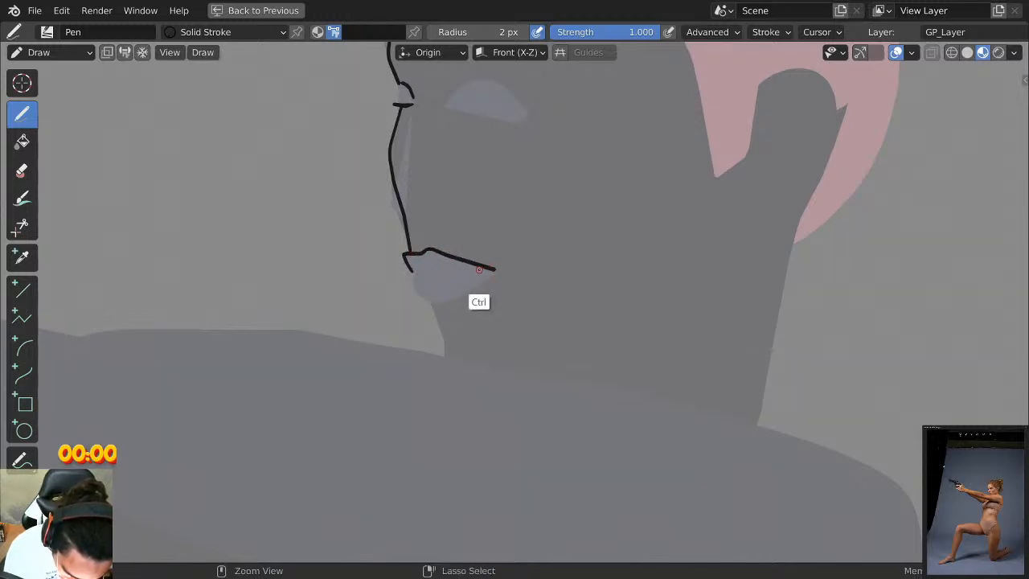
{"action": "left_click_drag", "start_coordinate": [480, 271], "coordinate": [419, 262]}
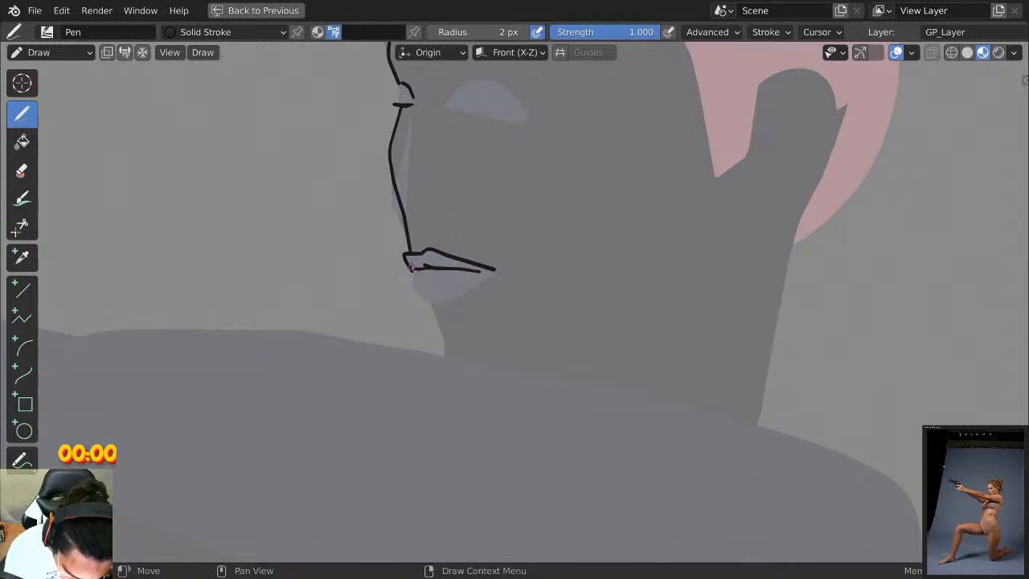
{"action": "mouse_move", "coordinate": [413, 274]}
{"action": "left_mouse_down"}
{"action": "mouse_move", "coordinate": [429, 292]}
{"action": "mouse_move", "coordinate": [499, 269]}
{"action": "left_mouse_up"}
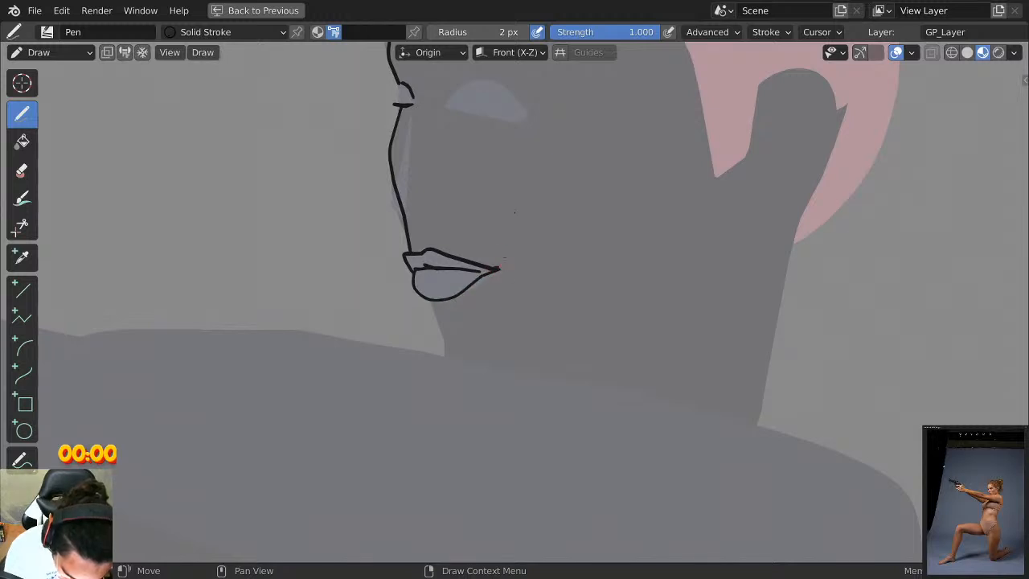
Try a stroke along the front edge of the far eye between its two lid lines and undo it.
{"action": "scroll", "coordinate": [584, 242], "scroll_direction": "down", "scroll_amount": 2}
{"action": "scroll", "coordinate": [585, 241], "scroll_direction": "up", "scroll_amount": 7}
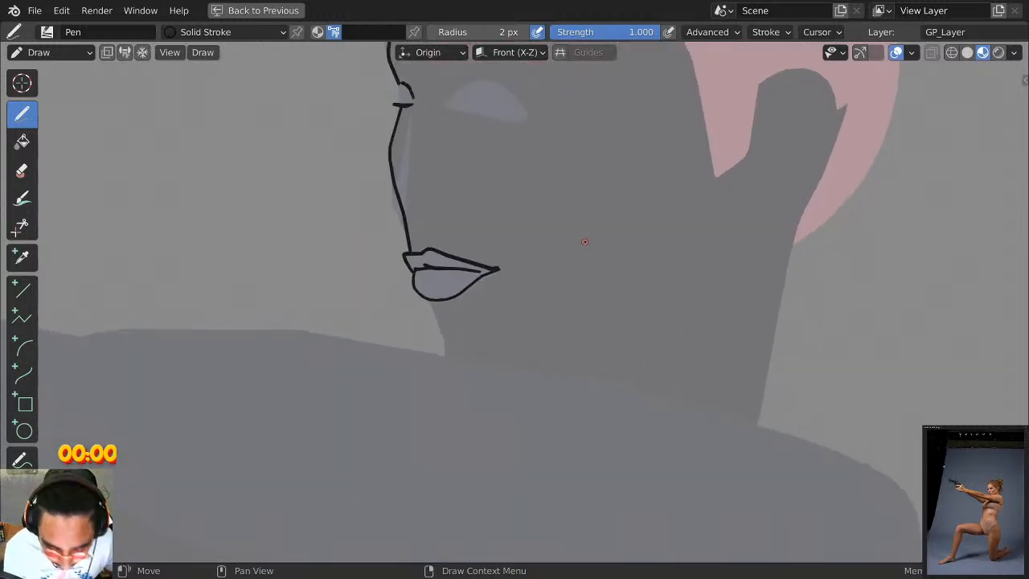
{"action": "middle_click_drag", "start_coordinate": [509, 189], "coordinate": [570, 214], "text": "shift"}
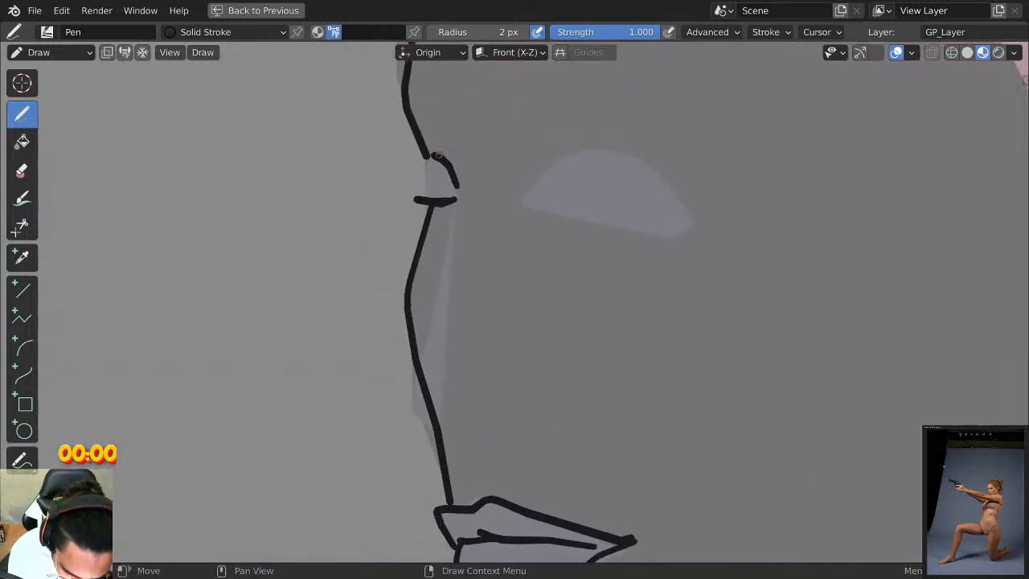
{"action": "left_click_drag", "start_coordinate": [428, 157], "coordinate": [421, 199]}
{"action": "key", "text": "ctrl+z"}
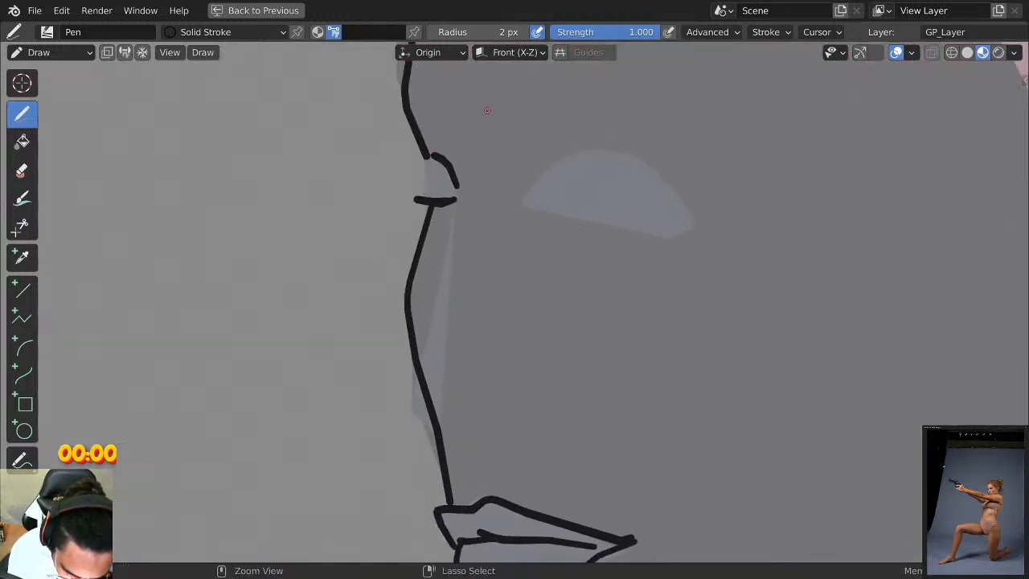
Ink the near eye's upper and lower lids and its iris, redrawing the iris against the front corner of the eye.
{"action": "mouse_move", "coordinate": [695, 212]}
{"action": "left_mouse_down"}
{"action": "mouse_move", "coordinate": [634, 171]}
{"action": "mouse_move", "coordinate": [535, 172]}
{"action": "left_mouse_up"}
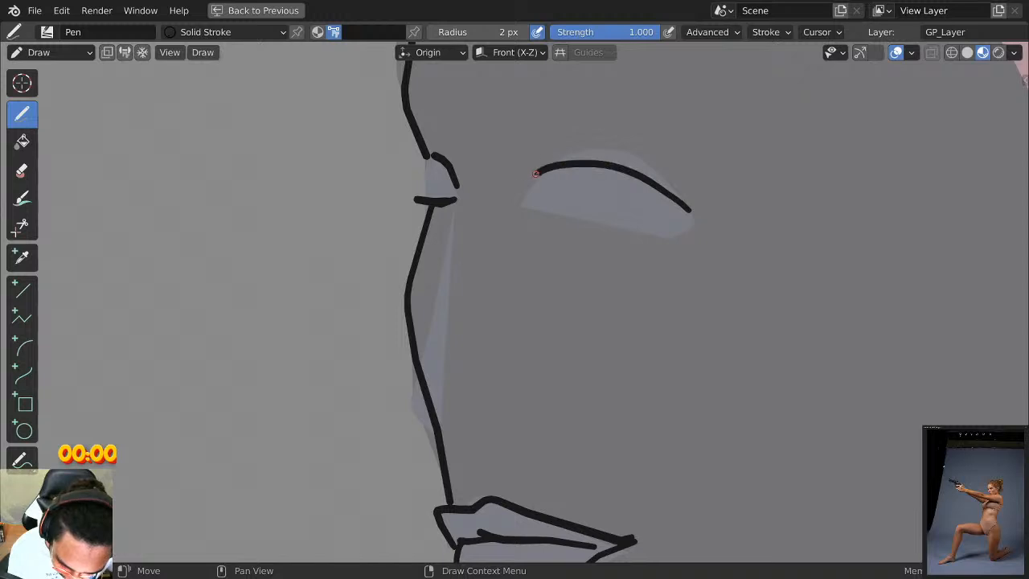
{"action": "mouse_move", "coordinate": [679, 206]}
{"action": "left_mouse_down"}
{"action": "mouse_move", "coordinate": [602, 222]}
{"action": "mouse_move", "coordinate": [536, 207]}
{"action": "left_mouse_up"}
{"action": "mouse_move", "coordinate": [556, 173]}
{"action": "left_mouse_down"}
{"action": "mouse_move", "coordinate": [544, 207]}
{"action": "mouse_move", "coordinate": [603, 179]}
{"action": "left_mouse_up"}
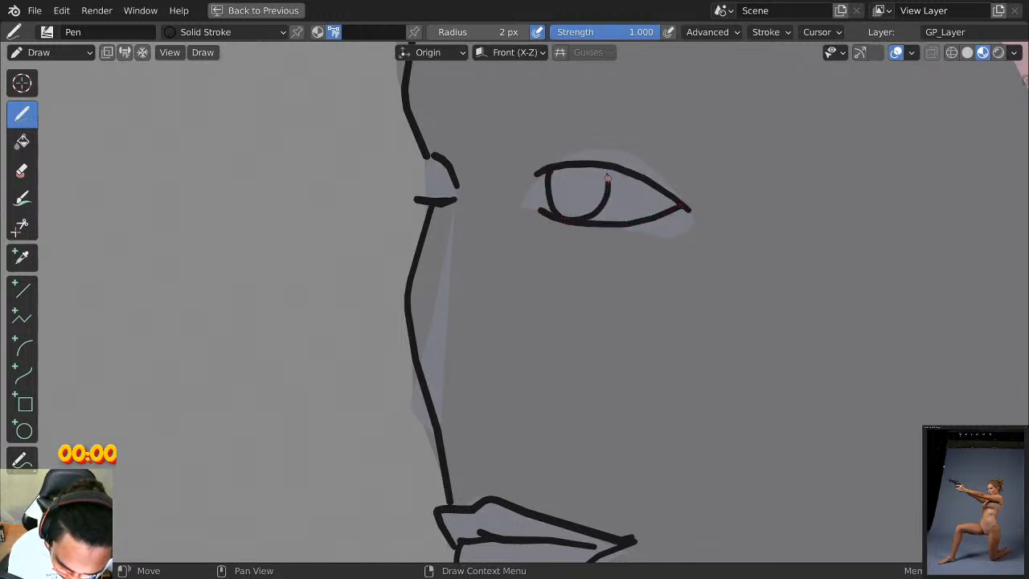
{"action": "scroll", "coordinate": [624, 117], "scroll_direction": "down", "scroll_amount": 5}
{"action": "scroll", "coordinate": [626, 119], "scroll_direction": "down", "scroll_amount": 1}
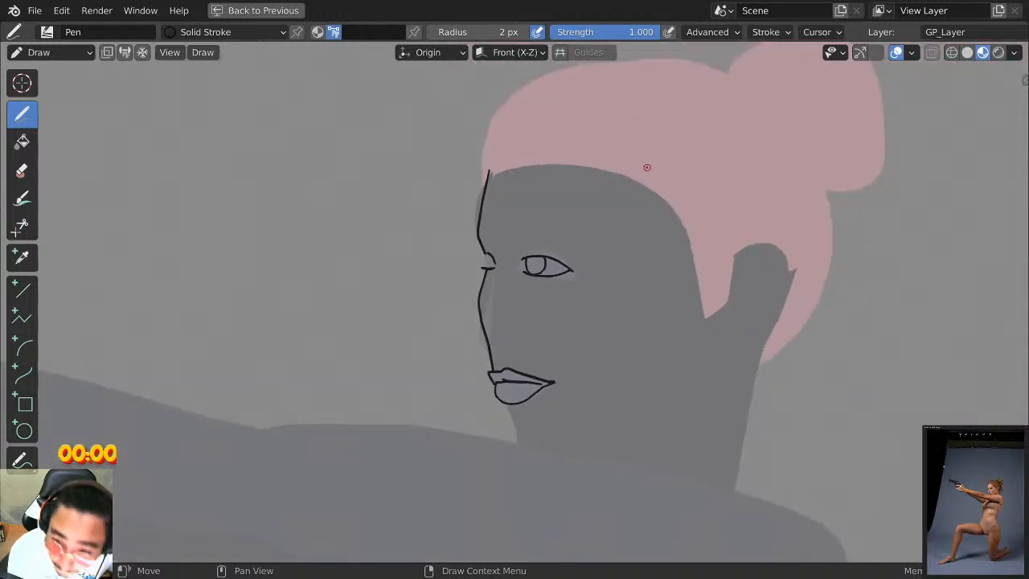
{"action": "scroll", "coordinate": [563, 241], "scroll_direction": "up", "scroll_amount": 5}
{"action": "key", "text": "ctrl+z"}
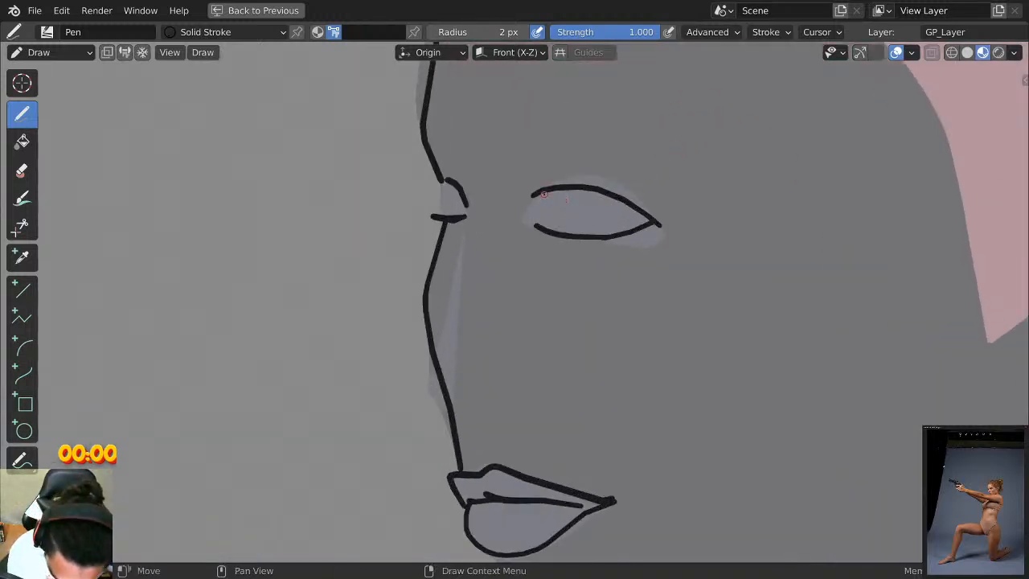
{"action": "mouse_move", "coordinate": [536, 203]}
{"action": "left_mouse_down"}
{"action": "mouse_move", "coordinate": [562, 230]}
{"action": "mouse_move", "coordinate": [602, 191]}
{"action": "left_mouse_up"}
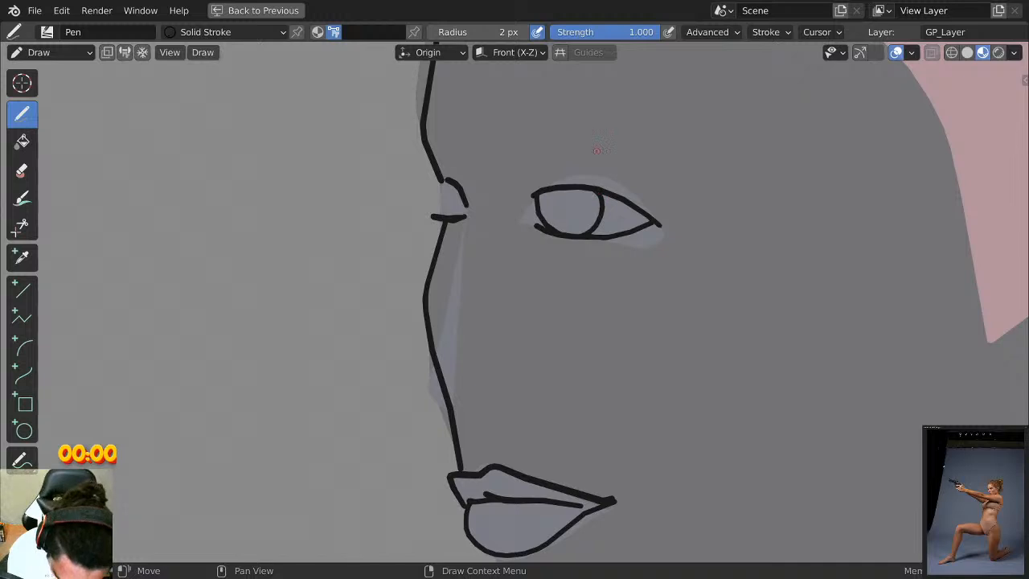
Try a small closed oval as the far eye's iris and undo it.
{"action": "mouse_move", "coordinate": [446, 185]}
{"action": "left_mouse_down"}
{"action": "mouse_move", "coordinate": [441, 200]}
{"action": "mouse_move", "coordinate": [450, 183]}
{"action": "left_mouse_up"}
{"action": "scroll", "coordinate": [472, 125], "scroll_direction": "down", "scroll_amount": 4}
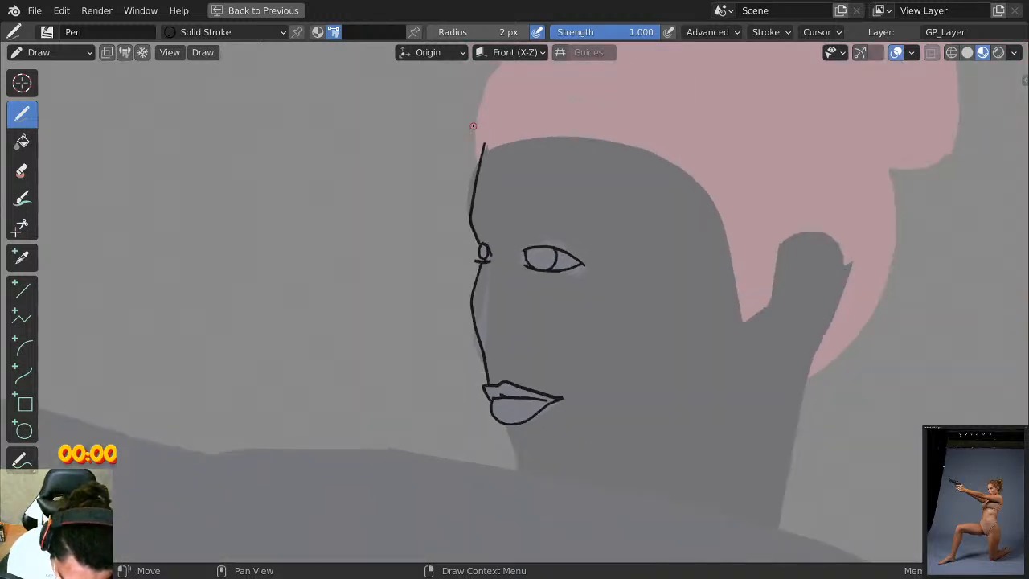
{"action": "scroll", "coordinate": [472, 126], "scroll_direction": "up", "scroll_amount": 4}
{"action": "key", "text": "ctrl+z"}
Draw a curved stroke joining the far eye's upper and lower lid lines along its front edge.
{"action": "scroll", "coordinate": [496, 145], "scroll_direction": "up", "scroll_amount": 2}
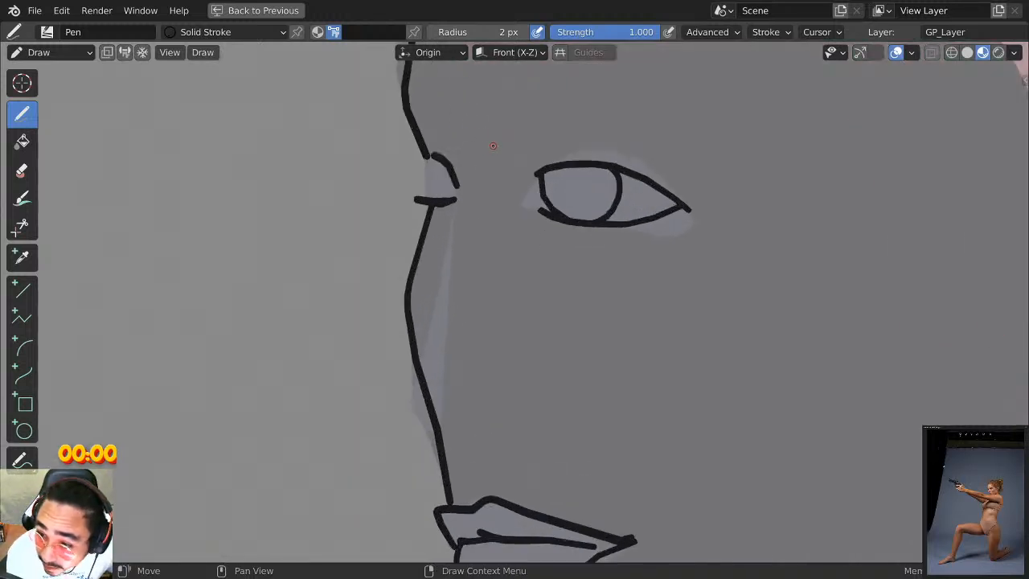
{"action": "mouse_move", "coordinate": [411, 126]}
{"action": "left_mouse_down"}
{"action": "mouse_move", "coordinate": [413, 169]}
{"action": "mouse_move", "coordinate": [434, 172]}
{"action": "left_mouse_up"}
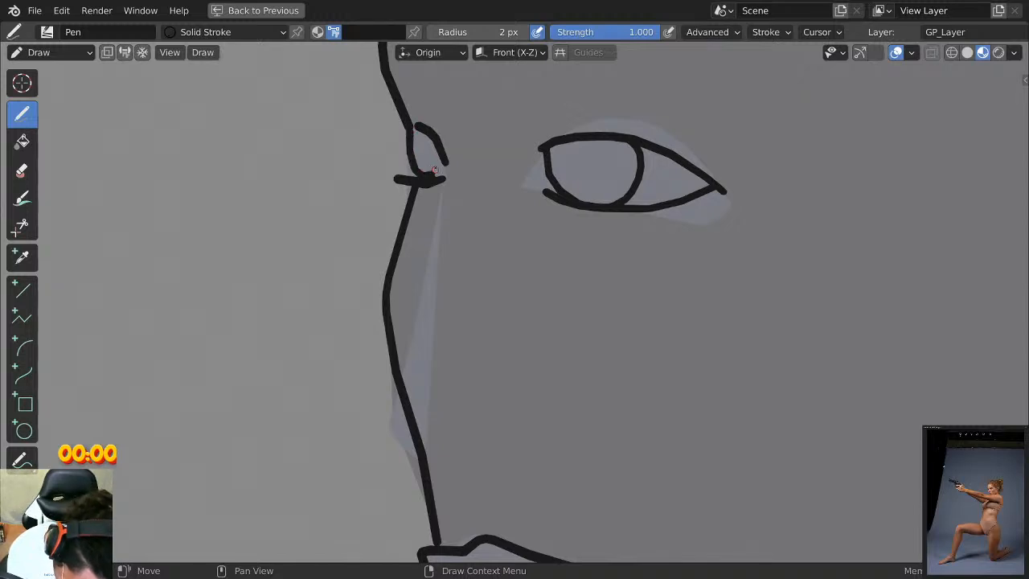
{"action": "scroll", "coordinate": [480, 72], "scroll_direction": "down", "scroll_amount": 7}
{"action": "scroll", "coordinate": [480, 70], "scroll_direction": "down", "scroll_amount": 1}
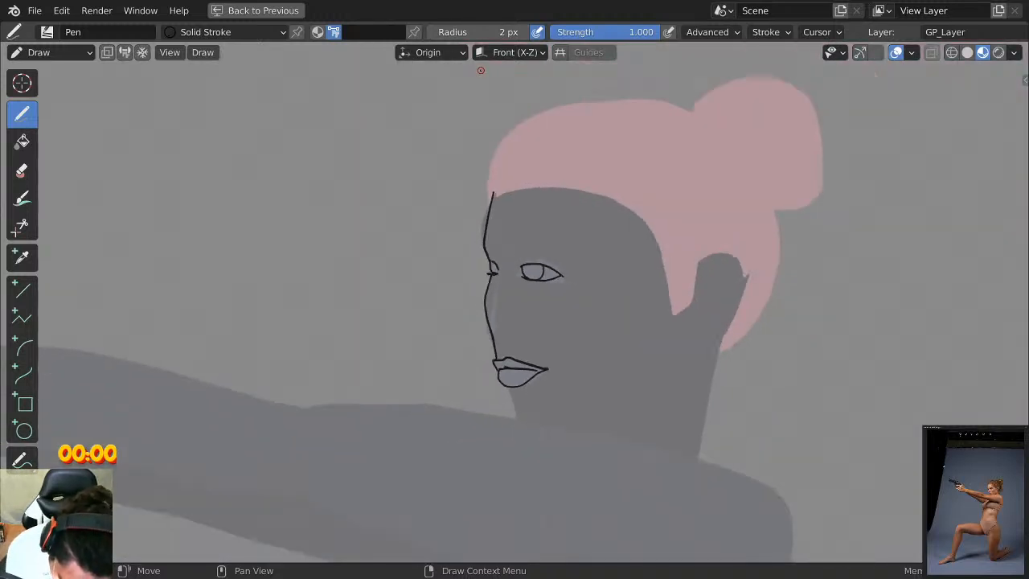
Draw a curved hair line from the front hairline across the forehead and down to the temple.
{"action": "scroll", "coordinate": [511, 157], "scroll_direction": "up", "scroll_amount": 1}
{"action": "mouse_move", "coordinate": [492, 173]}
{"action": "left_mouse_down"}
{"action": "mouse_move", "coordinate": [577, 204]}
{"action": "mouse_move", "coordinate": [638, 269]}
{"action": "left_mouse_up"}
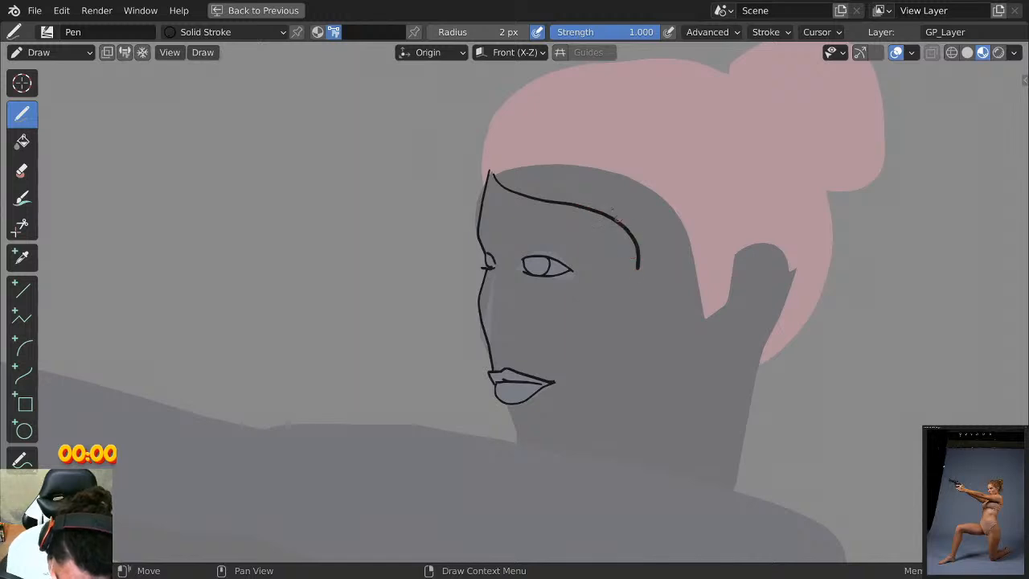
Try an arched hair stroke from the front hairline over the forehead to the cheek three times, undoing each one.
{"action": "mouse_move", "coordinate": [492, 164]}
{"action": "left_mouse_down"}
{"action": "mouse_move", "coordinate": [619, 134]}
{"action": "mouse_move", "coordinate": [664, 230]}
{"action": "mouse_move", "coordinate": [679, 297]}
{"action": "left_mouse_up"}
{"action": "key", "text": "ctrl+z"}
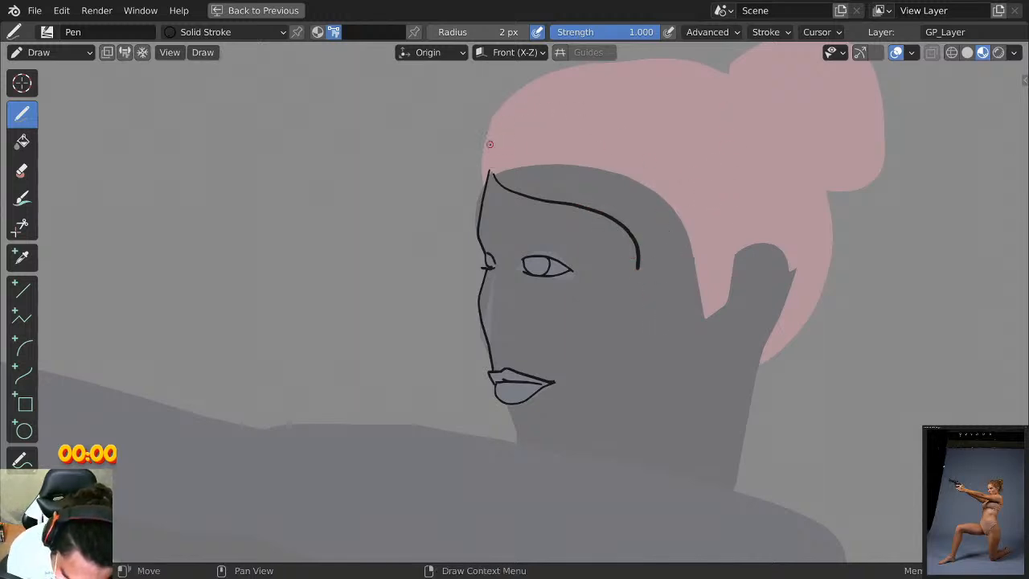
{"action": "mouse_move", "coordinate": [493, 171]}
{"action": "left_mouse_down"}
{"action": "mouse_move", "coordinate": [518, 143]}
{"action": "mouse_move", "coordinate": [650, 223]}
{"action": "mouse_move", "coordinate": [677, 305]}
{"action": "mouse_move", "coordinate": [653, 328]}
{"action": "left_mouse_up"}
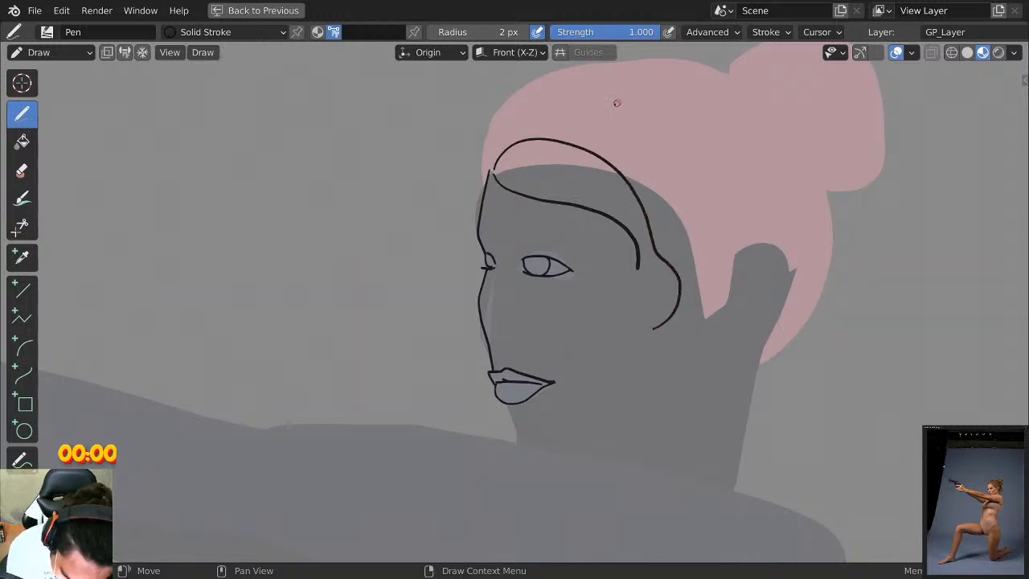
{"action": "key", "text": "ctrl+z"}
{"action": "mouse_move", "coordinate": [491, 159]}
{"action": "left_mouse_down"}
{"action": "mouse_move", "coordinate": [567, 89]}
{"action": "mouse_move", "coordinate": [690, 181]}
{"action": "mouse_move", "coordinate": [664, 322]}
{"action": "left_mouse_up"}
{"action": "key", "text": "ctrl+z"}
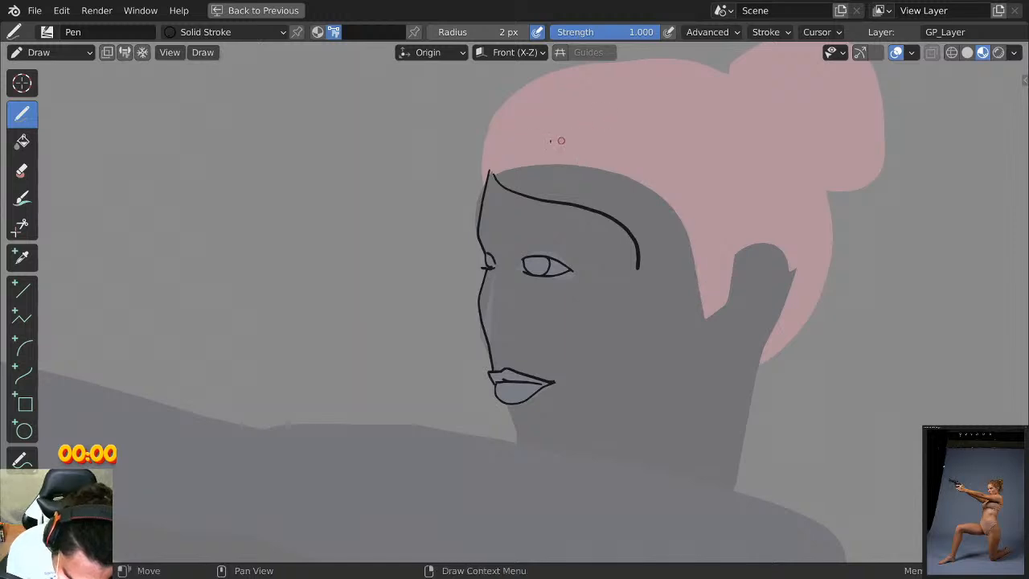
Try the hair's top and back contour from the front hairline to behind the ear, then undo it together with the forehead hair line.
{"action": "mouse_move", "coordinate": [488, 159]}
{"action": "left_mouse_down"}
{"action": "mouse_move", "coordinate": [625, 67]}
{"action": "mouse_move", "coordinate": [659, 109]}
{"action": "mouse_move", "coordinate": [743, 269]}
{"action": "mouse_move", "coordinate": [737, 346]}
{"action": "left_mouse_up"}
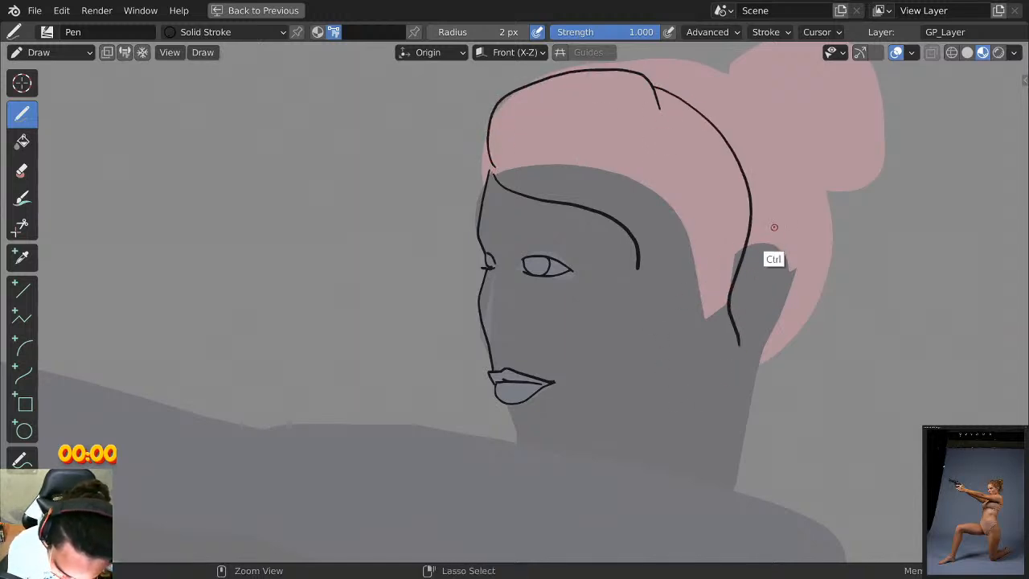
{"action": "key", "text": "ctrl+z"}
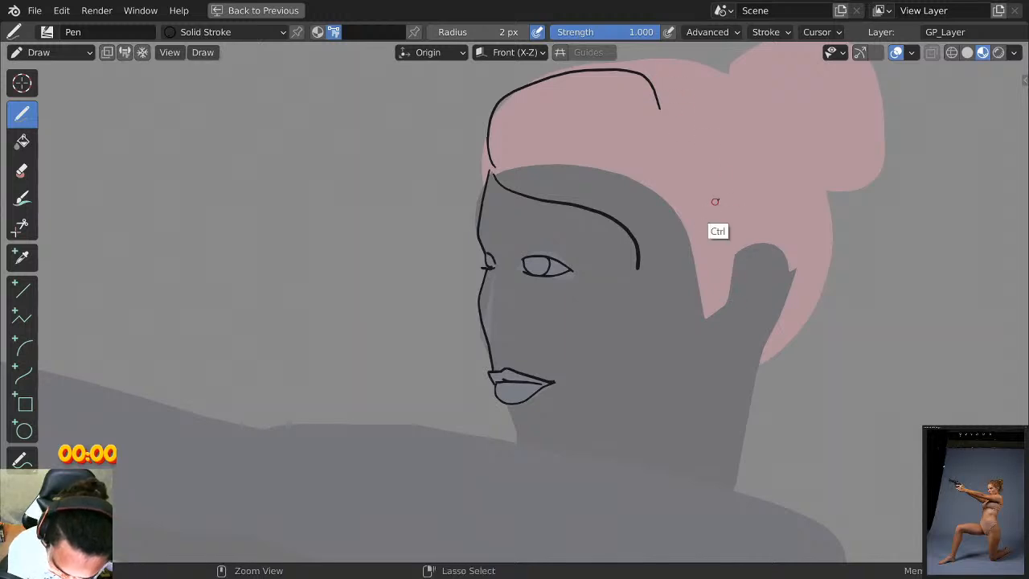
{"action": "key", "text": "ctrl+z"}
{"action": "key", "text": "ctrl+z"}
Draw the hair's front contour from the hairline up to the crown, plus a roughly parallel strand line just behind it.
{"action": "middle_click_drag", "start_coordinate": [723, 207], "coordinate": [417, 213]}
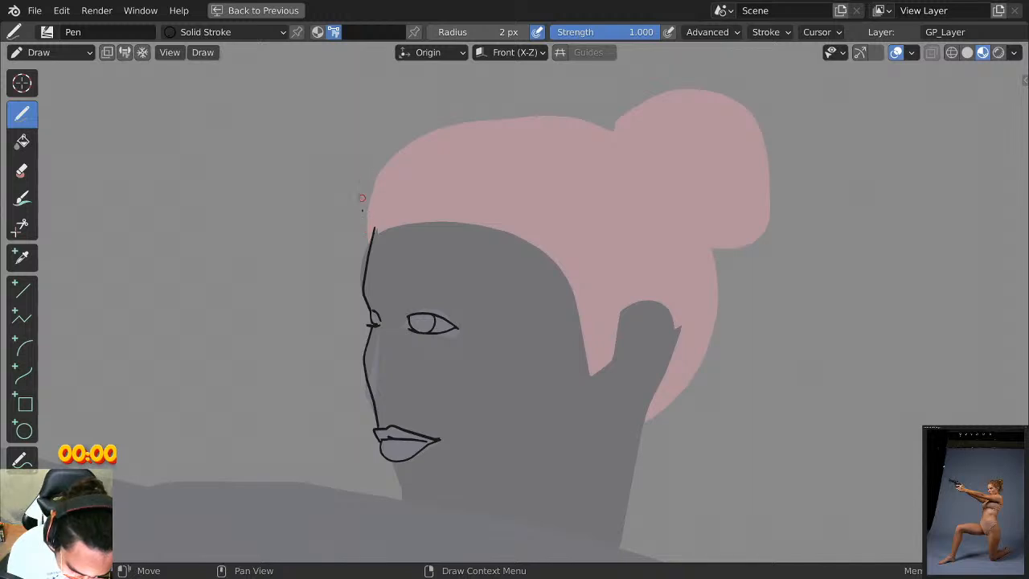
{"action": "left_click_drag", "start_coordinate": [363, 233], "coordinate": [505, 131]}
{"action": "key", "text": "ctrl+z"}
{"action": "mouse_move", "coordinate": [370, 236]}
{"action": "left_mouse_down"}
{"action": "mouse_move", "coordinate": [363, 211]}
{"action": "mouse_move", "coordinate": [500, 116]}
{"action": "left_mouse_up"}
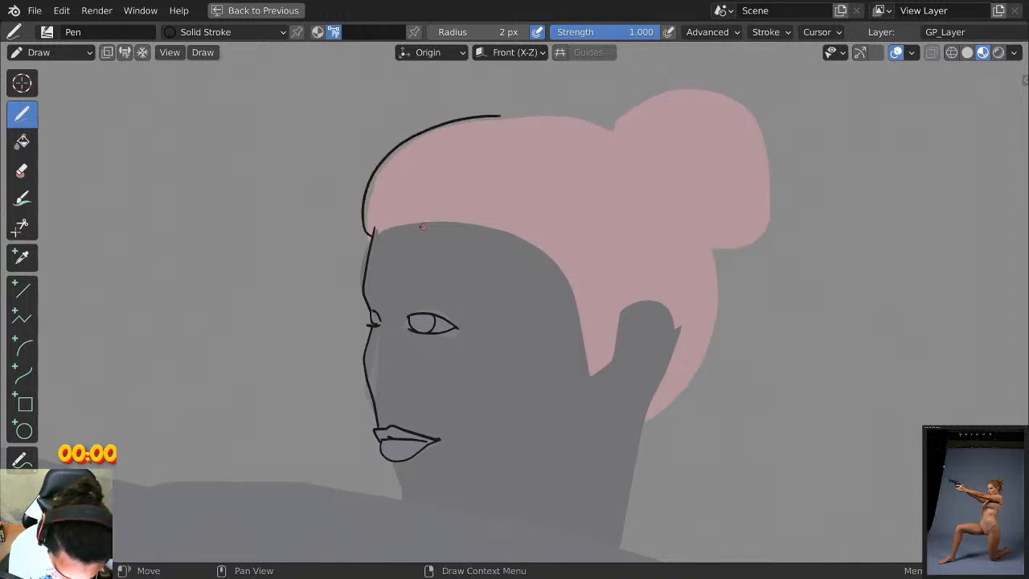
{"action": "mouse_move", "coordinate": [397, 224]}
{"action": "left_mouse_down"}
{"action": "mouse_move", "coordinate": [486, 157]}
{"action": "mouse_move", "coordinate": [415, 181]}
{"action": "mouse_move", "coordinate": [507, 127]}
{"action": "left_mouse_up"}
{"action": "key", "text": "ctrl+z"}
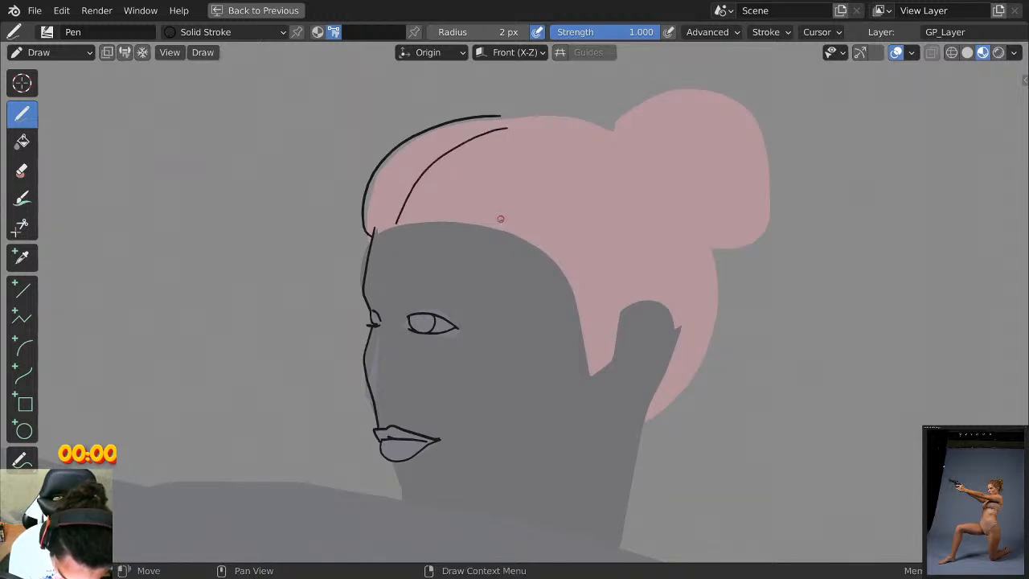
{"action": "key", "text": "ctrl+z"}
{"action": "left_click_drag", "start_coordinate": [387, 229], "coordinate": [489, 124]}
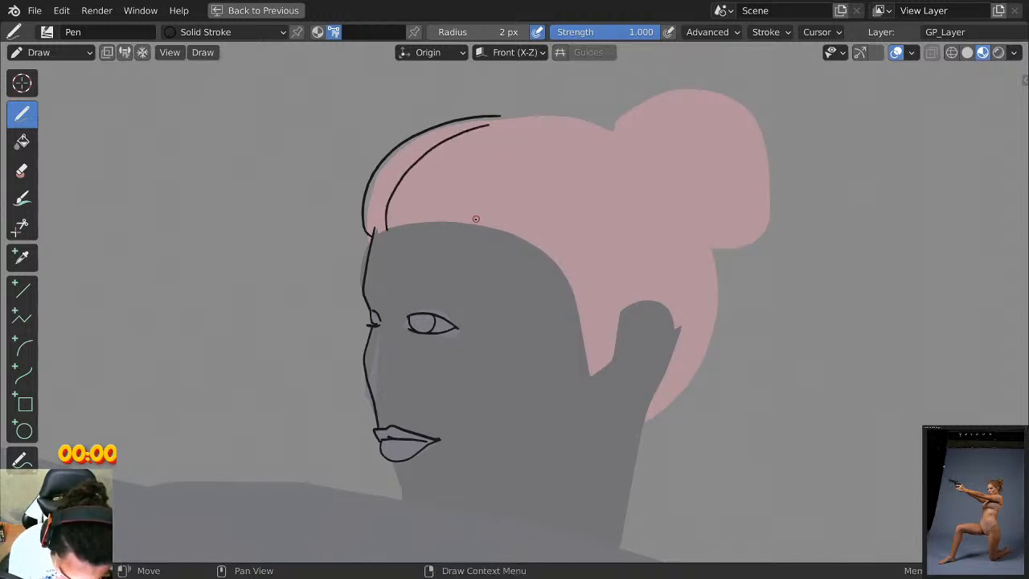
Draw a curved line around the base of the bun and a side strand sweeping back from the forehead hairline.
{"action": "mouse_move", "coordinate": [470, 222]}
{"action": "left_mouse_down"}
{"action": "mouse_move", "coordinate": [534, 200]}
{"action": "mouse_move", "coordinate": [609, 155]}
{"action": "left_mouse_up"}
{"action": "key", "text": "ctrl+z"}
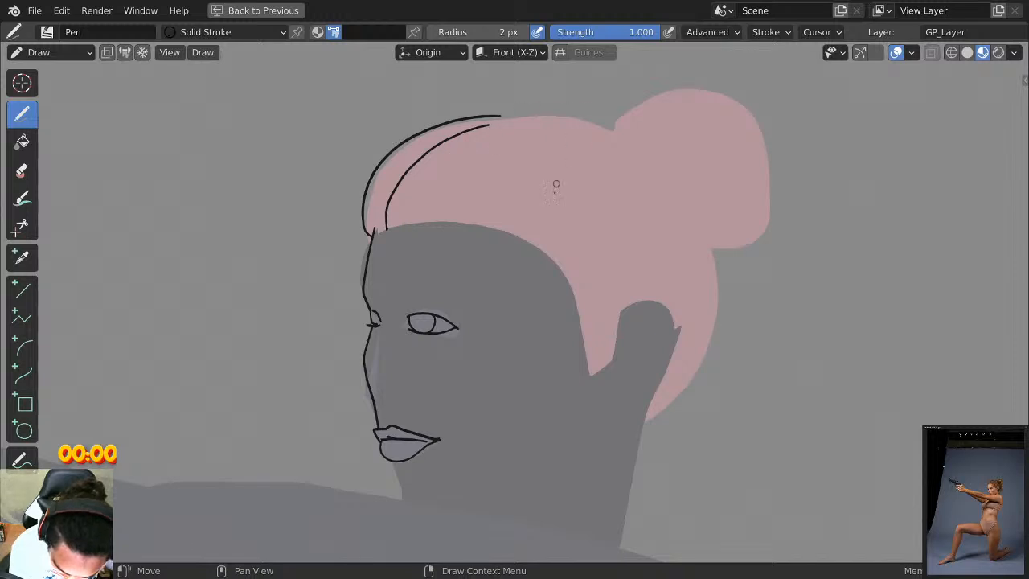
{"action": "scroll", "coordinate": [597, 195], "scroll_direction": "down", "scroll_amount": 5}
{"action": "scroll", "coordinate": [700, 172], "scroll_direction": "up", "scroll_amount": 3}
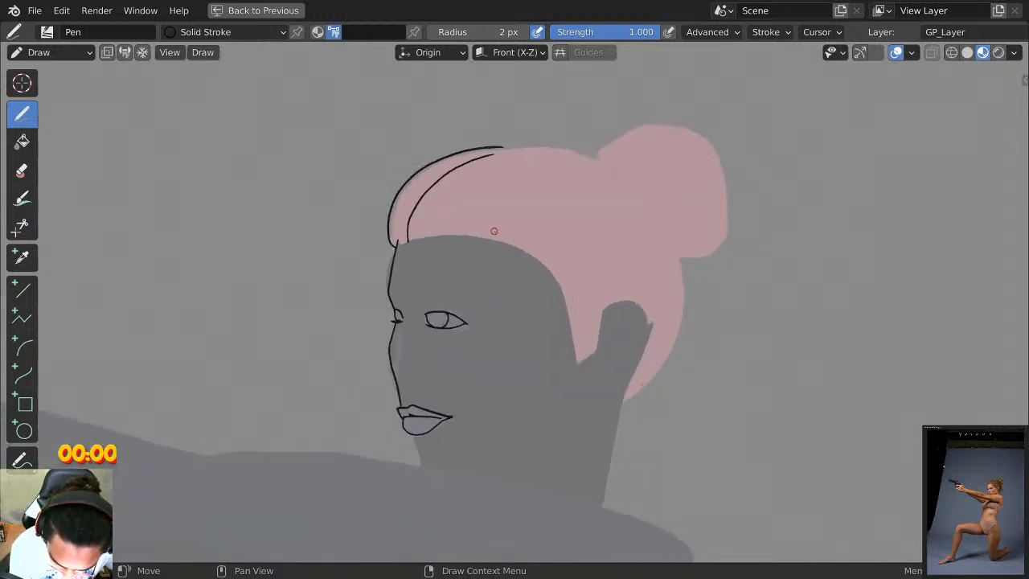
{"action": "left_click_drag", "start_coordinate": [512, 242], "coordinate": [603, 213]}
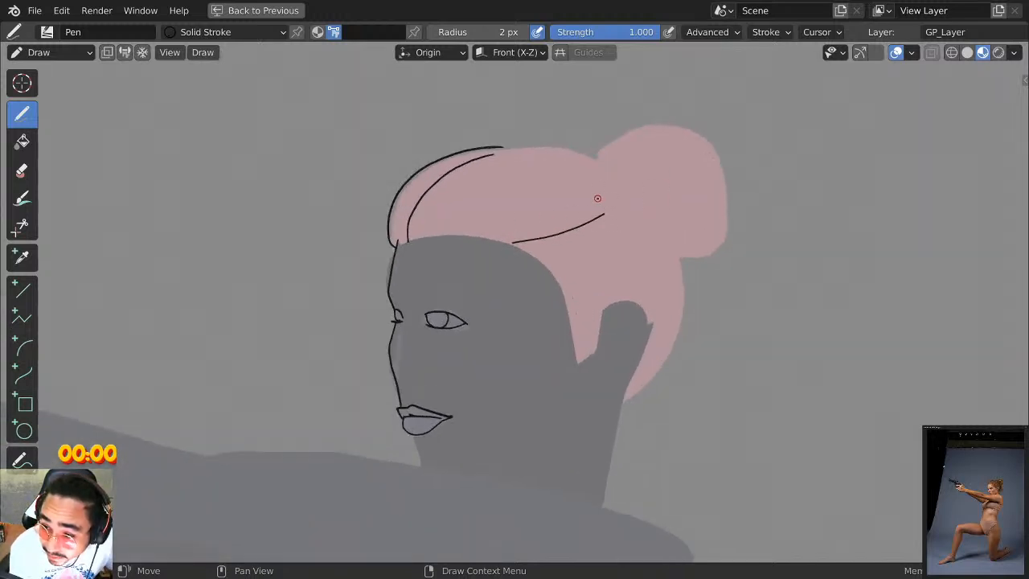
{"action": "key", "text": "ctrl+z"}
{"action": "mouse_move", "coordinate": [513, 243]}
{"action": "left_mouse_down"}
{"action": "mouse_move", "coordinate": [615, 203]}
{"action": "mouse_move", "coordinate": [620, 188]}
{"action": "mouse_move", "coordinate": [654, 203]}
{"action": "mouse_move", "coordinate": [667, 238]}
{"action": "left_mouse_up"}
{"action": "key", "text": "ctrl+z"}
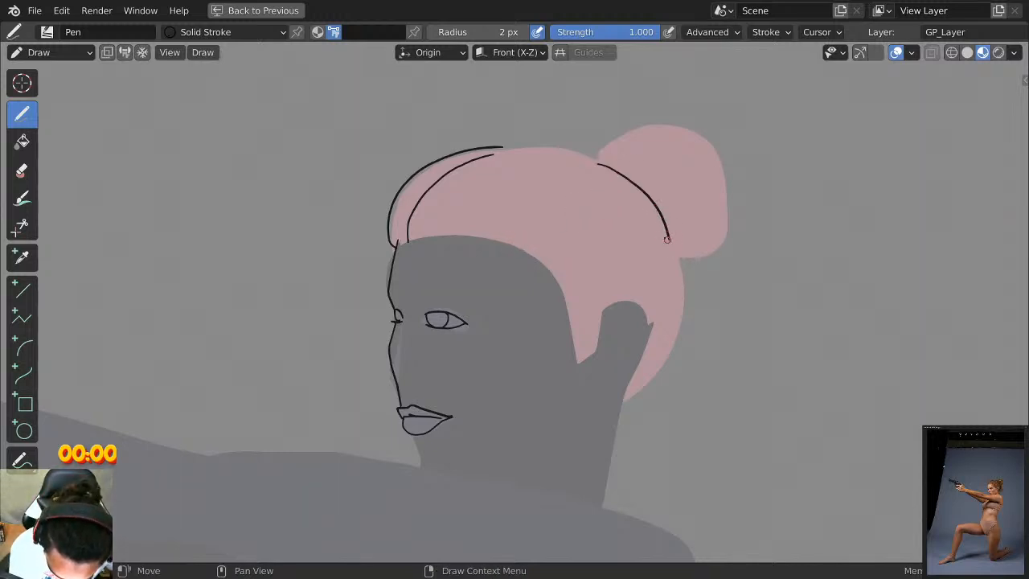
{"action": "left_click_drag", "start_coordinate": [513, 243], "coordinate": [608, 215]}
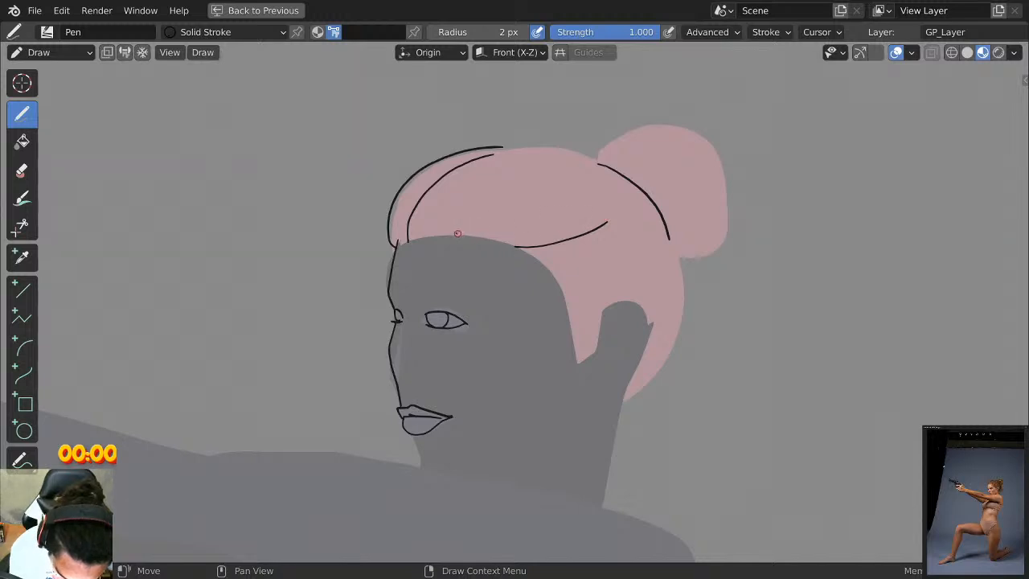
Draw a middle hair strand from the forehead hairline toward the crown and outline the bun.
{"action": "mouse_move", "coordinate": [454, 234]}
{"action": "left_mouse_down"}
{"action": "mouse_move", "coordinate": [482, 197]}
{"action": "mouse_move", "coordinate": [566, 171]}
{"action": "mouse_move", "coordinate": [606, 141]}
{"action": "mouse_move", "coordinate": [710, 145]}
{"action": "mouse_move", "coordinate": [724, 228]}
{"action": "mouse_move", "coordinate": [708, 254]}
{"action": "mouse_move", "coordinate": [680, 259]}
{"action": "left_mouse_up"}
{"action": "scroll", "coordinate": [658, 136], "scroll_direction": "down", "scroll_amount": 3}
{"action": "scroll", "coordinate": [658, 135], "scroll_direction": "up", "scroll_amount": 3}
{"action": "scroll", "coordinate": [675, 184], "scroll_direction": "down", "scroll_amount": 1}
{"action": "scroll", "coordinate": [673, 183], "scroll_direction": "up", "scroll_amount": 1}
Outline the ear, then draw the hair's back edge from the bun down and the back of the neck to the shoulder.
{"action": "middle_click_drag", "start_coordinate": [669, 179], "coordinate": [654, 32], "text": "shift"}
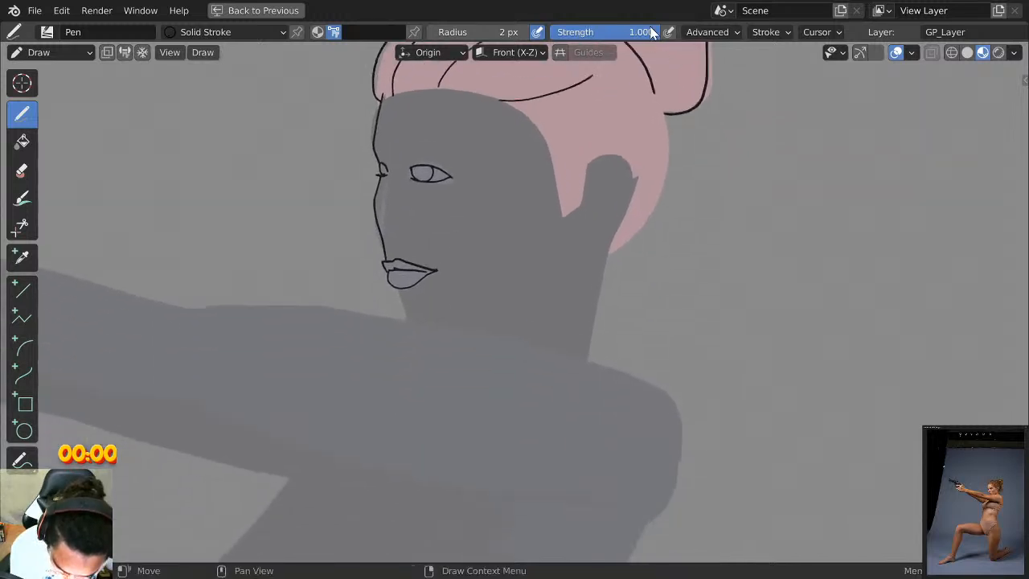
{"action": "middle_click_drag", "start_coordinate": [594, 152], "coordinate": [579, 209], "text": "shift"}
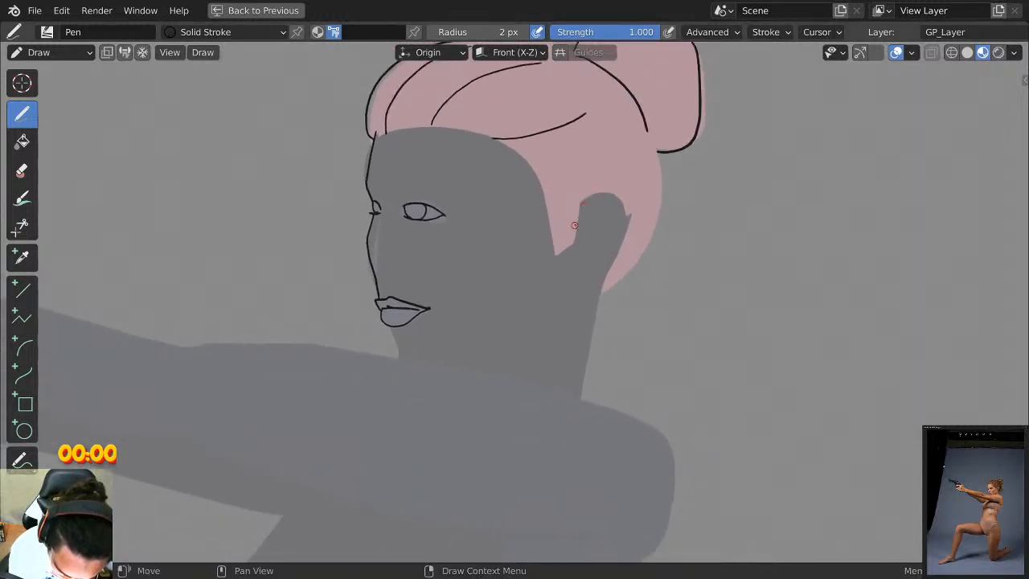
{"action": "mouse_move", "coordinate": [574, 225]}
{"action": "left_mouse_down"}
{"action": "mouse_move", "coordinate": [590, 190]}
{"action": "mouse_move", "coordinate": [609, 273]}
{"action": "mouse_move", "coordinate": [576, 287]}
{"action": "left_mouse_up"}
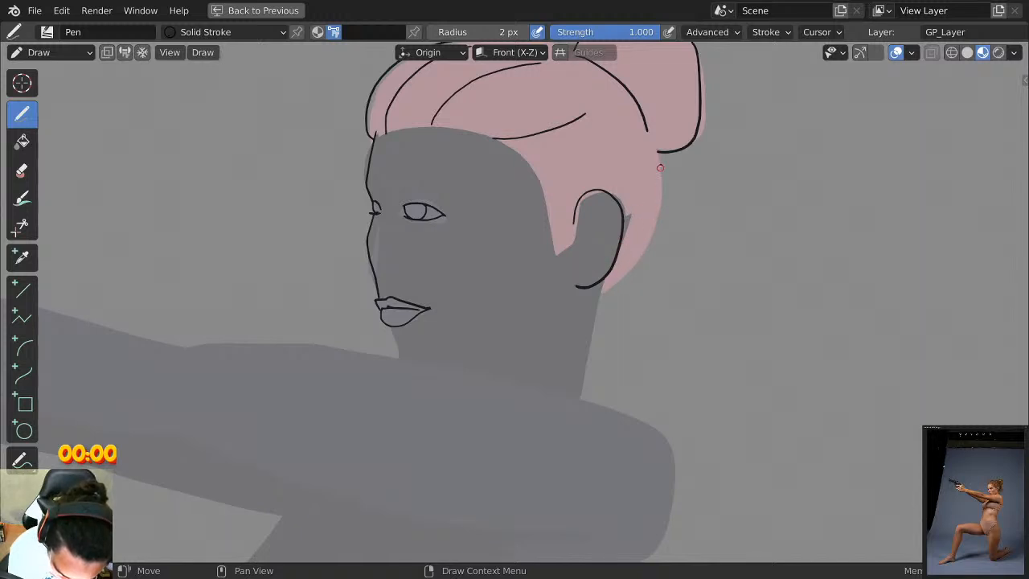
{"action": "mouse_move", "coordinate": [657, 151]}
{"action": "left_mouse_down"}
{"action": "mouse_move", "coordinate": [658, 209]}
{"action": "mouse_move", "coordinate": [620, 287]}
{"action": "mouse_move", "coordinate": [601, 297]}
{"action": "mouse_move", "coordinate": [582, 389]}
{"action": "left_mouse_up"}
Try strokes running from the base of the neck down into the shoulder area, undoing each one.
{"action": "scroll", "coordinate": [590, 369], "scroll_direction": "down", "scroll_amount": 4}
{"action": "scroll", "coordinate": [625, 305], "scroll_direction": "up", "scroll_amount": 3}
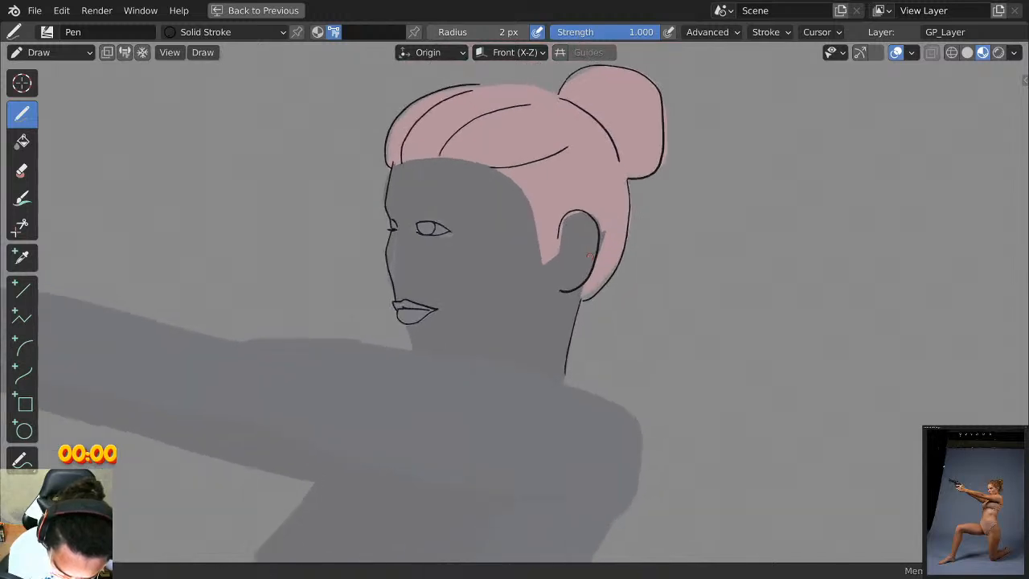
{"action": "scroll", "coordinate": [589, 256], "scroll_direction": "down", "scroll_amount": 4}
{"action": "scroll", "coordinate": [659, 227], "scroll_direction": "up", "scroll_amount": 1}
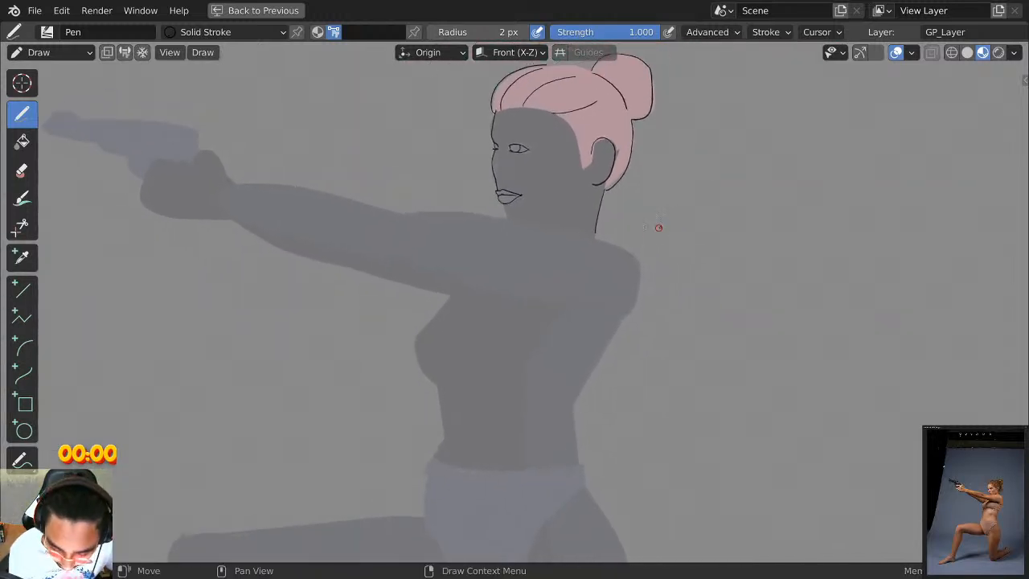
{"action": "scroll", "coordinate": [658, 227], "scroll_direction": "down", "scroll_amount": 2}
{"action": "scroll", "coordinate": [643, 213], "scroll_direction": "up", "scroll_amount": 4}
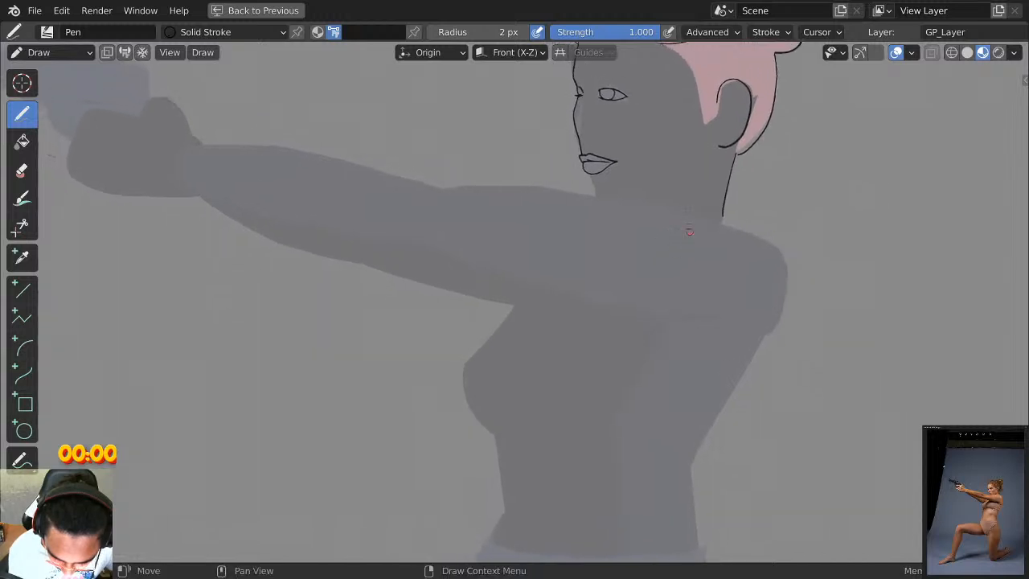
{"action": "middle_click_drag", "start_coordinate": [739, 236], "coordinate": [634, 188]}
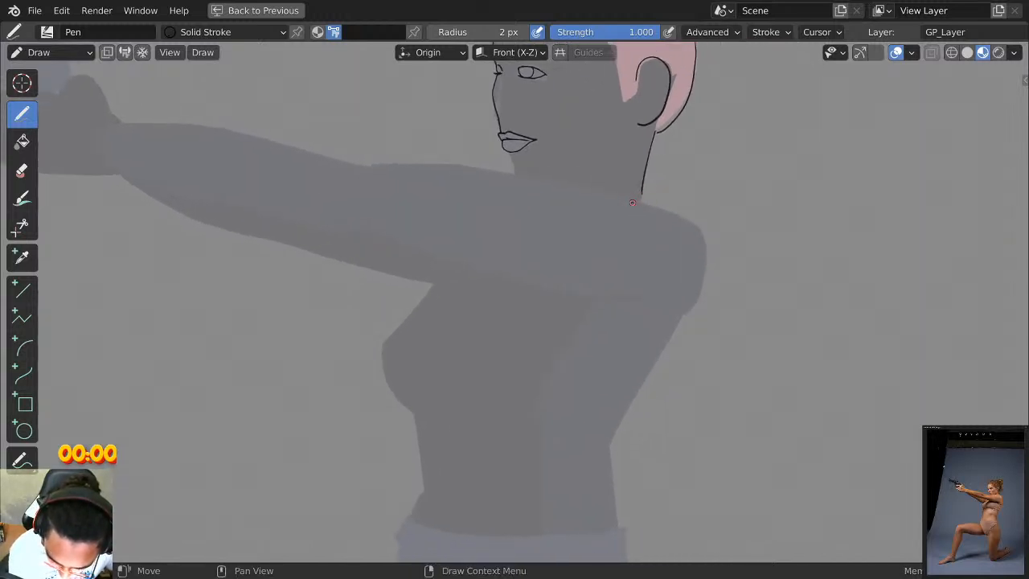
{"action": "left_click_drag", "start_coordinate": [623, 240], "coordinate": [635, 288]}
{"action": "key", "text": "ctrl+z"}
{"action": "mouse_move", "coordinate": [635, 196]}
{"action": "left_mouse_down"}
{"action": "mouse_move", "coordinate": [637, 304]}
{"action": "mouse_move", "coordinate": [706, 211]}
{"action": "mouse_move", "coordinate": [705, 291]}
{"action": "mouse_move", "coordinate": [650, 305]}
{"action": "left_mouse_up"}
{"action": "key", "text": "ctrl+z"}
{"action": "key", "text": "ctrl+z"}
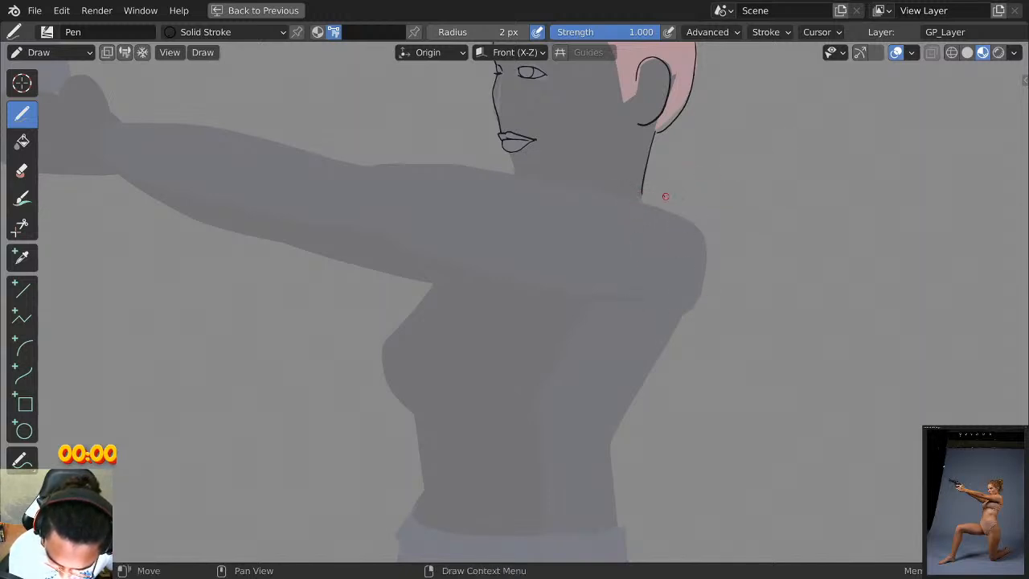
Try the shoulder outline from the neck around to a hooked armpit line, then undo it together with the neck line.
{"action": "mouse_move", "coordinate": [639, 198]}
{"action": "left_mouse_down"}
{"action": "mouse_move", "coordinate": [710, 225]}
{"action": "mouse_move", "coordinate": [703, 301]}
{"action": "left_mouse_up"}
{"action": "left_click_drag", "start_coordinate": [653, 287], "coordinate": [628, 277]}
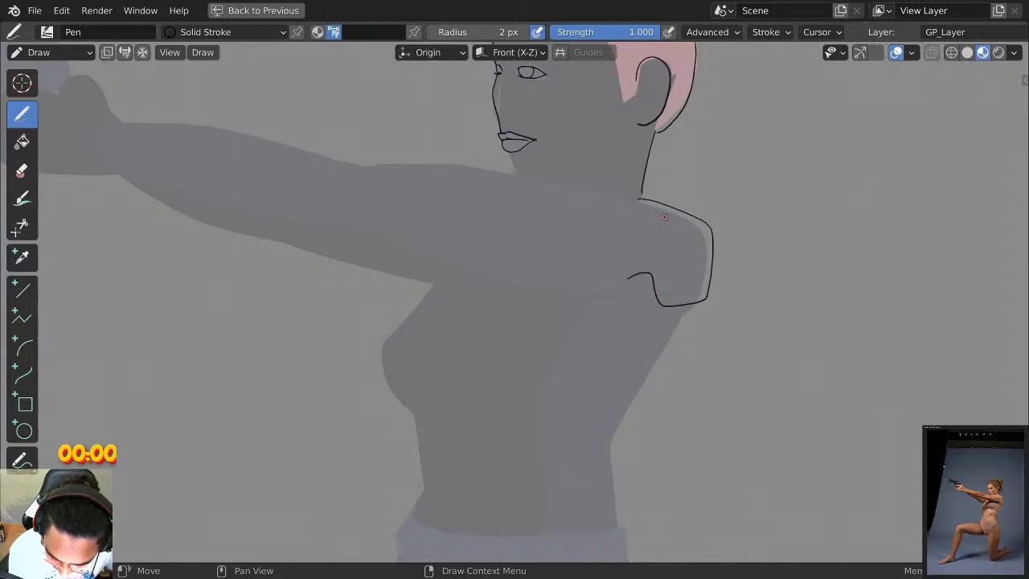
{"action": "scroll", "coordinate": [665, 218], "scroll_direction": "down", "scroll_amount": 1}
{"action": "key", "text": "ctrl+z"}
{"action": "scroll", "coordinate": [694, 236], "scroll_direction": "down", "scroll_amount": 2}
{"action": "scroll", "coordinate": [725, 225], "scroll_direction": "up", "scroll_amount": 1}
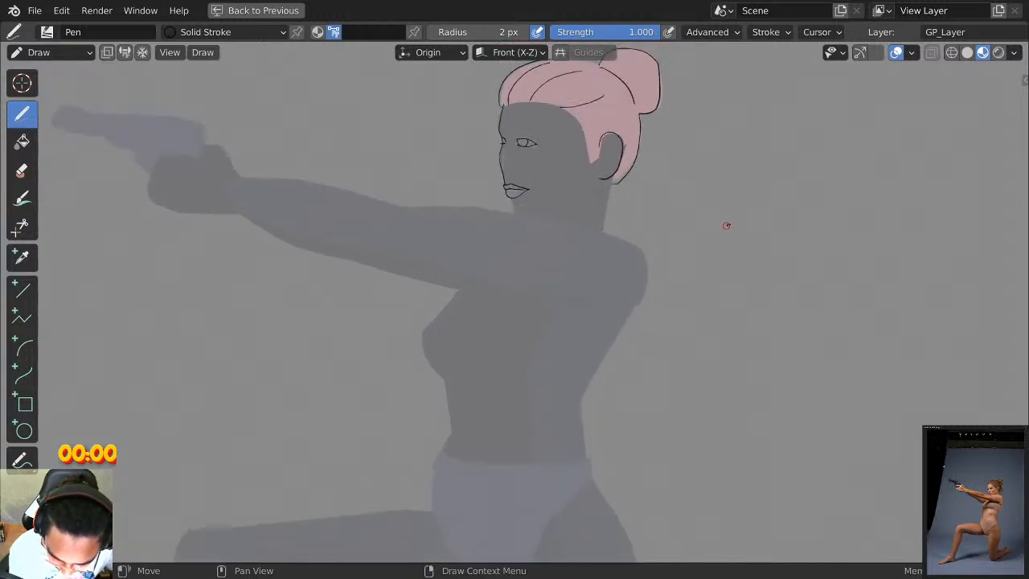
{"action": "scroll", "coordinate": [639, 163], "scroll_direction": "up", "scroll_amount": 1}
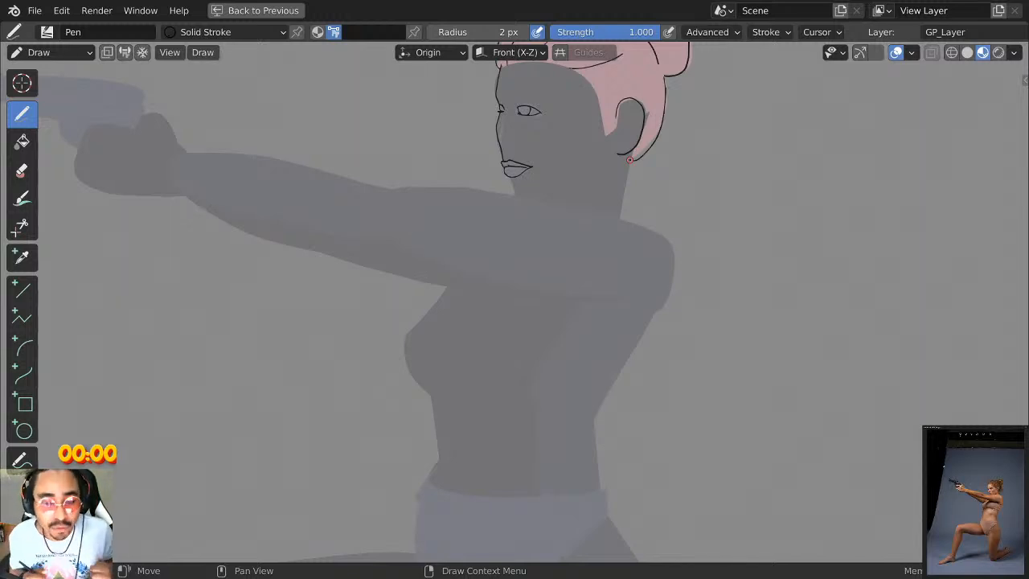
{"action": "scroll", "coordinate": [685, 170], "scroll_direction": "down", "scroll_amount": 2}
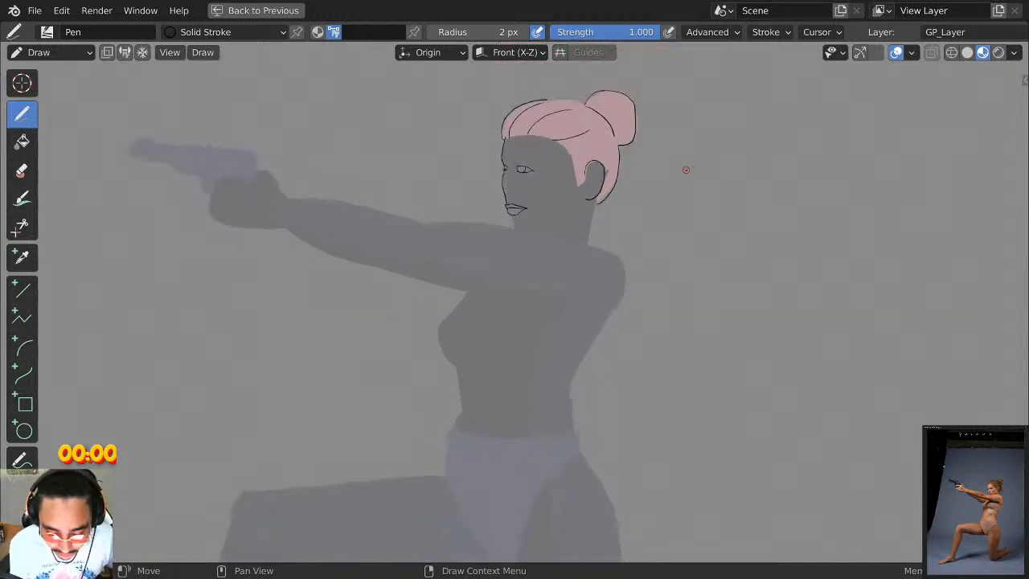
{"action": "middle_click_drag", "start_coordinate": [663, 255], "coordinate": [668, 285], "text": "shift"}
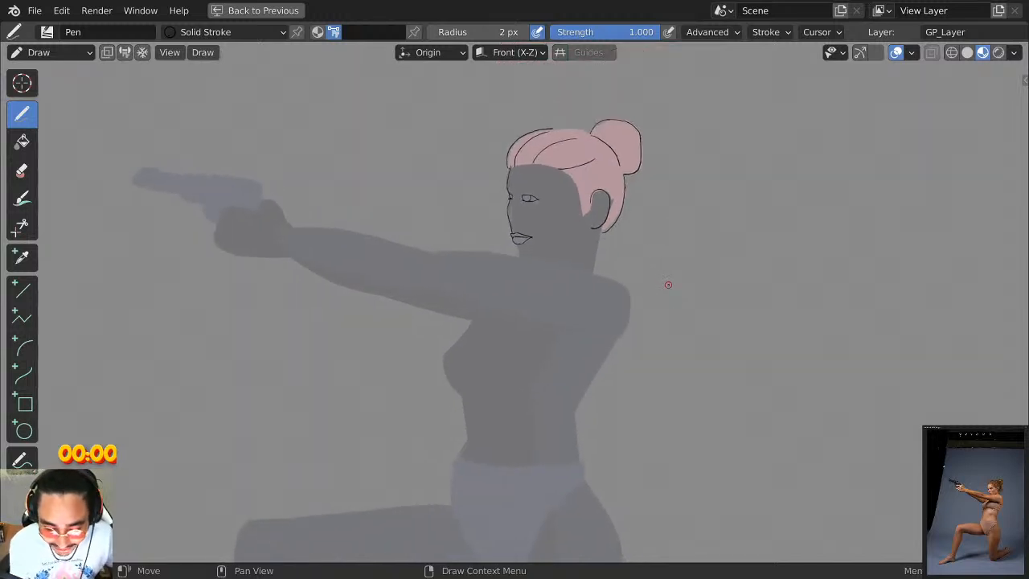
{"action": "scroll", "coordinate": [654, 273], "scroll_direction": "up", "scroll_amount": 2, "text": "shift"}
{"action": "scroll", "coordinate": [632, 219], "scroll_direction": "up", "scroll_amount": 1}
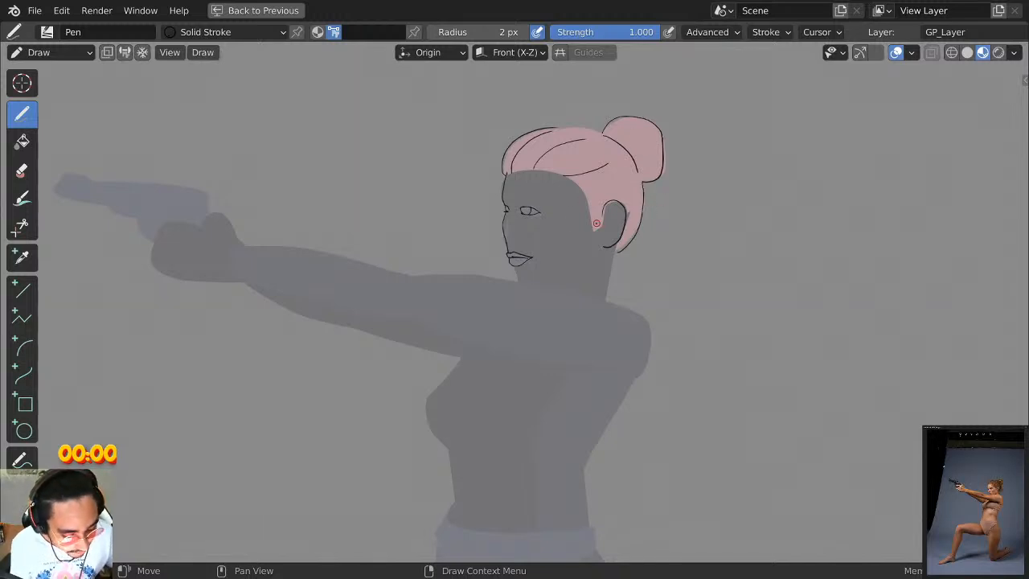
Bring back the full workspace layout, delete the inked GP_Layer and add a new empty layer in its place.
{"action": "key", "text": "ctrl+space"}
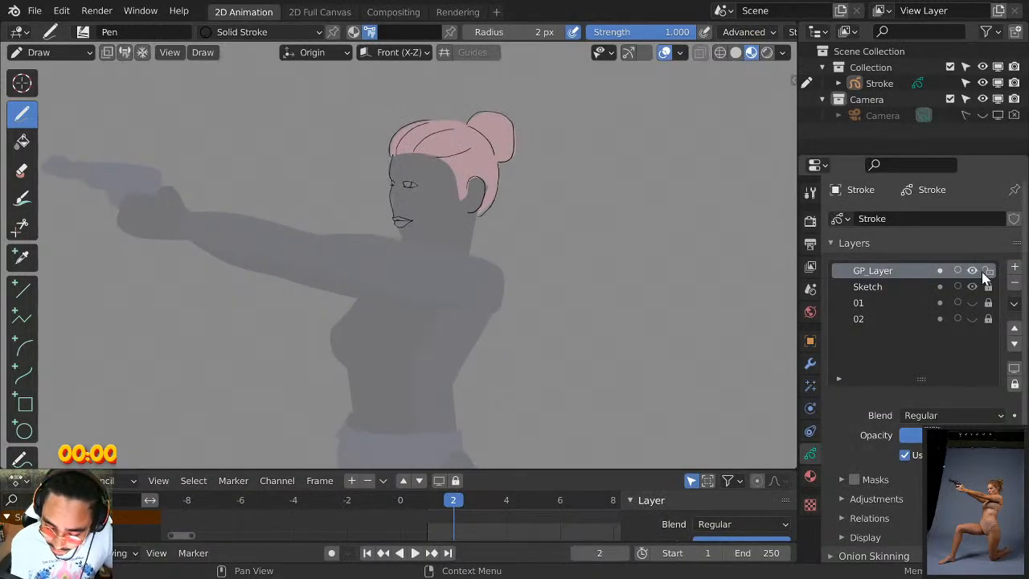
{"action": "left_click", "coordinate": [1014, 284]}
{"action": "left_click", "coordinate": [1014, 266]}
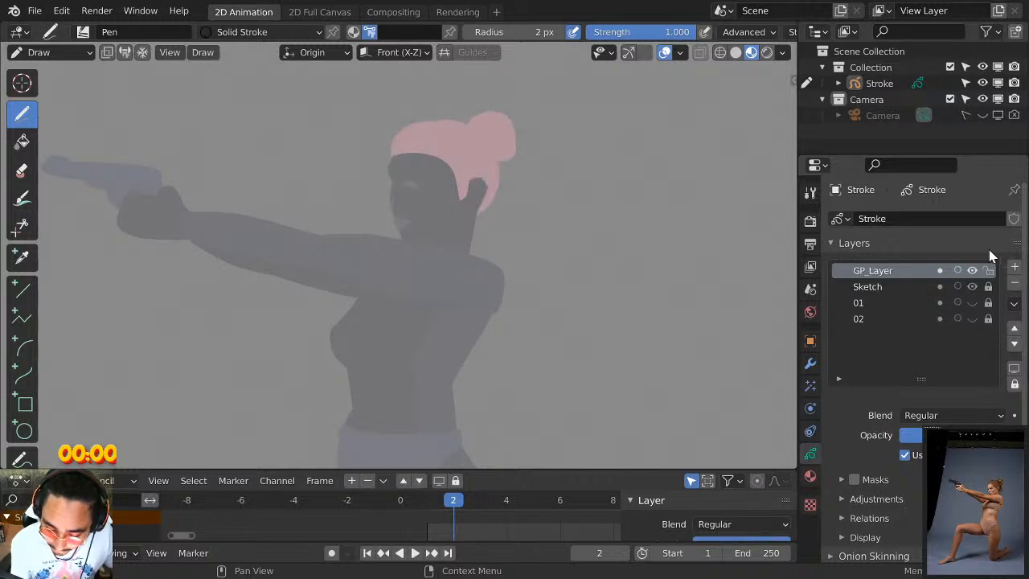
Set the pen radius to 10 px and try a wavy test stroke over the head and shoulder, undoing it.
{"action": "mouse_move", "coordinate": [488, 32]}
{"action": "left_mouse_down"}
{"action": "mouse_move", "coordinate": [514, 32]}
{"action": "mouse_move", "coordinate": [488, 36]}
{"action": "left_mouse_up"}
{"action": "left_click", "coordinate": [379, 211], "text": "ctrl"}
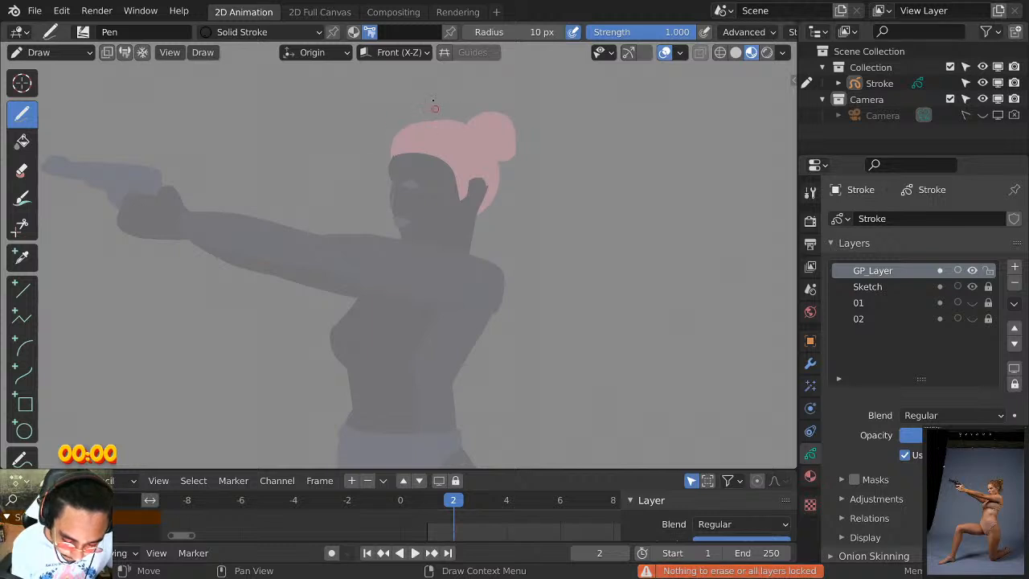
{"action": "mouse_move", "coordinate": [377, 226]}
{"action": "left_mouse_down"}
{"action": "mouse_move", "coordinate": [386, 147]}
{"action": "mouse_move", "coordinate": [505, 253]}
{"action": "mouse_move", "coordinate": [477, 333]}
{"action": "left_mouse_up"}
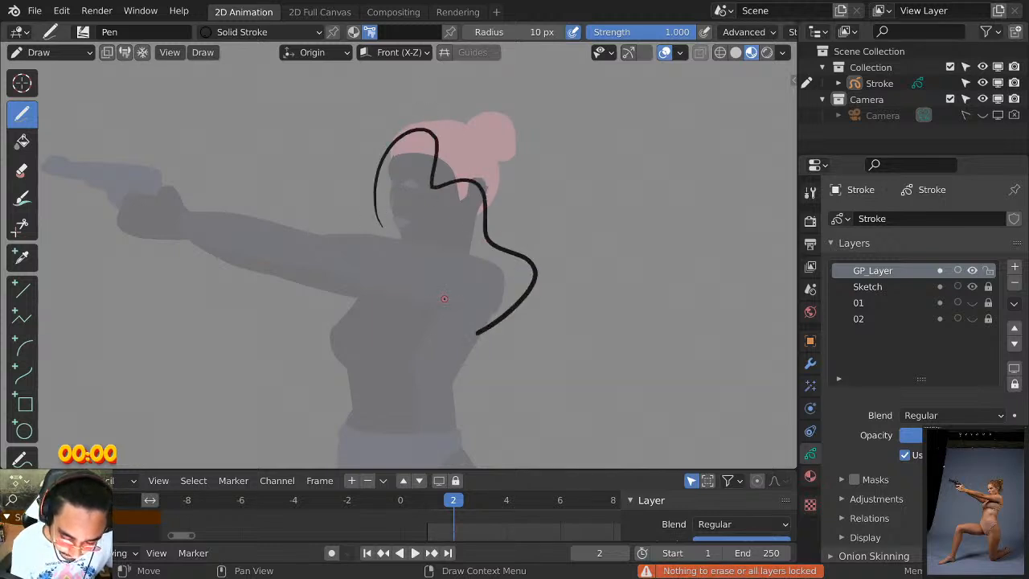
{"action": "key", "text": "ctrl+z"}
Draw a thick hairline from the forehead down the cheek to the jaw, and the hair's top contour from the forehead to the bun.
{"action": "scroll", "coordinate": [444, 299], "scroll_direction": "up", "scroll_amount": 3}
{"action": "middle_click_drag", "start_coordinate": [550, 179], "coordinate": [503, 276], "text": "shift"}
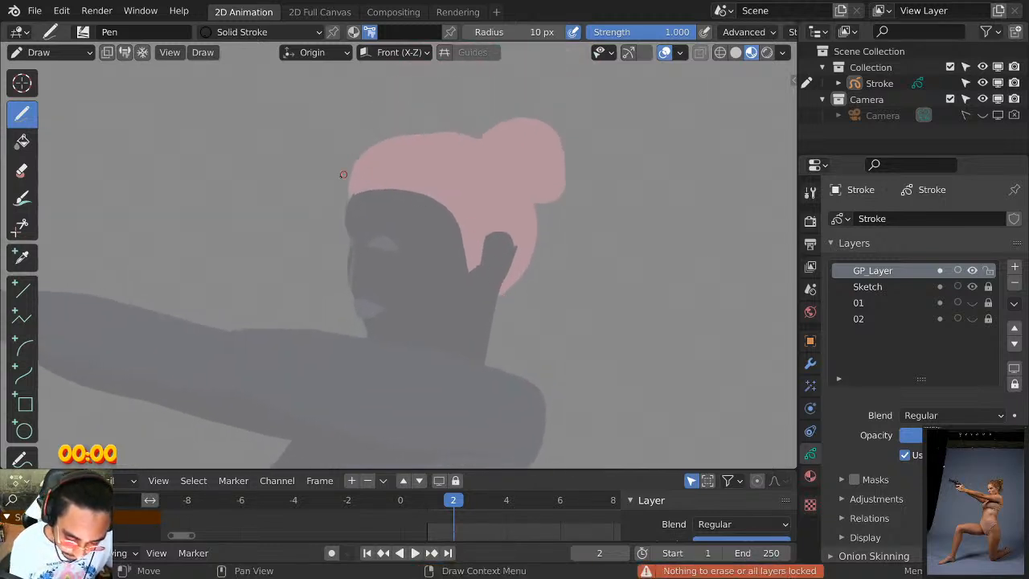
{"action": "mouse_move", "coordinate": [352, 188]}
{"action": "left_mouse_down"}
{"action": "mouse_move", "coordinate": [462, 255]}
{"action": "mouse_move", "coordinate": [481, 334]}
{"action": "left_mouse_up"}
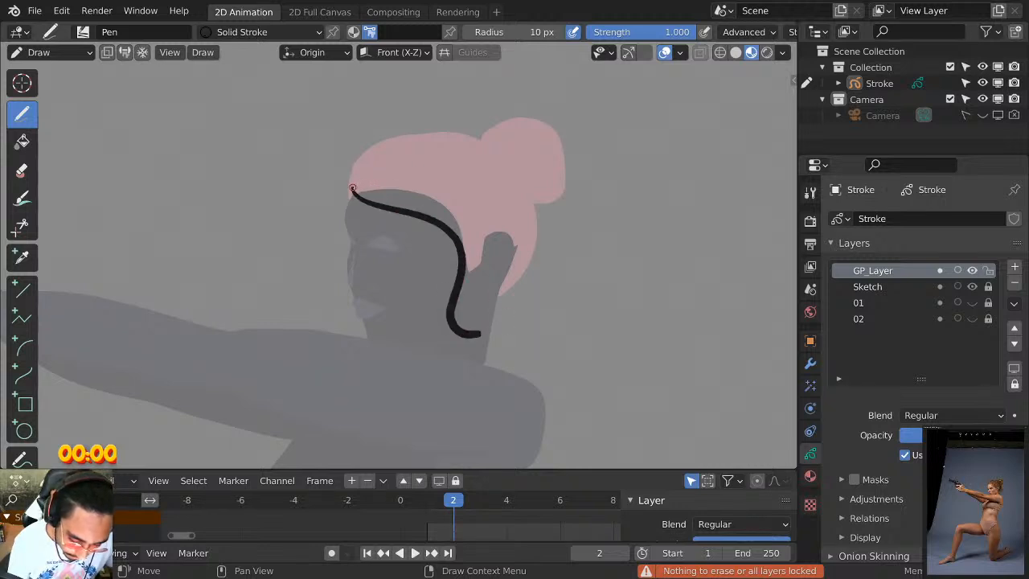
{"action": "left_click_drag", "start_coordinate": [352, 188], "coordinate": [514, 173]}
{"action": "key", "text": "ctrl+z"}
{"action": "mouse_move", "coordinate": [352, 188]}
{"action": "left_mouse_down"}
{"action": "mouse_move", "coordinate": [409, 131]}
{"action": "mouse_move", "coordinate": [492, 150]}
{"action": "left_mouse_up"}
{"action": "key", "text": "ctrl+z"}
{"action": "mouse_move", "coordinate": [352, 188]}
{"action": "left_mouse_down"}
{"action": "mouse_move", "coordinate": [480, 149]}
{"action": "mouse_move", "coordinate": [482, 122]}
{"action": "mouse_move", "coordinate": [572, 193]}
{"action": "left_mouse_up"}
Outline the bun, then draw a short curve at its base and the hair's back edge down to the nape.
{"action": "left_click_drag", "start_coordinate": [487, 148], "coordinate": [529, 215]}
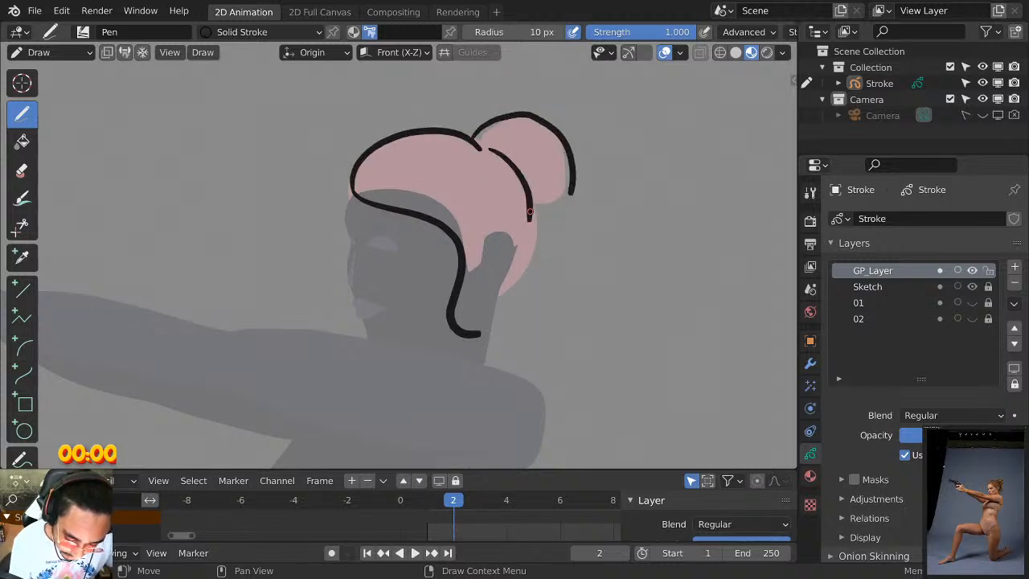
{"action": "key", "text": "ctrl+z"}
{"action": "key", "text": "ctrl+z"}
{"action": "mouse_move", "coordinate": [479, 146]}
{"action": "left_mouse_down"}
{"action": "mouse_move", "coordinate": [487, 127]}
{"action": "mouse_move", "coordinate": [564, 210]}
{"action": "mouse_move", "coordinate": [551, 208]}
{"action": "left_mouse_up"}
{"action": "key", "text": "ctrl+z"}
{"action": "mouse_move", "coordinate": [480, 147]}
{"action": "left_mouse_down"}
{"action": "mouse_move", "coordinate": [528, 120]}
{"action": "mouse_move", "coordinate": [561, 210]}
{"action": "left_mouse_up"}
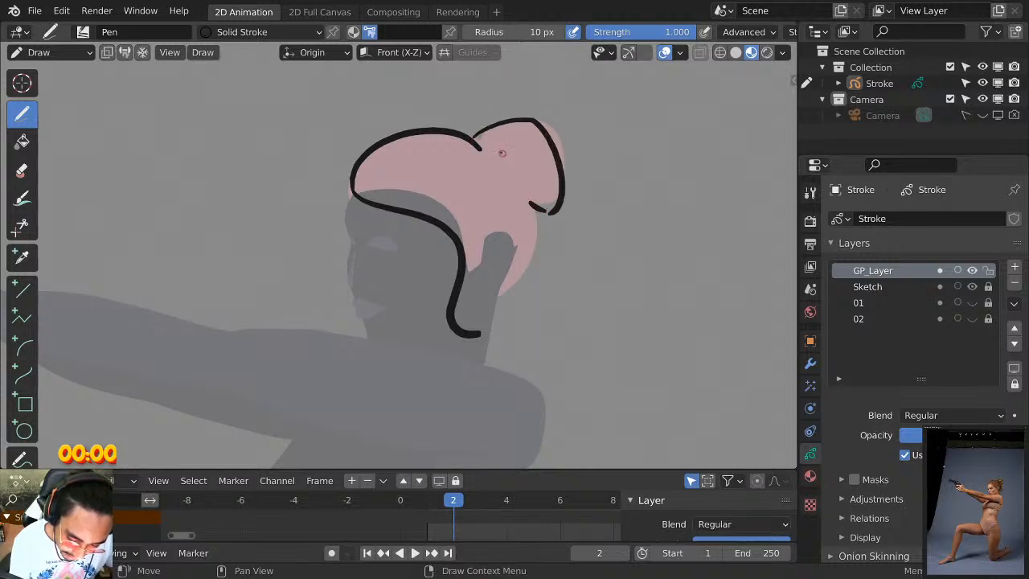
{"action": "mouse_move", "coordinate": [489, 150]}
{"action": "left_mouse_down"}
{"action": "mouse_move", "coordinate": [519, 194]}
{"action": "mouse_move", "coordinate": [527, 273]}
{"action": "mouse_move", "coordinate": [506, 303]}
{"action": "left_mouse_up"}
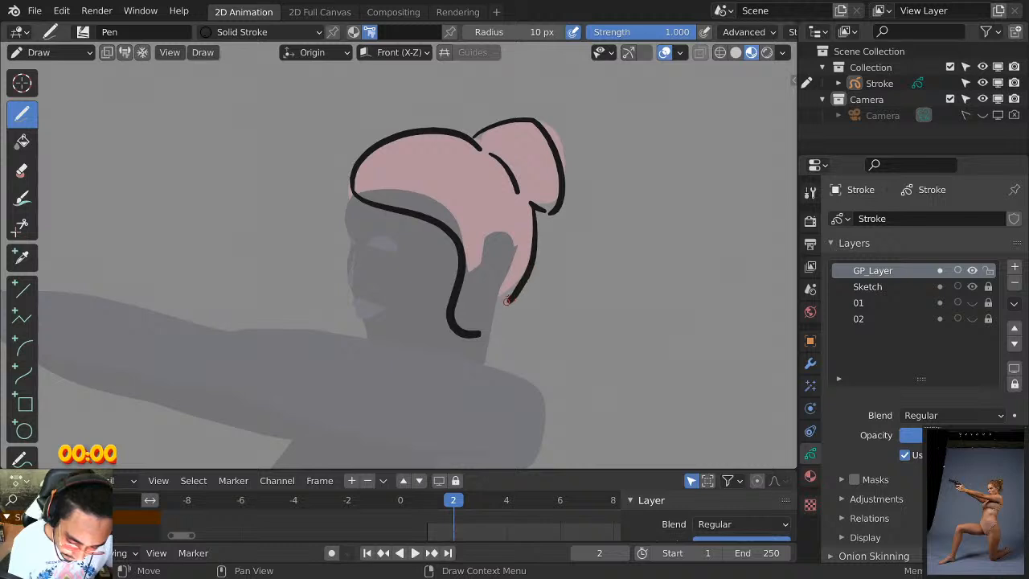
Try a face profile stroke from the front hairline curving out ahead of the face and back to the mouth, and undo it.
{"action": "middle_click_drag", "start_coordinate": [478, 231], "coordinate": [515, 201], "text": "shift"}
{"action": "mouse_move", "coordinate": [387, 151]}
{"action": "left_mouse_down"}
{"action": "mouse_move", "coordinate": [335, 229]}
{"action": "mouse_move", "coordinate": [330, 275]}
{"action": "mouse_move", "coordinate": [382, 164]}
{"action": "mouse_move", "coordinate": [333, 281]}
{"action": "mouse_move", "coordinate": [375, 280]}
{"action": "left_mouse_up"}
{"action": "key", "text": "ctrl+z"}
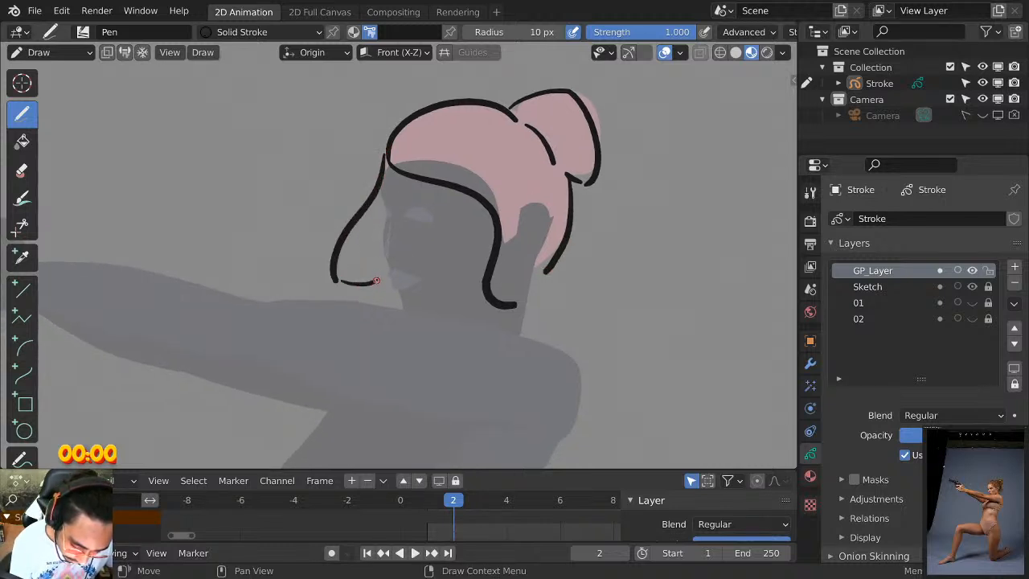
Try a face contour stroke from the forehead down to the jaw, and a short mark at the eye.
{"action": "mouse_move", "coordinate": [389, 182]}
{"action": "left_mouse_down"}
{"action": "mouse_move", "coordinate": [379, 239]}
{"action": "mouse_move", "coordinate": [383, 205]}
{"action": "mouse_move", "coordinate": [406, 306]}
{"action": "left_mouse_up"}
{"action": "key", "text": "ctrl+z"}
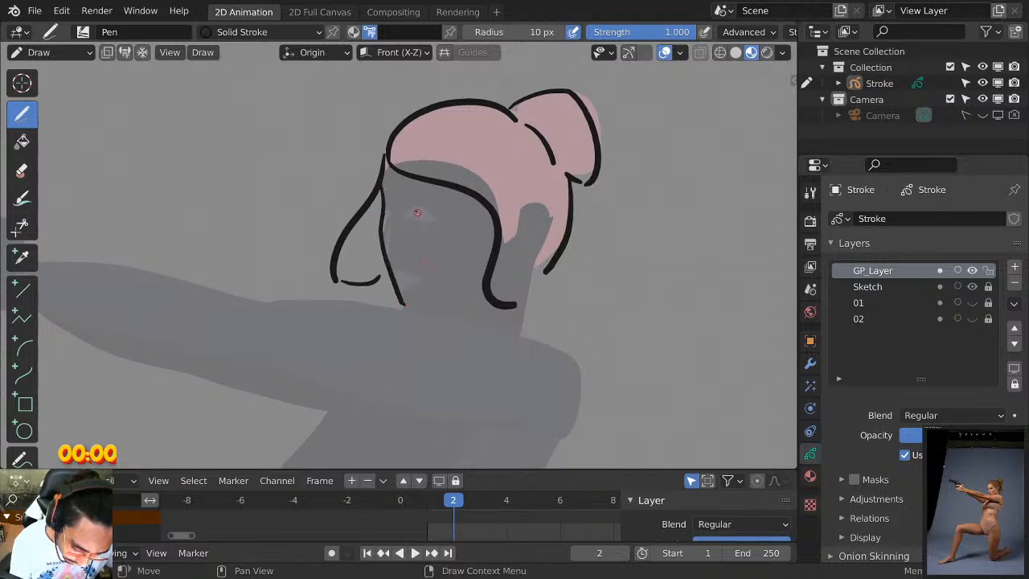
{"action": "mouse_move", "coordinate": [399, 215]}
{"action": "left_mouse_down"}
{"action": "mouse_move", "coordinate": [443, 219]}
{"action": "mouse_move", "coordinate": [403, 213]}
{"action": "mouse_move", "coordinate": [431, 217]}
{"action": "mouse_move", "coordinate": [410, 223]}
{"action": "left_mouse_up"}
Undo all the hair and face strokes drawn over the sketch, back to an empty GP_Layer.
{"action": "key", "text": "ctrl+z"}
{"action": "key", "text": "ctrl+z"}
{"action": "key", "text": "ctrl+z"}
{"action": "key", "text": "ctrl+z"}
{"action": "key", "text": "ctrl+z"}
{"action": "key", "text": "ctrl+z"}
{"action": "key", "text": "ctrl+z"}
{"action": "key", "text": "ctrl+z"}
{"action": "key", "text": "ctrl+z"}
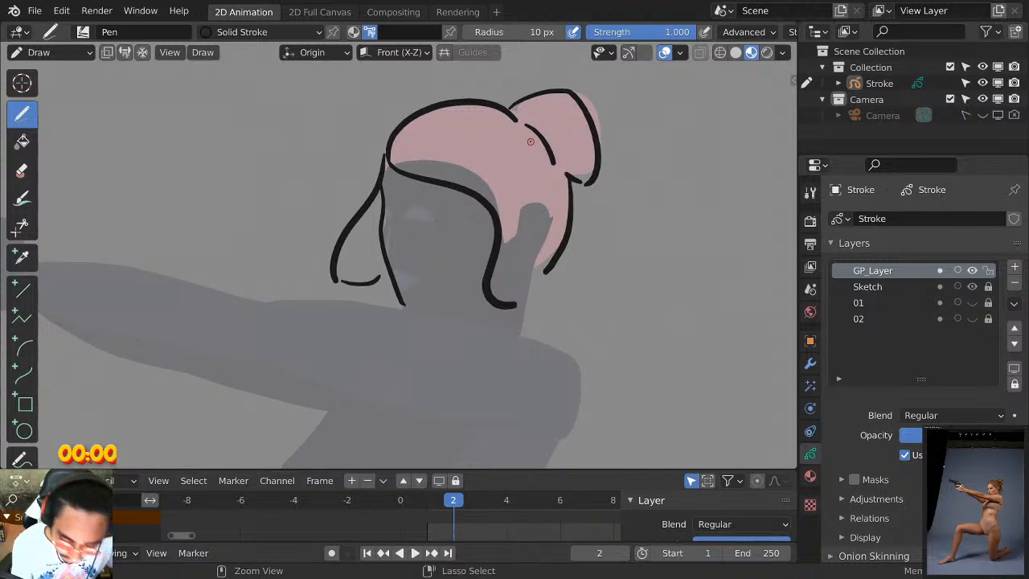
{"action": "key", "text": "ctrl+z"}
{"action": "key", "text": "ctrl+z"}
{"action": "key", "text": "ctrl+z"}
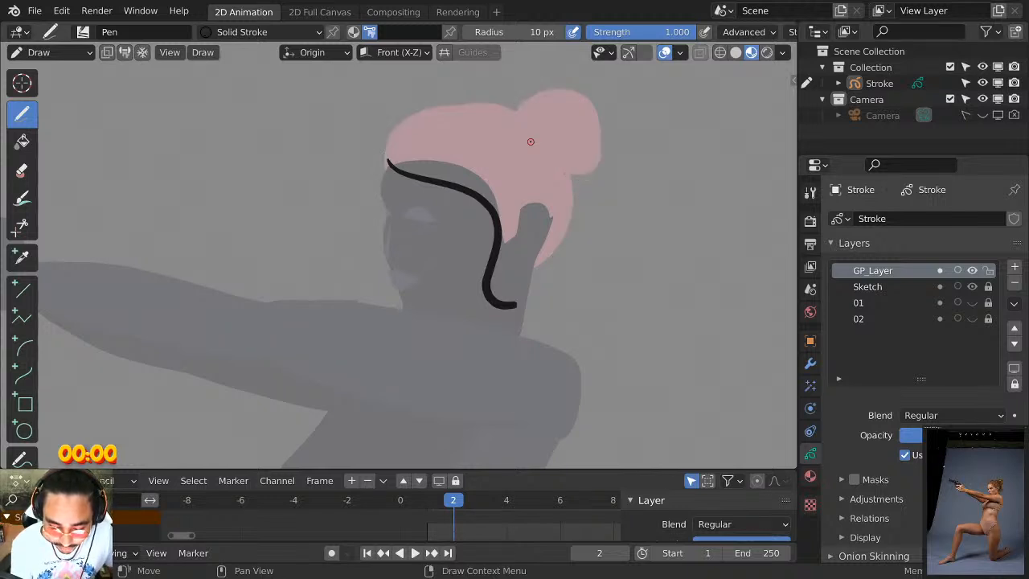
Set the pen's Input Samples to 10 and its Active Smooth to 0.1.
{"action": "scroll", "coordinate": [752, 33], "scroll_direction": "down", "scroll_amount": 5}
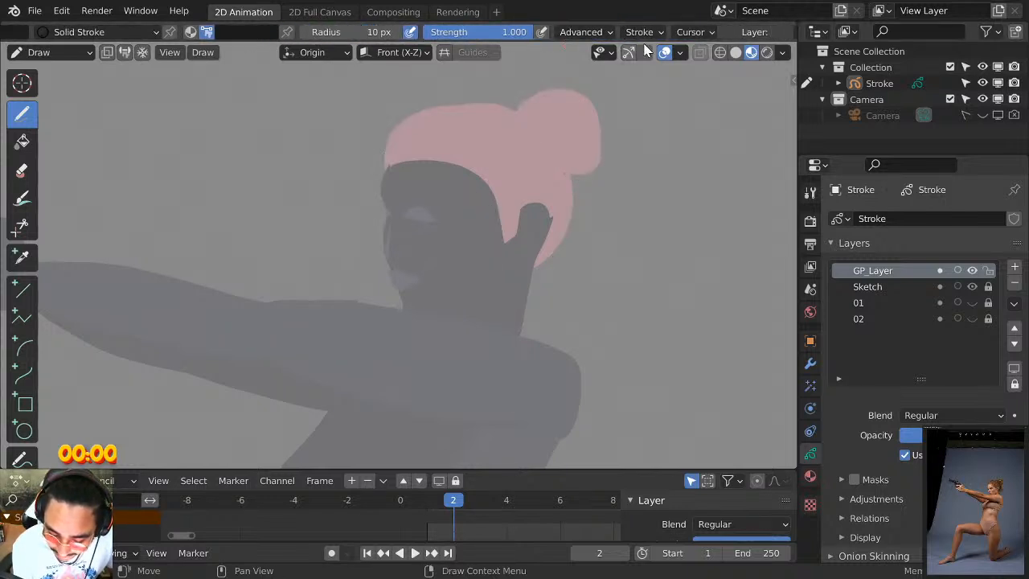
{"action": "left_click", "coordinate": [653, 32]}
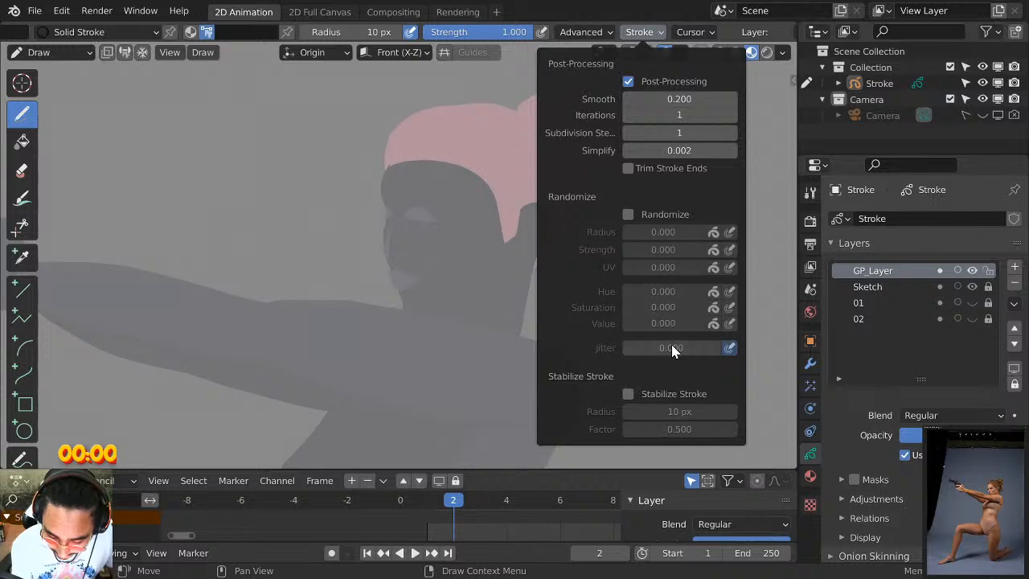
{"action": "mouse_move", "coordinate": [589, 37]}
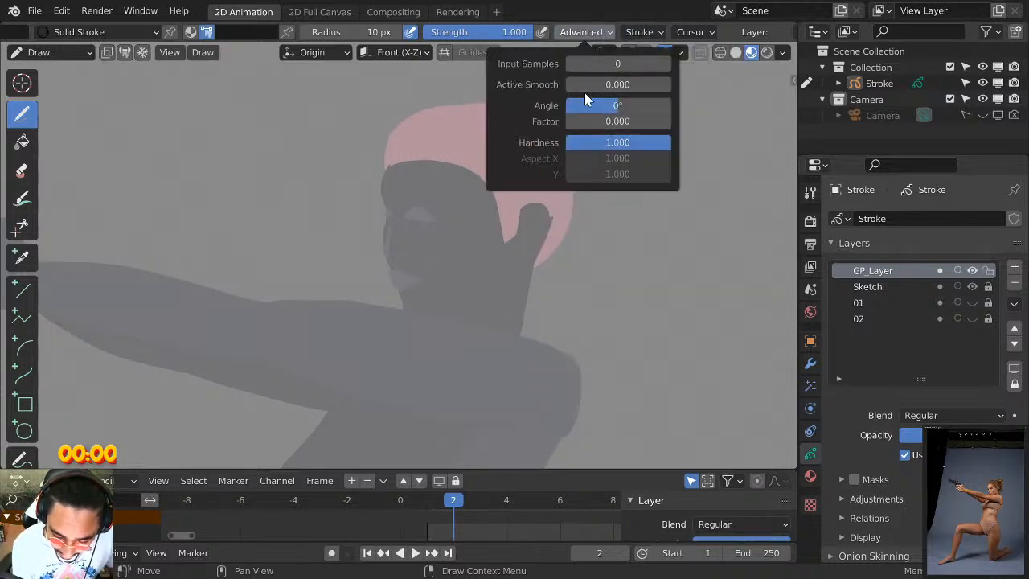
{"action": "left_click_drag", "start_coordinate": [617, 63], "coordinate": [667, 64]}
{"action": "left_click", "coordinate": [613, 84]}
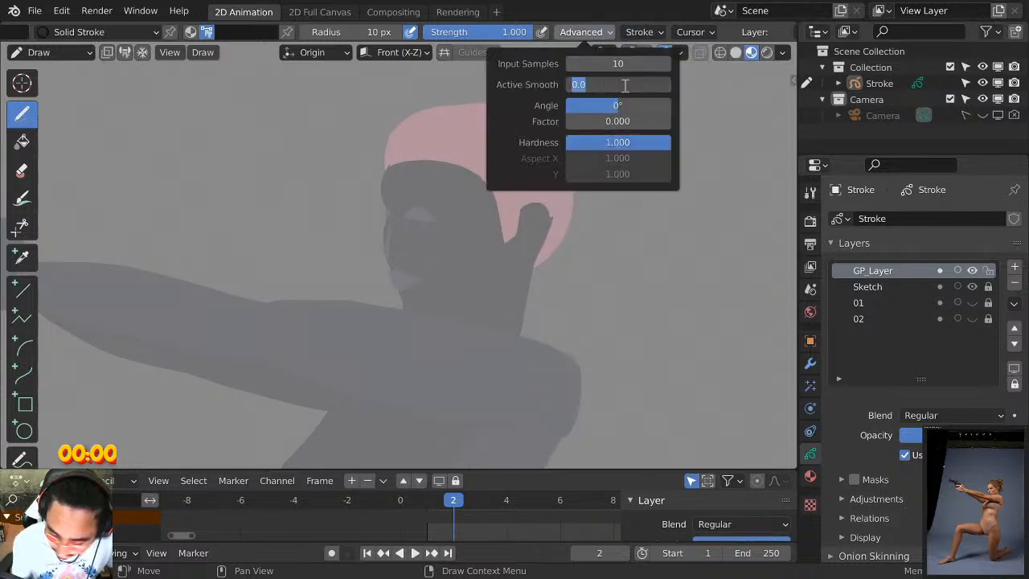
{"action": "type", "text": "01"}
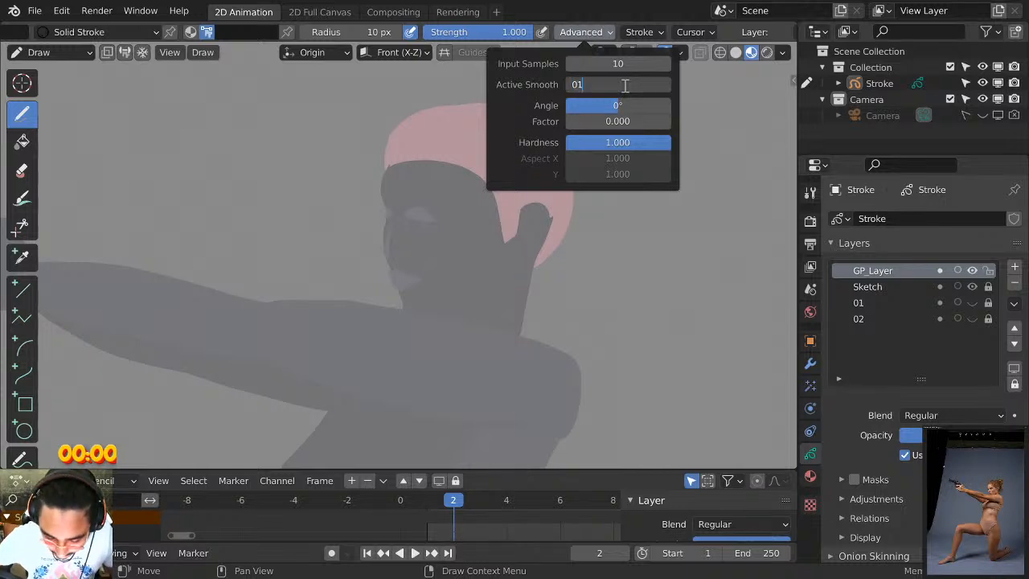
{"action": "key", "text": "Return"}
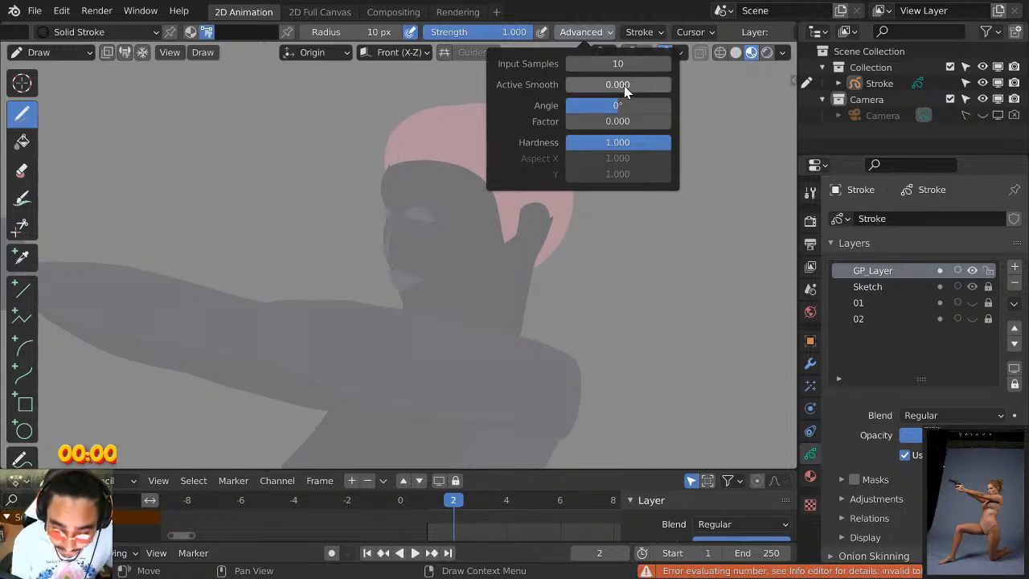
{"action": "left_click", "coordinate": [628, 84]}
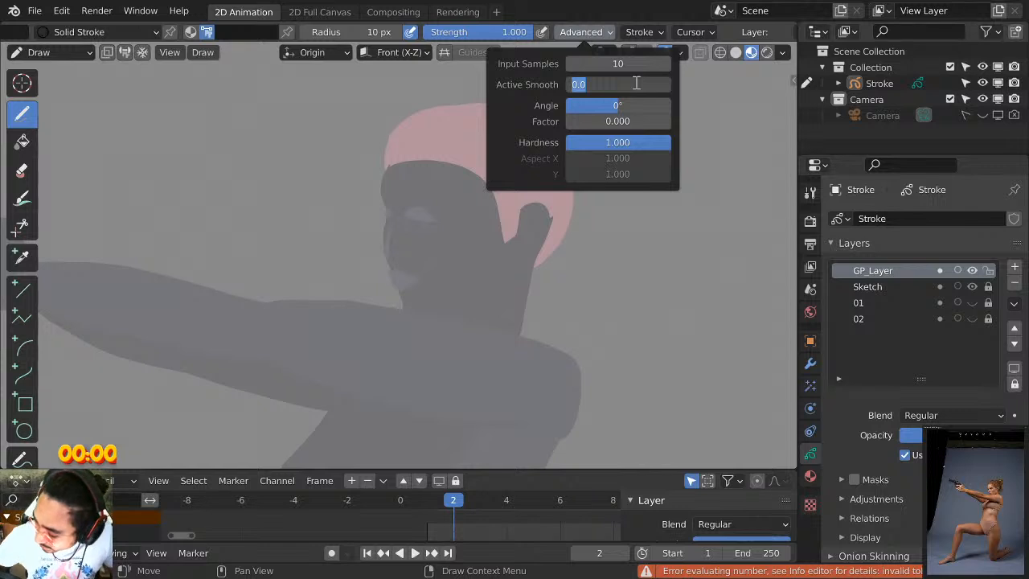
{"action": "key", "text": "BackSpace"}
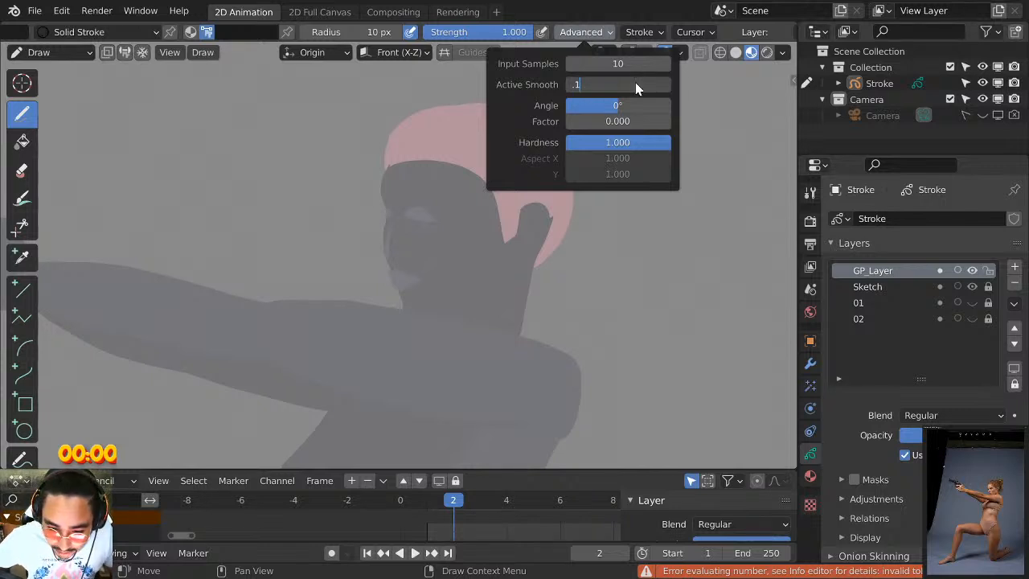
{"action": "type", "text": ".1"}
{"action": "key", "text": "Return"}
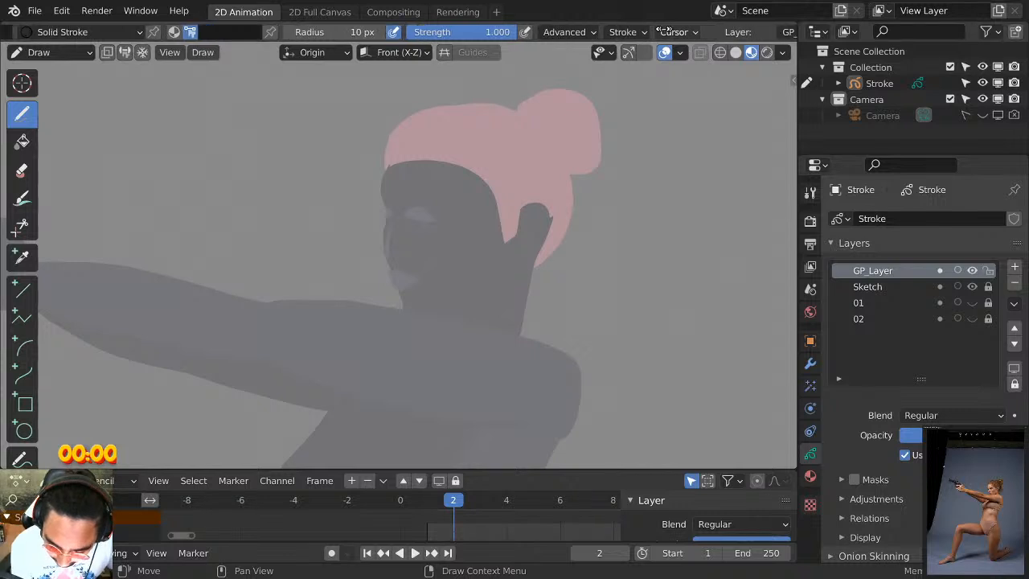
Check the pen's Stroke and Advanced options, then try a test stroke across the torso and undo it.
{"action": "scroll", "coordinate": [563, 31], "scroll_direction": "down", "scroll_amount": 3}
{"action": "left_click", "coordinate": [546, 32]}
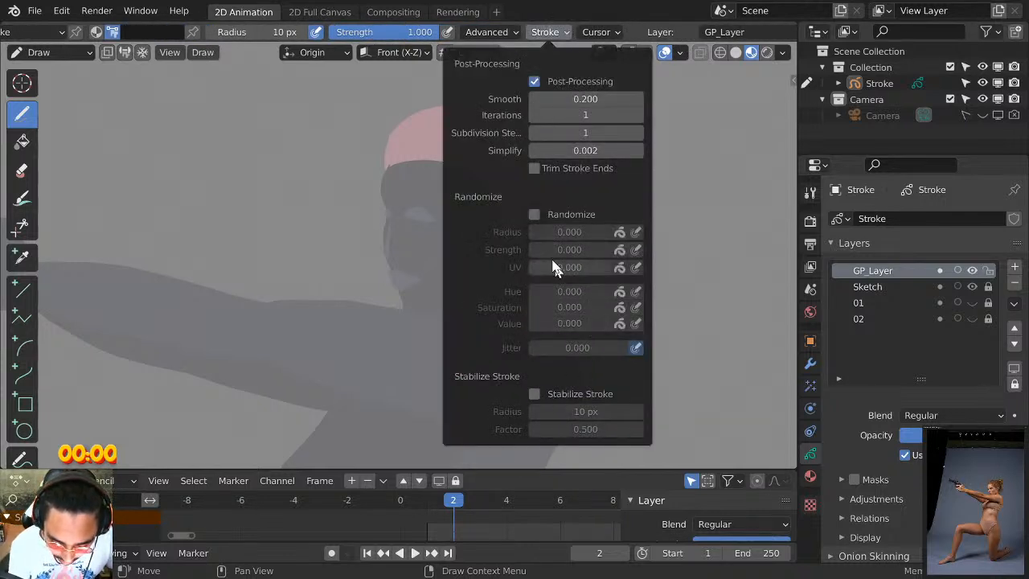
{"action": "left_click", "coordinate": [519, 31]}
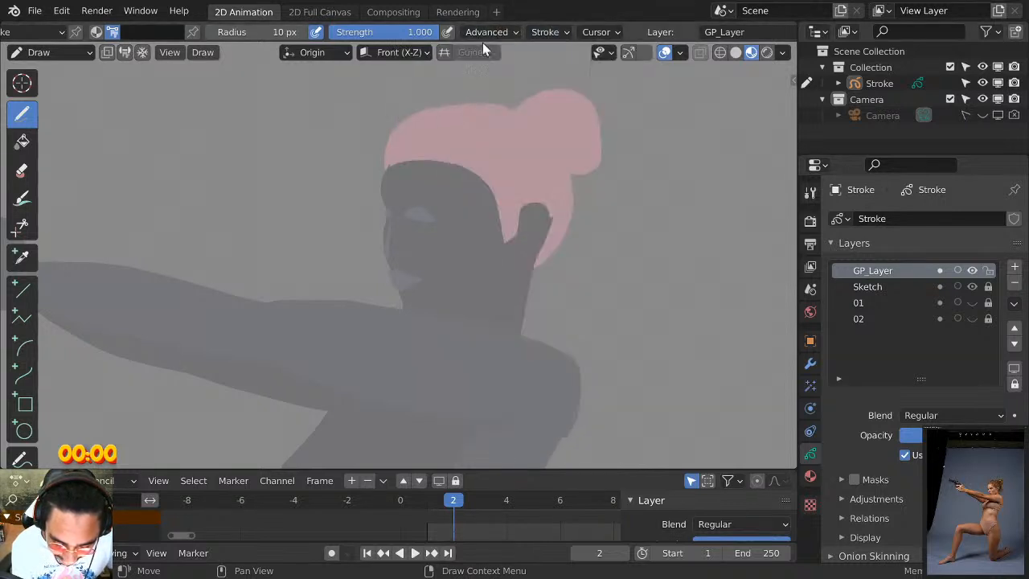
{"action": "left_click", "coordinate": [486, 33]}
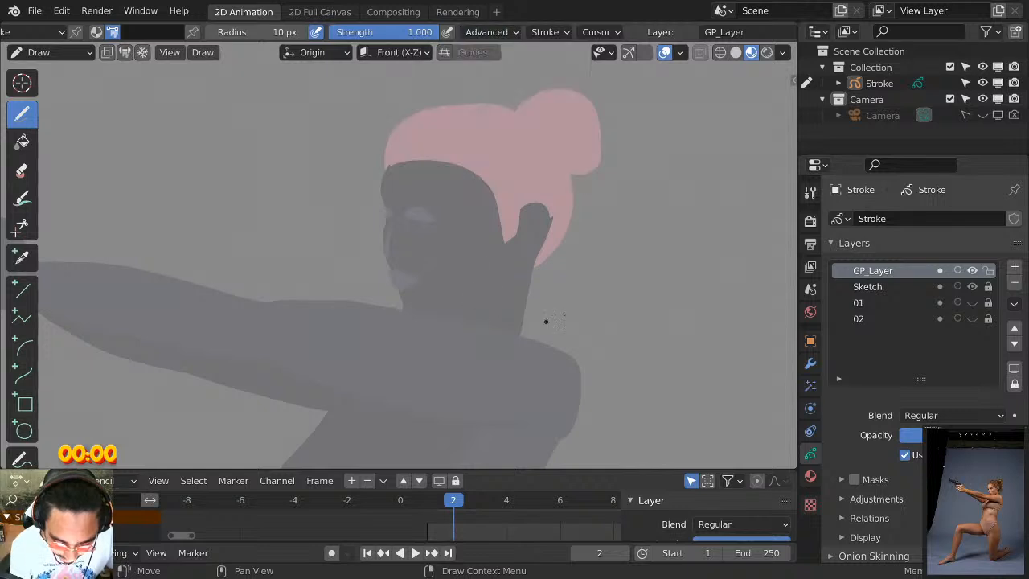
{"action": "scroll", "coordinate": [610, 274], "scroll_direction": "up", "scroll_amount": 3}
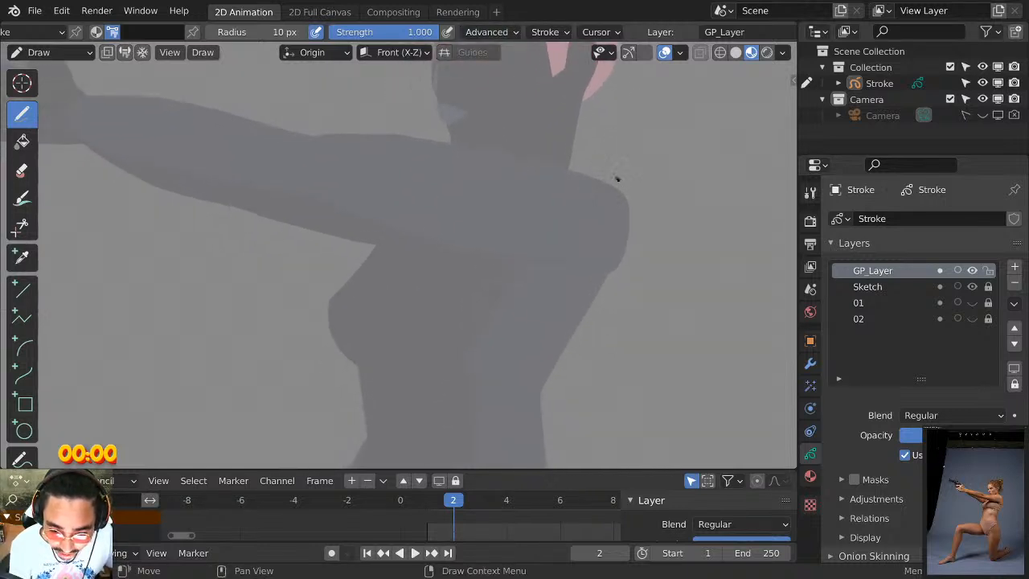
{"action": "scroll", "coordinate": [617, 179], "scroll_direction": "down", "scroll_amount": 5}
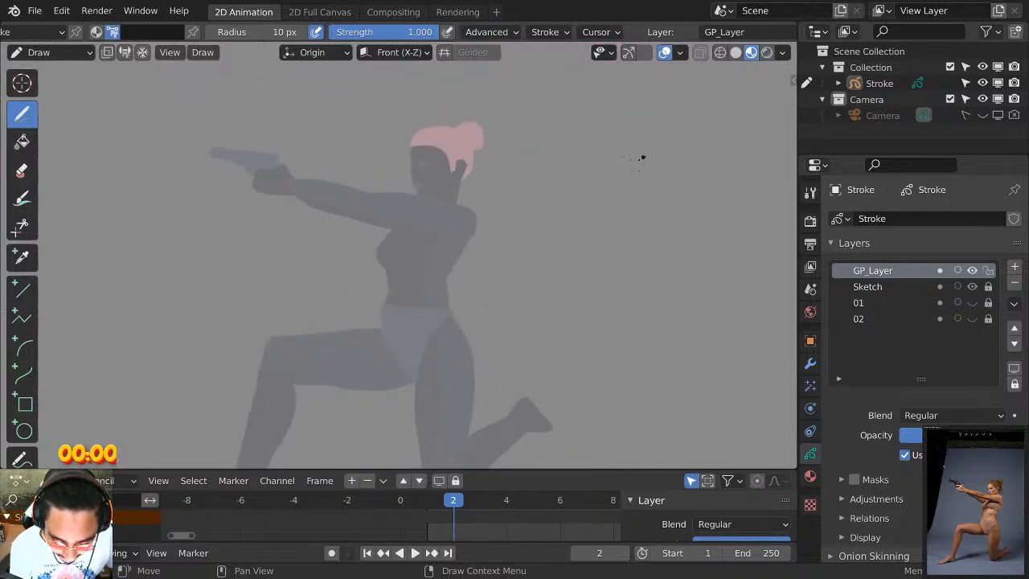
{"action": "scroll", "coordinate": [580, 215], "scroll_direction": "up", "scroll_amount": 2}
{"action": "scroll", "coordinate": [581, 243], "scroll_direction": "up", "scroll_amount": 2}
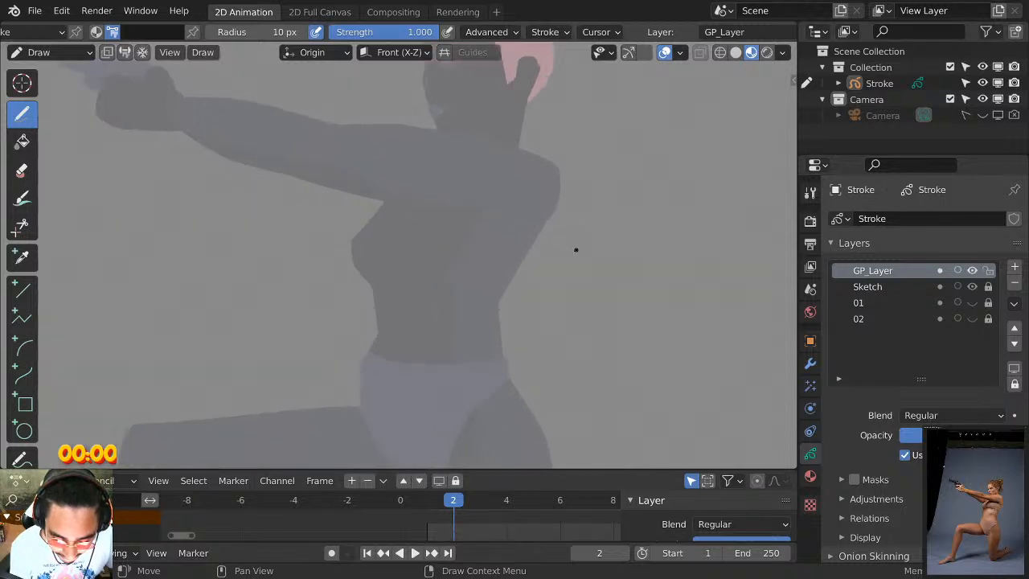
{"action": "scroll", "coordinate": [488, 210], "scroll_direction": "down", "scroll_amount": 1}
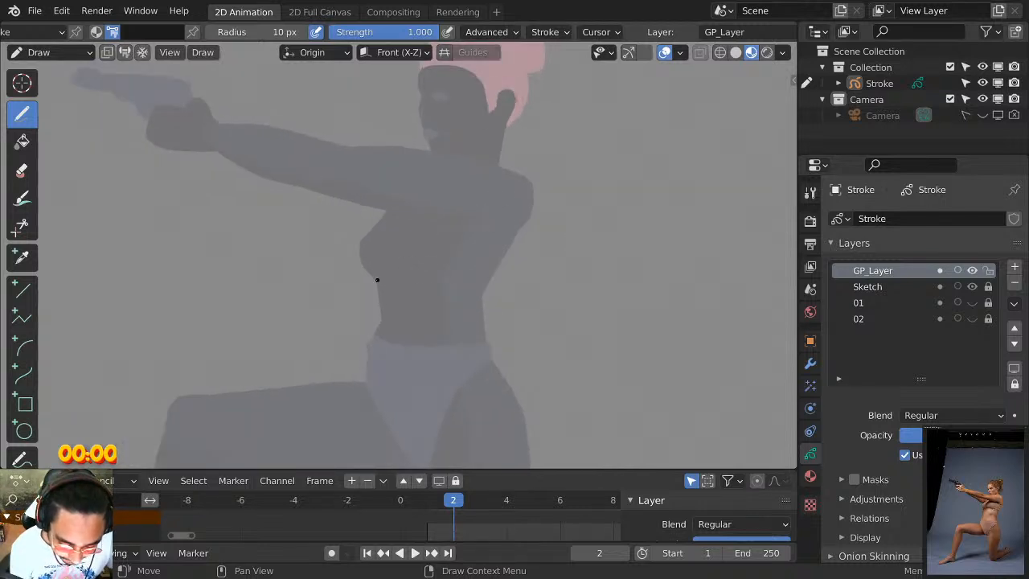
{"action": "left_click_drag", "start_coordinate": [377, 280], "coordinate": [457, 276]}
{"action": "key", "text": "ctrl+z"}
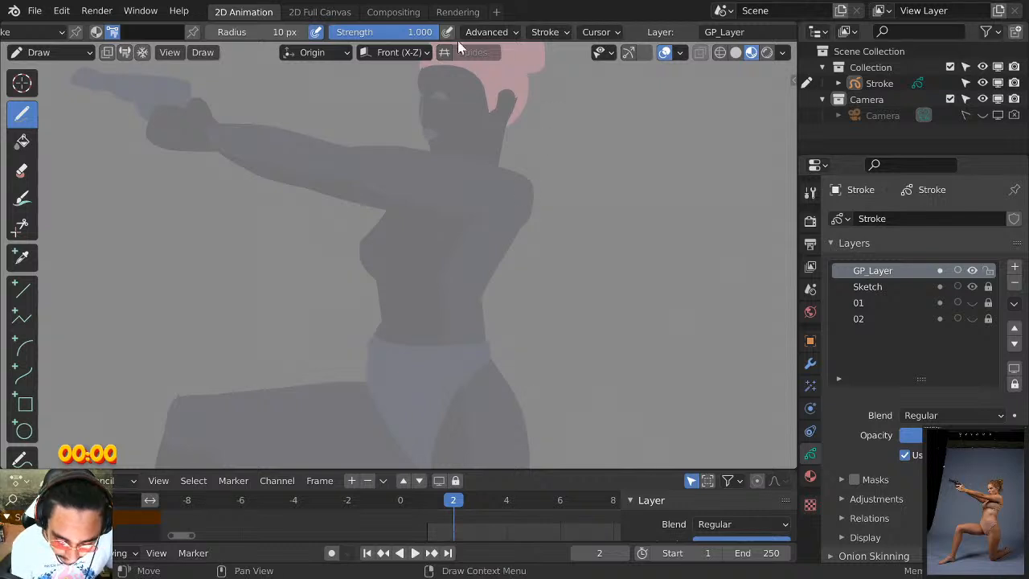
Try a hairline stroke with the 10 px pen from the forehead down the side of the face, and undo it.
{"action": "scroll", "coordinate": [488, 241], "scroll_direction": "up", "scroll_amount": 5}
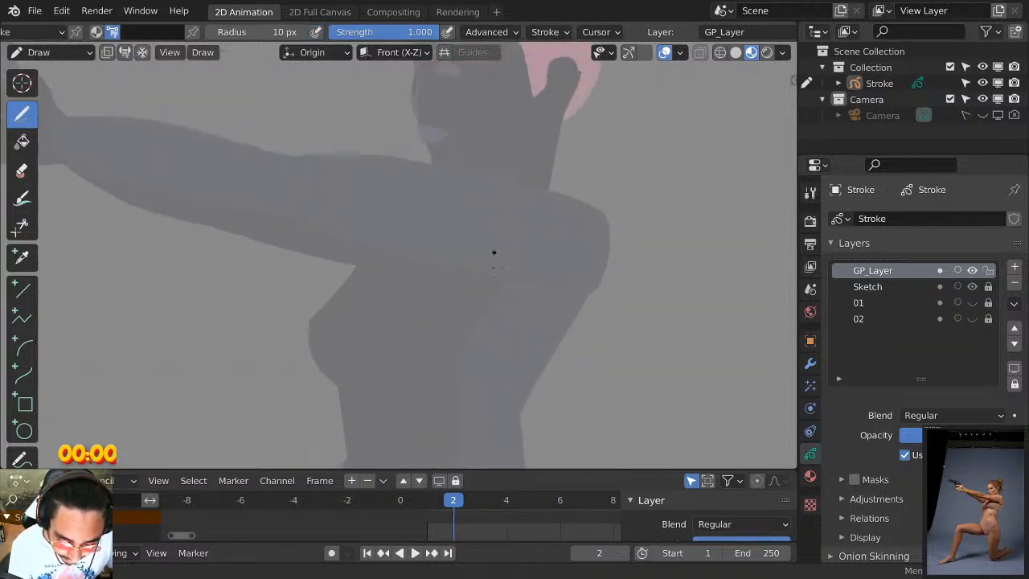
{"action": "middle_click_drag", "start_coordinate": [544, 286], "coordinate": [523, 235]}
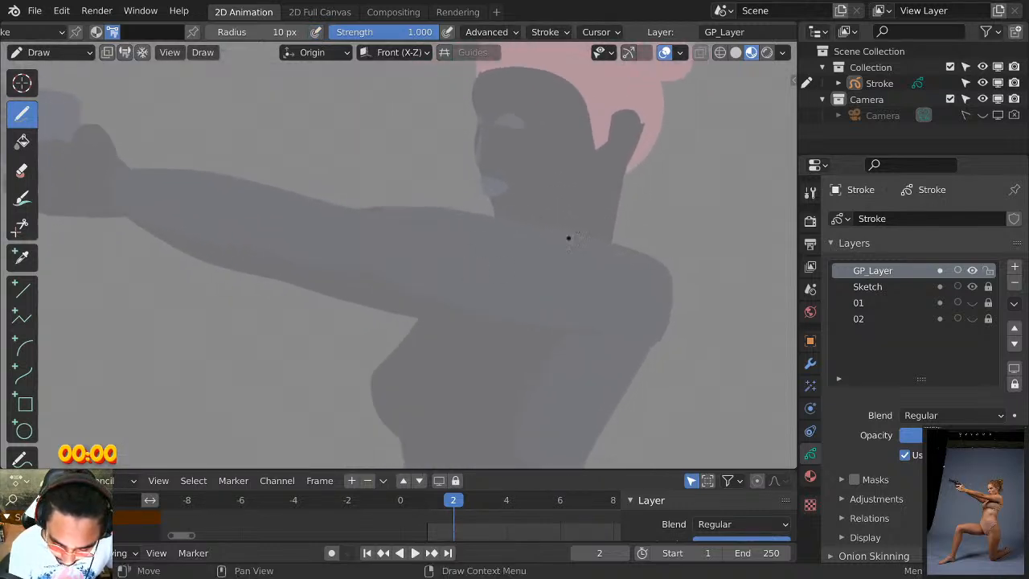
{"action": "middle_click_drag", "start_coordinate": [618, 188], "coordinate": [540, 286]}
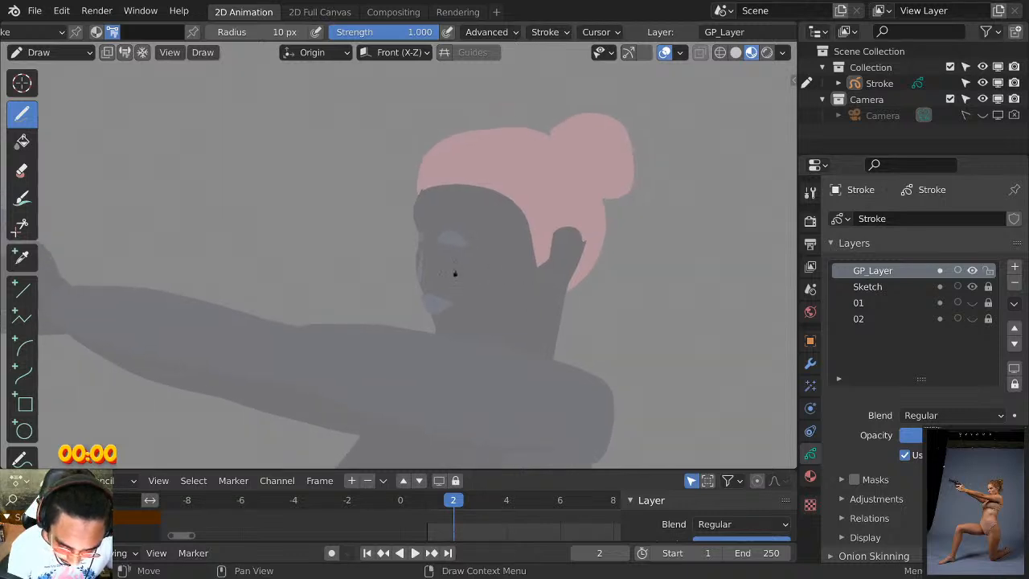
{"action": "mouse_move", "coordinate": [441, 181]}
{"action": "middle_mouse_down"}
{"action": "mouse_move", "coordinate": [434, 316]}
{"action": "mouse_move", "coordinate": [505, 207]}
{"action": "middle_mouse_up"}
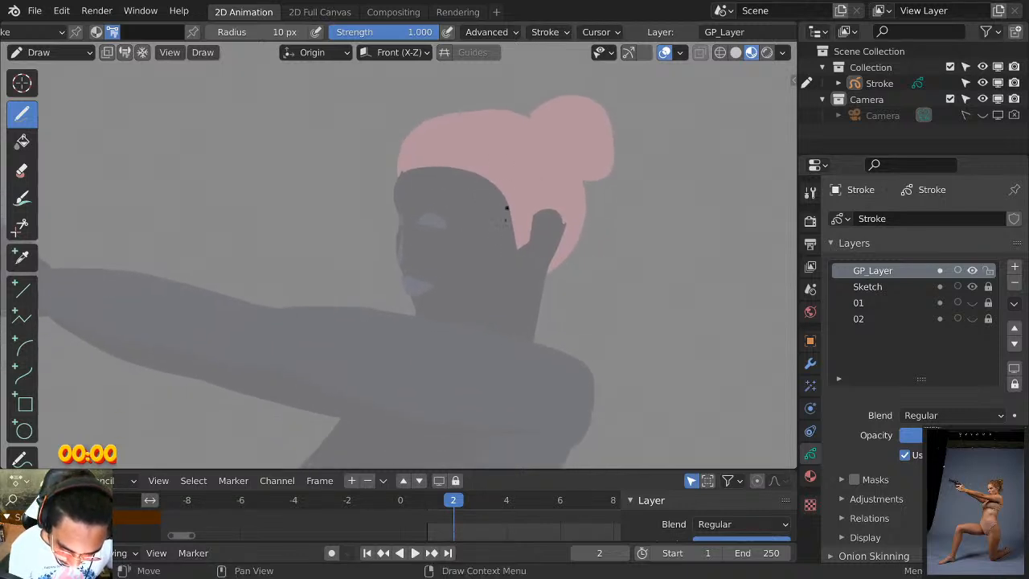
{"action": "middle_click_drag", "start_coordinate": [446, 226], "coordinate": [434, 238]}
{"action": "scroll", "coordinate": [432, 188], "scroll_direction": "up", "scroll_amount": 2}
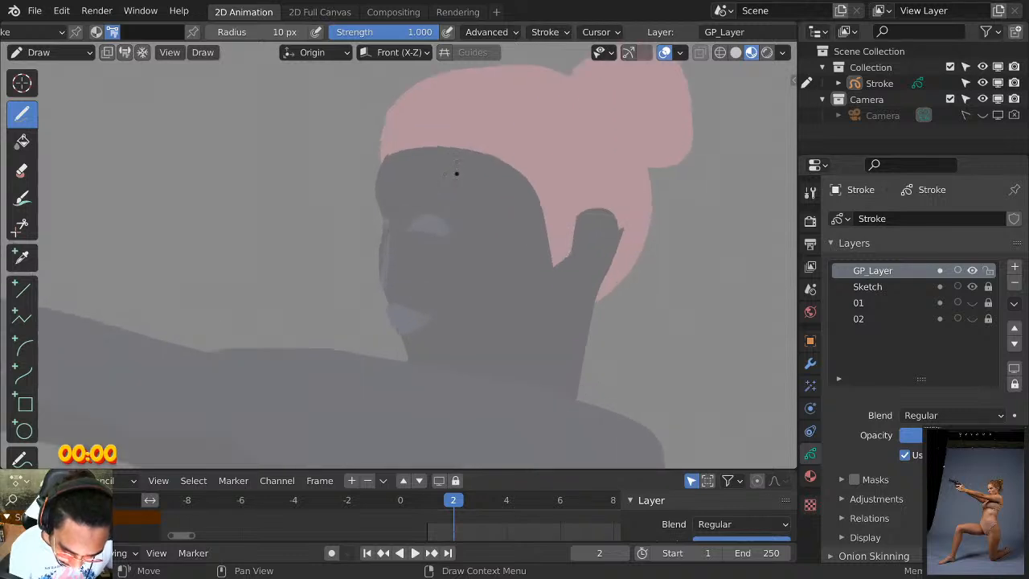
{"action": "middle_click_drag", "start_coordinate": [420, 157], "coordinate": [398, 194]}
{"action": "scroll", "coordinate": [379, 201], "scroll_direction": "up", "scroll_amount": 1}
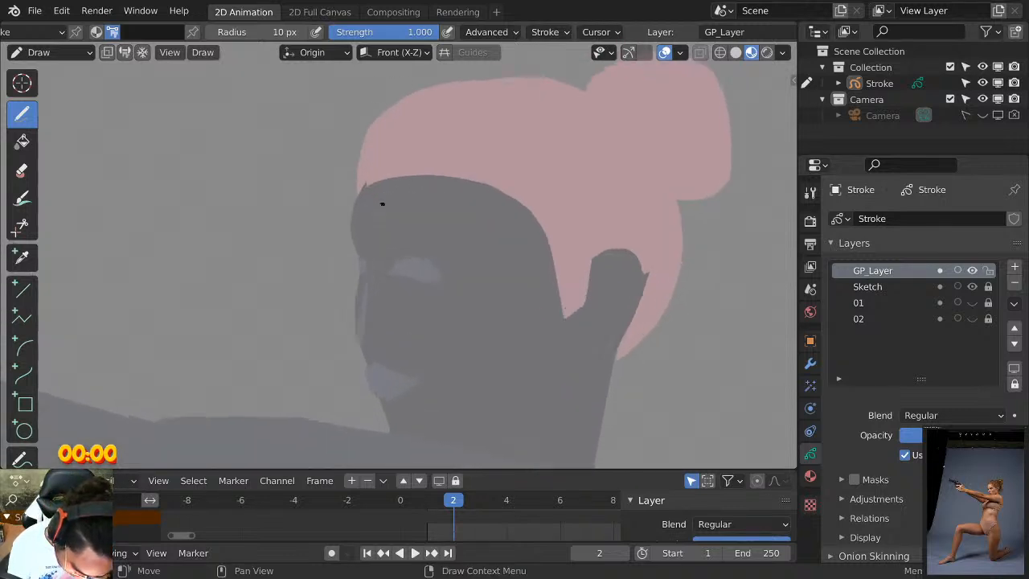
{"action": "mouse_move", "coordinate": [363, 184]}
{"action": "left_mouse_down"}
{"action": "mouse_move", "coordinate": [427, 219]}
{"action": "mouse_move", "coordinate": [537, 315]}
{"action": "left_mouse_up"}
{"action": "key", "text": "ctrl+z"}
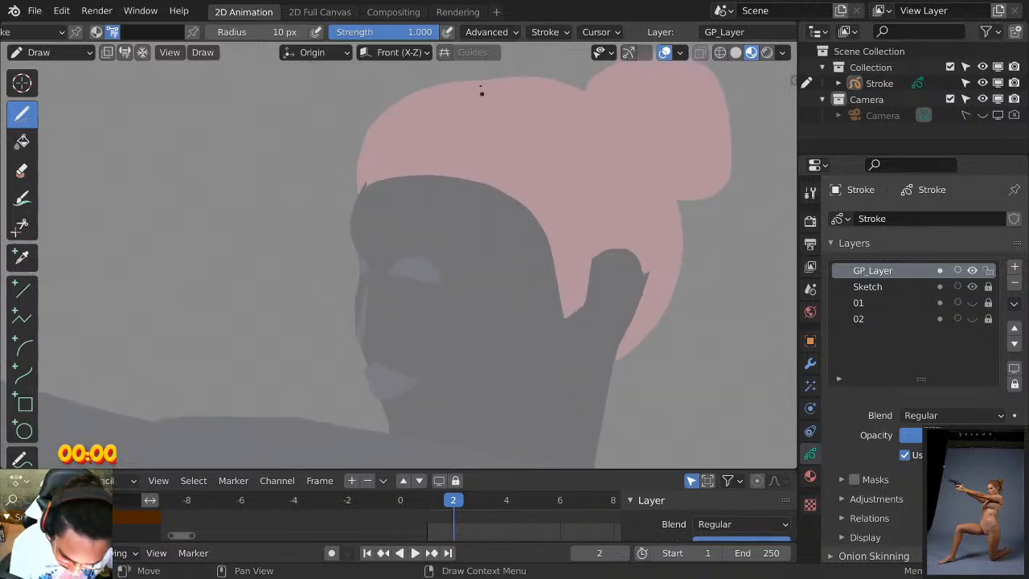
Reduce the pen radius to 4 px, try the hairline from the forehead down the side of the face, and undo it.
{"action": "left_click", "coordinate": [210, 34]}
{"action": "left_click", "coordinate": [210, 34]}
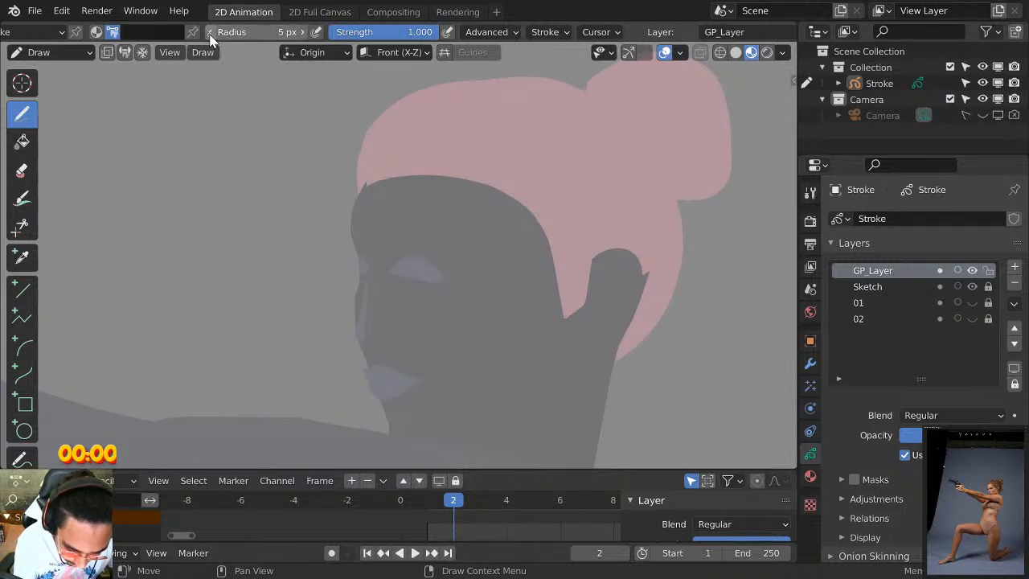
{"action": "left_click", "coordinate": [210, 34]}
{"action": "left_click_drag", "start_coordinate": [363, 180], "coordinate": [532, 336]}
{"action": "key", "text": "ctrl+z"}
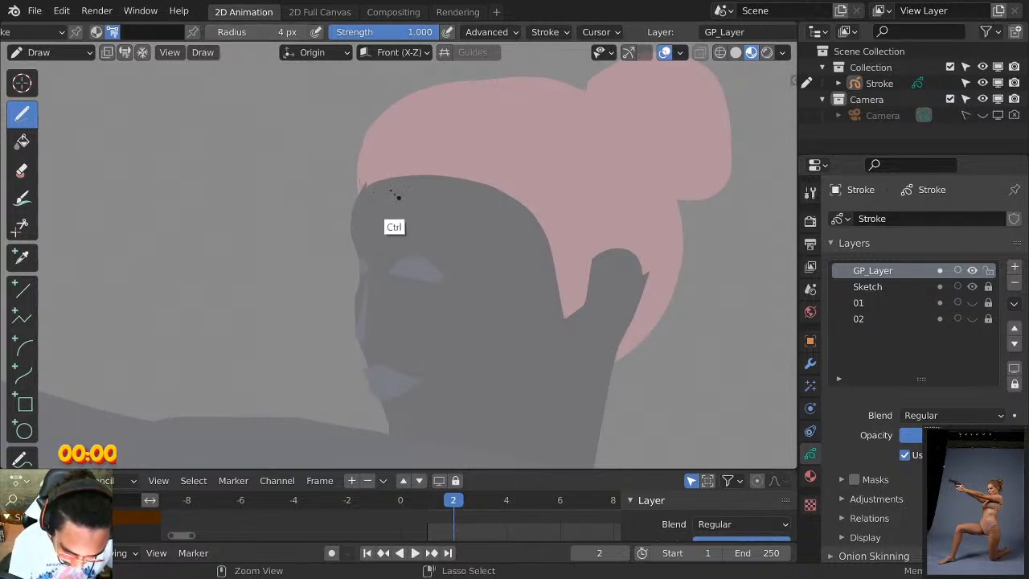
Set the pen radius to 5 px, try a short curve at the front of the hair and a longer test stroke, and undo both.
{"action": "scroll", "coordinate": [406, 202], "scroll_direction": "down", "scroll_amount": 2}
{"action": "left_click", "coordinate": [302, 33]}
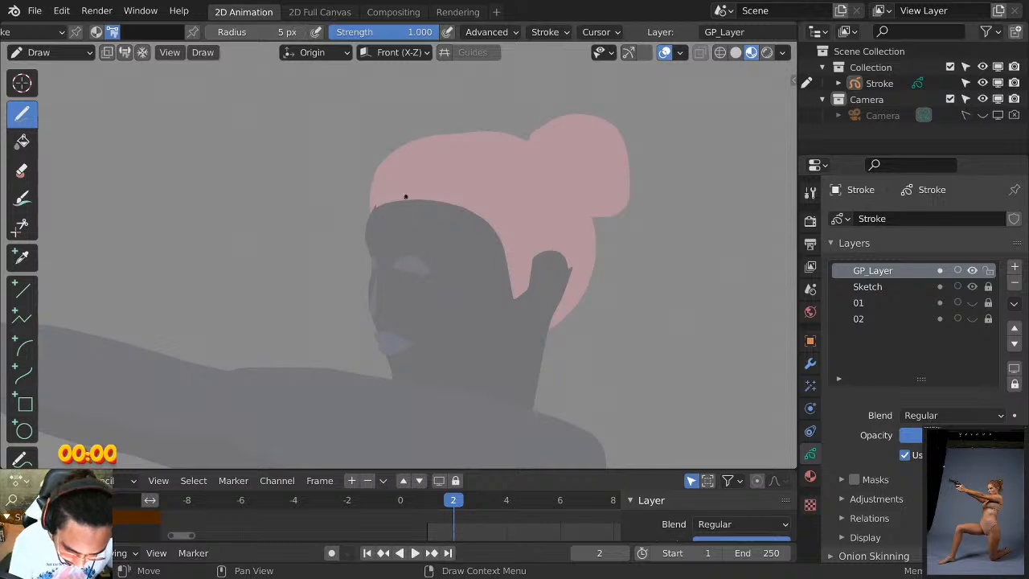
{"action": "left_click_drag", "start_coordinate": [392, 143], "coordinate": [386, 201]}
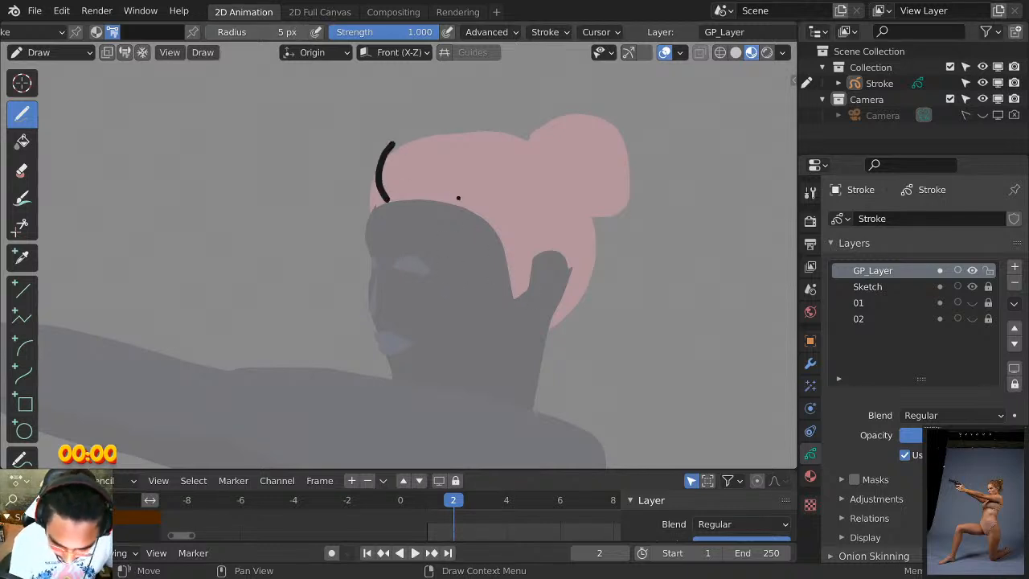
{"action": "scroll", "coordinate": [458, 198], "scroll_direction": "down", "scroll_amount": 4}
{"action": "mouse_move", "coordinate": [487, 186]}
{"action": "left_mouse_down"}
{"action": "mouse_move", "coordinate": [527, 291]}
{"action": "mouse_move", "coordinate": [593, 393]}
{"action": "left_mouse_up"}
{"action": "key", "text": "ctrl+z"}
{"action": "key", "text": "ctrl+z"}
{"action": "scroll", "coordinate": [459, 225], "scroll_direction": "up", "scroll_amount": 4}
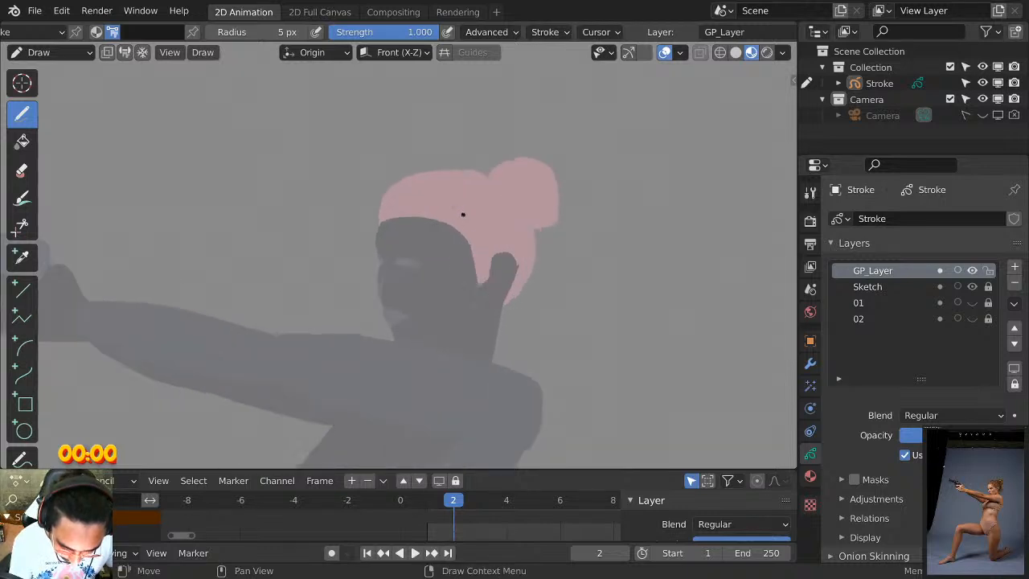
Set the pen radius to 7 px and draw the hairline from the forehead down past the ear, redoing it once.
{"action": "left_click", "coordinate": [304, 34]}
{"action": "left_click", "coordinate": [305, 34]}
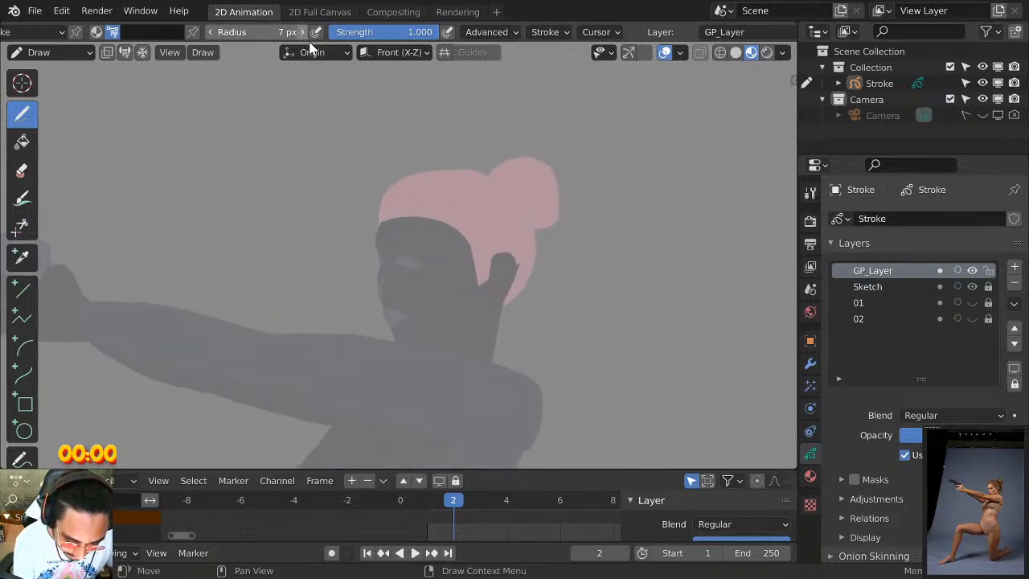
{"action": "mouse_move", "coordinate": [378, 219]}
{"action": "left_mouse_down"}
{"action": "mouse_move", "coordinate": [482, 268]}
{"action": "mouse_move", "coordinate": [490, 308]}
{"action": "left_mouse_up"}
{"action": "key", "text": "ctrl+z"}
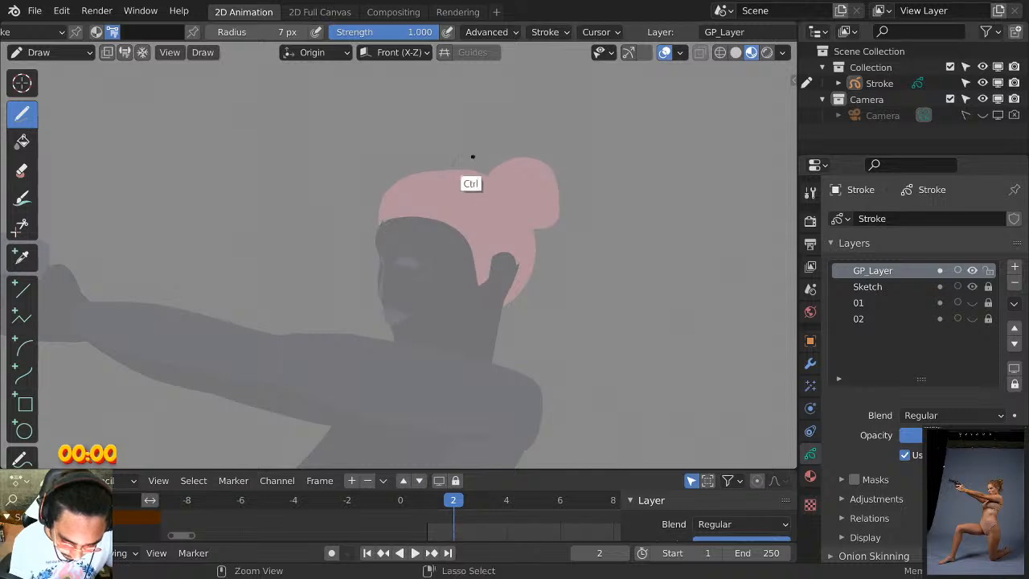
{"action": "mouse_move", "coordinate": [381, 221]}
{"action": "left_mouse_down"}
{"action": "mouse_move", "coordinate": [482, 255]}
{"action": "mouse_move", "coordinate": [490, 315]}
{"action": "left_mouse_up"}
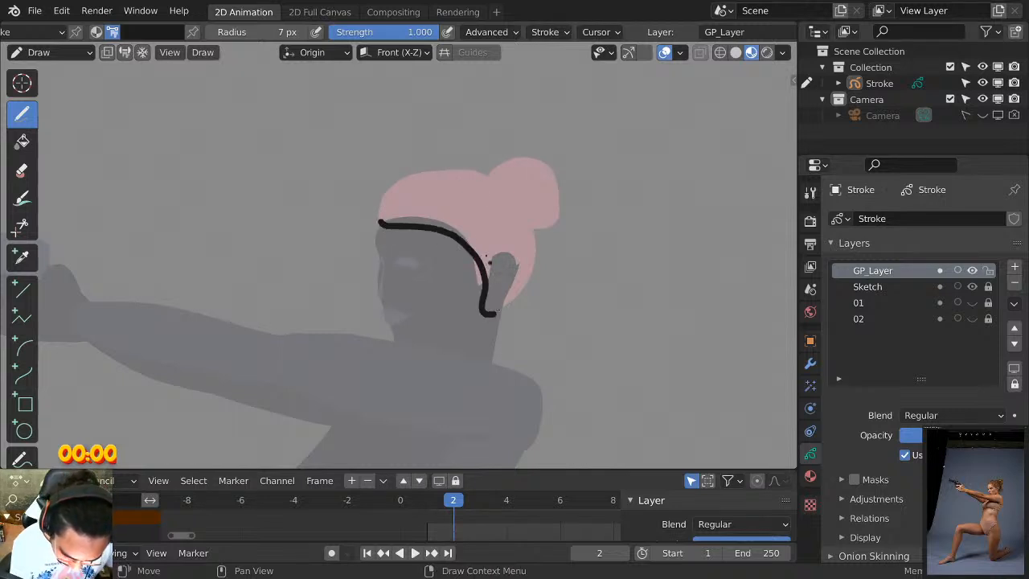
Undo the hairline, try it once more from the forehead down past the ear, and undo all of its strokes.
{"action": "key", "text": "ctrl+z"}
{"action": "mouse_move", "coordinate": [381, 227]}
{"action": "left_mouse_down"}
{"action": "mouse_move", "coordinate": [385, 190]}
{"action": "mouse_move", "coordinate": [499, 201]}
{"action": "mouse_move", "coordinate": [542, 167]}
{"action": "mouse_move", "coordinate": [560, 232]}
{"action": "mouse_move", "coordinate": [511, 304]}
{"action": "left_mouse_up"}
{"action": "key", "text": "ctrl+z"}
{"action": "key", "text": "ctrl+z"}
{"action": "key", "text": "ctrl+z"}
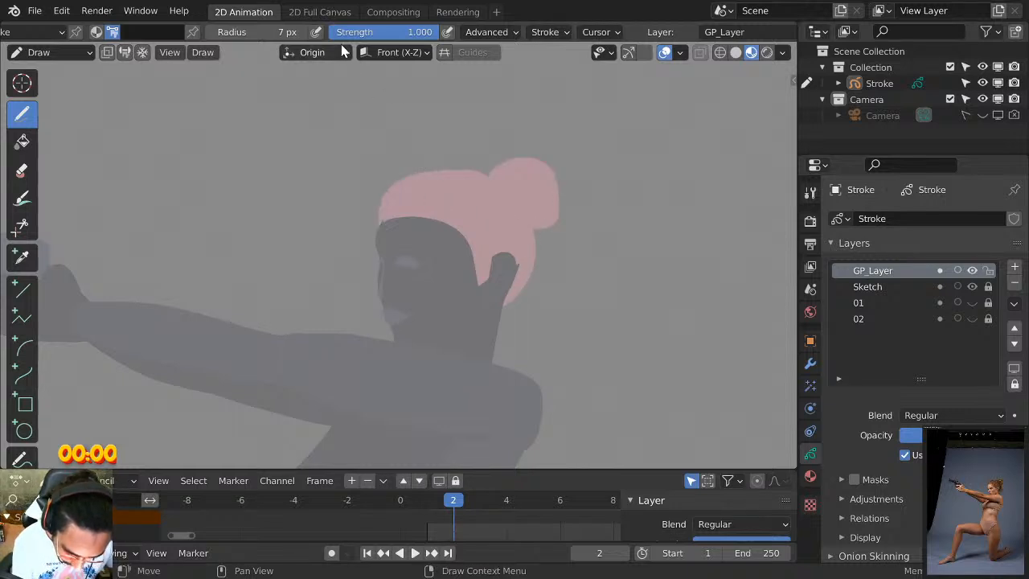
Set the pen radius to 6 px with pressure sensitivity on, and try the crown outline from forehead to bun, undoing each attempt.
{"action": "left_click", "coordinate": [211, 32]}
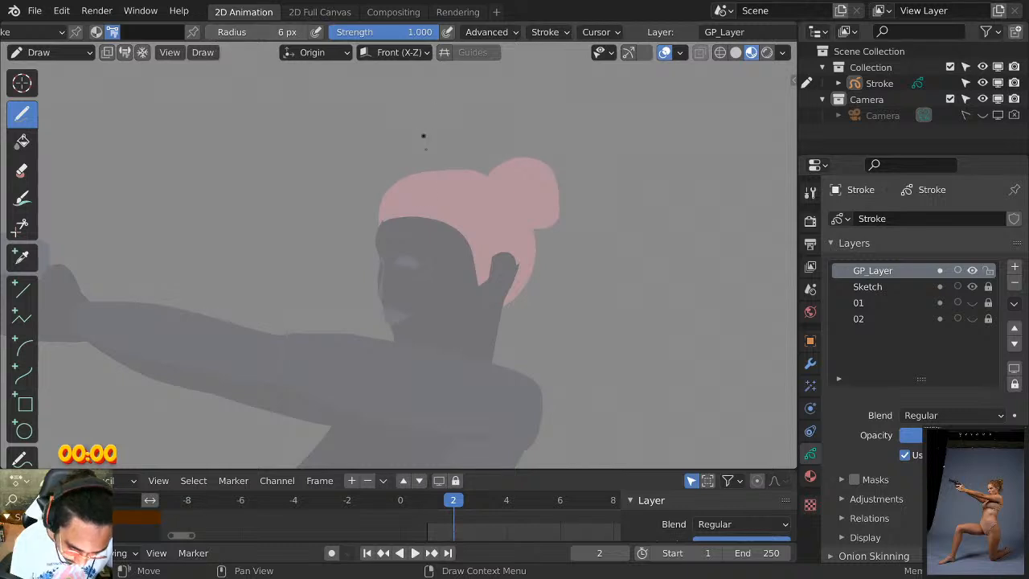
{"action": "mouse_move", "coordinate": [377, 224]}
{"action": "left_mouse_down"}
{"action": "mouse_move", "coordinate": [393, 175]}
{"action": "mouse_move", "coordinate": [499, 182]}
{"action": "left_mouse_up"}
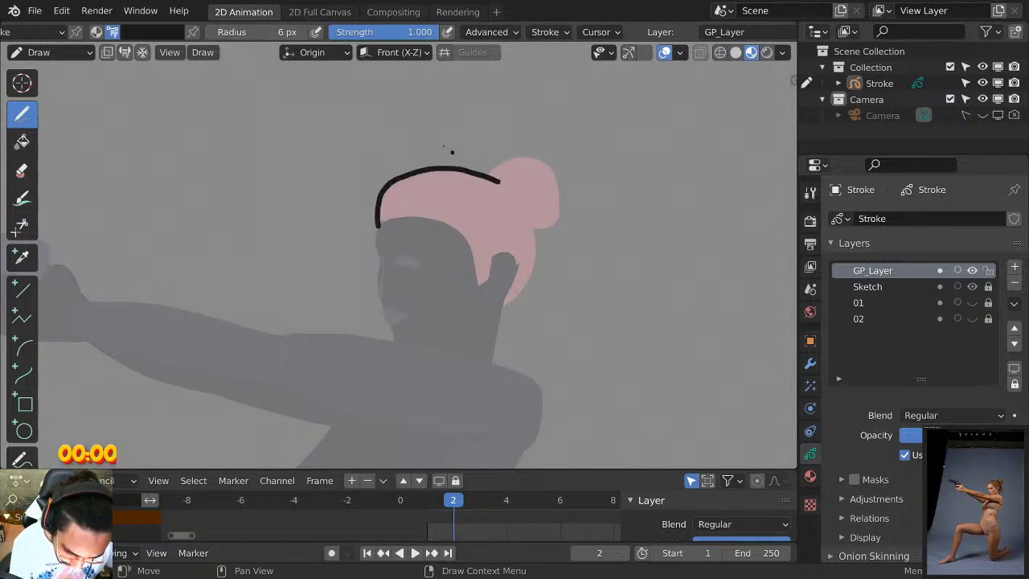
{"action": "key", "text": "ctrl+z"}
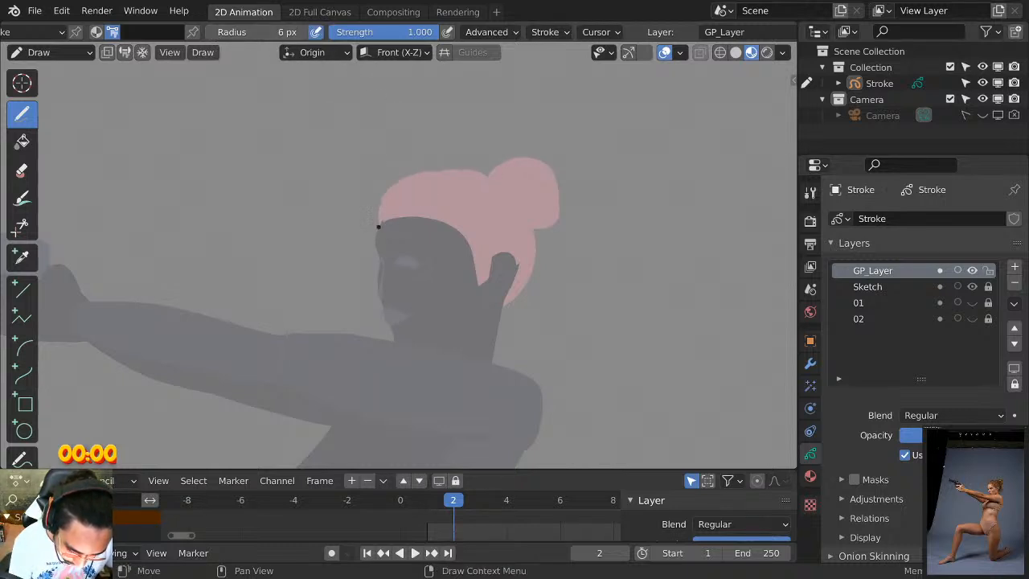
{"action": "mouse_move", "coordinate": [378, 226]}
{"action": "left_mouse_down"}
{"action": "mouse_move", "coordinate": [409, 167]}
{"action": "mouse_move", "coordinate": [495, 188]}
{"action": "left_mouse_up"}
{"action": "key", "text": "ctrl+z"}
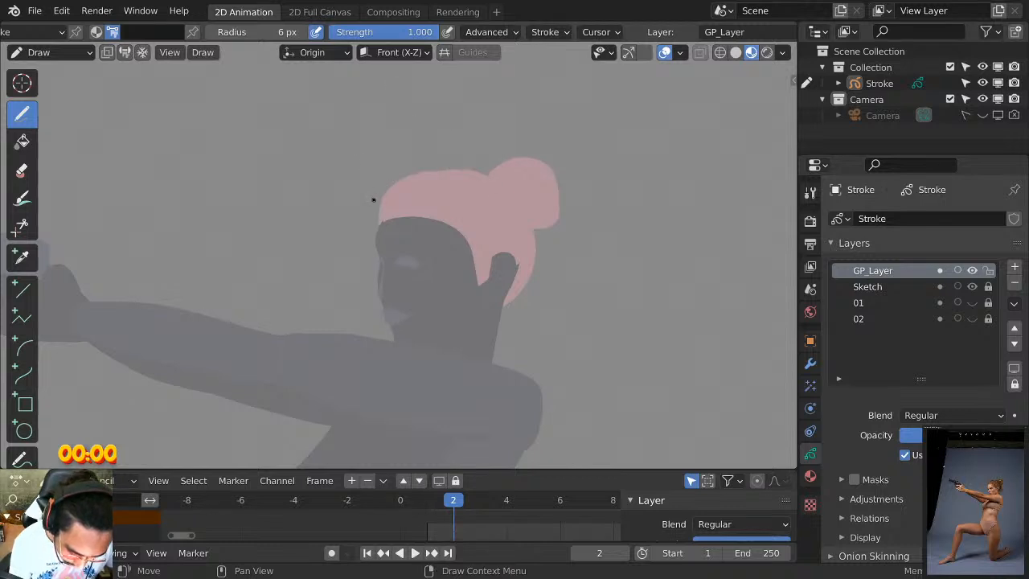
{"action": "mouse_move", "coordinate": [379, 220]}
{"action": "left_mouse_down"}
{"action": "mouse_move", "coordinate": [459, 170]}
{"action": "mouse_move", "coordinate": [488, 190]}
{"action": "left_mouse_up"}
{"action": "key", "text": "ctrl+z"}
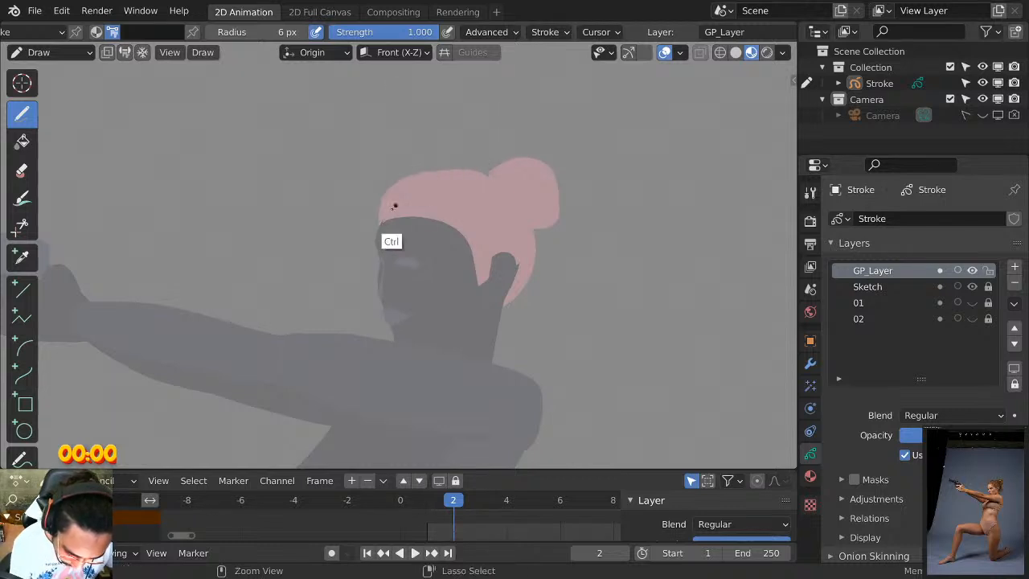
Draw the crown outline from the forehead to the bun and the outer contour of the bun.
{"action": "mouse_move", "coordinate": [379, 223]}
{"action": "left_mouse_down"}
{"action": "mouse_move", "coordinate": [378, 204]}
{"action": "mouse_move", "coordinate": [530, 157]}
{"action": "mouse_move", "coordinate": [557, 225]}
{"action": "mouse_move", "coordinate": [530, 233]}
{"action": "left_mouse_up"}
{"action": "key", "text": "ctrl+z"}
{"action": "mouse_move", "coordinate": [491, 172]}
{"action": "left_mouse_down"}
{"action": "mouse_move", "coordinate": [532, 157]}
{"action": "mouse_move", "coordinate": [560, 224]}
{"action": "mouse_move", "coordinate": [533, 232]}
{"action": "left_mouse_up"}
Draw the curve where the bun meets the head, redoing it, and a long S-shaped hair line sweeping back from the bun's base.
{"action": "left_click_drag", "start_coordinate": [507, 190], "coordinate": [529, 233]}
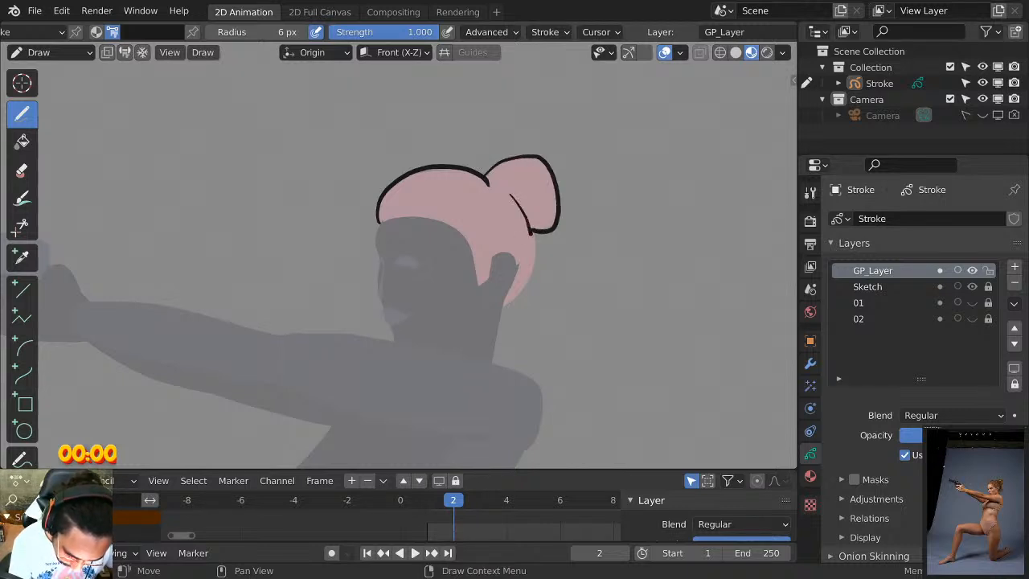
{"action": "key", "text": "ctrl+z"}
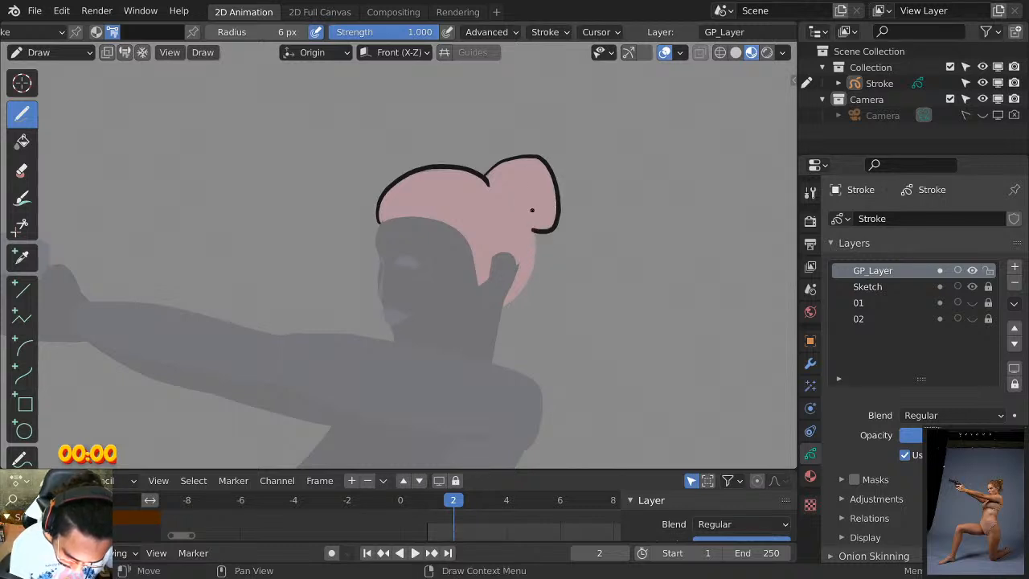
{"action": "left_click_drag", "start_coordinate": [501, 192], "coordinate": [529, 231]}
{"action": "key", "text": "ctrl+z"}
{"action": "mouse_move", "coordinate": [490, 178]}
{"action": "left_mouse_down"}
{"action": "mouse_move", "coordinate": [554, 257]}
{"action": "mouse_move", "coordinate": [755, 162]}
{"action": "mouse_move", "coordinate": [732, 196]}
{"action": "left_mouse_up"}
Add second contour lines along both bends of the upper hair line to form a tapered, curled strand.
{"action": "middle_click_drag", "start_coordinate": [546, 247], "coordinate": [517, 248]}
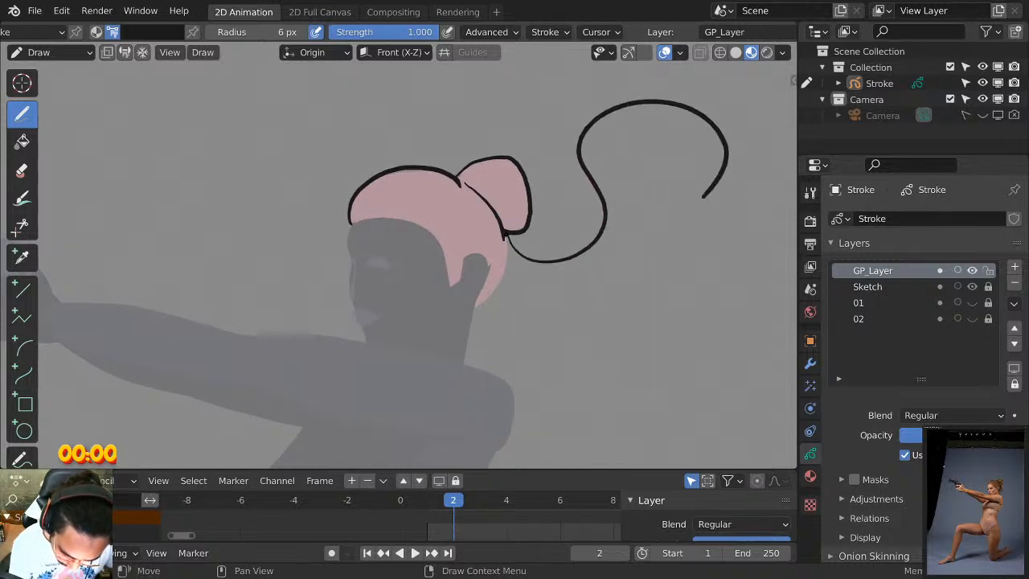
{"action": "mouse_move", "coordinate": [505, 235]}
{"action": "left_mouse_down"}
{"action": "mouse_move", "coordinate": [562, 288]}
{"action": "mouse_move", "coordinate": [628, 224]}
{"action": "mouse_move", "coordinate": [599, 188]}
{"action": "left_mouse_up"}
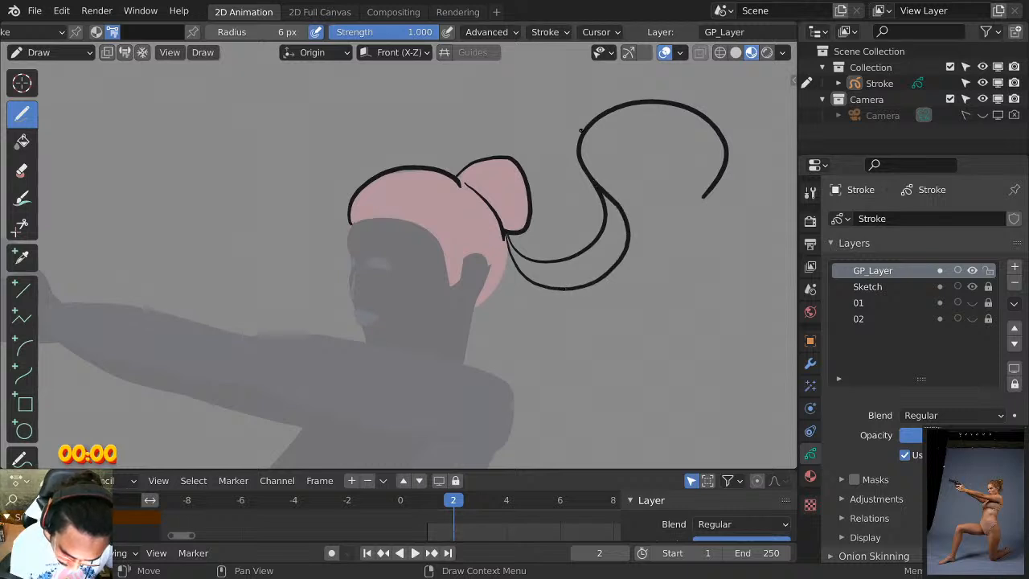
{"action": "mouse_move", "coordinate": [576, 133]}
{"action": "left_mouse_down"}
{"action": "mouse_move", "coordinate": [711, 81]}
{"action": "mouse_move", "coordinate": [597, 108]}
{"action": "mouse_move", "coordinate": [730, 117]}
{"action": "mouse_move", "coordinate": [703, 201]}
{"action": "left_mouse_up"}
{"action": "key", "text": "ctrl+z"}
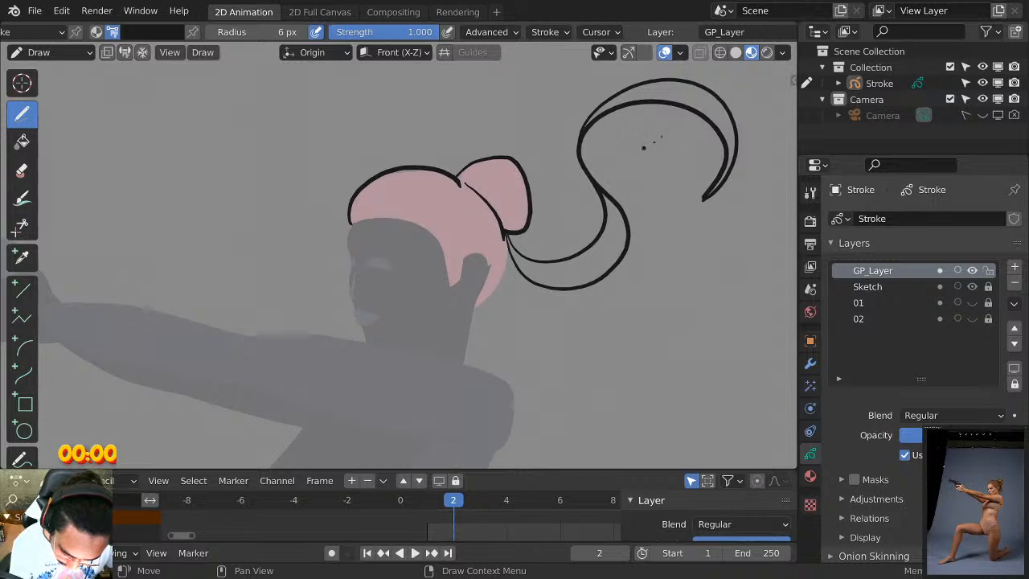
Draw a second curve along the base of the bun to form a hair band, redoing it several times.
{"action": "scroll", "coordinate": [729, 169], "scroll_direction": "down", "scroll_amount": 2}
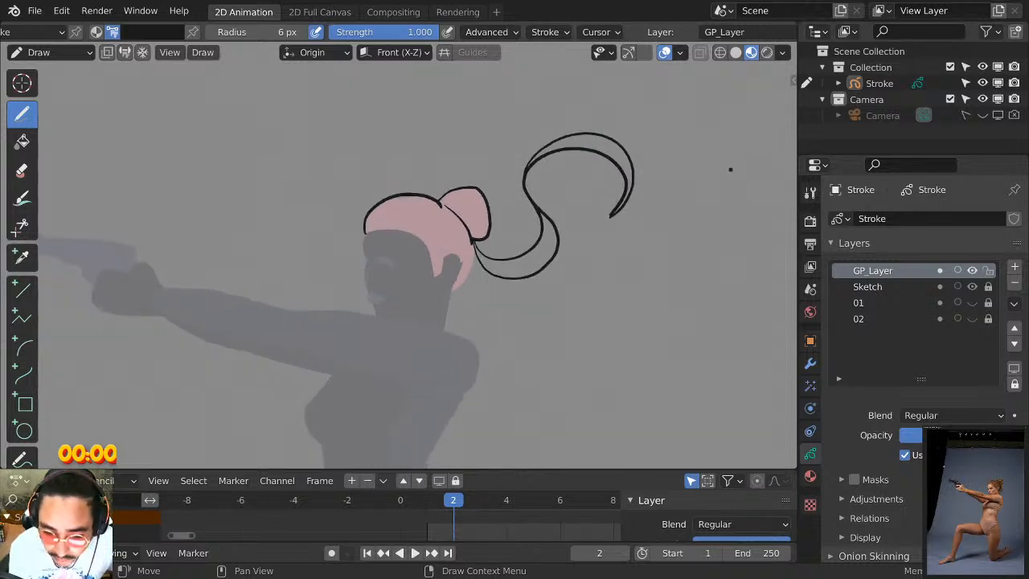
{"action": "scroll", "coordinate": [730, 169], "scroll_direction": "up", "scroll_amount": 1}
{"action": "middle_click_drag", "start_coordinate": [634, 207], "coordinate": [657, 287], "text": "shift"}
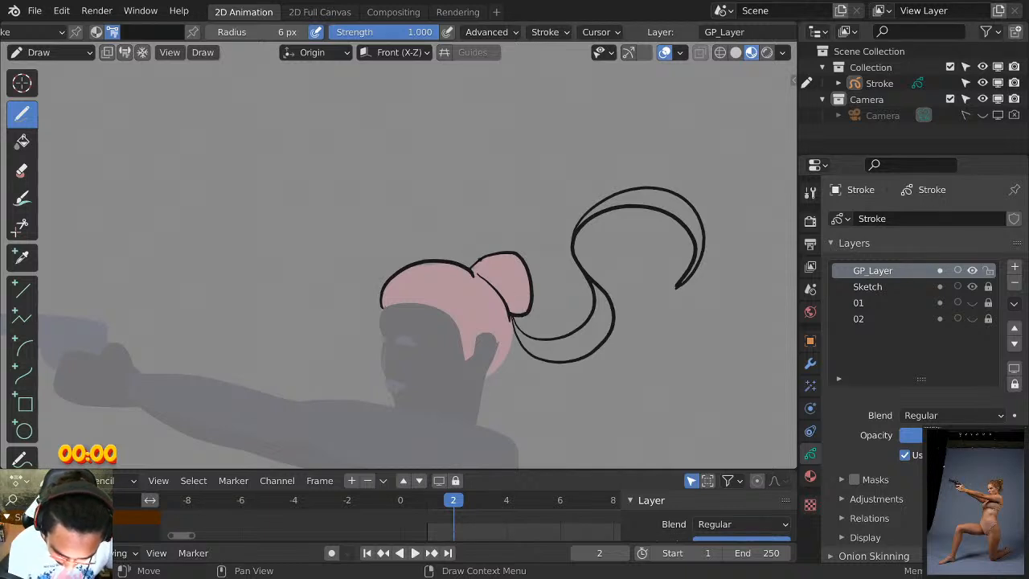
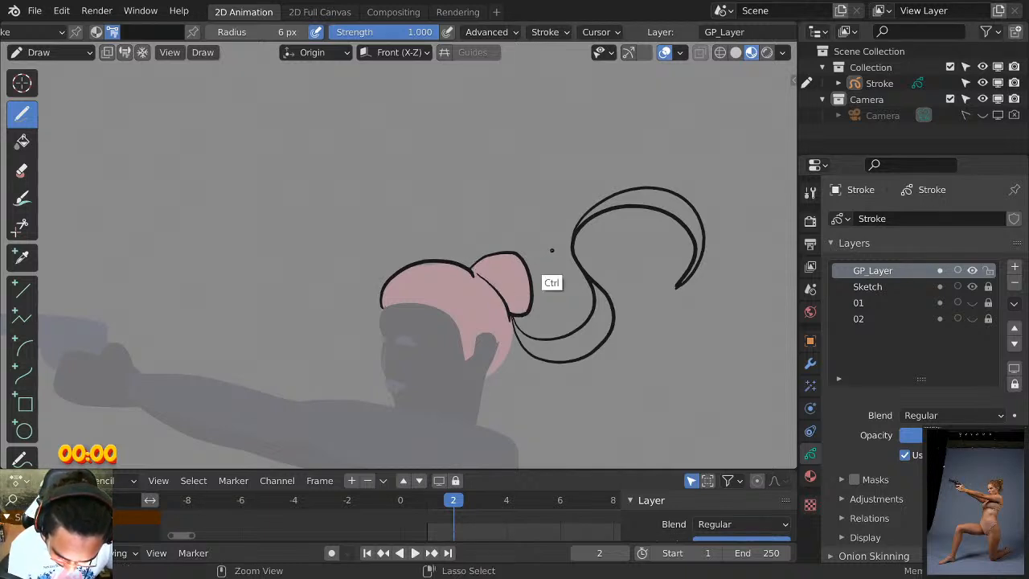
{"action": "scroll", "coordinate": [551, 248], "scroll_direction": "up", "scroll_amount": 4}
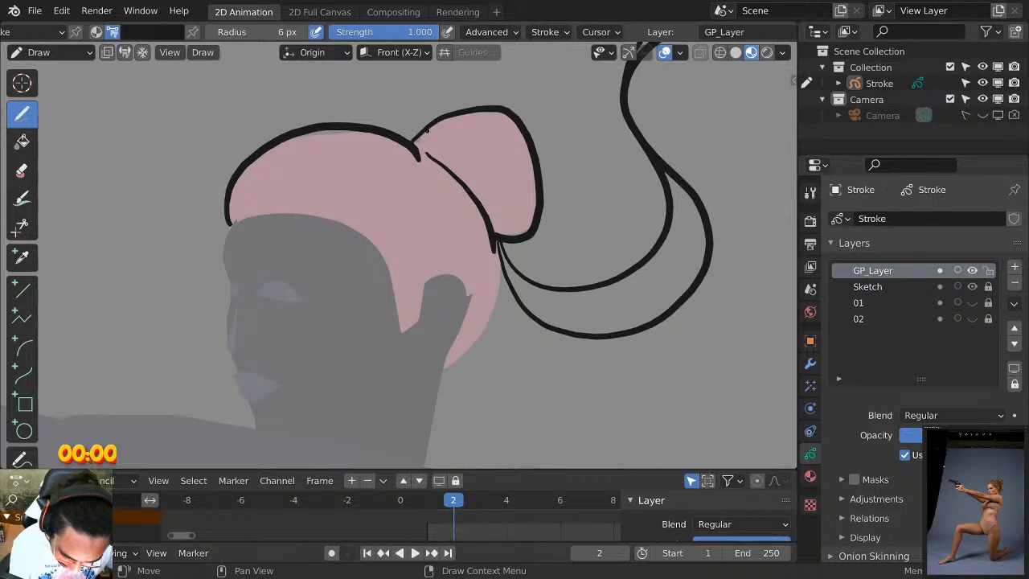
{"action": "mouse_move", "coordinate": [427, 130]}
{"action": "left_mouse_down"}
{"action": "mouse_move", "coordinate": [479, 166]}
{"action": "mouse_move", "coordinate": [499, 246]}
{"action": "left_mouse_up"}
{"action": "key", "text": "ctrl+z"}
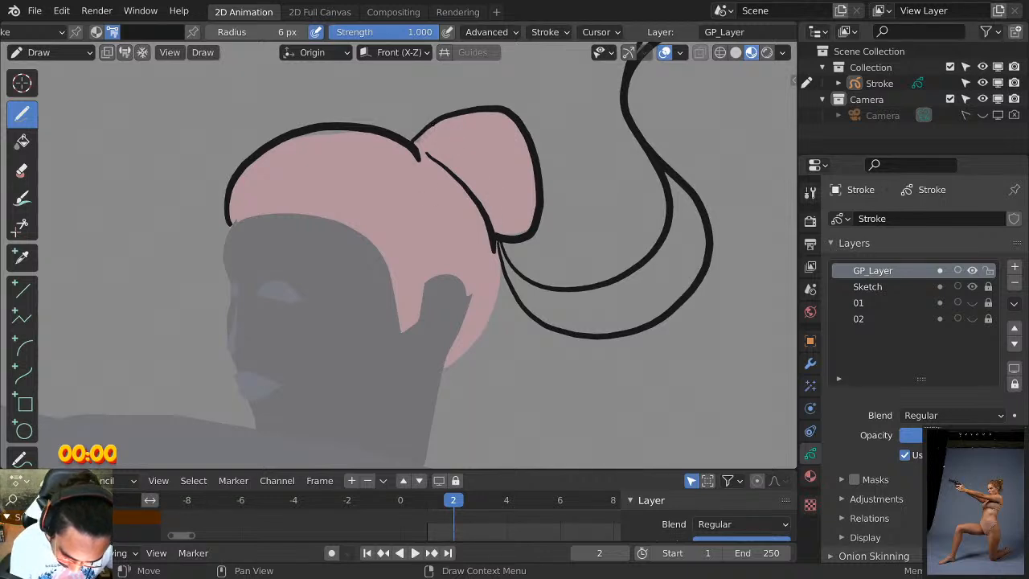
{"action": "left_click_drag", "start_coordinate": [417, 146], "coordinate": [481, 214]}
{"action": "key", "text": "ctrl+z"}
{"action": "mouse_move", "coordinate": [436, 124]}
{"action": "left_mouse_down"}
{"action": "mouse_move", "coordinate": [491, 200]}
{"action": "mouse_move", "coordinate": [499, 237]}
{"action": "left_mouse_up"}
{"action": "key", "text": "ctrl+z"}
{"action": "mouse_move", "coordinate": [413, 138]}
{"action": "left_mouse_down"}
{"action": "mouse_move", "coordinate": [434, 113]}
{"action": "mouse_move", "coordinate": [461, 137]}
{"action": "mouse_move", "coordinate": [499, 235]}
{"action": "left_mouse_up"}
{"action": "key", "text": "ctrl+z"}
Draw a wavy, curled hair line from the back of the head below the first strand, redoing it until it fits.
{"action": "scroll", "coordinate": [498, 235], "scroll_direction": "down", "scroll_amount": 2}
{"action": "scroll", "coordinate": [563, 114], "scroll_direction": "up", "scroll_amount": 2}
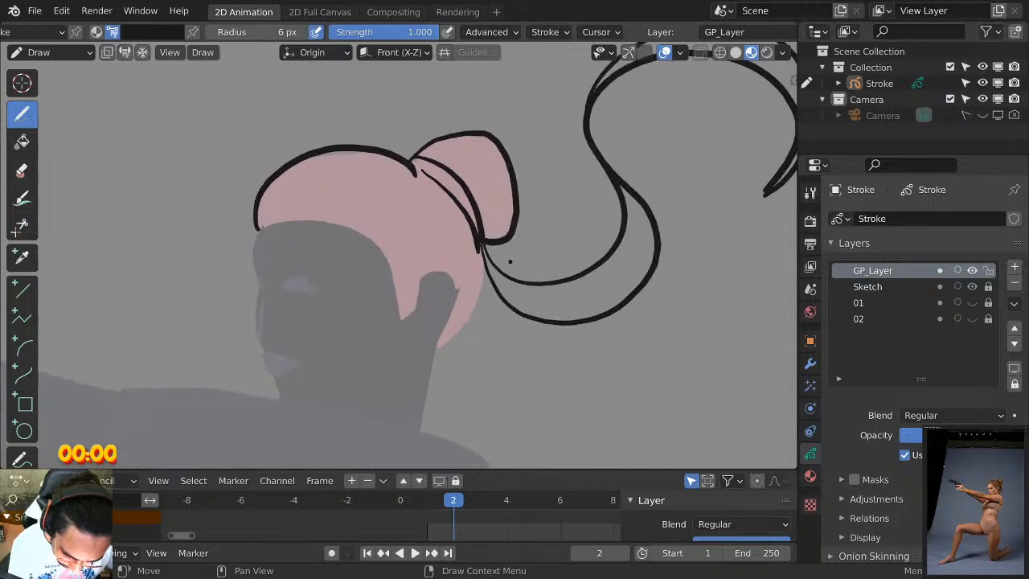
{"action": "middle_click_drag", "start_coordinate": [510, 259], "coordinate": [506, 116]}
{"action": "scroll", "coordinate": [529, 174], "scroll_direction": "down", "scroll_amount": 3}
{"action": "scroll", "coordinate": [456, 175], "scroll_direction": "down", "scroll_amount": 1}
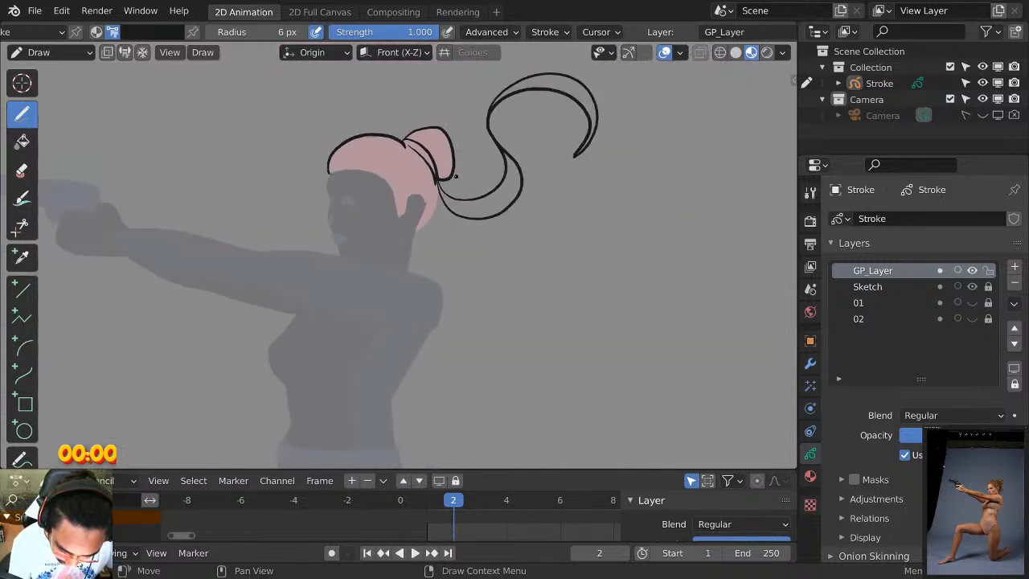
{"action": "mouse_move", "coordinate": [441, 196]}
{"action": "left_mouse_down"}
{"action": "mouse_move", "coordinate": [443, 231]}
{"action": "mouse_move", "coordinate": [666, 349]}
{"action": "mouse_move", "coordinate": [633, 397]}
{"action": "mouse_move", "coordinate": [451, 238]}
{"action": "mouse_move", "coordinate": [530, 349]}
{"action": "left_mouse_up"}
{"action": "key", "text": "ctrl+z"}
{"action": "key", "text": "ctrl+z"}
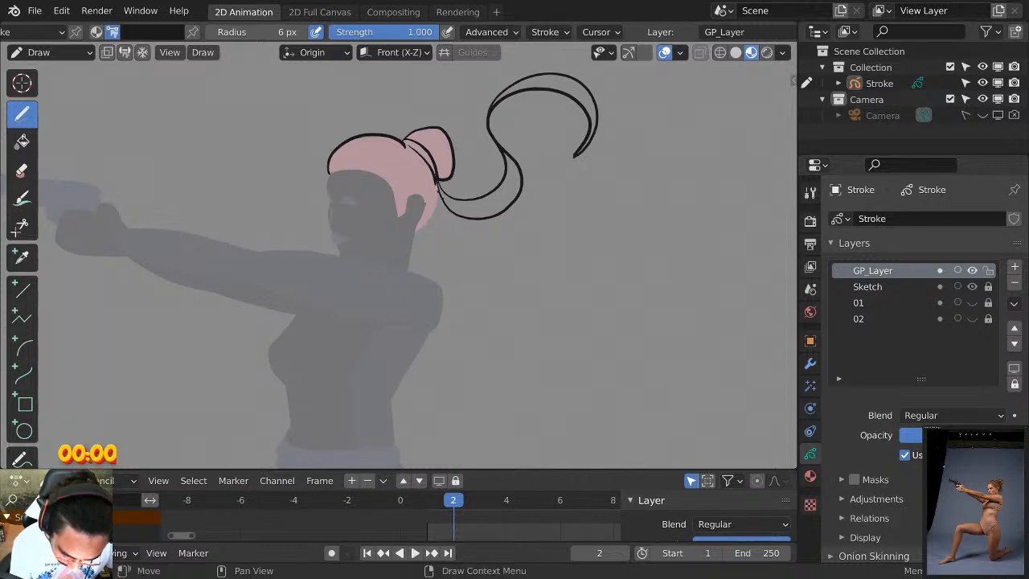
{"action": "left_click_drag", "start_coordinate": [439, 193], "coordinate": [552, 258]}
{"action": "key", "text": "ctrl+z"}
{"action": "mouse_move", "coordinate": [438, 190]}
{"action": "left_mouse_down"}
{"action": "mouse_move", "coordinate": [445, 219]}
{"action": "mouse_move", "coordinate": [523, 298]}
{"action": "left_mouse_up"}
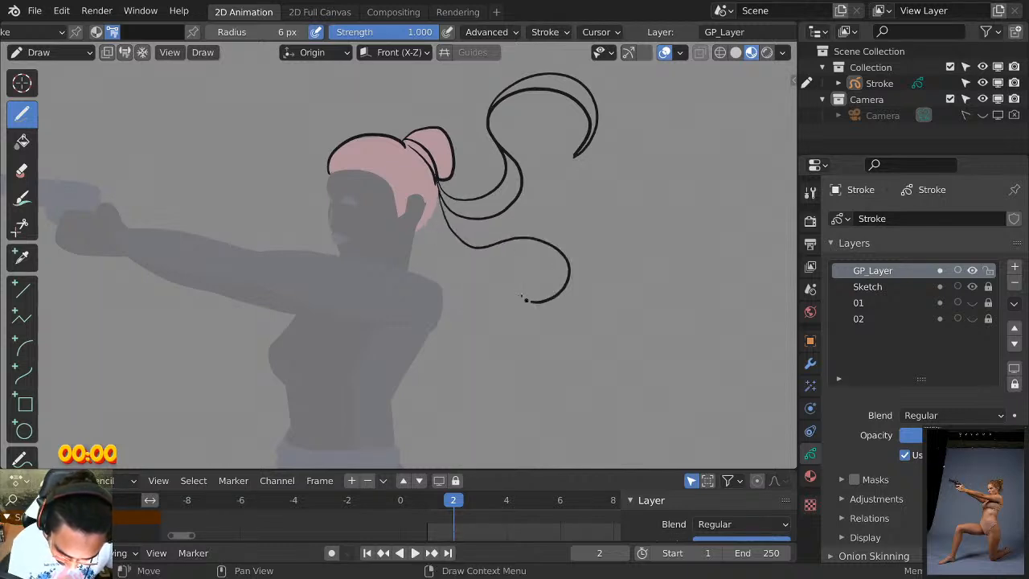
Add the second contour of the lower strand, redoing its first bend and closing around the outside of the curl.
{"action": "mouse_move", "coordinate": [438, 204]}
{"action": "left_mouse_down"}
{"action": "mouse_move", "coordinate": [477, 276]}
{"action": "mouse_move", "coordinate": [507, 271]}
{"action": "left_mouse_up"}
{"action": "key", "text": "ctrl+z"}
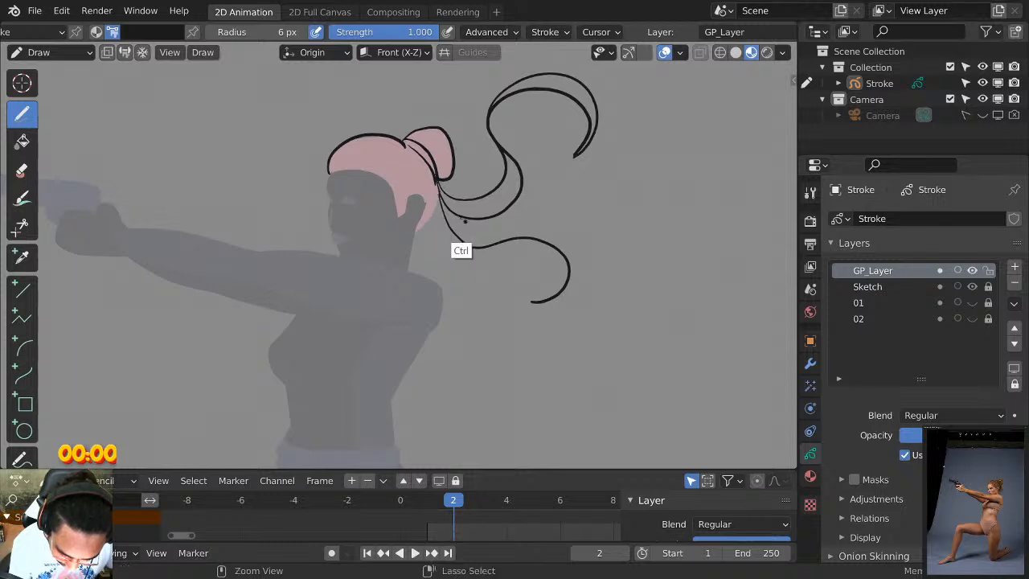
{"action": "left_click_drag", "start_coordinate": [435, 193], "coordinate": [443, 243]}
{"action": "key", "text": "ctrl+z"}
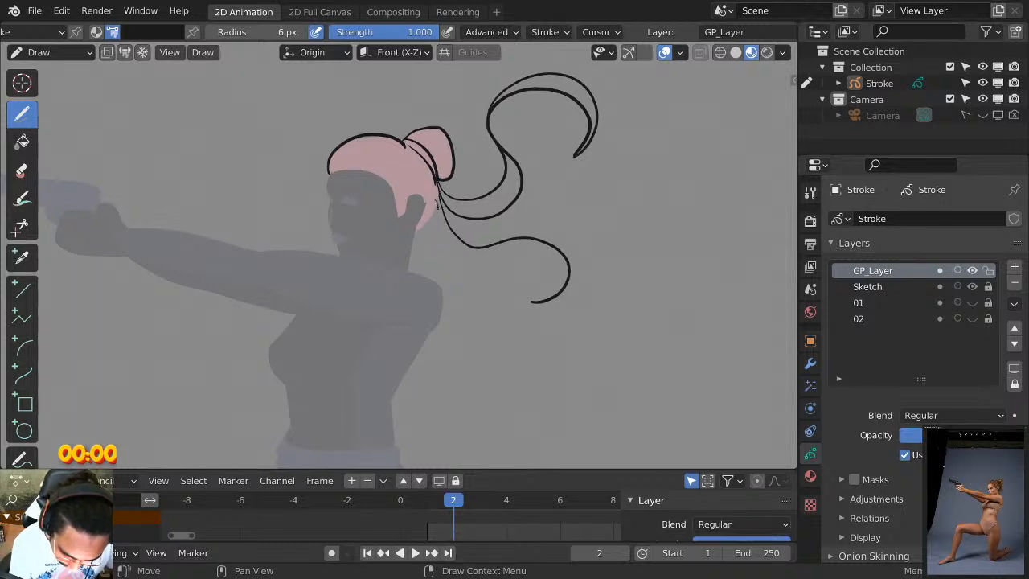
{"action": "mouse_move", "coordinate": [437, 201]}
{"action": "left_mouse_down"}
{"action": "mouse_move", "coordinate": [470, 257]}
{"action": "mouse_move", "coordinate": [505, 244]}
{"action": "mouse_move", "coordinate": [592, 277]}
{"action": "mouse_move", "coordinate": [569, 307]}
{"action": "left_mouse_up"}
{"action": "key", "text": "ctrl+z"}
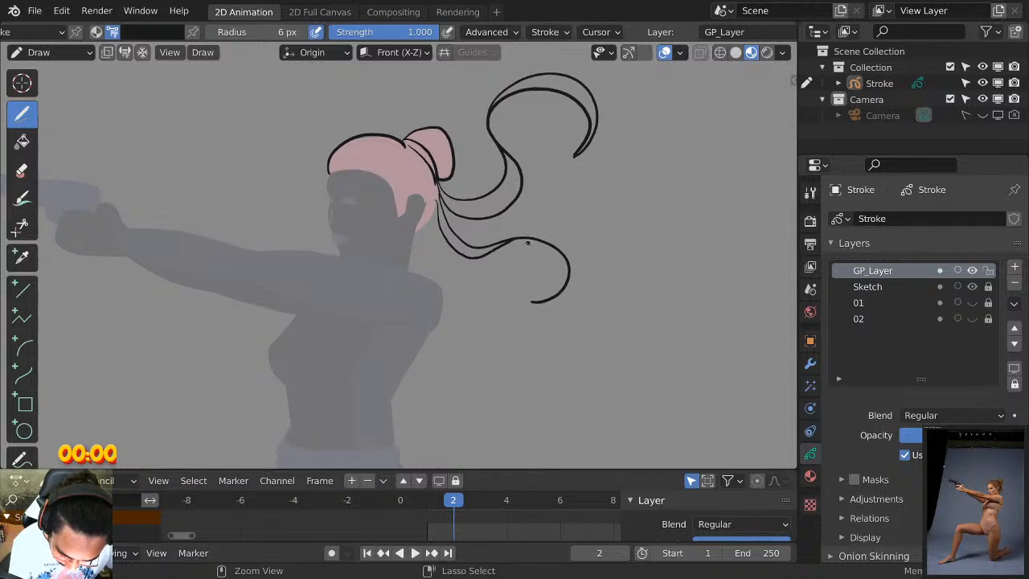
{"action": "mouse_move", "coordinate": [531, 237]}
{"action": "left_mouse_down"}
{"action": "mouse_move", "coordinate": [584, 266]}
{"action": "mouse_move", "coordinate": [568, 302]}
{"action": "mouse_move", "coordinate": [526, 304]}
{"action": "left_mouse_up"}
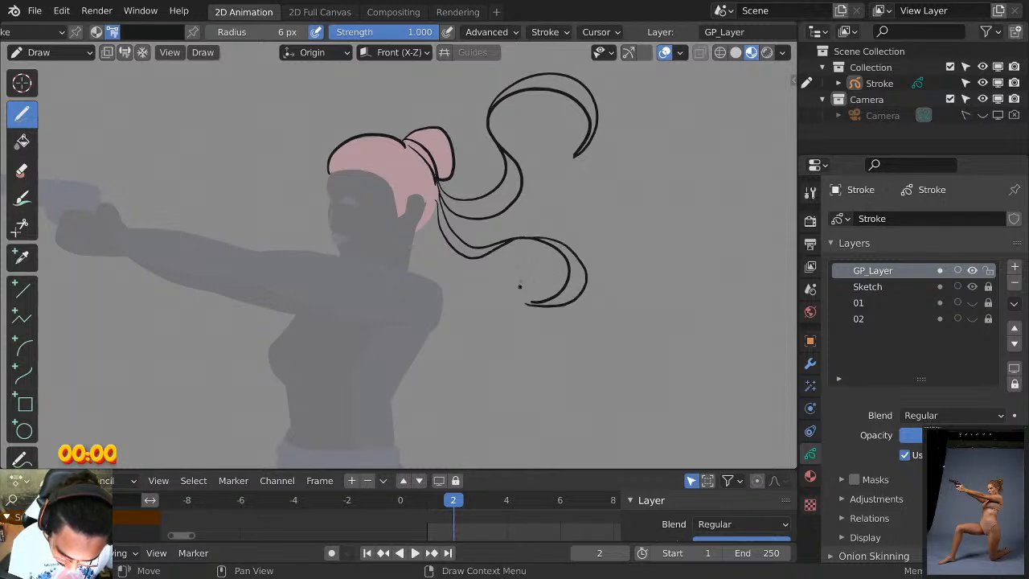
Close the open tip of the lower hair strand with a short stroke.
{"action": "scroll", "coordinate": [659, 122], "scroll_direction": "down", "scroll_amount": 2}
{"action": "scroll", "coordinate": [617, 225], "scroll_direction": "up", "scroll_amount": 2}
{"action": "scroll", "coordinate": [616, 225], "scroll_direction": "down", "scroll_amount": 2}
{"action": "scroll", "coordinate": [624, 184], "scroll_direction": "up", "scroll_amount": 5}
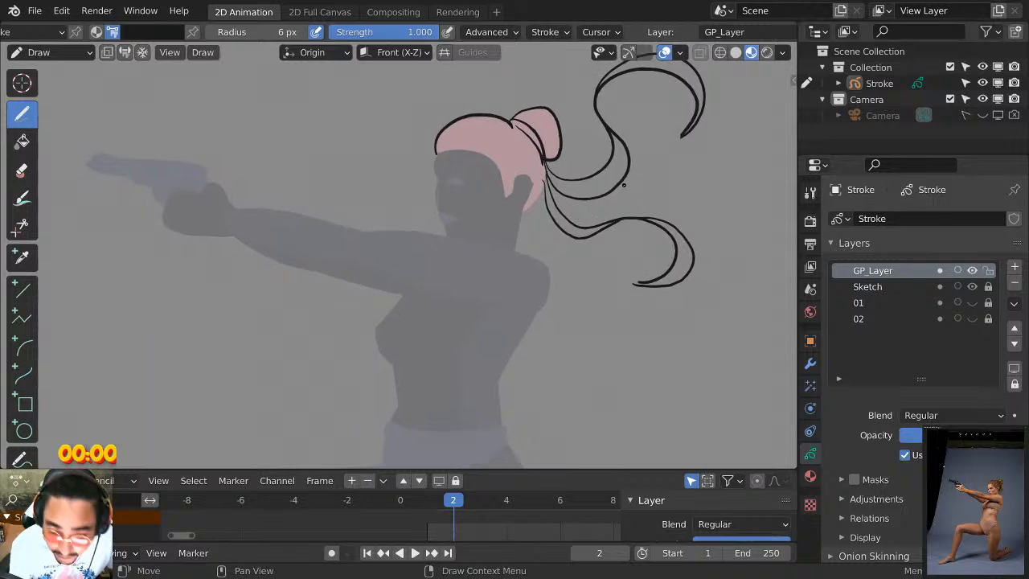
{"action": "scroll", "coordinate": [623, 185], "scroll_direction": "down", "scroll_amount": 4}
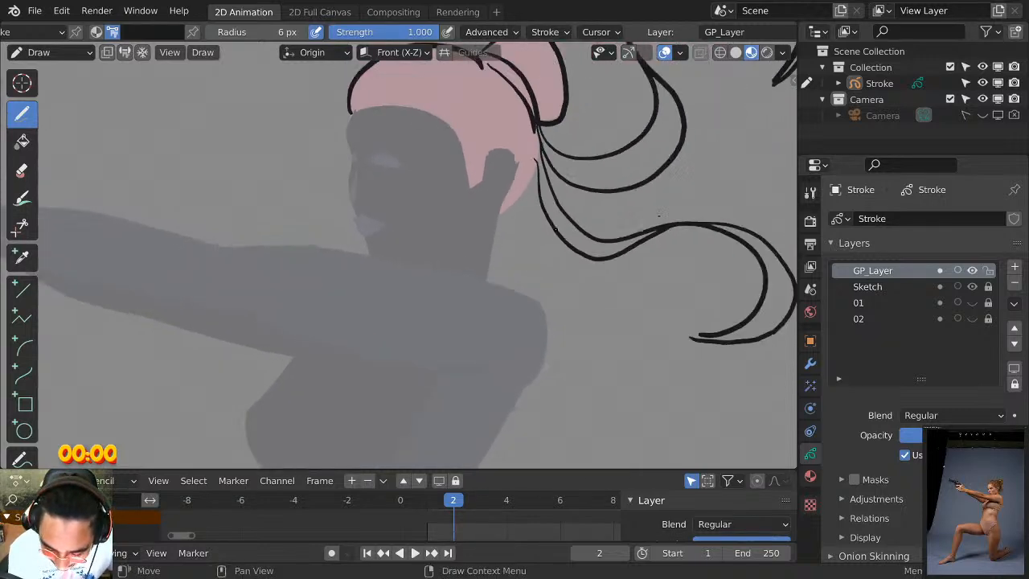
{"action": "scroll", "coordinate": [561, 116], "scroll_direction": "up", "scroll_amount": 1}
{"action": "scroll", "coordinate": [572, 232], "scroll_direction": "up", "scroll_amount": 3}
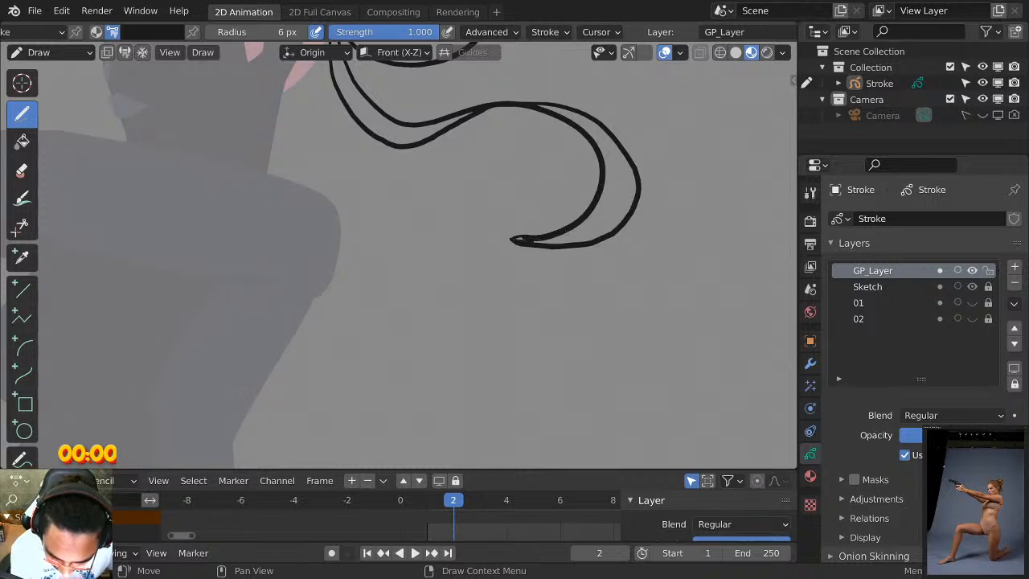
Draw the ear outline as a rounded hook over the sketched ear, redoing it once.
{"action": "scroll", "coordinate": [572, 241], "scroll_direction": "down", "scroll_amount": 3}
{"action": "scroll", "coordinate": [479, 177], "scroll_direction": "up", "scroll_amount": 3}
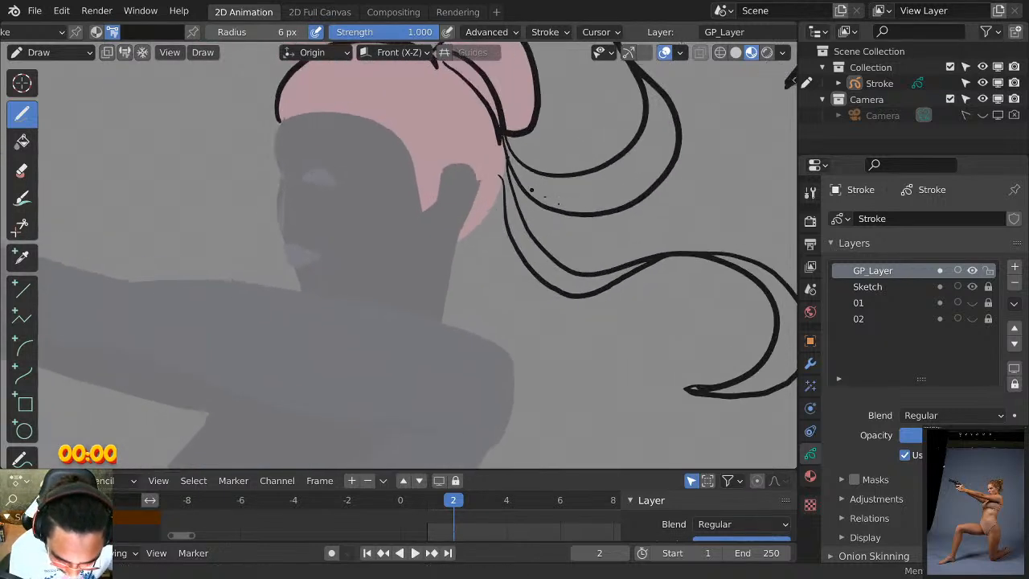
{"action": "mouse_move", "coordinate": [528, 226]}
{"action": "left_mouse_down"}
{"action": "mouse_move", "coordinate": [548, 206]}
{"action": "mouse_move", "coordinate": [530, 267]}
{"action": "left_mouse_up"}
{"action": "key", "text": "ctrl+z"}
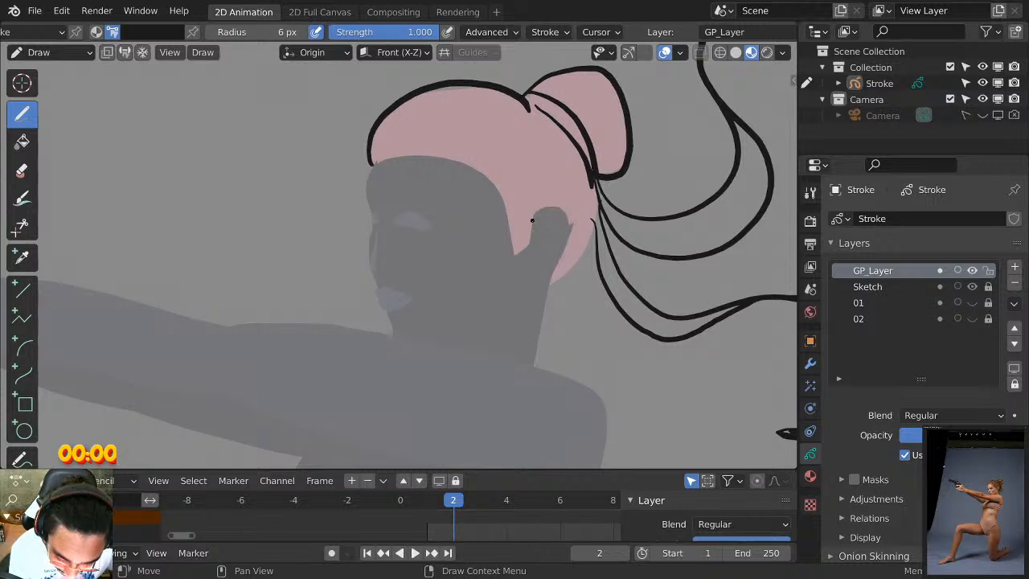
{"action": "mouse_move", "coordinate": [531, 219]}
{"action": "left_mouse_down"}
{"action": "mouse_move", "coordinate": [568, 237]}
{"action": "mouse_move", "coordinate": [530, 270]}
{"action": "left_mouse_up"}
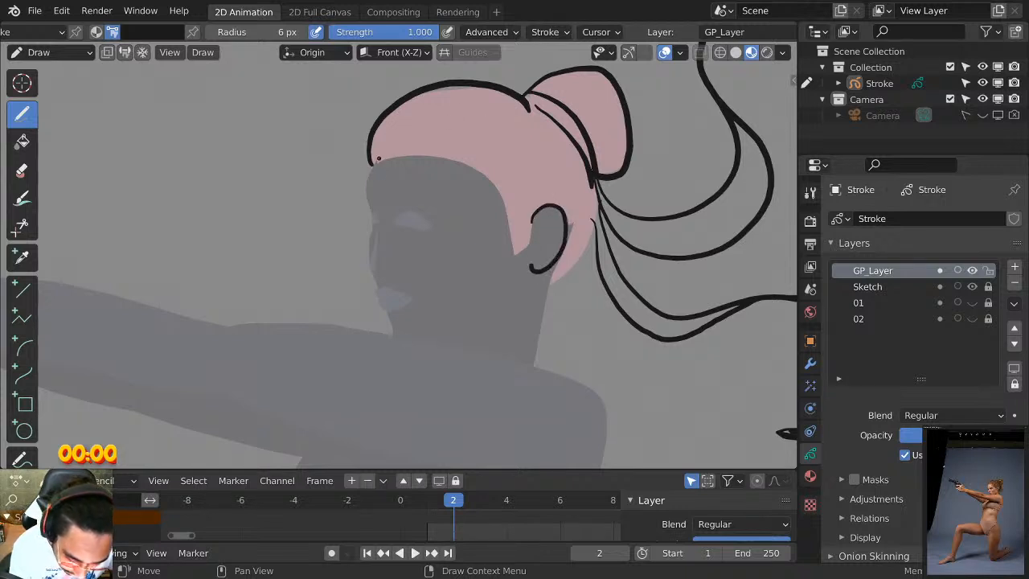
Draw a short upturned curve at the front of the hairline above the forehead, redoing it until it fits.
{"action": "left_click_drag", "start_coordinate": [377, 158], "coordinate": [427, 139]}
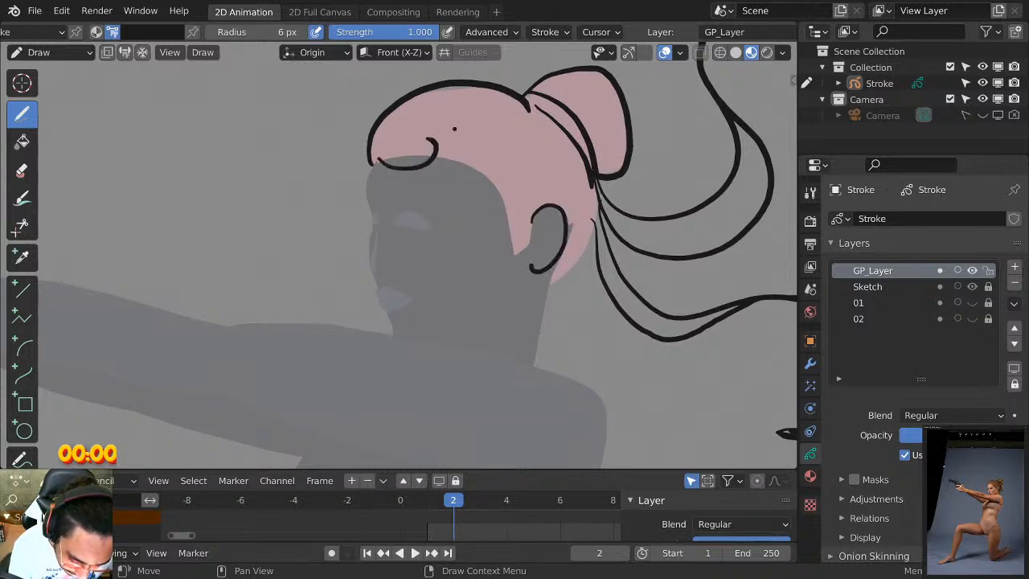
{"action": "key", "text": "ctrl+z"}
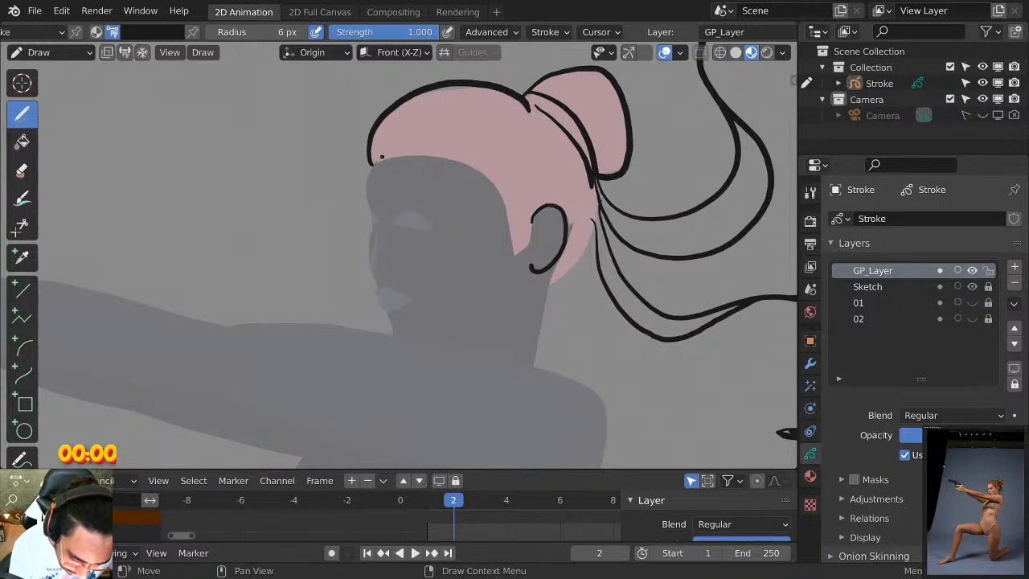
{"action": "mouse_move", "coordinate": [374, 157]}
{"action": "left_mouse_down"}
{"action": "mouse_move", "coordinate": [391, 167]}
{"action": "mouse_move", "coordinate": [412, 154]}
{"action": "mouse_move", "coordinate": [470, 160]}
{"action": "left_mouse_up"}
{"action": "key", "text": "ctrl+z"}
{"action": "key", "text": "ctrl+z"}
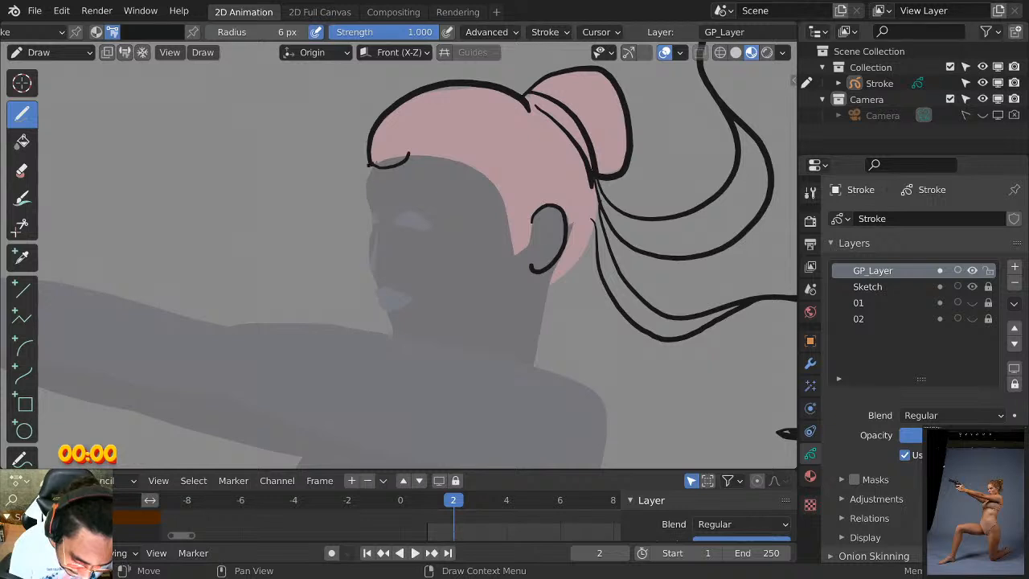
Draw a small bulging curl in front of the forehead and the short brow stroke below it, redoing strokes that miss.
{"action": "mouse_move", "coordinate": [369, 158]}
{"action": "left_mouse_down"}
{"action": "mouse_move", "coordinate": [359, 177]}
{"action": "mouse_move", "coordinate": [392, 325]}
{"action": "left_mouse_up"}
{"action": "key", "text": "ctrl+z"}
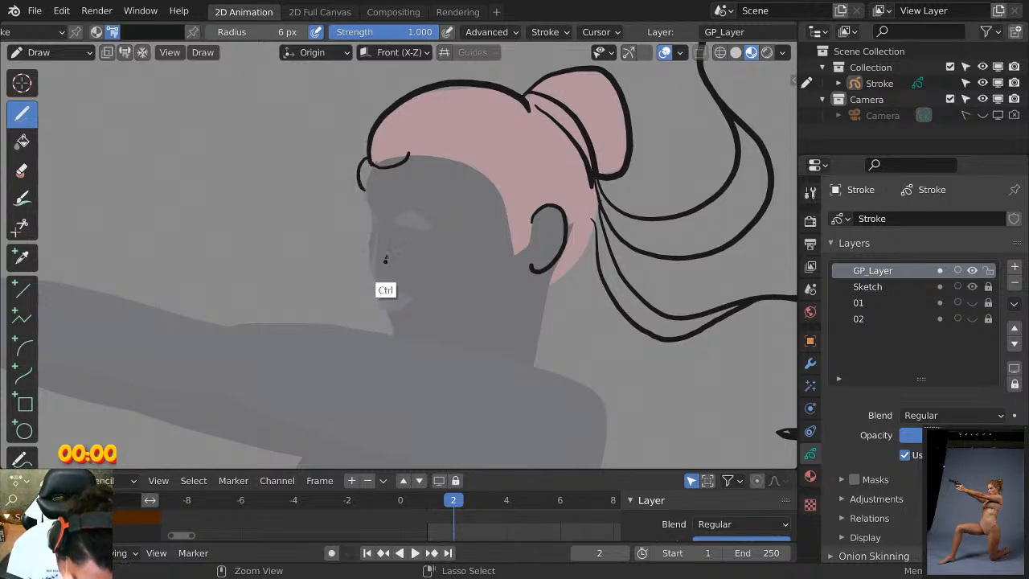
{"action": "left_click_drag", "start_coordinate": [362, 191], "coordinate": [378, 215]}
{"action": "key", "text": "ctrl+z"}
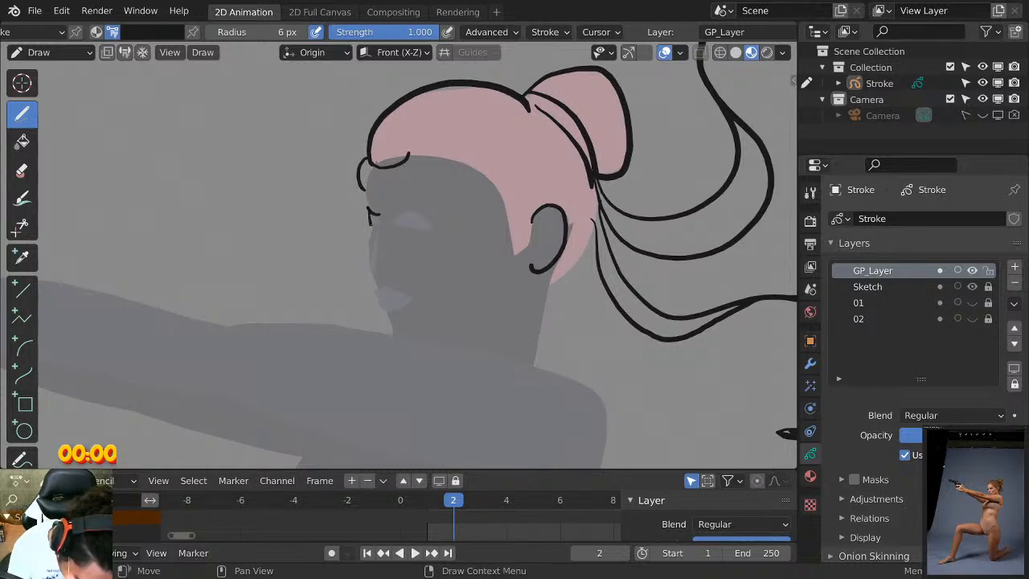
Draw the near eye with its arched lid and round iris, plus the nose profile and the far contour beside its bridge.
{"action": "mouse_move", "coordinate": [434, 229]}
{"action": "left_mouse_down"}
{"action": "mouse_move", "coordinate": [391, 218]}
{"action": "mouse_move", "coordinate": [419, 213]}
{"action": "mouse_move", "coordinate": [364, 273]}
{"action": "mouse_move", "coordinate": [381, 281]}
{"action": "left_mouse_up"}
{"action": "key", "text": "ctrl+z"}
{"action": "key", "text": "ctrl+z"}
{"action": "left_click_drag", "start_coordinate": [375, 220], "coordinate": [363, 250]}
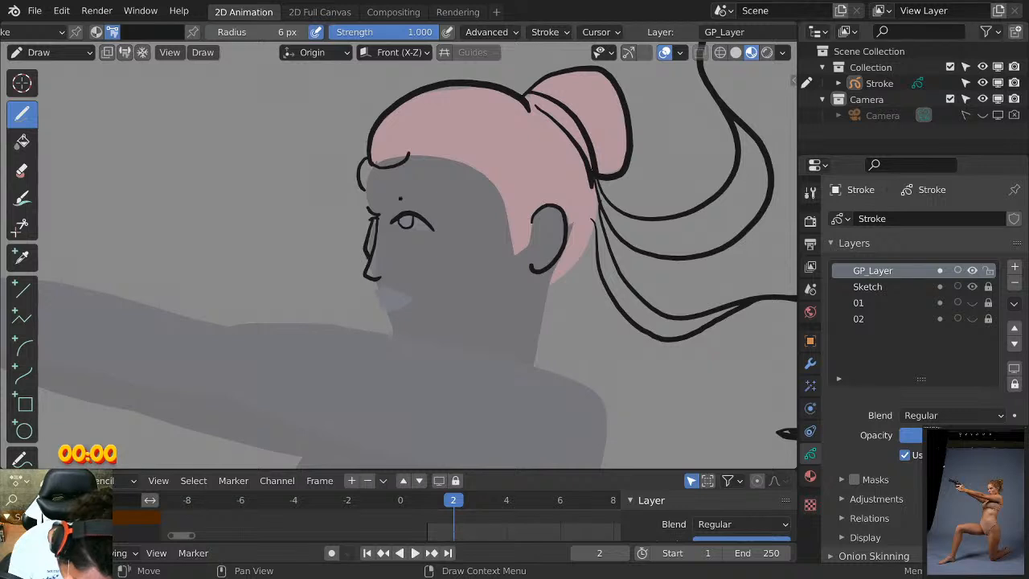
Outline the upper and lower lips over the sketched mouth below the nose, redoing strokes until they fit.
{"action": "scroll", "coordinate": [453, 235], "scroll_direction": "up", "scroll_amount": 2}
{"action": "middle_click_drag", "start_coordinate": [454, 234], "coordinate": [455, 158], "text": "shift"}
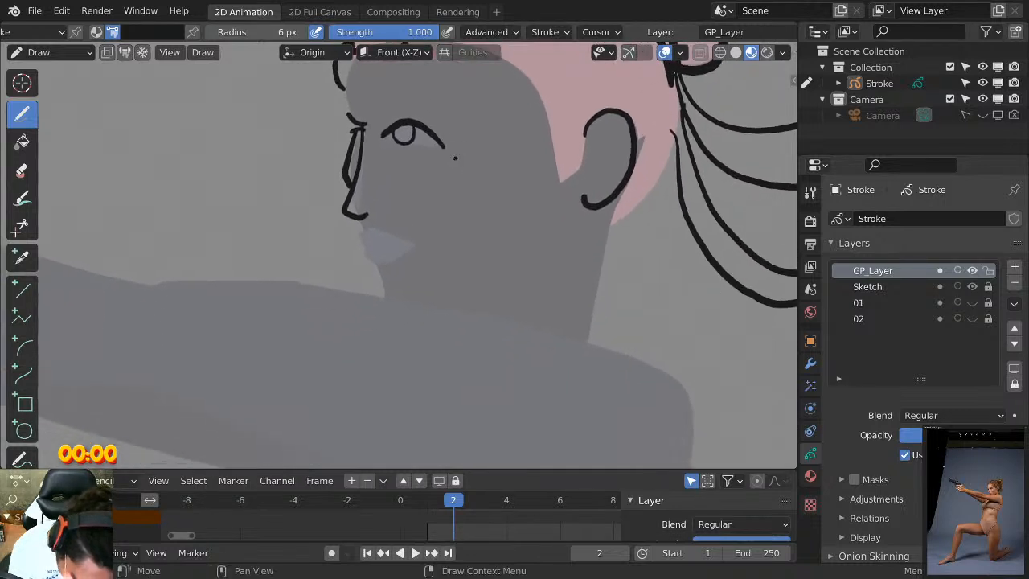
{"action": "mouse_move", "coordinate": [363, 219]}
{"action": "left_mouse_down"}
{"action": "mouse_move", "coordinate": [361, 232]}
{"action": "mouse_move", "coordinate": [426, 257]}
{"action": "mouse_move", "coordinate": [365, 245]}
{"action": "mouse_move", "coordinate": [359, 229]}
{"action": "mouse_move", "coordinate": [414, 245]}
{"action": "mouse_move", "coordinate": [371, 229]}
{"action": "mouse_move", "coordinate": [386, 263]}
{"action": "mouse_move", "coordinate": [404, 247]}
{"action": "mouse_move", "coordinate": [372, 262]}
{"action": "mouse_move", "coordinate": [412, 247]}
{"action": "left_mouse_up"}
{"action": "key", "text": "ctrl+z"}
{"action": "key", "text": "ctrl+z"}
{"action": "scroll", "coordinate": [447, 214], "scroll_direction": "down", "scroll_amount": 3}
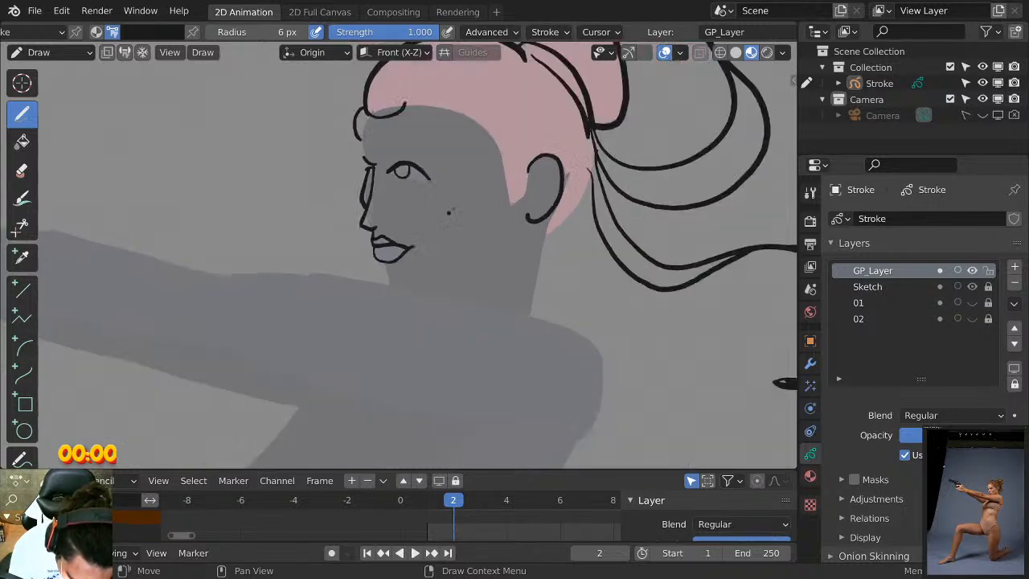
Draw the chin contour from below the lower lip down to the raised arm.
{"action": "scroll", "coordinate": [503, 189], "scroll_direction": "up", "scroll_amount": 3}
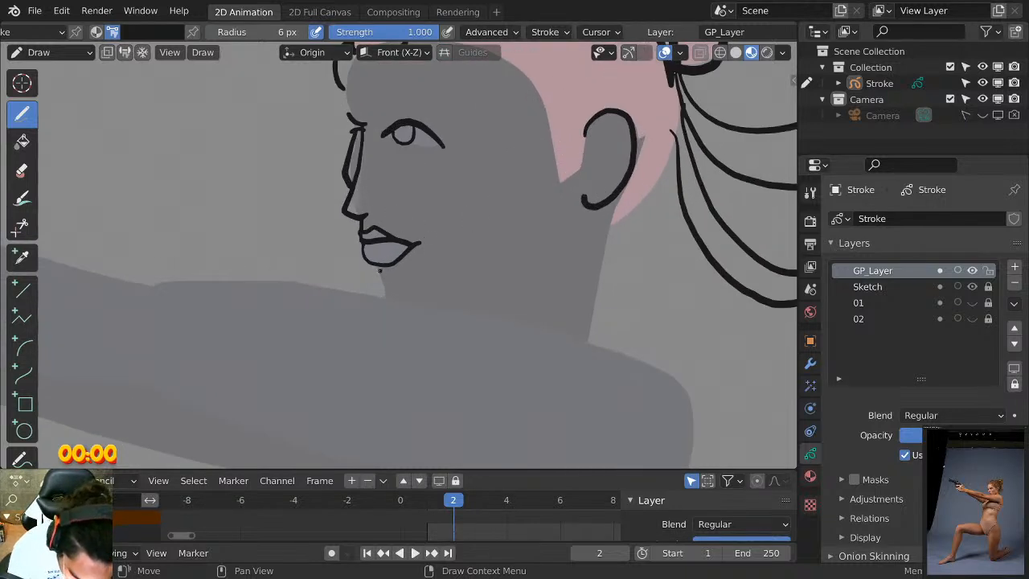
{"action": "left_click_drag", "start_coordinate": [374, 264], "coordinate": [388, 296]}
{"action": "scroll", "coordinate": [554, 239], "scroll_direction": "down", "scroll_amount": 2}
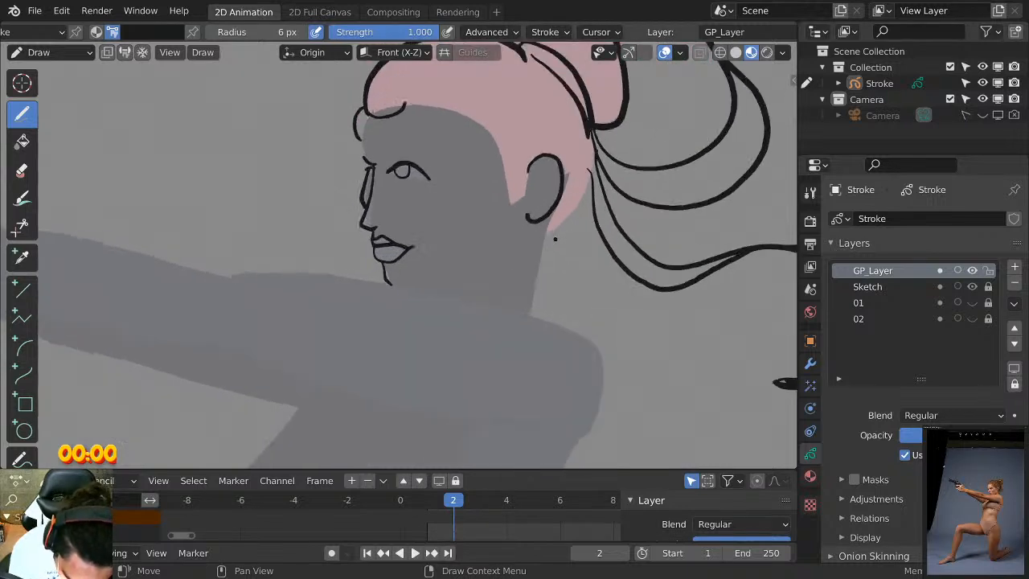
{"action": "left_click_drag", "start_coordinate": [538, 262], "coordinate": [590, 178]}
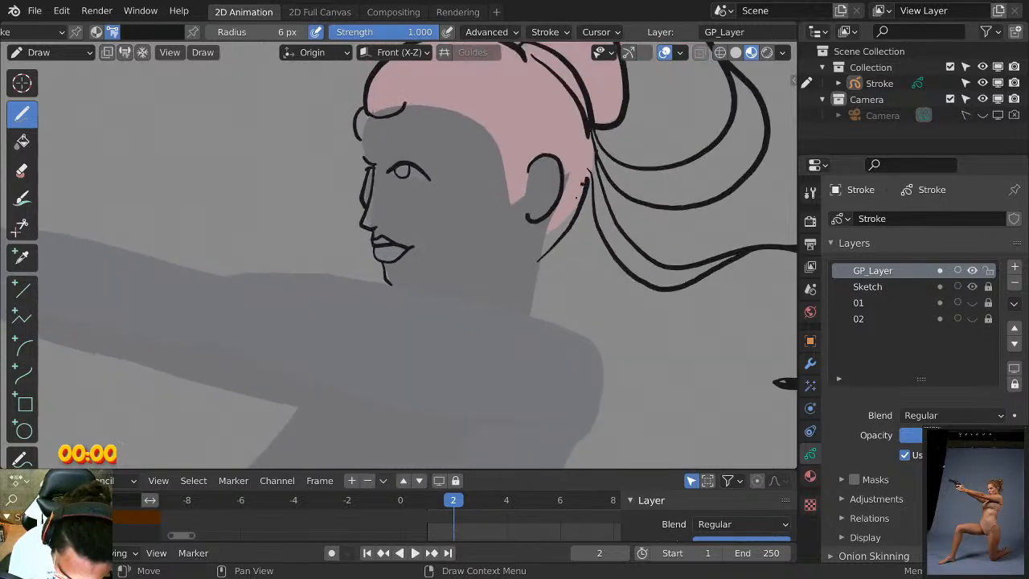
{"action": "key", "text": "ctrl+z"}
{"action": "left_click_drag", "start_coordinate": [537, 256], "coordinate": [587, 194]}
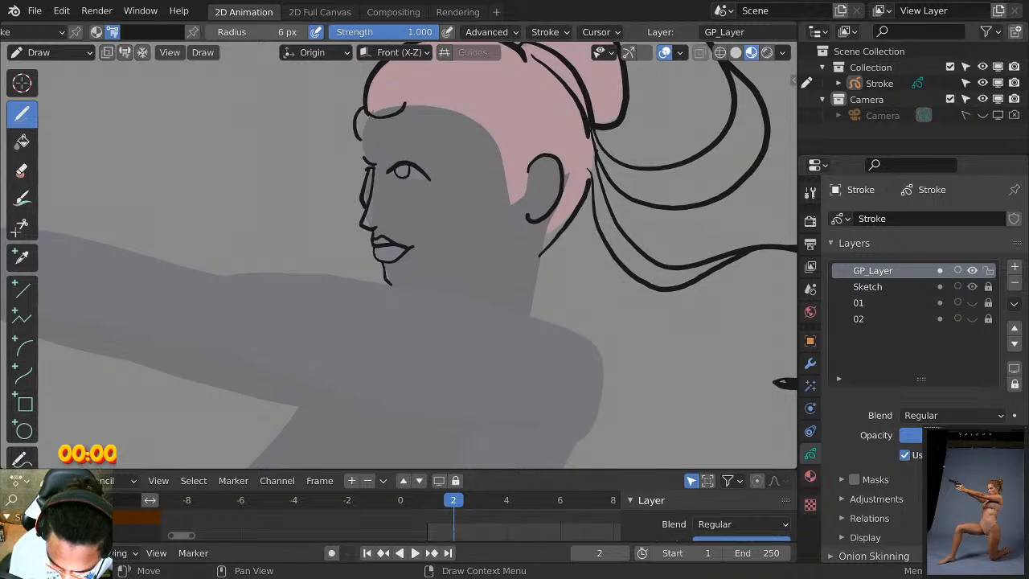
{"action": "key", "text": "ctrl+z"}
{"action": "left_click_drag", "start_coordinate": [593, 145], "coordinate": [534, 305]}
{"action": "key", "text": "ctrl+z"}
{"action": "left_click_drag", "start_coordinate": [541, 259], "coordinate": [553, 322]}
{"action": "key", "text": "ctrl+z"}
{"action": "scroll", "coordinate": [600, 262], "scroll_direction": "down", "scroll_amount": 4}
{"action": "scroll", "coordinate": [579, 281], "scroll_direction": "up", "scroll_amount": 4}
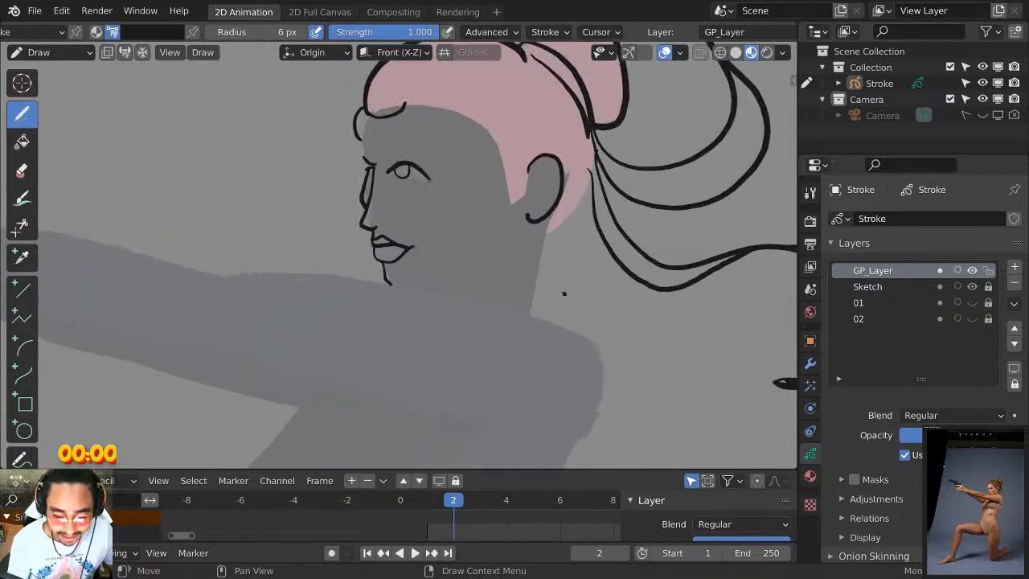
{"action": "mouse_move", "coordinate": [562, 294]}
{"action": "middle_mouse_down", "text": "shift"}
{"action": "mouse_move", "coordinate": [518, 316]}
{"action": "mouse_move", "coordinate": [535, 274]}
{"action": "middle_mouse_up", "text": "shift"}
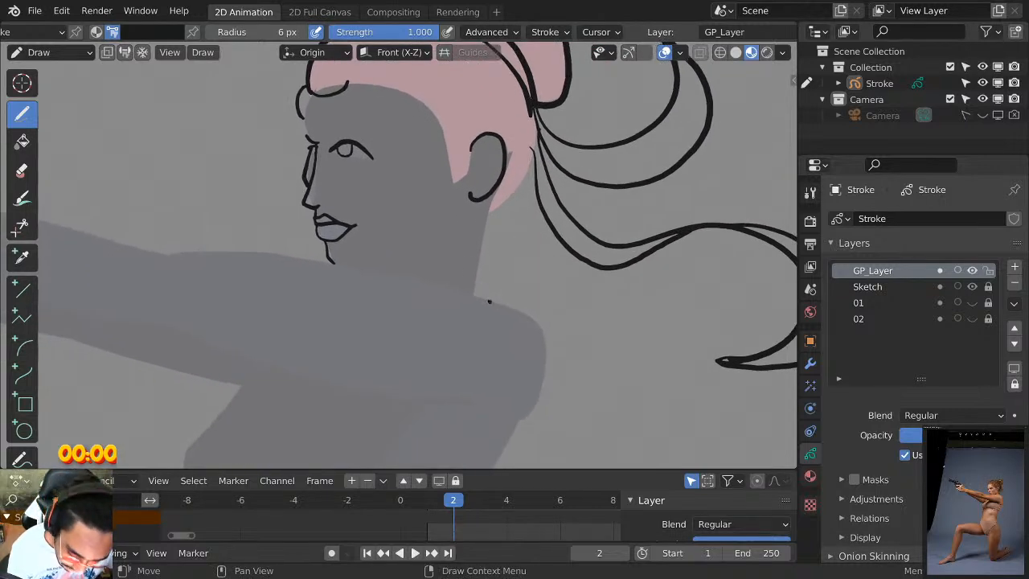
{"action": "mouse_move", "coordinate": [490, 302]}
{"action": "left_mouse_down"}
{"action": "mouse_move", "coordinate": [481, 241]}
{"action": "mouse_move", "coordinate": [517, 186]}
{"action": "left_mouse_up"}
{"action": "key", "text": "ctrl+z"}
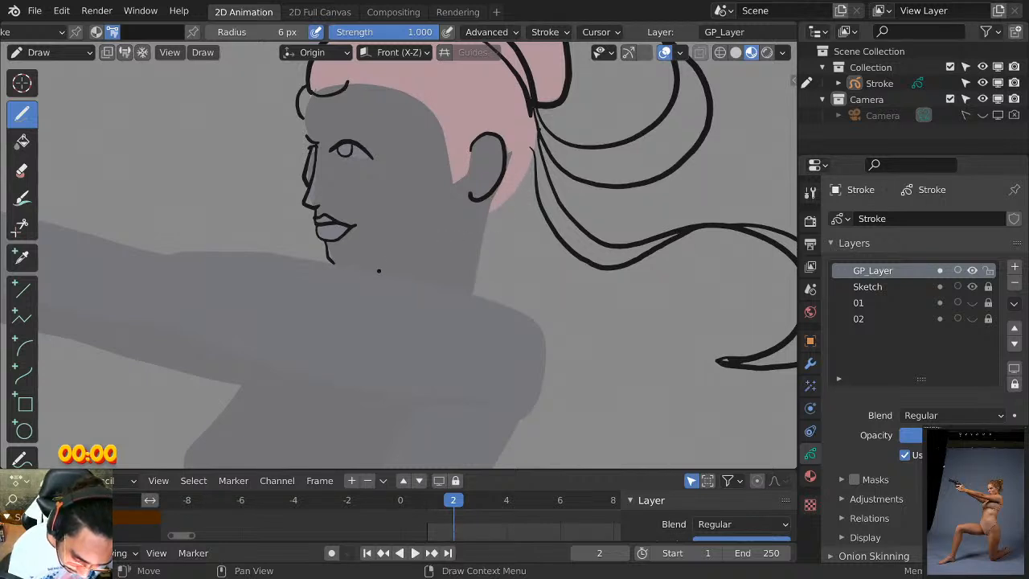
Draw the jawline as a curve rising from above the shoulder toward the ear, redoing it until it fits.
{"action": "left_click_drag", "start_coordinate": [378, 271], "coordinate": [452, 218]}
{"action": "key", "text": "ctrl+z"}
{"action": "mouse_move", "coordinate": [374, 271]}
{"action": "left_mouse_down"}
{"action": "mouse_move", "coordinate": [440, 245]}
{"action": "mouse_move", "coordinate": [446, 228]}
{"action": "left_mouse_up"}
{"action": "key", "text": "ctrl+z"}
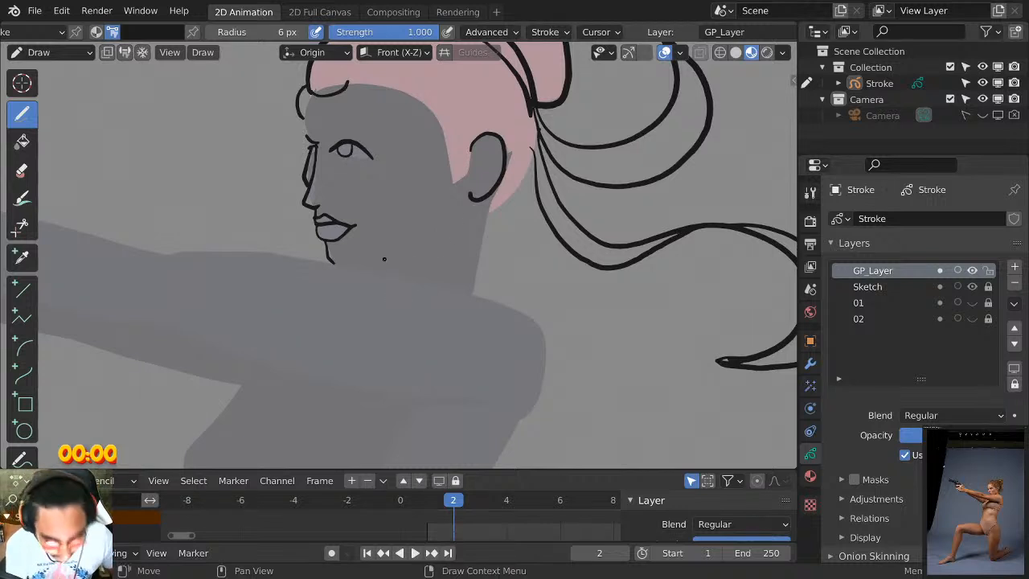
{"action": "left_click_drag", "start_coordinate": [469, 198], "coordinate": [434, 267]}
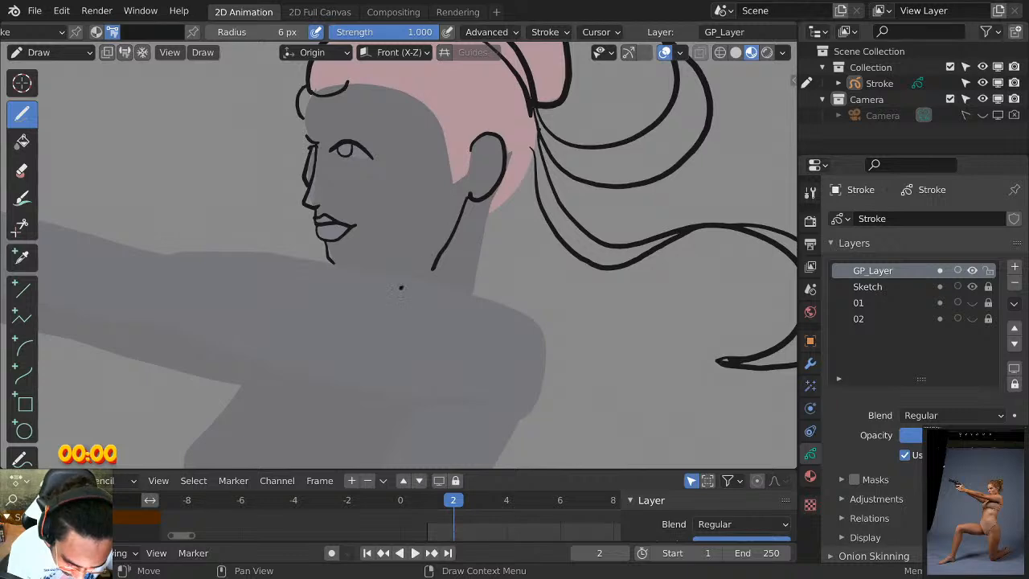
{"action": "key", "text": "ctrl+z"}
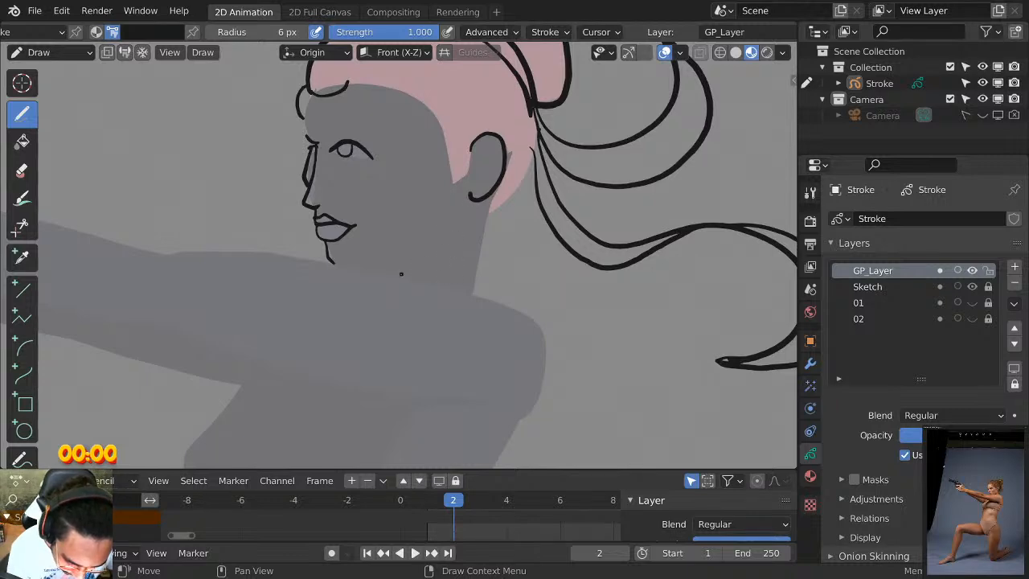
{"action": "left_click_drag", "start_coordinate": [401, 274], "coordinate": [460, 233]}
{"action": "scroll", "coordinate": [510, 153], "scroll_direction": "down", "scroll_amount": 3}
{"action": "scroll", "coordinate": [510, 153], "scroll_direction": "up", "scroll_amount": 3}
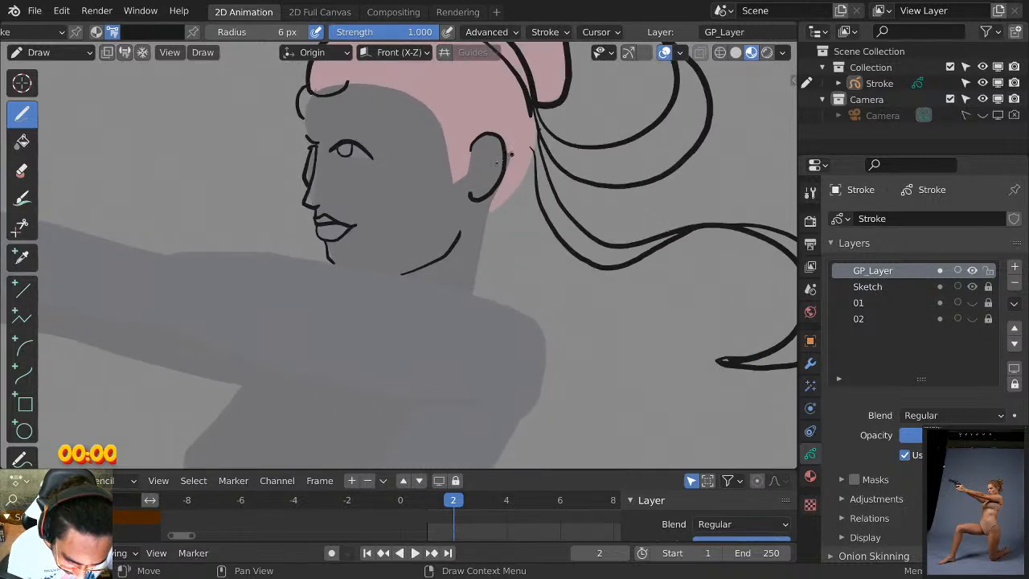
{"action": "middle_click_drag", "start_coordinate": [337, 189], "coordinate": [606, 142]}
{"action": "scroll", "coordinate": [606, 142], "scroll_direction": "up", "scroll_amount": 3}
{"action": "middle_click_drag", "start_coordinate": [618, 92], "coordinate": [500, 231]}
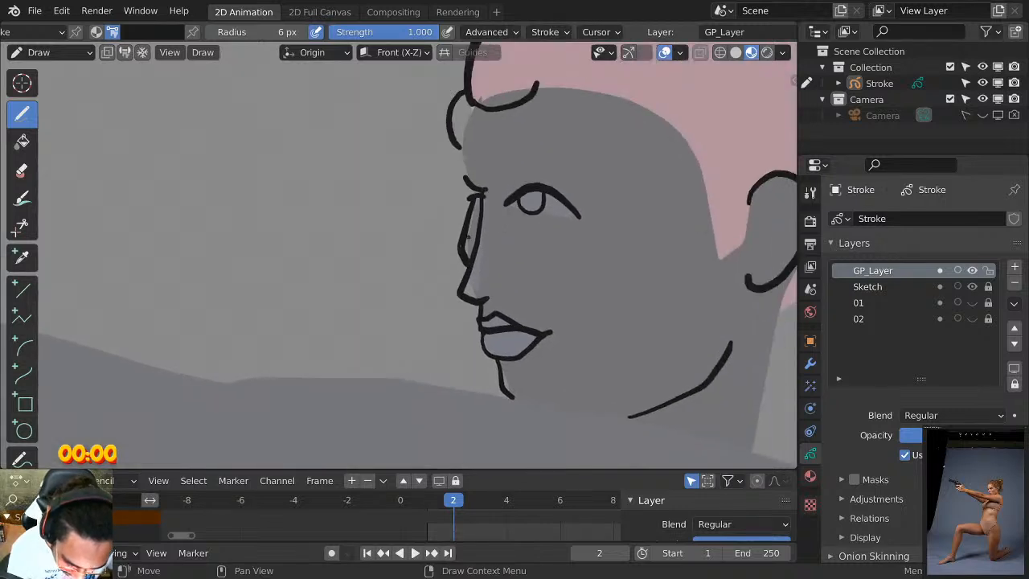
{"action": "scroll", "coordinate": [468, 203], "scroll_direction": "up", "scroll_amount": 3}
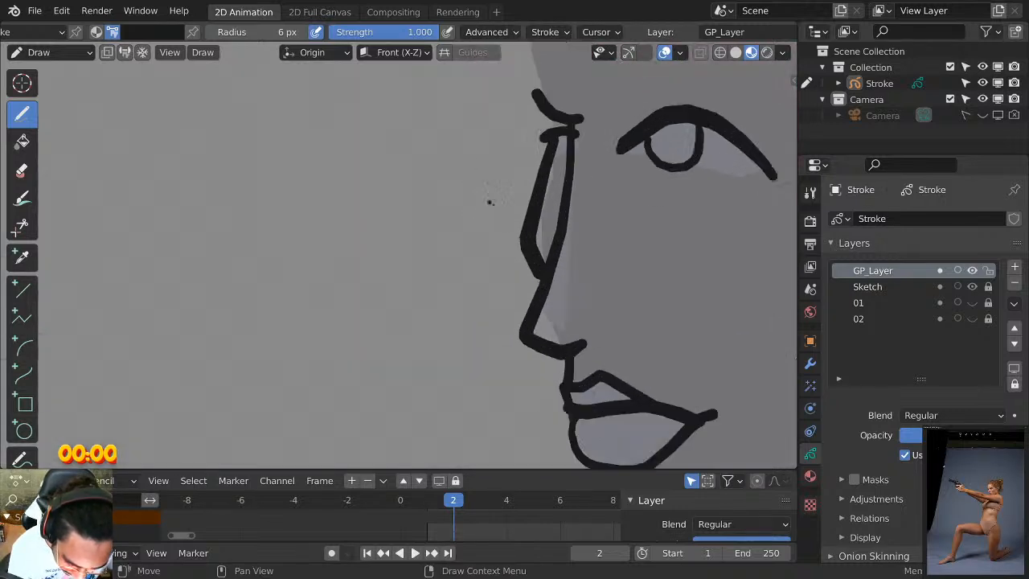
{"action": "key", "text": "e"}
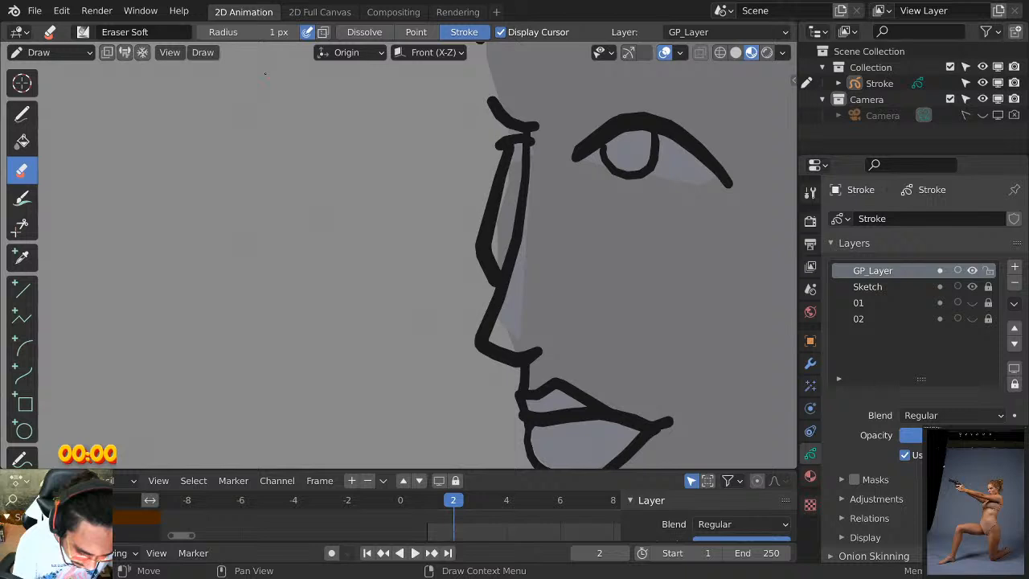
{"action": "left_click", "coordinate": [293, 37]}
{"action": "left_click", "coordinate": [294, 36]}
{"action": "left_click", "coordinate": [294, 35]}
{"action": "left_click", "coordinate": [294, 35]}
{"action": "left_click", "coordinate": [294, 34]}
{"action": "left_click", "coordinate": [21, 114]}
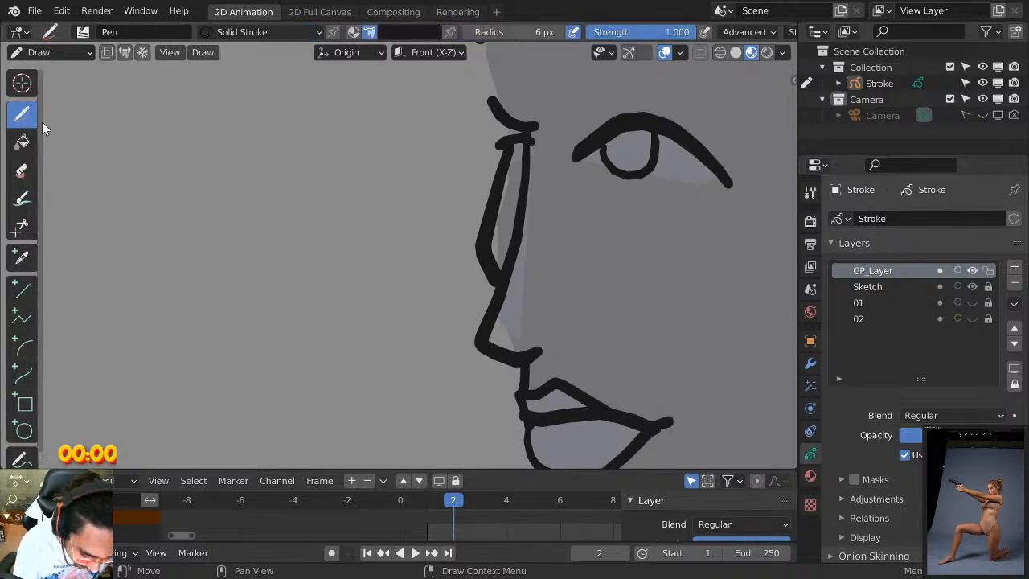
Replace the far contour beside the nose bridge with a slimmer curve closer to the sketch, redoing it until it fits.
{"action": "left_click_drag", "start_coordinate": [474, 241], "coordinate": [478, 235]}
{"action": "key", "text": "ctrl+z"}
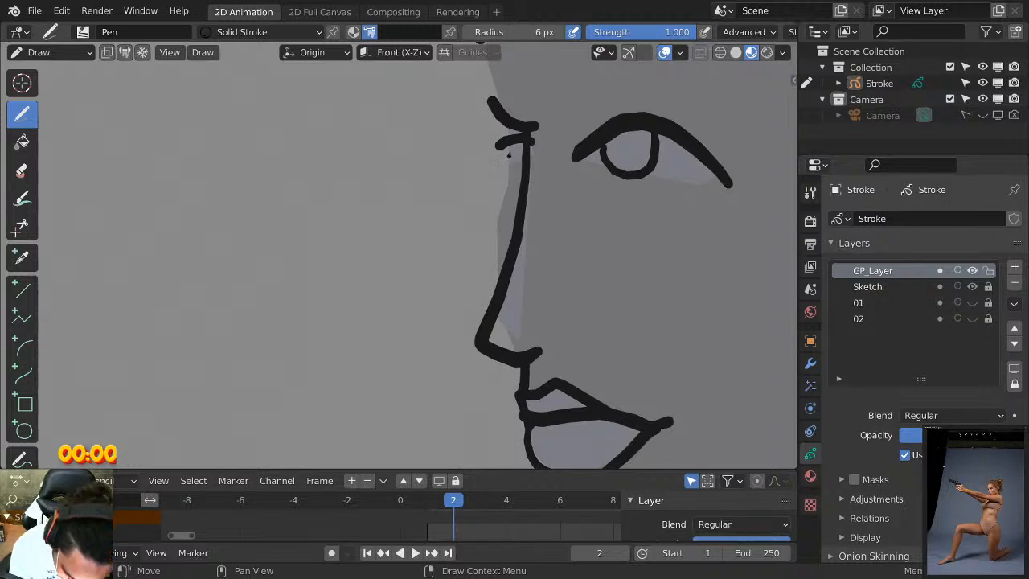
{"action": "mouse_move", "coordinate": [510, 146]}
{"action": "left_mouse_down"}
{"action": "mouse_move", "coordinate": [489, 206]}
{"action": "mouse_move", "coordinate": [496, 282]}
{"action": "left_mouse_up"}
{"action": "key", "text": "ctrl+z"}
{"action": "mouse_move", "coordinate": [511, 147]}
{"action": "left_mouse_down"}
{"action": "mouse_move", "coordinate": [491, 281]}
{"action": "mouse_move", "coordinate": [508, 161]}
{"action": "left_mouse_up"}
{"action": "key", "text": "ctrl+z"}
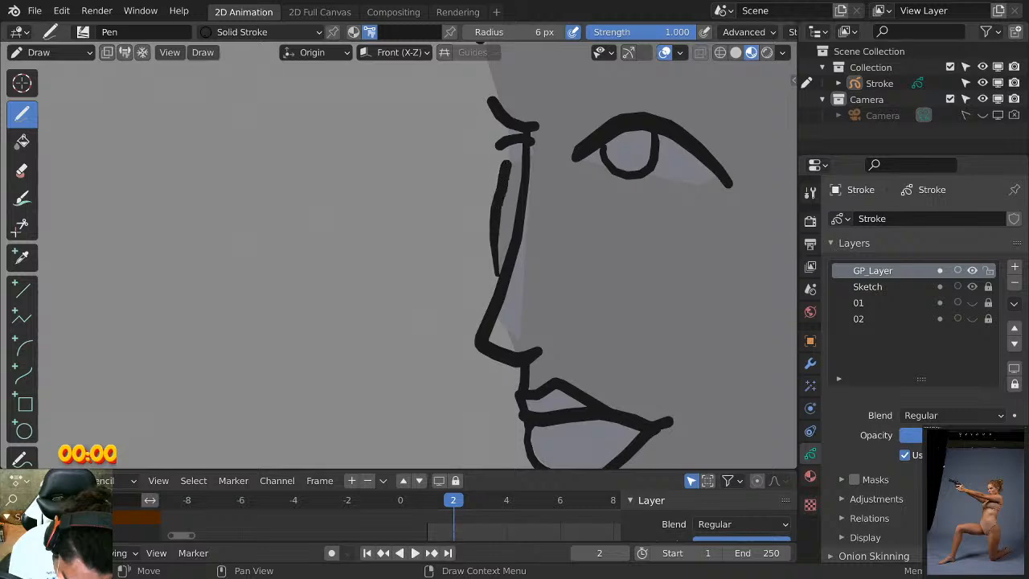
{"action": "scroll", "coordinate": [399, 255], "scroll_direction": "down", "scroll_amount": 3}
{"action": "key", "text": "ctrl+z"}
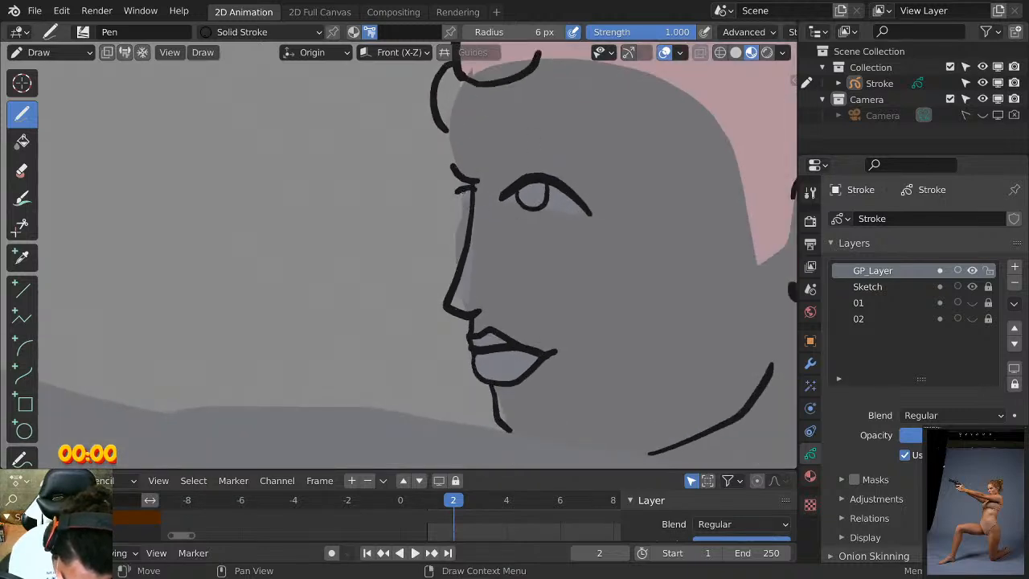
{"action": "left_click_drag", "start_coordinate": [464, 188], "coordinate": [456, 272]}
{"action": "scroll", "coordinate": [456, 271], "scroll_direction": "down", "scroll_amount": 4}
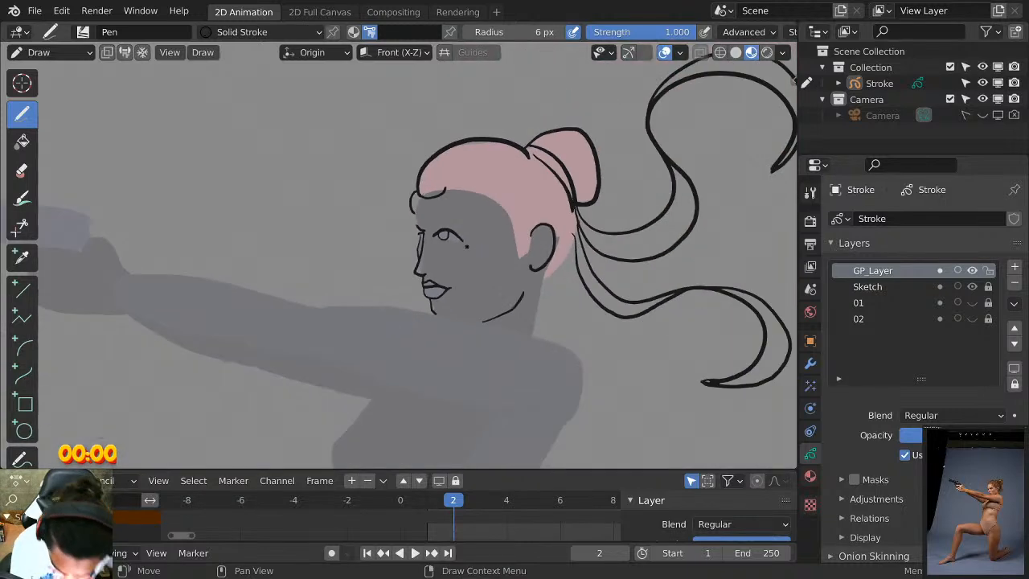
Draw the back of the neck from behind the ear down to the shoulder.
{"action": "scroll", "coordinate": [465, 246], "scroll_direction": "down", "scroll_amount": 1}
{"action": "scroll", "coordinate": [565, 169], "scroll_direction": "up", "scroll_amount": 4}
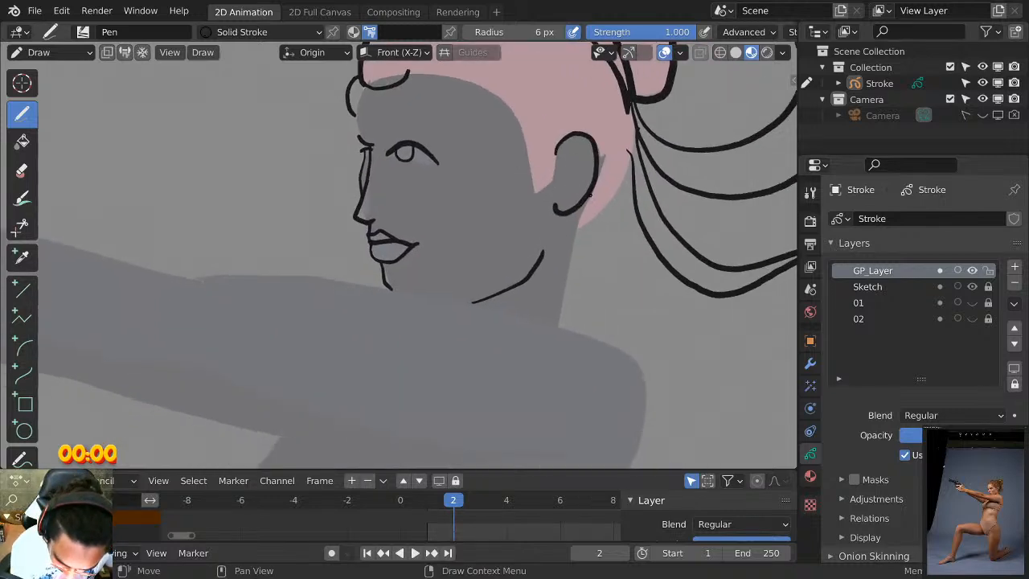
{"action": "left_click_drag", "start_coordinate": [590, 194], "coordinate": [554, 326]}
{"action": "scroll", "coordinate": [698, 145], "scroll_direction": "down", "scroll_amount": 4}
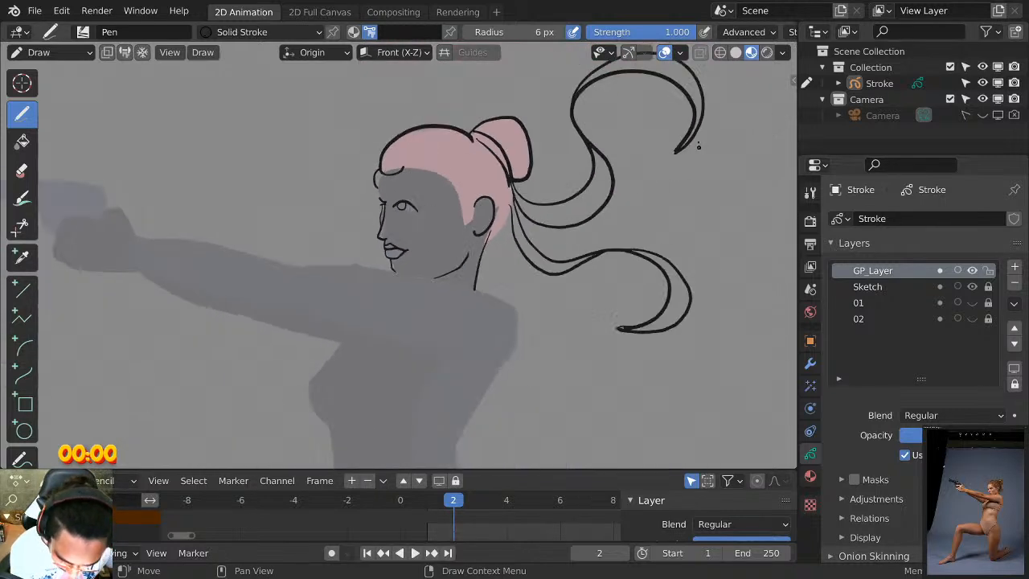
Outline the back edge of the hair from the nape up to the base of the ponytail.
{"action": "scroll", "coordinate": [554, 266], "scroll_direction": "up", "scroll_amount": 5}
{"action": "scroll", "coordinate": [554, 265], "scroll_direction": "down", "scroll_amount": 1}
{"action": "mouse_move", "coordinate": [531, 267]}
{"action": "left_mouse_down"}
{"action": "mouse_move", "coordinate": [565, 234]}
{"action": "mouse_move", "coordinate": [579, 151]}
{"action": "left_mouse_up"}
{"action": "scroll", "coordinate": [619, 113], "scroll_direction": "down", "scroll_amount": 4}
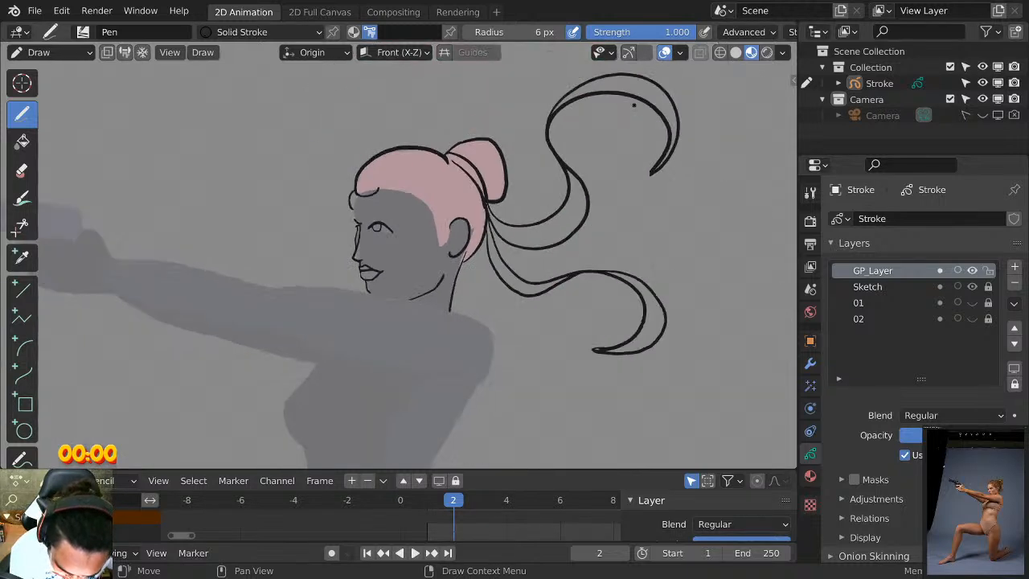
Draw an upturned curve inside the hair, rising from the middle of the hairline toward the crown, redoing it once.
{"action": "scroll", "coordinate": [482, 176], "scroll_direction": "up", "scroll_amount": 6}
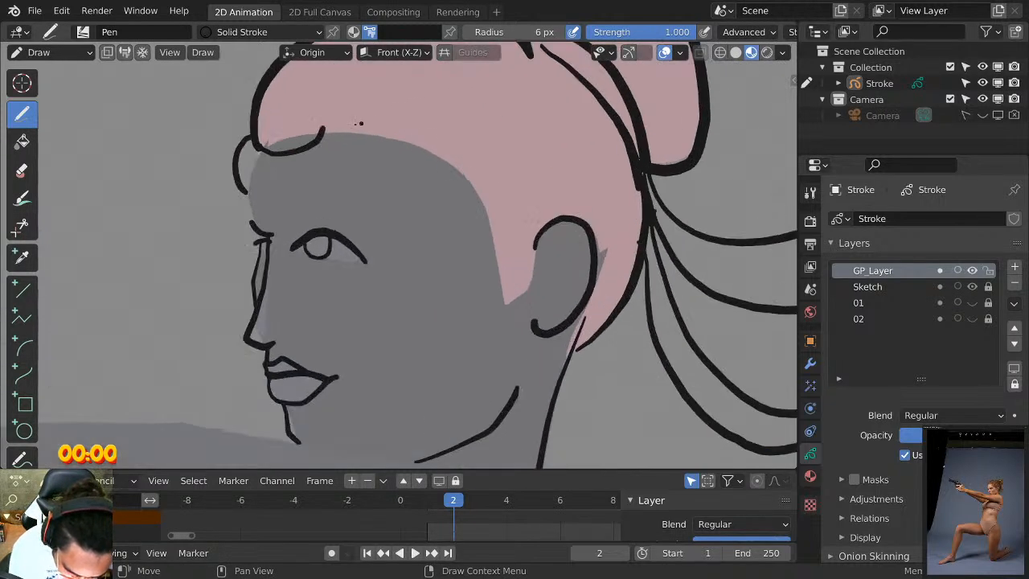
{"action": "left_click_drag", "start_coordinate": [328, 129], "coordinate": [476, 160]}
{"action": "key", "text": "ctrl+z"}
{"action": "middle_click_drag", "start_coordinate": [443, 137], "coordinate": [420, 210]}
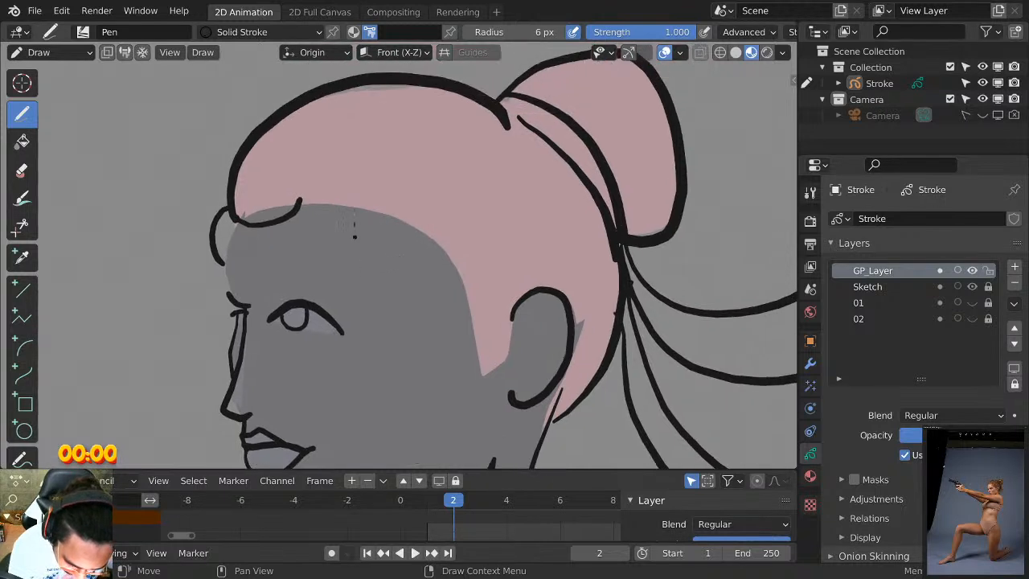
{"action": "left_click_drag", "start_coordinate": [347, 207], "coordinate": [432, 168]}
{"action": "mouse_move", "coordinate": [446, 248]}
{"action": "left_mouse_down"}
{"action": "mouse_move", "coordinate": [537, 208]}
{"action": "mouse_move", "coordinate": [531, 165]}
{"action": "left_mouse_up"}
{"action": "key", "text": "ctrl+z"}
{"action": "left_click_drag", "start_coordinate": [443, 251], "coordinate": [577, 161]}
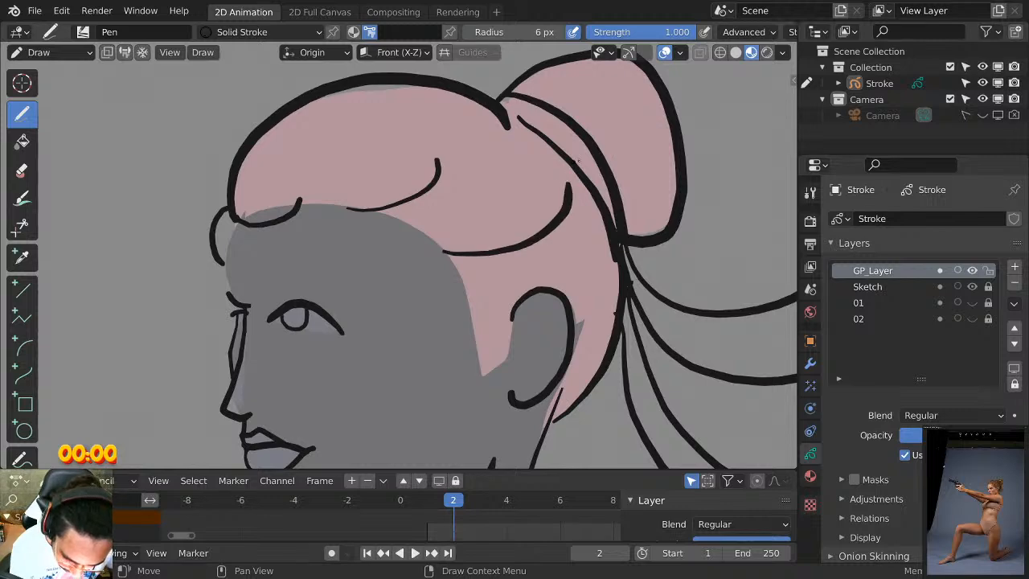
{"action": "scroll", "coordinate": [575, 317], "scroll_direction": "down", "scroll_amount": 4}
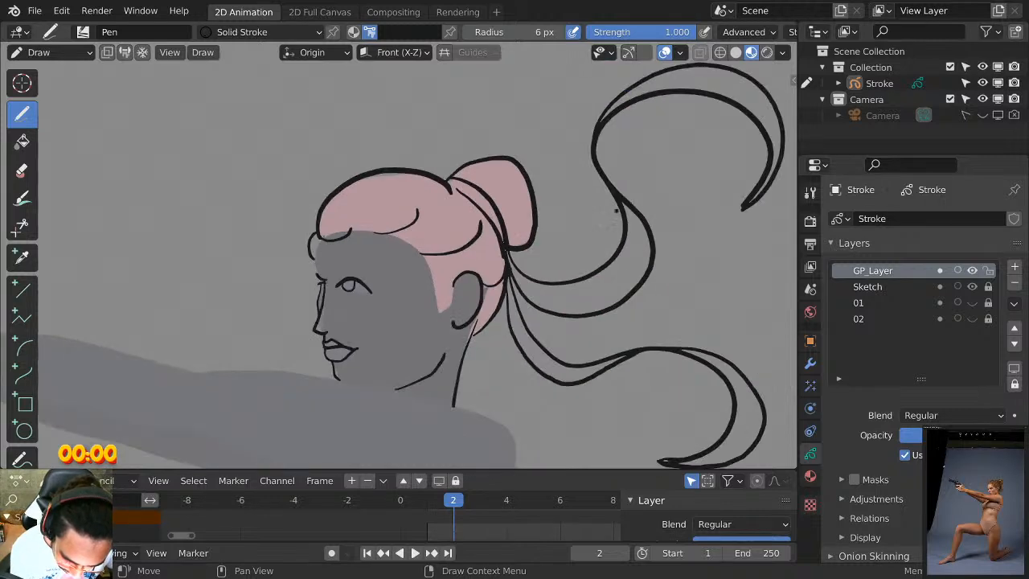
{"action": "scroll", "coordinate": [597, 230], "scroll_direction": "up", "scroll_amount": 3}
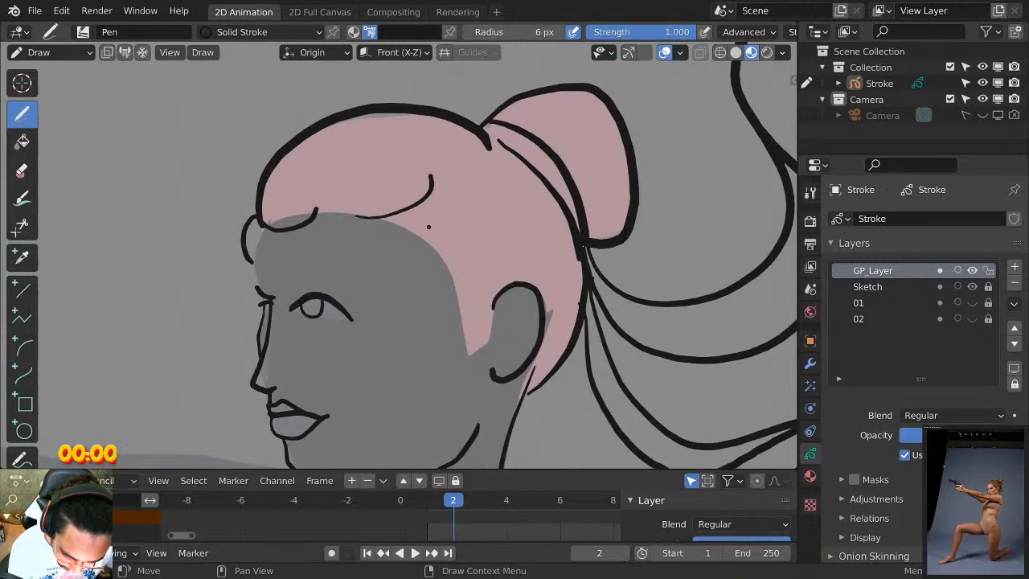
{"action": "left_click_drag", "start_coordinate": [428, 226], "coordinate": [548, 202]}
{"action": "key", "text": "ctrl+z"}
{"action": "scroll", "coordinate": [510, 241], "scroll_direction": "down", "scroll_amount": 3}
{"action": "scroll", "coordinate": [507, 298], "scroll_direction": "up", "scroll_amount": 1}
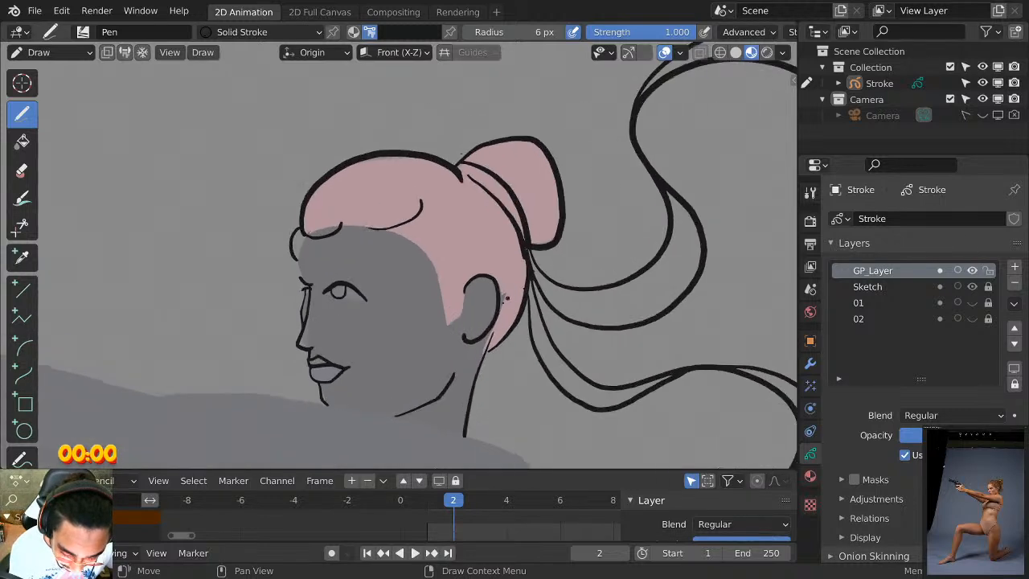
{"action": "middle_click_drag", "start_coordinate": [502, 298], "coordinate": [571, 103], "text": "shift"}
{"action": "middle_click_drag", "start_coordinate": [601, 233], "coordinate": [602, 282], "text": "shift"}
{"action": "middle_click_drag", "start_coordinate": [537, 309], "coordinate": [513, 315], "text": "shift"}
{"action": "scroll", "coordinate": [584, 267], "scroll_direction": "down", "scroll_amount": 1}
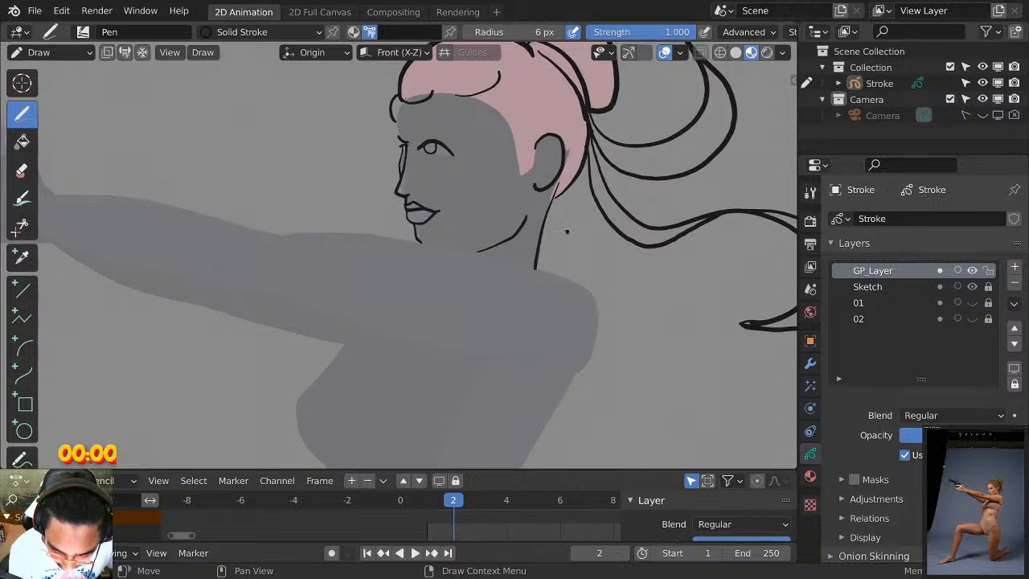
{"action": "scroll", "coordinate": [566, 232], "scroll_direction": "down", "scroll_amount": 4}
{"action": "scroll", "coordinate": [564, 270], "scroll_direction": "up", "scroll_amount": 3}
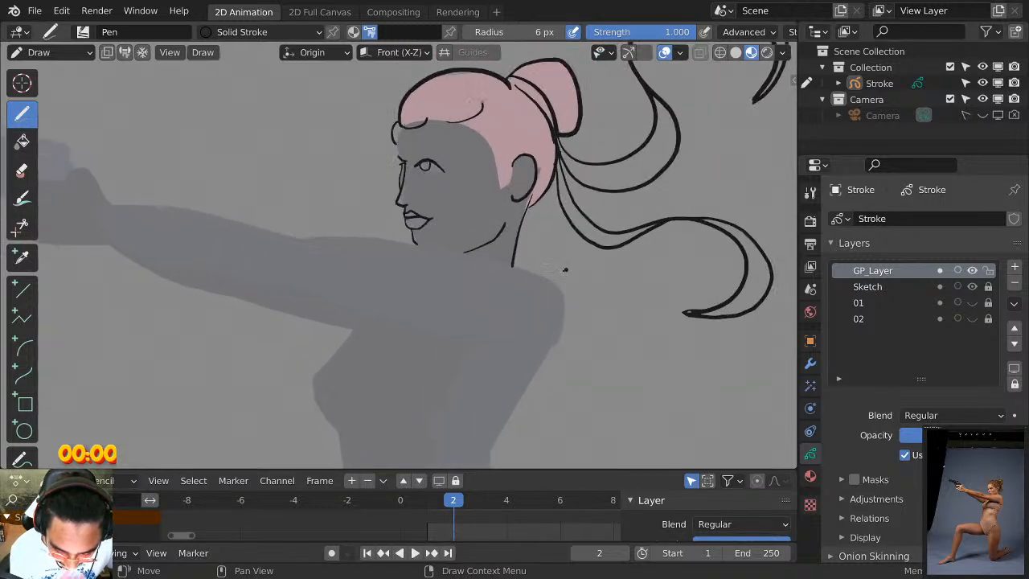
Draw a narrow, slightly slanted band across the upper arm as the sleeve cuff.
{"action": "mouse_move", "coordinate": [330, 234]}
{"action": "left_mouse_down"}
{"action": "mouse_move", "coordinate": [320, 301]}
{"action": "mouse_move", "coordinate": [351, 234]}
{"action": "mouse_move", "coordinate": [338, 306]}
{"action": "left_mouse_up"}
{"action": "scroll", "coordinate": [359, 222], "scroll_direction": "down", "scroll_amount": 2}
{"action": "scroll", "coordinate": [359, 222], "scroll_direction": "up", "scroll_amount": 4}
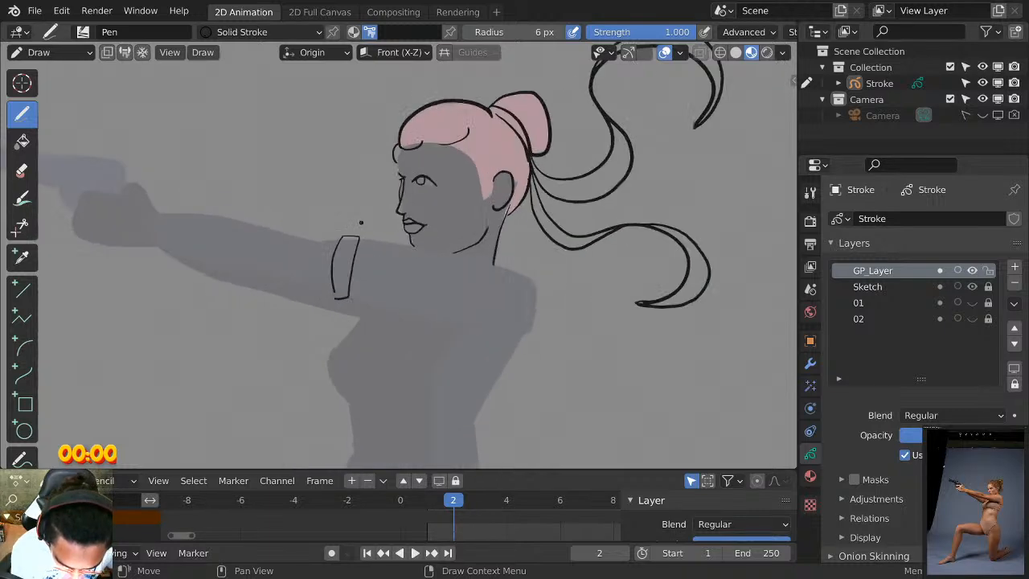
{"action": "mouse_move", "coordinate": [344, 233]}
{"action": "left_mouse_down"}
{"action": "mouse_move", "coordinate": [411, 259]}
{"action": "mouse_move", "coordinate": [432, 291]}
{"action": "mouse_move", "coordinate": [476, 294]}
{"action": "left_mouse_up"}
{"action": "key", "text": "ctrl+z"}
{"action": "key", "text": "ctrl+z"}
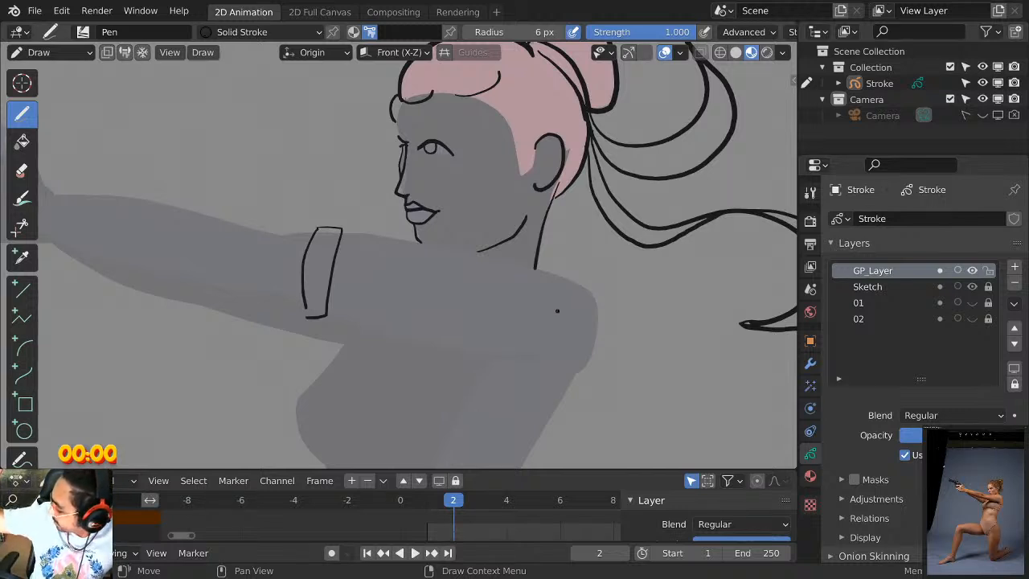
{"action": "mouse_move", "coordinate": [560, 355]}
{"action": "left_mouse_down"}
{"action": "mouse_move", "coordinate": [505, 272]}
{"action": "mouse_move", "coordinate": [572, 354]}
{"action": "left_mouse_up"}
{"action": "key", "text": "ctrl+z"}
{"action": "key", "text": "ctrl+z"}
{"action": "mouse_move", "coordinate": [420, 276]}
{"action": "middle_mouse_down"}
{"action": "mouse_move", "coordinate": [581, 257]}
{"action": "mouse_move", "coordinate": [565, 260]}
{"action": "mouse_move", "coordinate": [552, 215]}
{"action": "middle_mouse_up"}
{"action": "left_click_drag", "start_coordinate": [486, 263], "coordinate": [685, 303]}
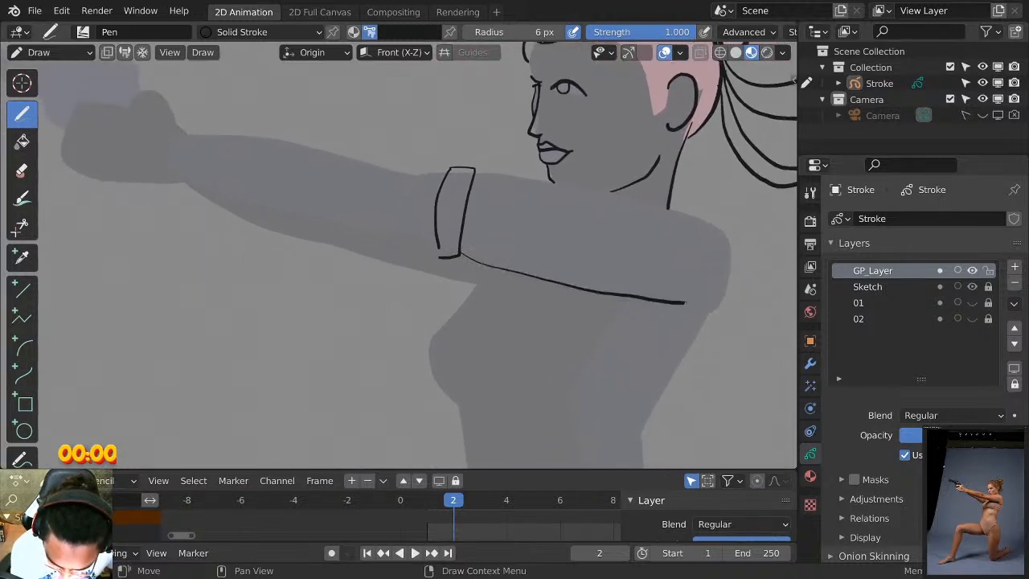
{"action": "mouse_move", "coordinate": [474, 173]}
{"action": "left_mouse_down"}
{"action": "mouse_move", "coordinate": [627, 198]}
{"action": "mouse_move", "coordinate": [726, 230]}
{"action": "mouse_move", "coordinate": [727, 290]}
{"action": "mouse_move", "coordinate": [695, 324]}
{"action": "left_mouse_up"}
{"action": "key", "text": "ctrl+z"}
{"action": "key", "text": "ctrl+z"}
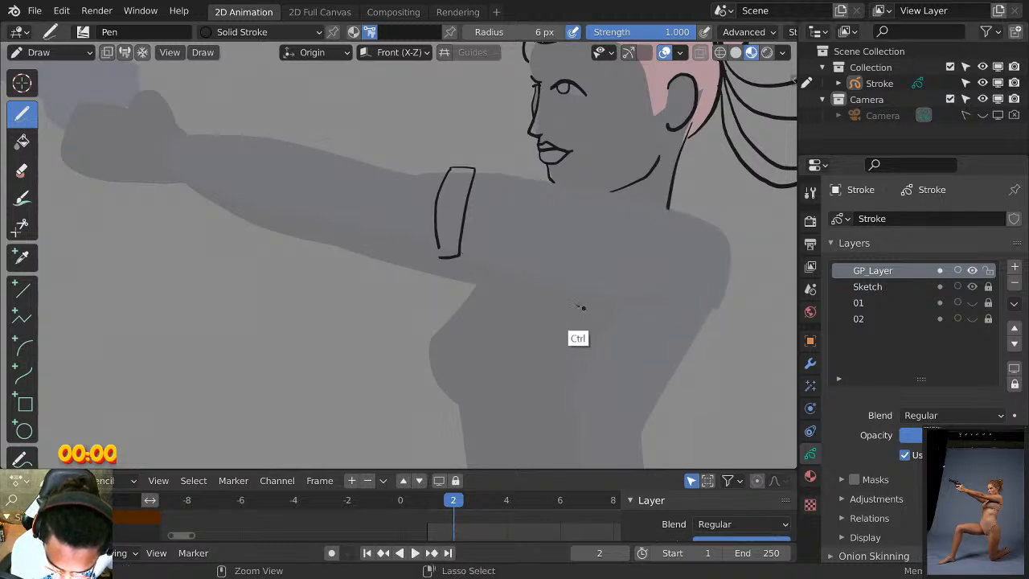
Draw the sleeve's lower edge from the cuff toward the armpit and its upper edge over the rounded shoulder, redoing the upper one until it fits.
{"action": "left_click_drag", "start_coordinate": [464, 254], "coordinate": [654, 292]}
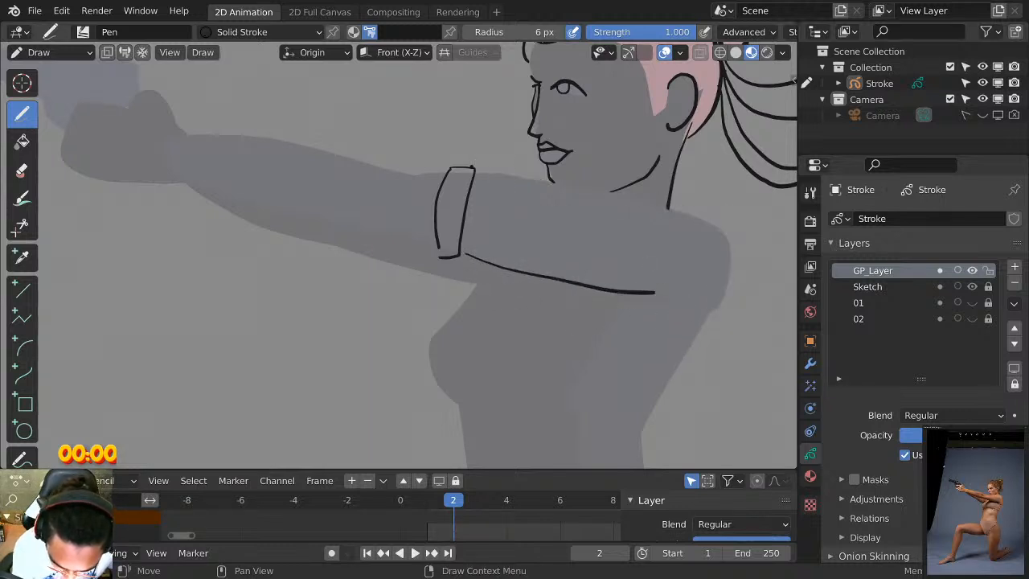
{"action": "left_click_drag", "start_coordinate": [473, 171], "coordinate": [638, 206]}
{"action": "key", "text": "ctrl+z"}
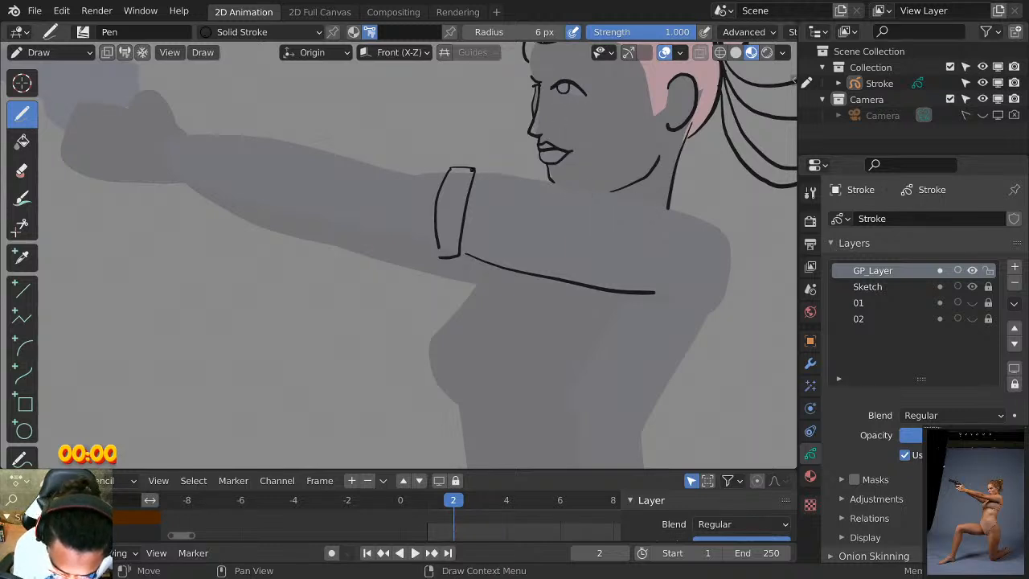
{"action": "left_click_drag", "start_coordinate": [471, 169], "coordinate": [714, 222]}
{"action": "key", "text": "ctrl+z"}
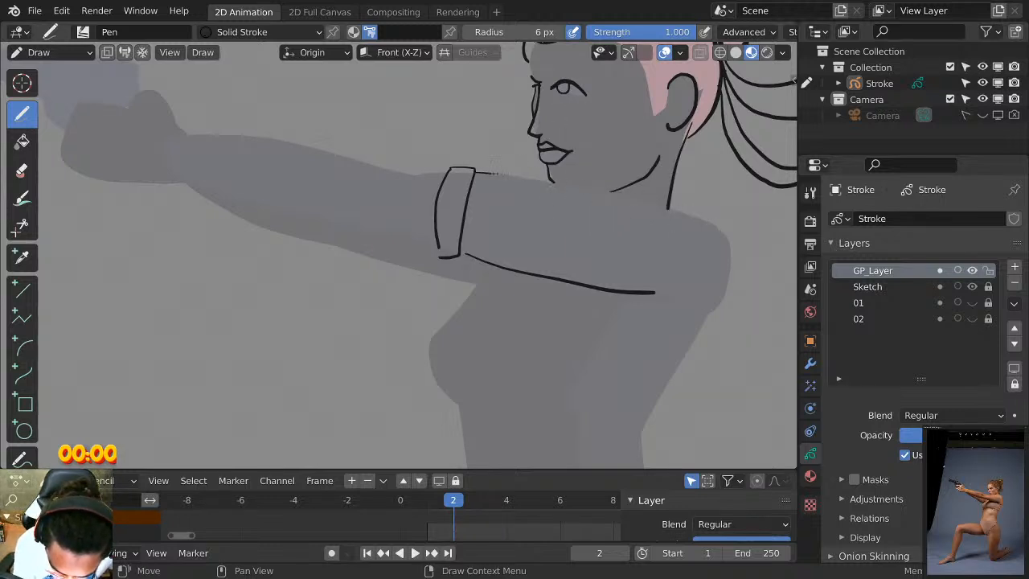
{"action": "mouse_move", "coordinate": [494, 172]}
{"action": "left_mouse_down"}
{"action": "mouse_move", "coordinate": [711, 220]}
{"action": "mouse_move", "coordinate": [736, 291]}
{"action": "left_mouse_up"}
{"action": "scroll", "coordinate": [709, 303], "scroll_direction": "down", "scroll_amount": 3}
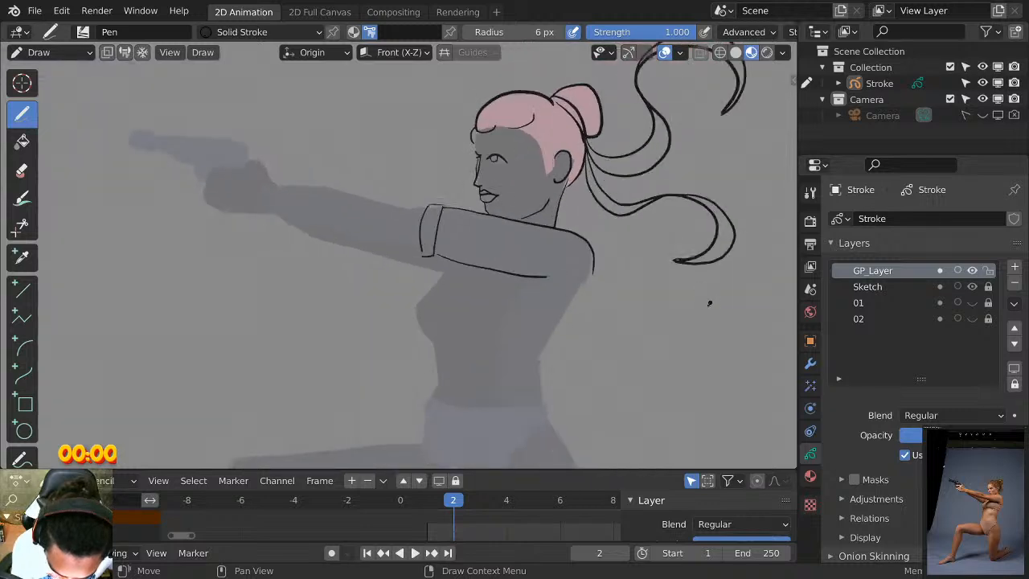
{"action": "scroll", "coordinate": [709, 303], "scroll_direction": "up", "scroll_amount": 2}
{"action": "middle_click_drag", "start_coordinate": [667, 300], "coordinate": [645, 197]}
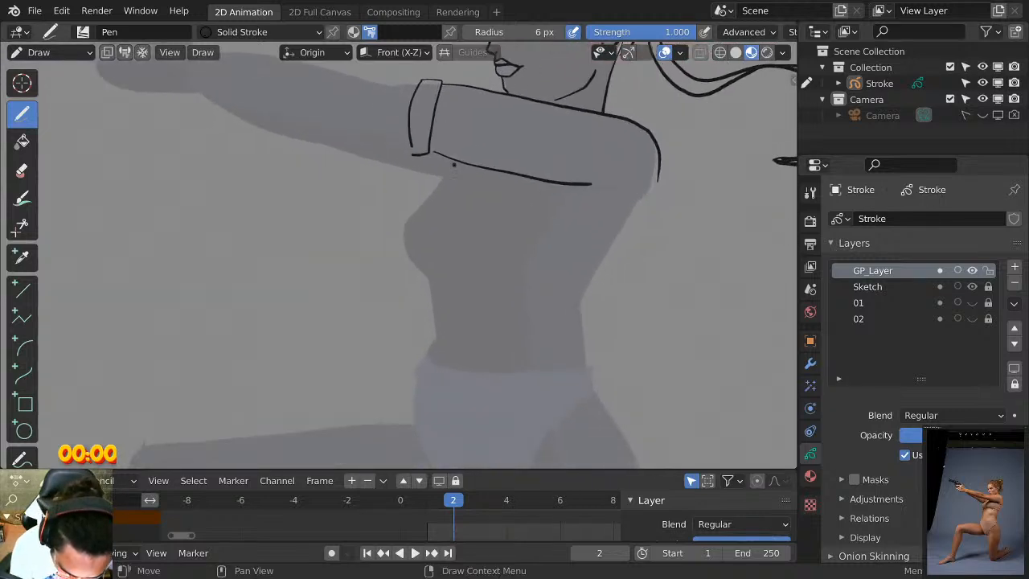
{"action": "mouse_move", "coordinate": [454, 164]}
{"action": "left_mouse_down"}
{"action": "mouse_move", "coordinate": [407, 220]}
{"action": "mouse_move", "coordinate": [435, 291]}
{"action": "left_mouse_up"}
{"action": "key", "text": "ctrl+z"}
{"action": "mouse_move", "coordinate": [450, 160]}
{"action": "left_mouse_down"}
{"action": "mouse_move", "coordinate": [424, 201]}
{"action": "mouse_move", "coordinate": [446, 280]}
{"action": "mouse_move", "coordinate": [460, 282]}
{"action": "left_mouse_up"}
{"action": "key", "text": "ctrl+z"}
{"action": "mouse_move", "coordinate": [450, 161]}
{"action": "left_mouse_down"}
{"action": "mouse_move", "coordinate": [401, 227]}
{"action": "mouse_move", "coordinate": [439, 278]}
{"action": "mouse_move", "coordinate": [479, 270]}
{"action": "left_mouse_up"}
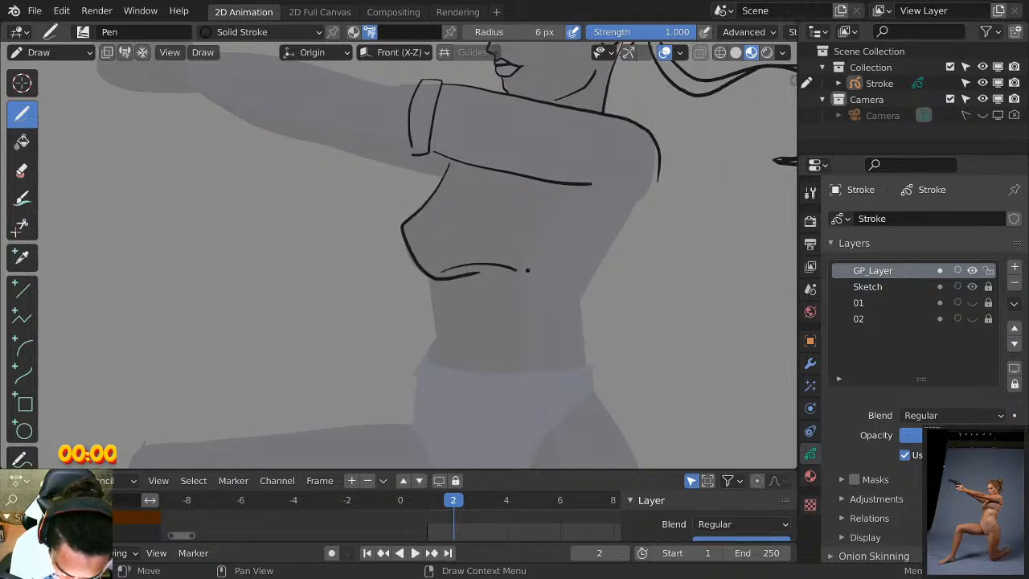
{"action": "key", "text": "ctrl+z"}
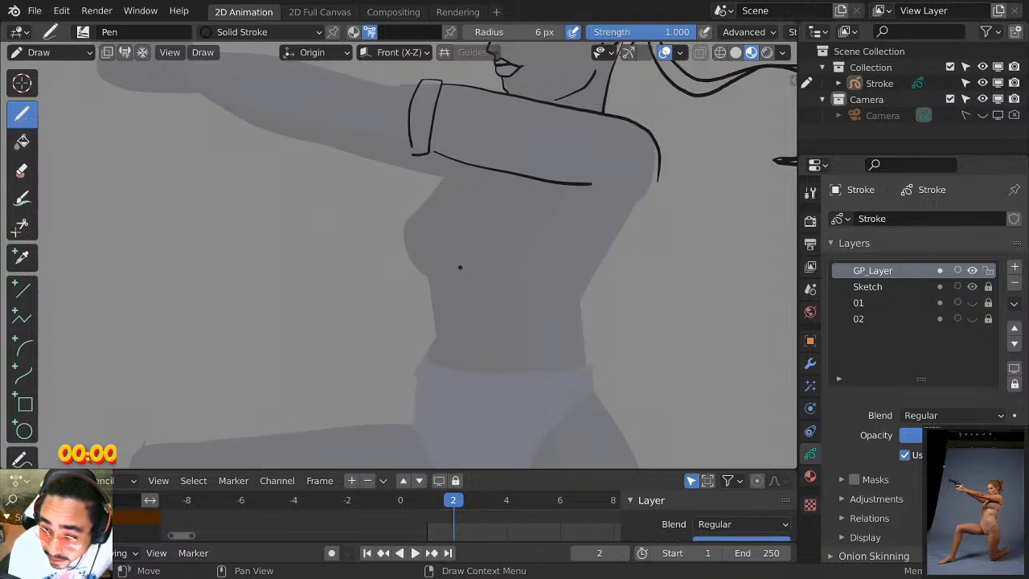
{"action": "mouse_move", "coordinate": [566, 197]}
{"action": "left_mouse_down"}
{"action": "mouse_move", "coordinate": [472, 278]}
{"action": "mouse_move", "coordinate": [558, 210]}
{"action": "left_mouse_up"}
{"action": "key", "text": "ctrl+z"}
{"action": "key", "text": "ctrl+z"}
{"action": "left_click_drag", "start_coordinate": [473, 269], "coordinate": [556, 212]}
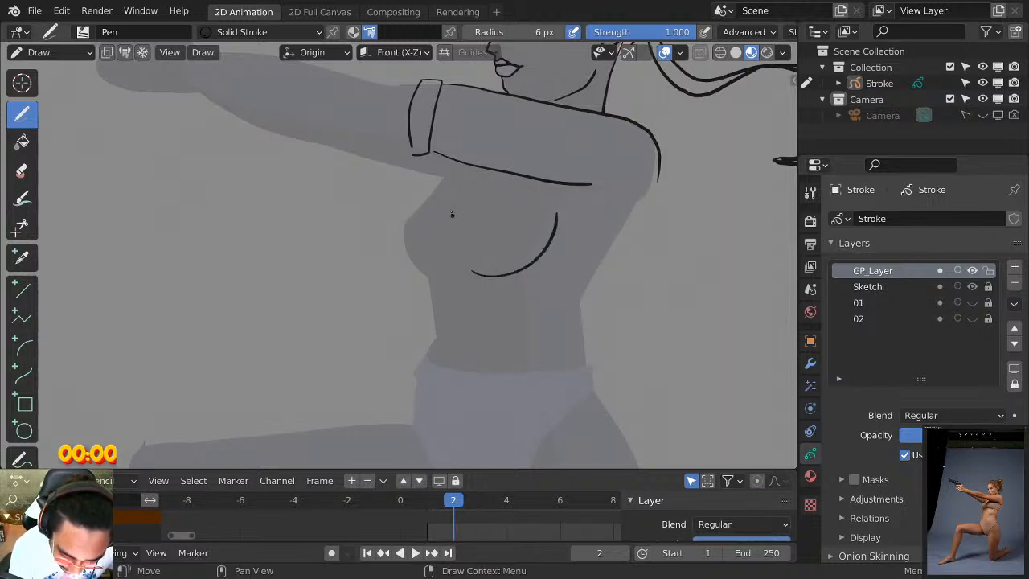
{"action": "mouse_move", "coordinate": [444, 173]}
{"action": "left_mouse_down"}
{"action": "mouse_move", "coordinate": [426, 201]}
{"action": "mouse_move", "coordinate": [420, 275]}
{"action": "mouse_move", "coordinate": [457, 273]}
{"action": "left_mouse_up"}
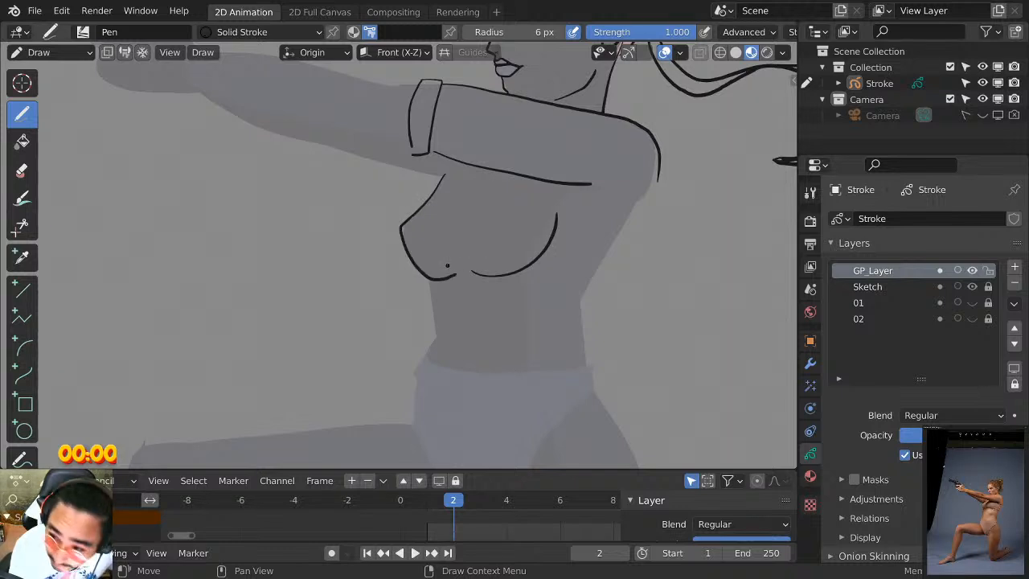
{"action": "key", "text": "ctrl+z"}
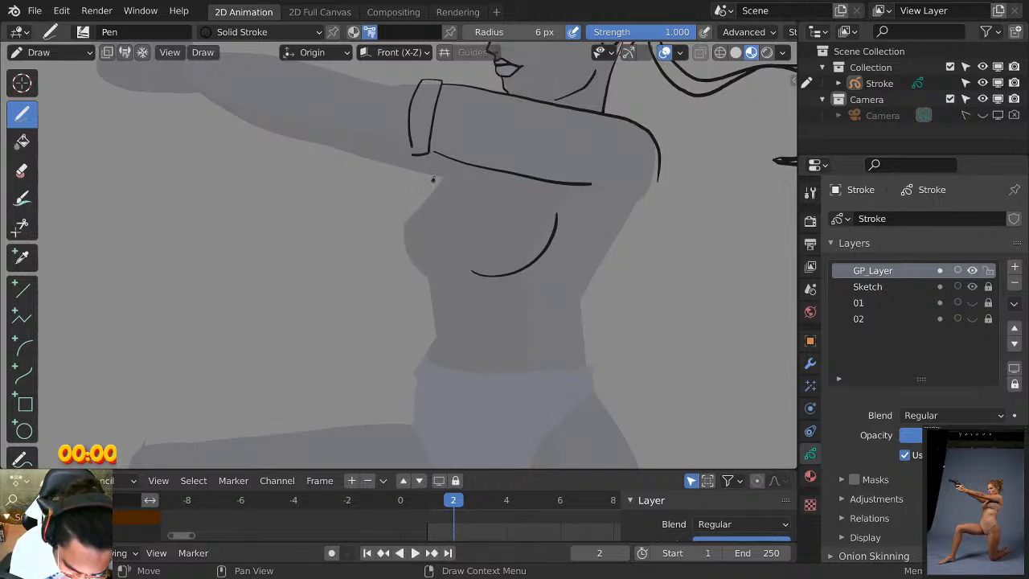
{"action": "mouse_move", "coordinate": [433, 177]}
{"action": "left_mouse_down"}
{"action": "mouse_move", "coordinate": [403, 222]}
{"action": "mouse_move", "coordinate": [418, 273]}
{"action": "left_mouse_up"}
{"action": "mouse_move", "coordinate": [447, 165]}
{"action": "left_mouse_down"}
{"action": "mouse_move", "coordinate": [400, 238]}
{"action": "mouse_move", "coordinate": [461, 274]}
{"action": "left_mouse_up"}
{"action": "key", "text": "ctrl+z"}
{"action": "mouse_move", "coordinate": [448, 161]}
{"action": "left_mouse_down"}
{"action": "mouse_move", "coordinate": [402, 229]}
{"action": "mouse_move", "coordinate": [436, 275]}
{"action": "mouse_move", "coordinate": [462, 269]}
{"action": "left_mouse_up"}
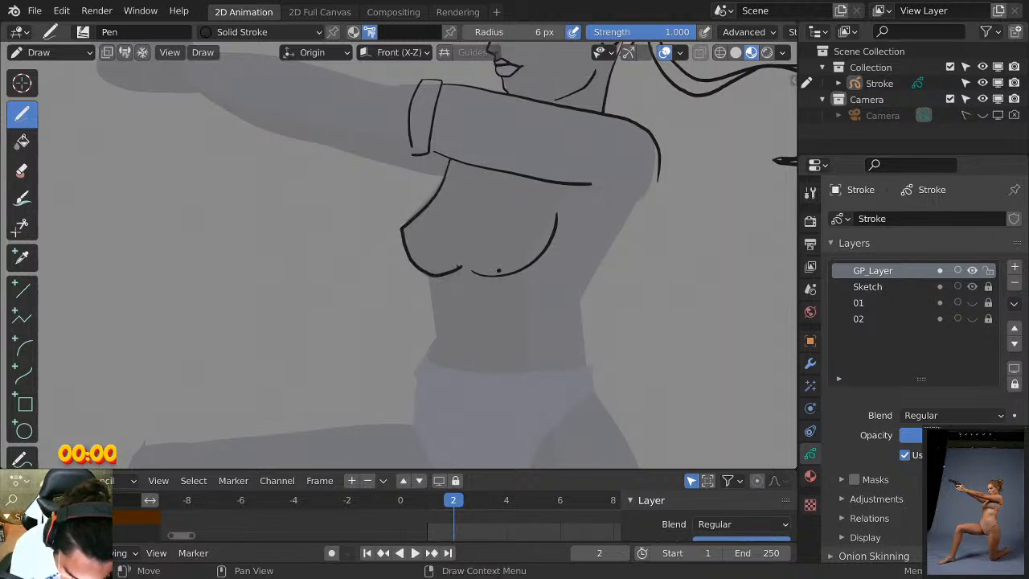
{"action": "key", "text": "ctrl+z"}
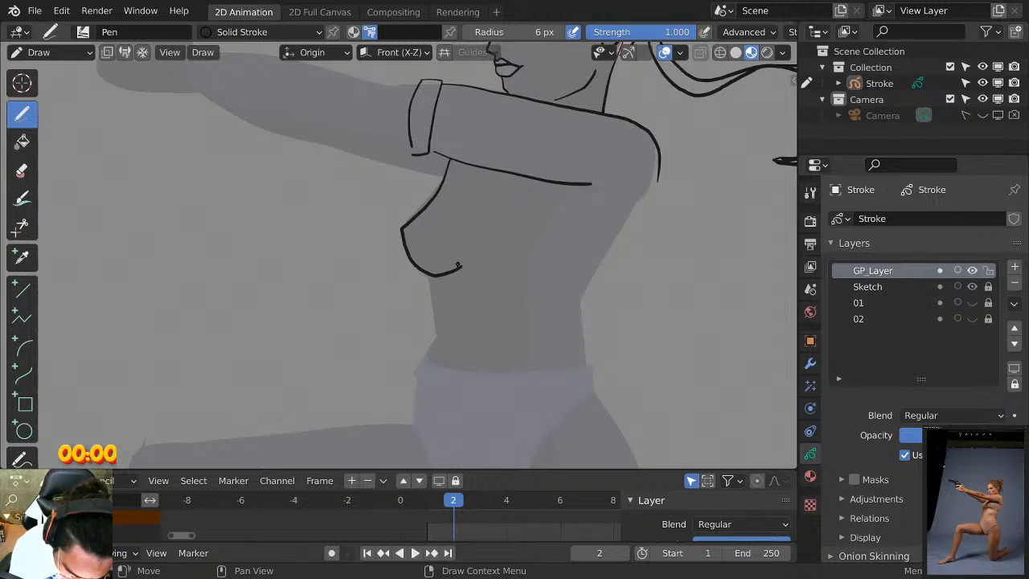
{"action": "key", "text": "ctrl+z"}
Maximize the 3D viewport to get a larger drawing area around the torso.
{"action": "middle_click_drag", "start_coordinate": [498, 236], "coordinate": [613, 202], "text": "ctrl"}
{"action": "middle_click_drag", "start_coordinate": [540, 277], "coordinate": [434, 271], "text": "shift"}
{"action": "key", "text": "ctrl+space"}
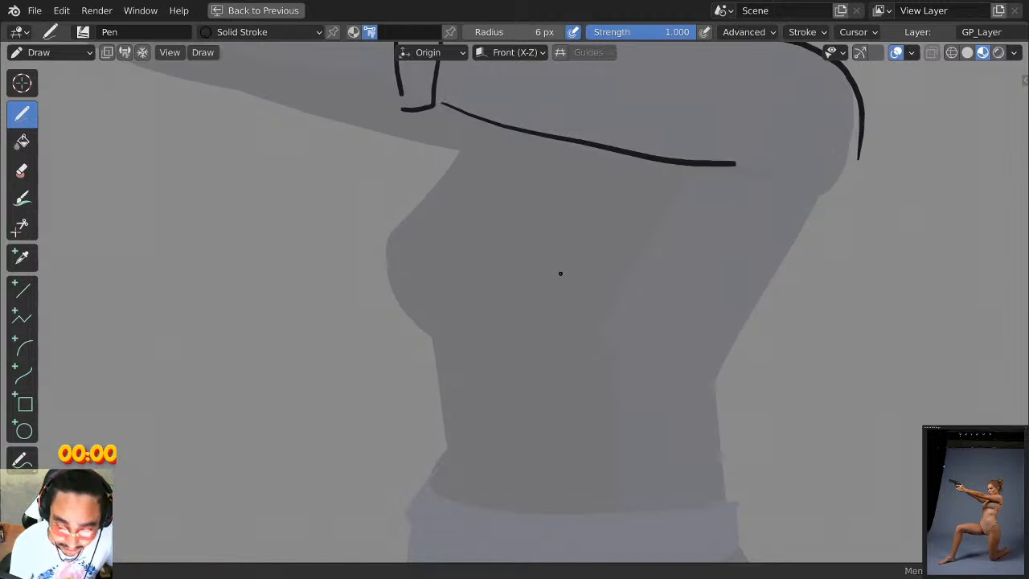
{"action": "middle_click_drag", "start_coordinate": [558, 273], "coordinate": [546, 372], "text": "shift"}
{"action": "scroll", "coordinate": [545, 372], "scroll_direction": "down", "scroll_amount": 2}
{"action": "scroll", "coordinate": [574, 273], "scroll_direction": "up", "scroll_amount": 1}
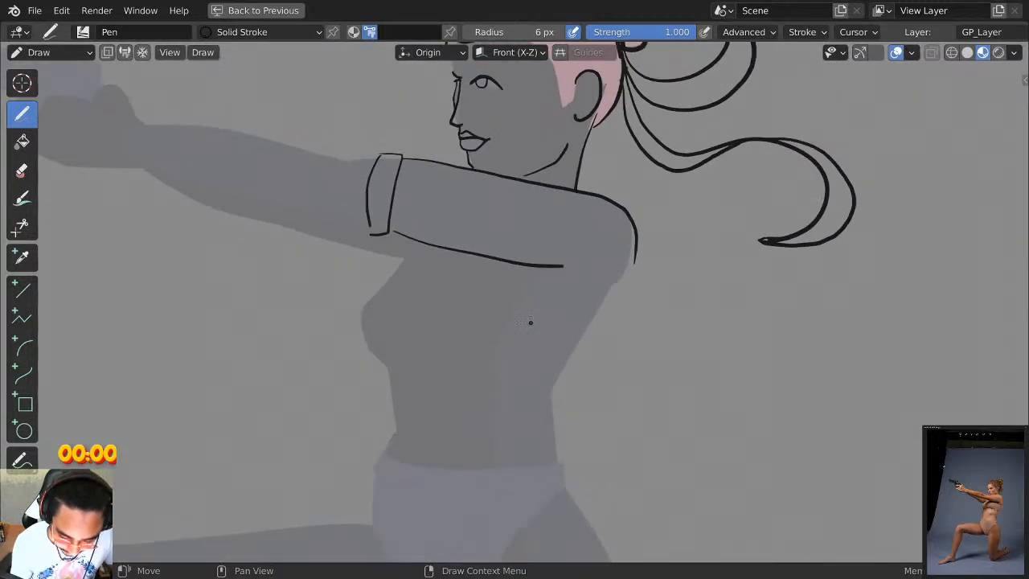
{"action": "middle_click_drag", "start_coordinate": [530, 321], "coordinate": [536, 287], "text": "shift"}
{"action": "mouse_move", "coordinate": [419, 208]}
{"action": "left_mouse_down"}
{"action": "mouse_move", "coordinate": [363, 273]}
{"action": "mouse_move", "coordinate": [418, 328]}
{"action": "mouse_move", "coordinate": [442, 321]}
{"action": "left_mouse_up"}
{"action": "key", "text": "ctrl+z"}
{"action": "mouse_move", "coordinate": [419, 208]}
{"action": "left_mouse_down"}
{"action": "mouse_move", "coordinate": [361, 278]}
{"action": "mouse_move", "coordinate": [416, 334]}
{"action": "mouse_move", "coordinate": [492, 323]}
{"action": "mouse_move", "coordinate": [536, 255]}
{"action": "left_mouse_up"}
{"action": "key", "text": "ctrl+z"}
{"action": "mouse_move", "coordinate": [448, 319]}
{"action": "left_mouse_down"}
{"action": "mouse_move", "coordinate": [518, 303]}
{"action": "mouse_move", "coordinate": [523, 255]}
{"action": "left_mouse_up"}
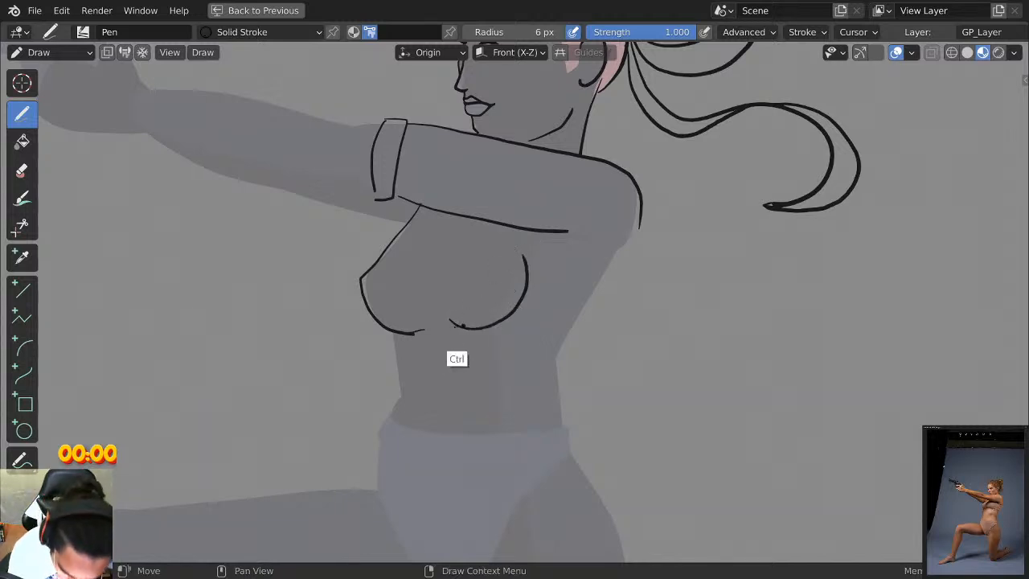
{"action": "key", "text": "ctrl+z"}
{"action": "mouse_move", "coordinate": [443, 326]}
{"action": "left_mouse_down"}
{"action": "mouse_move", "coordinate": [522, 258]}
{"action": "mouse_move", "coordinate": [494, 340]}
{"action": "mouse_move", "coordinate": [566, 422]}
{"action": "mouse_move", "coordinate": [635, 225]}
{"action": "left_mouse_up"}
{"action": "key", "text": "ctrl+z"}
{"action": "key", "text": "ctrl+z"}
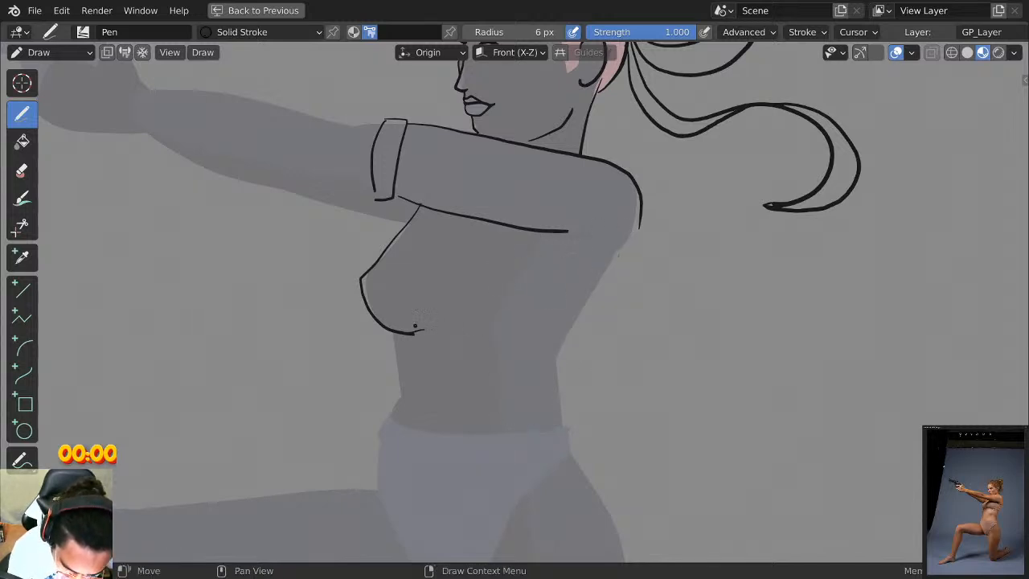
{"action": "mouse_move", "coordinate": [414, 326]}
{"action": "left_mouse_down"}
{"action": "mouse_move", "coordinate": [437, 336]}
{"action": "mouse_move", "coordinate": [517, 261]}
{"action": "left_mouse_up"}
{"action": "key", "text": "ctrl+z"}
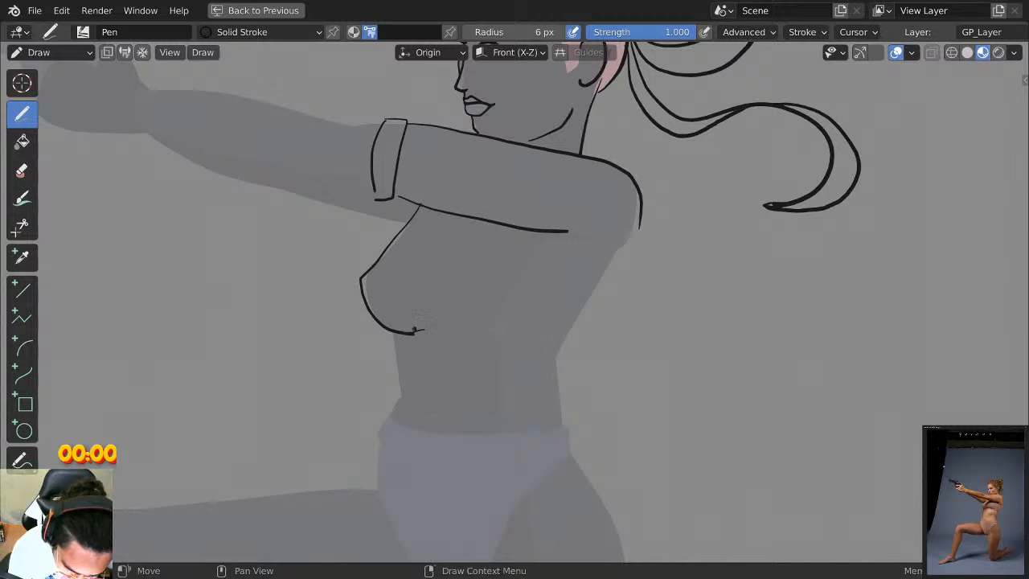
{"action": "left_click_drag", "start_coordinate": [415, 329], "coordinate": [524, 261]}
{"action": "key", "text": "ctrl+z"}
{"action": "mouse_move", "coordinate": [438, 318]}
{"action": "left_mouse_down"}
{"action": "mouse_move", "coordinate": [479, 338]}
{"action": "mouse_move", "coordinate": [534, 241]}
{"action": "mouse_move", "coordinate": [488, 339]}
{"action": "mouse_move", "coordinate": [461, 340]}
{"action": "left_mouse_up"}
{"action": "key", "text": "ctrl+z"}
{"action": "key", "text": "ctrl+z"}
{"action": "mouse_move", "coordinate": [524, 281]}
{"action": "left_mouse_down"}
{"action": "mouse_move", "coordinate": [455, 325]}
{"action": "mouse_move", "coordinate": [442, 316]}
{"action": "mouse_move", "coordinate": [479, 337]}
{"action": "mouse_move", "coordinate": [529, 275]}
{"action": "left_mouse_up"}
{"action": "key", "text": "ctrl+z"}
{"action": "key", "text": "ctrl+z"}
{"action": "key", "text": "ctrl+z"}
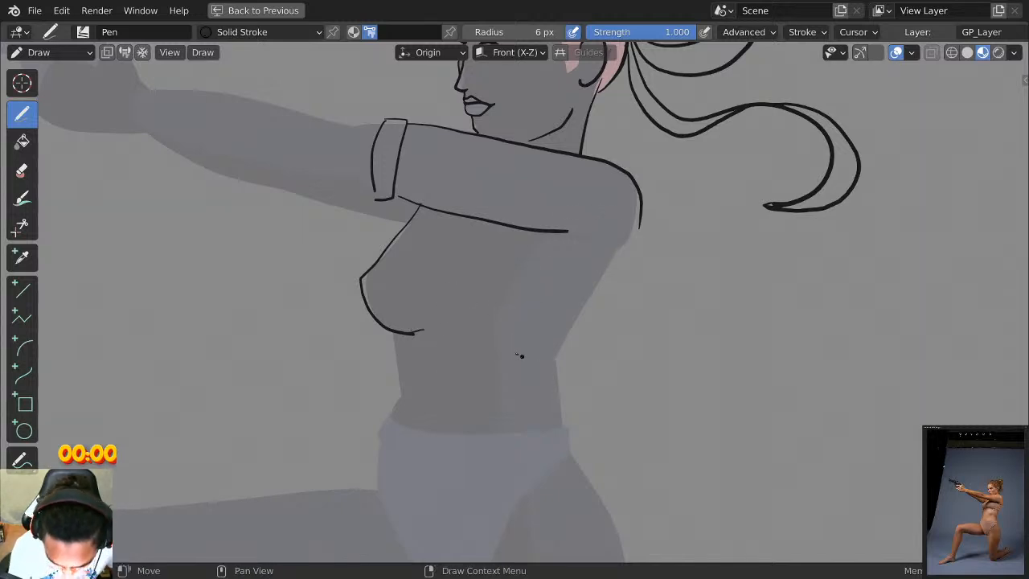
{"action": "middle_click_drag", "start_coordinate": [520, 355], "coordinate": [530, 200], "text": "shift"}
{"action": "key", "text": "ctrl+z"}
{"action": "mouse_move", "coordinate": [640, 168]}
{"action": "middle_mouse_down", "text": "shift"}
{"action": "mouse_move", "coordinate": [523, 262]}
{"action": "mouse_move", "coordinate": [504, 397]}
{"action": "mouse_move", "coordinate": [546, 292]}
{"action": "mouse_move", "coordinate": [683, 303]}
{"action": "mouse_move", "coordinate": [709, 323]}
{"action": "mouse_move", "coordinate": [554, 313]}
{"action": "mouse_move", "coordinate": [624, 160]}
{"action": "middle_mouse_up", "text": "shift"}
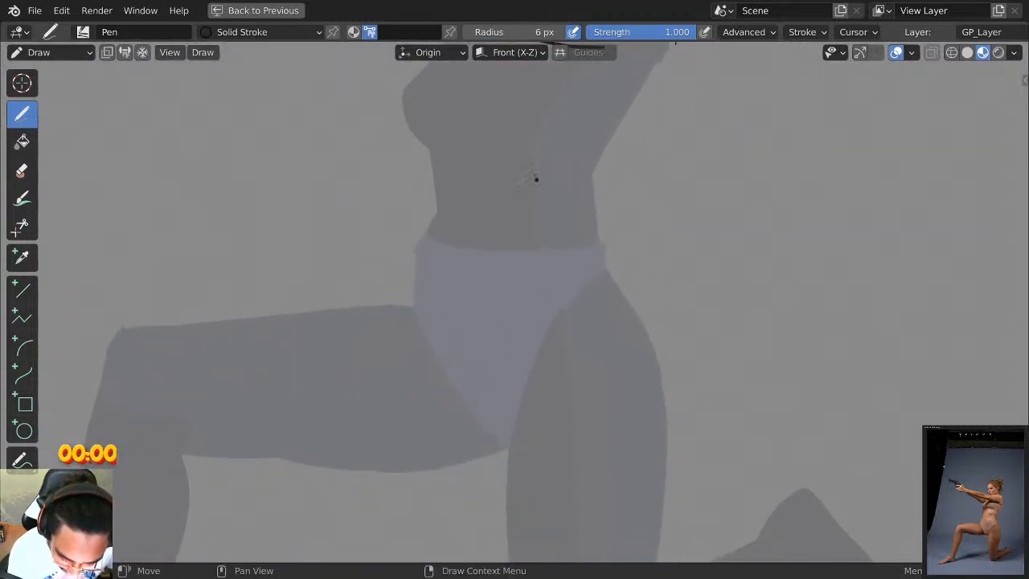
{"action": "mouse_move", "coordinate": [613, 302]}
{"action": "middle_mouse_down", "text": "shift"}
{"action": "mouse_move", "coordinate": [560, 303]}
{"action": "mouse_move", "coordinate": [712, 115]}
{"action": "mouse_move", "coordinate": [729, 122]}
{"action": "middle_mouse_up", "text": "shift"}
{"action": "middle_click_drag", "start_coordinate": [588, 160], "coordinate": [642, 186], "text": "shift"}
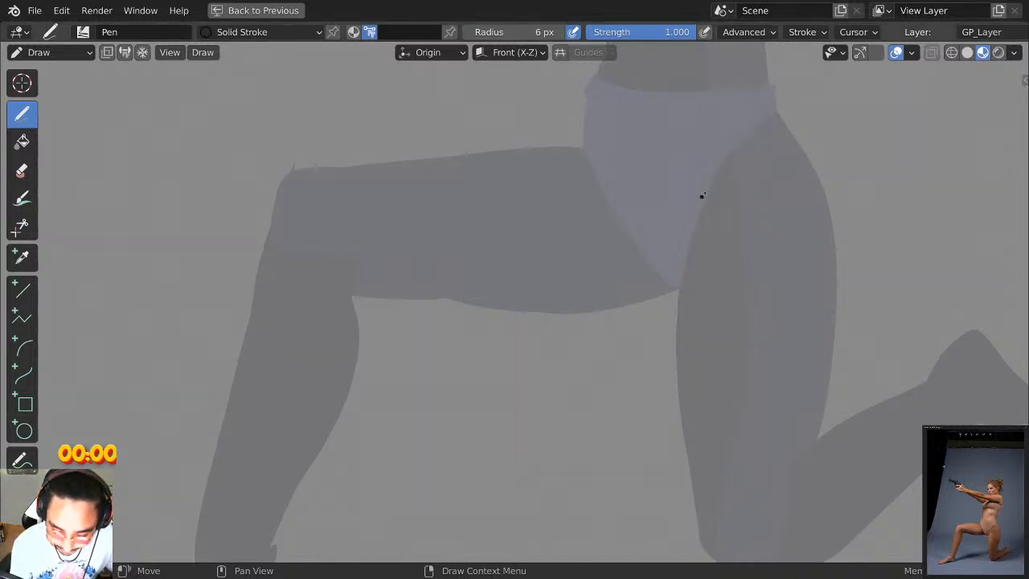
{"action": "middle_click_drag", "start_coordinate": [702, 196], "coordinate": [586, 431], "text": "shift"}
{"action": "middle_click_drag", "start_coordinate": [645, 278], "coordinate": [637, 368], "text": "shift"}
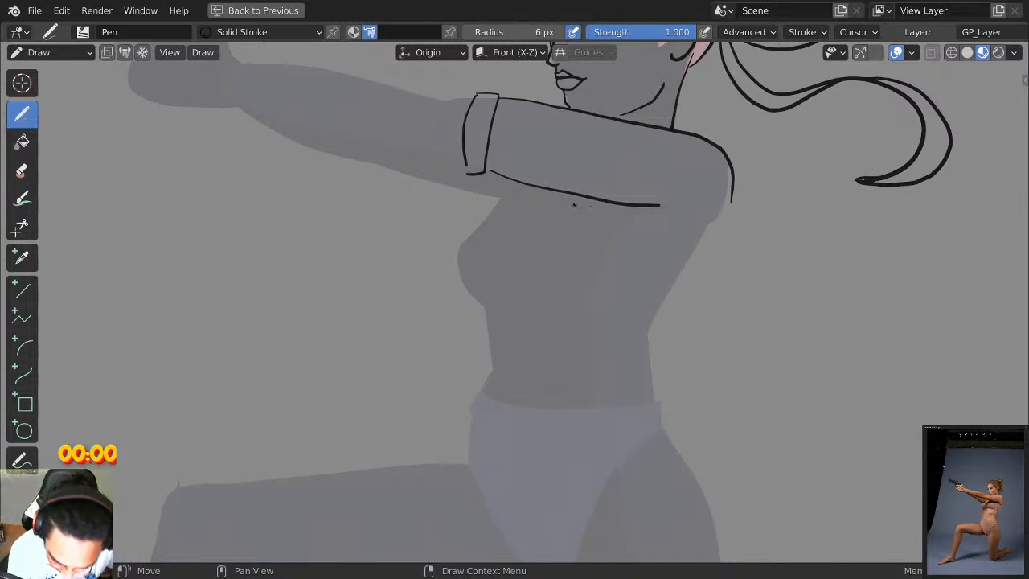
Draw a narrow V-shaped neckline hanging from the sleeve's lower edge onto the chest, redoing its slanted side until it fits.
{"action": "left_click_drag", "start_coordinate": [580, 195], "coordinate": [512, 281]}
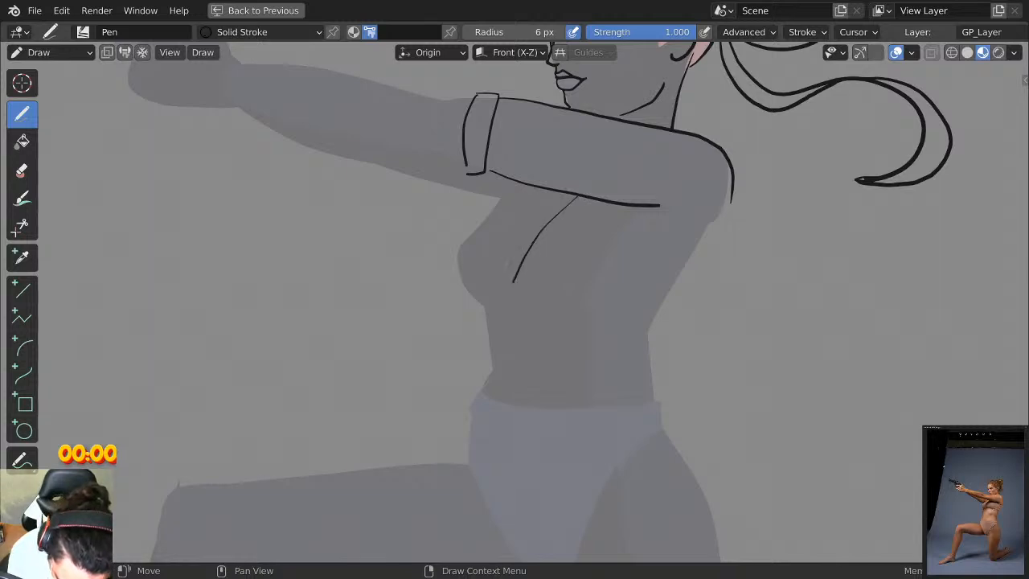
{"action": "mouse_move", "coordinate": [528, 183]}
{"action": "left_mouse_down"}
{"action": "mouse_move", "coordinate": [511, 283]}
{"action": "mouse_move", "coordinate": [526, 191]}
{"action": "left_mouse_up"}
{"action": "key", "text": "ctrl+z"}
{"action": "key", "text": "ctrl+z"}
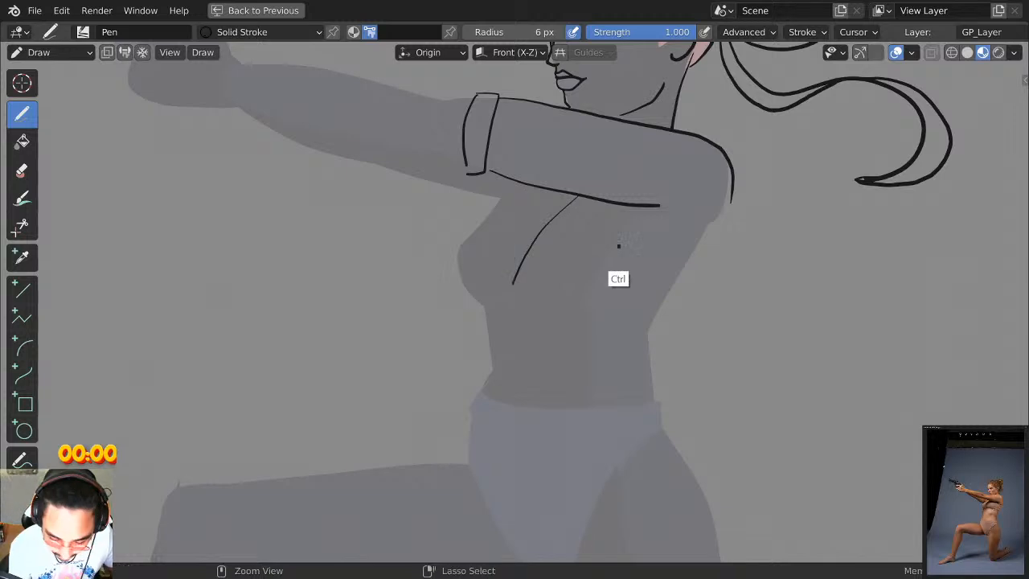
{"action": "scroll", "coordinate": [632, 232], "scroll_direction": "up", "scroll_amount": 1}
{"action": "middle_click_drag", "start_coordinate": [631, 232], "coordinate": [410, 178], "text": "shift"}
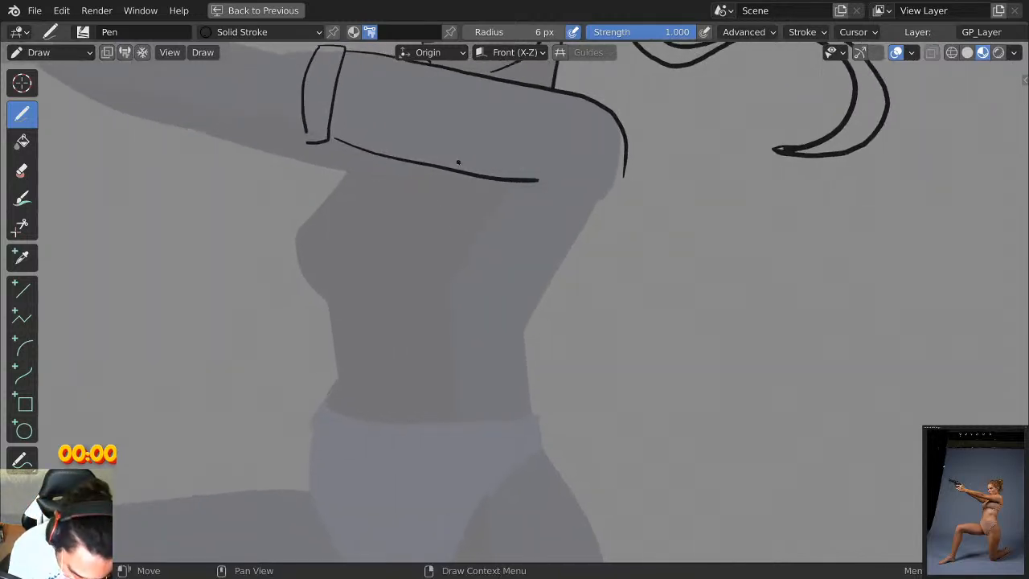
{"action": "left_click_drag", "start_coordinate": [450, 168], "coordinate": [359, 273]}
{"action": "key", "text": "ctrl+z"}
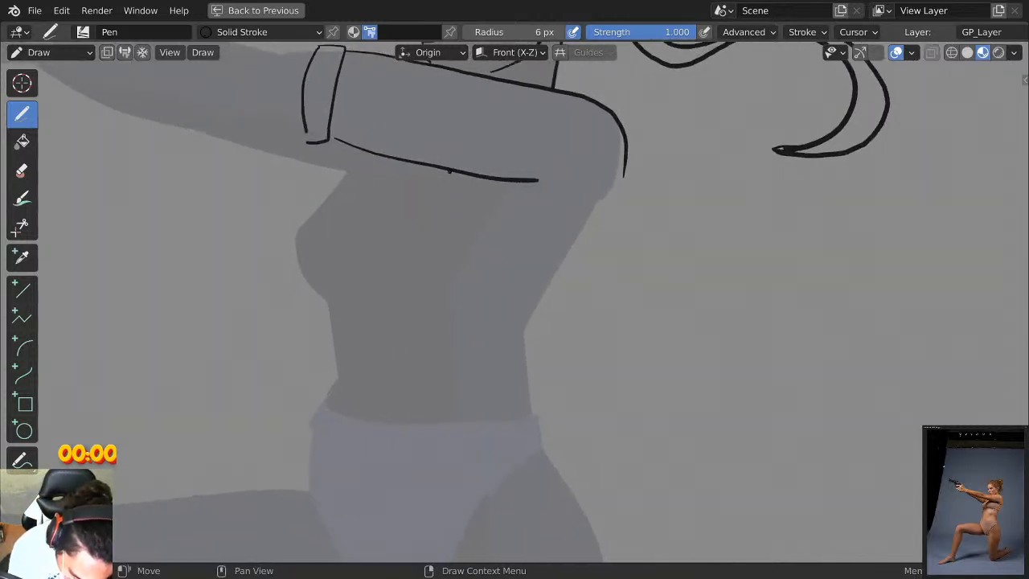
{"action": "mouse_move", "coordinate": [448, 169]}
{"action": "left_mouse_down"}
{"action": "mouse_move", "coordinate": [359, 273]}
{"action": "mouse_move", "coordinate": [373, 155]}
{"action": "left_mouse_up"}
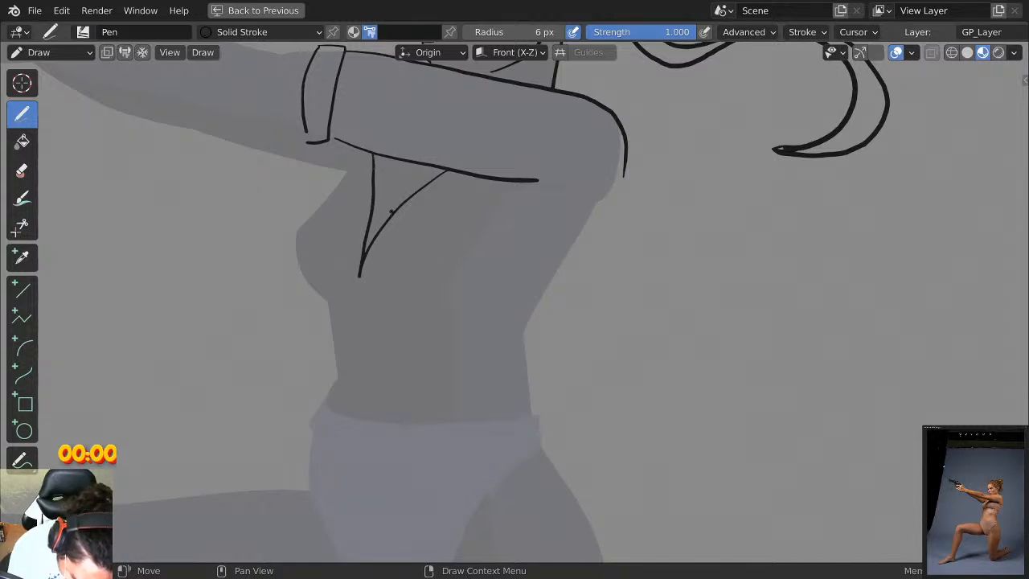
Outline the back from below the shoulder to an inward hook at the waist, and the lower back down to the waistband.
{"action": "scroll", "coordinate": [371, 259], "scroll_direction": "down", "scroll_amount": 2}
{"action": "scroll", "coordinate": [482, 167], "scroll_direction": "up", "scroll_amount": 3}
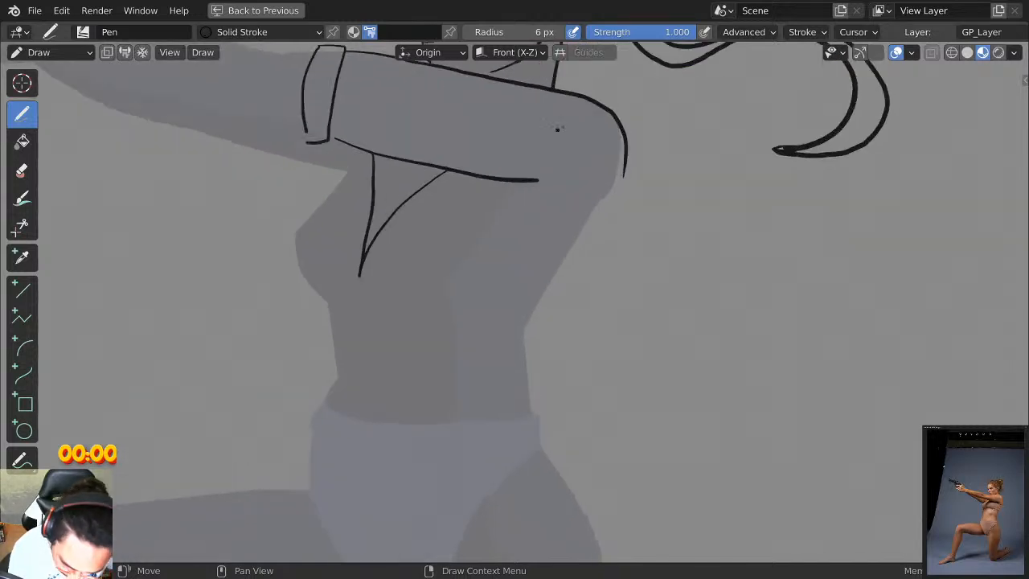
{"action": "middle_click_drag", "start_coordinate": [510, 211], "coordinate": [527, 166]}
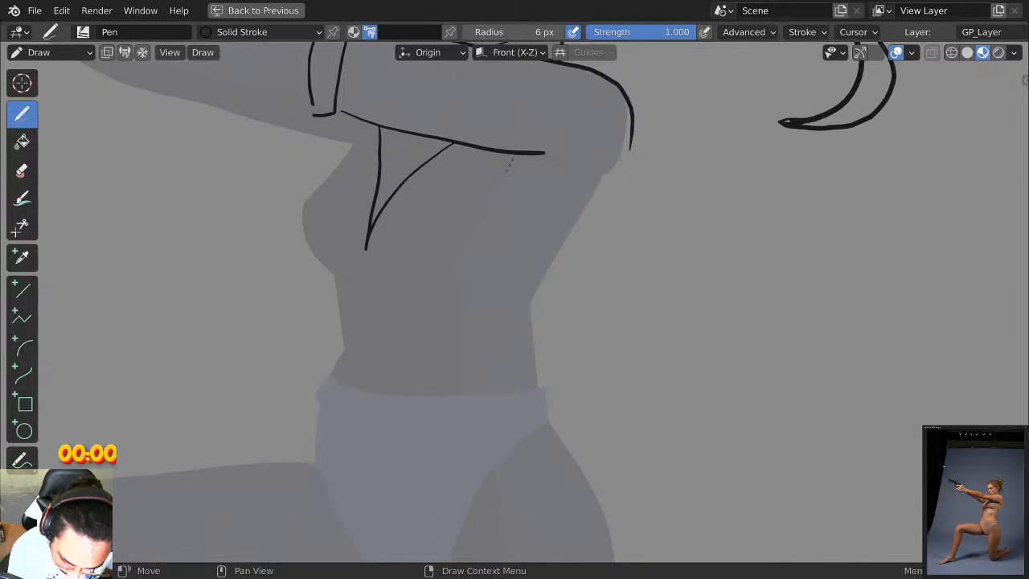
{"action": "left_click_drag", "start_coordinate": [510, 161], "coordinate": [455, 294]}
{"action": "key", "text": "ctrl+z"}
{"action": "left_click_drag", "start_coordinate": [620, 157], "coordinate": [508, 331]}
{"action": "mouse_move", "coordinate": [535, 294]}
{"action": "left_mouse_down"}
{"action": "mouse_move", "coordinate": [539, 372]}
{"action": "mouse_move", "coordinate": [534, 388]}
{"action": "mouse_move", "coordinate": [533, 363]}
{"action": "mouse_move", "coordinate": [523, 392]}
{"action": "left_mouse_up"}
{"action": "key", "text": "ctrl+z"}
{"action": "middle_click_drag", "start_coordinate": [507, 367], "coordinate": [526, 329]}
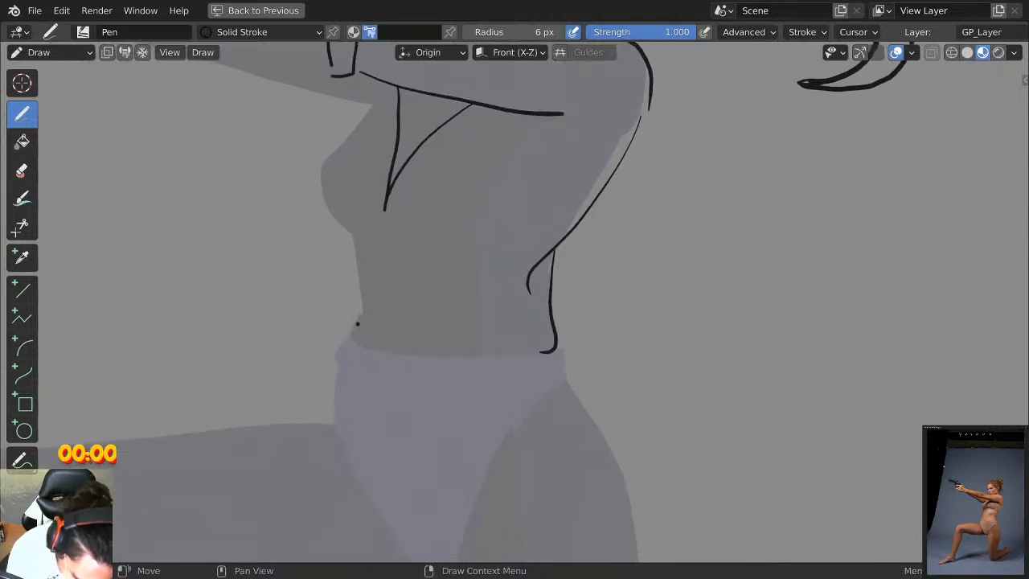
Outline a waistband around the waist, redoing its upper edge and then its lower edge with both ends until they fit.
{"action": "mouse_move", "coordinate": [358, 322]}
{"action": "left_mouse_down"}
{"action": "mouse_move", "coordinate": [370, 338]}
{"action": "mouse_move", "coordinate": [421, 355]}
{"action": "left_mouse_up"}
{"action": "key", "text": "ctrl+z"}
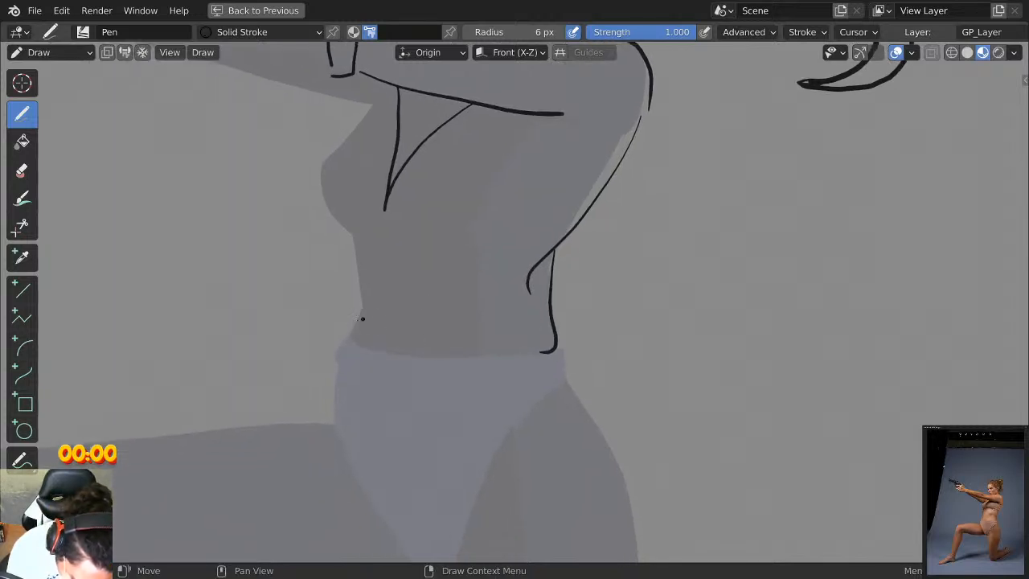
{"action": "mouse_move", "coordinate": [362, 319]}
{"action": "left_mouse_down"}
{"action": "mouse_move", "coordinate": [357, 332]}
{"action": "mouse_move", "coordinate": [443, 354]}
{"action": "mouse_move", "coordinate": [501, 353]}
{"action": "left_mouse_up"}
{"action": "key", "text": "ctrl+z"}
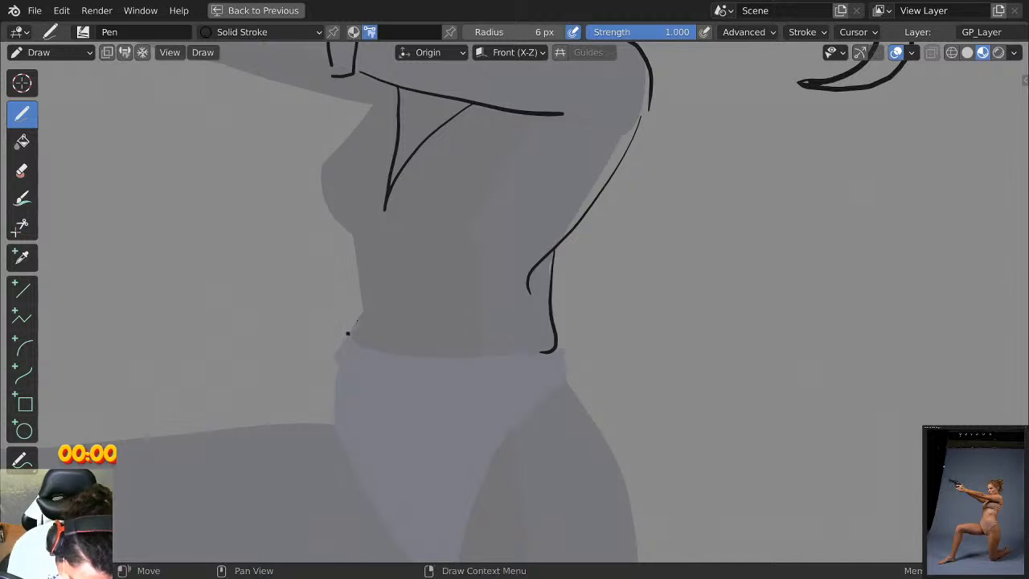
{"action": "mouse_move", "coordinate": [347, 332]}
{"action": "left_mouse_down"}
{"action": "mouse_move", "coordinate": [505, 359]}
{"action": "mouse_move", "coordinate": [550, 353]}
{"action": "left_mouse_up"}
{"action": "middle_click_drag", "start_coordinate": [355, 325], "coordinate": [372, 262]}
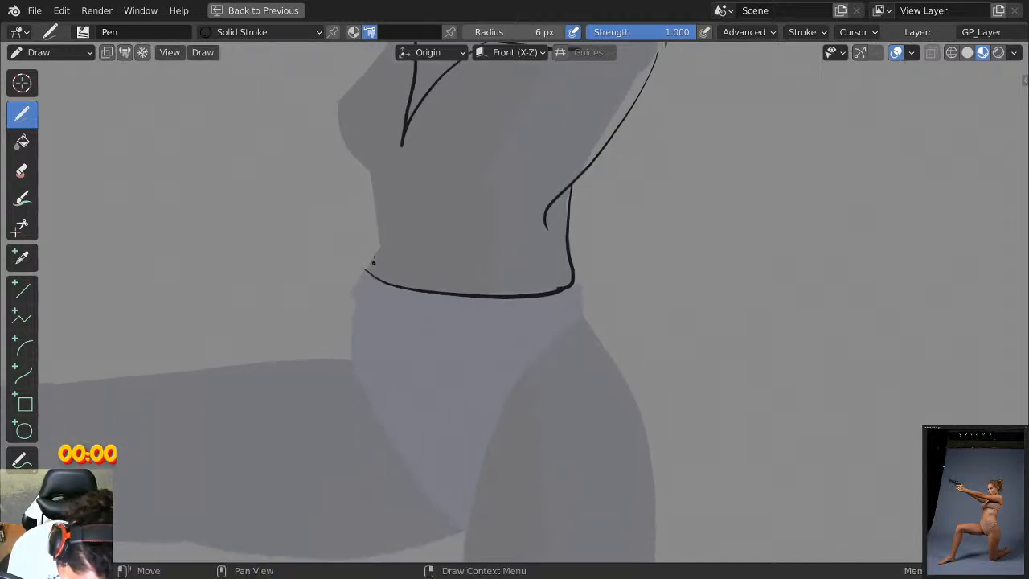
{"action": "scroll", "coordinate": [372, 262], "scroll_direction": "up", "scroll_amount": 1}
{"action": "mouse_move", "coordinate": [336, 262]}
{"action": "left_mouse_down"}
{"action": "mouse_move", "coordinate": [317, 294]}
{"action": "mouse_move", "coordinate": [395, 322]}
{"action": "mouse_move", "coordinate": [548, 312]}
{"action": "left_mouse_up"}
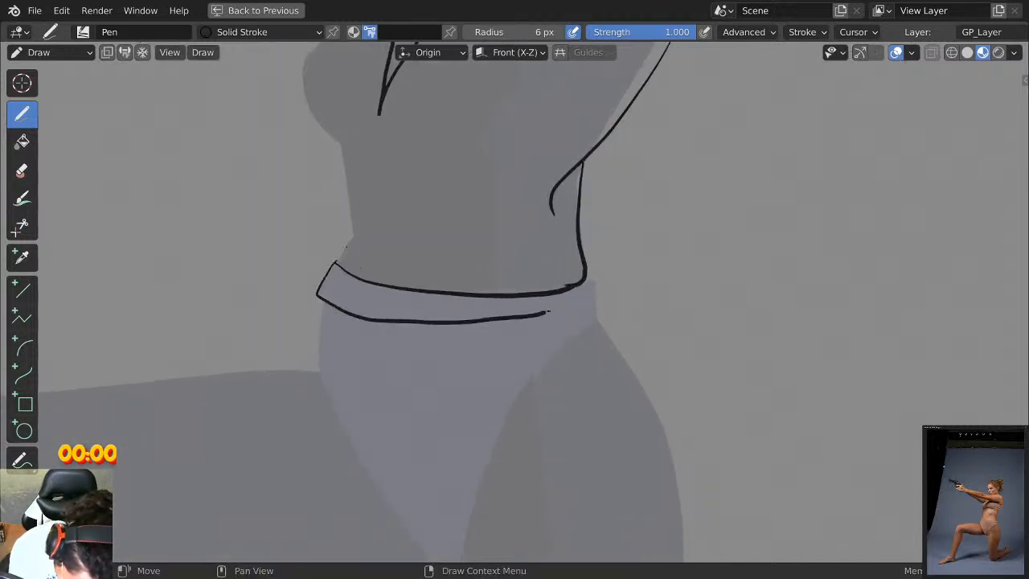
{"action": "key", "text": "ctrl+z"}
{"action": "mouse_move", "coordinate": [335, 263]}
{"action": "left_mouse_down"}
{"action": "mouse_move", "coordinate": [332, 295]}
{"action": "mouse_move", "coordinate": [498, 331]}
{"action": "mouse_move", "coordinate": [585, 315]}
{"action": "mouse_move", "coordinate": [588, 277]}
{"action": "left_mouse_up"}
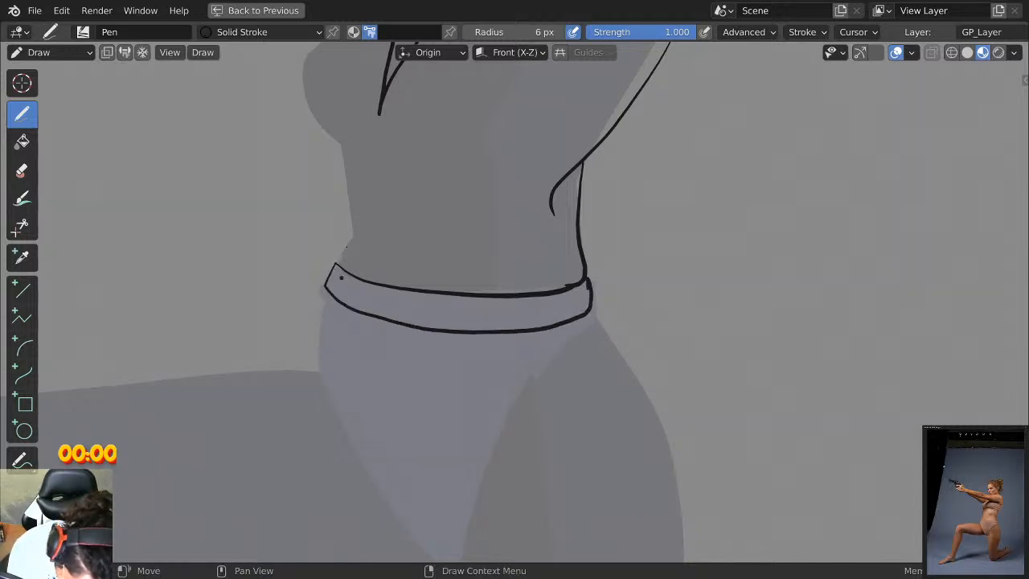
Draw the front hip line below the waistband and two curves converging toward the crotch along the sketched briefs.
{"action": "mouse_move", "coordinate": [326, 291]}
{"action": "left_mouse_down"}
{"action": "mouse_move", "coordinate": [315, 376]}
{"action": "mouse_move", "coordinate": [323, 382]}
{"action": "left_mouse_up"}
{"action": "middle_click_drag", "start_coordinate": [354, 360], "coordinate": [342, 202], "text": "shift"}
{"action": "mouse_move", "coordinate": [323, 253]}
{"action": "left_mouse_down"}
{"action": "mouse_move", "coordinate": [375, 374]}
{"action": "mouse_move", "coordinate": [397, 391]}
{"action": "mouse_move", "coordinate": [515, 243]}
{"action": "left_mouse_up"}
{"action": "middle_click_drag", "start_coordinate": [574, 220], "coordinate": [614, 69], "text": "shift"}
{"action": "scroll", "coordinate": [615, 73], "scroll_direction": "down", "scroll_amount": 2}
Outline a loose shorts leg around the rear thigh with a hem above the knee, redoing it until it fits, and join it to the waistband.
{"action": "left_click_drag", "start_coordinate": [500, 251], "coordinate": [488, 367]}
{"action": "key", "text": "ctrl+z"}
{"action": "scroll", "coordinate": [493, 240], "scroll_direction": "up", "scroll_amount": 1}
{"action": "middle_click_drag", "start_coordinate": [493, 241], "coordinate": [466, 240], "text": "shift"}
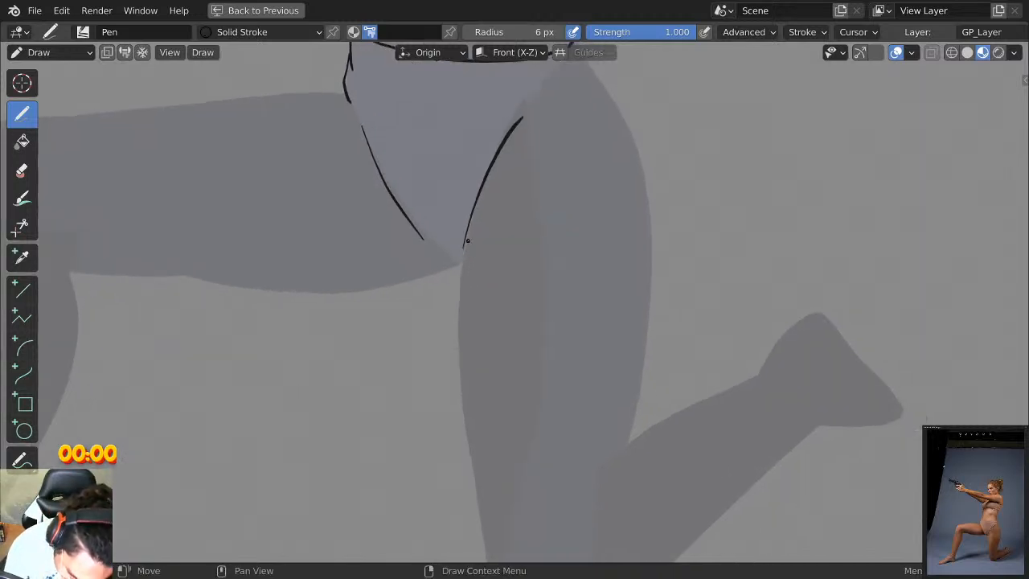
{"action": "mouse_move", "coordinate": [462, 239]}
{"action": "left_mouse_down"}
{"action": "mouse_move", "coordinate": [457, 380]}
{"action": "mouse_move", "coordinate": [610, 428]}
{"action": "left_mouse_up"}
{"action": "middle_click_drag", "start_coordinate": [622, 304], "coordinate": [525, 301], "text": "shift"}
{"action": "key", "text": "ctrl+z"}
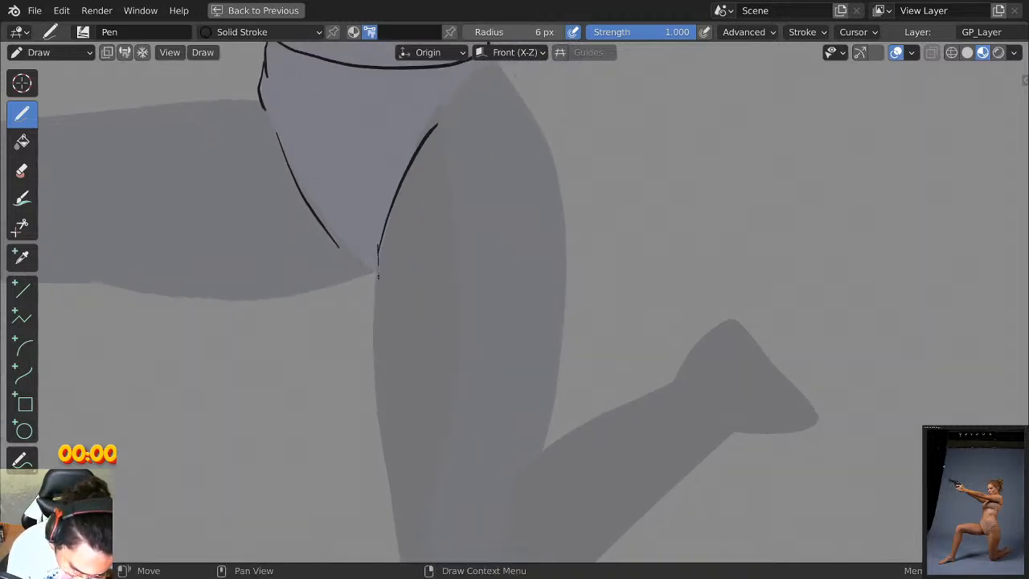
{"action": "mouse_move", "coordinate": [379, 249]}
{"action": "left_mouse_down"}
{"action": "mouse_move", "coordinate": [365, 397]}
{"action": "mouse_move", "coordinate": [424, 450]}
{"action": "mouse_move", "coordinate": [495, 455]}
{"action": "mouse_move", "coordinate": [380, 309]}
{"action": "mouse_move", "coordinate": [360, 450]}
{"action": "mouse_move", "coordinate": [532, 458]}
{"action": "mouse_move", "coordinate": [564, 430]}
{"action": "left_mouse_up"}
{"action": "key", "text": "ctrl+z"}
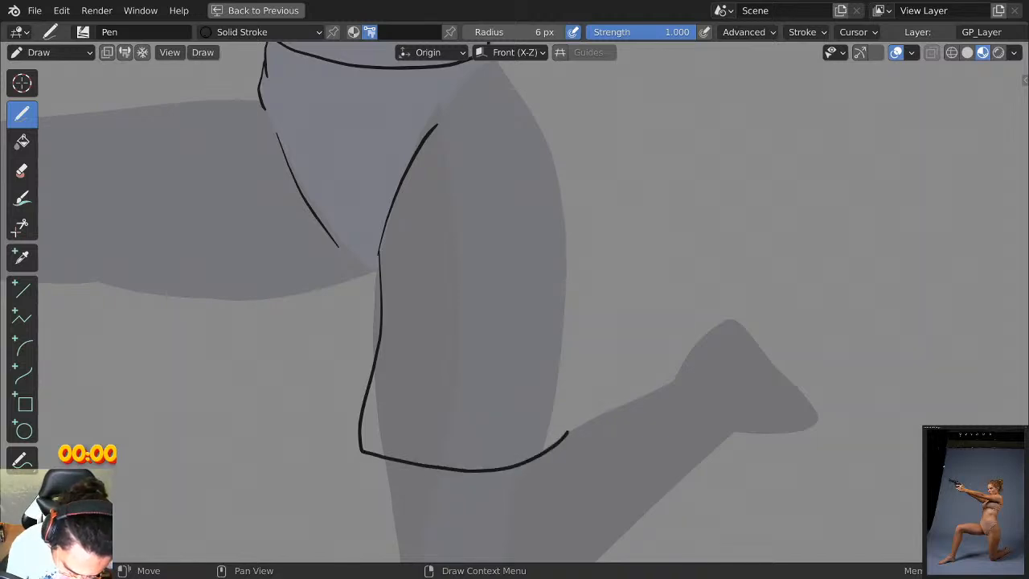
{"action": "key", "text": "ctrl+z"}
{"action": "mouse_move", "coordinate": [378, 246]}
{"action": "left_mouse_down"}
{"action": "mouse_move", "coordinate": [358, 434]}
{"action": "mouse_move", "coordinate": [370, 444]}
{"action": "mouse_move", "coordinate": [553, 426]}
{"action": "mouse_move", "coordinate": [570, 356]}
{"action": "mouse_move", "coordinate": [572, 200]}
{"action": "mouse_move", "coordinate": [522, 87]}
{"action": "left_mouse_up"}
{"action": "middle_click_drag", "start_coordinate": [530, 93], "coordinate": [580, 198]}
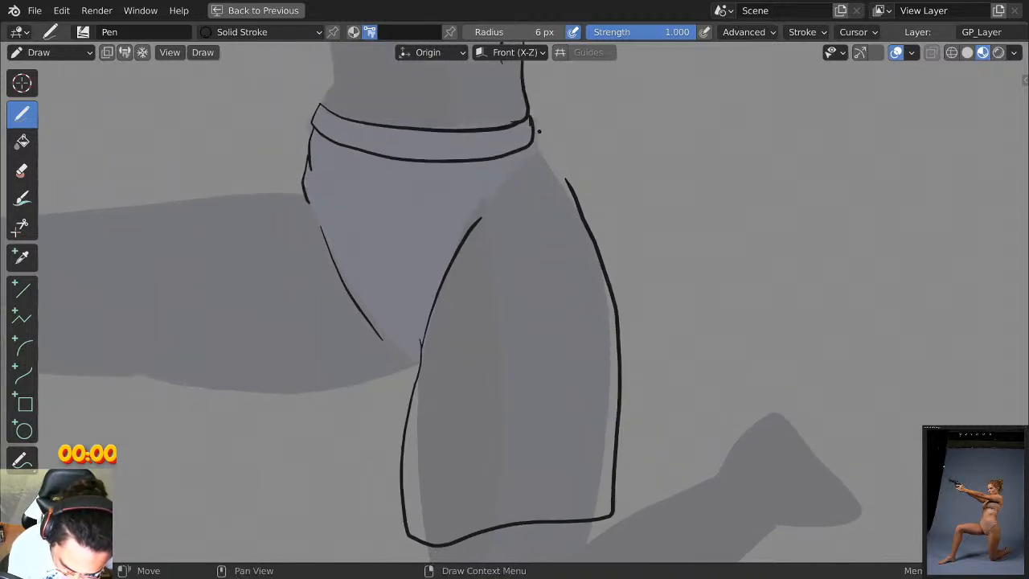
{"action": "left_click_drag", "start_coordinate": [538, 131], "coordinate": [572, 190]}
Erase the inked sleeve, neckline, back, waistband and shorts lines, keeping only the head and hair linework.
{"action": "scroll", "coordinate": [588, 76], "scroll_direction": "down", "scroll_amount": 4}
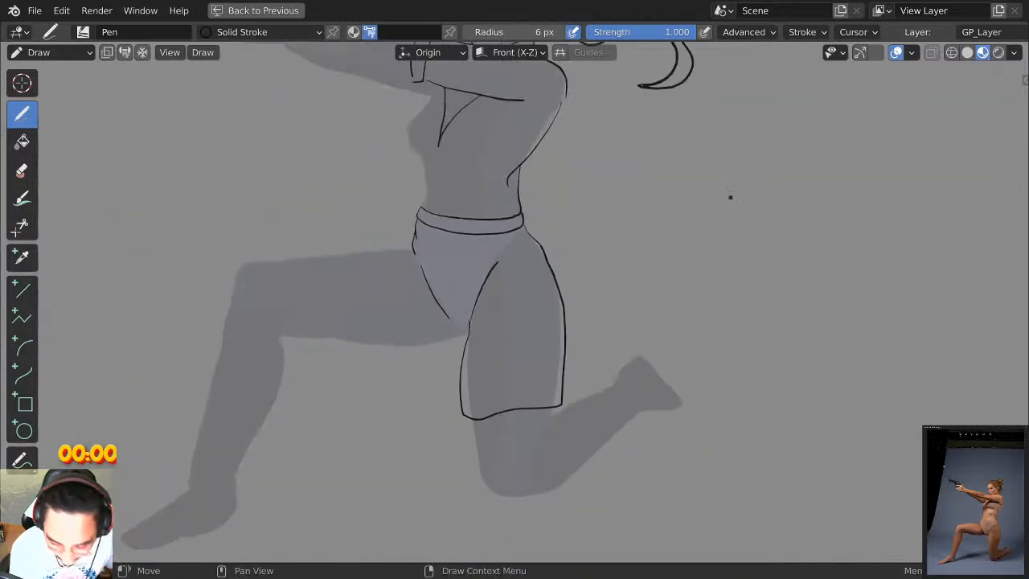
{"action": "scroll", "coordinate": [739, 217], "scroll_direction": "down", "scroll_amount": 4}
{"action": "scroll", "coordinate": [804, 212], "scroll_direction": "up", "scroll_amount": 2}
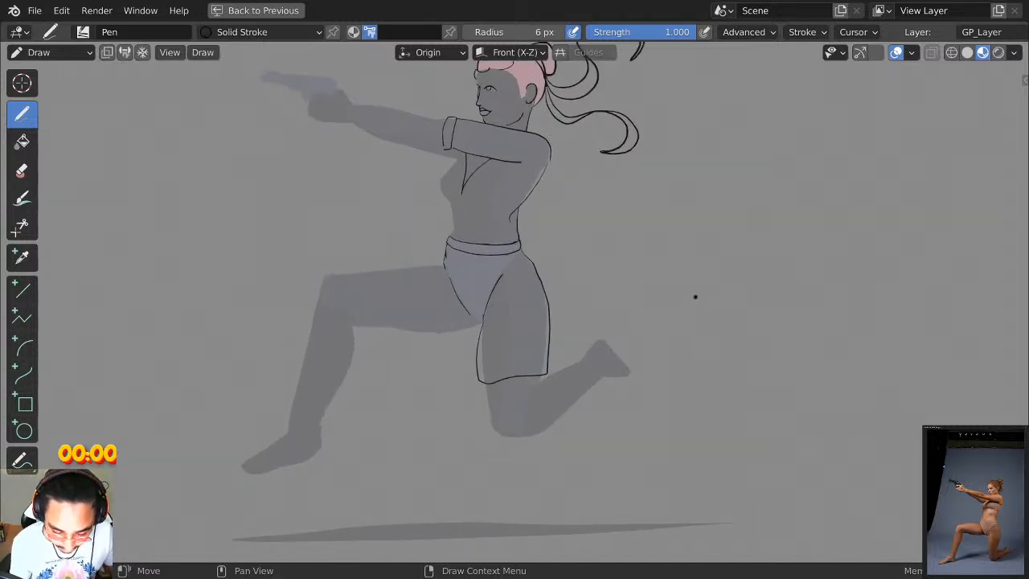
{"action": "scroll", "coordinate": [659, 289], "scroll_direction": "up", "scroll_amount": 1}
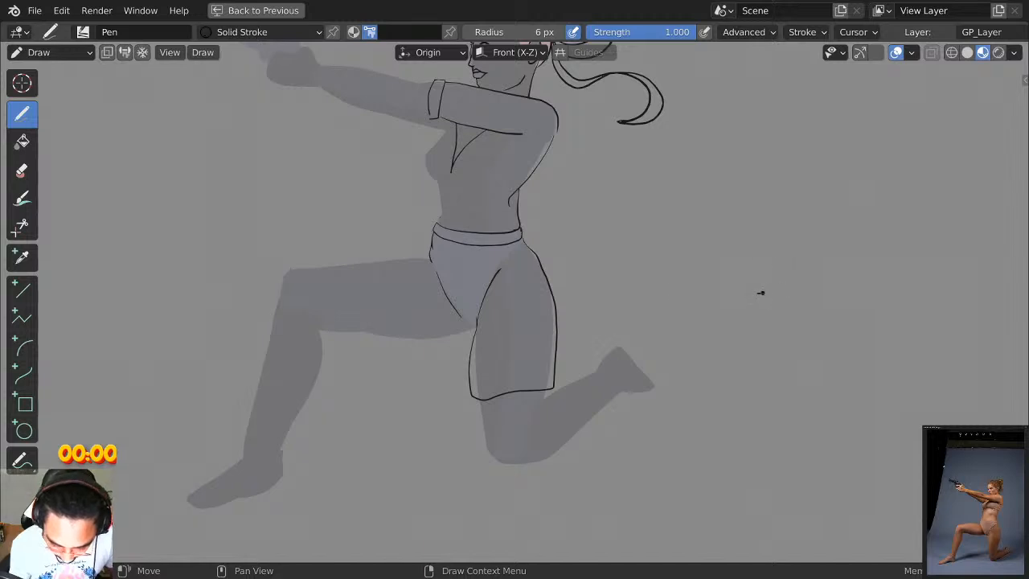
{"action": "scroll", "coordinate": [760, 293], "scroll_direction": "up", "scroll_amount": 1}
{"action": "middle_click_drag", "start_coordinate": [756, 276], "coordinate": [756, 391], "text": "shift"}
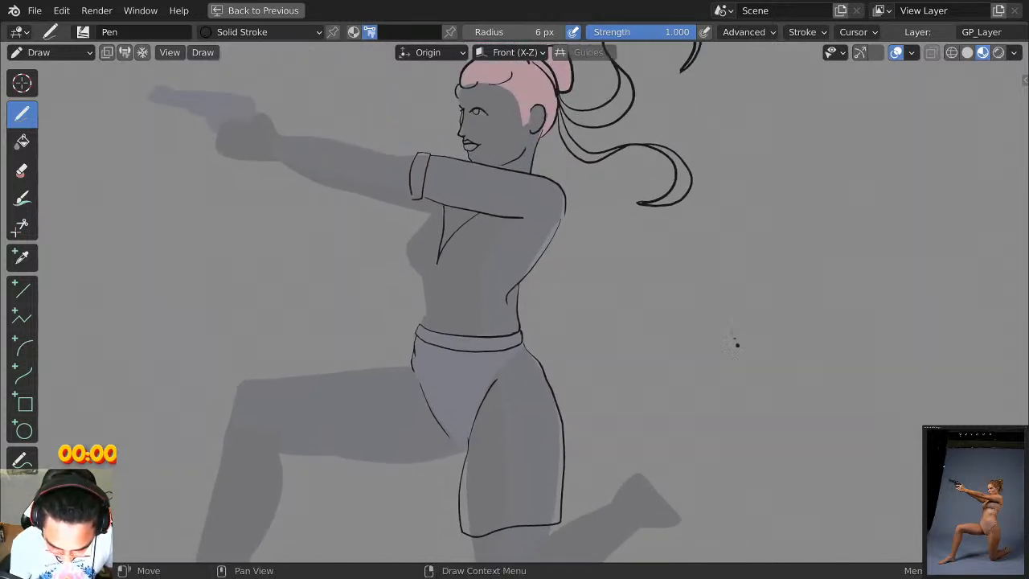
{"action": "middle_click_drag", "start_coordinate": [708, 300], "coordinate": [728, 364], "text": "shift"}
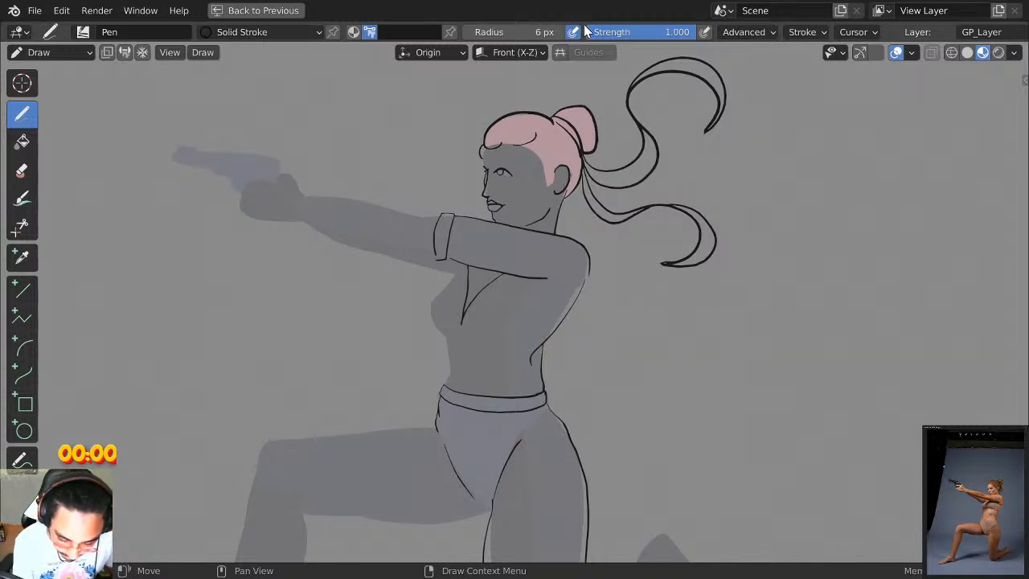
{"action": "scroll", "coordinate": [626, 319], "scroll_direction": "down", "scroll_amount": 1}
{"action": "middle_click_drag", "start_coordinate": [626, 319], "coordinate": [566, 291], "text": "shift"}
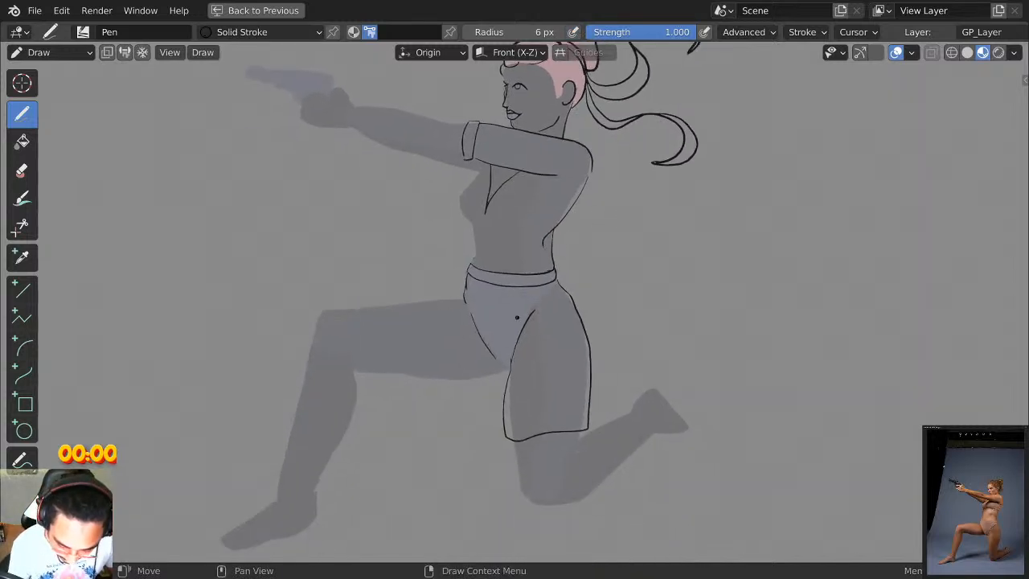
{"action": "mouse_move", "coordinate": [505, 356]}
{"action": "left_mouse_down", "text": "ctrl"}
{"action": "mouse_move", "coordinate": [573, 282]}
{"action": "mouse_move", "coordinate": [556, 260]}
{"action": "mouse_move", "coordinate": [478, 349]}
{"action": "mouse_move", "coordinate": [460, 293]}
{"action": "mouse_move", "coordinate": [485, 215]}
{"action": "mouse_move", "coordinate": [599, 166]}
{"action": "mouse_move", "coordinate": [539, 176]}
{"action": "mouse_move", "coordinate": [464, 143]}
{"action": "mouse_move", "coordinate": [573, 223]}
{"action": "left_mouse_up", "text": "ctrl"}
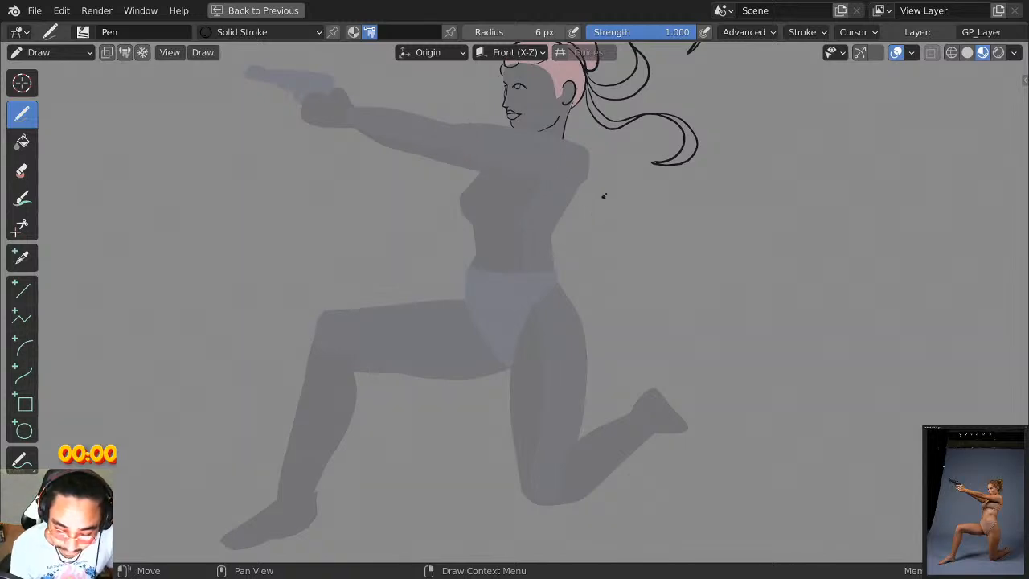
Try to redraw the sleeve from below the chin over the shoulder and a short cuff mark on the upper arm.
{"action": "scroll", "coordinate": [603, 196], "scroll_direction": "up", "scroll_amount": 3}
{"action": "middle_click_drag", "start_coordinate": [603, 168], "coordinate": [548, 362]}
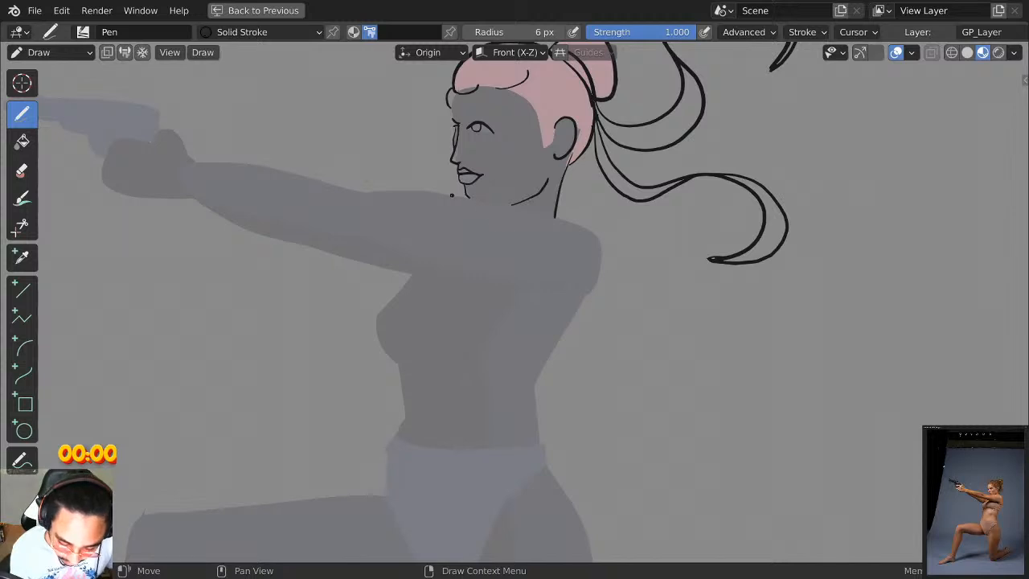
{"action": "mouse_move", "coordinate": [450, 195]}
{"action": "left_mouse_down"}
{"action": "mouse_move", "coordinate": [595, 240]}
{"action": "mouse_move", "coordinate": [601, 257]}
{"action": "left_mouse_up"}
{"action": "key", "text": "ctrl+z"}
{"action": "mouse_move", "coordinate": [438, 195]}
{"action": "left_mouse_down"}
{"action": "mouse_move", "coordinate": [556, 215]}
{"action": "mouse_move", "coordinate": [604, 269]}
{"action": "mouse_move", "coordinate": [564, 299]}
{"action": "left_mouse_up"}
{"action": "key", "text": "ctrl+z"}
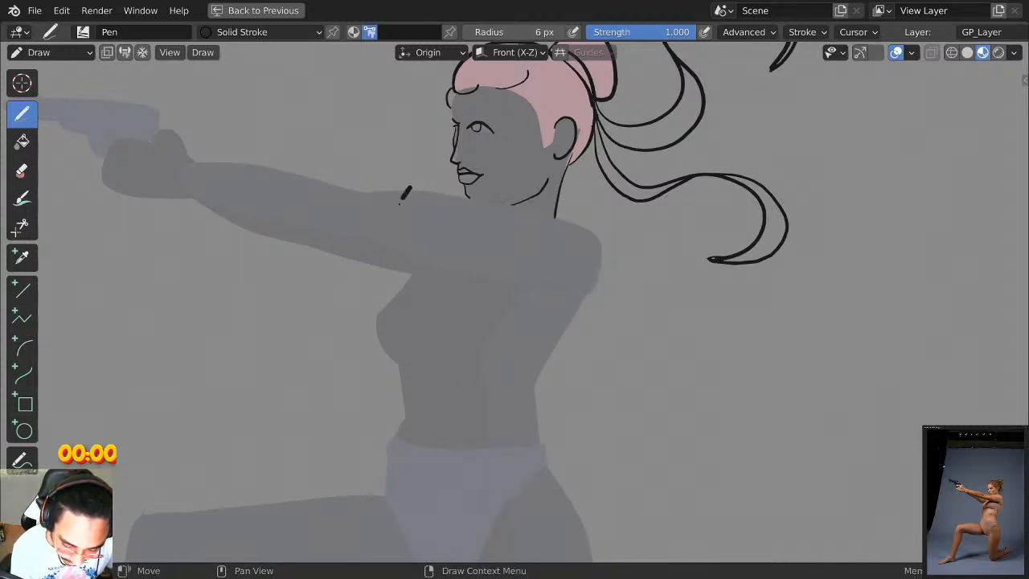
{"action": "mouse_move", "coordinate": [406, 193]}
{"action": "left_mouse_down"}
{"action": "mouse_move", "coordinate": [417, 263]}
{"action": "mouse_move", "coordinate": [577, 296]}
{"action": "mouse_move", "coordinate": [605, 238]}
{"action": "mouse_move", "coordinate": [403, 187]}
{"action": "left_mouse_up"}
{"action": "key", "text": "ctrl+z"}
{"action": "scroll", "coordinate": [566, 273], "scroll_direction": "down", "scroll_amount": 3}
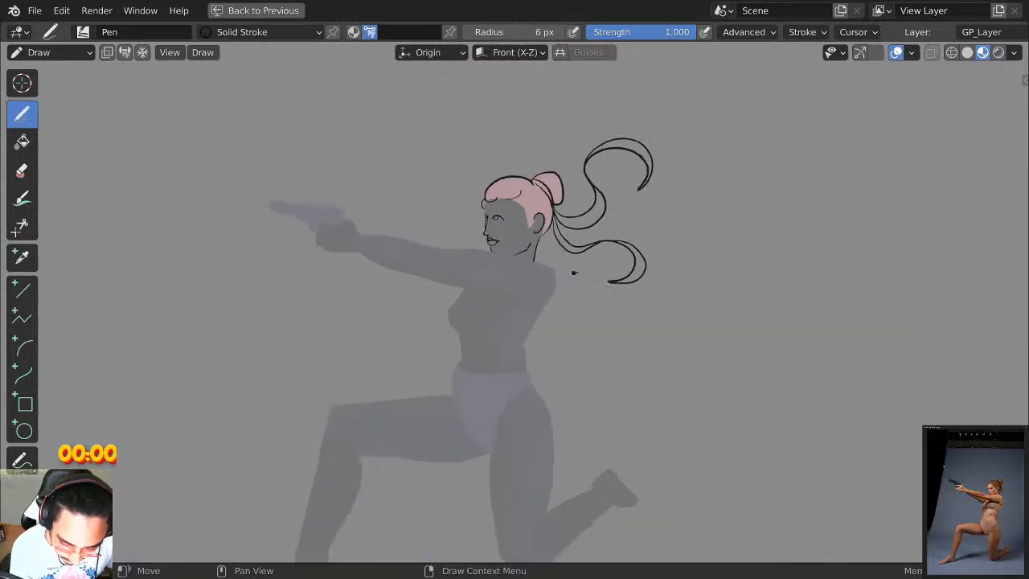
{"action": "scroll", "coordinate": [630, 257], "scroll_direction": "up", "scroll_amount": 1}
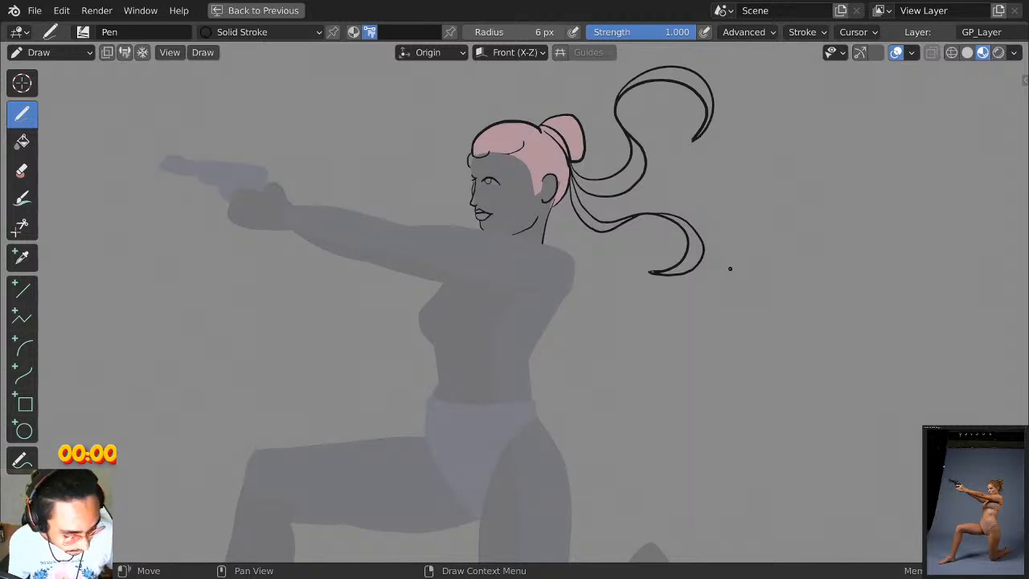
Restore the full workspace layout, hide GP_Layer and make the Sketch layer active with the whole figure in view.
{"action": "key", "text": "ctrl+space"}
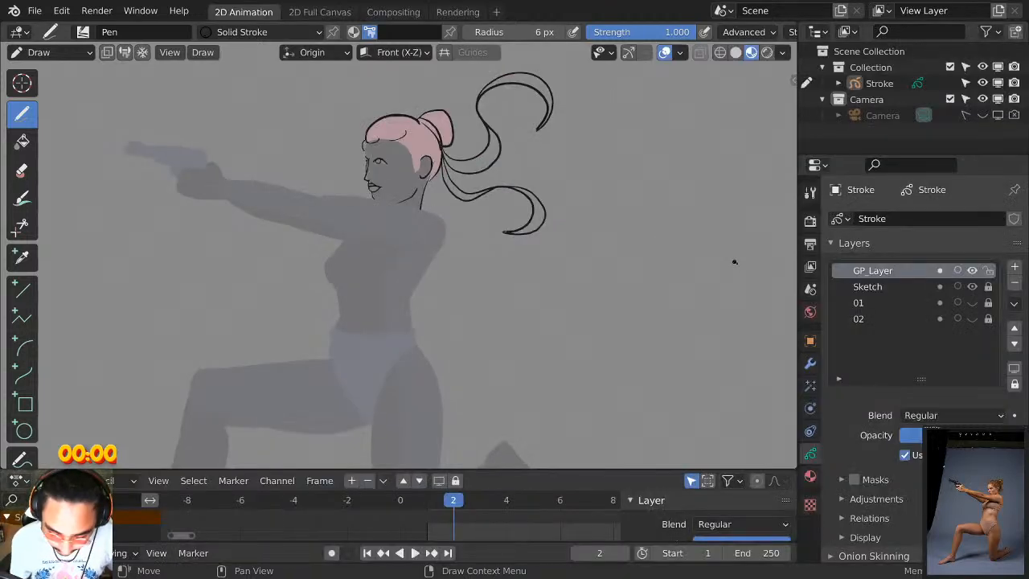
{"action": "left_click", "coordinate": [972, 271]}
{"action": "left_click", "coordinate": [950, 290]}
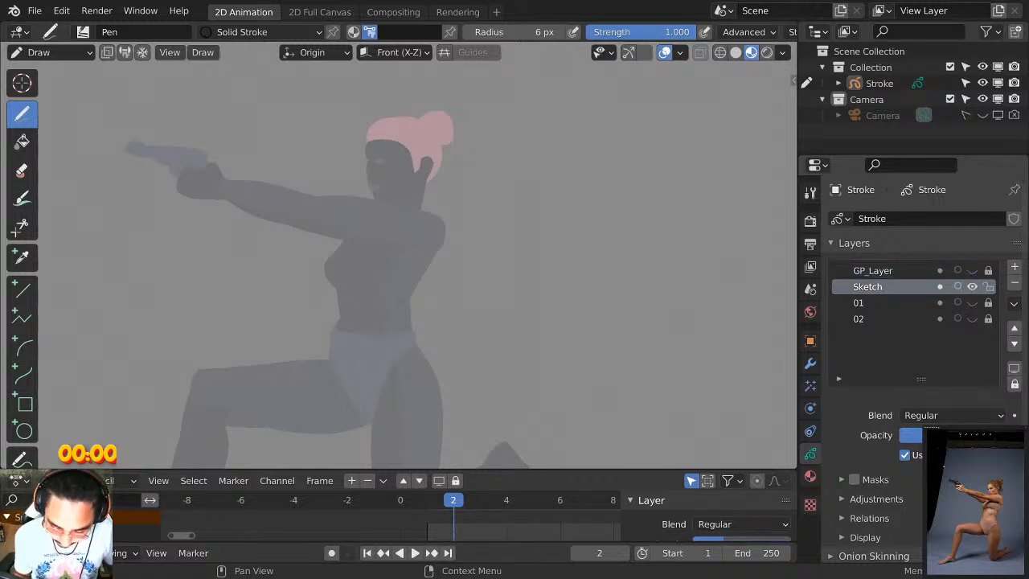
{"action": "middle_click_drag", "start_coordinate": [535, 280], "coordinate": [650, 213], "text": "shift"}
{"action": "scroll", "coordinate": [650, 213], "scroll_direction": "down", "scroll_amount": 4}
{"action": "middle_click_drag", "start_coordinate": [591, 269], "coordinate": [625, 243], "text": "shift"}
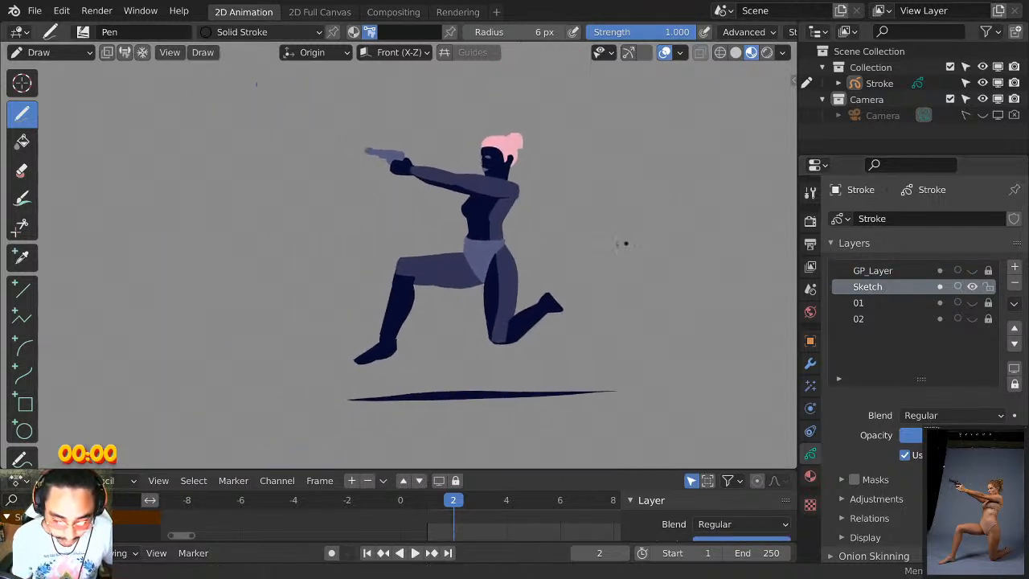
{"action": "scroll", "coordinate": [610, 268], "scroll_direction": "up", "scroll_amount": 1}
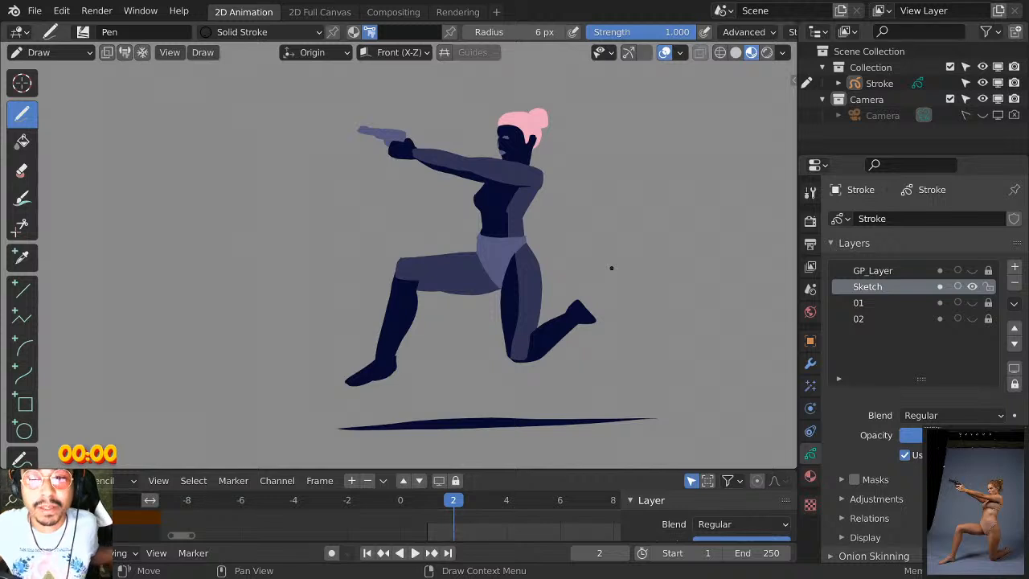